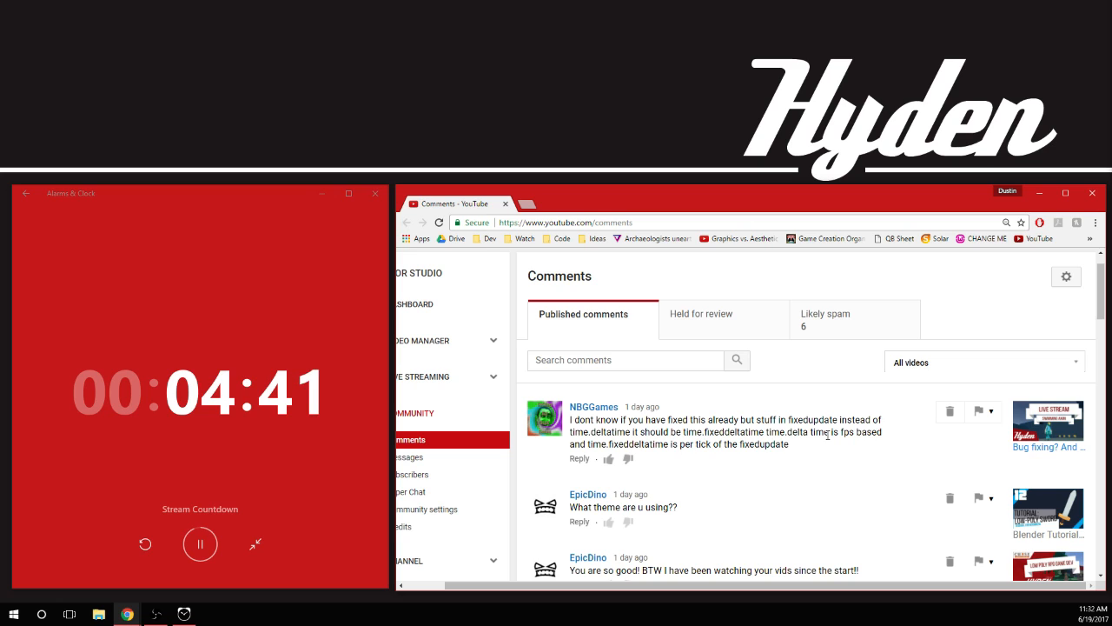
Start a reply to the comment about time.deltatime in fixedupdate with "I solved the issue over the weekend"
{"action": "scroll", "coordinate": [817, 433], "scroll_direction": "down", "scroll_amount": 1}
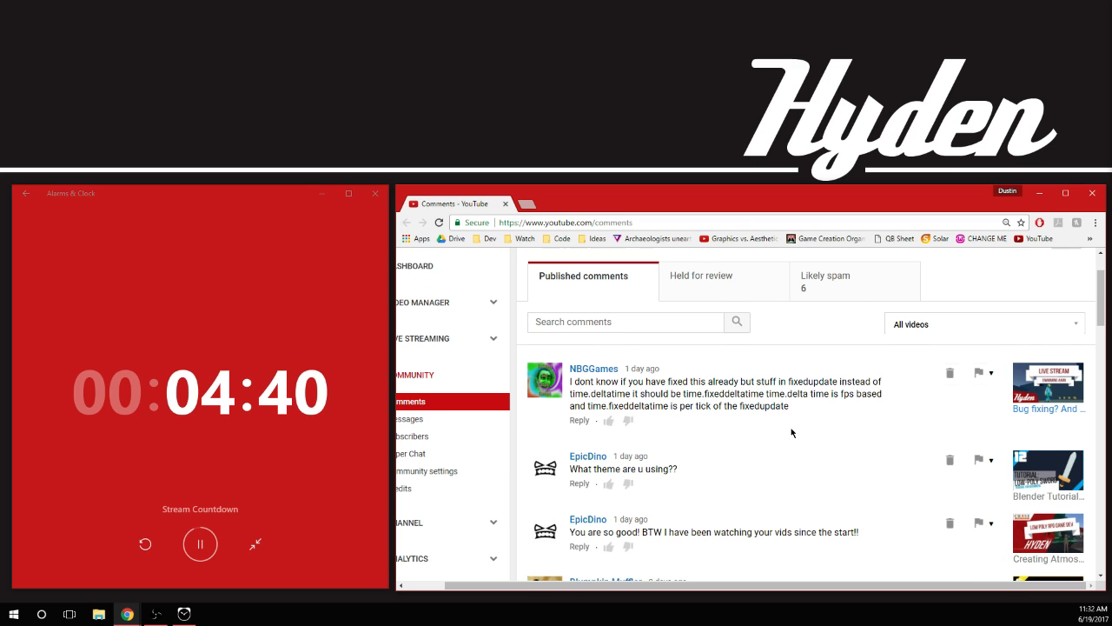
{"action": "left_click", "coordinate": [579, 420]}
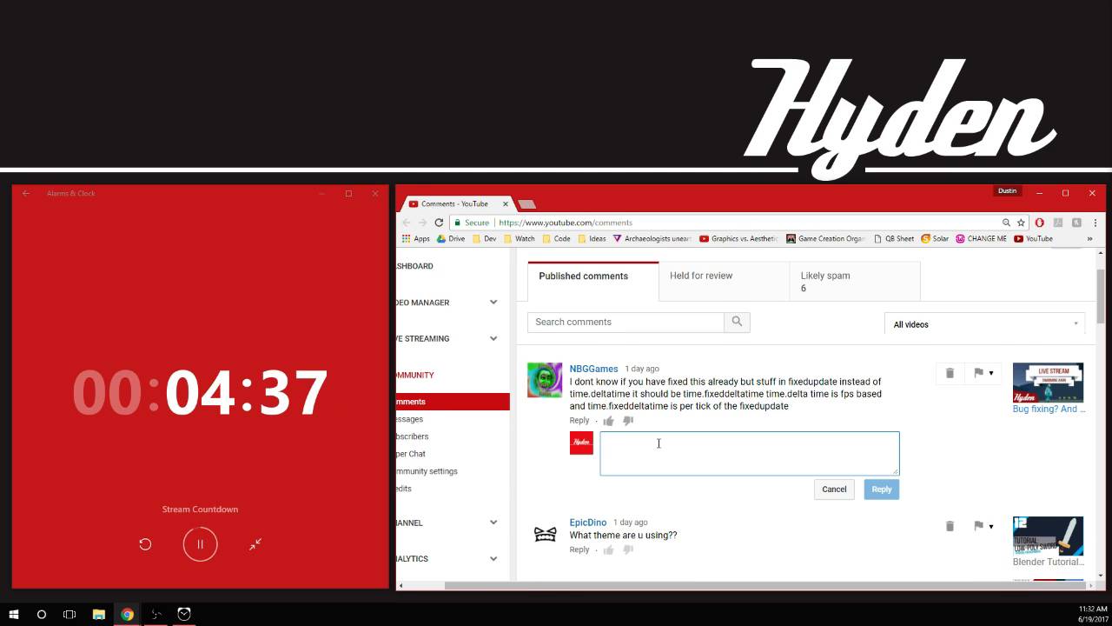
{"action": "type", "text": "I solved te"}
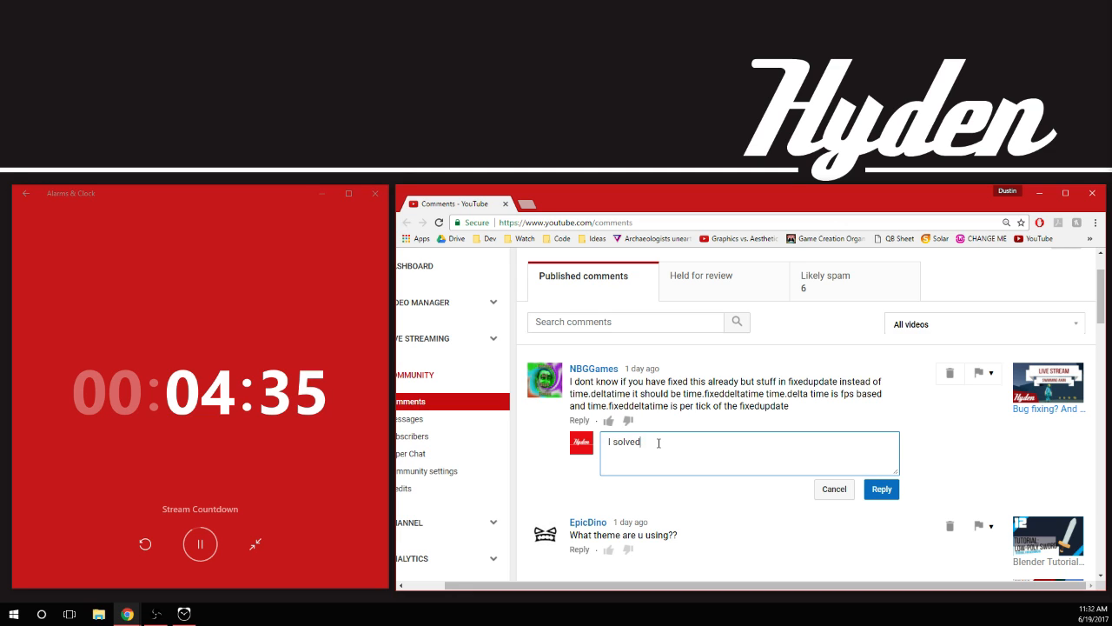
{"action": "key", "text": "BackSpace"}
{"action": "key", "text": "BackSpace"}
{"action": "type", "text": "he issue ov"}
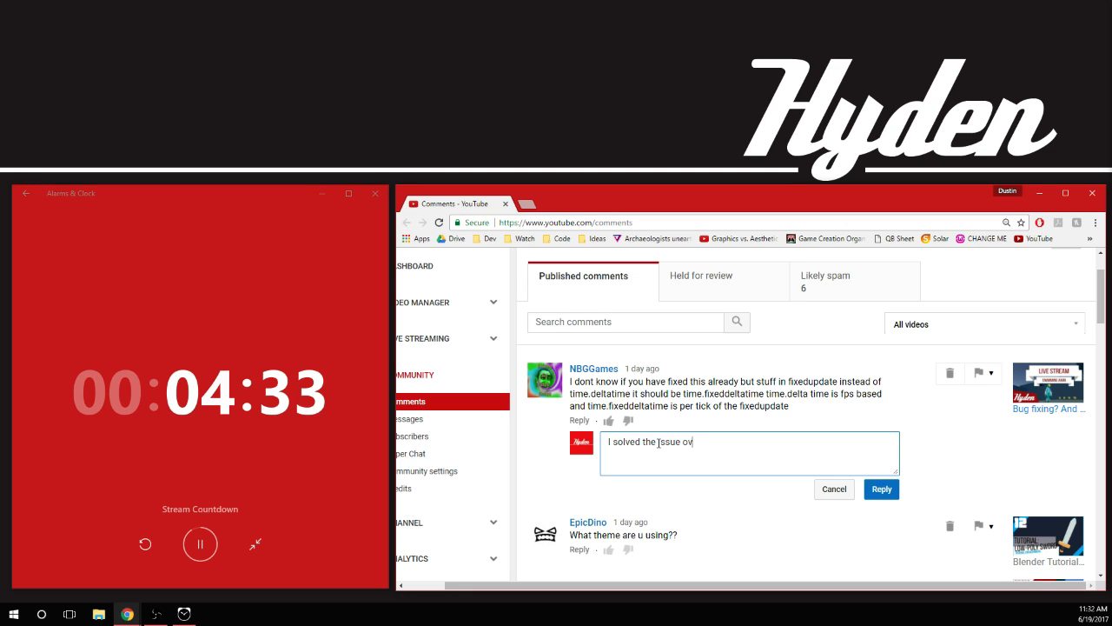
{"action": "type", "text": "er the weekend, "}
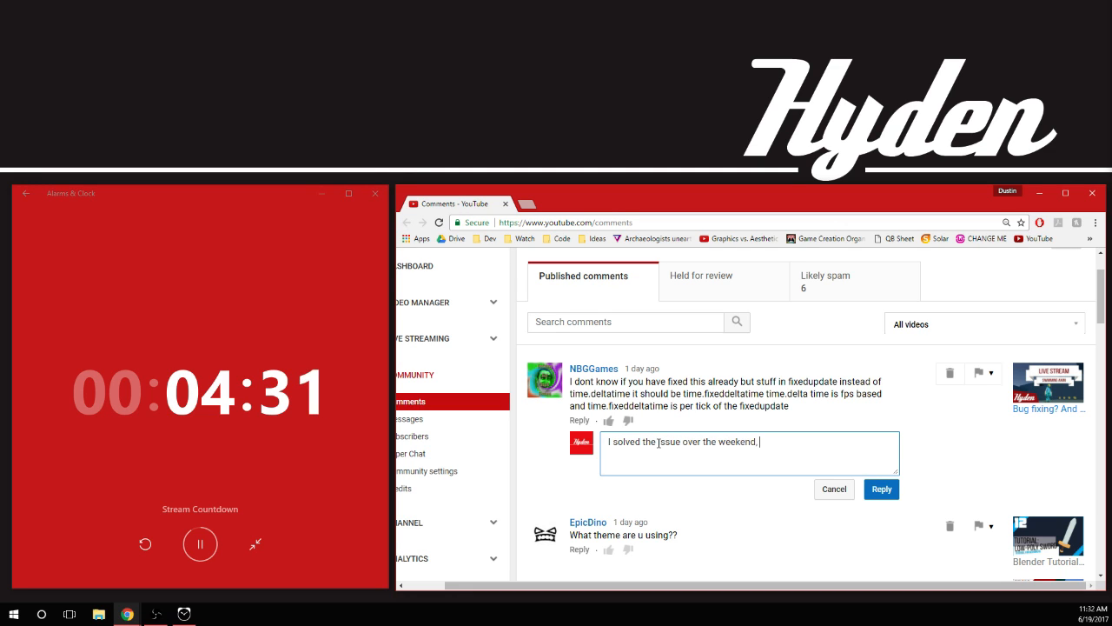
{"action": "type", "text": "however "}
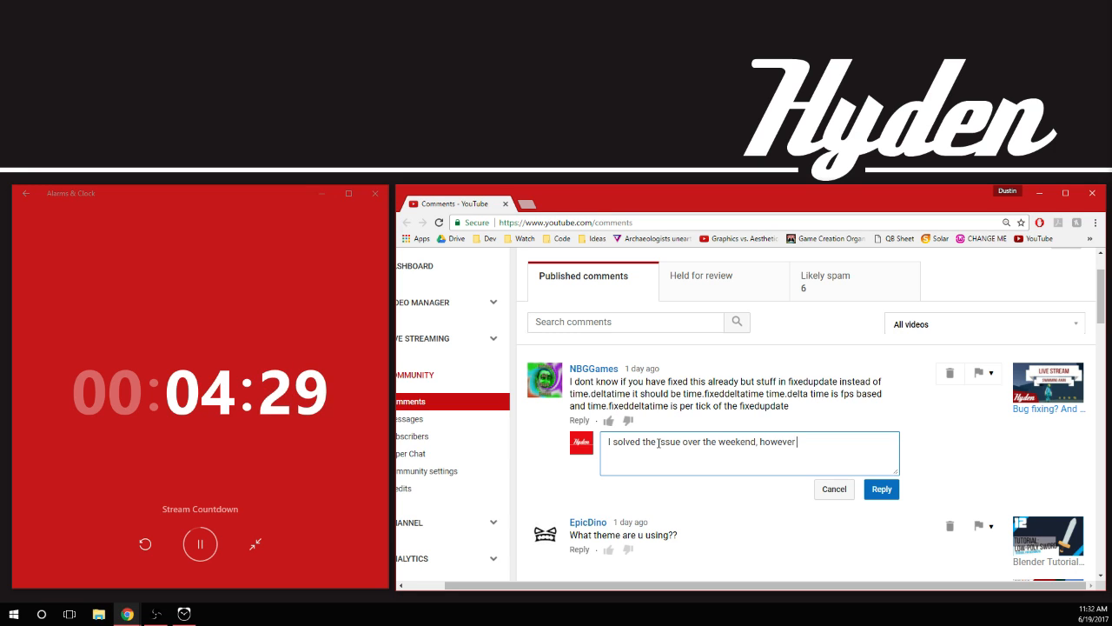
{"action": "type", "text": "moving the stuff to"}
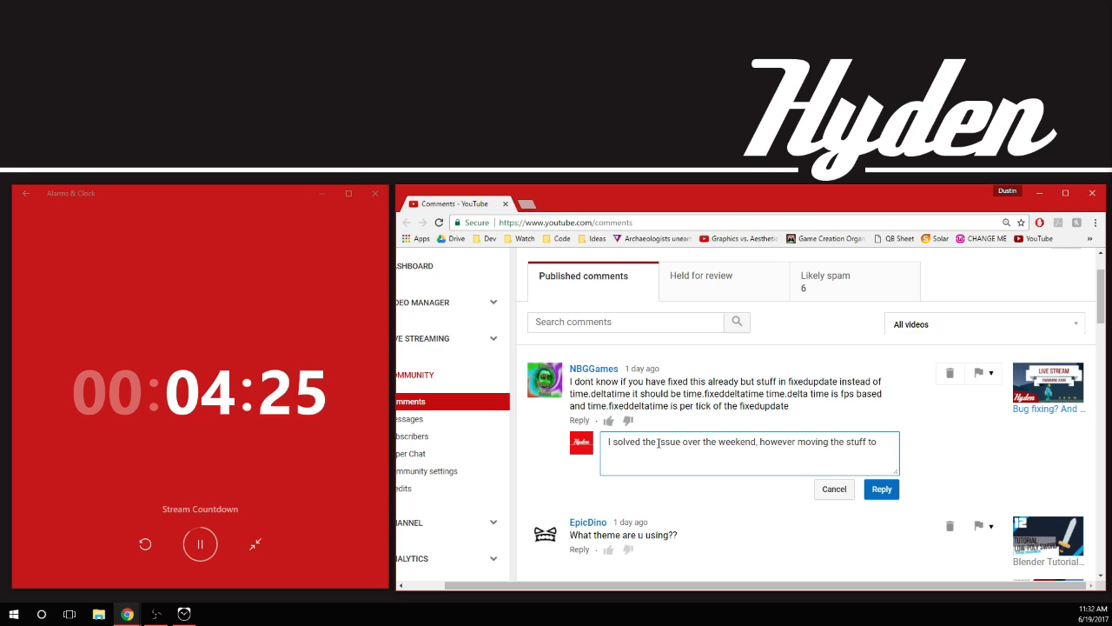
{"action": "type", "text": " dfix"}
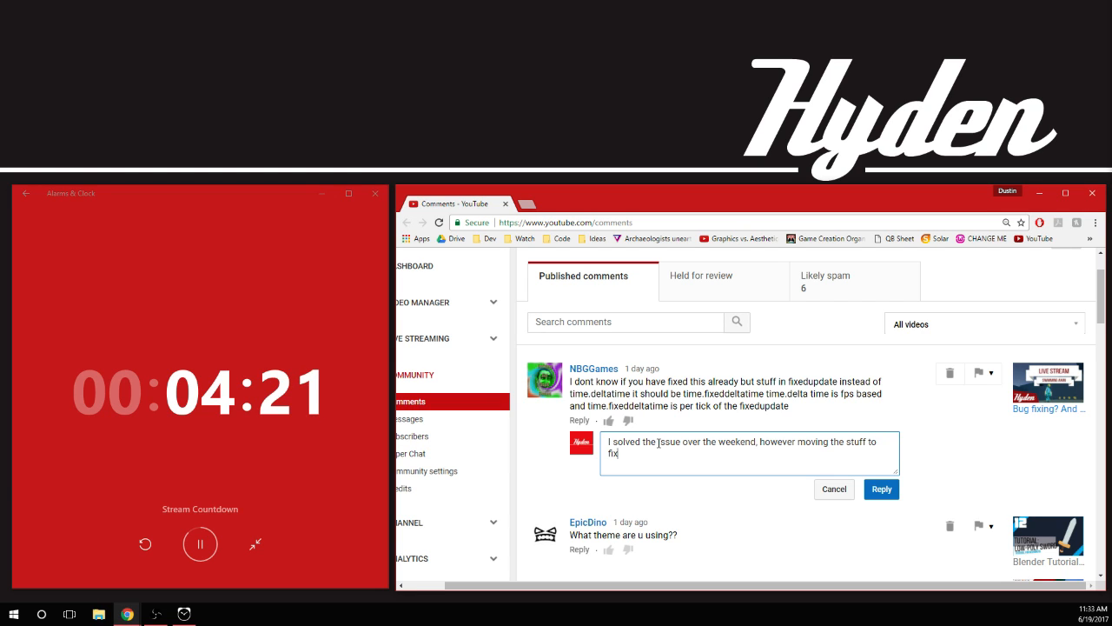
{"action": "type", "text": "edupdate"}
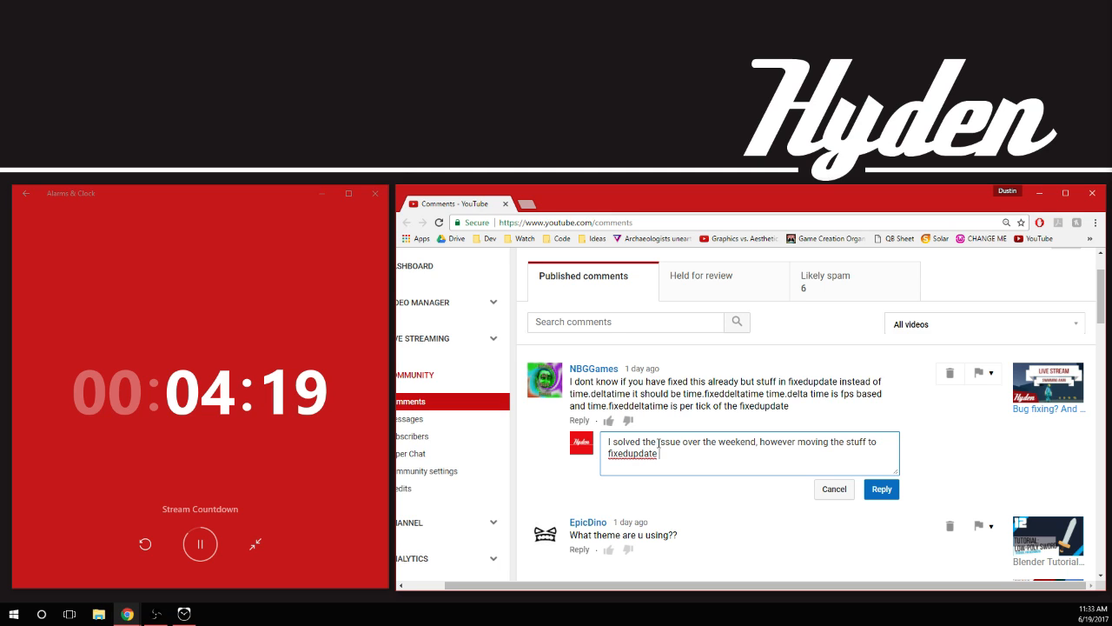
{"action": "left_click", "coordinate": [796, 441], "text": "shift"}
{"action": "key", "text": "BackSpace"}
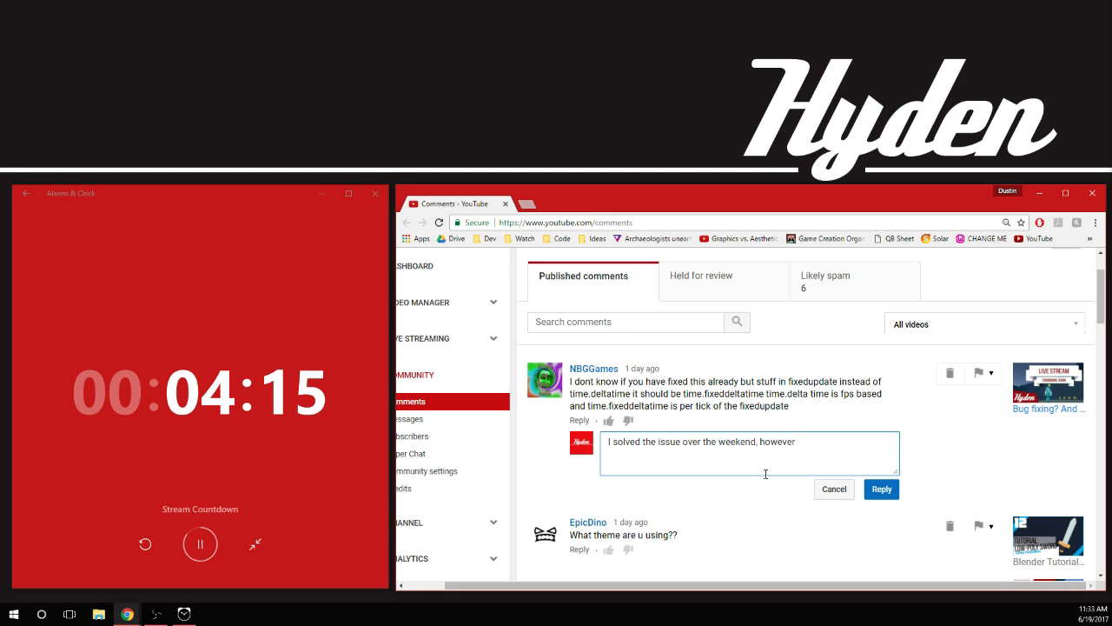
{"action": "key", "text": "BackSpace"}
{"action": "key", "text": "BackSpace"}
{"action": "key", "text": "BackSpace"}
{"action": "key", "text": "BackSpace"}
{"action": "key", "text": "BackSpace"}
{"action": "key", "text": "BackSpace"}
{"action": "key", "text": "BackSpace"}
{"action": "key", "text": "BackSpace"}
Continue the reply after "weekend" with "by moving it to fixedupdate like you said,"
{"action": "type", "text": "by ov"}
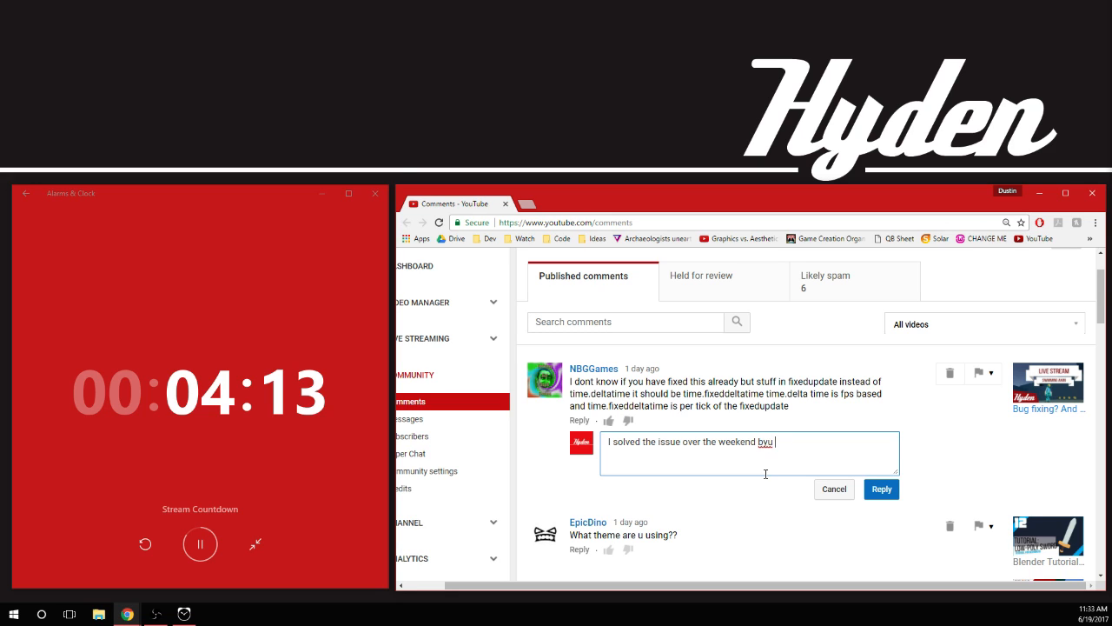
{"action": "type", "text": "ovin"}
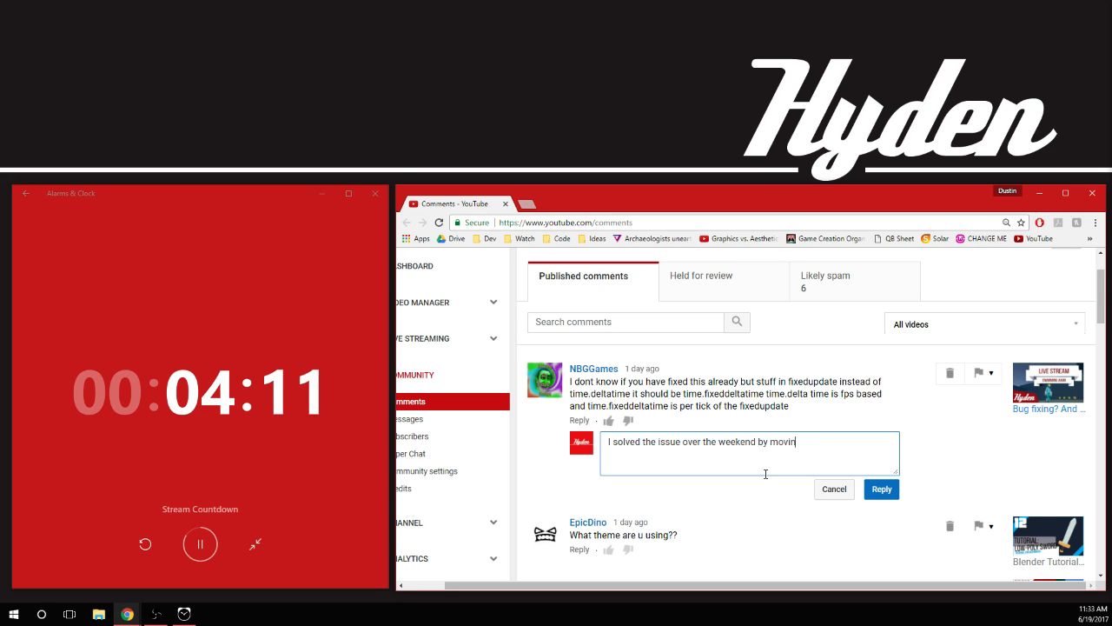
{"action": "type", "text": "g it to fixedupdate"}
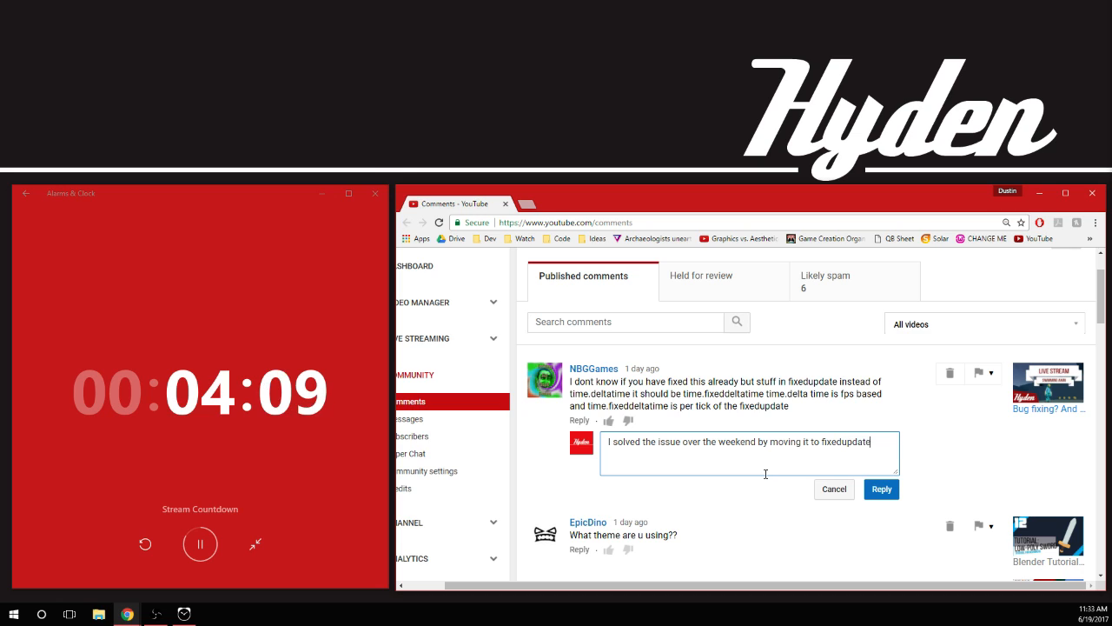
{"action": "type", "text": " like you said,"}
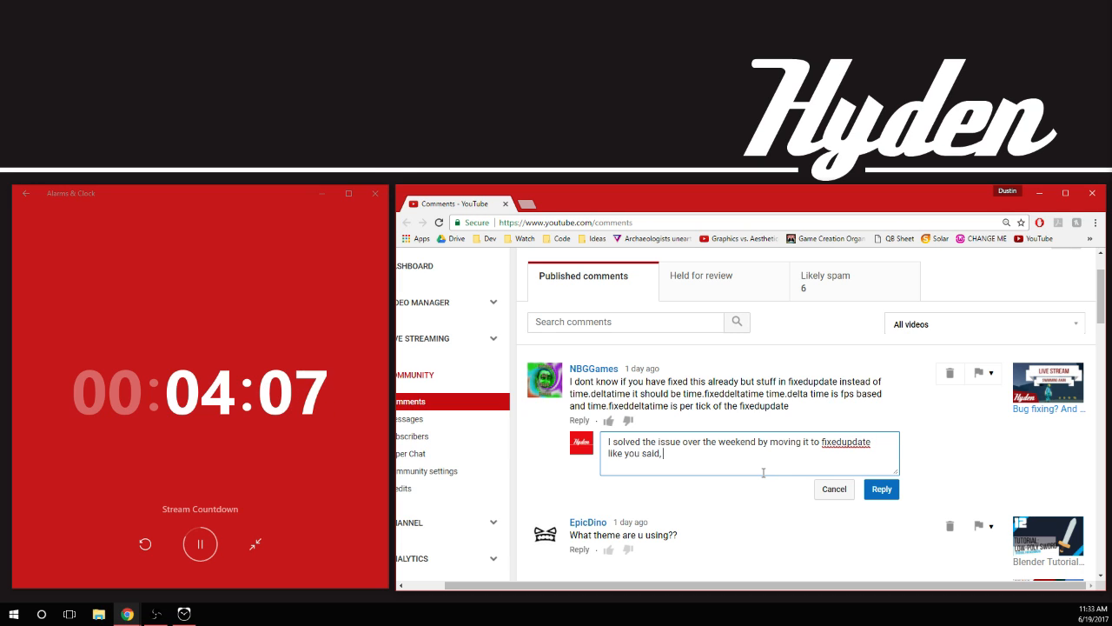
{"action": "type", "text": " however th"}
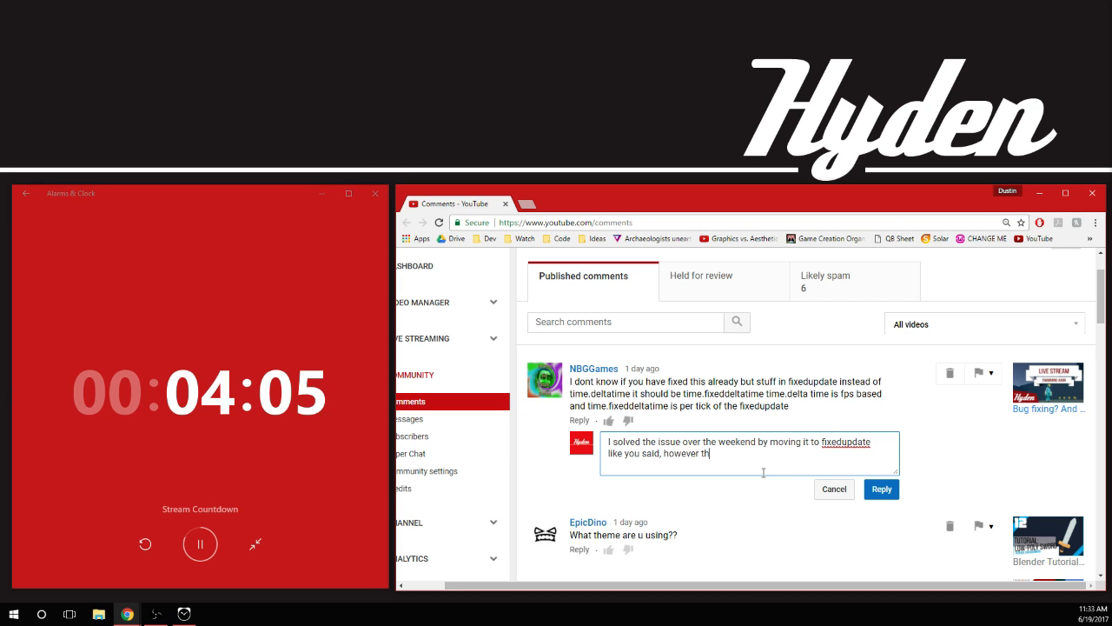
{"action": "type", "text": "e cape cloth physics"}
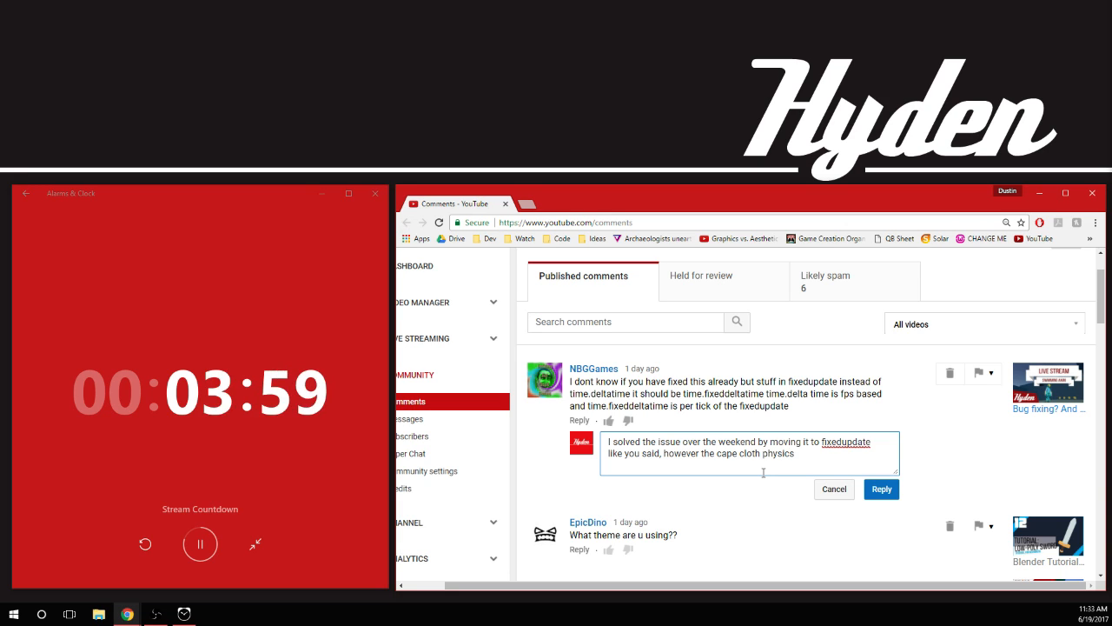
{"action": "type", "text": " was "}
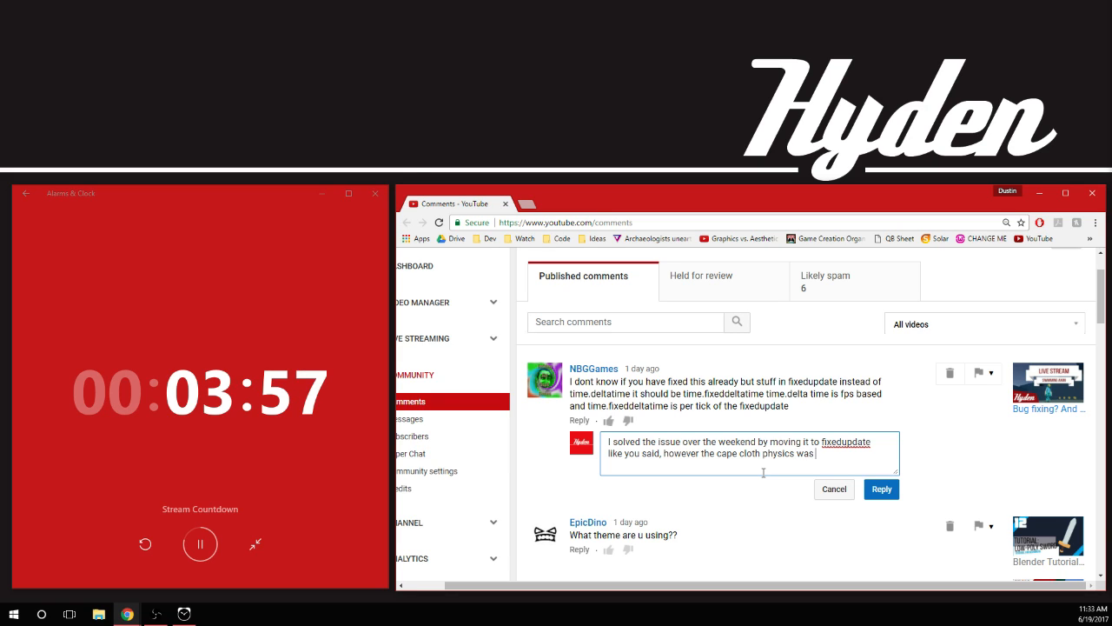
{"action": "type", "text": "very b"}
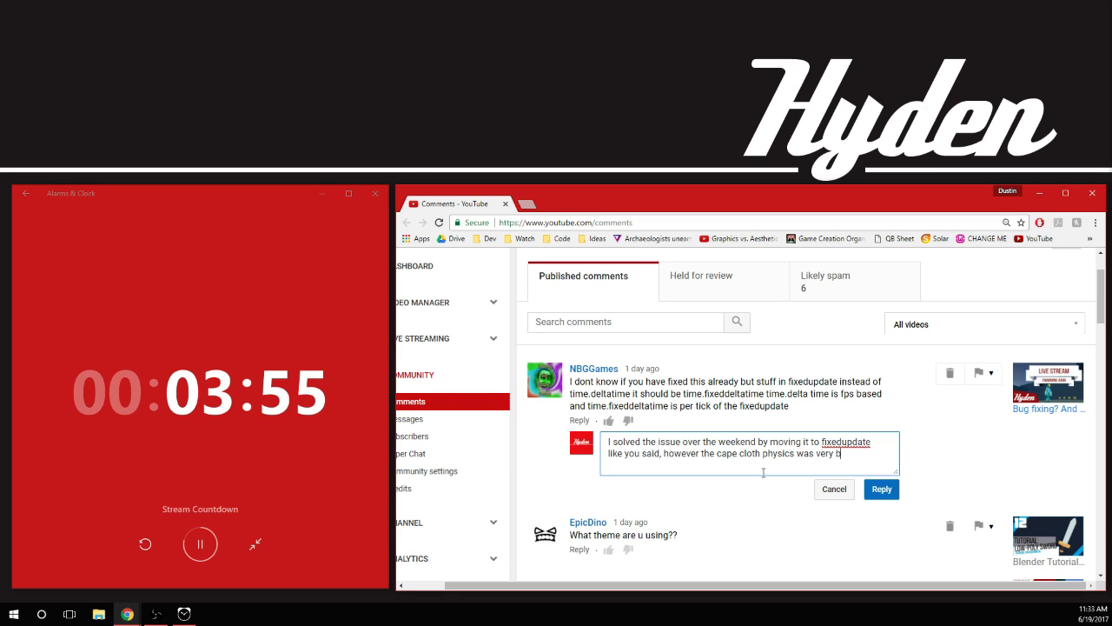
{"action": "type", "text": "umpy afte"}
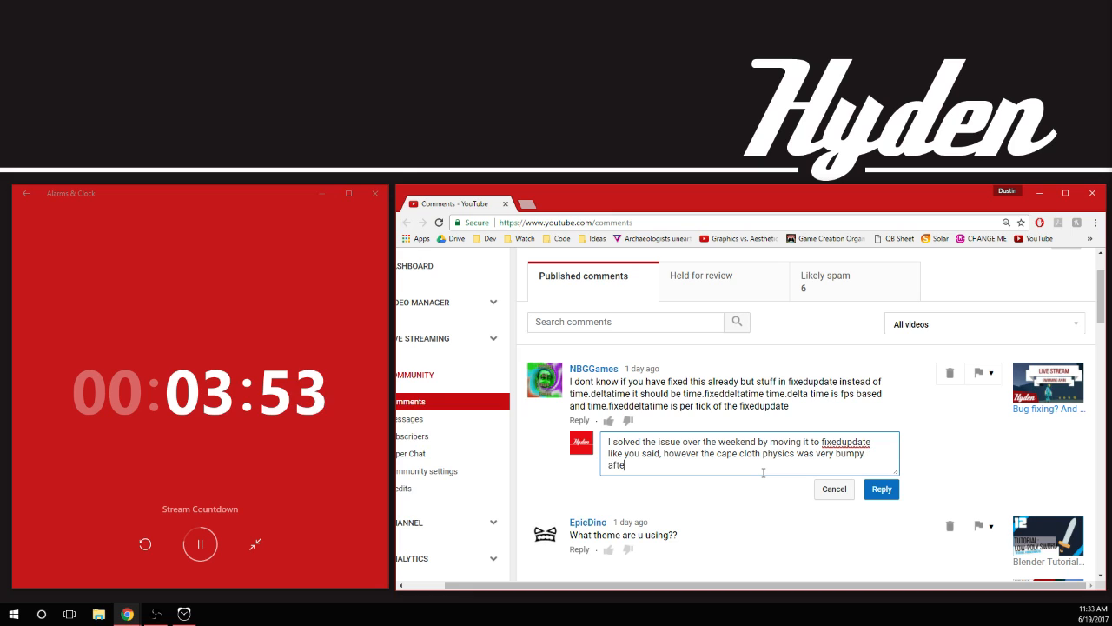
{"action": "type", "text": "r that for some reason "}
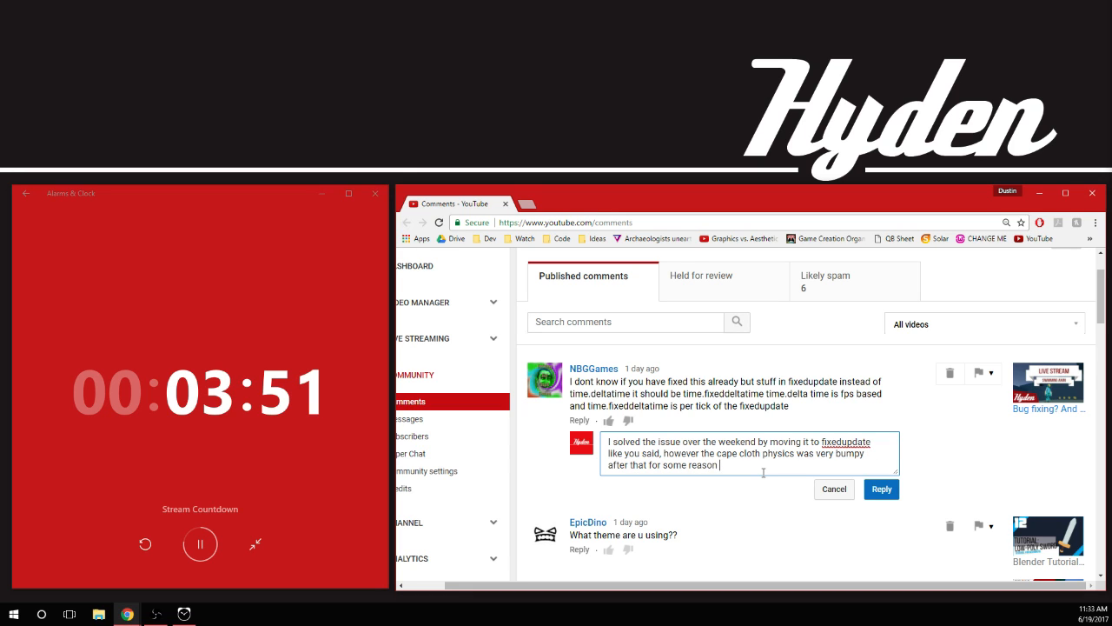
{"action": "type", "text": "so i moved the player stuff to Lat4e"}
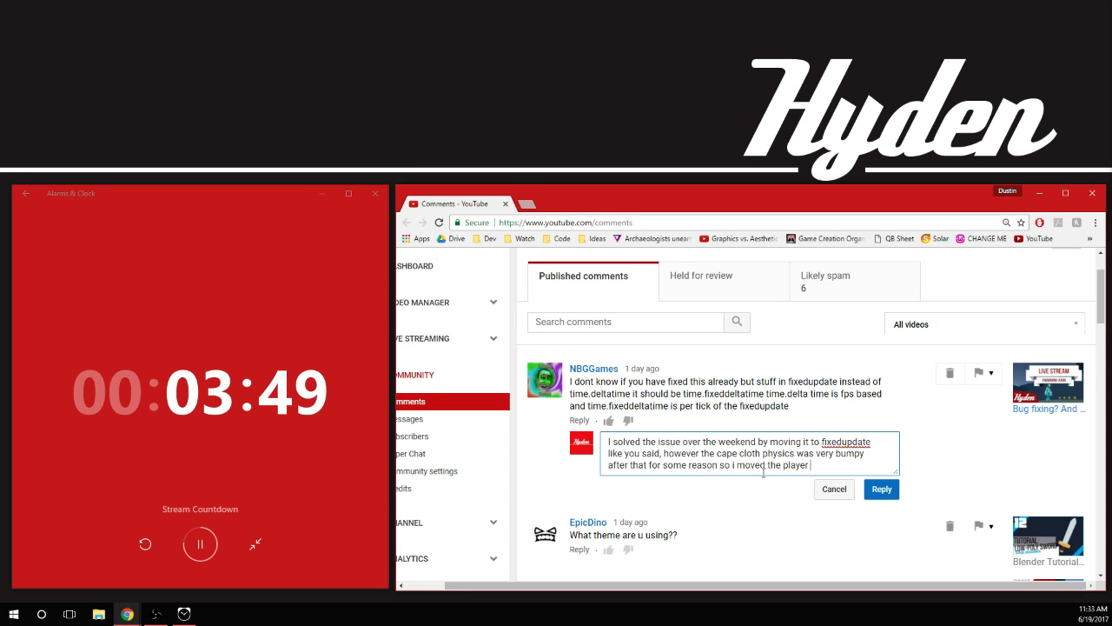
Extend the reply with "so i moved the player stuff to LateUpdate (as that is where collisions are synced)"
{"action": "key", "text": "BackSpace"}
{"action": "key", "text": "BackSpace"}
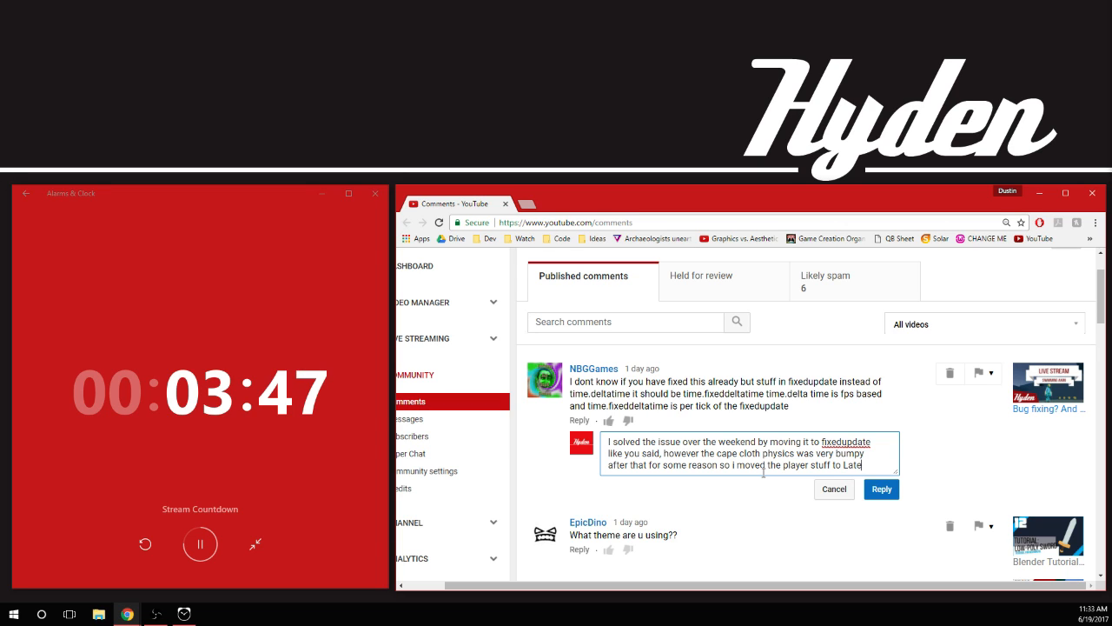
{"action": "type", "text": "eUpdate (as that is where "}
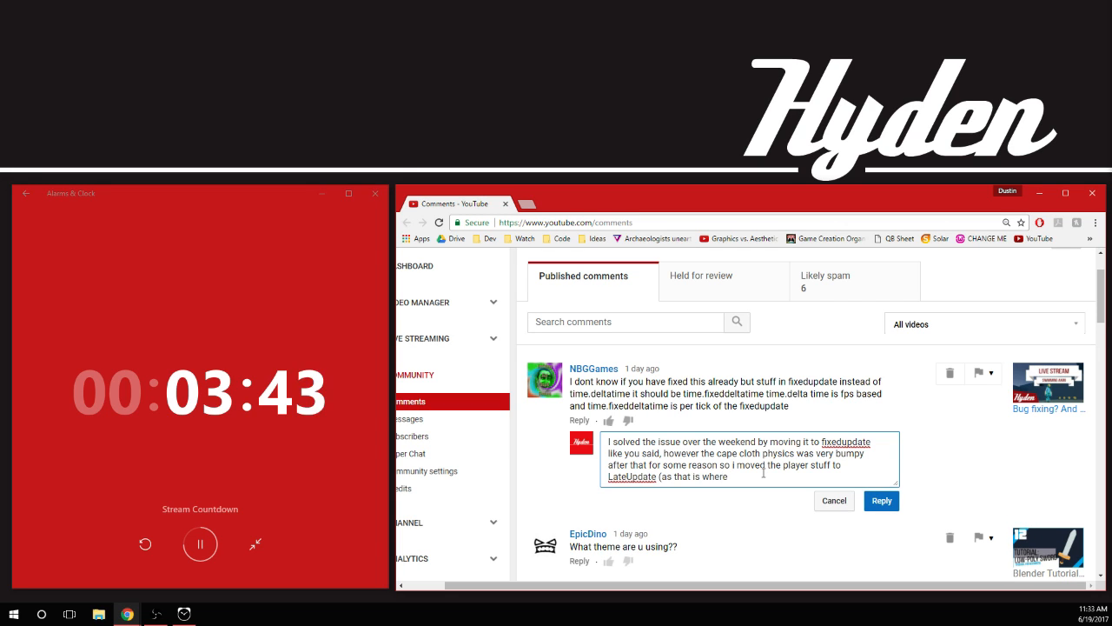
{"action": "type", "text": "collis"}
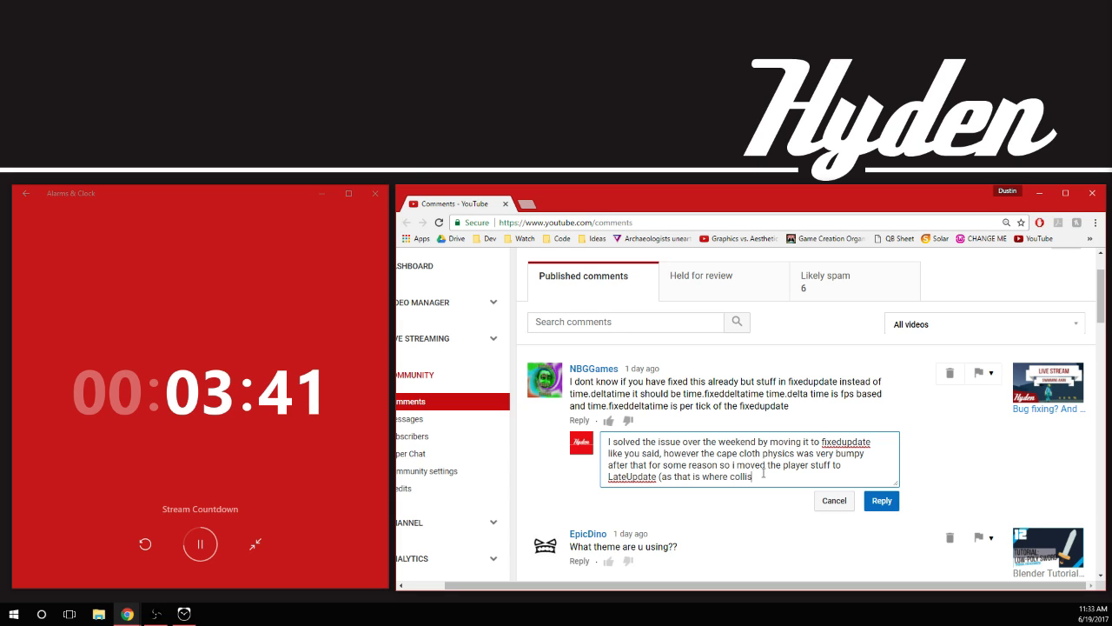
{"action": "type", "text": "ions are syn"}
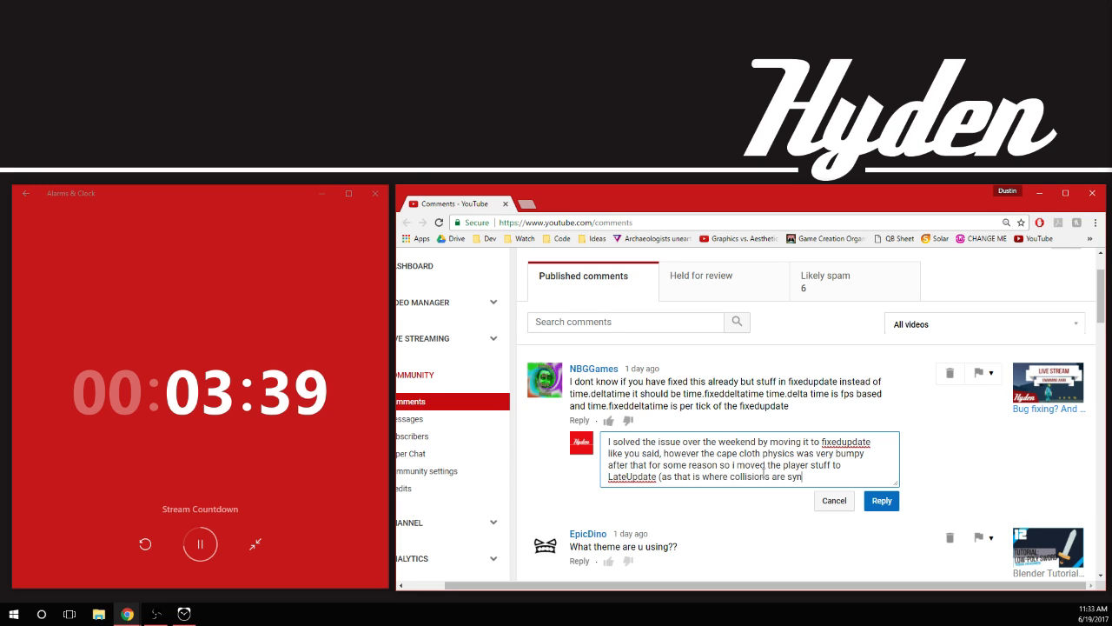
{"action": "type", "text": "ced) a"}
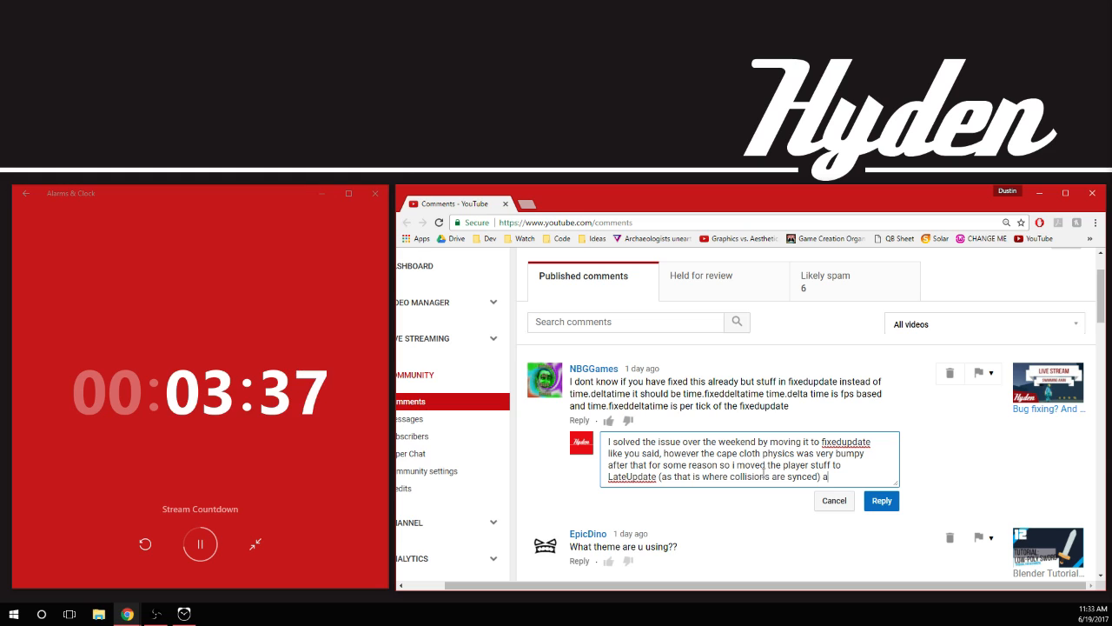
{"action": "type", "text": "nd as terri"}
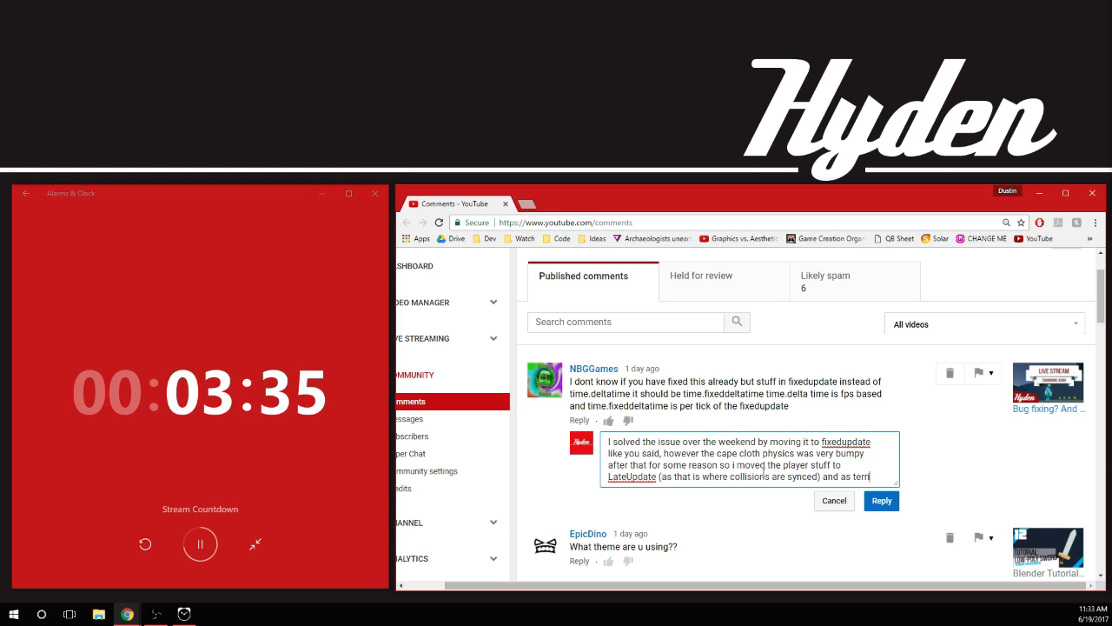
{"action": "type", "text": "ble as it is"}
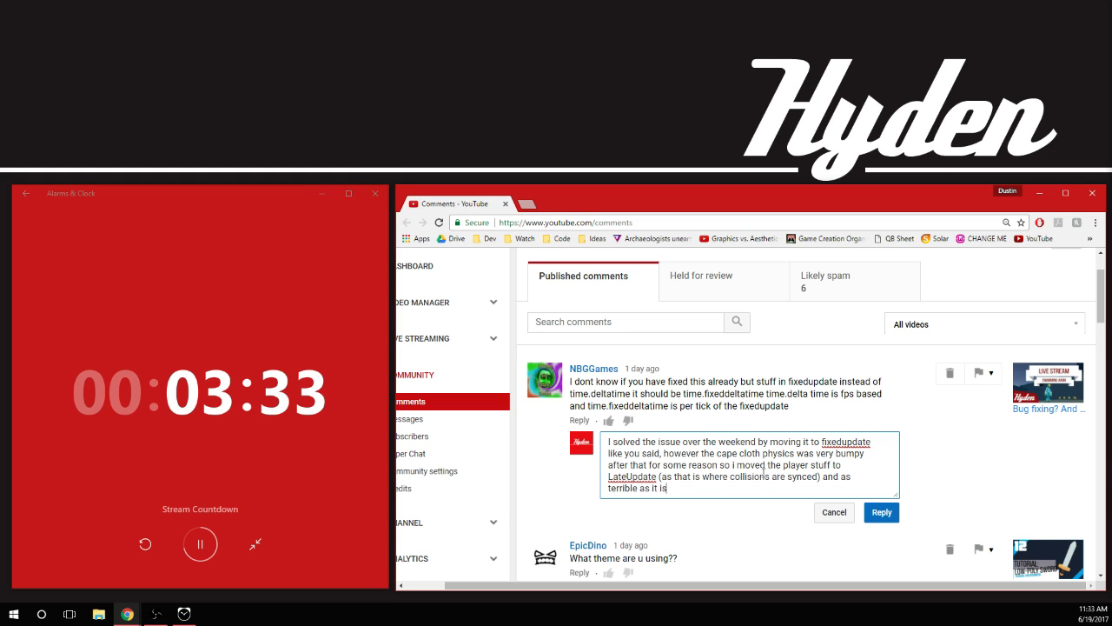
{"action": "type", "text": " to be in late u"}
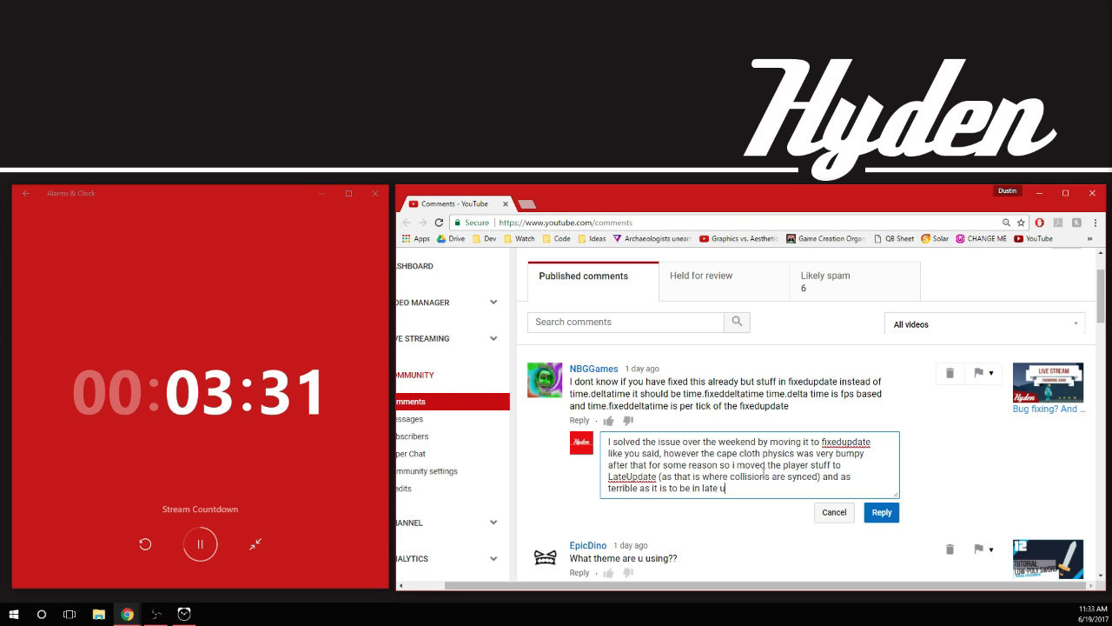
{"action": "type", "text": "pdate, it"}
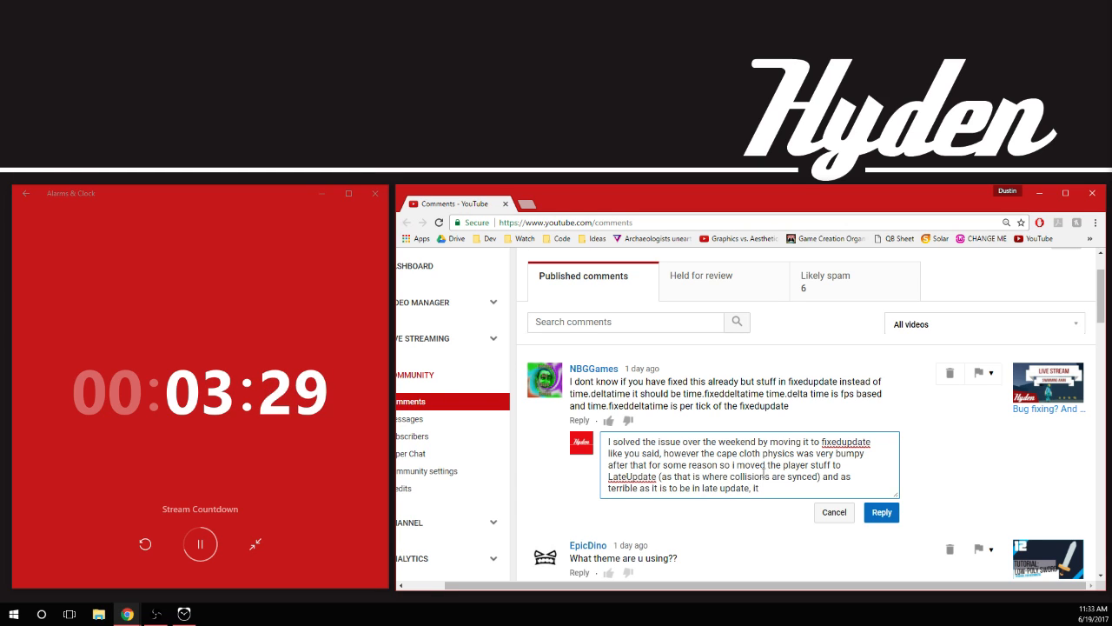
{"action": "type", "text": " works perfectly now"}
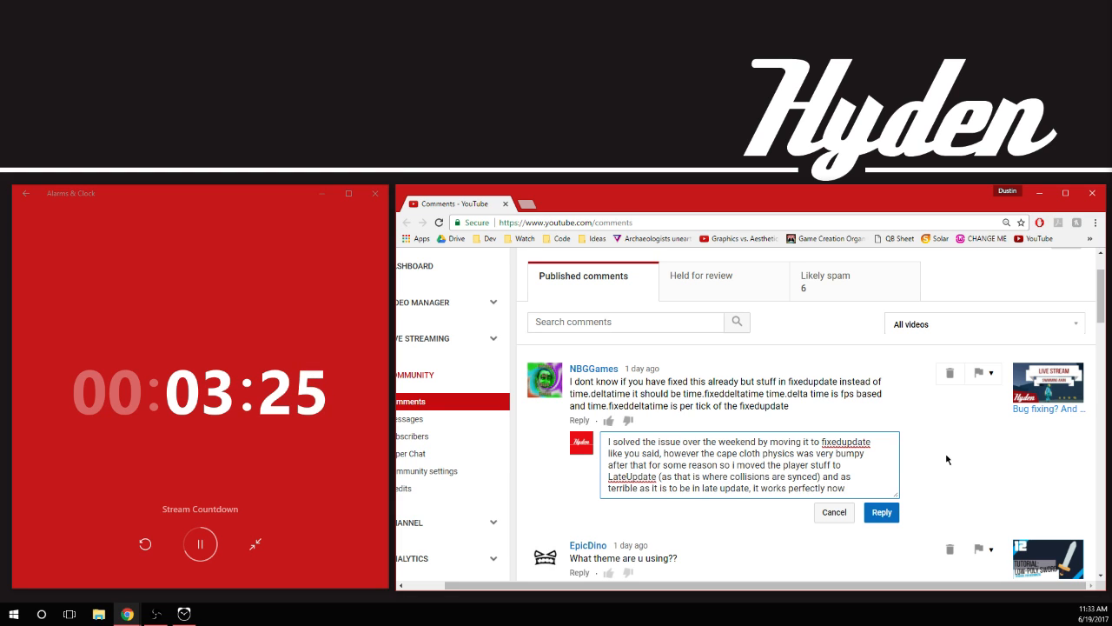
Finish the reply with "and as terrible as it is to be in late update, it works perfectly now" and post it
{"action": "left_click", "coordinate": [882, 512]}
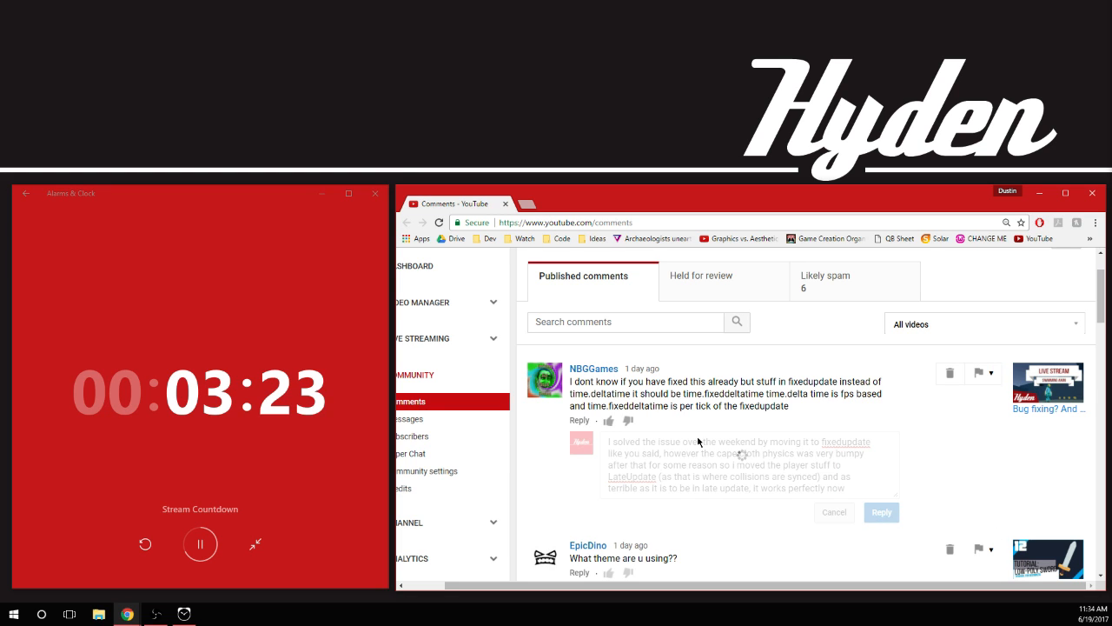
Post the reply "rTheme" to the comment asking "What theme are u using??"
{"action": "scroll", "coordinate": [879, 457], "scroll_direction": "down", "scroll_amount": 3}
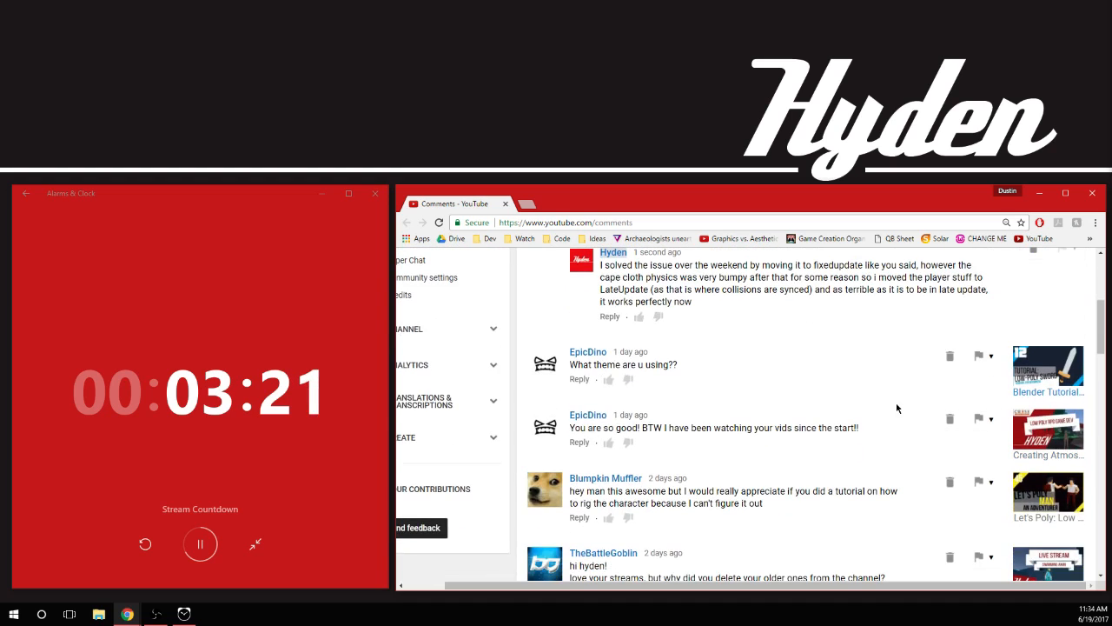
{"action": "left_click", "coordinate": [578, 379]}
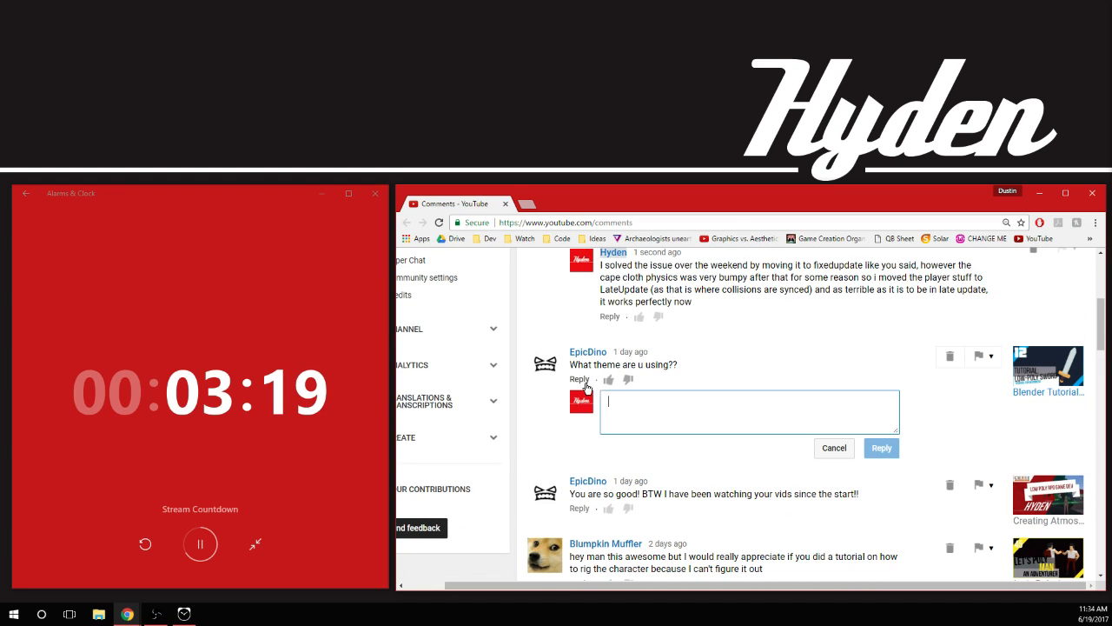
{"action": "type", "text": "Theme"}
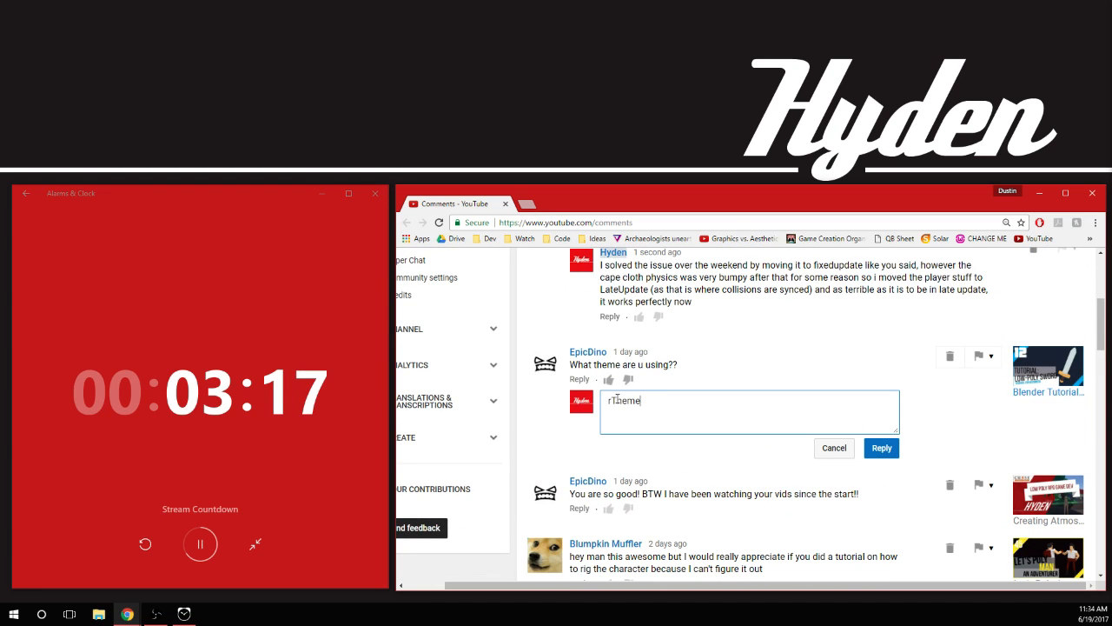
{"action": "left_click", "coordinate": [874, 450]}
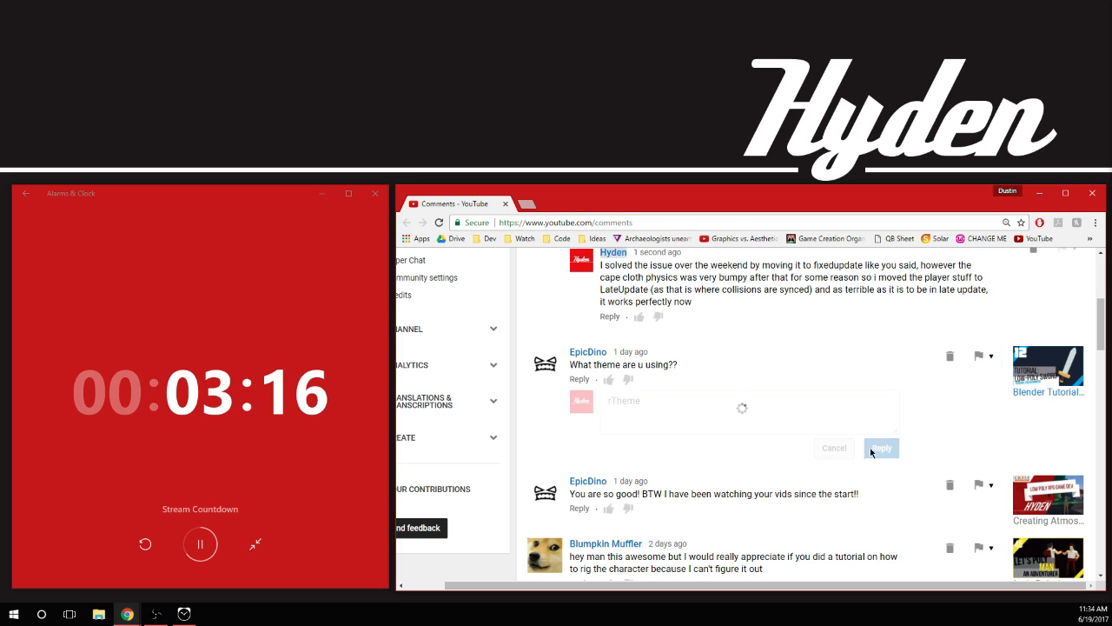
Post the reply "Thanks :D glad to hear it, are you a game dev also?" to the "You are so good!" comment
{"action": "left_click", "coordinate": [580, 495]}
{"action": "type", "text": "T"}
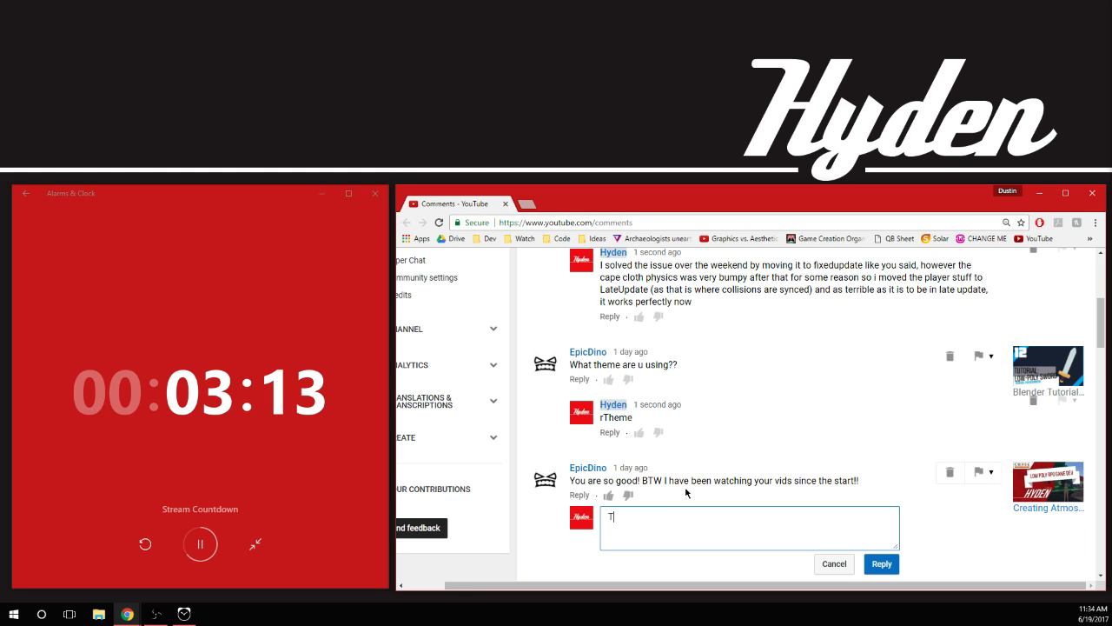
{"action": "type", "text": "hanks :D glad to hear it"}
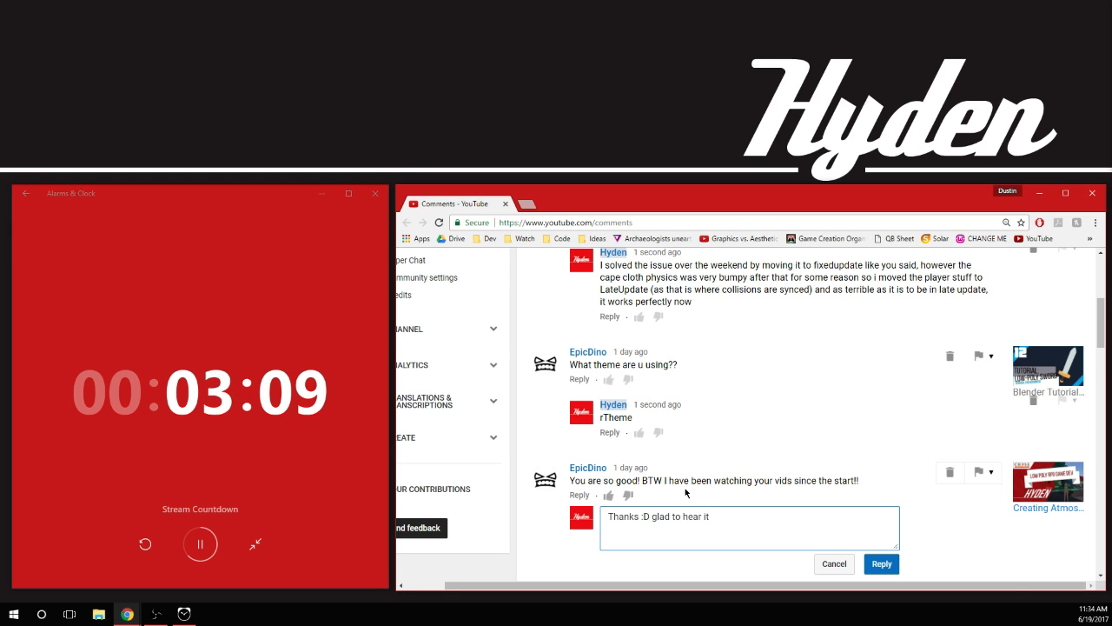
{"action": "scroll", "coordinate": [685, 488], "scroll_direction": "down", "scroll_amount": 3}
{"action": "scroll", "coordinate": [777, 415], "scroll_direction": "up", "scroll_amount": 1}
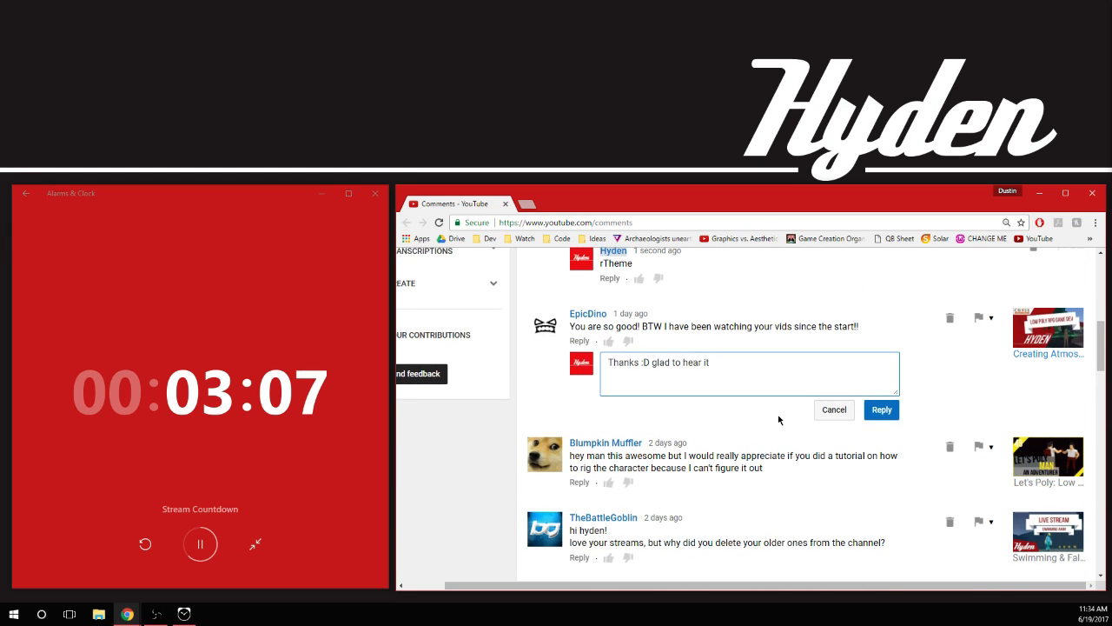
{"action": "type", "text": "r it, are you "}
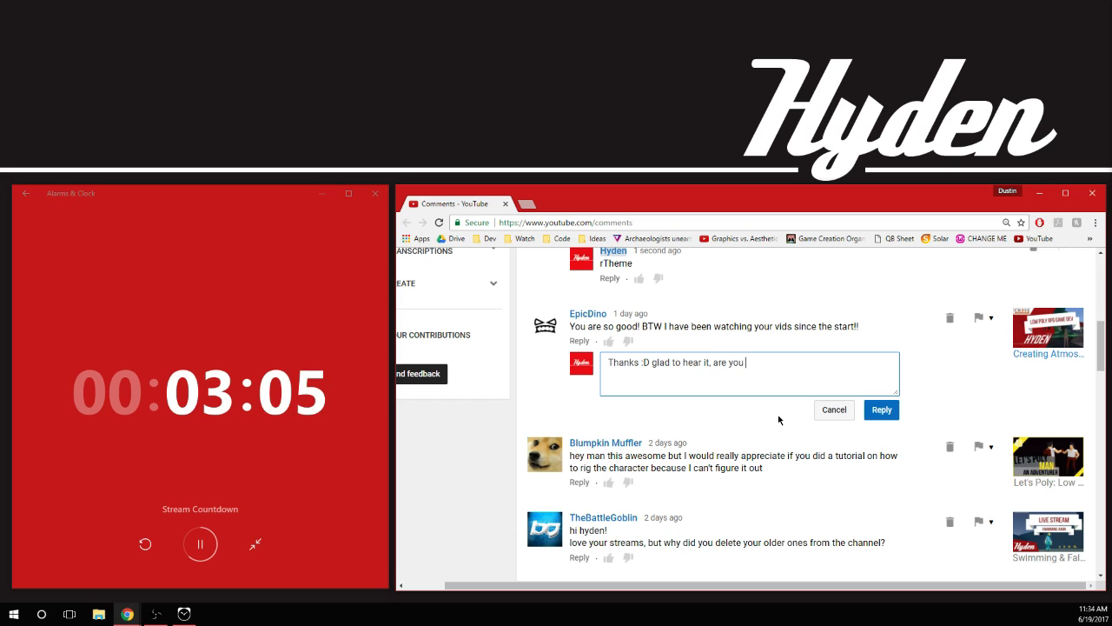
{"action": "type", "text": "a game dev also"}
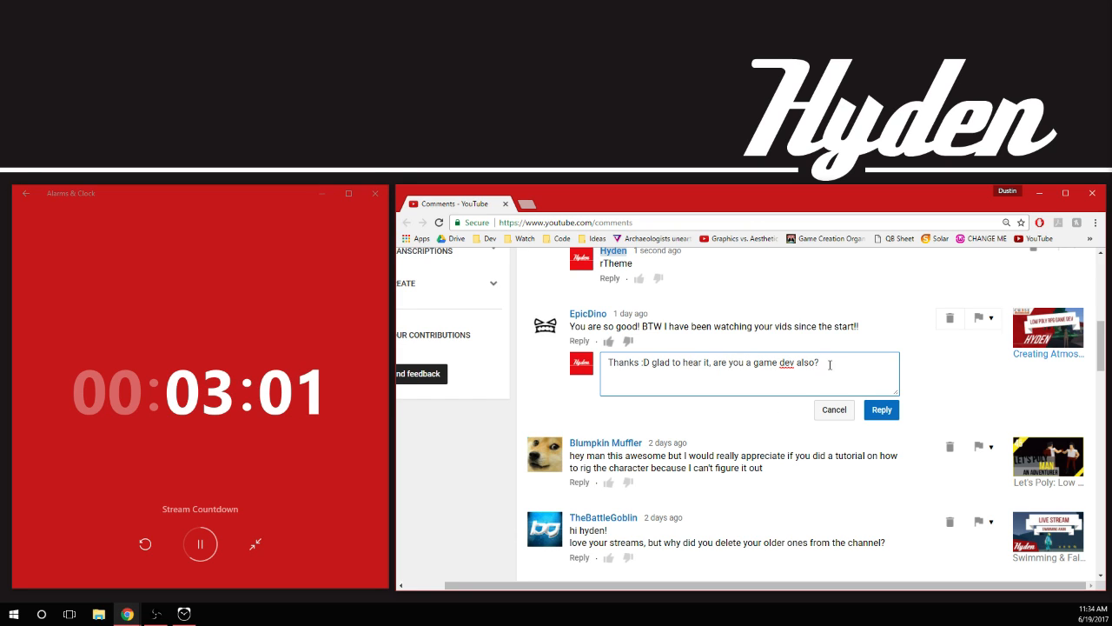
{"action": "type", "text": "?"}
{"action": "left_click", "coordinate": [881, 409]}
Post the reply "I can make a series in the near future" to the comment requesting a character rigging tutorial
{"action": "scroll", "coordinate": [879, 467], "scroll_direction": "down", "scroll_amount": 1}
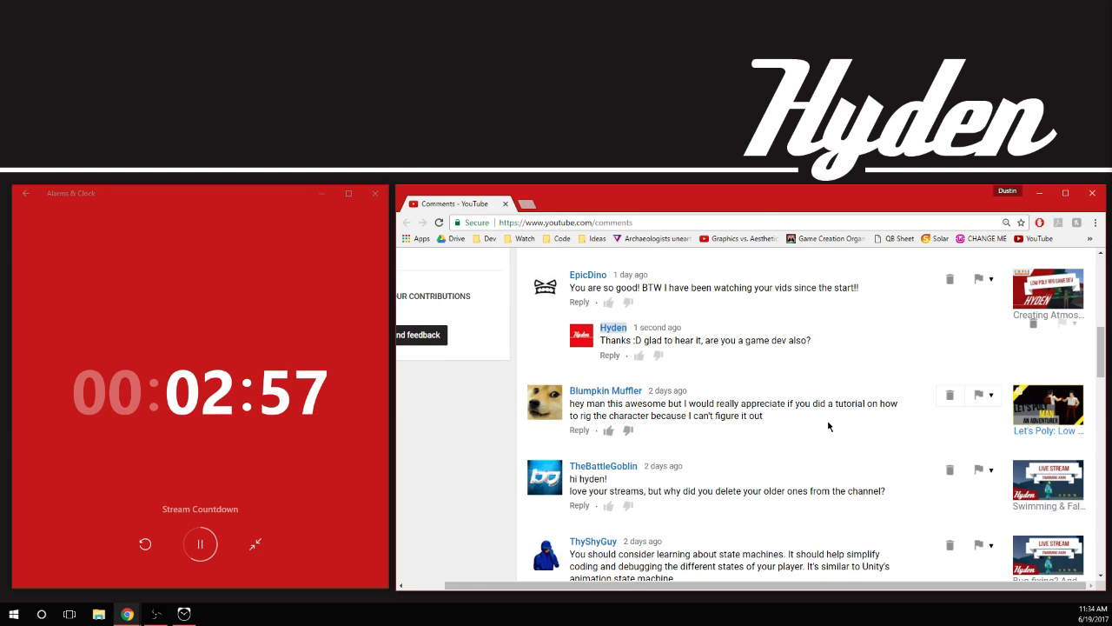
{"action": "scroll", "coordinate": [771, 417], "scroll_direction": "down", "scroll_amount": 1}
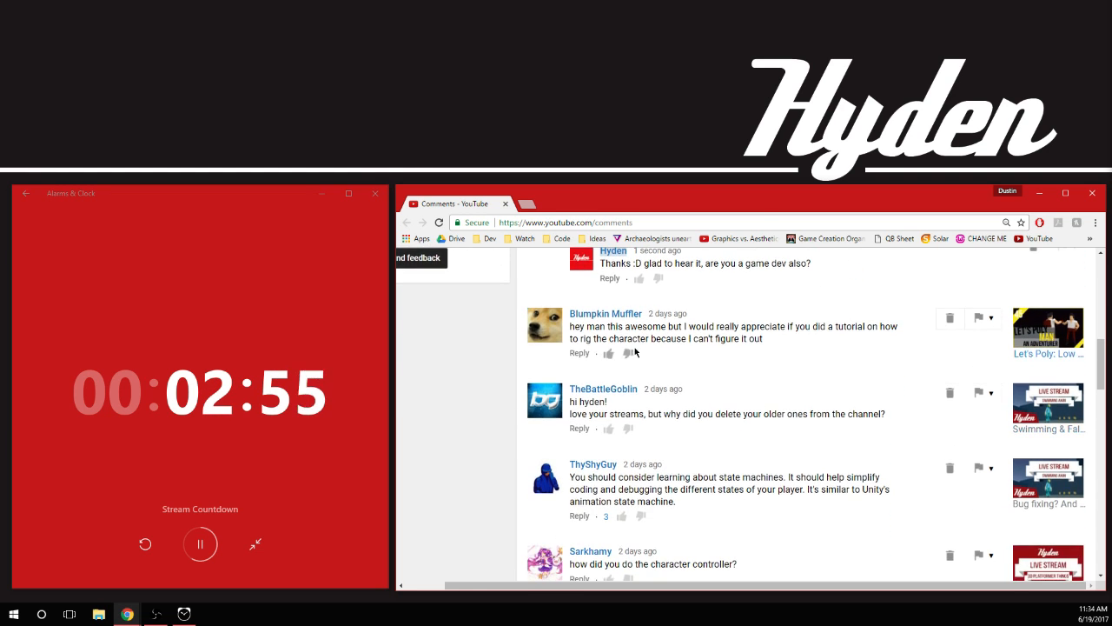
{"action": "left_click", "coordinate": [579, 354]}
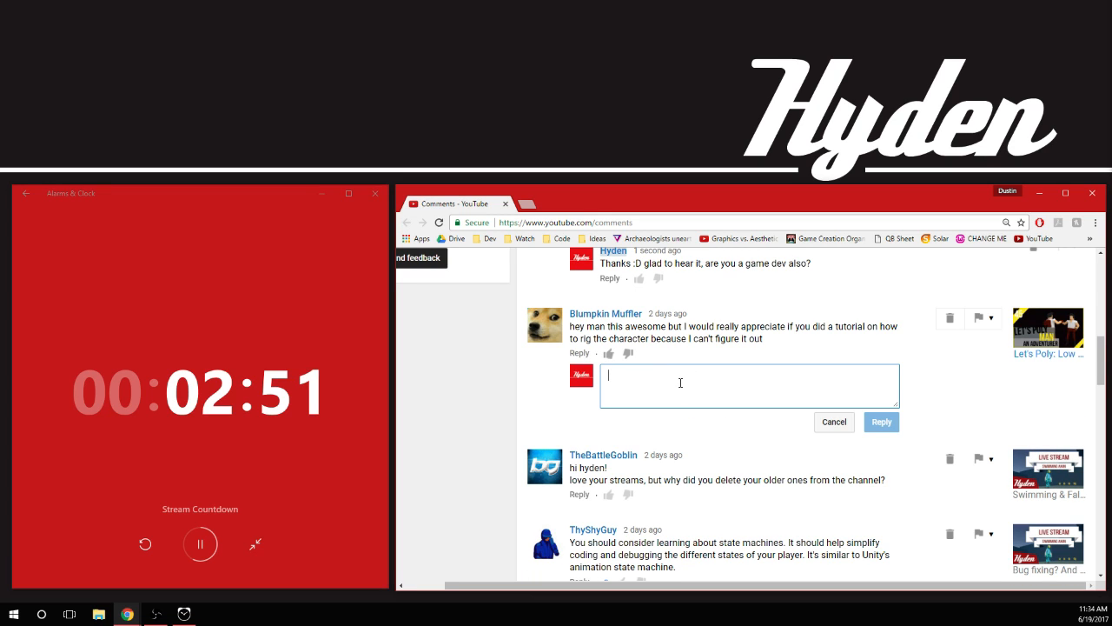
{"action": "type", "text": "I can make a ser"}
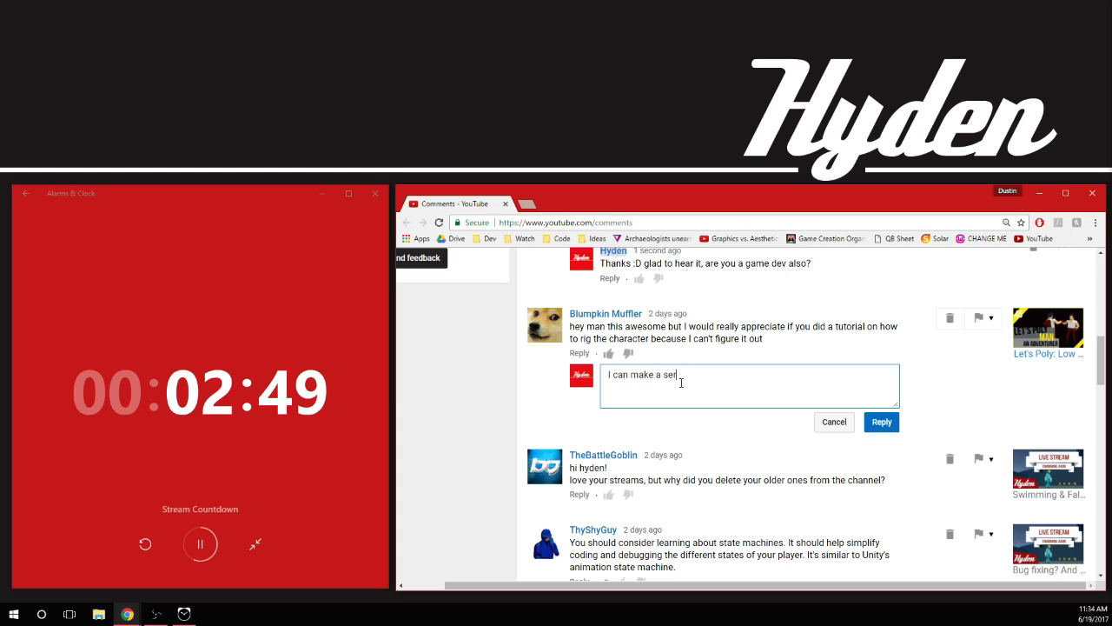
{"action": "type", "text": "ies inb the"}
{"action": "key", "text": "BackSpace"}
{"action": "key", "text": "BackSpace"}
{"action": "key", "text": "BackSpace"}
{"action": "key", "text": "BackSpace"}
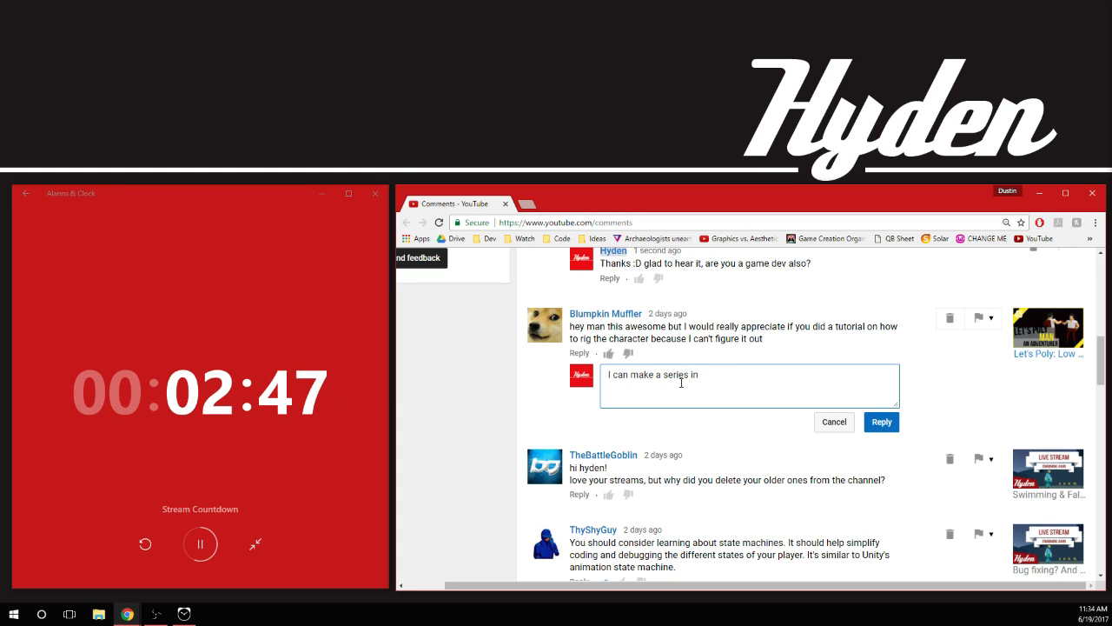
{"action": "type", "text": "the near future"}
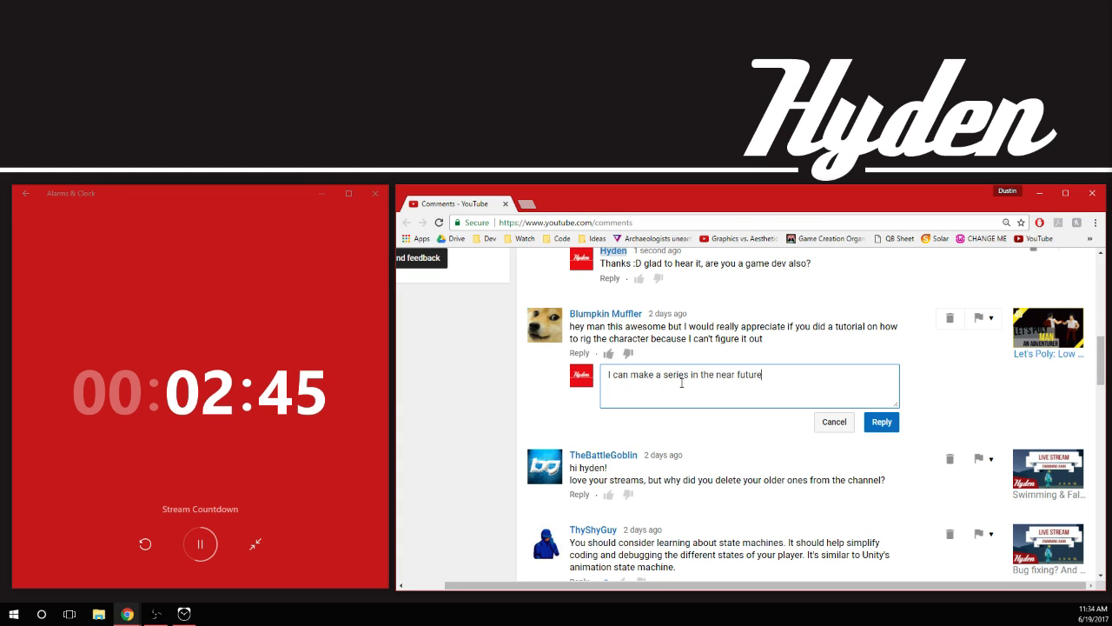
{"action": "left_click", "coordinate": [884, 422]}
Start a reply to the comment asking about the deleted older streams with "Hey, they exist in the playlist."
{"action": "scroll", "coordinate": [888, 408], "scroll_direction": "down", "scroll_amount": 1}
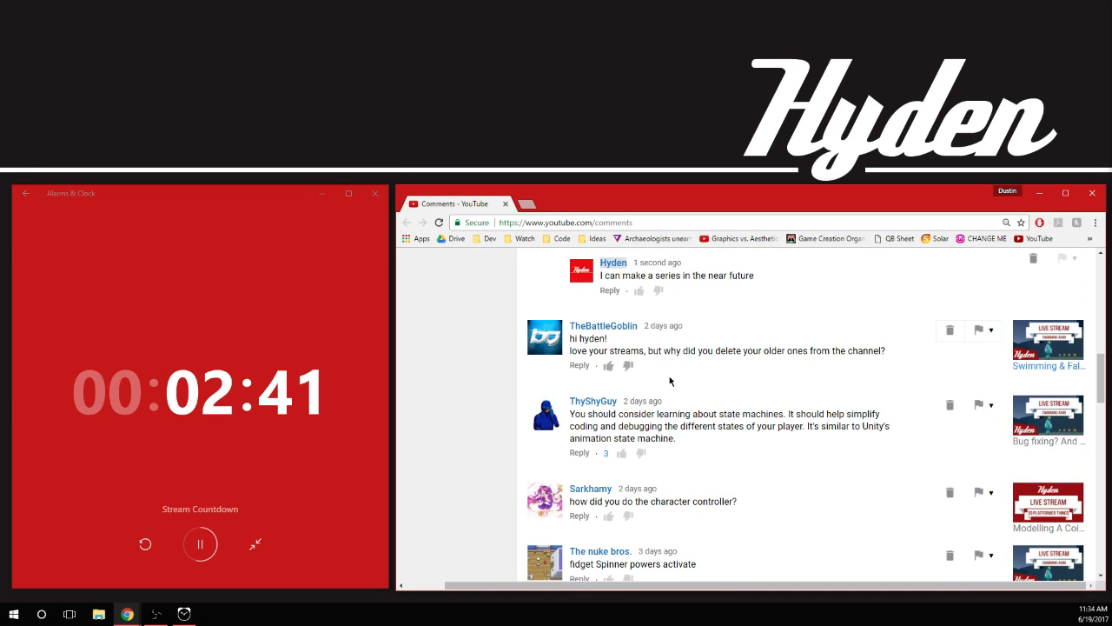
{"action": "left_click", "coordinate": [578, 365]}
{"action": "type", "text": "Hey"}
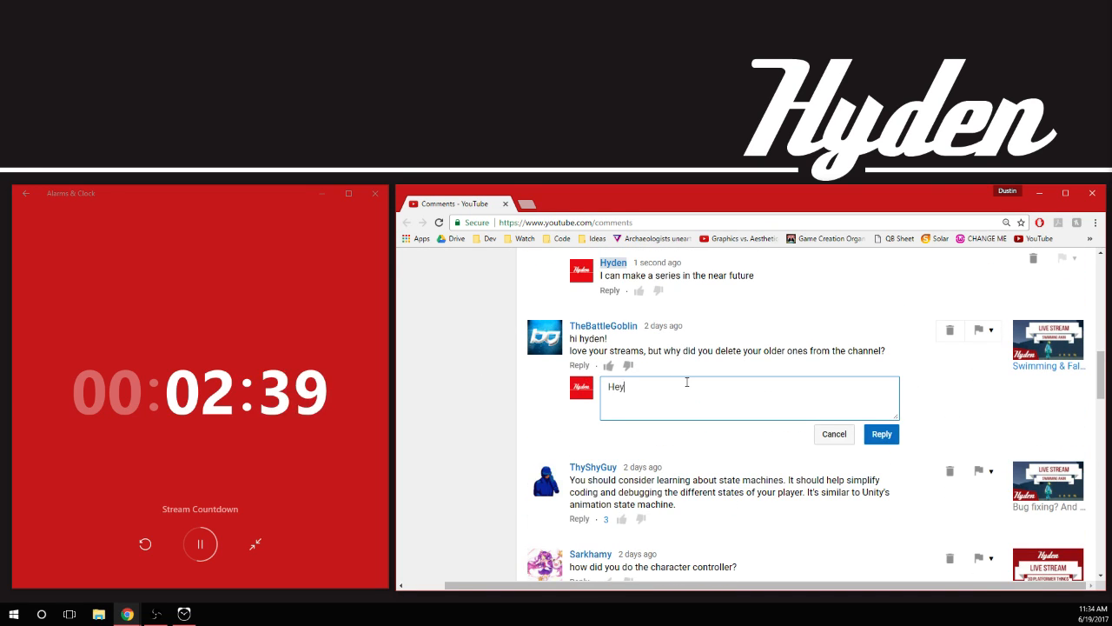
{"action": "type", "text": ", "}
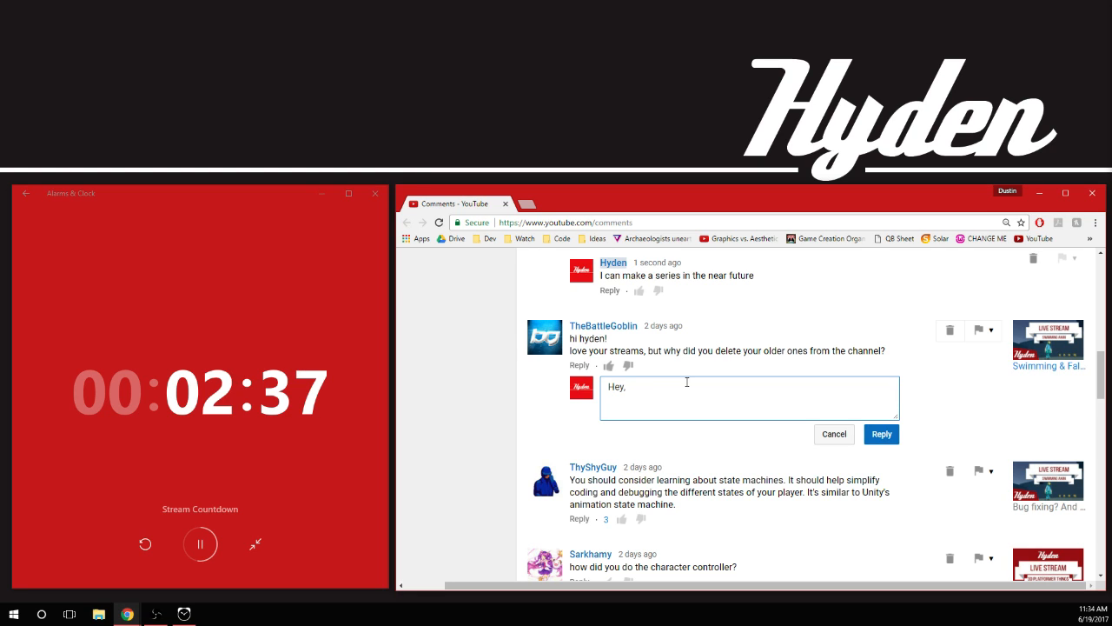
{"action": "type", "text": "they exist "}
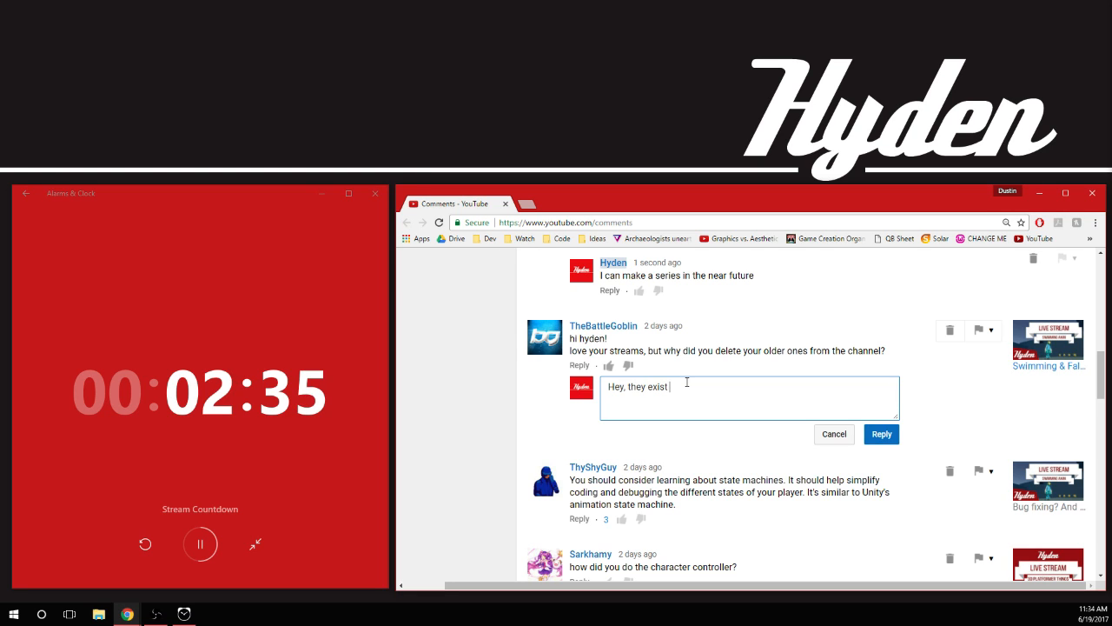
{"action": "type", "text": "in the playlist. "}
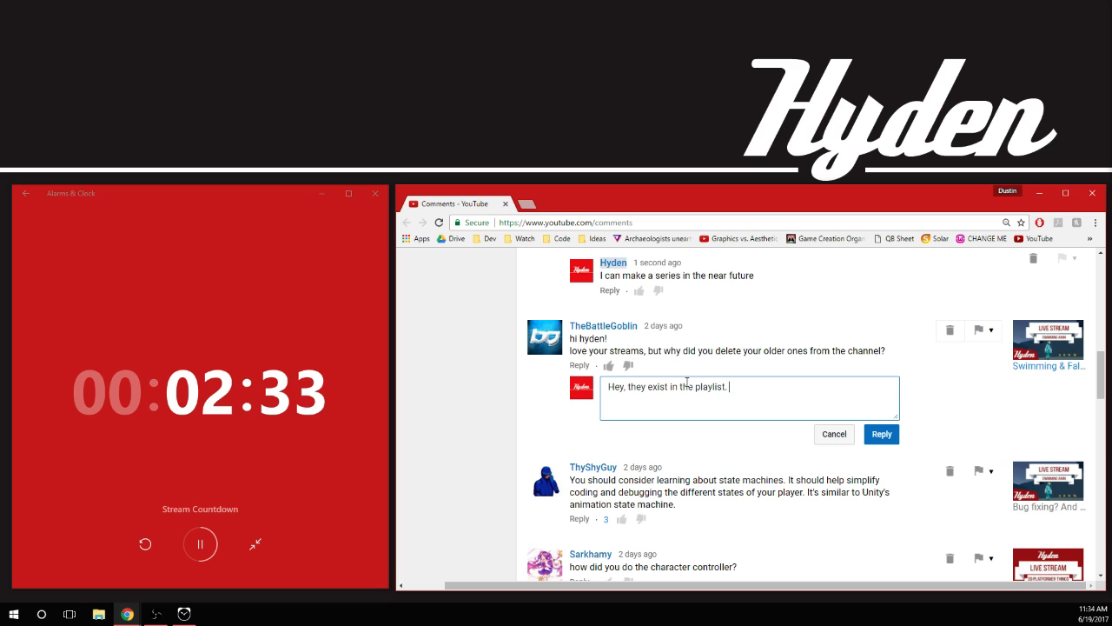
{"action": "type", "text": "I just didn't want"}
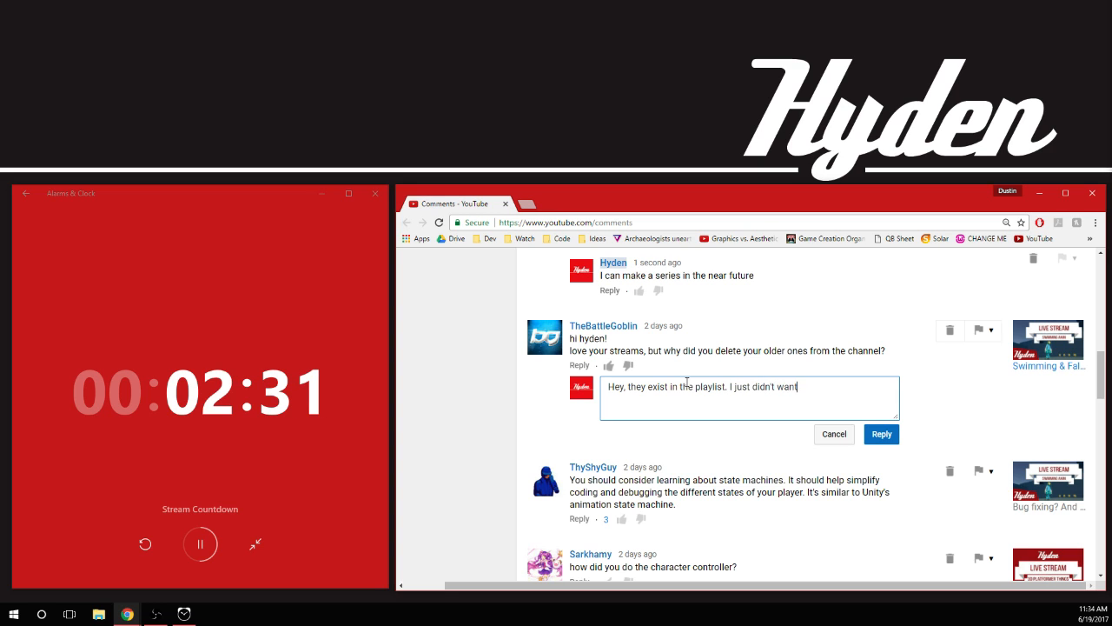
{"action": "type", "text": " the video se"}
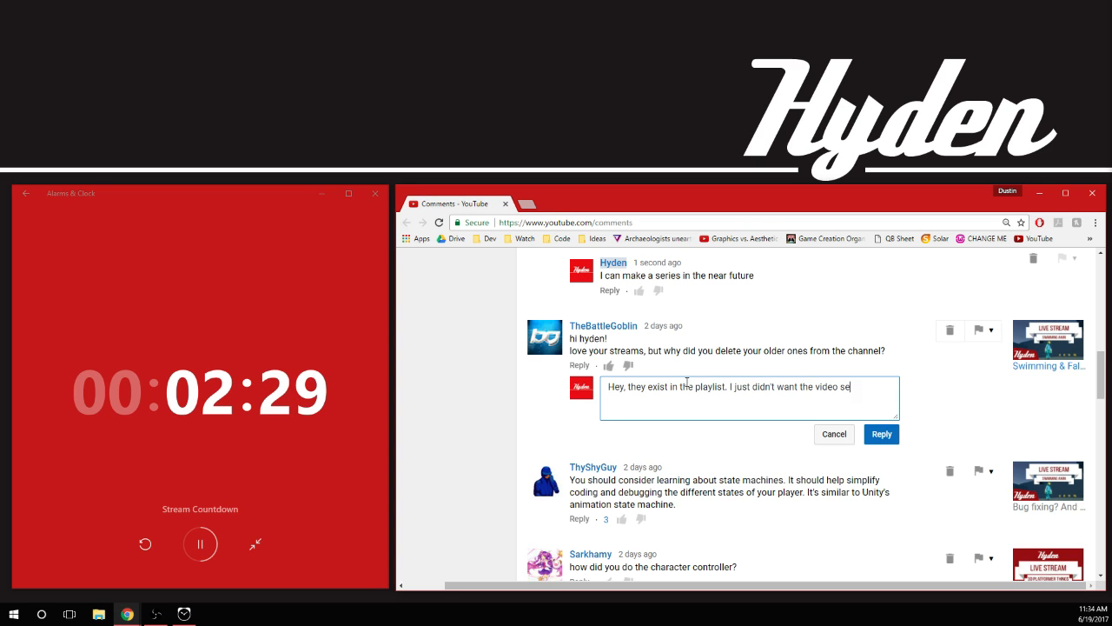
{"action": "type", "text": "ction to be spammed by"}
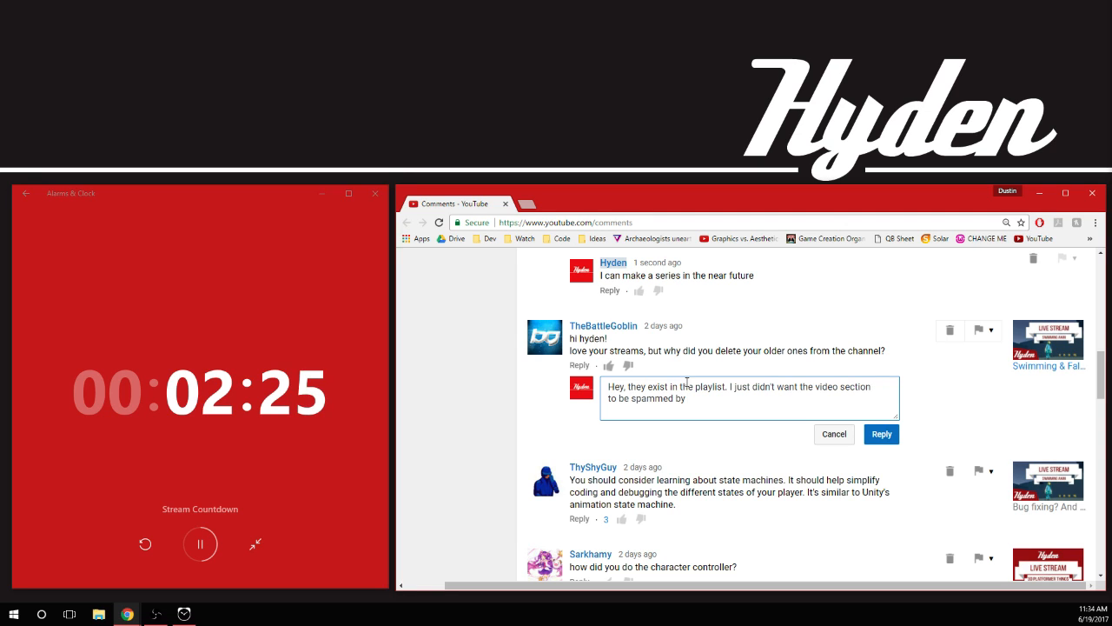
{"action": "type", "text": " LIVE STREA"}
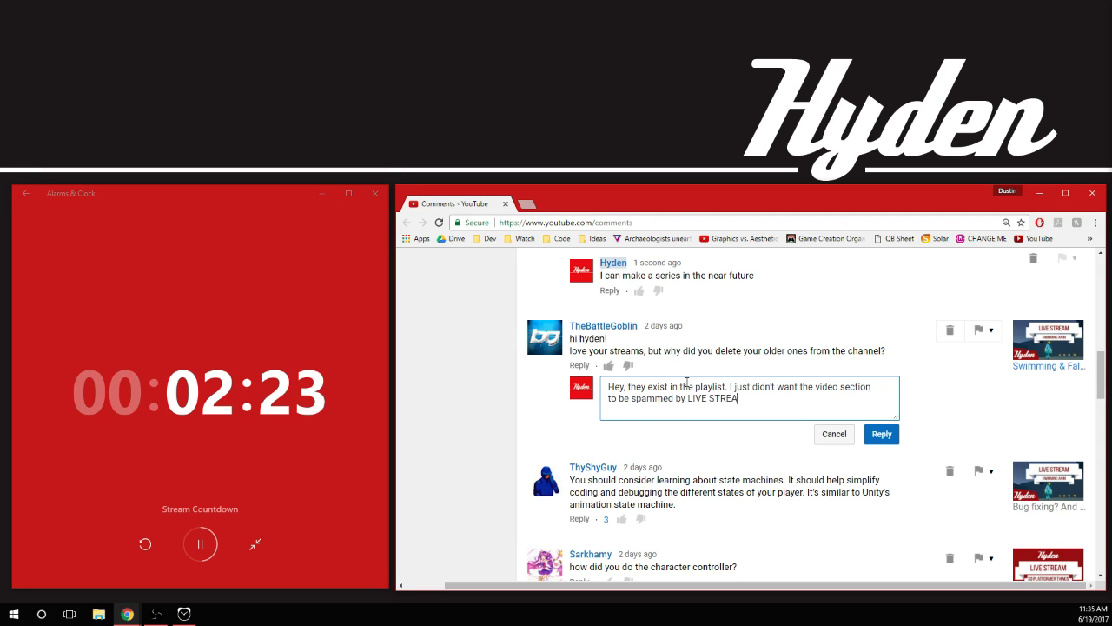
{"action": "type", "text": "M XD"}
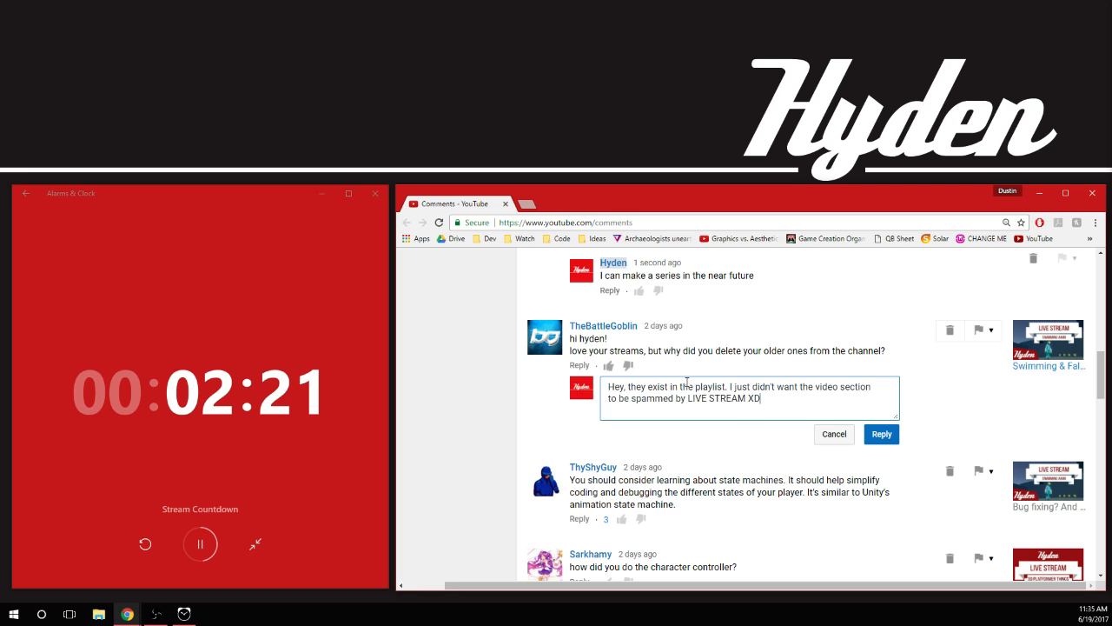
Finish the reply with "I just didn't want the video section to be spammed by LIVE STREAM XD" and post it
{"action": "left_click", "coordinate": [881, 434]}
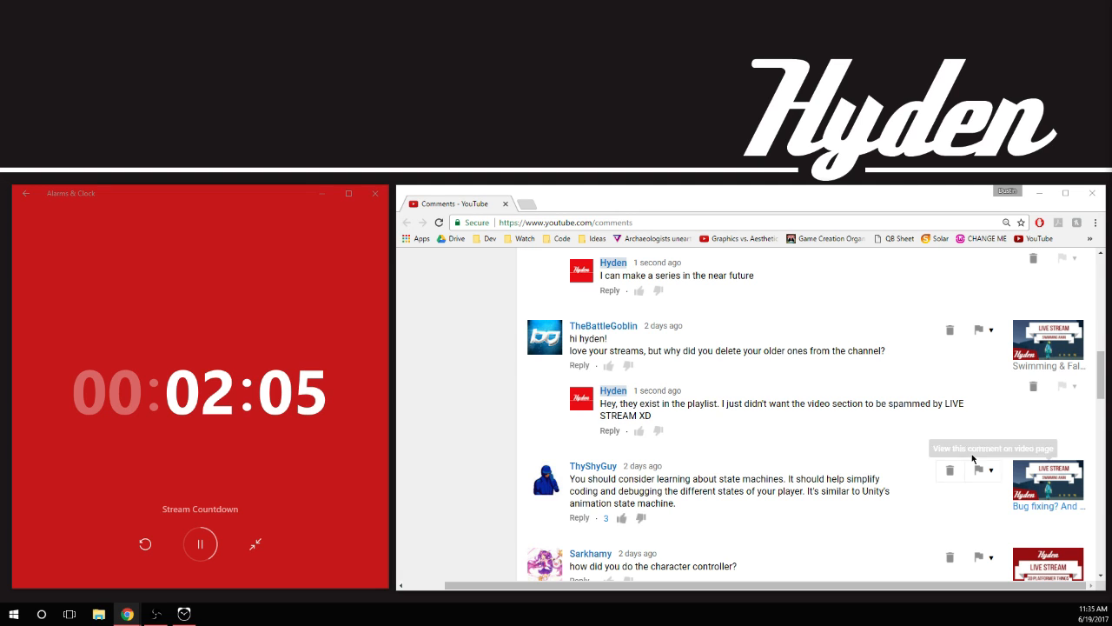
Start a reply to the comment recommending state machines with "I usually use state machine"
{"action": "scroll", "coordinate": [782, 434], "scroll_direction": "down", "scroll_amount": 2}
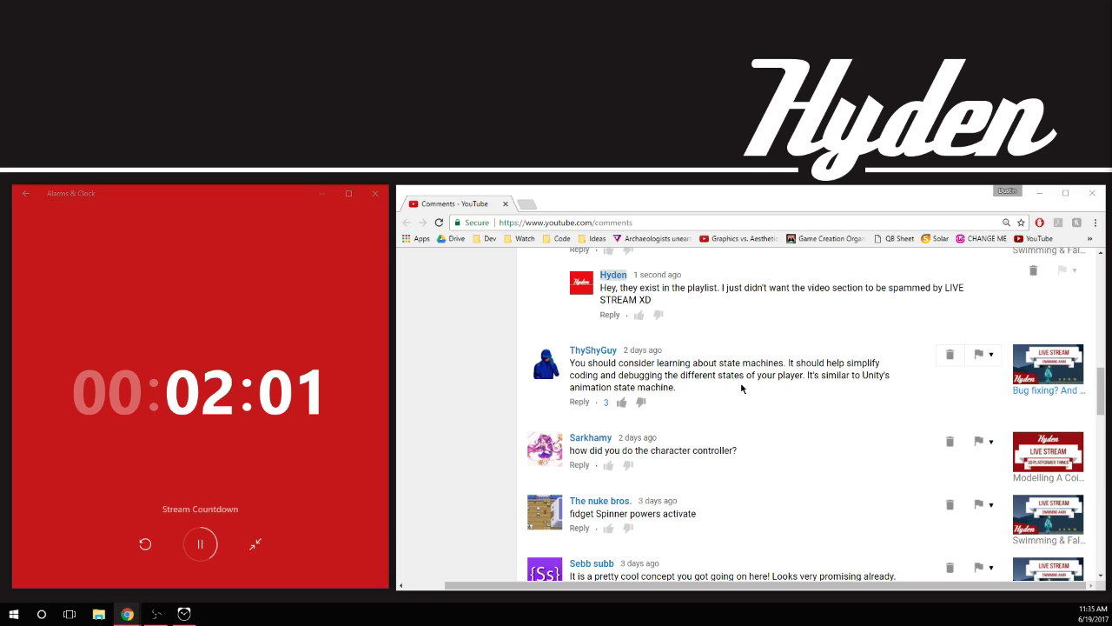
{"action": "left_click", "coordinate": [579, 403]}
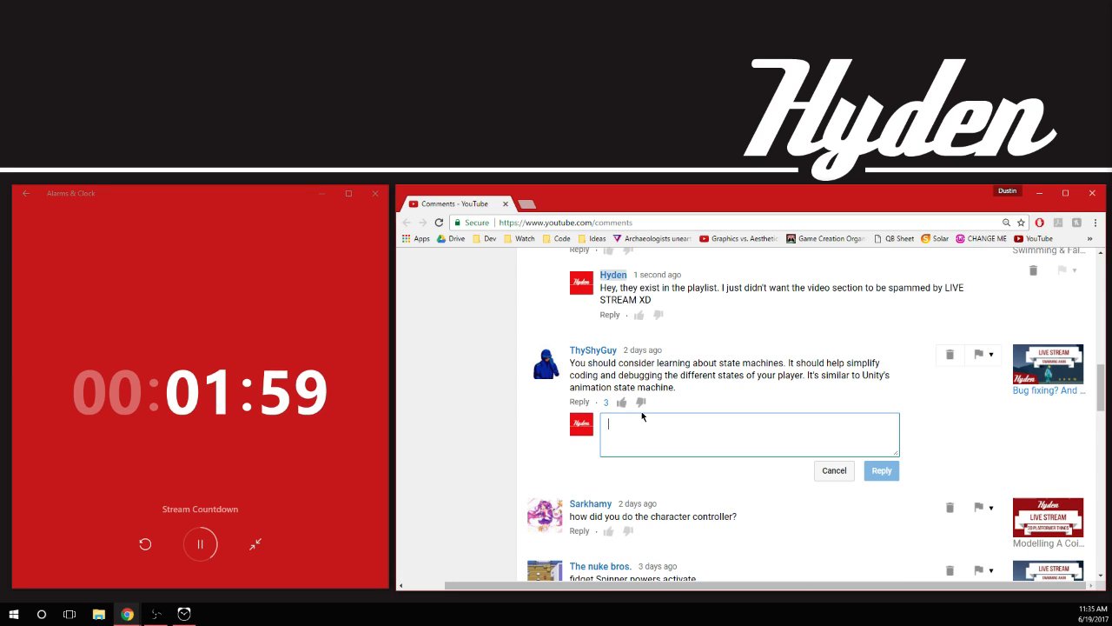
{"action": "type", "text": "I usu"}
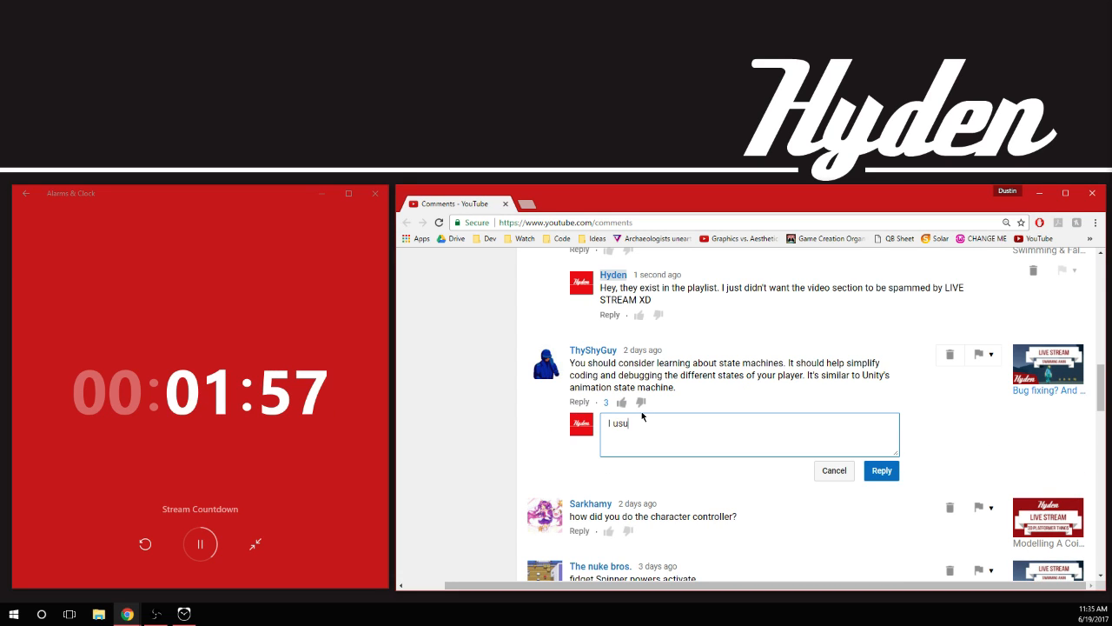
{"action": "type", "text": "ally use state ma"}
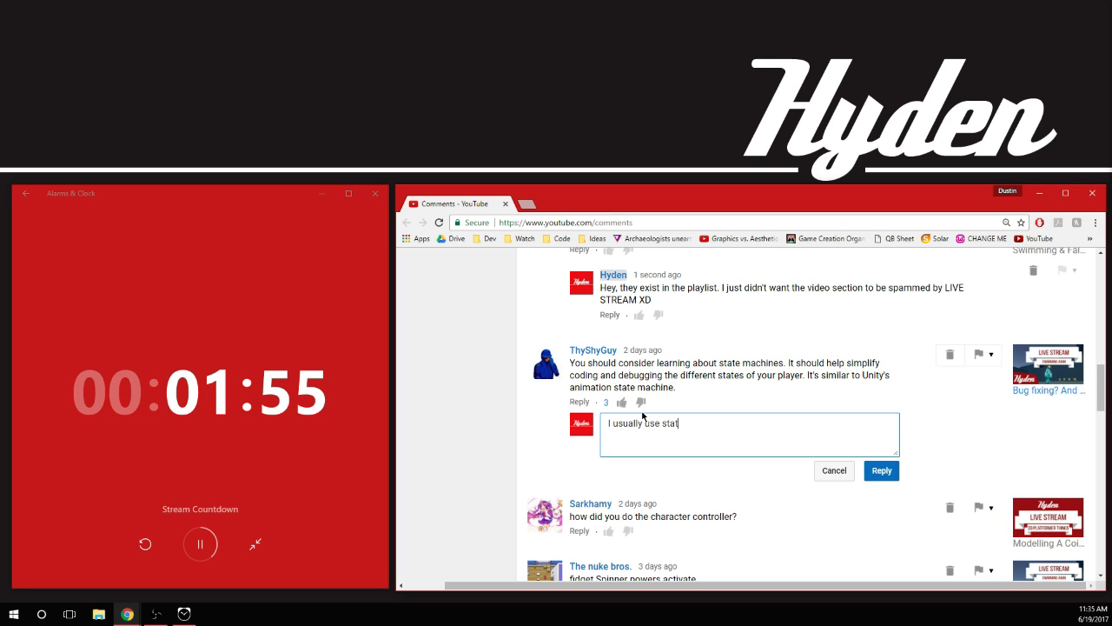
{"action": "key", "text": "BackSpace"}
{"action": "key", "text": "BackSpace"}
{"action": "type", "text": "machine"}
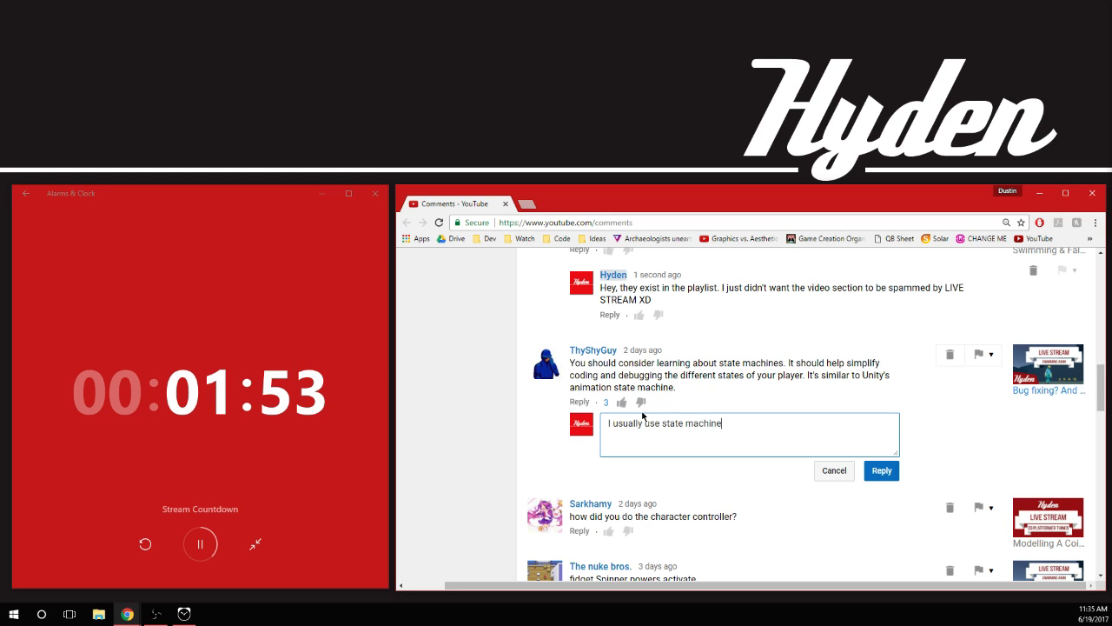
Replace "state machine" in the unposted reply with "fsm's"
{"action": "key", "text": "BackSpace"}
{"action": "key", "text": "BackSpace"}
{"action": "key", "text": "BackSpace"}
{"action": "key", "text": "BackSpace"}
{"action": "key", "text": "BackSpace"}
{"action": "key", "text": "BackSpace"}
{"action": "key", "text": "BackSpace"}
{"action": "key", "text": "BackSpace"}
{"action": "key", "text": "BackSpace"}
{"action": "key", "text": "BackSpace"}
{"action": "key", "text": "BackSpace"}
{"action": "key", "text": "BackSpace"}
{"action": "key", "text": "BackSpace"}
{"action": "key", "text": "BackSpace"}
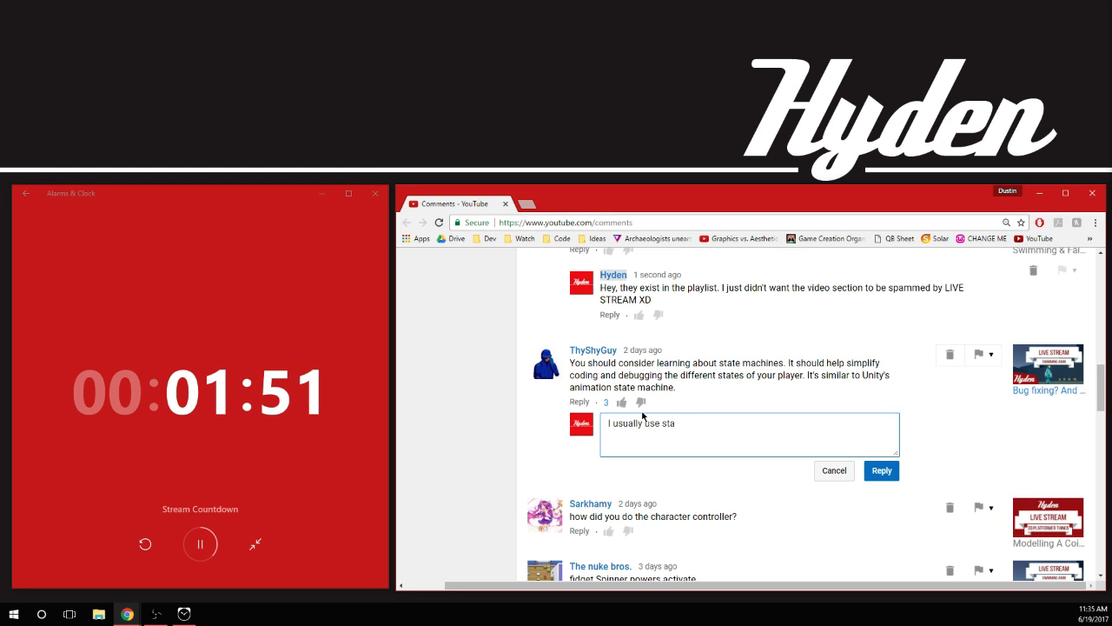
{"action": "type", "text": "f"}
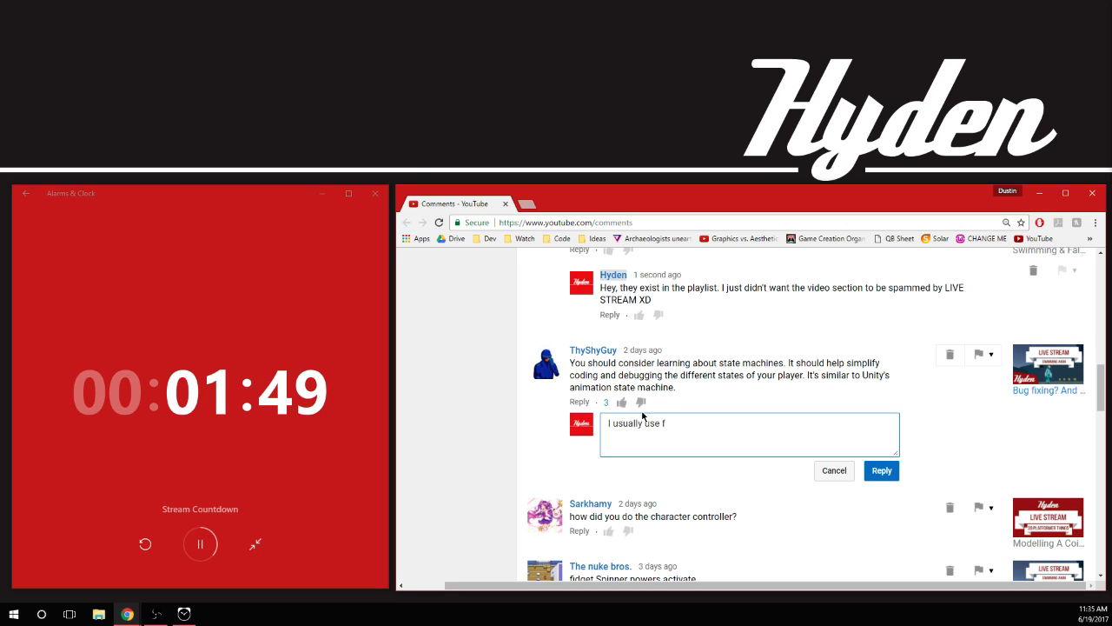
{"action": "type", "text": "sm"}
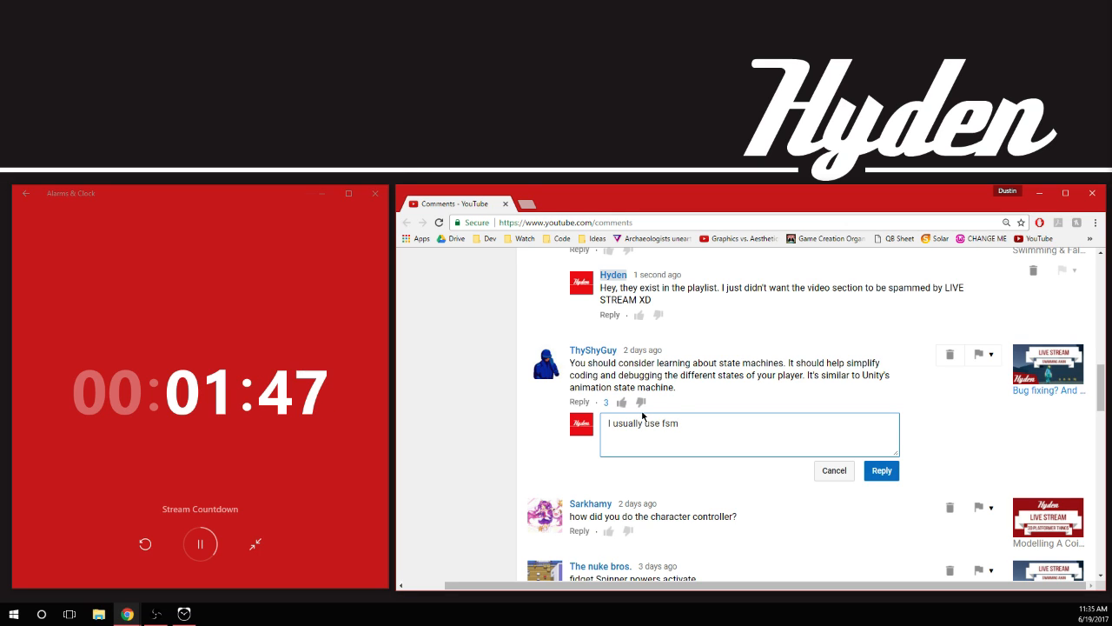
{"action": "type", "text": "'s"}
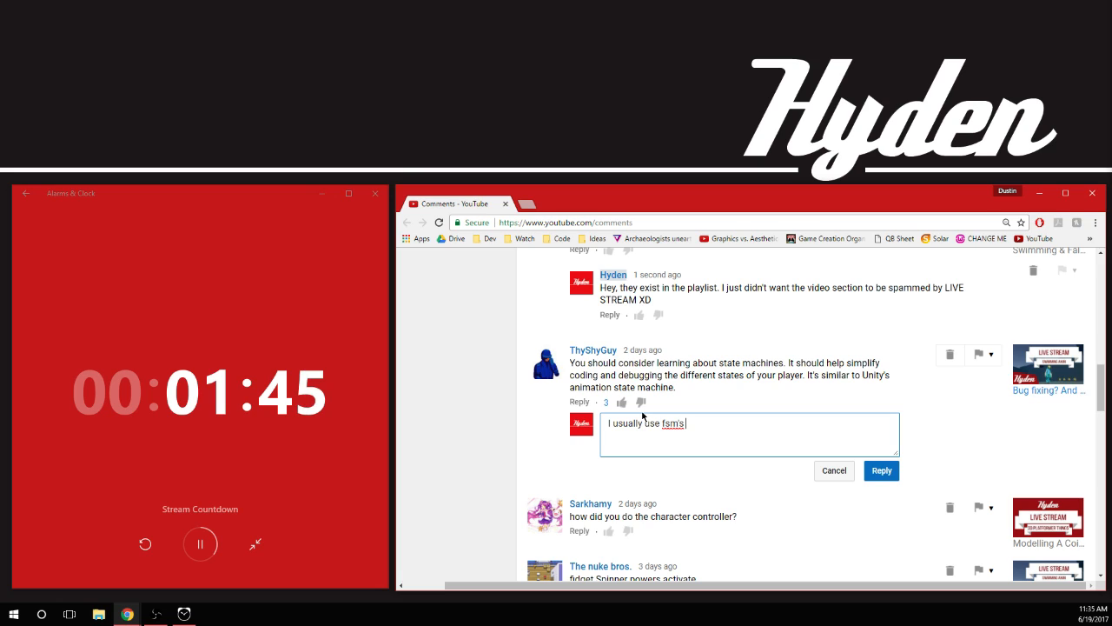
{"action": "type", "text": " but decided agasi"}
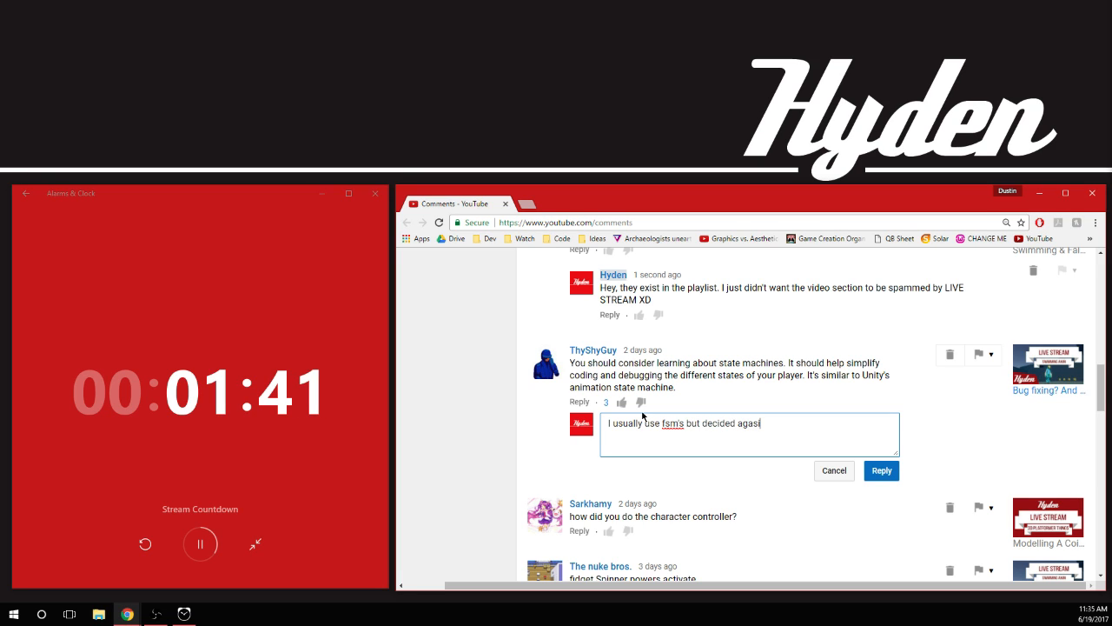
{"action": "key", "text": "BackSpace"}
{"action": "key", "text": "BackSpace"}
{"action": "type", "text": "isnt"}
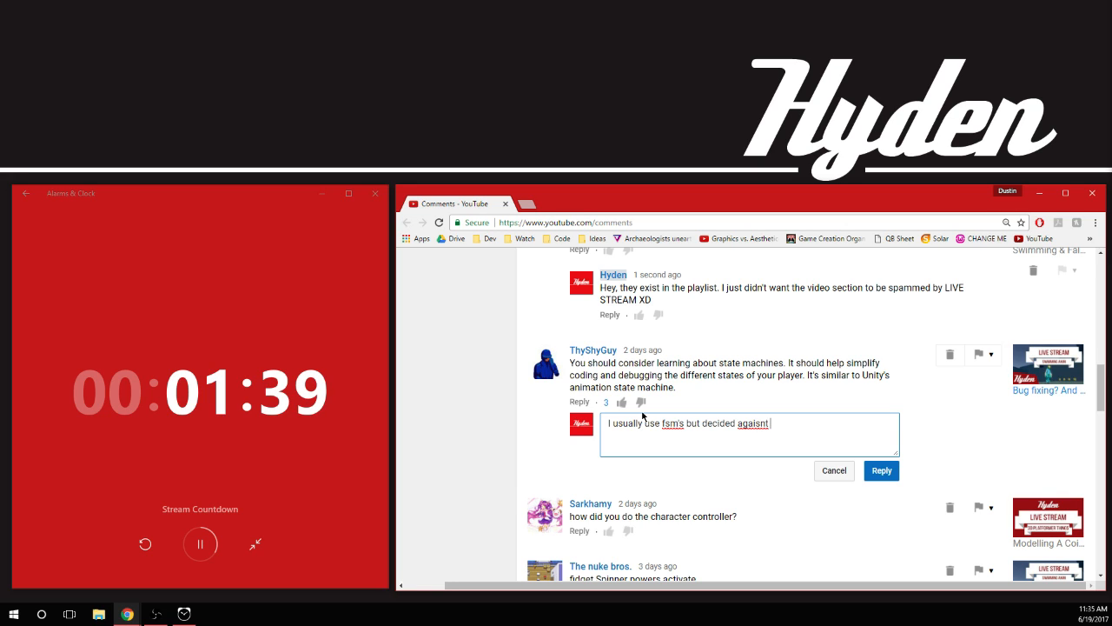
Continue the unposted reply about state machines with "but decided against it"
{"action": "key", "text": "BackSpace"}
{"action": "key", "text": "BackSpace"}
{"action": "key", "text": "BackSpace"}
{"action": "key", "text": "BackSpace"}
{"action": "type", "text": "nst it"}
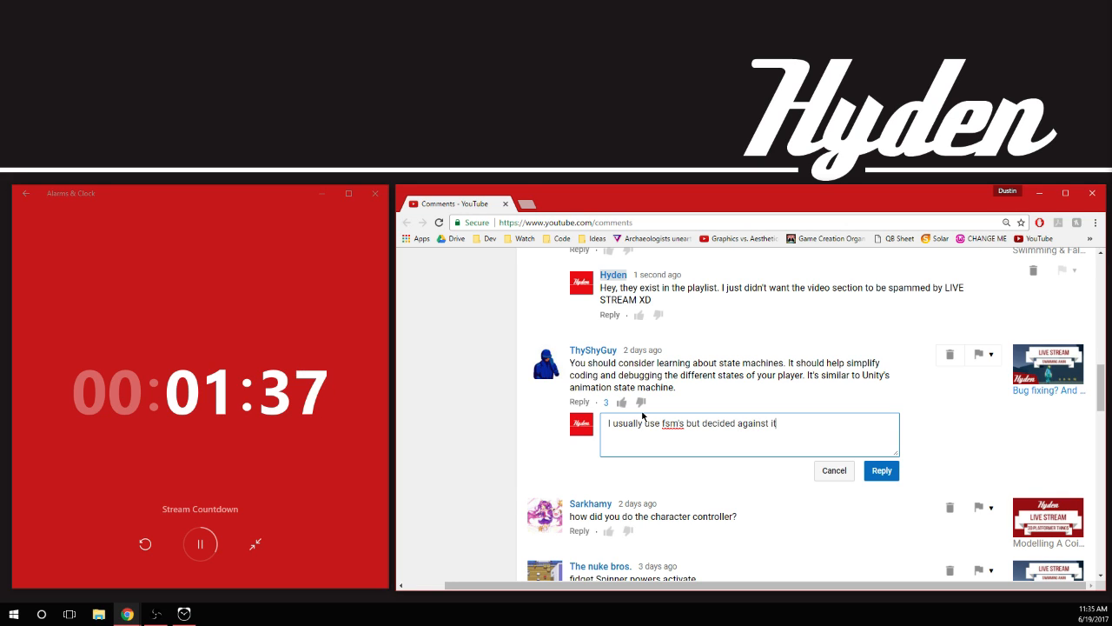
{"action": "type", "text": " for this "}
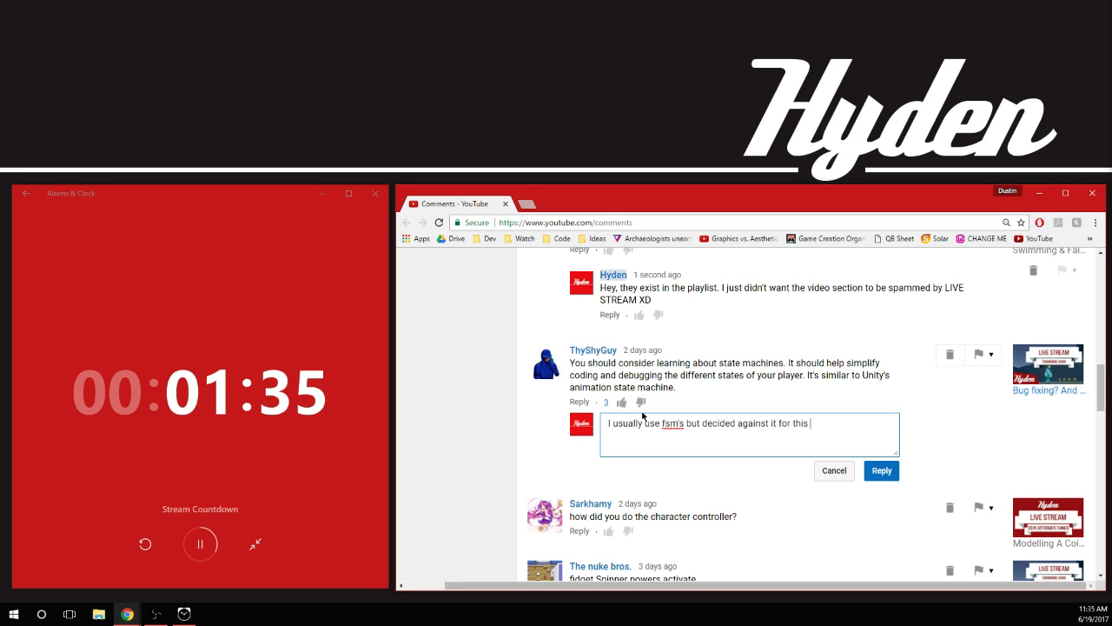
{"action": "type", "text": "script as I"}
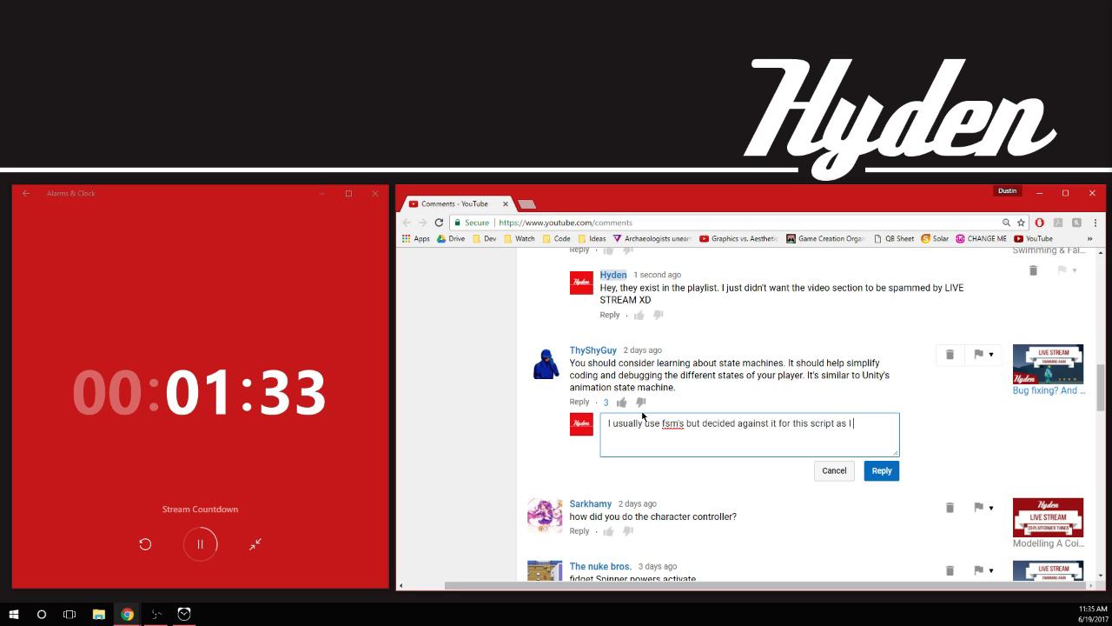
{"action": "type", "text": " wanted it"}
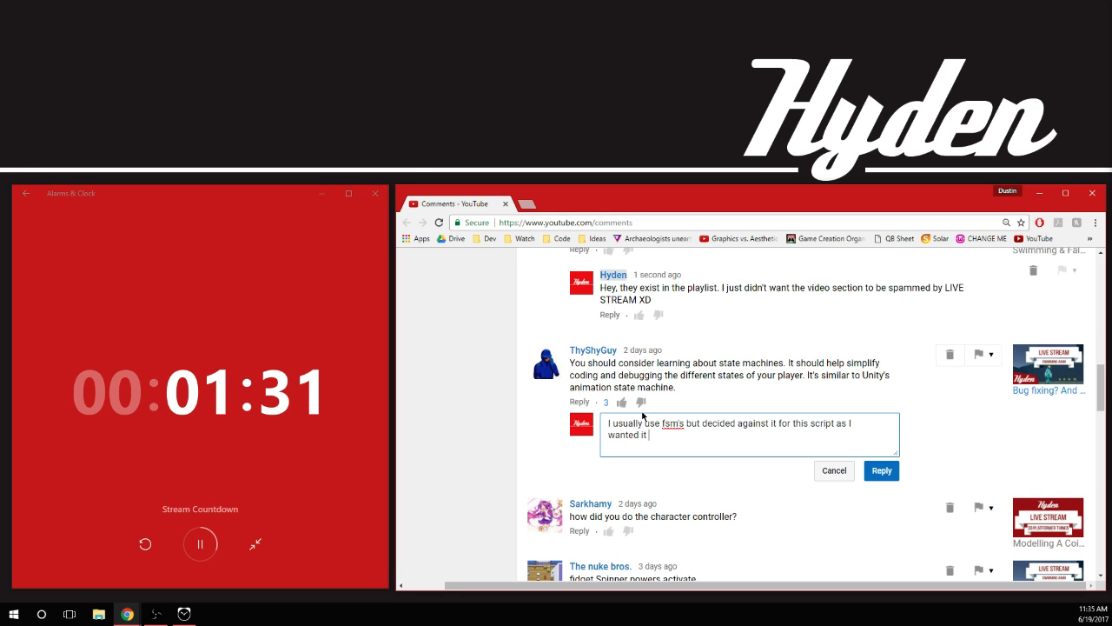
{"action": "type", "text": " to be easier for"}
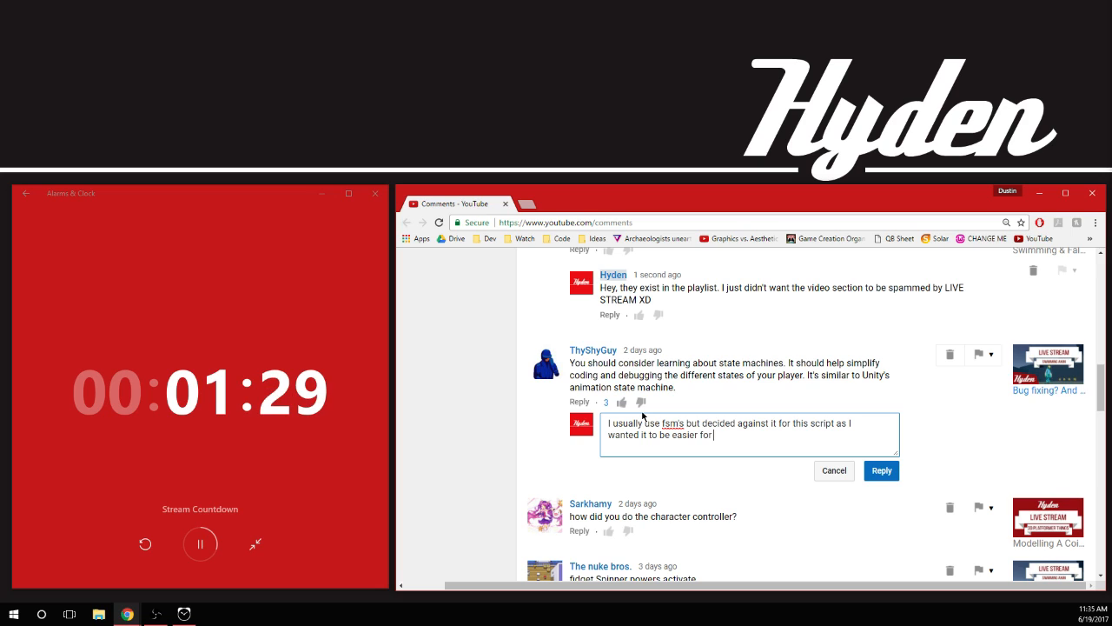
{"action": "type", "text": " beginner"}
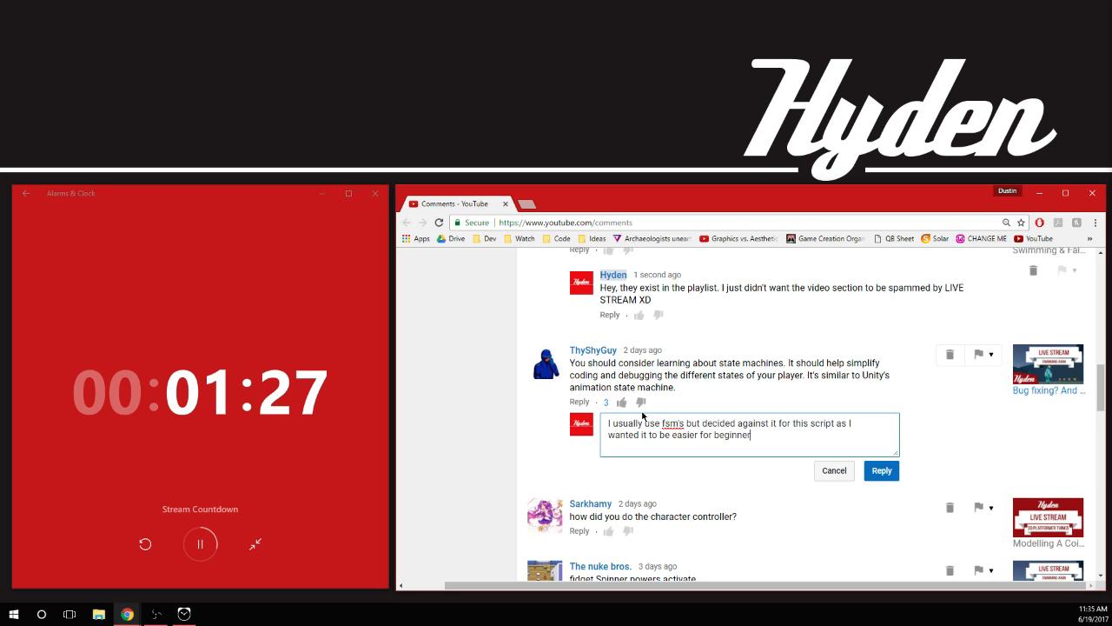
{"action": "type", "text": "s to learn from. "}
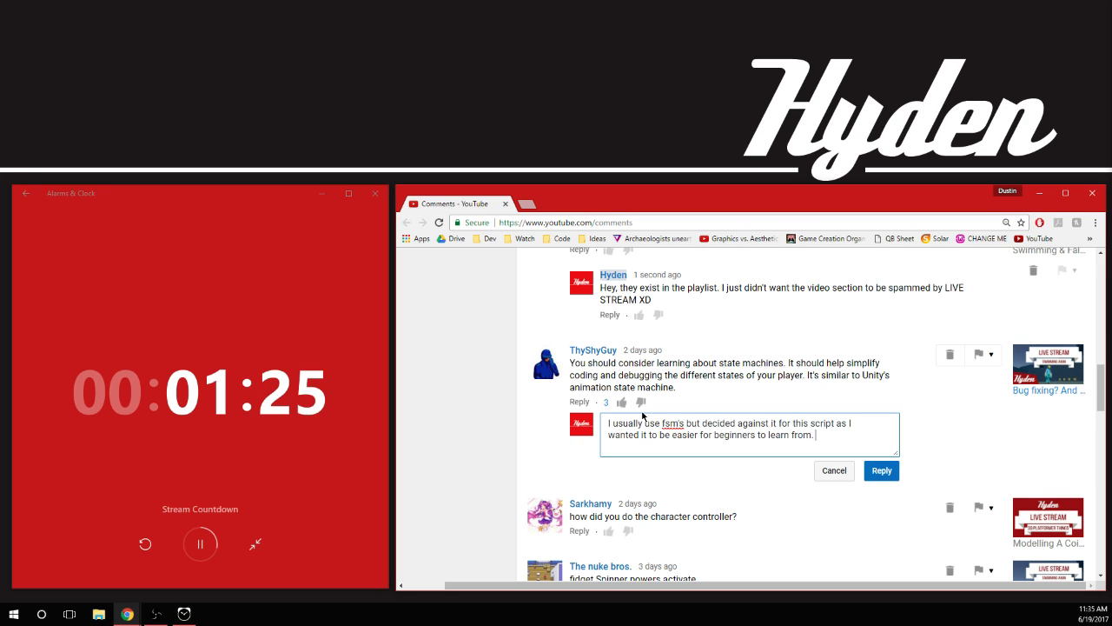
{"action": "type", "text": "However, N"}
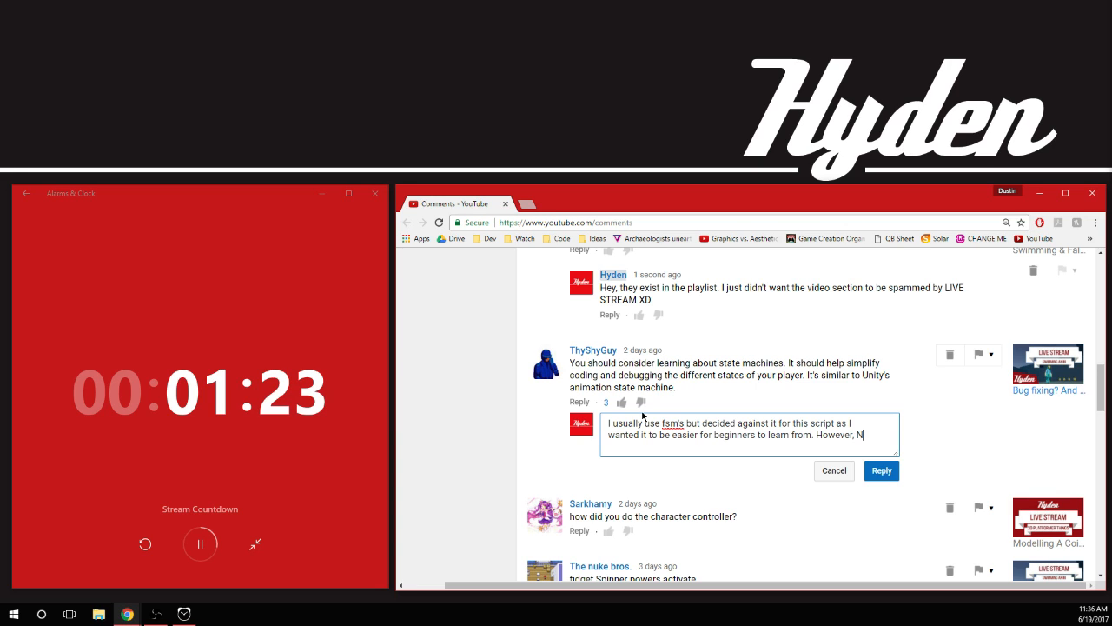
{"action": "key", "text": "BackSpace"}
{"action": "type", "text": "in hin"}
Add the opening of a second sentence to the state machine reply: "However, in hindsight I realize now"
{"action": "type", "text": "dsig"}
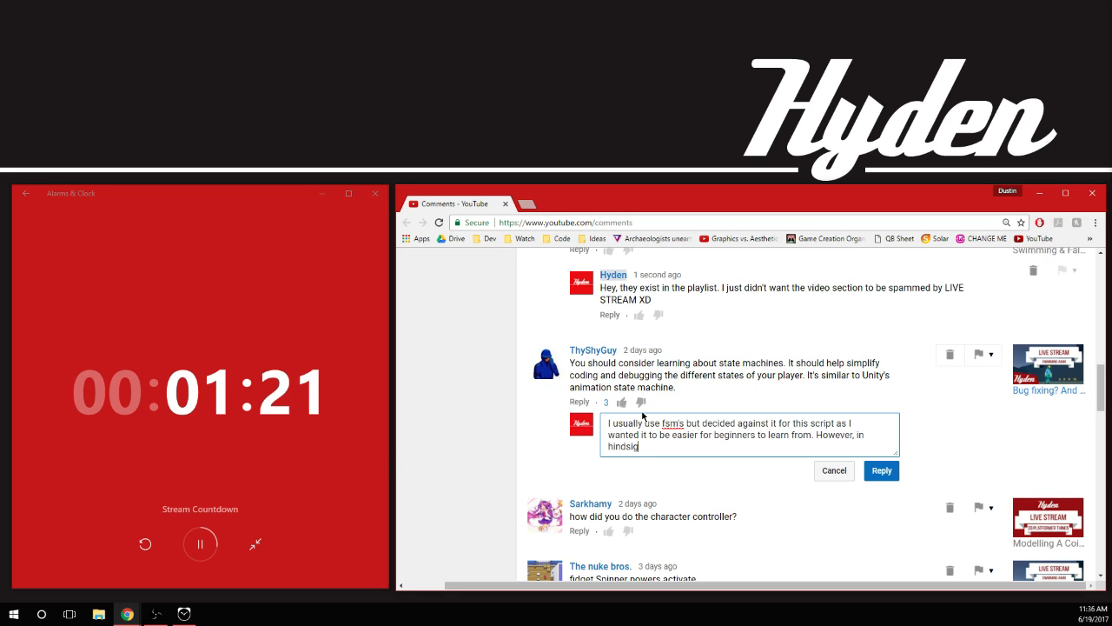
{"action": "type", "text": "ht I realize now hiow"}
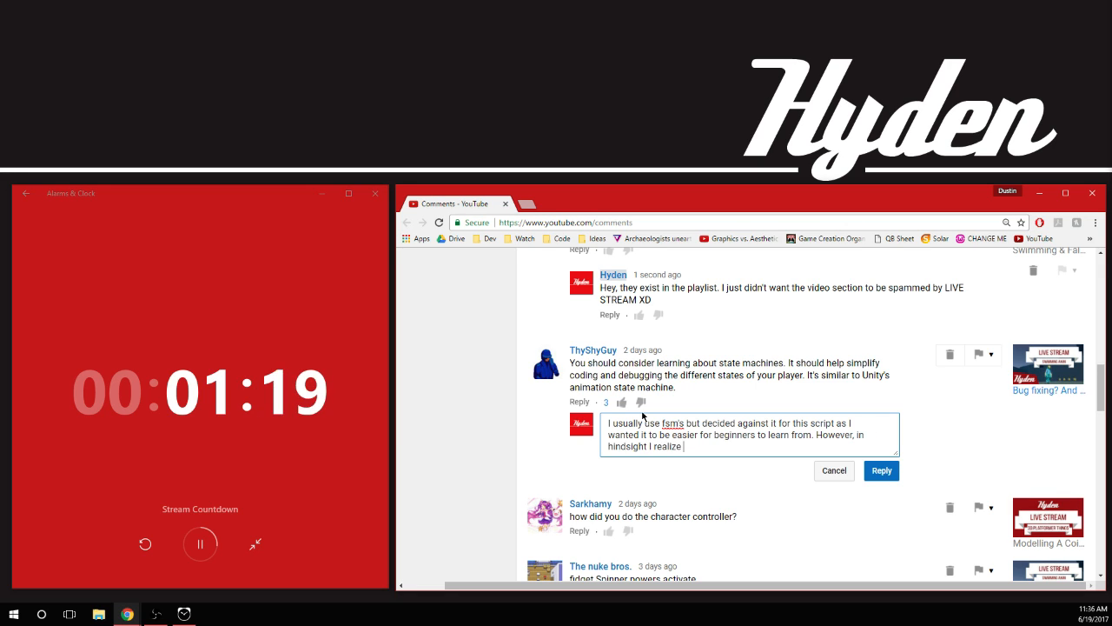
Finish the state machine reply with "how much more confusing it must be to read the script XD" and post it
{"action": "key", "text": "BackSpace"}
{"action": "key", "text": "BackSpace"}
{"action": "key", "text": "BackSpace"}
{"action": "key", "text": "BackSpace"}
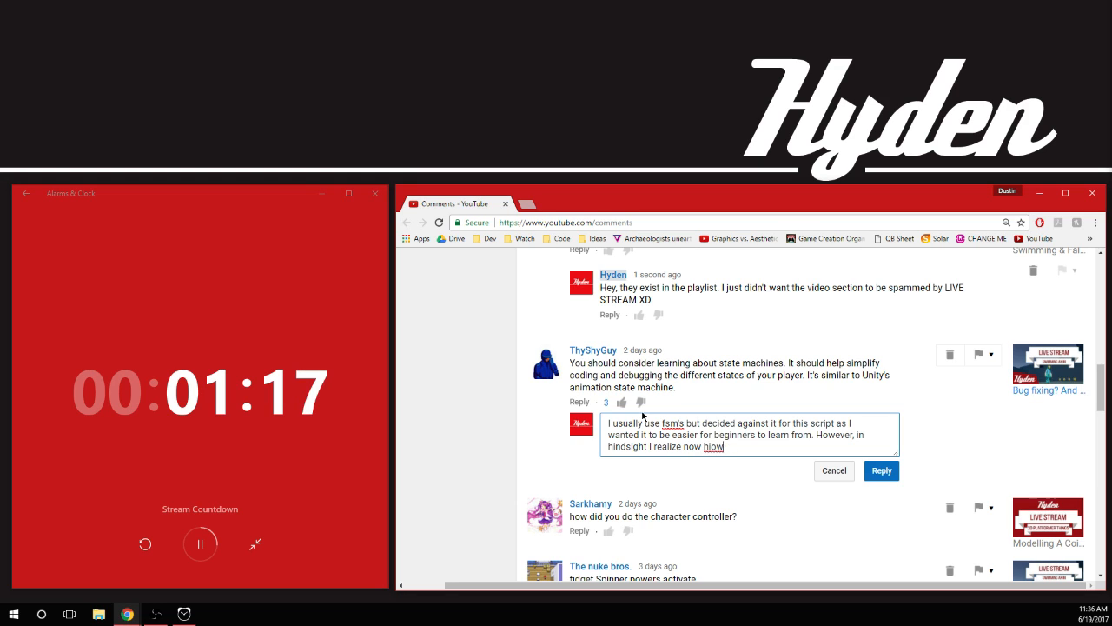
{"action": "type", "text": "ow much more con"}
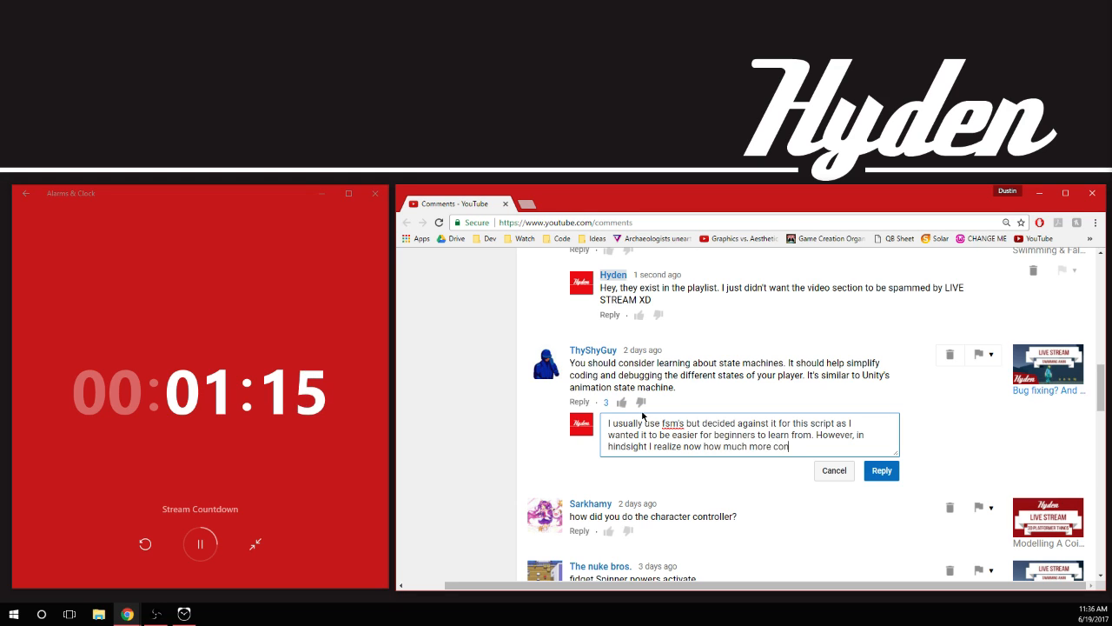
{"action": "type", "text": "fusing it must"}
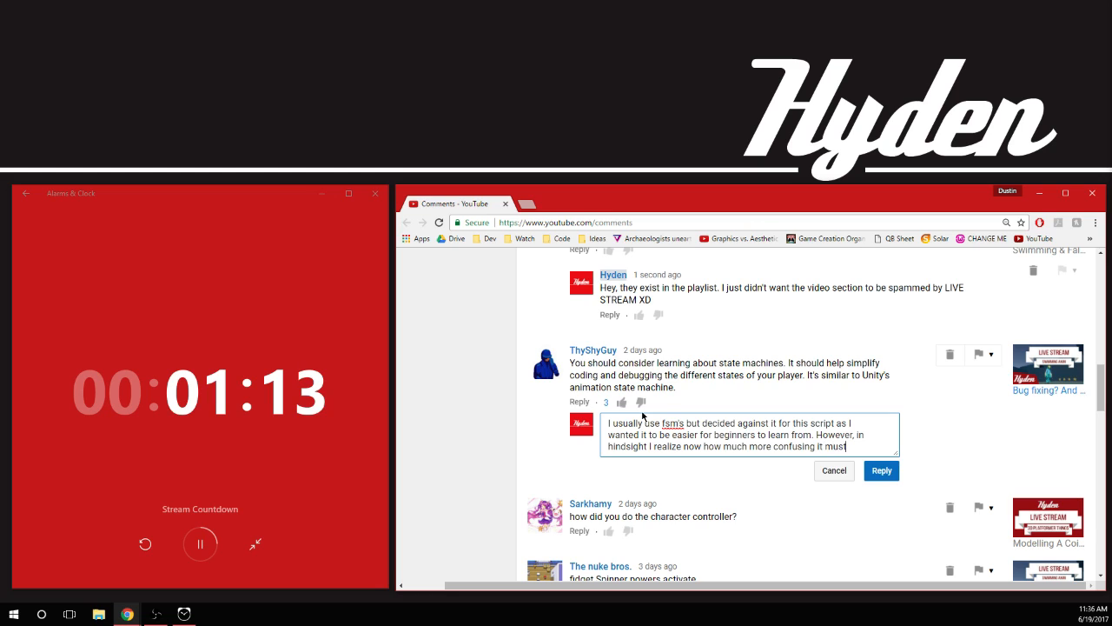
{"action": "type", "text": " be to read the script XD"}
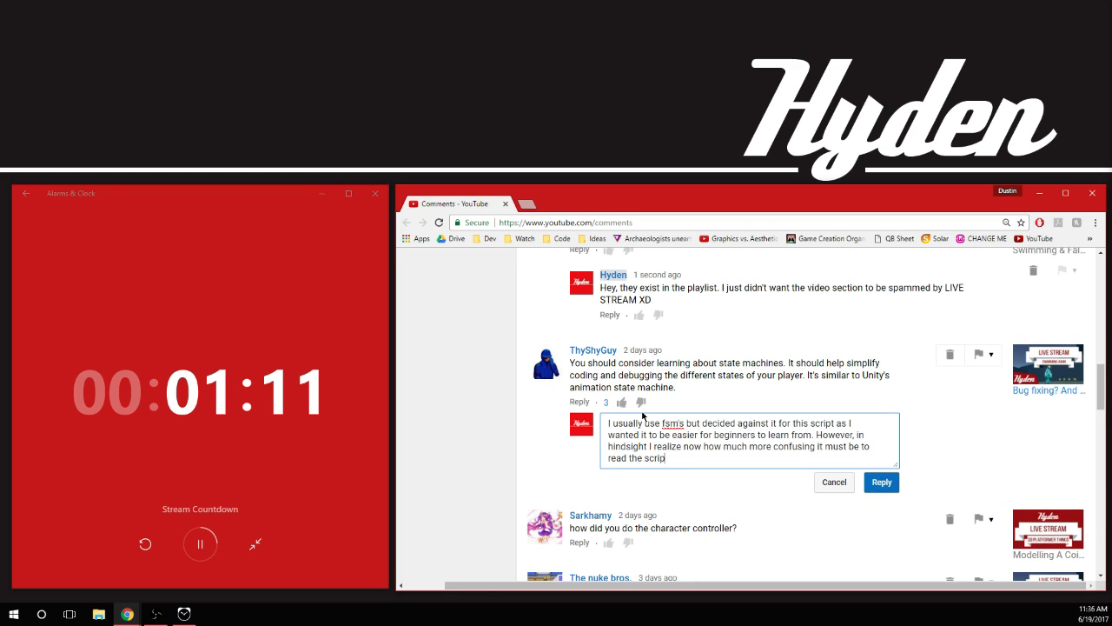
{"action": "left_click", "coordinate": [879, 482]}
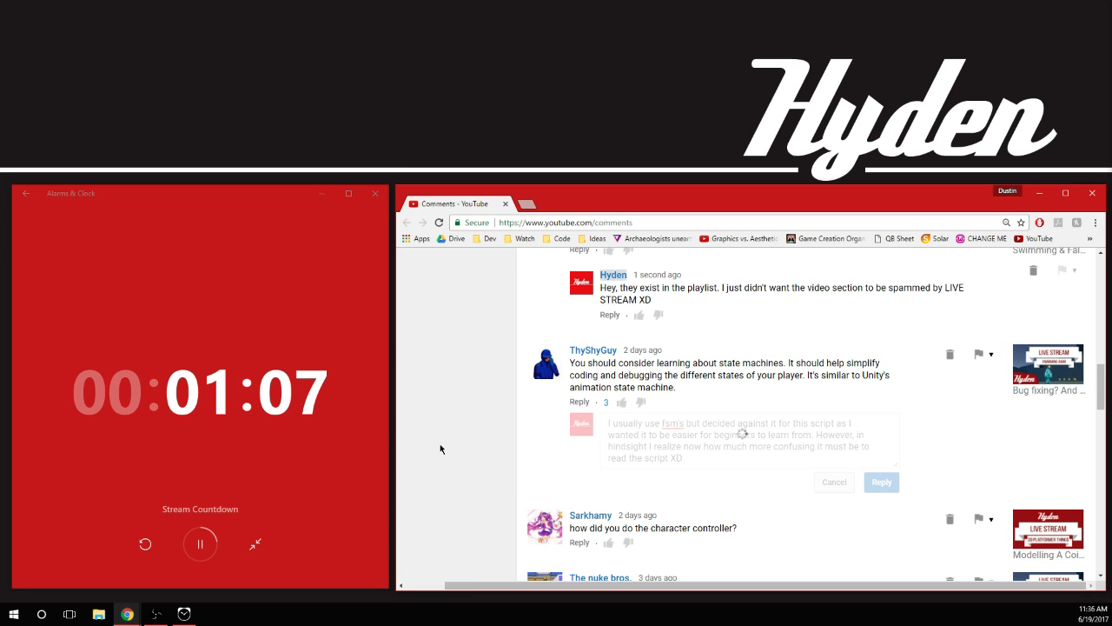
Start a reply to the comment asking about the character controller with "Uh? xD I'm not sure what you mean by this haha"
{"action": "scroll", "coordinate": [452, 420], "scroll_direction": "down", "scroll_amount": 3}
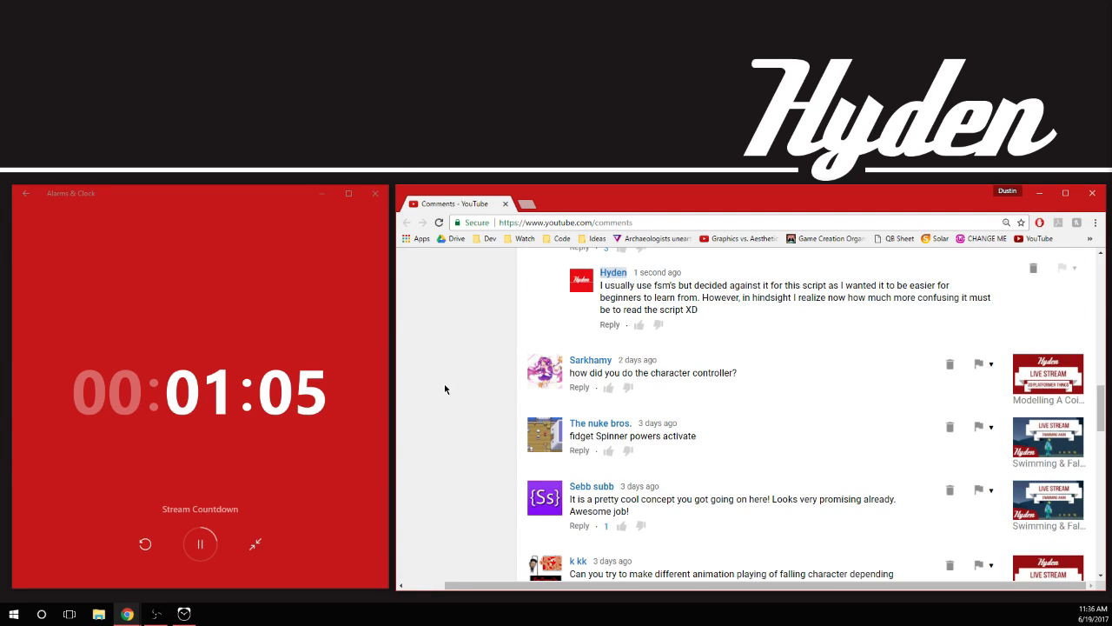
{"action": "scroll", "coordinate": [446, 367], "scroll_direction": "down", "scroll_amount": 2}
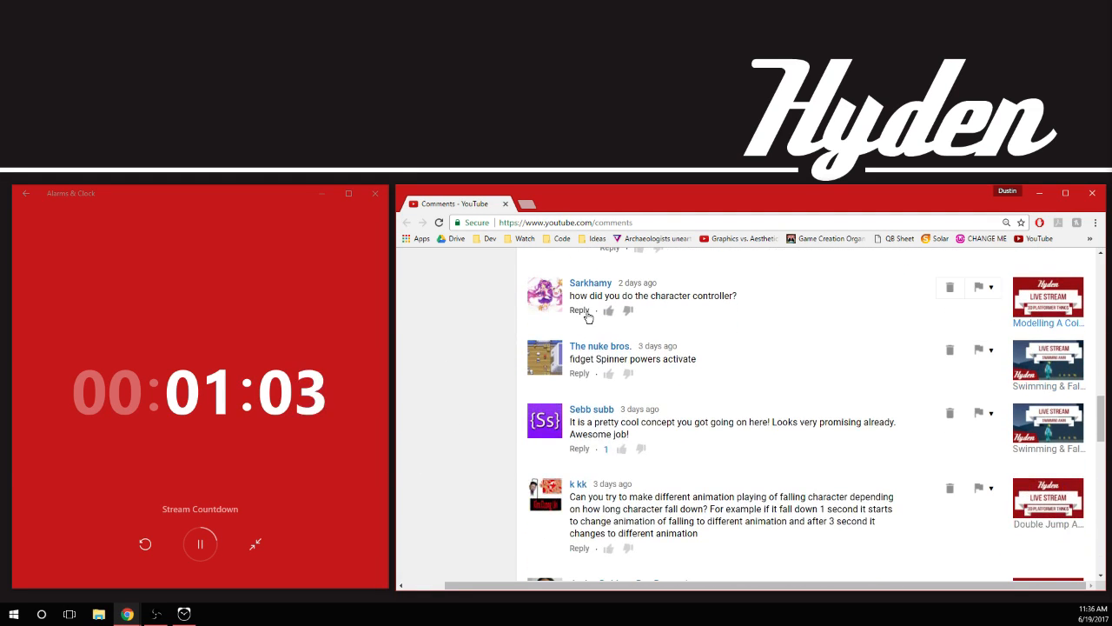
{"action": "left_click", "coordinate": [580, 310]}
{"action": "type", "text": "H"}
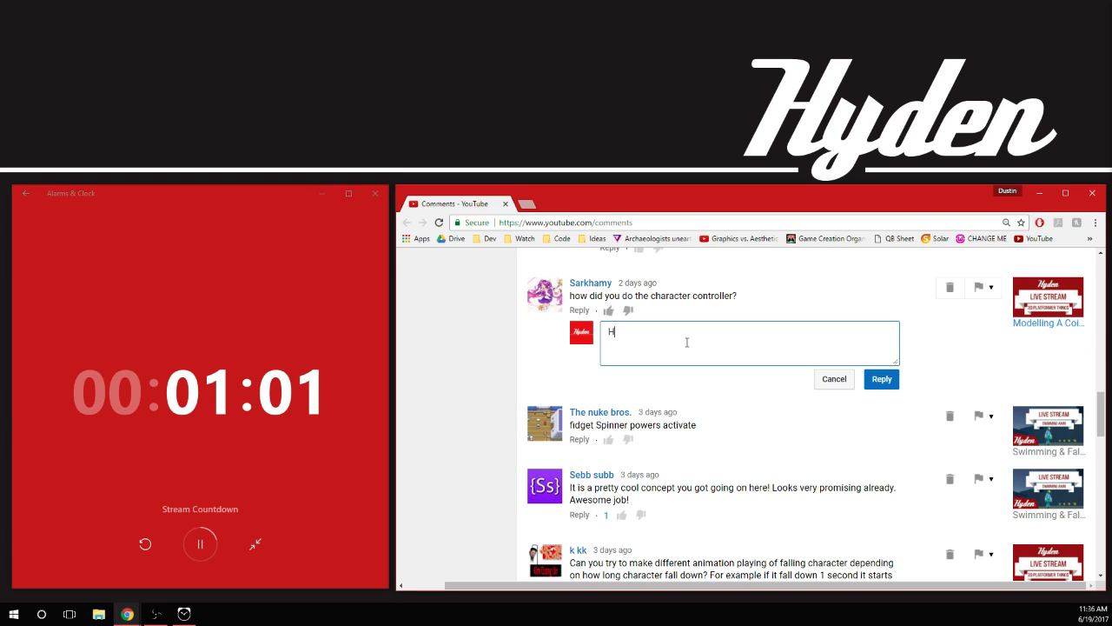
{"action": "key", "text": "BackSpace"}
{"action": "type", "text": "Uh"}
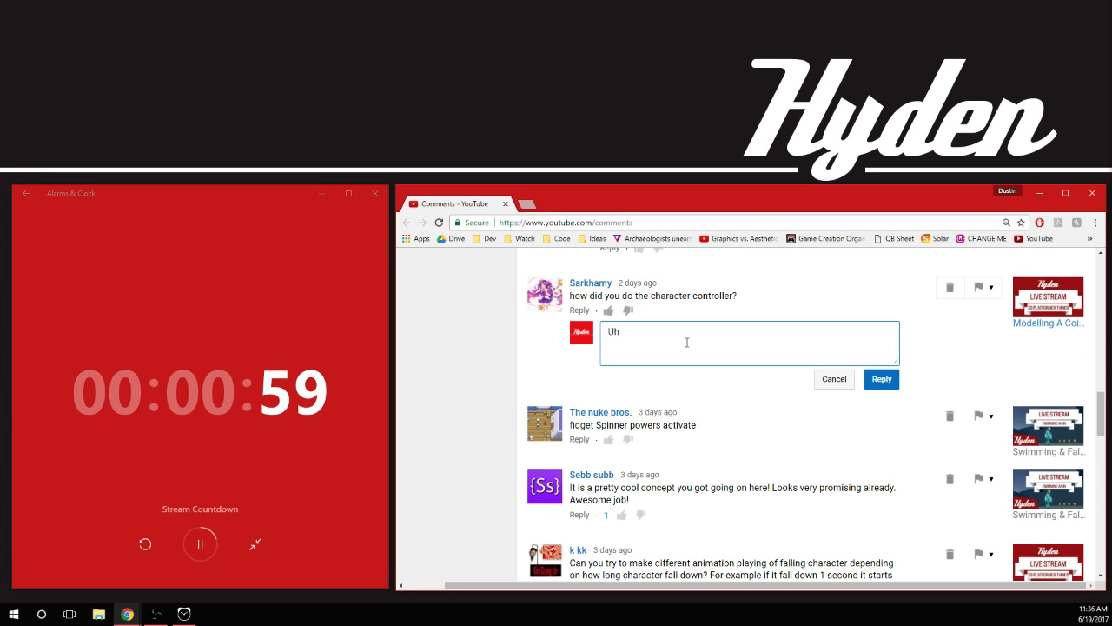
{"action": "type", "text": "? xD"}
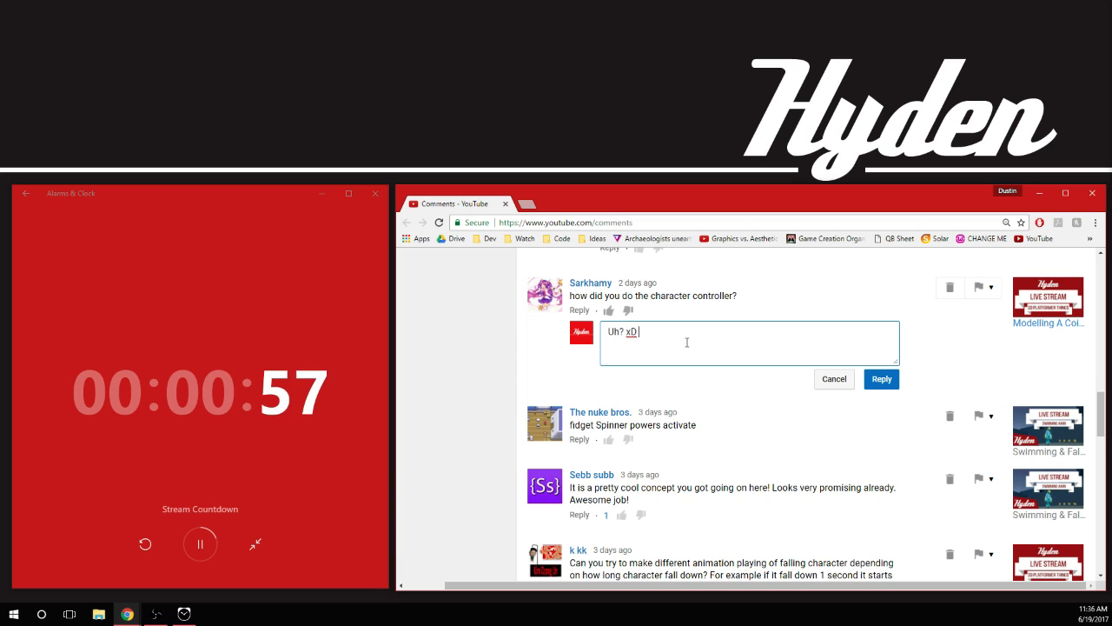
{"action": "type", "text": " I'm no"}
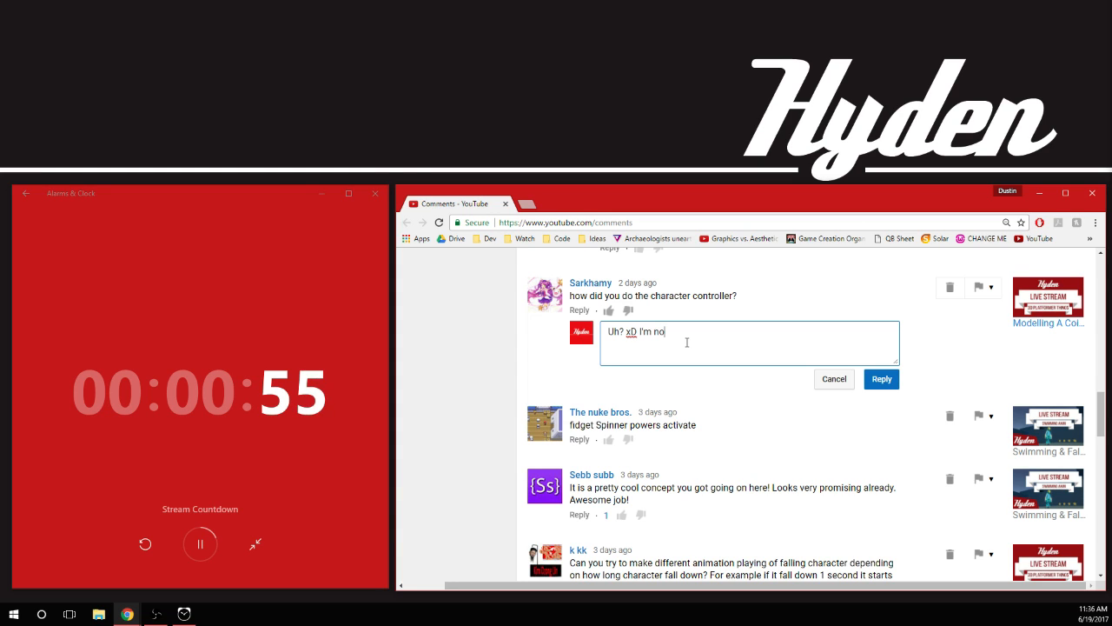
{"action": "type", "text": "t sure what you mean by this "}
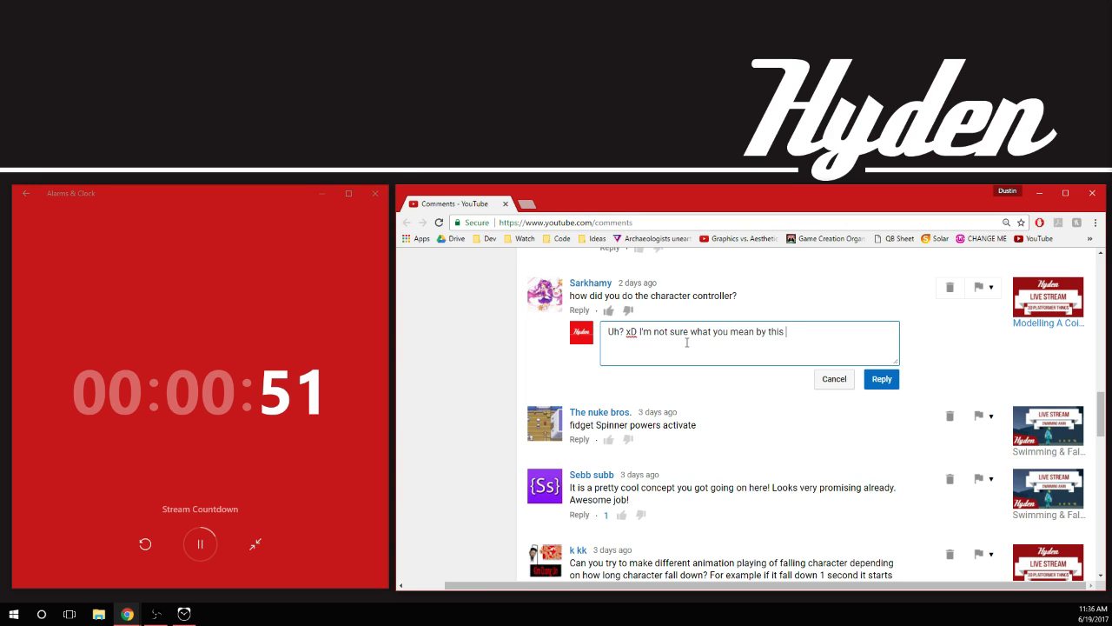
{"action": "type", "text": "haha"}
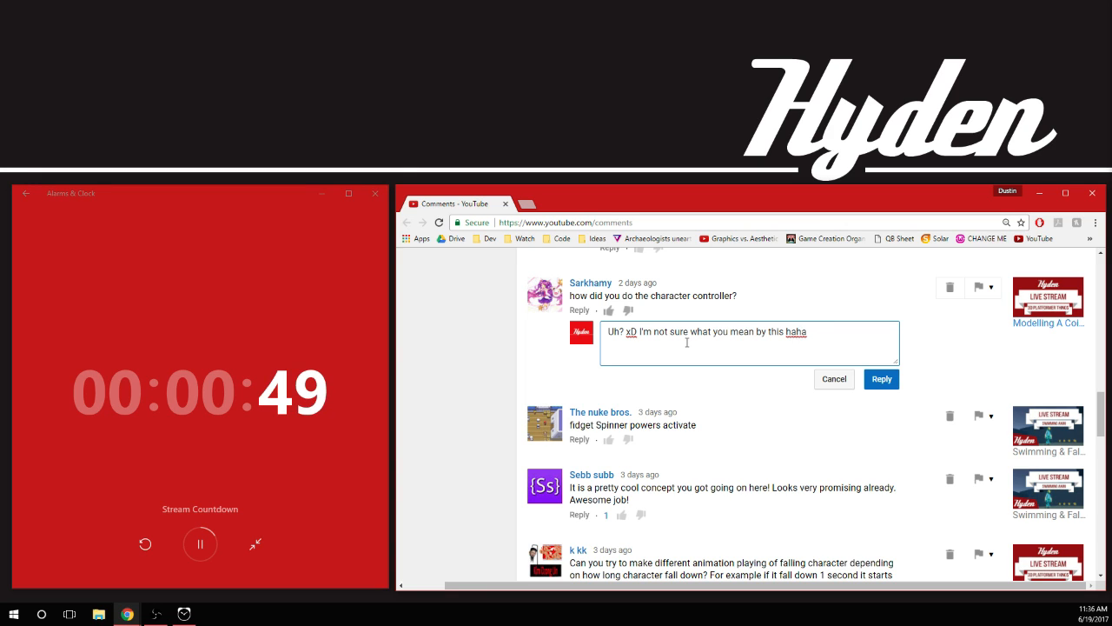
{"action": "type", "text": " what spe"}
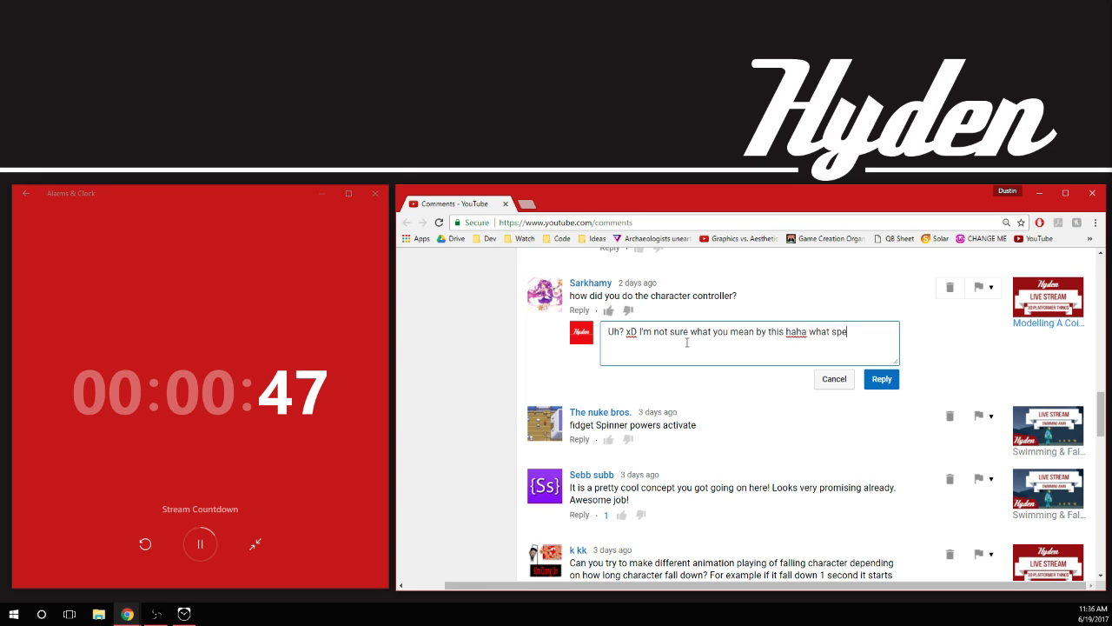
{"action": "type", "text": "cia"}
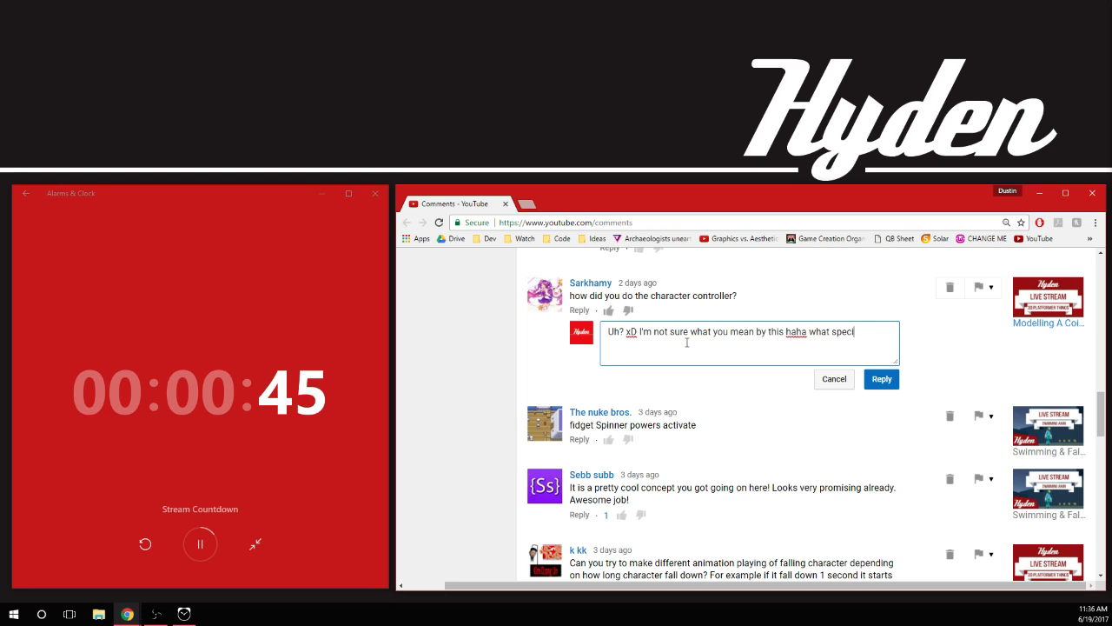
Finish the character controller reply with "what specifically", correcting the spelling, and post it
{"action": "key", "text": "BackSpace"}
{"action": "type", "text": "cifially"}
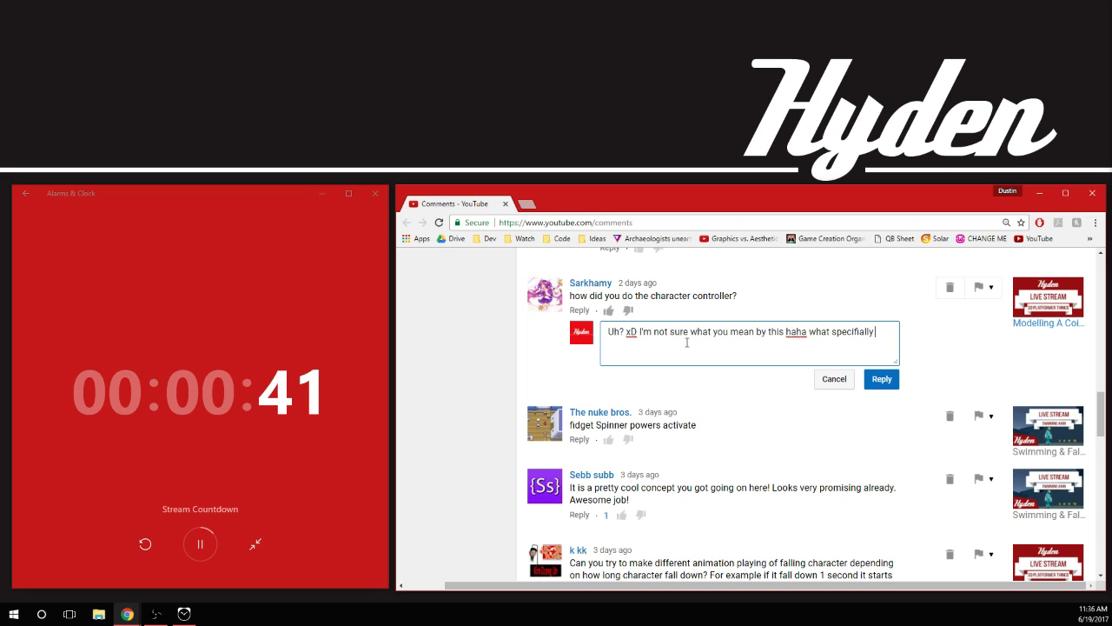
{"action": "right_click", "coordinate": [855, 331]}
{"action": "left_click", "coordinate": [868, 338]}
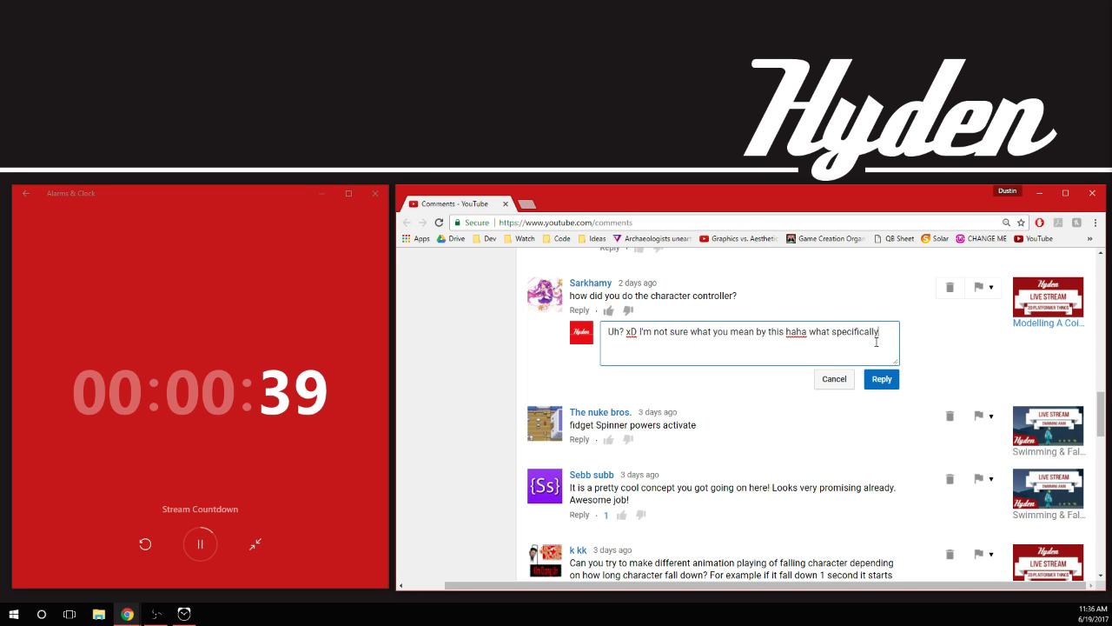
{"action": "left_click", "coordinate": [881, 379]}
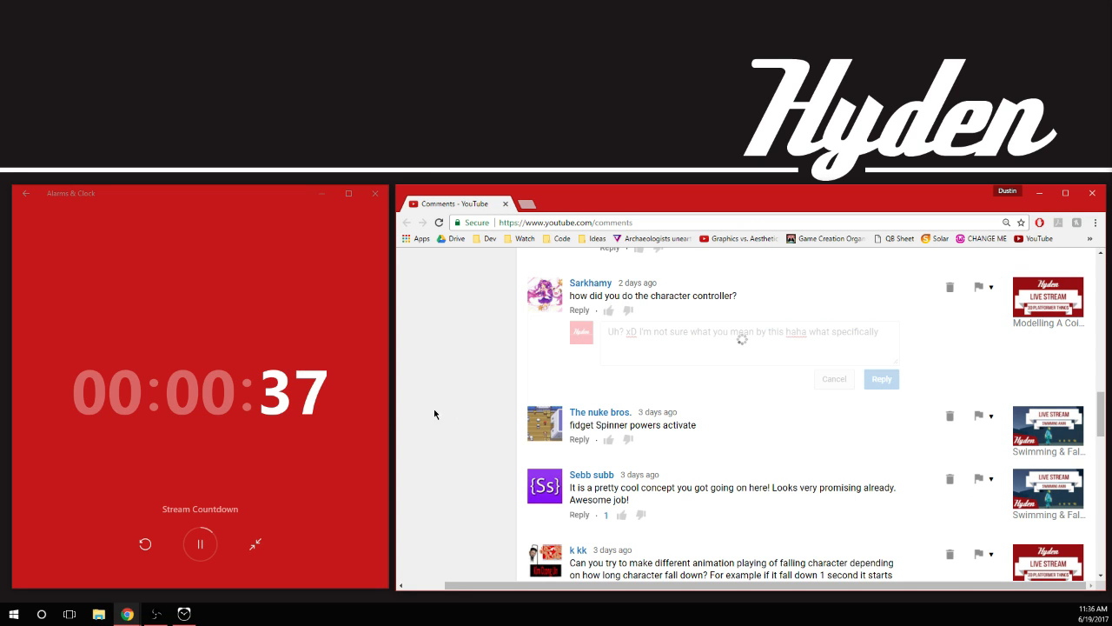
Like the comment "fidget Spinner powers activate"
{"action": "scroll", "coordinate": [474, 363], "scroll_direction": "down", "scroll_amount": 3}
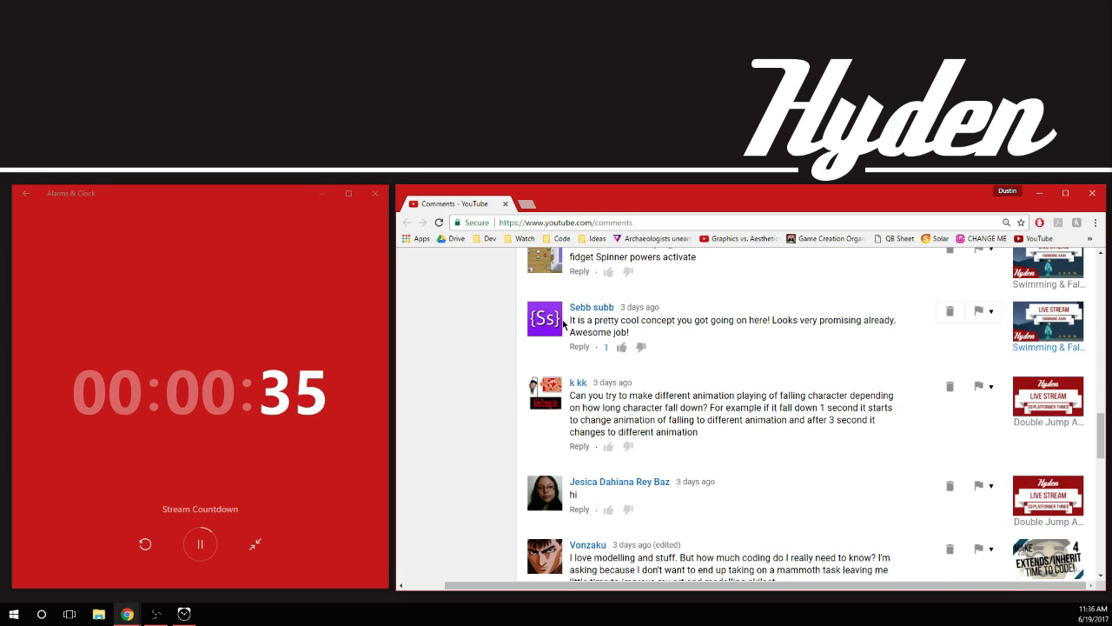
{"action": "left_click", "coordinate": [609, 273]}
{"action": "scroll", "coordinate": [478, 347], "scroll_direction": "up", "scroll_amount": 1}
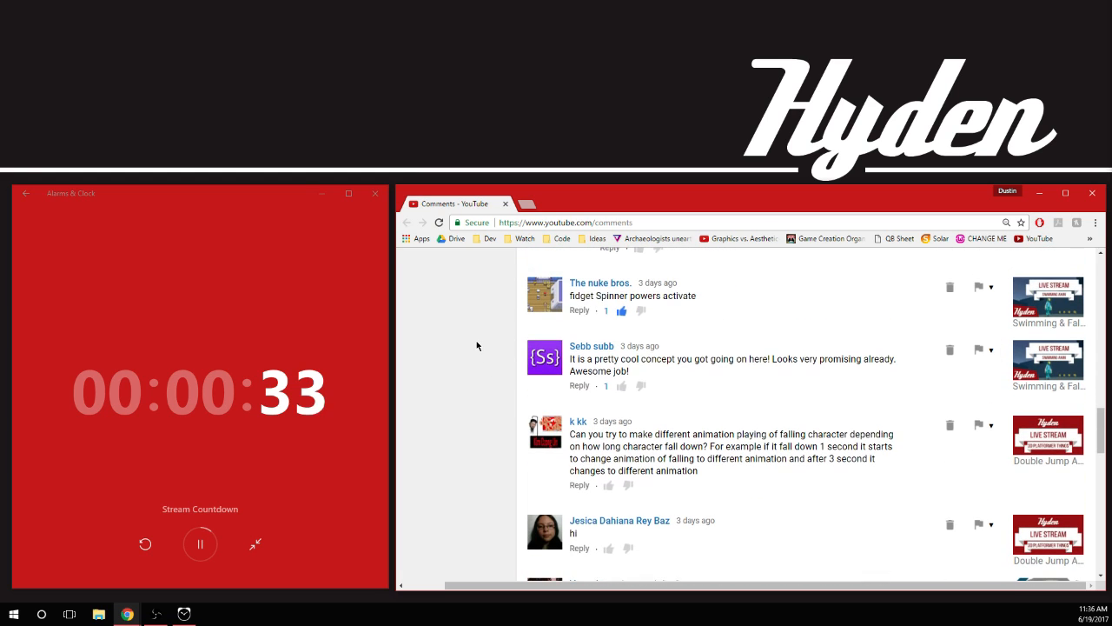
Reply "Thanks! :D" to the comment praising the pretty cool concept and post it
{"action": "left_click", "coordinate": [577, 384]}
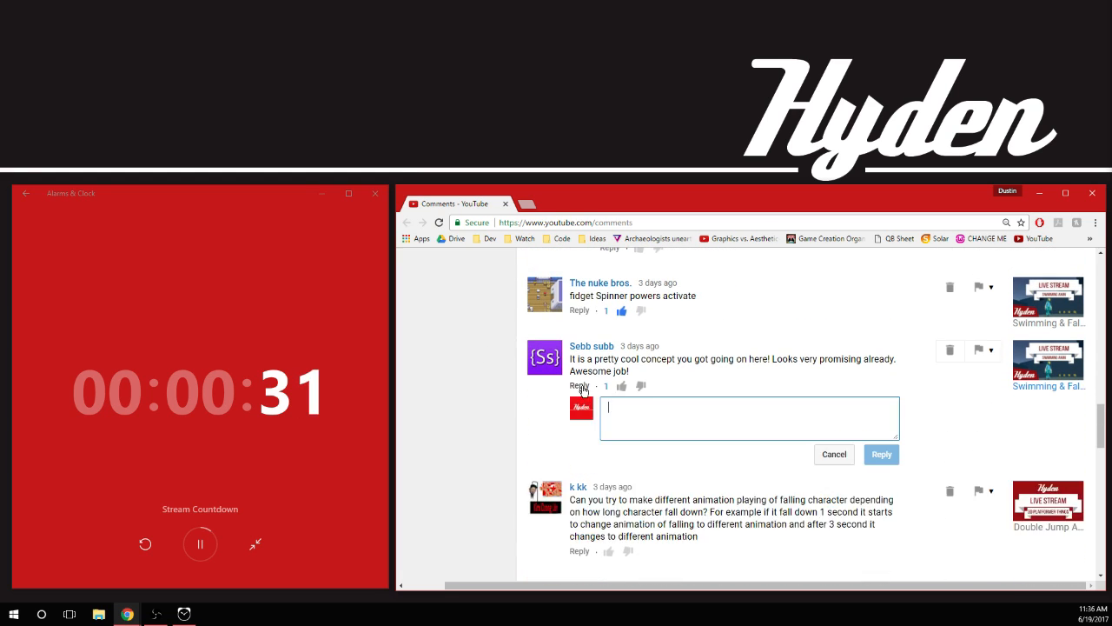
{"action": "type", "text": "Thanks! :D"}
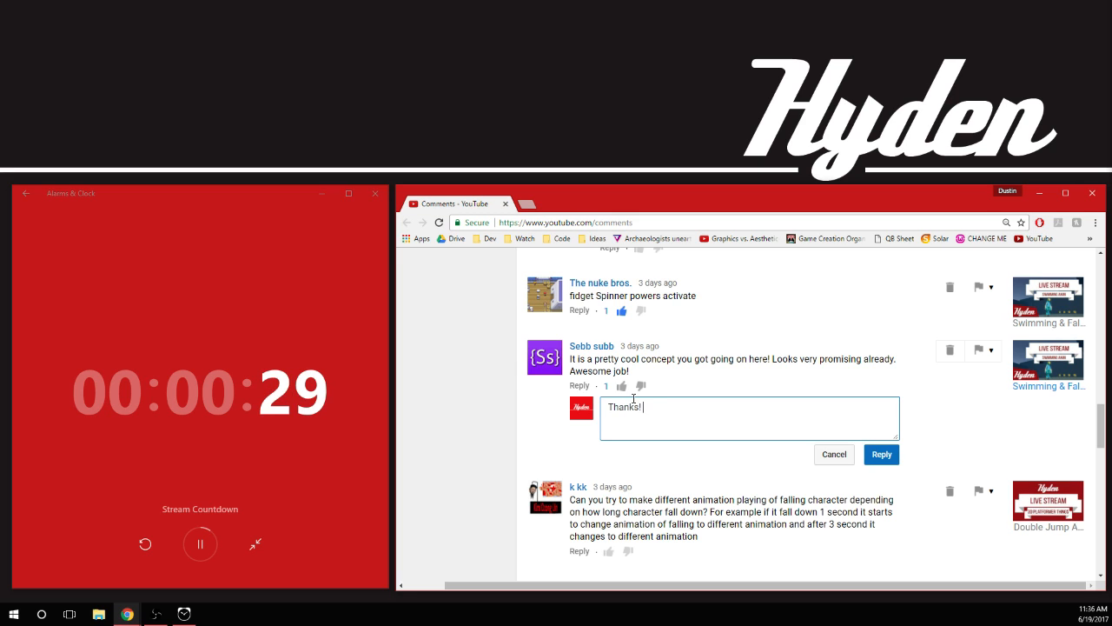
{"action": "left_click", "coordinate": [883, 459]}
{"action": "scroll", "coordinate": [500, 408], "scroll_direction": "down", "scroll_amount": 2}
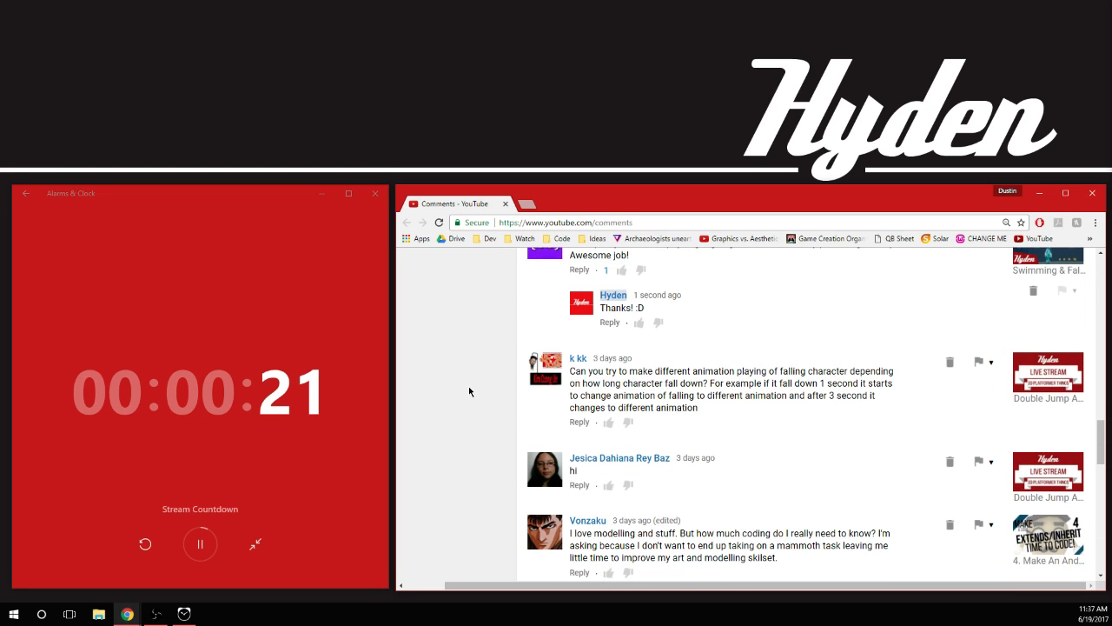
Reply "I could do this, in fact I just might" to the comment requesting different falling animations and post it
{"action": "left_click", "coordinate": [580, 422]}
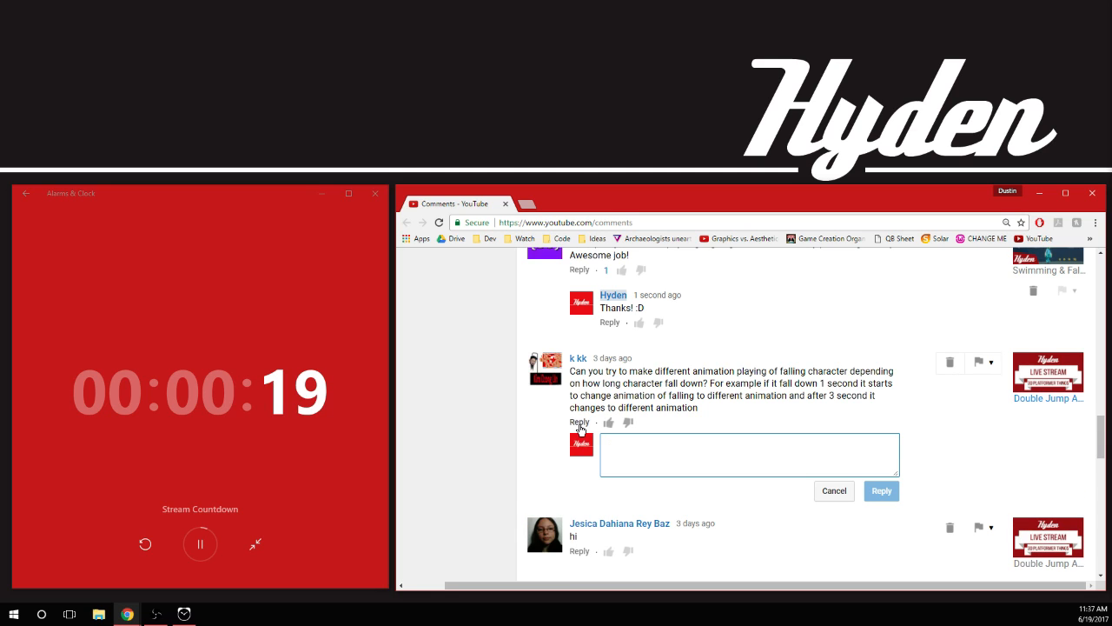
{"action": "type", "text": "I could do this "}
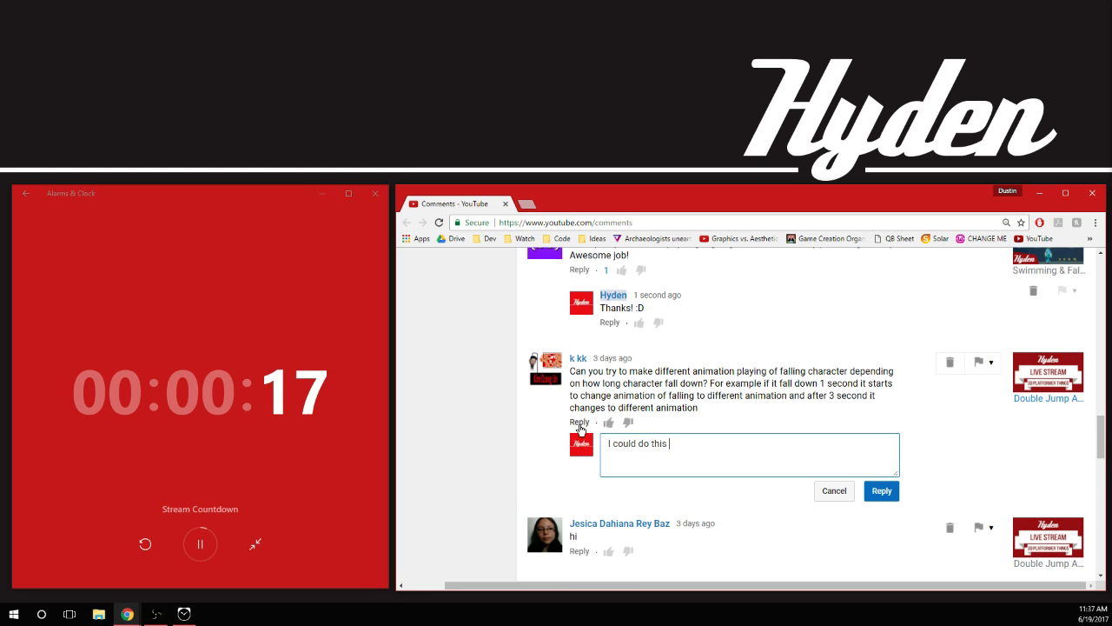
{"action": "type", "text": ", in fac"}
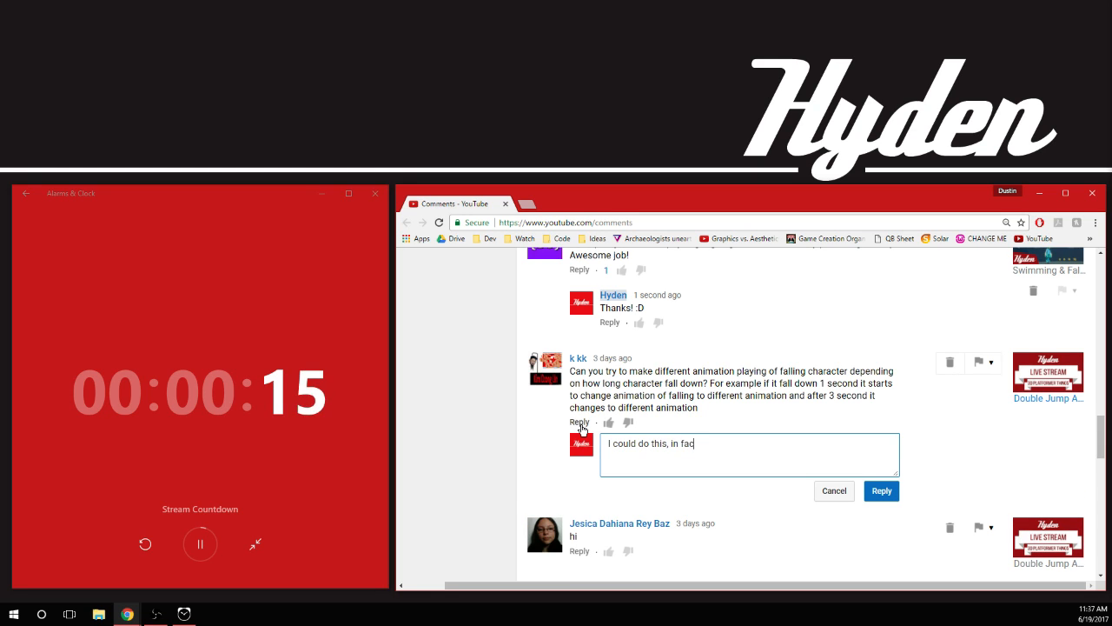
{"action": "type", "text": "t I might"}
{"action": "left_click", "coordinate": [705, 444]}
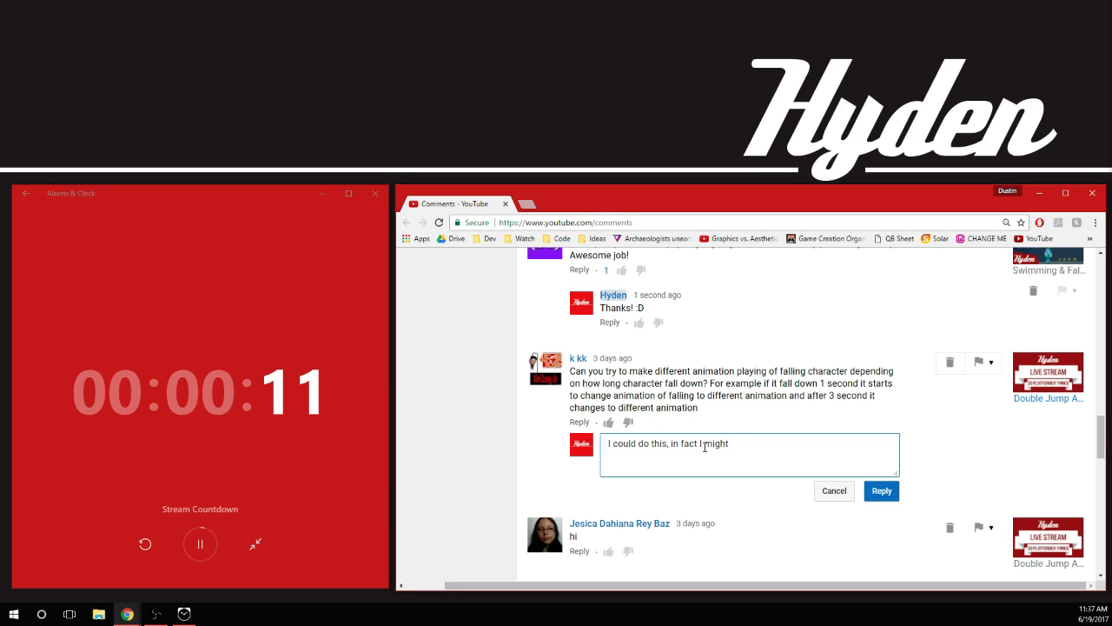
{"action": "type", "text": "just"}
{"action": "left_click", "coordinate": [878, 491]}
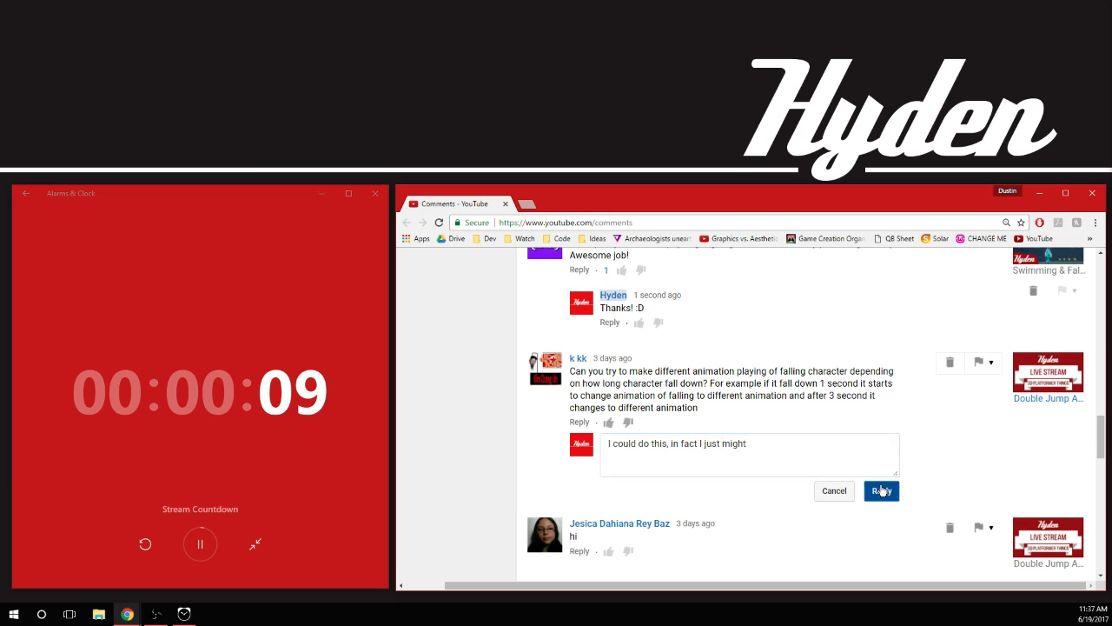
Like the comment "hi" and post a reply saying hello to the commenter by first name, ending with "! :D"
{"action": "scroll", "coordinate": [490, 441], "scroll_direction": "down", "scroll_amount": 2}
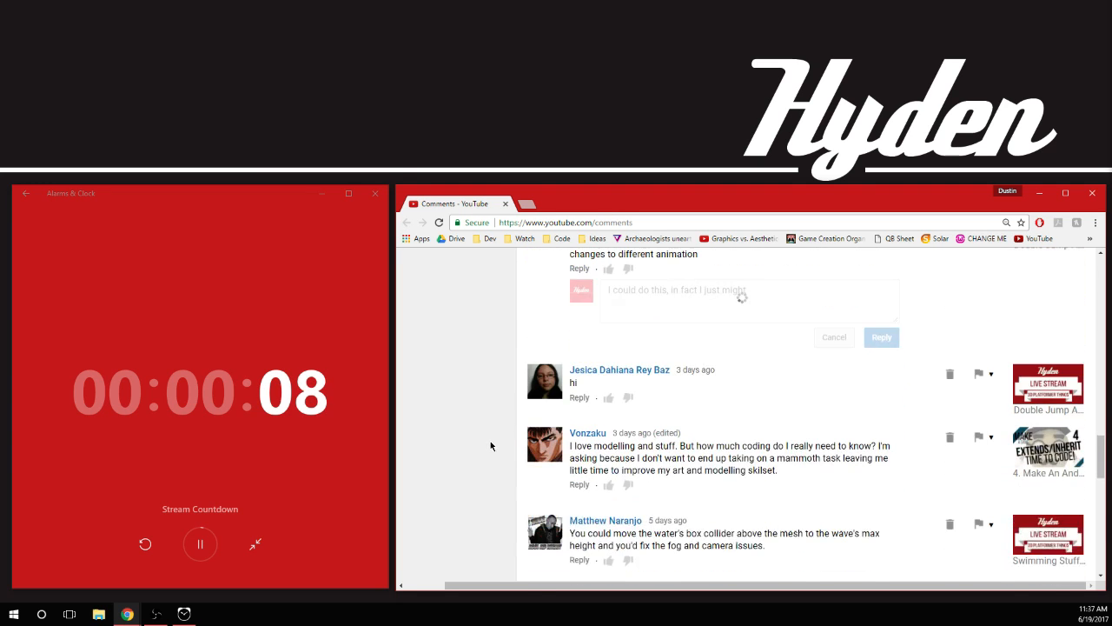
{"action": "left_click", "coordinate": [608, 383]}
{"action": "left_click", "coordinate": [580, 383]}
{"action": "type", "text": "hello Jesica "}
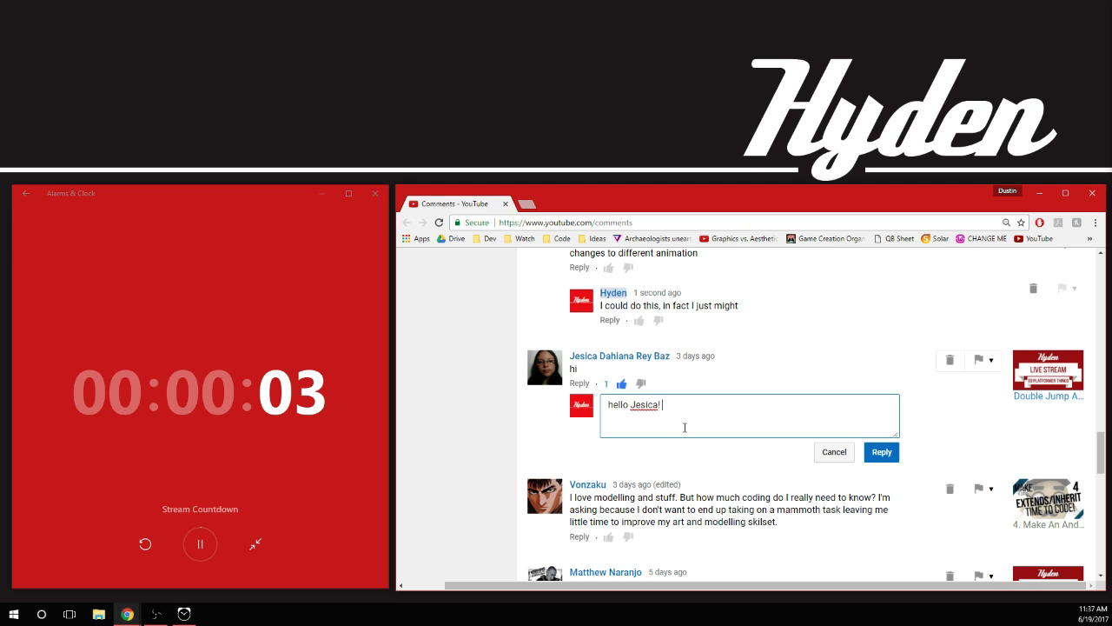
{"action": "type", "text": "! :D"}
{"action": "left_click", "coordinate": [878, 449]}
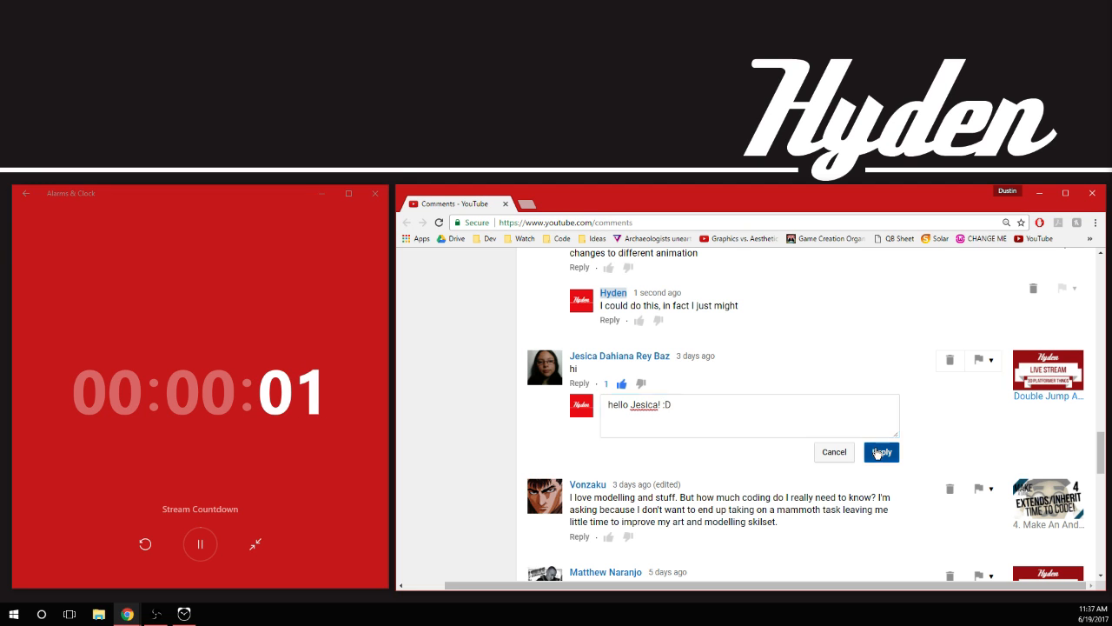
Look through the remaining comments down to the end of the list and close the browser window
{"action": "scroll", "coordinate": [566, 414], "scroll_direction": "down", "scroll_amount": 2}
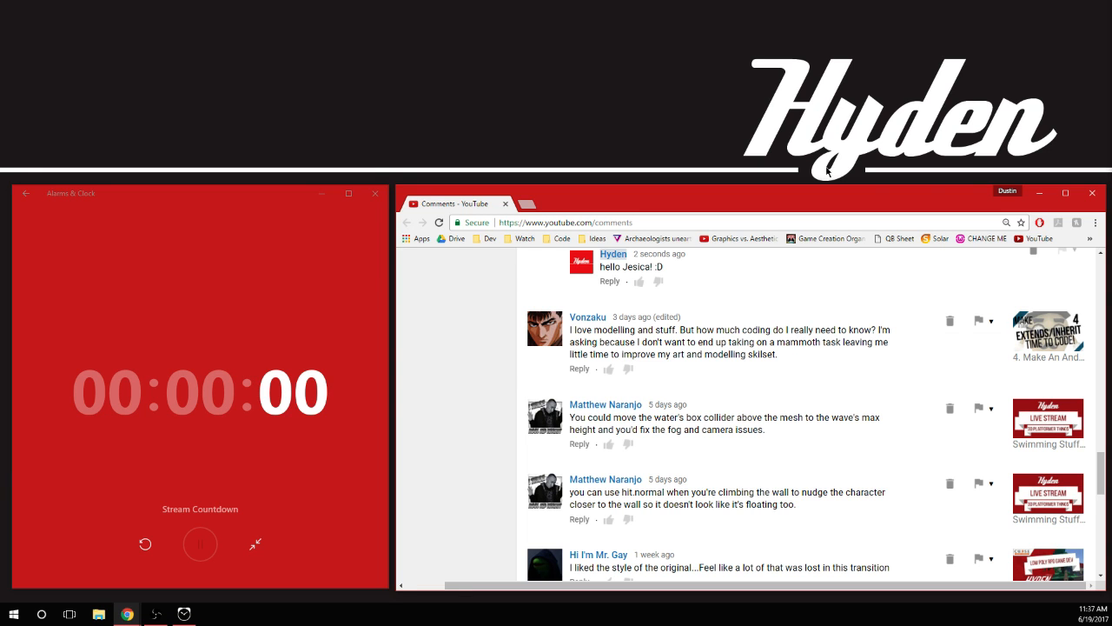
{"action": "scroll", "coordinate": [739, 354], "scroll_direction": "down", "scroll_amount": 5}
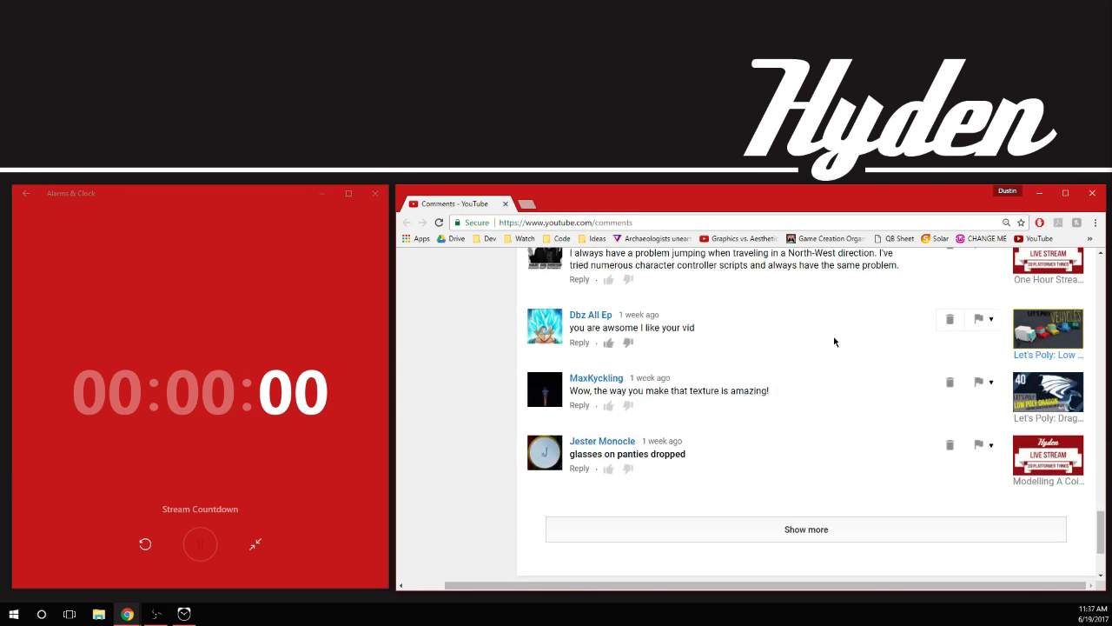
{"action": "left_click", "coordinate": [1094, 195]}
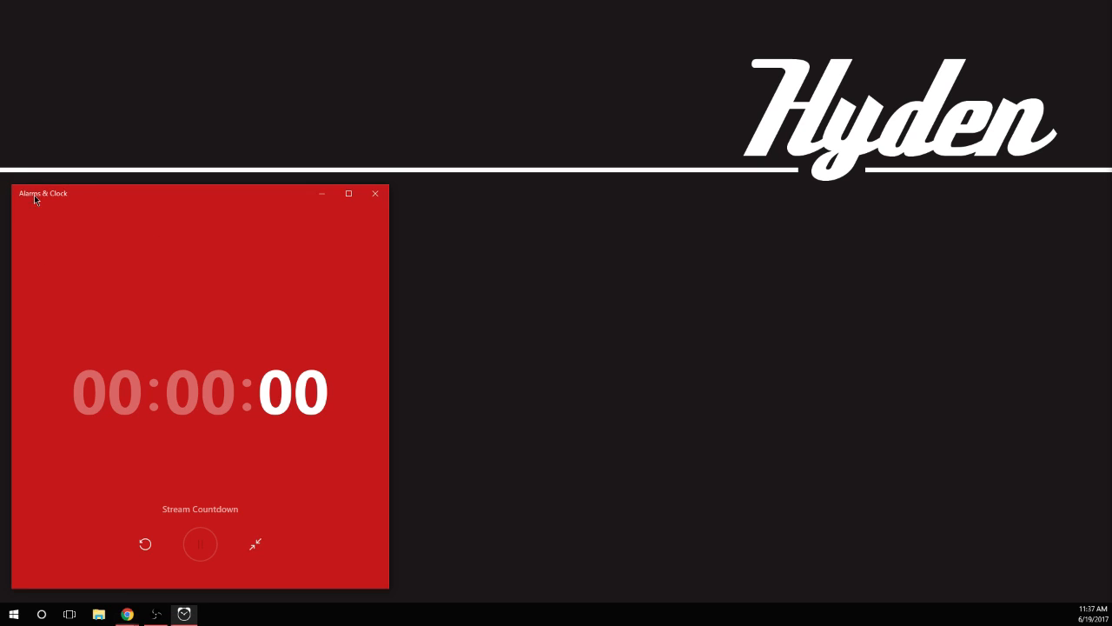
Switch from the finished stream countdown to the 10-hour Video Game timer, start it and minimize the clock window
{"action": "left_click", "coordinate": [255, 544]}
{"action": "left_click", "coordinate": [340, 438]}
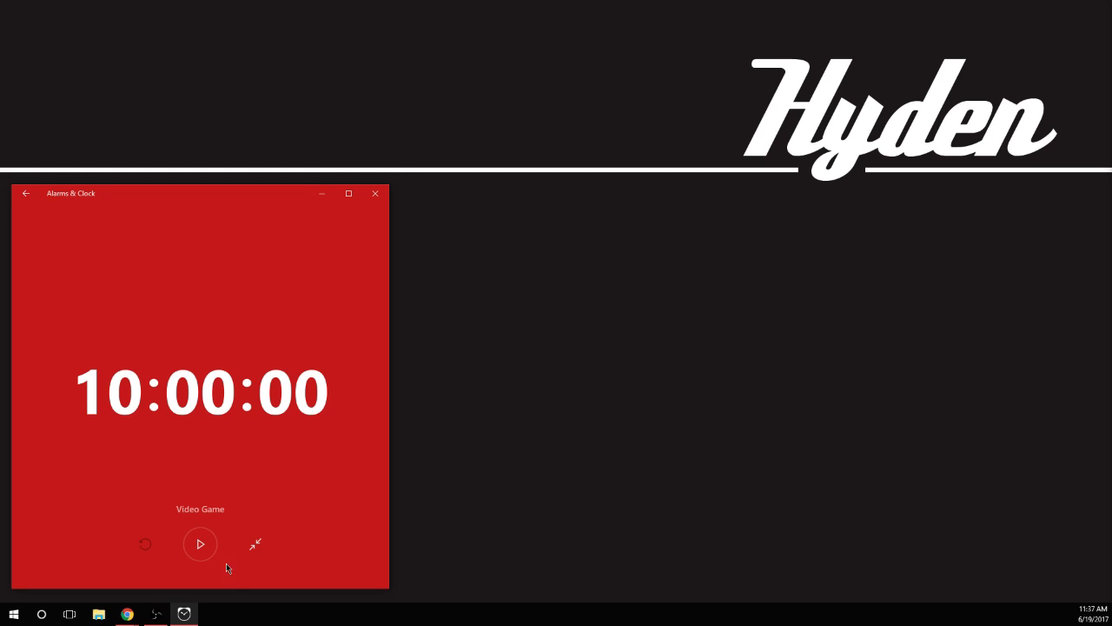
{"action": "left_click", "coordinate": [199, 544]}
{"action": "left_click", "coordinate": [321, 193]}
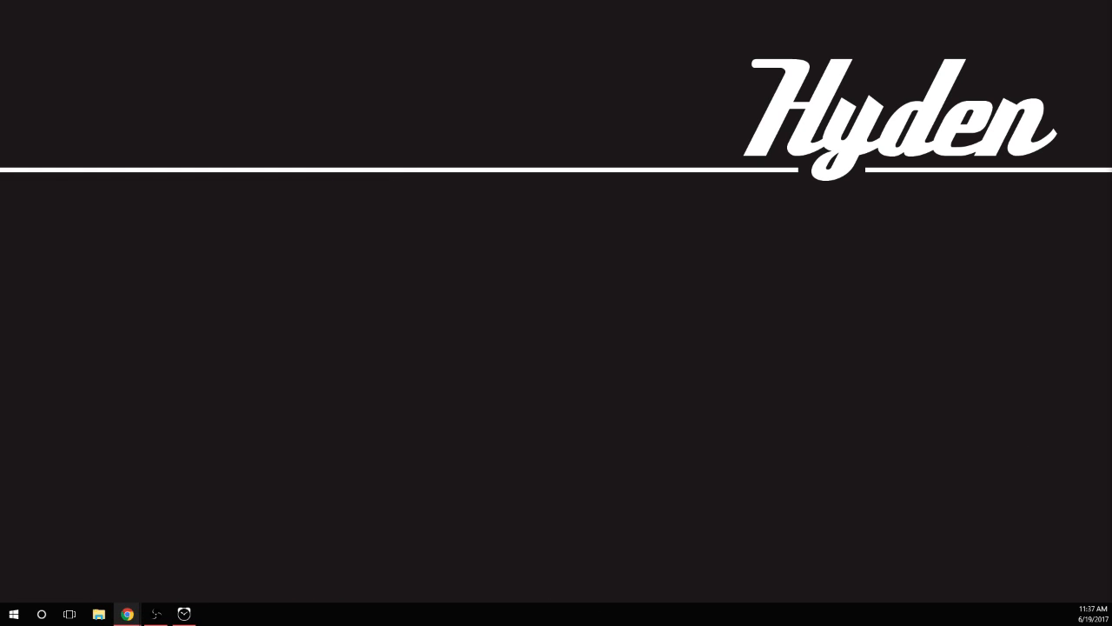
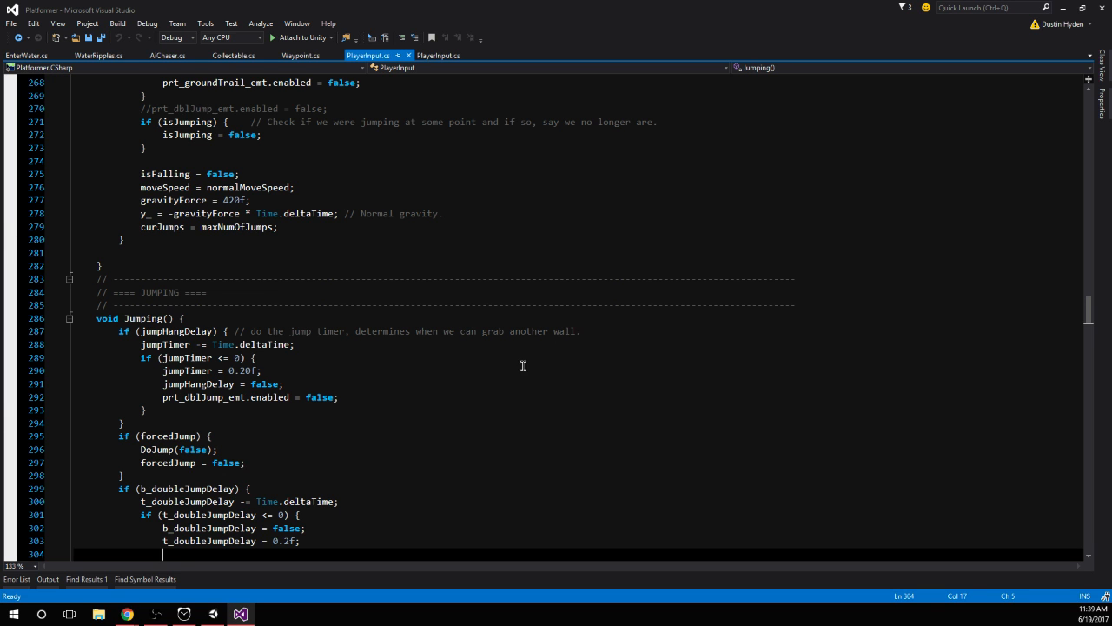
Examine the Gravity() method in PlayerInput.cs, checking the Time.deltaTime multipliers and the gravityForce = 420f assignment in the spin-attack branch
{"action": "scroll", "coordinate": [255, 387], "scroll_direction": "up", "scroll_amount": 20}
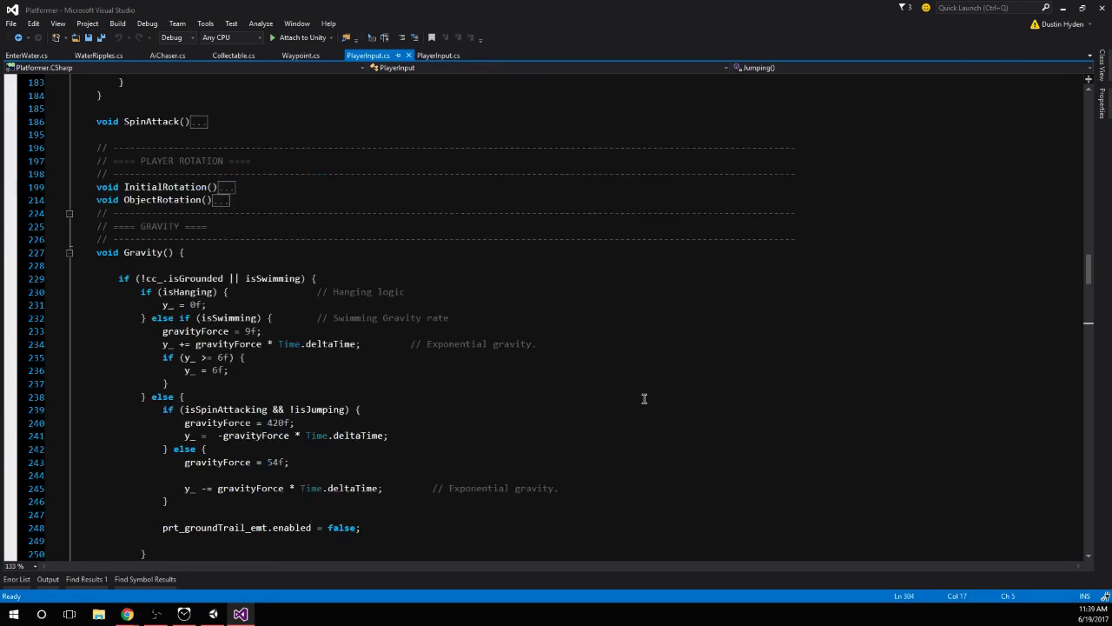
{"action": "scroll", "coordinate": [398, 320], "scroll_direction": "down", "scroll_amount": 3}
{"action": "left_click_drag", "start_coordinate": [268, 266], "coordinate": [352, 265]}
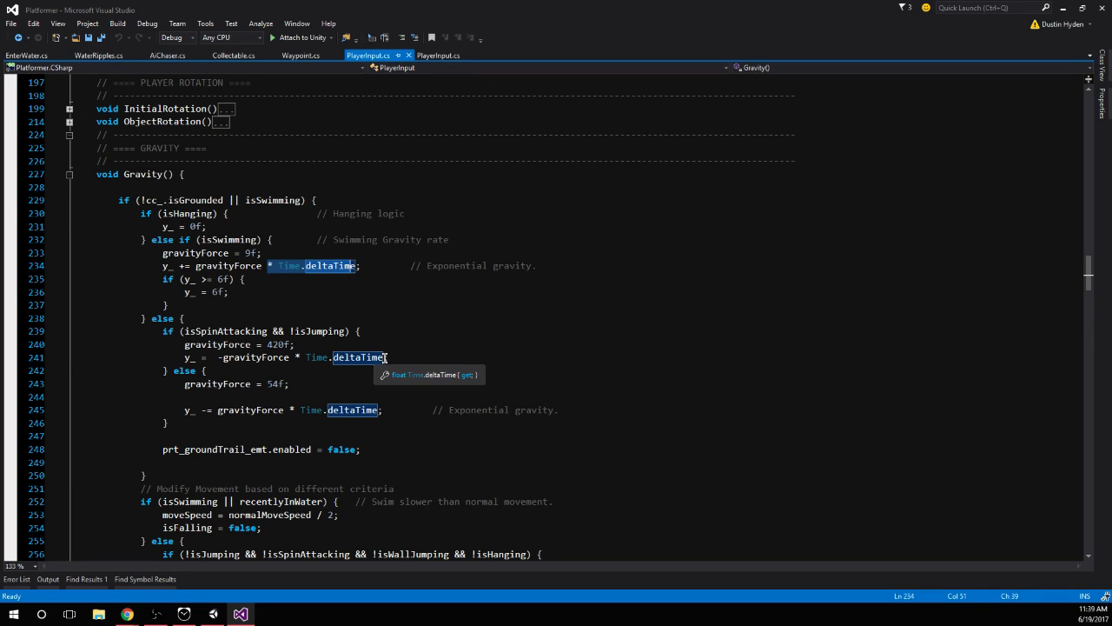
{"action": "left_click_drag", "start_coordinate": [385, 357], "coordinate": [291, 358]}
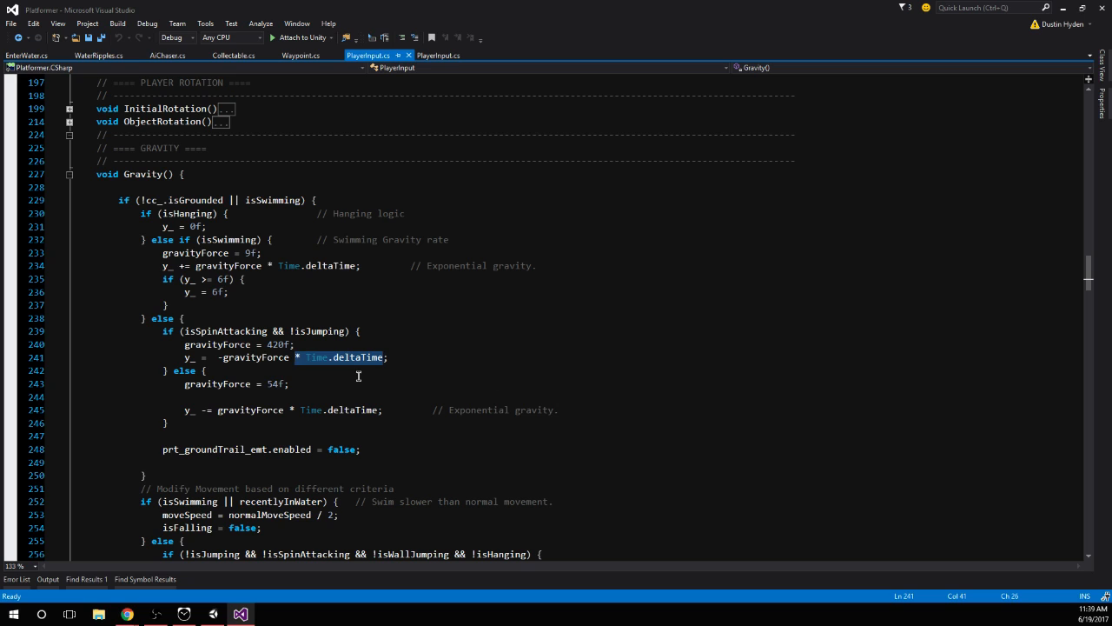
{"action": "left_click_drag", "start_coordinate": [296, 344], "coordinate": [179, 345]}
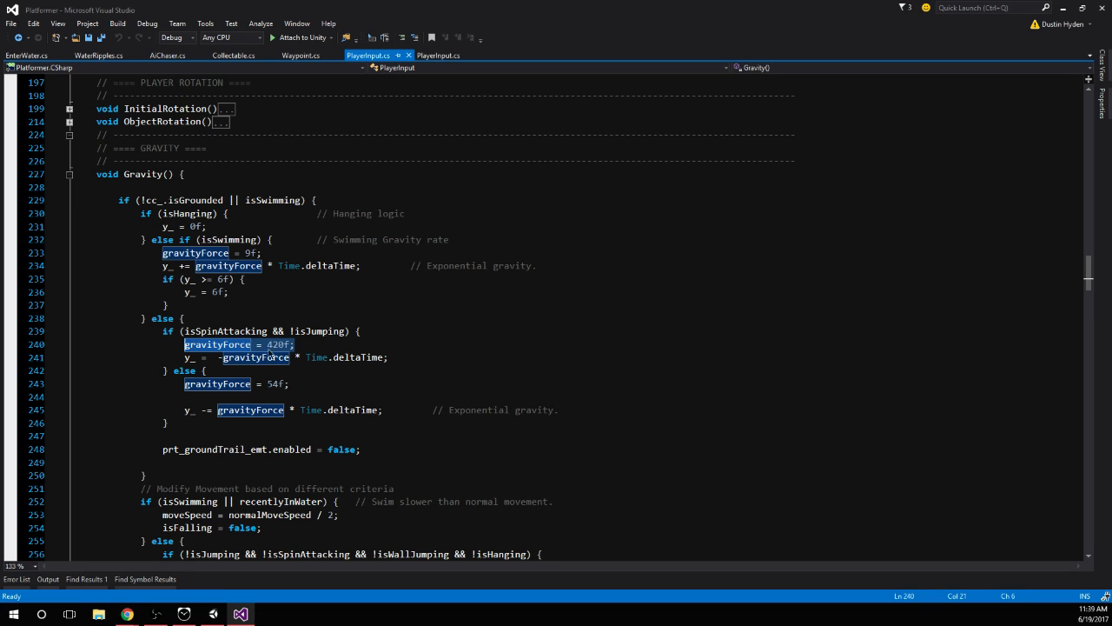
{"action": "double_click", "coordinate": [217, 345]}
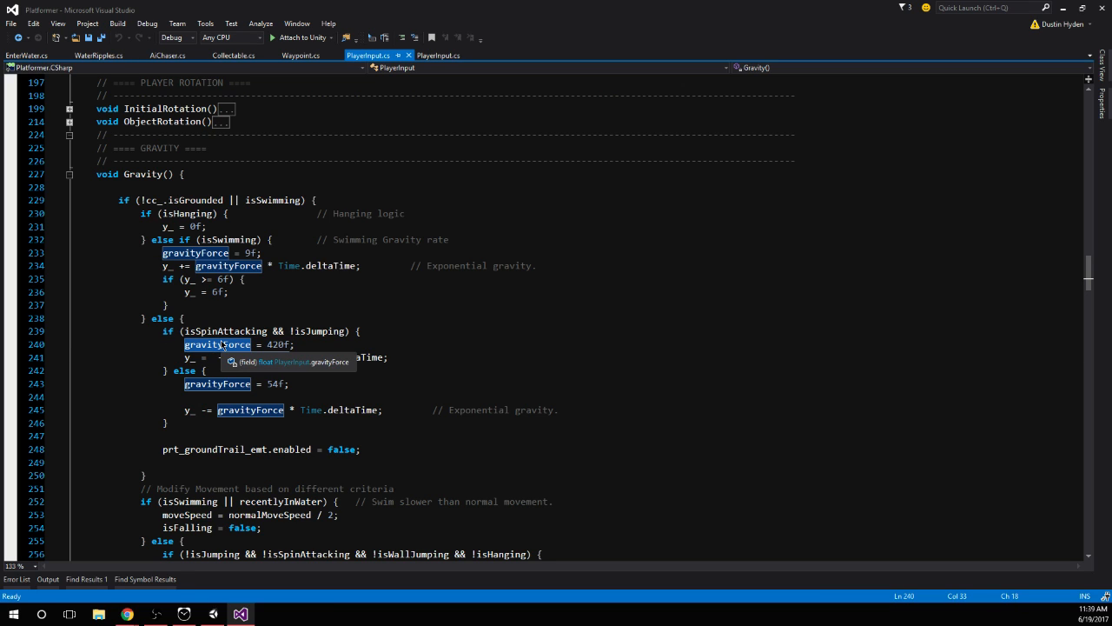
{"action": "left_click_drag", "start_coordinate": [285, 345], "coordinate": [267, 344]}
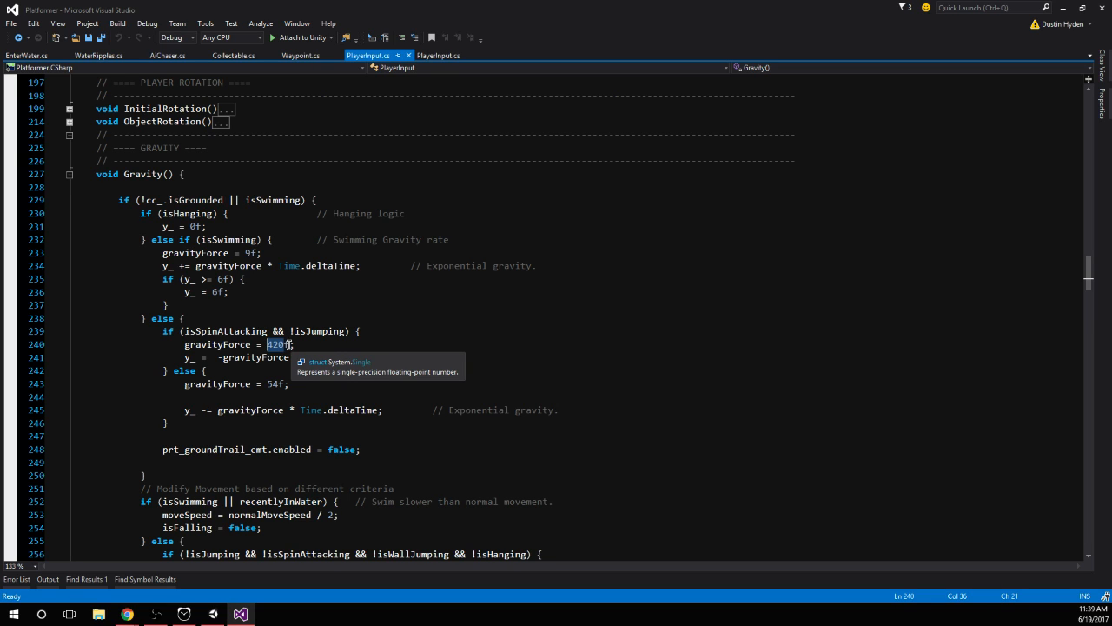
Search PlayerInput.cs for the variable y_ and go through its occurrences, wrapping around to the declaration and ButtonClicks()
{"action": "left_click", "coordinate": [168, 226]}
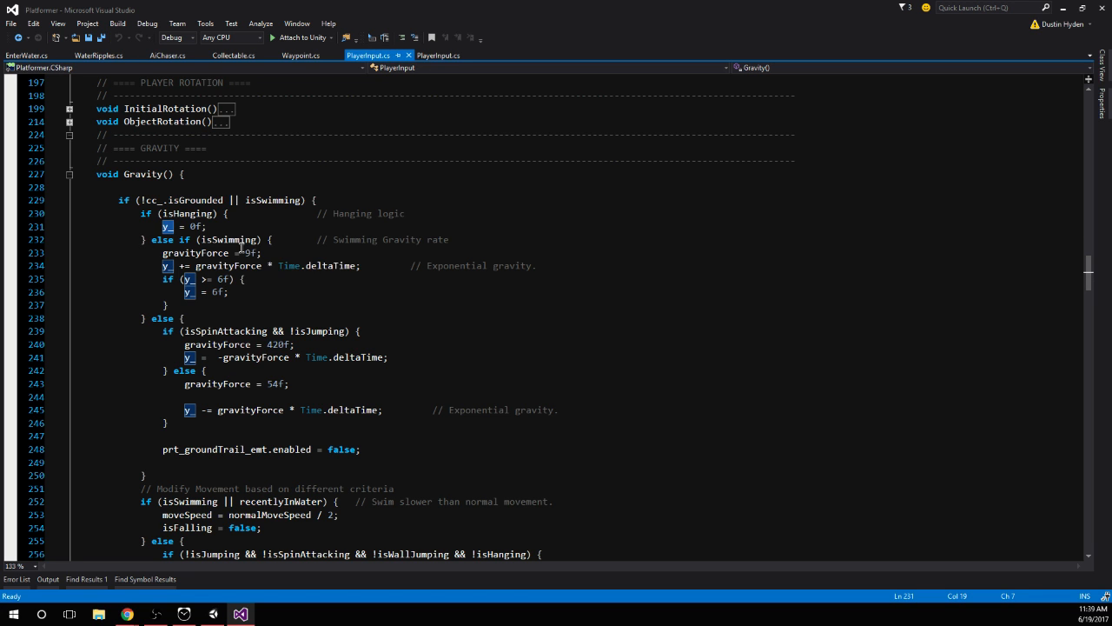
{"action": "key", "text": "ctrl+f"}
{"action": "type", "text": "'"}
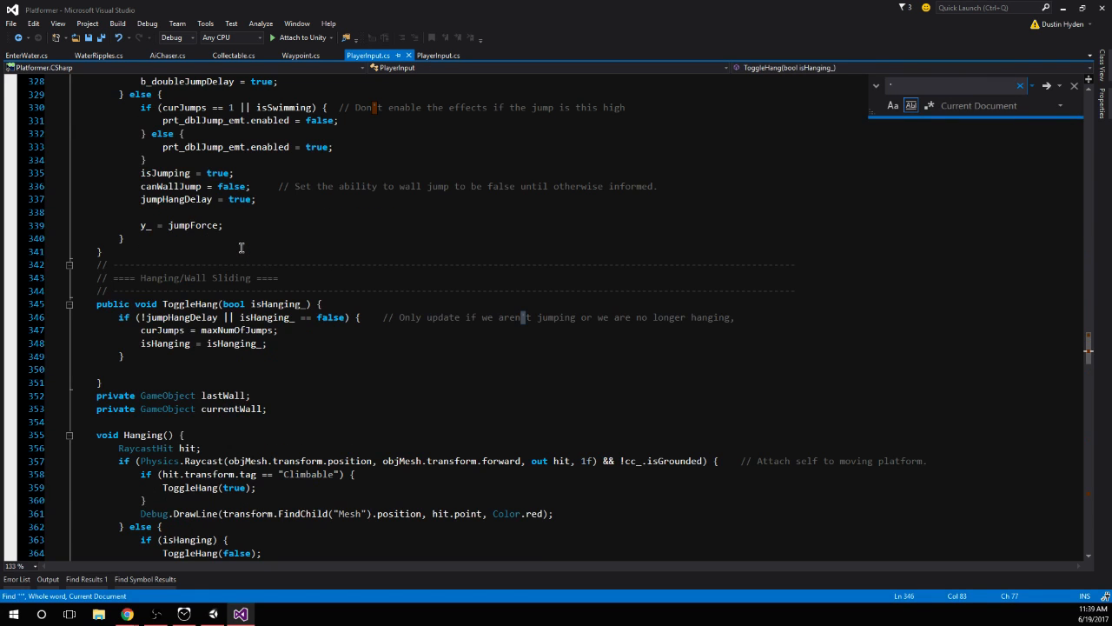
{"action": "type", "text": "y_"}
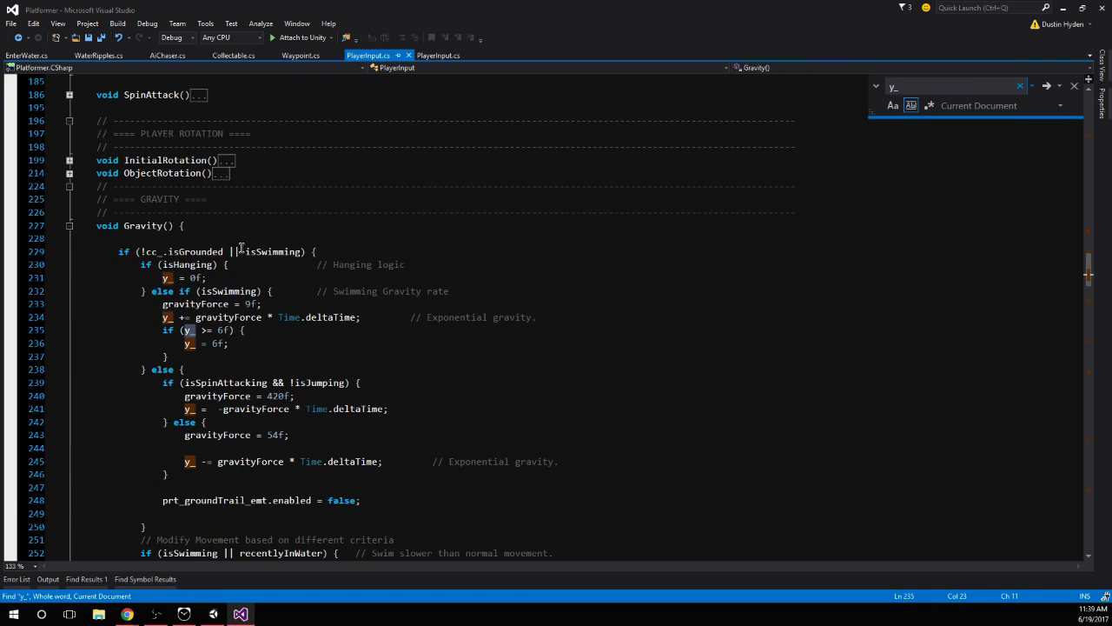
{"action": "key", "text": "Return"}
{"action": "key", "text": "Return"}
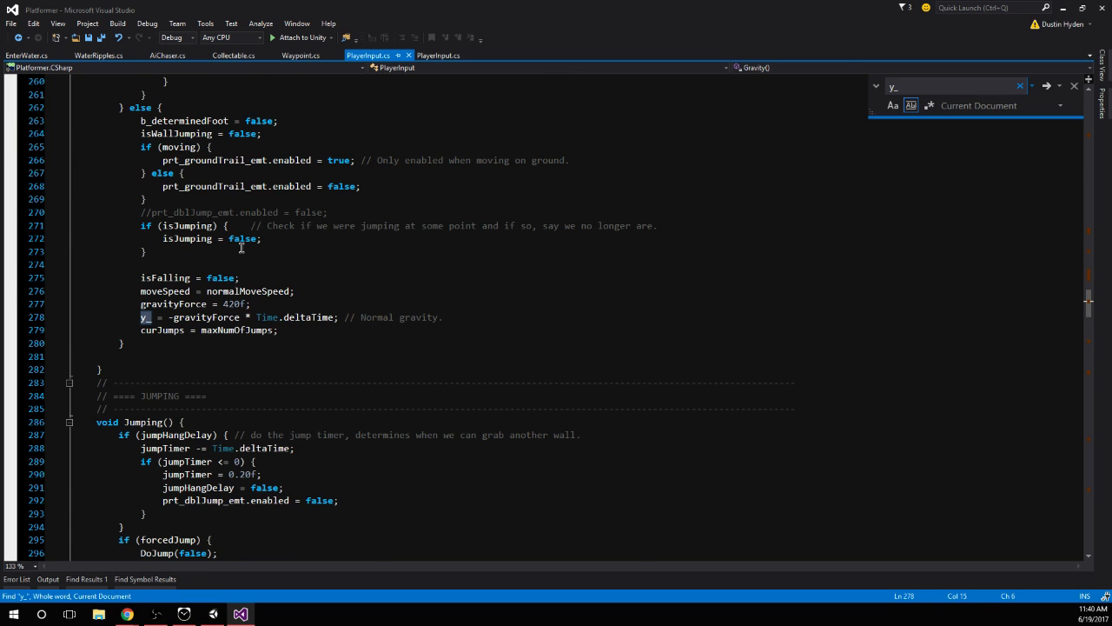
{"action": "key", "text": "Return"}
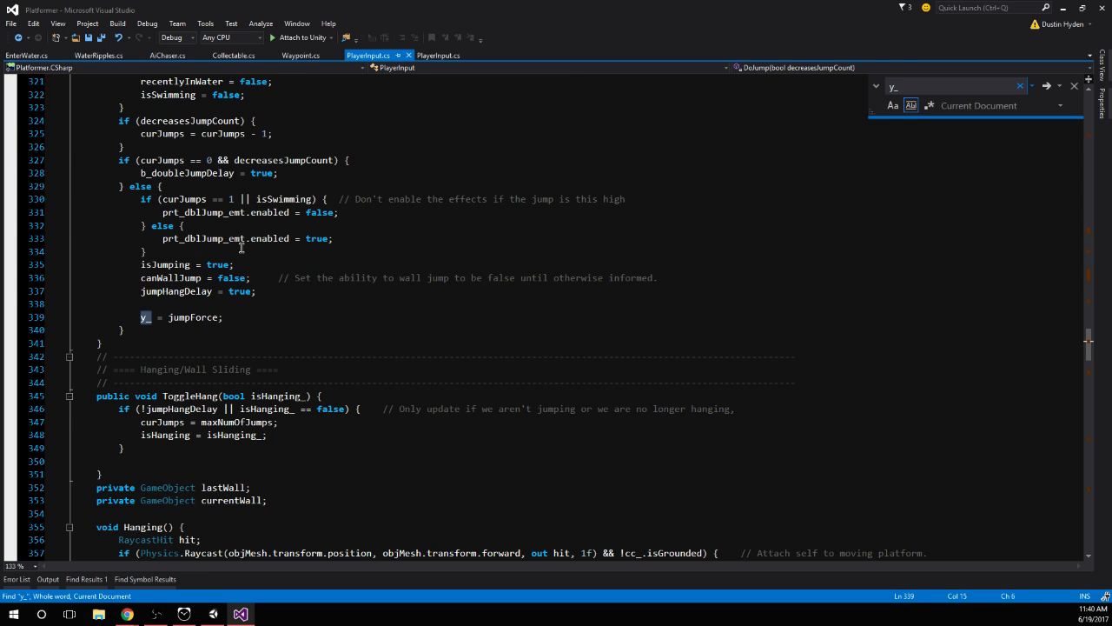
{"action": "key", "text": "Return"}
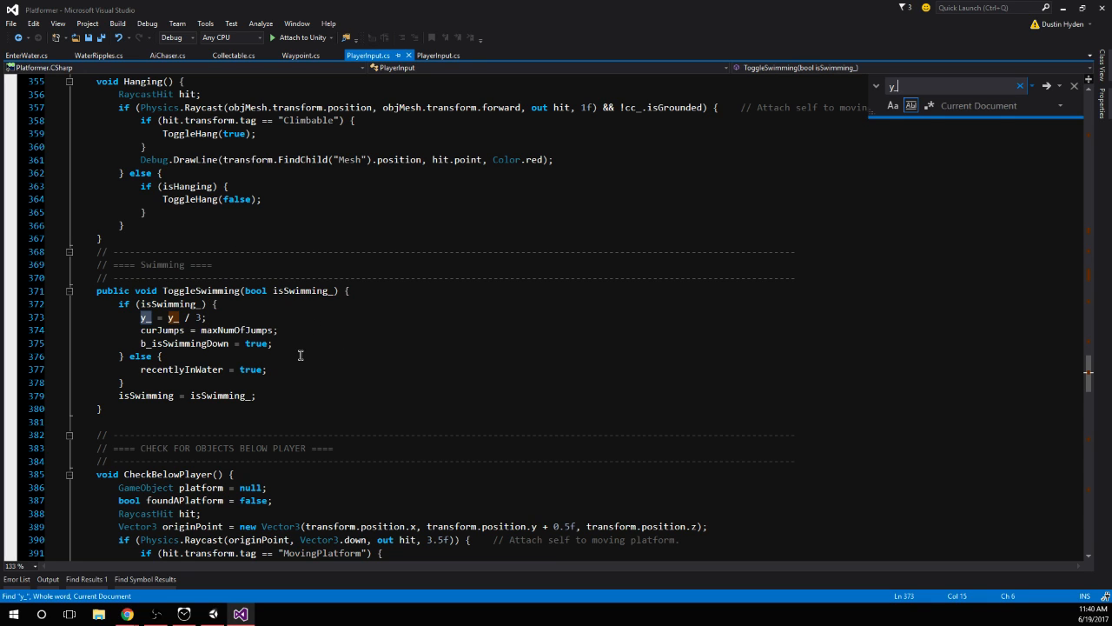
{"action": "key", "text": "Return"}
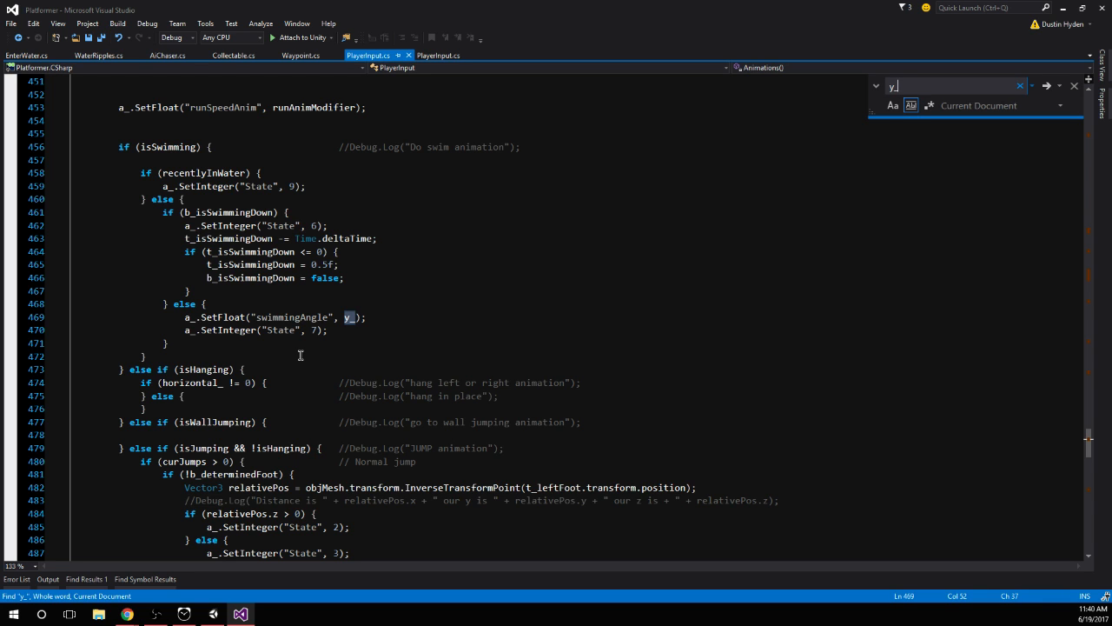
{"action": "key", "text": "Return"}
{"action": "key", "text": "Return"}
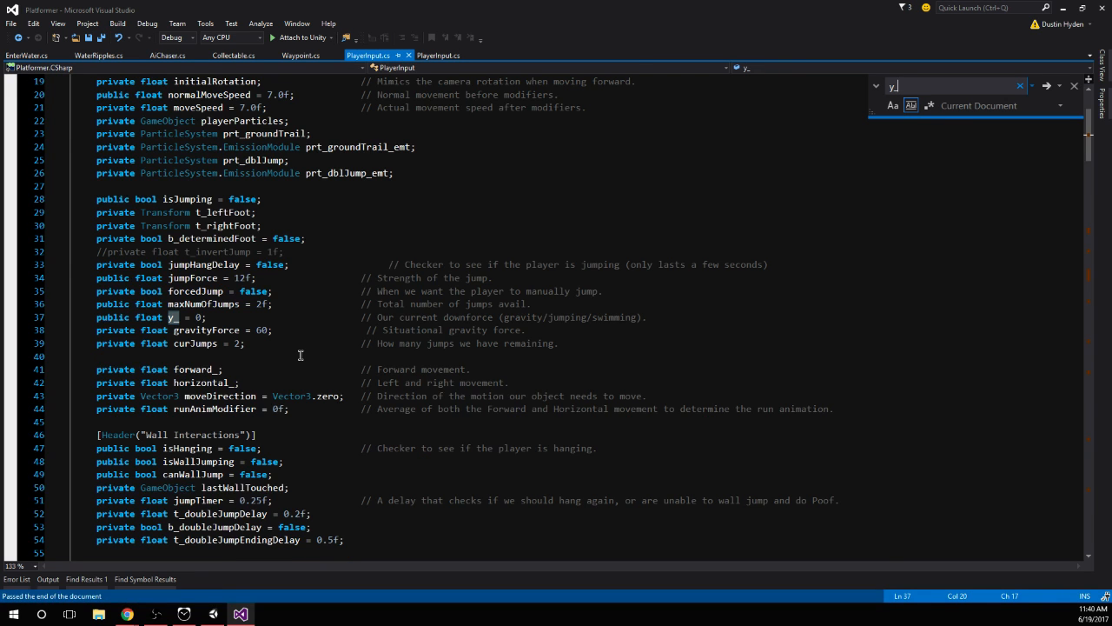
{"action": "key", "text": "Return"}
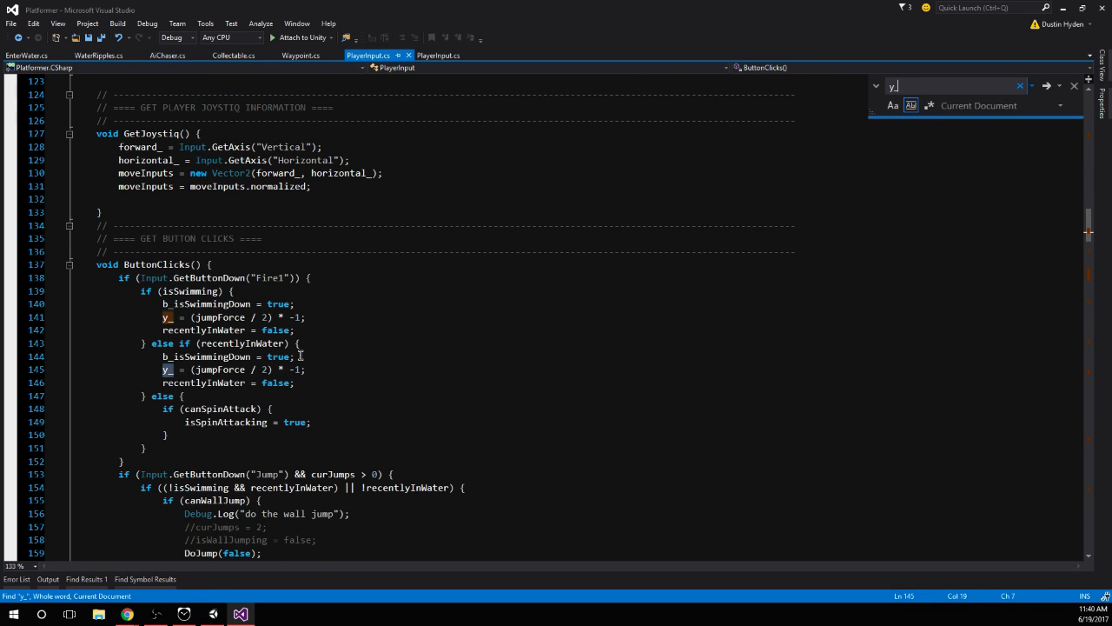
Switch to Unity, start the game in play mode and test the character's running and jumping on the ground
{"action": "left_click", "coordinate": [213, 614]}
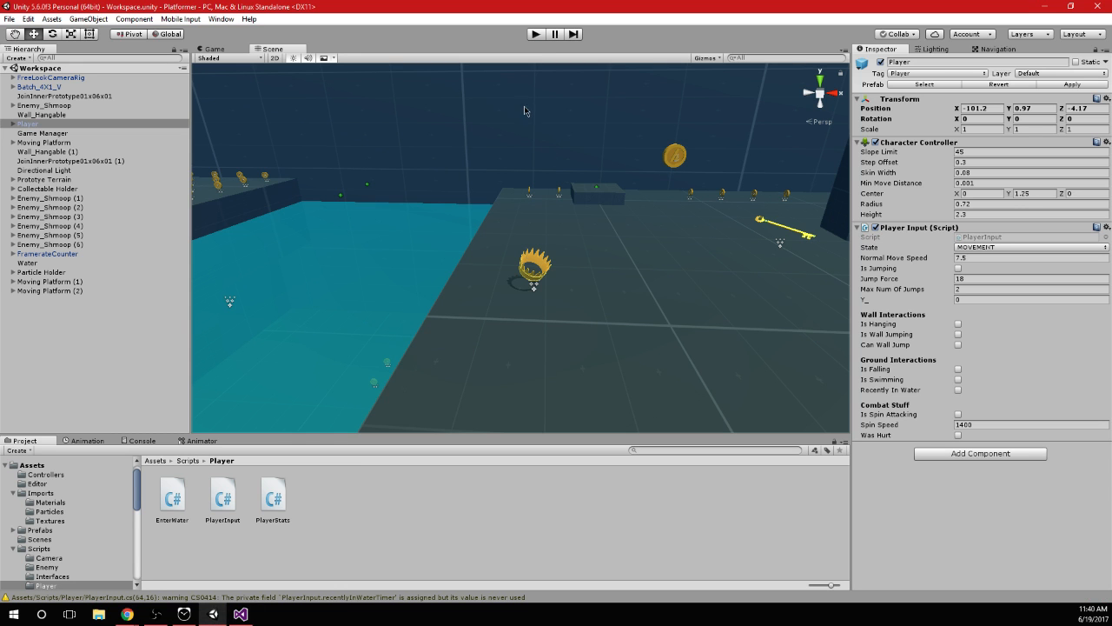
{"action": "left_click", "coordinate": [536, 35]}
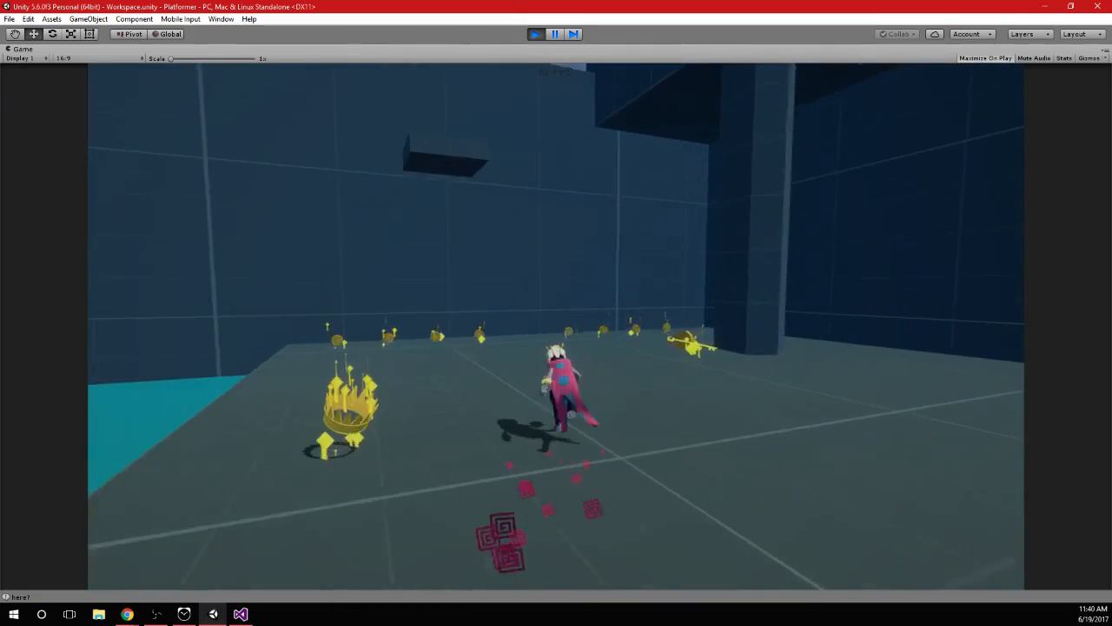
{"action": "key", "text": "a"}
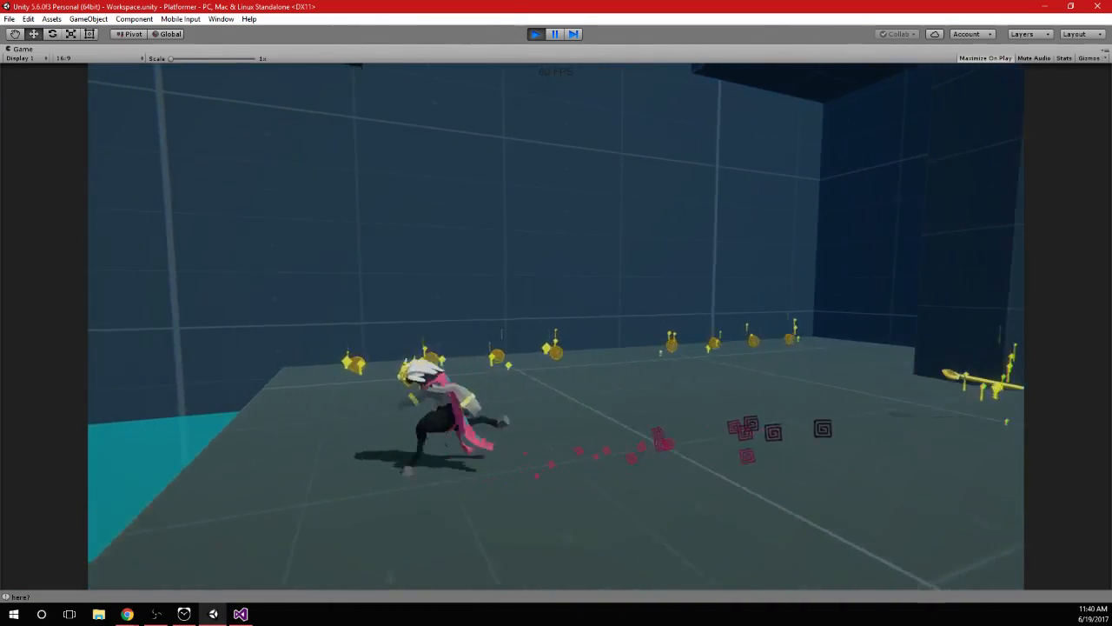
{"action": "key", "text": "w"}
{"action": "key", "text": "d"}
{"action": "key", "text": "w"}
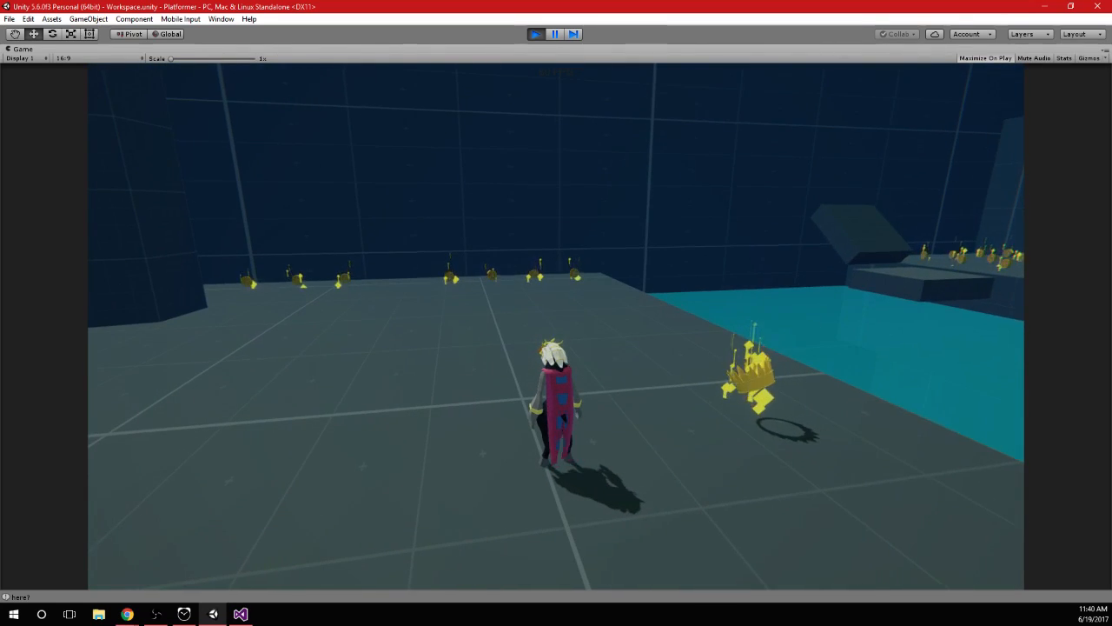
{"action": "key", "text": "space"}
{"action": "key", "text": "space"}
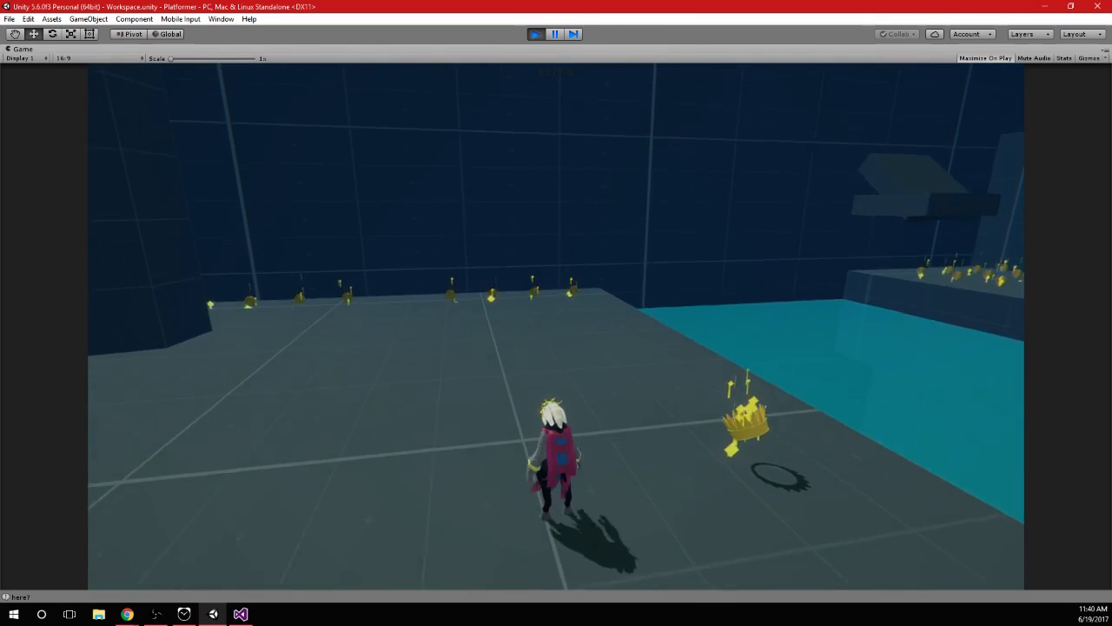
{"action": "key", "text": "space"}
{"action": "key", "text": "space"}
Move the character into the pool, test repeated jumps in the water and dive below the surface
{"action": "key", "text": "w"}
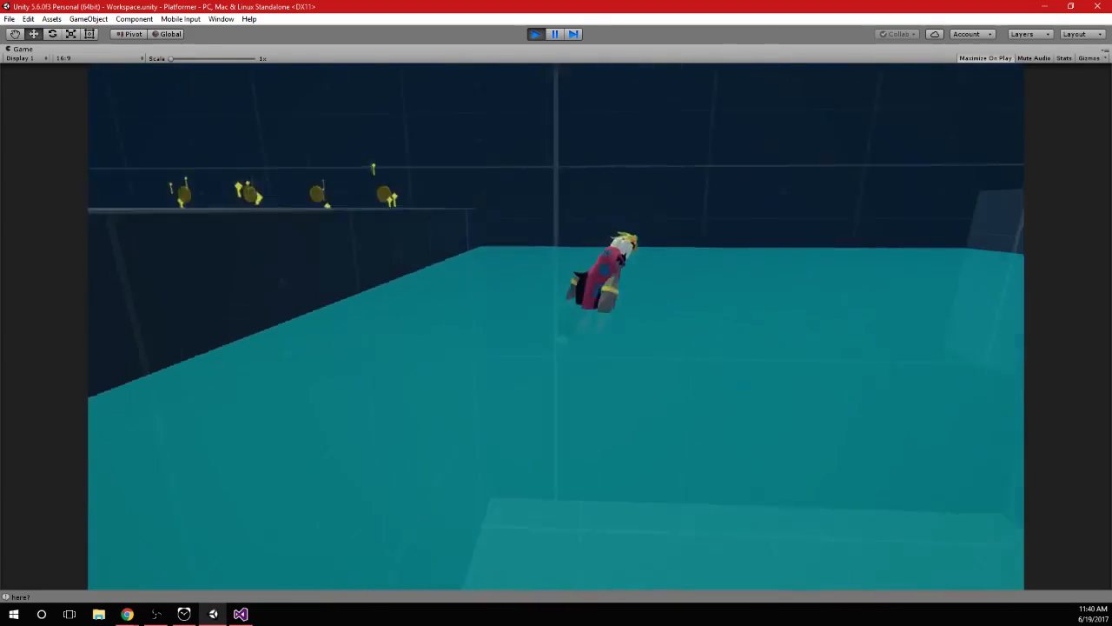
{"action": "key", "text": "space"}
{"action": "key", "text": "space"}
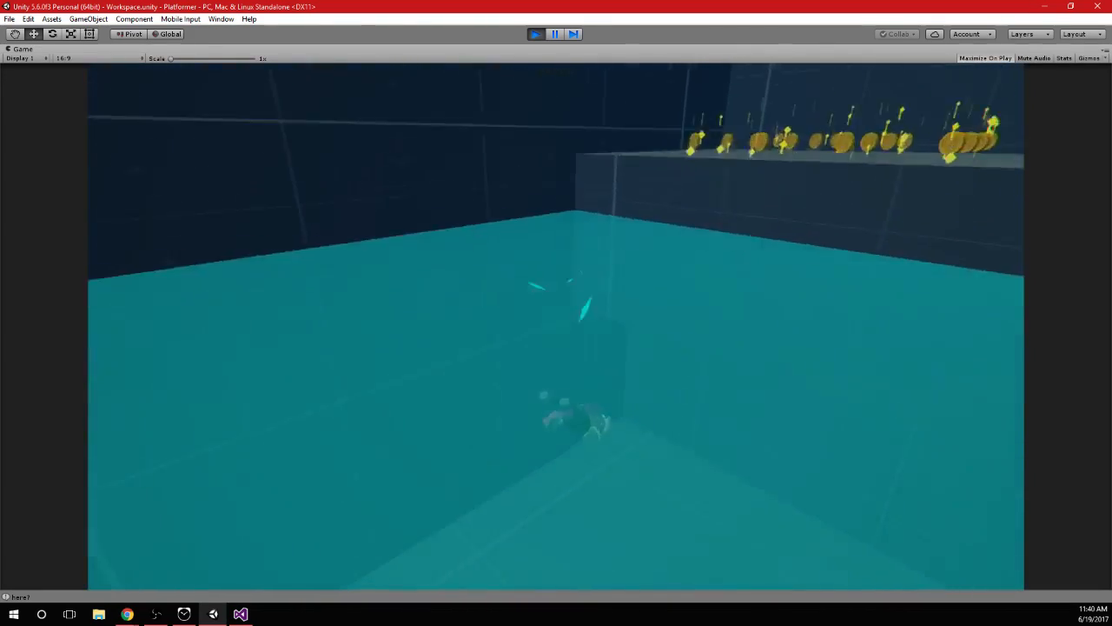
{"action": "key", "text": "space"}
{"action": "key", "text": "space"}
{"action": "key", "text": "space"}
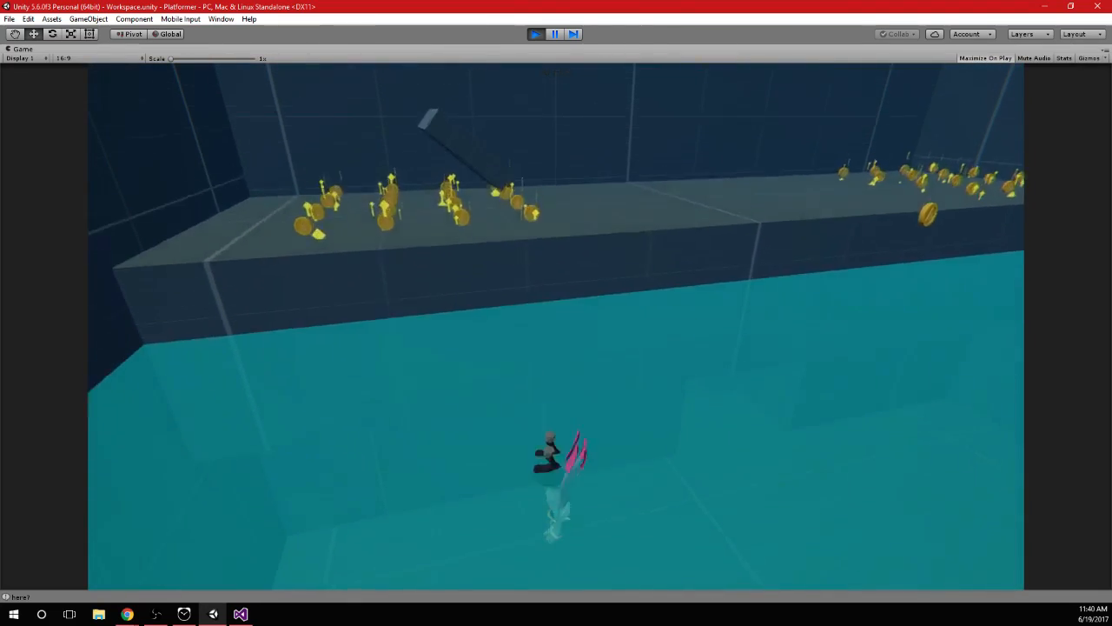
{"action": "key", "text": "space"}
{"action": "key", "text": "ctrl"}
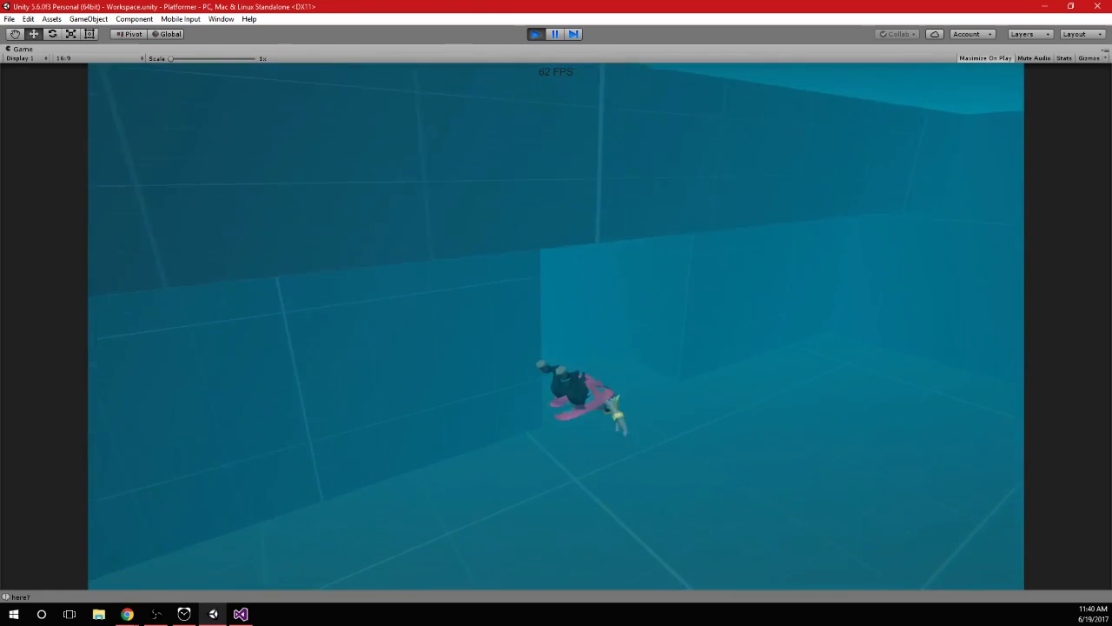
Swim the character forward along the pool floor, collect the coins there and turn around
{"action": "key", "text": "w"}
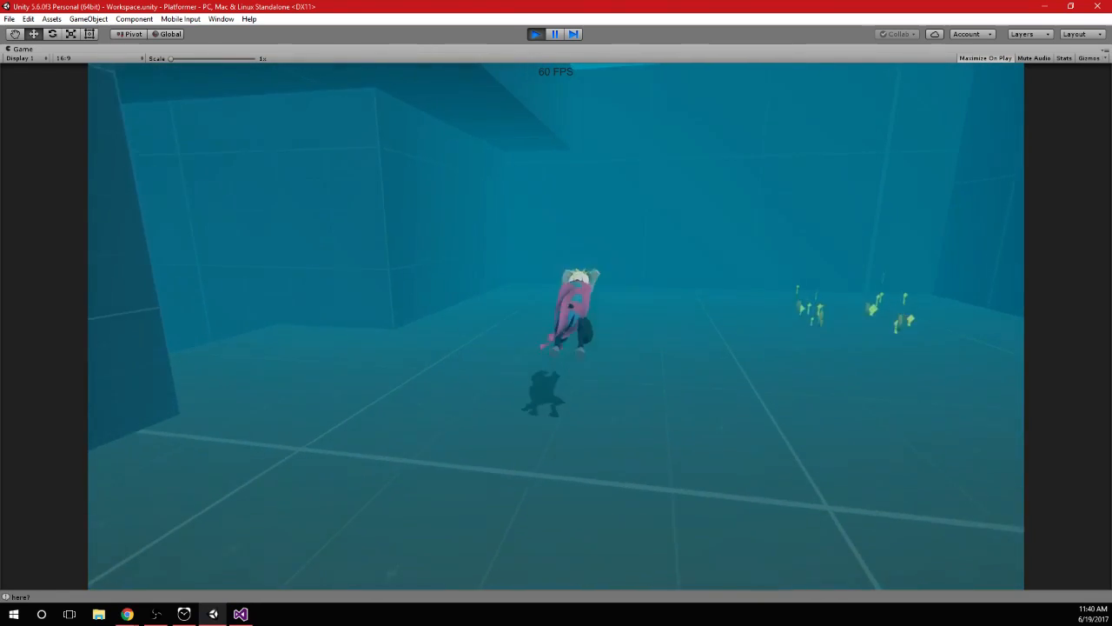
{"action": "key", "text": "w"}
{"action": "key", "text": "space"}
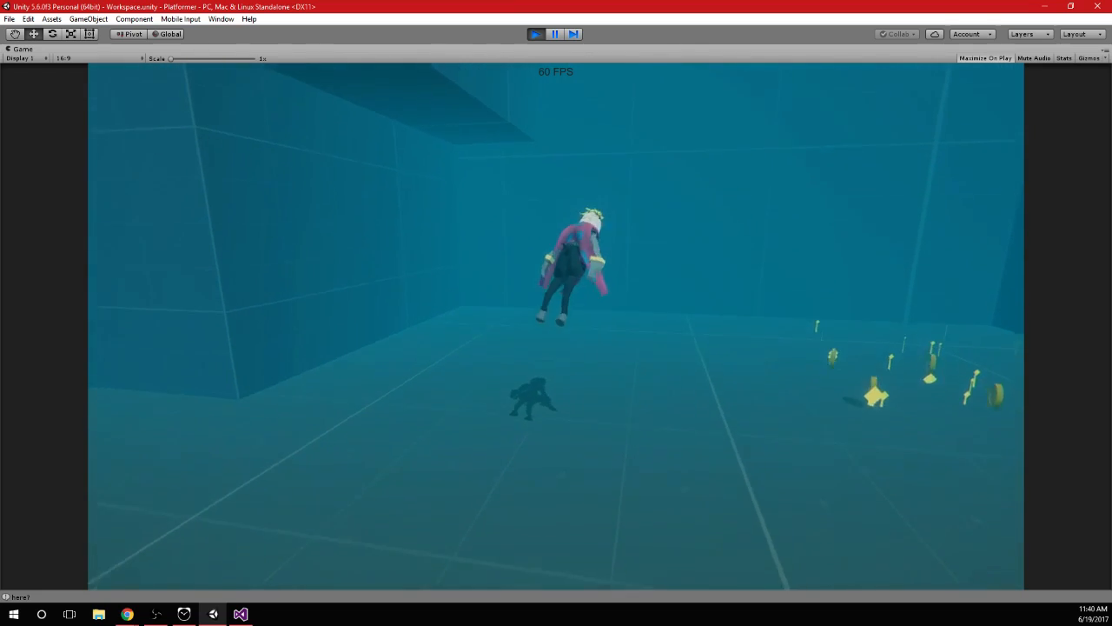
{"action": "key", "text": "d"}
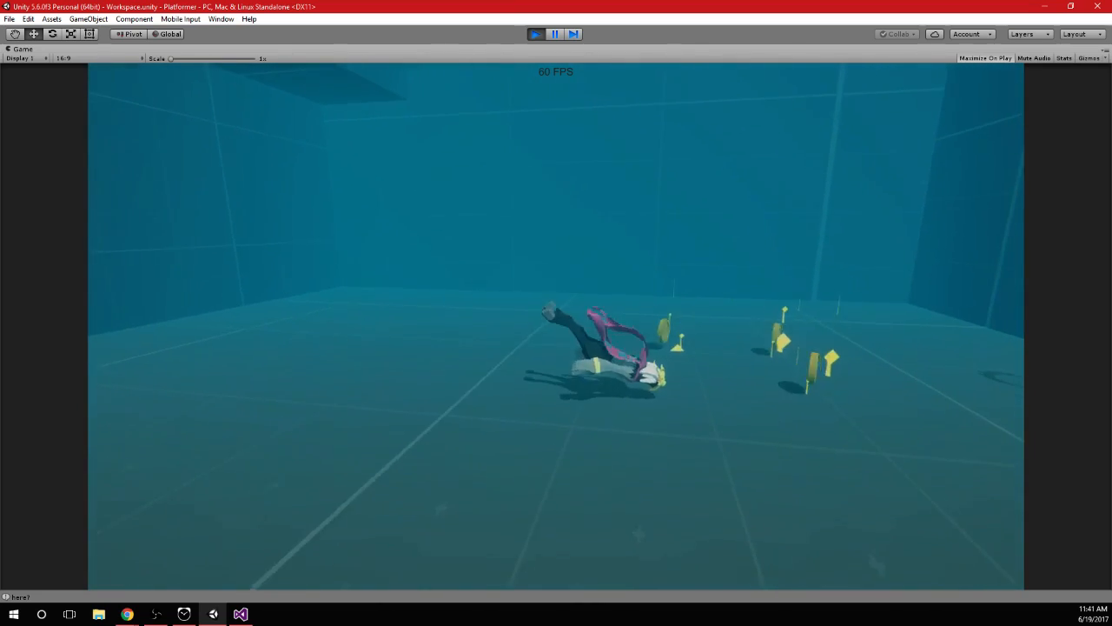
{"action": "key", "text": "space"}
{"action": "key", "text": "a"}
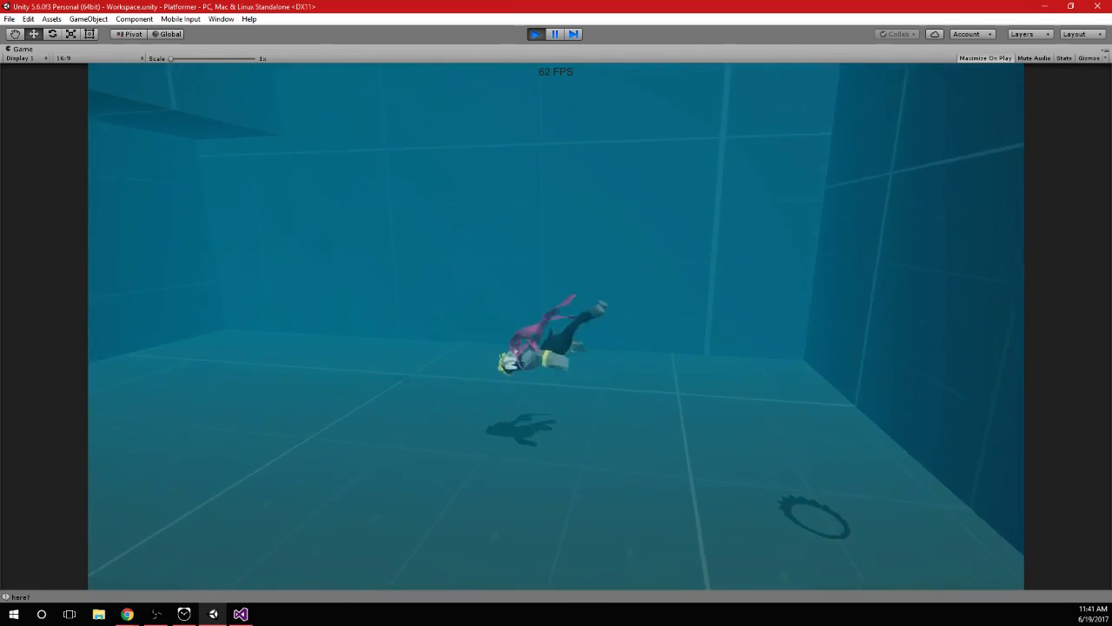
Test the character's upward swim strokes repeatedly from the pool floor while changing direction underwater
{"action": "key", "text": "space"}
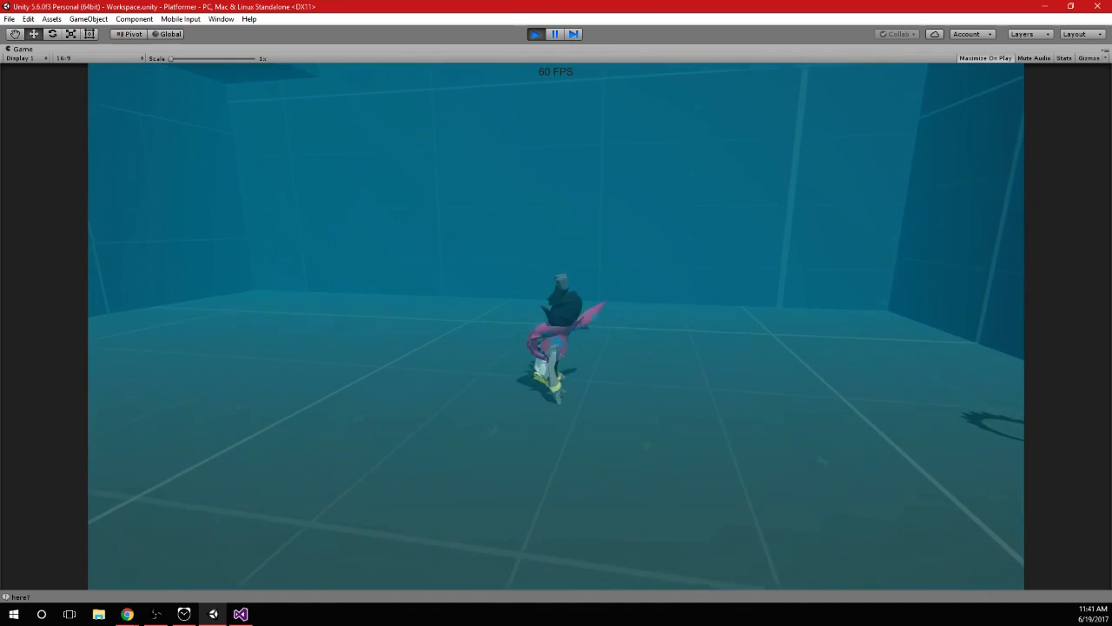
{"action": "key", "text": "space"}
{"action": "key", "text": "space"}
{"action": "key", "text": "space"}
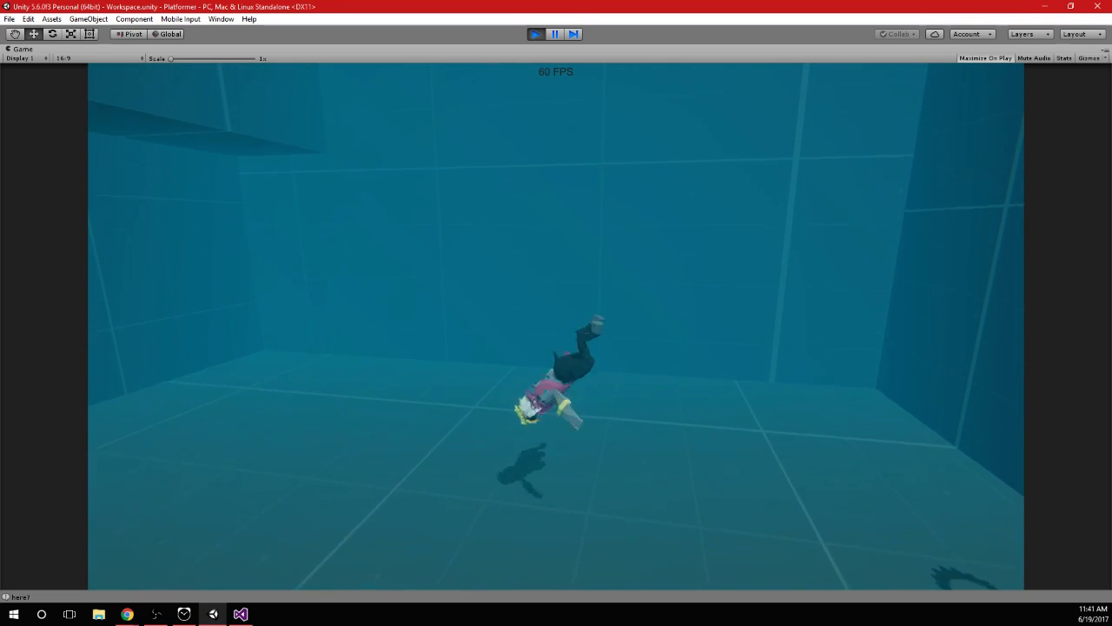
{"action": "key", "text": "space"}
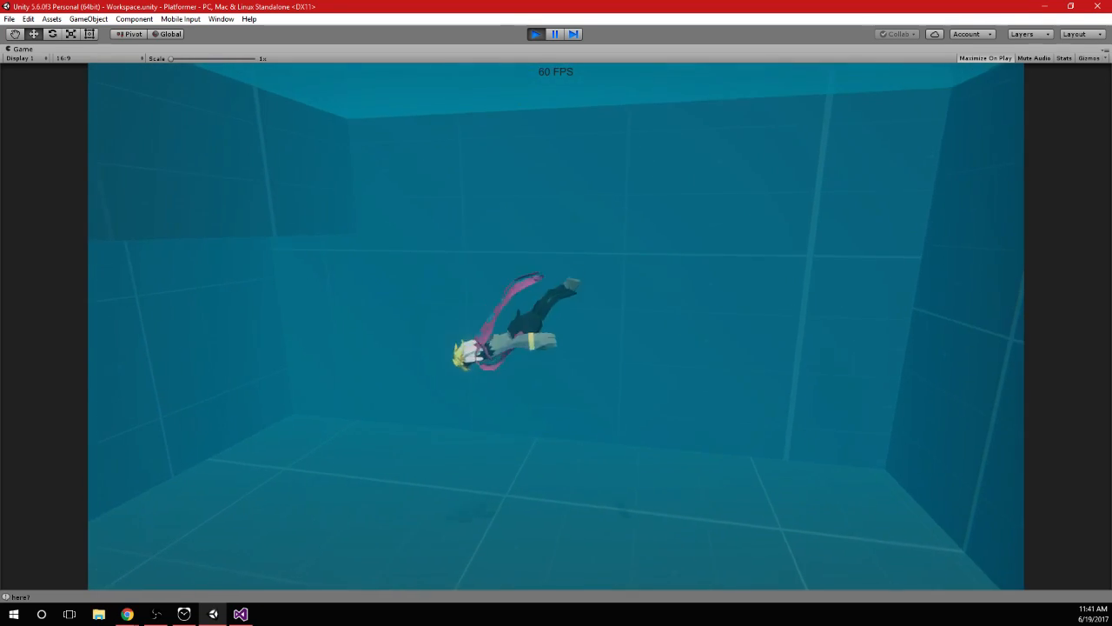
{"action": "key", "text": "space"}
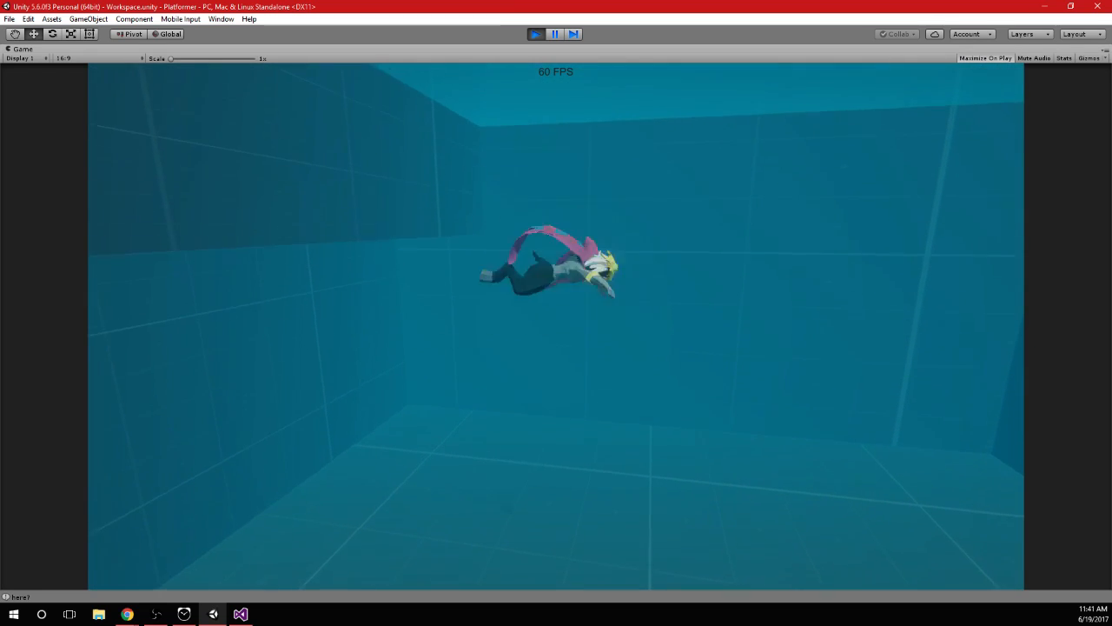
{"action": "key", "text": "space"}
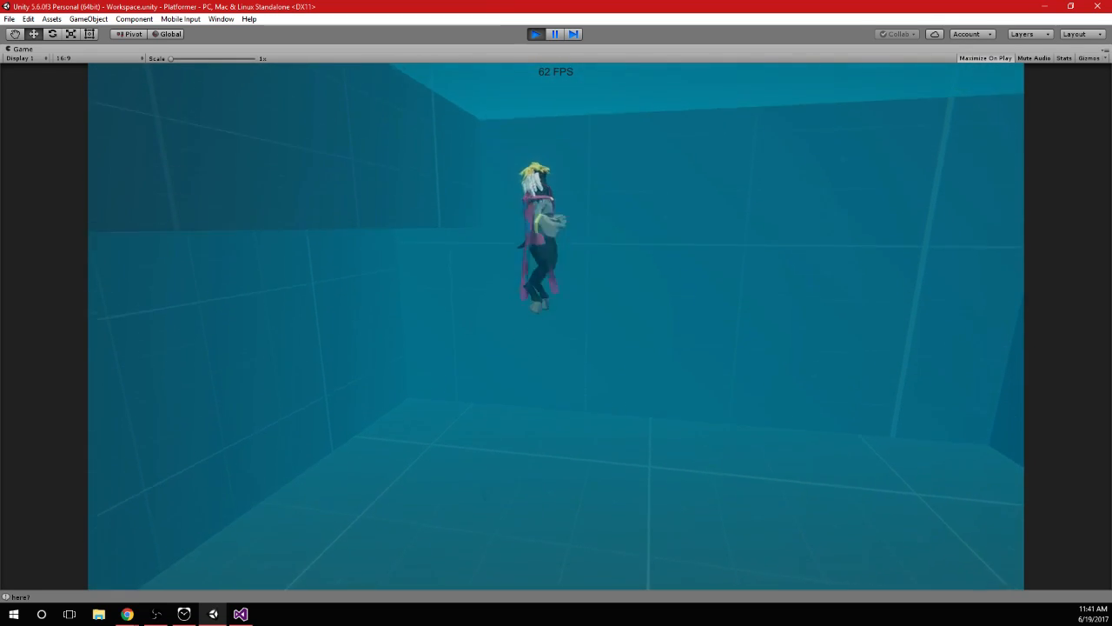
{"action": "key", "text": "d"}
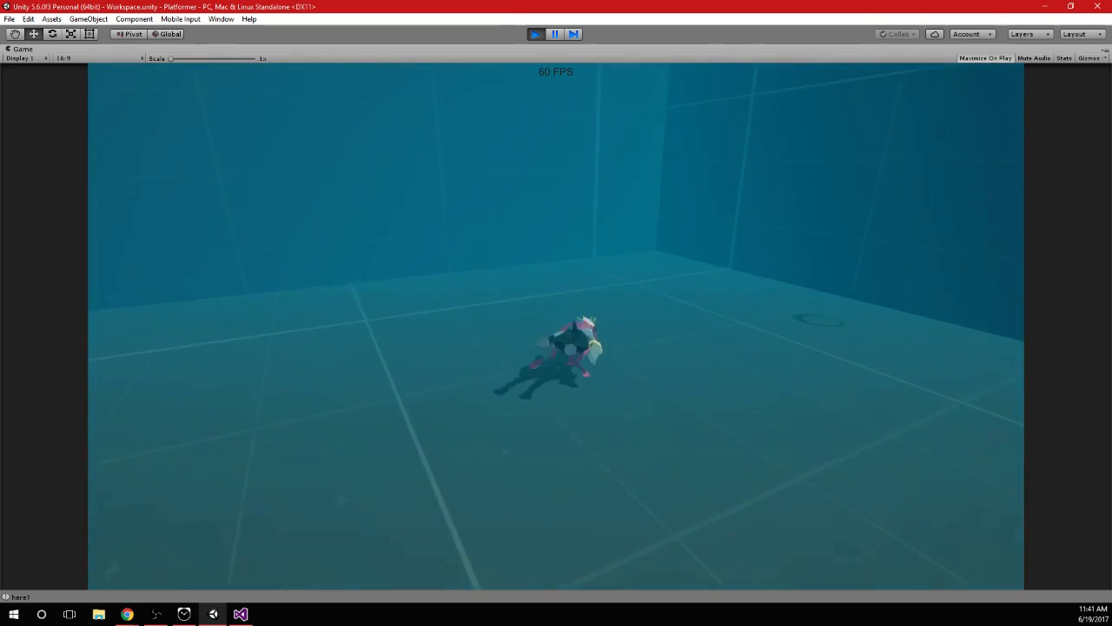
{"action": "key", "text": "space"}
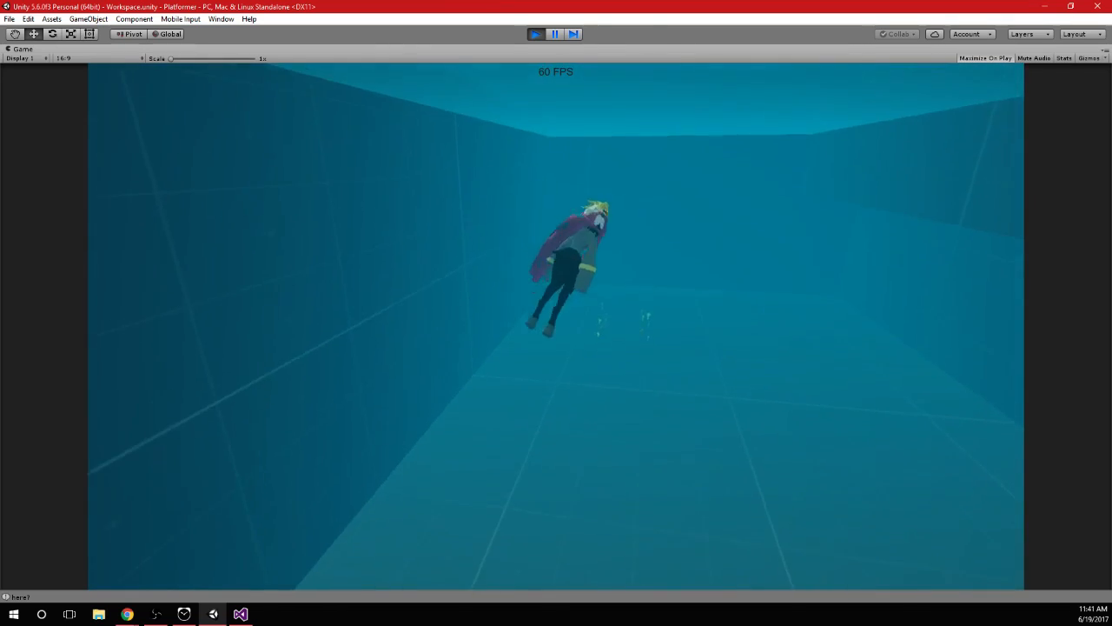
Swim the character up out of the pool, jump onto the ledge and run among the coins there
{"action": "key", "text": "d"}
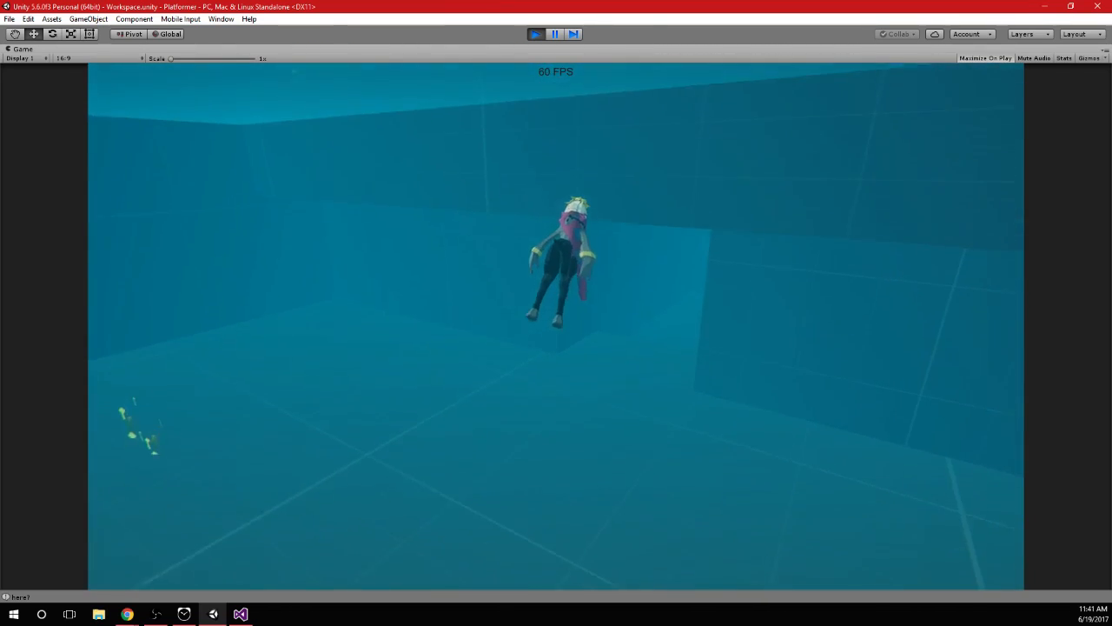
{"action": "key", "text": "space"}
{"action": "key", "text": "space"}
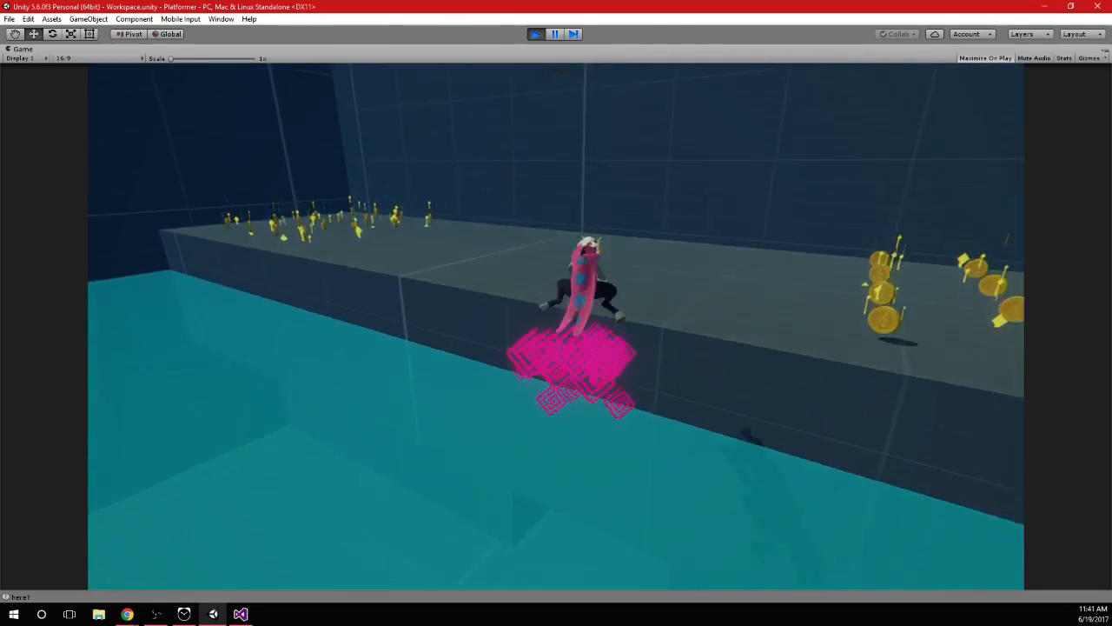
{"action": "key", "text": "a"}
{"action": "key", "text": "space"}
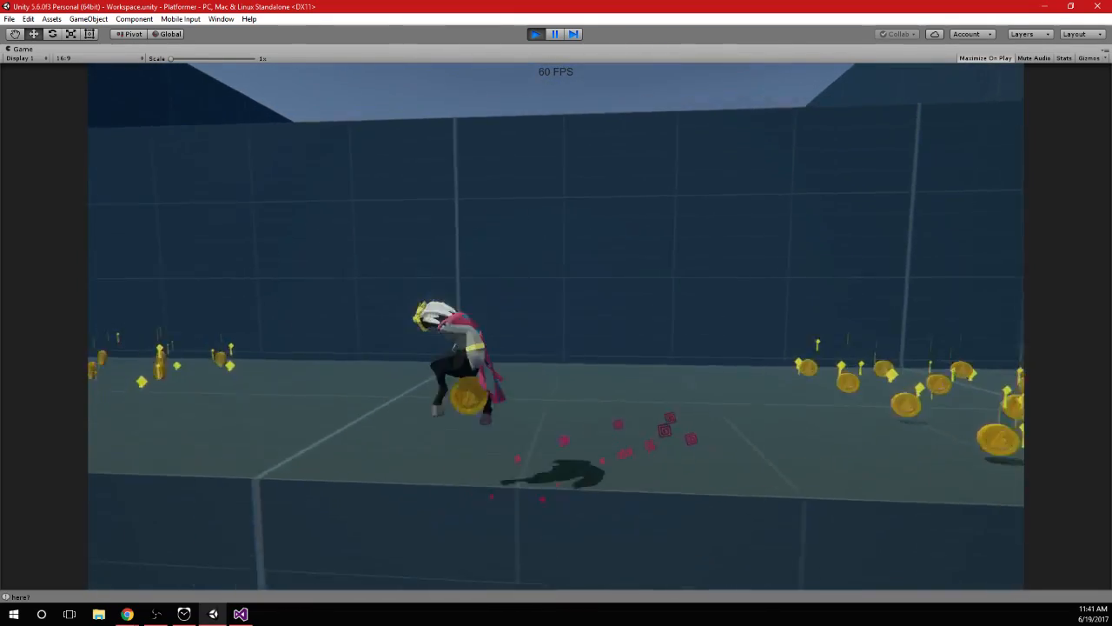
{"action": "key", "text": "w"}
{"action": "key", "text": "s"}
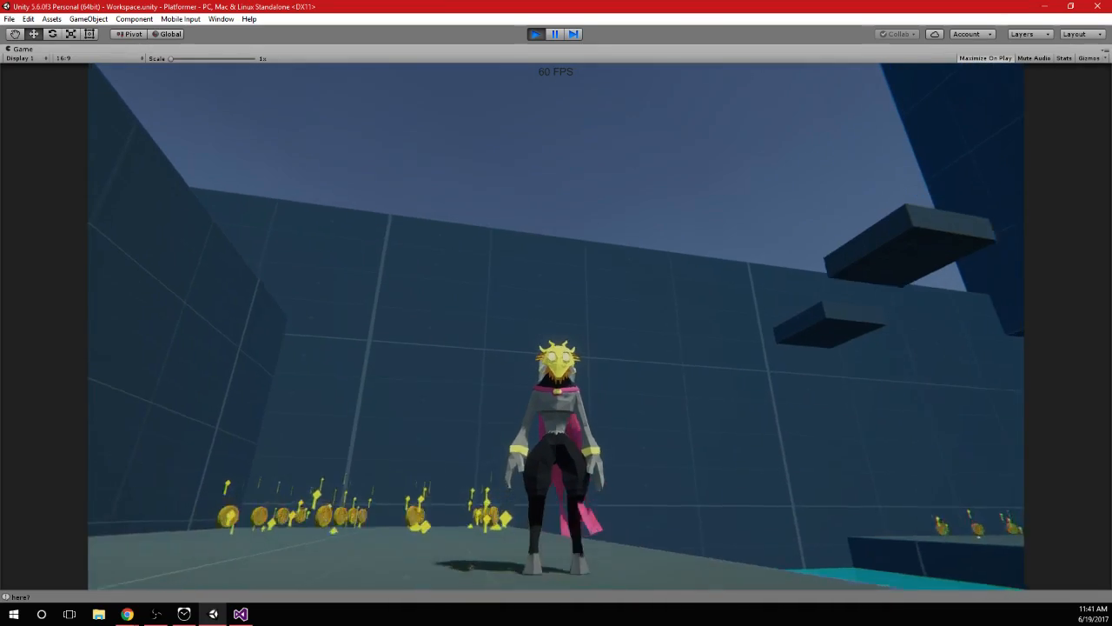
Jump the character back into the pool and test diving, swimming across underwater and leaping out onto the far ledge
{"action": "key", "text": "w"}
{"action": "key", "text": "space"}
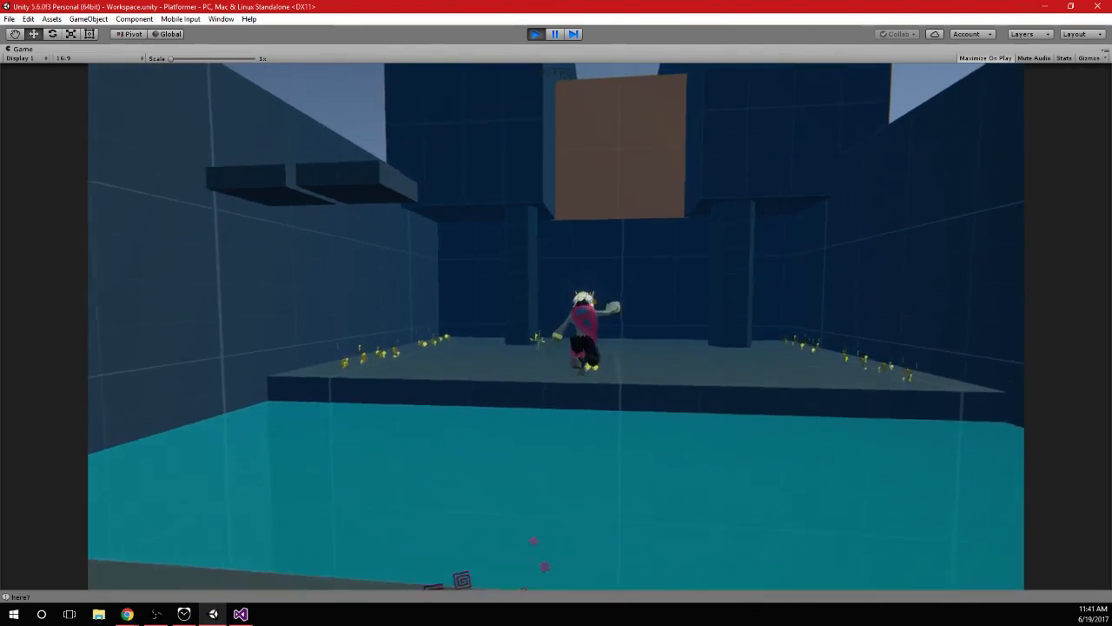
{"action": "key", "text": "space"}
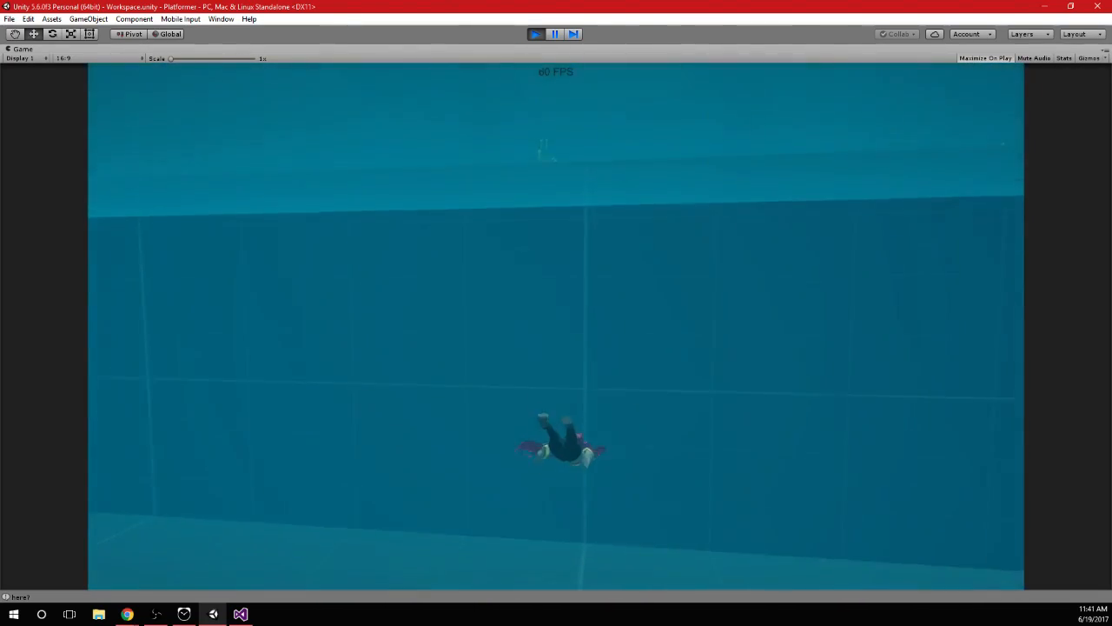
{"action": "key", "text": "w"}
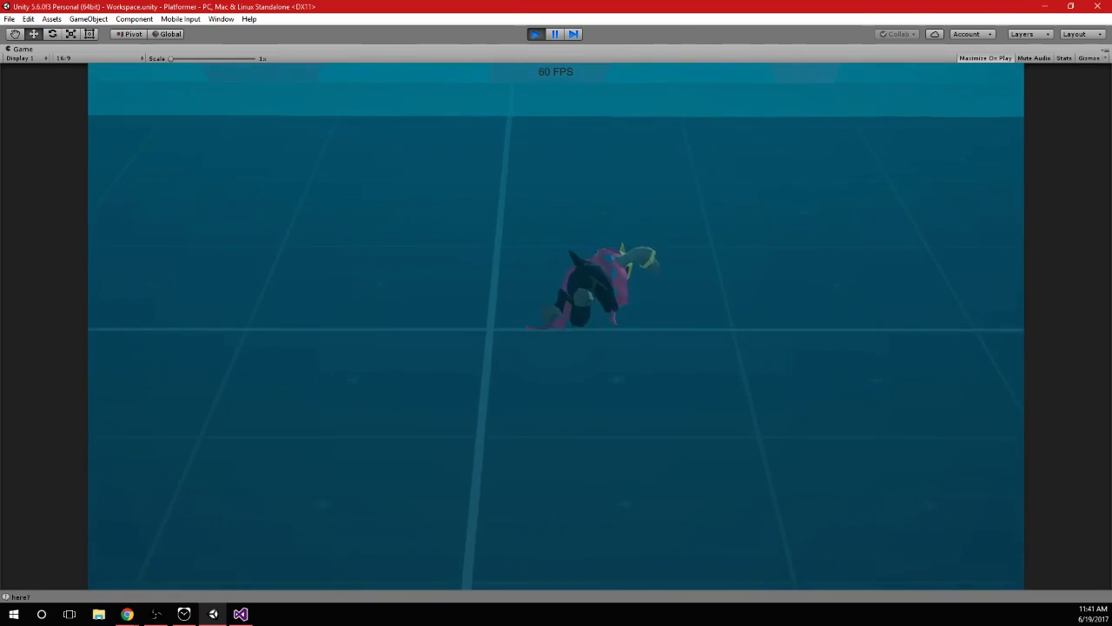
{"action": "key", "text": "w"}
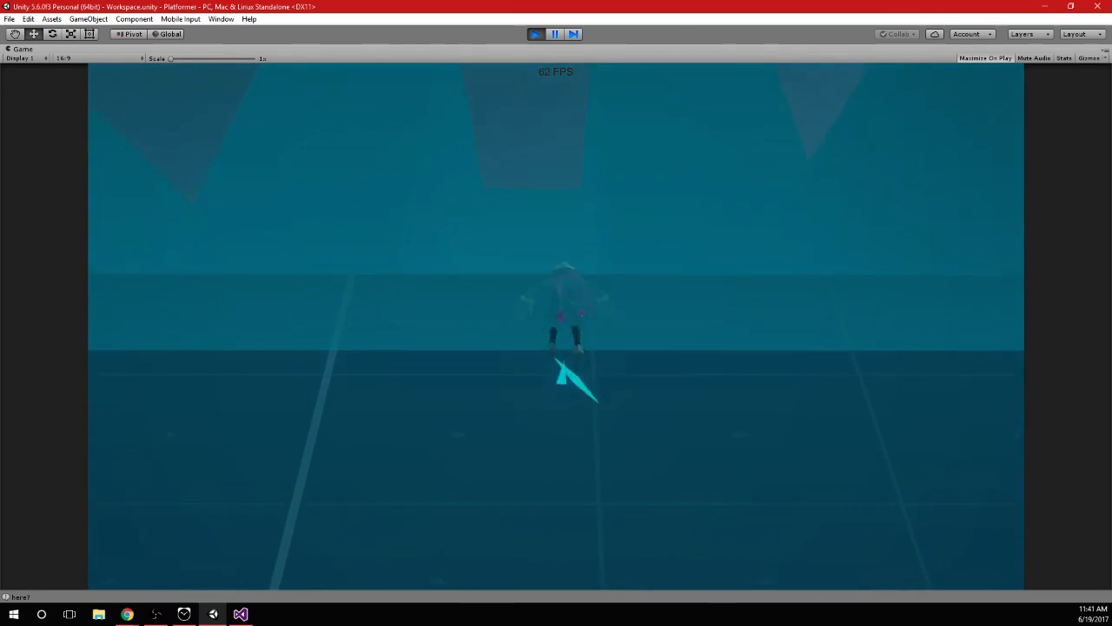
{"action": "key", "text": "space"}
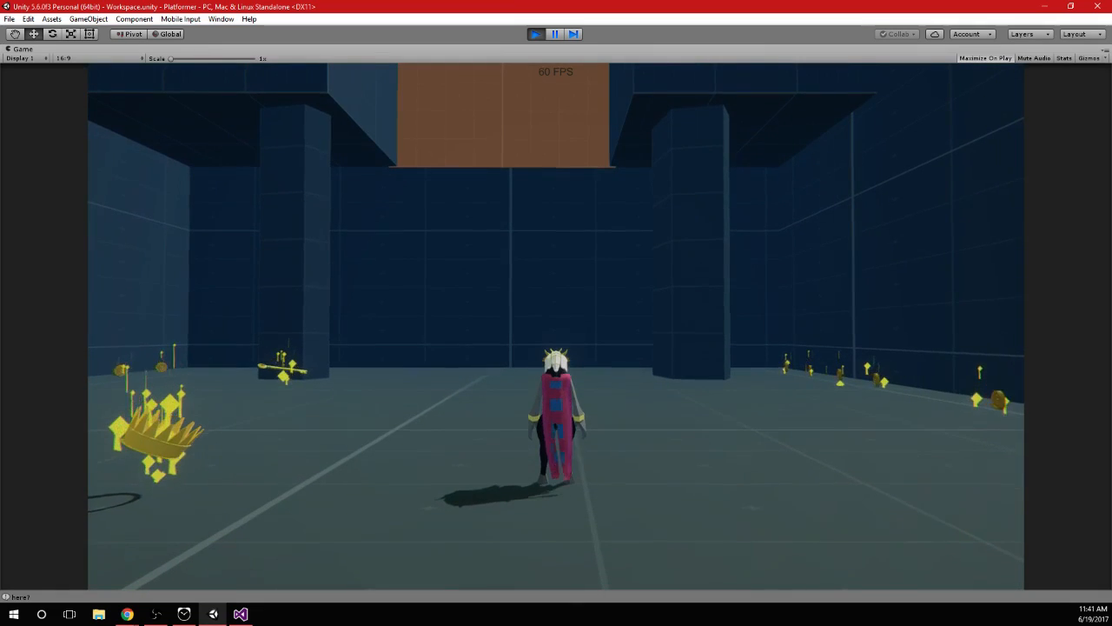
Stop play mode and move the Player to X -37.1, Z -0.3, on the floor beside the orange blocks
{"action": "key", "text": "alt+Tab"}
{"action": "left_click", "coordinate": [532, 33]}
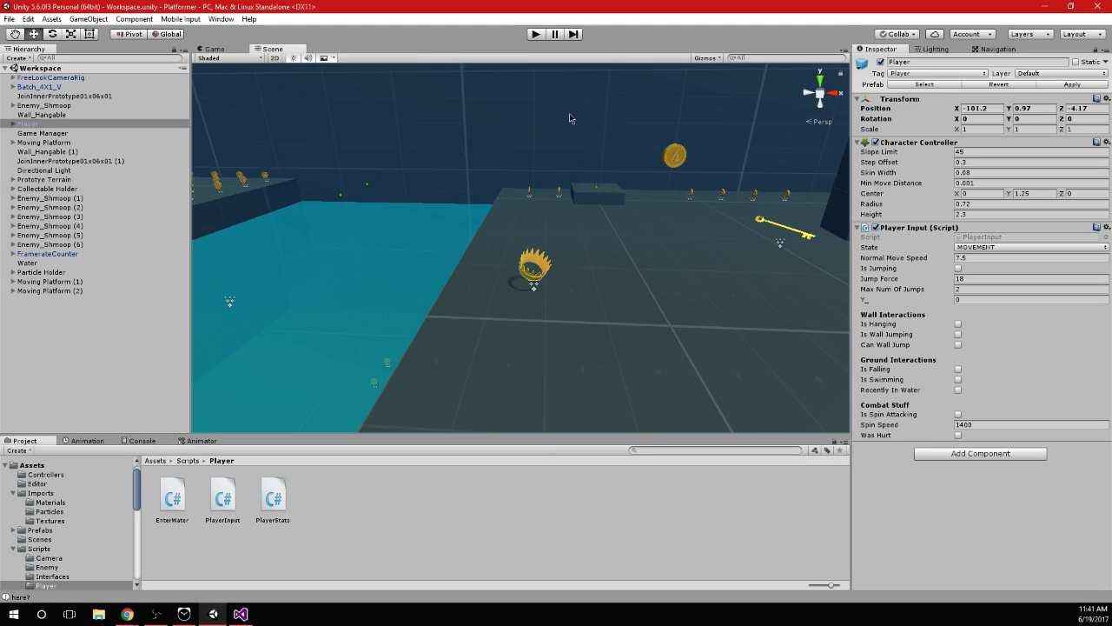
{"action": "left_click_drag", "start_coordinate": [520, 238], "coordinate": [618, 232], "text": "alt"}
{"action": "middle_click_drag", "start_coordinate": [618, 232], "coordinate": [564, 306]}
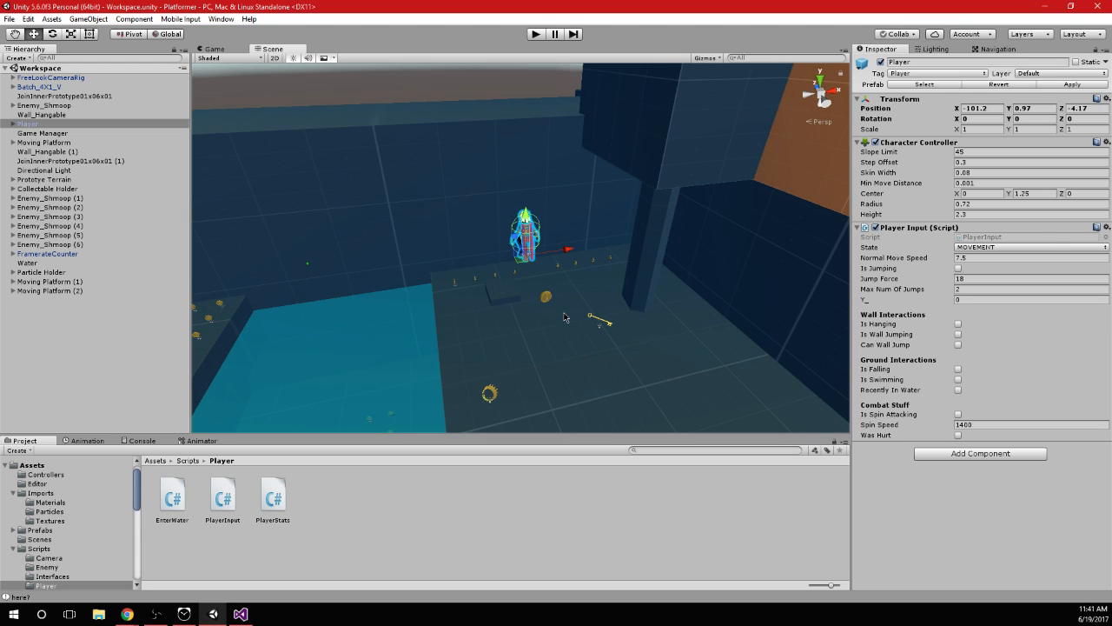
{"action": "double_click", "coordinate": [61, 134]}
{"action": "double_click", "coordinate": [53, 124]}
{"action": "scroll", "coordinate": [506, 206], "scroll_direction": "down", "scroll_amount": 5}
{"action": "scroll", "coordinate": [506, 207], "scroll_direction": "down", "scroll_amount": 5}
{"action": "left_click_drag", "start_coordinate": [506, 207], "coordinate": [560, 304], "text": "alt"}
{"action": "scroll", "coordinate": [589, 231], "scroll_direction": "down", "scroll_amount": 4}
{"action": "left_click_drag", "start_coordinate": [570, 246], "coordinate": [973, 265]}
{"action": "middle_click_drag", "start_coordinate": [638, 290], "coordinate": [616, 368]}
{"action": "left_click_drag", "start_coordinate": [616, 367], "coordinate": [464, 246], "text": "alt"}
{"action": "key", "text": "f"}
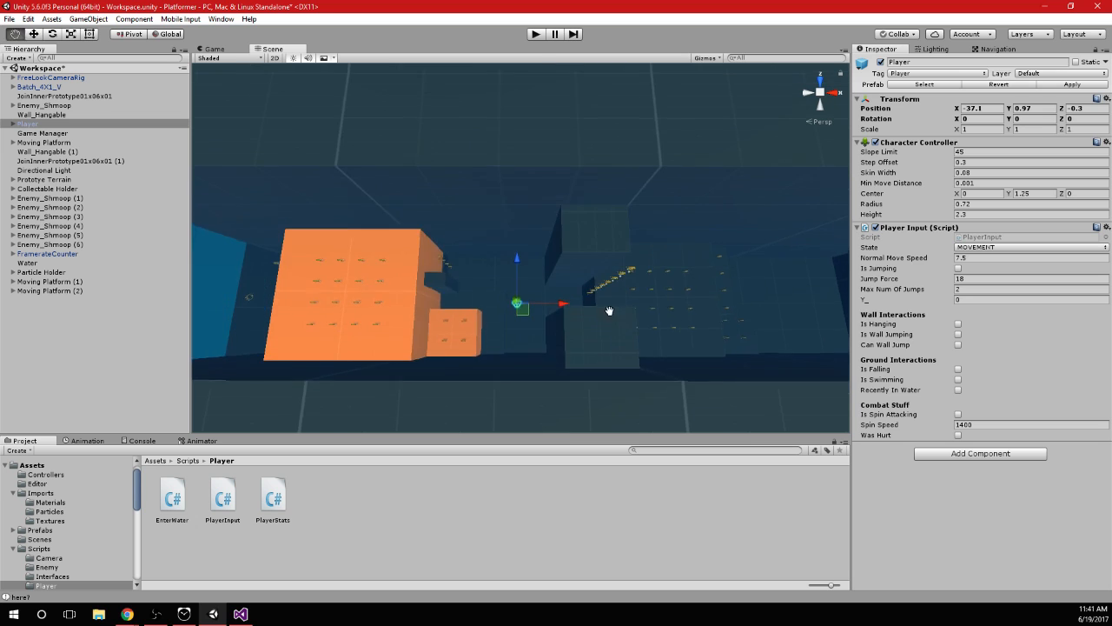
{"action": "left_click_drag", "start_coordinate": [625, 379], "coordinate": [493, 234], "text": "alt"}
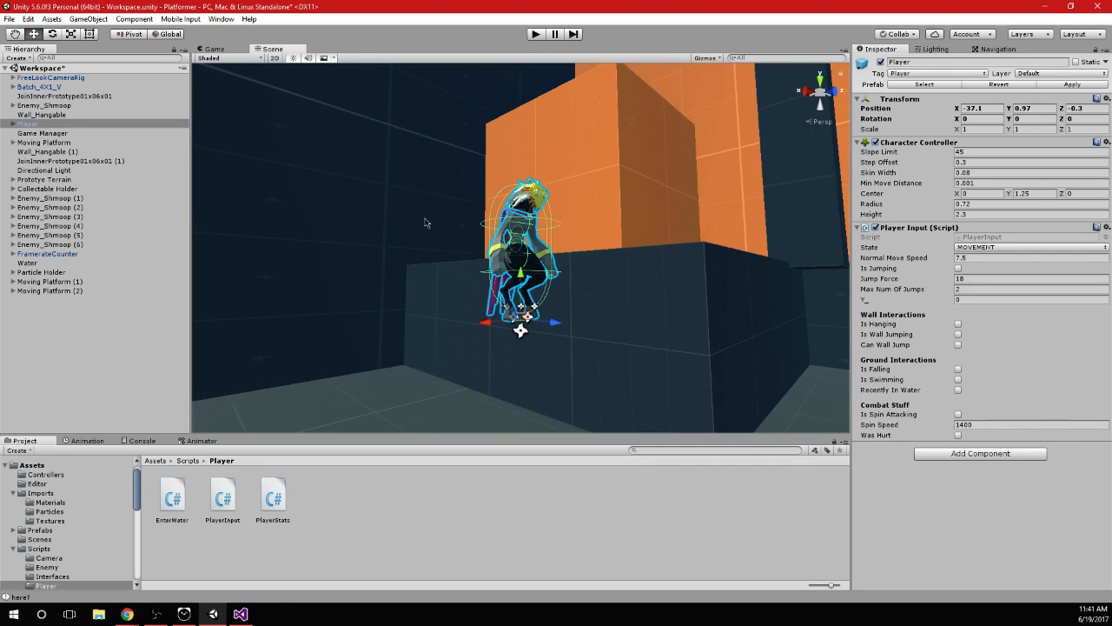
Open the Imports assets folder and check the animation clips in the Player_Anims import settings
{"action": "left_click", "coordinate": [58, 493]}
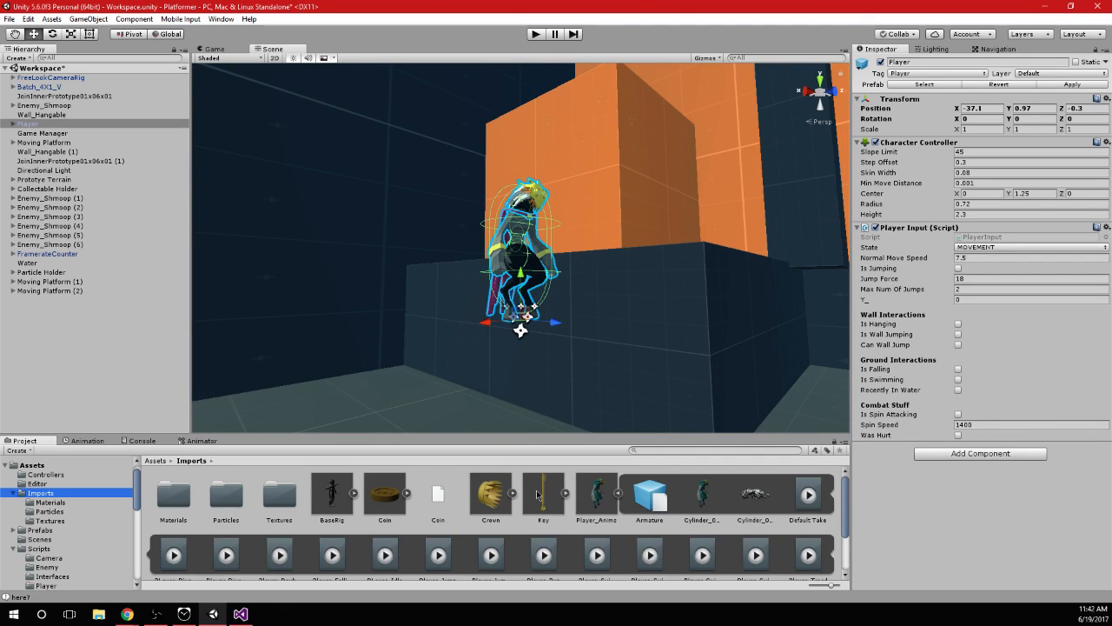
{"action": "left_click", "coordinate": [619, 493]}
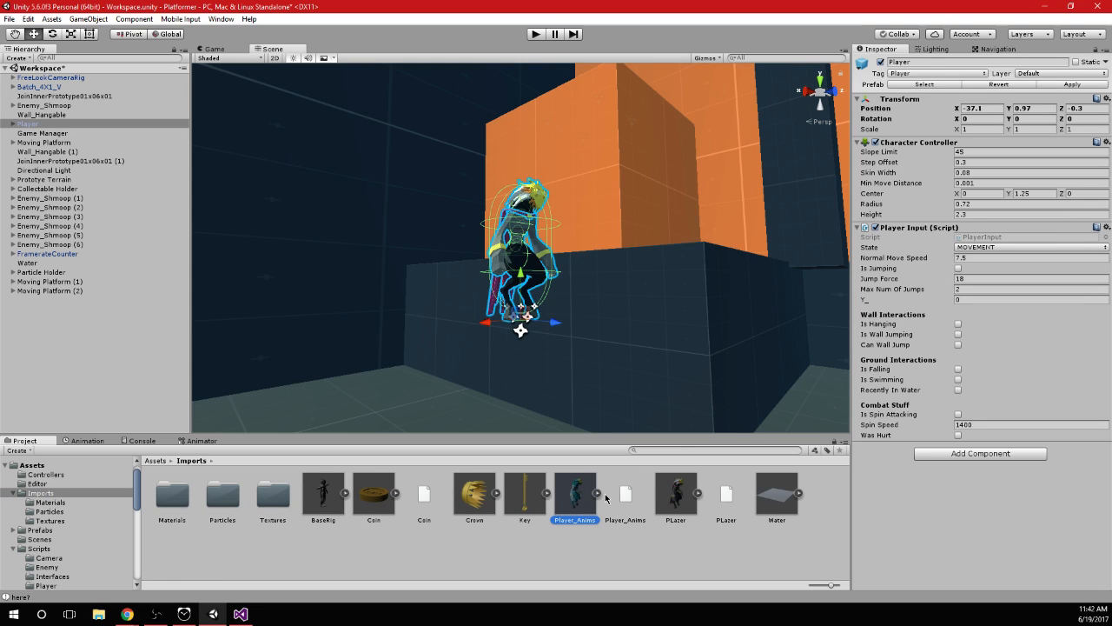
{"action": "left_click", "coordinate": [600, 494]}
{"action": "scroll", "coordinate": [683, 519], "scroll_direction": "up", "scroll_amount": 2}
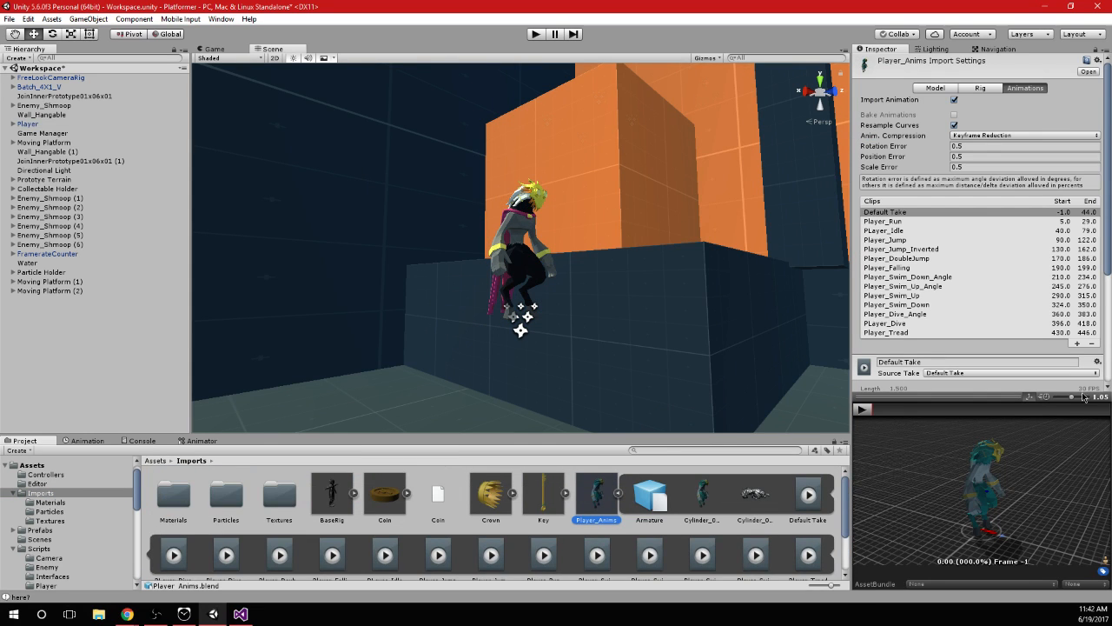
{"action": "left_click", "coordinate": [617, 493]}
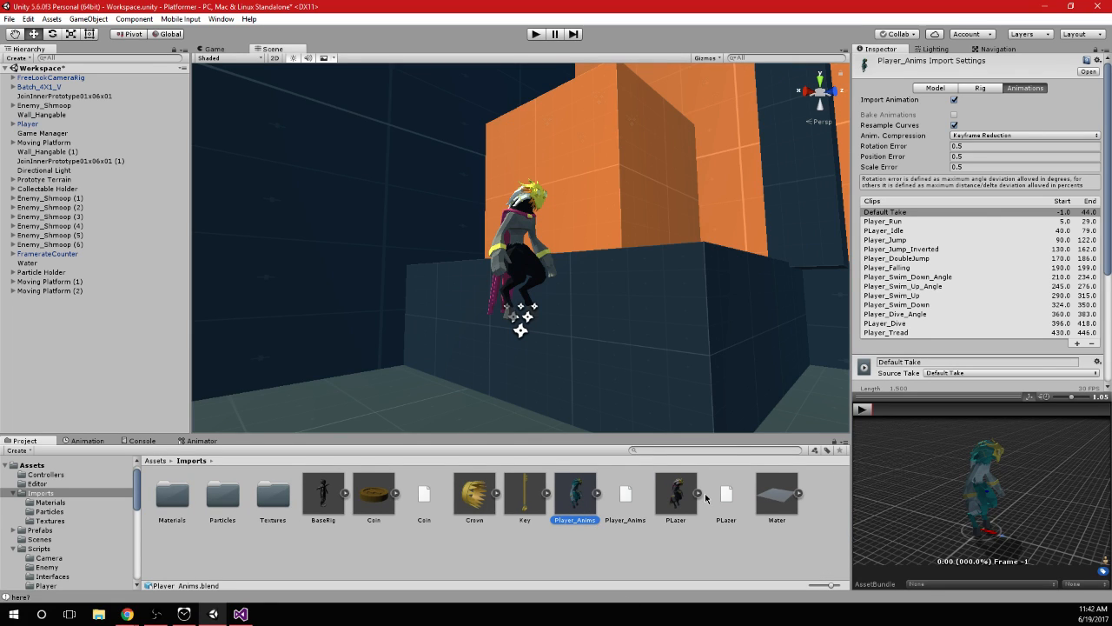
Open the PLazer model in Blender and enter edit mode on the character's body mesh, Cylinder.001, in front view
{"action": "left_click", "coordinate": [684, 488]}
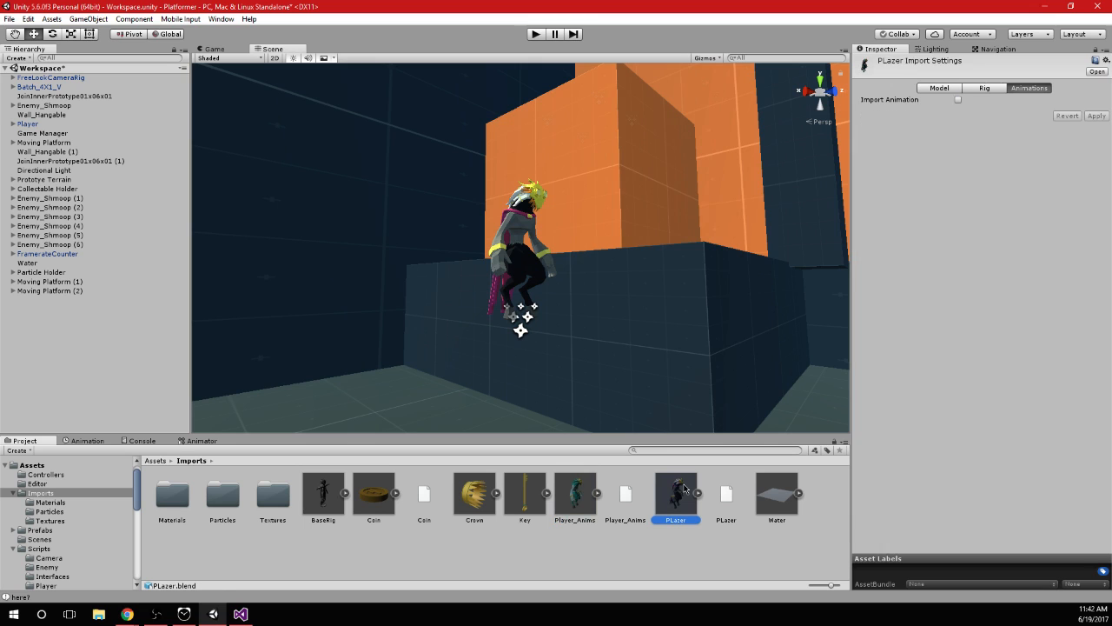
{"action": "double_click", "coordinate": [686, 497]}
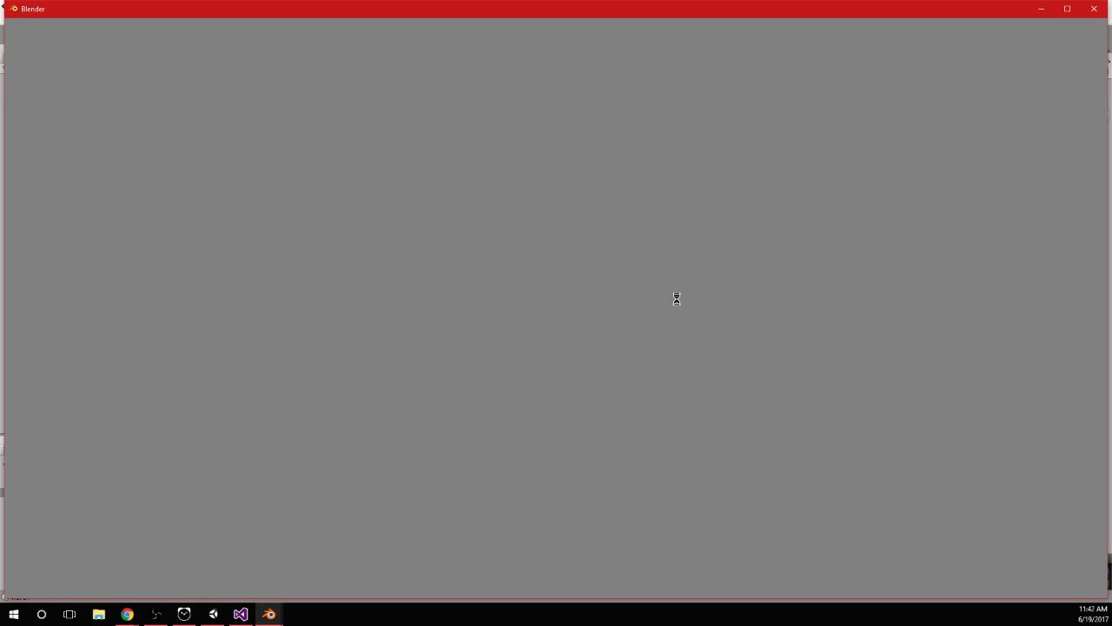
{"action": "key", "text": "KP_1"}
{"action": "key", "text": "Tab"}
{"action": "scroll", "coordinate": [464, 223], "scroll_direction": "up", "scroll_amount": 6}
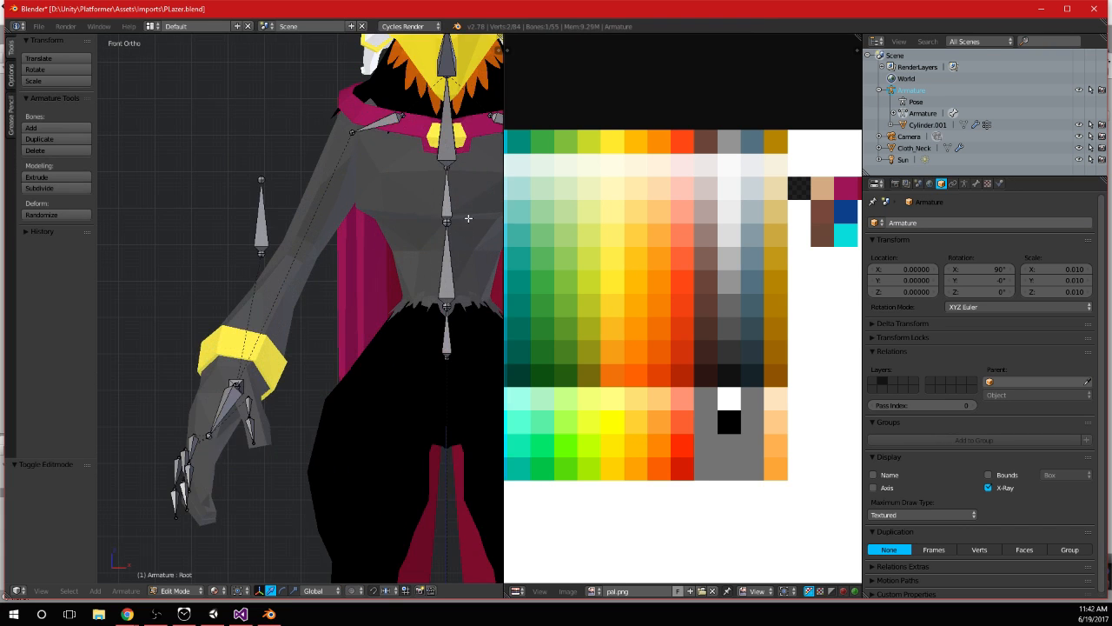
{"action": "middle_click_drag", "start_coordinate": [464, 221], "coordinate": [309, 288], "text": "shift"}
{"action": "key", "text": "Tab"}
{"action": "right_click", "coordinate": [331, 263]}
{"action": "key", "text": "Tab"}
{"action": "scroll", "coordinate": [377, 240], "scroll_direction": "up", "scroll_amount": 5}
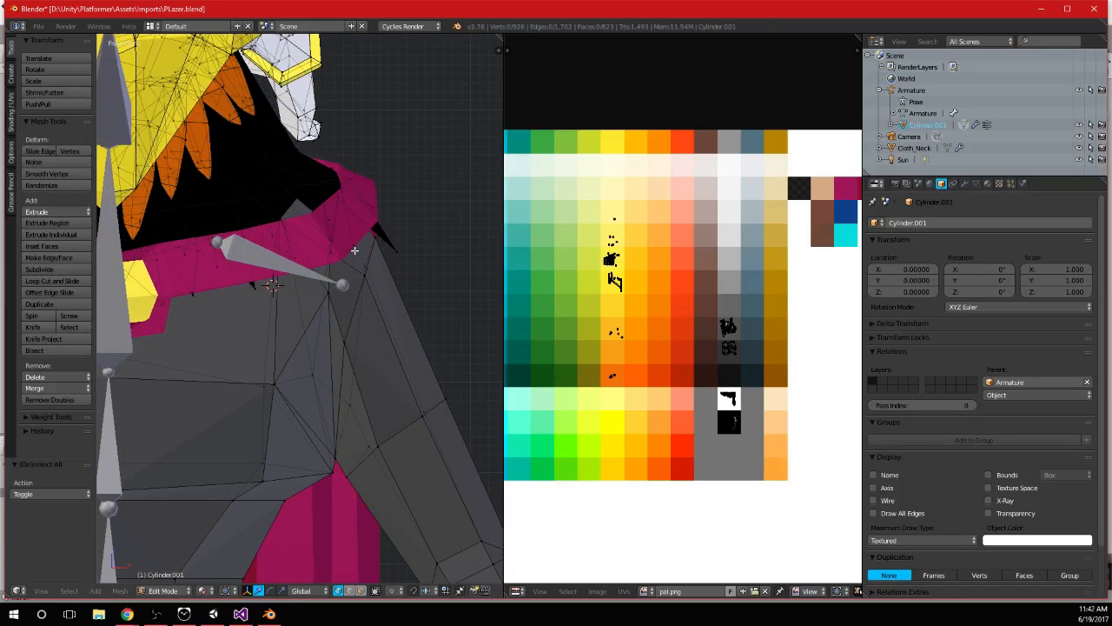
Move the vertex at the top of the shoulder, beside the pink collar, upward and slightly outward
{"action": "middle_click_drag", "start_coordinate": [435, 295], "coordinate": [396, 345], "text": "shift"}
{"action": "key", "text": "g"}
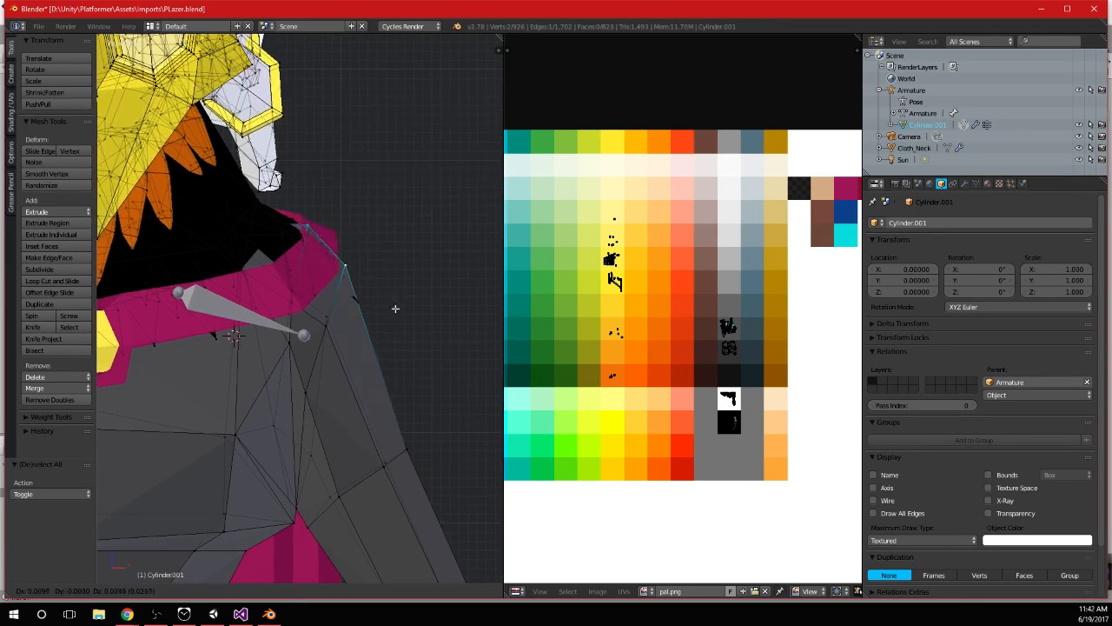
{"action": "left_click", "coordinate": [395, 303]}
{"action": "scroll", "coordinate": [399, 313], "scroll_direction": "down", "scroll_amount": 5}
{"action": "key", "text": "Tab"}
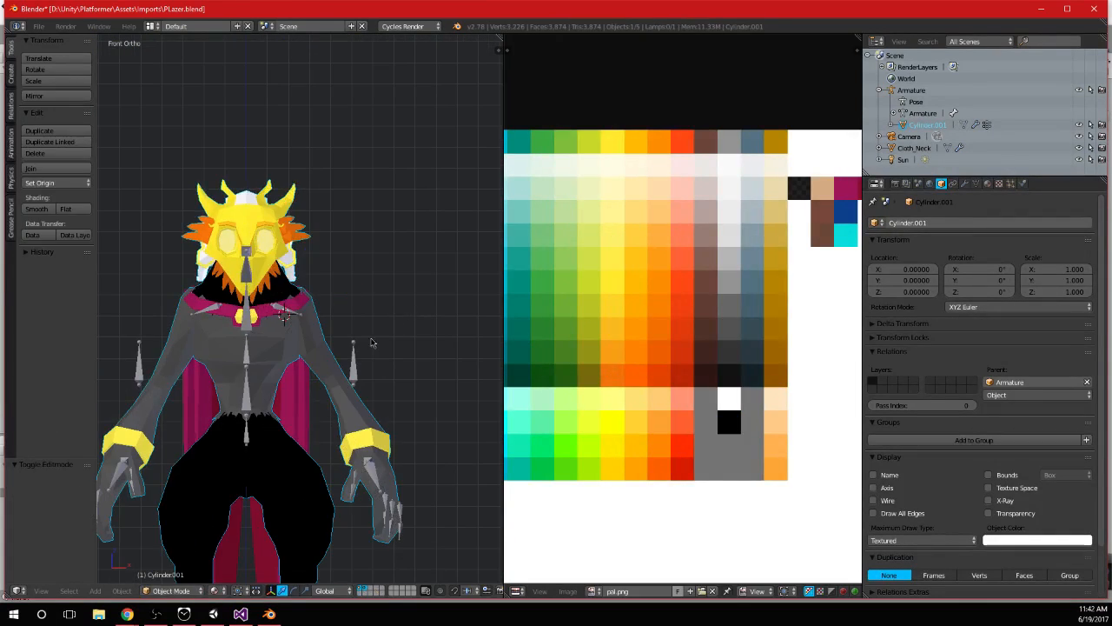
Select the linked faces of the black neck spike near the shoulder and rotate the spike above the pink collar
{"action": "key", "text": "Tab"}
{"action": "scroll", "coordinate": [350, 269], "scroll_direction": "up", "scroll_amount": 5}
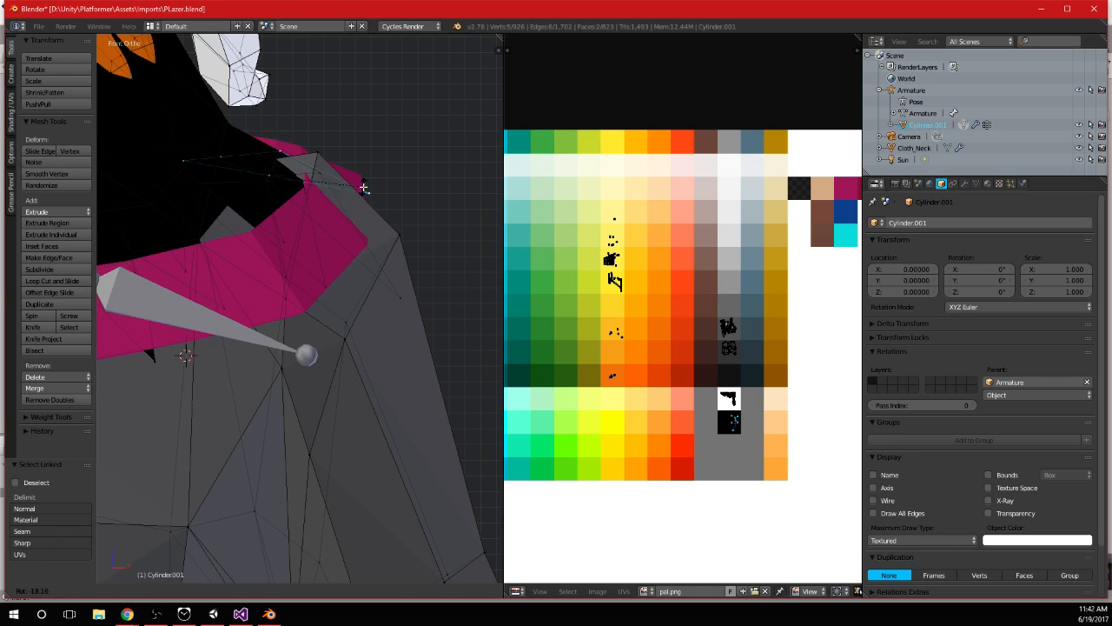
{"action": "left_click", "coordinate": [364, 159]}
{"action": "middle_click_drag", "start_coordinate": [371, 224], "coordinate": [318, 328]}
{"action": "scroll", "coordinate": [288, 273], "scroll_direction": "down", "scroll_amount": 4}
{"action": "key", "text": "Tab"}
Raise the neighbouring triangular neck spike along the Z axis so it clears the shoulder side of the collar
{"action": "scroll", "coordinate": [307, 291], "scroll_direction": "up", "scroll_amount": 4}
{"action": "key", "text": "Tab"}
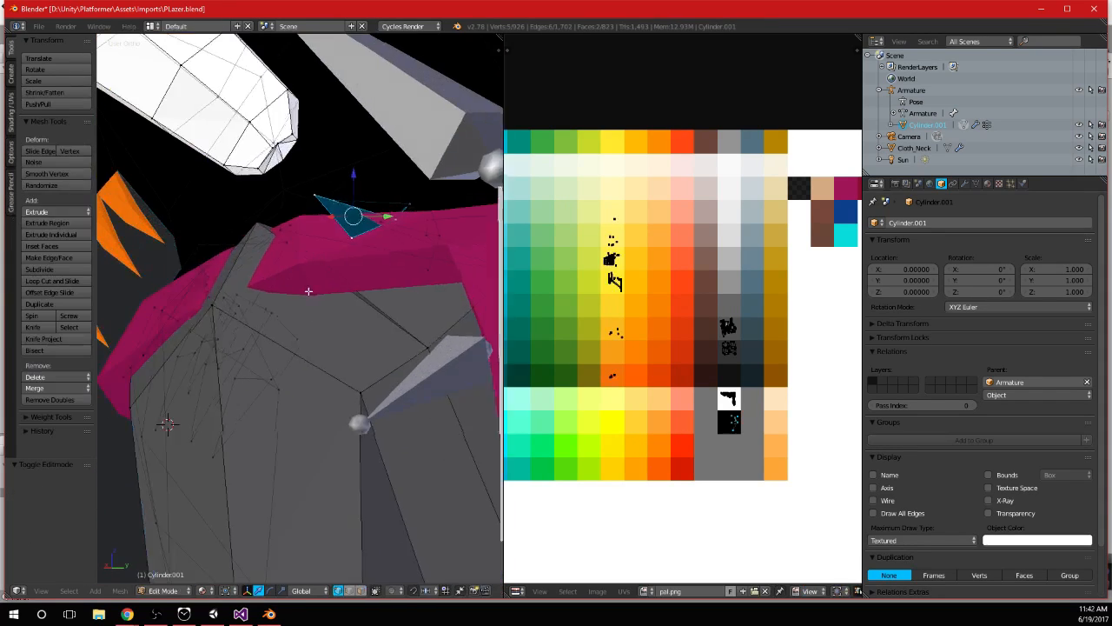
{"action": "middle_click_drag", "start_coordinate": [305, 288], "coordinate": [321, 308]}
{"action": "middle_click_drag", "start_coordinate": [205, 263], "coordinate": [418, 272]}
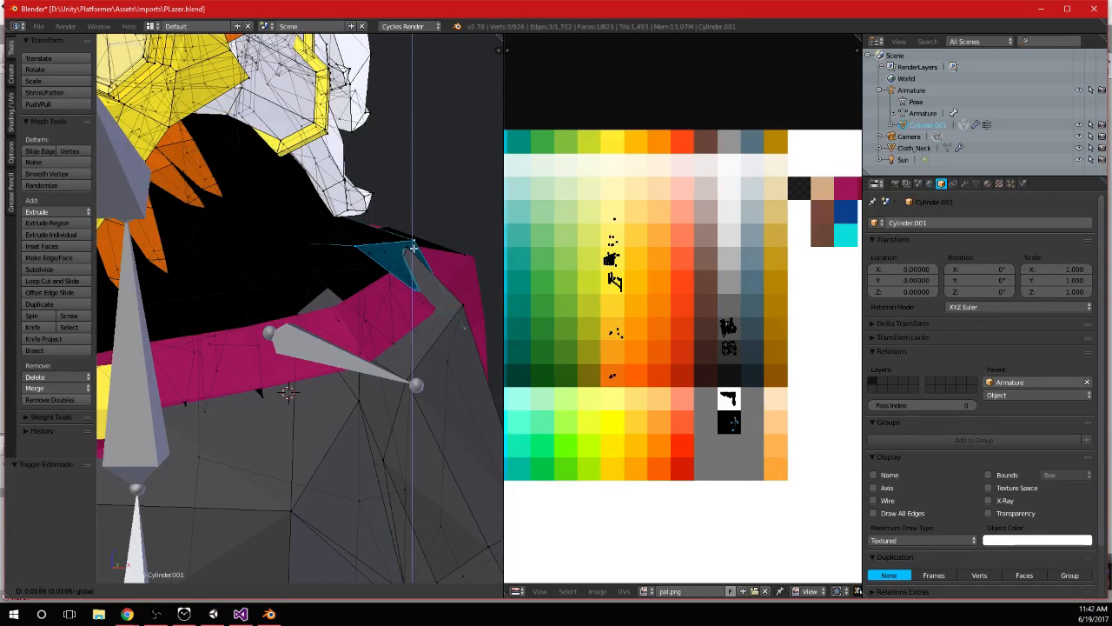
{"action": "middle_click_drag", "start_coordinate": [408, 368], "coordinate": [443, 337]}
{"action": "left_click", "coordinate": [457, 263]}
{"action": "key", "text": "Tab"}
Raise another triangular neck spike, further inside the pink collar, along the Z axis
{"action": "scroll", "coordinate": [422, 392], "scroll_direction": "down", "scroll_amount": 6}
{"action": "middle_click_drag", "start_coordinate": [422, 391], "coordinate": [330, 325]}
{"action": "scroll", "coordinate": [294, 383], "scroll_direction": "up", "scroll_amount": 6}
{"action": "scroll", "coordinate": [345, 340], "scroll_direction": "up", "scroll_amount": 3}
{"action": "key", "text": "Tab"}
{"action": "right_click", "coordinate": [388, 320]}
{"action": "left_click", "coordinate": [299, 219]}
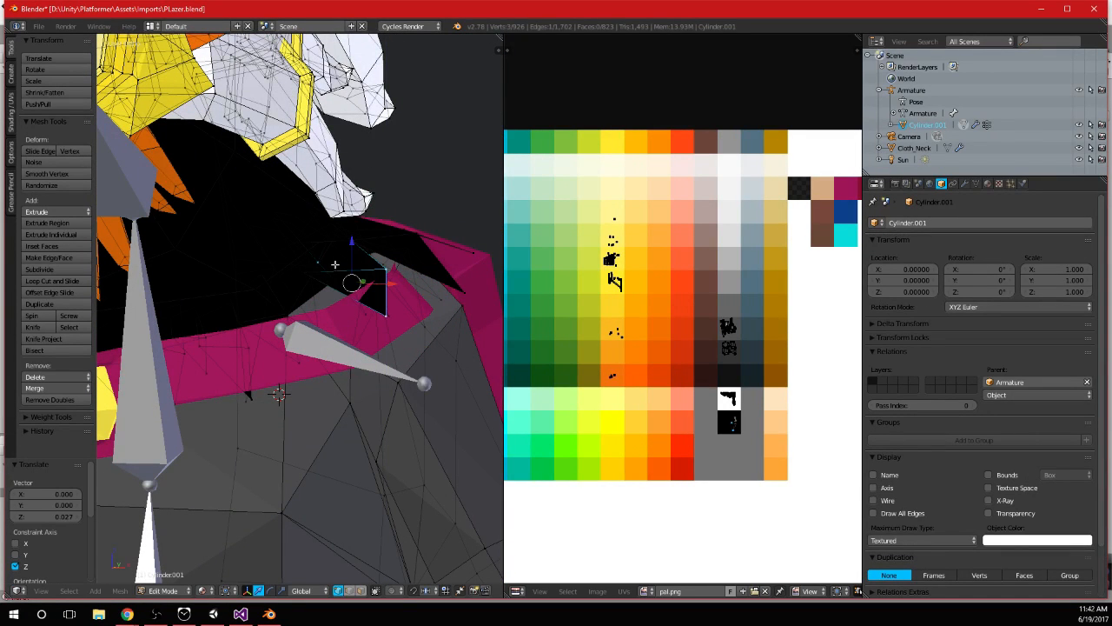
{"action": "left_click", "coordinate": [349, 242]}
{"action": "key", "text": "Tab"}
Examine the neck spikes, collar and shoulder from behind and from the side, both in edit mode and object mode
{"action": "scroll", "coordinate": [349, 243], "scroll_direction": "down", "scroll_amount": 4}
{"action": "middle_click_drag", "start_coordinate": [349, 243], "coordinate": [293, 347]}
{"action": "scroll", "coordinate": [292, 348], "scroll_direction": "down", "scroll_amount": 4}
{"action": "middle_click_drag", "start_coordinate": [469, 343], "coordinate": [256, 371]}
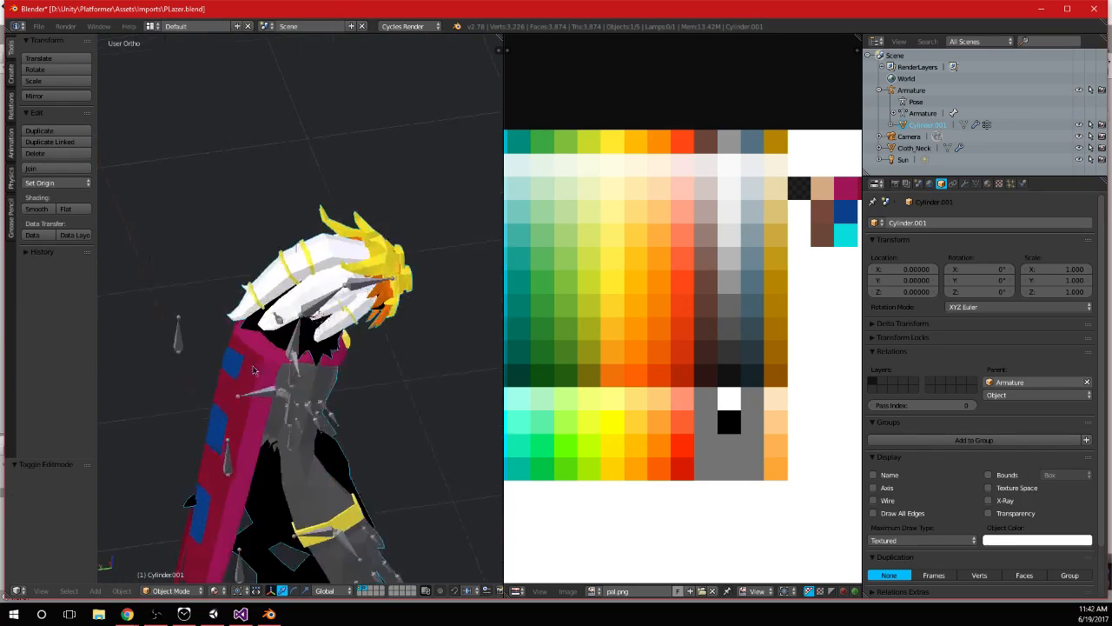
{"action": "scroll", "coordinate": [365, 364], "scroll_direction": "up", "scroll_amount": 6}
{"action": "key", "text": "Tab"}
{"action": "scroll", "coordinate": [389, 358], "scroll_direction": "up", "scroll_amount": 2}
{"action": "middle_click_drag", "start_coordinate": [404, 370], "coordinate": [420, 385]}
{"action": "scroll", "coordinate": [408, 382], "scroll_direction": "down", "scroll_amount": 5}
{"action": "middle_click_drag", "start_coordinate": [270, 372], "coordinate": [330, 360]}
{"action": "scroll", "coordinate": [319, 358], "scroll_direction": "down", "scroll_amount": 4}
{"action": "key", "text": "Tab"}
In front view, shift the vertices at the shoulder's outer edge by 0.014 along X and 0.002 along Z
{"action": "key", "text": "KP_1"}
{"action": "key", "text": "Tab"}
{"action": "scroll", "coordinate": [330, 360], "scroll_direction": "up", "scroll_amount": 6}
{"action": "scroll", "coordinate": [223, 412], "scroll_direction": "up", "scroll_amount": 3}
{"action": "key", "text": "a"}
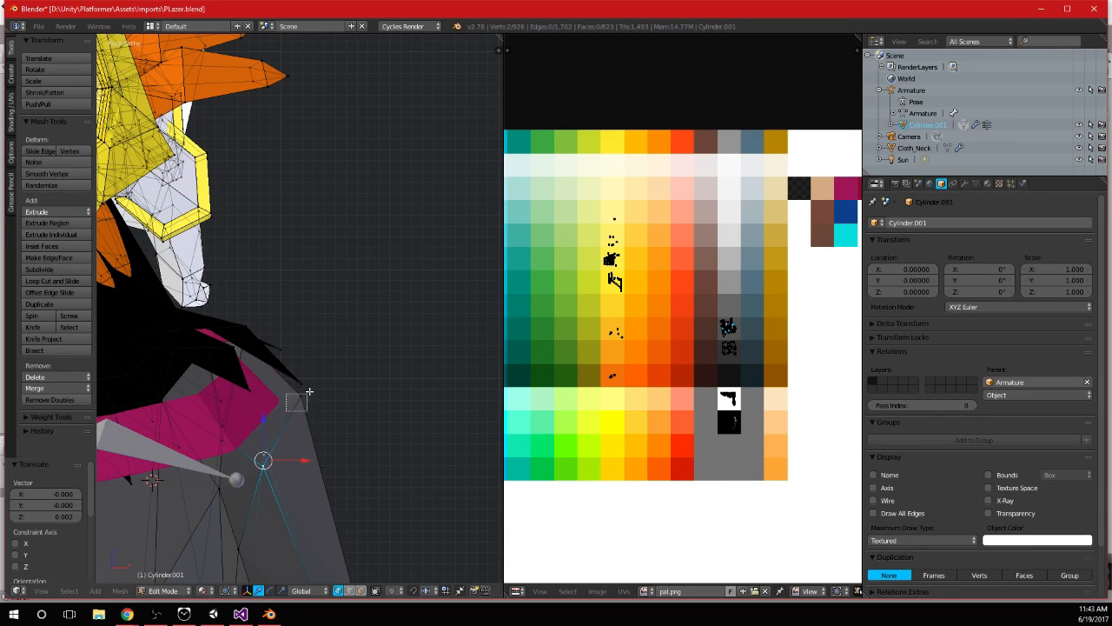
{"action": "left_click", "coordinate": [342, 390]}
{"action": "scroll", "coordinate": [341, 390], "scroll_direction": "down", "scroll_amount": 4}
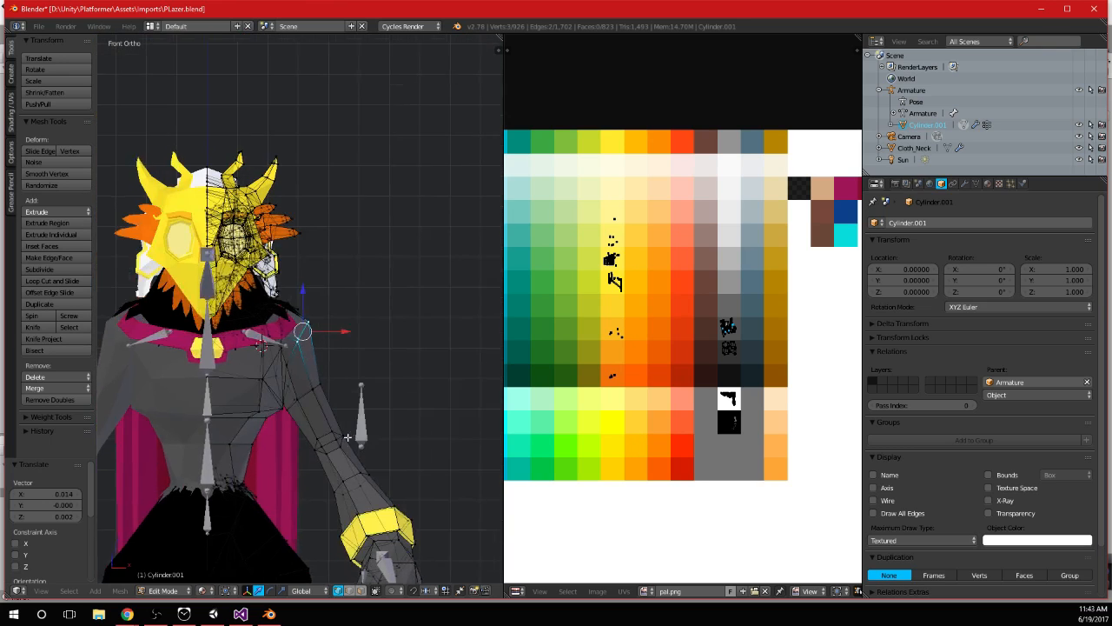
{"action": "key", "text": "Tab"}
{"action": "scroll", "coordinate": [425, 339], "scroll_direction": "down", "scroll_amount": 5}
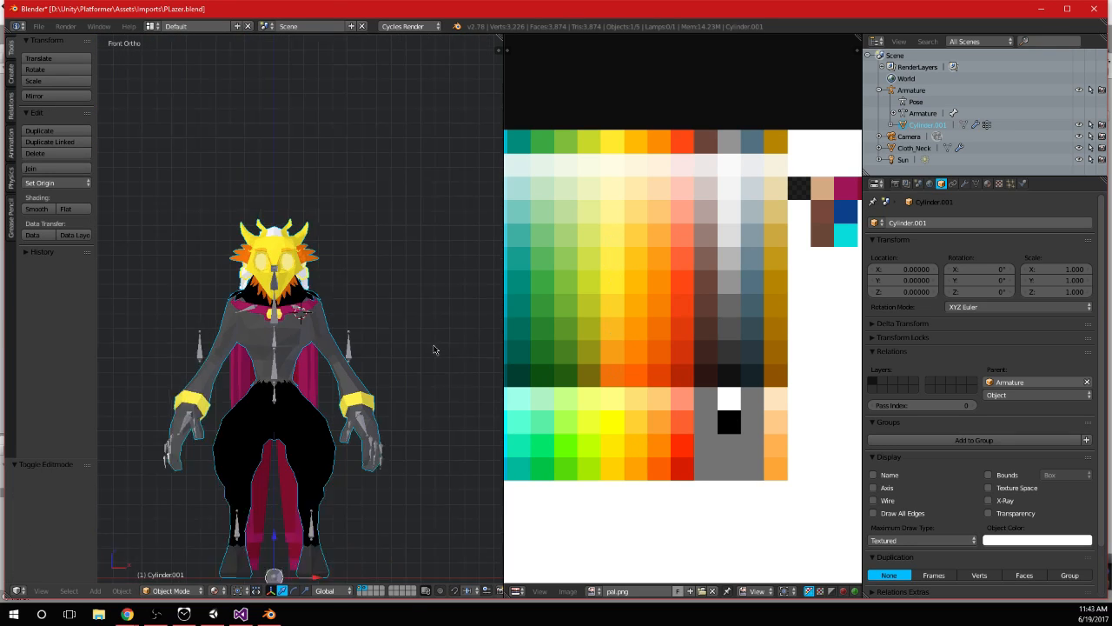
Check the neck and collar from the side, save PLazer.blend and switch back to Unity
{"action": "middle_click_drag", "start_coordinate": [422, 325], "coordinate": [268, 327]}
{"action": "scroll", "coordinate": [269, 327], "scroll_direction": "up", "scroll_amount": 8}
{"action": "mouse_move", "coordinate": [337, 317]}
{"action": "middle_mouse_down"}
{"action": "mouse_move", "coordinate": [294, 312]}
{"action": "mouse_move", "coordinate": [354, 309]}
{"action": "middle_mouse_up"}
{"action": "key", "text": "ctrl+s"}
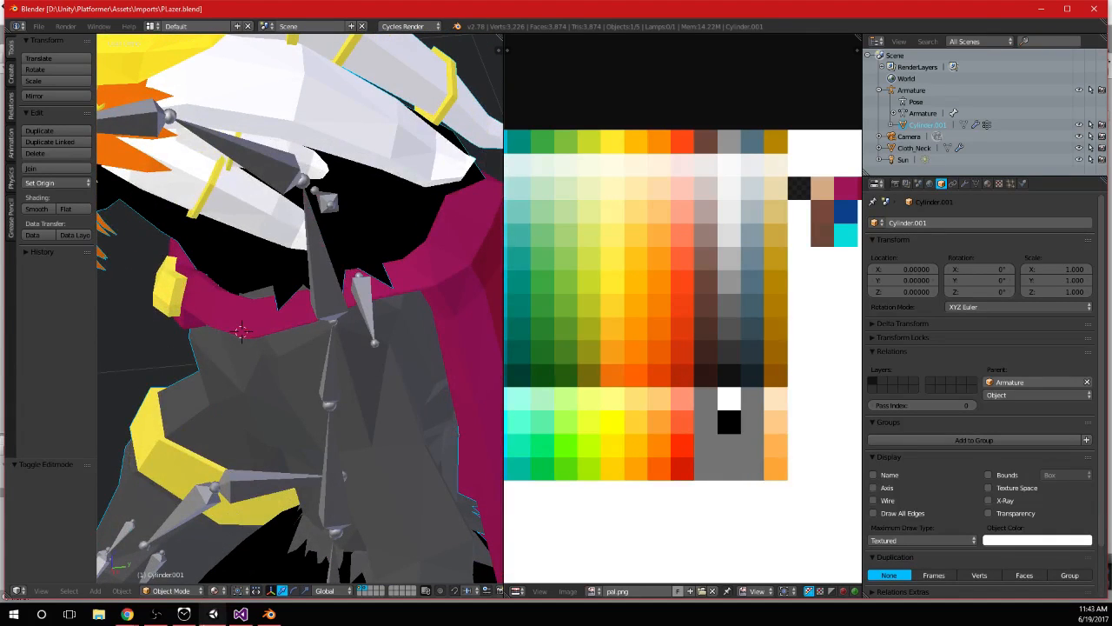
{"action": "left_click", "coordinate": [209, 616]}
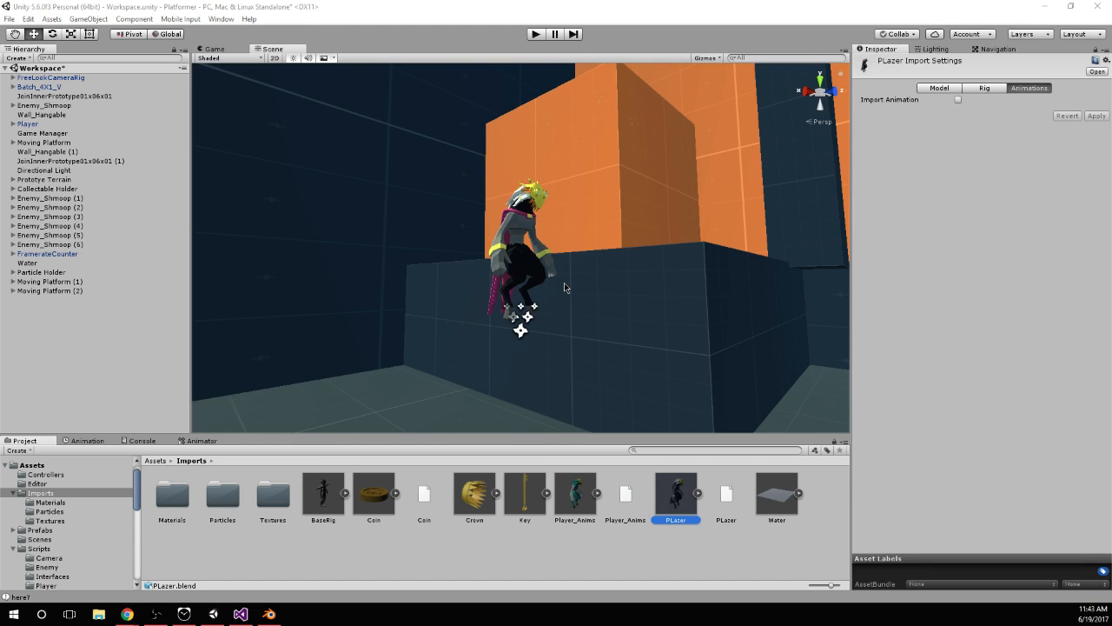
Inspect the reimported character in the scene, then start play mode and test running and jumping around the orange blocks
{"action": "left_click_drag", "start_coordinate": [578, 236], "coordinate": [621, 236], "text": "alt"}
{"action": "scroll", "coordinate": [572, 208], "scroll_direction": "up", "scroll_amount": 10}
{"action": "left_click_drag", "start_coordinate": [513, 156], "coordinate": [600, 153], "text": "alt"}
{"action": "middle_click_drag", "start_coordinate": [600, 153], "coordinate": [611, 231]}
{"action": "left_click_drag", "start_coordinate": [474, 165], "coordinate": [548, 208], "text": "alt"}
{"action": "left_click", "coordinate": [535, 34]}
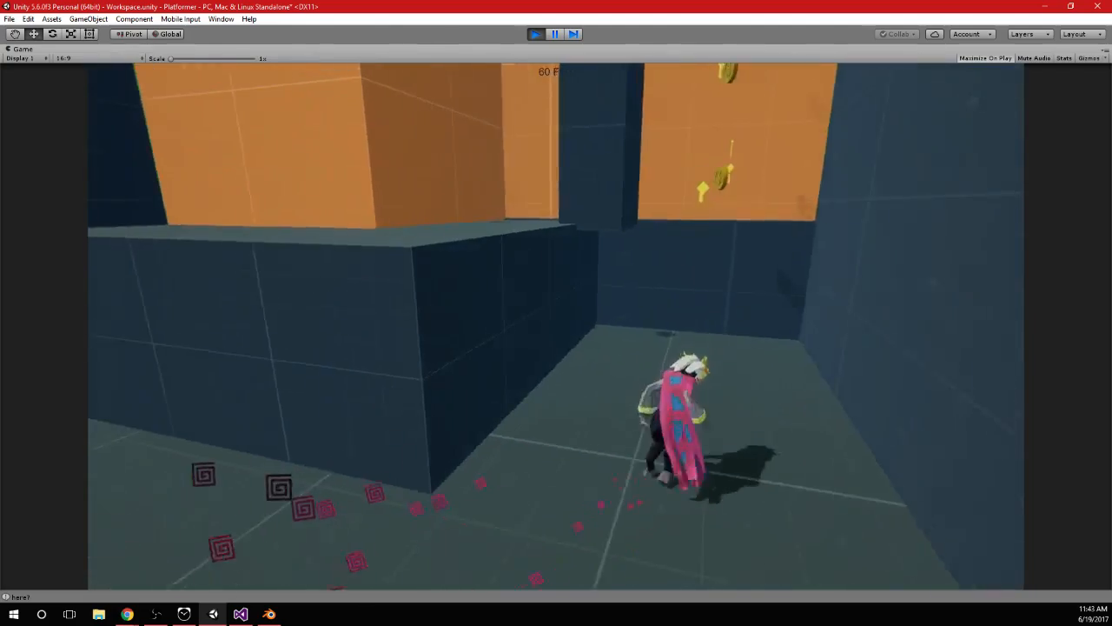
{"action": "key", "text": "space"}
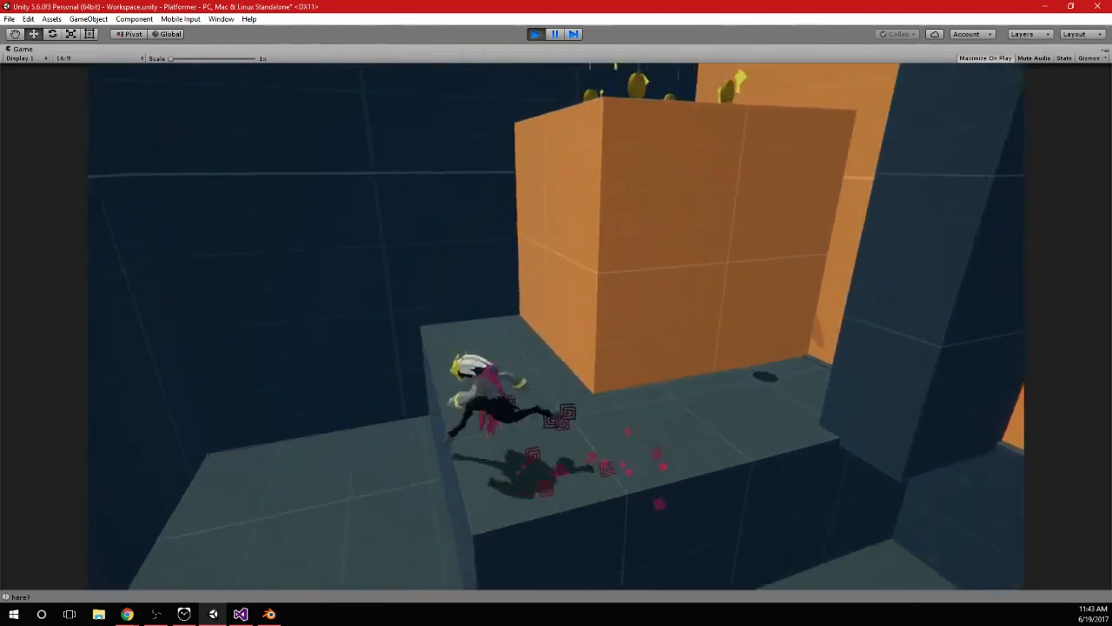
Playtest running and double-jumping from the dark ledge onto the lower orange block and past the dark pillar
{"action": "key", "text": "space"}
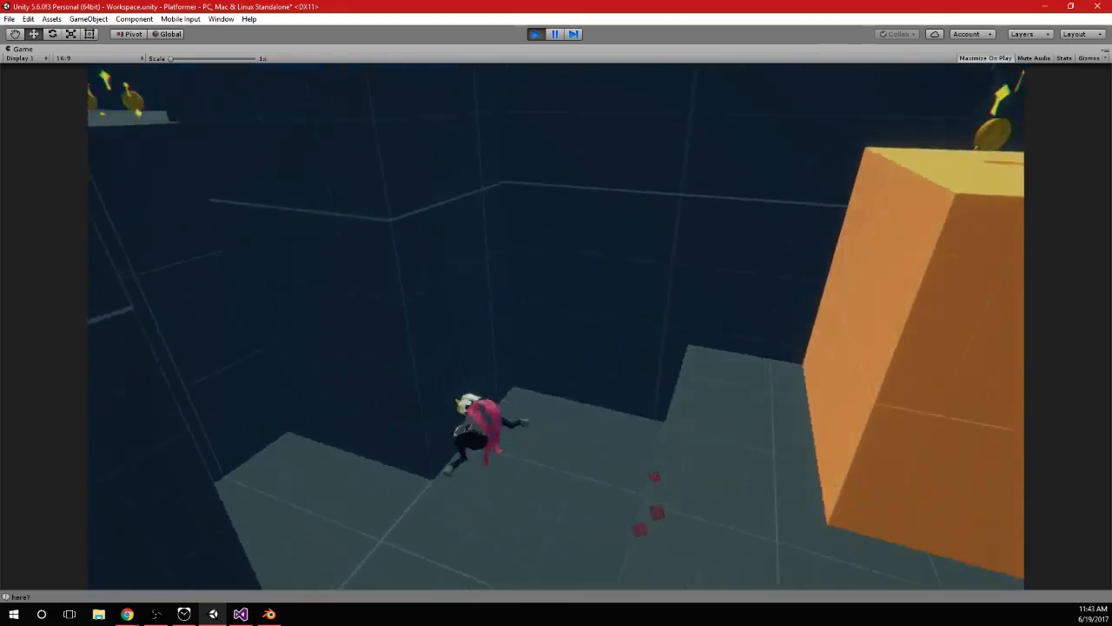
{"action": "key", "text": "space"}
{"action": "key", "text": "space"}
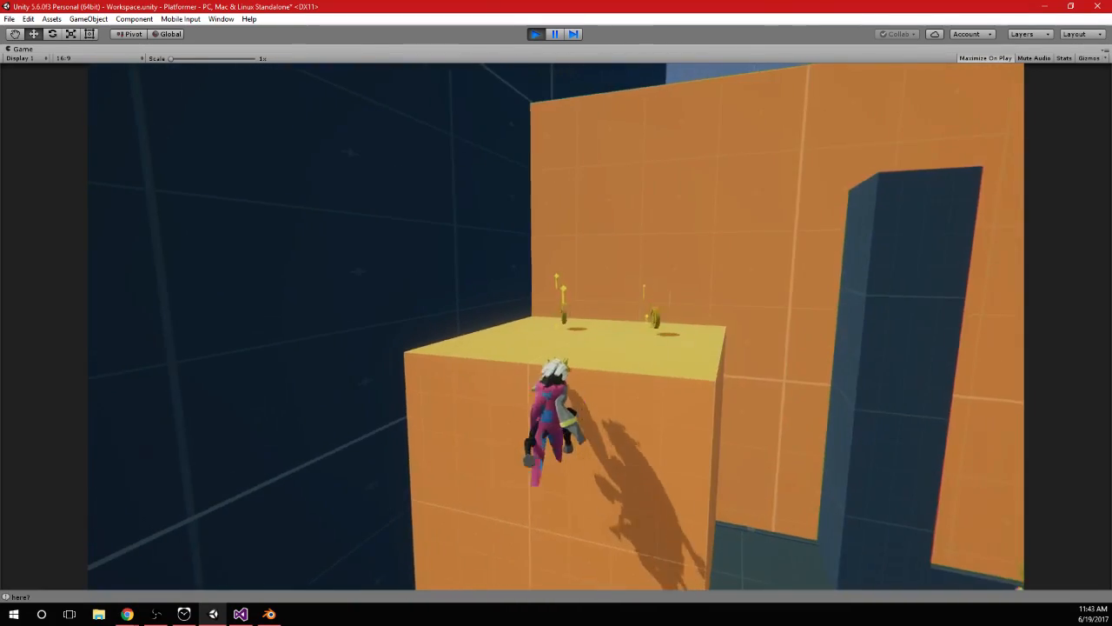
{"action": "key", "text": "space"}
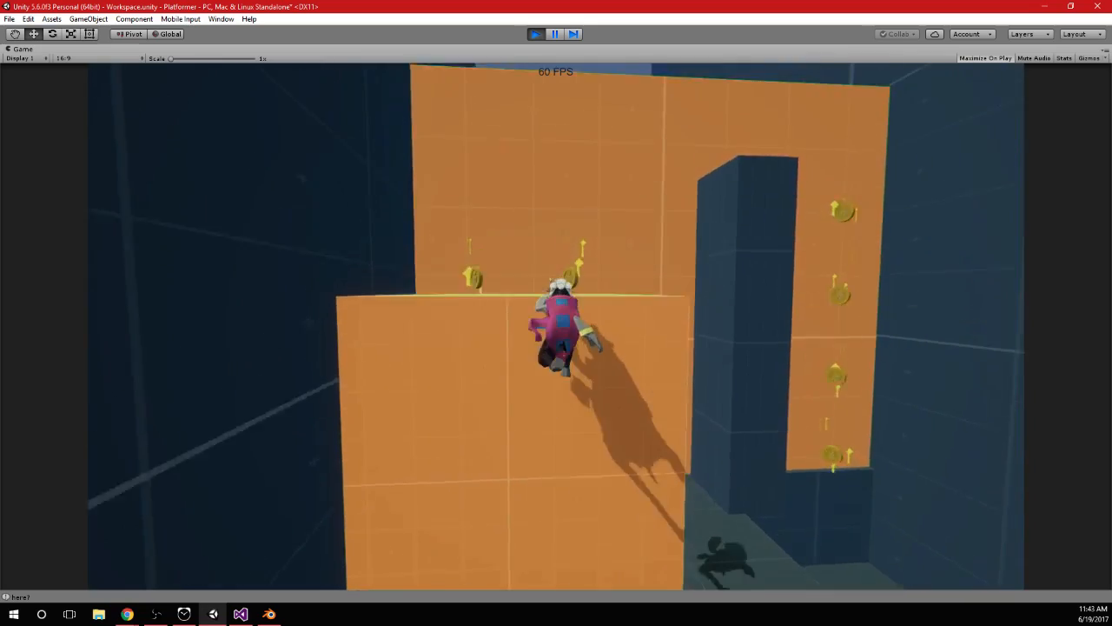
{"action": "key", "text": "space"}
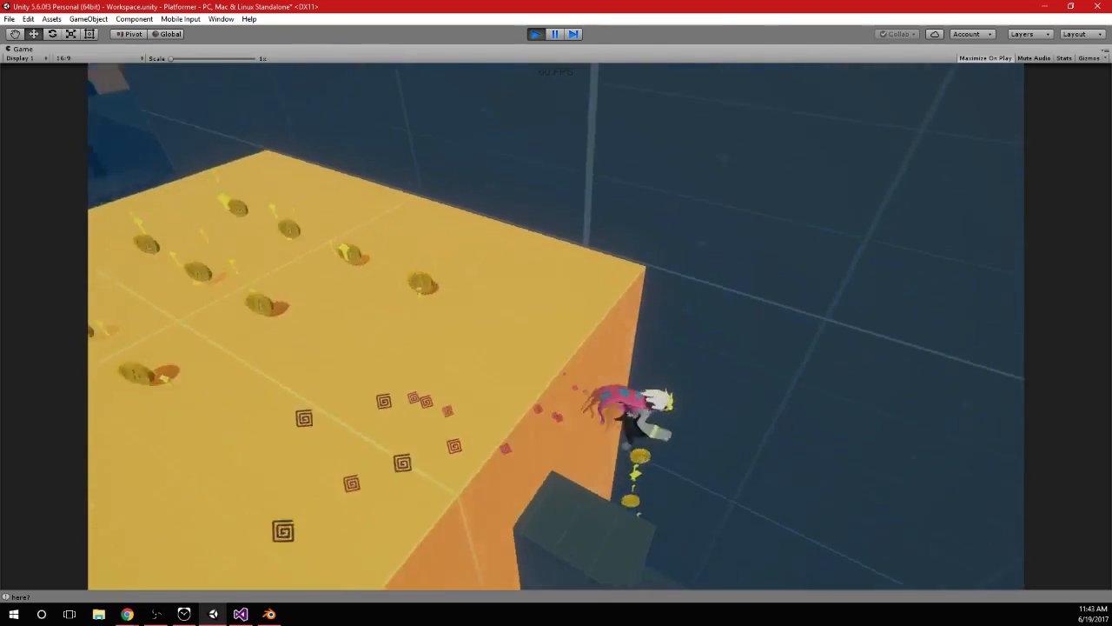
{"action": "key", "text": "space"}
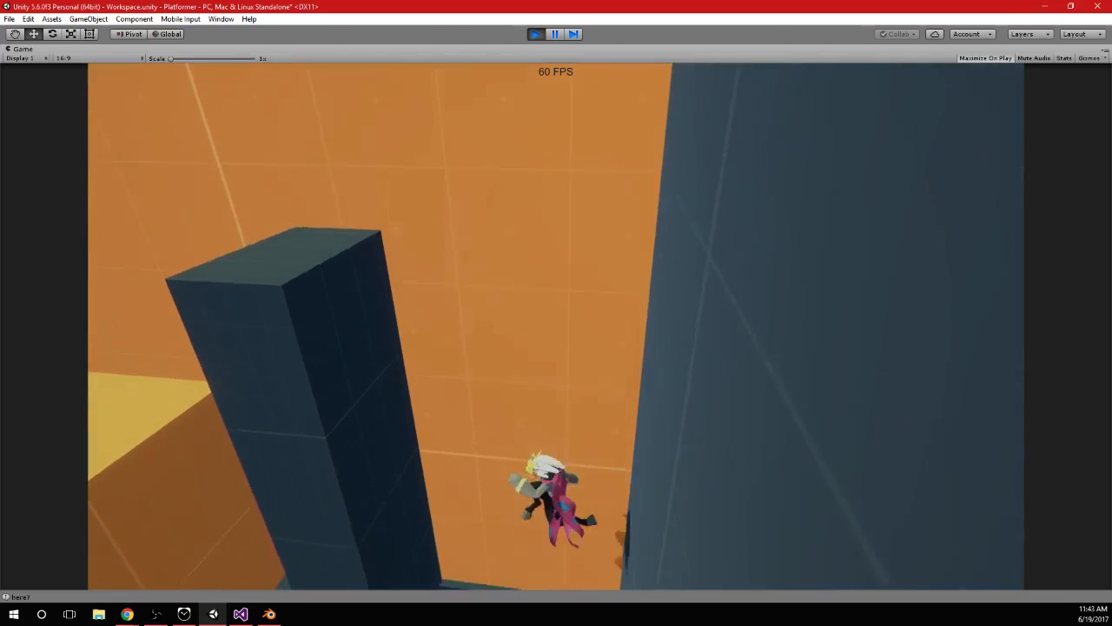
{"action": "key", "text": "space"}
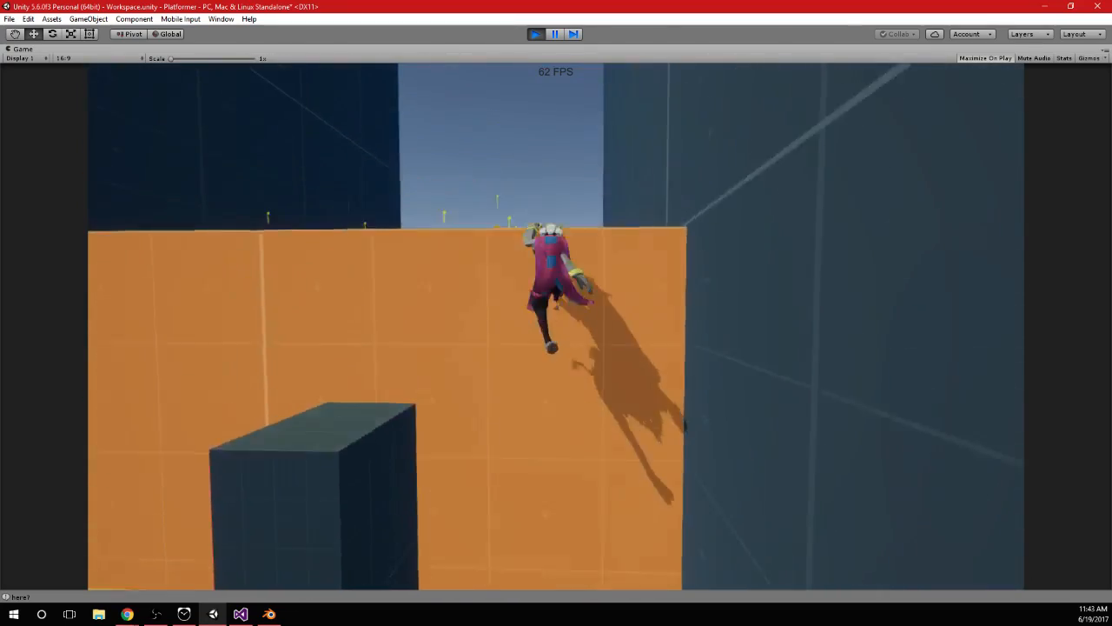
Test repeated jumps up the face of the tall orange wall to get onto the platform with the coins
{"action": "key", "text": "a"}
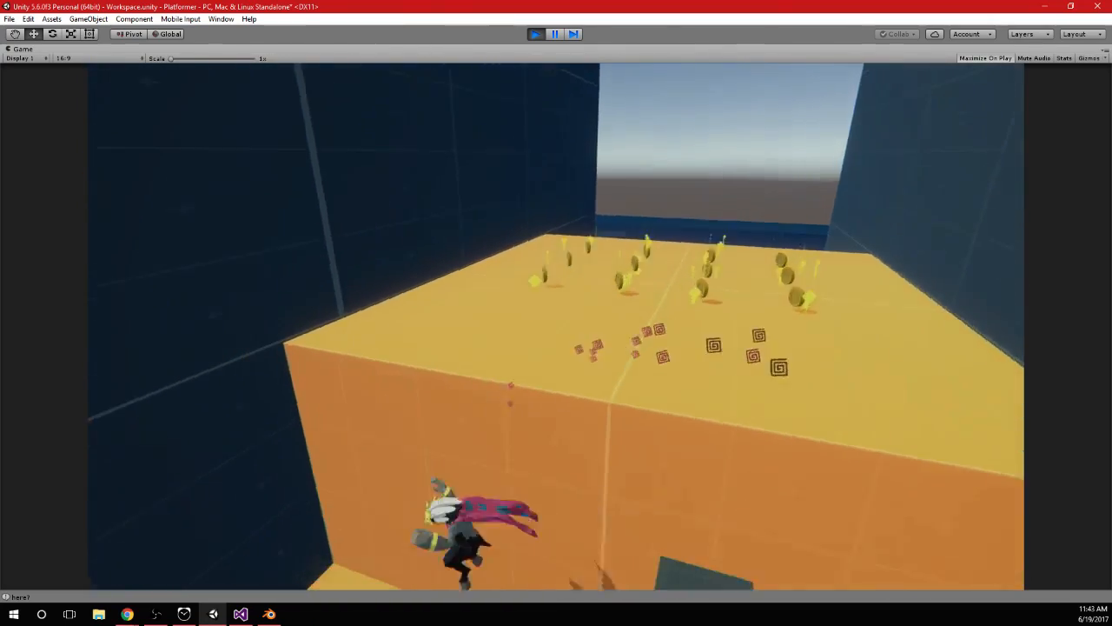
{"action": "key", "text": "space"}
{"action": "key", "text": "space"}
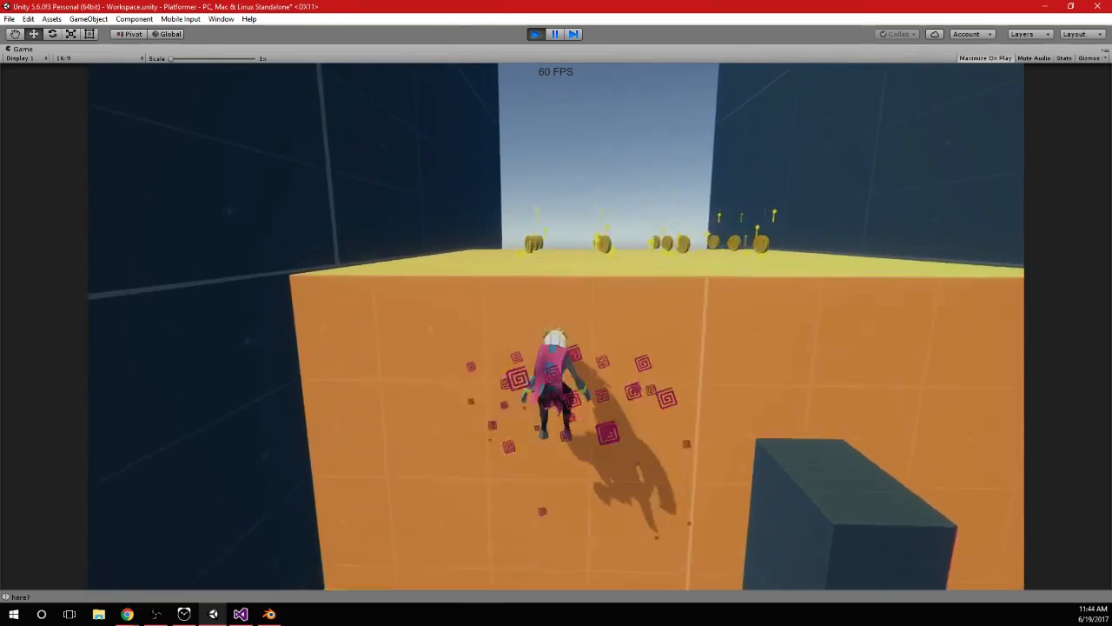
{"action": "key", "text": "space"}
{"action": "key", "text": "space"}
{"action": "key", "text": "space"}
Leap off the coin platform toward the gap between the walls and bring the character back to the dark ledge
{"action": "key", "text": "space"}
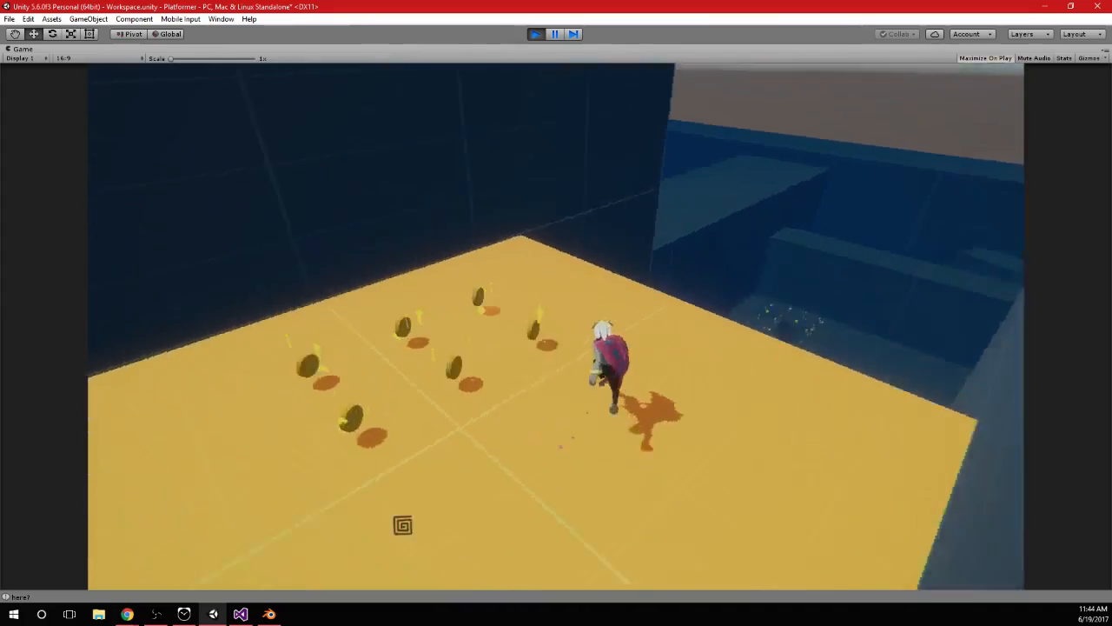
{"action": "key", "text": "space"}
{"action": "key", "text": "space"}
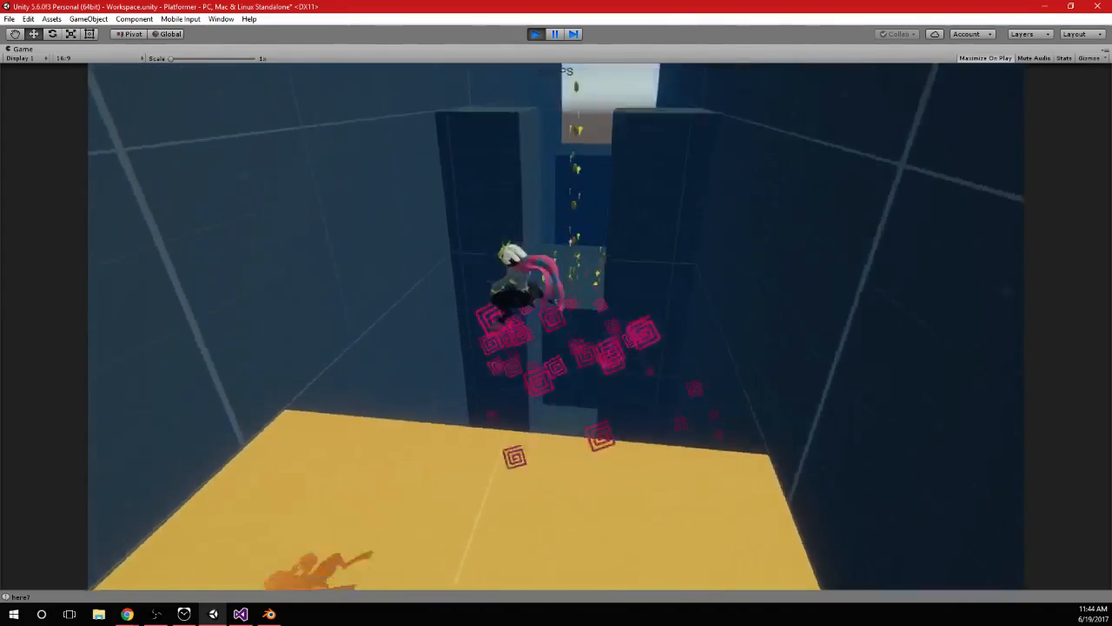
{"action": "key", "text": "space"}
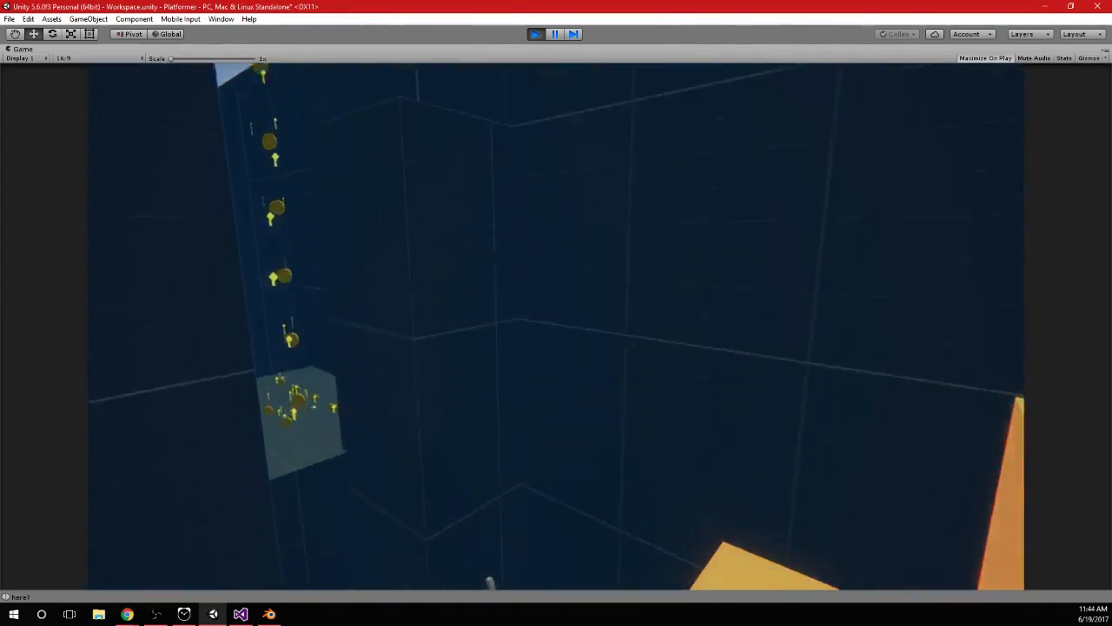
{"action": "key", "text": "space"}
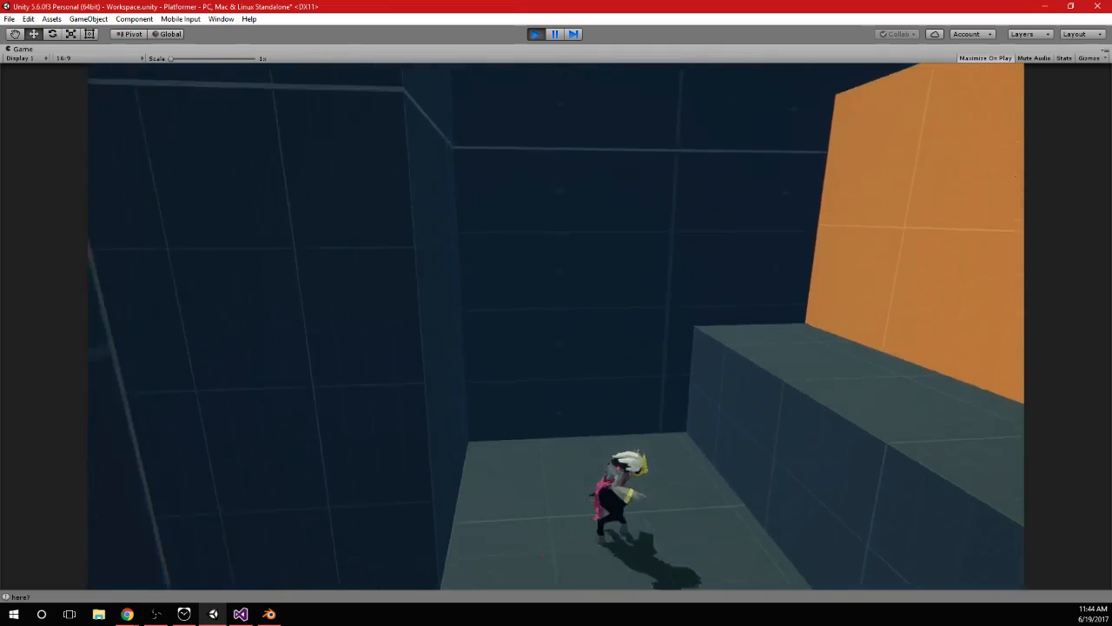
{"action": "key", "text": "space"}
{"action": "key", "text": "space"}
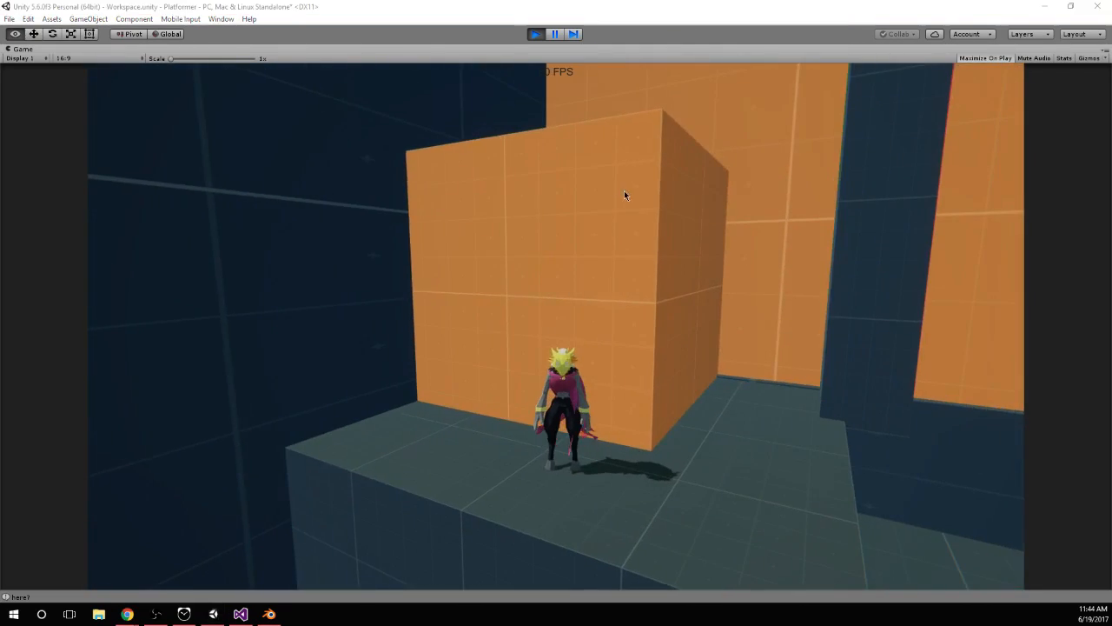
Switch to Blender and raise a section of the Cloth_Neck collar by 0.020 along Z in edit mode
{"action": "key", "text": "alt+Tab"}
{"action": "middle_click_drag", "start_coordinate": [282, 329], "coordinate": [301, 315]}
{"action": "key", "text": "Tab"}
{"action": "middle_click_drag", "start_coordinate": [272, 348], "coordinate": [364, 339]}
{"action": "right_click", "coordinate": [338, 306]}
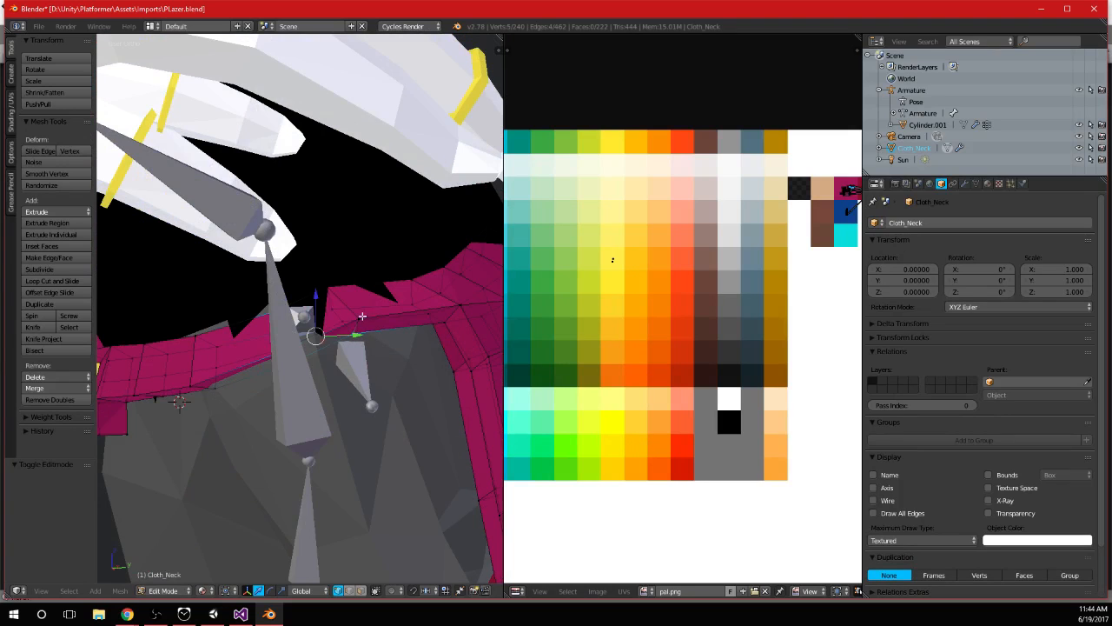
{"action": "middle_click_drag", "start_coordinate": [336, 297], "coordinate": [322, 266]}
{"action": "right_click", "coordinate": [394, 323], "text": "shift"}
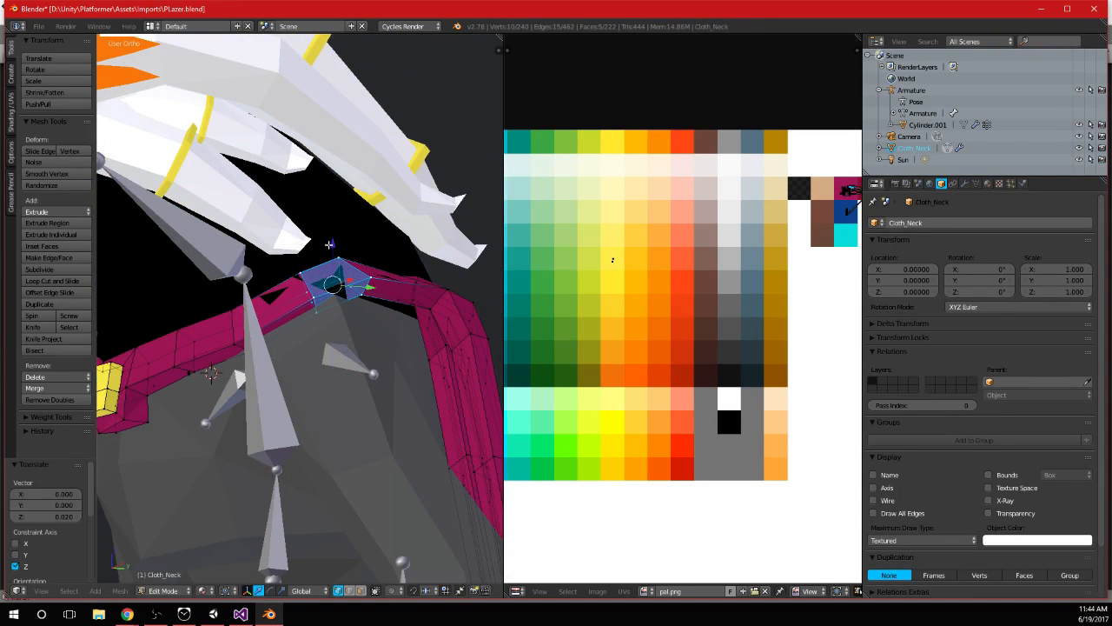
Check the collar in object mode, then shift the raised collar section by -0.010 along Z
{"action": "key", "text": "Tab"}
{"action": "scroll", "coordinate": [329, 244], "scroll_direction": "down", "scroll_amount": 6}
{"action": "middle_click_drag", "start_coordinate": [402, 347], "coordinate": [295, 347]}
{"action": "key", "text": "Tab"}
{"action": "scroll", "coordinate": [242, 302], "scroll_direction": "up", "scroll_amount": 8}
{"action": "middle_click_drag", "start_coordinate": [241, 301], "coordinate": [289, 276]}
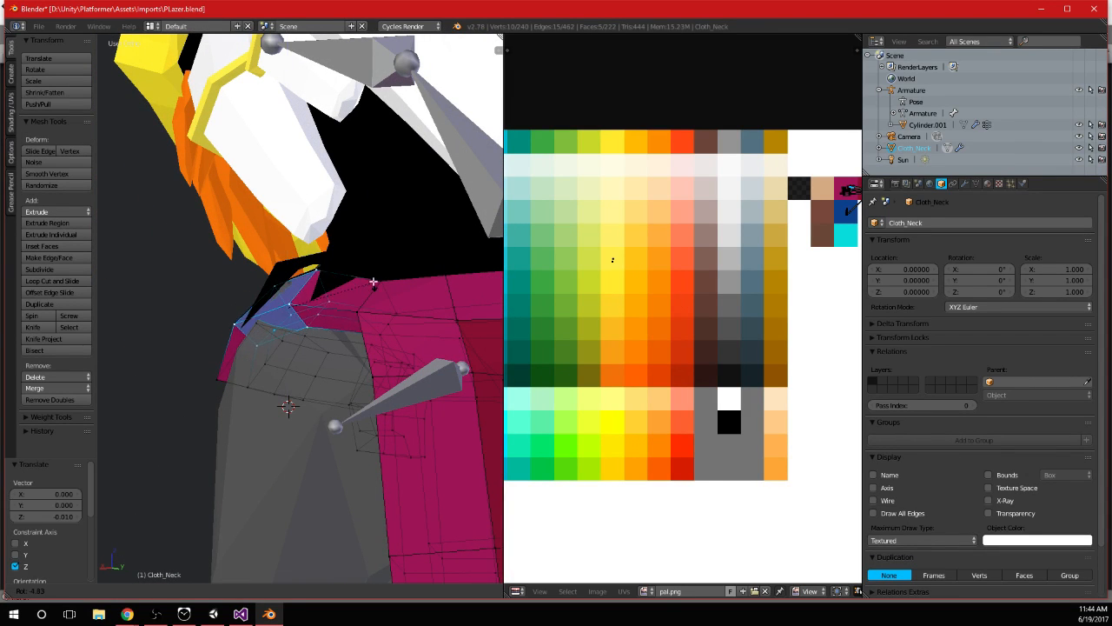
Examine the collar and neck spikes in object mode from several angles and select the body mesh Cylinder.001
{"action": "key", "text": "Tab"}
{"action": "middle_click_drag", "start_coordinate": [279, 283], "coordinate": [353, 266]}
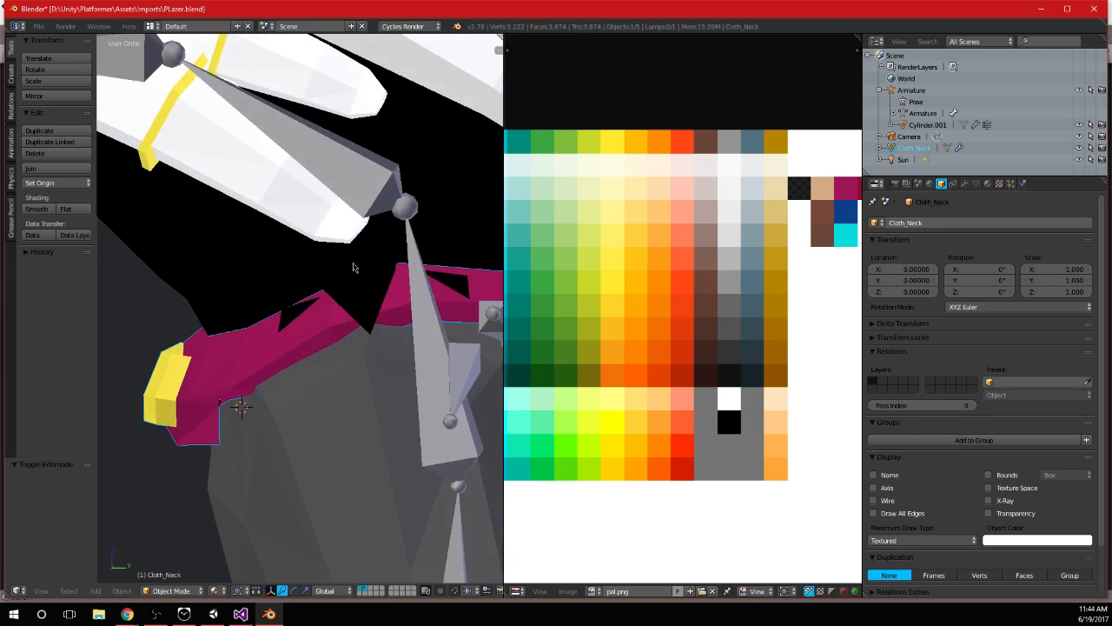
{"action": "scroll", "coordinate": [365, 266], "scroll_direction": "down", "scroll_amount": 3}
{"action": "middle_click_drag", "start_coordinate": [282, 273], "coordinate": [349, 274]}
{"action": "scroll", "coordinate": [370, 325], "scroll_direction": "up", "scroll_amount": 3}
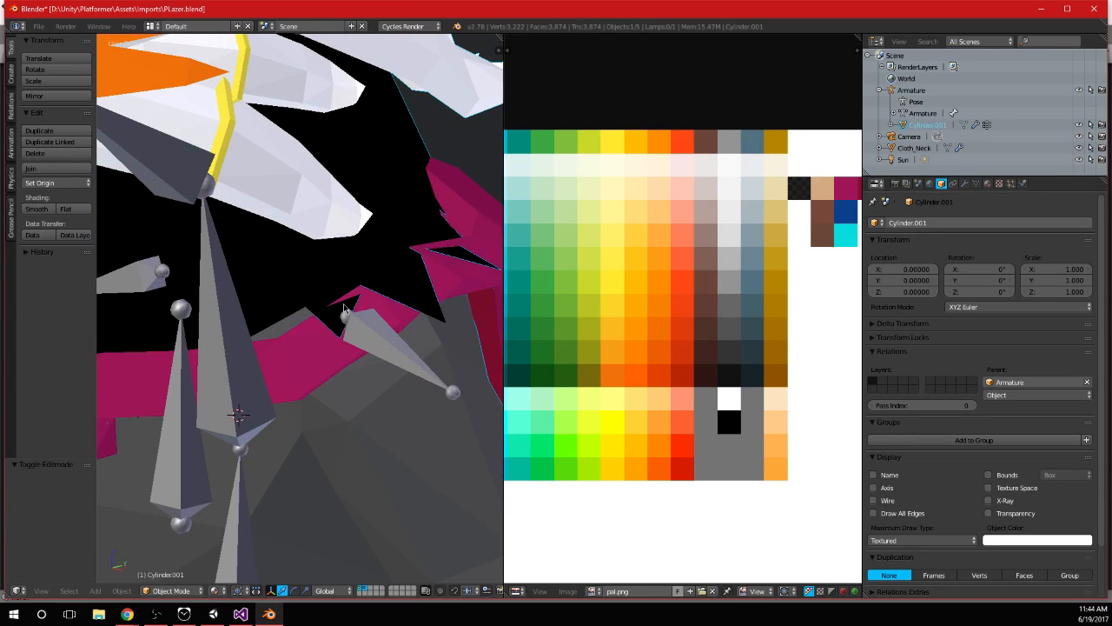
Raise the neck spike vertices of Cylinder.001 along Z, moving the last edge by about 0.012
{"action": "key", "text": "Tab"}
{"action": "middle_click_drag", "start_coordinate": [364, 328], "coordinate": [354, 267]}
{"action": "left_click_drag", "start_coordinate": [348, 245], "coordinate": [348, 242]}
{"action": "middle_click_drag", "start_coordinate": [350, 243], "coordinate": [338, 304]}
{"action": "key", "text": "ctrl+z"}
{"action": "scroll", "coordinate": [455, 224], "scroll_direction": "up", "scroll_amount": 3}
{"action": "left_click", "coordinate": [411, 251]}
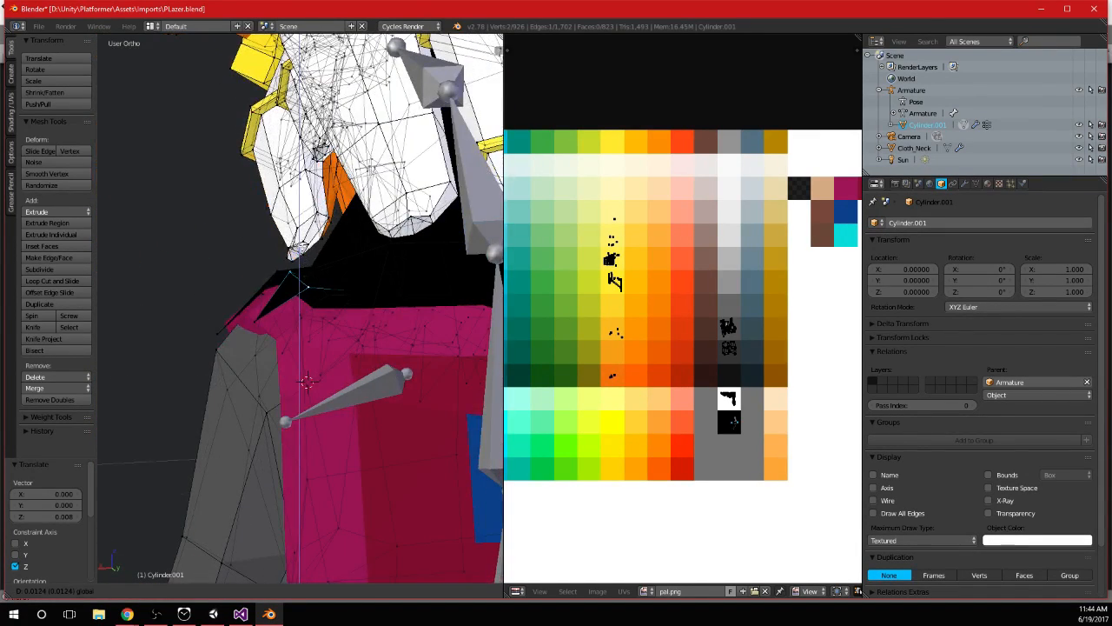
{"action": "left_click", "coordinate": [429, 330]}
Save PLazer.blend and review the whole character and its collar in object mode
{"action": "key", "text": "Tab"}
{"action": "scroll", "coordinate": [430, 330], "scroll_direction": "down", "scroll_amount": 5}
{"action": "middle_click_drag", "start_coordinate": [429, 330], "coordinate": [390, 279]}
{"action": "scroll", "coordinate": [390, 279], "scroll_direction": "down", "scroll_amount": 6}
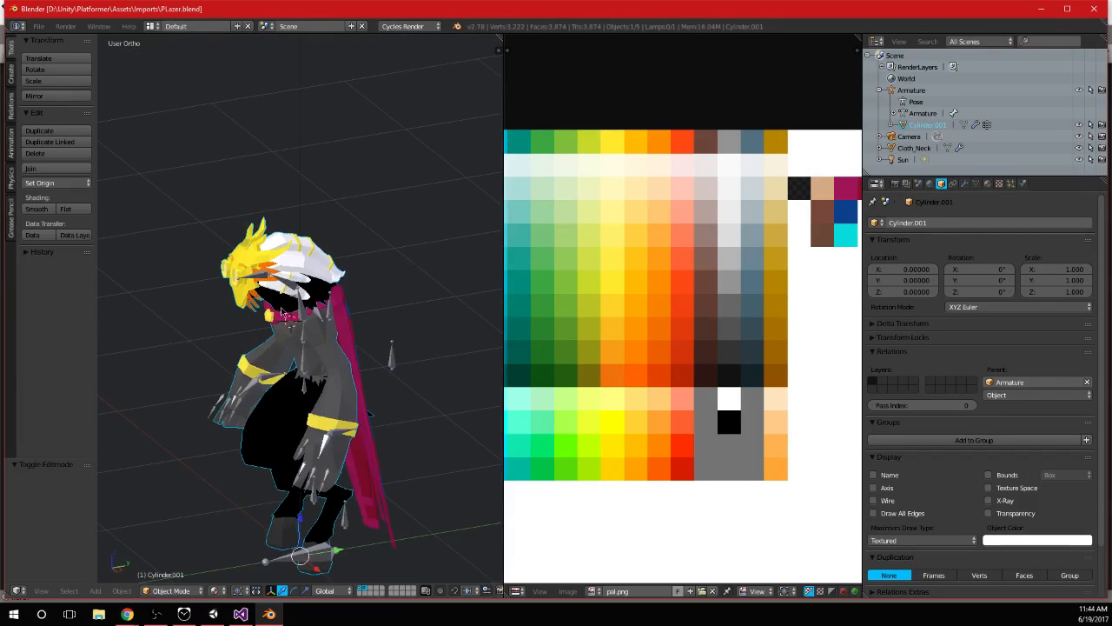
{"action": "scroll", "coordinate": [280, 311], "scroll_direction": "up", "scroll_amount": 5}
{"action": "middle_click_drag", "start_coordinate": [281, 311], "coordinate": [321, 376]}
{"action": "scroll", "coordinate": [343, 311], "scroll_direction": "down", "scroll_amount": 4}
{"action": "scroll", "coordinate": [343, 311], "scroll_direction": "down", "scroll_amount": 2}
Switch back to Unity and restart play mode with the updated player model
{"action": "left_click", "coordinate": [233, 615]}
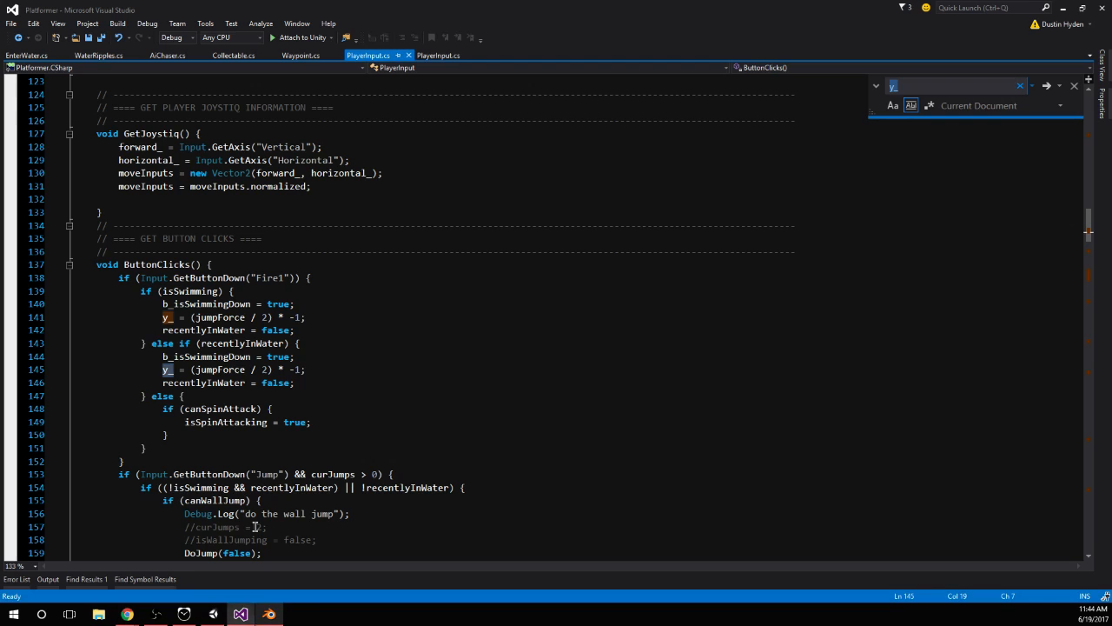
{"action": "left_click", "coordinate": [213, 613]}
{"action": "left_click", "coordinate": [601, 399]}
{"action": "key", "text": "d"}
{"action": "key", "text": "w"}
{"action": "key", "text": "super"}
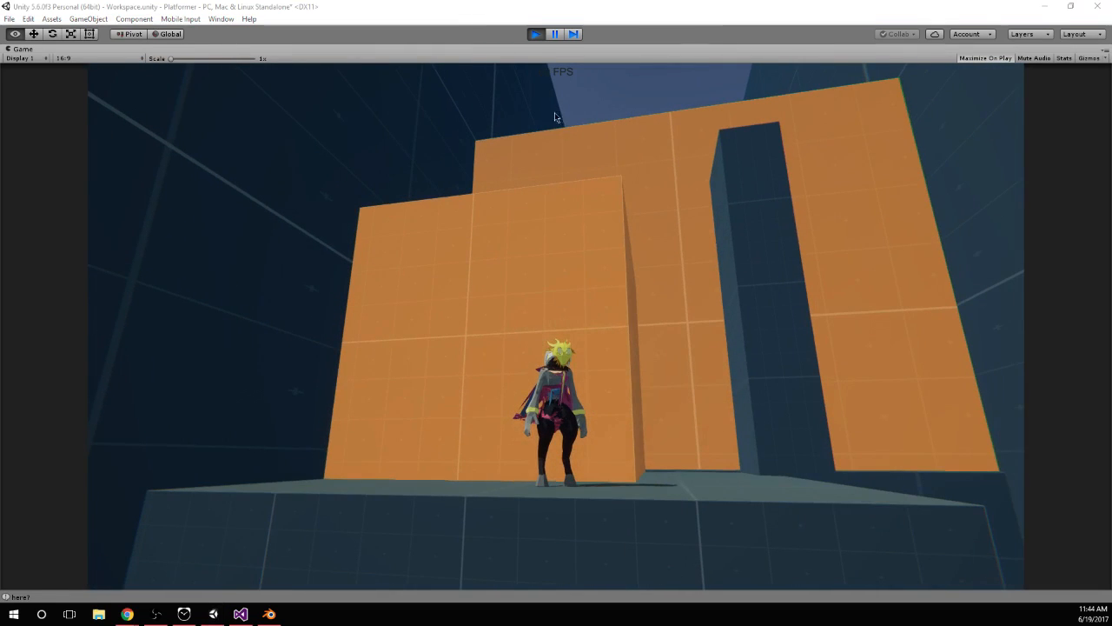
{"action": "left_click", "coordinate": [535, 34]}
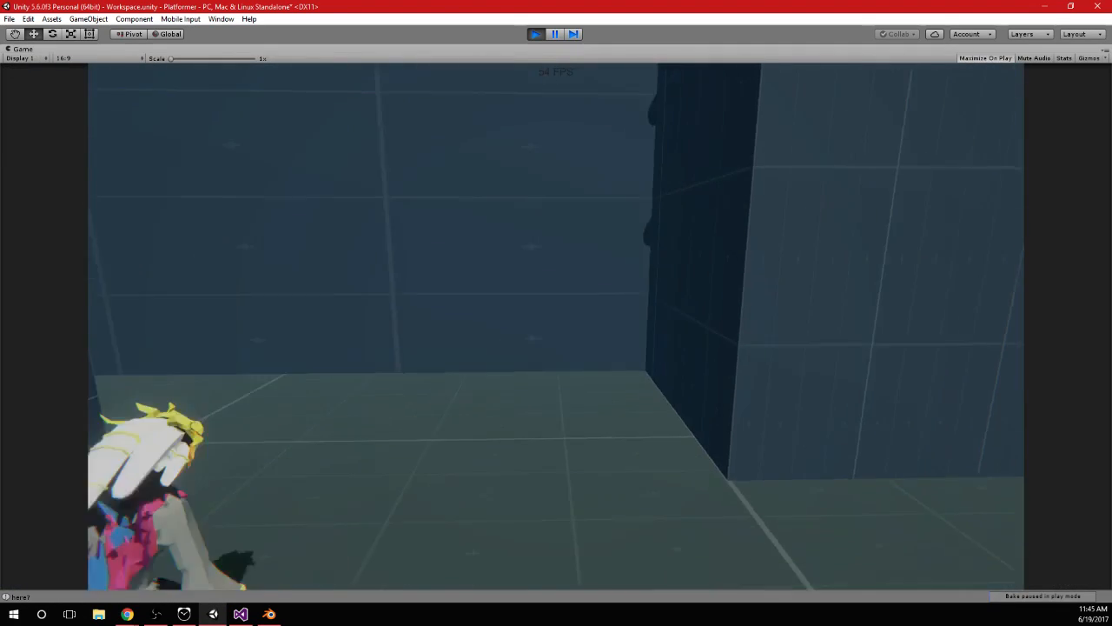
Playtest the updated character by jumping up the ledge and orange block and landing on top of the dark pillar
{"action": "key", "text": "w"}
{"action": "key", "text": "space"}
{"action": "key", "text": "w"}
{"action": "key", "text": "space"}
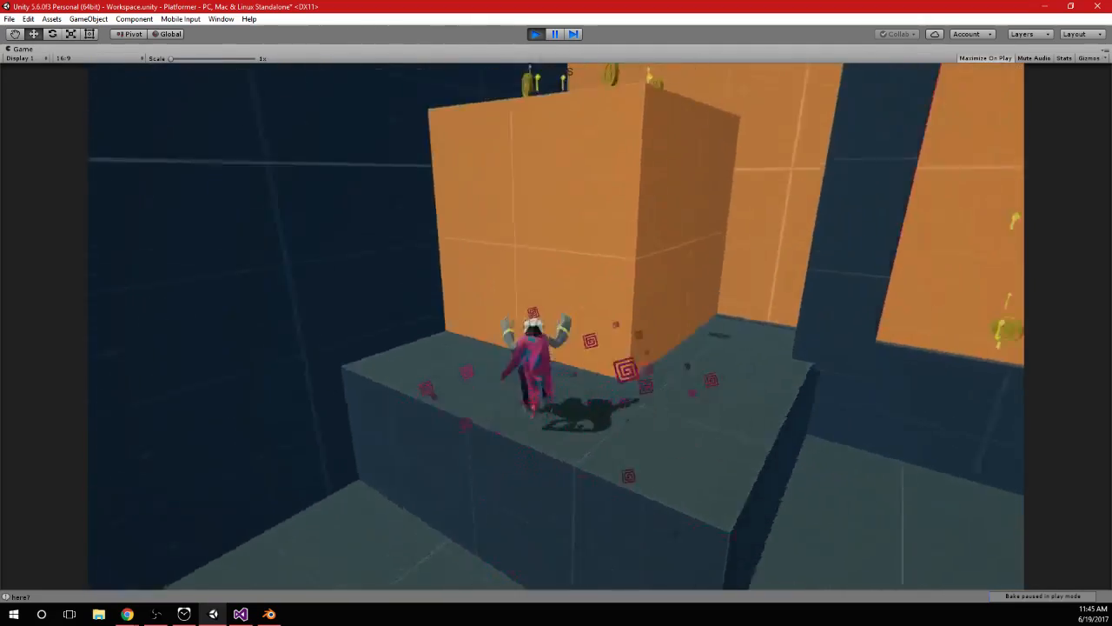
{"action": "key", "text": "space"}
{"action": "key", "text": "d"}
{"action": "key", "text": "space"}
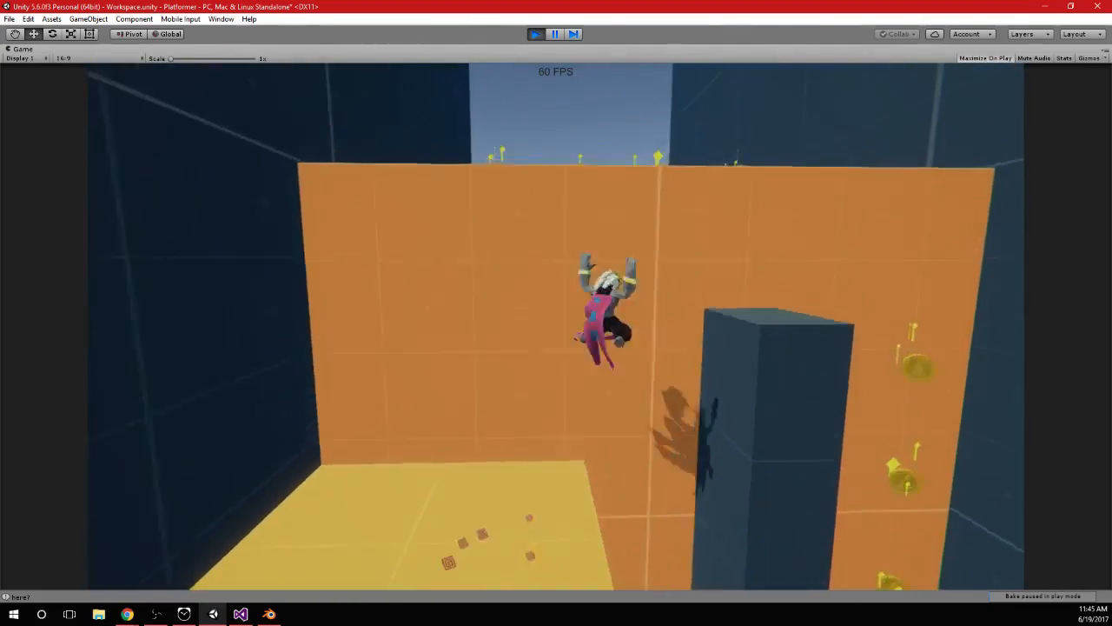
{"action": "key", "text": "space"}
{"action": "key", "text": "s"}
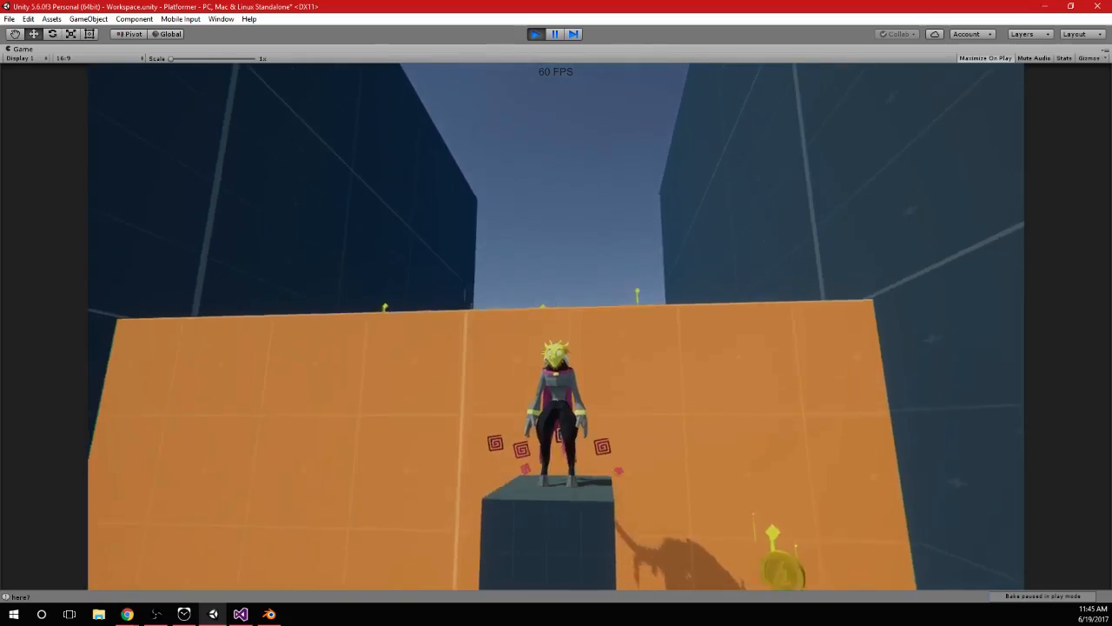
Jump from the pillar onto the coin platform, look at the character from the side, and stop play mode
{"action": "key", "text": "space"}
{"action": "key", "text": "space"}
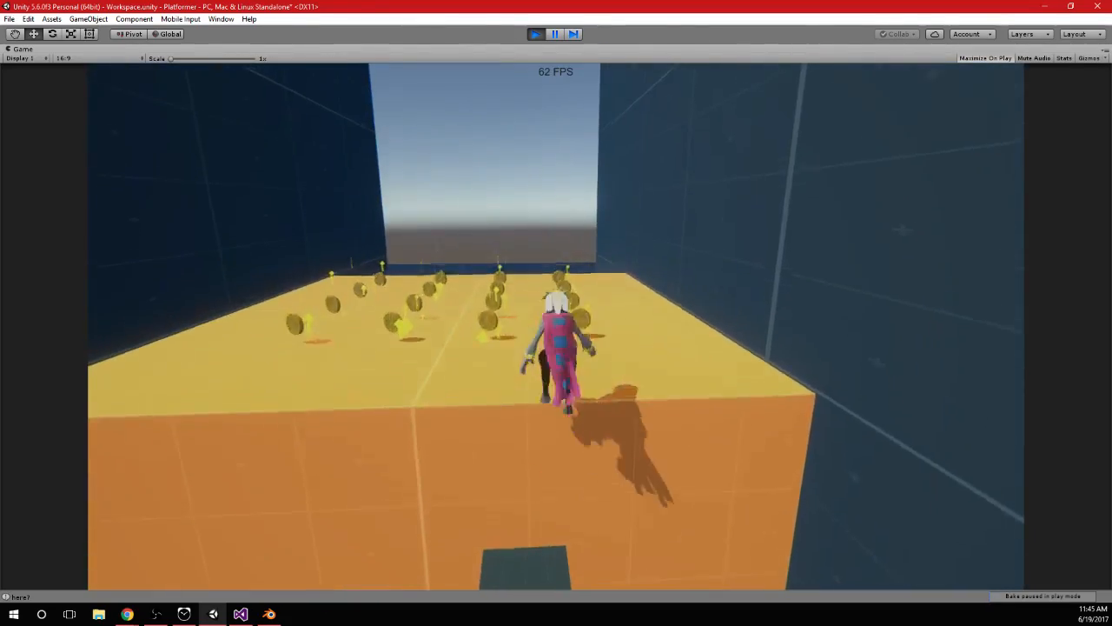
{"action": "key", "text": "space"}
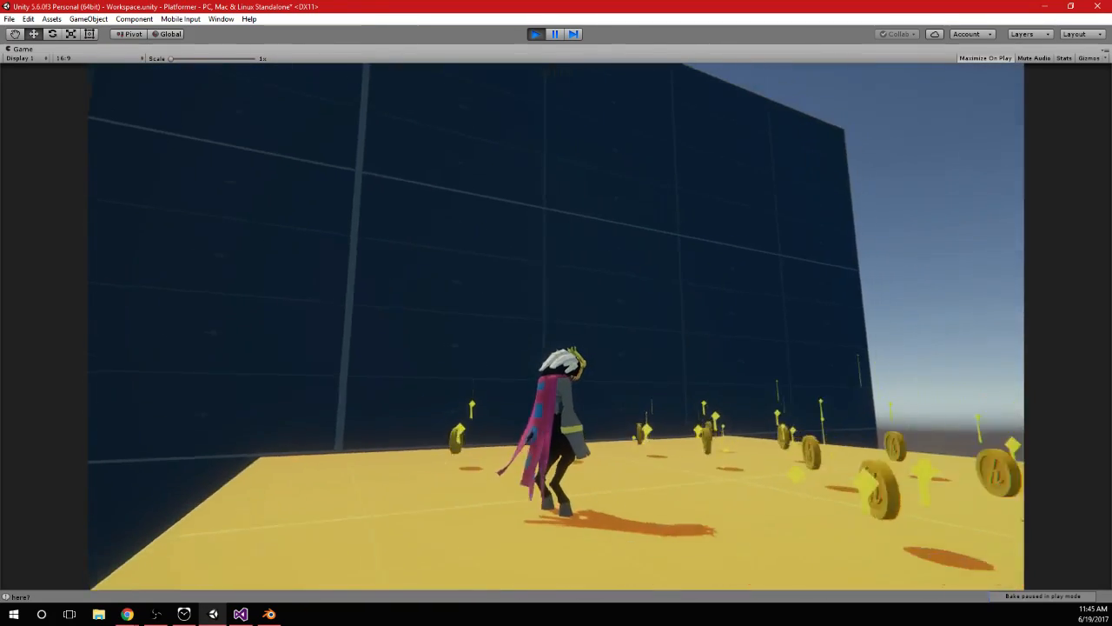
{"action": "key", "text": "alt+Tab"}
{"action": "left_click", "coordinate": [535, 34]}
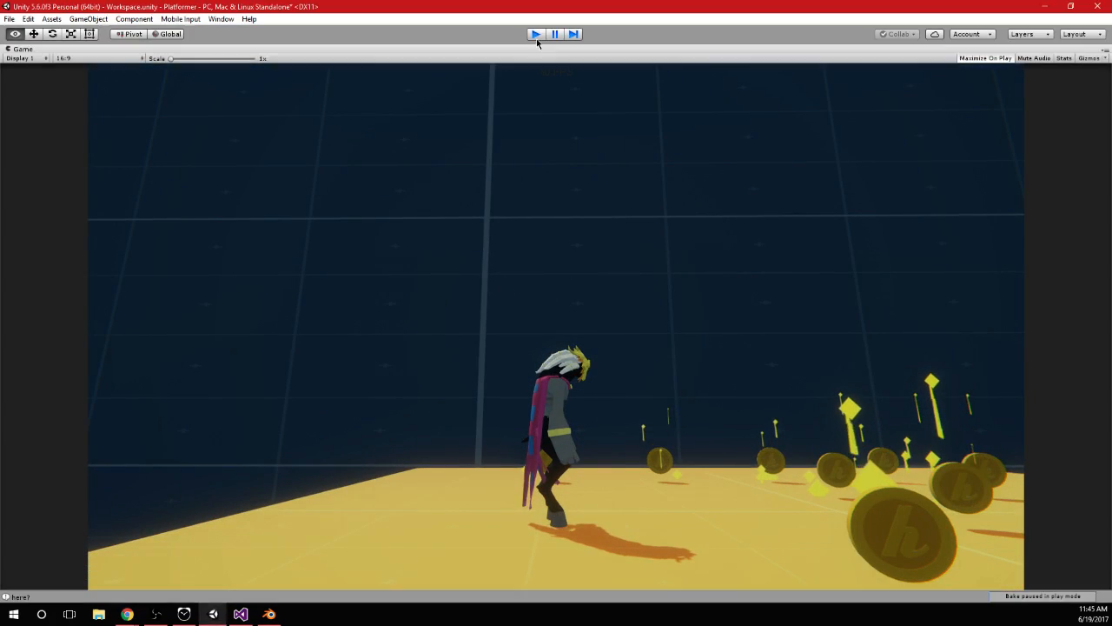
Frame the Player object in the scene and inspect the model's collar and body from the front
{"action": "double_click", "coordinate": [104, 124]}
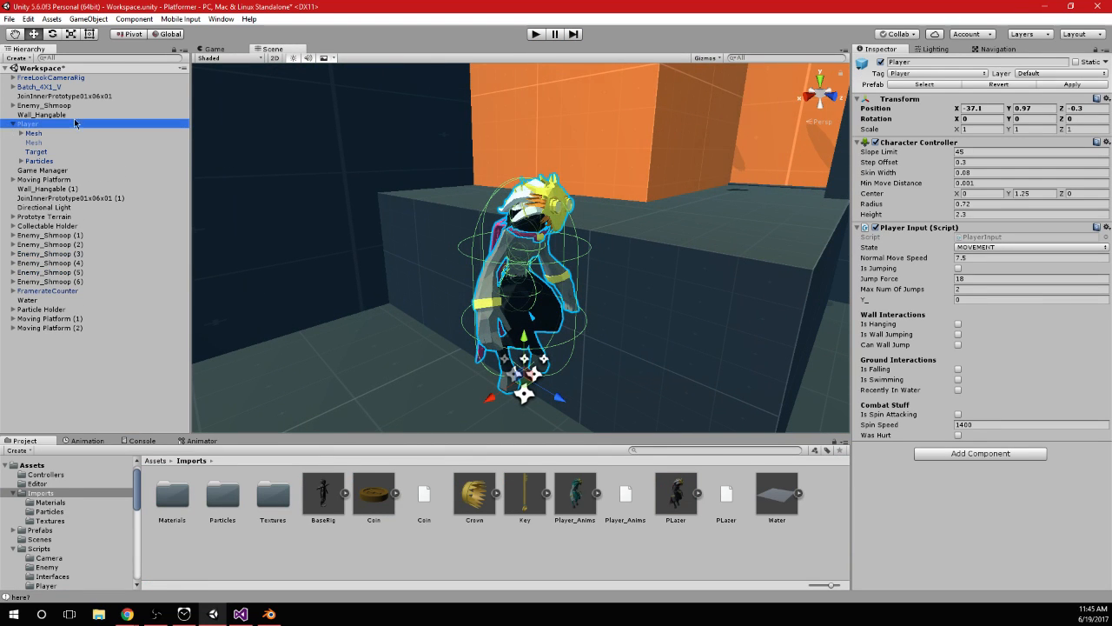
{"action": "left_click_drag", "start_coordinate": [556, 313], "coordinate": [409, 259], "text": "alt"}
{"action": "scroll", "coordinate": [409, 259], "scroll_direction": "up", "scroll_amount": 6}
{"action": "middle_click_drag", "start_coordinate": [532, 293], "coordinate": [458, 174]}
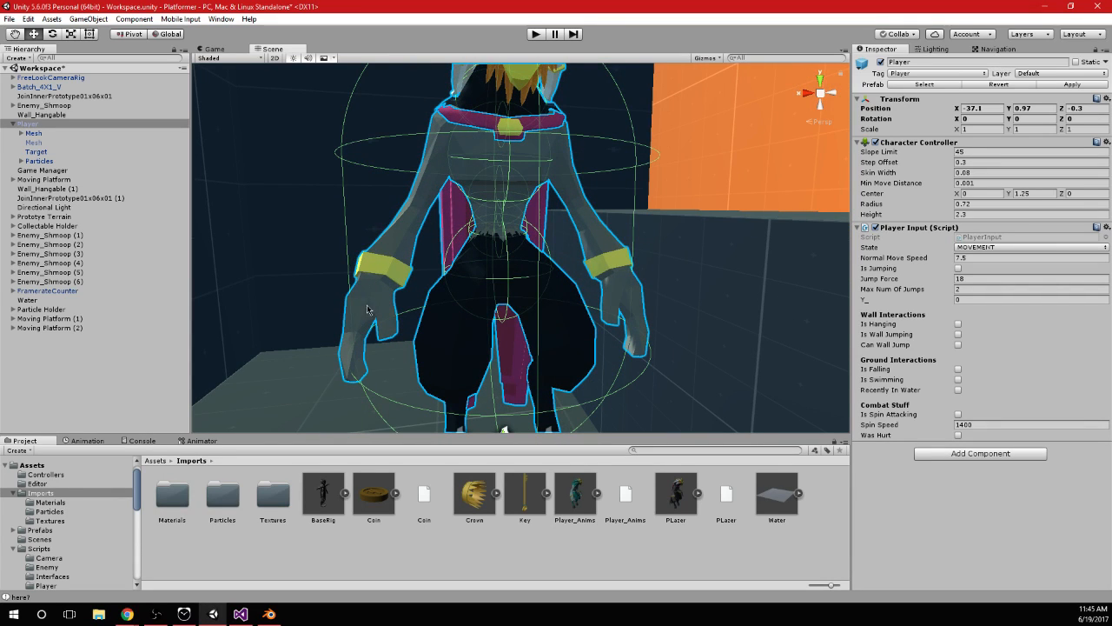
{"action": "key", "text": "f"}
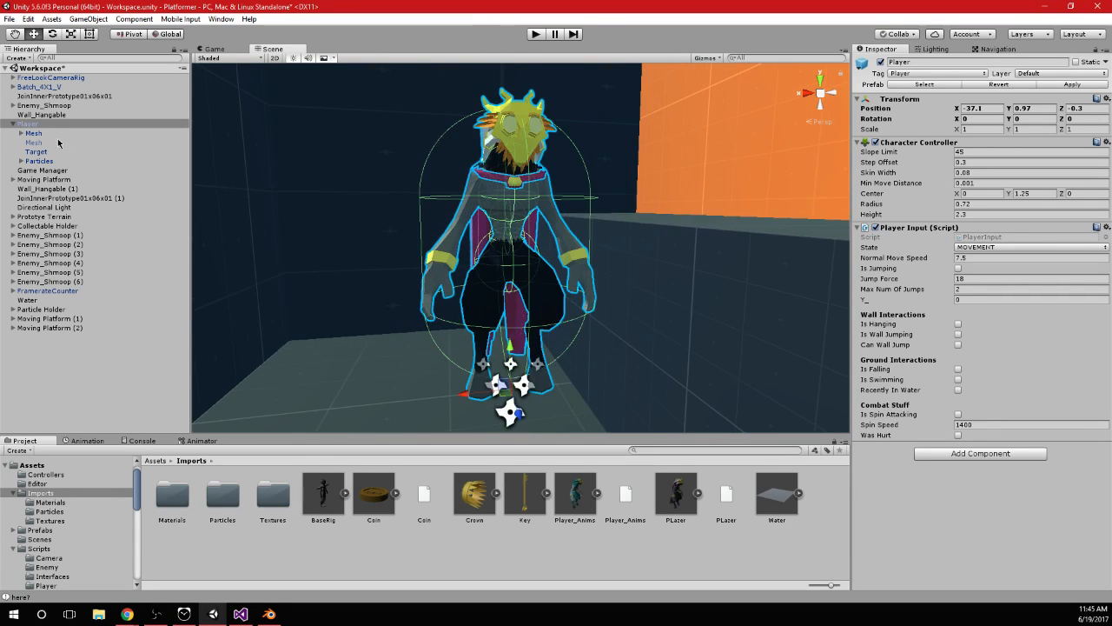
Inspect the Player's Mesh children, expanding Armature, Root and Hips, and select the UpperMostLeg_R bone
{"action": "left_click", "coordinate": [21, 133]}
{"action": "left_click", "coordinate": [49, 141]}
{"action": "left_click", "coordinate": [51, 152]}
{"action": "left_click", "coordinate": [48, 161]}
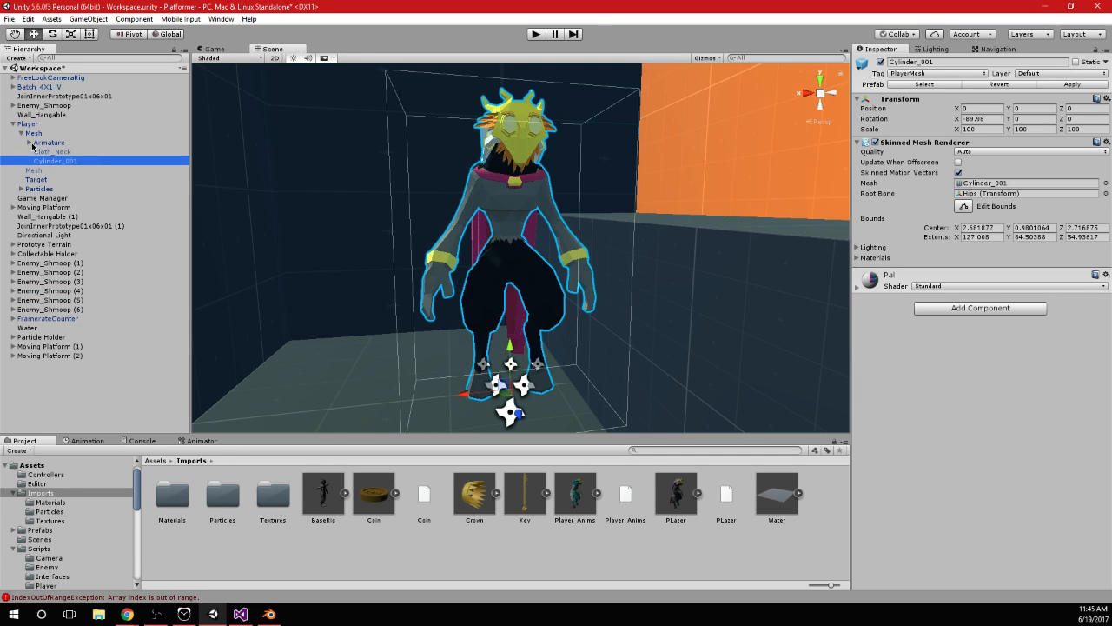
{"action": "left_click", "coordinate": [29, 141]}
{"action": "left_click", "coordinate": [41, 152]}
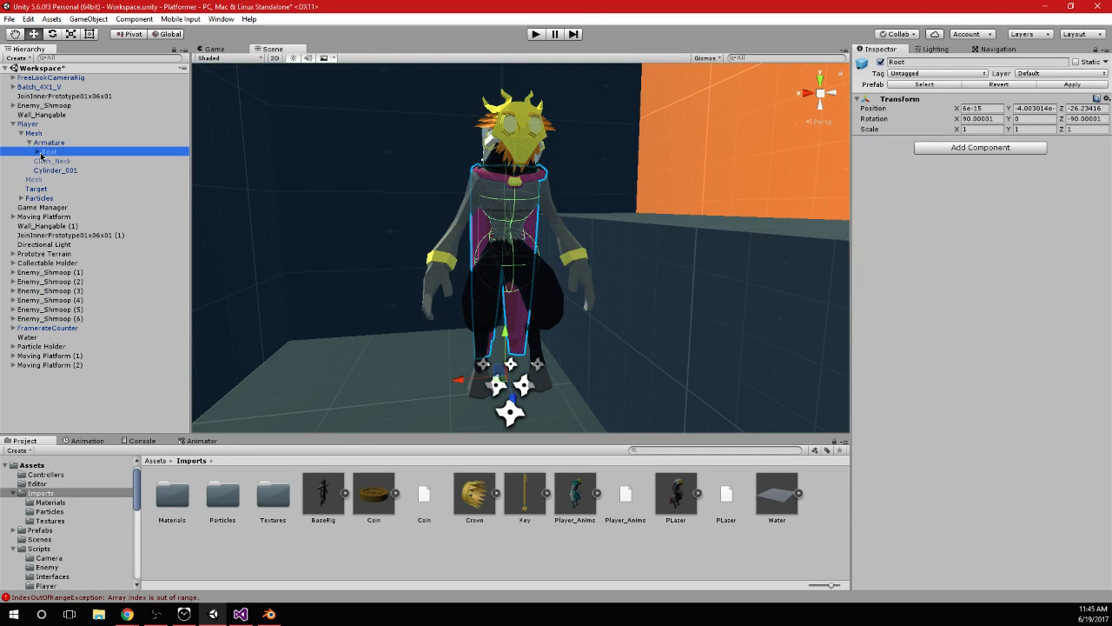
{"action": "left_click", "coordinate": [36, 152]}
{"action": "left_click", "coordinate": [45, 161]}
{"action": "left_click", "coordinate": [71, 198]}
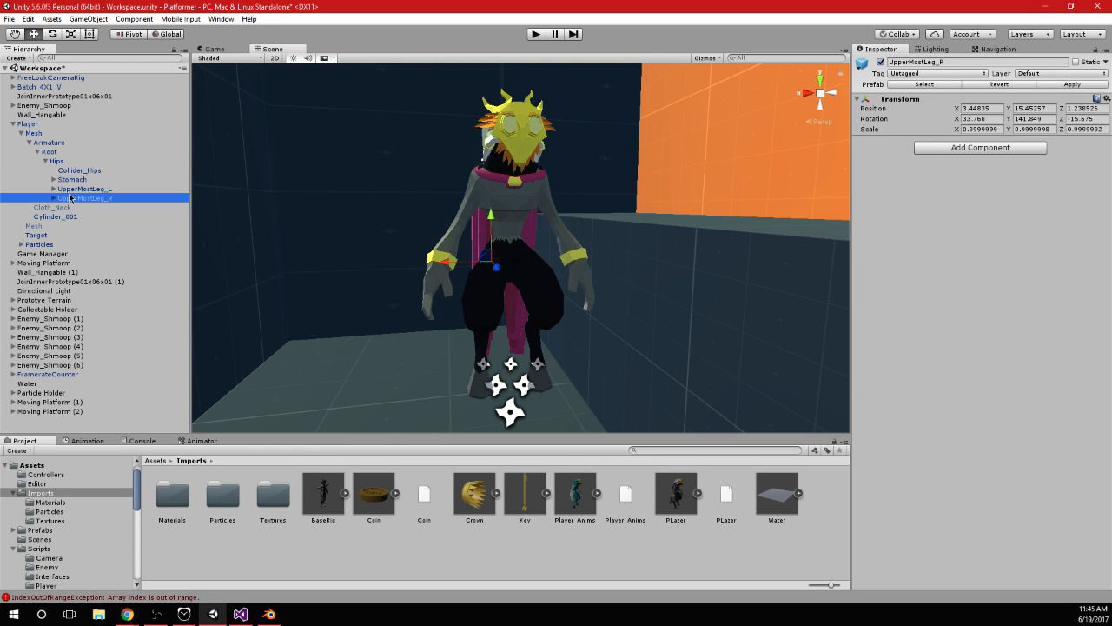
Expand the right leg bones from UpperMostLeg_R through Upperleg_R, Lowerleg_R and Foot_R and examine the chain on the model
{"action": "left_click", "coordinate": [54, 198]}
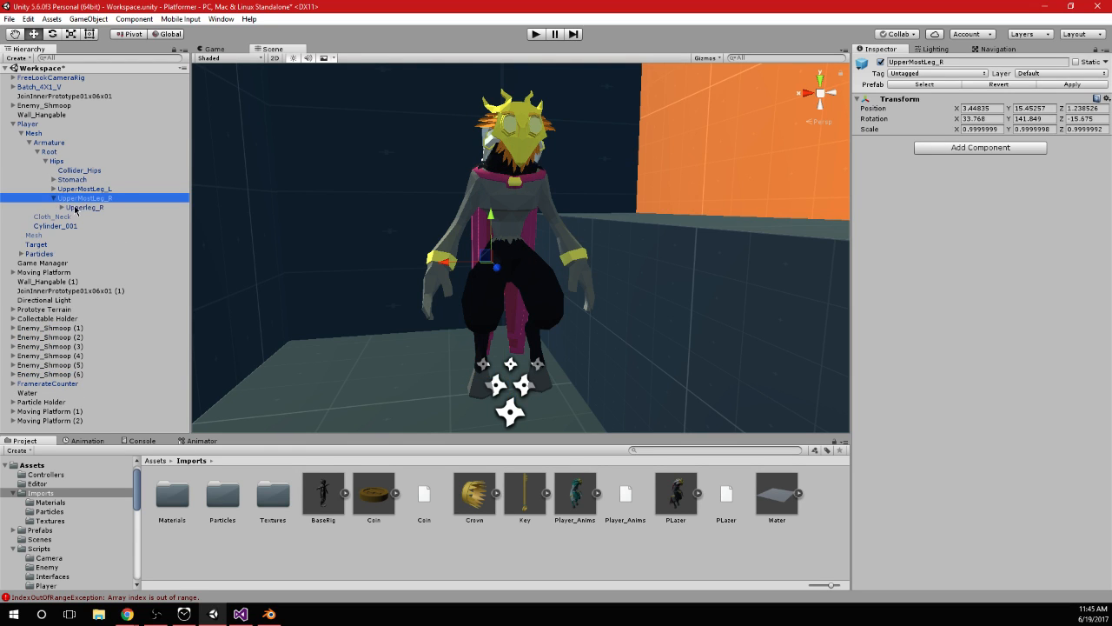
{"action": "left_click", "coordinate": [76, 208]}
{"action": "left_click", "coordinate": [61, 208]}
{"action": "left_click", "coordinate": [80, 217]}
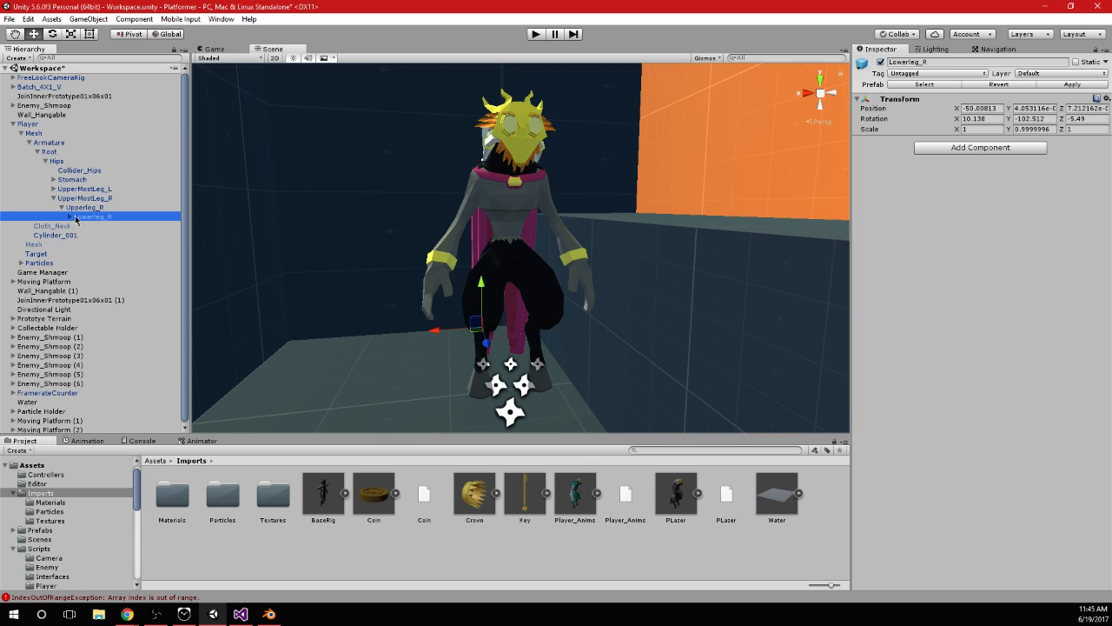
{"action": "left_click", "coordinate": [69, 217]}
{"action": "left_click", "coordinate": [91, 227]}
{"action": "left_click", "coordinate": [79, 226]}
{"action": "left_click_drag", "start_coordinate": [213, 238], "coordinate": [246, 257], "text": "alt"}
{"action": "scroll", "coordinate": [246, 256], "scroll_direction": "up", "scroll_amount": 5}
Create an empty child object under UpperMostLeg_R and name it Collider_Leg_Upper_R
{"action": "left_click", "coordinate": [91, 199]}
{"action": "mouse_move", "coordinate": [540, 268]}
{"action": "left_mouse_down", "text": "alt"}
{"action": "mouse_move", "coordinate": [591, 298]}
{"action": "mouse_move", "coordinate": [513, 273]}
{"action": "mouse_move", "coordinate": [541, 280]}
{"action": "left_mouse_up", "text": "alt"}
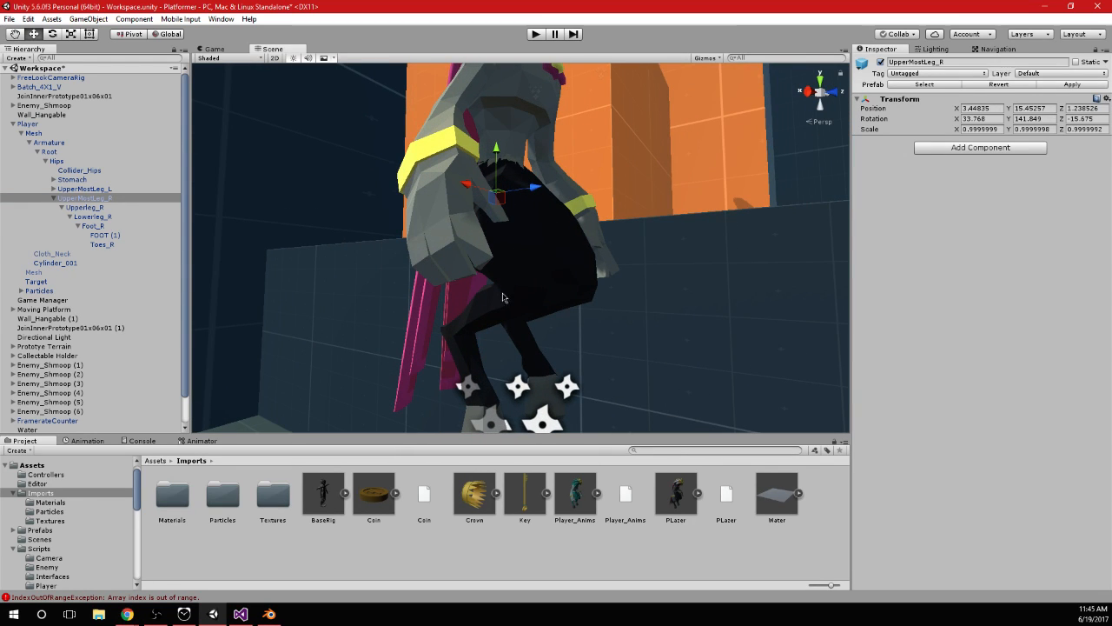
{"action": "right_click", "coordinate": [108, 199]}
{"action": "left_click", "coordinate": [139, 290]}
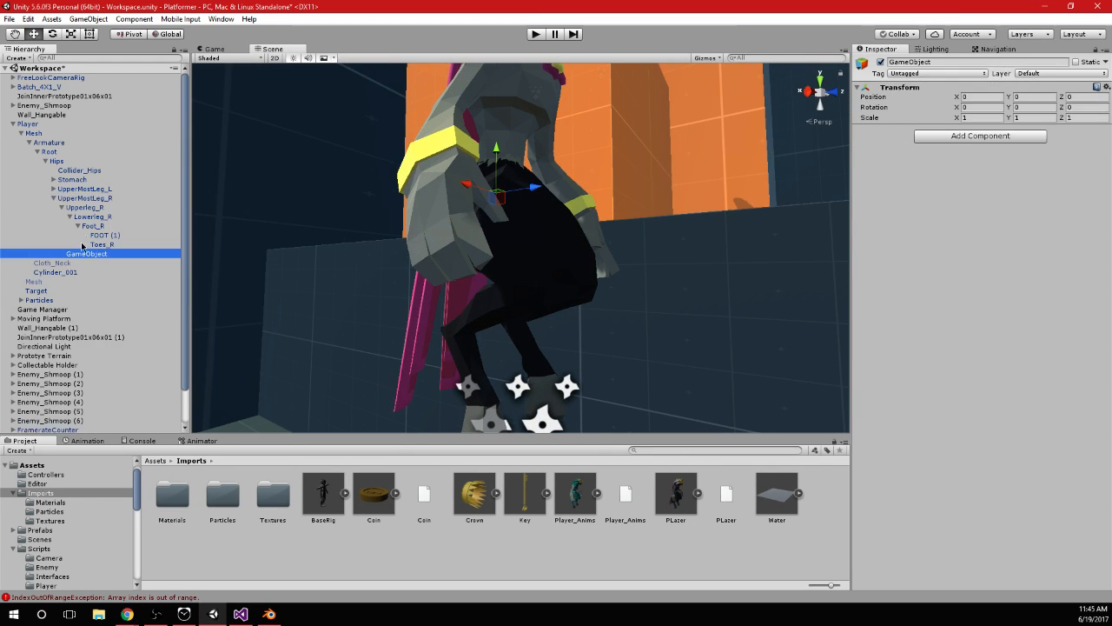
{"action": "left_click", "coordinate": [87, 253]}
{"action": "type", "text": "Col"}
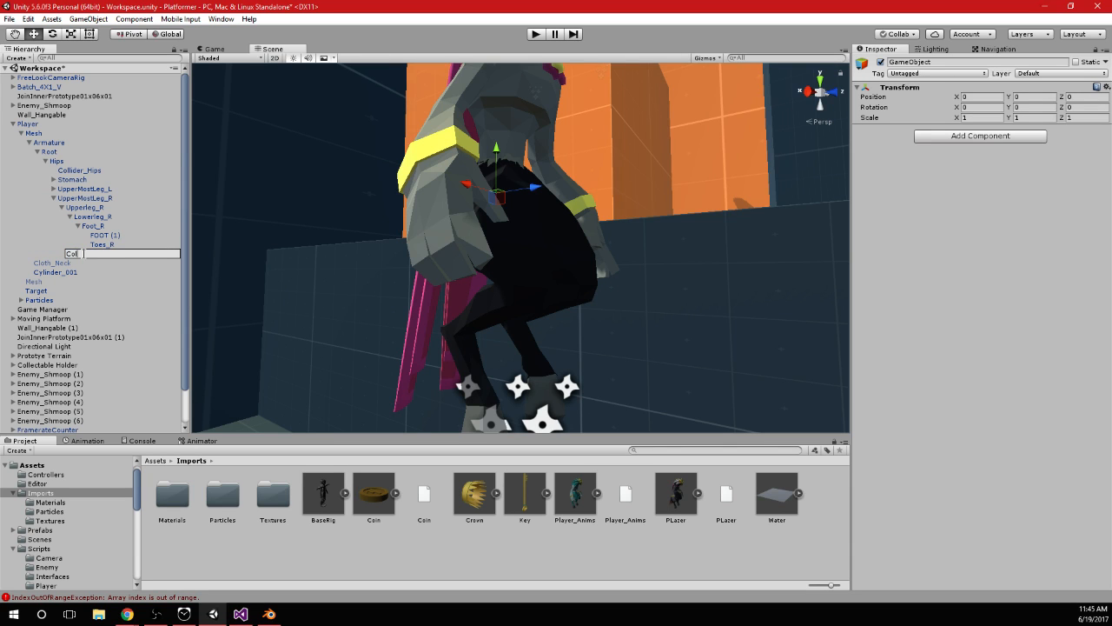
{"action": "type", "text": "lider_LegRer_R"}
{"action": "key", "text": "Return"}
Add a Capsule Collider to Collider_Leg_Upper_R and give it a radius of about 6.94 and a height of about 52.47
{"action": "left_click", "coordinate": [979, 136]}
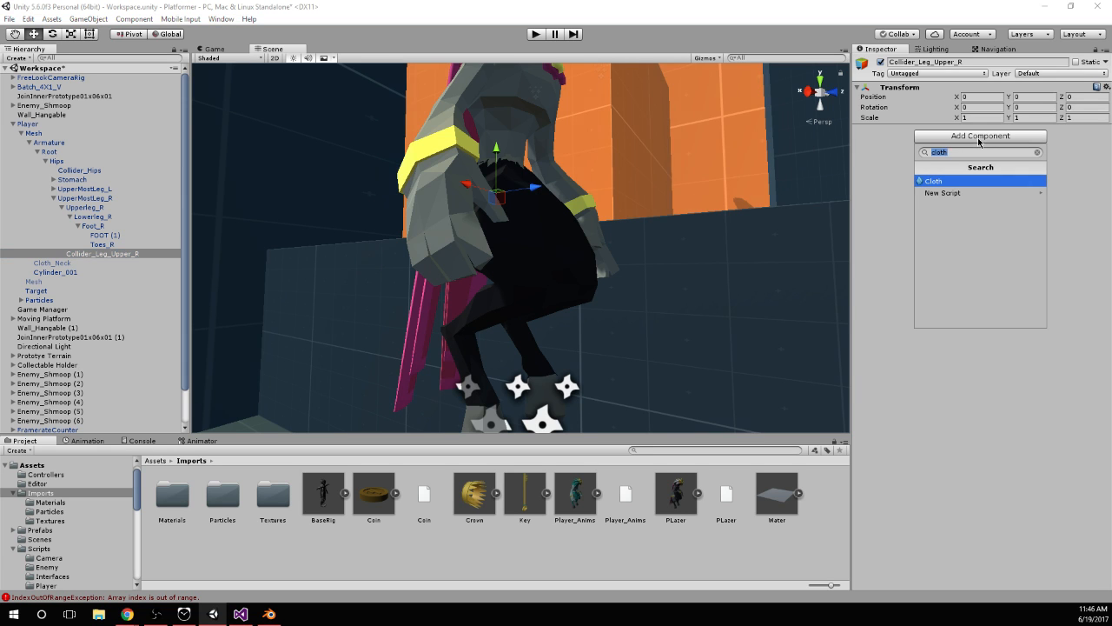
{"action": "type", "text": "caps"}
{"action": "key", "text": "Return"}
{"action": "left_click_drag", "start_coordinate": [686, 265], "coordinate": [647, 261], "text": "alt"}
{"action": "scroll", "coordinate": [625, 310], "scroll_direction": "up", "scroll_amount": 3}
{"action": "scroll", "coordinate": [635, 263], "scroll_direction": "down", "scroll_amount": 3}
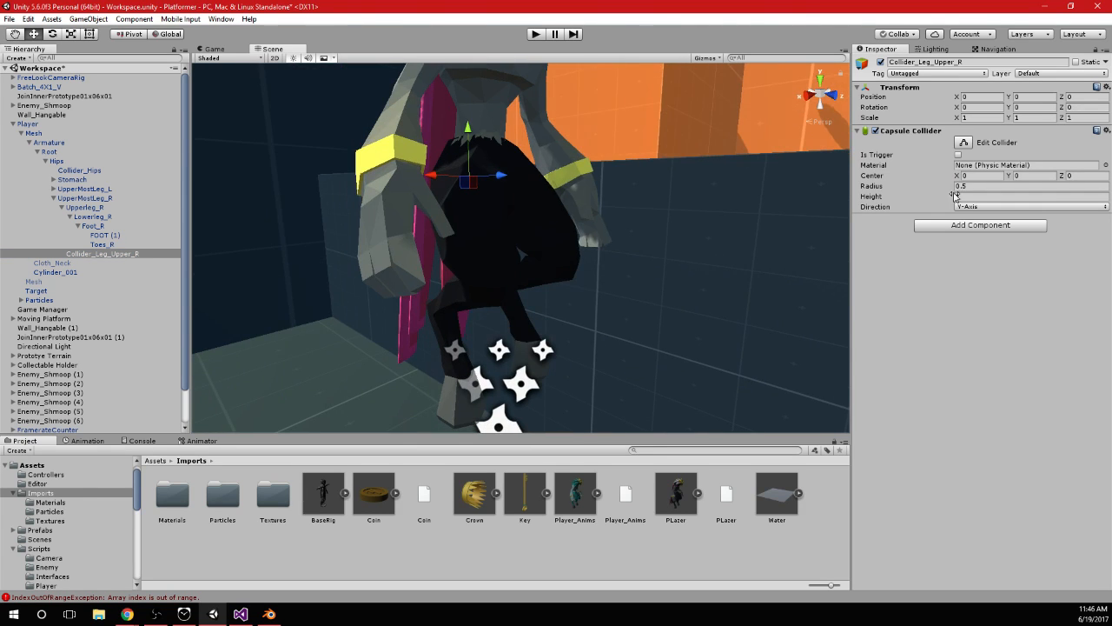
{"action": "left_click_drag", "start_coordinate": [952, 195], "coordinate": [641, 256]}
{"action": "left_click_drag", "start_coordinate": [396, 239], "coordinate": [273, 238]}
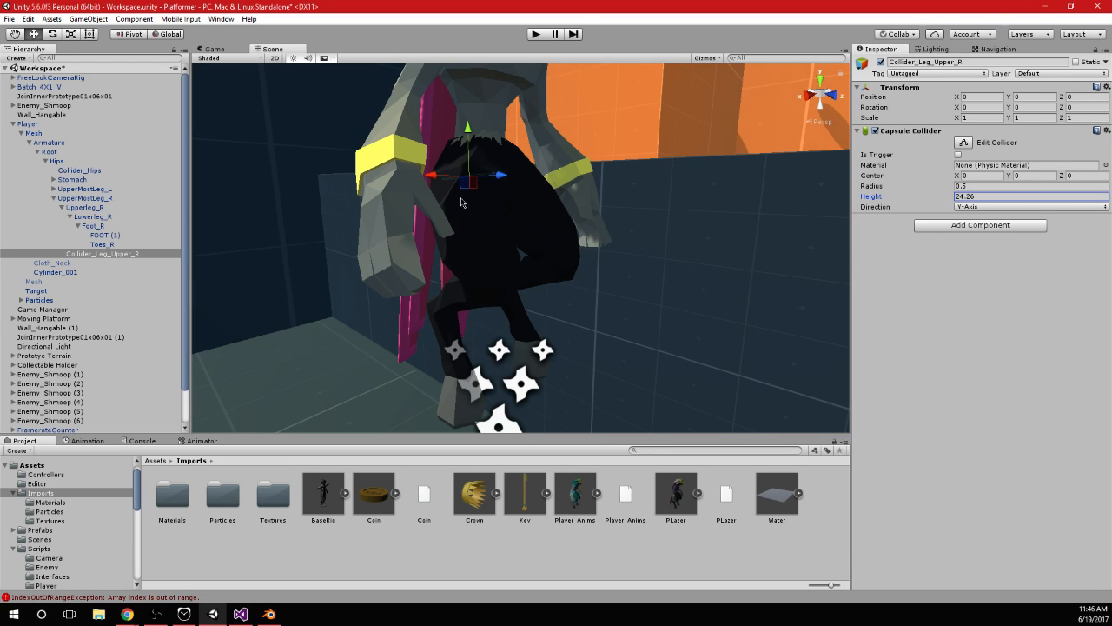
{"action": "left_click_drag", "start_coordinate": [682, 201], "coordinate": [704, 241], "text": "alt"}
{"action": "left_click_drag", "start_coordinate": [951, 187], "coordinate": [1030, 198]}
{"action": "left_click_drag", "start_coordinate": [944, 202], "coordinate": [388, 248]}
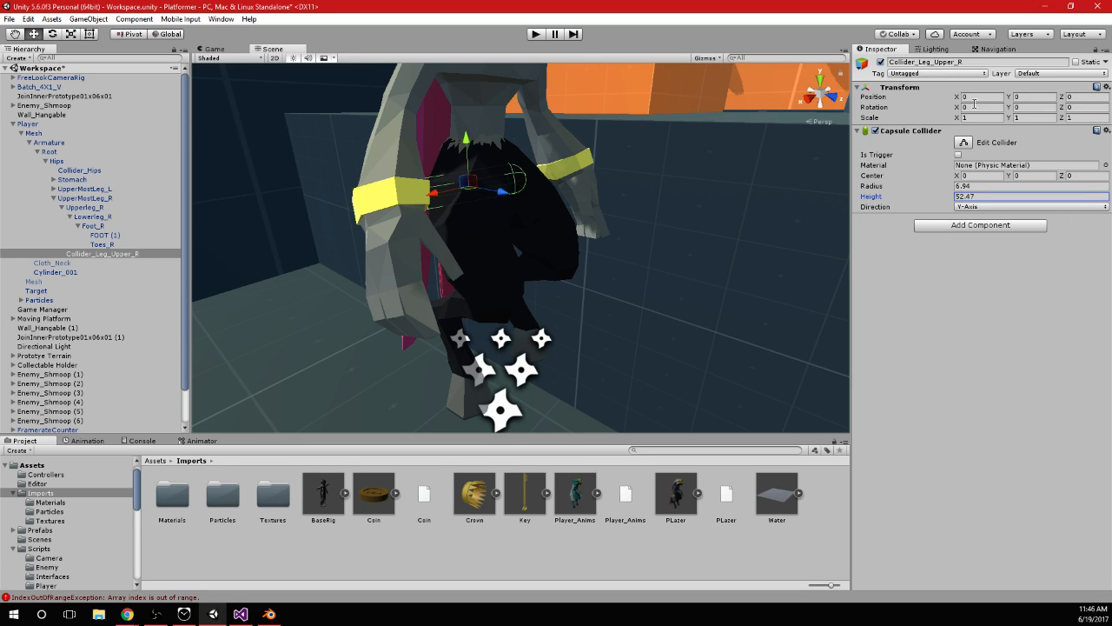
{"action": "key", "text": "f"}
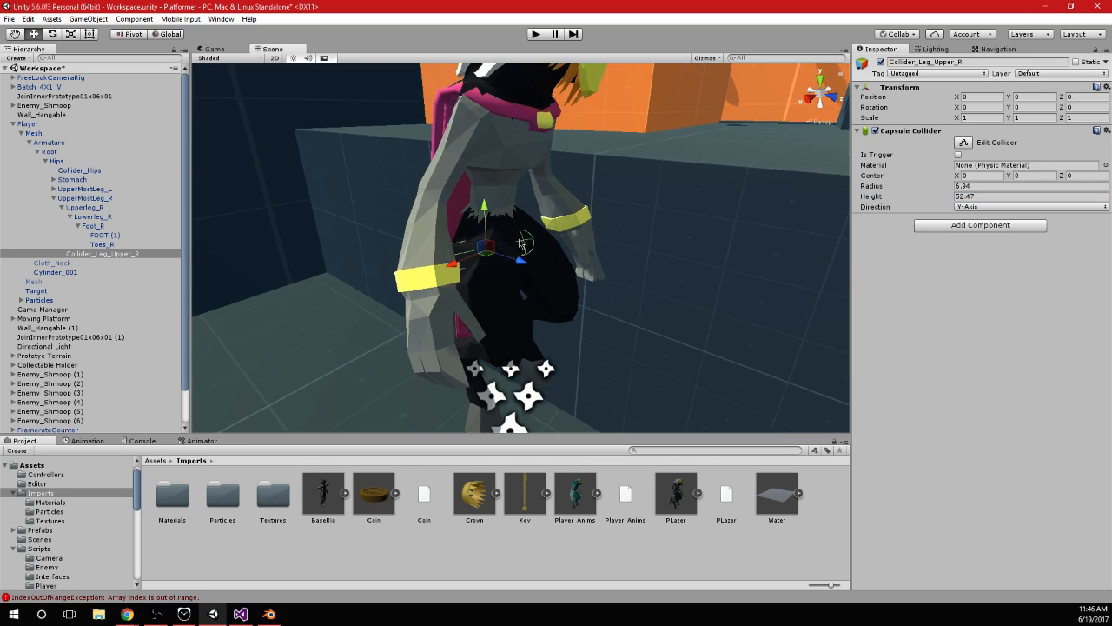
Rotate Collider_Leg_Upper_R to about X 16.67, Y 2.69, Z -93.08 so the capsule points along the right thigh
{"action": "scroll", "coordinate": [539, 264], "scroll_direction": "up", "scroll_amount": 5}
{"action": "key", "text": "r"}
{"action": "key", "text": "e"}
{"action": "left_click_drag", "start_coordinate": [539, 266], "coordinate": [495, 258]}
{"action": "scroll", "coordinate": [495, 258], "scroll_direction": "down", "scroll_amount": 5}
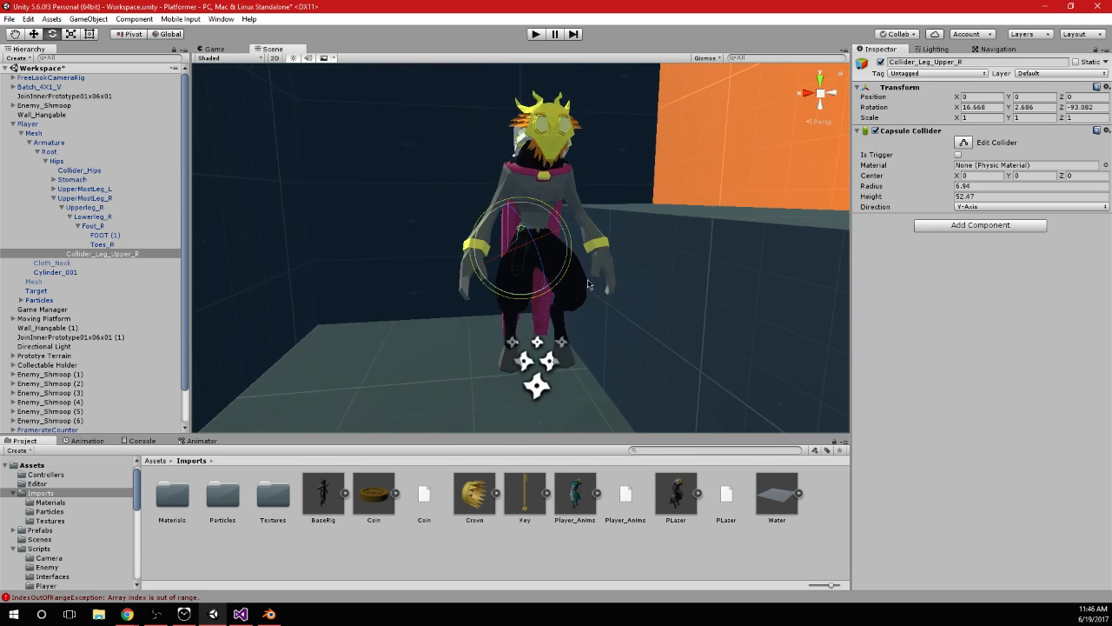
Enlarge the upper leg capsule to a radius of 14.9 and a height of about 73.05
{"action": "left_click_drag", "start_coordinate": [951, 191], "coordinate": [990, 198]}
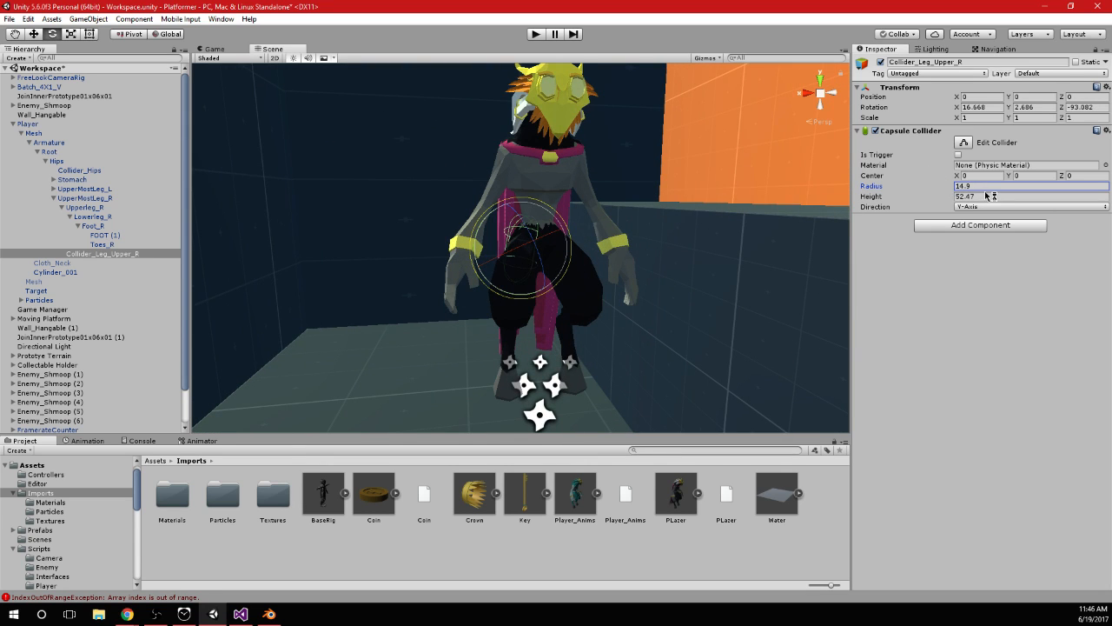
{"action": "scroll", "coordinate": [538, 262], "scroll_direction": "up", "scroll_amount": 3}
{"action": "left_click_drag", "start_coordinate": [522, 280], "coordinate": [608, 300], "text": "alt"}
{"action": "left_click_drag", "start_coordinate": [950, 198], "coordinate": [1087, 211]}
Move Collider_Leg_Upper_R into the right thigh at about X -15.2, Y 2.1, Z 9.2
{"action": "middle_click_drag", "start_coordinate": [563, 276], "coordinate": [573, 280]}
{"action": "key", "text": "q"}
{"action": "key", "text": "w"}
{"action": "left_click_drag", "start_coordinate": [493, 187], "coordinate": [512, 322]}
{"action": "key", "text": "e"}
{"action": "key", "text": "w"}
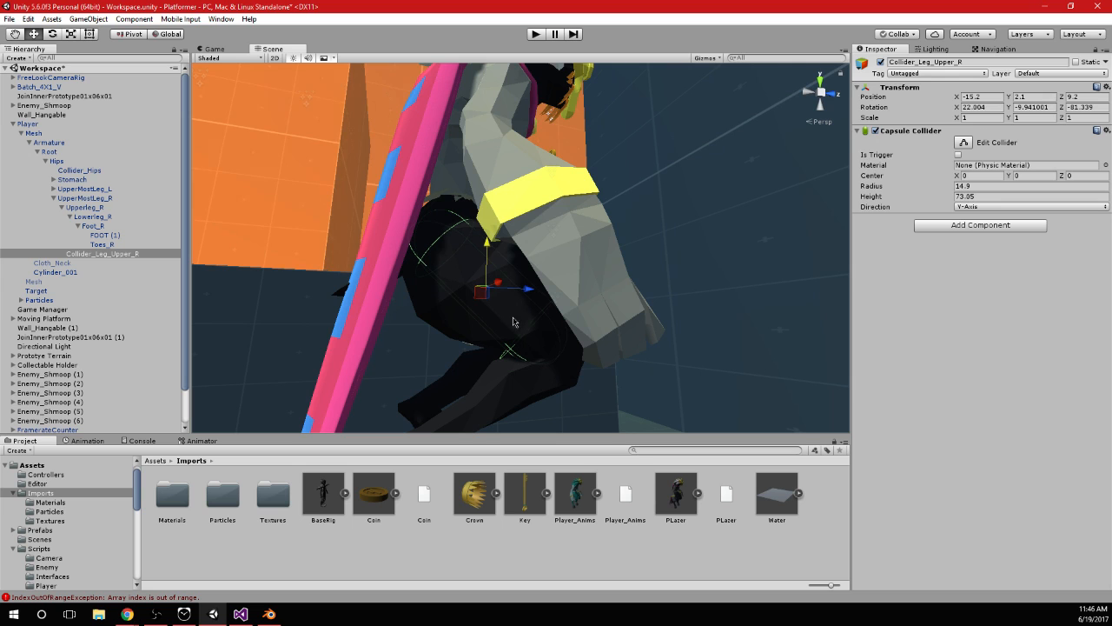
Select the Player to check how the thigh capsule fits inside the model, and reselect Collider_Leg_Upper_R
{"action": "left_click", "coordinate": [23, 124]}
{"action": "left_click_drag", "start_coordinate": [482, 227], "coordinate": [517, 291], "text": "alt"}
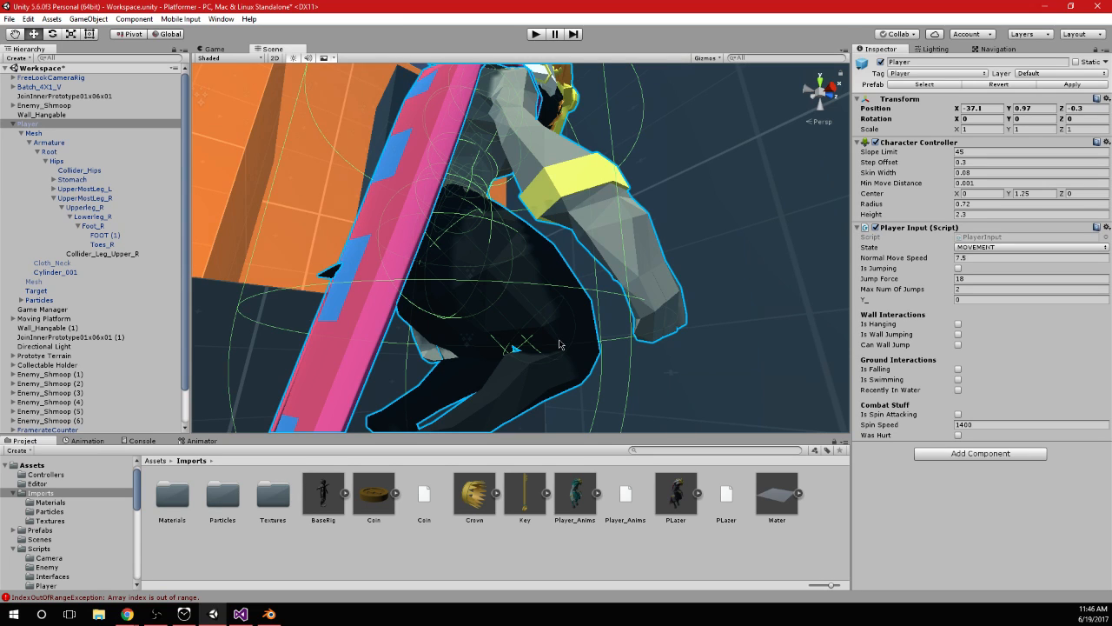
{"action": "scroll", "coordinate": [560, 344], "scroll_direction": "down", "scroll_amount": 4}
{"action": "scroll", "coordinate": [555, 287], "scroll_direction": "up", "scroll_amount": 4}
{"action": "left_click_drag", "start_coordinate": [555, 287], "coordinate": [544, 263], "text": "alt"}
{"action": "left_click", "coordinate": [100, 253]}
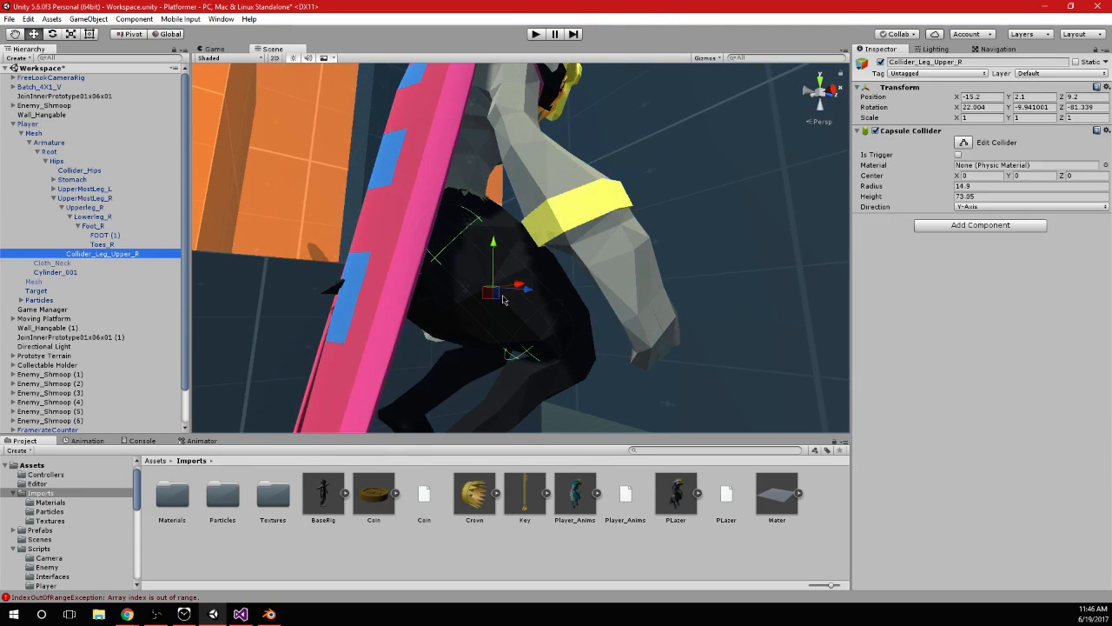
Fine-tune the position and rotation of Collider_Leg_Upper_R so the capsule sits within the thigh
{"action": "left_click_drag", "start_coordinate": [544, 303], "coordinate": [487, 340], "text": "alt"}
{"action": "key", "text": "e"}
{"action": "left_click_drag", "start_coordinate": [511, 293], "coordinate": [686, 203]}
{"action": "key", "text": "w"}
Duplicate Collider_Leg_Upper_R, and rotate and move the copy onto the leg section below the knee
{"action": "left_click", "coordinate": [104, 255]}
{"action": "key", "text": "ctrl+d"}
{"action": "left_click_drag", "start_coordinate": [577, 343], "coordinate": [544, 287], "text": "alt"}
{"action": "key", "text": "e"}
{"action": "left_click_drag", "start_coordinate": [531, 199], "coordinate": [553, 339]}
{"action": "left_click_drag", "start_coordinate": [512, 268], "coordinate": [523, 318]}
{"action": "key", "text": "w"}
{"action": "left_click_drag", "start_coordinate": [484, 187], "coordinate": [480, 259]}
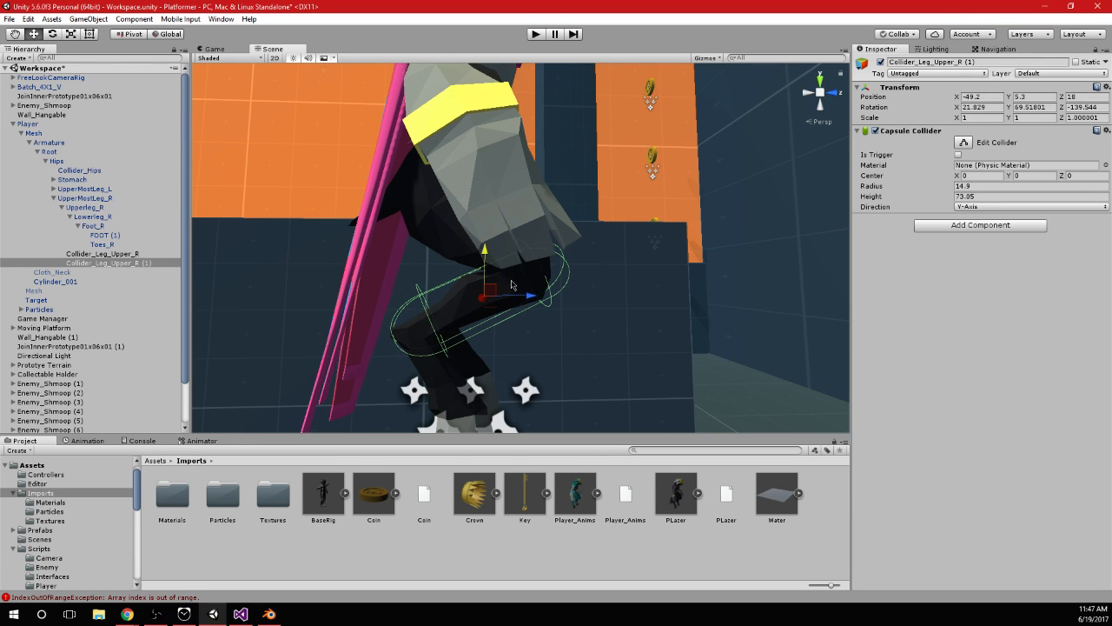
Refine the duplicate's placement to about position -49.5, 10.1, 16.4 and rotation 34.07, 73.11, -127.91 along the leg below the knee
{"action": "left_click_drag", "start_coordinate": [528, 304], "coordinate": [525, 309]}
{"action": "left_click_drag", "start_coordinate": [605, 351], "coordinate": [365, 323], "text": "alt"}
{"action": "left_click_drag", "start_coordinate": [637, 318], "coordinate": [462, 301], "text": "alt"}
{"action": "key", "text": "e"}
{"action": "key", "text": "w"}
{"action": "left_click_drag", "start_coordinate": [531, 252], "coordinate": [574, 287], "text": "alt"}
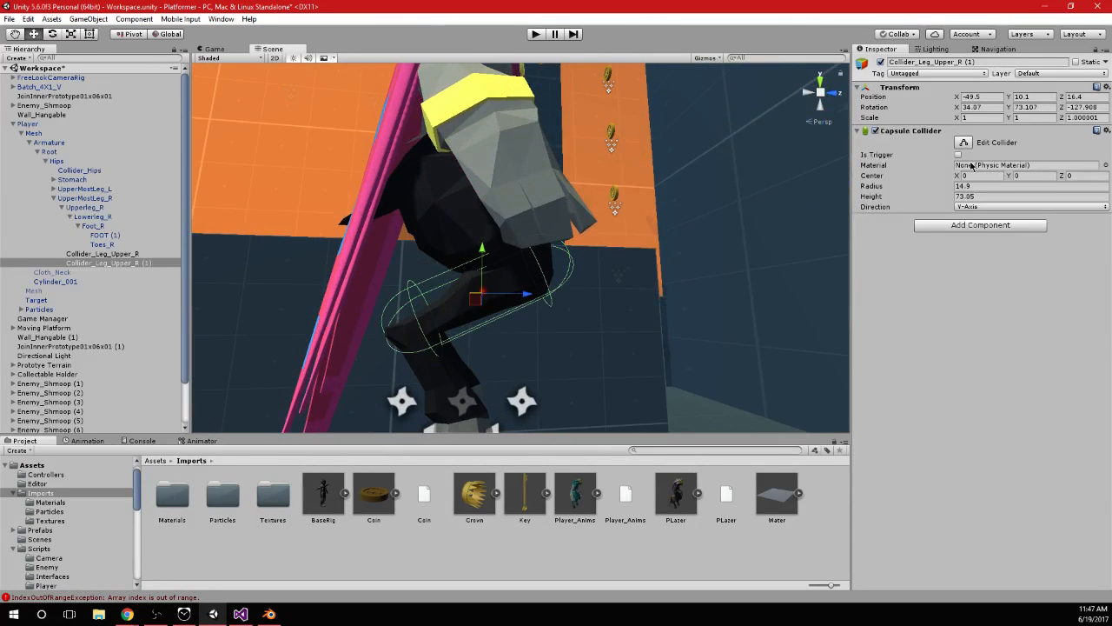
Reduce the duplicate capsule's radius to 8.8 and reposition it to about X -51.2, Y 10.3, Z 17.4
{"action": "mouse_move", "coordinate": [945, 186]}
{"action": "left_mouse_down"}
{"action": "mouse_move", "coordinate": [919, 191]}
{"action": "mouse_move", "coordinate": [929, 193]}
{"action": "left_mouse_up"}
{"action": "left_click_drag", "start_coordinate": [484, 262], "coordinate": [544, 290]}
{"action": "scroll", "coordinate": [486, 271], "scroll_direction": "down", "scroll_amount": 3}
Compare the fit of the original and duplicate leg colliders on the right leg from the side
{"action": "left_click", "coordinate": [136, 264]}
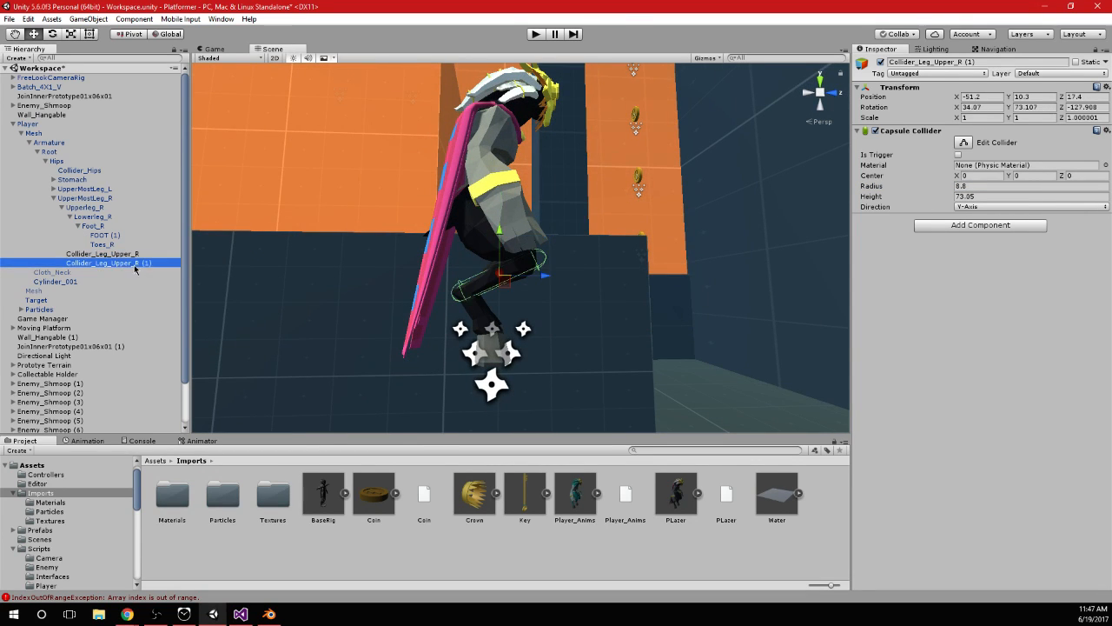
{"action": "left_click", "coordinate": [150, 251], "text": "shift"}
{"action": "scroll", "coordinate": [603, 244], "scroll_direction": "up", "scroll_amount": 5}
{"action": "left_click_drag", "start_coordinate": [604, 260], "coordinate": [586, 201], "text": "alt"}
{"action": "scroll", "coordinate": [572, 275], "scroll_direction": "down", "scroll_amount": 5}
{"action": "scroll", "coordinate": [302, 260], "scroll_direction": "up", "scroll_amount": 5}
Parent the duplicate collider under Foot_R and start editing its name
{"action": "left_click", "coordinate": [103, 260]}
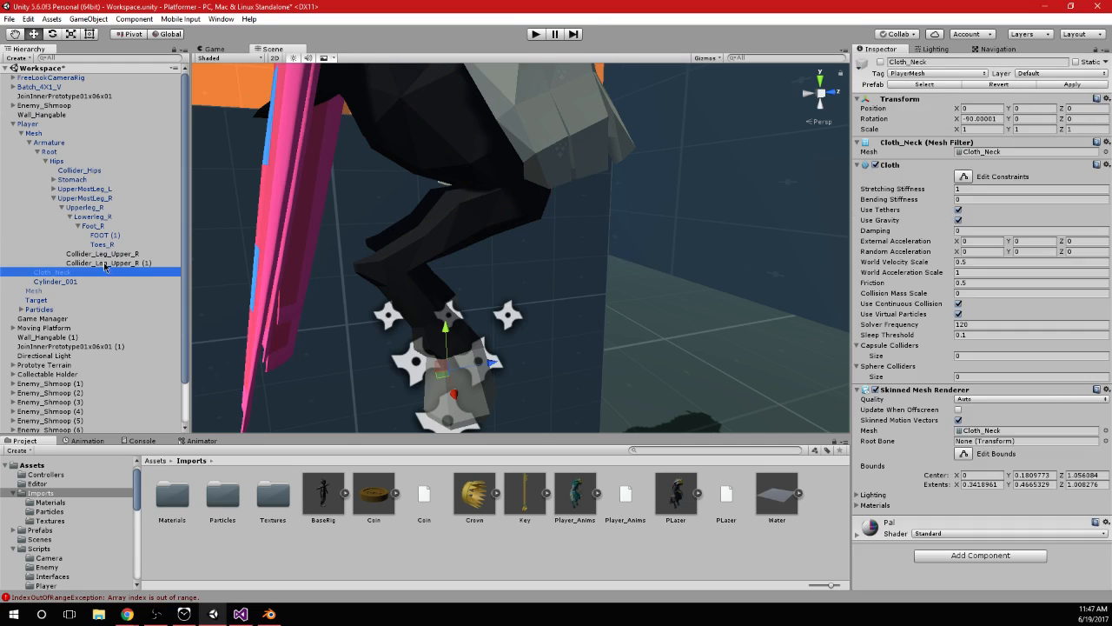
{"action": "left_click_drag", "start_coordinate": [104, 264], "coordinate": [123, 219]}
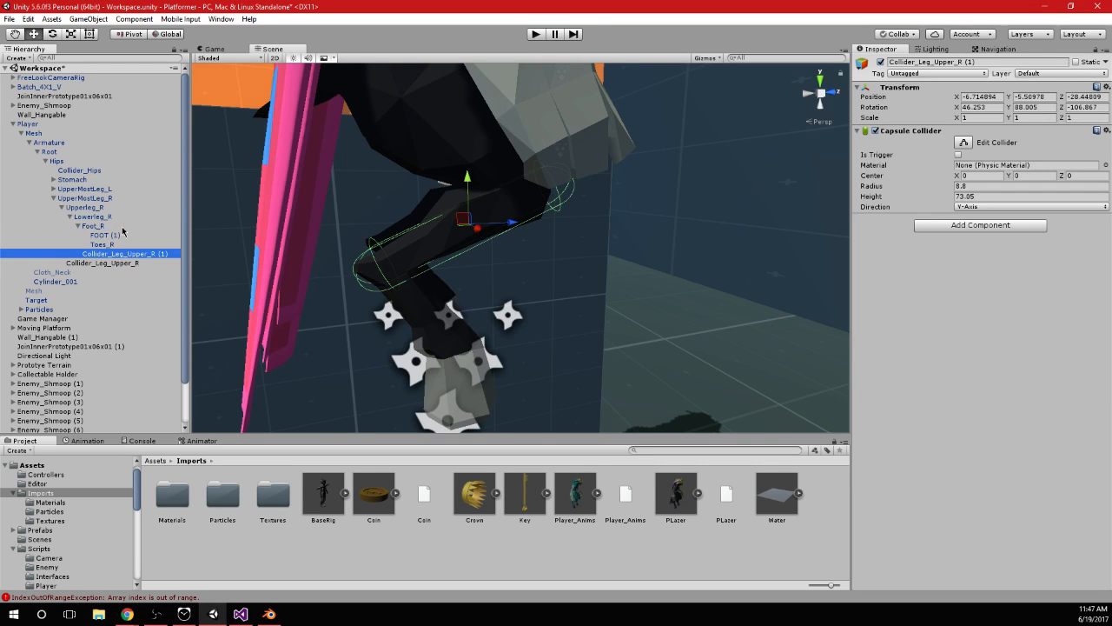
{"action": "left_click", "coordinate": [130, 253]}
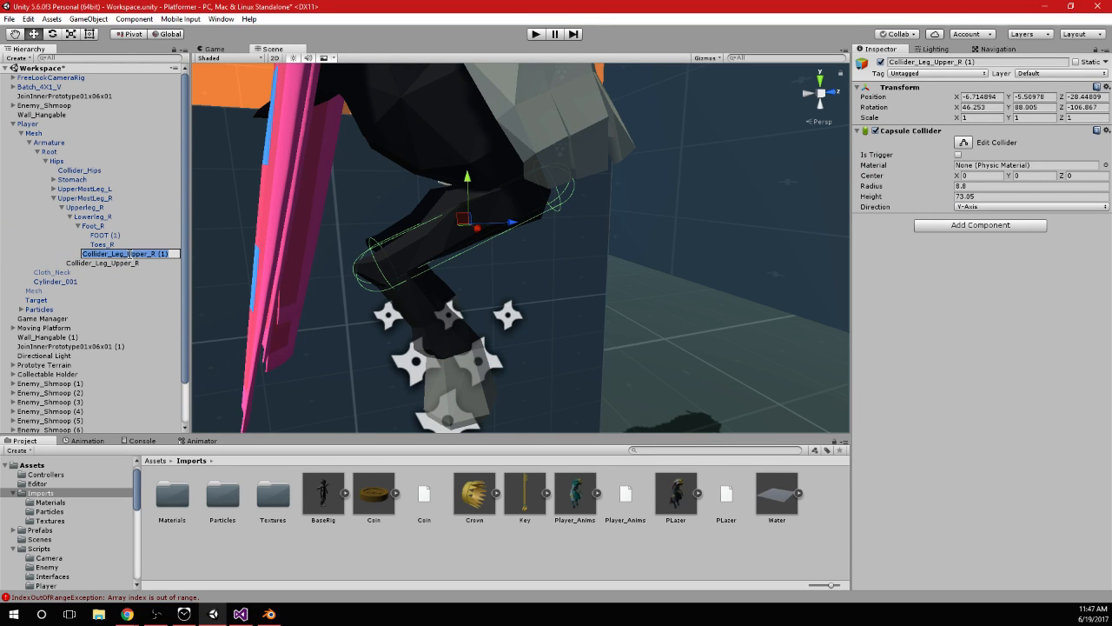
{"action": "left_click_drag", "start_coordinate": [127, 253], "coordinate": [145, 259]}
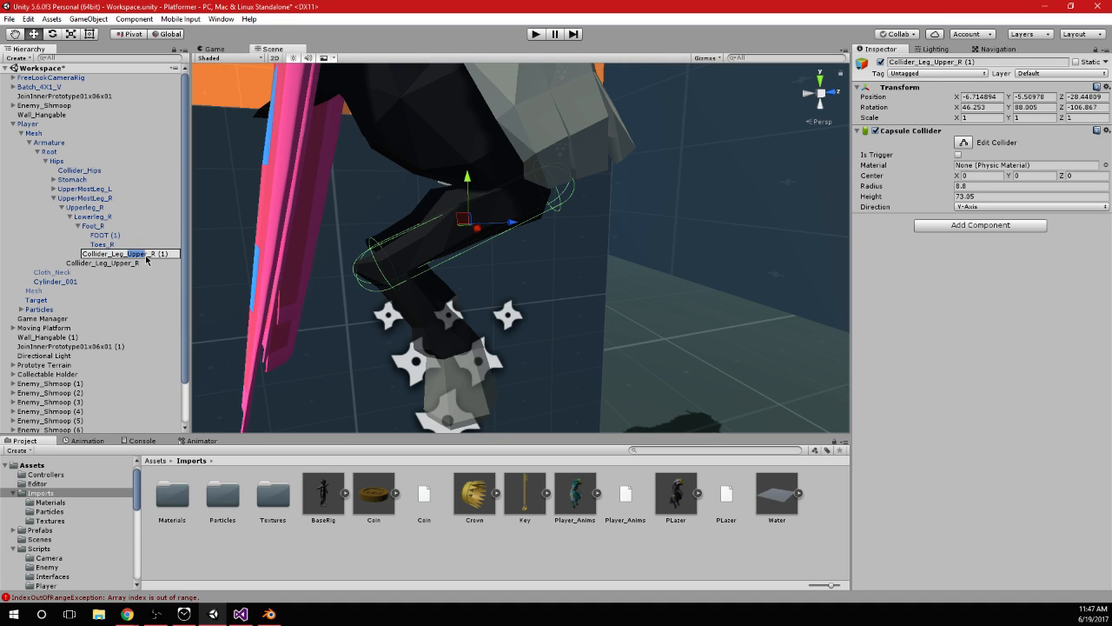
Check which bone drives the section below the knee and parent the duplicate collider under Upperleg_R
{"action": "left_click", "coordinate": [71, 209]}
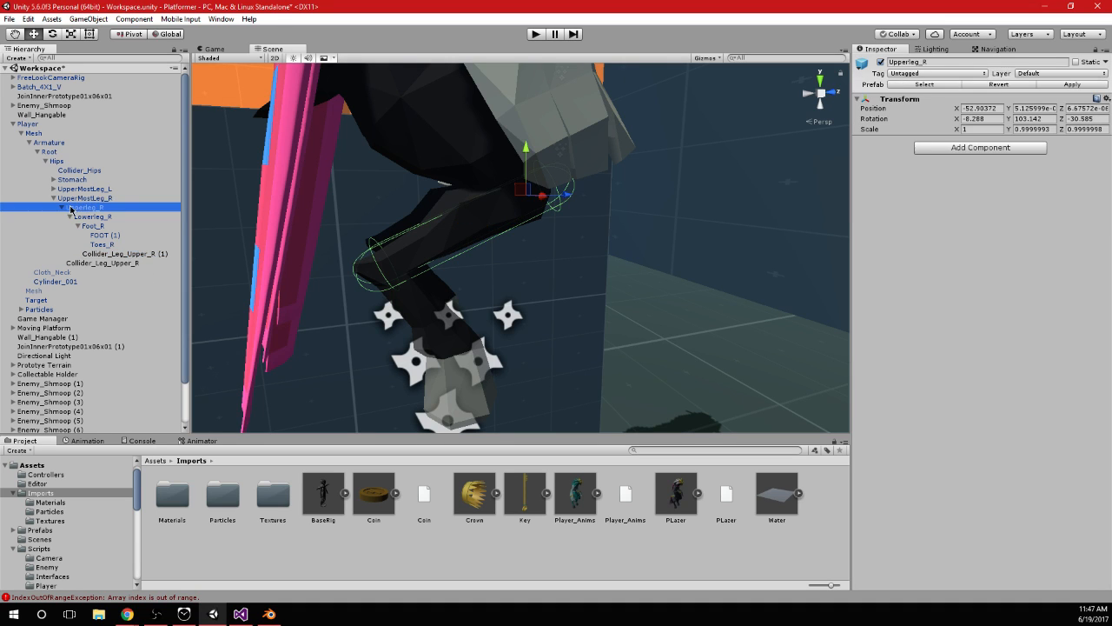
{"action": "left_click", "coordinate": [73, 264]}
{"action": "left_click", "coordinate": [68, 199]}
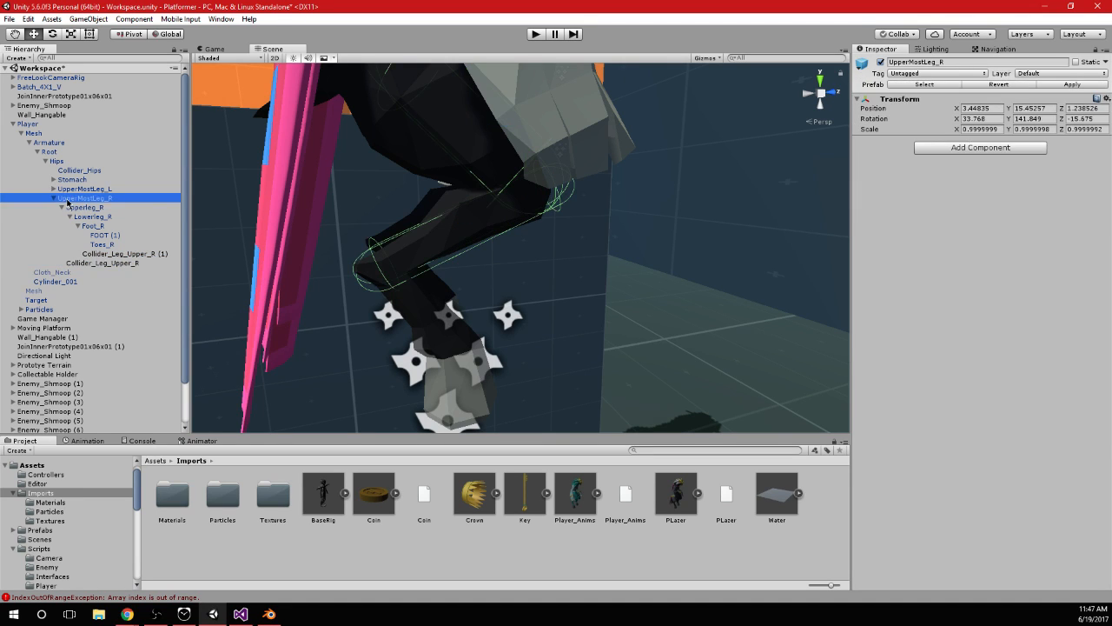
{"action": "left_click", "coordinate": [77, 209]}
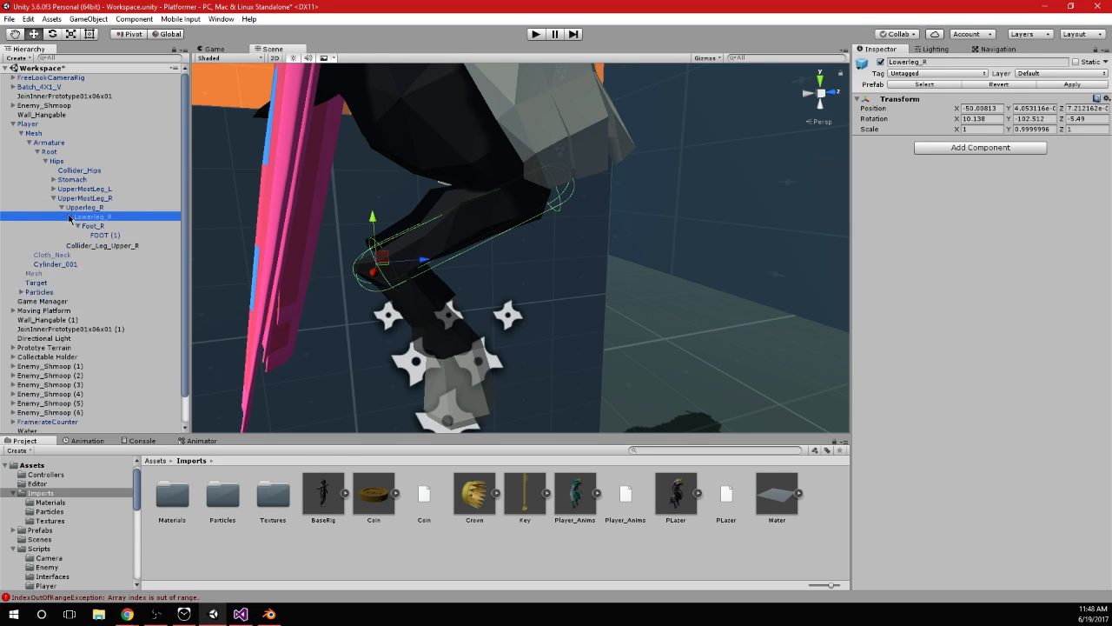
{"action": "left_click", "coordinate": [107, 254]}
{"action": "left_click_drag", "start_coordinate": [108, 259], "coordinate": [105, 220]}
Rename the collider under Upperleg_R as Collider_Leg_Middle_R
{"action": "left_click", "coordinate": [137, 217]}
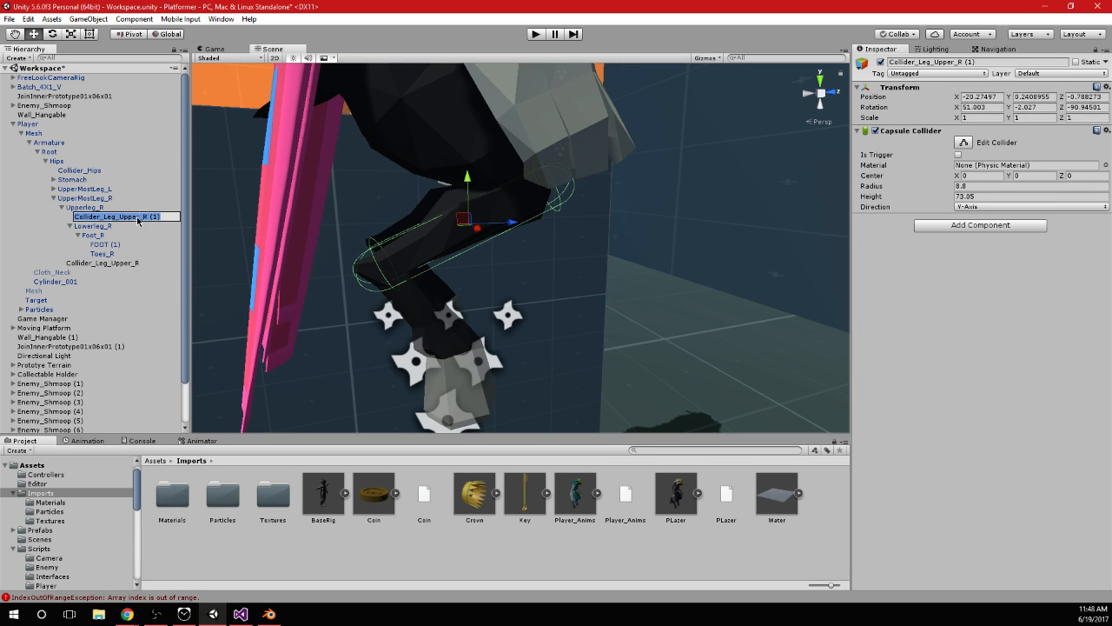
{"action": "key", "text": "shift+Left"}
{"action": "key", "text": "shift+Left"}
{"action": "key", "text": "BackSpace"}
{"action": "type", "text": "Middle"}
{"action": "key", "text": "Return"}
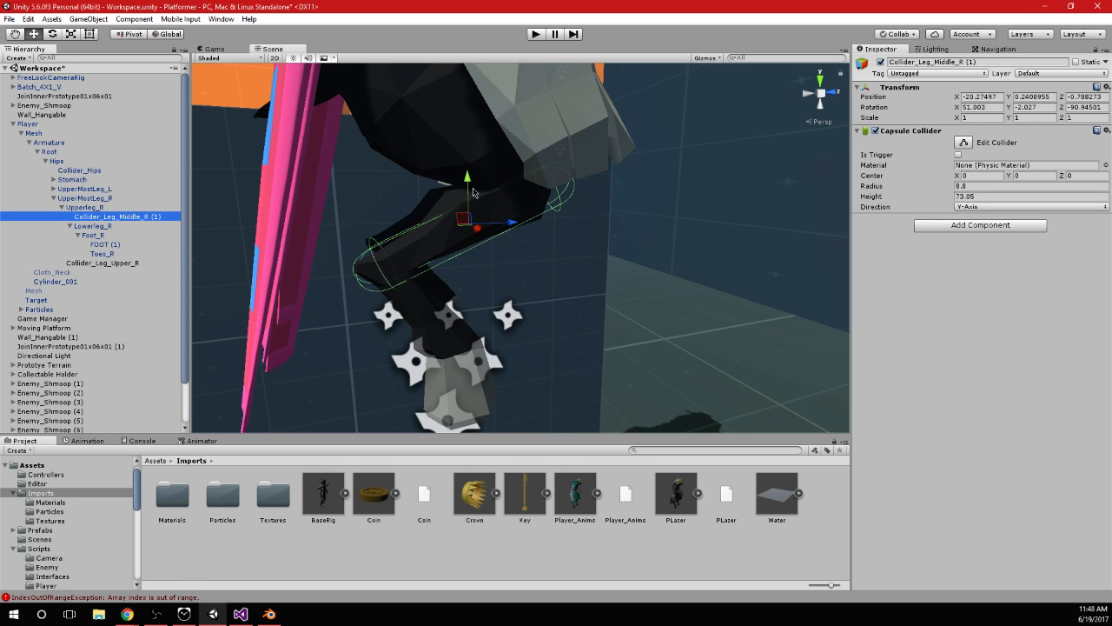
{"action": "scroll", "coordinate": [452, 278], "scroll_direction": "down", "scroll_amount": 2}
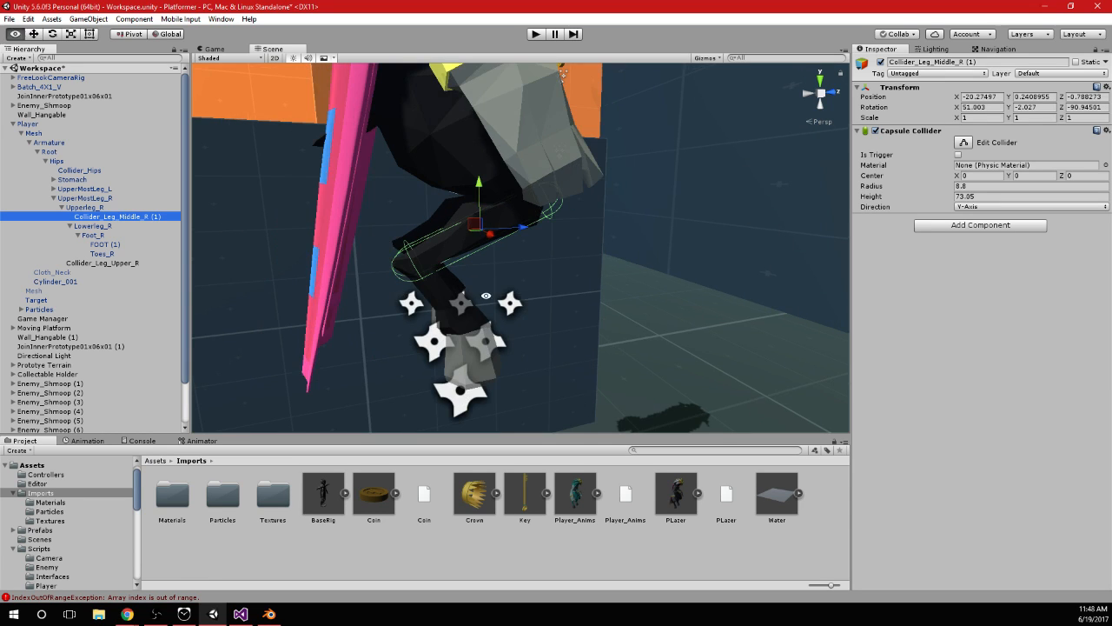
{"action": "left_click_drag", "start_coordinate": [487, 294], "coordinate": [464, 295], "text": "alt"}
{"action": "left_click", "coordinate": [132, 218]}
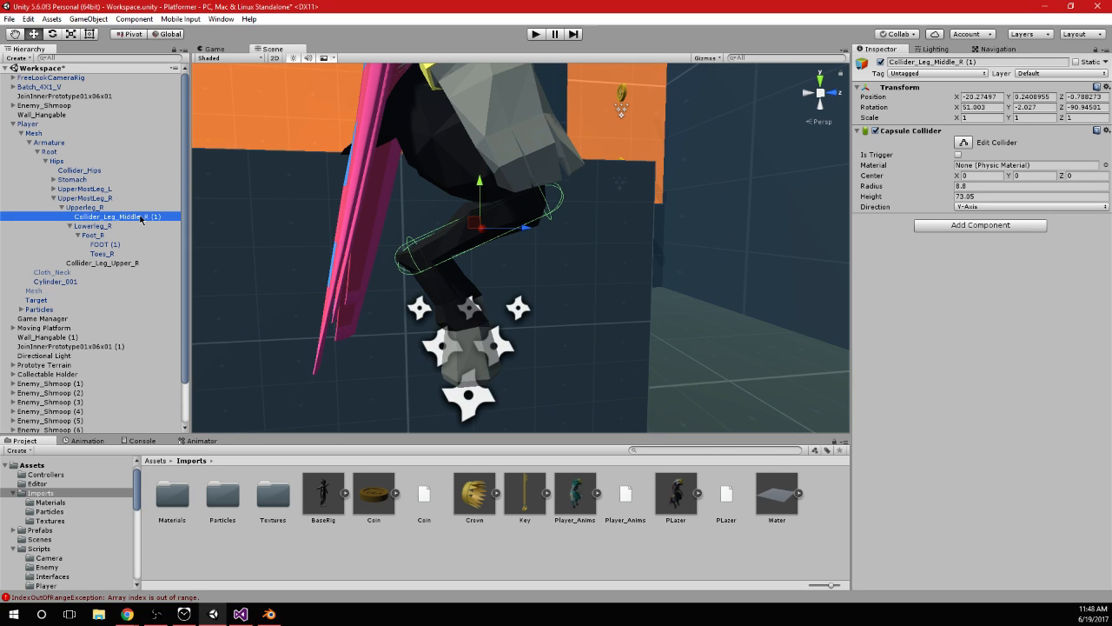
{"action": "left_click_drag", "start_coordinate": [152, 217], "coordinate": [181, 218]}
{"action": "key", "text": "Return"}
Duplicate Collider_Leg_Middle_R, parent the copy under Lowerleg_R, and rename it Collider_Leg_Lower_R
{"action": "key", "text": "ctrl+d"}
{"action": "left_click_drag", "start_coordinate": [99, 264], "coordinate": [199, 242]}
{"action": "left_click", "coordinate": [156, 237]}
{"action": "type", "text": "Lower_R"}
{"action": "key", "text": "Return"}
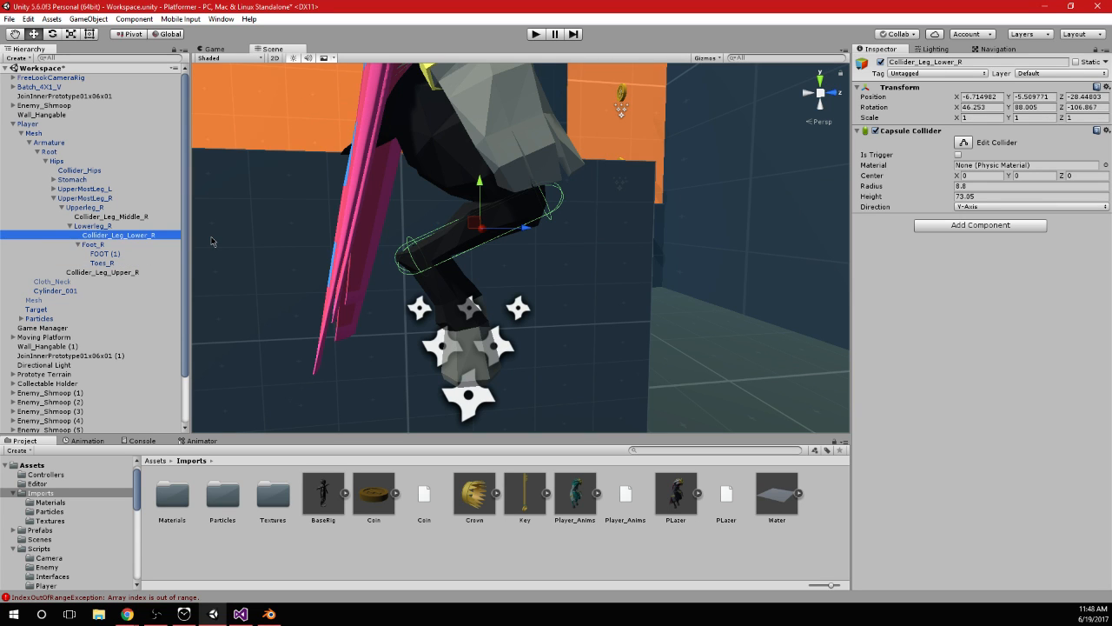
Rotate Collider_Leg_Lower_R to about 32.86, 17.04, -85.36 and move it to about -26.1, 0.9, 0.3 along the lowest leg section
{"action": "key", "text": "e"}
{"action": "left_click_drag", "start_coordinate": [422, 223], "coordinate": [452, 266]}
{"action": "key", "text": "w"}
{"action": "left_click_drag", "start_coordinate": [487, 207], "coordinate": [426, 335]}
{"action": "key", "text": "e"}
{"action": "key", "text": "ctrl+z"}
{"action": "left_click_drag", "start_coordinate": [501, 295], "coordinate": [617, 296]}
{"action": "key", "text": "w"}
{"action": "left_click_drag", "start_coordinate": [458, 307], "coordinate": [494, 313]}
Shorten the Collider_Leg_Lower_R capsule to a height of about 58.29
{"action": "left_click", "coordinate": [949, 189]}
{"action": "left_click_drag", "start_coordinate": [950, 197], "coordinate": [856, 216]}
{"action": "left_click_drag", "start_coordinate": [559, 399], "coordinate": [278, 356], "text": "alt"}
{"action": "left_click_drag", "start_coordinate": [692, 342], "coordinate": [520, 265], "text": "alt"}
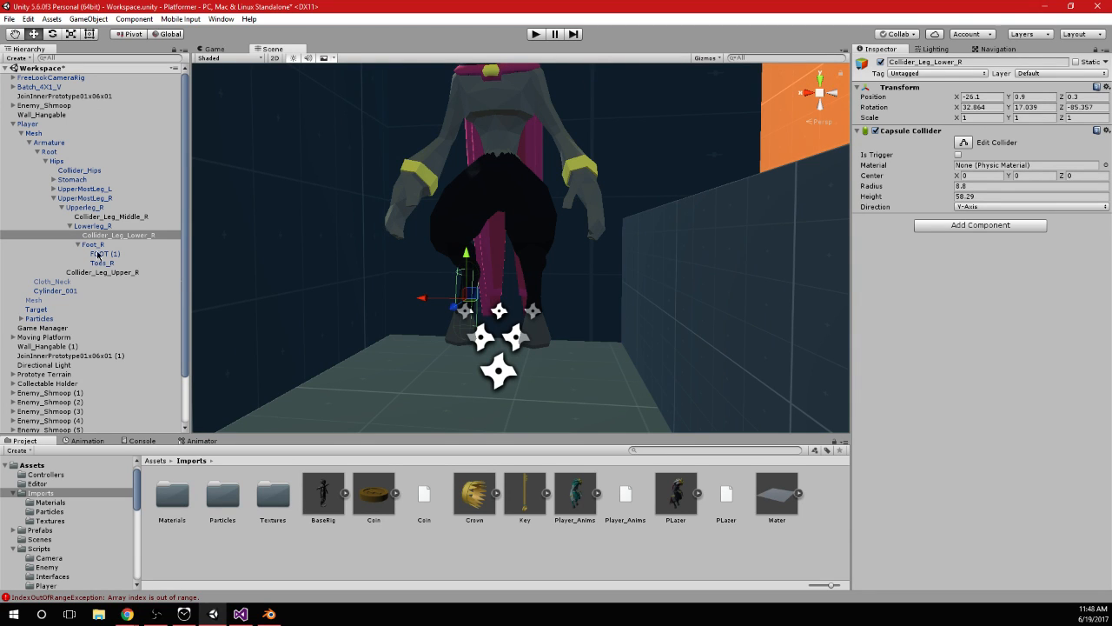
Expand UpperMostLeg_L, Stomach and Chest in the rig, and inspect the existing Collider_Chest capsule on the model
{"action": "left_click", "coordinate": [97, 217]}
{"action": "left_click", "coordinate": [126, 235]}
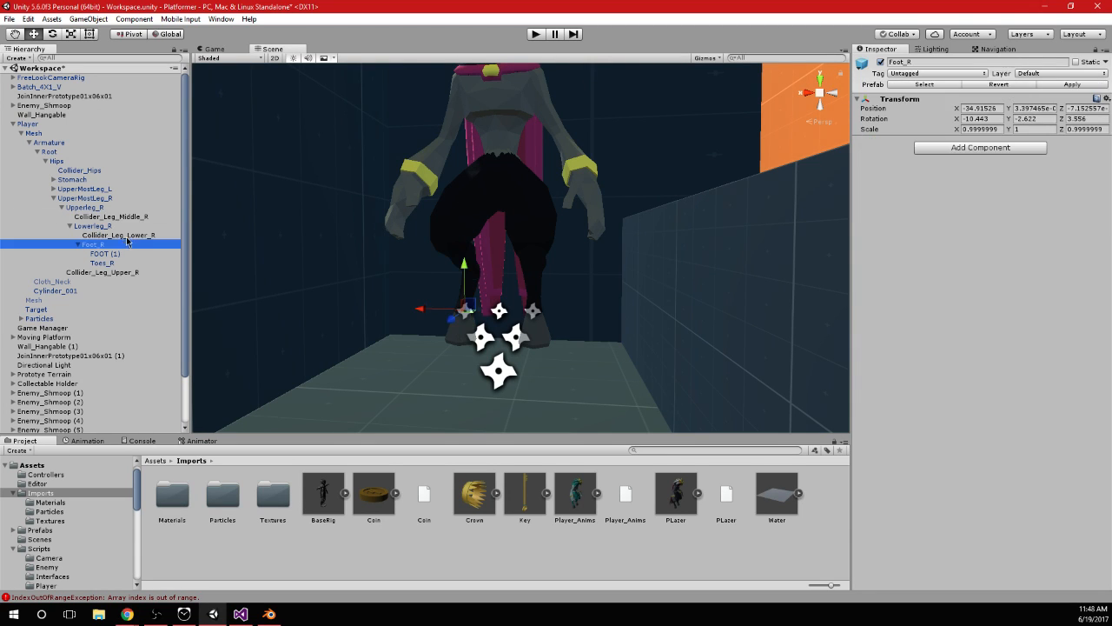
{"action": "left_click", "coordinate": [53, 189]}
{"action": "left_click", "coordinate": [54, 179]}
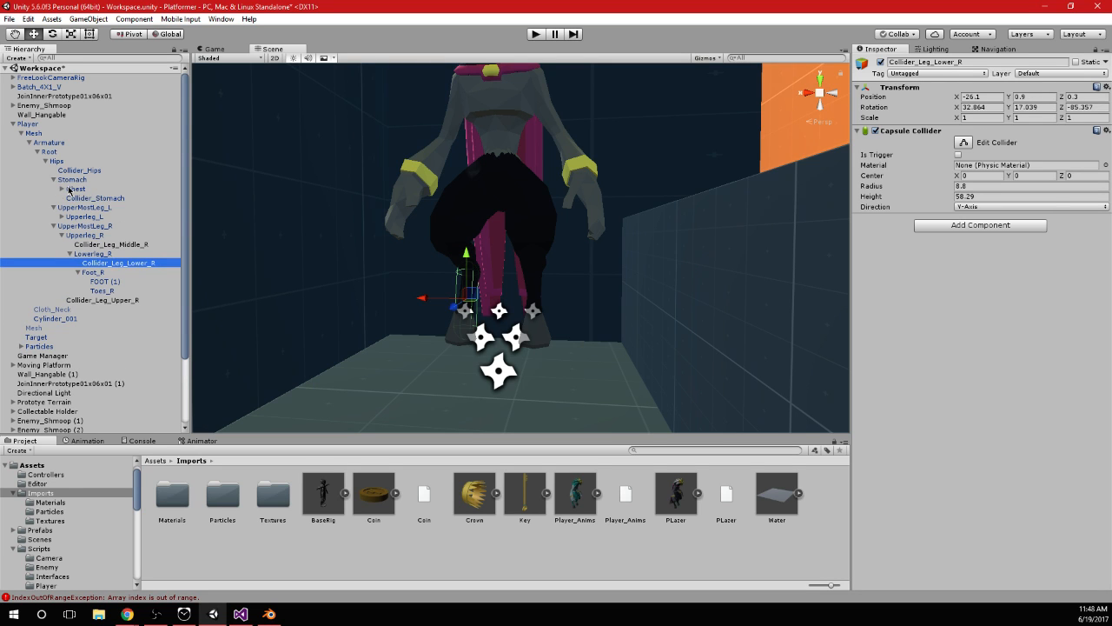
{"action": "left_click", "coordinate": [71, 190]}
{"action": "left_click", "coordinate": [61, 189]}
{"action": "left_click", "coordinate": [84, 199]}
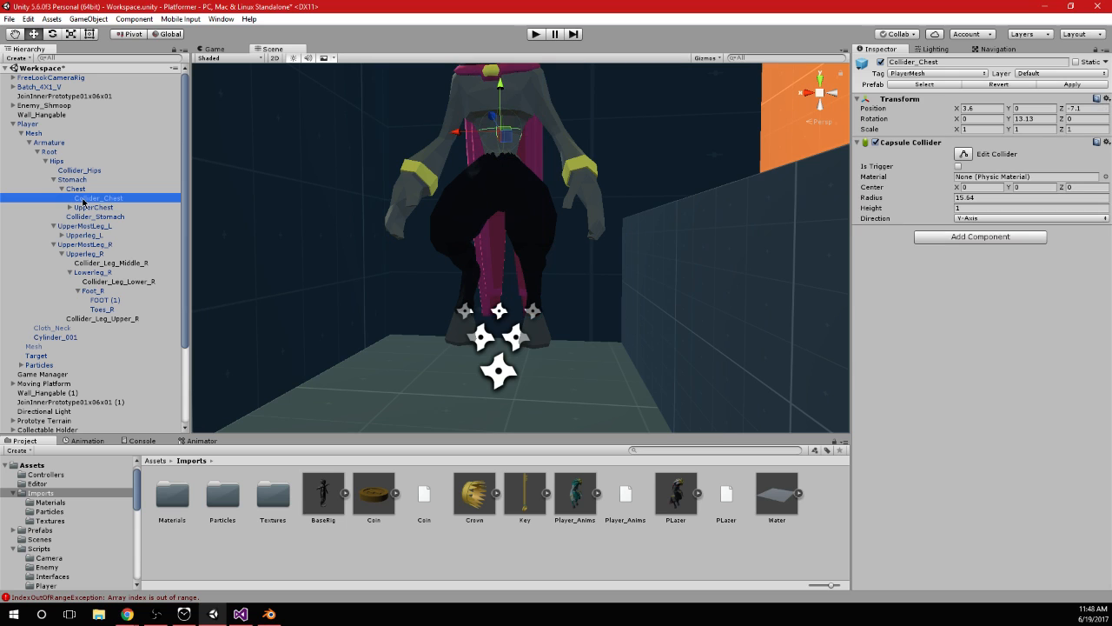
{"action": "scroll", "coordinate": [389, 241], "scroll_direction": "down", "scroll_amount": 5}
{"action": "scroll", "coordinate": [434, 234], "scroll_direction": "up", "scroll_amount": 5}
{"action": "left_click_drag", "start_coordinate": [476, 228], "coordinate": [649, 248], "text": "alt"}
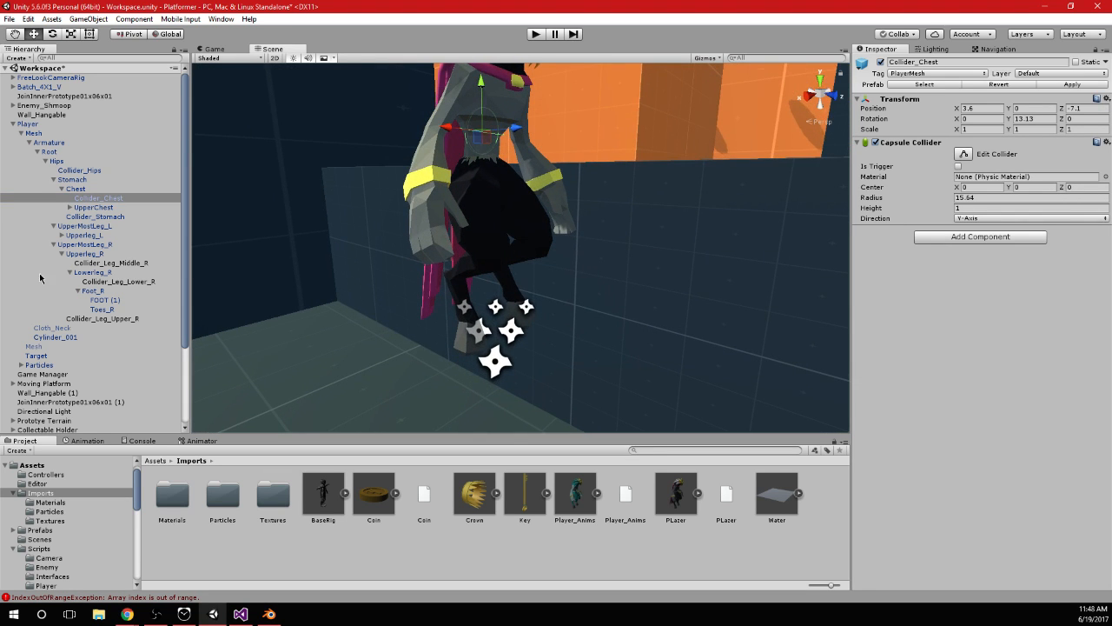
Expand the left leg bones, duplicate Collider_Leg_Upper_R, and parent the copy under UpperMostLeg_L
{"action": "left_click", "coordinate": [130, 319]}
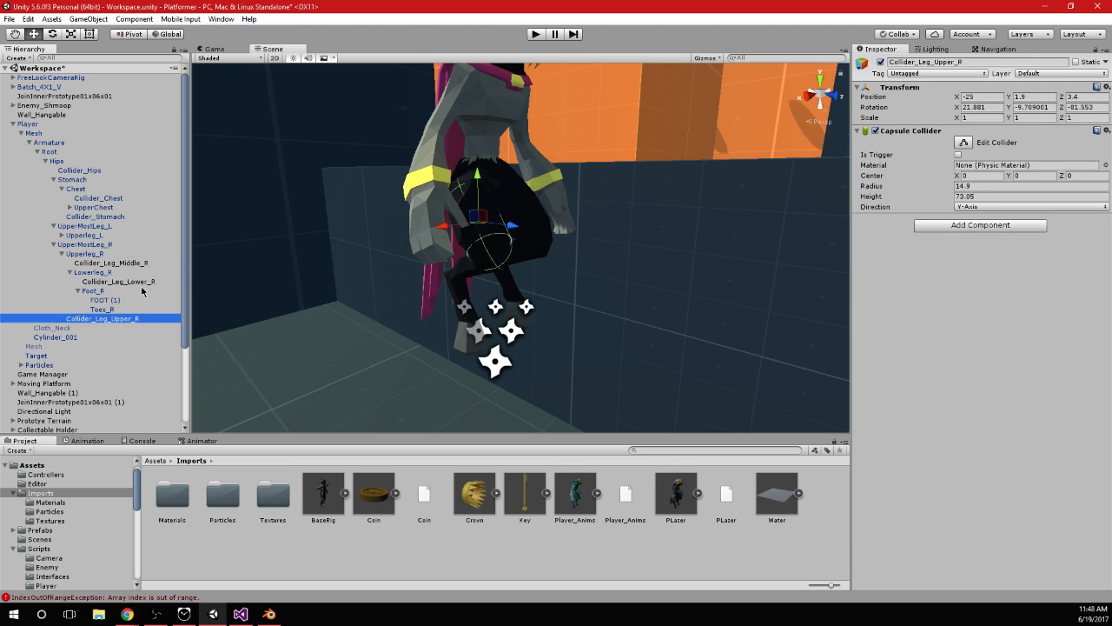
{"action": "left_click", "coordinate": [71, 235]}
{"action": "left_click", "coordinate": [62, 235]}
{"action": "left_click", "coordinate": [77, 244]}
{"action": "left_click", "coordinate": [69, 244]}
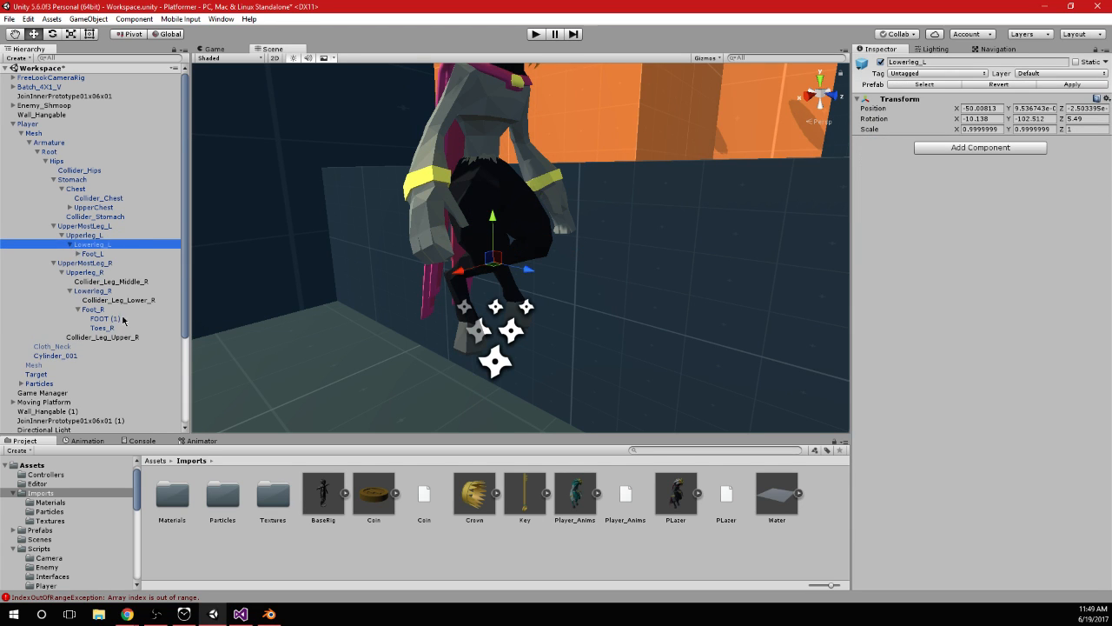
{"action": "left_click", "coordinate": [120, 337]}
{"action": "key", "text": "ctrl+d"}
{"action": "left_click_drag", "start_coordinate": [89, 346], "coordinate": [139, 231]}
Duplicate Collider_Leg_Middle_R and Collider_Leg_Lower_R, and parent the copies under Upperleg_L and Lowerleg_L respectively
{"action": "left_click", "coordinate": [119, 291]}
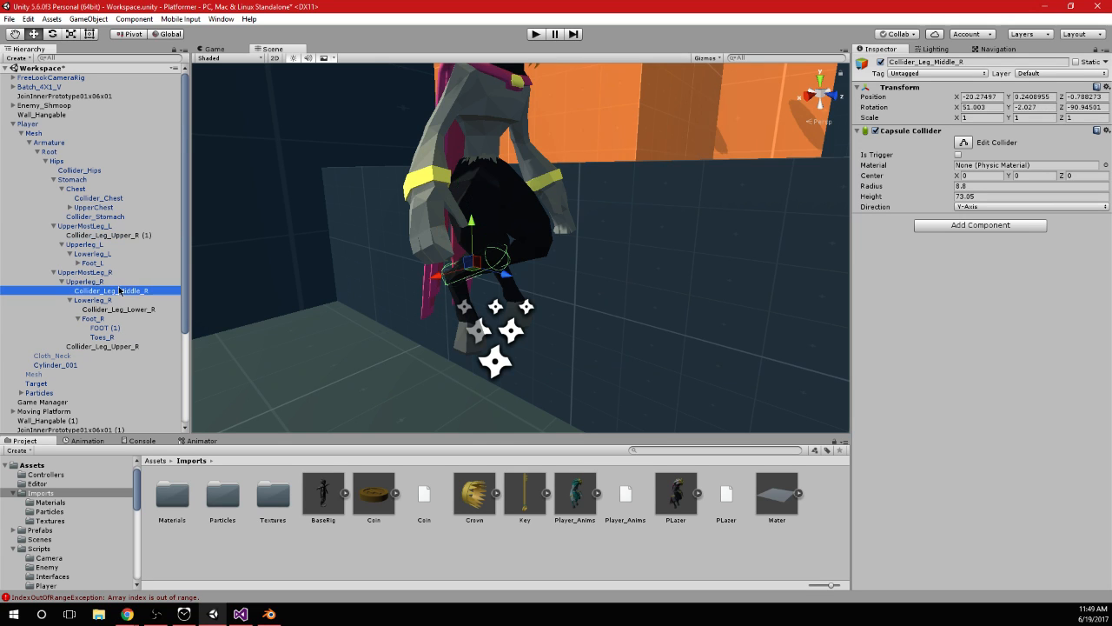
{"action": "key", "text": "ctrl+d"}
{"action": "left_click_drag", "start_coordinate": [144, 348], "coordinate": [121, 254]}
{"action": "left_click", "coordinate": [150, 319]}
{"action": "key", "text": "ctrl+d"}
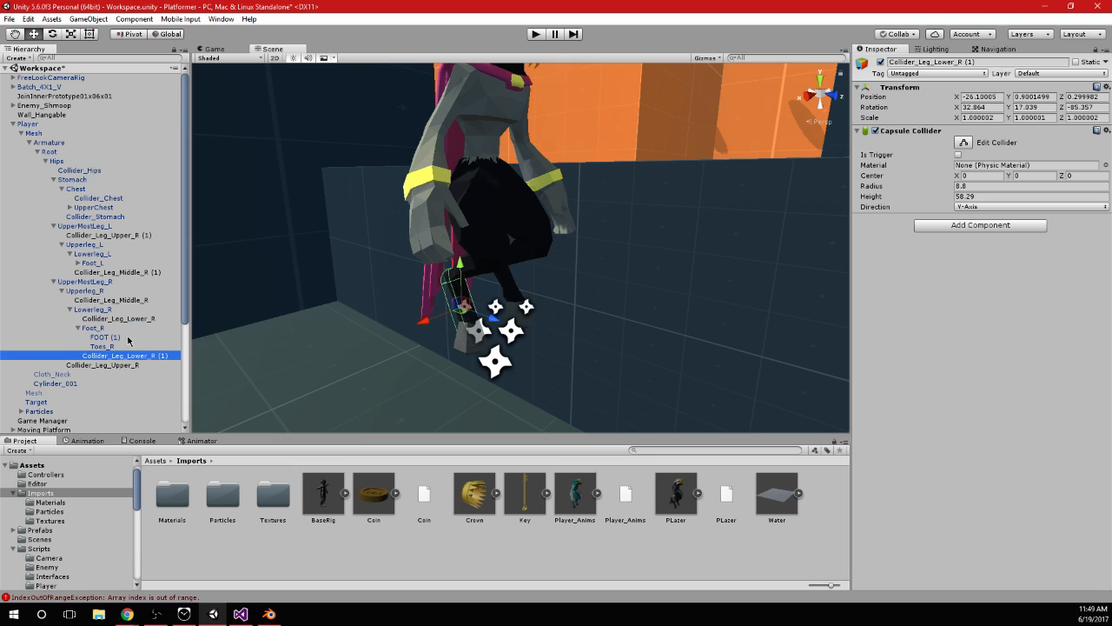
{"action": "left_click_drag", "start_coordinate": [126, 358], "coordinate": [122, 266]}
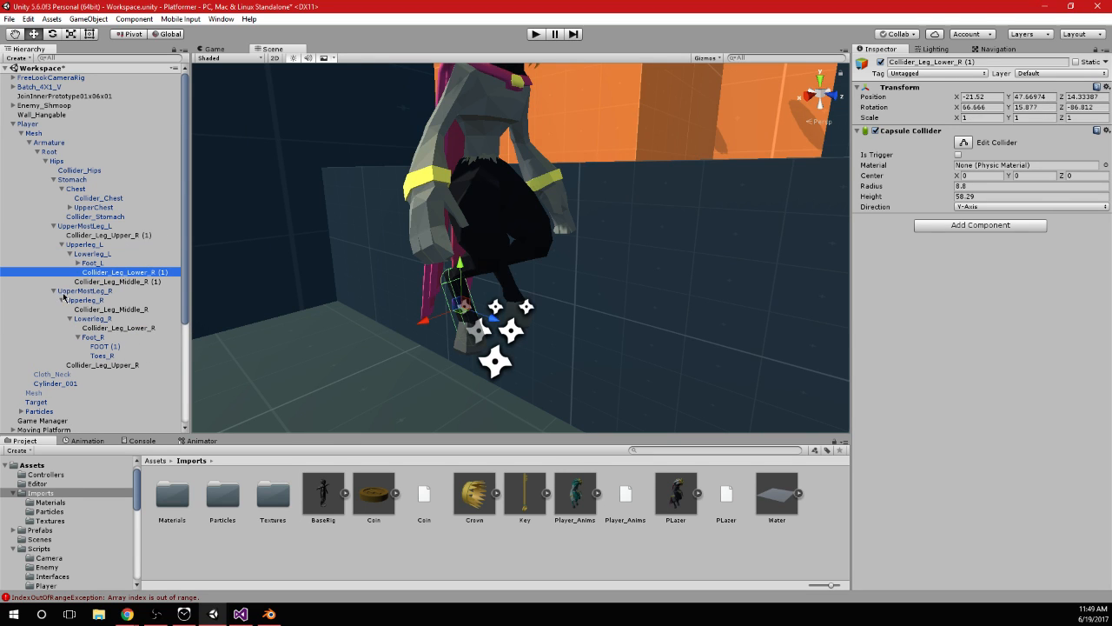
Rename the lower and middle collider copies on the left leg as Collider_Leg_Lower_L and Collider_Leg_Middle_L
{"action": "key", "text": "F2"}
{"action": "left_click_drag", "start_coordinate": [152, 274], "coordinate": [202, 275]}
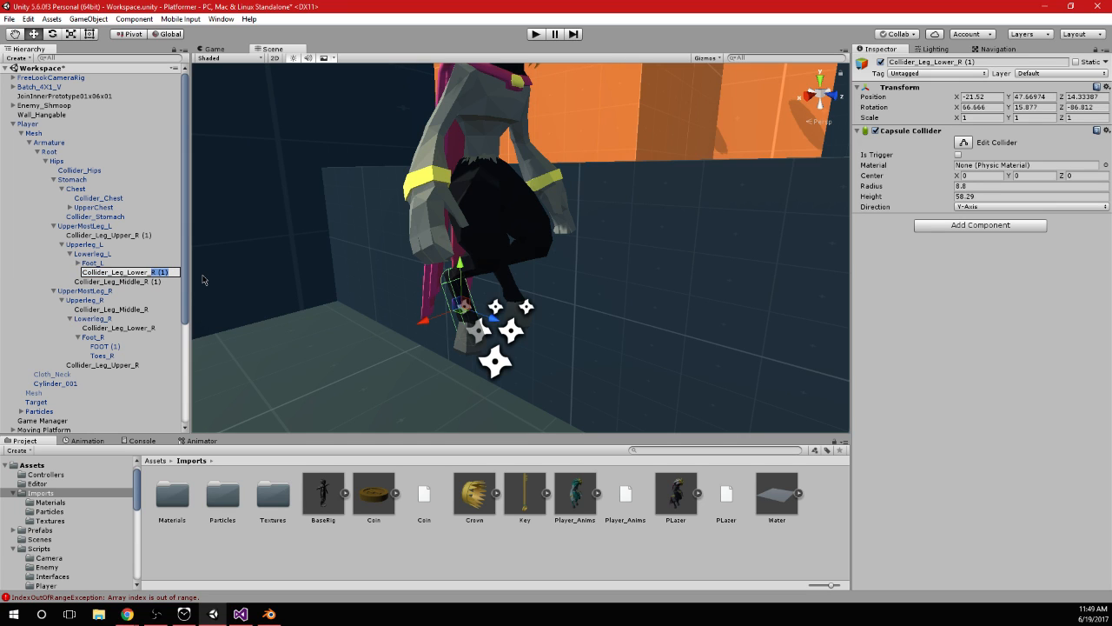
{"action": "type", "text": "L"}
{"action": "key", "text": "Return"}
{"action": "left_click", "coordinate": [149, 283]}
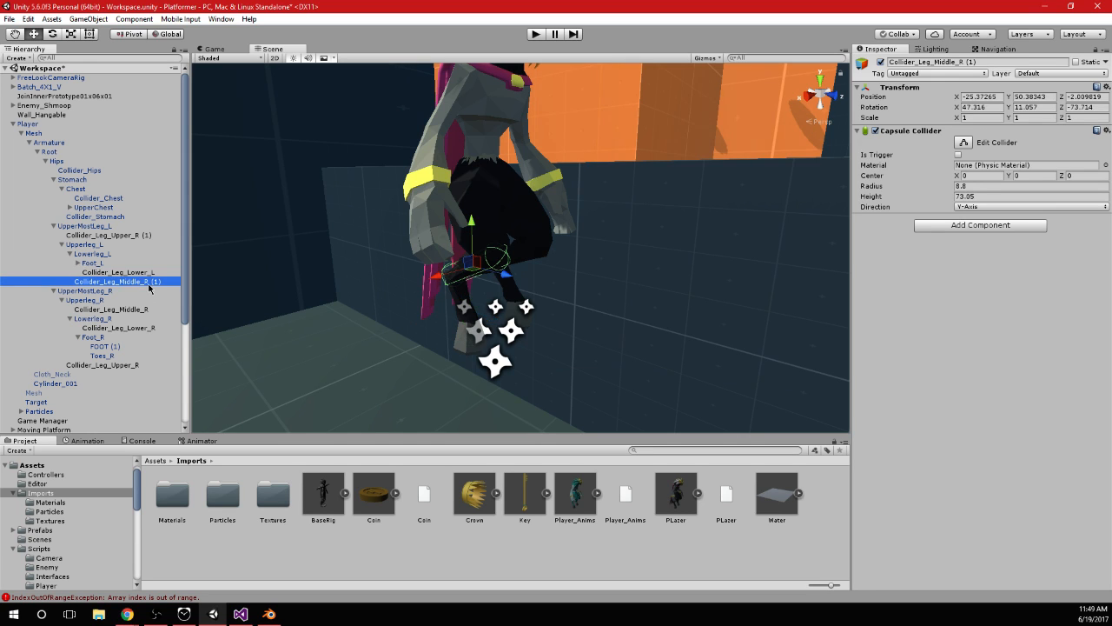
{"action": "key", "text": "F2"}
{"action": "left_click_drag", "start_coordinate": [146, 283], "coordinate": [164, 282]}
{"action": "type", "text": "L"}
{"action": "key", "text": "Return"}
Rename the collider copy under UpperMostLeg_L as Collider_Leg_Upper_L
{"action": "left_click", "coordinate": [138, 236]}
{"action": "key", "text": "F2"}
{"action": "left_click_drag", "start_coordinate": [134, 238], "coordinate": [157, 240]}
{"action": "type", "text": "L"}
{"action": "key", "text": "Return"}
Move Collider_Leg_Upper_L onto the left thigh at about -25.9, -5.2, 1.1 and rotate it to about 71.1, -176, -253
{"action": "scroll", "coordinate": [432, 259], "scroll_direction": "up", "scroll_amount": 3}
{"action": "left_click_drag", "start_coordinate": [432, 259], "coordinate": [421, 293], "text": "alt"}
{"action": "left_click_drag", "start_coordinate": [582, 280], "coordinate": [626, 269], "text": "alt"}
{"action": "key", "text": "e"}
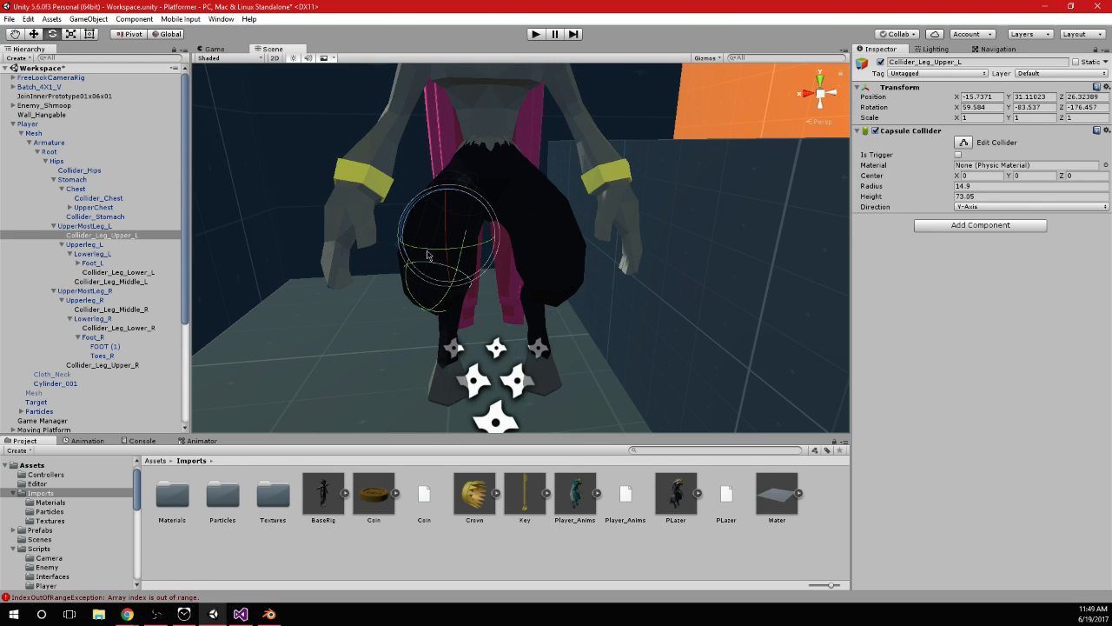
{"action": "key", "text": "w"}
{"action": "left_click_drag", "start_coordinate": [412, 236], "coordinate": [507, 232]}
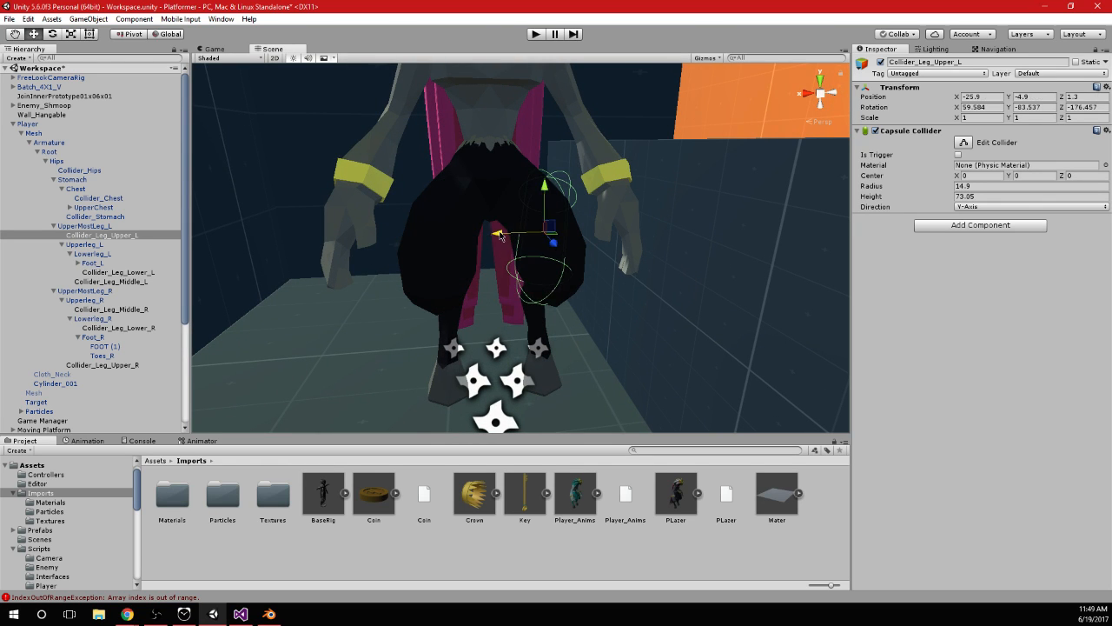
{"action": "key", "text": "e"}
{"action": "left_click_drag", "start_coordinate": [530, 192], "coordinate": [567, 256]}
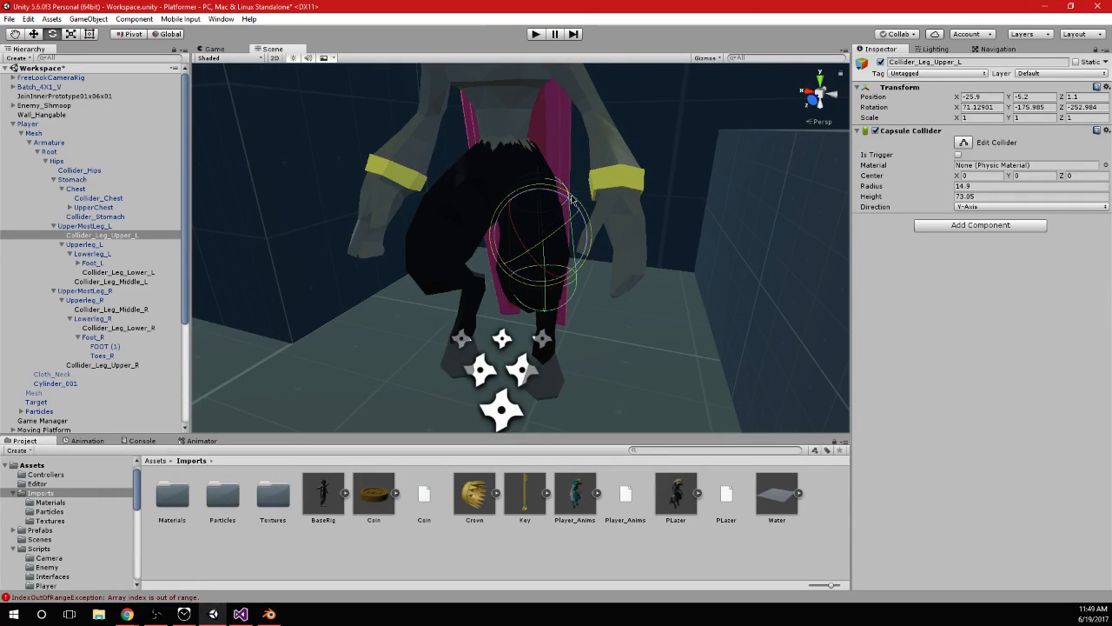
{"action": "key", "text": "w"}
{"action": "left_click_drag", "start_coordinate": [510, 236], "coordinate": [695, 157]}
{"action": "left_click", "coordinate": [820, 93]}
Move Collider_Leg_Lower_L across onto the left shin, at about -26, -0.2, 0.5
{"action": "left_click", "coordinate": [110, 275]}
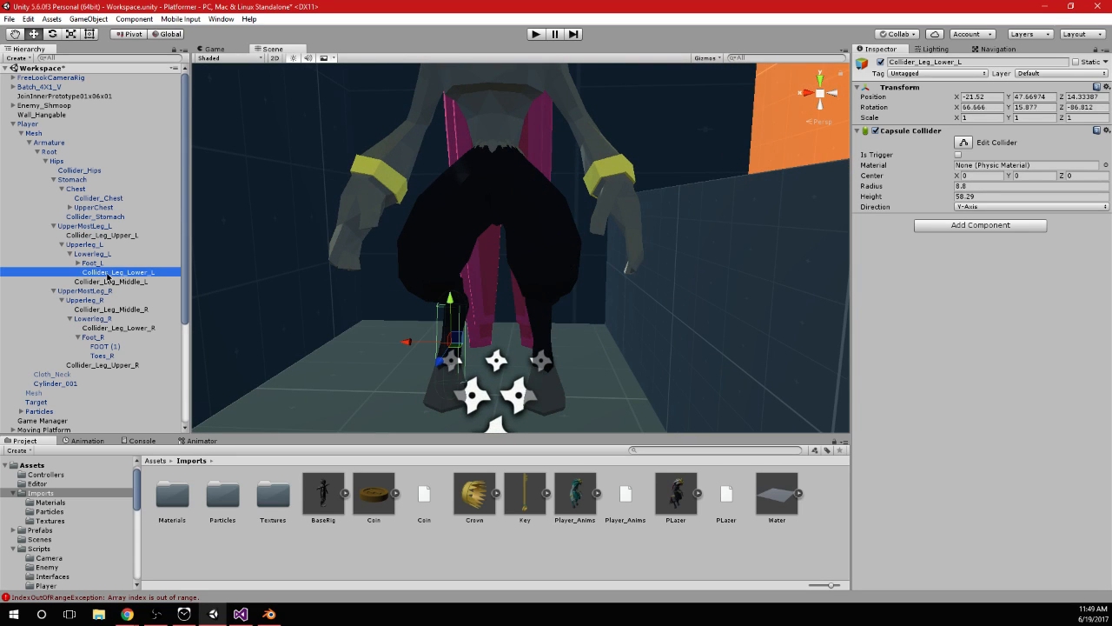
{"action": "left_click_drag", "start_coordinate": [397, 351], "coordinate": [231, 316], "text": "alt"}
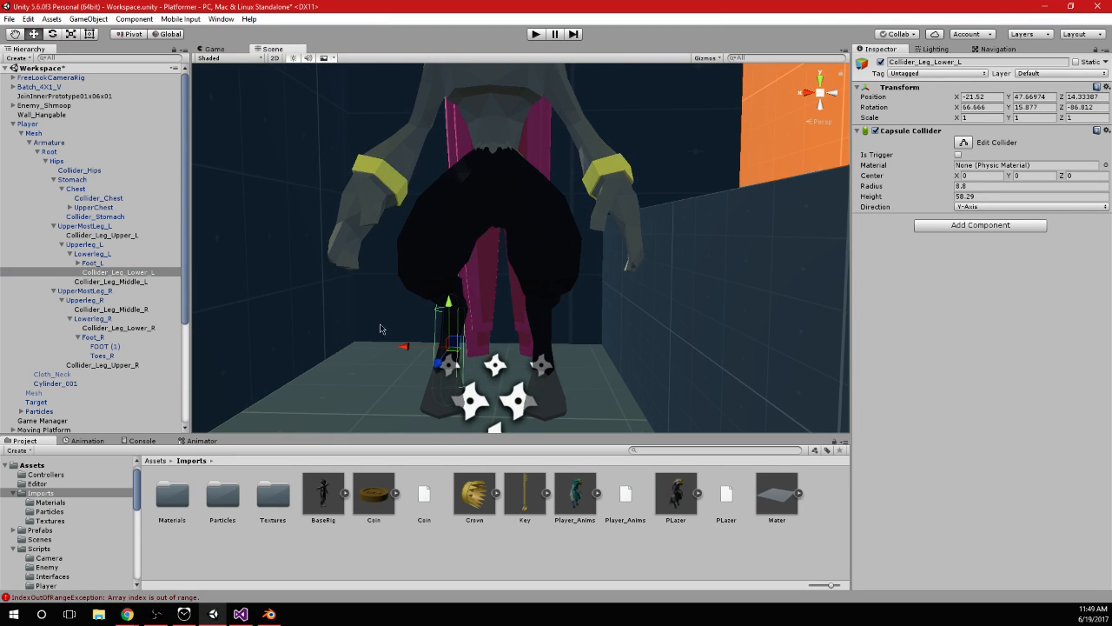
{"action": "mouse_move", "coordinate": [402, 349]}
{"action": "left_mouse_down"}
{"action": "mouse_move", "coordinate": [529, 350]}
{"action": "mouse_move", "coordinate": [417, 340]}
{"action": "left_mouse_up"}
Move Collider_Leg_Middle_L to about -20.4, 1.3, -0.8 along the left leg's middle section and rotate it to about 46.6, 0.82, -89.3
{"action": "left_click", "coordinate": [119, 281]}
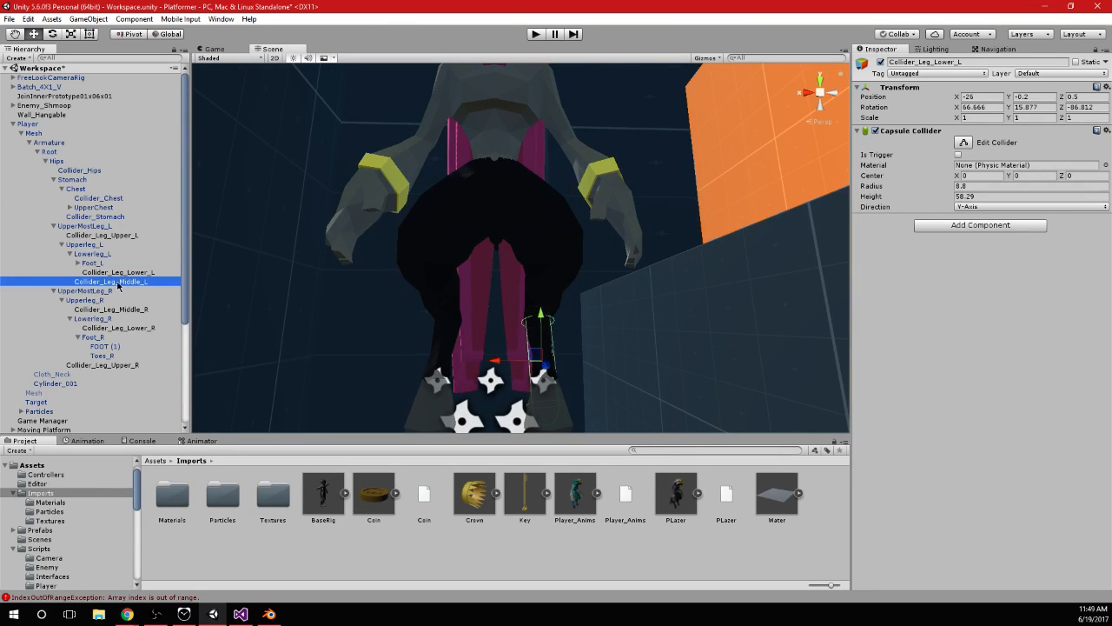
{"action": "left_click_drag", "start_coordinate": [399, 293], "coordinate": [492, 296]}
{"action": "key", "text": "e"}
{"action": "mouse_move", "coordinate": [560, 274]}
{"action": "left_mouse_down"}
{"action": "mouse_move", "coordinate": [596, 281]}
{"action": "mouse_move", "coordinate": [572, 292]}
{"action": "left_mouse_up"}
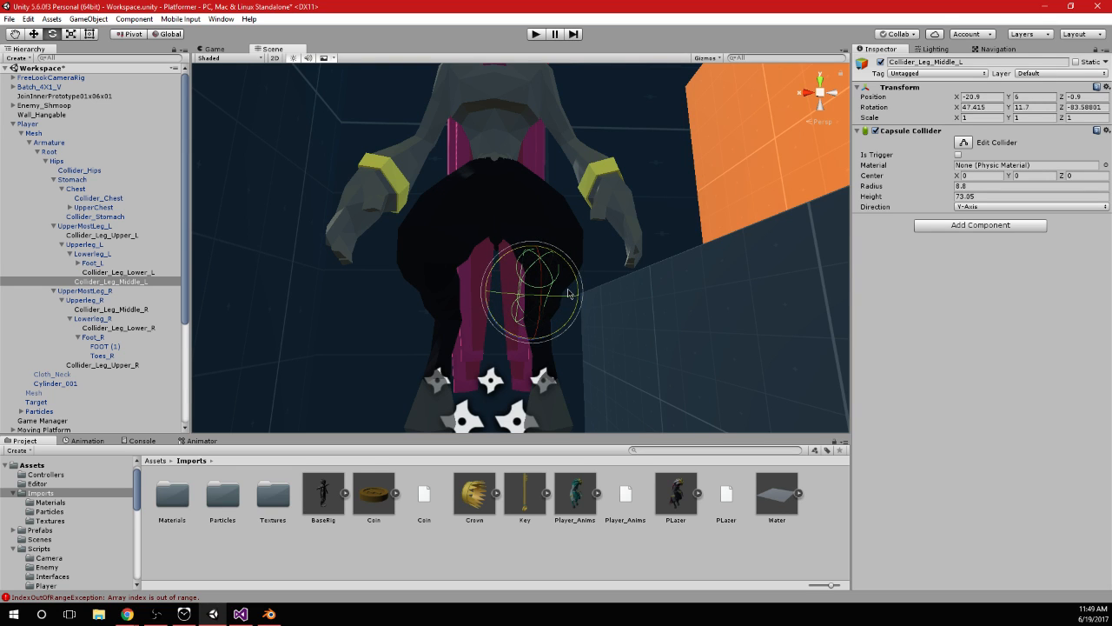
{"action": "left_click_drag", "start_coordinate": [610, 337], "coordinate": [567, 277], "text": "alt"}
{"action": "key", "text": "w"}
{"action": "key", "text": "e"}
{"action": "key", "text": "w"}
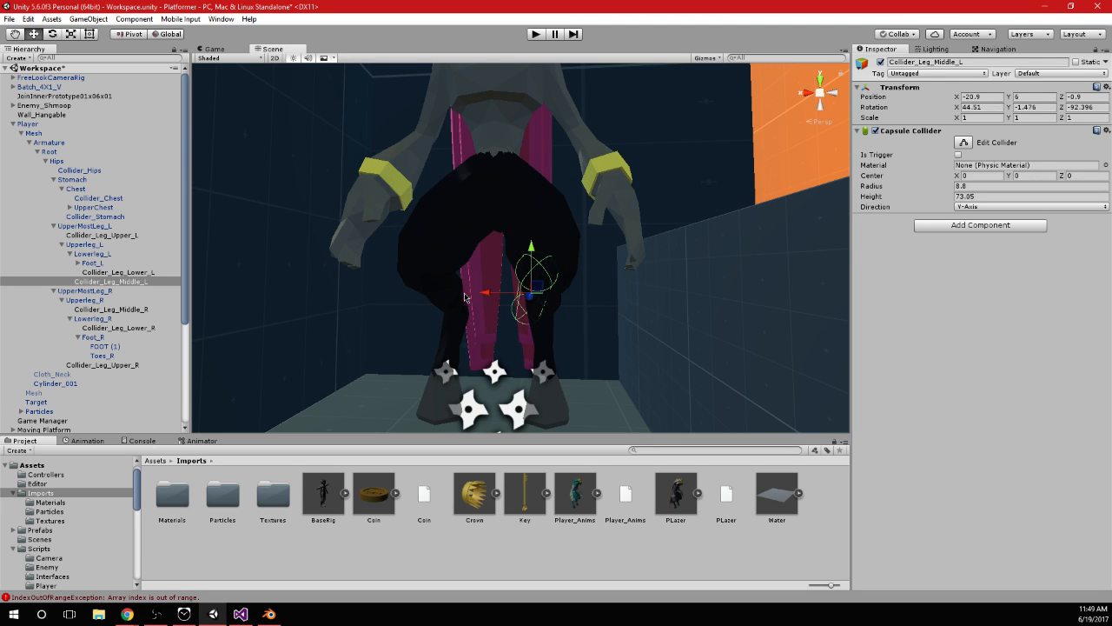
{"action": "left_click_drag", "start_coordinate": [496, 298], "coordinate": [596, 259]}
{"action": "key", "text": "e"}
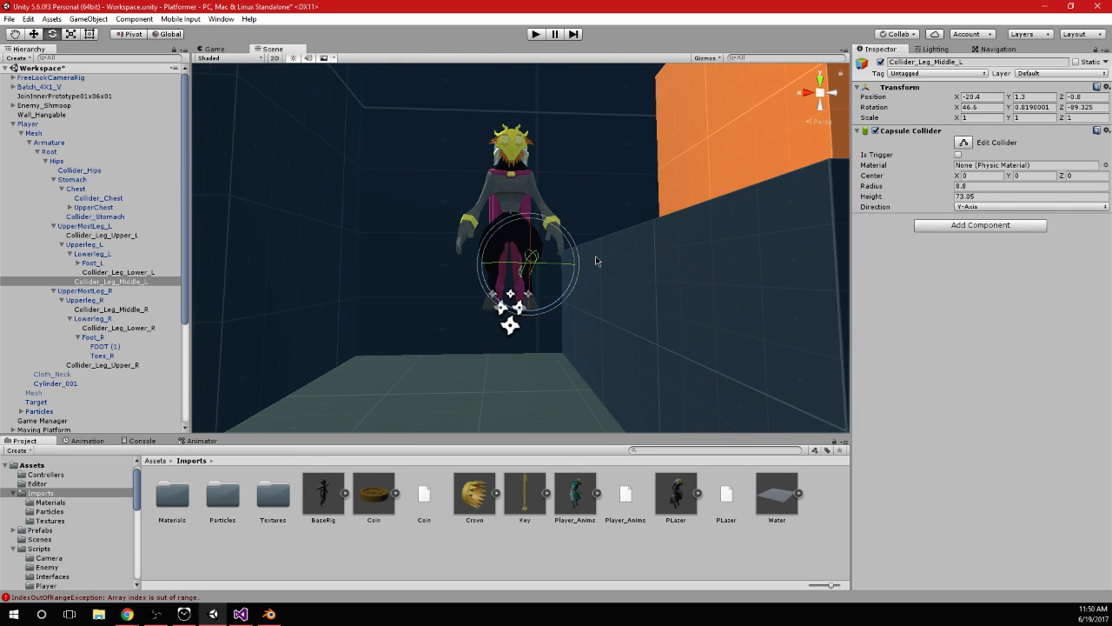
{"action": "scroll", "coordinate": [595, 255], "scroll_direction": "up", "scroll_amount": 3}
{"action": "scroll", "coordinate": [596, 269], "scroll_direction": "up", "scroll_amount": 5}
{"action": "scroll", "coordinate": [608, 296], "scroll_direction": "down", "scroll_amount": 8}
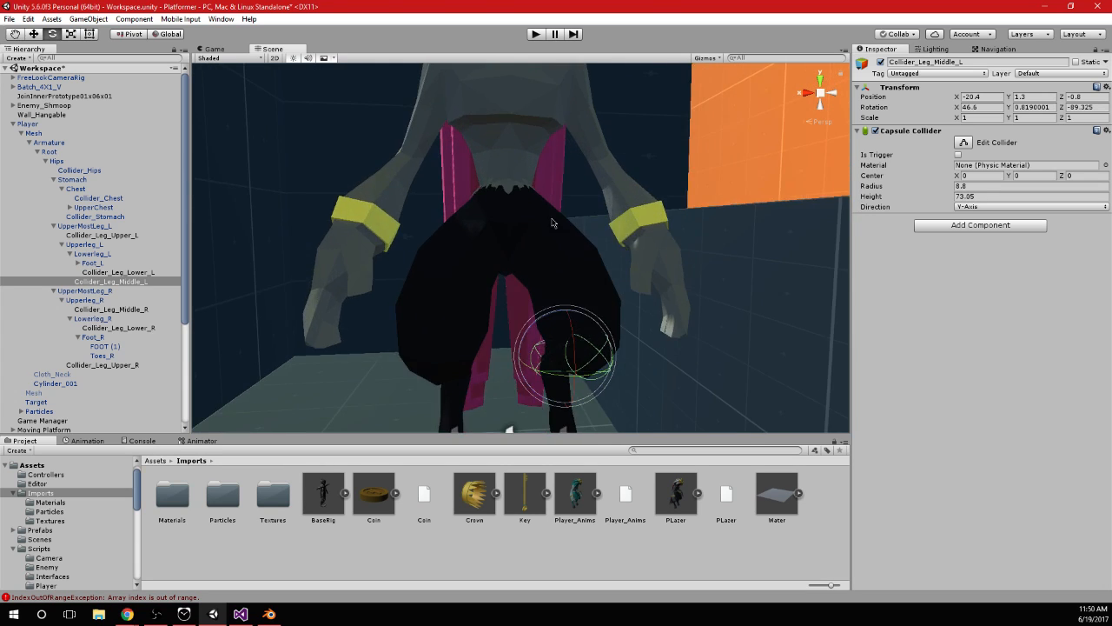
Expand UpperChest and set the Capsule Colliders size of its Cloth_Neck cloth to 11
{"action": "left_click", "coordinate": [30, 125]}
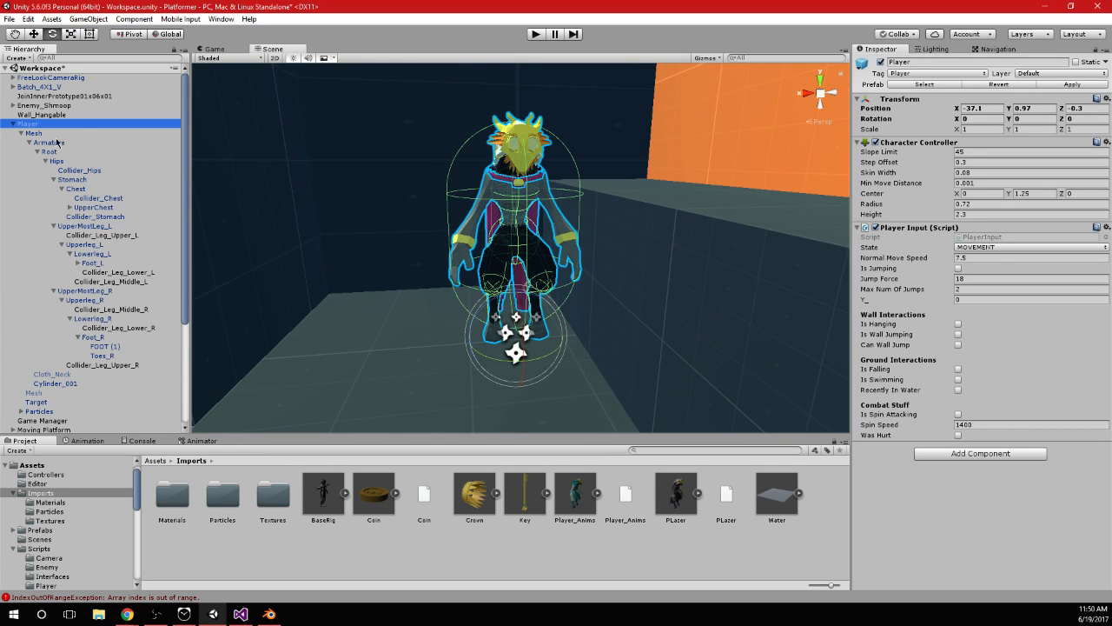
{"action": "left_click", "coordinate": [70, 208]}
{"action": "left_click", "coordinate": [90, 245]}
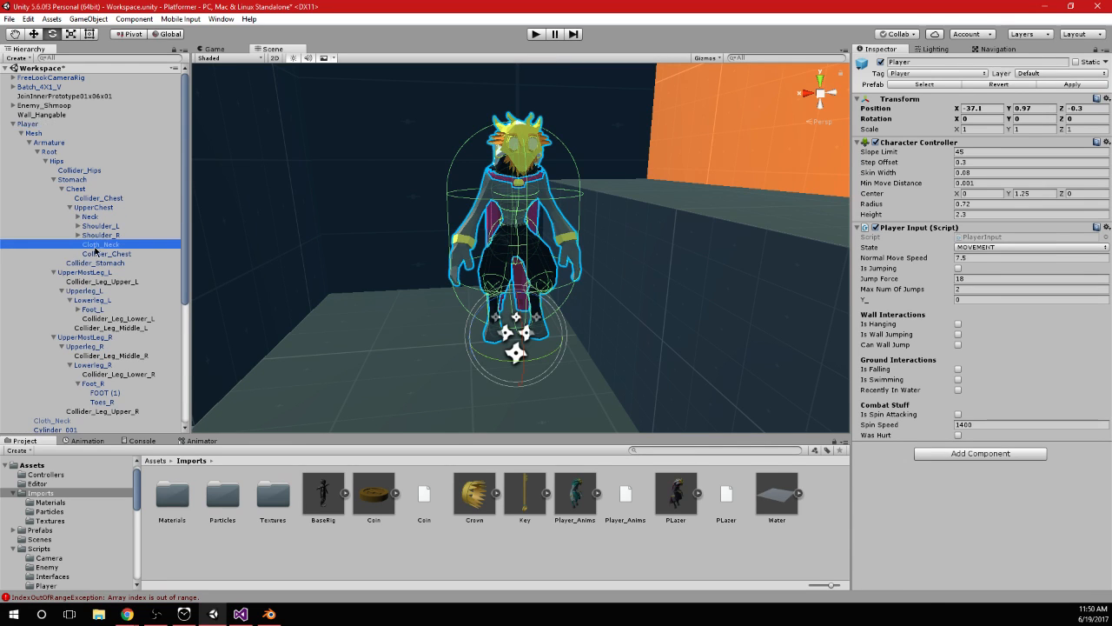
{"action": "scroll", "coordinate": [90, 244], "scroll_direction": "down", "scroll_amount": 4}
{"action": "scroll", "coordinate": [962, 372], "scroll_direction": "down", "scroll_amount": 2}
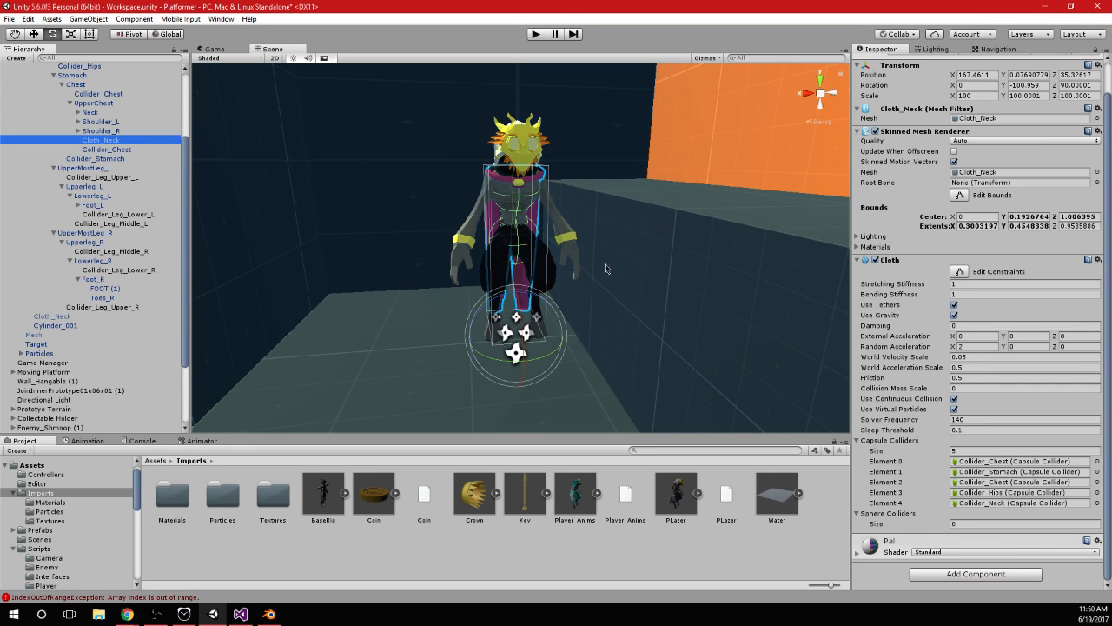
{"action": "scroll", "coordinate": [633, 276], "scroll_direction": "up", "scroll_amount": 5}
{"action": "left_click_drag", "start_coordinate": [556, 243], "coordinate": [601, 261], "text": "alt"}
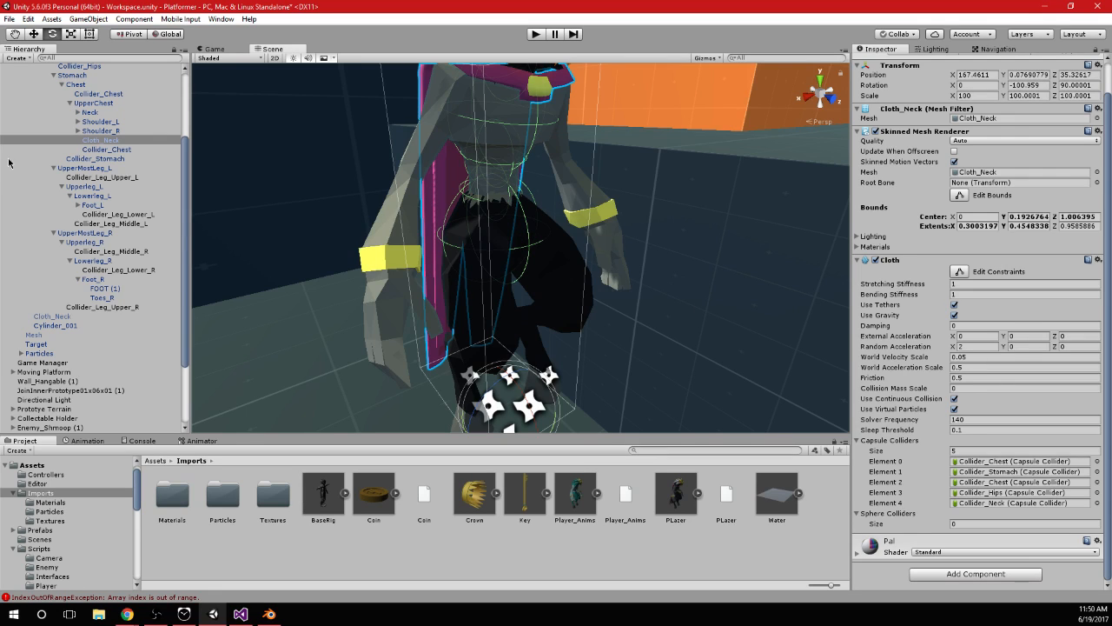
{"action": "left_click", "coordinate": [969, 450]}
{"action": "type", "text": "11"}
{"action": "key", "text": "Return"}
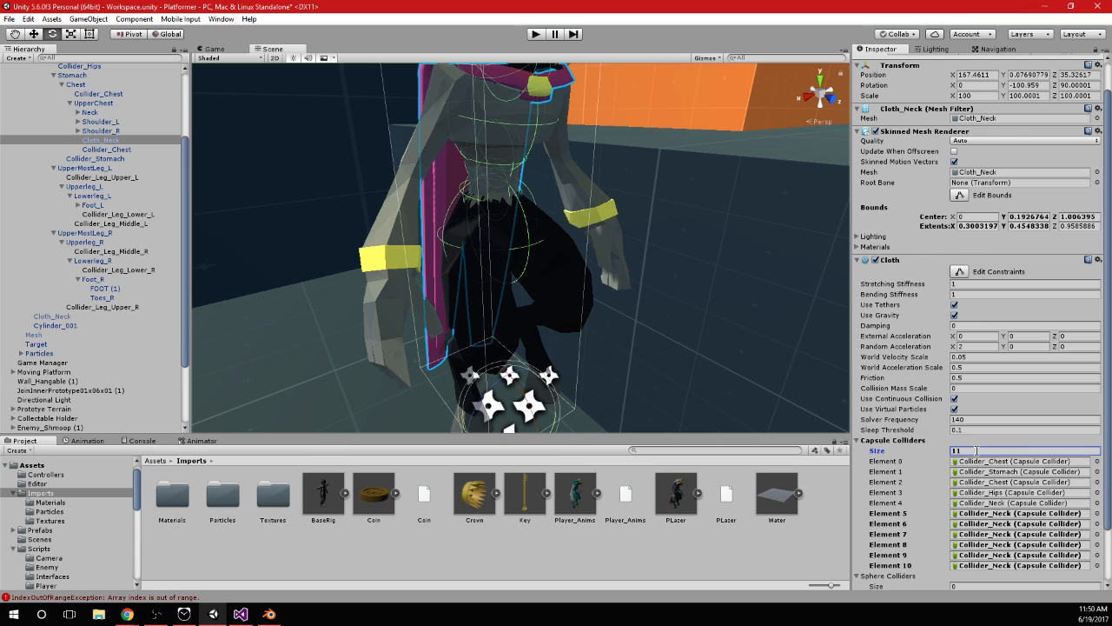
Assign Collider_Leg_Upper_L, Collider_Leg_Lower_L and Collider_Leg_Middle_L to Elements 5, 6 and 7 of Cloth_Neck's capsule colliders
{"action": "scroll", "coordinate": [976, 452], "scroll_direction": "down", "scroll_amount": 2}
{"action": "left_click_drag", "start_coordinate": [118, 178], "coordinate": [980, 453]}
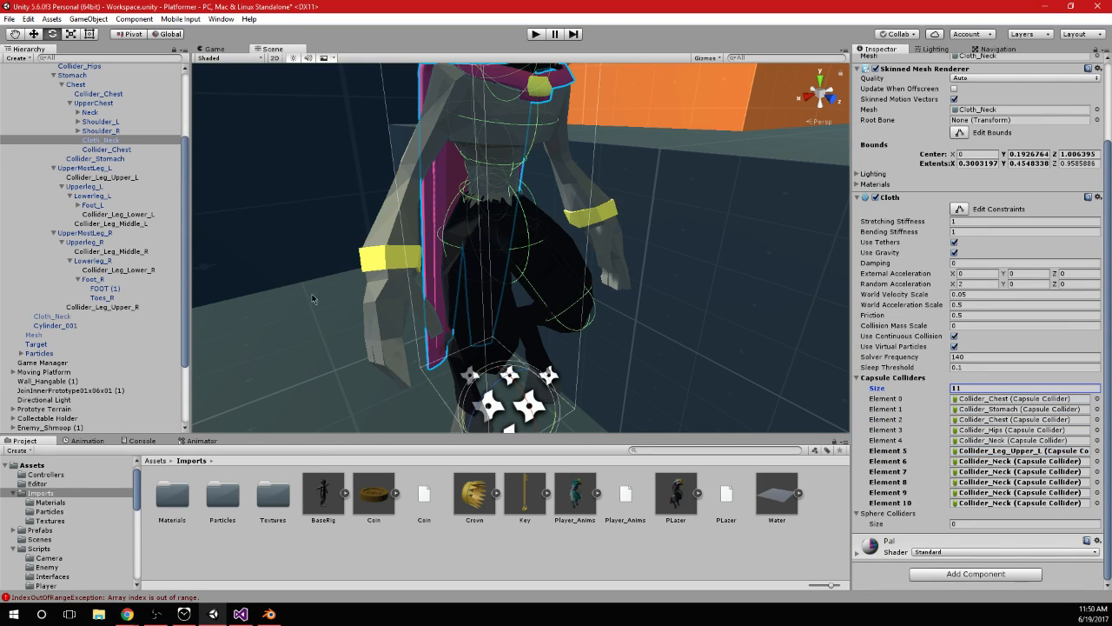
{"action": "left_click_drag", "start_coordinate": [135, 214], "coordinate": [985, 460]}
{"action": "left_click", "coordinate": [138, 215]}
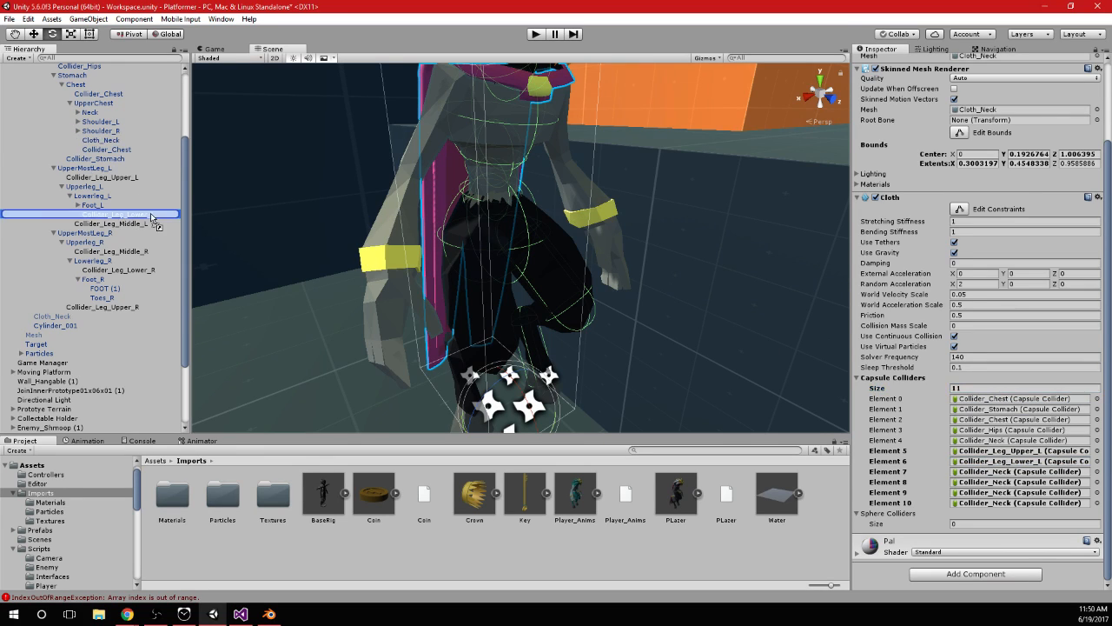
{"action": "left_click", "coordinate": [122, 142]}
{"action": "scroll", "coordinate": [1050, 458], "scroll_direction": "down", "scroll_amount": 4}
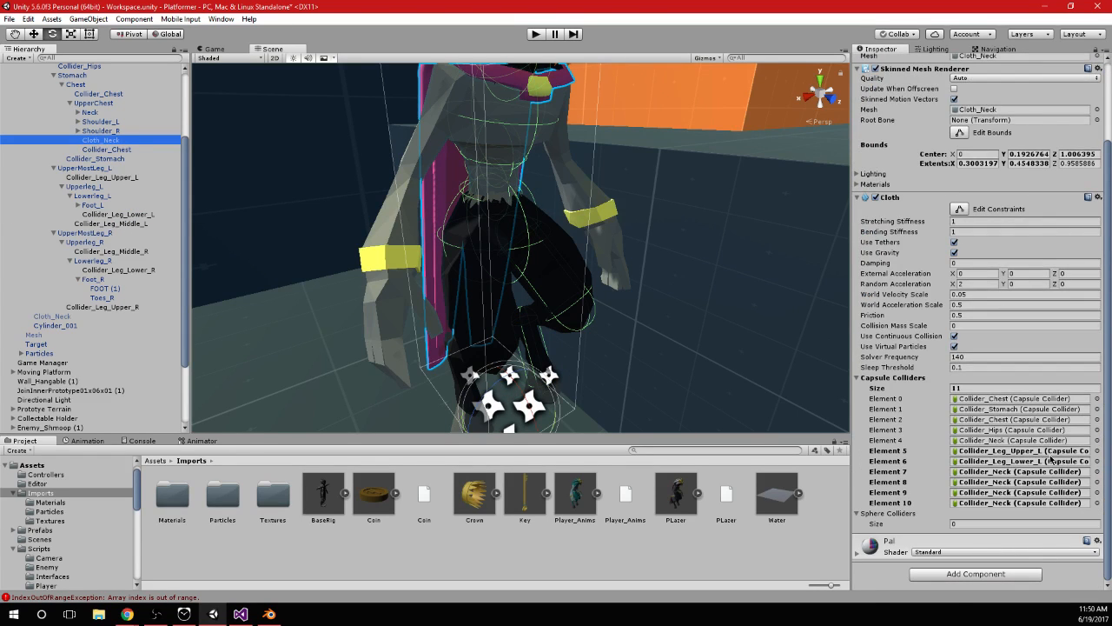
{"action": "left_click", "coordinate": [1051, 471]}
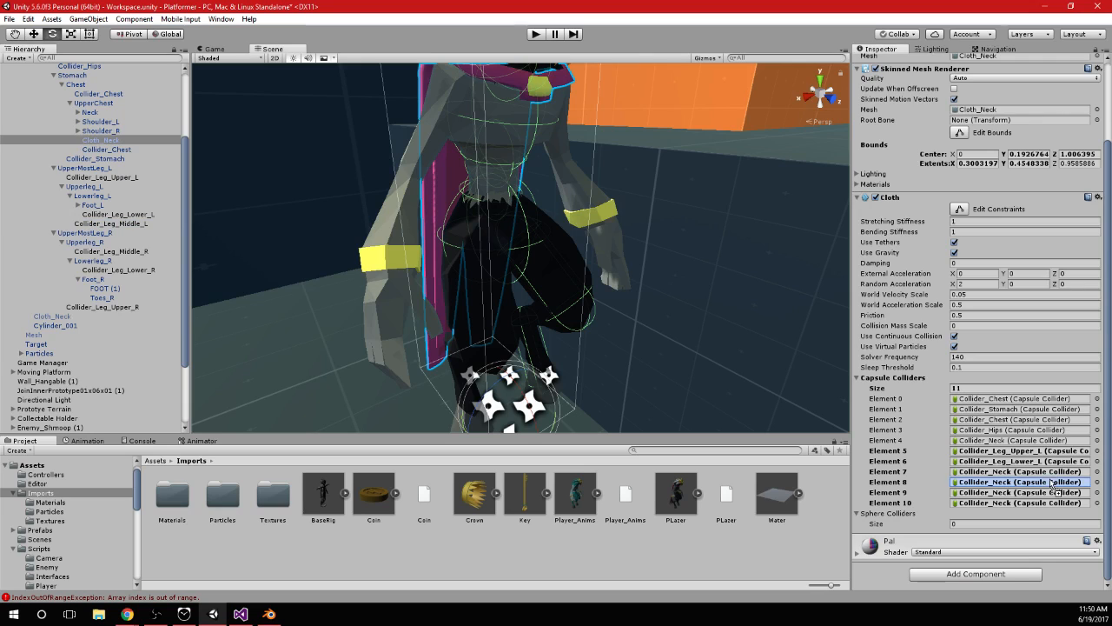
{"action": "left_click_drag", "start_coordinate": [1050, 476], "coordinate": [1046, 472]}
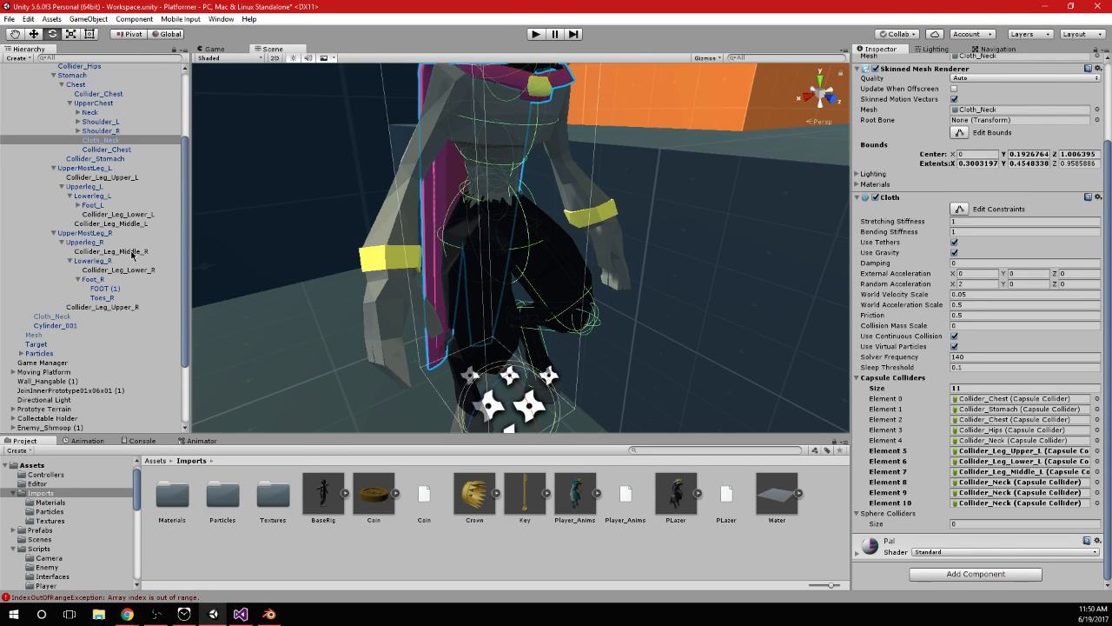
Assign Collider_Leg_Upper_R, Collider_Leg_Lower_R and Collider_Leg_Middle_R to Elements 8, 9 and 10, and apply the Cloth_Neck changes to the prefab
{"action": "left_click_drag", "start_coordinate": [134, 307], "coordinate": [1030, 483]}
{"action": "left_click_drag", "start_coordinate": [133, 271], "coordinate": [1023, 493]}
{"action": "left_click_drag", "start_coordinate": [128, 252], "coordinate": [985, 511]}
{"action": "scroll", "coordinate": [1051, 398], "scroll_direction": "up", "scroll_amount": 3}
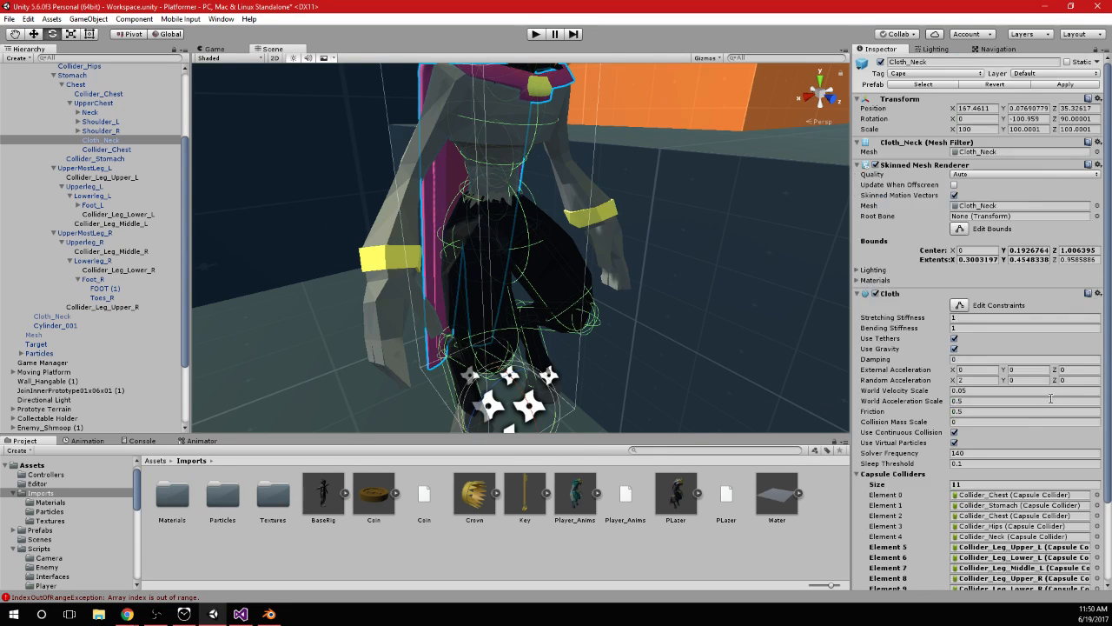
{"action": "left_click", "coordinate": [1063, 84]}
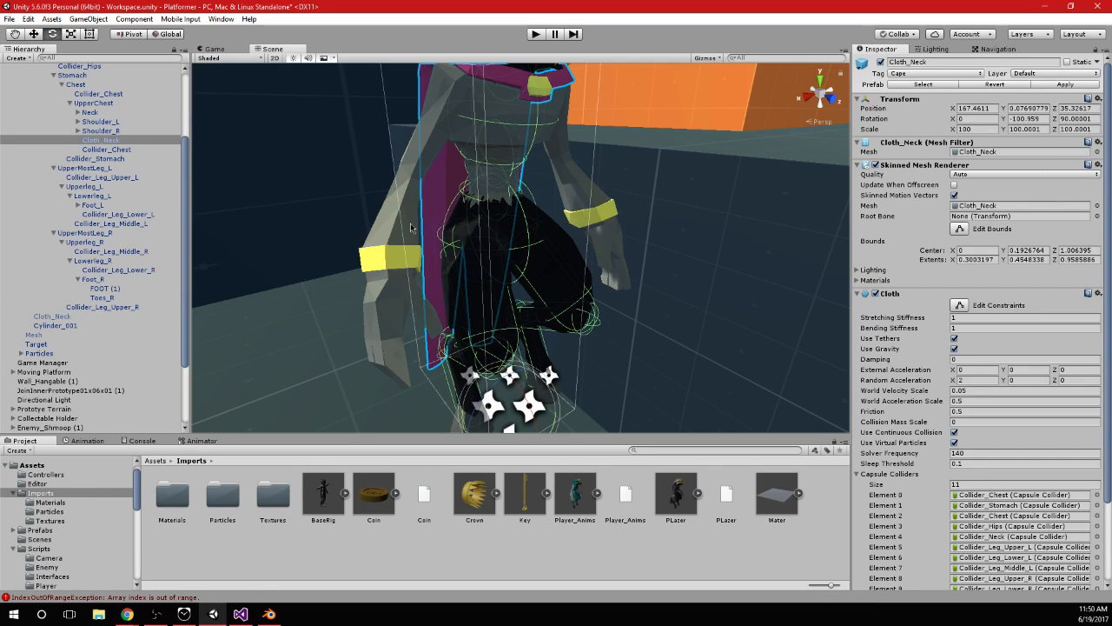
Play the scene and run the character back and forth through the level to examine how the cape behaves around the legs
{"action": "key", "text": "f"}
{"action": "left_click", "coordinate": [535, 33]}
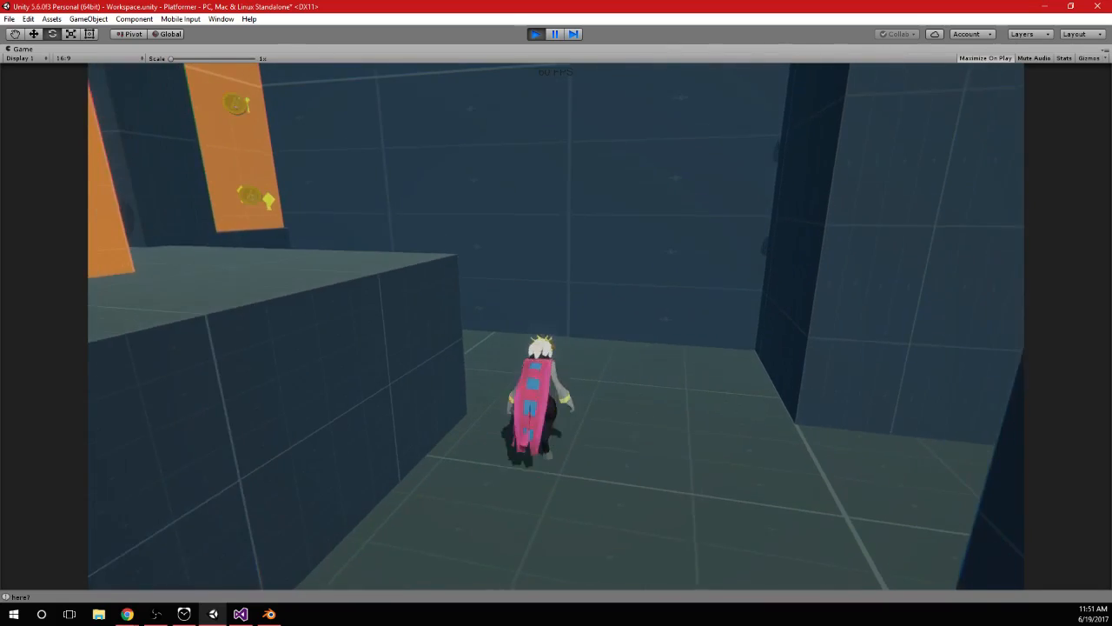
{"action": "key", "text": "a"}
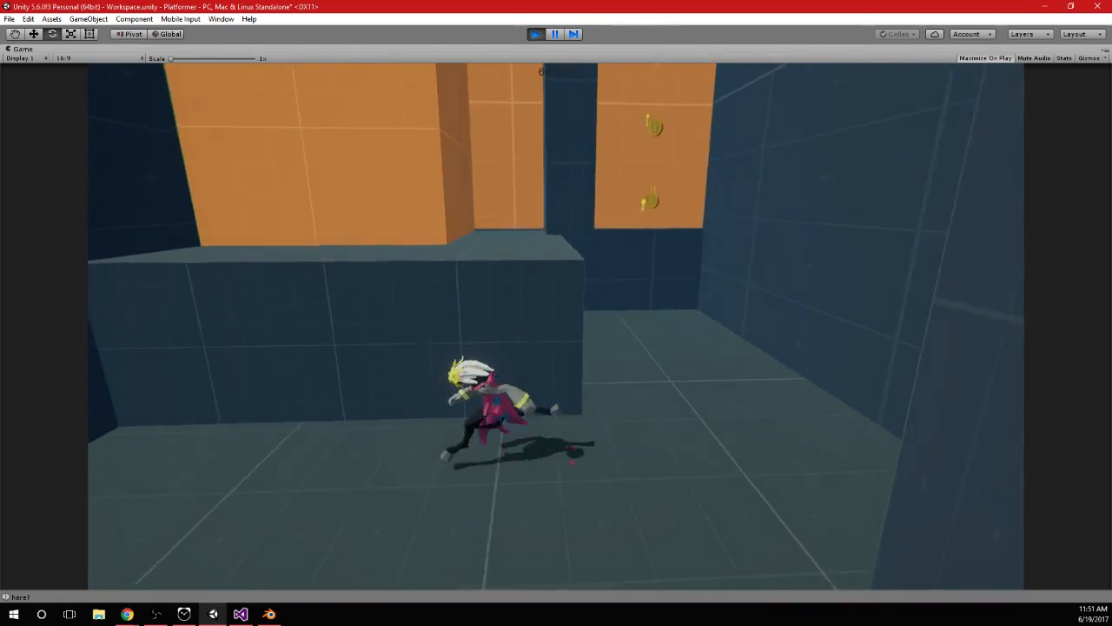
{"action": "key", "text": "w"}
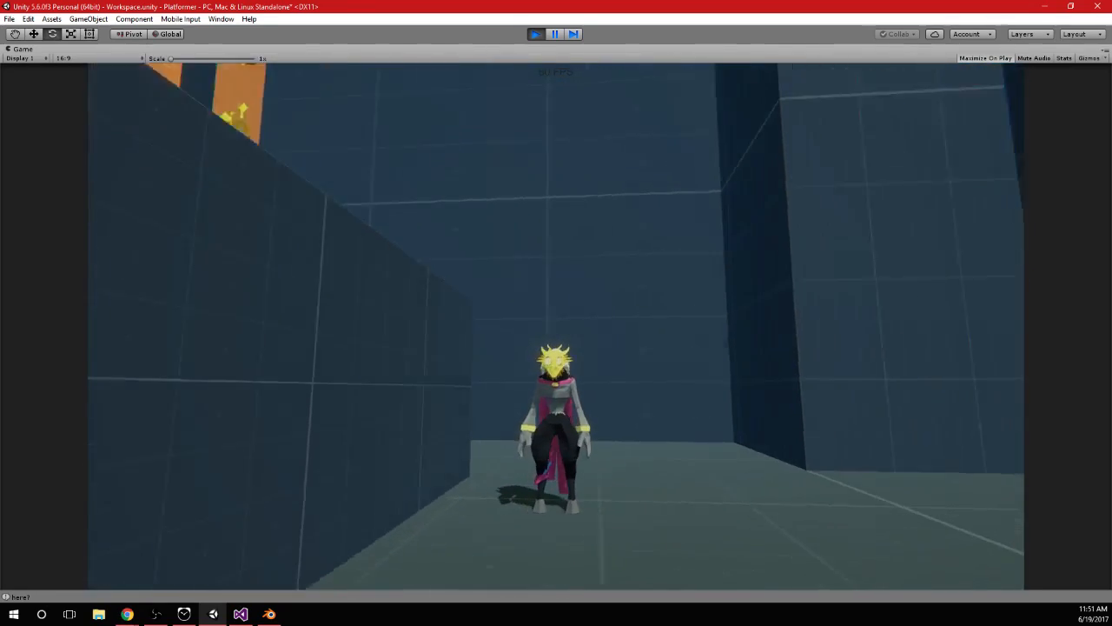
{"action": "key", "text": "w"}
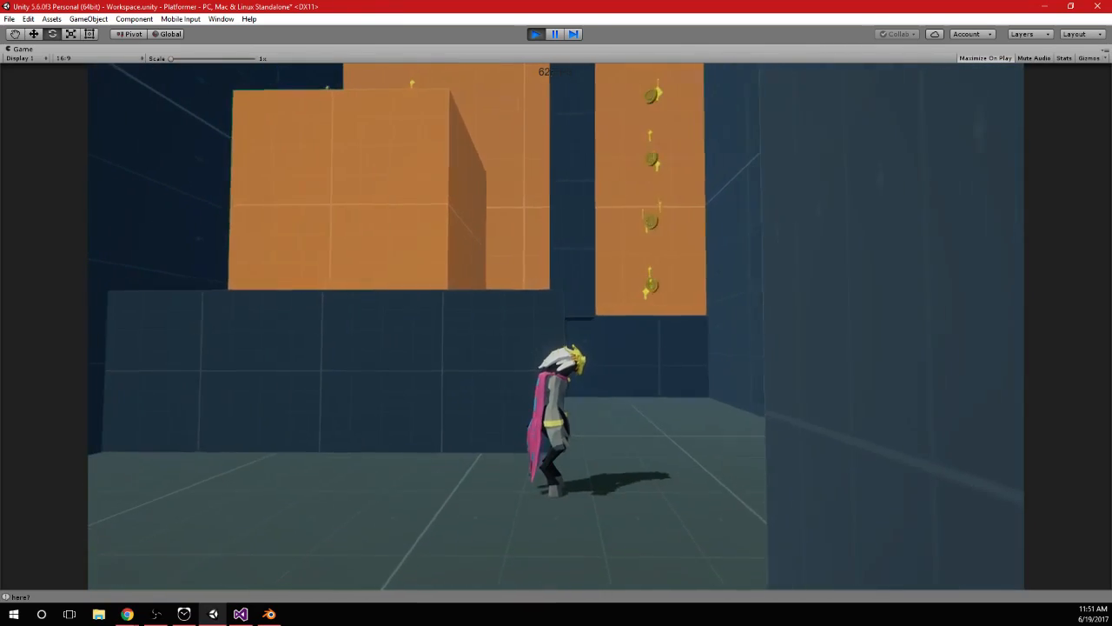
{"action": "key", "text": "w"}
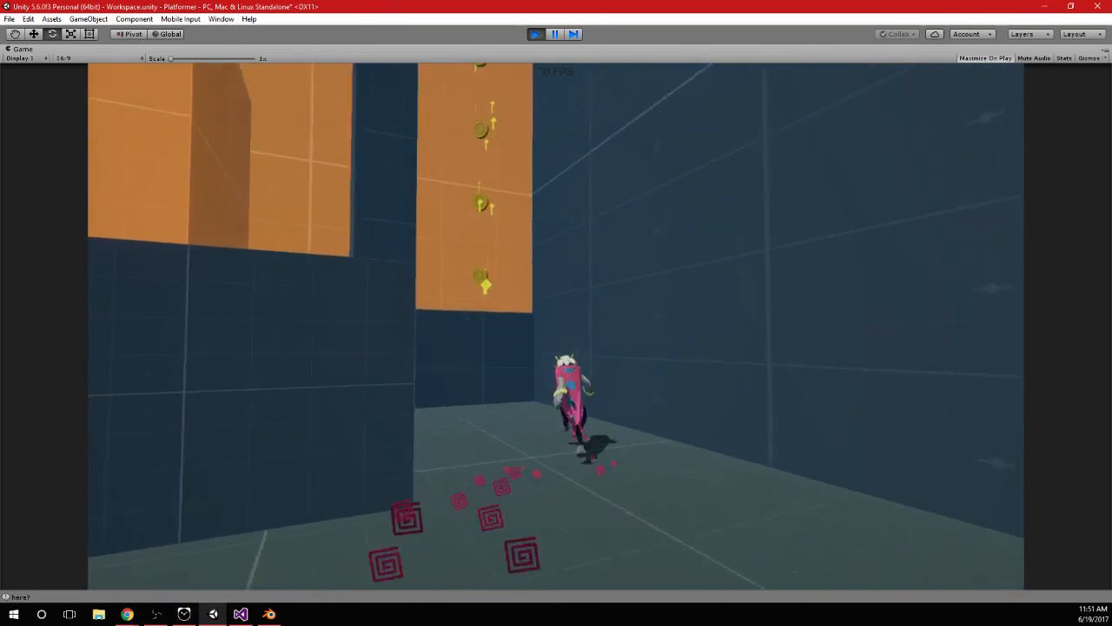
{"action": "key", "text": "a"}
{"action": "key", "text": "a"}
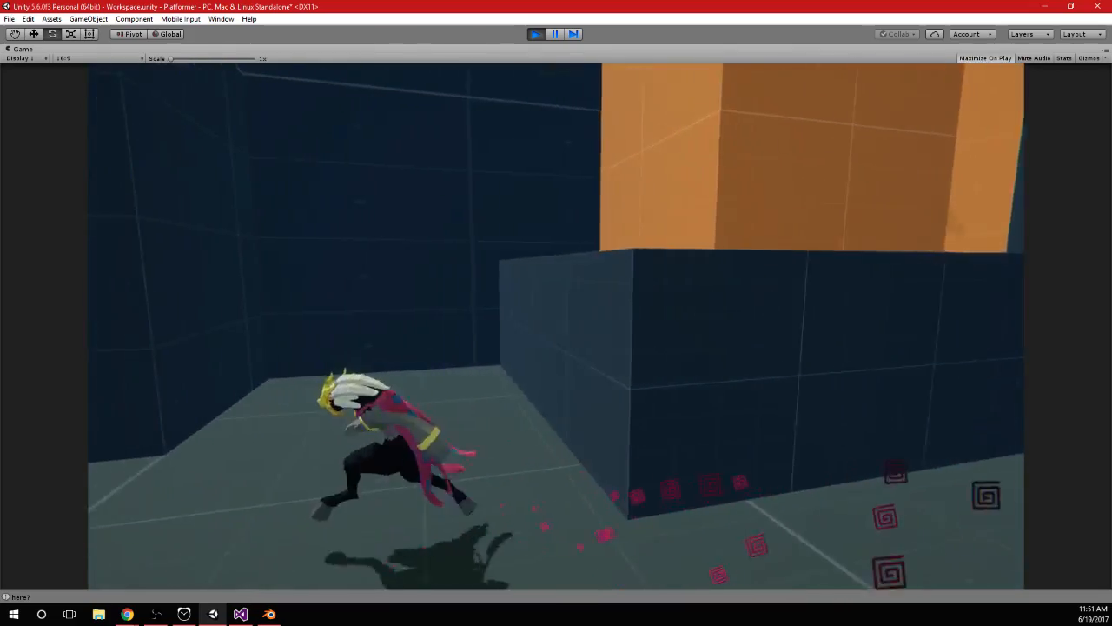
{"action": "key", "text": "d"}
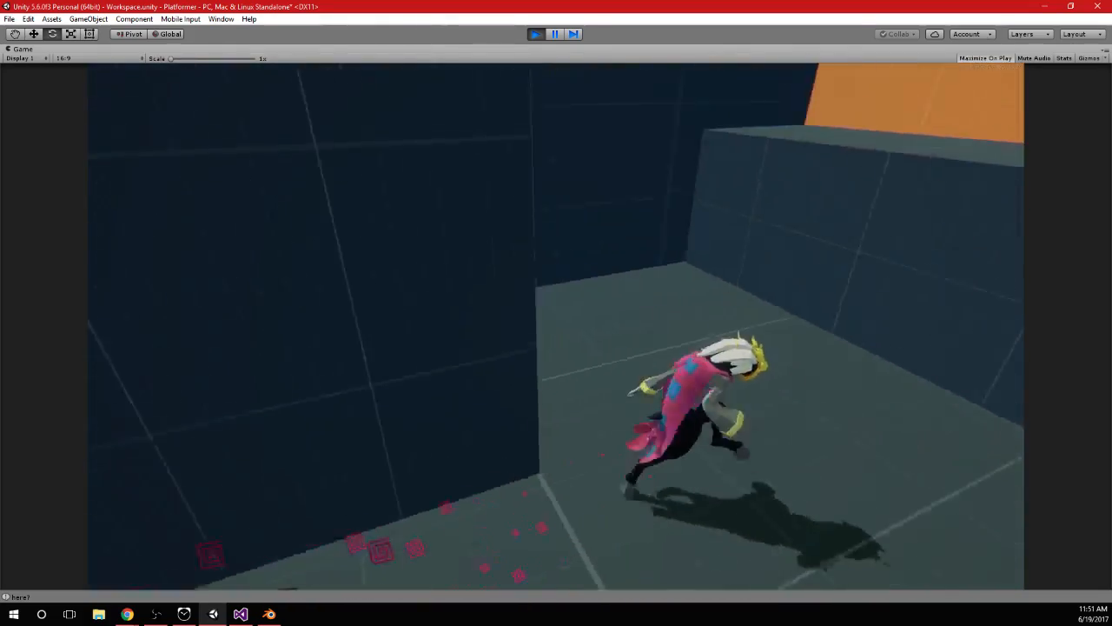
{"action": "key", "text": "d"}
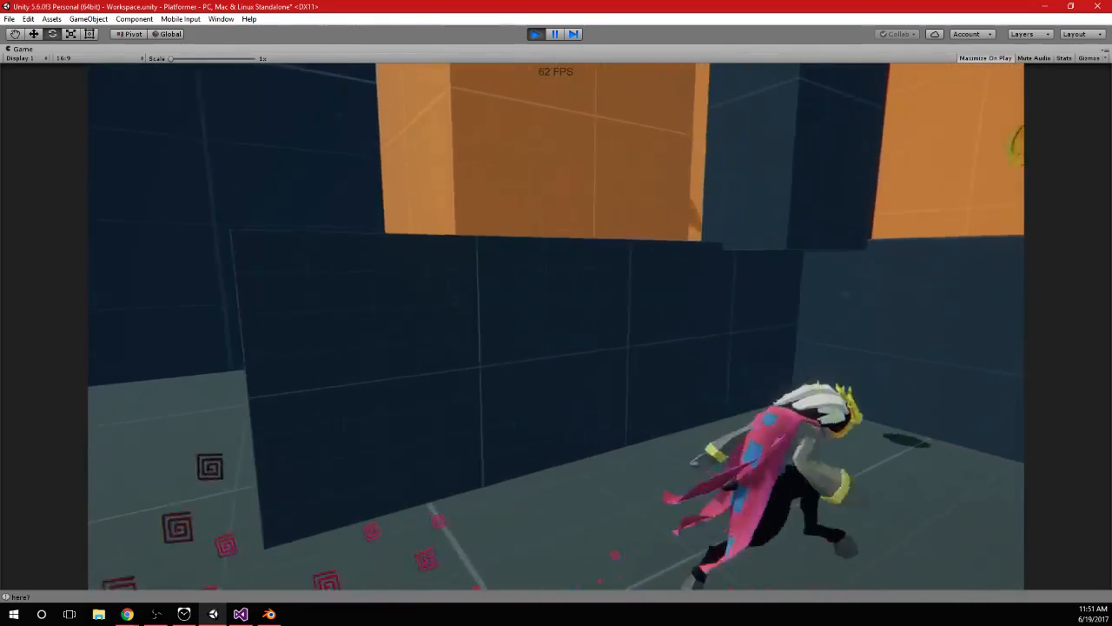
{"action": "key", "text": "a"}
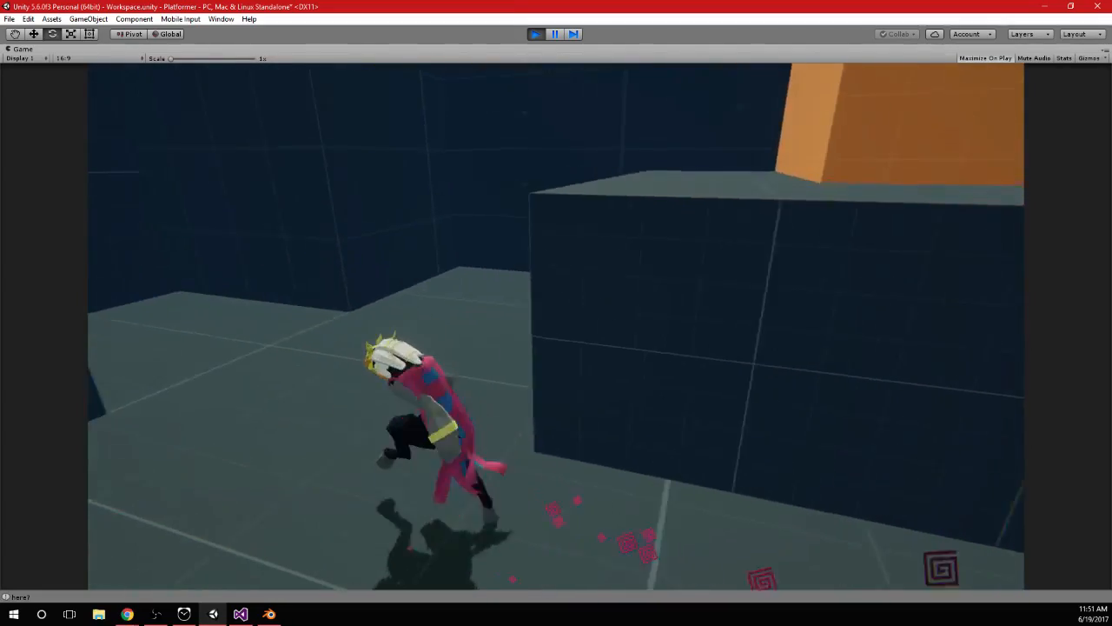
Run and jump the character onto the raised block to check the cape in motion, and stop play mode
{"action": "key", "text": "w"}
{"action": "key", "text": "d"}
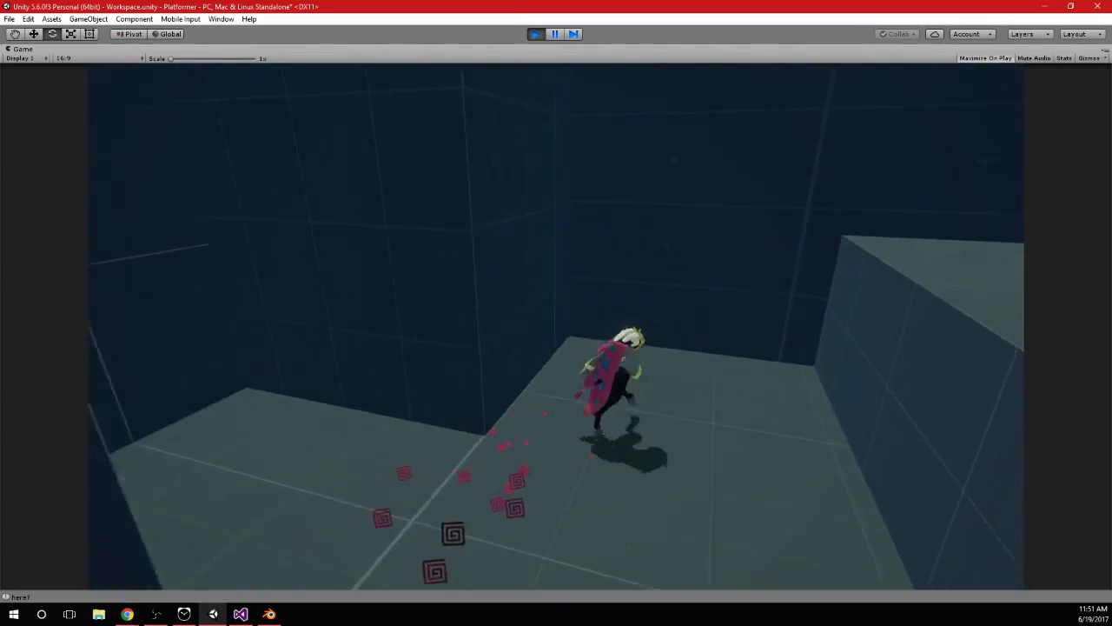
{"action": "key", "text": "space"}
{"action": "key", "text": "w"}
{"action": "key", "text": "space"}
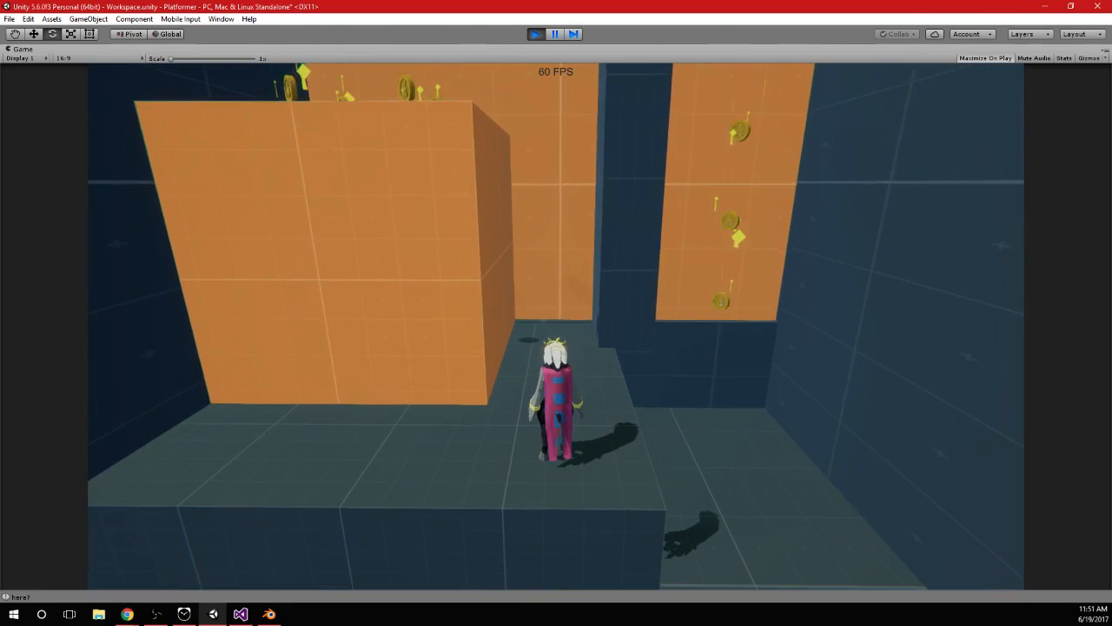
{"action": "left_click", "coordinate": [538, 35]}
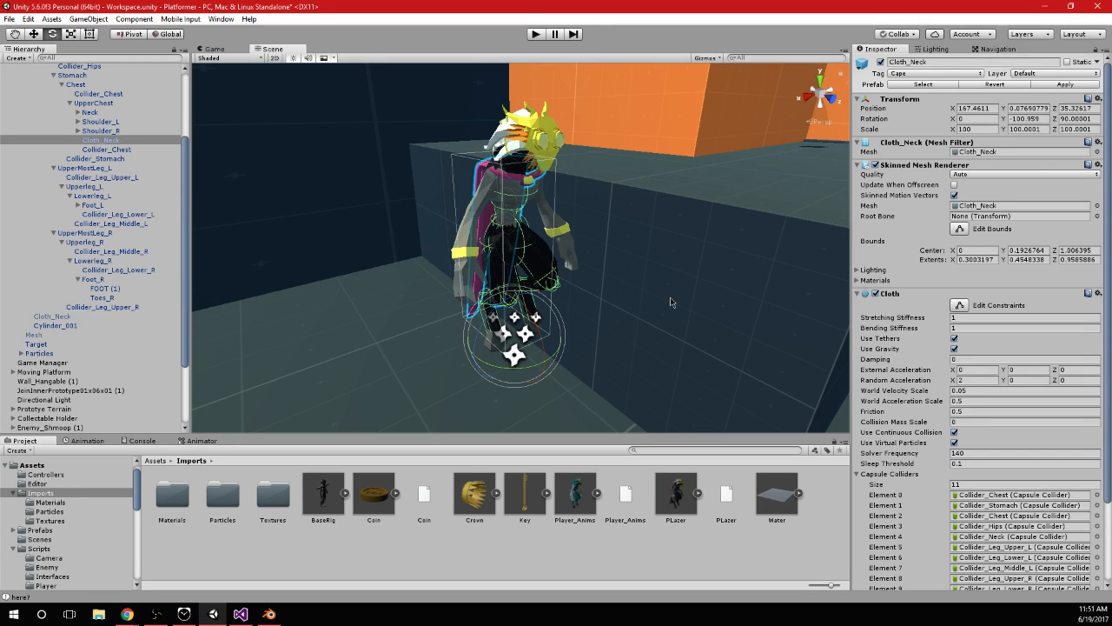
Collapse the UpperMostLeg_L and UpperMostLeg_R branches of the player's armature
{"action": "left_click_drag", "start_coordinate": [682, 304], "coordinate": [616, 286], "text": "alt"}
{"action": "scroll", "coordinate": [264, 166], "scroll_direction": "up", "scroll_amount": 2}
{"action": "middle_click_drag", "start_coordinate": [276, 165], "coordinate": [292, 227]}
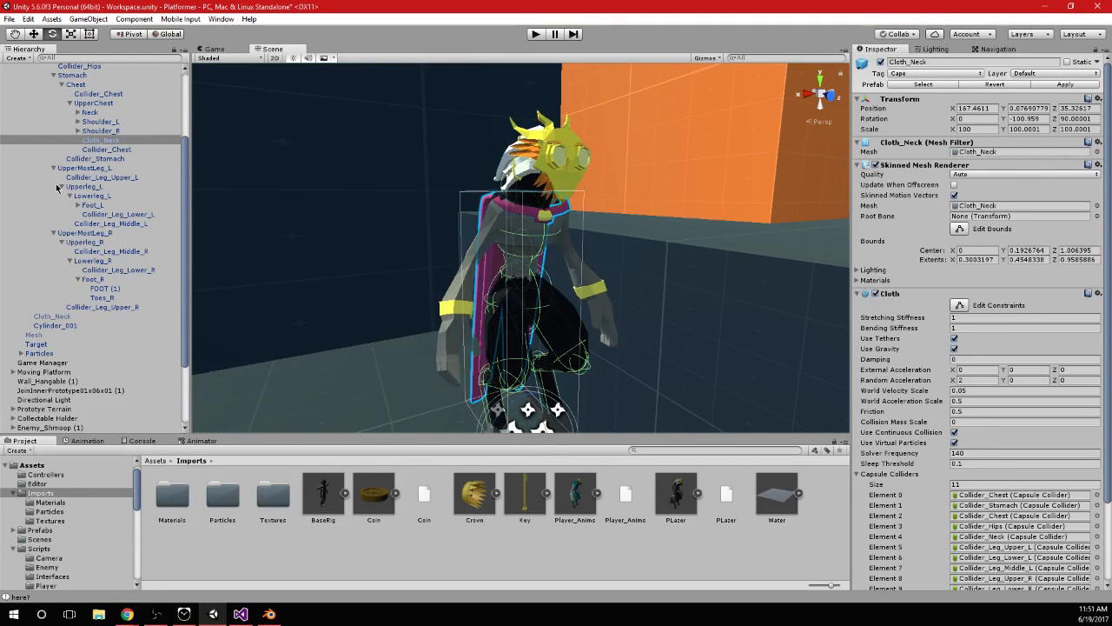
{"action": "left_click", "coordinate": [61, 186]}
{"action": "left_click", "coordinate": [61, 204]}
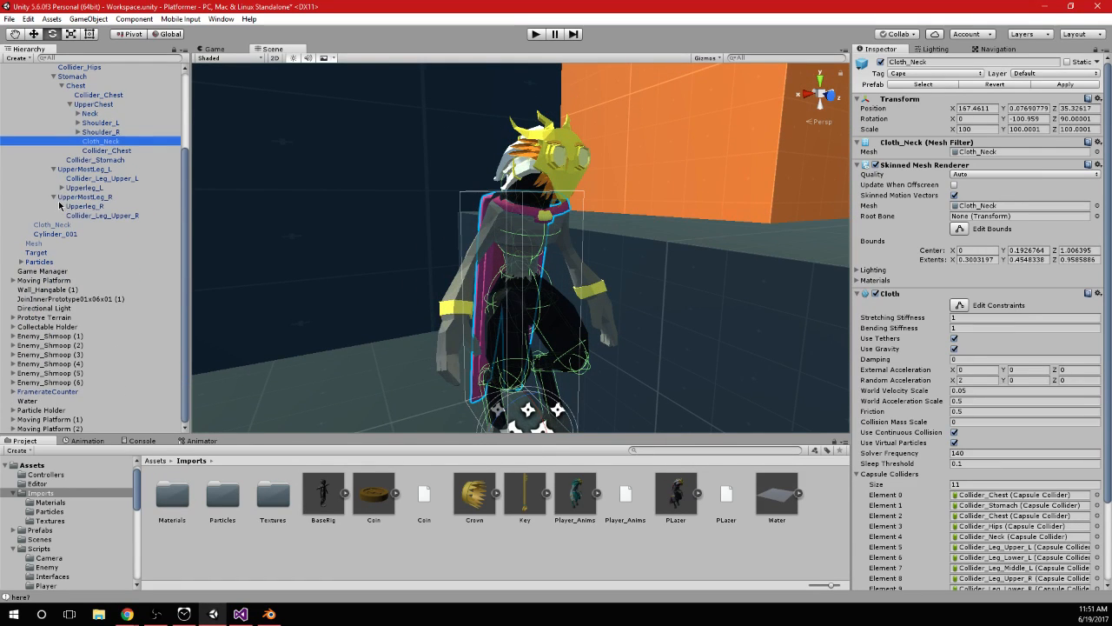
{"action": "left_click", "coordinate": [57, 198]}
{"action": "left_click", "coordinate": [56, 199]}
{"action": "left_click", "coordinate": [55, 188]}
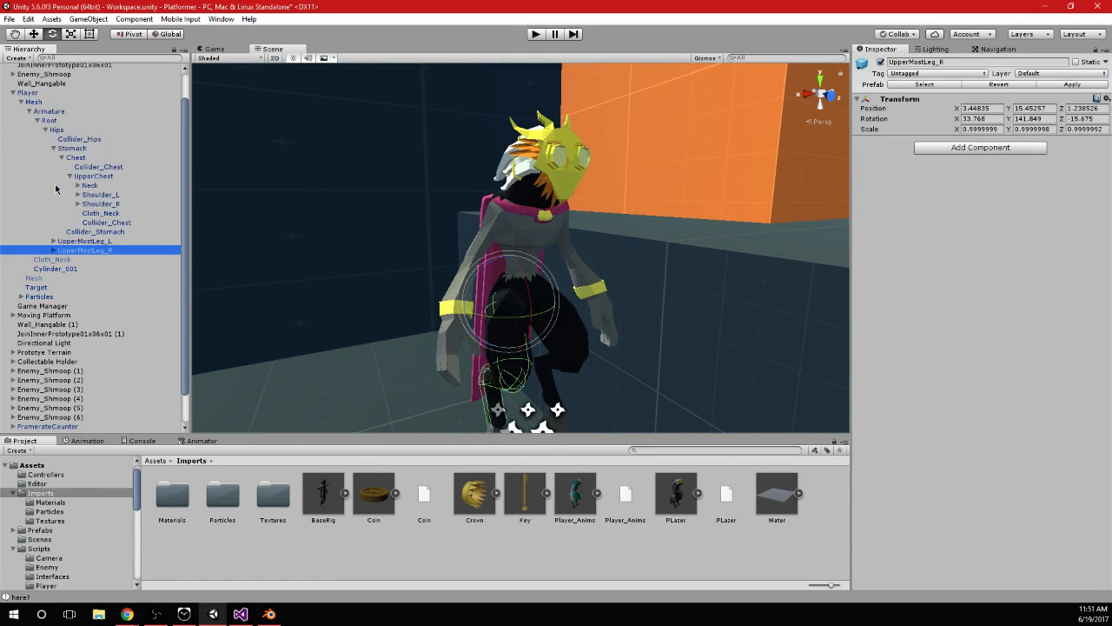
Inspect the capsules of Collider_Hips and the Collider_Chest under Chest against the character's body
{"action": "left_click", "coordinate": [88, 140]}
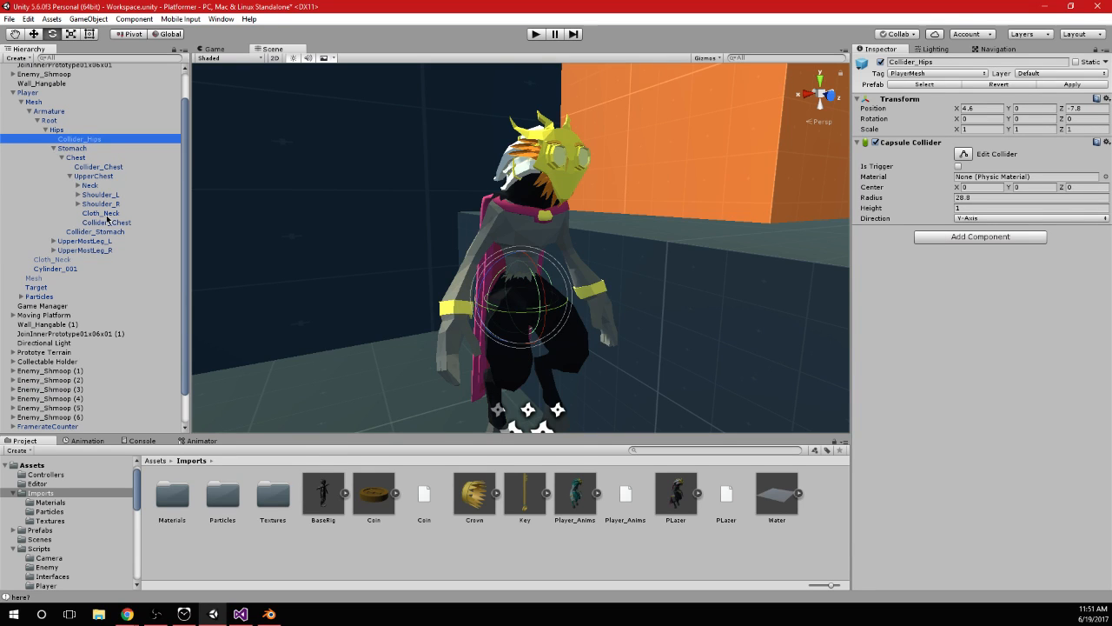
{"action": "left_click", "coordinate": [98, 167]}
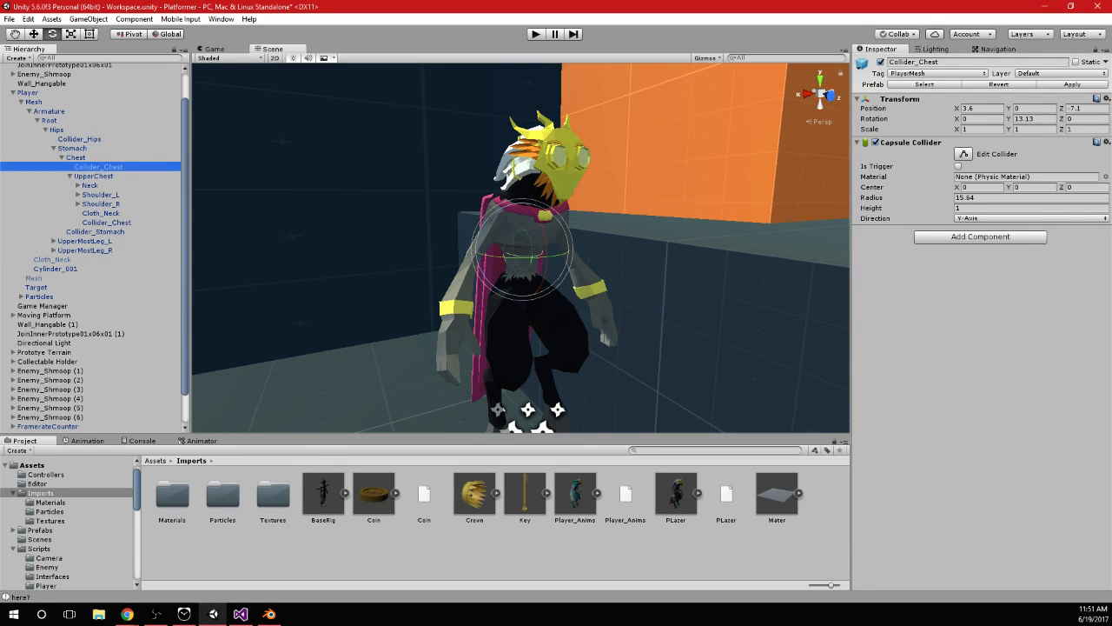
{"action": "left_click_drag", "start_coordinate": [452, 231], "coordinate": [521, 233], "text": "alt"}
{"action": "left_click", "coordinate": [94, 140]}
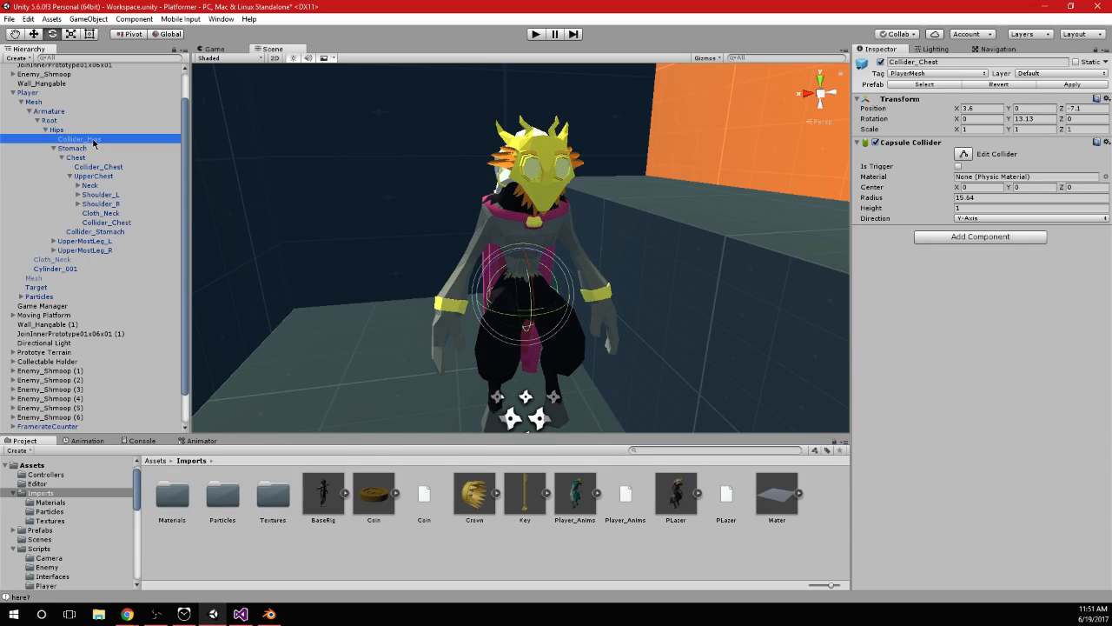
Expand the Shoulder_L and Shoulder_R bone chains under UpperChest down to Hand_L and Hand_R
{"action": "left_click", "coordinate": [53, 148]}
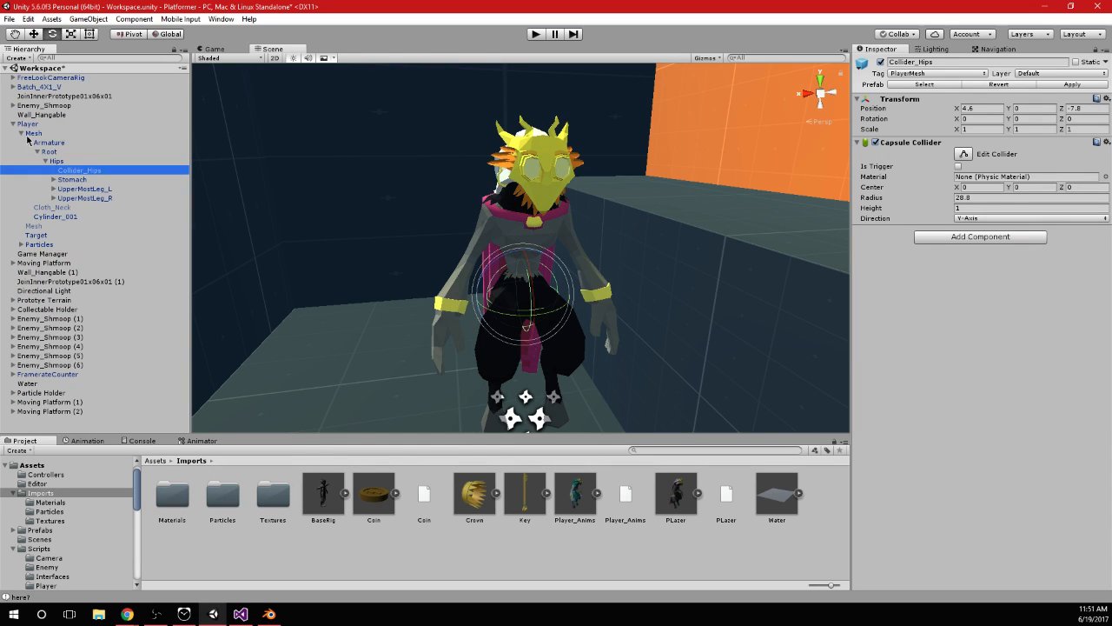
{"action": "left_click", "coordinate": [53, 180]}
{"action": "left_click", "coordinate": [71, 209]}
{"action": "left_click", "coordinate": [70, 209]}
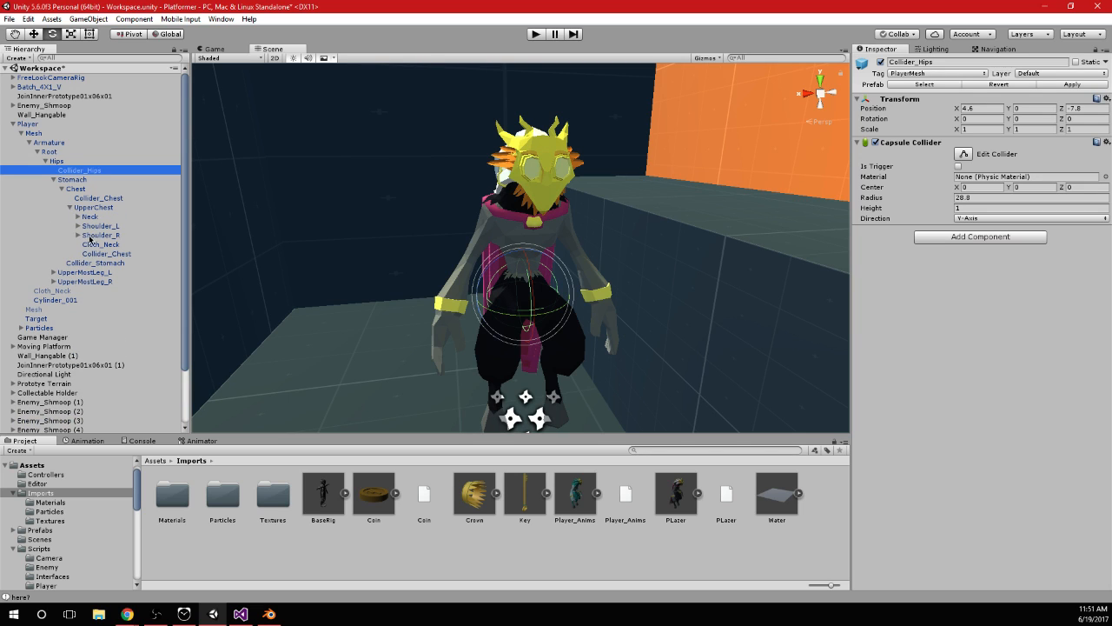
{"action": "left_click", "coordinate": [79, 235]}
{"action": "left_click", "coordinate": [78, 225]}
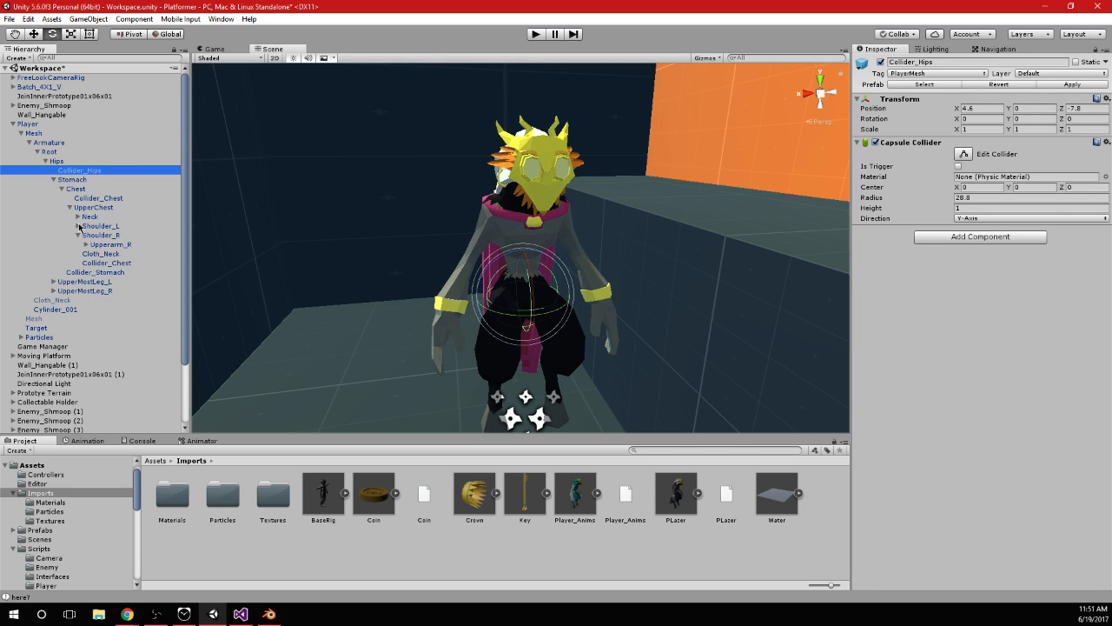
{"action": "left_click", "coordinate": [86, 235]}
{"action": "left_click", "coordinate": [86, 262]}
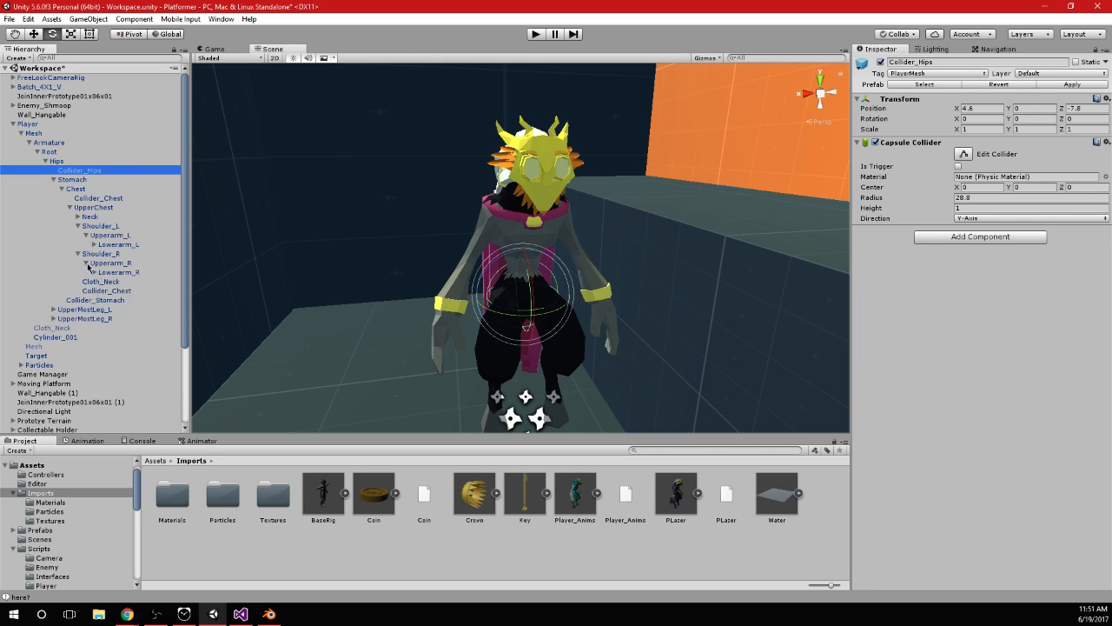
{"action": "left_click", "coordinate": [113, 272]}
{"action": "left_click", "coordinate": [93, 244]}
{"action": "left_click", "coordinate": [95, 281]}
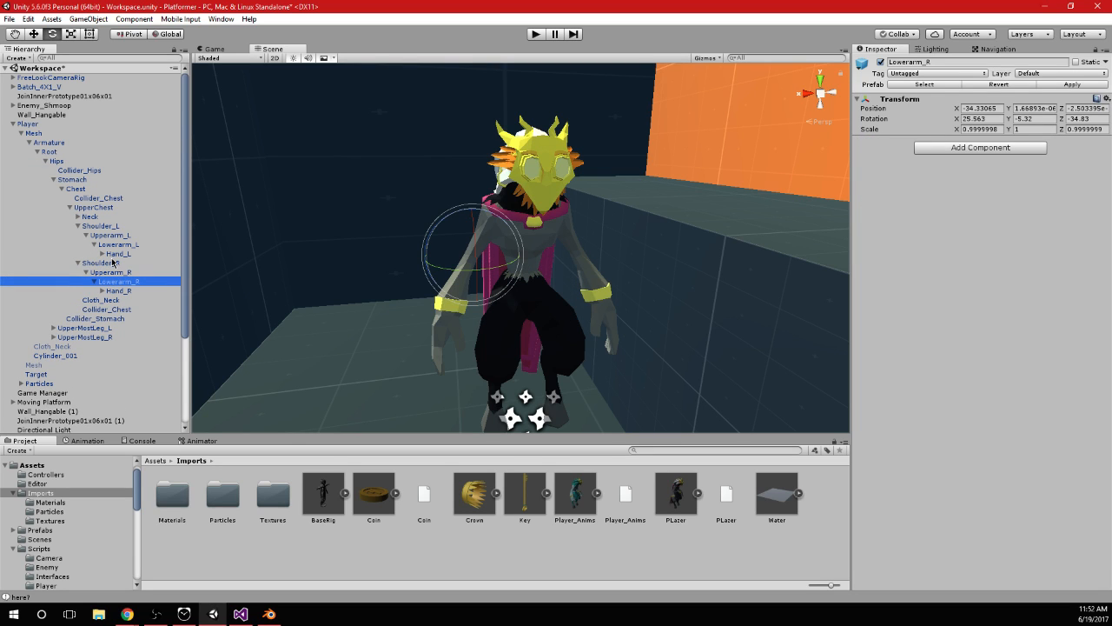
Duplicate the Collider_Chest under Chest, parent the copy to Upperarm_L and rename it Collider_Upperarm_L
{"action": "left_click", "coordinate": [99, 198]}
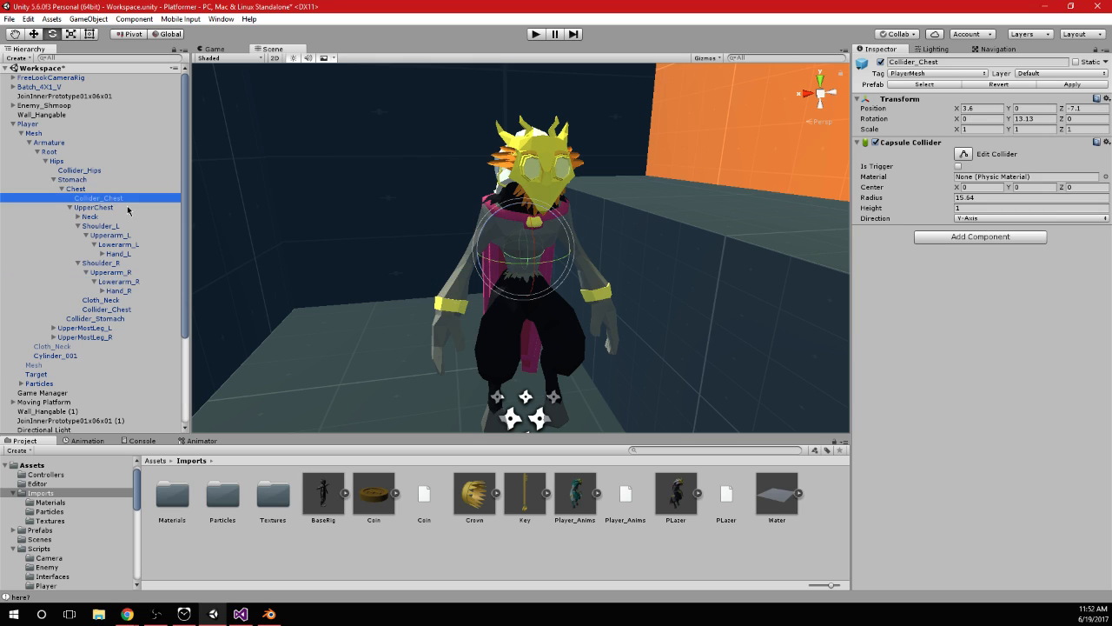
{"action": "key", "text": "ctrl+d"}
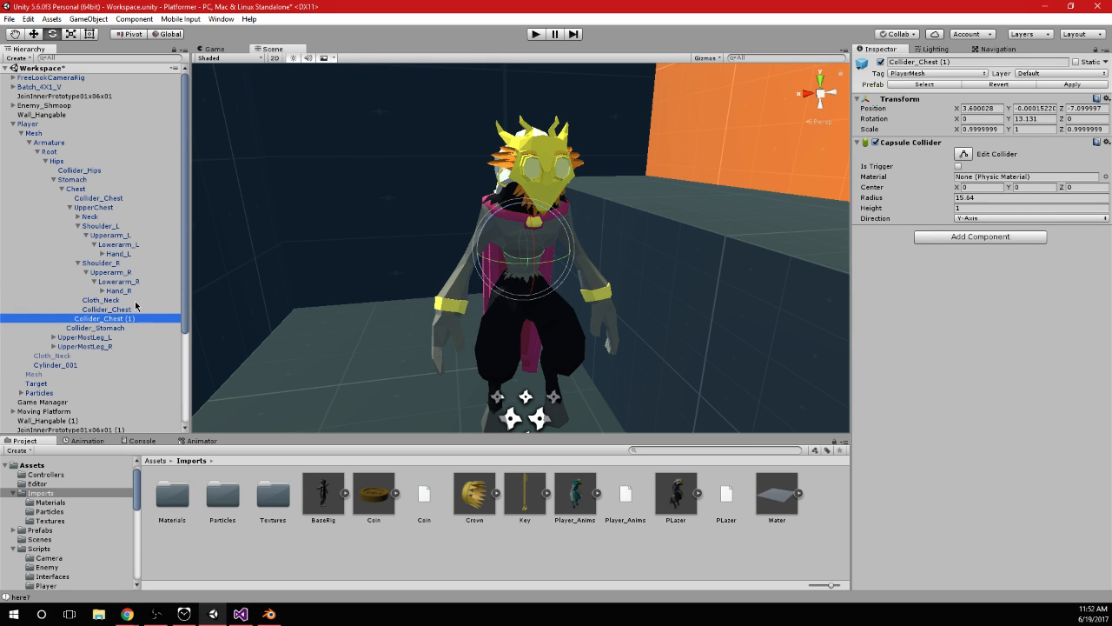
{"action": "left_click_drag", "start_coordinate": [119, 322], "coordinate": [165, 263]}
{"action": "key", "text": "F2"}
{"action": "type", "text": "Upperarm_"}
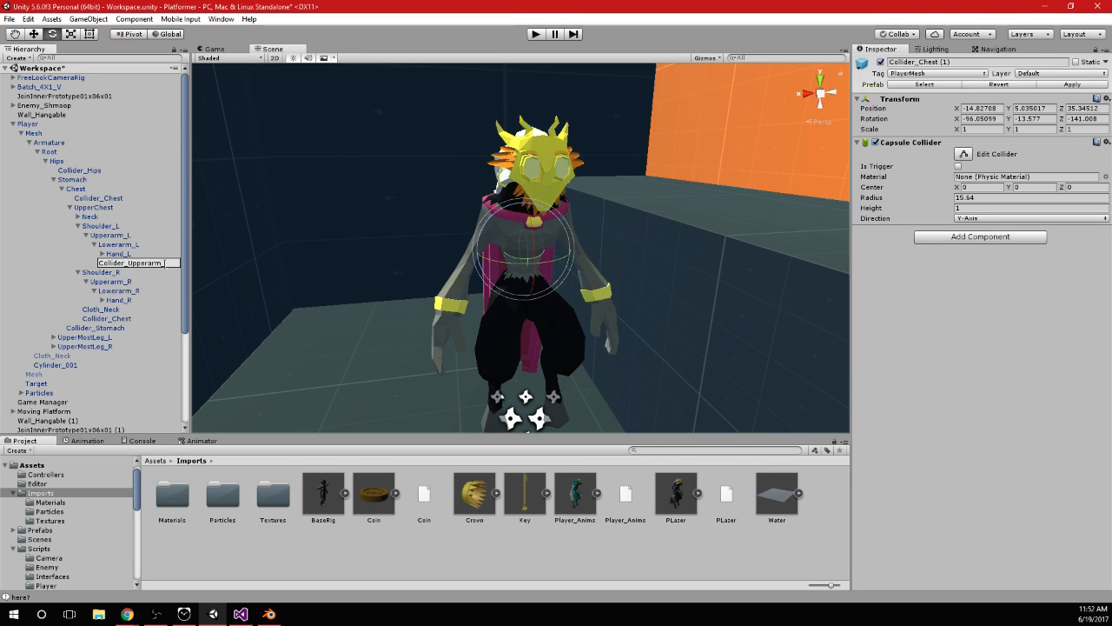
{"action": "type", "text": "L"}
{"action": "key", "text": "Return"}
Reset the position of Collider_Upperarm_L to 0, 0, 0
{"action": "key", "text": "f"}
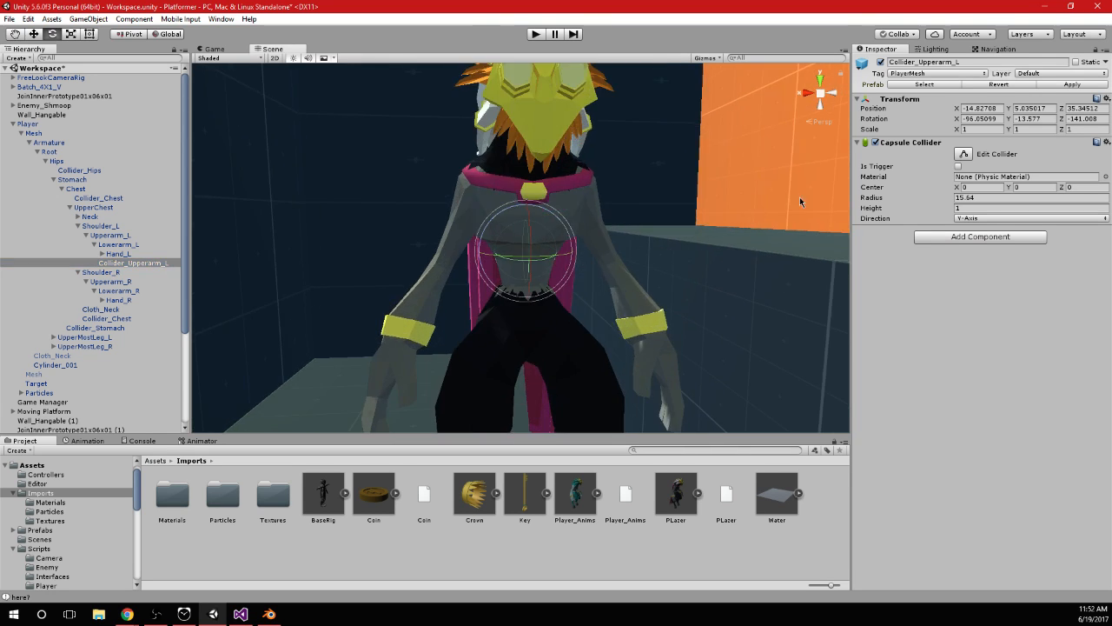
{"action": "left_click", "coordinate": [984, 129]}
{"action": "left_click", "coordinate": [987, 107]}
{"action": "type", "text": "0"}
{"action": "key", "text": "Tab"}
{"action": "type", "text": "0"}
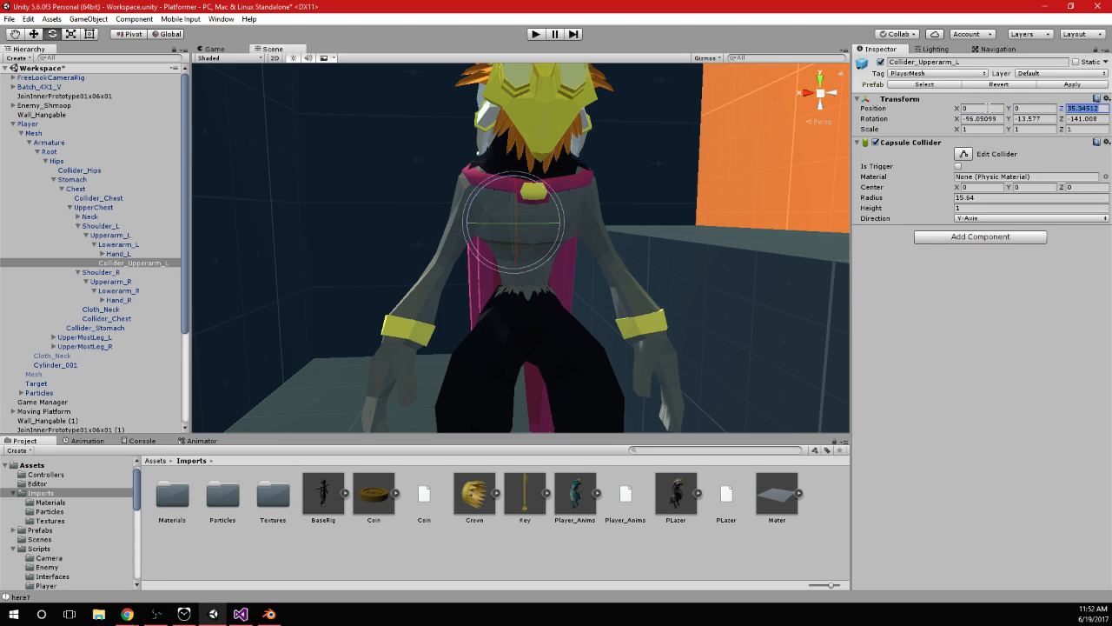
{"action": "key", "text": "Tab"}
{"action": "type", "text": "0"}
{"action": "key", "text": "Tab"}
Move Collider_Upperarm_L onto the left upper arm and set its capsule to radius 7.94 and height 35.4
{"action": "middle_click_drag", "start_coordinate": [639, 279], "coordinate": [576, 298]}
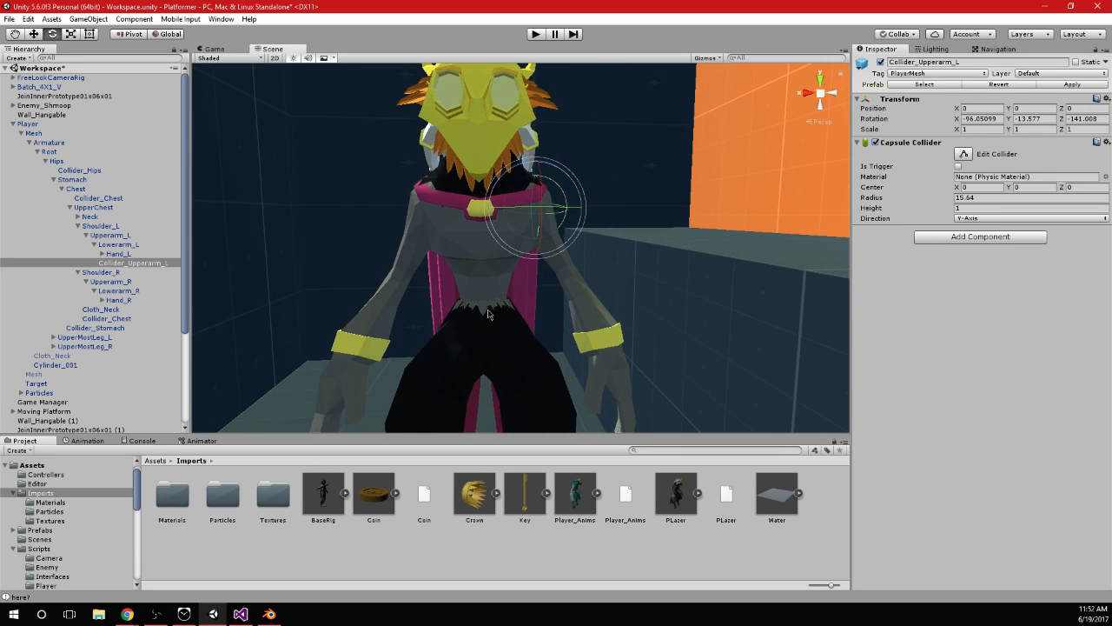
{"action": "scroll", "coordinate": [576, 298], "scroll_direction": "up", "scroll_amount": 4}
{"action": "key", "text": "w"}
{"action": "left_click_drag", "start_coordinate": [546, 149], "coordinate": [543, 190]}
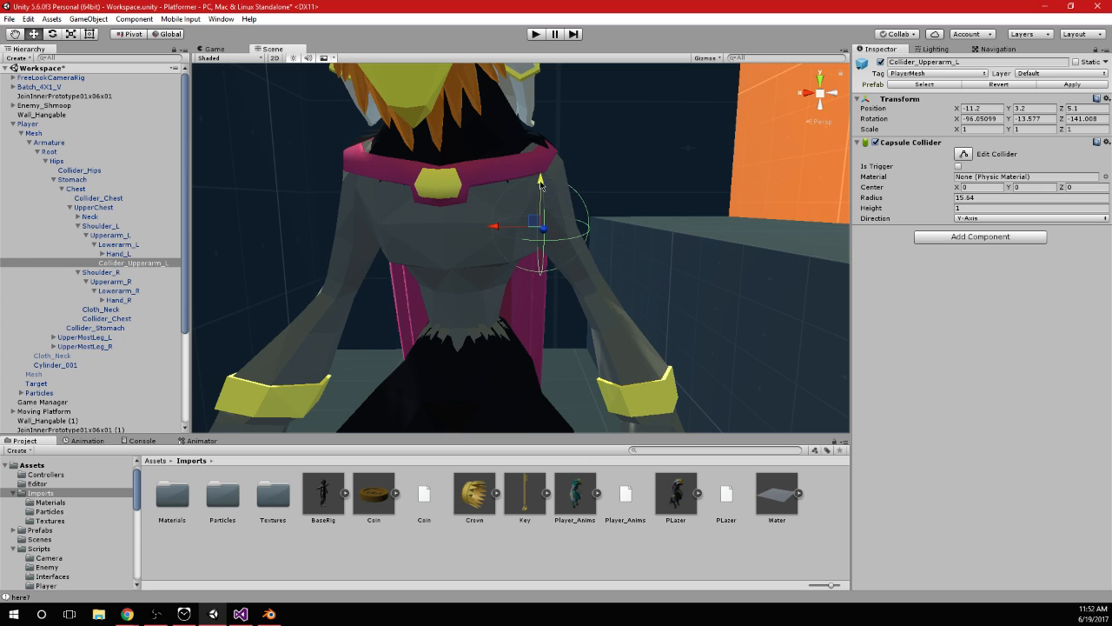
{"action": "left_click_drag", "start_coordinate": [507, 228], "coordinate": [529, 229]}
{"action": "left_click_drag", "start_coordinate": [953, 203], "coordinate": [903, 202]}
{"action": "left_click", "coordinate": [997, 211]}
{"action": "type", "text": "35.4"}
Align Collider_Upperarm_L with the left upper arm at position -13.9, 2.7, -0.5 and rotation of about -96.8, -215.3, 124.2
{"action": "middle_click_drag", "start_coordinate": [607, 190], "coordinate": [591, 209]}
{"action": "key", "text": "e"}
{"action": "left_click_drag", "start_coordinate": [572, 201], "coordinate": [627, 317]}
{"action": "left_click_drag", "start_coordinate": [765, 247], "coordinate": [600, 247], "text": "alt"}
{"action": "left_click_drag", "start_coordinate": [561, 285], "coordinate": [558, 266]}
Enlarge the Collider_Upperarm_L capsule to radius 8.93 and height 51.07
{"action": "key", "text": "w"}
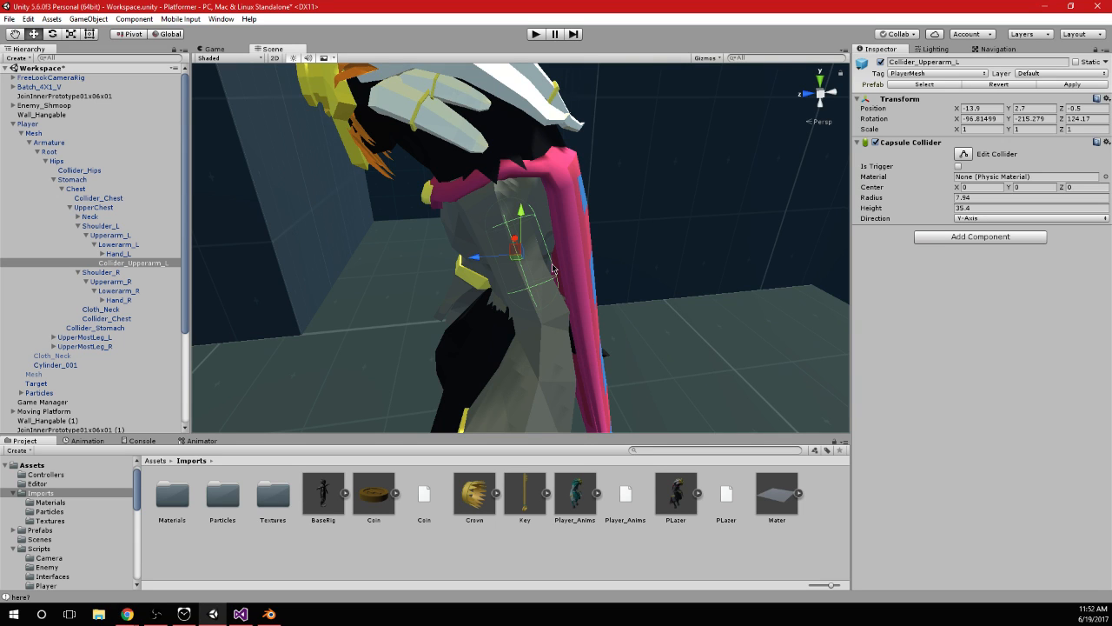
{"action": "scroll", "coordinate": [584, 261], "scroll_direction": "up", "scroll_amount": 8}
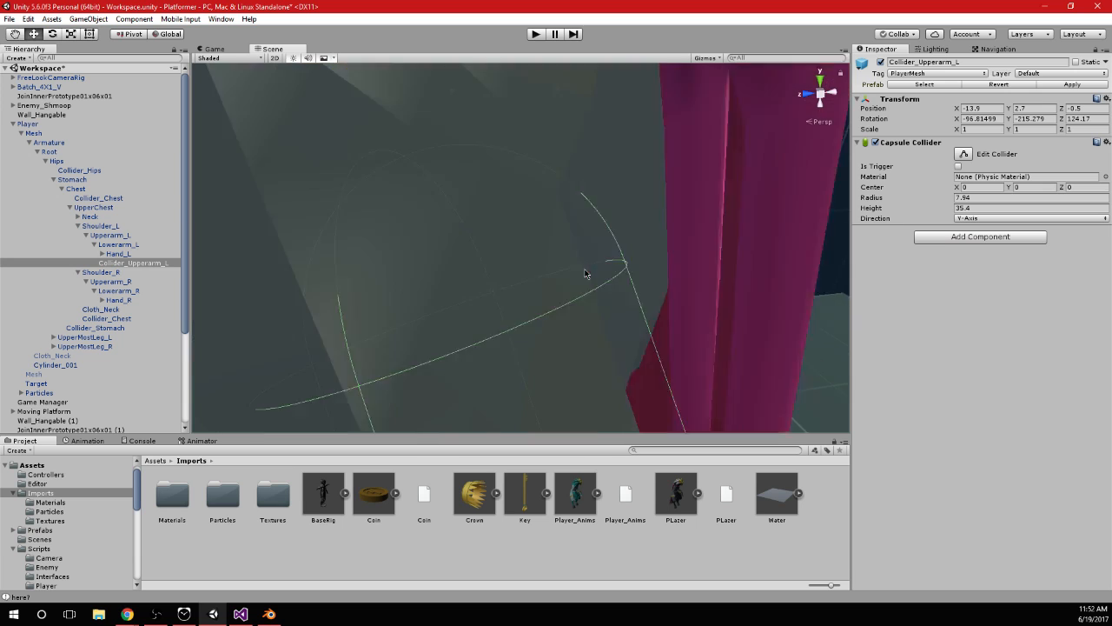
{"action": "scroll", "coordinate": [597, 287], "scroll_direction": "down", "scroll_amount": 10}
{"action": "scroll", "coordinate": [598, 267], "scroll_direction": "up", "scroll_amount": 4}
{"action": "left_click_drag", "start_coordinate": [945, 201], "coordinate": [1061, 225]}
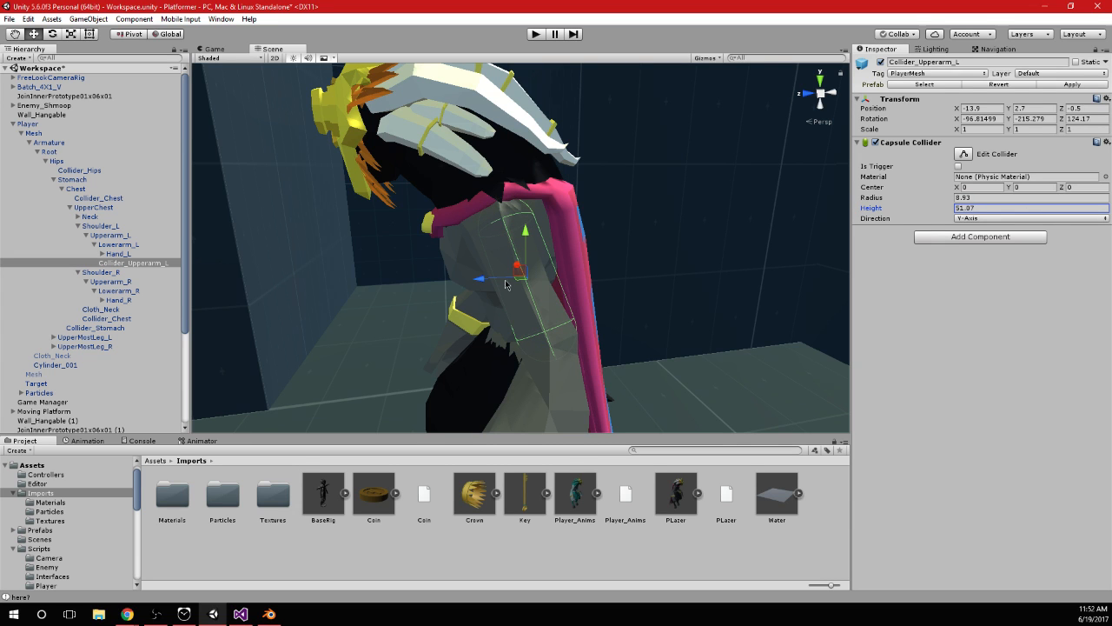
Move Collider_Upperarm_L to about -13.7, 3.8, -0.7, check its fit from behind and beside the arm, and keep it selected
{"action": "left_click_drag", "start_coordinate": [483, 283], "coordinate": [481, 284]}
{"action": "left_click_drag", "start_coordinate": [575, 274], "coordinate": [522, 309], "text": "alt"}
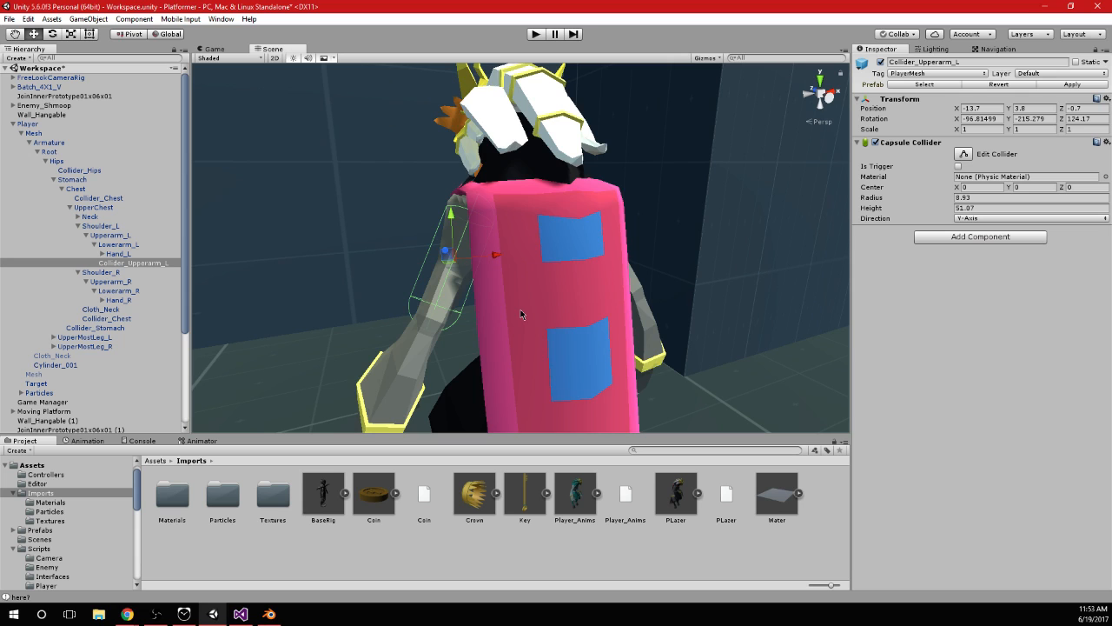
{"action": "scroll", "coordinate": [521, 309], "scroll_direction": "down", "scroll_amount": 5}
{"action": "middle_click_drag", "start_coordinate": [520, 309], "coordinate": [519, 274]}
{"action": "mouse_move", "coordinate": [519, 274]}
{"action": "left_mouse_down", "text": "alt"}
{"action": "mouse_move", "coordinate": [645, 273]}
{"action": "mouse_move", "coordinate": [641, 238]}
{"action": "mouse_move", "coordinate": [524, 253]}
{"action": "left_mouse_up", "text": "alt"}
{"action": "scroll", "coordinate": [645, 274], "scroll_direction": "up", "scroll_amount": 4}
{"action": "left_click", "coordinate": [102, 265]}
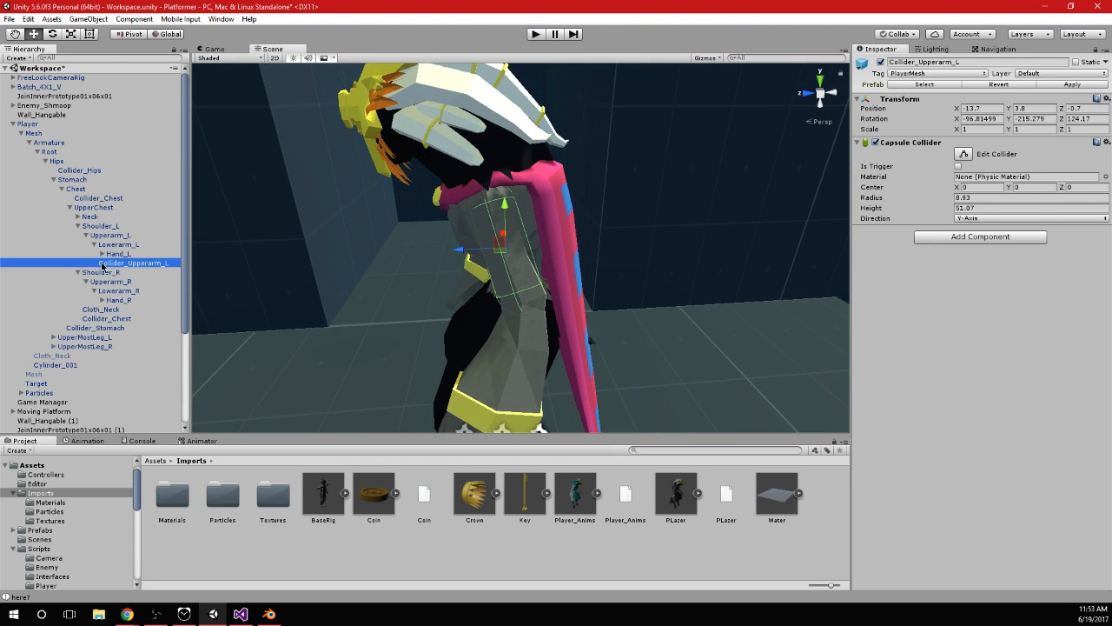
Duplicate Collider_Upperarm_L, parent the copy under Lowerarm_L, and rotate it along the left forearm to about -97.2, -209.7, 119.0
{"action": "key", "text": "ctrl+d"}
{"action": "left_click_drag", "start_coordinate": [124, 278], "coordinate": [131, 245]}
{"action": "left_click_drag", "start_coordinate": [398, 269], "coordinate": [571, 266], "text": "alt"}
{"action": "key", "text": "e"}
{"action": "key", "text": "w"}
{"action": "left_click_drag", "start_coordinate": [510, 186], "coordinate": [610, 363]}
{"action": "key", "text": "e"}
{"action": "left_click_drag", "start_coordinate": [680, 347], "coordinate": [498, 313], "text": "alt"}
Move the copied collider onto the left forearm at position -26.5, -2, -0.2
{"action": "key", "text": "w"}
{"action": "left_click_drag", "start_coordinate": [419, 246], "coordinate": [808, 211], "text": "alt"}
{"action": "left_click_drag", "start_coordinate": [542, 261], "coordinate": [523, 264]}
{"action": "left_click_drag", "start_coordinate": [569, 217], "coordinate": [570, 231]}
{"action": "left_click_drag", "start_coordinate": [588, 293], "coordinate": [795, 249], "text": "alt"}
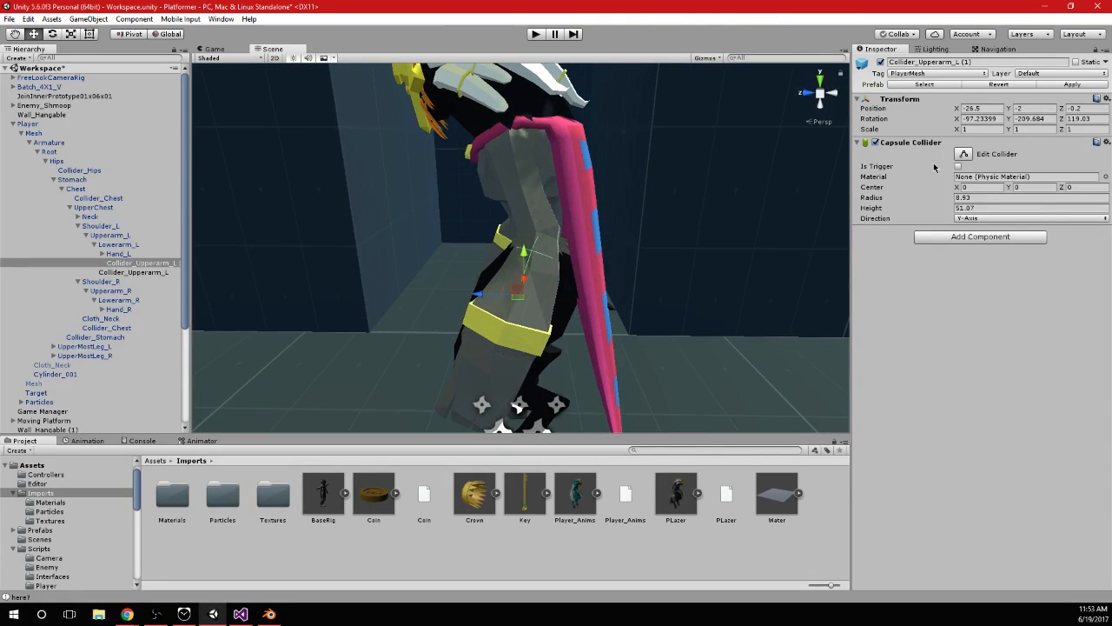
Enlarge the left forearm capsule to radius 15.9 and height 49.6, and reposition it at -27.8, 1.2, -0.7
{"action": "left_click_drag", "start_coordinate": [950, 207], "coordinate": [967, 200]}
{"action": "left_click_drag", "start_coordinate": [518, 405], "coordinate": [162, 326], "text": "alt"}
{"action": "left_click", "coordinate": [138, 271], "text": "ctrl"}
{"action": "left_click_drag", "start_coordinate": [568, 268], "coordinate": [501, 303], "text": "alt"}
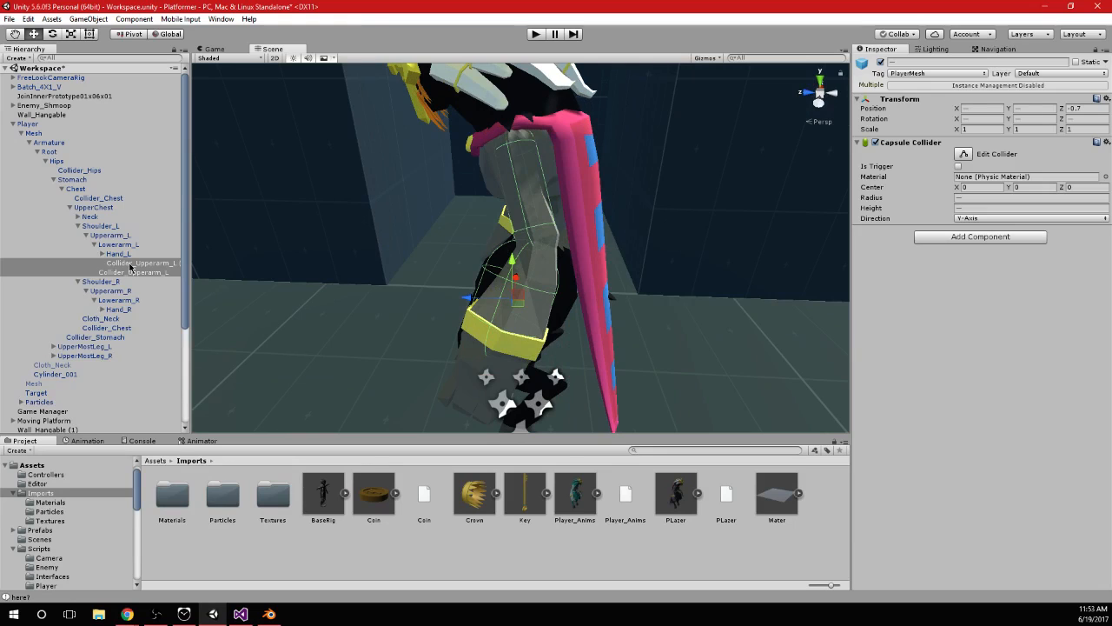
{"action": "left_click", "coordinate": [130, 263]}
Set the Collider_Upperarm_L capsule on the left upper arm to radius 9.2 and height 56.89
{"action": "left_click", "coordinate": [169, 273]}
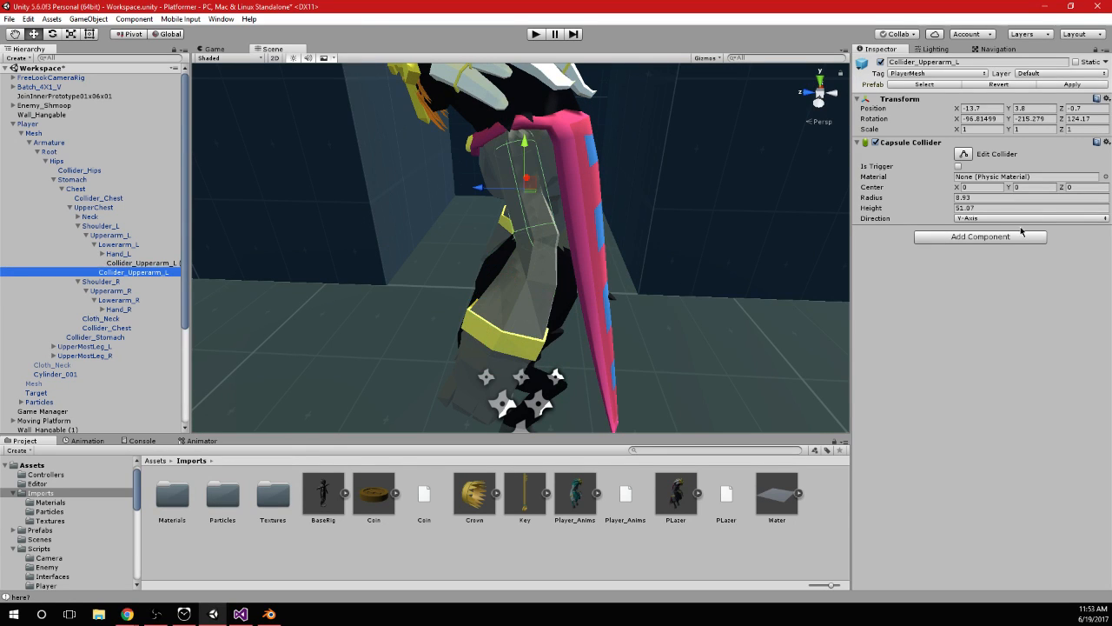
{"action": "left_click", "coordinate": [958, 198]}
{"action": "type", "text": "9.2"}
{"action": "key", "text": "Tab"}
{"action": "left_click_drag", "start_coordinate": [959, 211], "coordinate": [992, 215]}
Duplicate both left arm colliders and parent the copies under Upperarm_R and Lowerarm_R respectively
{"action": "left_click_drag", "start_coordinate": [773, 213], "coordinate": [321, 281], "text": "alt"}
{"action": "left_click", "coordinate": [130, 271]}
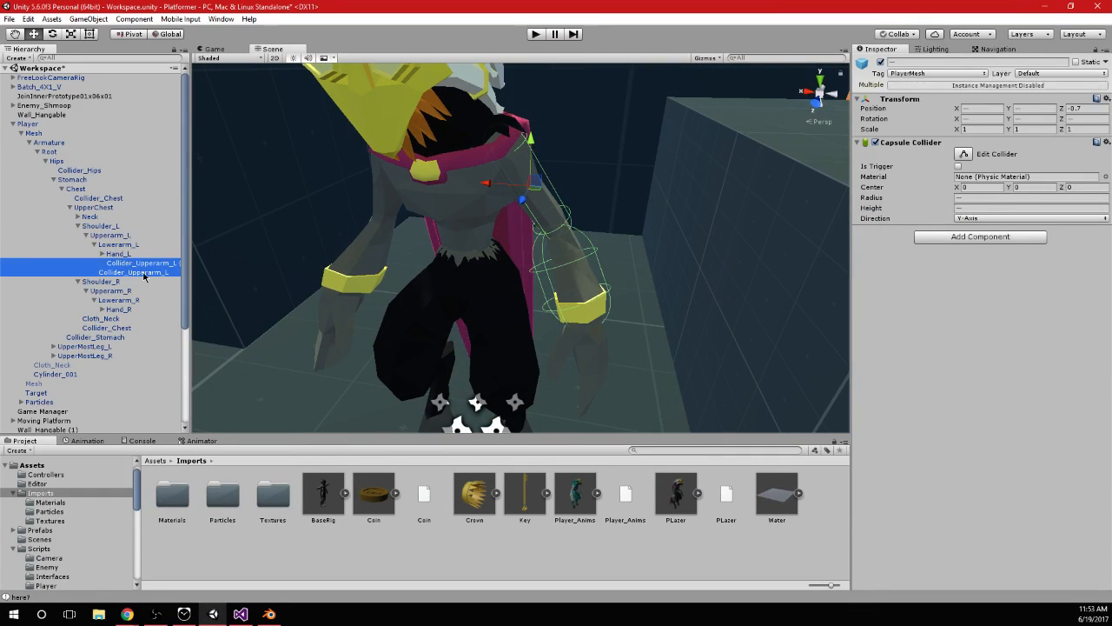
{"action": "key", "text": "ctrl+d"}
{"action": "key", "text": "ctrl+d"}
{"action": "left_click_drag", "start_coordinate": [132, 285], "coordinate": [158, 328]}
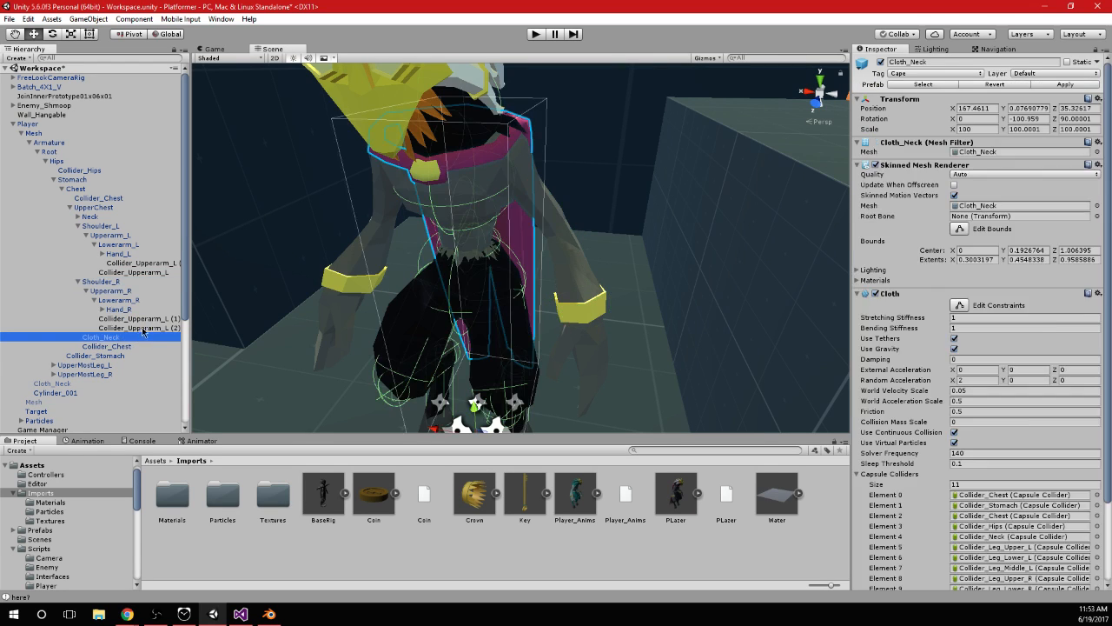
{"action": "left_click", "coordinate": [145, 321]}
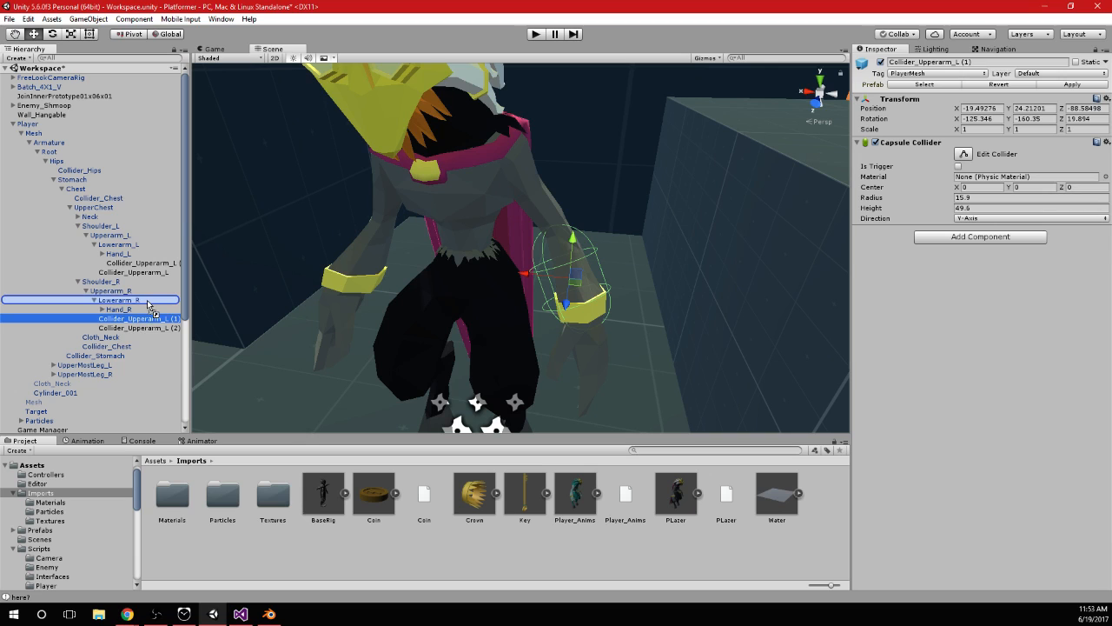
{"action": "left_click", "coordinate": [165, 272]}
{"action": "left_click", "coordinate": [123, 275]}
{"action": "left_click_drag", "start_coordinate": [128, 276], "coordinate": [141, 277]}
Rename the collider under Lowerarm_L as Collider_Lowerarm_L (1)
{"action": "left_click", "coordinate": [145, 265]}
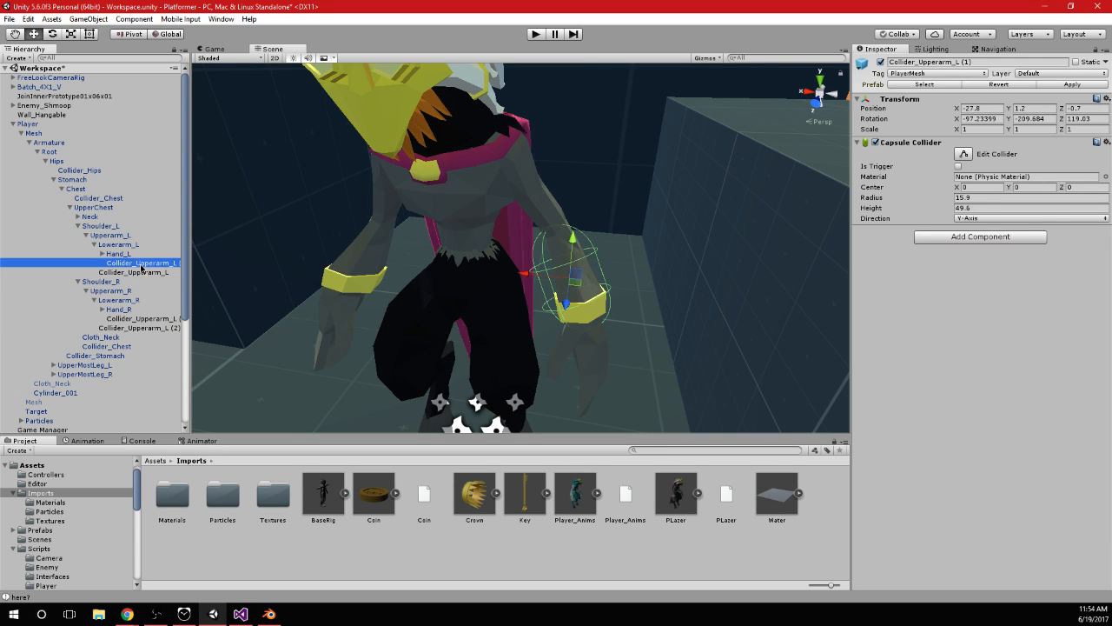
{"action": "left_click", "coordinate": [142, 265]}
{"action": "double_click", "coordinate": [160, 266]}
{"action": "type", "text": "Lower"}
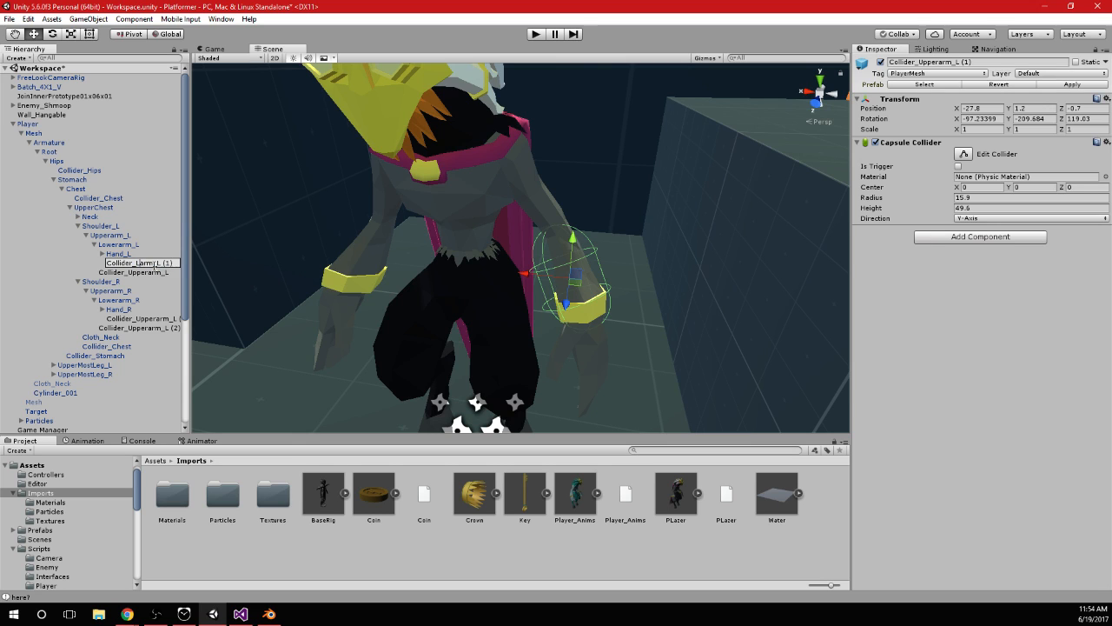
{"action": "key", "text": "Return"}
Rename the collider under Lowerarm_R as Collider_Lowerarm_L and the one under Upperarm_R as Collider_Upperarm_L
{"action": "left_click", "coordinate": [143, 318]}
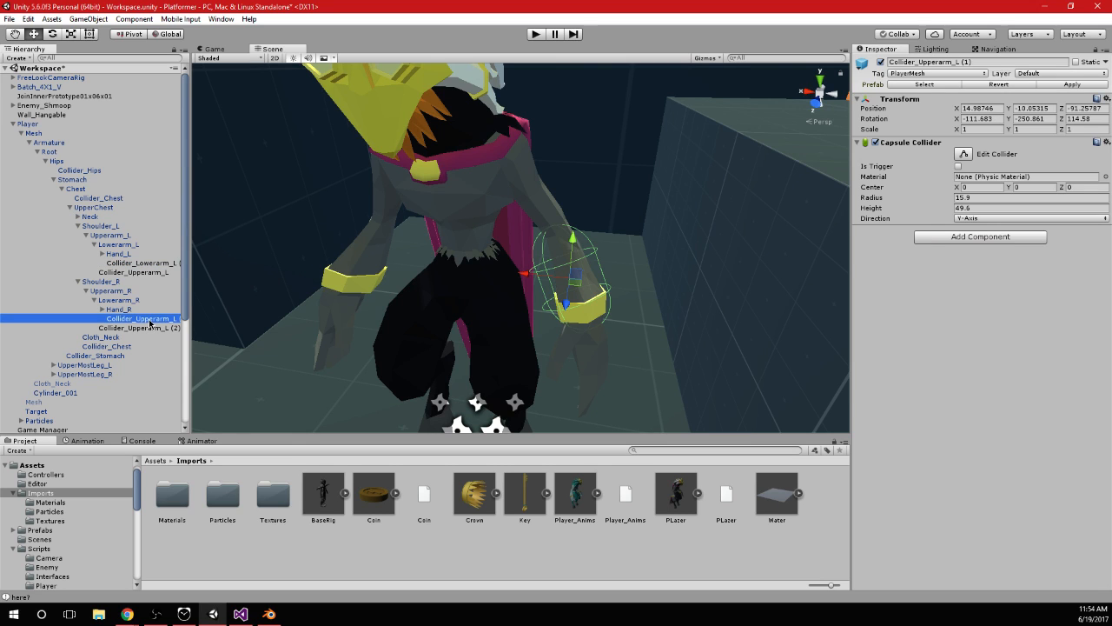
{"action": "left_click", "coordinate": [141, 322]}
{"action": "left_click_drag", "start_coordinate": [136, 319], "coordinate": [195, 329]}
{"action": "type", "text": "Lowerarm_L"}
{"action": "key", "text": "Return"}
{"action": "left_click", "coordinate": [168, 329]}
{"action": "left_click", "coordinate": [169, 330]}
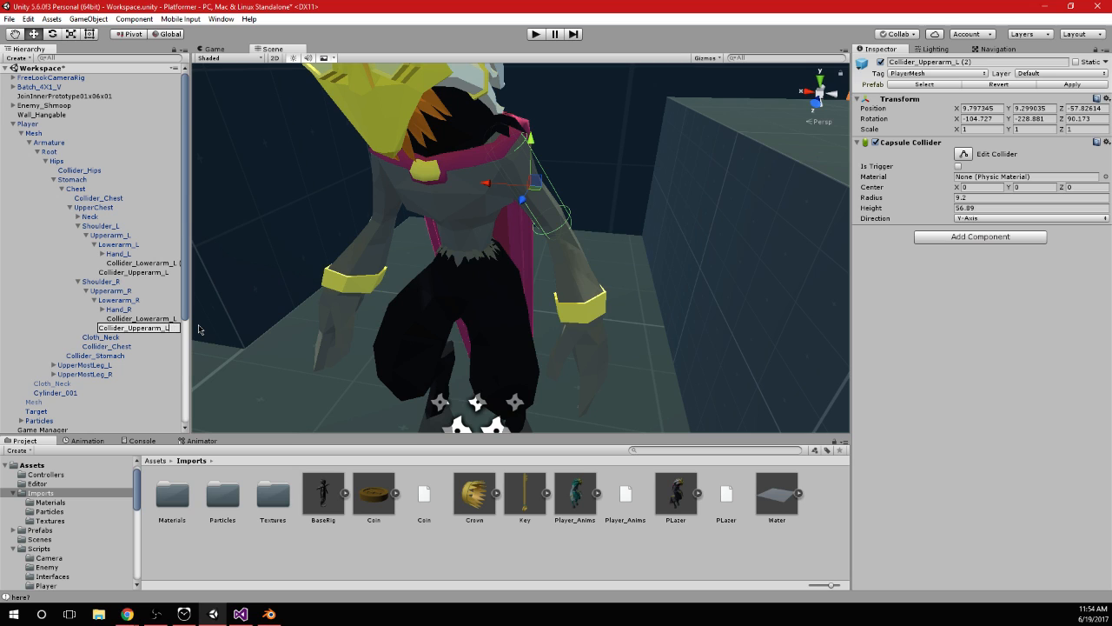
{"action": "key", "text": "Return"}
Move the copied Collider_Upperarm_L across to the right upper arm and rotate it roughly along the arm
{"action": "left_click_drag", "start_coordinate": [468, 305], "coordinate": [520, 263], "text": "alt"}
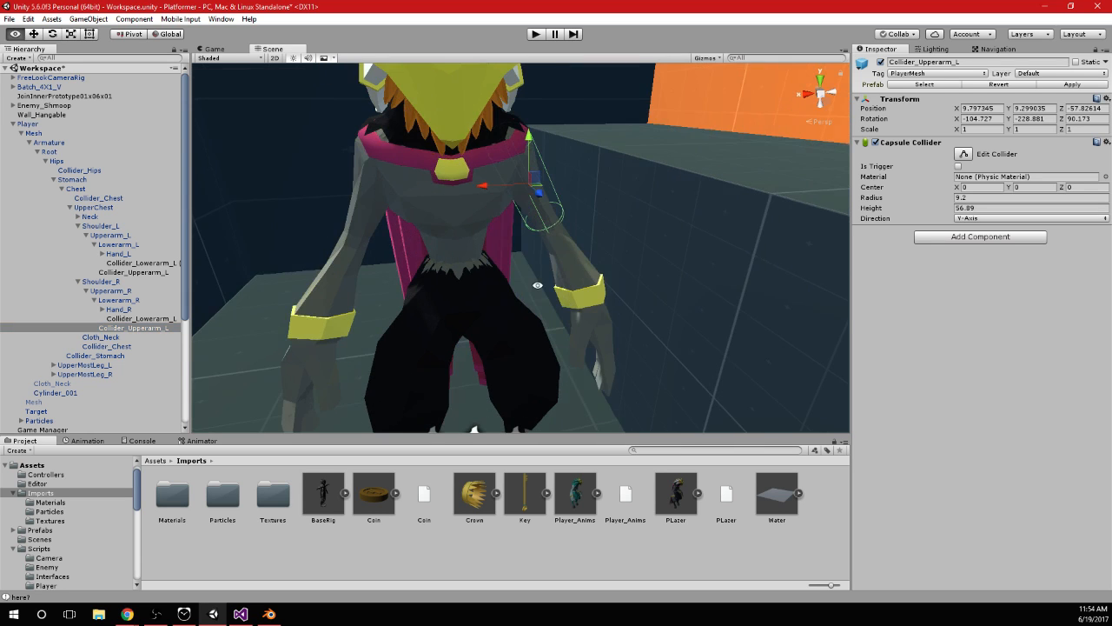
{"action": "left_click_drag", "start_coordinate": [492, 187], "coordinate": [312, 190]}
{"action": "key", "text": "e"}
{"action": "left_click_drag", "start_coordinate": [365, 158], "coordinate": [433, 199]}
{"action": "left_click_drag", "start_coordinate": [256, 253], "coordinate": [331, 264], "text": "alt"}
{"action": "key", "text": "w"}
{"action": "mouse_move", "coordinate": [304, 183]}
{"action": "left_mouse_down"}
{"action": "mouse_move", "coordinate": [340, 187]}
{"action": "mouse_move", "coordinate": [323, 186]}
{"action": "left_mouse_up"}
Refine the right upper arm collider to position -15.6, 4.1, 1.2 and rotation of about -114.9, -202.9, 115.5
{"action": "key", "text": "e"}
{"action": "left_click_drag", "start_coordinate": [365, 152], "coordinate": [407, 157]}
{"action": "left_click_drag", "start_coordinate": [319, 133], "coordinate": [550, 209], "text": "alt"}
{"action": "left_click_drag", "start_coordinate": [549, 210], "coordinate": [639, 186], "text": "alt"}
{"action": "key", "text": "w"}
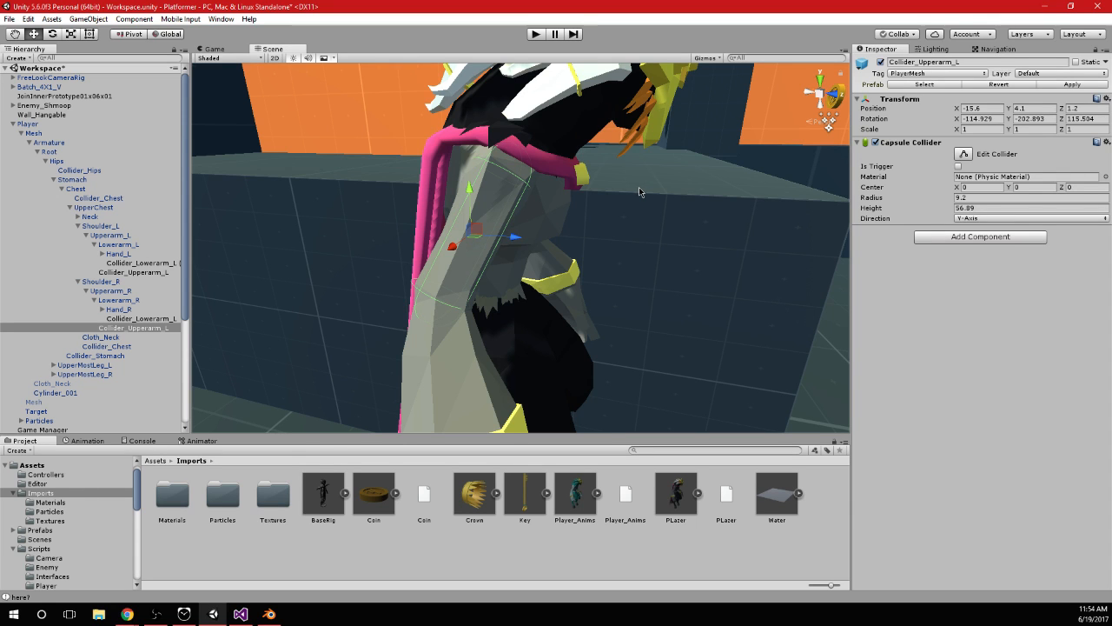
{"action": "scroll", "coordinate": [641, 192], "scroll_direction": "down", "scroll_amount": 5}
{"action": "left_click_drag", "start_coordinate": [641, 192], "coordinate": [500, 262], "text": "alt"}
{"action": "scroll", "coordinate": [551, 265], "scroll_direction": "up", "scroll_amount": 3}
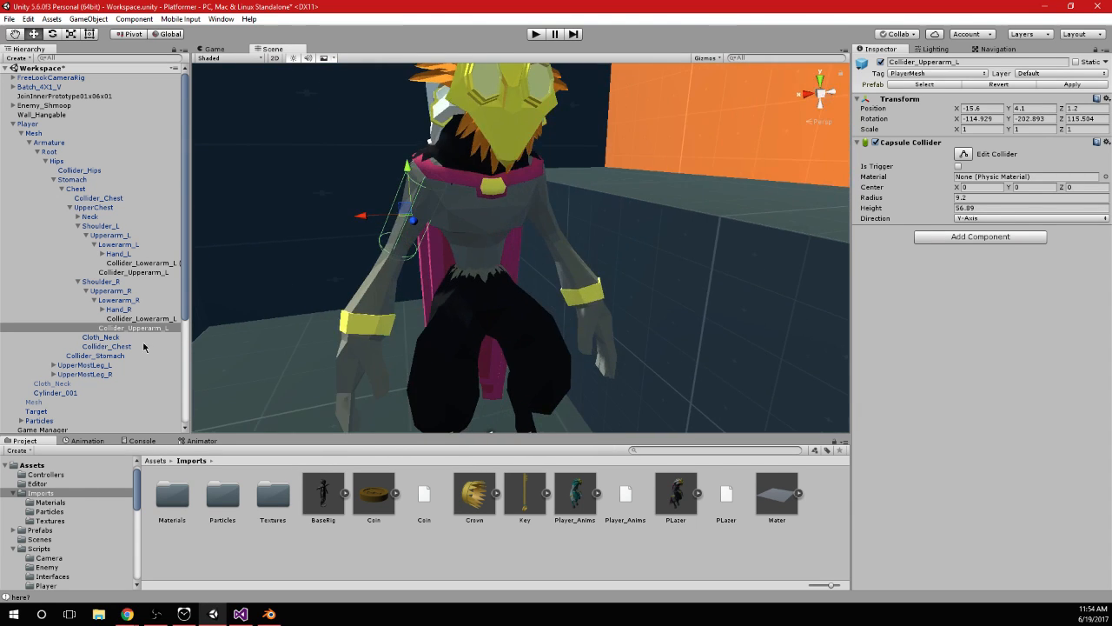
Align the copied lower arm collider with the right forearm at position -28.3, 1.7, 2 and rotation of about -94.1, -297.1, 206.0
{"action": "left_click", "coordinate": [139, 318]}
{"action": "left_click_drag", "start_coordinate": [574, 295], "coordinate": [619, 311], "text": "alt"}
{"action": "left_click_drag", "start_coordinate": [532, 281], "coordinate": [328, 287]}
{"action": "key", "text": "e"}
{"action": "left_click_drag", "start_coordinate": [401, 255], "coordinate": [773, 280]}
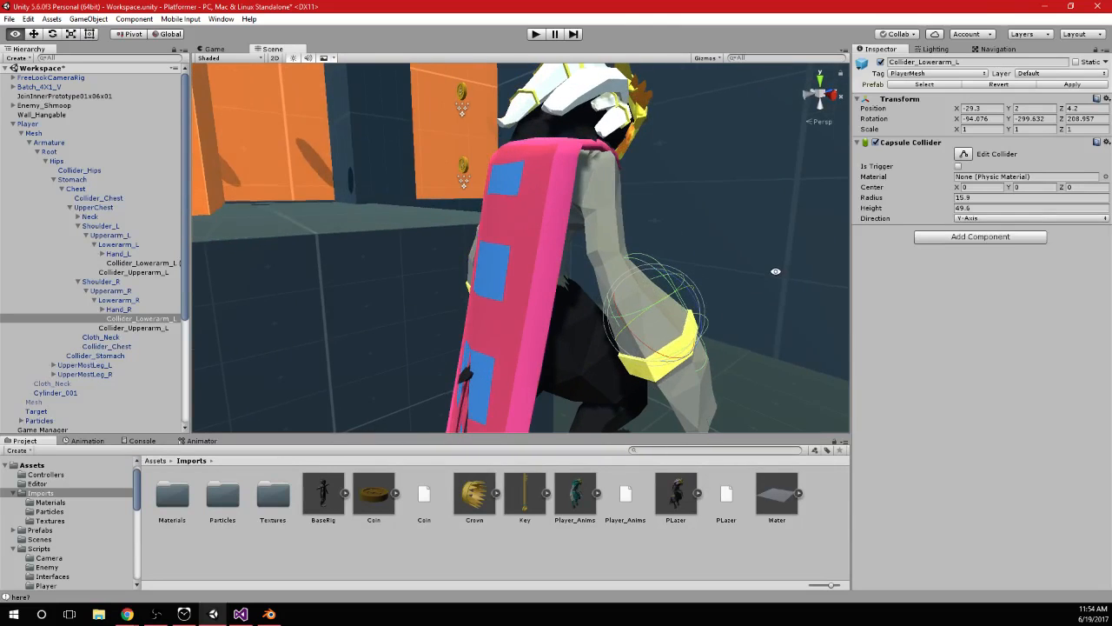
{"action": "left_click_drag", "start_coordinate": [652, 296], "coordinate": [486, 296]}
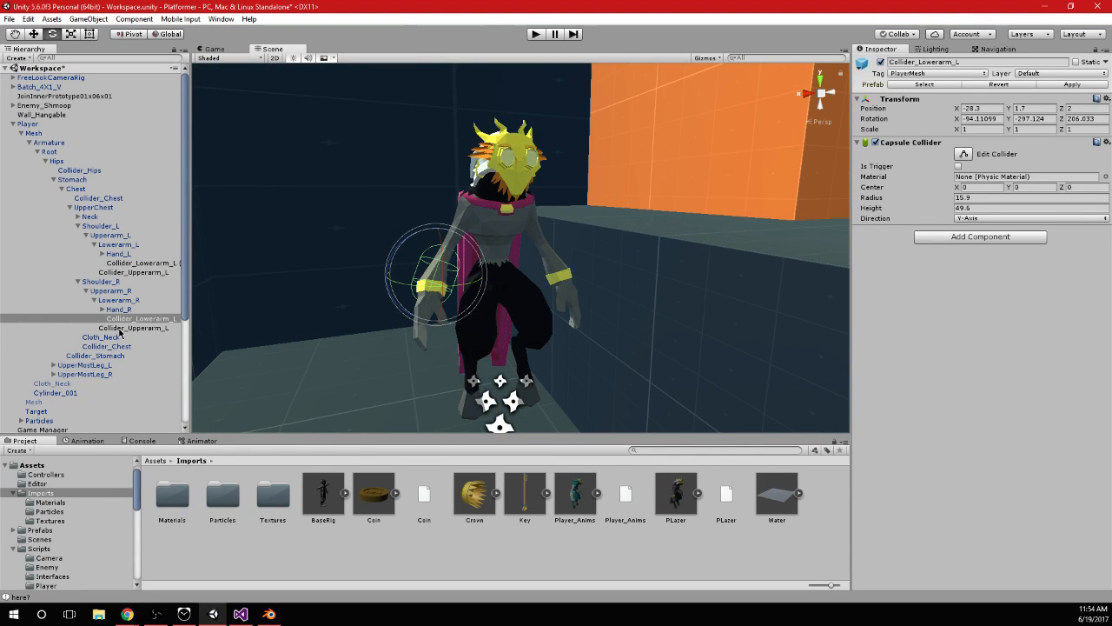
Set the size of Cloth_Neck's capsule collider list to 15
{"action": "left_click", "coordinate": [124, 337]}
{"action": "scroll", "coordinate": [961, 403], "scroll_direction": "down", "scroll_amount": 3}
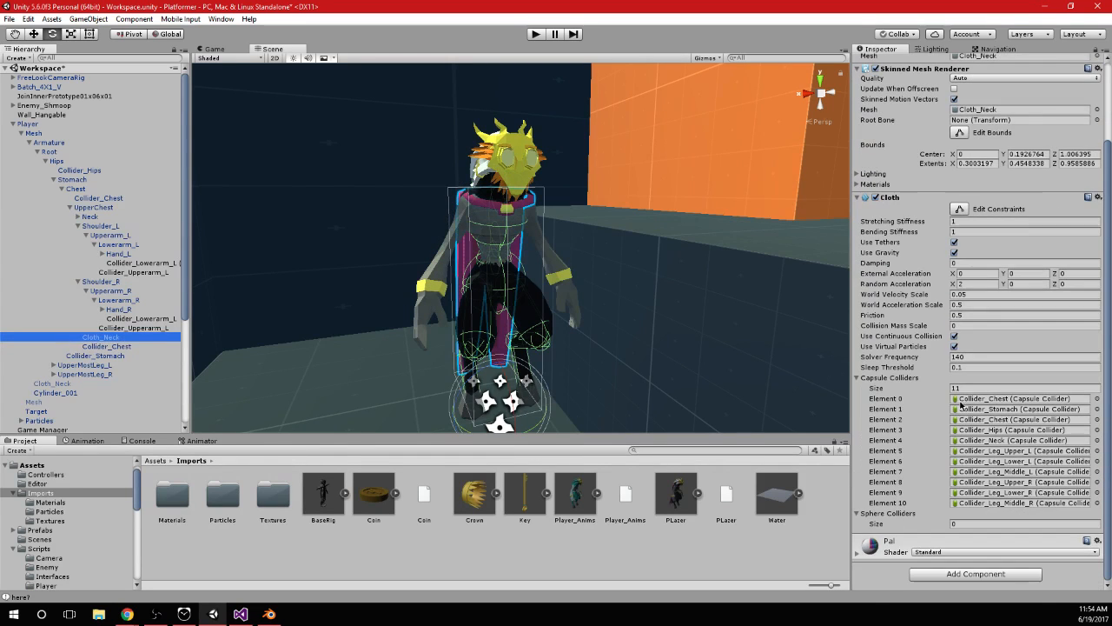
{"action": "left_click", "coordinate": [967, 398]}
{"action": "left_click", "coordinate": [968, 388]}
{"action": "type", "text": "15"}
{"action": "key", "text": "Return"}
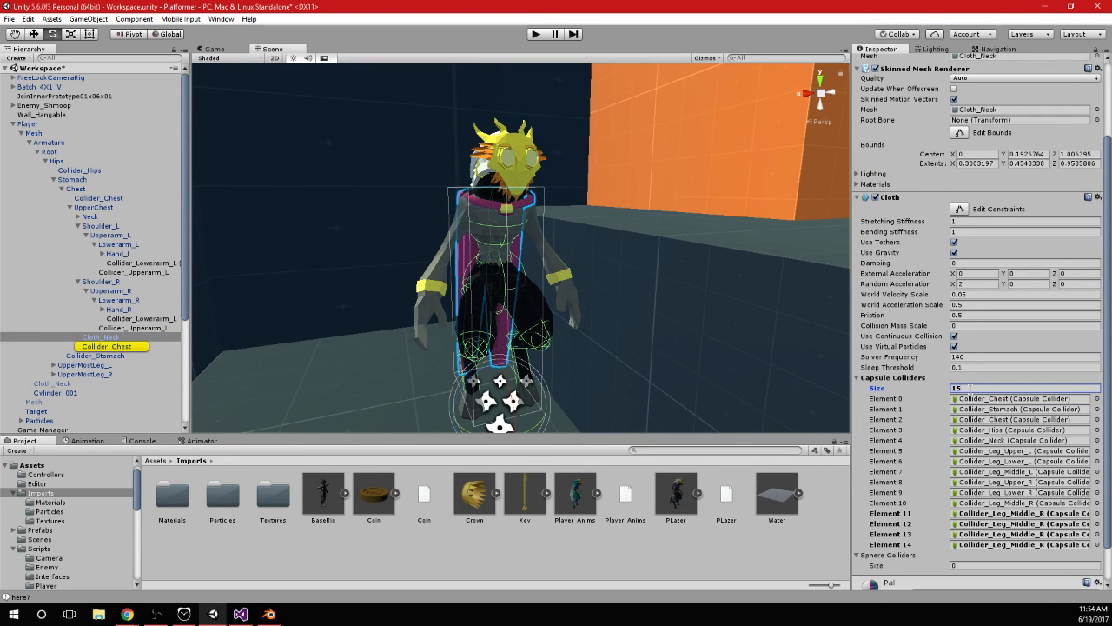
Assign the left lower and upper arm colliders, followed by the right lower and upper arm colliders, to cloth elements 11 through 14
{"action": "left_click_drag", "start_coordinate": [139, 263], "coordinate": [1021, 512]}
{"action": "left_click_drag", "start_coordinate": [130, 272], "coordinate": [1020, 523]}
{"action": "left_click_drag", "start_coordinate": [143, 319], "coordinate": [1025, 533]}
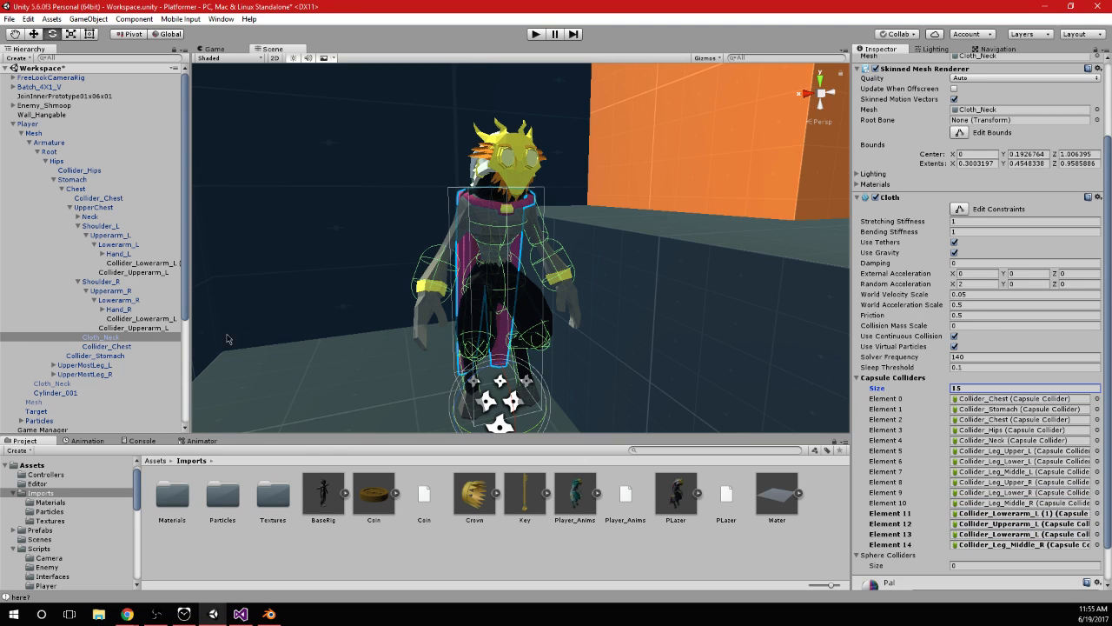
{"action": "left_click_drag", "start_coordinate": [153, 328], "coordinate": [1007, 544]}
Rename the left forearm collider as Collider_Lowerarm_L, without the (1) suffix
{"action": "left_click", "coordinate": [170, 263]}
{"action": "left_click", "coordinate": [165, 263]}
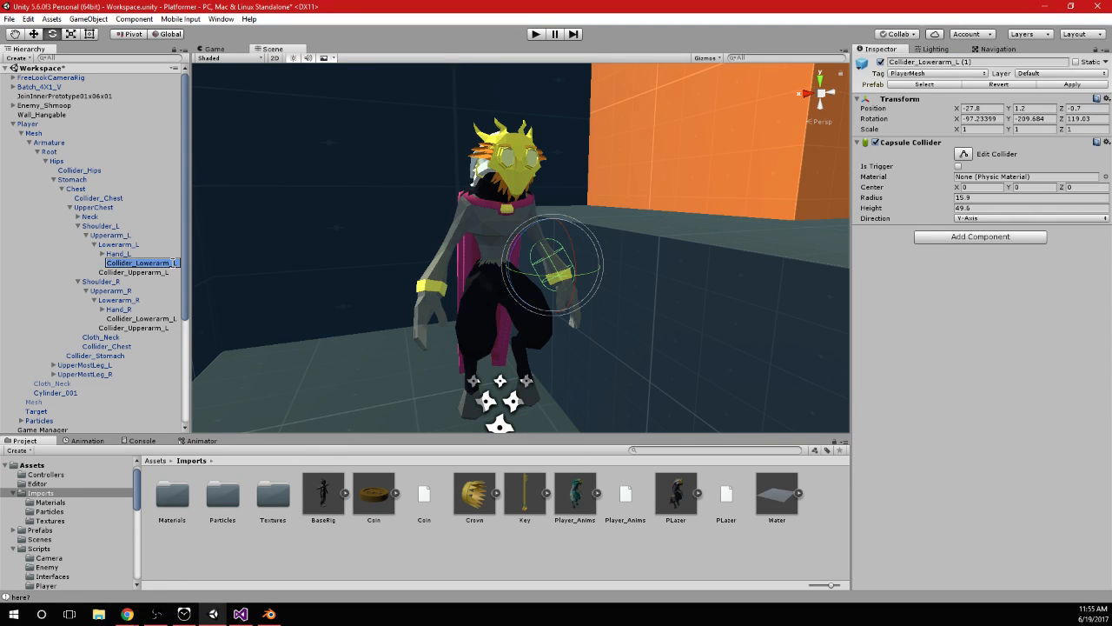
{"action": "key", "text": "BackSpace"}
{"action": "key", "text": "Return"}
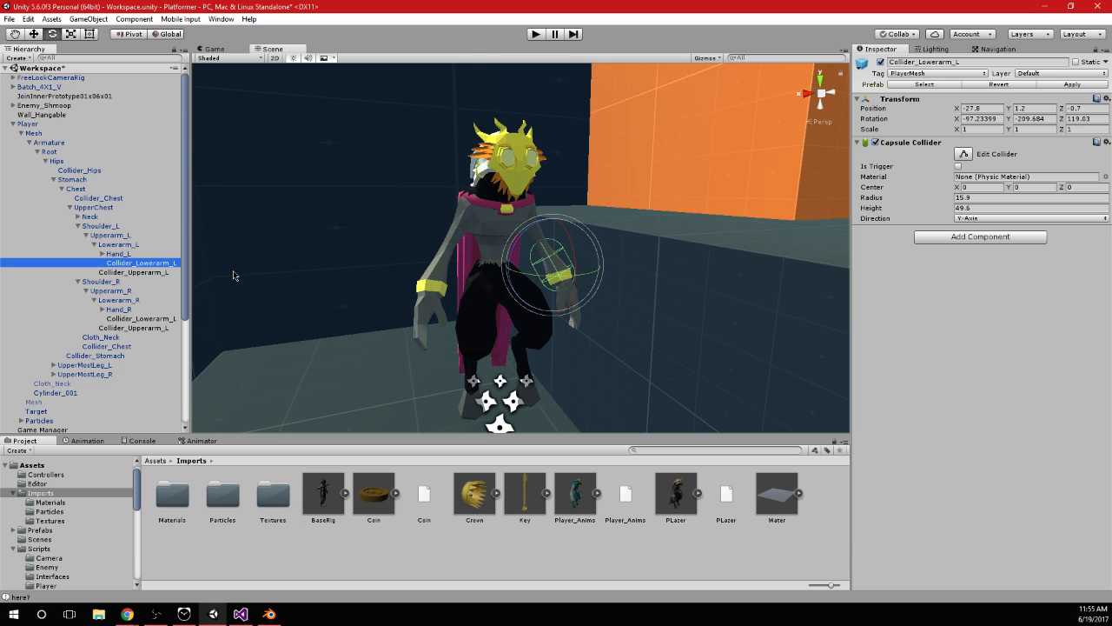
Apply the Player object's collider and cloth changes to its prefab
{"action": "left_click", "coordinate": [28, 123]}
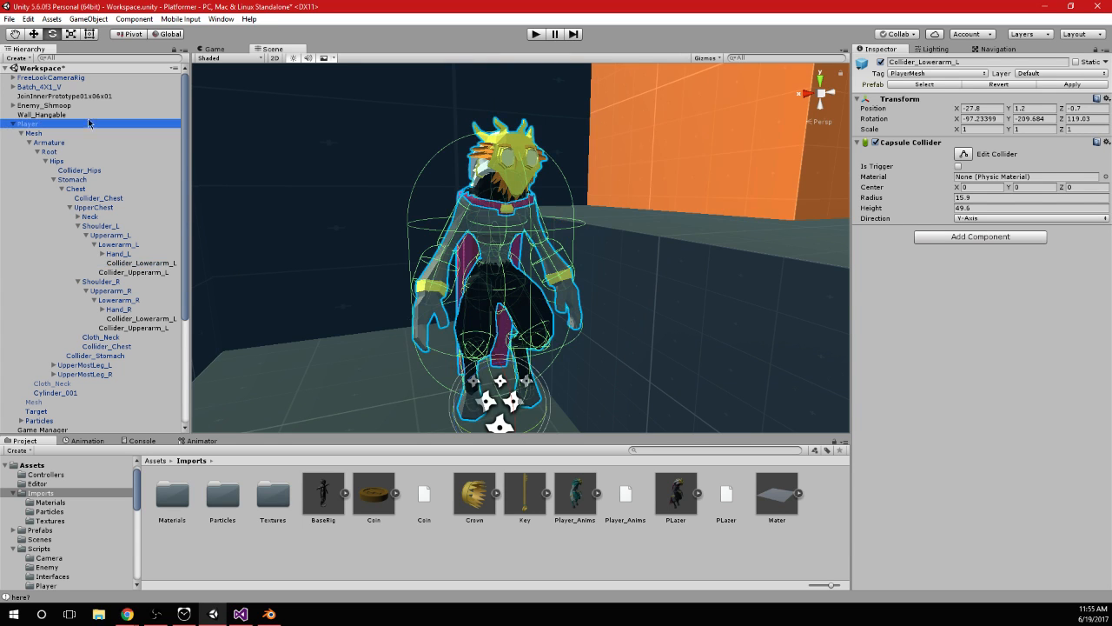
{"action": "left_click", "coordinate": [1046, 89]}
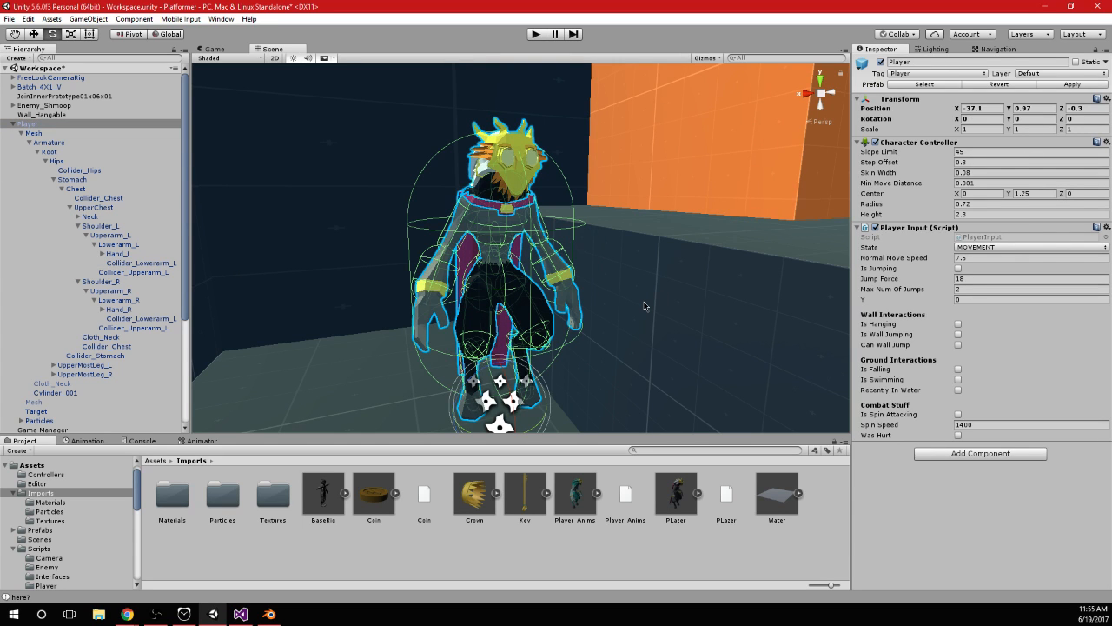
{"action": "scroll", "coordinate": [645, 306], "scroll_direction": "down", "scroll_amount": 3}
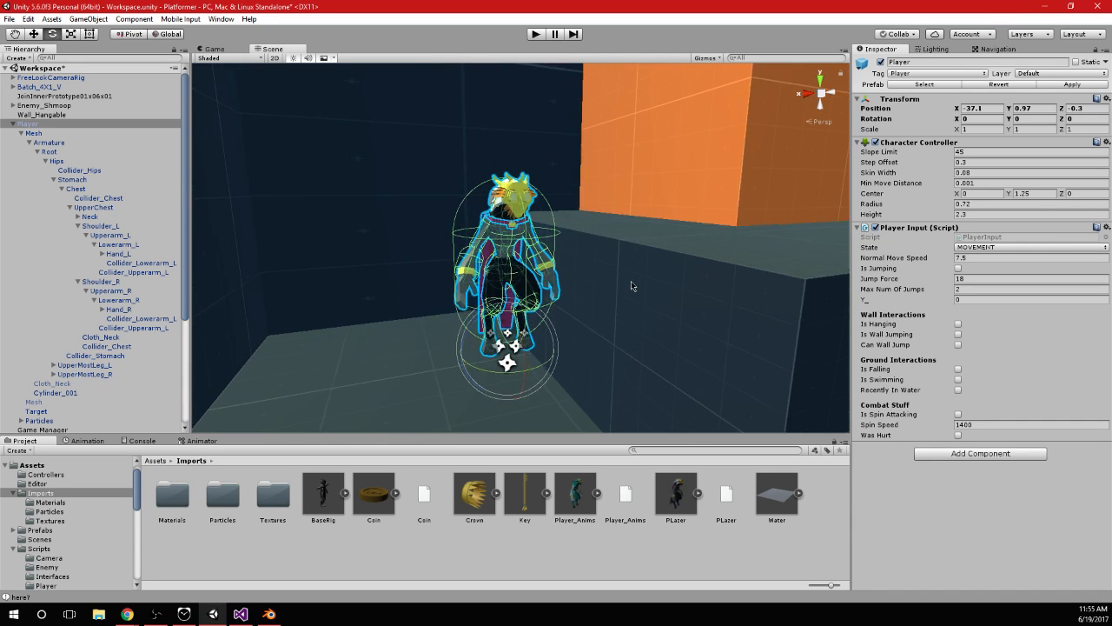
Play the scene and run, jump and climb up the orange blocks to check how the cape collides with the arms
{"action": "key", "text": "ctrl+p"}
{"action": "key", "text": "w"}
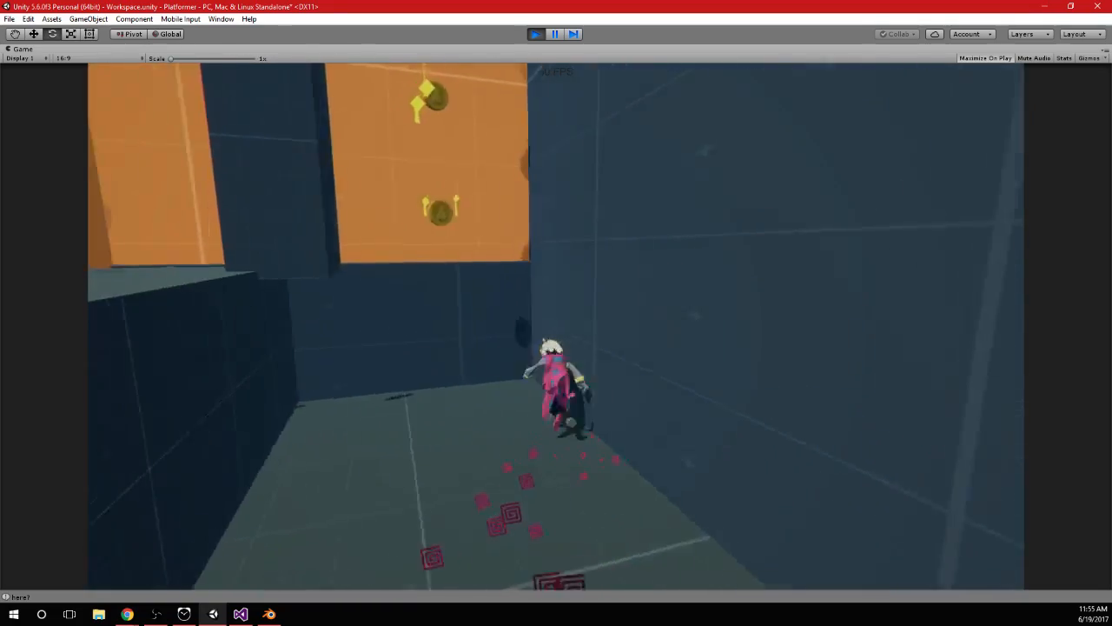
{"action": "key", "text": "a"}
{"action": "key", "text": "w"}
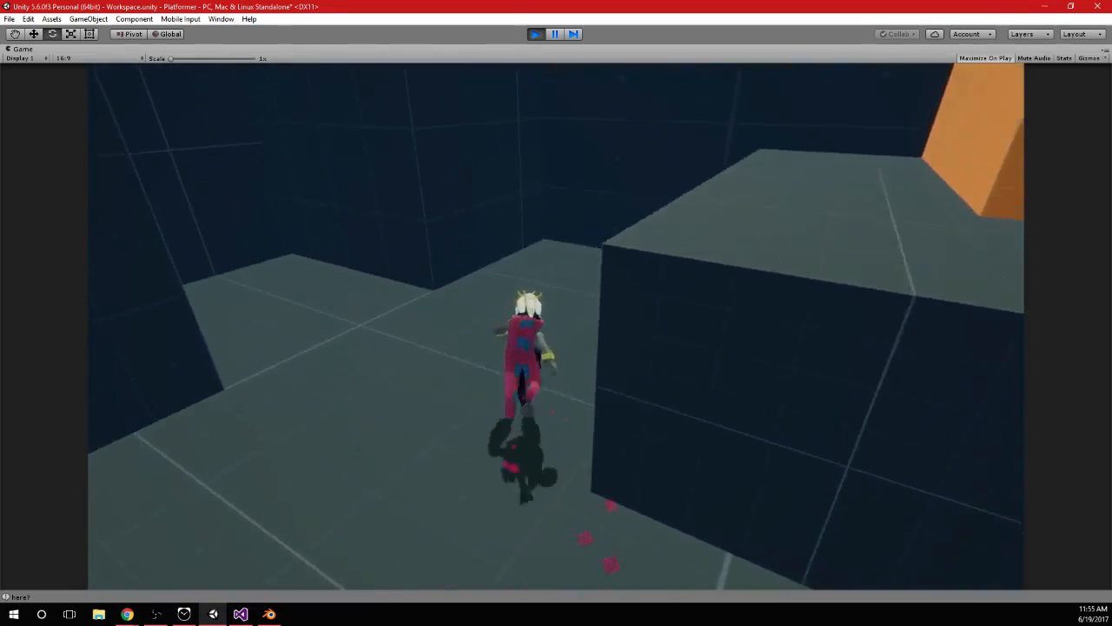
{"action": "key", "text": "space"}
{"action": "key", "text": "space"}
{"action": "key", "text": "space"}
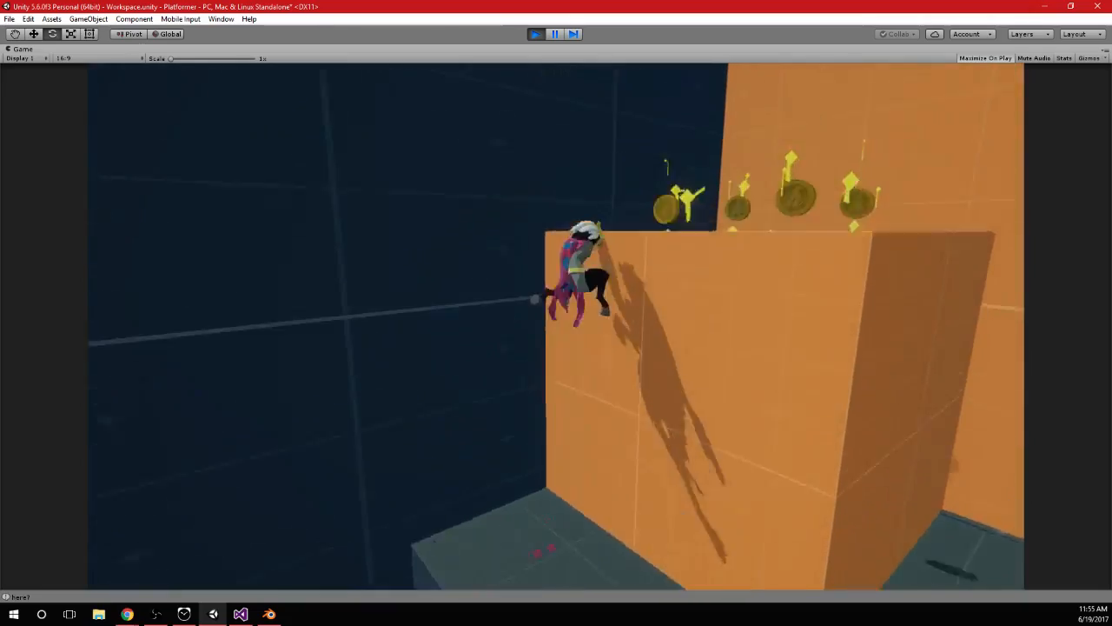
{"action": "key", "text": "space"}
{"action": "key", "text": "space"}
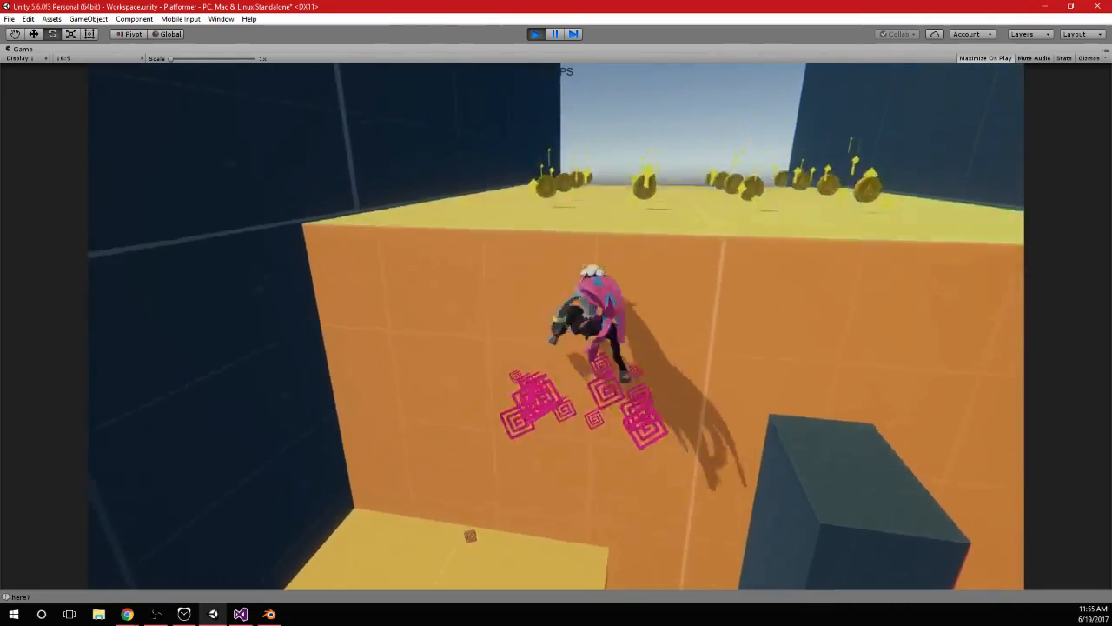
Run the character across the yellow platform and leap down to the lower floor to examine the cape in motion
{"action": "key", "text": "w"}
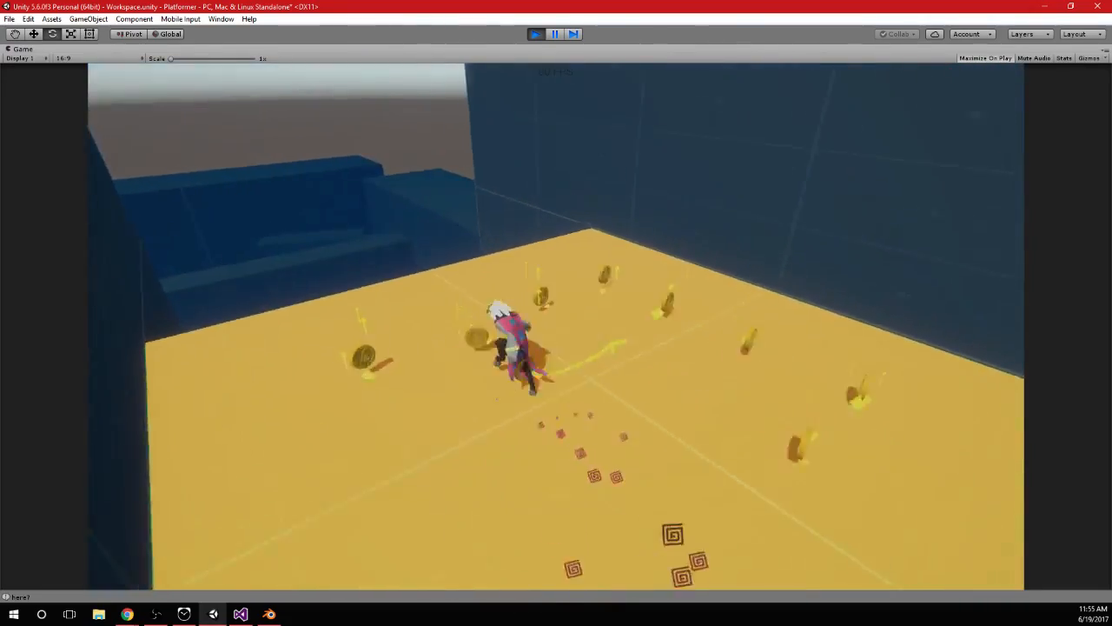
{"action": "key", "text": "w"}
{"action": "key", "text": "w"}
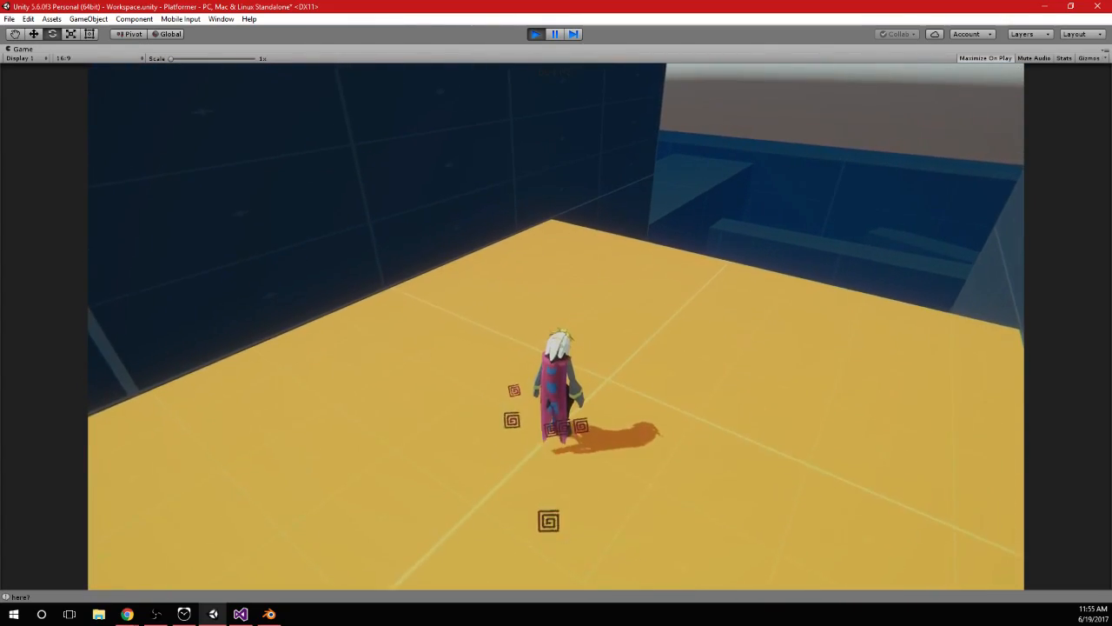
{"action": "key", "text": "w"}
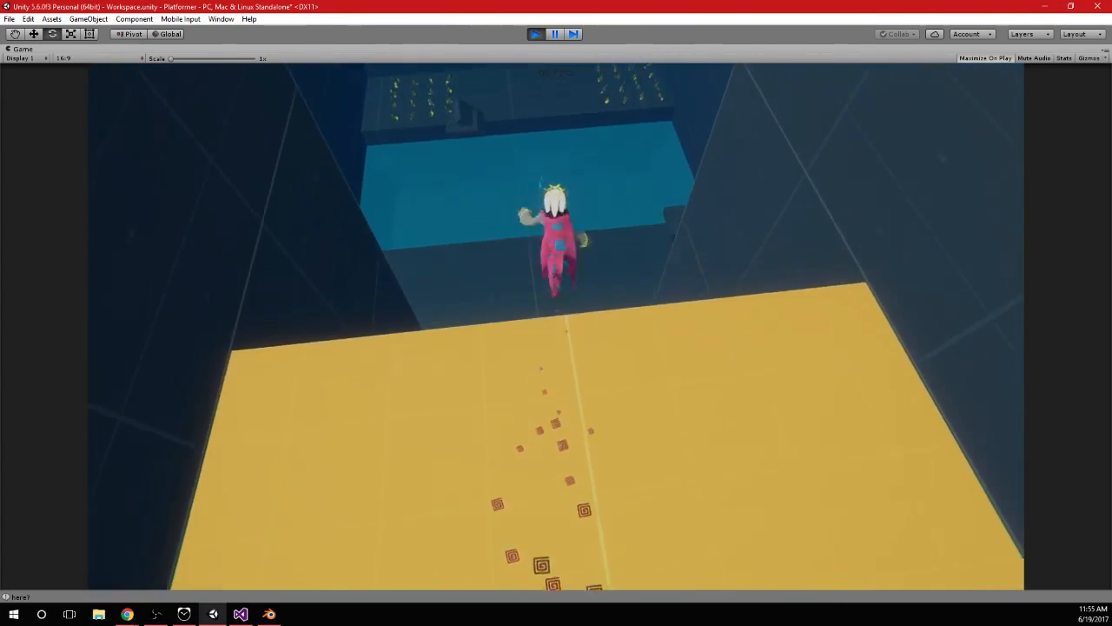
{"action": "key", "text": "w"}
{"action": "key", "text": "space"}
{"action": "key", "text": "w"}
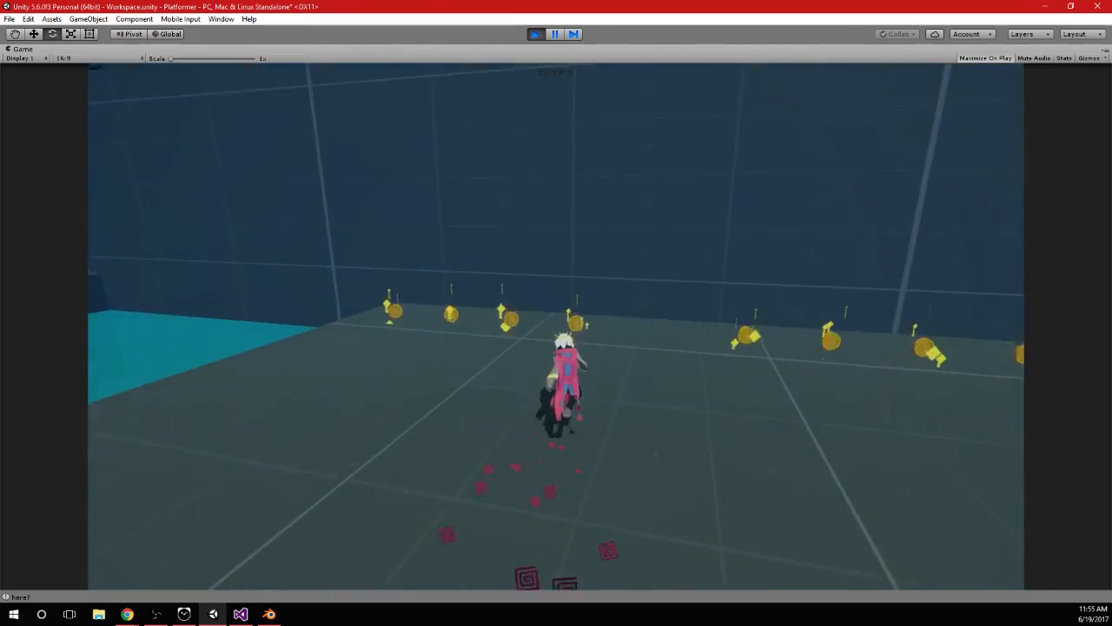
Run and turn the character around the lower floor to the block in the water, checking the cape from several angles
{"action": "key", "text": "w"}
{"action": "key", "text": "a"}
{"action": "key", "text": "w"}
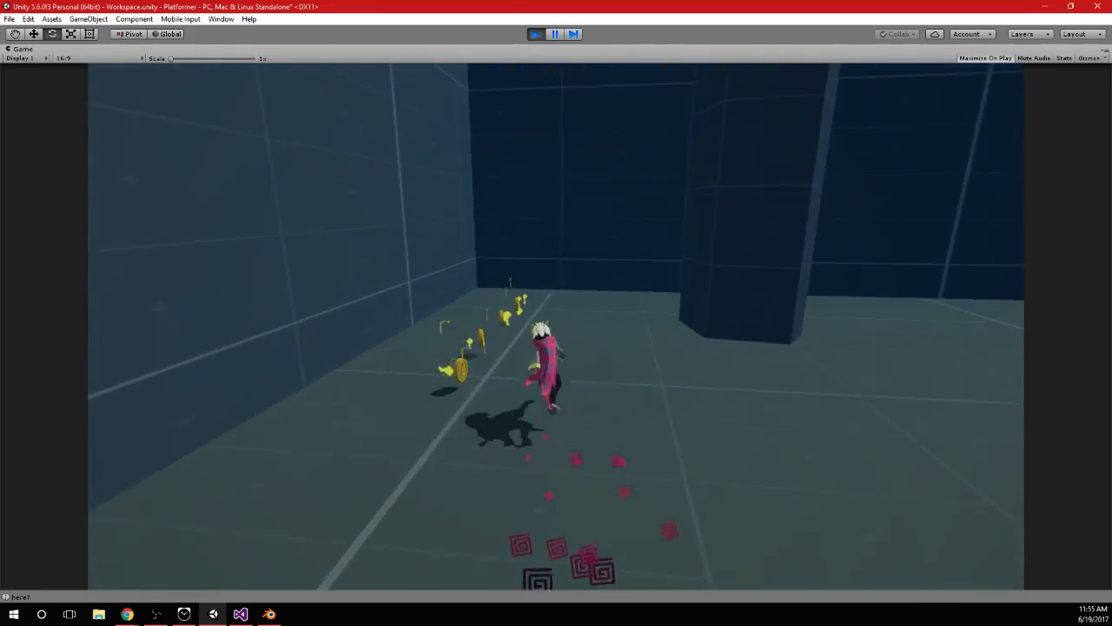
{"action": "key", "text": "d"}
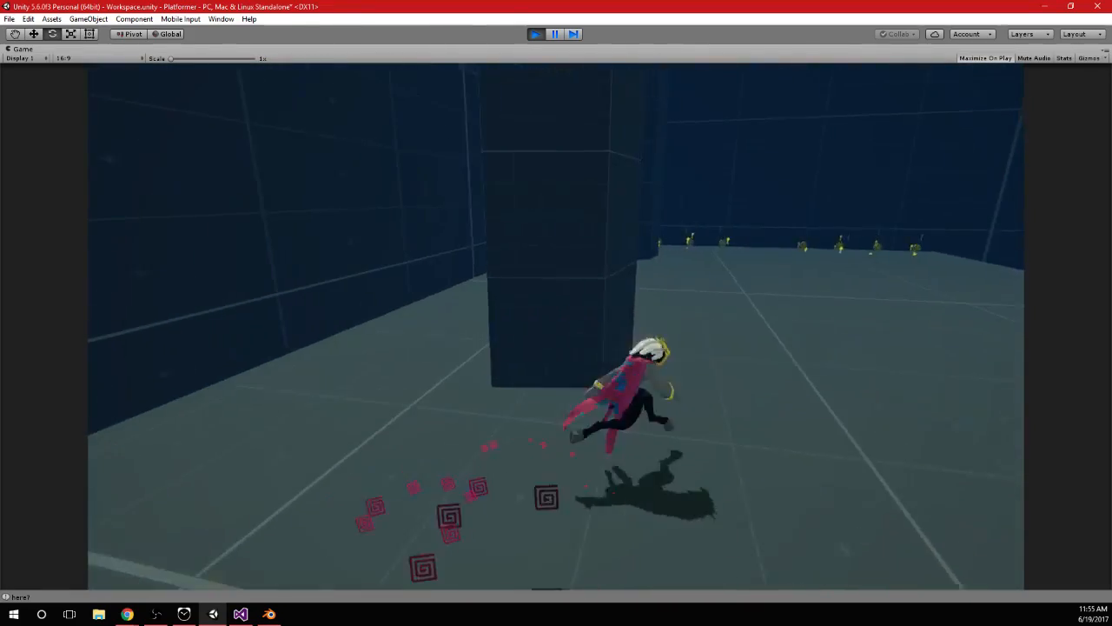
{"action": "key", "text": "w"}
{"action": "key", "text": "d"}
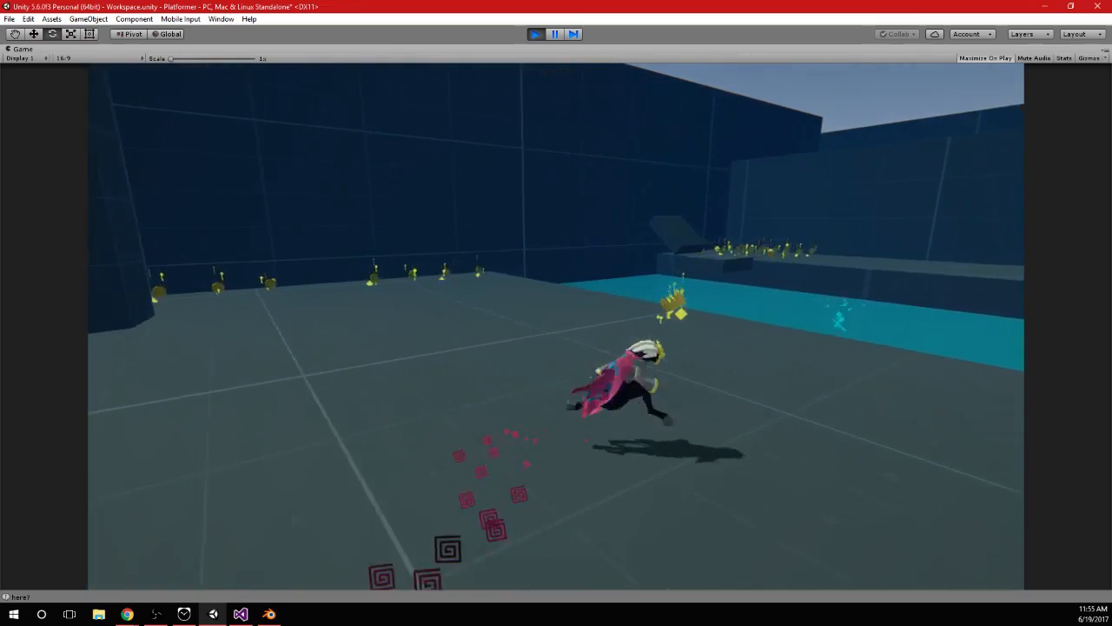
{"action": "key", "text": "w"}
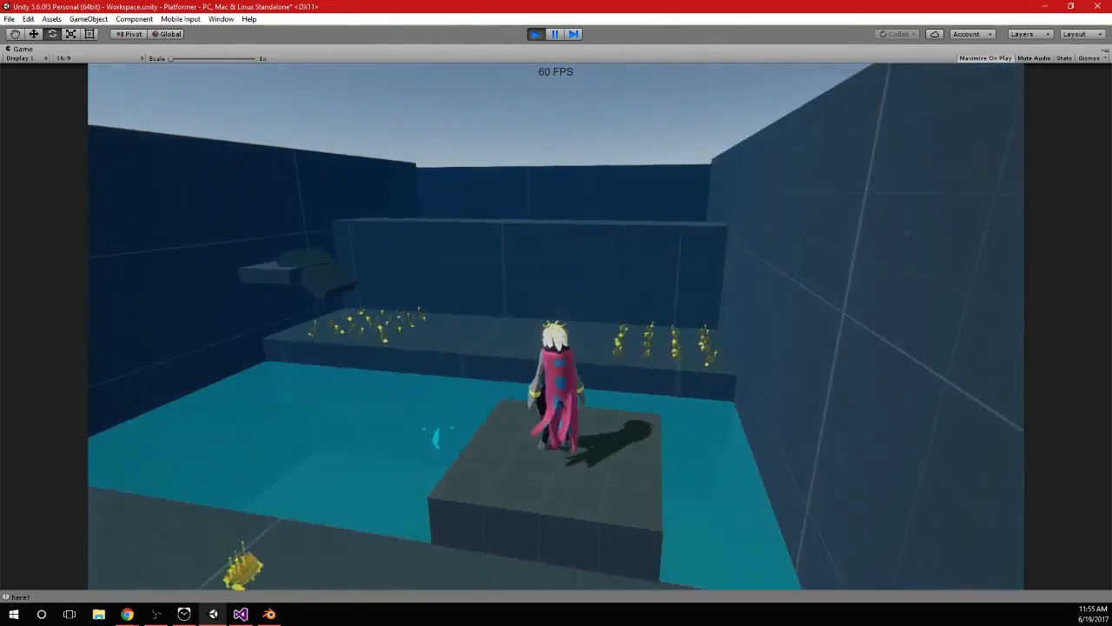
Leap off the block into the pool, swim underwater to examine the cape's movement, and stop play mode
{"action": "key", "text": "w"}
{"action": "key", "text": "space"}
{"action": "key", "text": "space"}
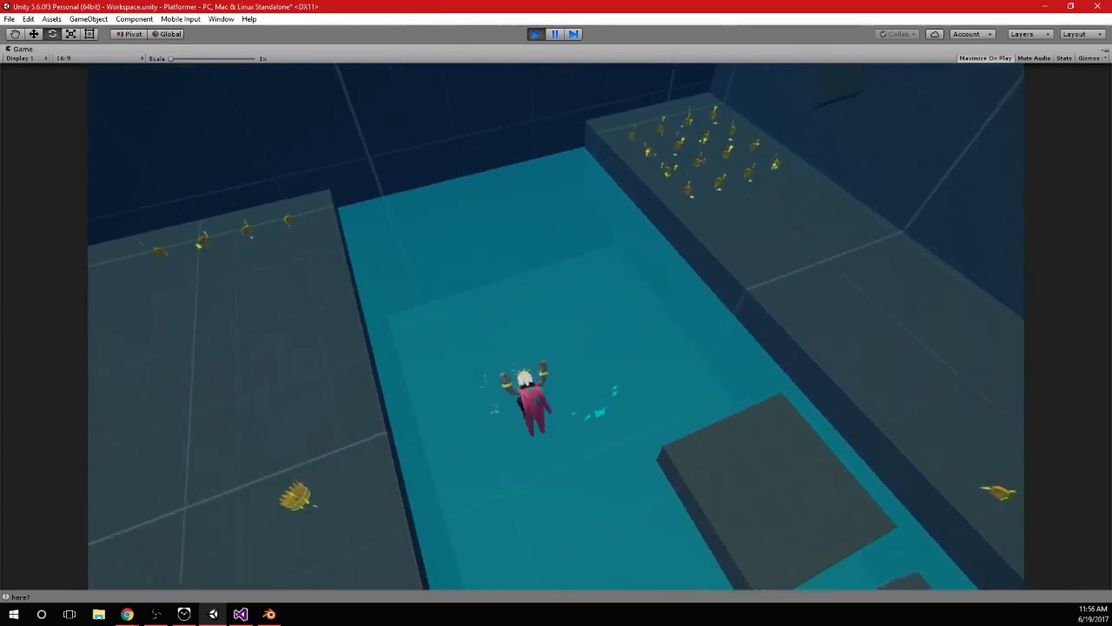
{"action": "key", "text": "a"}
{"action": "key", "text": "space"}
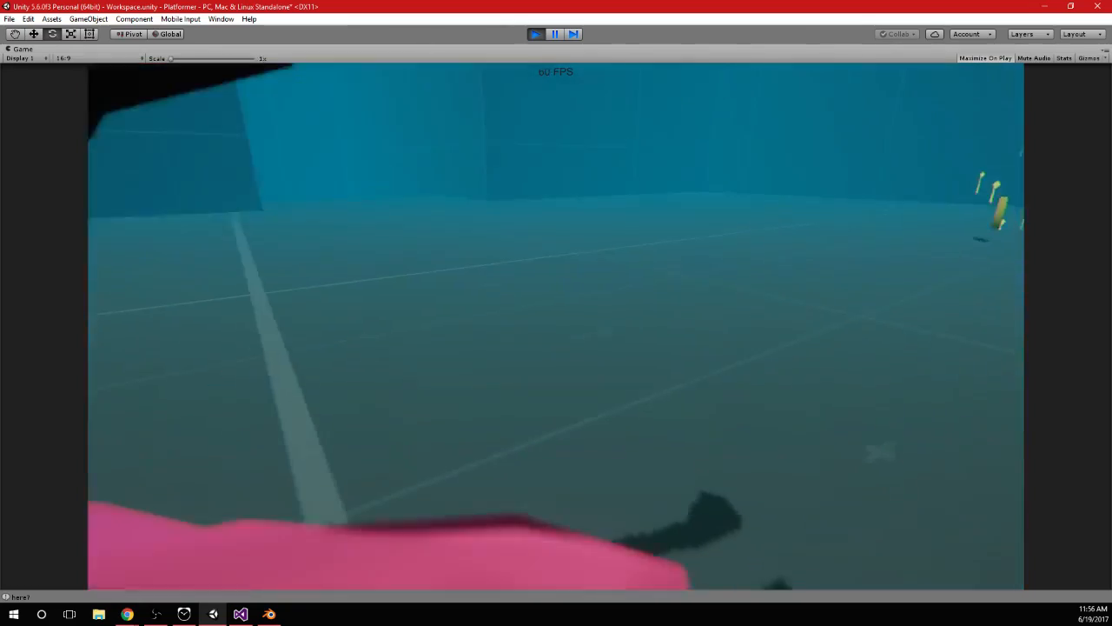
{"action": "key", "text": "w"}
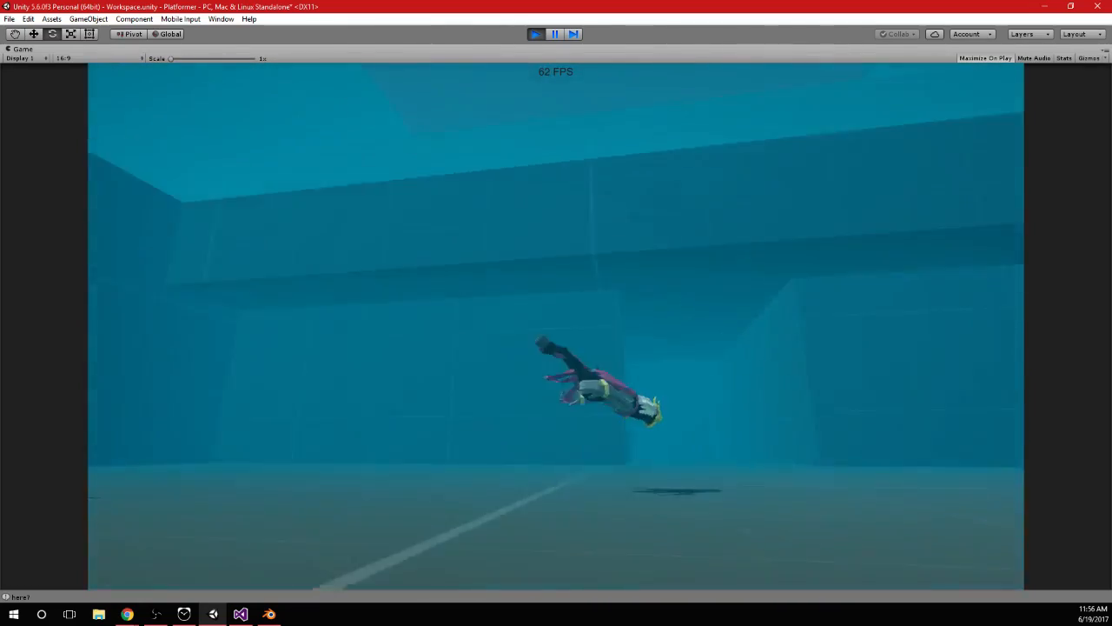
{"action": "key", "text": "w"}
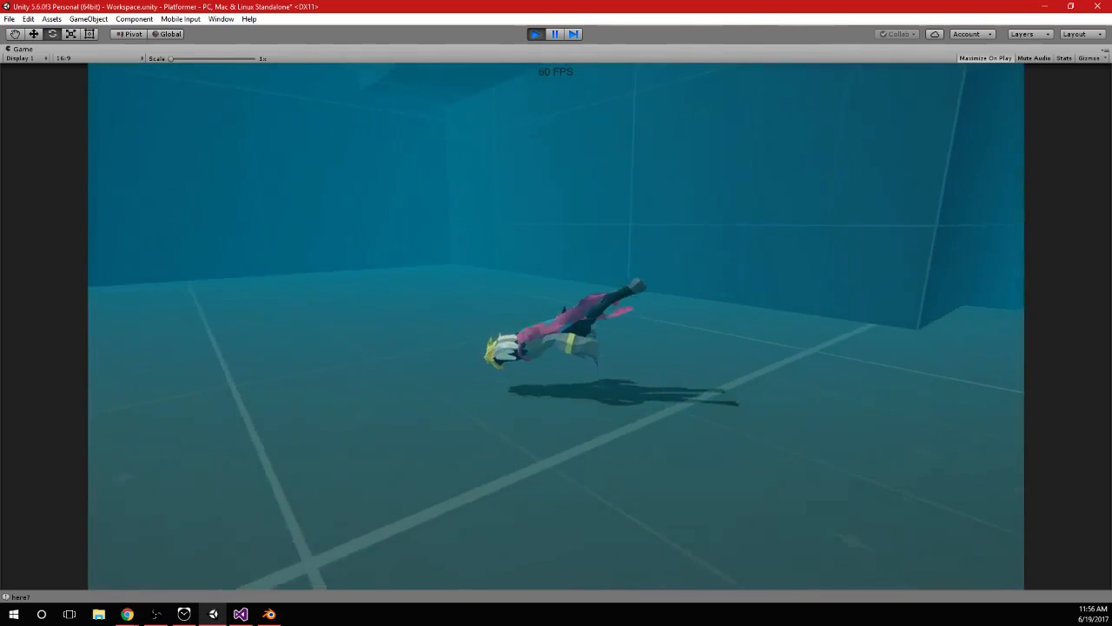
{"action": "key", "text": "alt+Tab"}
{"action": "left_click", "coordinate": [536, 34]}
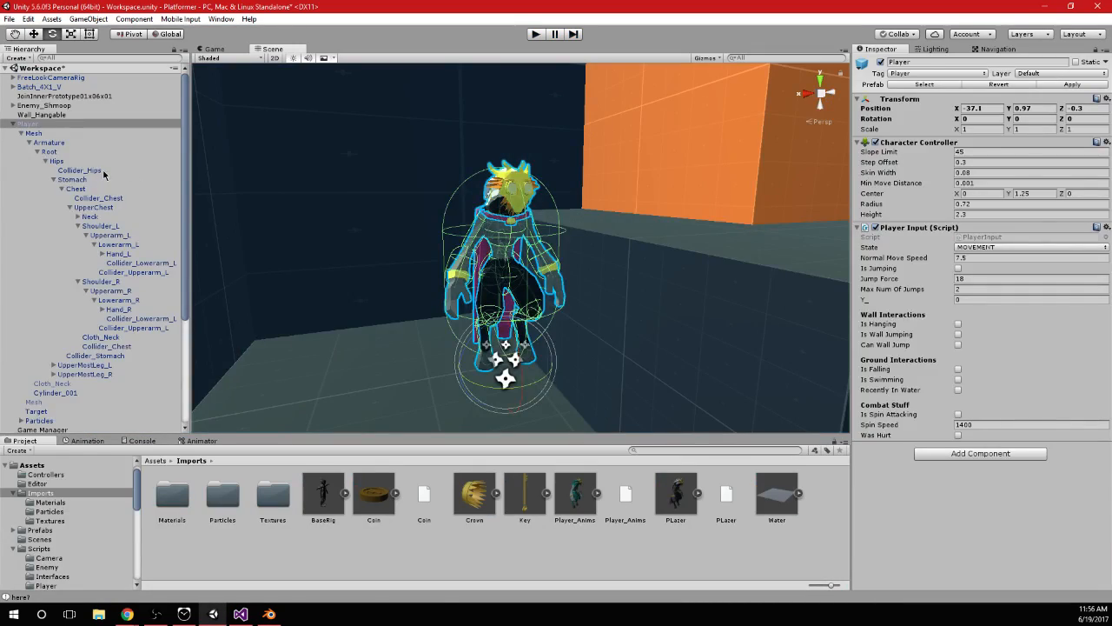
Check the tags assigned to the hips collider and the upper and lower arm colliders of the Player
{"action": "left_click", "coordinate": [80, 170]}
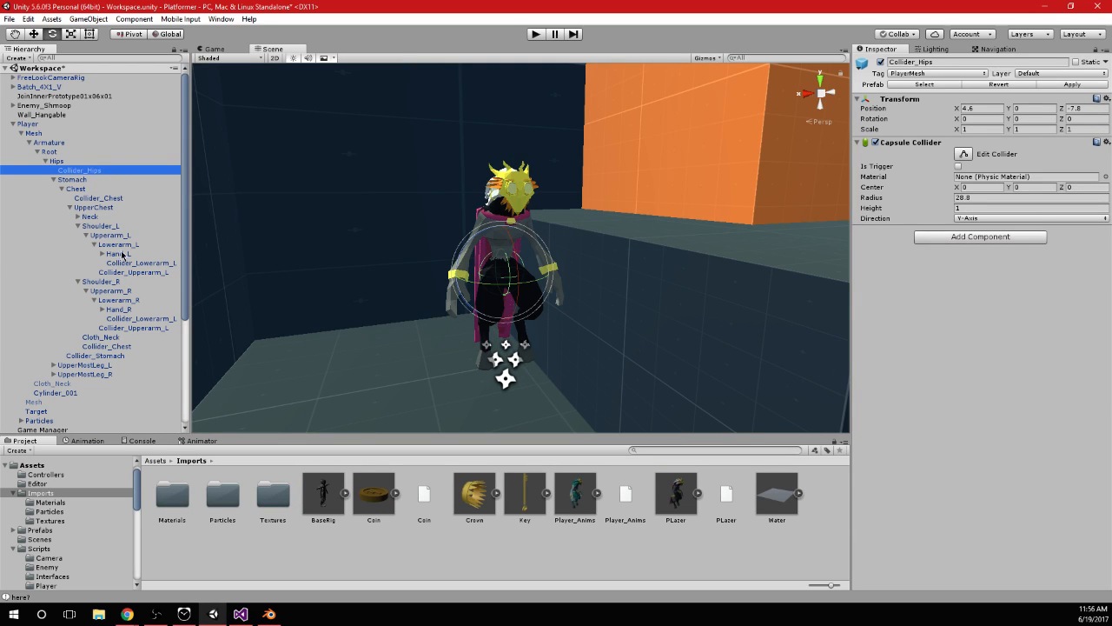
{"action": "left_click_drag", "start_coordinate": [122, 255], "coordinate": [138, 263]}
{"action": "left_click", "coordinate": [643, 331]}
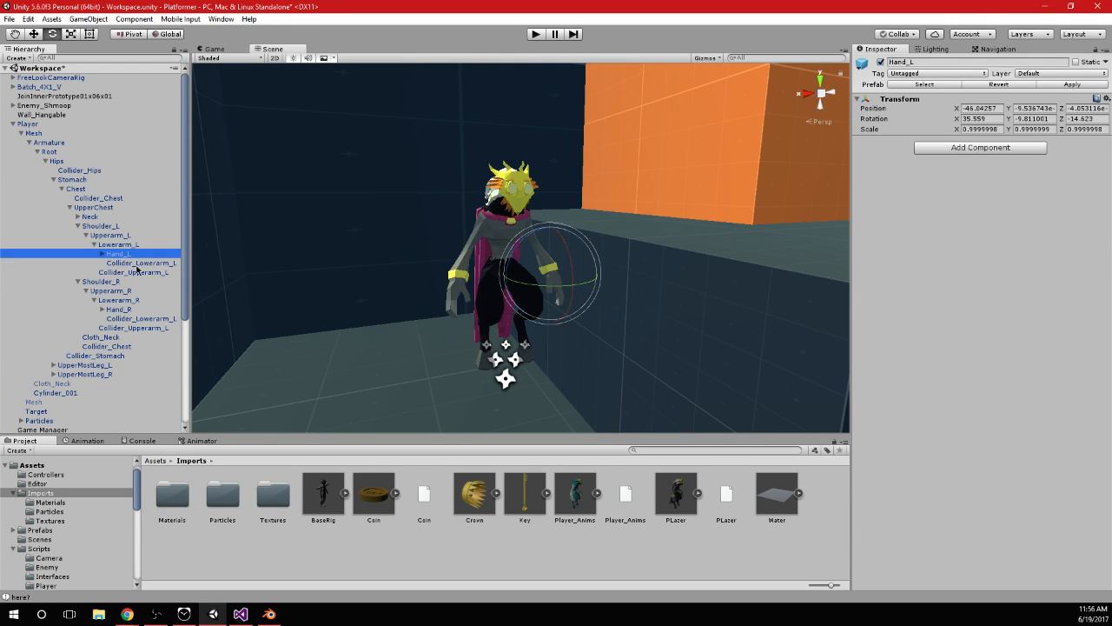
{"action": "left_click", "coordinate": [139, 263]}
{"action": "left_click", "coordinate": [940, 74]}
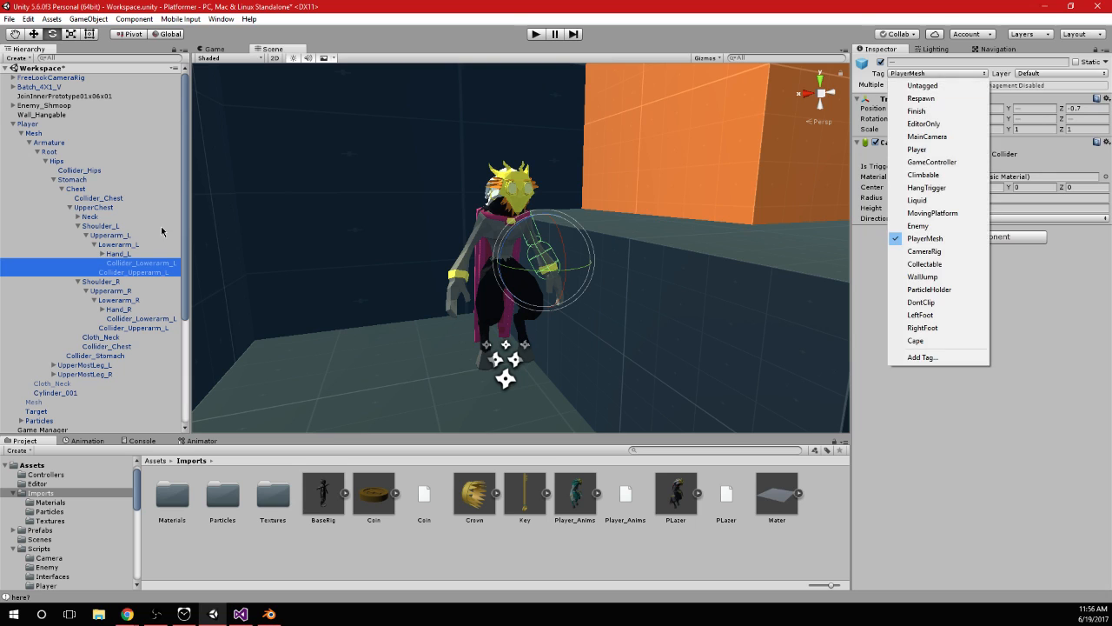
{"action": "left_click", "coordinate": [139, 272]}
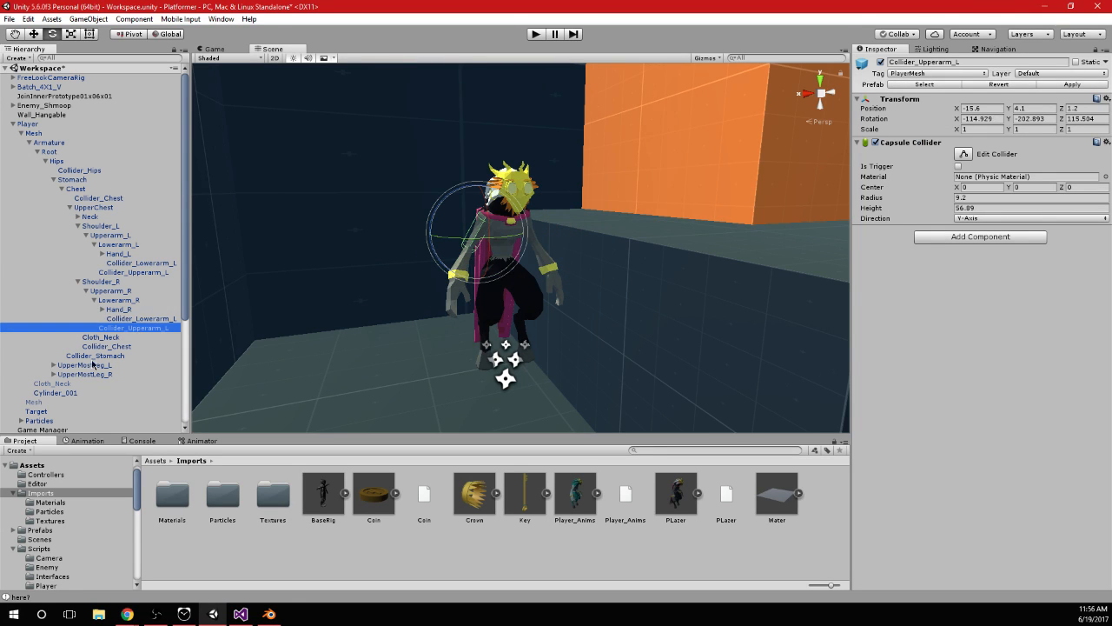
Tag the left leg's upper, middle and lower colliders as PlayerMesh
{"action": "left_click", "coordinate": [63, 365]}
{"action": "scroll", "coordinate": [73, 364], "scroll_direction": "down", "scroll_amount": 3}
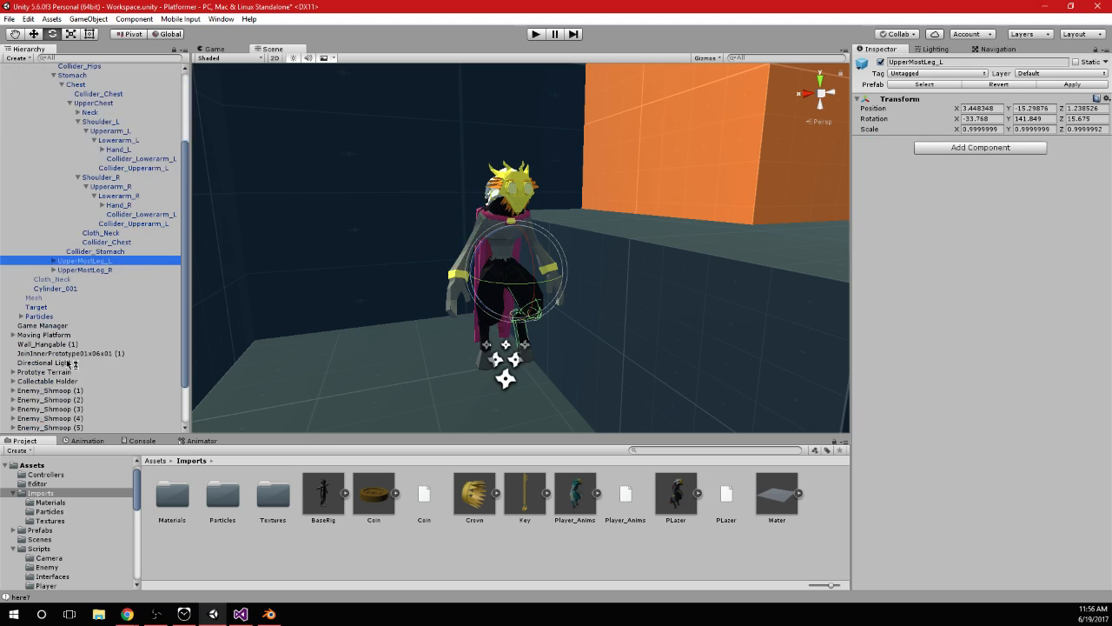
{"action": "left_click", "coordinate": [63, 279]}
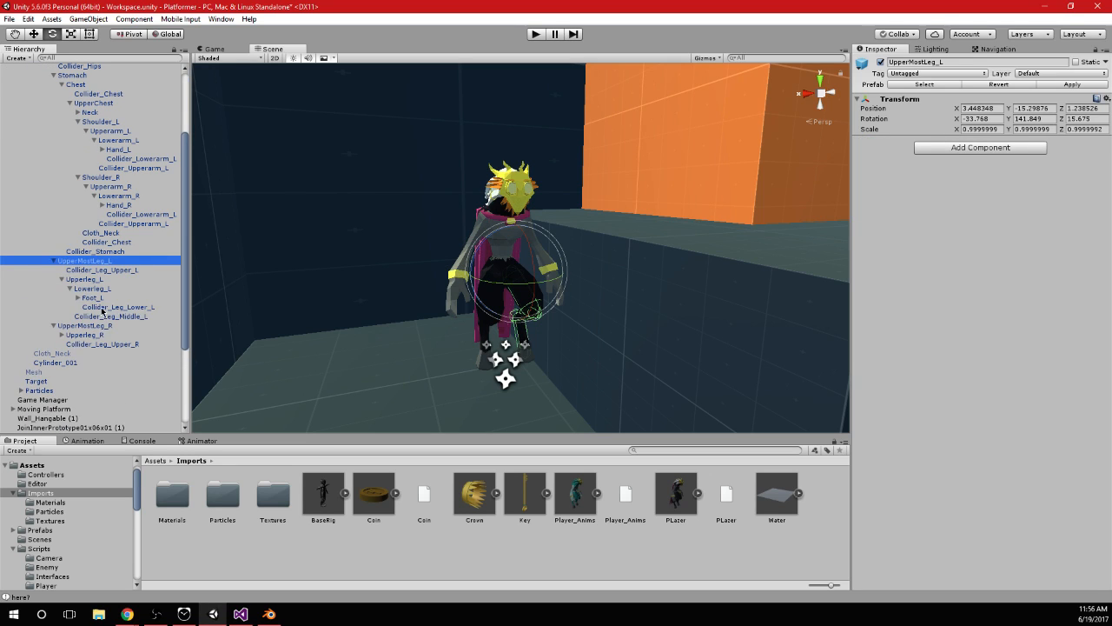
{"action": "left_click", "coordinate": [102, 307]}
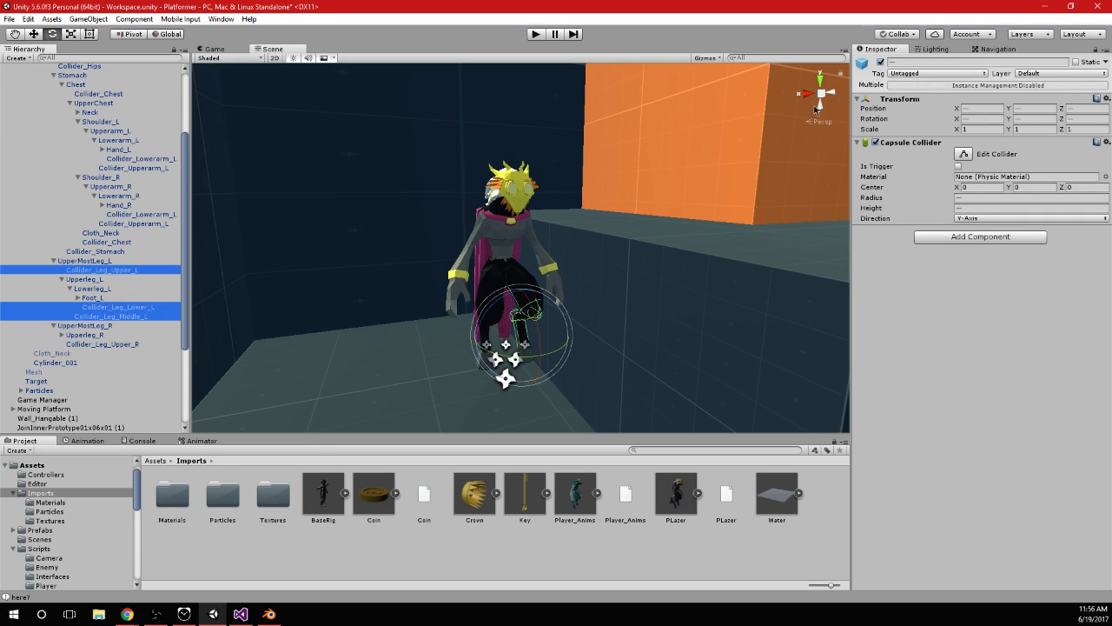
{"action": "left_click", "coordinate": [933, 73]}
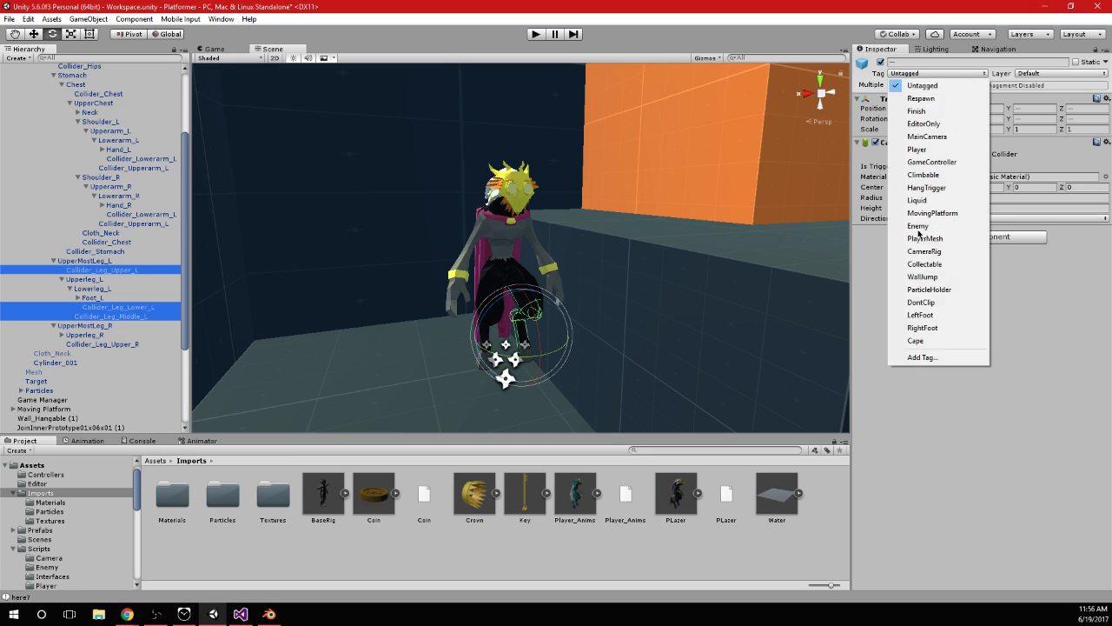
{"action": "left_click", "coordinate": [944, 239]}
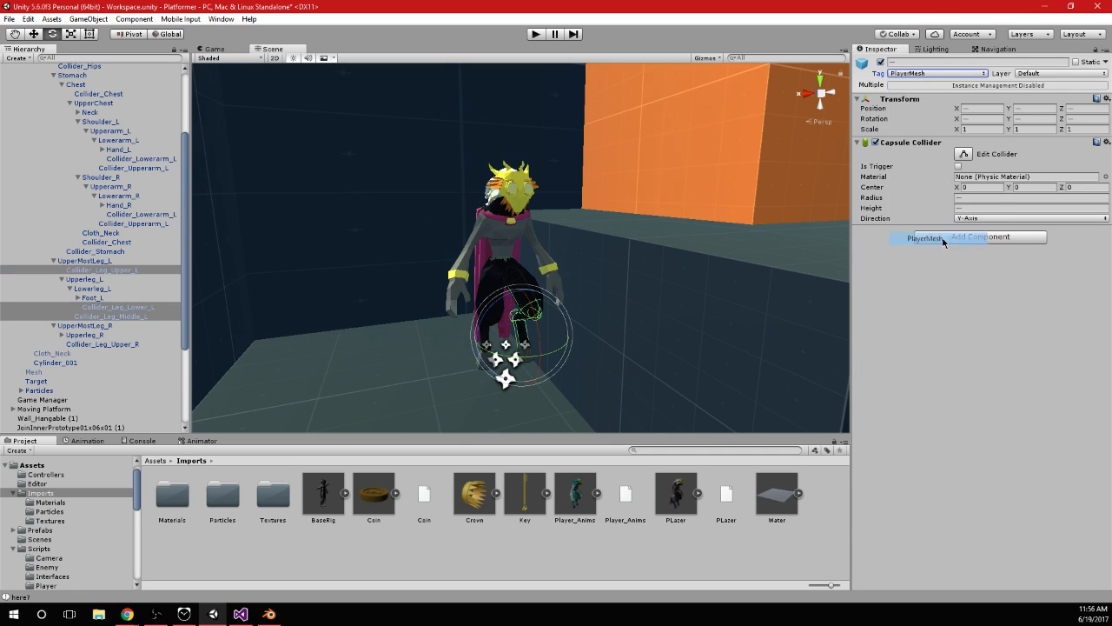
Tag the right leg's upper, middle and lower colliders as PlayerMesh and collapse both leg hierarchies
{"action": "left_click", "coordinate": [62, 335]}
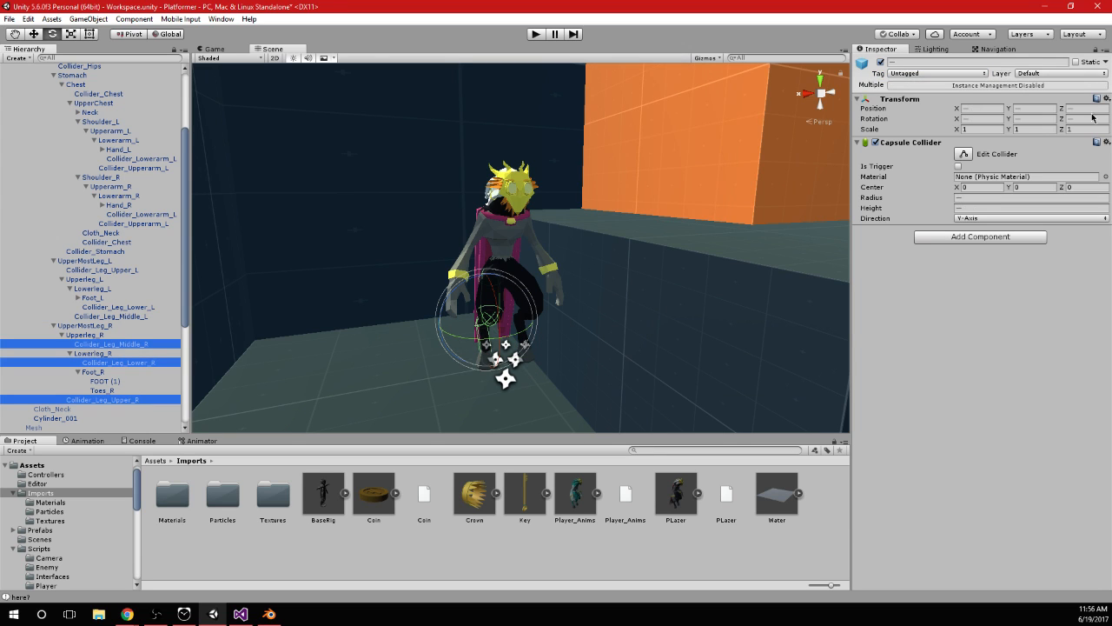
{"action": "left_click", "coordinate": [927, 74]}
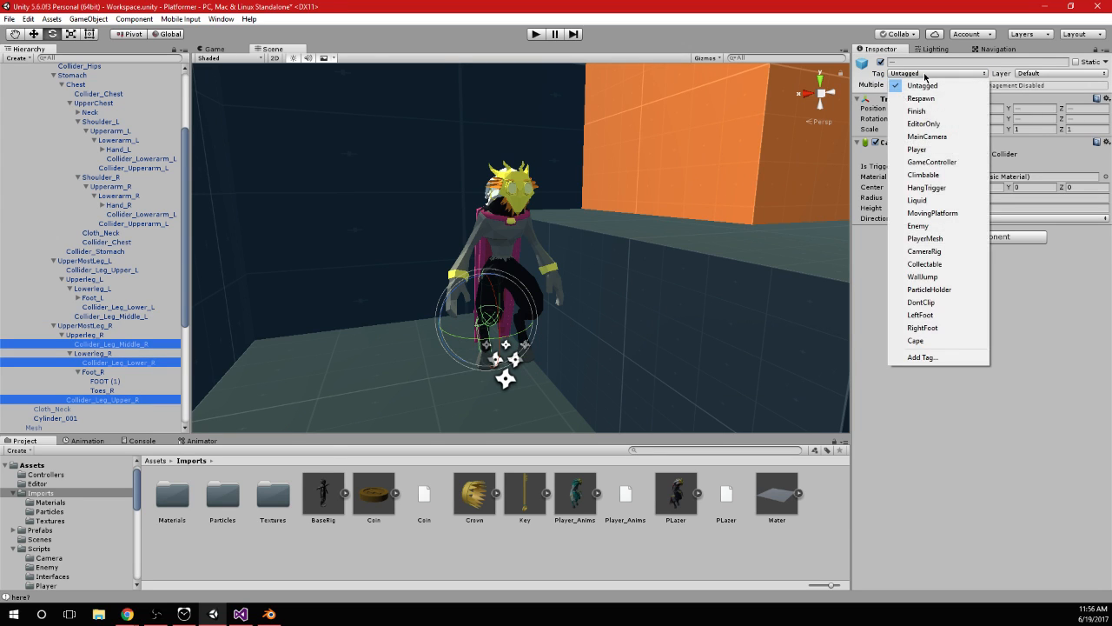
{"action": "left_click", "coordinate": [960, 238]}
{"action": "left_click", "coordinate": [83, 325]}
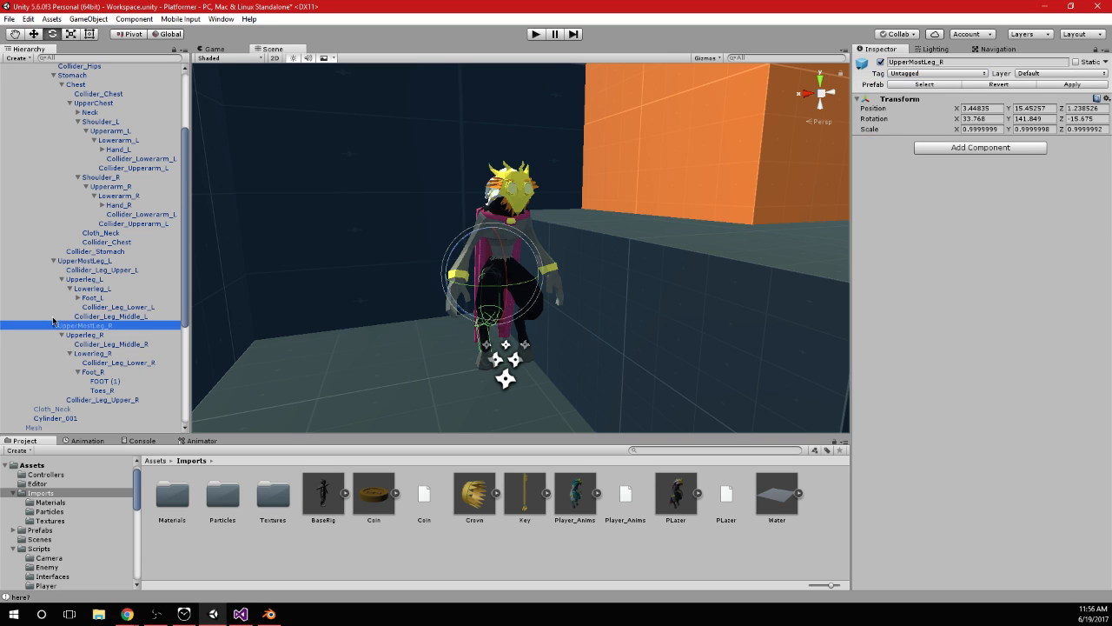
{"action": "left_click", "coordinate": [54, 261]}
{"action": "scroll", "coordinate": [78, 224], "scroll_direction": "up", "scroll_amount": 3}
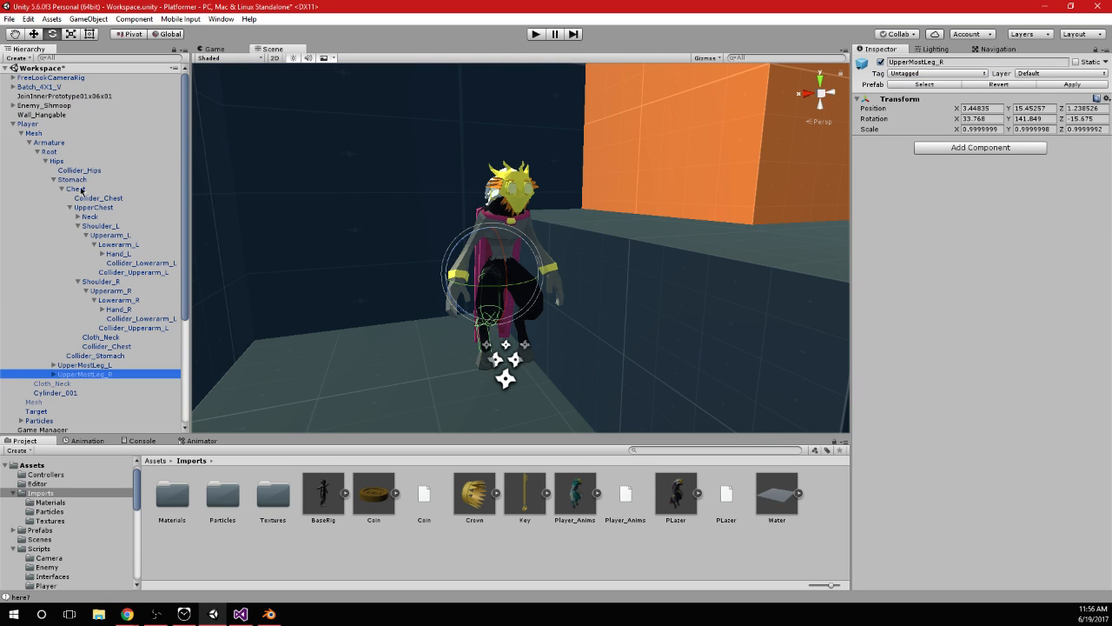
Examine the capsule colliders around the Player's Mesh object from several angles and collapse both shoulder hierarchies
{"action": "left_click", "coordinate": [26, 123]}
{"action": "left_click", "coordinate": [35, 133]}
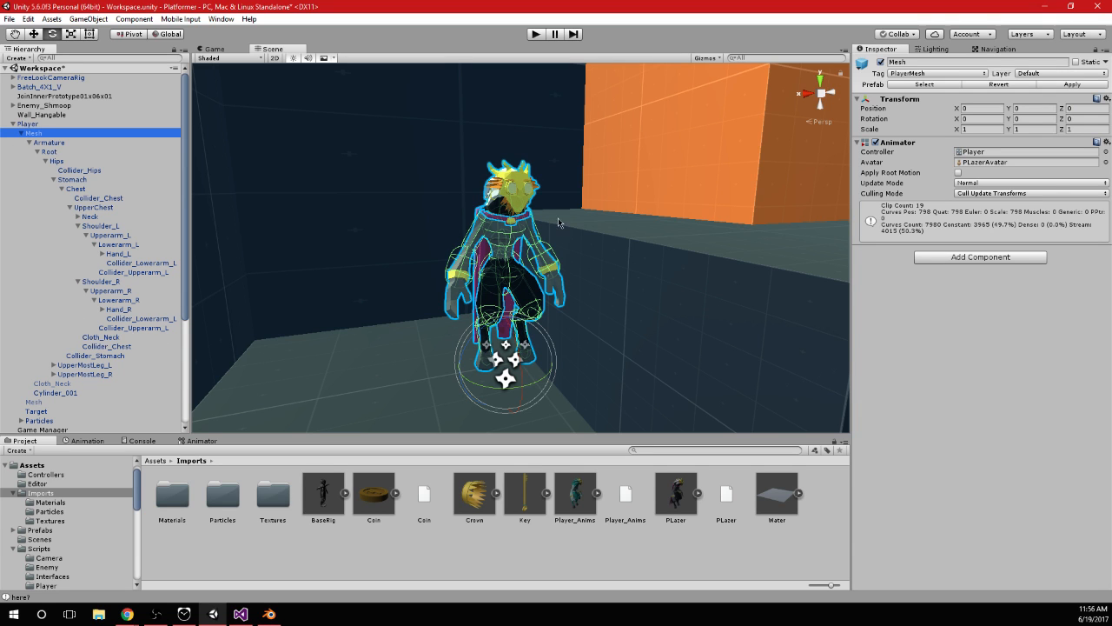
{"action": "middle_click_drag", "start_coordinate": [538, 323], "coordinate": [550, 295]}
{"action": "scroll", "coordinate": [567, 294], "scroll_direction": "up", "scroll_amount": 2}
{"action": "mouse_move", "coordinate": [602, 263]}
{"action": "left_mouse_down", "text": "alt"}
{"action": "mouse_move", "coordinate": [538, 287]}
{"action": "mouse_move", "coordinate": [585, 272]}
{"action": "left_mouse_up", "text": "alt"}
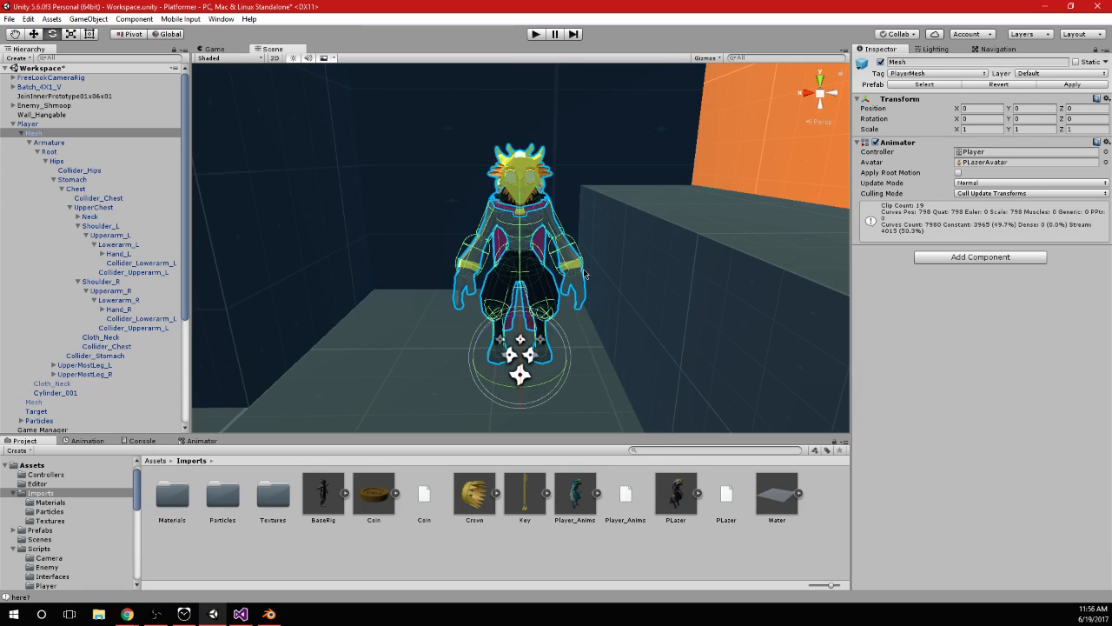
{"action": "left_click_drag", "start_coordinate": [536, 239], "coordinate": [573, 261], "text": "alt"}
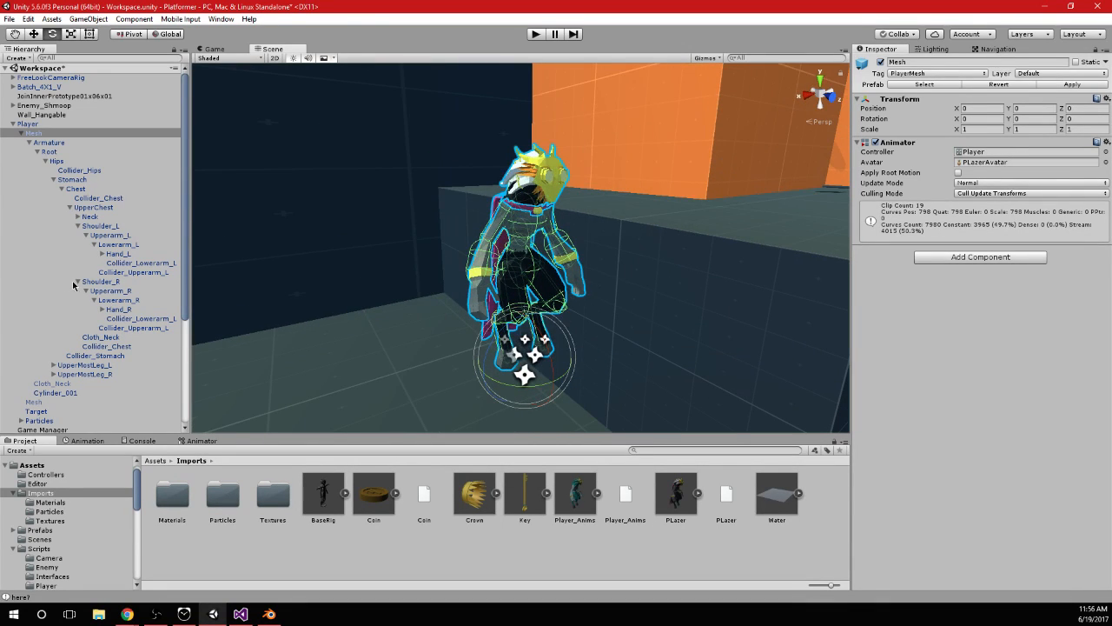
{"action": "left_click", "coordinate": [77, 281]}
{"action": "left_click", "coordinate": [78, 226]}
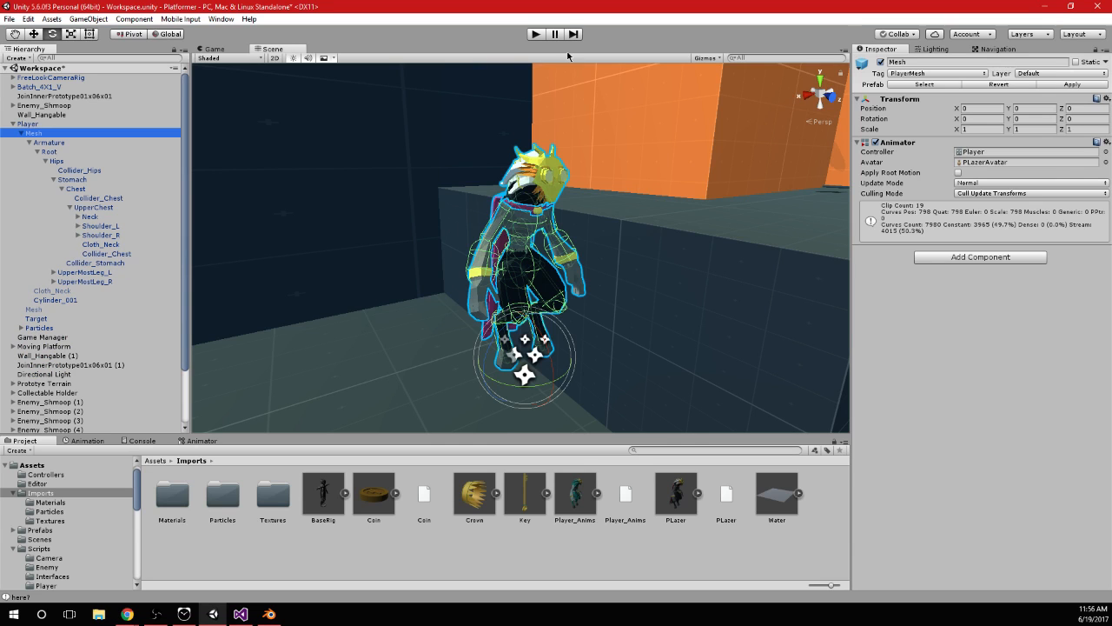
Play the scene and jump up the orange blocks onto the yellow platform to check the cape's collisions
{"action": "left_click", "coordinate": [536, 34]}
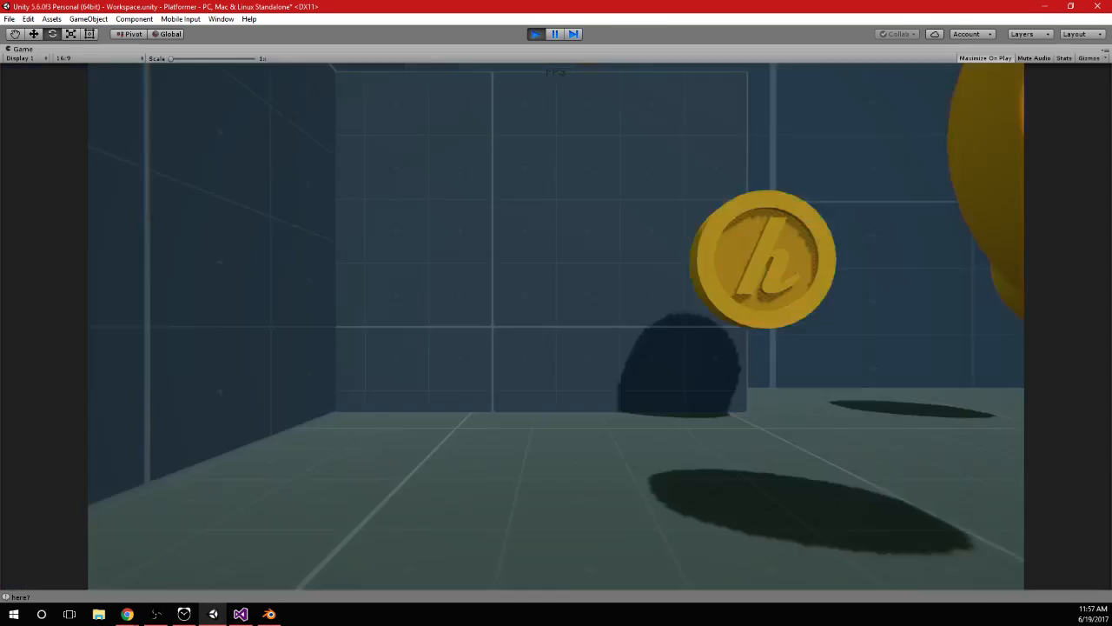
{"action": "key", "text": "space"}
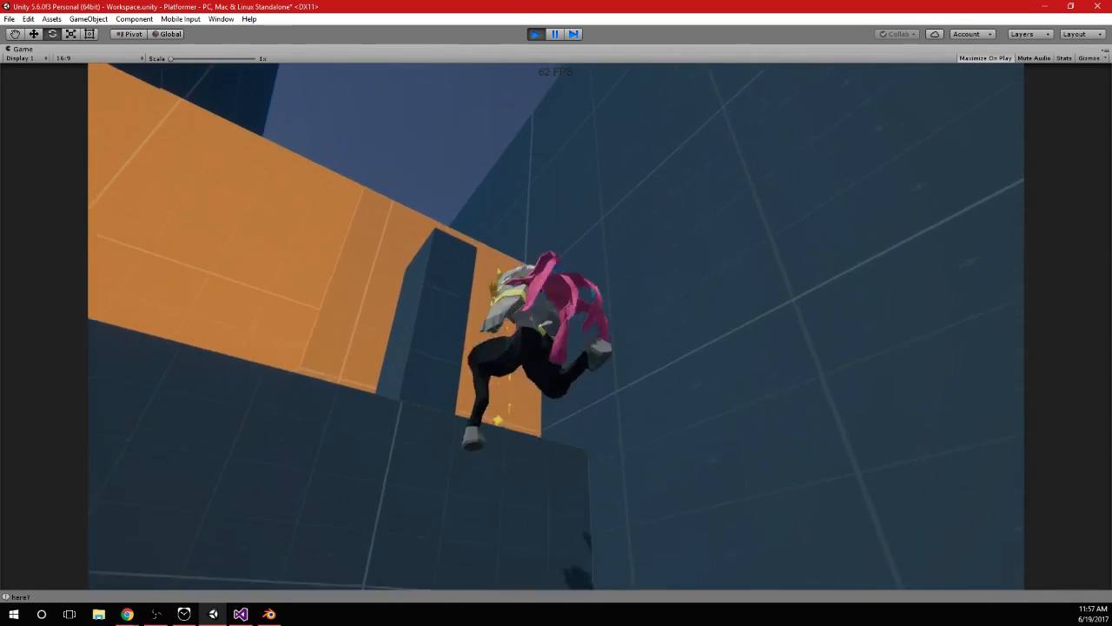
{"action": "key", "text": "space"}
{"action": "key", "text": "space"}
{"action": "key", "text": "space"}
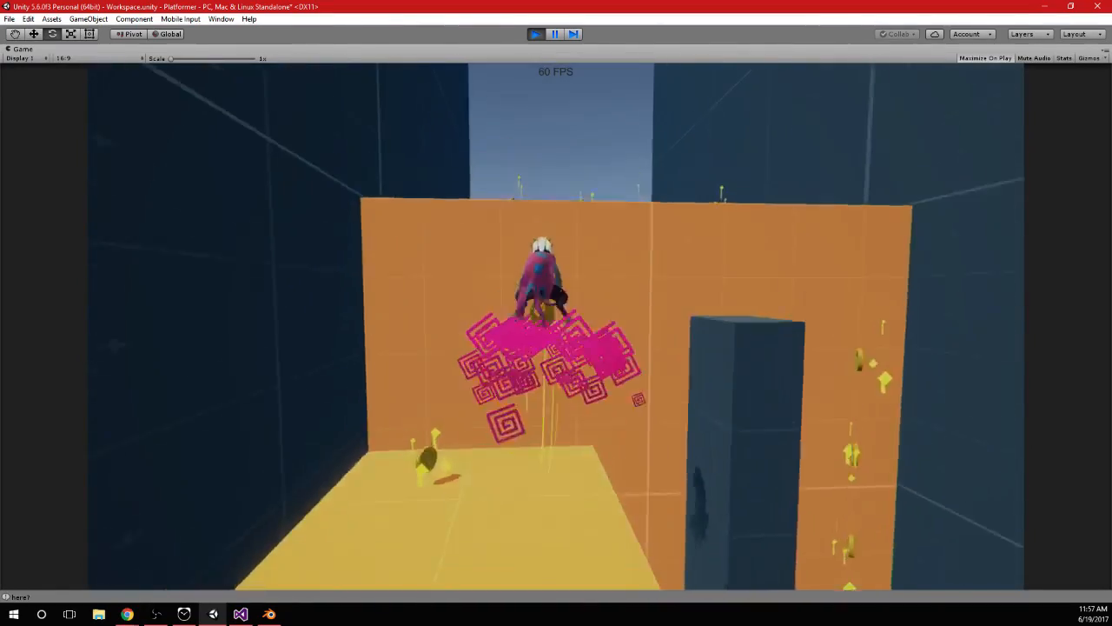
{"action": "key", "text": "space"}
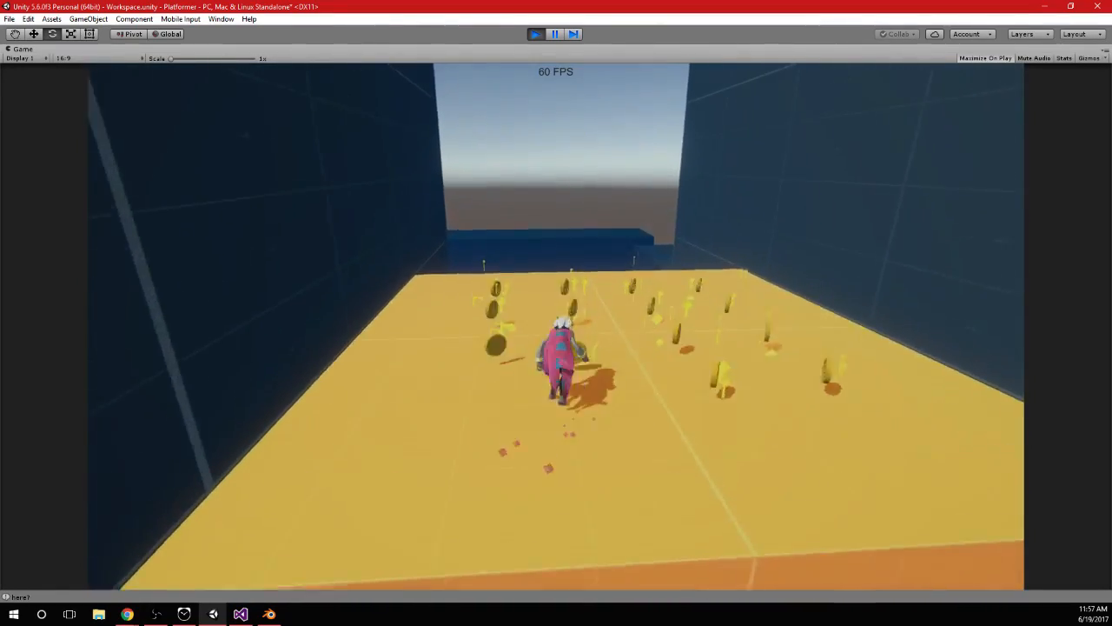
{"action": "key", "text": "w"}
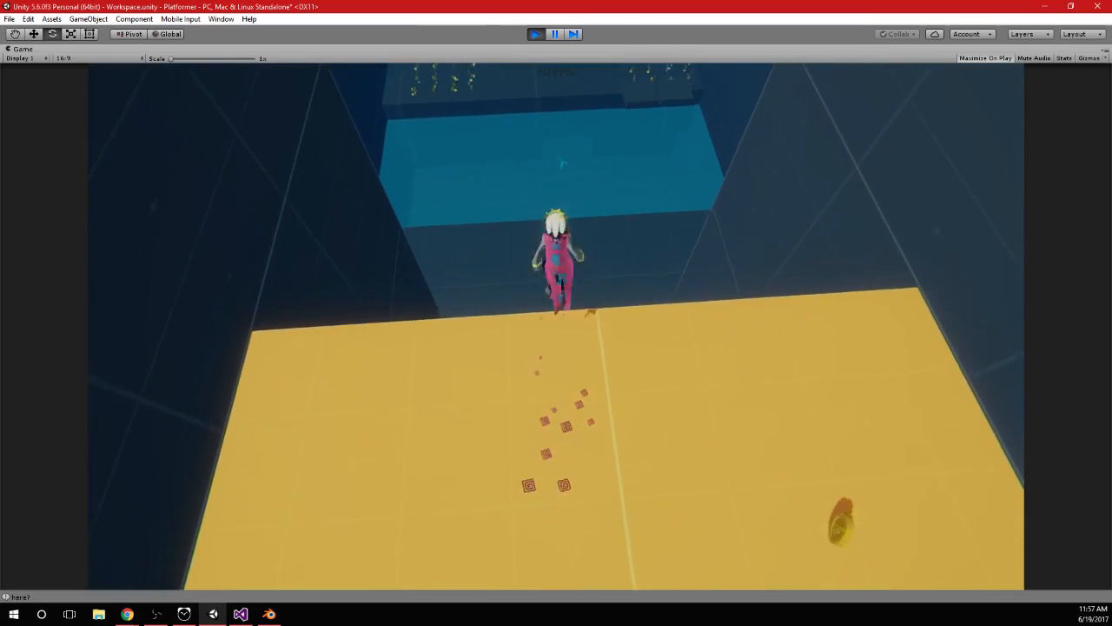
Leap from the yellow platform's edge down to the pool and dive below the surface to watch the cape
{"action": "key", "text": "w"}
{"action": "key", "text": "space"}
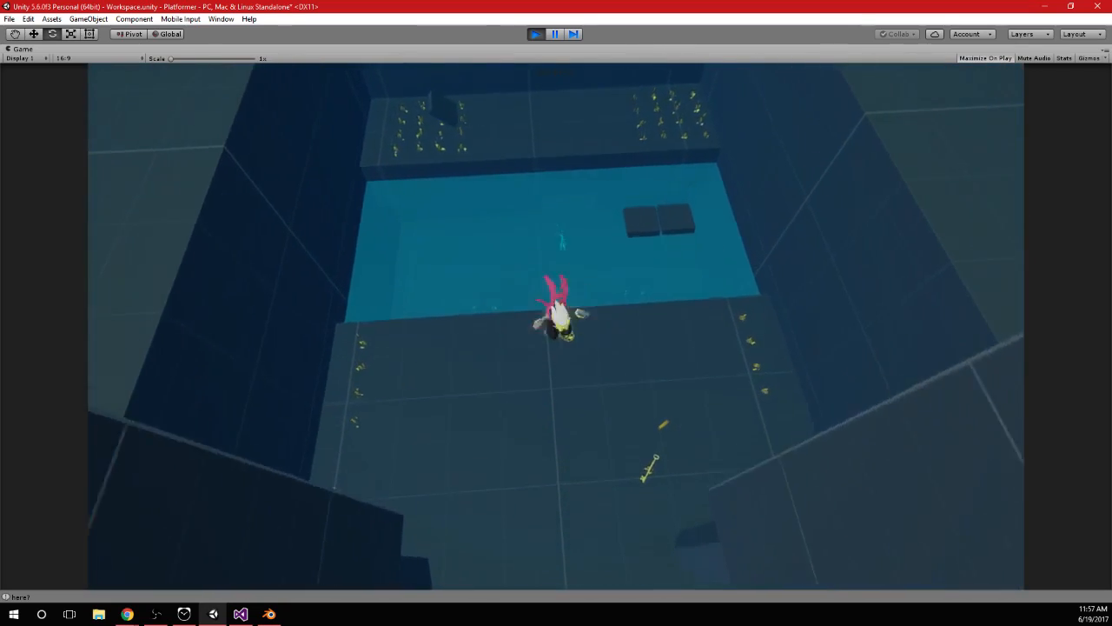
{"action": "key", "text": "w"}
{"action": "key", "text": "a"}
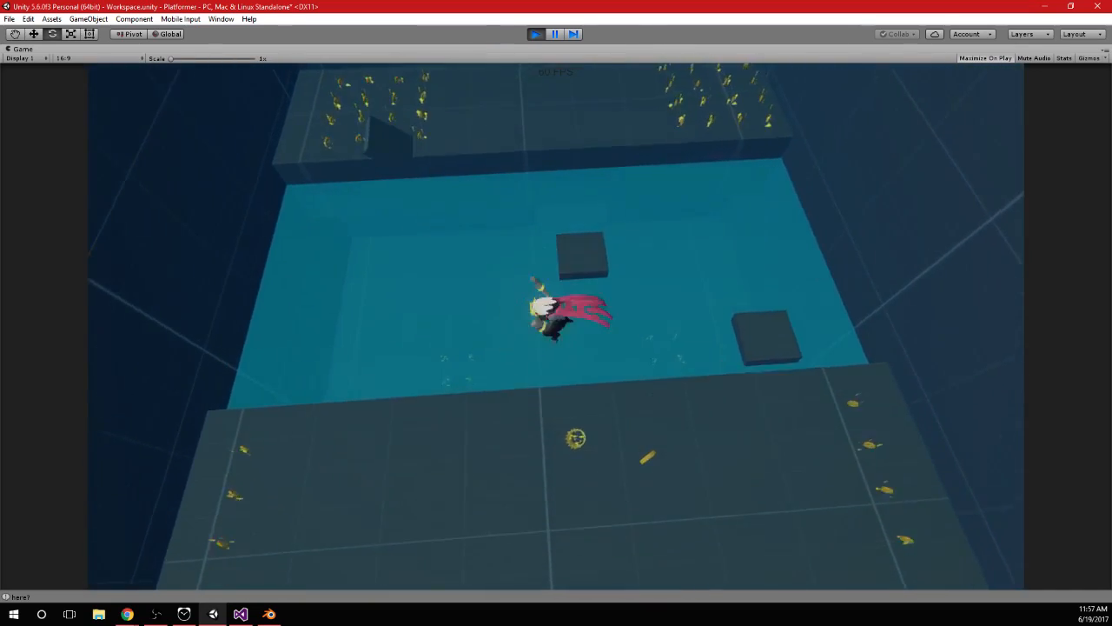
{"action": "key", "text": "w"}
{"action": "key", "text": "d"}
{"action": "key", "text": "w"}
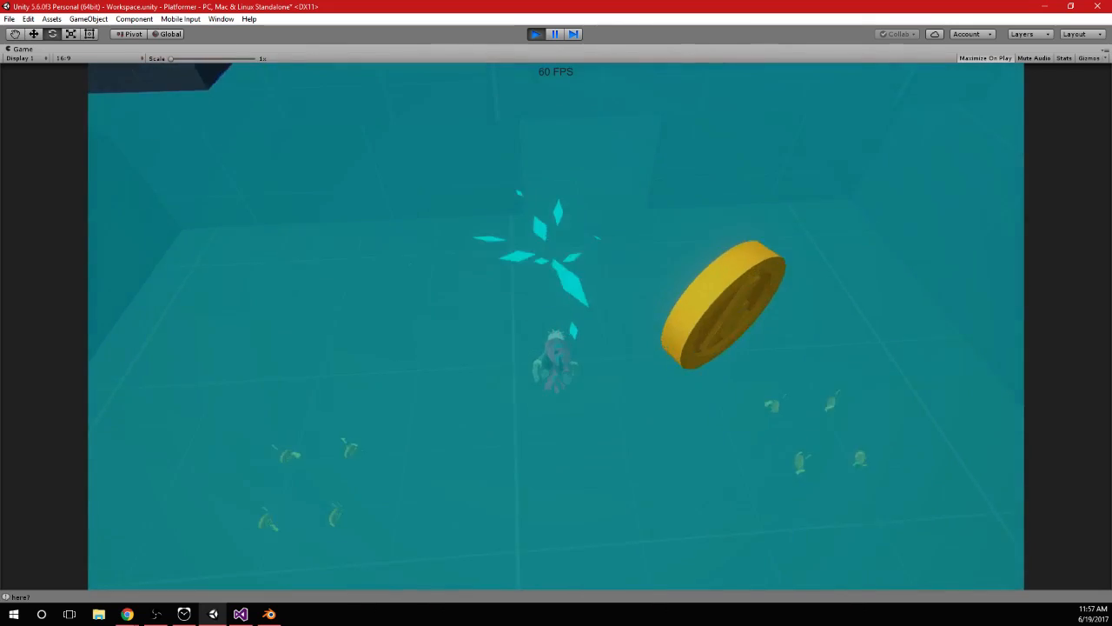
{"action": "key", "text": "d"}
{"action": "key", "text": "space"}
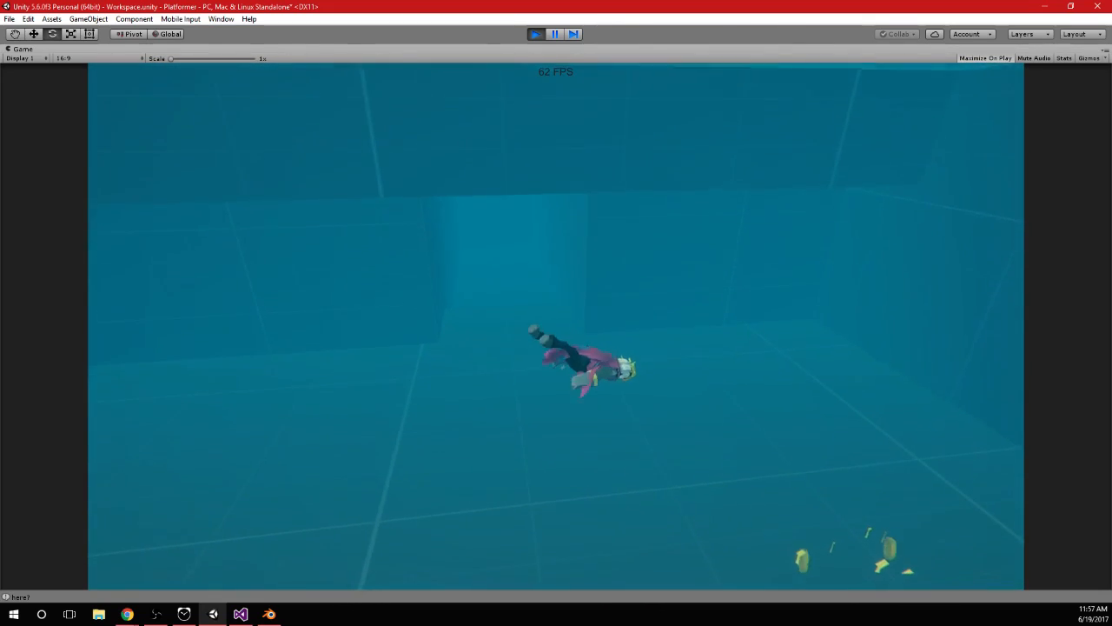
Swim around near the pool floor, repeatedly rising and sinking, to examine how the cape behaves underwater
{"action": "key", "text": "s"}
{"action": "key", "text": "a"}
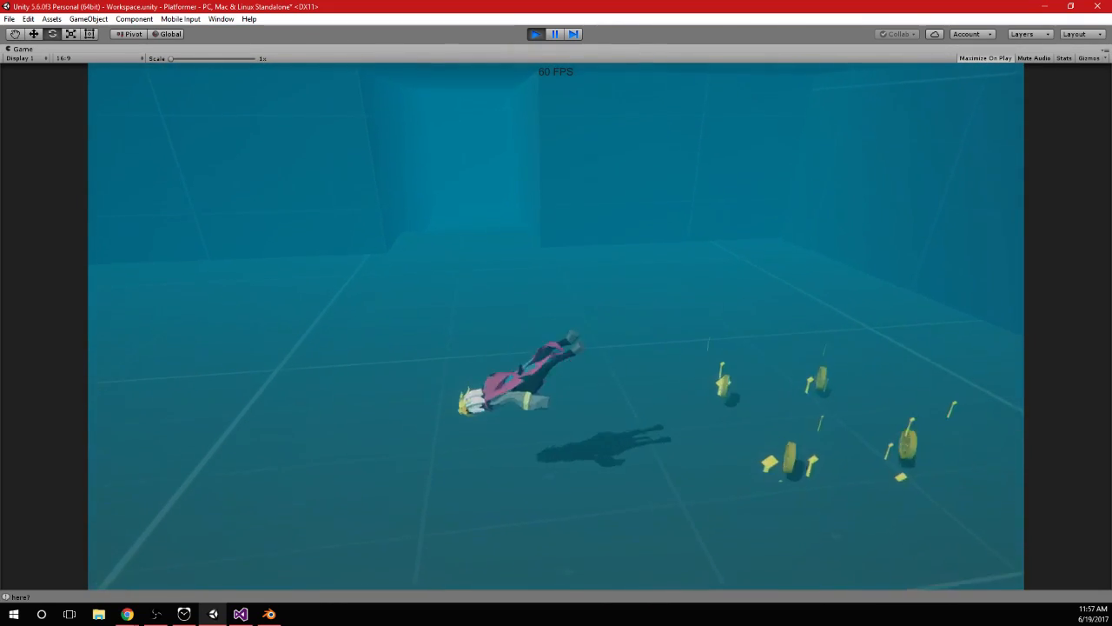
{"action": "key", "text": "space"}
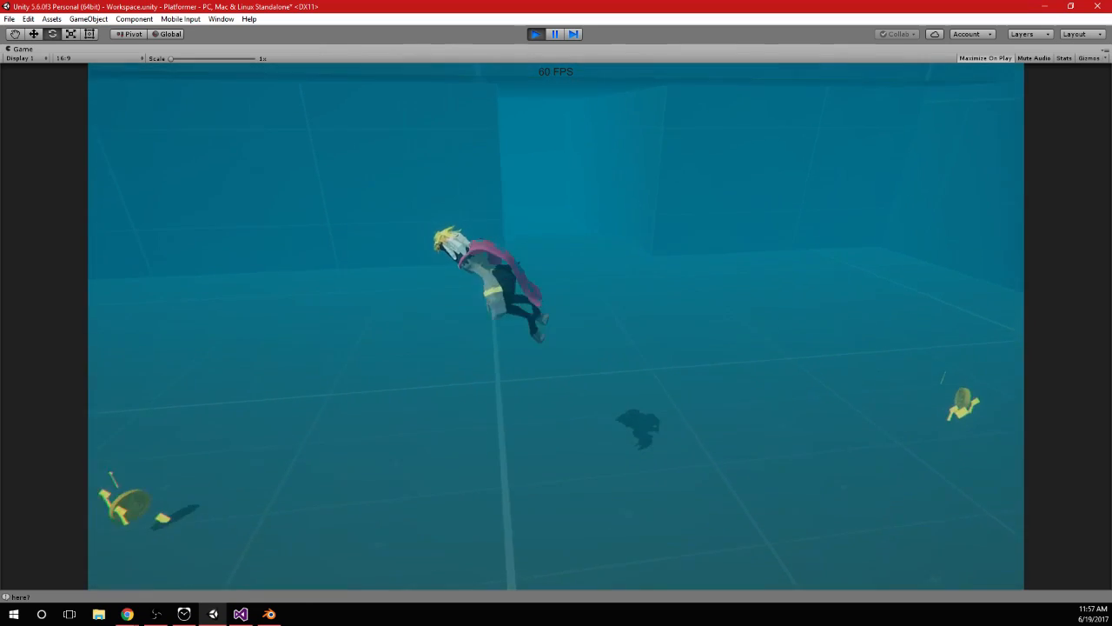
{"action": "key", "text": "space"}
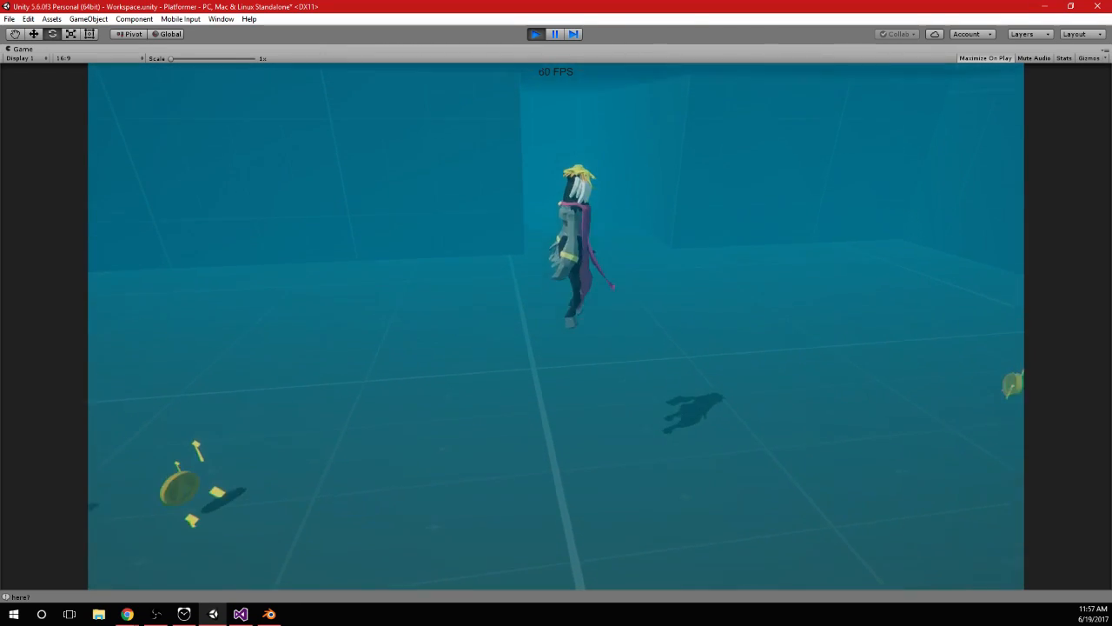
{"action": "key", "text": "shift"}
{"action": "key", "text": "space"}
{"action": "key", "text": "shift"}
{"action": "key", "text": "space"}
{"action": "key", "text": "shift"}
{"action": "key", "text": "shift"}
Pause the game, set the Cloth_Neck cloth's Solver Frequency to 1, and return to the Game view
{"action": "key", "text": "alt+Tab"}
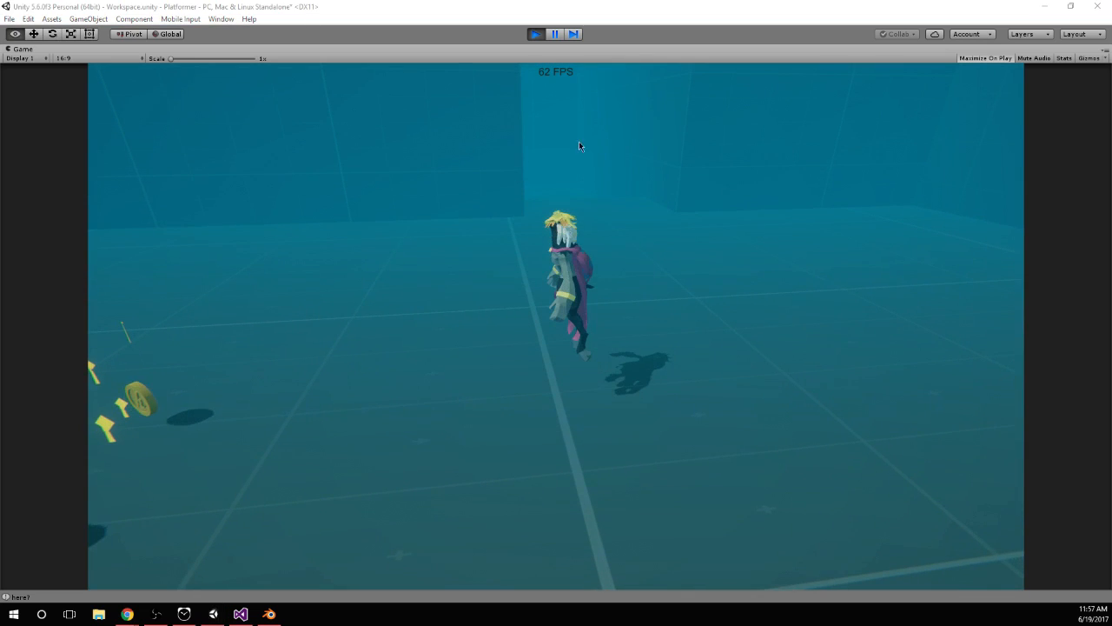
{"action": "left_click", "coordinate": [560, 34]}
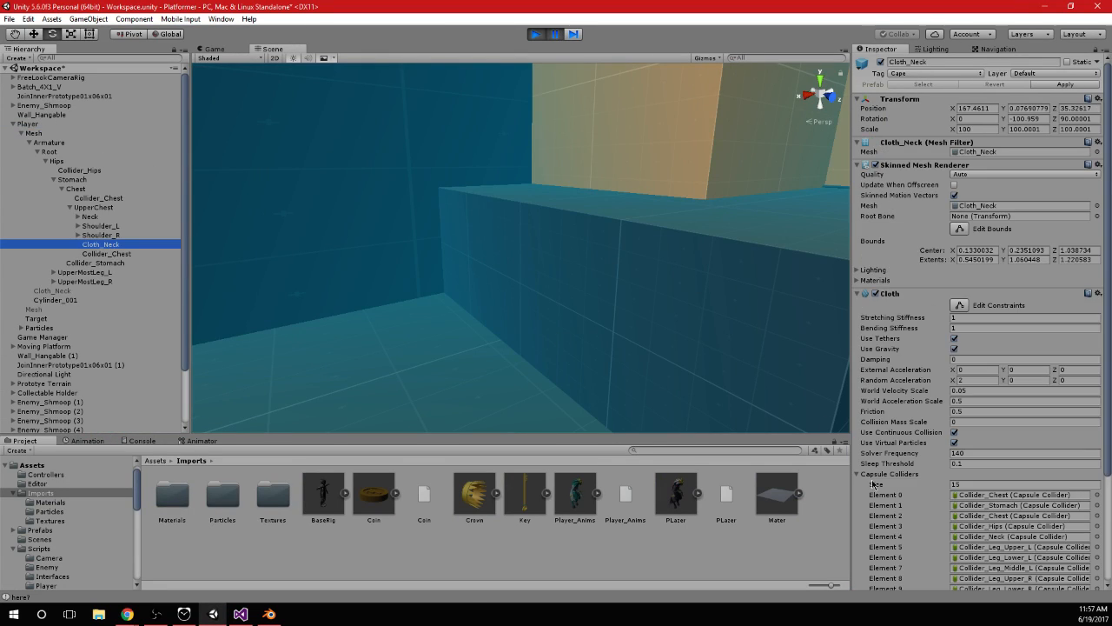
{"action": "left_click", "coordinate": [865, 474]}
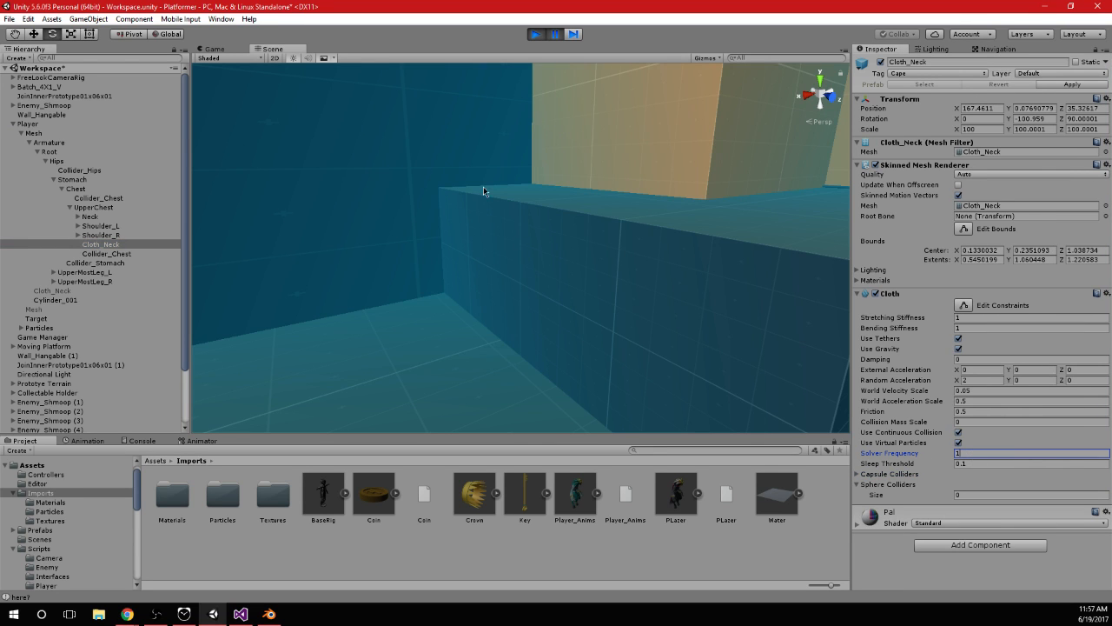
{"action": "left_click", "coordinate": [230, 49]}
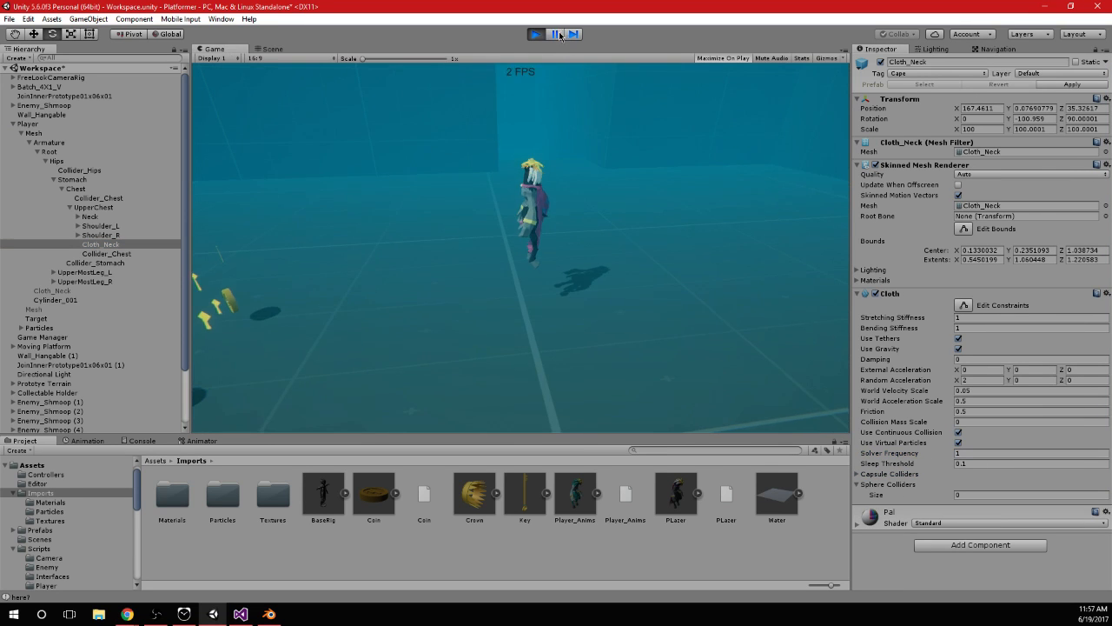
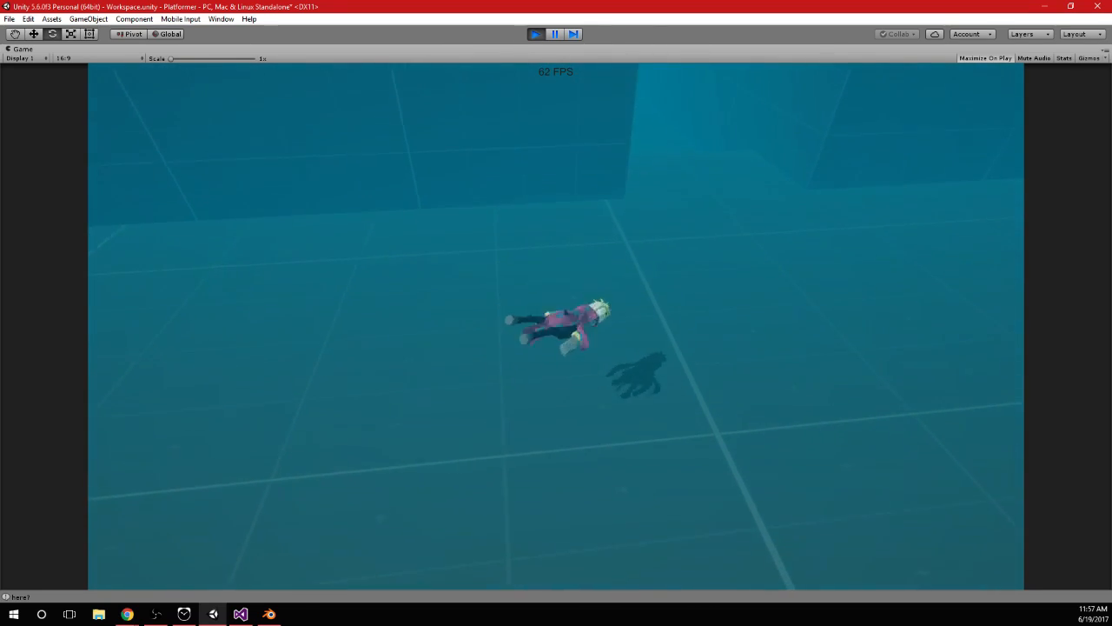
Stop the play session and select the Player object in the hierarchy
{"action": "key", "text": "alt+Tab"}
{"action": "left_click", "coordinate": [560, 34]}
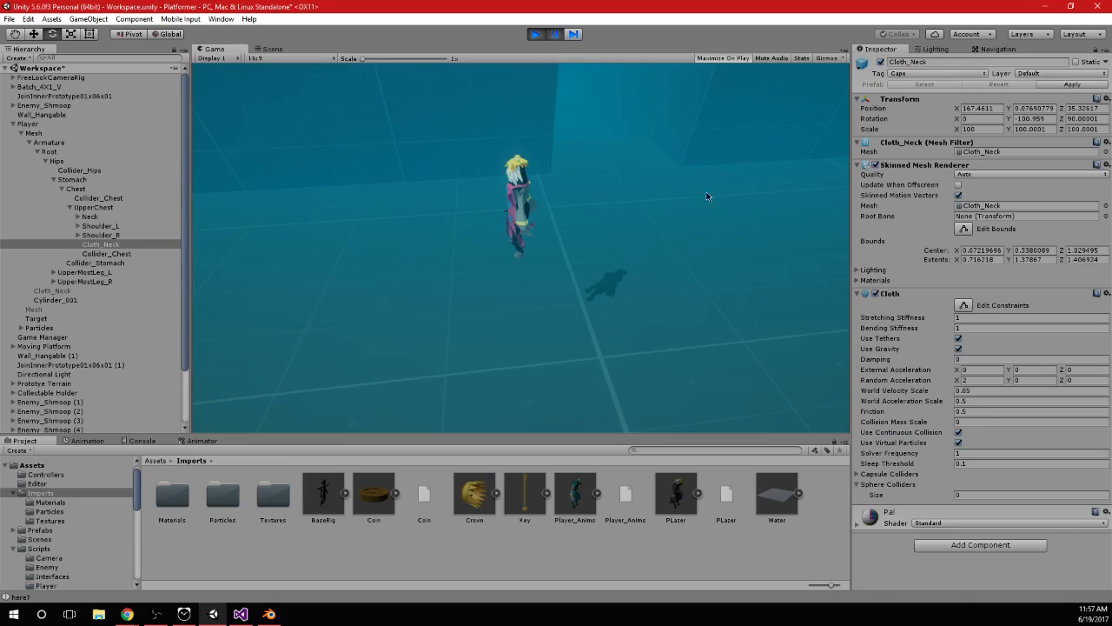
{"action": "left_click", "coordinate": [534, 34]}
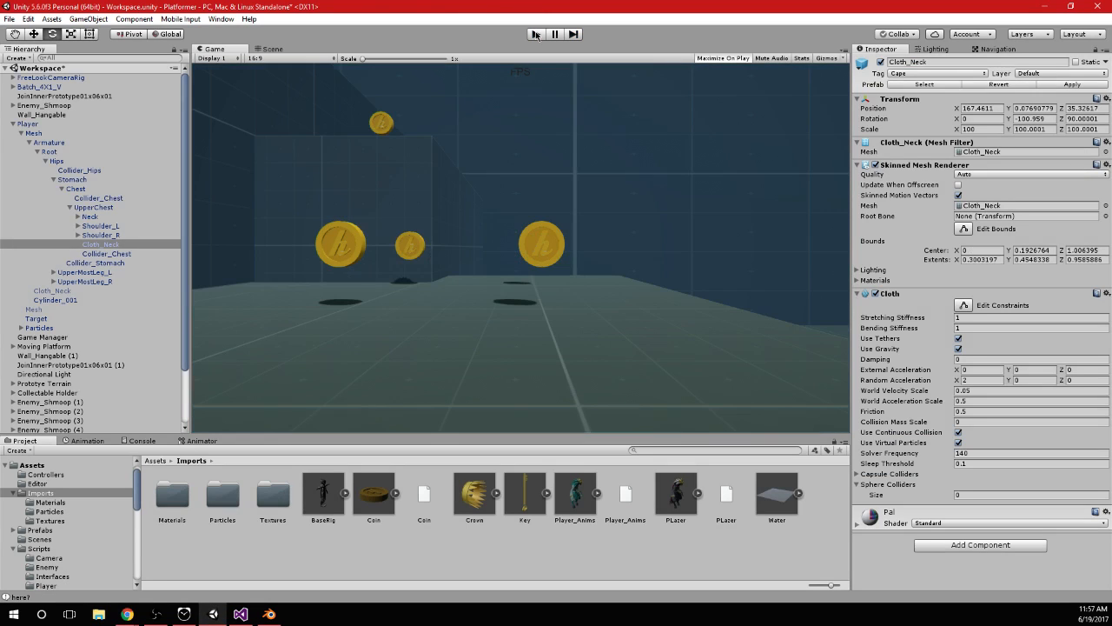
{"action": "left_click", "coordinate": [29, 123]}
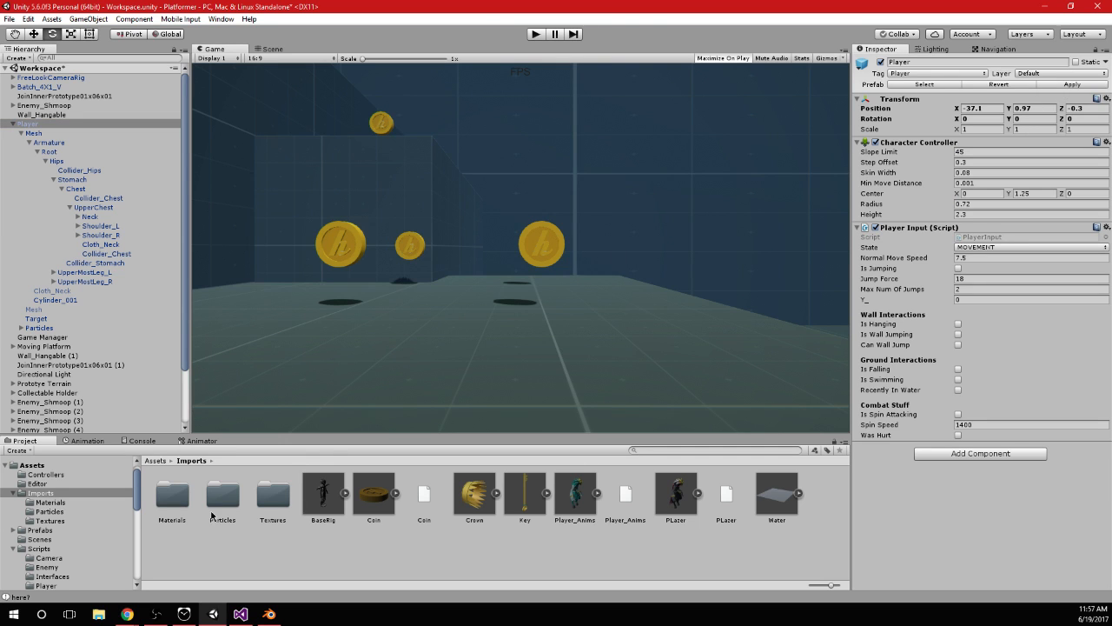
Switch to Blender and view the whole PLazer character from the front
{"action": "left_click", "coordinate": [268, 614]}
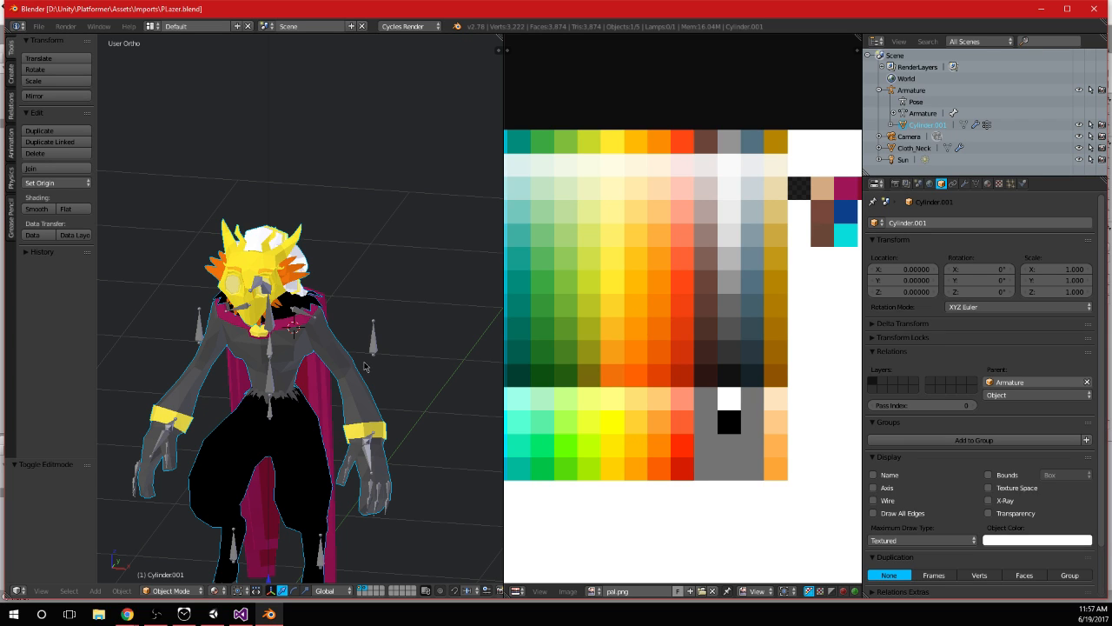
{"action": "scroll", "coordinate": [364, 367], "scroll_direction": "down", "scroll_amount": 1}
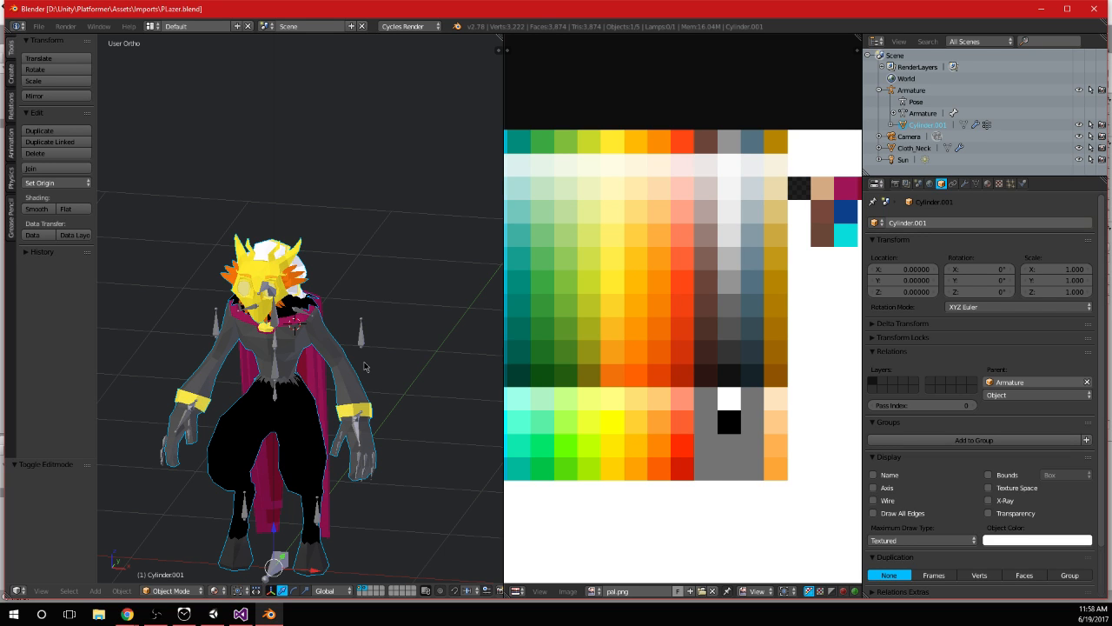
{"action": "scroll", "coordinate": [364, 367], "scroll_direction": "down", "scroll_amount": 3}
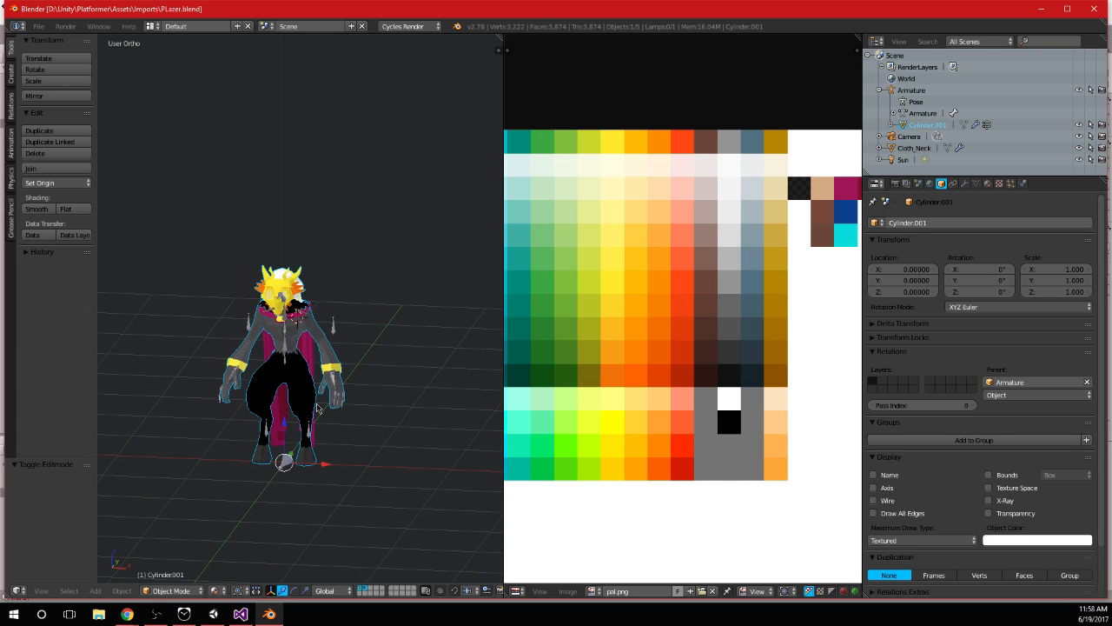
{"action": "left_click_drag", "start_coordinate": [503, 7], "coordinate": [500, 0]}
{"action": "middle_click_drag", "start_coordinate": [395, 360], "coordinate": [395, 348]}
{"action": "key", "text": "KP_1"}
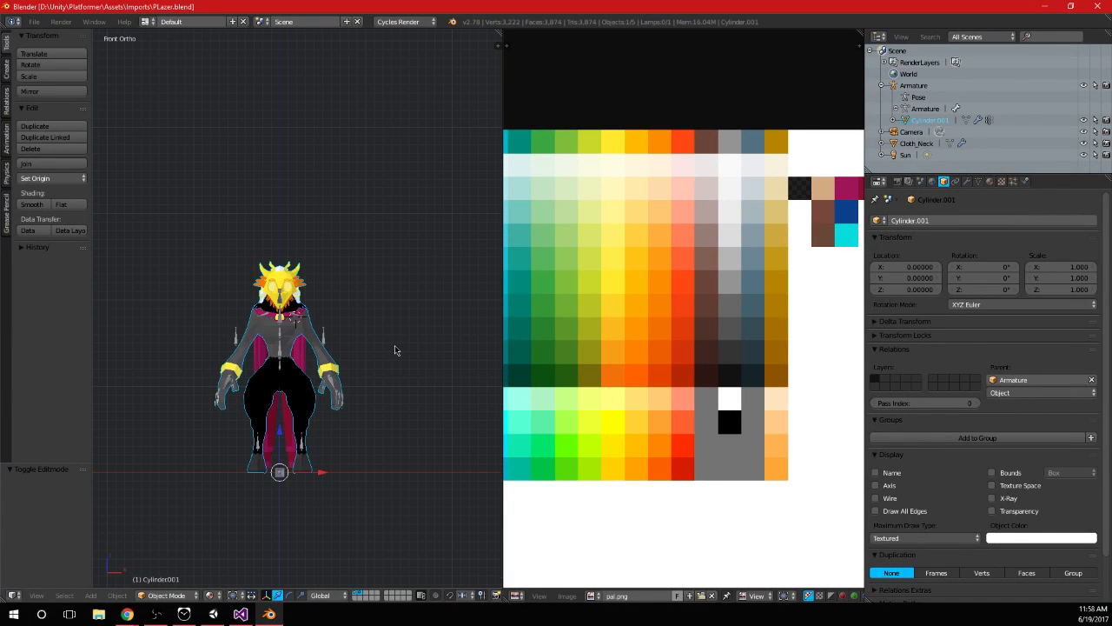
{"action": "scroll", "coordinate": [385, 275], "scroll_direction": "up", "scroll_amount": 3}
Open Player_Anims.blend and save it under the new name Player_Anims_02.blend in the Imports folder
{"action": "key", "text": "ctrl+s"}
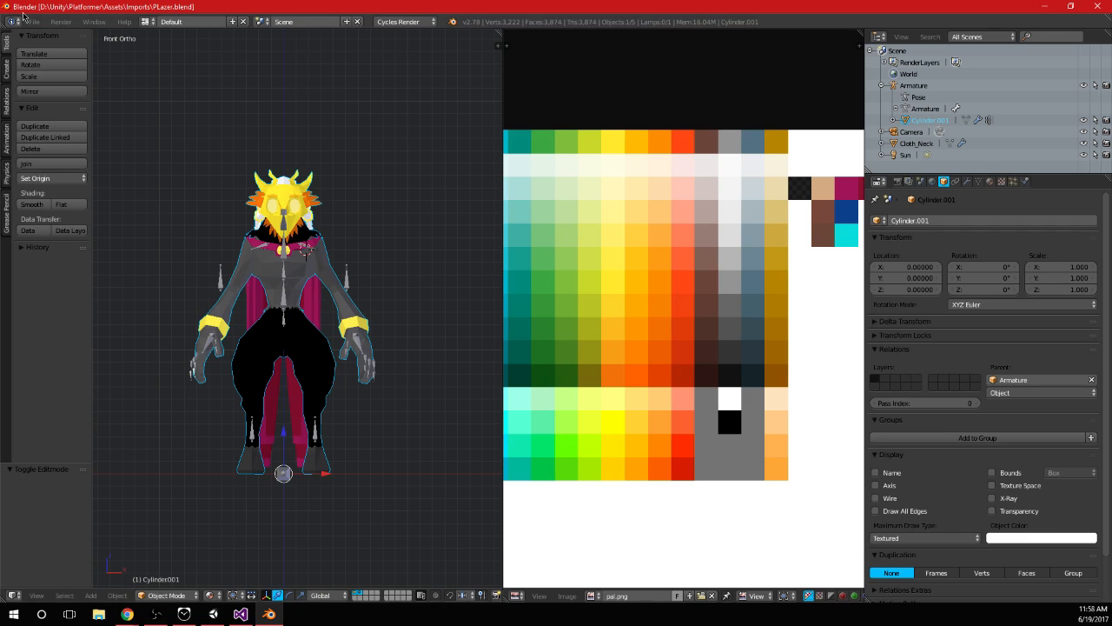
{"action": "left_click", "coordinate": [33, 23]}
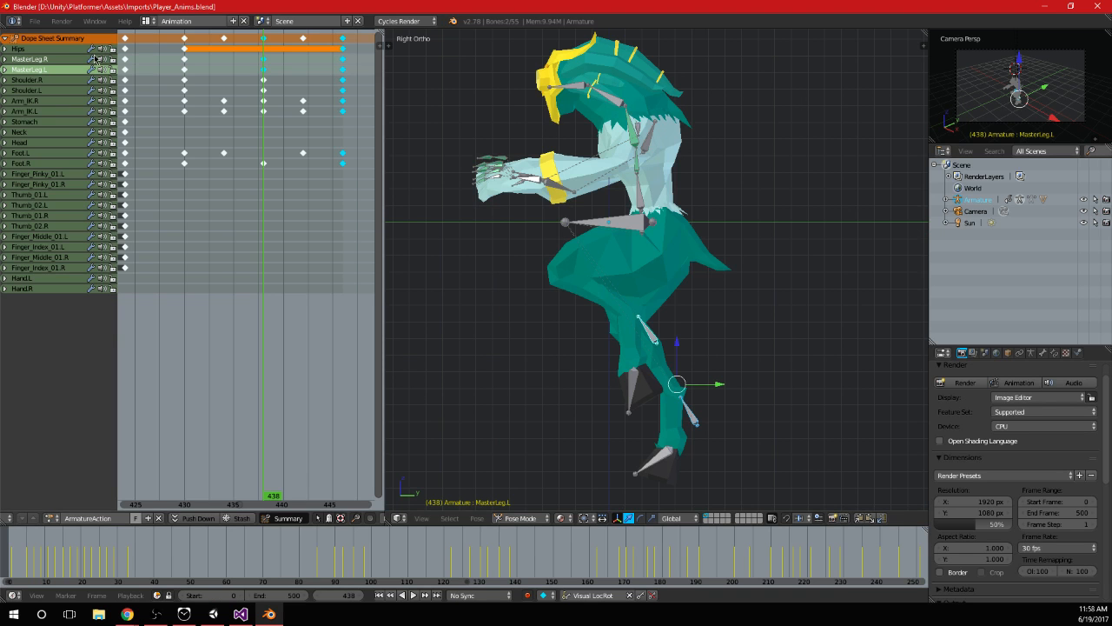
{"action": "left_click", "coordinate": [33, 21]}
{"action": "left_click", "coordinate": [94, 136]}
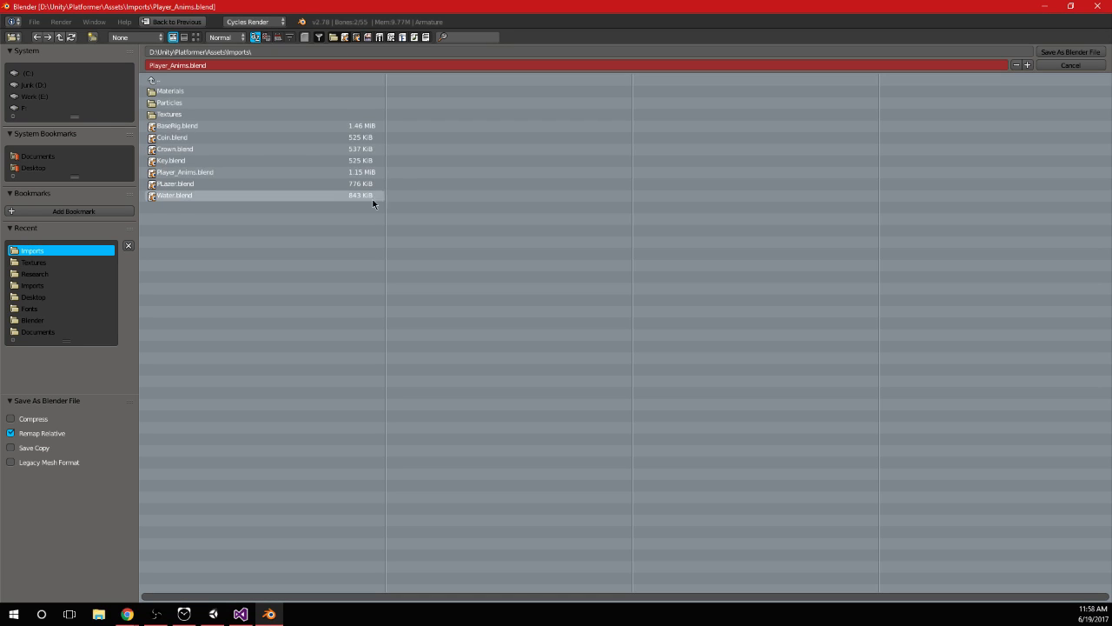
{"action": "left_click", "coordinate": [190, 66]}
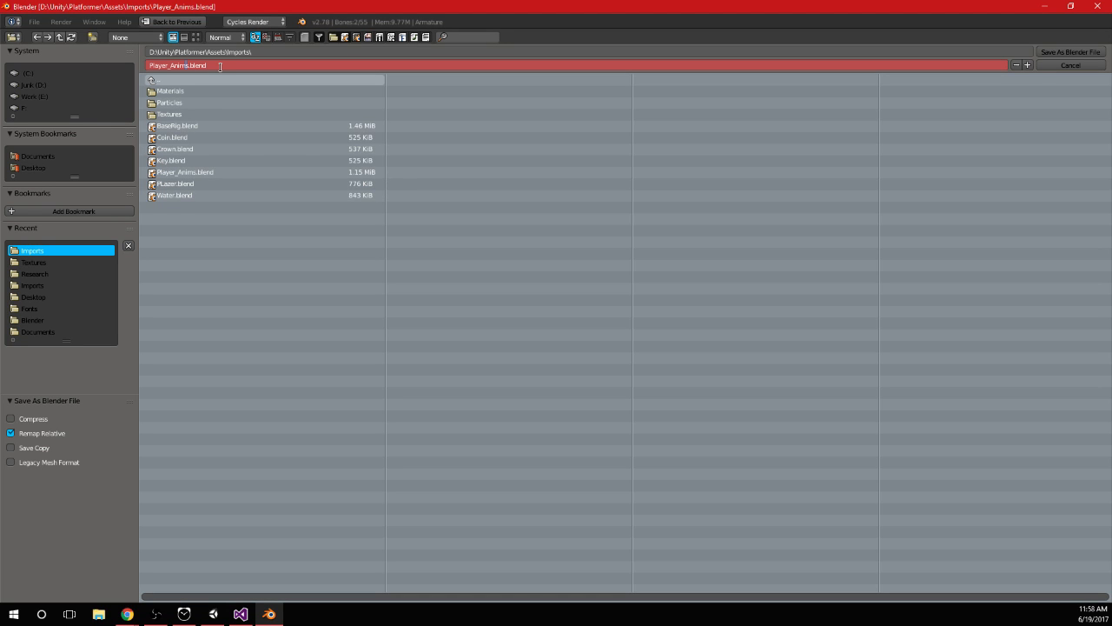
{"action": "type", "text": "_02"}
{"action": "key", "text": "Return"}
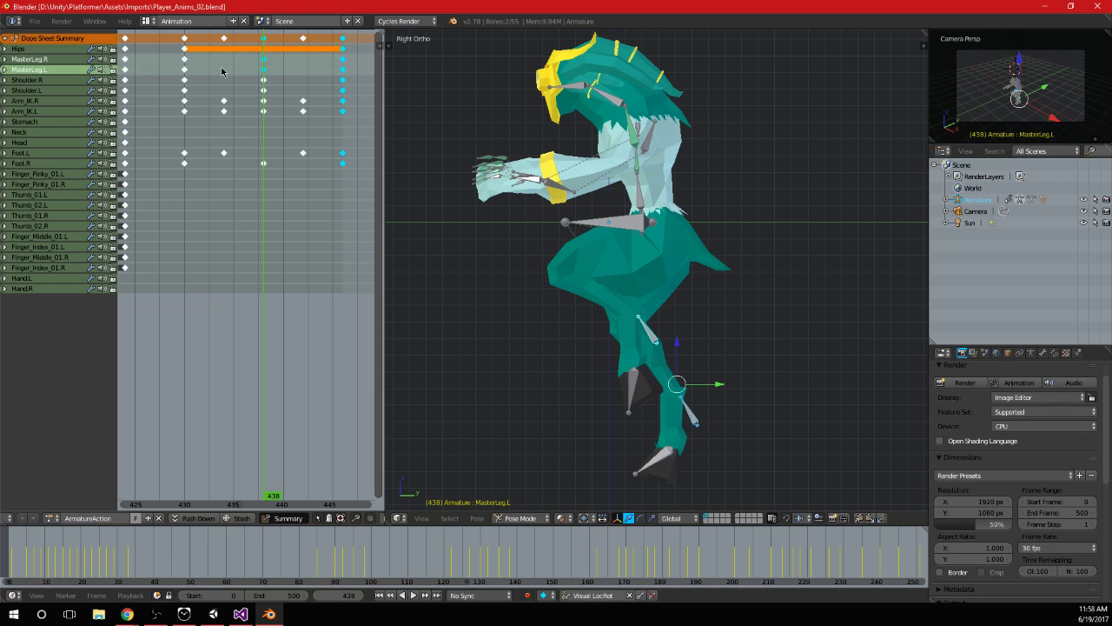
Delete all of the armature's existing keyframes from the dope sheet
{"action": "scroll", "coordinate": [249, 228], "scroll_direction": "down", "scroll_amount": 10}
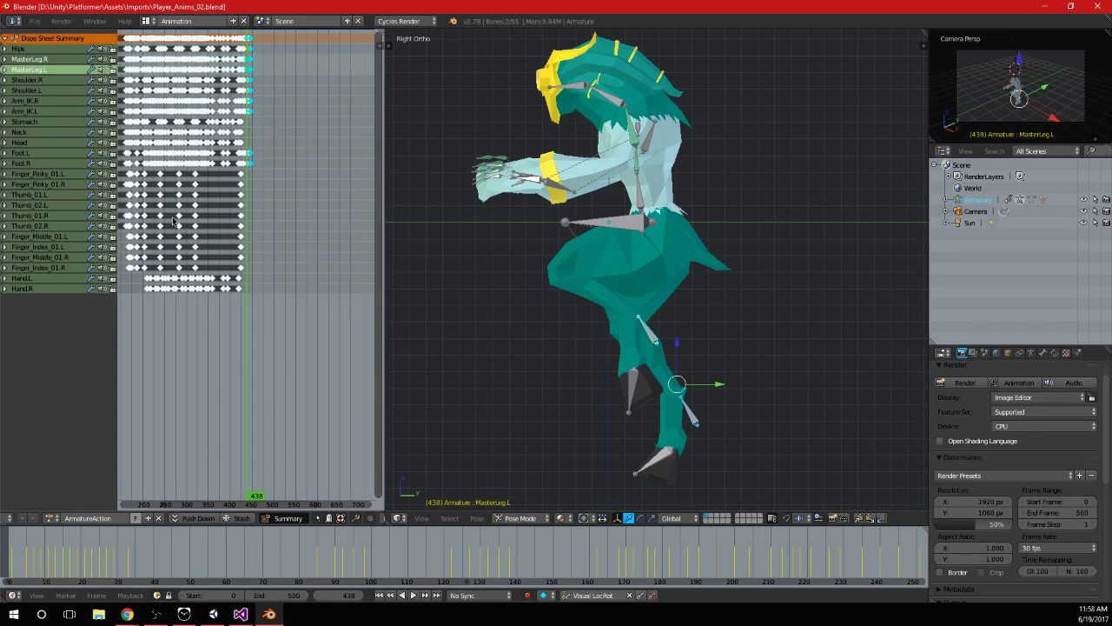
{"action": "key", "text": "shift+Left"}
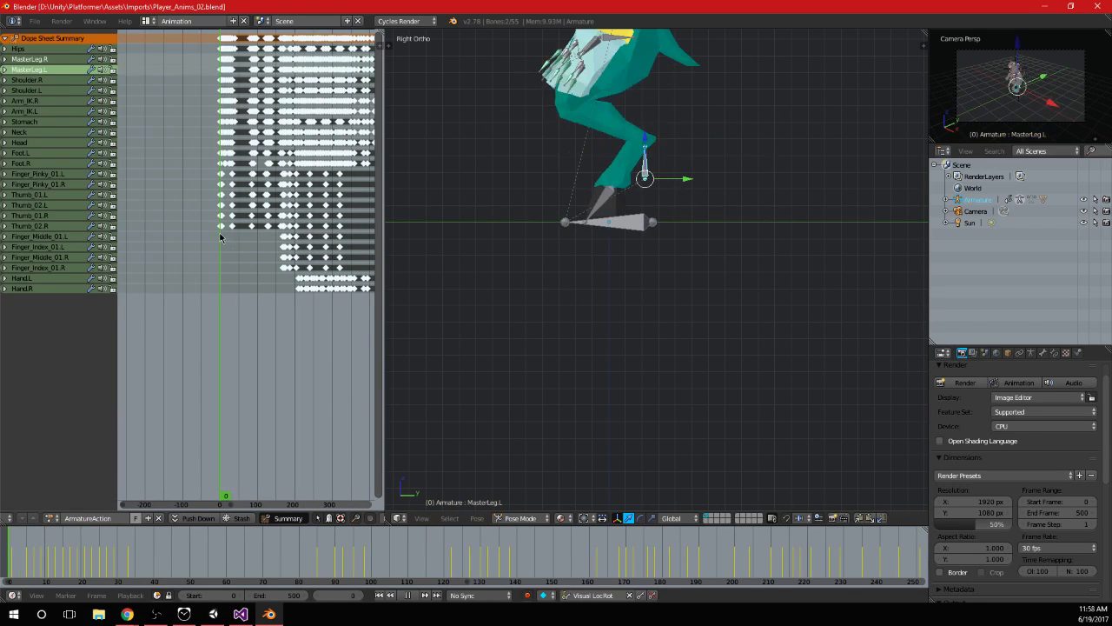
{"action": "scroll", "coordinate": [200, 186], "scroll_direction": "up", "scroll_amount": 6}
{"action": "scroll", "coordinate": [199, 183], "scroll_direction": "up", "scroll_amount": 5}
{"action": "left_click_drag", "start_coordinate": [147, 168], "coordinate": [133, 178]}
{"action": "middle_click_drag", "start_coordinate": [159, 200], "coordinate": [246, 206]}
{"action": "left_click_drag", "start_coordinate": [218, 211], "coordinate": [173, 214]}
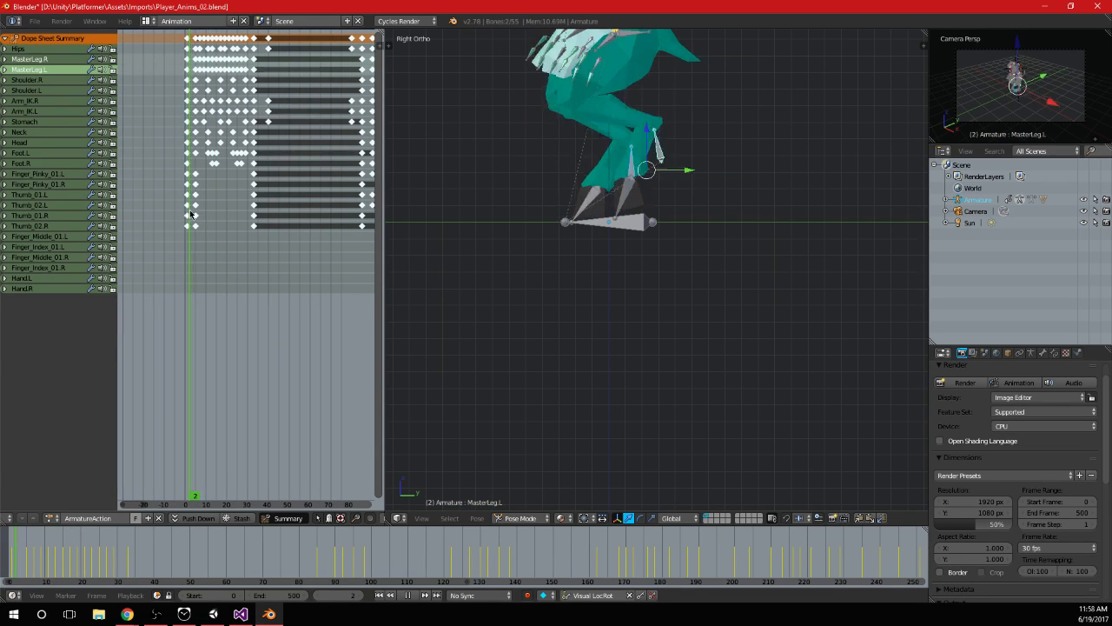
{"action": "scroll", "coordinate": [207, 257], "scroll_direction": "down", "scroll_amount": 6}
{"action": "scroll", "coordinate": [299, 261], "scroll_direction": "down", "scroll_amount": 3}
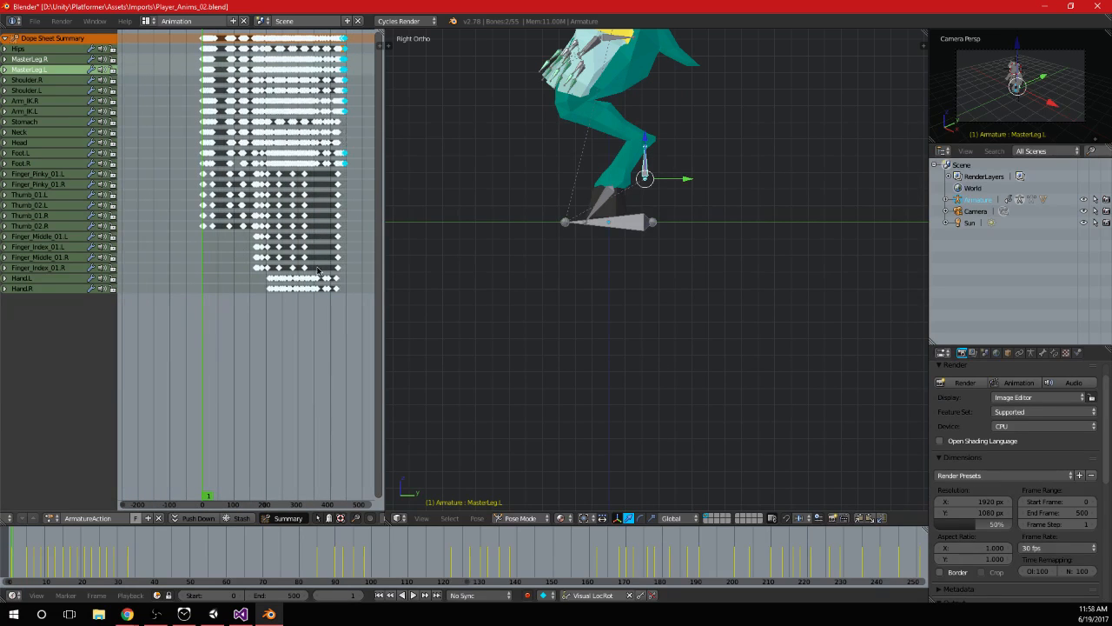
{"action": "key", "text": "a"}
{"action": "key", "text": "x"}
{"action": "left_click", "coordinate": [364, 294]}
Select all the armature's bones in the 3D view and insert a keyframe for them at frame 1
{"action": "scroll", "coordinate": [289, 198], "scroll_direction": "up", "scroll_amount": 2}
{"action": "scroll", "coordinate": [215, 184], "scroll_direction": "up", "scroll_amount": 5}
{"action": "middle_click_drag", "start_coordinate": [435, 216], "coordinate": [620, 210]}
{"action": "scroll", "coordinate": [628, 179], "scroll_direction": "down", "scroll_amount": 1}
{"action": "middle_click_drag", "start_coordinate": [629, 172], "coordinate": [660, 265], "text": "shift"}
{"action": "key", "text": "a"}
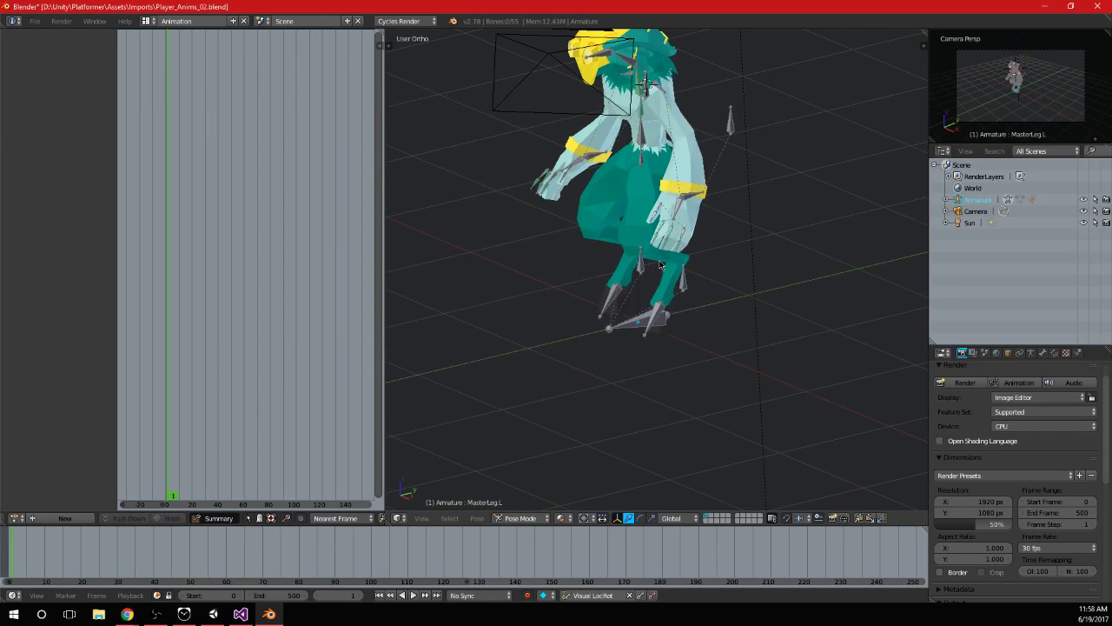
{"action": "key", "text": "i"}
{"action": "middle_click_drag", "start_coordinate": [192, 225], "coordinate": [244, 259], "text": "ctrl"}
{"action": "left_click", "coordinate": [254, 260]}
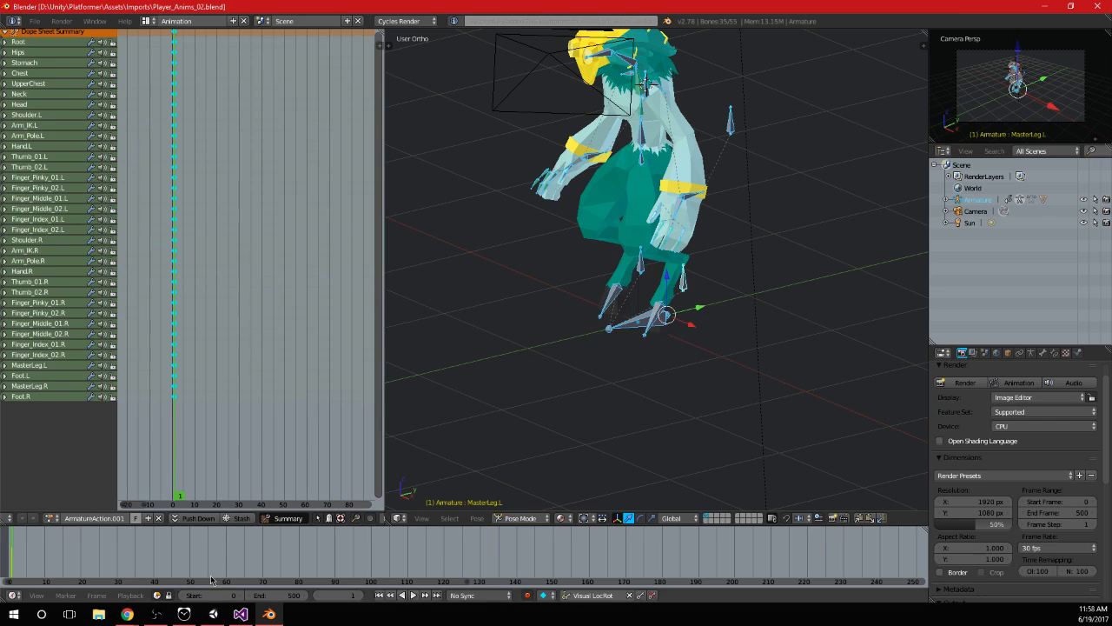
Switch to Unity, find the Player_Anims_02 asset in the Imports folder, and open it in Blender
{"action": "left_click", "coordinate": [213, 613]}
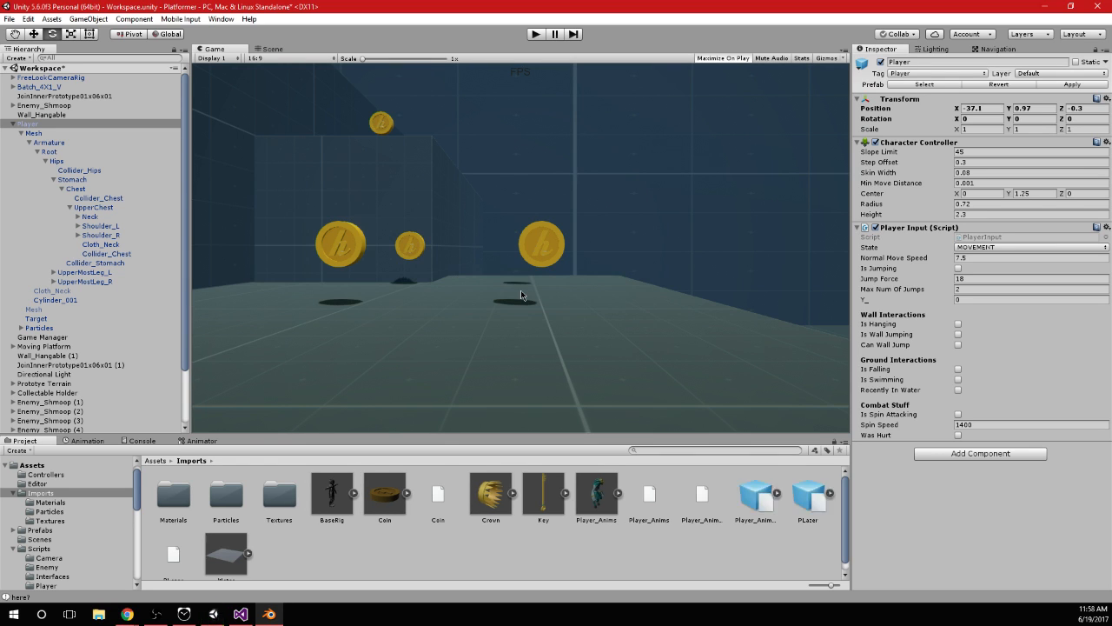
{"action": "left_click", "coordinate": [757, 502]}
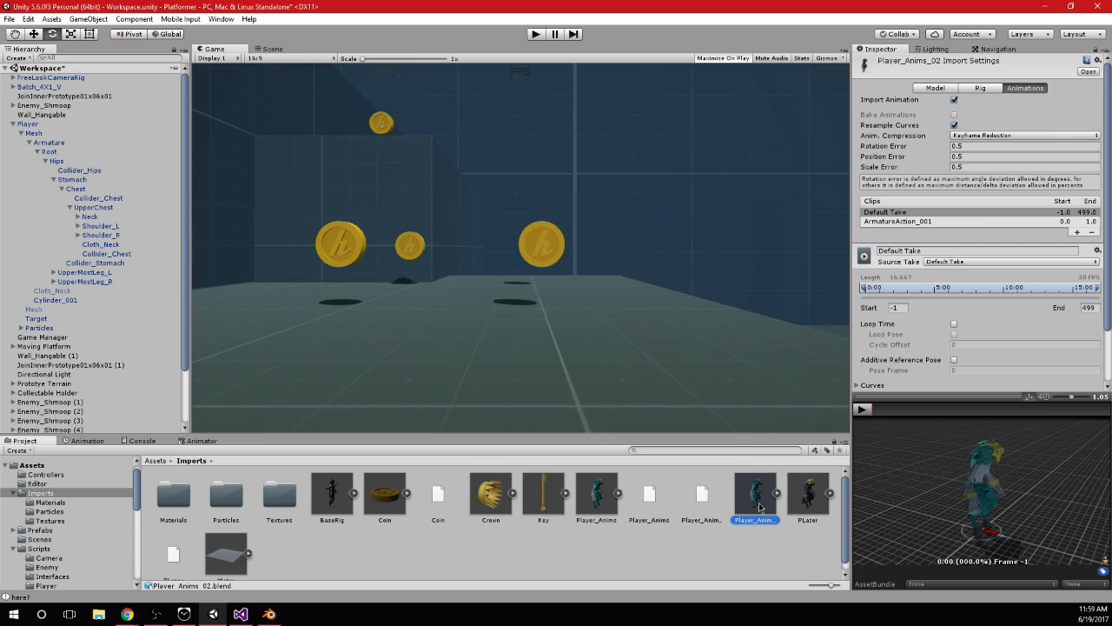
{"action": "double_click", "coordinate": [756, 502]}
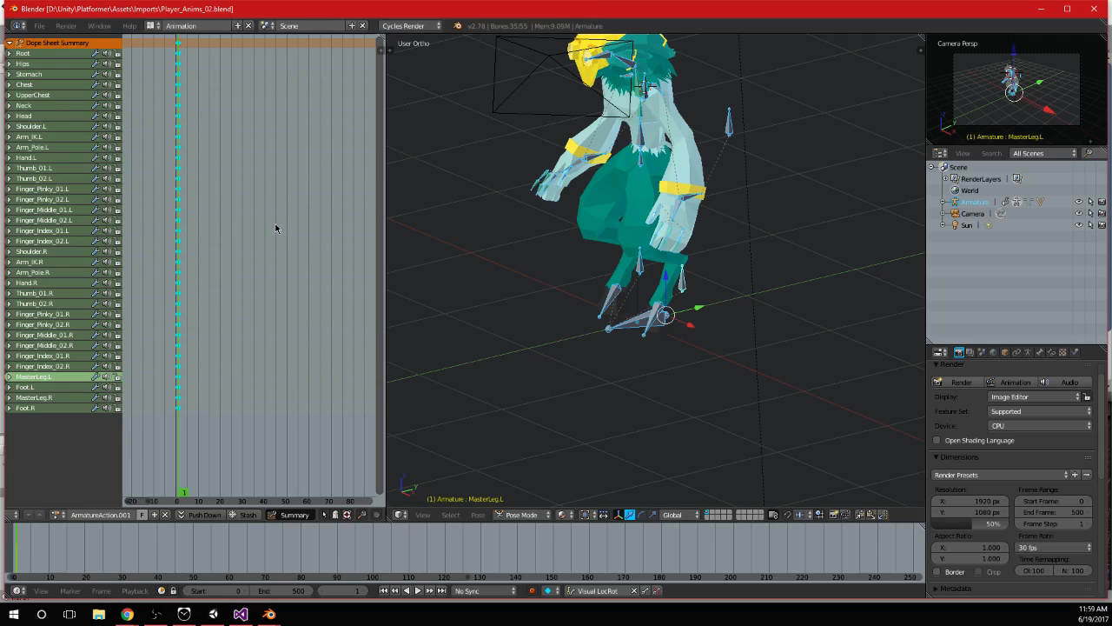
Duplicate the frame 1 keyframes of all bones to about frame 13
{"action": "scroll", "coordinate": [275, 228], "scroll_direction": "up", "scroll_amount": 1}
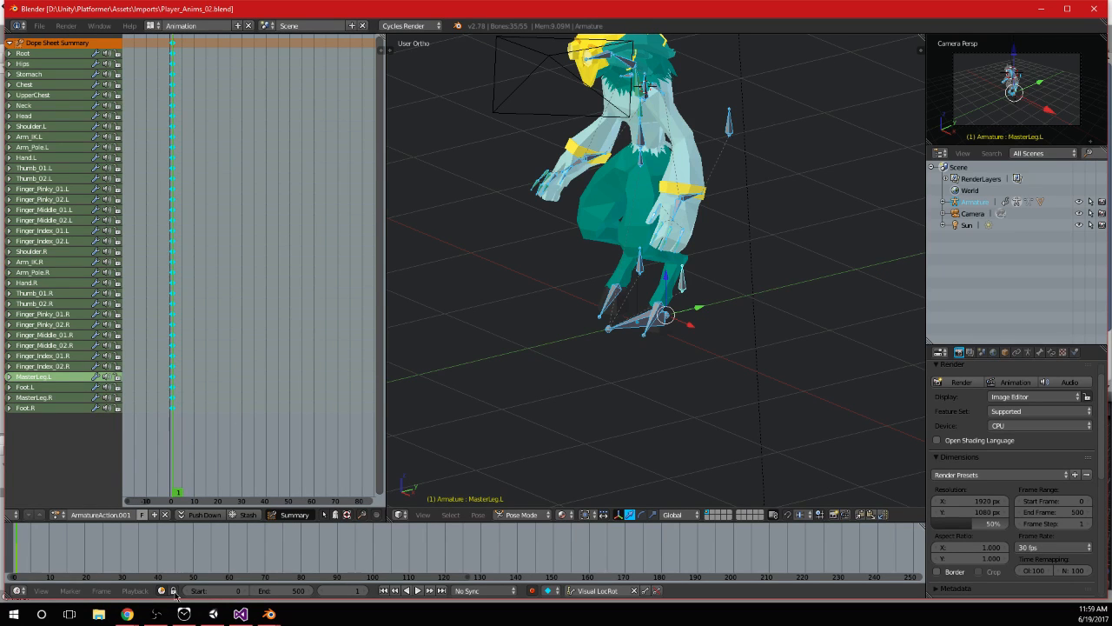
{"action": "key", "text": "alt+a"}
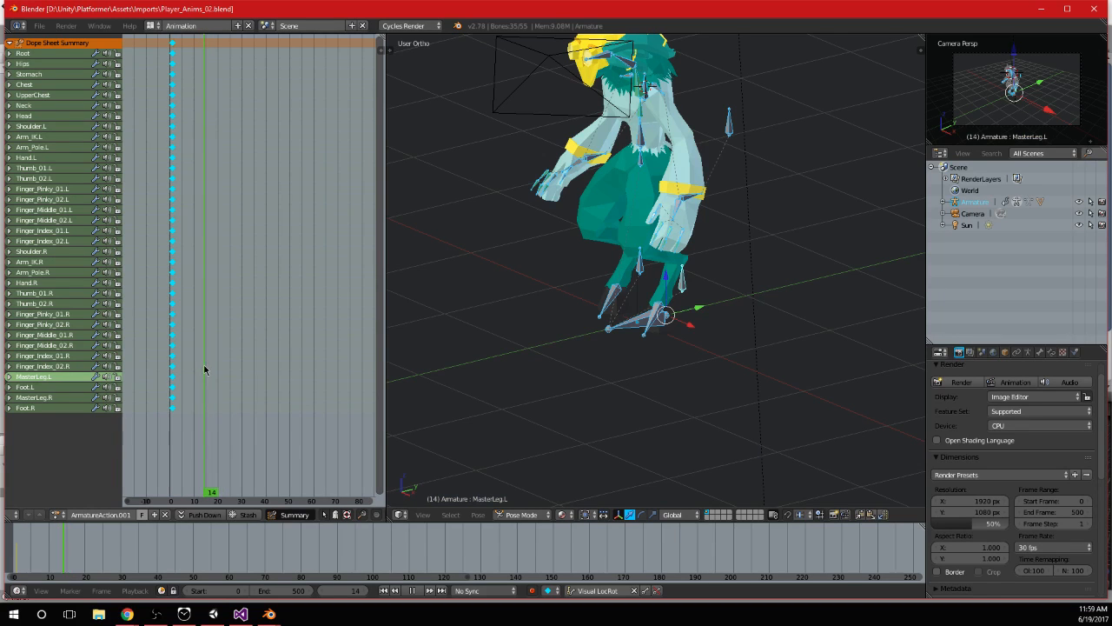
{"action": "key", "text": "shift+d"}
{"action": "left_click", "coordinate": [235, 154]}
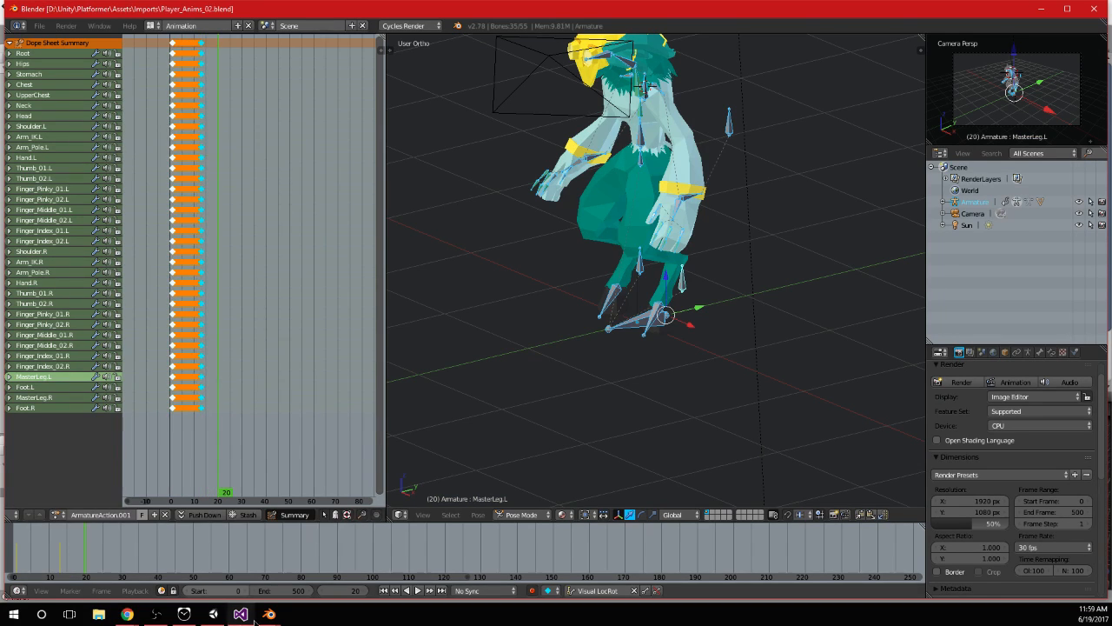
Close the open Blender windows and check the Player_Anims_02 import settings in Unity
{"action": "mouse_move", "coordinate": [270, 614]}
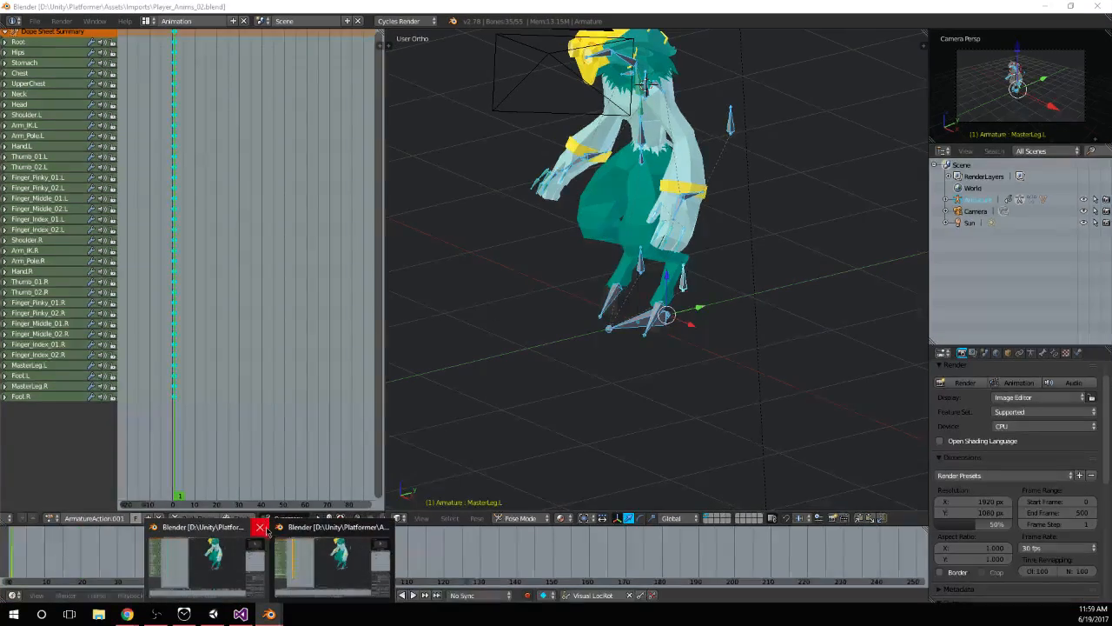
{"action": "left_click", "coordinate": [383, 530]}
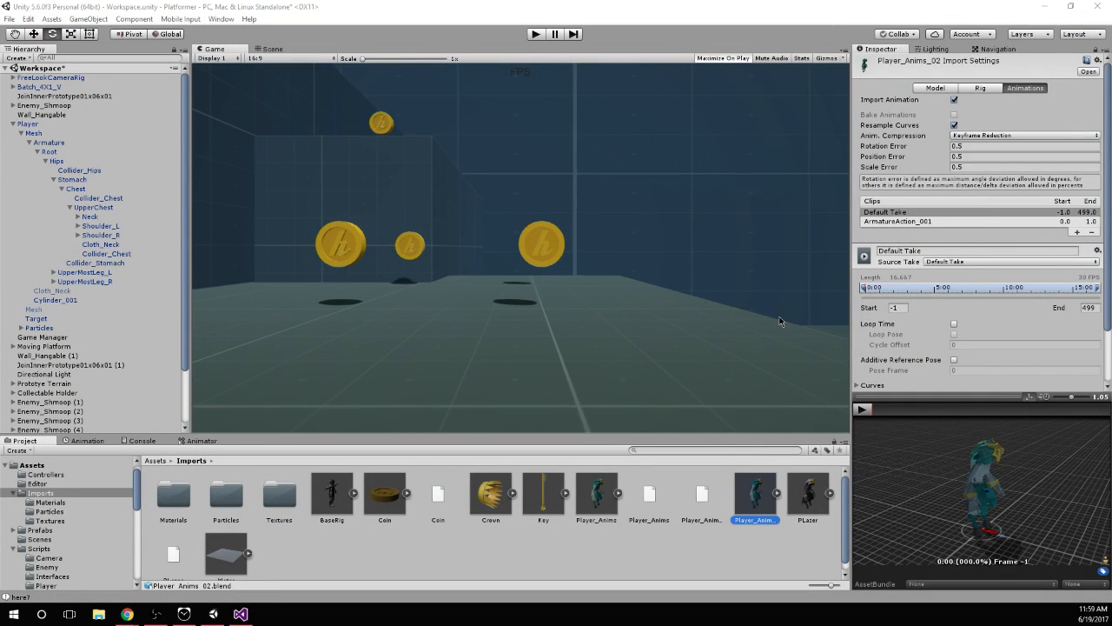
{"action": "left_click", "coordinate": [782, 505]}
{"action": "left_click", "coordinate": [794, 501]}
{"action": "left_click", "coordinate": [766, 500]}
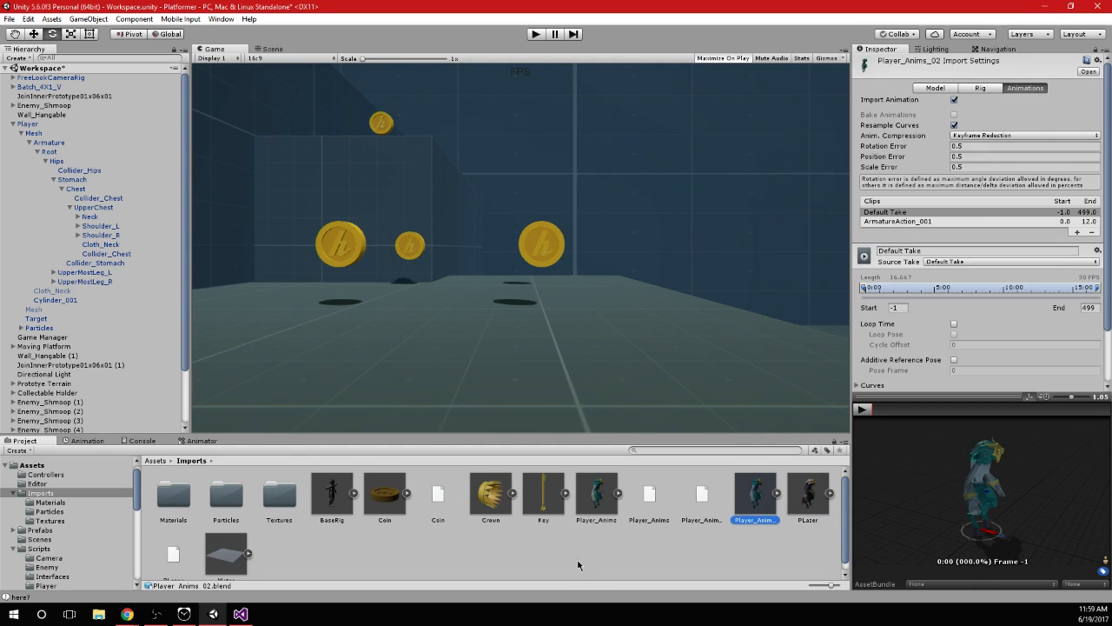
Reopen Player_Anims_02 in Blender and set the timeline's end frame to 100
{"action": "double_click", "coordinate": [768, 483]}
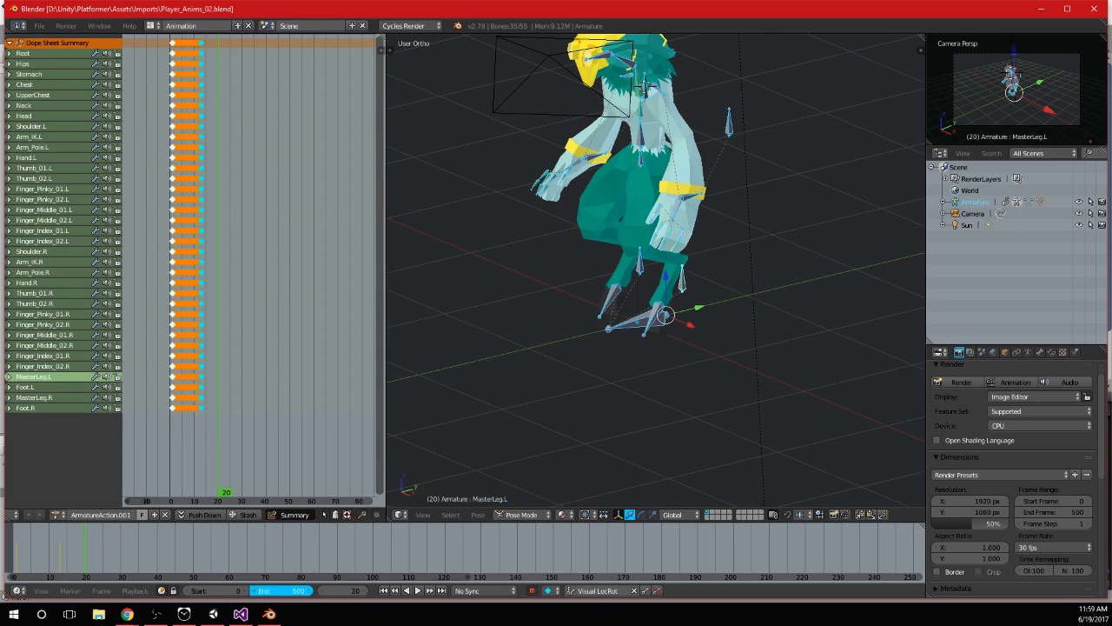
{"action": "left_click", "coordinate": [302, 590]}
{"action": "type", "text": "100"}
{"action": "key", "text": "Return"}
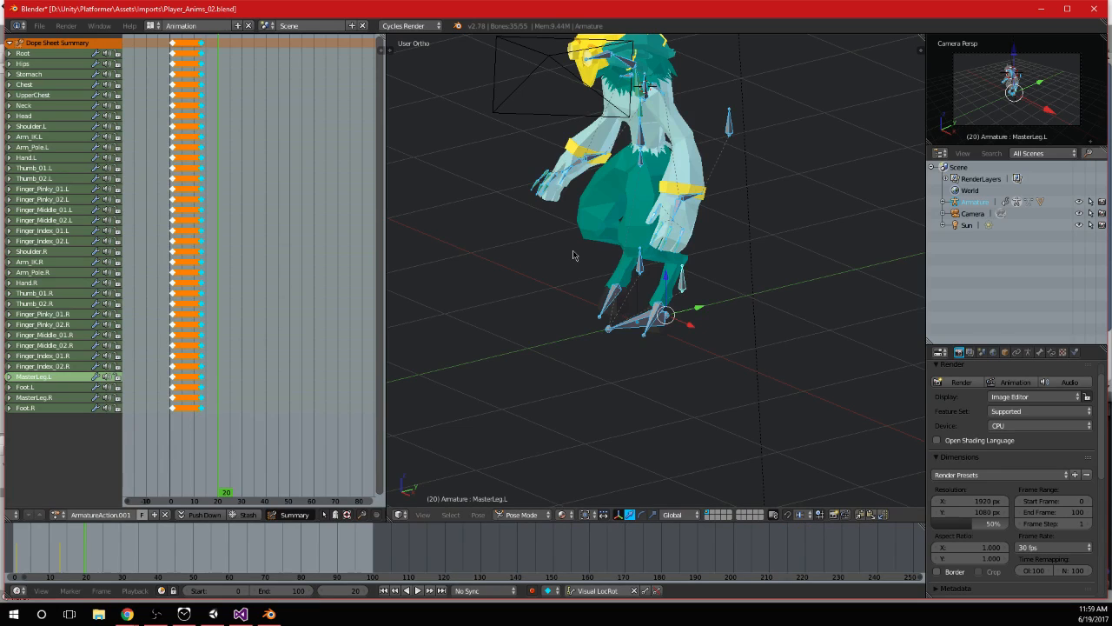
Switch to Unity and delete the two extra blank-icon Player_Anims files from the Imports folder
{"action": "key", "text": "alt+Tab"}
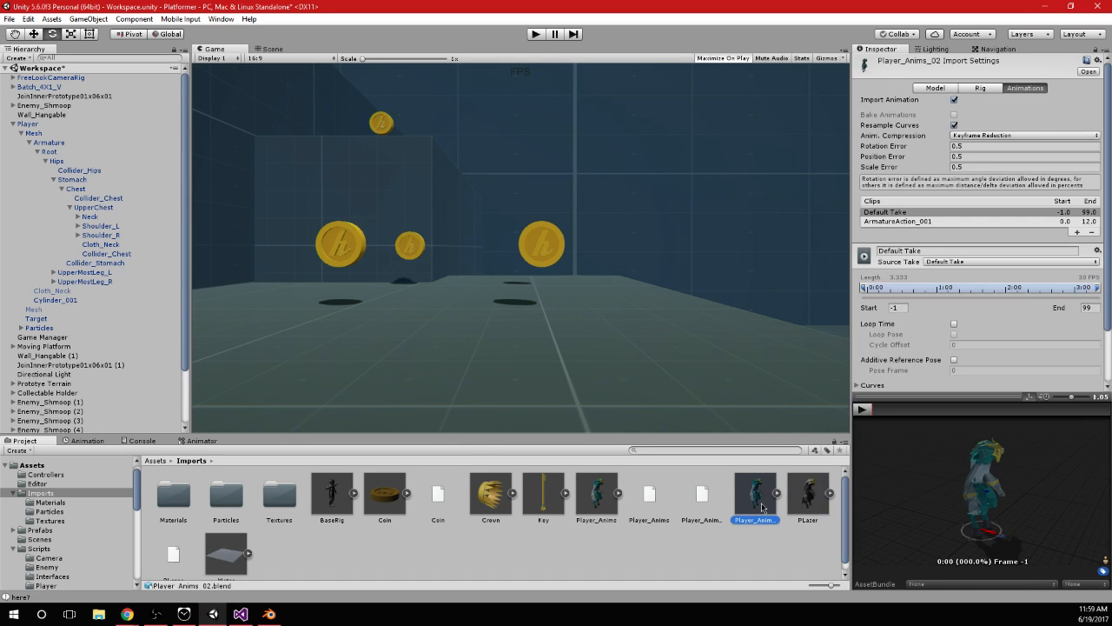
{"action": "left_click", "coordinate": [702, 495]}
{"action": "left_click", "coordinate": [647, 493], "text": "ctrl"}
{"action": "key", "text": "Delete"}
{"action": "key", "text": "Return"}
Compare the animation clip lists of Player_Anims and Player_Anims_02, and examine the Player_Anims_02 model preview
{"action": "left_click", "coordinate": [641, 497]}
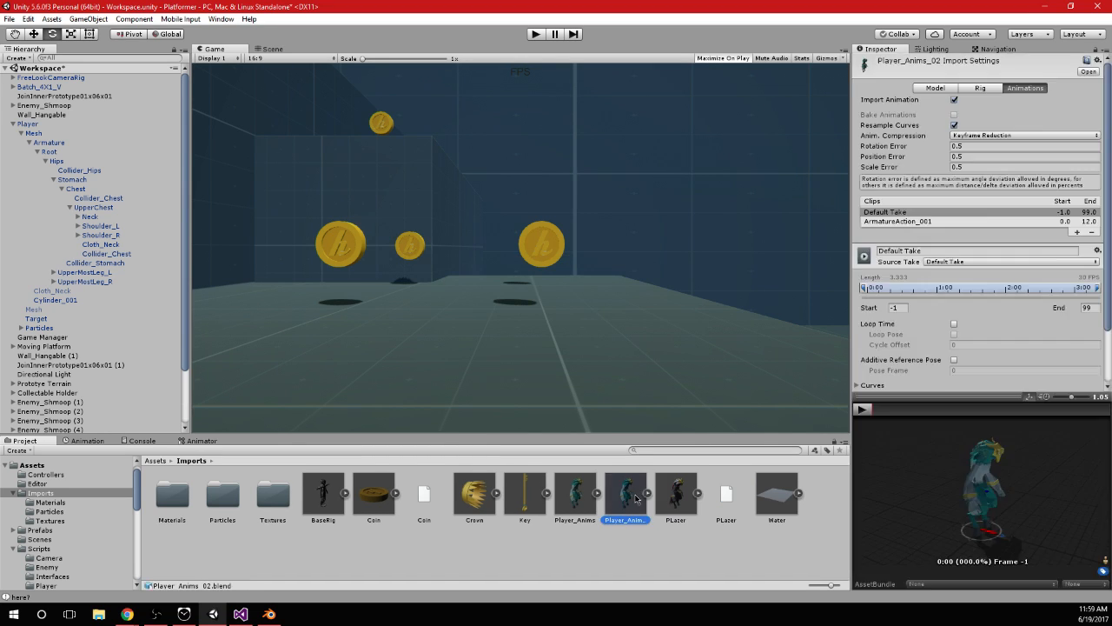
{"action": "left_click", "coordinate": [584, 505]}
{"action": "left_click", "coordinate": [624, 505]}
{"action": "left_click", "coordinate": [587, 500]}
{"action": "left_click", "coordinate": [634, 500]}
{"action": "left_click", "coordinate": [576, 497]}
{"action": "left_click", "coordinate": [617, 501]}
{"action": "left_click", "coordinate": [577, 500]}
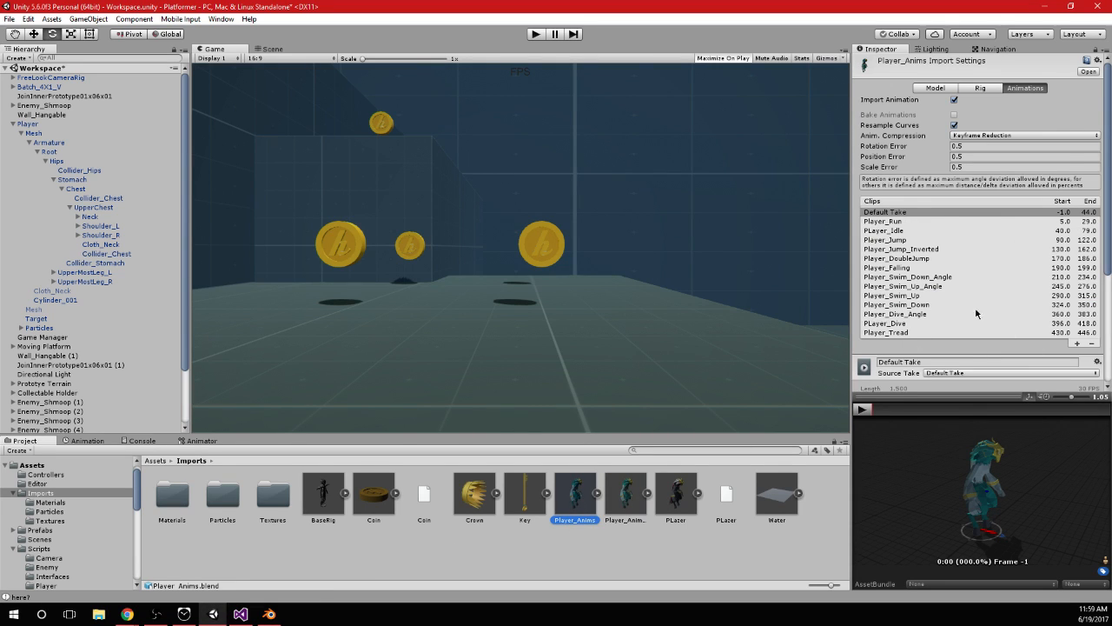
{"action": "scroll", "coordinate": [935, 288], "scroll_direction": "down", "scroll_amount": 2}
{"action": "left_click", "coordinate": [624, 500]}
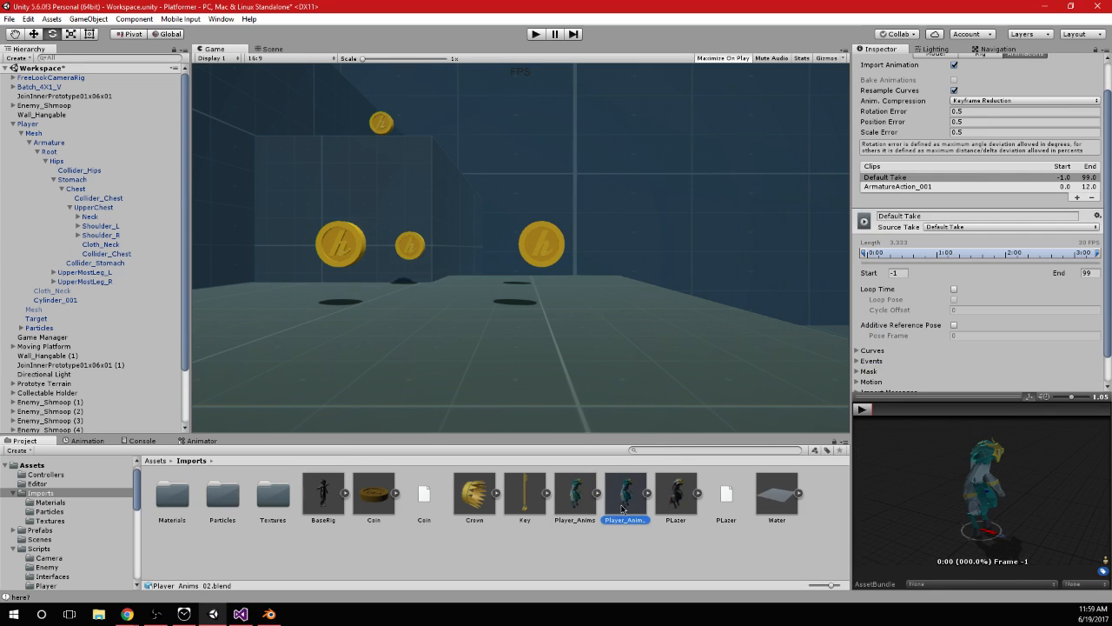
{"action": "scroll", "coordinate": [984, 527], "scroll_direction": "up", "scroll_amount": 3}
{"action": "left_click_drag", "start_coordinate": [985, 527], "coordinate": [899, 424]}
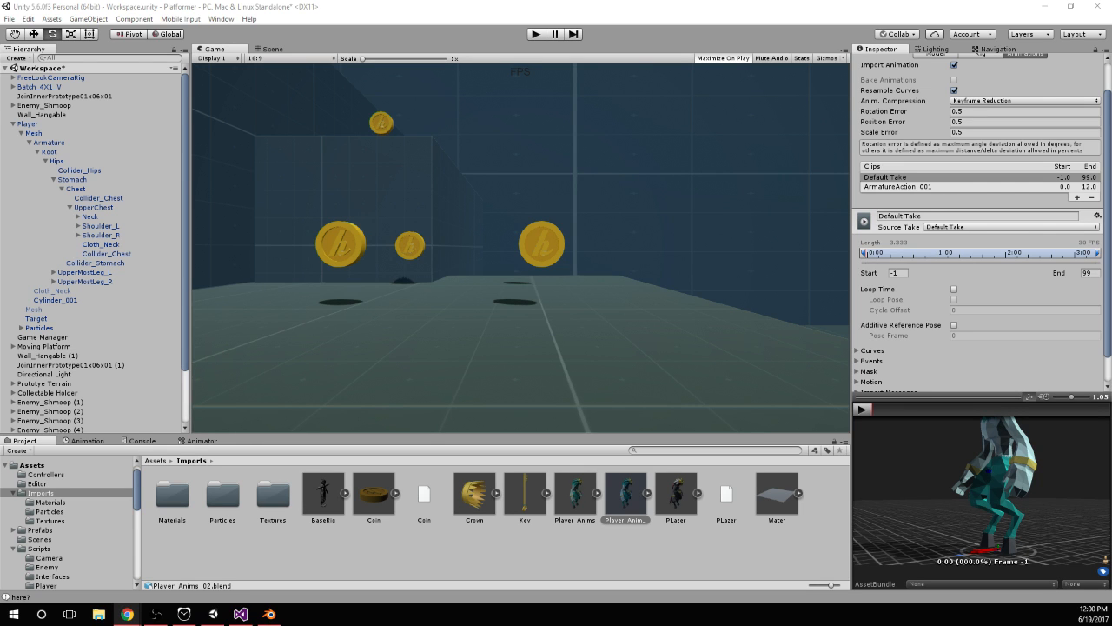
Switch to Blender and delete the last column of keyframes in ArmatureAction.001, leaving only the keys at frame 1
{"action": "left_click", "coordinate": [269, 613]}
{"action": "scroll", "coordinate": [201, 266], "scroll_direction": "up", "scroll_amount": 8}
{"action": "middle_click_drag", "start_coordinate": [202, 266], "coordinate": [303, 337]}
{"action": "scroll", "coordinate": [303, 340], "scroll_direction": "up", "scroll_amount": 14}
{"action": "left_click_drag", "start_coordinate": [273, 354], "coordinate": [196, 361]}
{"action": "key", "text": "a"}
{"action": "middle_click_drag", "start_coordinate": [318, 134], "coordinate": [347, 131]}
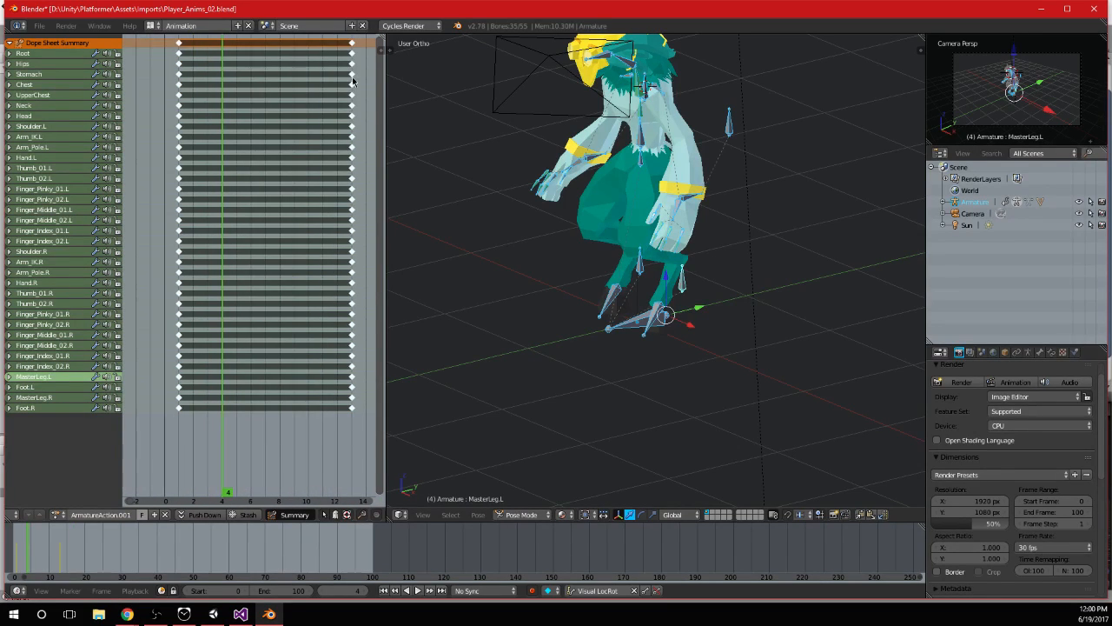
{"action": "right_click", "coordinate": [352, 44]}
{"action": "key", "text": "Delete"}
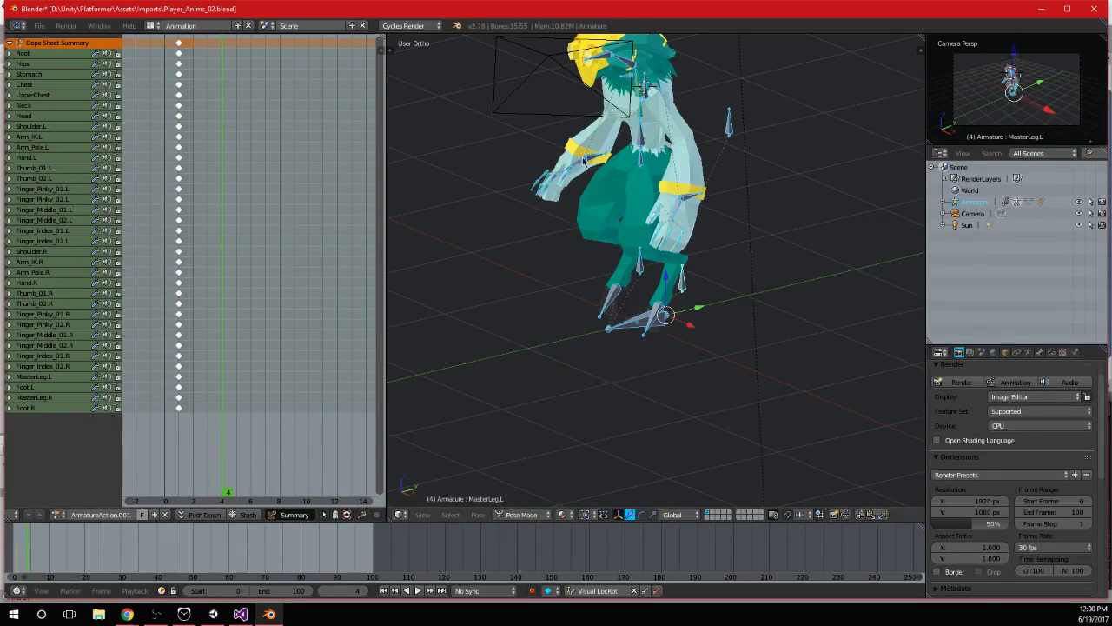
Raise the right arm's IK control, Arm_IK.R, in side view and rotate it so the hand points forward
{"action": "right_click", "coordinate": [602, 162]}
{"action": "key", "text": "KP_3"}
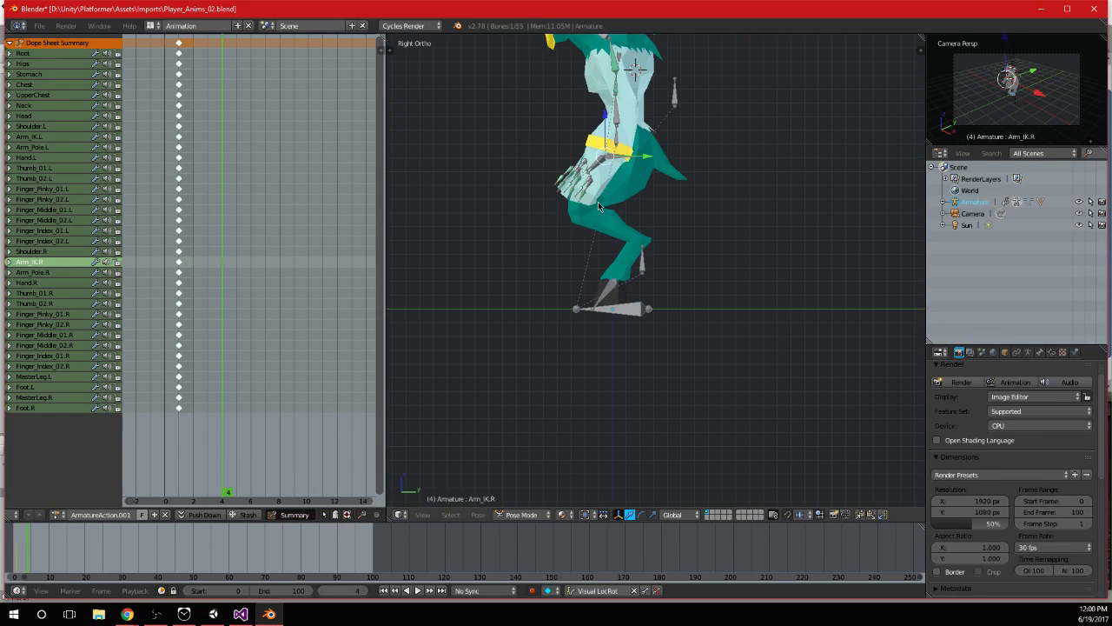
{"action": "middle_click_drag", "start_coordinate": [638, 222], "coordinate": [648, 285], "text": "shift"}
{"action": "key", "text": "g"}
{"action": "left_click", "coordinate": [619, 207]}
{"action": "middle_click_drag", "start_coordinate": [749, 228], "coordinate": [633, 266]}
{"action": "key", "text": "r"}
{"action": "left_click", "coordinate": [832, 203]}
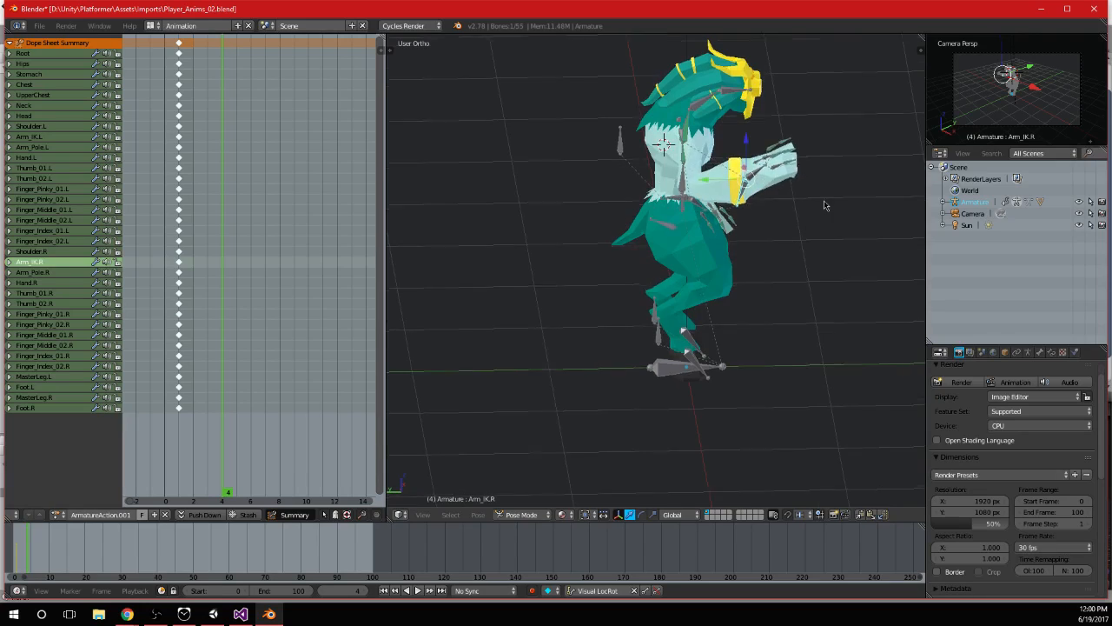
Shift Arm_IK.R forward in side view, and in top view move and rotate it inward toward the body's centre line
{"action": "middle_click_drag", "start_coordinate": [832, 204], "coordinate": [614, 210]}
{"action": "key", "text": "KP_3"}
{"action": "key", "text": "g"}
{"action": "left_click", "coordinate": [731, 209]}
{"action": "middle_click_drag", "start_coordinate": [731, 208], "coordinate": [666, 245]}
{"action": "key", "text": "KP_7"}
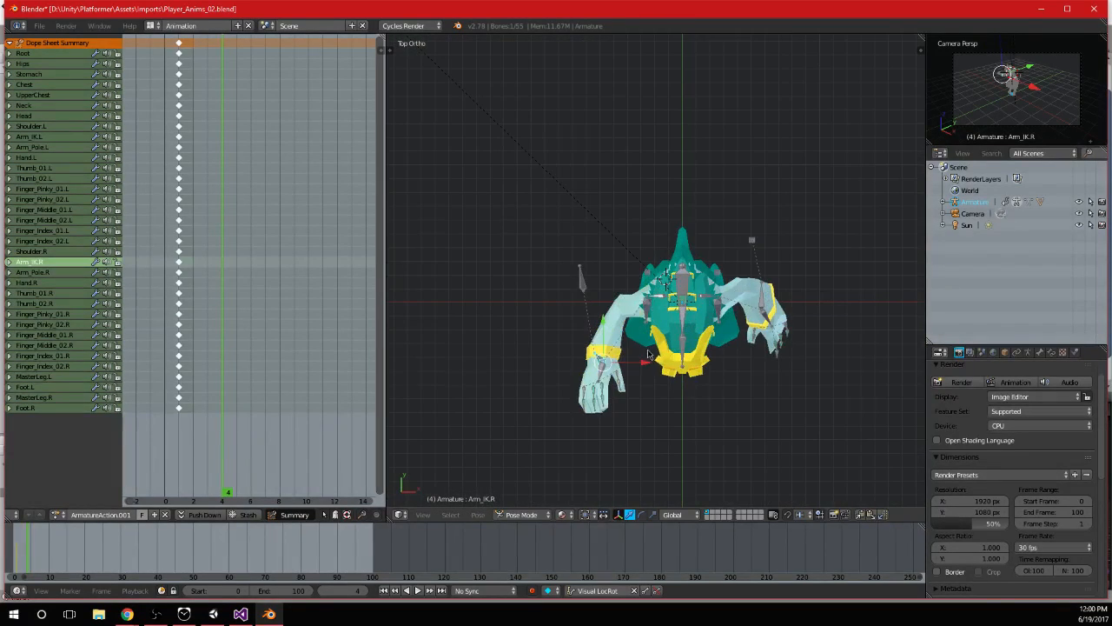
{"action": "key", "text": "g"}
{"action": "left_click", "coordinate": [766, 322]}
{"action": "key", "text": "r"}
{"action": "left_click", "coordinate": [654, 317]}
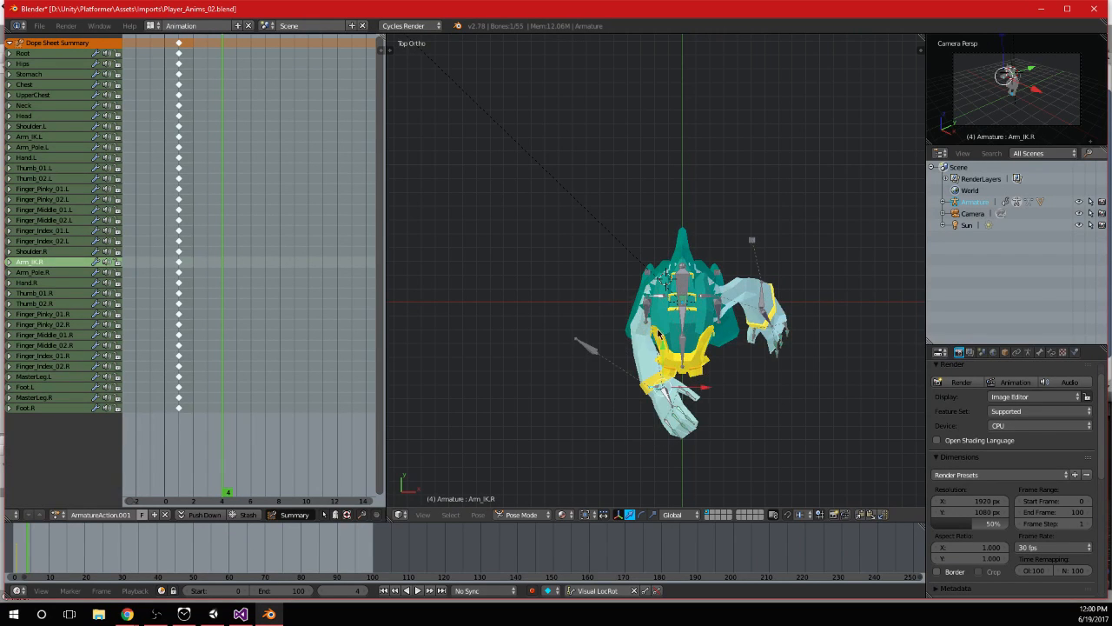
Rotate the Shoulder.R bone inward in top view to swing the right arm across the front of the head
{"action": "middle_click_drag", "start_coordinate": [654, 316], "coordinate": [681, 250]}
{"action": "scroll", "coordinate": [682, 250], "scroll_direction": "up", "scroll_amount": 3}
{"action": "right_click", "coordinate": [668, 129]}
{"action": "key", "text": "KP_7"}
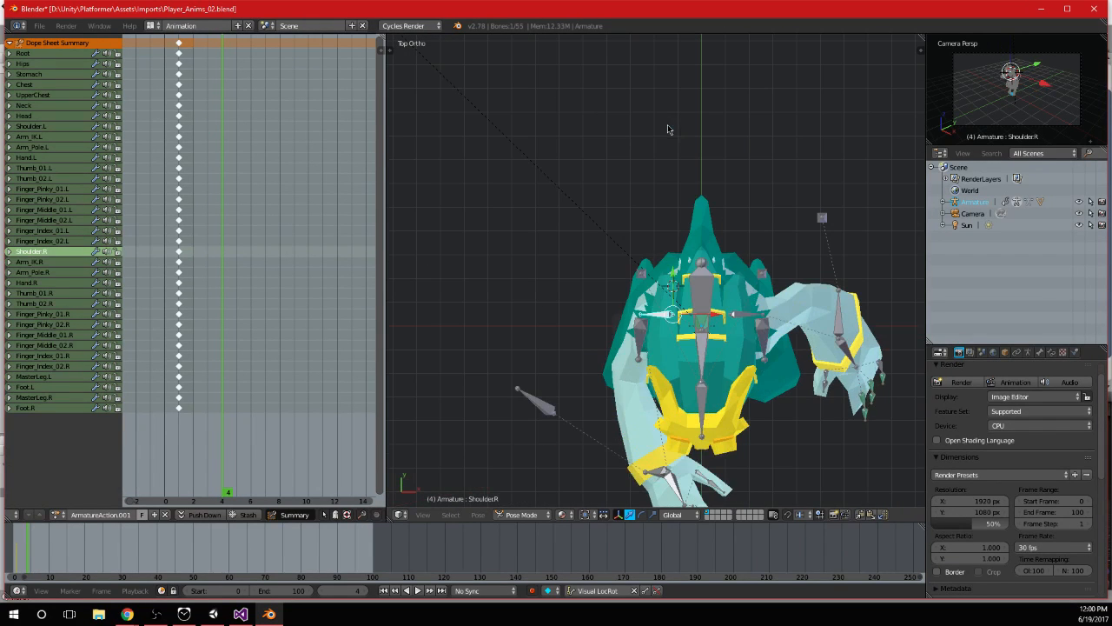
{"action": "key", "text": "r"}
{"action": "left_click", "coordinate": [766, 458]}
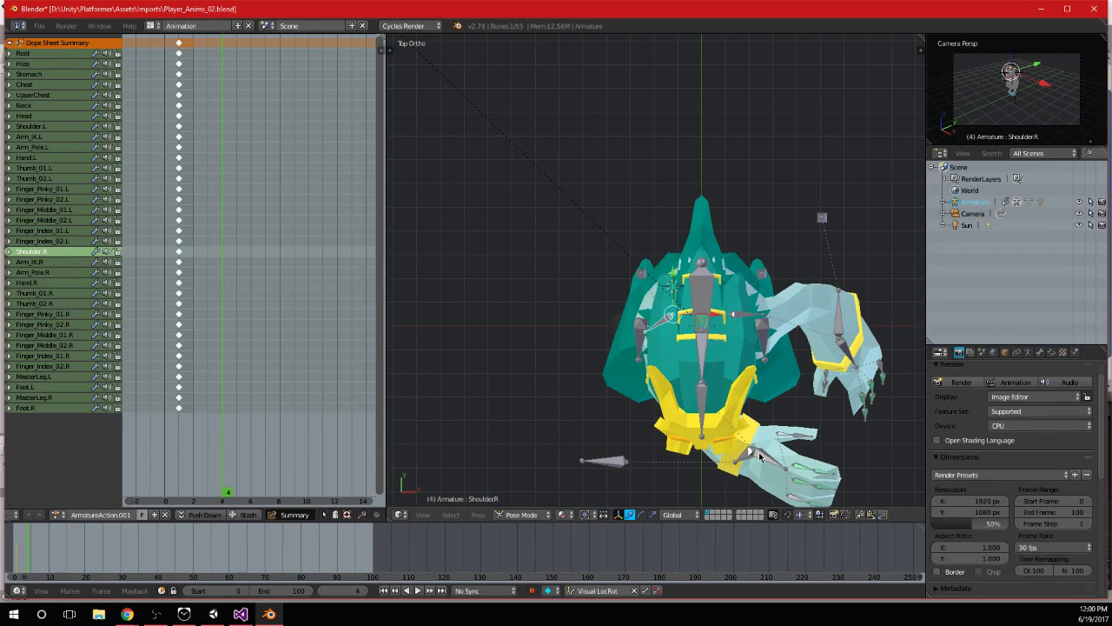
Rotate the right hand's control in top view and move it back in front of the face
{"action": "right_click", "coordinate": [807, 436]}
{"action": "key", "text": "r"}
{"action": "left_click", "coordinate": [802, 431]}
{"action": "middle_click_drag", "start_coordinate": [802, 430], "coordinate": [782, 339], "text": "shift"}
{"action": "key", "text": "g"}
{"action": "left_click", "coordinate": [732, 383]}
{"action": "middle_click_drag", "start_coordinate": [732, 382], "coordinate": [792, 271]}
Raise the right hand's control to head height in side view
{"action": "middle_click_drag", "start_coordinate": [810, 202], "coordinate": [811, 310], "text": "shift"}
{"action": "key", "text": "KP_3"}
{"action": "key", "text": "g"}
{"action": "left_click", "coordinate": [669, 115]}
Rotate the neck and head bones to adjust the character's head pose
{"action": "middle_click_drag", "start_coordinate": [665, 111], "coordinate": [686, 234], "text": "shift"}
{"action": "right_click", "coordinate": [682, 218]}
{"action": "key", "text": "r"}
{"action": "left_click", "coordinate": [739, 203]}
{"action": "right_click", "coordinate": [735, 199]}
{"action": "key", "text": "r"}
{"action": "left_click", "coordinate": [735, 194]}
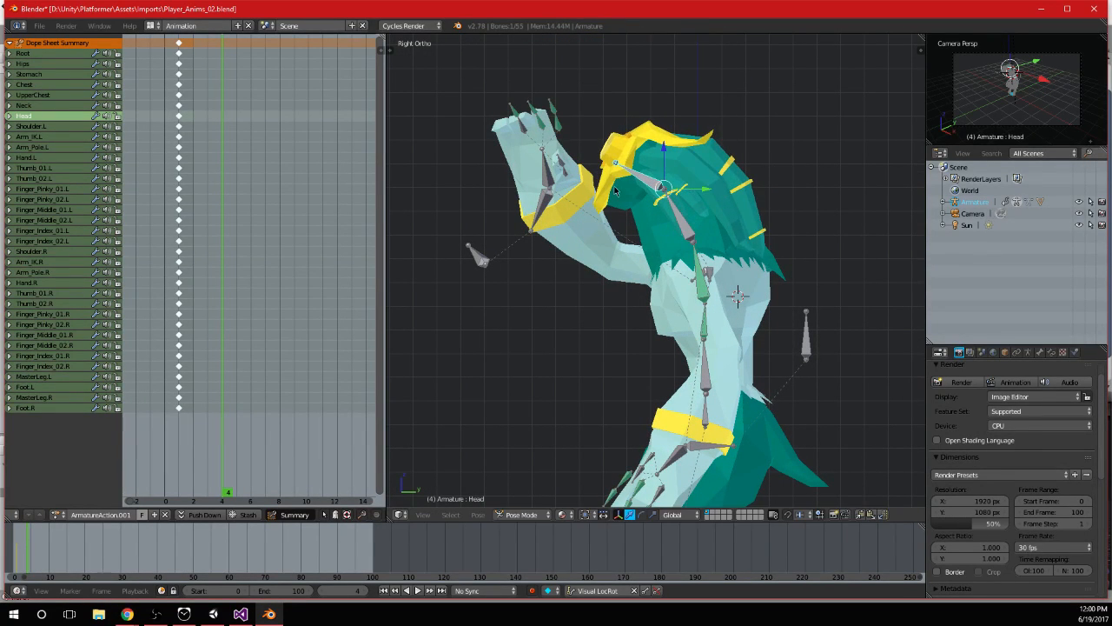
Rotate Arm_IK.R in side view to adjust the right wrist's angle
{"action": "right_click", "coordinate": [539, 204]}
{"action": "key", "text": "r"}
{"action": "right_click", "coordinate": [545, 193]}
{"action": "right_click", "coordinate": [544, 198]}
{"action": "key", "text": "r"}
{"action": "left_click", "coordinate": [530, 207]}
Rotate the Hand.R bone around the X axis and refine its angle in side view
{"action": "middle_click_drag", "start_coordinate": [534, 213], "coordinate": [801, 230]}
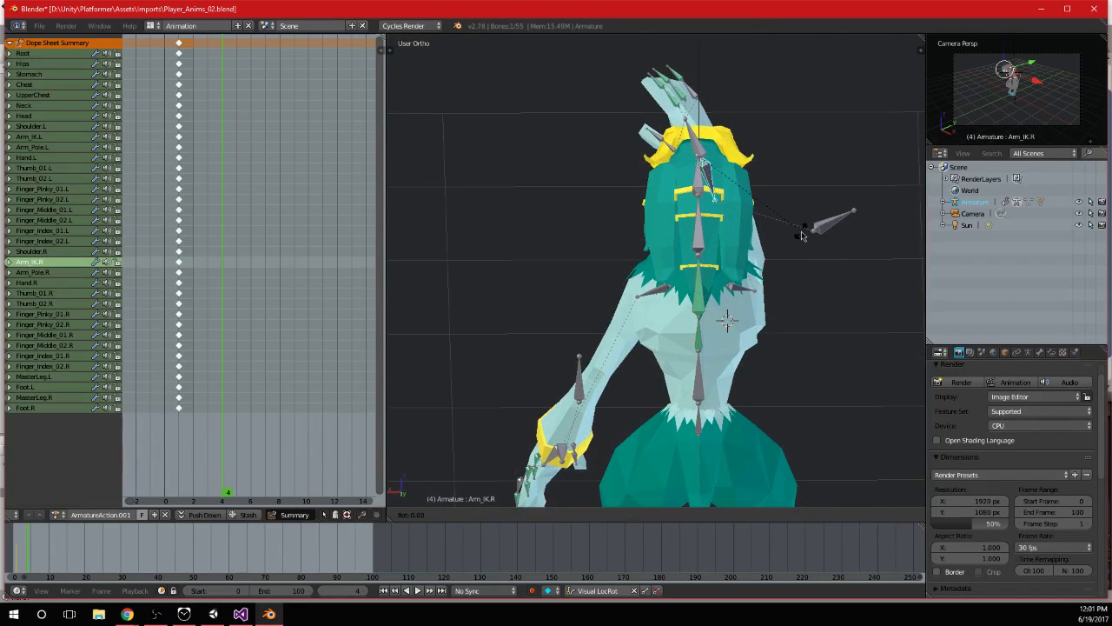
{"action": "middle_click_drag", "start_coordinate": [696, 346], "coordinate": [761, 278]}
{"action": "right_click", "coordinate": [776, 172]}
{"action": "middle_click_drag", "start_coordinate": [782, 177], "coordinate": [678, 225]}
{"action": "key", "text": "r"}
{"action": "key", "text": "x"}
{"action": "left_click", "coordinate": [792, 201]}
{"action": "key", "text": "KP_3"}
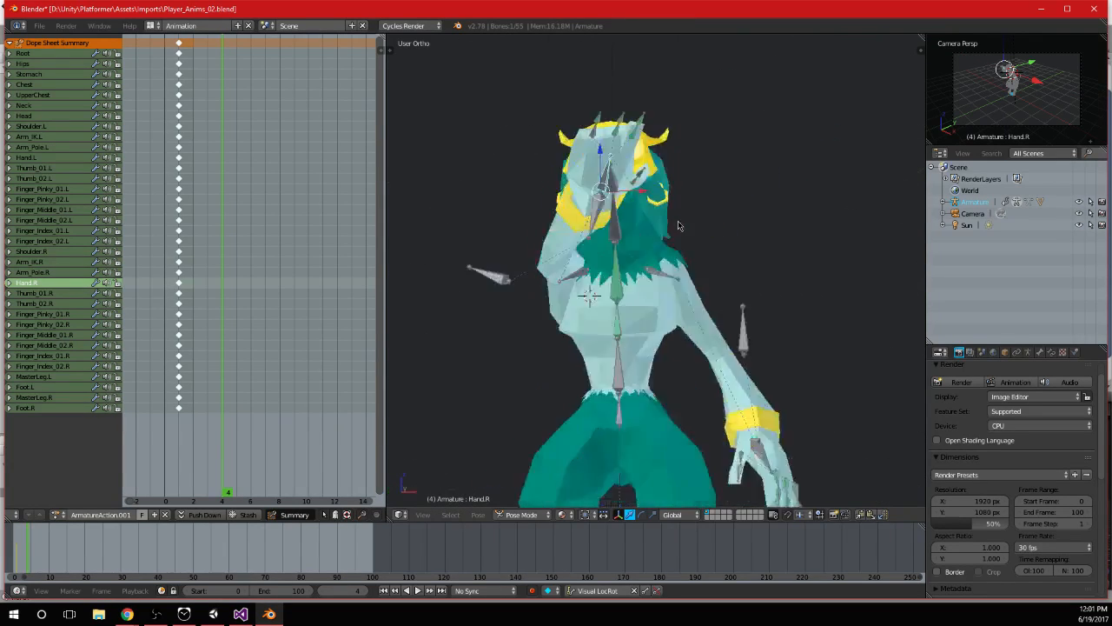
{"action": "key", "text": "r"}
{"action": "left_click", "coordinate": [736, 331]}
Rotate the base bone of the right pinky, Finger_Pinky_01.R, around the X axis
{"action": "middle_click_drag", "start_coordinate": [737, 331], "coordinate": [693, 261]}
{"action": "right_click", "coordinate": [693, 261]}
{"action": "key", "text": "r"}
{"action": "key", "text": "x"}
{"action": "left_click", "coordinate": [741, 259]}
{"action": "middle_click_drag", "start_coordinate": [741, 259], "coordinate": [659, 279]}
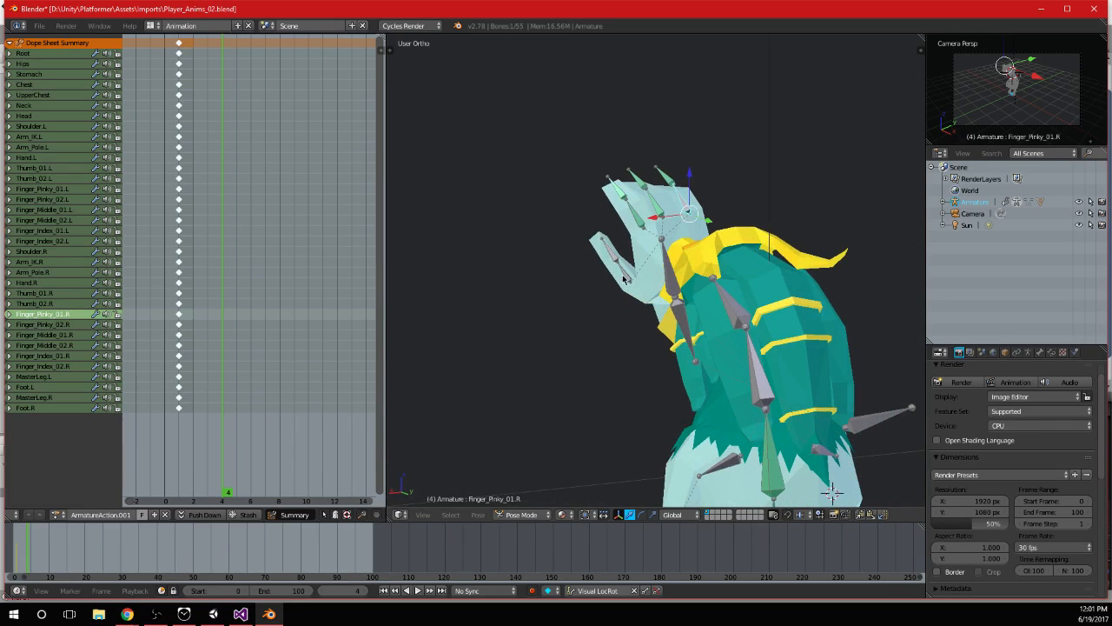
Select the Thumb_01.R bone and examine the right hand's pose from the side and from above
{"action": "right_click", "coordinate": [622, 278]}
{"action": "key", "text": "KP_3"}
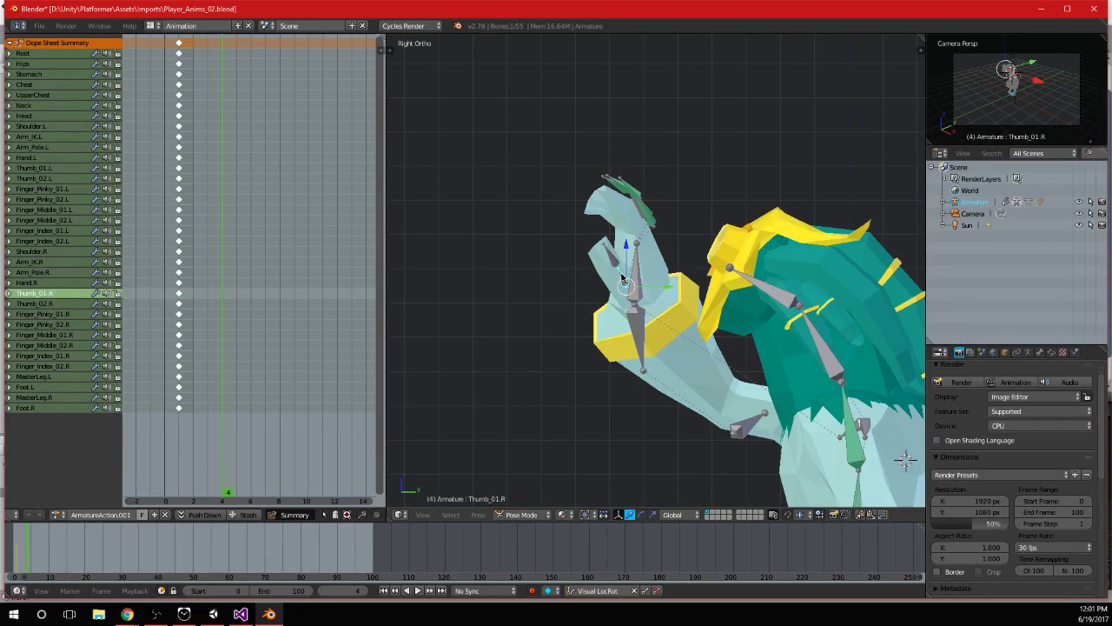
{"action": "key", "text": "KP_7"}
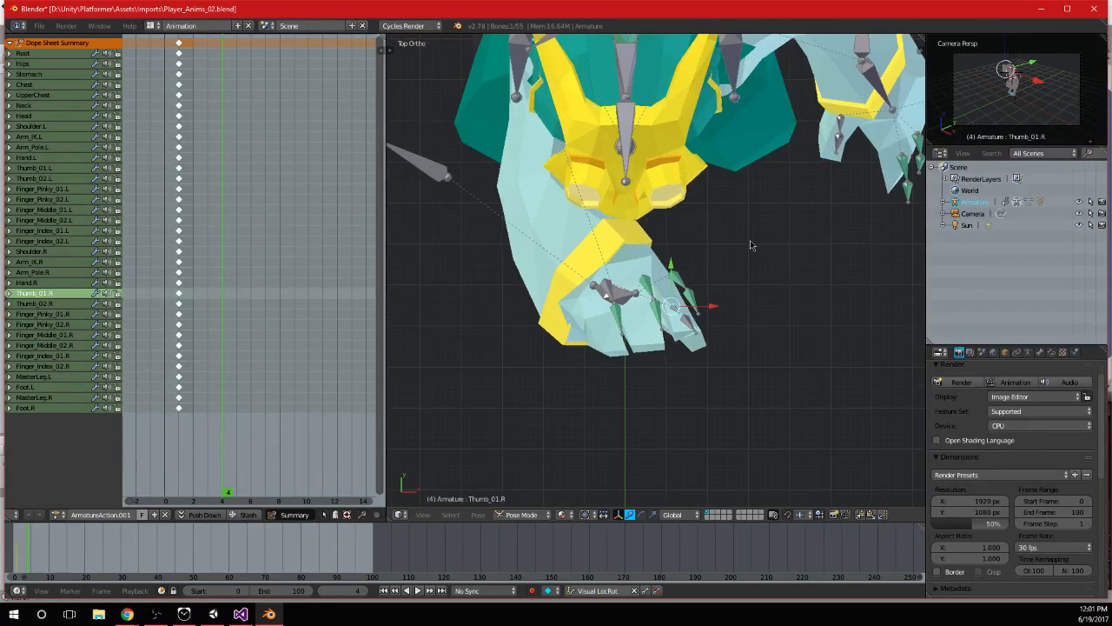
{"action": "scroll", "coordinate": [764, 326], "scroll_direction": "down", "scroll_amount": 3}
{"action": "middle_click_drag", "start_coordinate": [768, 330], "coordinate": [609, 218]}
{"action": "middle_click_drag", "start_coordinate": [676, 288], "coordinate": [645, 280]}
{"action": "right_click", "coordinate": [631, 263]}
{"action": "key", "text": "ctrl+z"}
Add Arm_IK.R and Hand.R to the selection, keyframe the selected bones at frame 4 and briefly play the animation
{"action": "right_click", "coordinate": [631, 293], "text": "shift"}
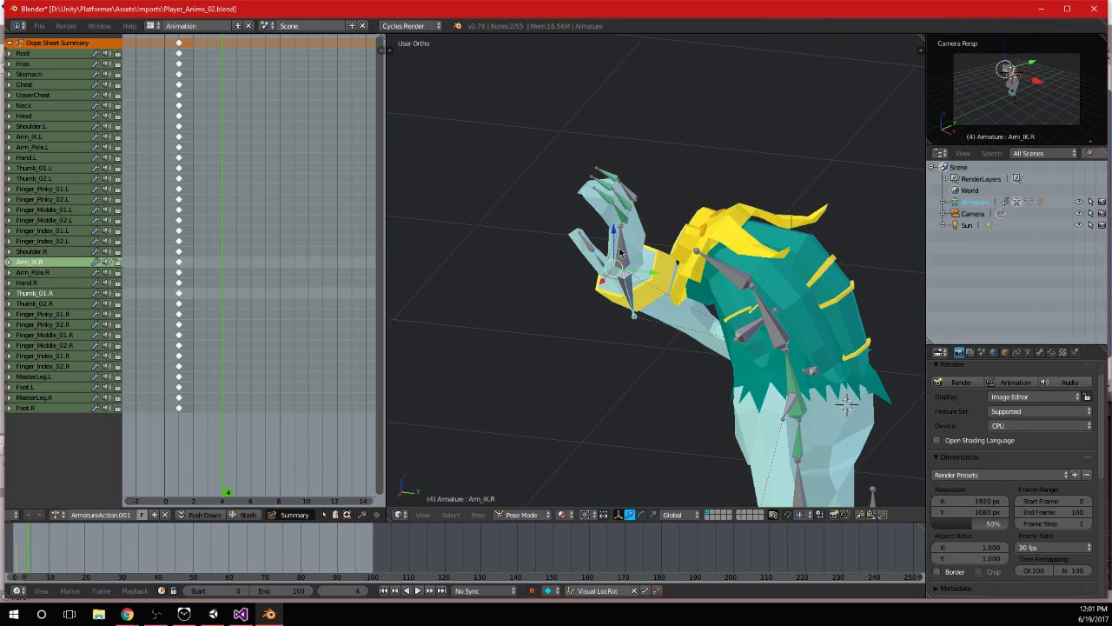
{"action": "right_click", "coordinate": [619, 248], "text": "shift"}
{"action": "middle_click_drag", "start_coordinate": [677, 351], "coordinate": [653, 273], "text": "shift"}
{"action": "middle_click_drag", "start_coordinate": [770, 344], "coordinate": [732, 332]}
{"action": "middle_click_drag", "start_coordinate": [739, 436], "coordinate": [670, 296]}
{"action": "middle_click_drag", "start_coordinate": [653, 243], "coordinate": [728, 250], "text": "shift"}
{"action": "key", "text": "i"}
{"action": "key", "text": "alt+a"}
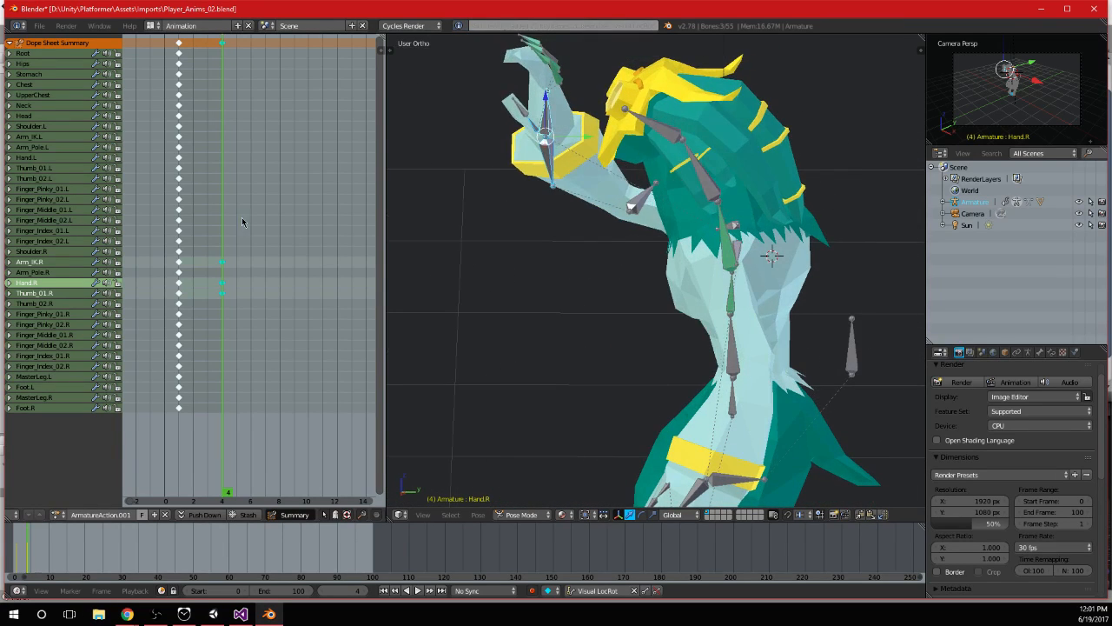
{"action": "key", "text": "Escape"}
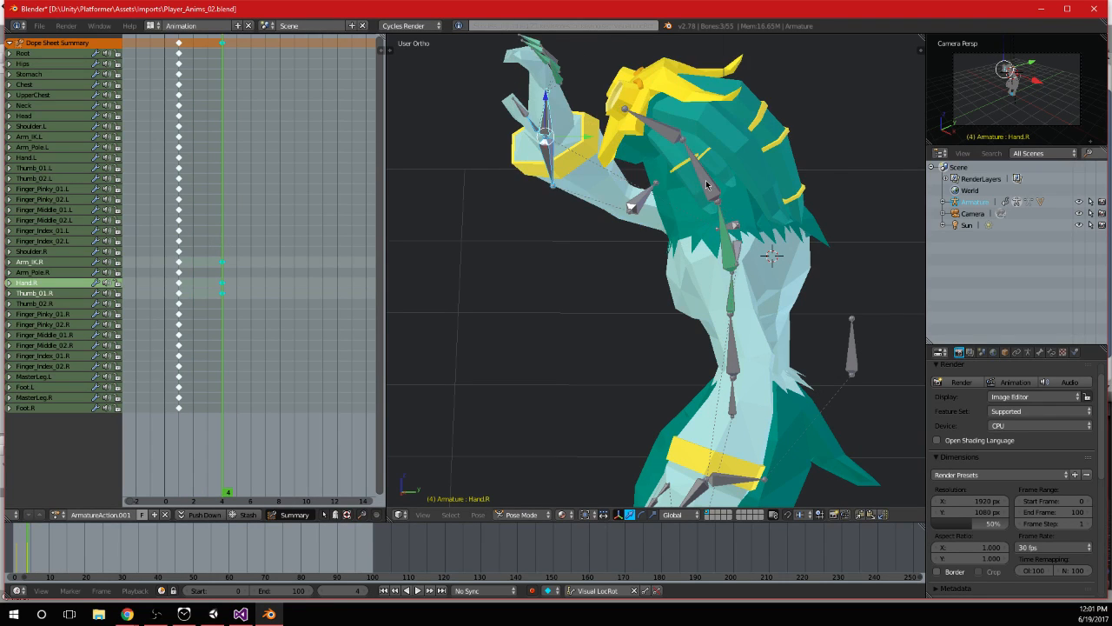
Keyframe the Neck, Head and Shoulder.R bones at frame 4 and preview the playback
{"action": "right_click", "coordinate": [706, 185]}
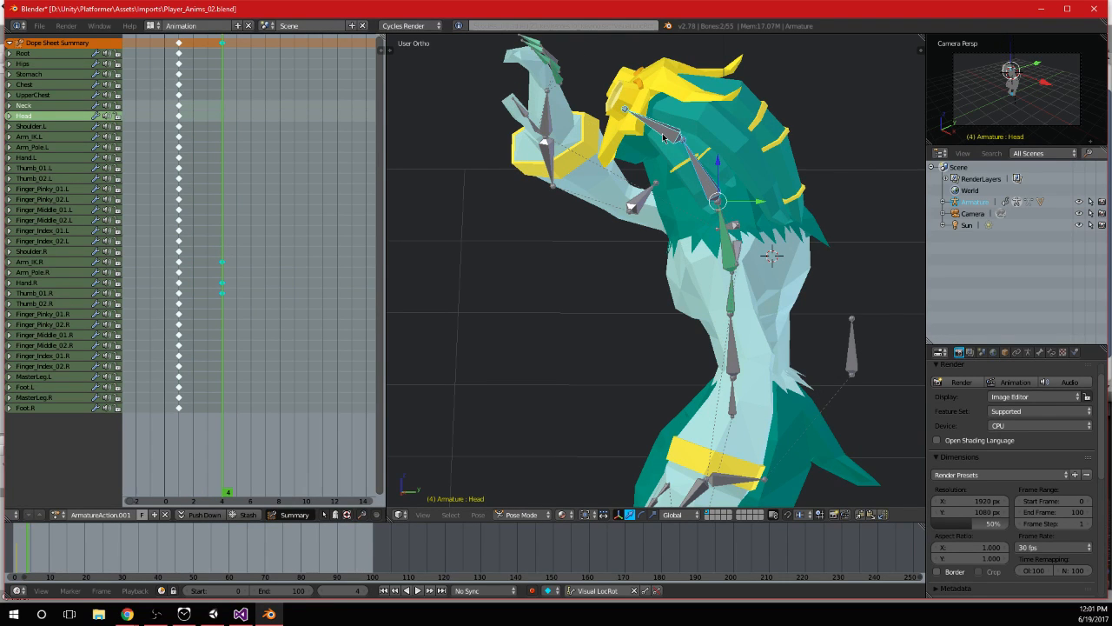
{"action": "right_click", "coordinate": [665, 138]}
{"action": "key", "text": "alt+a"}
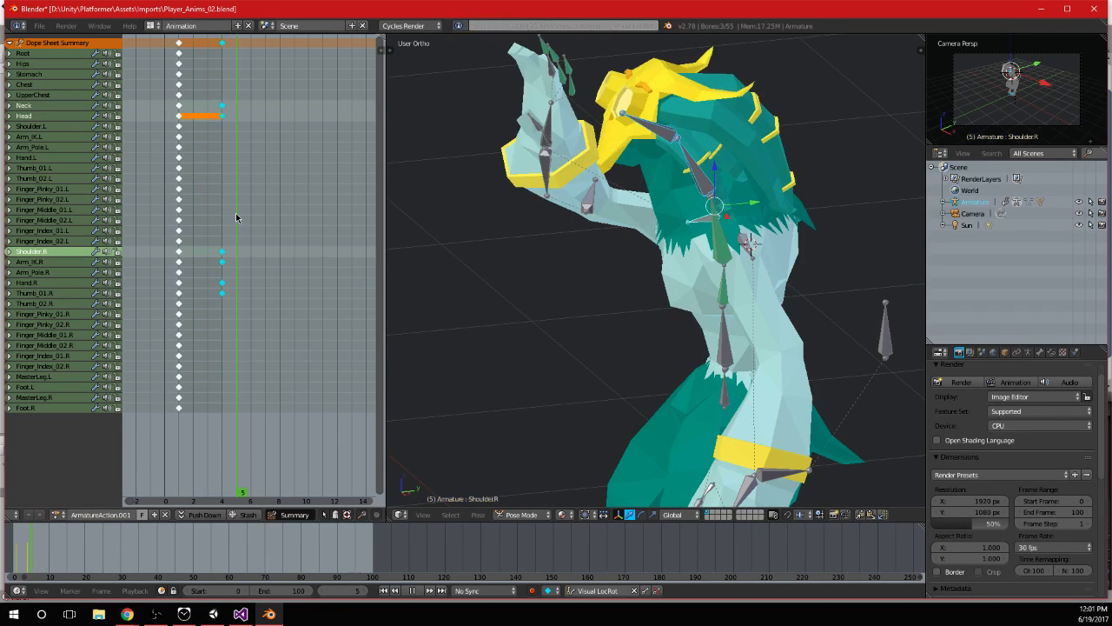
{"action": "key", "text": "Escape"}
Raise the left arm's IK control, Arm_IK.L, in front of the character in side view
{"action": "scroll", "coordinate": [777, 295], "scroll_direction": "down", "scroll_amount": 4}
{"action": "middle_click_drag", "start_coordinate": [776, 295], "coordinate": [612, 365]}
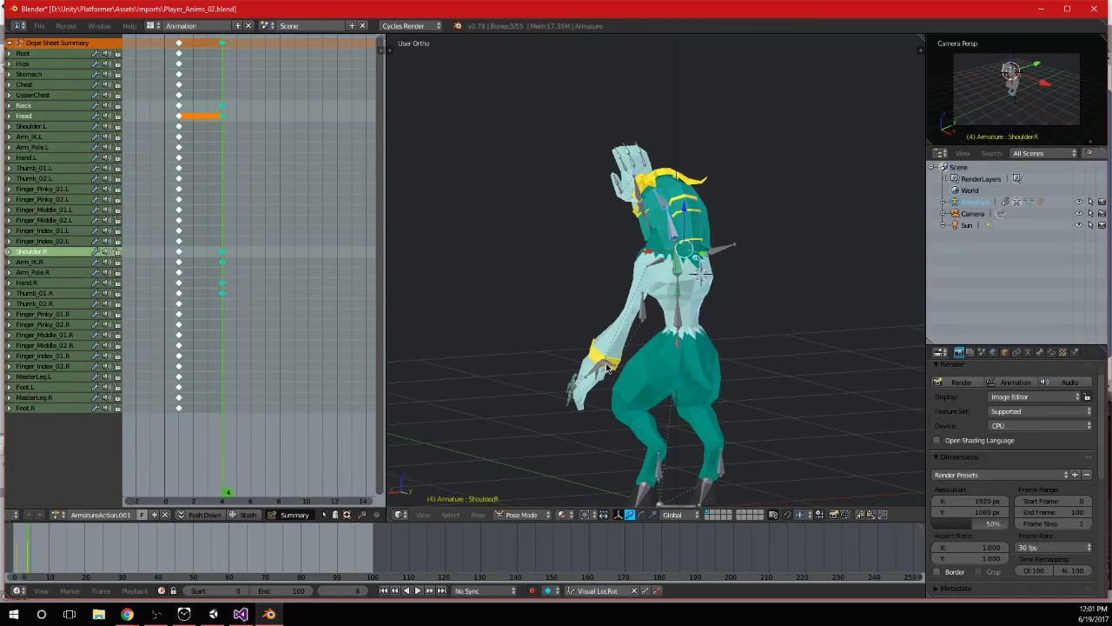
{"action": "right_click", "coordinate": [608, 368]}
{"action": "key", "text": "KP_3"}
{"action": "key", "text": "g"}
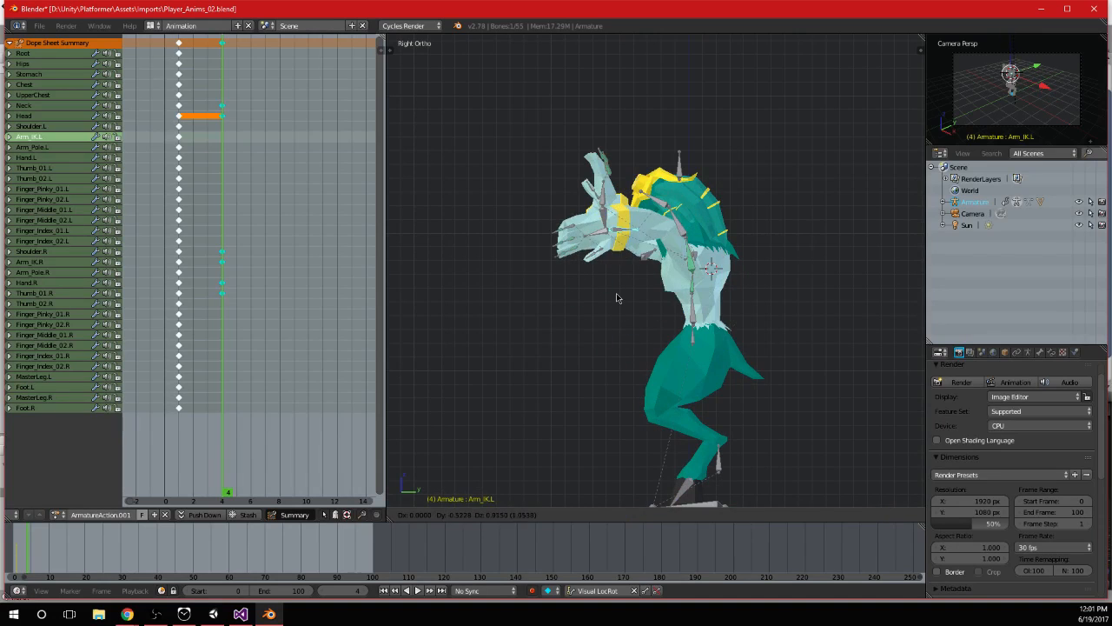
{"action": "left_click", "coordinate": [694, 275]}
{"action": "middle_click_drag", "start_coordinate": [694, 275], "coordinate": [696, 296]}
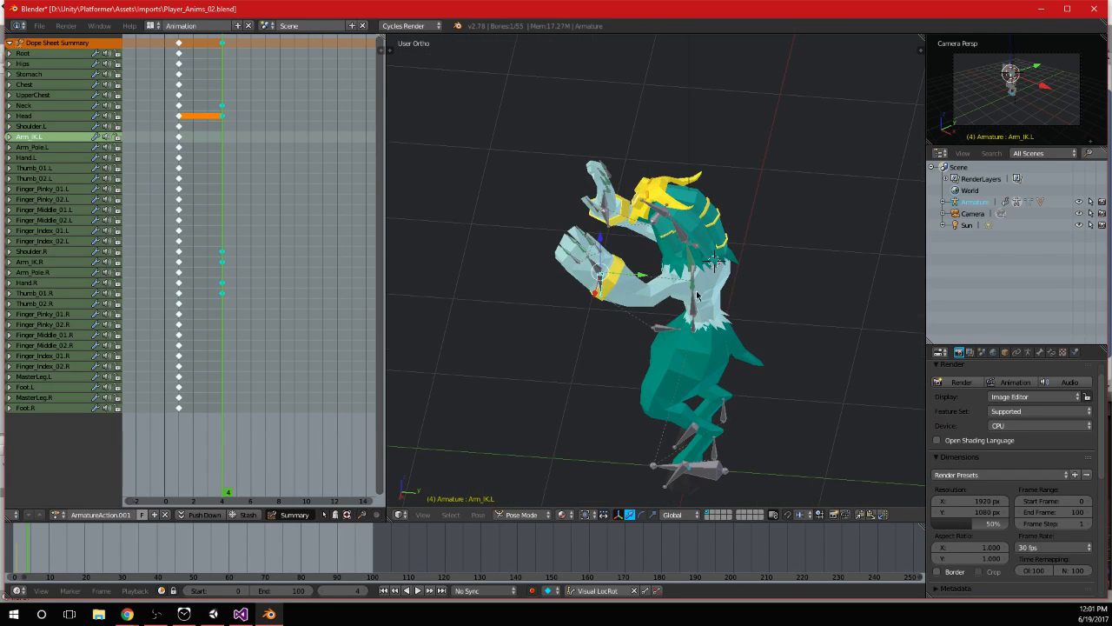
Rotate the Shoulder.L bone inward by about 27 degrees in top view
{"action": "right_click", "coordinate": [693, 278]}
{"action": "key", "text": "KP_7"}
{"action": "key", "text": "r"}
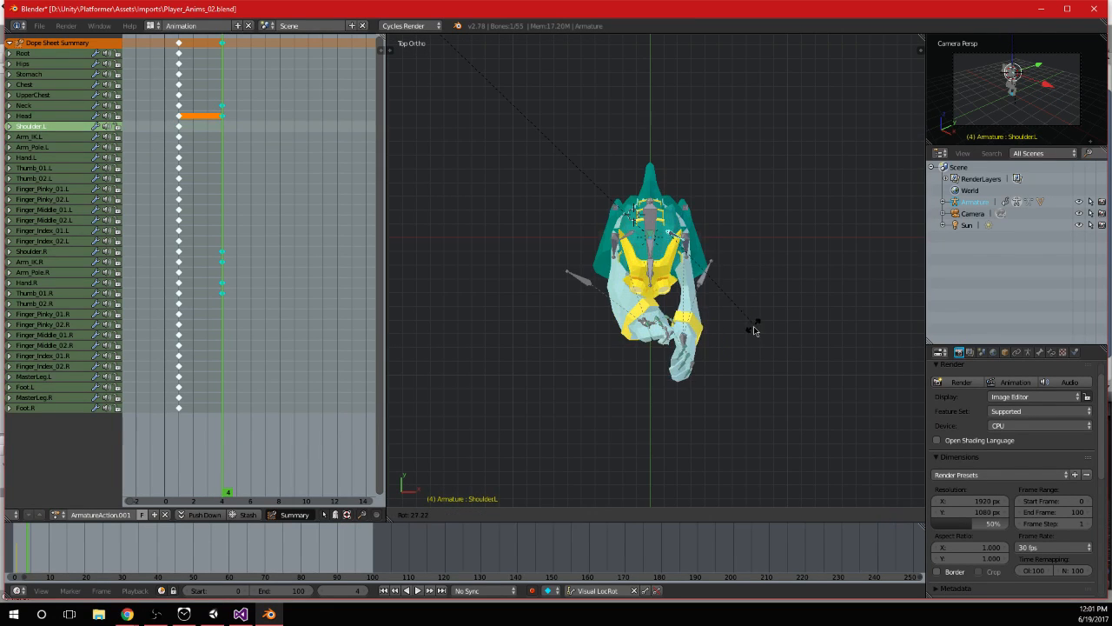
{"action": "left_click", "coordinate": [755, 331]}
Select Arm_IK.L and reorient the left hand, including a rotation of about -38 degrees around the global Y axis
{"action": "middle_click_drag", "start_coordinate": [755, 331], "coordinate": [515, 271]}
{"action": "scroll", "coordinate": [582, 220], "scroll_direction": "up", "scroll_amount": 1}
{"action": "right_click", "coordinate": [581, 220]}
{"action": "middle_click_drag", "start_coordinate": [581, 219], "coordinate": [594, 206]}
{"action": "key", "text": "KP_3"}
{"action": "key", "text": "r"}
{"action": "key", "text": "x"}
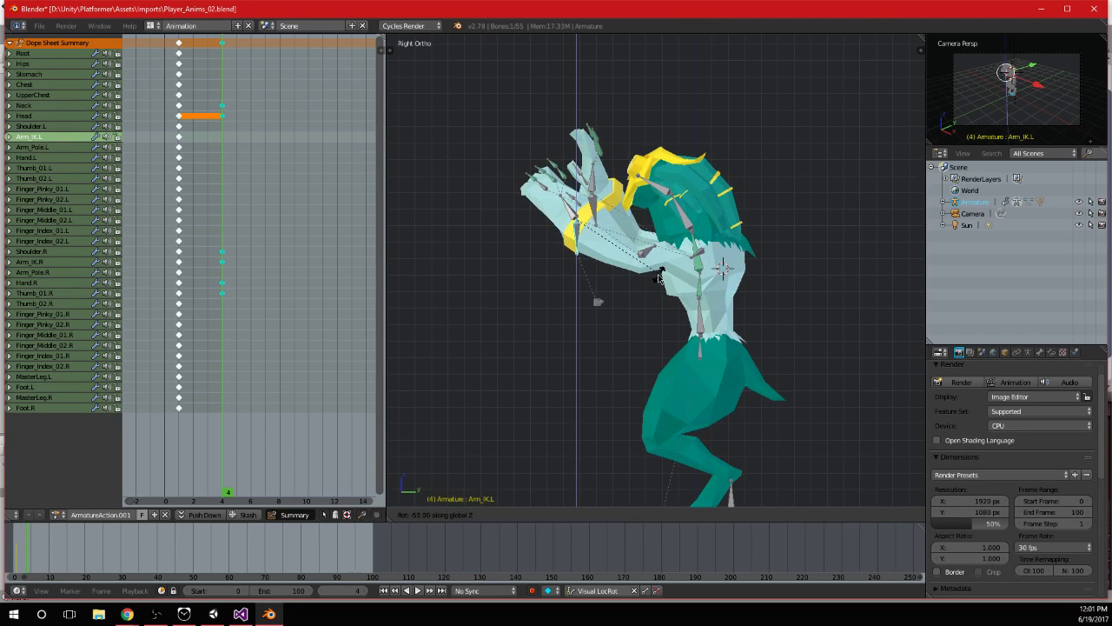
{"action": "left_click", "coordinate": [767, 181]}
{"action": "key", "text": "r"}
{"action": "key", "text": "y"}
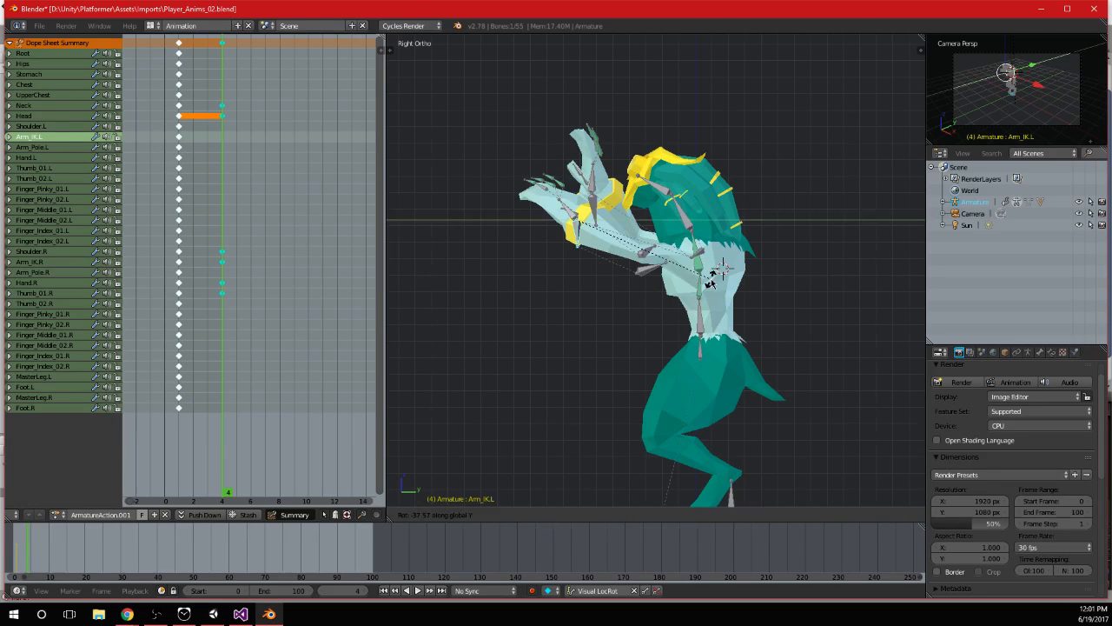
{"action": "left_click", "coordinate": [711, 280]}
Move Arm_IK.L so the left hand sits beside the right hand in front of the face
{"action": "key", "text": "g"}
{"action": "middle_click_drag", "start_coordinate": [710, 280], "coordinate": [800, 271]}
{"action": "left_click", "coordinate": [737, 235]}
{"action": "scroll", "coordinate": [730, 302], "scroll_direction": "up", "scroll_amount": 3}
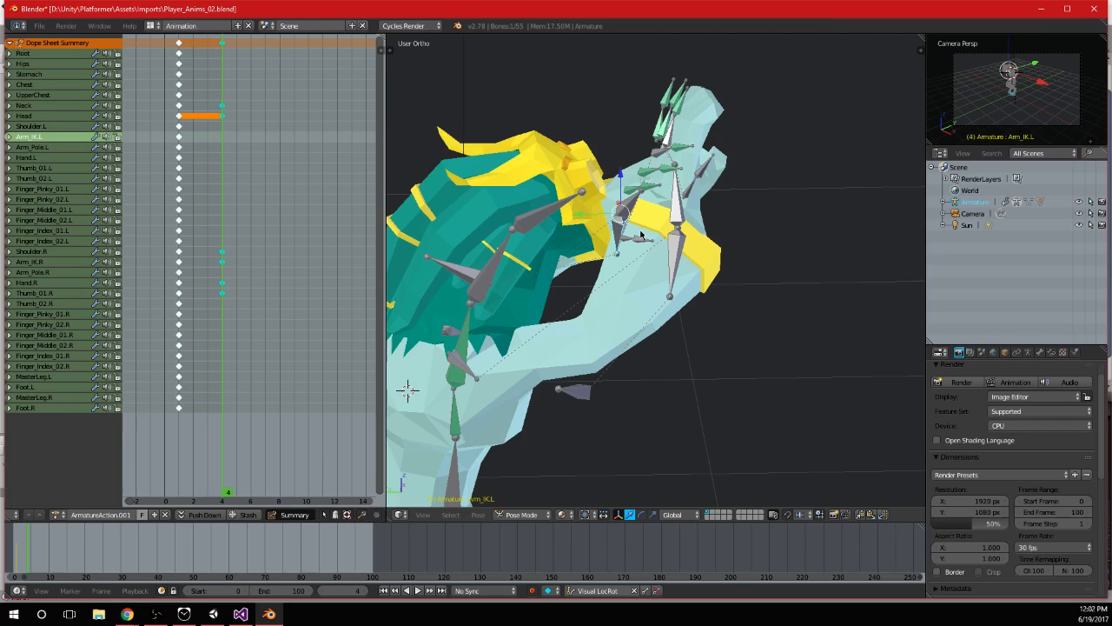
Rotate the Hand.L bone by about 35 degrees in side view
{"action": "right_click", "coordinate": [675, 208]}
{"action": "middle_click_drag", "start_coordinate": [675, 208], "coordinate": [602, 244]}
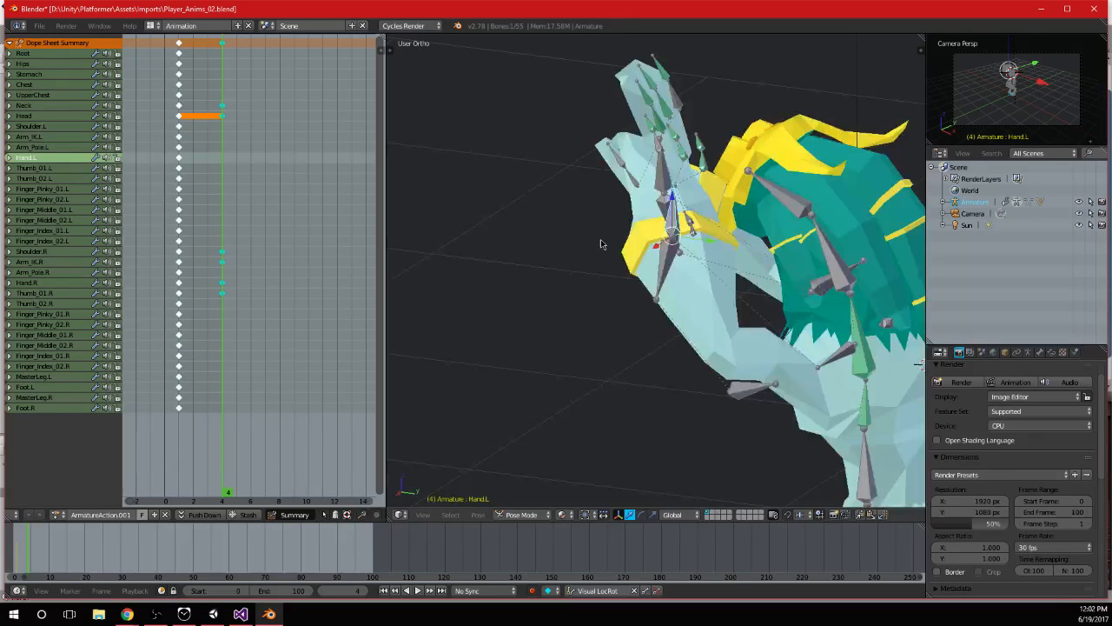
{"action": "key", "text": "KP_3"}
{"action": "key", "text": "r"}
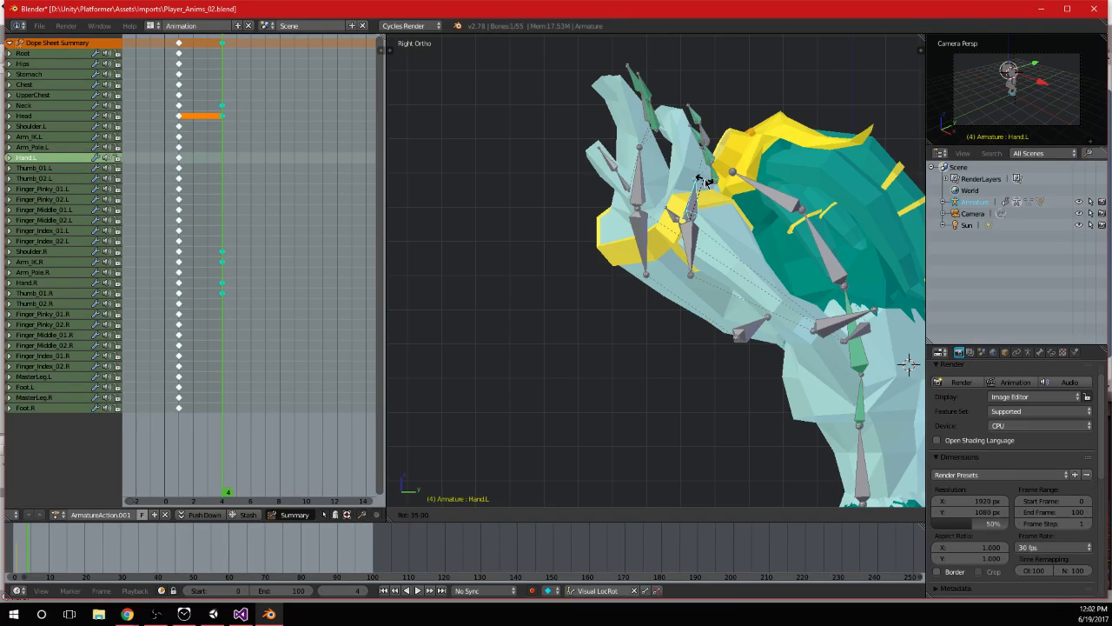
{"action": "left_click", "coordinate": [705, 183]}
Try another adjustment of the Arm_IK.L control and undo it
{"action": "right_click", "coordinate": [619, 298]}
{"action": "middle_click_drag", "start_coordinate": [706, 183], "coordinate": [661, 234]}
{"action": "scroll", "coordinate": [661, 234], "scroll_direction": "down", "scroll_amount": 9}
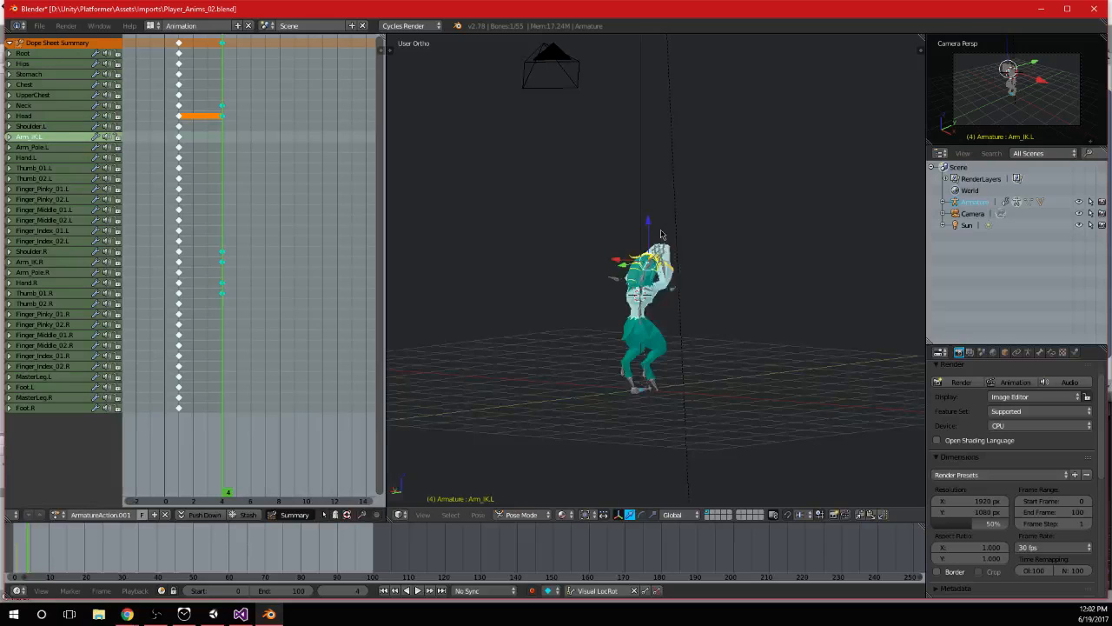
{"action": "scroll", "coordinate": [661, 235], "scroll_direction": "up", "scroll_amount": 6}
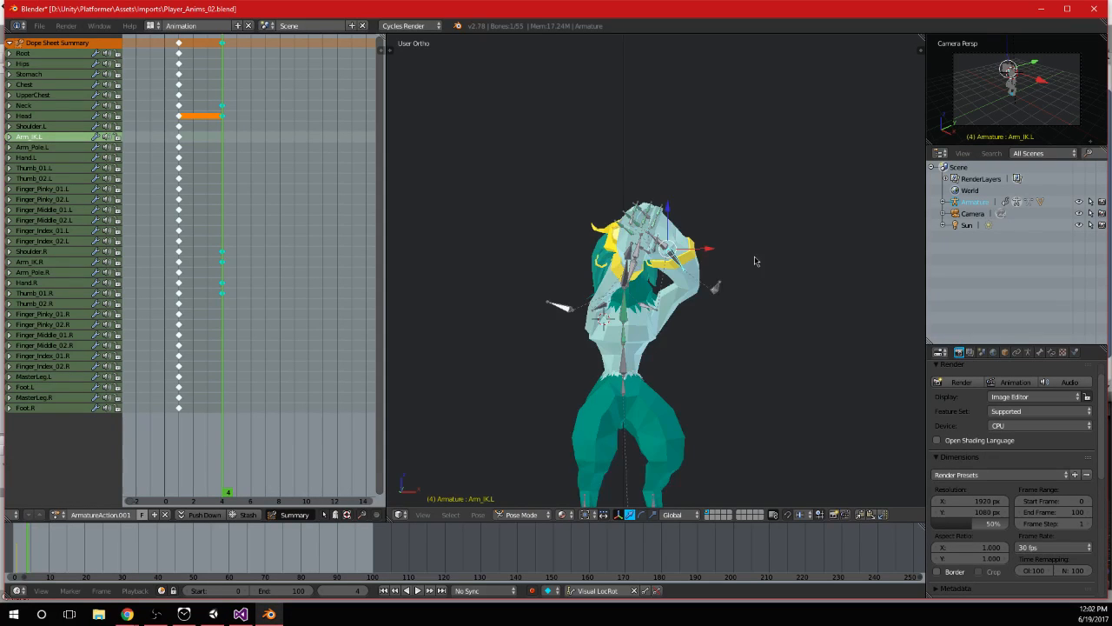
{"action": "scroll", "coordinate": [708, 247], "scroll_direction": "up", "scroll_amount": 4}
{"action": "key", "text": "ctrl+z"}
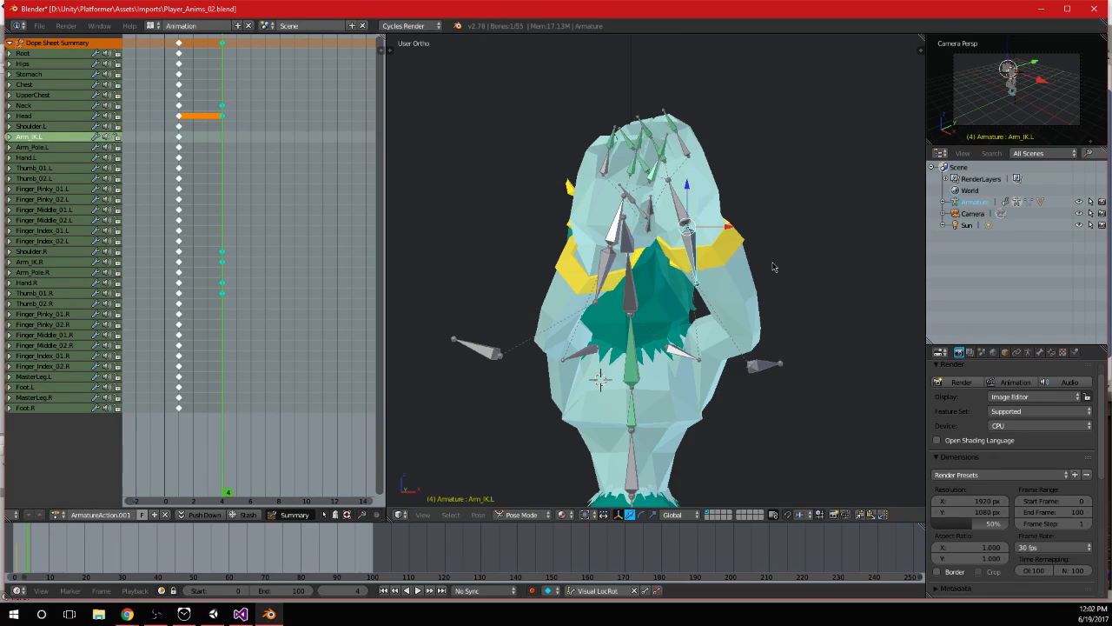
{"action": "key", "text": "ctrl+z"}
{"action": "key", "text": "ctrl+z"}
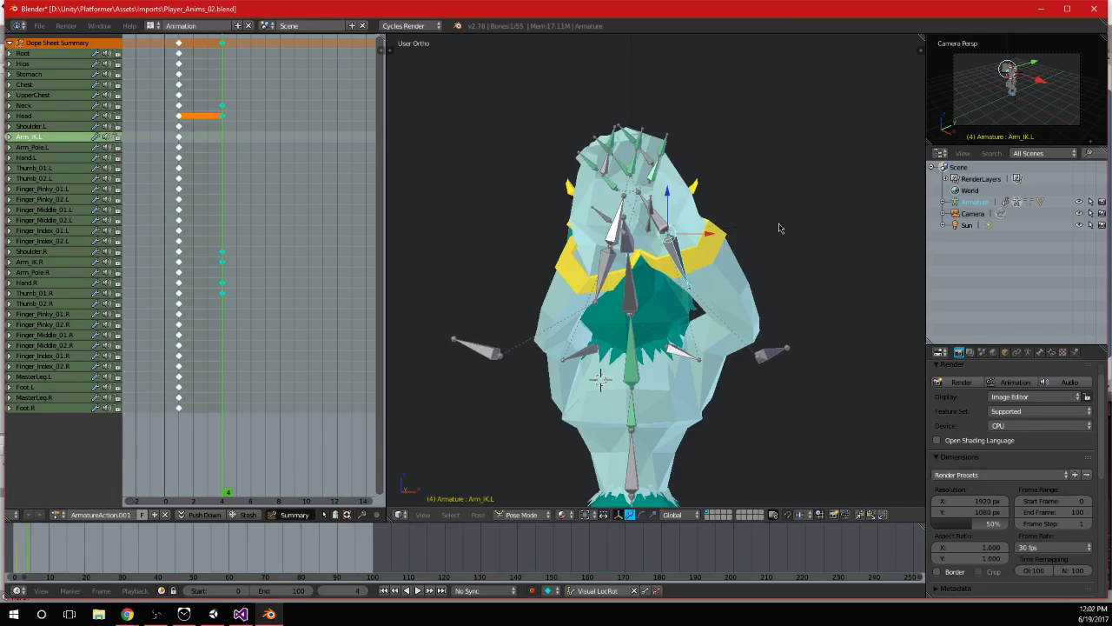
Rotate the Hand.L bone around the Z axis
{"action": "middle_click_drag", "start_coordinate": [778, 243], "coordinate": [680, 256]}
{"action": "right_click", "coordinate": [680, 256]}
{"action": "key", "text": "r"}
{"action": "key", "text": "z"}
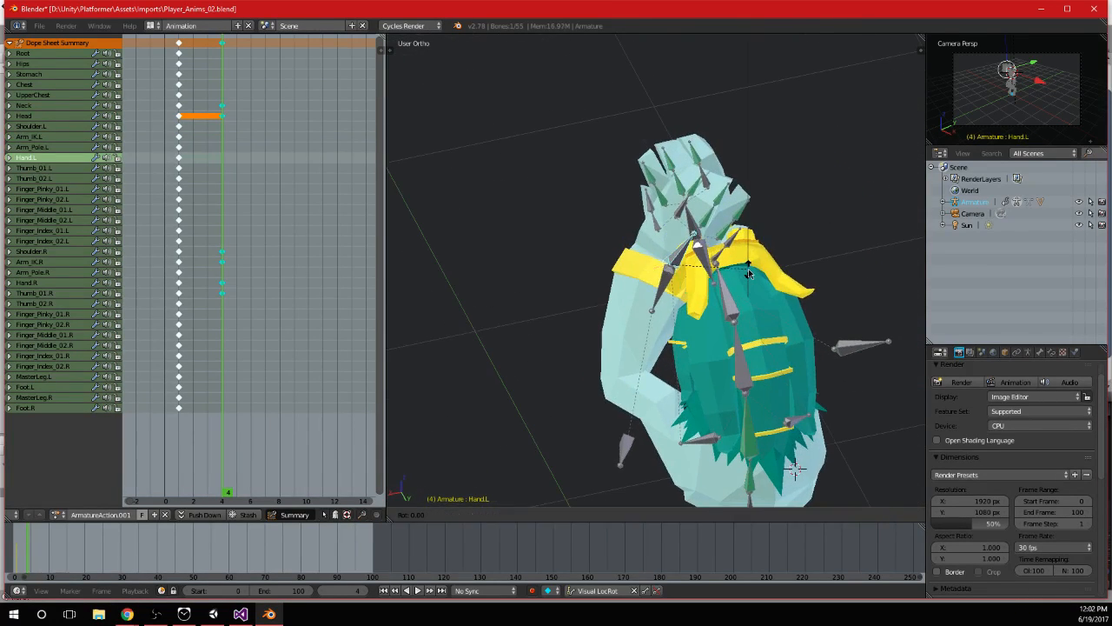
{"action": "left_click", "coordinate": [827, 254]}
Reposition Arm_IK.L to align the left hand with the right, and keyframe both Arm_IK controls and hand bones at frame 4
{"action": "middle_click_drag", "start_coordinate": [826, 256], "coordinate": [675, 257]}
{"action": "scroll", "coordinate": [696, 244], "scroll_direction": "up", "scroll_amount": 2}
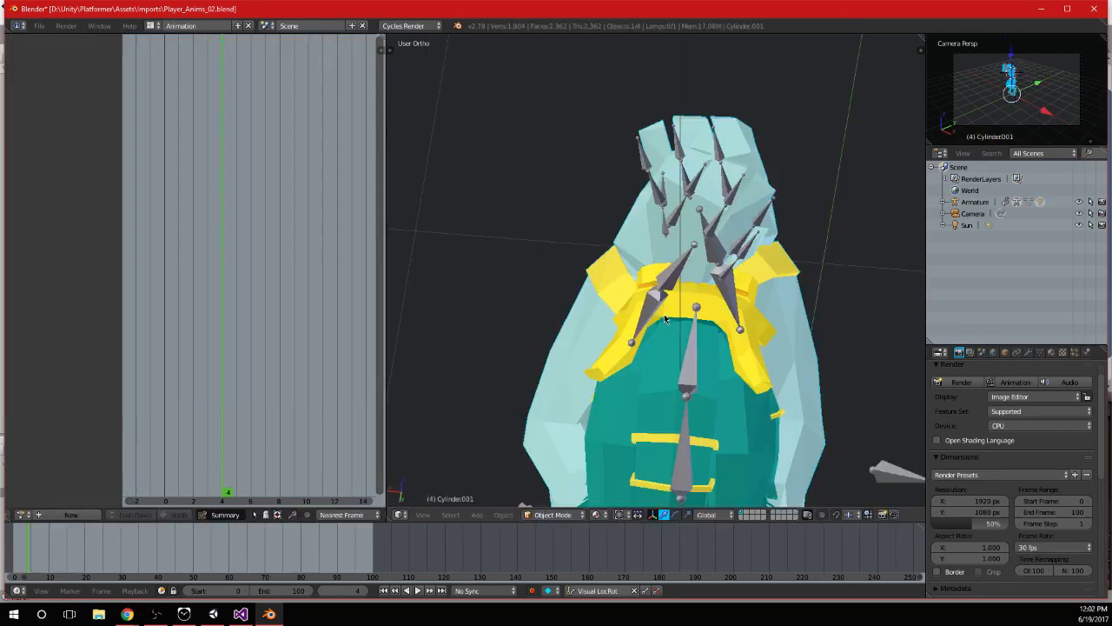
{"action": "right_click", "coordinate": [673, 303]}
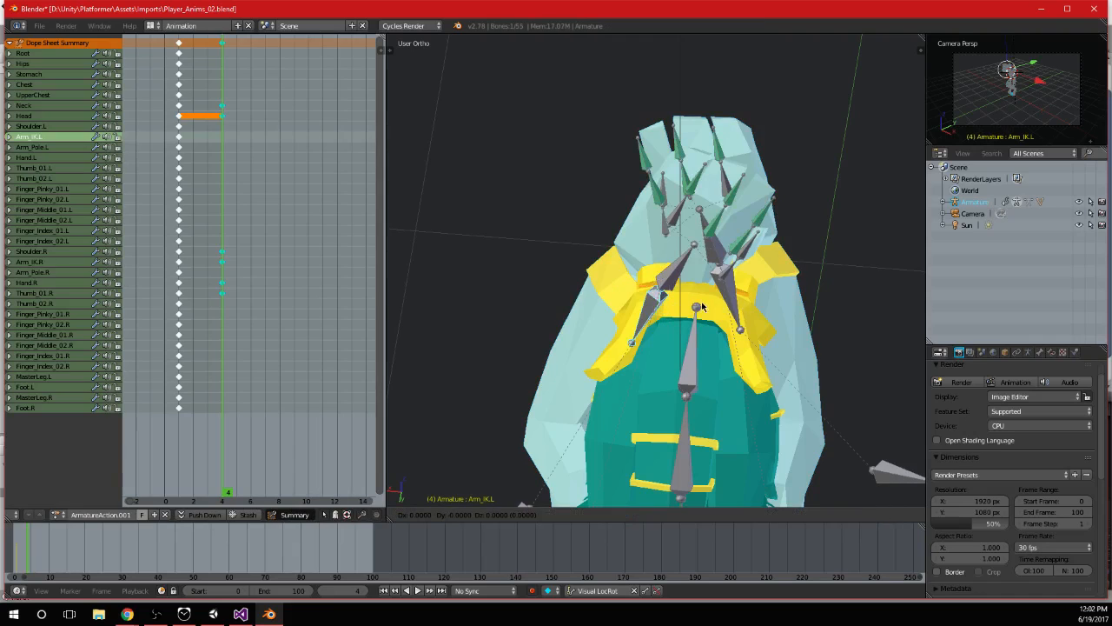
{"action": "key", "text": "g"}
{"action": "left_click", "coordinate": [696, 304]}
{"action": "middle_click_drag", "start_coordinate": [696, 304], "coordinate": [631, 276]}
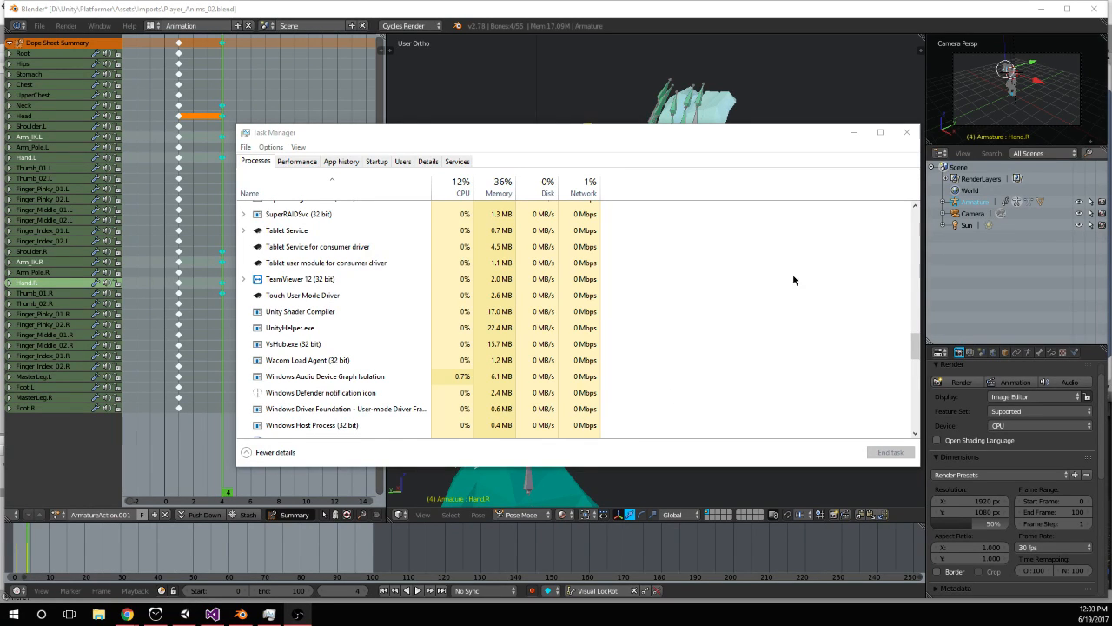
Close Task Manager and return to a maximized Blender window
{"action": "left_click", "coordinate": [907, 133]}
{"action": "left_click", "coordinate": [776, 321]}
{"action": "scroll", "coordinate": [775, 320], "scroll_direction": "down", "scroll_amount": 1}
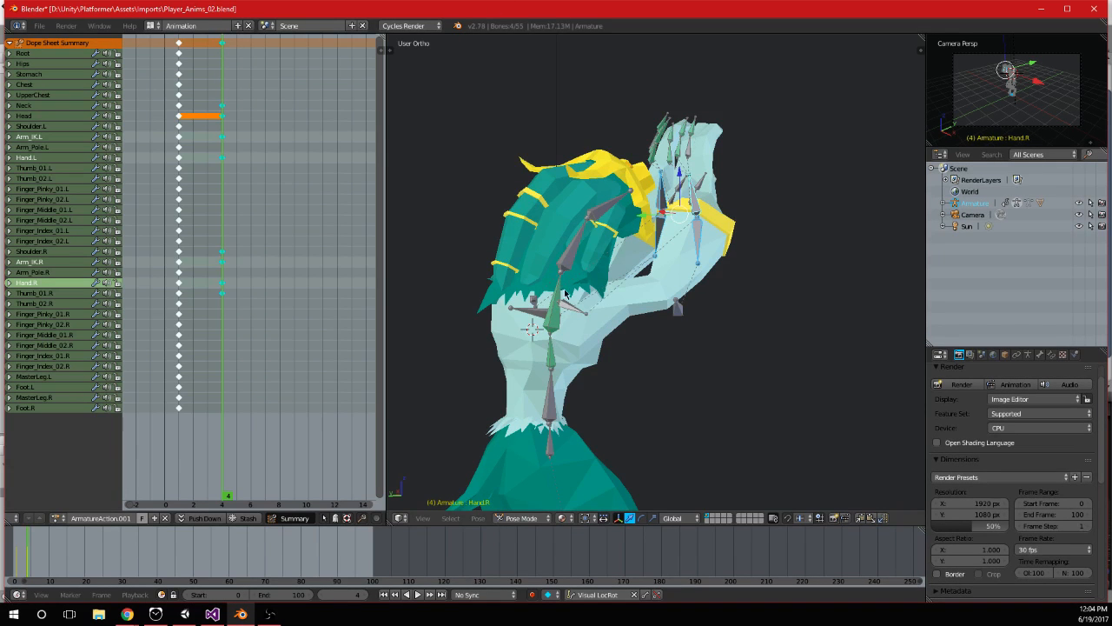
{"action": "left_click", "coordinate": [1063, 11]}
Try rotating the Stomach bone in the right orthographic view, and undo the rotation
{"action": "middle_click_drag", "start_coordinate": [646, 235], "coordinate": [715, 284]}
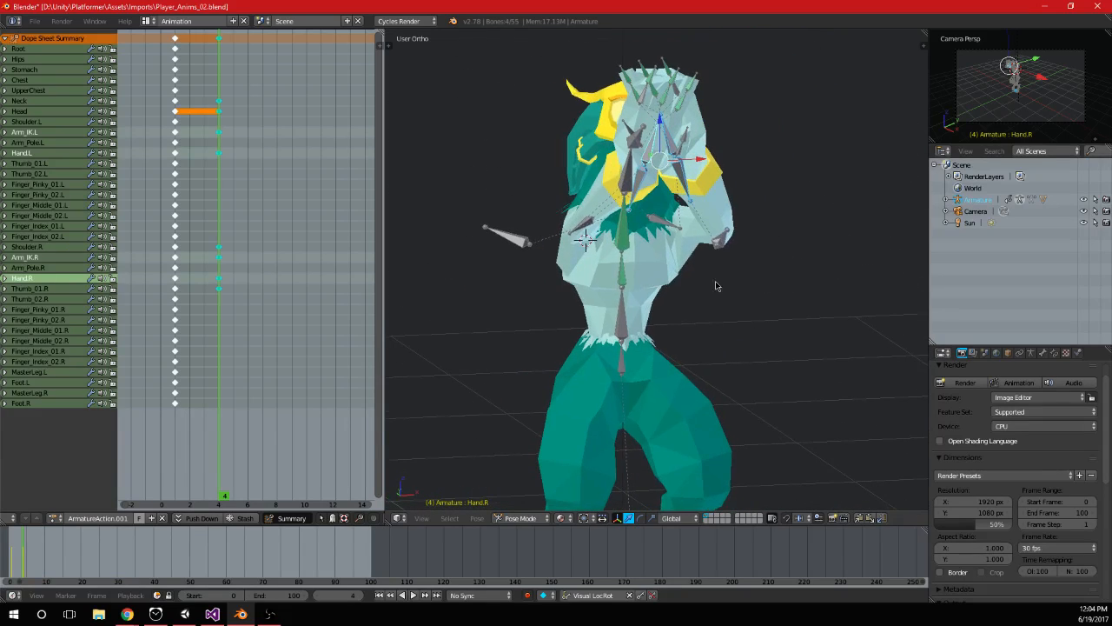
{"action": "middle_click_drag", "start_coordinate": [681, 234], "coordinate": [696, 318]}
{"action": "right_click", "coordinate": [674, 333]}
{"action": "key", "text": "KP_3"}
{"action": "scroll", "coordinate": [676, 332], "scroll_direction": "down", "scroll_amount": 3}
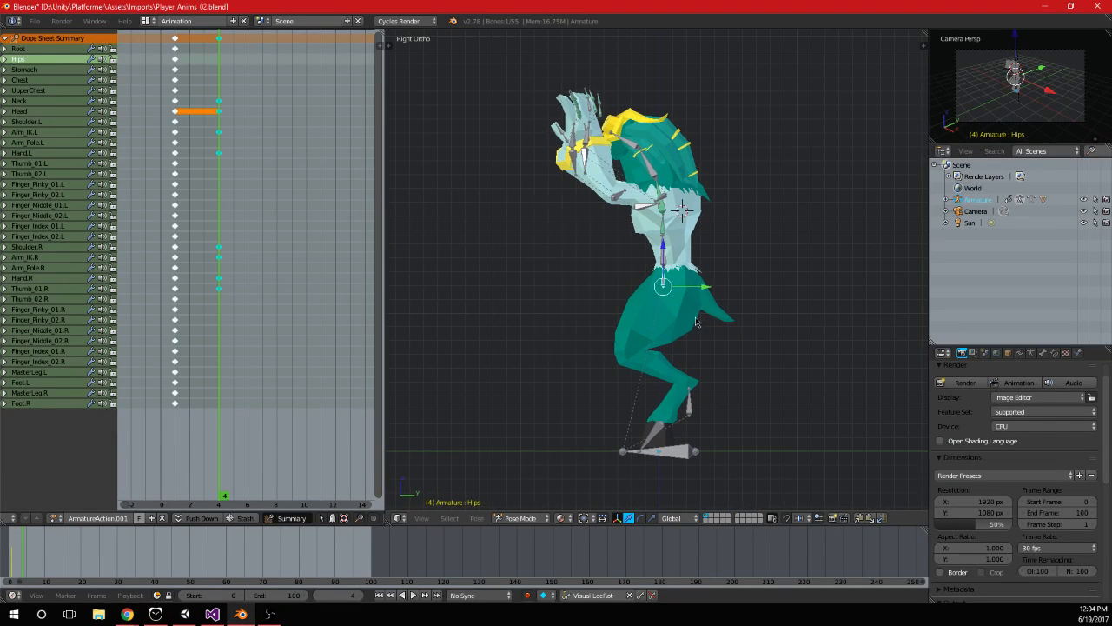
{"action": "right_click", "coordinate": [669, 259]}
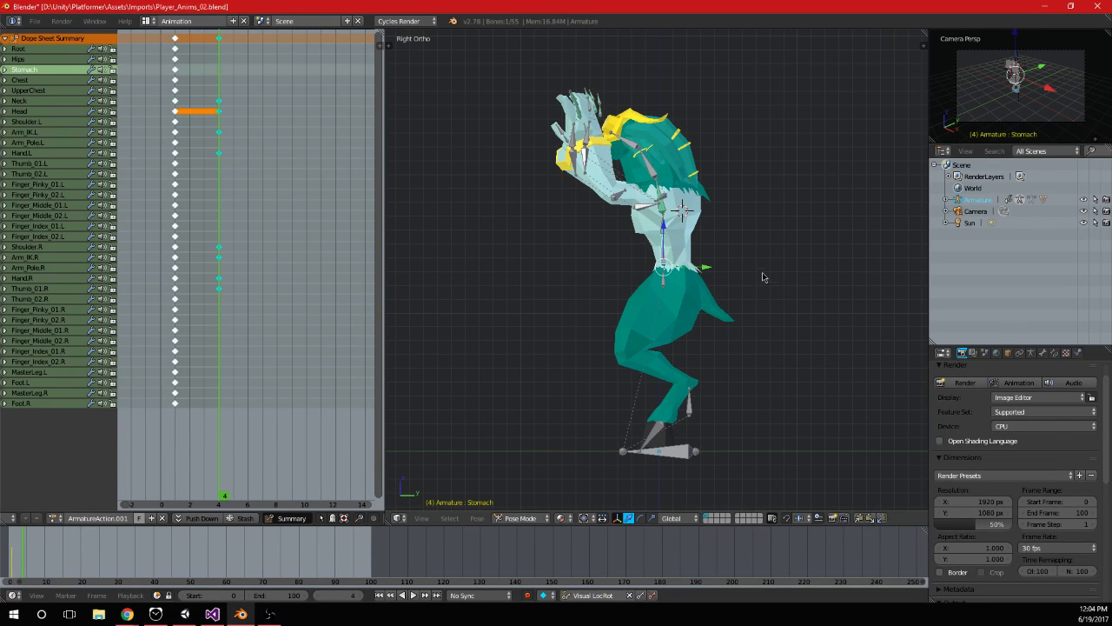
{"action": "key", "text": "r"}
{"action": "left_click", "coordinate": [773, 231]}
{"action": "key", "text": "ctrl+z"}
Rotate the Hips bone in side view so the pelvis tucks under the torso
{"action": "right_click", "coordinate": [671, 294]}
{"action": "key", "text": "r"}
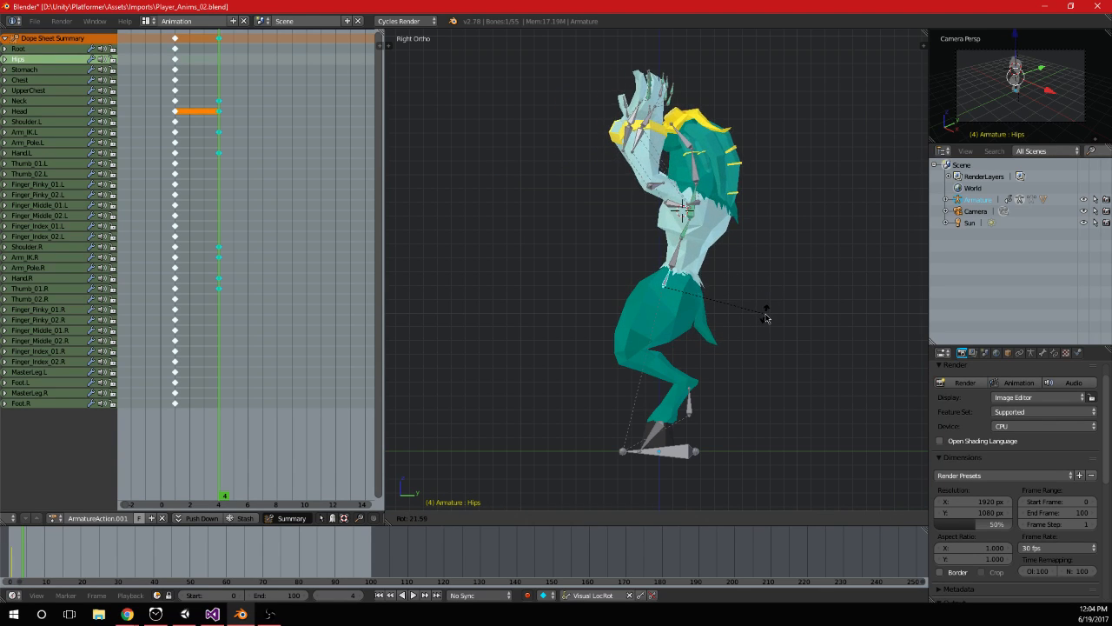
{"action": "left_click", "coordinate": [768, 307]}
{"action": "key", "text": "r"}
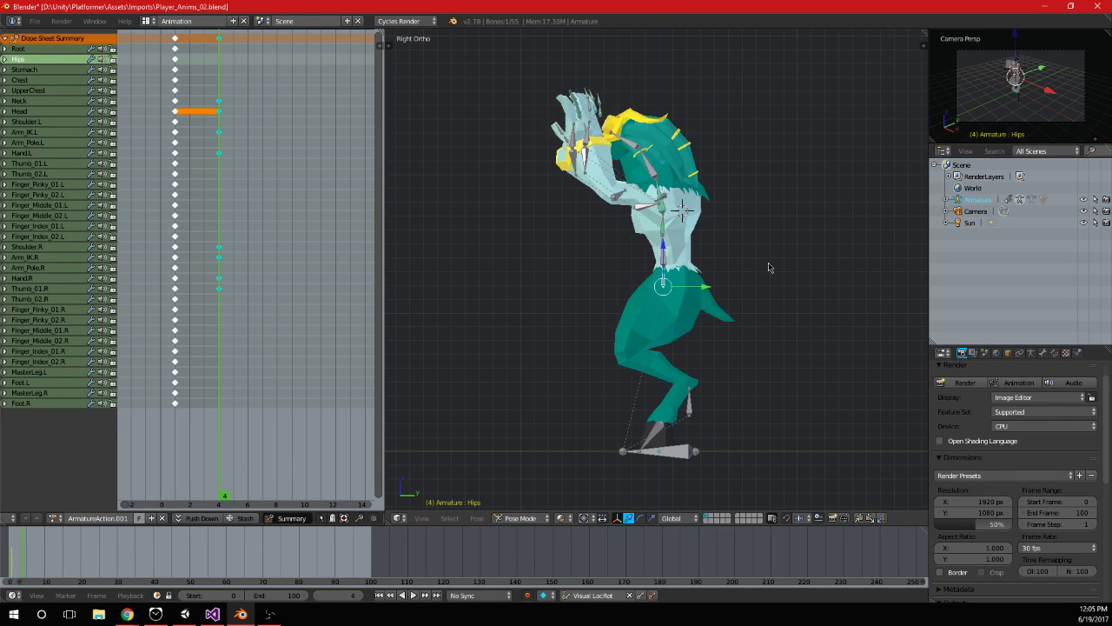
{"action": "right_click", "coordinate": [774, 311]}
Rotate the Stomach bone by -15 degrees and keyframe Hips and Stomach at frame 4
{"action": "right_click", "coordinate": [675, 272]}
{"action": "key", "text": "r"}
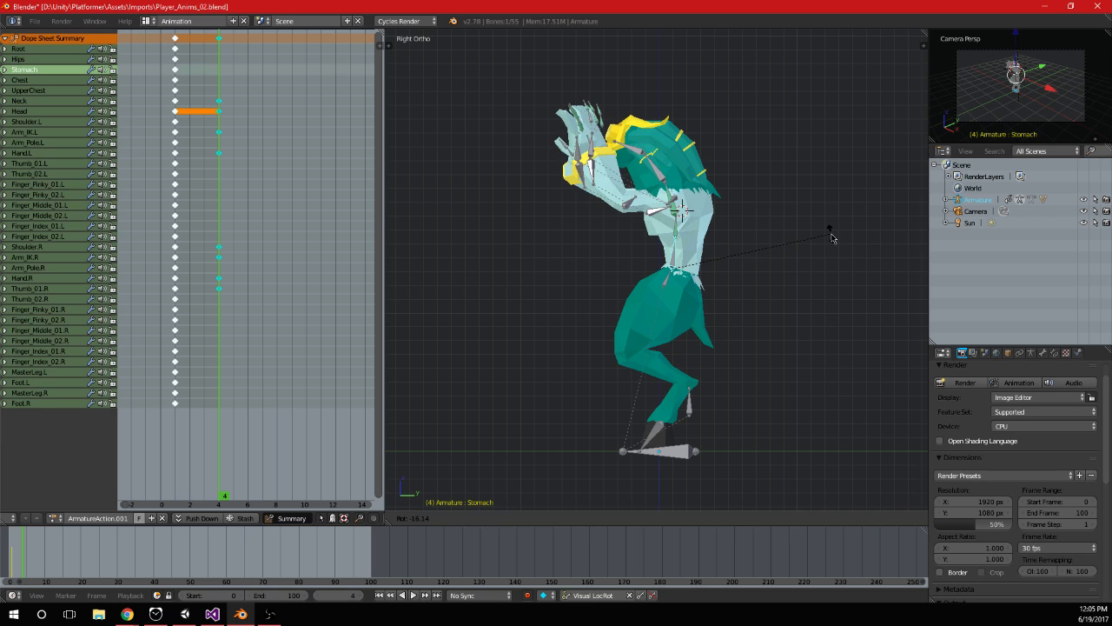
{"action": "type", "text": "15"}
{"action": "type", "text": "-"}
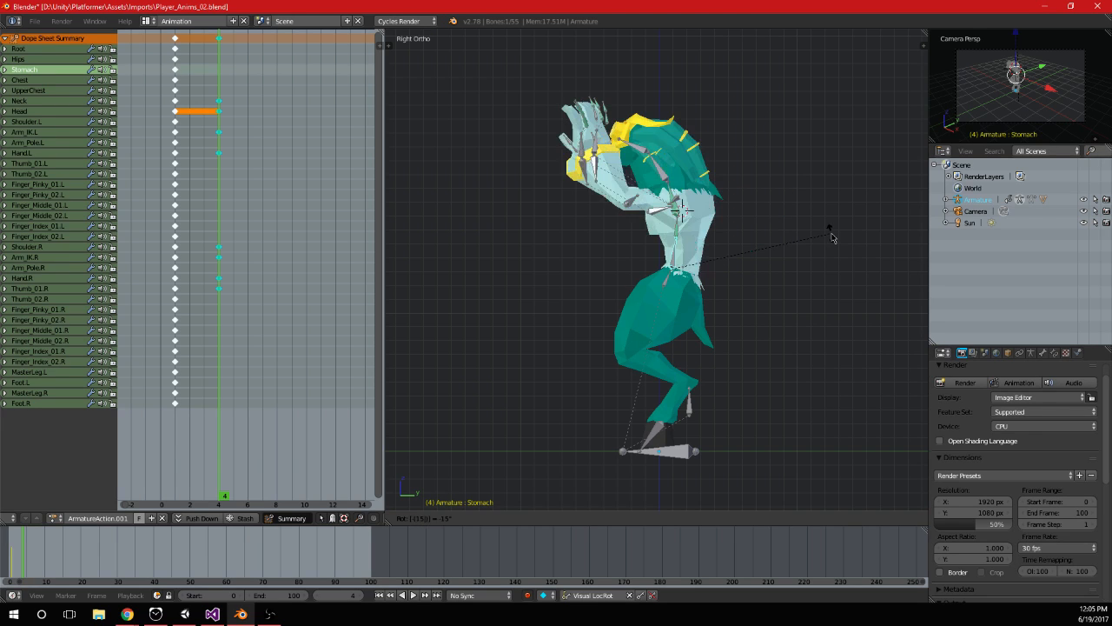
{"action": "key", "text": "Return"}
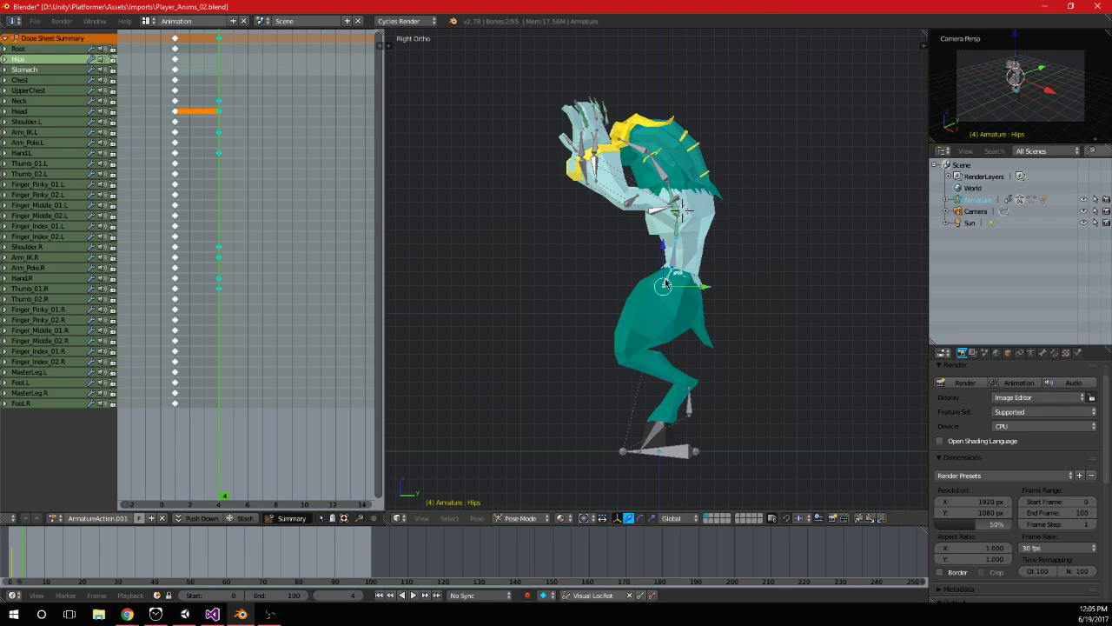
Move both MasterLeg controls up and forward to lift the feet off the ground
{"action": "right_click", "coordinate": [660, 434]}
{"action": "right_click", "coordinate": [692, 410]}
{"action": "right_click", "coordinate": [693, 410]}
{"action": "key", "text": "g"}
{"action": "left_click", "coordinate": [639, 372]}
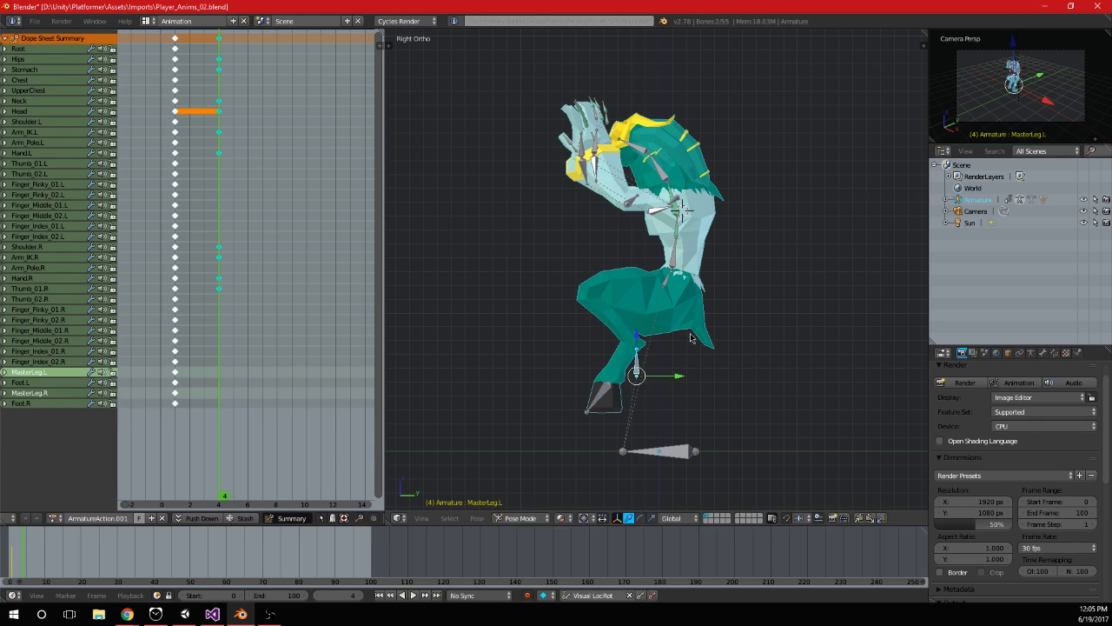
Rotate both MasterLeg controls and reposition them so the lower legs fold under the body
{"action": "key", "text": "r"}
{"action": "left_click", "coordinate": [702, 407]}
{"action": "key", "text": "g"}
{"action": "left_click", "coordinate": [685, 395]}
Move MasterLeg.L and MasterLeg.R outward along the X axis to spread the knees
{"action": "middle_click_drag", "start_coordinate": [684, 395], "coordinate": [569, 378]}
{"action": "key", "text": "g"}
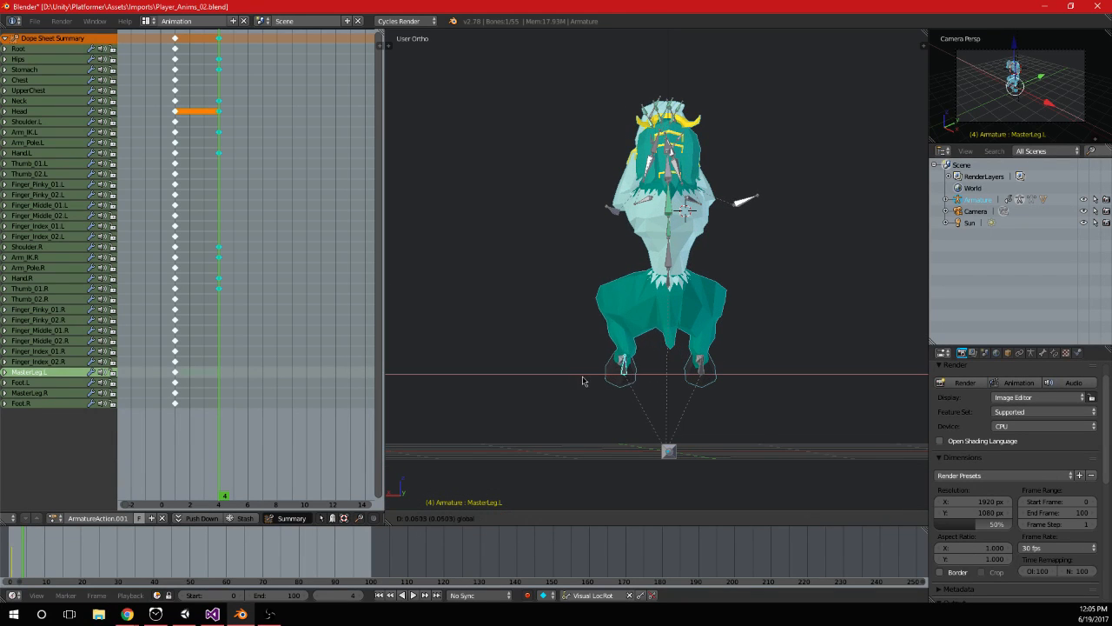
{"action": "left_click", "coordinate": [553, 379]}
{"action": "right_click", "coordinate": [702, 374]}
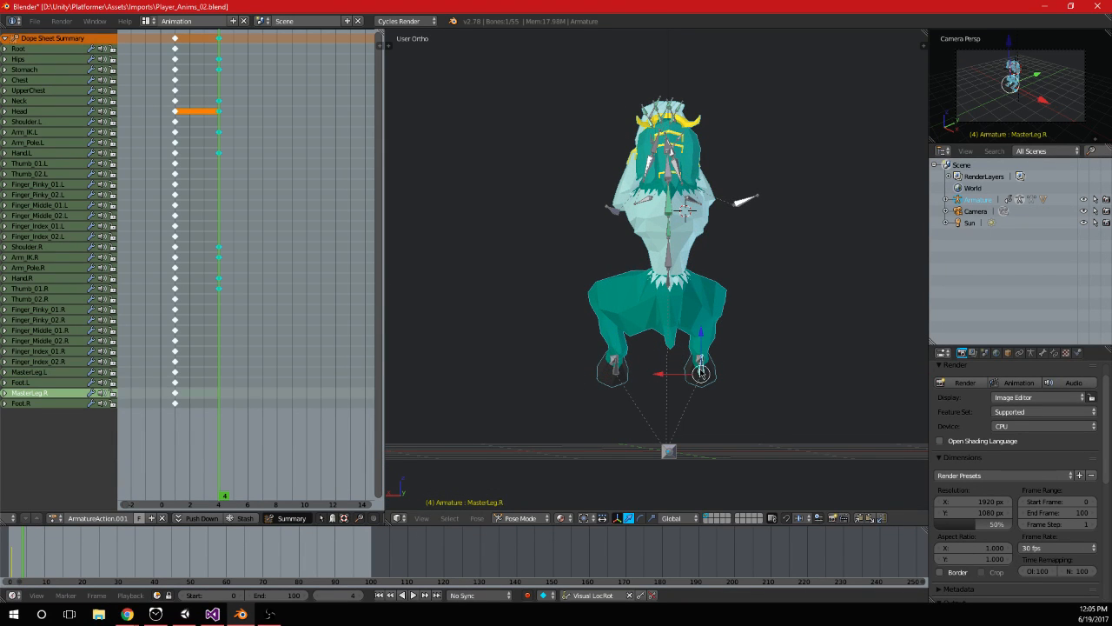
{"action": "key", "text": "g"}
{"action": "left_click", "coordinate": [675, 377]}
Insert keyframes for MasterLeg.L and MasterLeg.R at frame 4
{"action": "middle_click_drag", "start_coordinate": [754, 323], "coordinate": [776, 357]}
{"action": "key", "text": "KP_3"}
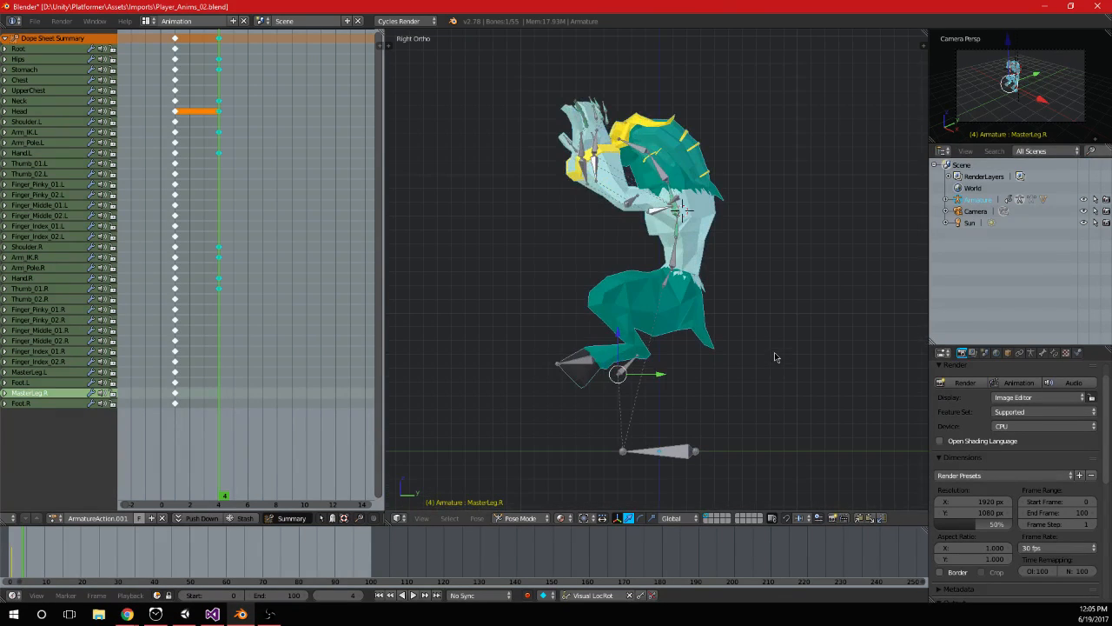
{"action": "right_click", "coordinate": [625, 371], "text": "shift"}
{"action": "key", "text": "i"}
Rotate Foot.L and Foot.R together in side view and keyframe them at frame 4
{"action": "right_click", "coordinate": [579, 371]}
{"action": "right_click", "coordinate": [578, 364], "text": "shift"}
{"action": "key", "text": "r"}
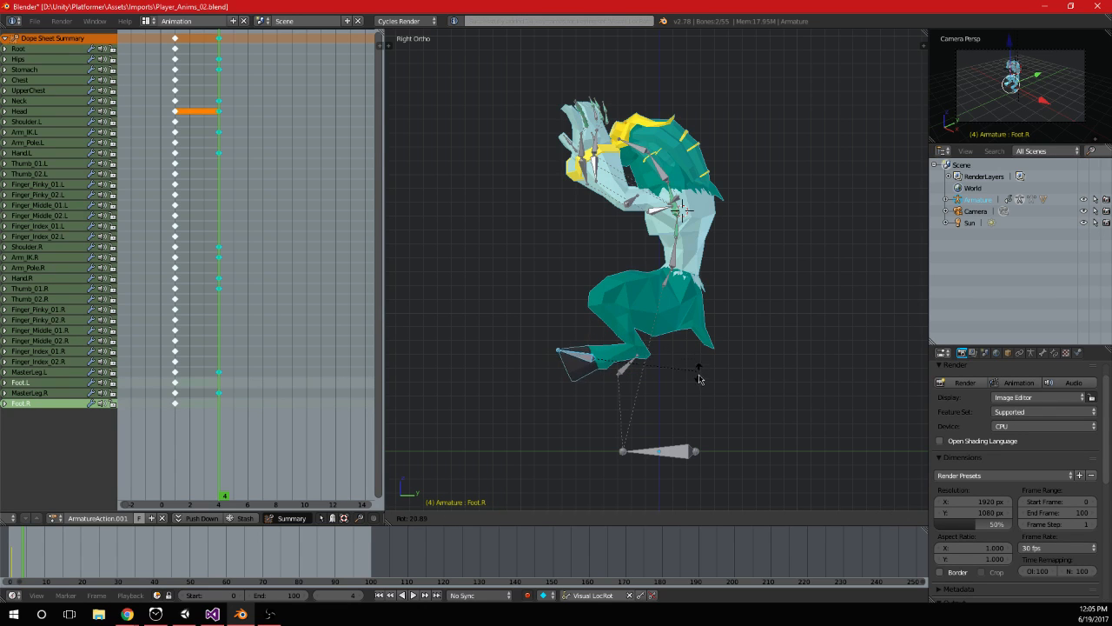
{"action": "left_click", "coordinate": [720, 394]}
{"action": "mouse_move", "coordinate": [753, 367]}
{"action": "middle_mouse_down"}
{"action": "mouse_move", "coordinate": [722, 318]}
{"action": "mouse_move", "coordinate": [758, 382]}
{"action": "mouse_move", "coordinate": [730, 400]}
{"action": "mouse_move", "coordinate": [752, 375]}
{"action": "middle_mouse_up"}
{"action": "key", "text": "KP_3"}
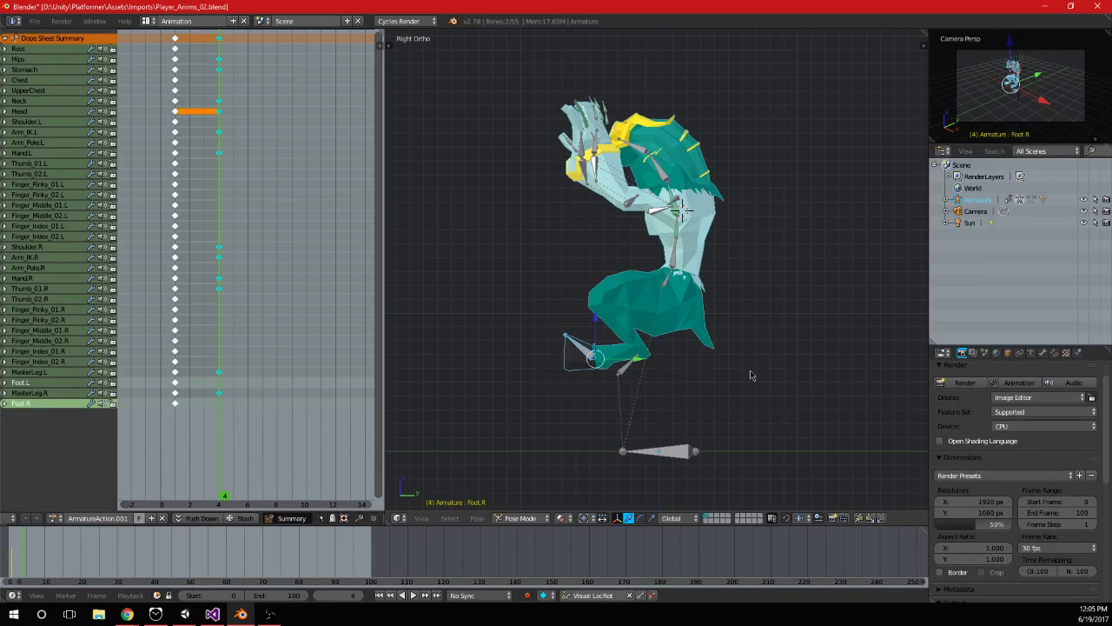
{"action": "scroll", "coordinate": [750, 374], "scroll_direction": "up", "scroll_amount": 1}
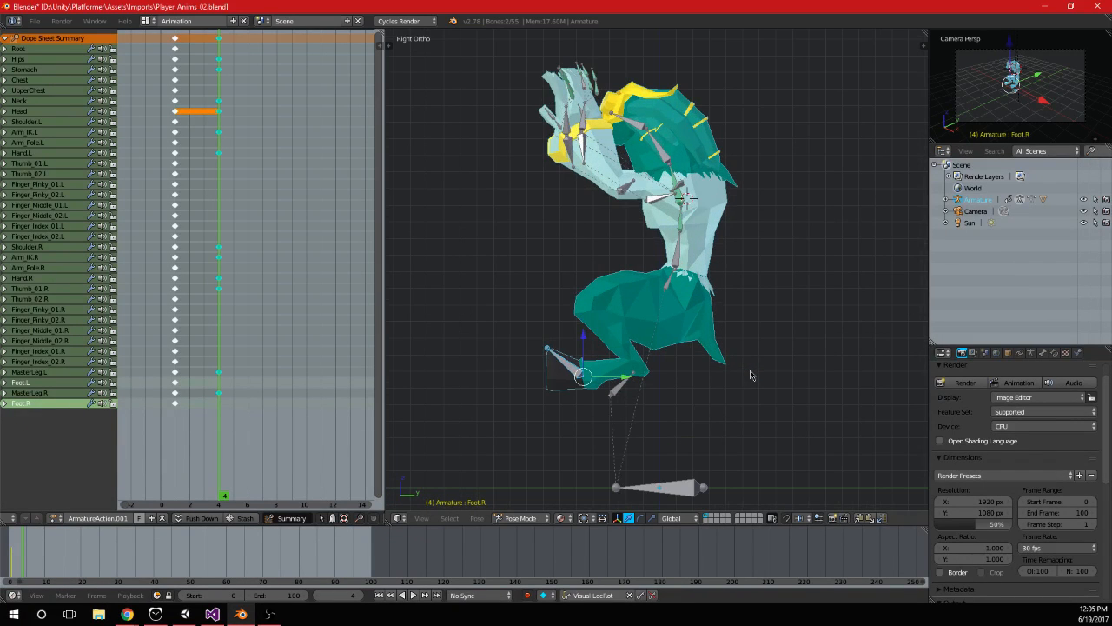
Lower the Hips, Stomach and both MasterLeg controls together relative to the Root bone, and keyframe them at frame 4
{"action": "right_click", "coordinate": [623, 393]}
{"action": "right_click", "coordinate": [623, 393]}
{"action": "right_click", "coordinate": [670, 278]}
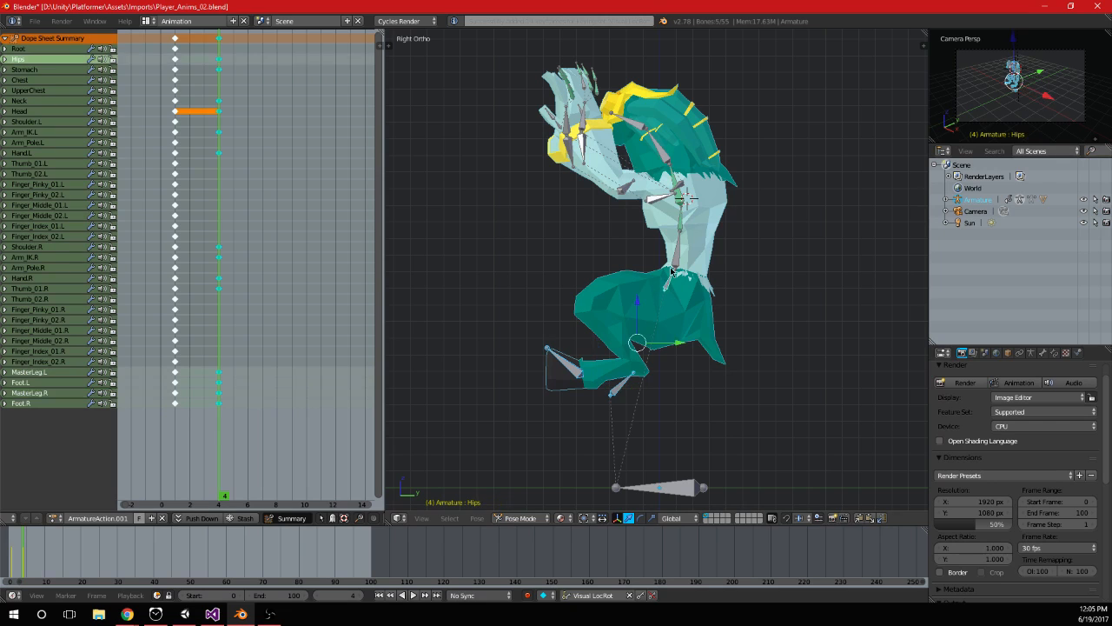
{"action": "right_click", "coordinate": [672, 251], "text": "shift"}
{"action": "right_click", "coordinate": [668, 281]}
{"action": "right_click", "coordinate": [680, 261], "text": "shift"}
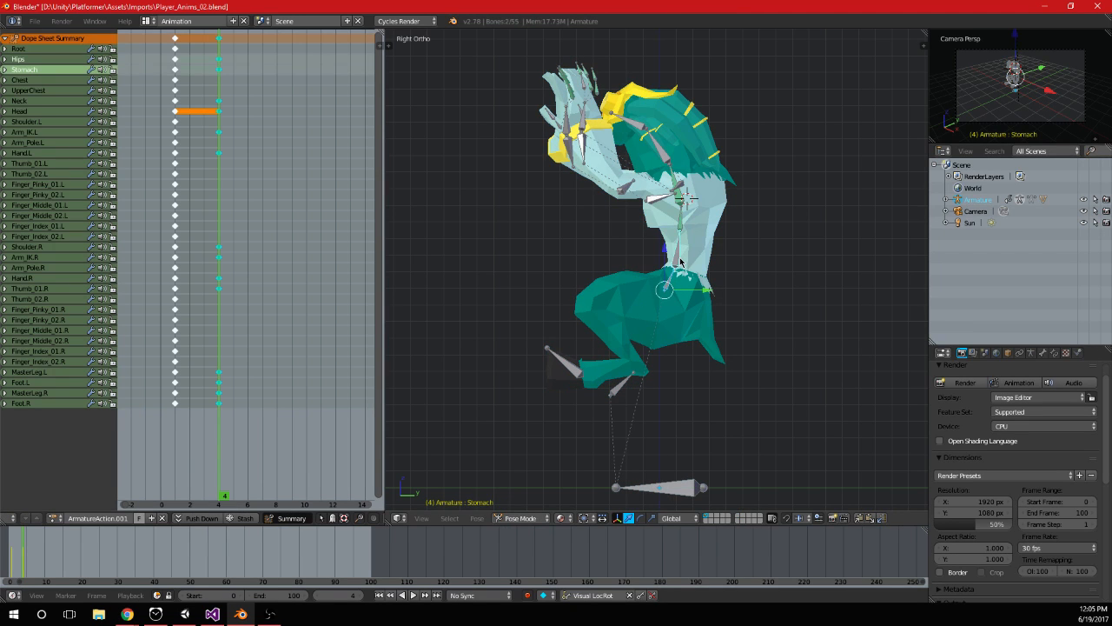
{"action": "right_click", "coordinate": [620, 388], "text": "shift"}
{"action": "right_click", "coordinate": [621, 388], "text": "shift"}
{"action": "scroll", "coordinate": [670, 417], "scroll_direction": "down", "scroll_amount": 1}
{"action": "middle_click_drag", "start_coordinate": [671, 419], "coordinate": [676, 374], "text": "shift"}
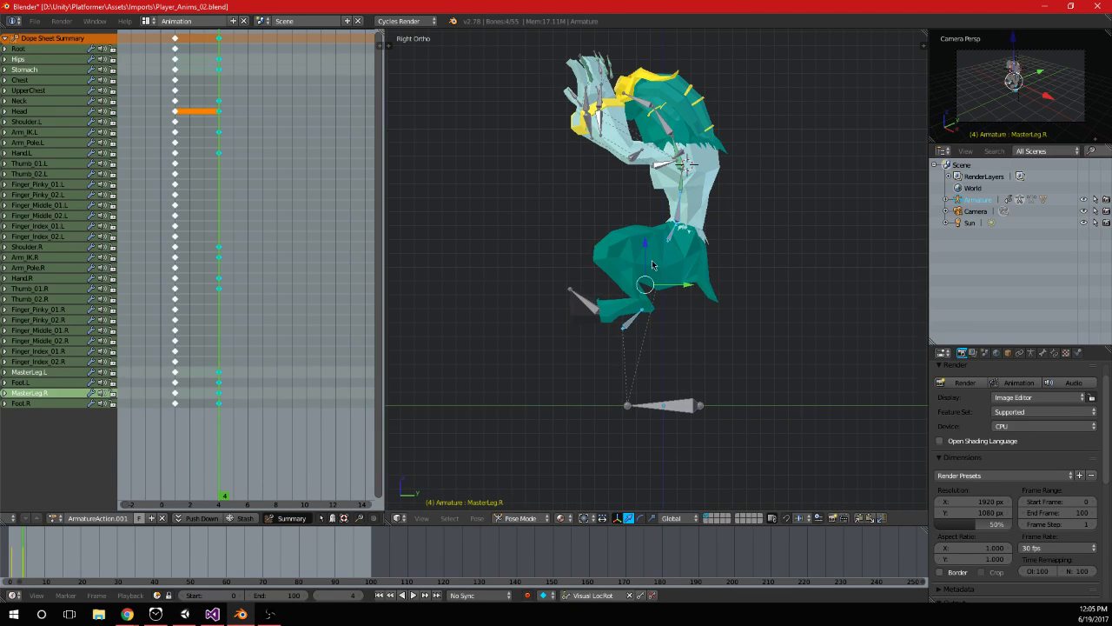
{"action": "key", "text": "g"}
{"action": "left_click", "coordinate": [721, 457]}
{"action": "middle_click_drag", "start_coordinate": [721, 457], "coordinate": [709, 344], "text": "shift"}
{"action": "key", "text": "i"}
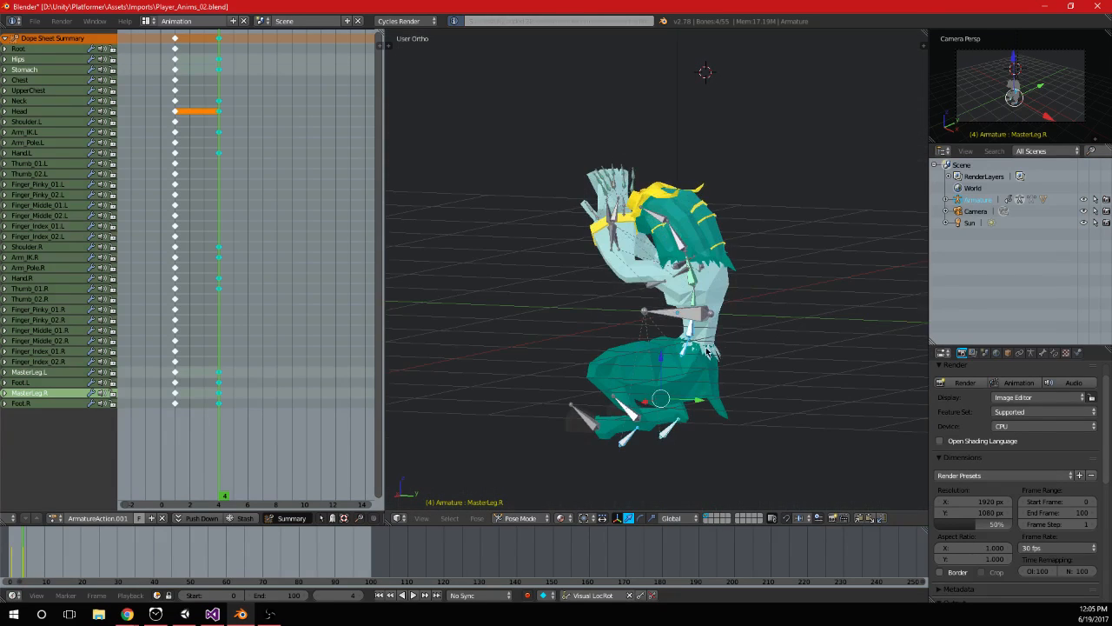
Scrub and play the animation to check the crouching pose and the left arm
{"action": "left_click_drag", "start_coordinate": [219, 287], "coordinate": [218, 324]}
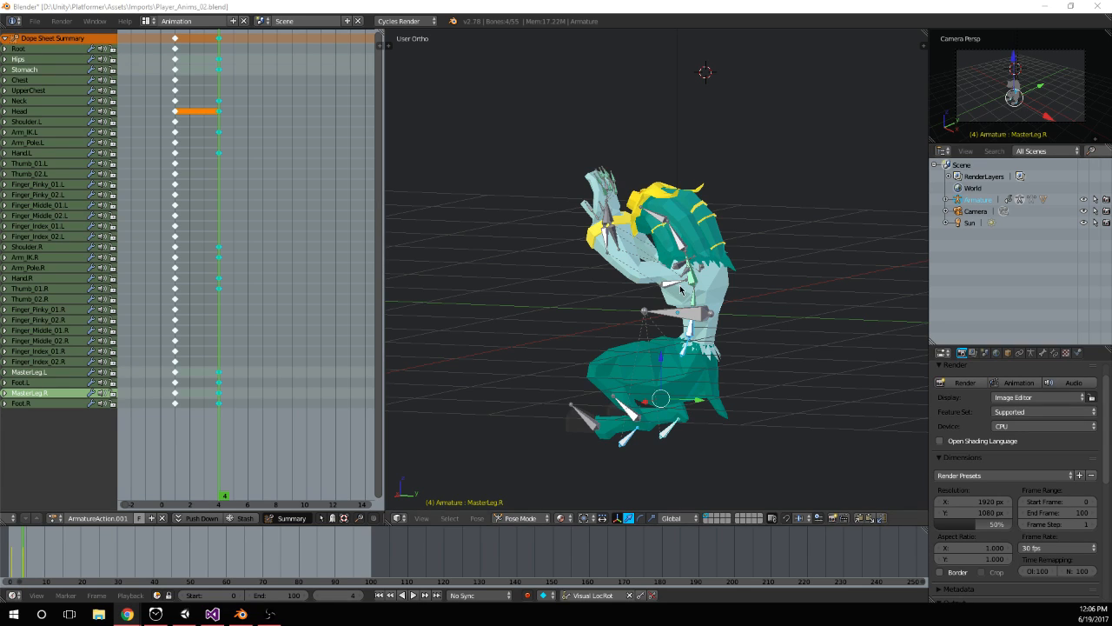
{"action": "mouse_move", "coordinate": [212, 197]}
{"action": "left_mouse_down"}
{"action": "mouse_move", "coordinate": [181, 209]}
{"action": "mouse_move", "coordinate": [220, 199]}
{"action": "mouse_move", "coordinate": [189, 205]}
{"action": "mouse_move", "coordinate": [223, 209]}
{"action": "left_mouse_up"}
{"action": "middle_click_drag", "start_coordinate": [699, 293], "coordinate": [695, 243]}
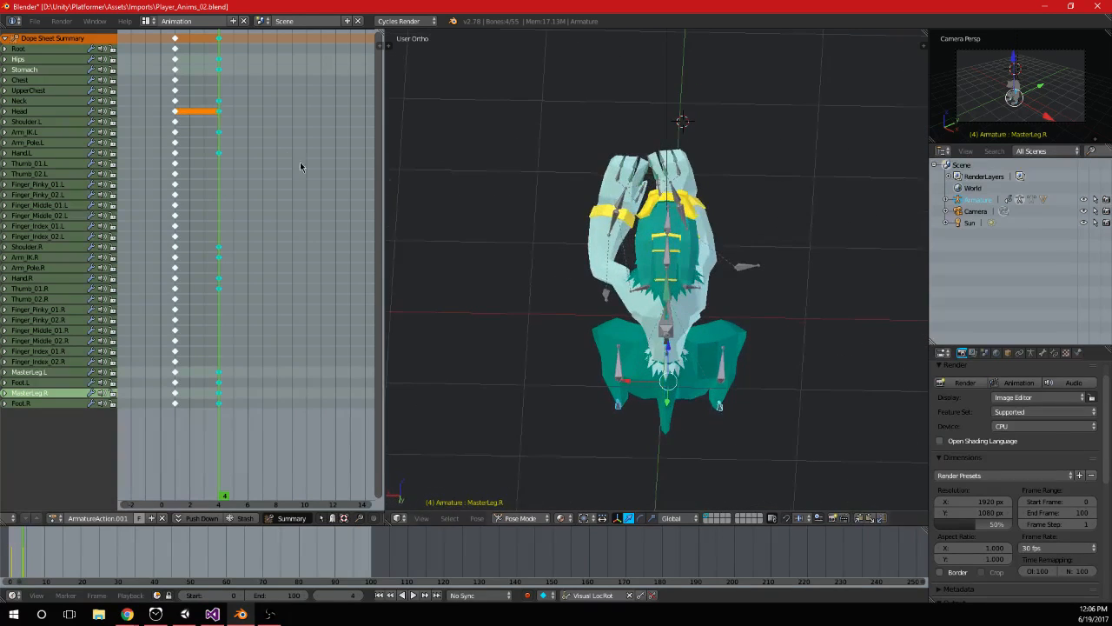
{"action": "key", "text": "alt+a"}
{"action": "scroll", "coordinate": [638, 296], "scroll_direction": "up", "scroll_amount": 2}
{"action": "key", "text": "Escape"}
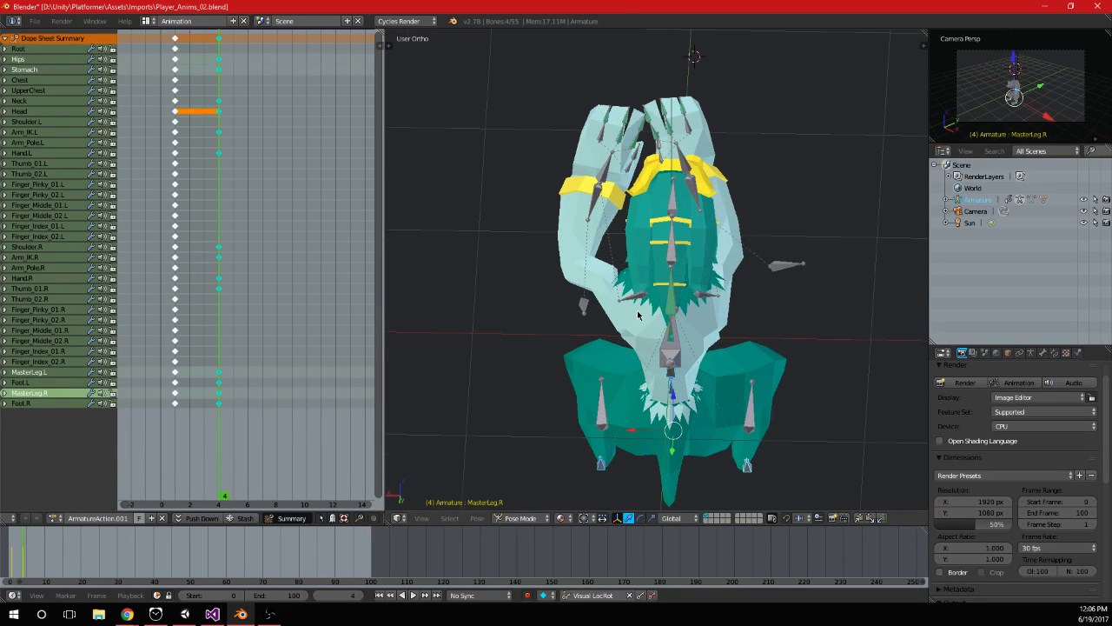
Rotate the Shoulder.L bone in top view to bring the left hand against the right, and keyframe it at frame 4
{"action": "right_click", "coordinate": [639, 295]}
{"action": "key", "text": "KP_7"}
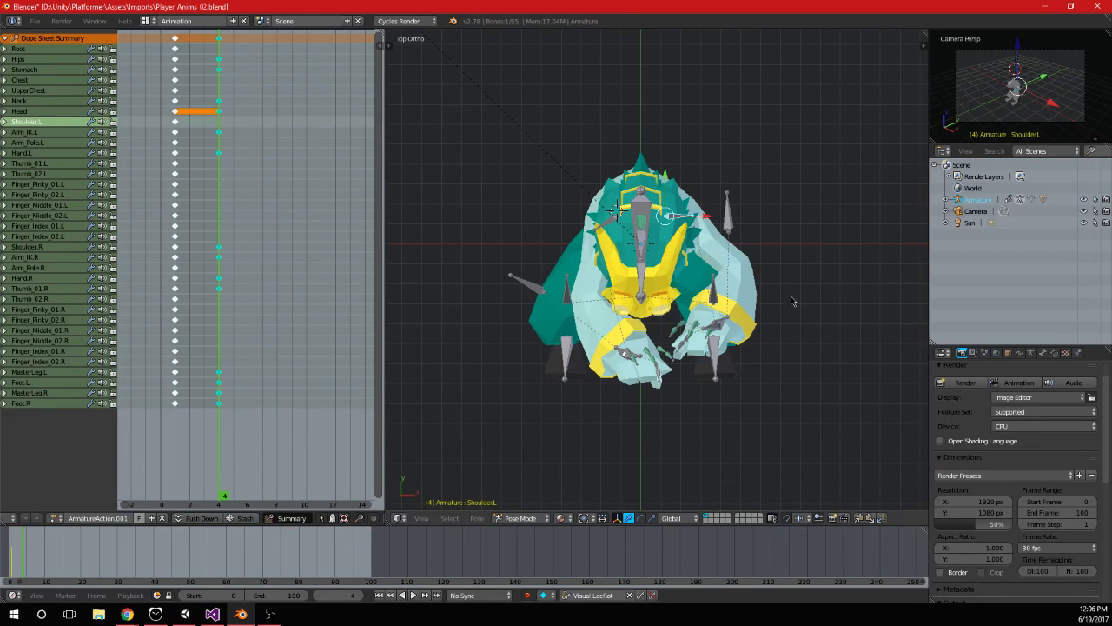
{"action": "key", "text": "r"}
{"action": "left_click", "coordinate": [749, 384]}
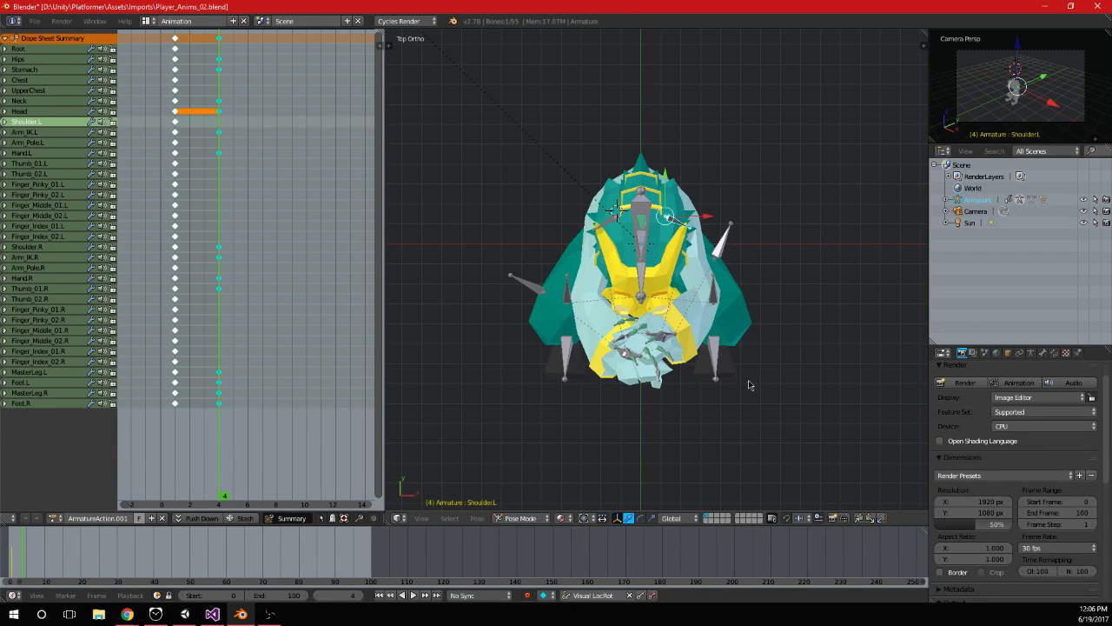
{"action": "middle_click_drag", "start_coordinate": [749, 380], "coordinate": [765, 347]}
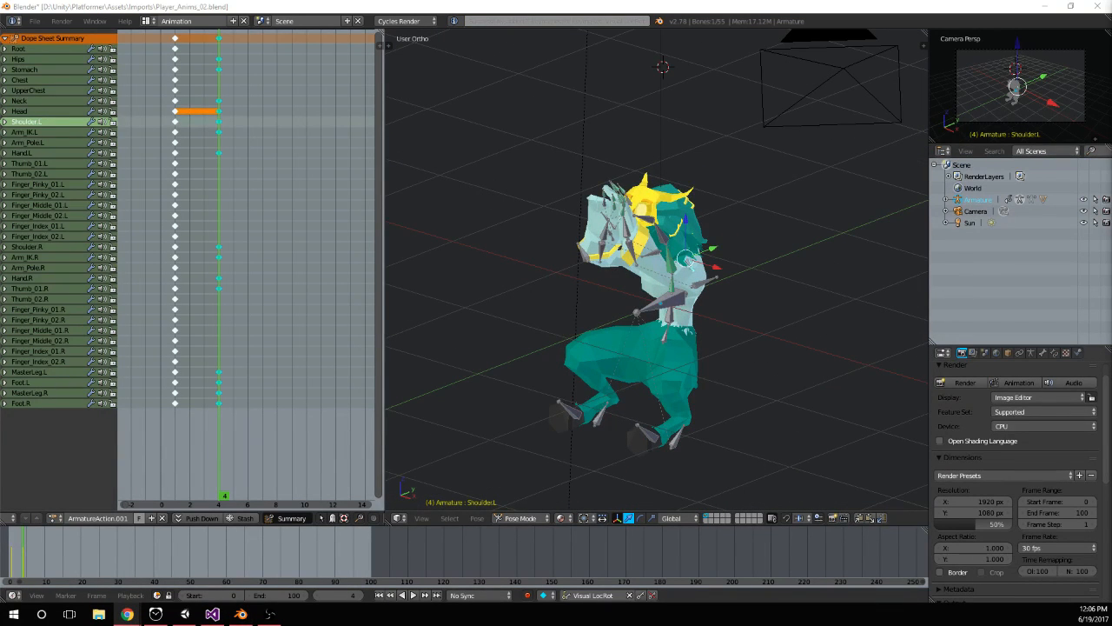
Scrub and play the animation in side view to review the motion from frame 1 to frame 4
{"action": "middle_click_drag", "start_coordinate": [650, 370], "coordinate": [779, 97]}
{"action": "key", "text": "KP_3"}
{"action": "left_click_drag", "start_coordinate": [175, 203], "coordinate": [209, 219]}
{"action": "key", "text": "alt+a"}
{"action": "key", "text": "KP_3"}
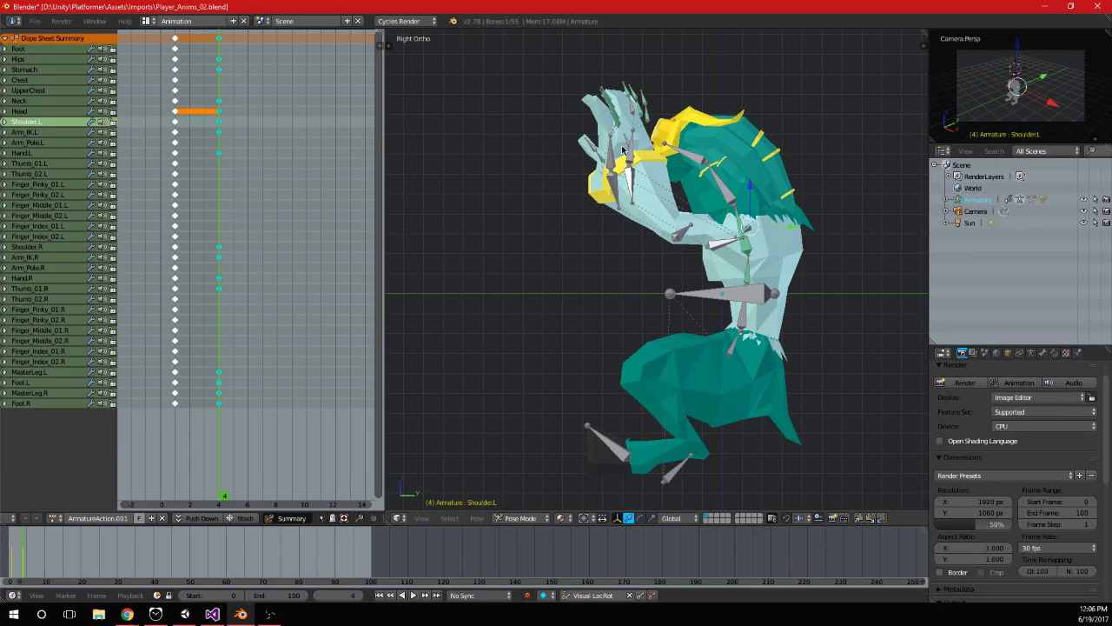
{"action": "left_click", "coordinate": [194, 144]}
{"action": "left_click_drag", "start_coordinate": [194, 143], "coordinate": [220, 161]}
{"action": "key", "text": "alt+a"}
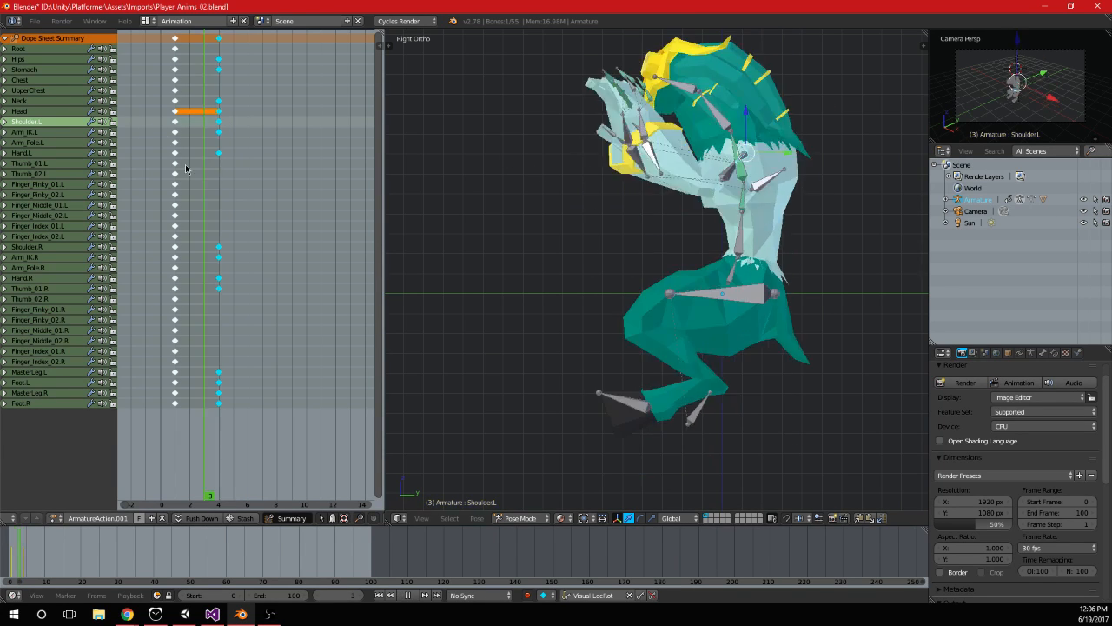
{"action": "key", "text": "Escape"}
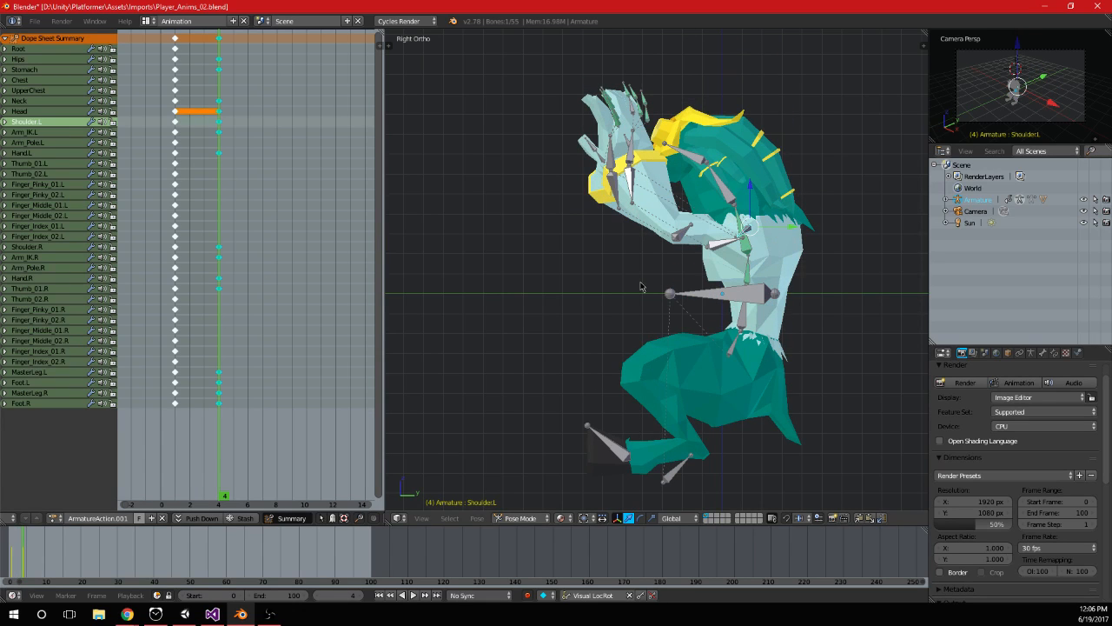
Duplicate the frame 4 keyframes to frame 7, make frame 7 current and save the file
{"action": "key", "text": "shift+d"}
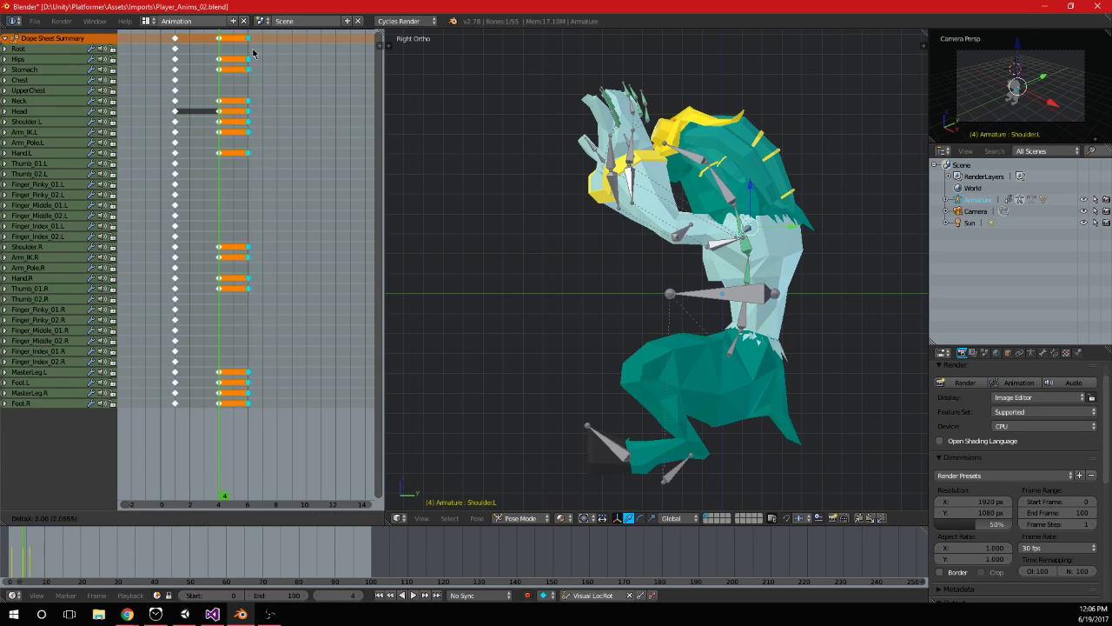
{"action": "left_click", "coordinate": [259, 52]}
{"action": "left_click", "coordinate": [274, 191]}
{"action": "mouse_move", "coordinate": [274, 190]}
{"action": "left_mouse_down"}
{"action": "mouse_move", "coordinate": [226, 203]}
{"action": "mouse_move", "coordinate": [259, 199]}
{"action": "left_mouse_up"}
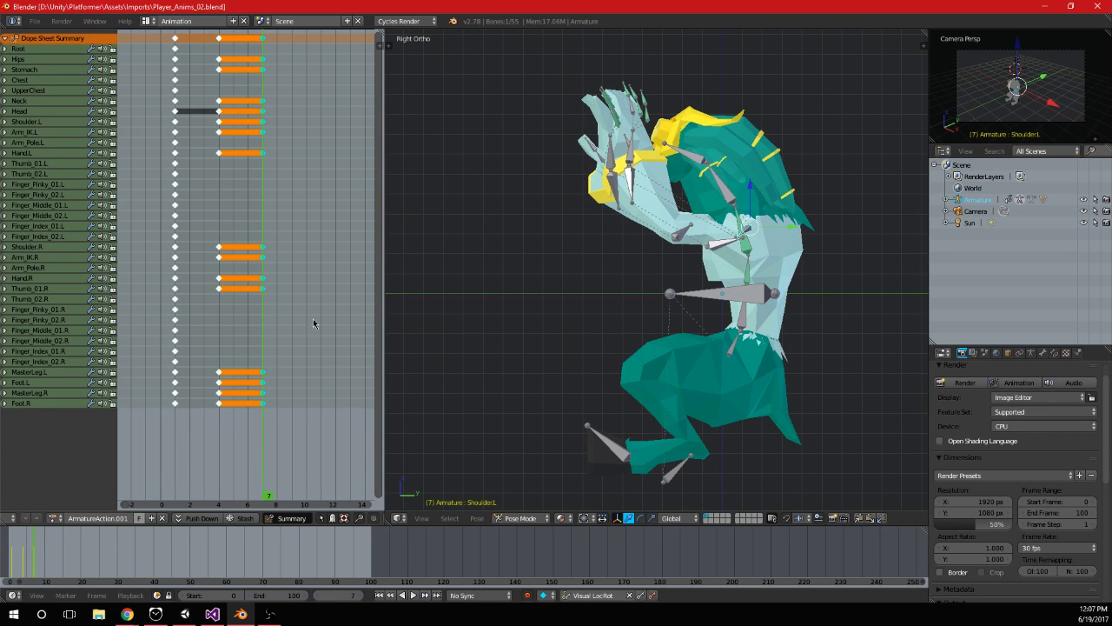
Switch to the Unity editor
{"action": "left_click", "coordinate": [184, 613]}
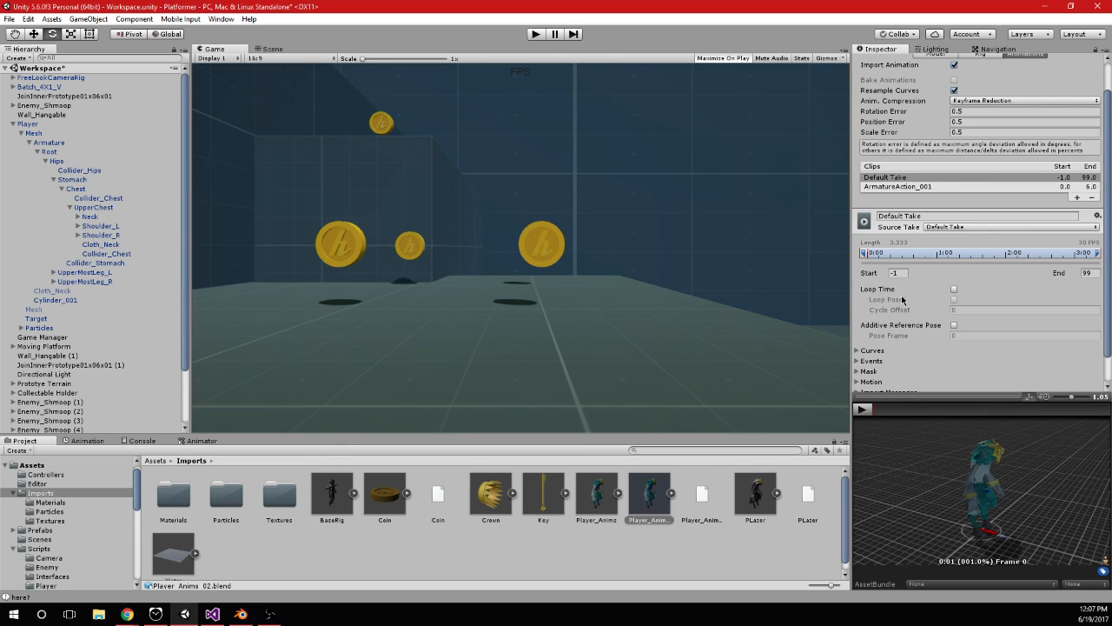
Rename the ArmatureAction_001 animation clip of Player_Anims_02 as Player_Hang_Idle
{"action": "left_click", "coordinate": [912, 186]}
{"action": "left_click", "coordinate": [960, 216]}
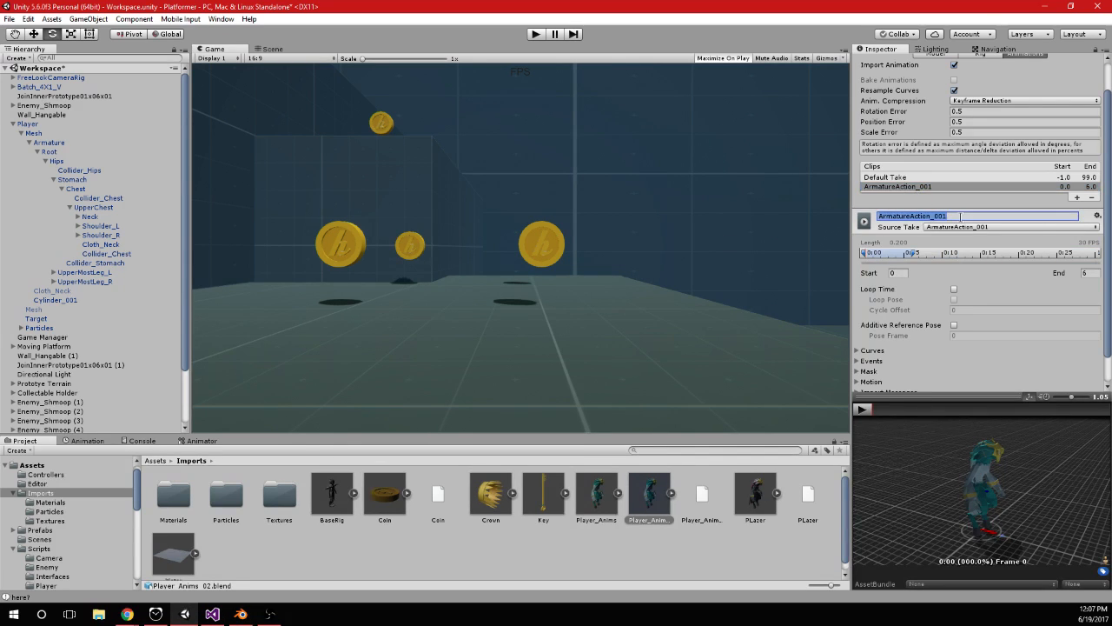
{"action": "type", "text": "Player_Hang_Idle"}
{"action": "key", "text": "Return"}
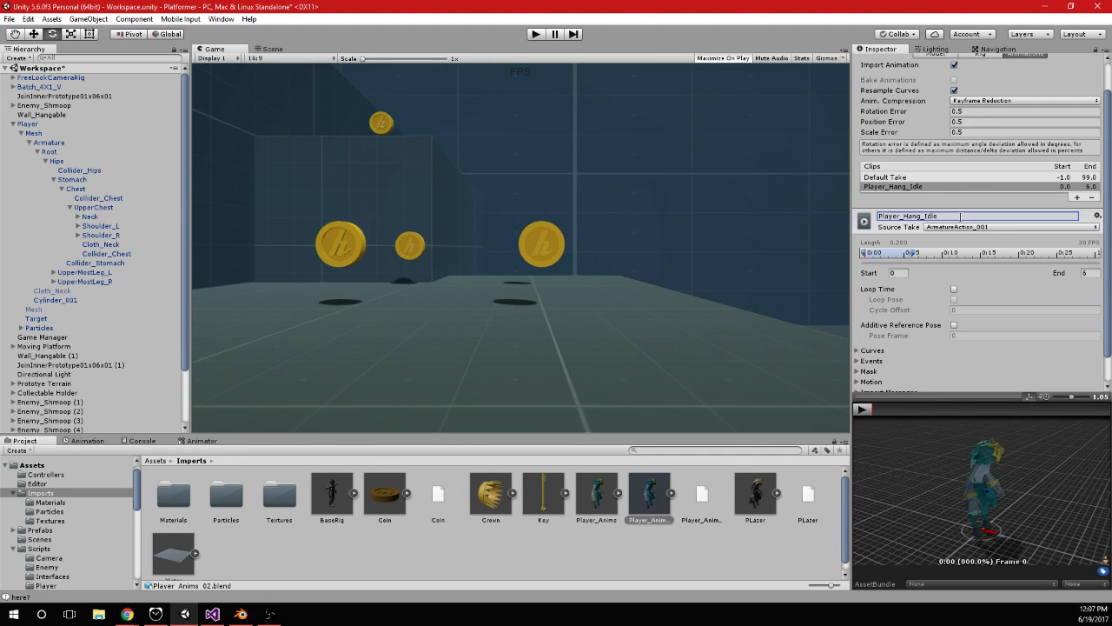
Set the Player_Hang_Idle clip's start frame to 4 and review its playback from several angles
{"action": "left_click", "coordinate": [904, 274]}
{"action": "type", "text": "4"}
{"action": "key", "text": "Return"}
{"action": "left_click", "coordinate": [863, 410]}
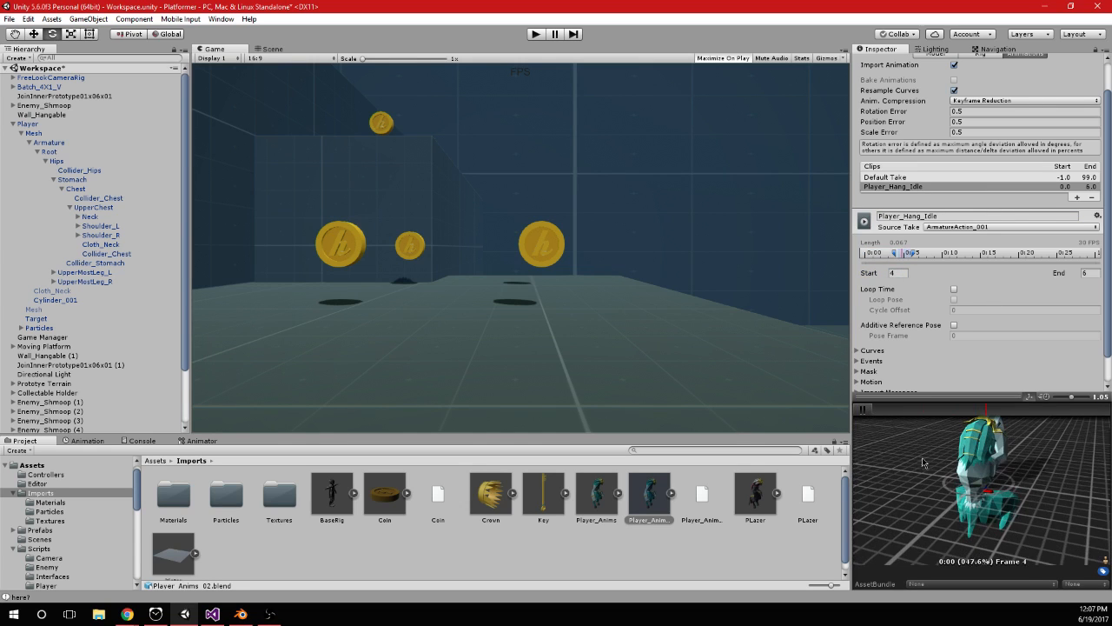
{"action": "left_click_drag", "start_coordinate": [998, 470], "coordinate": [955, 443]}
{"action": "left_click", "coordinate": [954, 289]}
{"action": "left_click", "coordinate": [954, 290]}
{"action": "left_click_drag", "start_coordinate": [963, 486], "coordinate": [999, 474], "text": "alt"}
{"action": "right_click_drag", "start_coordinate": [1000, 521], "coordinate": [1054, 467], "text": "alt"}
{"action": "mouse_move", "coordinate": [1054, 466]}
{"action": "left_mouse_down", "text": "alt"}
{"action": "mouse_move", "coordinate": [1020, 491]}
{"action": "mouse_move", "coordinate": [1045, 466]}
{"action": "left_mouse_up", "text": "alt"}
{"action": "right_click_drag", "start_coordinate": [1045, 467], "coordinate": [980, 462], "text": "alt"}
Set the Player_Hang_Idle clip's end frame to 5 and check the pose in the preview up close and from the side
{"action": "left_click", "coordinate": [1092, 273]}
{"action": "type", "text": "5"}
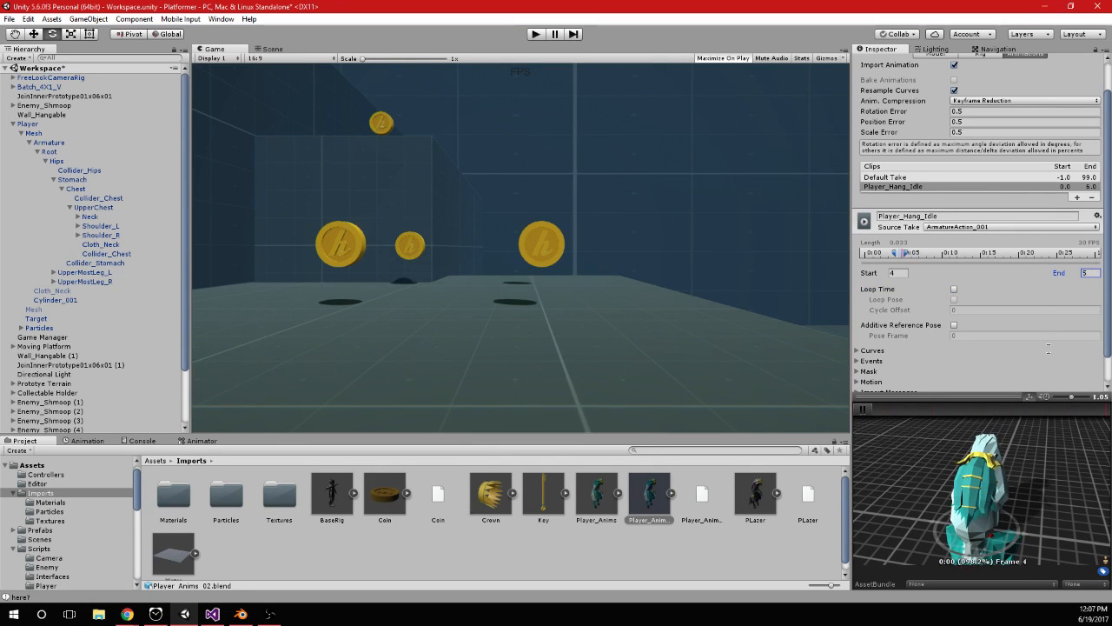
{"action": "scroll", "coordinate": [1027, 449], "scroll_direction": "up", "scroll_amount": 3}
{"action": "scroll", "coordinate": [1027, 449], "scroll_direction": "up", "scroll_amount": 4}
{"action": "middle_click_drag", "start_coordinate": [1027, 449], "coordinate": [1033, 495]}
{"action": "scroll", "coordinate": [1033, 495], "scroll_direction": "down", "scroll_amount": 6}
{"action": "left_click_drag", "start_coordinate": [1033, 495], "coordinate": [908, 426], "text": "alt"}
{"action": "left_click", "coordinate": [862, 408]}
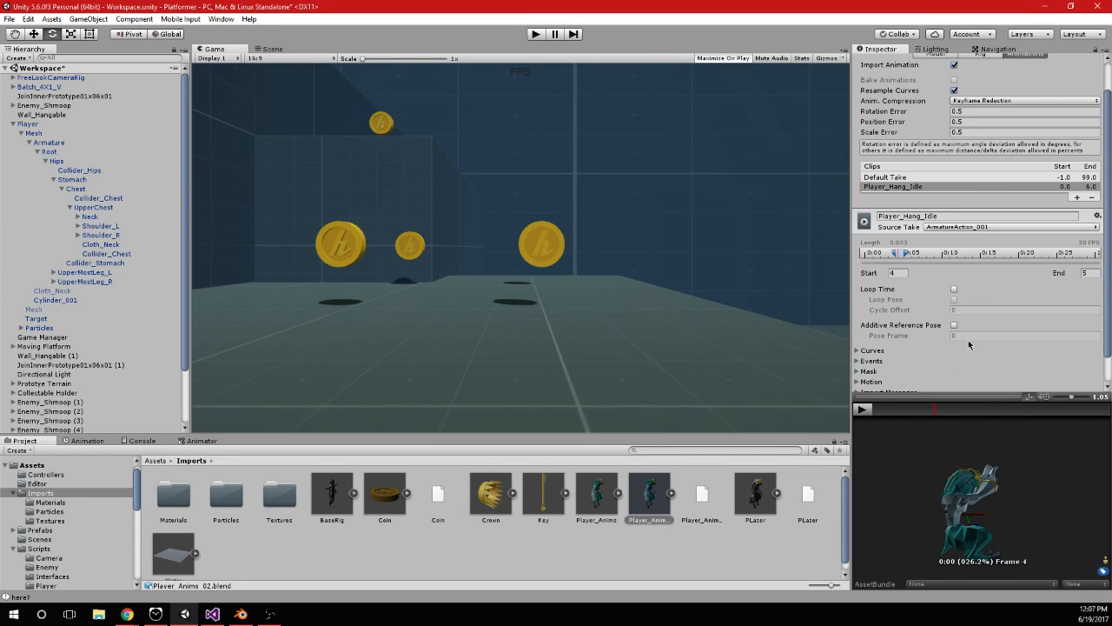
Set the Player_Hang_Idle clip's start frame to 5, preview it and apply the import settings
{"action": "double_click", "coordinate": [900, 273]}
{"action": "type", "text": "5"}
{"action": "left_click", "coordinate": [864, 410]}
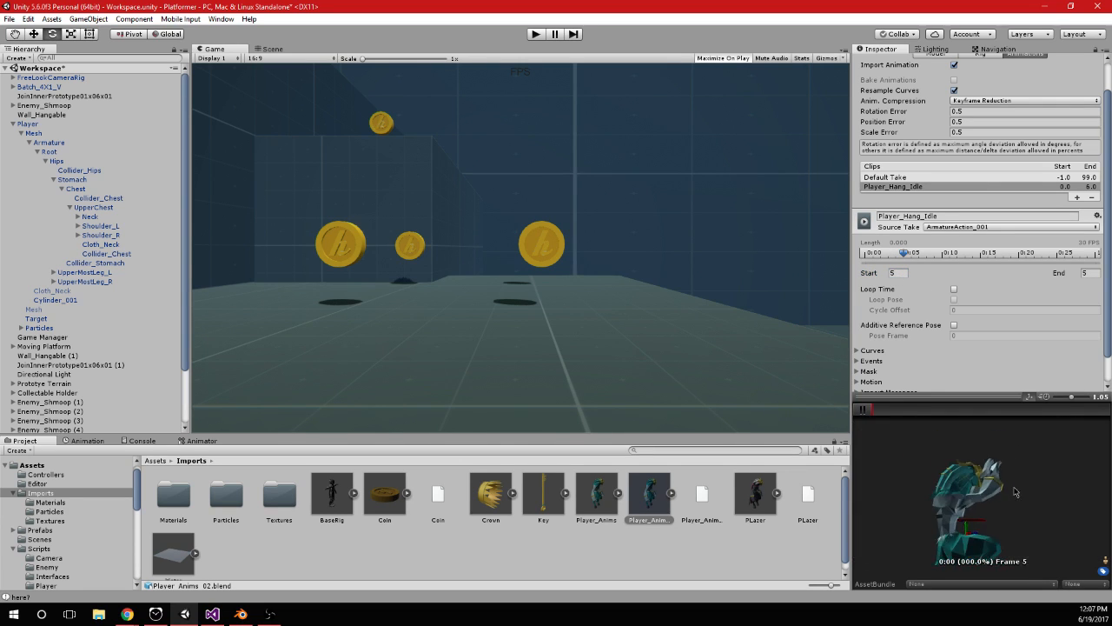
{"action": "scroll", "coordinate": [1075, 347], "scroll_direction": "down", "scroll_amount": 2}
{"action": "left_click", "coordinate": [1084, 380]}
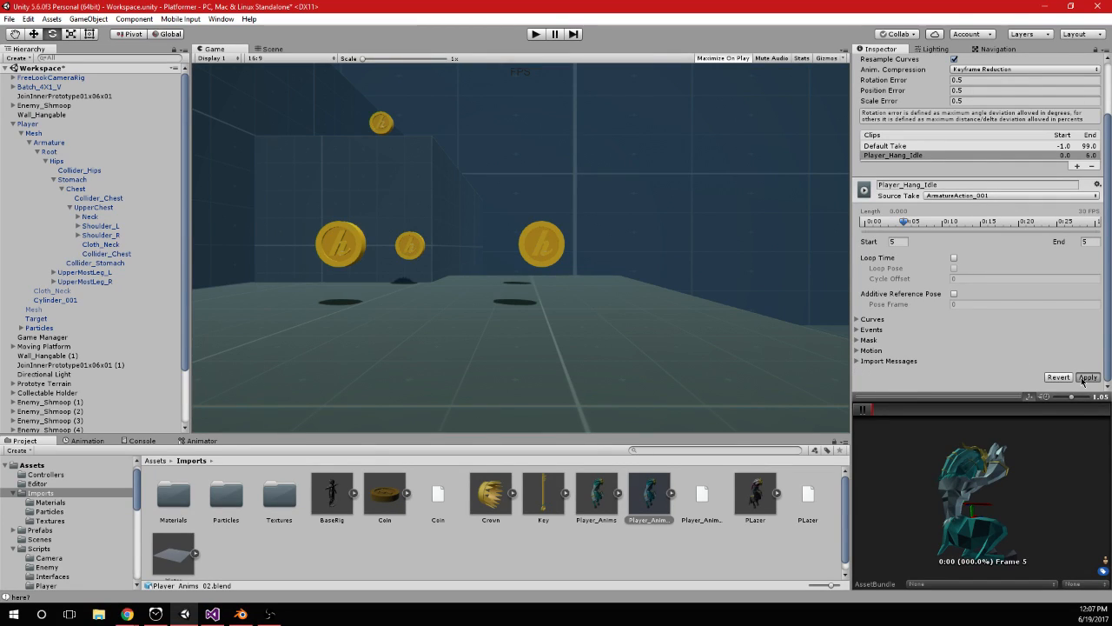
Dock the Animator beside the Scene view and bring the Player_Swim_Up blend tree into view
{"action": "left_click", "coordinate": [270, 49]}
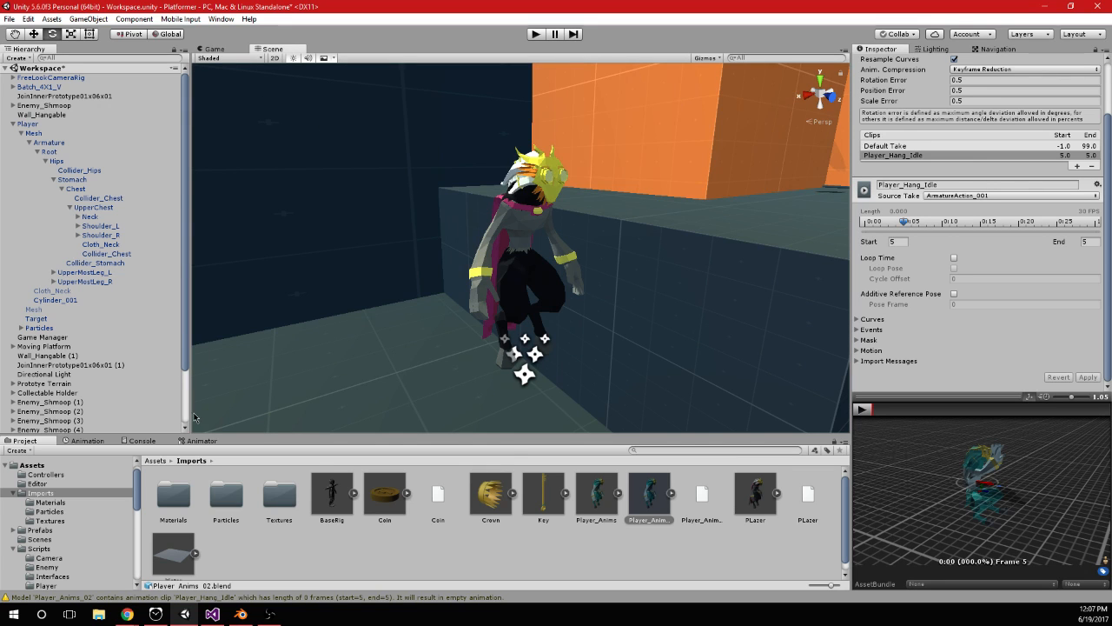
{"action": "left_click_drag", "start_coordinate": [202, 441], "coordinate": [344, 50]}
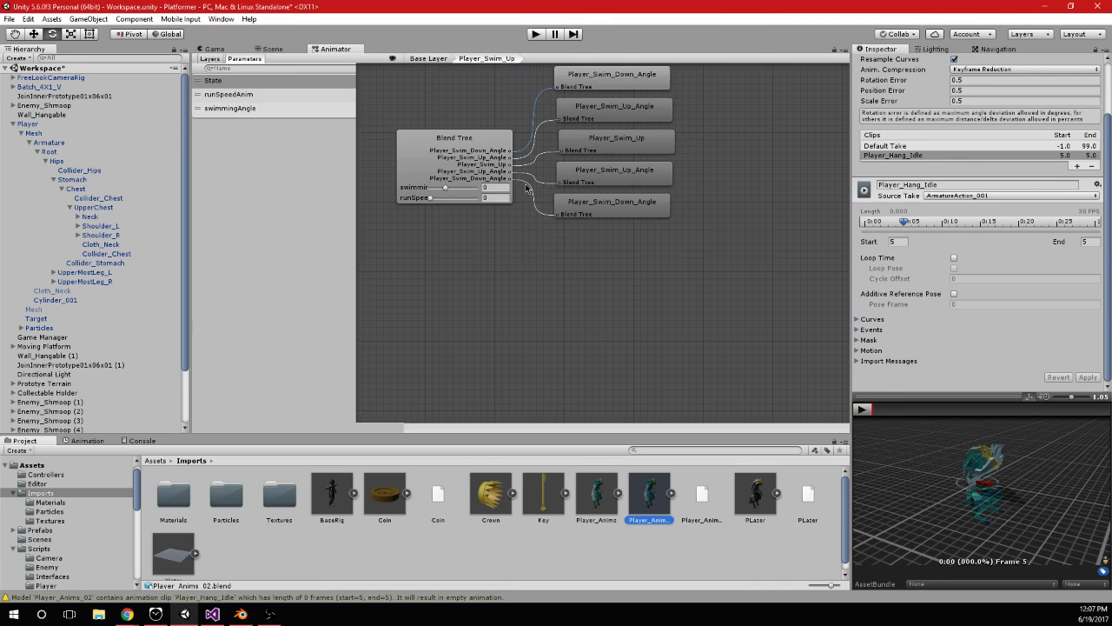
{"action": "middle_click_drag", "start_coordinate": [582, 296], "coordinate": [601, 309]}
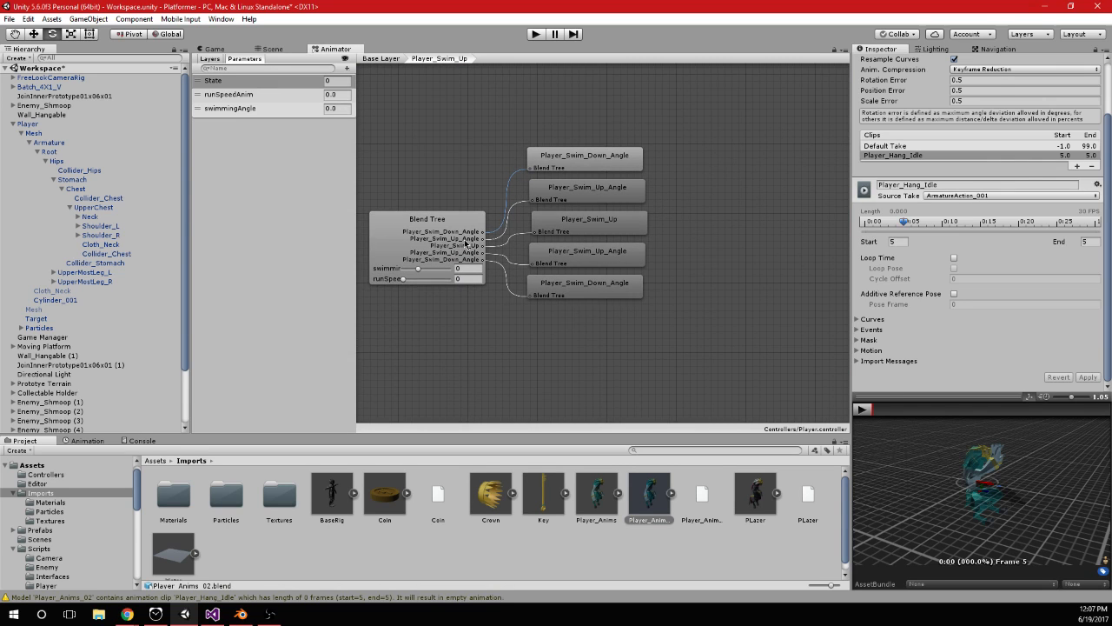
Examine the Player_Swim_Up blend tree with its swimmingAngle preview at -3, and return to the Base Layer
{"action": "left_click", "coordinate": [465, 229]}
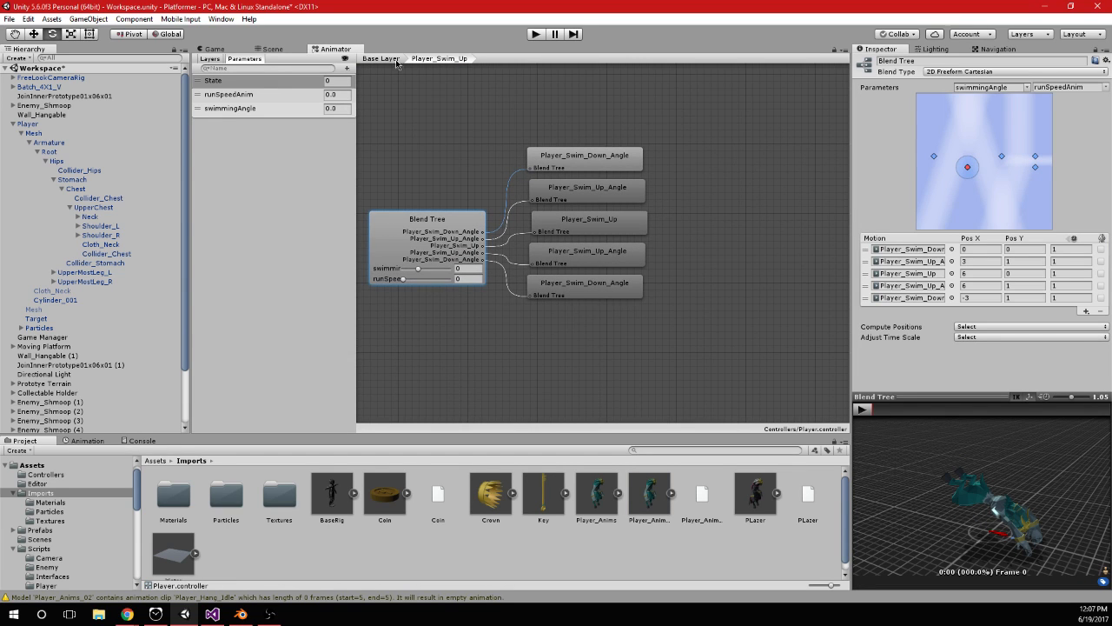
{"action": "left_click", "coordinate": [588, 297]}
{"action": "left_click", "coordinate": [447, 244]}
{"action": "left_click_drag", "start_coordinate": [418, 268], "coordinate": [393, 286]}
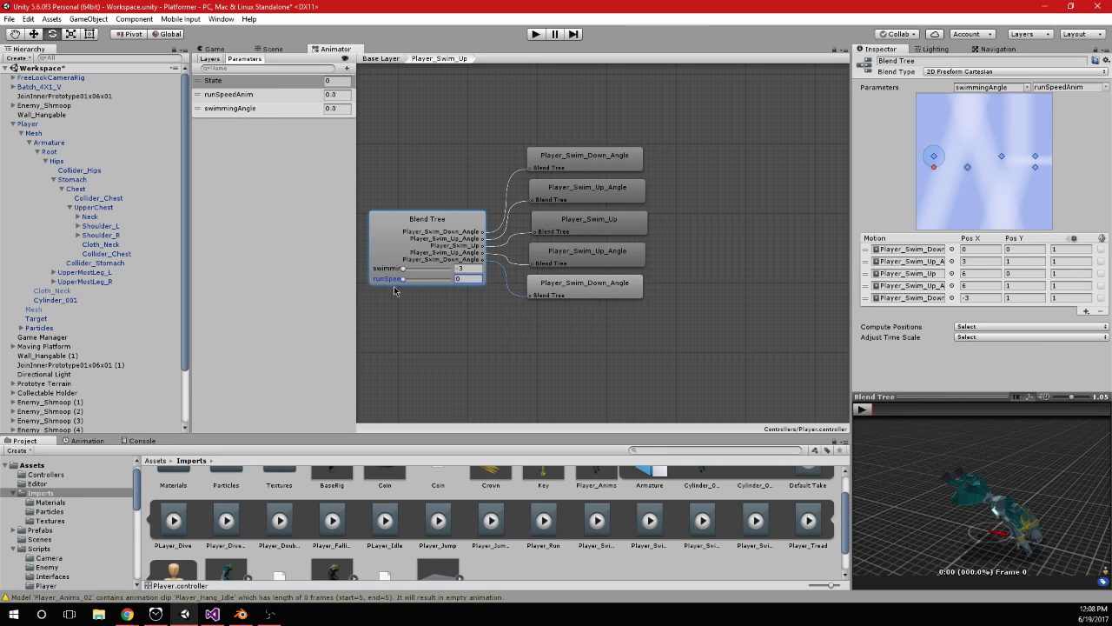
{"action": "left_click", "coordinate": [380, 58]}
{"action": "scroll", "coordinate": [804, 214], "scroll_direction": "up", "scroll_amount": 4}
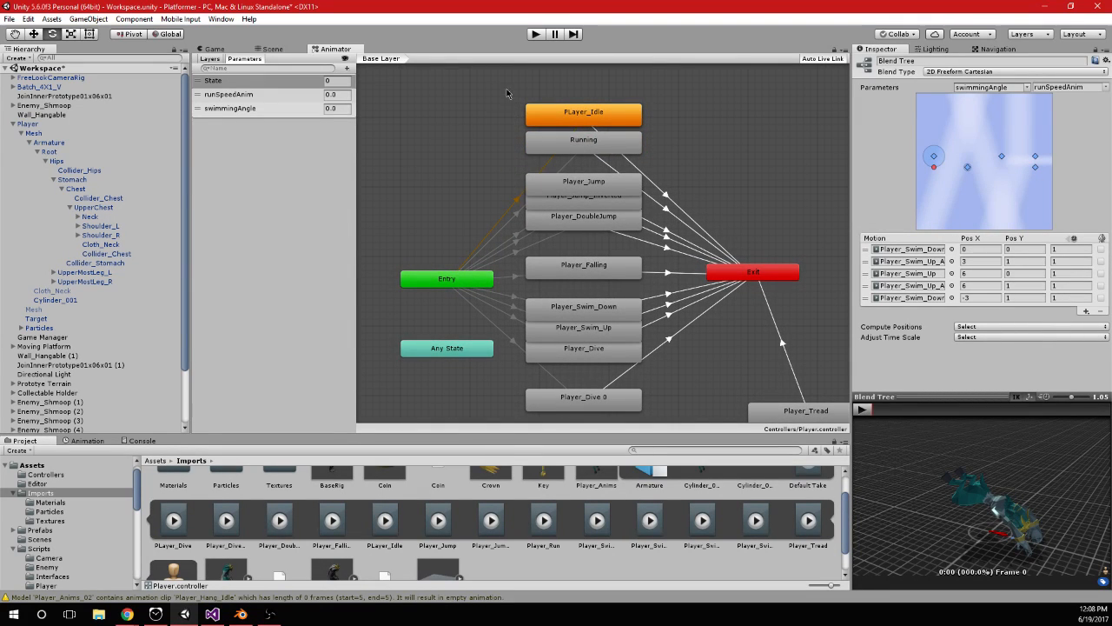
Rearrange the idle, running, jump, falling, swim and dive states higher up in a compact column
{"action": "left_click", "coordinate": [594, 145]}
{"action": "left_click_drag", "start_coordinate": [612, 123], "coordinate": [614, 94]}
{"action": "left_click_drag", "start_coordinate": [473, 169], "coordinate": [599, 231]}
{"action": "left_click_drag", "start_coordinate": [599, 187], "coordinate": [596, 150]}
{"action": "left_click", "coordinate": [427, 145]}
{"action": "left_click_drag", "start_coordinate": [598, 280], "coordinate": [598, 224]}
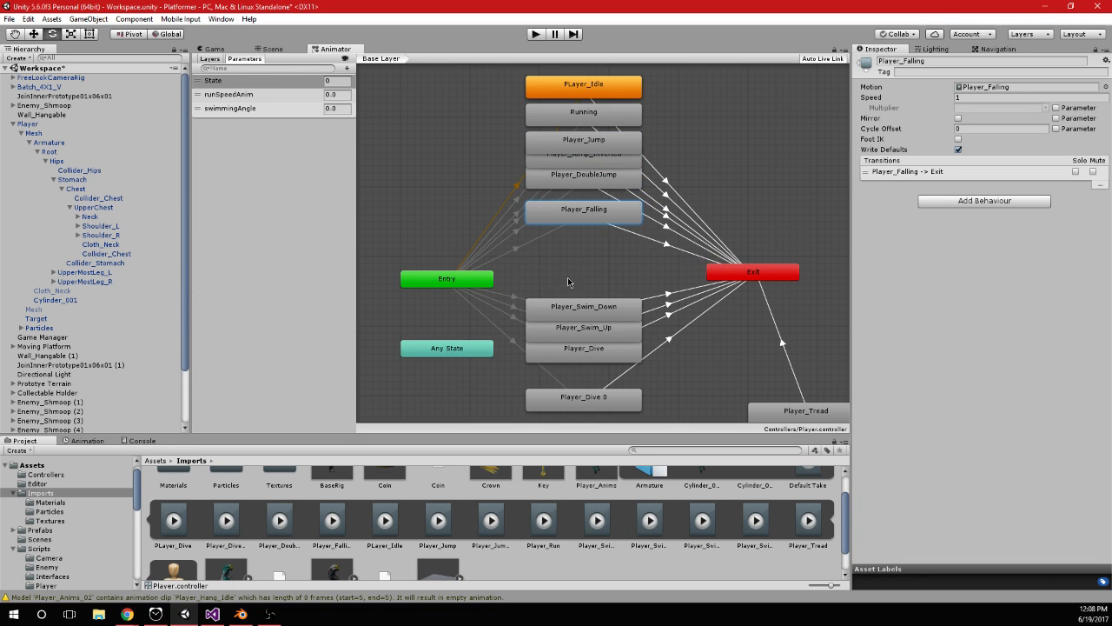
{"action": "left_click_drag", "start_coordinate": [568, 281], "coordinate": [613, 357]}
{"action": "left_click_drag", "start_coordinate": [609, 310], "coordinate": [605, 252]}
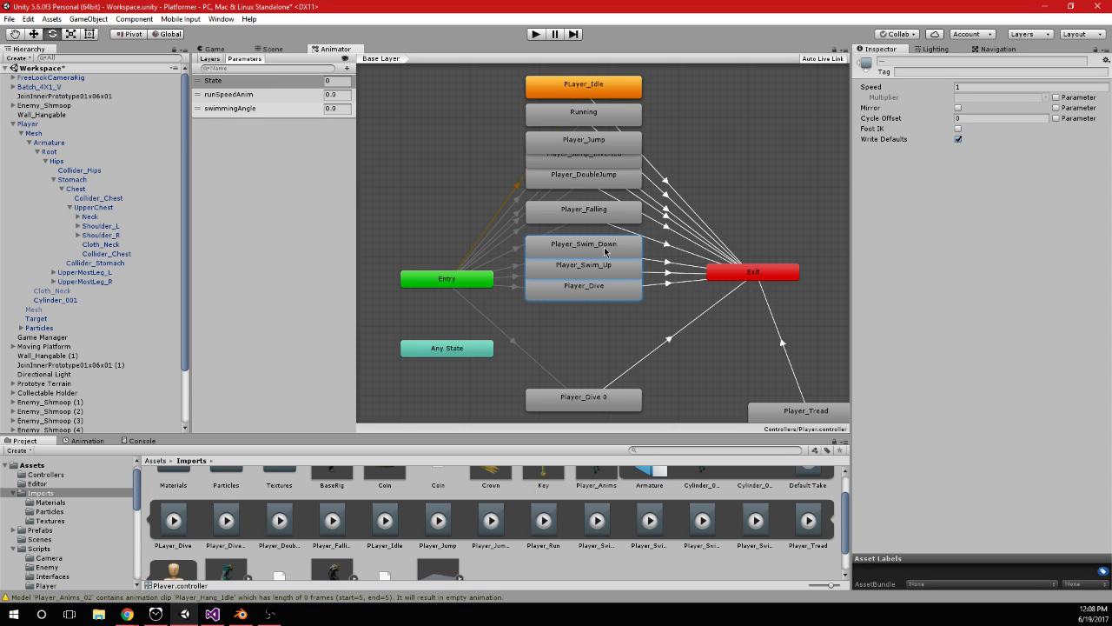
Inspect the Player_Dive 0 state and the condition on the Entry to Player_Dive transition
{"action": "left_click", "coordinate": [637, 350]}
{"action": "left_click", "coordinate": [594, 406]}
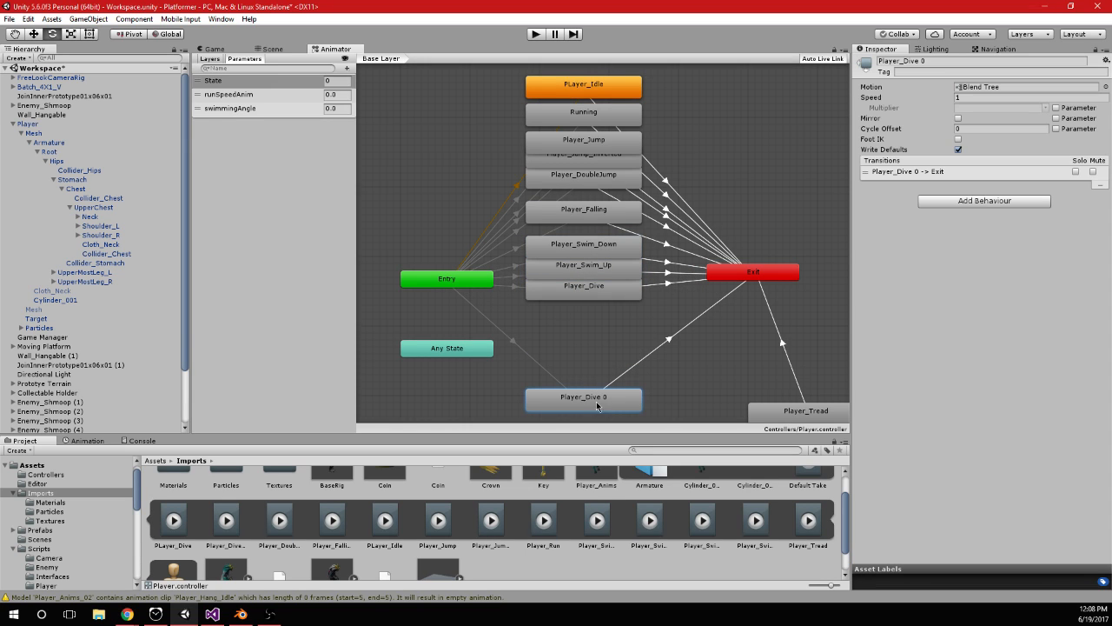
{"action": "left_click", "coordinate": [604, 326]}
{"action": "left_click", "coordinate": [608, 295]}
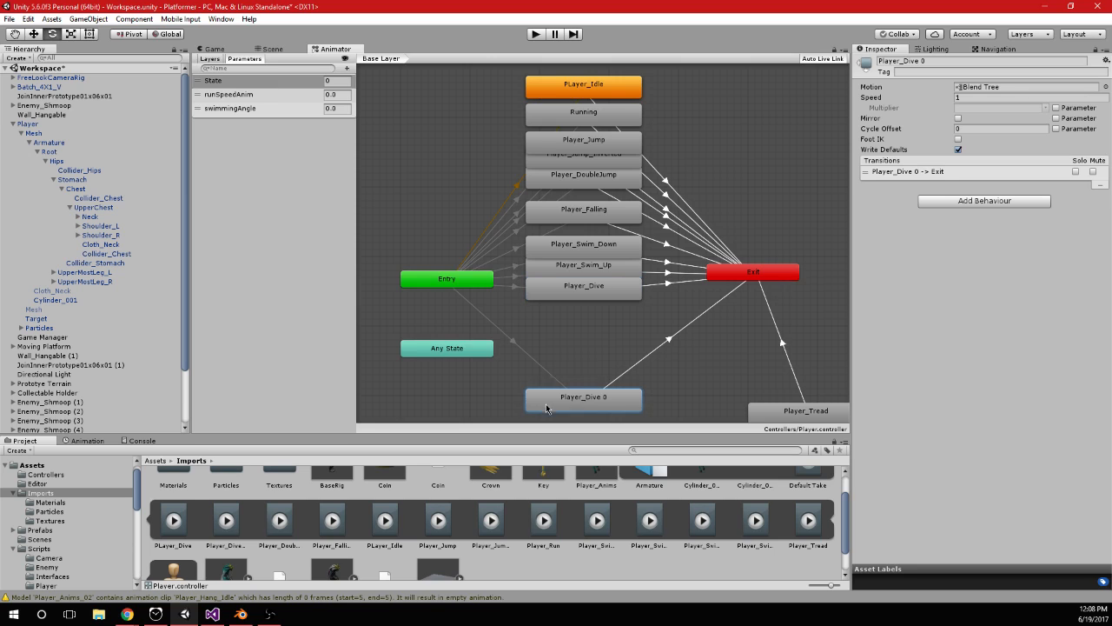
{"action": "left_click", "coordinate": [508, 286]}
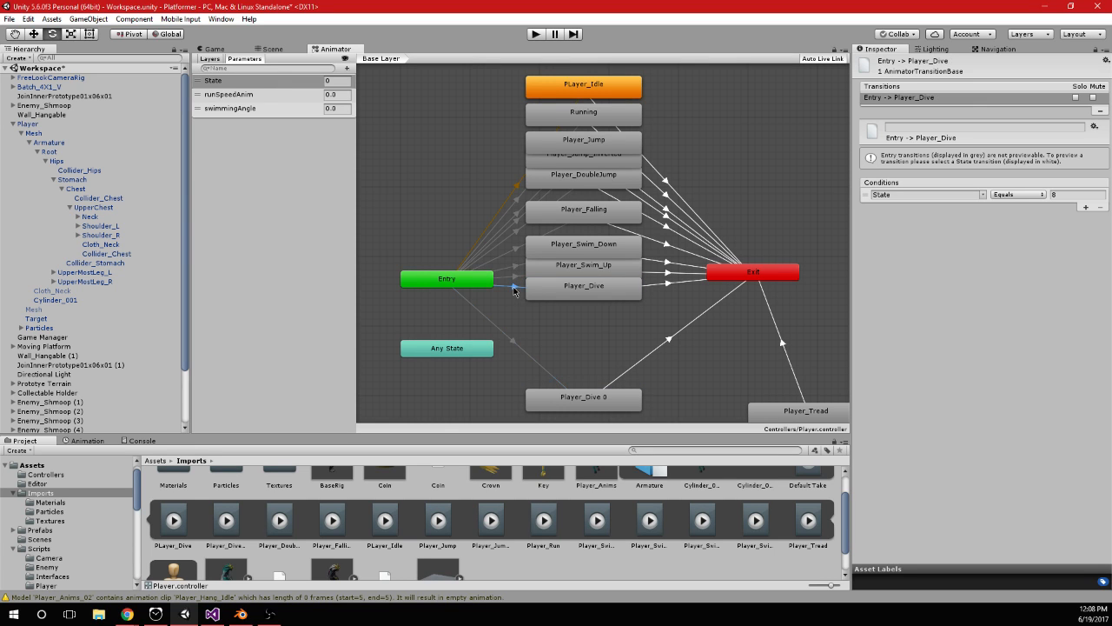
Open the Player_Dive 0 blend tree and preview its swim and tread motions, raising runSpeedAnim to 0.87
{"action": "double_click", "coordinate": [584, 396]}
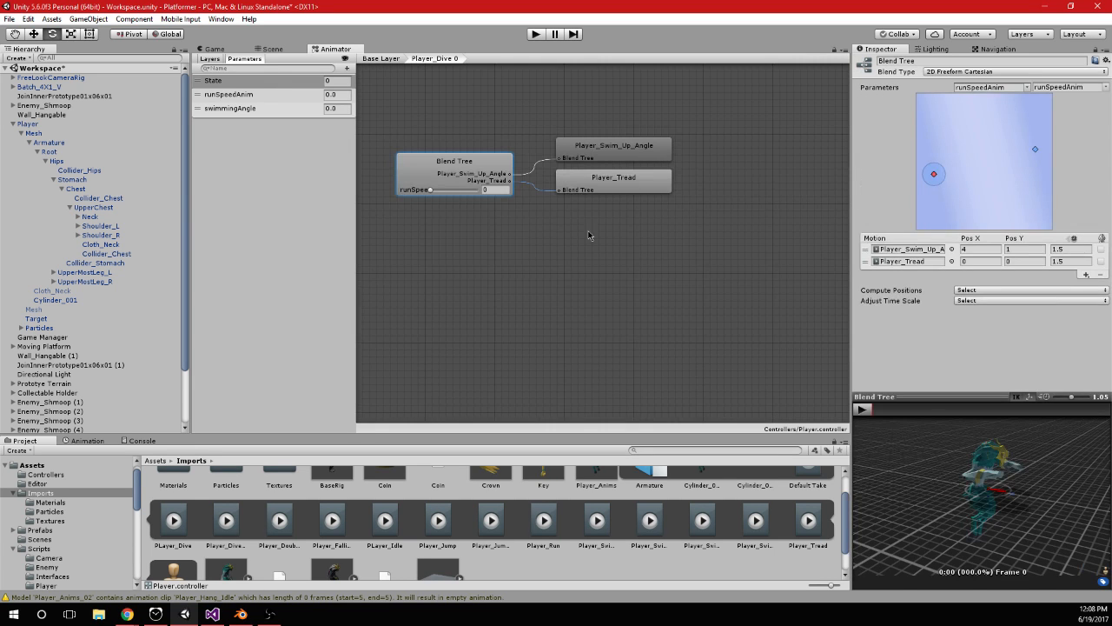
{"action": "mouse_move", "coordinate": [432, 189]}
{"action": "left_mouse_down"}
{"action": "mouse_move", "coordinate": [481, 201]}
{"action": "mouse_move", "coordinate": [431, 199]}
{"action": "left_mouse_up"}
{"action": "left_click", "coordinate": [594, 149]}
{"action": "left_click", "coordinate": [864, 410]}
{"action": "mouse_move", "coordinate": [430, 191]}
{"action": "left_mouse_down"}
{"action": "mouse_move", "coordinate": [459, 195]}
{"action": "mouse_move", "coordinate": [429, 199]}
{"action": "left_mouse_up"}
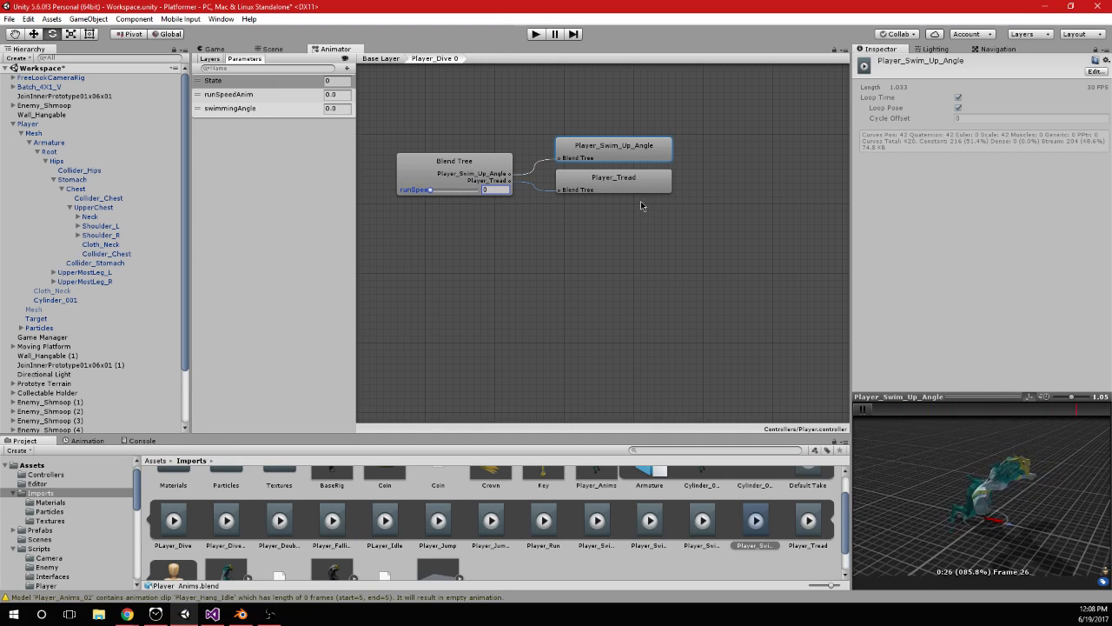
{"action": "left_click", "coordinate": [638, 179]}
{"action": "left_click", "coordinate": [509, 184]}
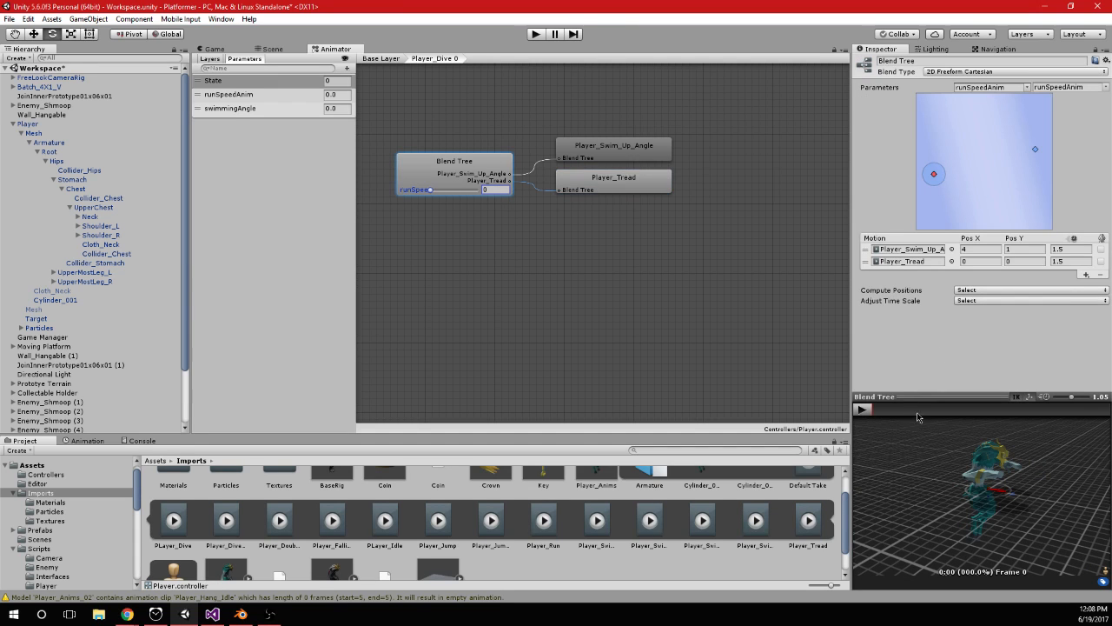
{"action": "left_click", "coordinate": [863, 410]}
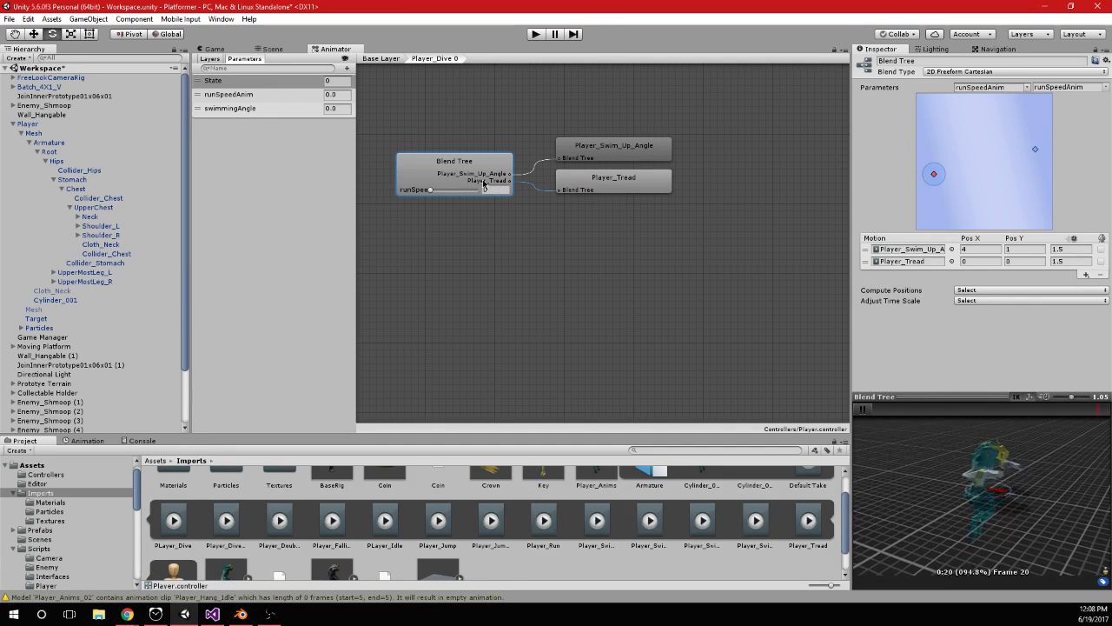
{"action": "left_click_drag", "start_coordinate": [431, 189], "coordinate": [470, 190]}
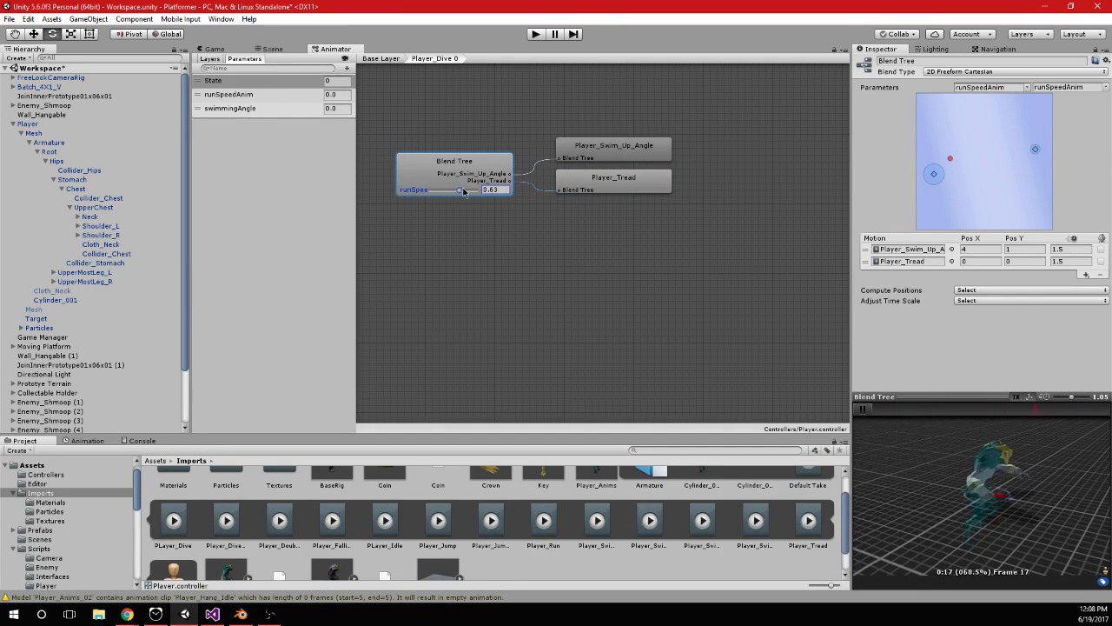
{"action": "left_click", "coordinate": [864, 410]}
Return to the Base Layer and move the Player_Dive 0 state directly beneath Player_Dive
{"action": "left_click", "coordinate": [272, 48]}
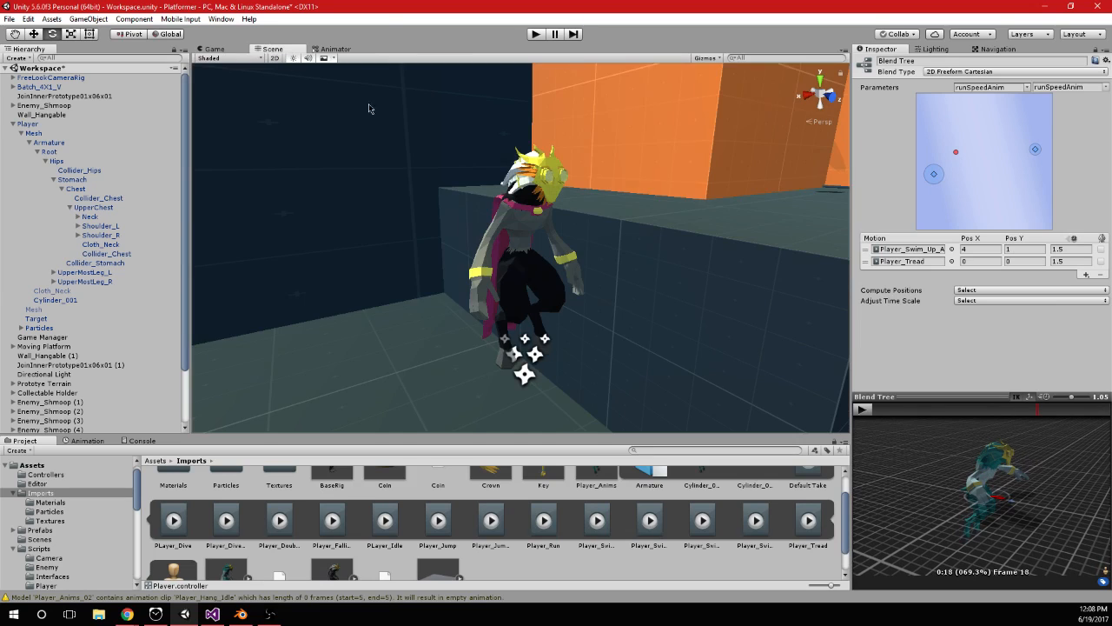
{"action": "left_click", "coordinate": [336, 52]}
{"action": "left_click", "coordinate": [392, 58]}
{"action": "left_click", "coordinate": [591, 405]}
{"action": "left_click_drag", "start_coordinate": [591, 405], "coordinate": [592, 315]}
Try to rename the Player_Dive 0 blend tree state as Player_Tread
{"action": "double_click", "coordinate": [919, 61]}
{"action": "left_click_drag", "start_coordinate": [919, 65], "coordinate": [946, 62]}
{"action": "type", "text": "_Tread"}
{"action": "key", "text": "Return"}
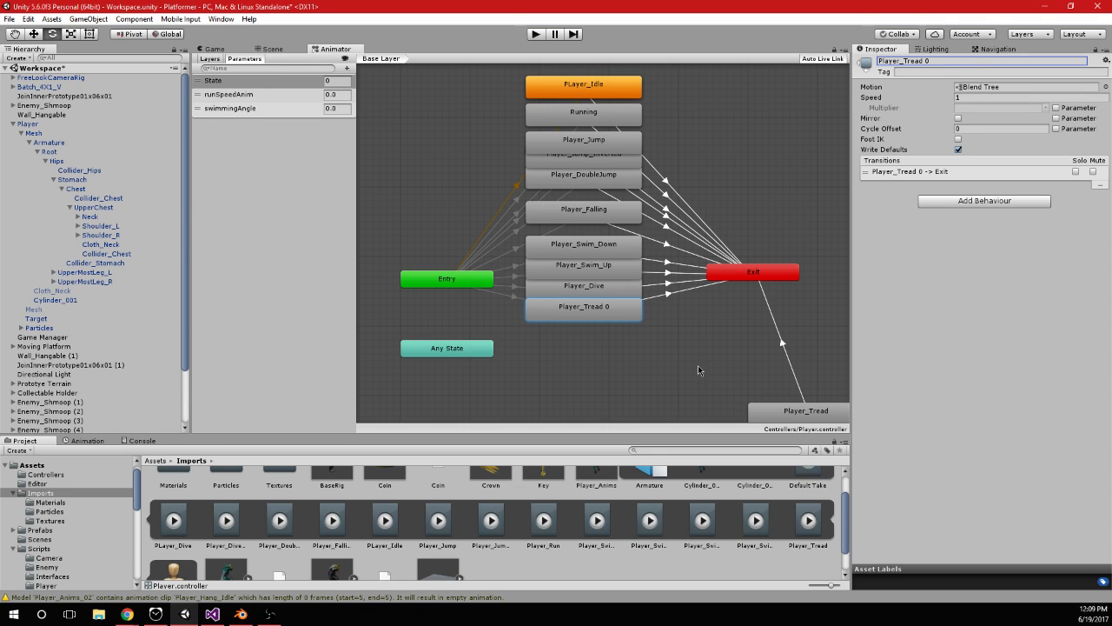
{"action": "left_click", "coordinate": [651, 348]}
{"action": "left_click", "coordinate": [613, 319]}
{"action": "left_click", "coordinate": [929, 60]}
Delete the old single-clip Player_Tread state connected only to Exit
{"action": "left_click", "coordinate": [796, 311]}
{"action": "left_click_drag", "start_coordinate": [822, 413], "coordinate": [773, 330]}
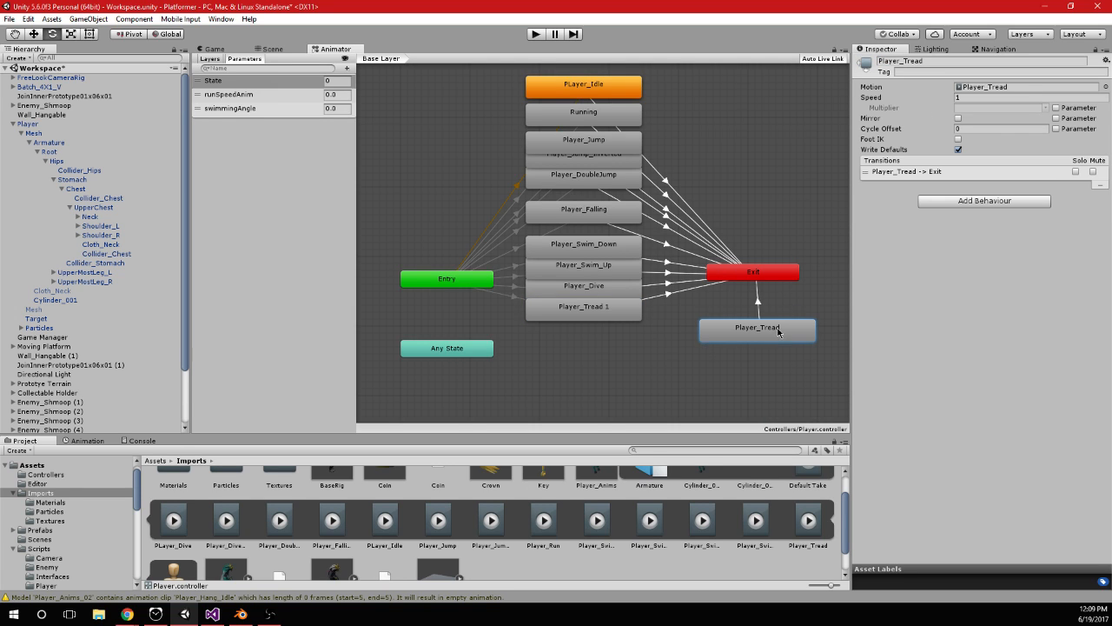
{"action": "key", "text": "Delete"}
Remove the number suffix from the blend tree state's name so it reads Player_Tread
{"action": "left_click", "coordinate": [605, 312]}
{"action": "left_click", "coordinate": [942, 61]}
{"action": "key", "text": "BackSpace"}
{"action": "key", "text": "BackSpace"}
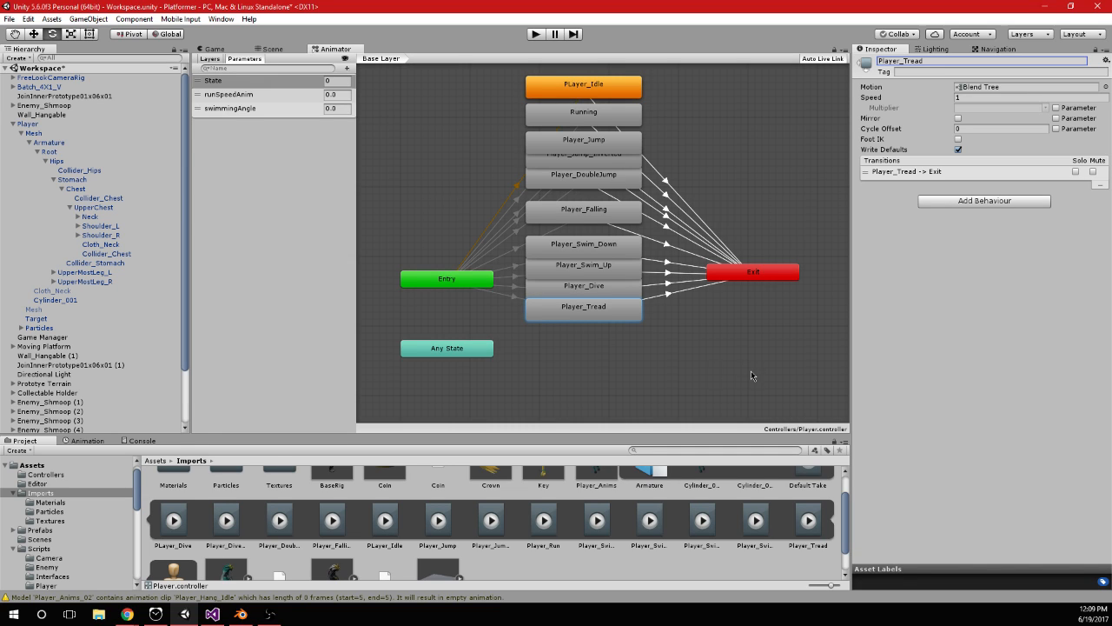
{"action": "left_click", "coordinate": [634, 354]}
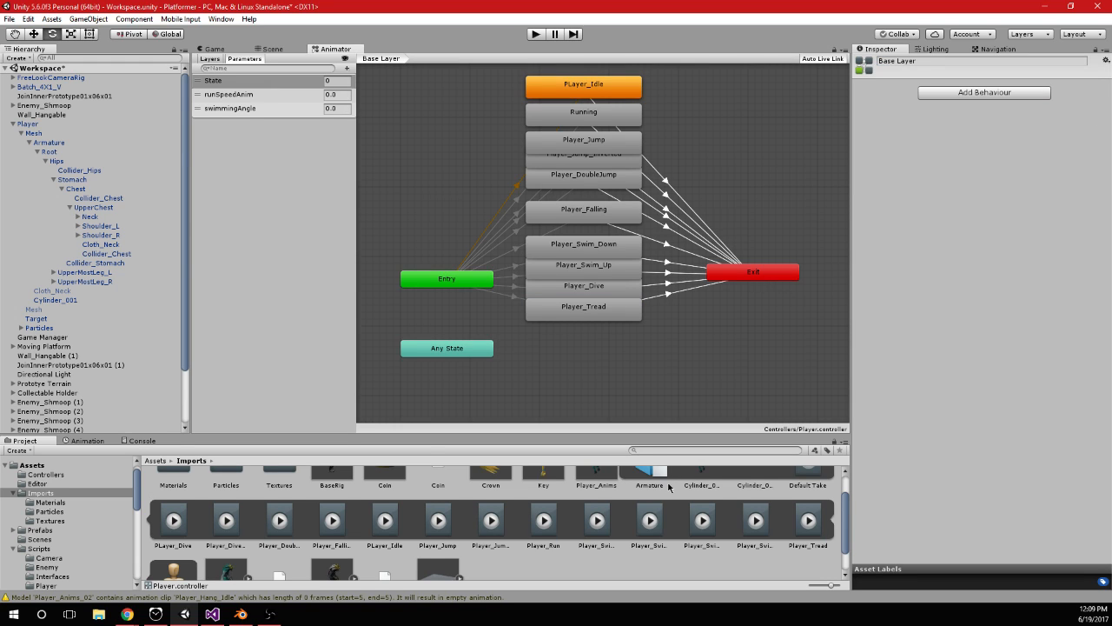
Expand Player_Anims_02 in the Imports folder and add its Player_Hang_Idle clip as a state beneath Player_Tread
{"action": "scroll", "coordinate": [656, 505], "scroll_direction": "up", "scroll_amount": 1}
{"action": "scroll", "coordinate": [657, 507], "scroll_direction": "down", "scroll_amount": 1}
{"action": "scroll", "coordinate": [657, 507], "scroll_direction": "up", "scroll_amount": 1}
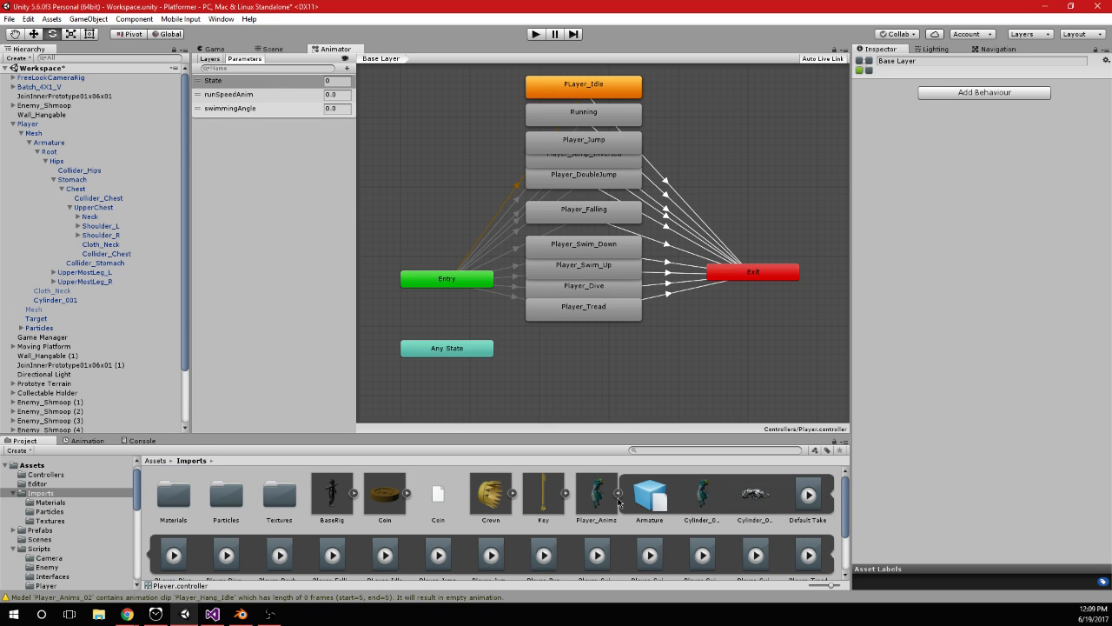
{"action": "left_click", "coordinate": [619, 493]}
{"action": "left_click", "coordinate": [649, 483]}
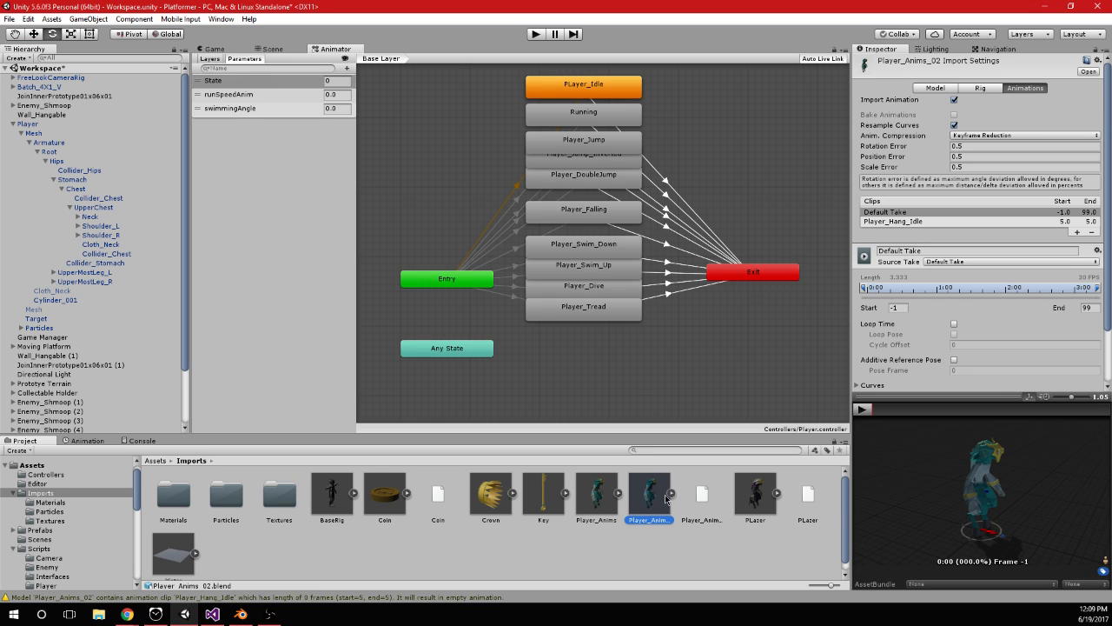
{"action": "left_click", "coordinate": [671, 492]}
{"action": "left_click_drag", "start_coordinate": [222, 556], "coordinate": [572, 355]}
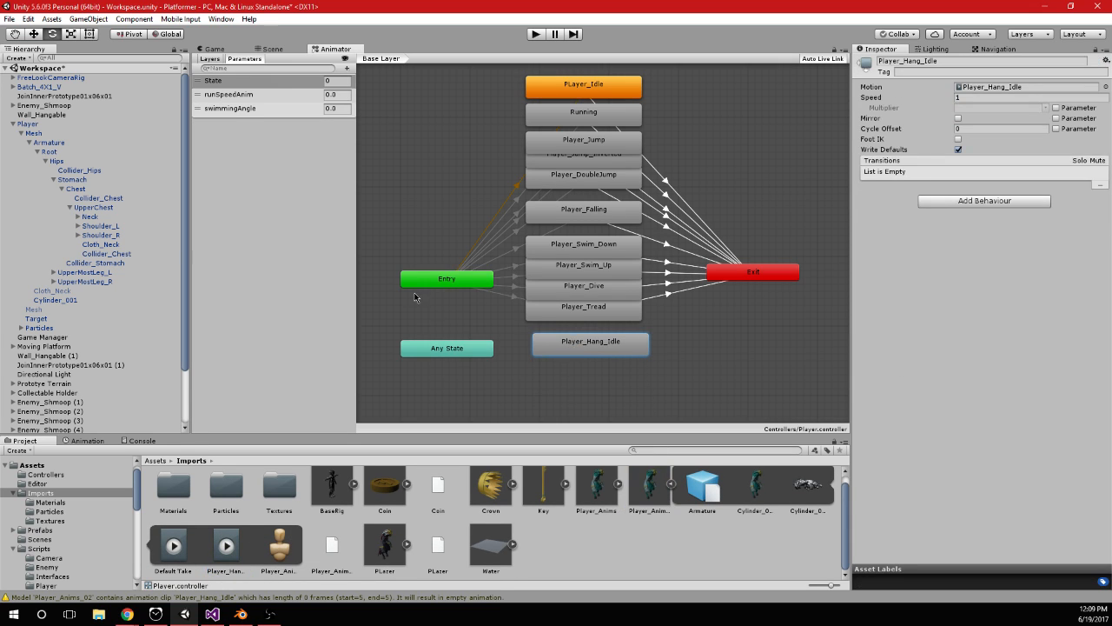
Create a transition from Entry to the Player_Hang_Idle state
{"action": "right_click", "coordinate": [450, 283]}
{"action": "left_click", "coordinate": [461, 293]}
{"action": "left_click", "coordinate": [537, 351]}
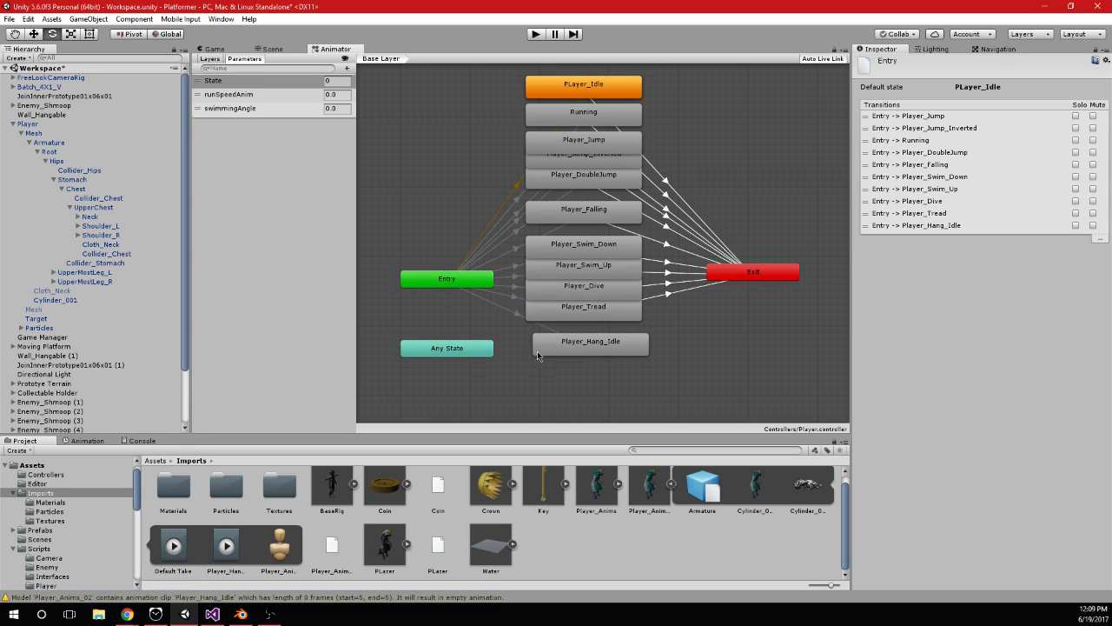
Add the condition State Equals 10 to the Entry to Player_Hang_Idle transition
{"action": "left_click", "coordinate": [513, 309]}
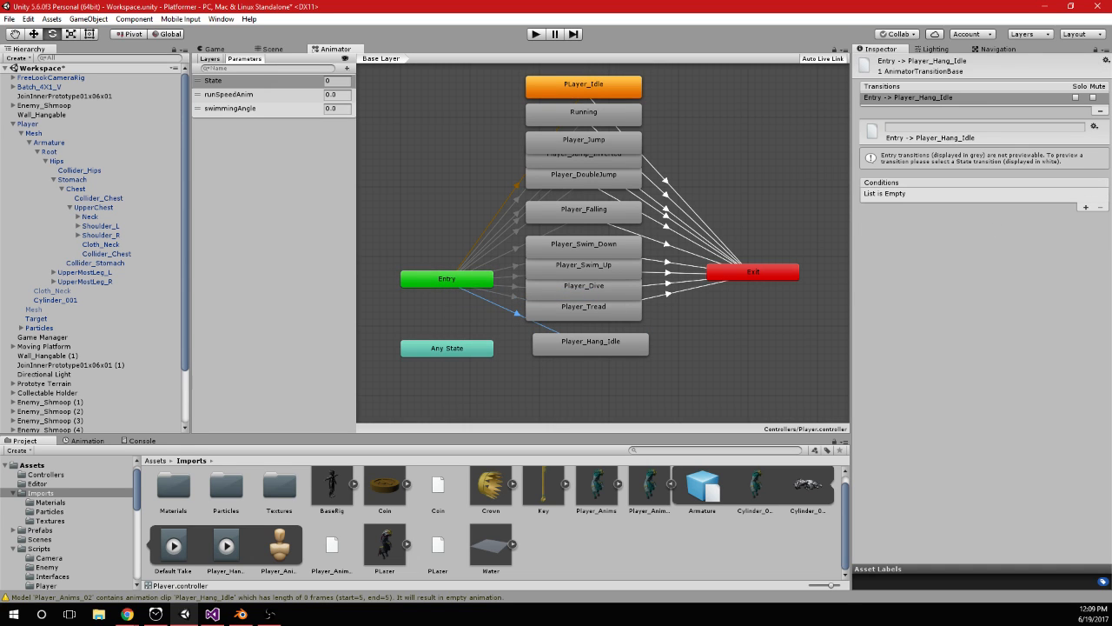
{"action": "left_click", "coordinate": [1085, 207]}
{"action": "left_click", "coordinate": [1019, 194]}
{"action": "left_click", "coordinate": [1025, 245]}
{"action": "left_click", "coordinate": [1018, 194]}
{"action": "left_click", "coordinate": [1020, 231]}
{"action": "left_click", "coordinate": [1077, 194]}
{"action": "type", "text": "10"}
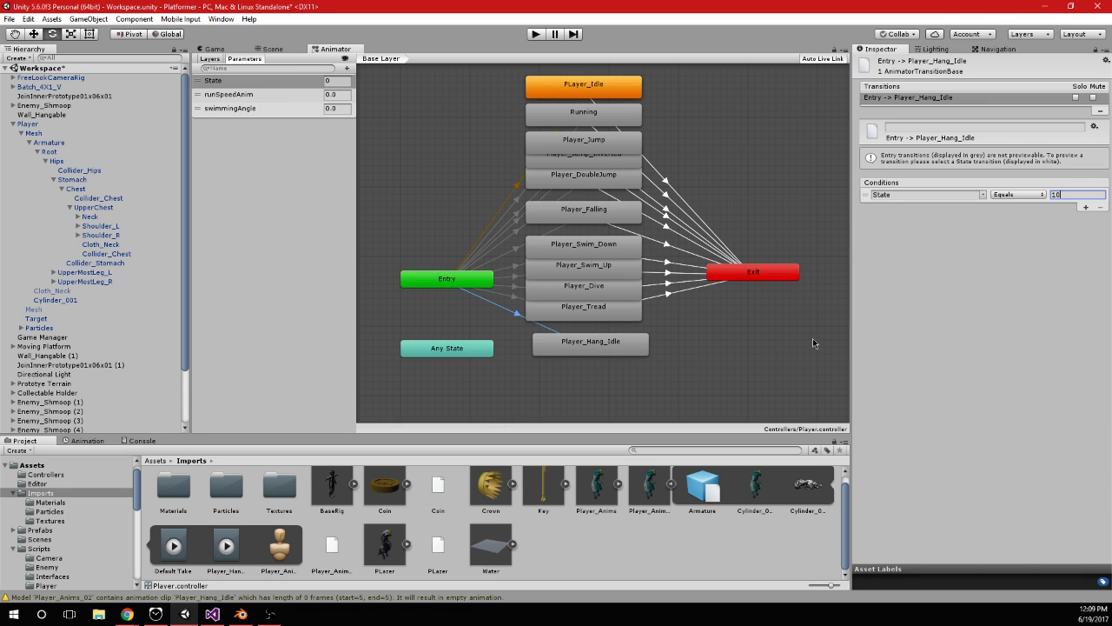
Create a transition from the Player_Hang_Idle state to Exit
{"action": "right_click", "coordinate": [627, 345]}
{"action": "left_click", "coordinate": [661, 351]}
{"action": "left_click", "coordinate": [739, 275]}
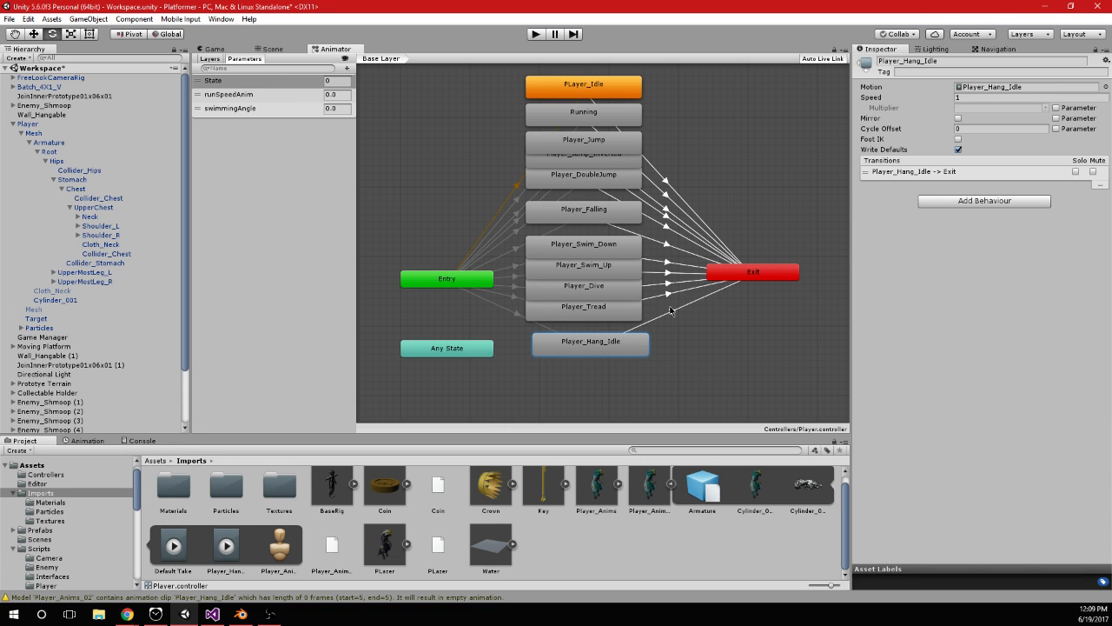
Disable Has Exit Time and add the condition State NotEqual 10 on the Player_Hang_Idle to Exit transition, and align the state beneath Player_Tread
{"action": "left_click", "coordinate": [730, 311]}
{"action": "left_click", "coordinate": [700, 297]}
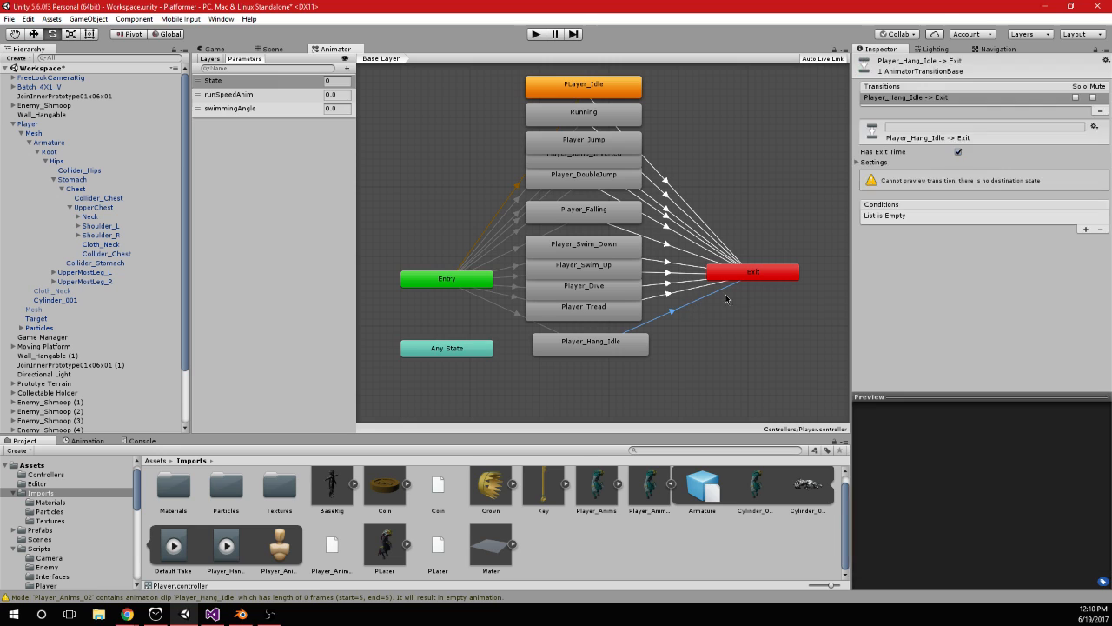
{"action": "left_click", "coordinate": [958, 151]}
{"action": "left_click", "coordinate": [1019, 216]}
{"action": "left_click", "coordinate": [1013, 260]}
{"action": "left_click", "coordinate": [1073, 216]}
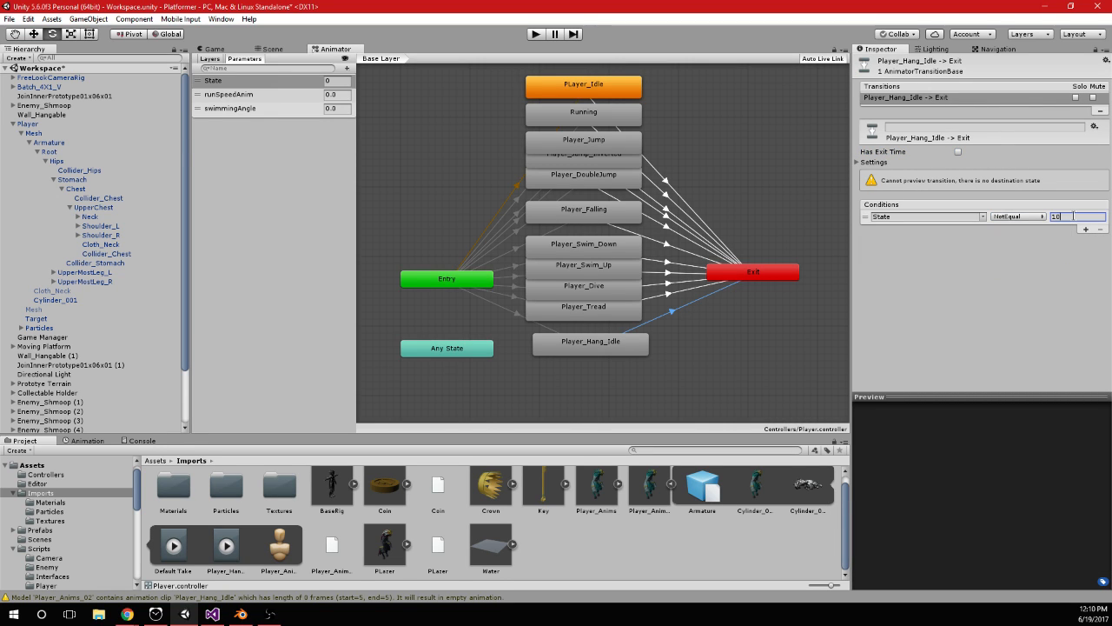
{"action": "left_click", "coordinate": [613, 349]}
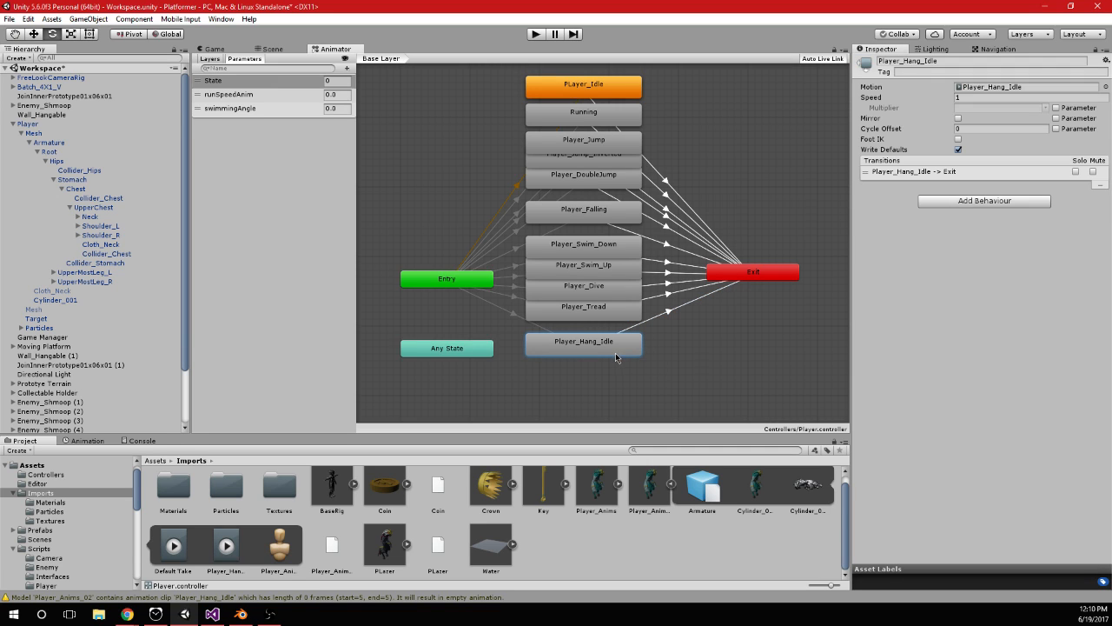
{"action": "left_click", "coordinate": [675, 355]}
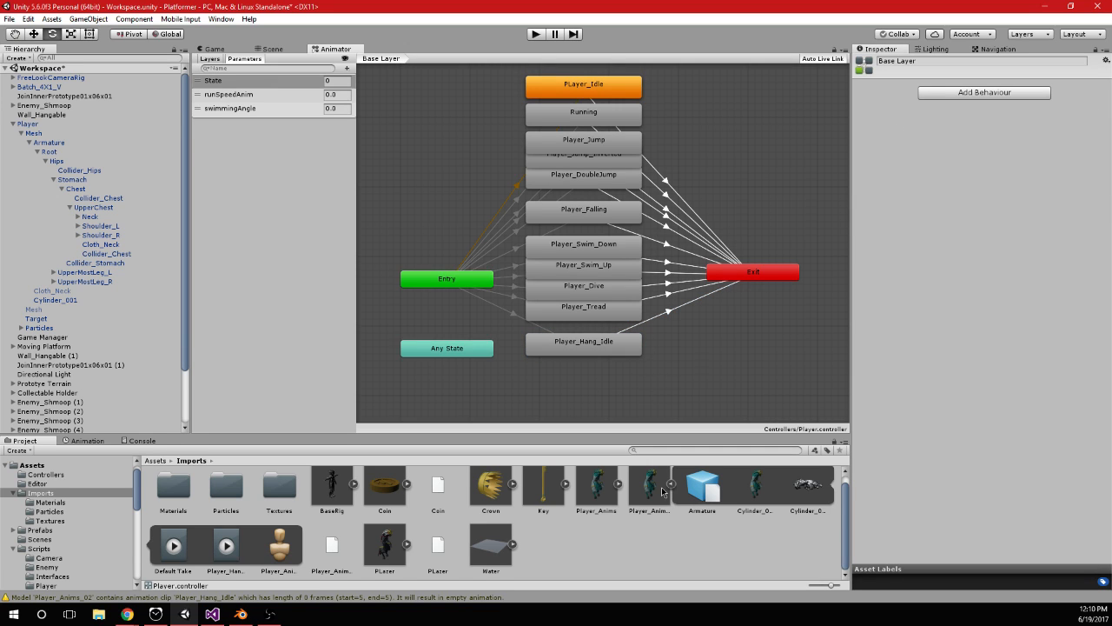
Open the Player object's PlayerInput script and go to the isHanging branch of the Animations function
{"action": "left_click", "coordinate": [28, 123]}
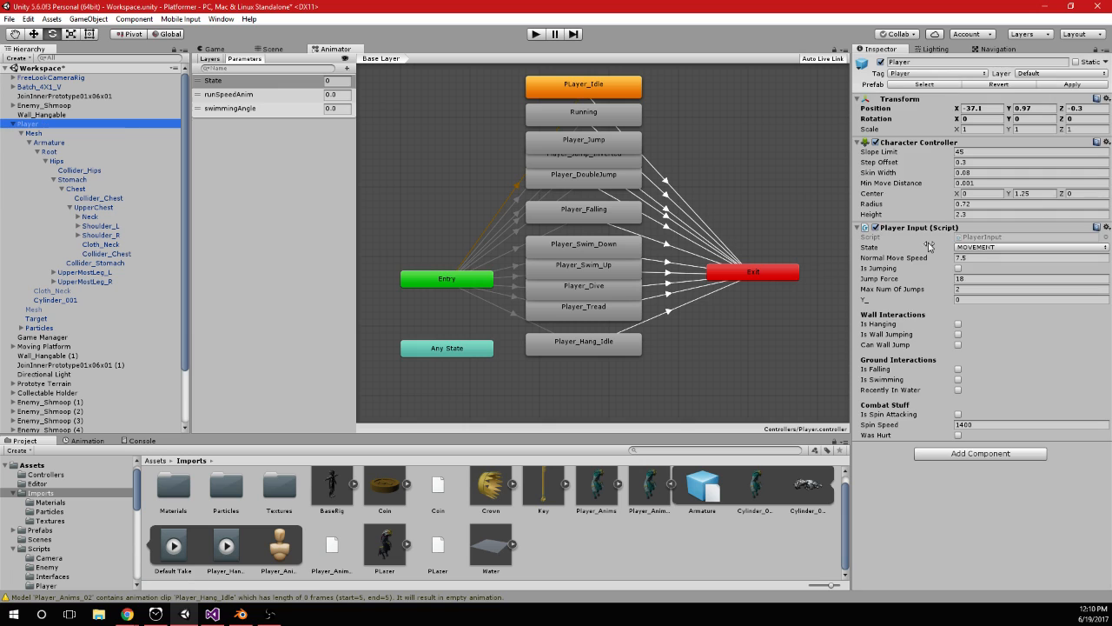
{"action": "double_click", "coordinate": [1015, 237]}
{"action": "scroll", "coordinate": [1017, 252], "scroll_direction": "down", "scroll_amount": 3}
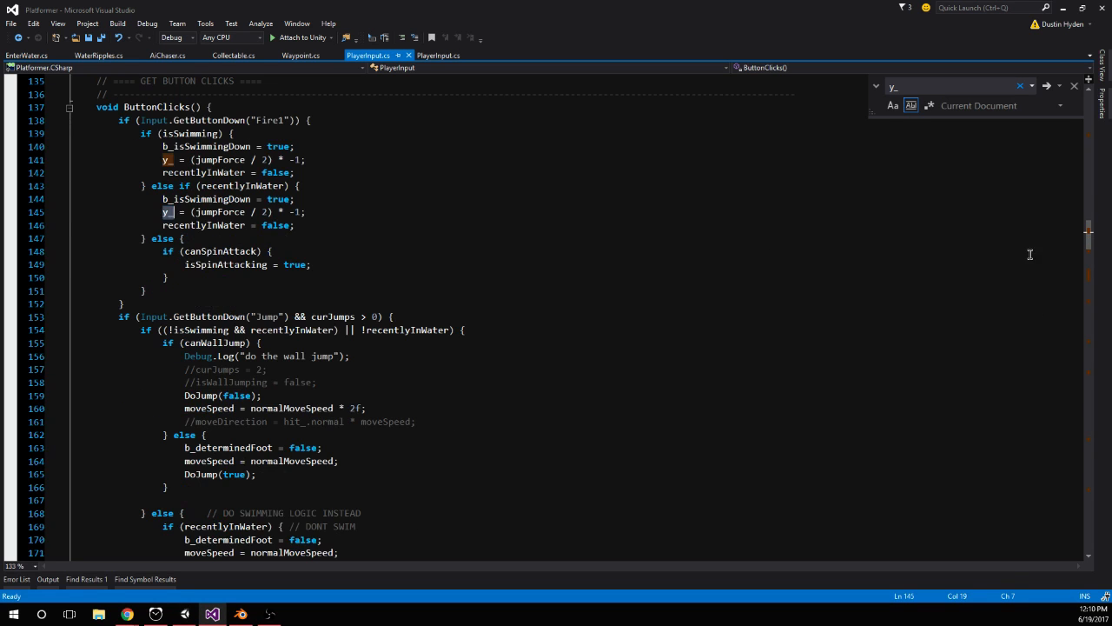
{"action": "left_click_drag", "start_coordinate": [1087, 253], "coordinate": [1097, 354]}
{"action": "scroll", "coordinate": [866, 307], "scroll_direction": "down", "scroll_amount": 5}
{"action": "scroll", "coordinate": [328, 361], "scroll_direction": "down", "scroll_amount": 20}
{"action": "scroll", "coordinate": [416, 179], "scroll_direction": "down", "scroll_amount": 14}
{"action": "scroll", "coordinate": [260, 243], "scroll_direction": "up", "scroll_amount": 5}
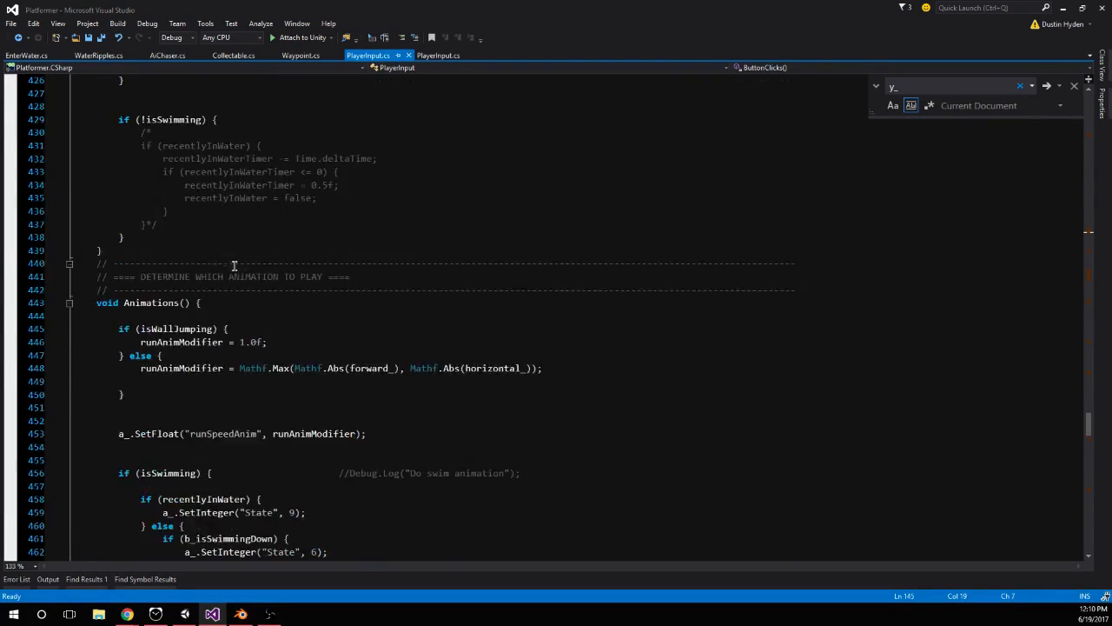
{"action": "scroll", "coordinate": [217, 191], "scroll_direction": "up", "scroll_amount": 3}
{"action": "scroll", "coordinate": [242, 191], "scroll_direction": "down", "scroll_amount": 7}
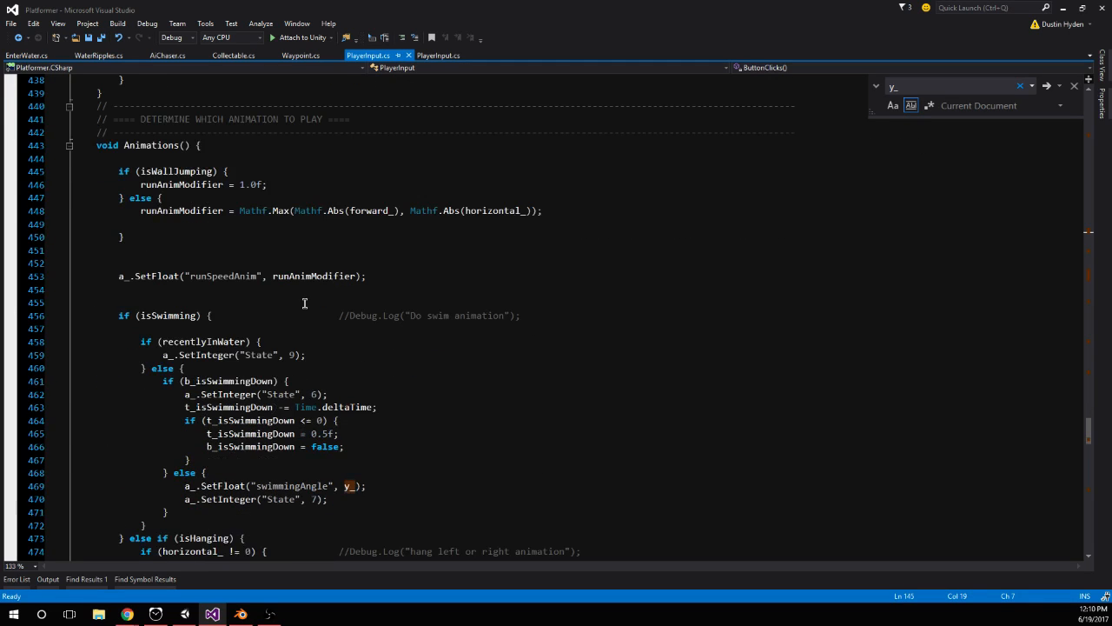
{"action": "scroll", "coordinate": [318, 303], "scroll_direction": "down", "scroll_amount": 2}
{"action": "scroll", "coordinate": [325, 310], "scroll_direction": "up", "scroll_amount": 1}
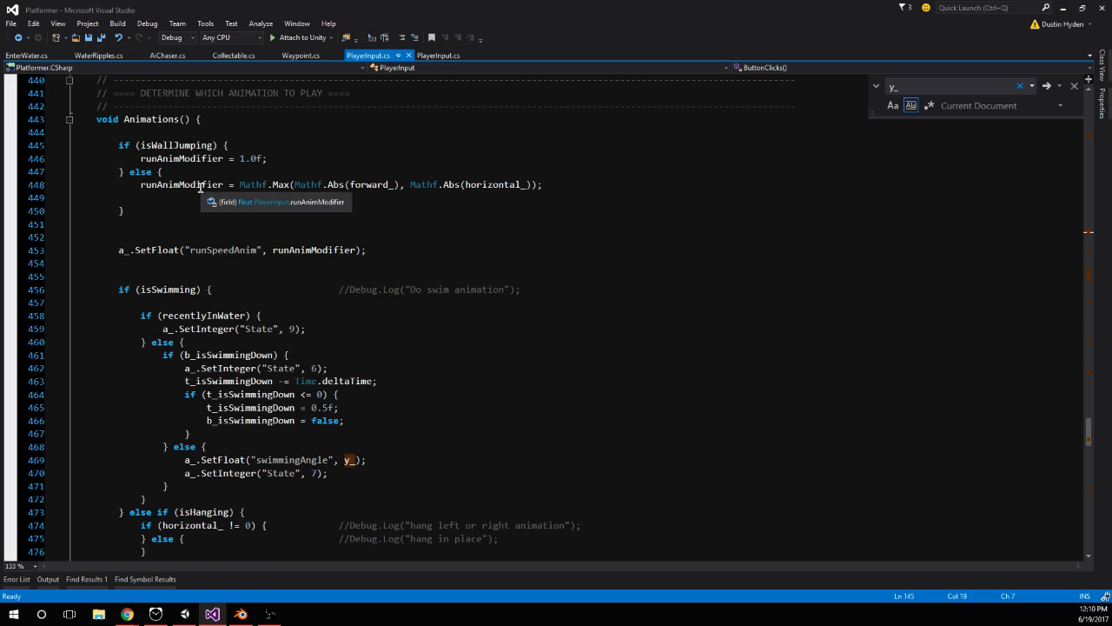
{"action": "scroll", "coordinate": [298, 275], "scroll_direction": "down", "scroll_amount": 5}
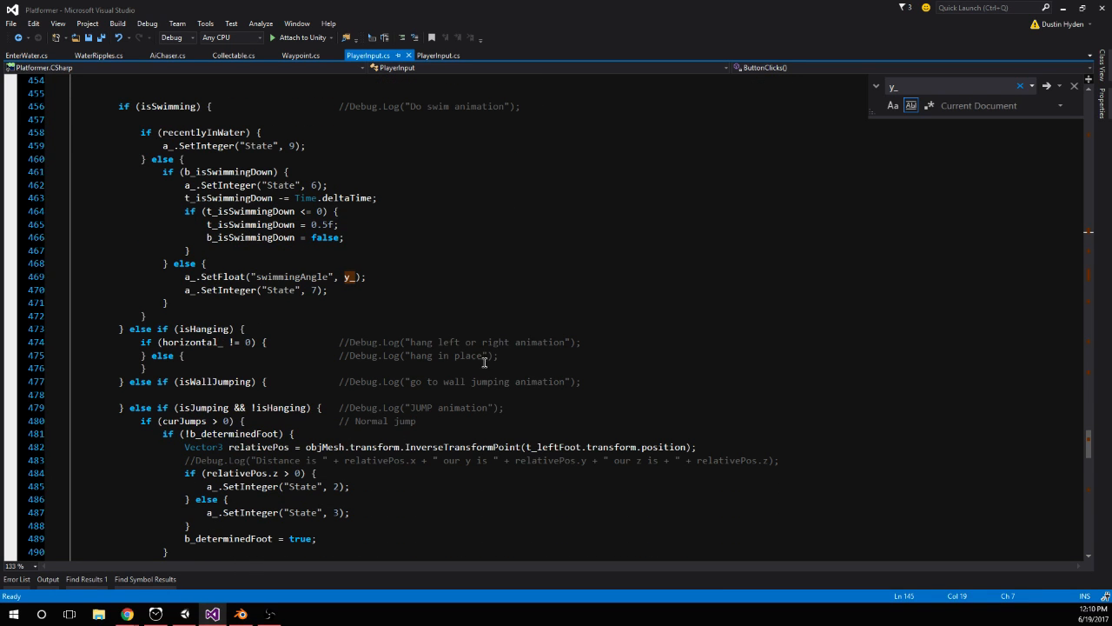
Begin a new a_. animator call on its own line beneath the horizontal_ != 0 check in the isHanging branch
{"action": "left_click", "coordinate": [629, 338]}
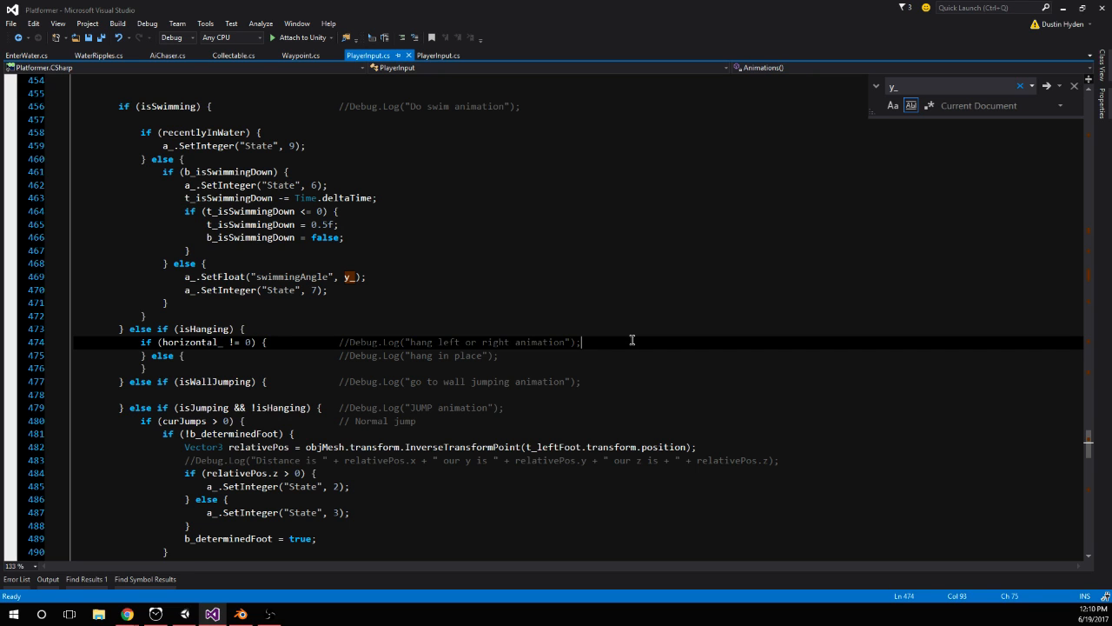
{"action": "key", "text": "Return"}
{"action": "type", "text": "a_.SetIKHintPosition"}
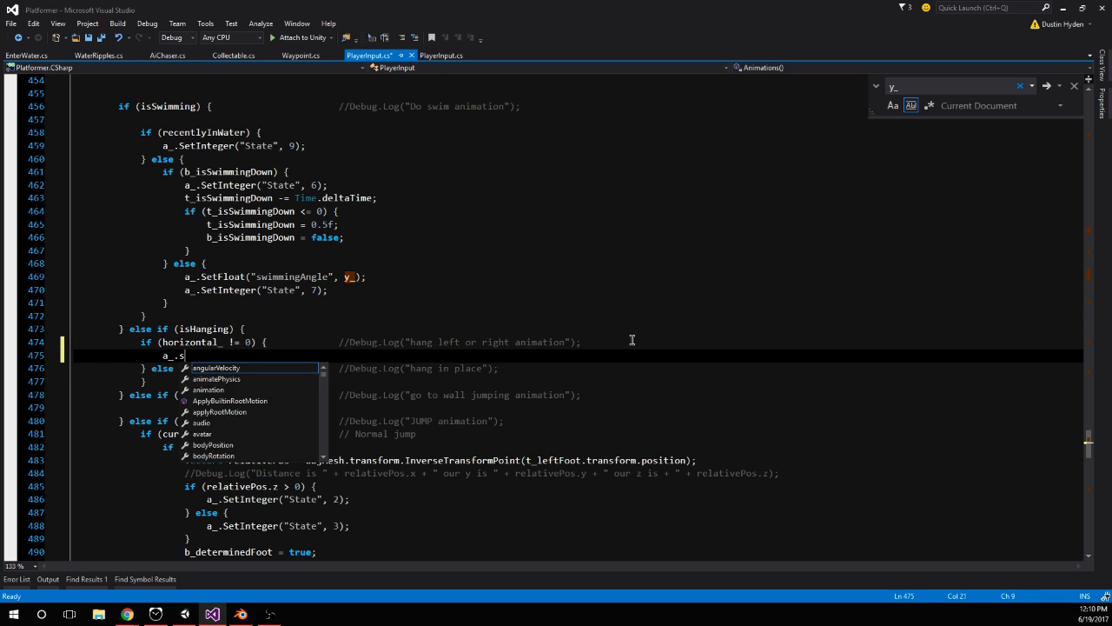
{"action": "key", "text": "BackSpace"}
{"action": "key", "text": "BackSpace"}
{"action": "key", "text": "BackSpace"}
{"action": "key", "text": "BackSpace"}
{"action": "key", "text": "BackSpace"}
{"action": "key", "text": "BackSpace"}
{"action": "key", "text": "BackSpace"}
{"action": "key", "text": "BackSpace"}
{"action": "key", "text": "BackSpace"}
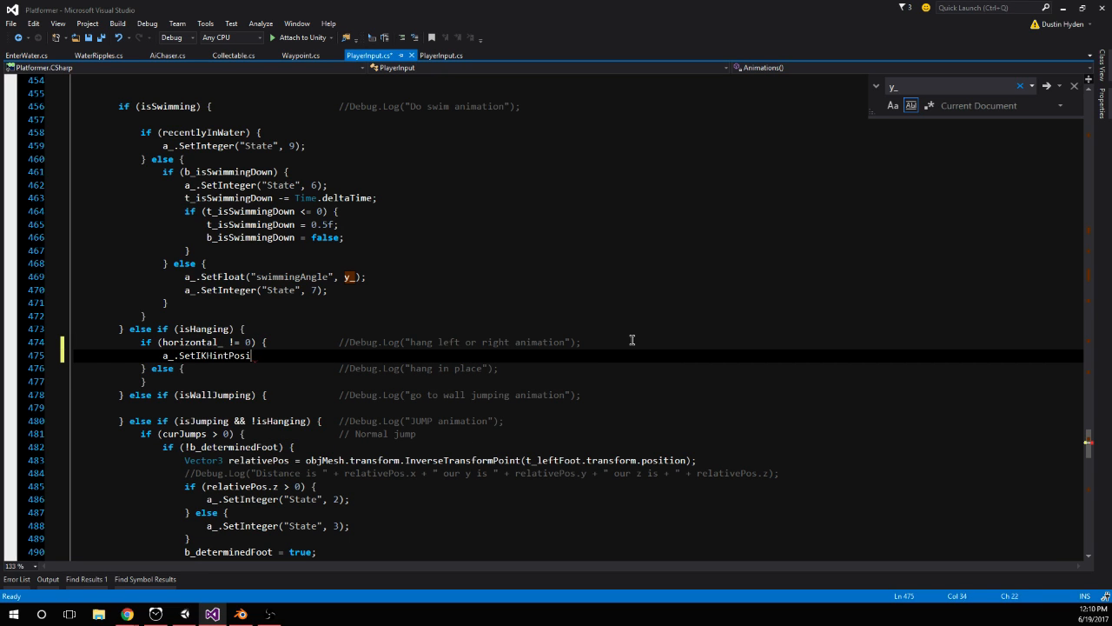
{"action": "key", "text": "BackSpace"}
{"action": "key", "text": "BackSpace"}
Complete the call as a_.SetInteger("State", 10); and save the PlayerInput script
{"action": "type", "text": "Set"}
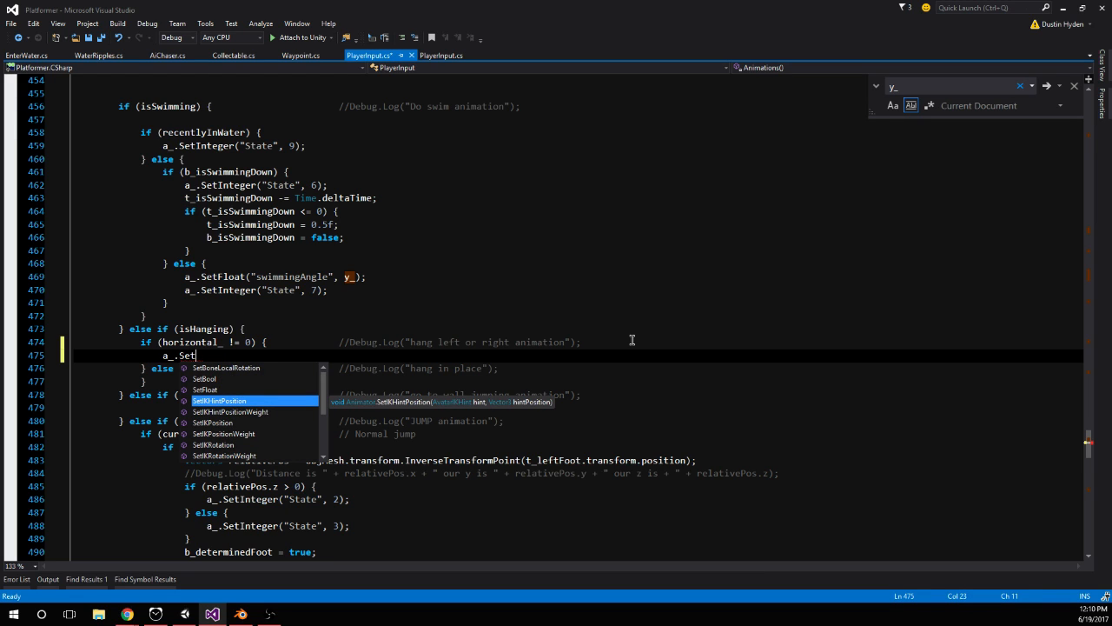
{"action": "key", "text": "Down"}
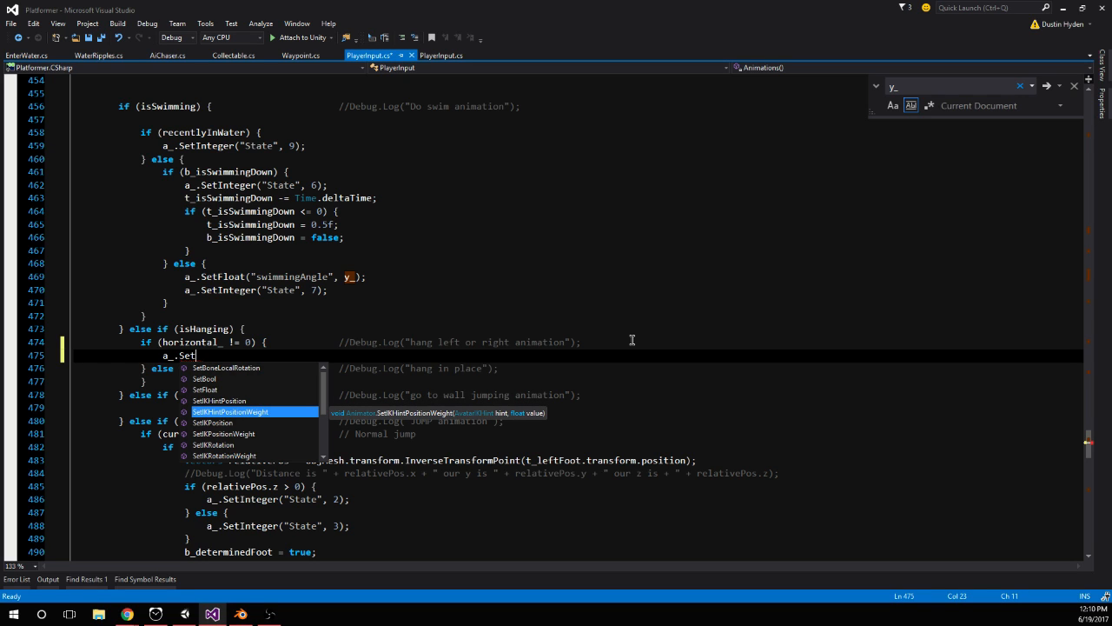
{"action": "key", "text": "Down"}
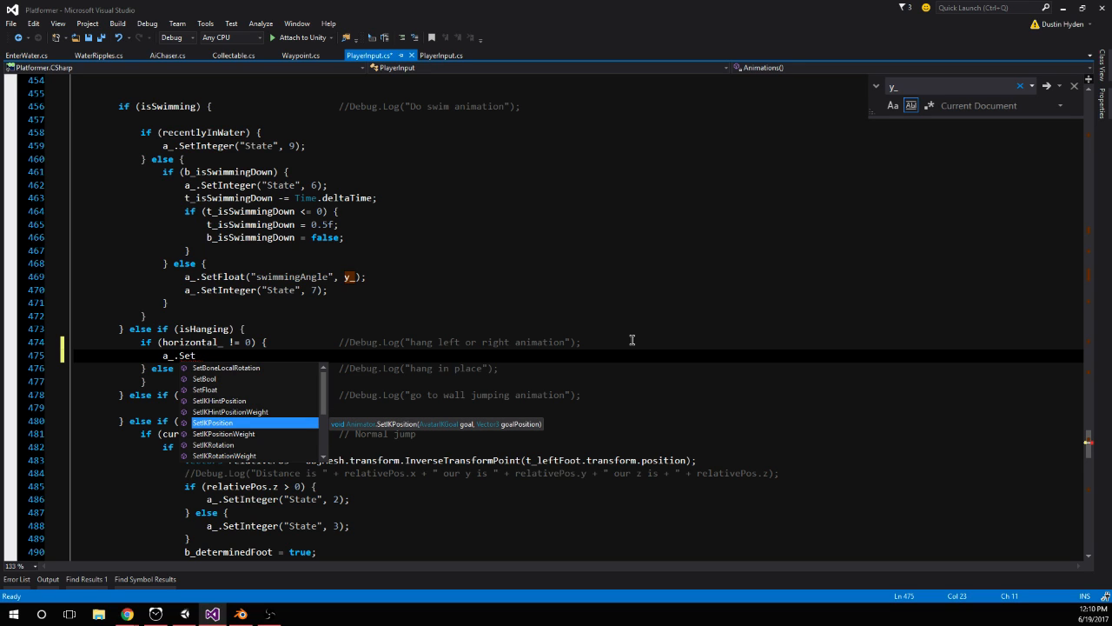
{"action": "key", "text": "Down"}
{"action": "key", "text": "Down"}
{"action": "key", "text": "Down"}
{"action": "key", "text": "Down"}
{"action": "key", "text": "Down"}
{"action": "key", "text": "Down"}
{"action": "key", "text": "Up"}
{"action": "key", "text": "Up"}
{"action": "key", "text": "Up"}
{"action": "key", "text": "Up"}
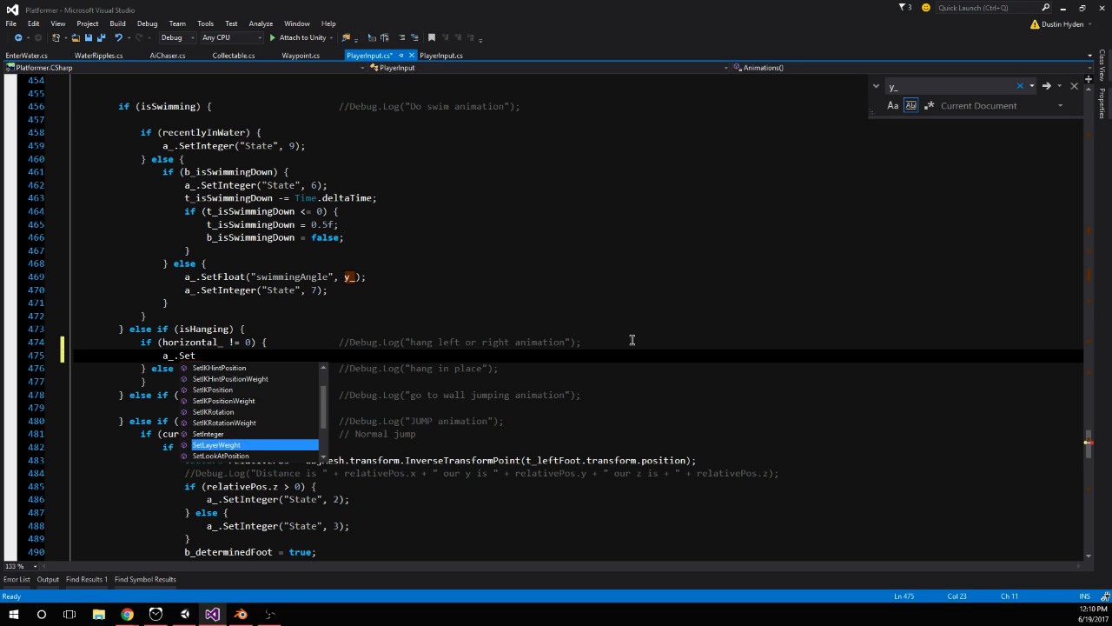
{"action": "key", "text": "Up"}
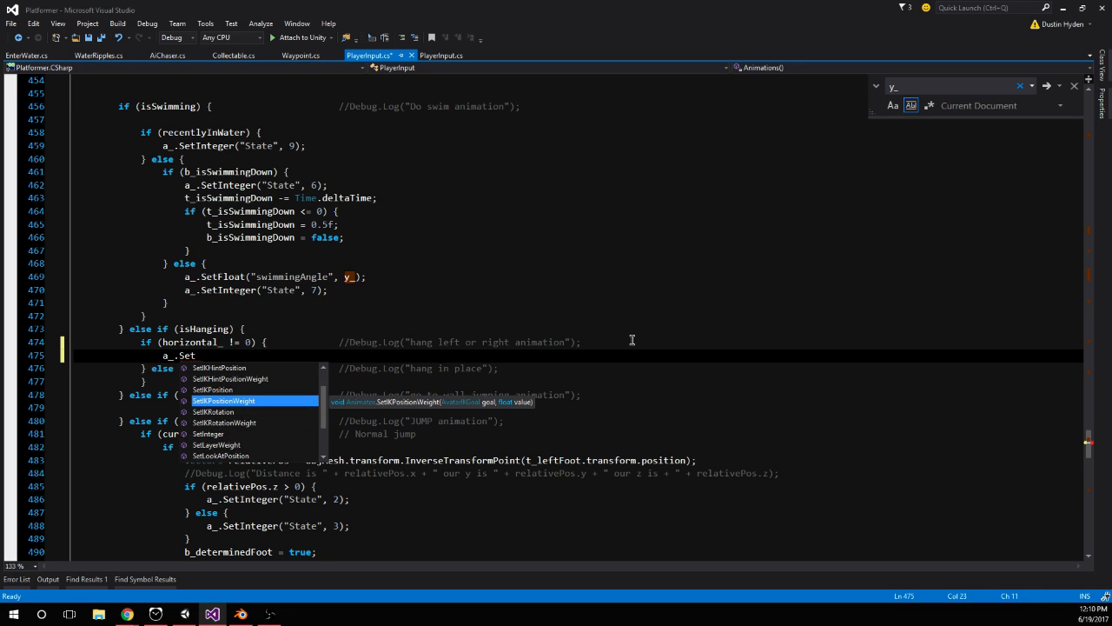
{"action": "type", "text": "In"}
{"action": "key", "text": "Tab"}
{"action": "type", "text": "(\"State\", 10);"}
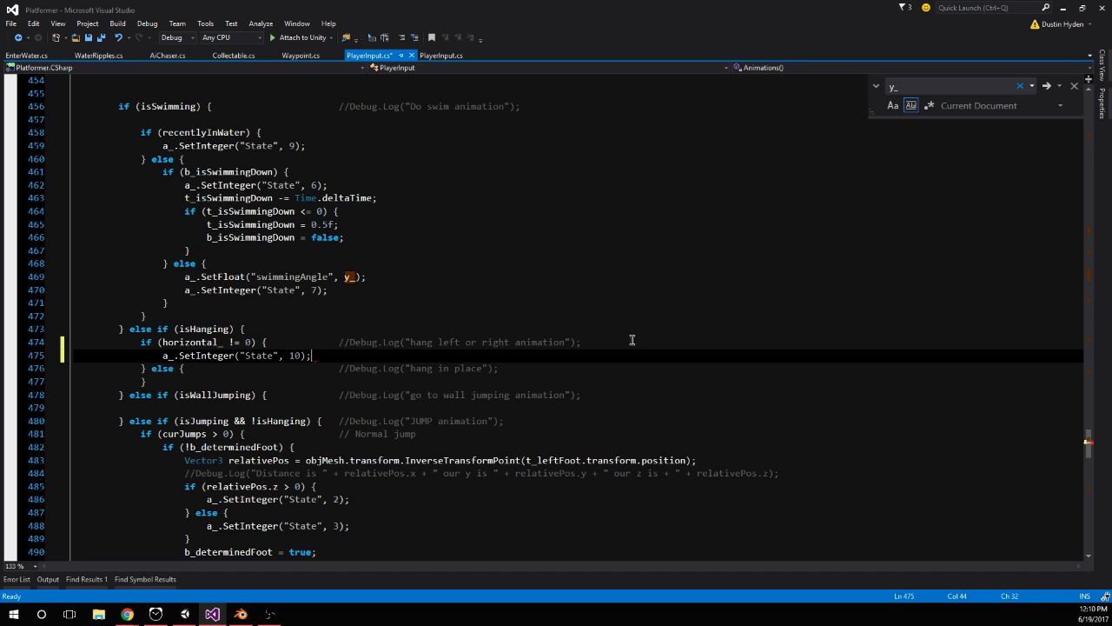
{"action": "left_click", "coordinate": [632, 340]}
{"action": "key", "text": "ctrl+s"}
Switch to Unity, run the game and jump the character up to the edge of the first orange block
{"action": "left_click", "coordinate": [184, 613]}
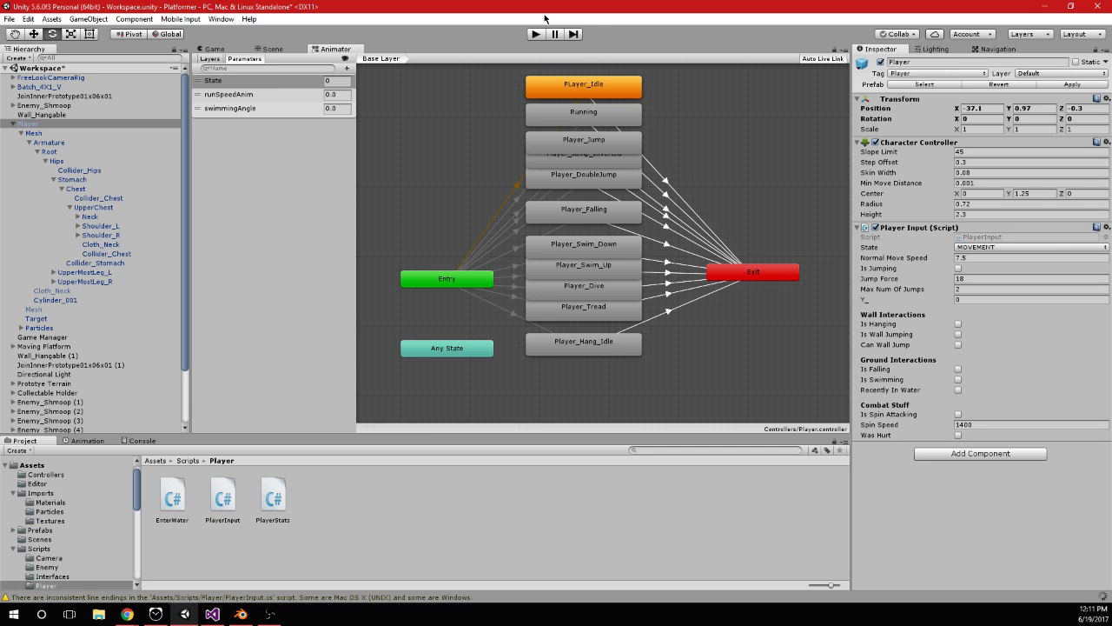
{"action": "left_click", "coordinate": [535, 34]}
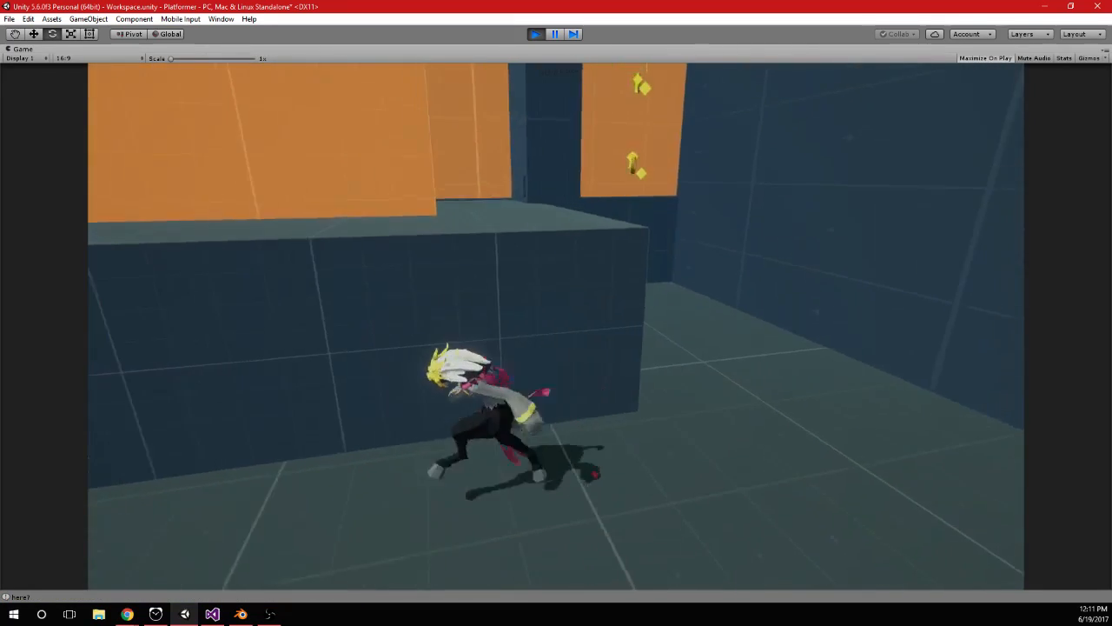
{"action": "key", "text": "w"}
{"action": "key", "text": "space"}
{"action": "key", "text": "space"}
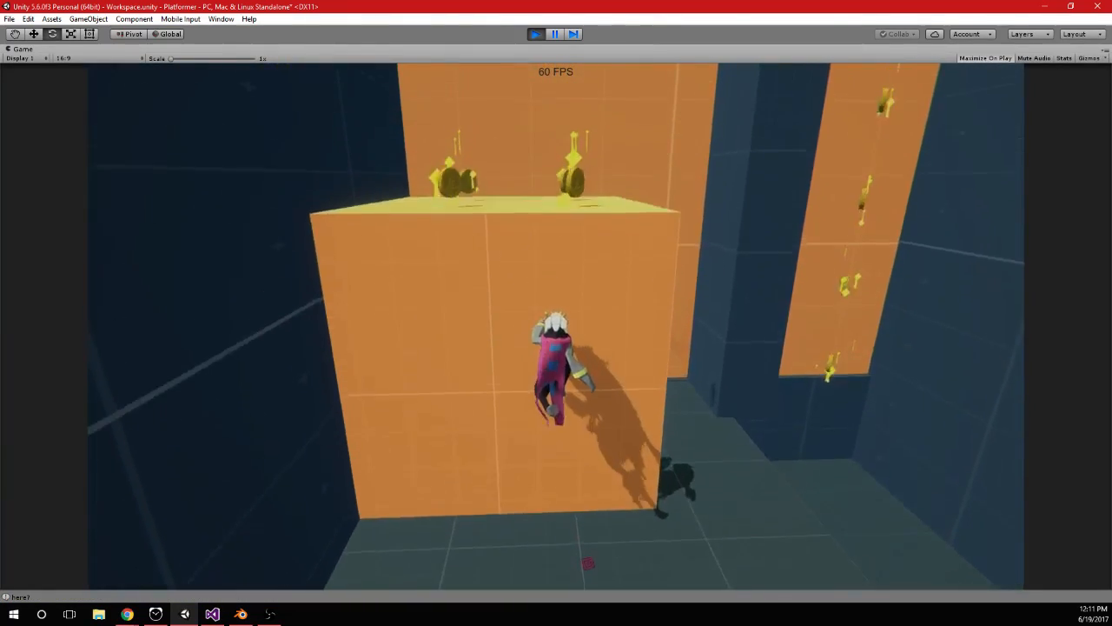
{"action": "key", "text": "space"}
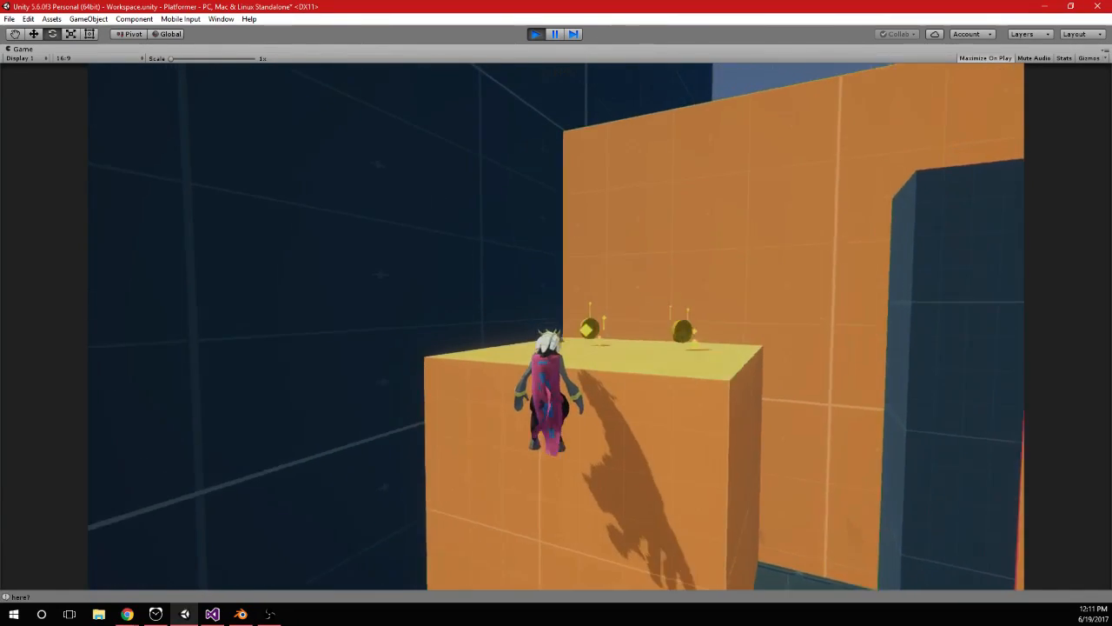
Jump the character up to hang from the taller orange wall's ledge and pause the game
{"action": "key", "text": "w"}
{"action": "key", "text": "space"}
{"action": "key", "text": "space"}
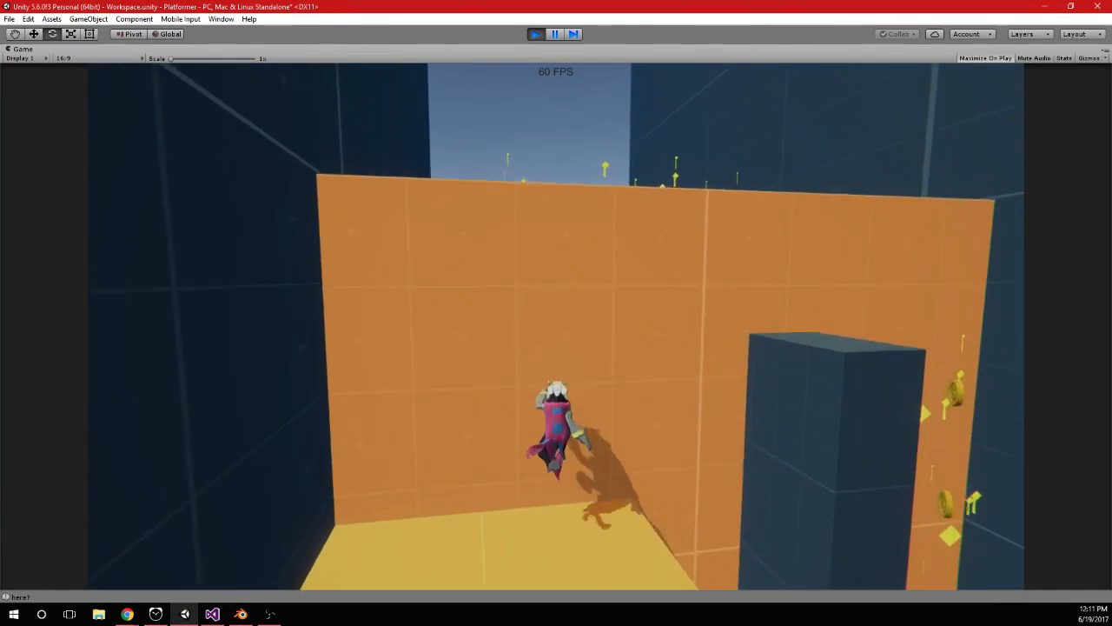
{"action": "key", "text": "space"}
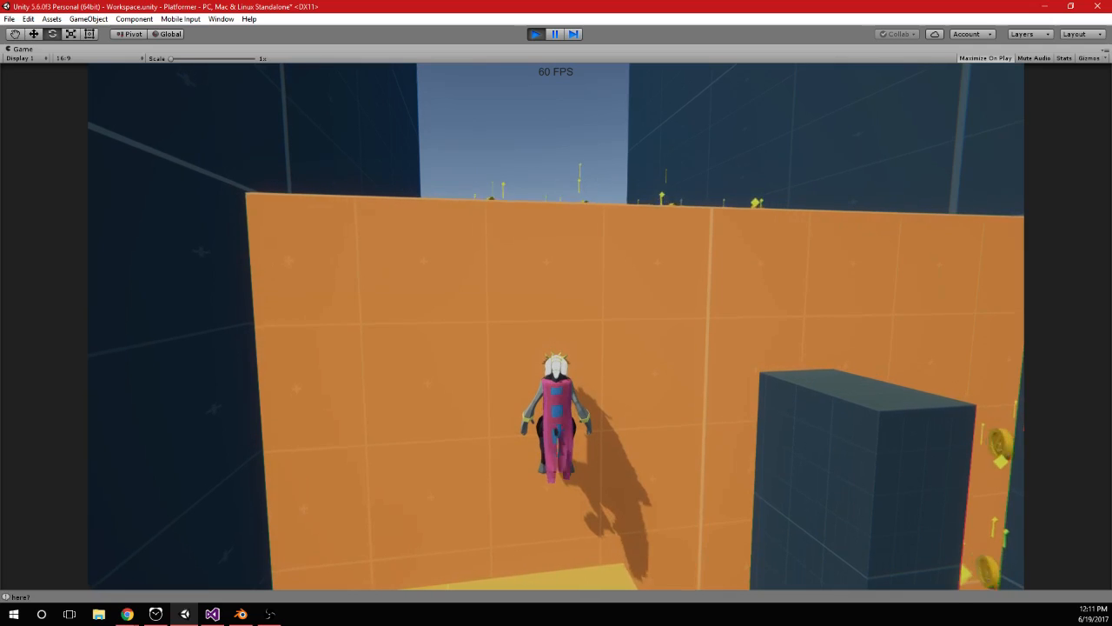
{"action": "key", "text": "space"}
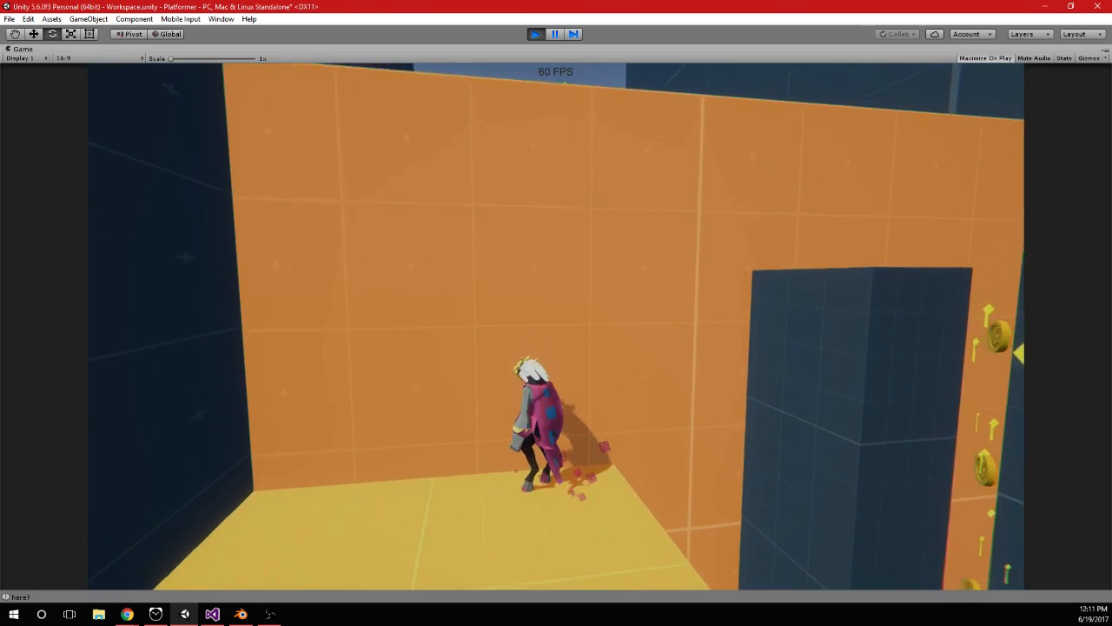
{"action": "key", "text": "space"}
{"action": "key", "text": "space"}
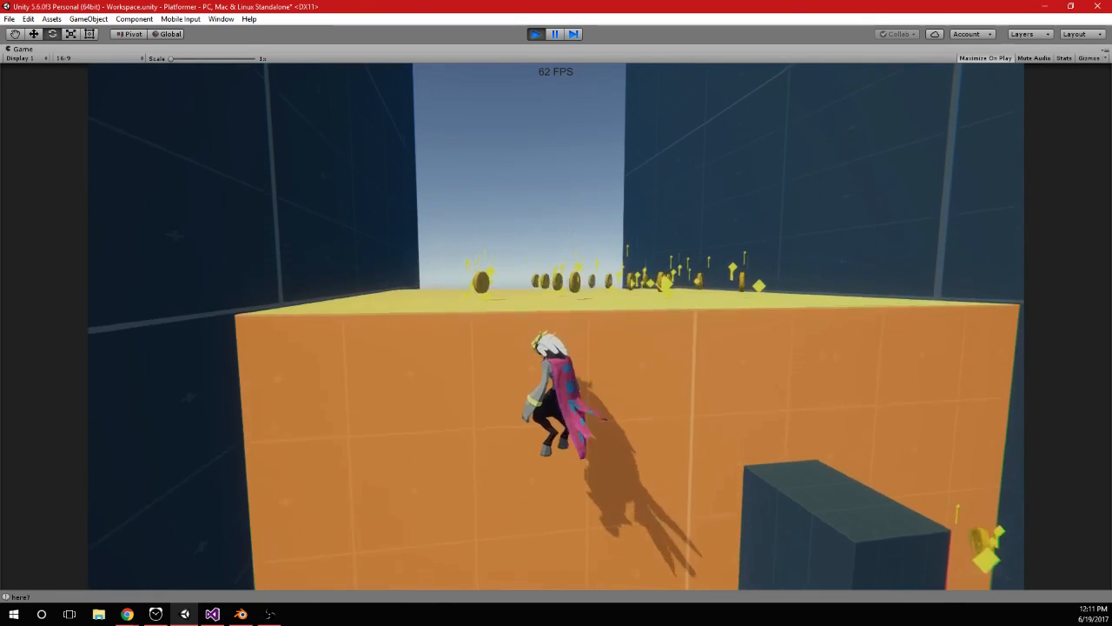
{"action": "key", "text": "alt+Tab"}
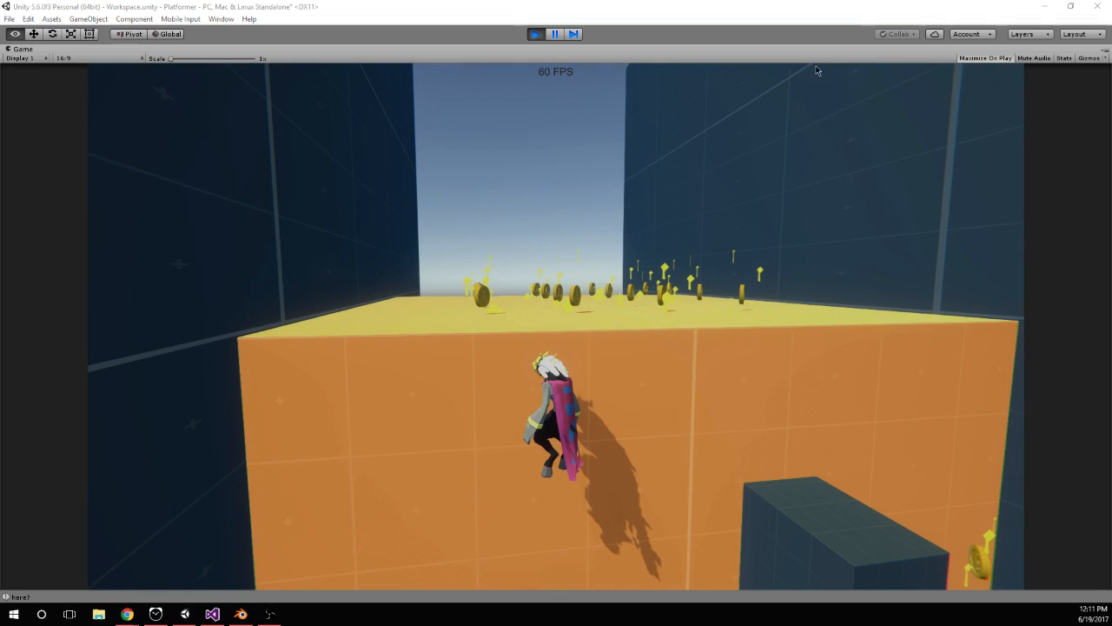
{"action": "left_click", "coordinate": [557, 35]}
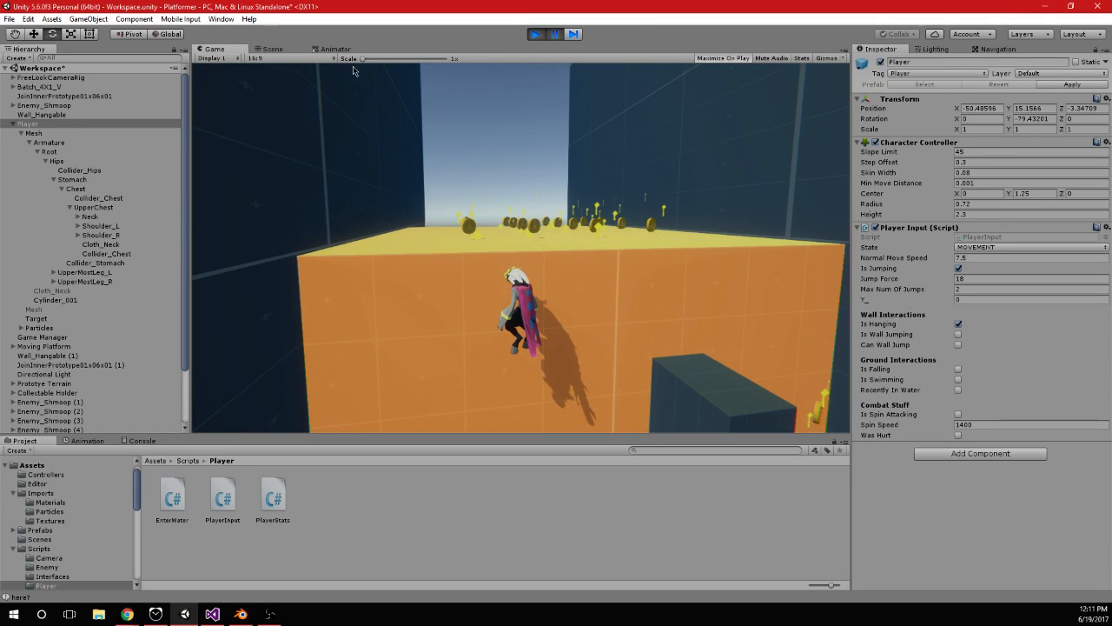
Examine the Mesh object's live State parameter and Player_Hang_Idle state in the Animator, and stop the game
{"action": "left_click", "coordinate": [335, 49]}
{"action": "left_click", "coordinate": [477, 161]}
{"action": "middle_click_drag", "start_coordinate": [465, 192], "coordinate": [454, 206]}
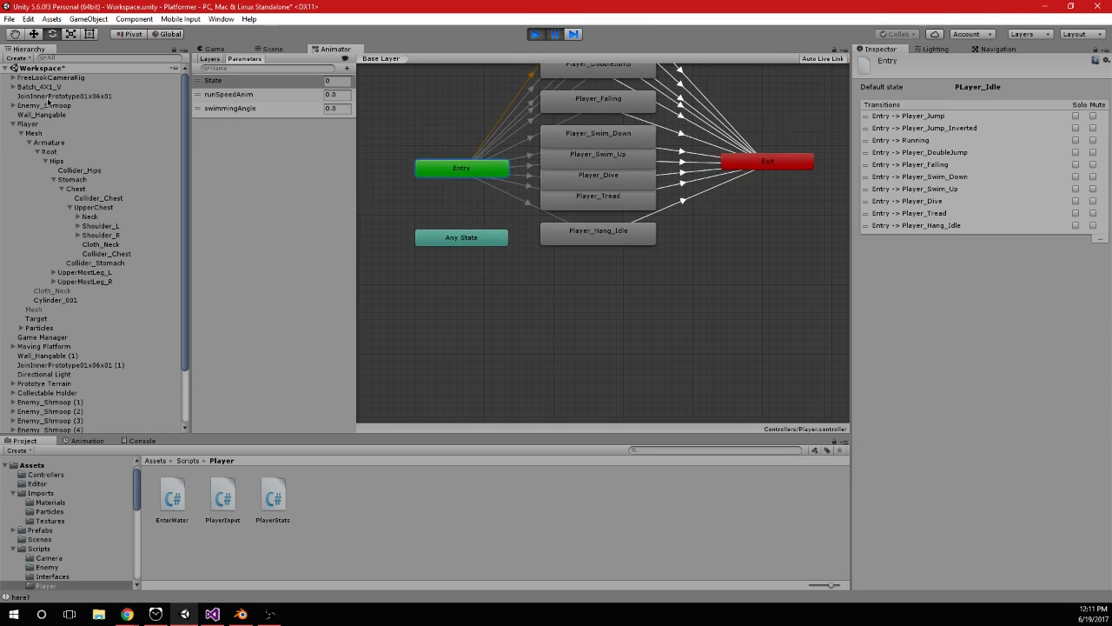
{"action": "left_click", "coordinate": [31, 134]}
{"action": "left_click", "coordinate": [626, 240]}
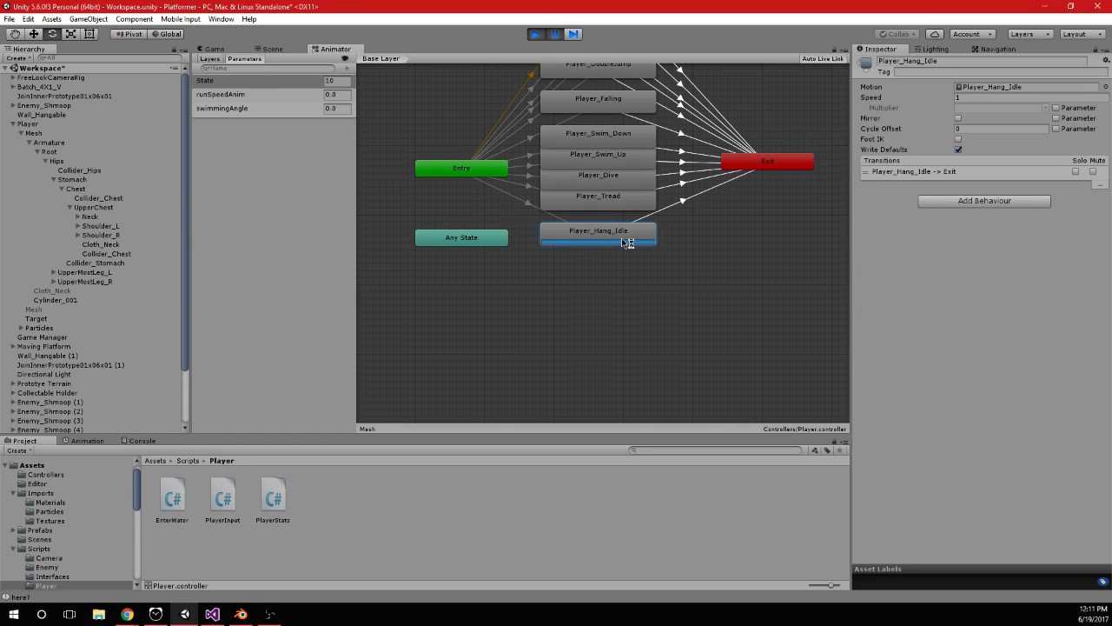
{"action": "middle_click_drag", "start_coordinate": [728, 245], "coordinate": [700, 297]}
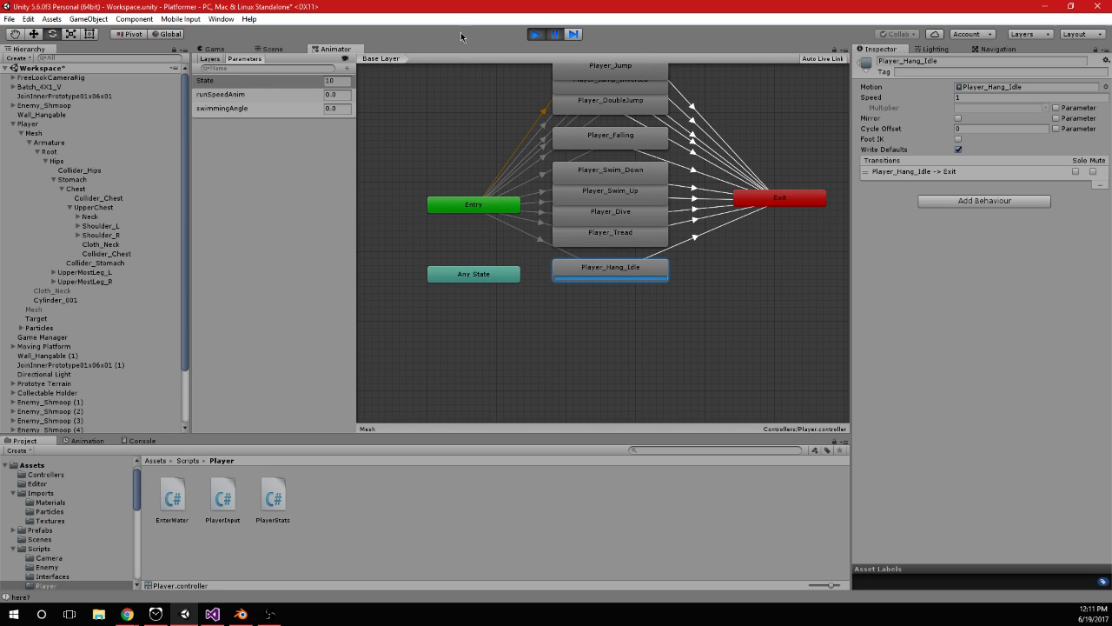
{"action": "left_click", "coordinate": [533, 36]}
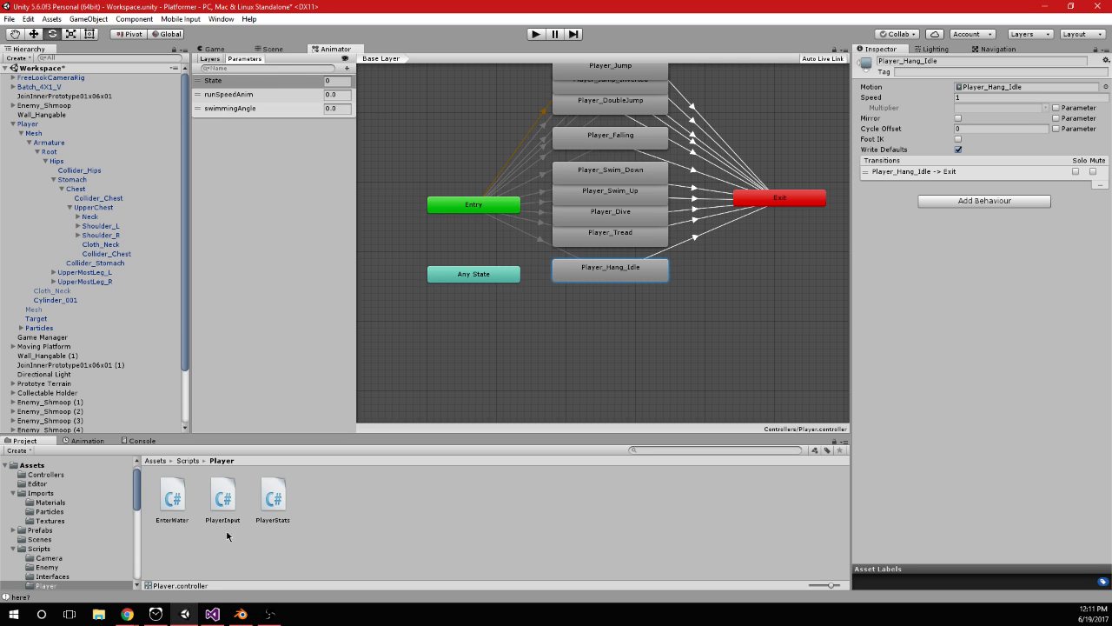
Switch to Blender and move the box-selected column of keyframes of the hanging animation
{"action": "left_click", "coordinate": [212, 613]}
{"action": "left_click", "coordinate": [185, 614]}
{"action": "left_click", "coordinate": [241, 613]}
{"action": "key", "text": "a"}
{"action": "key", "text": "b"}
{"action": "left_click_drag", "start_coordinate": [215, 188], "coordinate": [234, 35]}
{"action": "key", "text": "g"}
{"action": "left_click", "coordinate": [204, 67]}
Box-select the next keyframes, move them further along the timeline and save the Blender file over the existing one
{"action": "left_click", "coordinate": [180, 134]}
{"action": "left_click_drag", "start_coordinate": [180, 135], "coordinate": [253, 139]}
{"action": "key", "text": "a"}
{"action": "key", "text": "b"}
{"action": "left_click_drag", "start_coordinate": [245, 60], "coordinate": [268, 36]}
{"action": "key", "text": "g"}
{"action": "left_click", "coordinate": [307, 74]}
{"action": "key", "text": "ctrl+s"}
{"action": "left_click", "coordinate": [309, 74]}
Switch back to Unity and open the import settings of Player_Anims_02 in the Imports folder
{"action": "left_click", "coordinate": [186, 614]}
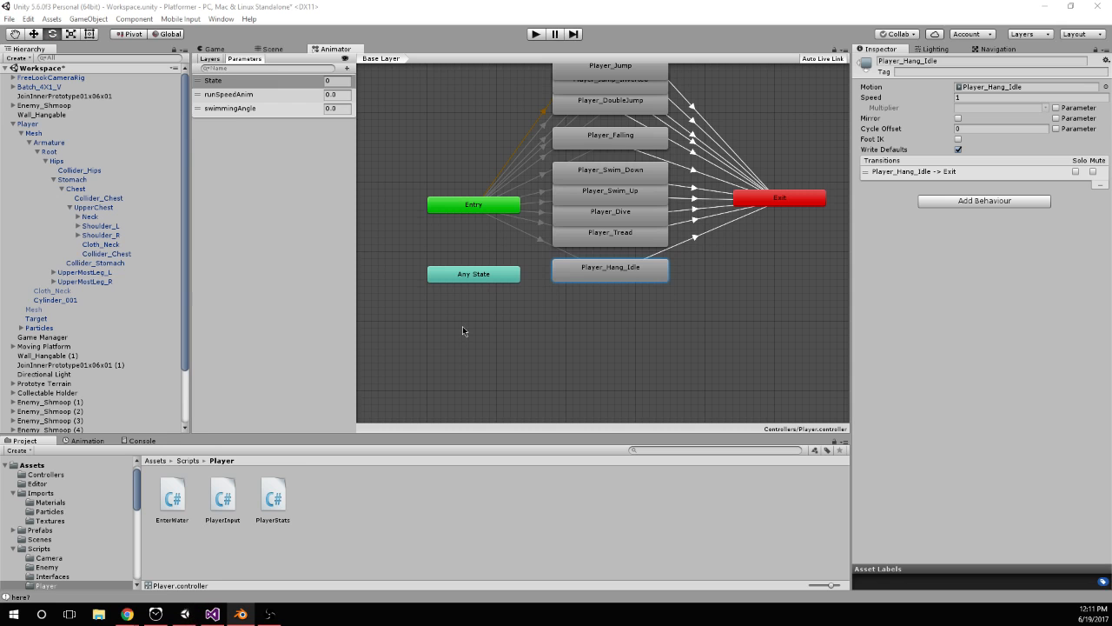
{"action": "left_click", "coordinate": [41, 493]}
{"action": "left_click", "coordinate": [649, 496]}
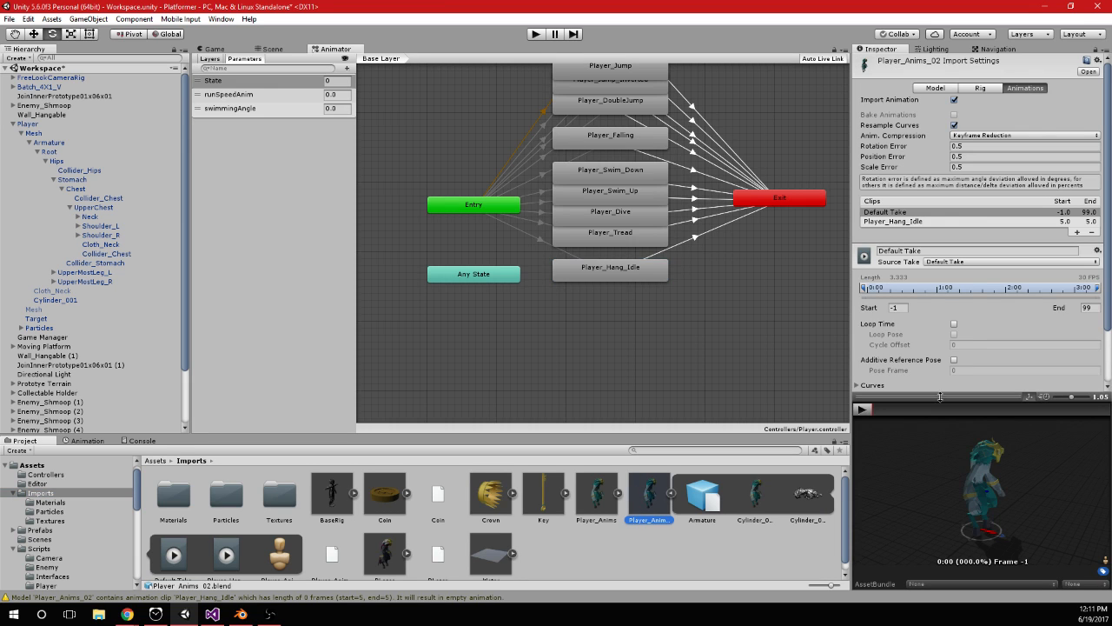
Set the Player_Hang_Idle clip to start at frame 2 and end at 10, enable Loop Time, and apply the import settings
{"action": "left_click", "coordinate": [932, 222]}
{"action": "left_click", "coordinate": [902, 307]}
{"action": "type", "text": "2"}
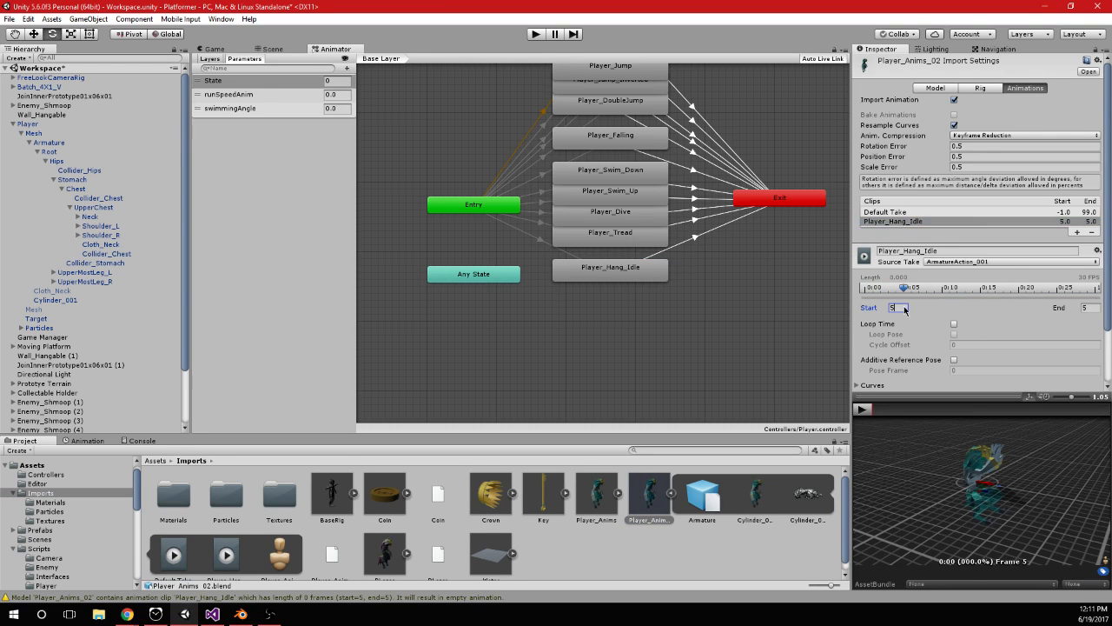
{"action": "key", "text": "Tab"}
{"action": "type", "text": "10"}
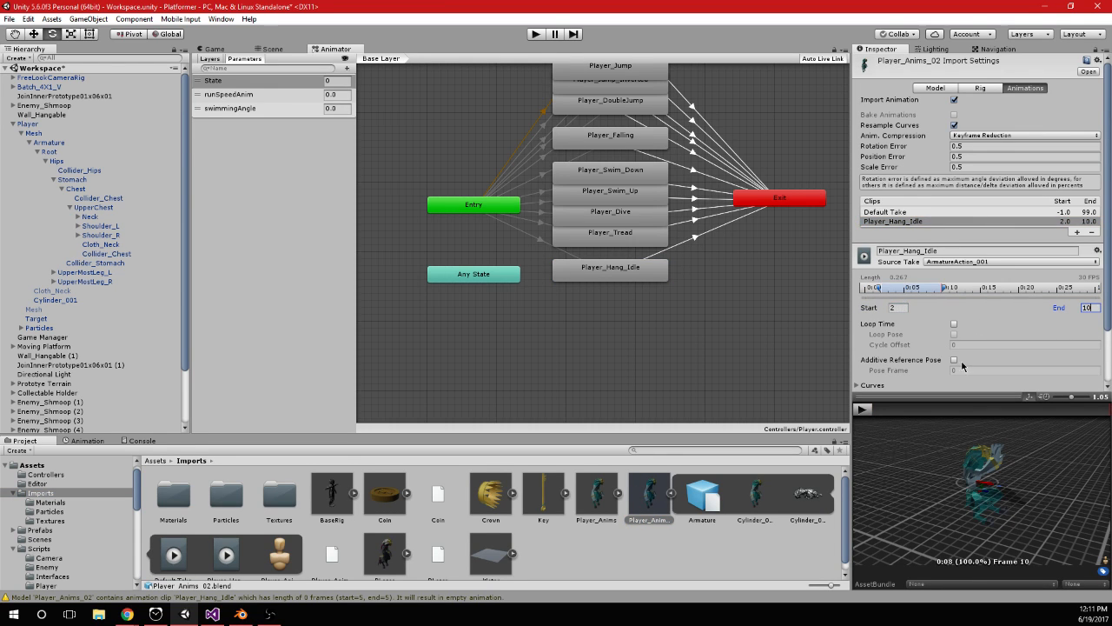
{"action": "left_click", "coordinate": [954, 323]}
{"action": "scroll", "coordinate": [955, 330], "scroll_direction": "down", "scroll_amount": 2}
{"action": "left_click", "coordinate": [1086, 378]}
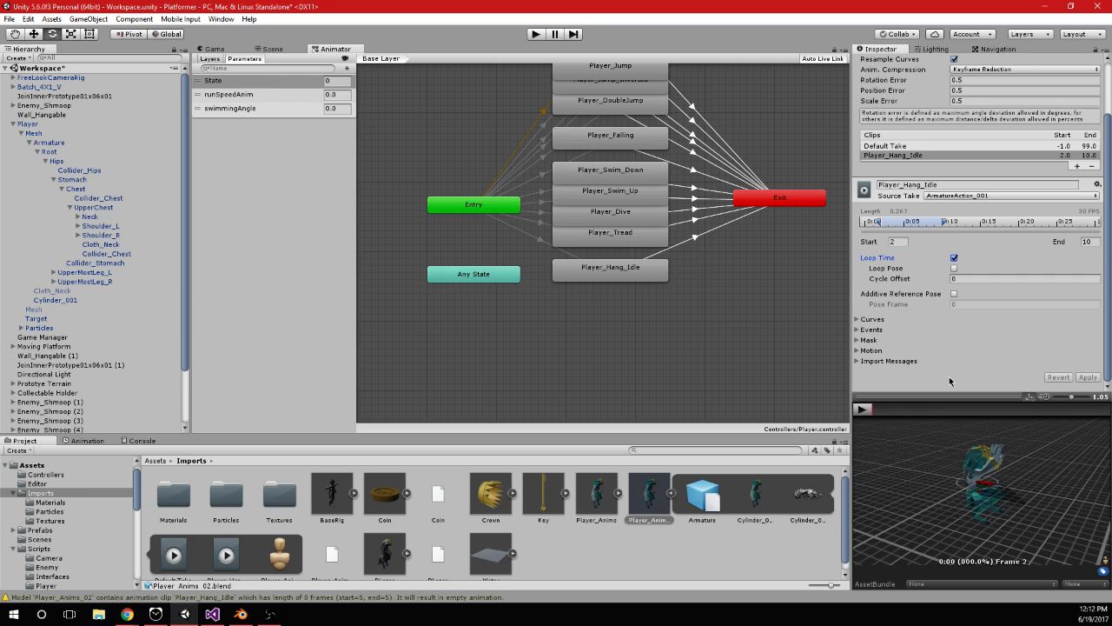
Play the game, jump the character onto the orange climbable walls to test hanging, and pause
{"action": "left_click", "coordinate": [543, 35]}
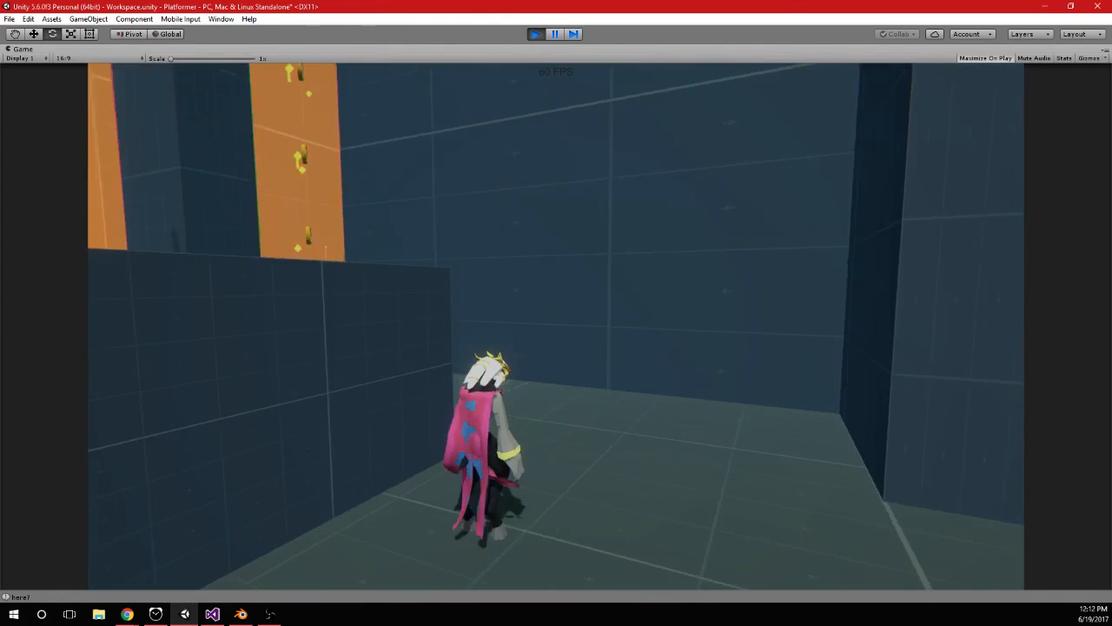
{"action": "key", "text": "space"}
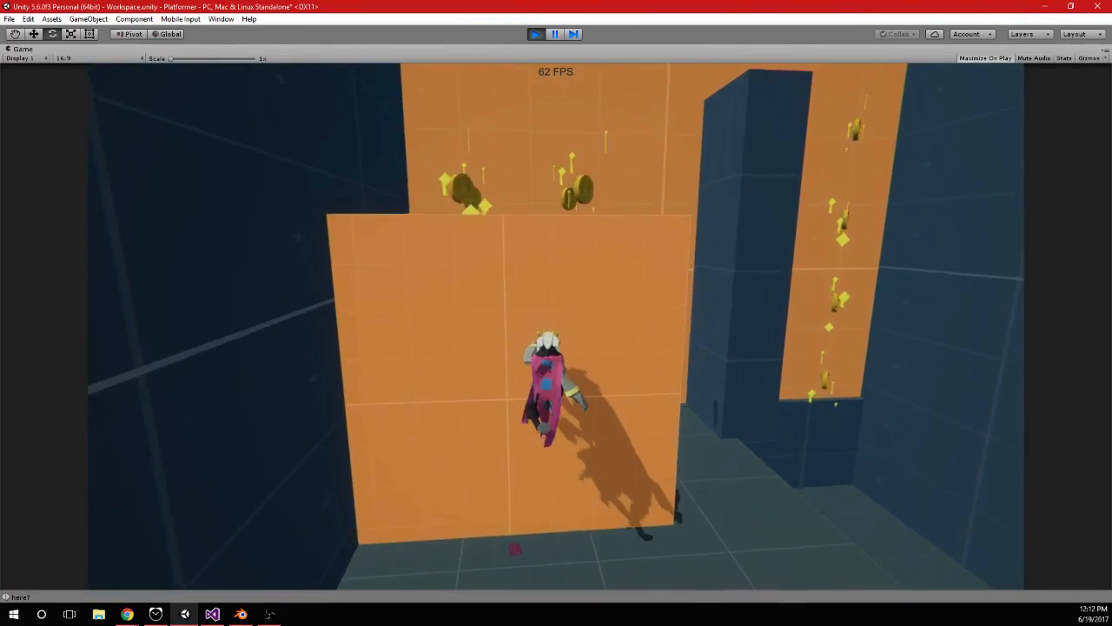
{"action": "key", "text": "space"}
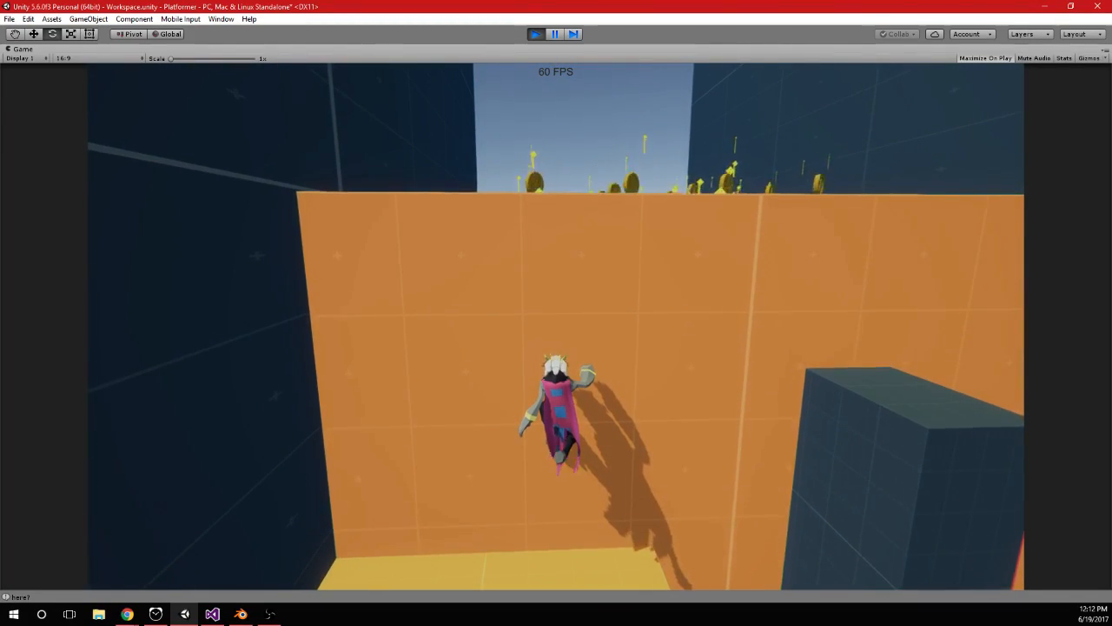
{"action": "key", "text": "alt+Tab"}
{"action": "left_click", "coordinate": [558, 36]}
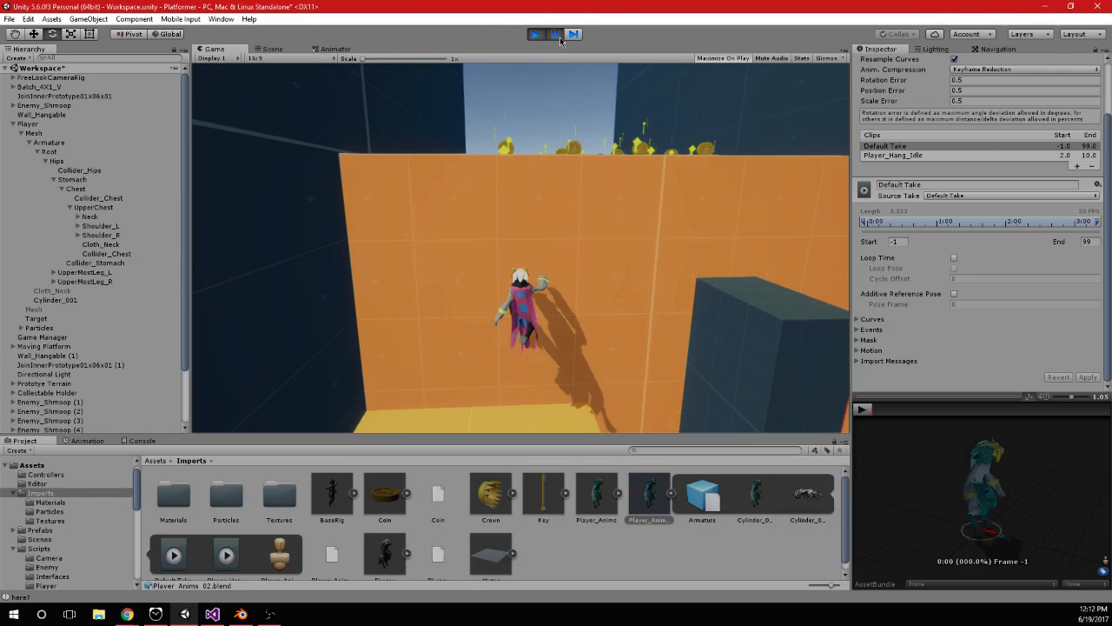
Examine the Mesh object's live State parameter in the Animator while the character hangs
{"action": "left_click", "coordinate": [335, 50]}
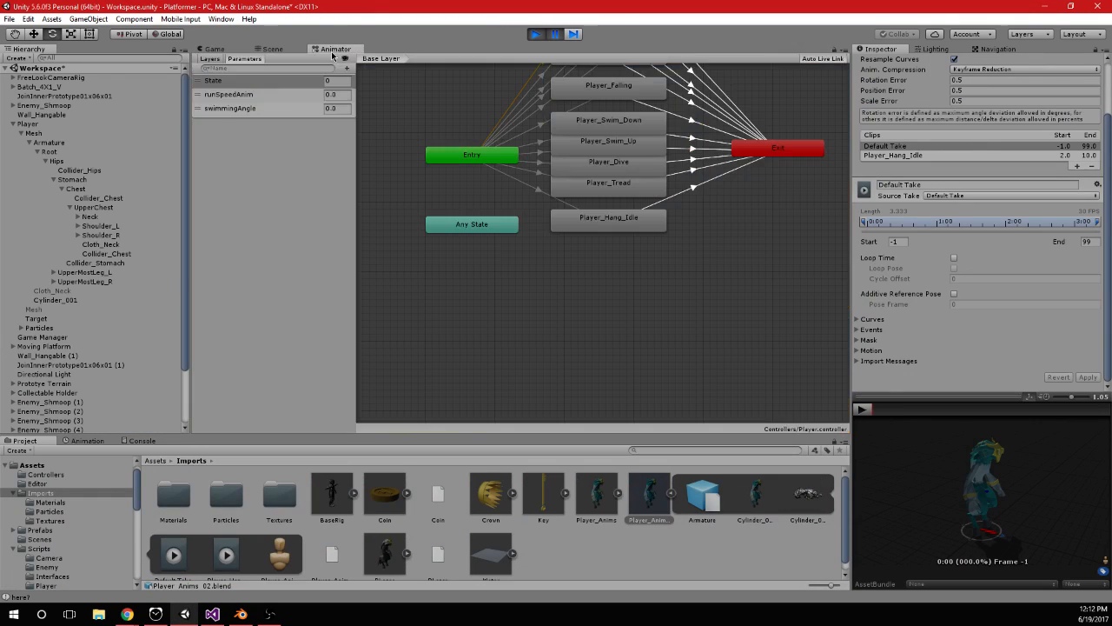
{"action": "left_click", "coordinate": [60, 133]}
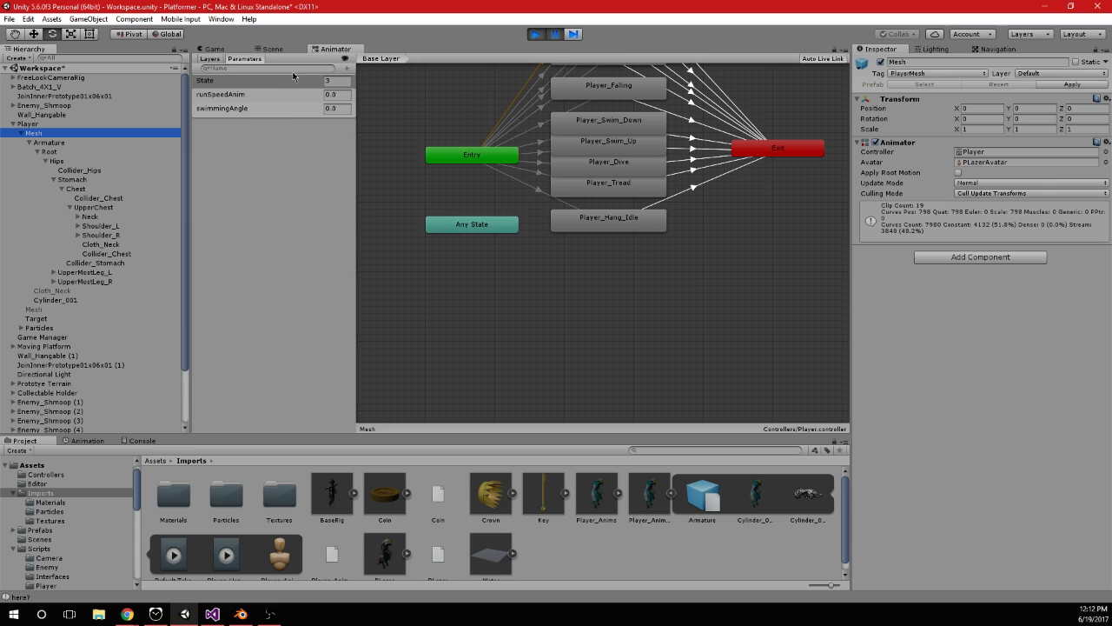
{"action": "left_click", "coordinate": [228, 51]}
{"action": "left_click", "coordinate": [348, 51]}
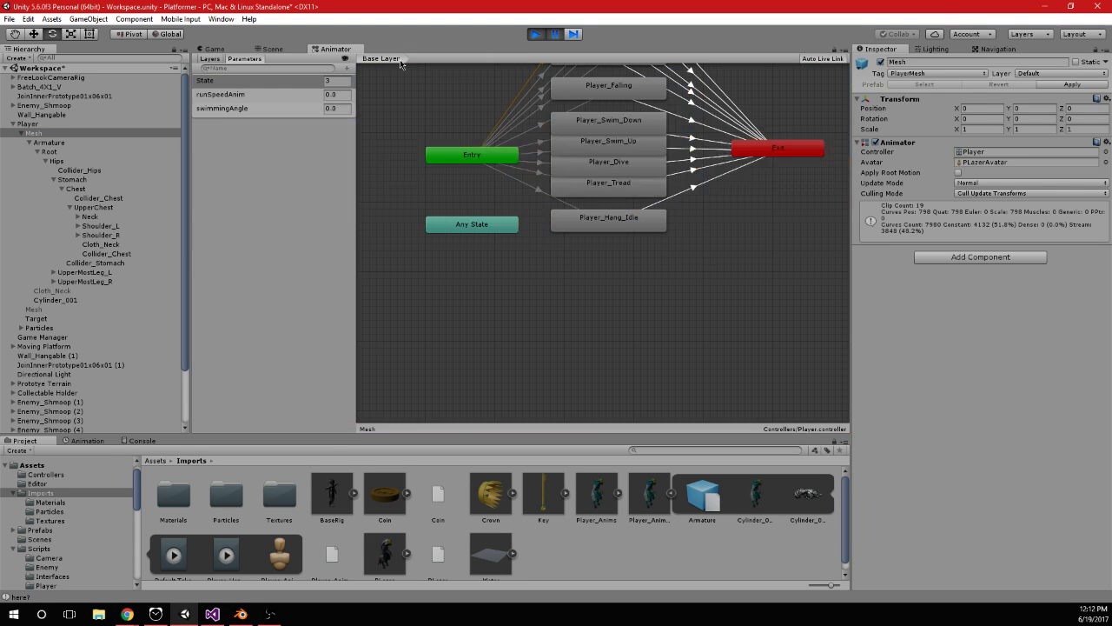
Resume the game, watch the character's pose on the wall, and check the Animator's parameters and states again
{"action": "left_click", "coordinate": [547, 38]}
{"action": "key", "text": "space"}
{"action": "key", "text": "alt+Tab"}
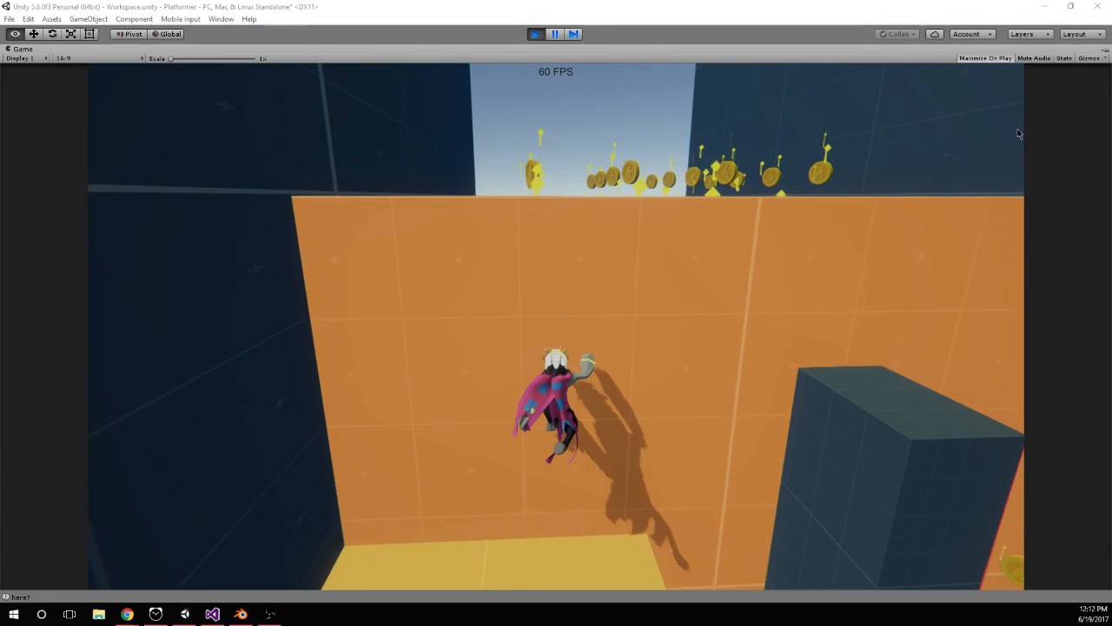
{"action": "key", "text": "alt+Tab"}
{"action": "left_click", "coordinate": [558, 35]}
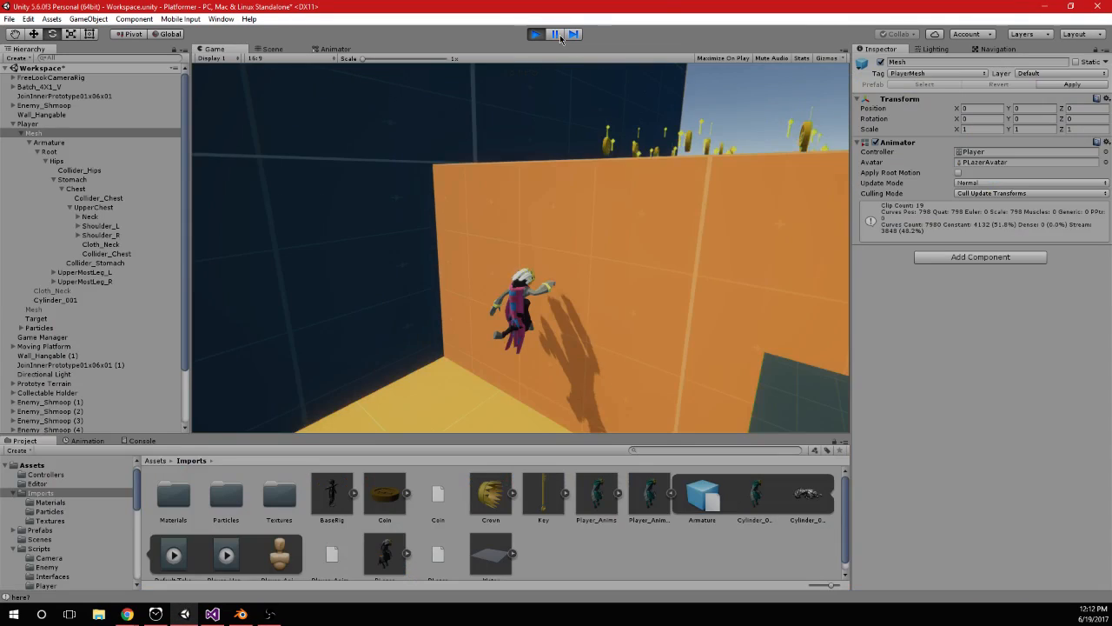
{"action": "left_click", "coordinate": [323, 49]}
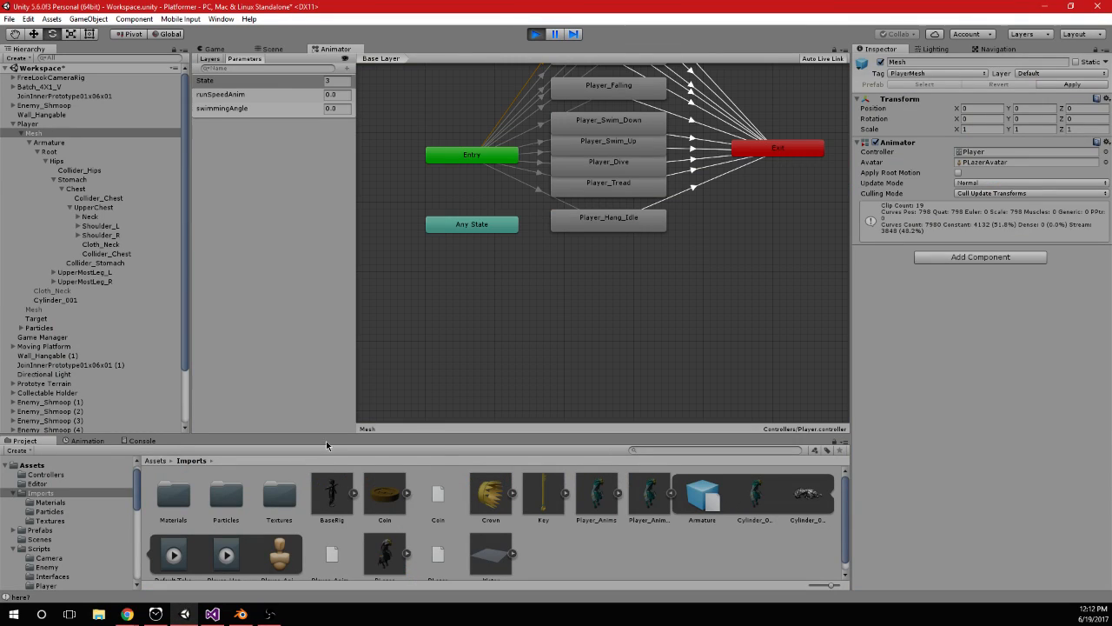
Review the hanging and jumping branches of Animations() in Visual Studio, and check the Player's live jumping and hanging flags in Unity
{"action": "key", "text": "alt+Tab"}
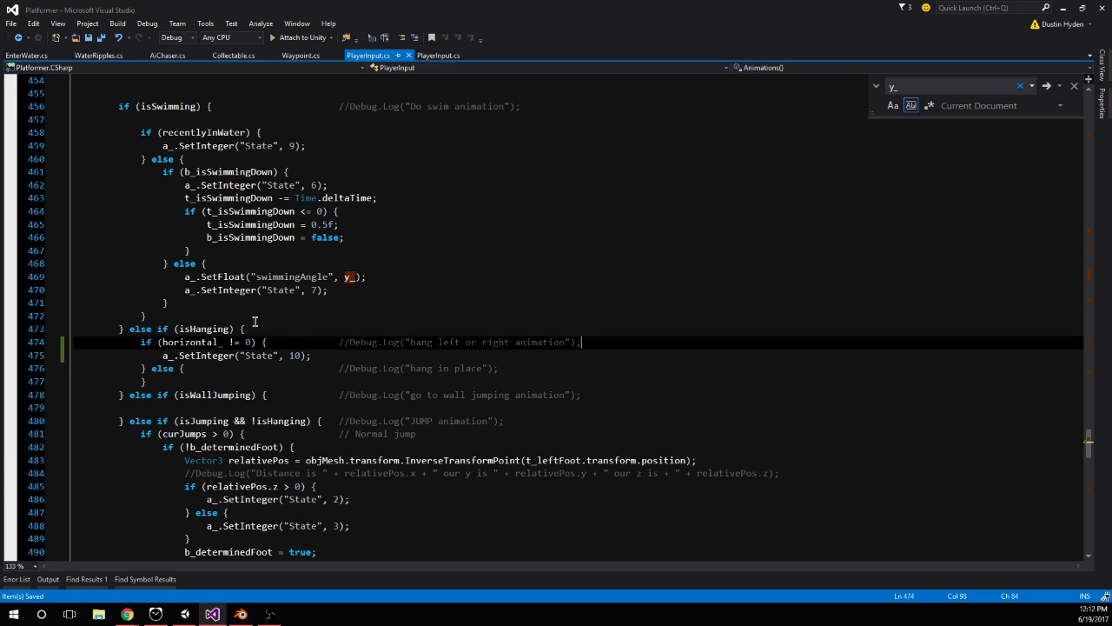
{"action": "scroll", "coordinate": [282, 401], "scroll_direction": "down", "scroll_amount": 2}
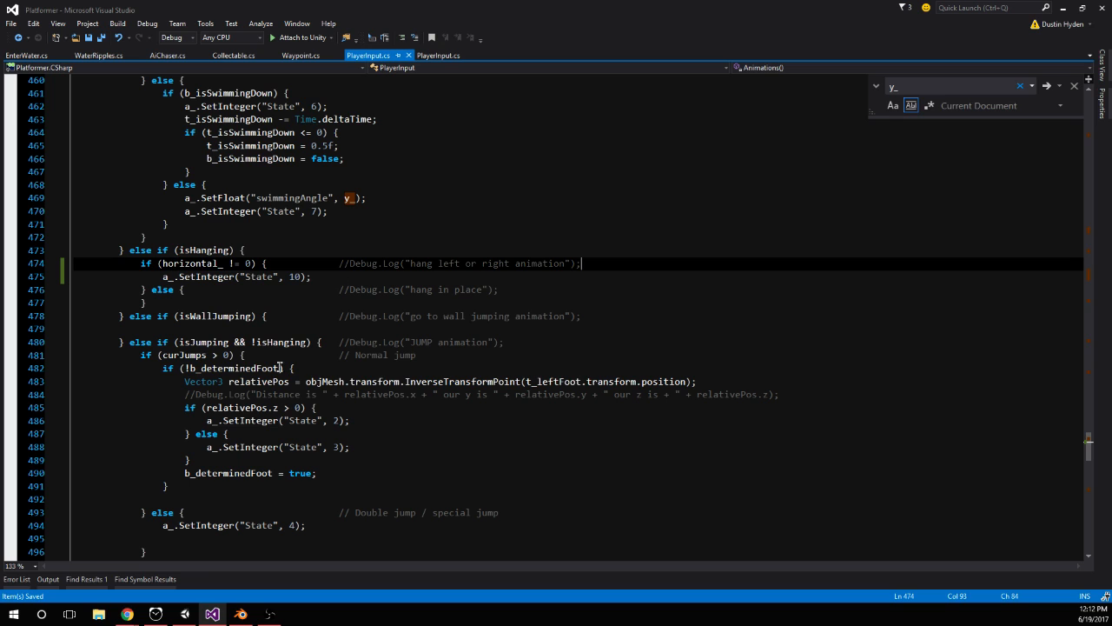
{"action": "scroll", "coordinate": [318, 405], "scroll_direction": "down", "scroll_amount": 2}
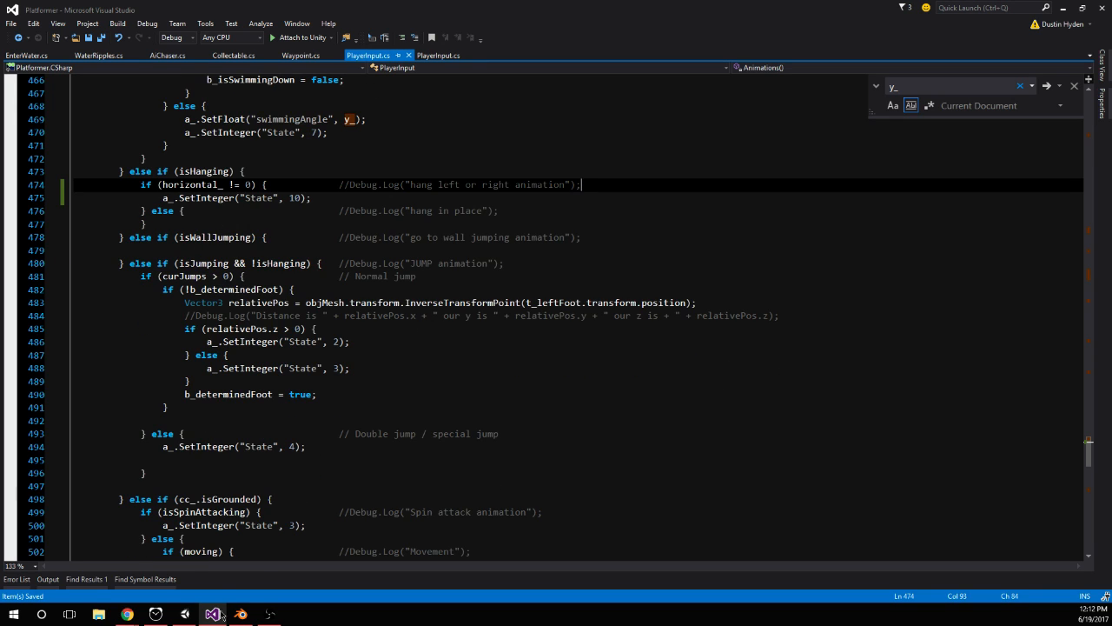
{"action": "left_click", "coordinate": [185, 613]}
{"action": "left_click", "coordinate": [79, 124]}
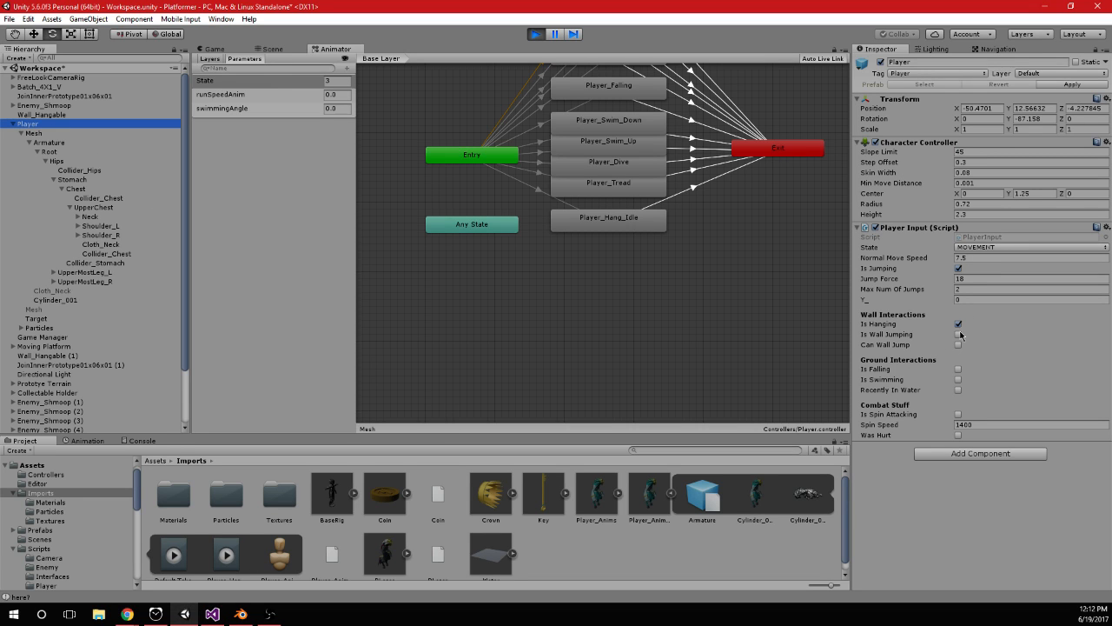
Switch to Visual Studio and search PlayerInput.cs for isHanging, stepping through its uses to the assignment in ToggleHang
{"action": "left_click", "coordinate": [212, 613]}
{"action": "scroll", "coordinate": [209, 217], "scroll_direction": "up", "scroll_amount": 1}
{"action": "double_click", "coordinate": [203, 200]}
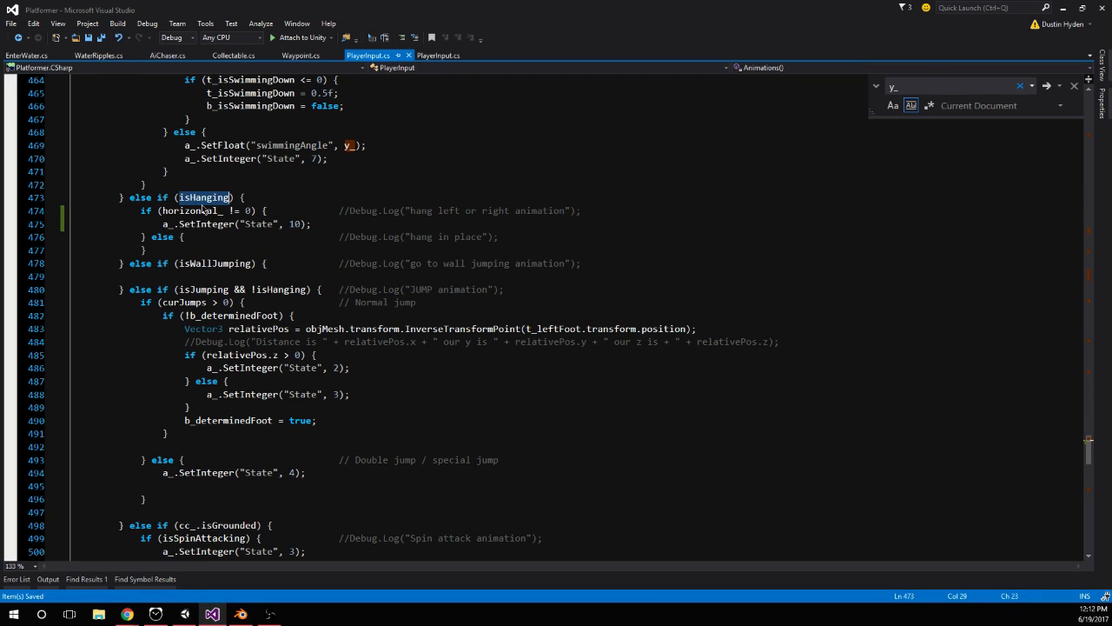
{"action": "key", "text": "ctrl+f"}
{"action": "key", "text": "Return"}
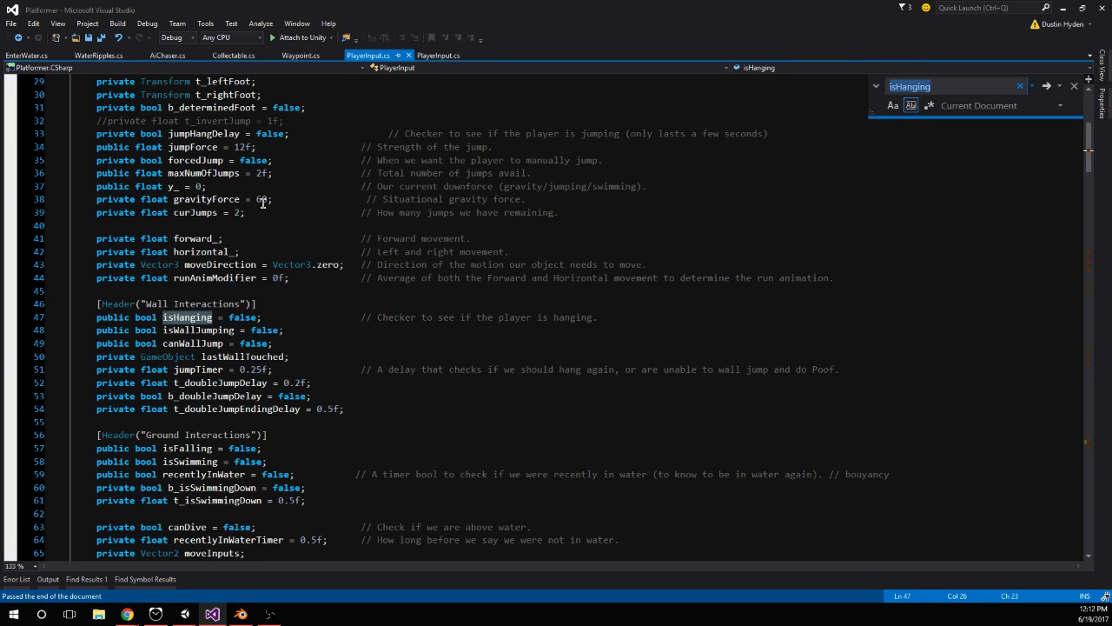
{"action": "key", "text": "Return"}
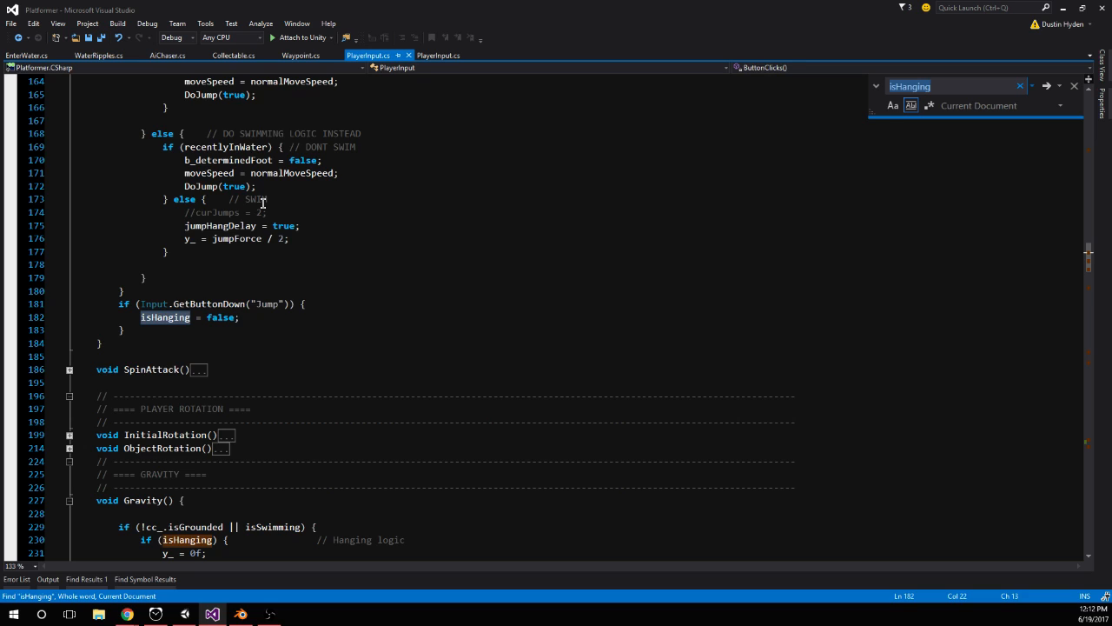
{"action": "key", "text": "Return"}
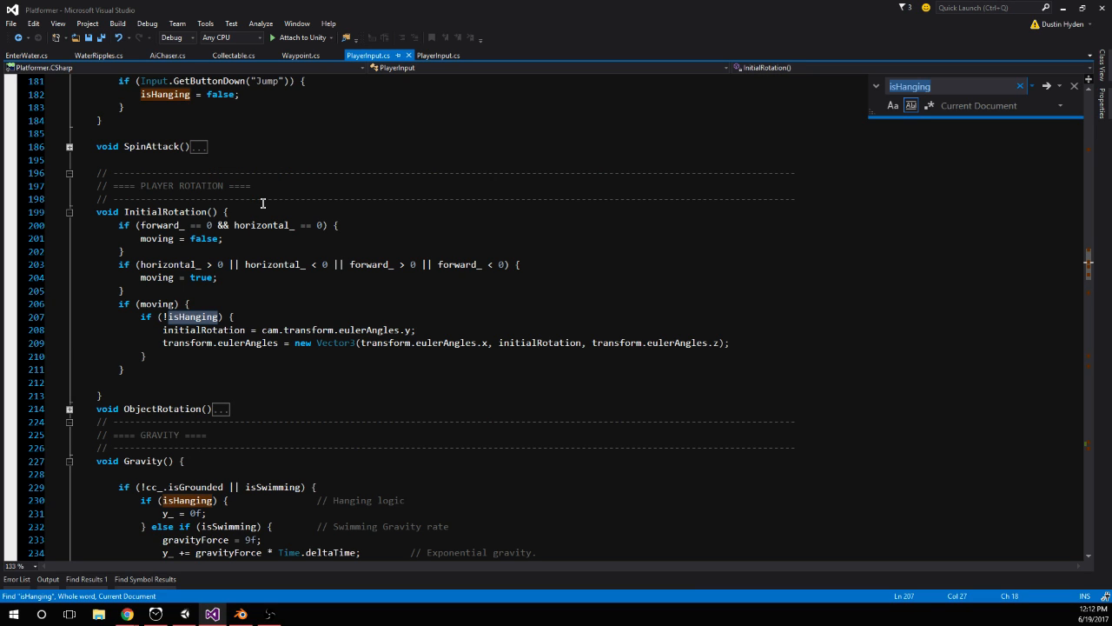
{"action": "key", "text": "Return"}
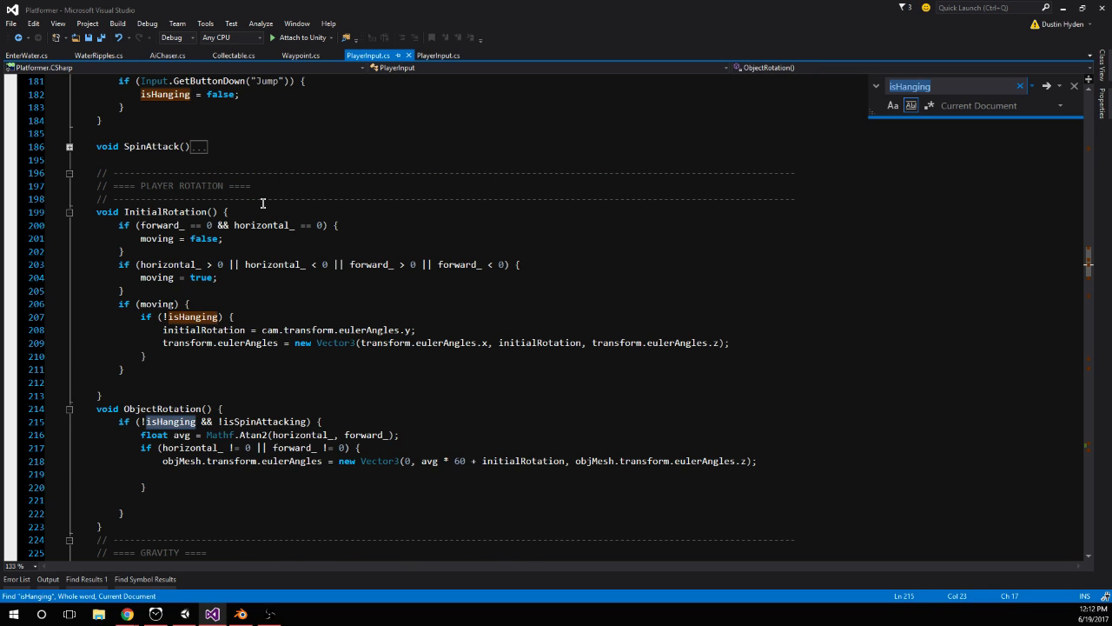
{"action": "key", "text": "Return"}
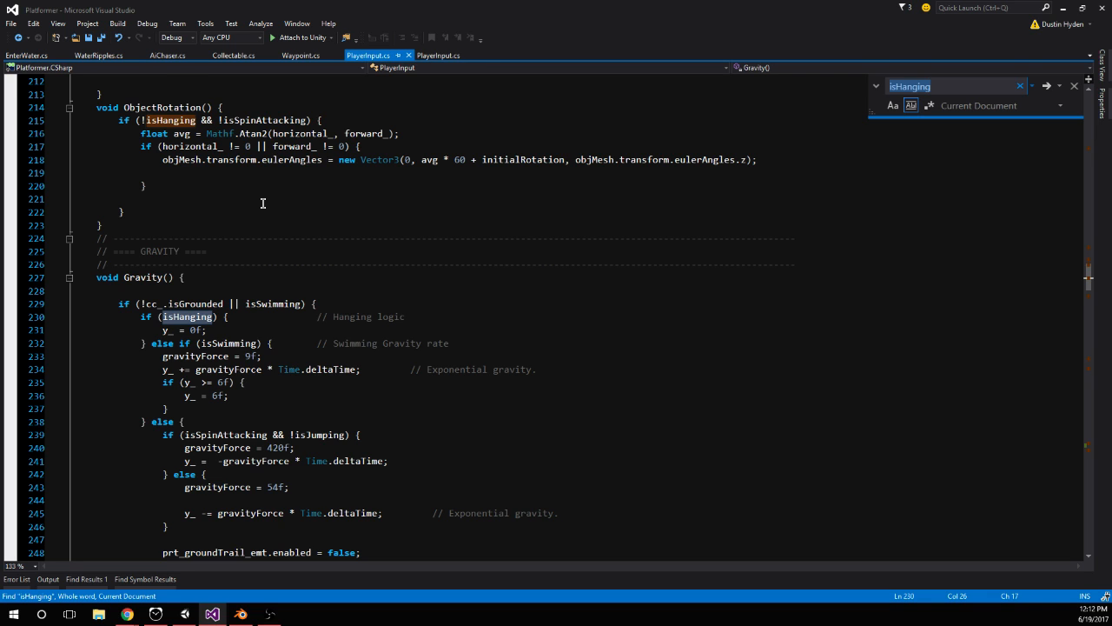
{"action": "key", "text": "Return"}
{"action": "key", "text": "Return"}
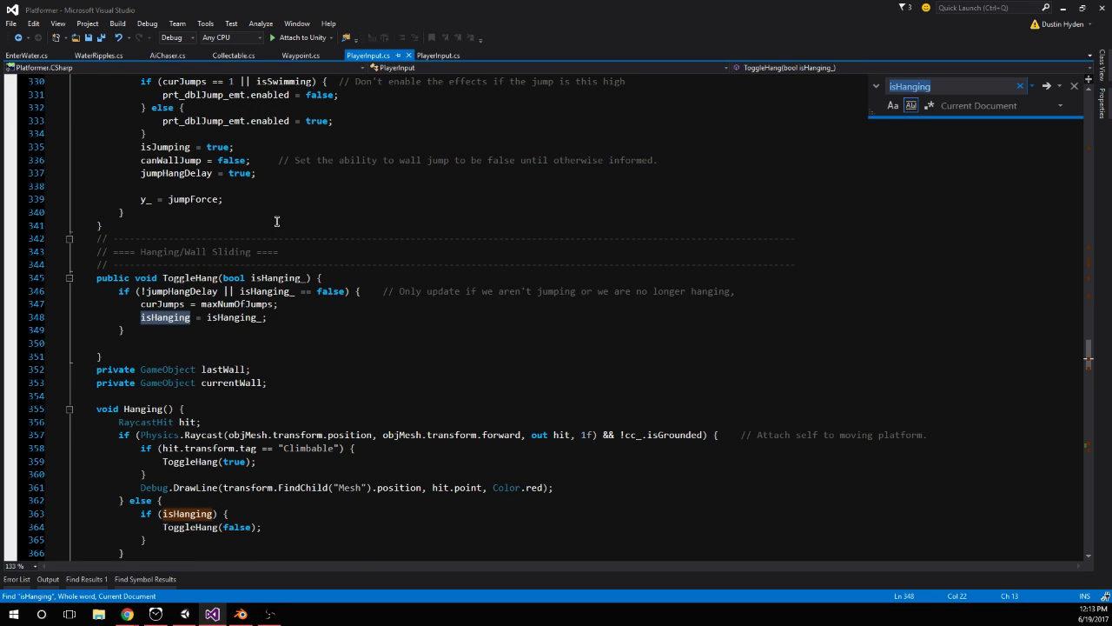
Add the line "isJumping = false;" below the isHanging assignment in ToggleHang and save the script
{"action": "left_click", "coordinate": [293, 317]}
{"action": "key", "text": "Return"}
{"action": "type", "text": "isjumping = false;"}
{"action": "key", "text": "ctrl+s"}
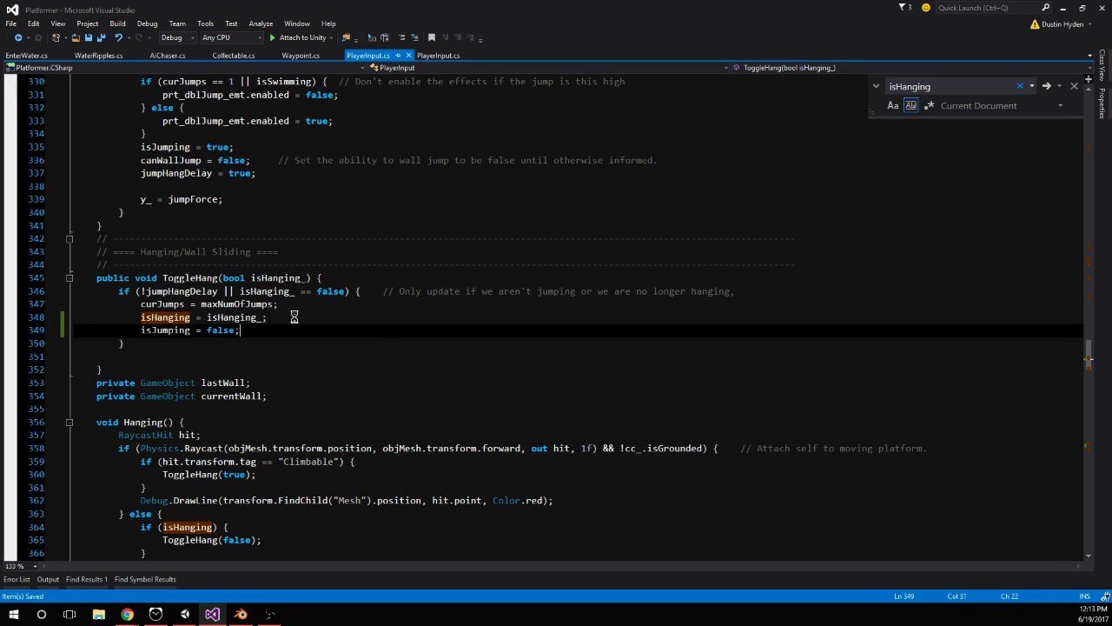
Switch to Unity, play the game to test jumping onto, hanging from and moving along the orange walls, and stop it
{"action": "left_click", "coordinate": [184, 613]}
{"action": "left_click", "coordinate": [537, 35]}
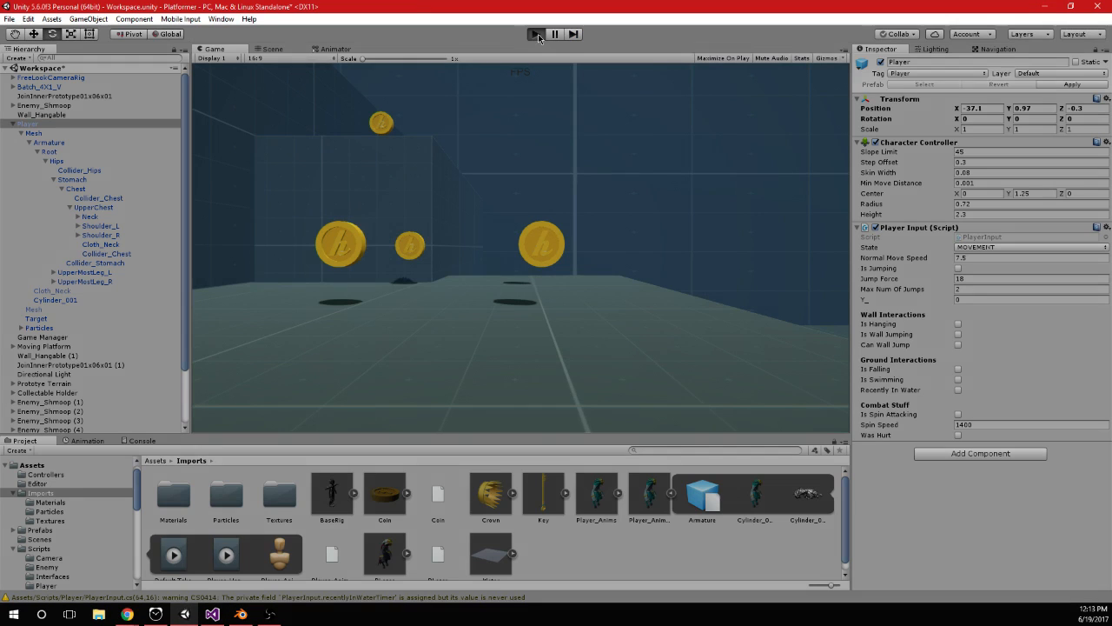
{"action": "key", "text": "w"}
{"action": "key", "text": "space"}
{"action": "key", "text": "space"}
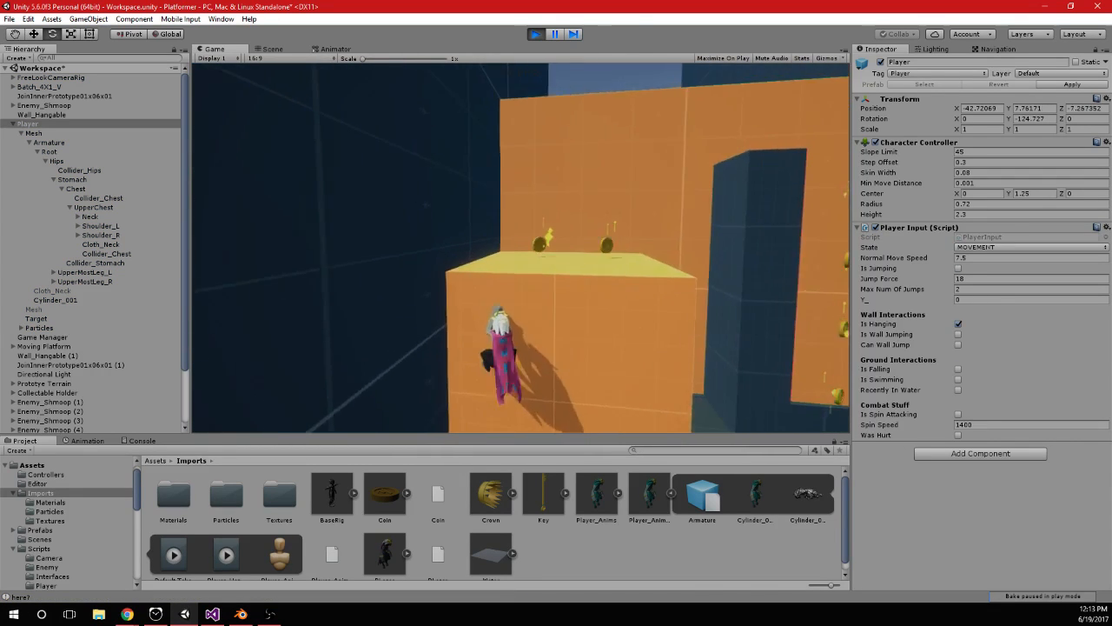
{"action": "key", "text": "space"}
{"action": "key", "text": "w"}
{"action": "key", "text": "space"}
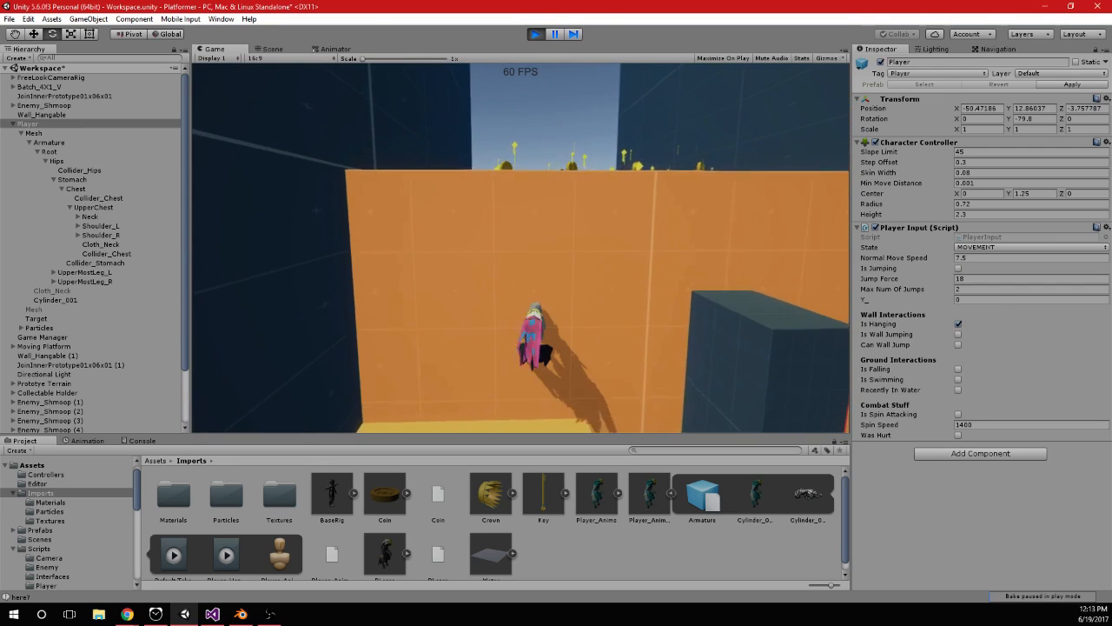
{"action": "key", "text": "d"}
{"action": "key", "text": "w"}
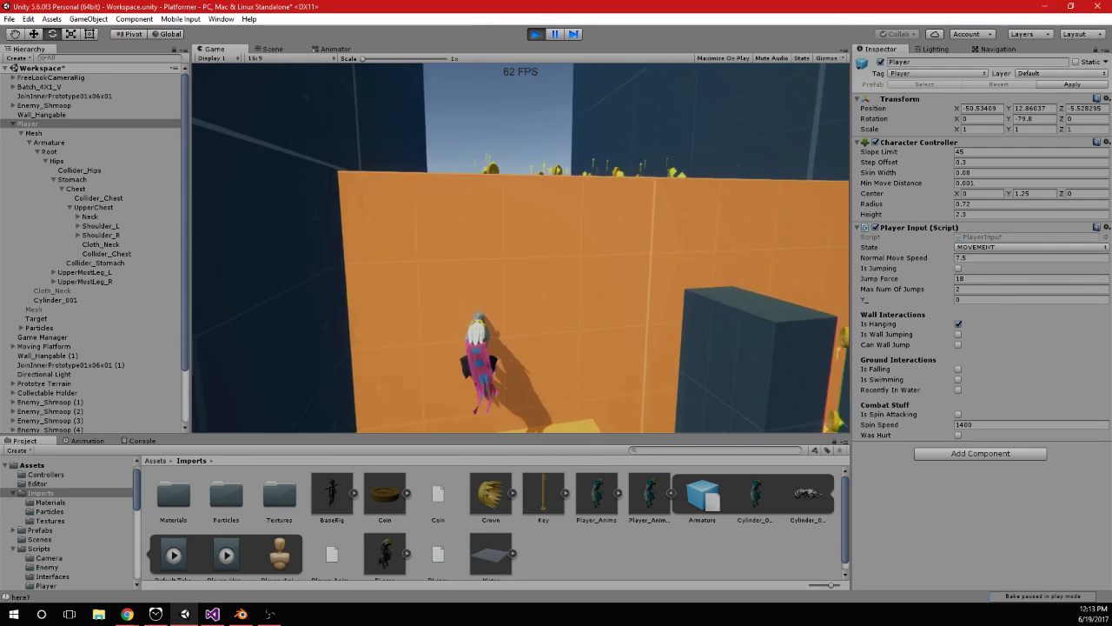
{"action": "key", "text": "space"}
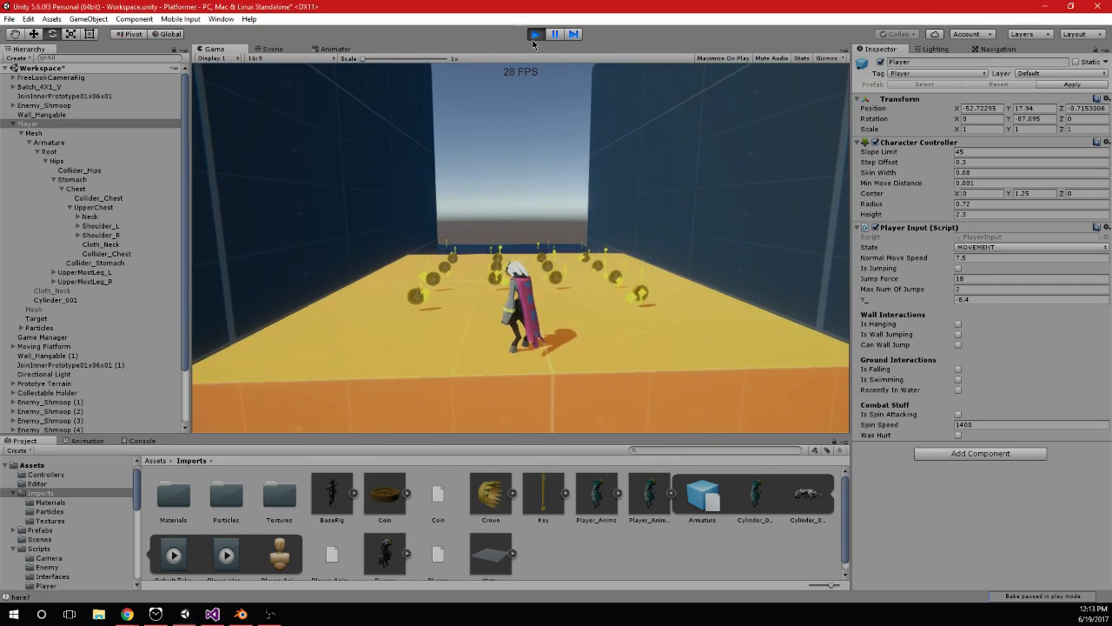
{"action": "key", "text": "ctrl+p"}
Switch to Visual Studio and move the a_.SetInteger("State", 10); line from the horizontal_ != 0 branch into the hang-in-place else branch of Animations()
{"action": "left_click", "coordinate": [216, 611]}
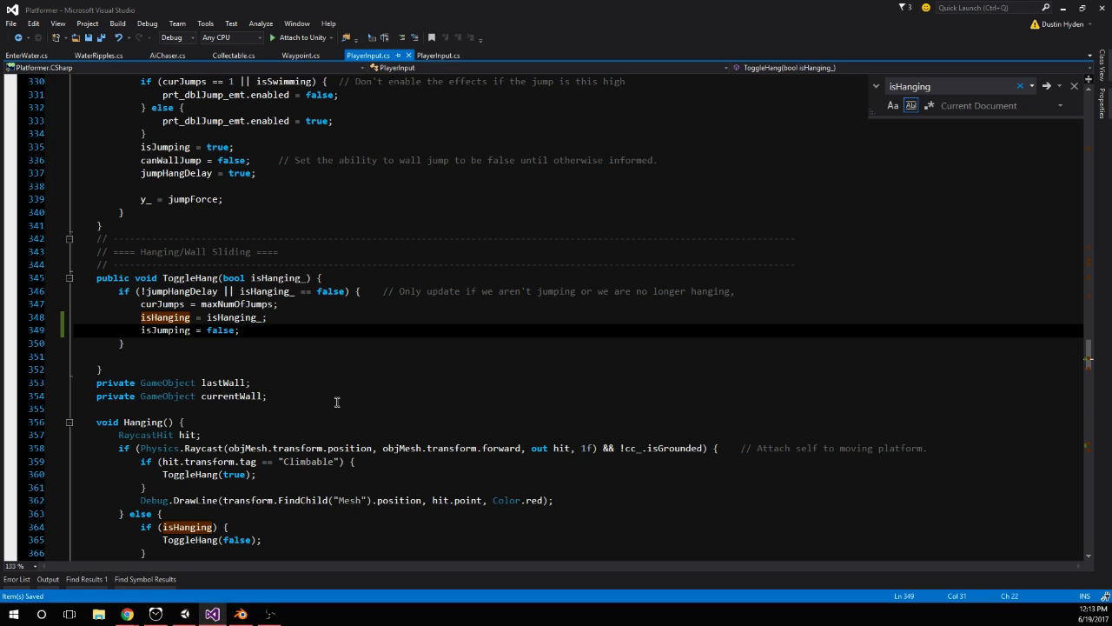
{"action": "scroll", "coordinate": [338, 402], "scroll_direction": "down", "scroll_amount": 20}
{"action": "scroll", "coordinate": [351, 399], "scroll_direction": "down", "scroll_amount": 15}
{"action": "scroll", "coordinate": [353, 354], "scroll_direction": "down", "scroll_amount": 13}
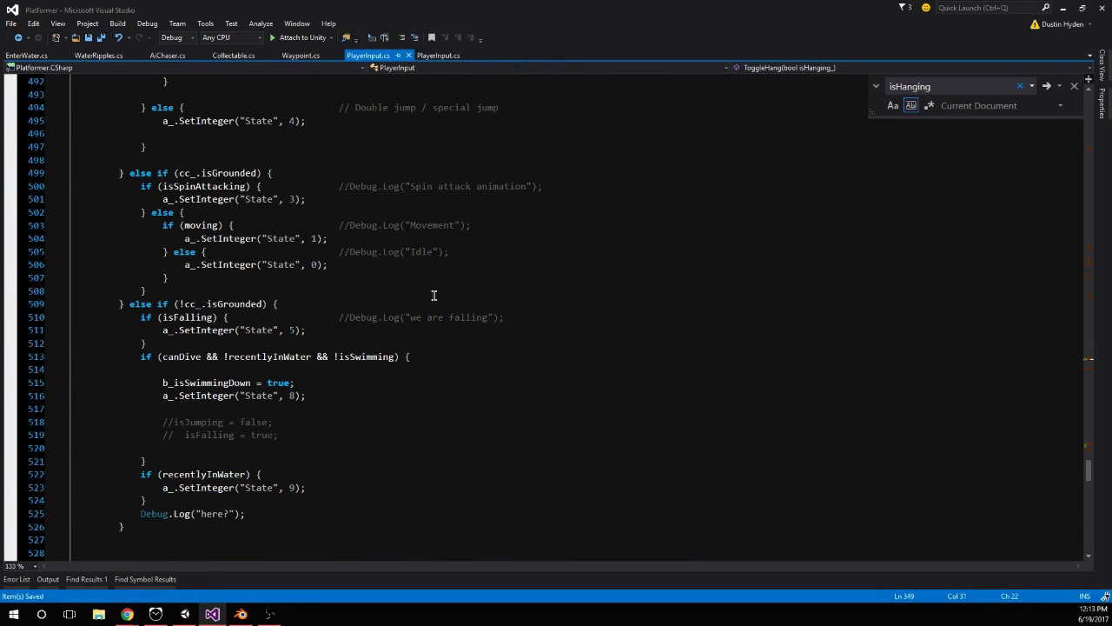
{"action": "scroll", "coordinate": [433, 295], "scroll_direction": "up", "scroll_amount": 7}
{"action": "scroll", "coordinate": [199, 168], "scroll_direction": "up", "scroll_amount": 2}
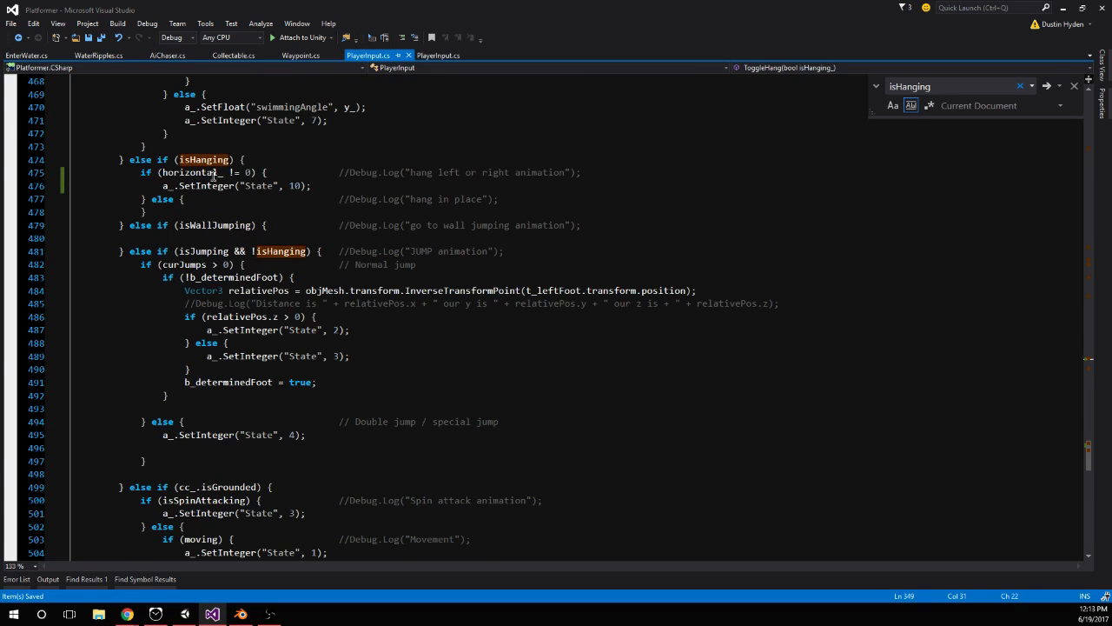
{"action": "left_click", "coordinate": [252, 172]}
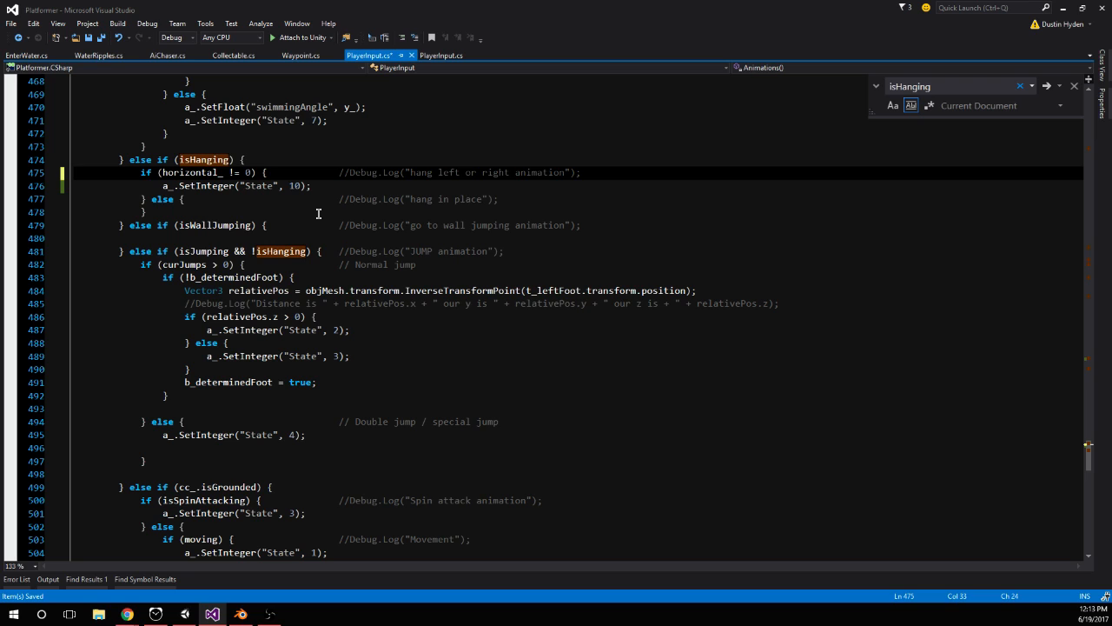
{"action": "left_click", "coordinate": [329, 186]}
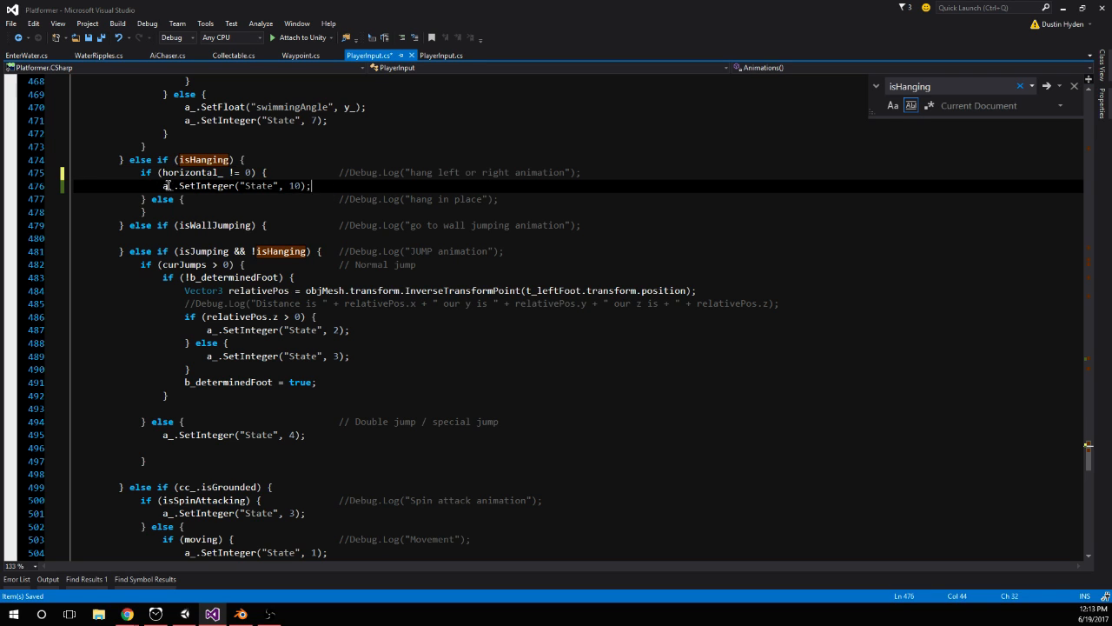
{"action": "key", "text": "shift+Home"}
{"action": "key", "text": "ctrl+x"}
{"action": "left_click", "coordinate": [527, 203]}
{"action": "key", "text": "Return"}
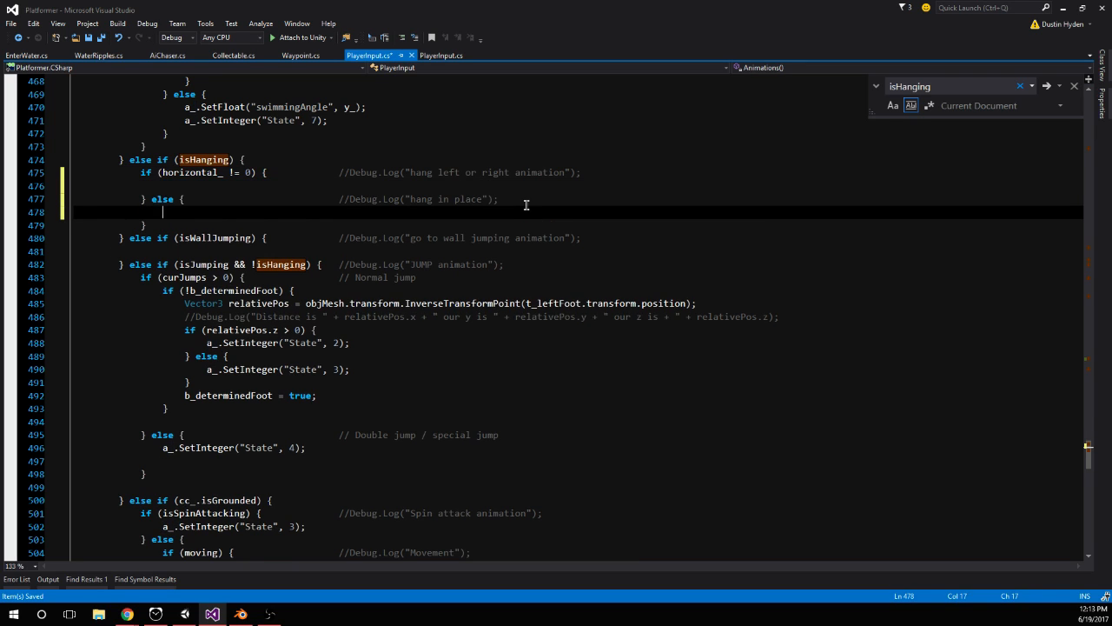
Switch to Unity, play the game and jump up to the orange wall to test hanging in place
{"action": "left_click", "coordinate": [186, 615]}
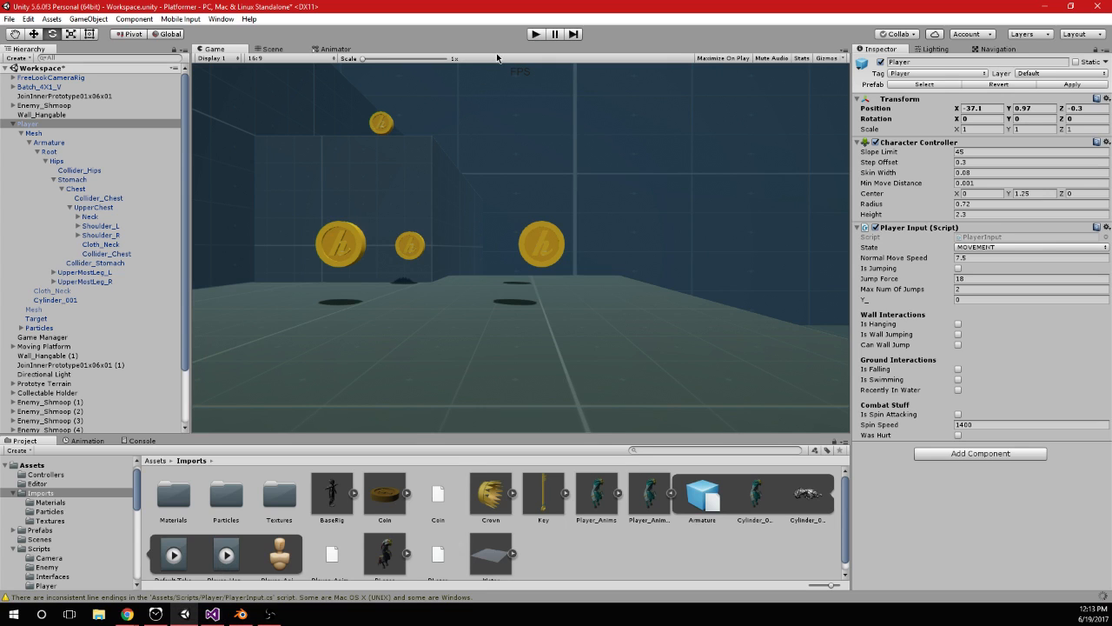
{"action": "left_click", "coordinate": [534, 36]}
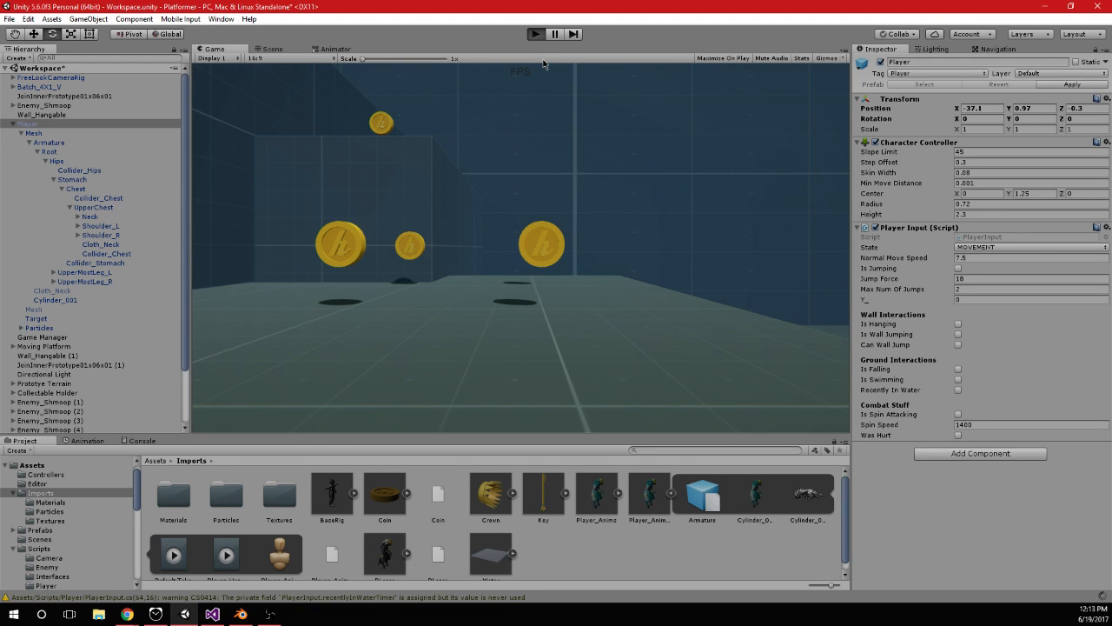
{"action": "key", "text": "w"}
{"action": "key", "text": "space"}
{"action": "key", "text": "space"}
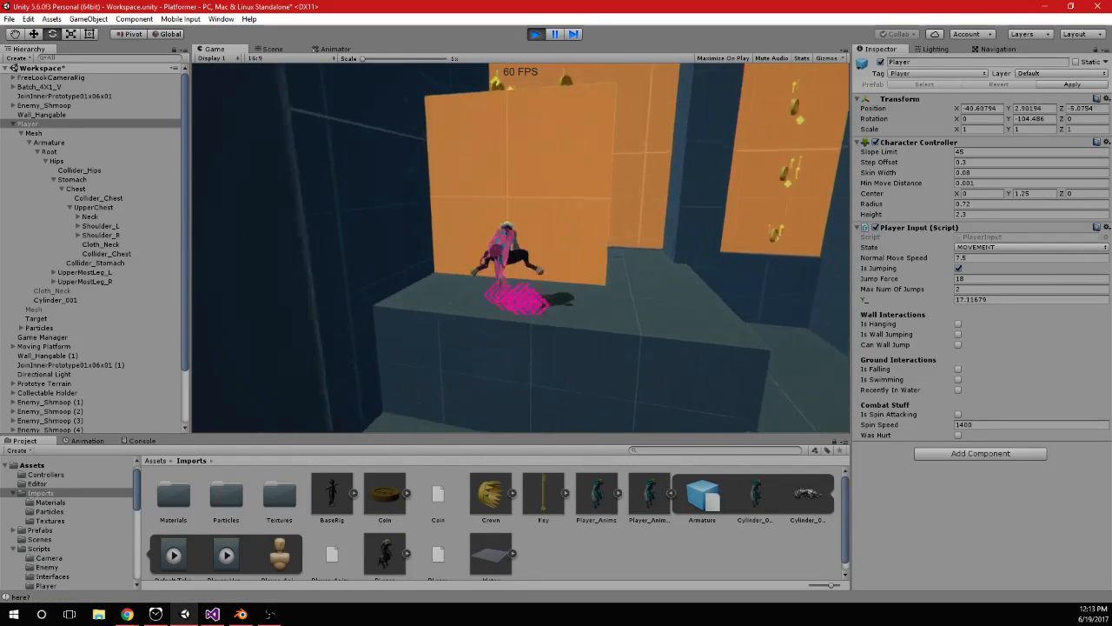
{"action": "key", "text": "space"}
{"action": "key", "text": "space"}
{"action": "key", "text": "space"}
{"action": "key", "text": "space"}
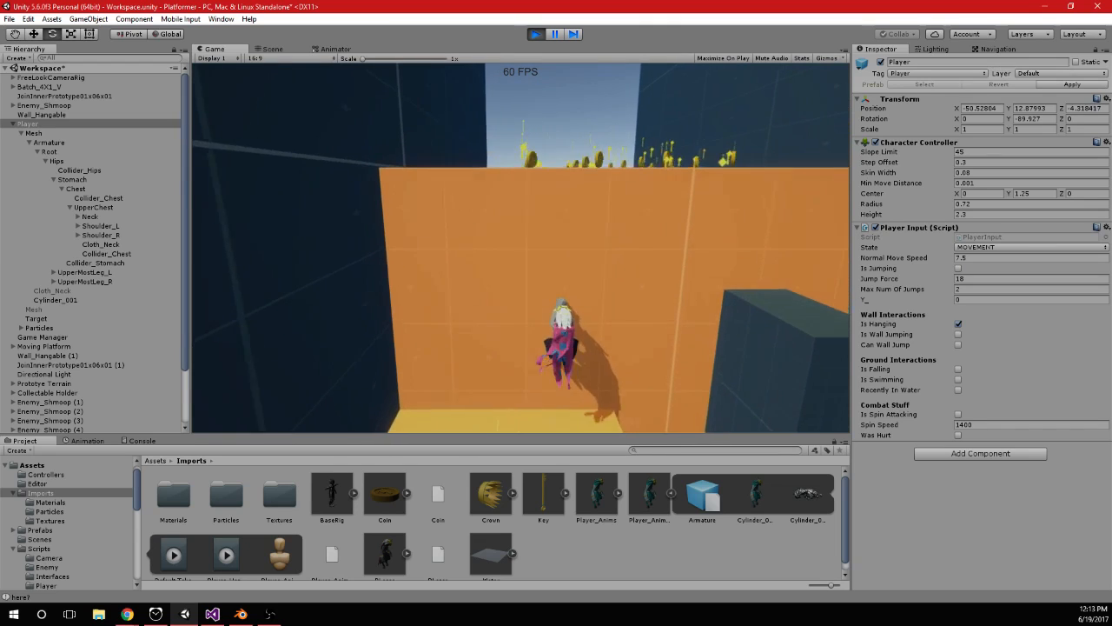
Test jumping off, regrabbing and moving along the orange wall while checking the Player's live hanging and jumping flags
{"action": "key", "text": "space"}
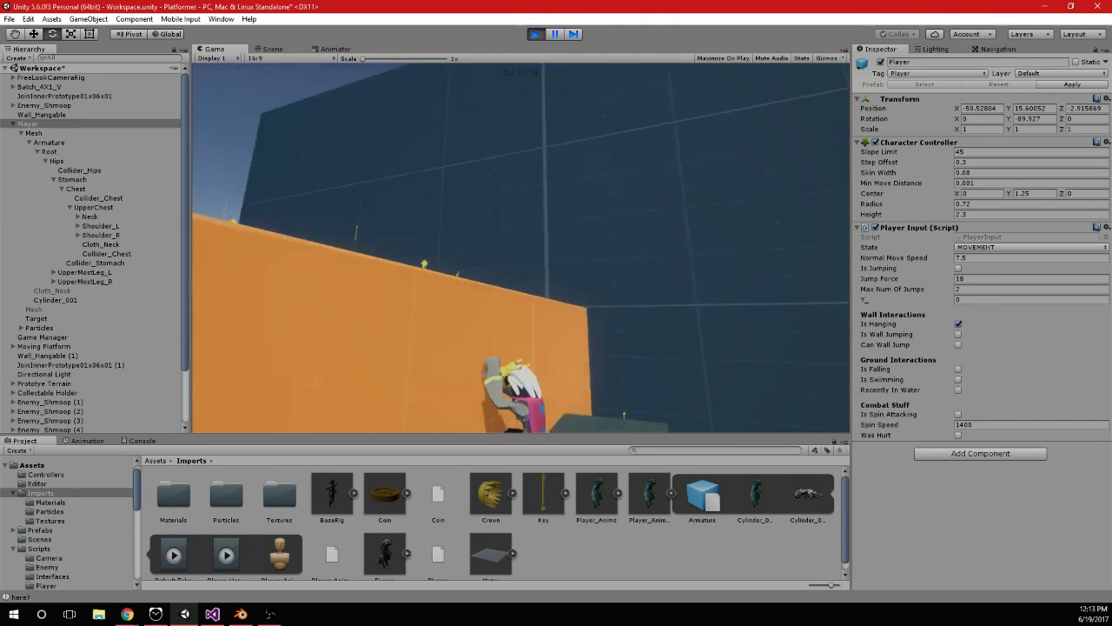
{"action": "key", "text": "space"}
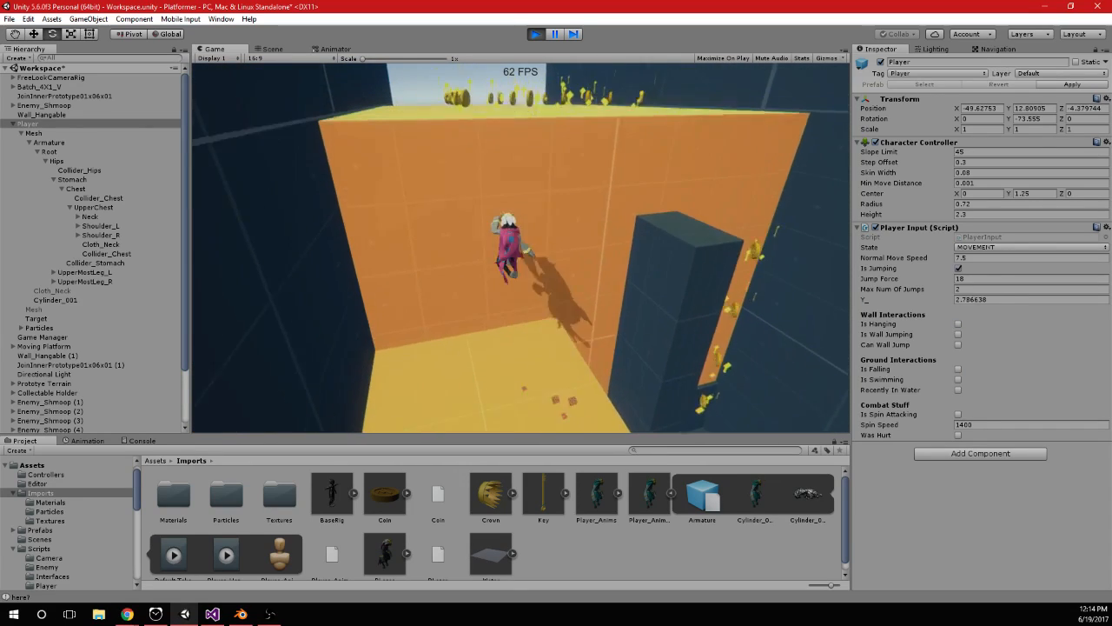
{"action": "key", "text": "space"}
{"action": "key", "text": "space"}
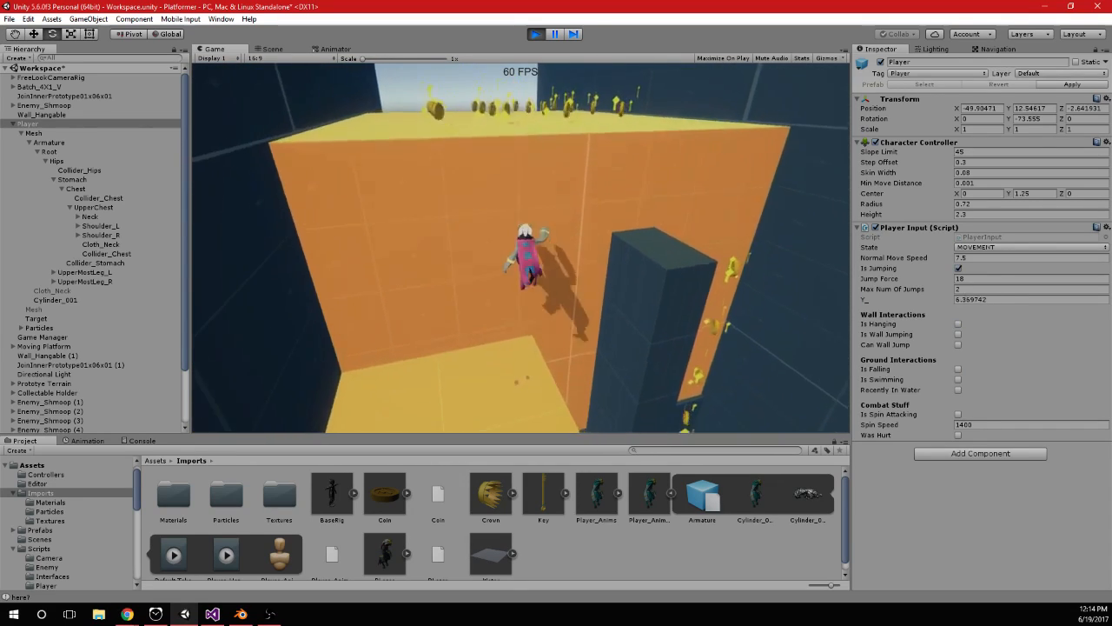
{"action": "key", "text": "space"}
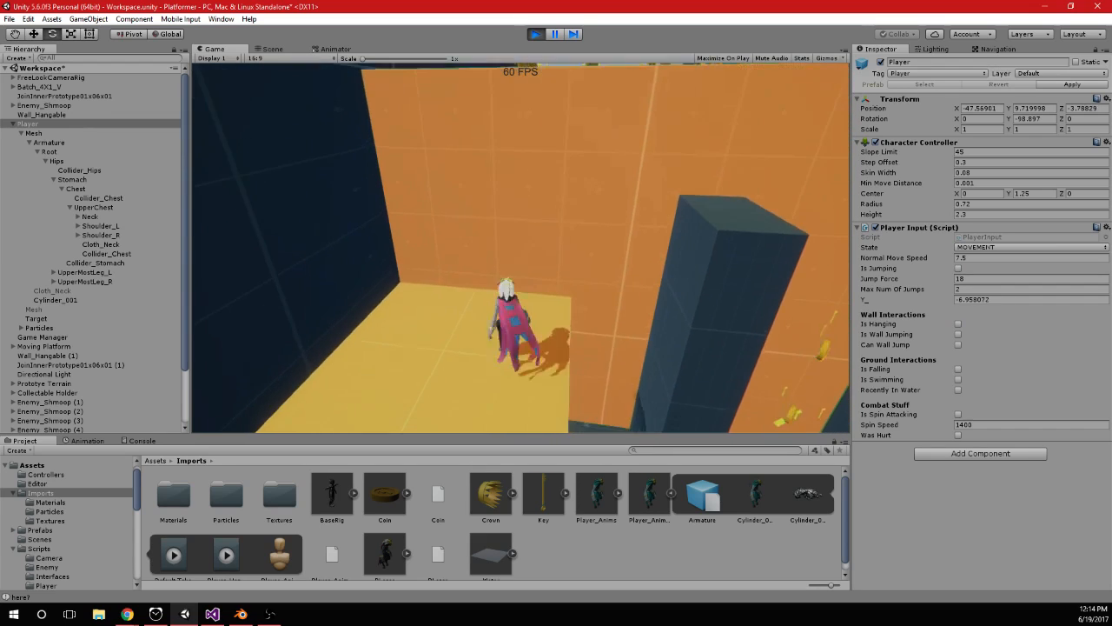
{"action": "key", "text": "space"}
{"action": "key", "text": "s"}
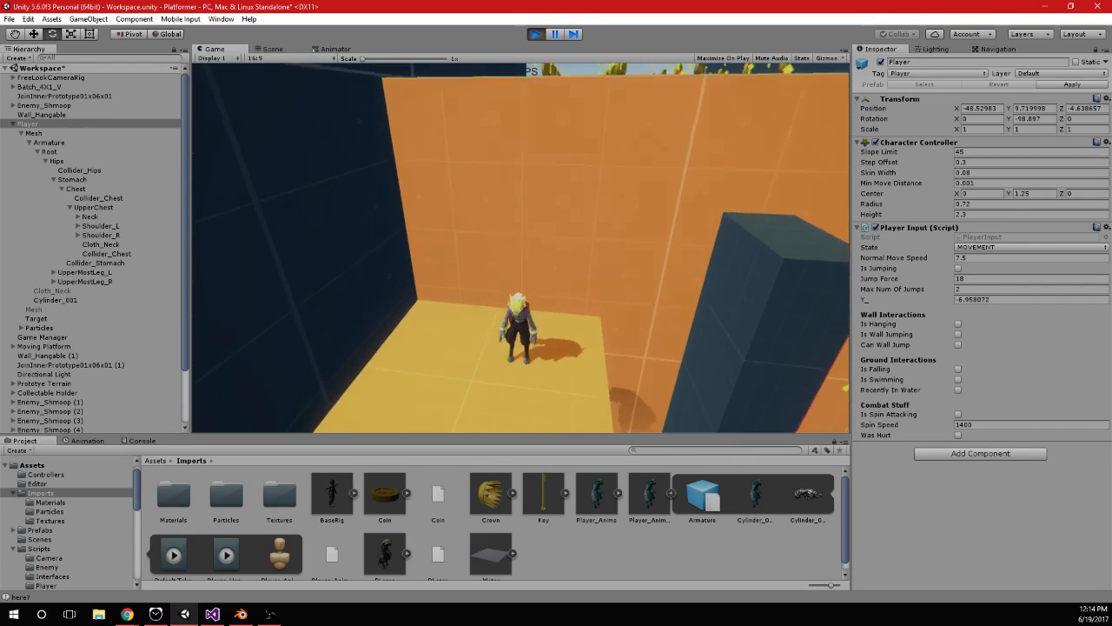
{"action": "key", "text": "space"}
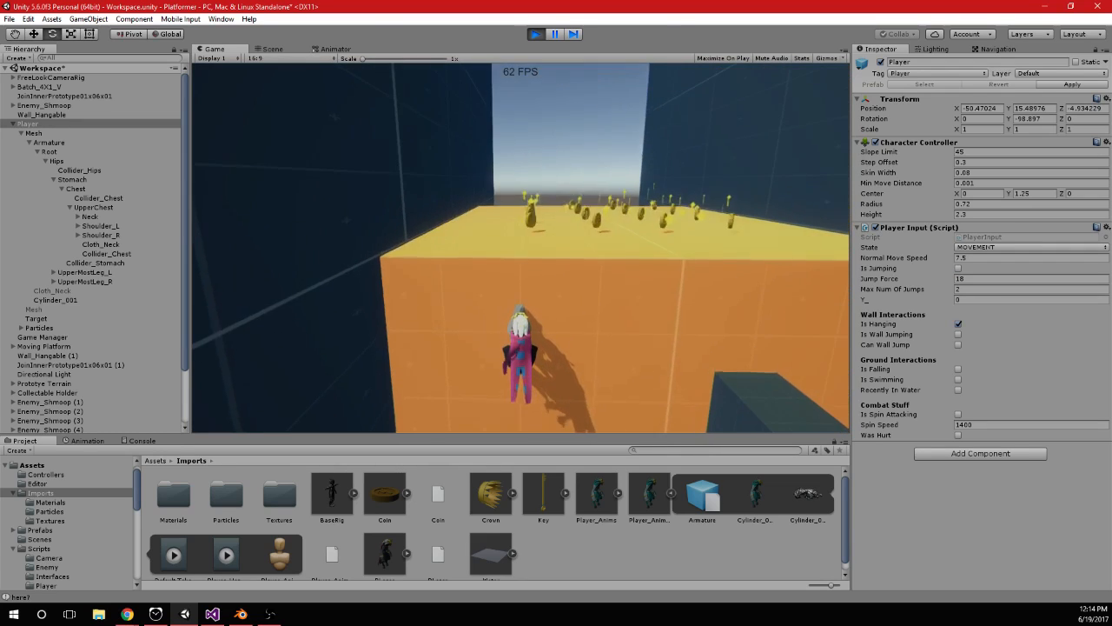
{"action": "key", "text": "space"}
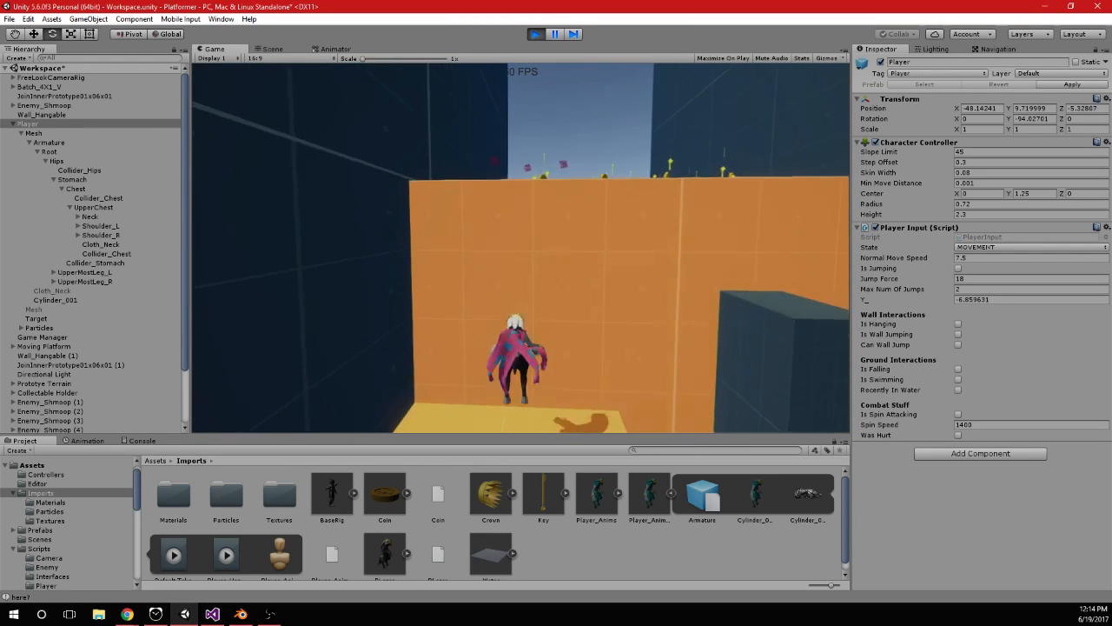
{"action": "key", "text": "w"}
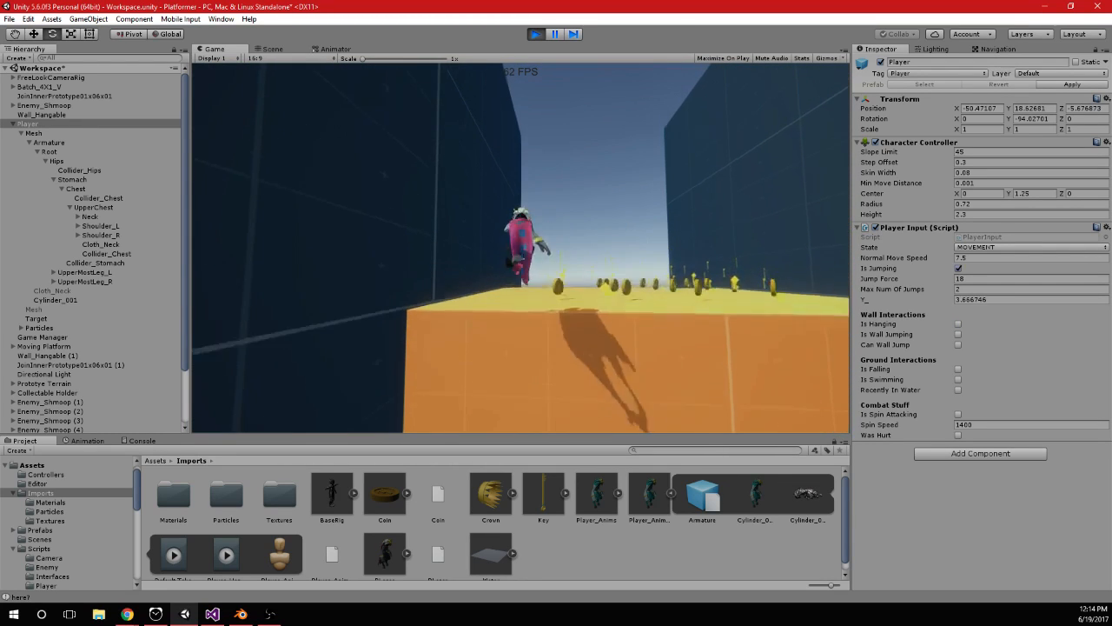
{"action": "key", "text": "w"}
{"action": "key", "text": "space"}
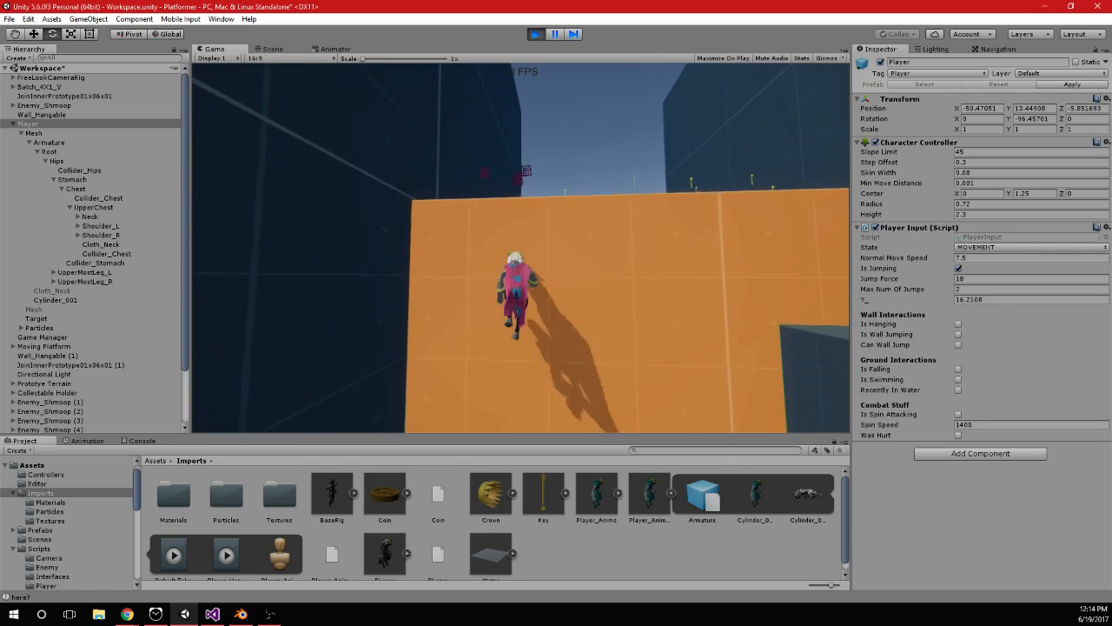
{"action": "key", "text": "w"}
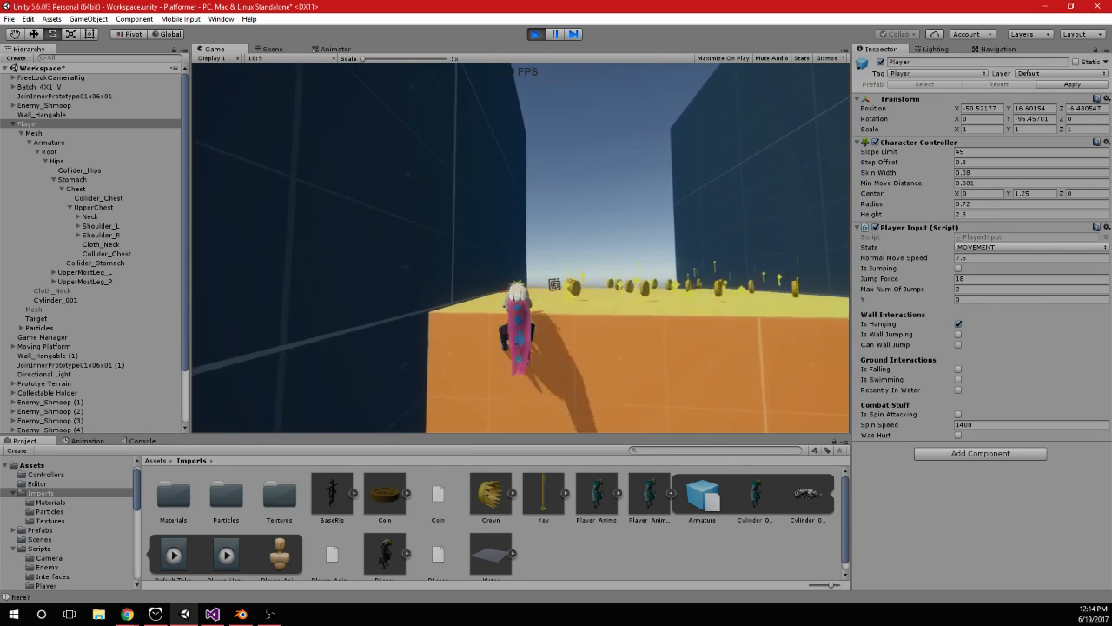
{"action": "key", "text": "s"}
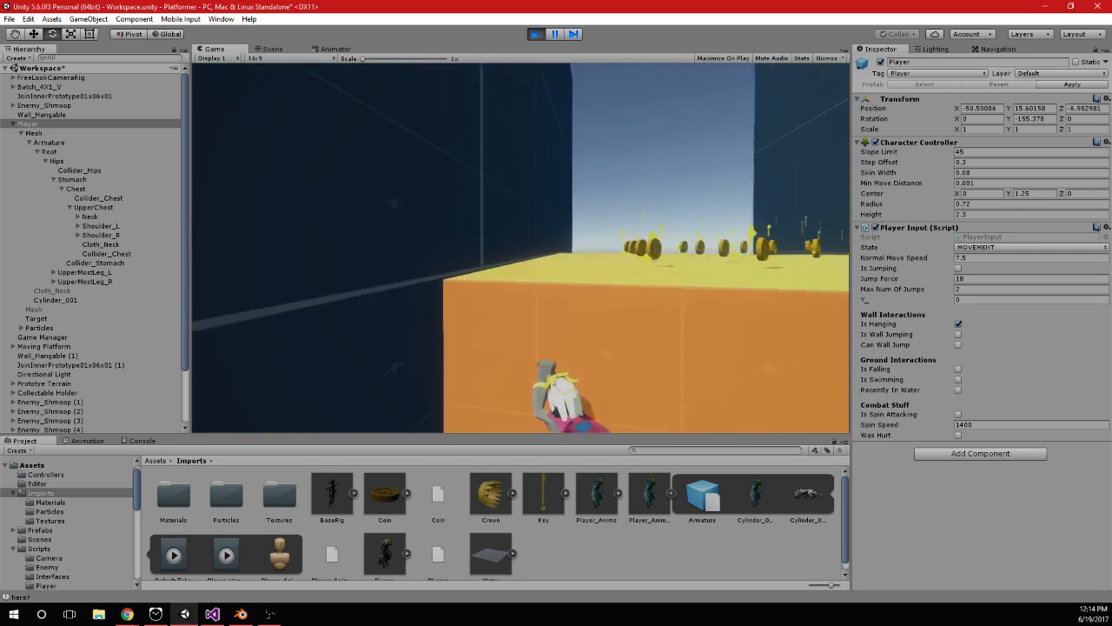
{"action": "key", "text": "s"}
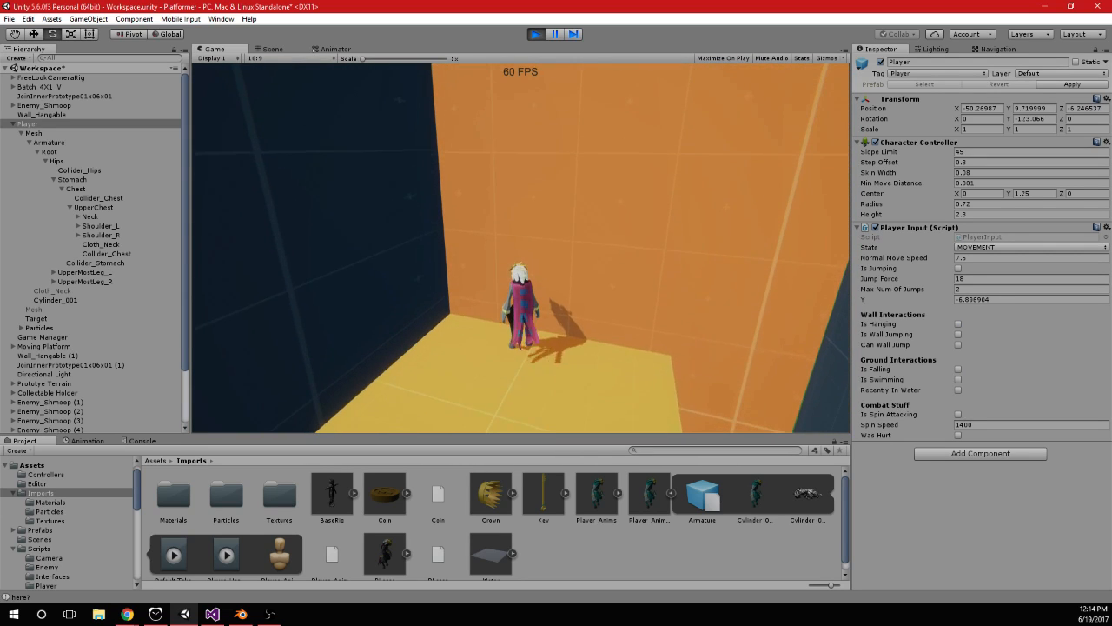
In the Animator, move the Player_Jump state clear of the stack and set its Exit transition's duration to 0.25 s
{"action": "left_click", "coordinate": [335, 48]}
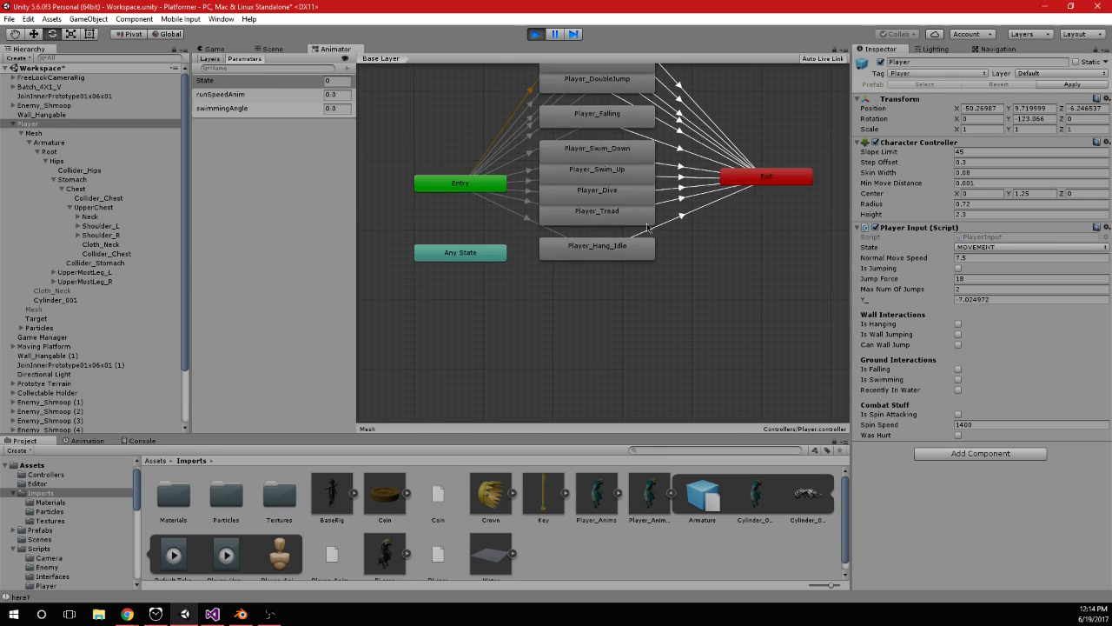
{"action": "left_click", "coordinate": [608, 104]}
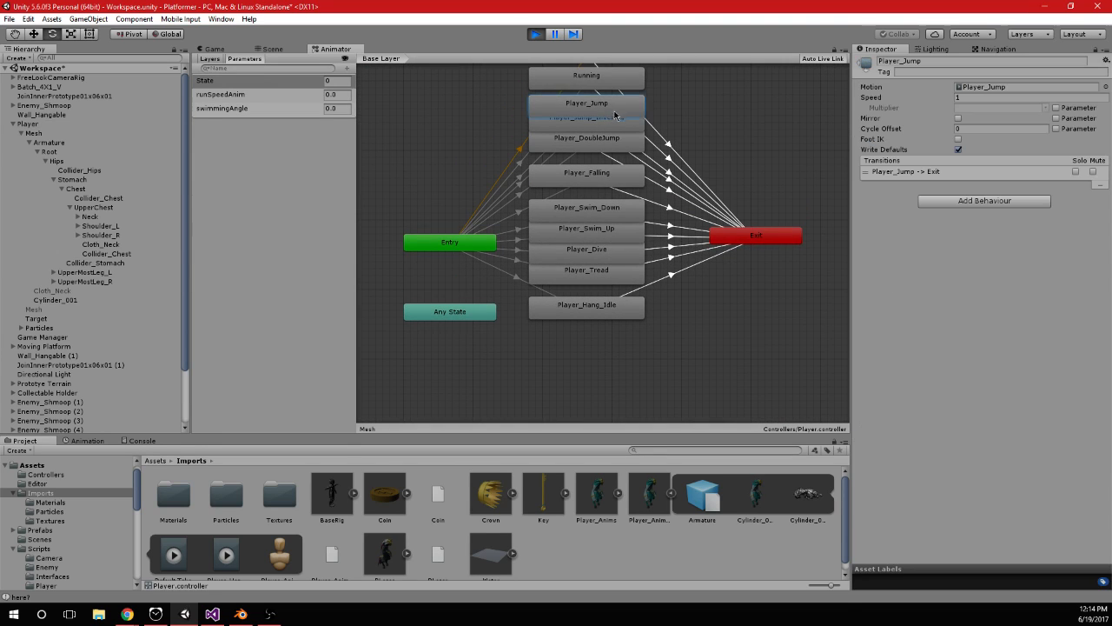
{"action": "left_click", "coordinate": [735, 164]}
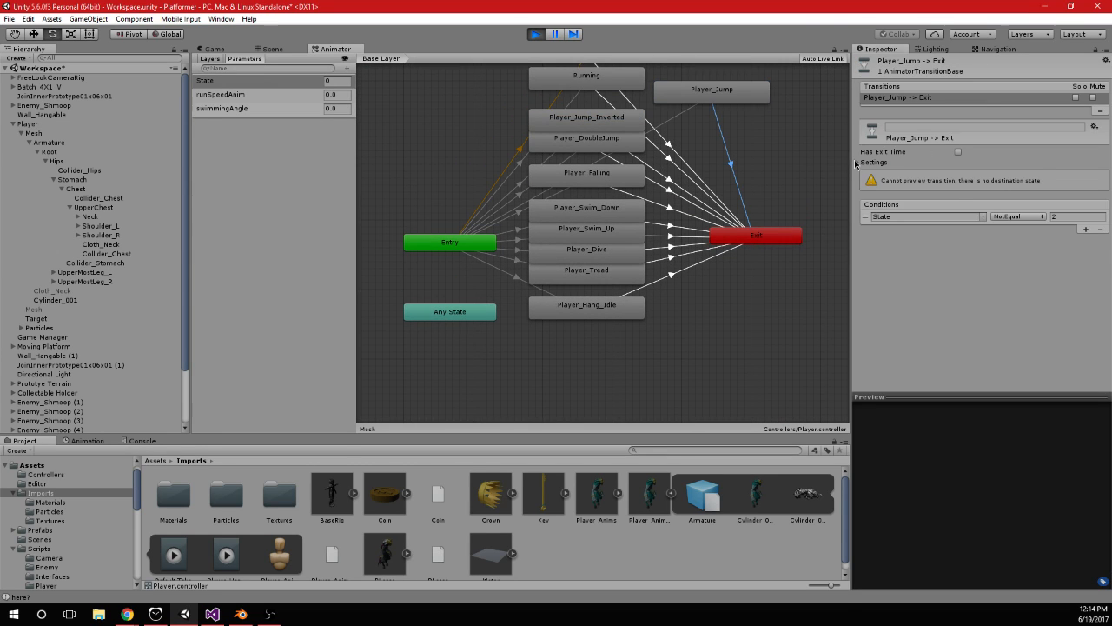
{"action": "left_click", "coordinate": [858, 162]}
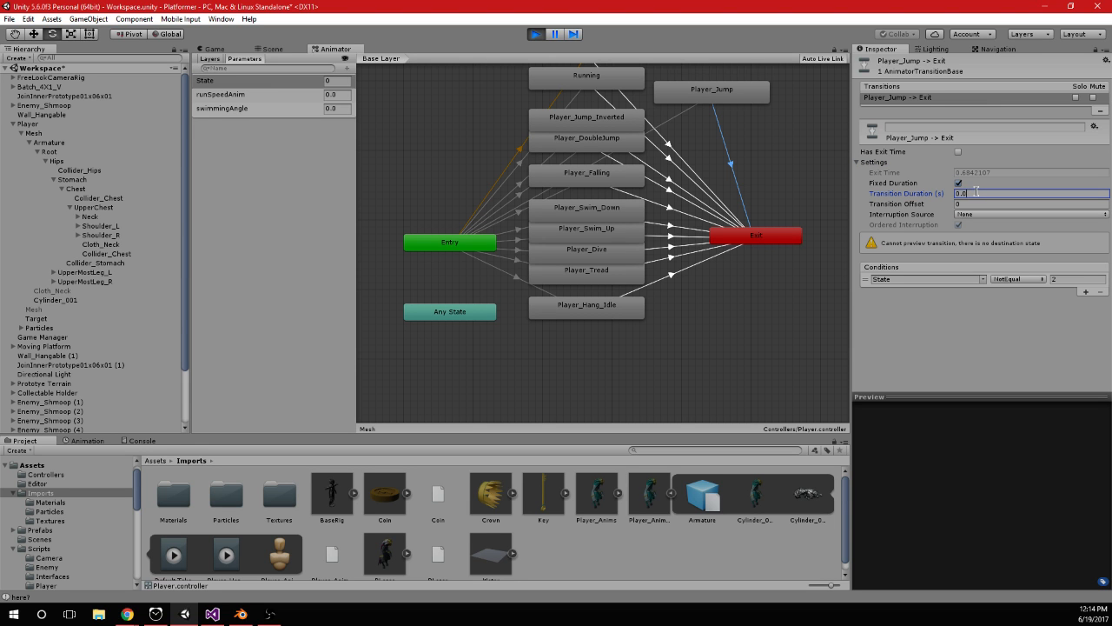
Return to the running game and test the jump-to-hang transition by repeatedly jumping at the orange wall
{"action": "left_click", "coordinate": [229, 48]}
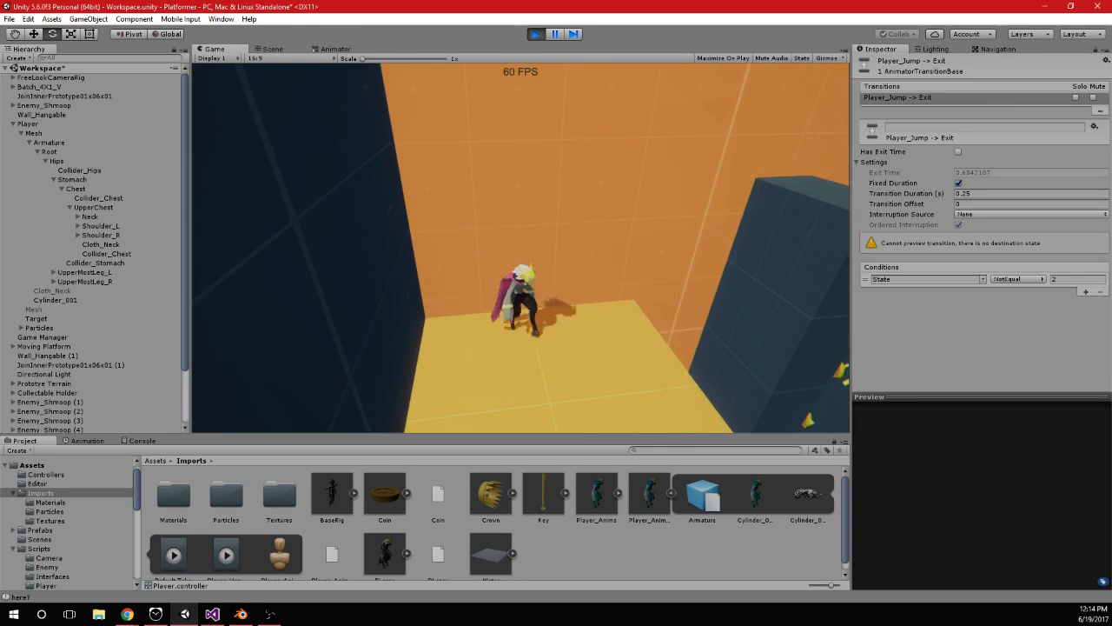
{"action": "key", "text": "space"}
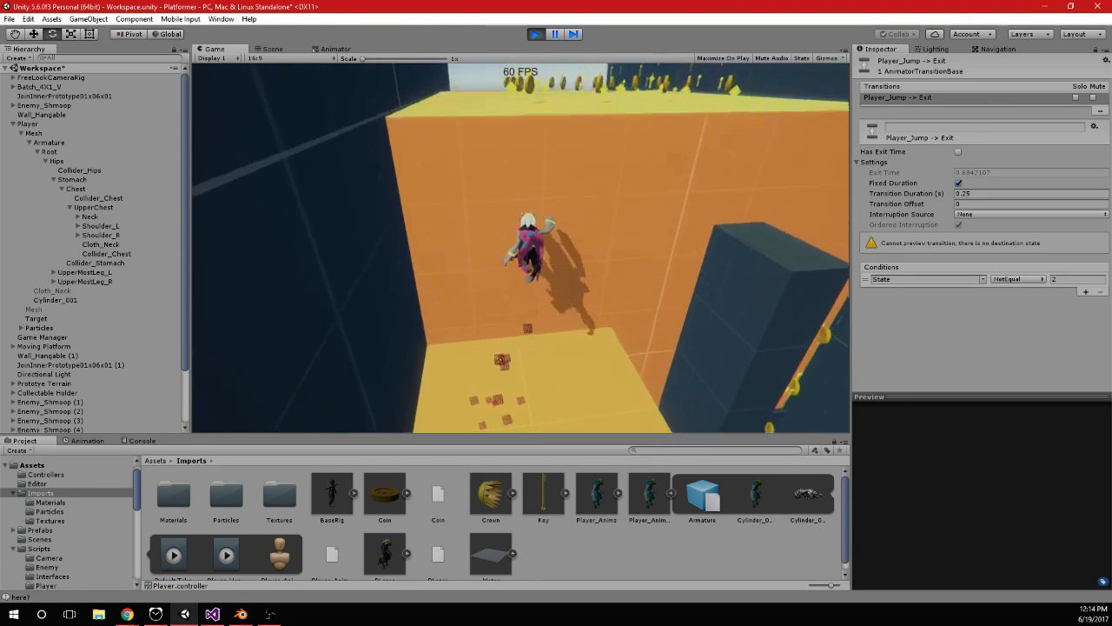
{"action": "key", "text": "space"}
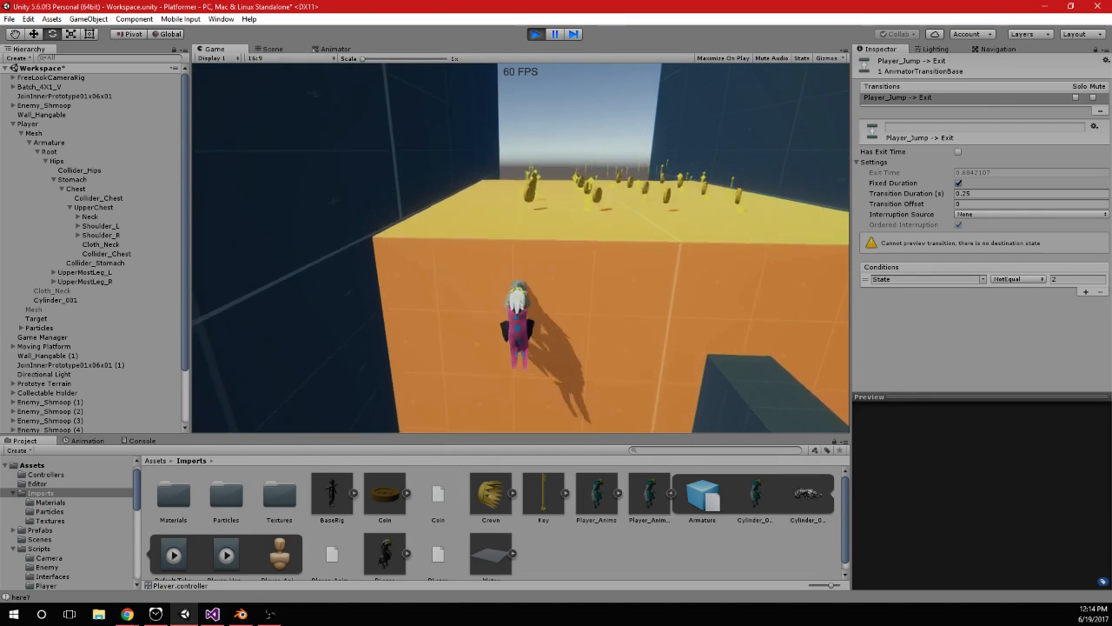
{"action": "key", "text": "space"}
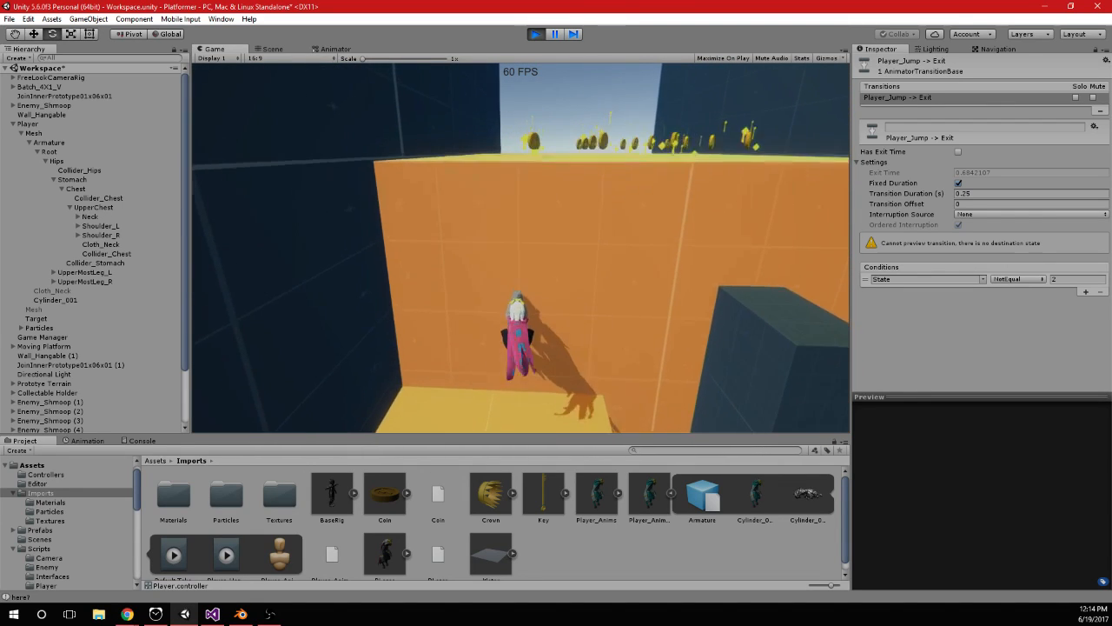
{"action": "key", "text": "space"}
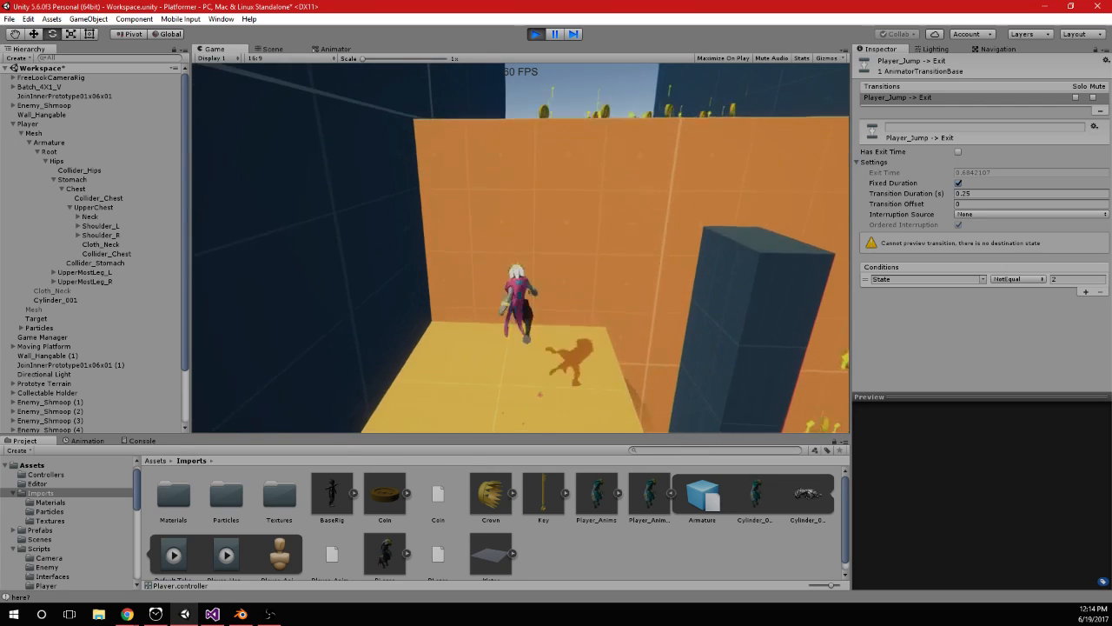
{"action": "key", "text": "space"}
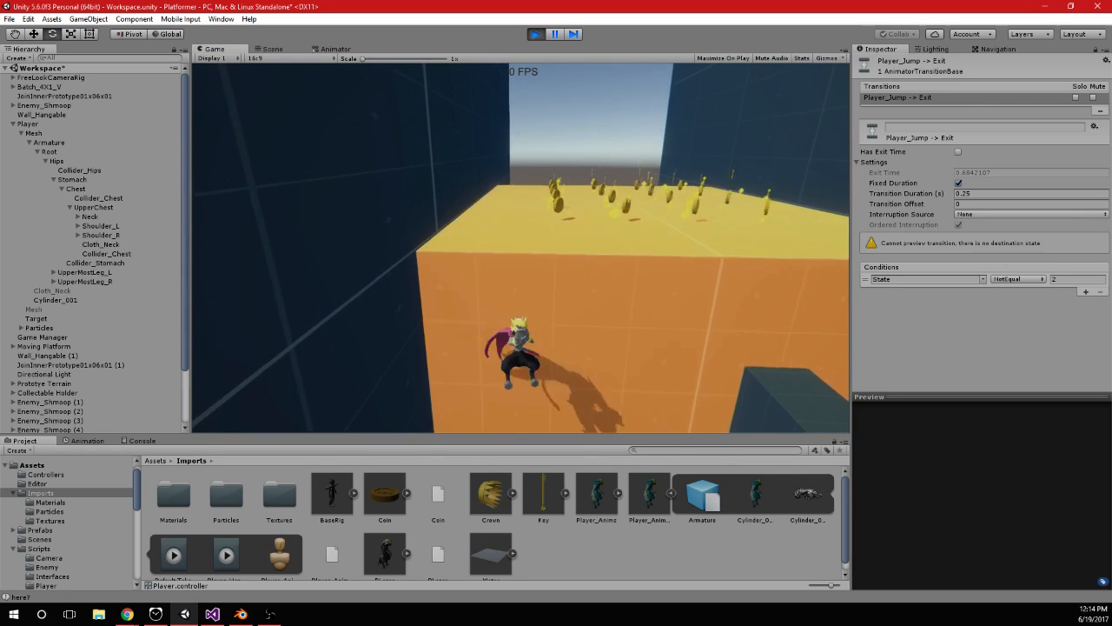
{"action": "key", "text": "space"}
{"action": "key", "text": "space"}
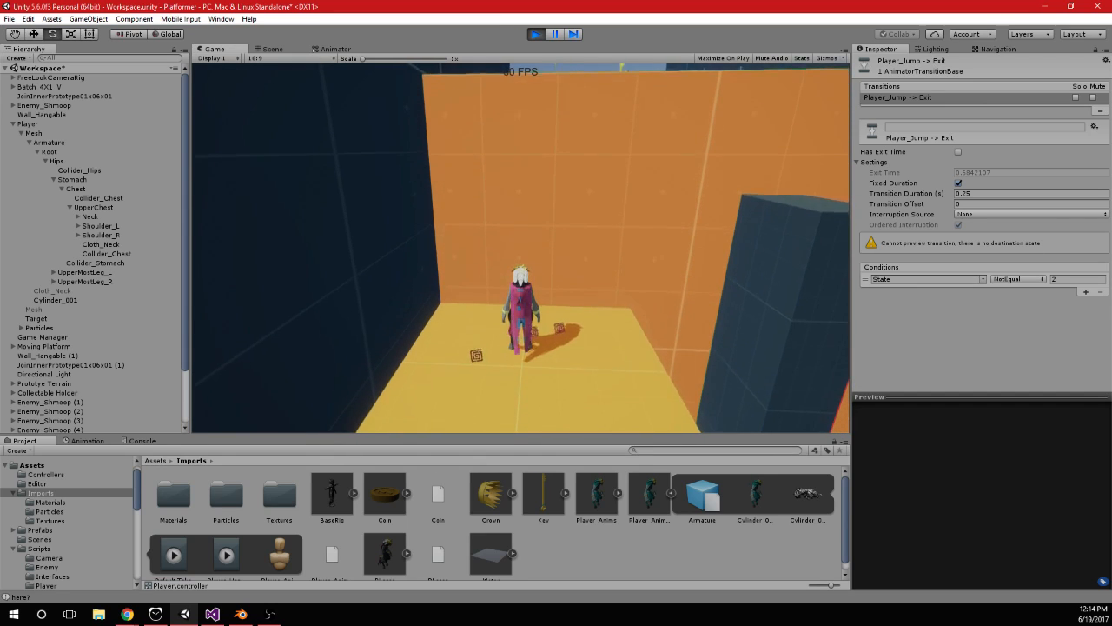
Switch to Visual Studio and move a_.SetInteger("State", 10) from the hang-in-place branch into the horizontal_ != 0 branch of PlayerInput.cs
{"action": "key", "text": "alt+Tab"}
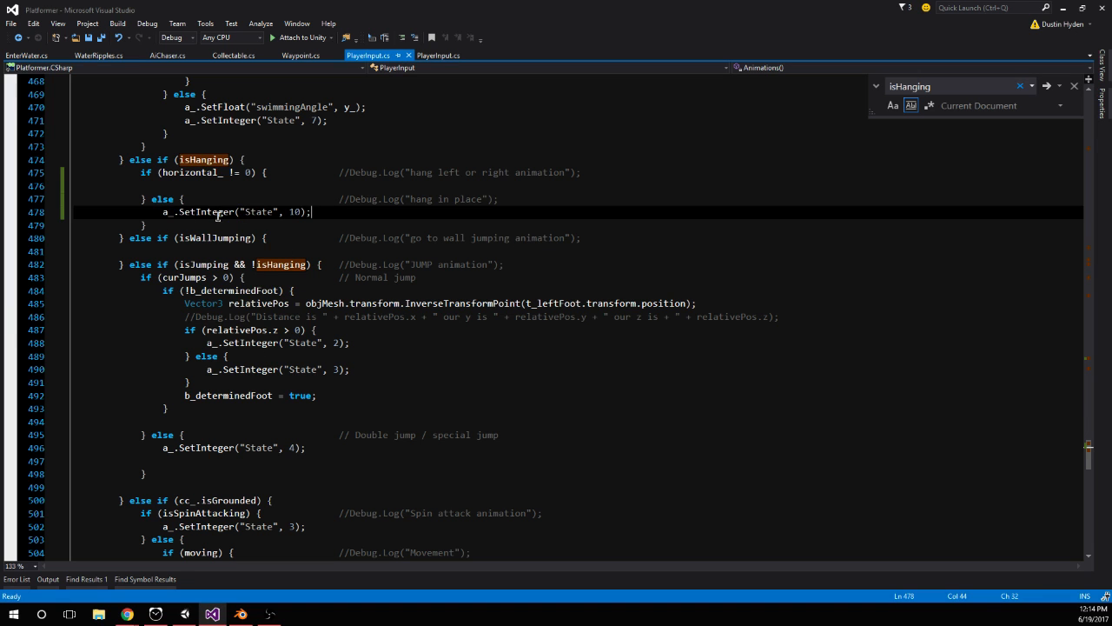
{"action": "left_click_drag", "start_coordinate": [158, 211], "coordinate": [359, 210]}
{"action": "key", "text": "ctrl+x"}
{"action": "left_click", "coordinate": [243, 190]}
{"action": "key", "text": "ctrl+v"}
{"action": "left_click", "coordinate": [229, 214]}
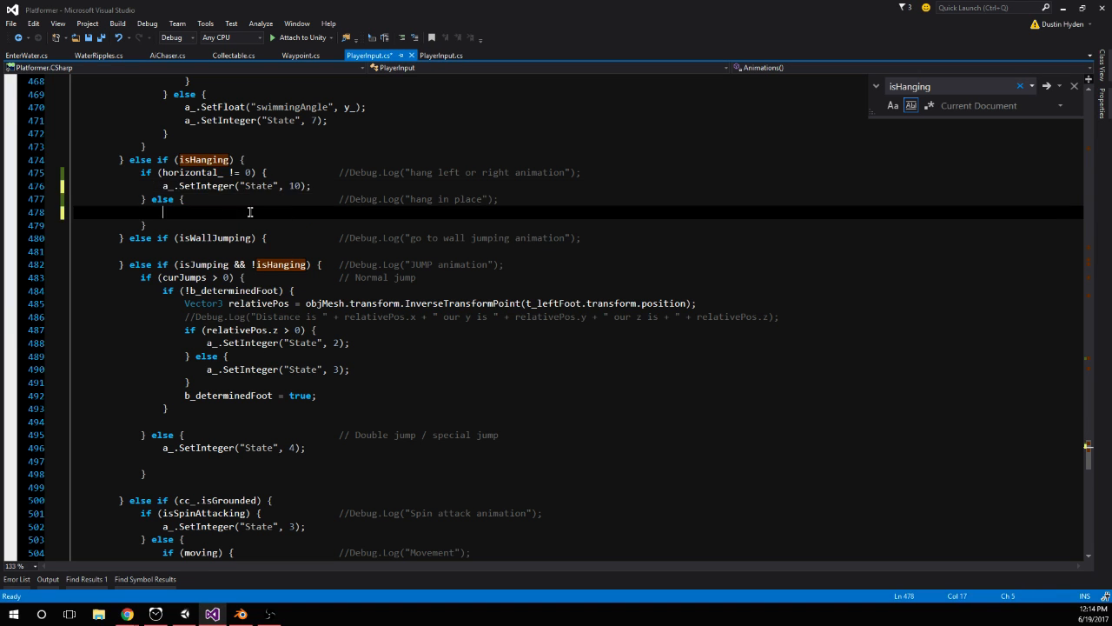
Switch to Unity, restart the game and jump the character up the orange block to test the edited hang branches
{"action": "left_click", "coordinate": [185, 614]}
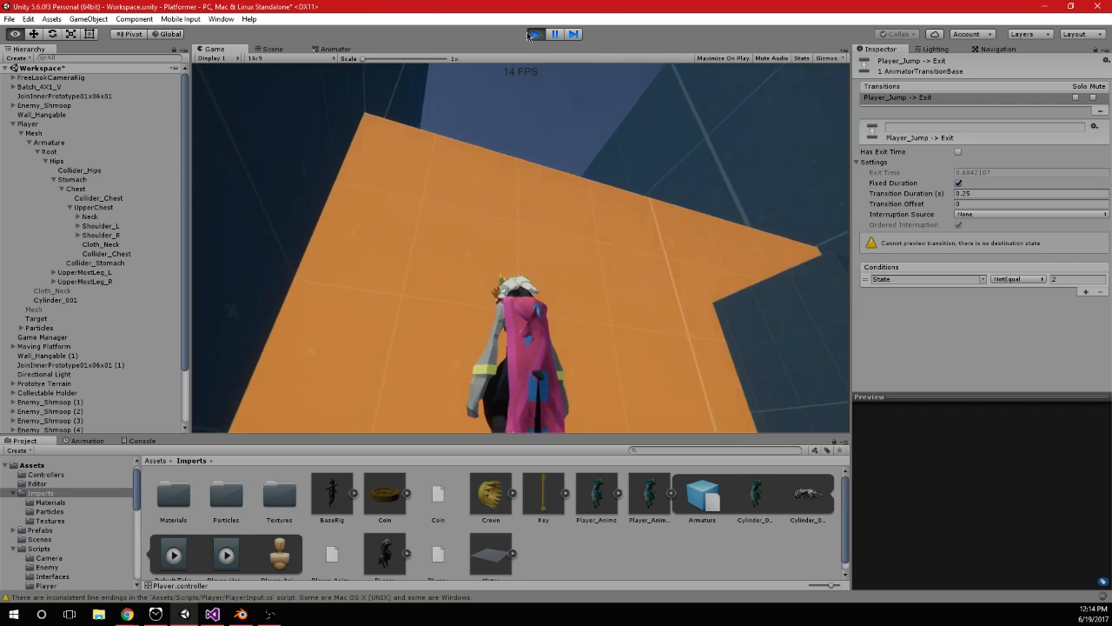
{"action": "left_click", "coordinate": [534, 35]}
{"action": "left_click", "coordinate": [534, 35]}
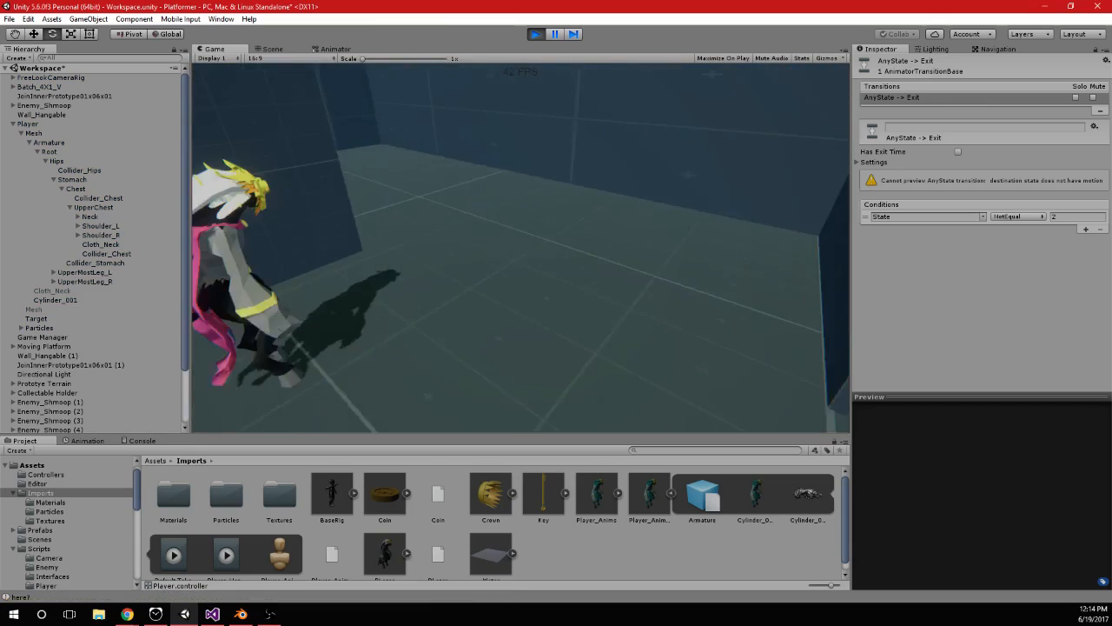
{"action": "key", "text": "w"}
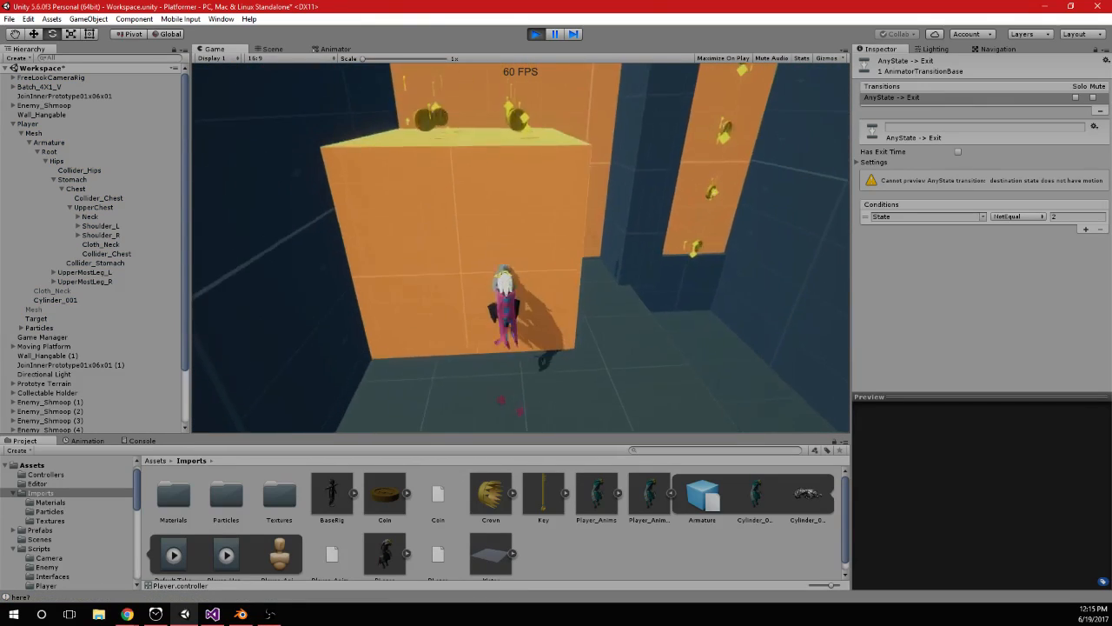
{"action": "key", "text": "space"}
{"action": "key", "text": "w"}
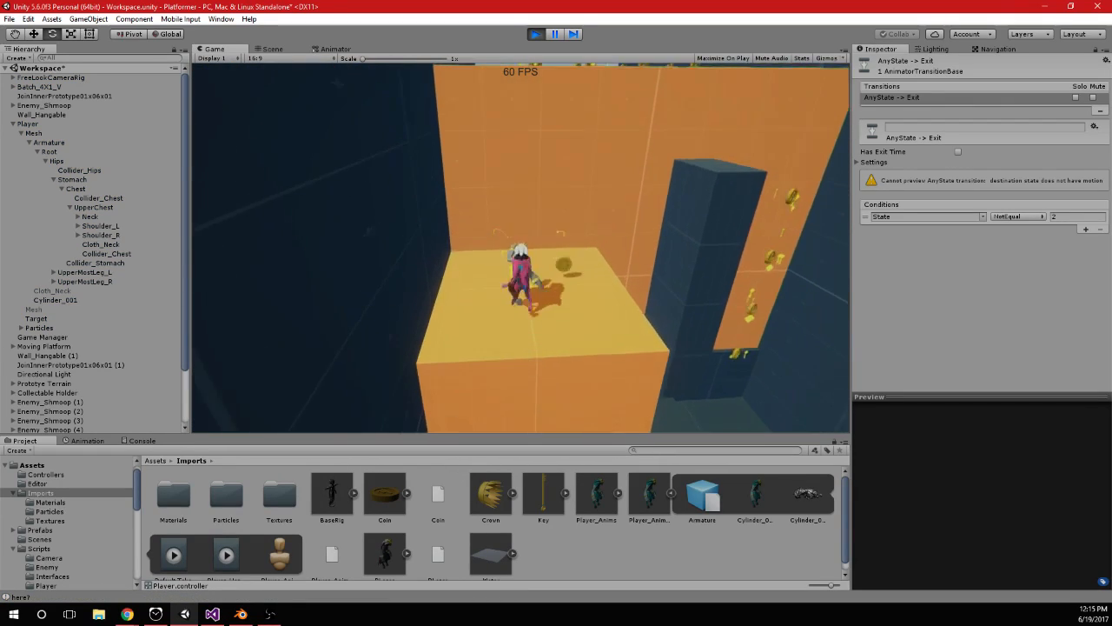
{"action": "key", "text": "space"}
{"action": "key", "text": "space"}
{"action": "key", "text": "w"}
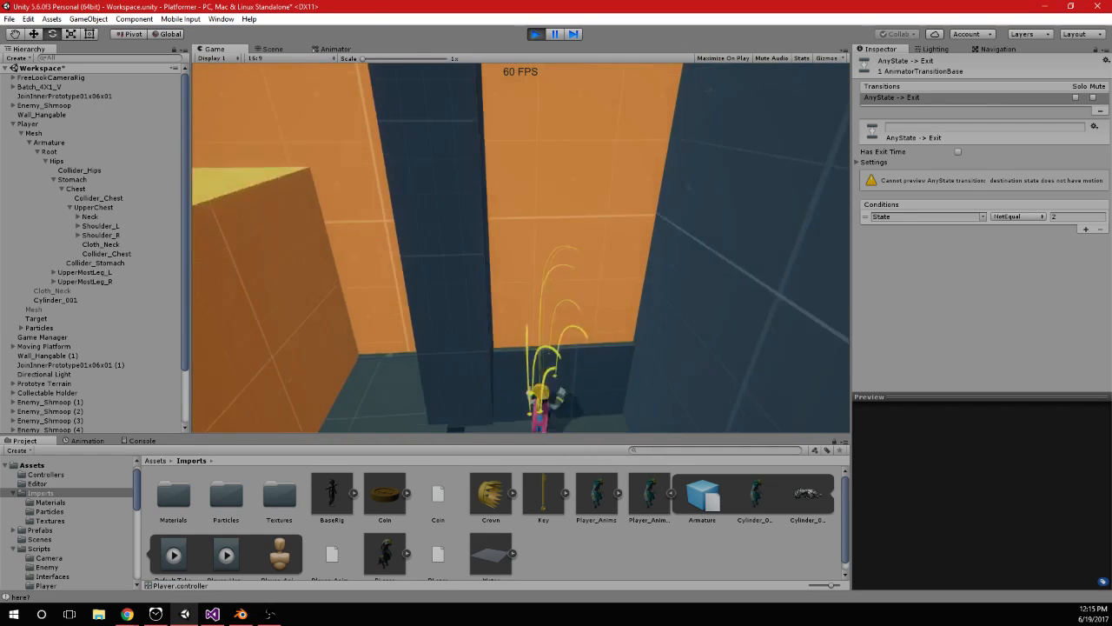
Test jumping up the narrow orange wall onto the coin platform and back down to the floor, then stop the game
{"action": "key", "text": "space"}
{"action": "key", "text": "space"}
{"action": "key", "text": "w"}
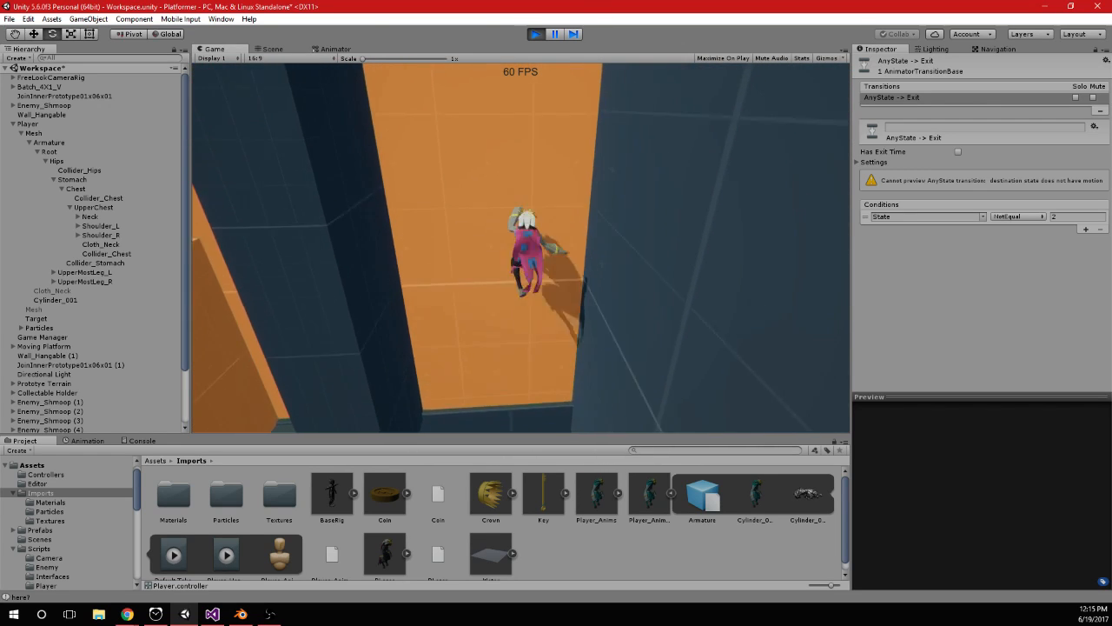
{"action": "key", "text": "w"}
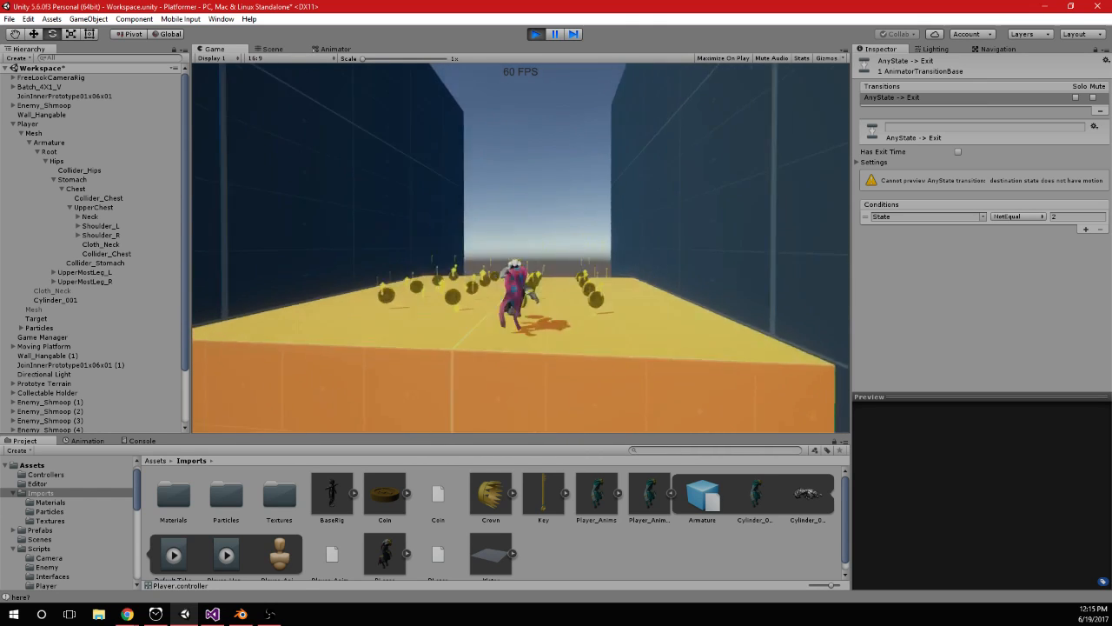
{"action": "key", "text": "a"}
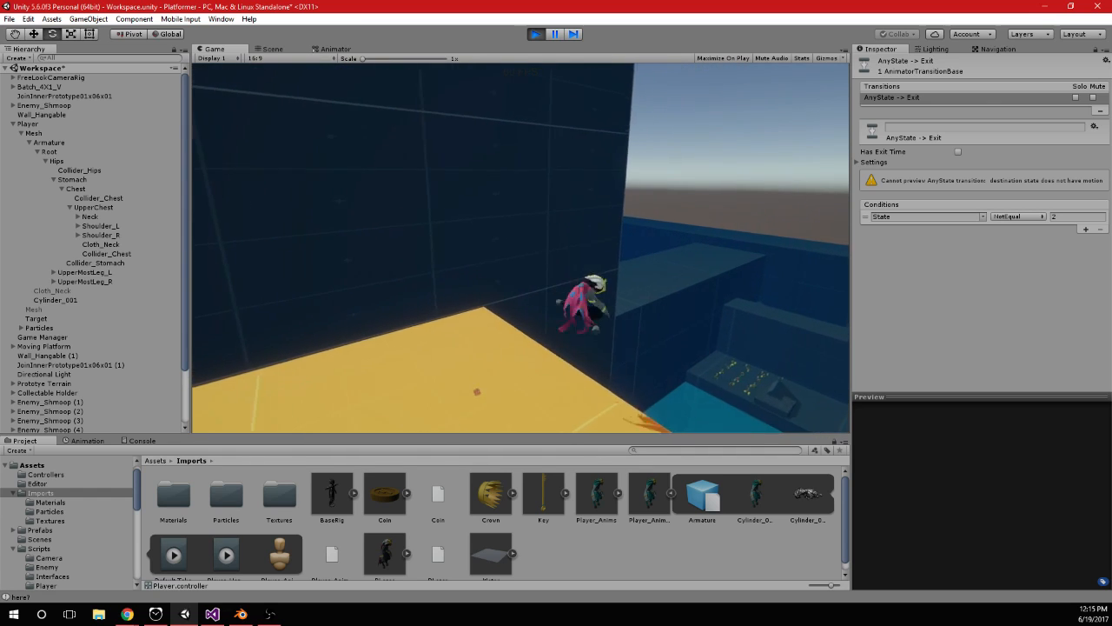
{"action": "key", "text": "space"}
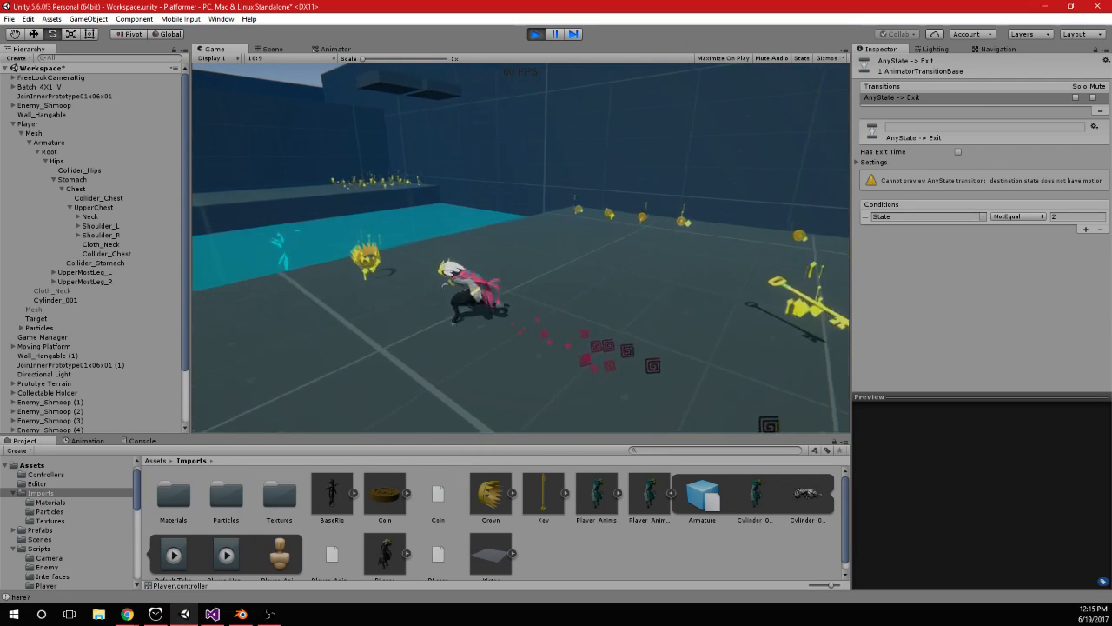
{"action": "key", "text": "space"}
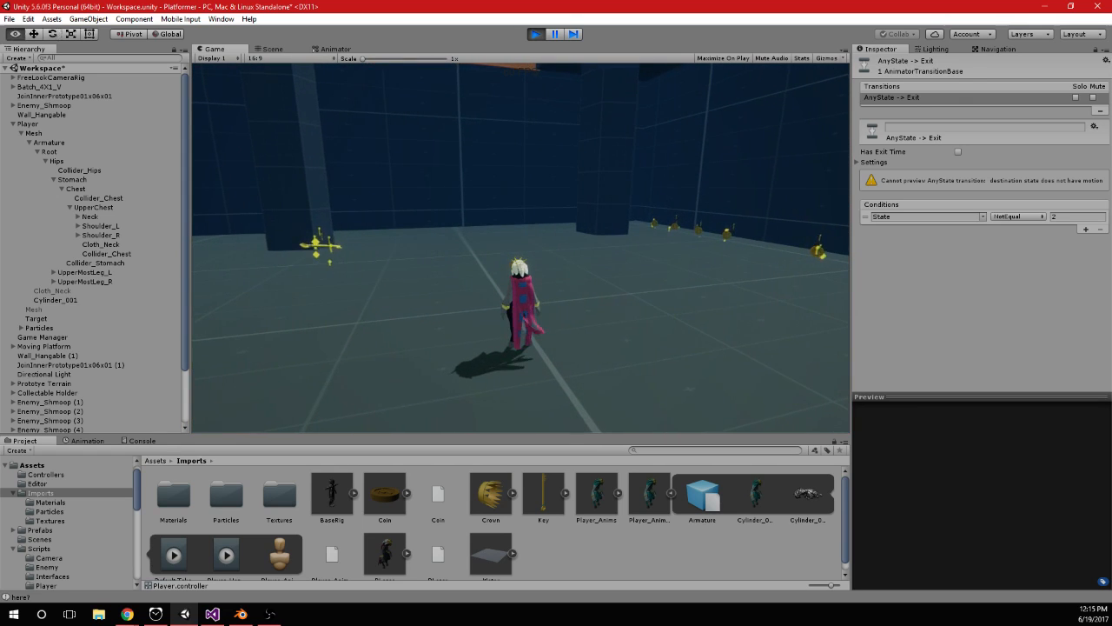
{"action": "left_click", "coordinate": [535, 34]}
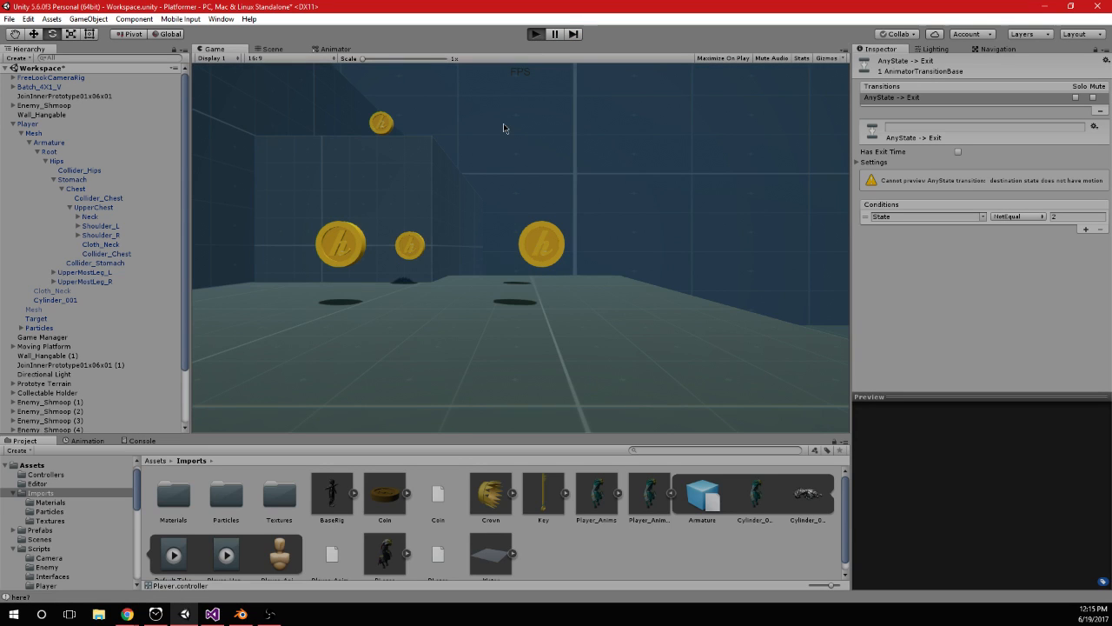
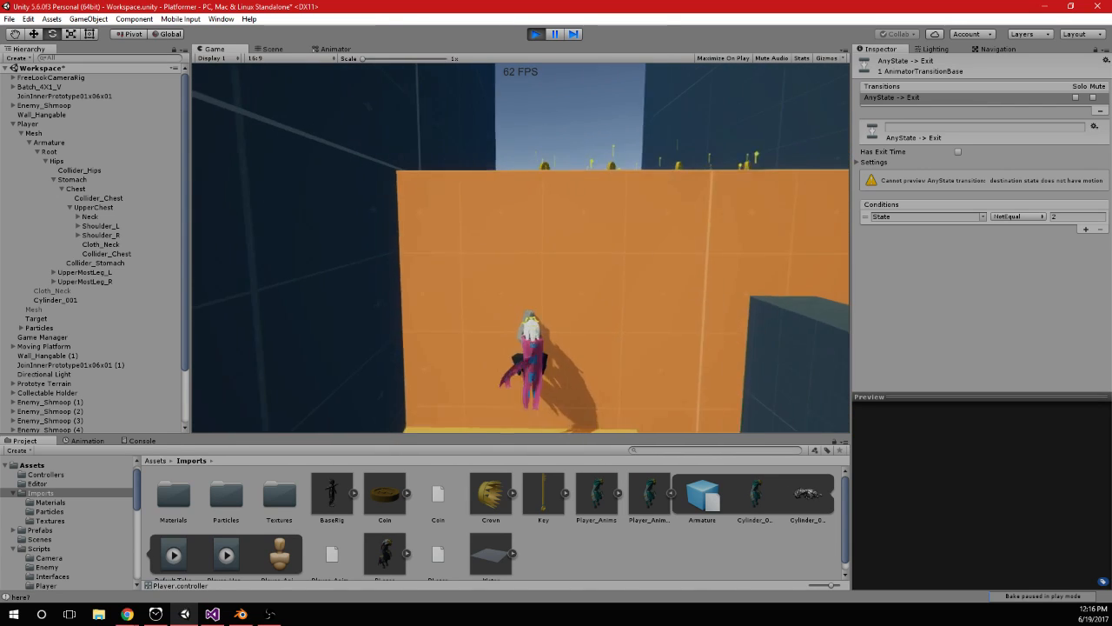
Examine the Player_Jump to Exit transition's settings and the Entry to Player_Hang_Idle condition in the Animator while the game runs
{"action": "key", "text": "alt+Tab"}
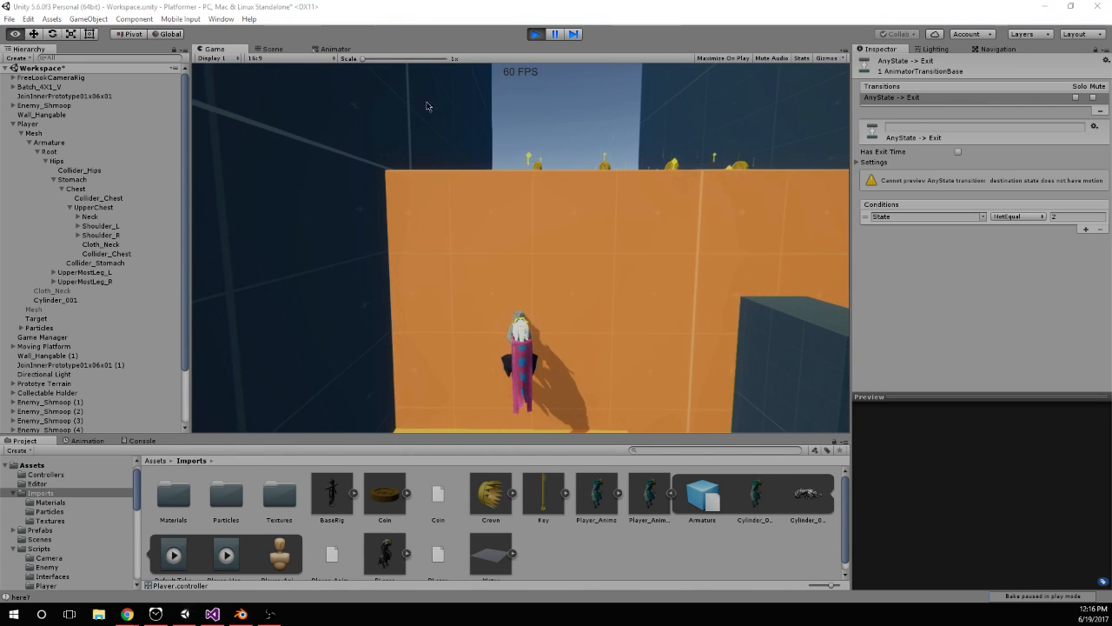
{"action": "left_click", "coordinate": [328, 50]}
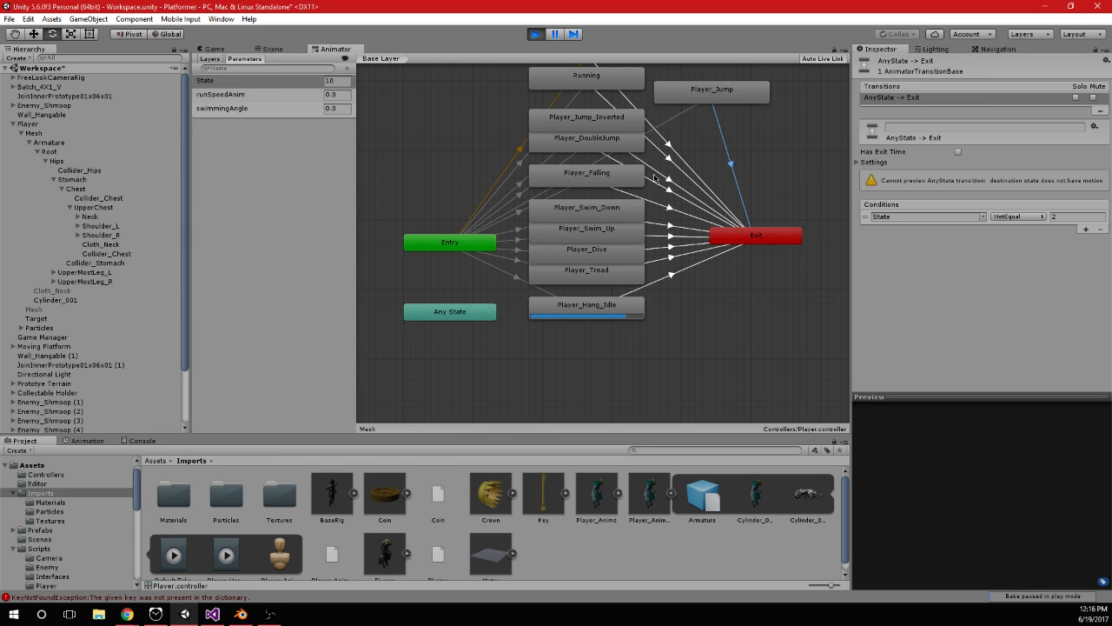
{"action": "left_click", "coordinate": [704, 153]}
{"action": "left_click", "coordinate": [859, 162]}
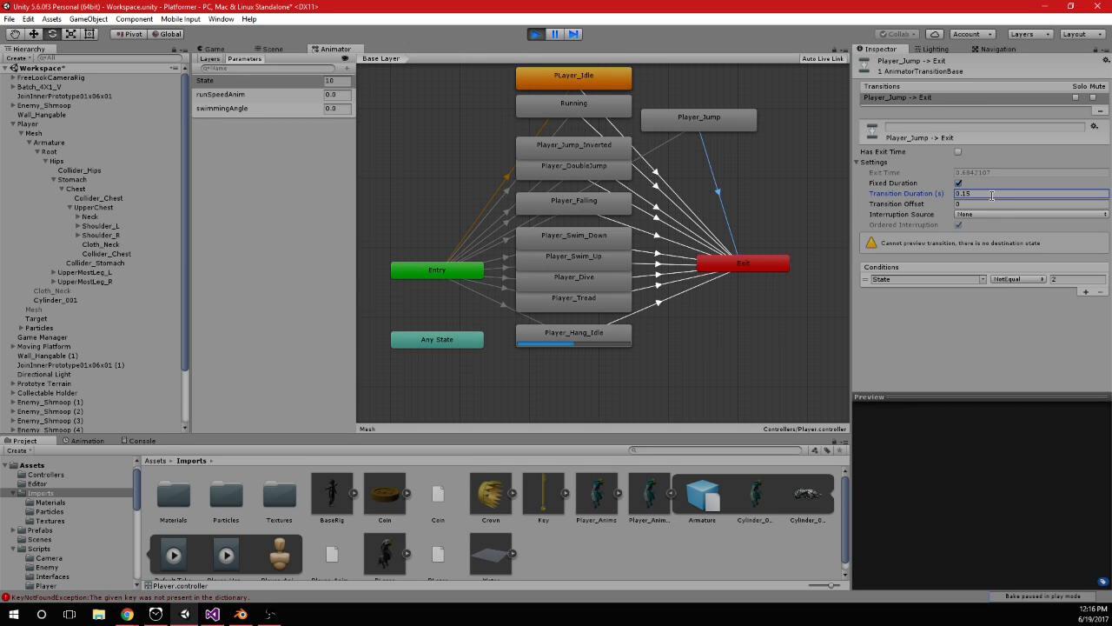
{"action": "left_click", "coordinate": [524, 322]}
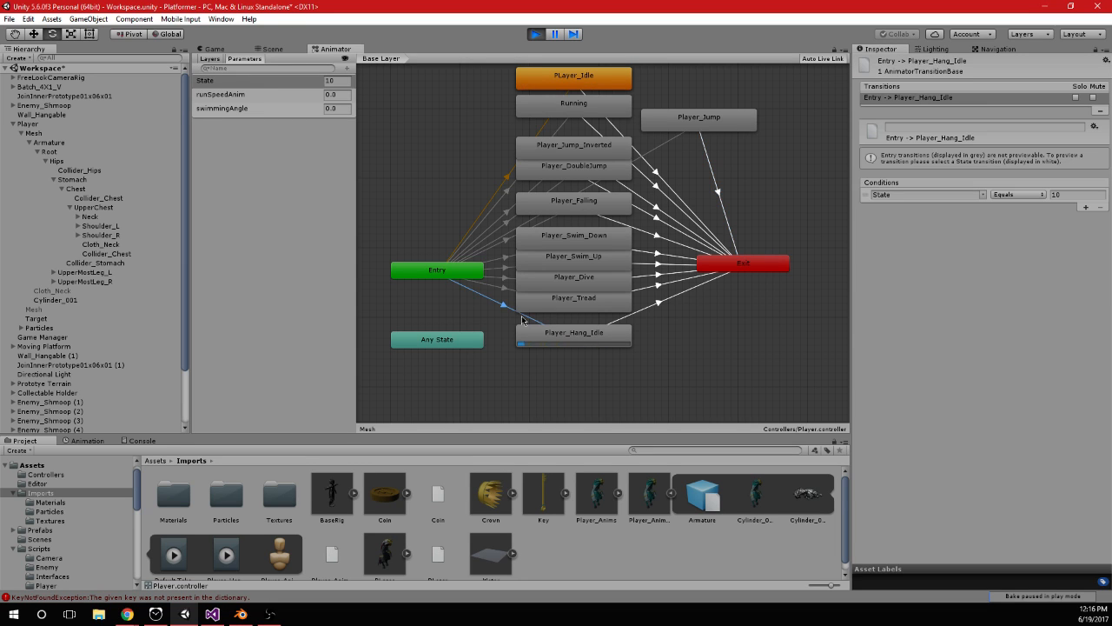
Return to the running game and test grabbing the orange wall by jumping at it and dropping back down
{"action": "left_click", "coordinate": [230, 50]}
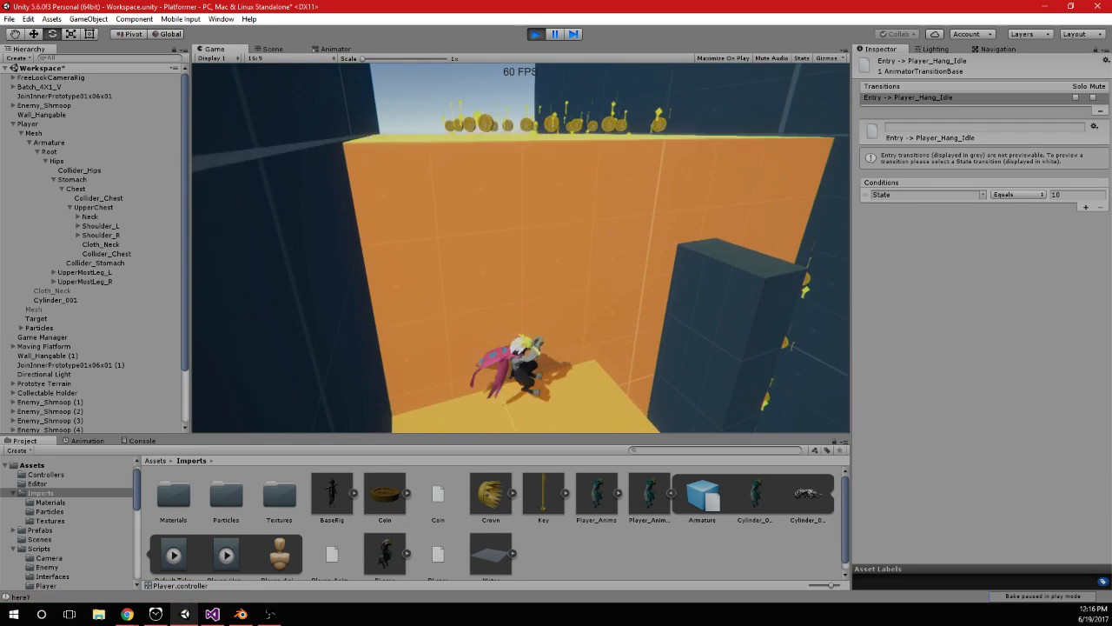
{"action": "key", "text": "w"}
{"action": "key", "text": "space"}
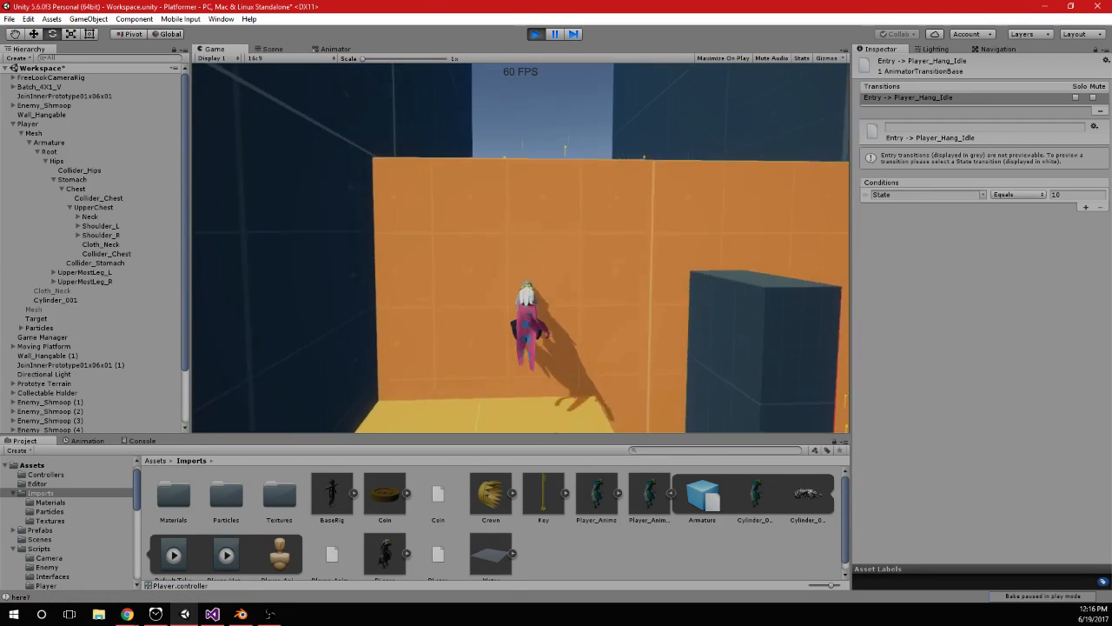
{"action": "key", "text": "space"}
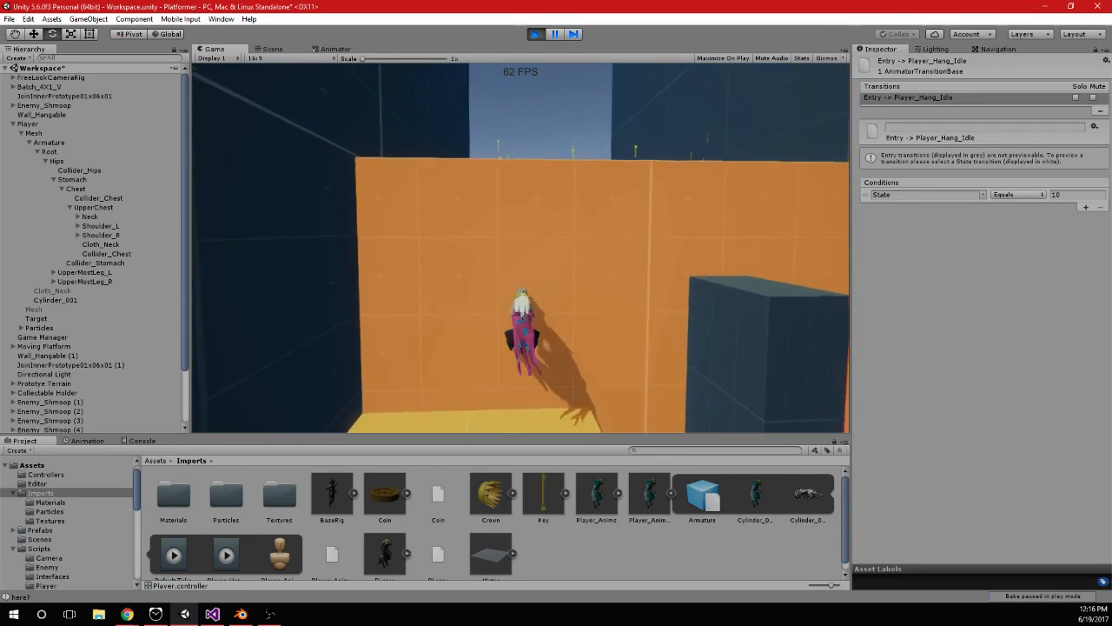
{"action": "key", "text": "s"}
{"action": "key", "text": "space"}
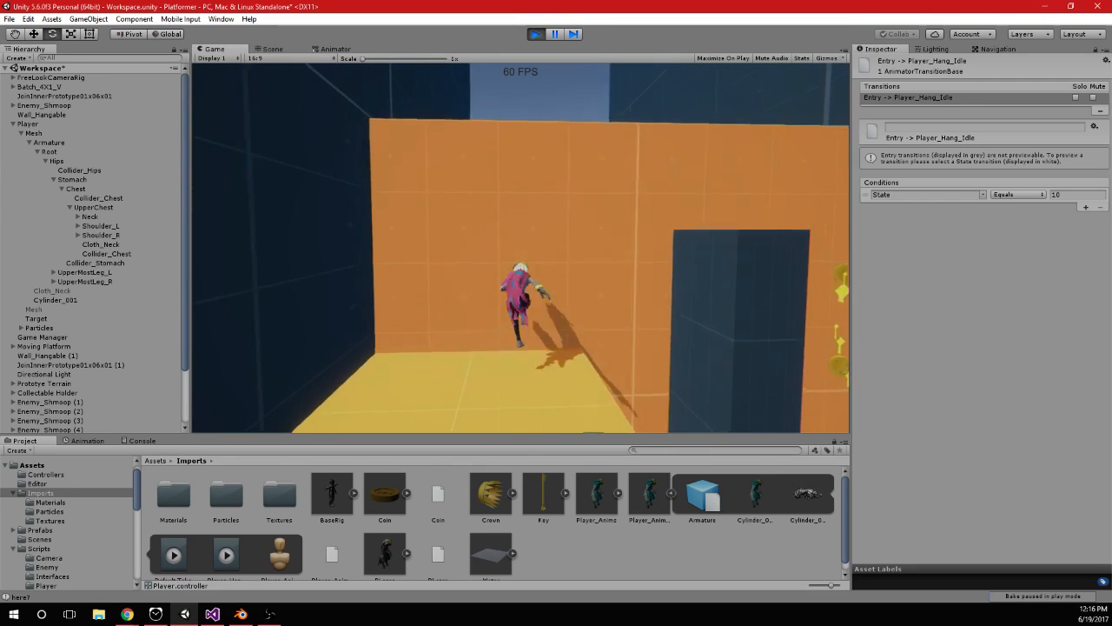
Test climbing the orange wall onto the coin platform, jumping on top and heading back over the edge
{"action": "key", "text": "w"}
{"action": "key", "text": "w"}
{"action": "key", "text": "space"}
{"action": "key", "text": "space"}
{"action": "key", "text": "space"}
{"action": "key", "text": "w"}
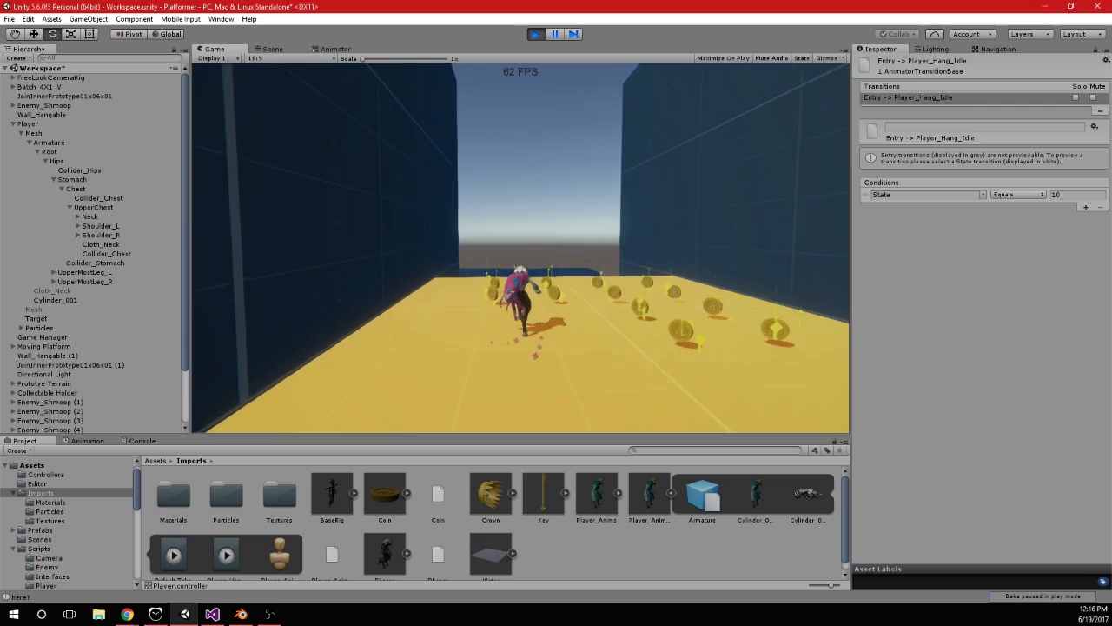
{"action": "key", "text": "space"}
{"action": "key", "text": "space"}
{"action": "key", "text": "s"}
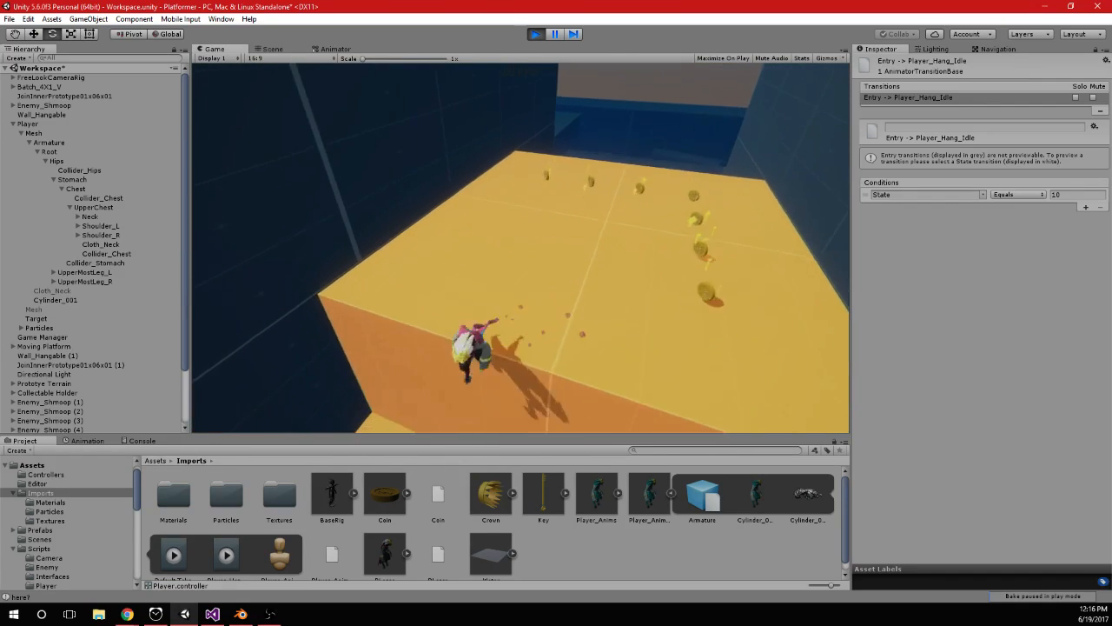
Test the hang pose while moving sideways in both directions along the orange wall, and stop the game
{"action": "key", "text": "w"}
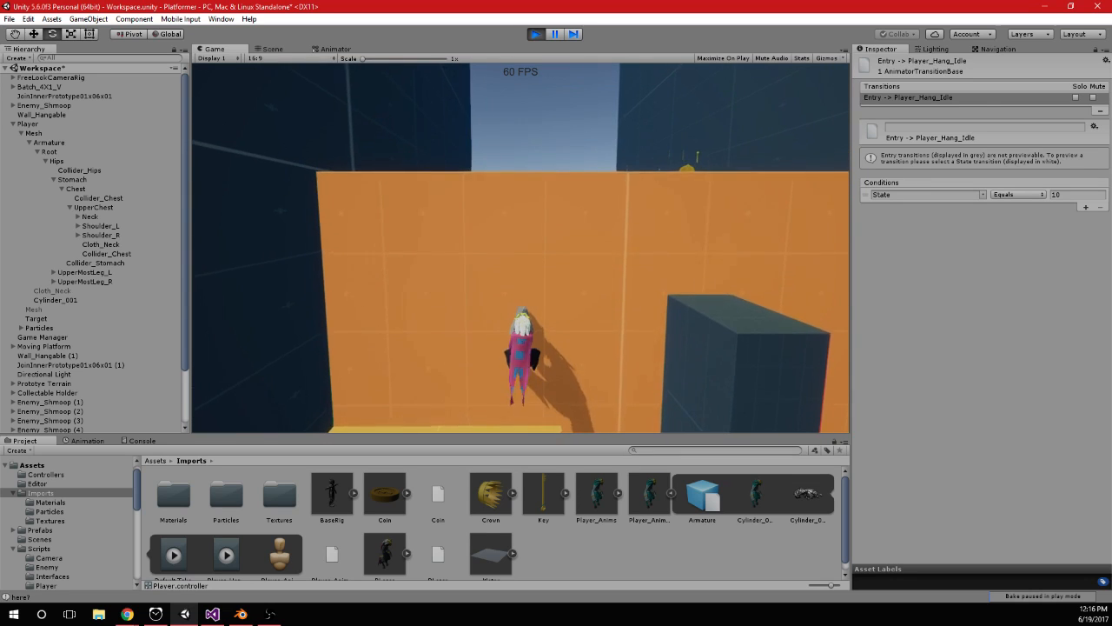
{"action": "key", "text": "d"}
{"action": "key", "text": "a"}
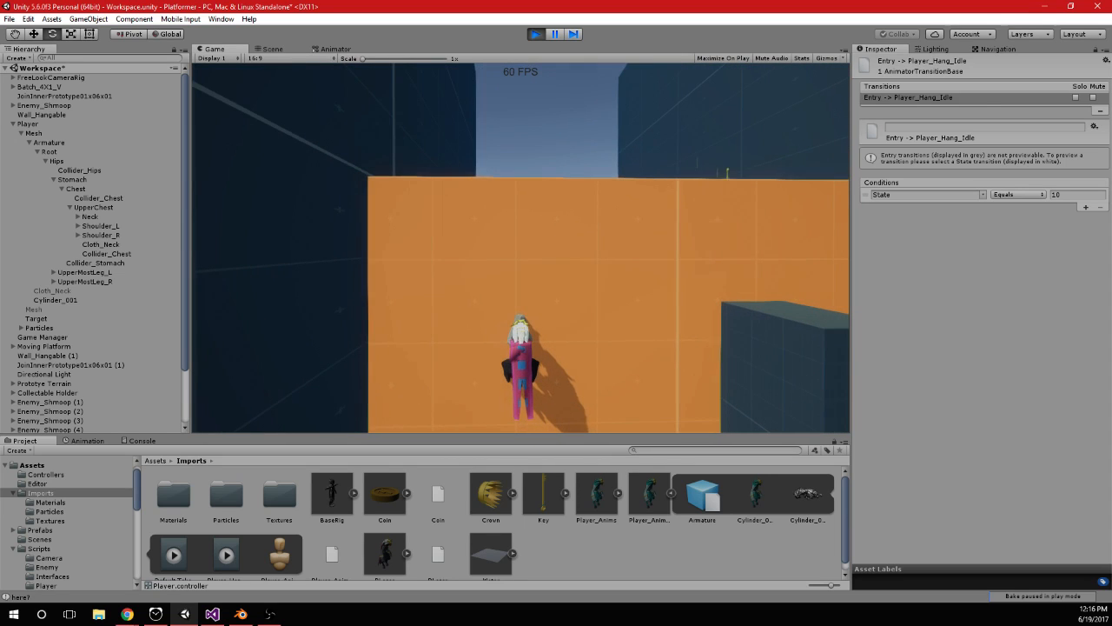
{"action": "key", "text": "alt+Tab"}
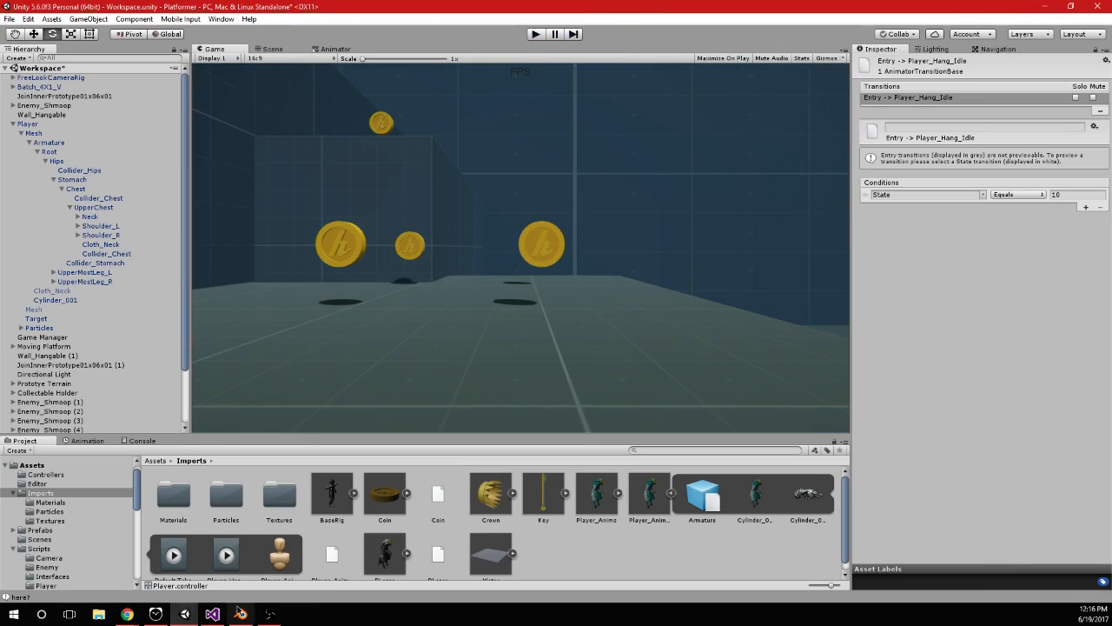
Switch to Blender and duplicate the frame 1 keyframes of all bones to frame 11 in the Dope Sheet
{"action": "left_click_drag", "start_coordinate": [283, 275], "coordinate": [306, 278]}
{"action": "key", "text": "a"}
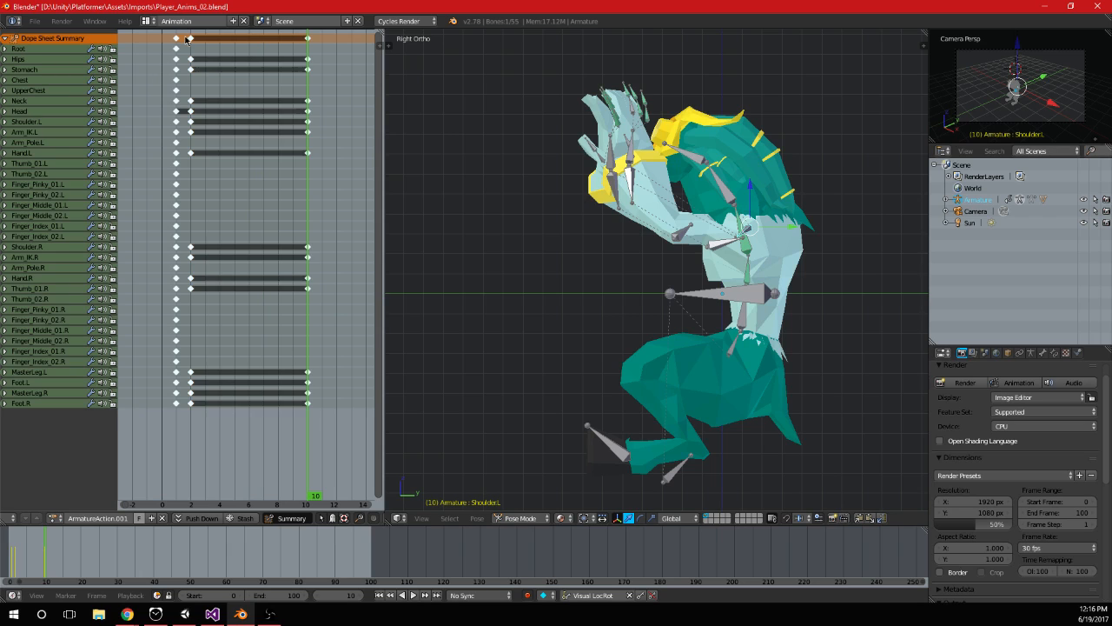
{"action": "right_click", "coordinate": [178, 39]}
{"action": "middle_click_drag", "start_coordinate": [203, 74], "coordinate": [173, 87]}
{"action": "key", "text": "shift+d"}
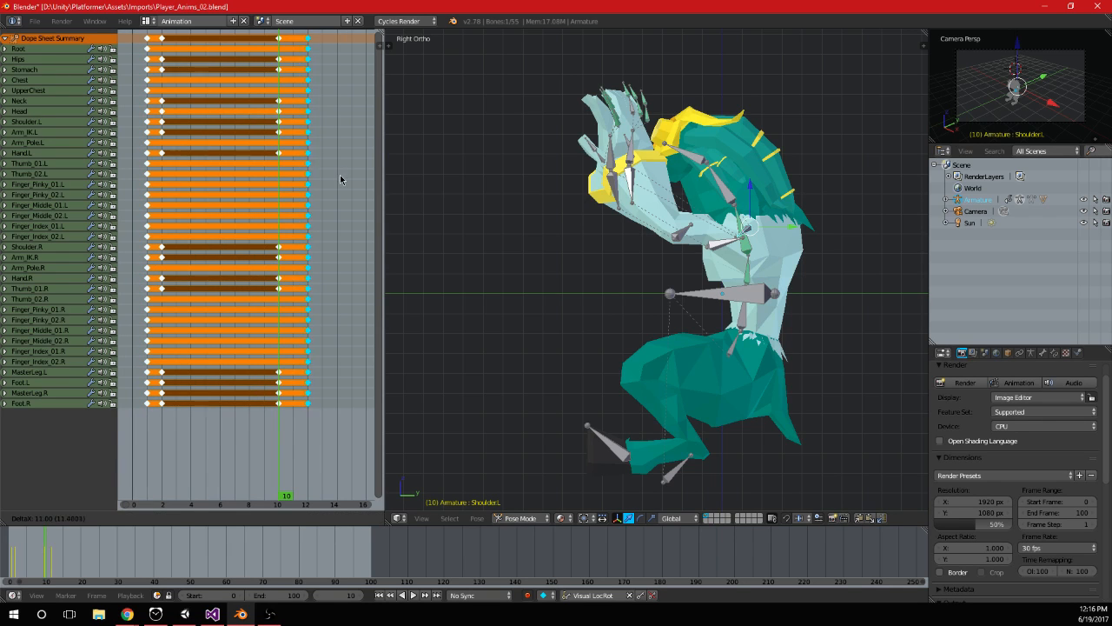
{"action": "left_click", "coordinate": [325, 188]}
{"action": "key", "text": "a"}
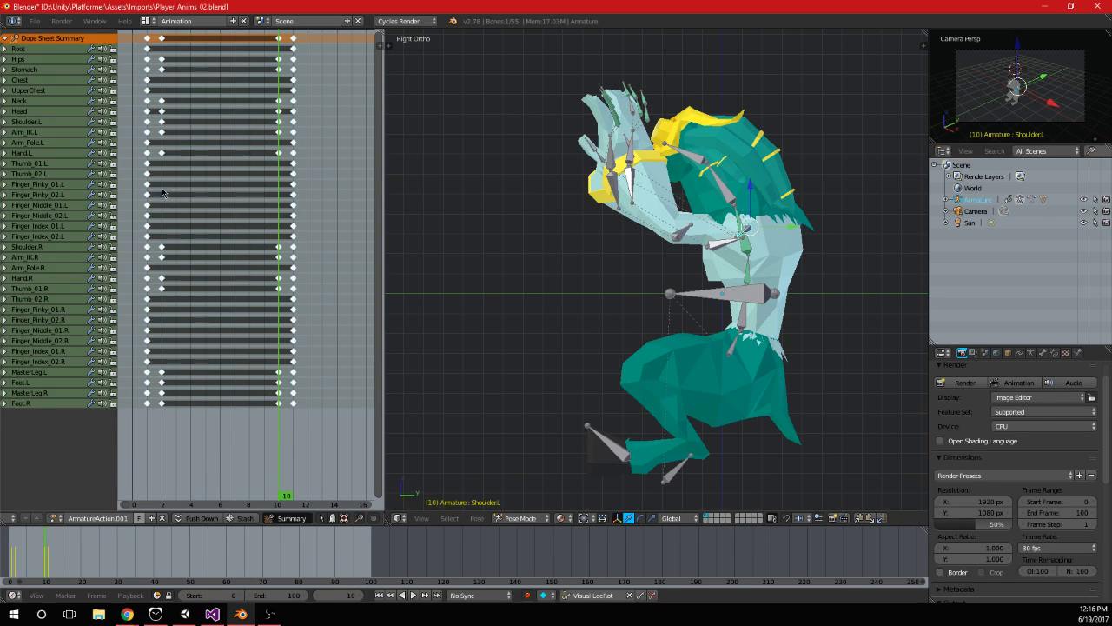
Duplicate the frame 2 keyframes to frame 13 in the Dope Sheet and make frame 13 current
{"action": "left_click", "coordinate": [162, 188]}
{"action": "right_click", "coordinate": [162, 40]}
{"action": "middle_click_drag", "start_coordinate": [184, 83], "coordinate": [179, 102]}
{"action": "key", "text": "shift+d"}
{"action": "left_click", "coordinate": [339, 124]}
{"action": "middle_click_drag", "start_coordinate": [342, 149], "coordinate": [284, 168]}
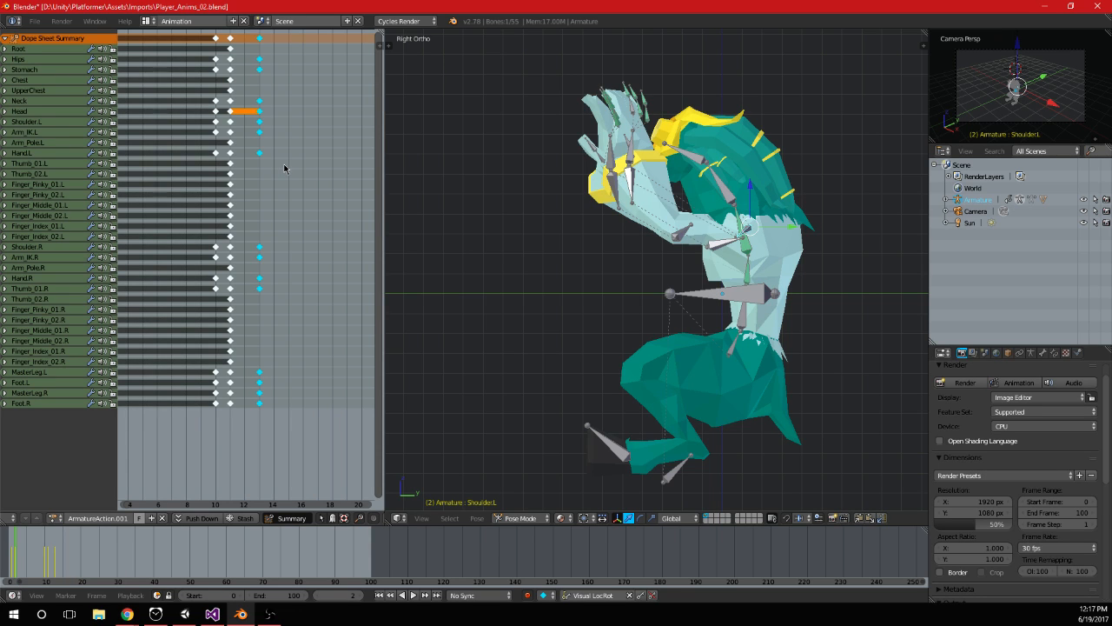
{"action": "scroll", "coordinate": [268, 164], "scroll_direction": "up", "scroll_amount": 2}
{"action": "left_click", "coordinate": [250, 122]}
Advance to frame 15 and rotate the Shoulder.R bone as seen from the back view
{"action": "scroll", "coordinate": [295, 203], "scroll_direction": "down", "scroll_amount": 3}
{"action": "middle_click_drag", "start_coordinate": [687, 253], "coordinate": [752, 348]}
{"action": "key", "text": "KP_3"}
{"action": "key", "text": "KP_1"}
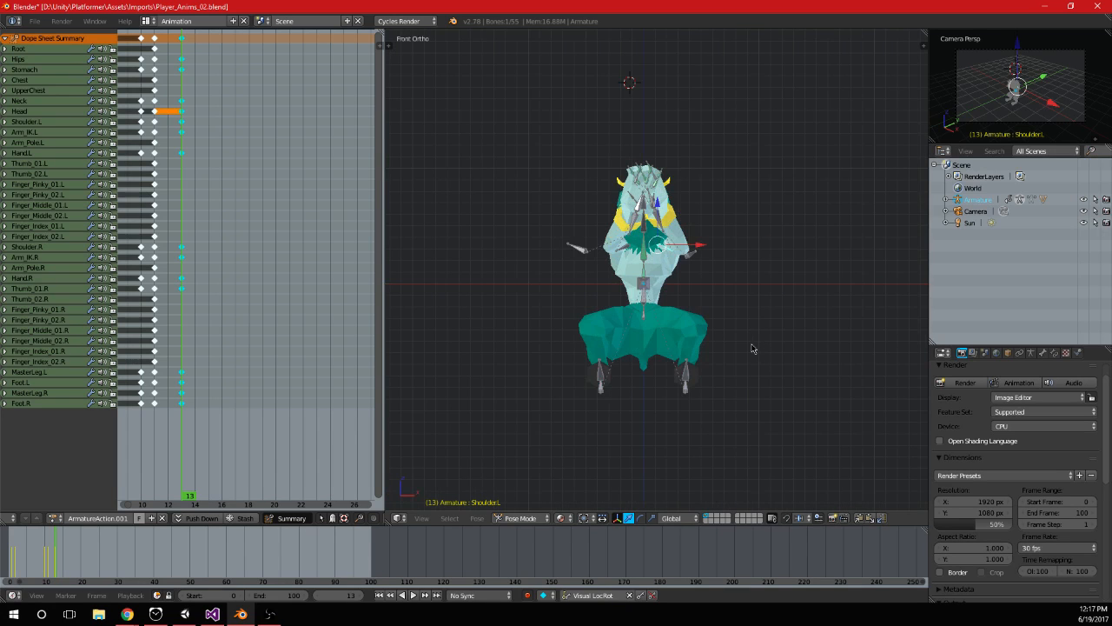
{"action": "scroll", "coordinate": [752, 348], "scroll_direction": "up", "scroll_amount": 3}
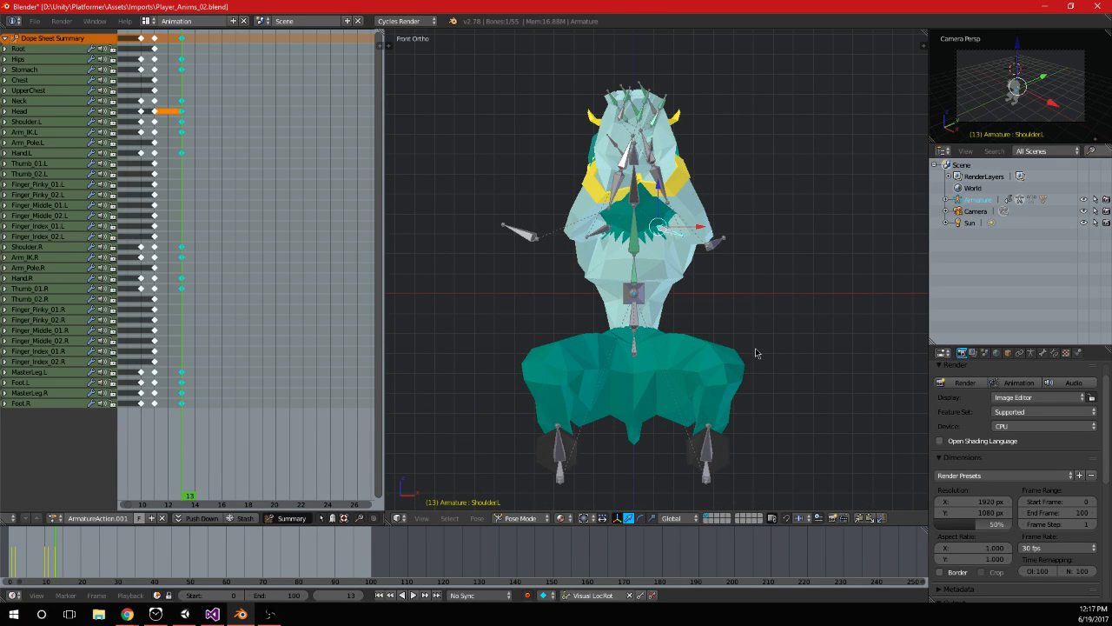
{"action": "middle_click_drag", "start_coordinate": [769, 323], "coordinate": [659, 261]}
{"action": "key", "text": "Right"}
{"action": "key", "text": "Right"}
{"action": "right_click", "coordinate": [676, 278]}
{"action": "key", "text": "KP_3"}
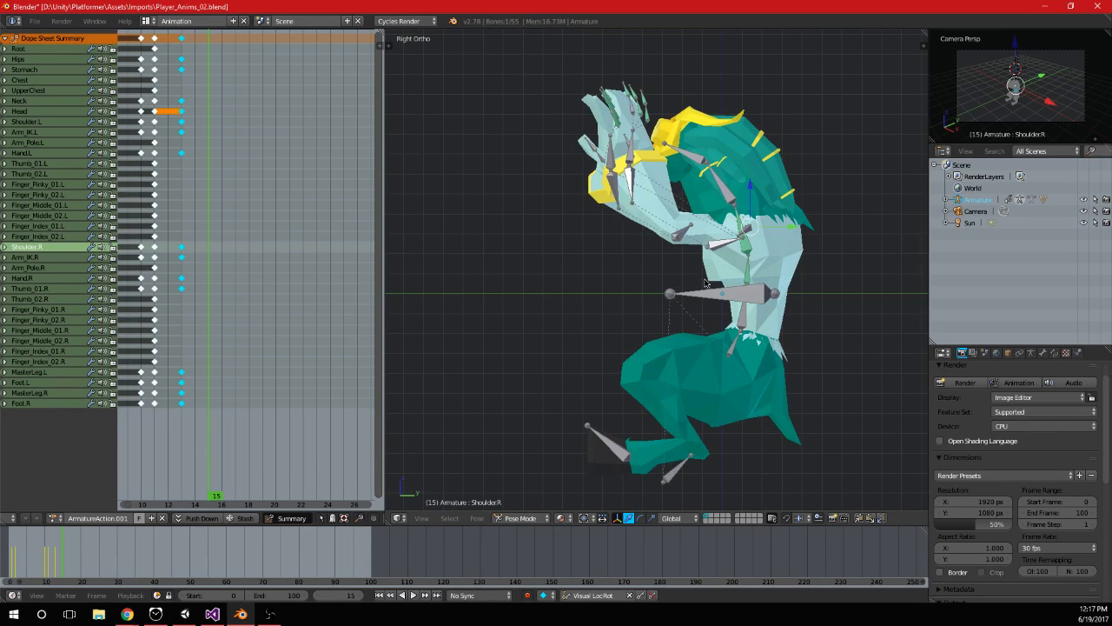
{"action": "key", "text": "ctrl+KP_1"}
{"action": "key", "text": "r"}
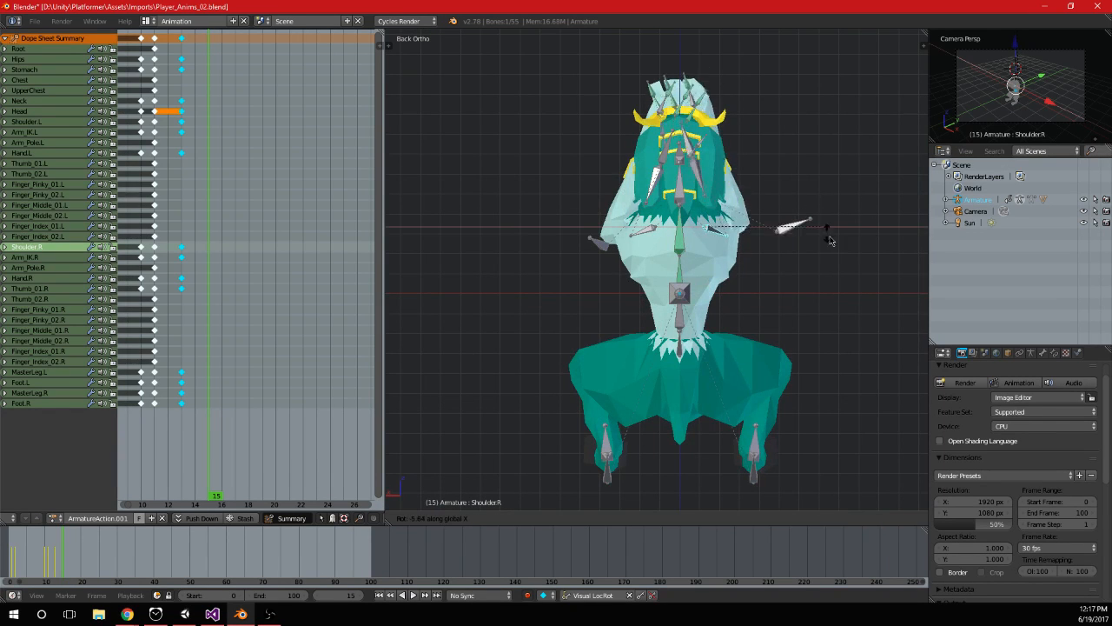
{"action": "left_click", "coordinate": [830, 308]}
Rotate the Shoulder.R bone as seen from the top view and insert its keyframe at frame 15
{"action": "middle_click_drag", "start_coordinate": [830, 308], "coordinate": [784, 252]}
{"action": "key", "text": "KP_7"}
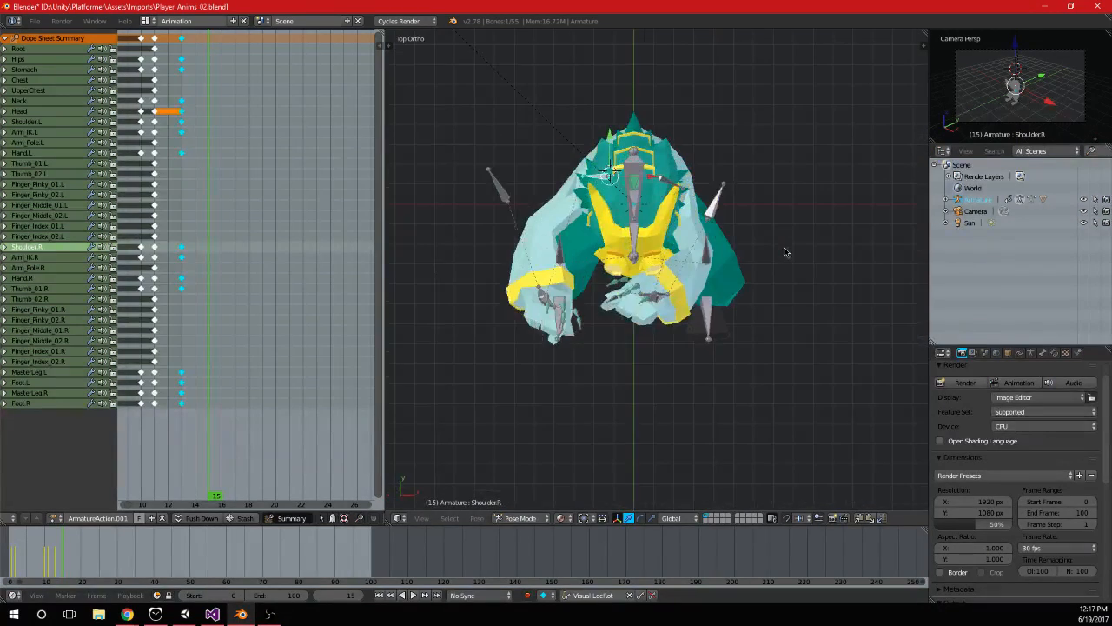
{"action": "key", "text": "r"}
{"action": "left_click", "coordinate": [649, 277]}
{"action": "key", "text": "i"}
At frame 17, move the Arm_IK.R bone about 0.12 units outward in the back view and keyframe it
{"action": "left_click_drag", "start_coordinate": [175, 174], "coordinate": [231, 168]}
{"action": "middle_click_drag", "start_coordinate": [730, 174], "coordinate": [752, 245]}
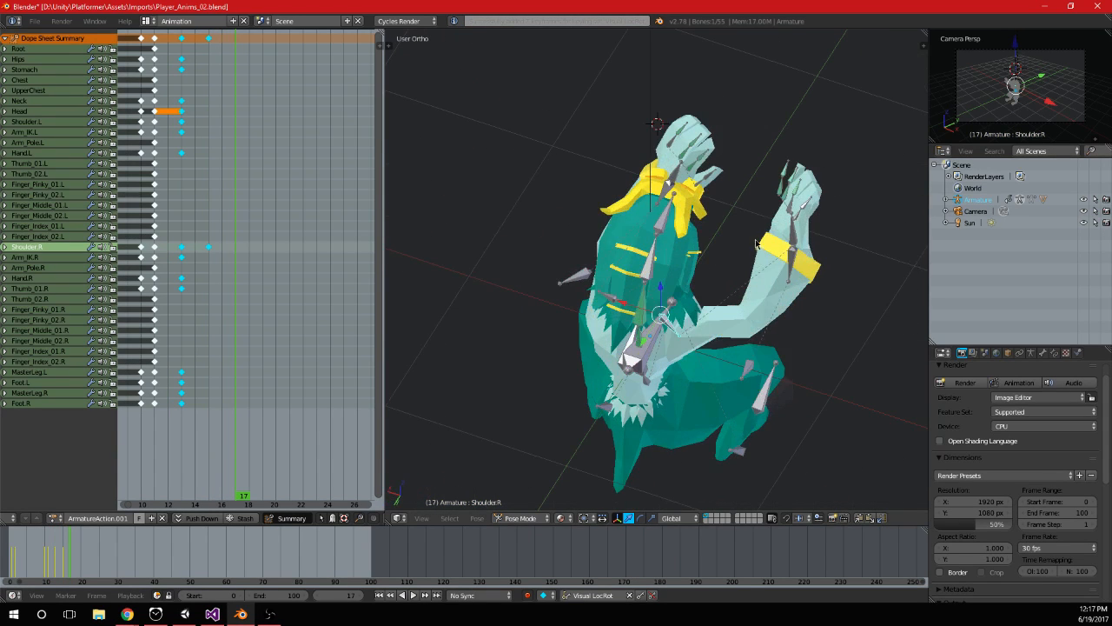
{"action": "right_click", "coordinate": [794, 253]}
{"action": "key", "text": "KP_1"}
{"action": "key", "text": "KP_3"}
{"action": "key", "text": "ctrl+KP_1"}
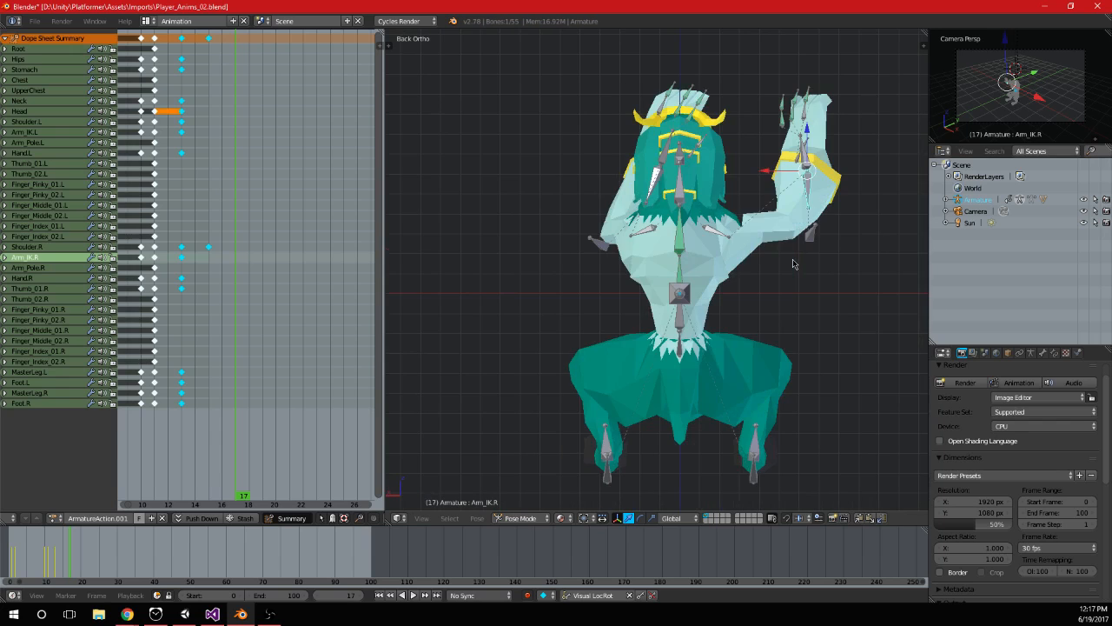
{"action": "middle_click_drag", "start_coordinate": [793, 264], "coordinate": [697, 313], "text": "shift"}
{"action": "key", "text": "g"}
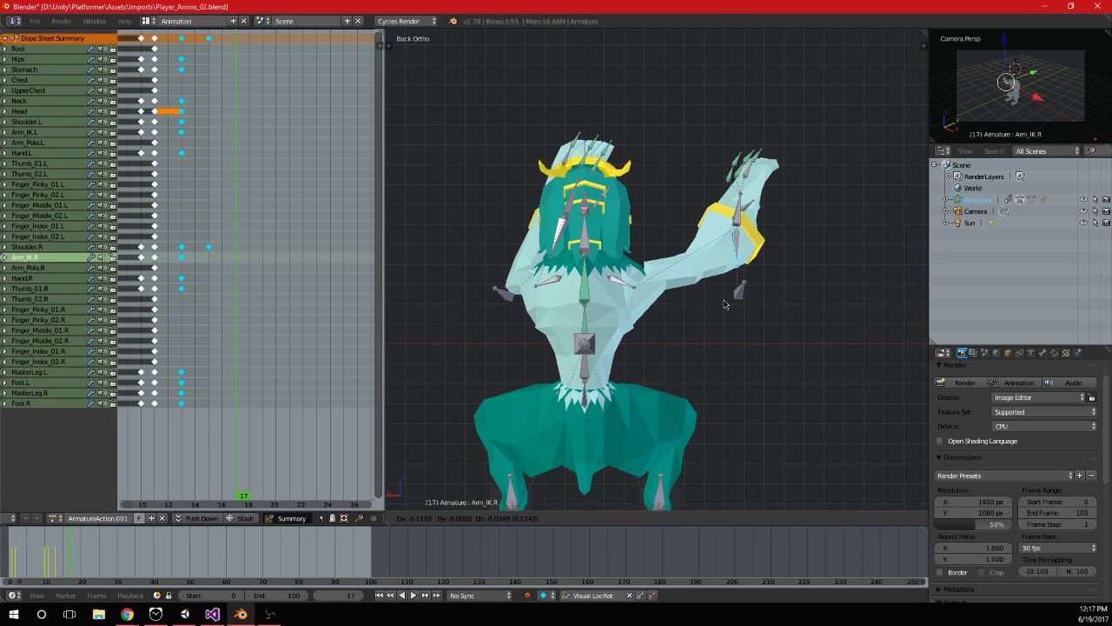
{"action": "left_click", "coordinate": [725, 305]}
{"action": "scroll", "coordinate": [690, 293], "scroll_direction": "up", "scroll_amount": 3}
{"action": "key", "text": "i"}
Rotate the Hand.R bone around the Z axis and about 35 degrees in the back view, keyframing it at frame 17
{"action": "right_click", "coordinate": [658, 230]}
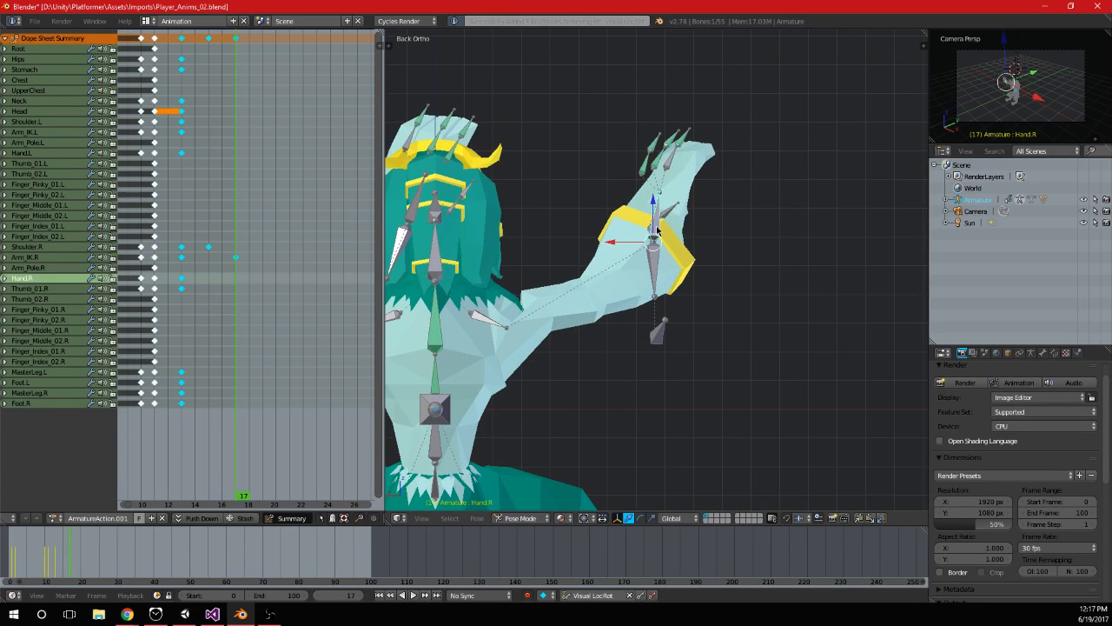
{"action": "key", "text": "r"}
{"action": "key", "text": "z"}
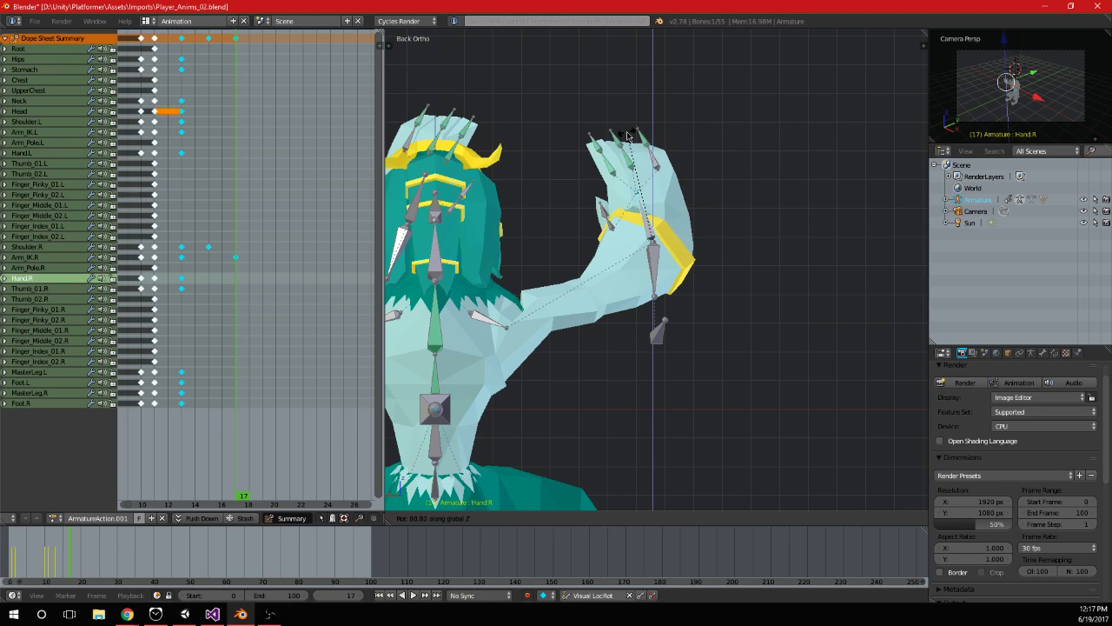
{"action": "left_click", "coordinate": [705, 144]}
{"action": "key", "text": "r"}
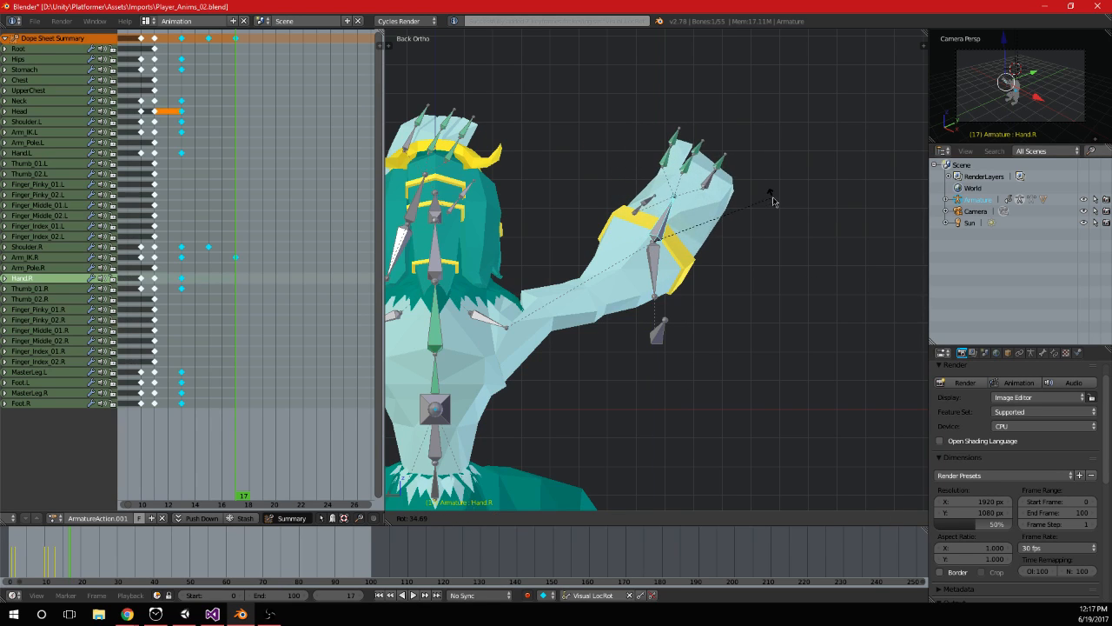
{"action": "left_click", "coordinate": [773, 201]}
{"action": "key", "text": "i"}
Rotate the Thumb_01.R bone, keyframe it at frame 17, and play and scrub through the arm's movement
{"action": "right_click", "coordinate": [637, 207]}
{"action": "key", "text": "r"}
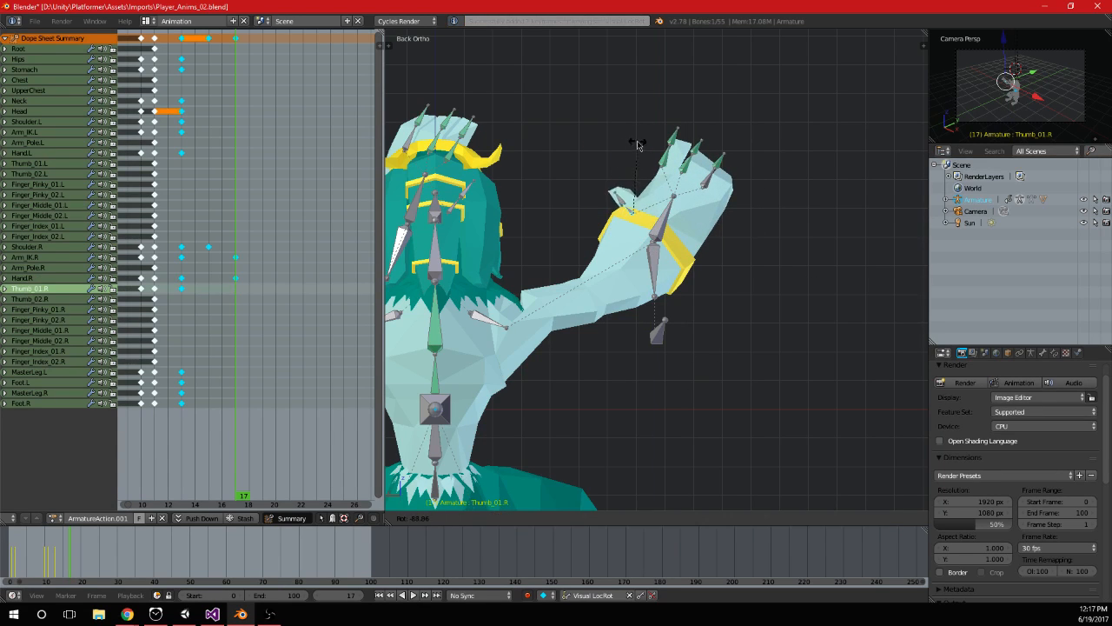
{"action": "left_click", "coordinate": [650, 144]}
{"action": "key", "text": "i"}
{"action": "key", "text": "alt+a"}
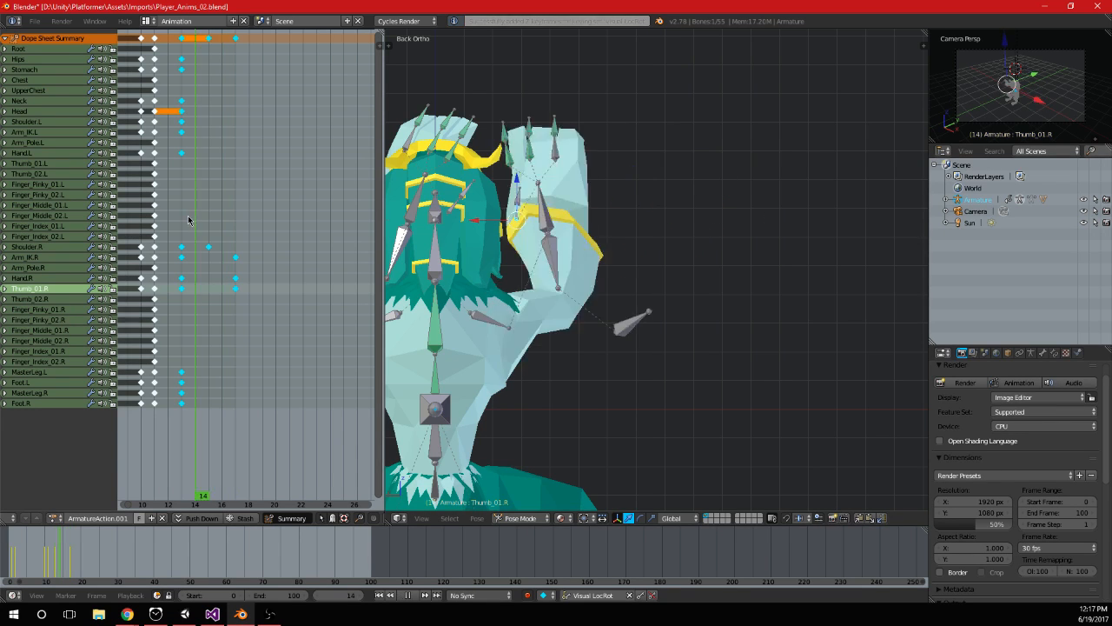
{"action": "mouse_move", "coordinate": [217, 224]}
{"action": "left_mouse_down"}
{"action": "mouse_move", "coordinate": [184, 223]}
{"action": "mouse_move", "coordinate": [235, 217]}
{"action": "left_mouse_up"}
Try to shift the MasterLeg.L bone sideways along the X axis at frame 17
{"action": "scroll", "coordinate": [443, 226], "scroll_direction": "down", "scroll_amount": 5}
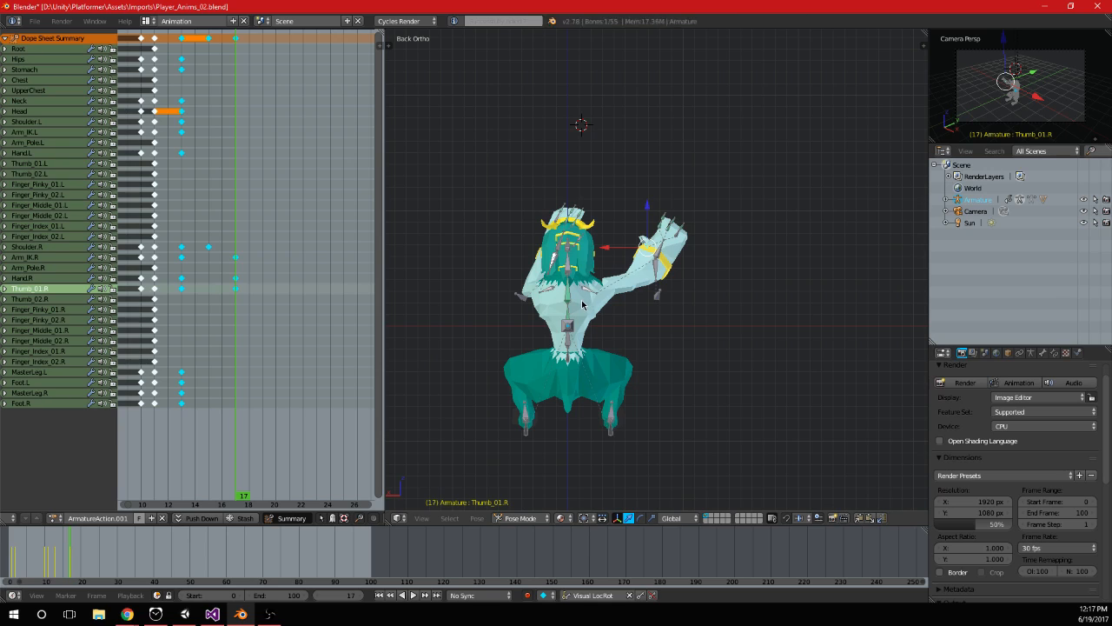
{"action": "right_click", "coordinate": [524, 418]}
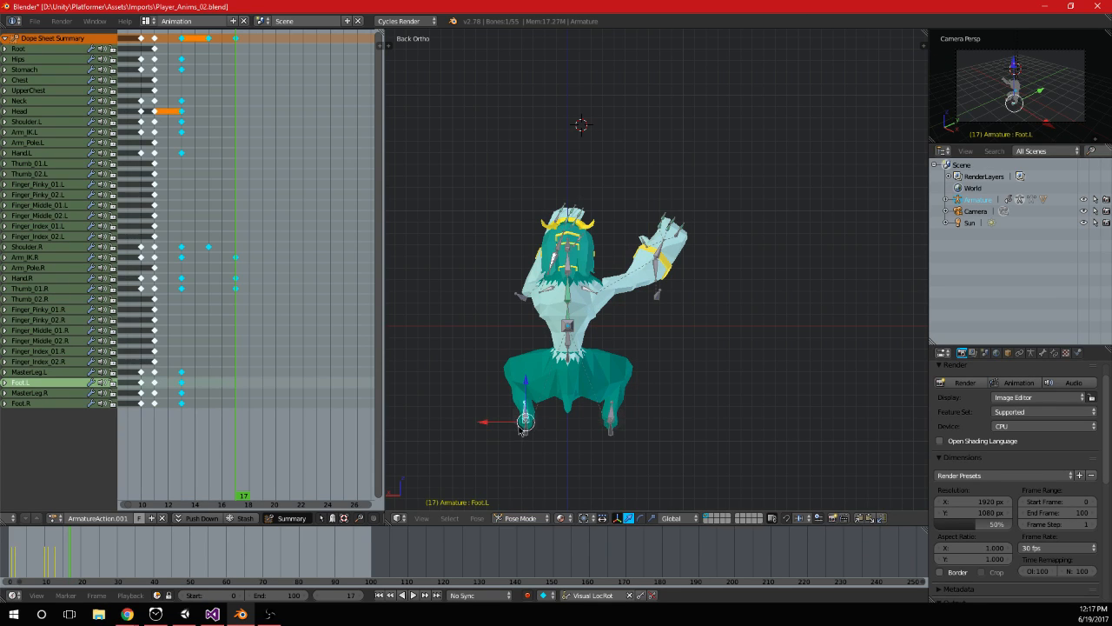
{"action": "right_click", "coordinate": [523, 429]}
{"action": "key", "text": "g"}
{"action": "key", "text": "x"}
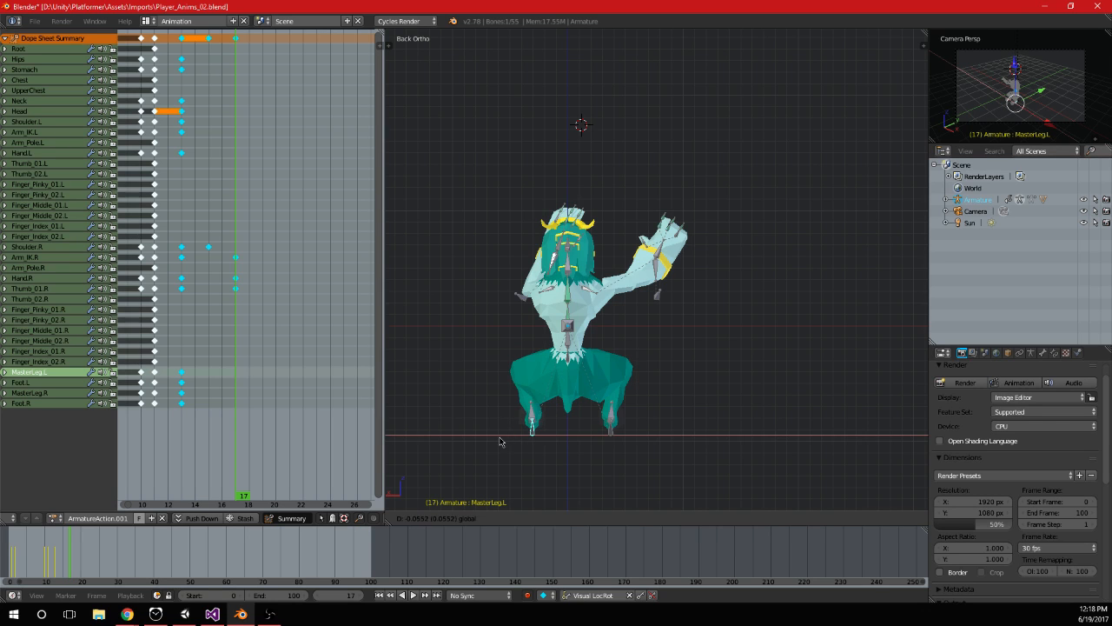
{"action": "left_click", "coordinate": [484, 436]}
{"action": "scroll", "coordinate": [594, 427], "scroll_direction": "down", "scroll_amount": 2}
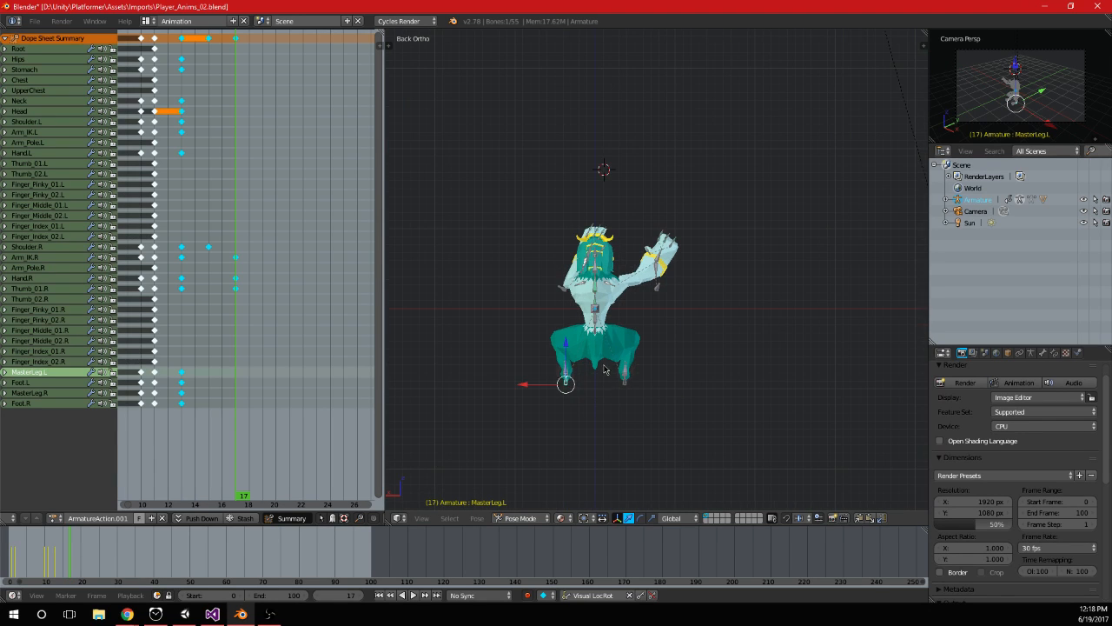
{"action": "middle_click_drag", "start_coordinate": [605, 333], "coordinate": [627, 272], "text": "shift"}
{"action": "scroll", "coordinate": [628, 270], "scroll_direction": "up", "scroll_amount": 1}
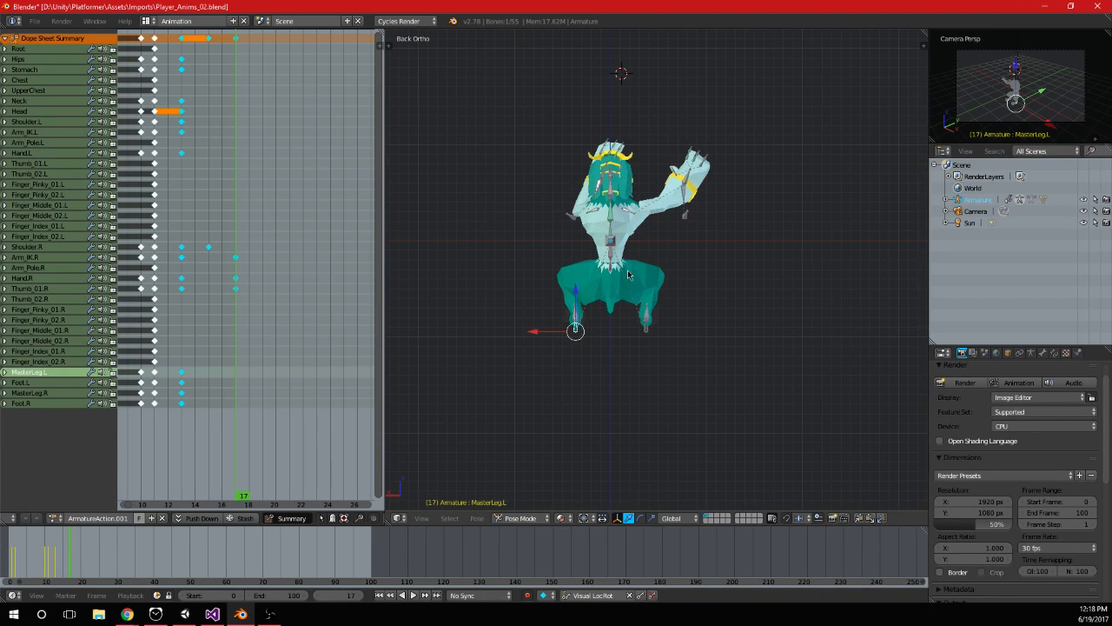
At frame 19, rotate the Thumb_01.R bone about 33 degrees in the back view and keyframe it
{"action": "scroll", "coordinate": [628, 274], "scroll_direction": "up", "scroll_amount": 3}
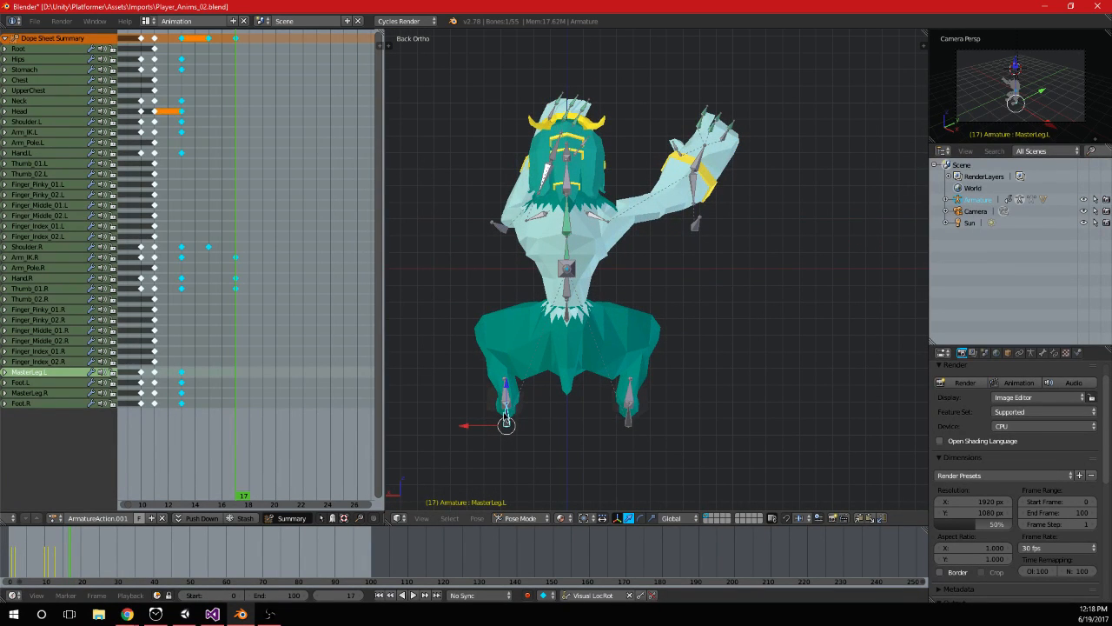
{"action": "key", "text": "alt+a"}
{"action": "left_click_drag", "start_coordinate": [223, 226], "coordinate": [239, 227]}
{"action": "left_click", "coordinate": [267, 206]}
{"action": "scroll", "coordinate": [689, 234], "scroll_direction": "up", "scroll_amount": 5}
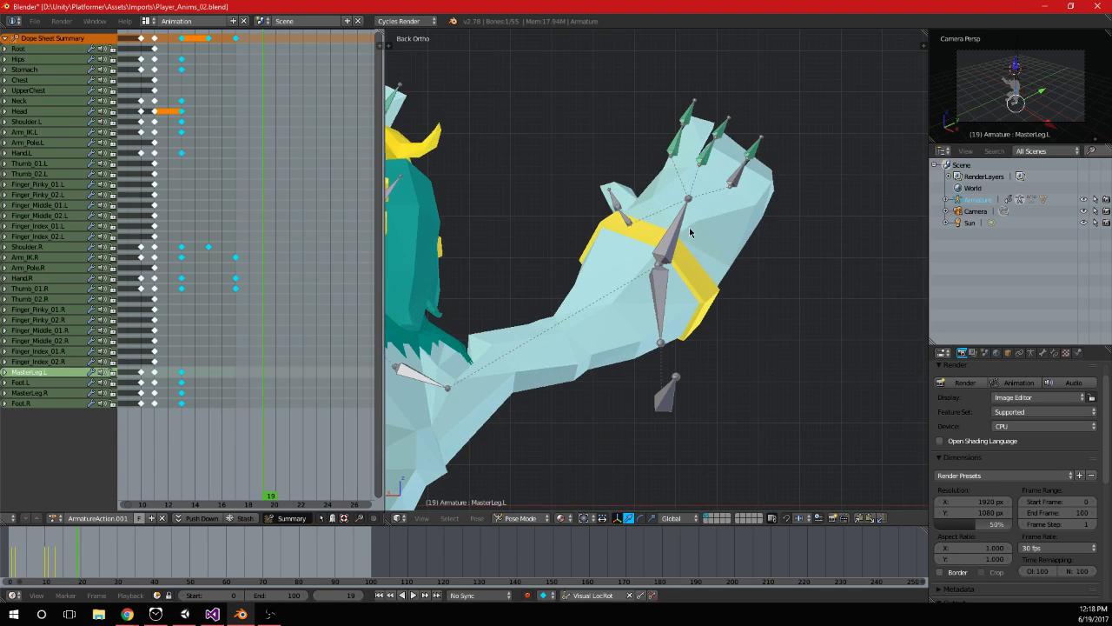
{"action": "right_click", "coordinate": [645, 222]}
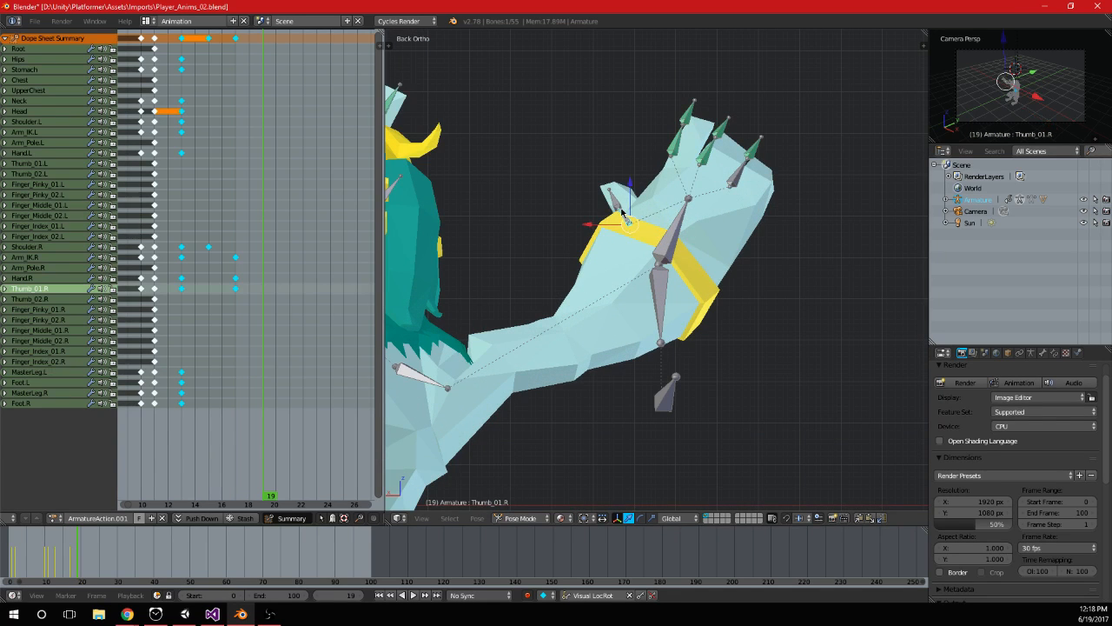
{"action": "key", "text": "i"}
Try to rotate the Hand.R bone at frame 19 in the back view
{"action": "right_click", "coordinate": [736, 236]}
{"action": "key", "text": "r"}
{"action": "key", "text": "z"}
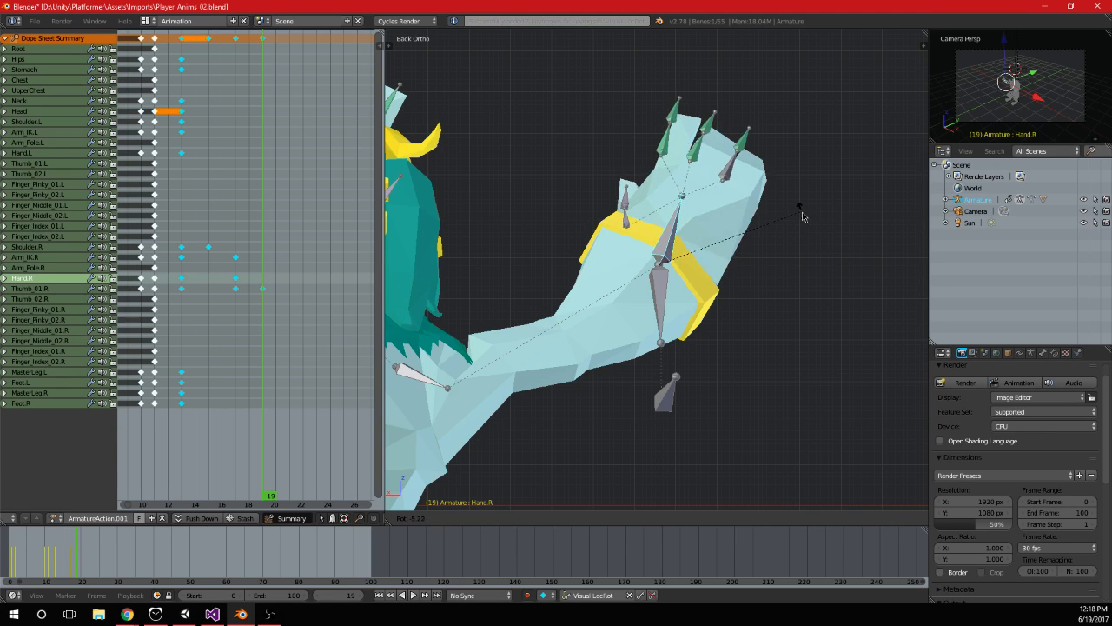
{"action": "left_click", "coordinate": [788, 222]}
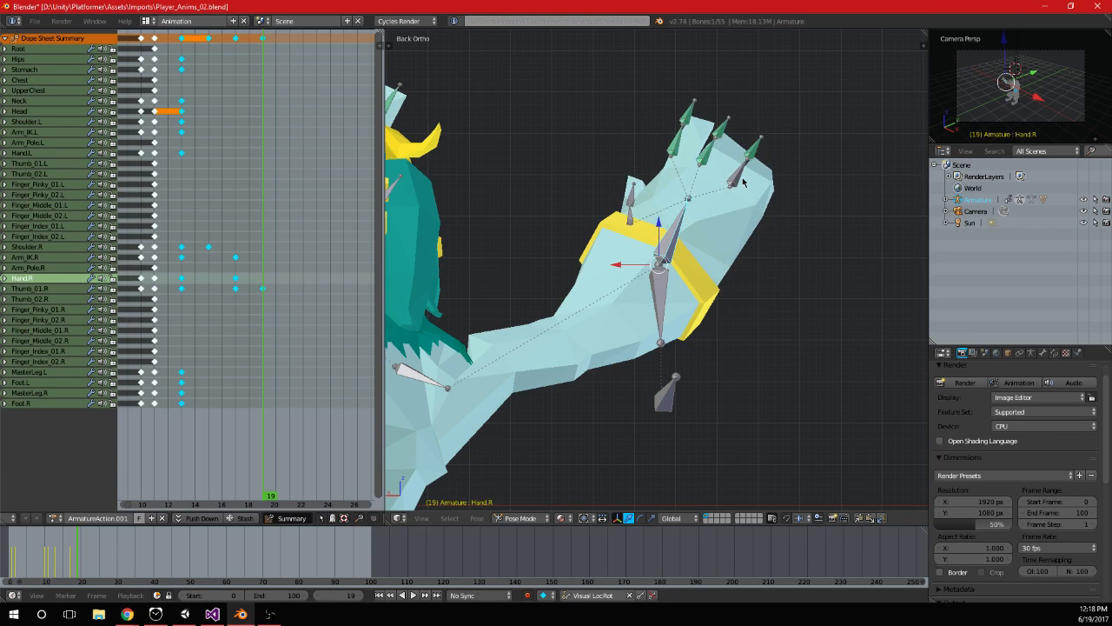
Select the Finger_Pinky_01.R bone at frame 17 and try rotating it around its local Z axis
{"action": "right_click", "coordinate": [739, 180]}
{"action": "middle_click_drag", "start_coordinate": [740, 180], "coordinate": [681, 229]}
{"action": "left_click", "coordinate": [236, 209]}
{"action": "key", "text": "r"}
{"action": "key", "text": "x"}
{"action": "key", "text": "x"}
{"action": "key", "text": "z"}
{"action": "key", "text": "z"}
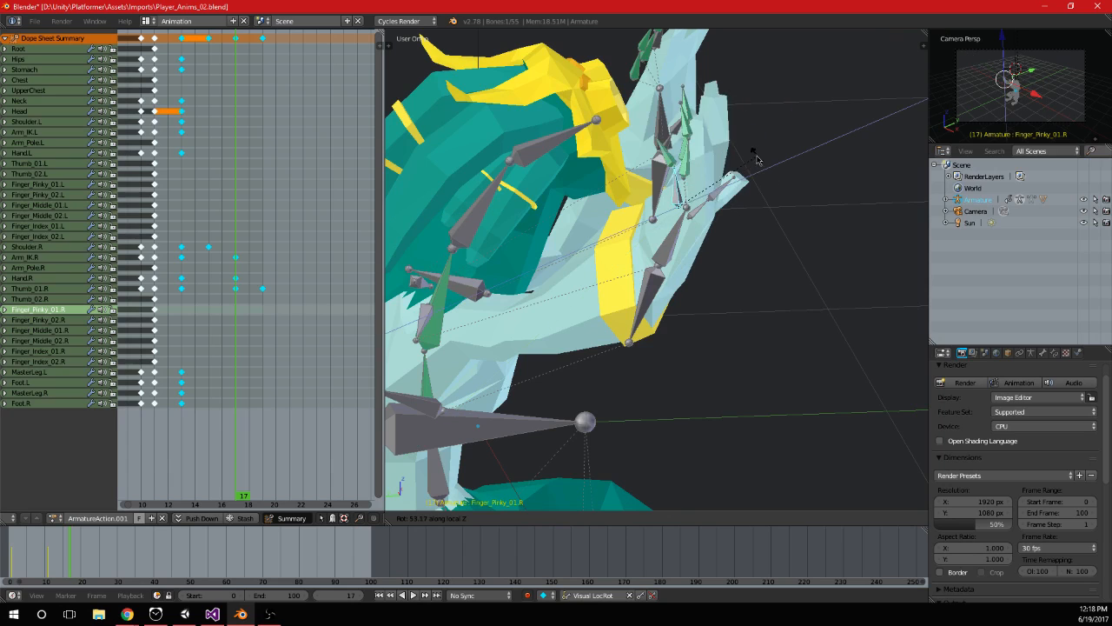
{"action": "left_click", "coordinate": [771, 173]}
Try the different rotation axes on the Finger_Pinky_01.R bone, rotate it freely about 12 degrees outward and keyframe it at frame 17
{"action": "middle_click_drag", "start_coordinate": [708, 166], "coordinate": [757, 188]}
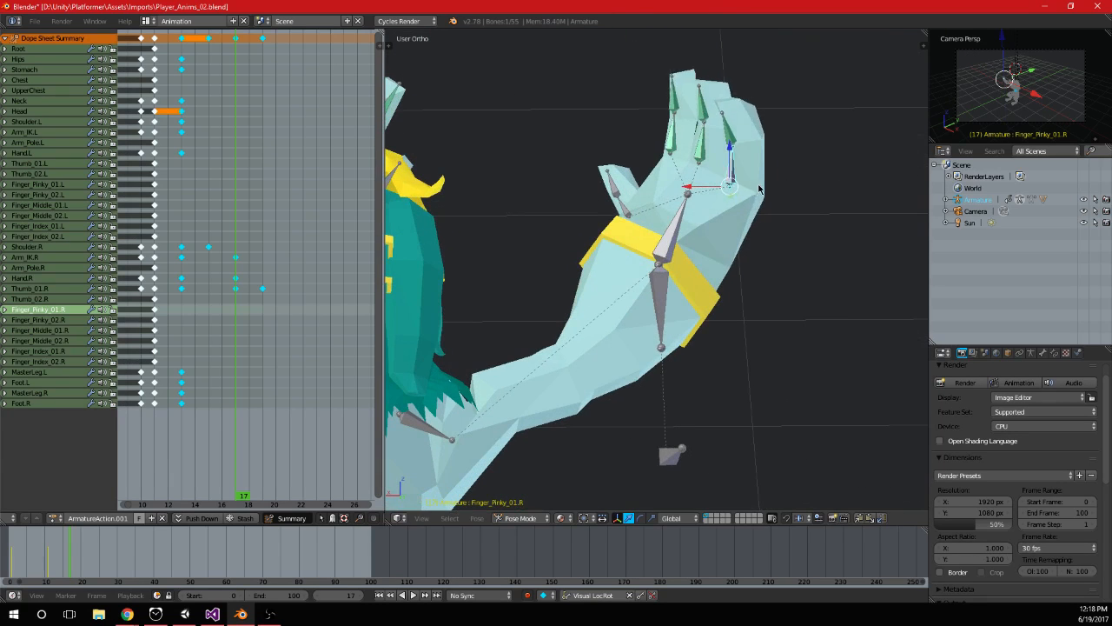
{"action": "key", "text": "r"}
{"action": "key", "text": "z"}
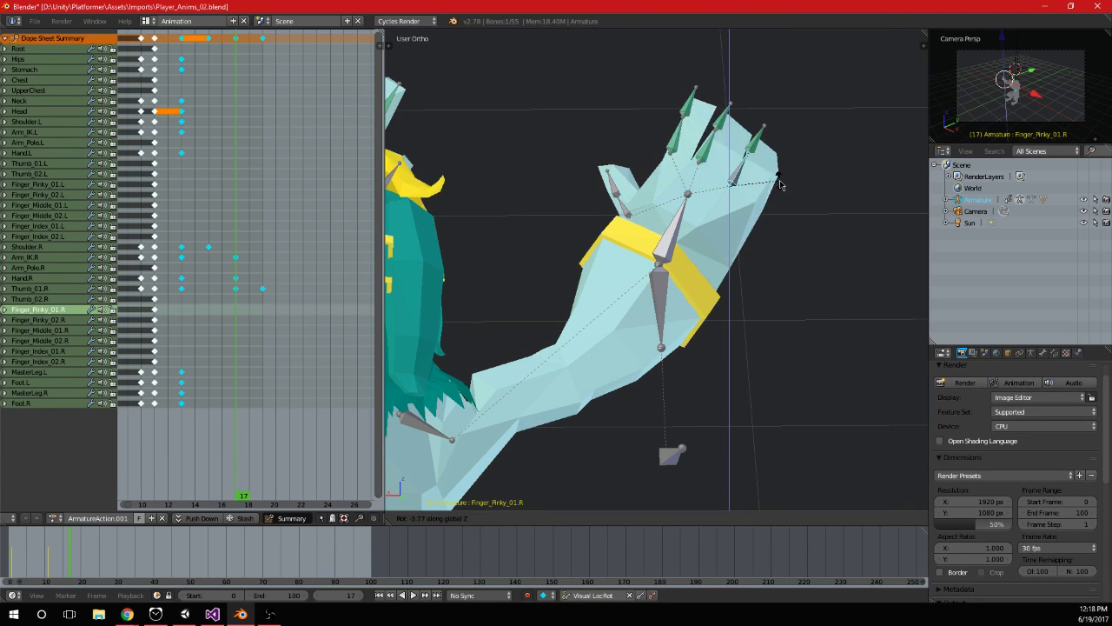
{"action": "key", "text": "y"}
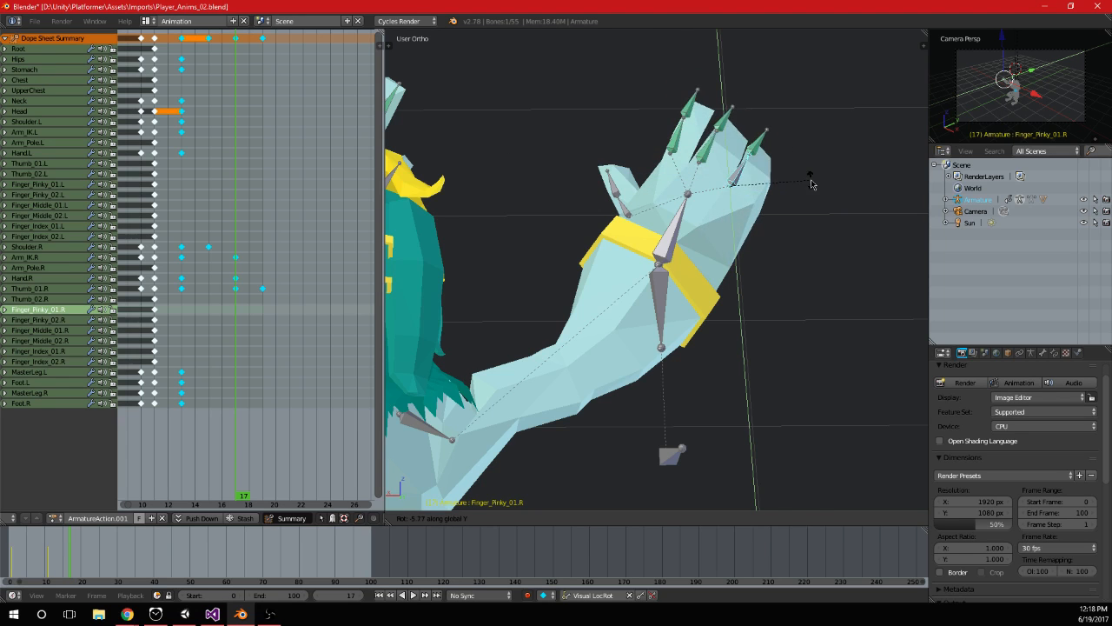
{"action": "key", "text": "y"}
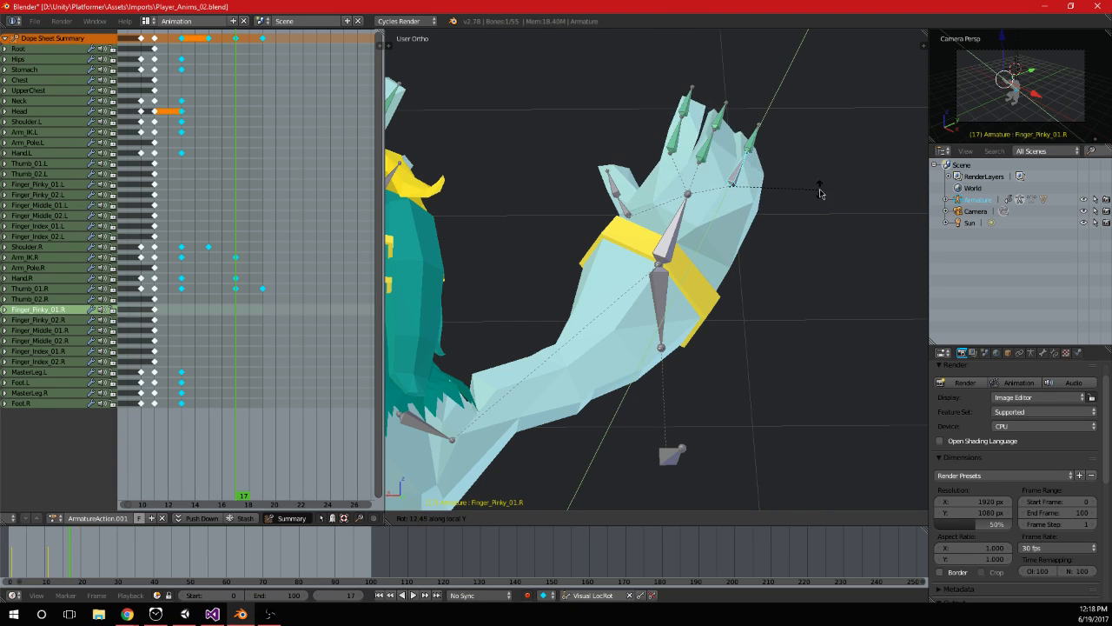
{"action": "key", "text": "x"}
{"action": "key", "text": "x"}
{"action": "key", "text": "x"}
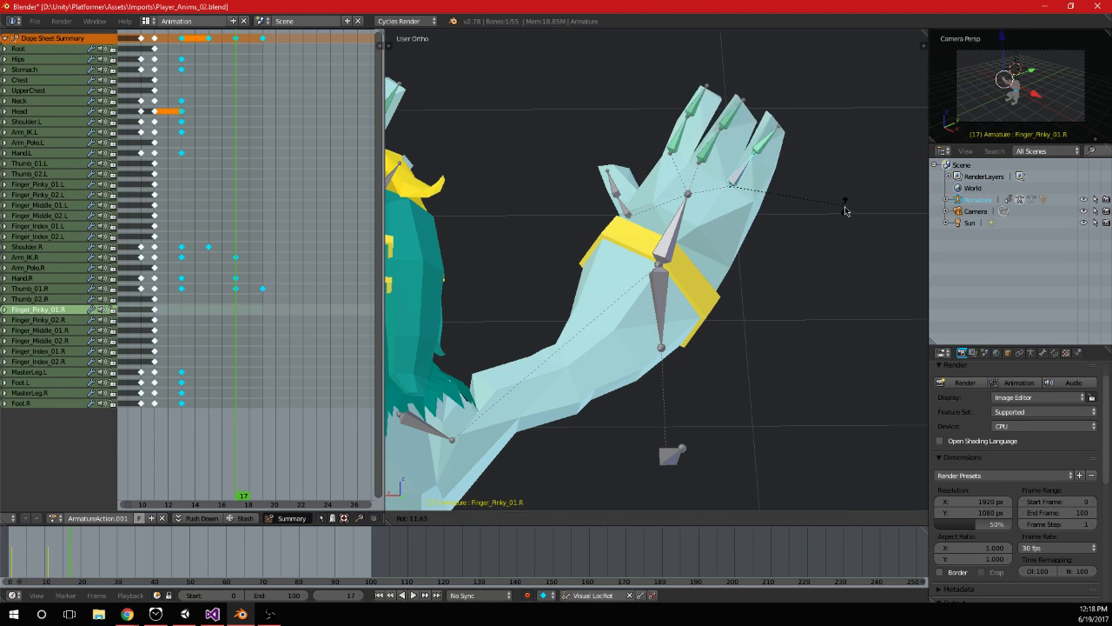
{"action": "left_click", "coordinate": [841, 213]}
{"action": "middle_click_drag", "start_coordinate": [841, 213], "coordinate": [698, 247]}
{"action": "key", "text": "i"}
Play the animation, rotate the Finger_Pinky_01.R bone at frame 19 and keyframe it there
{"action": "key", "text": "alt+a"}
{"action": "scroll", "coordinate": [723, 271], "scroll_direction": "up", "scroll_amount": 3}
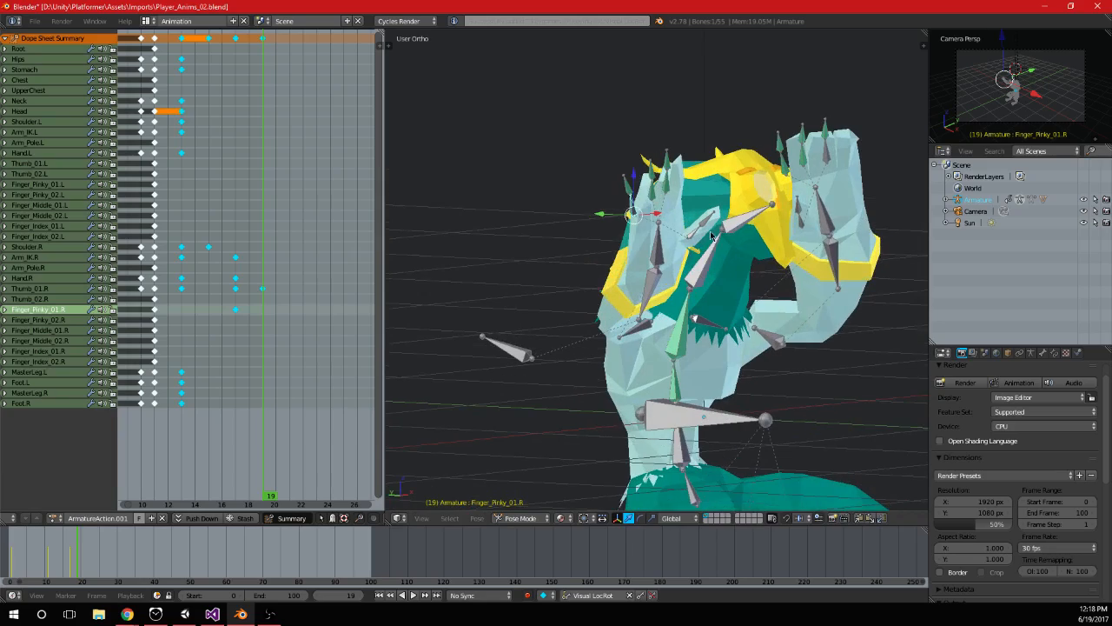
{"action": "key", "text": "r"}
{"action": "key", "text": "x"}
{"action": "left_click", "coordinate": [735, 285]}
{"action": "middle_click_drag", "start_coordinate": [735, 285], "coordinate": [623, 191]}
{"action": "key", "text": "r"}
{"action": "left_click", "coordinate": [807, 195]}
{"action": "key", "text": "r"}
{"action": "left_click", "coordinate": [782, 191]}
{"action": "middle_click_drag", "start_coordinate": [782, 191], "coordinate": [756, 258]}
{"action": "key", "text": "i"}
In the top view, move the Arm_IK.R and Hand.R bones about 0.02 units along X and 0.03 along Y, keyframing them at frame 19
{"action": "key", "text": "KP_7"}
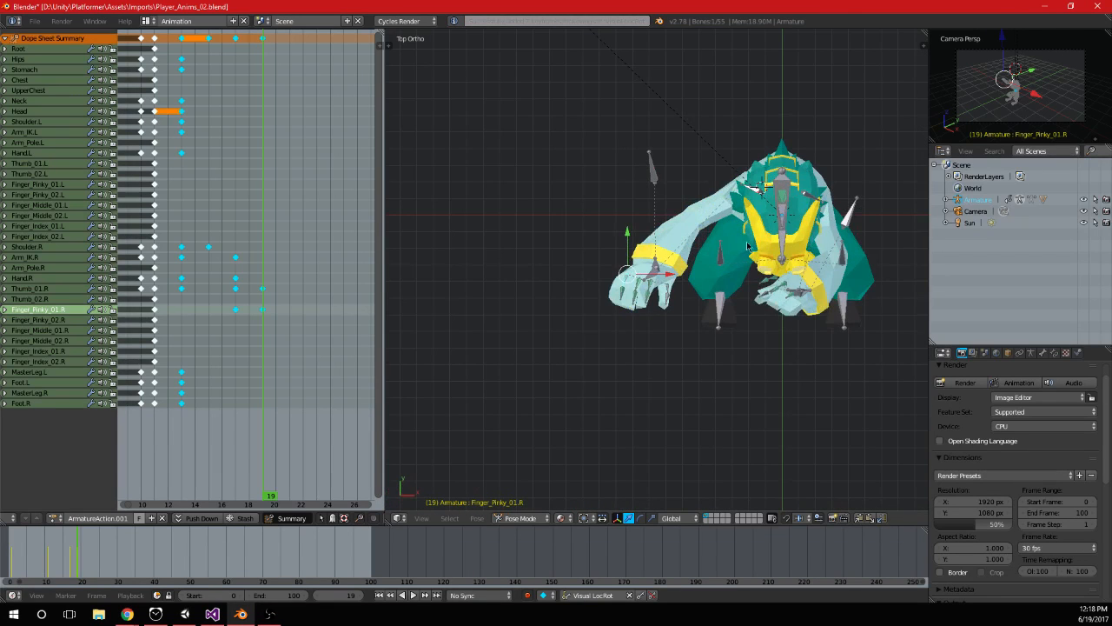
{"action": "middle_click_drag", "start_coordinate": [838, 339], "coordinate": [745, 334], "text": "shift"}
{"action": "scroll", "coordinate": [746, 334], "scroll_direction": "up", "scroll_amount": 1}
{"action": "right_click", "coordinate": [554, 271]}
{"action": "right_click", "coordinate": [554, 270]}
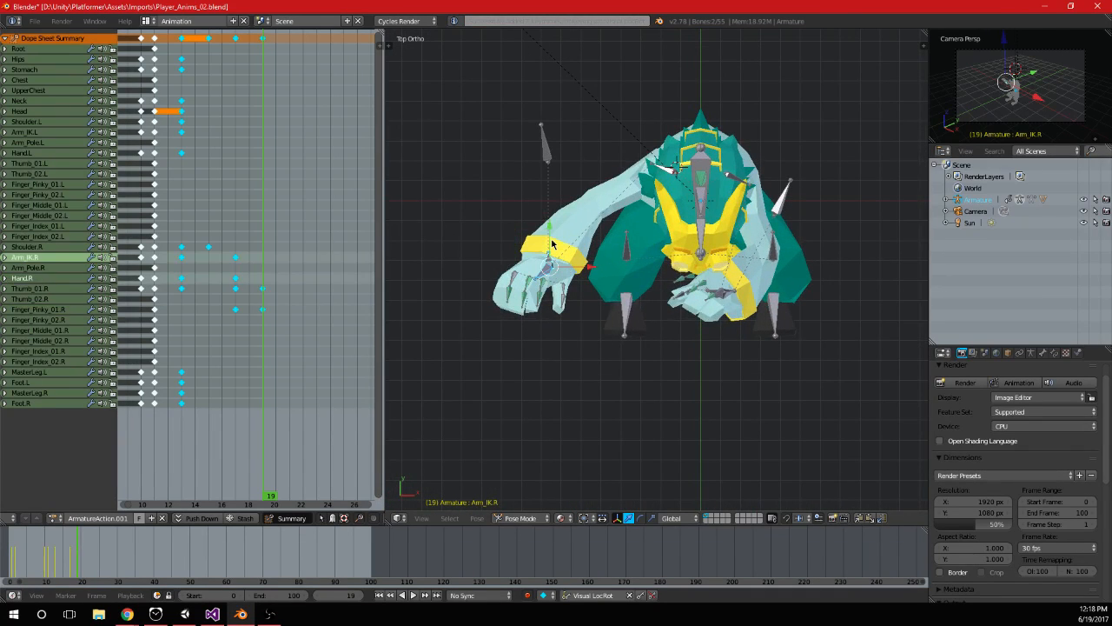
{"action": "key", "text": "g"}
{"action": "key", "text": "y"}
{"action": "key", "text": "y"}
{"action": "key", "text": "y"}
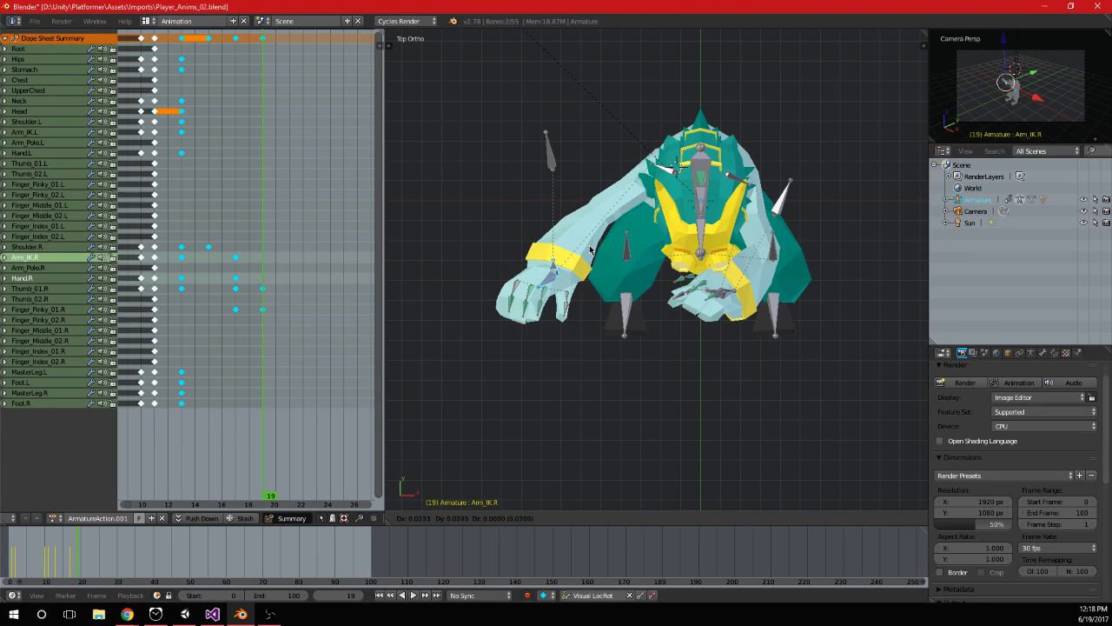
{"action": "left_click", "coordinate": [590, 248]}
{"action": "key", "text": "i"}
Play and scrub through the right arm's reach around frame 19 and examine the pose from several views
{"action": "key", "text": "alt+a"}
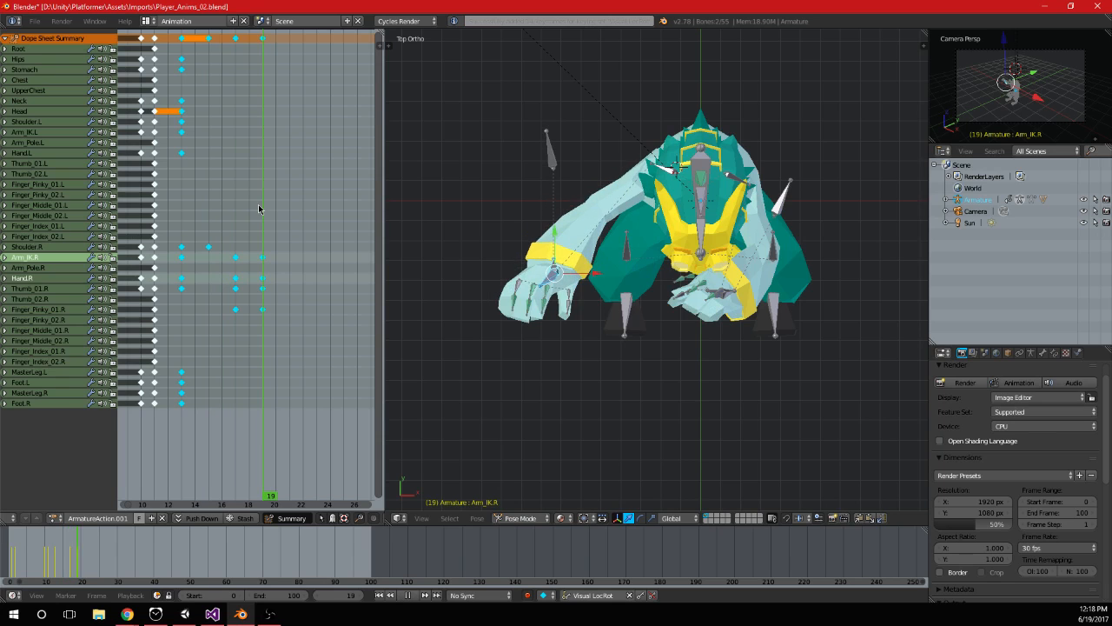
{"action": "middle_click_drag", "start_coordinate": [575, 243], "coordinate": [772, 148]}
{"action": "left_click_drag", "start_coordinate": [268, 300], "coordinate": [233, 301]}
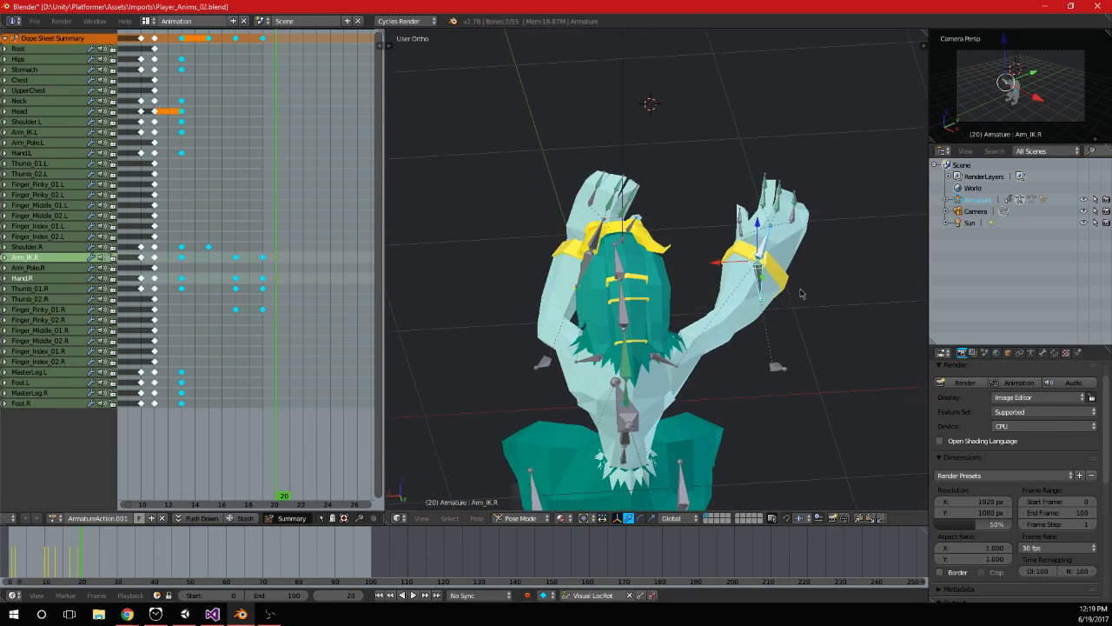
{"action": "left_click_drag", "start_coordinate": [216, 282], "coordinate": [265, 299]}
{"action": "middle_click_drag", "start_coordinate": [788, 327], "coordinate": [770, 237], "text": "shift"}
{"action": "key", "text": "KP_3"}
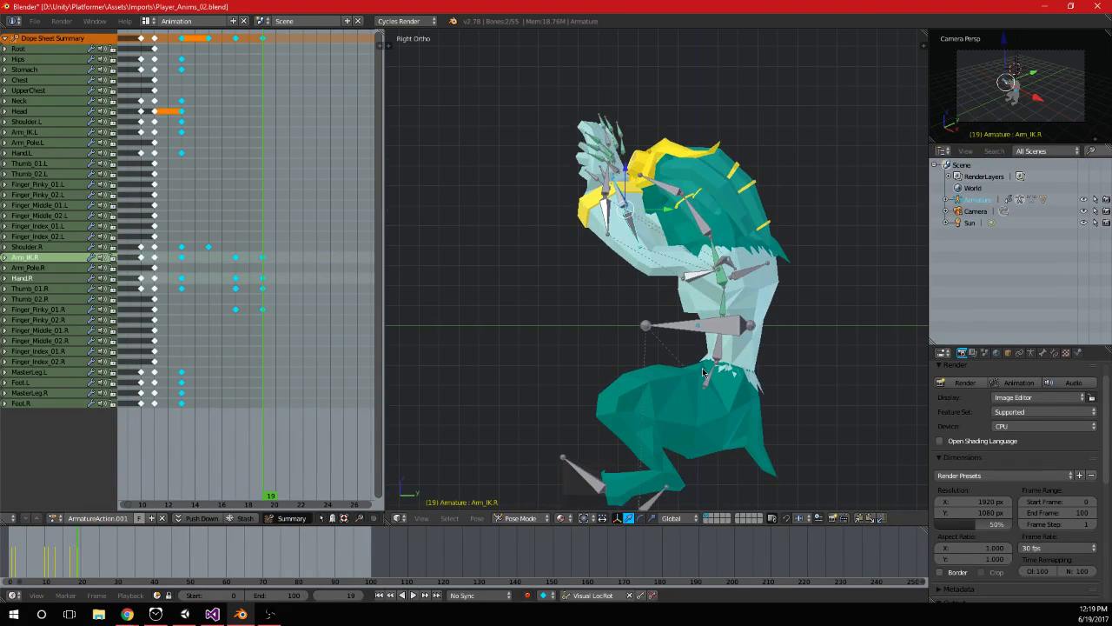
{"action": "key", "text": "KP_1"}
{"action": "key", "text": "KP_7"}
{"action": "key", "text": "KP_3"}
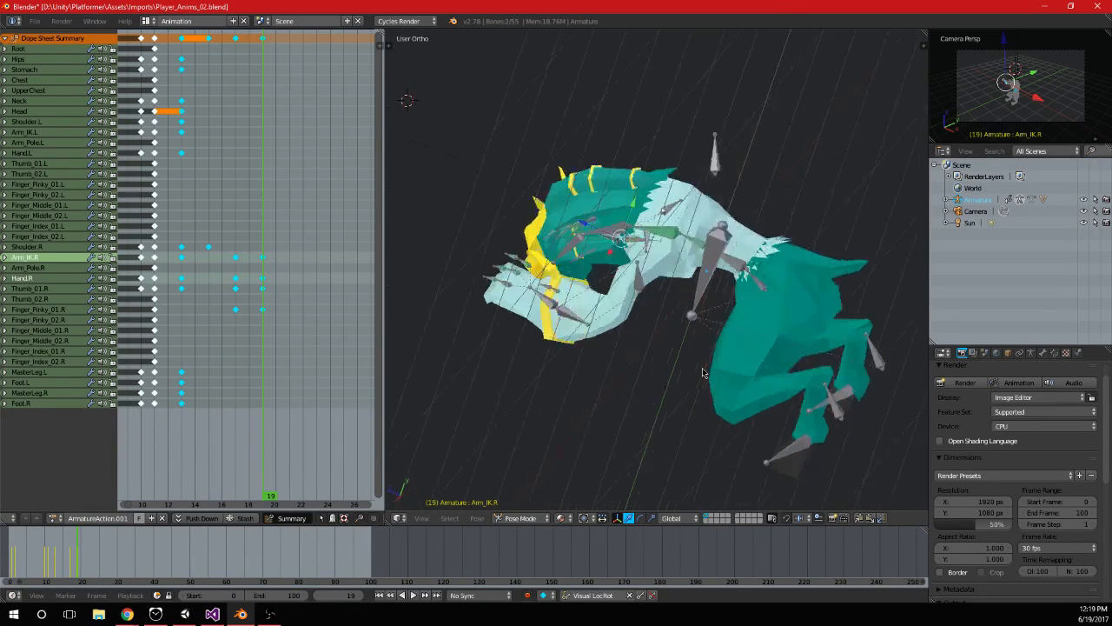
{"action": "key", "text": "ctrl+KP_3"}
{"action": "key", "text": "ctrl+KP_1"}
{"action": "scroll", "coordinate": [702, 371], "scroll_direction": "down", "scroll_amount": 1}
{"action": "middle_click_drag", "start_coordinate": [672, 422], "coordinate": [658, 341], "text": "shift"}
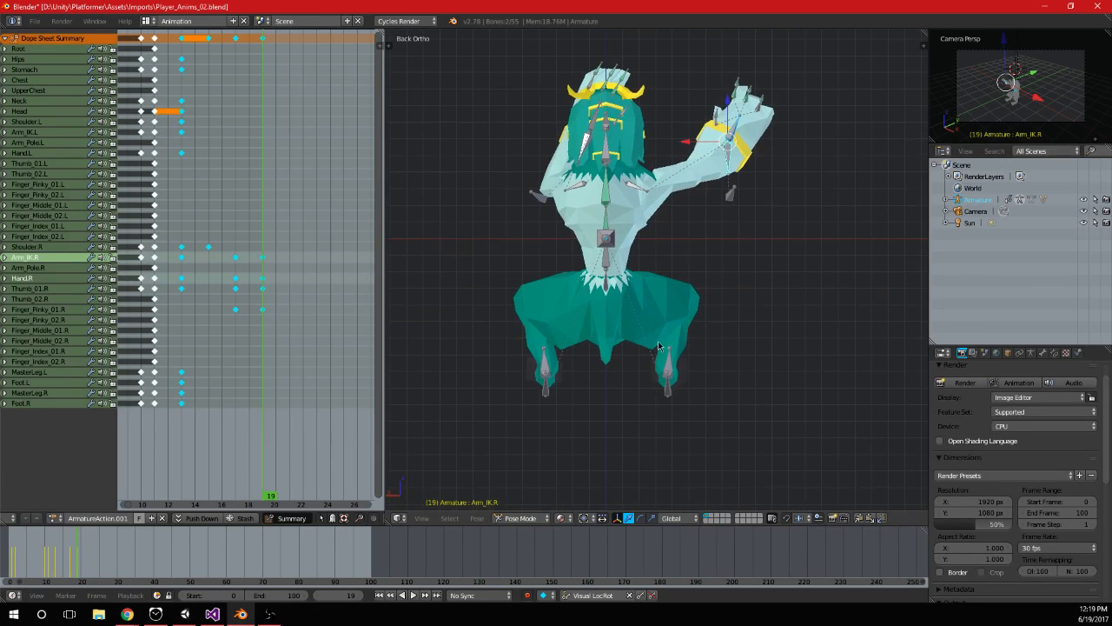
Select the Foot.R and Foot.L bones and play and scrub through the movement up to frame 21
{"action": "middle_click_drag", "start_coordinate": [695, 395], "coordinate": [690, 336], "text": "shift"}
{"action": "right_click", "coordinate": [667, 302]}
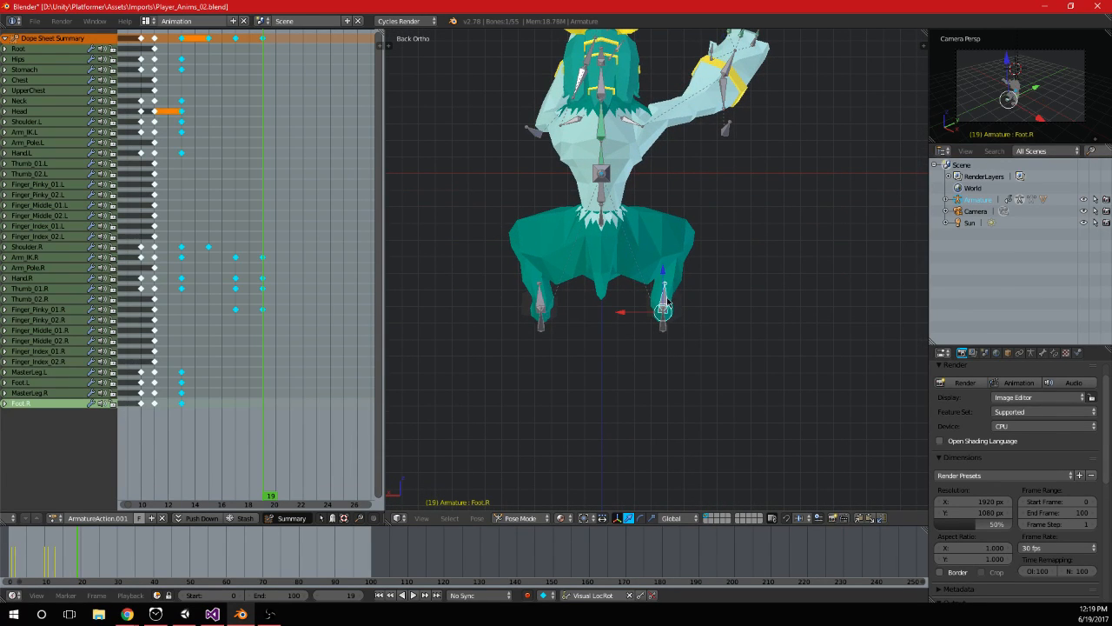
{"action": "right_click", "coordinate": [541, 300]}
{"action": "middle_click_drag", "start_coordinate": [627, 264], "coordinate": [609, 335], "text": "shift"}
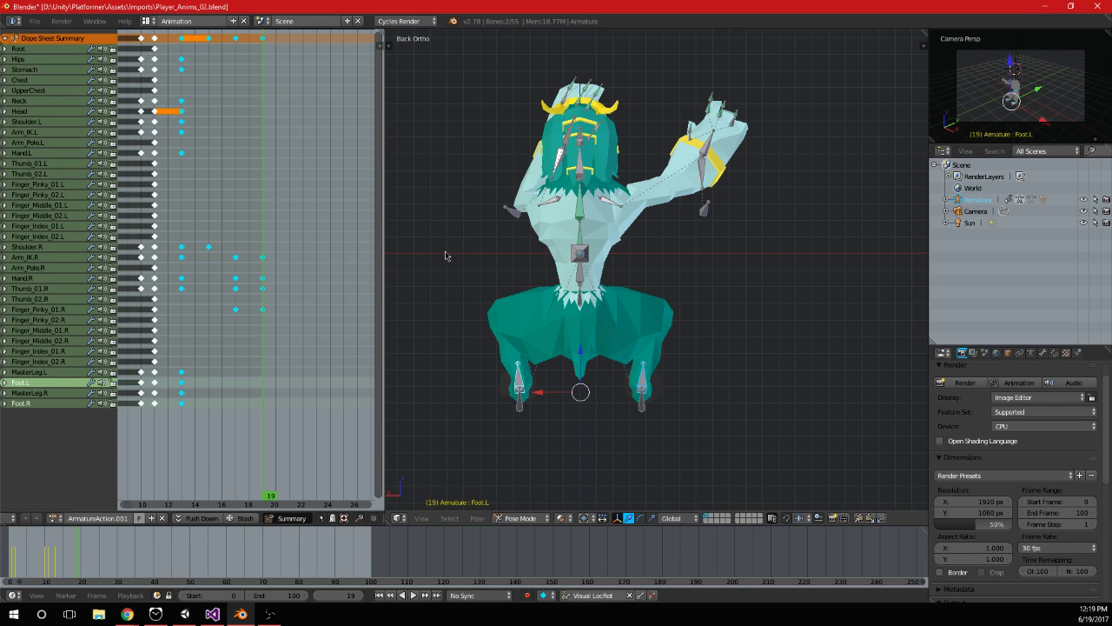
{"action": "mouse_move", "coordinate": [264, 239]}
{"action": "left_mouse_down"}
{"action": "mouse_move", "coordinate": [214, 241]}
{"action": "mouse_move", "coordinate": [264, 235]}
{"action": "left_mouse_up"}
{"action": "key", "text": "alt+a"}
{"action": "left_click_drag", "start_coordinate": [226, 224], "coordinate": [290, 229]}
{"action": "key", "text": "alt+a"}
Try to shift the Arm_IK.L and Arm_IK.R bones sideways together at frame 21 in the back view
{"action": "middle_click_drag", "start_coordinate": [560, 128], "coordinate": [618, 167]}
{"action": "right_click", "coordinate": [551, 168]}
{"action": "key", "text": "KP_3"}
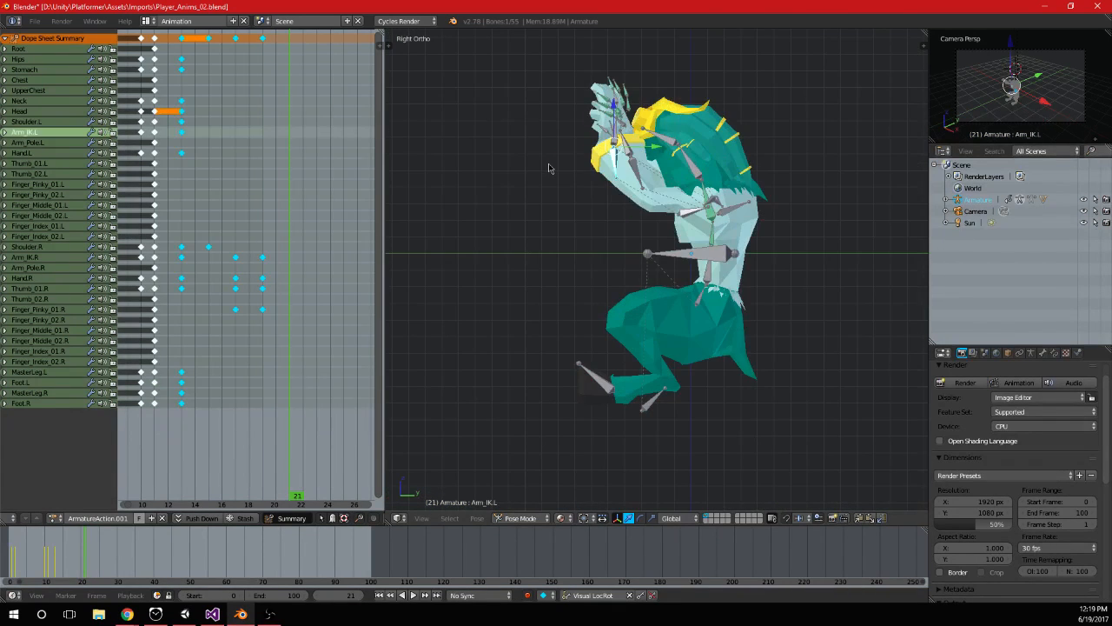
{"action": "key", "text": "ctrl+KP_1"}
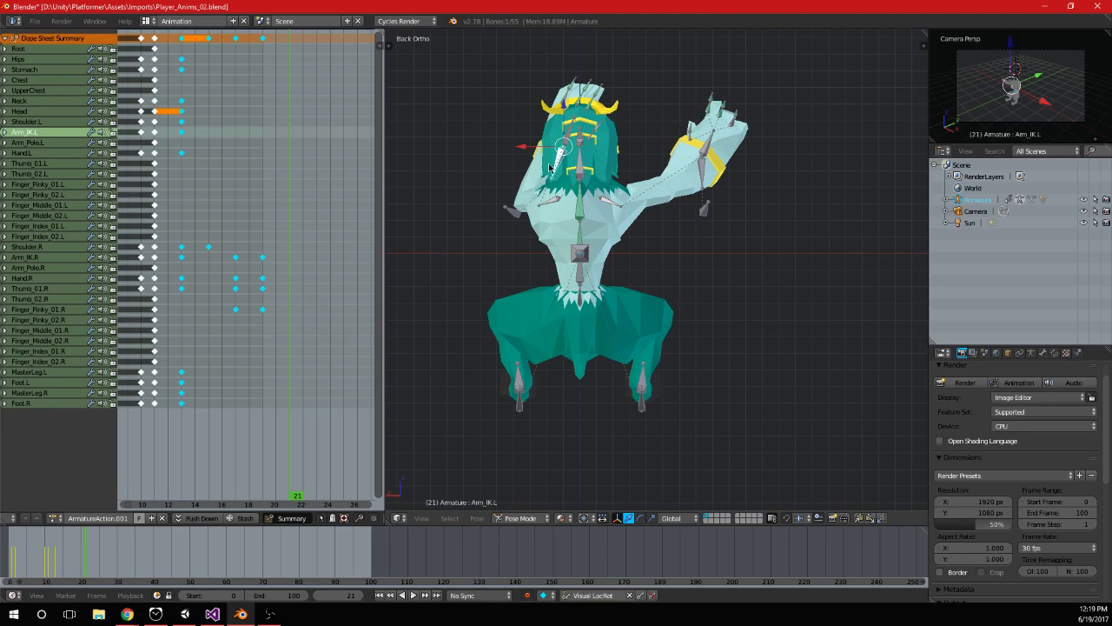
{"action": "right_click", "coordinate": [703, 176], "text": "shift"}
{"action": "left_click_drag", "start_coordinate": [588, 153], "coordinate": [476, 168]}
{"action": "key", "text": "ctrl+z"}
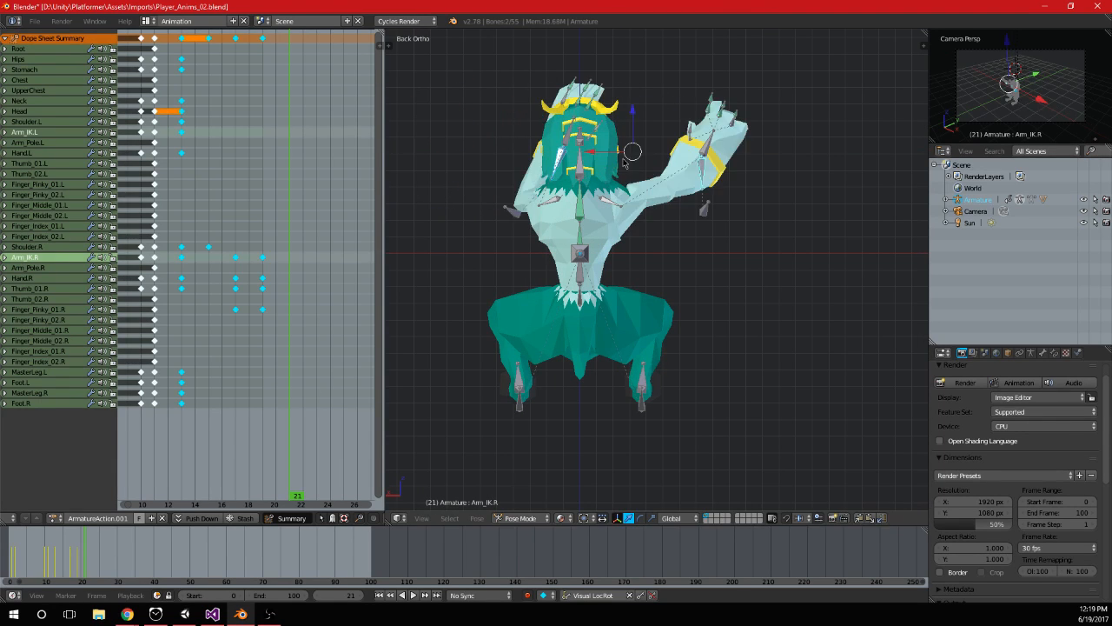
{"action": "left_click_drag", "start_coordinate": [587, 154], "coordinate": [480, 165]}
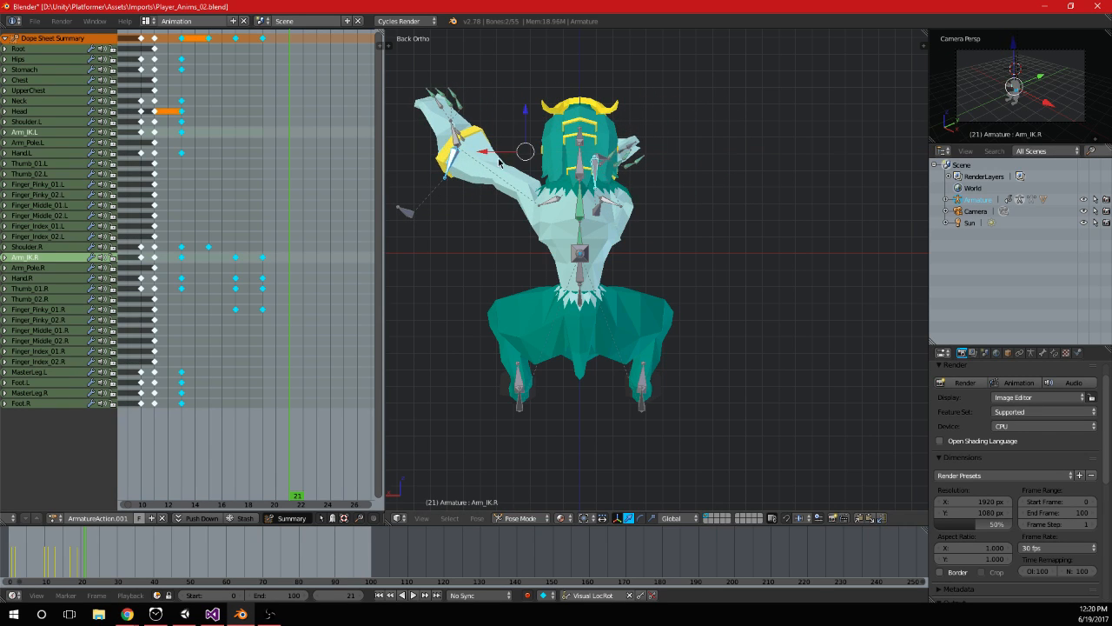
{"action": "key", "text": "ctrl+z"}
Duplicate the Arm_IK.R bone's frame 13 keyframe onto frame 21 and scrub through the arm's return
{"action": "right_click", "coordinate": [702, 173]}
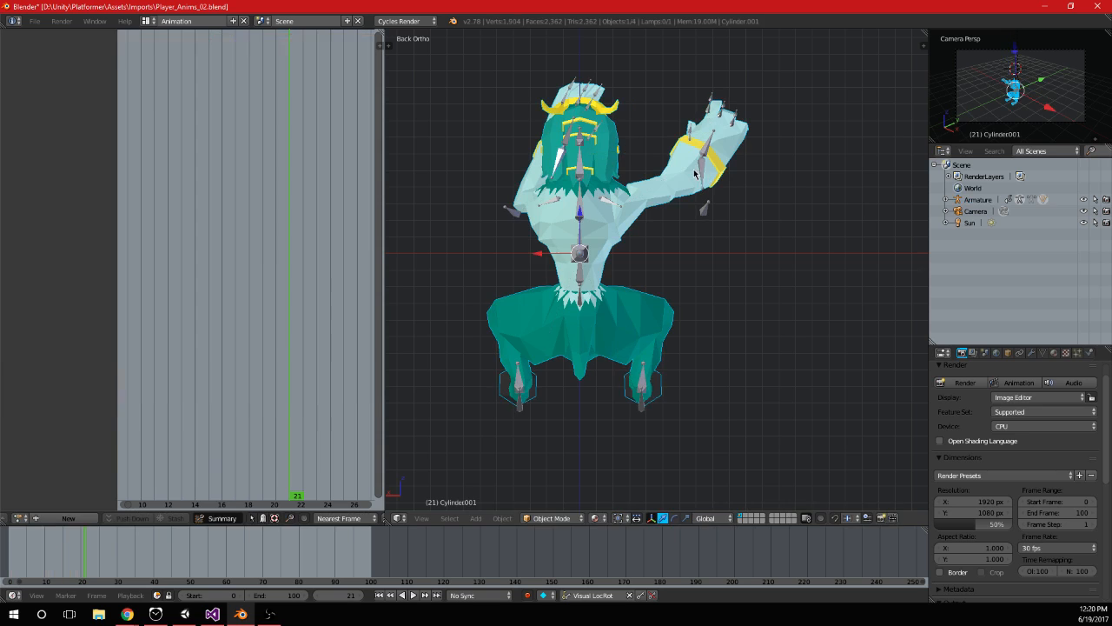
{"action": "middle_click_drag", "start_coordinate": [657, 174], "coordinate": [683, 208], "text": "shift"}
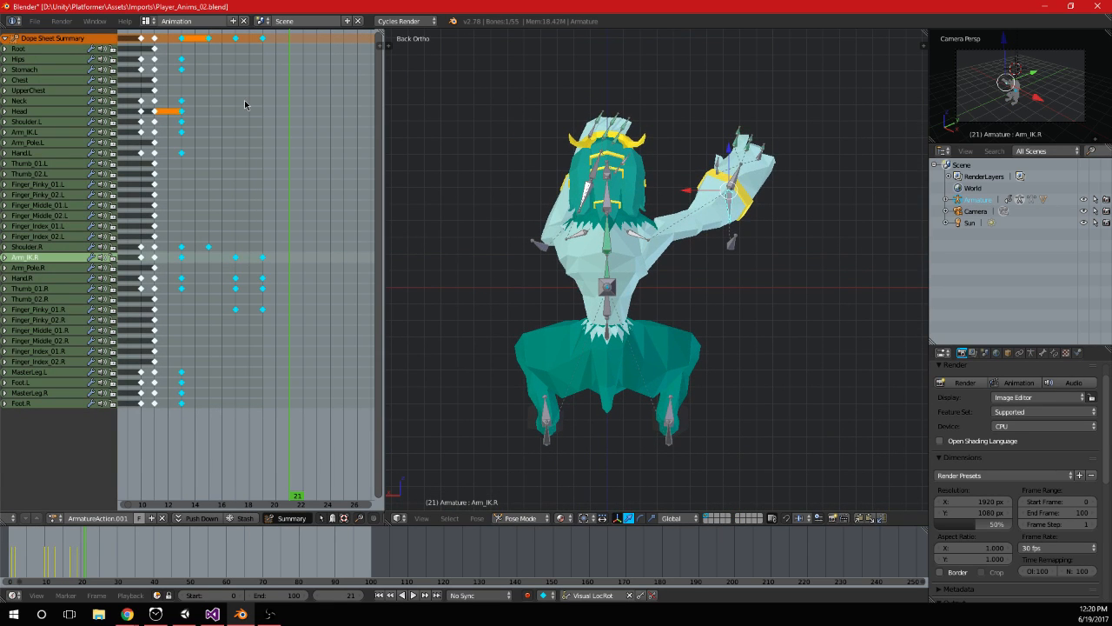
{"action": "right_click", "coordinate": [182, 257]}
{"action": "key", "text": "shift+d"}
{"action": "left_click", "coordinate": [291, 277]}
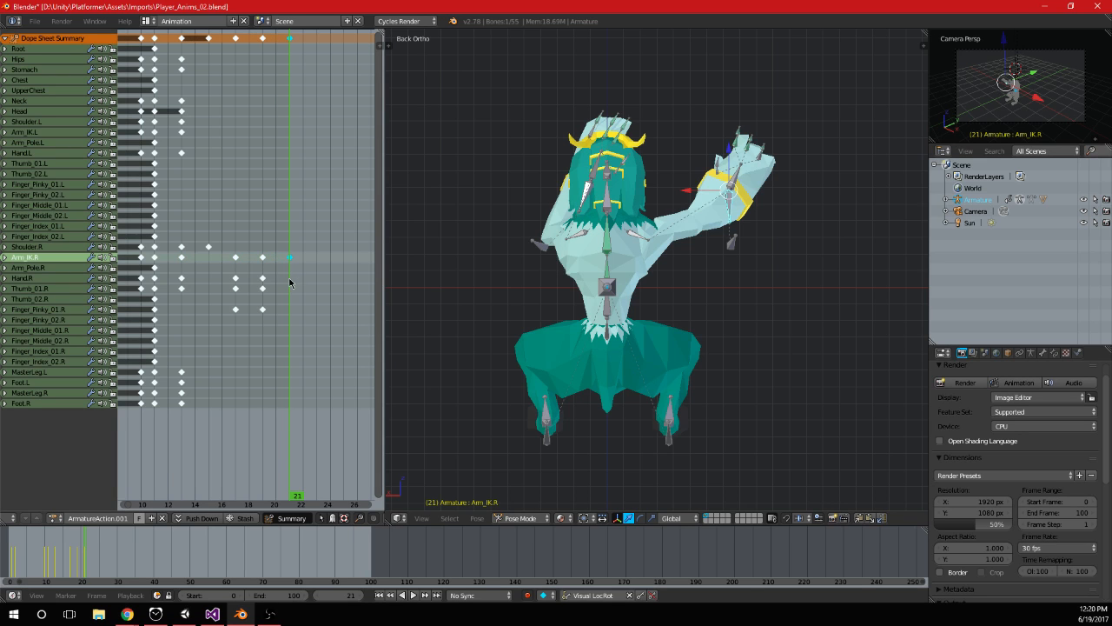
{"action": "left_click_drag", "start_coordinate": [214, 295], "coordinate": [285, 312]}
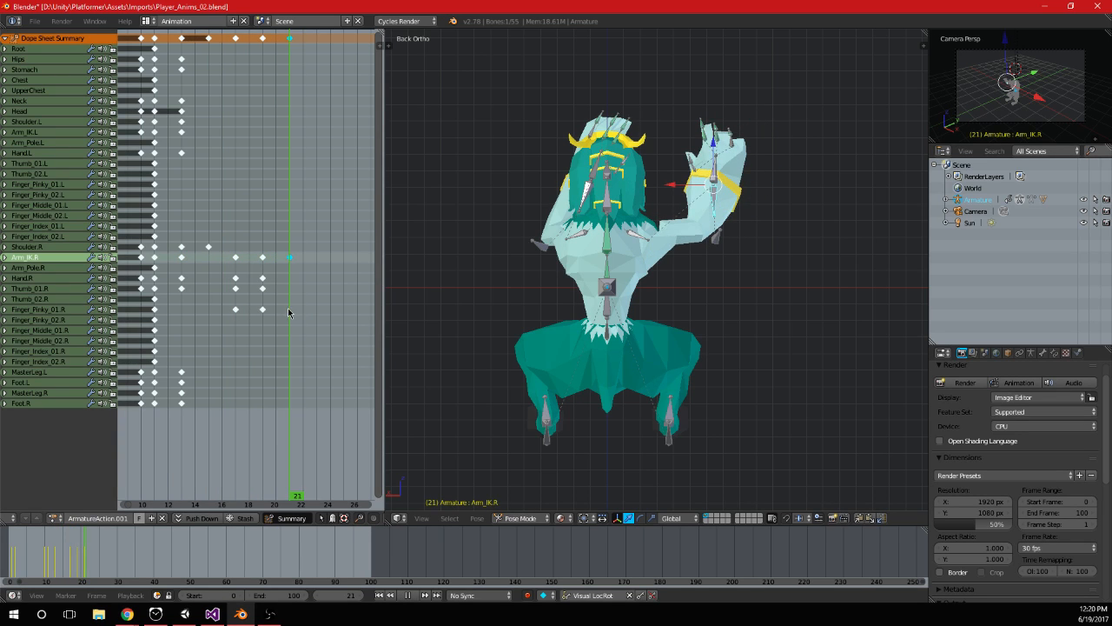
Duplicate an earlier Shoulder.R keyframe onto frame 21 and its frame 15 keyframe onto frame 19, and play the result
{"action": "right_click", "coordinate": [632, 239]}
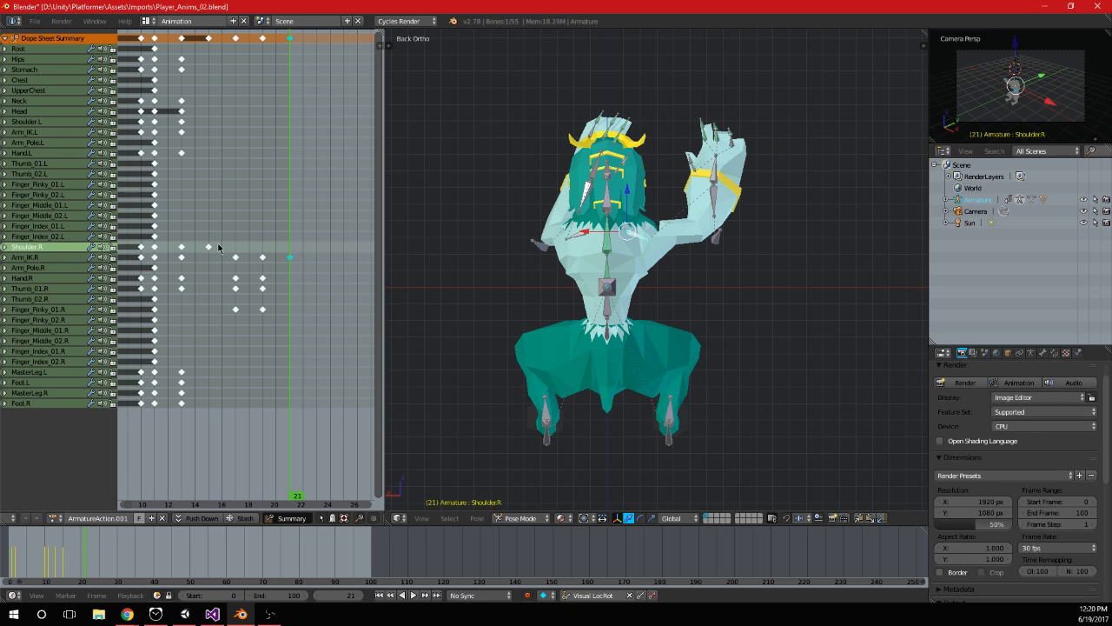
{"action": "key", "text": "shift+d"}
{"action": "left_click", "coordinate": [288, 253]}
{"action": "key", "text": "shift+d"}
{"action": "left_click", "coordinate": [263, 251]}
{"action": "key", "text": "alt+a"}
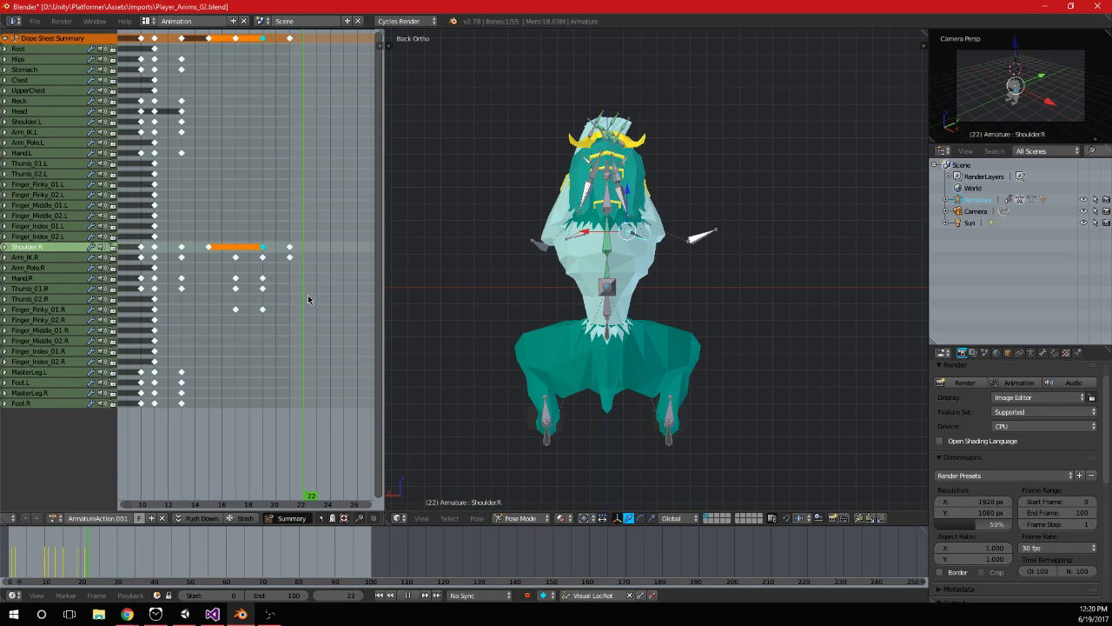
{"action": "key", "text": "alt+a"}
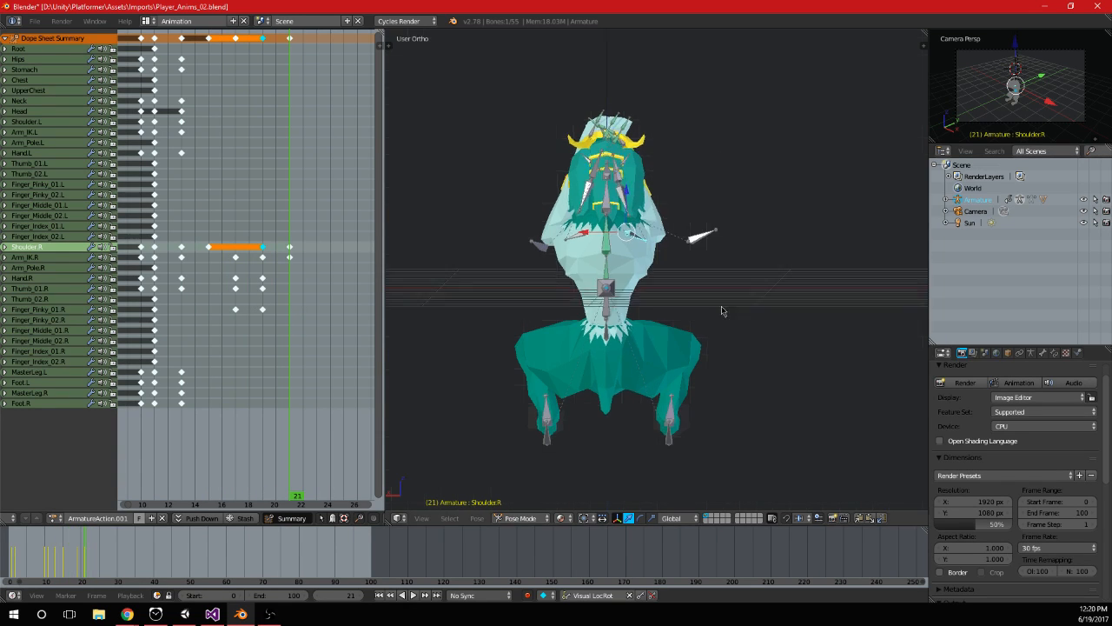
{"action": "middle_click_drag", "start_coordinate": [730, 302], "coordinate": [415, 298]}
{"action": "key", "text": "alt+a"}
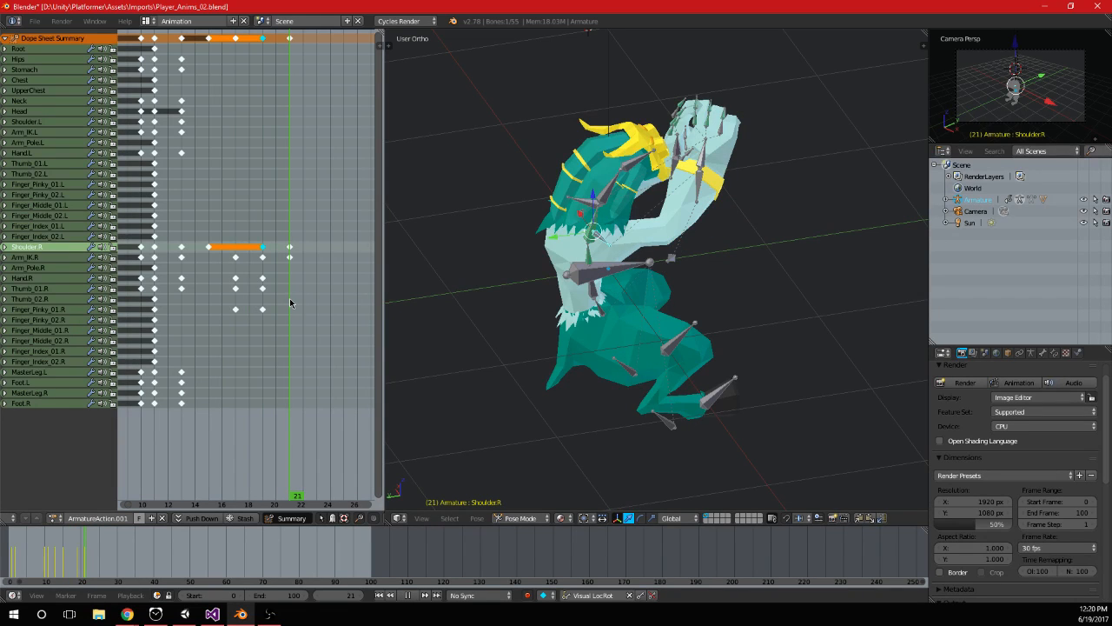
Duplicate the Hand.R bone's frame 13 keyframe onto frame 21 and play the animation
{"action": "right_click", "coordinate": [698, 164]}
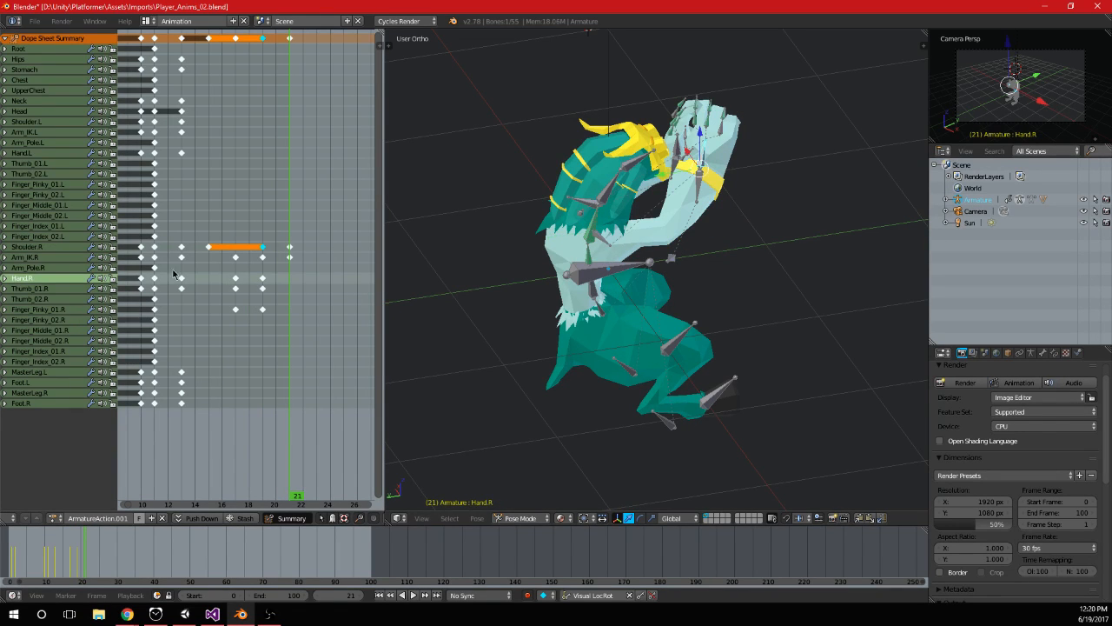
{"action": "key", "text": "i"}
{"action": "key", "text": "alt+a"}
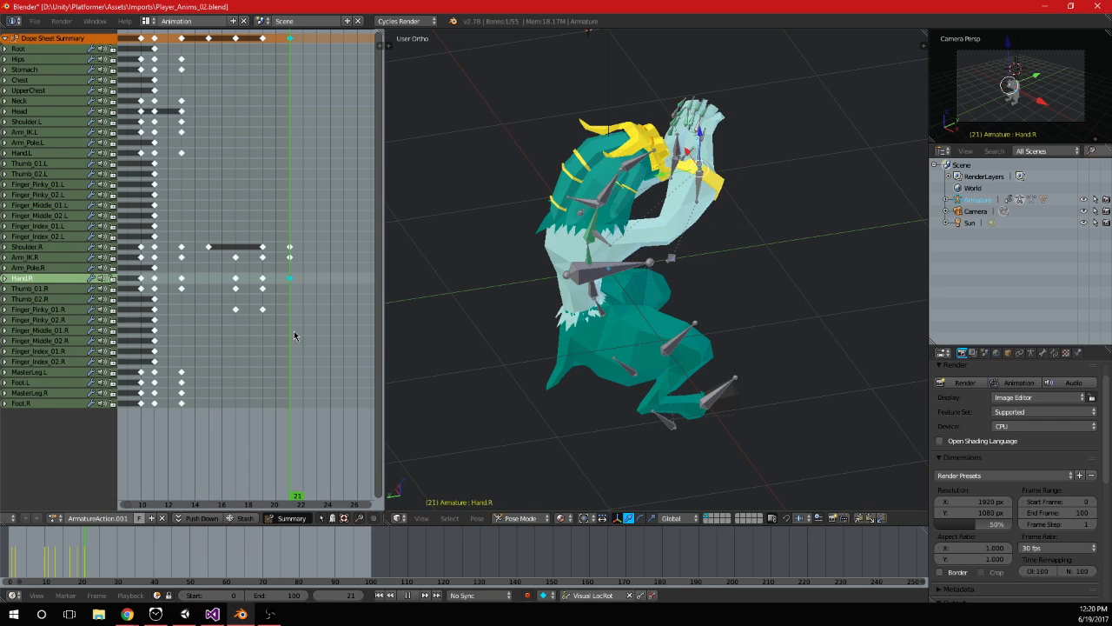
Scrub the animation through frames 18 to 21 and examine the right arm's return from several angles and the back view
{"action": "scroll", "coordinate": [772, 280], "scroll_direction": "down", "scroll_amount": 3}
{"action": "middle_click_drag", "start_coordinate": [773, 281], "coordinate": [903, 234]}
{"action": "scroll", "coordinate": [782, 252], "scroll_direction": "up", "scroll_amount": 2}
{"action": "middle_click_drag", "start_coordinate": [747, 252], "coordinate": [729, 260]}
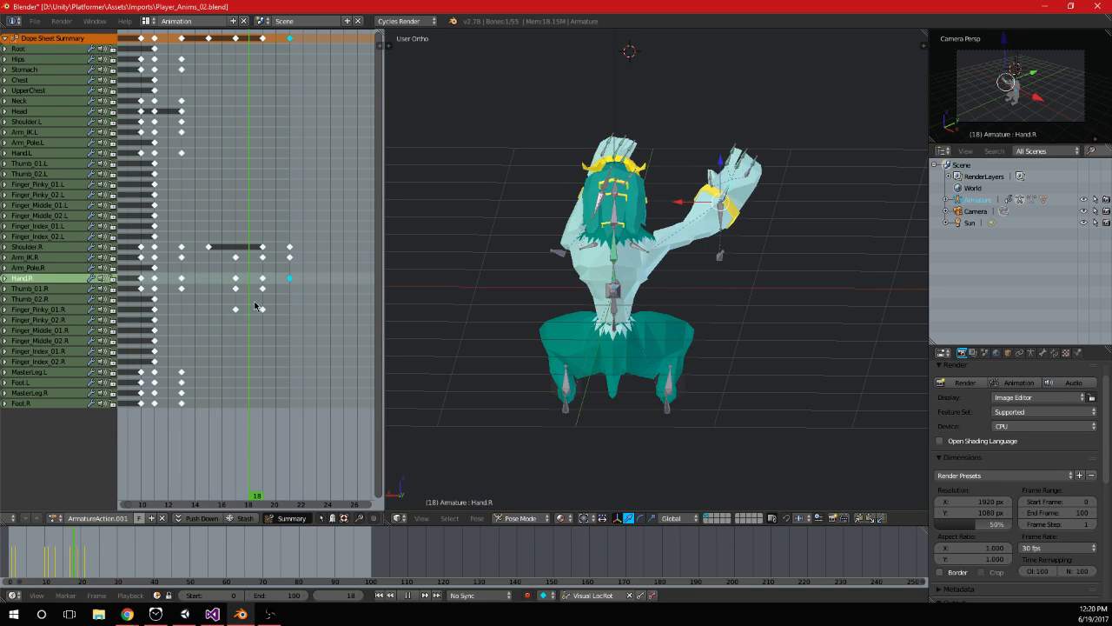
{"action": "left_click_drag", "start_coordinate": [267, 309], "coordinate": [285, 309]}
{"action": "scroll", "coordinate": [577, 274], "scroll_direction": "down", "scroll_amount": 1}
{"action": "key", "text": "ctrl+KP_1"}
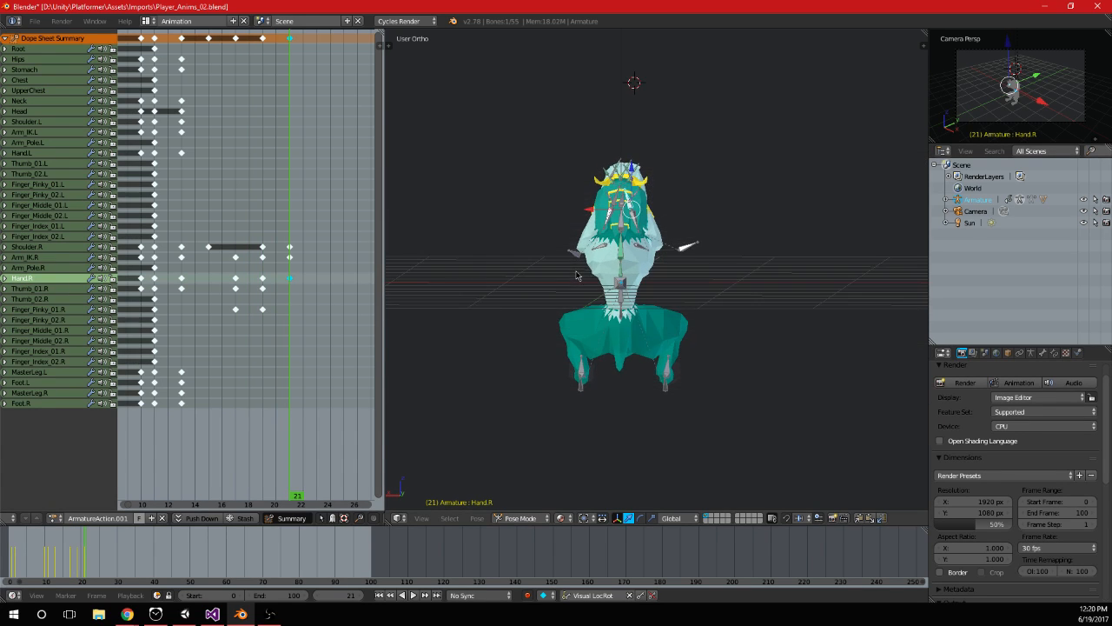
{"action": "key", "text": "KP_3"}
{"action": "key", "text": "ctrl+KP_1"}
{"action": "scroll", "coordinate": [576, 275], "scroll_direction": "up", "scroll_amount": 3}
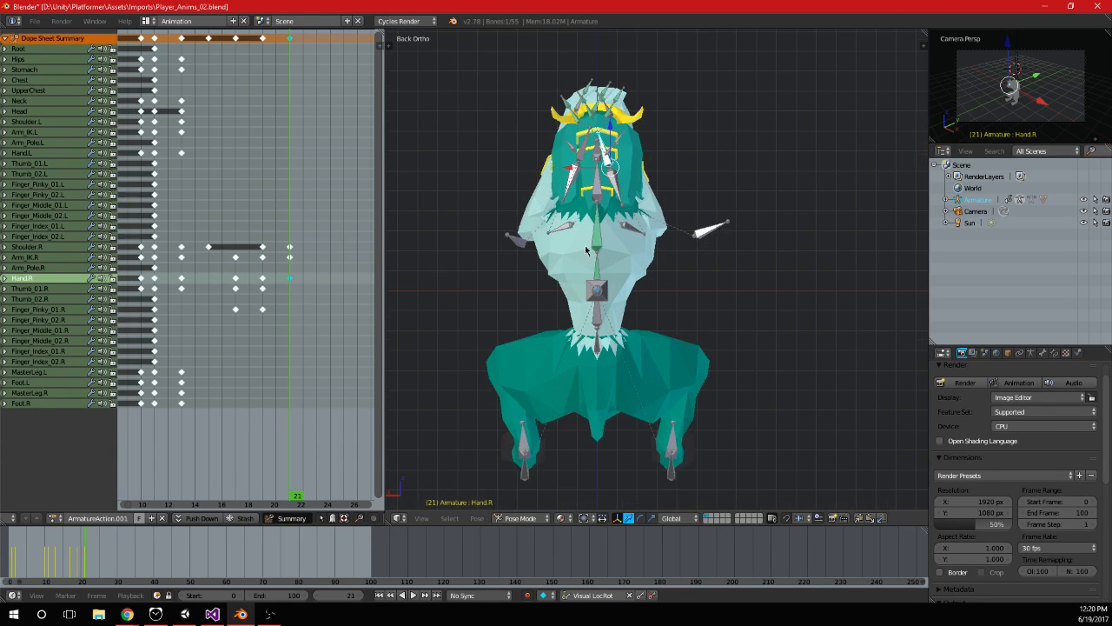
{"action": "mouse_move", "coordinate": [288, 291]}
{"action": "left_mouse_down"}
{"action": "mouse_move", "coordinate": [184, 291]}
{"action": "mouse_move", "coordinate": [290, 295]}
{"action": "left_mouse_up"}
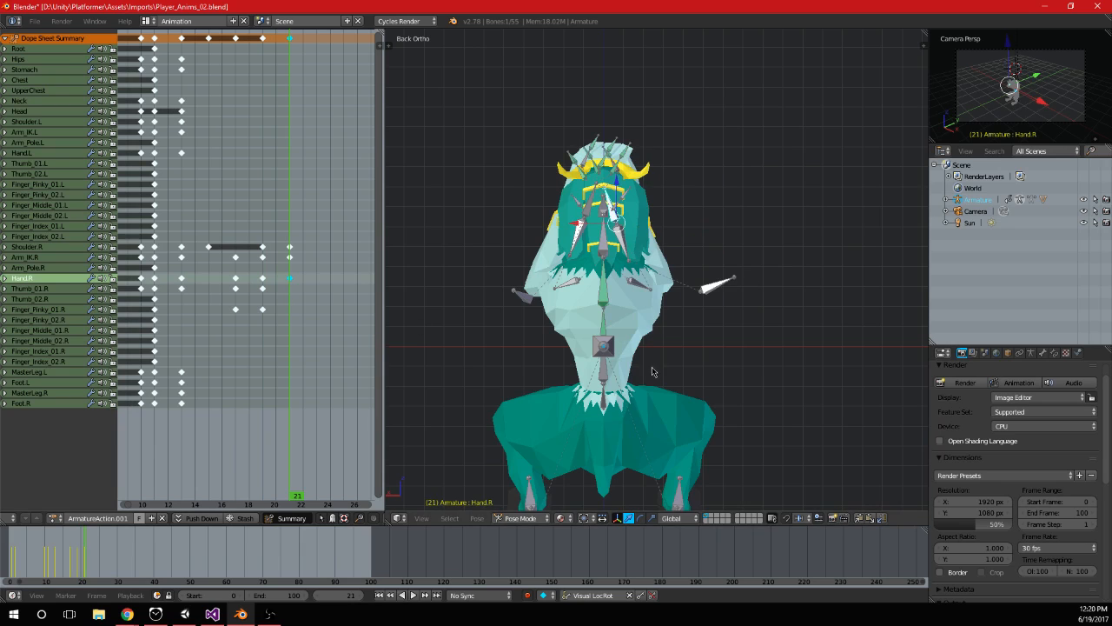
Try to rotate the foot bones at frame 21 in the back view
{"action": "middle_click_drag", "start_coordinate": [600, 324], "coordinate": [614, 180], "text": "shift"}
{"action": "right_click", "coordinate": [547, 356]}
{"action": "right_click", "coordinate": [698, 357], "text": "shift"}
{"action": "key", "text": "r"}
{"action": "left_click", "coordinate": [679, 379]}
{"action": "key", "text": "ctrl+z"}
Go to frame 19 and move the MasterLeg.L bone down, then shift it along the Y axis so the left leg extends
{"action": "right_click", "coordinate": [556, 381]}
{"action": "right_click", "coordinate": [700, 384], "text": "shift"}
{"action": "right_click", "coordinate": [552, 382]}
{"action": "left_click_drag", "start_coordinate": [262, 322], "coordinate": [258, 323]}
{"action": "key", "text": "r"}
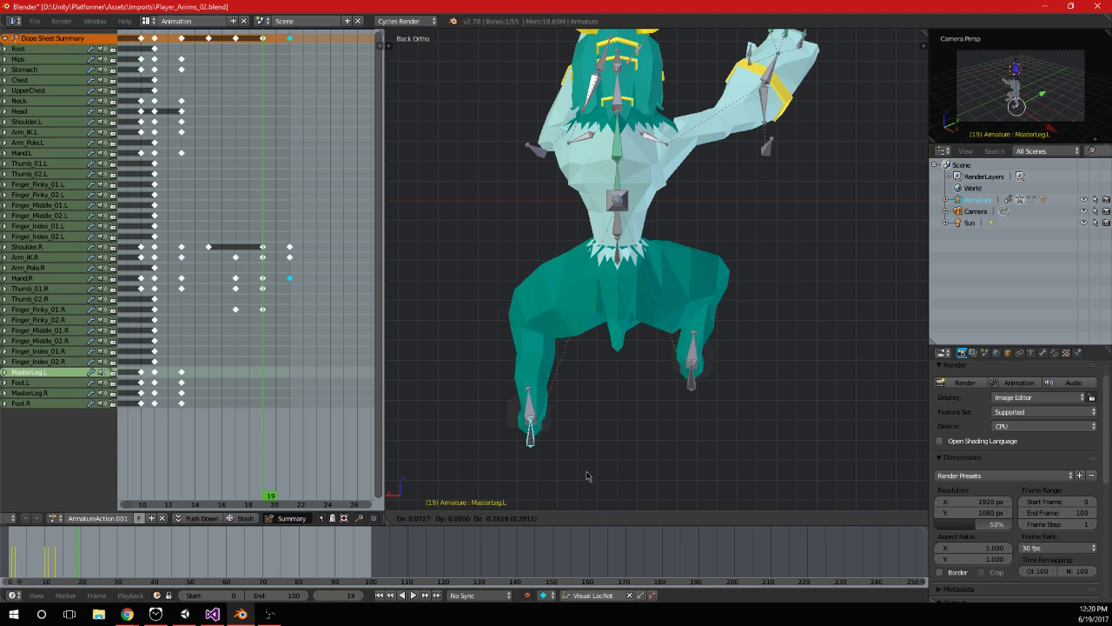
{"action": "key", "text": "x"}
{"action": "left_click", "coordinate": [682, 416]}
{"action": "middle_click_drag", "start_coordinate": [682, 417], "coordinate": [613, 398]}
{"action": "key", "text": "g"}
{"action": "key", "text": "y"}
{"action": "left_click", "coordinate": [628, 406]}
Rotate the MasterLeg.L bone around the X axis and keyframe it at frame 19
{"action": "key", "text": "r"}
{"action": "key", "text": "x"}
{"action": "left_click", "coordinate": [660, 345]}
{"action": "middle_click_drag", "start_coordinate": [754, 358], "coordinate": [666, 346]}
{"action": "key", "text": "i"}
{"action": "left_click_drag", "start_coordinate": [295, 293], "coordinate": [263, 321]}
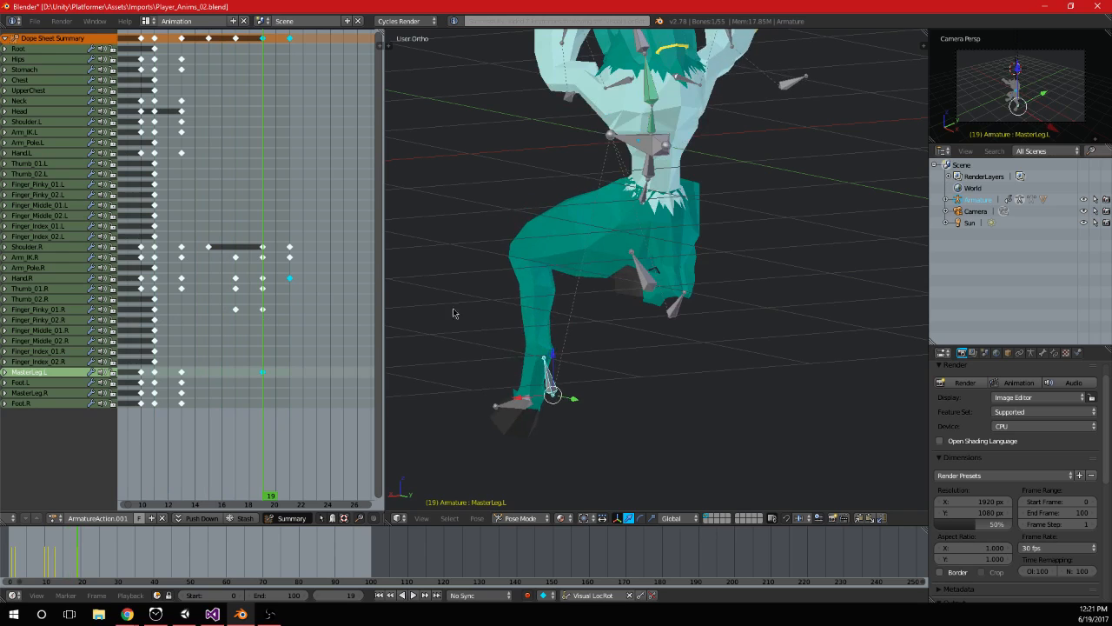
Shift the MasterLeg.L bone along the X axis toward the body in the back view and keyframe it at frame 19
{"action": "key", "text": "KP_1"}
{"action": "key", "text": "KP_3"}
{"action": "key", "text": "ctrl+KP_1"}
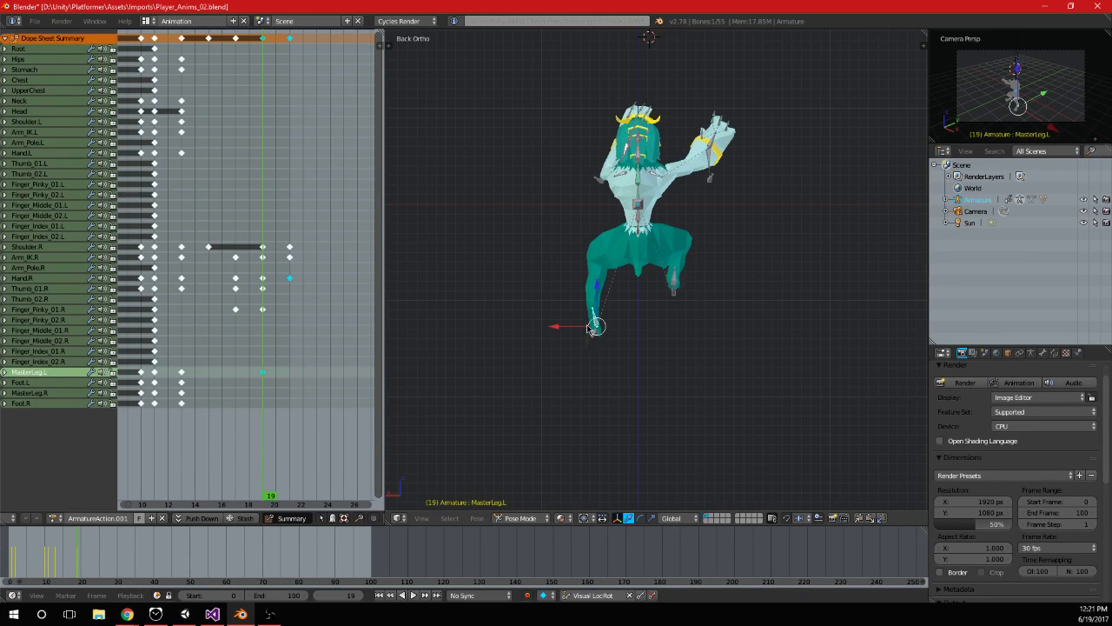
{"action": "left_click_drag", "start_coordinate": [556, 328], "coordinate": [581, 334]}
{"action": "key", "text": "i"}
{"action": "key", "text": "r"}
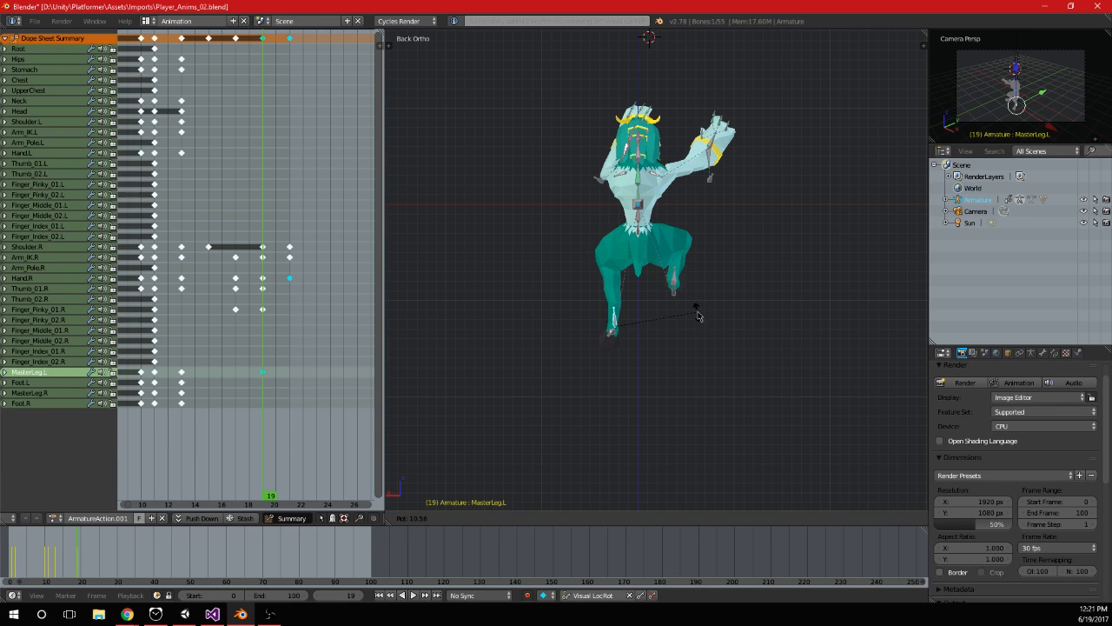
{"action": "right_click", "coordinate": [701, 307]}
Duplicate the MasterLeg.L bone's frame 13 keyframe onto frame 15 and play the animation
{"action": "left_click_drag", "start_coordinate": [161, 287], "coordinate": [249, 290]}
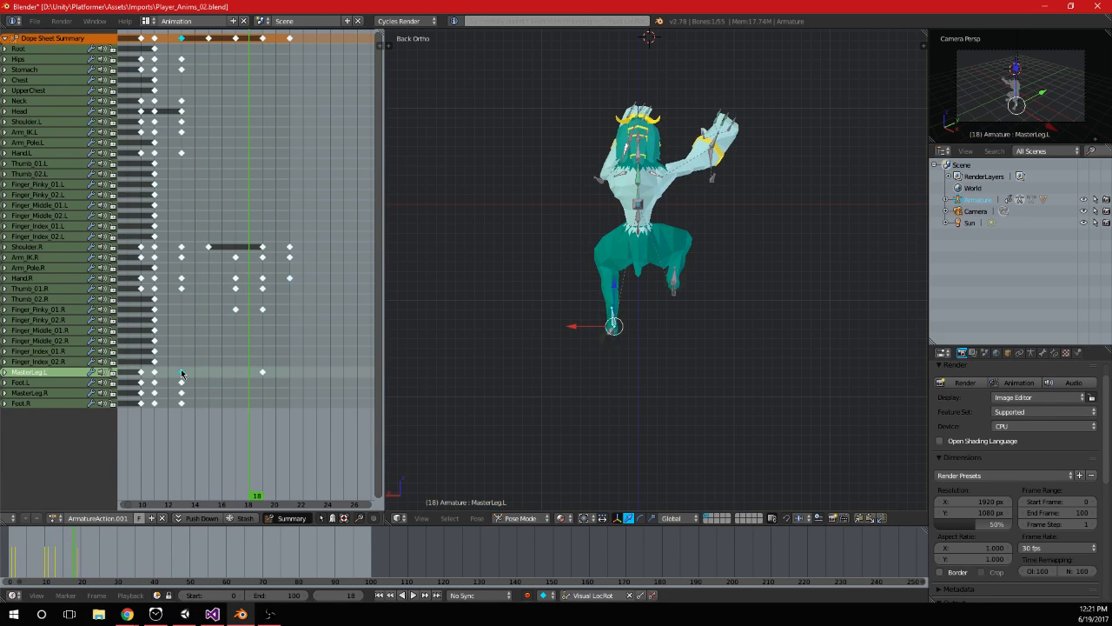
{"action": "left_click_drag", "start_coordinate": [181, 373], "coordinate": [220, 373]}
{"action": "left_click", "coordinate": [227, 372]}
{"action": "key", "text": "alt+a"}
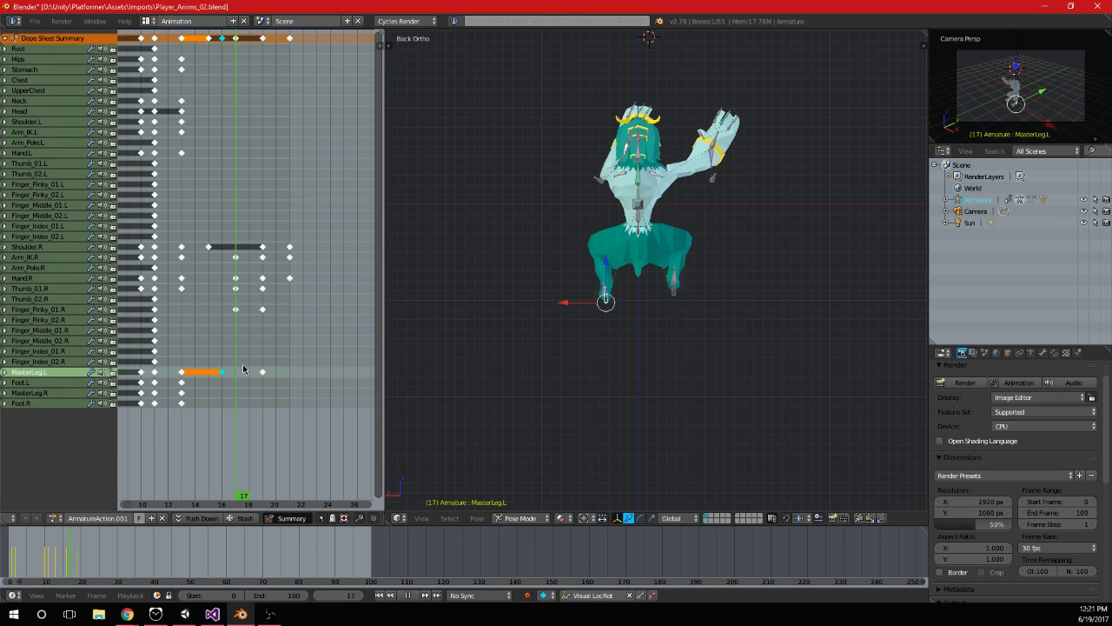
{"action": "key", "text": "Escape"}
{"action": "key", "text": "alt+a"}
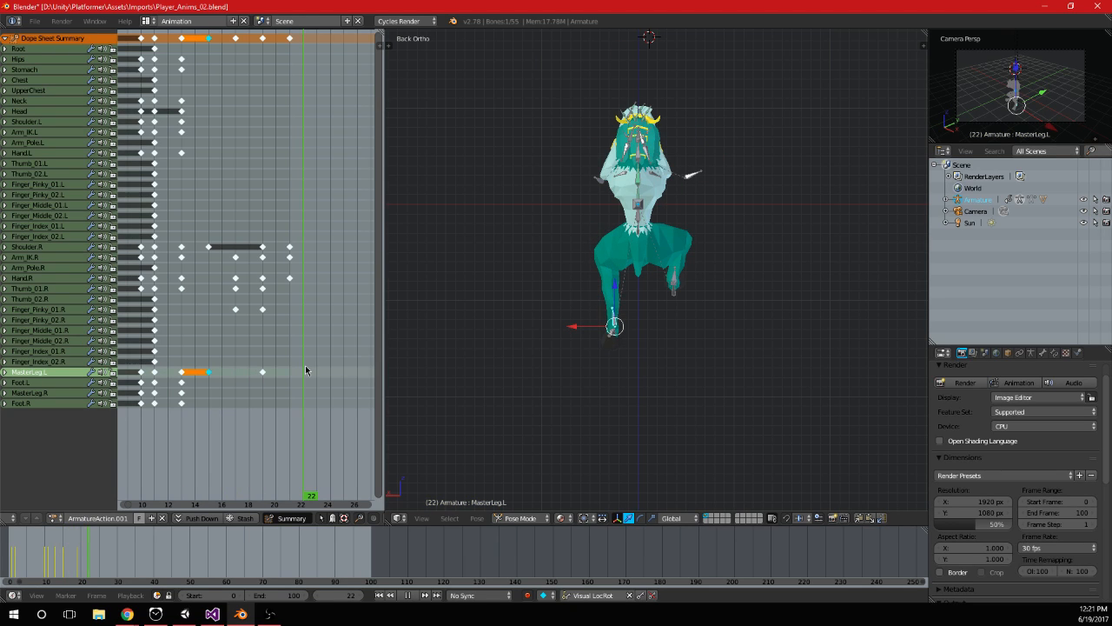
Rotate the MasterLeg.L bone slightly at frame 15 in the back view and keyframe it
{"action": "left_click_drag", "start_coordinate": [305, 370], "coordinate": [212, 381]}
{"action": "scroll", "coordinate": [714, 347], "scroll_direction": "up", "scroll_amount": 4}
{"action": "key", "text": "r"}
{"action": "left_click", "coordinate": [702, 320]}
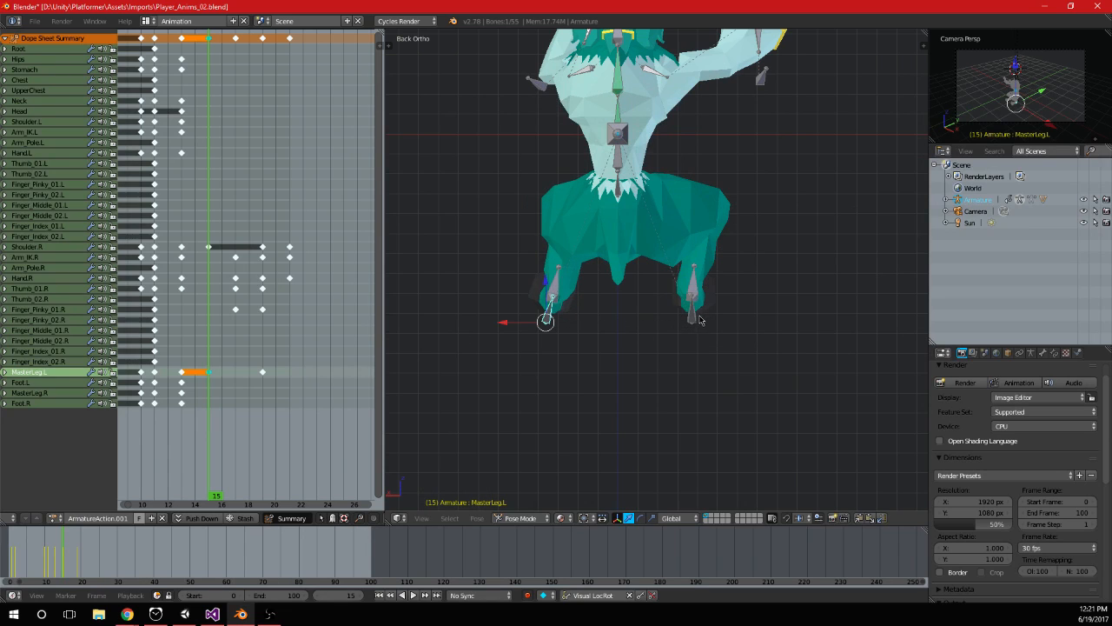
{"action": "key", "text": "i"}
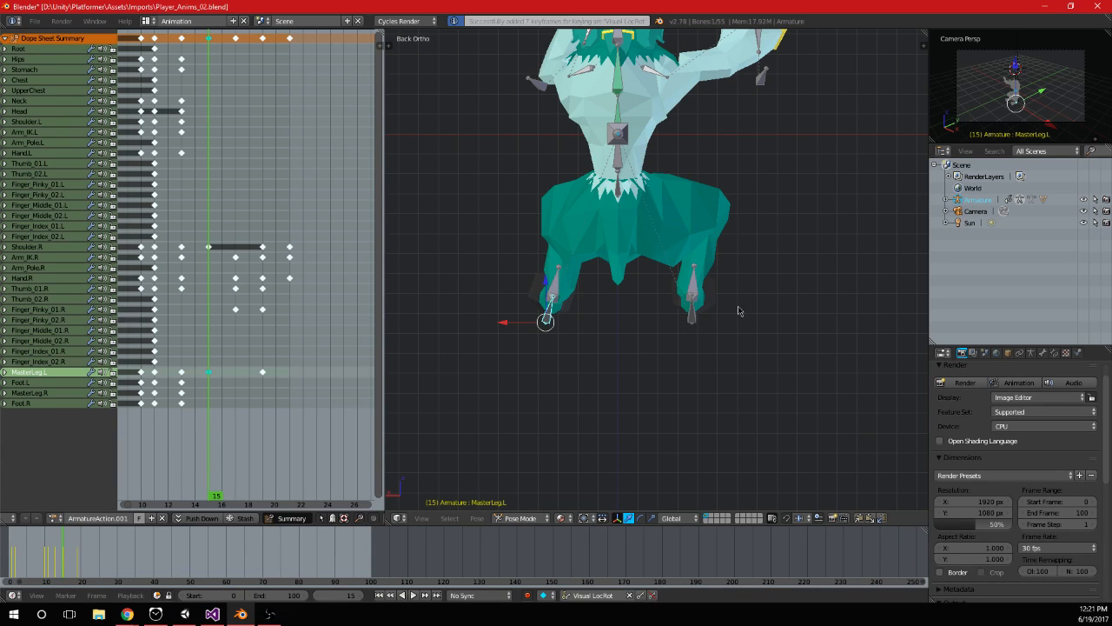
Rotate the MasterLeg.R bone at frame 15 and keyframe it
{"action": "right_click", "coordinate": [693, 306]}
{"action": "key", "text": "r"}
{"action": "left_click", "coordinate": [783, 317]}
{"action": "middle_click_drag", "start_coordinate": [782, 318], "coordinate": [624, 333]}
{"action": "key", "text": "KP_3"}
{"action": "key", "text": "i"}
Delete the MasterLeg.L bone's keyframe at frame 19 and return to the back view
{"action": "right_click", "coordinate": [553, 318]}
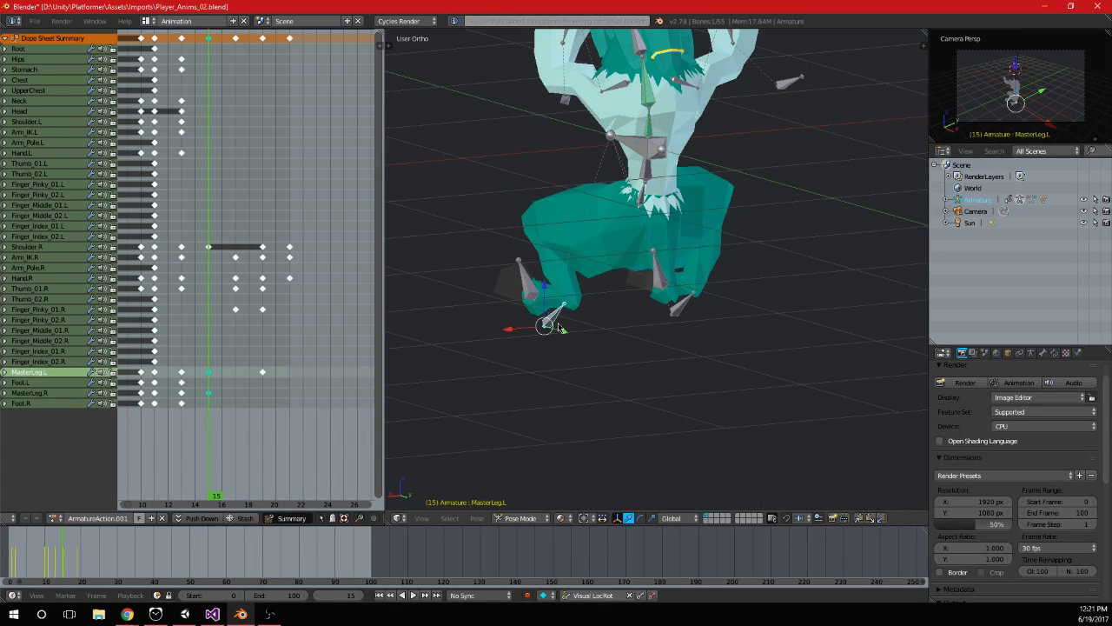
{"action": "left_click_drag", "start_coordinate": [214, 315], "coordinate": [256, 324]}
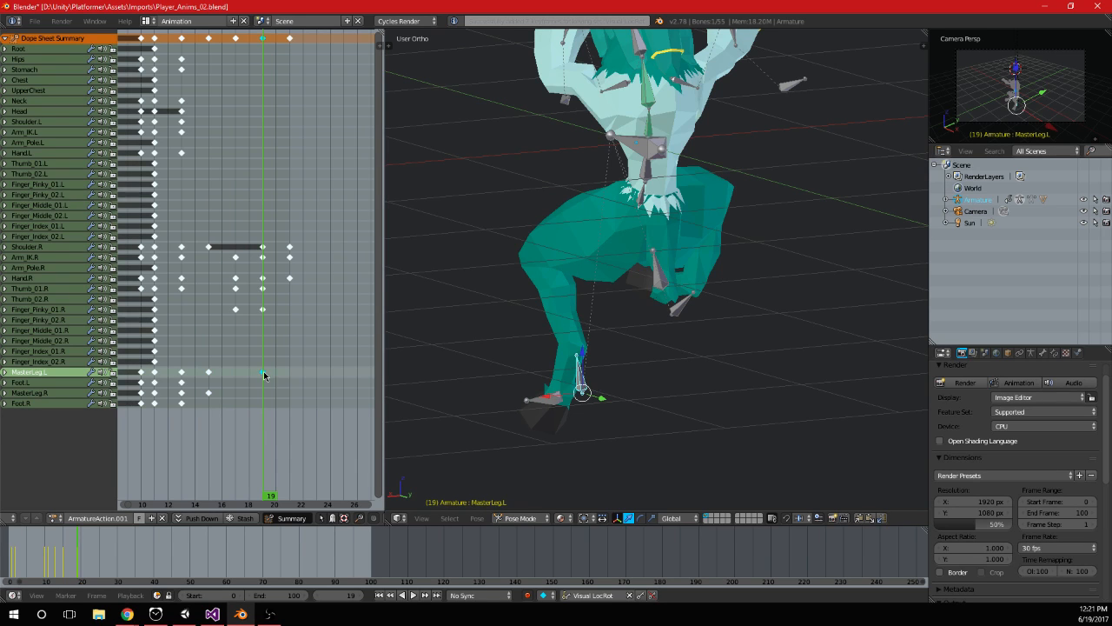
{"action": "mouse_move", "coordinate": [249, 368]}
{"action": "left_mouse_down"}
{"action": "mouse_move", "coordinate": [175, 369]}
{"action": "mouse_move", "coordinate": [252, 367]}
{"action": "left_mouse_up"}
{"action": "scroll", "coordinate": [555, 338], "scroll_direction": "down", "scroll_amount": 4}
{"action": "key", "text": "KP_3"}
{"action": "key", "text": "ctrl+KP_1"}
Move the frame 21 keyframes of Shoulder.R, Arm_IK.R and Hand.R to frame 25
{"action": "left_click_drag", "start_coordinate": [263, 313], "coordinate": [287, 332]}
{"action": "key", "text": "a"}
{"action": "key", "text": "a"}
{"action": "key", "text": "b"}
{"action": "key", "text": "g"}
{"action": "left_click", "coordinate": [359, 262]}
{"action": "middle_click_drag", "start_coordinate": [417, 330], "coordinate": [626, 228]}
{"action": "right_click", "coordinate": [630, 224]}
{"action": "key", "text": "KP_3"}
{"action": "key", "text": "r"}
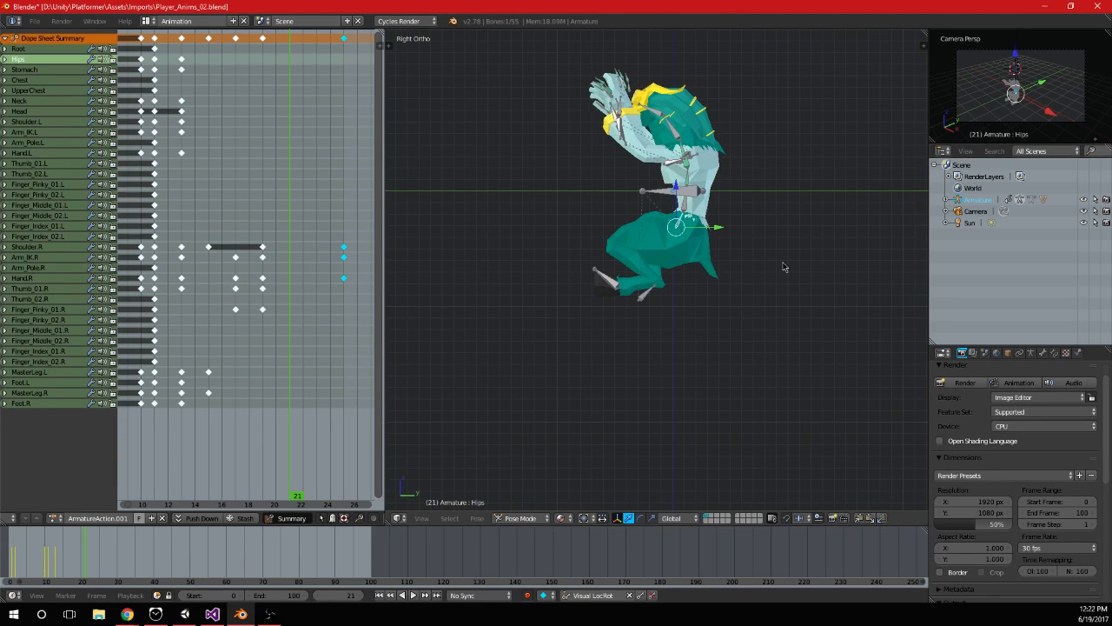
{"action": "key", "text": "Escape"}
{"action": "right_click", "coordinate": [646, 299]}
{"action": "right_click", "coordinate": [646, 299]}
{"action": "key", "text": "r"}
{"action": "key", "text": "Escape"}
Try to shift the Hips bone along the Y axis at frame 21 in the right view
{"action": "right_click", "coordinate": [697, 231]}
{"action": "left_click_drag", "start_coordinate": [717, 230], "coordinate": [733, 235]}
{"action": "key", "text": "ctrl+z"}
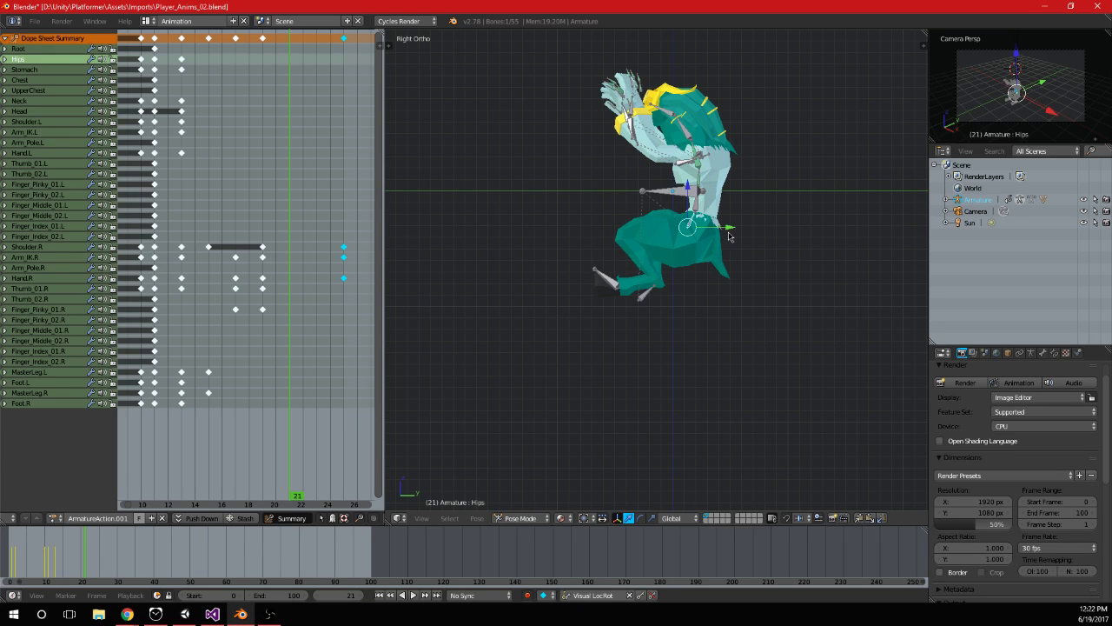
{"action": "key", "text": "ctrl+z"}
Lean the Hips bone forward and rotate the Stomach bone 10°, keyframing both at frame 21
{"action": "key", "text": "r"}
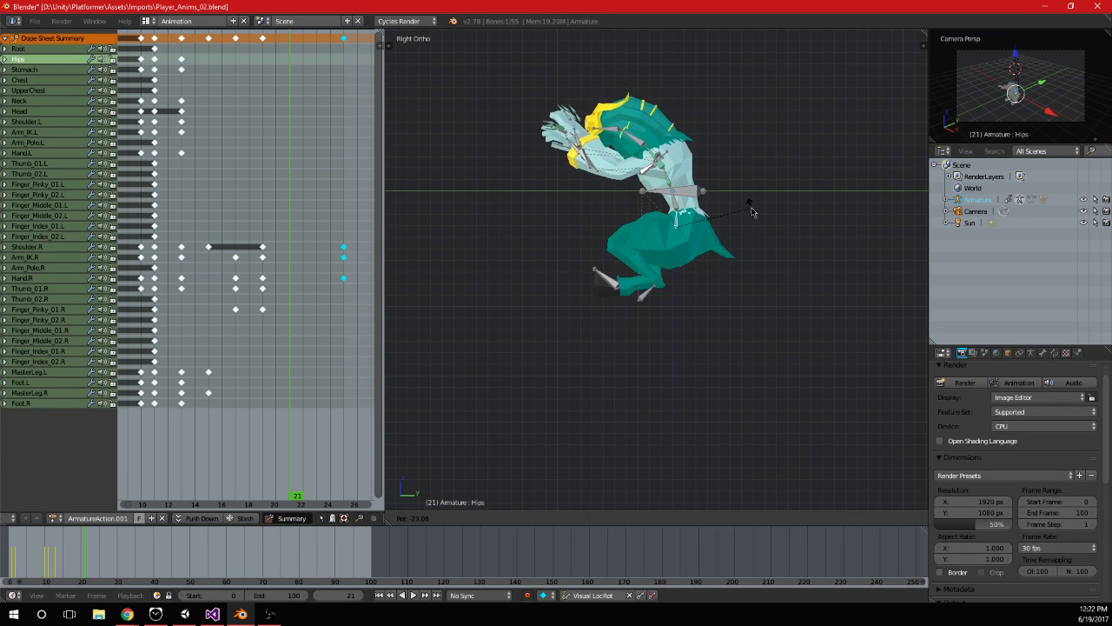
{"action": "left_click", "coordinate": [752, 212]}
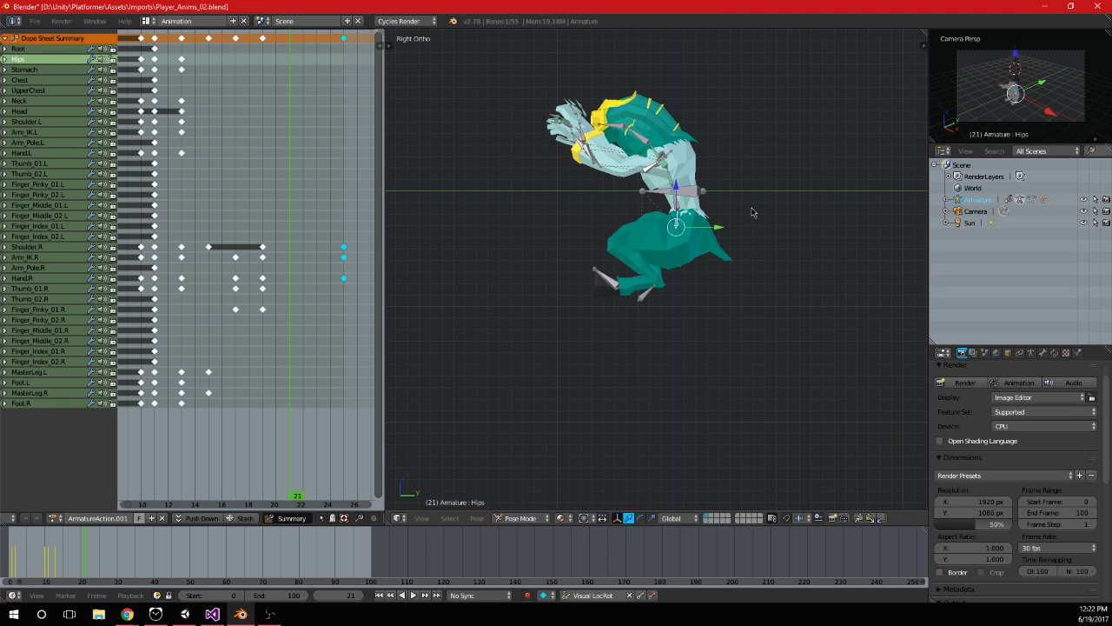
{"action": "key", "text": "i"}
{"action": "right_click", "coordinate": [679, 206]}
{"action": "key", "text": "r"}
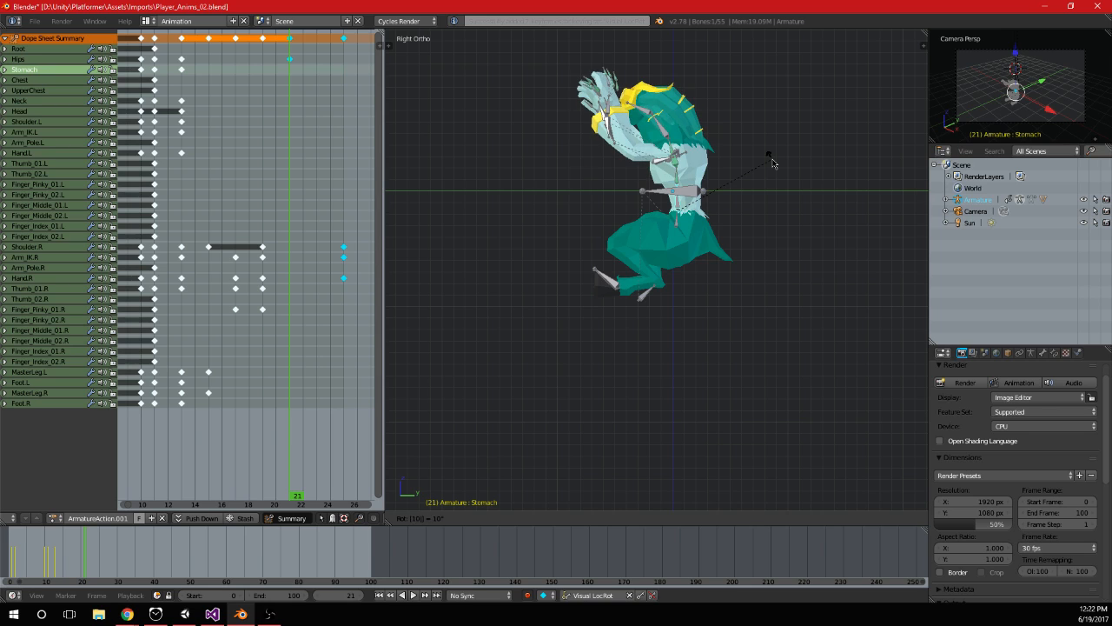
{"action": "left_click", "coordinate": [774, 163]}
{"action": "key", "text": "i"}
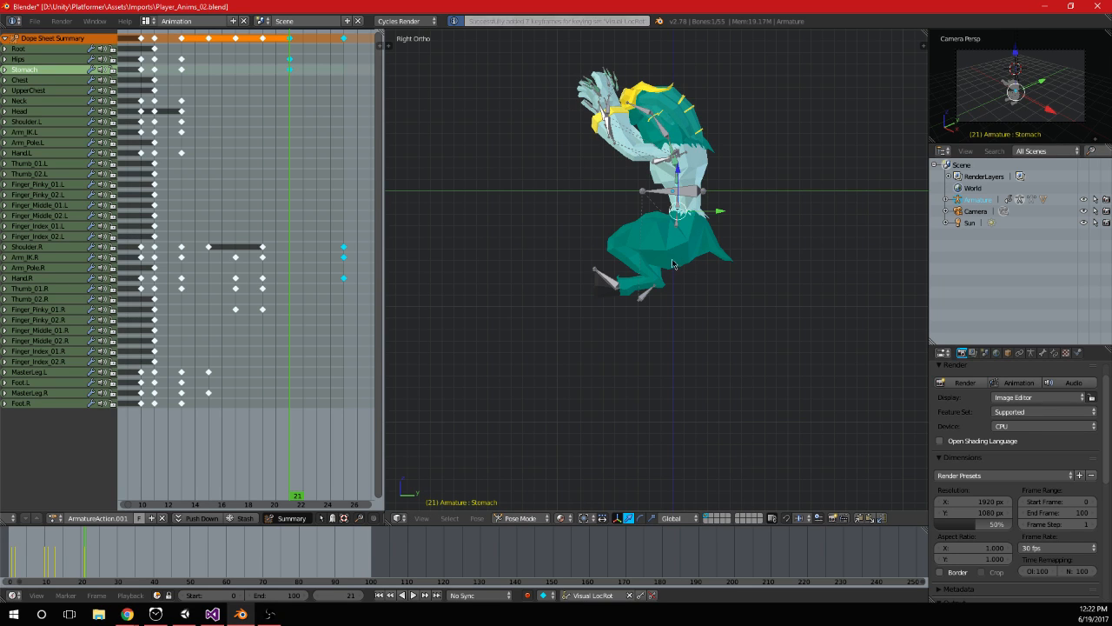
Try to move a single MasterLeg bone backward at frame 21 in the right view
{"action": "right_click", "coordinate": [648, 299]}
Reposition and rotate the MasterLeg.L and MasterLeg.R bones together in the right view and keyframe them at frame 21
{"action": "right_click", "coordinate": [648, 299]}
{"action": "key", "text": "g"}
{"action": "left_click", "coordinate": [694, 309]}
{"action": "key", "text": "ctrl+z"}
{"action": "right_click", "coordinate": [648, 299]}
{"action": "right_click", "coordinate": [648, 299], "text": "shift"}
{"action": "key", "text": "g"}
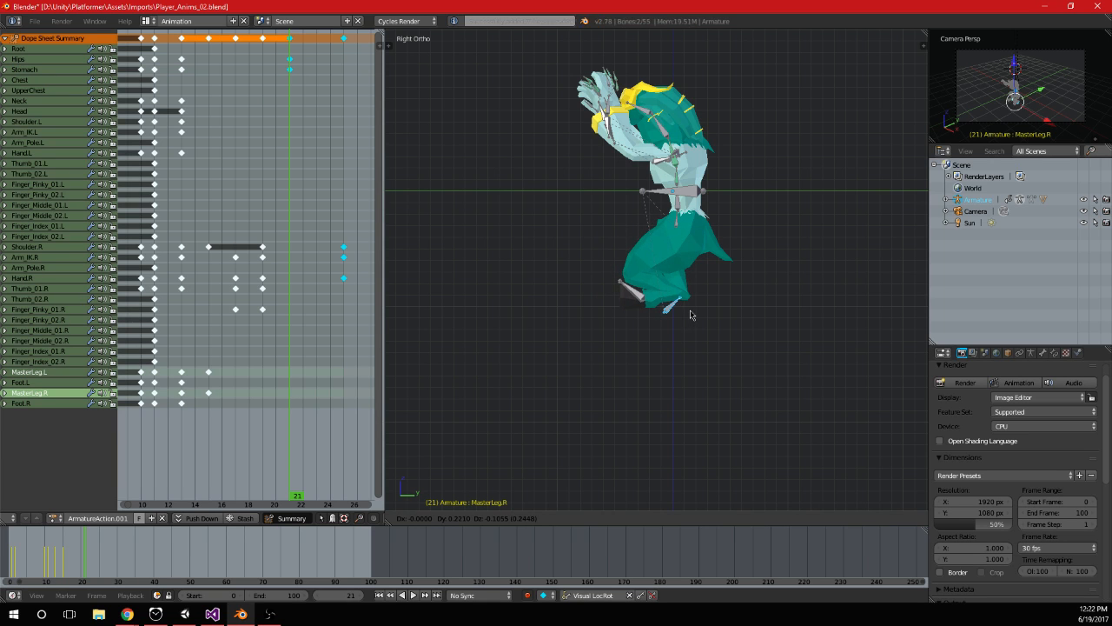
{"action": "left_click", "coordinate": [669, 316]}
{"action": "middle_click_drag", "start_coordinate": [669, 316], "coordinate": [608, 296]}
{"action": "key", "text": "g"}
{"action": "left_click", "coordinate": [616, 293]}
{"action": "key", "text": "r"}
{"action": "left_click", "coordinate": [722, 316]}
{"action": "middle_click_drag", "start_coordinate": [722, 315], "coordinate": [746, 248]}
{"action": "key", "text": "i"}
Rotate the Foot.L and Foot.R bones together in the right view and keyframe them at frame 21
{"action": "scroll", "coordinate": [721, 269], "scroll_direction": "up", "scroll_amount": 5}
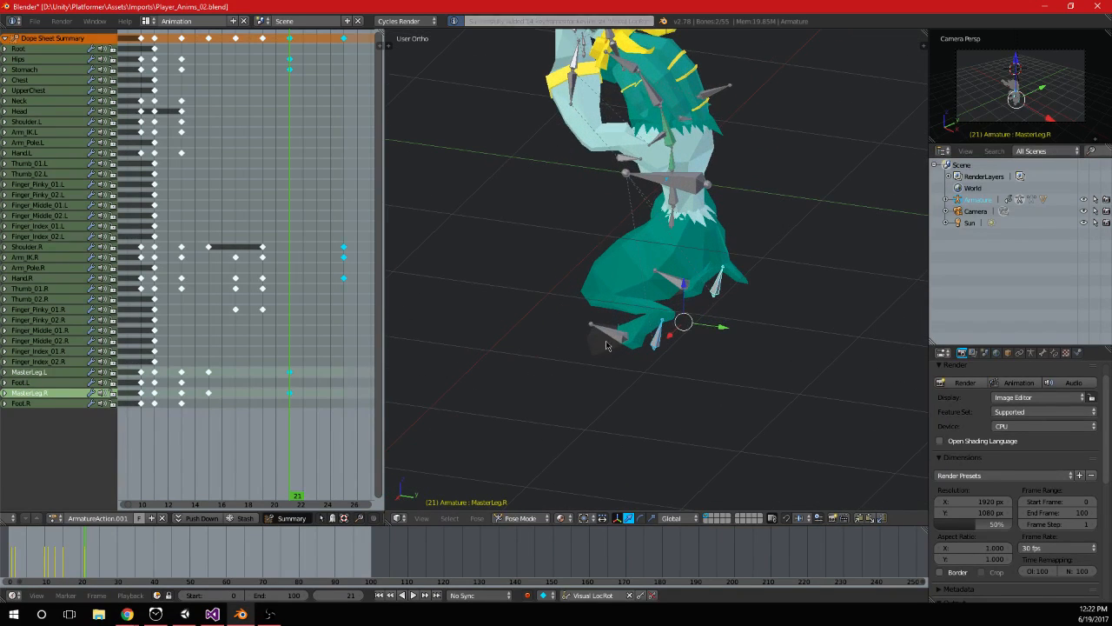
{"action": "right_click", "coordinate": [685, 284]}
{"action": "key", "text": "KP_3"}
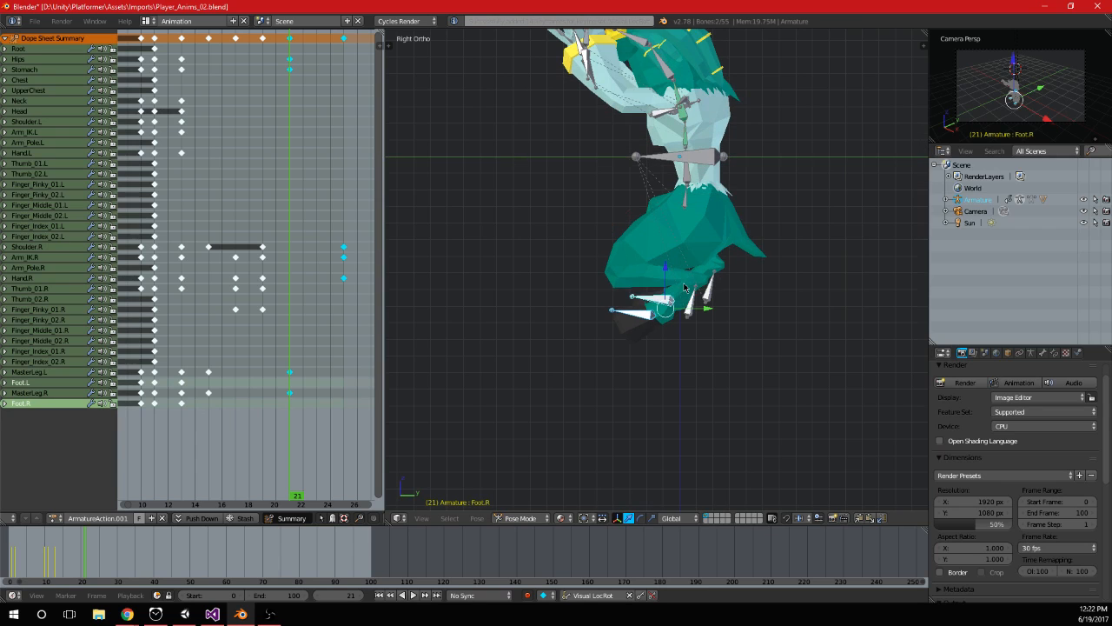
{"action": "key", "text": "r"}
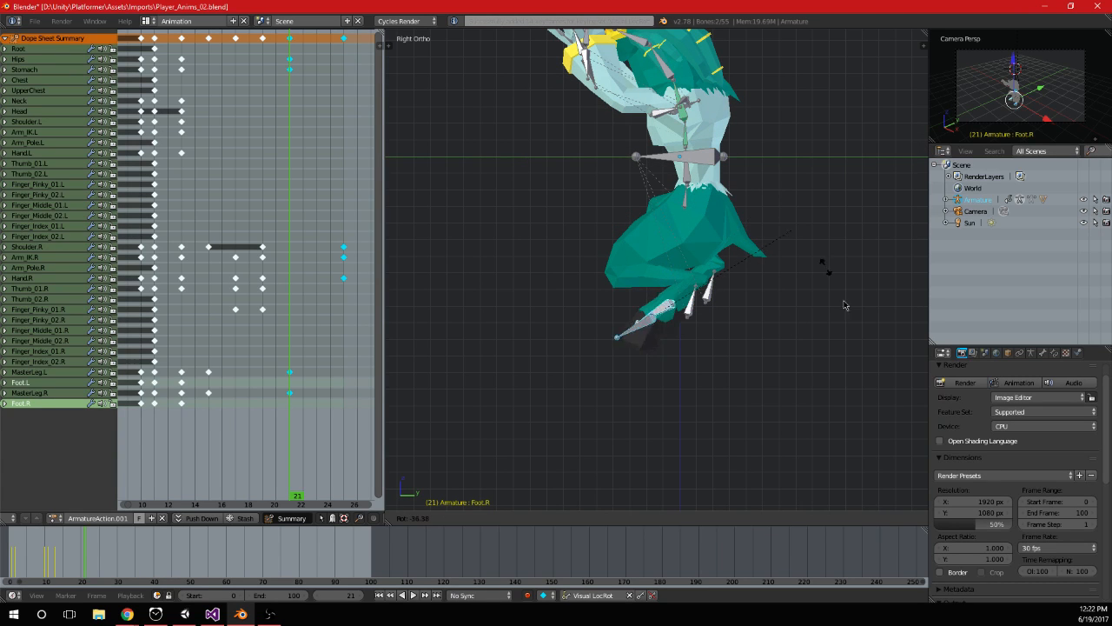
{"action": "left_click", "coordinate": [754, 79]}
{"action": "middle_click_drag", "start_coordinate": [757, 149], "coordinate": [588, 160]}
{"action": "middle_click_drag", "start_coordinate": [762, 251], "coordinate": [712, 251]}
{"action": "key", "text": "i"}
Play the animation and examine the leg swing from behind
{"action": "key", "text": "alt+a"}
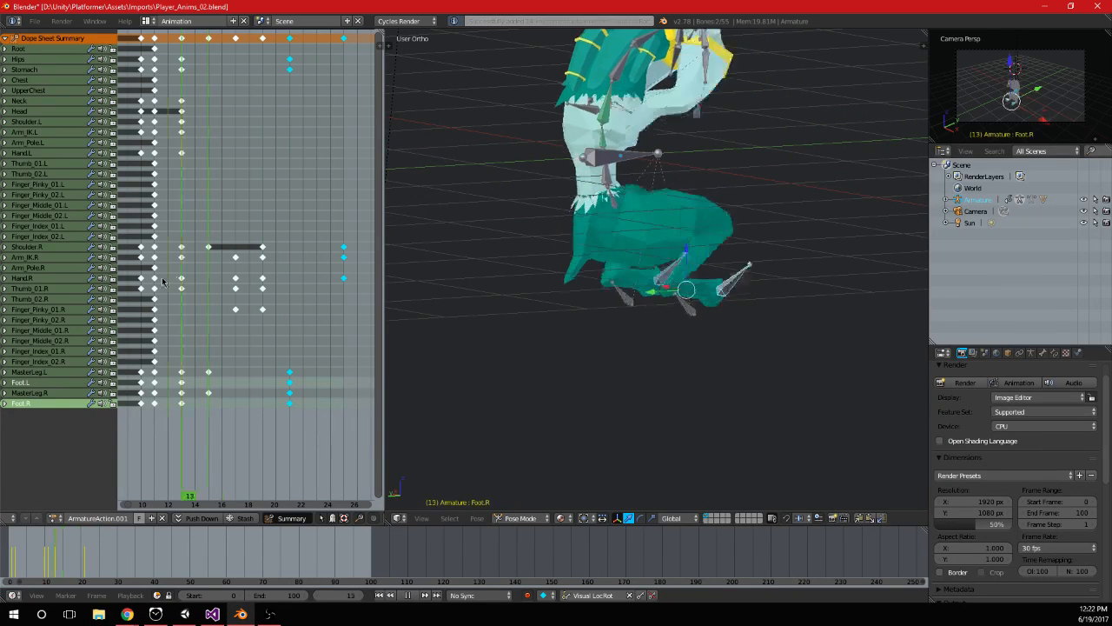
{"action": "left_click_drag", "start_coordinate": [337, 278], "coordinate": [345, 279]}
{"action": "scroll", "coordinate": [728, 337], "scroll_direction": "down", "scroll_amount": 4}
{"action": "middle_click_drag", "start_coordinate": [695, 336], "coordinate": [752, 333]}
Duplicate the frame 13 keyframes of the MasterLeg and Foot bones on both sides onto frame 25
{"action": "mouse_move", "coordinate": [323, 243]}
{"action": "left_mouse_down"}
{"action": "mouse_move", "coordinate": [169, 247]}
{"action": "mouse_move", "coordinate": [339, 238]}
{"action": "left_mouse_up"}
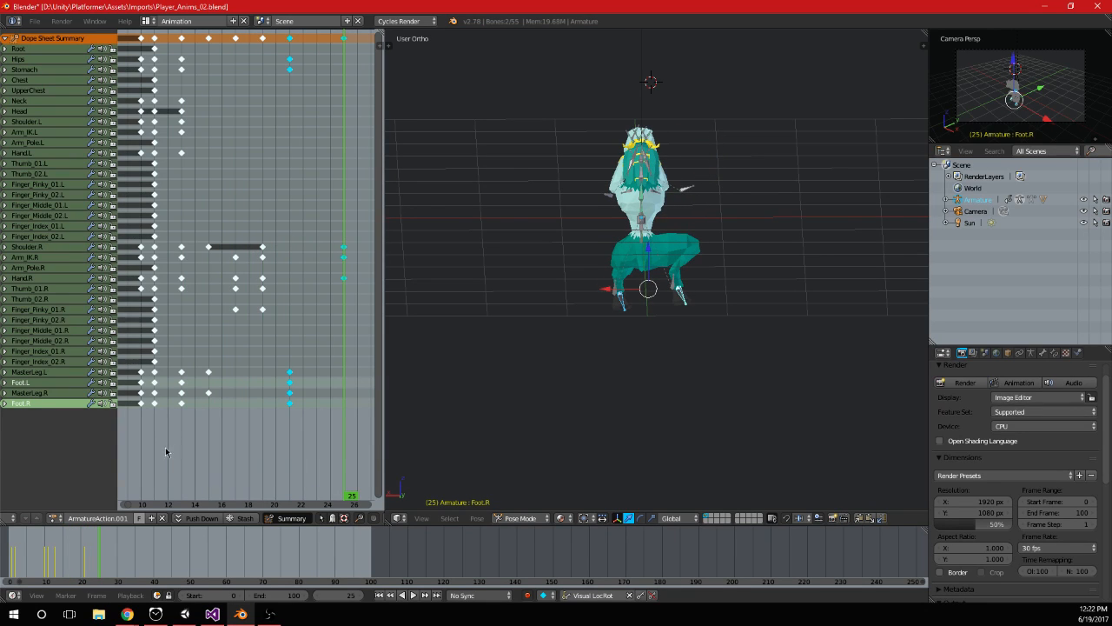
{"action": "key", "text": "shift+d"}
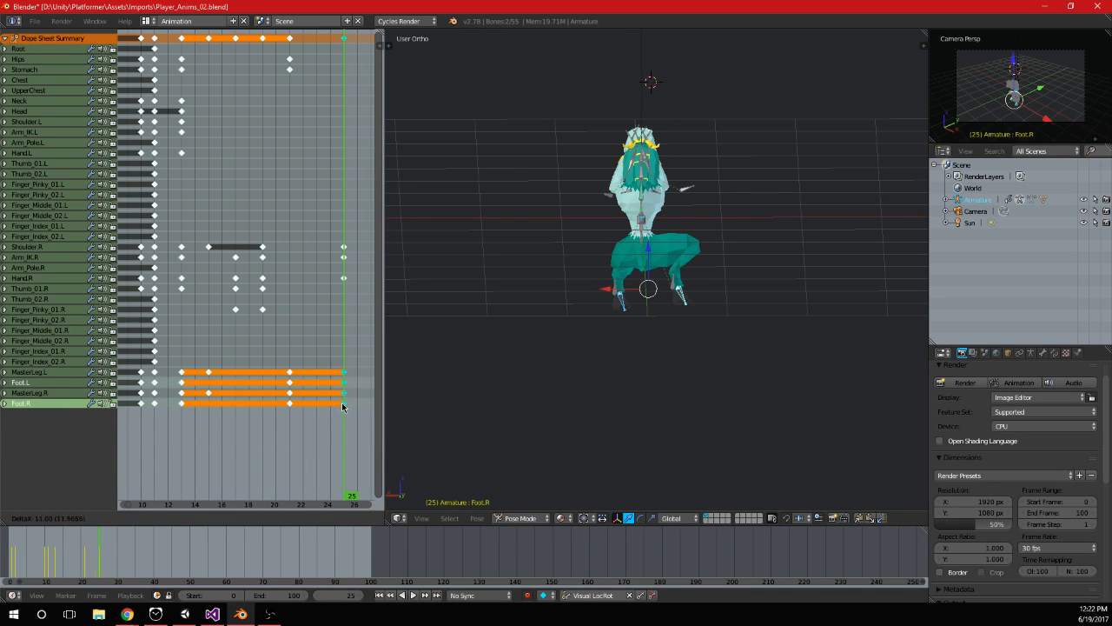
{"action": "left_click", "coordinate": [345, 408]}
Play and scrub the animation in the back view to check the leg movement
{"action": "key", "text": "alt+a"}
{"action": "left_click_drag", "start_coordinate": [365, 413], "coordinate": [185, 414]}
{"action": "key", "text": "ctrl+KP_1"}
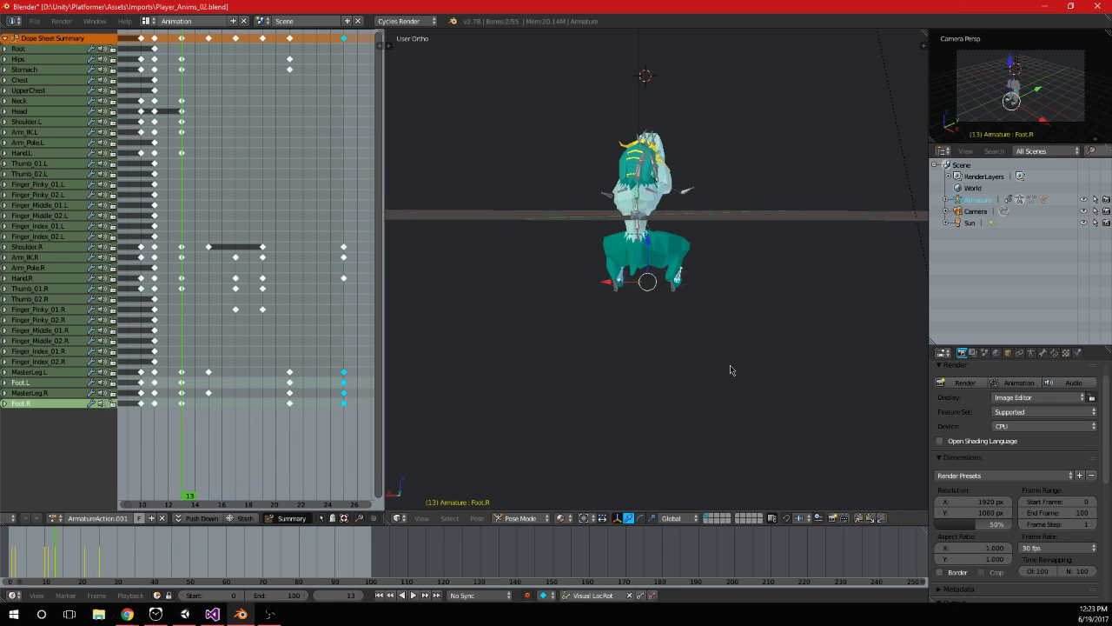
{"action": "scroll", "coordinate": [730, 369], "scroll_direction": "up", "scroll_amount": 4}
{"action": "middle_click_drag", "start_coordinate": [697, 180], "coordinate": [698, 266], "text": "shift"}
{"action": "key", "text": "alt+a"}
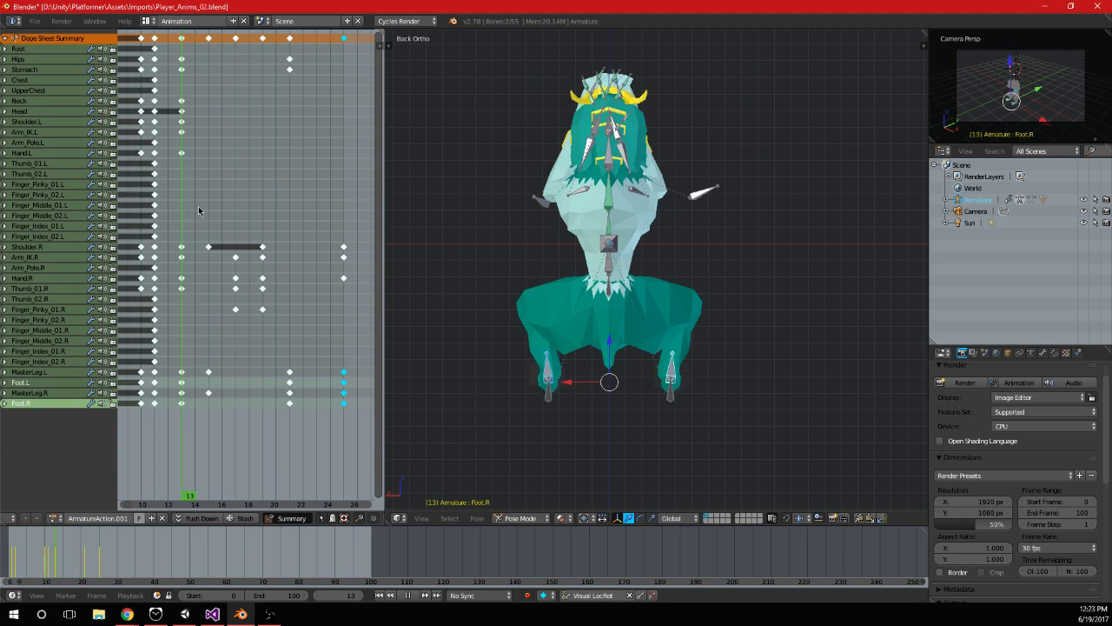
{"action": "key", "text": "alt+a"}
Undo the leg, foot, Stomach and Hips posing and keyframes at frames 21 and 25, and reselect the Foot.L bone
{"action": "key", "text": "ctrl+z"}
{"action": "key", "text": "ctrl+z"}
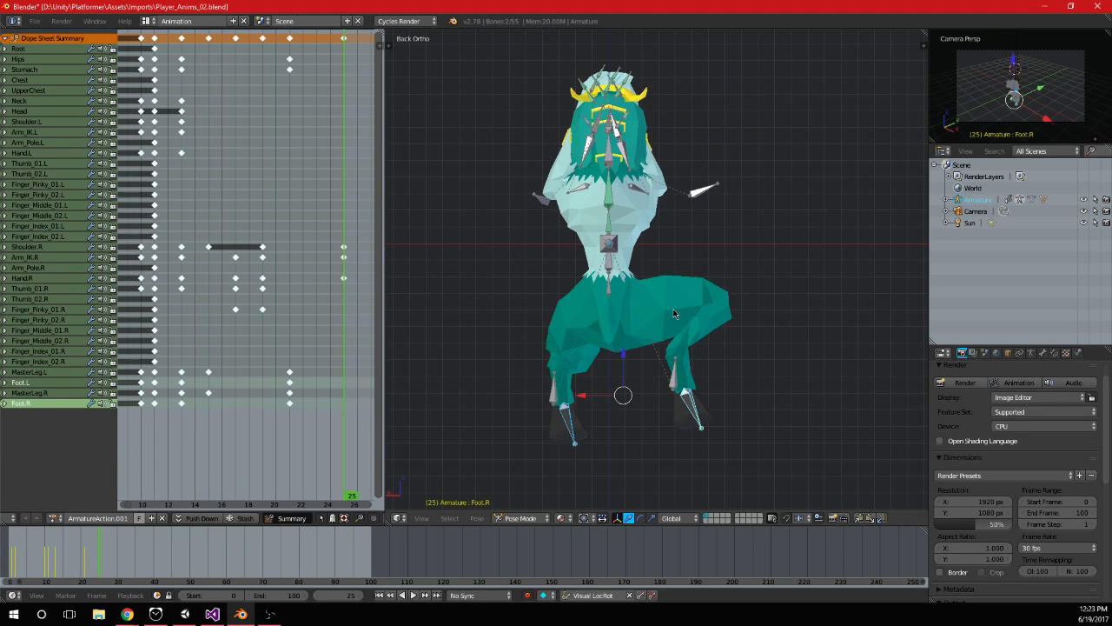
{"action": "key", "text": "ctrl+z"}
{"action": "key", "text": "ctrl+z"}
{"action": "key", "text": "ctrl+z"}
{"action": "key", "text": "ctrl+z"}
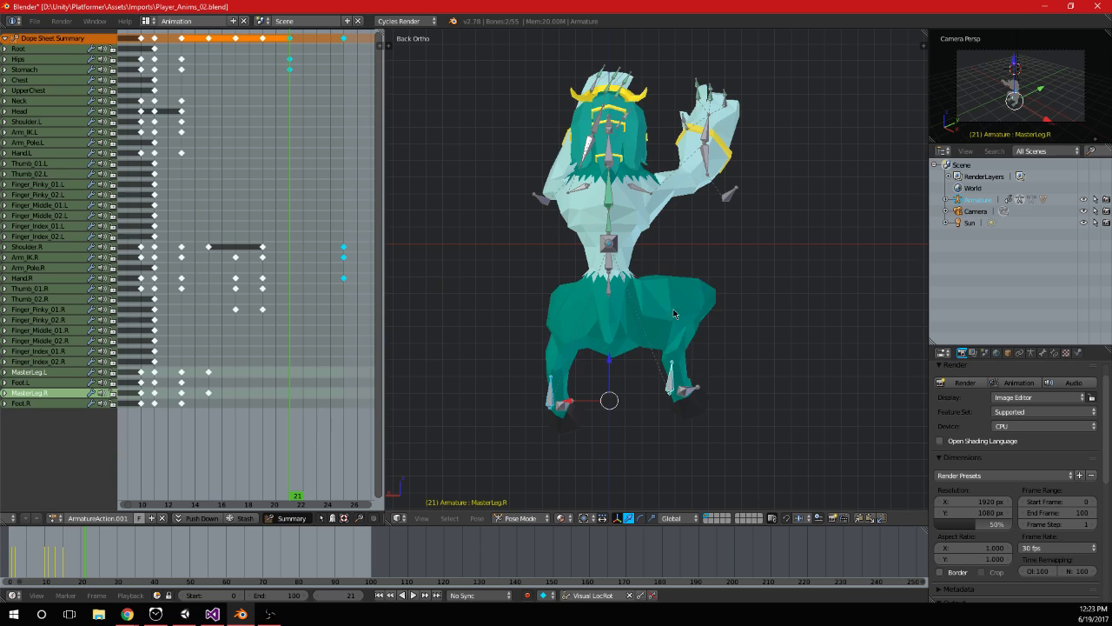
{"action": "key", "text": "ctrl+z"}
{"action": "key", "text": "ctrl+z"}
{"action": "key", "text": "ctrl+z"}
{"action": "key", "text": "ctrl+z"}
{"action": "key", "text": "ctrl+z"}
{"action": "key", "text": "ctrl+z"}
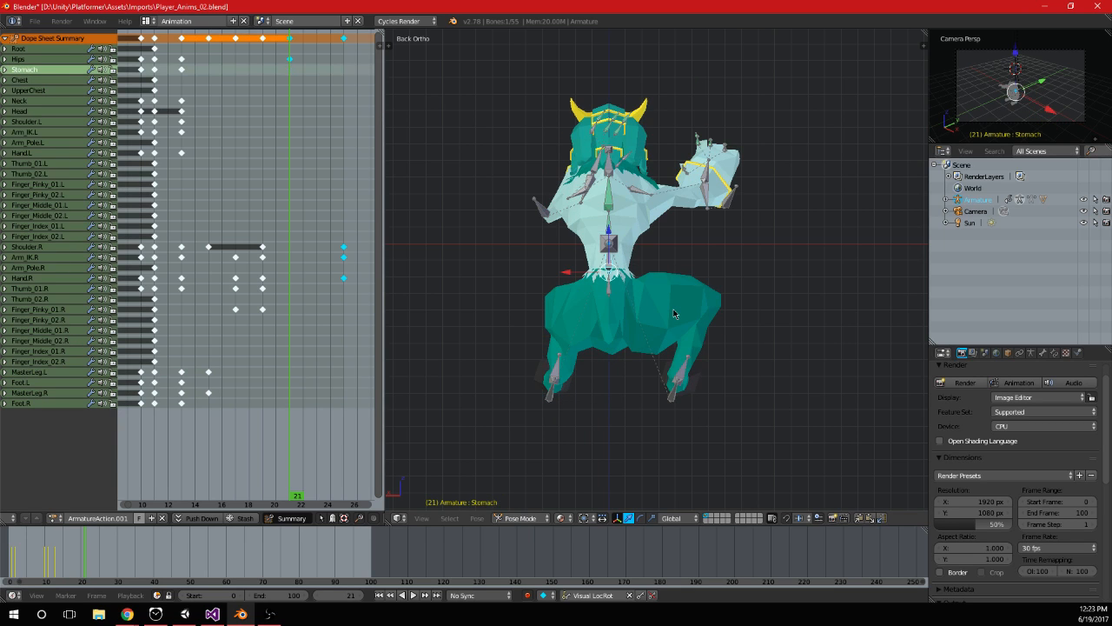
{"action": "key", "text": "ctrl+z"}
{"action": "key", "text": "ctrl+z"}
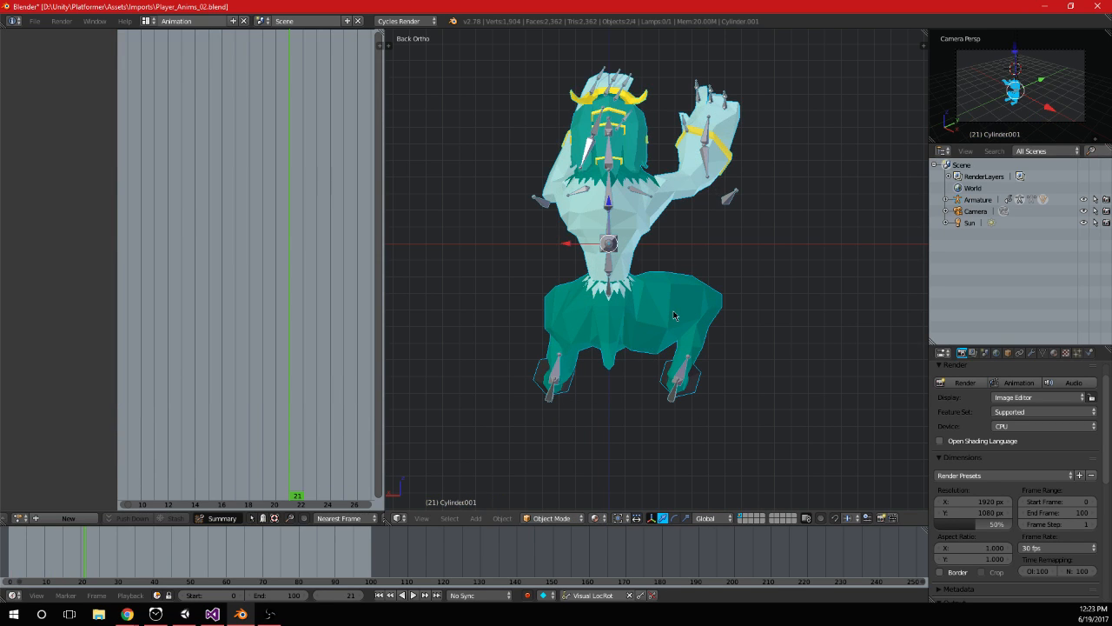
{"action": "right_click", "coordinate": [556, 369]}
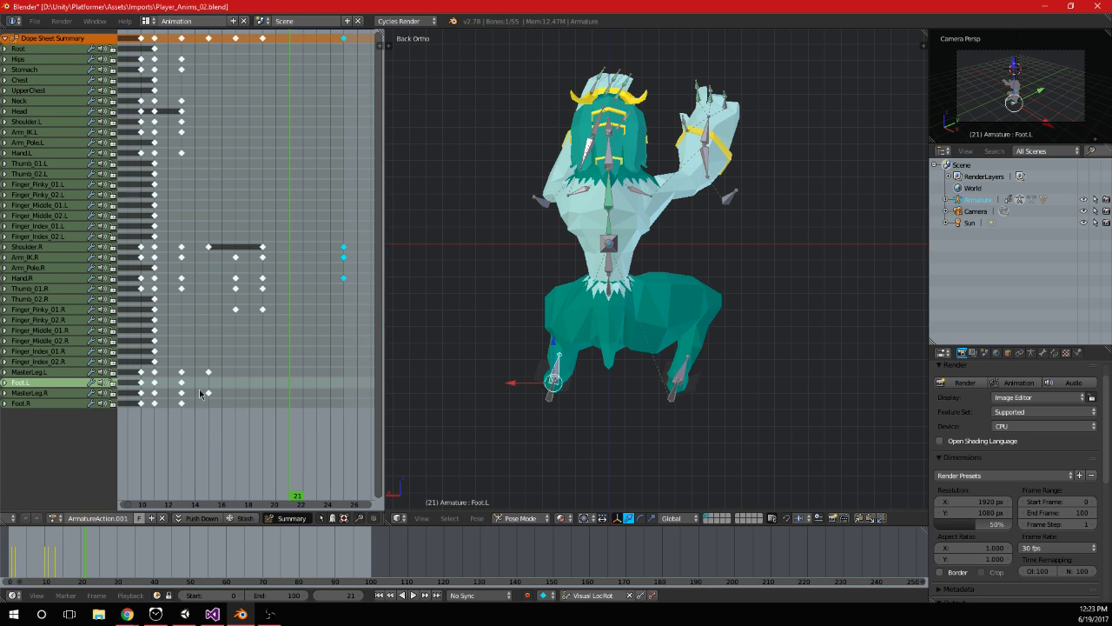
Try rotating the Foot.R bone about the X axis at frame 19
{"action": "left_click", "coordinate": [201, 359]}
{"action": "left_click_drag", "start_coordinate": [213, 360], "coordinate": [268, 349]}
{"action": "right_click", "coordinate": [669, 370]}
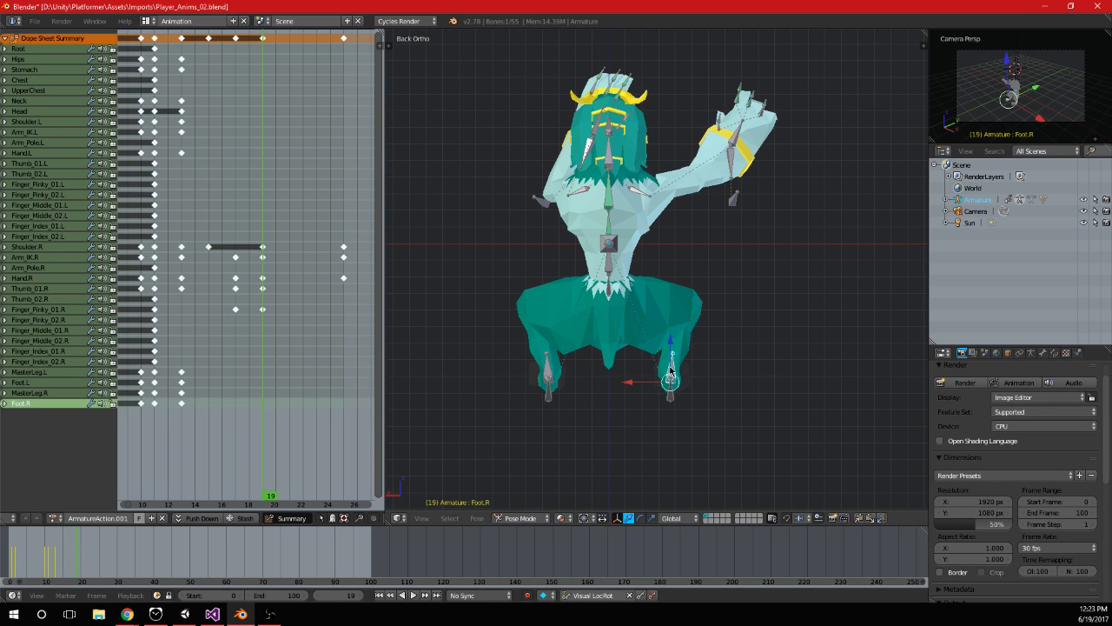
{"action": "key", "text": "r"}
{"action": "key", "text": "x"}
{"action": "left_click", "coordinate": [678, 389]}
{"action": "key", "text": "ctrl+z"}
Reposition the MasterLeg.R bone in a side view and keyframe it at frame 16
{"action": "middle_click_drag", "start_coordinate": [808, 365], "coordinate": [713, 383]}
{"action": "right_click", "coordinate": [682, 391]}
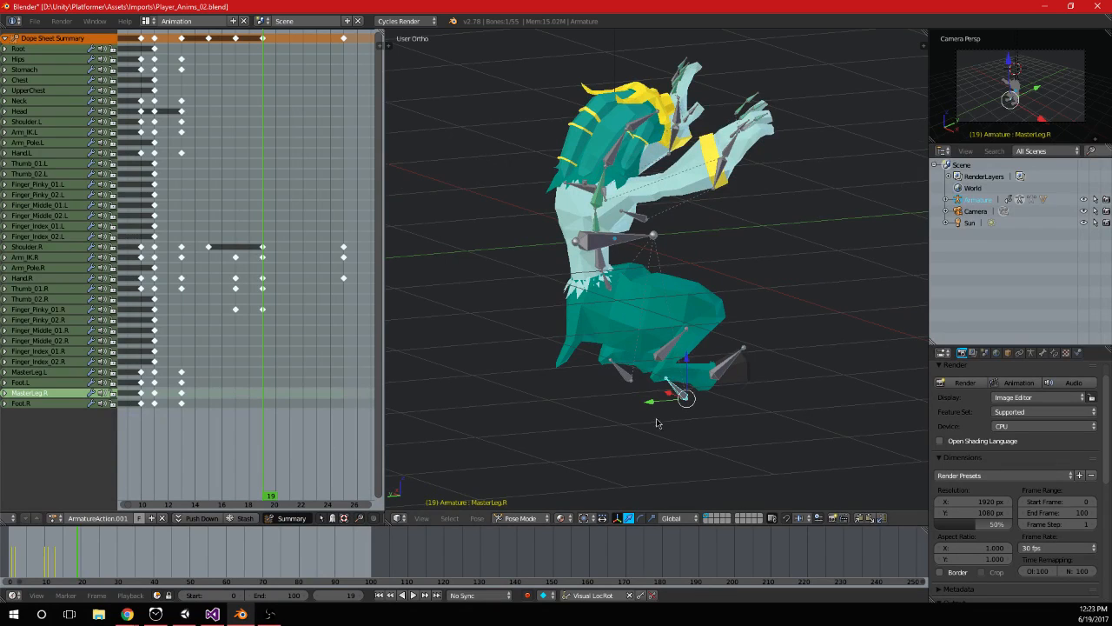
{"action": "key", "text": "g"}
{"action": "left_click", "coordinate": [626, 413]}
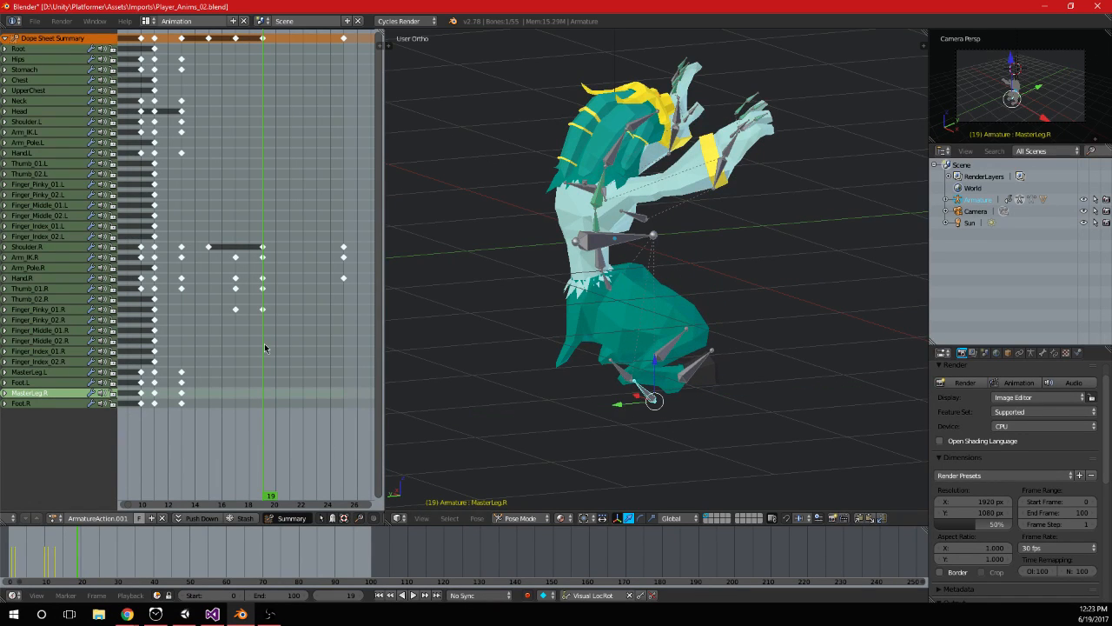
{"action": "left_click_drag", "start_coordinate": [265, 348], "coordinate": [216, 356]}
{"action": "left_click_drag", "start_coordinate": [653, 404], "coordinate": [623, 412]}
{"action": "middle_click_drag", "start_coordinate": [642, 417], "coordinate": [709, 404], "text": "alt"}
{"action": "left_click_drag", "start_coordinate": [635, 402], "coordinate": [689, 405]}
{"action": "key", "text": "i"}
Move the MasterLeg.R bone outward in the top view at frame 19 and keyframe it
{"action": "left_click_drag", "start_coordinate": [207, 335], "coordinate": [267, 335]}
{"action": "middle_click_drag", "start_coordinate": [631, 392], "coordinate": [712, 399]}
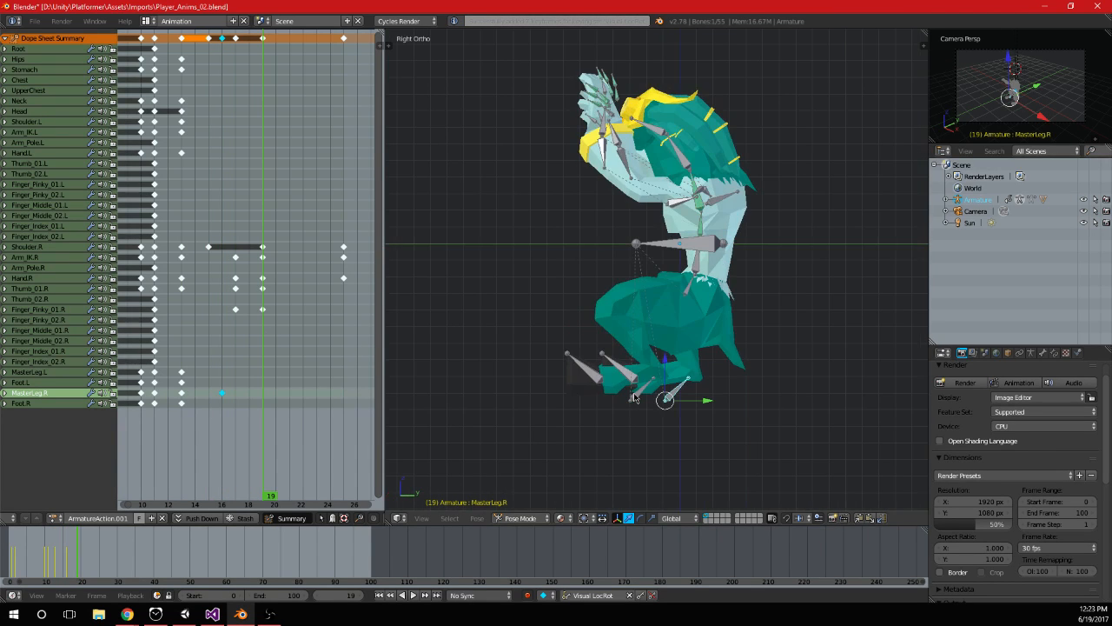
{"action": "key", "text": "KP_7"}
{"action": "key", "text": "g"}
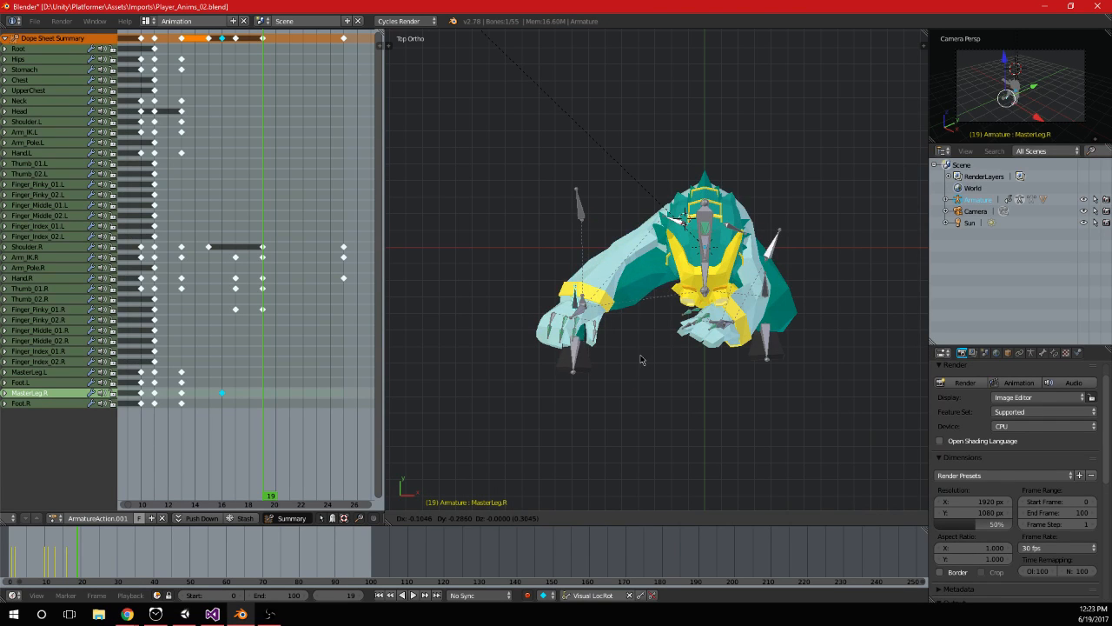
{"action": "left_click", "coordinate": [644, 348]}
{"action": "key", "text": "i"}
Play the animation and compare the right leg's pose at frames 13 and 25
{"action": "middle_click_drag", "start_coordinate": [645, 350], "coordinate": [650, 327]}
{"action": "left_click", "coordinate": [411, 595]}
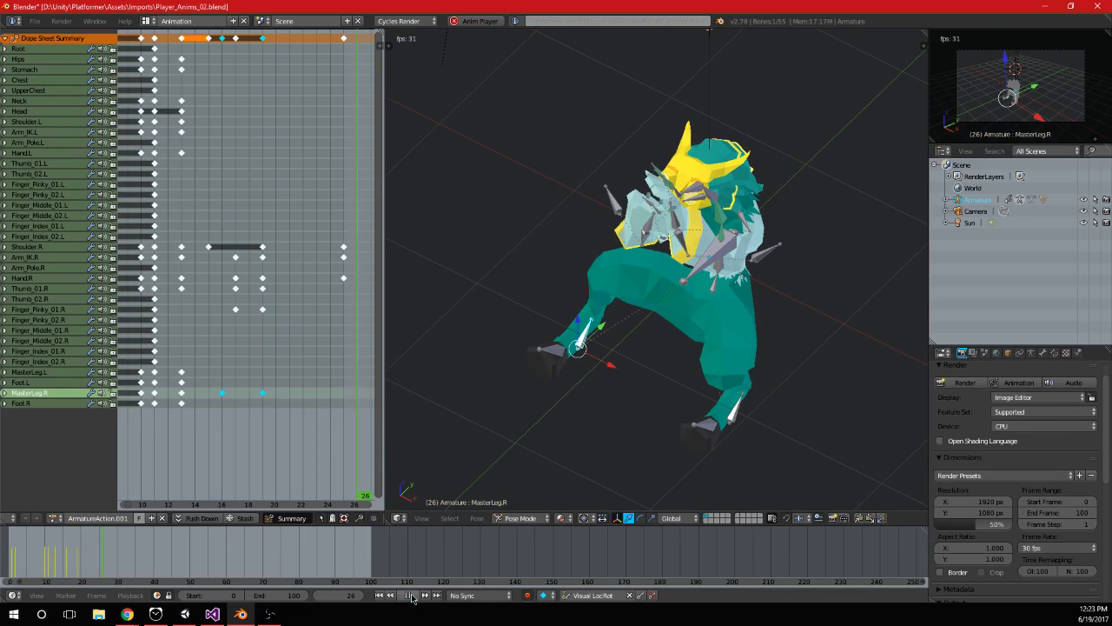
{"action": "left_click", "coordinate": [171, 411]}
{"action": "left_click_drag", "start_coordinate": [173, 414], "coordinate": [184, 415]}
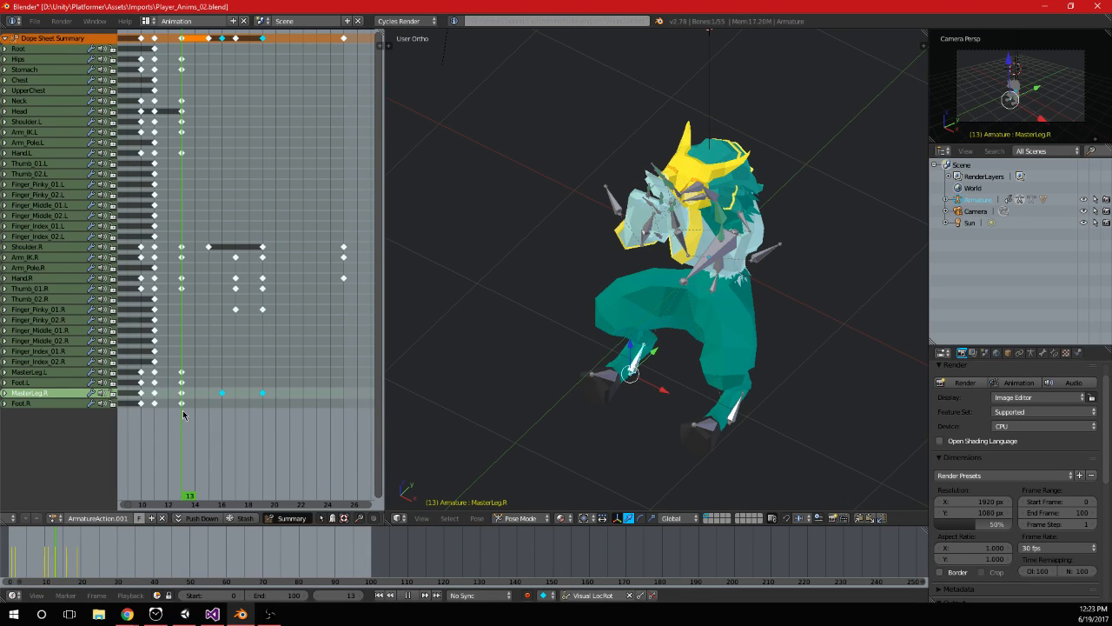
{"action": "left_click_drag", "start_coordinate": [362, 358], "coordinate": [346, 348]}
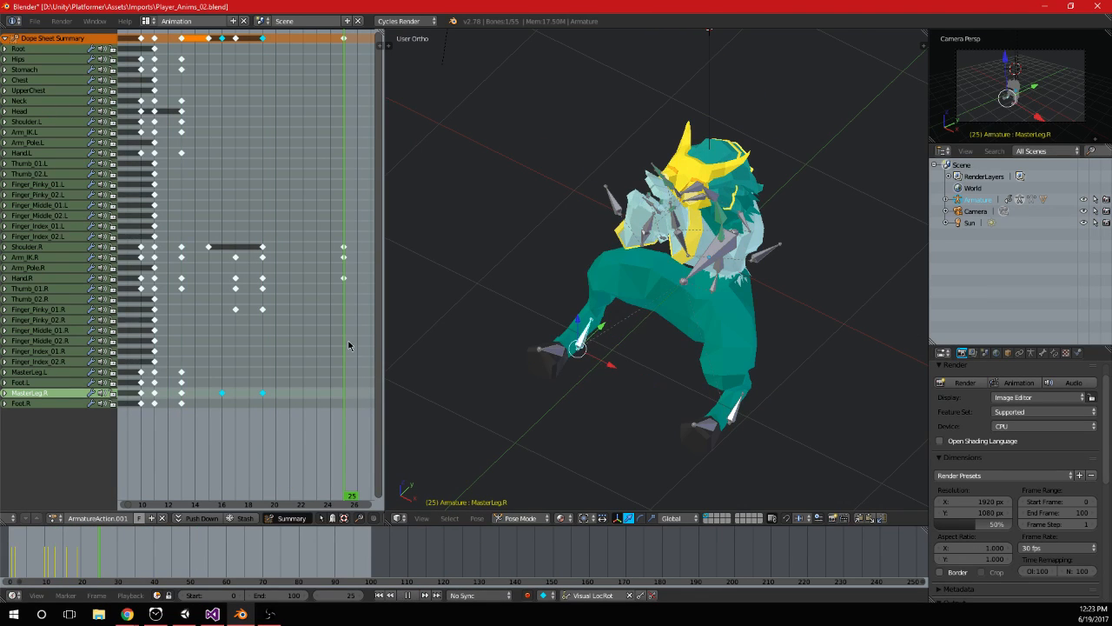
Set the playback range to start at frame 13 and end at frame 25
{"action": "left_click", "coordinate": [229, 598]}
{"action": "type", "text": "13"}
{"action": "key", "text": "Tab"}
{"action": "type", "text": "25"}
{"action": "key", "text": "Return"}
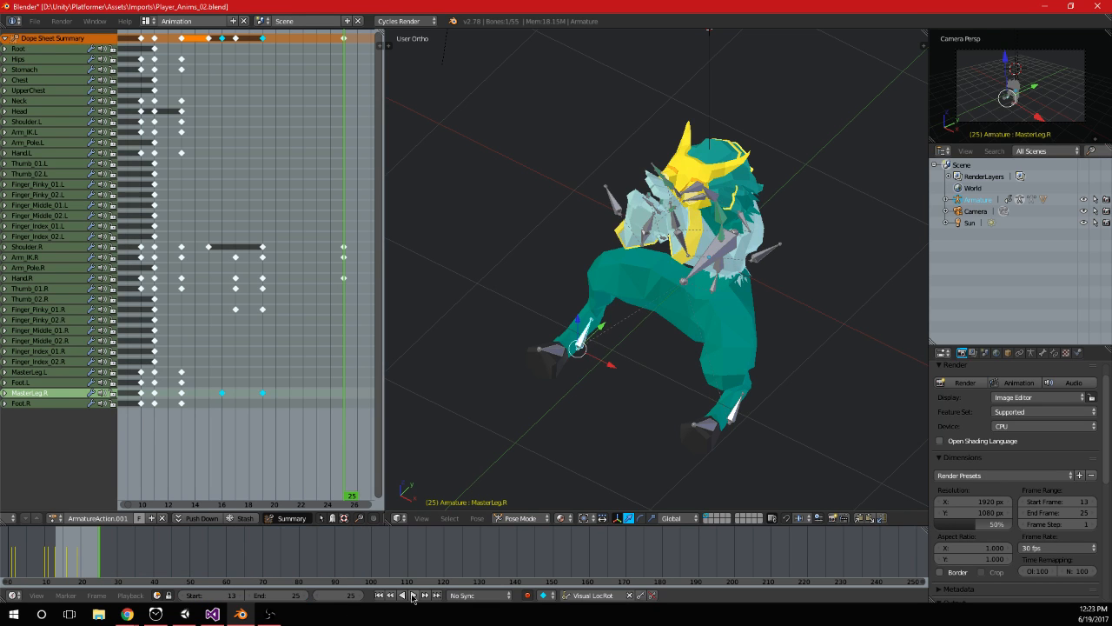
Play the looped animation and examine the leg movement from the side and back
{"action": "left_click", "coordinate": [413, 595]}
{"action": "scroll", "coordinate": [743, 353], "scroll_direction": "down", "scroll_amount": 3}
{"action": "key", "text": "KP_3"}
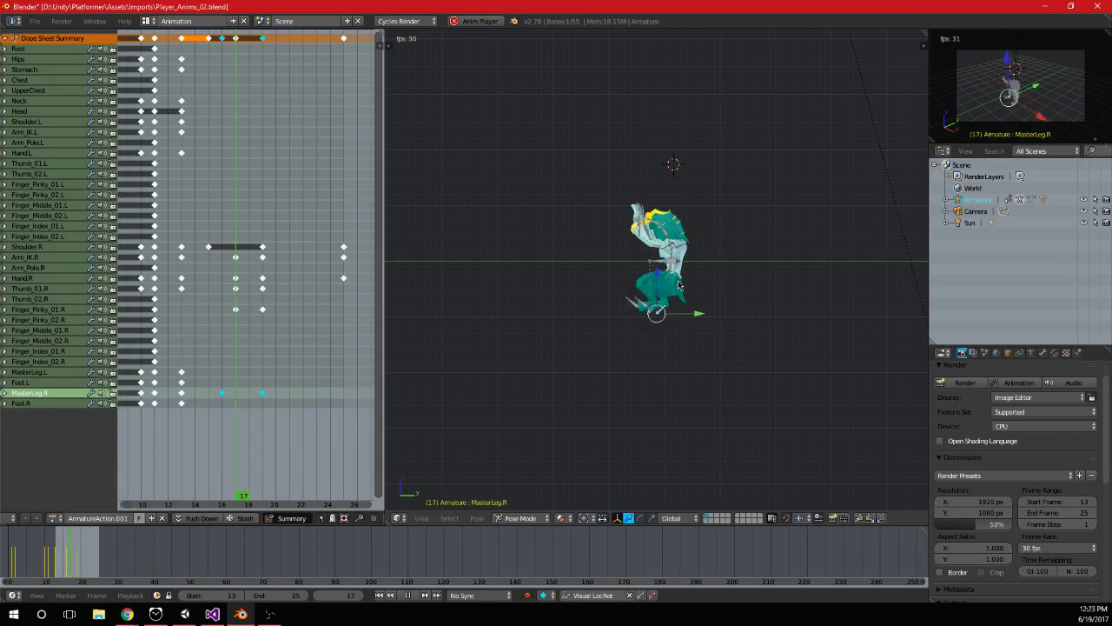
{"action": "key", "text": "KP_1"}
{"action": "scroll", "coordinate": [679, 285], "scroll_direction": "up", "scroll_amount": 3}
{"action": "key", "text": "ctrl+KP_1"}
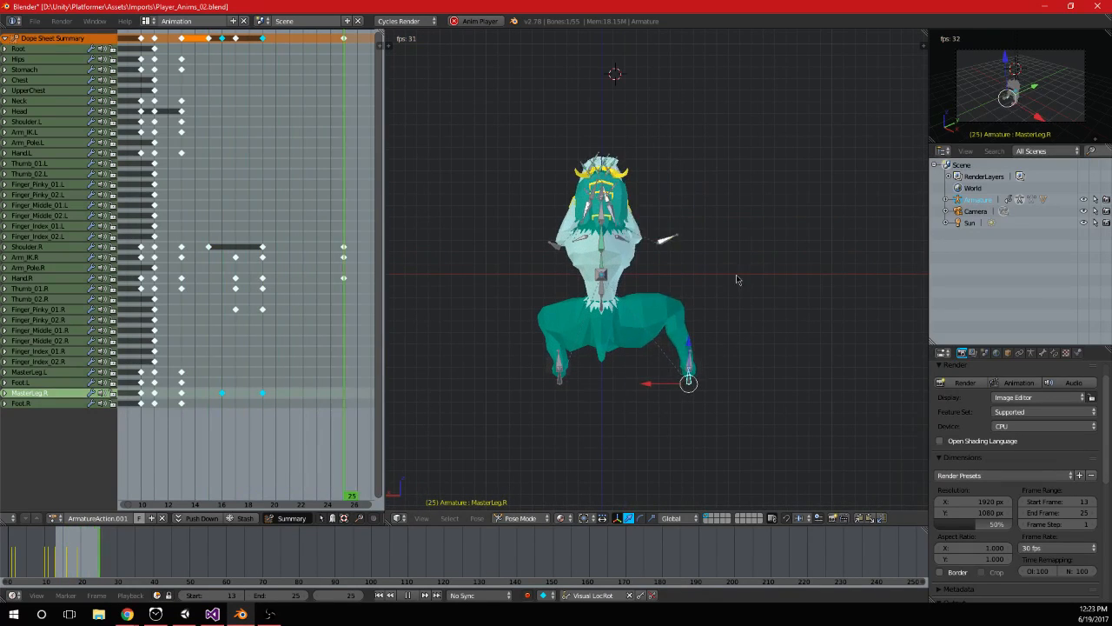
{"action": "key", "text": "alt+a"}
Duplicate the frame 13 keyframes of the MasterLeg and Foot bones on both sides onto frame 25
{"action": "left_click", "coordinate": [275, 367]}
{"action": "left_click_drag", "start_coordinate": [275, 363], "coordinate": [339, 374]}
{"action": "left_click_drag", "start_coordinate": [199, 359], "coordinate": [199, 359]}
{"action": "key", "text": "shift+d"}
{"action": "left_click", "coordinate": [352, 412]}
Rotate the Stomach bone at frame 17 to lean the upper body toward the reaching arm, and keyframe it
{"action": "key", "text": "alt+a"}
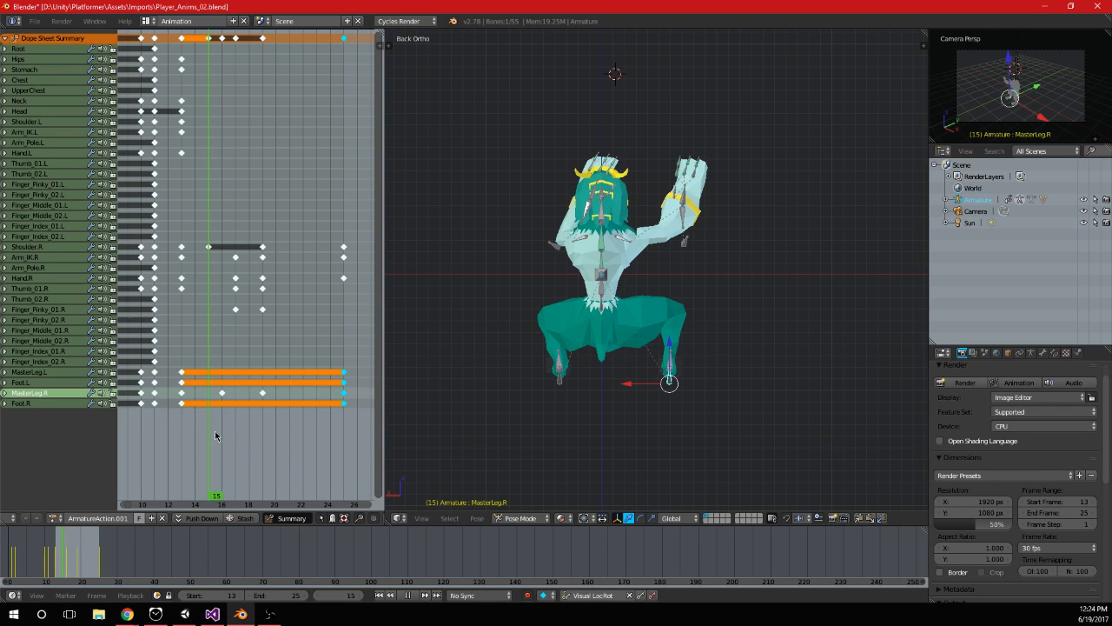
{"action": "right_click", "coordinate": [602, 293]}
{"action": "key", "text": "r"}
{"action": "left_click", "coordinate": [651, 253]}
{"action": "scroll", "coordinate": [652, 253], "scroll_direction": "up", "scroll_amount": 1}
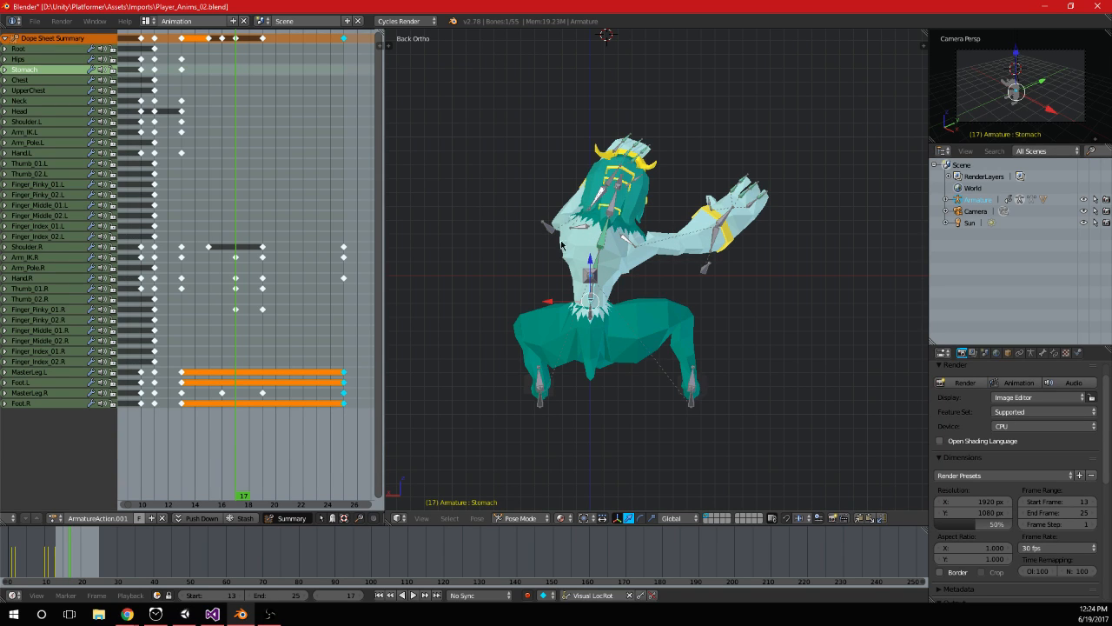
{"action": "key", "text": "i"}
{"action": "scroll", "coordinate": [645, 242], "scroll_direction": "up", "scroll_amount": 1}
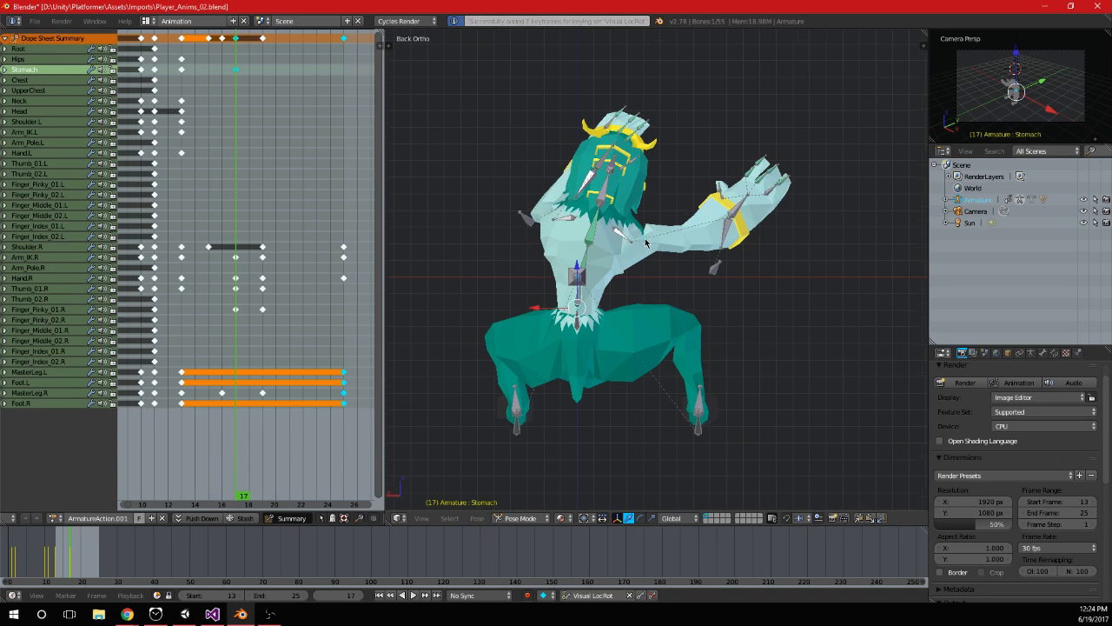
Rotate the Shoulder.L bone at frame 17 and keyframe it
{"action": "right_click", "coordinate": [565, 221]}
{"action": "key", "text": "r"}
{"action": "left_click", "coordinate": [572, 225]}
{"action": "key", "text": "i"}
Duplicate the frame 13 keyframes of the Stomach and Shoulder.L bones onto frame 25
{"action": "key", "text": "alt+a"}
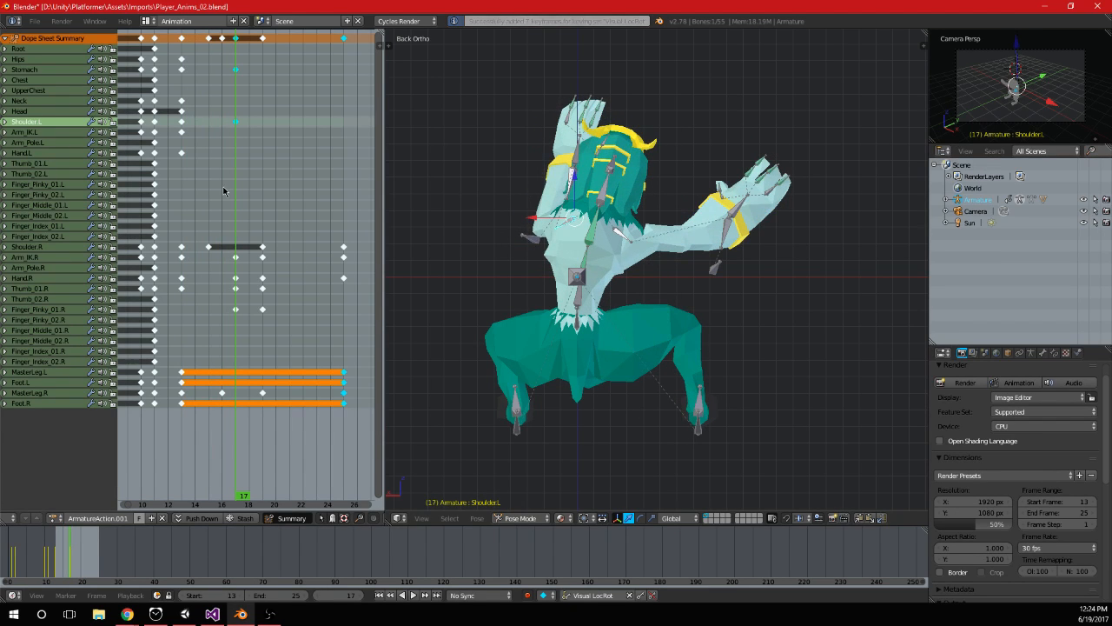
{"action": "key", "text": "alt+a"}
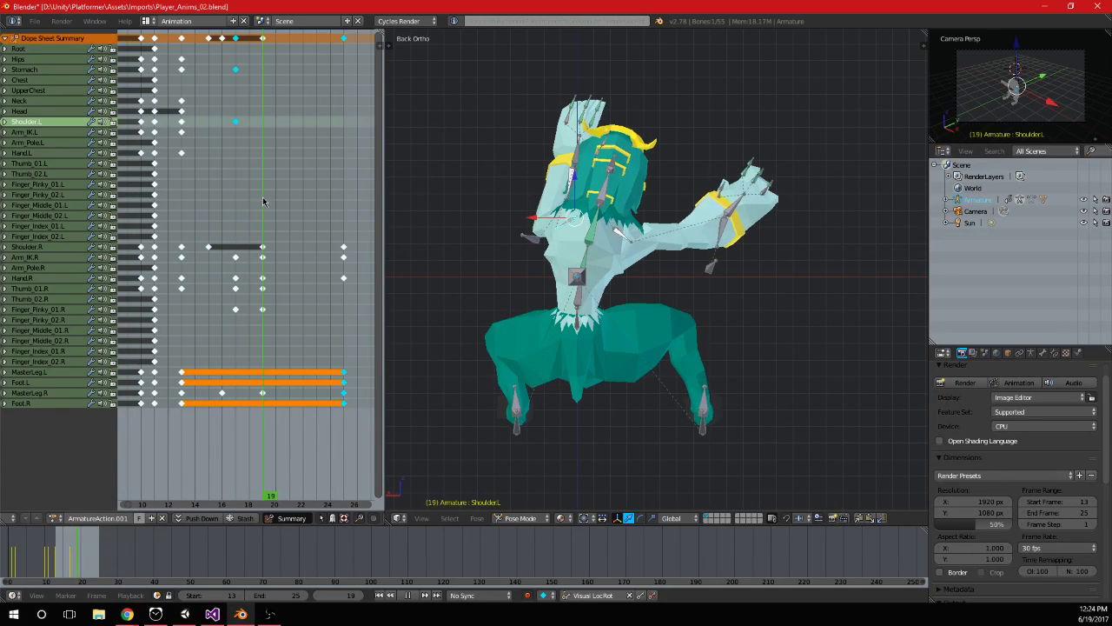
{"action": "right_click", "coordinate": [573, 300]}
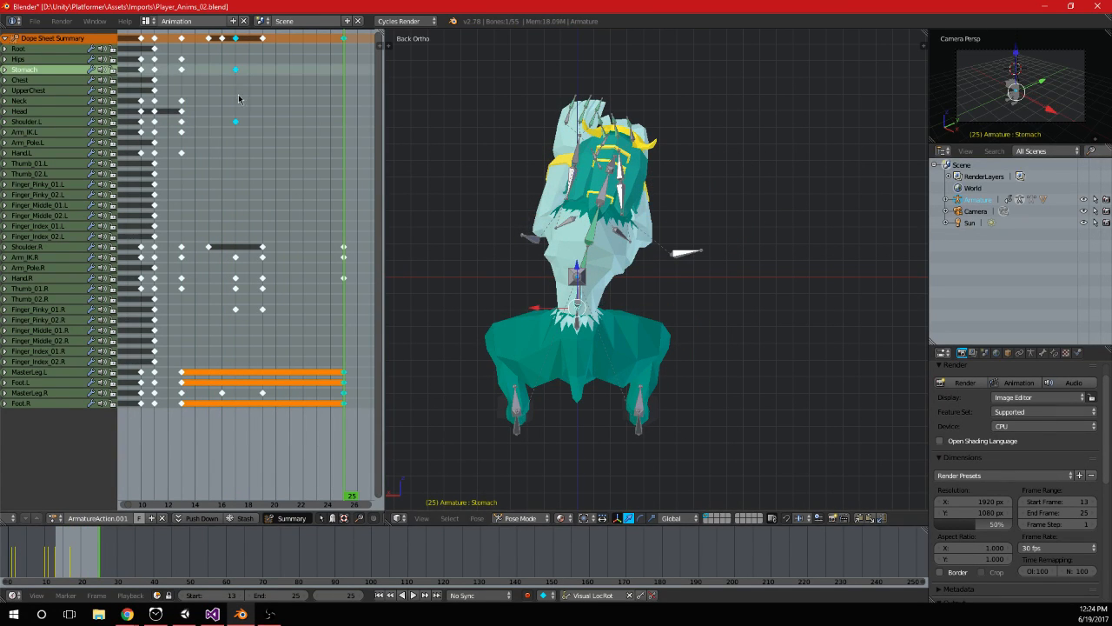
{"action": "left_click", "coordinate": [180, 71]}
{"action": "key", "text": "shift+d"}
{"action": "left_click", "coordinate": [336, 103]}
{"action": "left_click", "coordinate": [355, 95]}
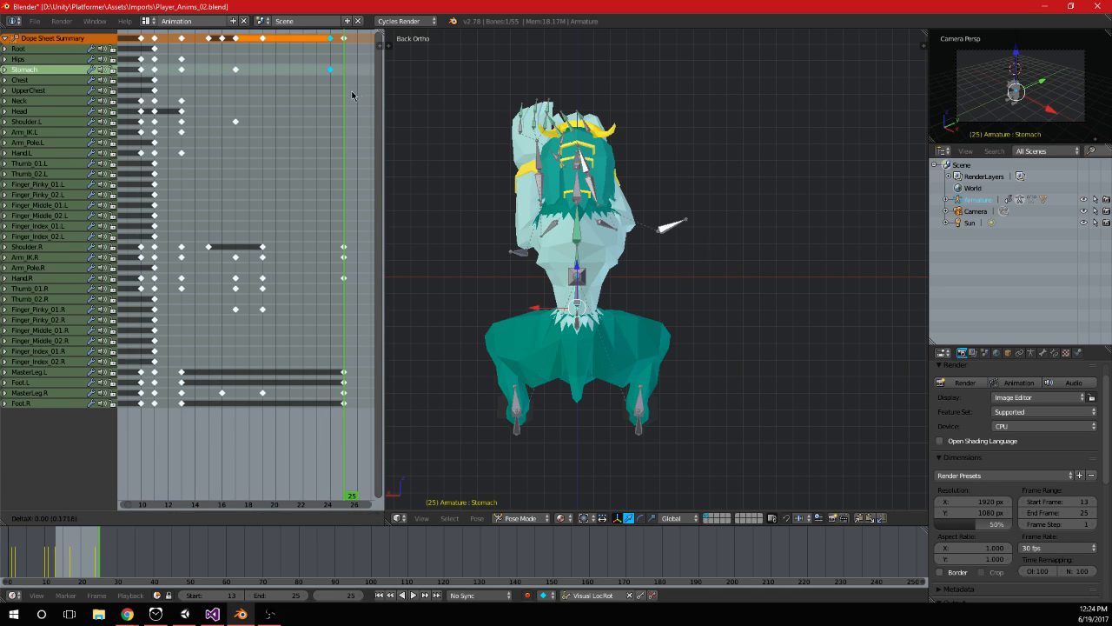
{"action": "right_click", "coordinate": [542, 234]}
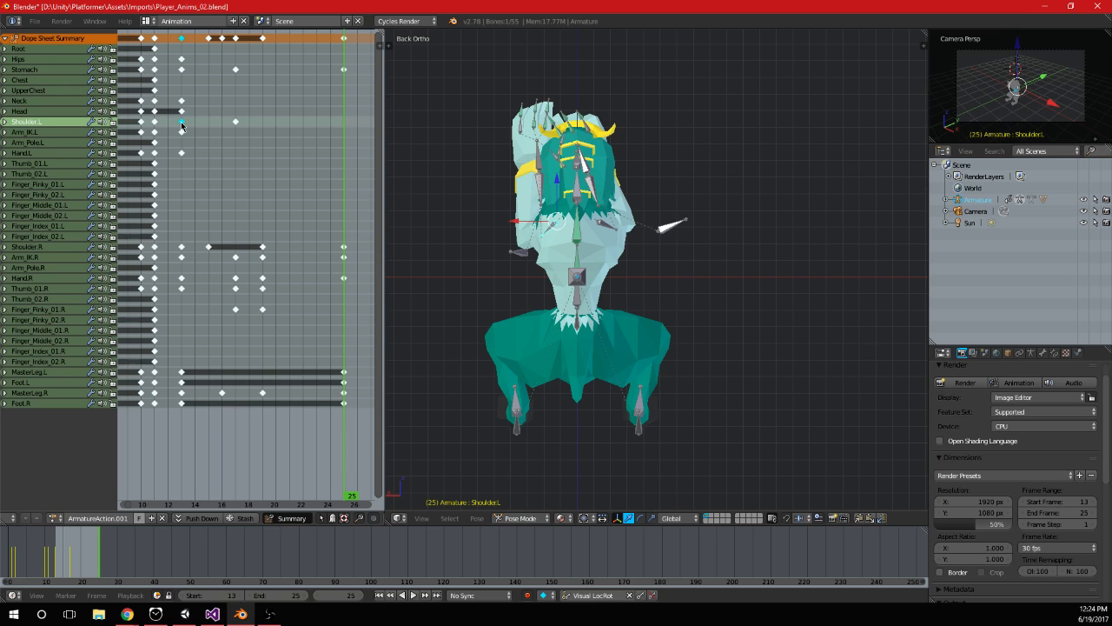
{"action": "key", "text": "shift+d"}
{"action": "left_click", "coordinate": [350, 153]}
Play and scrub the animation from behind to review the body lean and shoulder movement
{"action": "key", "text": "alt+a"}
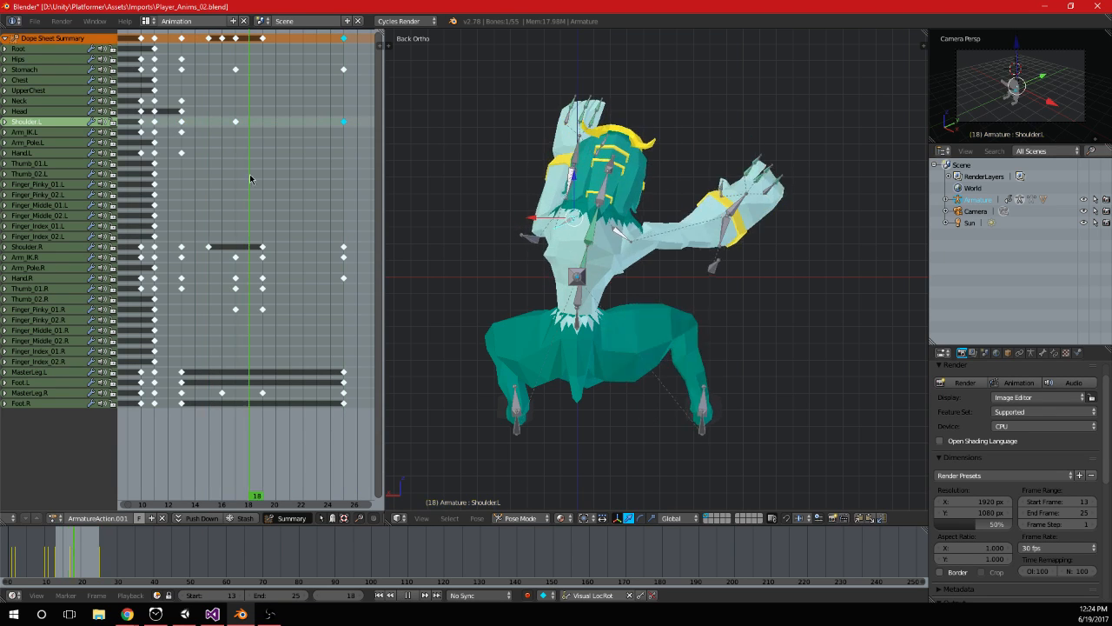
{"action": "key", "text": "alt+a"}
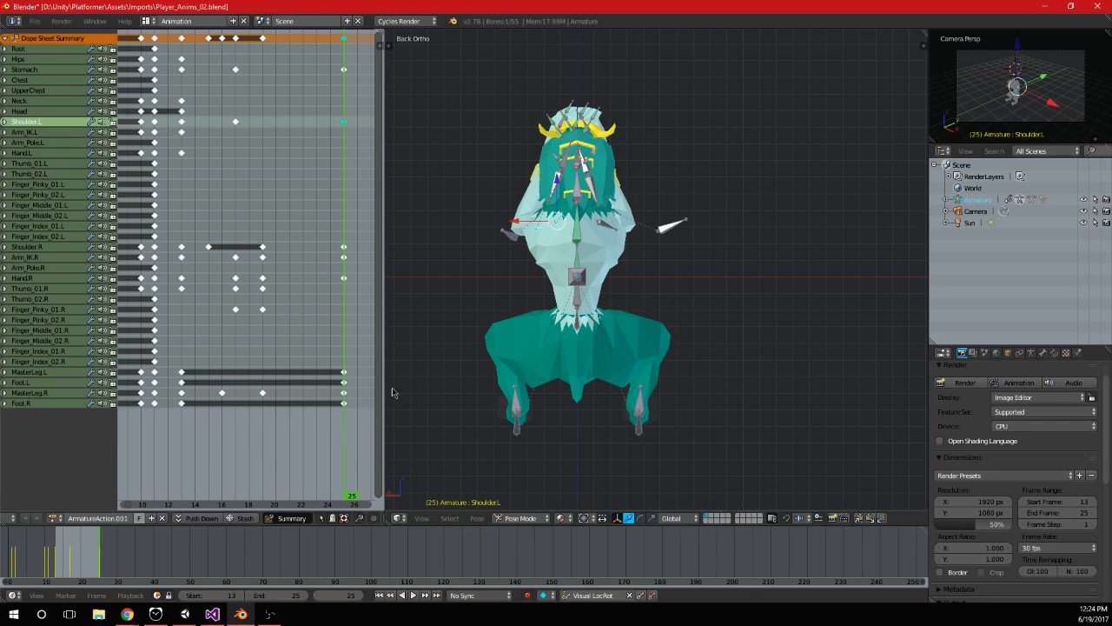
{"action": "left_click", "coordinate": [414, 595]}
{"action": "scroll", "coordinate": [600, 292], "scroll_direction": "down", "scroll_amount": 3}
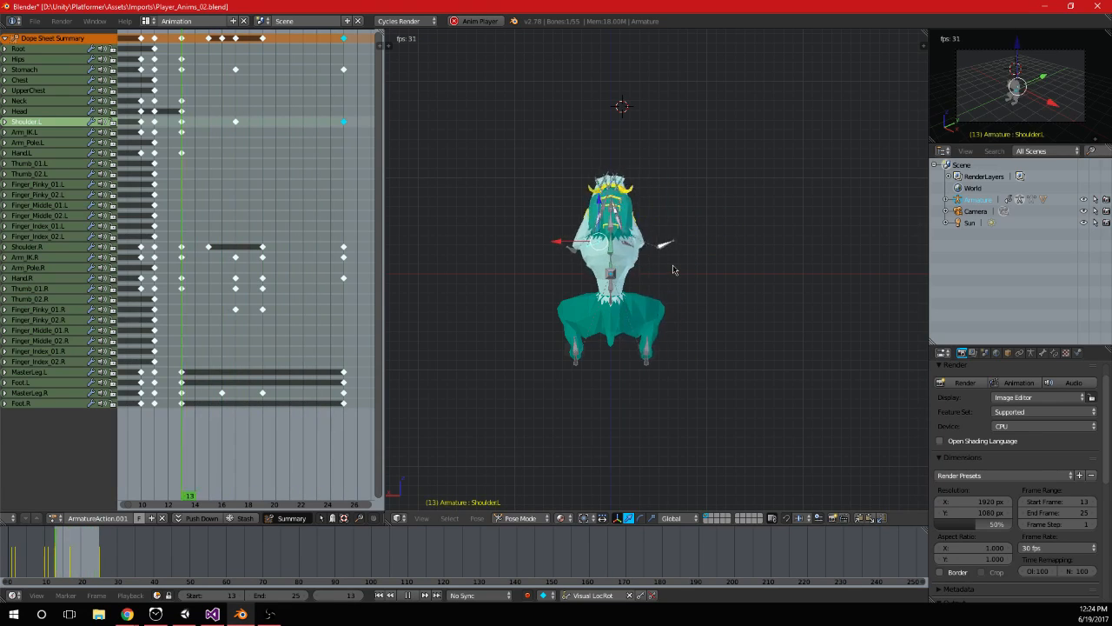
{"action": "key", "text": "alt+a"}
{"action": "left_click_drag", "start_coordinate": [280, 359], "coordinate": [341, 359]}
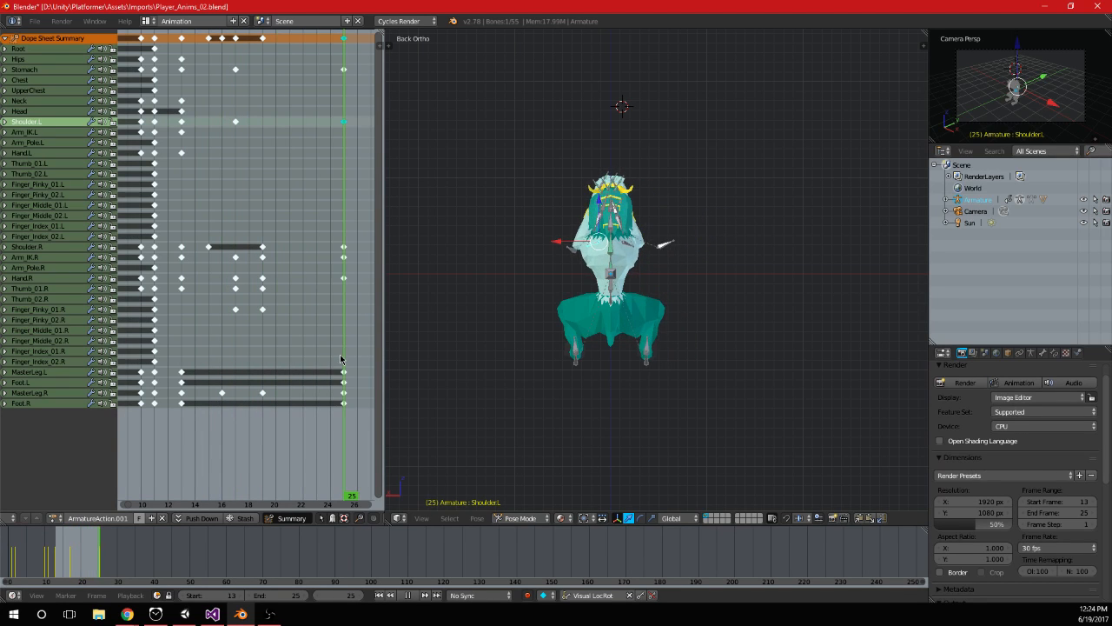
Rotate the Shoulder.R bone at frame 19 and keyframe it
{"action": "mouse_move", "coordinate": [251, 365]}
{"action": "left_mouse_down"}
{"action": "mouse_move", "coordinate": [333, 363]}
{"action": "mouse_move", "coordinate": [237, 364]}
{"action": "mouse_move", "coordinate": [290, 374]}
{"action": "mouse_move", "coordinate": [264, 377]}
{"action": "left_mouse_up"}
{"action": "right_click", "coordinate": [633, 249]}
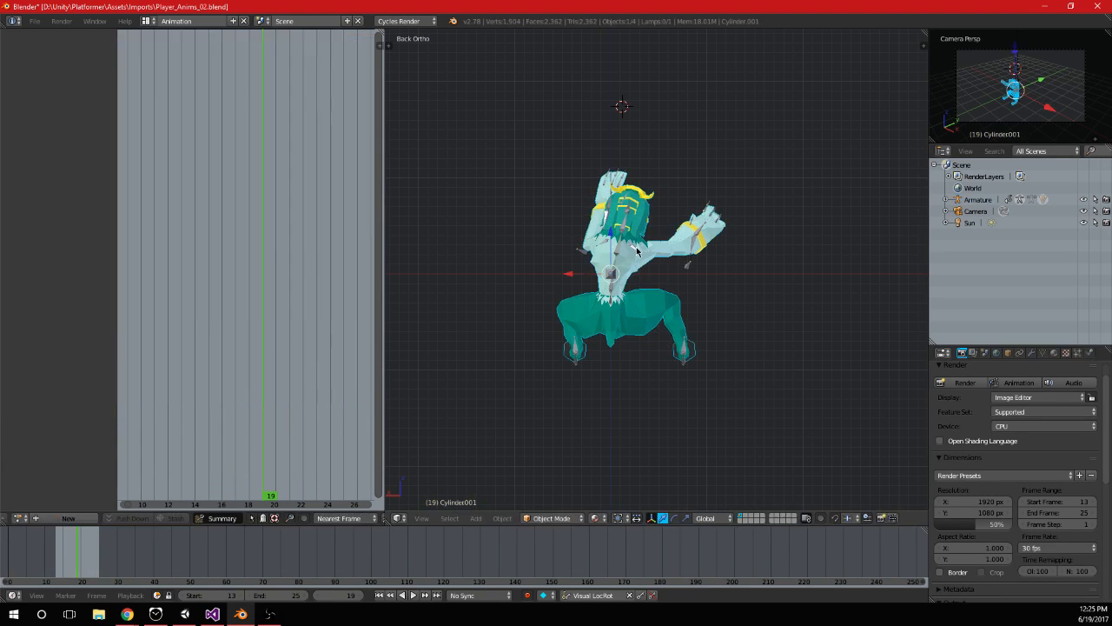
{"action": "right_click", "coordinate": [634, 249]}
{"action": "scroll", "coordinate": [640, 256], "scroll_direction": "up", "scroll_amount": 1}
{"action": "middle_click_drag", "start_coordinate": [702, 285], "coordinate": [688, 299], "text": "shift"}
{"action": "scroll", "coordinate": [686, 299], "scroll_direction": "up", "scroll_amount": 1}
{"action": "key", "text": "r"}
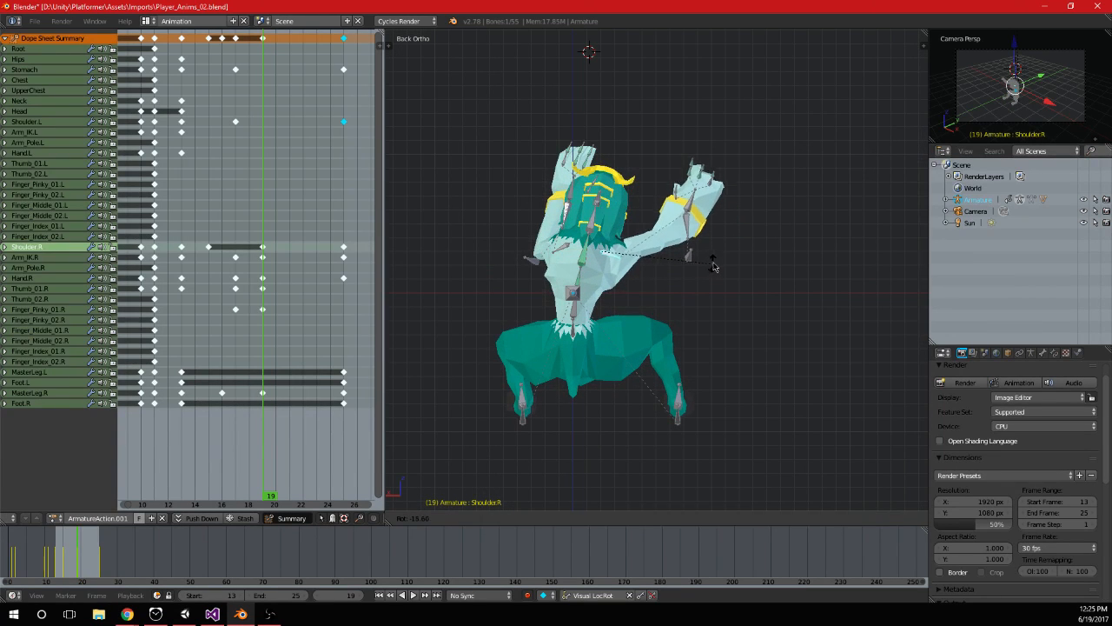
{"action": "left_click", "coordinate": [716, 265]}
{"action": "key", "text": "i"}
Rotate the Shoulder.R bone at frame 15, keyframe it, and play back the result
{"action": "left_click_drag", "start_coordinate": [174, 230], "coordinate": [209, 234]}
{"action": "key", "text": "r"}
{"action": "left_click", "coordinate": [680, 295]}
{"action": "key", "text": "i"}
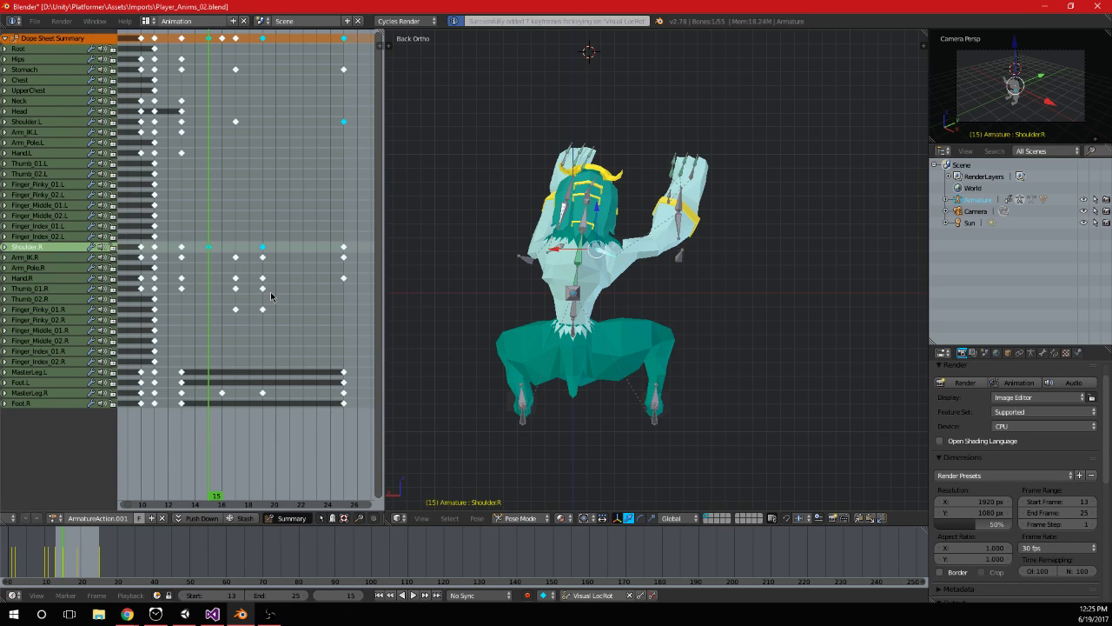
{"action": "left_click", "coordinate": [413, 595]}
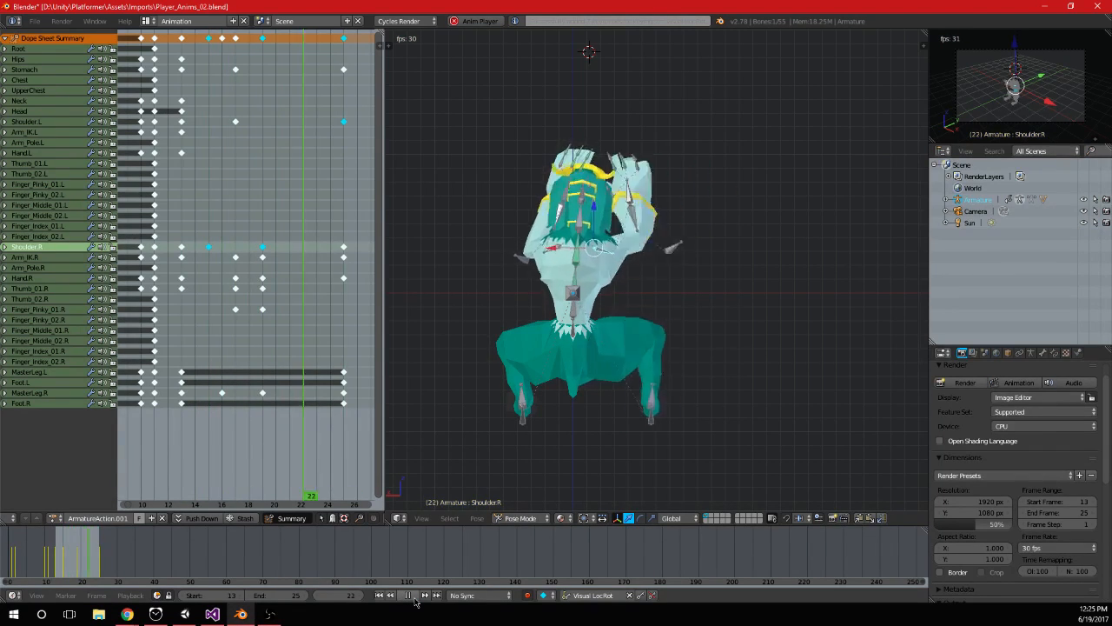
{"action": "key", "text": "alt+a"}
{"action": "key", "text": "alt+a"}
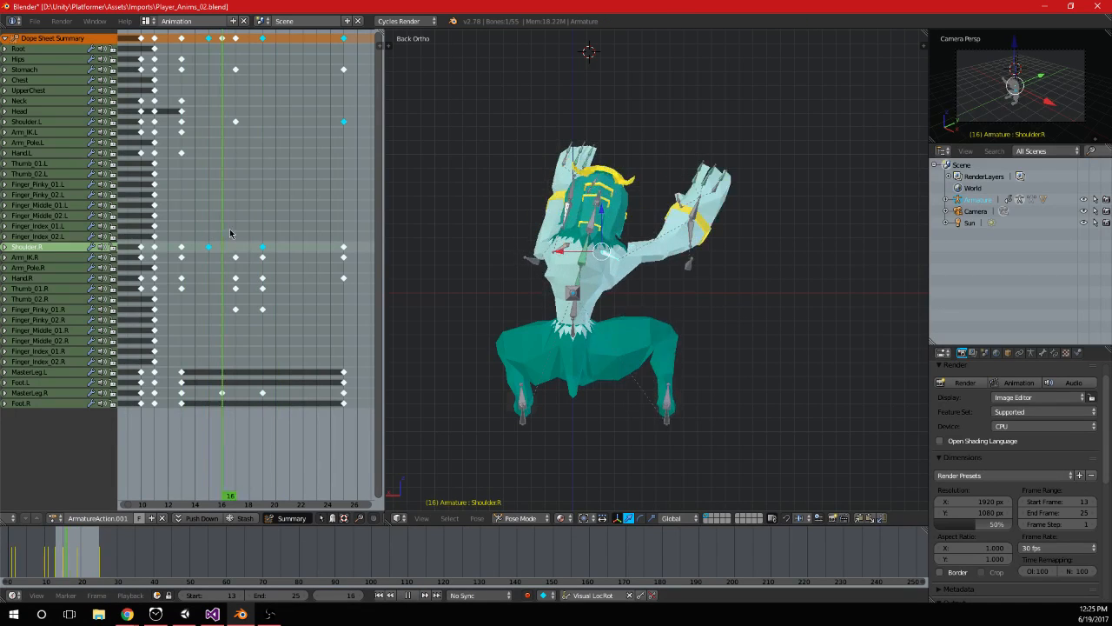
Select the Arm_IK.L bone at frame 19 and adjust its position and rotation
{"action": "mouse_move", "coordinate": [270, 233]}
{"action": "left_mouse_down"}
{"action": "mouse_move", "coordinate": [292, 233]}
{"action": "mouse_move", "coordinate": [268, 246]}
{"action": "left_mouse_up"}
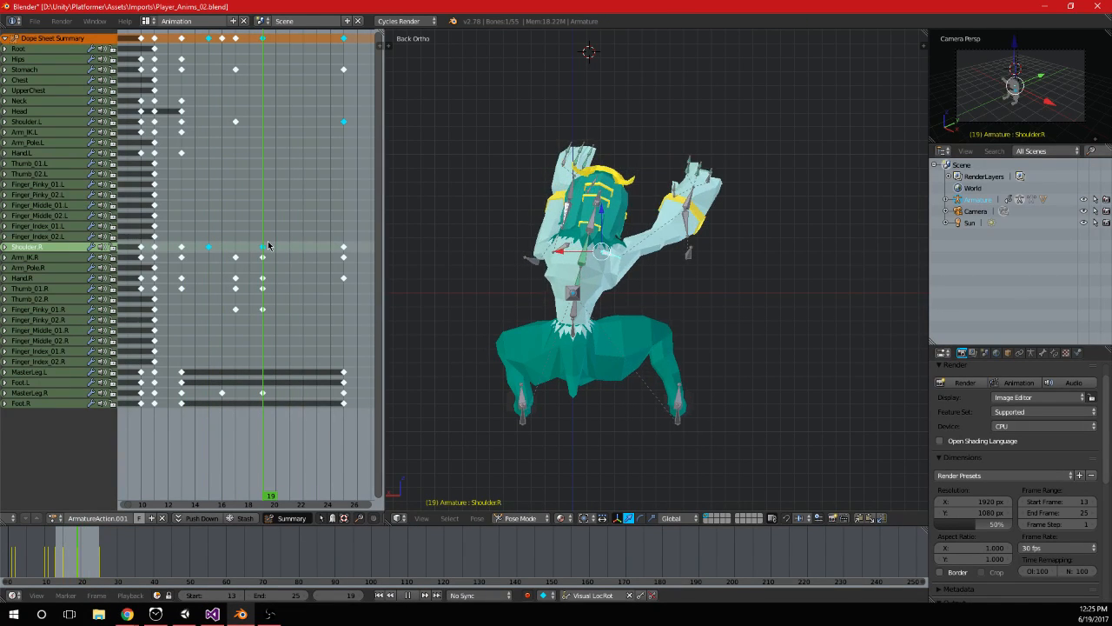
{"action": "right_click", "coordinate": [544, 251]}
{"action": "middle_click_drag", "start_coordinate": [544, 250], "coordinate": [596, 280]}
{"action": "right_click", "coordinate": [566, 222]}
{"action": "middle_click_drag", "start_coordinate": [566, 222], "coordinate": [782, 245]}
{"action": "key", "text": "g"}
{"action": "left_click", "coordinate": [755, 265]}
{"action": "middle_click_drag", "start_coordinate": [591, 181], "coordinate": [741, 226]}
{"action": "key", "text": "r"}
{"action": "left_click", "coordinate": [754, 192]}
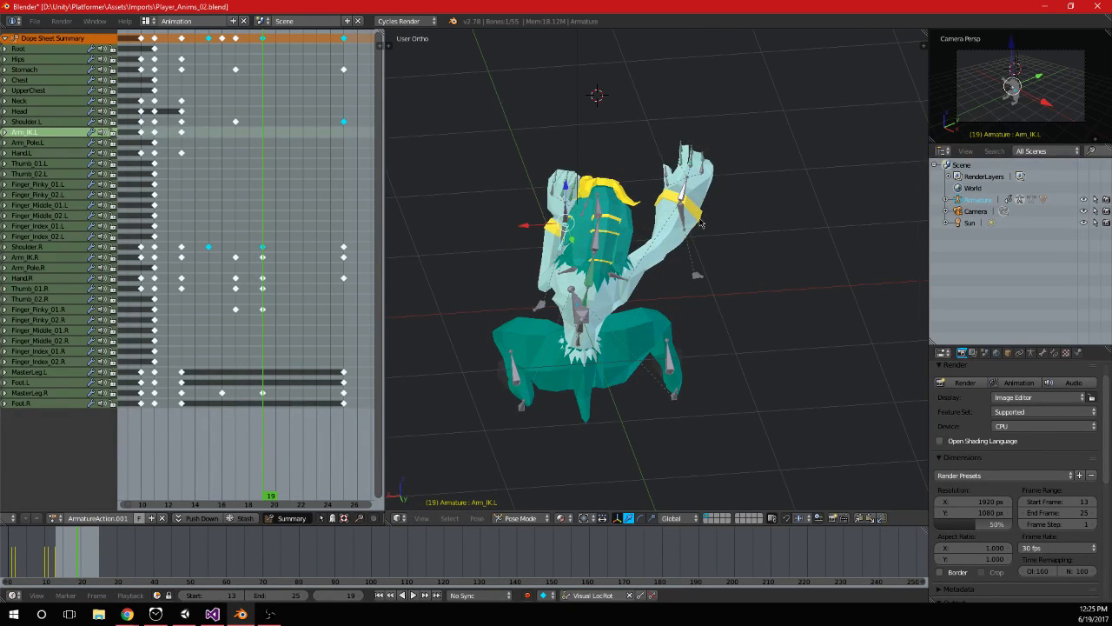
Lower the Arm_IK.L bone out beside the torso and keyframe it at frame 19
{"action": "key", "text": "g"}
{"action": "left_click", "coordinate": [685, 238]}
{"action": "key", "text": "i"}
{"action": "mouse_move", "coordinate": [273, 230]}
{"action": "left_mouse_down"}
{"action": "mouse_move", "coordinate": [186, 223]}
{"action": "mouse_move", "coordinate": [291, 223]}
{"action": "mouse_move", "coordinate": [264, 232]}
{"action": "left_mouse_up"}
{"action": "middle_click_drag", "start_coordinate": [610, 294], "coordinate": [602, 266]}
{"action": "key", "text": "g"}
{"action": "left_click", "coordinate": [548, 311]}
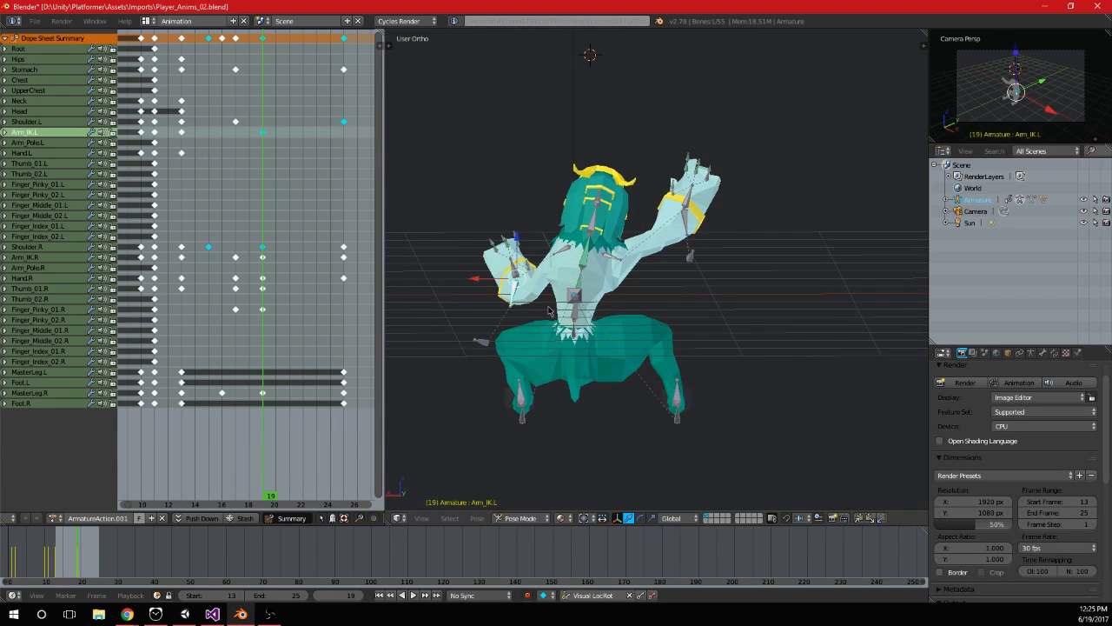
Duplicate the Arm_IK.L bone's frame 13 keyframe onto frame 25
{"action": "left_click_drag", "start_coordinate": [261, 210], "coordinate": [293, 210]}
{"action": "key", "text": "alt+a"}
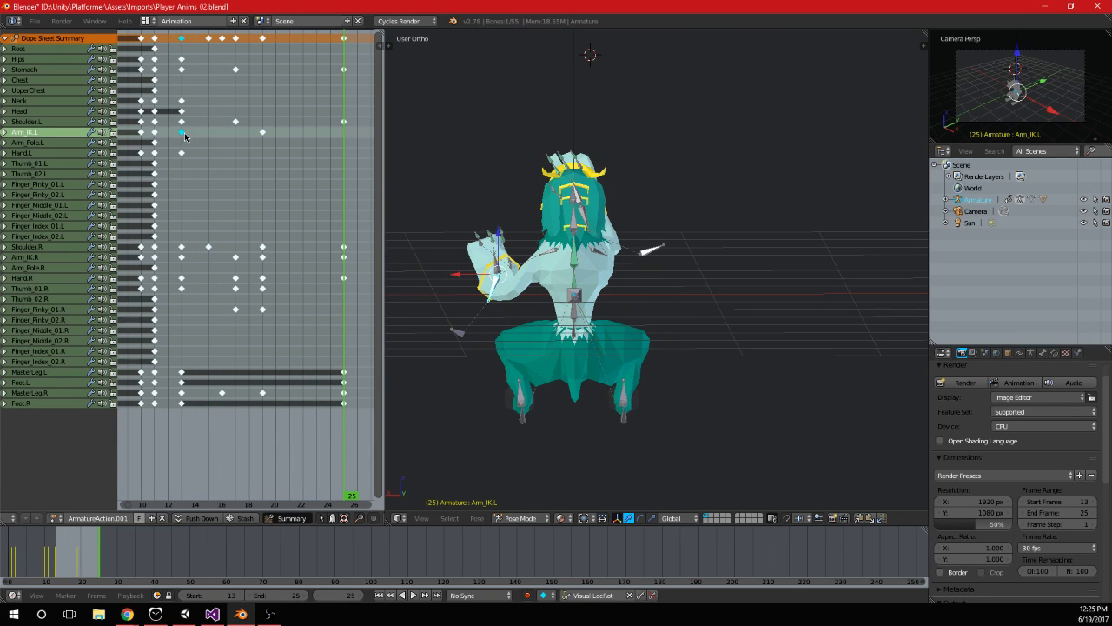
{"action": "key", "text": "g"}
{"action": "left_click", "coordinate": [348, 165]}
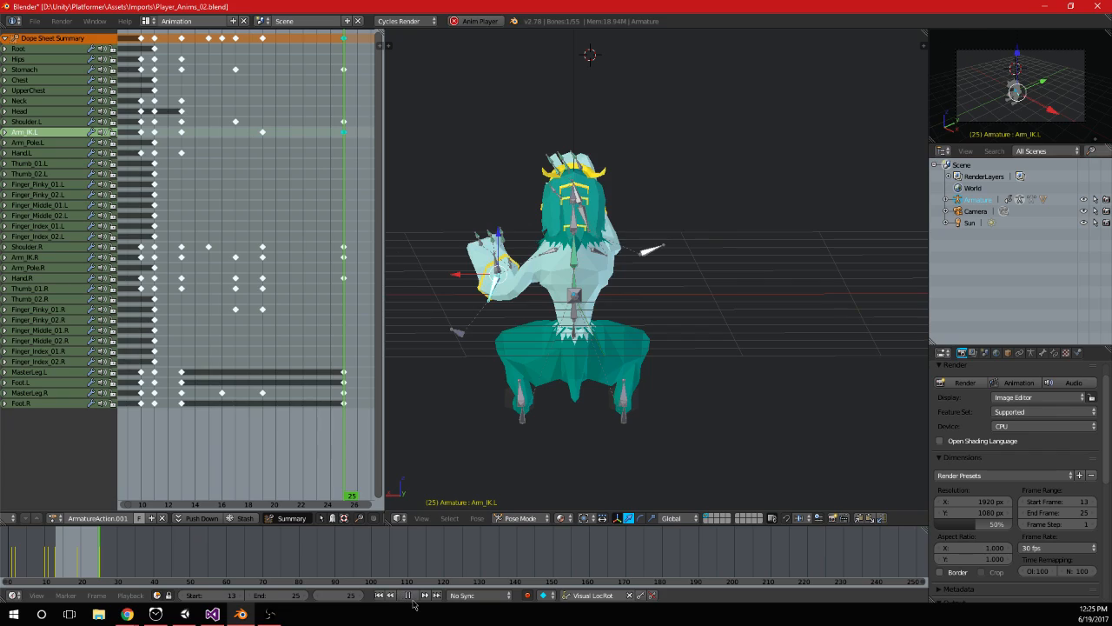
Play the animation to review the left arm's movement, and inspect the pose at frame 19
{"action": "left_click", "coordinate": [414, 596]}
{"action": "middle_click_drag", "start_coordinate": [600, 365], "coordinate": [644, 276]}
{"action": "scroll", "coordinate": [634, 314], "scroll_direction": "up", "scroll_amount": 4}
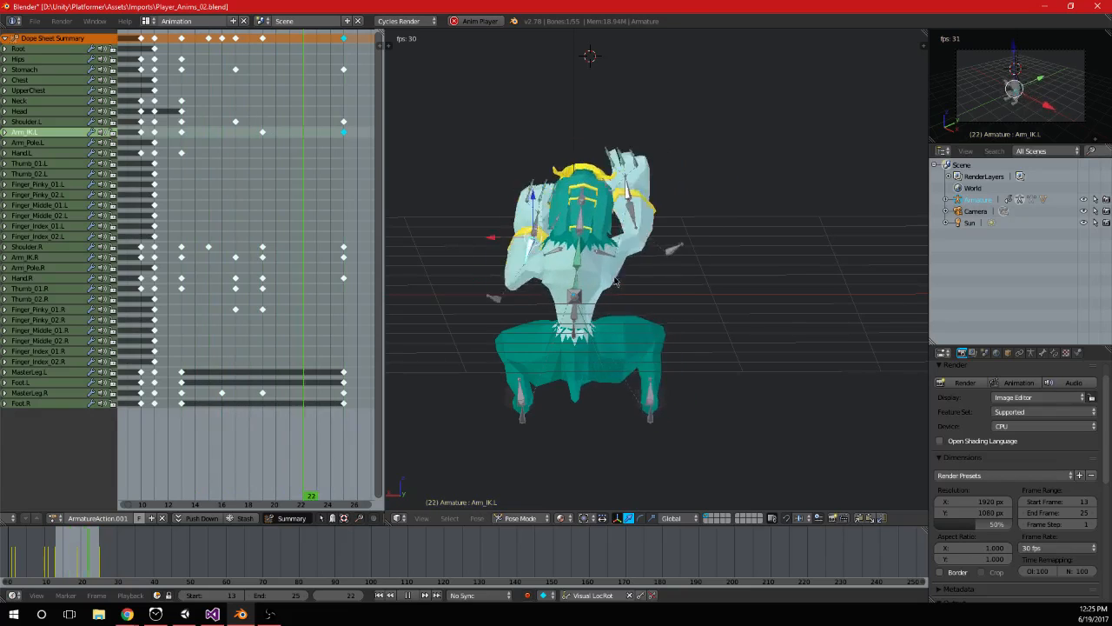
{"action": "key", "text": "alt+a"}
{"action": "left_click", "coordinate": [203, 232]}
{"action": "left_click_drag", "start_coordinate": [203, 232], "coordinate": [264, 226]}
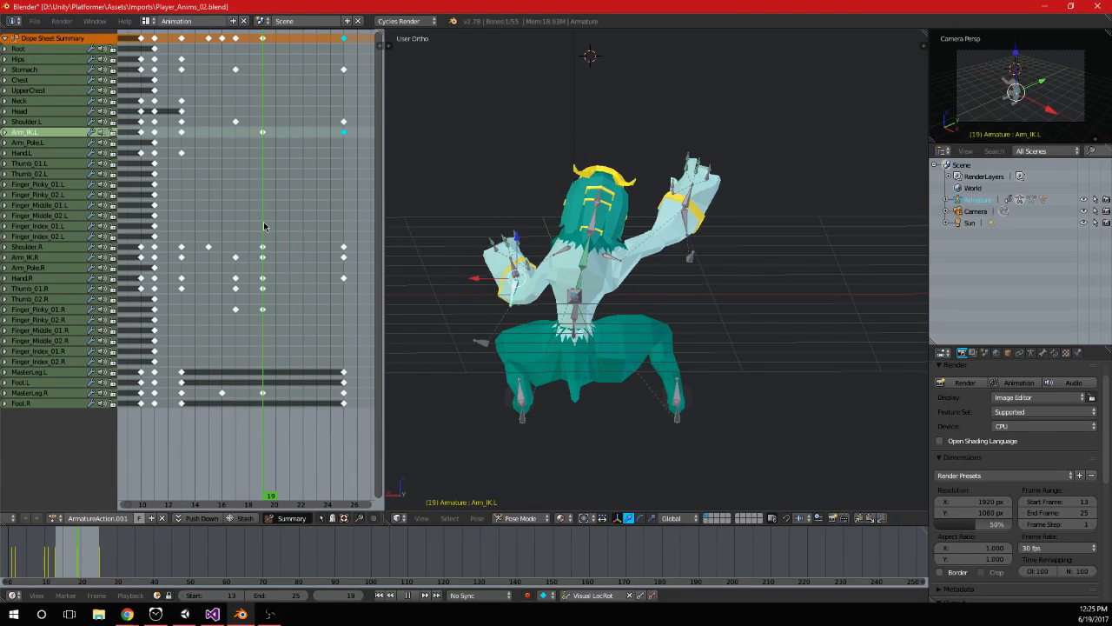
Move the left leg's MasterLeg.L bone downward in side view at frame 19
{"action": "right_click", "coordinate": [523, 401]}
{"action": "key", "text": "KP_1"}
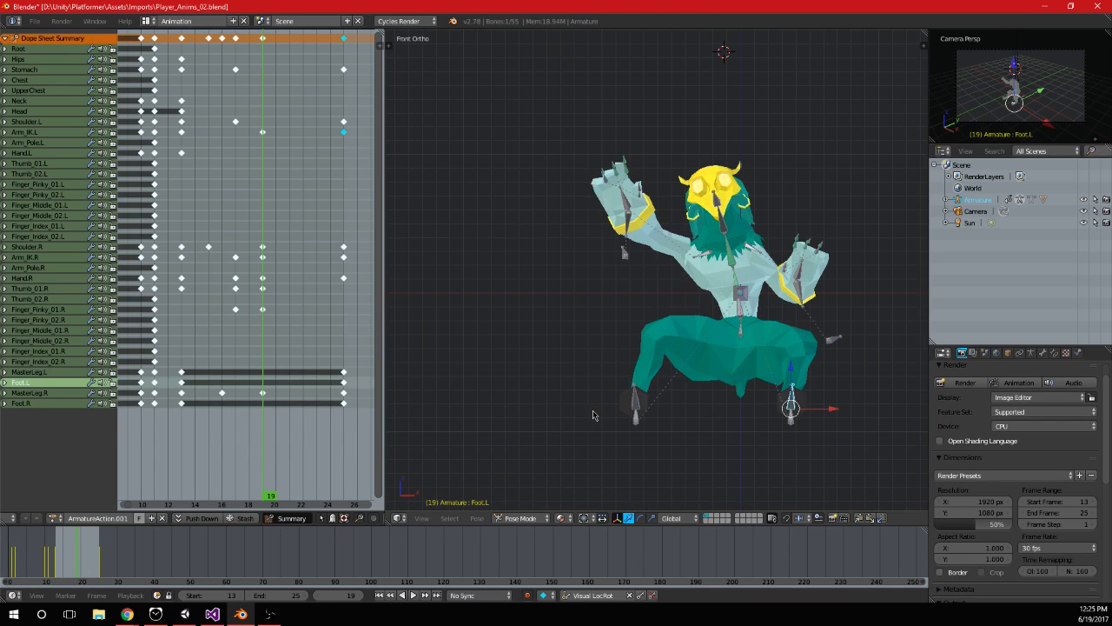
{"action": "key", "text": "KP_7"}
{"action": "key", "text": "KP_3"}
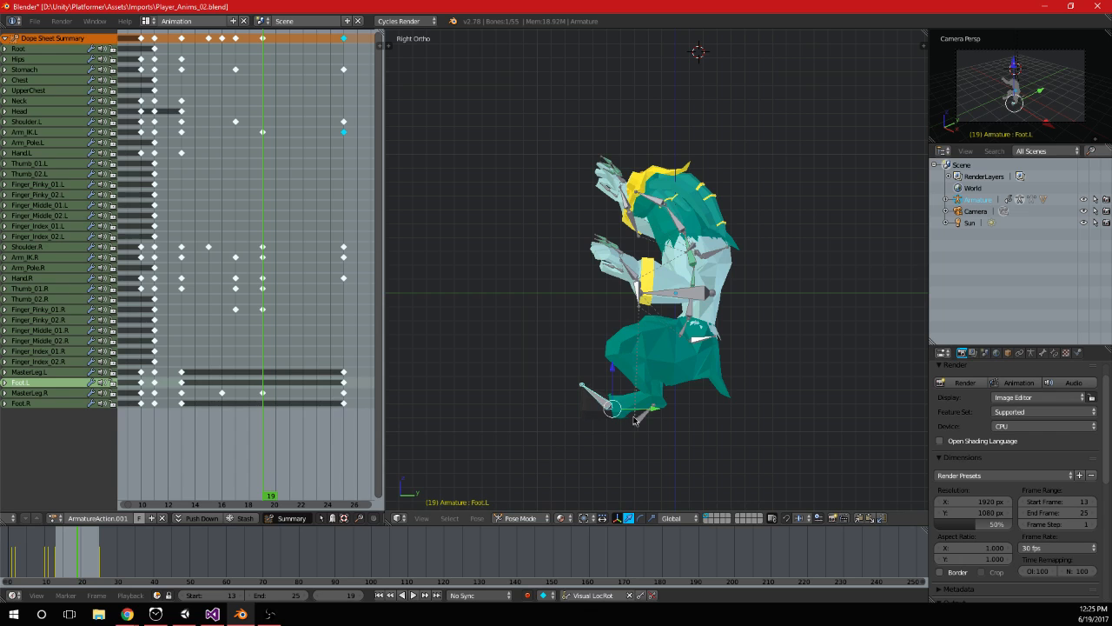
{"action": "middle_click_drag", "start_coordinate": [659, 437], "coordinate": [643, 447]}
{"action": "right_click", "coordinate": [642, 446]}
{"action": "key", "text": "KP_1"}
{"action": "key", "text": "KP_3"}
{"action": "left_click_drag", "start_coordinate": [639, 426], "coordinate": [667, 469]}
Rotate the Foot.L bone, fine-tune the MasterLeg.L bone's position, and keyframe both at frame 19
{"action": "right_click", "coordinate": [608, 452]}
{"action": "key", "text": "r"}
{"action": "left_click", "coordinate": [668, 418]}
{"action": "right_click", "coordinate": [647, 465]}
{"action": "key", "text": "g"}
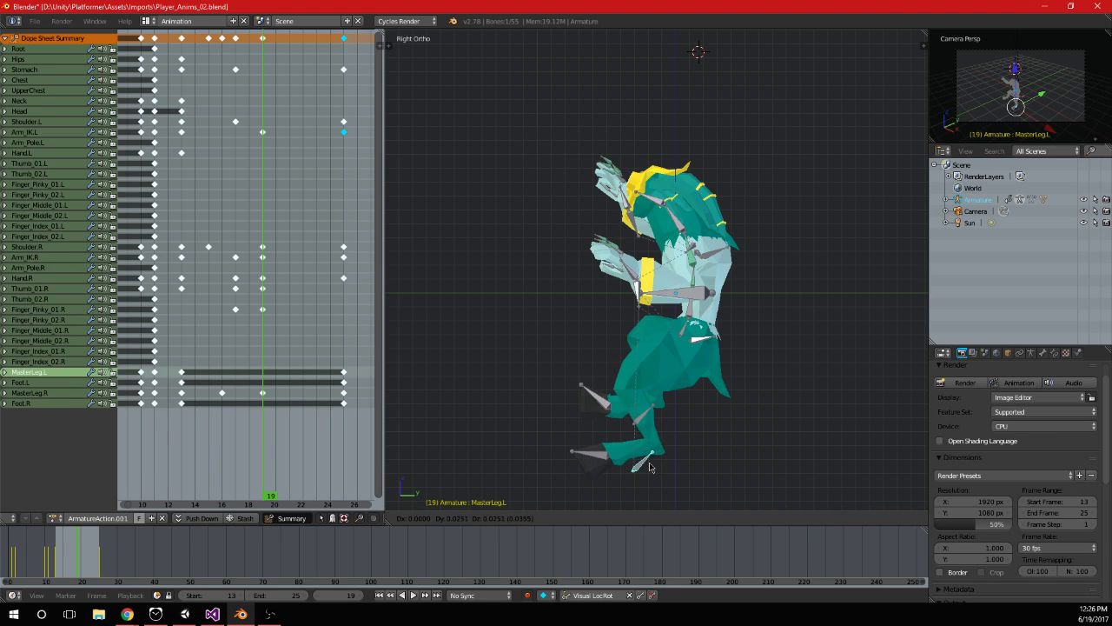
{"action": "left_click", "coordinate": [655, 469]}
{"action": "right_click", "coordinate": [601, 461]}
{"action": "middle_click_drag", "start_coordinate": [661, 447], "coordinate": [629, 411]}
{"action": "scroll", "coordinate": [628, 411], "scroll_direction": "down", "scroll_amount": 2}
Play the animation and check frame 25 to review the left leg's movement from the back and side
{"action": "key", "text": "alt+a"}
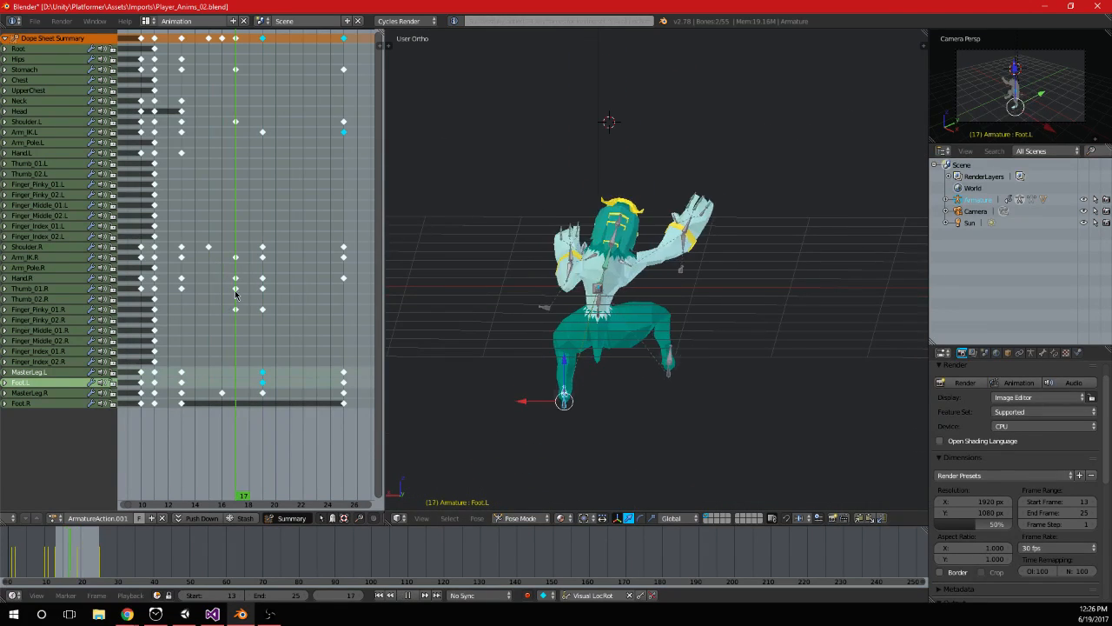
{"action": "left_click_drag", "start_coordinate": [273, 297], "coordinate": [345, 290]}
{"action": "mouse_move", "coordinate": [639, 383]}
{"action": "middle_mouse_down"}
{"action": "mouse_move", "coordinate": [652, 333]}
{"action": "mouse_move", "coordinate": [646, 372]}
{"action": "middle_mouse_up"}
{"action": "scroll", "coordinate": [645, 382], "scroll_direction": "up", "scroll_amount": 1}
{"action": "right_click", "coordinate": [555, 369]}
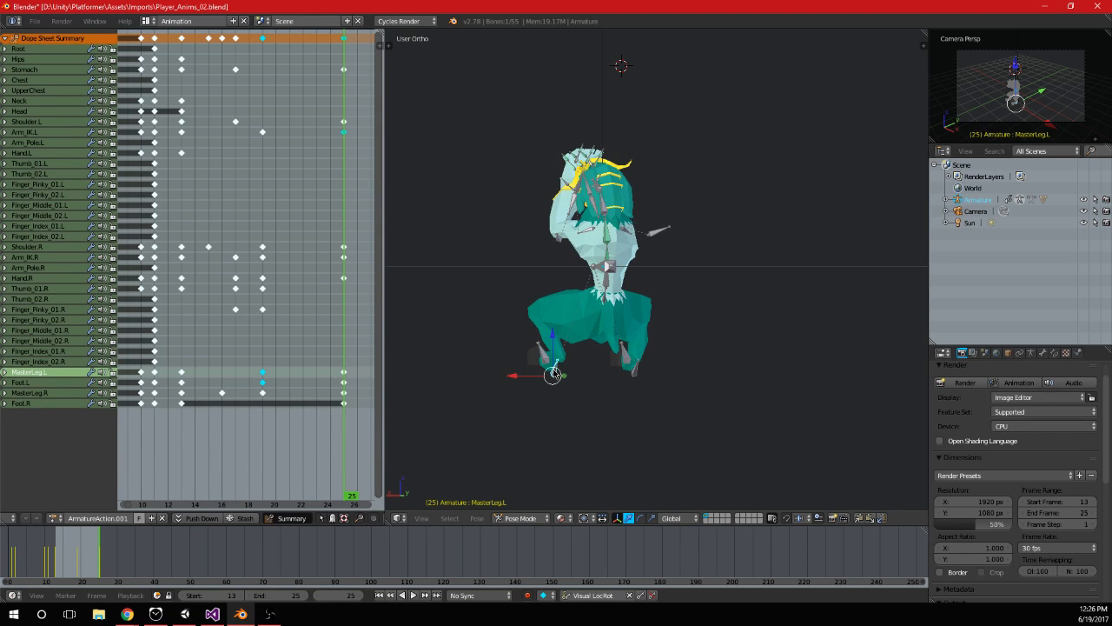
{"action": "key", "text": "alt+a"}
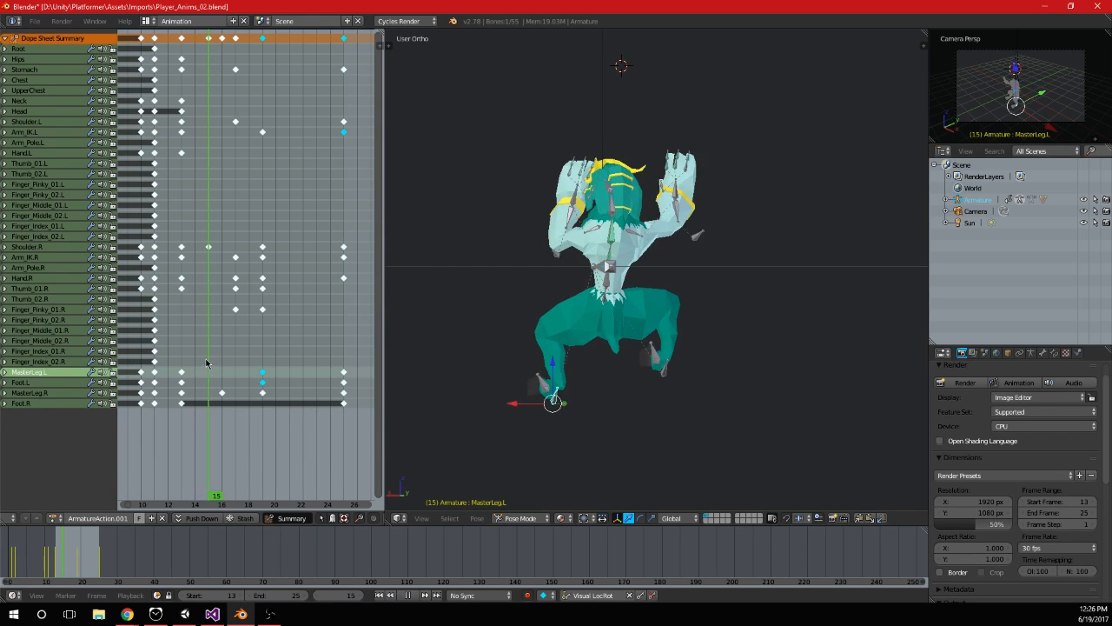
{"action": "left_click", "coordinate": [403, 597]}
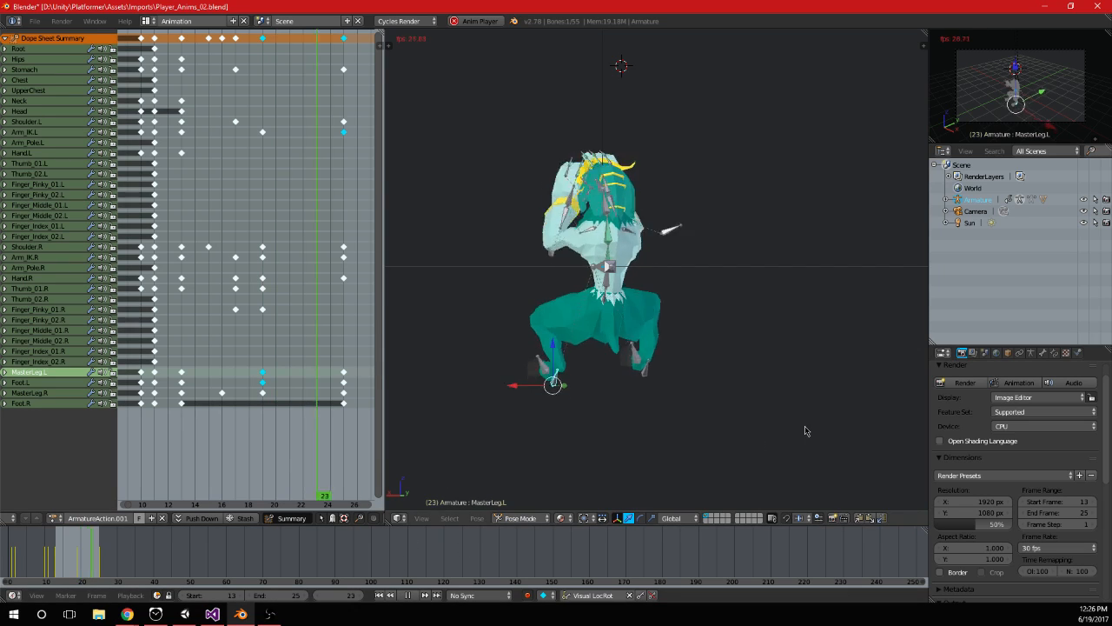
{"action": "key", "text": "ctrl+KP_1"}
{"action": "key", "text": "KP_3"}
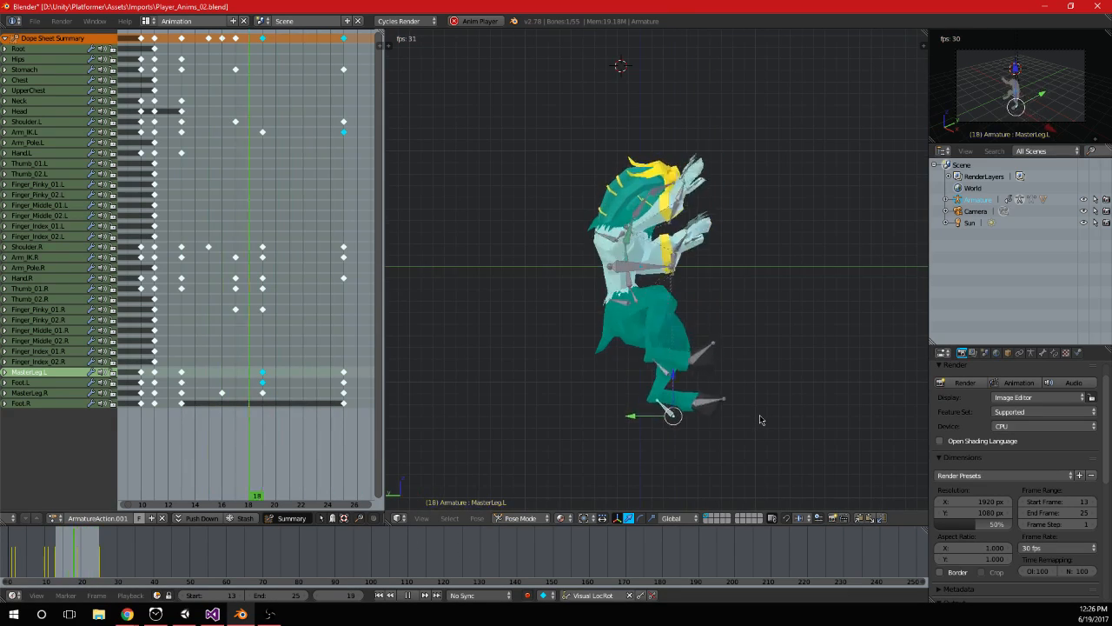
{"action": "key", "text": "ctrl+KP_1"}
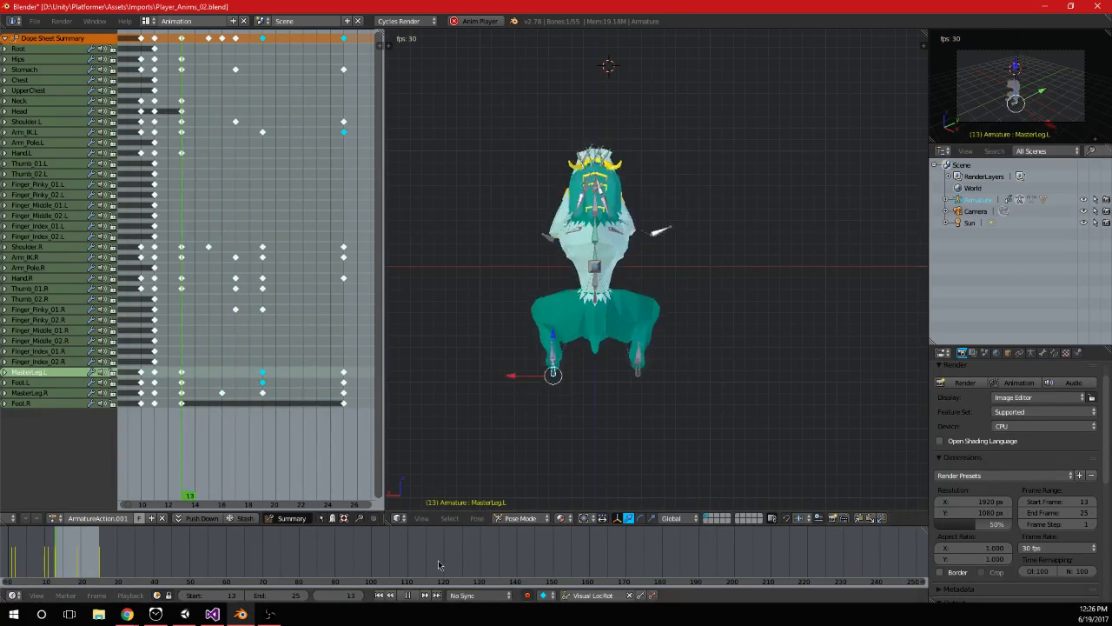
{"action": "key", "text": "Escape"}
Rotate the Hips bone at frame 19 in back view to bring the torso upright, and keyframe it
{"action": "left_click", "coordinate": [189, 373]}
{"action": "left_click_drag", "start_coordinate": [189, 372], "coordinate": [265, 378]}
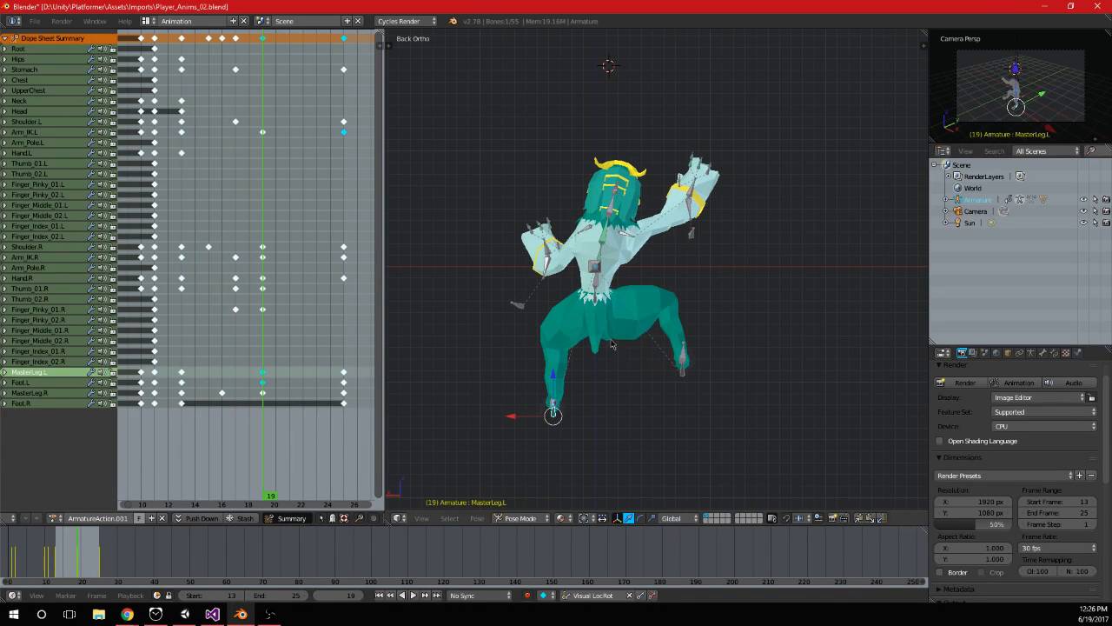
{"action": "right_click", "coordinate": [594, 301]}
{"action": "key", "text": "r"}
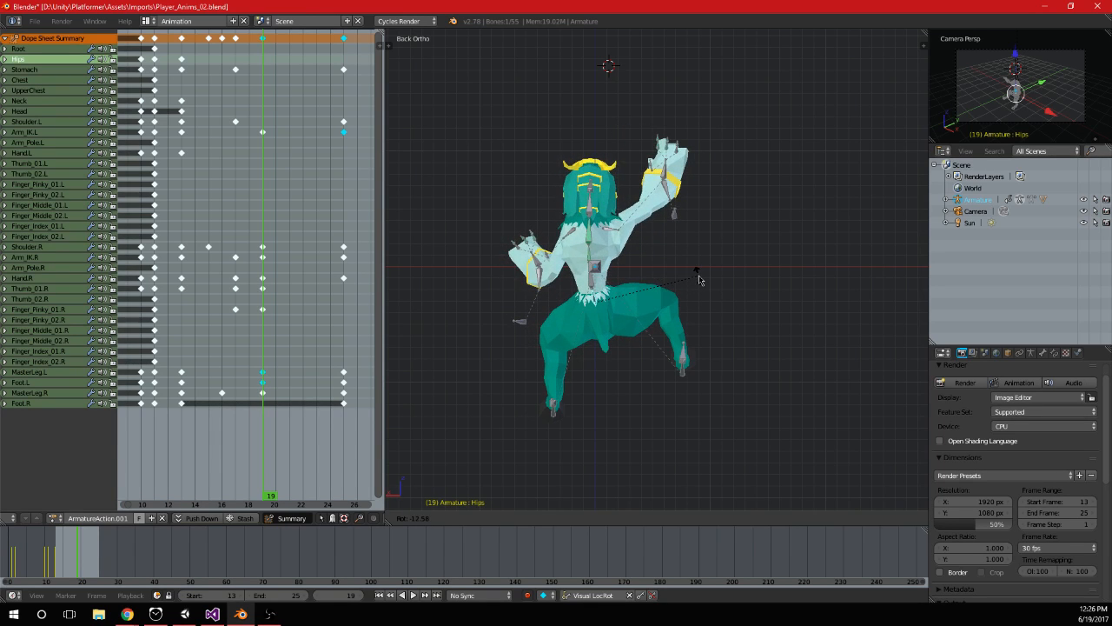
{"action": "key", "text": "Escape"}
{"action": "key", "text": "i"}
{"action": "scroll", "coordinate": [651, 324], "scroll_direction": "up", "scroll_amount": 1}
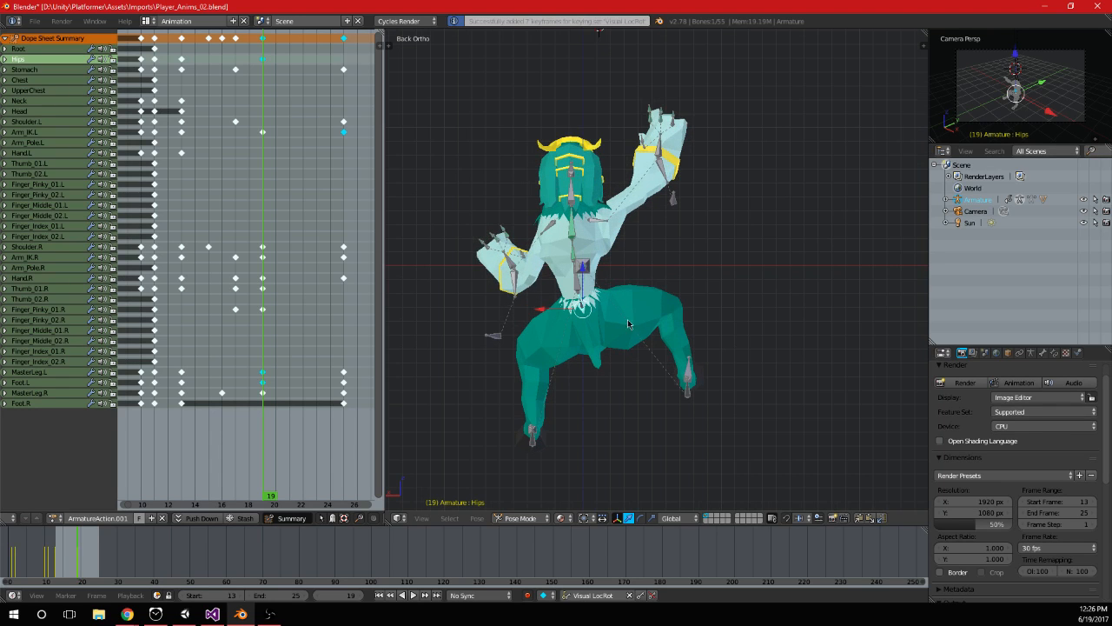
Rotate the Stomach bone by 15° at frame 19, keyframe it, and play the animation to check the sway
{"action": "right_click", "coordinate": [575, 283]}
{"action": "key", "text": "r"}
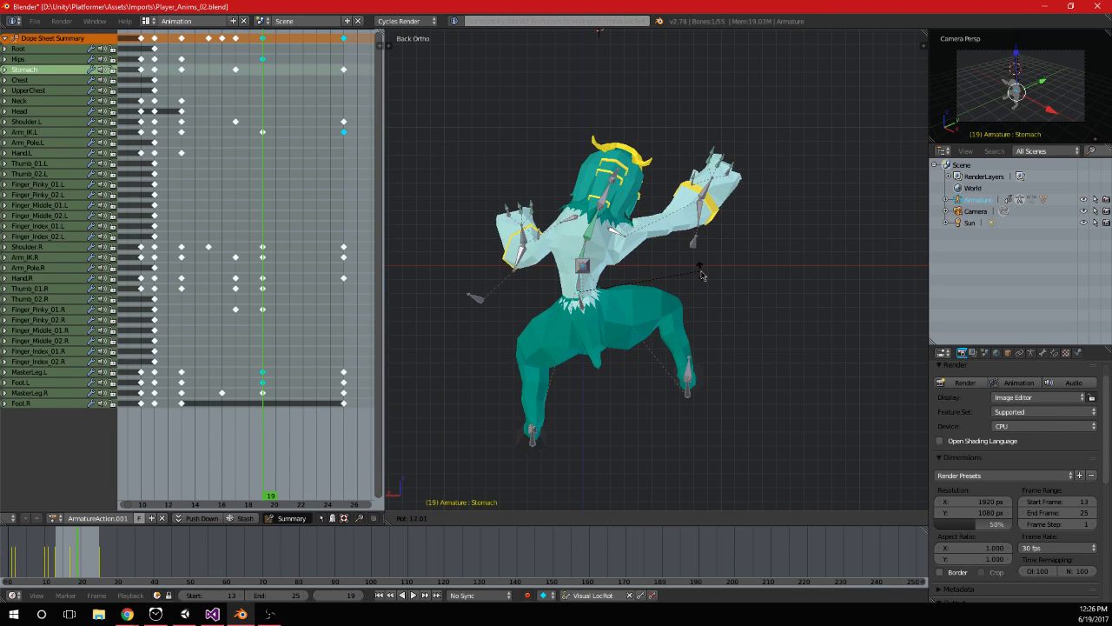
{"action": "type", "text": "15"}
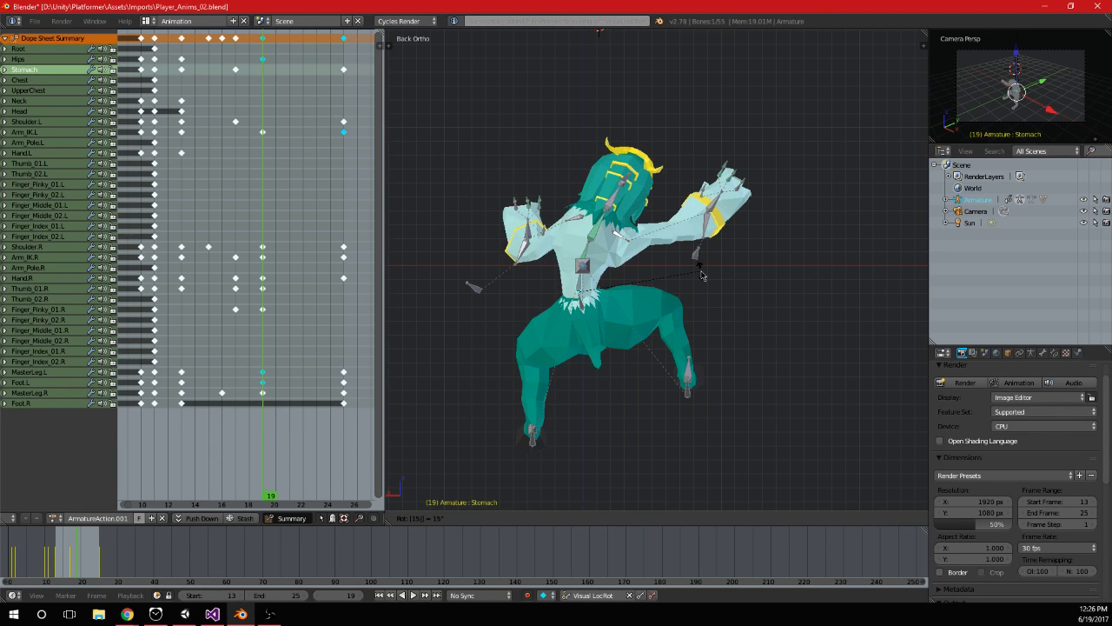
{"action": "key", "text": "Return"}
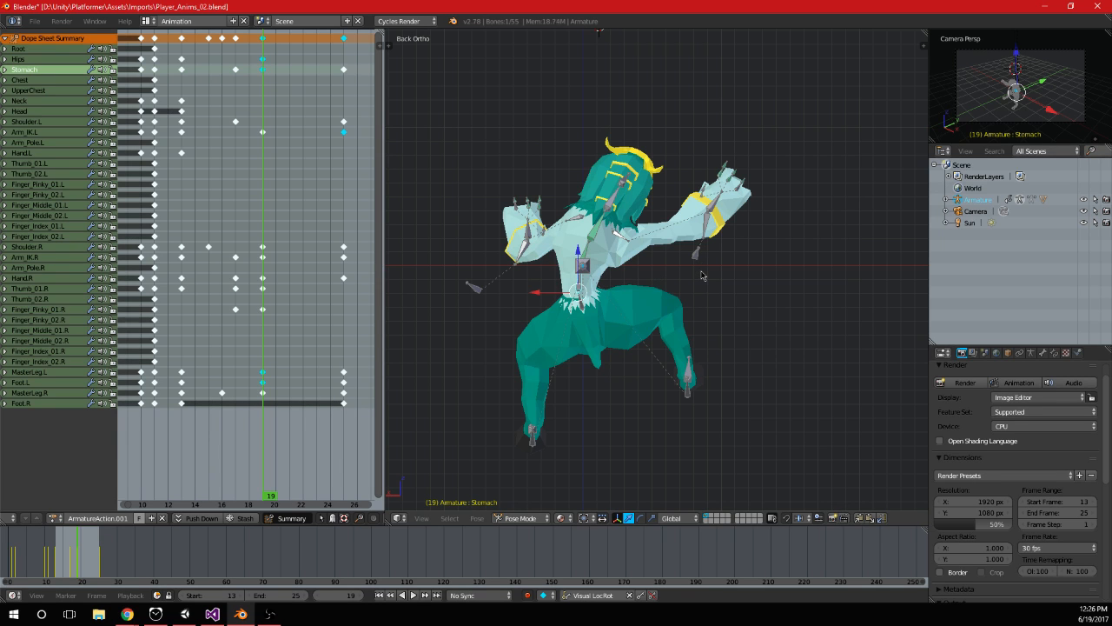
{"action": "left_click", "coordinate": [413, 596]}
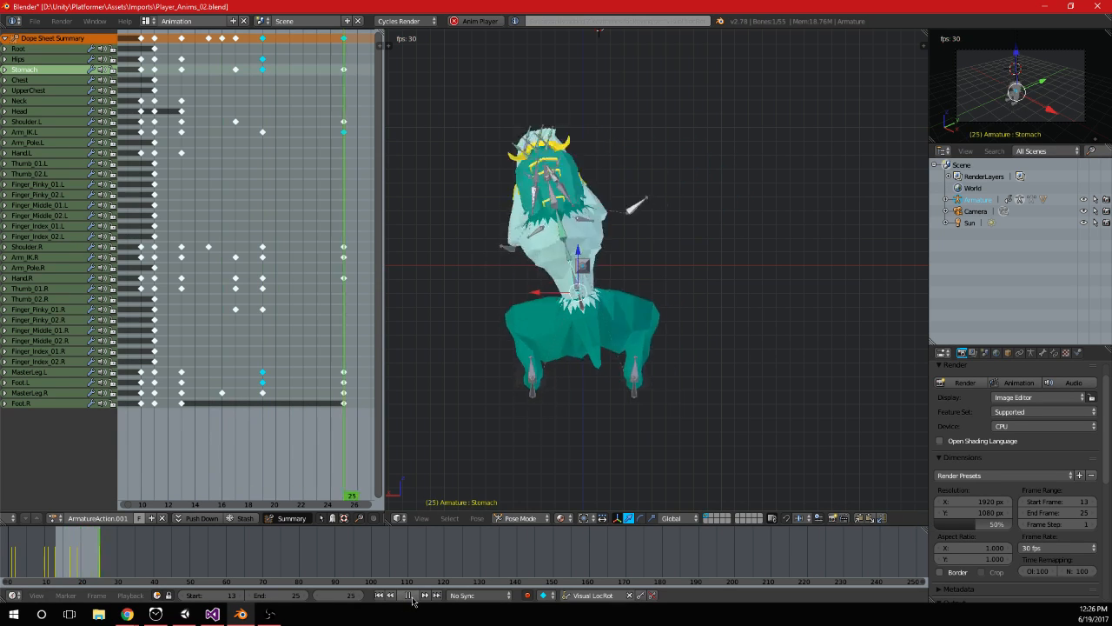
{"action": "key", "text": "Escape"}
Duplicate the Hips bone's frame 13 keyframe onto frame 25 and play the loop
{"action": "left_click_drag", "start_coordinate": [215, 261], "coordinate": [184, 278]}
{"action": "right_click", "coordinate": [587, 305]}
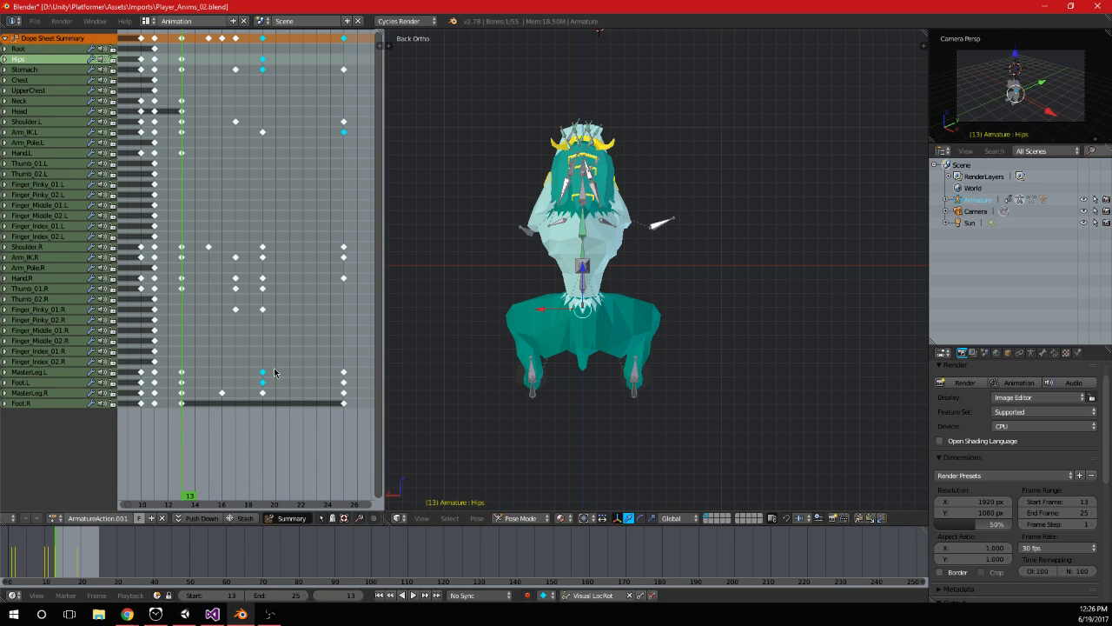
{"action": "right_click", "coordinate": [343, 59]}
{"action": "left_click", "coordinate": [414, 595]}
{"action": "key", "text": "Escape"}
Rotate the Stomach bone partway back at frame 19 to reduce the torso's lean, and keyframe it
{"action": "left_click_drag", "start_coordinate": [244, 296], "coordinate": [265, 296]}
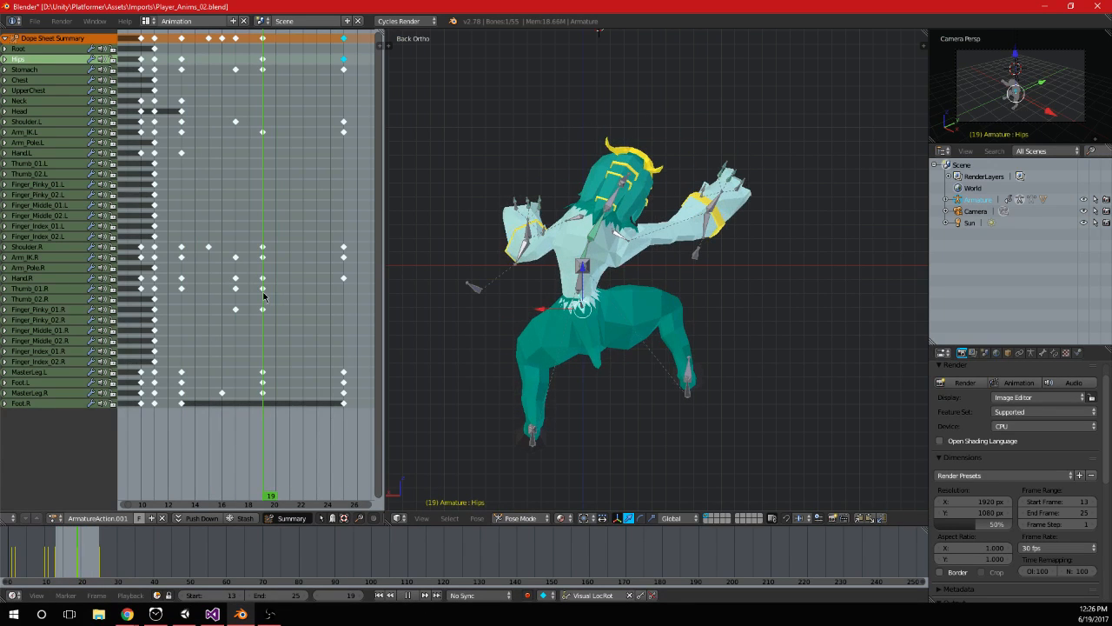
{"action": "right_click", "coordinate": [584, 291]}
{"action": "key", "text": "r"}
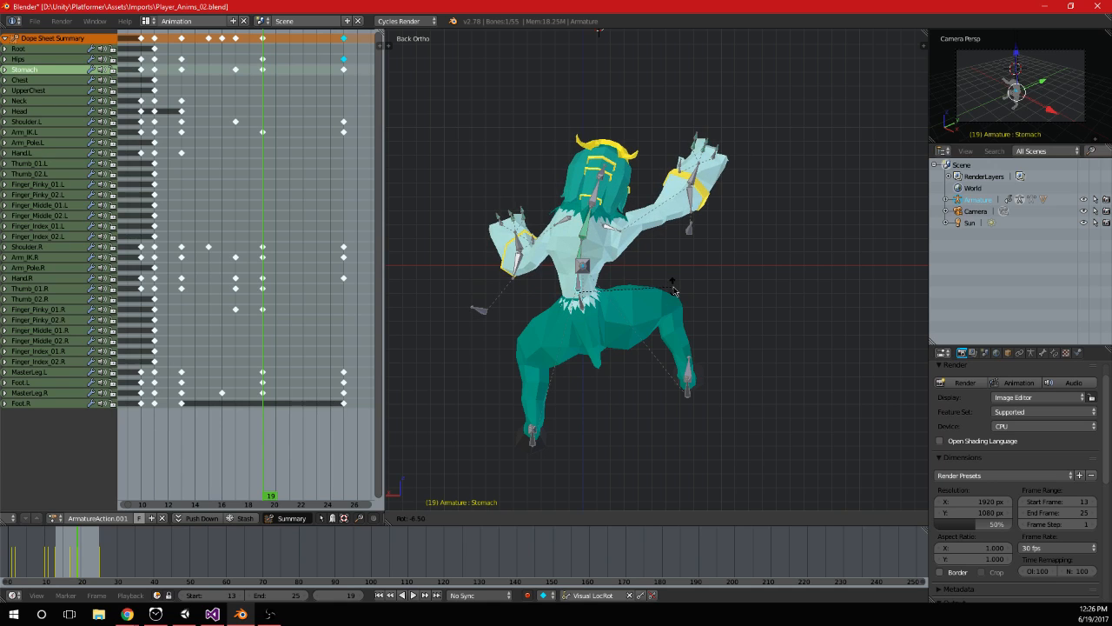
{"action": "left_click", "coordinate": [674, 291]}
{"action": "key", "text": "i"}
Play the animation and review the torso sway from the back and at an angle
{"action": "left_click", "coordinate": [416, 596]}
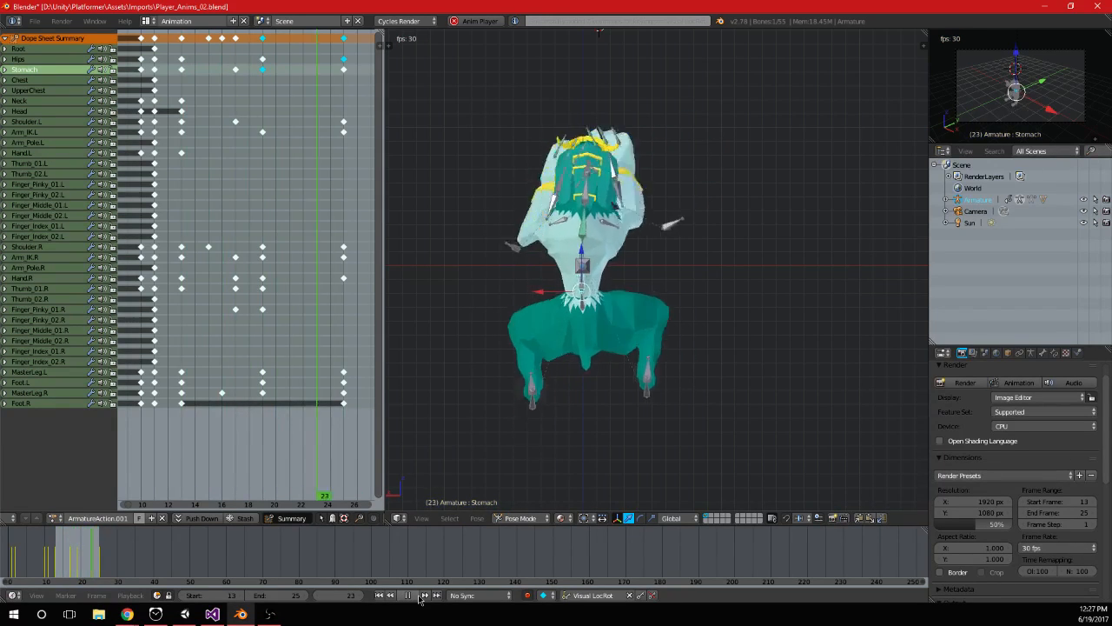
{"action": "scroll", "coordinate": [767, 276], "scroll_direction": "down", "scroll_amount": 4}
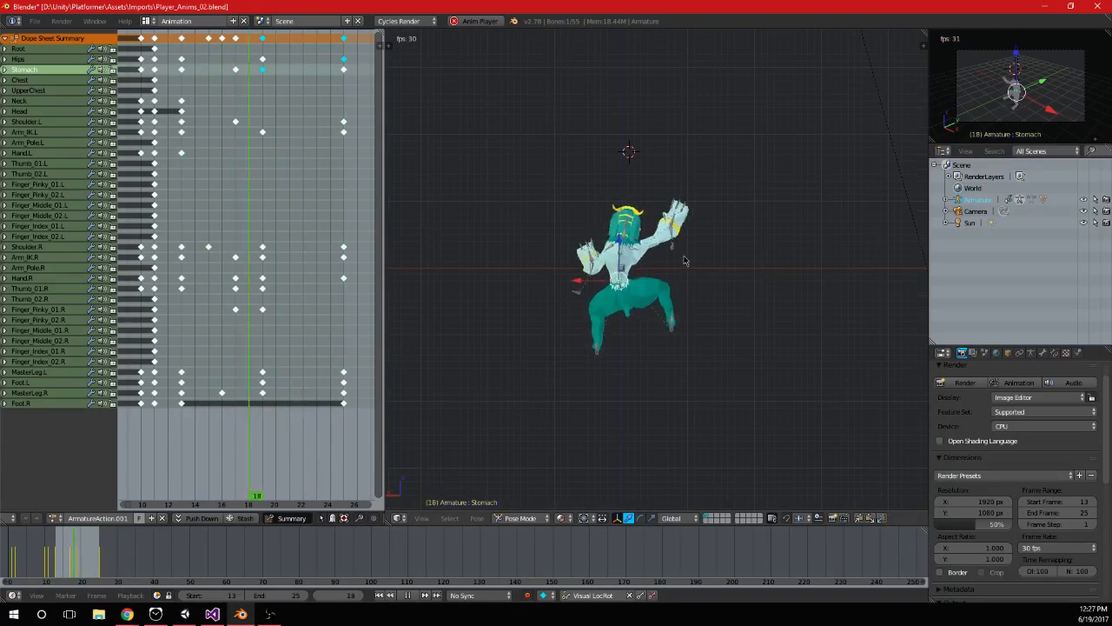
{"action": "scroll", "coordinate": [686, 258], "scroll_direction": "up", "scroll_amount": 4}
{"action": "middle_click_drag", "start_coordinate": [632, 375], "coordinate": [609, 341]}
{"action": "key", "text": "ctrl+KP_1"}
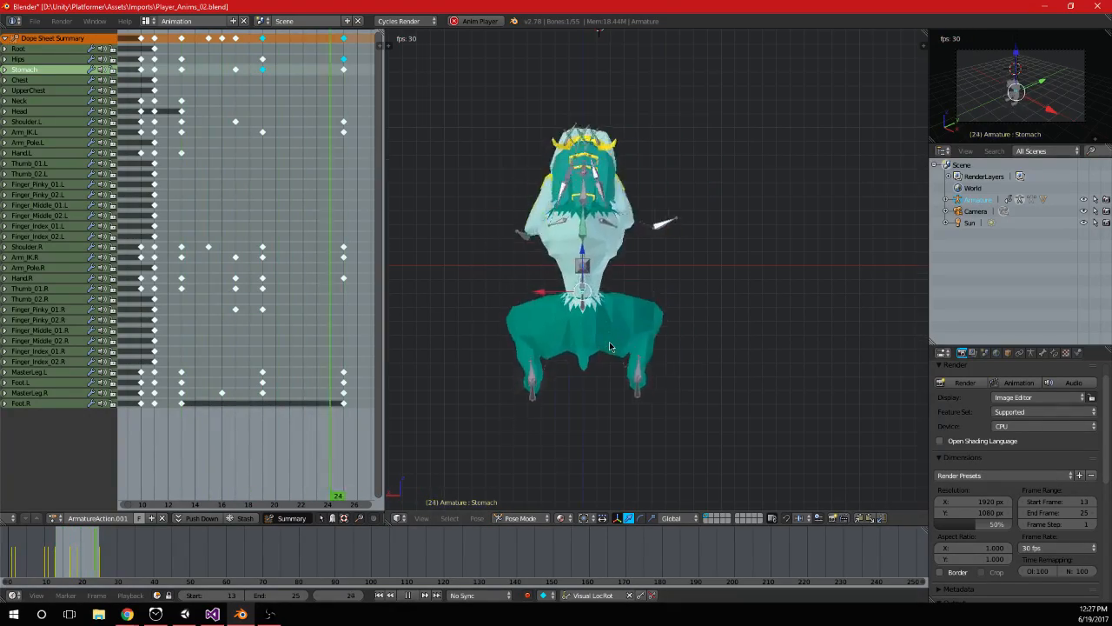
{"action": "left_click", "coordinate": [408, 596]}
Reposition the MasterLeg.L bone at frame 19 to adjust the extended left leg
{"action": "left_click_drag", "start_coordinate": [182, 321], "coordinate": [267, 366]}
{"action": "middle_click_drag", "start_coordinate": [463, 451], "coordinate": [484, 358], "text": "shift"}
{"action": "right_click", "coordinate": [552, 349]}
{"action": "middle_click_drag", "start_coordinate": [571, 343], "coordinate": [635, 380]}
{"action": "key", "text": "g"}
{"action": "left_click", "coordinate": [654, 414]}
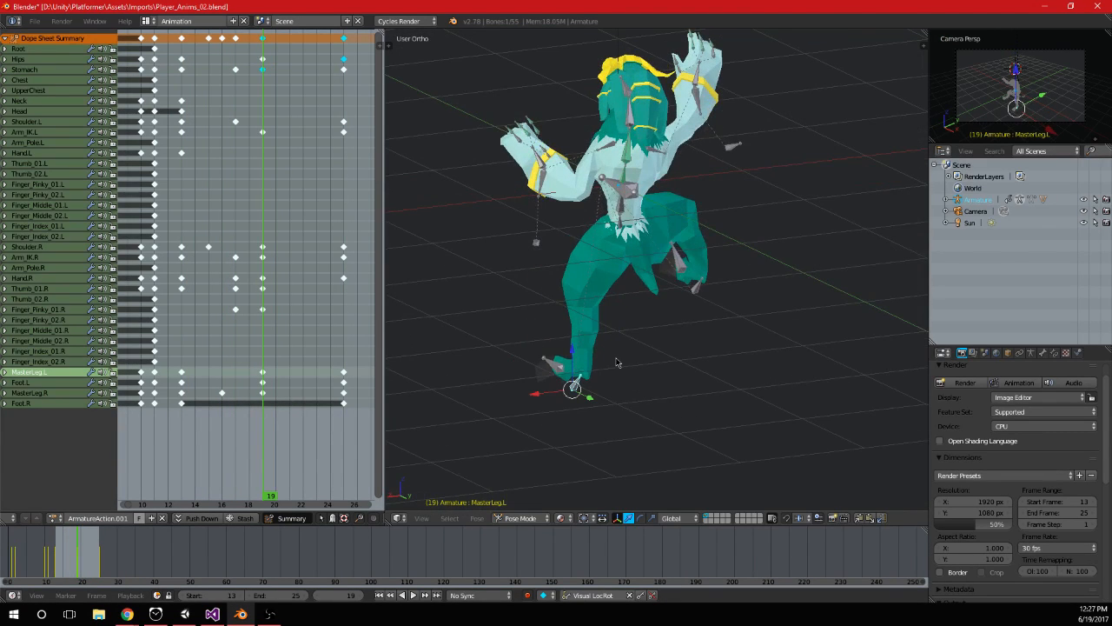
Rotate the MasterLeg.L and Foot.L bones in side view to bend the left leg back, and keyframe both at frame 19
{"action": "key", "text": "KP_1"}
{"action": "key", "text": "KP_3"}
{"action": "key", "text": "r"}
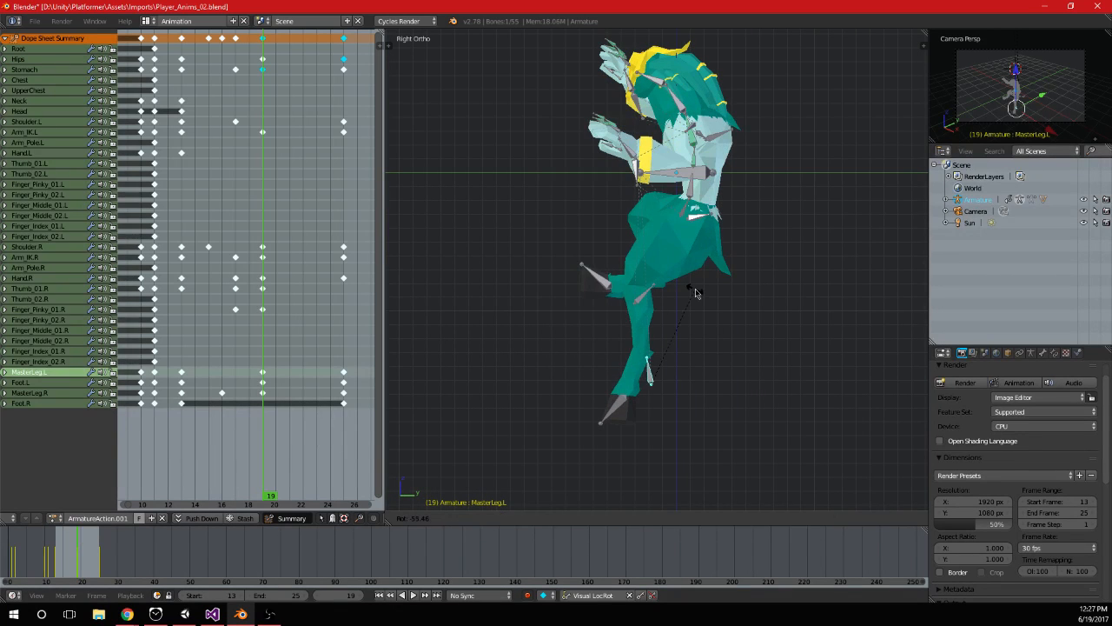
{"action": "left_click", "coordinate": [714, 280]}
{"action": "right_click", "coordinate": [653, 373]}
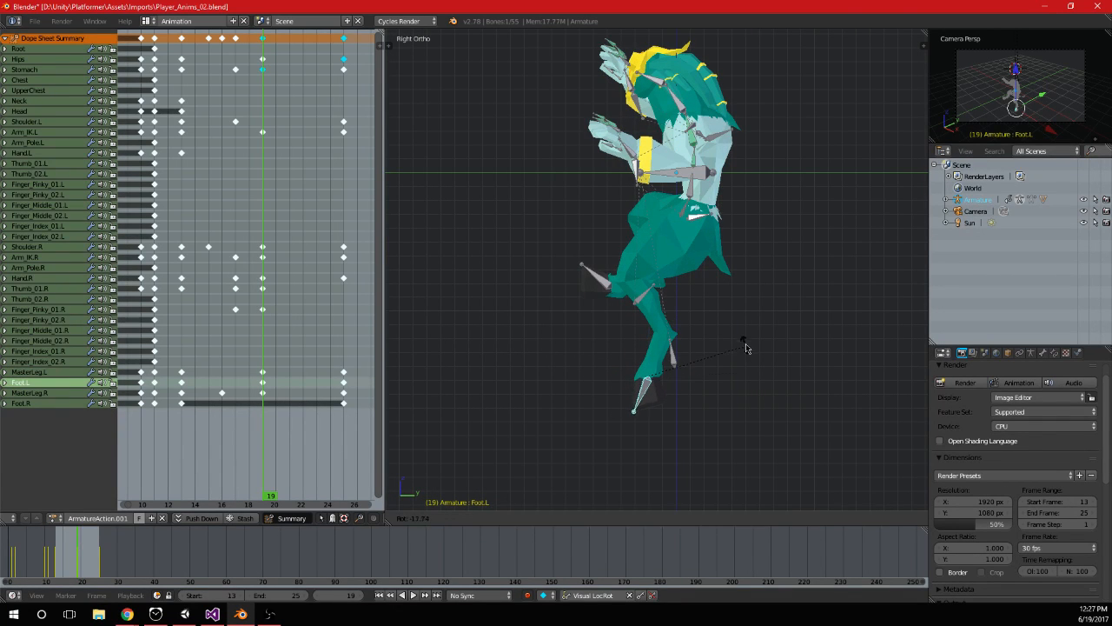
{"action": "right_click", "coordinate": [672, 359]}
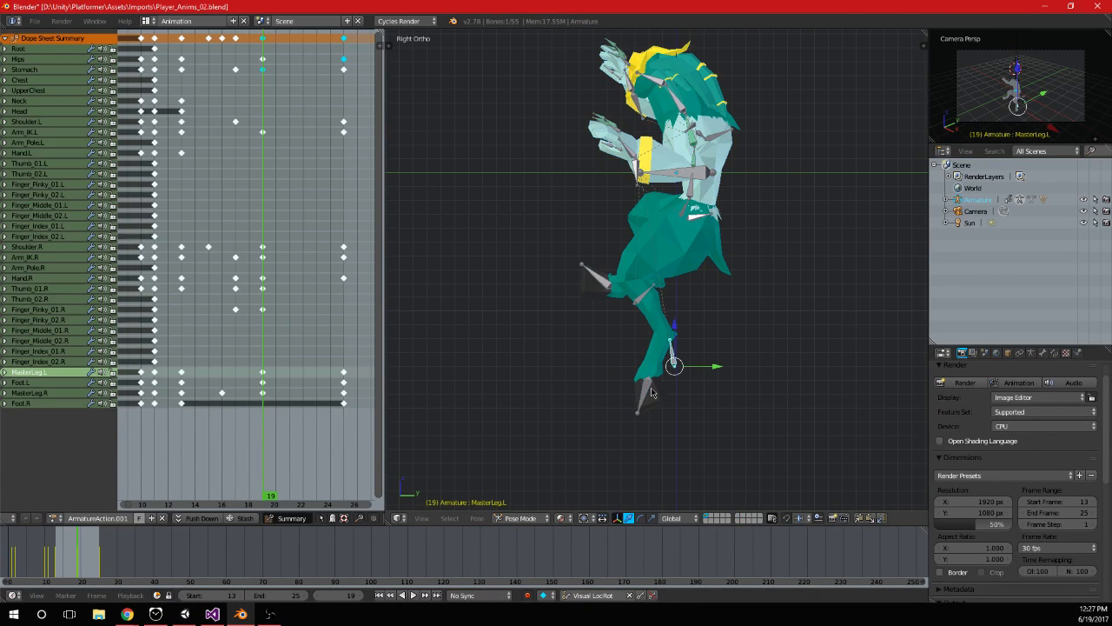
{"action": "right_click", "coordinate": [653, 396]}
{"action": "middle_click_drag", "start_coordinate": [805, 313], "coordinate": [683, 326]}
Play the animation to review the bent left leg from the side and back
{"action": "left_click", "coordinate": [412, 596]}
{"action": "scroll", "coordinate": [648, 419], "scroll_direction": "down", "scroll_amount": 4}
{"action": "key", "text": "KP_3"}
{"action": "key", "text": "ctrl+KP_3"}
{"action": "key", "text": "ctrl+KP_1"}
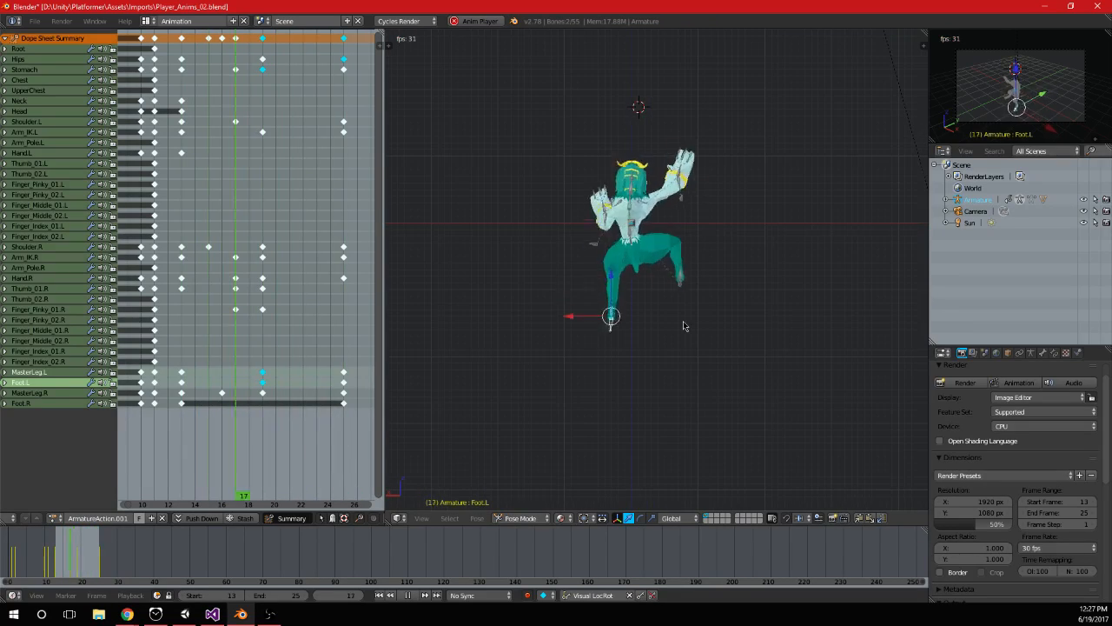
{"action": "scroll", "coordinate": [683, 324], "scroll_direction": "up", "scroll_amount": 5}
Delete the MasterLeg.L and Foot.L keyframes at frame 19
{"action": "left_click", "coordinate": [409, 595]}
{"action": "left_click_drag", "start_coordinate": [227, 398], "coordinate": [261, 418]}
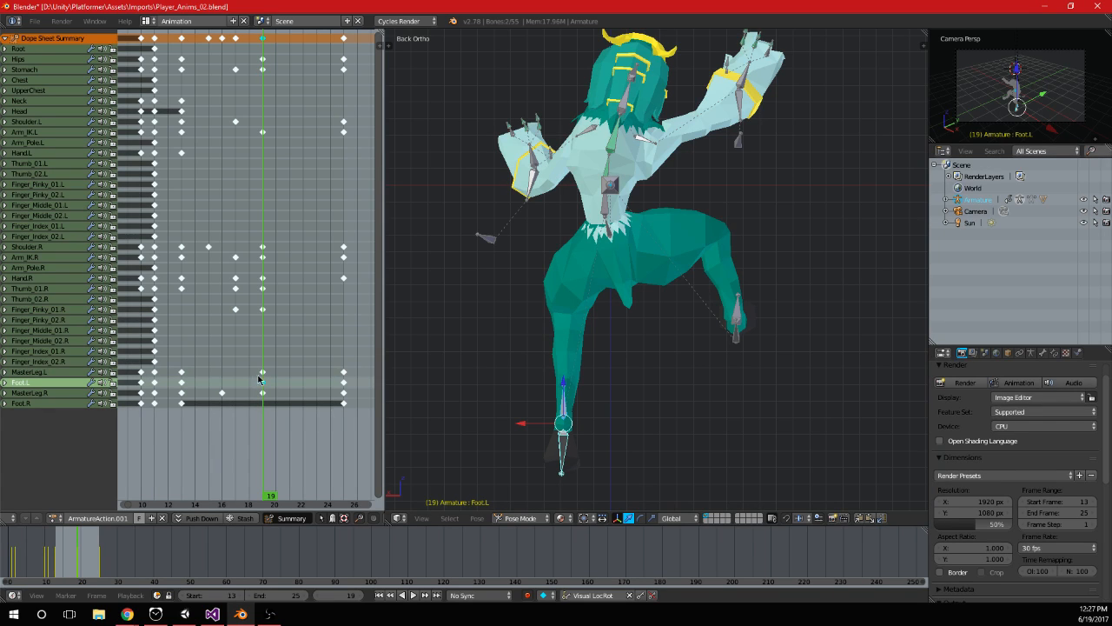
{"action": "key", "text": "x"}
{"action": "left_click", "coordinate": [262, 377]}
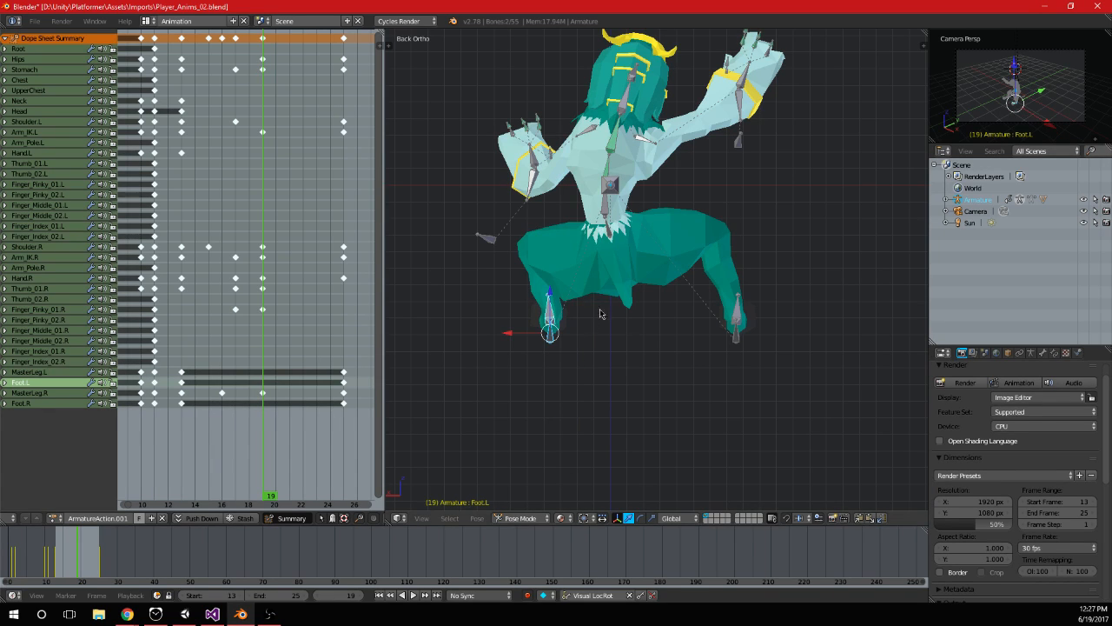
Slide the left leg inward along X beneath the body, keyframe MasterLeg.L and Foot.L at frame 19, and play the result
{"action": "key", "text": "g"}
{"action": "key", "text": "x"}
{"action": "left_click", "coordinate": [564, 349]}
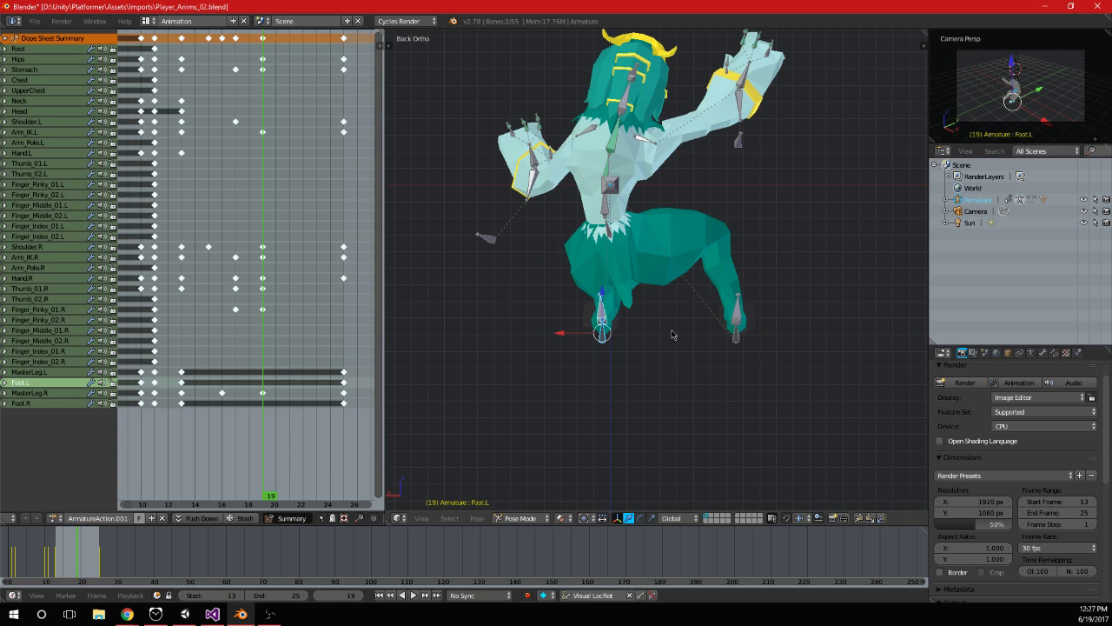
{"action": "key", "text": "i"}
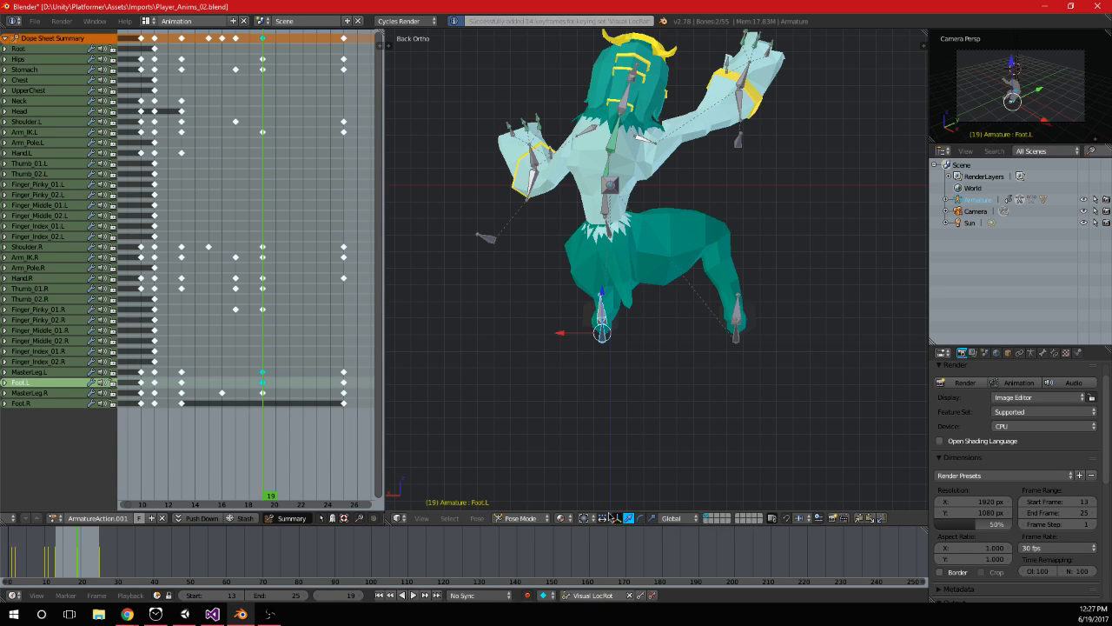
{"action": "left_click", "coordinate": [423, 596]}
{"action": "left_click", "coordinate": [418, 595]}
{"action": "left_click", "coordinate": [418, 595]}
Move and rotate the MasterLeg.L and Foot.L bones at frame 16 to lower the left foot mid-step, and keyframe both
{"action": "left_click_drag", "start_coordinate": [269, 403], "coordinate": [223, 395]}
{"action": "middle_click_drag", "start_coordinate": [641, 341], "coordinate": [748, 360]}
{"action": "left_click_drag", "start_coordinate": [659, 349], "coordinate": [698, 351]}
{"action": "middle_click_drag", "start_coordinate": [753, 365], "coordinate": [650, 366]}
{"action": "key", "text": "g"}
{"action": "left_click", "coordinate": [657, 388]}
{"action": "key", "text": "r"}
{"action": "left_click", "coordinate": [696, 343]}
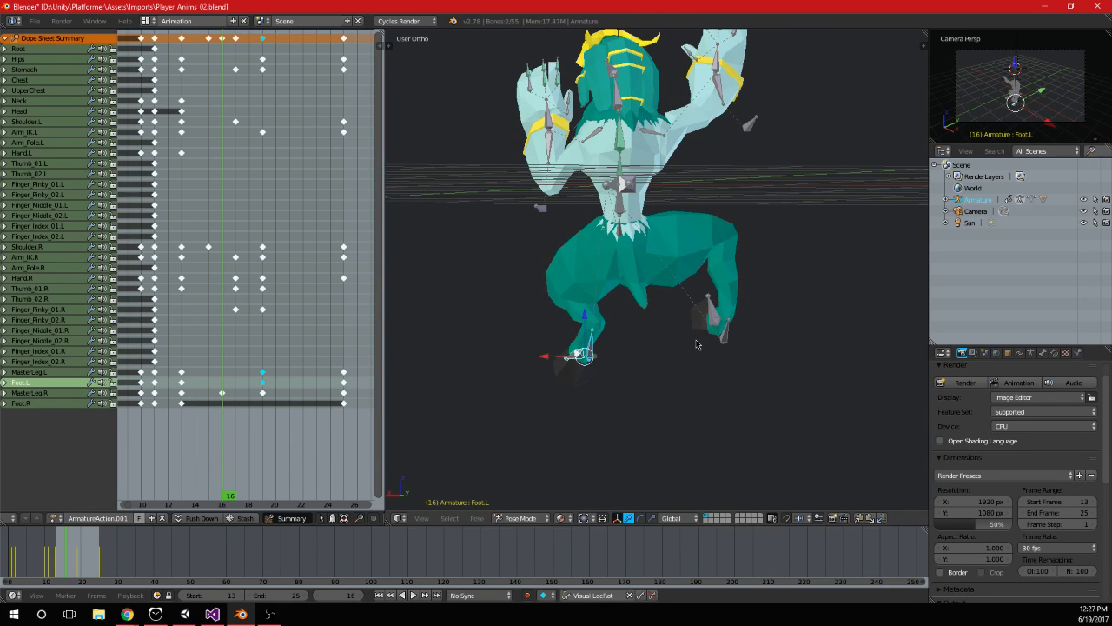
Play the animation and review the left leg's step from several angles
{"action": "left_click", "coordinate": [414, 595]}
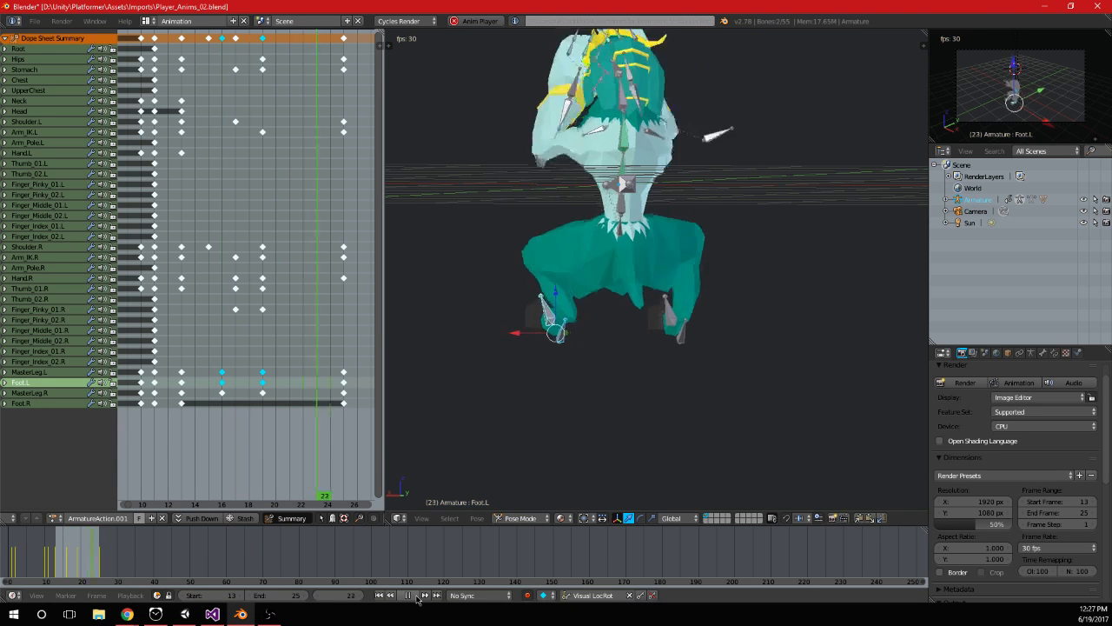
{"action": "middle_click_drag", "start_coordinate": [556, 383], "coordinate": [548, 430]}
{"action": "middle_click_drag", "start_coordinate": [573, 380], "coordinate": [628, 355]}
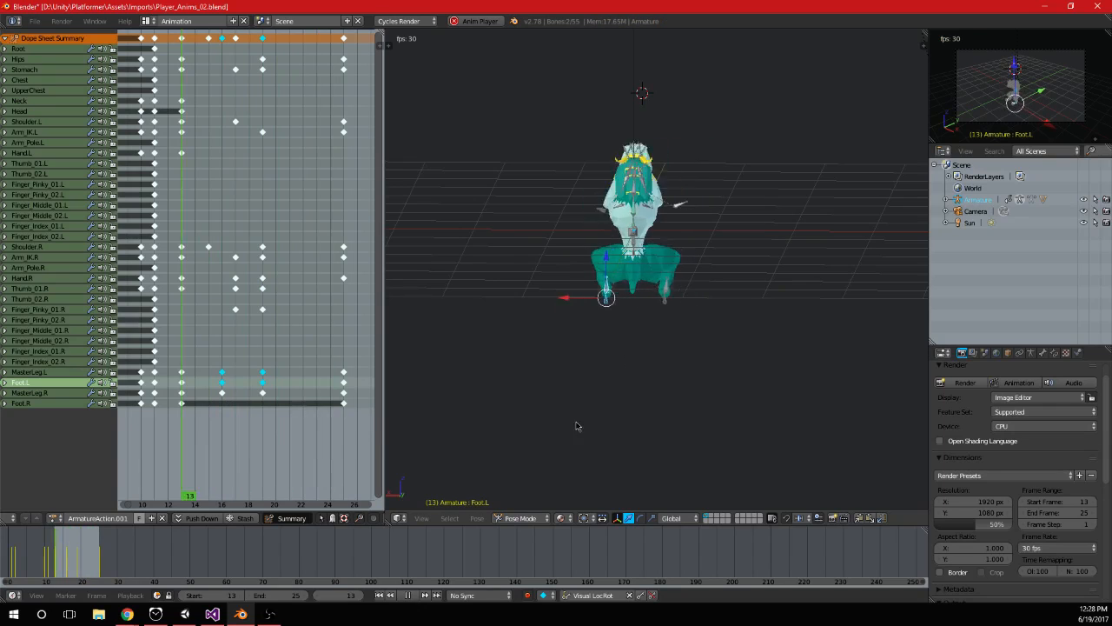
{"action": "key", "text": "alt+a"}
{"action": "key", "text": "ctrl+KP_1"}
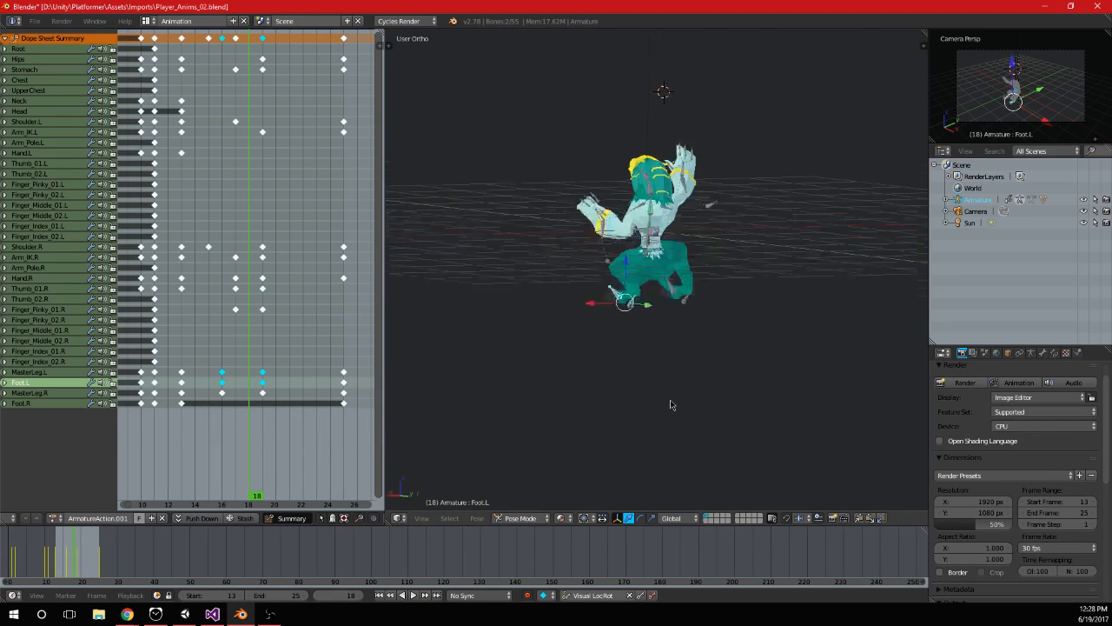
Lower the left foot further beneath the body at frame 16 and update the MasterLeg.L and Foot.L keyframes
{"action": "scroll", "coordinate": [670, 403], "scroll_direction": "up", "scroll_amount": 3}
{"action": "left_click", "coordinate": [223, 408]}
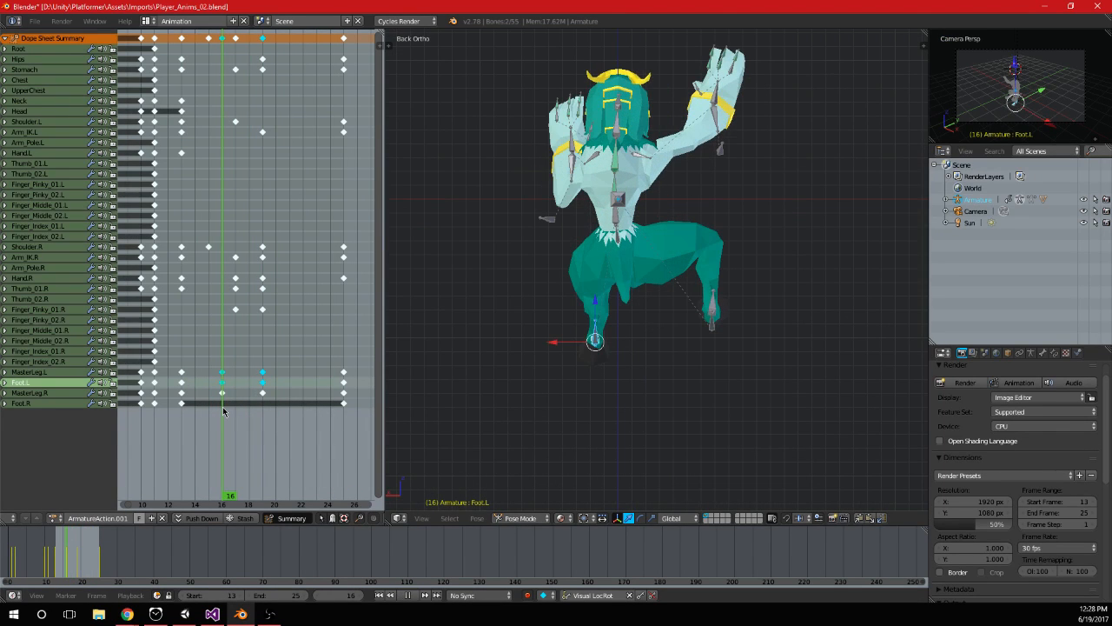
{"action": "left_click", "coordinate": [263, 410]}
{"action": "left_click", "coordinate": [224, 405]}
{"action": "key", "text": "g"}
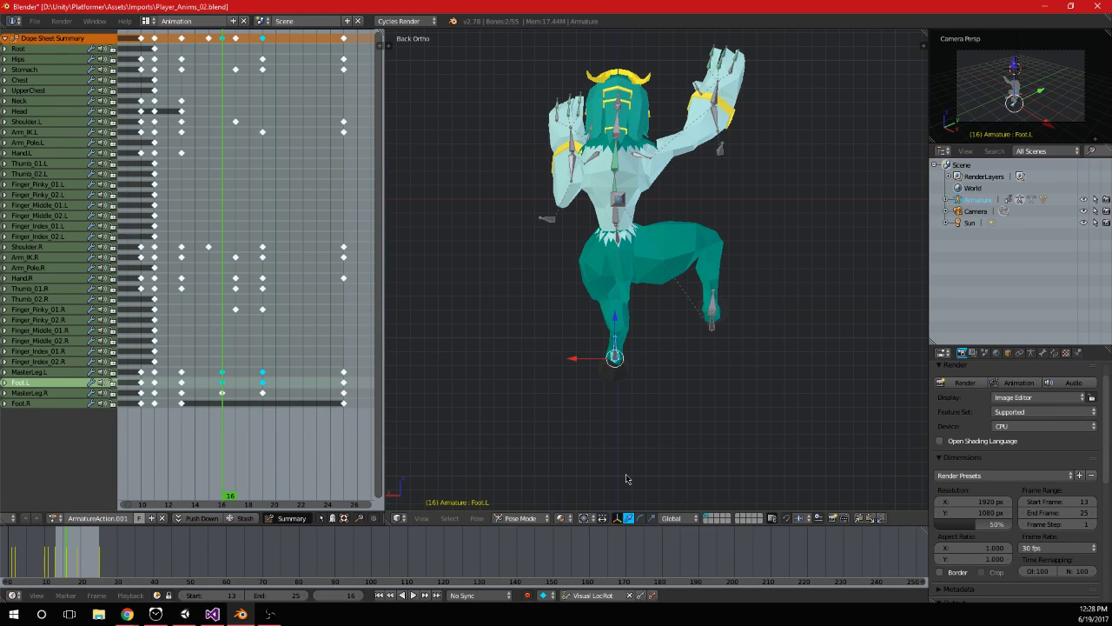
{"action": "left_click", "coordinate": [732, 390]}
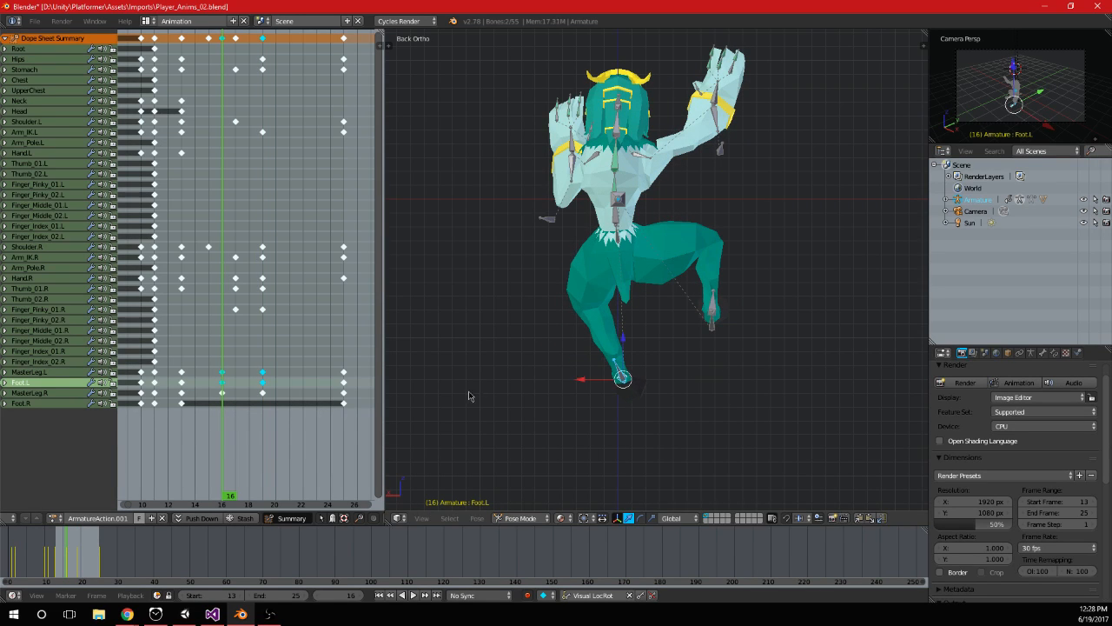
Move the left foot inward toward the right foot at frame 19, rotate it, and keyframe MasterLeg.L and Foot.L
{"action": "left_click", "coordinate": [263, 385]}
{"action": "key", "text": "g"}
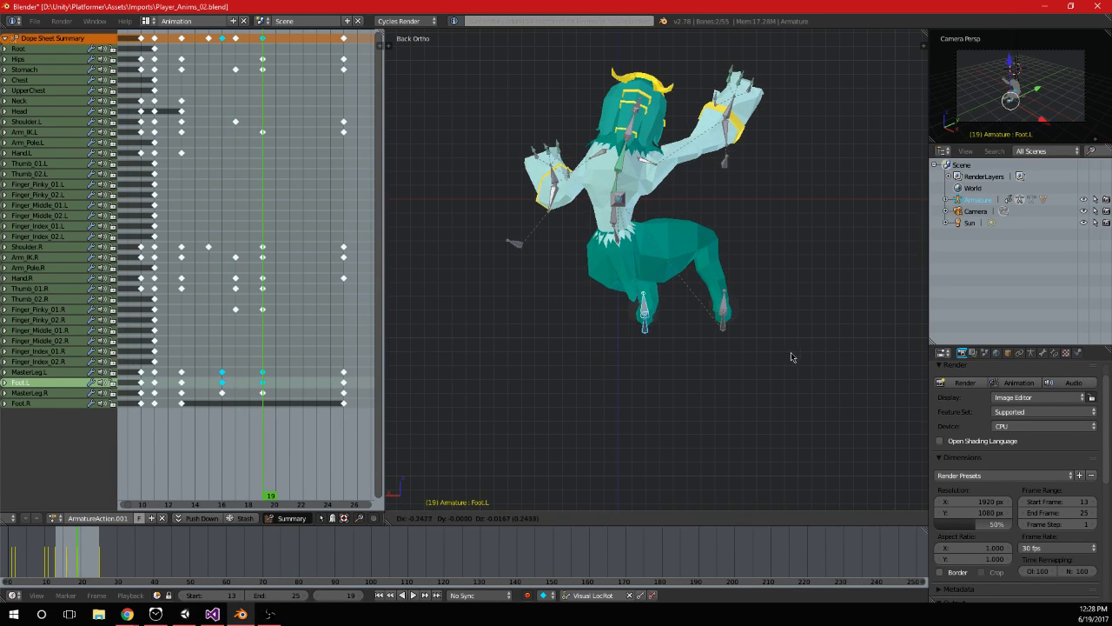
{"action": "key", "text": "r"}
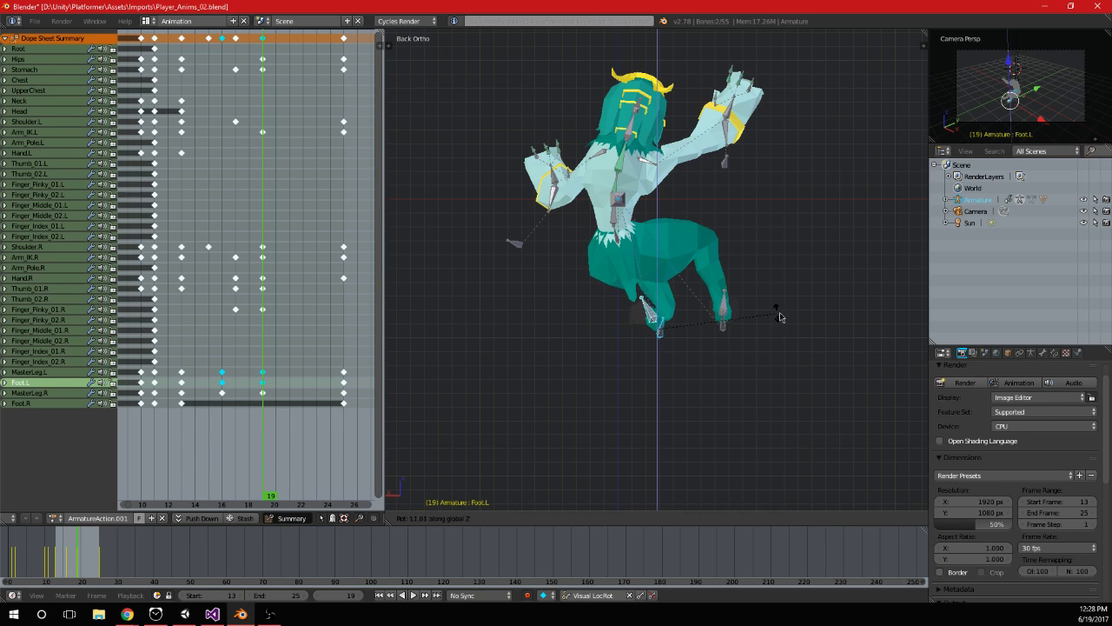
{"action": "left_click", "coordinate": [808, 383]}
{"action": "middle_click_drag", "start_coordinate": [804, 379], "coordinate": [764, 333]}
{"action": "key", "text": "i"}
Play the animation from several angles and scrub through to frame 25 to review the left leg's motion
{"action": "left_click", "coordinate": [414, 595]}
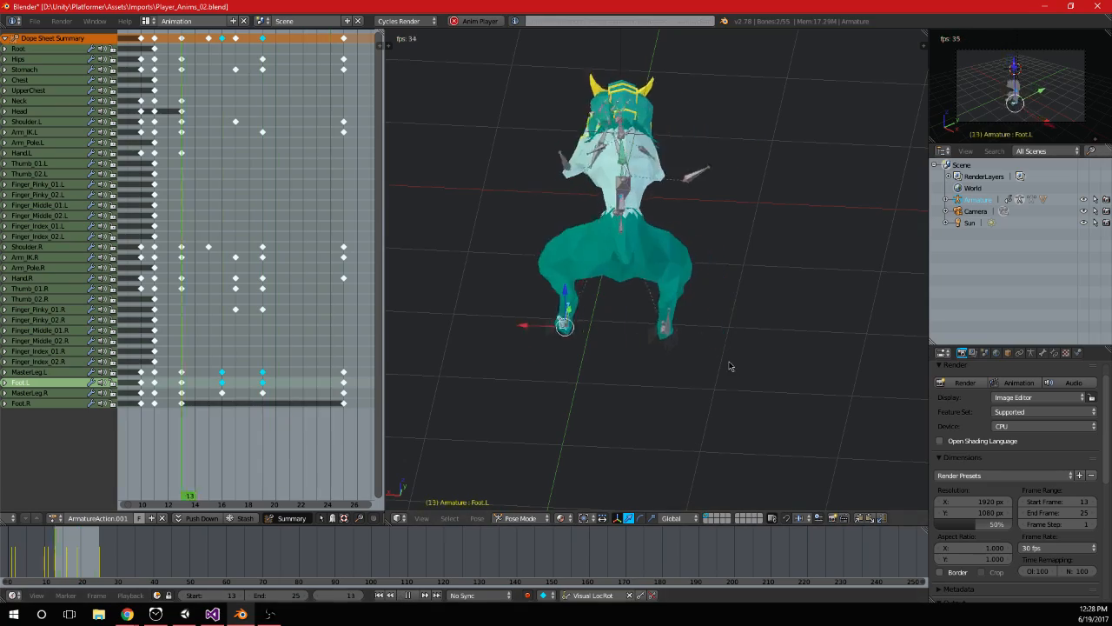
{"action": "scroll", "coordinate": [720, 260], "scroll_direction": "down", "scroll_amount": 3}
{"action": "middle_click_drag", "start_coordinate": [718, 253], "coordinate": [652, 314]}
{"action": "middle_click_drag", "start_coordinate": [839, 256], "coordinate": [631, 247]}
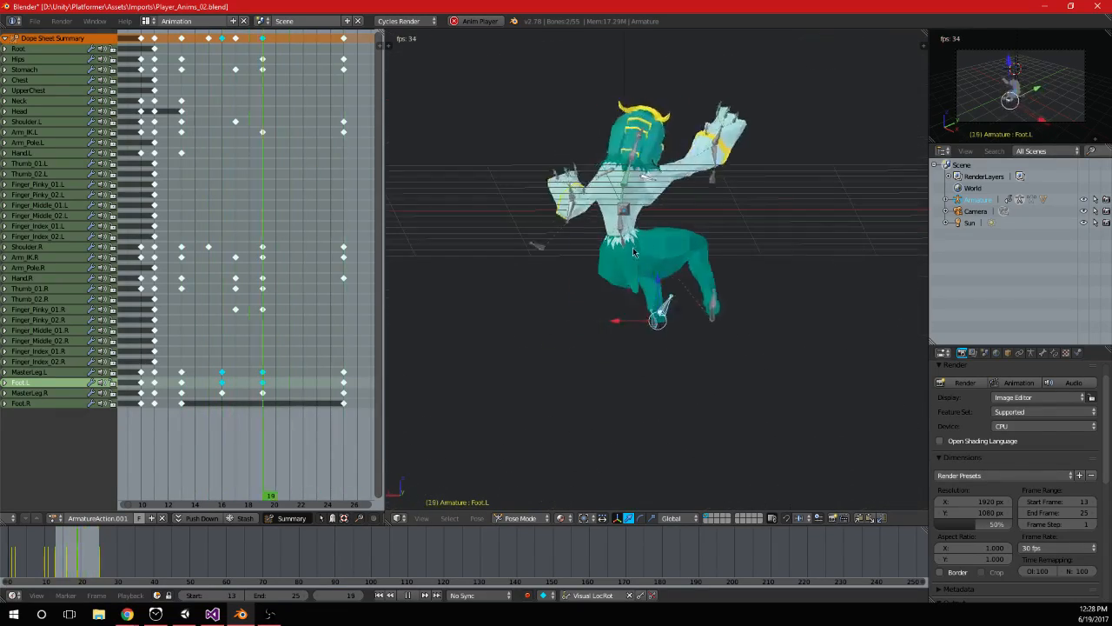
{"action": "left_click", "coordinate": [408, 595]}
{"action": "left_click_drag", "start_coordinate": [191, 132], "coordinate": [338, 198]}
{"action": "left_click_drag", "start_coordinate": [198, 194], "coordinate": [333, 189]}
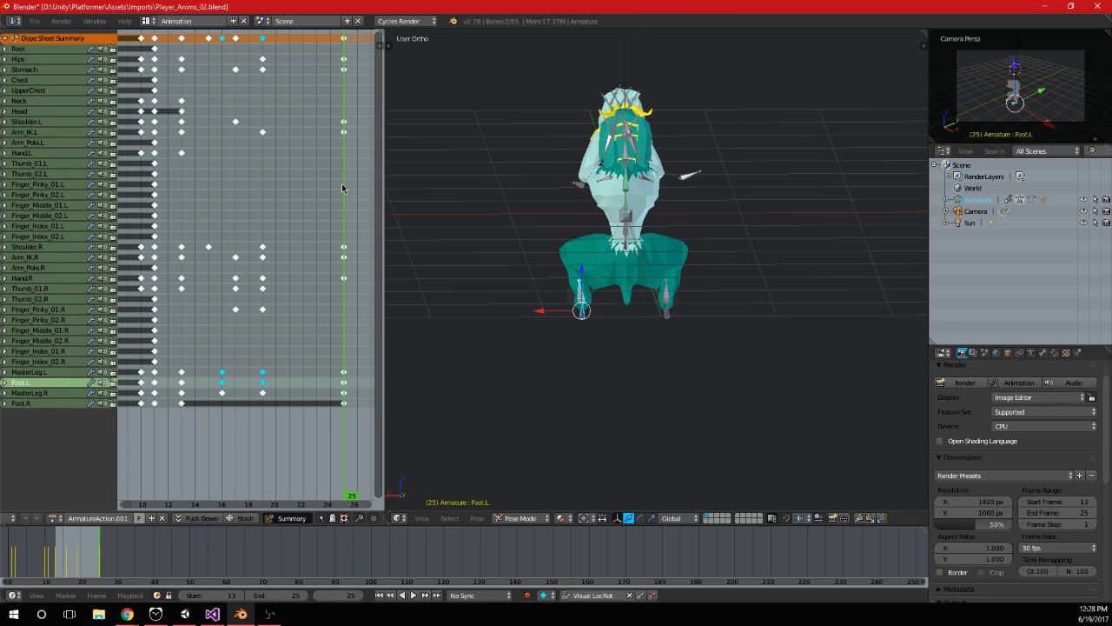
Shift the MasterLeg.L and Foot.L keyframes from frames 16 and 19 to frames 18 and 21, and play the result
{"action": "key", "text": "KP_3"}
{"action": "key", "text": "ctrl+KP_3"}
{"action": "left_click_drag", "start_coordinate": [264, 334], "coordinate": [209, 344]}
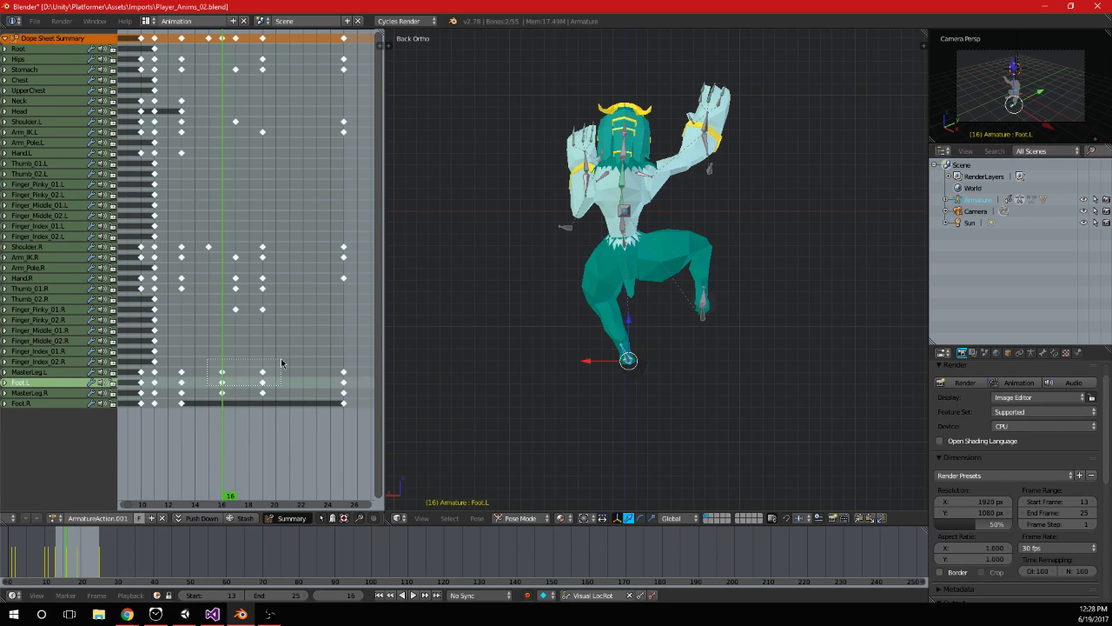
{"action": "left_click_drag", "start_coordinate": [281, 359], "coordinate": [280, 360]}
{"action": "key", "text": "g"}
{"action": "left_click", "coordinate": [304, 379]}
{"action": "left_click", "coordinate": [418, 595]}
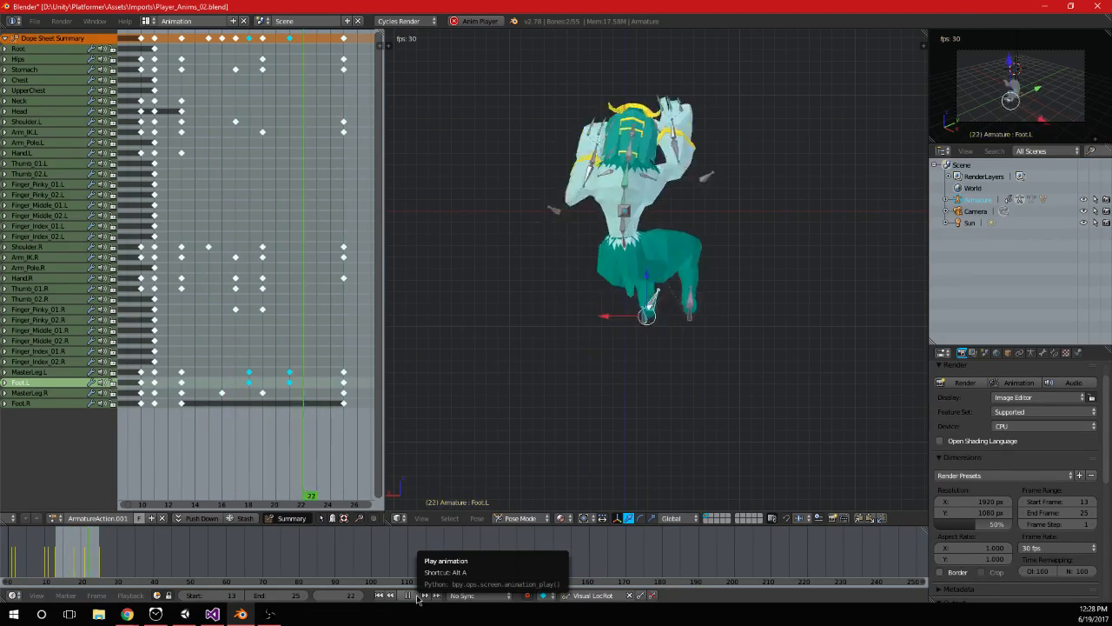
{"action": "left_click", "coordinate": [418, 596]}
At frame 16, move the right leg backward along Y, rotate it about X, and keyframe MasterLeg.R and Foot.R
{"action": "middle_click_drag", "start_coordinate": [521, 452], "coordinate": [572, 399]}
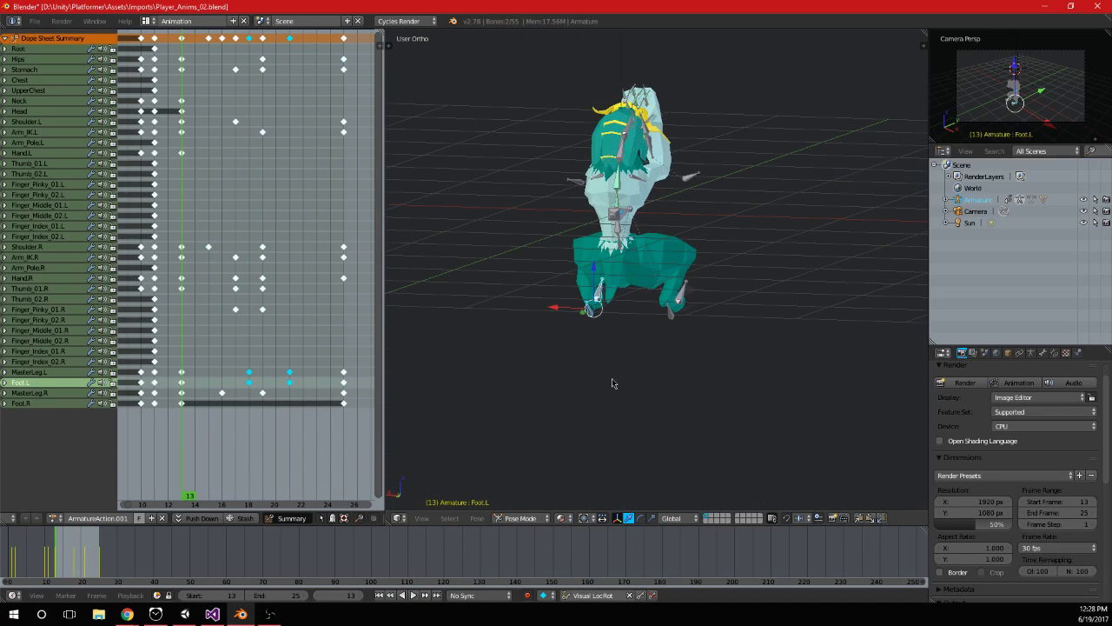
{"action": "right_click", "coordinate": [678, 318]}
{"action": "right_click", "coordinate": [671, 316]}
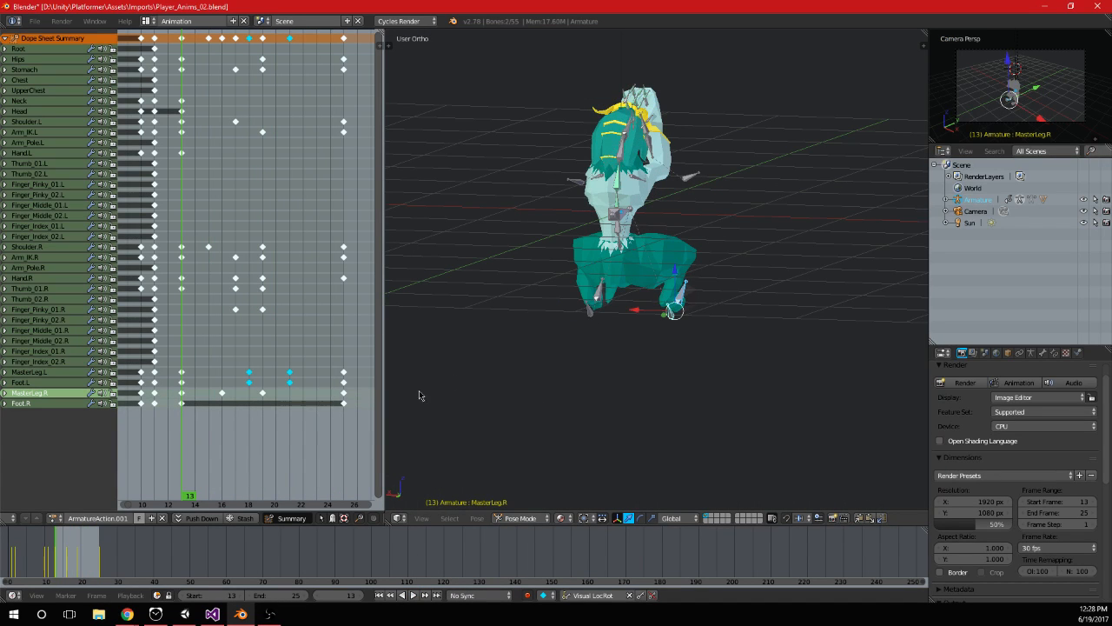
{"action": "middle_click_drag", "start_coordinate": [895, 374], "coordinate": [754, 365]}
{"action": "scroll", "coordinate": [738, 360], "scroll_direction": "up", "scroll_amount": 2}
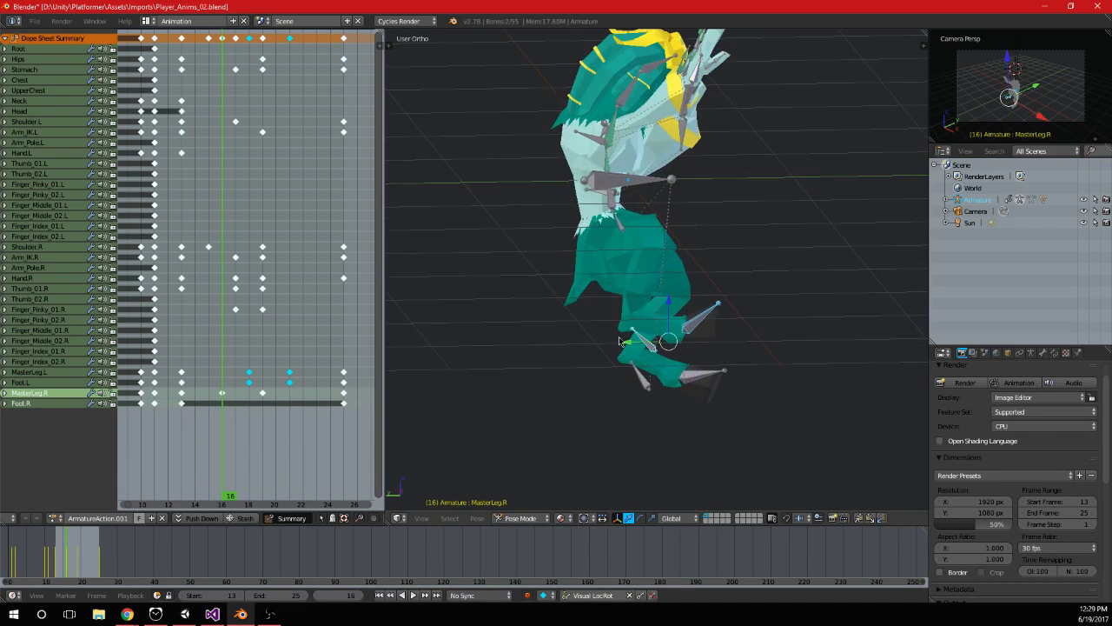
{"action": "key", "text": "g"}
{"action": "key", "text": "y"}
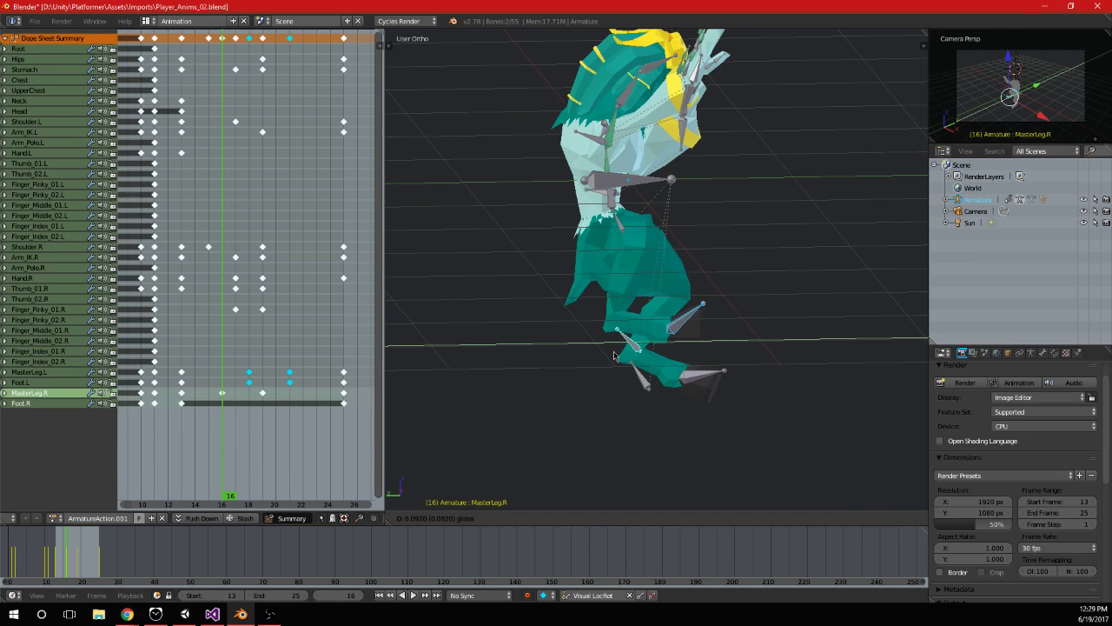
{"action": "left_click", "coordinate": [593, 361]}
{"action": "middle_click_drag", "start_coordinate": [677, 339], "coordinate": [704, 243]}
{"action": "key", "text": "r"}
{"action": "key", "text": "x"}
{"action": "left_click", "coordinate": [707, 335]}
Play the animation and scrub between frames 13 and 25 to review how both legs and the arms move
{"action": "left_click", "coordinate": [413, 596]}
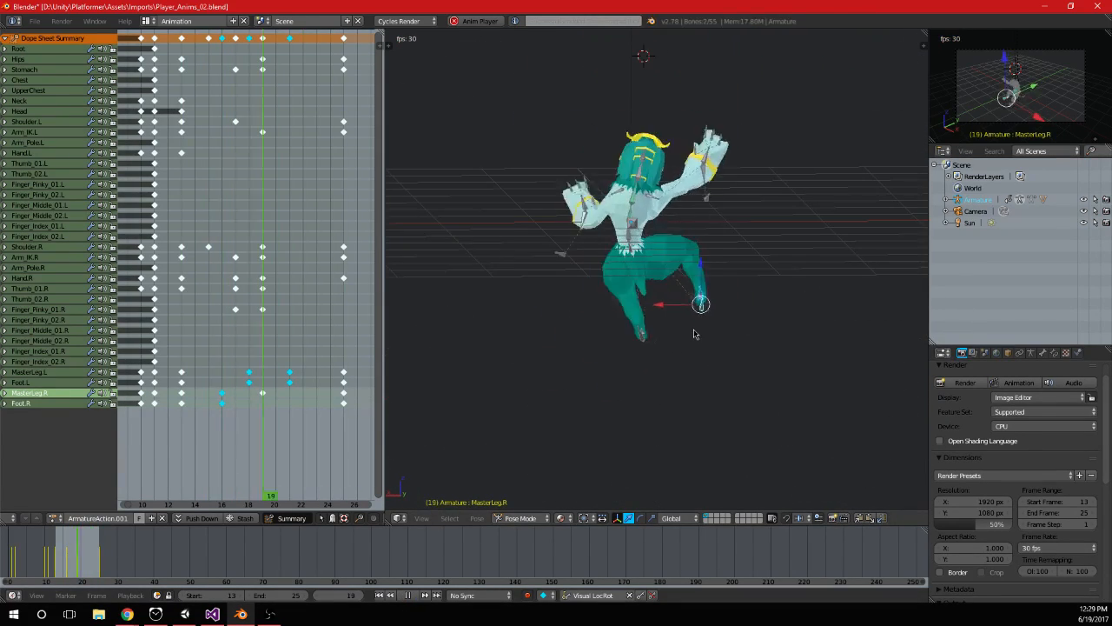
{"action": "left_click", "coordinate": [415, 597]}
{"action": "left_click_drag", "start_coordinate": [208, 415], "coordinate": [291, 429]}
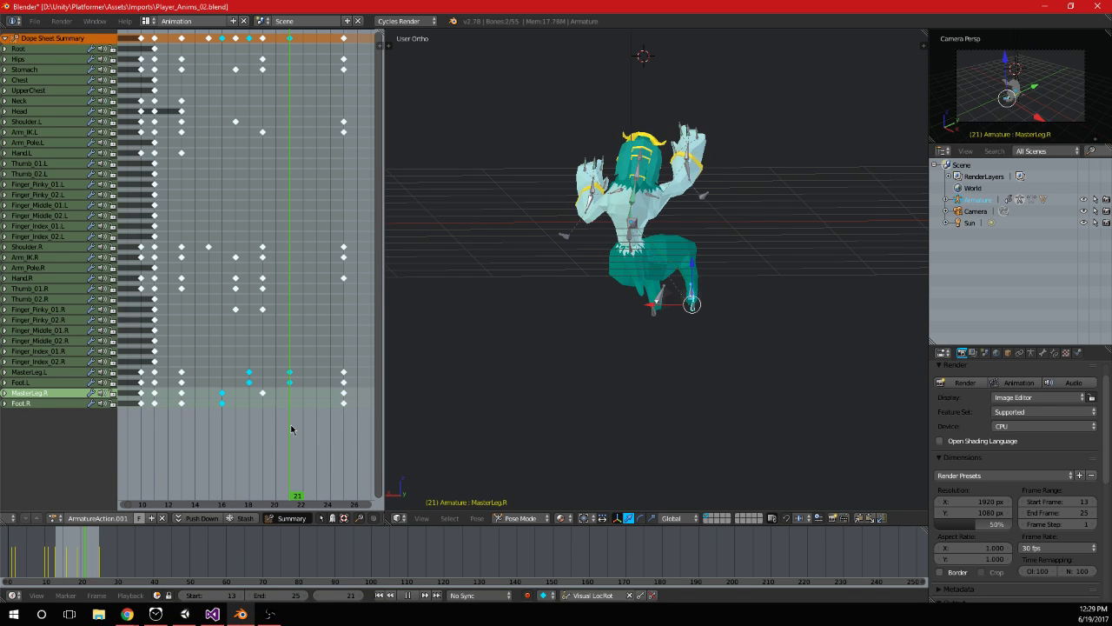
{"action": "left_click_drag", "start_coordinate": [291, 429], "coordinate": [344, 426]}
{"action": "middle_click_drag", "start_coordinate": [361, 299], "coordinate": [356, 320]}
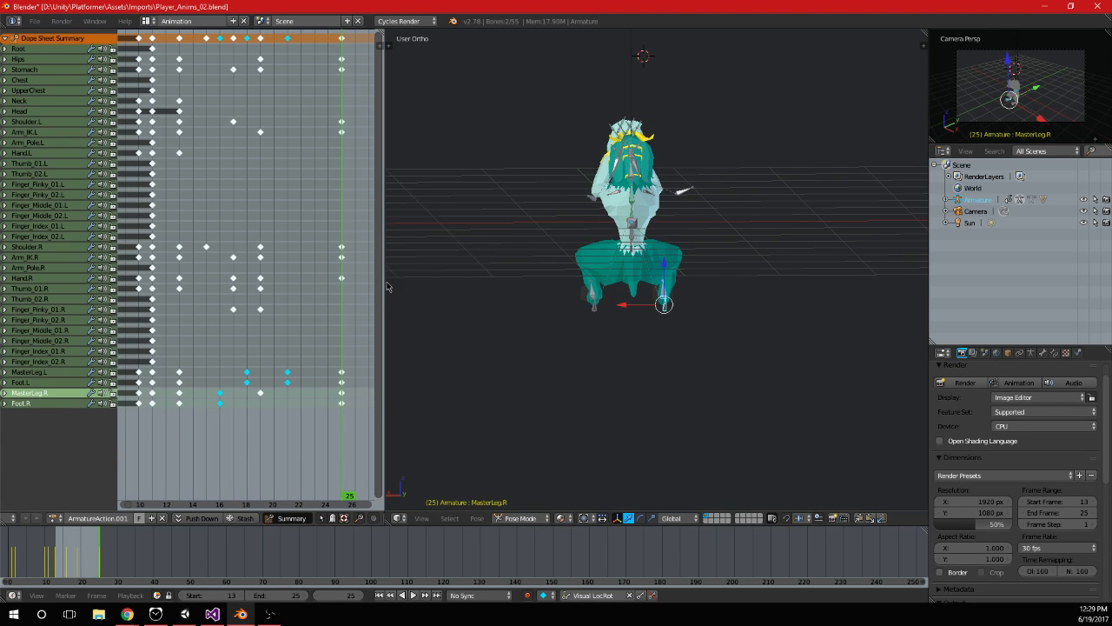
{"action": "left_click_drag", "start_coordinate": [360, 388], "coordinate": [208, 423]}
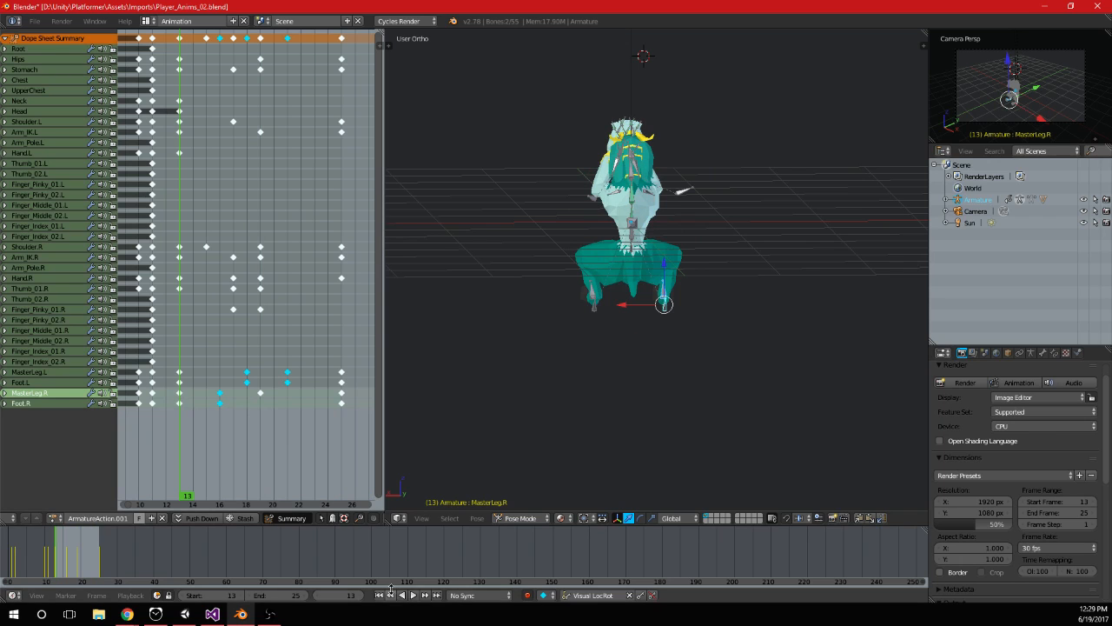
{"action": "left_click", "coordinate": [416, 595]}
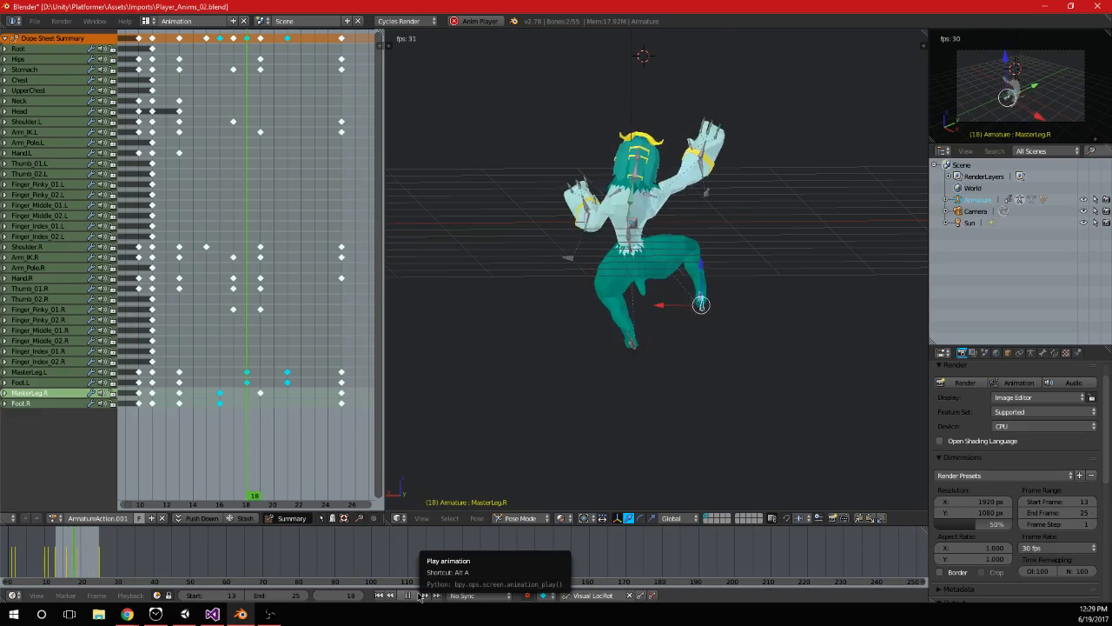
{"action": "left_click", "coordinate": [419, 596]}
Slide the left leg outward along X at frame 21, away from the right foot, and keyframe MasterLeg.L and Foot.L
{"action": "left_click_drag", "start_coordinate": [217, 342], "coordinate": [266, 348]}
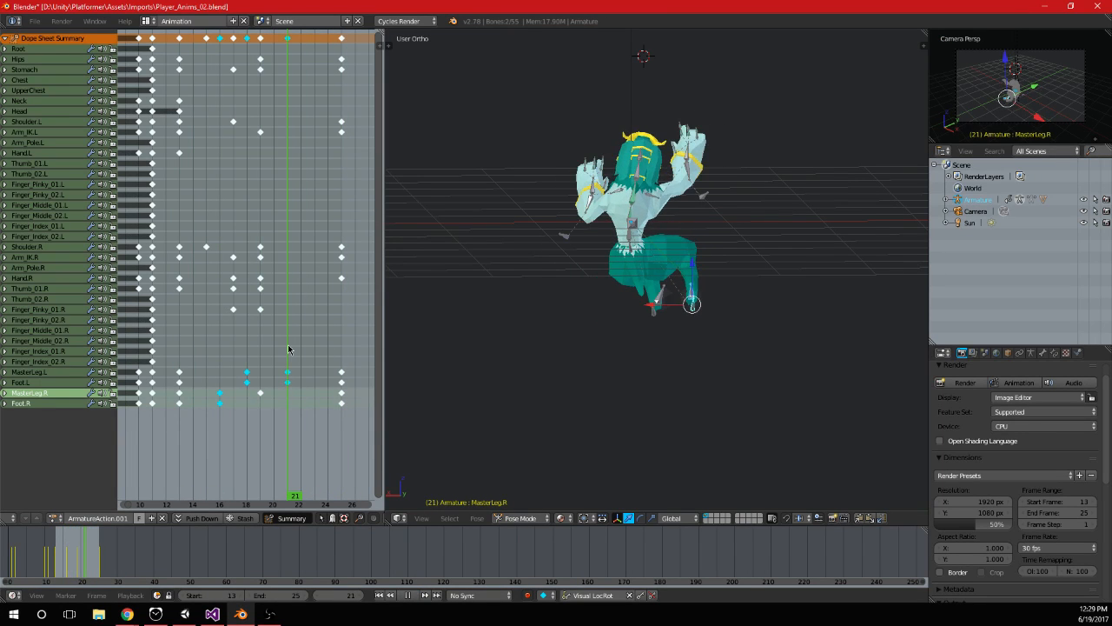
{"action": "scroll", "coordinate": [658, 318], "scroll_direction": "up", "scroll_amount": 3}
{"action": "right_click", "coordinate": [660, 319]}
{"action": "right_click", "coordinate": [656, 336], "text": "shift"}
{"action": "key", "text": "KP_3"}
{"action": "key", "text": "ctrl+KP_1"}
{"action": "key", "text": "g"}
{"action": "key", "text": "x"}
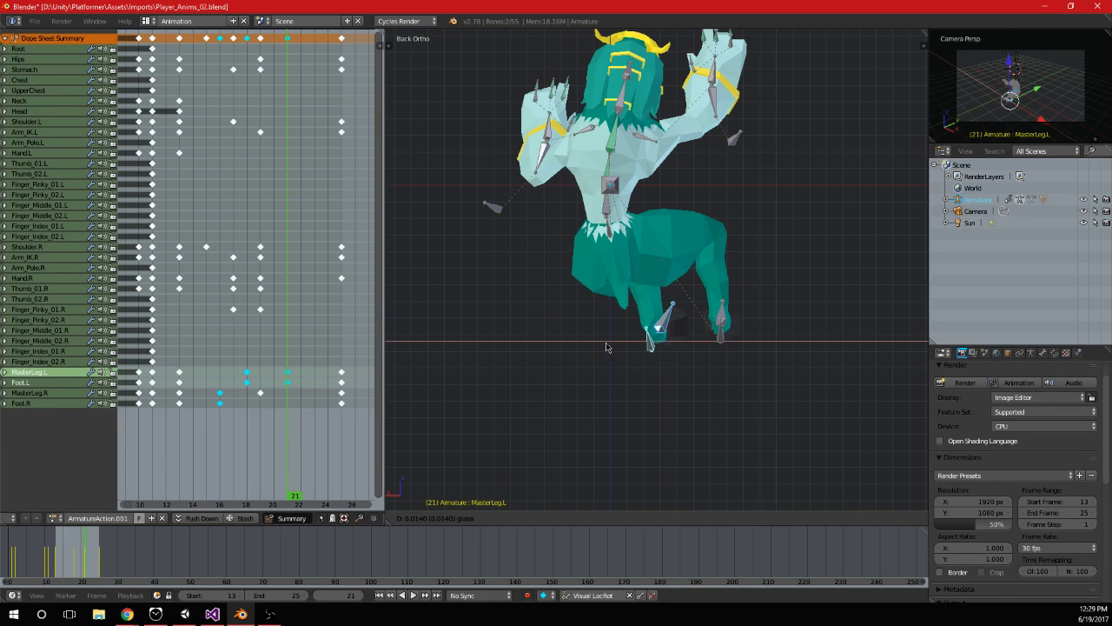
{"action": "left_click", "coordinate": [586, 352]}
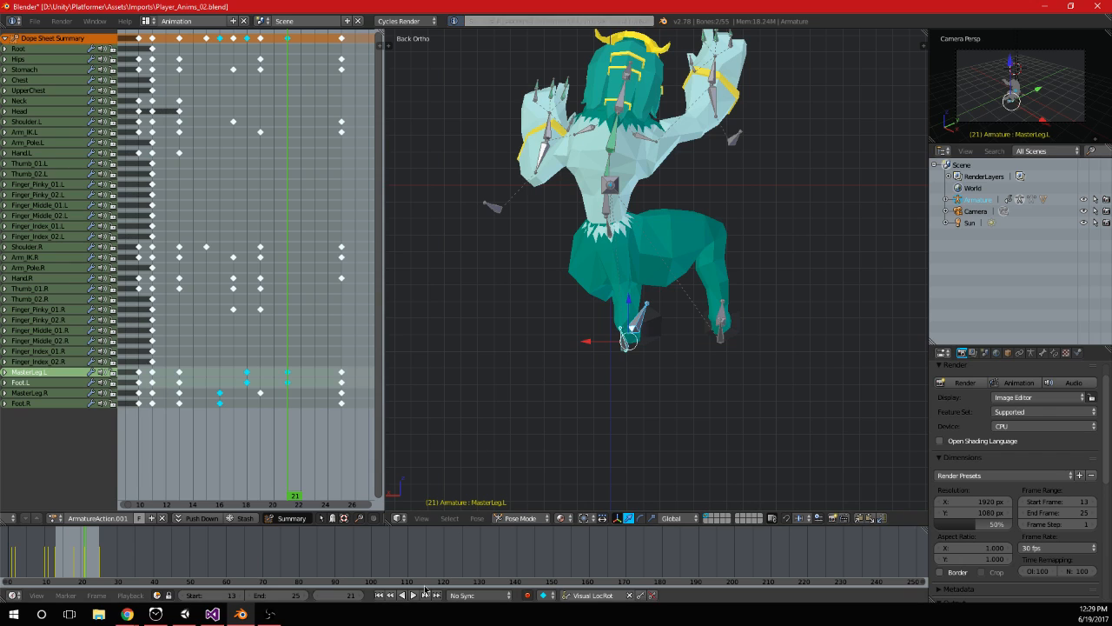
{"action": "left_click", "coordinate": [408, 595]}
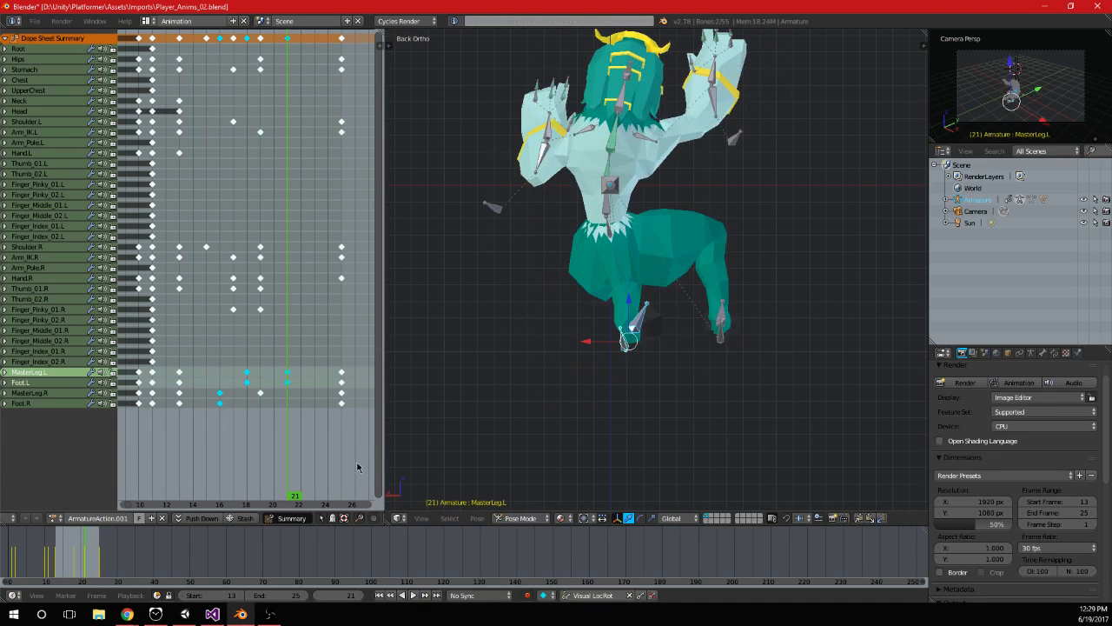
Raise the left foot slightly along Z at frame 18, keyframe MasterLeg.L and Foot.L, and play the result
{"action": "left_click", "coordinate": [244, 421]}
{"action": "key", "text": "g"}
{"action": "key", "text": "z"}
{"action": "left_click", "coordinate": [616, 330]}
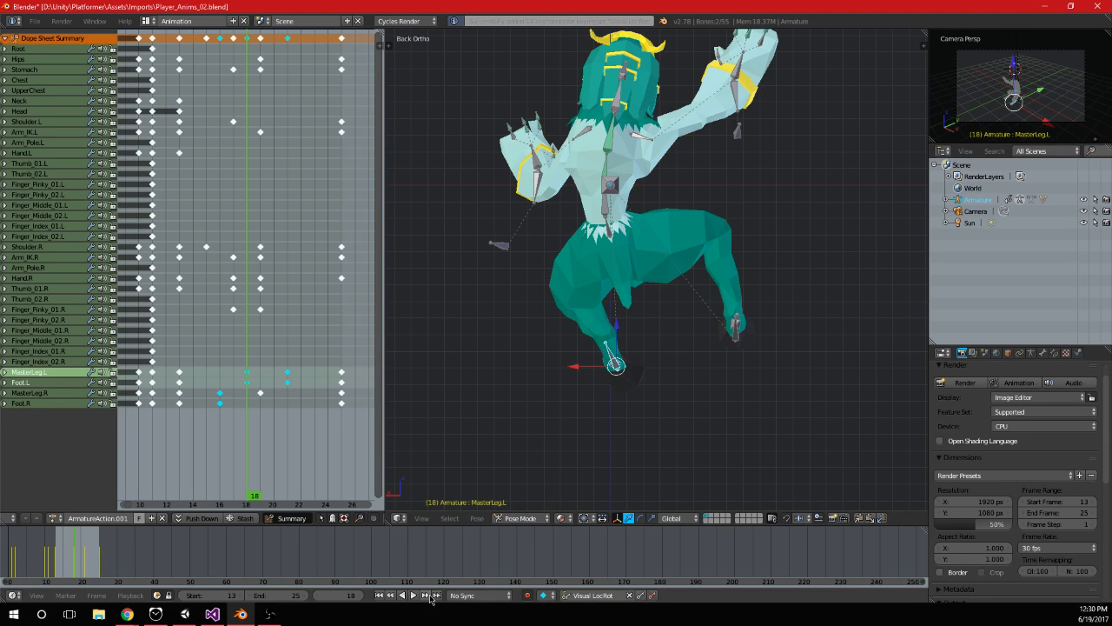
{"action": "left_click", "coordinate": [412, 595]}
Duplicate the keyframes of all bones at frame 11 to frame 27 and save the file
{"action": "scroll", "coordinate": [300, 173], "scroll_direction": "down", "scroll_amount": 2}
{"action": "left_click_drag", "start_coordinate": [268, 183], "coordinate": [210, 191]}
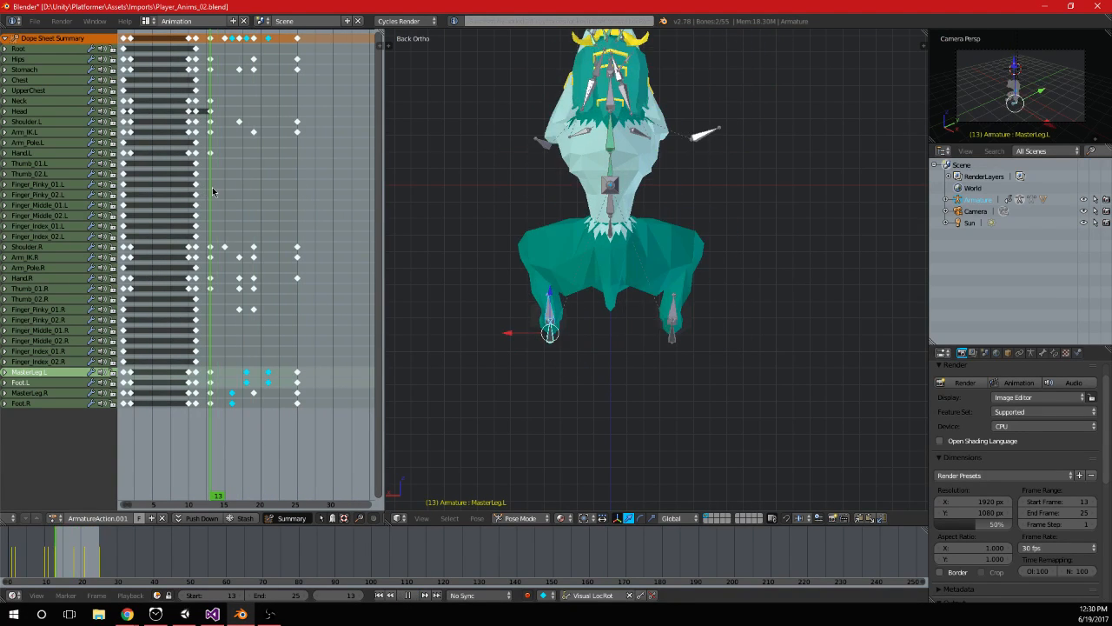
{"action": "right_click", "coordinate": [198, 39]}
{"action": "key", "text": "shift+d"}
{"action": "left_click", "coordinate": [316, 70]}
{"action": "key", "text": "alt+a"}
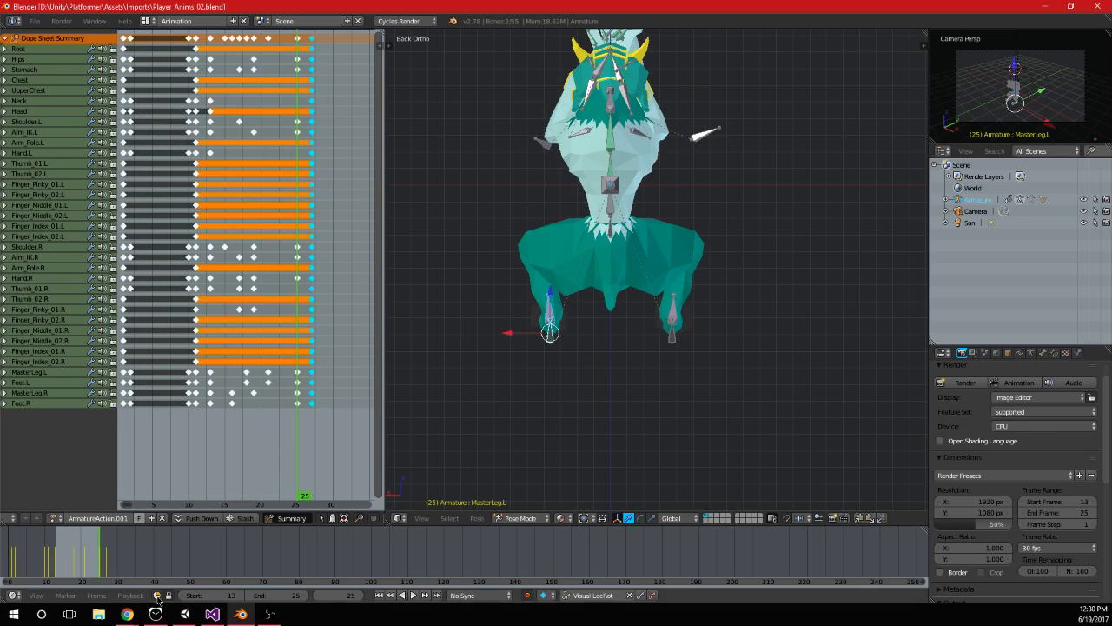
Look at Unity briefly, then return to Blender and check the hang movement's start frame in the dope sheet
{"action": "left_click", "coordinate": [185, 614]}
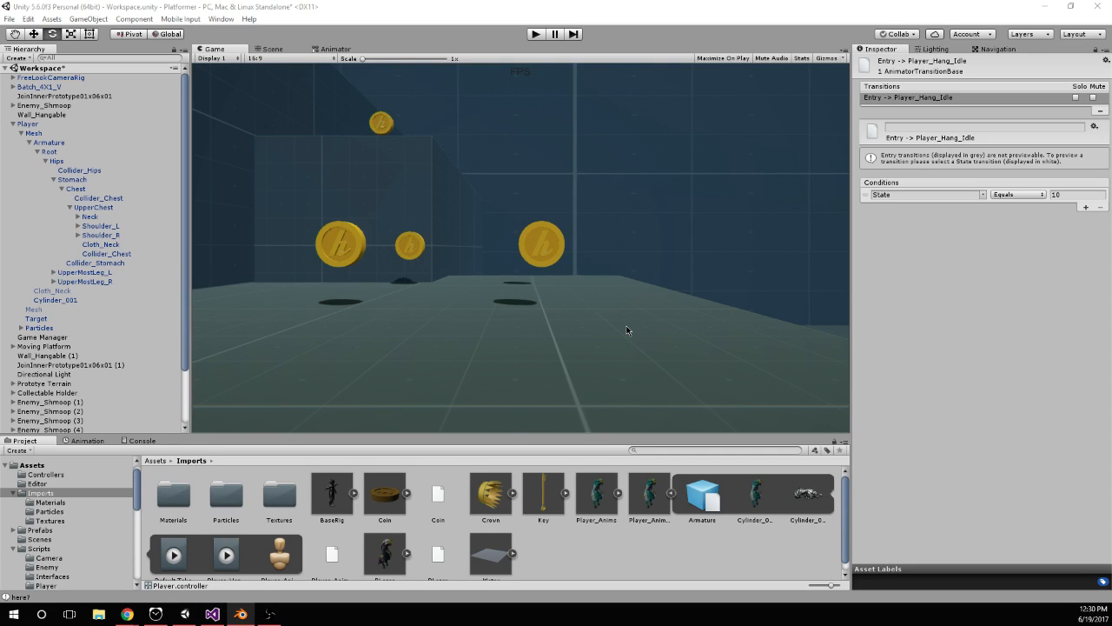
{"action": "left_click", "coordinate": [241, 614]}
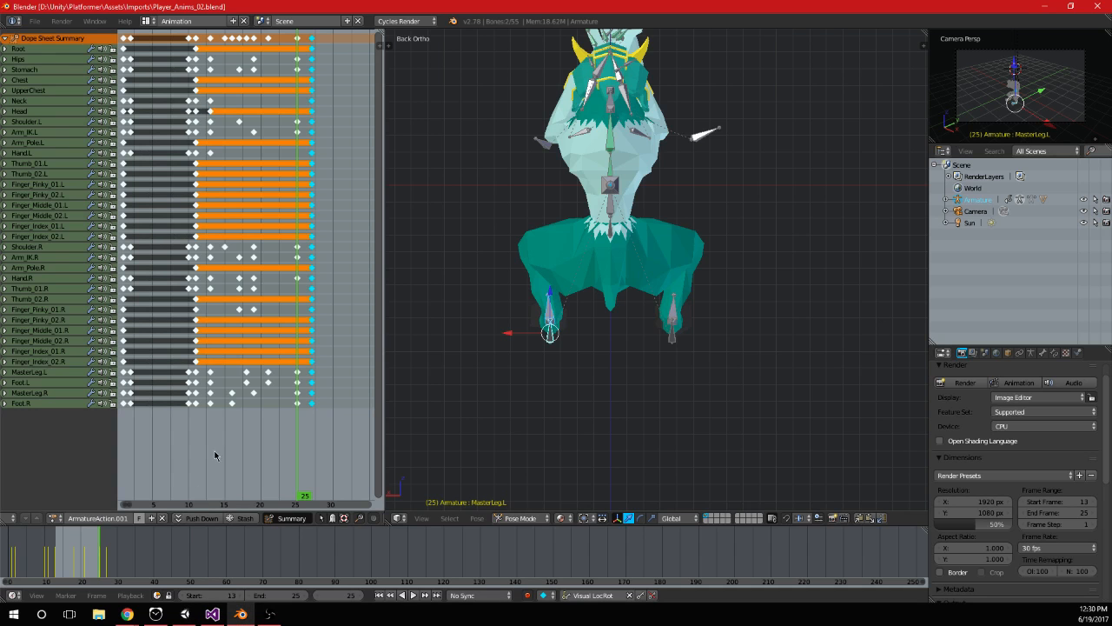
{"action": "left_click_drag", "start_coordinate": [206, 405], "coordinate": [213, 402]}
{"action": "scroll", "coordinate": [292, 355], "scroll_direction": "up", "scroll_amount": 6}
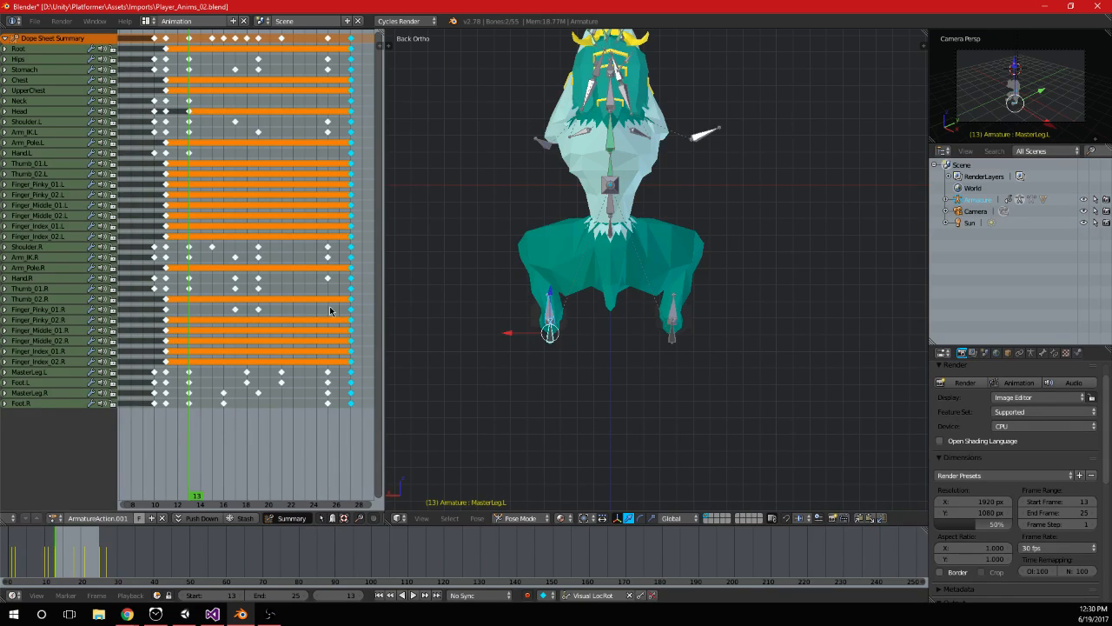
Switch to Unity and open the Player_Hang_Idle clip in the import settings of Player_Anims_02
{"action": "key", "text": "alt+Tab"}
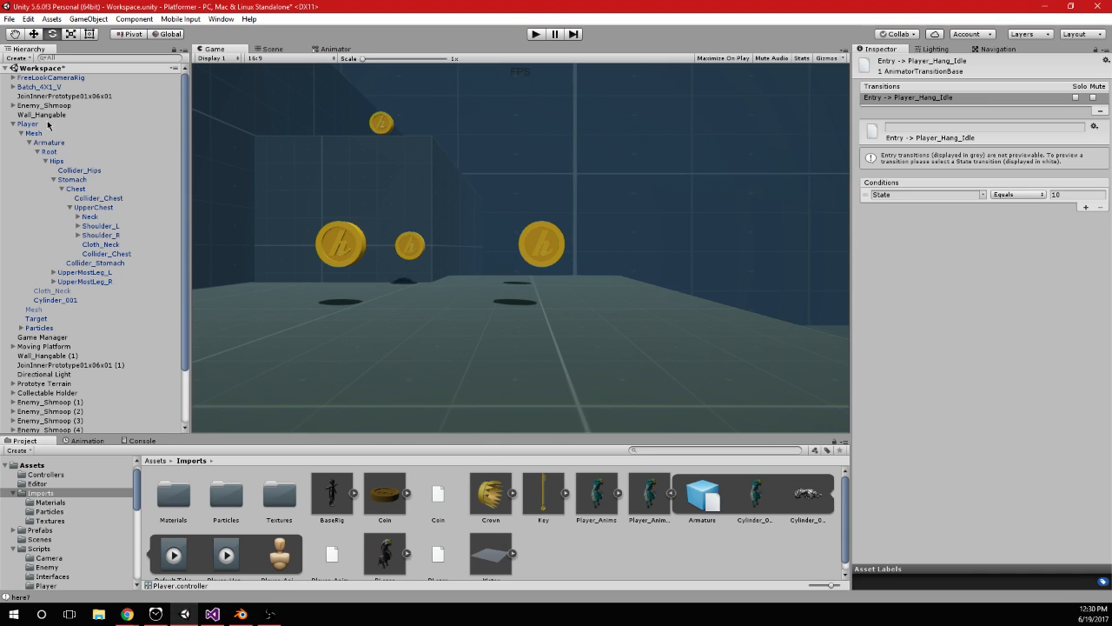
{"action": "left_click", "coordinate": [74, 127]}
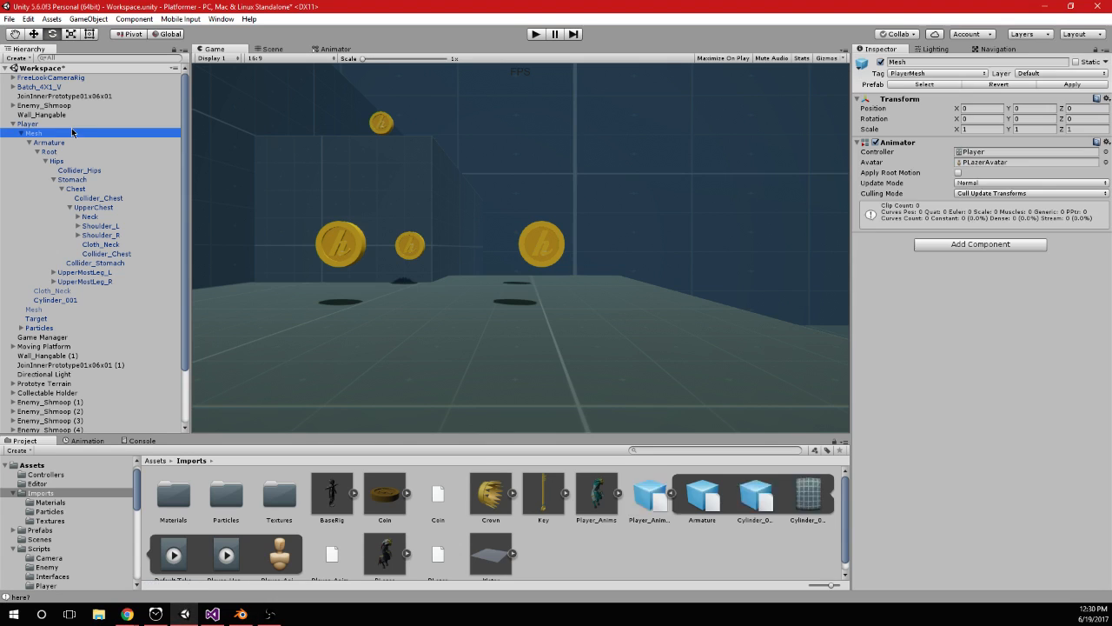
{"action": "left_click", "coordinate": [649, 495]}
{"action": "left_click", "coordinate": [940, 222]}
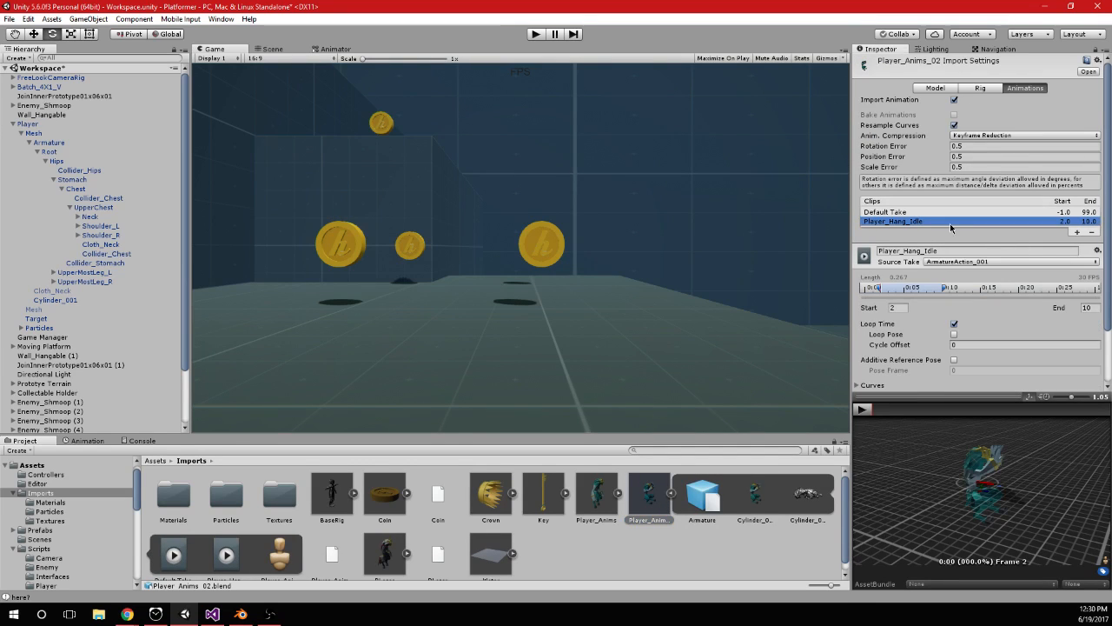
Add a new animation clip to Player_Anims_02 and name it Player_Hang_Right
{"action": "left_click", "coordinate": [1076, 233]}
{"action": "left_click", "coordinate": [961, 258]}
{"action": "type", "text": "PLa"}
{"action": "key", "text": "BackSpace"}
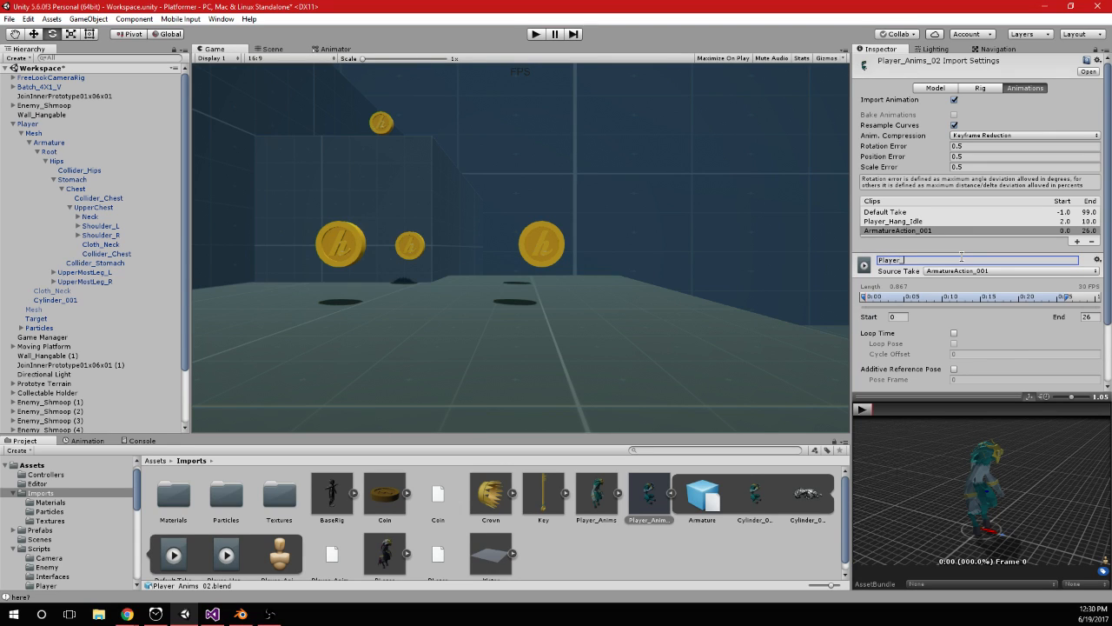
{"action": "type", "text": "r_Hang_Right"}
Set the Player_Hang_Right clip's start frame to 13, enable Loop Time, and preview the clip
{"action": "left_click", "coordinate": [899, 316]}
{"action": "type", "text": "13"}
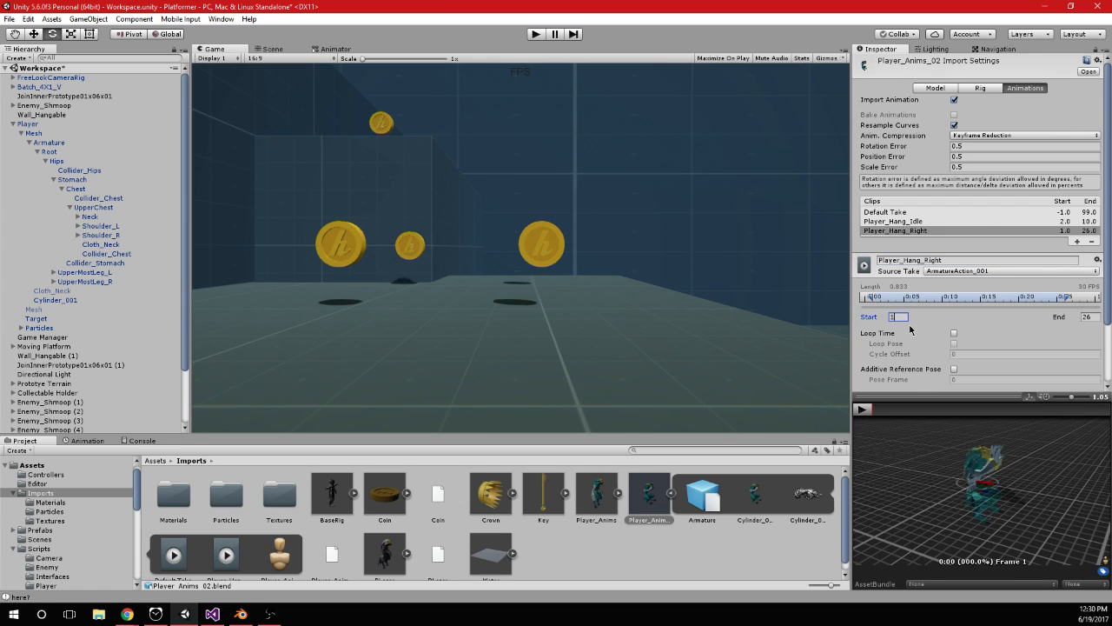
{"action": "left_click", "coordinate": [867, 409]}
{"action": "left_click", "coordinate": [954, 334]}
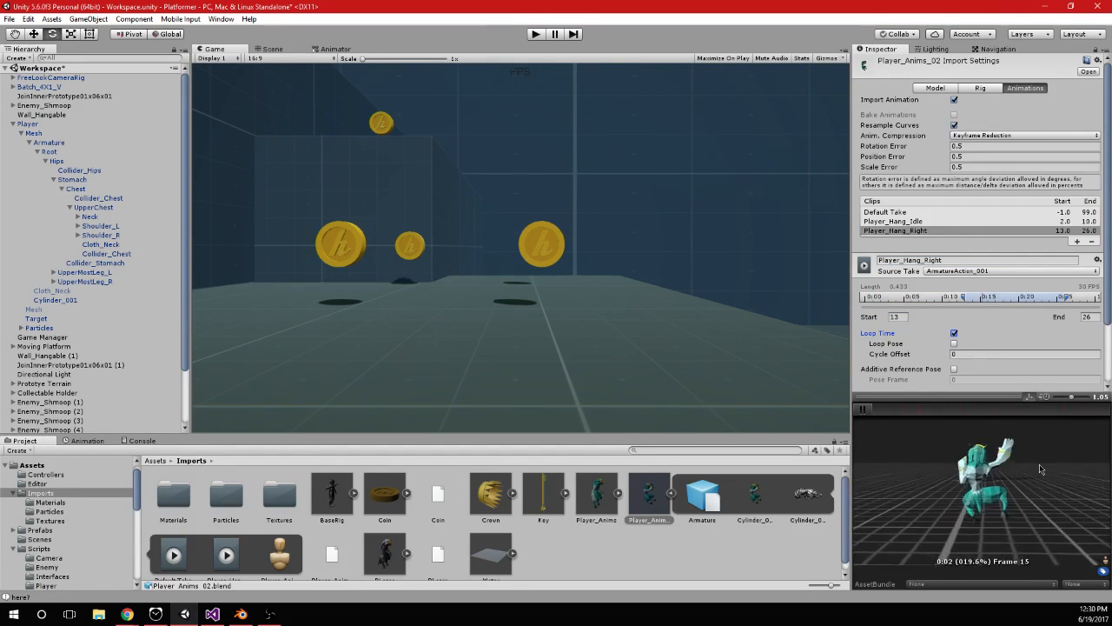
Scrub the Player_Hang_Right preview to its end, check the hang movement's last frame in Blender's dope sheet, and return to Unity
{"action": "left_click", "coordinate": [864, 412]}
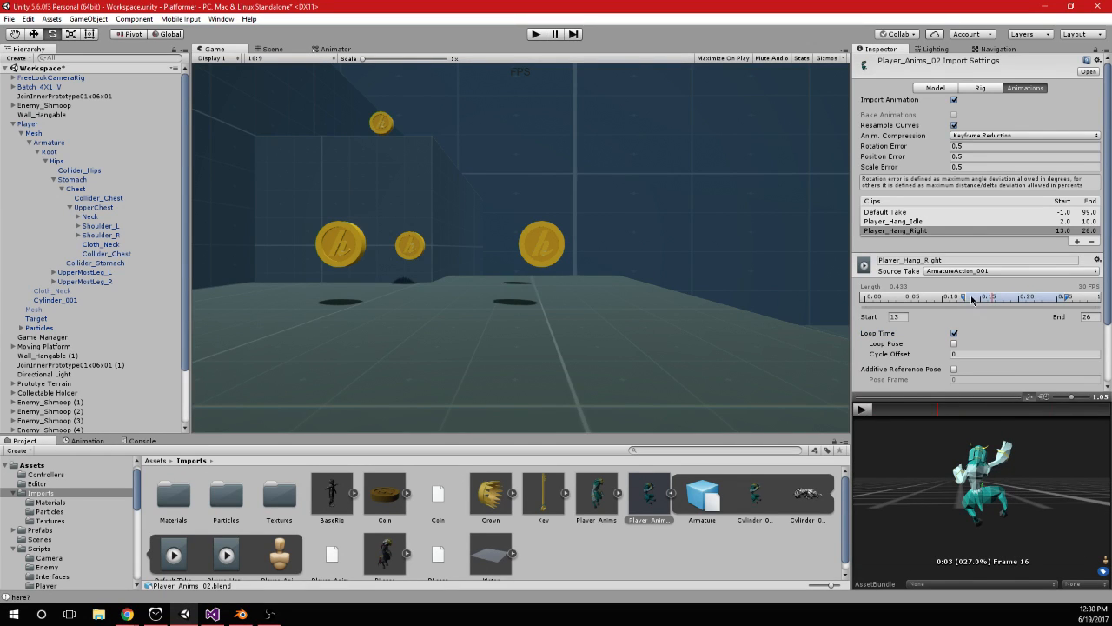
{"action": "left_click_drag", "start_coordinate": [933, 414], "coordinate": [1092, 417]}
{"action": "left_click", "coordinate": [241, 614]}
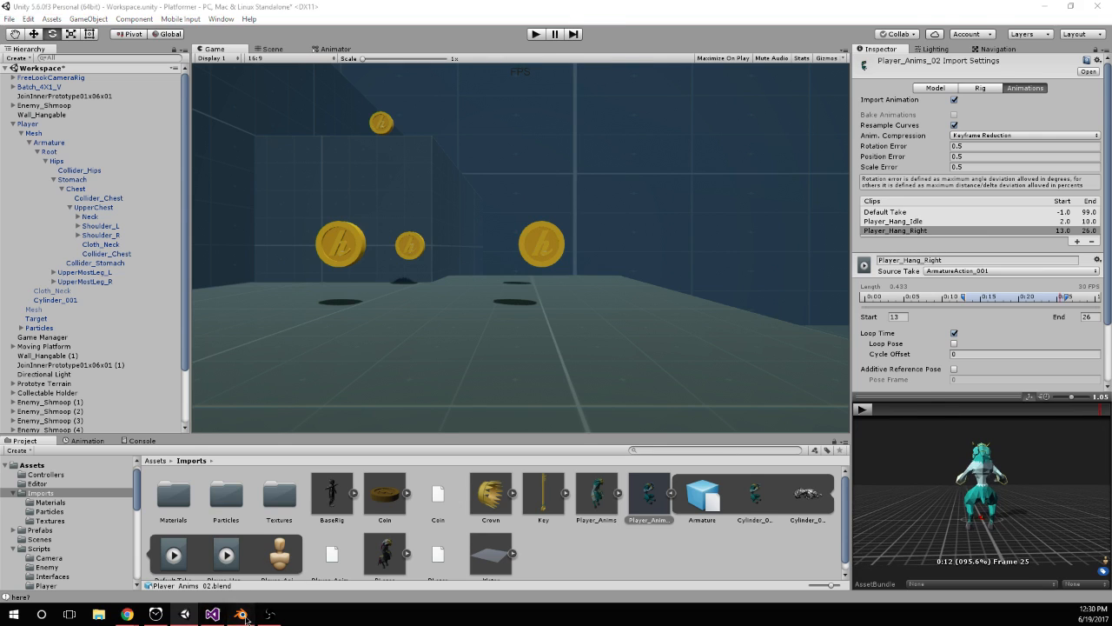
{"action": "left_click", "coordinate": [351, 369]}
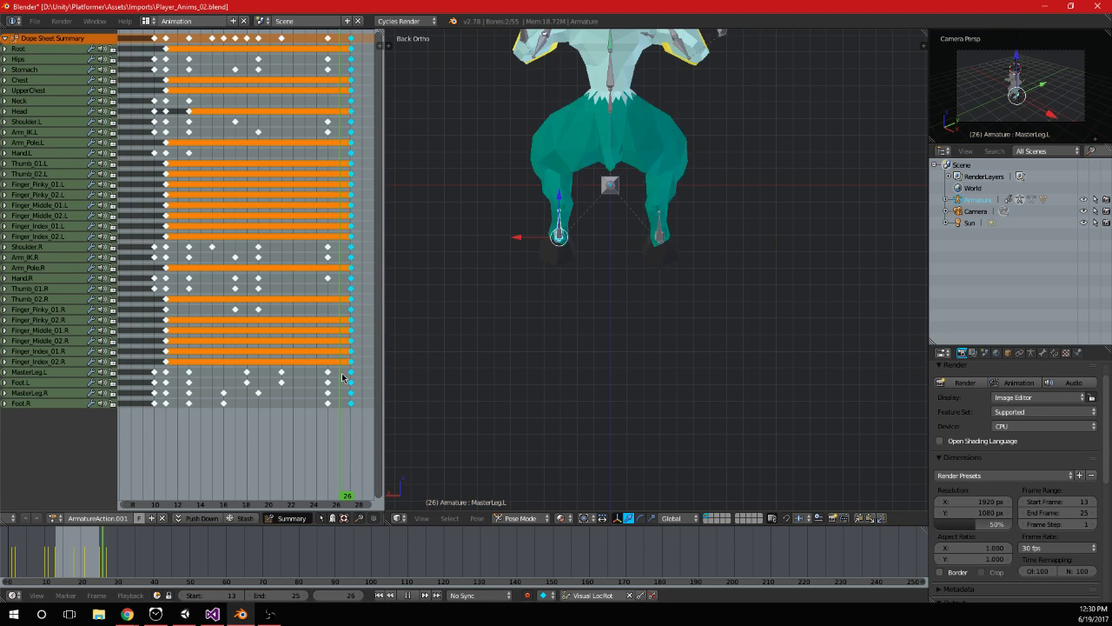
{"action": "left_click", "coordinate": [212, 614]}
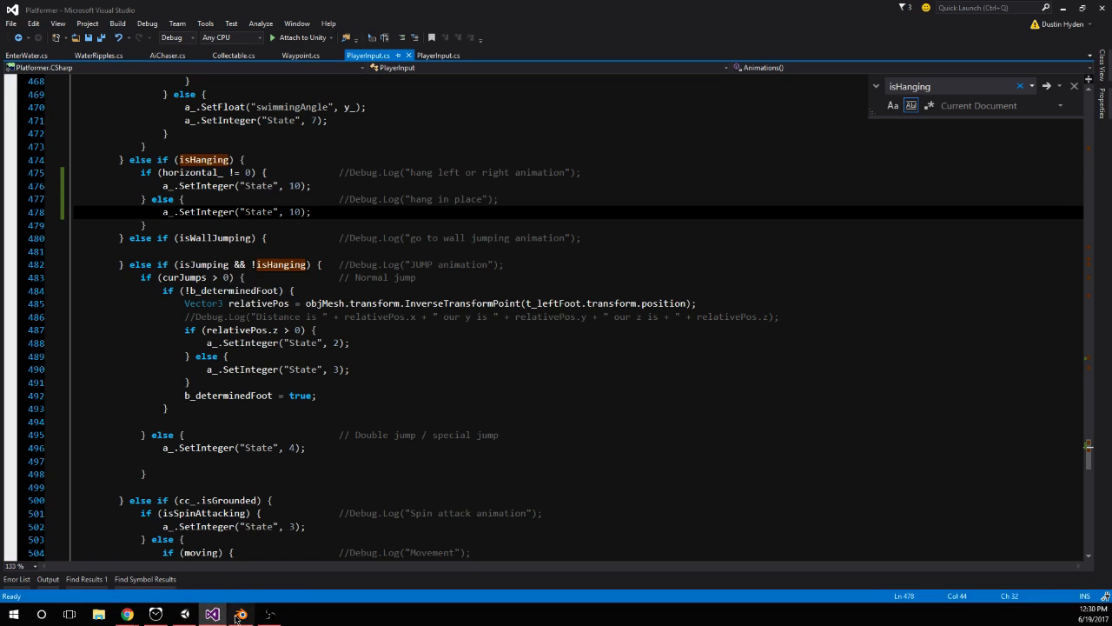
{"action": "left_click", "coordinate": [185, 613]}
Set the Player_Hang_Right clip's end frame to 24, preview the loop from another angle, and apply the import settings
{"action": "left_click", "coordinate": [1088, 316]}
{"action": "type", "text": "24"}
{"action": "left_click", "coordinate": [861, 410]}
{"action": "left_click", "coordinate": [861, 409]}
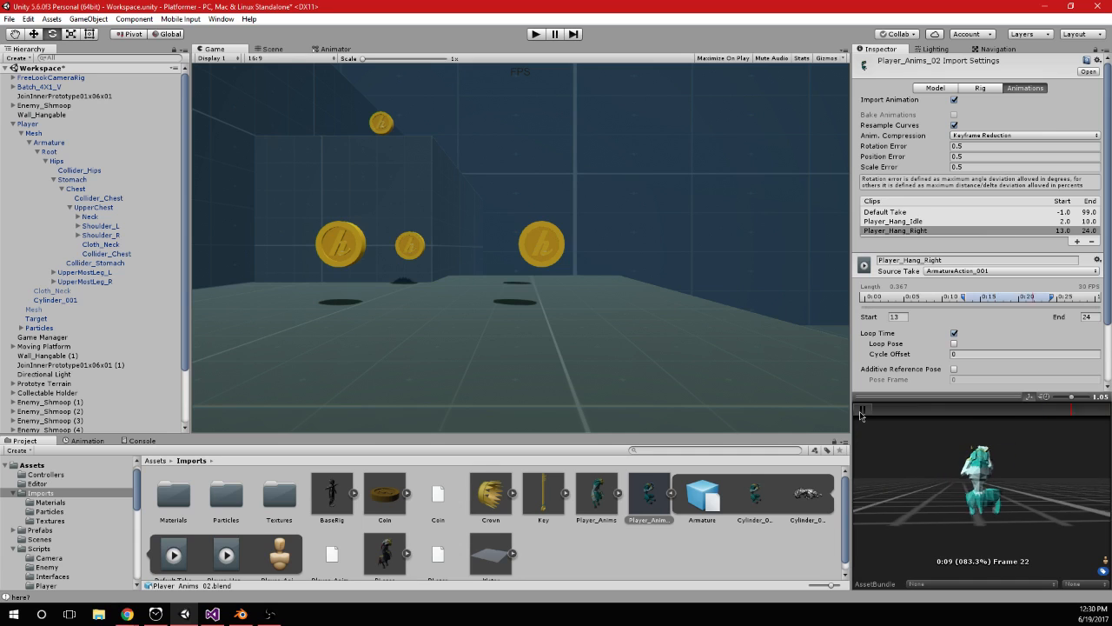
{"action": "mouse_move", "coordinate": [945, 419]}
{"action": "left_mouse_down"}
{"action": "mouse_move", "coordinate": [1096, 420]}
{"action": "mouse_move", "coordinate": [937, 419]}
{"action": "mouse_move", "coordinate": [1096, 421]}
{"action": "mouse_move", "coordinate": [953, 419]}
{"action": "mouse_move", "coordinate": [1096, 420]}
{"action": "mouse_move", "coordinate": [1031, 420]}
{"action": "left_mouse_up"}
{"action": "right_click_drag", "start_coordinate": [966, 463], "coordinate": [1008, 514]}
{"action": "scroll", "coordinate": [1008, 508], "scroll_direction": "up", "scroll_amount": 3}
{"action": "scroll", "coordinate": [1028, 342], "scroll_direction": "down", "scroll_amount": 3}
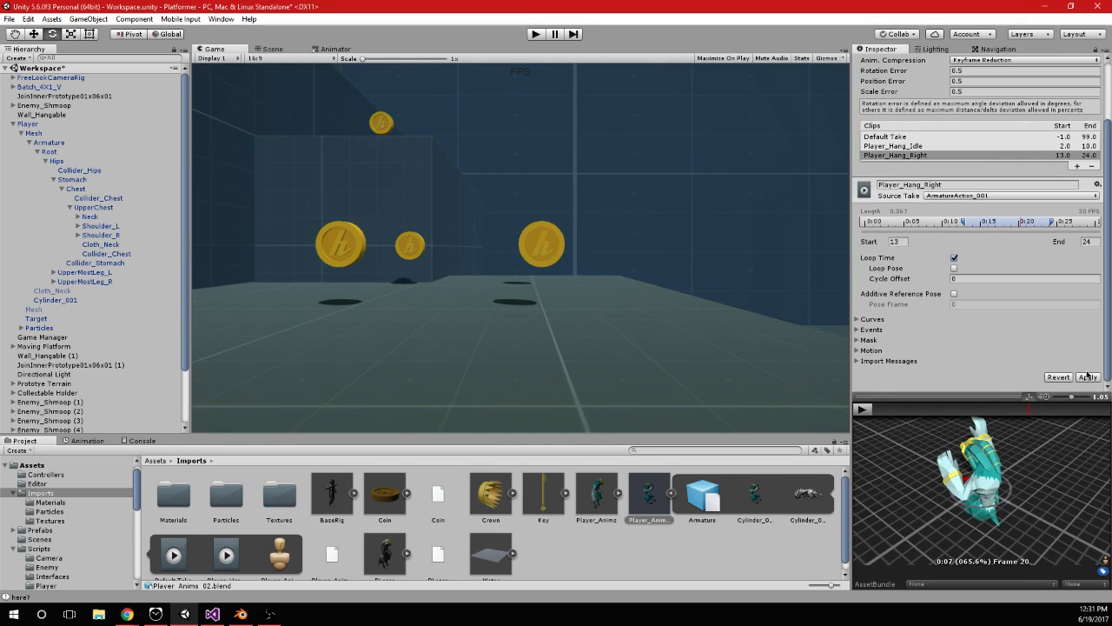
Create a new blend tree state in the player's Animator controller and place it just below Player_Hang_Idle
{"action": "left_click", "coordinate": [334, 49]}
{"action": "left_click", "coordinate": [672, 494]}
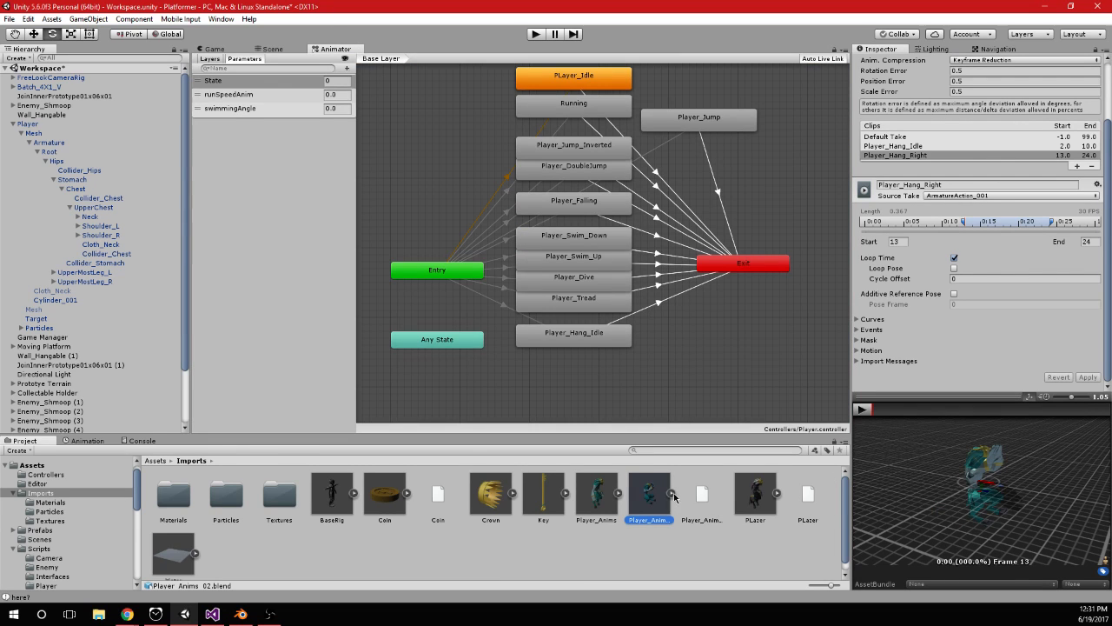
{"action": "left_click", "coordinate": [672, 493]}
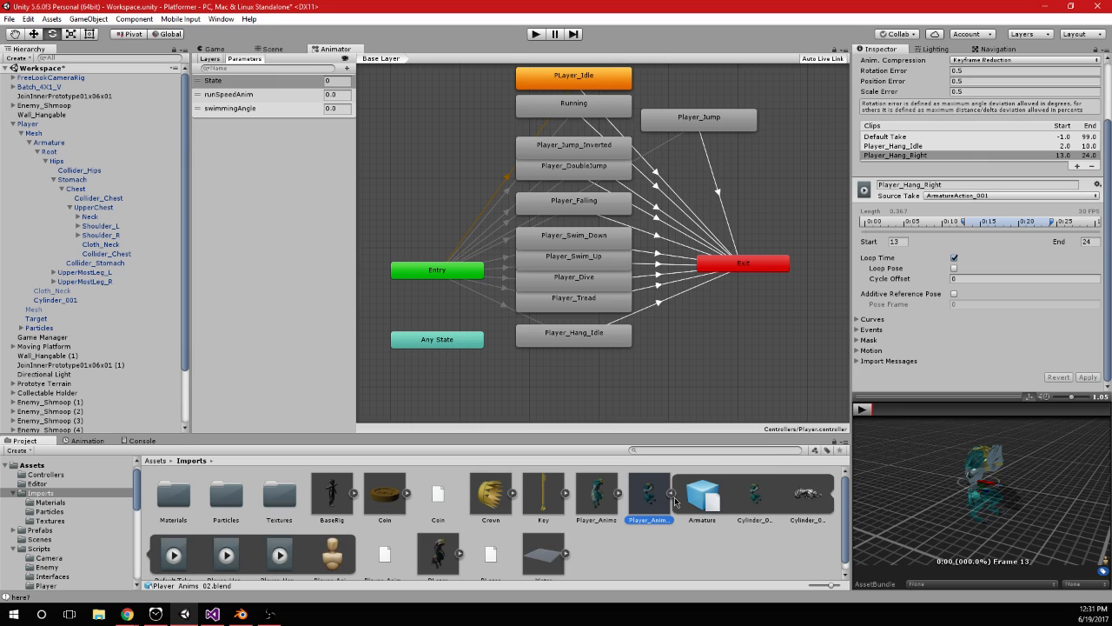
{"action": "middle_click_drag", "start_coordinate": [643, 399], "coordinate": [643, 330]}
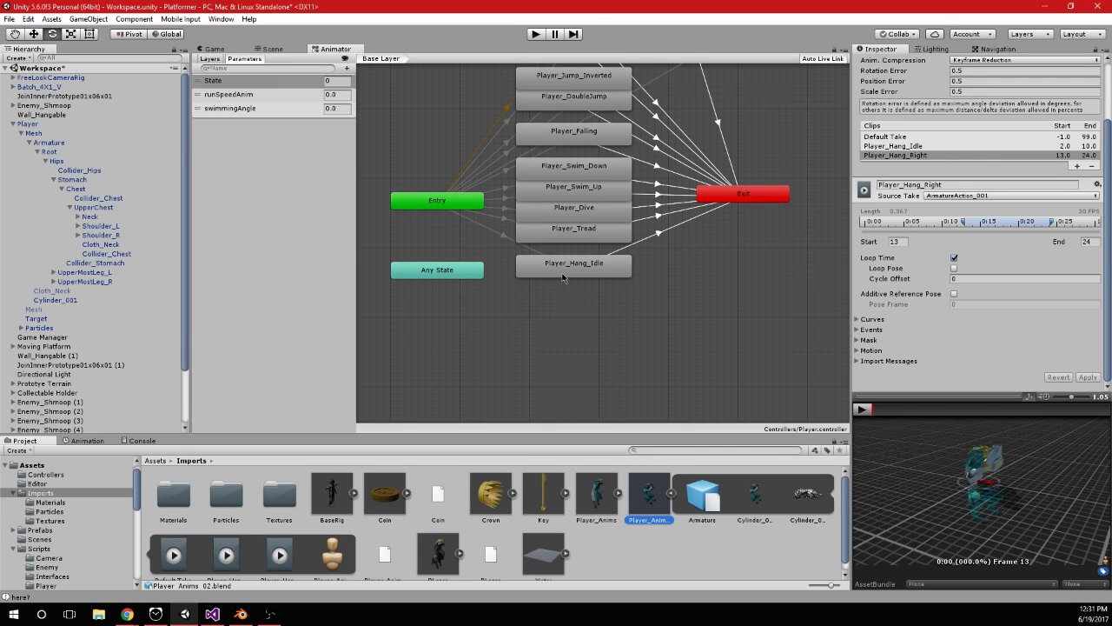
{"action": "right_click", "coordinate": [560, 306]}
{"action": "mouse_move", "coordinate": [631, 312]}
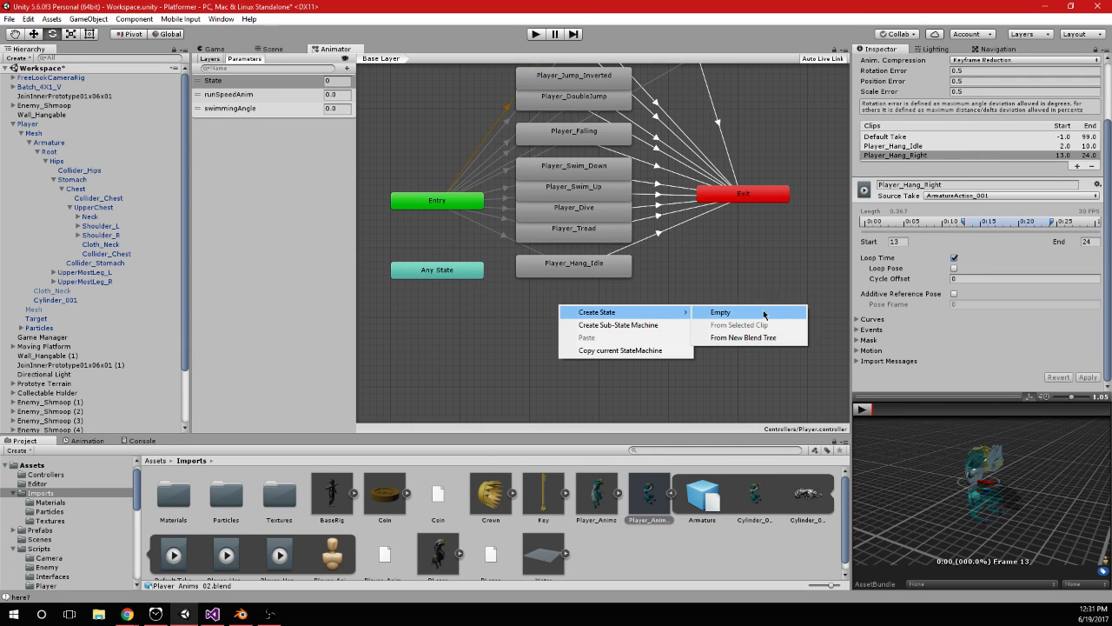
{"action": "left_click", "coordinate": [763, 345]}
{"action": "mouse_move", "coordinate": [588, 315]}
{"action": "left_mouse_down"}
{"action": "mouse_move", "coordinate": [574, 298]}
{"action": "mouse_move", "coordinate": [583, 305]}
{"action": "left_mouse_up"}
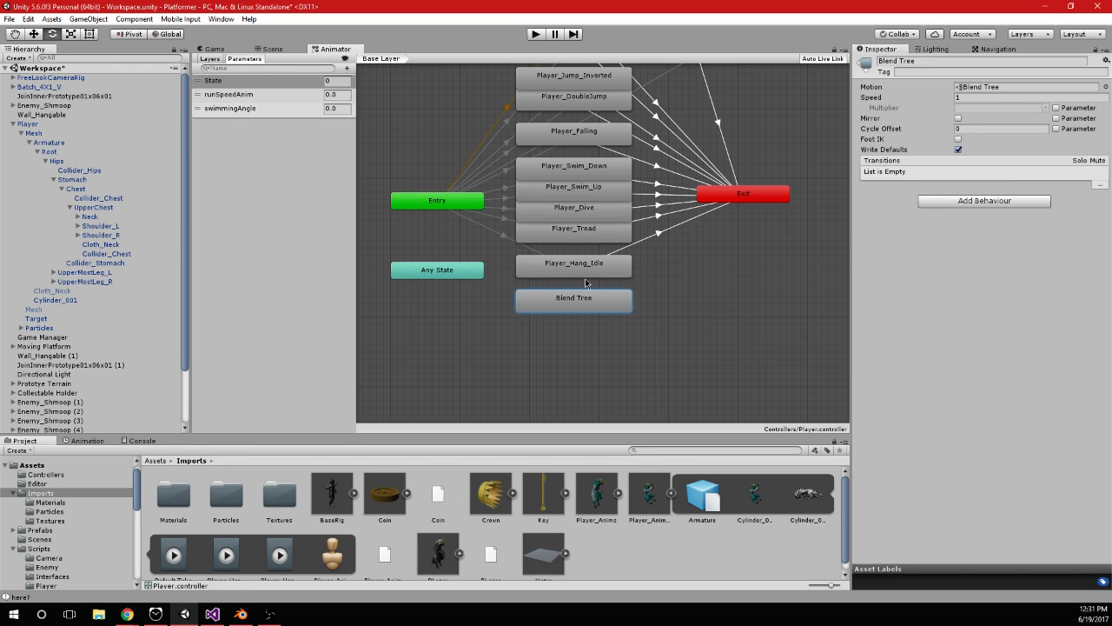
Rename the blend tree state to Player_Hang and set its blend type to 2D Freeform Cartesian
{"action": "left_click", "coordinate": [955, 60]}
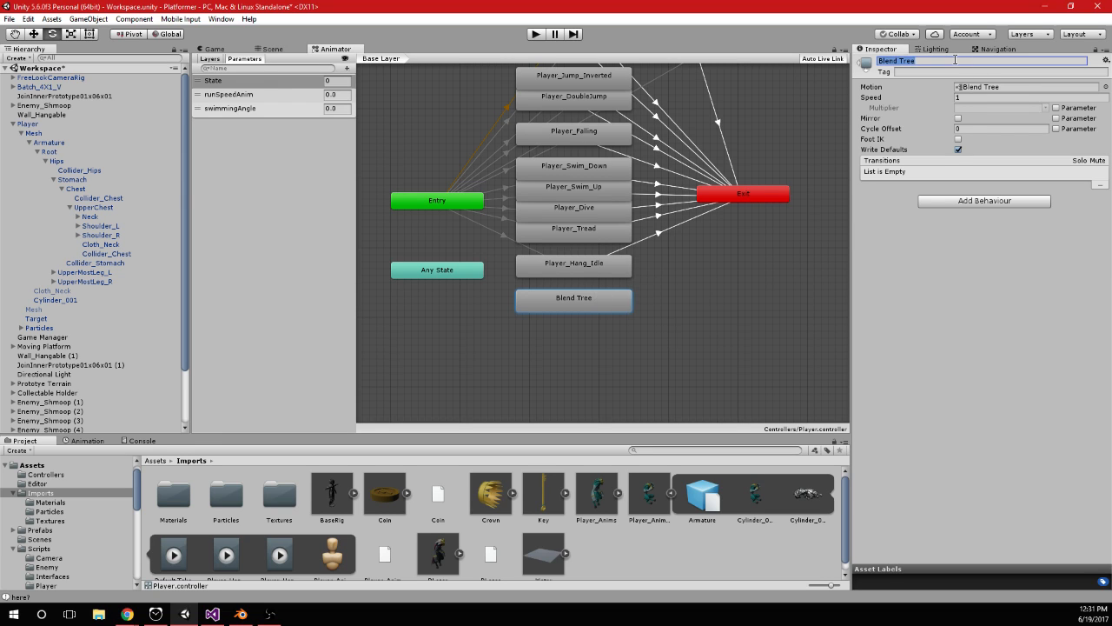
{"action": "type", "text": "Player_Hang"}
{"action": "left_click", "coordinate": [618, 309]}
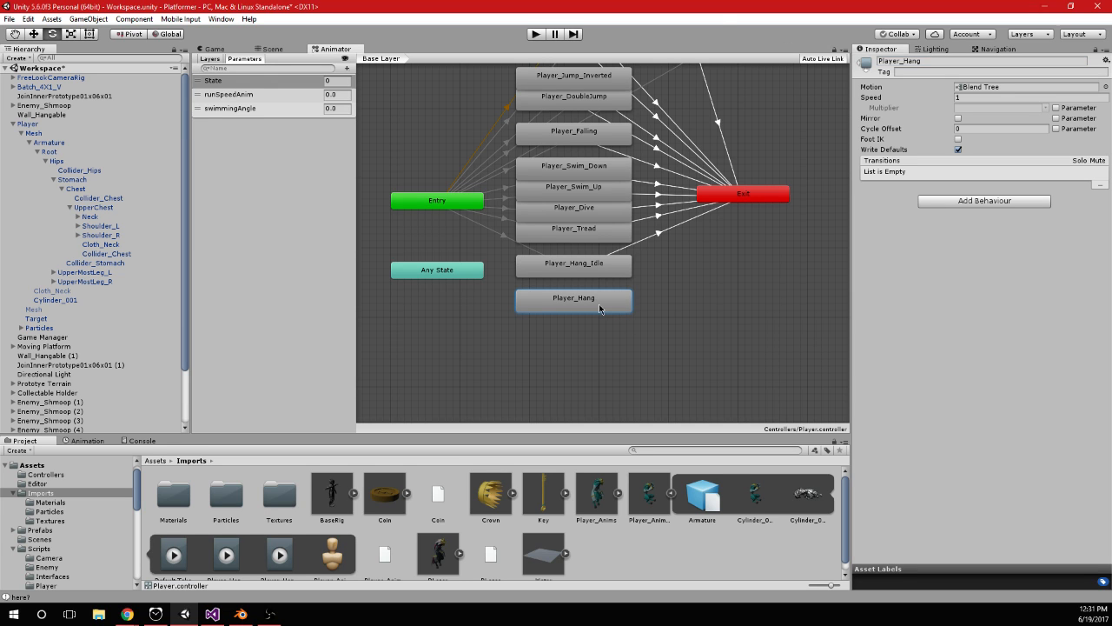
{"action": "double_click", "coordinate": [555, 307]}
{"action": "left_click", "coordinate": [1032, 72]}
{"action": "left_click", "coordinate": [999, 124]}
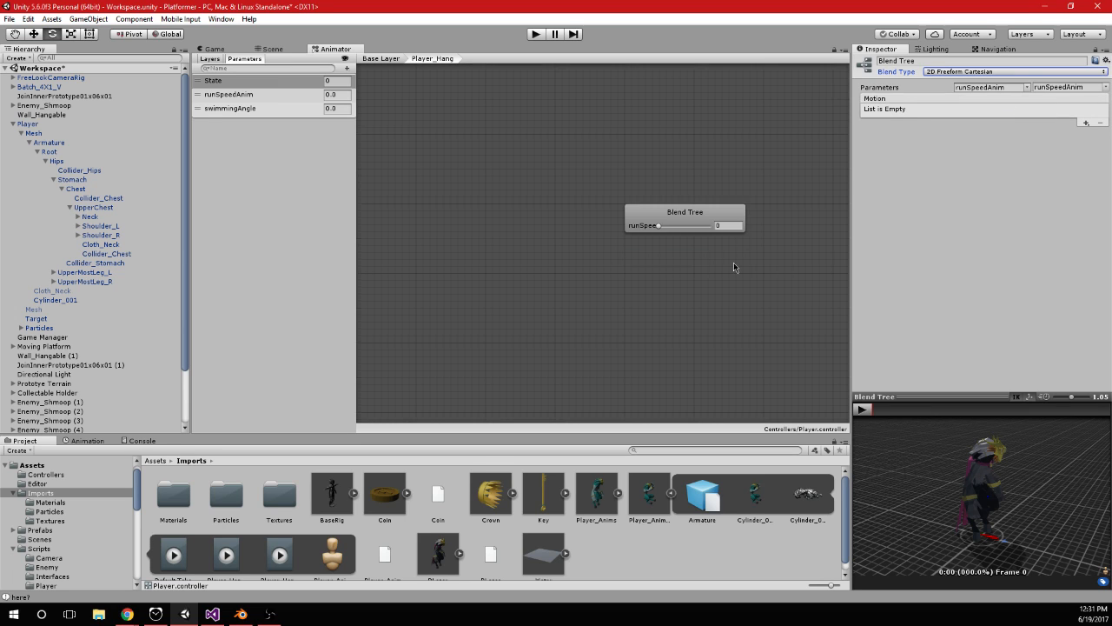
Add two motion fields to the blend tree and assign the Player_Hang_Idle and Player_Hang_Right clips to them
{"action": "scroll", "coordinate": [302, 536], "scroll_direction": "down", "scroll_amount": 1}
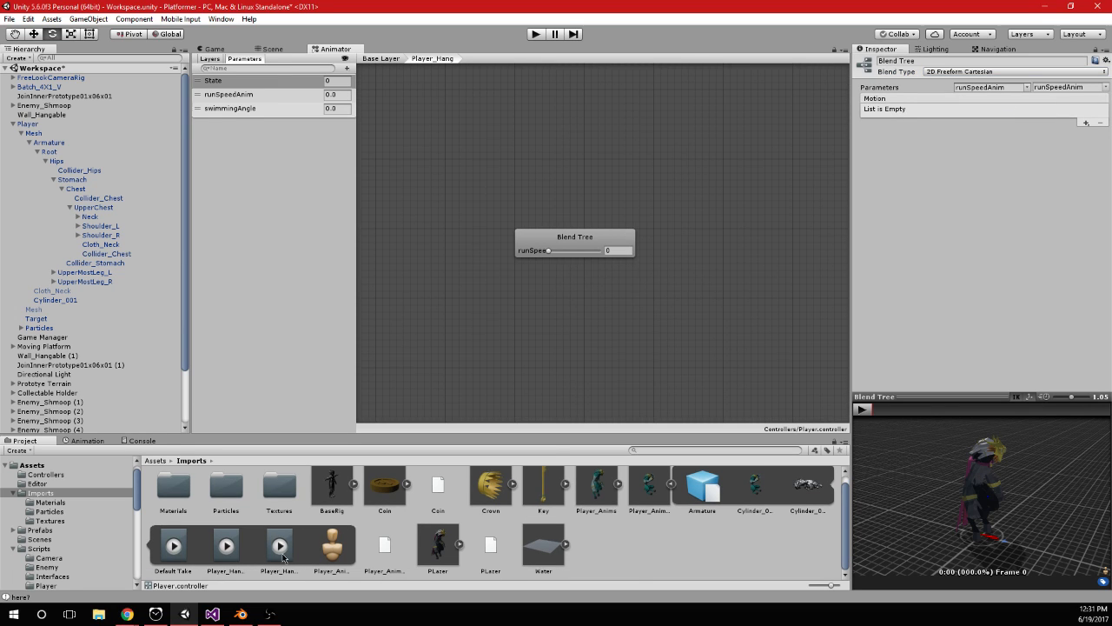
{"action": "left_click", "coordinate": [579, 247]}
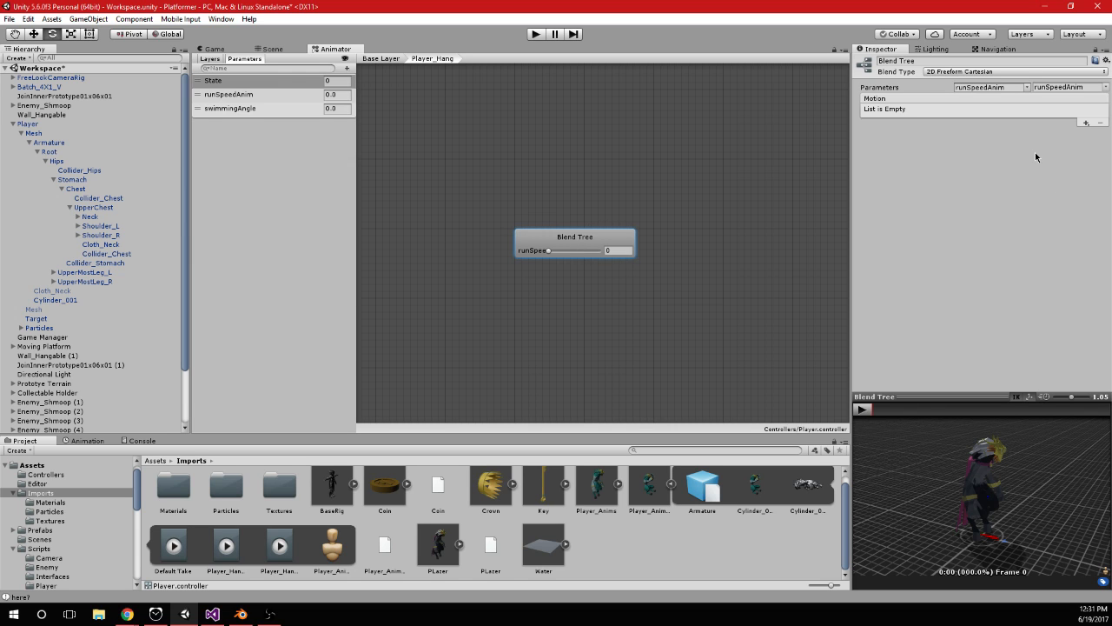
{"action": "left_click", "coordinate": [1085, 122]}
{"action": "left_click", "coordinate": [1039, 130]}
{"action": "left_click_drag", "start_coordinate": [226, 546], "coordinate": [908, 249]}
{"action": "left_click_drag", "start_coordinate": [274, 553], "coordinate": [908, 260]}
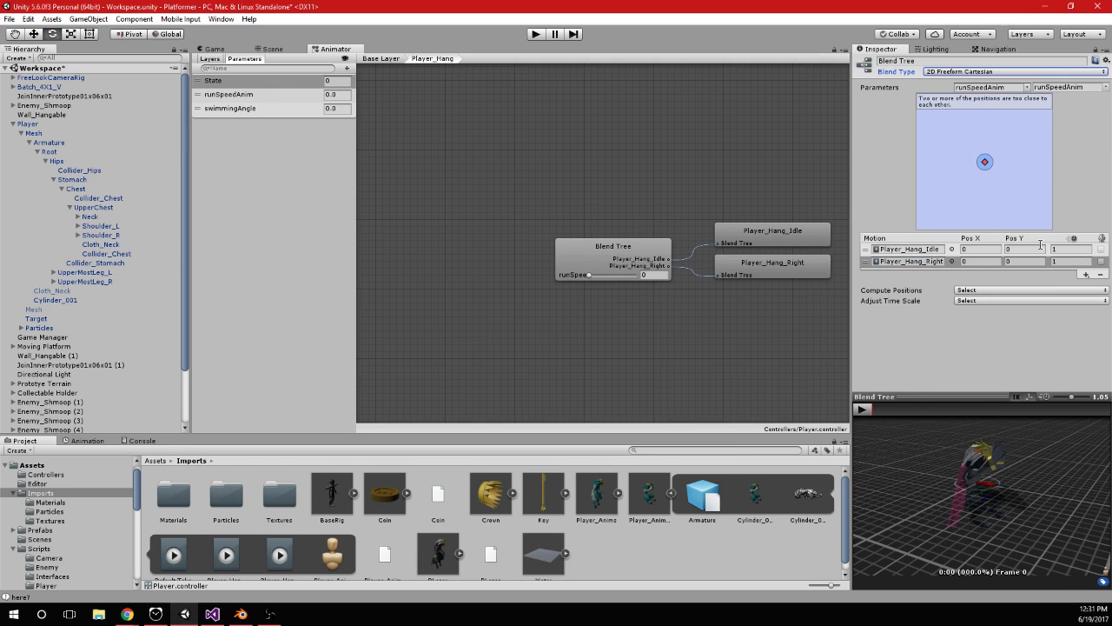
Set the Player_Hang_Right motion's position to X 1, Y 1 and preview the blend tree
{"action": "left_click", "coordinate": [1033, 87]}
{"action": "left_click", "coordinate": [984, 261]}
{"action": "type", "text": "1"}
{"action": "key", "text": "Tab"}
{"action": "type", "text": "1"}
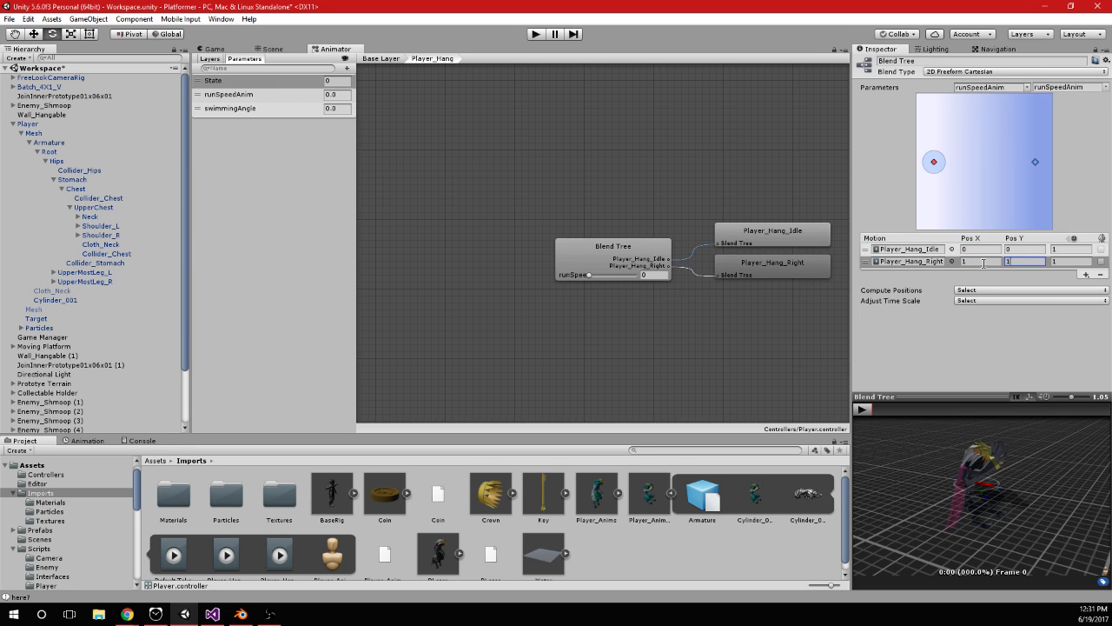
{"action": "left_click", "coordinate": [983, 262]}
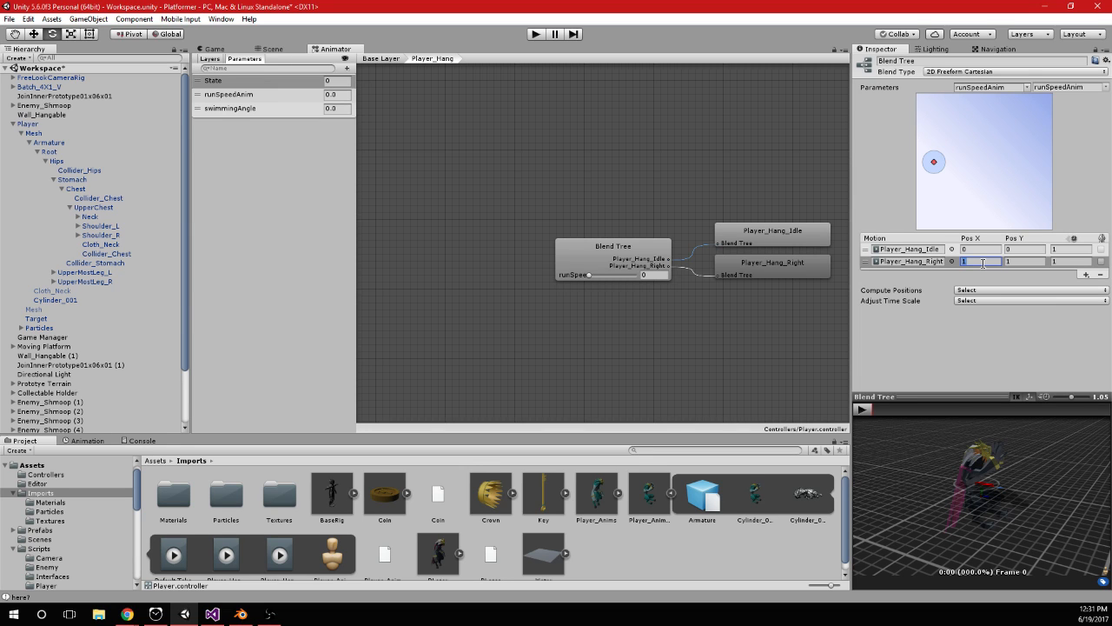
{"action": "left_click", "coordinate": [861, 409]}
{"action": "middle_click_drag", "start_coordinate": [995, 493], "coordinate": [1044, 490], "text": "alt"}
{"action": "mouse_move", "coordinate": [1045, 490]}
{"action": "left_mouse_down", "text": "alt"}
{"action": "mouse_move", "coordinate": [1055, 474]}
{"action": "mouse_move", "coordinate": [1068, 482]}
{"action": "mouse_move", "coordinate": [1040, 469]}
{"action": "mouse_move", "coordinate": [1050, 497]}
{"action": "left_mouse_up", "text": "alt"}
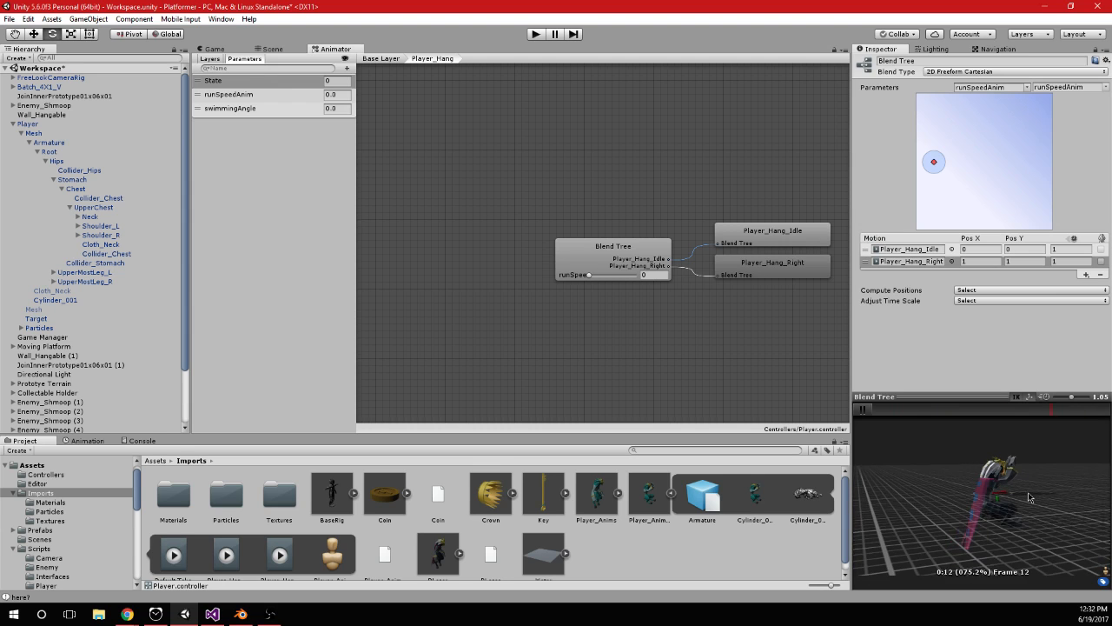
{"action": "left_click", "coordinate": [864, 411]}
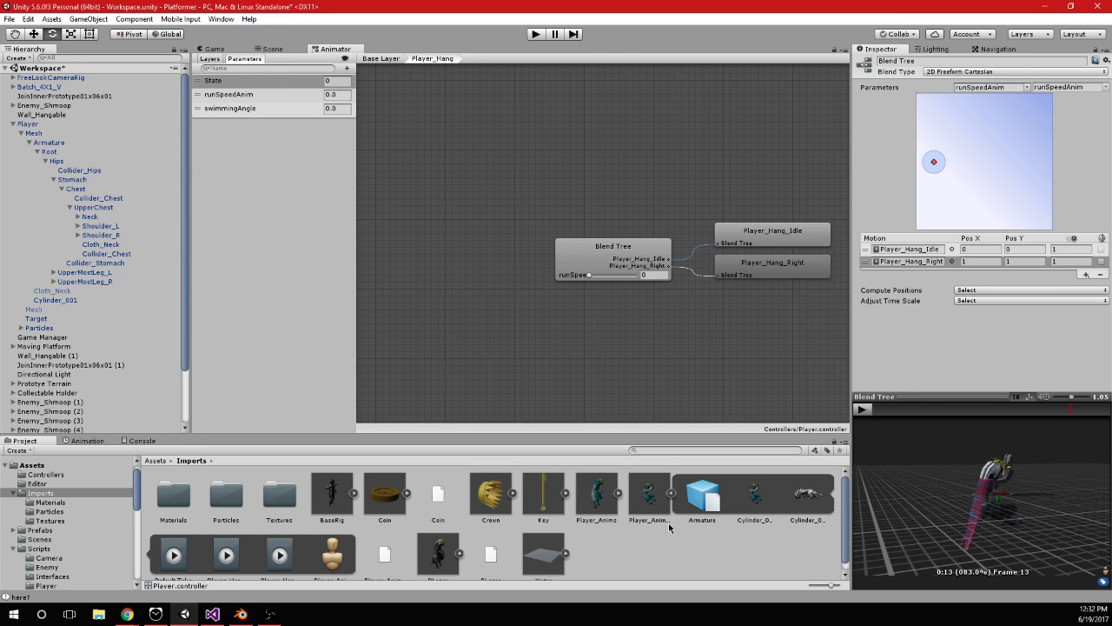
Set the Player_Hang_Idle clip in Player_Anims_02 to start at frame 3 and end at frame 9, and apply it
{"action": "left_click", "coordinate": [666, 520]}
{"action": "left_click", "coordinate": [902, 222]}
{"action": "left_click", "coordinate": [864, 409]}
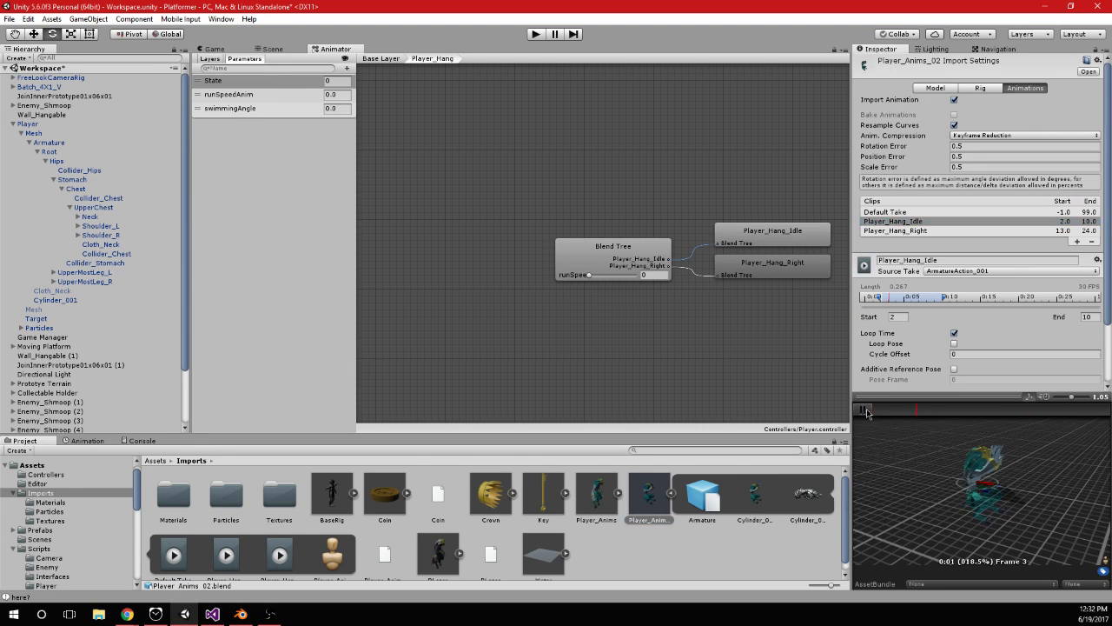
{"action": "left_click", "coordinate": [897, 316]}
{"action": "type", "text": "3"}
{"action": "key", "text": "Tab"}
{"action": "type", "text": "9"}
{"action": "scroll", "coordinate": [1021, 349], "scroll_direction": "down", "scroll_amount": 3}
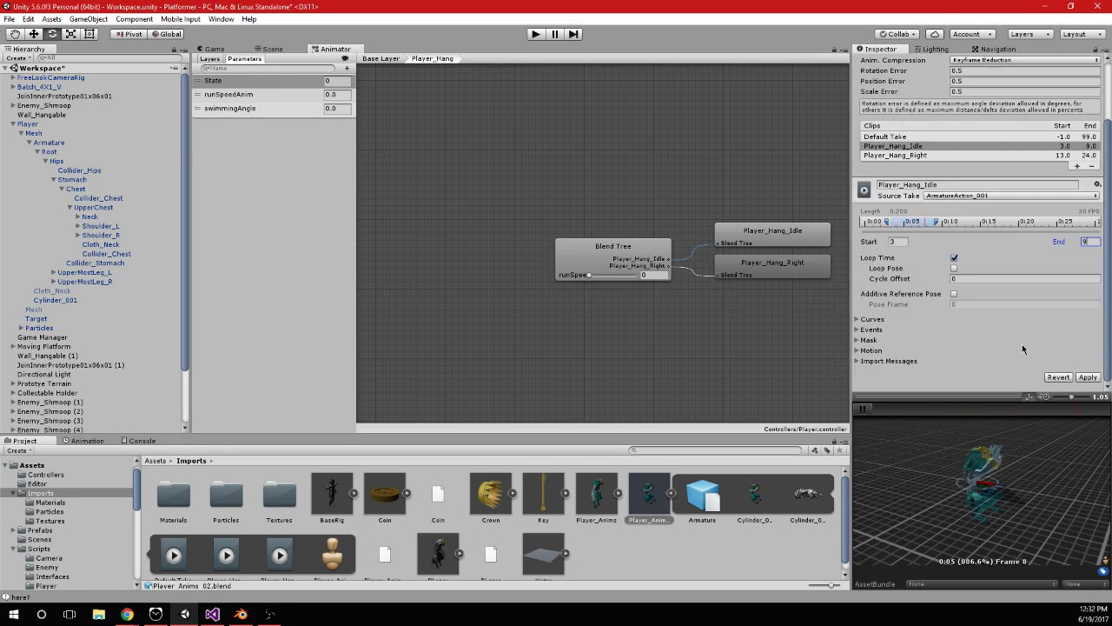
{"action": "left_click", "coordinate": [1086, 377]}
Review the blend tree's Player_Hang_Right motion and its source clip, then switch to Blender
{"action": "left_click", "coordinate": [608, 271]}
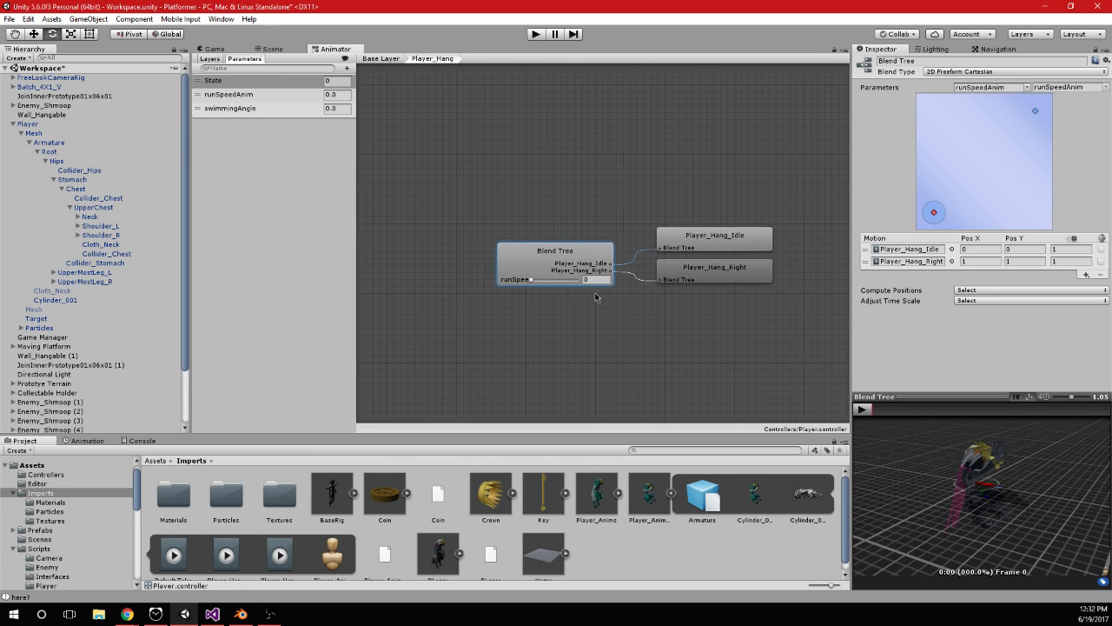
{"action": "left_click", "coordinate": [919, 262]}
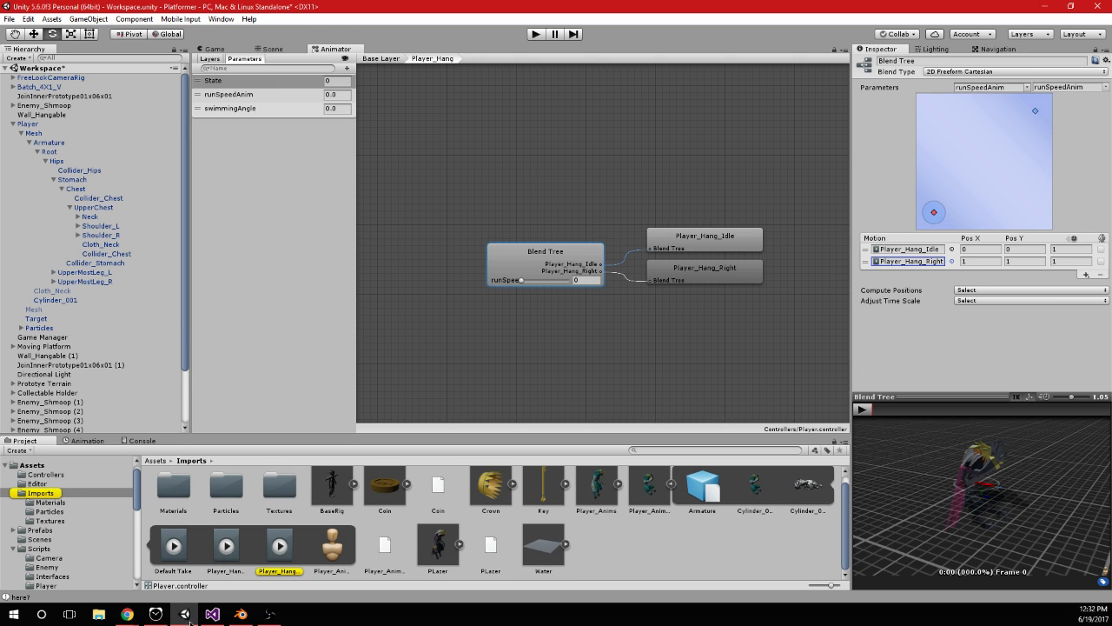
{"action": "left_click", "coordinate": [236, 615]}
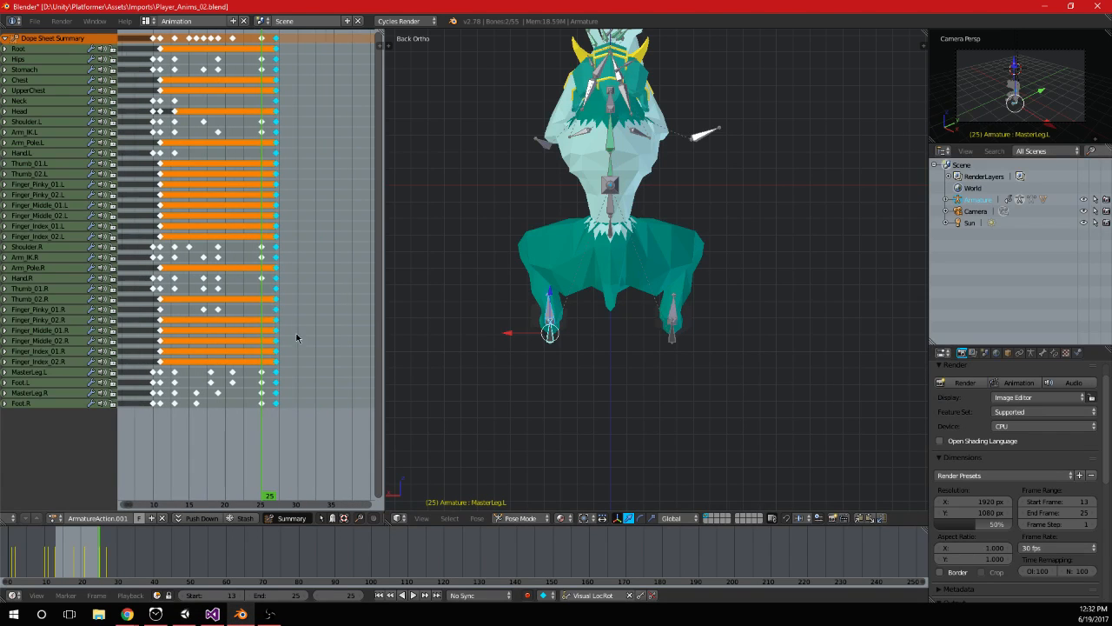
Try to duplicate the hang movement's keyframes from frames 13 to 25 to frame 29, then undo the duplication
{"action": "left_click_drag", "start_coordinate": [258, 28], "coordinate": [268, 40]}
{"action": "key", "text": "shift+d"}
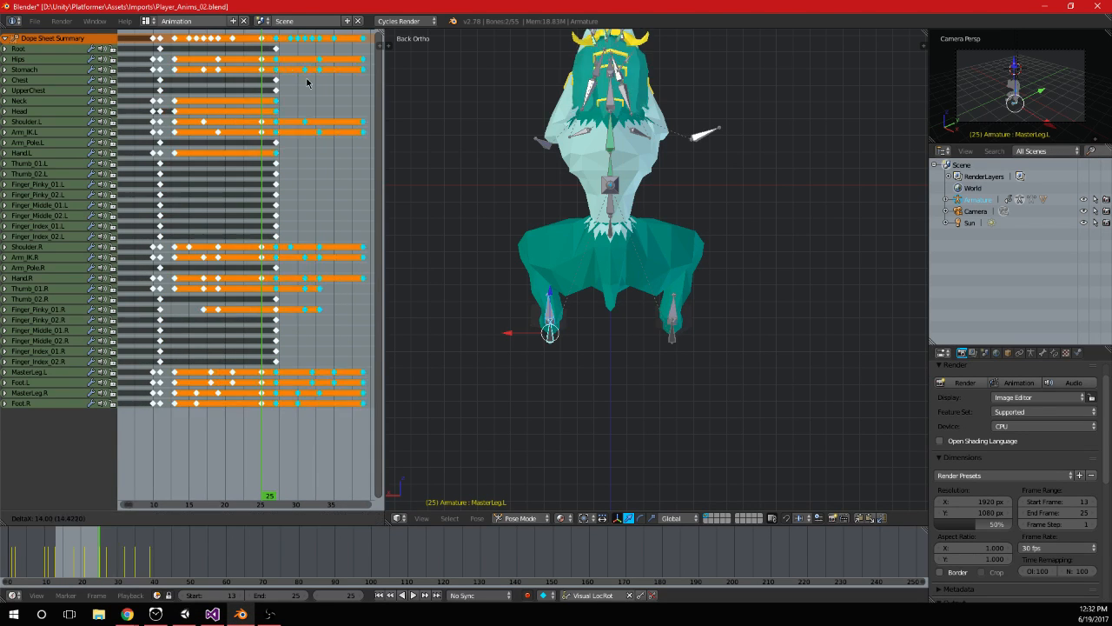
{"action": "left_click", "coordinate": [309, 91]}
{"action": "middle_click_drag", "start_coordinate": [309, 91], "coordinate": [280, 115]}
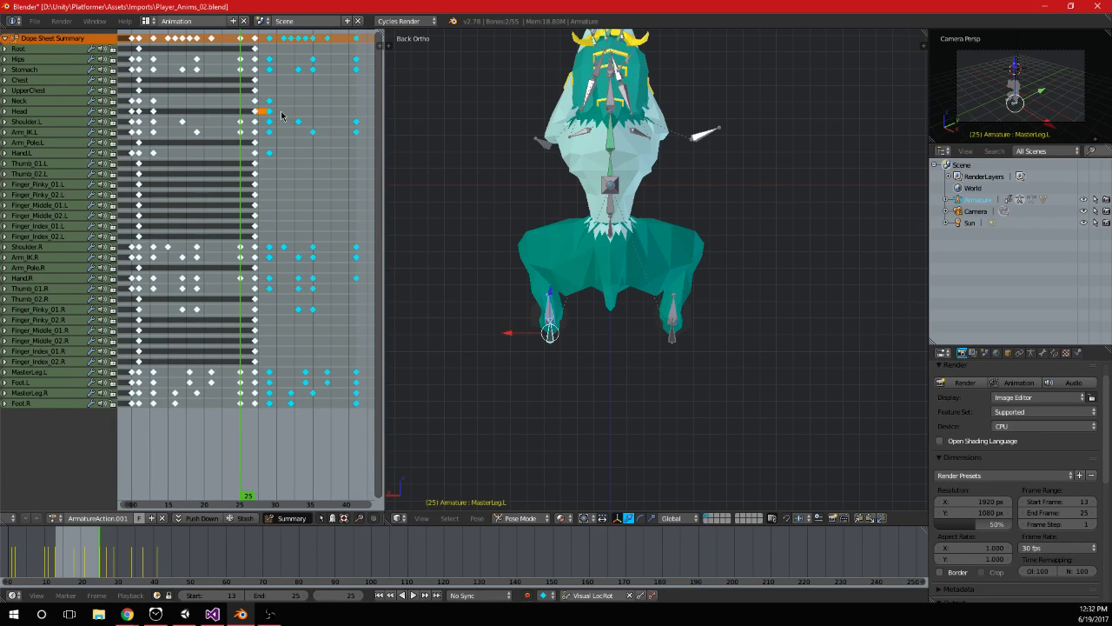
{"action": "key", "text": "ctrl+z"}
{"action": "key", "text": "ctrl+z"}
Copy the hang movement's keyframes from frames 13 to 25, paste them flipped at frame 29, and play the animation
{"action": "key", "text": "a"}
{"action": "key", "text": "a"}
{"action": "left_click_drag", "start_coordinate": [149, 32], "coordinate": [240, 45]}
{"action": "key", "text": "alt+a"}
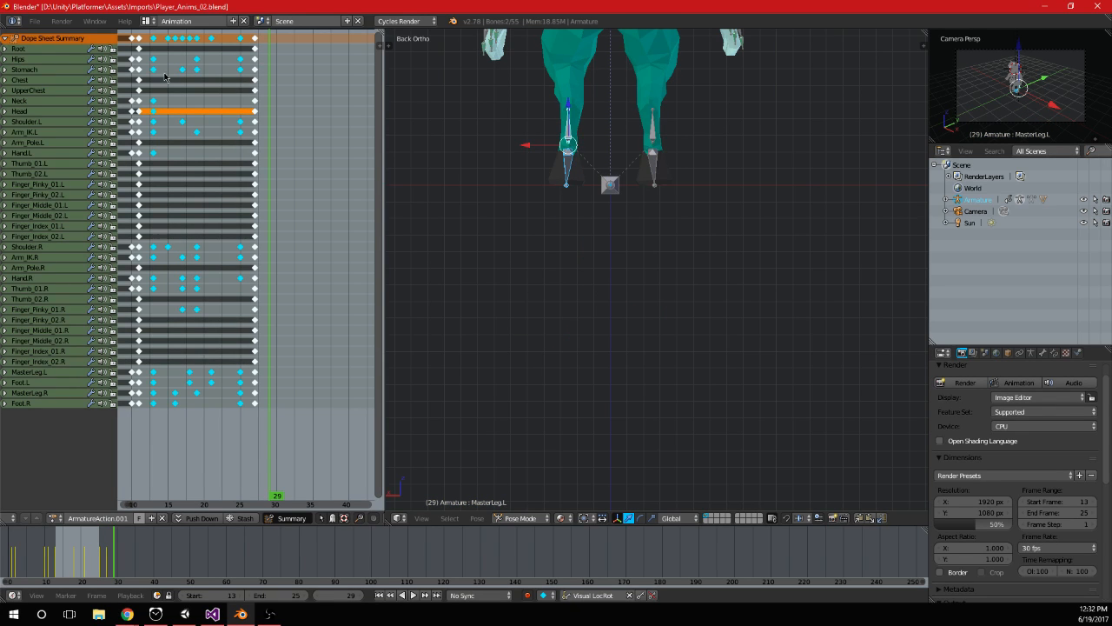
{"action": "key", "text": "ctrl+v"}
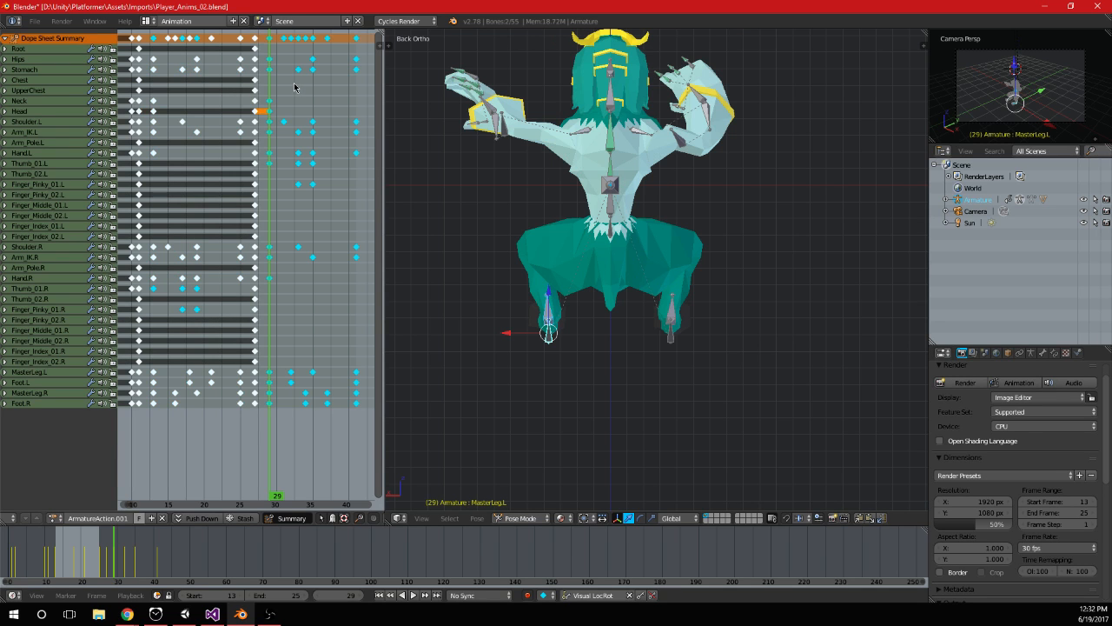
{"action": "key", "text": "alt+a"}
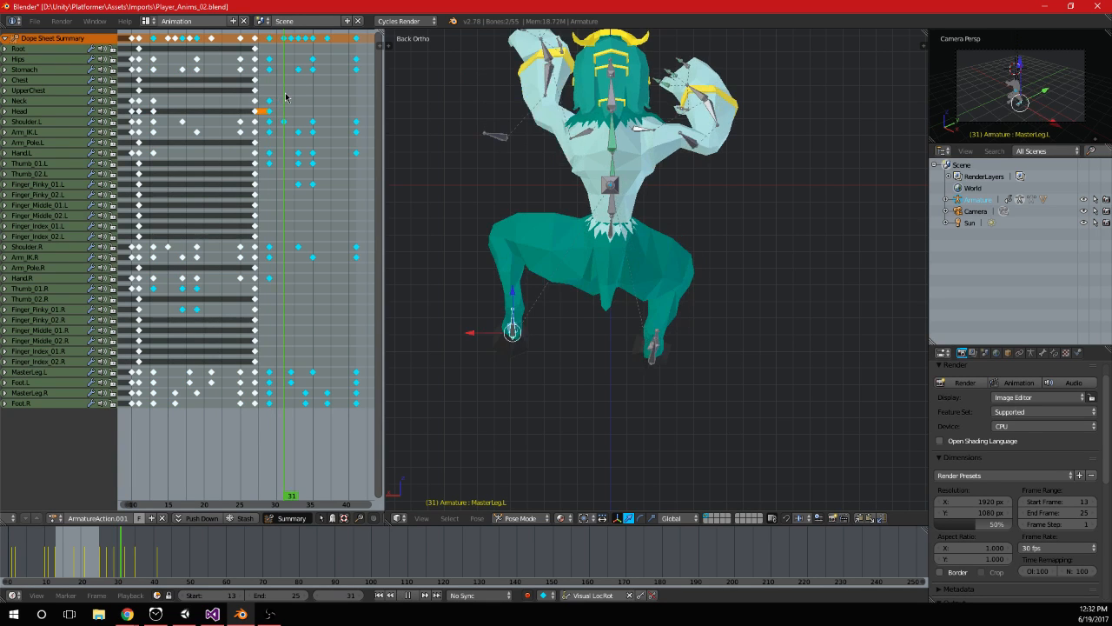
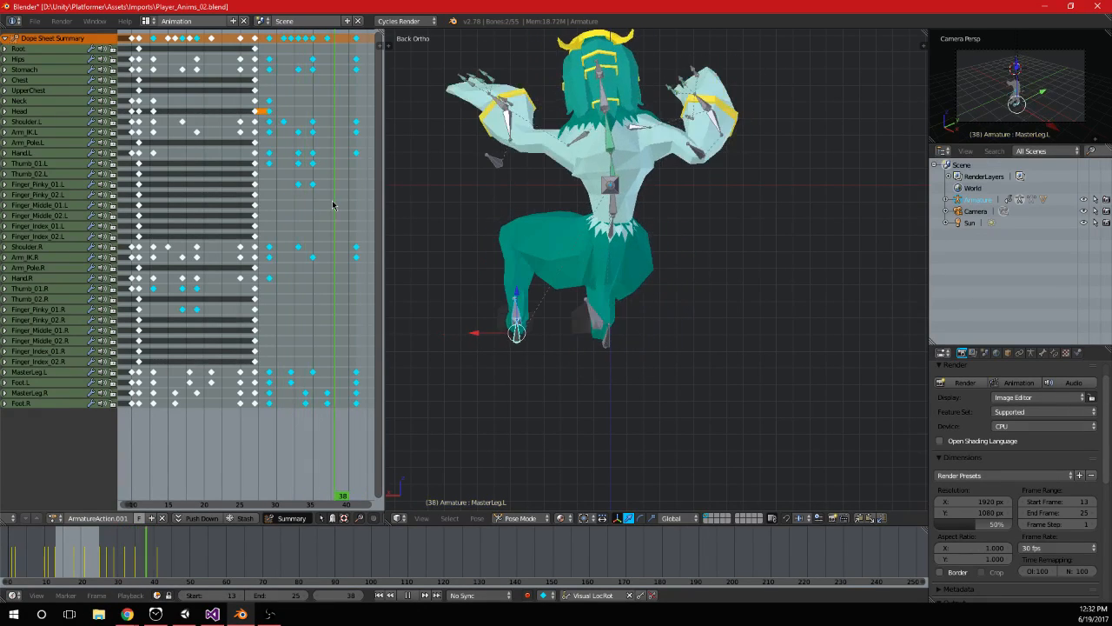
Delete the Shoulder.R keyframes at frames 29, 33 and 41
{"action": "key", "text": "alt+a"}
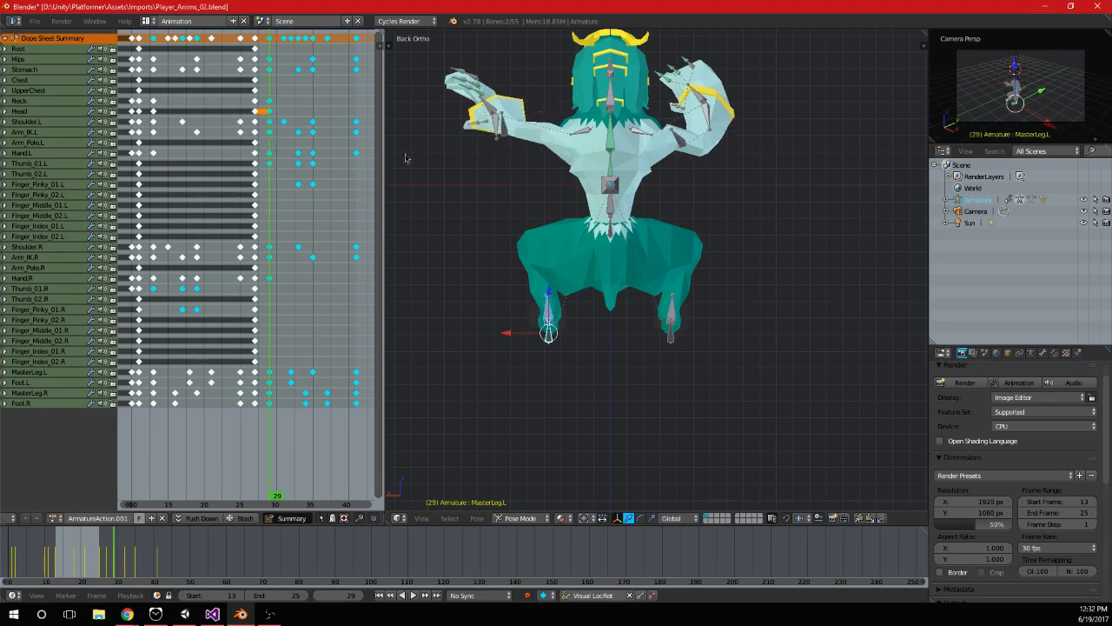
{"action": "right_click", "coordinate": [500, 126]}
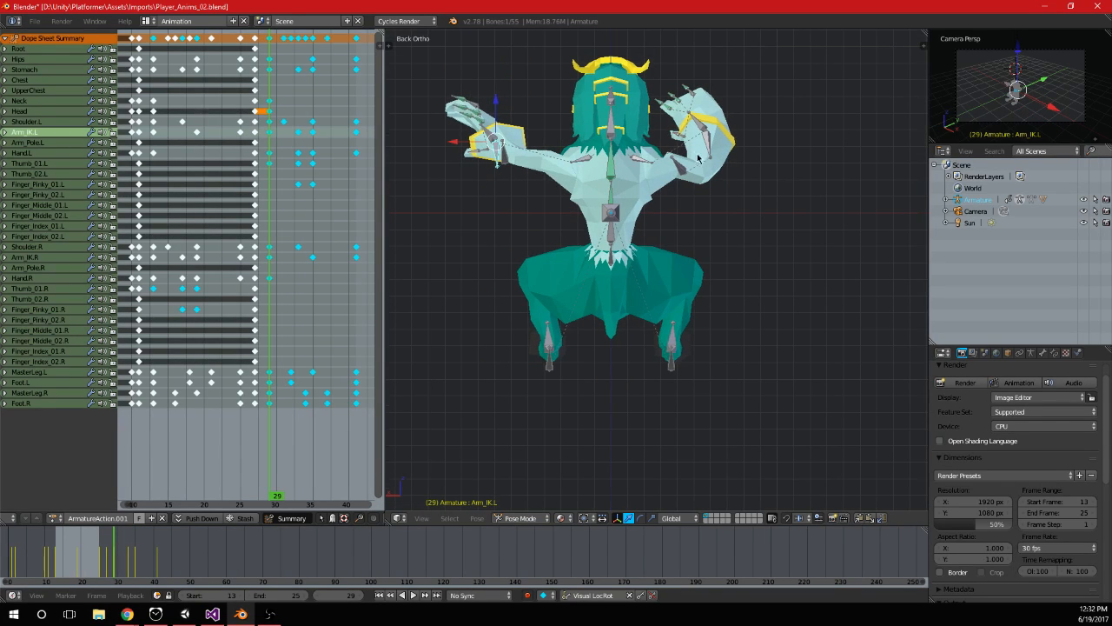
{"action": "right_click", "coordinate": [643, 160]}
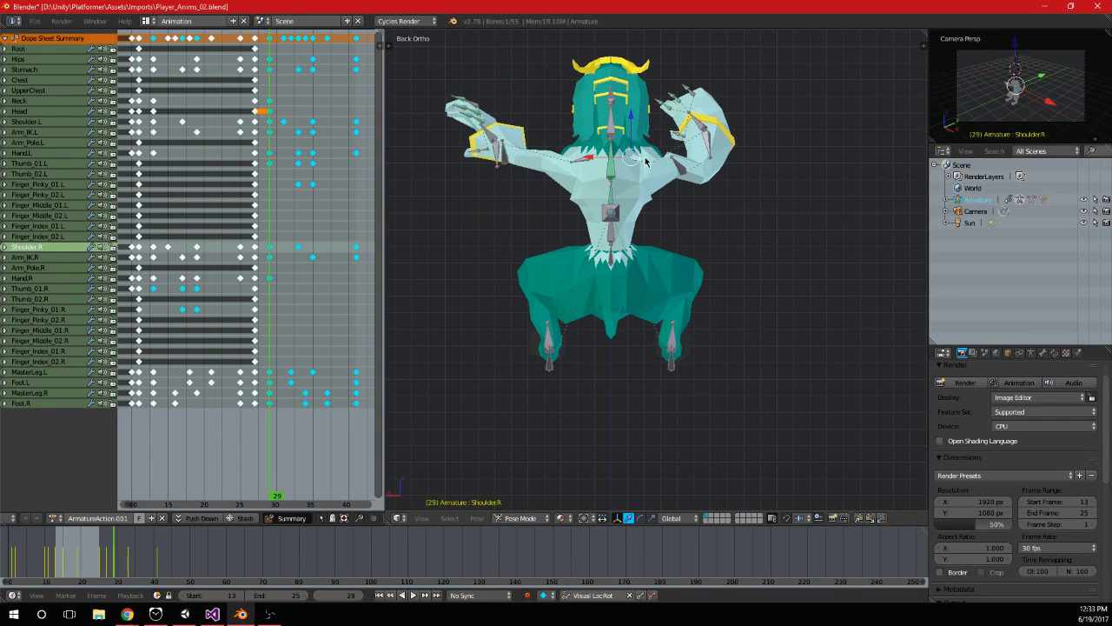
{"action": "key", "text": "a"}
{"action": "right_click", "coordinate": [298, 247]}
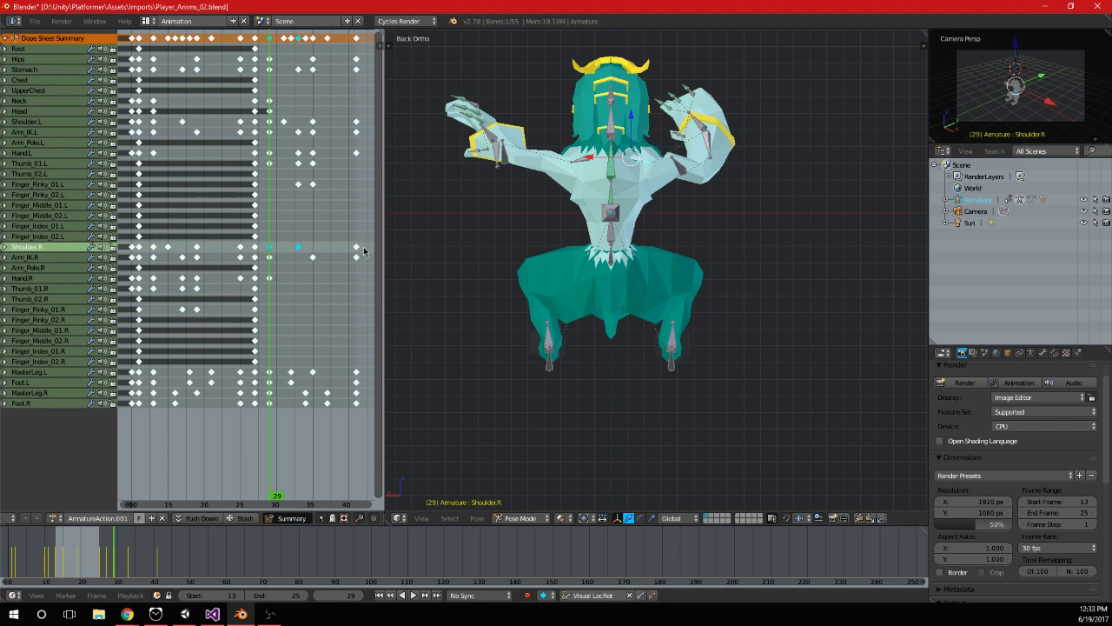
{"action": "key", "text": "x"}
{"action": "left_click", "coordinate": [357, 248]}
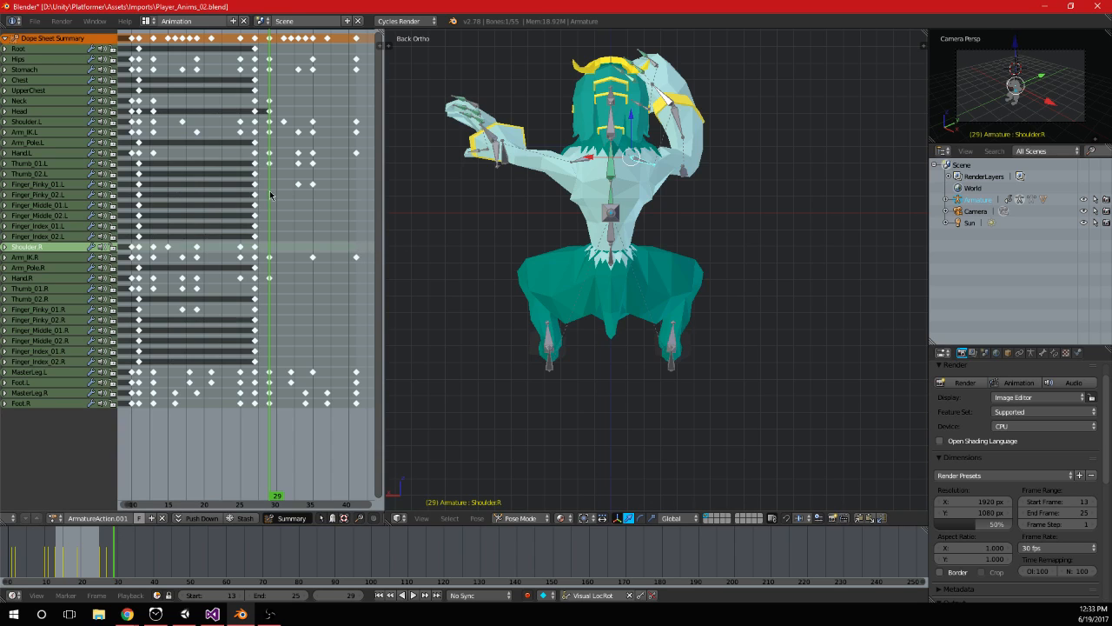
Duplicate the Shoulder.L keyframe from frame 13 onto frame 29
{"action": "left_click", "coordinate": [128, 236]}
{"action": "left_click_drag", "start_coordinate": [127, 237], "coordinate": [269, 253]}
{"action": "right_click", "coordinate": [579, 162]}
{"action": "left_click_drag", "start_coordinate": [272, 188], "coordinate": [270, 218]}
{"action": "left_click_drag", "start_coordinate": [136, 163], "coordinate": [153, 165]}
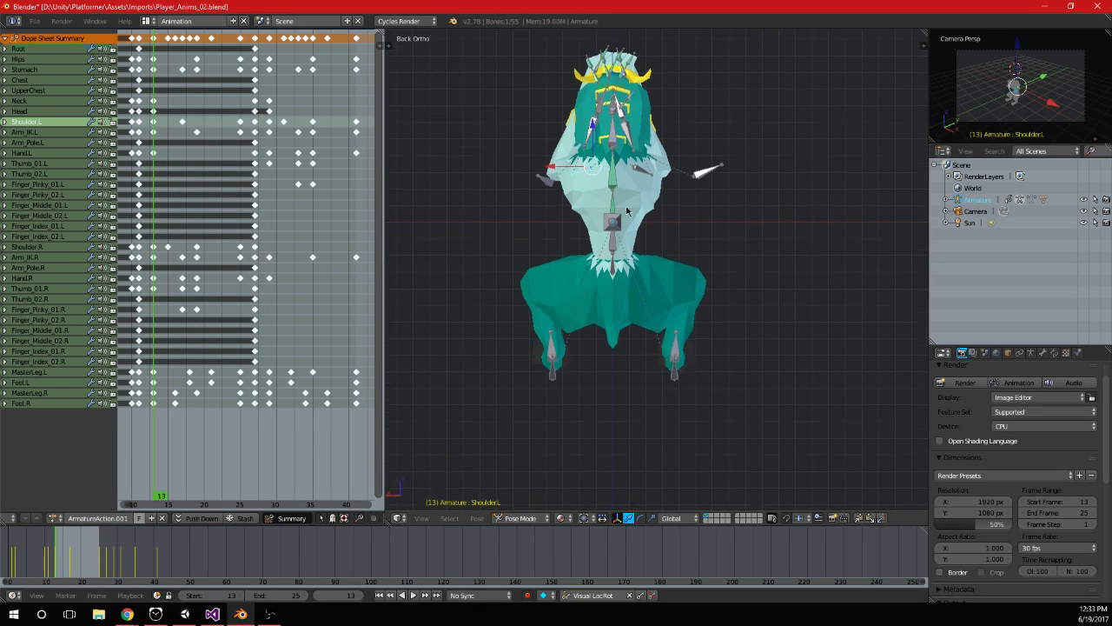
{"action": "left_click", "coordinate": [267, 133]}
{"action": "middle_click_drag", "start_coordinate": [229, 205], "coordinate": [285, 216]}
{"action": "key", "text": "shift+Left"}
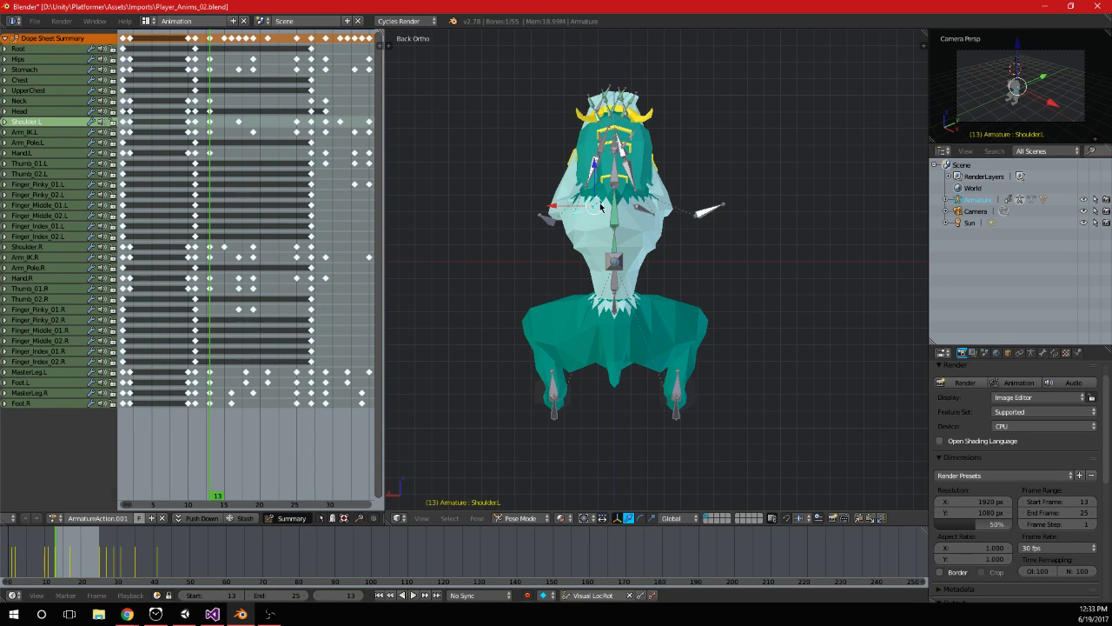
{"action": "middle_click_drag", "start_coordinate": [221, 129], "coordinate": [214, 129]}
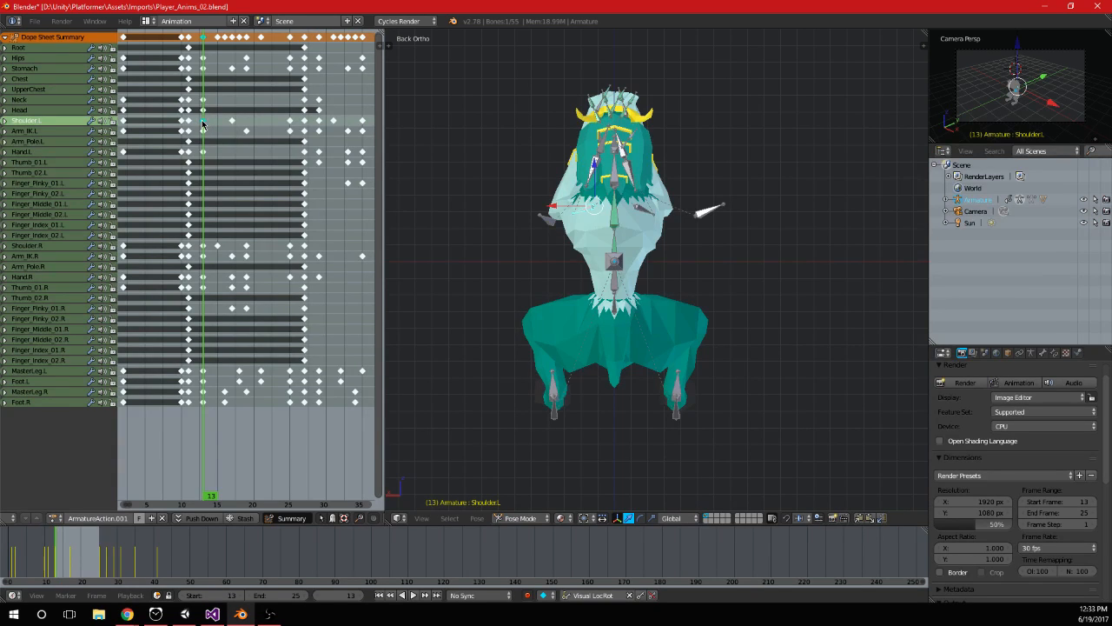
{"action": "middle_click_drag", "start_coordinate": [280, 142], "coordinate": [238, 143]}
{"action": "key", "text": "shift+d"}
{"action": "left_click", "coordinate": [315, 143]}
{"action": "left_click_drag", "start_coordinate": [273, 163], "coordinate": [313, 163]}
Review the arm motion from frame 29 to frame 42, checking the Shoulder.R and Arm_IK.R bones and their keyframes
{"action": "right_click", "coordinate": [191, 122]}
{"action": "key", "text": "alt+a"}
{"action": "mouse_move", "coordinate": [279, 152]}
{"action": "left_mouse_down"}
{"action": "mouse_move", "coordinate": [316, 153]}
{"action": "mouse_move", "coordinate": [296, 160]}
{"action": "left_mouse_up"}
{"action": "right_click", "coordinate": [654, 209]}
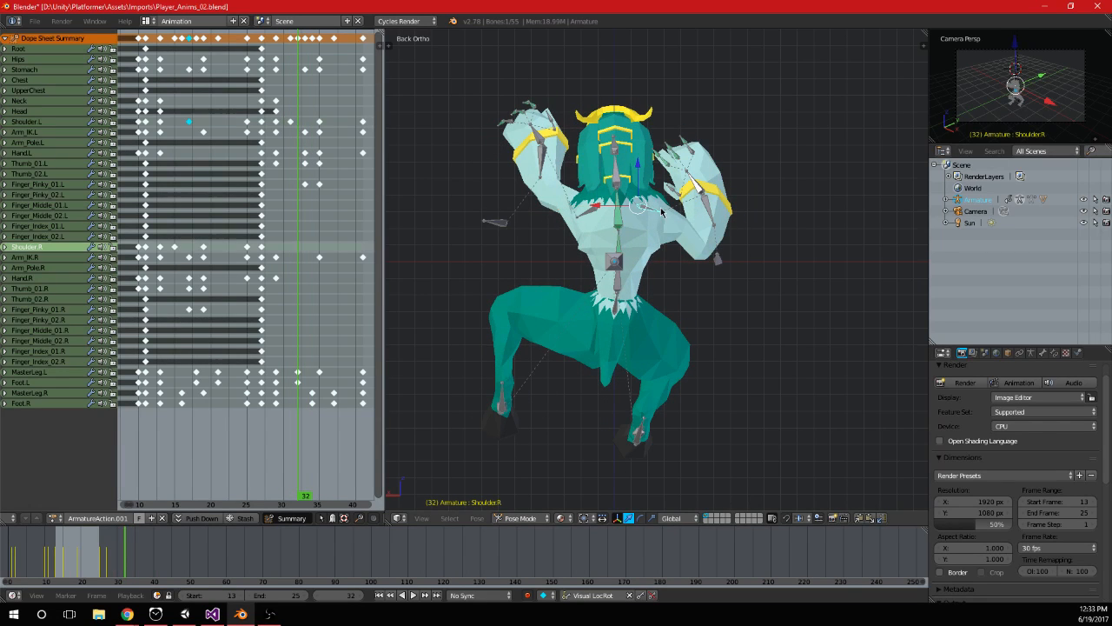
{"action": "scroll", "coordinate": [316, 254], "scroll_direction": "down", "scroll_amount": 2, "text": "ctrl"}
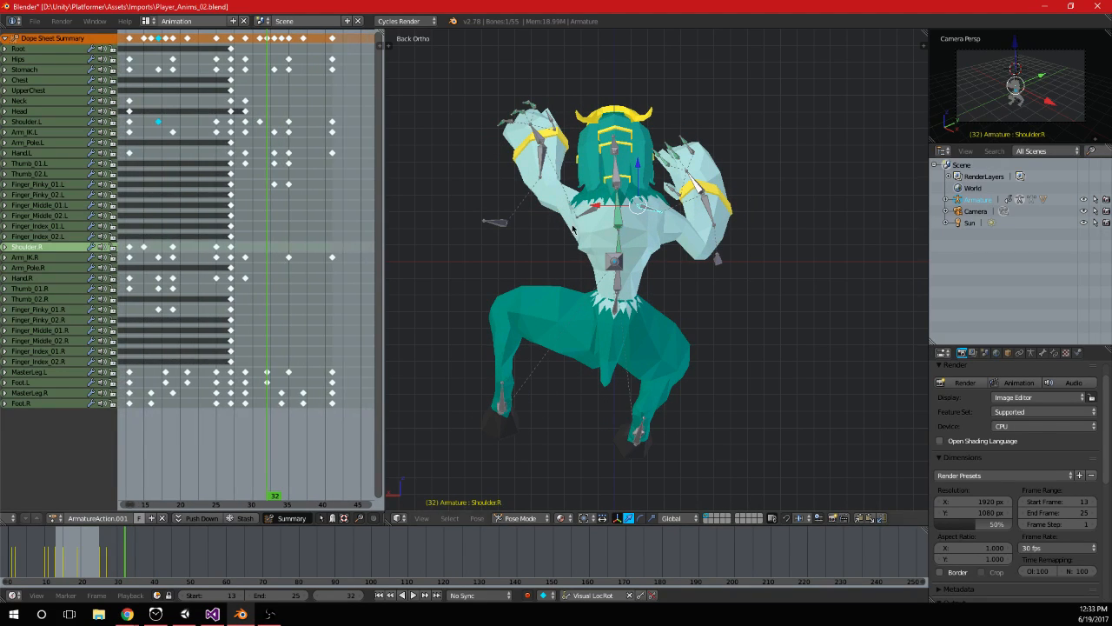
{"action": "right_click", "coordinate": [709, 212]}
{"action": "scroll", "coordinate": [298, 269], "scroll_direction": "up", "scroll_amount": 2, "text": "ctrl"}
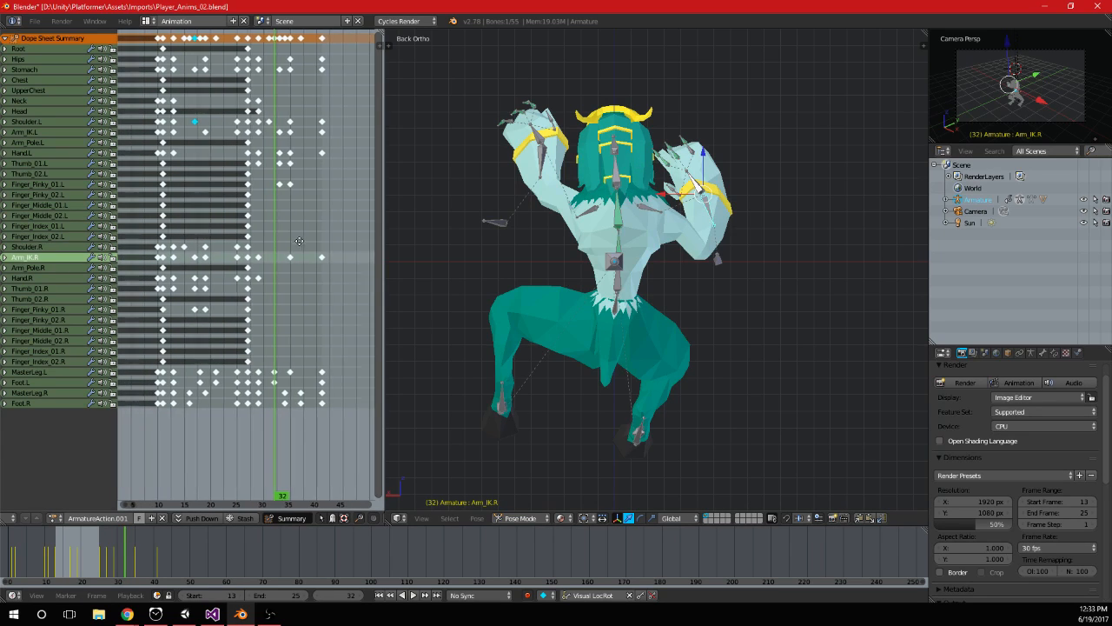
{"action": "left_click", "coordinate": [265, 263]}
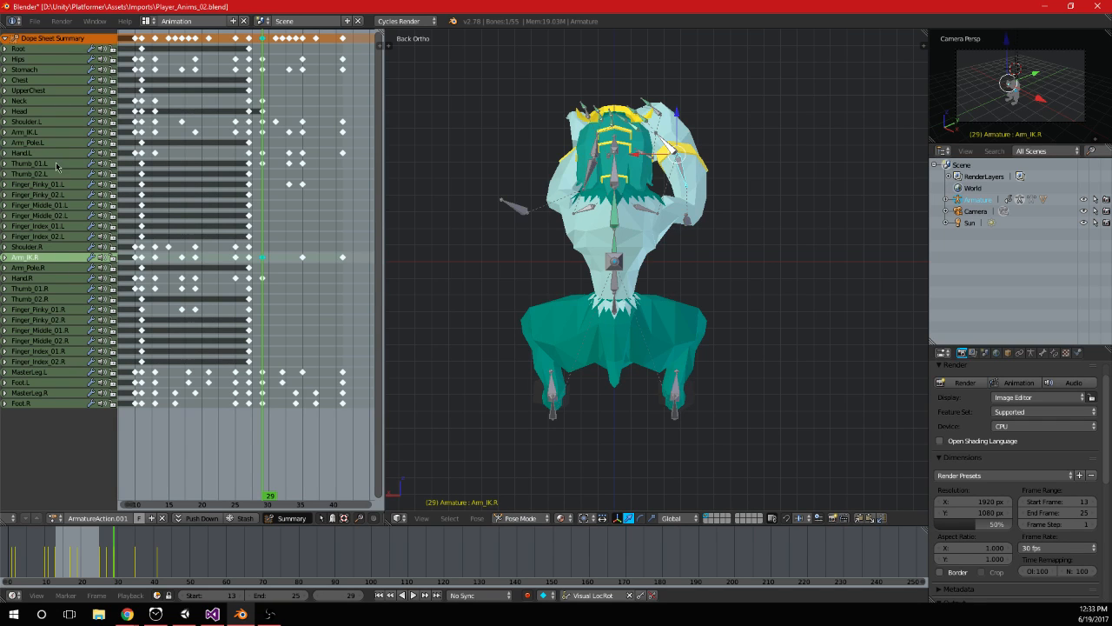
{"action": "left_click_drag", "start_coordinate": [278, 211], "coordinate": [350, 216]}
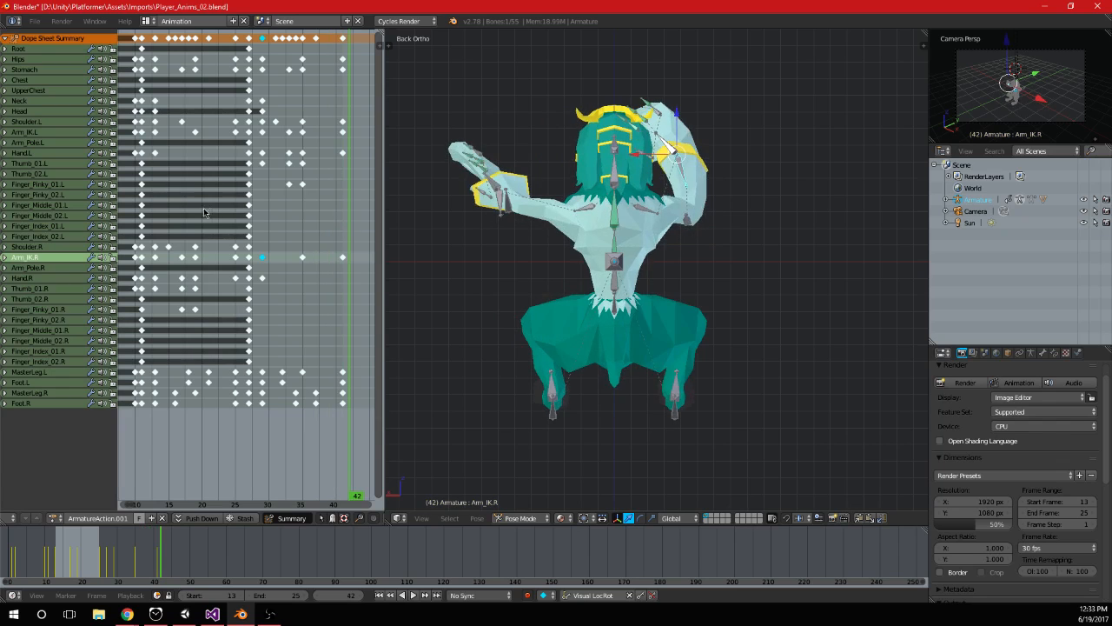
{"action": "key", "text": "alt+a"}
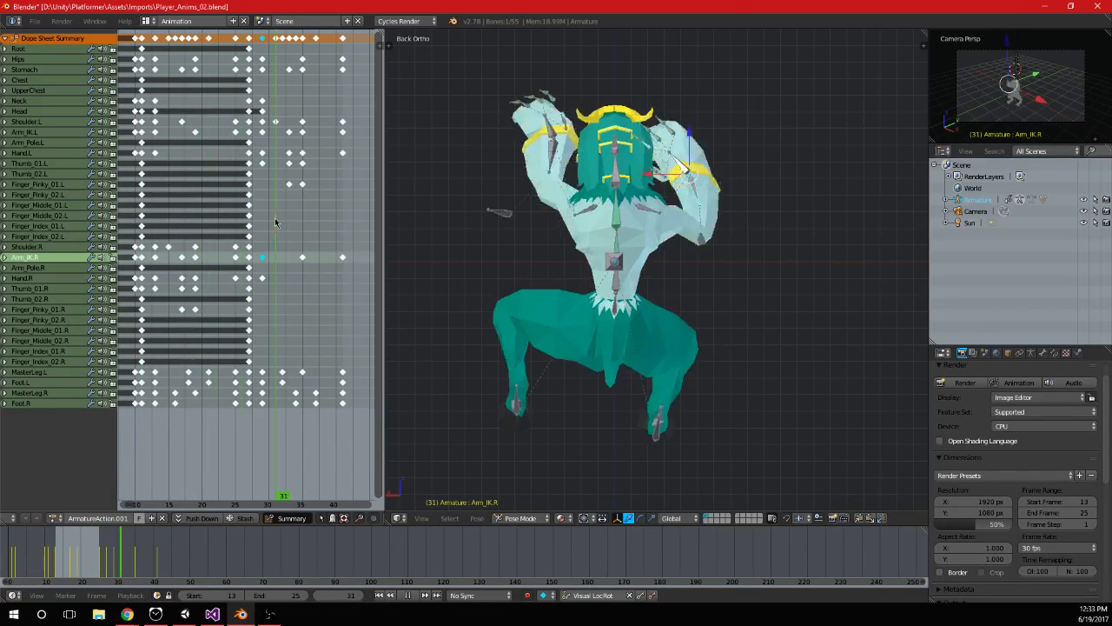
{"action": "key", "text": "alt+a"}
Place the frame 29 Shoulder.L keyframe onto frame 41 and check the pose there
{"action": "right_click", "coordinate": [264, 122]}
{"action": "right_click", "coordinate": [263, 40]}
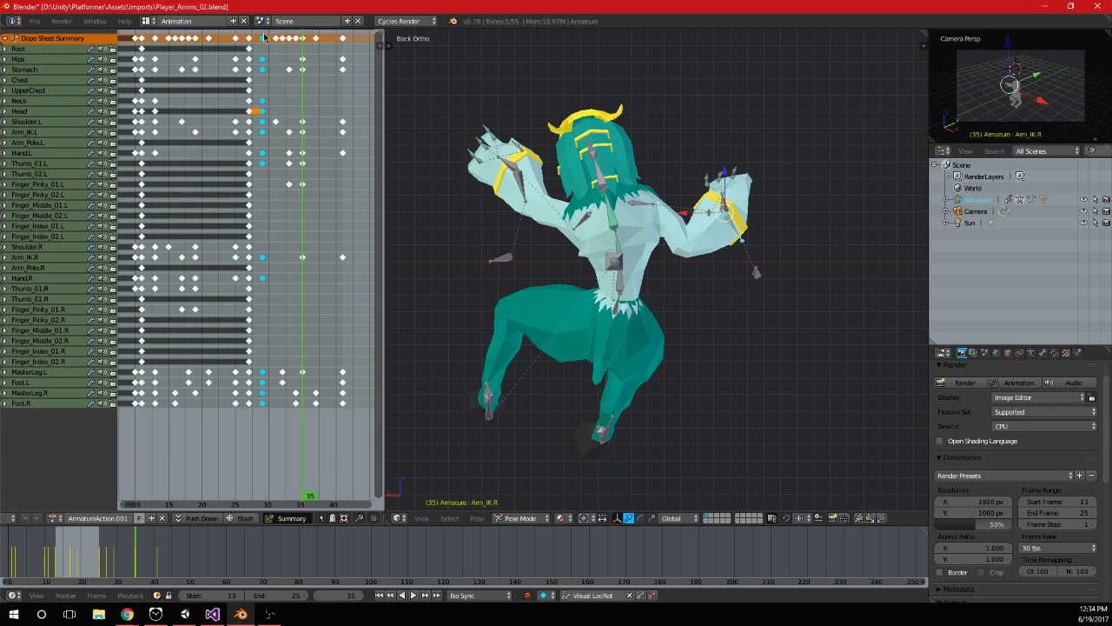
{"action": "right_click", "coordinate": [263, 133]}
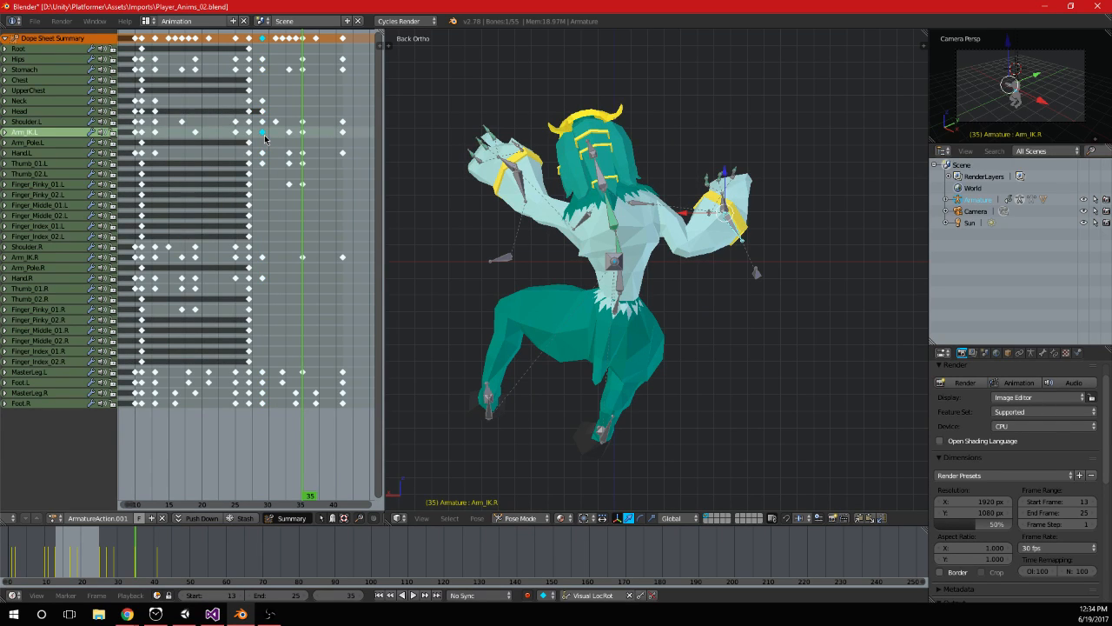
{"action": "right_click", "coordinate": [263, 123]}
{"action": "key", "text": "g"}
{"action": "left_click", "coordinate": [343, 139]}
{"action": "key", "text": "alt+a"}
{"action": "left_click_drag", "start_coordinate": [288, 177], "coordinate": [345, 188]}
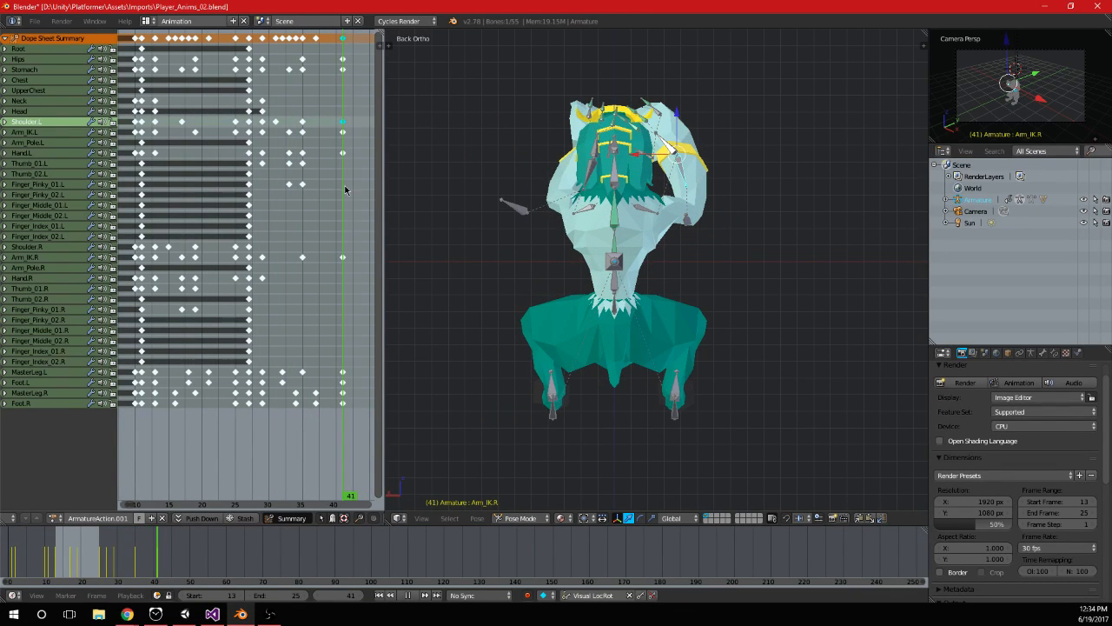
Duplicate the Arm_IK.R keyframe from frame 41 onto frame 29 and scrub through the result
{"action": "left_click", "coordinate": [302, 248]}
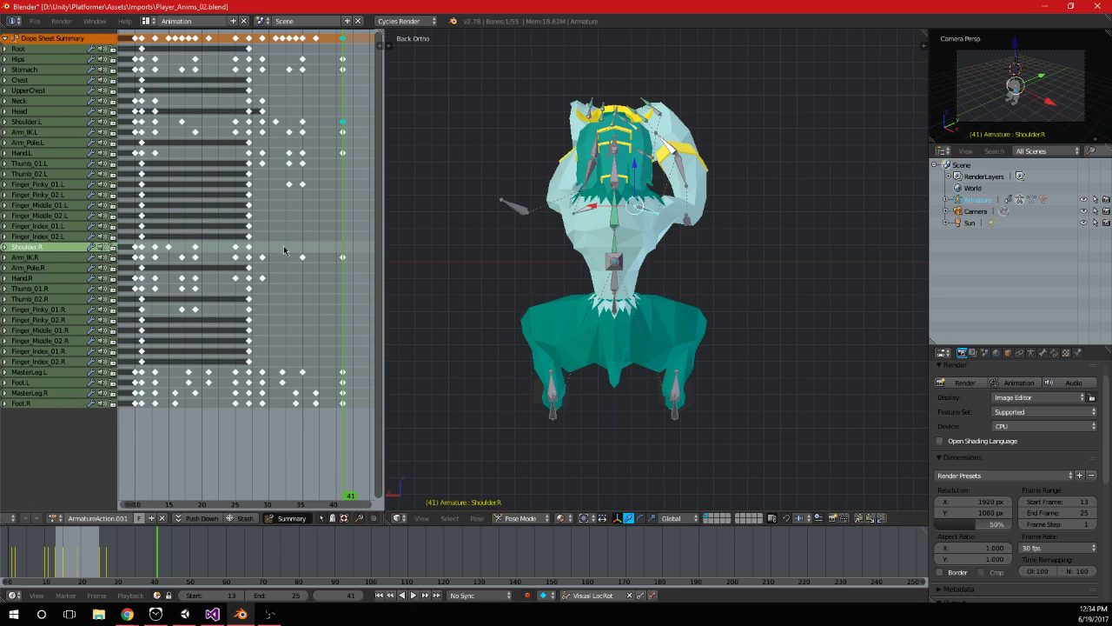
{"action": "right_click", "coordinate": [686, 170]}
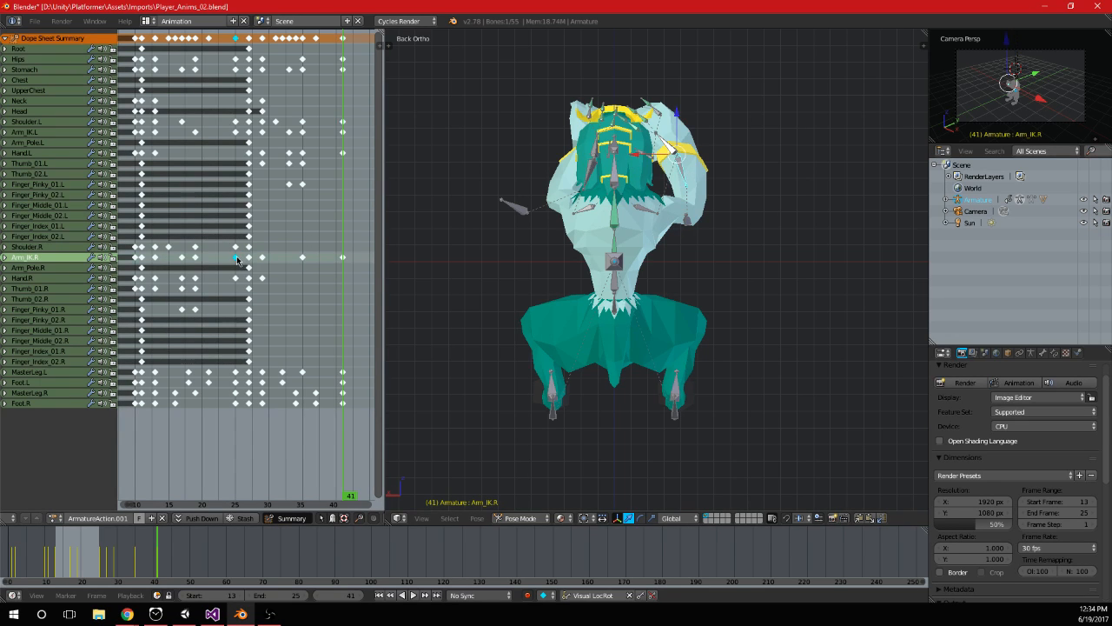
{"action": "right_click", "coordinate": [343, 257]}
{"action": "mouse_move", "coordinate": [344, 260]}
{"action": "left_mouse_down"}
{"action": "mouse_move", "coordinate": [260, 263]}
{"action": "mouse_move", "coordinate": [341, 268]}
{"action": "left_mouse_up"}
{"action": "key", "text": "shift+d"}
{"action": "left_click", "coordinate": [264, 263]}
{"action": "left_click_drag", "start_coordinate": [235, 265], "coordinate": [340, 265]}
Duplicate the Shoulder.R keyframes from frame 25 to frame 41 and from frame 13 to frame 29
{"action": "right_click", "coordinate": [237, 249]}
{"action": "key", "text": "shift+d"}
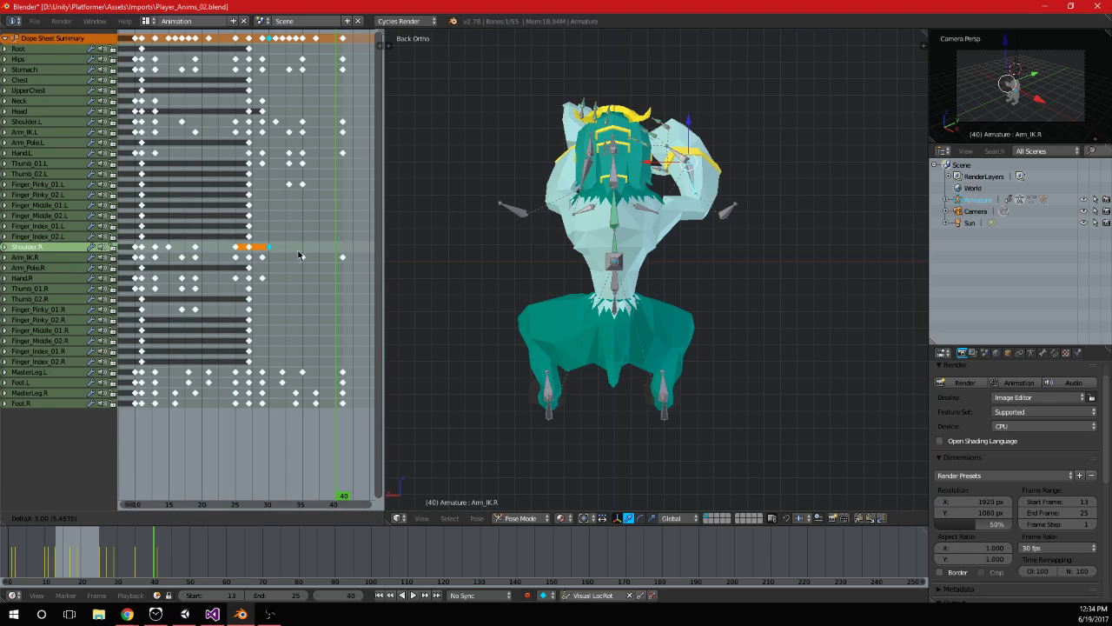
{"action": "left_click", "coordinate": [344, 251]}
{"action": "left_click", "coordinate": [337, 265]}
{"action": "left_click_drag", "start_coordinate": [337, 268], "coordinate": [330, 266]}
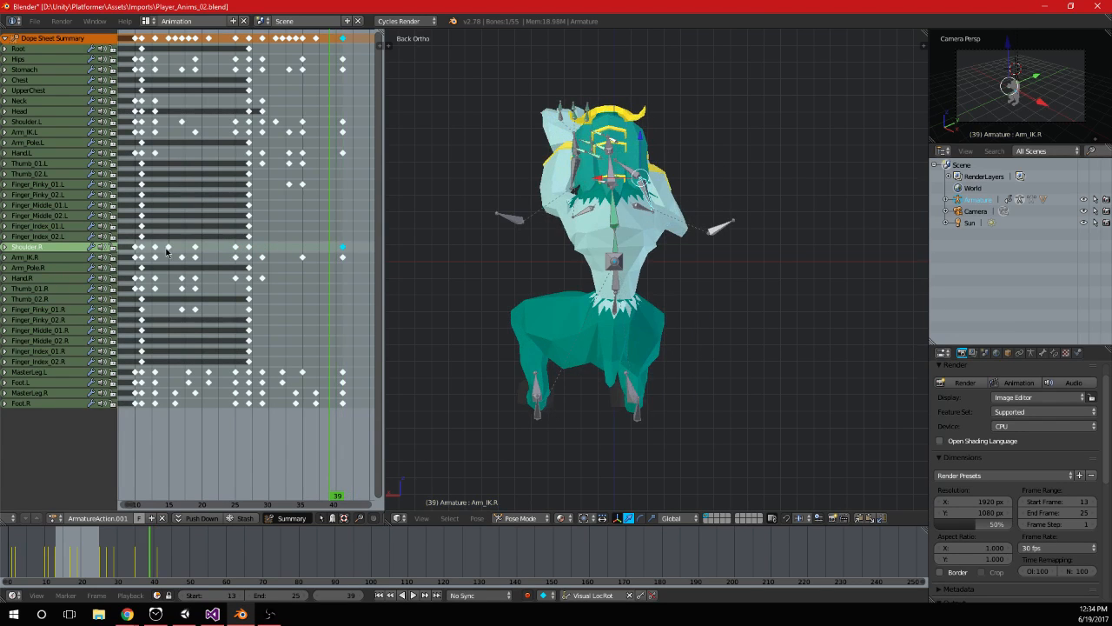
{"action": "right_click_drag", "start_coordinate": [154, 252], "coordinate": [261, 259]}
At frame 35, rotate the Shoulder.R bone around the global Y axis and insert a keyframe for it
{"action": "left_click_drag", "start_coordinate": [264, 261], "coordinate": [303, 278]}
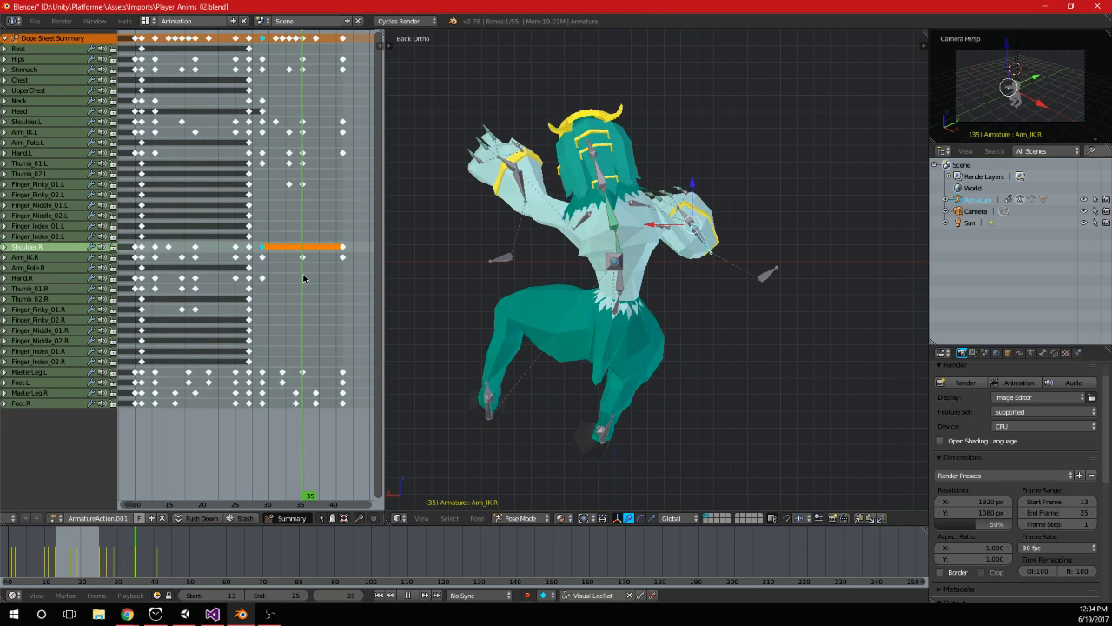
{"action": "right_click", "coordinate": [695, 214]}
{"action": "key", "text": "r"}
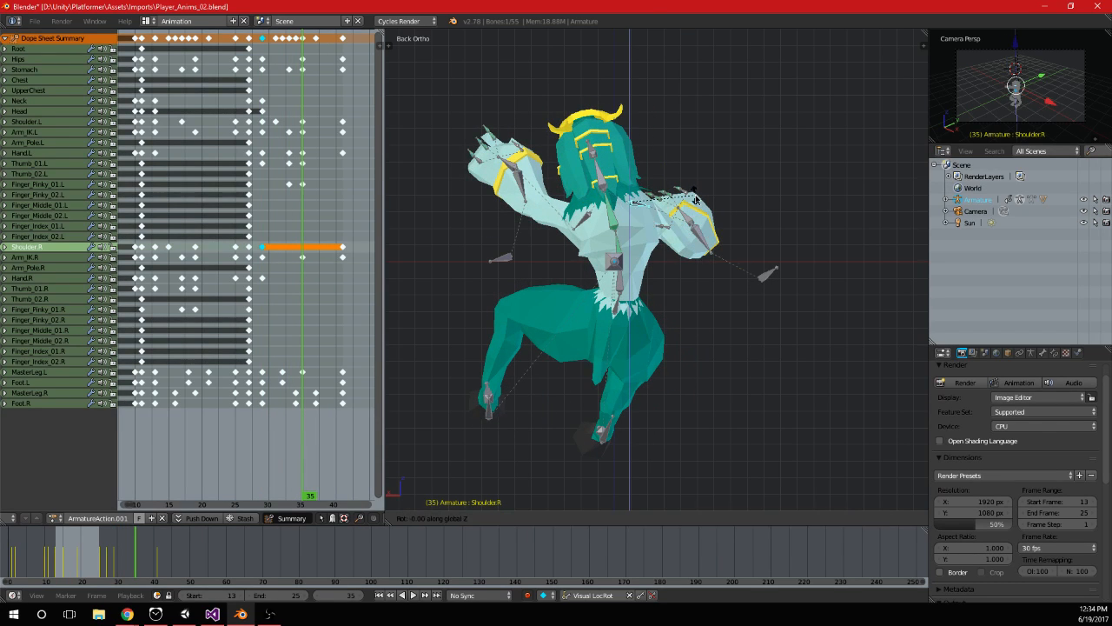
{"action": "key", "text": "z"}
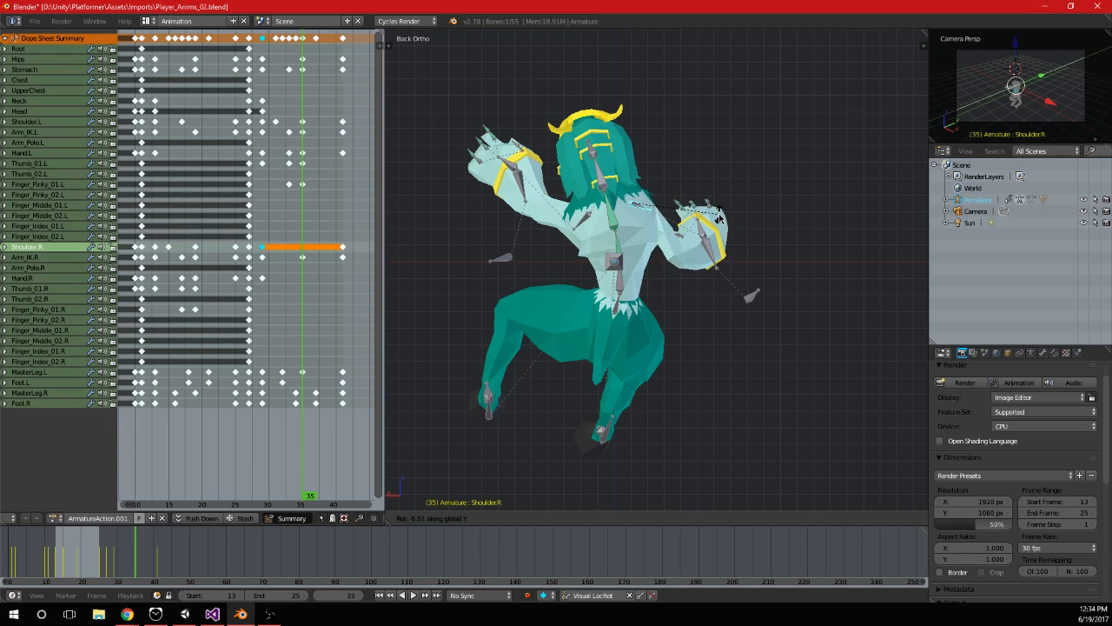
{"action": "left_click", "coordinate": [718, 227]}
{"action": "key", "text": "i"}
{"action": "left_click_drag", "start_coordinate": [298, 203], "coordinate": [229, 293]}
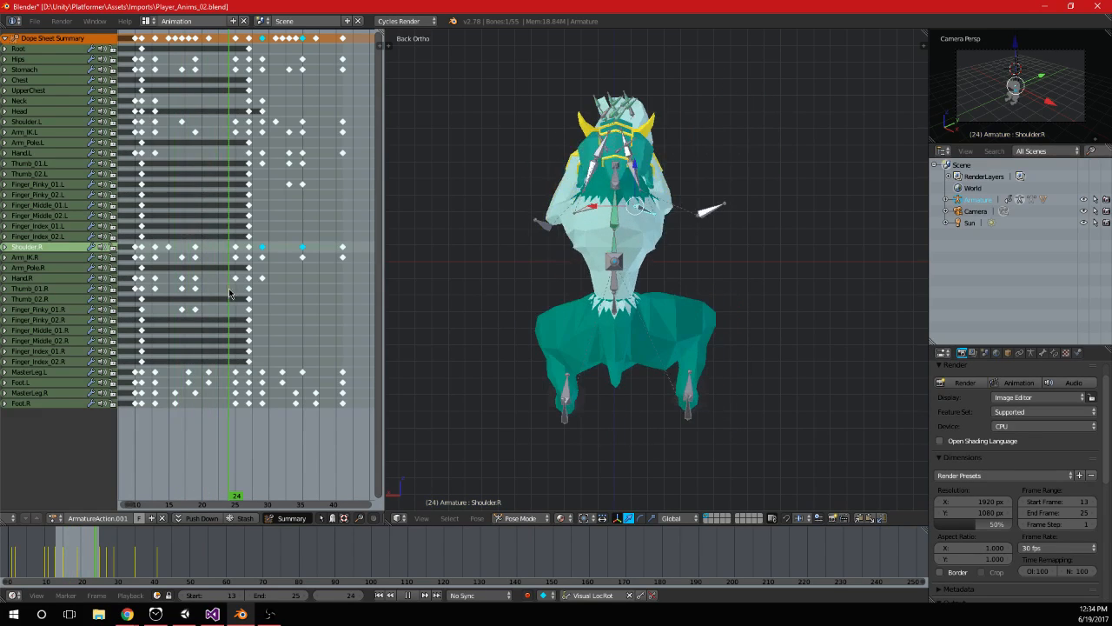
{"action": "key", "text": "alt+a"}
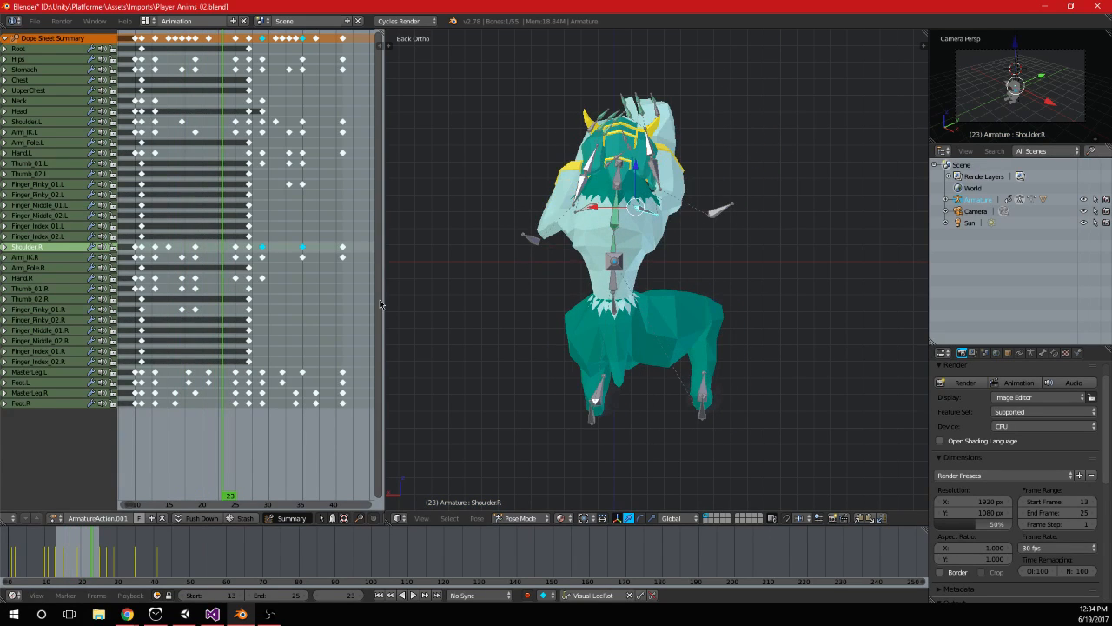
Move all keyframes from frame 27 onward 12 frames later, so they begin at frame 39
{"action": "scroll", "coordinate": [236, 300], "scroll_direction": "down", "scroll_amount": 1}
{"action": "key", "text": "b"}
{"action": "left_click_drag", "start_coordinate": [350, 406], "coordinate": [244, 35]}
{"action": "key", "text": "g"}
{"action": "left_click", "coordinate": [318, 163]}
{"action": "key", "text": "alt+a"}
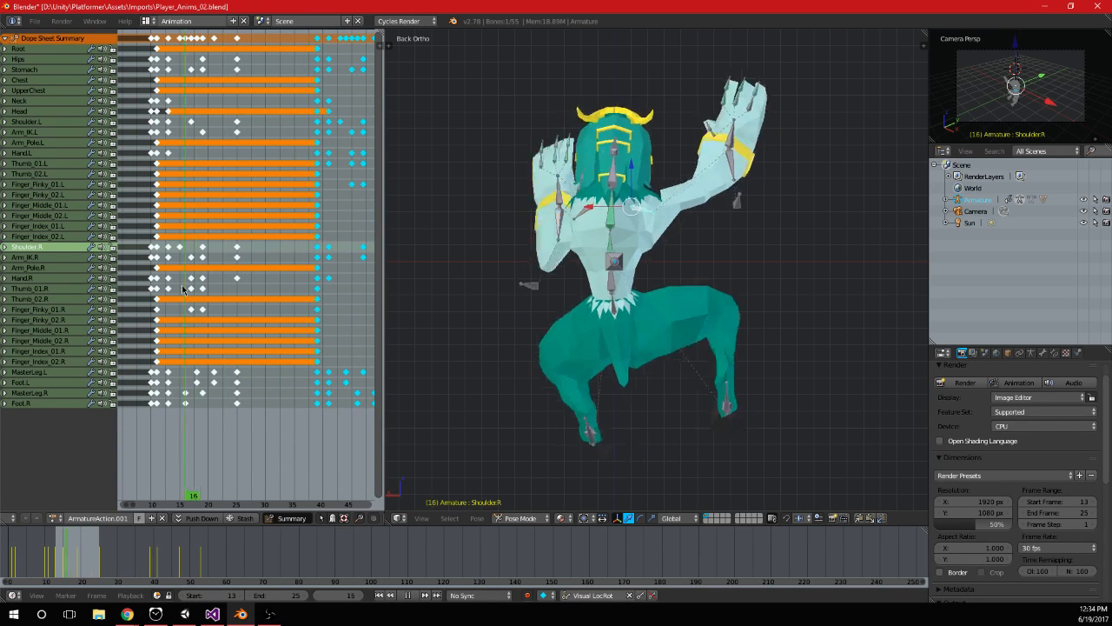
{"action": "key", "text": "alt+a"}
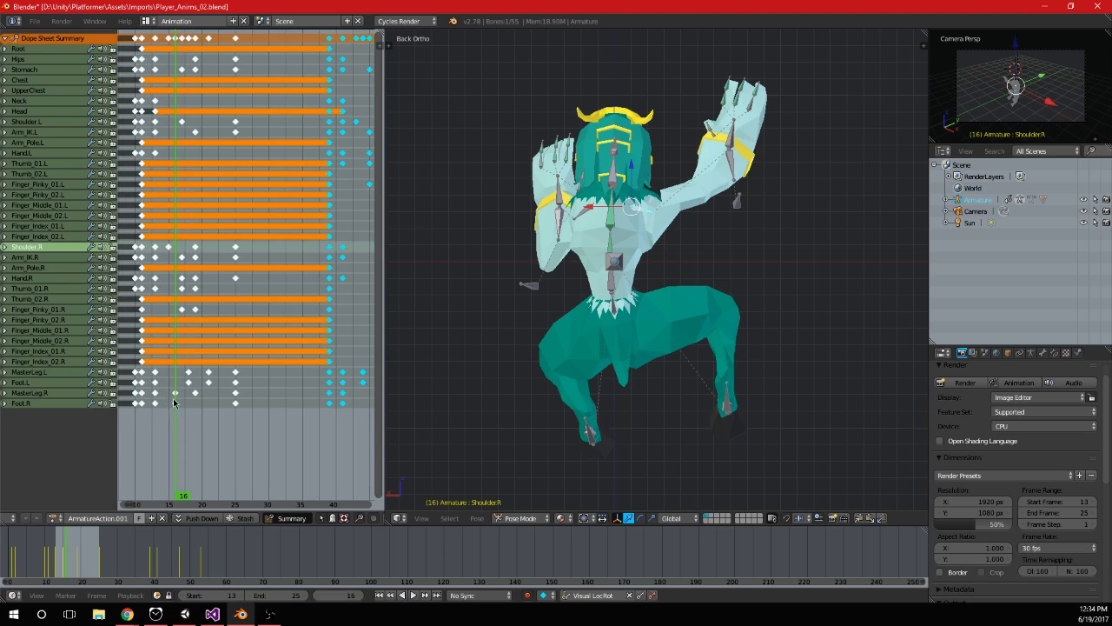
Move the MasterLeg and Foot keyframes of both legs from frames 13 to 25 six frames later, starting at frame 19
{"action": "scroll", "coordinate": [187, 402], "scroll_direction": "up", "scroll_amount": 1}
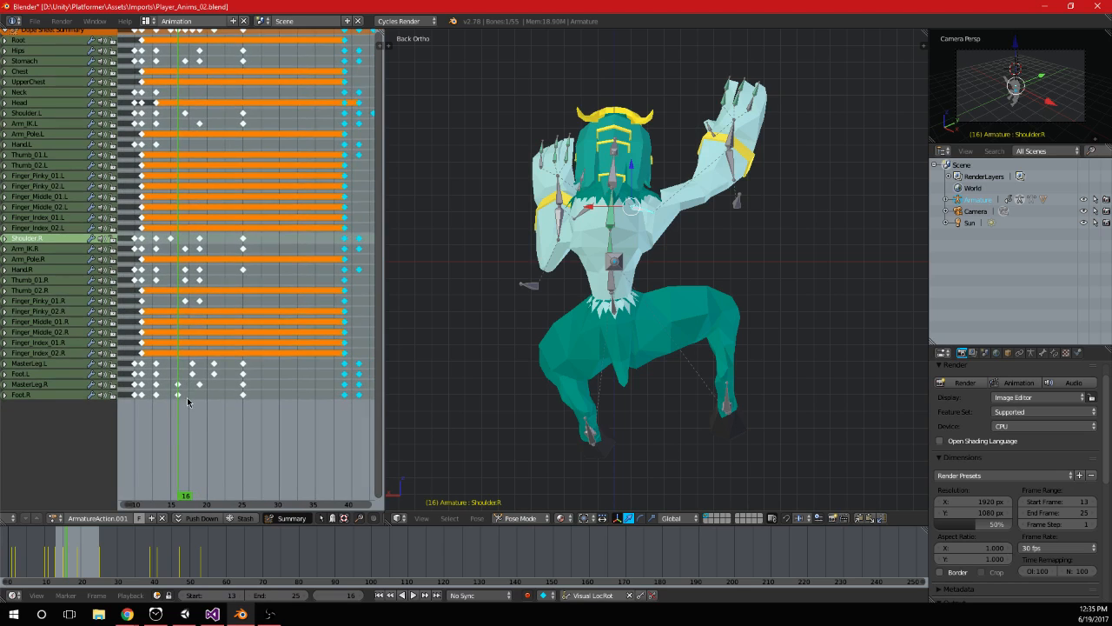
{"action": "key", "text": "a"}
{"action": "left_click", "coordinate": [265, 418]}
{"action": "key", "text": "b"}
{"action": "left_click_drag", "start_coordinate": [270, 415], "coordinate": [153, 360]}
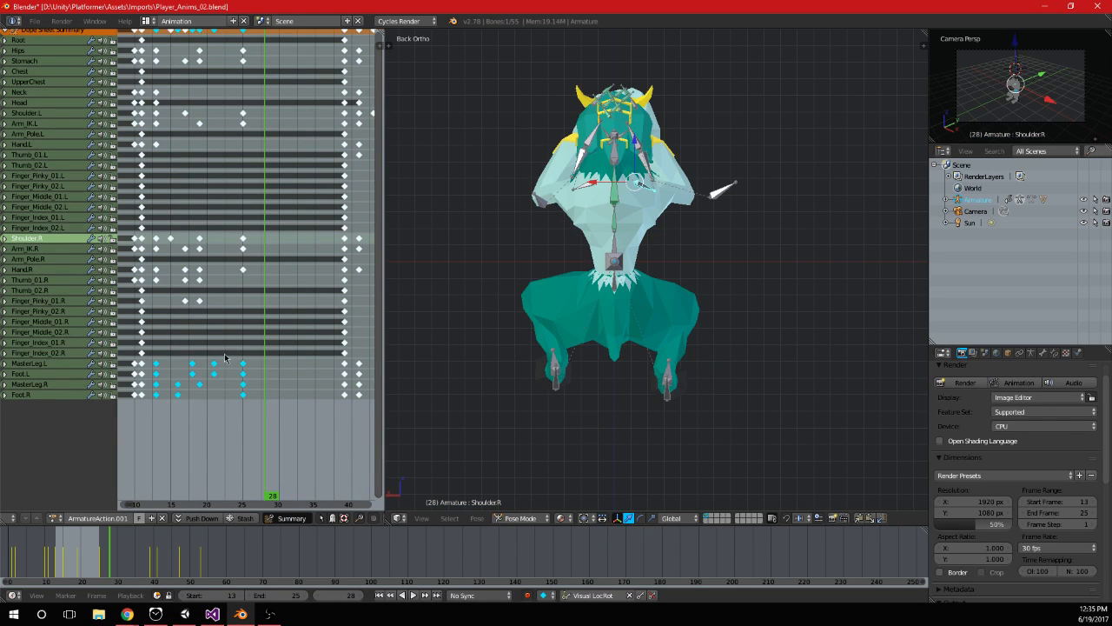
{"action": "key", "text": "alt+a"}
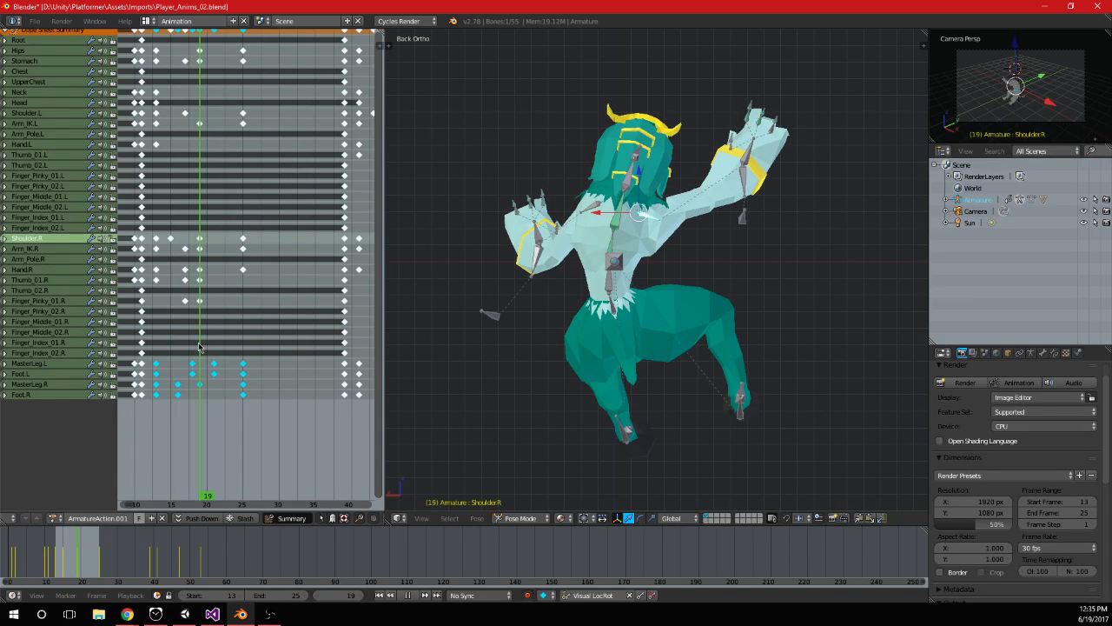
{"action": "key", "text": "g"}
{"action": "left_click", "coordinate": [238, 390]}
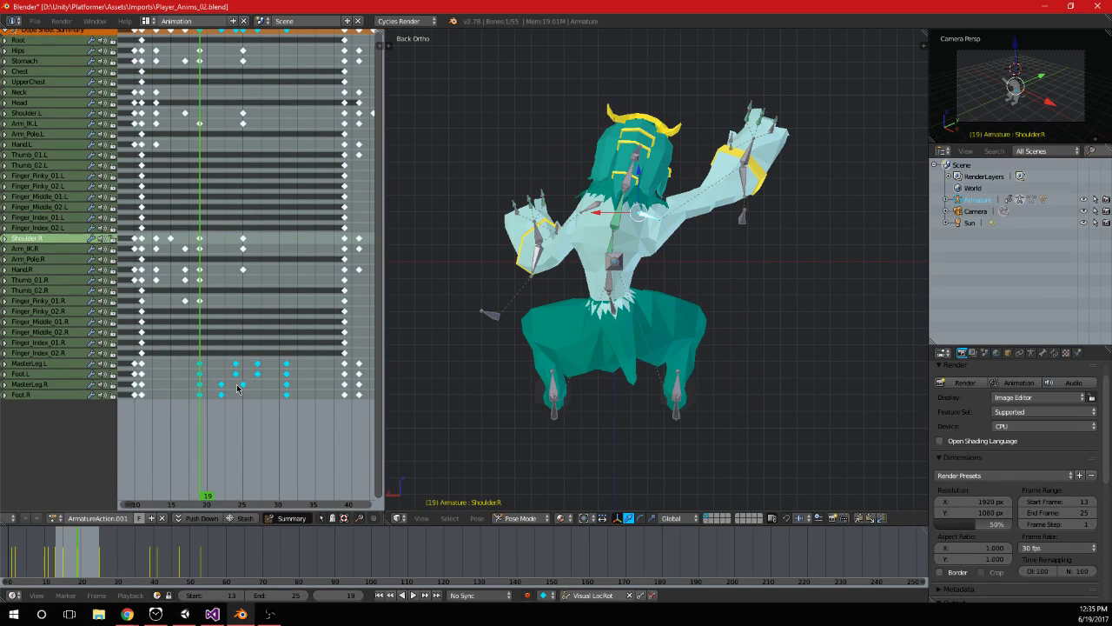
Duplicate the frame 19 keyframes of both MasterLeg and Foot bones back to frame 13 and play the animation
{"action": "mouse_move", "coordinate": [198, 361]}
{"action": "left_mouse_down"}
{"action": "mouse_move", "coordinate": [155, 362]}
{"action": "mouse_move", "coordinate": [189, 359]}
{"action": "left_mouse_up"}
{"action": "key", "text": "a"}
{"action": "key", "text": "b"}
{"action": "left_click_drag", "start_coordinate": [197, 408], "coordinate": [206, 396]}
{"action": "key", "text": "g"}
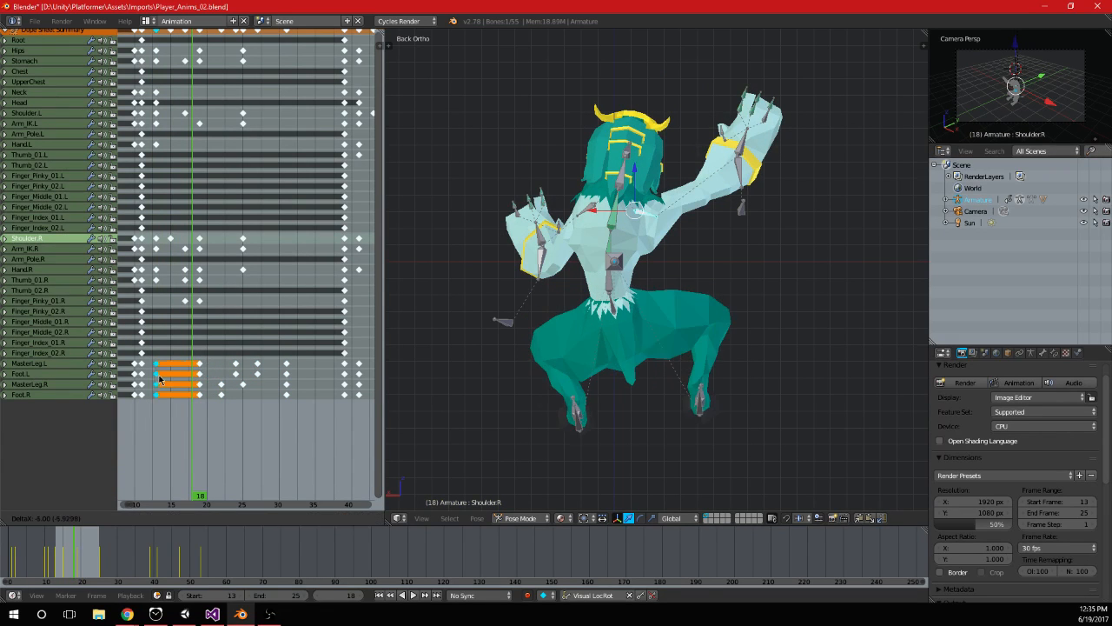
{"action": "left_click", "coordinate": [160, 384]}
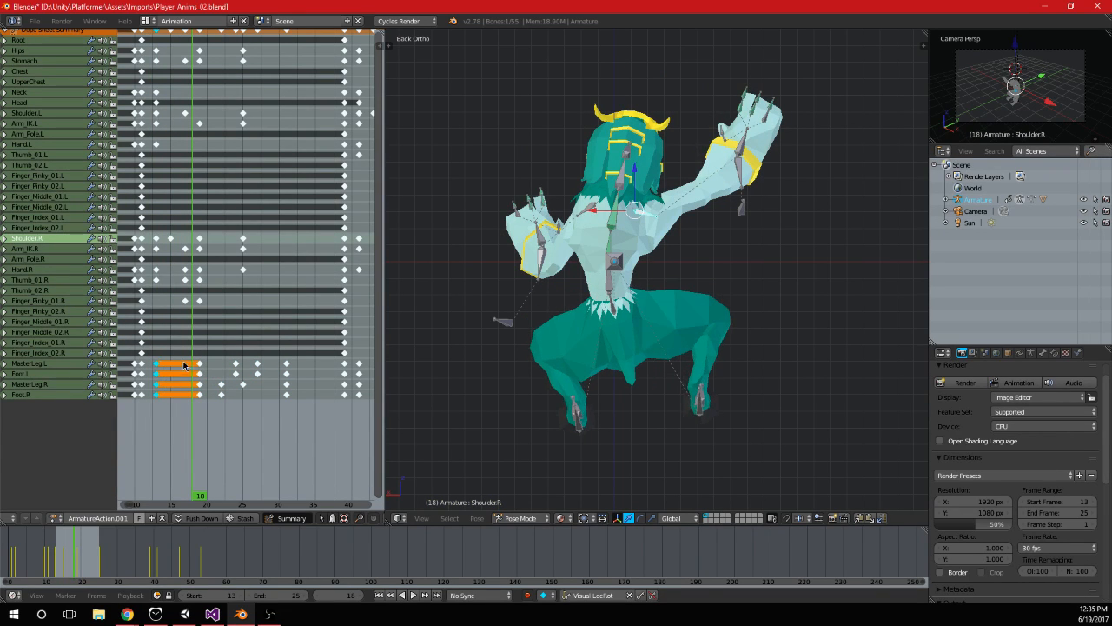
{"action": "key", "text": "alt+a"}
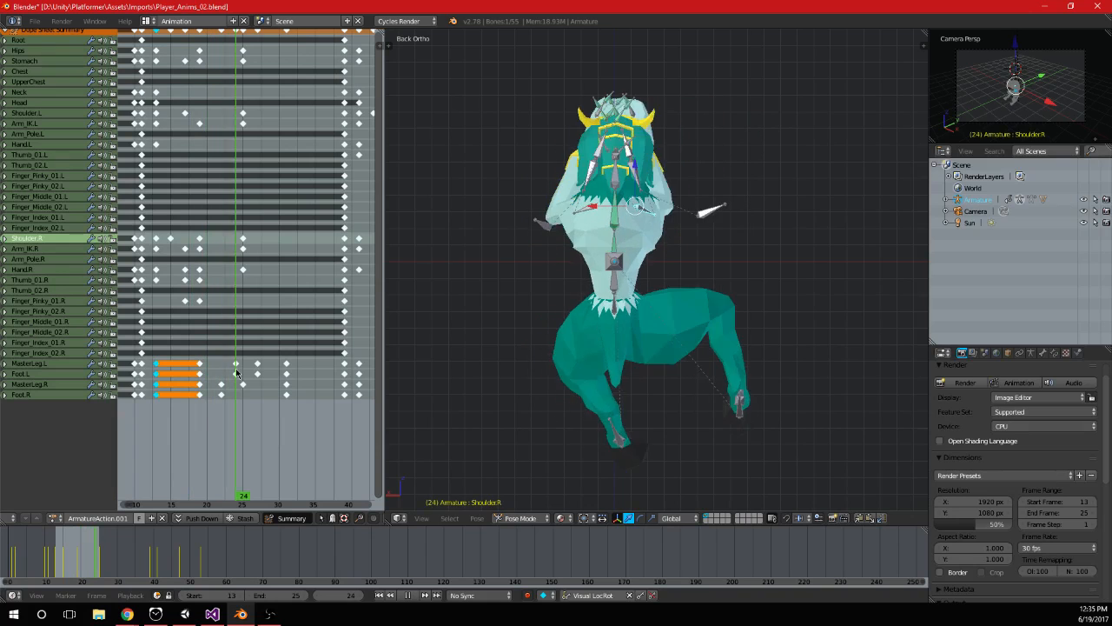
Duplicate the frame 25 keyframes of the hips, stomach, shoulders, arms and Hand.R to frame 31 and play the animation
{"action": "left_click_drag", "start_coordinate": [173, 383], "coordinate": [286, 387]}
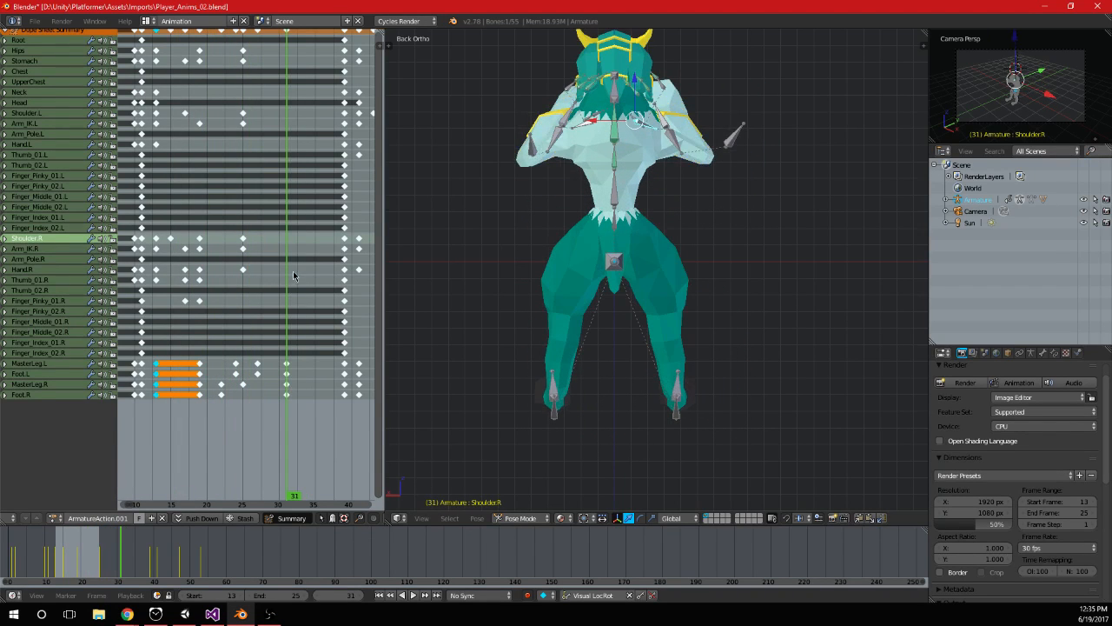
{"action": "middle_click_drag", "start_coordinate": [293, 276], "coordinate": [295, 379]}
{"action": "key", "text": "a"}
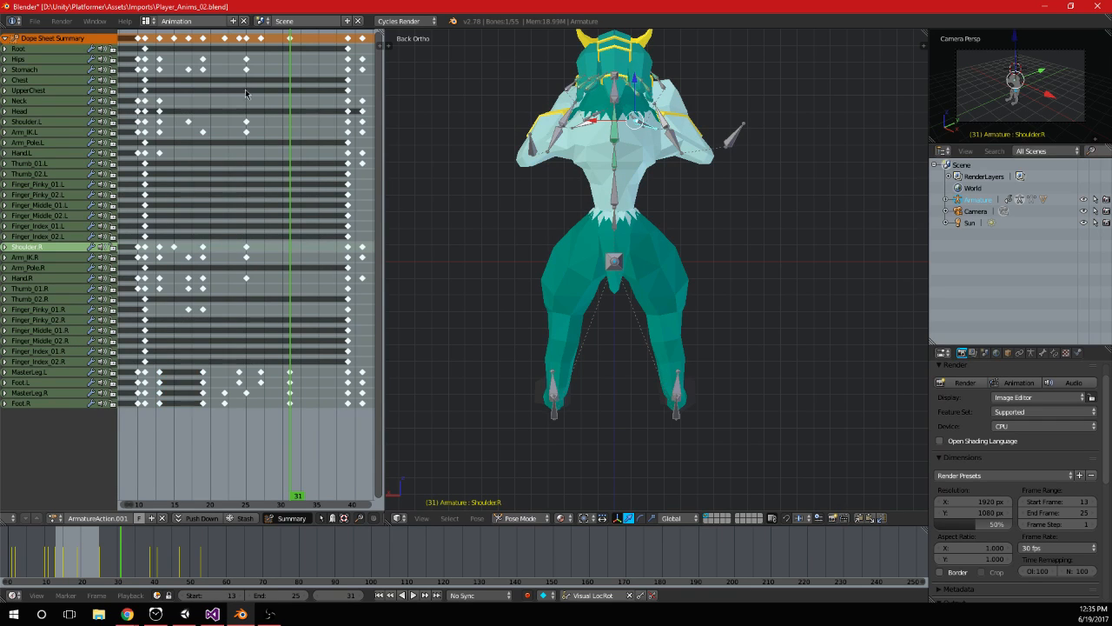
{"action": "left_click_drag", "start_coordinate": [235, 56], "coordinate": [258, 288]}
{"action": "key", "text": "shift+d"}
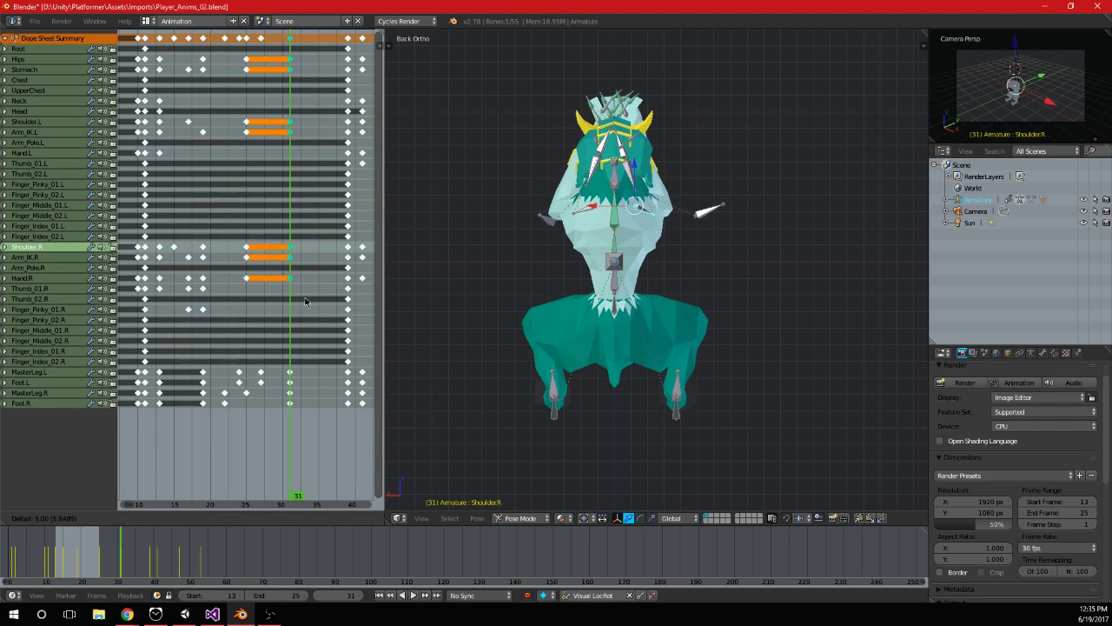
{"action": "left_click", "coordinate": [304, 297]}
{"action": "key", "text": "alt+a"}
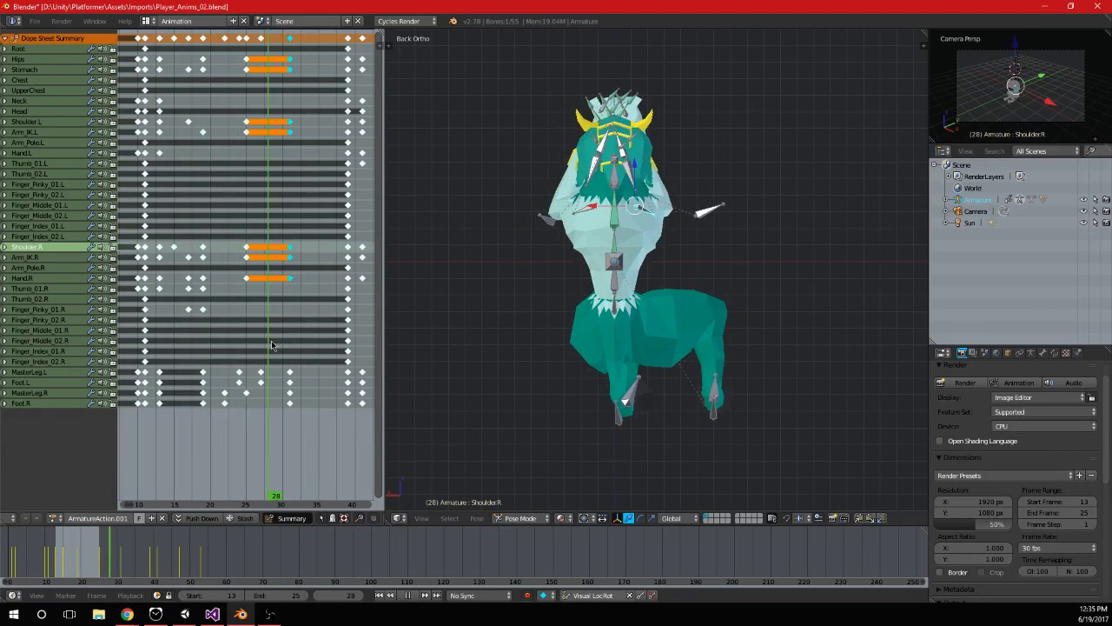
{"action": "key", "text": "Escape"}
{"action": "key", "text": "alt+a"}
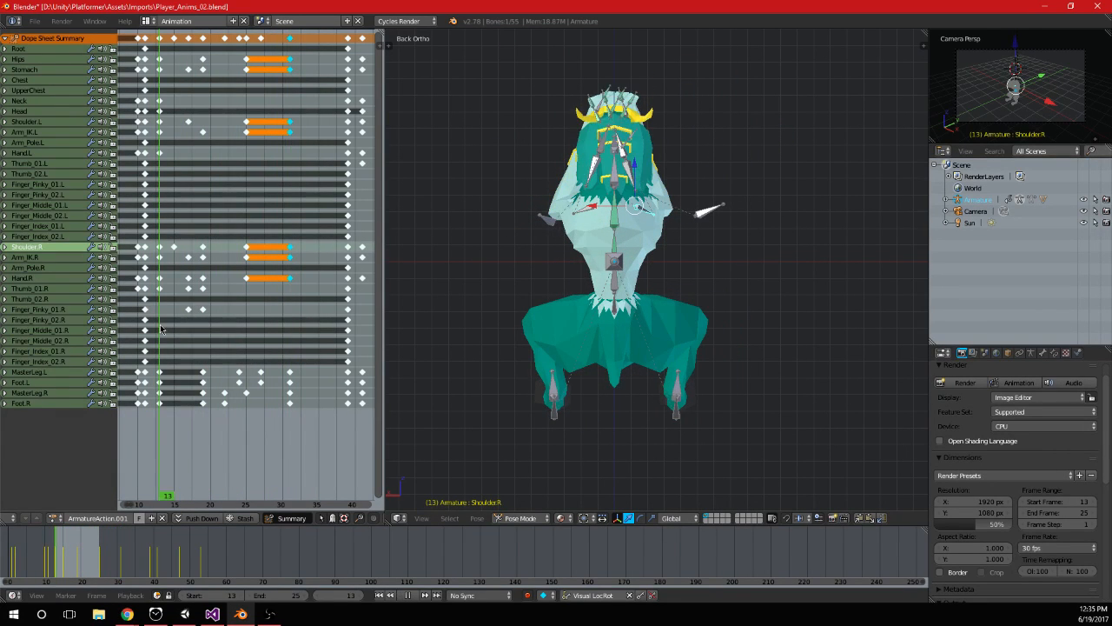
Delete the original frame 25 keyframes of the upper-body bones and review the motion through frame 31
{"action": "left_click_drag", "start_coordinate": [259, 319], "coordinate": [261, 53]}
{"action": "key", "text": "a"}
{"action": "key", "text": "b"}
{"action": "key", "text": "x"}
{"action": "left_click", "coordinate": [261, 53]}
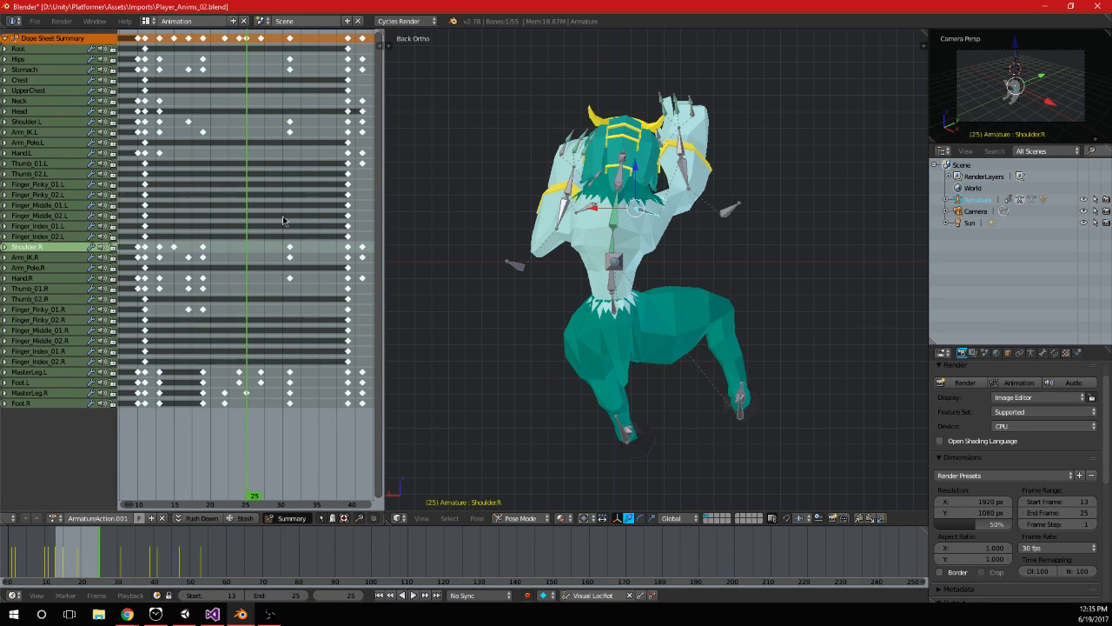
{"action": "key", "text": "alt+a"}
{"action": "left_click_drag", "start_coordinate": [228, 236], "coordinate": [289, 250]}
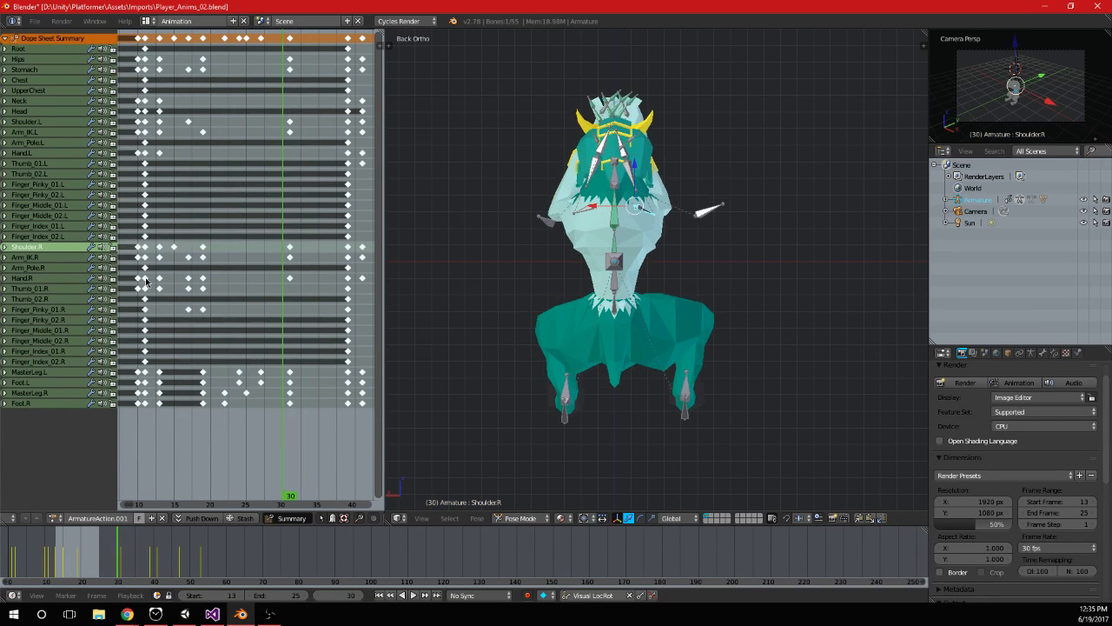
{"action": "left_click_drag", "start_coordinate": [160, 274], "coordinate": [289, 271]}
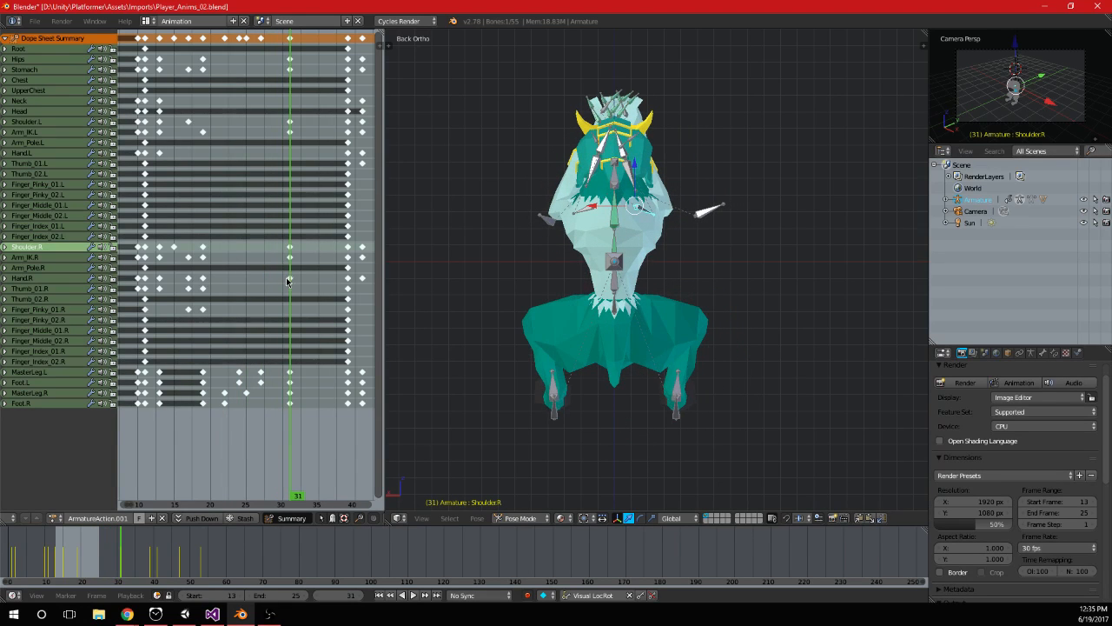
Delete all keyframes that come after frame 39
{"action": "scroll", "coordinate": [289, 273], "scroll_direction": "down", "scroll_amount": 3}
{"action": "middle_click_drag", "start_coordinate": [289, 273], "coordinate": [216, 311]}
{"action": "scroll", "coordinate": [219, 312], "scroll_direction": "down", "scroll_amount": 2}
{"action": "key", "text": "a"}
{"action": "key", "text": "a"}
{"action": "left_click_drag", "start_coordinate": [246, 158], "coordinate": [247, 32]}
{"action": "key", "text": "x"}
{"action": "left_click", "coordinate": [305, 154]}
Delete all keyframes of the left thumb and finger bones and of the right finger bones from Finger_Pinky_02.R to Finger_Index_02.R
{"action": "middle_click_drag", "start_coordinate": [154, 186], "coordinate": [170, 192]}
{"action": "left_click_drag", "start_coordinate": [291, 243], "coordinate": [130, 160]}
{"action": "key", "text": "x"}
{"action": "left_click", "coordinate": [195, 196]}
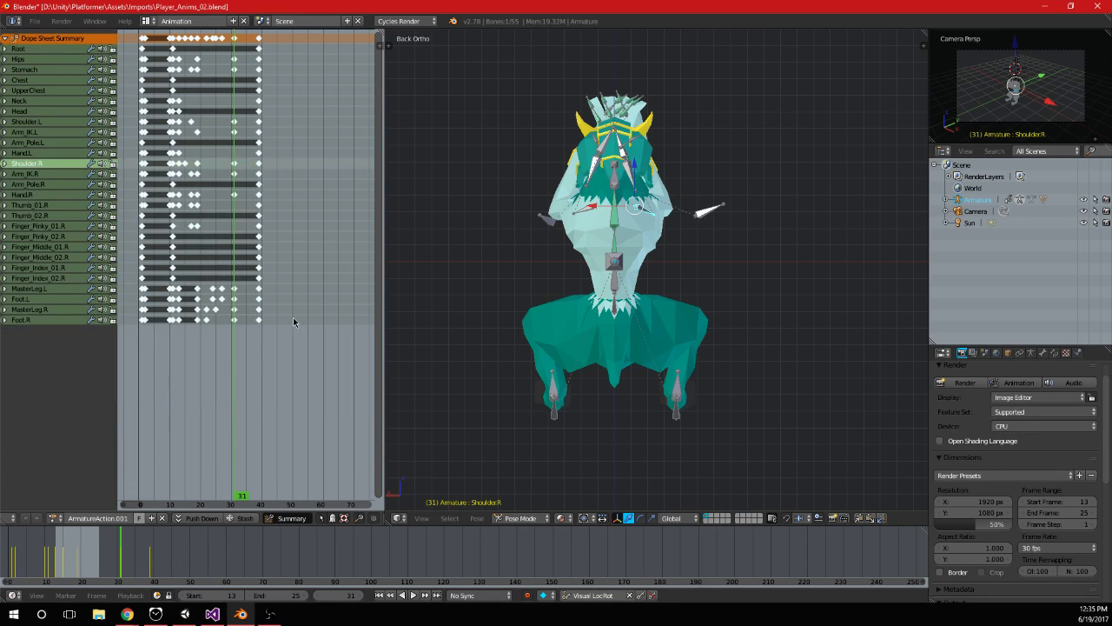
{"action": "left_click_drag", "start_coordinate": [279, 283], "coordinate": [131, 233]}
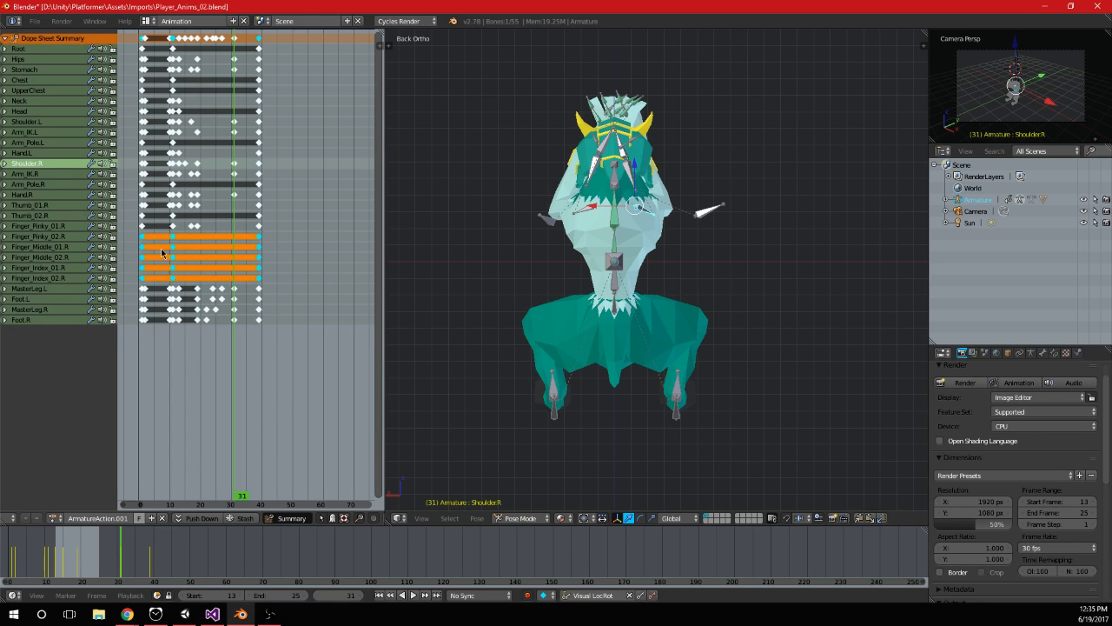
{"action": "key", "text": "x"}
{"action": "left_click", "coordinate": [207, 257]}
Move the frame 39 keyframes of all bones to frame 36
{"action": "scroll", "coordinate": [220, 221], "scroll_direction": "up", "scroll_amount": 4}
{"action": "middle_click_drag", "start_coordinate": [219, 224], "coordinate": [236, 224]}
{"action": "scroll", "coordinate": [248, 226], "scroll_direction": "down", "scroll_amount": 6}
{"action": "left_click_drag", "start_coordinate": [248, 228], "coordinate": [280, 230]}
{"action": "middle_click_drag", "start_coordinate": [285, 185], "coordinate": [289, 216]}
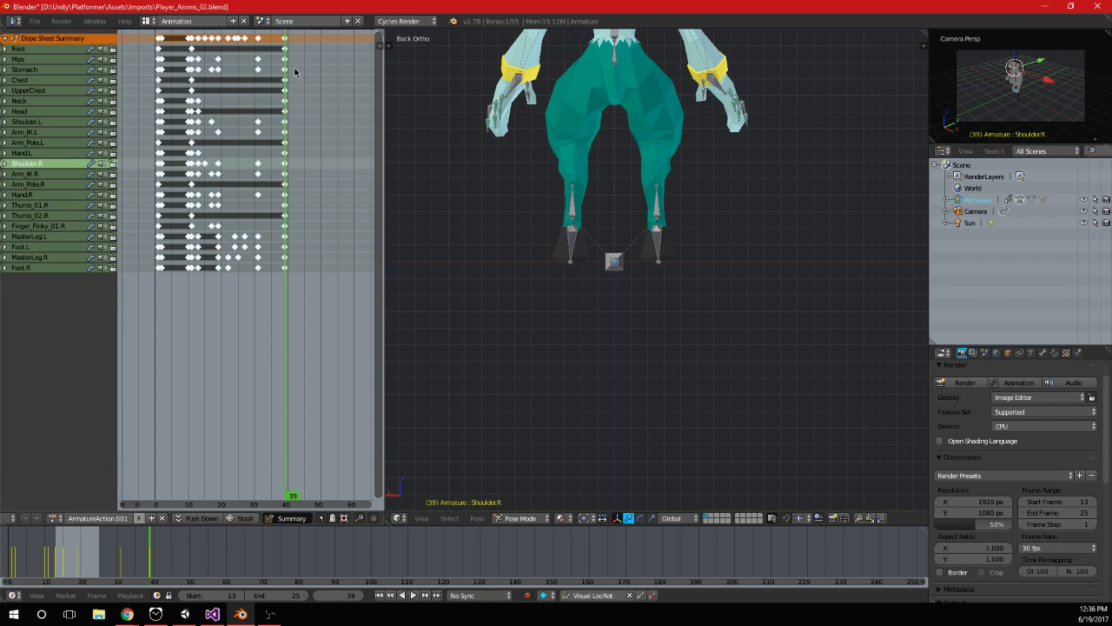
{"action": "right_click", "coordinate": [287, 40]}
{"action": "scroll", "coordinate": [290, 42], "scroll_direction": "up", "scroll_amount": 7}
{"action": "key", "text": "g"}
{"action": "left_click", "coordinate": [297, 137]}
Try to duplicate the keyframes from frame 13 onward to a later range, and delete the copies
{"action": "left_click", "coordinate": [169, 159]}
{"action": "key", "text": "a"}
{"action": "left_click_drag", "start_coordinate": [241, 27], "coordinate": [278, 32]}
{"action": "key", "text": "shift+d"}
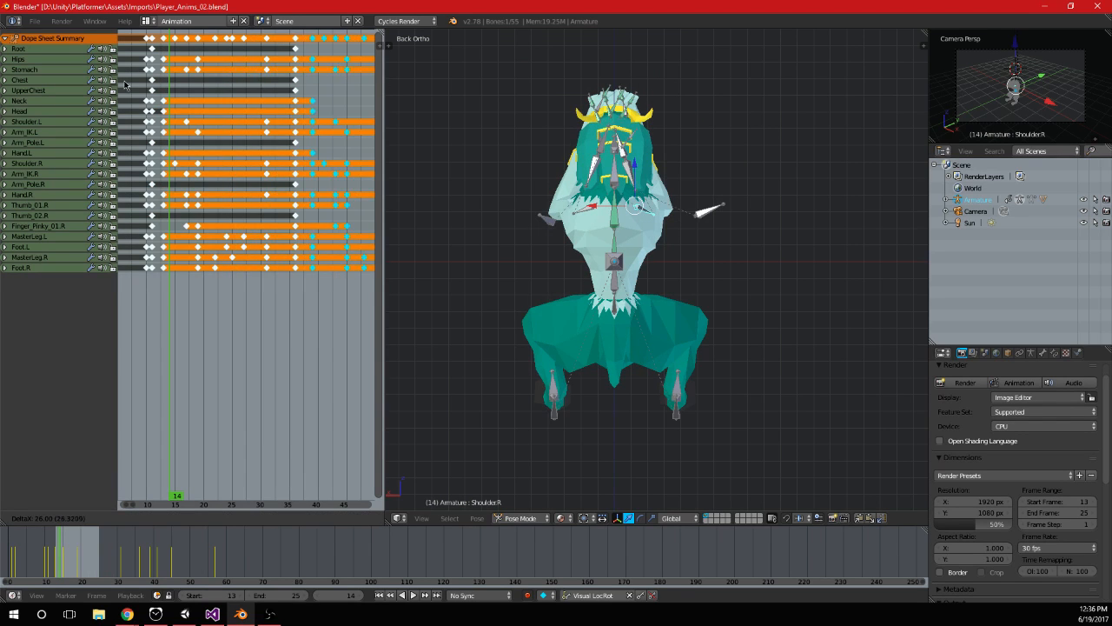
{"action": "left_click", "coordinate": [126, 85]}
{"action": "scroll", "coordinate": [352, 160], "scroll_direction": "down", "scroll_amount": 1}
{"action": "middle_click_drag", "start_coordinate": [325, 172], "coordinate": [293, 189]}
{"action": "key", "text": "x"}
{"action": "left_click", "coordinate": [293, 188]}
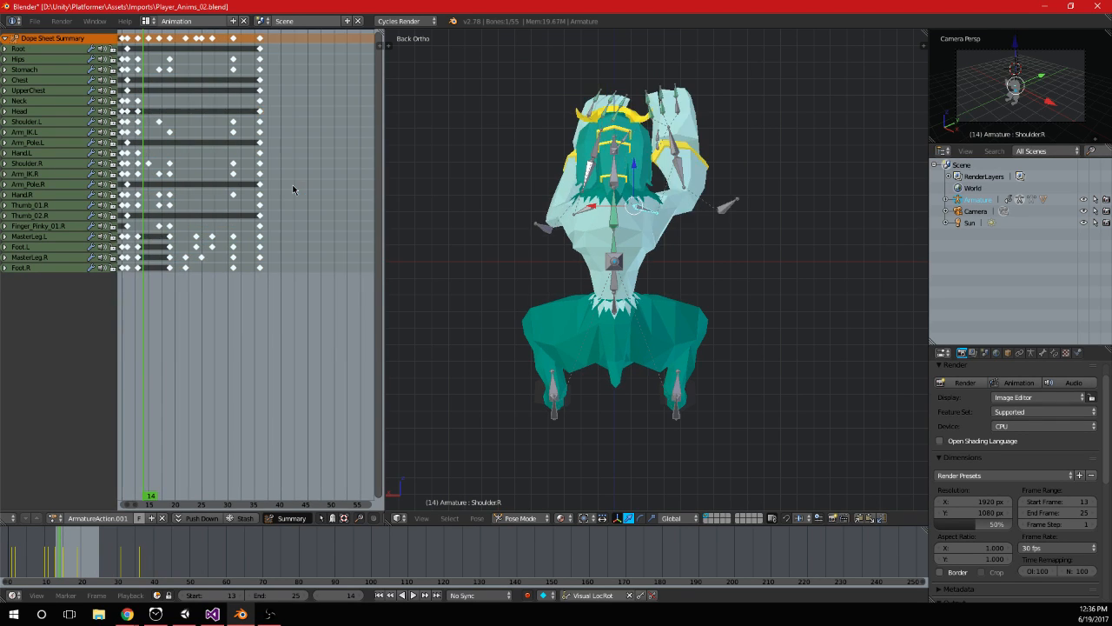
Try to copy the keyframes from frames 13 to 31 and paste them at frame 38, and undo the paste
{"action": "key", "text": "ctrl+c"}
{"action": "key", "text": "b"}
{"action": "left_click_drag", "start_coordinate": [140, 44], "coordinate": [238, 40]}
{"action": "right_click", "coordinate": [138, 39], "text": "shift"}
{"action": "key", "text": "alt+a"}
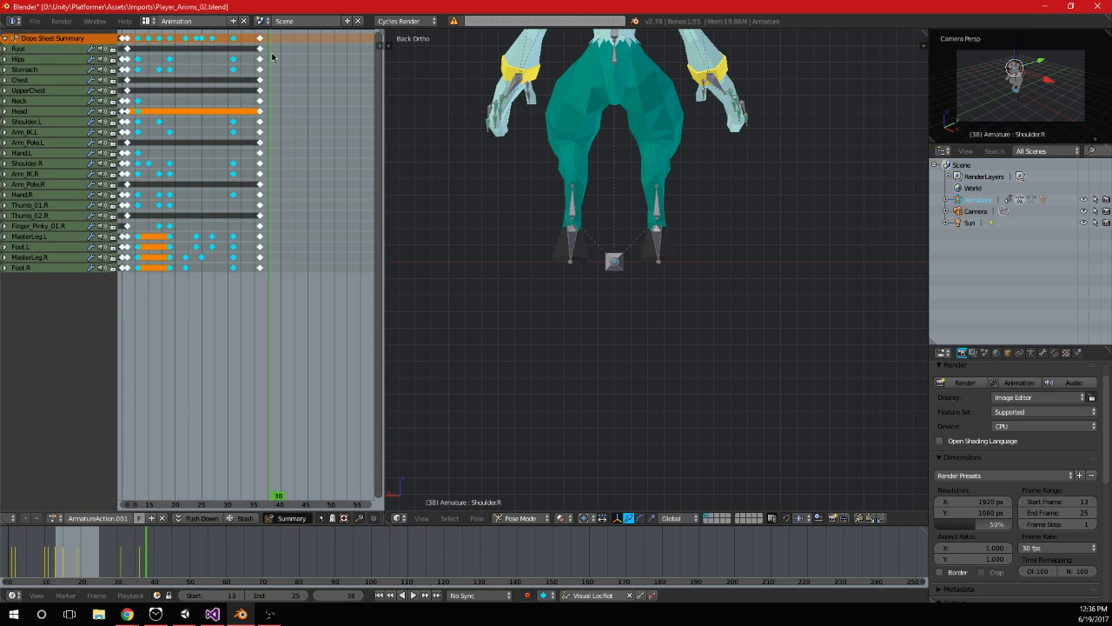
{"action": "key", "text": "ctrl+v"}
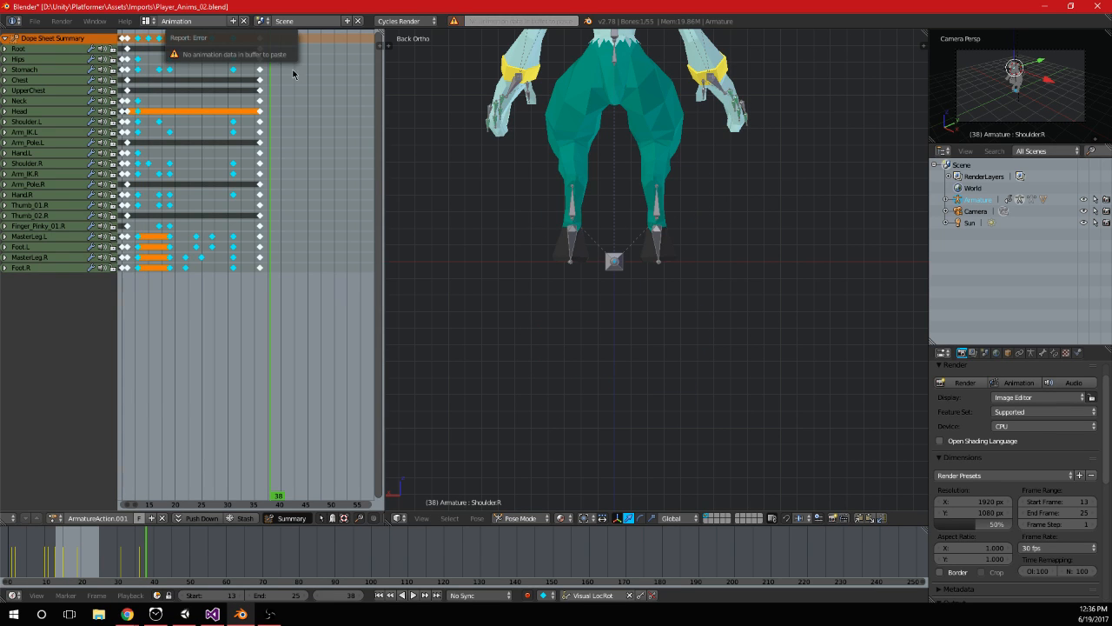
{"action": "mouse_move", "coordinate": [328, 8]}
{"action": "left_mouse_down"}
{"action": "mouse_move", "coordinate": [338, 32]}
{"action": "mouse_move", "coordinate": [333, 0]}
{"action": "left_mouse_up"}
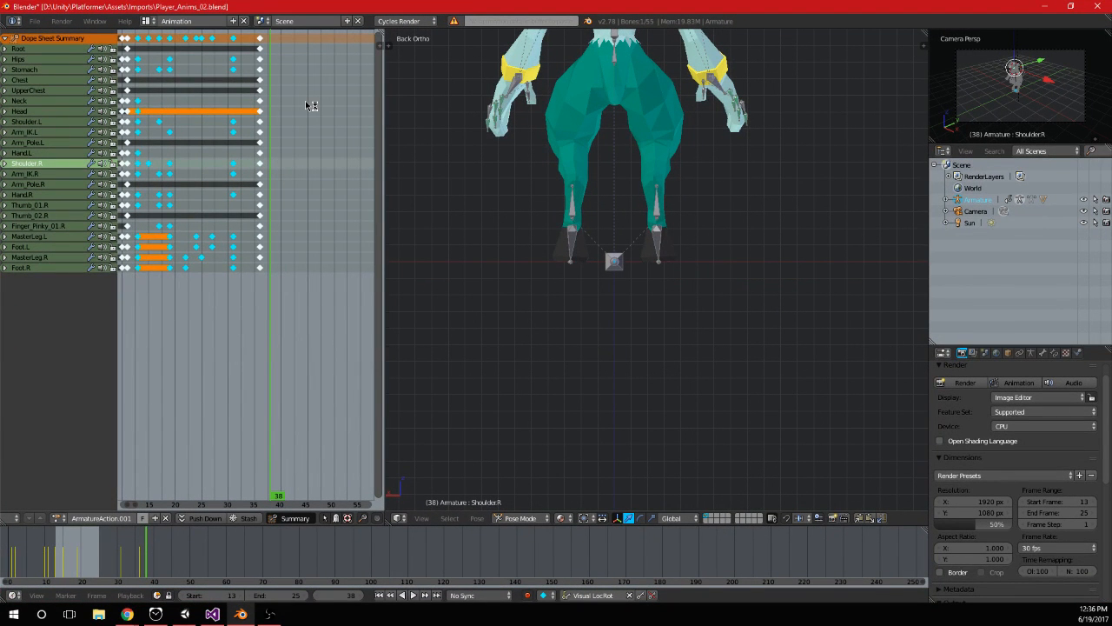
{"action": "key", "text": "ctrl+v"}
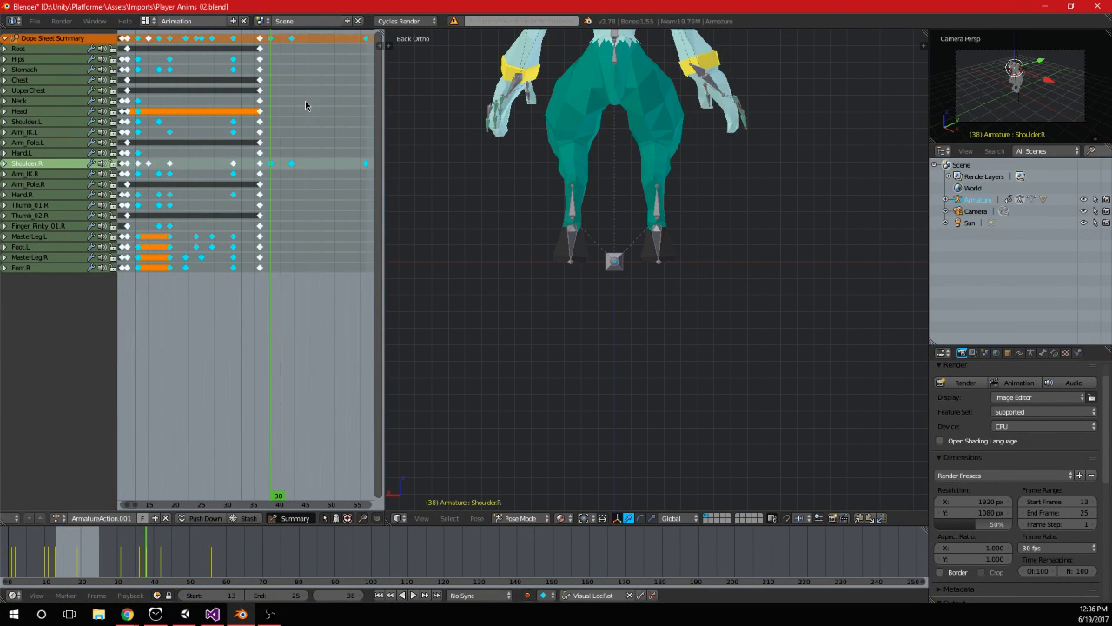
{"action": "key", "text": "ctrl+z"}
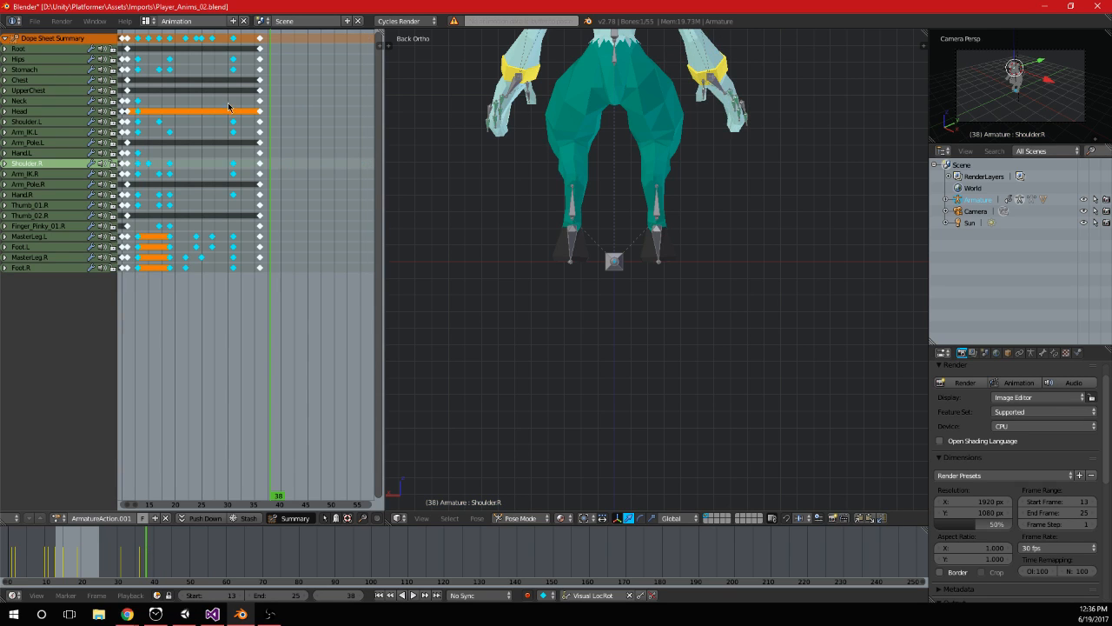
Select the bones of all keyed channels from Root down to the leg and foot bones
{"action": "key", "text": "a"}
{"action": "key", "text": "a"}
{"action": "key", "text": "a"}
{"action": "key", "text": "b"}
{"action": "left_click_drag", "start_coordinate": [133, 48], "coordinate": [247, 33]}
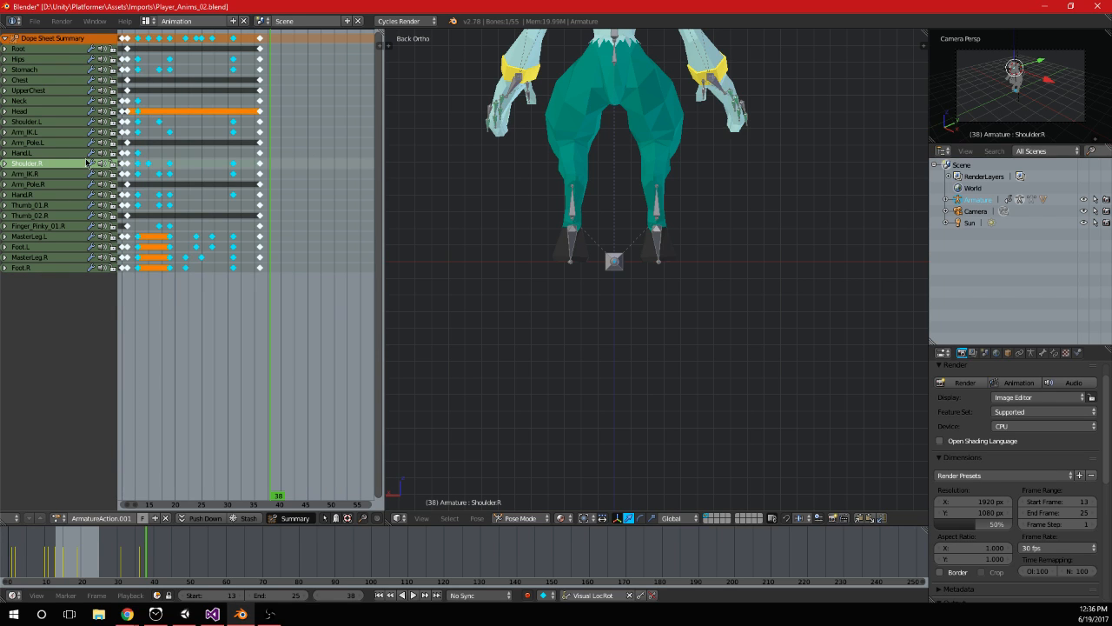
{"action": "left_click", "coordinate": [42, 50]}
{"action": "left_click", "coordinate": [53, 265]}
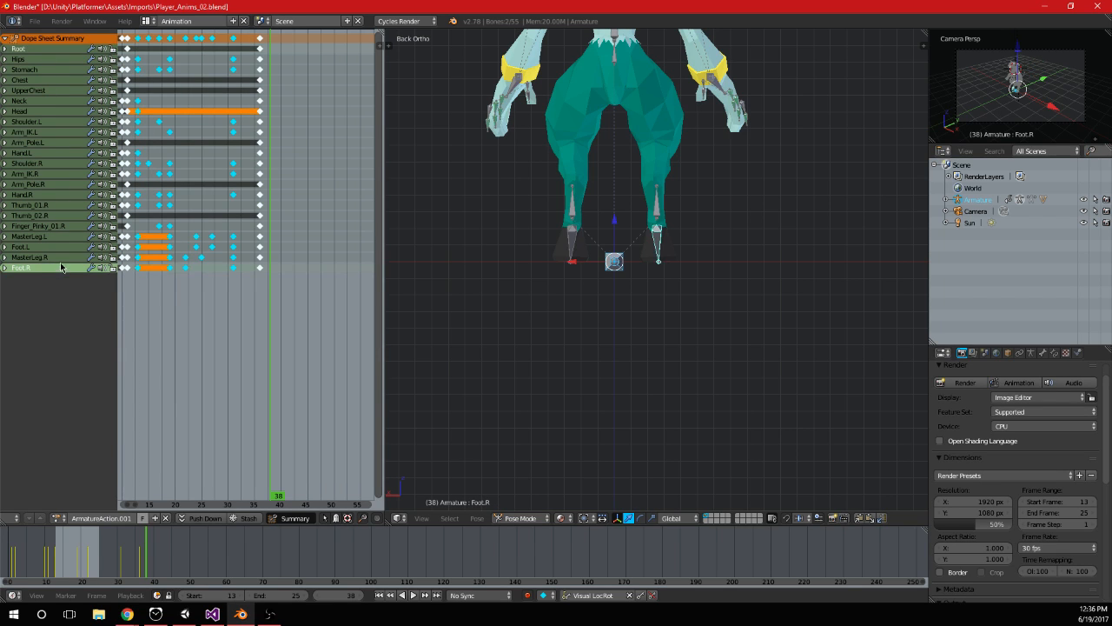
{"action": "left_click", "coordinate": [61, 257]}
{"action": "middle_click_drag", "start_coordinate": [176, 97], "coordinate": [186, 119]}
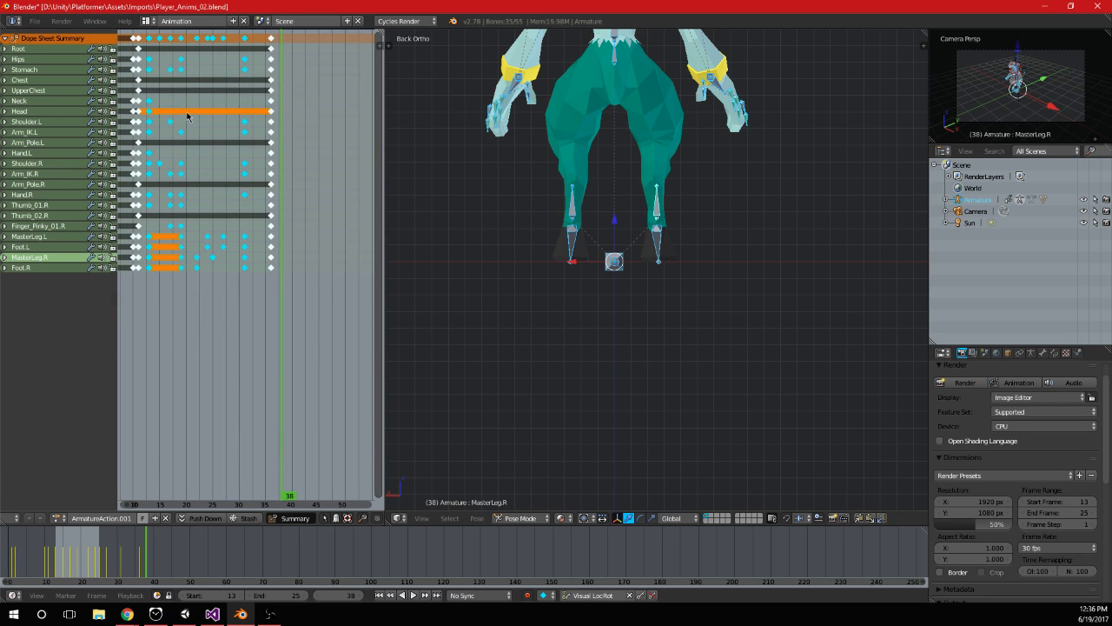
Paste a copy of the full set of bone keyframes starting at frame 38
{"action": "key", "text": "a"}
{"action": "left_click_drag", "start_coordinate": [264, 36], "coordinate": [263, 37]}
{"action": "key", "text": "ctrl+v"}
{"action": "middle_click_drag", "start_coordinate": [318, 139], "coordinate": [237, 191]}
{"action": "scroll", "coordinate": [303, 162], "scroll_direction": "down", "scroll_amount": 6}
{"action": "scroll", "coordinate": [193, 190], "scroll_direction": "up", "scroll_amount": 5}
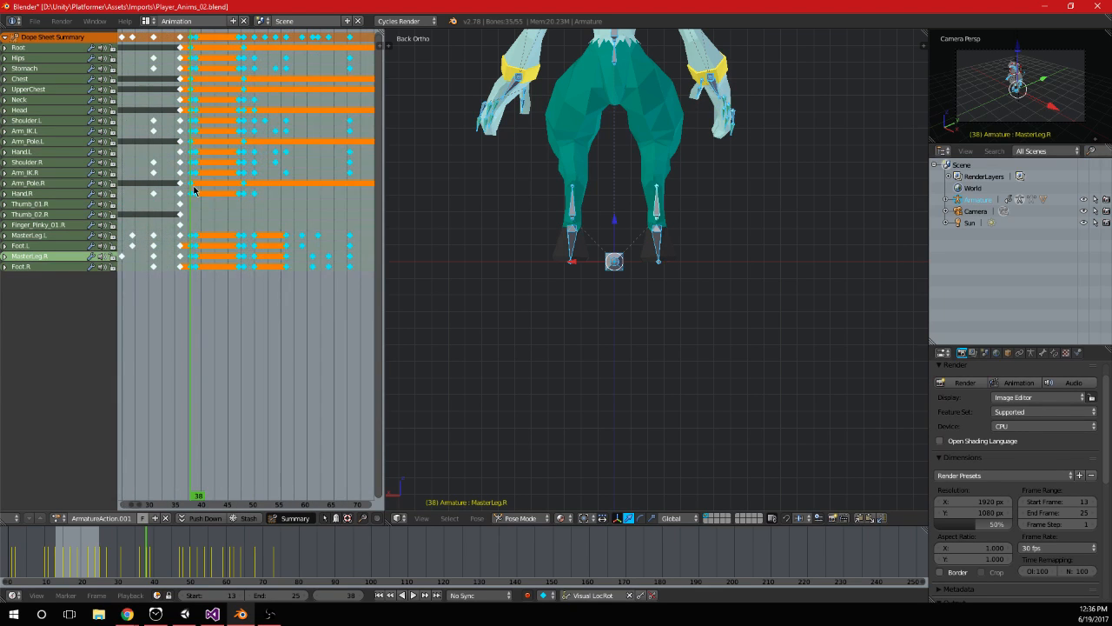
Delete the pasted keyframes from frame 38 up to just before frame 50 and review the copied motion
{"action": "key", "text": "a"}
{"action": "left_click_drag", "start_coordinate": [211, 178], "coordinate": [247, 35]}
{"action": "key", "text": "Delete"}
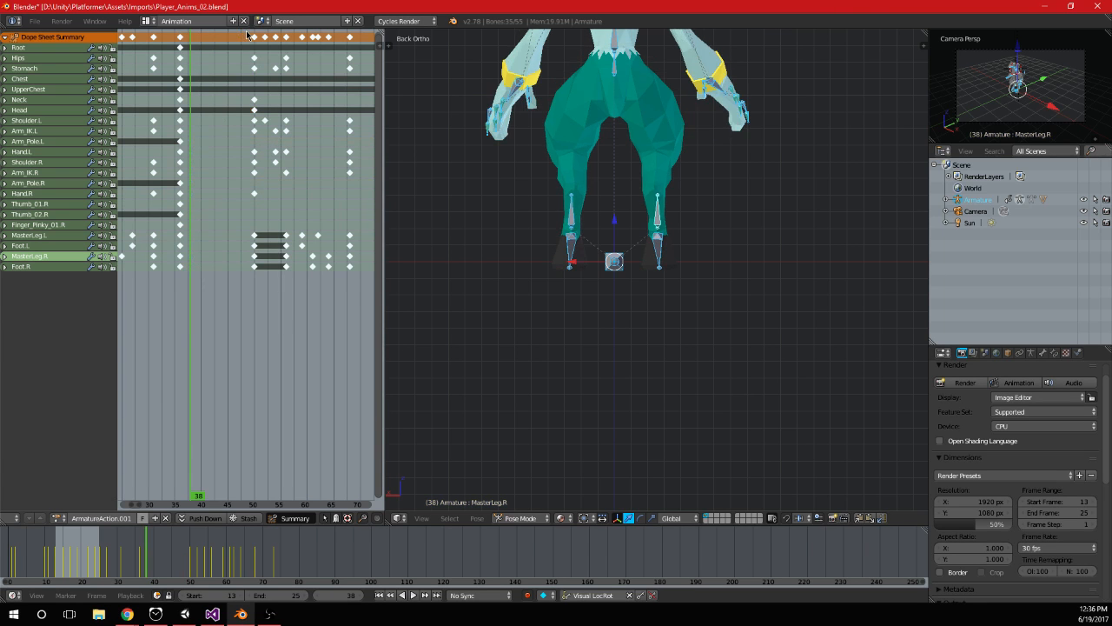
{"action": "key", "text": "alt+a"}
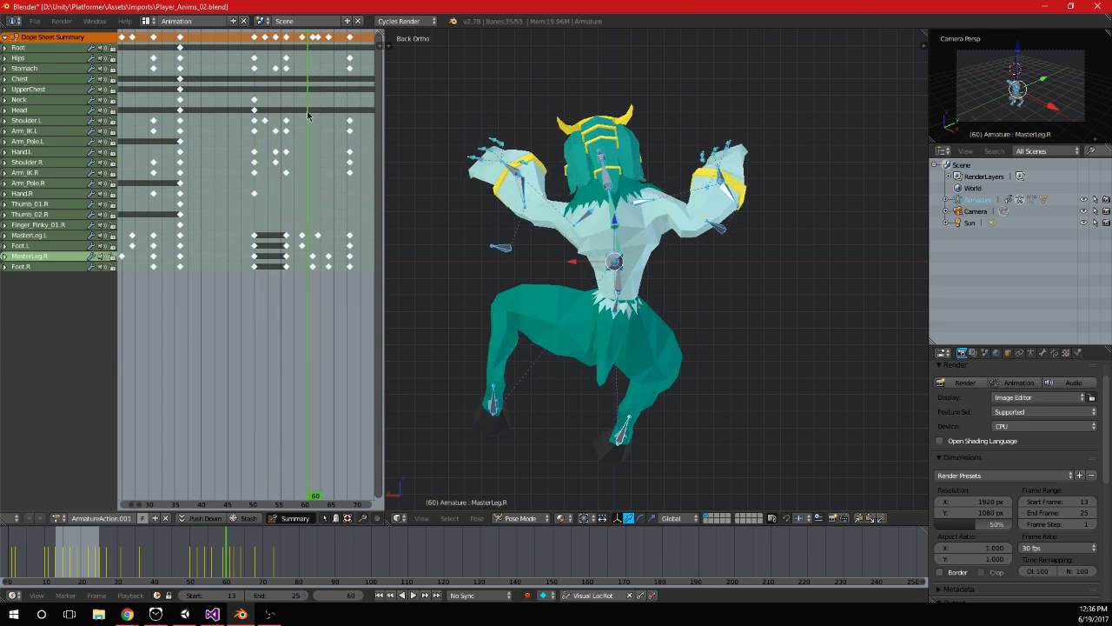
{"action": "scroll", "coordinate": [252, 150], "scroll_direction": "down", "scroll_amount": 3}
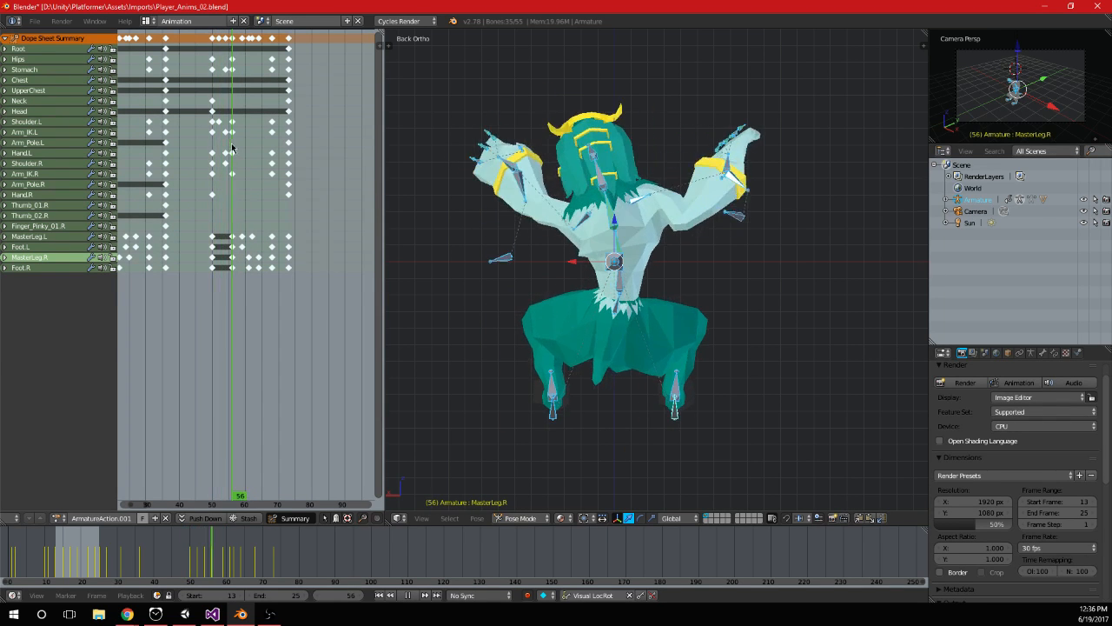
Move all keyframes from frame 50 onward 10 frames earlier, so they begin at frame 40
{"action": "key", "text": "a"}
{"action": "key", "text": "b"}
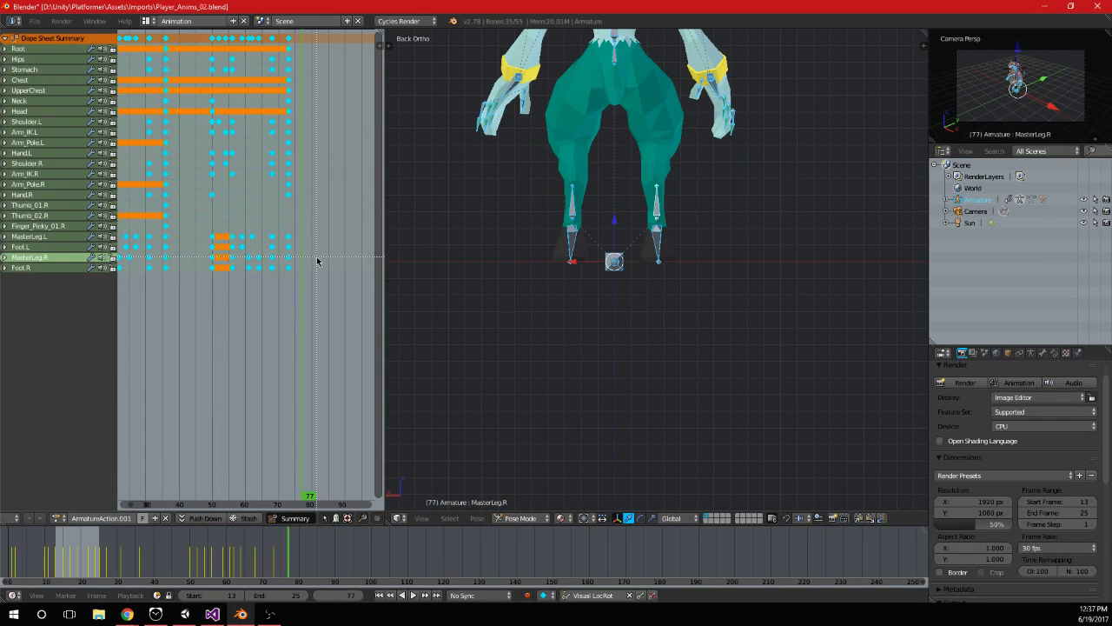
{"action": "left_click", "coordinate": [320, 278]}
{"action": "key", "text": "a"}
{"action": "key", "text": "b"}
{"action": "left_click_drag", "start_coordinate": [323, 283], "coordinate": [200, 36]}
{"action": "key", "text": "g"}
{"action": "scroll", "coordinate": [252, 165], "scroll_direction": "up", "scroll_amount": 5}
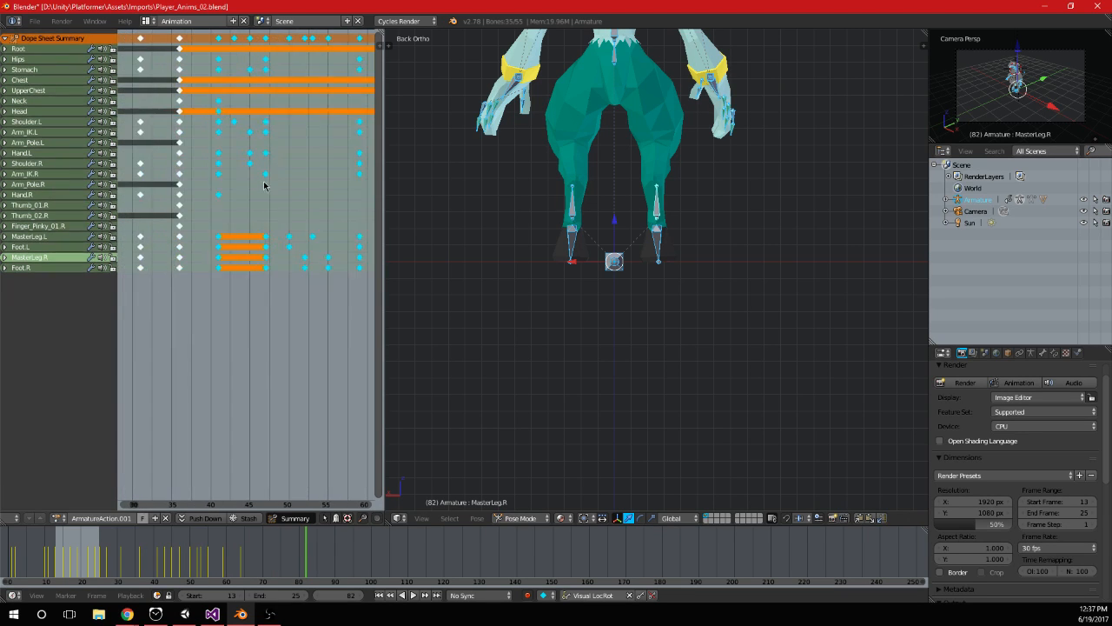
{"action": "left_click", "coordinate": [203, 186]}
Duplicate the Shoulder.L keyframe of frame 13 to frame 40, place another Shoulder.L copy at frame 58, and check the poses
{"action": "right_click", "coordinate": [588, 206]}
{"action": "scroll", "coordinate": [262, 143], "scroll_direction": "down", "scroll_amount": 9}
{"action": "middle_click_drag", "start_coordinate": [204, 178], "coordinate": [245, 183]}
{"action": "right_click", "coordinate": [135, 122]}
{"action": "scroll", "coordinate": [141, 126], "scroll_direction": "down", "scroll_amount": 1}
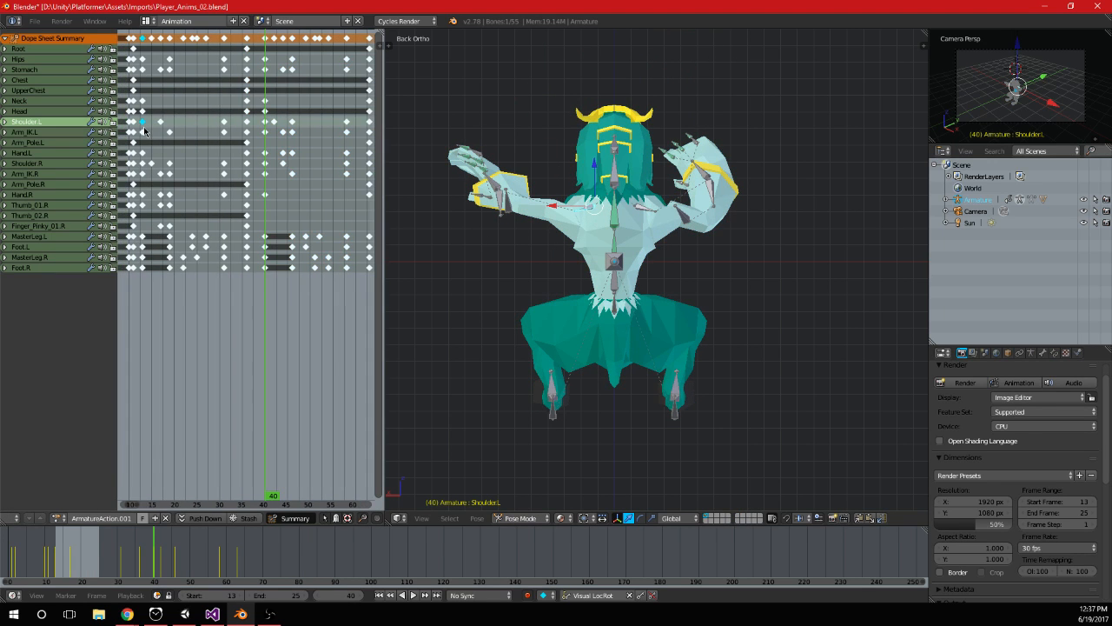
{"action": "key", "text": "g"}
{"action": "left_click", "coordinate": [268, 154]}
{"action": "middle_click_drag", "start_coordinate": [306, 160], "coordinate": [252, 159]}
{"action": "key", "text": "shift+d"}
{"action": "left_click", "coordinate": [333, 172]}
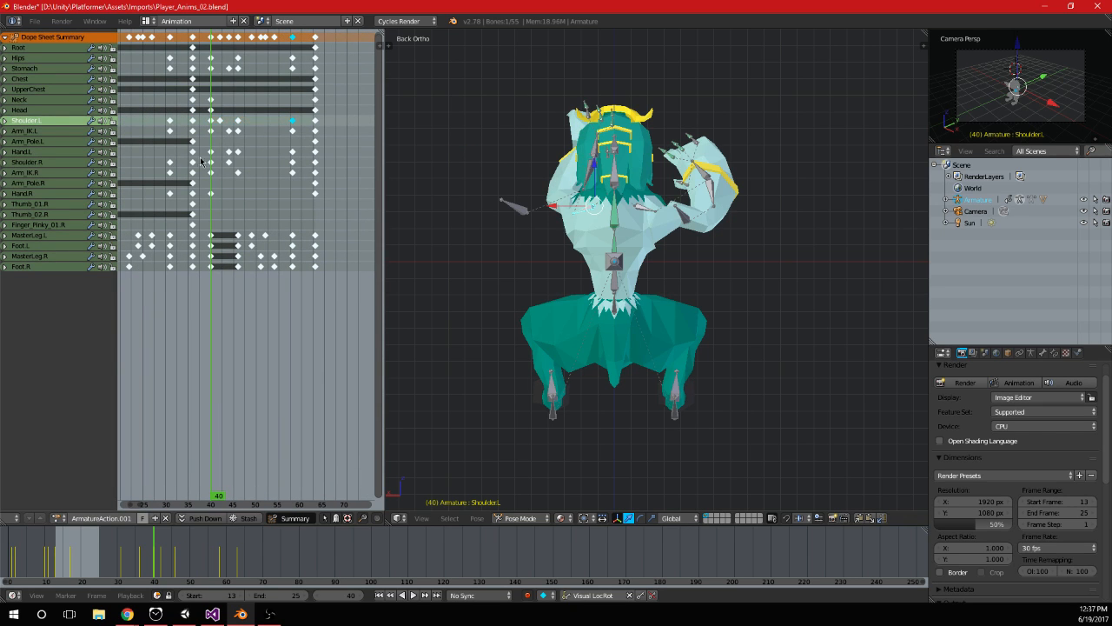
{"action": "left_click_drag", "start_coordinate": [218, 156], "coordinate": [293, 155]}
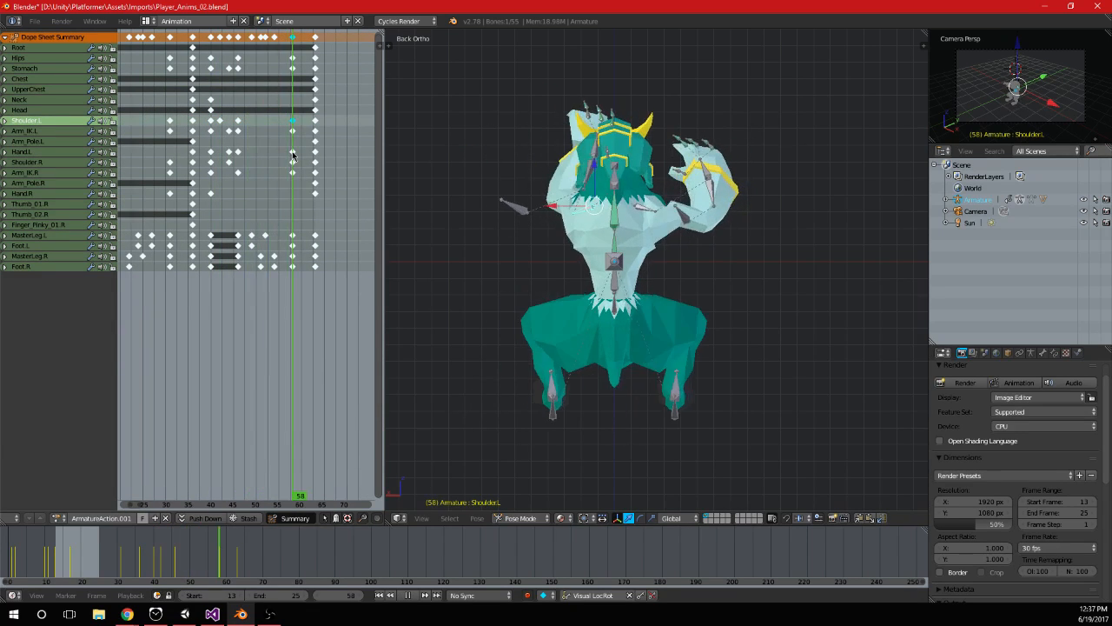
{"action": "left_click_drag", "start_coordinate": [226, 158], "coordinate": [212, 157]}
{"action": "middle_click_drag", "start_coordinate": [213, 158], "coordinate": [237, 170]}
Duplicate the Shoulder.R keyframe of frame 13 to frame 40 and its frame 31 keyframe to frame 58
{"action": "right_click", "coordinate": [635, 211]}
{"action": "right_click", "coordinate": [137, 164]}
{"action": "key", "text": "shift+d"}
{"action": "left_click", "coordinate": [260, 172]}
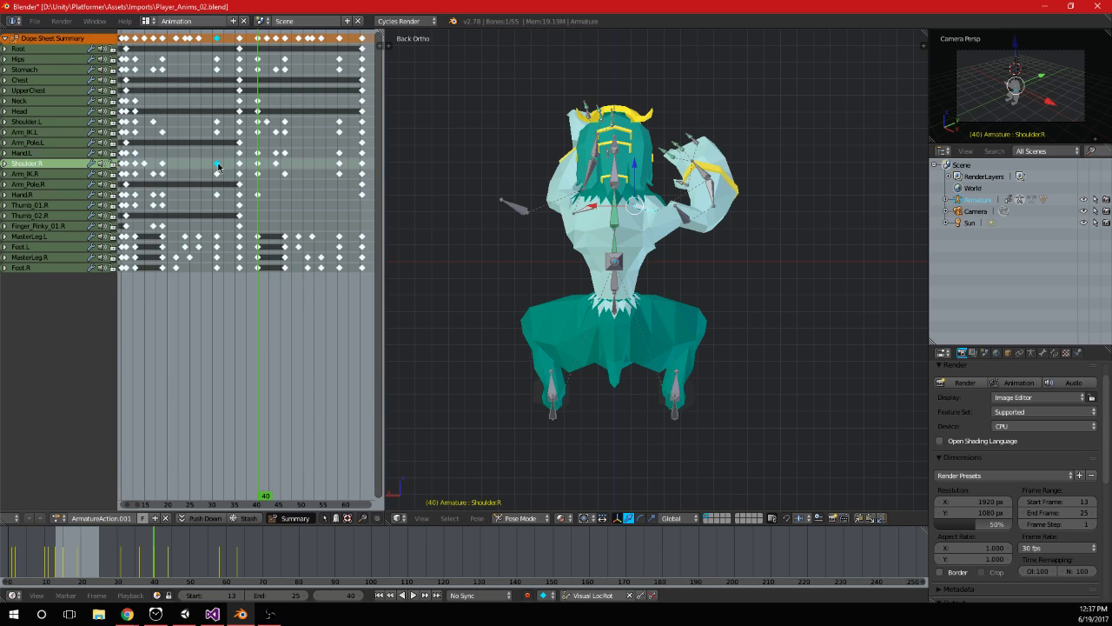
{"action": "key", "text": "shift+d"}
{"action": "left_click", "coordinate": [339, 181]}
Review the second cycle up to frame 58 from another angle and save Player_Anims_02.blend over the existing file
{"action": "key", "text": "Right"}
{"action": "left_click_drag", "start_coordinate": [270, 189], "coordinate": [339, 191]}
{"action": "middle_click_drag", "start_coordinate": [660, 200], "coordinate": [654, 222]}
{"action": "key", "text": "ctrl+s"}
{"action": "left_click", "coordinate": [654, 219]}
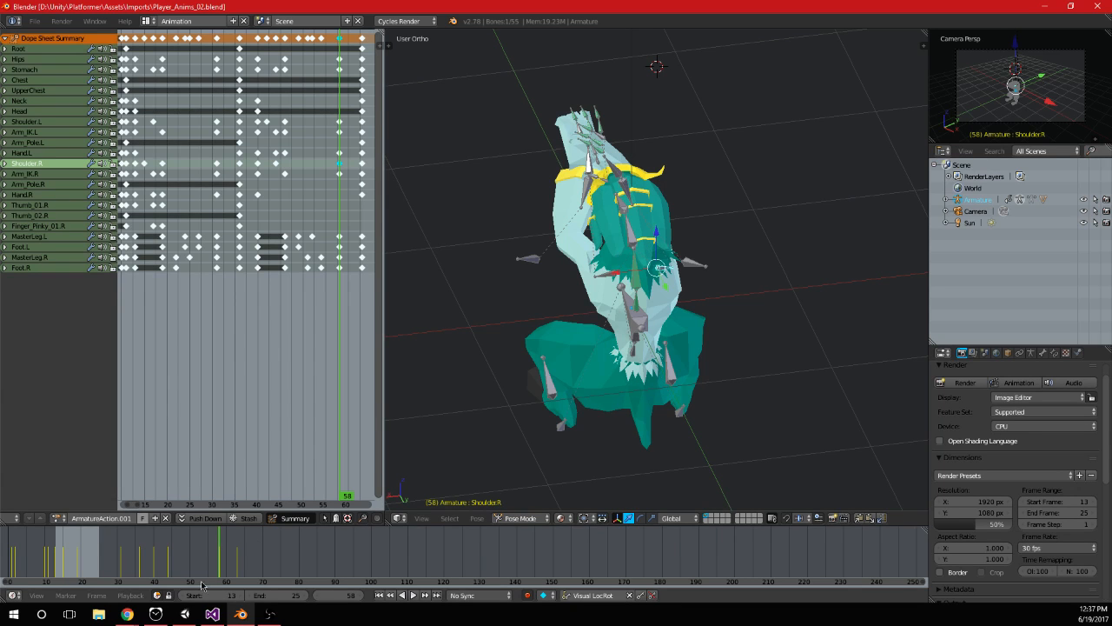
Check the imported Player_Anims asset in Unity and PlayerInput.cs in Visual Studio, return to Blender and scrub to frame 31
{"action": "left_click", "coordinate": [185, 614]}
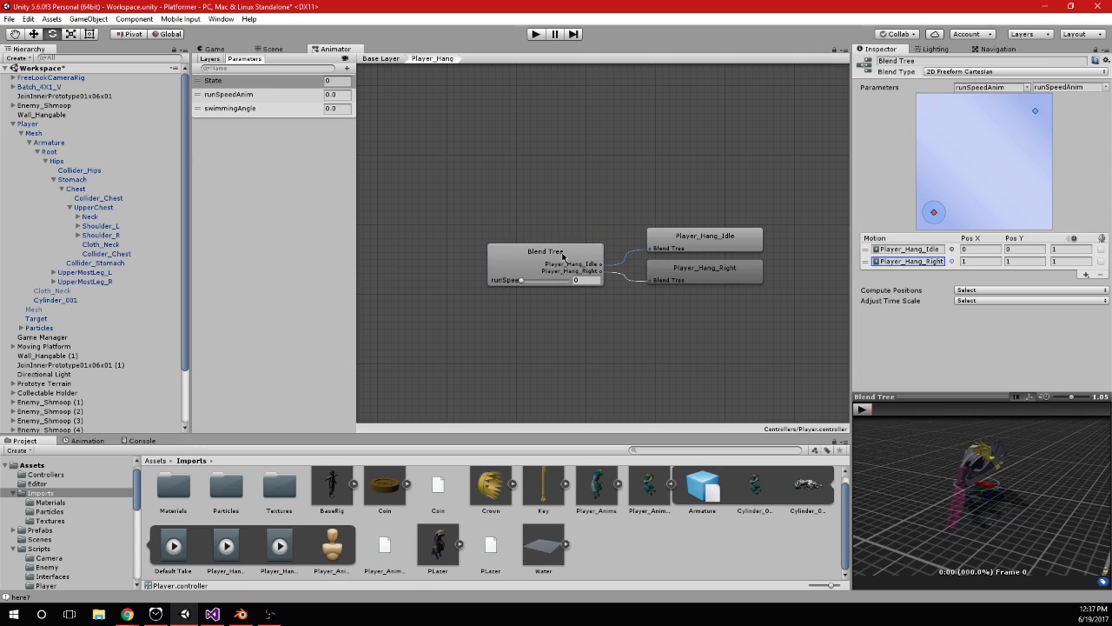
{"action": "left_click", "coordinate": [597, 489]}
{"action": "left_click", "coordinate": [212, 614]}
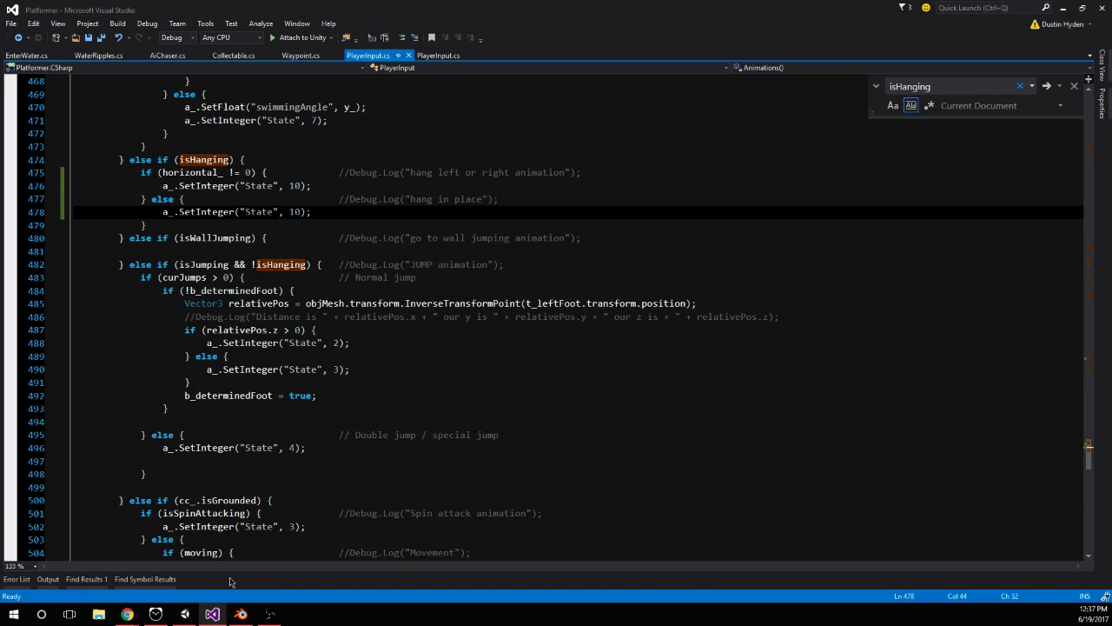
{"action": "left_click", "coordinate": [240, 614]}
{"action": "left_click_drag", "start_coordinate": [236, 272], "coordinate": [219, 265]}
{"action": "middle_click_drag", "start_coordinate": [225, 265], "coordinate": [255, 272]}
{"action": "left_click_drag", "start_coordinate": [174, 188], "coordinate": [166, 182]}
{"action": "scroll", "coordinate": [269, 225], "scroll_direction": "up", "scroll_amount": 2}
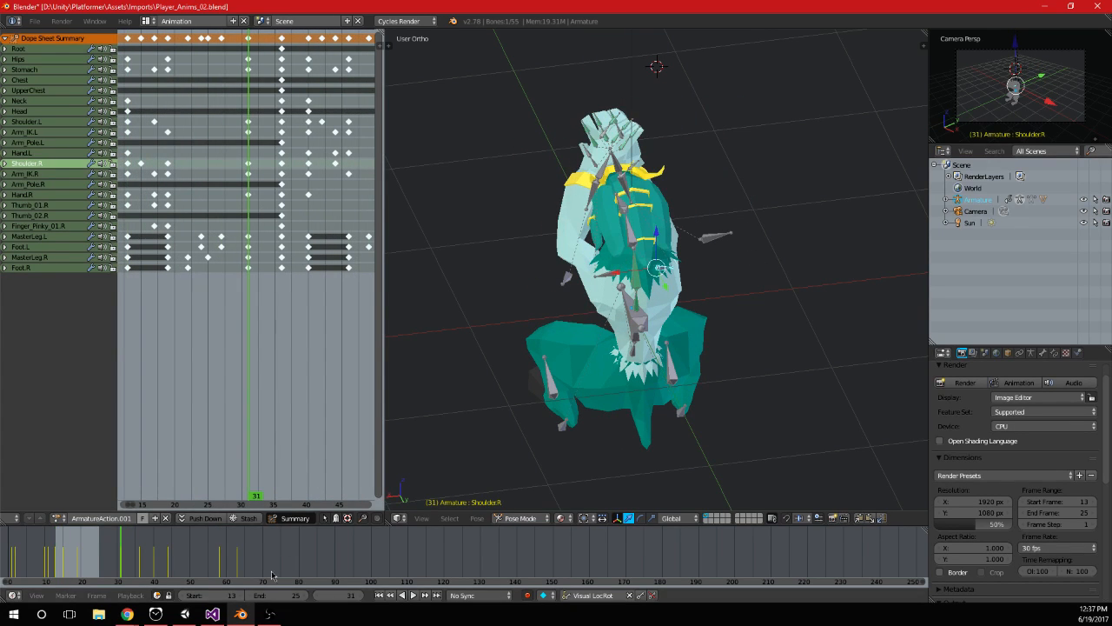
Switch to Unity and set the end frame of the Player_Hang_Right clip in Player_Anims_02 to 30
{"action": "left_click", "coordinate": [185, 614]}
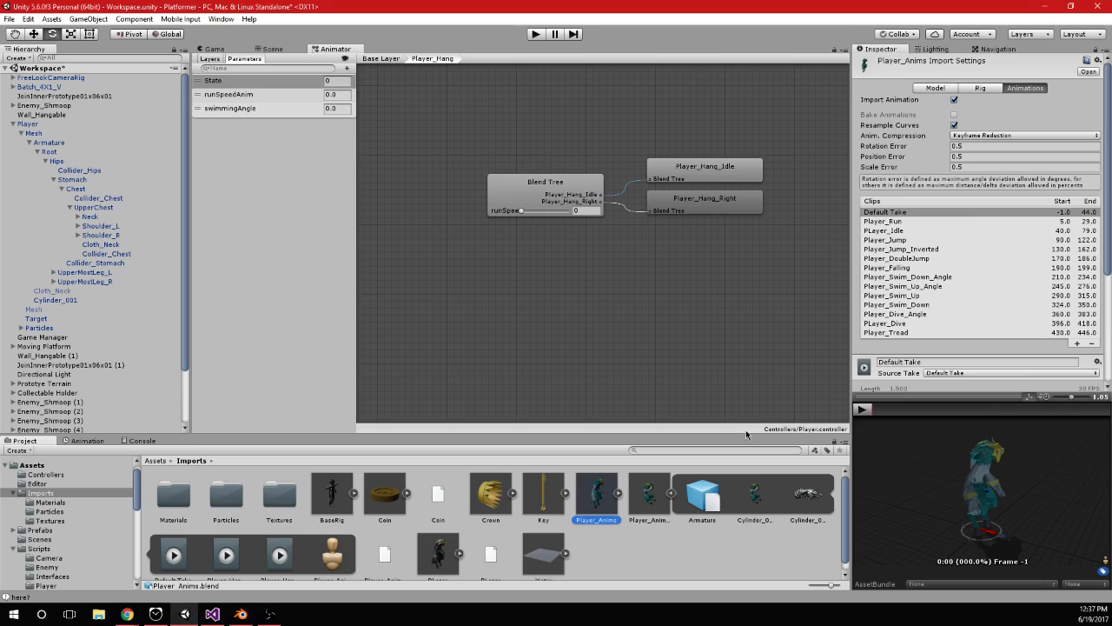
{"action": "left_click", "coordinate": [647, 502]}
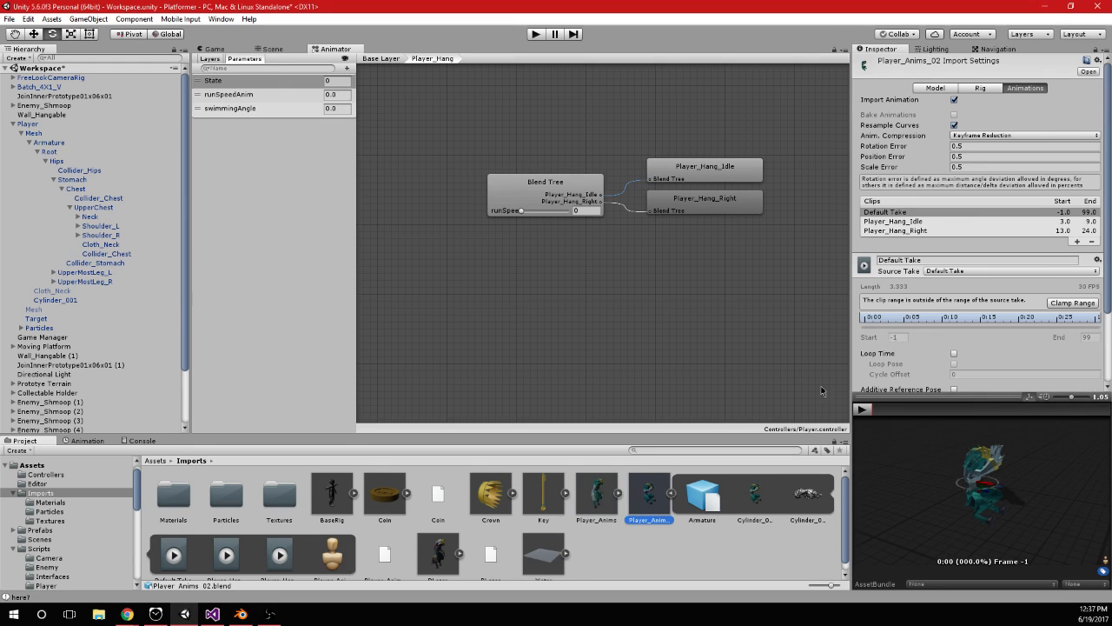
{"action": "left_click", "coordinate": [960, 231]}
{"action": "left_click", "coordinate": [1088, 318]}
{"action": "type", "text": "30"}
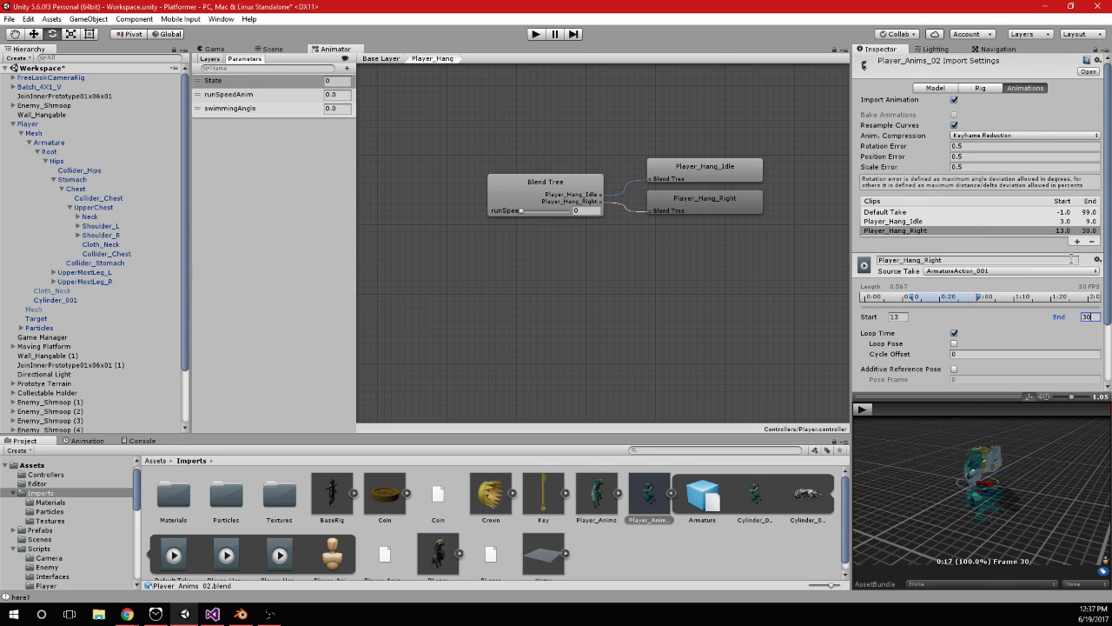
Add a new animation clip to Player_Anims_02 and name it Player_Hang_Left
{"action": "left_click", "coordinate": [1077, 241]}
{"action": "left_click", "coordinate": [900, 270]}
{"action": "type", "text": "P"}
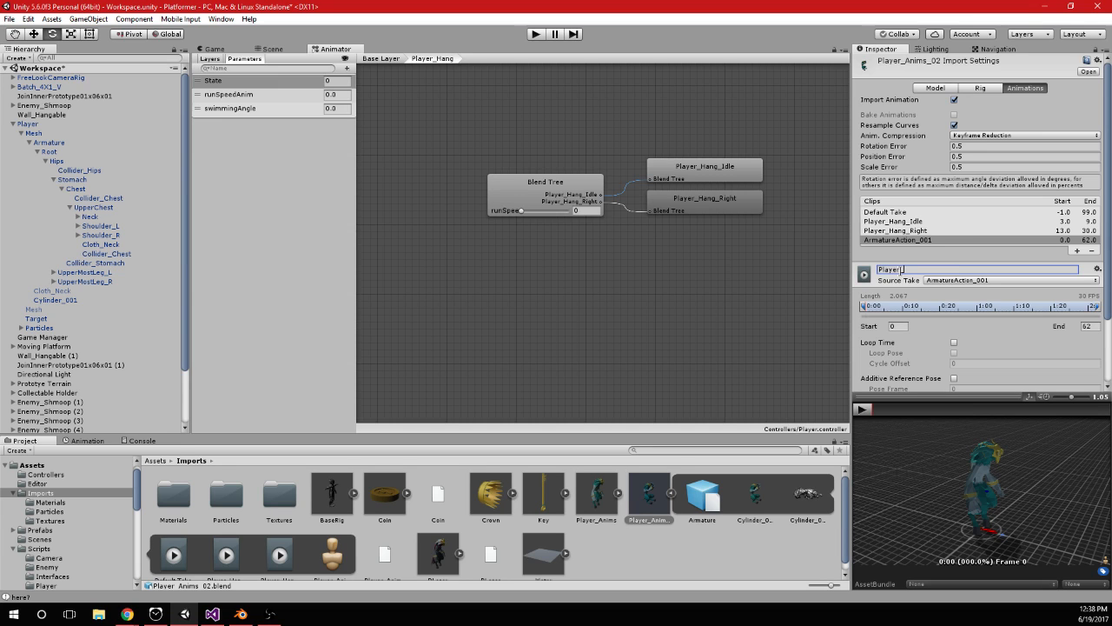
{"action": "type", "text": "layer_Hang_Left"}
{"action": "key", "text": "Return"}
Check the second cycle's end frame in Blender and, in Unity, set Player_Hang_Left to frames 40 to 58 with Loop Time enabled
{"action": "left_click", "coordinate": [212, 614]}
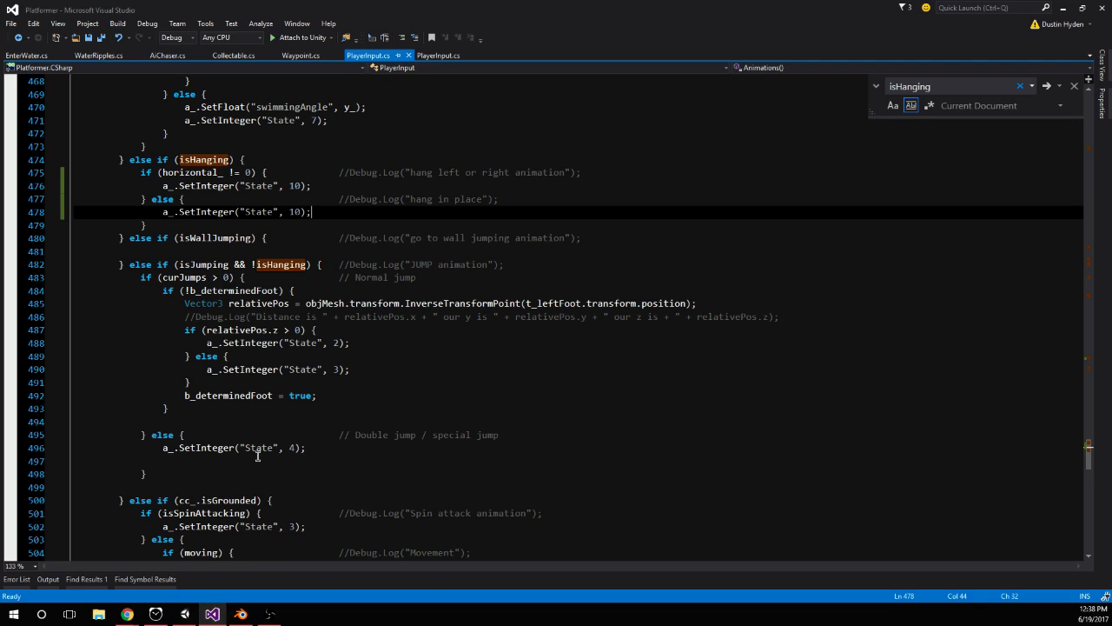
{"action": "left_click", "coordinate": [241, 613]}
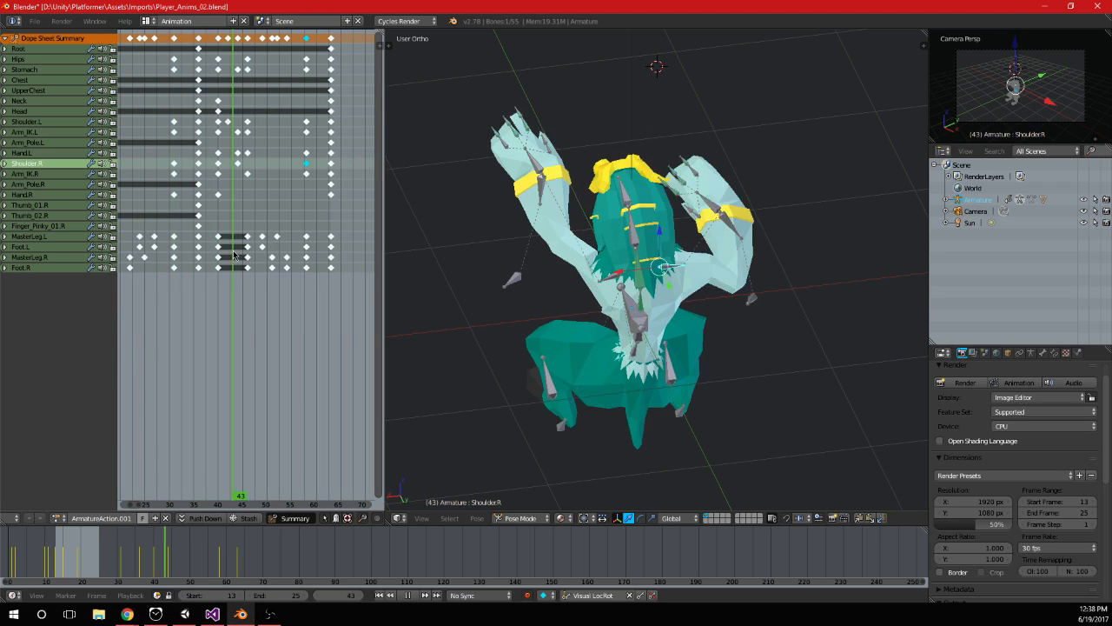
{"action": "left_click", "coordinate": [307, 170]}
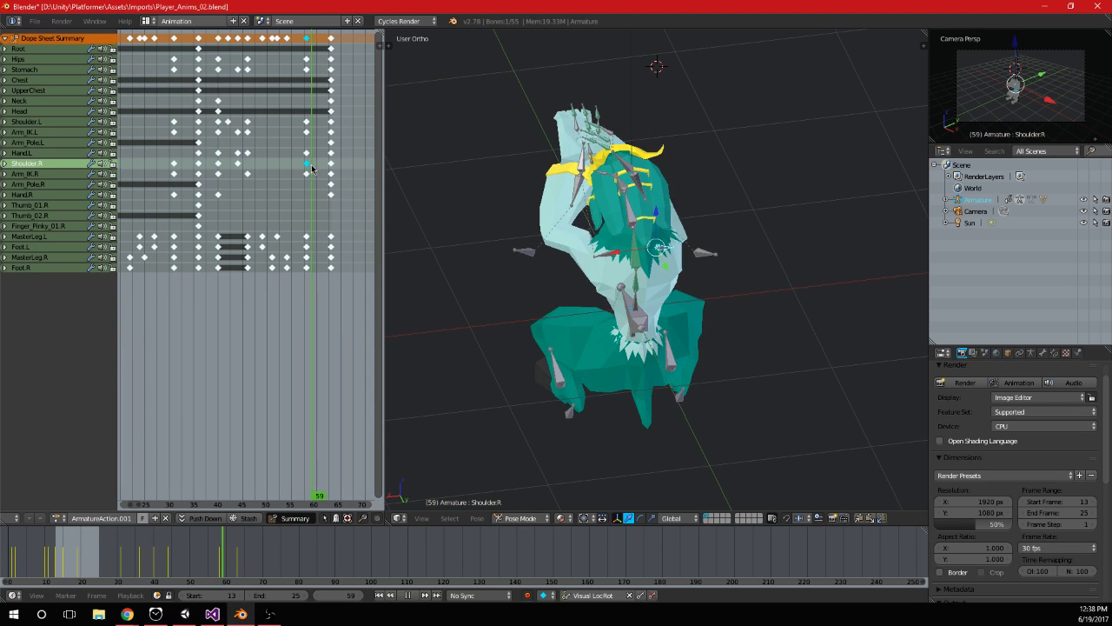
{"action": "left_click", "coordinate": [185, 613]}
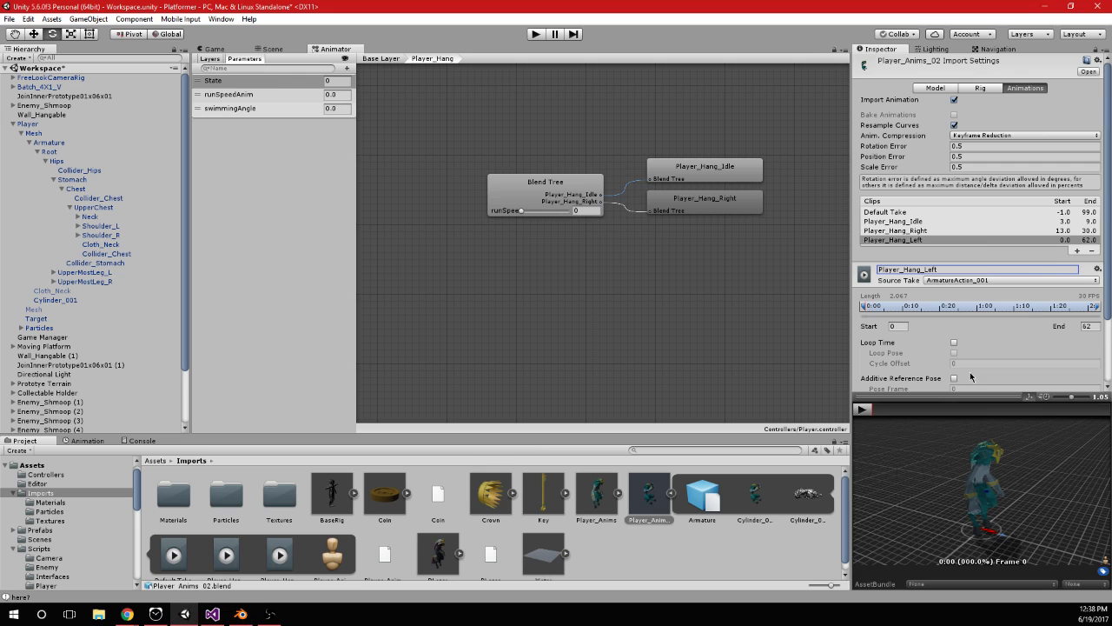
{"action": "left_click", "coordinate": [897, 325]}
{"action": "type", "text": "40"}
{"action": "key", "text": "Tab"}
{"action": "type", "text": "58"}
{"action": "left_click", "coordinate": [953, 345]}
Preview the Player_Hang_Left clip and rewind it to its first frame
{"action": "left_click", "coordinate": [862, 409]}
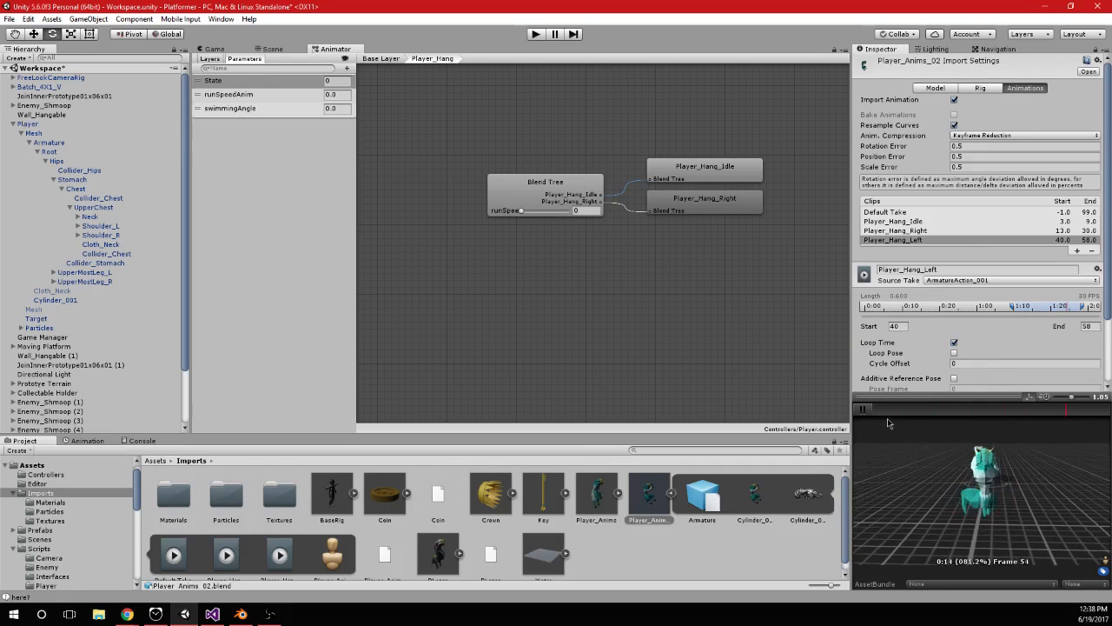
{"action": "left_click", "coordinate": [863, 410]}
{"action": "left_click_drag", "start_coordinate": [878, 409], "coordinate": [12, 410]}
{"action": "left_click", "coordinate": [211, 612]}
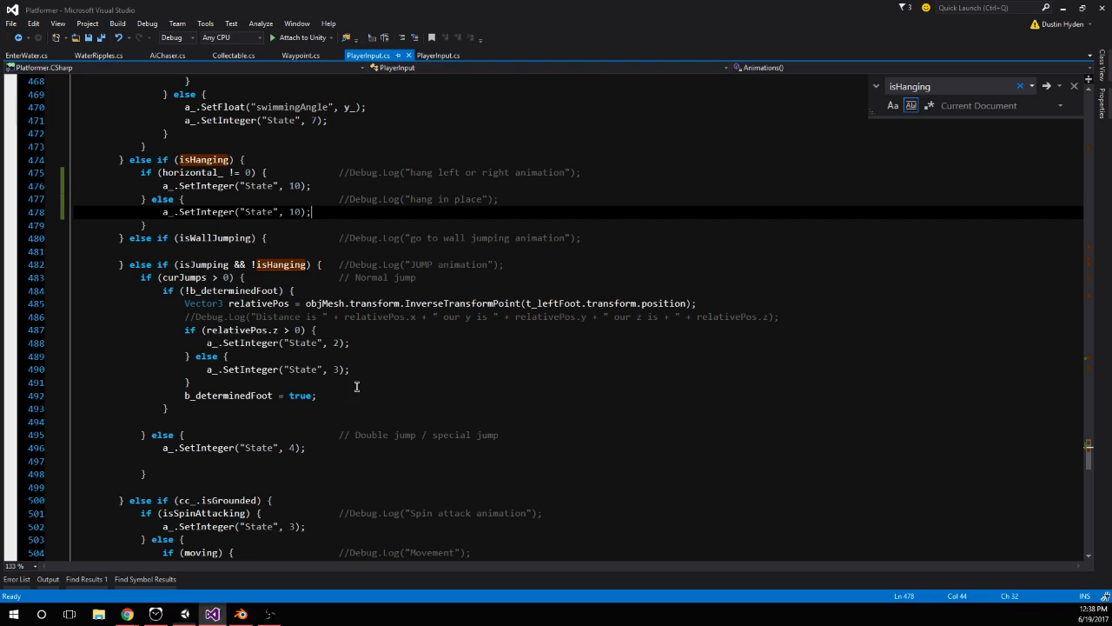
{"action": "left_click", "coordinate": [186, 615]}
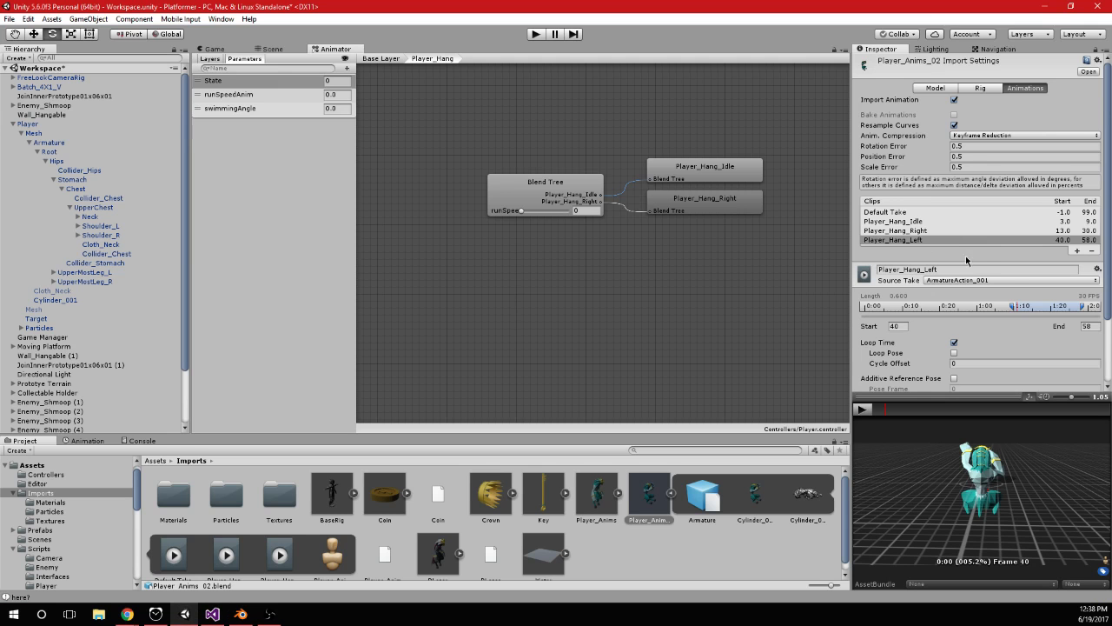
In Blender, duplicate the Neck and Head keyframes of frame 40 to the end of the second cycle
{"action": "left_click", "coordinate": [241, 613]}
{"action": "left_click_drag", "start_coordinate": [291, 267], "coordinate": [218, 264]}
{"action": "right_click", "coordinate": [636, 245]}
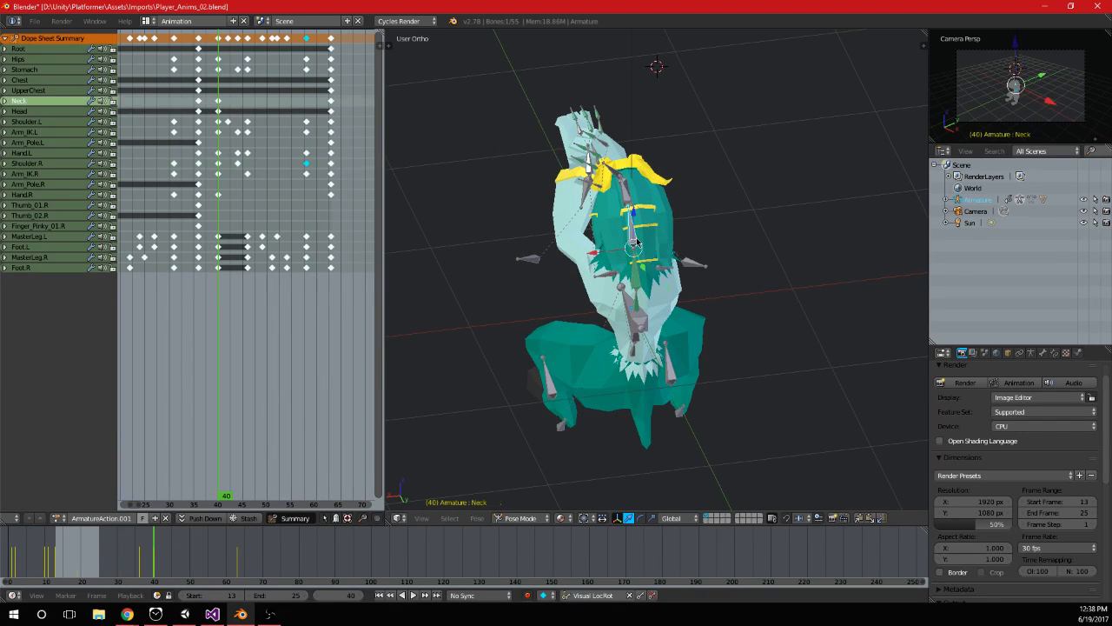
{"action": "middle_click_drag", "start_coordinate": [650, 256], "coordinate": [670, 244]}
{"action": "scroll", "coordinate": [223, 112], "scroll_direction": "up", "scroll_amount": 2}
{"action": "key", "text": "a"}
{"action": "key", "text": "b"}
{"action": "left_click_drag", "start_coordinate": [200, 112], "coordinate": [224, 96]}
{"action": "key", "text": "shift+d"}
{"action": "left_click", "coordinate": [326, 119]}
Duplicate the Neck and Head keyframes of frame 13 to frame 31
{"action": "middle_click_drag", "start_coordinate": [136, 146], "coordinate": [258, 137]}
{"action": "key", "text": "a"}
{"action": "key", "text": "b"}
{"action": "left_click_drag", "start_coordinate": [175, 113], "coordinate": [187, 98]}
{"action": "key", "text": "shift+d"}
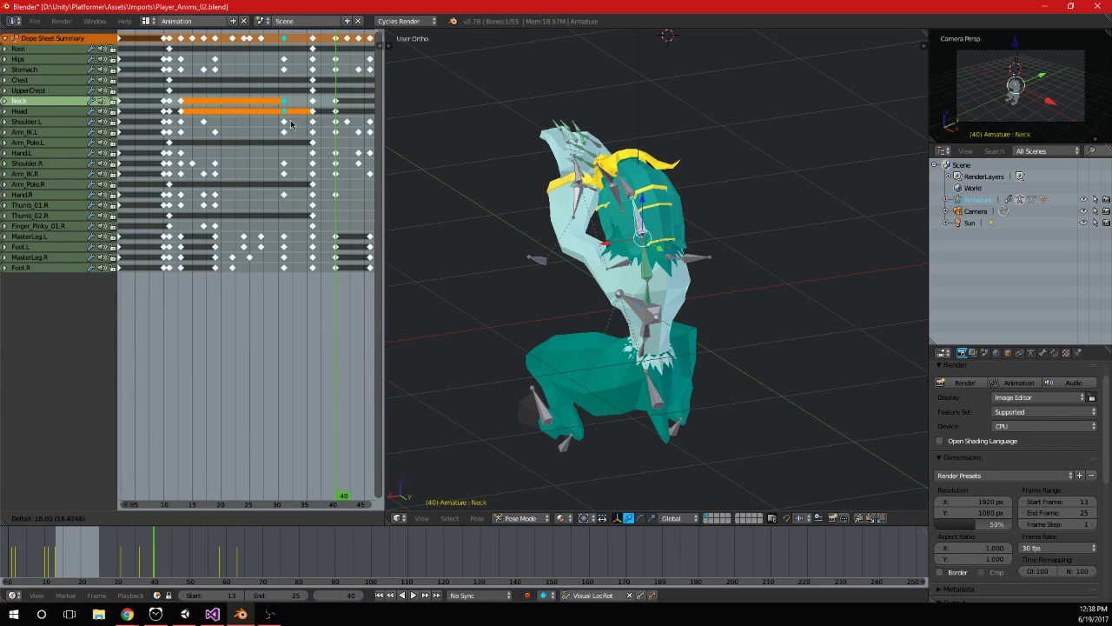
{"action": "left_click", "coordinate": [292, 124]}
Return to Unity, add a third motion to the Player_Hang blend tree and assign the Player_Hang_Left clip to it
{"action": "left_click", "coordinate": [213, 615]}
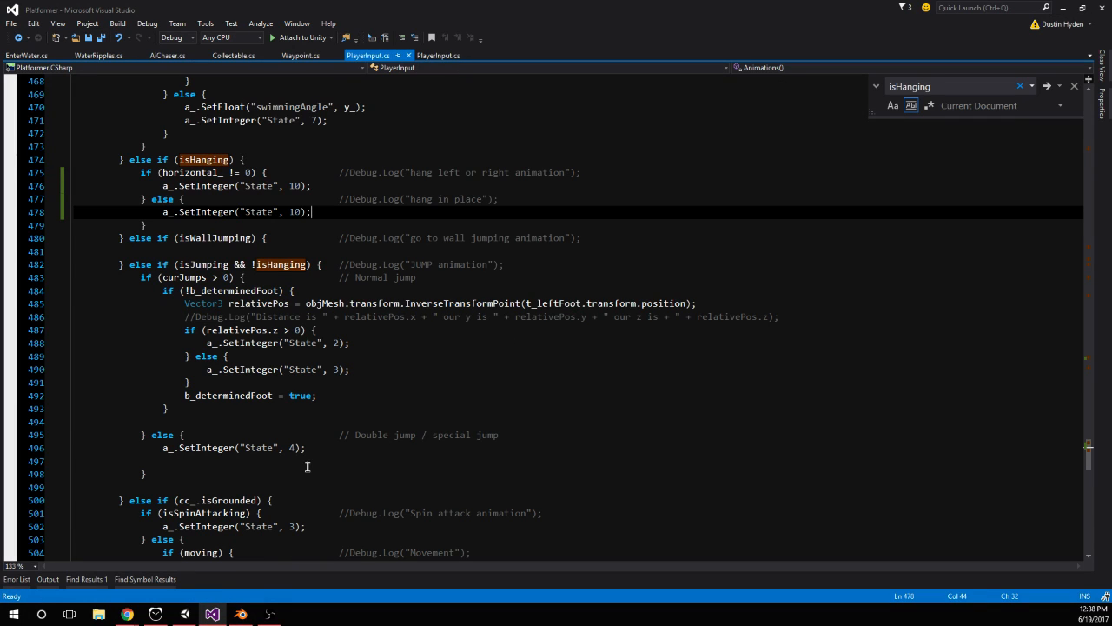
{"action": "left_click", "coordinate": [184, 613]}
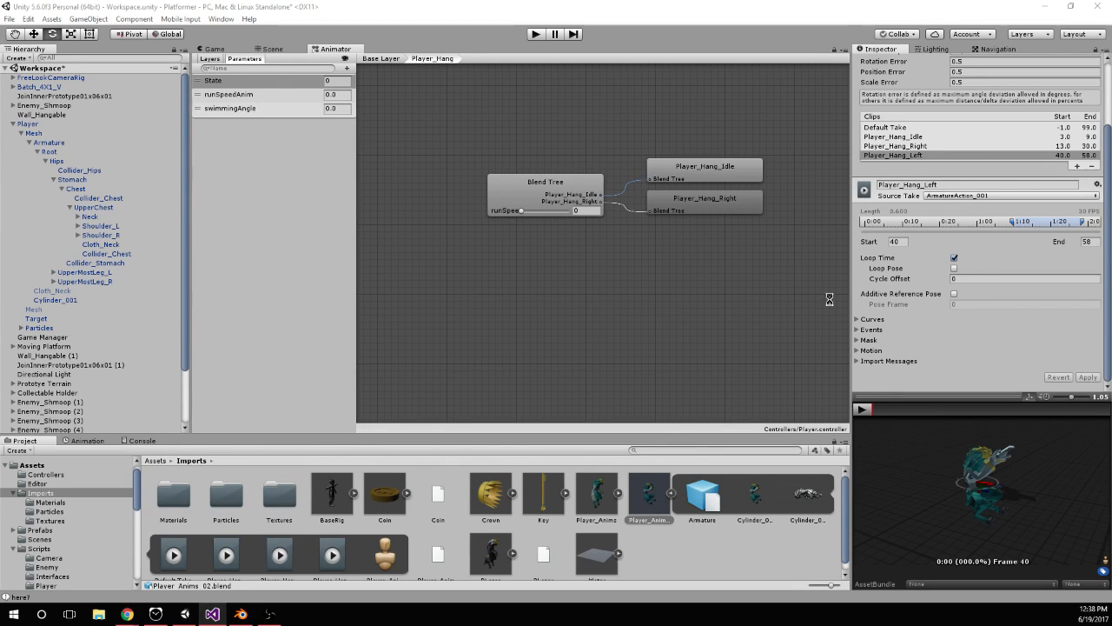
{"action": "left_click", "coordinate": [559, 252]}
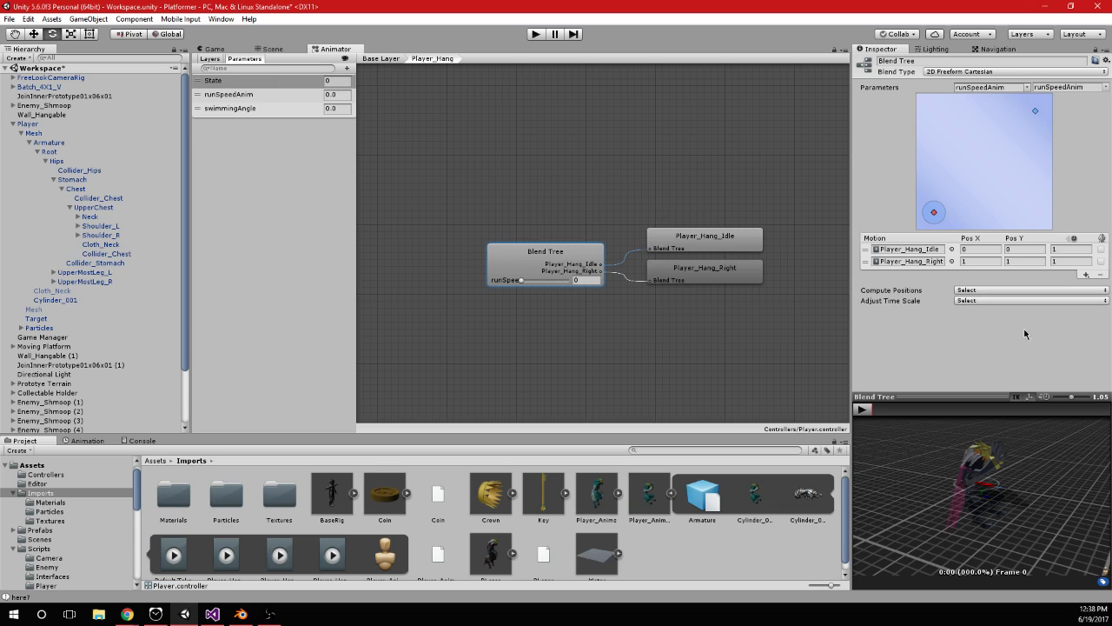
{"action": "left_click", "coordinate": [1085, 275]}
{"action": "left_click", "coordinate": [1062, 285]}
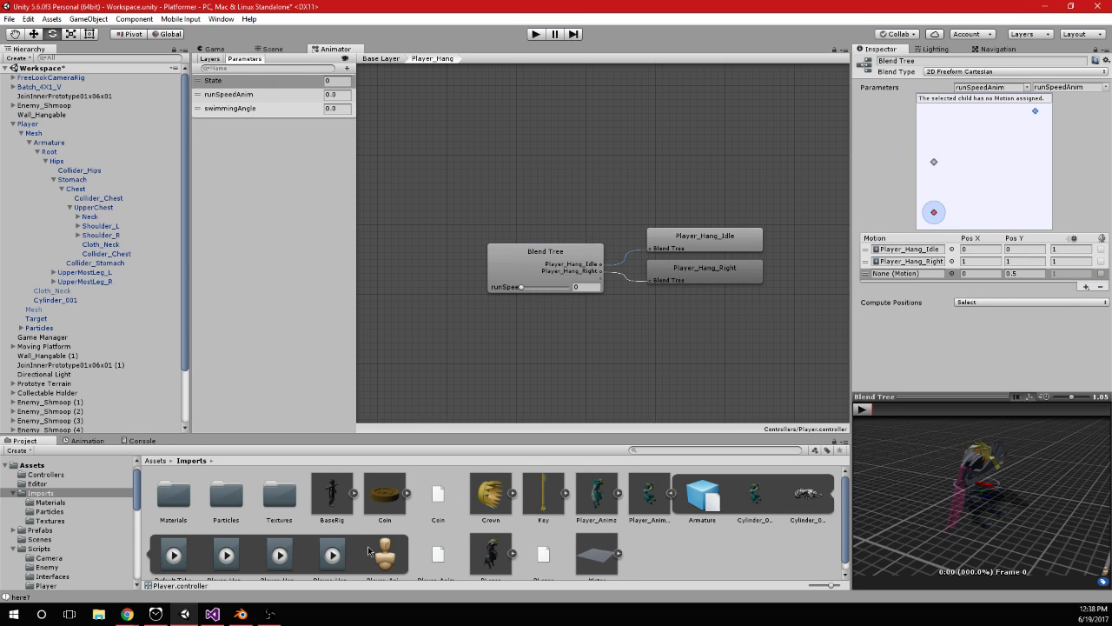
{"action": "scroll", "coordinate": [337, 551], "scroll_direction": "down", "scroll_amount": 1}
{"action": "left_click_drag", "start_coordinate": [337, 551], "coordinate": [912, 274]}
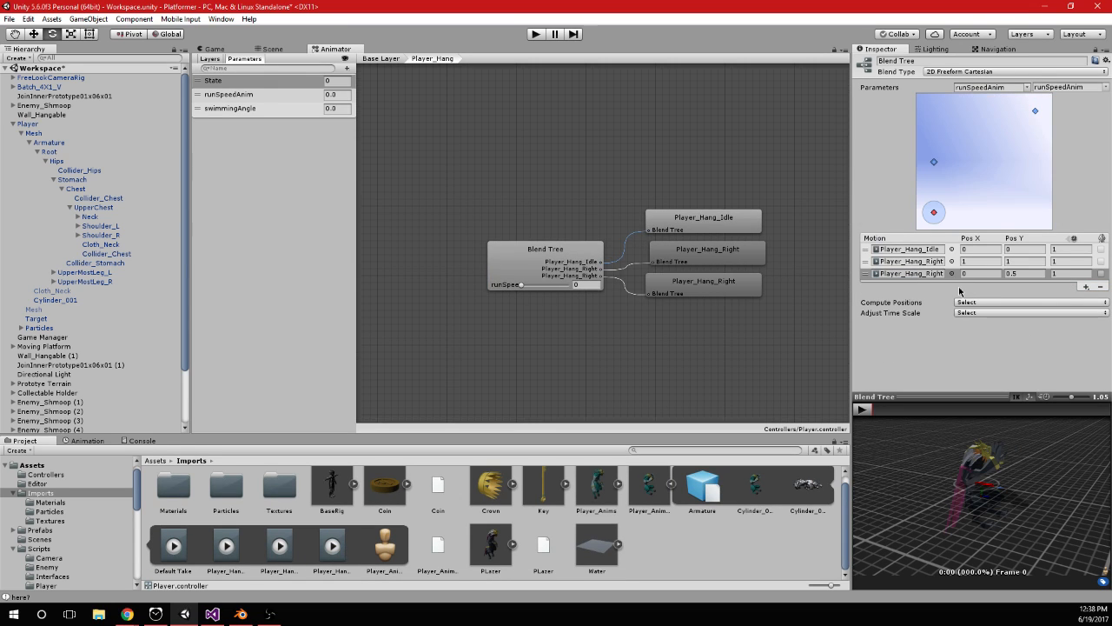
{"action": "left_click_drag", "start_coordinate": [280, 546], "coordinate": [927, 276]}
Set the Player_Hang_Left motion's blend position to X -1 and Y -1
{"action": "left_click", "coordinate": [980, 273]}
{"action": "type", "text": "-1"}
{"action": "key", "text": "Tab"}
{"action": "type", "text": "-1"}
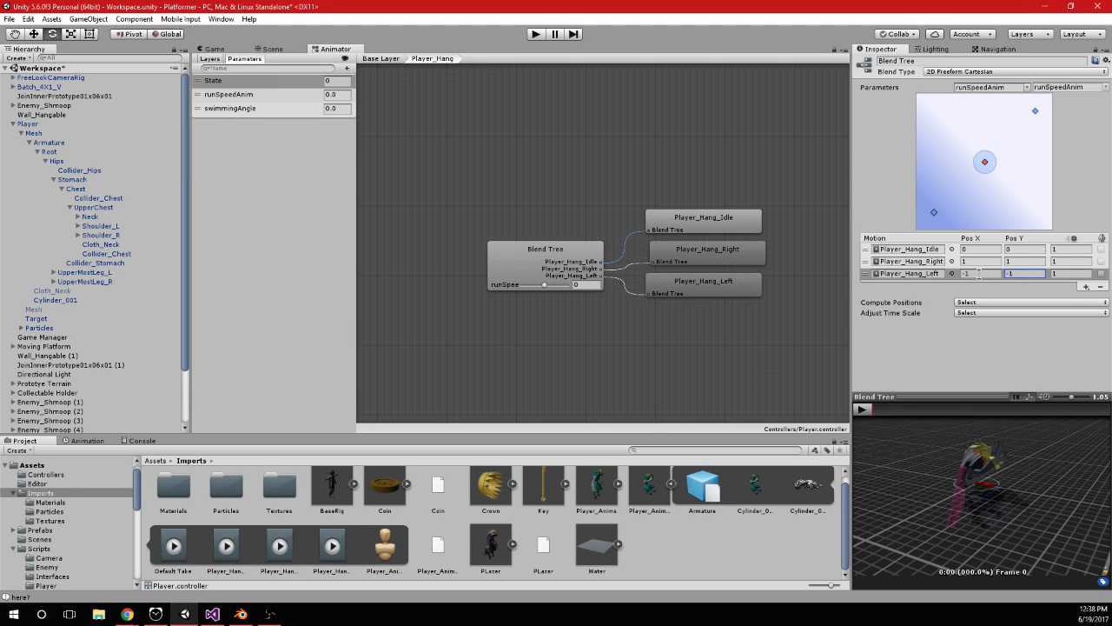
Preview the Player_Hang blend tree with runSpeedAnim at 1 and -1, viewing the character from several angles
{"action": "left_click", "coordinate": [862, 408]}
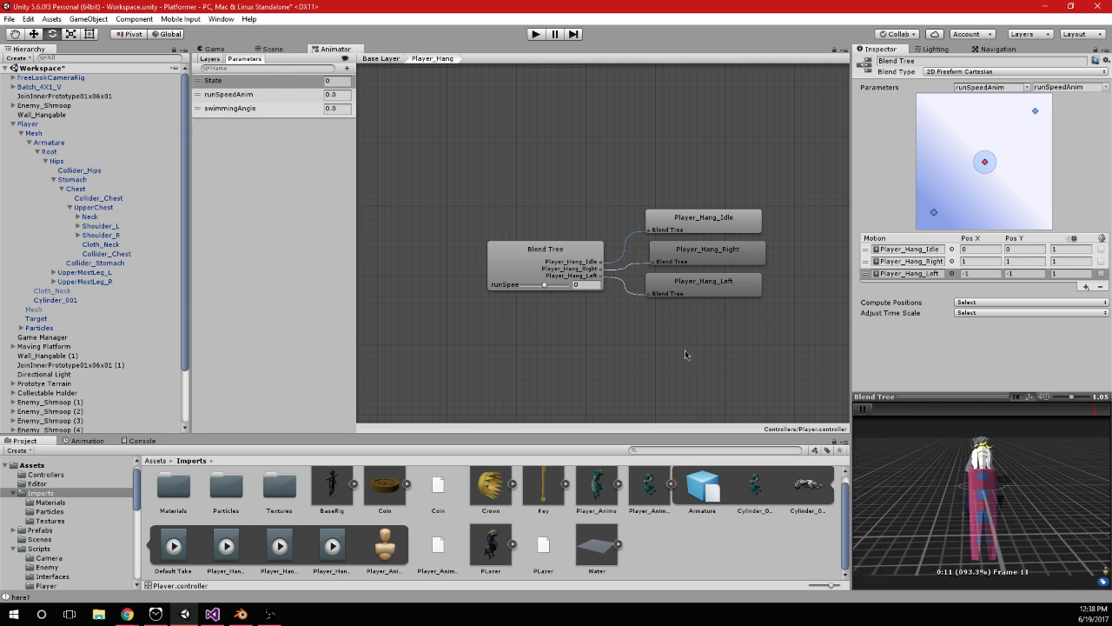
{"action": "left_click_drag", "start_coordinate": [540, 285], "coordinate": [575, 286]}
{"action": "left_click_drag", "start_coordinate": [1030, 493], "coordinate": [1006, 467], "text": "alt"}
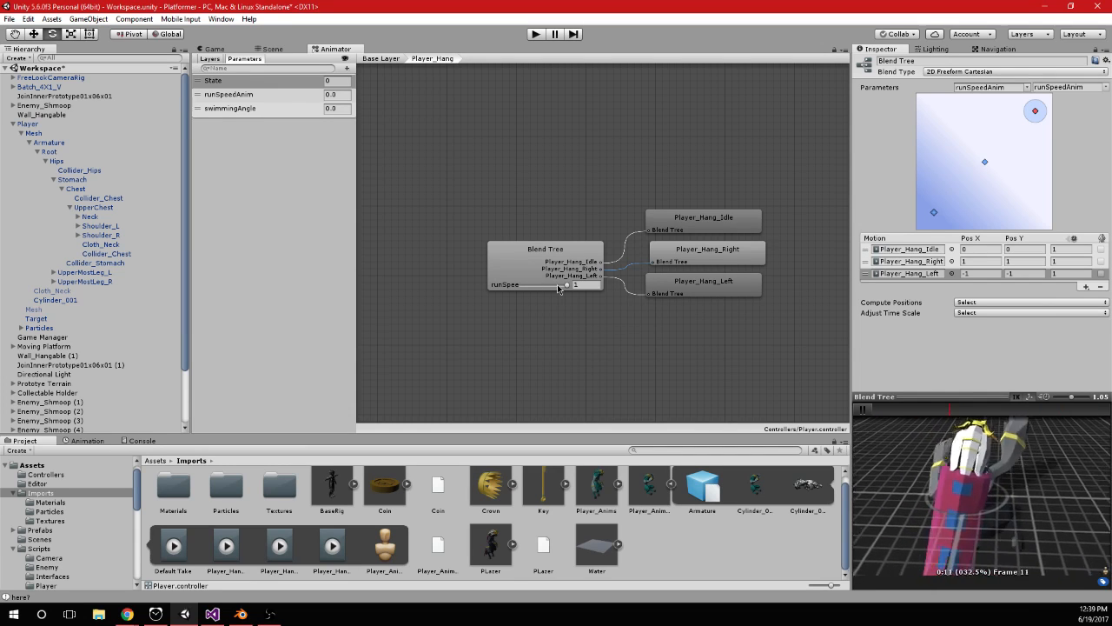
{"action": "left_click_drag", "start_coordinate": [559, 289], "coordinate": [511, 290]}
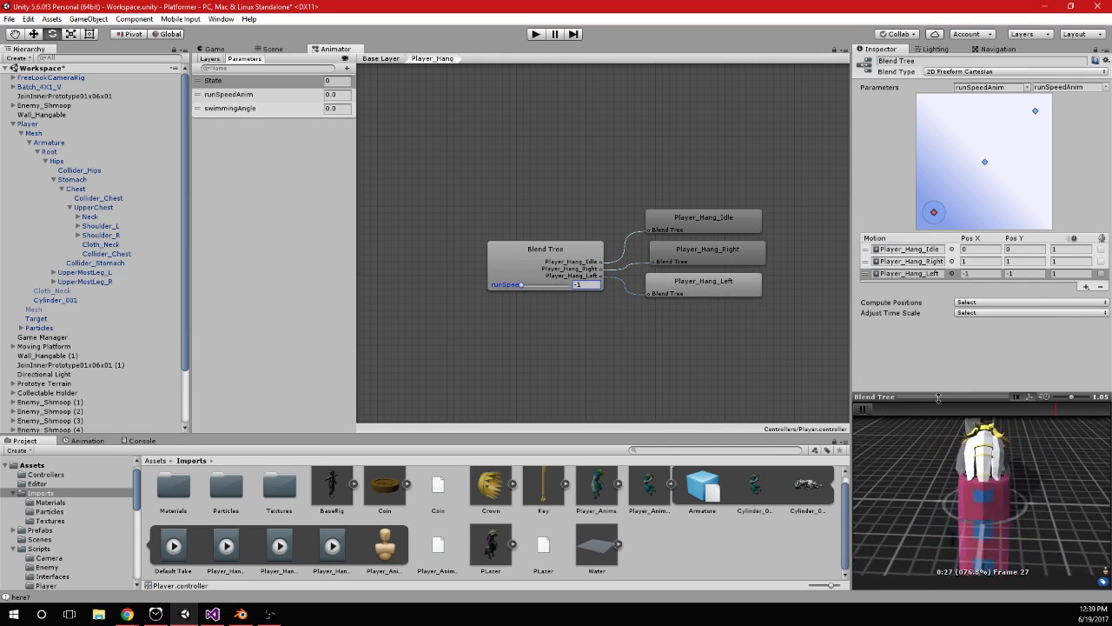
{"action": "left_click_drag", "start_coordinate": [990, 475], "coordinate": [1025, 476], "text": "alt"}
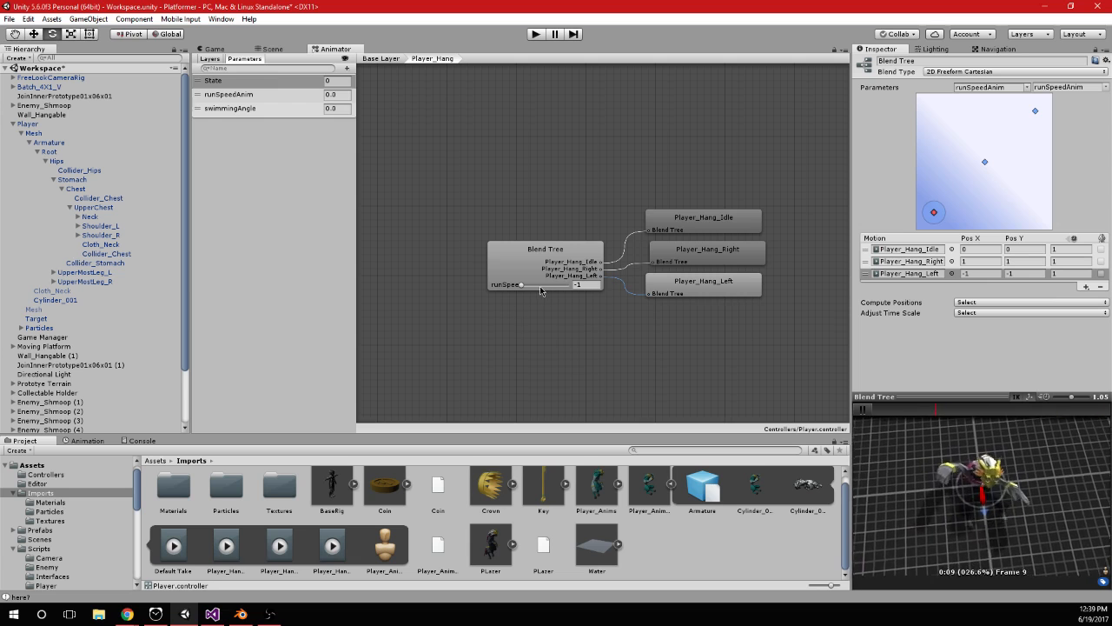
{"action": "left_click_drag", "start_coordinate": [523, 286], "coordinate": [578, 292]}
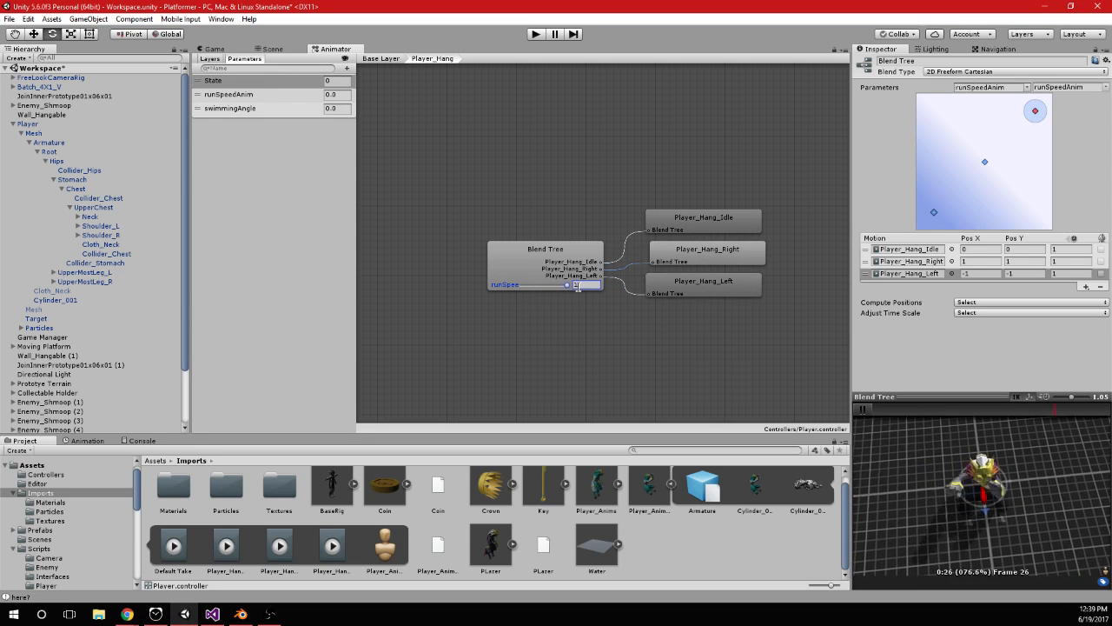
{"action": "left_click_drag", "start_coordinate": [926, 480], "coordinate": [956, 482], "text": "alt"}
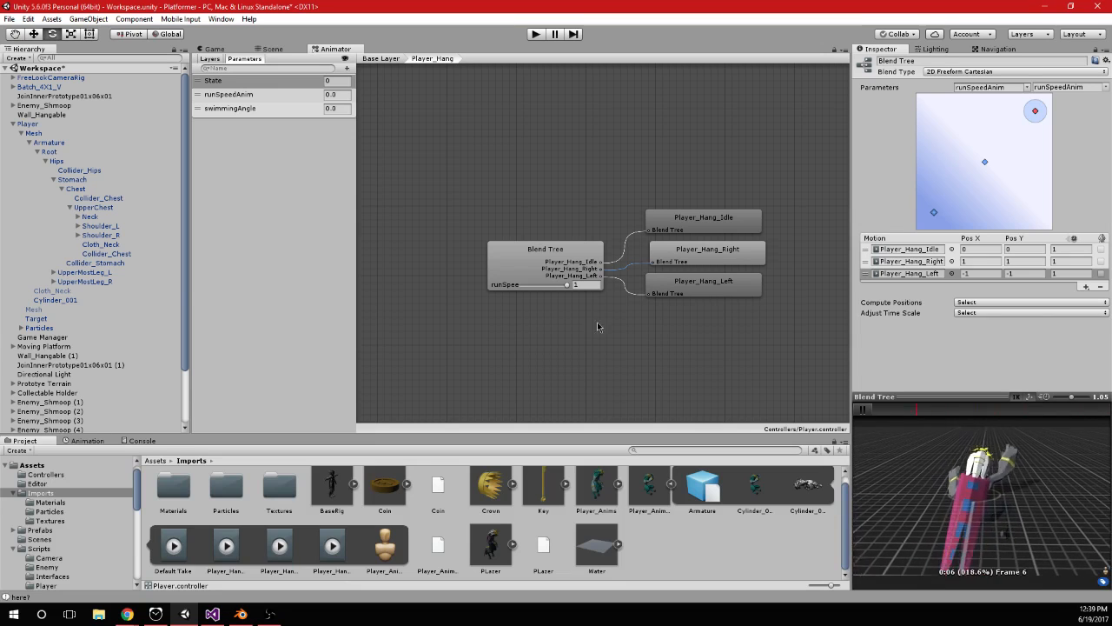
{"action": "left_click", "coordinate": [862, 409]}
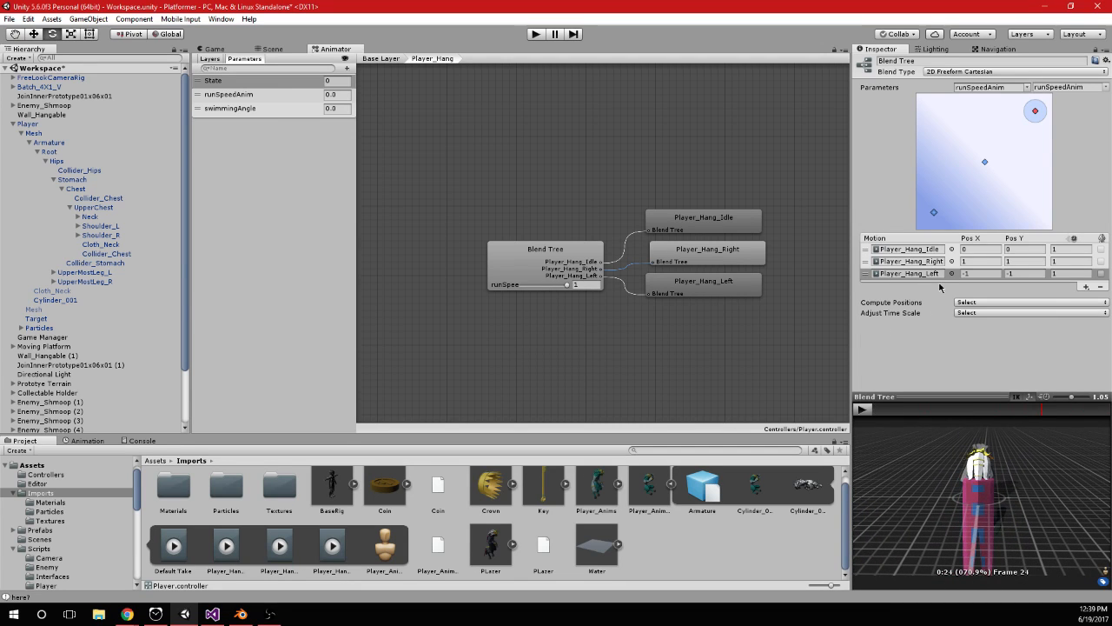
Return to the Base Layer and delete the Player_Hang_Idle state with its entry transition
{"action": "left_click", "coordinate": [382, 58]}
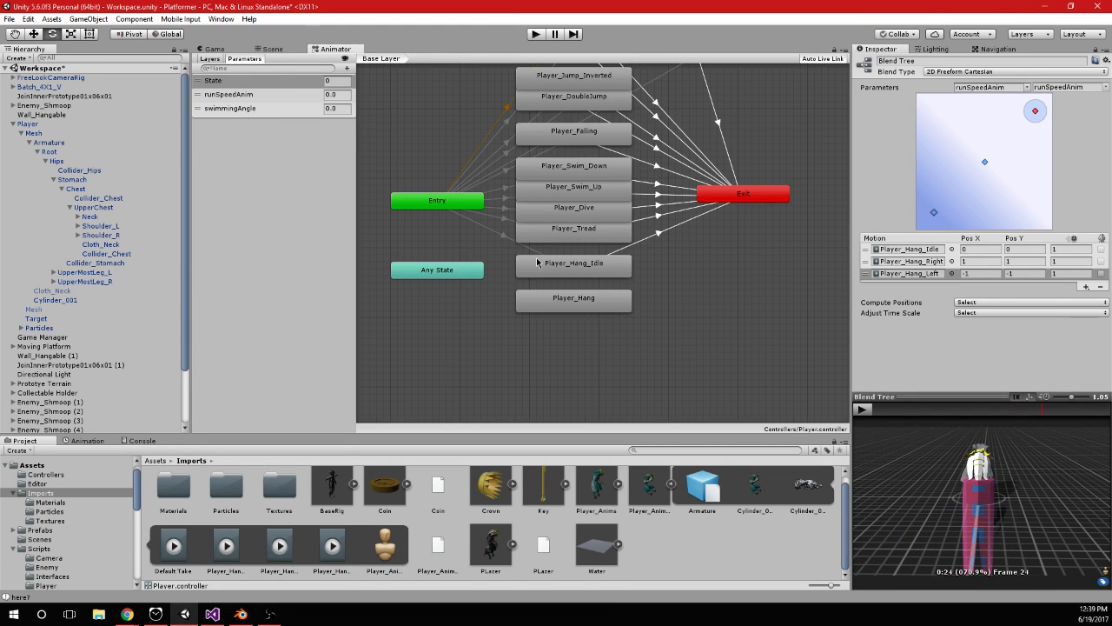
{"action": "left_click", "coordinate": [512, 264]}
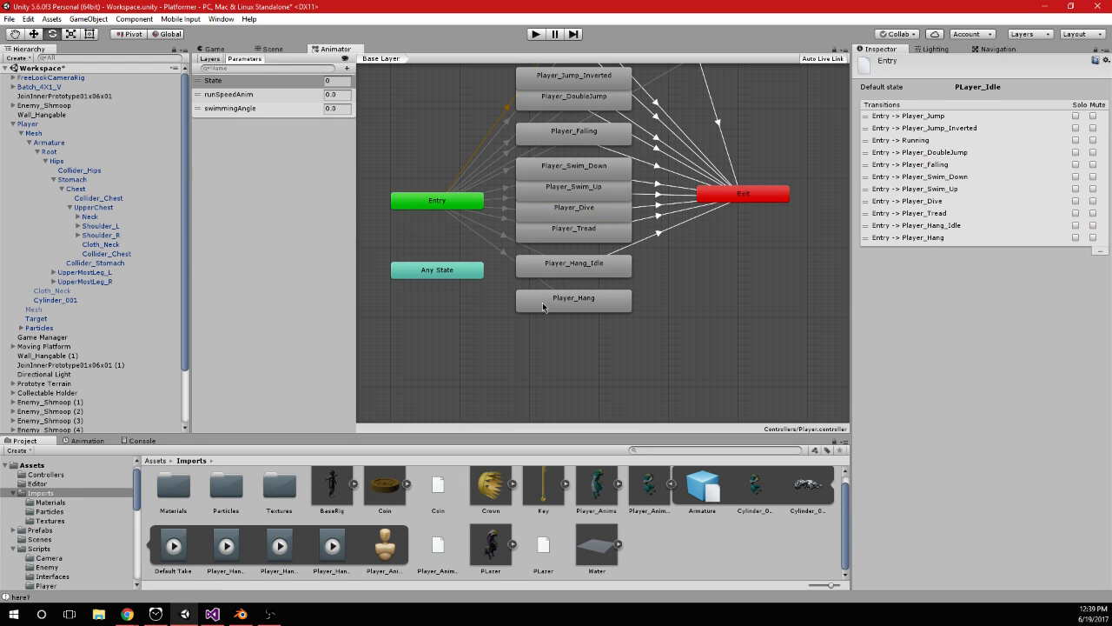
{"action": "left_click", "coordinate": [529, 250]}
{"action": "key", "text": "Delete"}
{"action": "left_click", "coordinate": [582, 271]}
{"action": "key", "text": "Delete"}
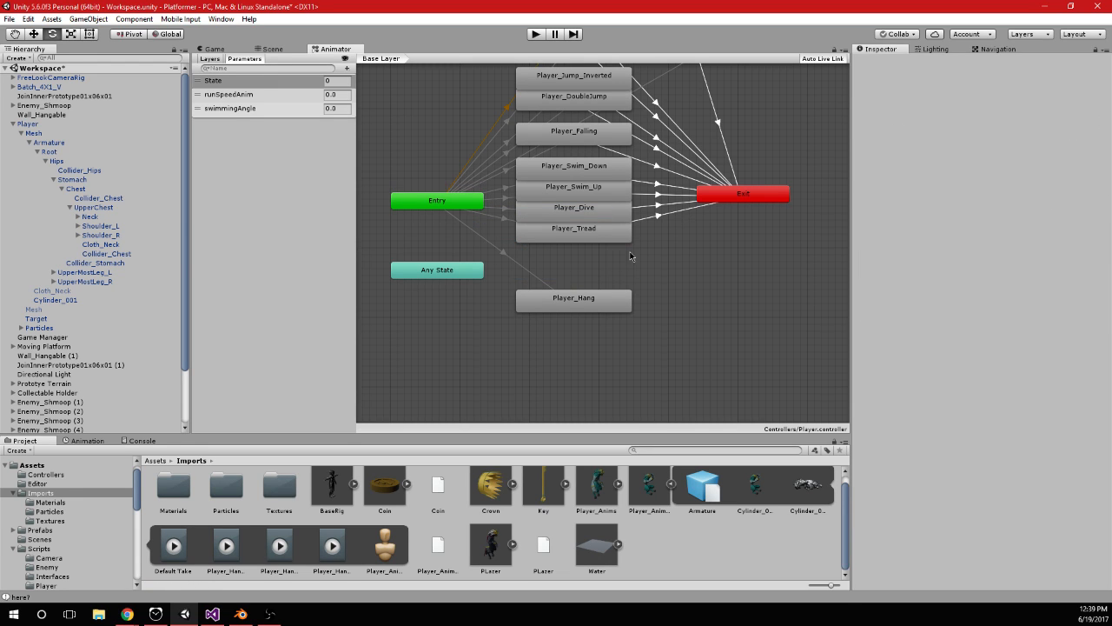
Move the Player_Hang state up below Player_Tread and give its entry transition the condition State Equals 10
{"action": "left_click_drag", "start_coordinate": [591, 305], "coordinate": [591, 272]}
{"action": "left_click", "coordinate": [501, 248]}
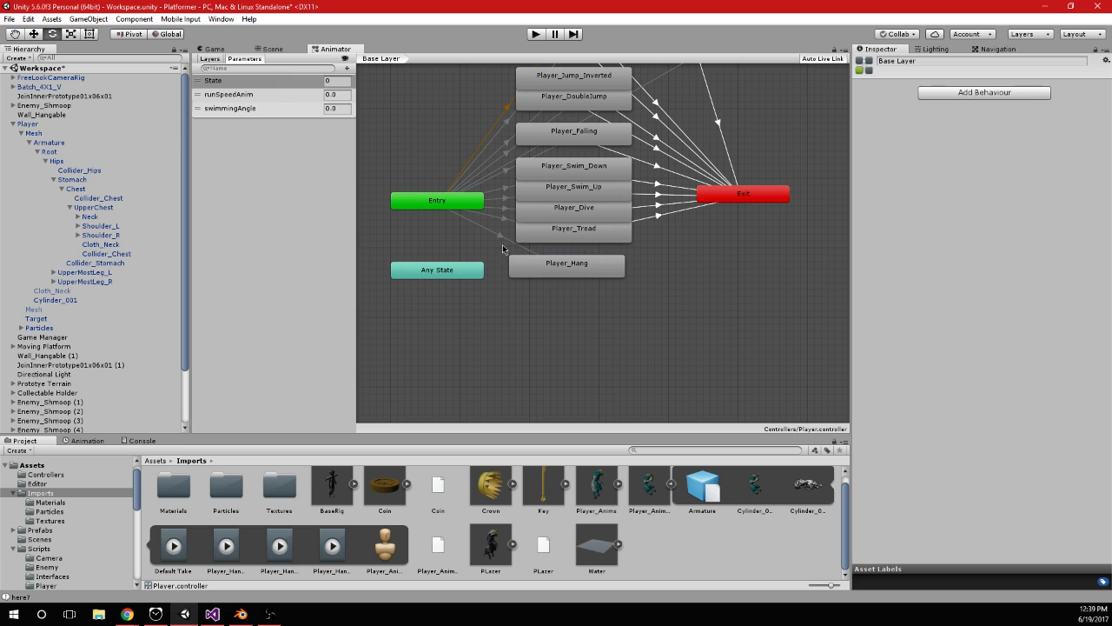
{"action": "left_click", "coordinate": [501, 241]}
{"action": "left_click", "coordinate": [1083, 208]}
{"action": "left_click", "coordinate": [1022, 194]}
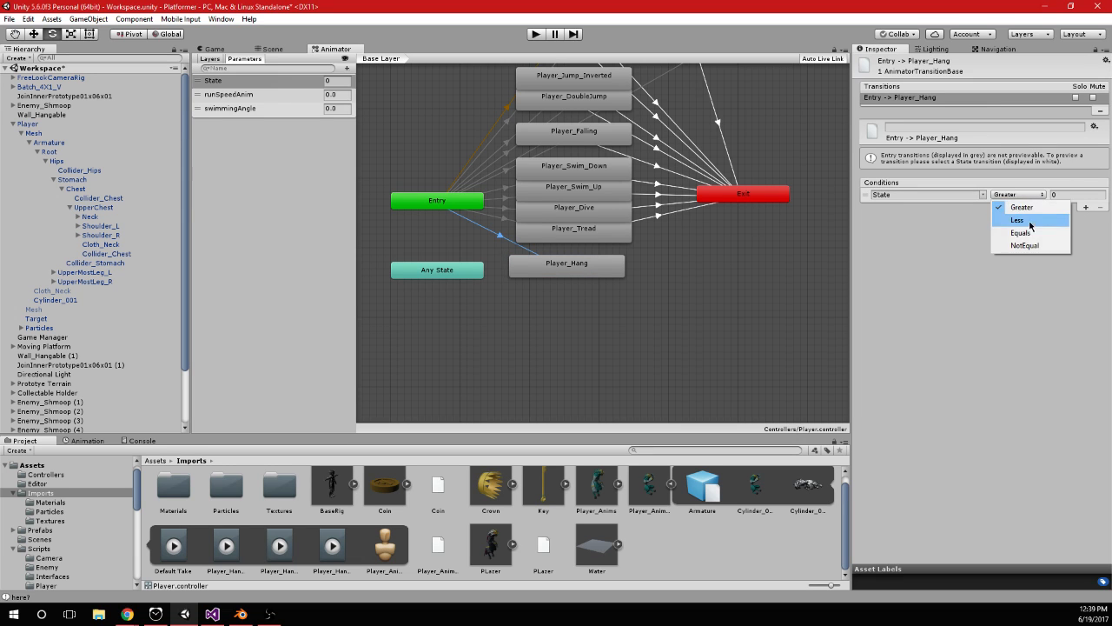
{"action": "left_click", "coordinate": [1036, 231]}
{"action": "left_click", "coordinate": [1065, 195]}
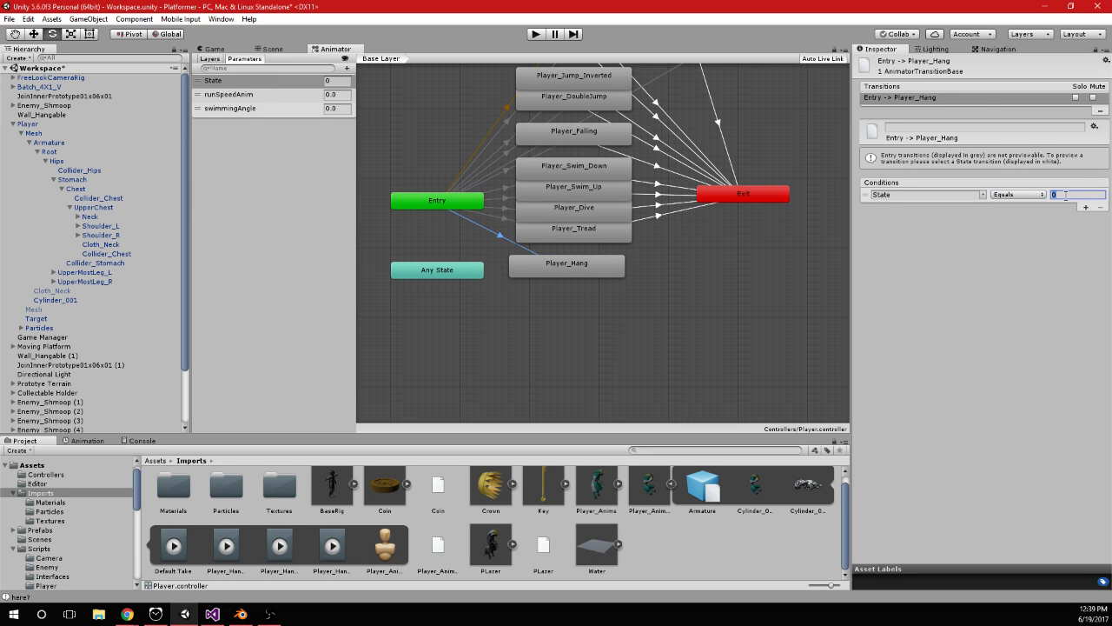
{"action": "type", "text": "10"}
Create a transition from the Player_Hang state to Exit and adjust the state's position
{"action": "right_click", "coordinate": [569, 273]}
{"action": "left_click", "coordinate": [603, 284]}
{"action": "left_click", "coordinate": [745, 198]}
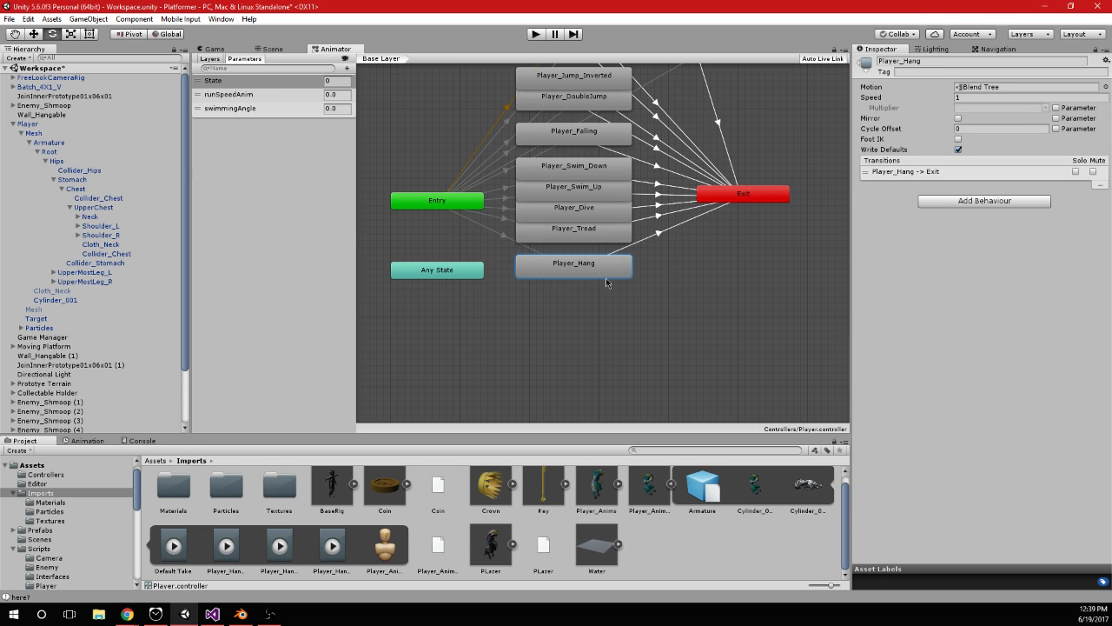
{"action": "left_click_drag", "start_coordinate": [605, 283], "coordinate": [607, 285]}
Add a State condition with the value 10 to the Player_Hang exit transition, revise its comparison operator and realign the Player_Hang state
{"action": "left_click", "coordinate": [663, 238]}
{"action": "left_click", "coordinate": [1083, 293]}
{"action": "left_click", "coordinate": [1018, 278]}
{"action": "left_click", "coordinate": [1025, 313]}
{"action": "left_click", "coordinate": [1076, 279]}
{"action": "type", "text": "1"}
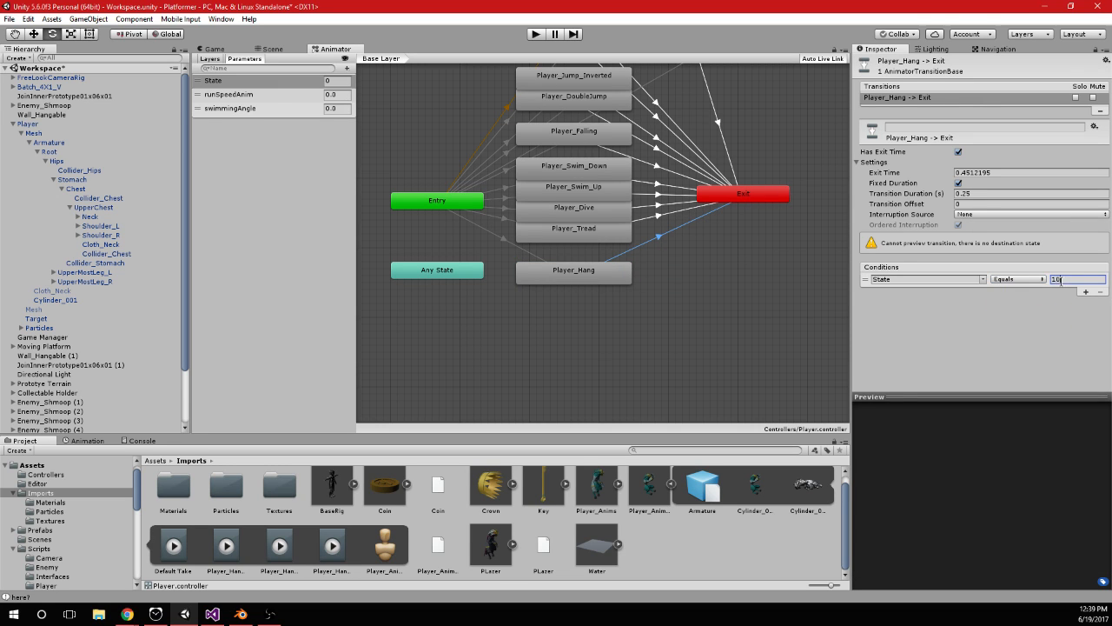
{"action": "type", "text": "0"}
{"action": "left_click", "coordinate": [1018, 278]}
{"action": "left_click", "coordinate": [1021, 318]}
{"action": "left_click", "coordinate": [580, 278]}
{"action": "left_click_drag", "start_coordinate": [583, 280], "coordinate": [582, 273]}
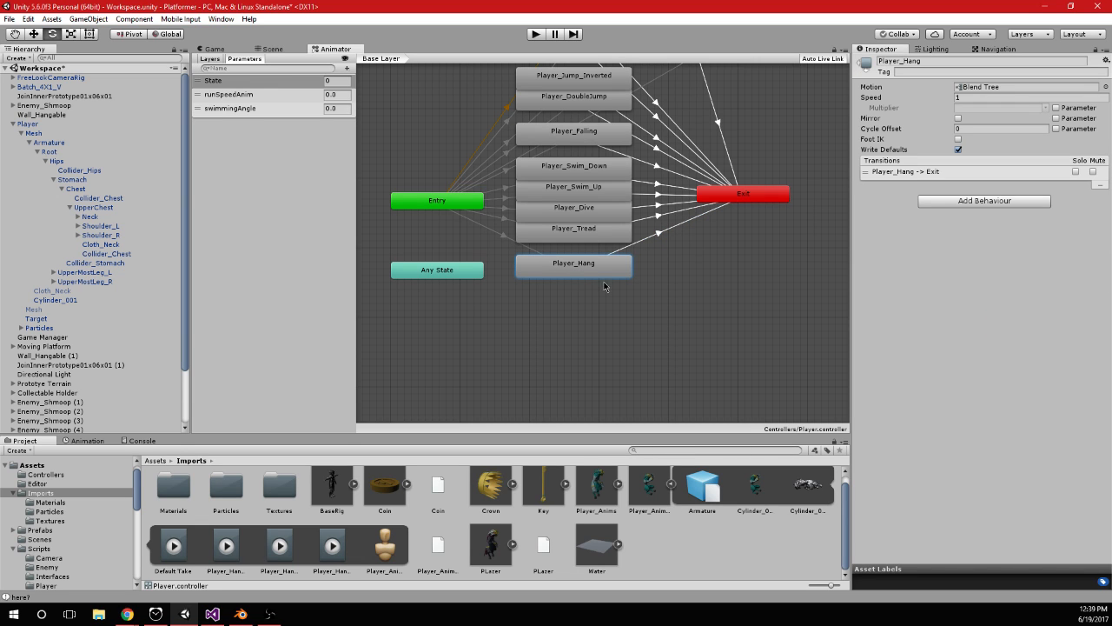
Review the idle, right and left motions in the Player_Hang blend tree and its blend settings, then return to the Base Layer
{"action": "double_click", "coordinate": [608, 275]}
{"action": "left_click", "coordinate": [681, 231]}
{"action": "left_click", "coordinate": [691, 263]}
{"action": "left_click", "coordinate": [697, 280]}
{"action": "left_click", "coordinate": [710, 258]}
{"action": "left_click", "coordinate": [711, 229]}
{"action": "left_click", "coordinate": [710, 257]}
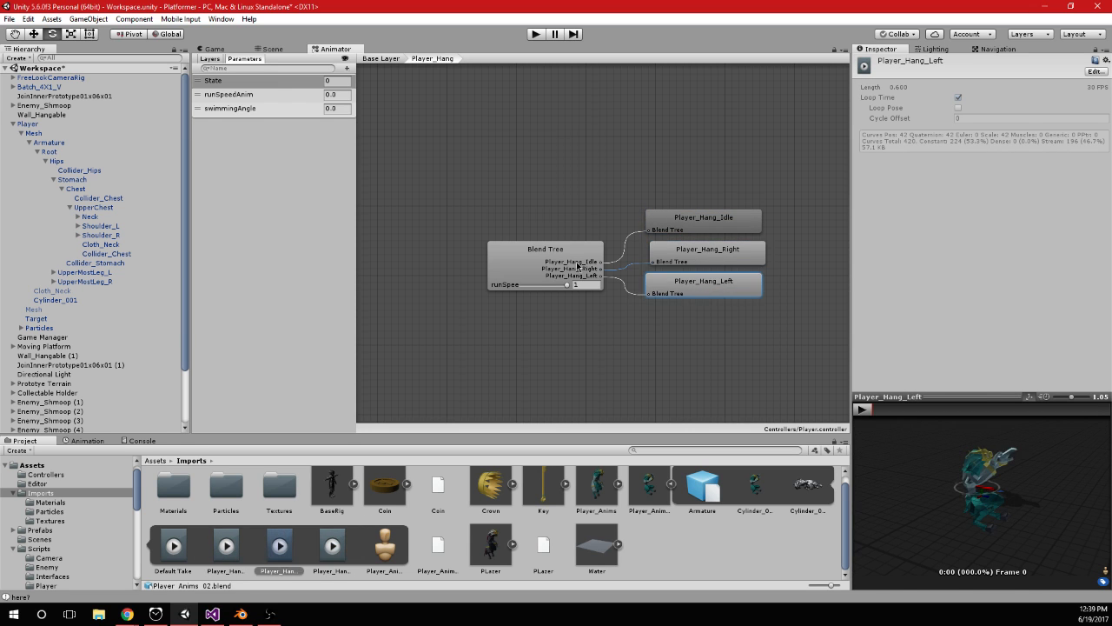
{"action": "left_click", "coordinate": [546, 252]}
{"action": "left_click", "coordinate": [380, 58]}
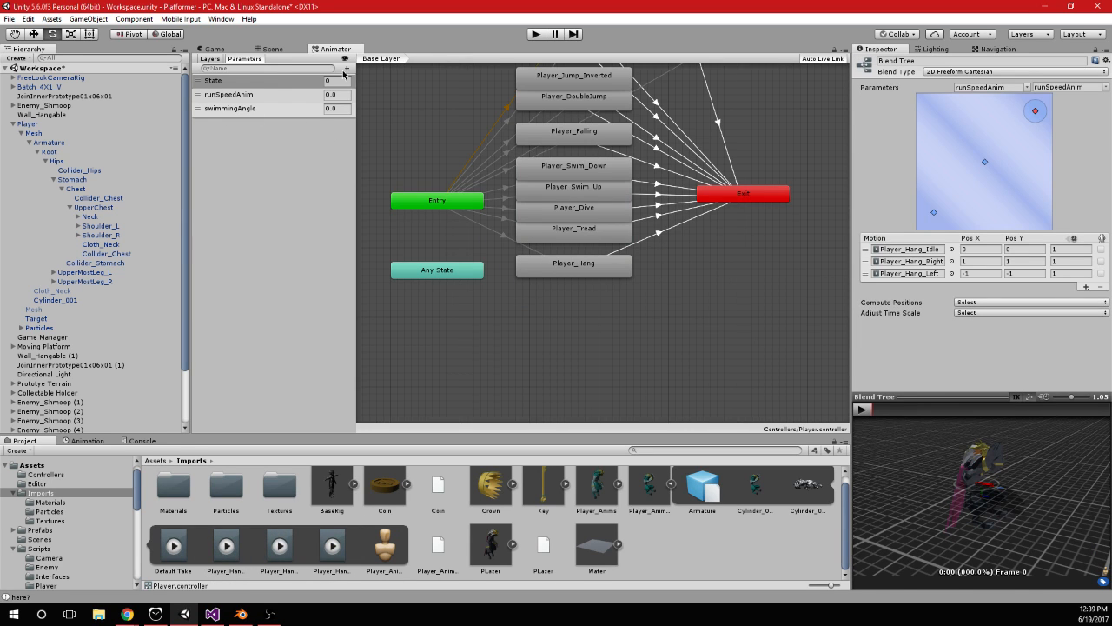
Add a float parameter named _horiz_hang to the Animator controller
{"action": "left_click", "coordinate": [345, 70]}
{"action": "left_click", "coordinate": [278, 146]}
{"action": "left_click", "coordinate": [283, 98]}
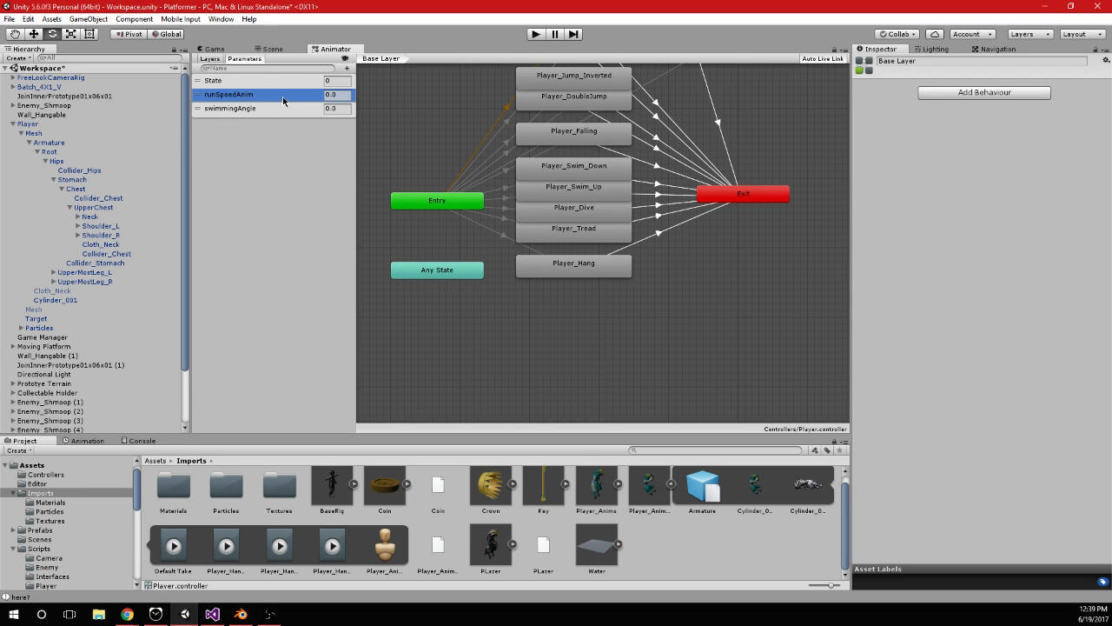
{"action": "left_click", "coordinate": [346, 69]}
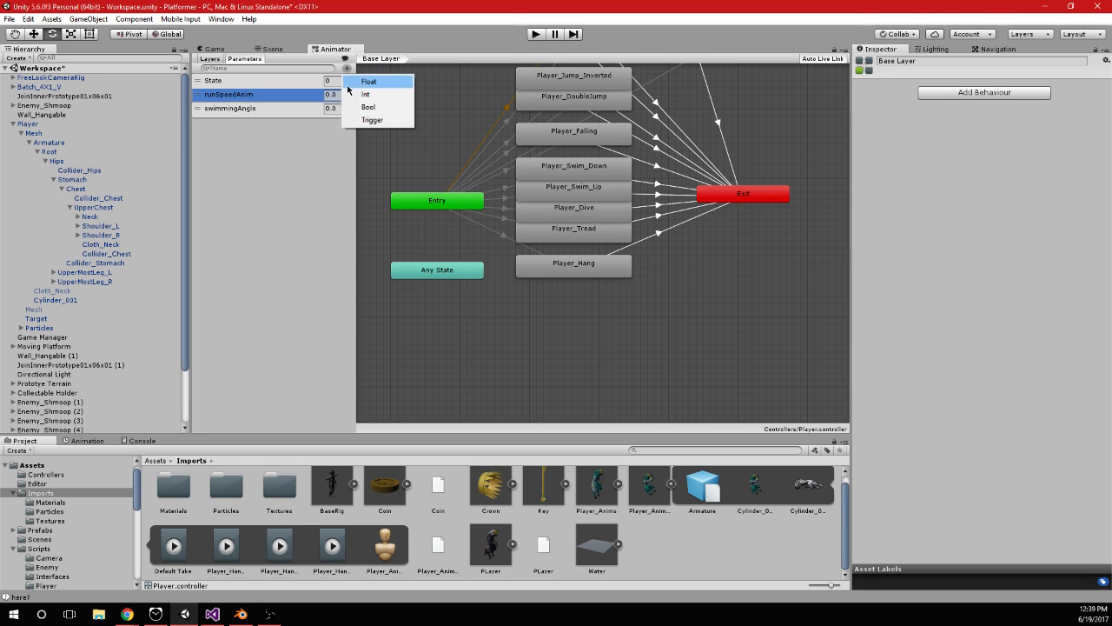
{"action": "left_click", "coordinate": [390, 93]}
{"action": "type", "text": "_horiz"}
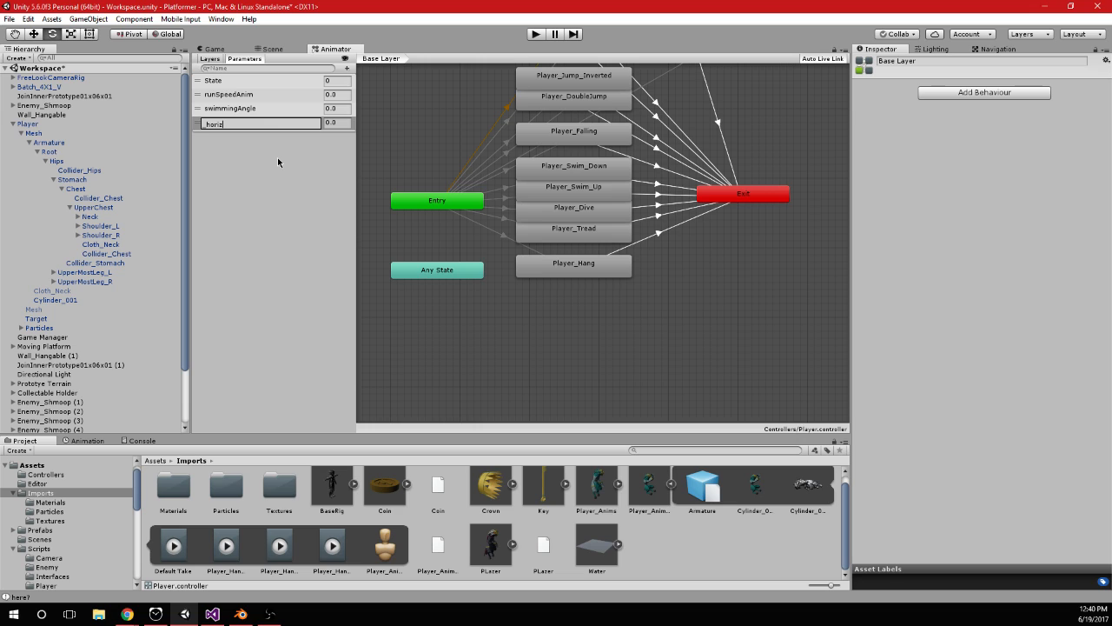
{"action": "type", "text": "hang"}
{"action": "key", "text": "Return"}
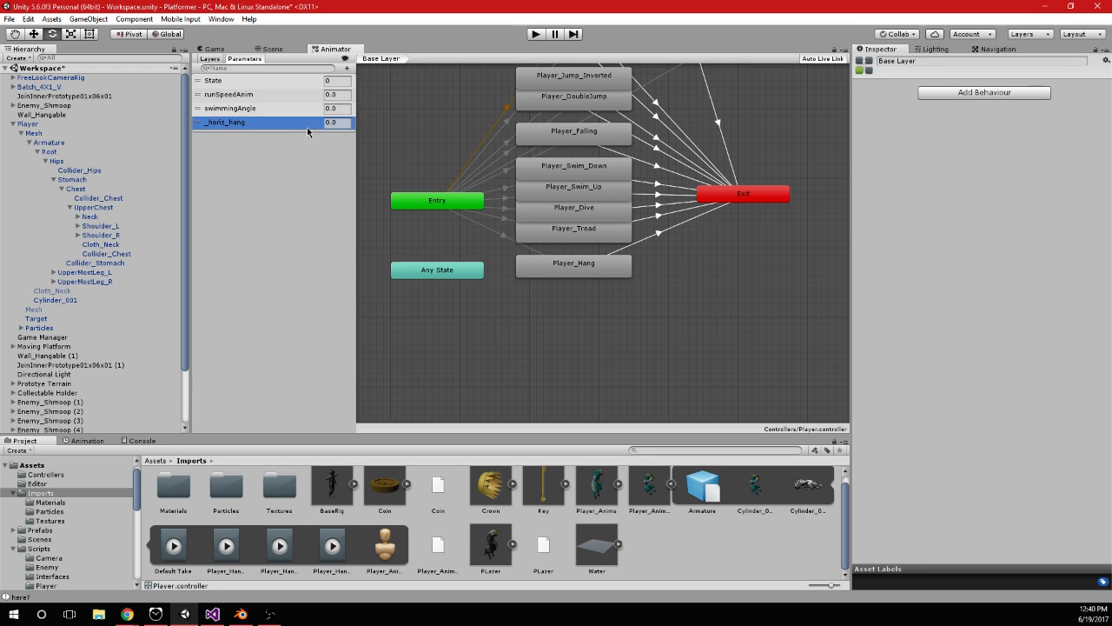
Set both blend parameters of the Player_Hang blend tree to _horiz_hang
{"action": "left_click", "coordinate": [581, 269]}
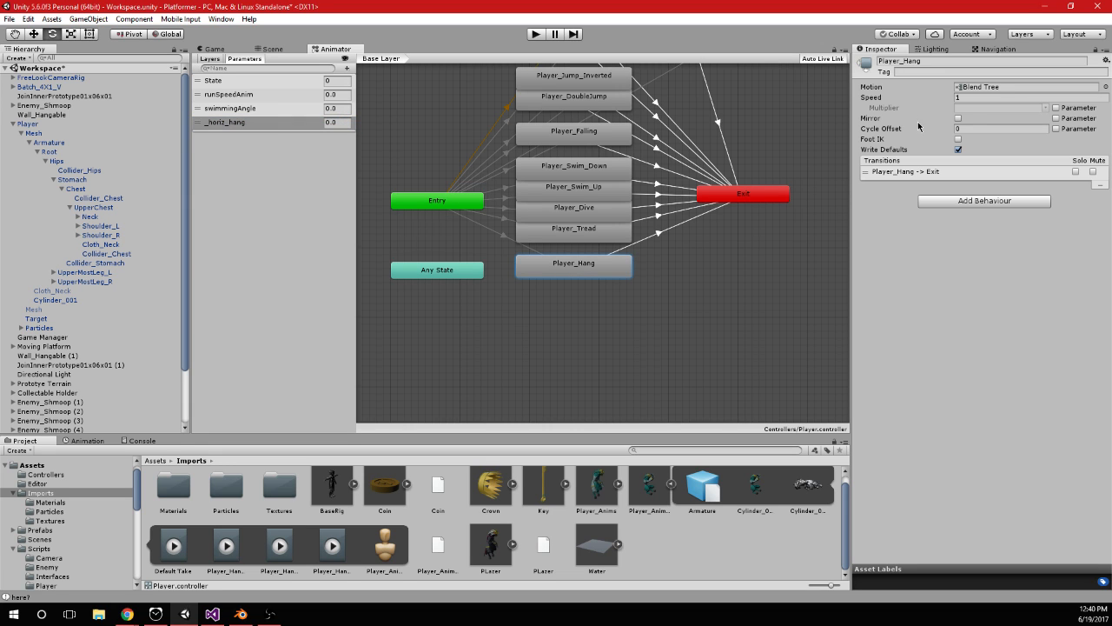
{"action": "double_click", "coordinate": [582, 270]}
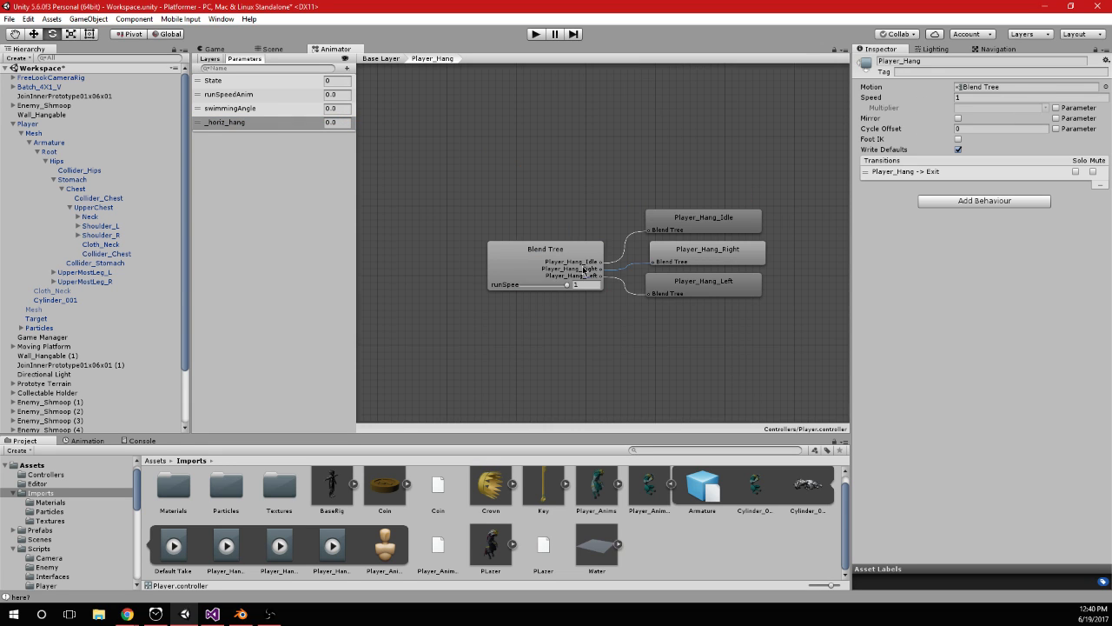
{"action": "left_click", "coordinate": [595, 268]}
{"action": "left_click", "coordinate": [1027, 87]}
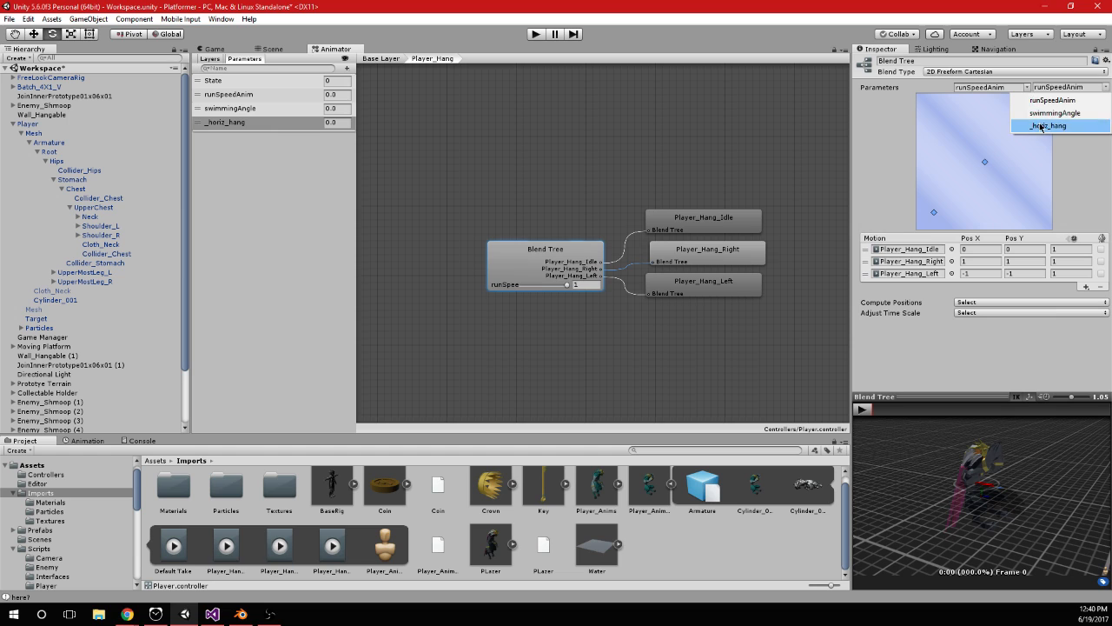
{"action": "left_click", "coordinate": [1046, 126]}
{"action": "left_click", "coordinate": [1107, 87]}
{"action": "left_click", "coordinate": [1016, 130]}
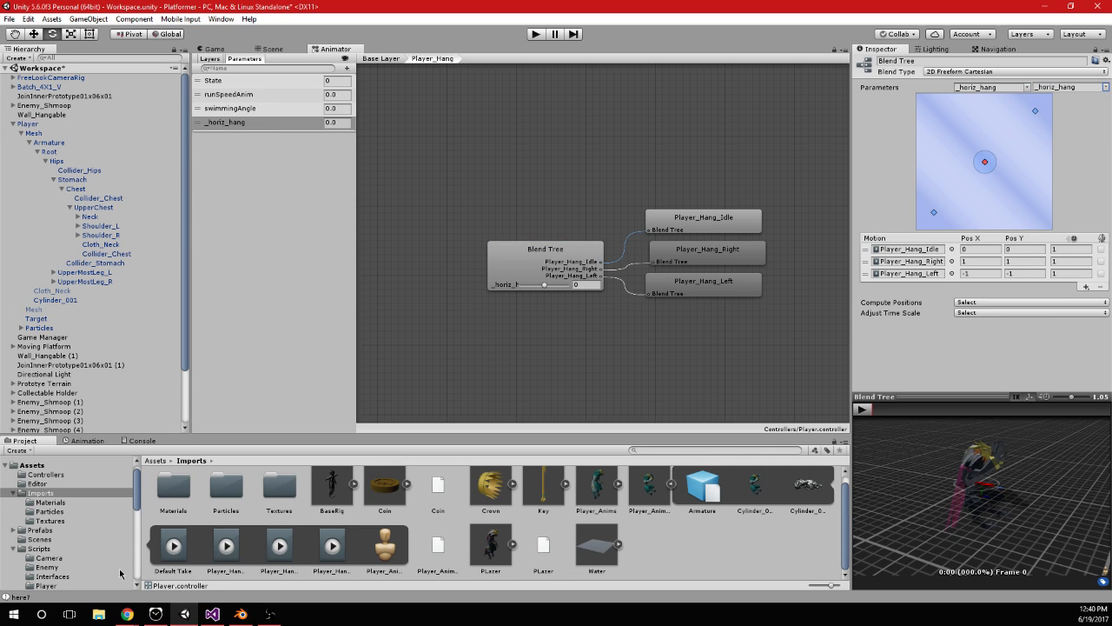
Switch to Visual Studio and move a_.SetInteger("State", 10); from the horizontal_ check to the start of the isHanging block in PlayerInput.cs
{"action": "left_click", "coordinate": [212, 613]}
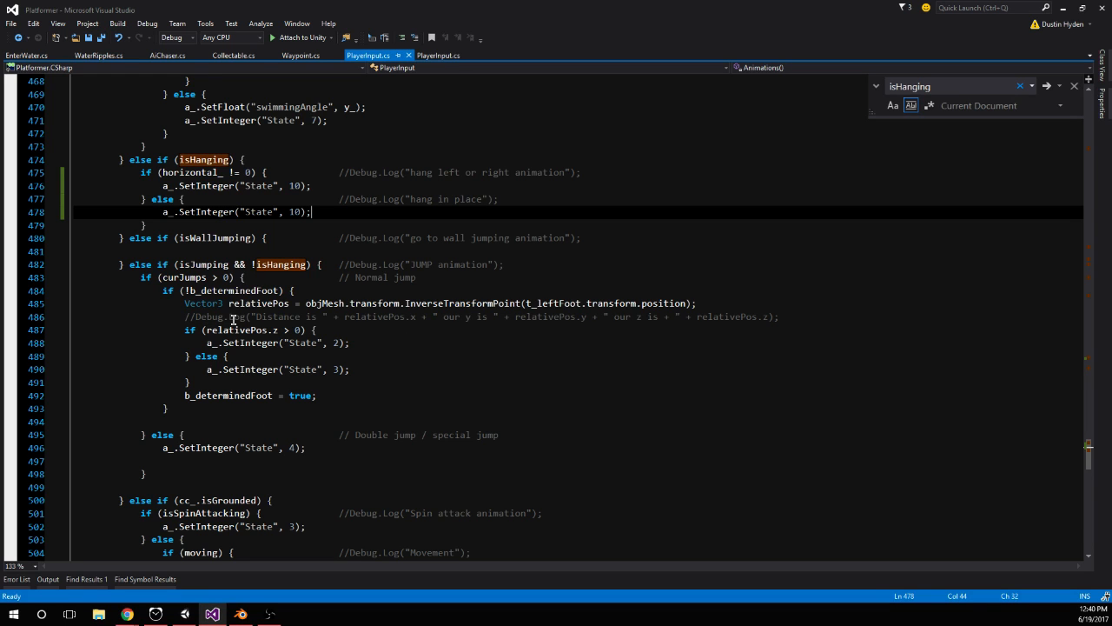
{"action": "left_click_drag", "start_coordinate": [146, 185], "coordinate": [311, 185]}
{"action": "key", "text": "ctrl+x"}
{"action": "left_click", "coordinate": [271, 159]}
{"action": "key", "text": "Return"}
{"action": "key", "text": "ctrl+v"}
{"action": "key", "text": "Return"}
Insert a_.SetFloat("_horiz_hang", horizontal_); as the first statement of the isHanging block
{"action": "left_click", "coordinate": [271, 161]}
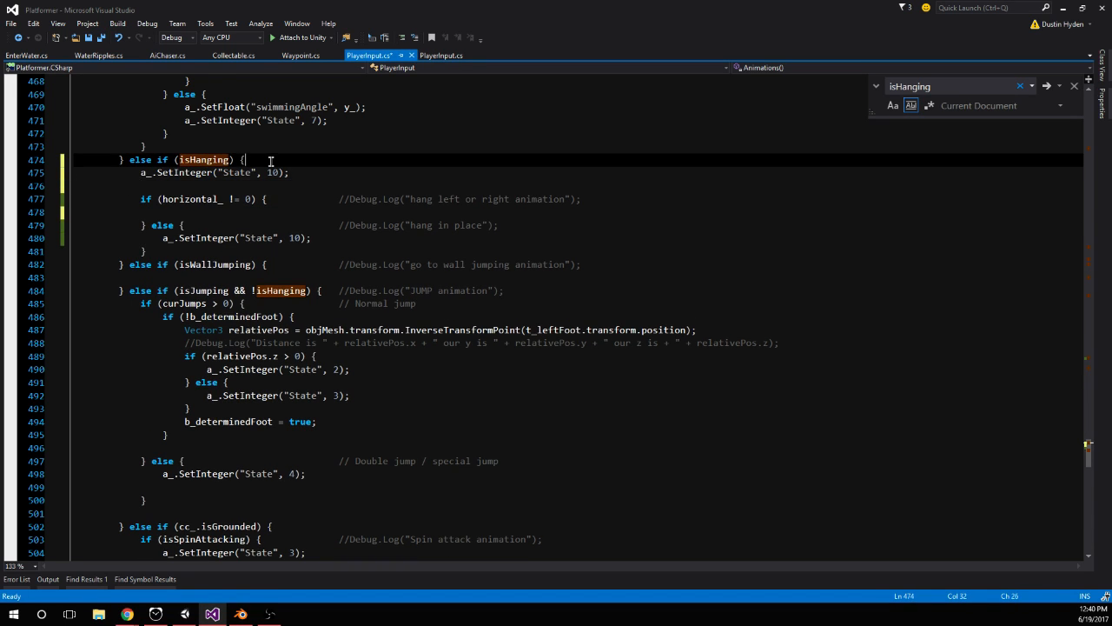
{"action": "key", "text": "Return"}
{"action": "type", "text": "a_."}
{"action": "type", "text": "setflo"}
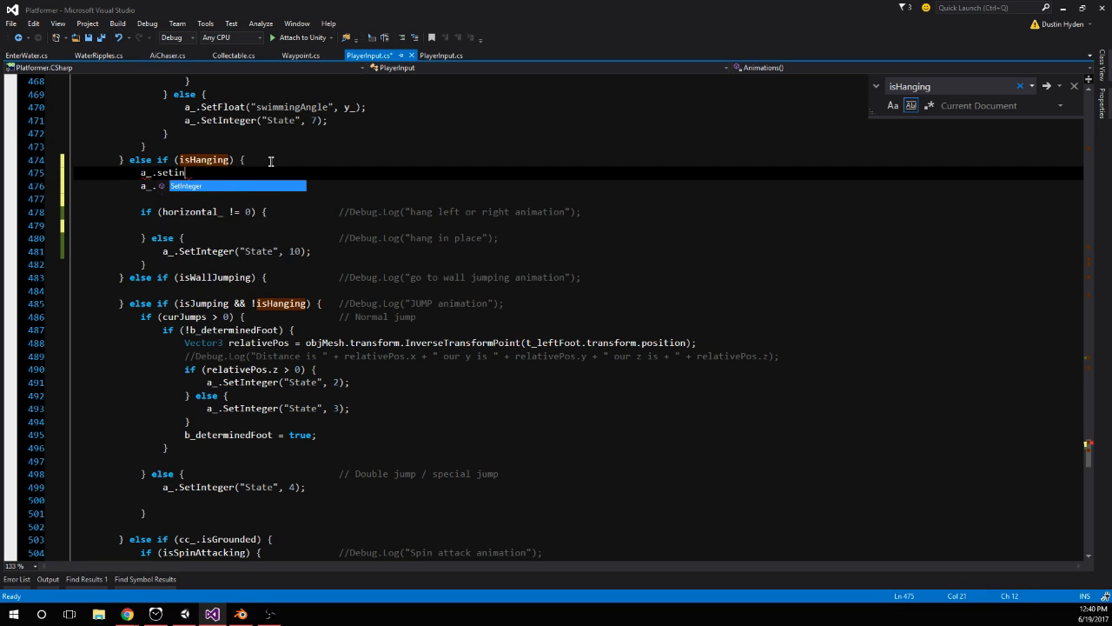
{"action": "type", "text": "(\"_horiz_hang\" ,"}
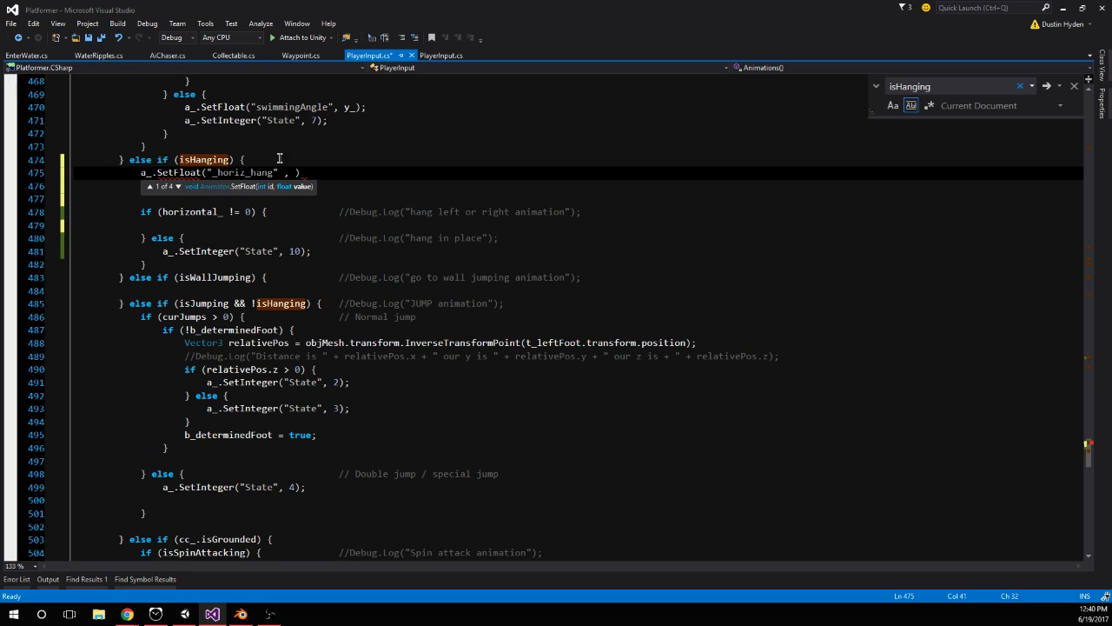
{"action": "type", "text": "_hori"}
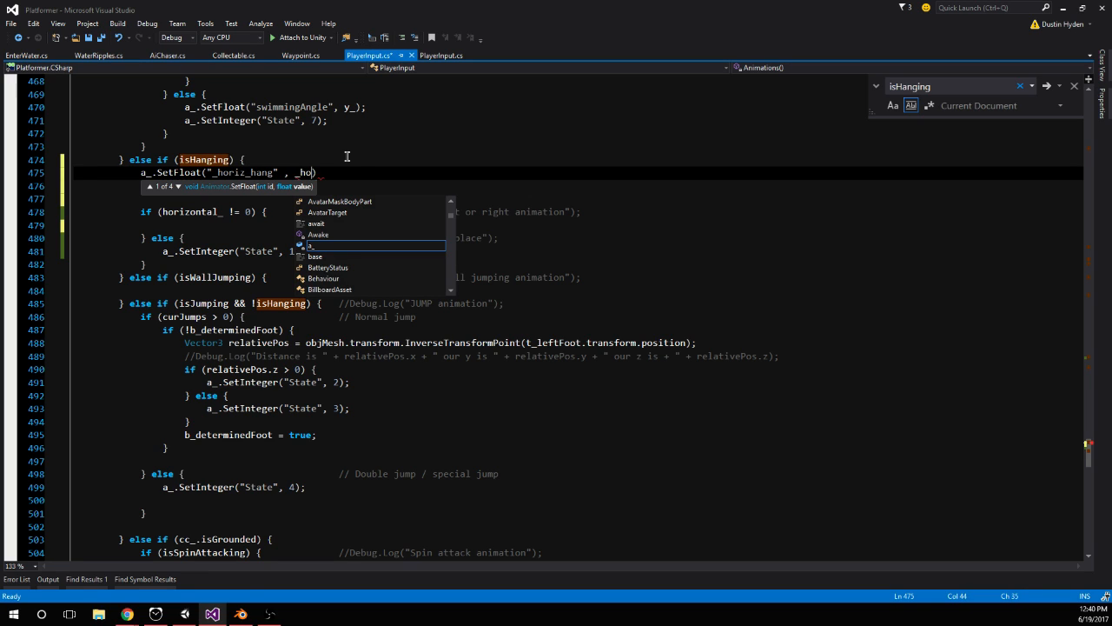
{"action": "type", "text": "hjo"}
{"action": "type", "text": "rizontal_)"}
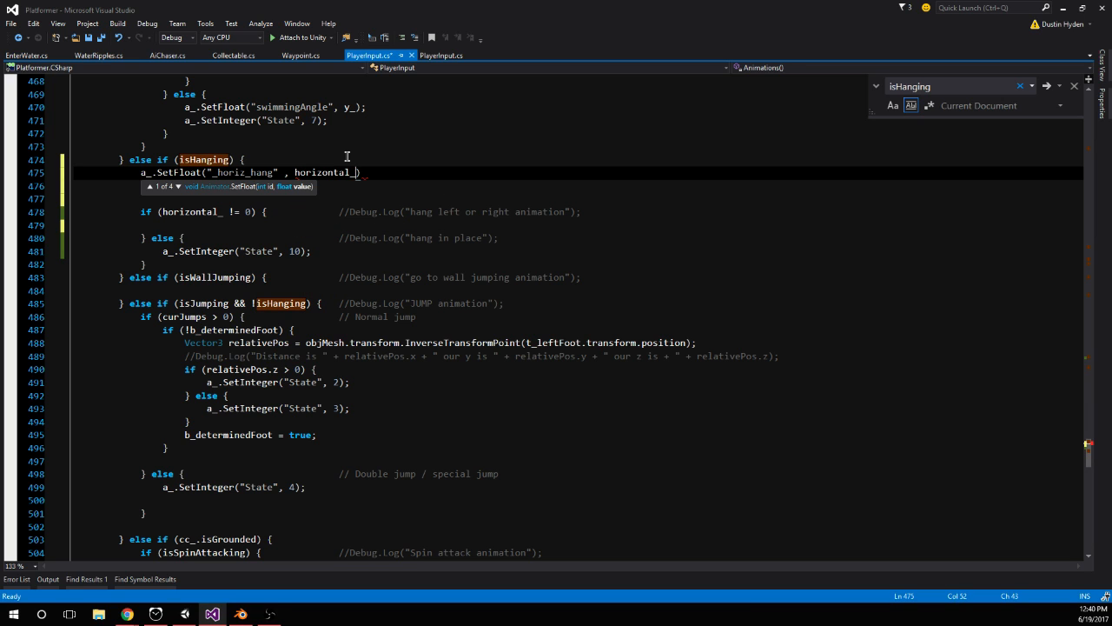
Delete the leftover horizontal_ if/else block inside the isHanging branch and save the script
{"action": "left_click", "coordinate": [145, 264]}
{"action": "key", "text": "shift+Up"}
{"action": "key", "text": "shift+Up"}
{"action": "key", "text": "shift+Up"}
{"action": "key", "text": "shift+Up"}
{"action": "key", "text": "shift+Up"}
{"action": "key", "text": "Delete"}
{"action": "key", "text": "ctrl+s"}
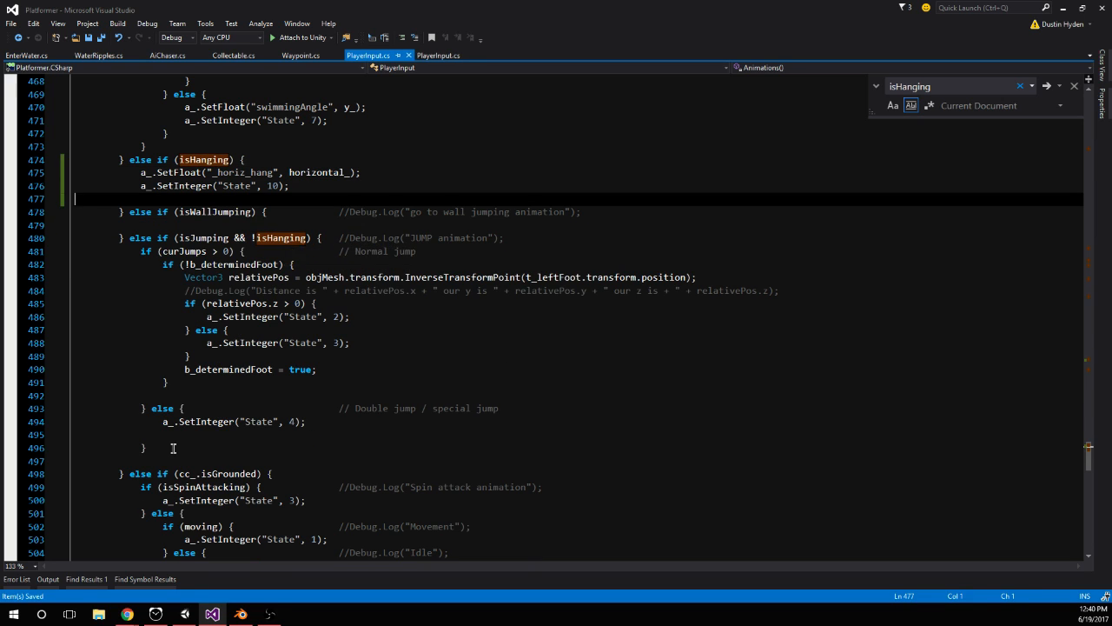
Switch to Unity, run the game and jump the player up onto the orange block towards the hangable wall
{"action": "left_click", "coordinate": [185, 614]}
{"action": "left_click", "coordinate": [534, 35]}
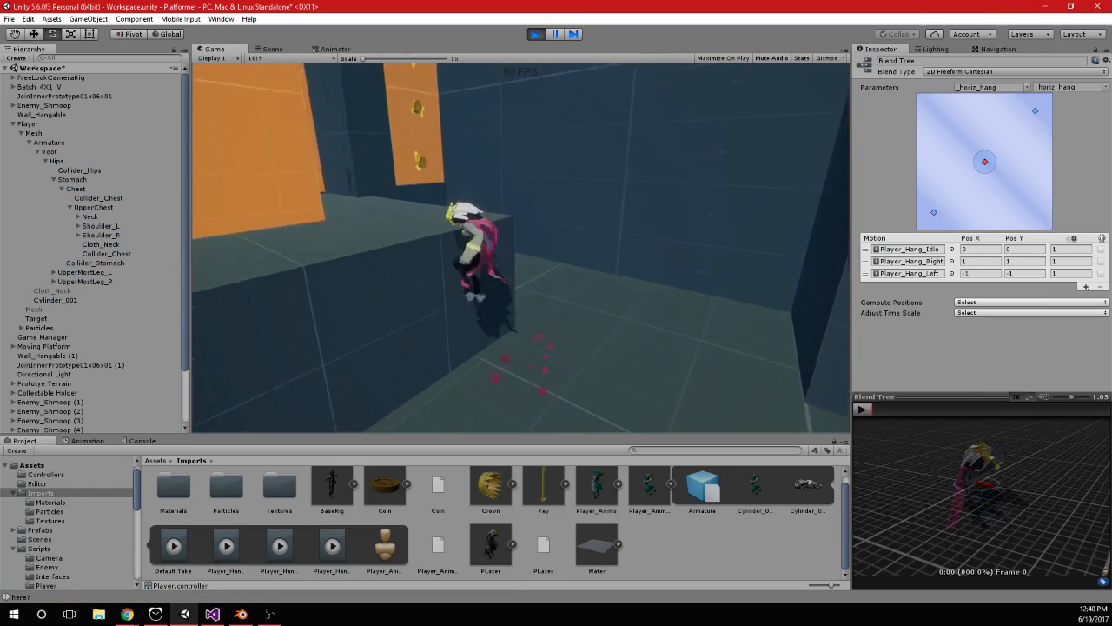
{"action": "key", "text": "space"}
{"action": "key", "text": "w"}
{"action": "key", "text": "space"}
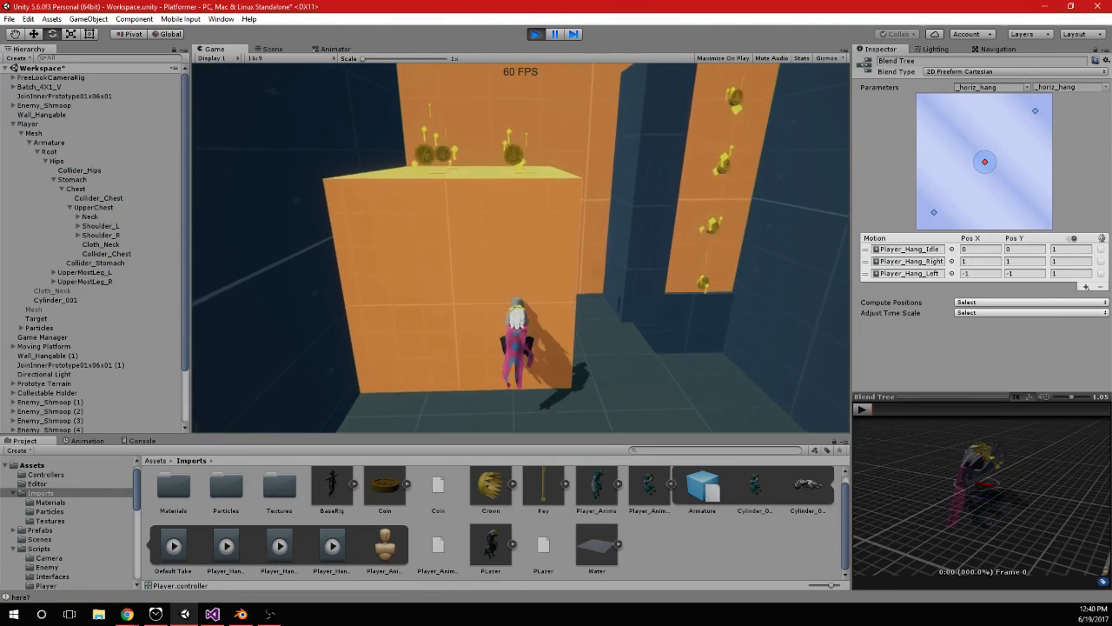
{"action": "key", "text": "a"}
{"action": "key", "text": "d"}
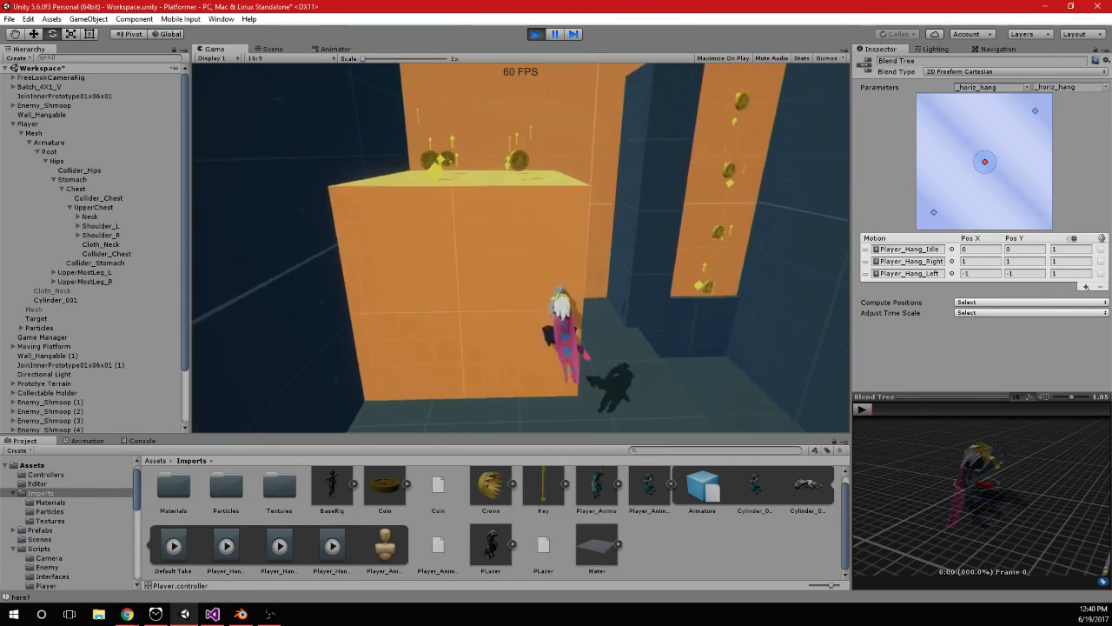
{"action": "key", "text": "space"}
{"action": "key", "text": "w"}
{"action": "key", "text": "space"}
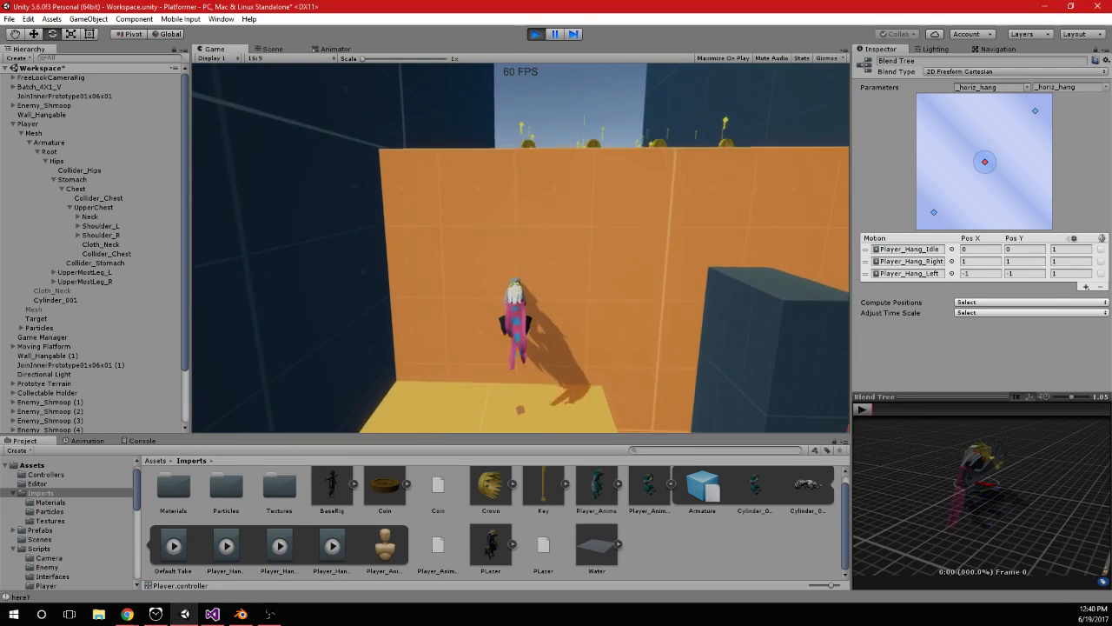
Move the hanging player left and right along the orange wall, jumping to higher holds, to check the hang animations
{"action": "key", "text": "d"}
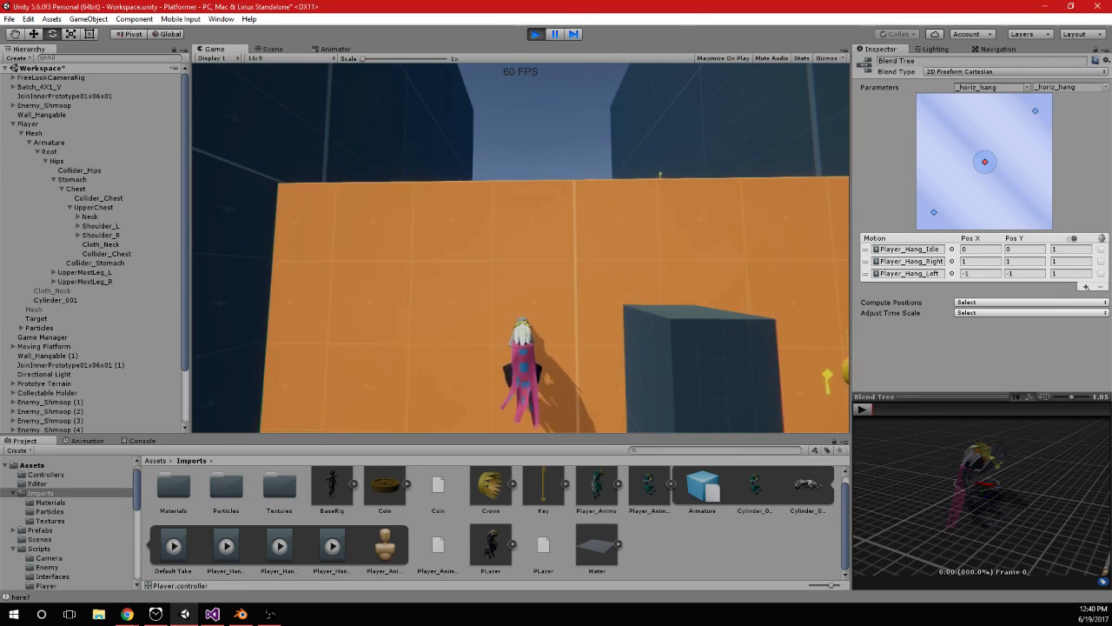
{"action": "key", "text": "d"}
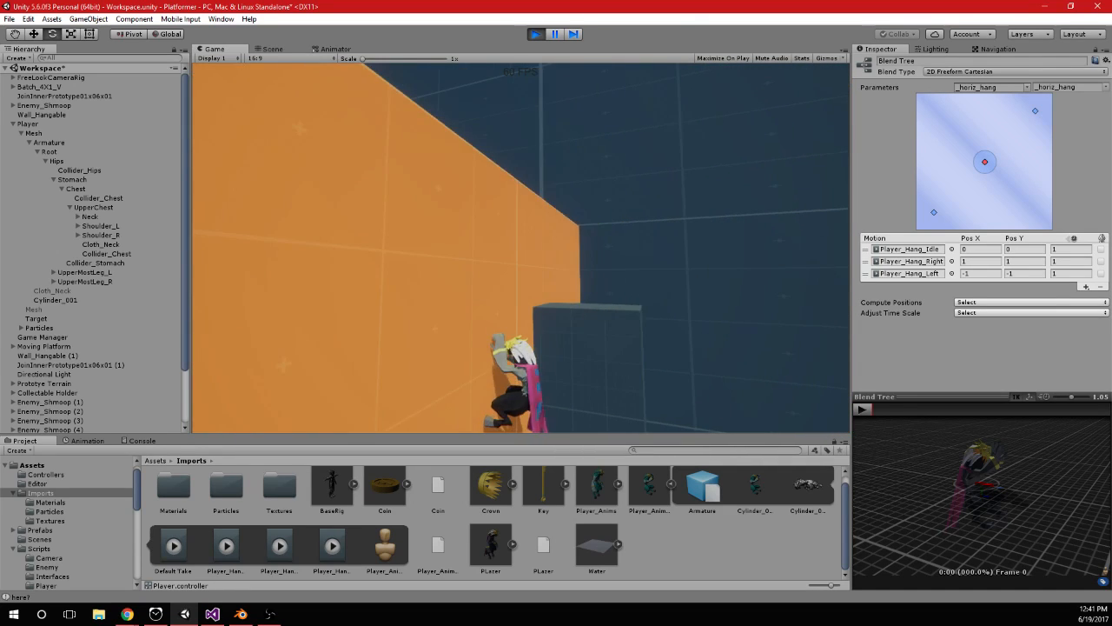
{"action": "key", "text": "a"}
{"action": "key", "text": "space"}
{"action": "key", "text": "d"}
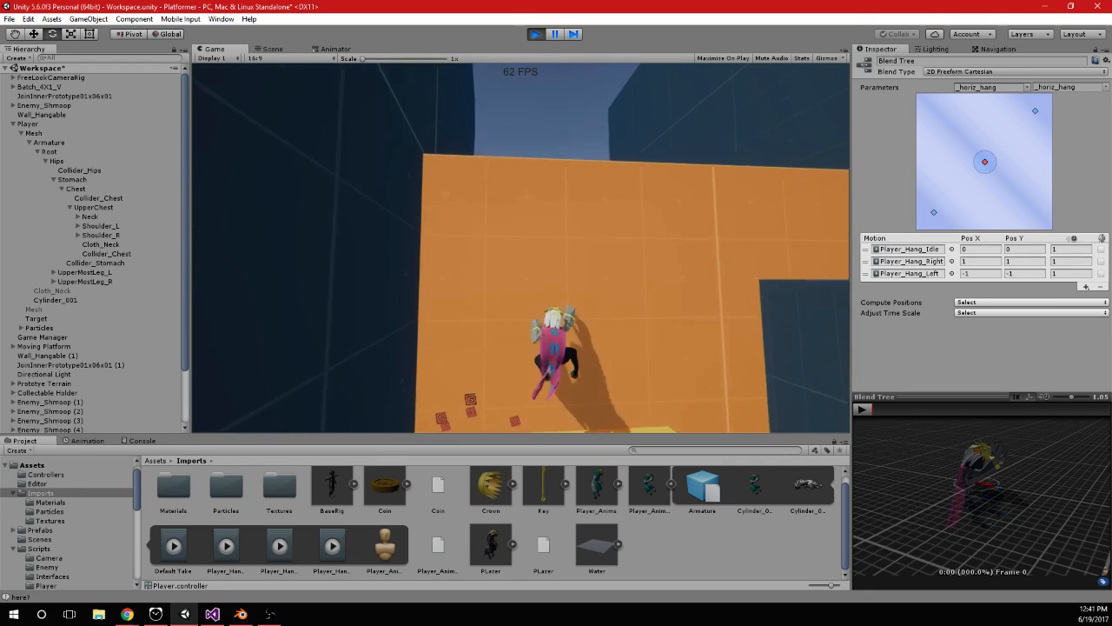
{"action": "key", "text": "a"}
{"action": "key", "text": "a"}
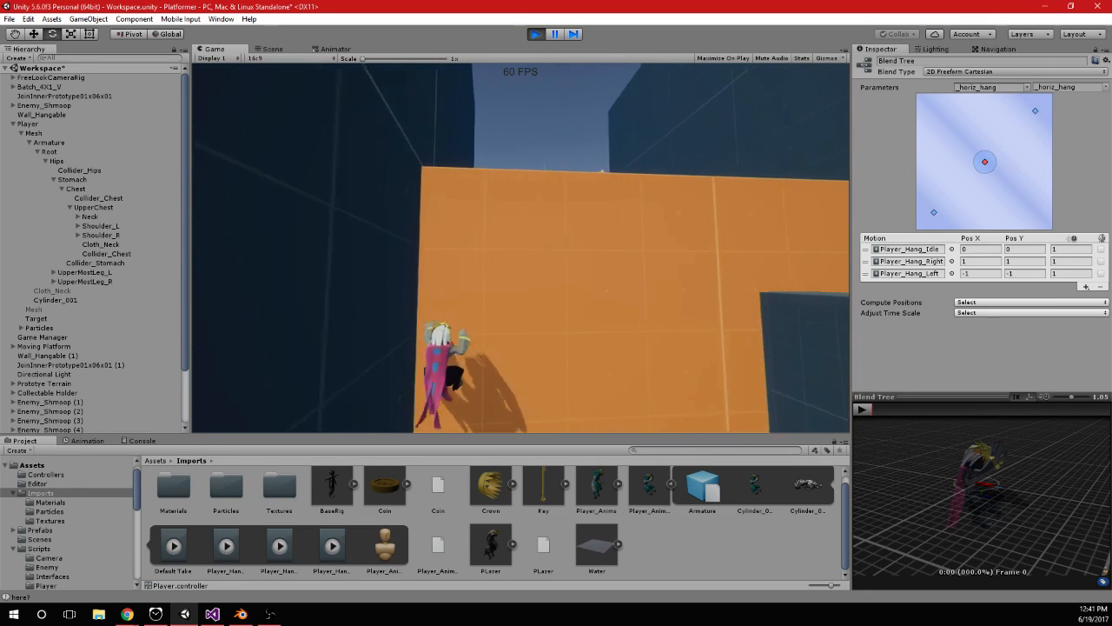
{"action": "key", "text": "d"}
{"action": "key", "text": "a"}
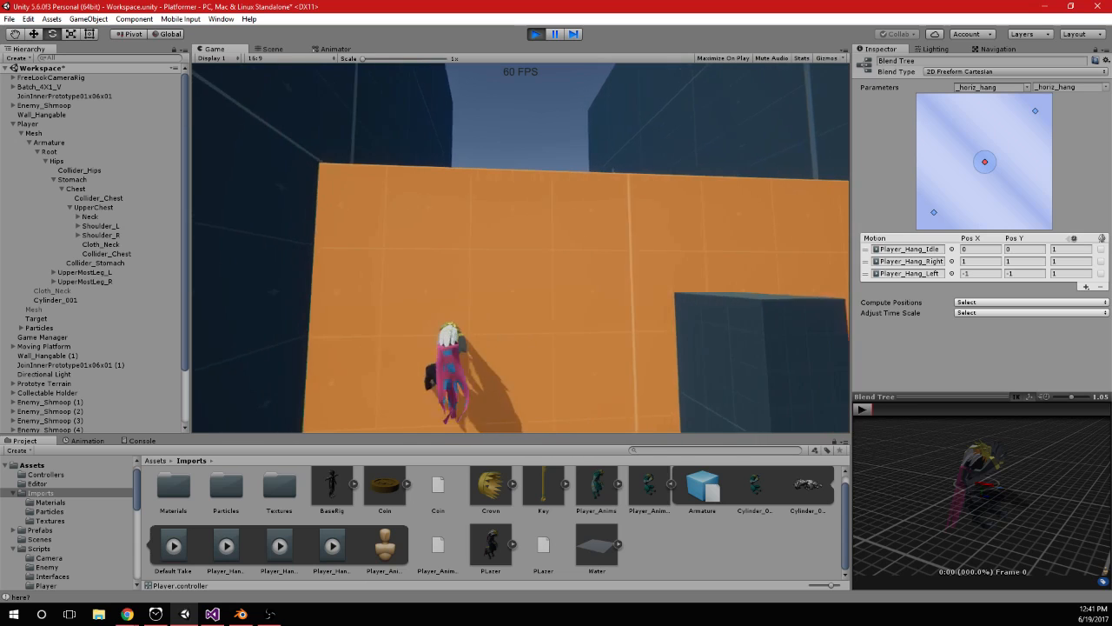
{"action": "key", "text": "space"}
{"action": "key", "text": "d"}
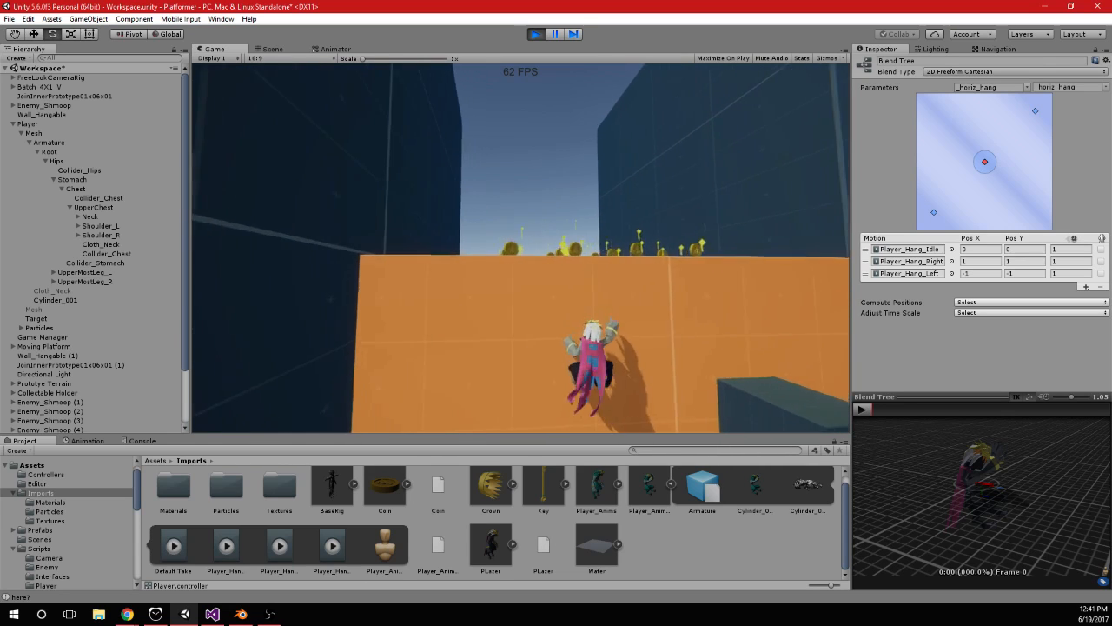
{"action": "key", "text": "a"}
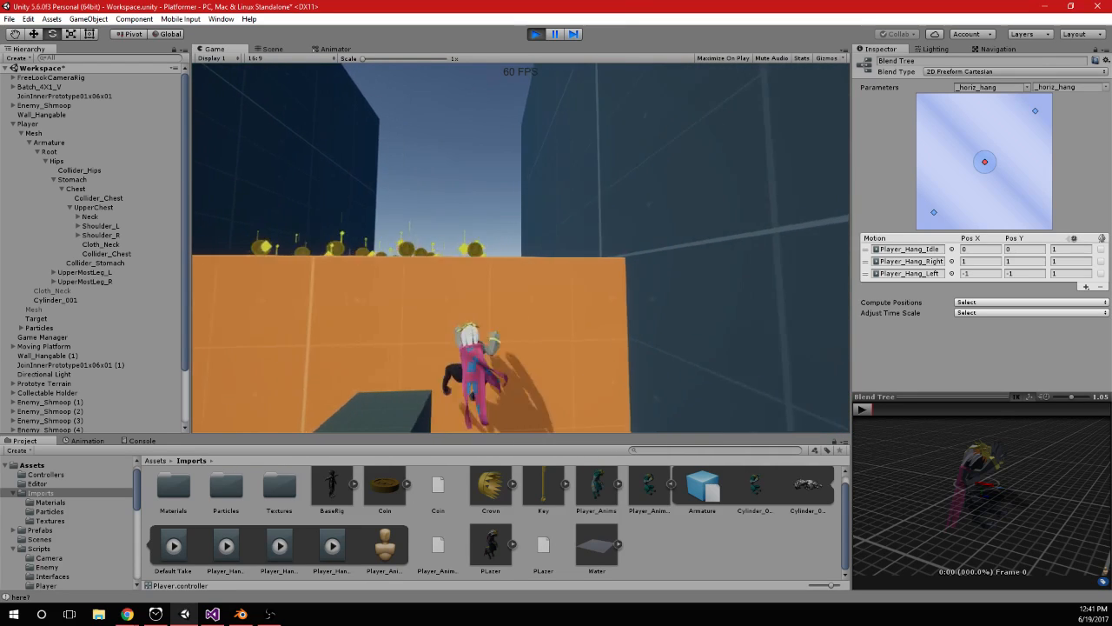
{"action": "key", "text": "d"}
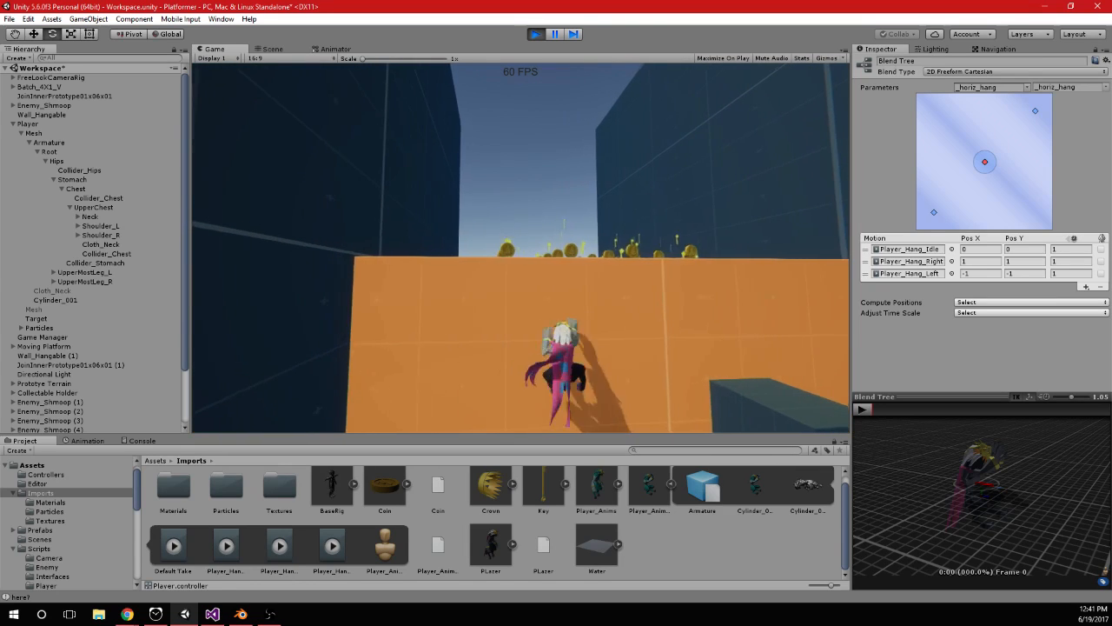
{"action": "key", "text": "a"}
Drop the player off the wall and jump back up to grab the wall beside the dark pillar
{"action": "key", "text": "space"}
{"action": "key", "text": "s"}
{"action": "key", "text": "s"}
{"action": "key", "text": "d"}
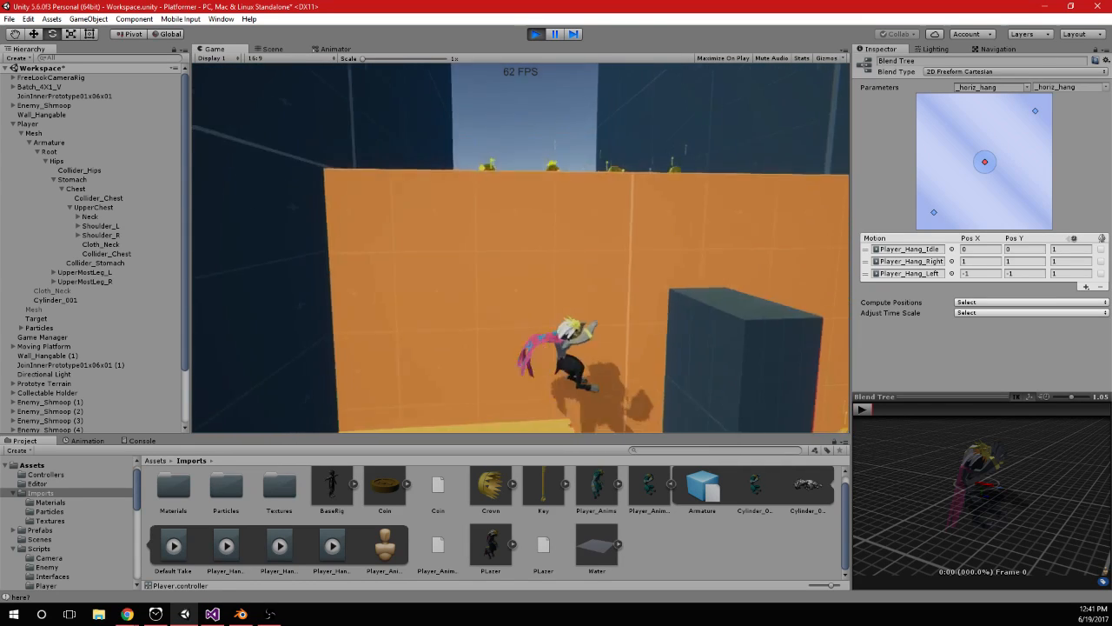
{"action": "key", "text": "w"}
{"action": "key", "text": "space"}
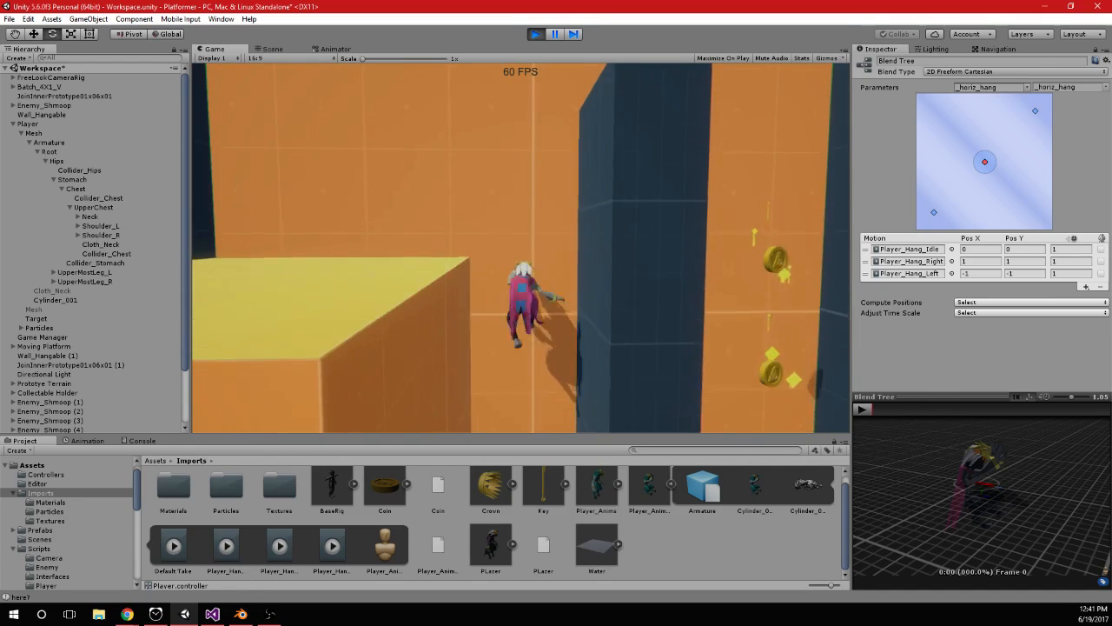
{"action": "key", "text": "space"}
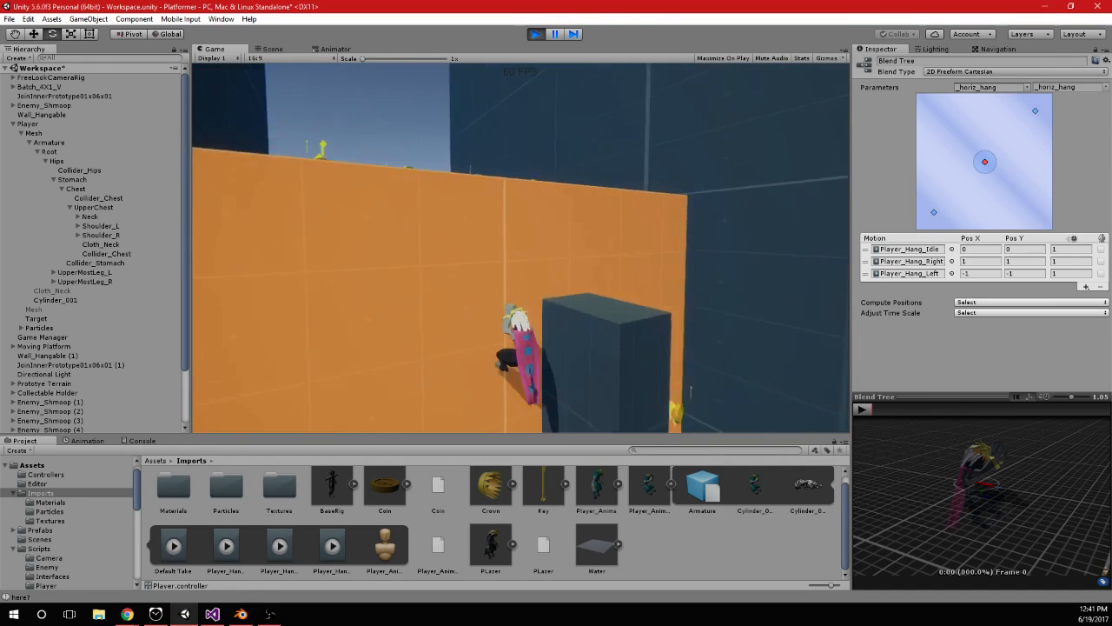
Shimmy the player right past the dark pillar, then jump higher and shimmy left to recheck the hang blending
{"action": "key", "text": "d"}
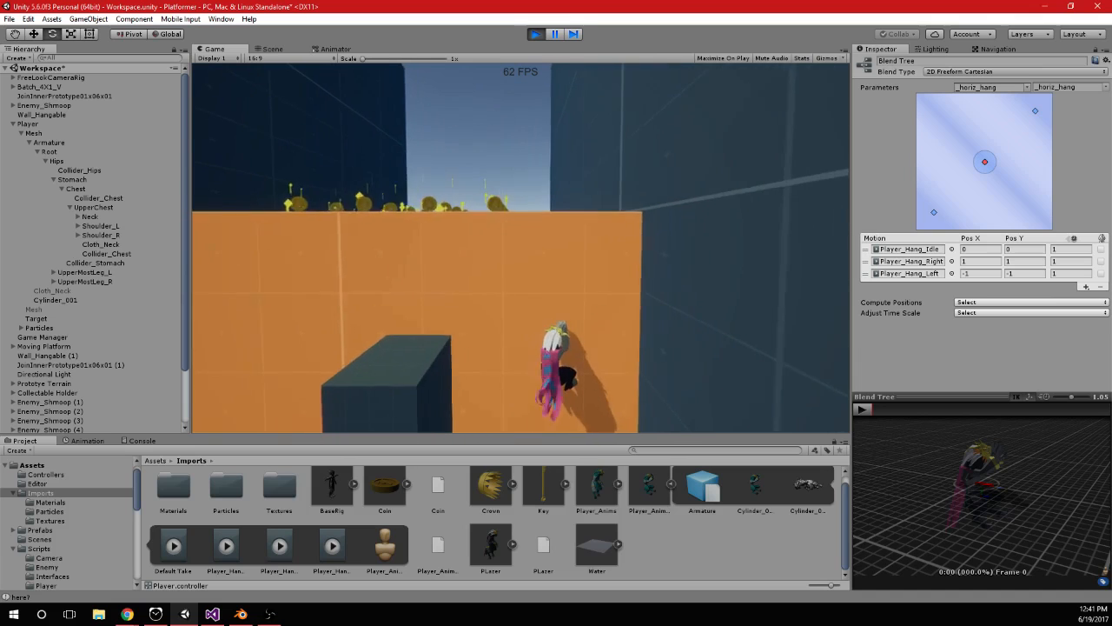
{"action": "key", "text": "d"}
{"action": "key", "text": "a"}
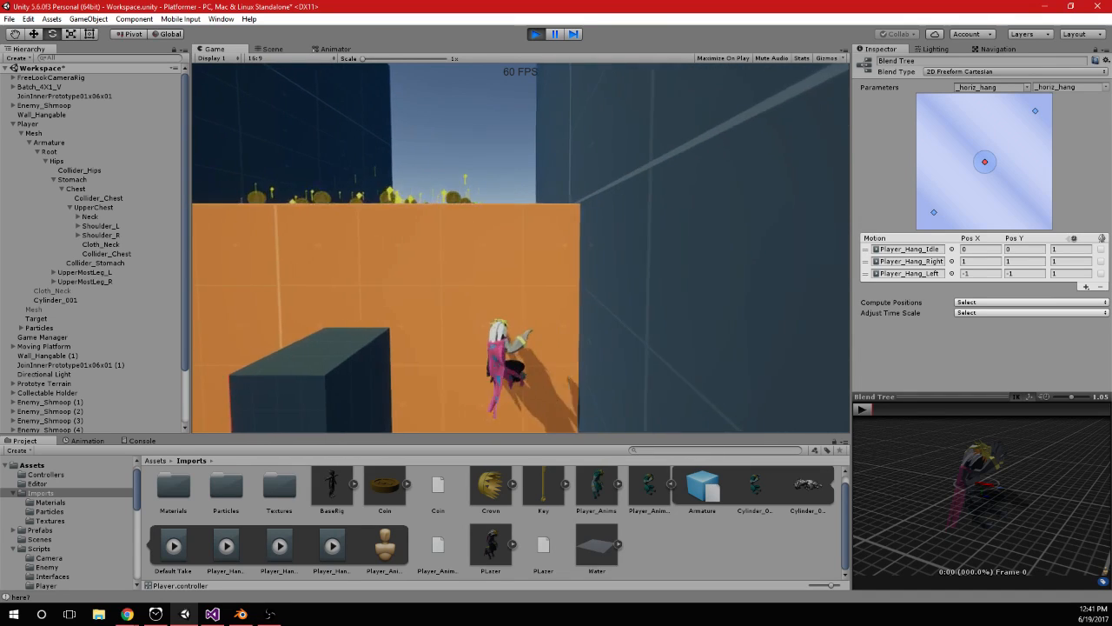
{"action": "key", "text": "space"}
{"action": "key", "text": "a"}
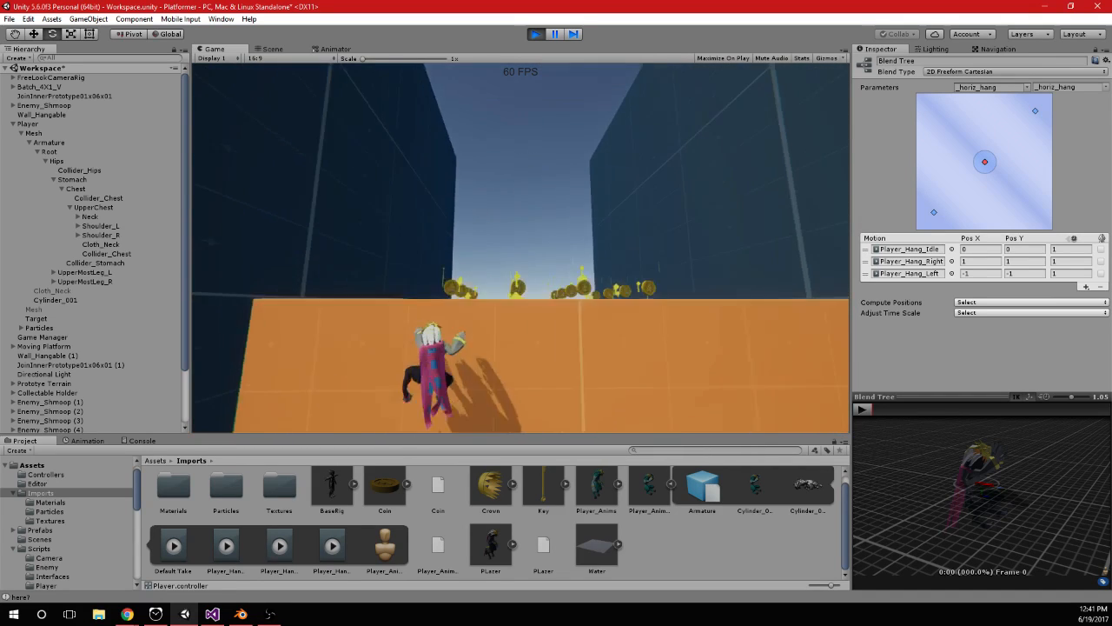
Shimmy the hanging player right and back left along the wall, then stop the game
{"action": "key", "text": "d"}
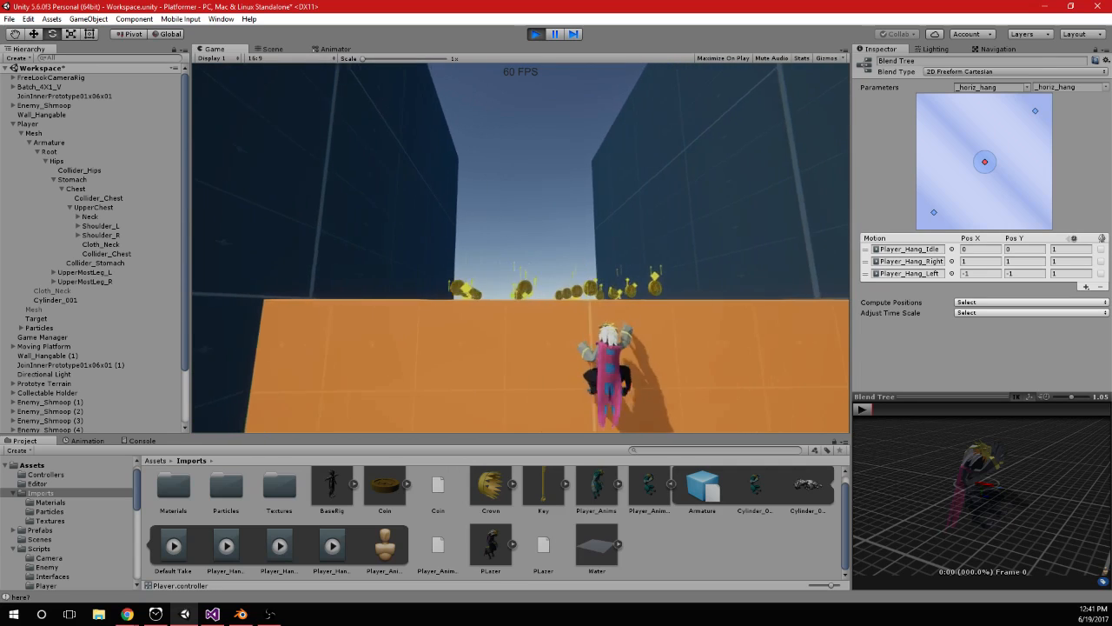
{"action": "key", "text": "a"}
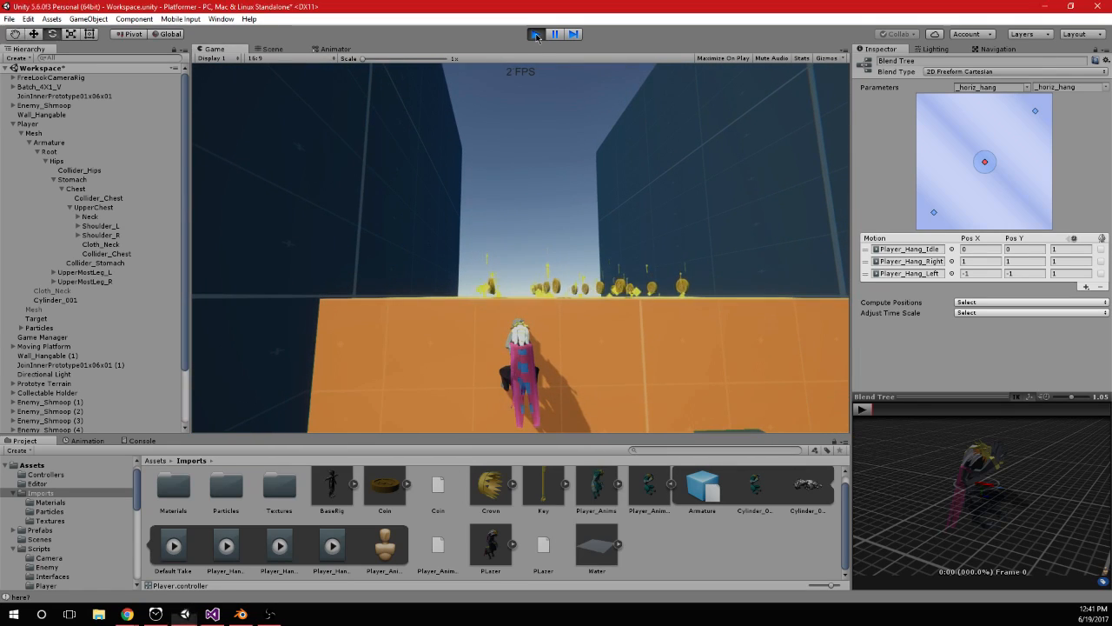
{"action": "key", "text": "ctrl+p"}
Enable Loop Pose for the Player_Hang_Idle, Player_Hang_Right and Player_Hang_Left clips of Player_Anims_02 and apply the import settings
{"action": "left_click", "coordinate": [650, 488]}
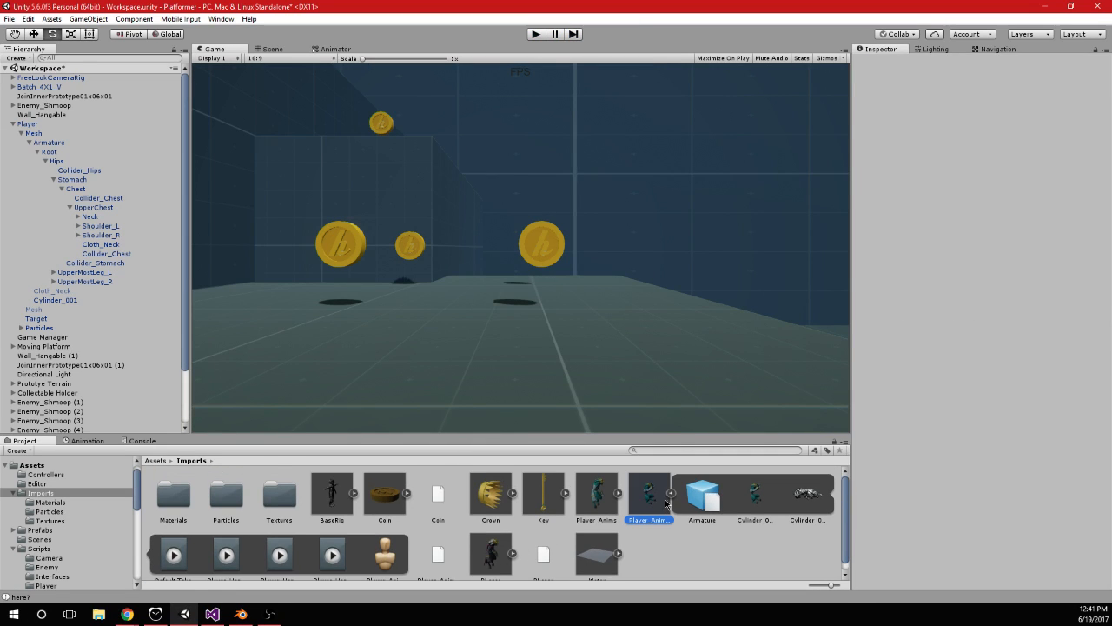
{"action": "left_click", "coordinate": [933, 222]}
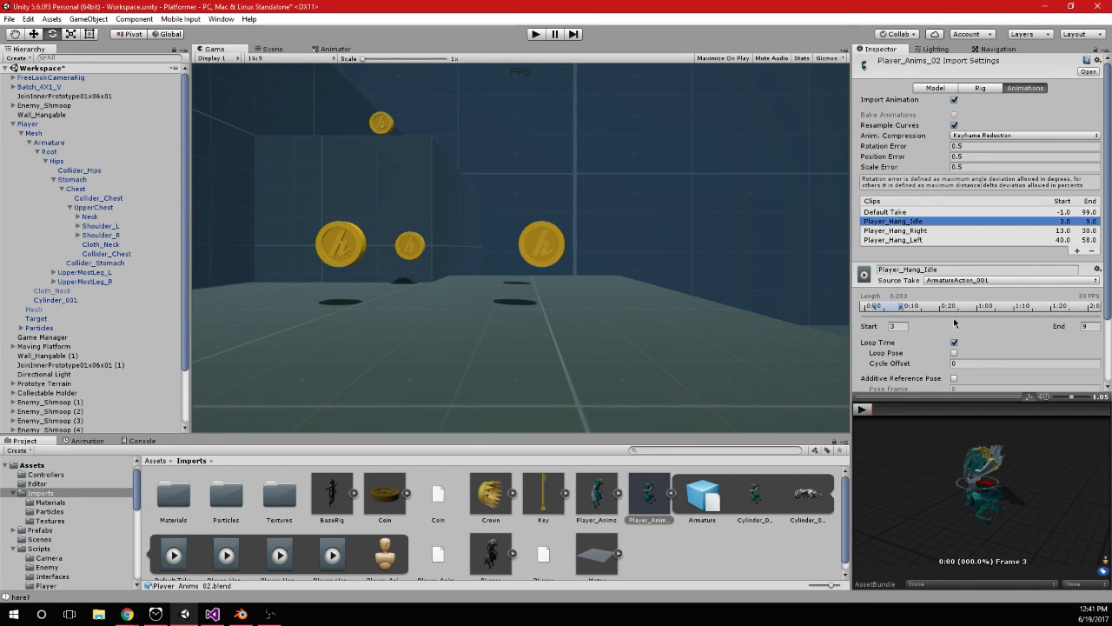
{"action": "left_click", "coordinate": [923, 231]}
{"action": "left_click", "coordinate": [954, 353]}
{"action": "left_click", "coordinate": [894, 239]}
{"action": "left_click", "coordinate": [954, 353]}
{"action": "scroll", "coordinate": [1059, 356], "scroll_direction": "down", "scroll_amount": 3}
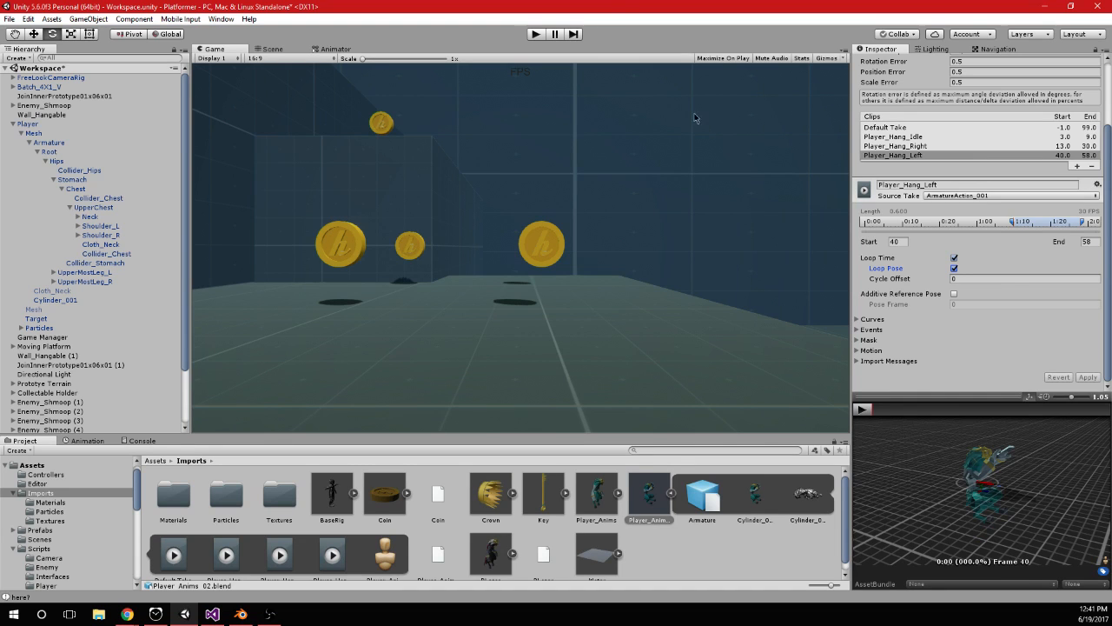
Run the game, jump the player onto the orange block's face and shimmy left and right while hanging
{"action": "left_click", "coordinate": [535, 34]}
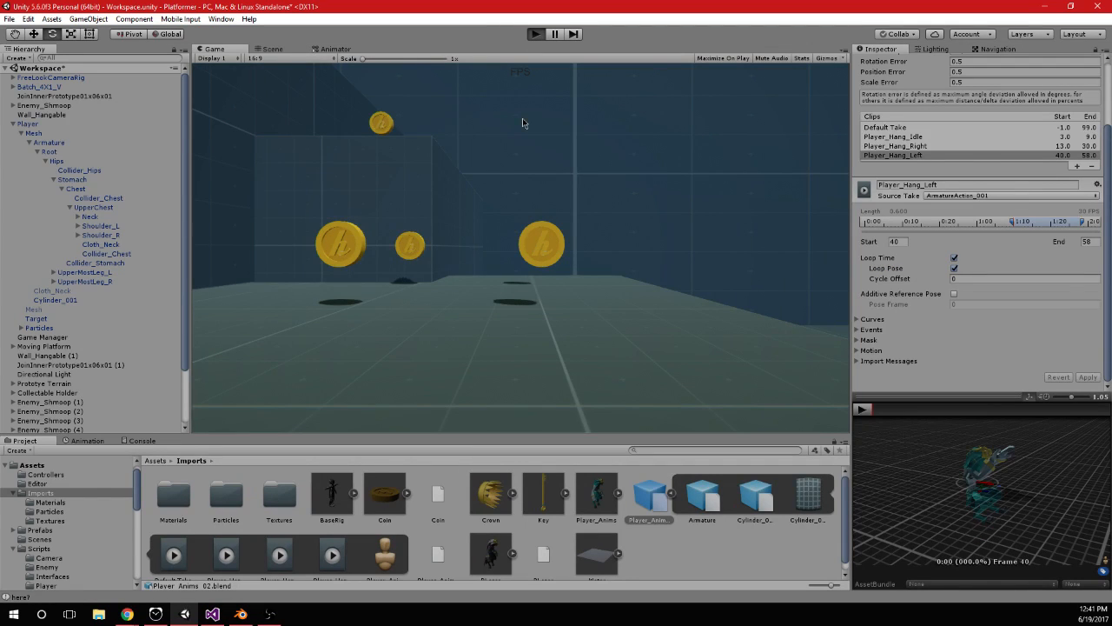
{"action": "key", "text": "w"}
{"action": "key", "text": "space"}
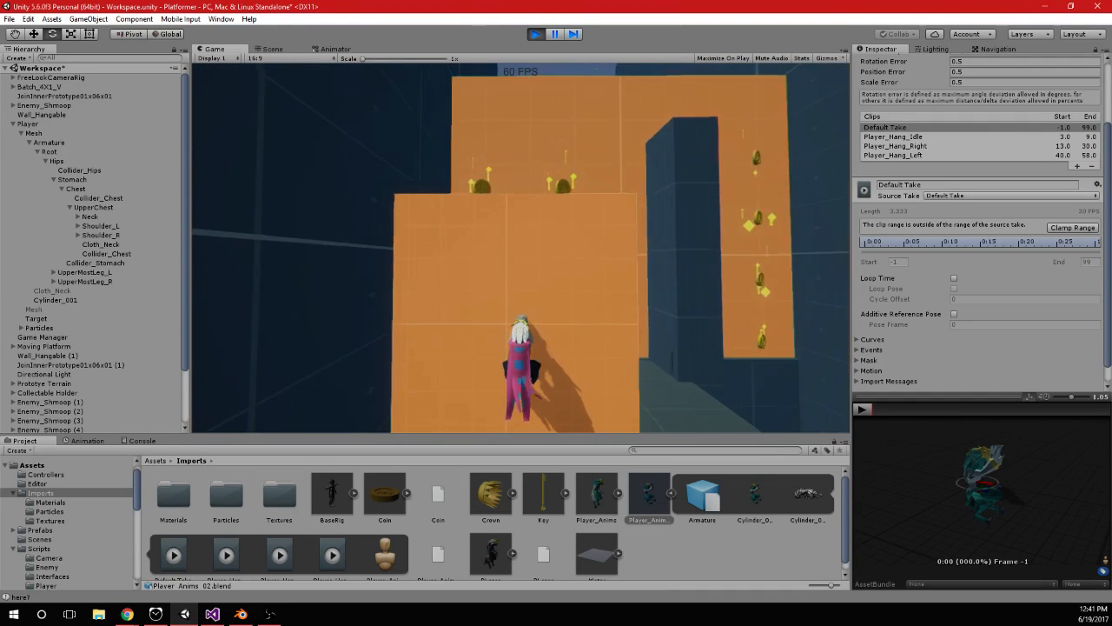
{"action": "key", "text": "a"}
{"action": "key", "text": "d"}
{"action": "key", "text": "a"}
Jump the player up over the lower orange block and onto the taller wall behind it
{"action": "key", "text": "space"}
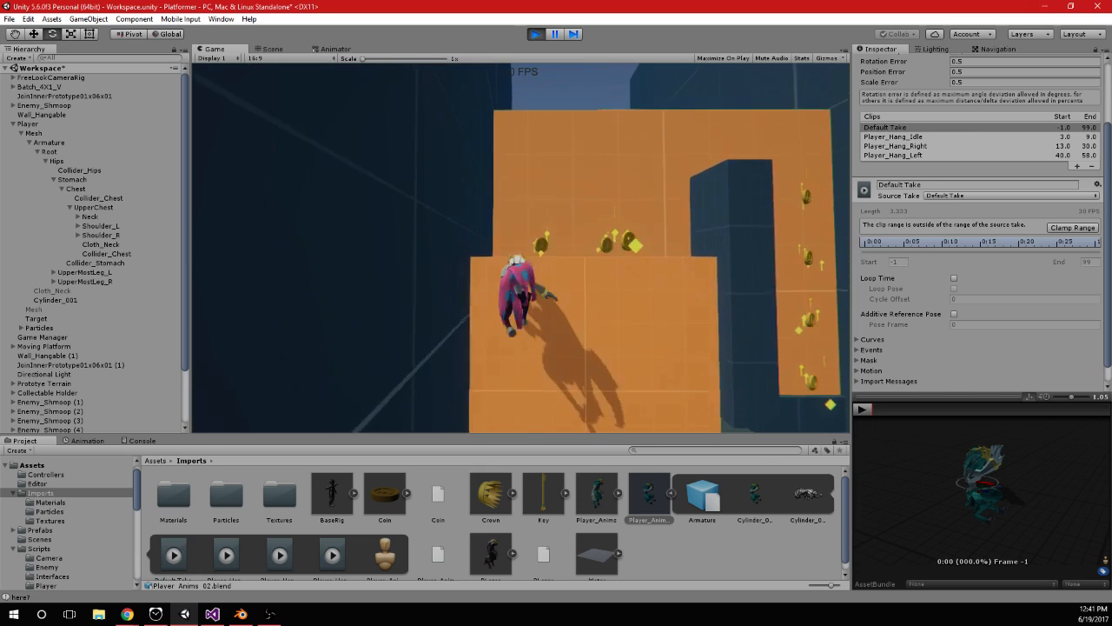
{"action": "key", "text": "space"}
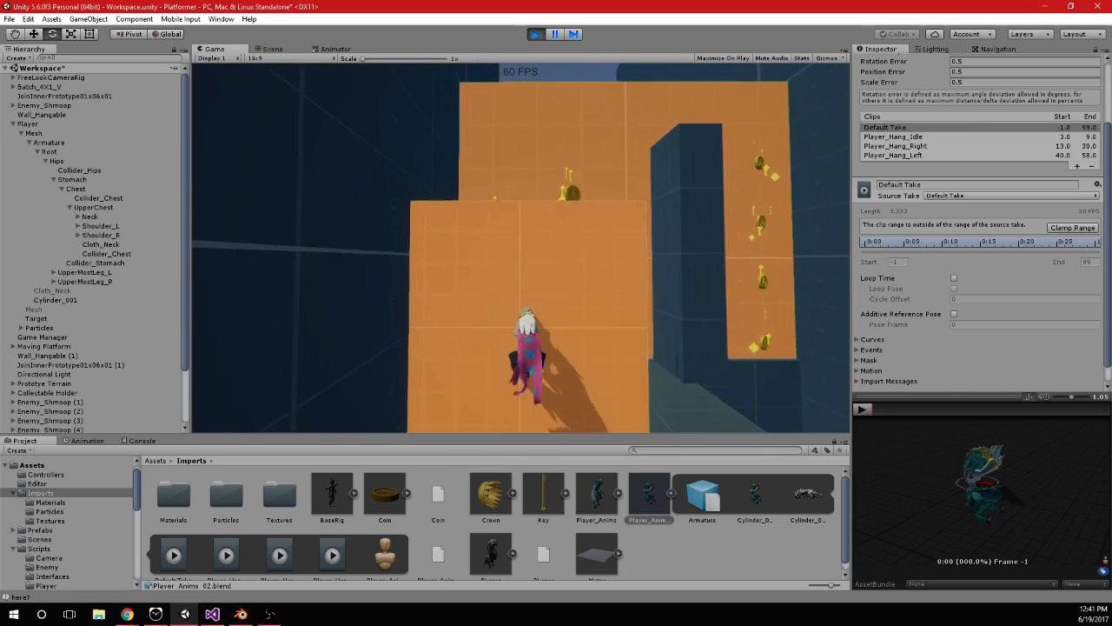
{"action": "key", "text": "space"}
{"action": "key", "text": "space"}
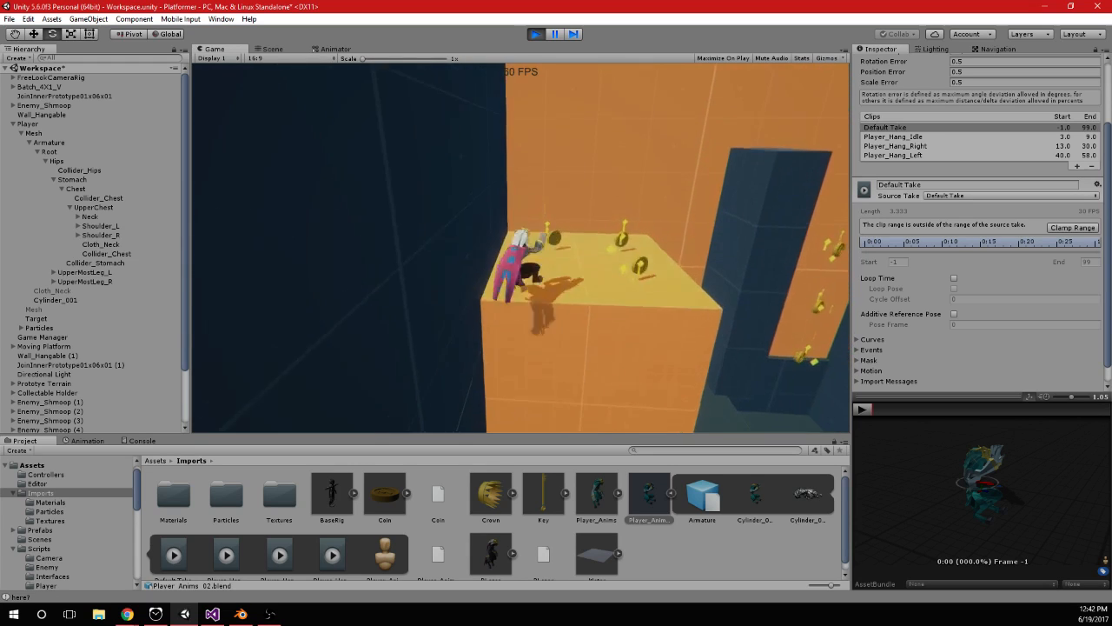
{"action": "key", "text": "space"}
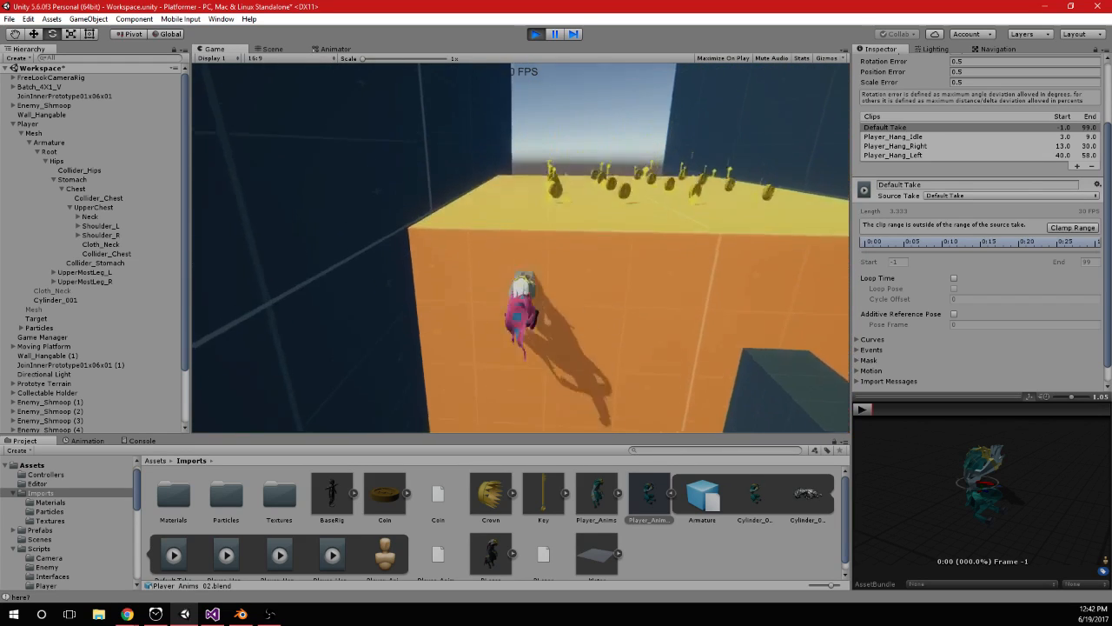
Shimmy the player right and left along the taller wall, jumping to higher holds, to check the looped hang poses
{"action": "key", "text": "d"}
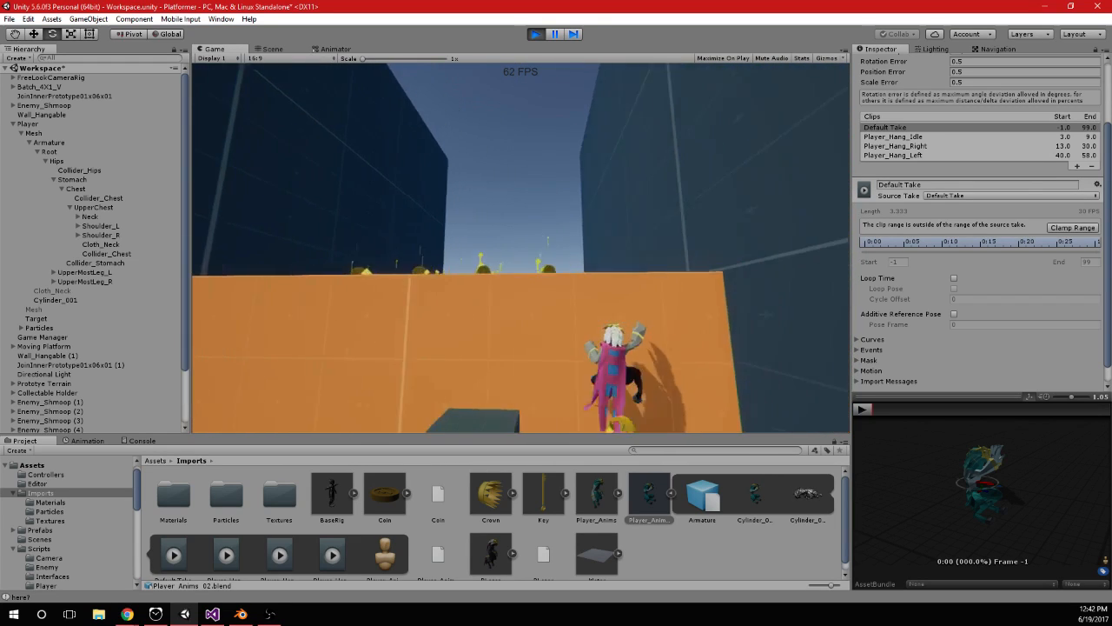
{"action": "key", "text": "a"}
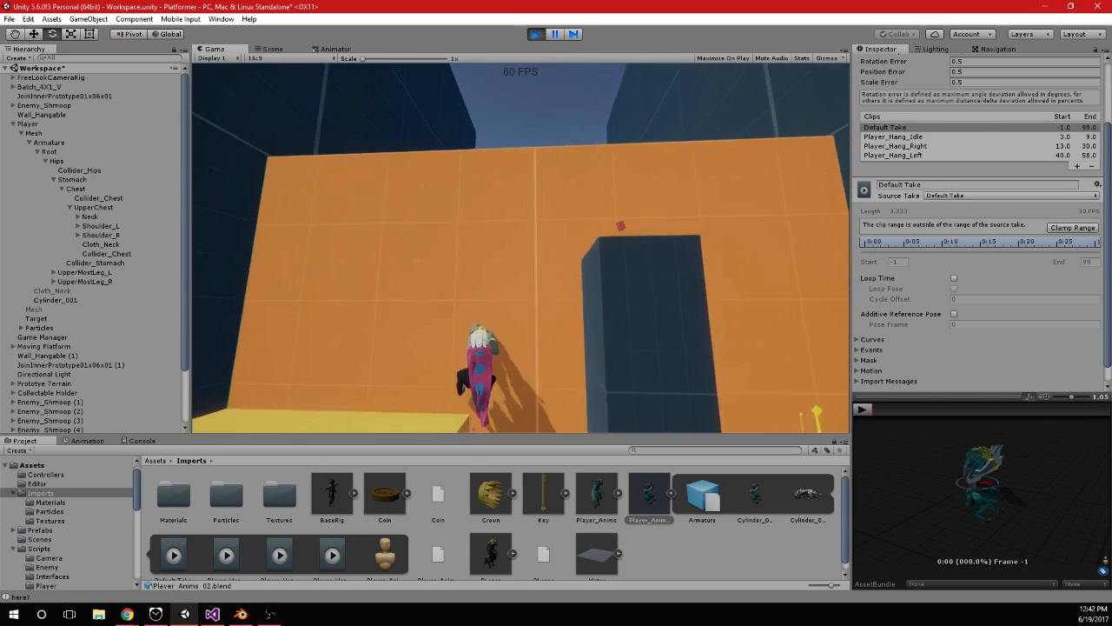
{"action": "key", "text": "space"}
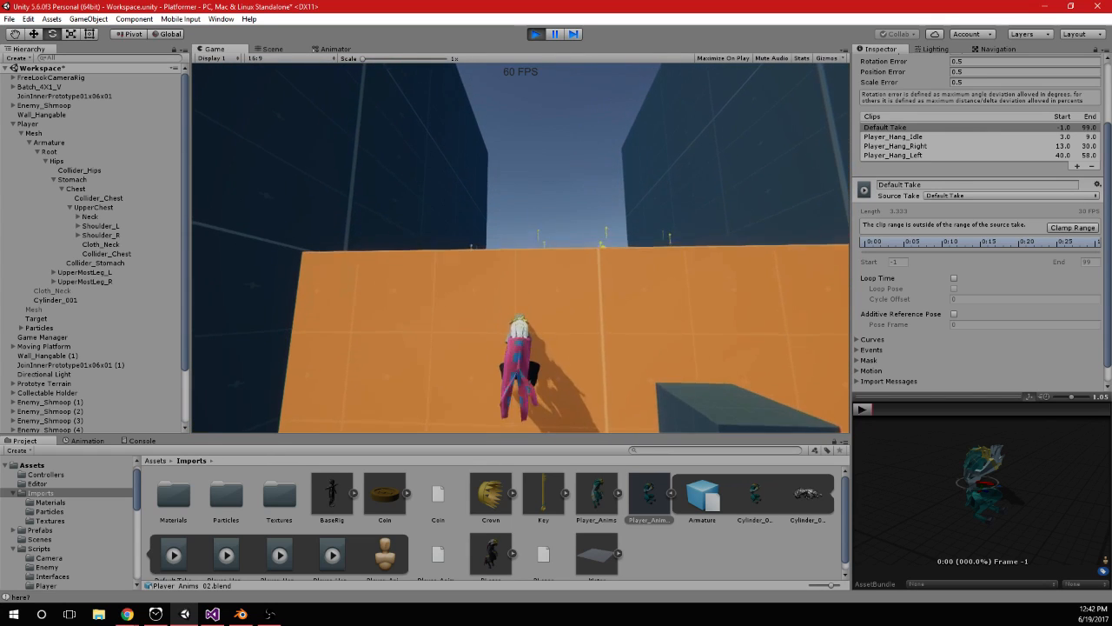
{"action": "key", "text": "a"}
{"action": "key", "text": "a"}
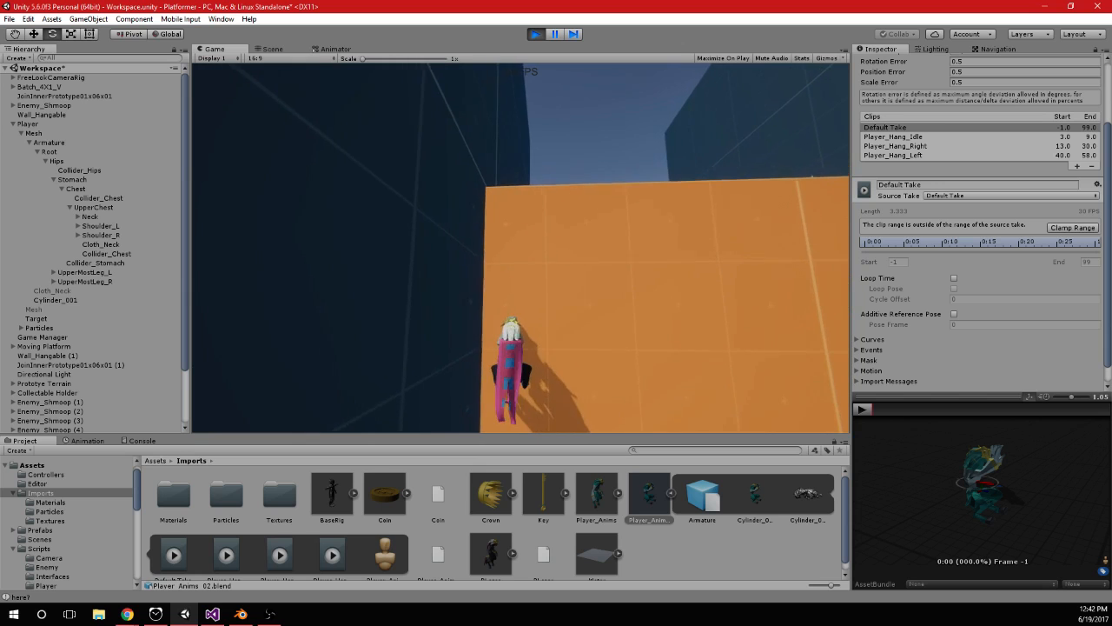
{"action": "key", "text": "space"}
{"action": "key", "text": "d"}
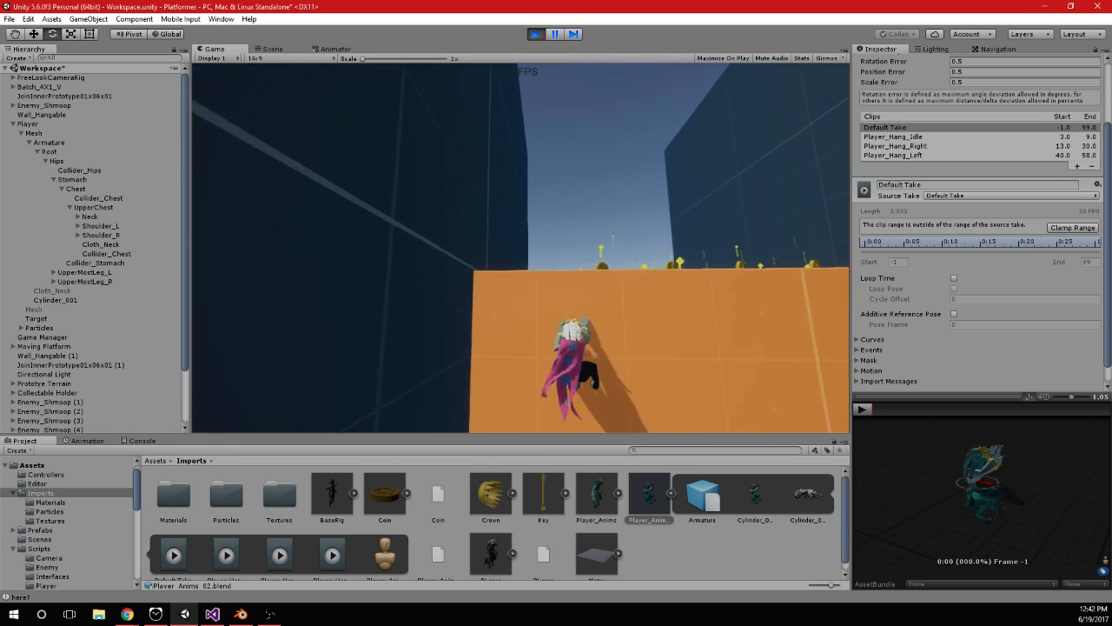
{"action": "key", "text": "a"}
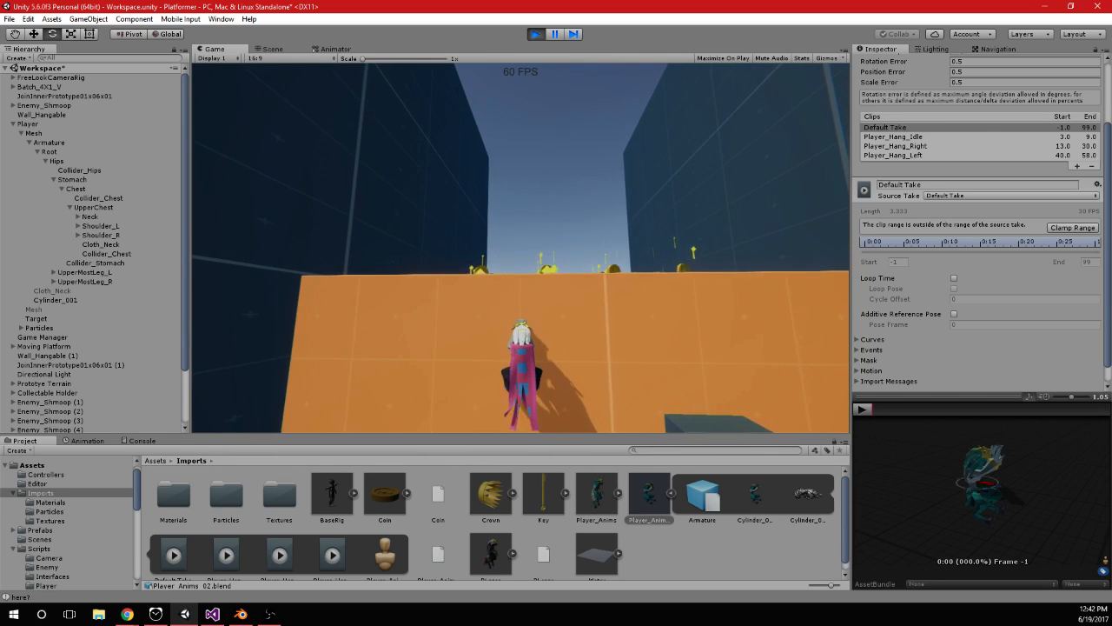
Stop the game, then set the Player_Hang_Idle clip's end frame to 8 and apply it
{"action": "key", "text": "super"}
{"action": "left_click", "coordinate": [535, 33]}
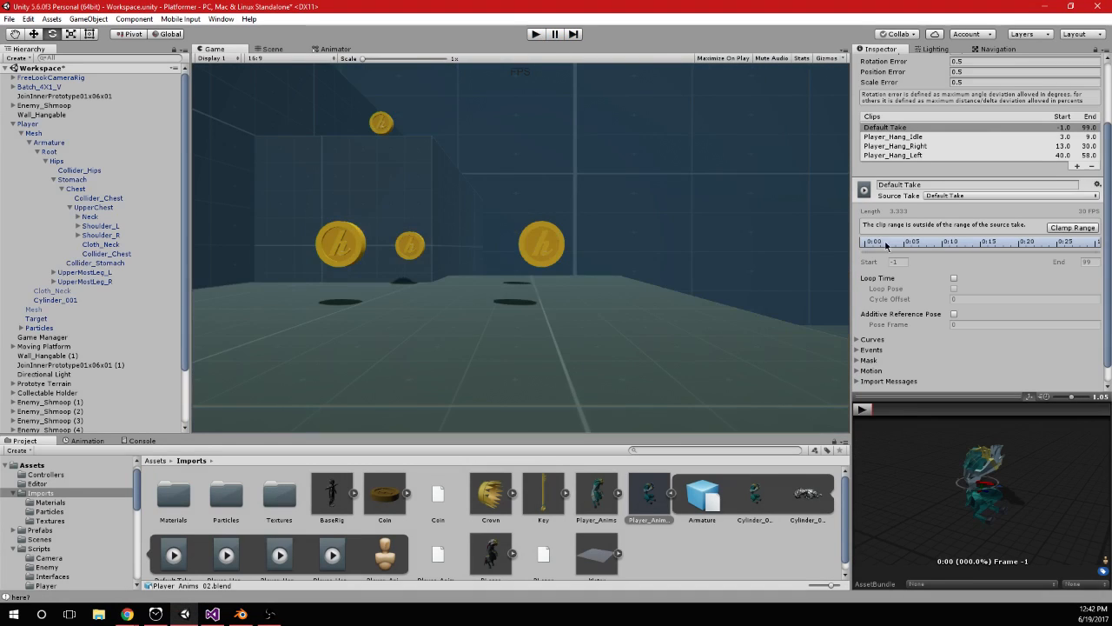
{"action": "left_click", "coordinate": [903, 137]}
{"action": "left_click", "coordinate": [861, 409]}
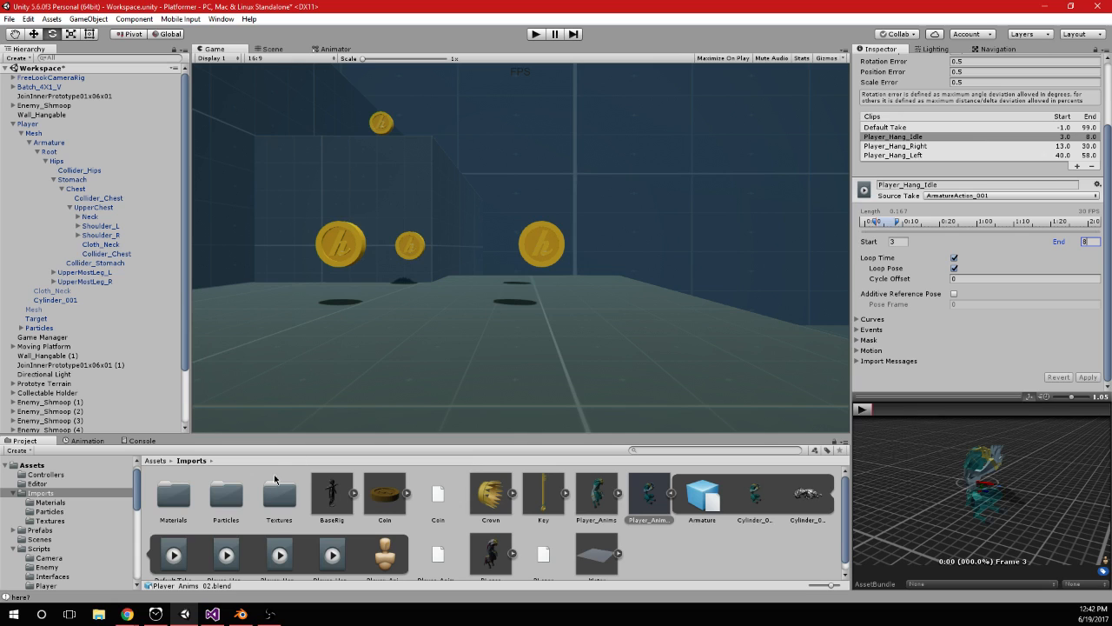
Switch to Visual Studio and search PlayerInput.cs for where moveSpeed is assigned, starting from its use in Movement()
{"action": "left_click", "coordinate": [208, 614]}
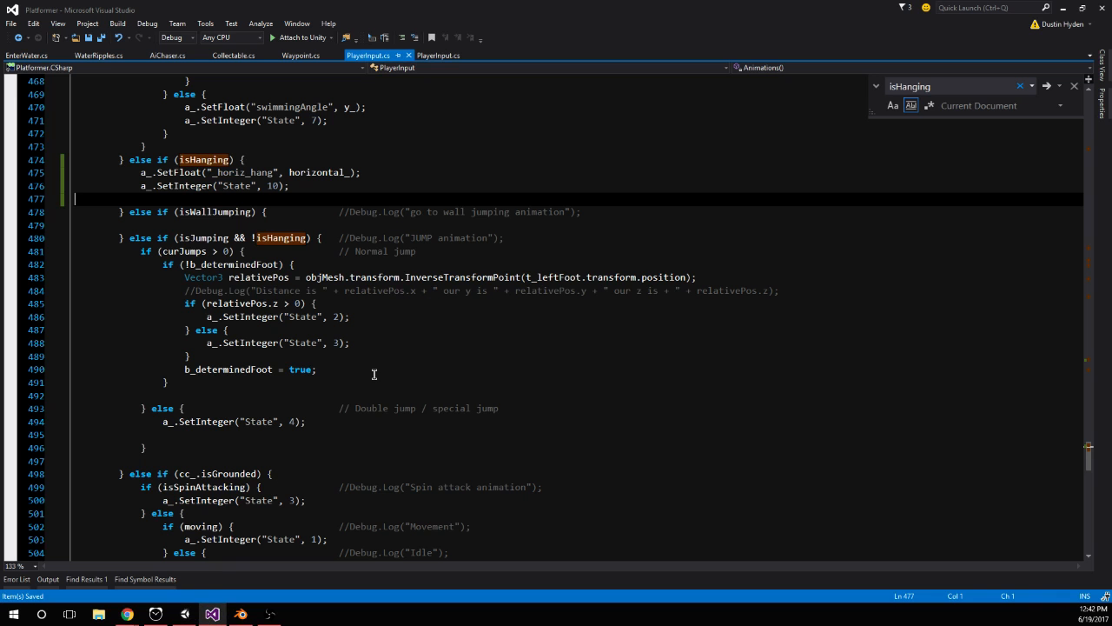
{"action": "scroll", "coordinate": [306, 291], "scroll_direction": "up", "scroll_amount": 2}
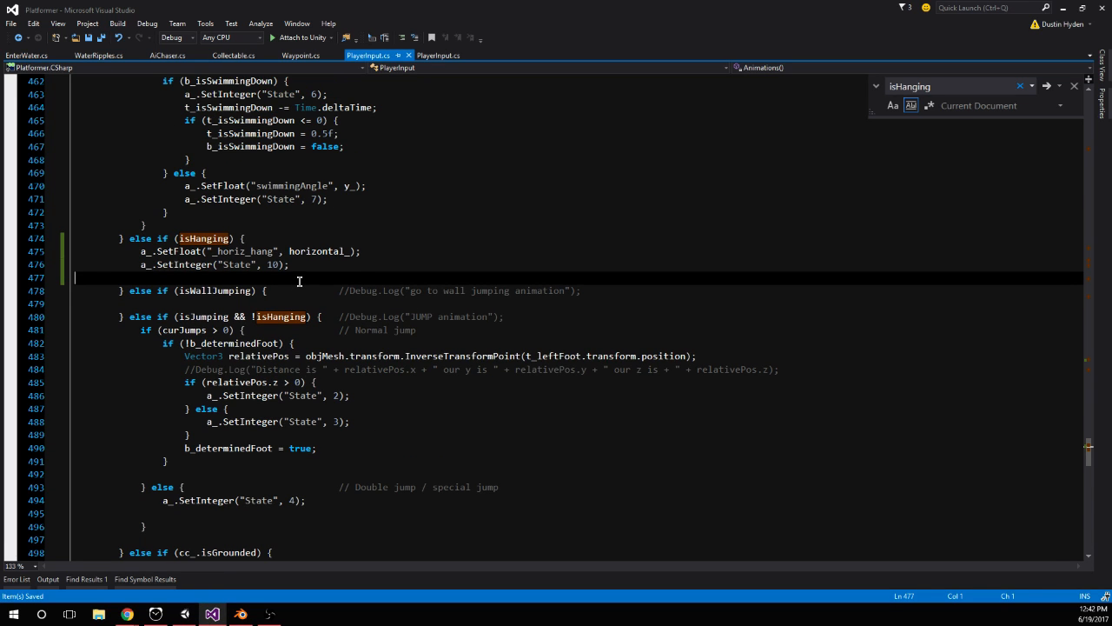
{"action": "scroll", "coordinate": [299, 280], "scroll_direction": "down", "scroll_amount": 19}
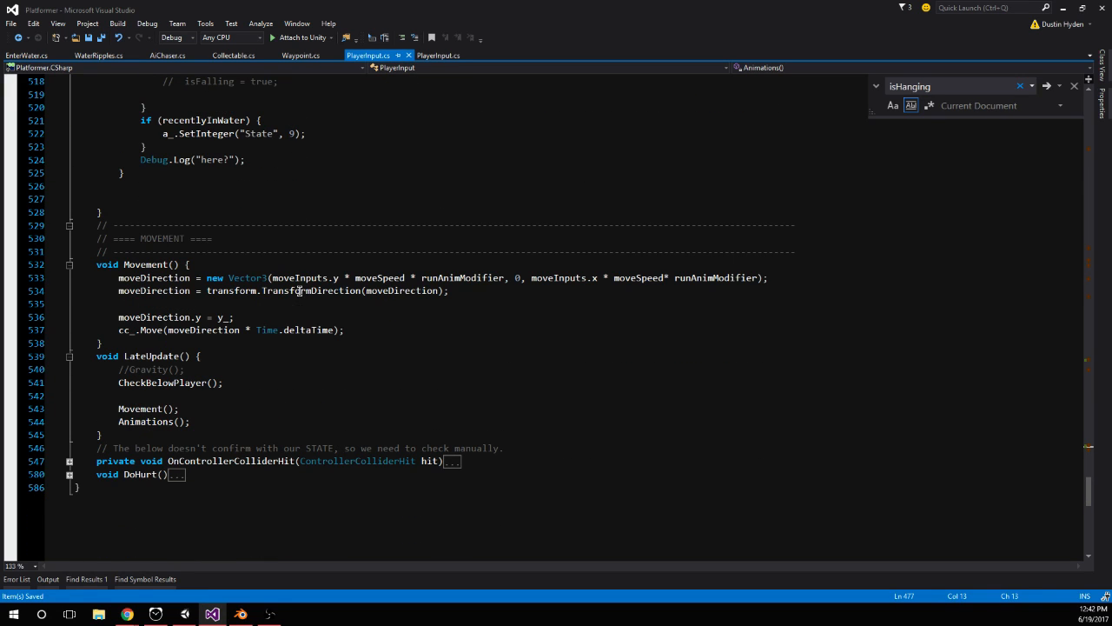
{"action": "left_click", "coordinate": [383, 289]}
{"action": "double_click", "coordinate": [376, 279]}
{"action": "key", "text": "ctrl+f"}
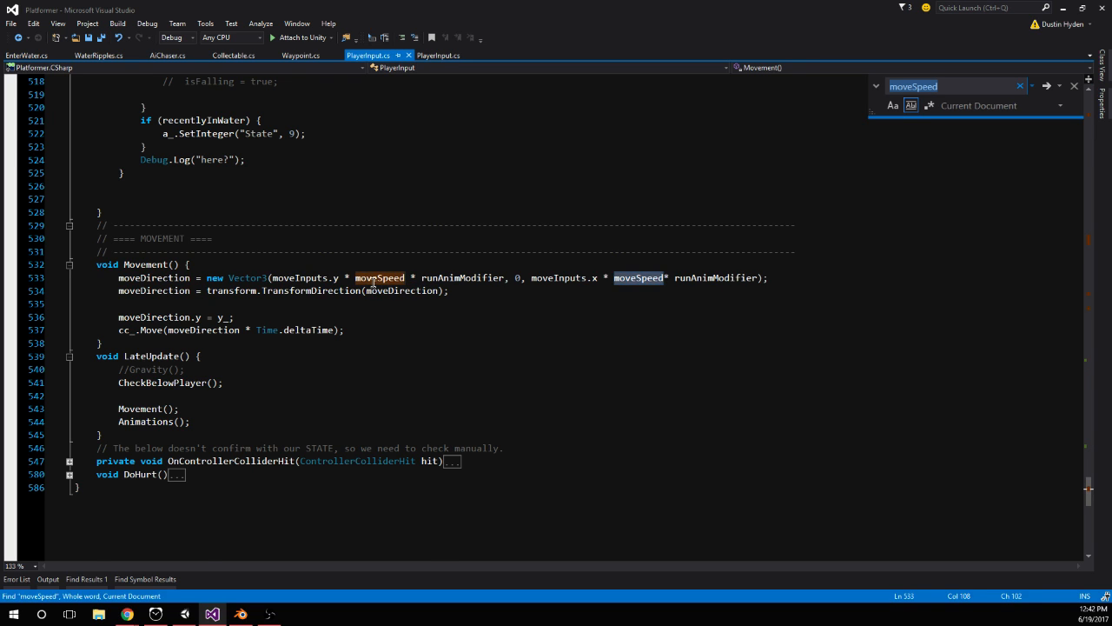
{"action": "key", "text": "Return"}
{"action": "key", "text": "Return"}
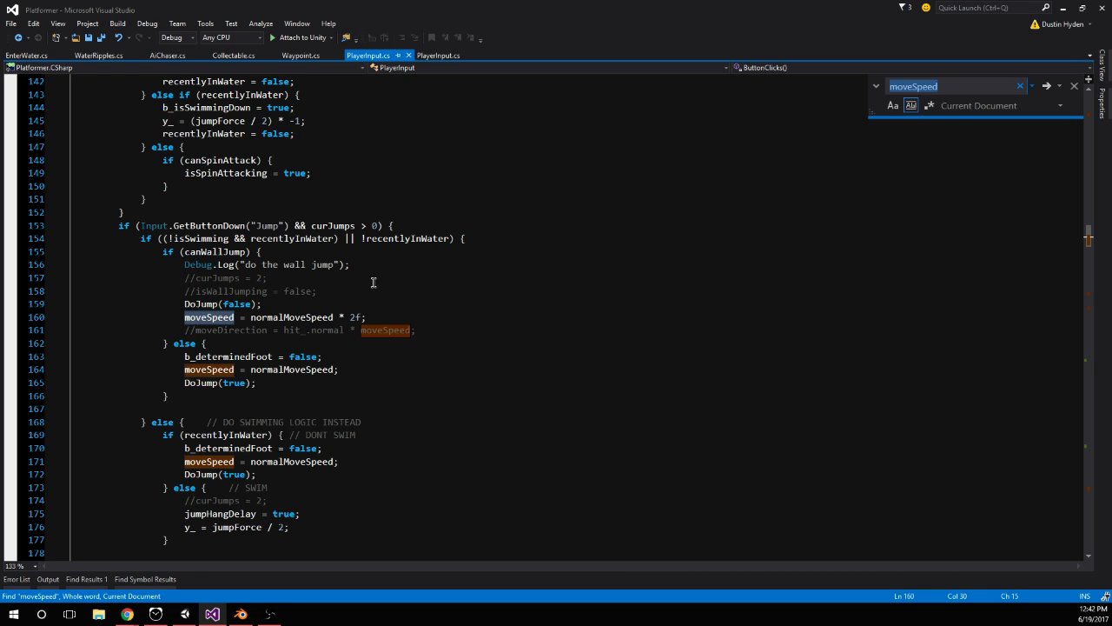
{"action": "key", "text": "Return"}
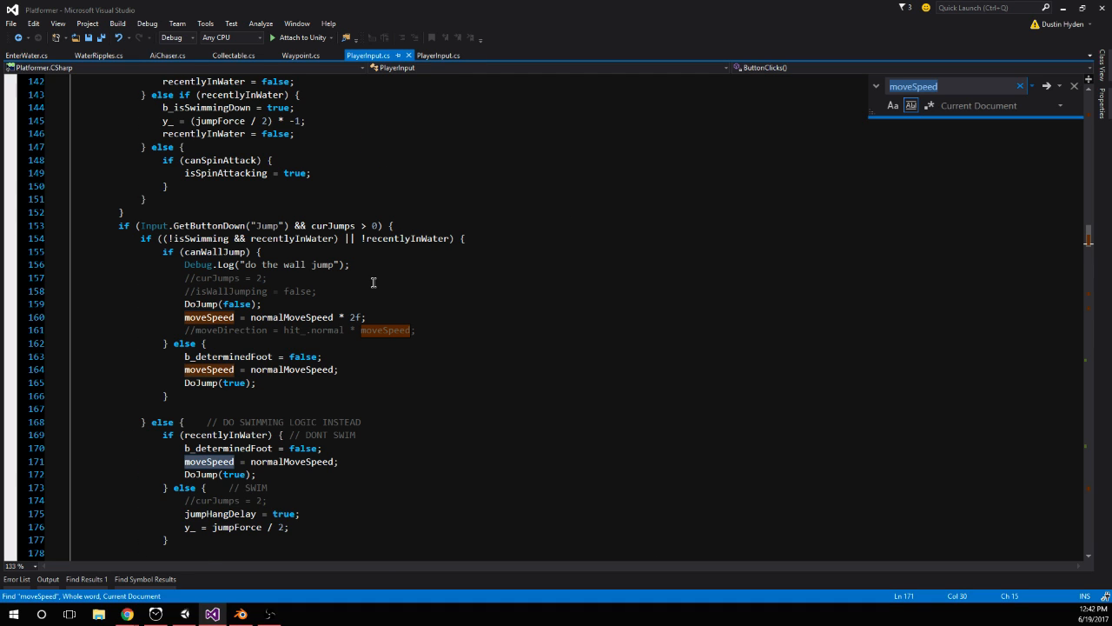
{"action": "key", "text": "Return"}
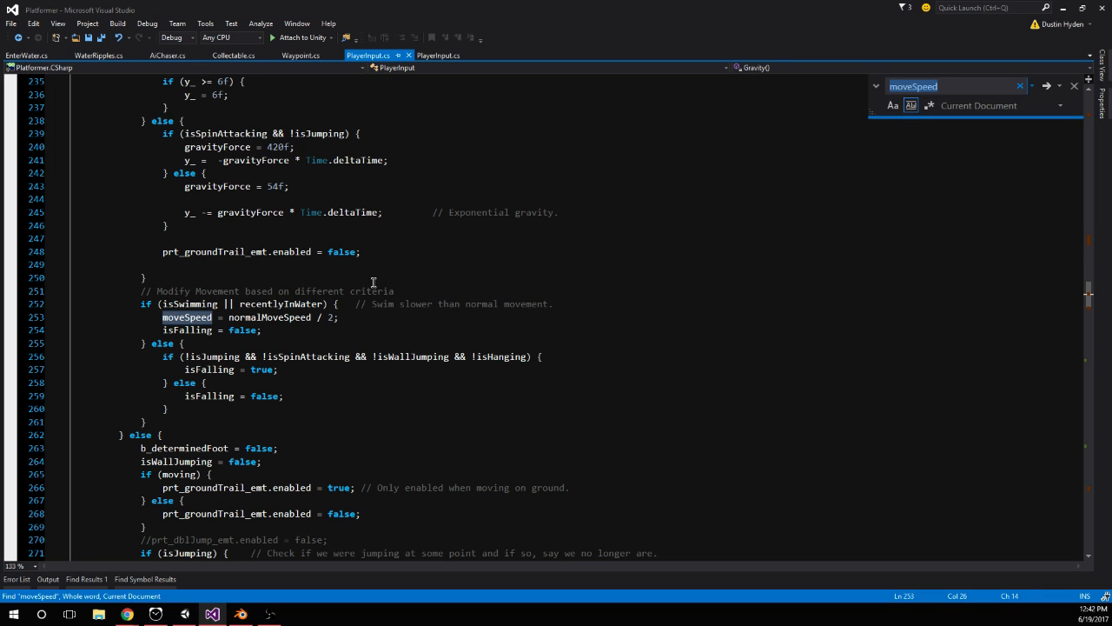
In Gravity(), add "moveSpeed = normalMoveSpeed / 2;" below "y_ = 0f;" in the isHanging branch and save the script
{"action": "scroll", "coordinate": [374, 283], "scroll_direction": "up", "scroll_amount": 4}
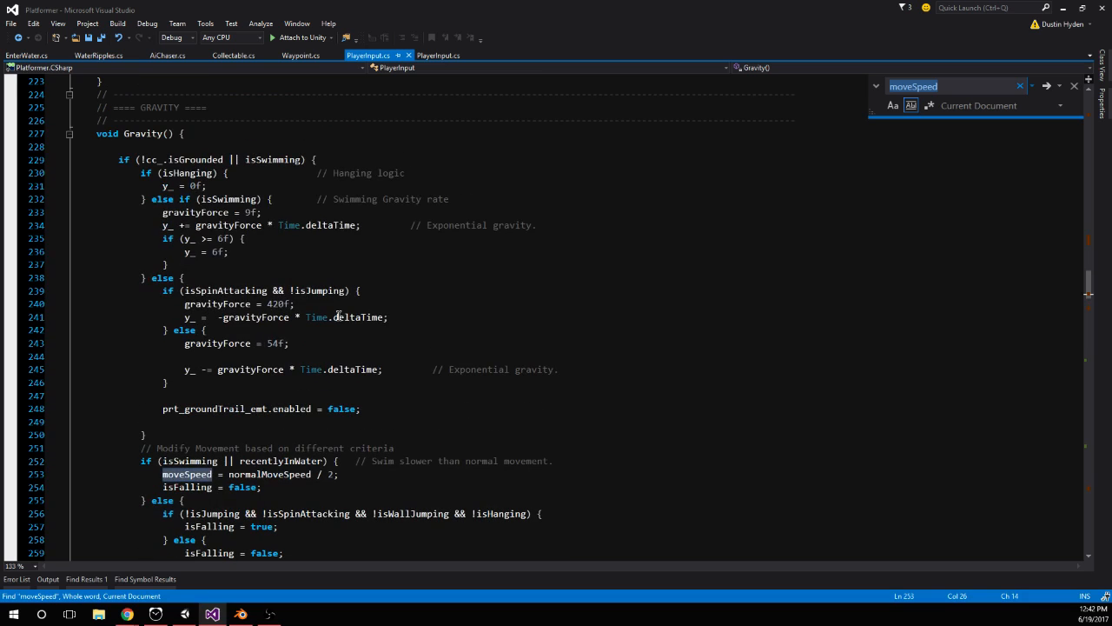
{"action": "left_click", "coordinate": [213, 177]}
{"action": "left_click", "coordinate": [239, 187]}
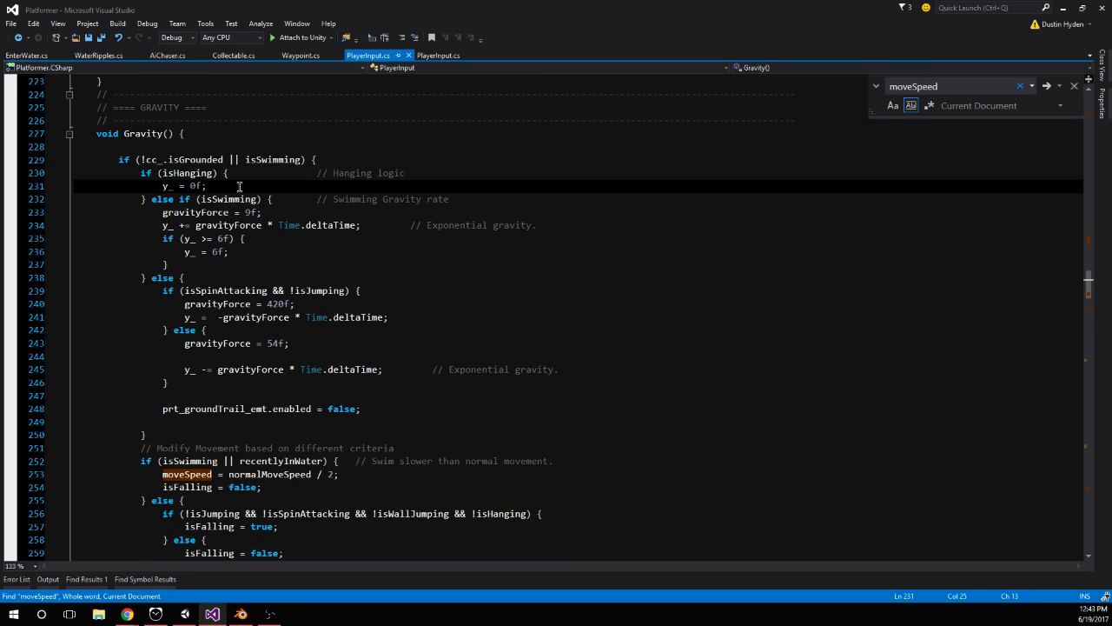
{"action": "key", "text": "Return"}
{"action": "type", "text": "moveSpeed = noirma"}
{"action": "key", "text": "BackSpace"}
{"action": "key", "text": "BackSpace"}
{"action": "key", "text": "BackSpace"}
{"action": "key", "text": "BackSpace"}
{"action": "type", "text": "rmalMoveSpeed / 2;"}
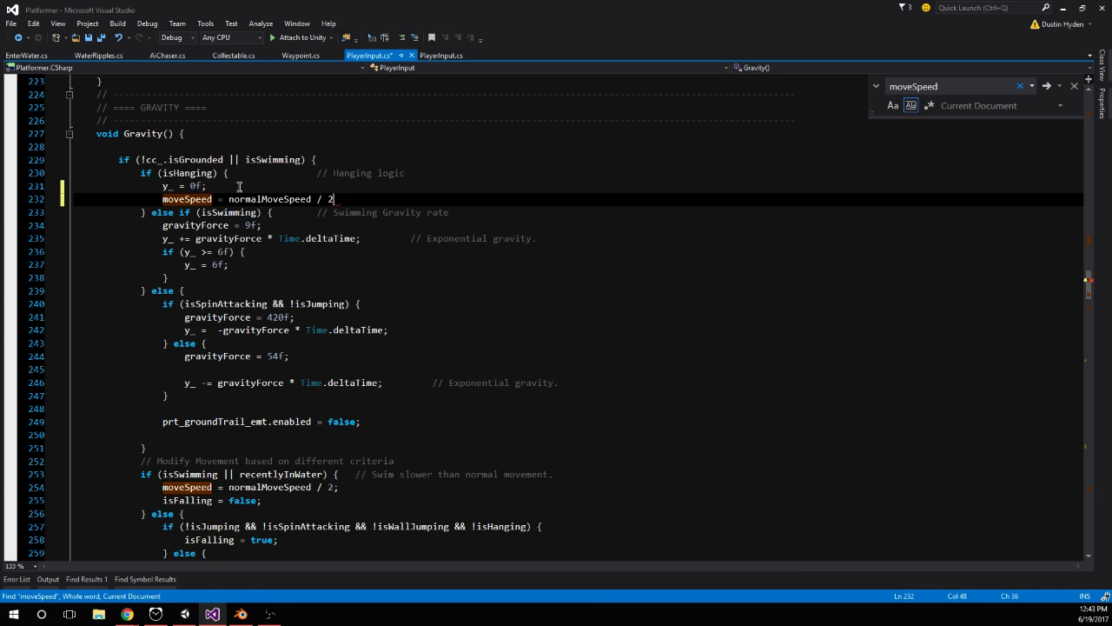
Switch to Unity, run the game, jump the player onto the orange block's face and shimmy left at the new speed
{"action": "left_click", "coordinate": [184, 614]}
{"action": "left_click", "coordinate": [540, 36]}
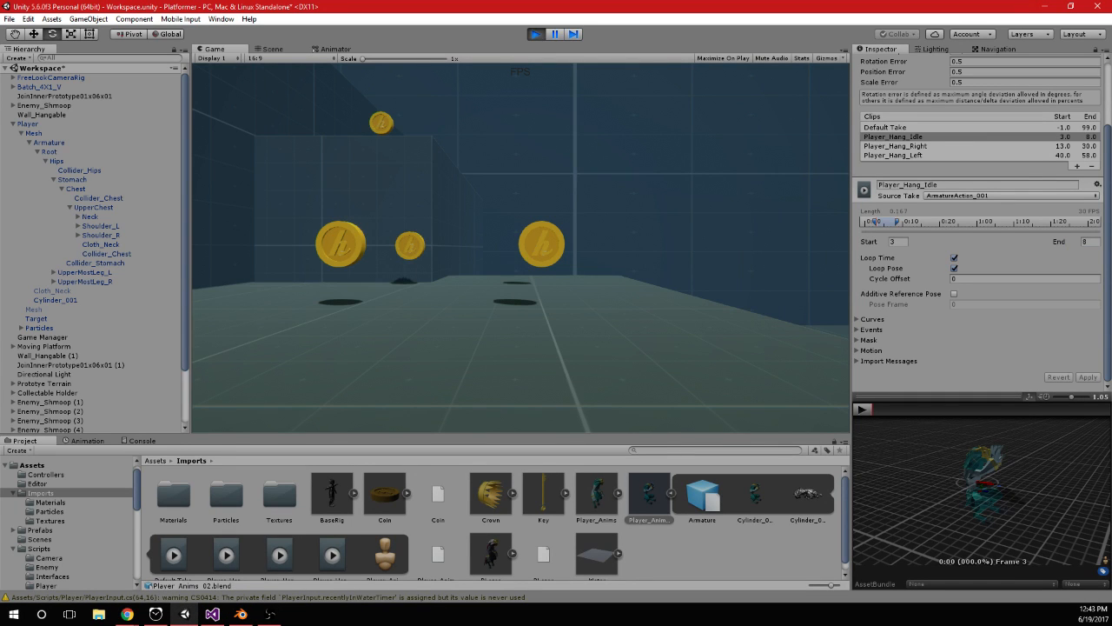
{"action": "key", "text": "space"}
{"action": "key", "text": "w"}
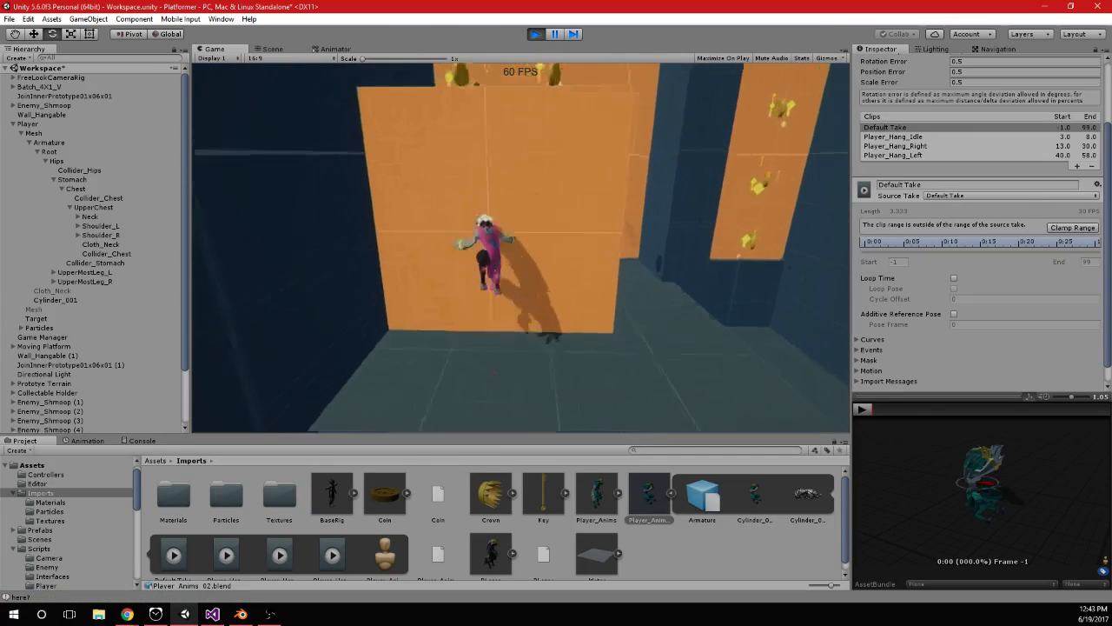
{"action": "key", "text": "space"}
{"action": "key", "text": "a"}
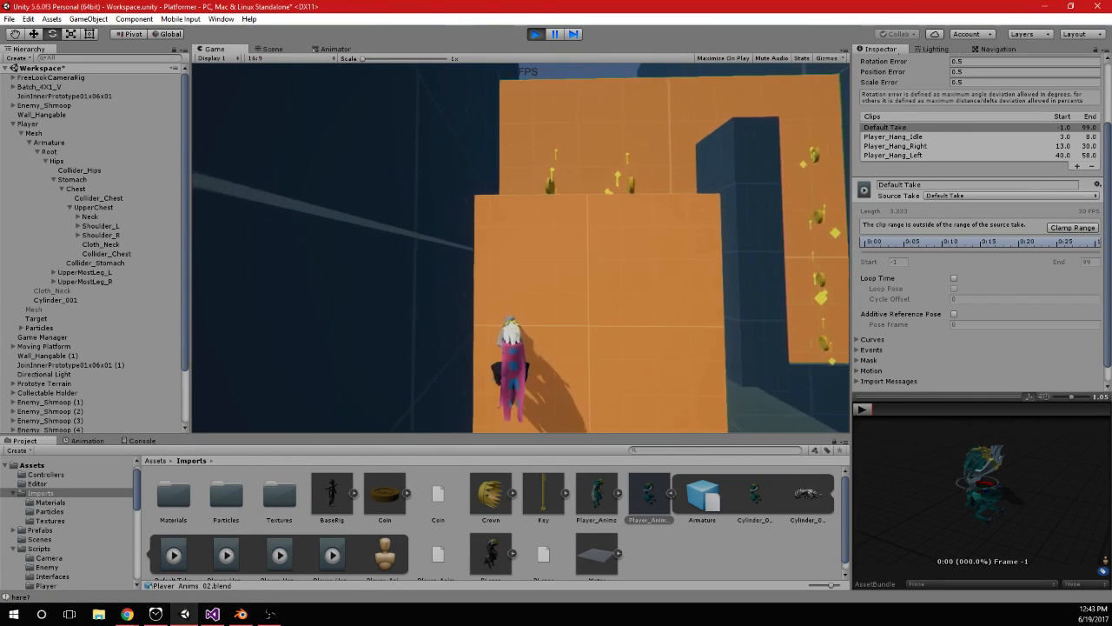
Jump the player higher, shimmy right, then climb to the taller wall and shimmy both ways to check the slower hang movement
{"action": "key", "text": "space"}
{"action": "key", "text": "d"}
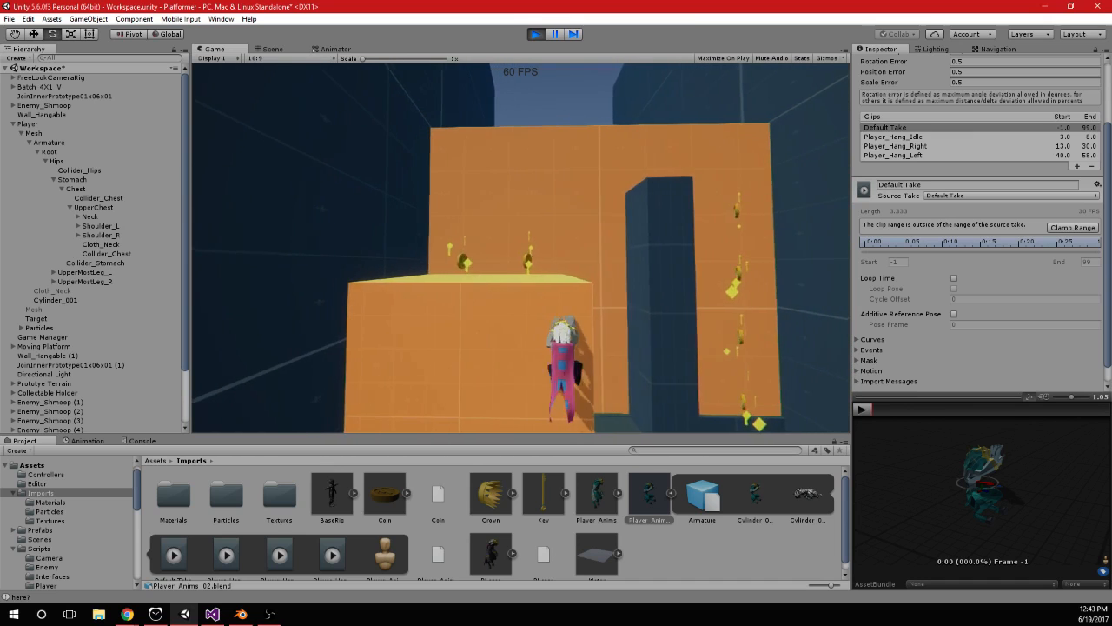
{"action": "key", "text": "space"}
{"action": "key", "text": "w"}
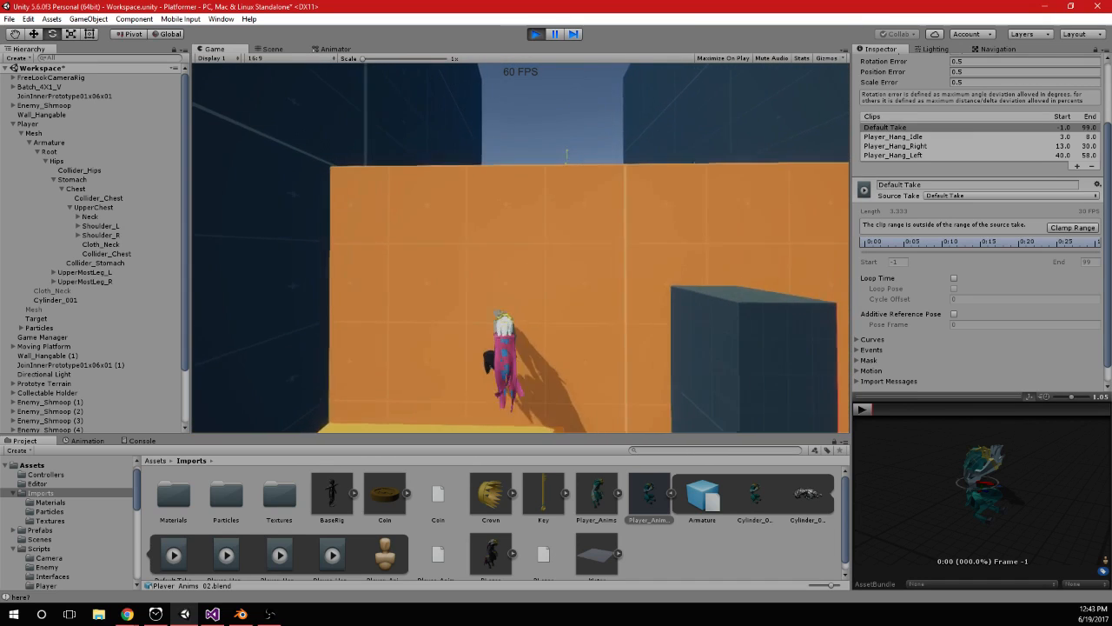
{"action": "key", "text": "a"}
{"action": "key", "text": "d"}
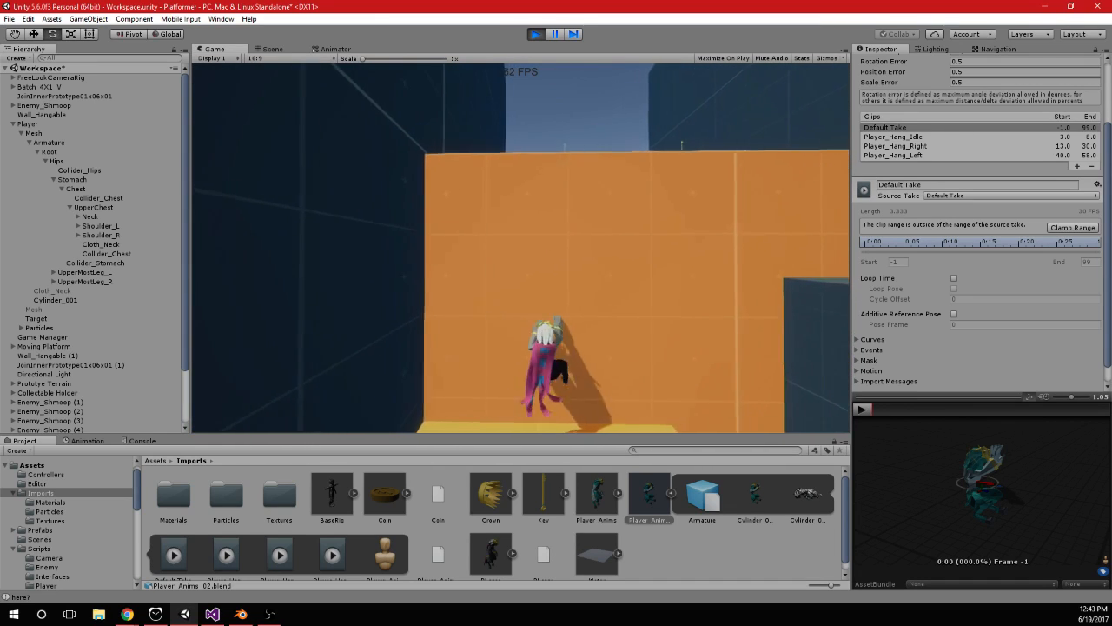
Jump the player up the orange wall and shimmy right and left at different heights to test the hang movement
{"action": "key", "text": "space"}
{"action": "key", "text": "d"}
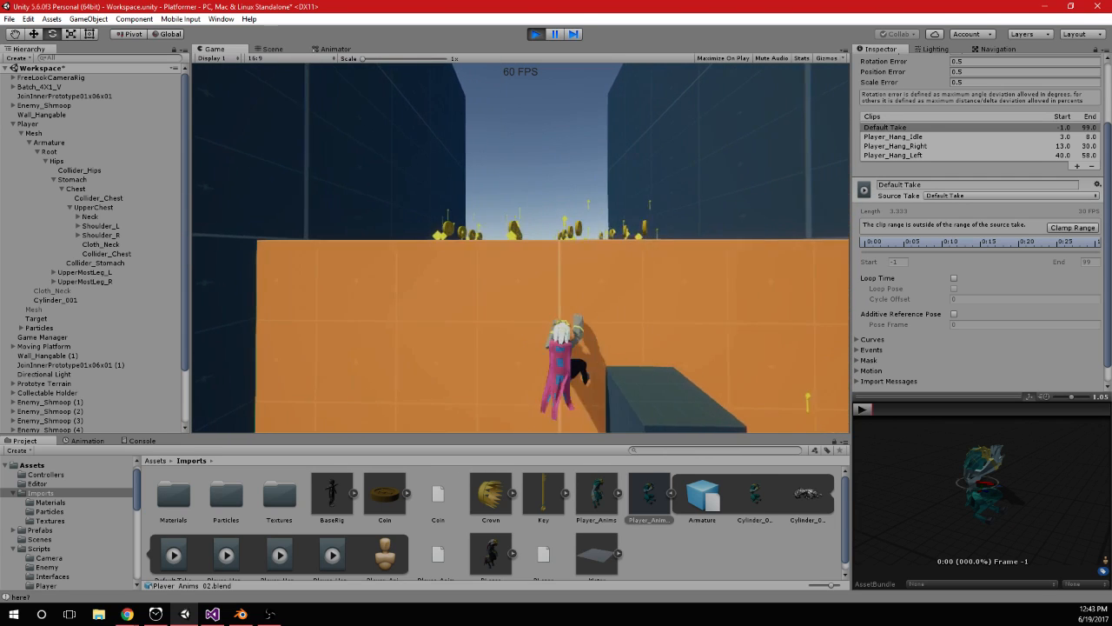
{"action": "key", "text": "d"}
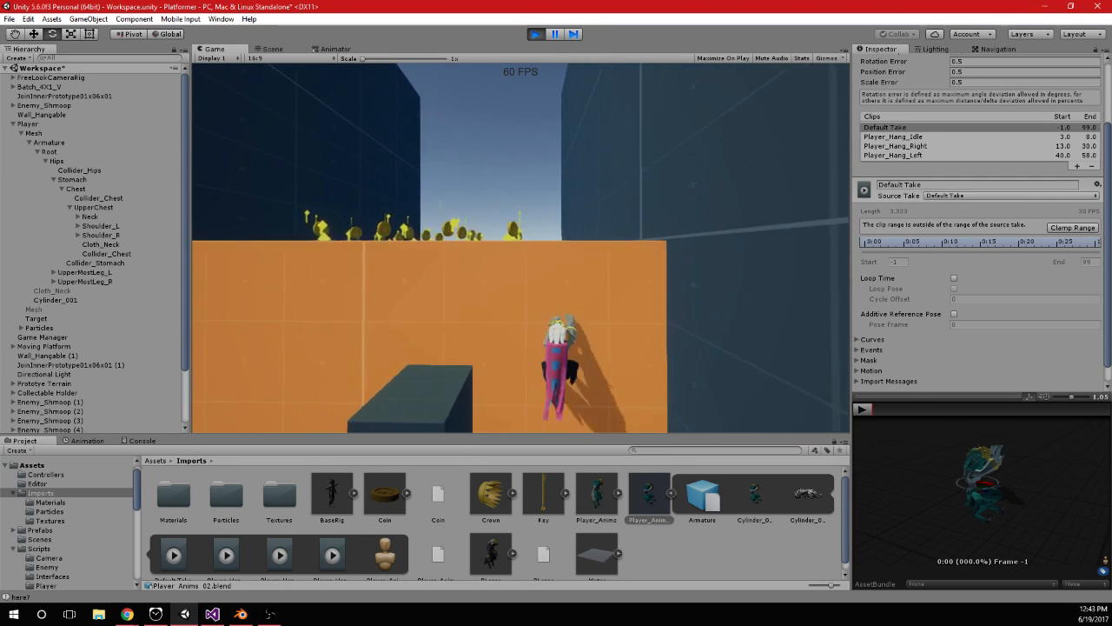
{"action": "key", "text": "a"}
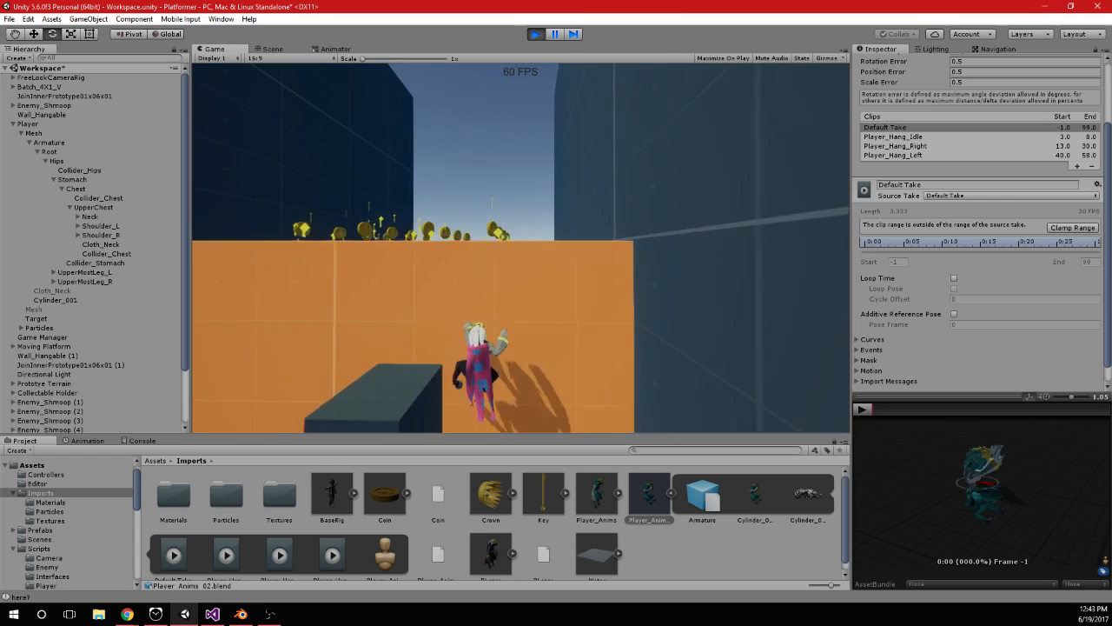
{"action": "key", "text": "a"}
{"action": "key", "text": "space"}
{"action": "key", "text": "a"}
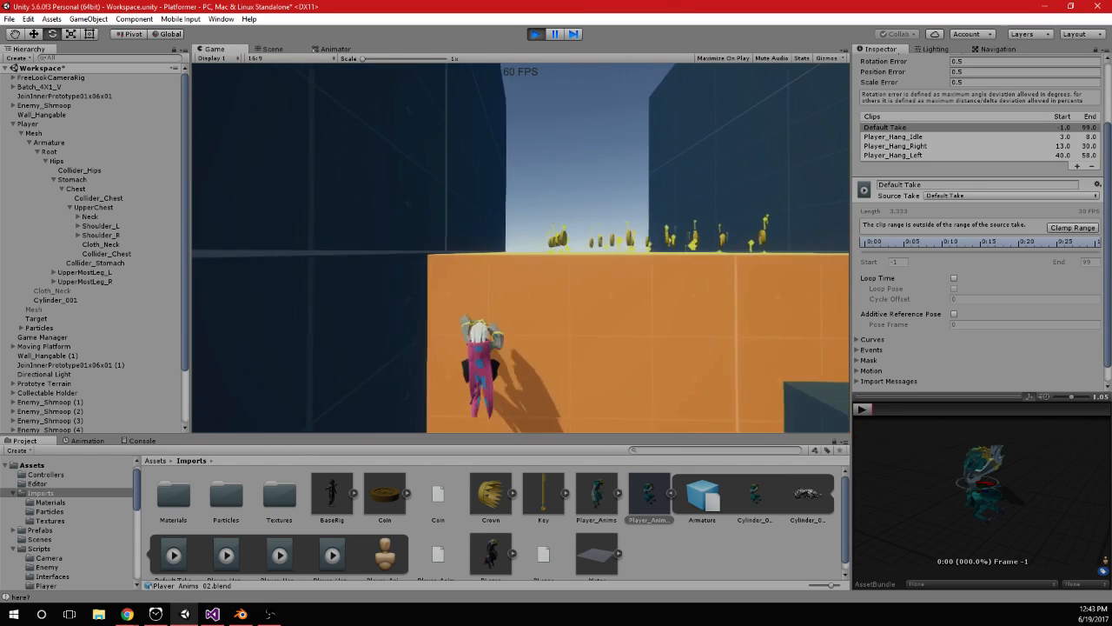
Shimmy right across the wall and back left, then drop the player onto the dark block to check leaving the hang
{"action": "key", "text": "d"}
{"action": "key", "text": "d"}
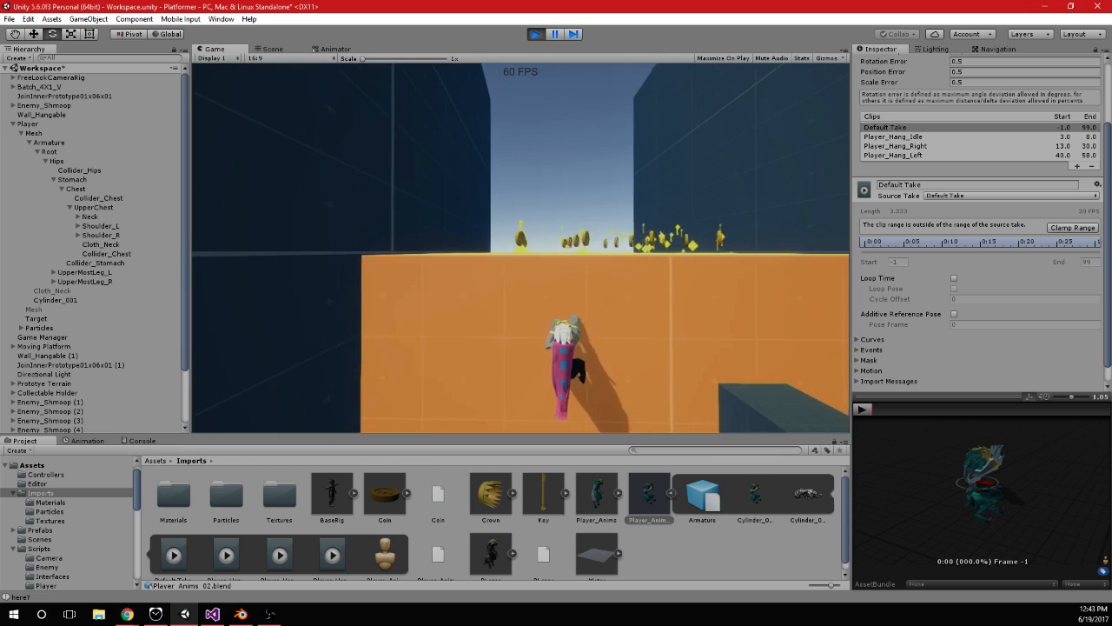
{"action": "key", "text": "d"}
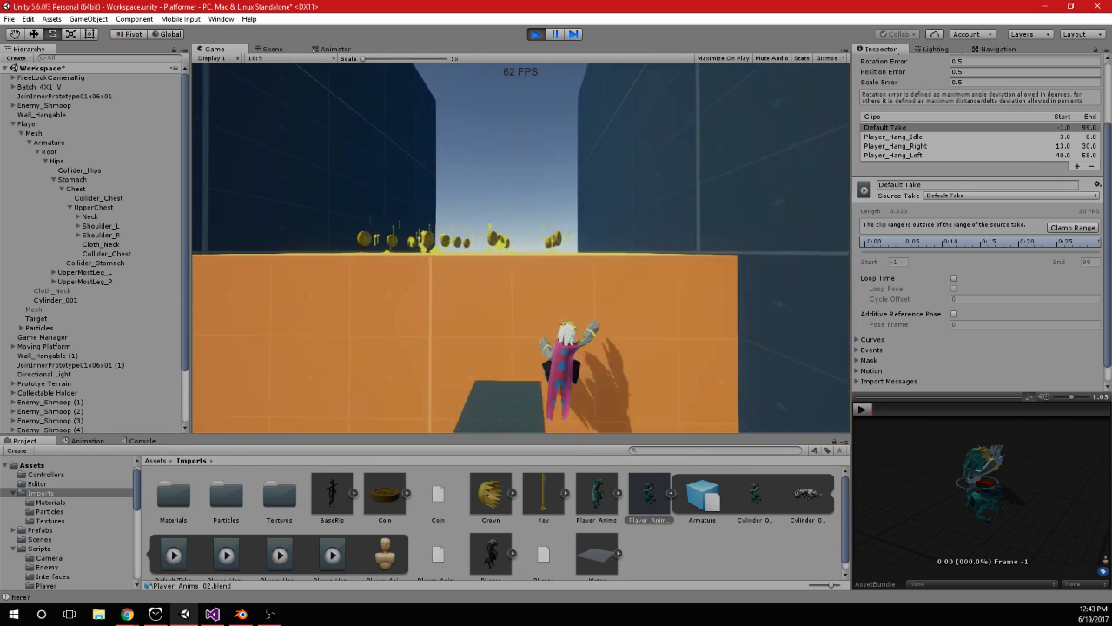
{"action": "key", "text": "a"}
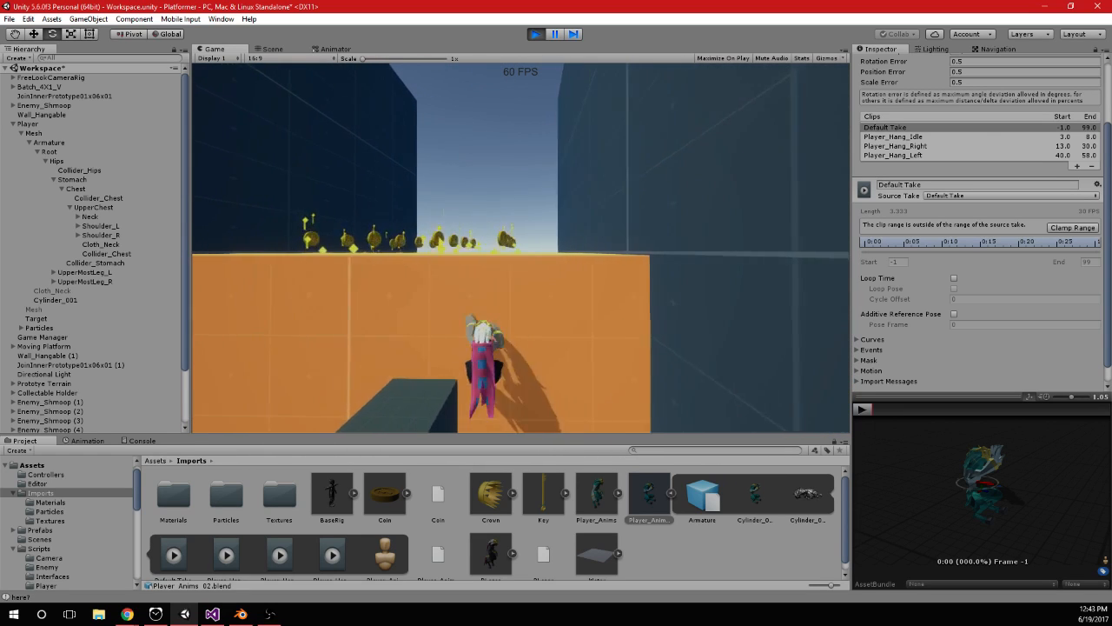
{"action": "key", "text": "s"}
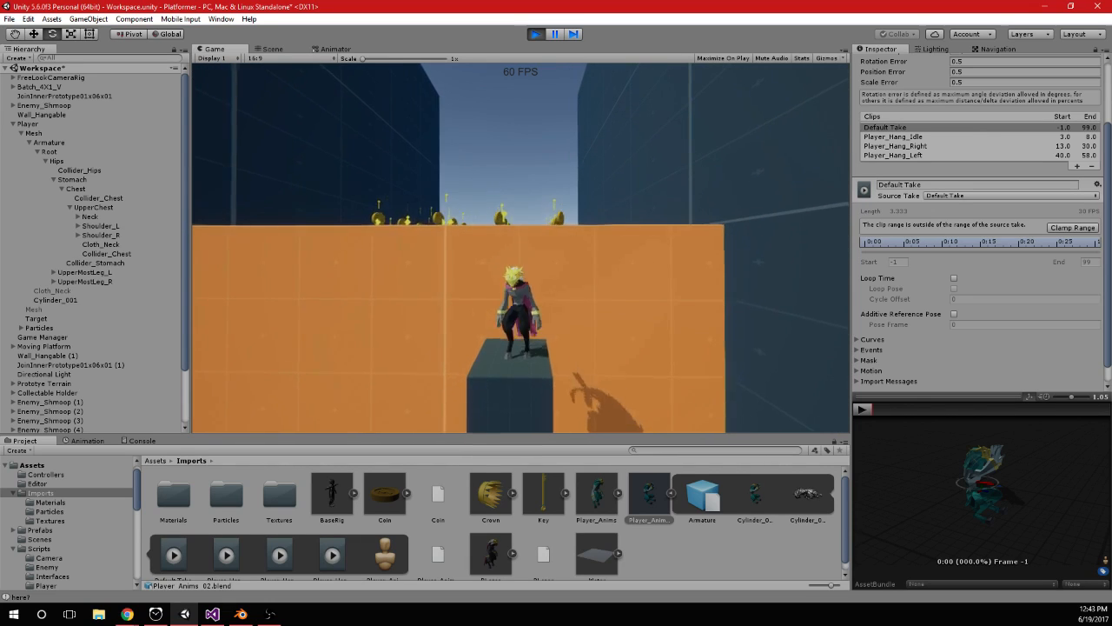
{"action": "key", "text": "w"}
{"action": "key", "text": "s"}
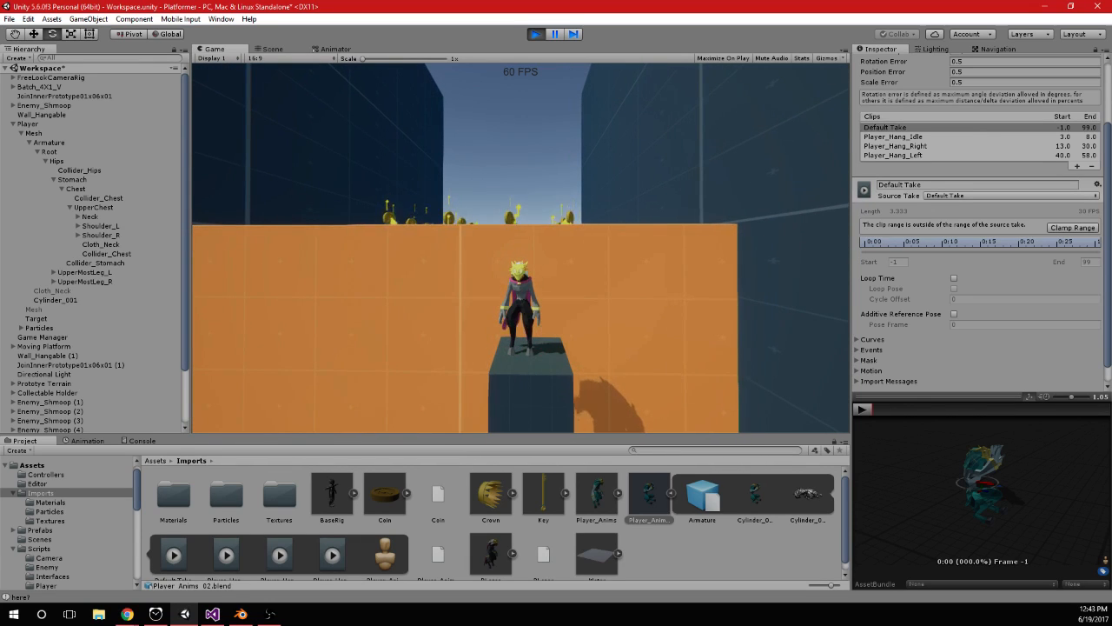
Open the Animator's Base Layer and show the settings of the Player_Hang -> Exit transition
{"action": "left_click", "coordinate": [330, 49]}
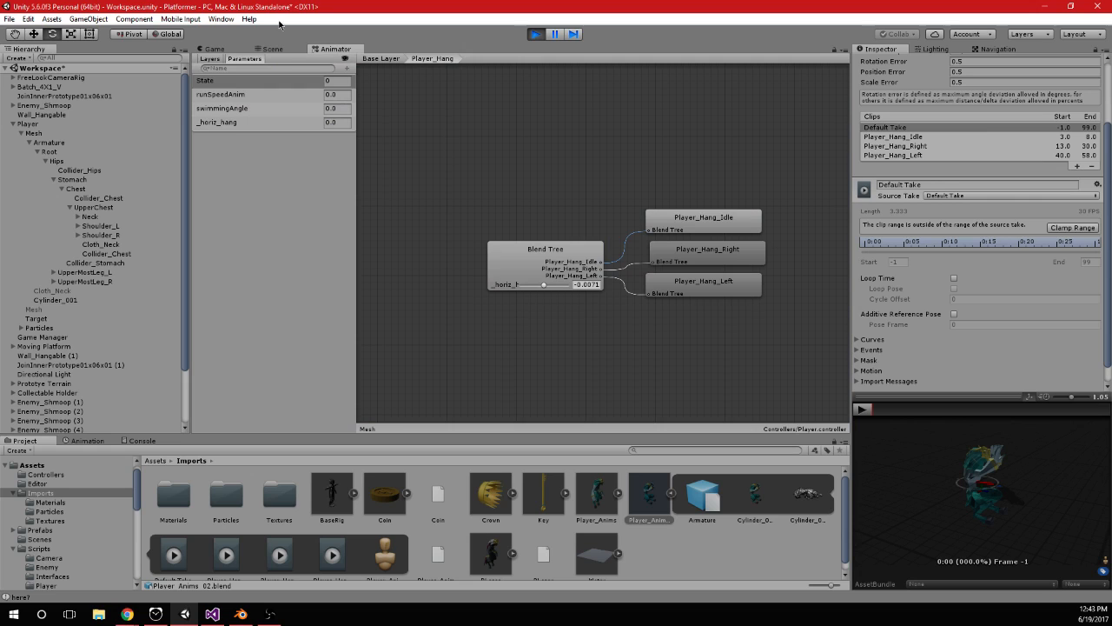
{"action": "left_click", "coordinate": [389, 59]}
{"action": "left_click", "coordinate": [665, 231]}
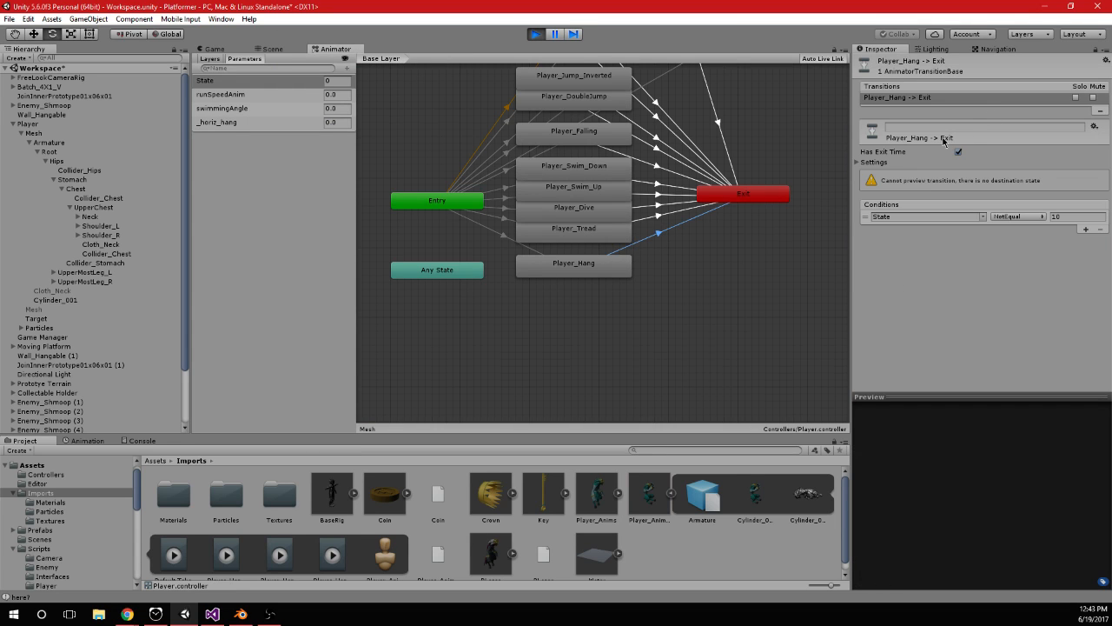
{"action": "left_click", "coordinate": [857, 164]}
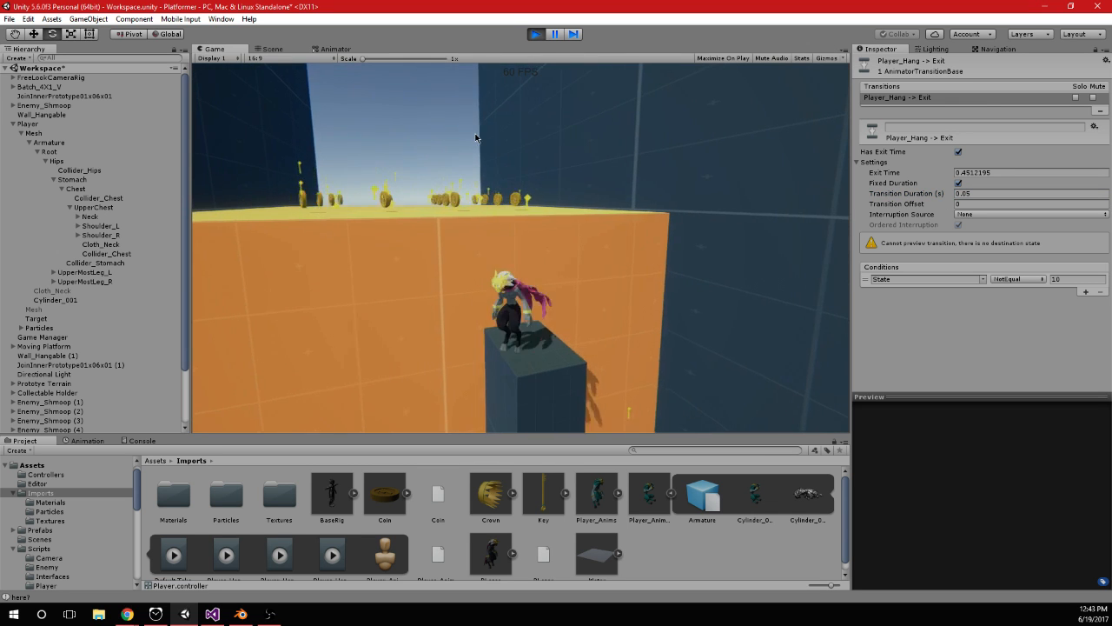
Return to the running game and repeatedly jump onto the orange wall, hang and drop off to check the hang exit transition
{"action": "key", "text": "space"}
{"action": "key", "text": "space"}
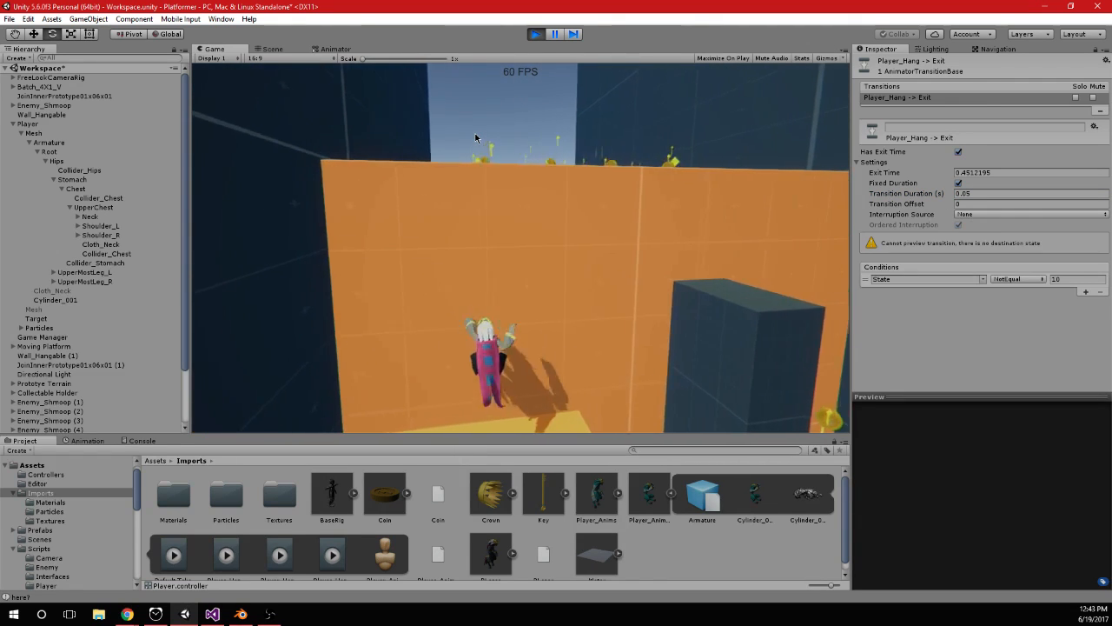
{"action": "key", "text": "w"}
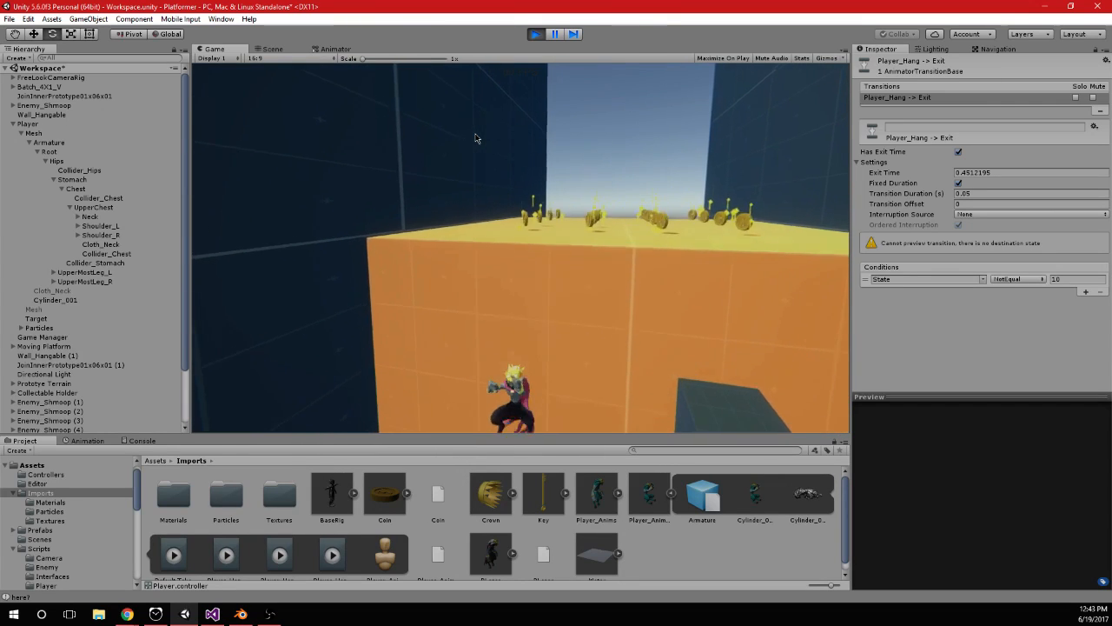
{"action": "key", "text": "space"}
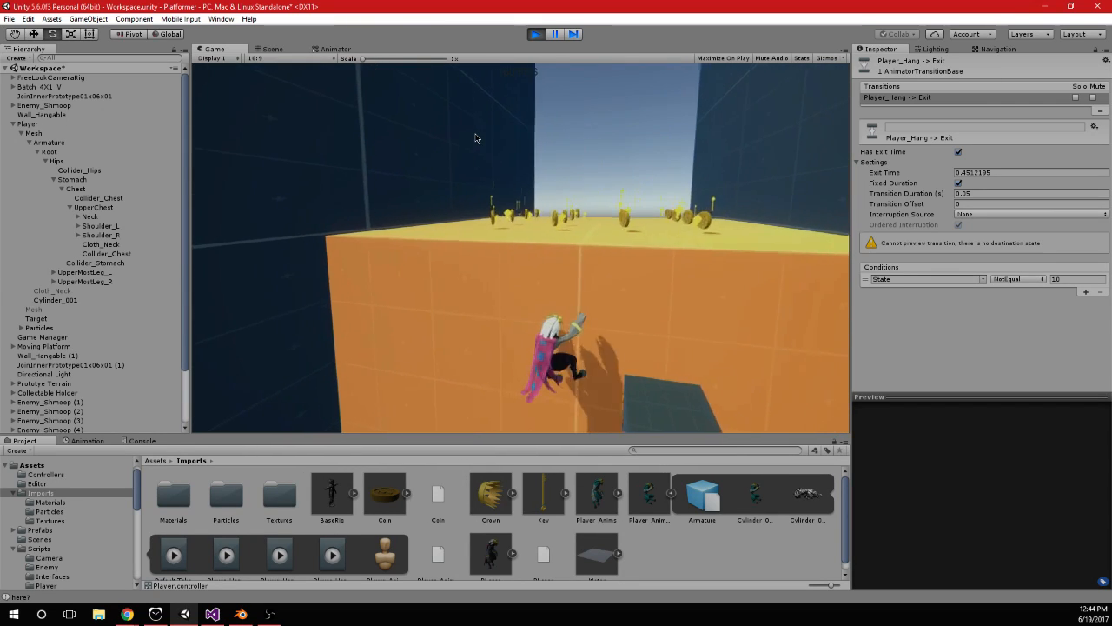
{"action": "key", "text": "d"}
{"action": "key", "text": "s"}
{"action": "key", "text": "w"}
{"action": "key", "text": "space"}
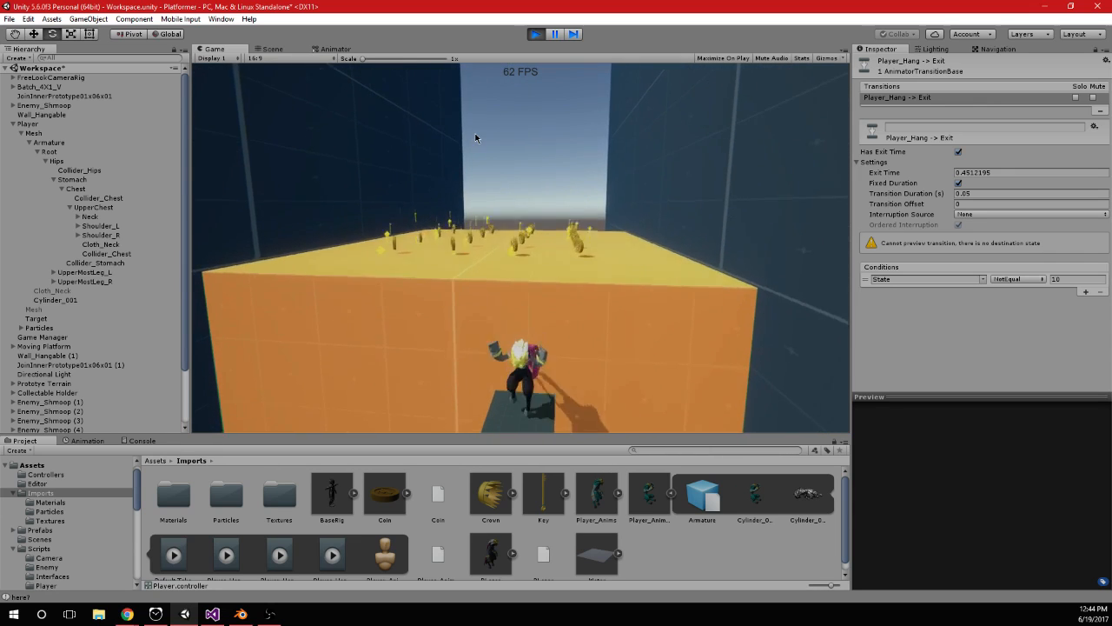
{"action": "key", "text": "space"}
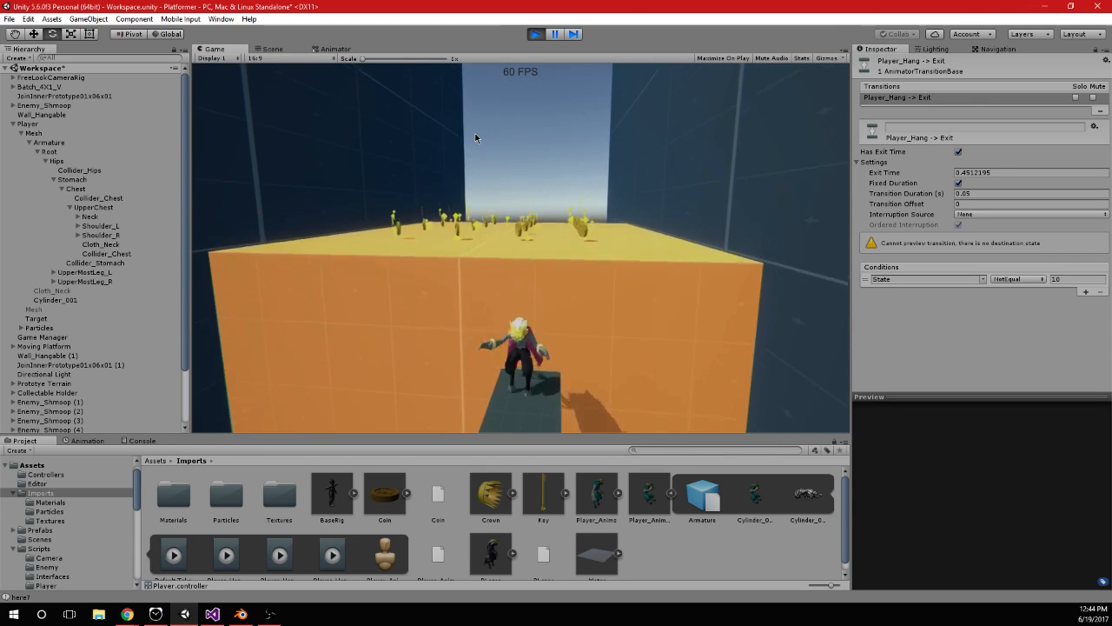
{"action": "key", "text": "space"}
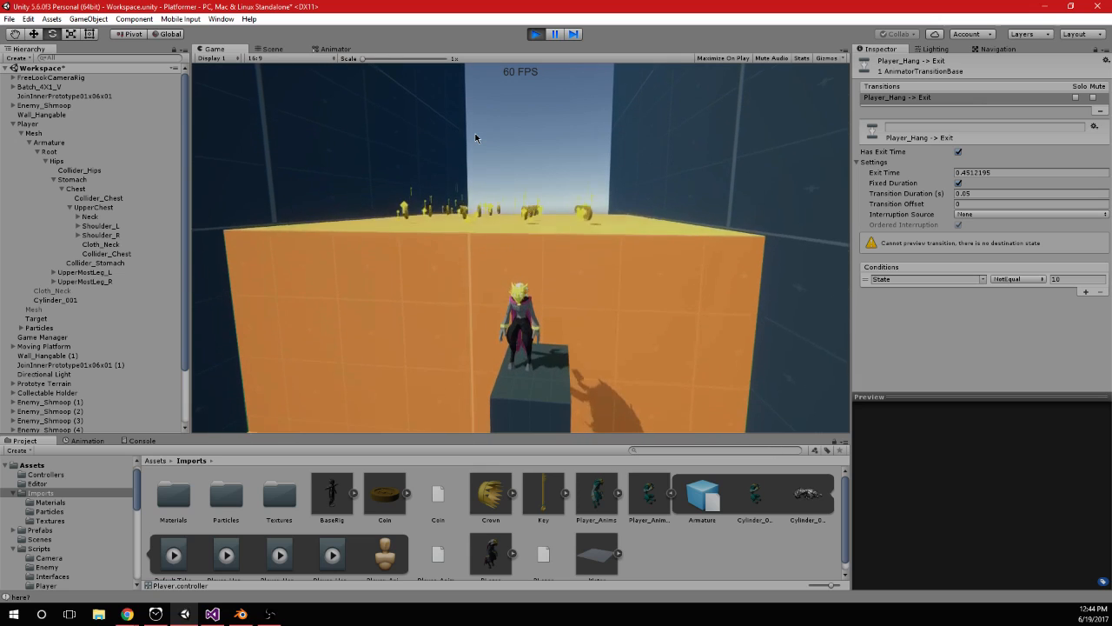
Try a Transition Duration of 1 s on Player_Hang -> Exit and test it by jumping the player onto the wall
{"action": "left_click", "coordinate": [993, 192]}
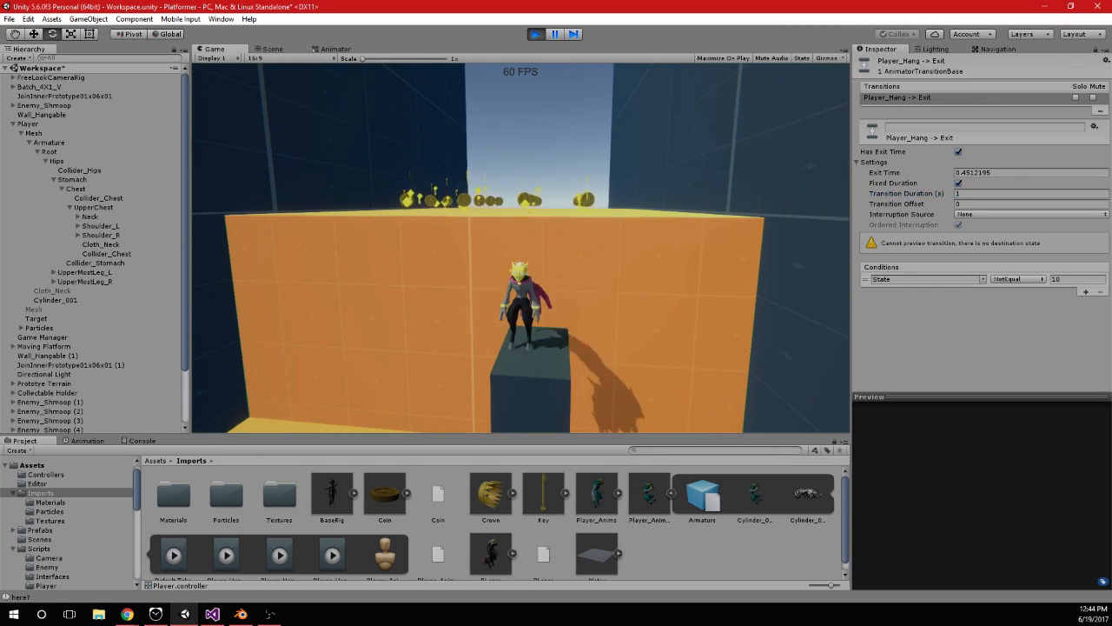
{"action": "key", "text": "space"}
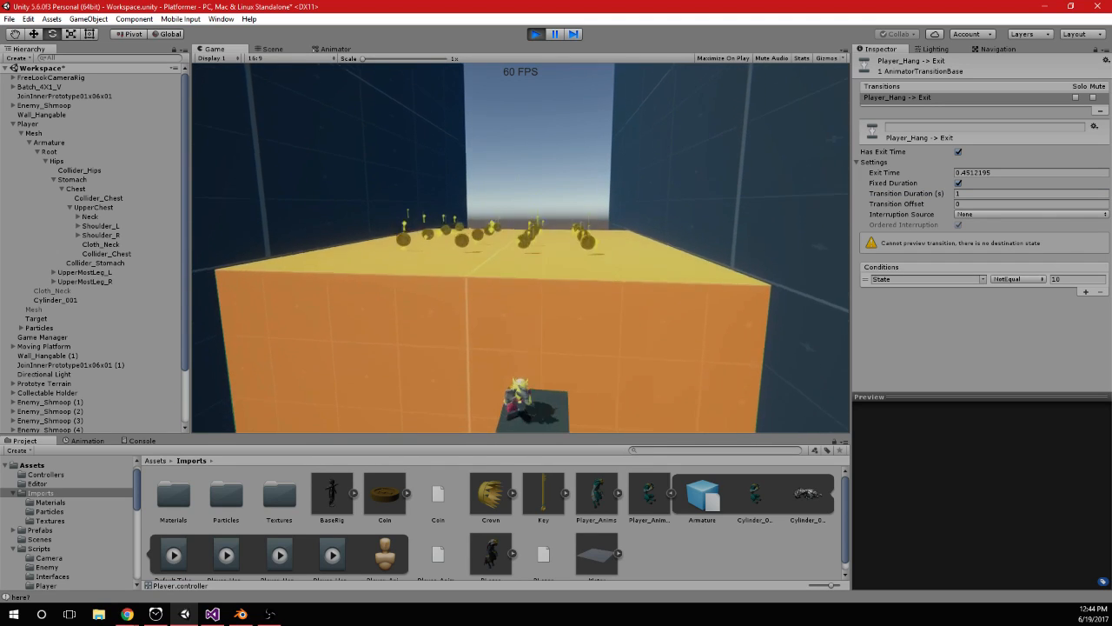
{"action": "key", "text": "space"}
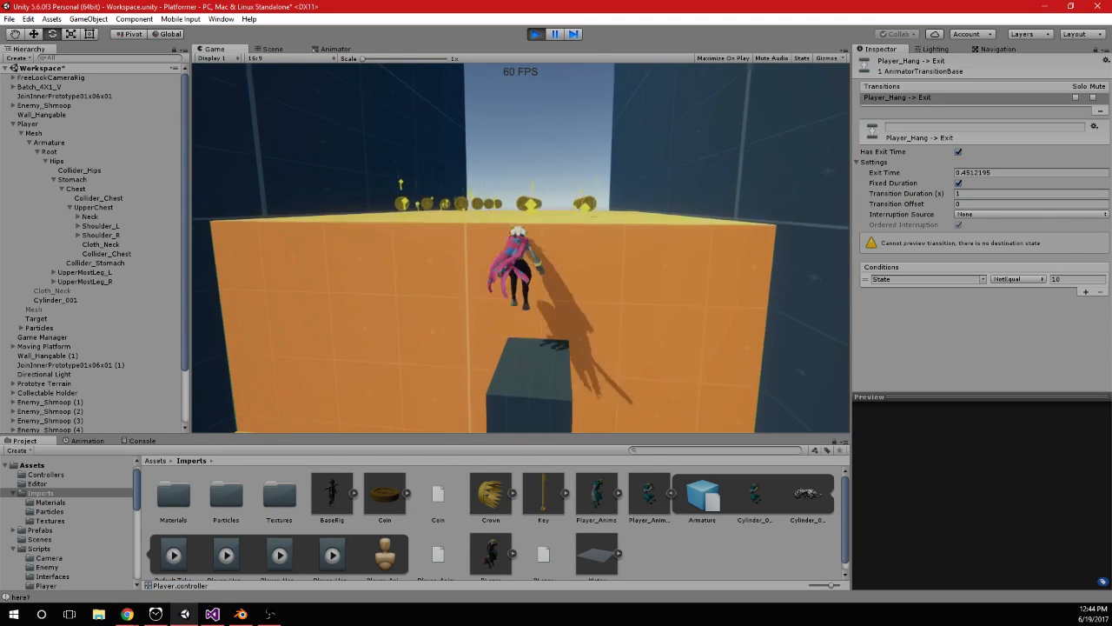
{"action": "key", "text": "space"}
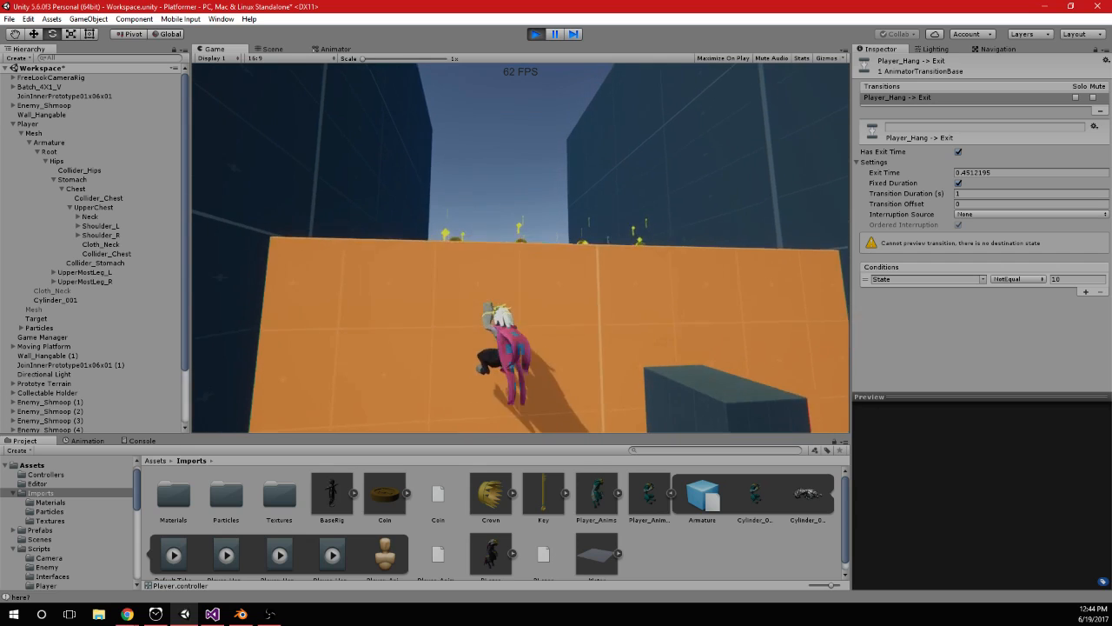
{"action": "key", "text": "space"}
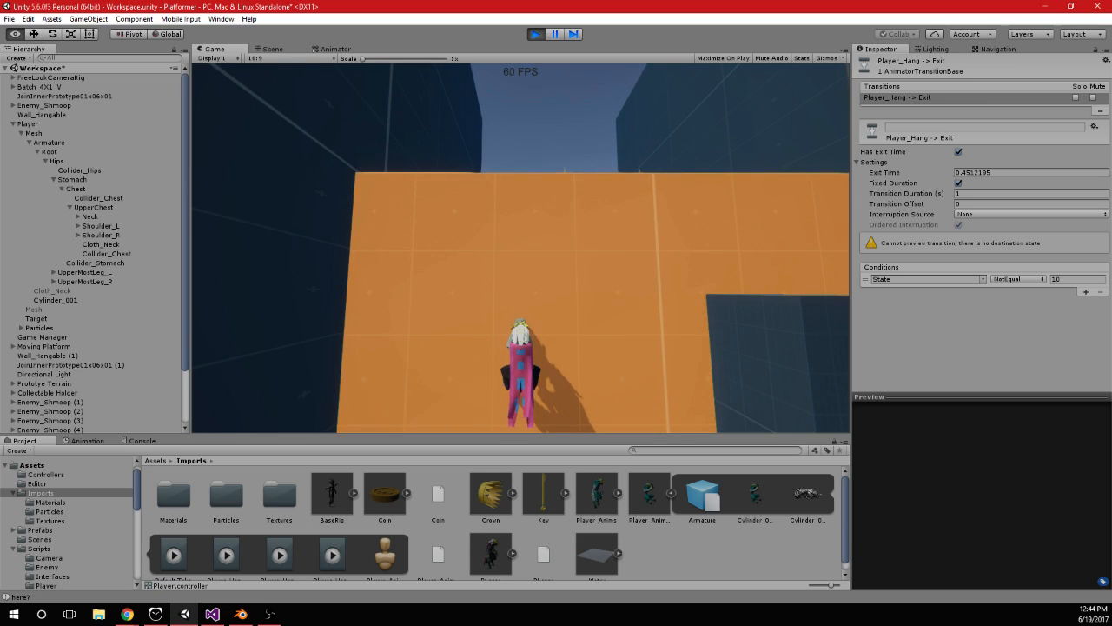
Stop the game and switch to Player_Anims_02.blend in Blender, showing the armature from the right side
{"action": "left_click", "coordinate": [536, 34]}
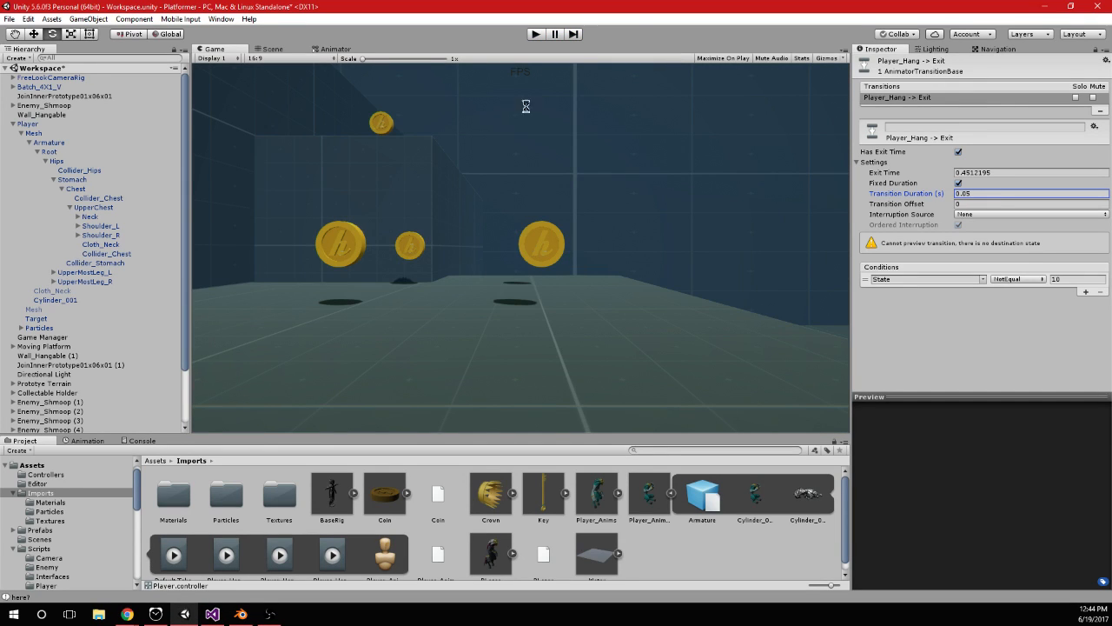
{"action": "left_click", "coordinate": [217, 616]}
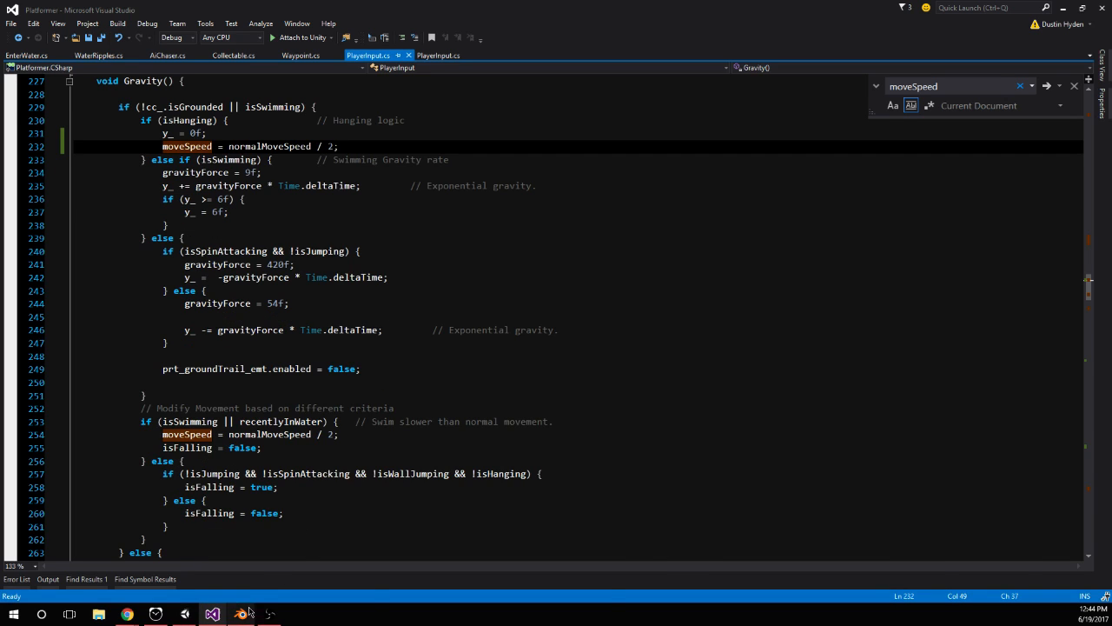
{"action": "left_click", "coordinate": [249, 613]}
{"action": "scroll", "coordinate": [364, 367], "scroll_direction": "down", "scroll_amount": 3}
{"action": "scroll", "coordinate": [531, 349], "scroll_direction": "down", "scroll_amount": 3}
{"action": "middle_click_drag", "start_coordinate": [576, 340], "coordinate": [611, 338]}
{"action": "key", "text": "KP_3"}
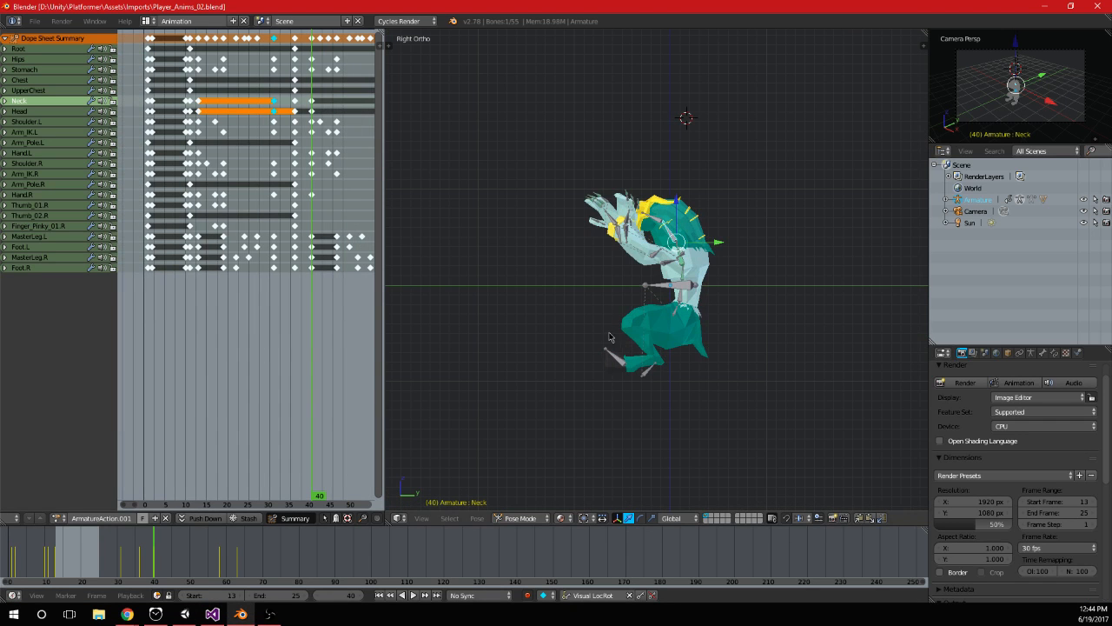
On frame 2, raise the hips and both MasterLeg bones along Z until the feet are above the floor line, and keyframe them
{"action": "left_click_drag", "start_coordinate": [212, 186], "coordinate": [149, 209]}
{"action": "scroll", "coordinate": [172, 203], "scroll_direction": "up", "scroll_amount": 6}
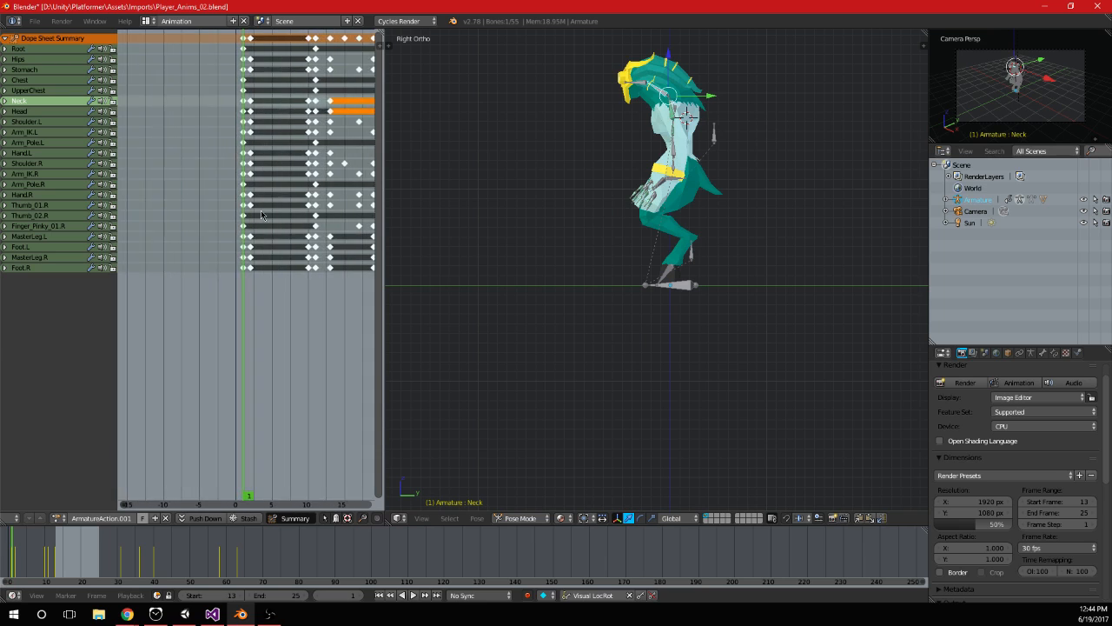
{"action": "left_click", "coordinate": [216, 211]}
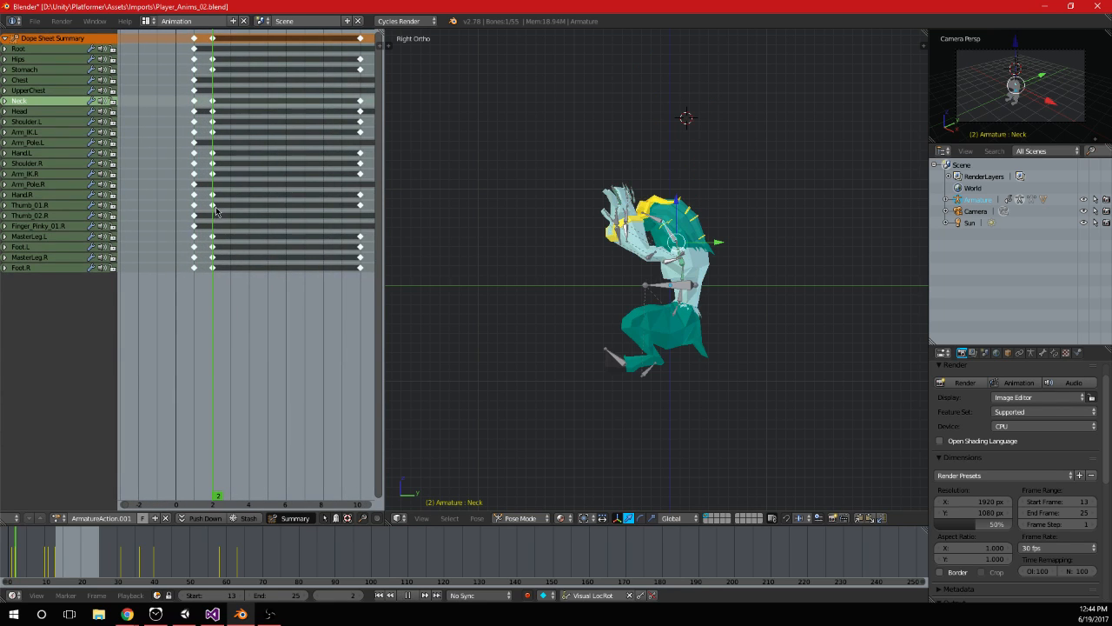
{"action": "right_click", "coordinate": [678, 313]}
{"action": "right_click", "coordinate": [646, 370]}
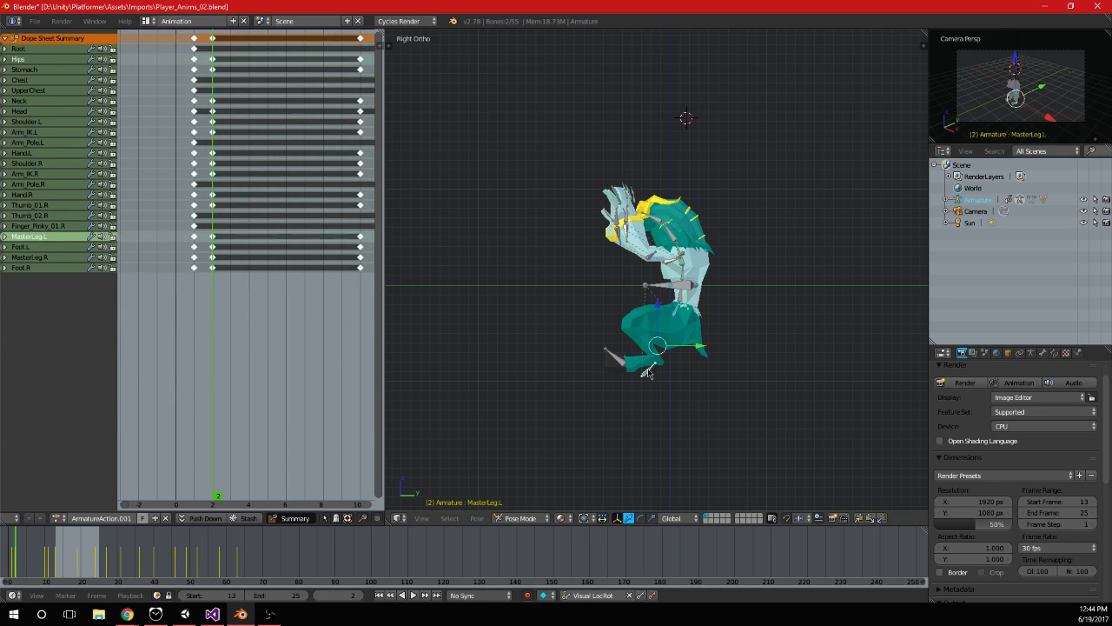
{"action": "right_click", "coordinate": [648, 370]}
{"action": "key", "text": "g"}
{"action": "key", "text": "z"}
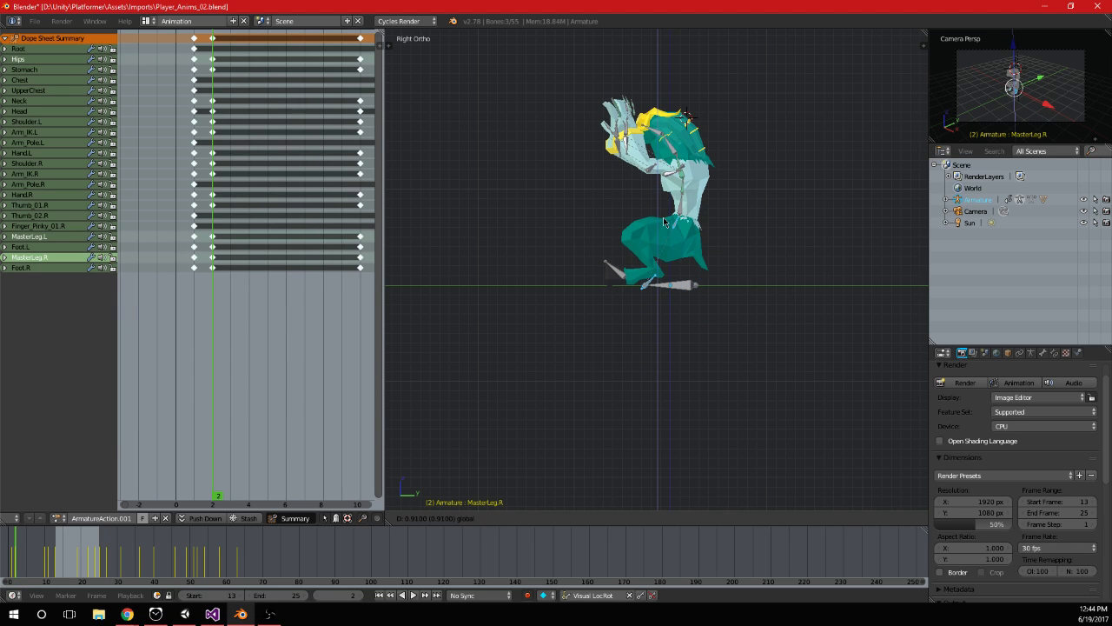
{"action": "left_click", "coordinate": [662, 205]}
{"action": "key", "text": "i"}
{"action": "left_click", "coordinate": [196, 151]}
{"action": "left_click", "coordinate": [209, 154]}
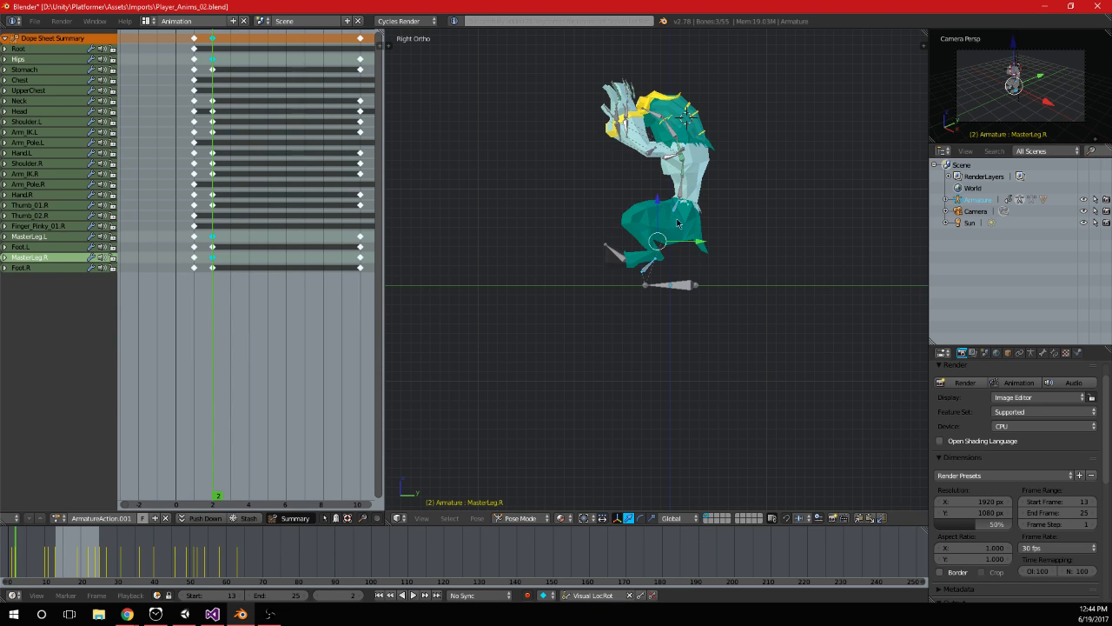
Copy the full column of pose keyframes from frame 2 onto frames 10 and 13
{"action": "middle_click_drag", "start_coordinate": [660, 212], "coordinate": [536, 244], "text": "shift"}
{"action": "left_click_drag", "start_coordinate": [214, 132], "coordinate": [360, 143]}
{"action": "middle_click_drag", "start_coordinate": [284, 142], "coordinate": [227, 141]}
{"action": "right_click", "coordinate": [155, 41]}
{"action": "key", "text": "shift+d"}
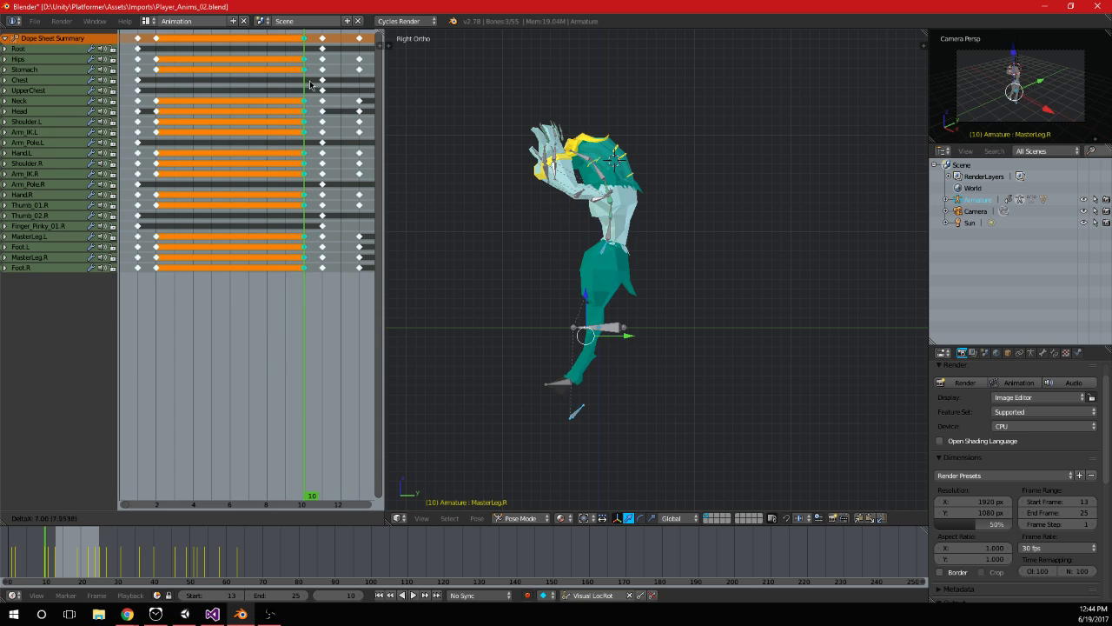
{"action": "left_click", "coordinate": [312, 87]}
{"action": "middle_click_drag", "start_coordinate": [309, 131], "coordinate": [208, 135]}
{"action": "key", "text": "shift+d"}
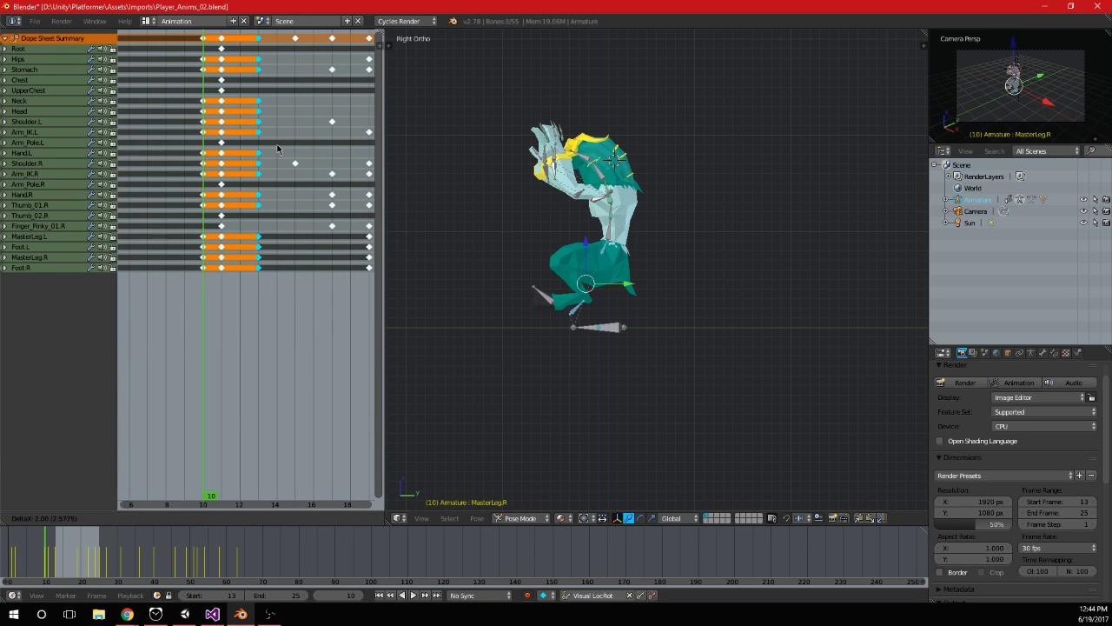
{"action": "left_click", "coordinate": [277, 147]}
Copy the same raised hanging pose keyframes onto frames 31 and 40
{"action": "middle_click_drag", "start_coordinate": [283, 143], "coordinate": [174, 147]}
{"action": "scroll", "coordinate": [174, 153], "scroll_direction": "down", "scroll_amount": 5}
{"action": "key", "text": "shift+d"}
{"action": "left_click", "coordinate": [314, 152]}
{"action": "middle_click_drag", "start_coordinate": [314, 152], "coordinate": [225, 155]}
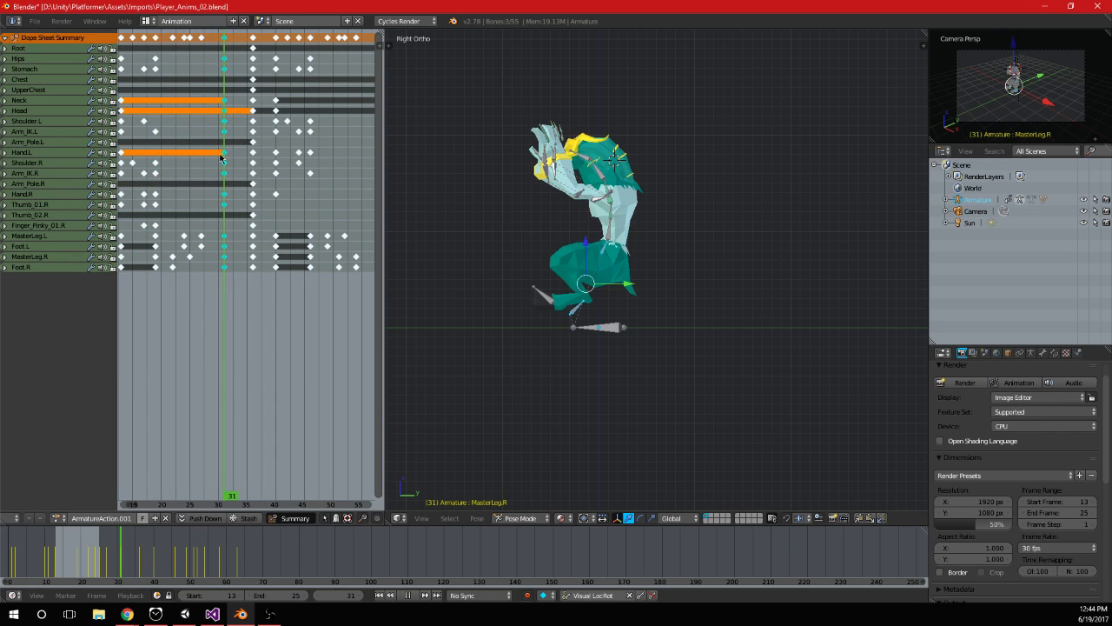
{"action": "key", "text": "Escape"}
{"action": "middle_click_drag", "start_coordinate": [294, 196], "coordinate": [234, 199]}
{"action": "key", "text": "shift+d"}
{"action": "left_click", "coordinate": [290, 204]}
{"action": "key", "text": "g"}
{"action": "left_click", "coordinate": [317, 183]}
{"action": "key", "text": "g"}
{"action": "left_click", "coordinate": [321, 183]}
Try raising the hips along Z on frame 19 to match the raised hanging pose, and keyframe them
{"action": "middle_click_drag", "start_coordinate": [163, 139], "coordinate": [268, 147]}
{"action": "left_click_drag", "start_coordinate": [235, 142], "coordinate": [168, 151]}
{"action": "scroll", "coordinate": [589, 258], "scroll_direction": "up", "scroll_amount": 5}
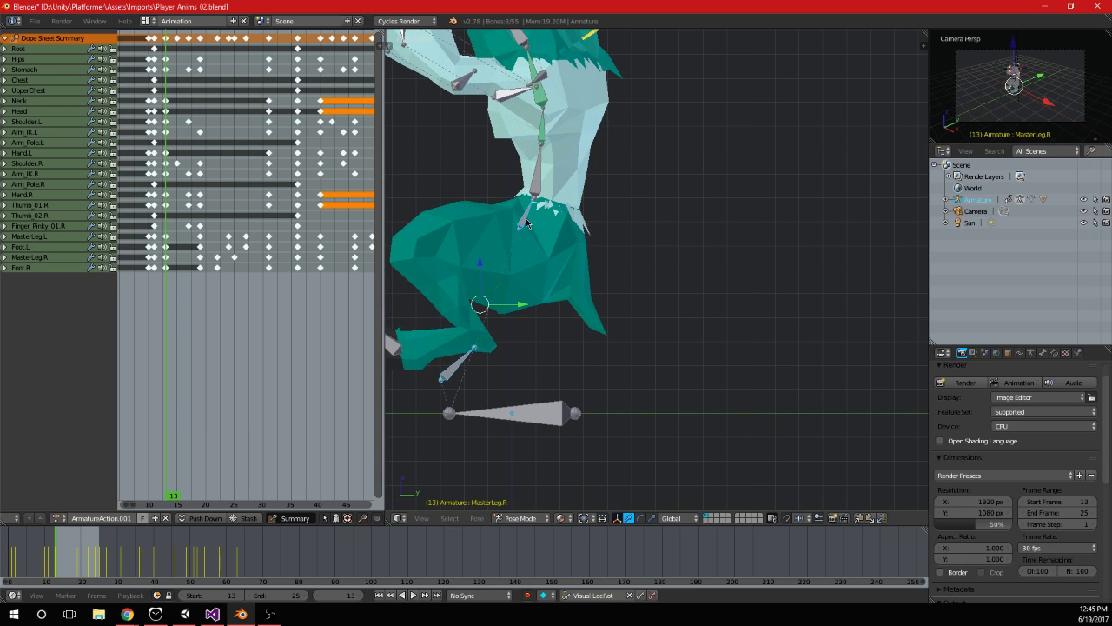
{"action": "right_click", "coordinate": [526, 223]}
{"action": "middle_click_drag", "start_coordinate": [526, 223], "coordinate": [594, 245], "text": "shift"}
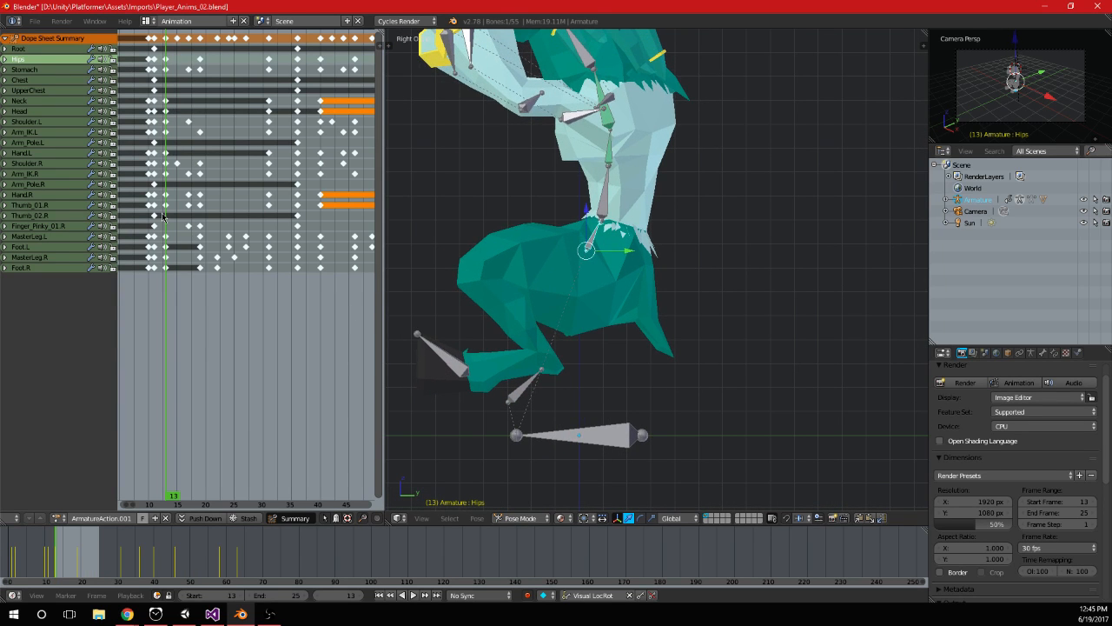
{"action": "key", "text": "alt+a"}
{"action": "key", "text": "alt+a"}
{"action": "key", "text": "g"}
{"action": "key", "text": "z"}
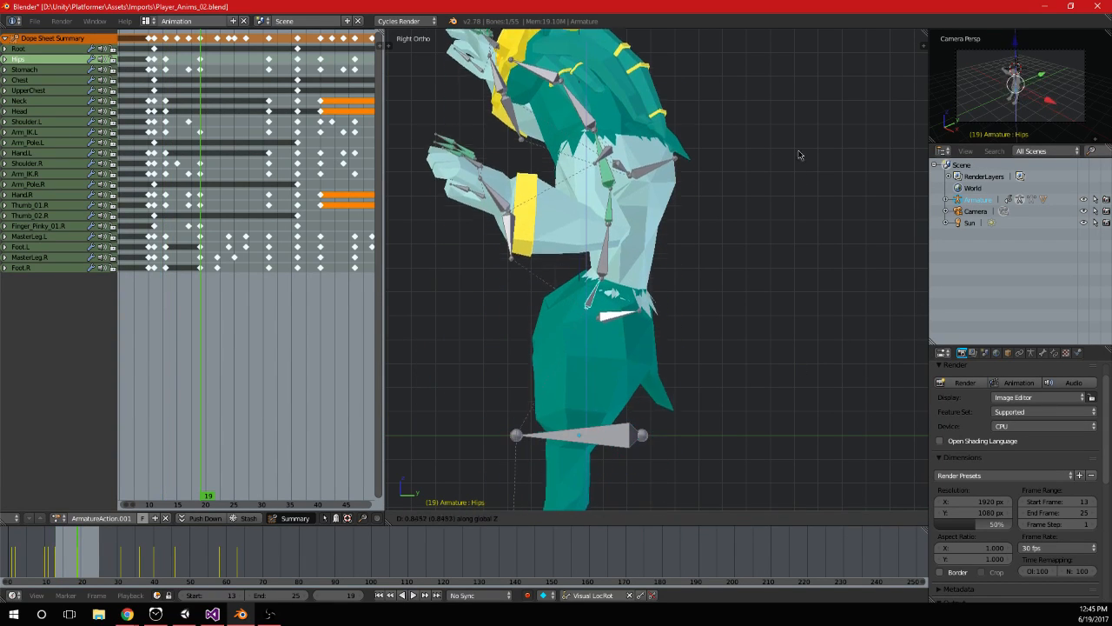
{"action": "left_click", "coordinate": [758, 81]}
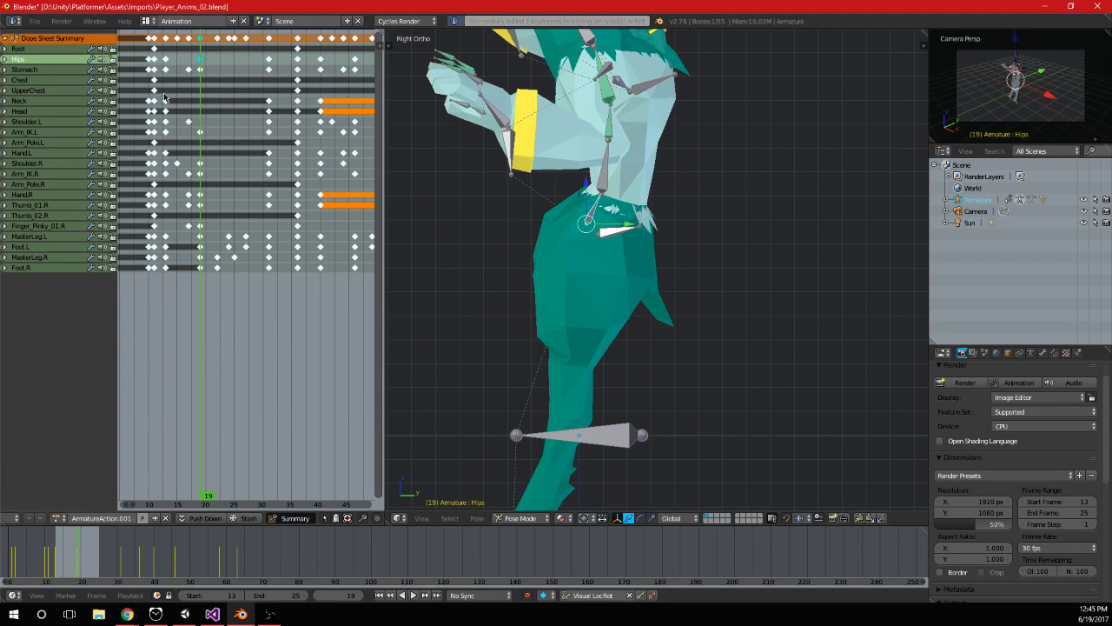
{"action": "key", "text": "alt+a"}
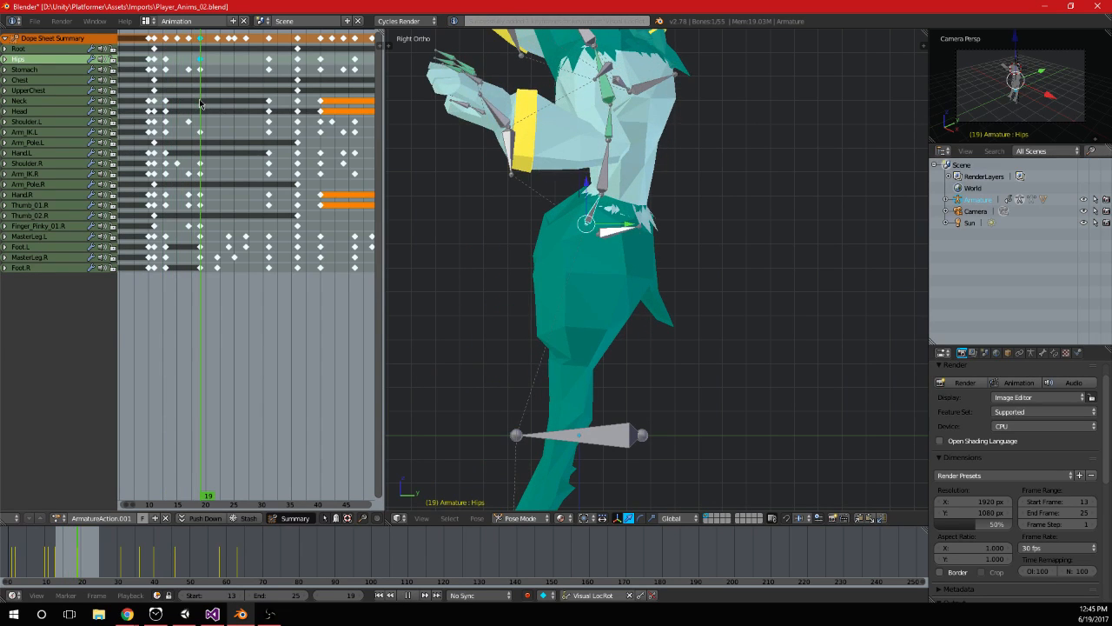
{"action": "key", "text": "g"}
{"action": "key", "text": "z"}
{"action": "left_click", "coordinate": [627, 166]}
{"action": "key", "text": "i"}
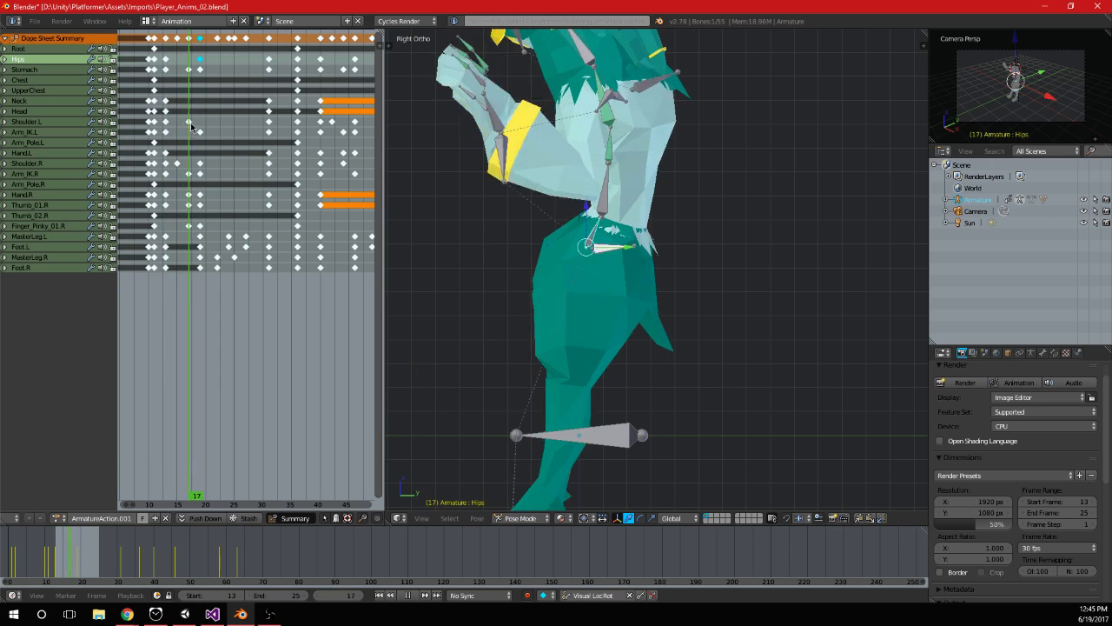
Undo the frame 19 hip edits, the copied pose keyframes and the frame 2 raise of the hips and leg bones
{"action": "scroll", "coordinate": [249, 171], "scroll_direction": "down", "scroll_amount": 3}
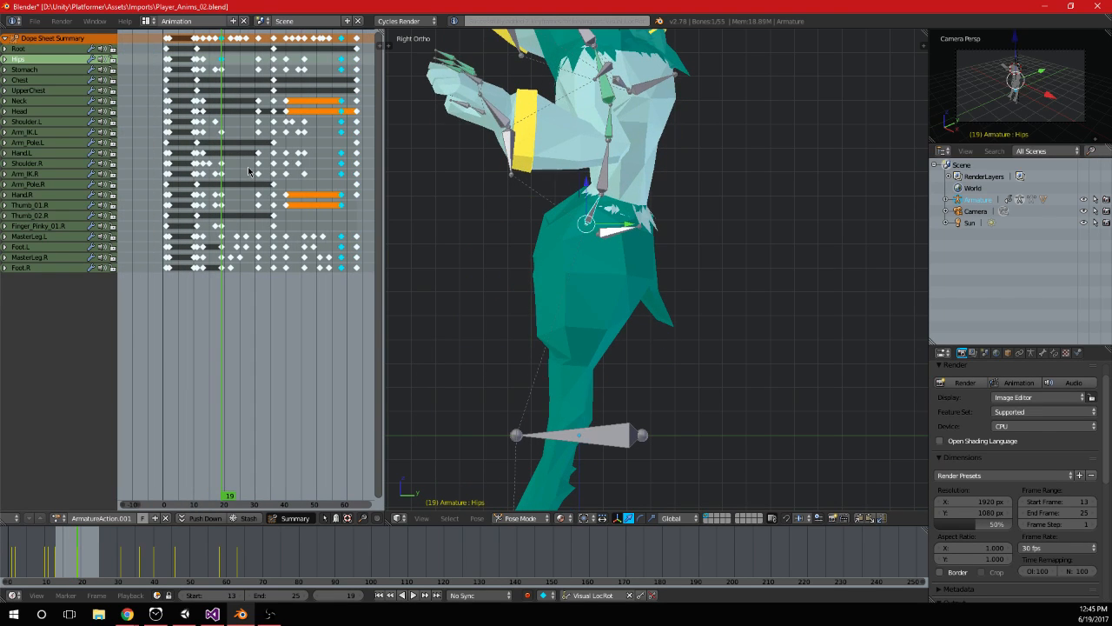
{"action": "key", "text": "ctrl+z"}
{"action": "key", "text": "ctrl+z"}
{"action": "key", "text": "ctrl+z"}
{"action": "key", "text": "ctrl+z"}
{"action": "key", "text": "ctrl+z"}
{"action": "key", "text": "ctrl+z"}
{"action": "scroll", "coordinate": [249, 172], "scroll_direction": "up", "scroll_amount": 3}
{"action": "scroll", "coordinate": [317, 155], "scroll_direction": "up", "scroll_amount": 4}
{"action": "left_click_drag", "start_coordinate": [273, 134], "coordinate": [211, 132]}
{"action": "key", "text": "ctrl+z"}
{"action": "key", "text": "ctrl+z"}
{"action": "key", "text": "ctrl+z"}
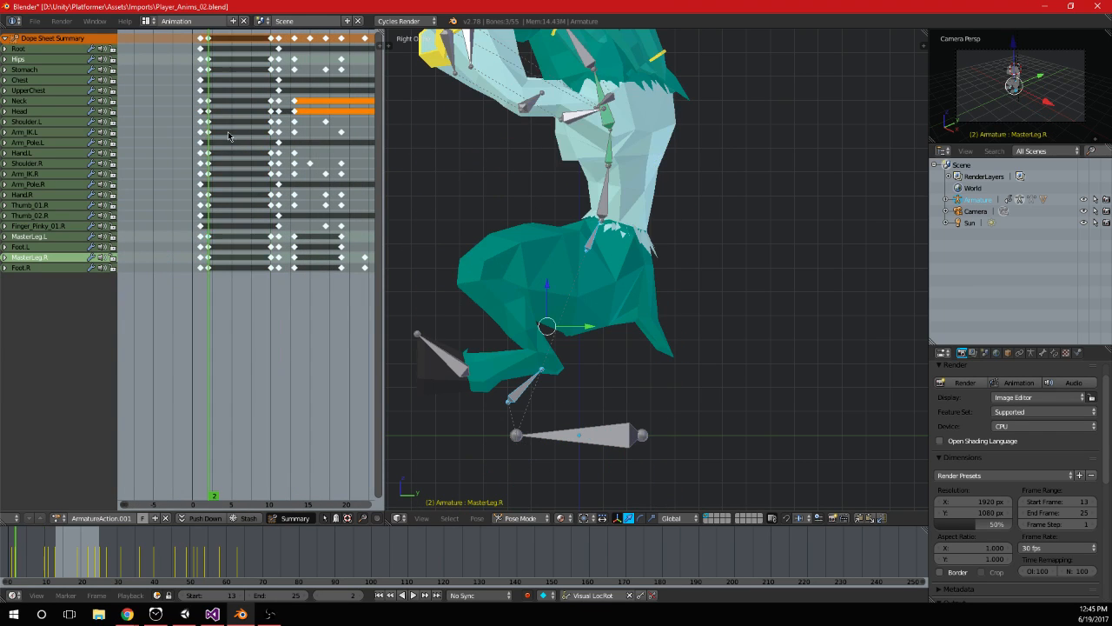
On frame 2, raise the hips and both MasterLeg bones about 1 unit along Z, and keyframe them
{"action": "key", "text": "alt+a"}
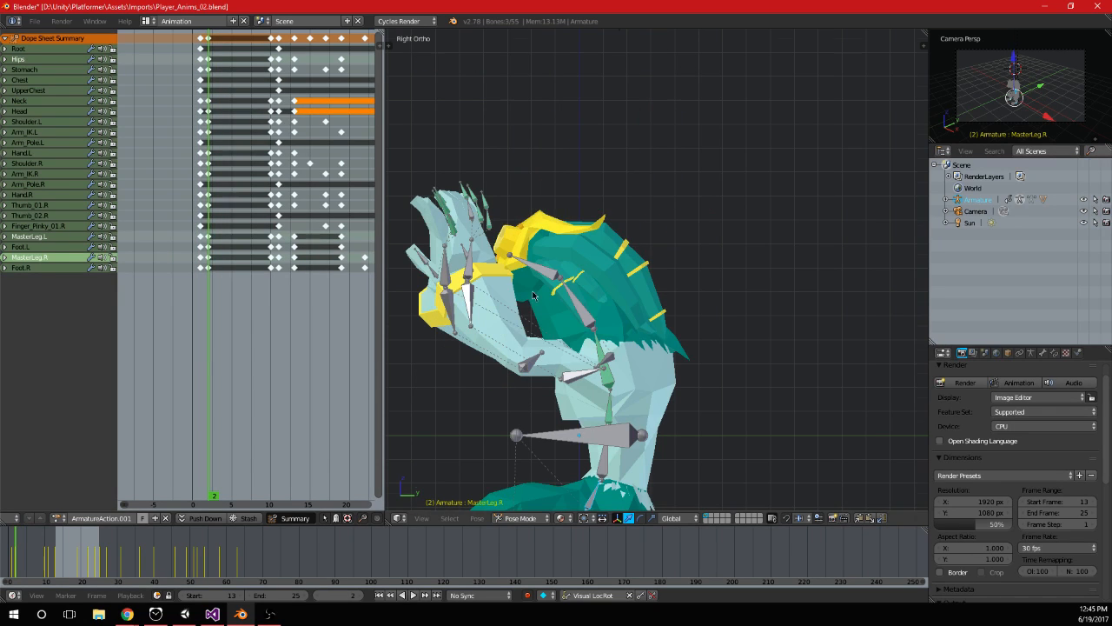
{"action": "middle_click_drag", "start_coordinate": [532, 354], "coordinate": [542, 210], "text": "shift"}
{"action": "key", "text": "g"}
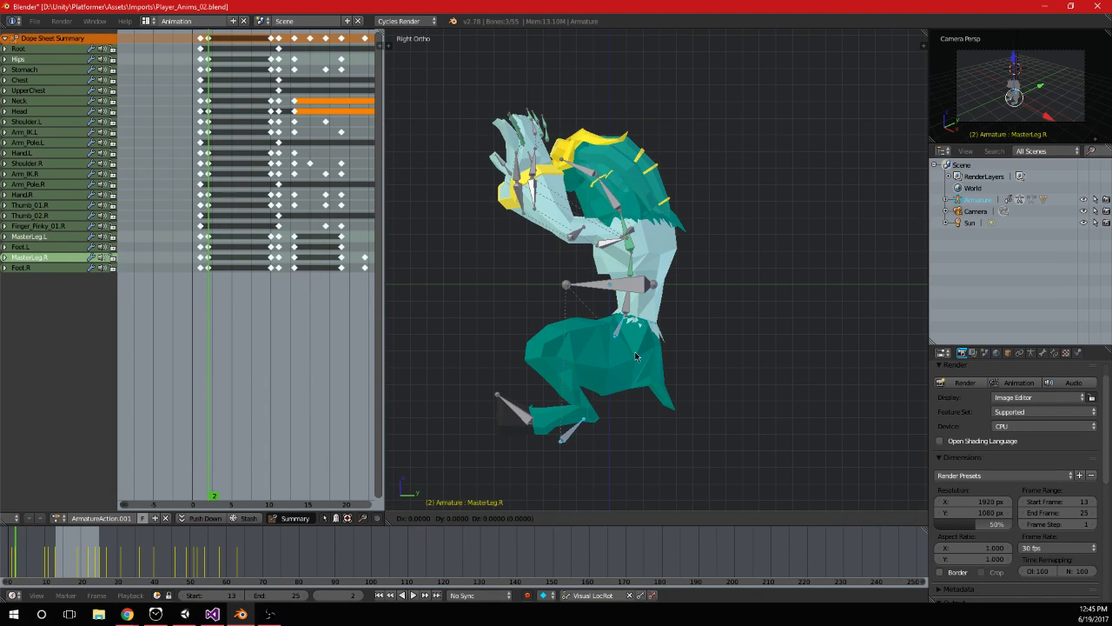
{"action": "key", "text": "z"}
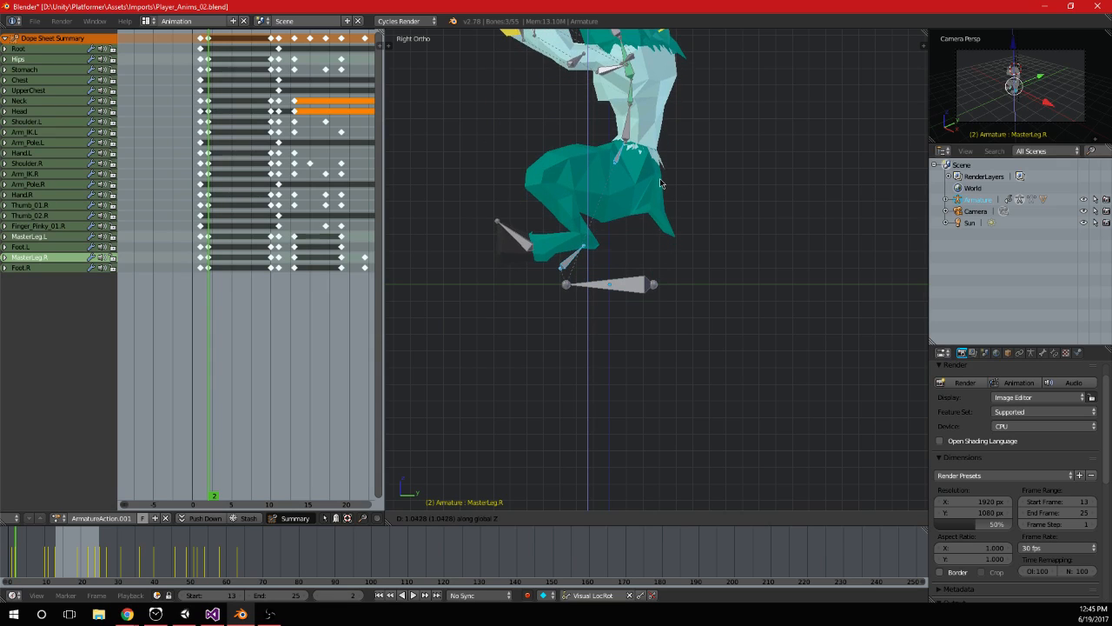
{"action": "left_click", "coordinate": [659, 180]}
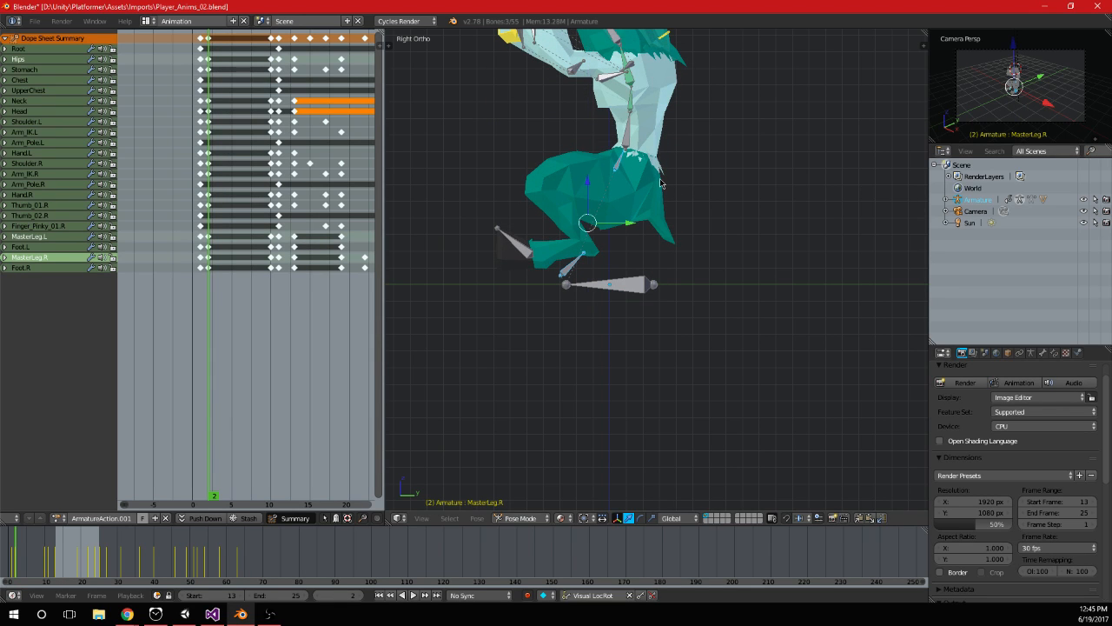
{"action": "middle_click_drag", "start_coordinate": [659, 180], "coordinate": [695, 269], "text": "shift"}
{"action": "key", "text": "i"}
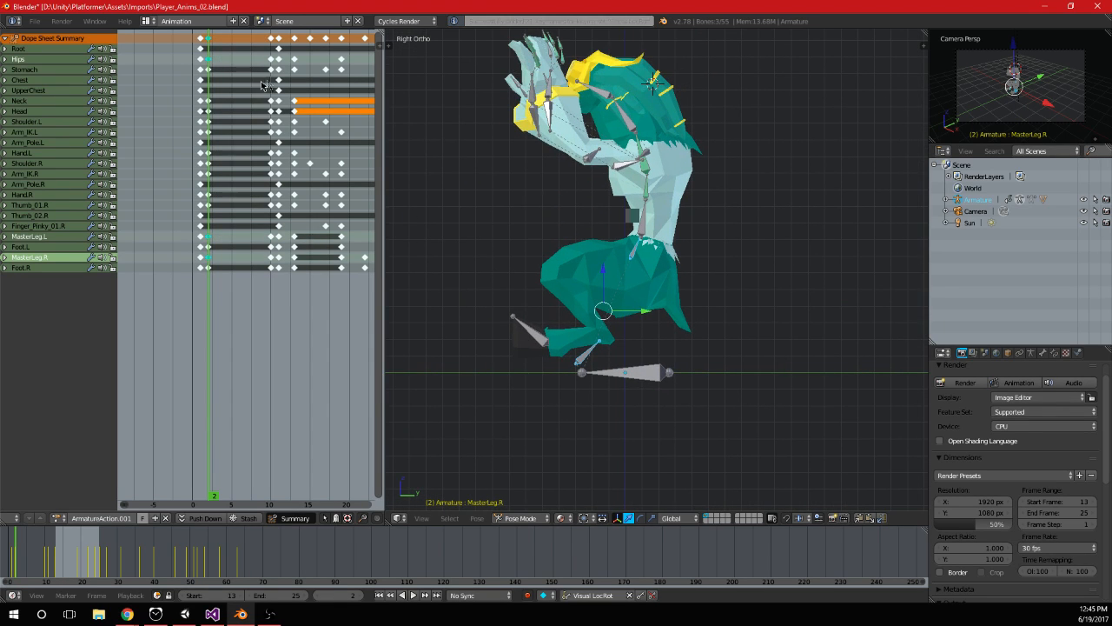
On frame 10, raise the hips and both MasterLeg bones along Z to the frame 2 height, and keyframe the pose
{"action": "left_click", "coordinate": [270, 85]}
{"action": "key", "text": "g"}
{"action": "key", "text": "z"}
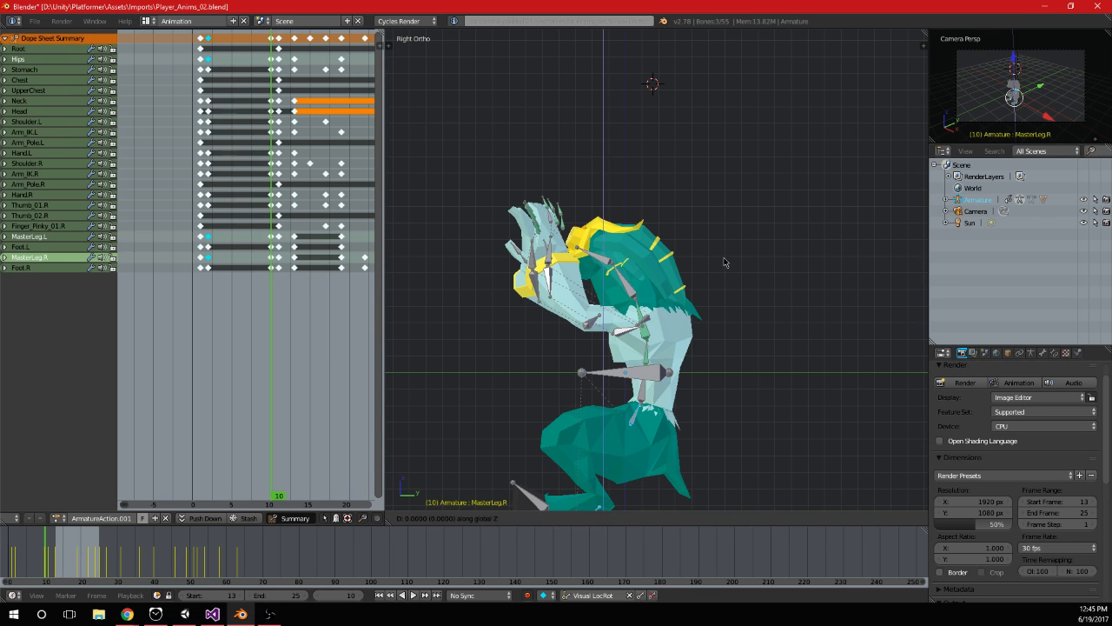
{"action": "left_click", "coordinate": [725, 262]}
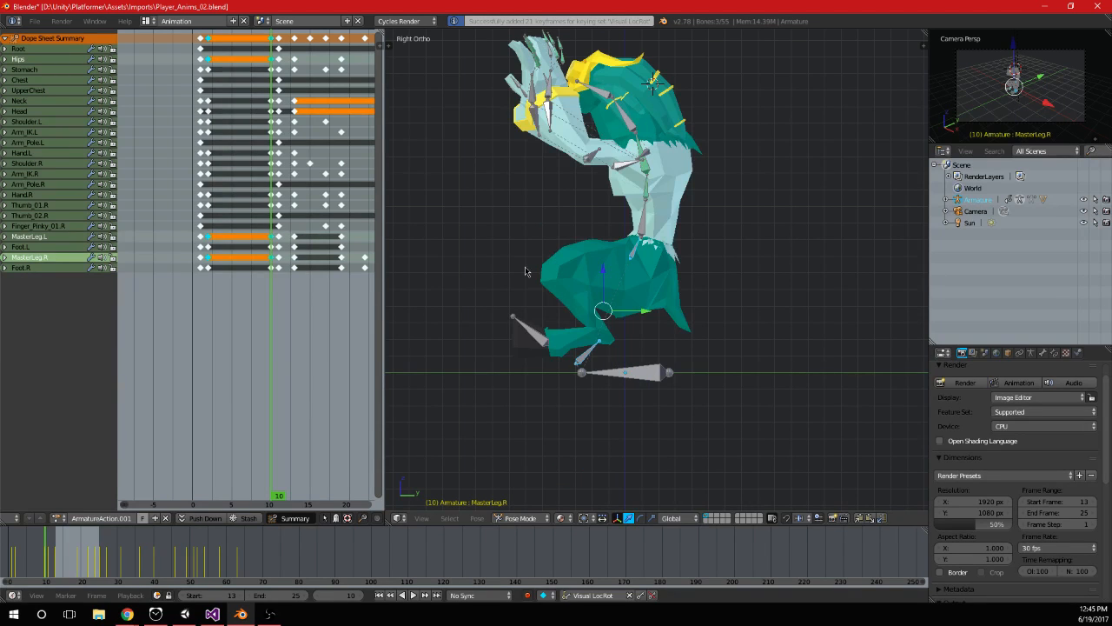
Copy the full column of frame 10 pose keyframes onto frames 13 and 31, and turn on the Screencast Keys display
{"action": "key", "text": "Home"}
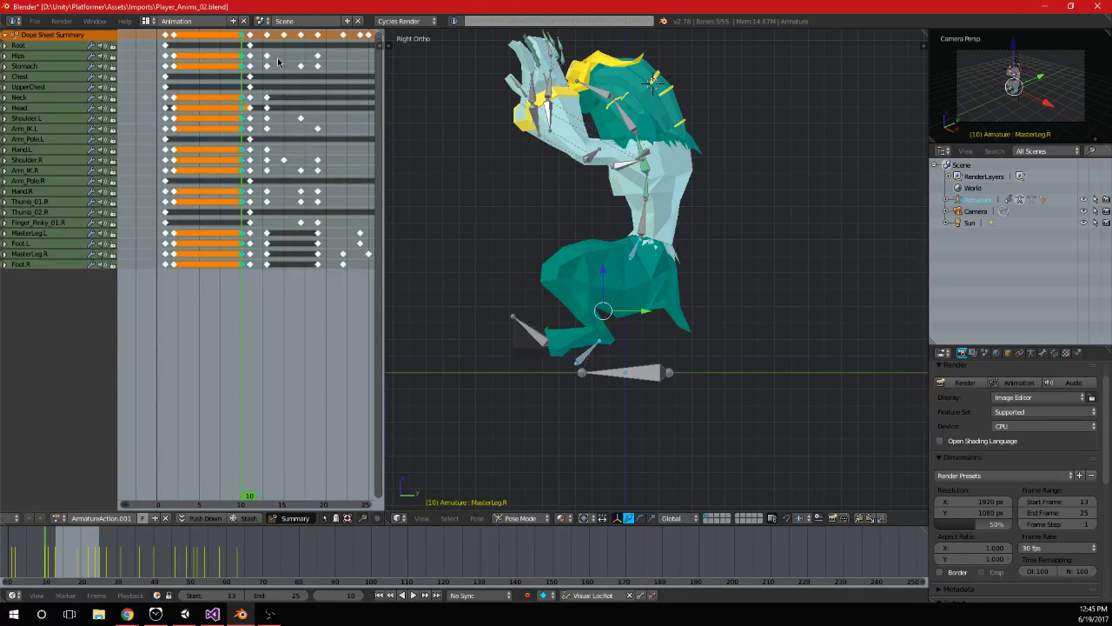
{"action": "key", "text": "shift+d"}
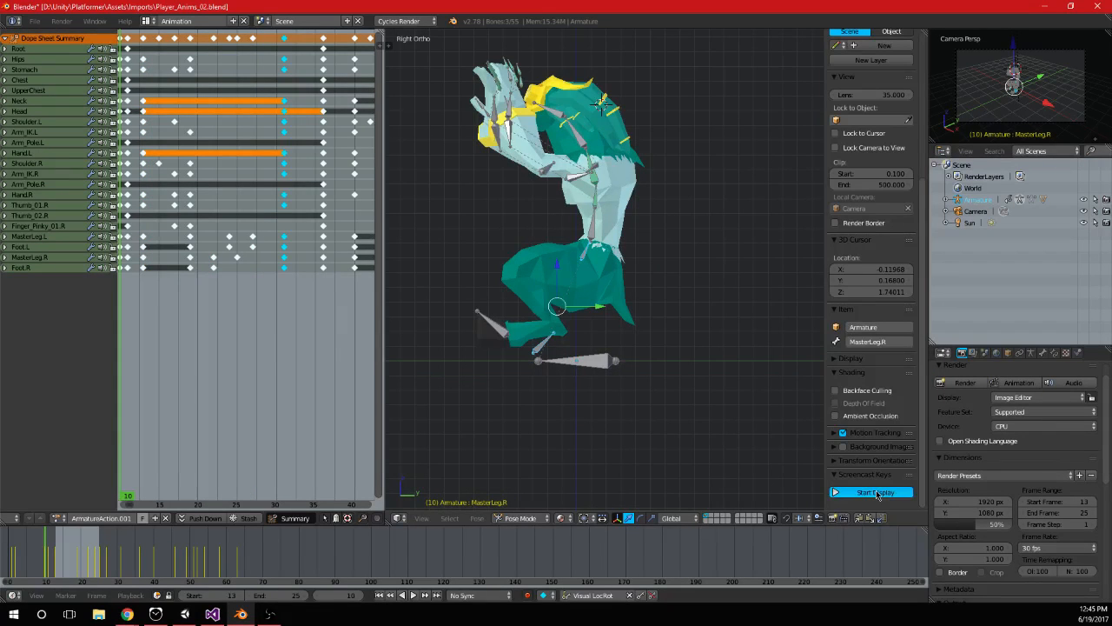
{"action": "left_click", "coordinate": [875, 492]}
{"action": "key", "text": "n"}
Copy the frame 31 pose keyframes onto frames 40 and 58
{"action": "key", "text": "shift+d"}
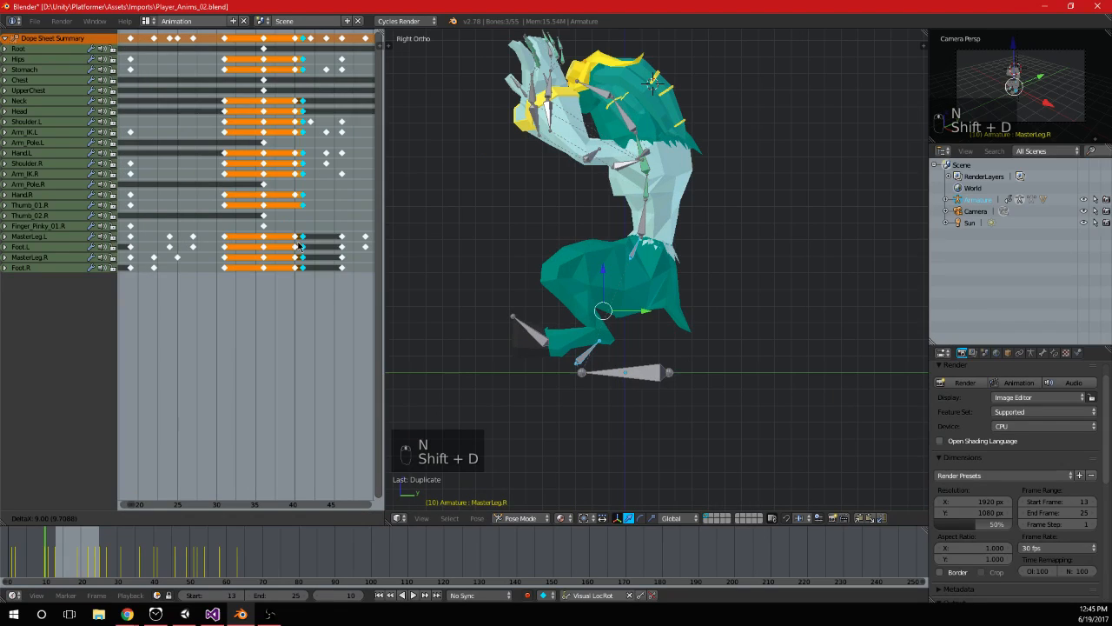
{"action": "key", "text": "g"}
{"action": "key", "text": "shift+d"}
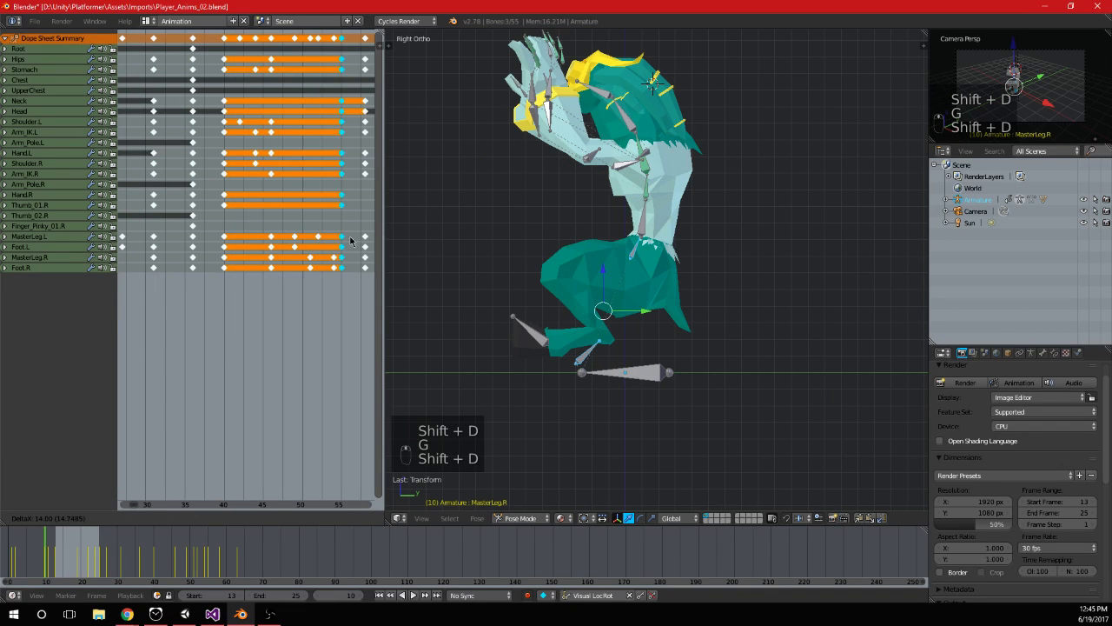
{"action": "left_click", "coordinate": [368, 239]}
On frame 19, raise the Hips bone along Z to the height of the raised hanging pose, and keyframe it
{"action": "middle_click_drag", "start_coordinate": [338, 232], "coordinate": [311, 223], "text": "ctrl"}
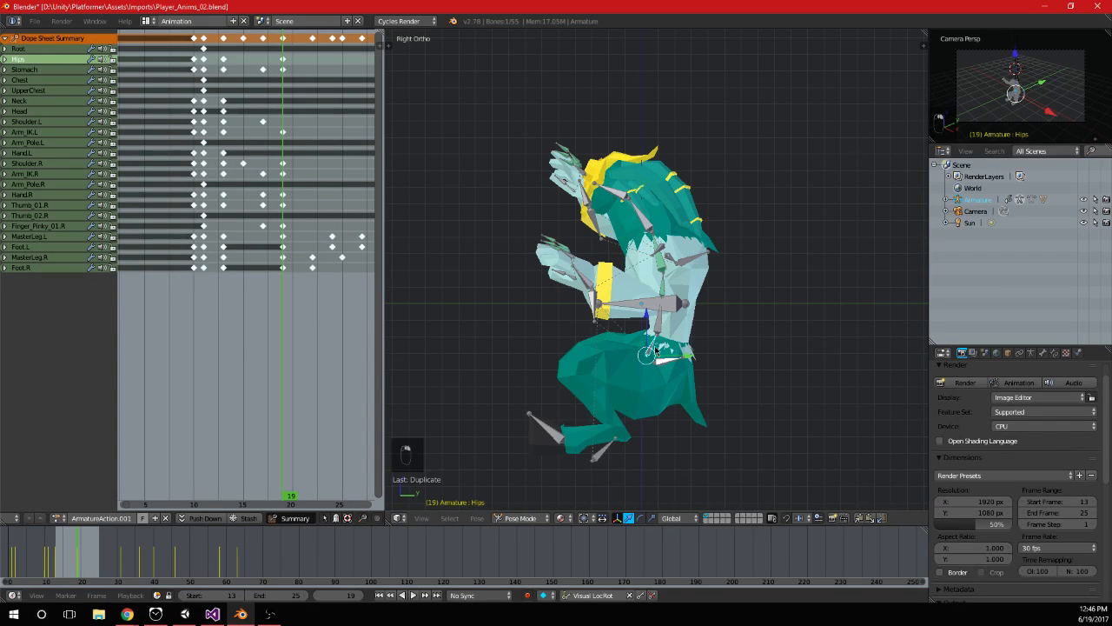
{"action": "key", "text": "g"}
{"action": "key", "text": "y"}
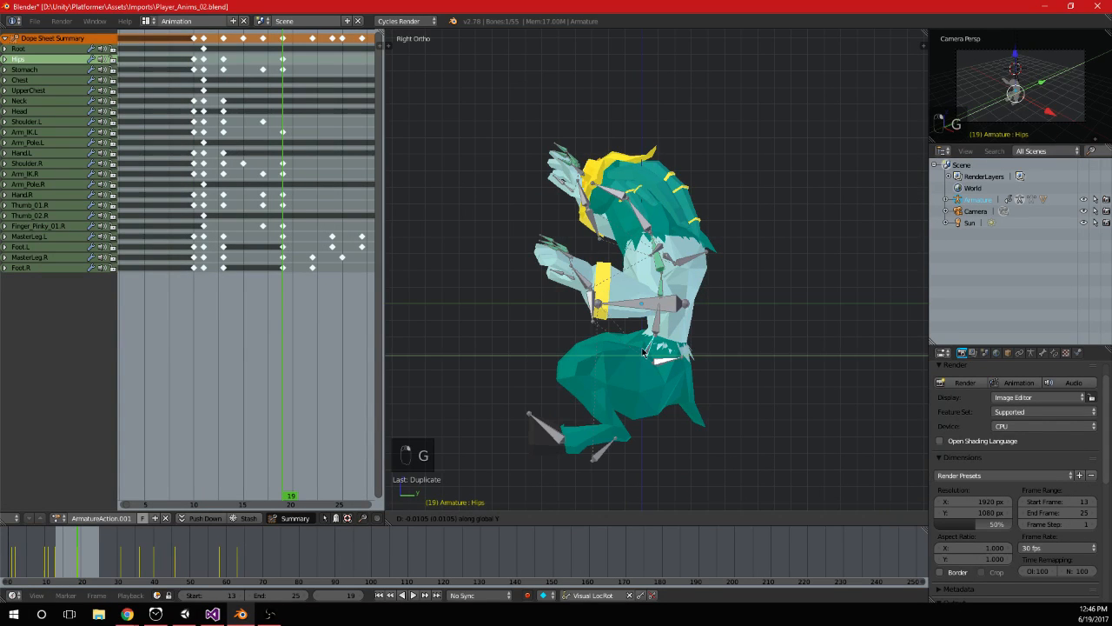
{"action": "left_click", "coordinate": [668, 316]}
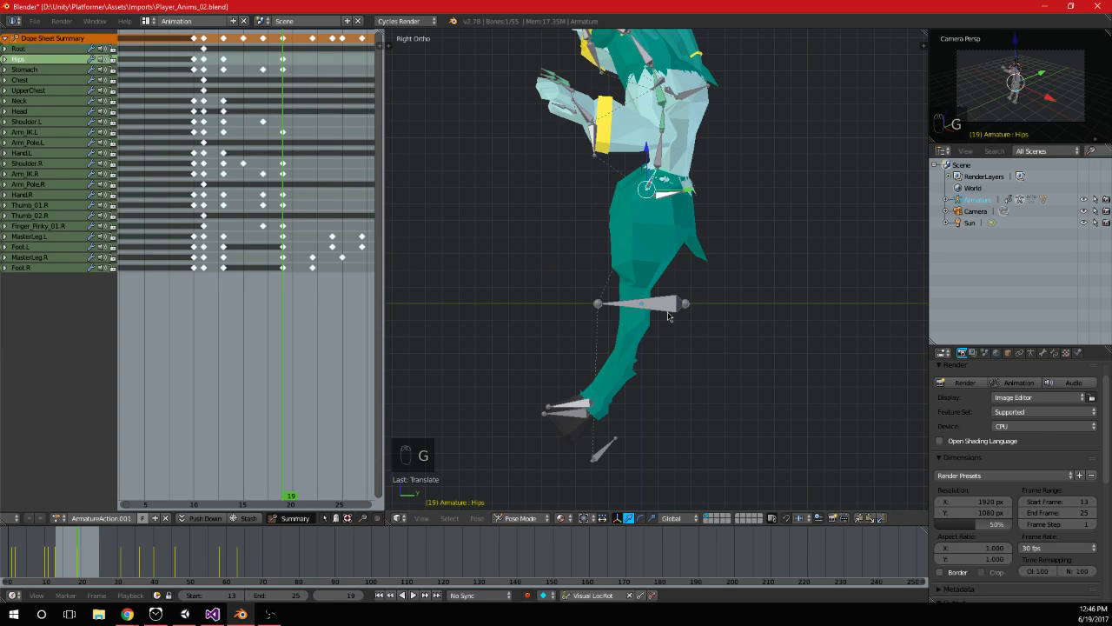
{"action": "key", "text": "i"}
On frame 46, raise the Hips bone along Z by the same amount as on frame 19, and keyframe it
{"action": "scroll", "coordinate": [224, 139], "scroll_direction": "down", "scroll_amount": 10}
{"action": "middle_click_drag", "start_coordinate": [224, 139], "coordinate": [168, 138]}
{"action": "left_click_drag", "start_coordinate": [195, 137], "coordinate": [315, 136]}
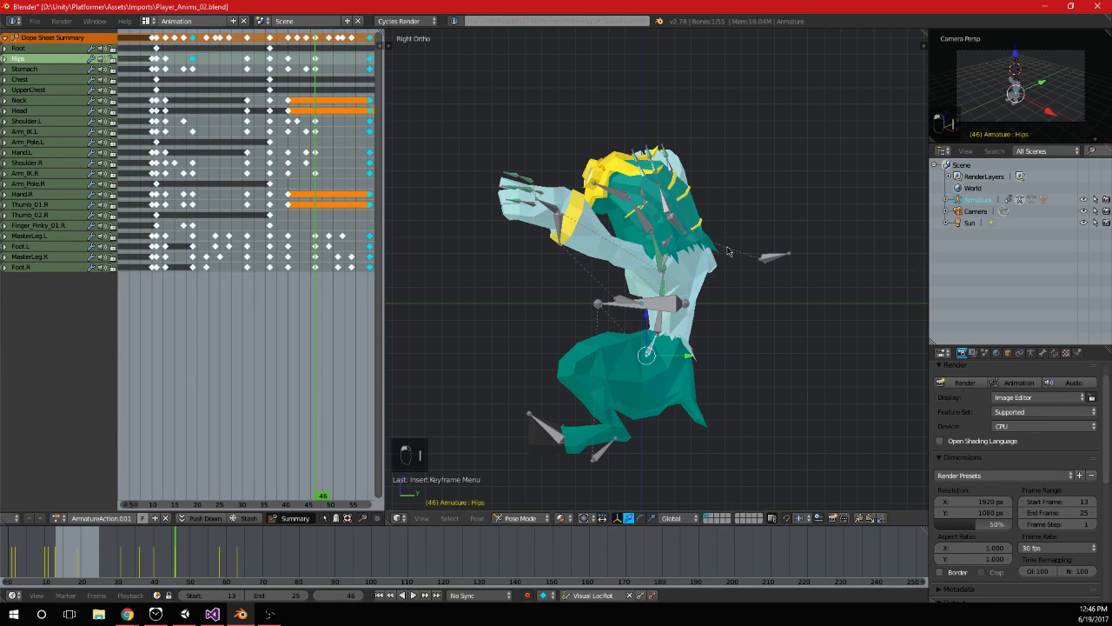
{"action": "key", "text": "g"}
{"action": "left_click", "coordinate": [730, 220]}
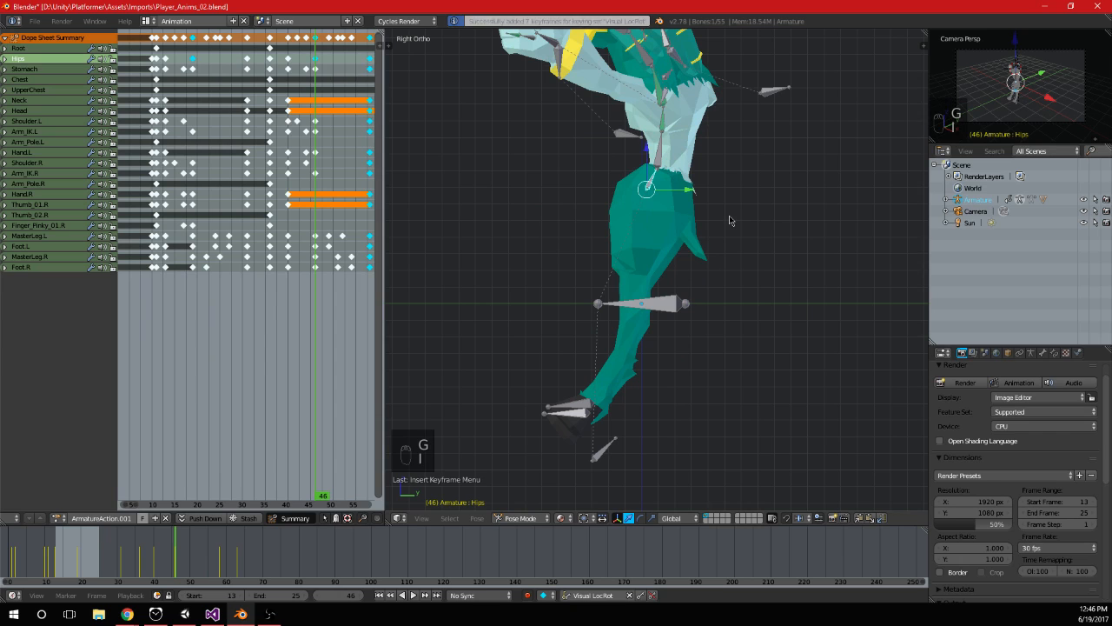
On frame 19, raise both MasterLeg bones along Z so the feet sit just above the floor line, and keyframe them
{"action": "right_click", "coordinate": [608, 443]}
{"action": "right_click", "coordinate": [608, 443]}
{"action": "scroll", "coordinate": [193, 257], "scroll_direction": "up", "scroll_amount": 3}
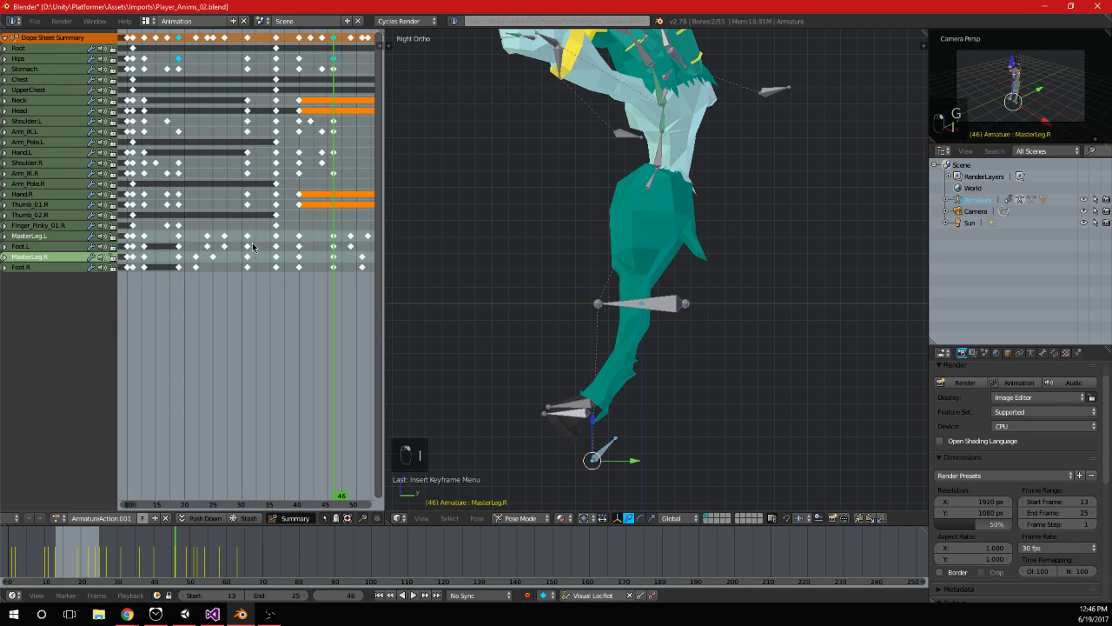
{"action": "left_click_drag", "start_coordinate": [193, 258], "coordinate": [165, 263]}
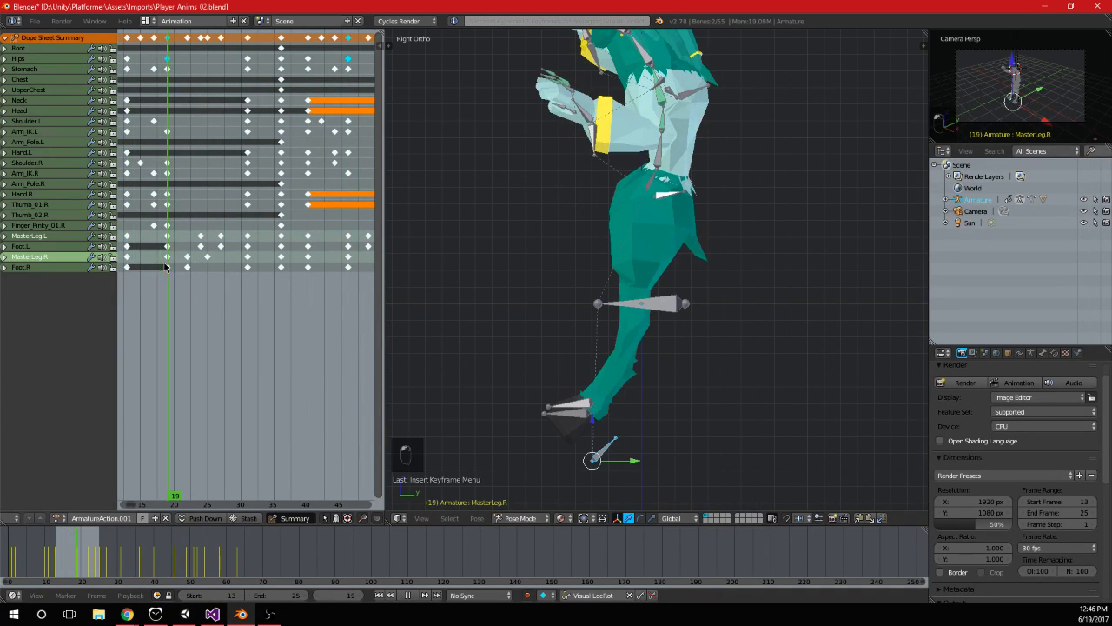
{"action": "key", "text": "g"}
{"action": "left_click", "coordinate": [582, 209]}
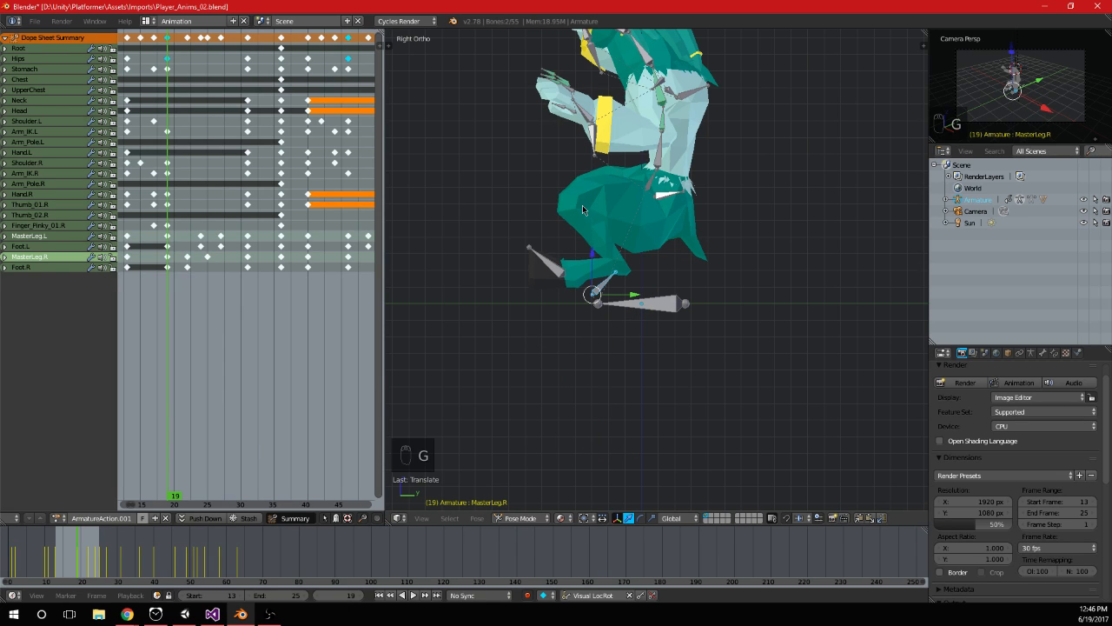
On frame 22, raise only the MasterLeg.R bone along Z to follow the raised hips, and keyframe it
{"action": "left_click_drag", "start_coordinate": [165, 288], "coordinate": [185, 294]}
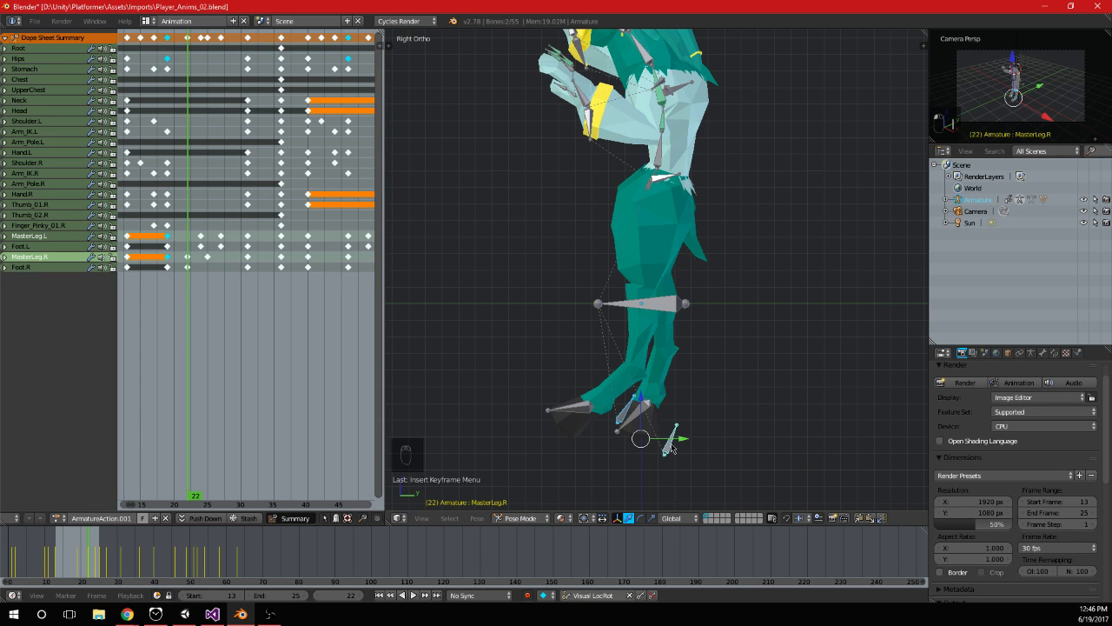
{"action": "key", "text": "g"}
{"action": "left_click", "coordinate": [671, 448]}
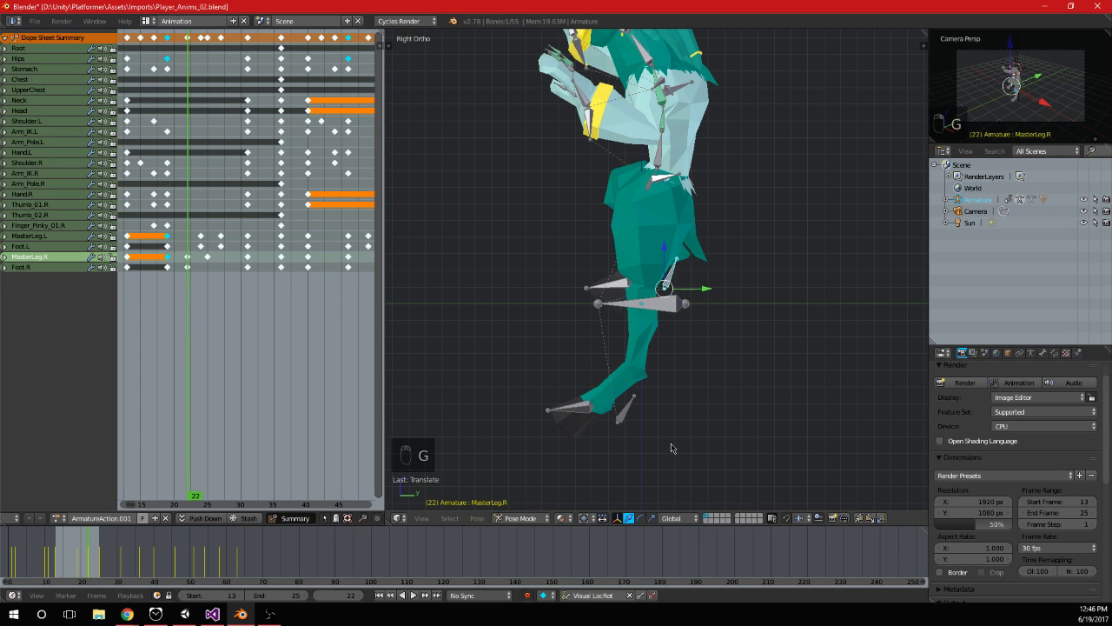
On frame 24, raise the MasterLeg.L bone along Z, and keyframe it
{"action": "left_click", "coordinate": [199, 270]}
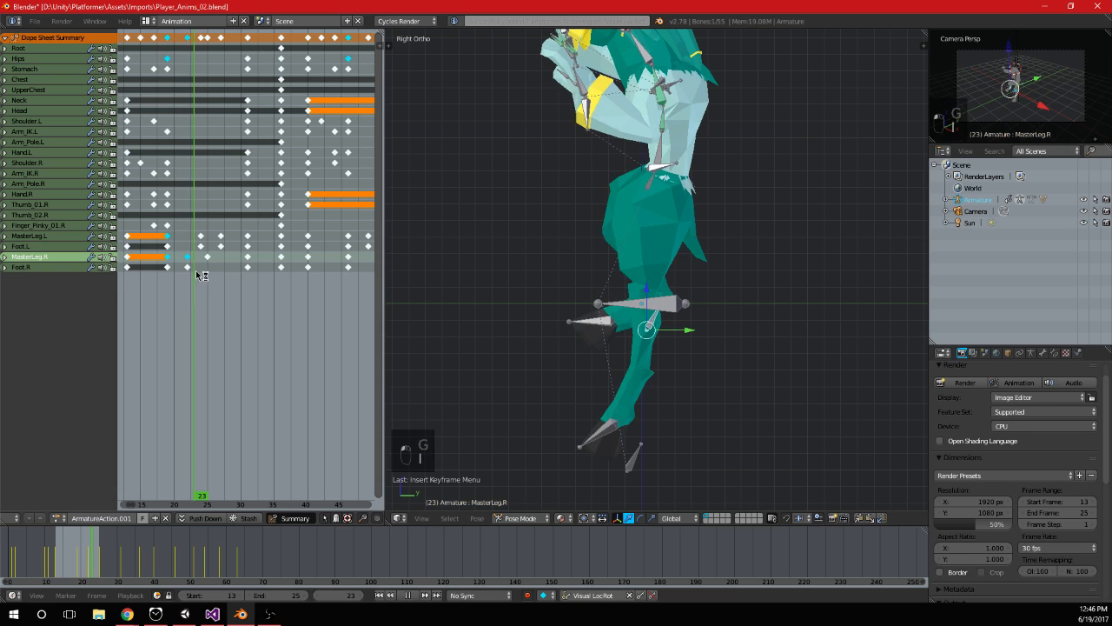
{"action": "right_click", "coordinate": [643, 476]}
{"action": "key", "text": "g"}
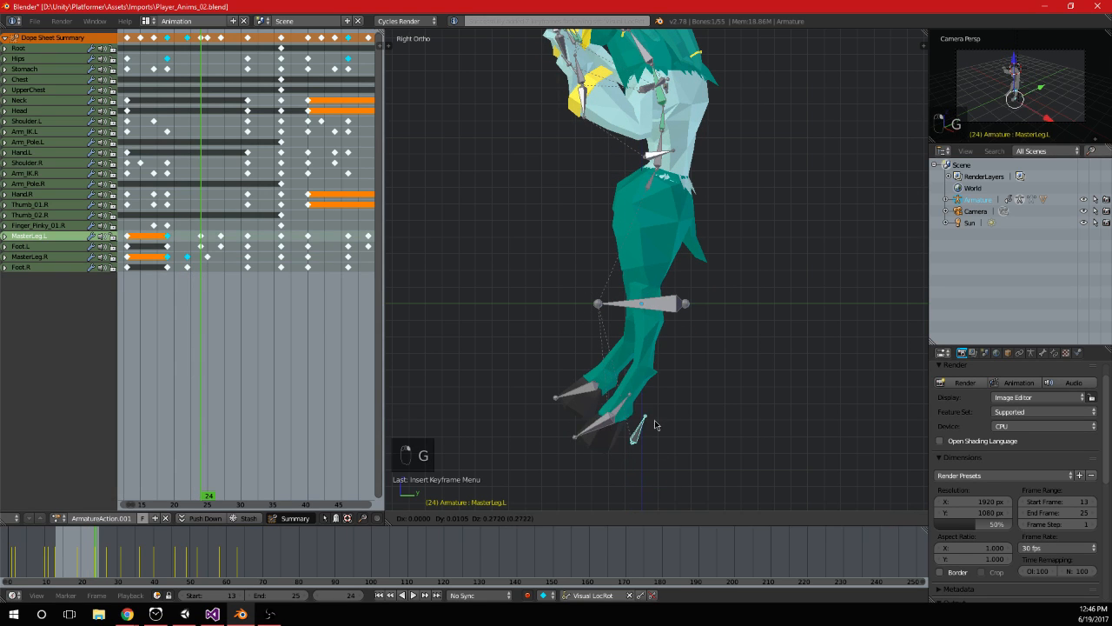
{"action": "left_click", "coordinate": [648, 341]}
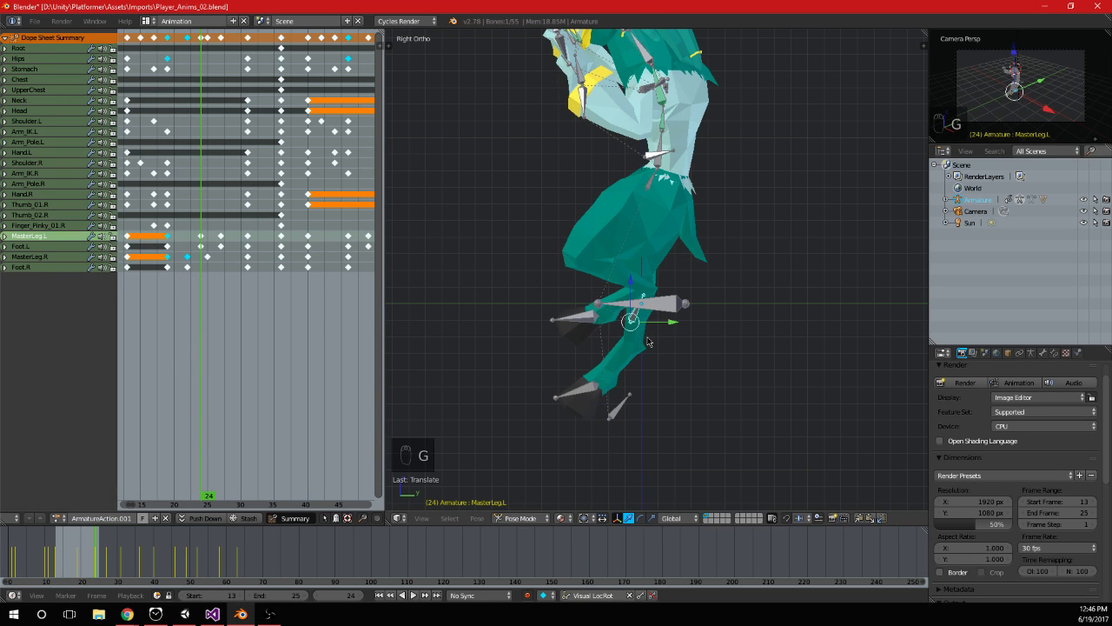
On frame 27, raise the MasterLeg.L bone along Z to the floor line, and keyframe it
{"action": "left_click_drag", "start_coordinate": [206, 272], "coordinate": [221, 279]}
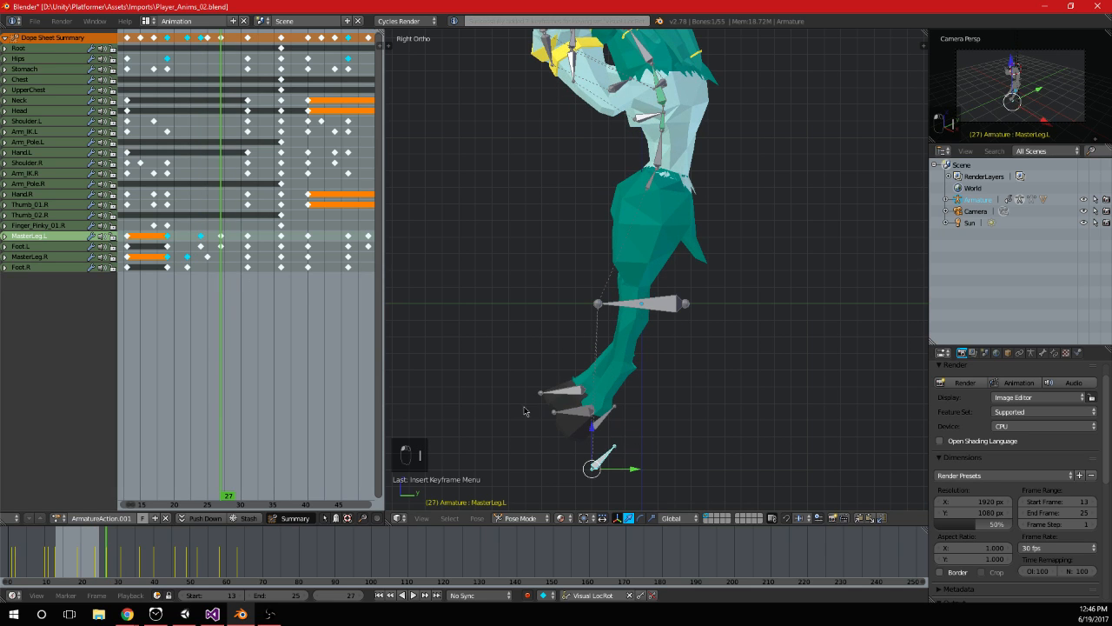
{"action": "key", "text": "g"}
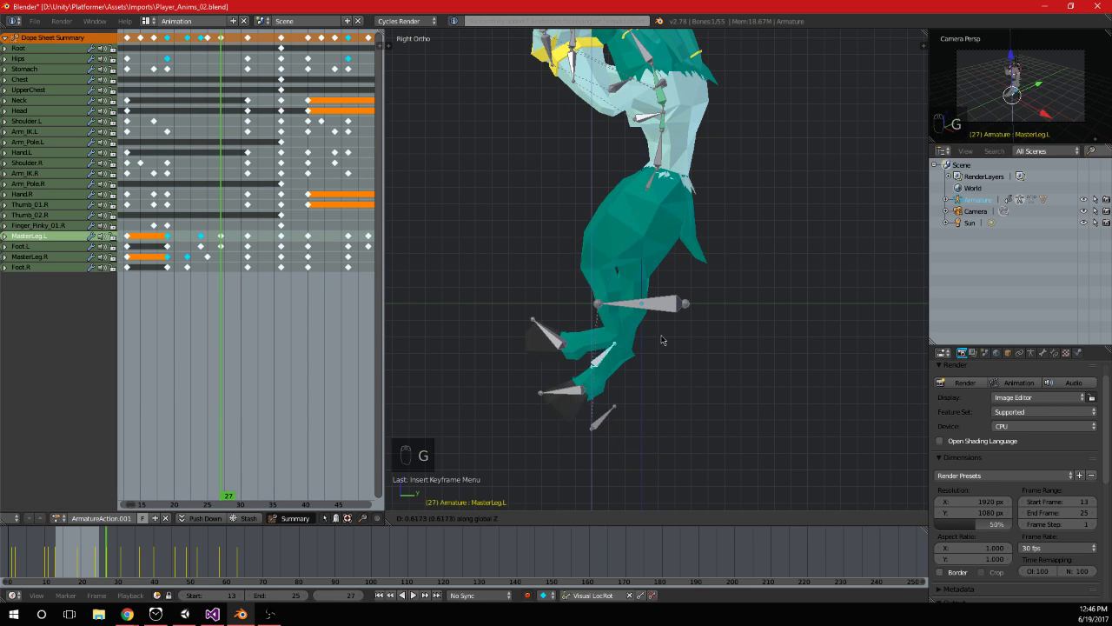
{"action": "left_click", "coordinate": [659, 321]}
{"action": "key", "text": "i"}
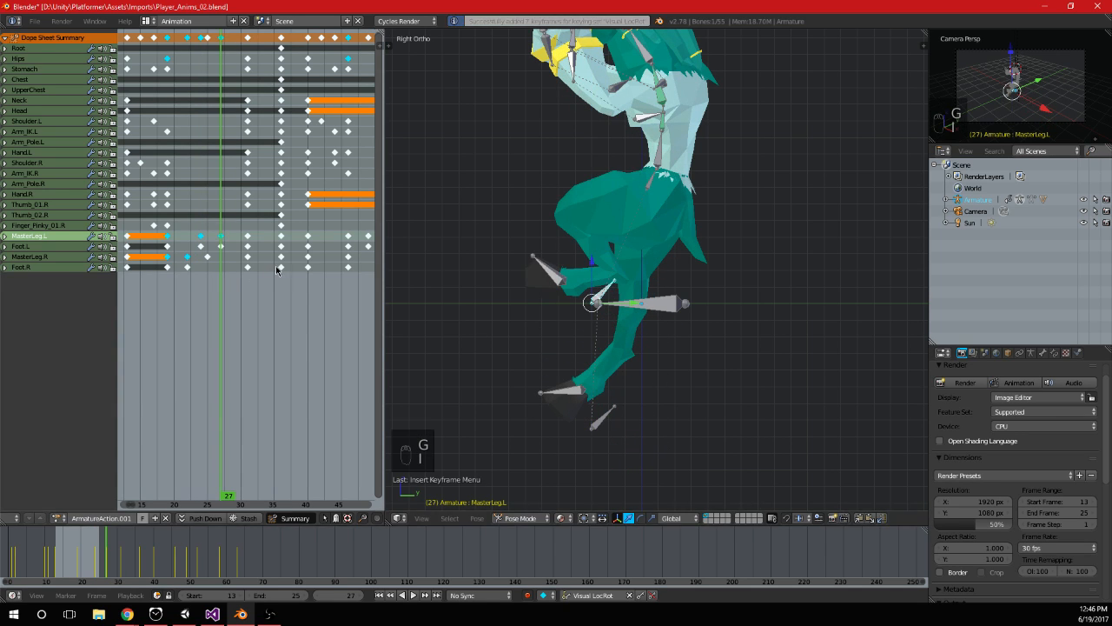
On frame 25, raise the MasterLeg.R bone along Z to the floor line, and keyframe it
{"action": "mouse_move", "coordinate": [230, 264]}
{"action": "left_mouse_down"}
{"action": "mouse_move", "coordinate": [249, 274]}
{"action": "mouse_move", "coordinate": [210, 274]}
{"action": "left_mouse_up"}
{"action": "right_click", "coordinate": [600, 451]}
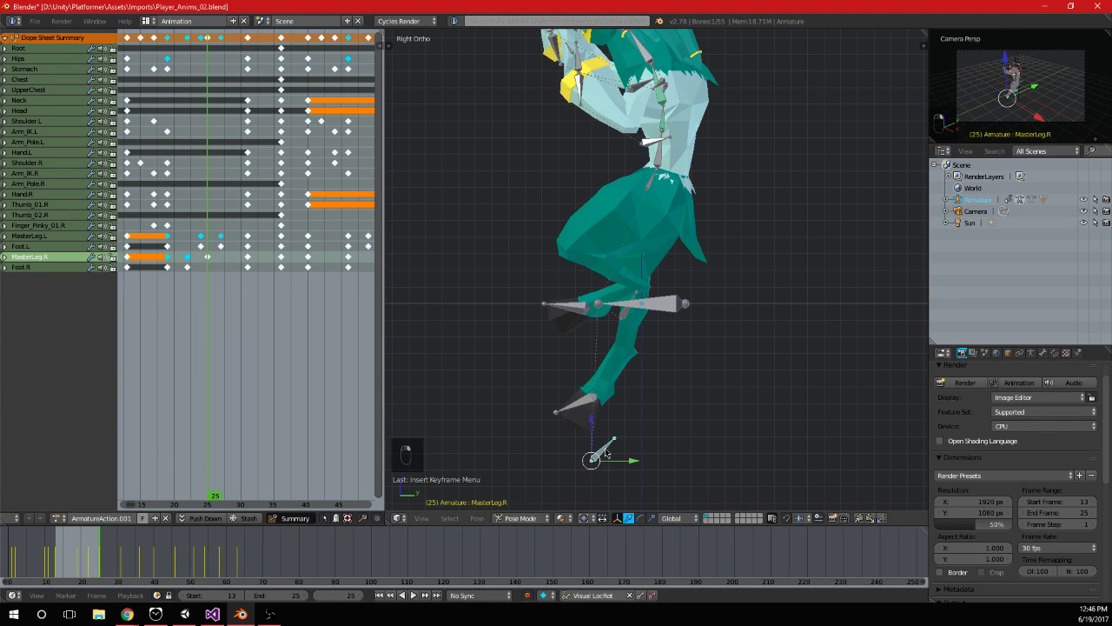
{"action": "key", "text": "g"}
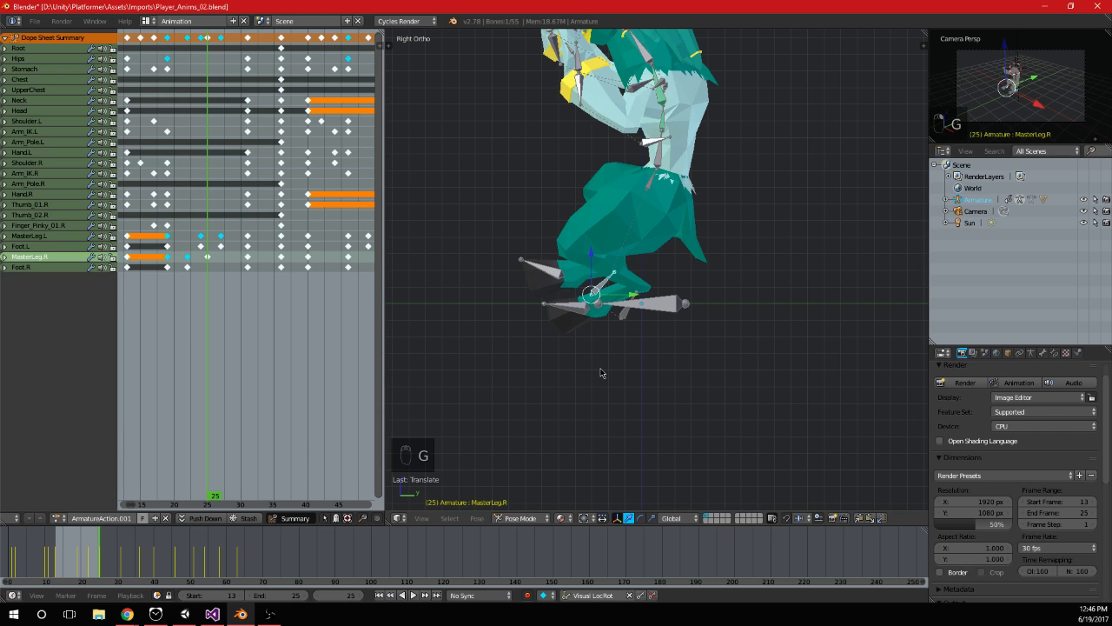
Play back and scrub the frames between 17 and 28 to check the raised leg motion
{"action": "scroll", "coordinate": [256, 311], "scroll_direction": "down", "scroll_amount": 3}
{"action": "key", "text": "alt+a"}
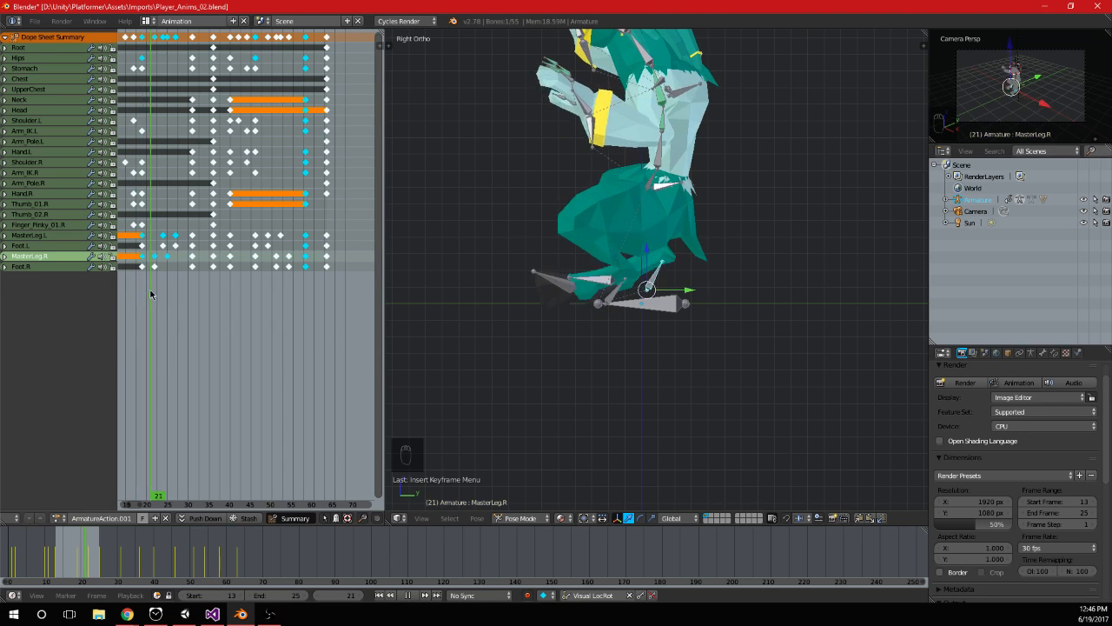
{"action": "key", "text": "alt+a"}
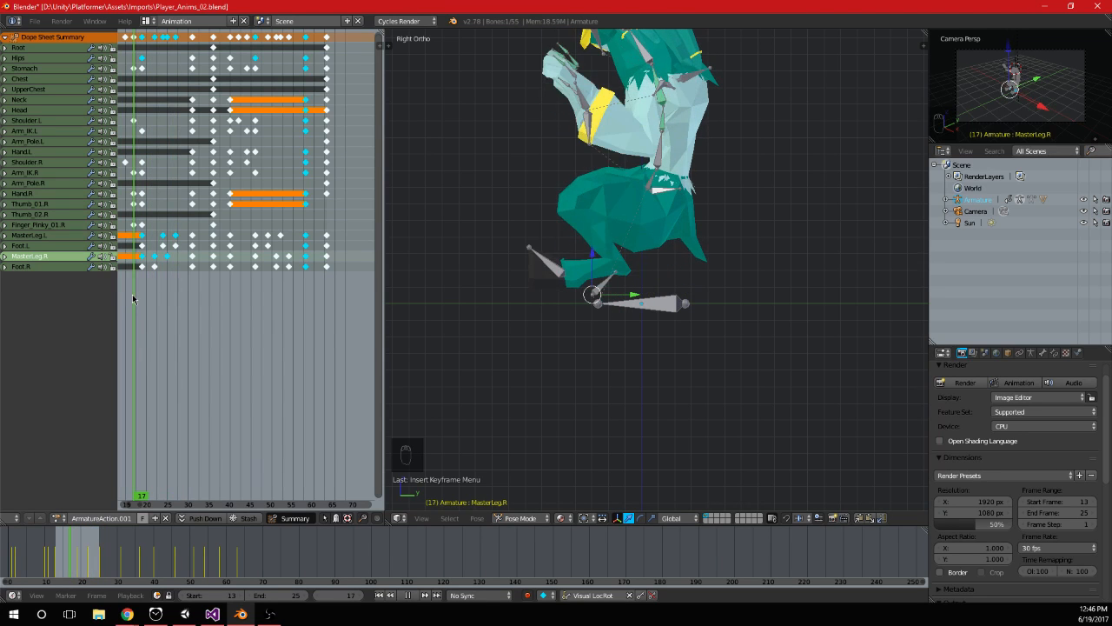
{"action": "left_click_drag", "start_coordinate": [132, 294], "coordinate": [178, 293]}
{"action": "middle_click_drag", "start_coordinate": [181, 294], "coordinate": [242, 300]}
{"action": "scroll", "coordinate": [191, 282], "scroll_direction": "up", "scroll_amount": 2}
{"action": "key", "text": "alt+a"}
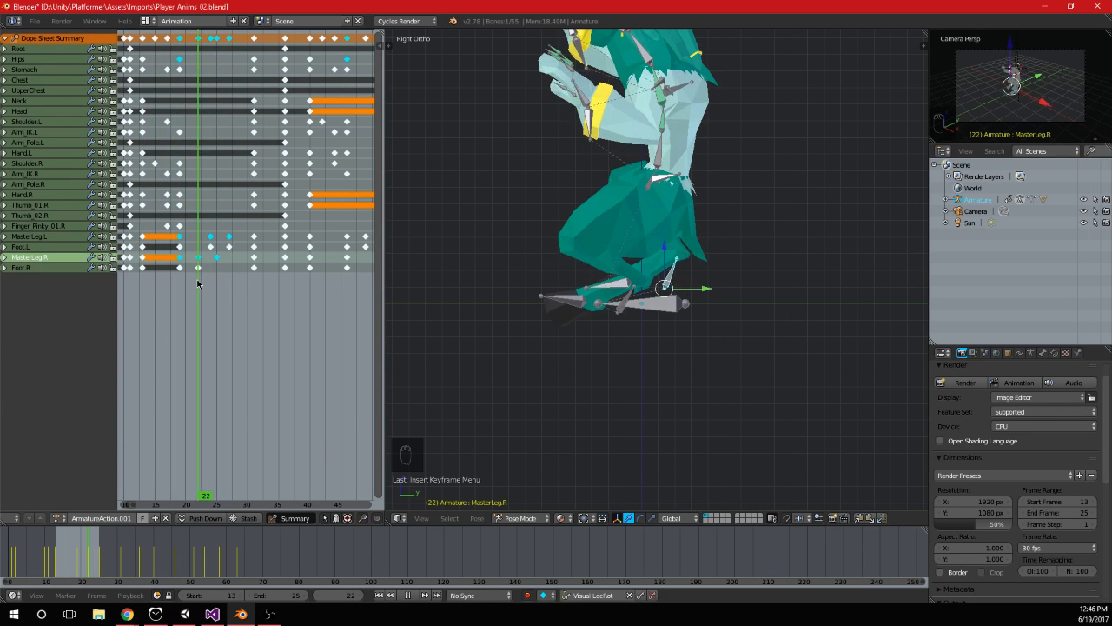
{"action": "key", "text": "Escape"}
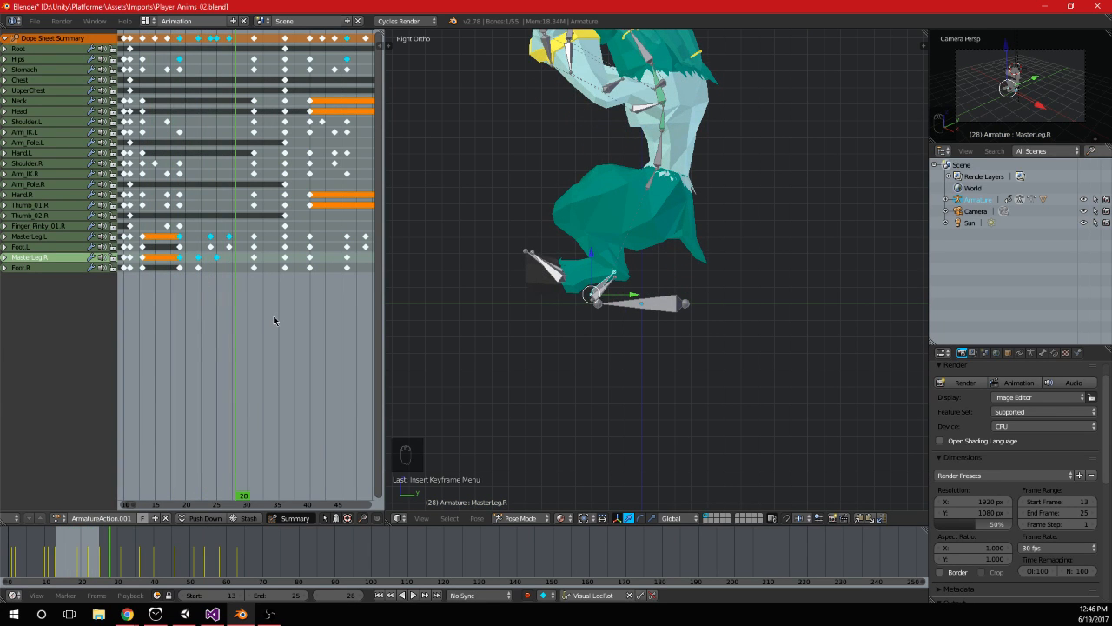
On frame 46, raise both MasterLeg bones along Z so they sit just above the floor line, and keyframe them
{"action": "scroll", "coordinate": [276, 319], "scroll_direction": "down", "scroll_amount": 1}
{"action": "scroll", "coordinate": [268, 317], "scroll_direction": "up", "scroll_amount": 4}
{"action": "middle_click_drag", "start_coordinate": [301, 318], "coordinate": [207, 290]}
{"action": "scroll", "coordinate": [208, 289], "scroll_direction": "up", "scroll_amount": 1}
{"action": "left_click", "coordinate": [187, 278]}
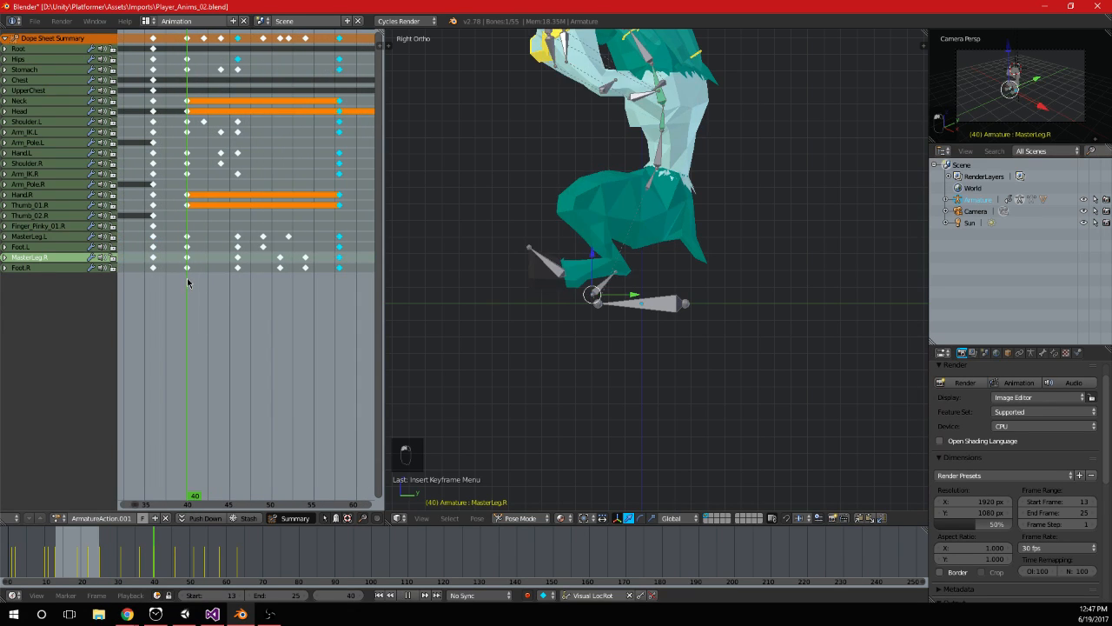
{"action": "left_click_drag", "start_coordinate": [187, 278], "coordinate": [234, 290]}
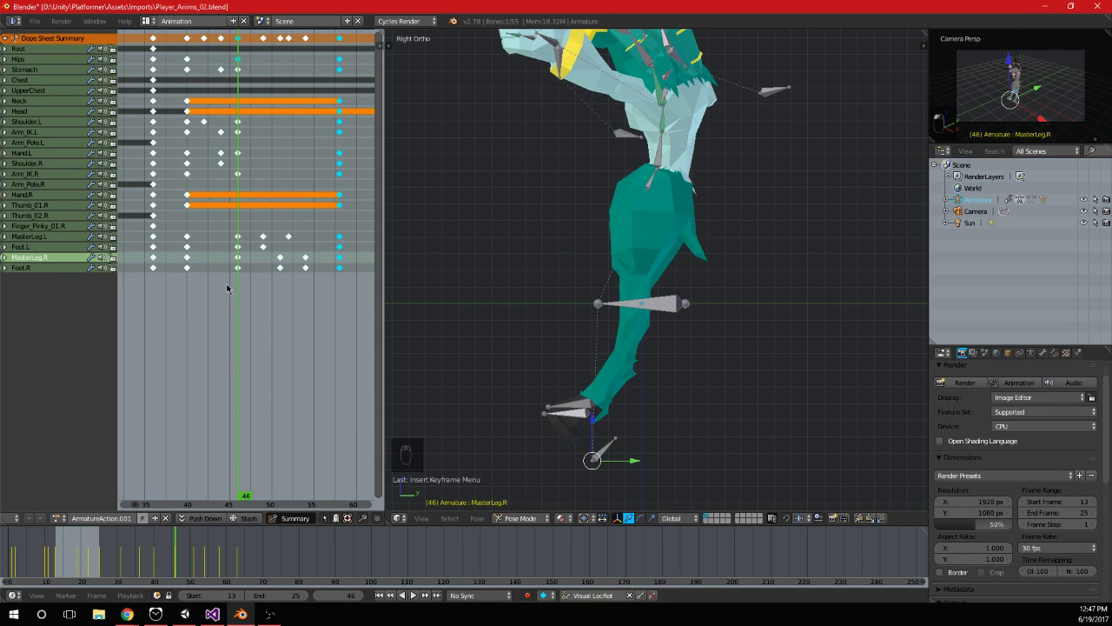
{"action": "right_click", "coordinate": [612, 445]}
{"action": "right_click", "coordinate": [612, 445], "text": "shift"}
{"action": "key", "text": "g"}
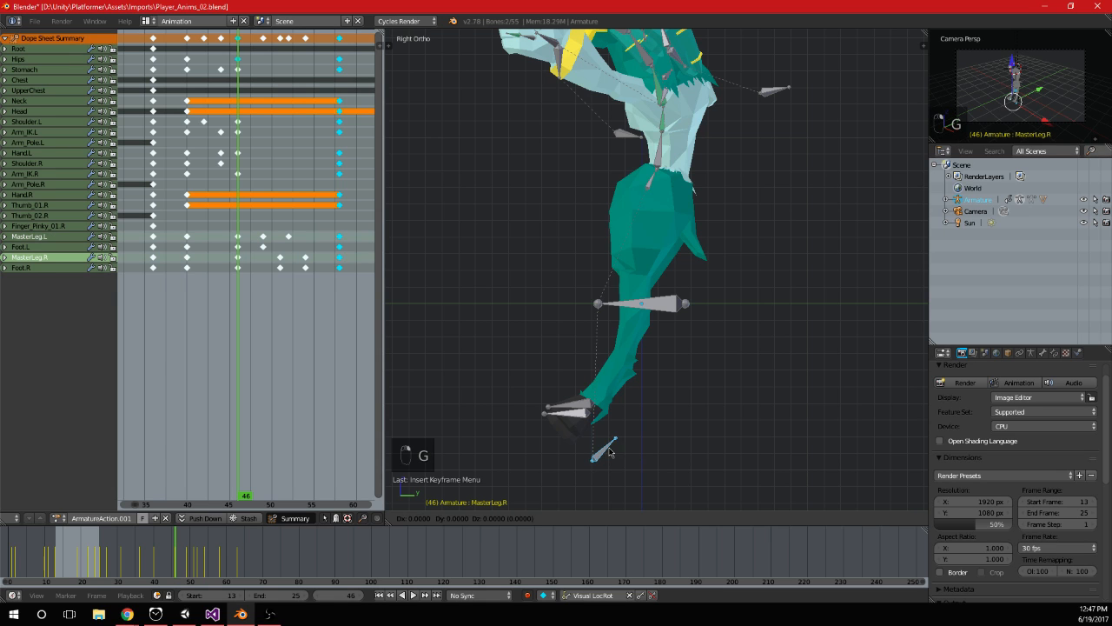
{"action": "key", "text": "y"}
{"action": "key", "text": "z"}
{"action": "left_click", "coordinate": [596, 368]}
{"action": "key", "text": "i"}
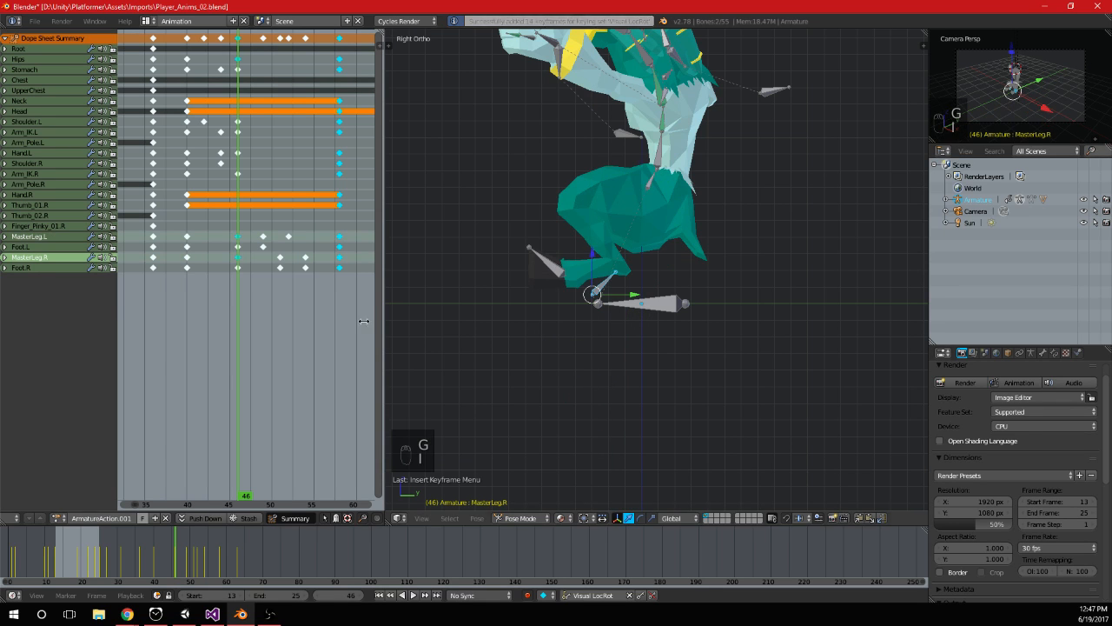
{"action": "key", "text": "Up"}
{"action": "right_click", "coordinate": [641, 423]}
{"action": "key", "text": "g"}
{"action": "key", "text": "z"}
{"action": "key", "text": "1"}
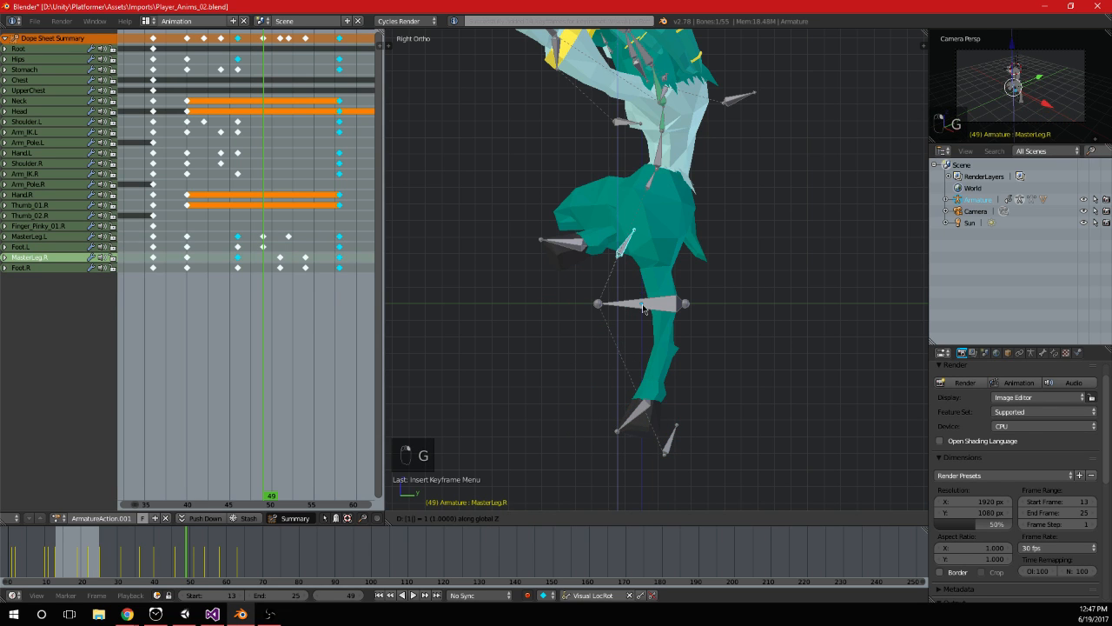
{"action": "left_click", "coordinate": [643, 309]}
{"action": "middle_click_drag", "start_coordinate": [643, 308], "coordinate": [603, 362]}
{"action": "key", "text": "ctrl+z"}
On frame 49, raise only the MasterLeg.L bone along Z to follow the raised hips, and keyframe it
{"action": "right_click", "coordinate": [571, 462]}
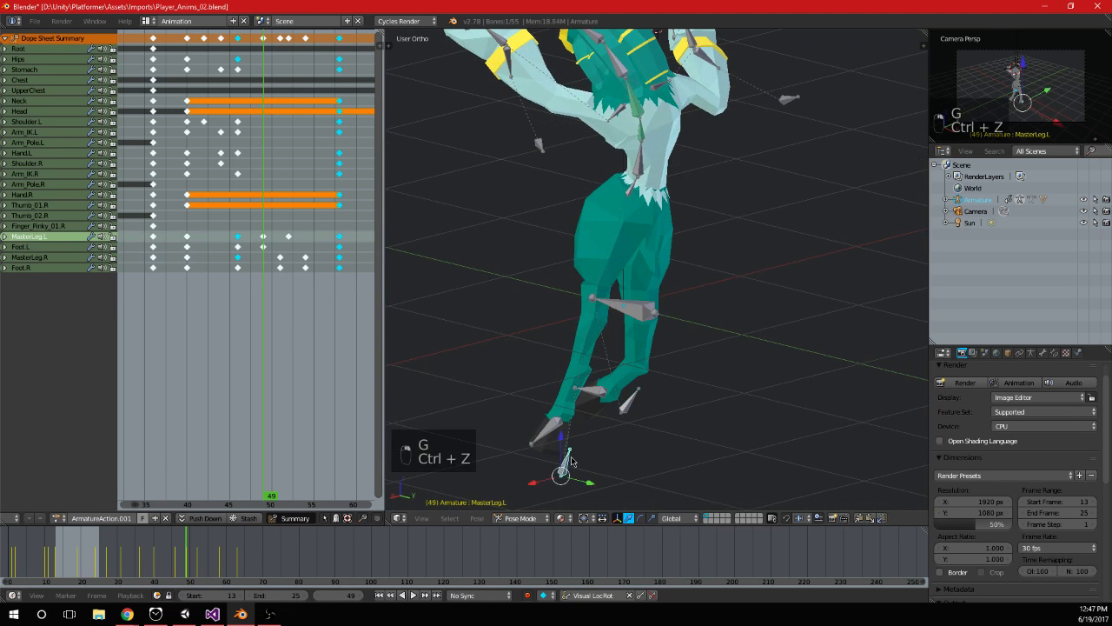
{"action": "key", "text": "g"}
{"action": "left_click", "coordinate": [570, 301]}
{"action": "key", "text": "i"}
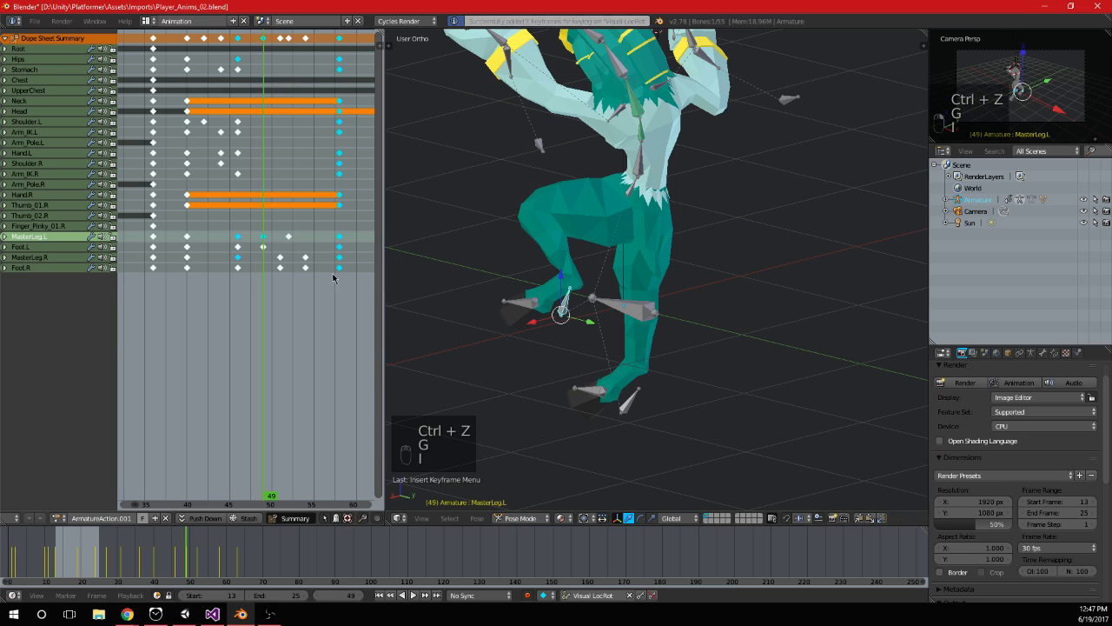
On frame 51, raise only the MasterLeg.R bone along Z, and keyframe it
{"action": "left_click", "coordinate": [283, 268]}
{"action": "right_click", "coordinate": [621, 471]}
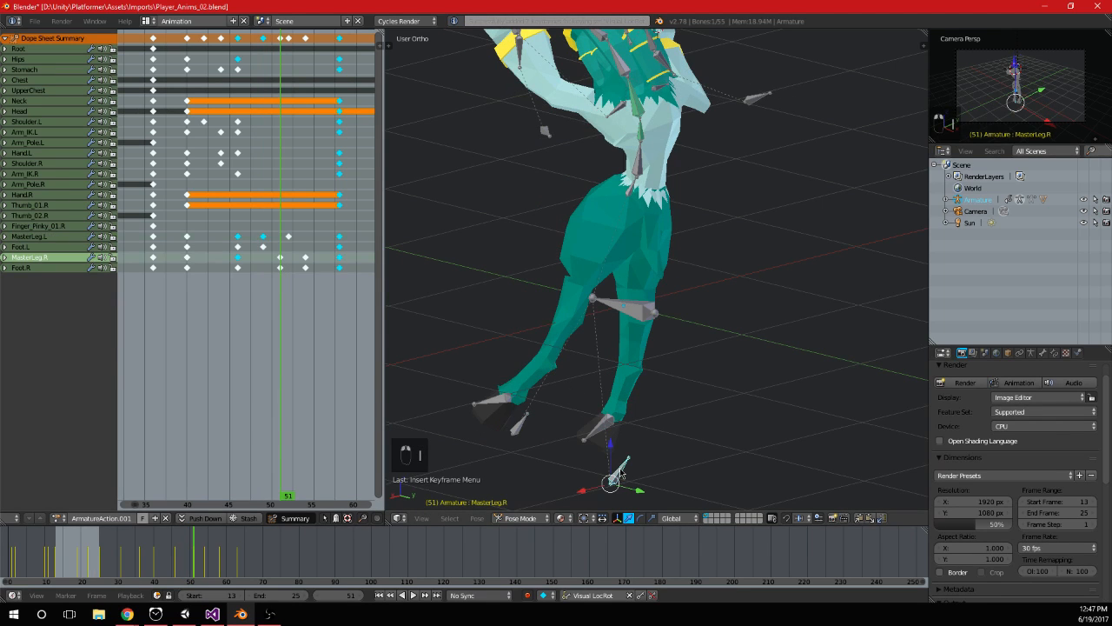
{"action": "key", "text": "g"}
{"action": "left_click", "coordinate": [615, 378]}
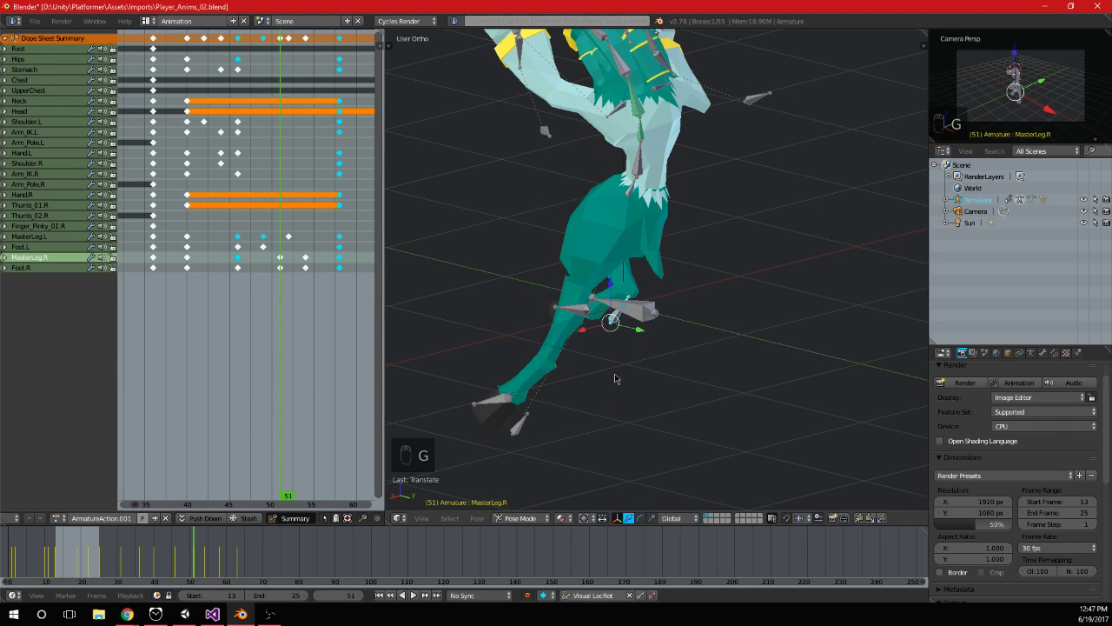
{"action": "key", "text": "i"}
On frame 52, raise the MasterLeg.L bone 1 unit along Z, and keyframe it
{"action": "key", "text": "Right"}
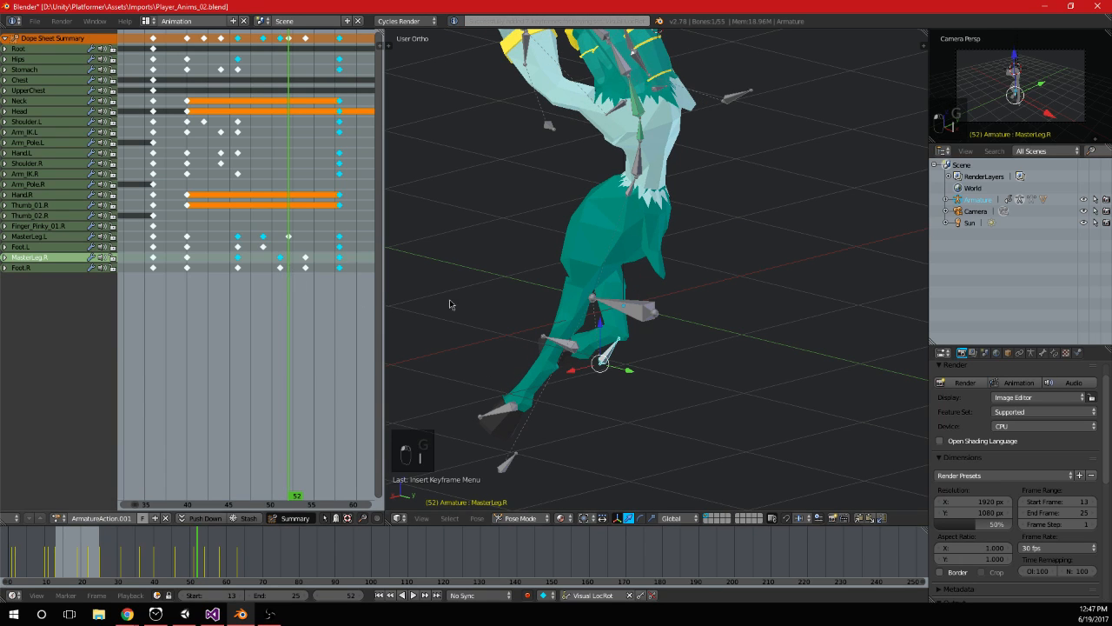
{"action": "right_click", "coordinate": [500, 455]}
{"action": "type", "text": "g"}
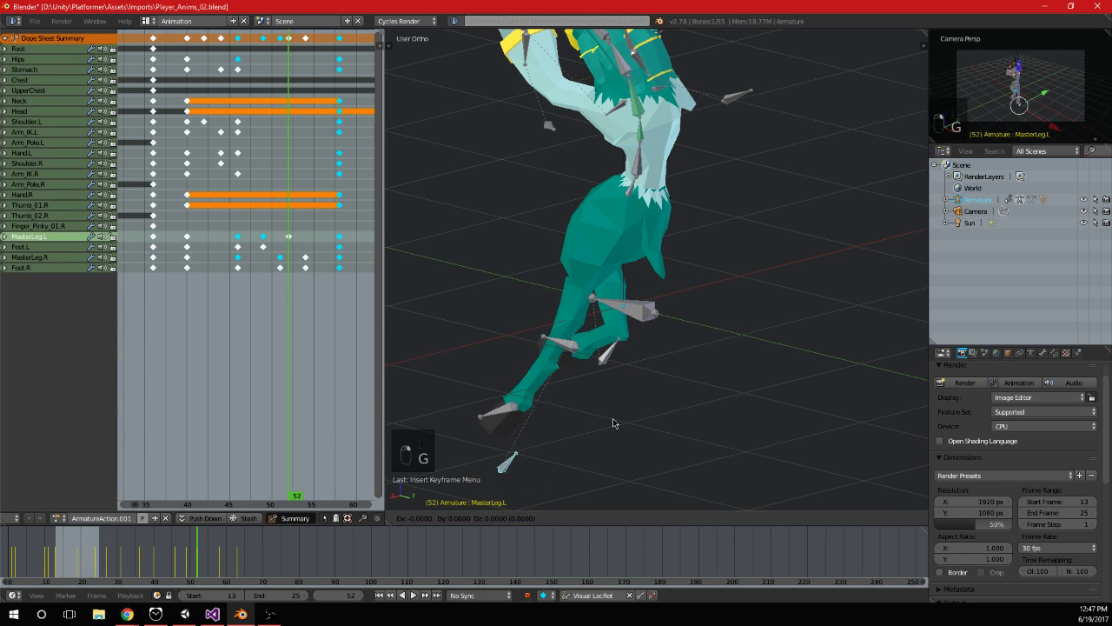
{"action": "type", "text": "z1"}
{"action": "left_click", "coordinate": [631, 332]}
{"action": "key", "text": "i"}
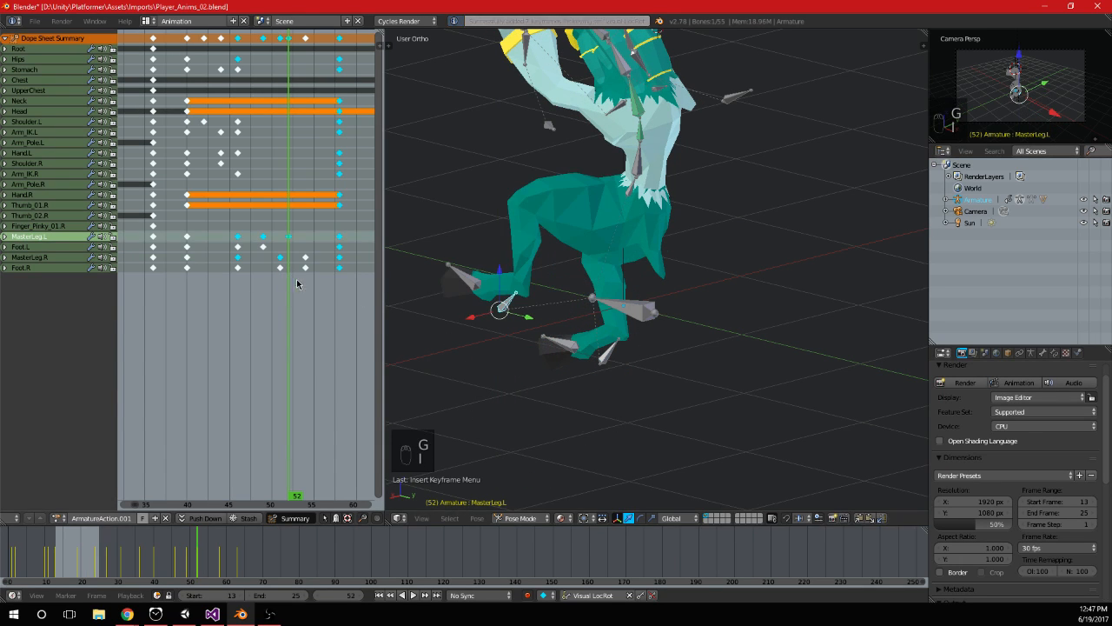
On frame 54, raise the MasterLeg.R bone 1 unit along Z, keyframe it, and save the Blender file
{"action": "left_click_drag", "start_coordinate": [295, 281], "coordinate": [305, 289]}
{"action": "right_click", "coordinate": [583, 450]}
{"action": "type", "text": "g"}
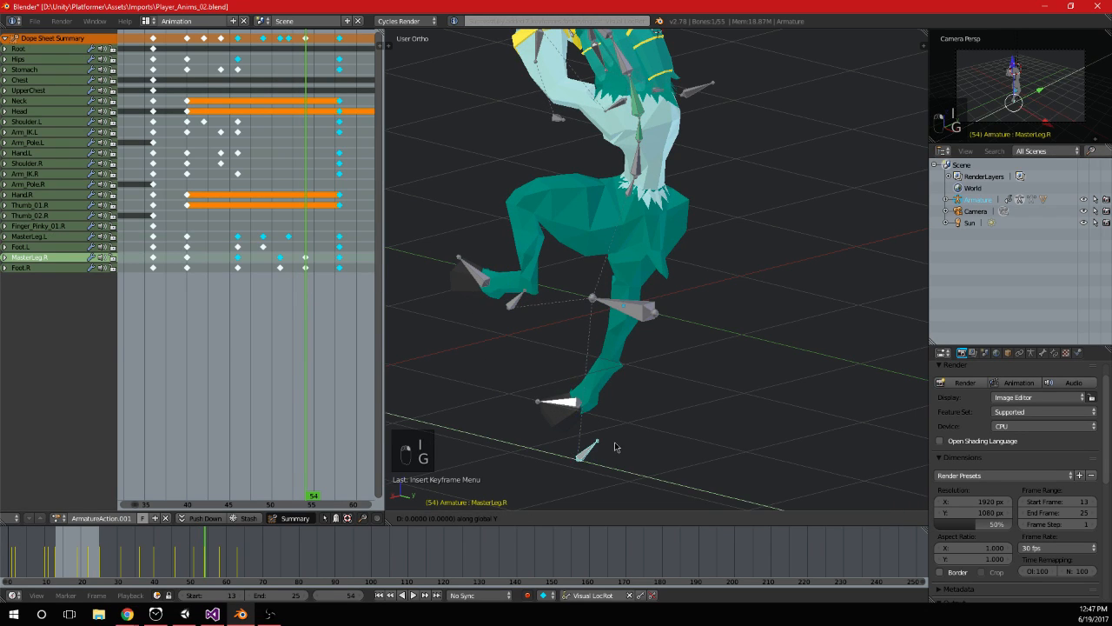
{"action": "type", "text": "z1"}
{"action": "left_click", "coordinate": [624, 387]}
{"action": "key", "text": "i"}
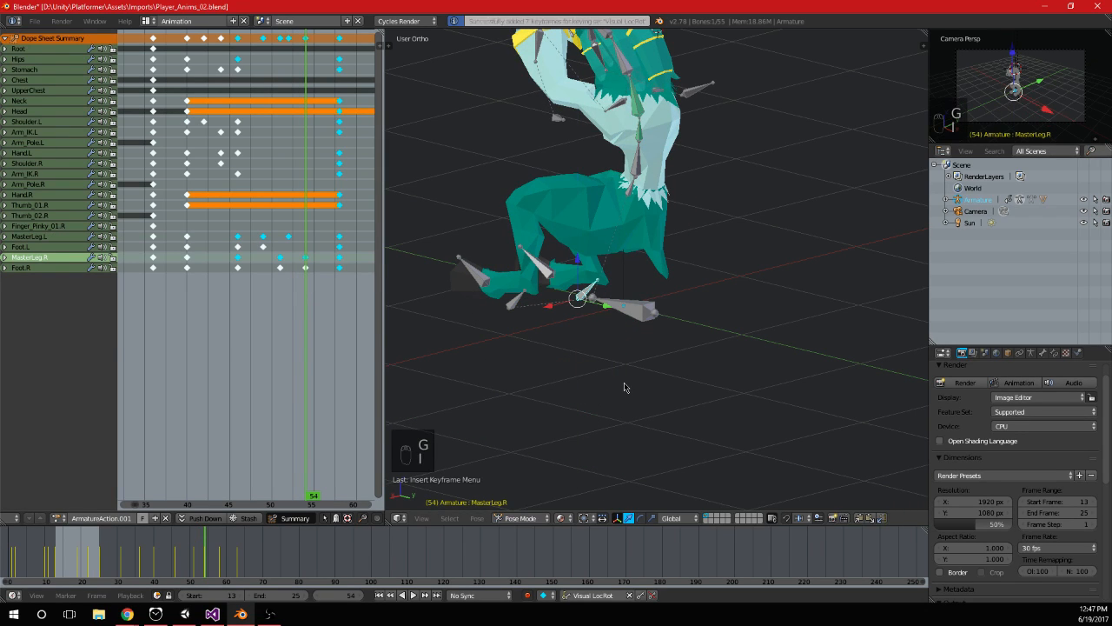
{"action": "key", "text": "ctrl+s"}
Switch to Unity, run the game, and test hanging on and jumping off the smaller orange block
{"action": "key", "text": "alt+Tab"}
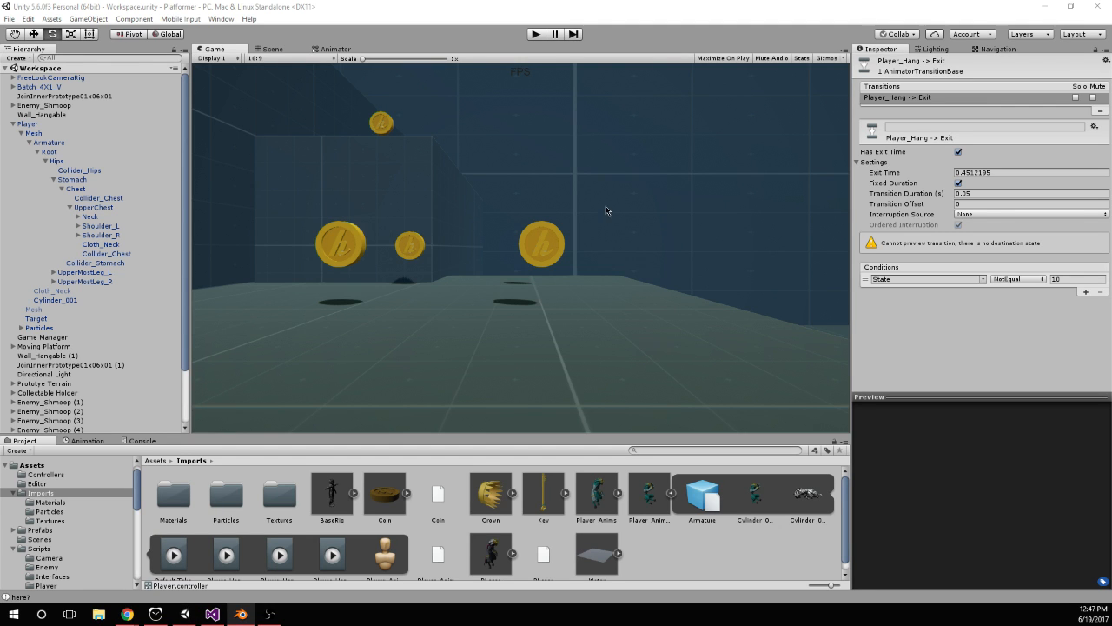
{"action": "left_click", "coordinate": [537, 34]}
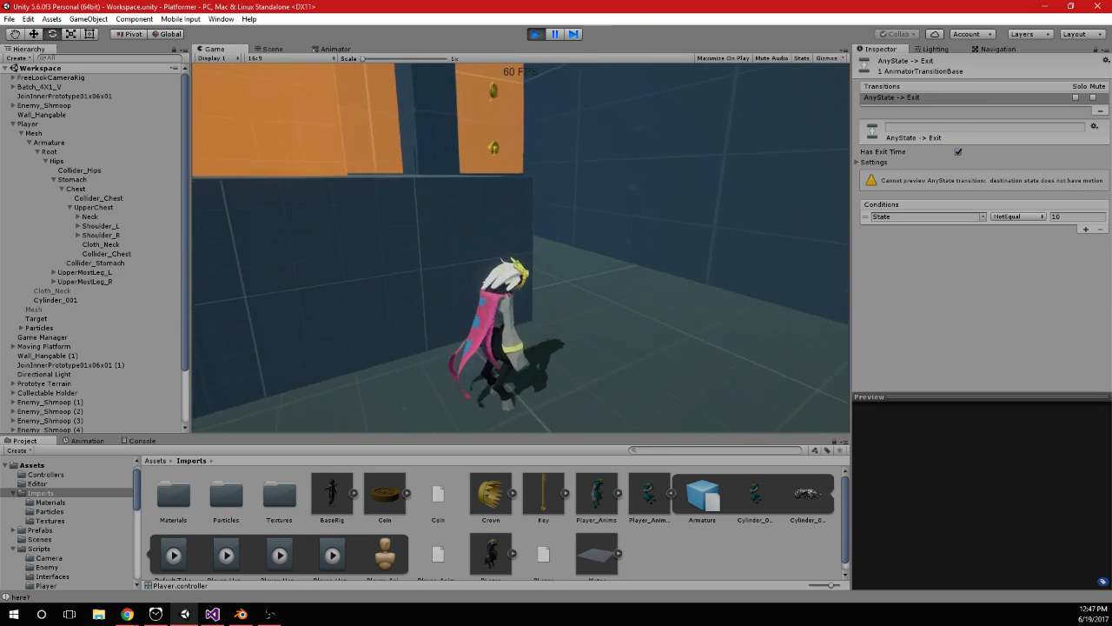
{"action": "key", "text": "w"}
{"action": "key", "text": "space"}
{"action": "key", "text": "space"}
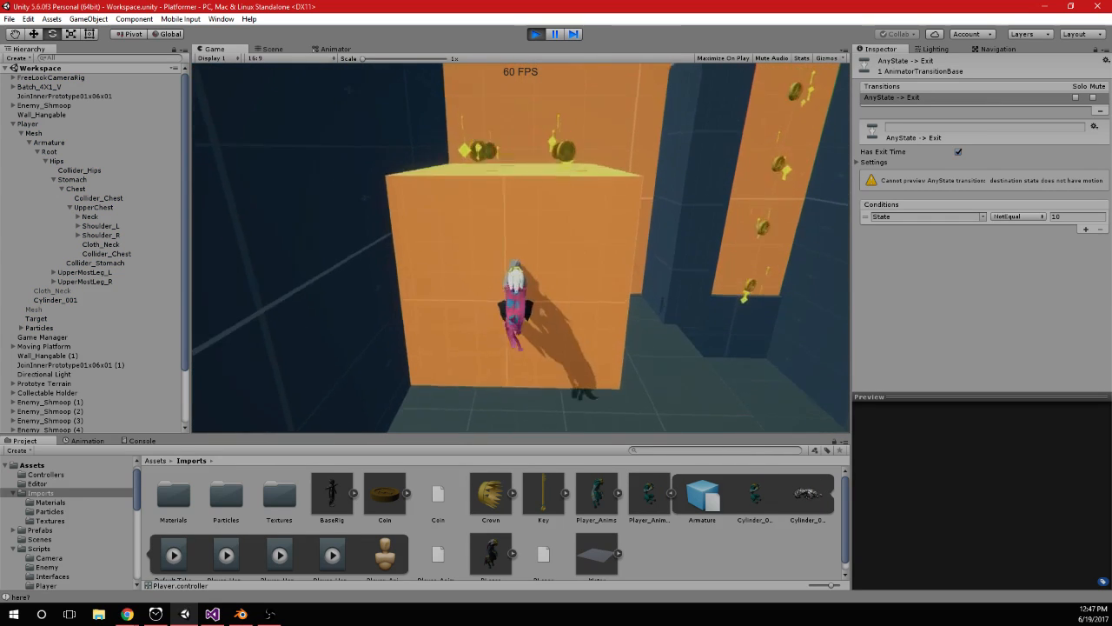
{"action": "key", "text": "d"}
{"action": "key", "text": "a"}
{"action": "key", "text": "space"}
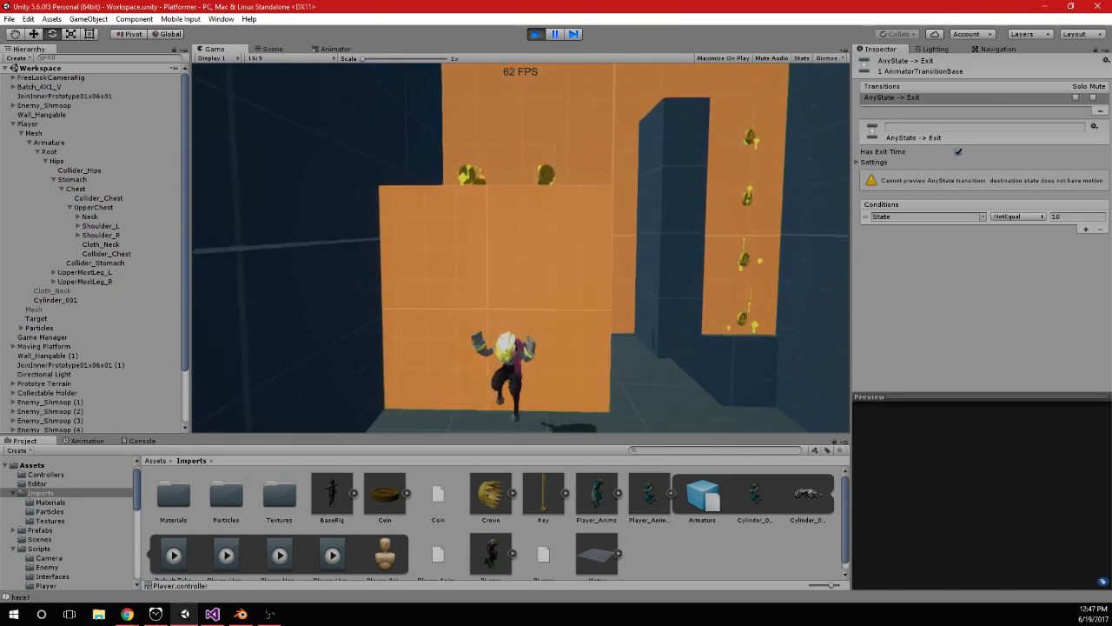
{"action": "key", "text": "space"}
{"action": "key", "text": "w"}
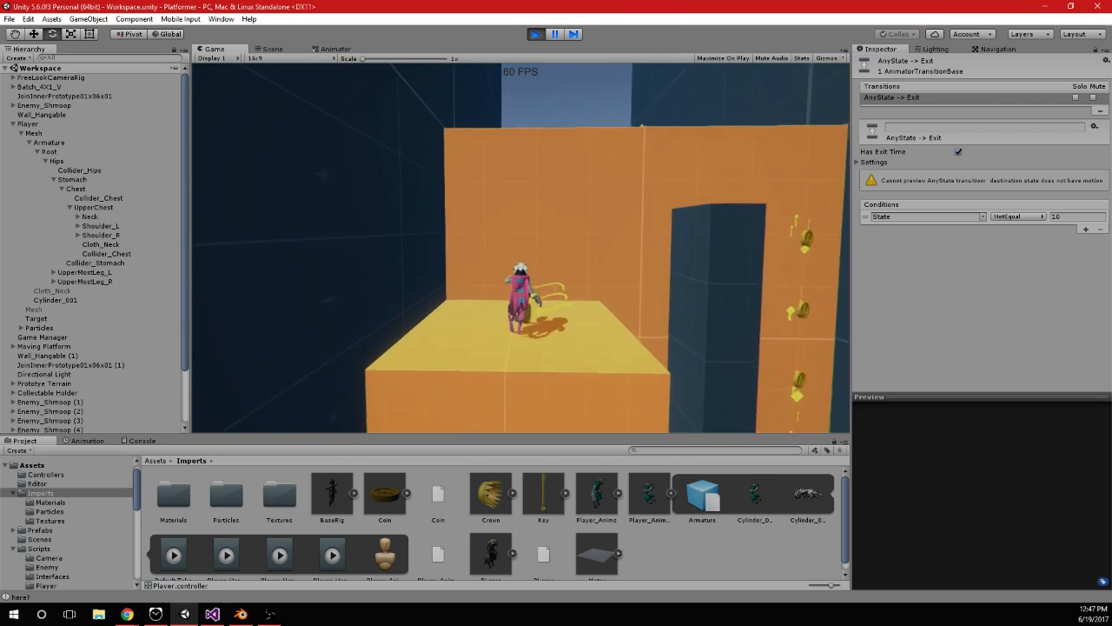
Jump the player onto the tall orange wall and climb it through repeated hangs and jumps
{"action": "key", "text": "w"}
{"action": "key", "text": "space"}
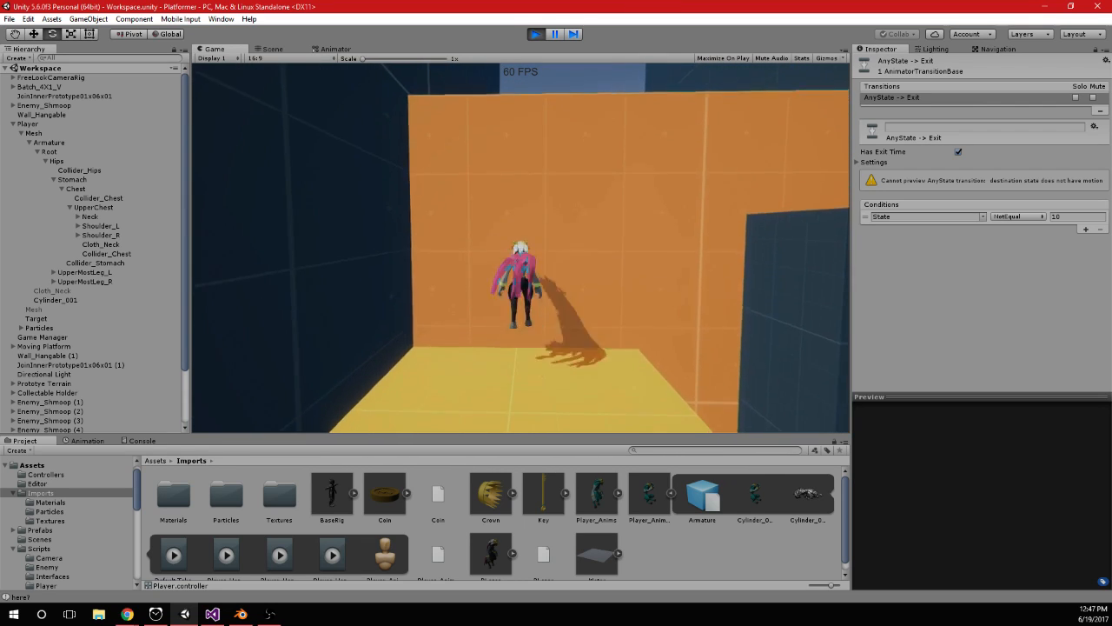
{"action": "key", "text": "space"}
{"action": "key", "text": "space"}
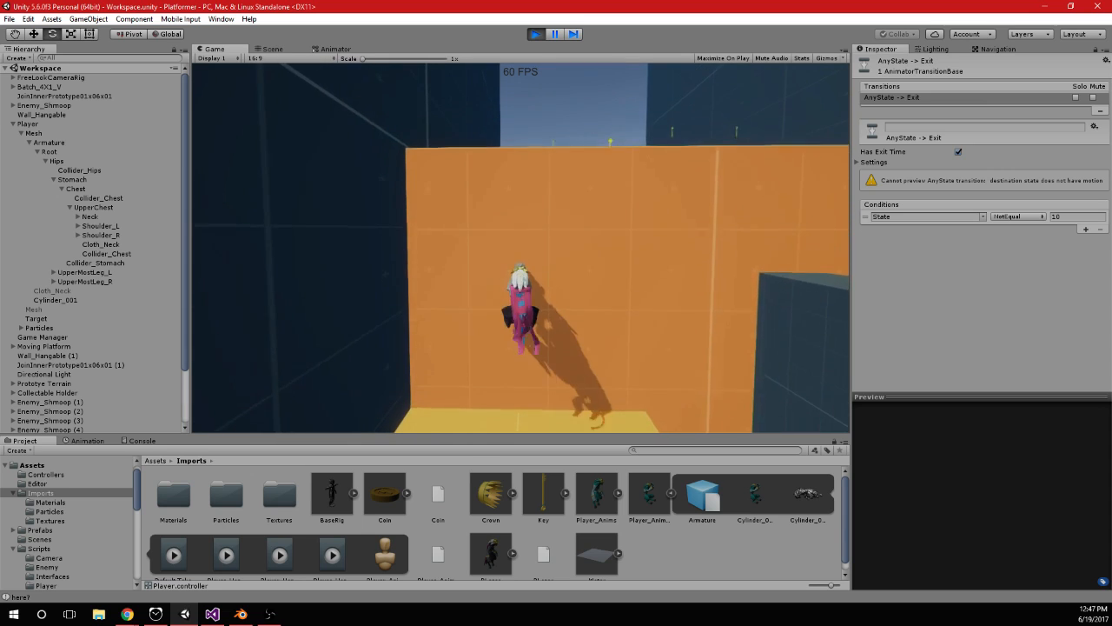
{"action": "key", "text": "space"}
{"action": "key", "text": "space"}
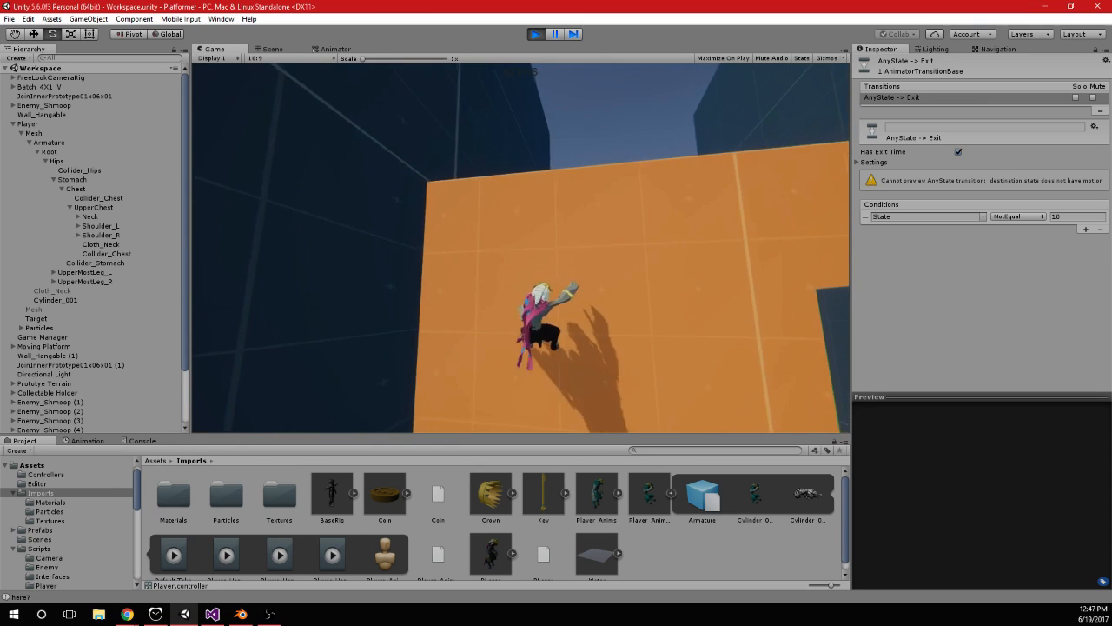
{"action": "key", "text": "space"}
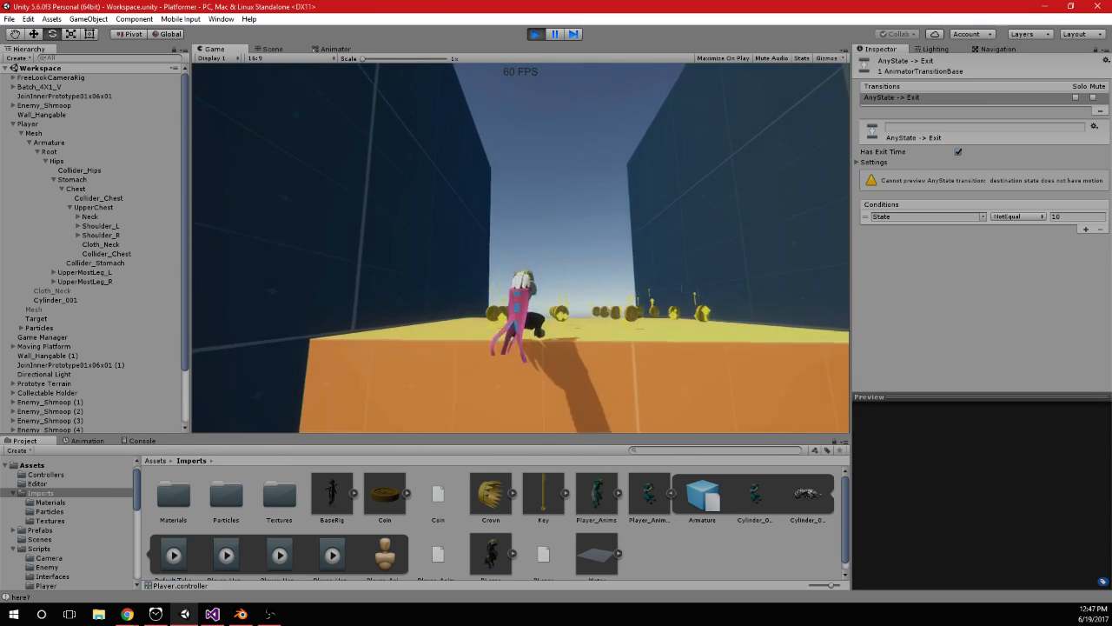
Test sideways hang movement near the wall's upper edge, and jump off and back onto the wall
{"action": "key", "text": "d"}
{"action": "key", "text": "a"}
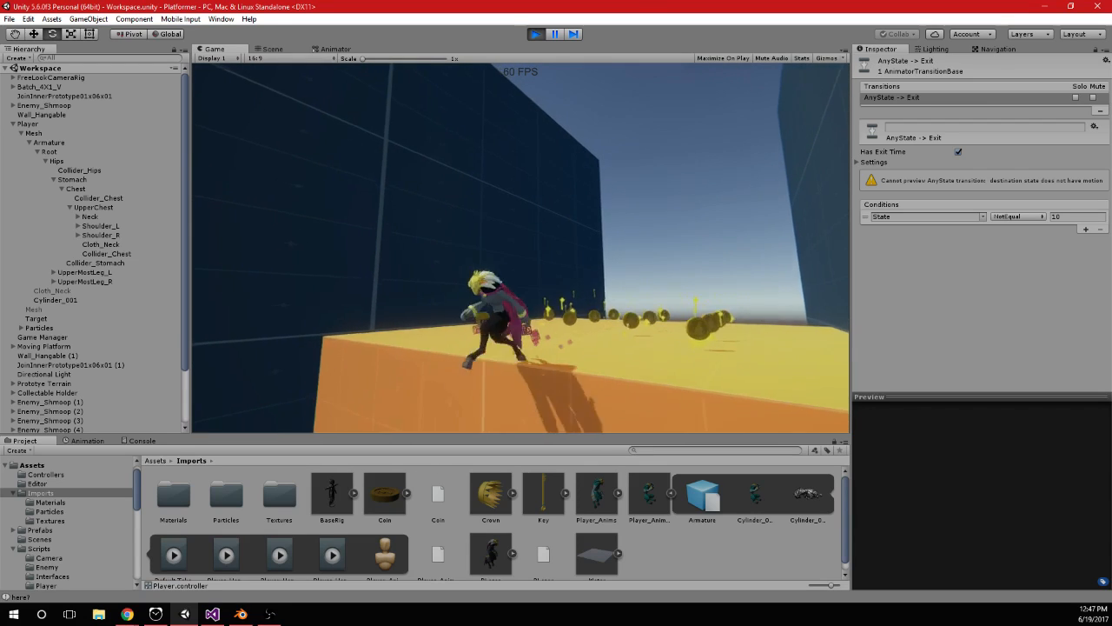
{"action": "key", "text": "space"}
{"action": "key", "text": "space"}
{"action": "key", "text": "space"}
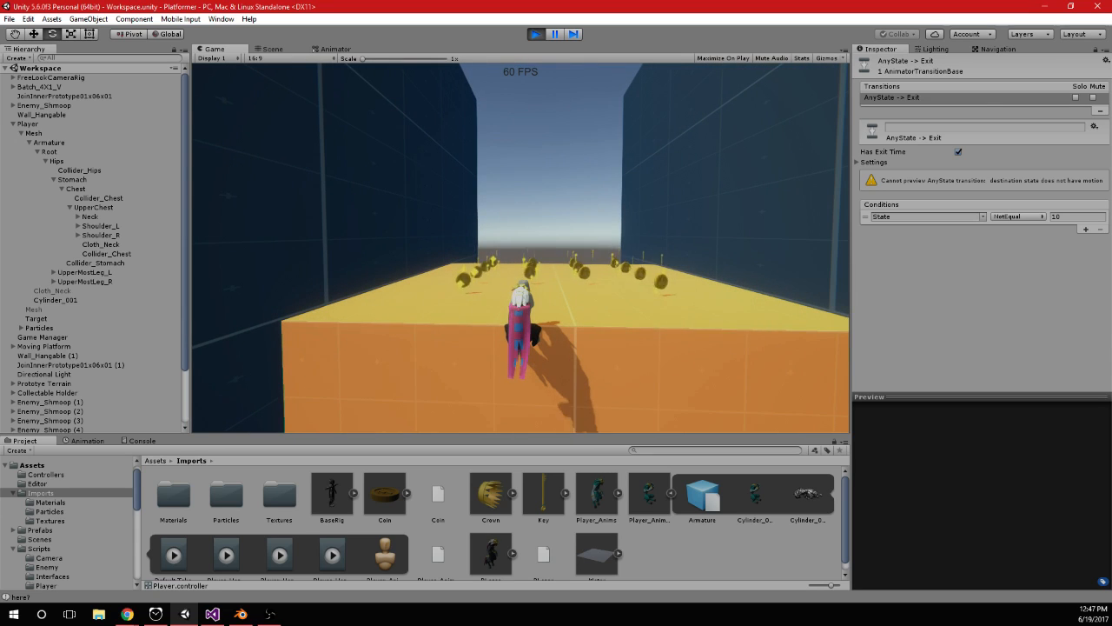
Frame the hanging Player in the Scene view, inspect its feet and colliders against the orange wall, and stop the game
{"action": "left_click", "coordinate": [309, 52]}
{"action": "left_click", "coordinate": [315, 49]}
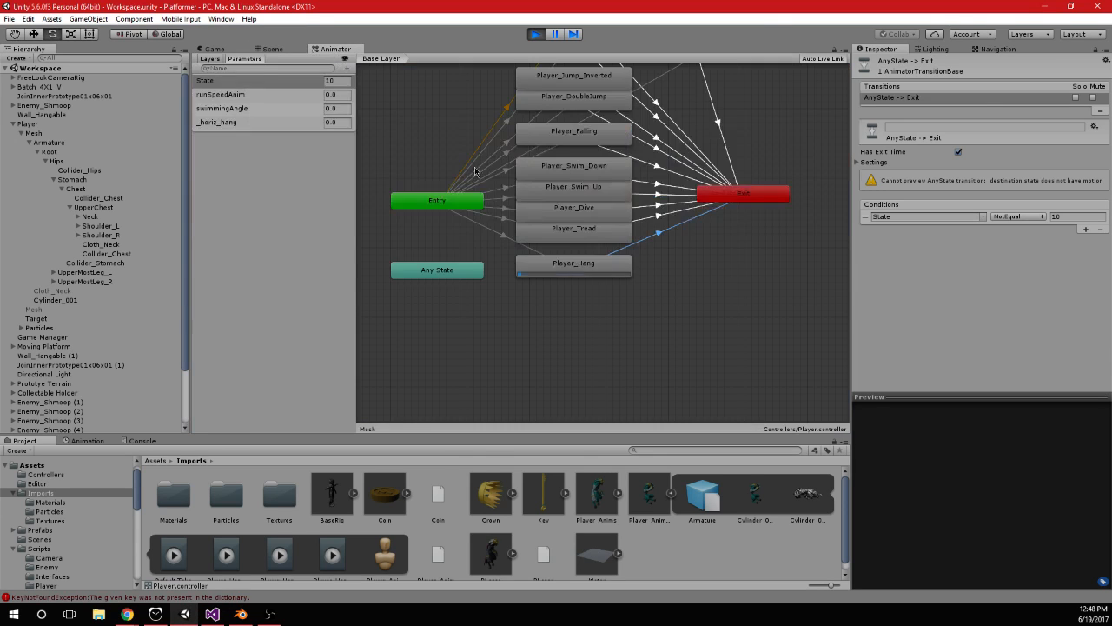
{"action": "left_click", "coordinate": [225, 50]}
{"action": "left_click", "coordinate": [265, 51]}
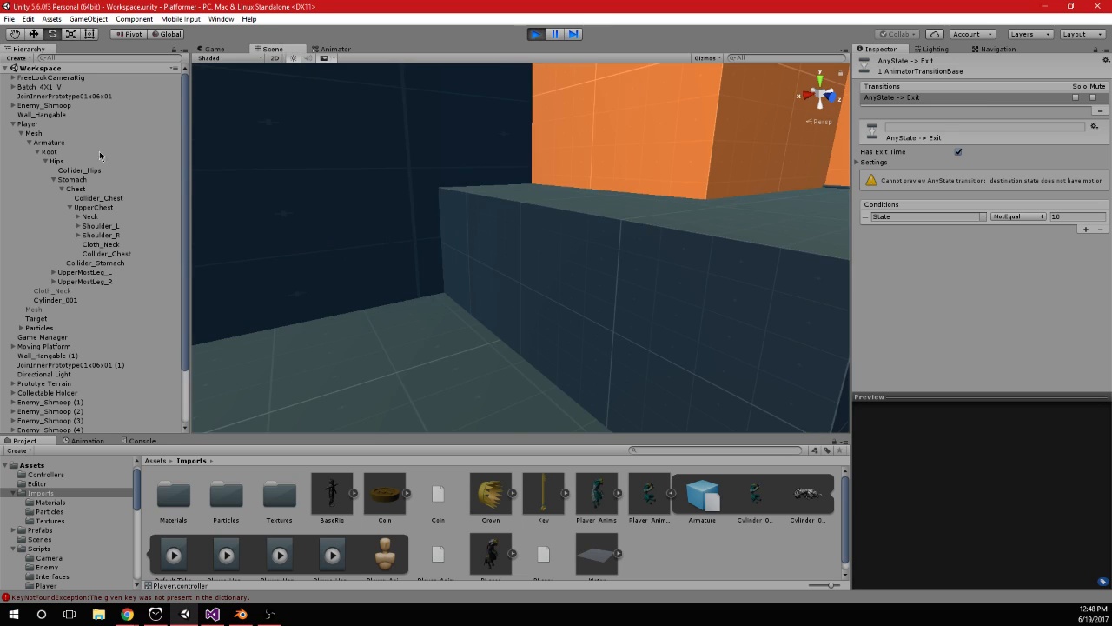
{"action": "double_click", "coordinate": [51, 126]}
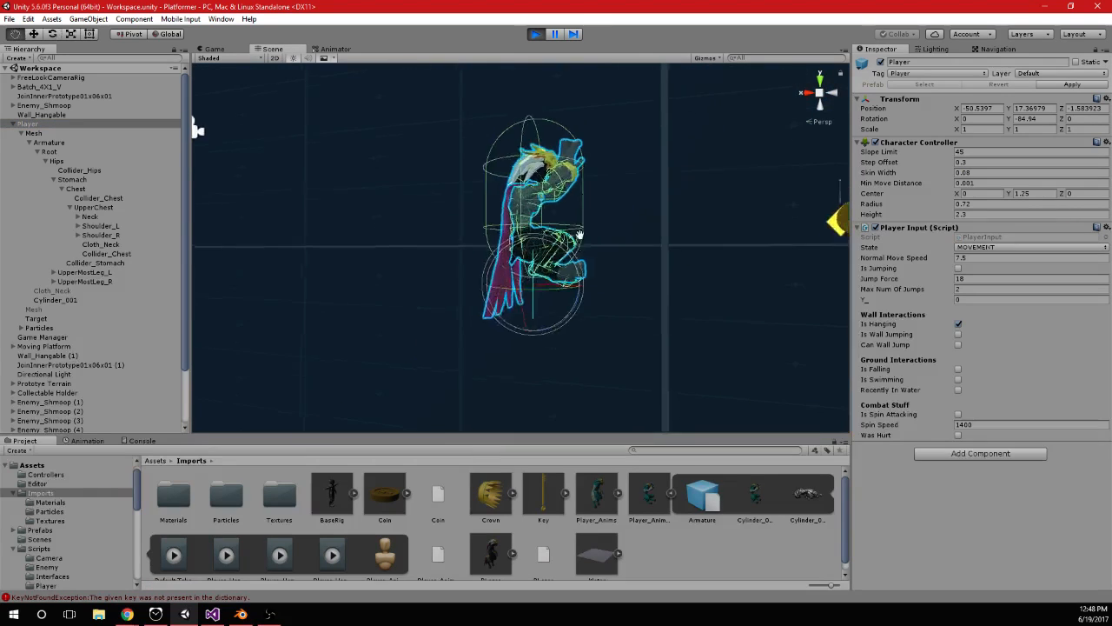
{"action": "left_click_drag", "start_coordinate": [616, 280], "coordinate": [596, 279], "text": "alt"}
{"action": "scroll", "coordinate": [578, 279], "scroll_direction": "up", "scroll_amount": 8}
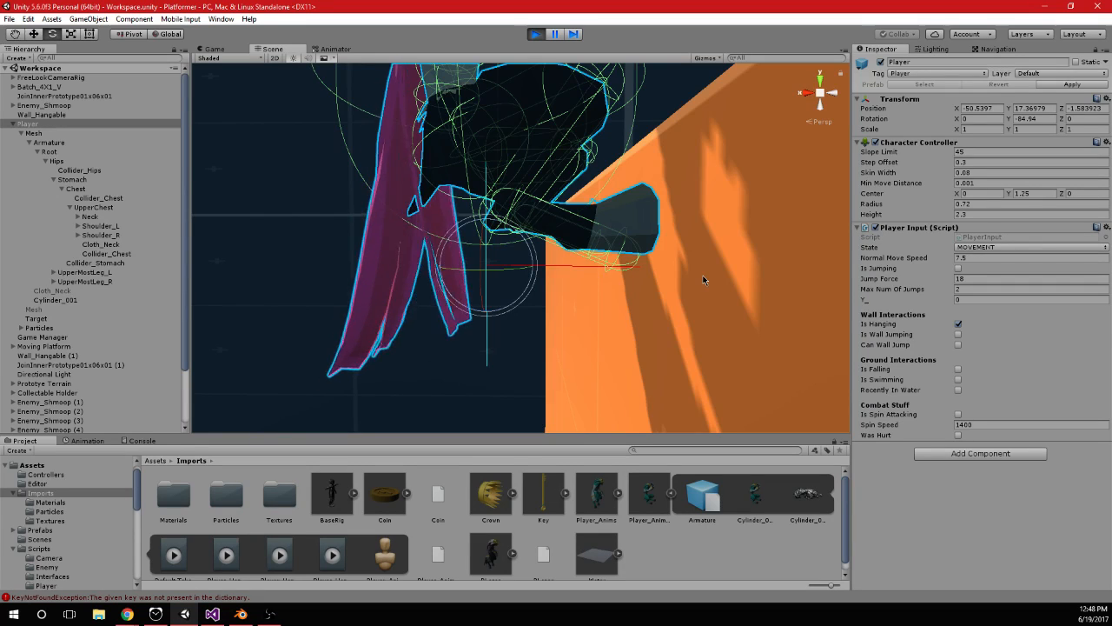
{"action": "scroll", "coordinate": [703, 279], "scroll_direction": "down", "scroll_amount": 5}
{"action": "left_click_drag", "start_coordinate": [701, 274], "coordinate": [655, 179], "text": "alt"}
{"action": "scroll", "coordinate": [697, 254], "scroll_direction": "up", "scroll_amount": 4}
{"action": "scroll", "coordinate": [657, 251], "scroll_direction": "up", "scroll_amount": 4}
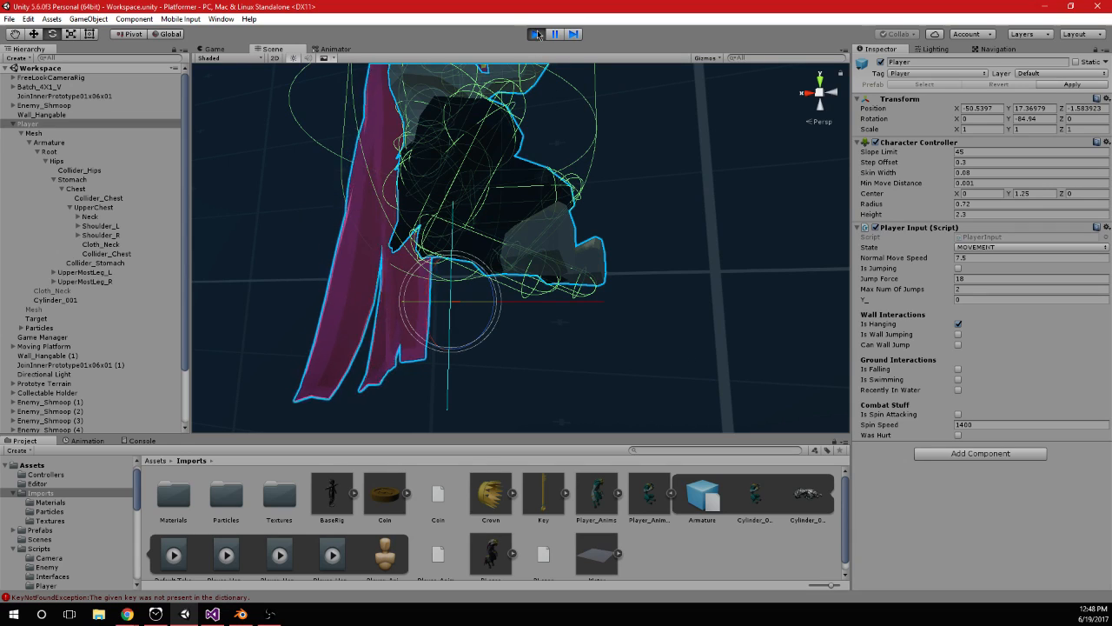
{"action": "key", "text": "ctrl+p"}
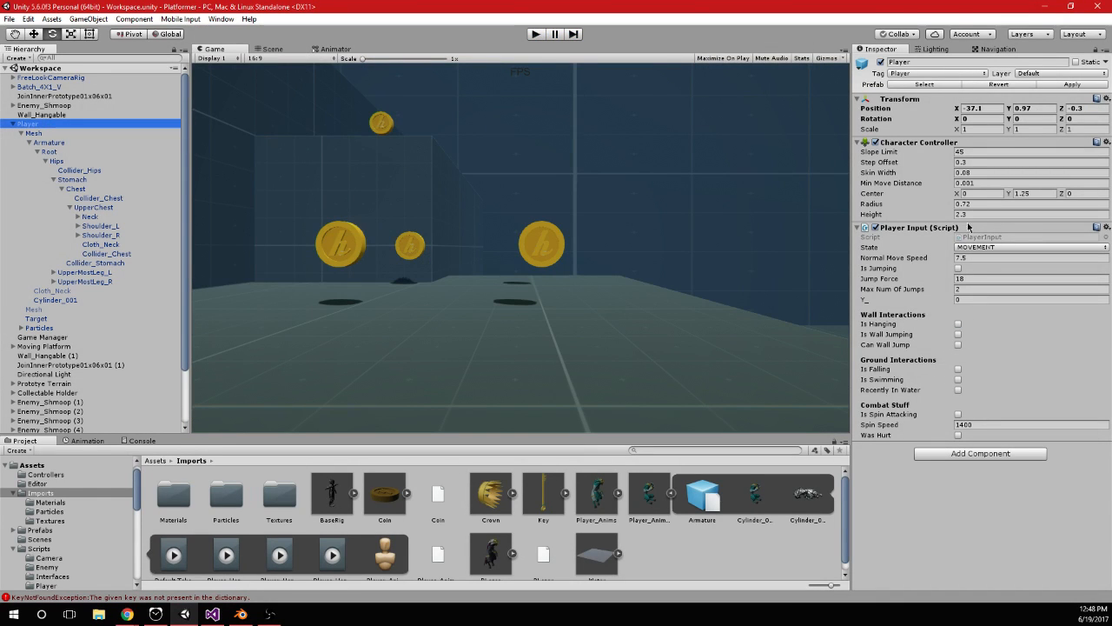
Open the PlayerInput script in Visual Studio and search the document for "hit"
{"action": "double_click", "coordinate": [970, 236]}
{"action": "scroll", "coordinate": [292, 289], "scroll_direction": "up", "scroll_amount": 14}
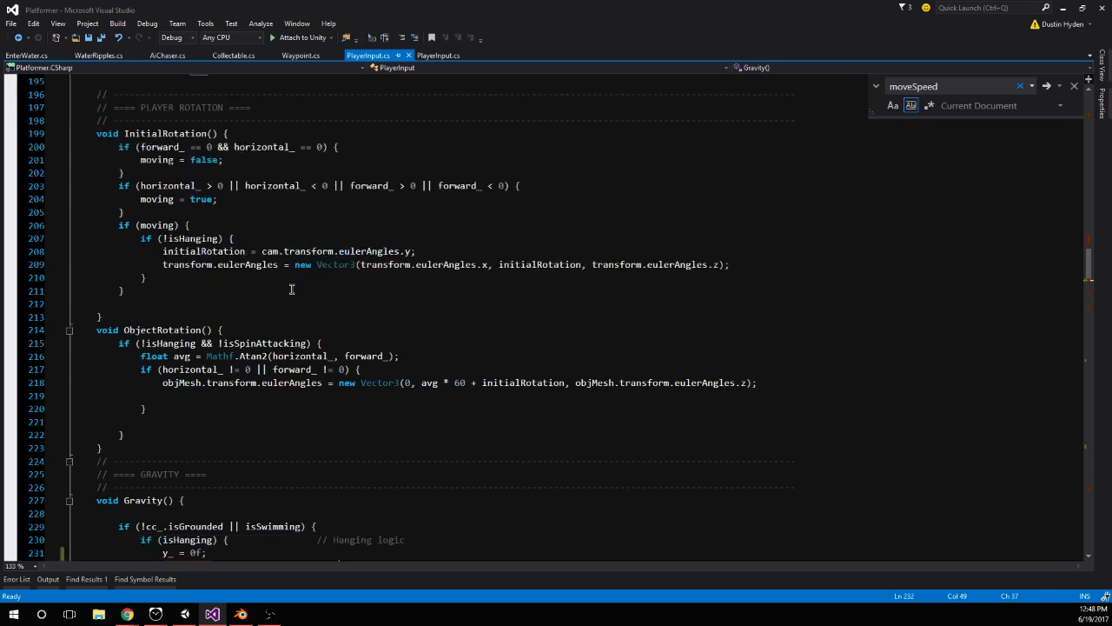
{"action": "left_click", "coordinate": [417, 348]}
{"action": "type", "text": "hit"}
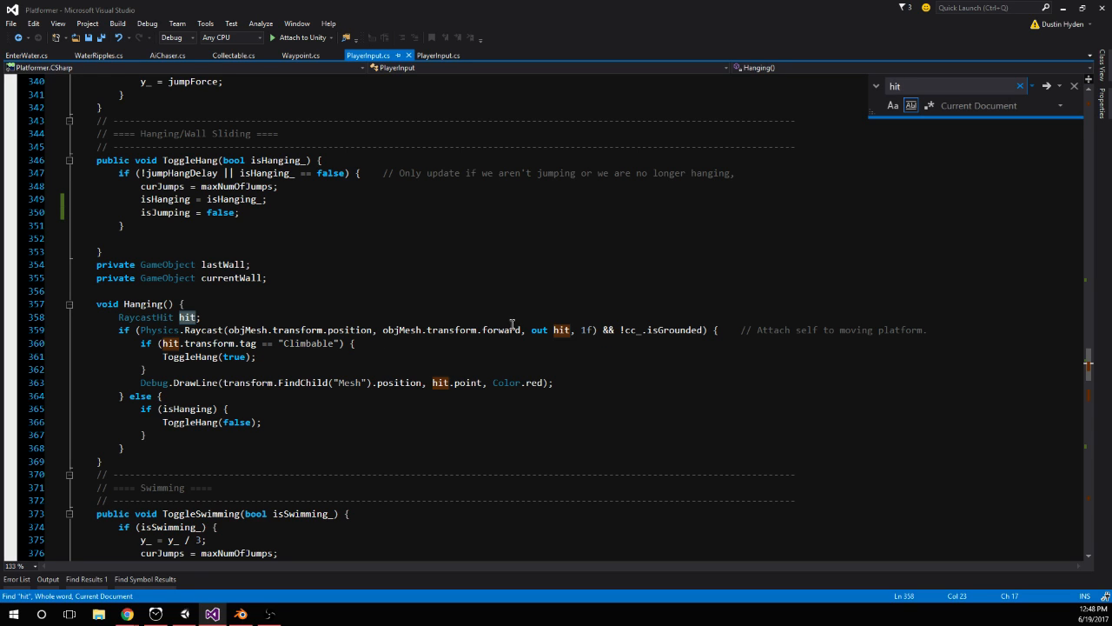
Examine the raycast arguments in Hanging() and the origin point offset used in CheckBelowPlayer()
{"action": "mouse_move", "coordinate": [521, 331]}
{"action": "left_mouse_down"}
{"action": "mouse_move", "coordinate": [382, 331]}
{"action": "mouse_move", "coordinate": [505, 329]}
{"action": "left_mouse_up"}
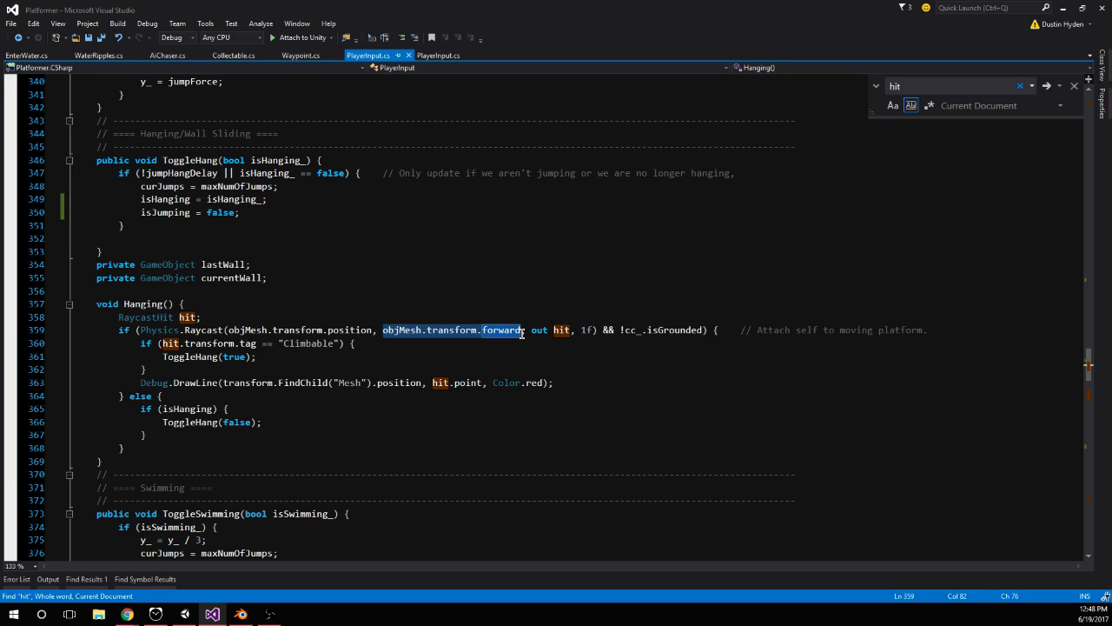
{"action": "left_click", "coordinate": [373, 330]}
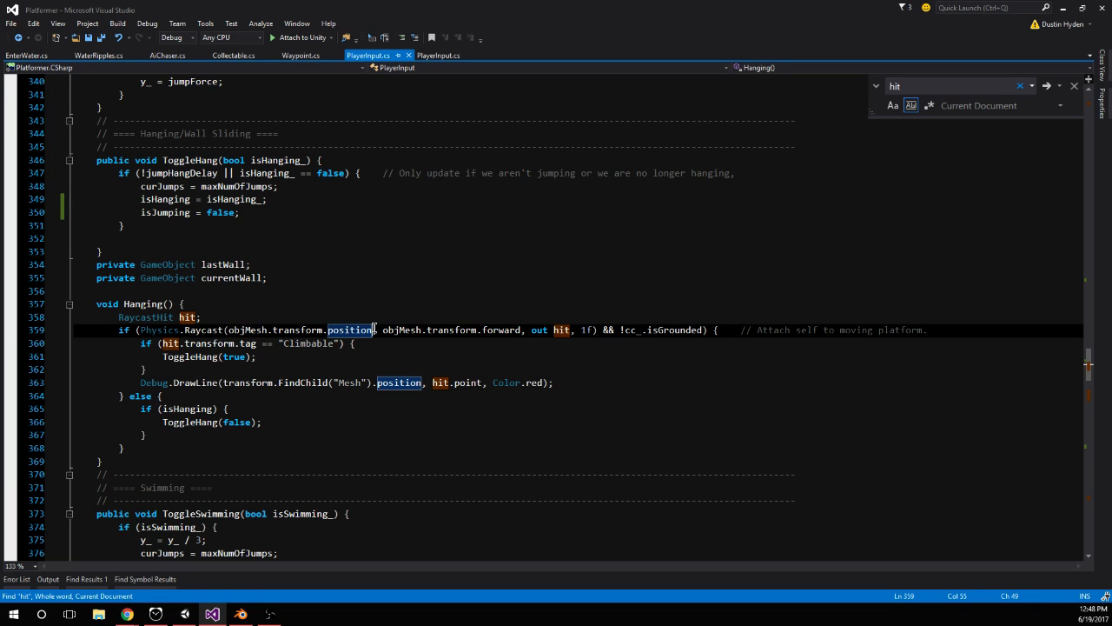
{"action": "scroll", "coordinate": [417, 367], "scroll_direction": "up", "scroll_amount": 15}
{"action": "scroll", "coordinate": [499, 382], "scroll_direction": "down", "scroll_amount": 12}
{"action": "scroll", "coordinate": [499, 386], "scroll_direction": "down", "scroll_amount": 8}
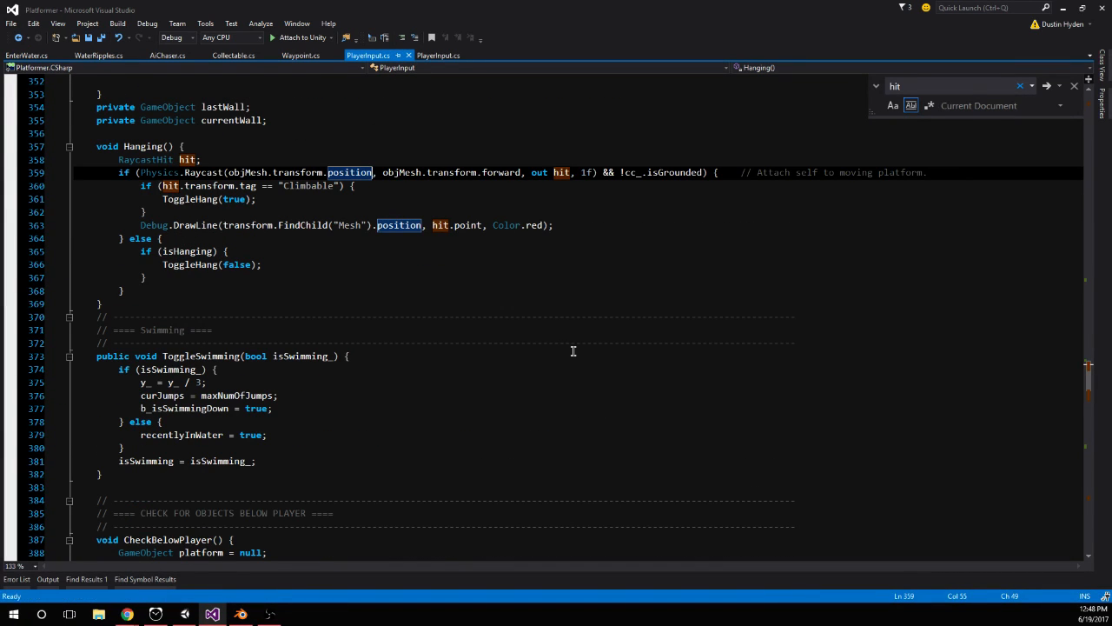
{"action": "scroll", "coordinate": [572, 350], "scroll_direction": "down", "scroll_amount": 1}
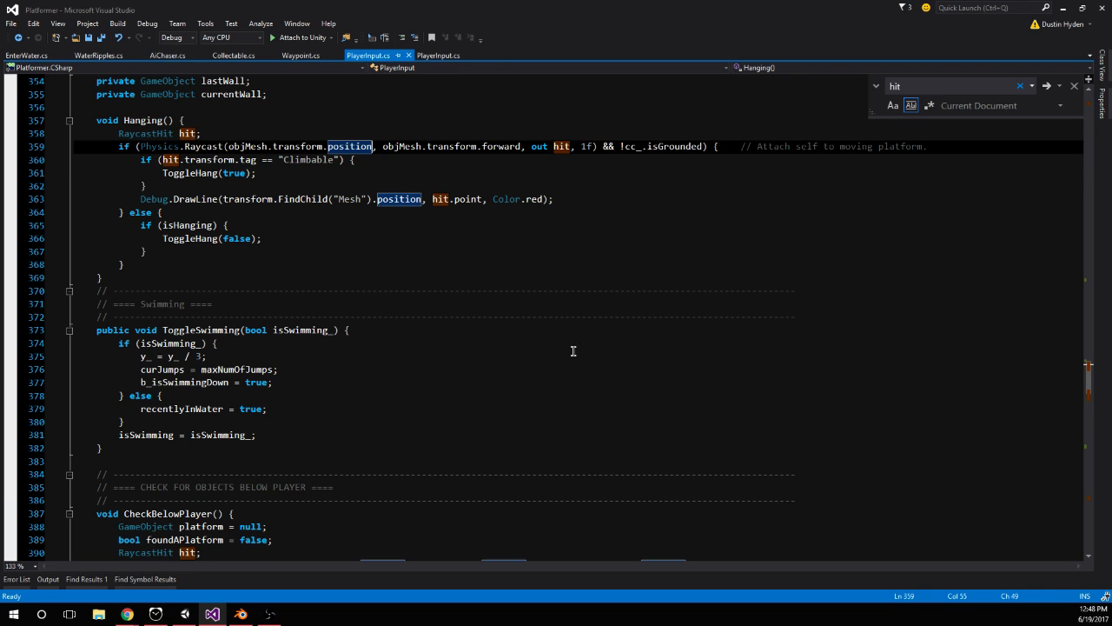
{"action": "scroll", "coordinate": [573, 351], "scroll_direction": "down", "scroll_amount": 7}
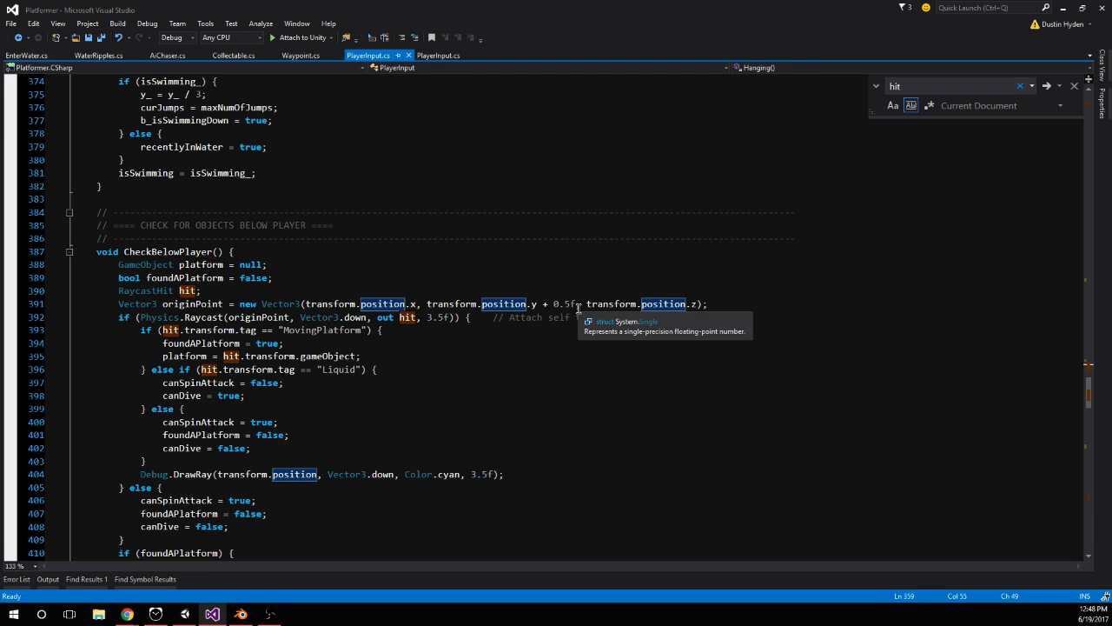
{"action": "left_click_drag", "start_coordinate": [576, 308], "coordinate": [529, 305]}
{"action": "scroll", "coordinate": [640, 322], "scroll_direction": "up", "scroll_amount": 9}
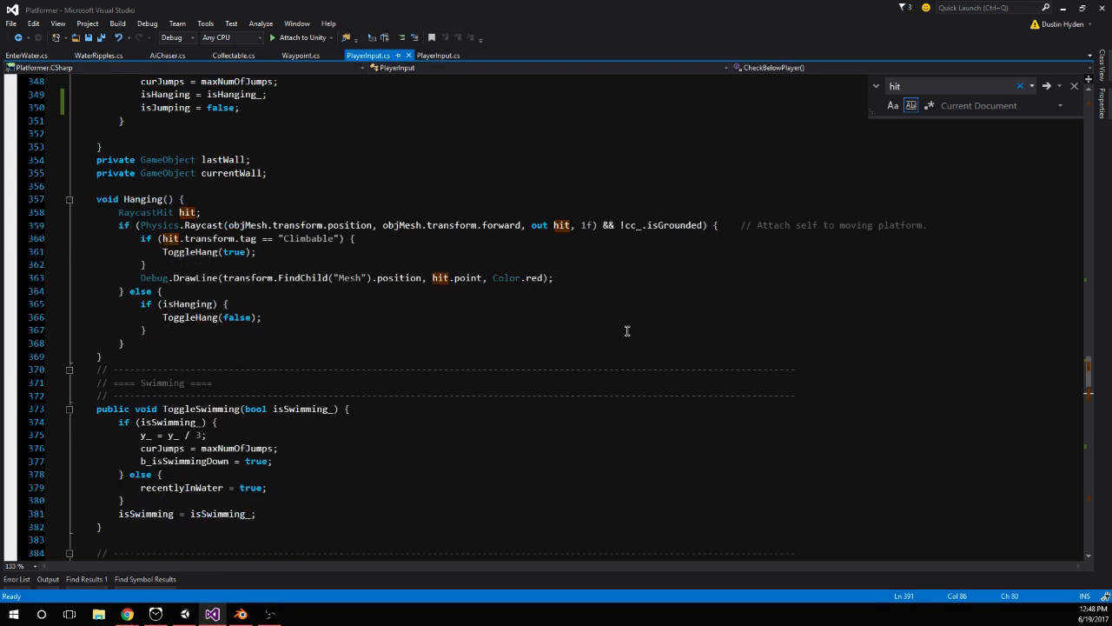
Add "+ new Vector3(0,0.5f,0)" after objMesh.transform.forward in the Hanging() raycast, save the script, and close the search
{"action": "left_click", "coordinate": [524, 225]}
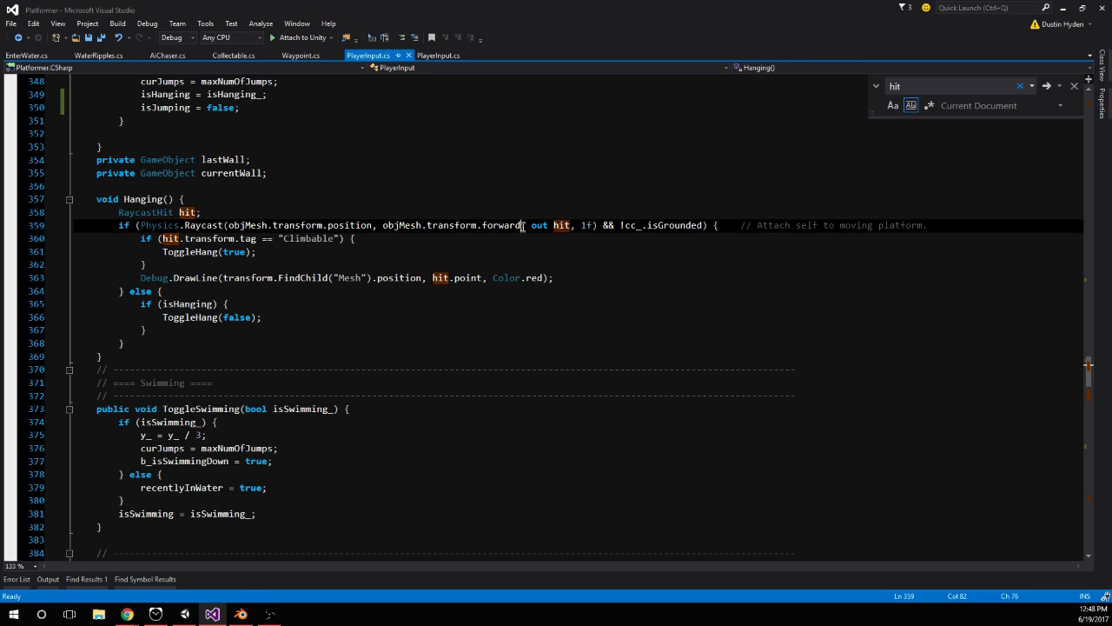
{"action": "type", "text": "+ new vec"}
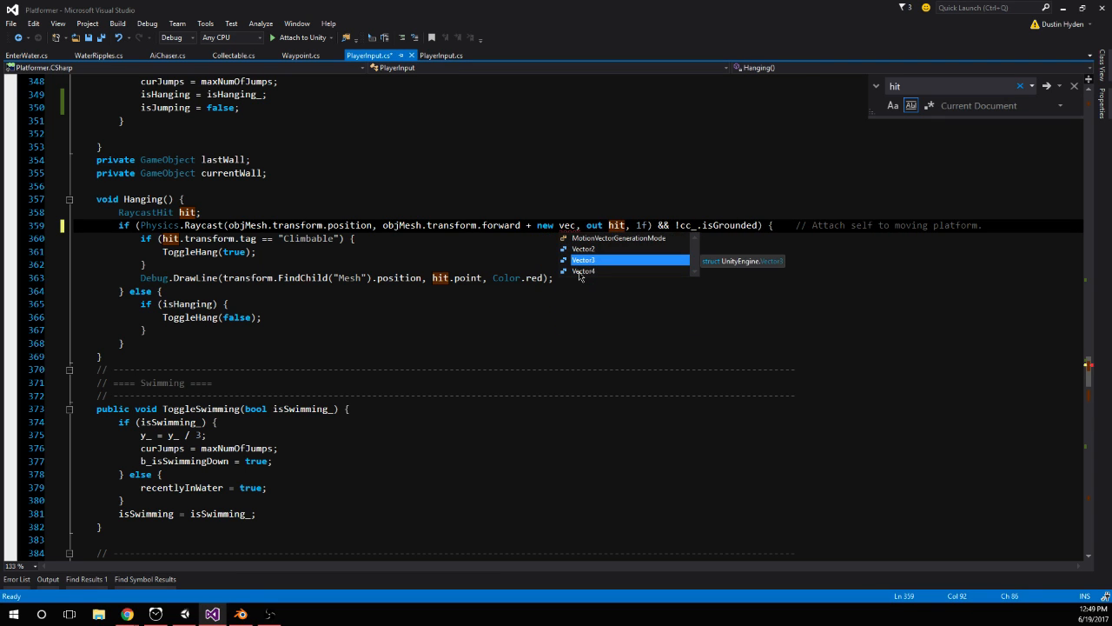
{"action": "key", "text": "Tab"}
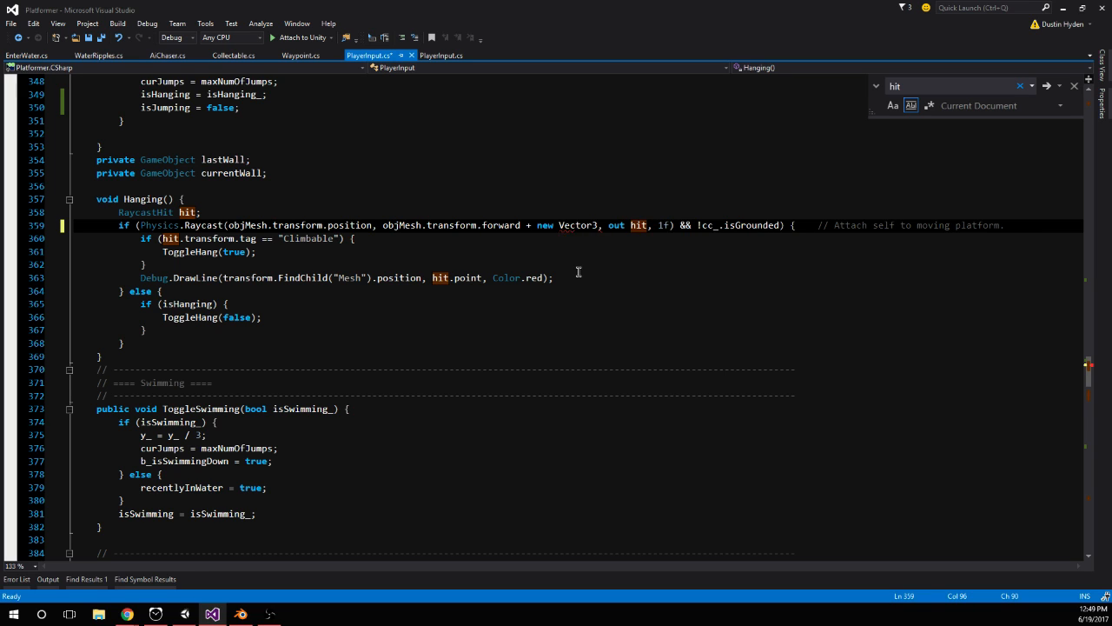
{"action": "type", "text": "("}
{"action": "type", "text": "0,0.5f0"}
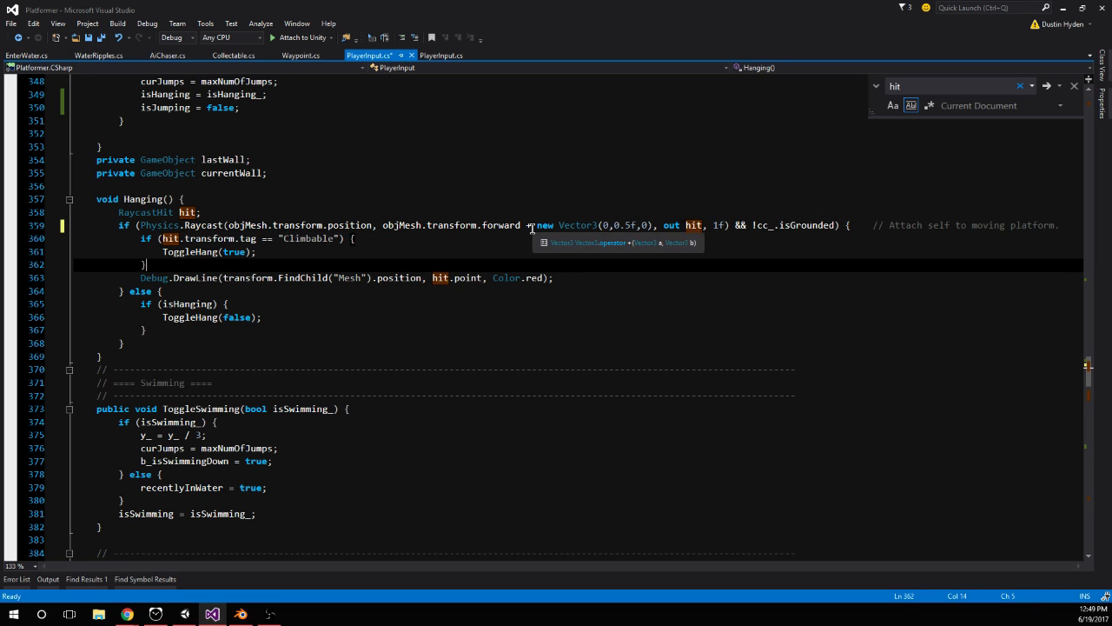
{"action": "left_click_drag", "start_coordinate": [533, 225], "coordinate": [644, 229]}
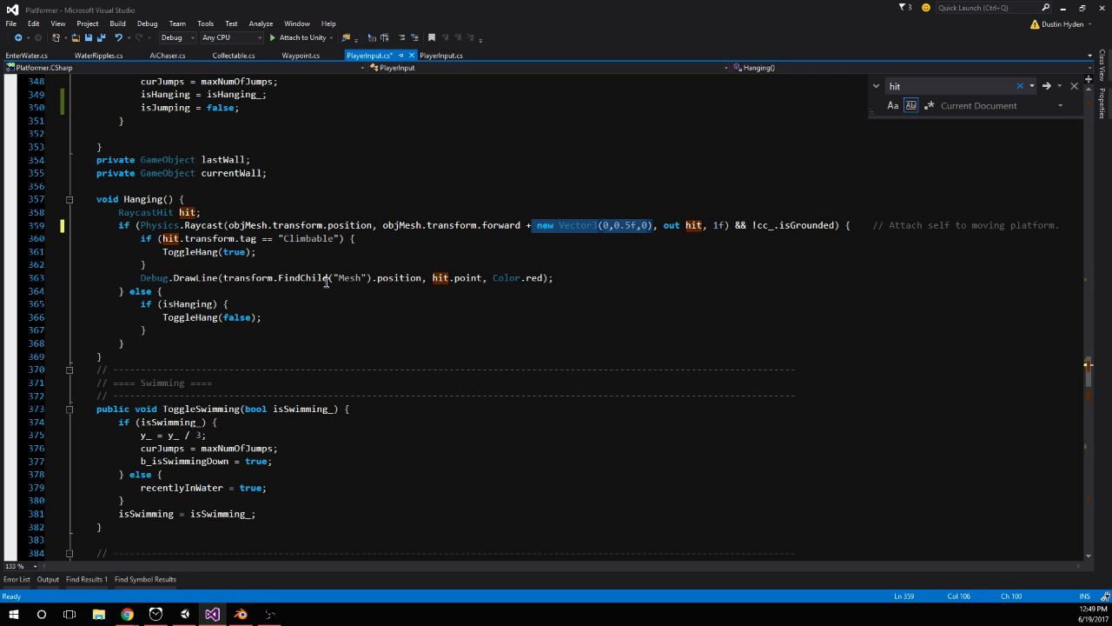
{"action": "left_click", "coordinate": [495, 255]}
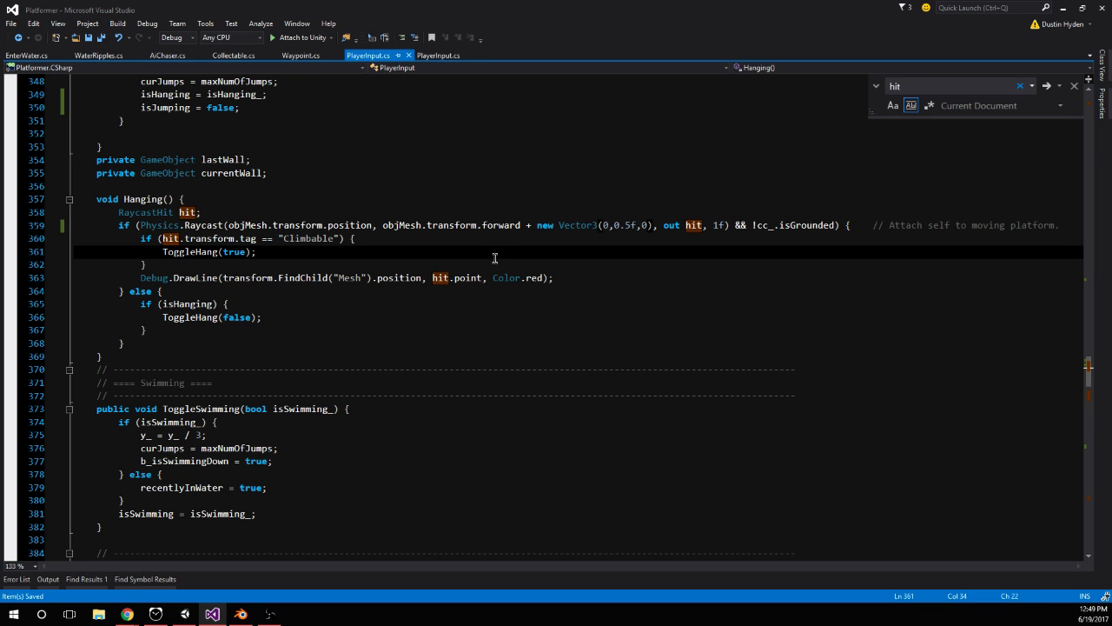
{"action": "key", "text": "Escape"}
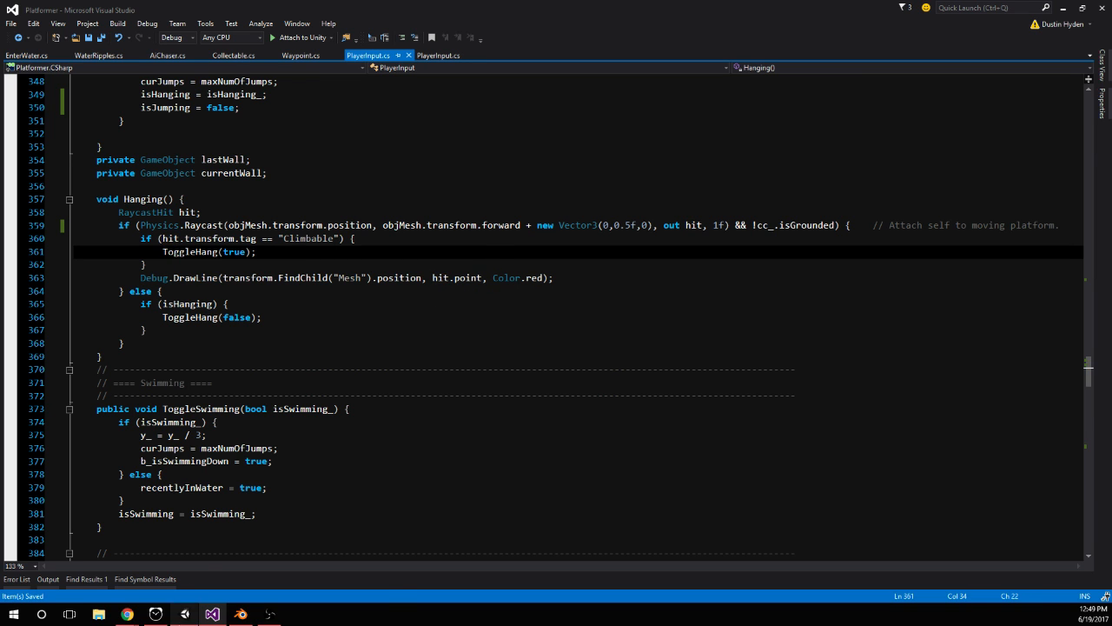
Switch to Unity, run the game, and jump the player onto the orange block's side so it hangs
{"action": "key", "text": "alt+Tab"}
{"action": "left_click", "coordinate": [536, 34]}
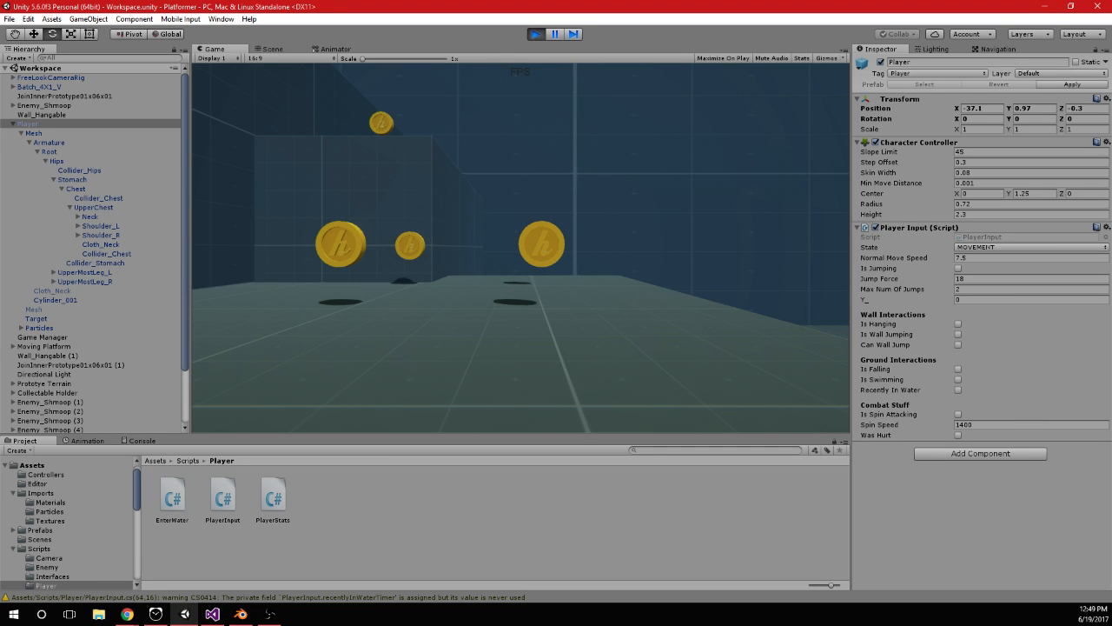
{"action": "key", "text": "w"}
{"action": "key", "text": "space"}
{"action": "key", "text": "space"}
{"action": "key", "text": "w"}
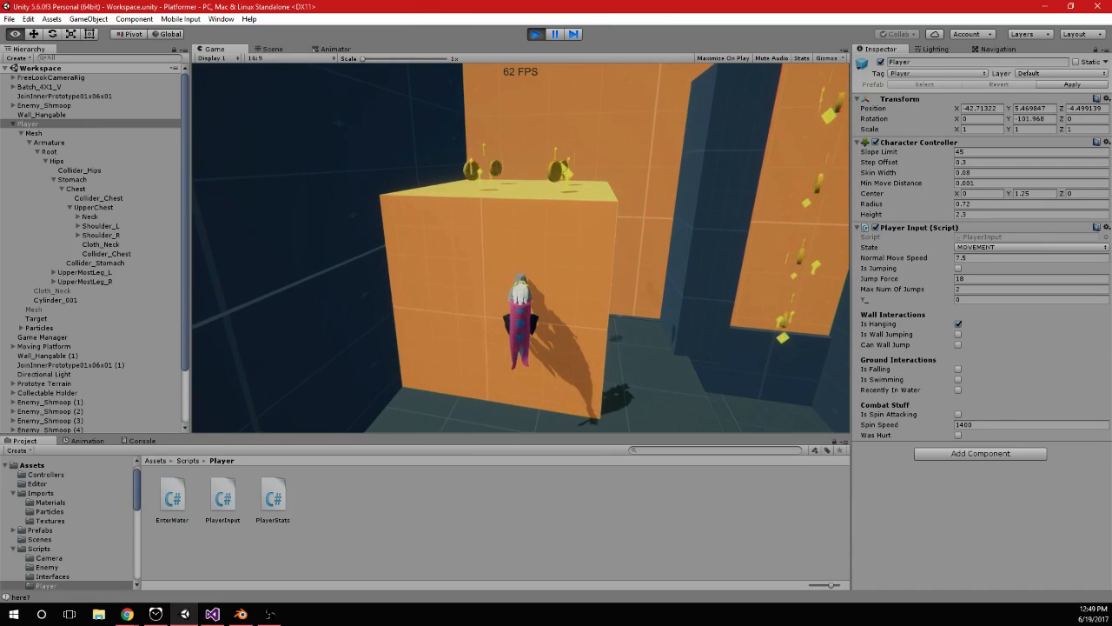
Frame the hanging Player in the Scene view and inspect its feet and the red debug line against the wall
{"action": "left_click", "coordinate": [281, 52]}
{"action": "double_click", "coordinate": [84, 124]}
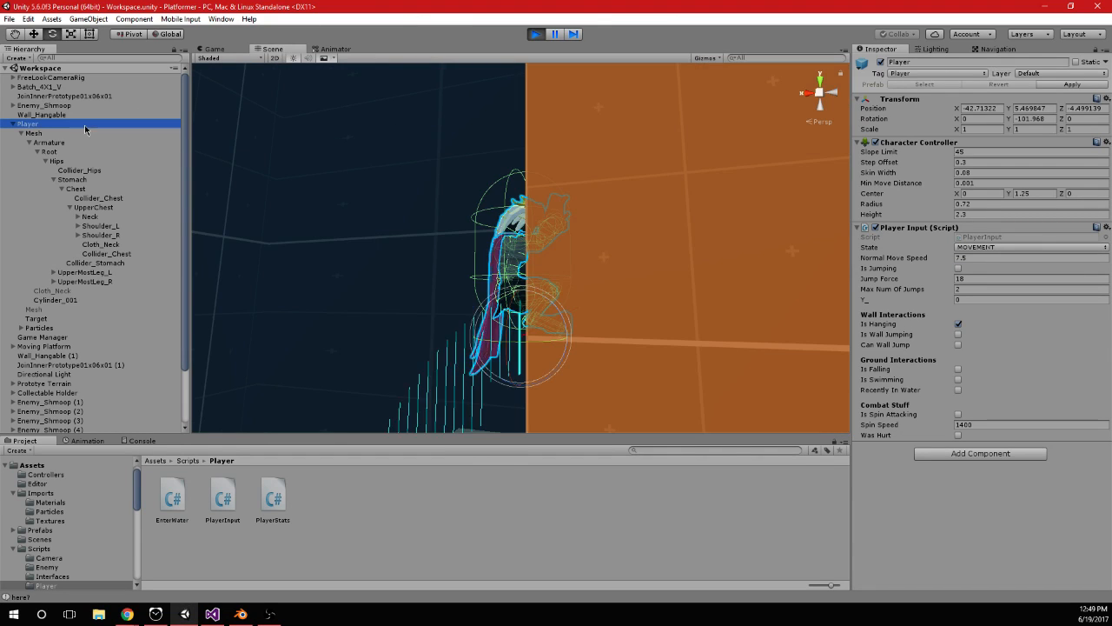
{"action": "left_click_drag", "start_coordinate": [484, 237], "coordinate": [558, 265], "text": "alt"}
{"action": "middle_click_drag", "start_coordinate": [558, 265], "coordinate": [576, 206]}
{"action": "scroll", "coordinate": [576, 206], "scroll_direction": "up", "scroll_amount": 3}
{"action": "scroll", "coordinate": [576, 207], "scroll_direction": "up", "scroll_amount": 2}
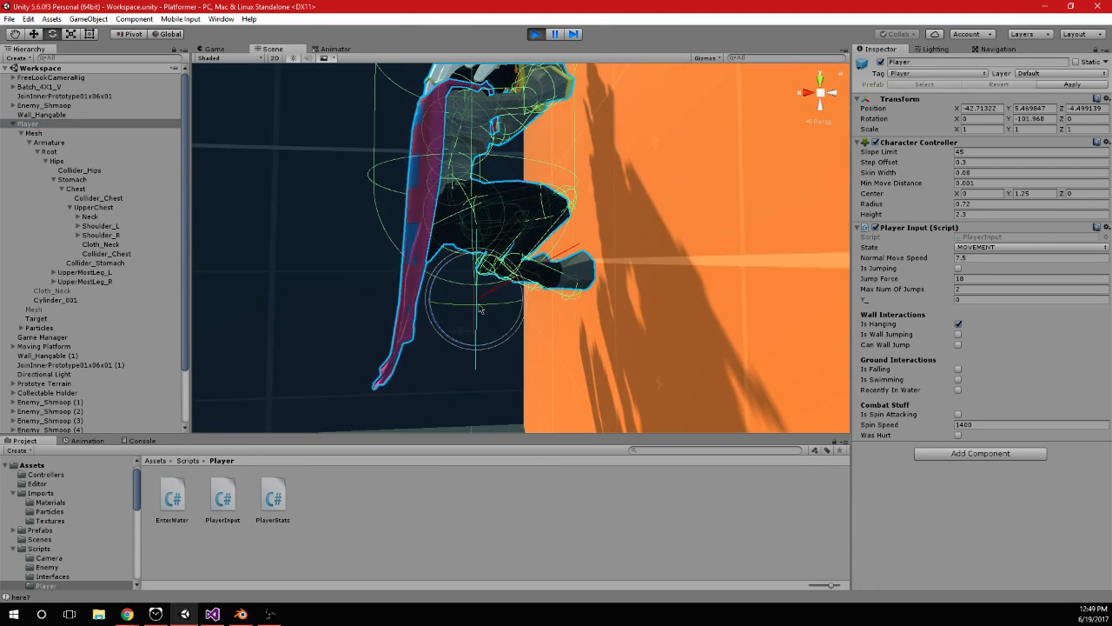
{"action": "scroll", "coordinate": [621, 230], "scroll_direction": "up", "scroll_amount": 1}
{"action": "left_click_drag", "start_coordinate": [621, 231], "coordinate": [614, 180], "text": "alt"}
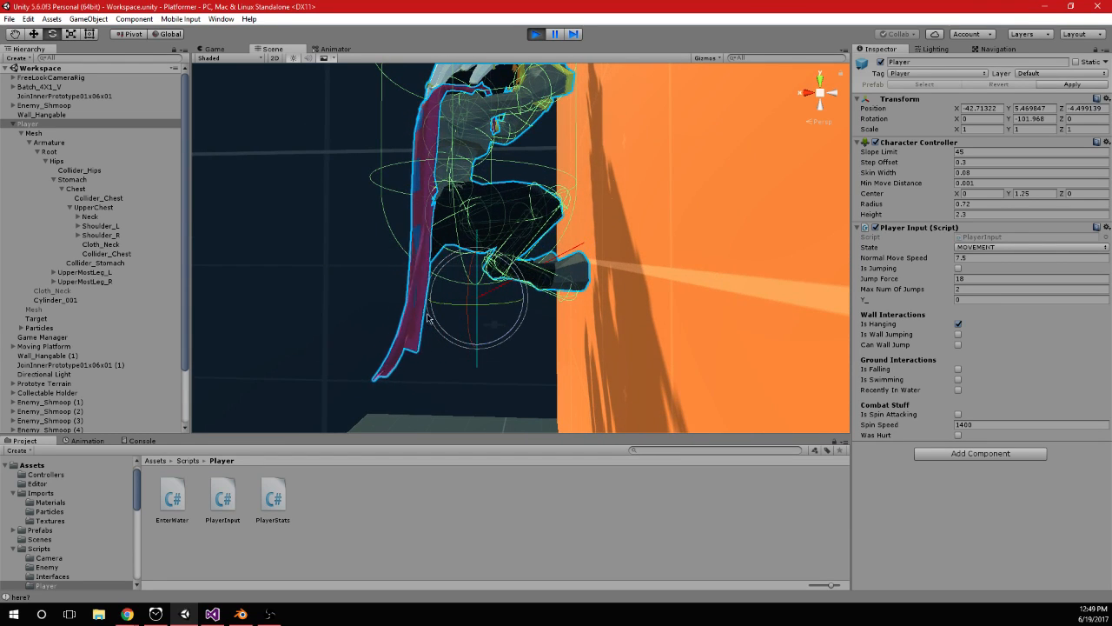
{"action": "middle_click_drag", "start_coordinate": [614, 234], "coordinate": [606, 289]}
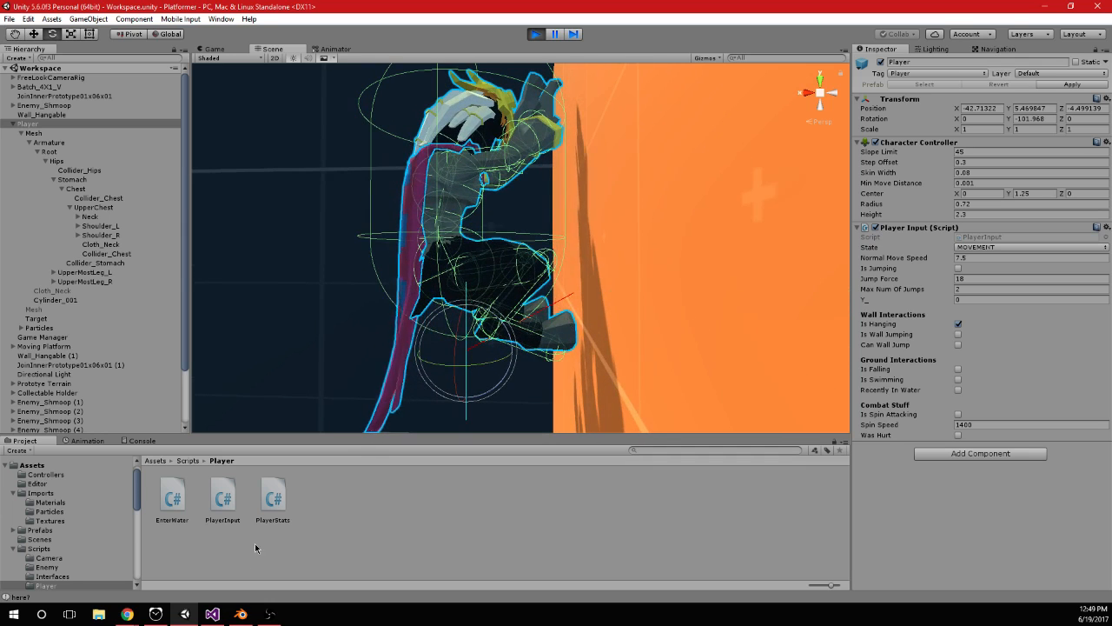
In Visual Studio, add "+ new Vector3(0,0.5f,0)" to the start position of the Debug.DrawLine call in Hanging()
{"action": "key", "text": "alt+Tab"}
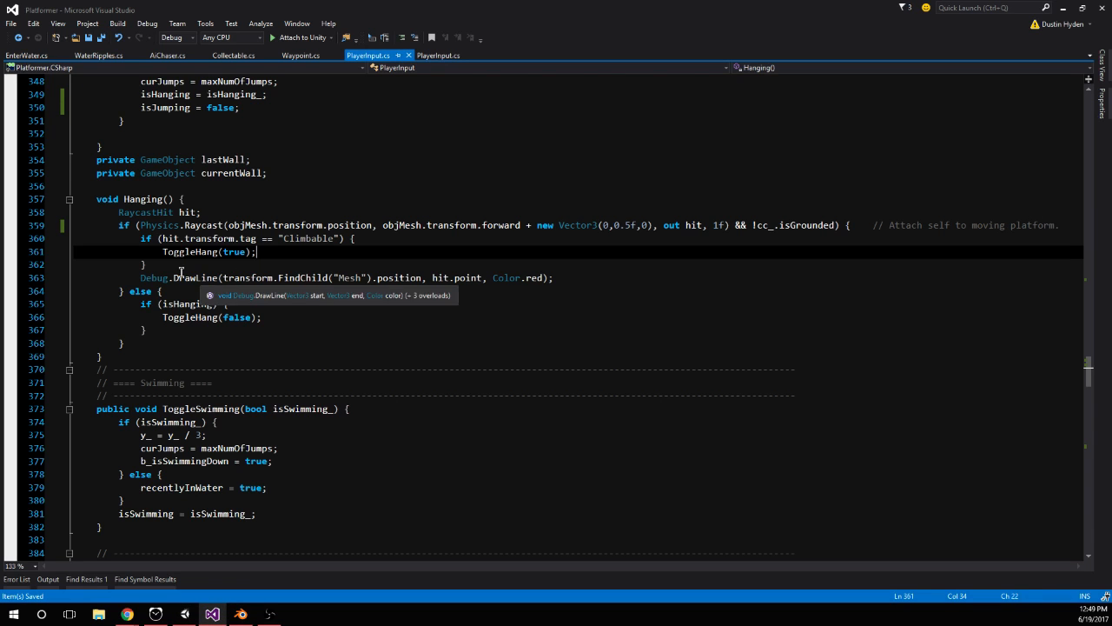
{"action": "key", "text": "Down"}
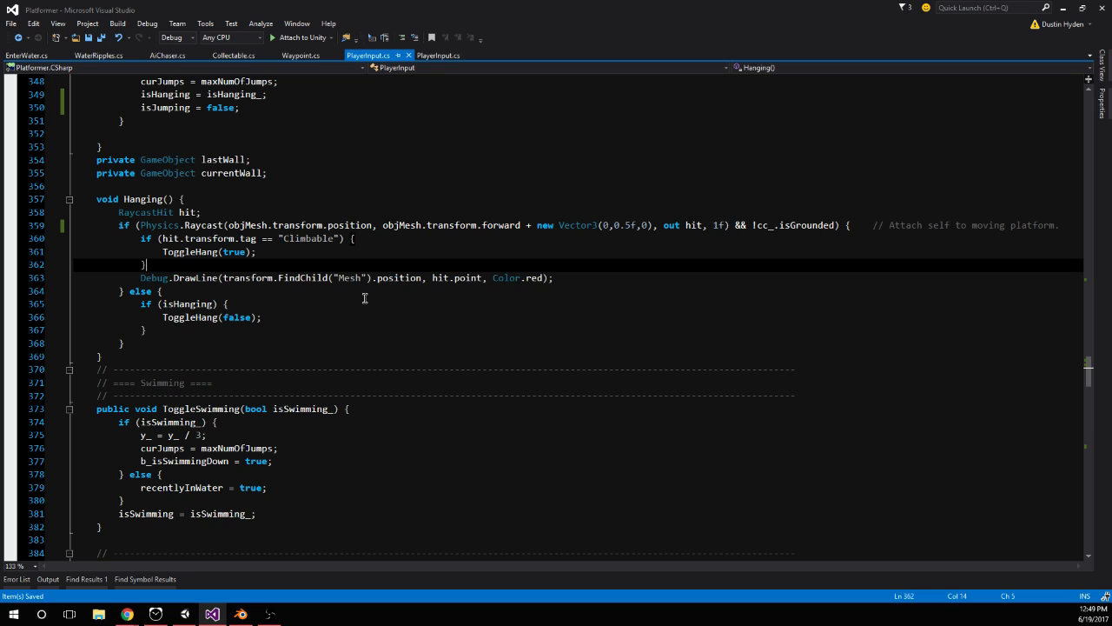
{"action": "left_click", "coordinate": [421, 278]}
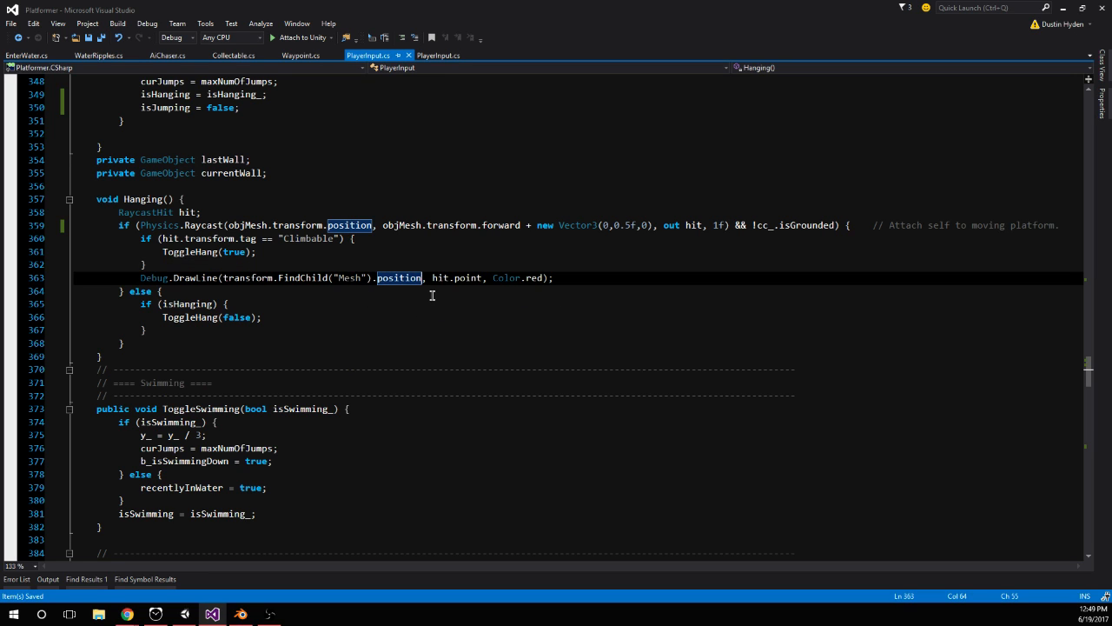
{"action": "type", "text": "+ new Vector3"}
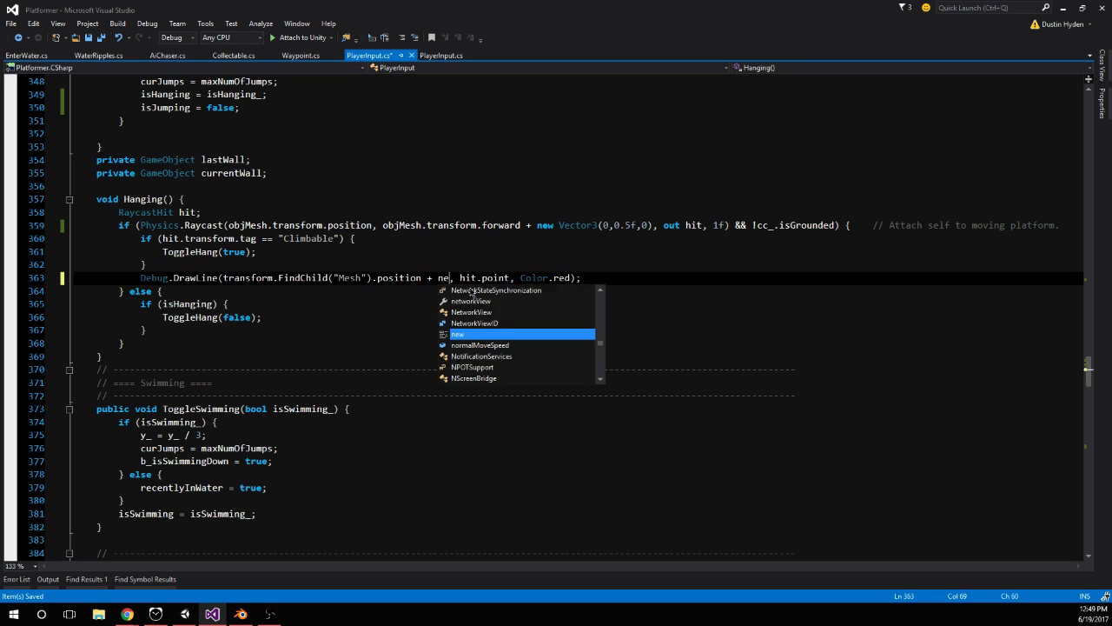
{"action": "type", "text": "(0,0.5f"}
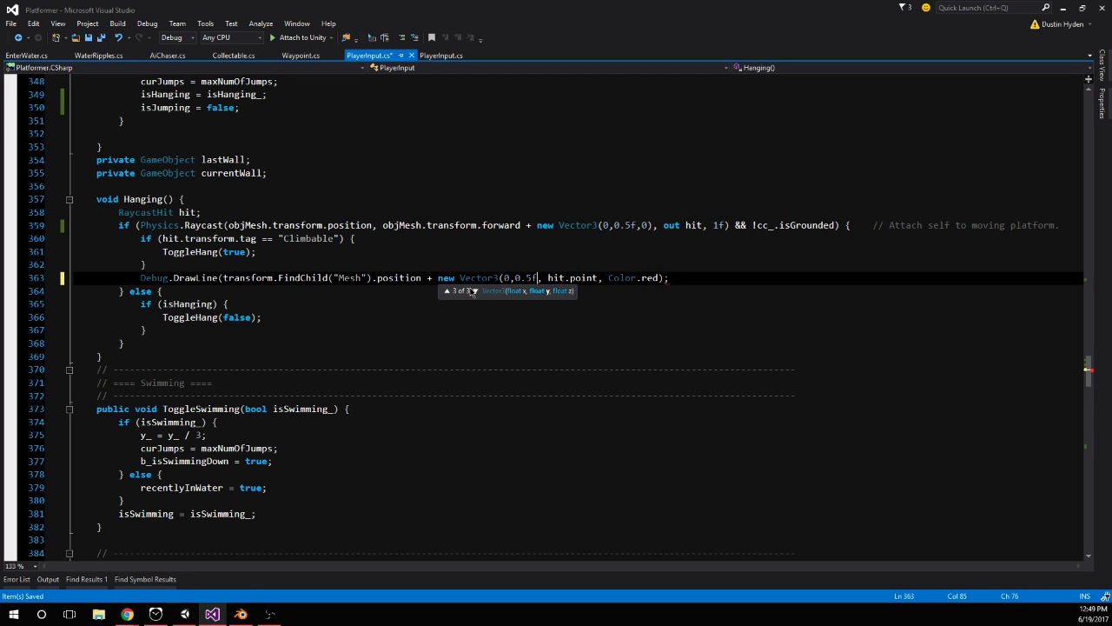
{"action": "type", "text": ",0),"}
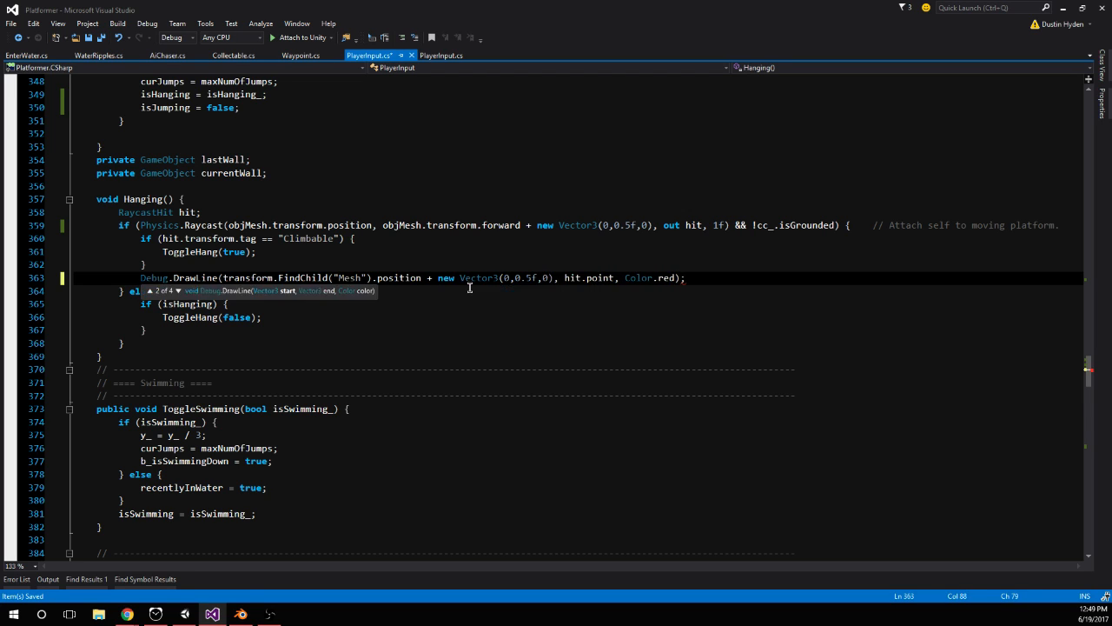
{"action": "left_click", "coordinate": [531, 248]}
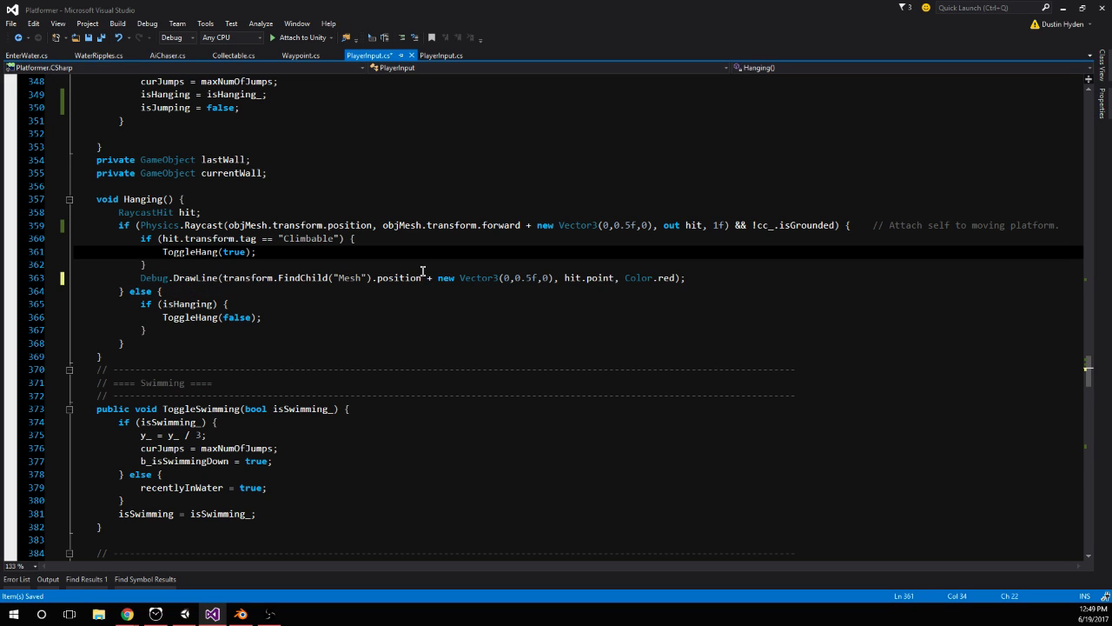
Set the vertical offset to 1.5f in both the Hanging() raycast and the debug line, and save the script
{"action": "left_click", "coordinate": [615, 223]}
{"action": "double_click", "coordinate": [615, 222]}
{"action": "type", "text": "1"}
{"action": "left_click", "coordinate": [517, 277]}
{"action": "key", "text": "Delete"}
{"action": "type", "text": "1"}
{"action": "left_click", "coordinate": [561, 277]}
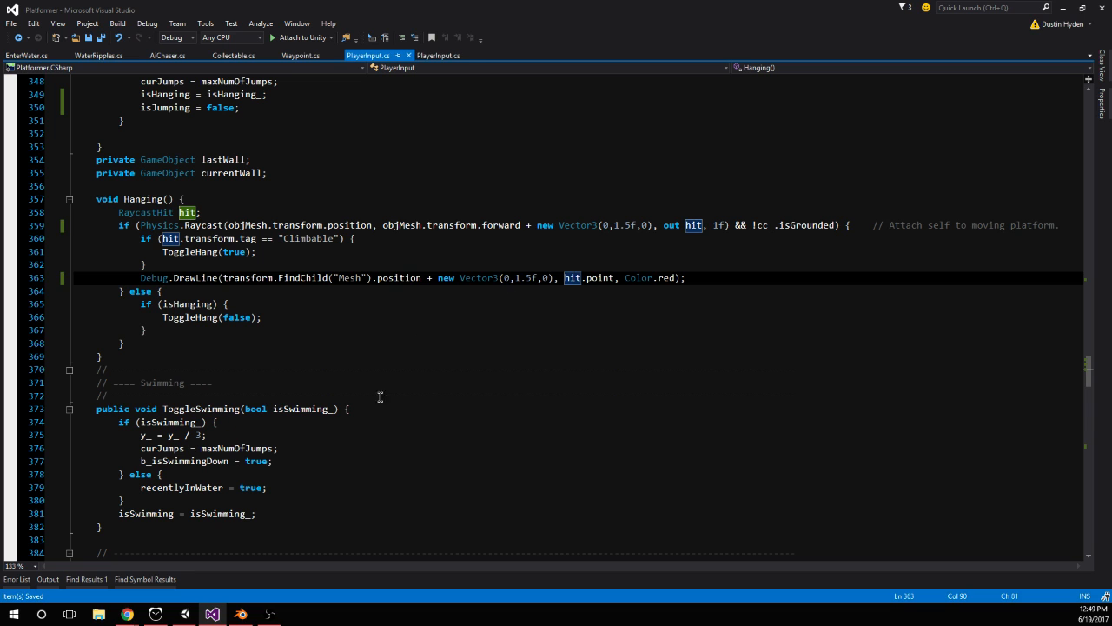
Run the game in Unity and test hanging by jumping the player repeatedly against the orange wall
{"action": "left_click", "coordinate": [185, 613]}
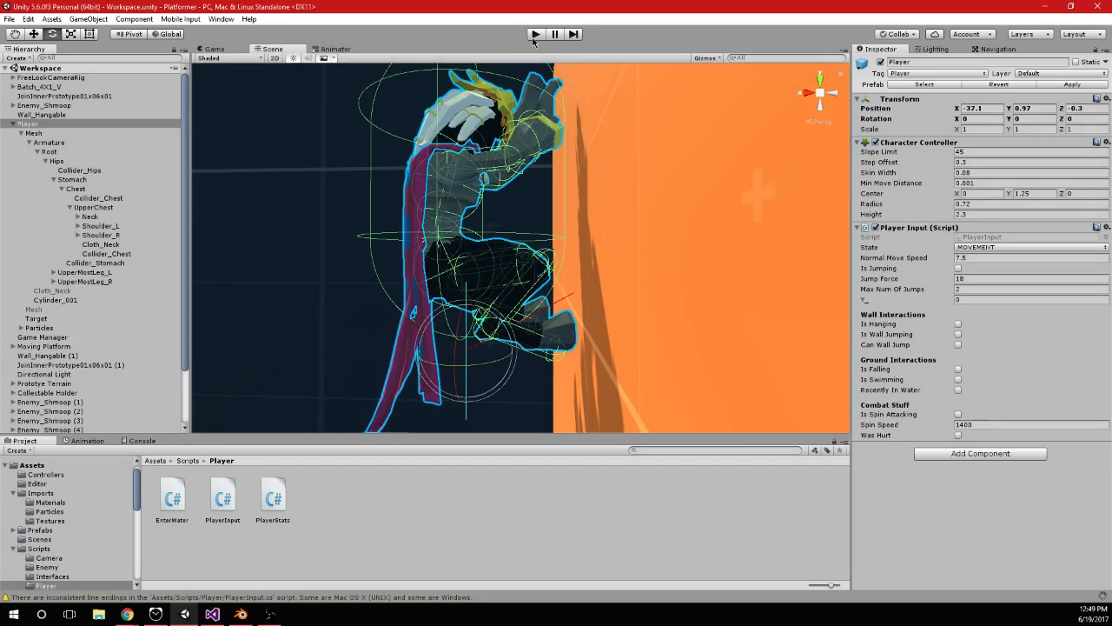
{"action": "left_click", "coordinate": [536, 34]}
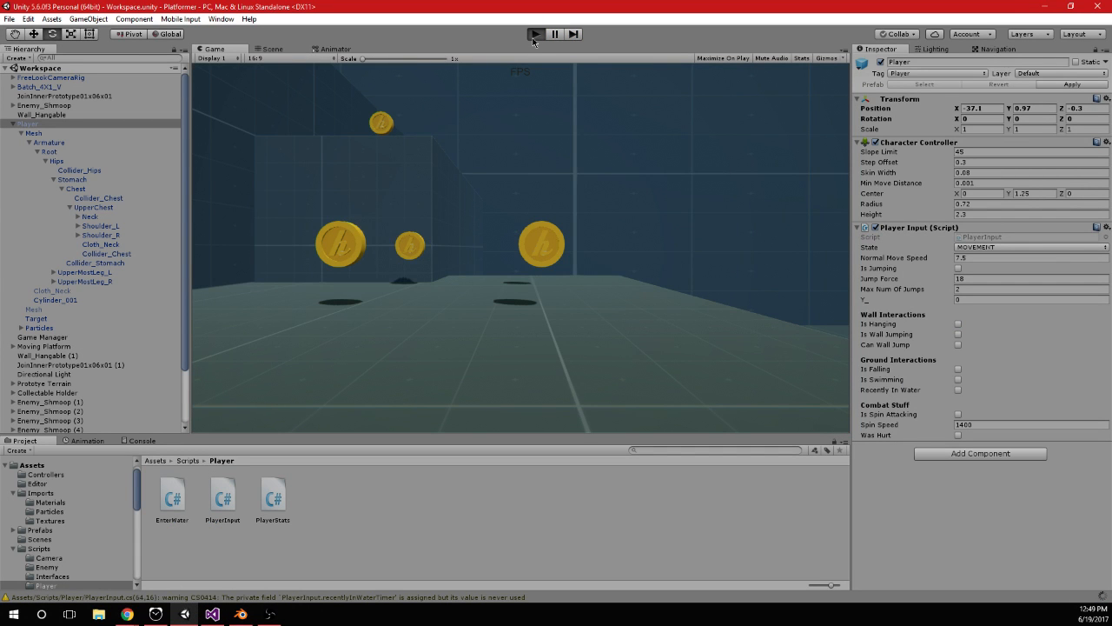
{"action": "key", "text": "w"}
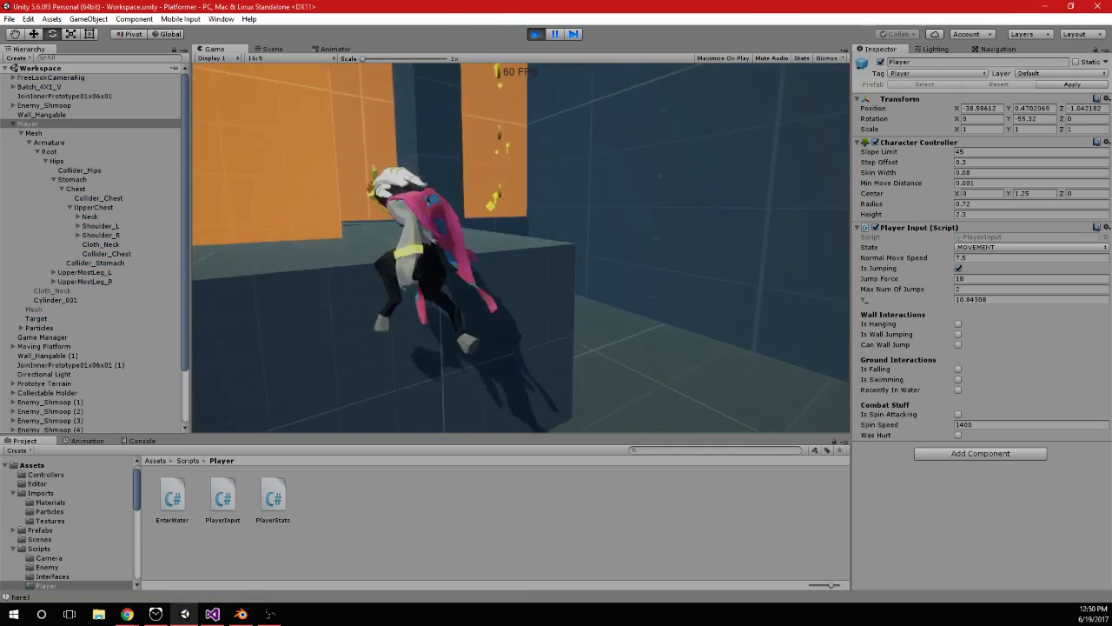
{"action": "key", "text": "space"}
{"action": "key", "text": "space"}
{"action": "key", "text": "space"}
{"action": "key", "text": "space"}
{"action": "key", "text": "space"}
{"action": "key", "text": "space"}
{"action": "key", "text": "space"}
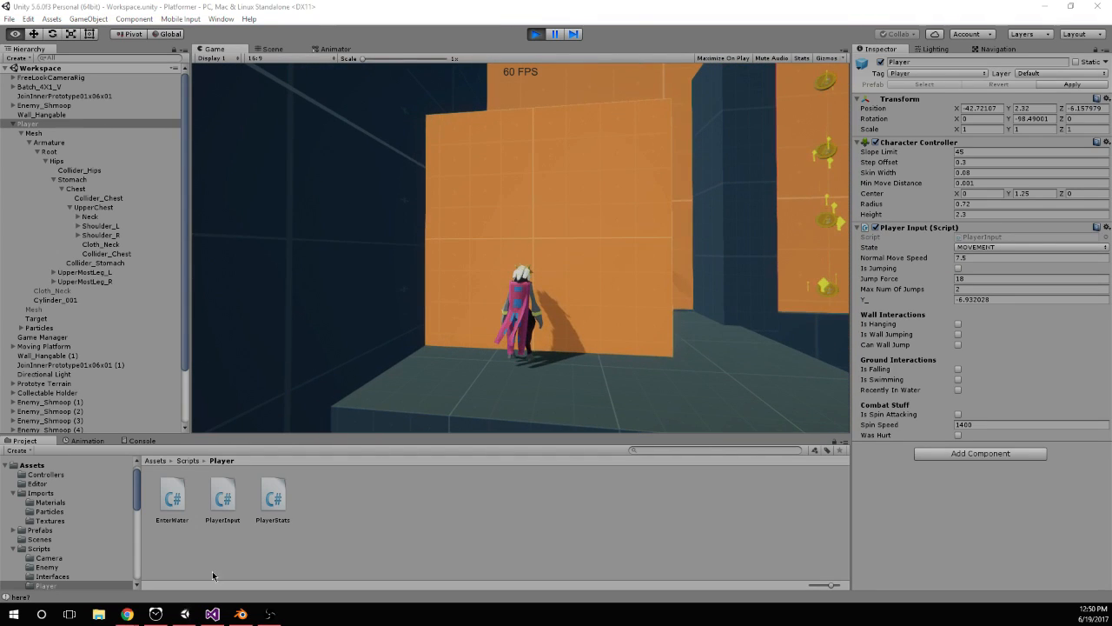
Back in Visual Studio, set the vertical offset to 1f in both the Hanging() raycast and the debug line, and save
{"action": "left_click", "coordinate": [212, 613]}
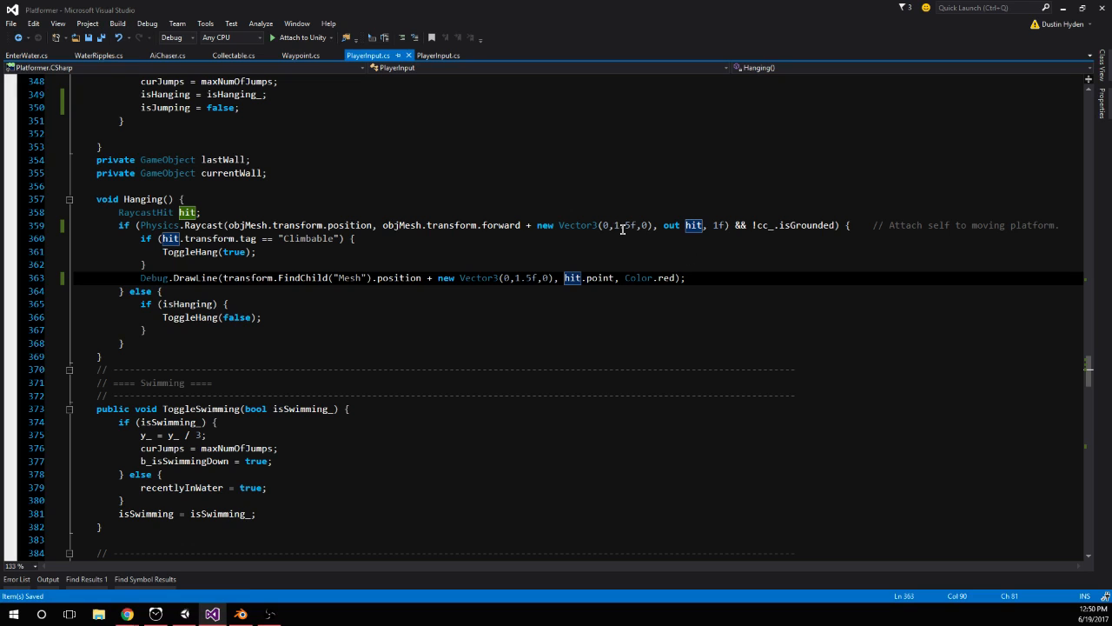
{"action": "left_click_drag", "start_coordinate": [632, 226], "coordinate": [618, 224]}
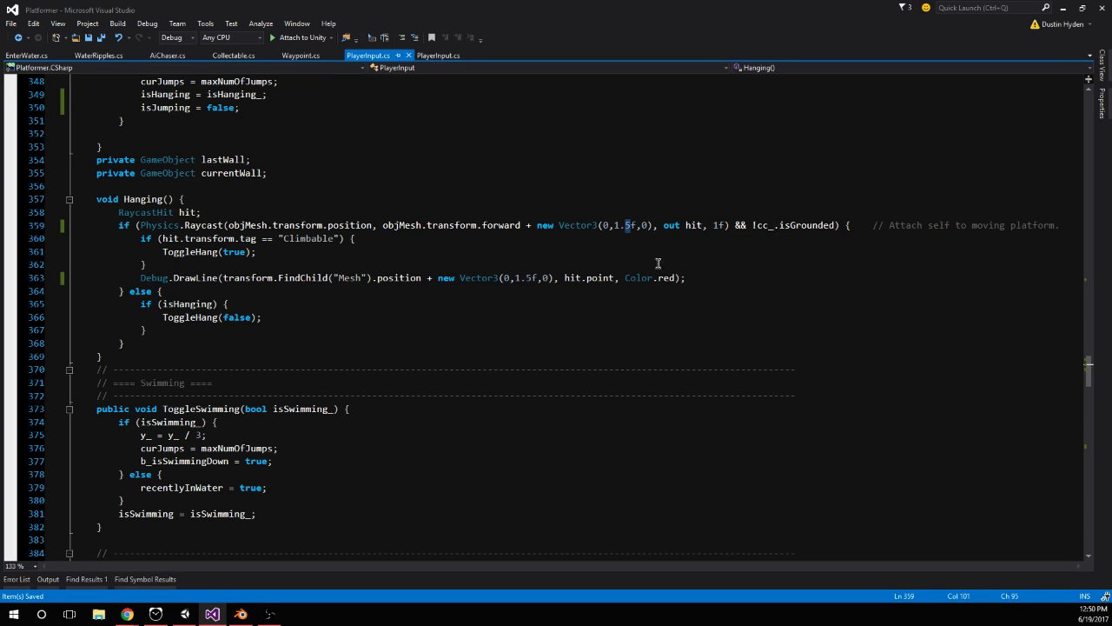
{"action": "key", "text": "BackSpace"}
{"action": "left_click", "coordinate": [532, 278]}
{"action": "key", "text": "BackSpace"}
{"action": "key", "text": "BackSpace"}
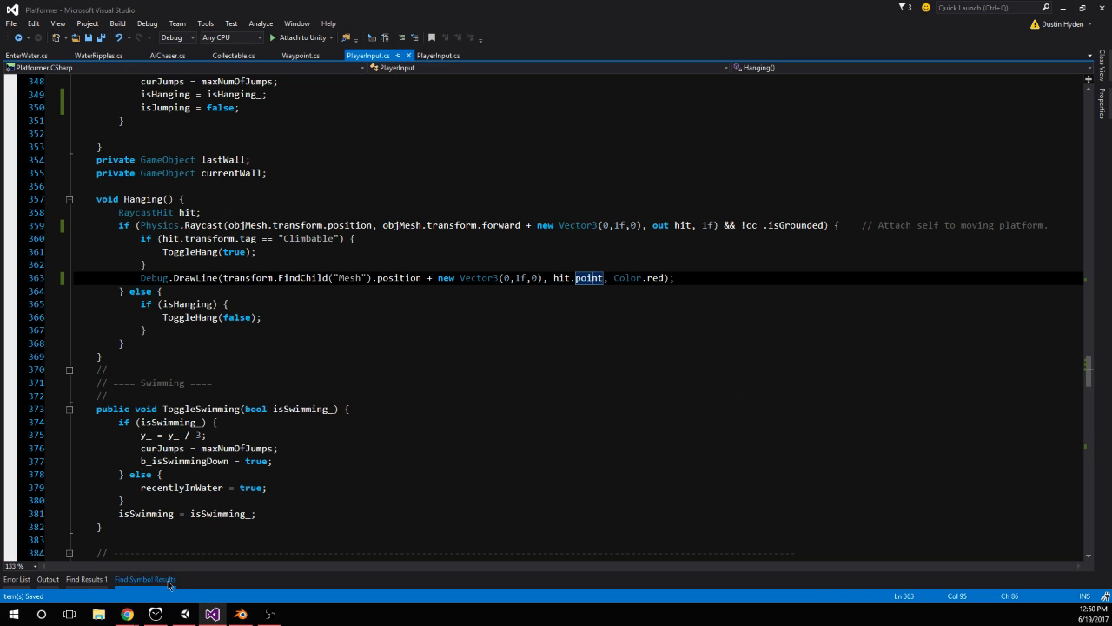
Run the game in Unity again and test the 1f offset by jumping the player at the orange wall
{"action": "left_click", "coordinate": [184, 614]}
{"action": "left_click", "coordinate": [534, 34]}
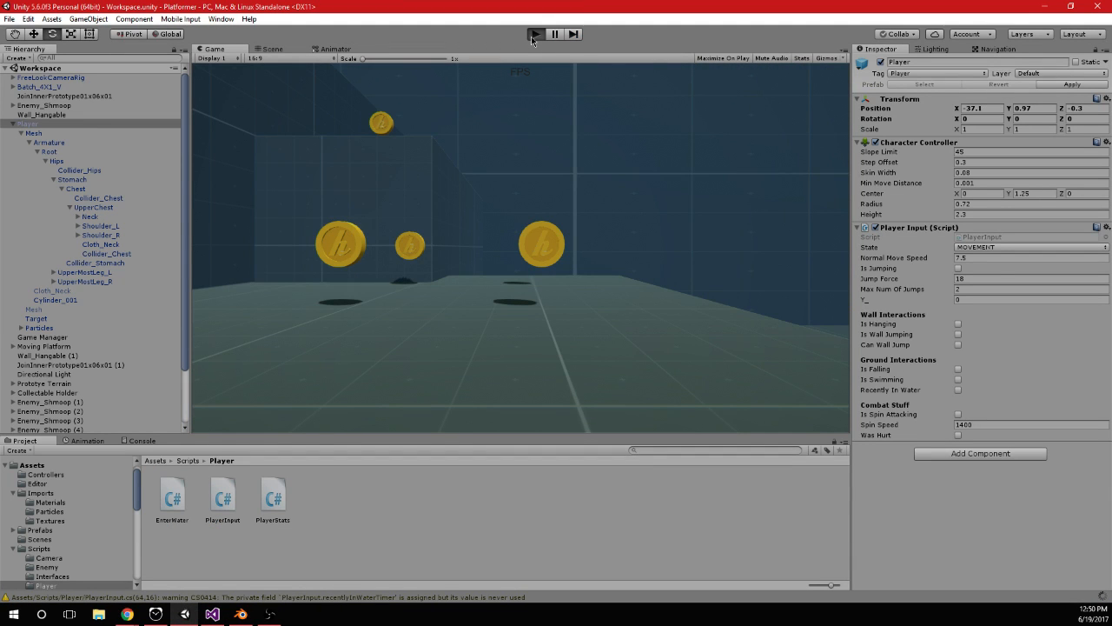
{"action": "key", "text": "w"}
{"action": "key", "text": "space"}
{"action": "key", "text": "space"}
{"action": "key", "text": "space"}
{"action": "key", "text": "space"}
{"action": "key", "text": "space"}
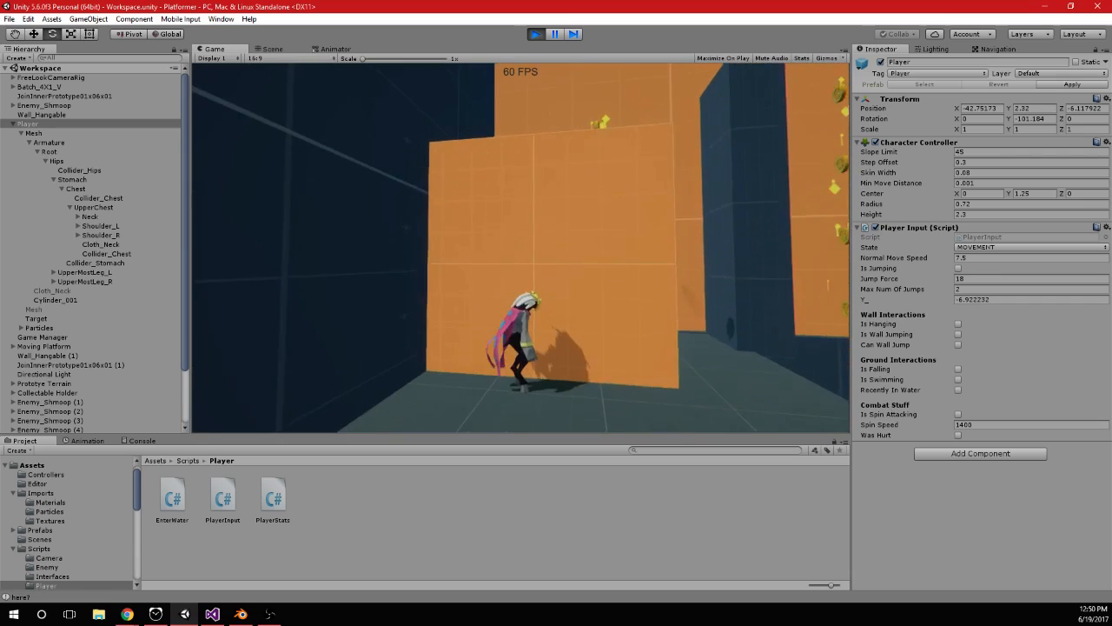
Switch to Visual Studio and comment out the Debug.DrawLine call in the Hanging() method
{"action": "key", "text": "alt+Tab"}
{"action": "left_click", "coordinate": [142, 278]}
{"action": "key", "text": "ctrl+k"}
{"action": "key", "text": "ctrl+c"}
Add a Debug.DrawRay call at the end of Hanging() from objMesh.transform.position + new Vector3(0,1f,0) in direction objMesh.transform.forward
{"action": "left_click", "coordinate": [154, 343]}
{"action": "key", "text": "Return"}
{"action": "type", "text": "Debug.dr"}
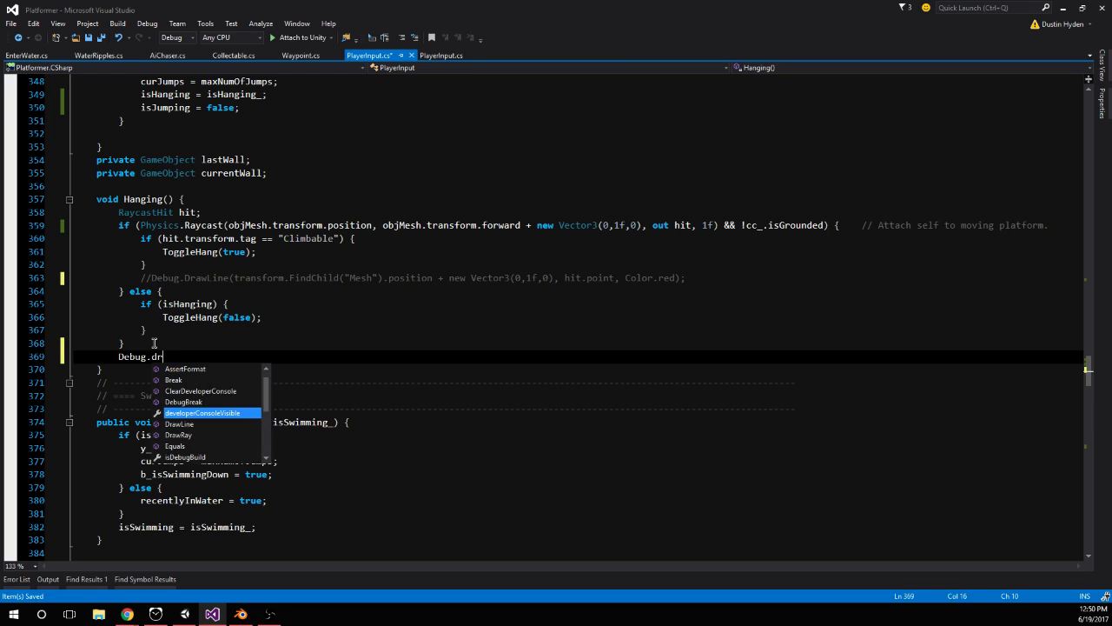
{"action": "type", "text": "aw("}
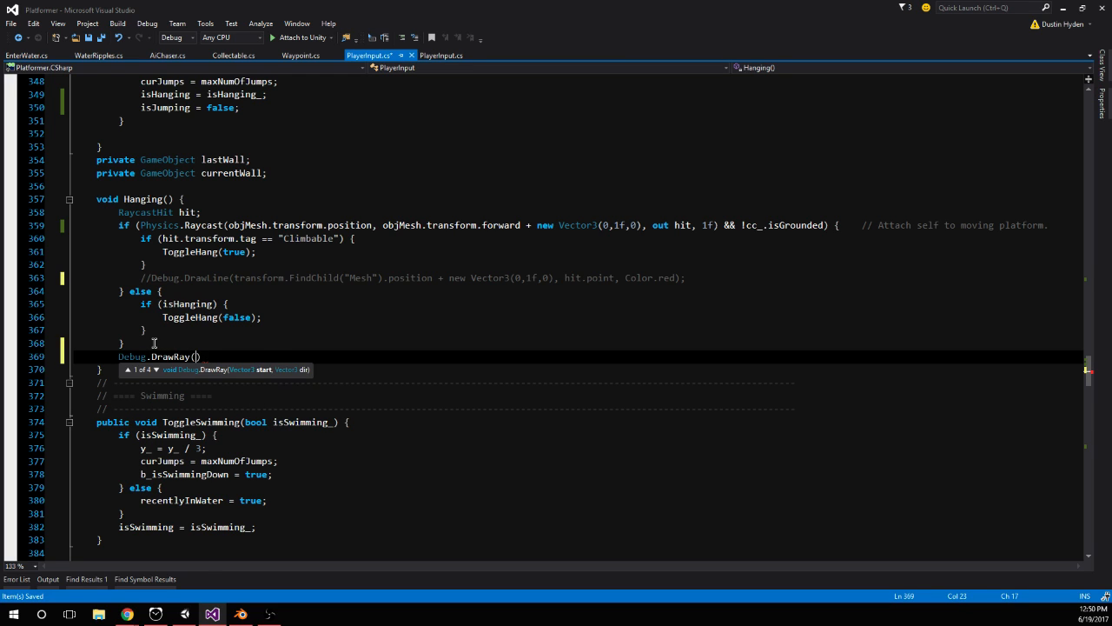
{"action": "type", "text": "transform.fin"}
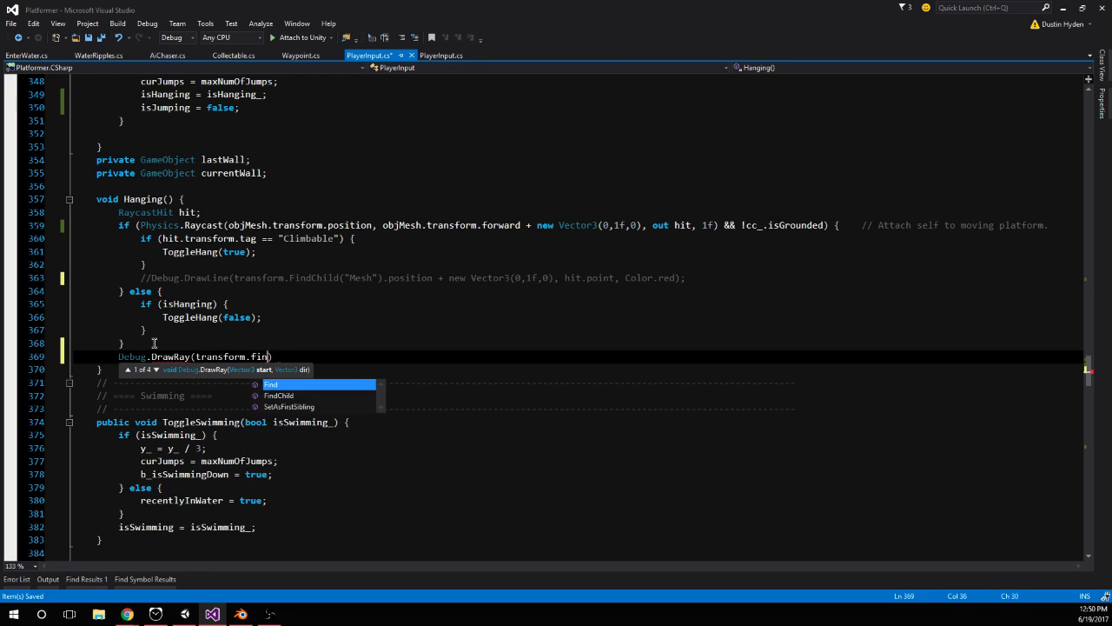
{"action": "type", "text": "objmh"}
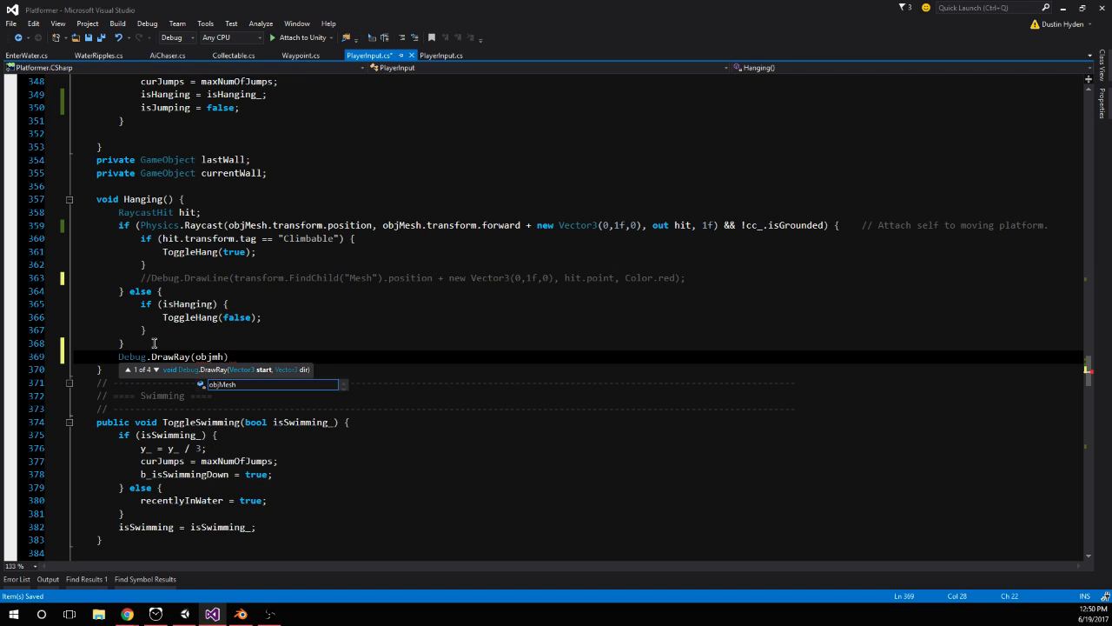
{"action": "type", "text": "transform.position + new Vector3(0,1f,0"}
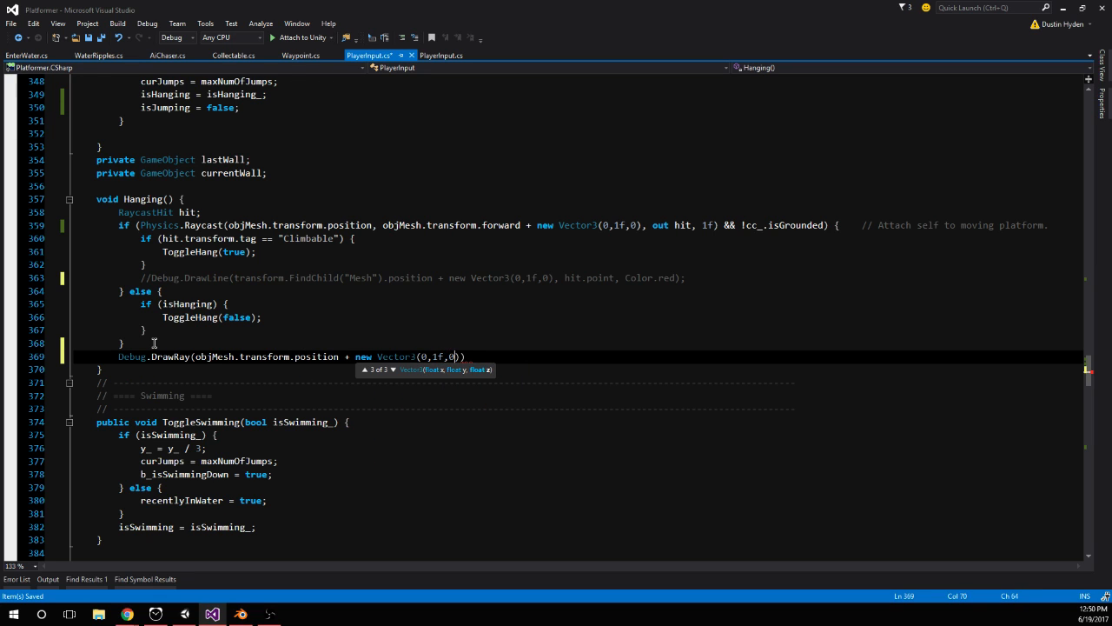
{"action": "type", "text": ")"}
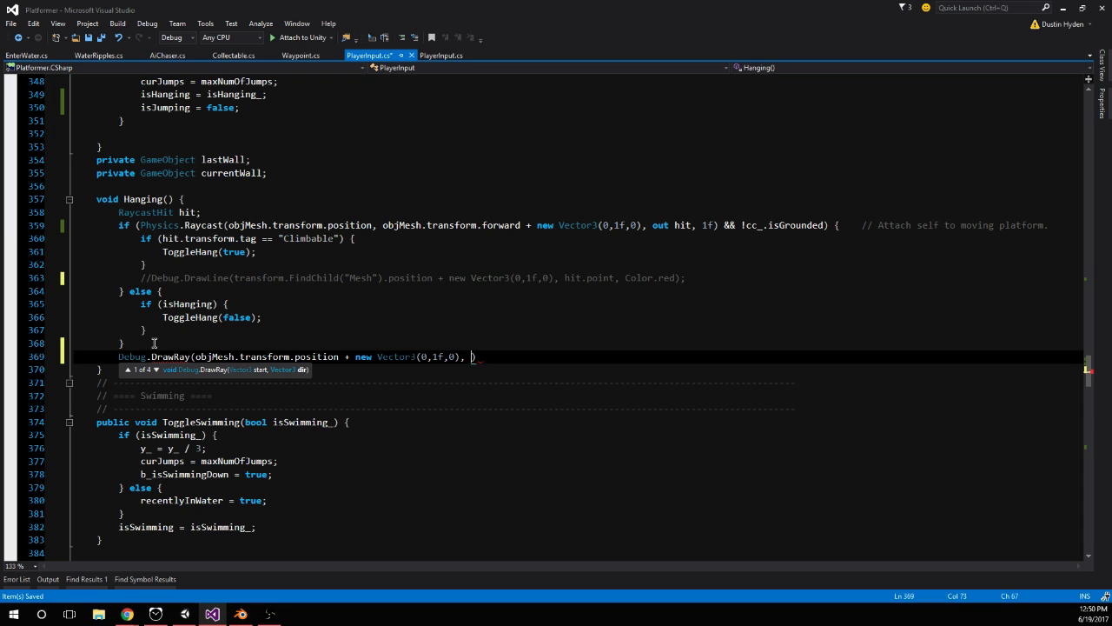
{"action": "type", "text": ", oib"}
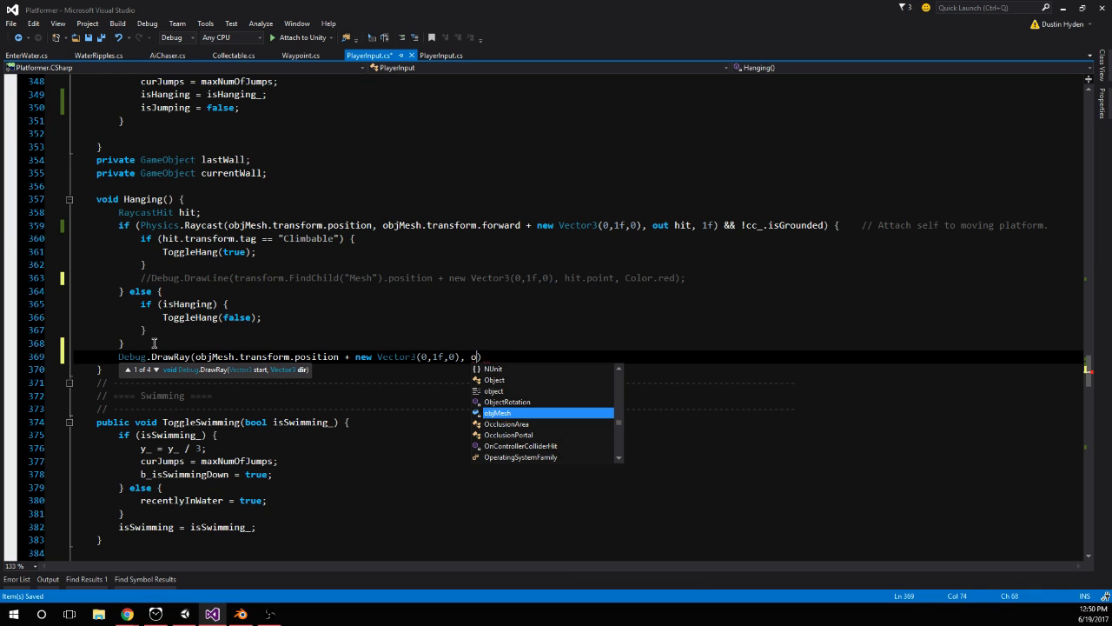
{"action": "type", "text": "bjMesh.transform.forward"}
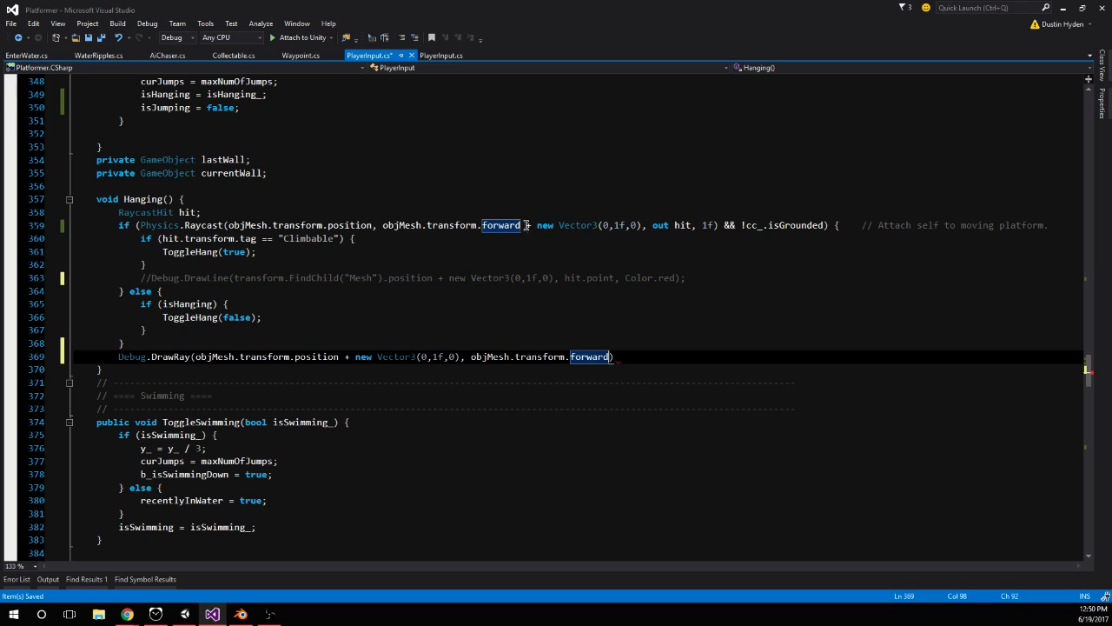
Move the new Vector3(0, 1f, 0) offset in the Physics.Raycast call from the direction argument to the origin objMesh.transform.position
{"action": "left_click_drag", "start_coordinate": [525, 225], "coordinate": [643, 226]}
{"action": "key", "text": "BackSpace"}
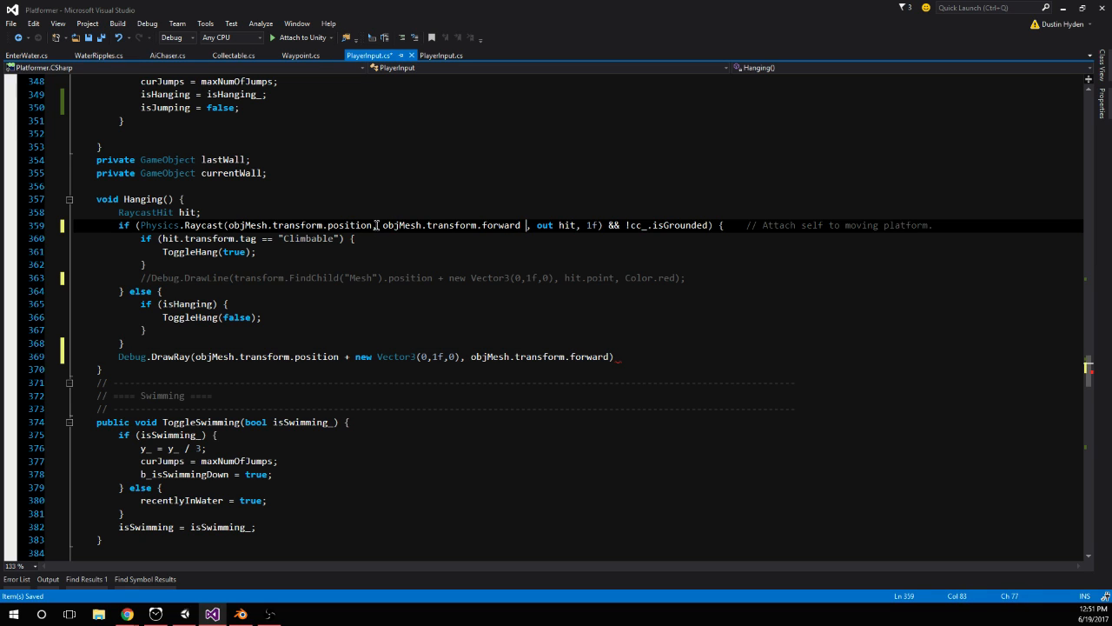
{"action": "key", "text": "ctrl+v"}
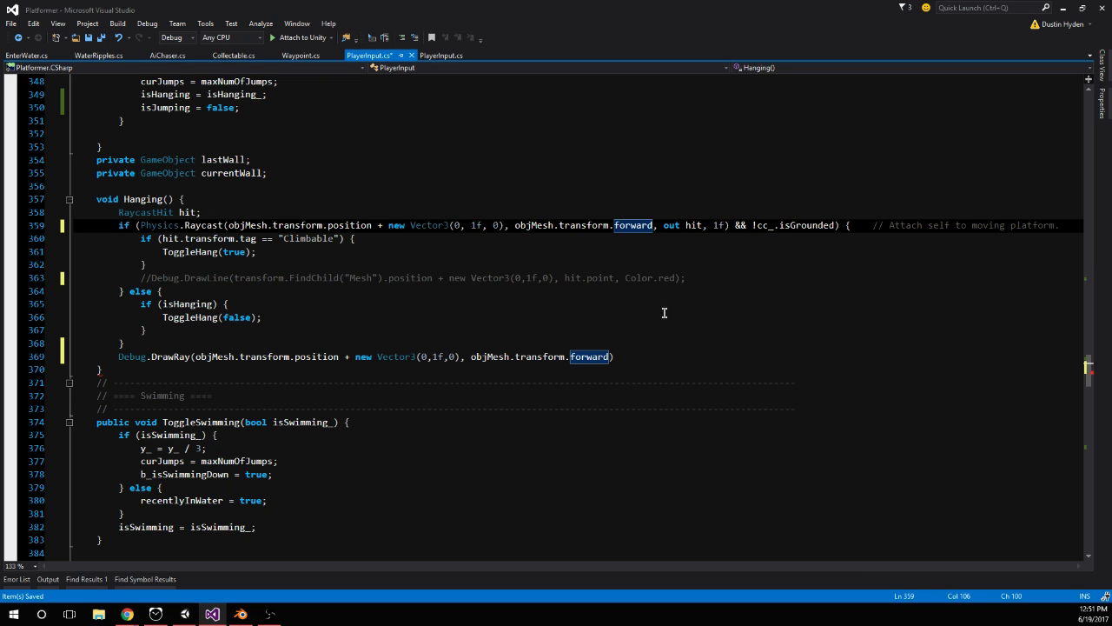
Complete the Debug.DrawRay call with Color.grey and a duration of 1f, and save the script
{"action": "left_click", "coordinate": [610, 357]}
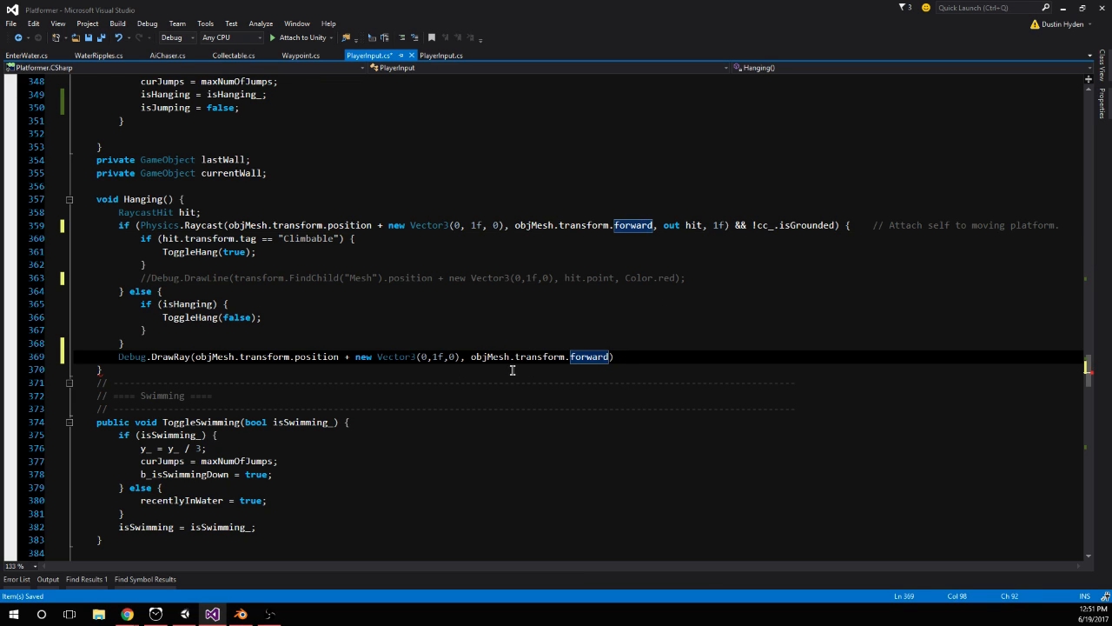
{"action": "type", "text": ", "}
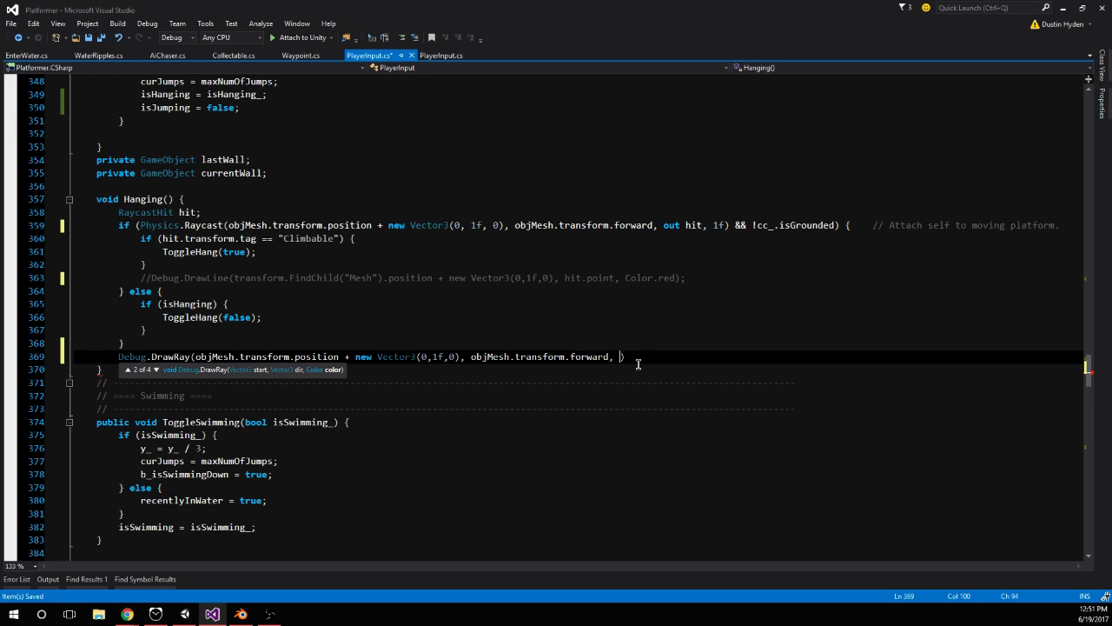
{"action": "type", "text": "color"}
{"action": "type", "text": "Color"}
{"action": "type", "text": "."}
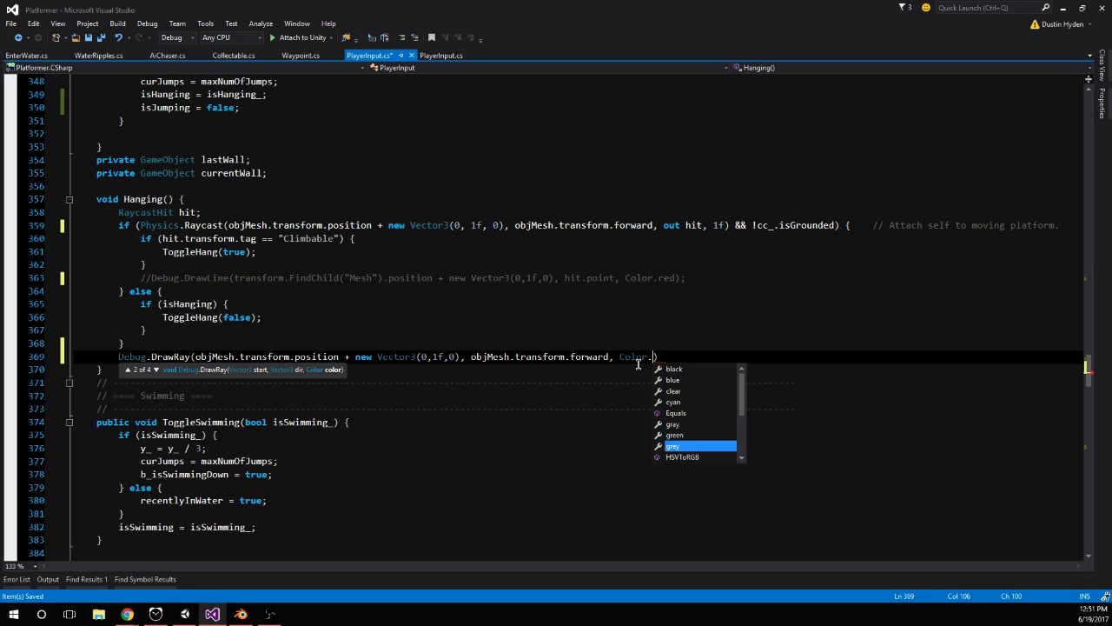
{"action": "key", "text": "Tab"}
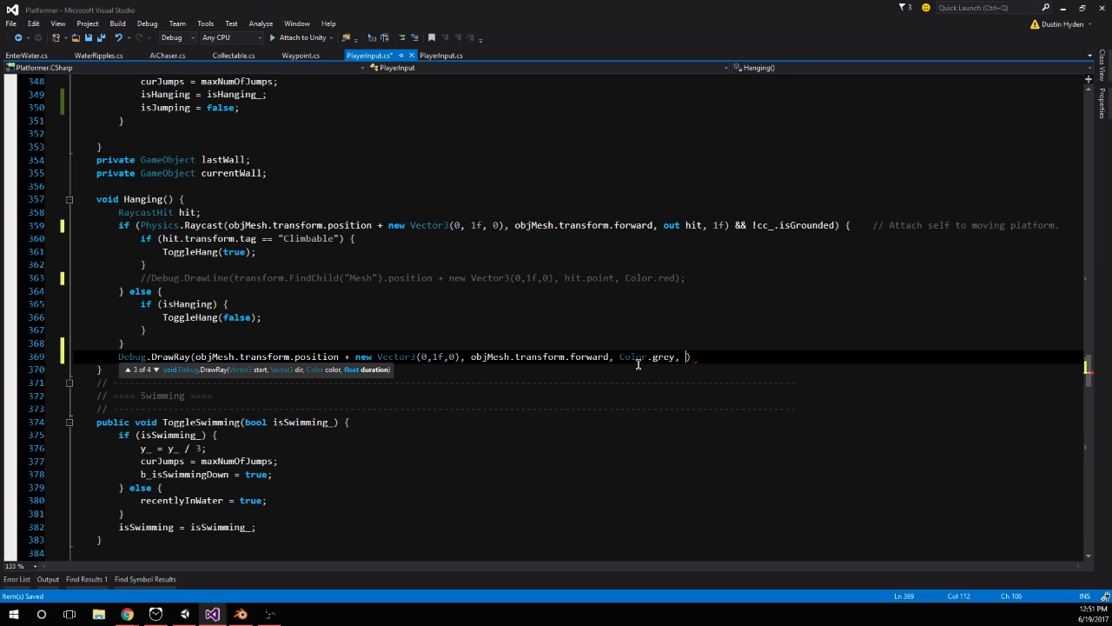
{"action": "type", "text": ", 1f)"}
{"action": "left_click", "coordinate": [416, 318]}
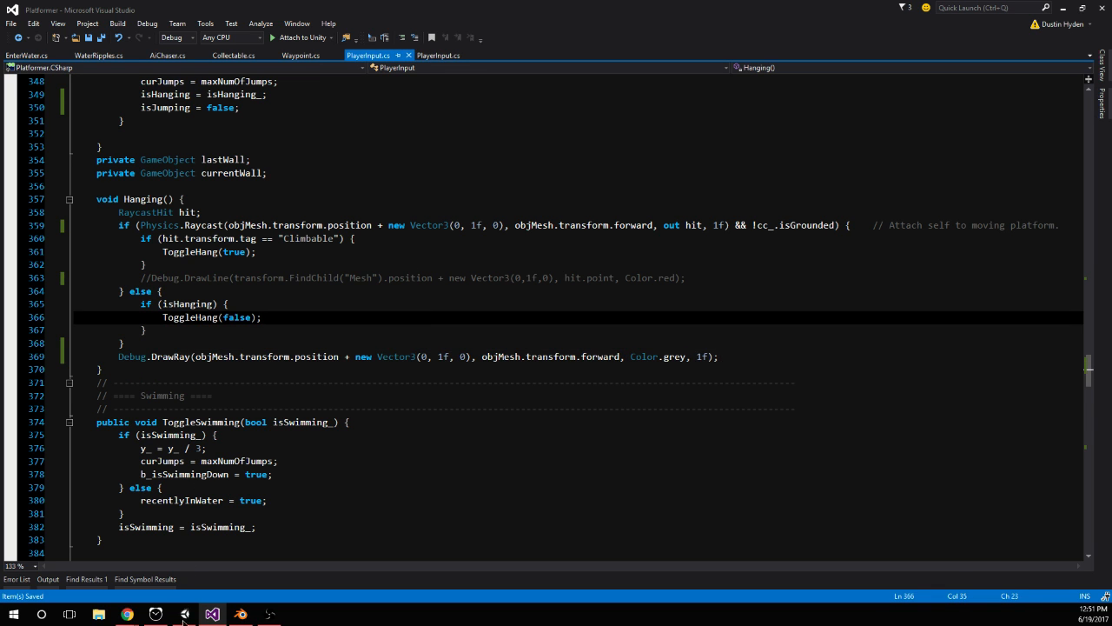
Run the game in Unity and test the corrected raycast by jumping the player onto the orange wall
{"action": "left_click", "coordinate": [184, 614]}
{"action": "left_click", "coordinate": [535, 34]}
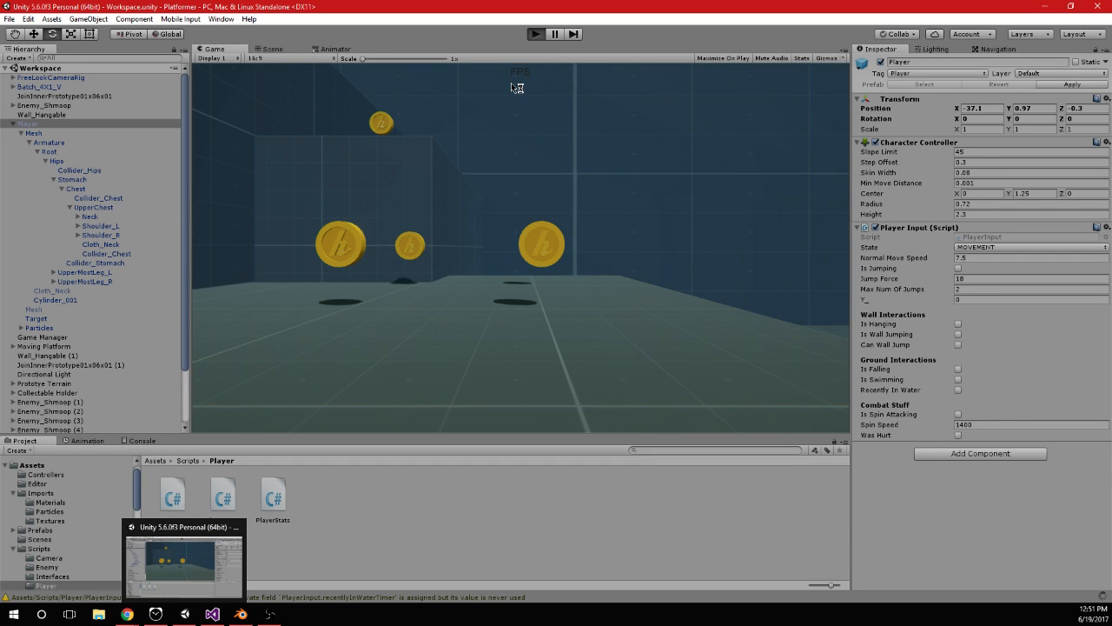
{"action": "key", "text": "space"}
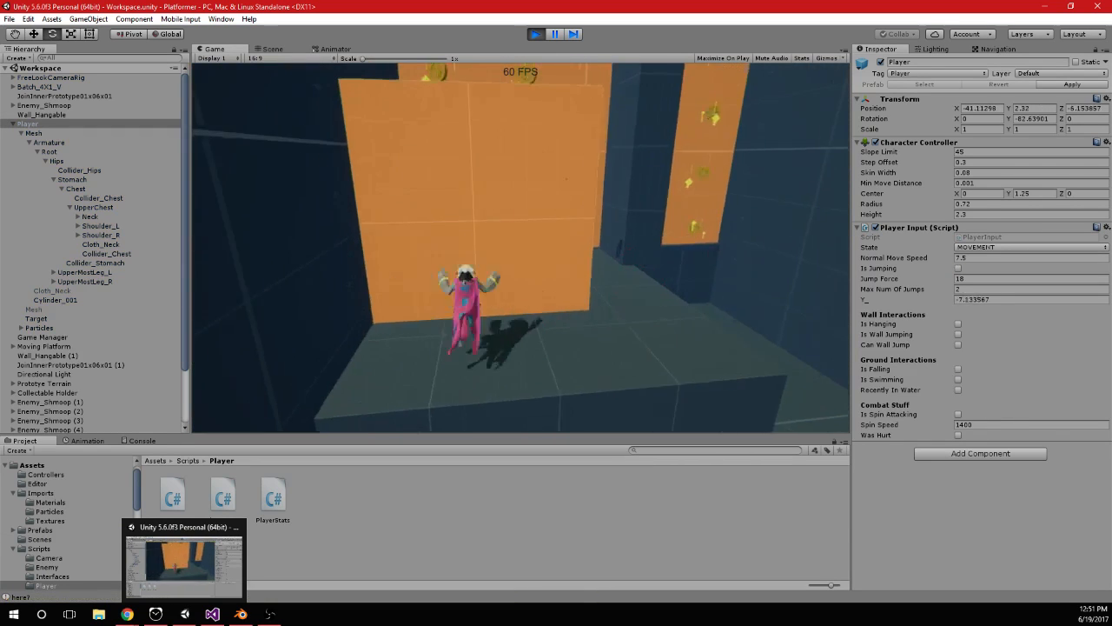
{"action": "key", "text": "space"}
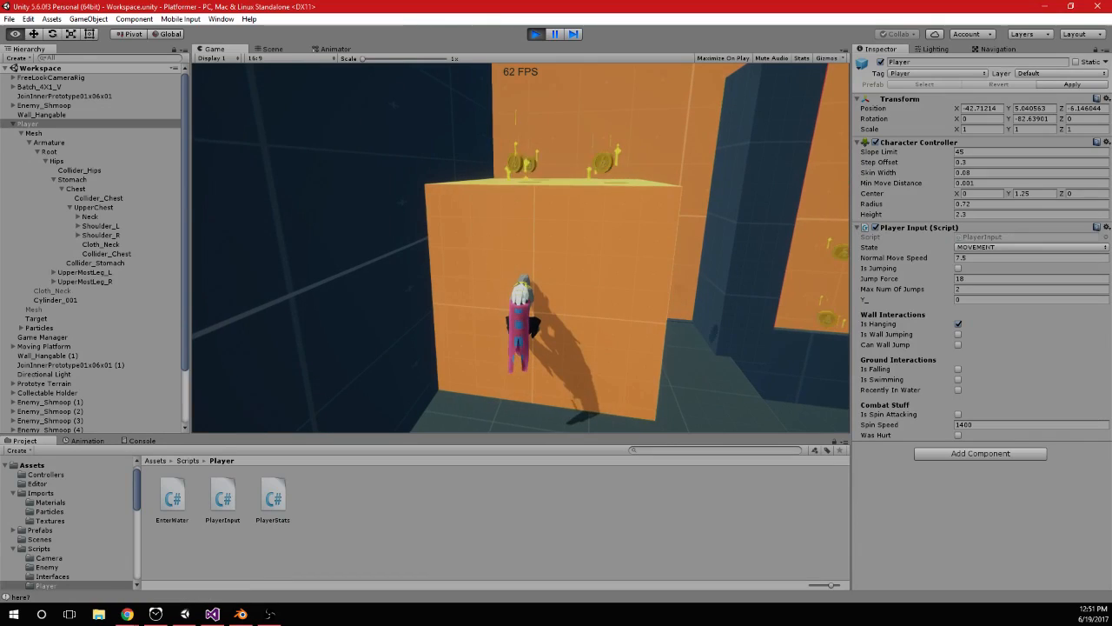
Examine the hanging player's position against the orange wall from the side in the Scene view
{"action": "left_click", "coordinate": [271, 49]}
{"action": "scroll", "coordinate": [575, 260], "scroll_direction": "up", "scroll_amount": 3}
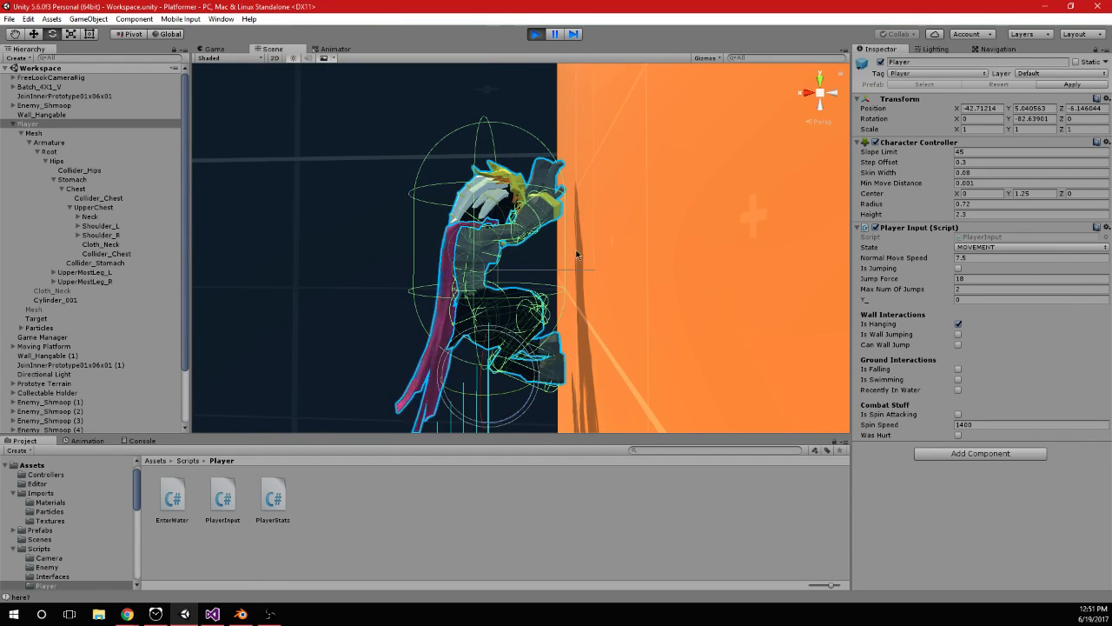
{"action": "scroll", "coordinate": [557, 213], "scroll_direction": "up", "scroll_amount": 10}
{"action": "left_click_drag", "start_coordinate": [556, 213], "coordinate": [542, 227], "text": "alt"}
{"action": "scroll", "coordinate": [542, 227], "scroll_direction": "down", "scroll_amount": 10}
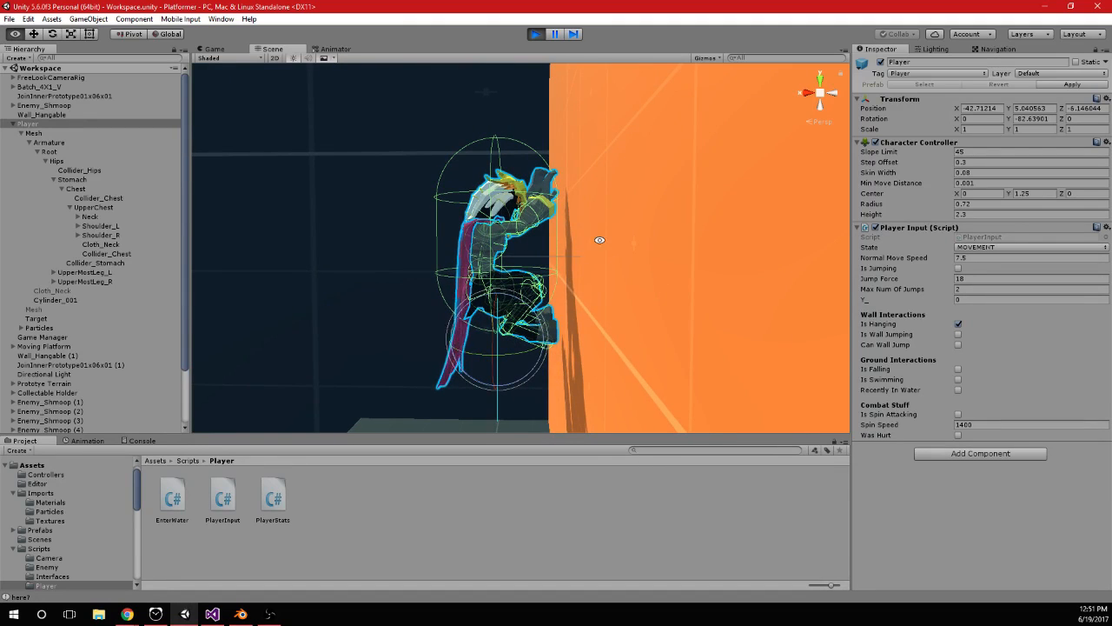
{"action": "left_click_drag", "start_coordinate": [565, 190], "coordinate": [604, 206], "text": "alt"}
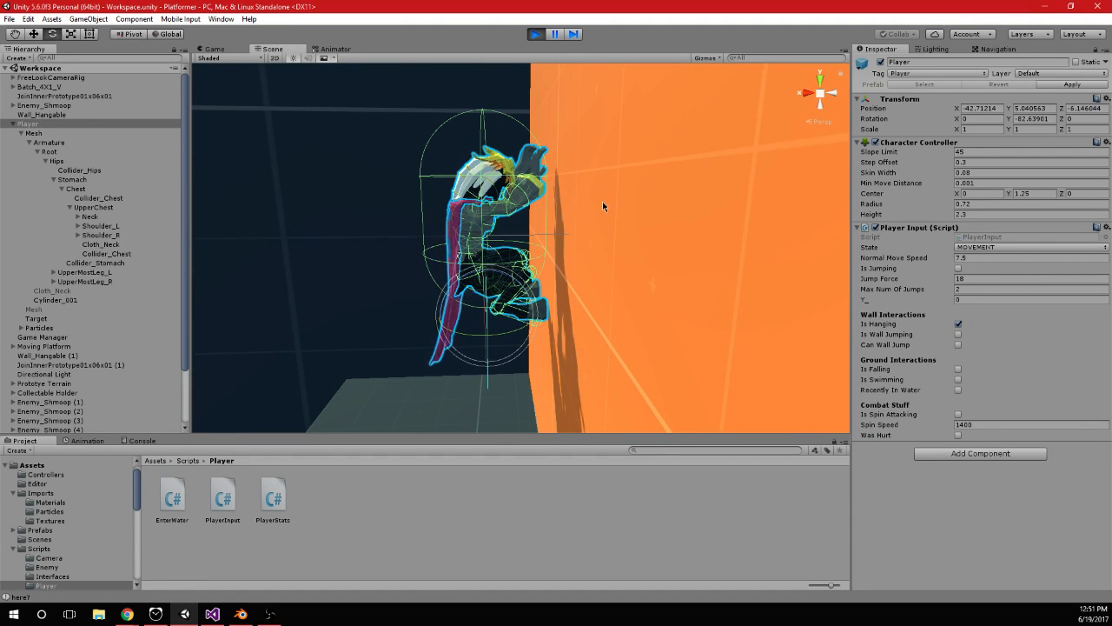
Back in Visual Studio, set the vertical offset to 1.5f in both the Raycast origin and the DrawRay origin, and save
{"action": "left_click", "coordinate": [218, 617]}
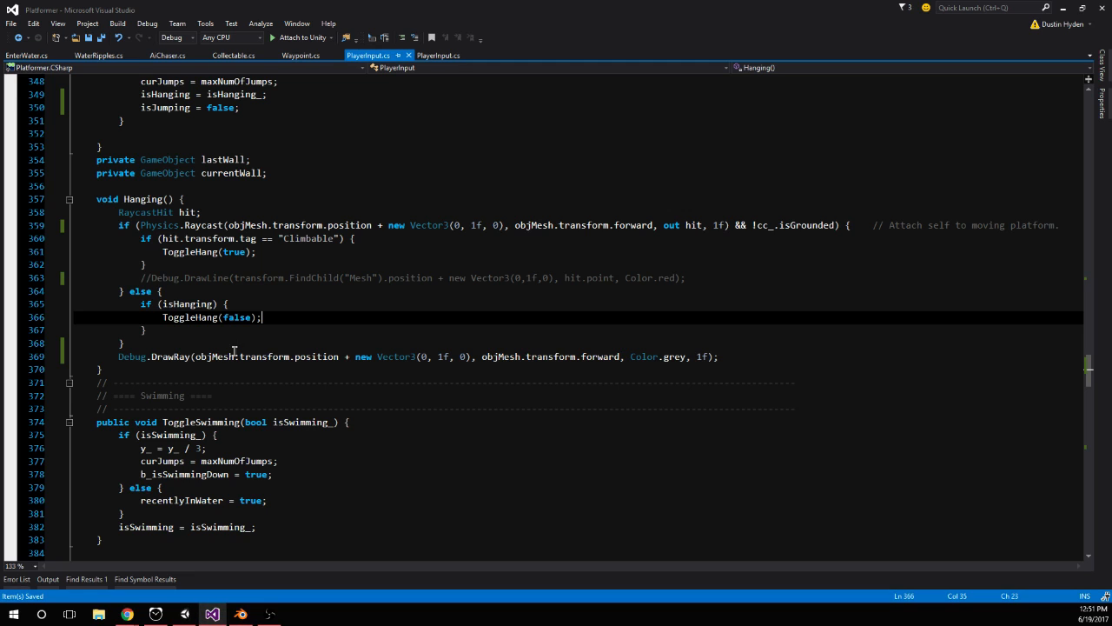
{"action": "left_click", "coordinate": [479, 225]}
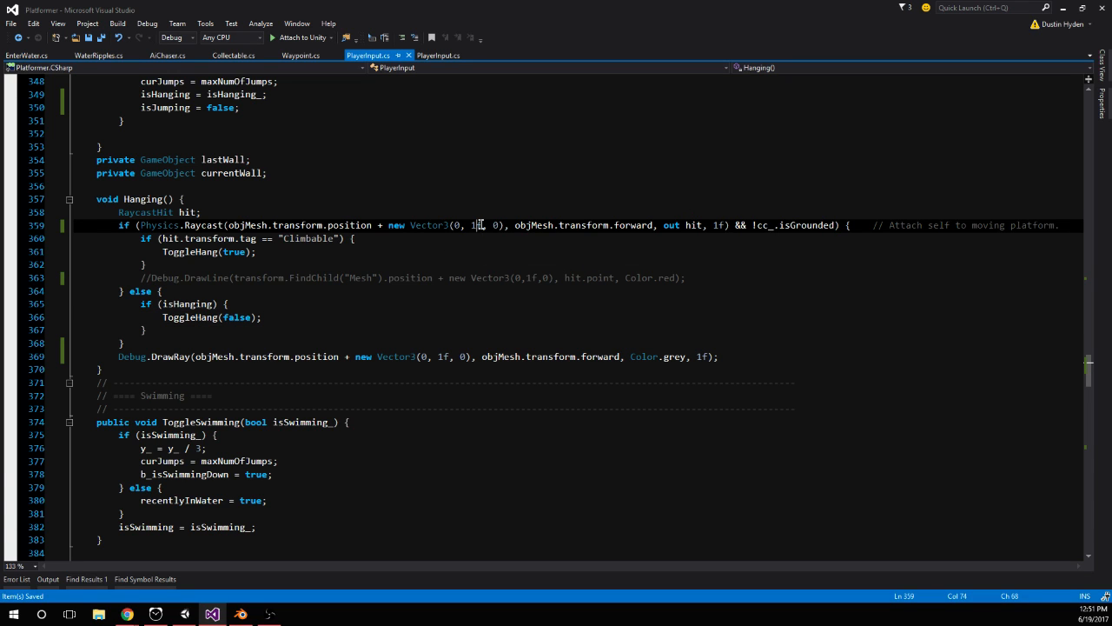
{"action": "type", "text": ".5"}
{"action": "left_click", "coordinate": [442, 356]}
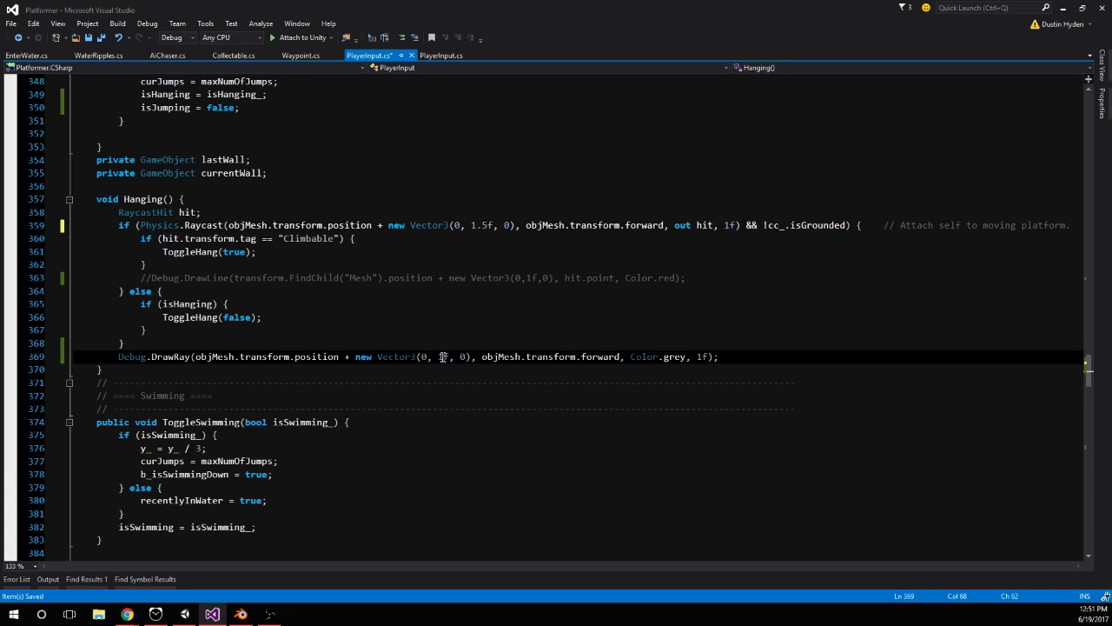
Restart the game in Unity and test the 1.5f raycast origin by jumping the player onto the orange wall
{"action": "left_click", "coordinate": [185, 613]}
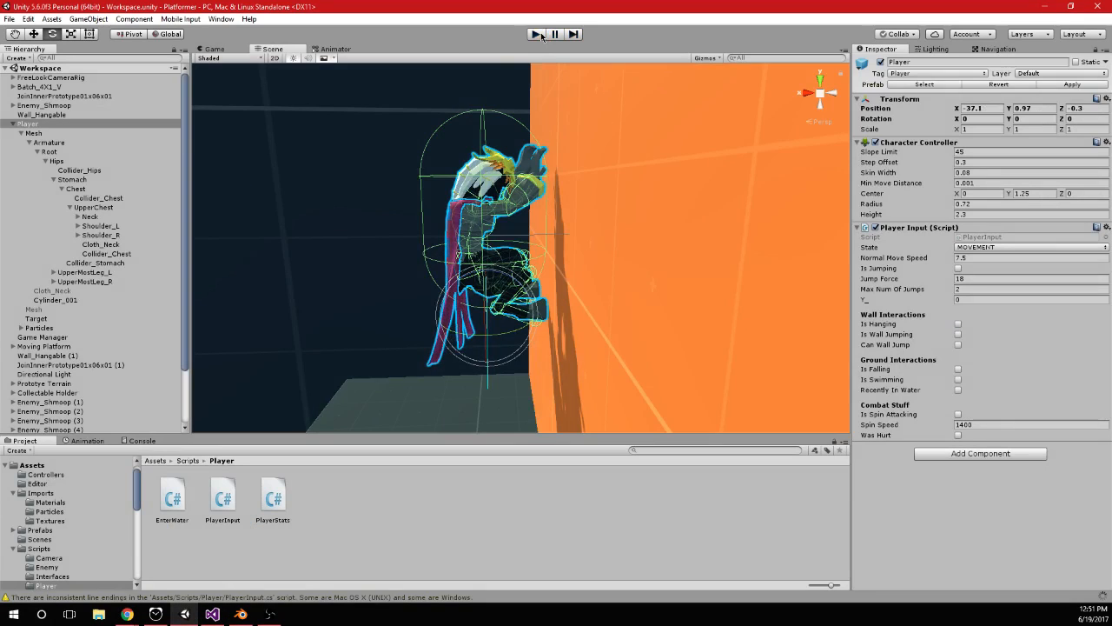
{"action": "left_click", "coordinate": [535, 34]}
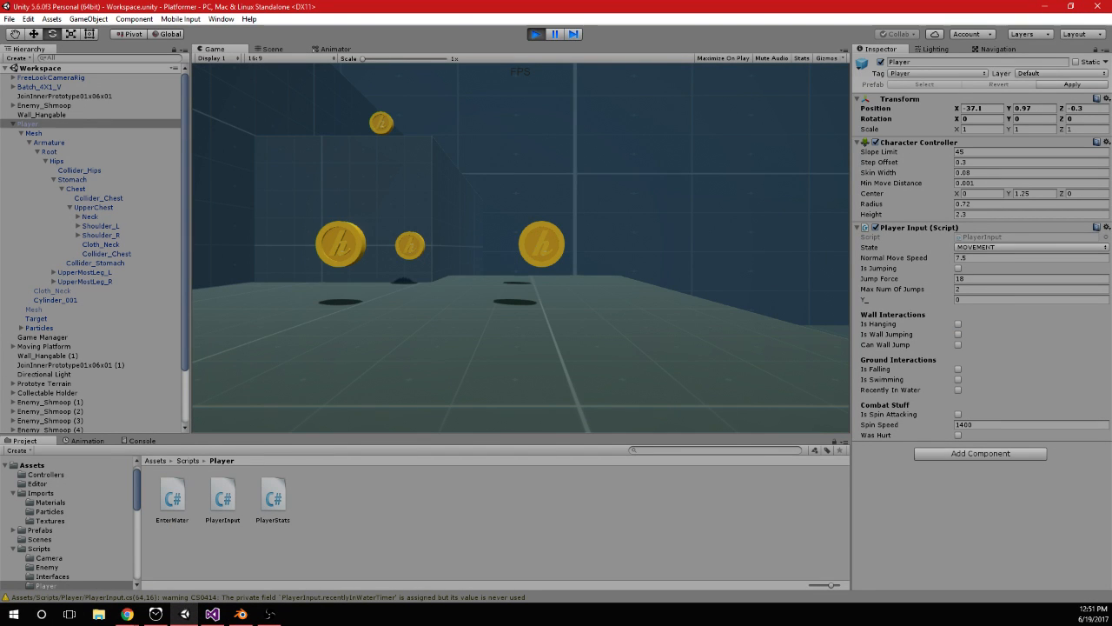
{"action": "key", "text": "w"}
{"action": "key", "text": "space"}
{"action": "key", "text": "space"}
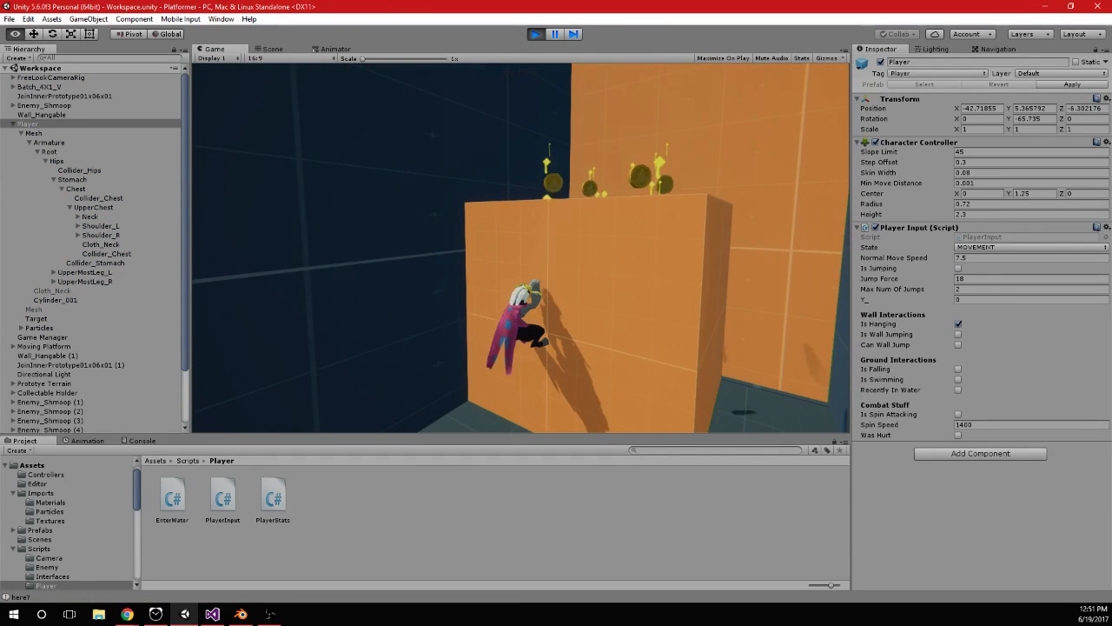
Inspect in the Scene view how the player hangs on the wall with the 1.5f offset
{"action": "key", "text": "alt+Tab"}
{"action": "left_click", "coordinate": [286, 50]}
{"action": "left_click_drag", "start_coordinate": [577, 179], "coordinate": [579, 156], "text": "alt"}
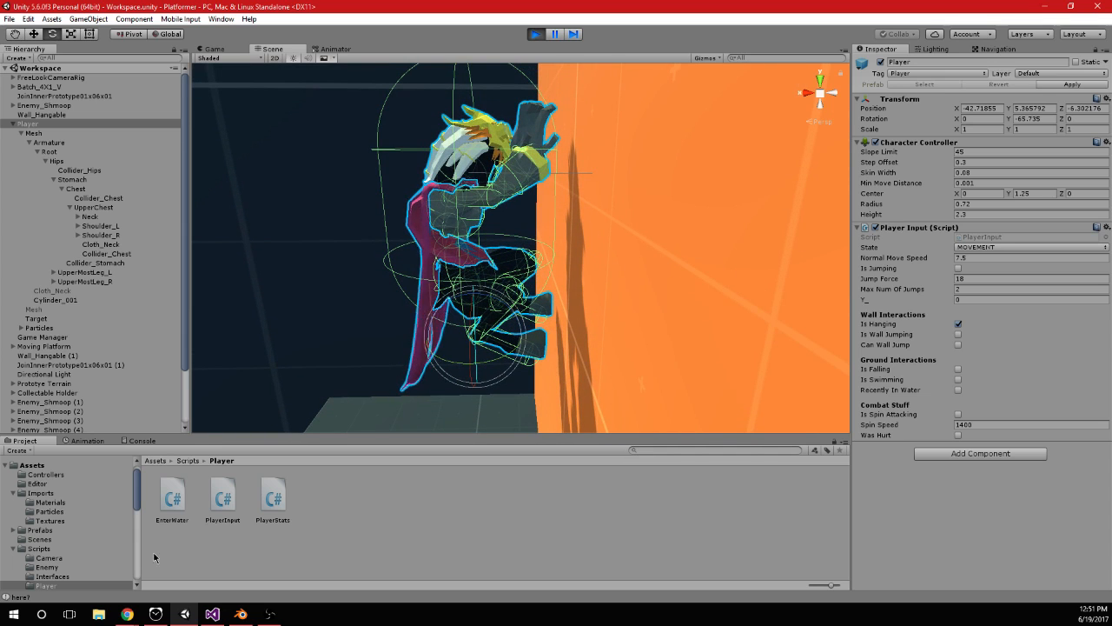
Return to Visual Studio, set the vertical offset to 1.75f in both the Raycast and DrawRay origins, and save
{"action": "left_click", "coordinate": [241, 614]}
{"action": "left_click", "coordinate": [213, 615]}
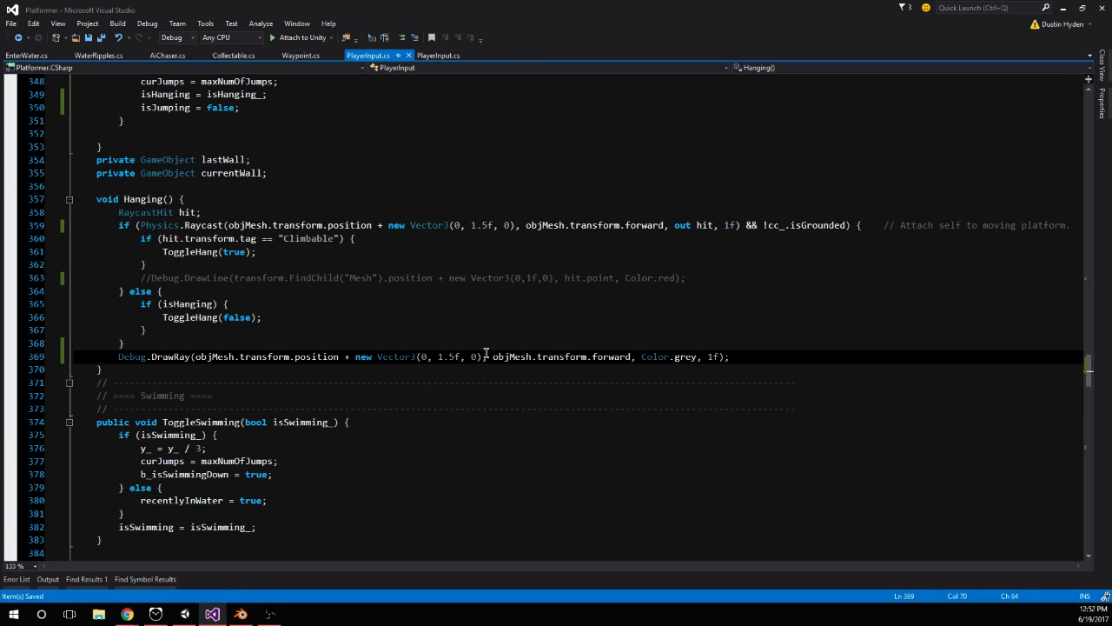
{"action": "left_click", "coordinate": [489, 228]}
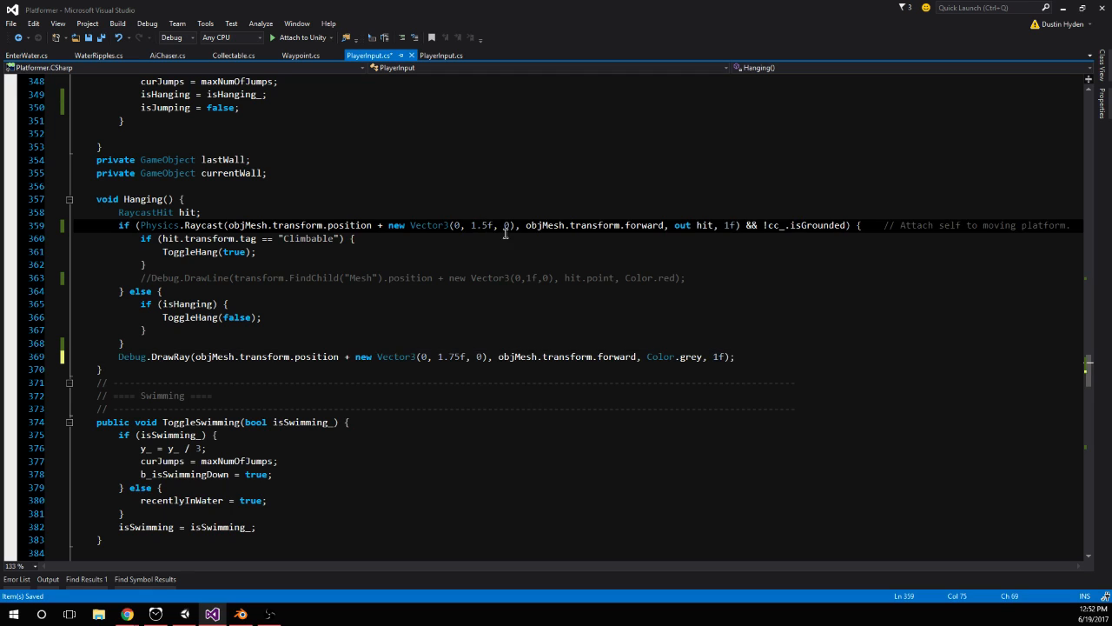
{"action": "key", "text": "BackSpace"}
{"action": "type", "text": "75"}
{"action": "left_click", "coordinate": [518, 248]}
Restart the game in Unity, jump the player onto the orange wall to test hanging, and turn on gizmos in the Game view
{"action": "left_click", "coordinate": [185, 613]}
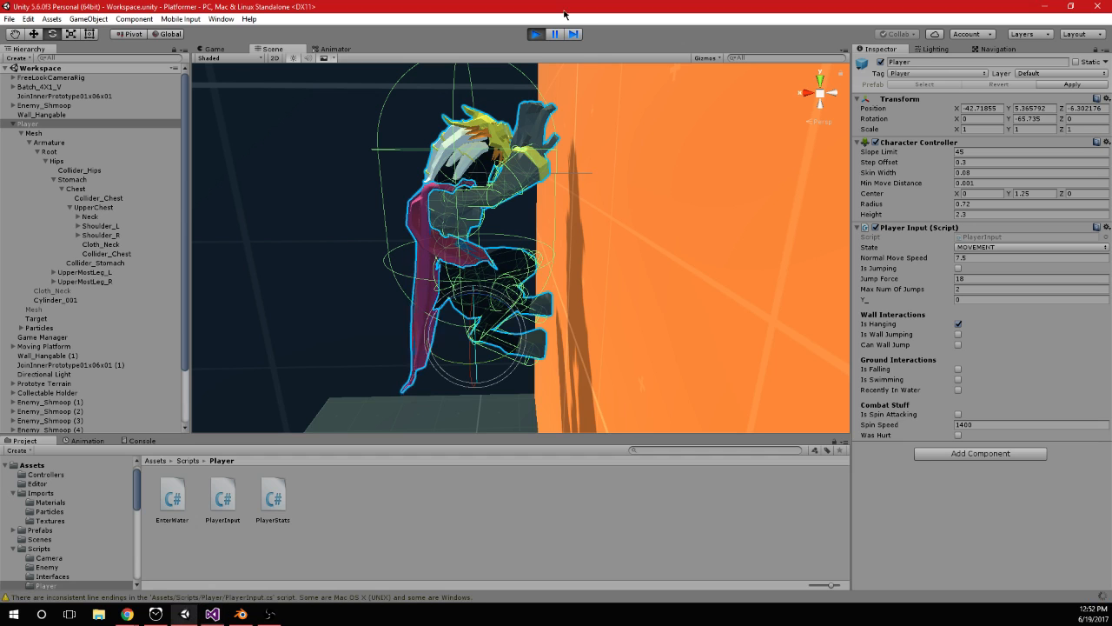
{"action": "left_click", "coordinate": [535, 34]}
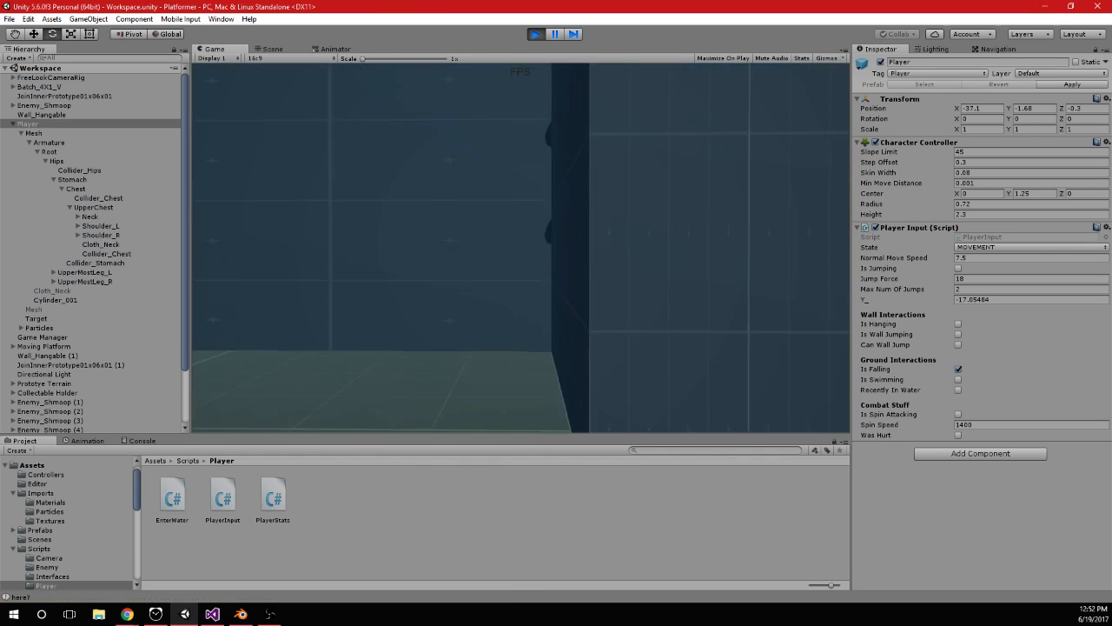
{"action": "key", "text": "space"}
{"action": "key", "text": "space"}
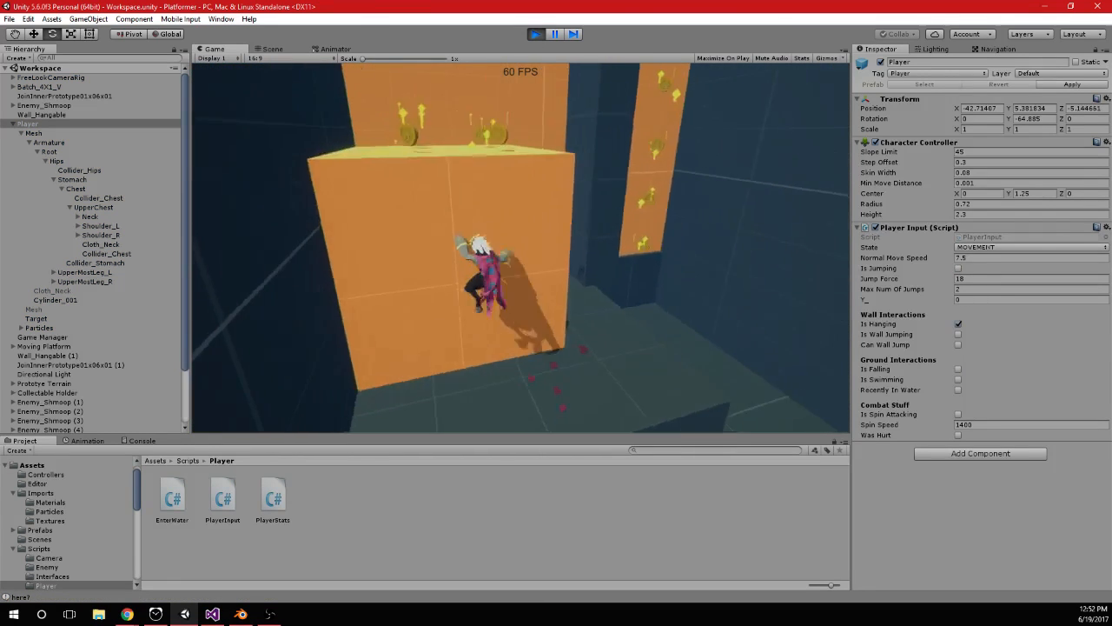
{"action": "key", "text": "alt+Tab"}
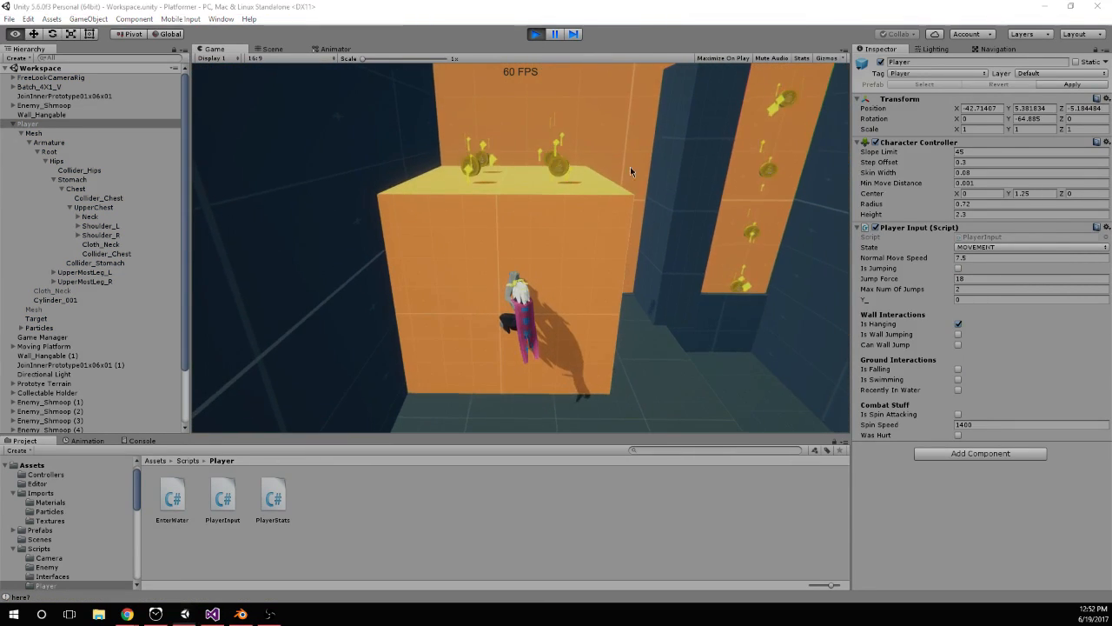
{"action": "left_click", "coordinate": [738, 87]}
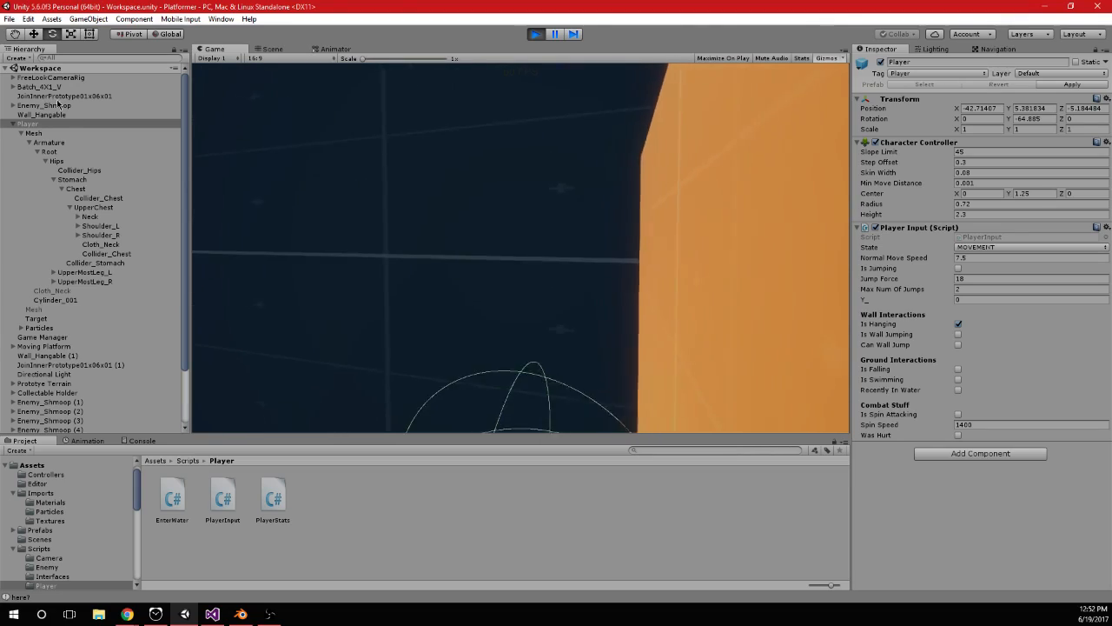
Inspect in the Scene view where the ray and hands of the hanging player meet the orange wall
{"action": "key", "text": "alt+Tab"}
{"action": "left_click", "coordinate": [268, 48]}
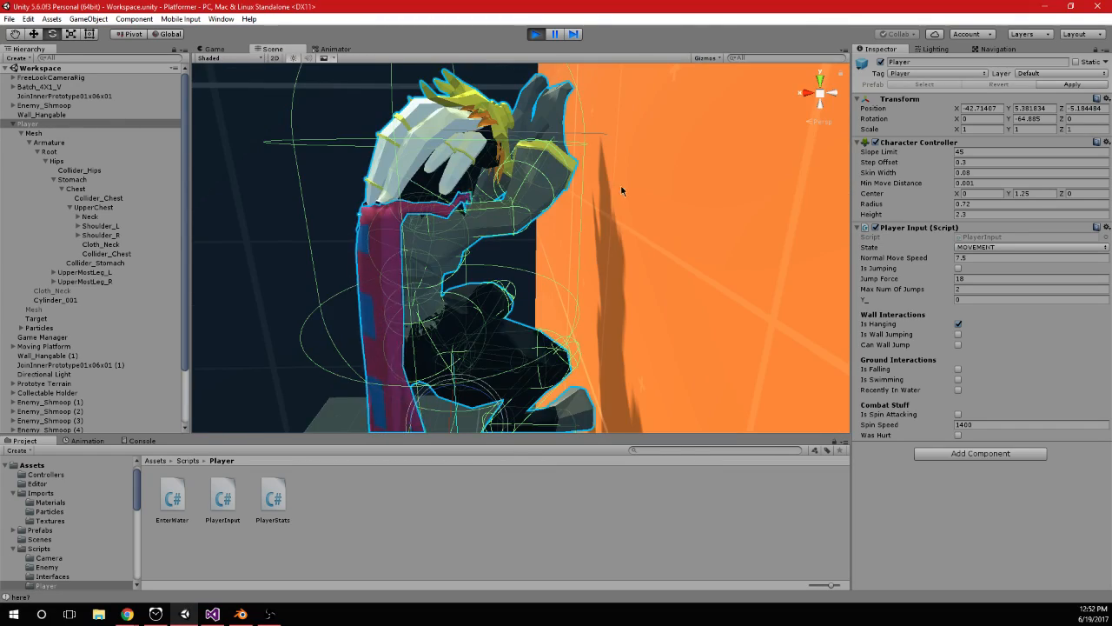
{"action": "scroll", "coordinate": [611, 188], "scroll_direction": "up", "scroll_amount": 3}
{"action": "middle_click_drag", "start_coordinate": [636, 228], "coordinate": [618, 301]}
{"action": "left_click_drag", "start_coordinate": [617, 301], "coordinate": [618, 218], "text": "alt"}
{"action": "scroll", "coordinate": [442, 186], "scroll_direction": "down", "scroll_amount": 5}
{"action": "left_click_drag", "start_coordinate": [441, 186], "coordinate": [738, 209], "text": "alt"}
{"action": "left_click_drag", "start_coordinate": [443, 178], "coordinate": [604, 161], "text": "alt"}
Switch to Visual Studio, set the vertical offset to 1.8f in both the Raycast and DrawRay origins in Hanging(), and save
{"action": "left_click", "coordinate": [213, 615]}
{"action": "left_click", "coordinate": [486, 225]}
{"action": "key", "text": "BackSpace"}
{"action": "key", "text": "Delete"}
{"action": "type", "text": "8"}
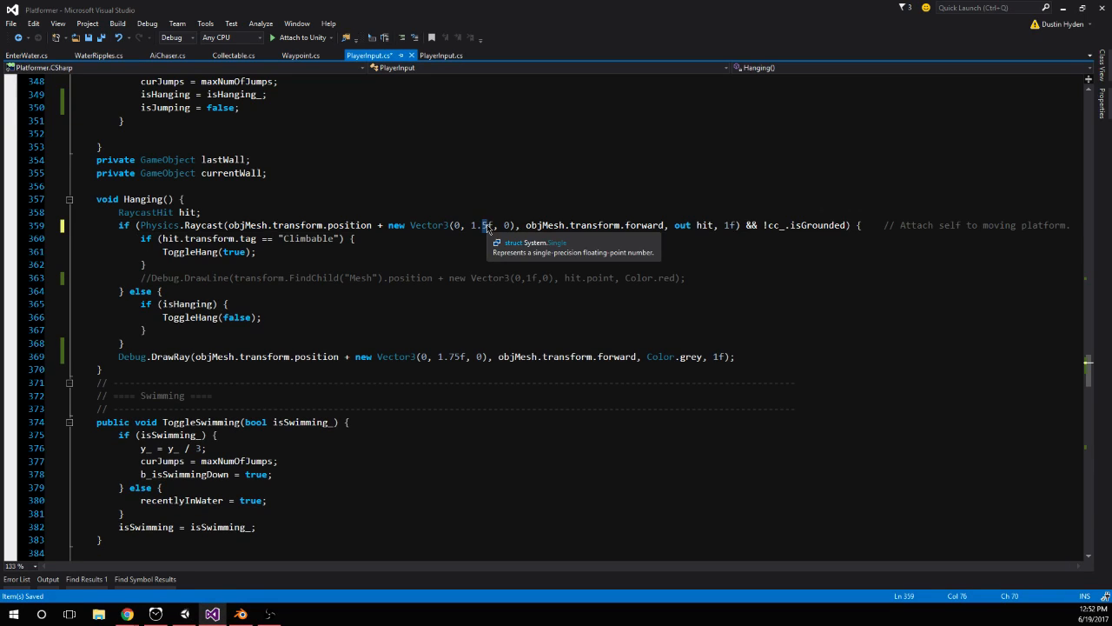
{"action": "left_click", "coordinate": [446, 362]}
{"action": "key", "text": "Delete"}
{"action": "key", "text": "Delete"}
{"action": "type", "text": "8"}
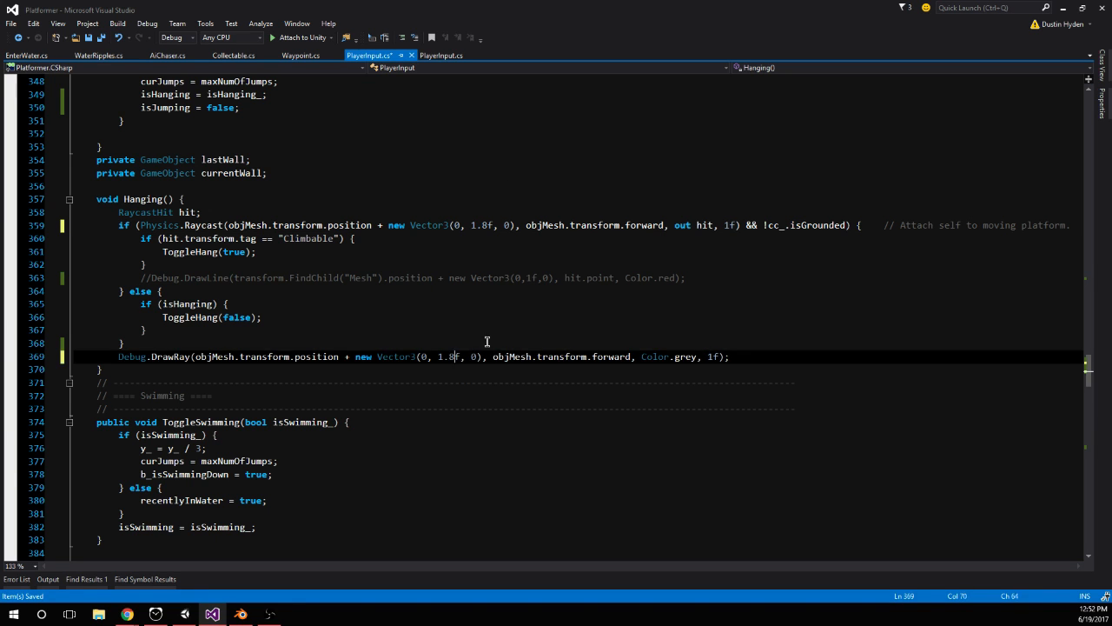
{"action": "left_click", "coordinate": [486, 342]}
Restart the game in Unity and test the 1.8f offset by jumping the player up both orange walls and hanging near the upper edge
{"action": "left_click", "coordinate": [184, 615]}
{"action": "left_click", "coordinate": [535, 35]}
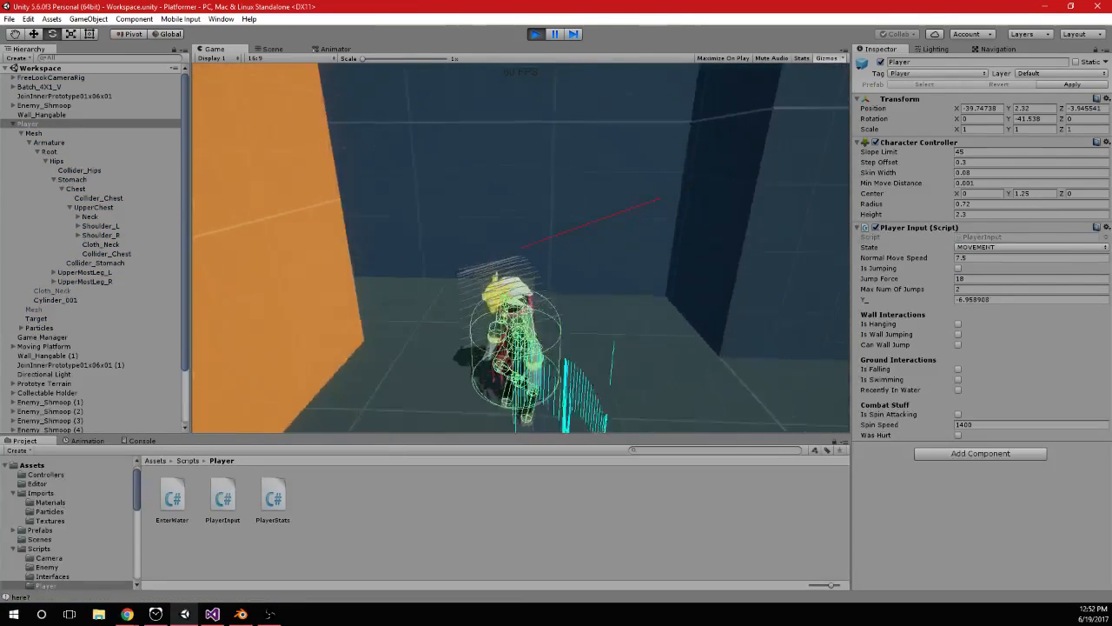
{"action": "key", "text": "space"}
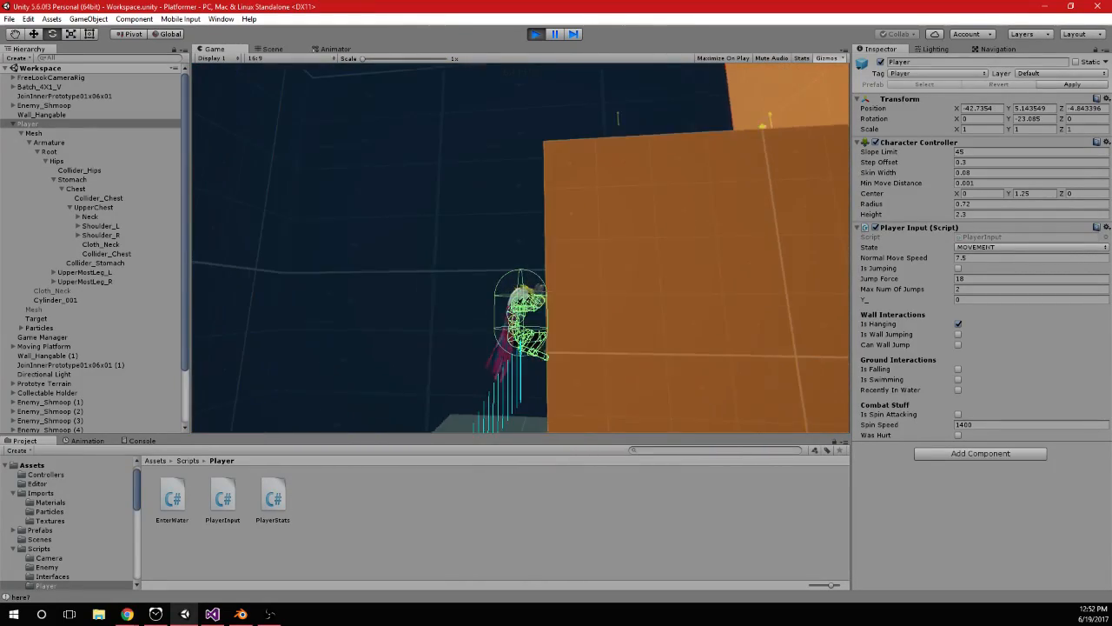
{"action": "key", "text": "space"}
{"action": "key", "text": "space"}
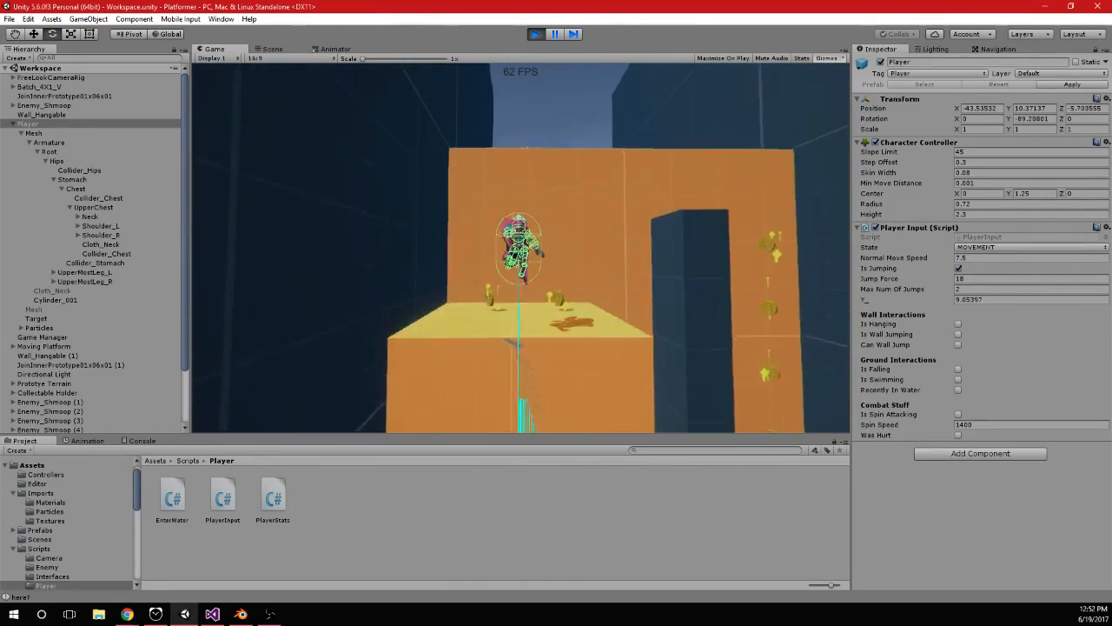
{"action": "key", "text": "space"}
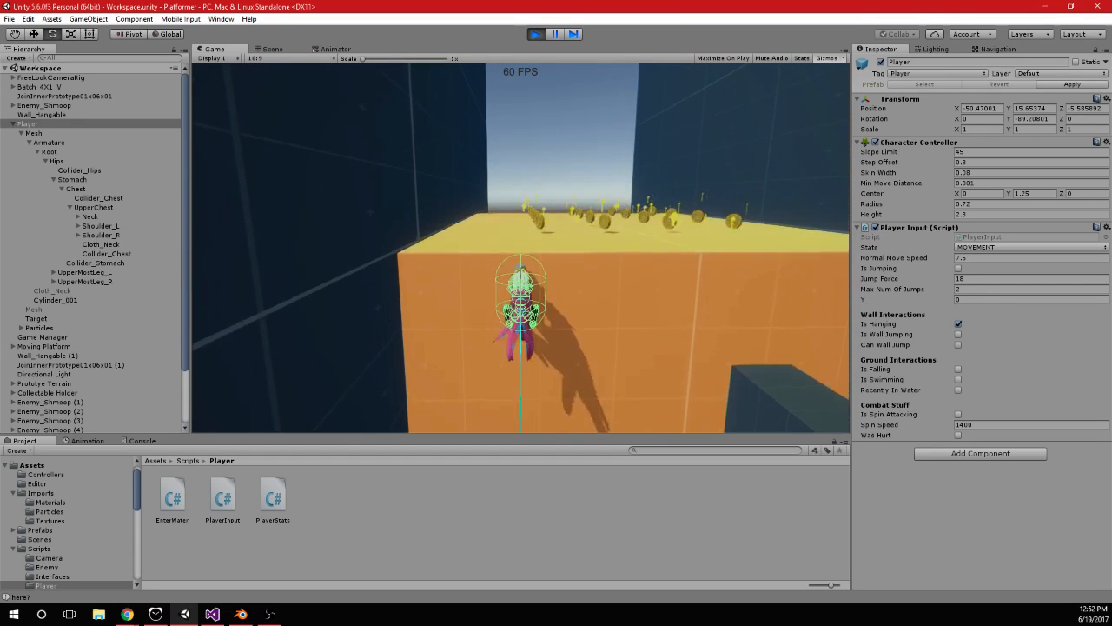
{"action": "key", "text": "space"}
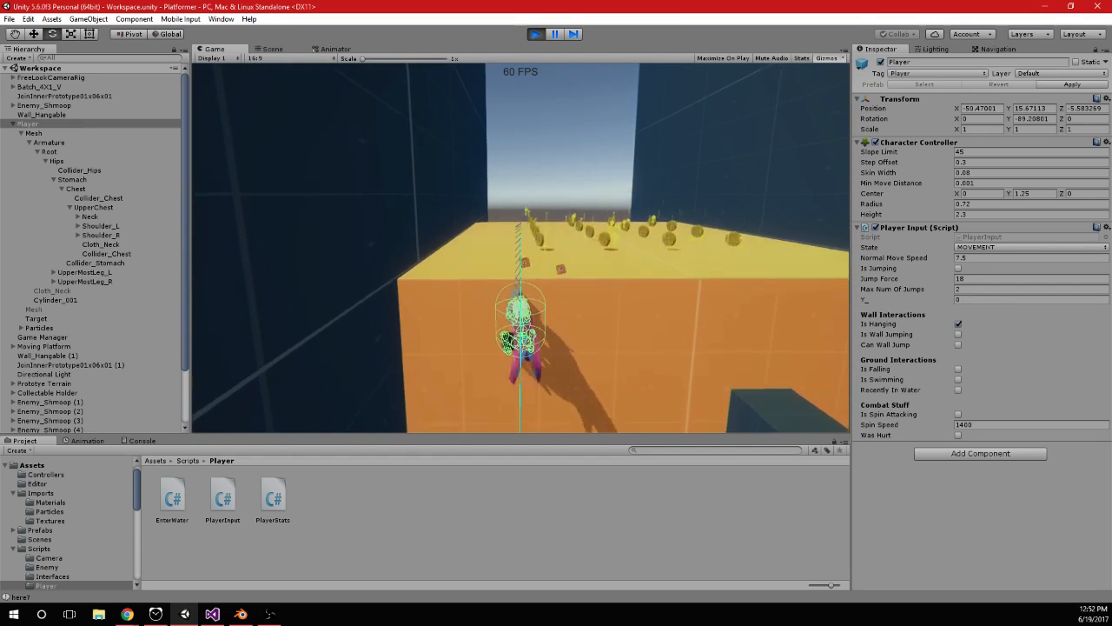
Move the hanging player sideways in both directions along the upper orange wall to test shimmying
{"action": "key", "text": "d"}
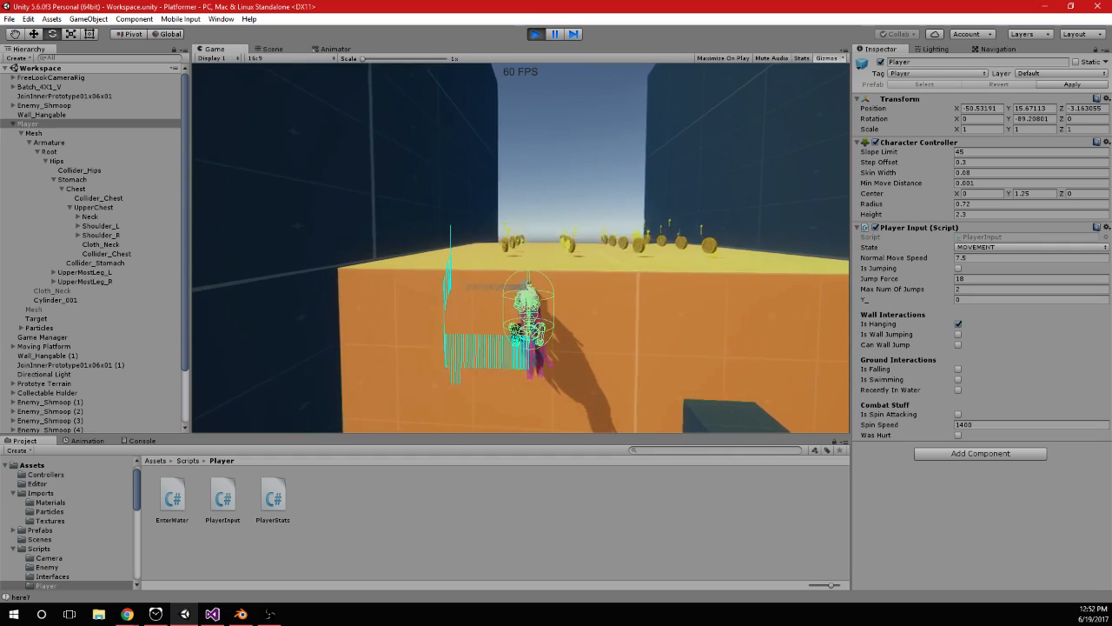
{"action": "key", "text": "d"}
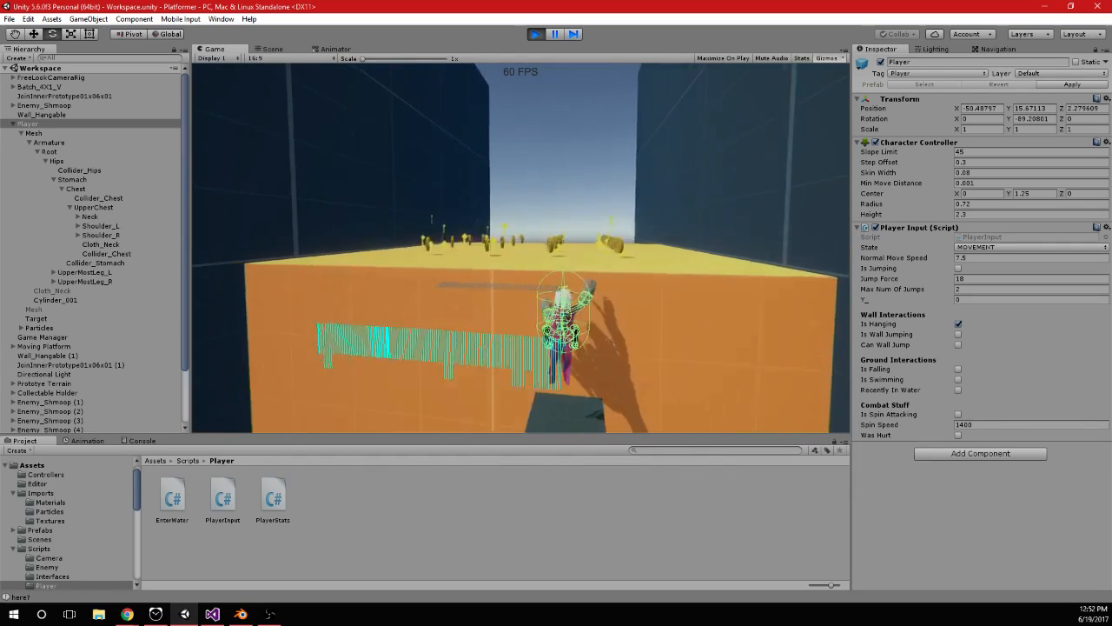
{"action": "key", "text": "a"}
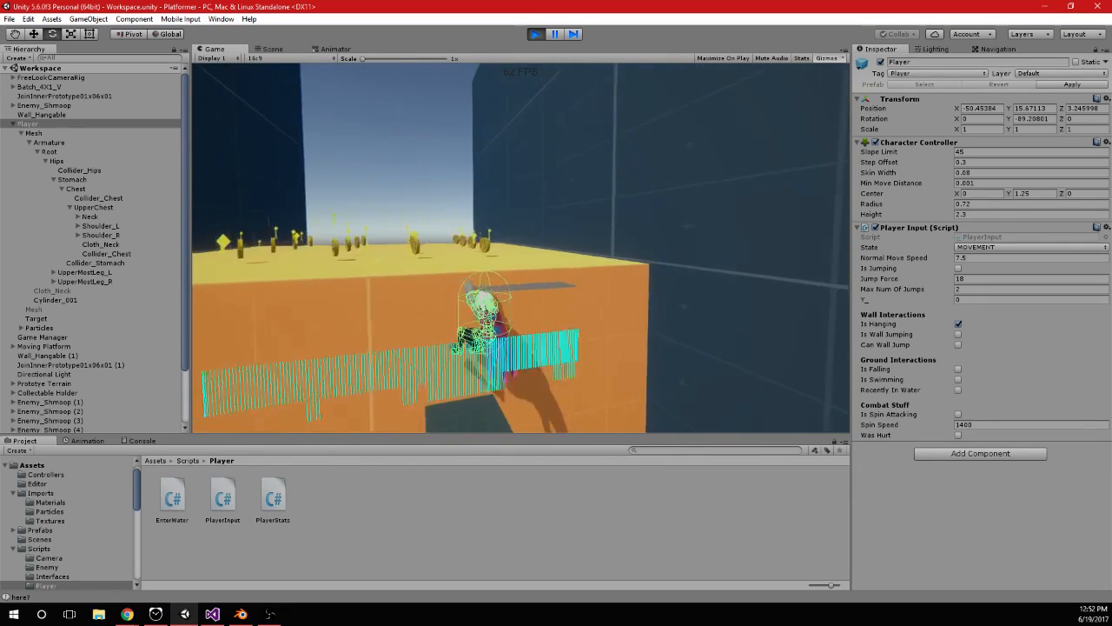
{"action": "key", "text": "a"}
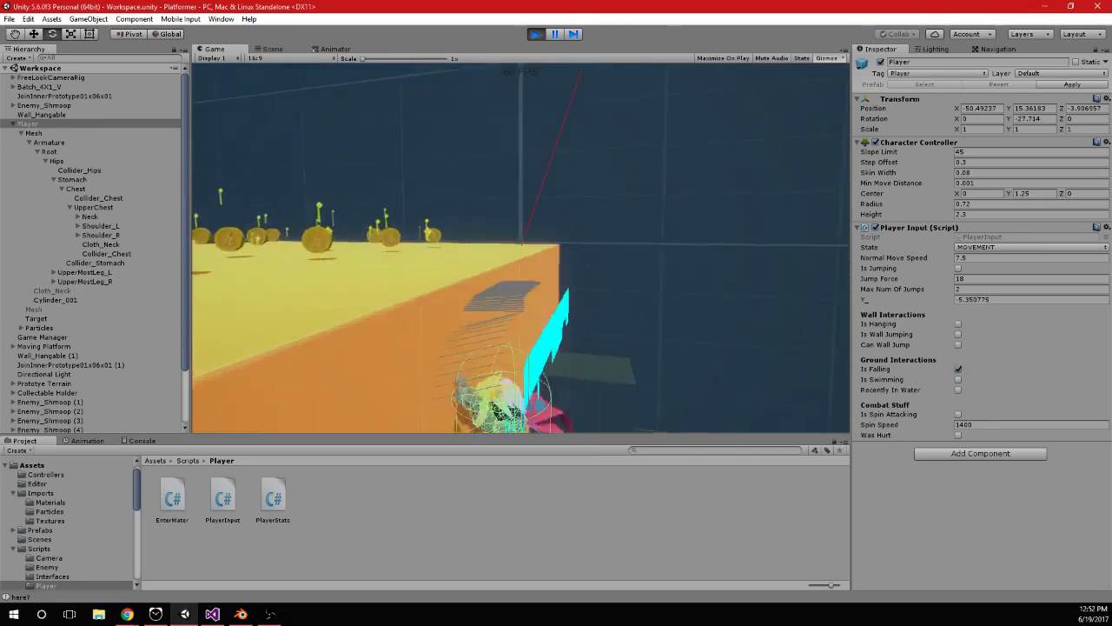
{"action": "key", "text": "a"}
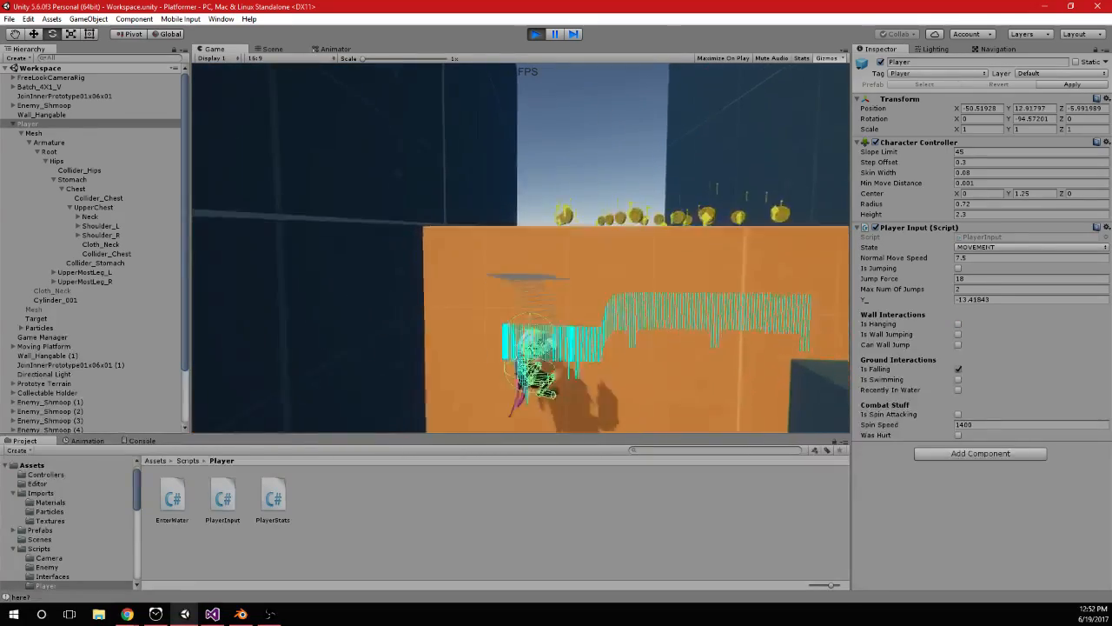
{"action": "key", "text": "d"}
Jump the player repeatedly from the upper orange wall to test letting go and grabbing it again
{"action": "key", "text": "space"}
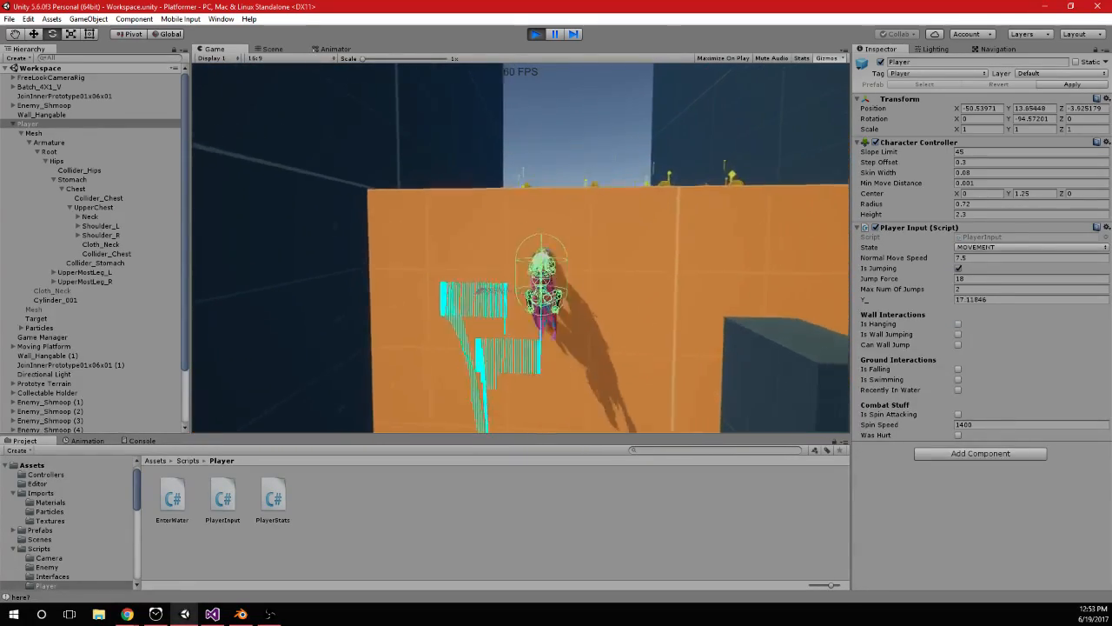
{"action": "key", "text": "space"}
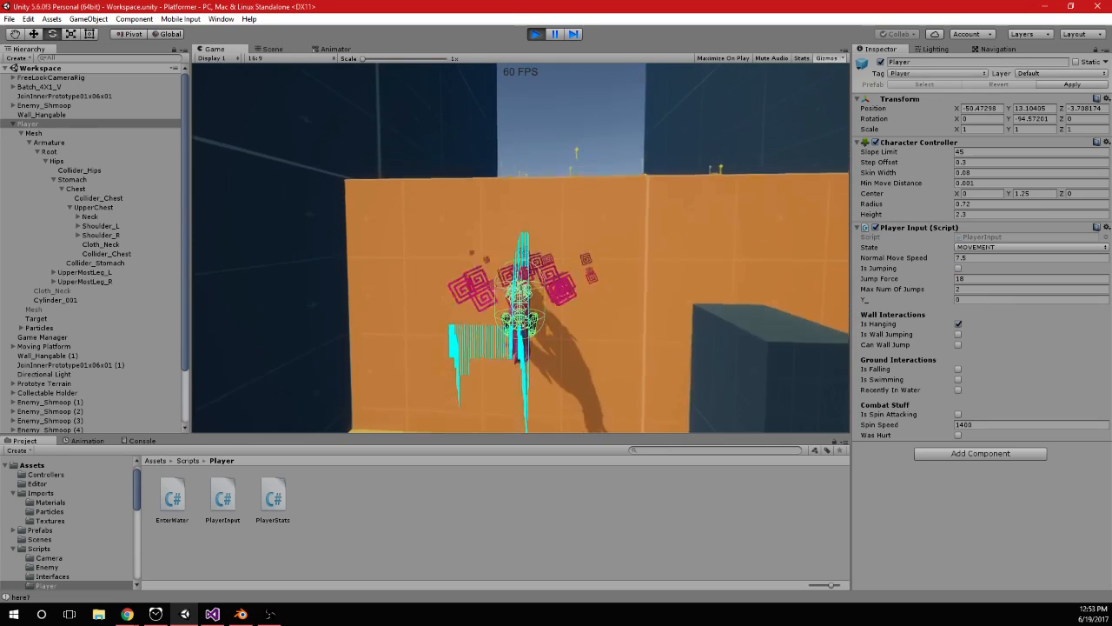
{"action": "key", "text": "space"}
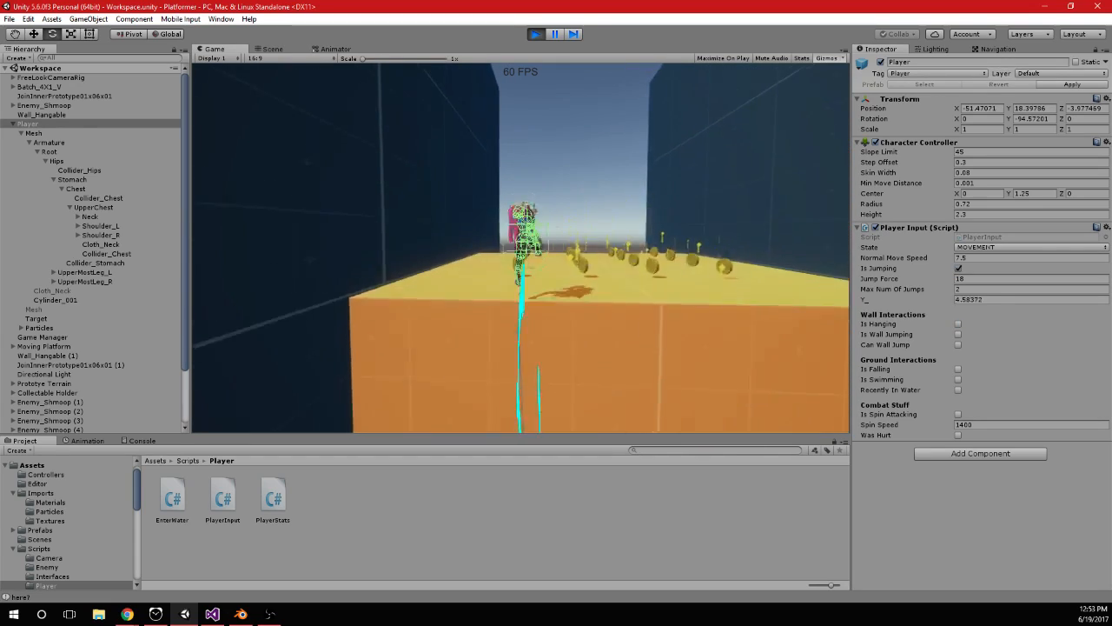
{"action": "key", "text": "space"}
{"action": "key", "text": "space"}
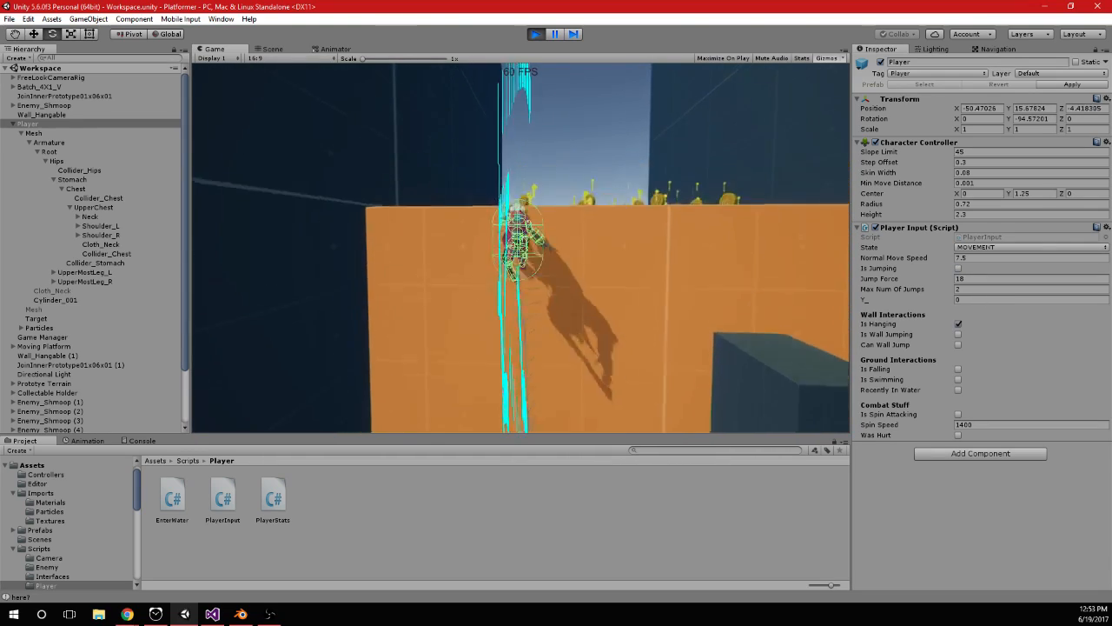
{"action": "key", "text": "space"}
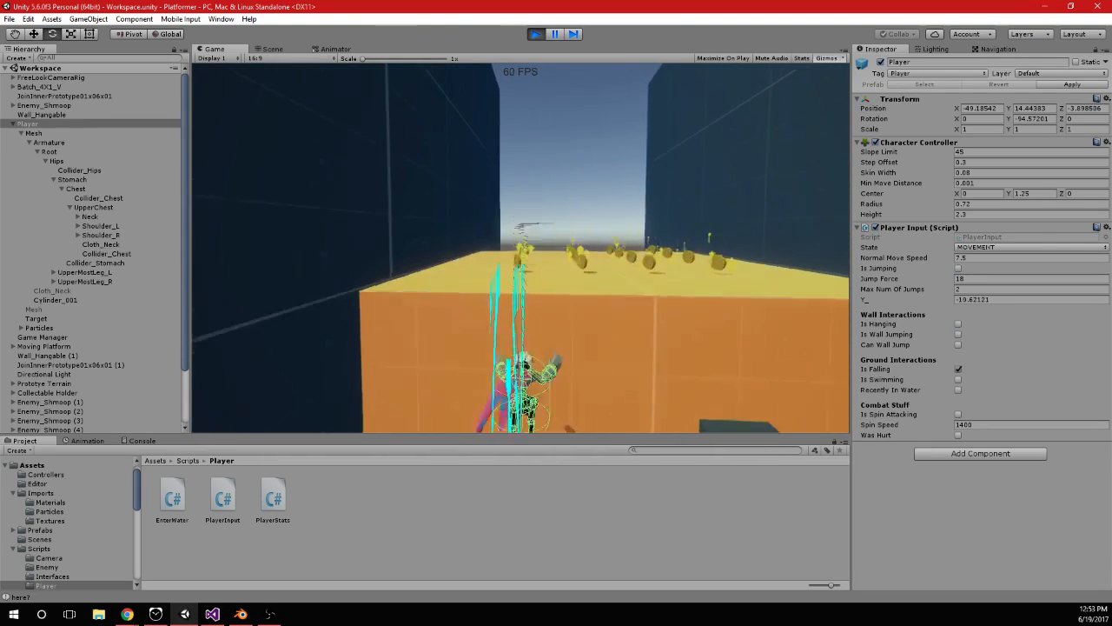
Shimmy the player along the upper orange wall past the dark pillar, and jump up onto the platform with the coins
{"action": "key", "text": "d"}
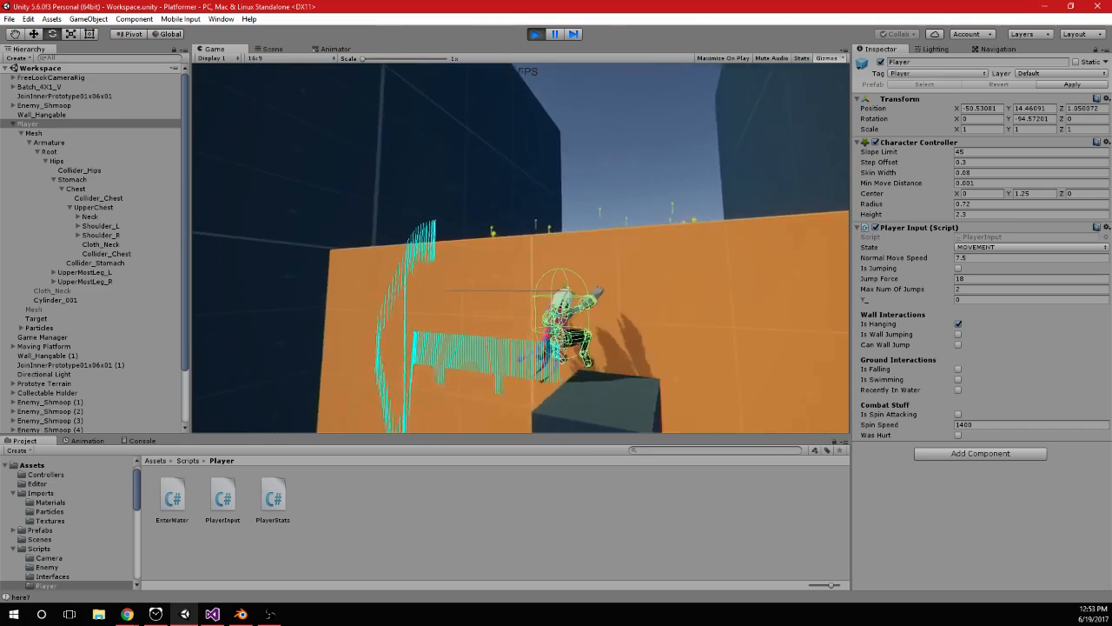
{"action": "key", "text": "a"}
{"action": "key", "text": "space"}
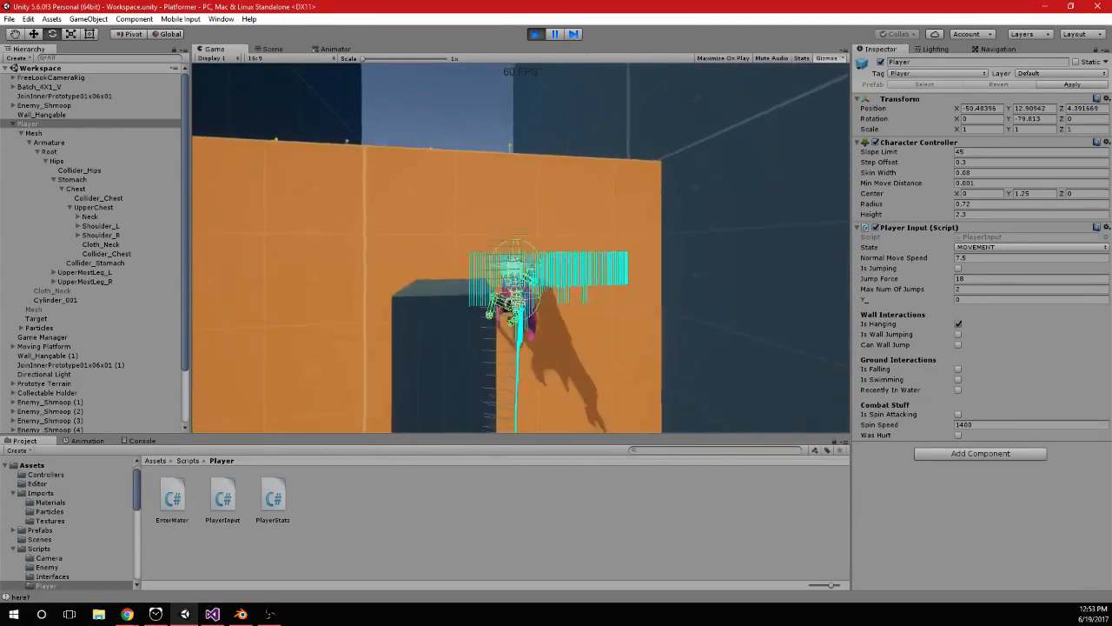
{"action": "key", "text": "space"}
{"action": "key", "text": "a"}
{"action": "key", "text": "space"}
{"action": "key", "text": "a"}
{"action": "key", "text": "w"}
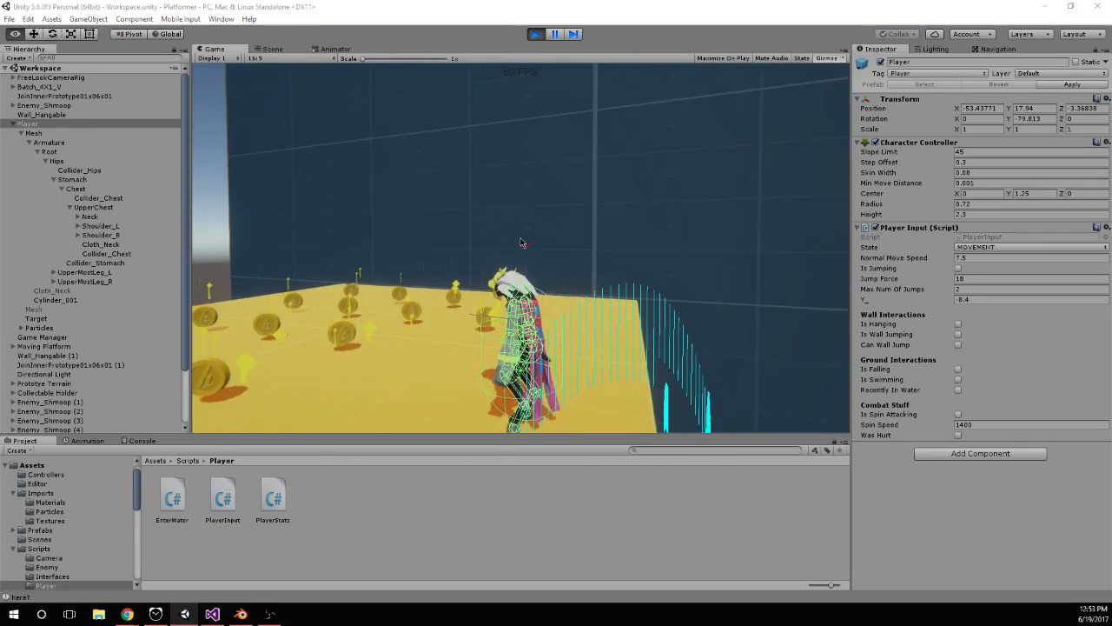
Stop the game and comment out the Debug.DrawRay line at the end of Hanging() in Visual Studio
{"action": "left_click", "coordinate": [537, 34]}
{"action": "left_click", "coordinate": [213, 613]}
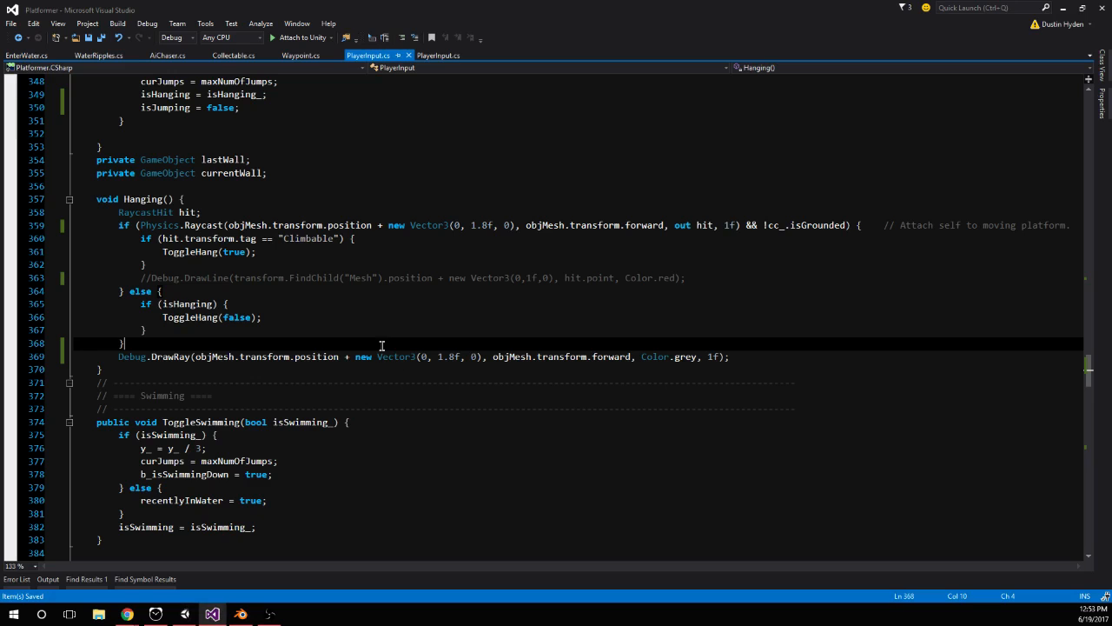
{"action": "left_click", "coordinate": [118, 354]}
{"action": "type", "text": "//"}
{"action": "left_click", "coordinate": [242, 337]}
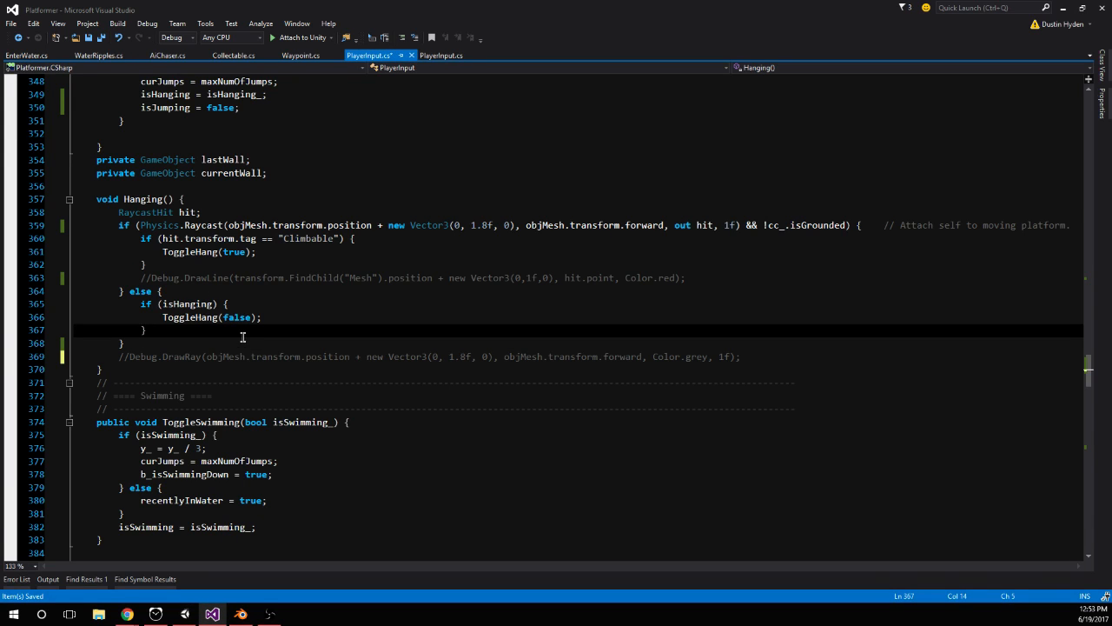
Return to Unity and turn off gizmos in the Game view
{"action": "key", "text": "alt+Tab"}
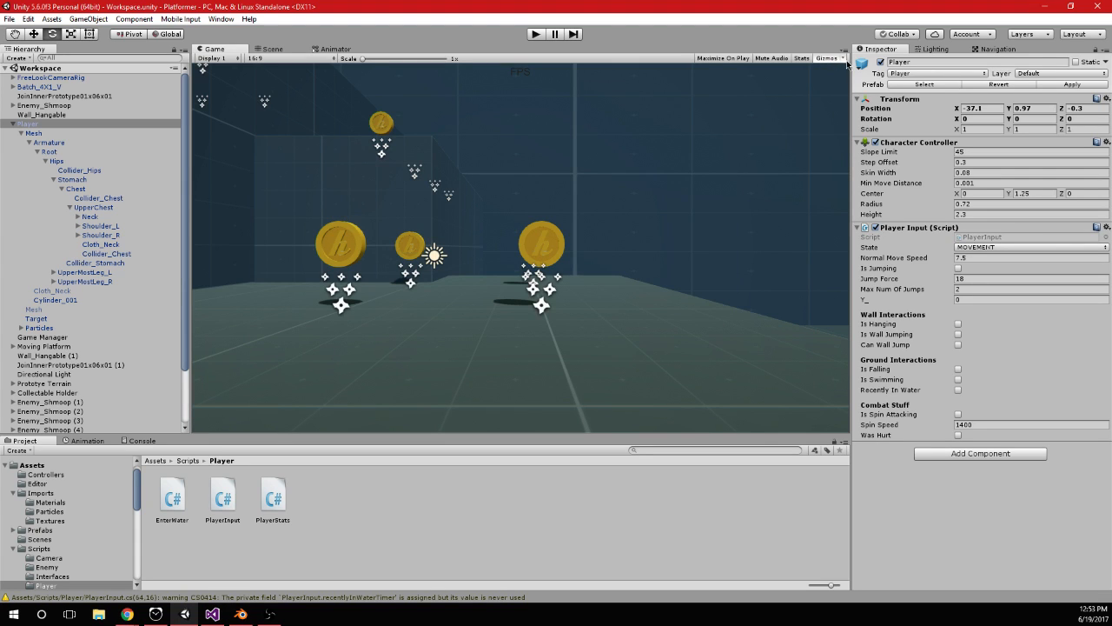
{"action": "left_click", "coordinate": [843, 58]}
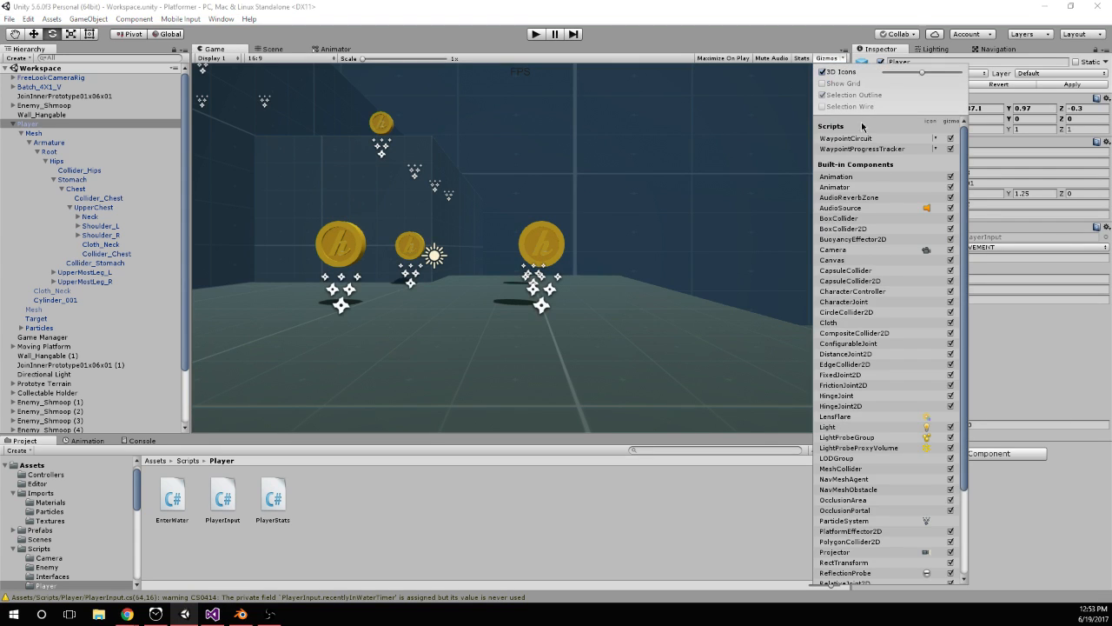
{"action": "scroll", "coordinate": [869, 252], "scroll_direction": "down", "scroll_amount": 3}
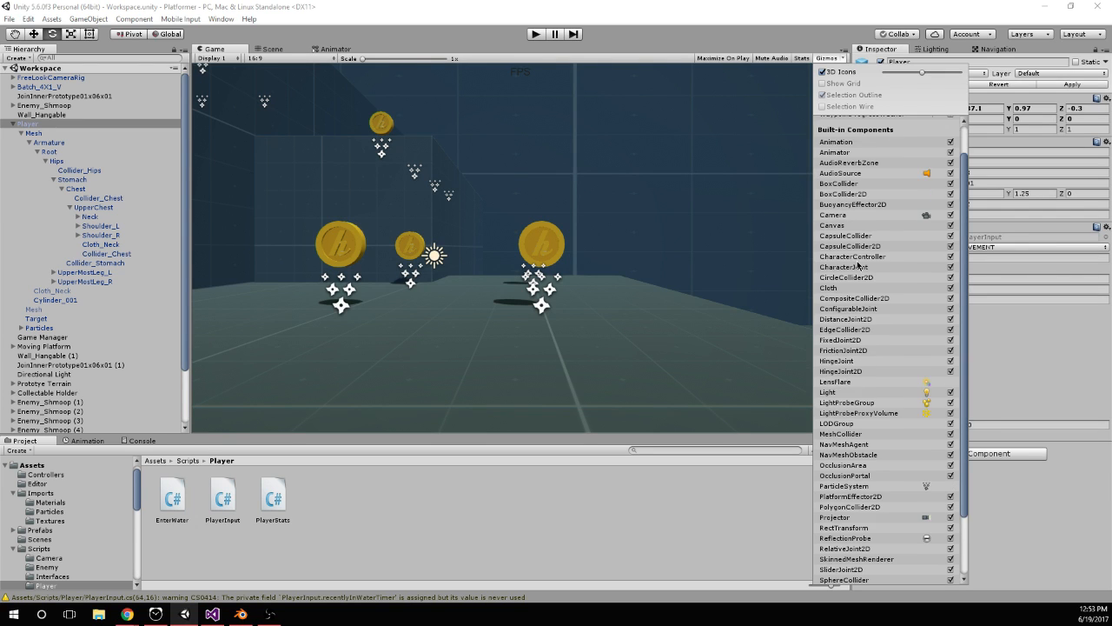
{"action": "scroll", "coordinate": [875, 232], "scroll_direction": "up", "scroll_amount": 3}
{"action": "left_click", "coordinate": [827, 59]}
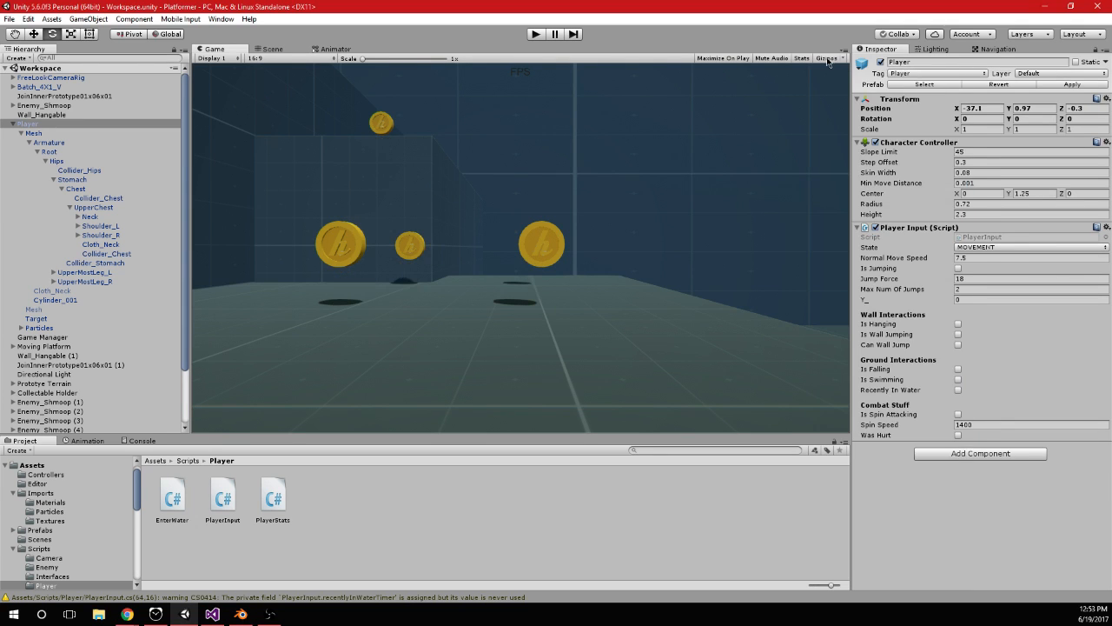
Restart the game without gizmos and jump the player onto the orange wall beside the dark pillar to test hanging
{"action": "left_click", "coordinate": [537, 34]}
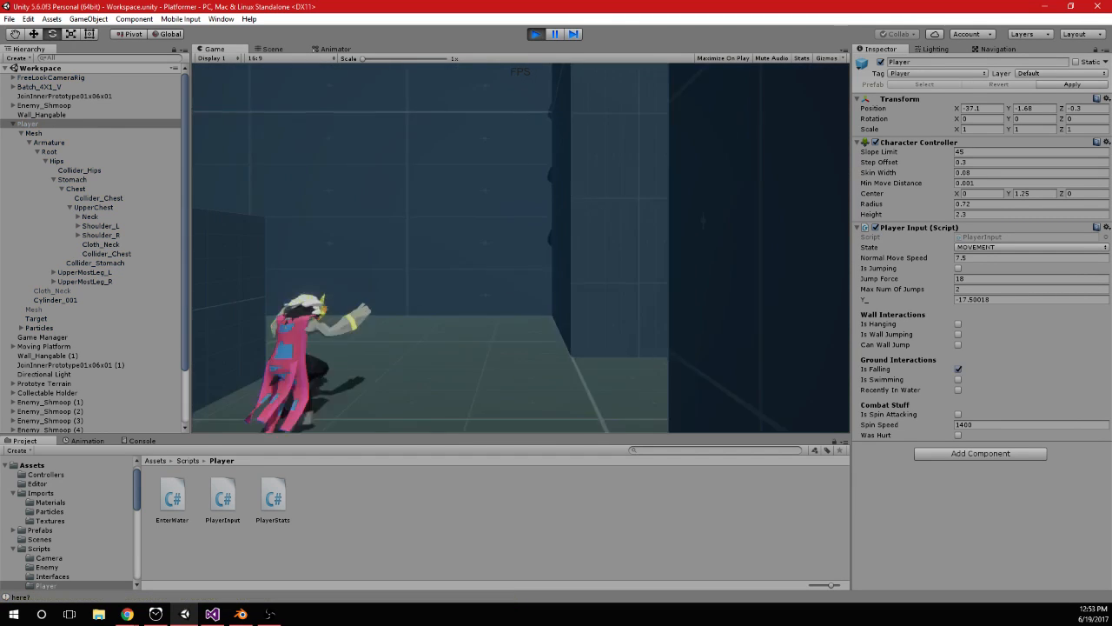
{"action": "key", "text": "space"}
{"action": "key", "text": "a"}
{"action": "key", "text": "w"}
{"action": "key", "text": "space"}
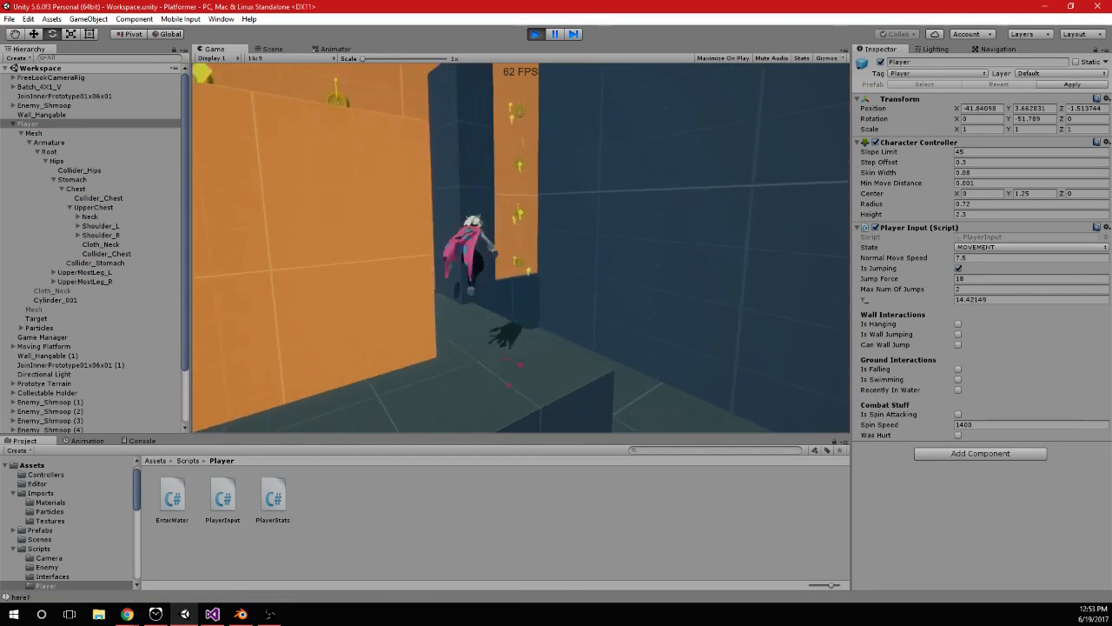
{"action": "key", "text": "space"}
{"action": "key", "text": "space"}
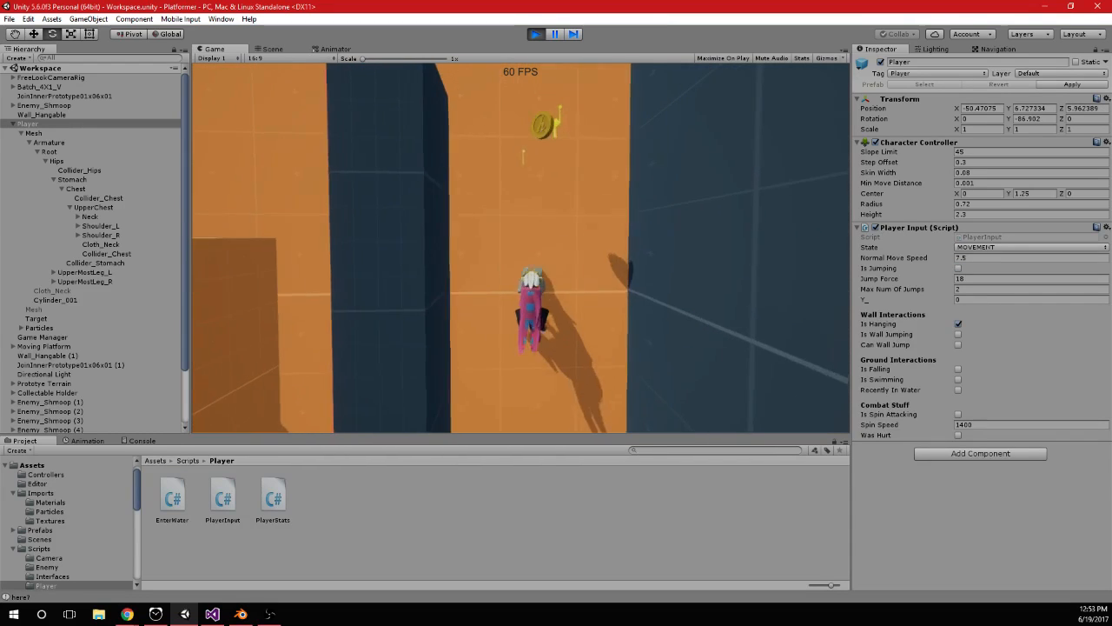
Climb the player up the orange wall beside the dark pillar and jump off it near the upper ledge
{"action": "key", "text": "w"}
{"action": "key", "text": "w"}
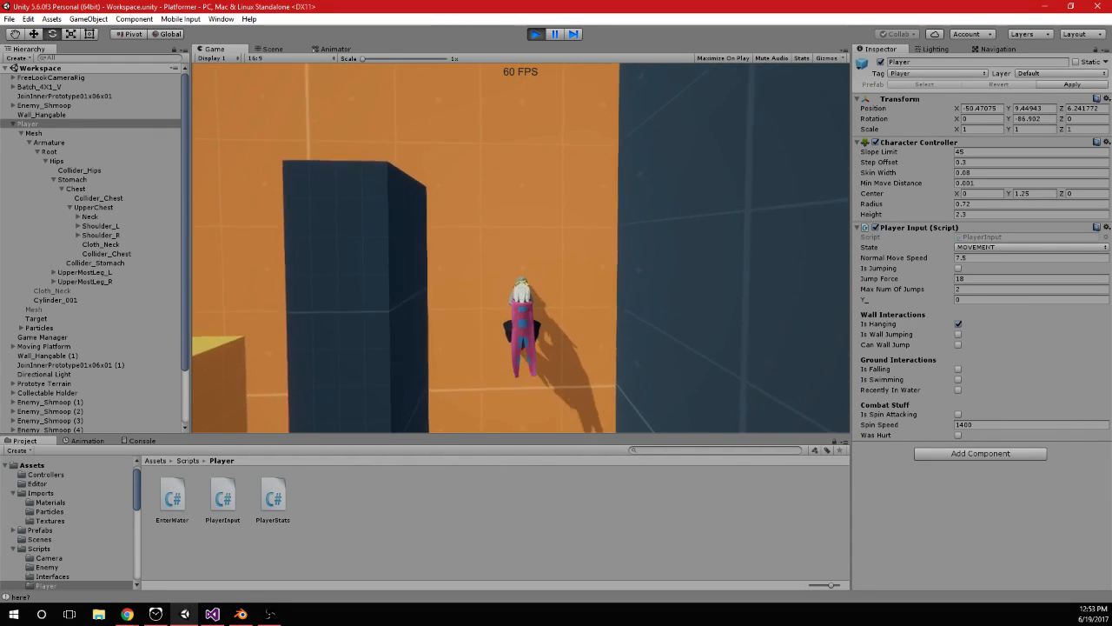
{"action": "key", "text": "space"}
{"action": "key", "text": "space"}
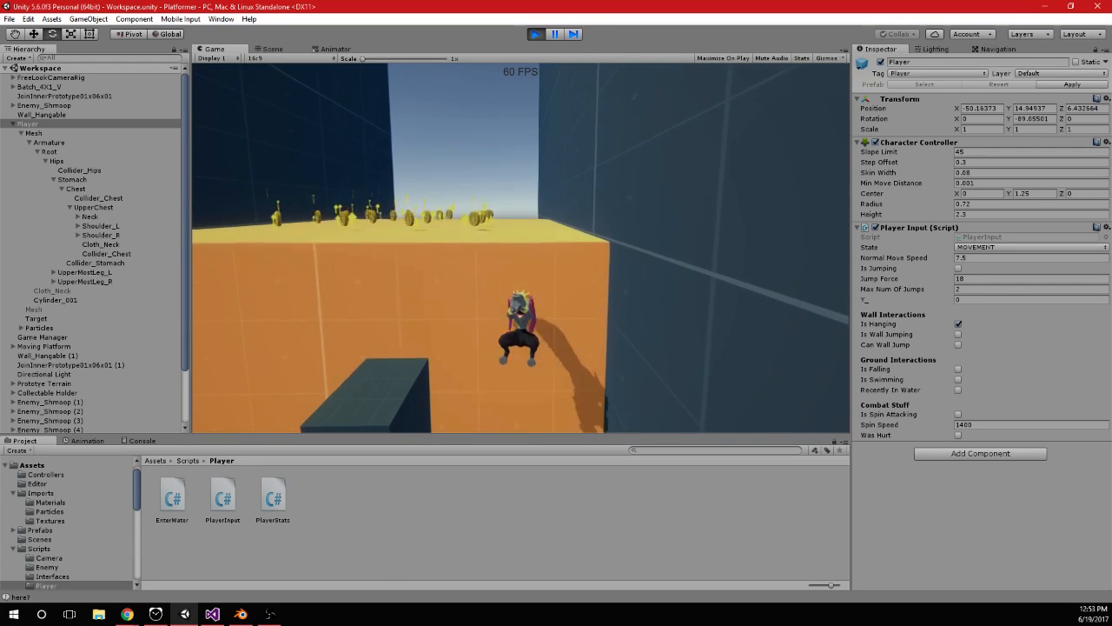
{"action": "key", "text": "space"}
Jump the player back onto the orange wall and climb to just below the coin platform's edge to retest the hang animation
{"action": "key", "text": "space"}
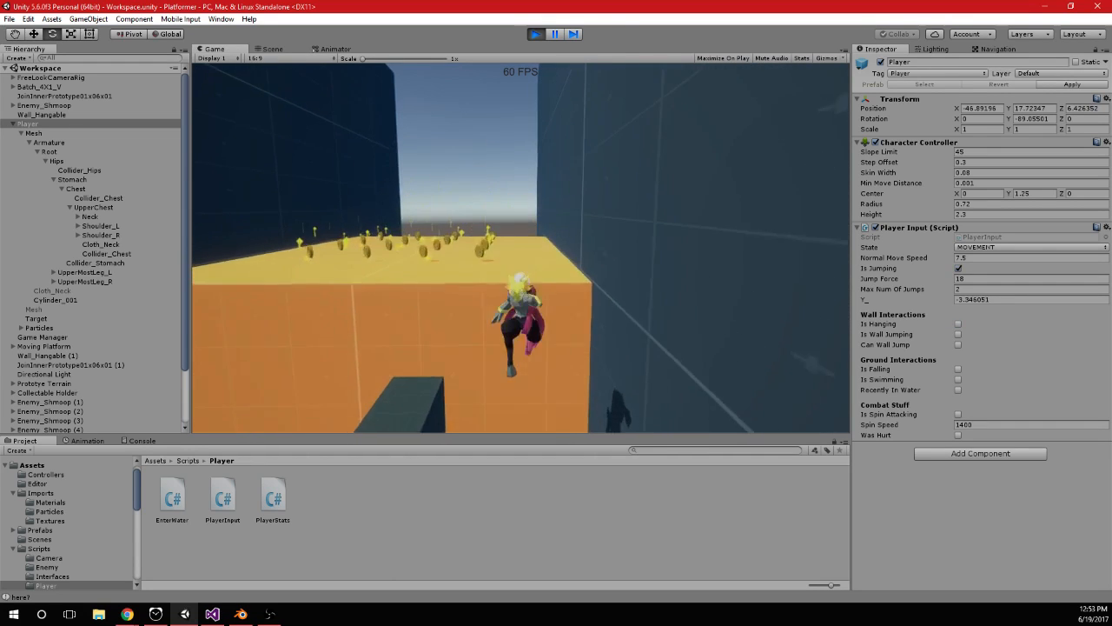
{"action": "key", "text": "space"}
{"action": "key", "text": "space"}
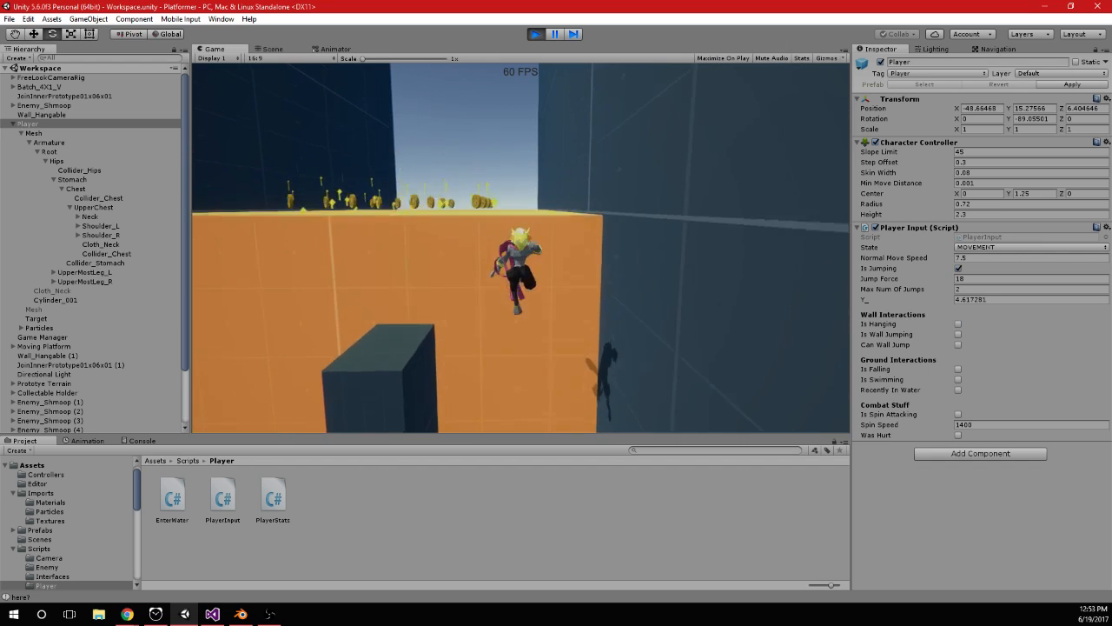
{"action": "key", "text": "space"}
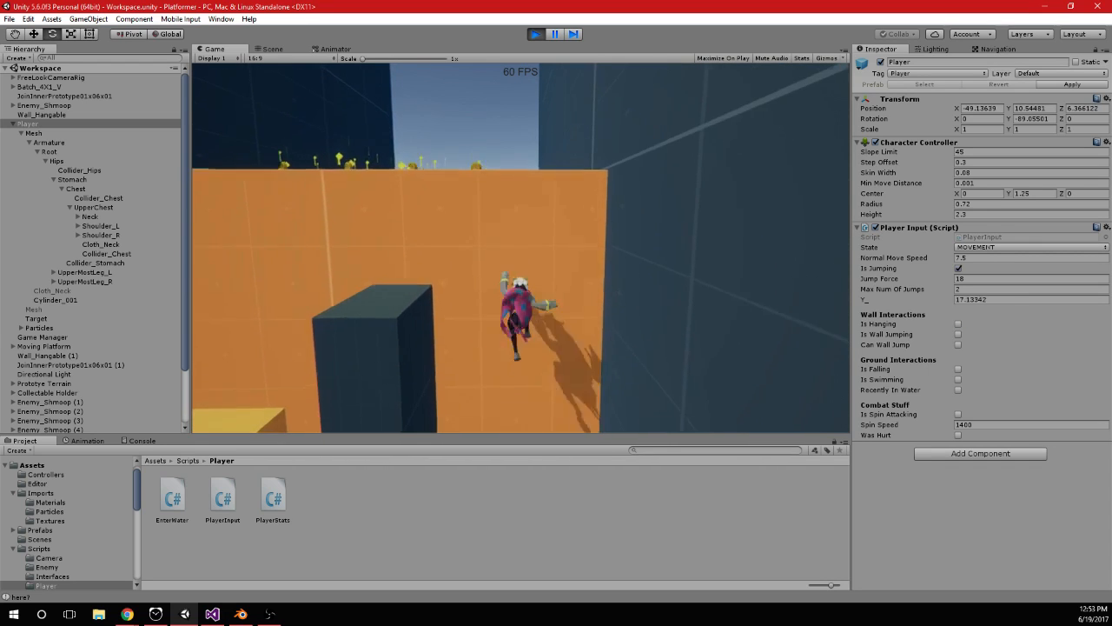
{"action": "key", "text": "space"}
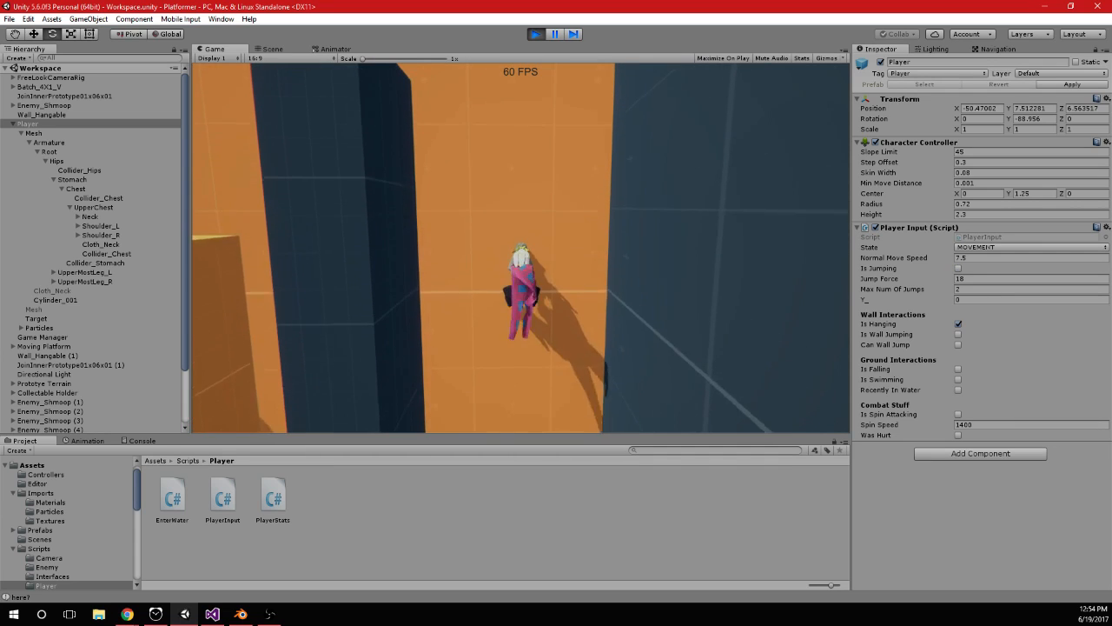
{"action": "key", "text": "space"}
{"action": "key", "text": "space"}
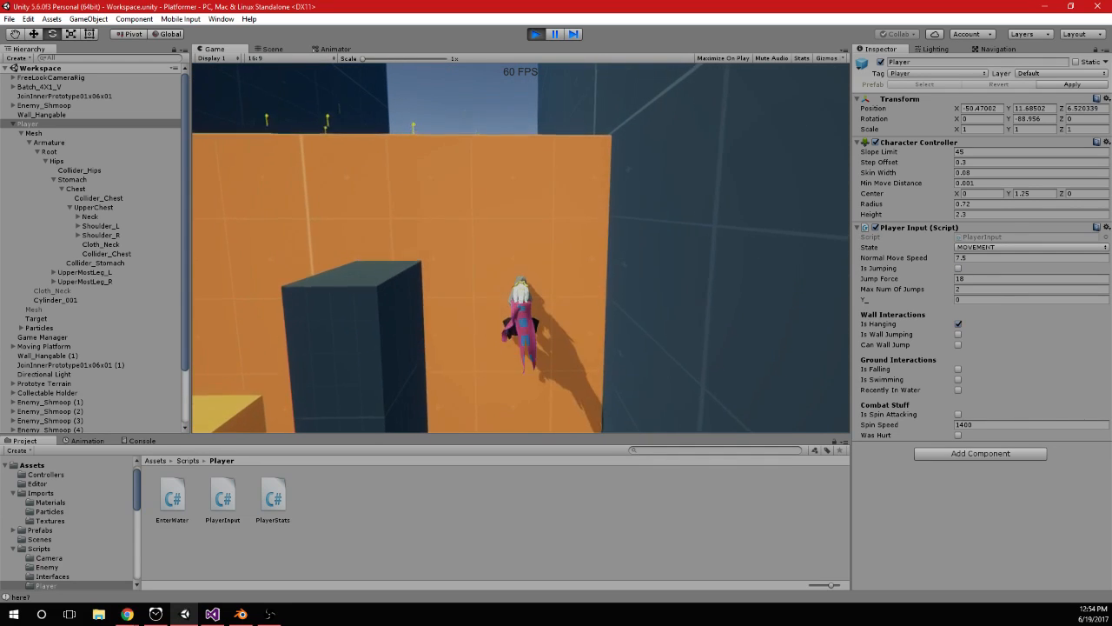
{"action": "key", "text": "space"}
{"action": "key", "text": "space"}
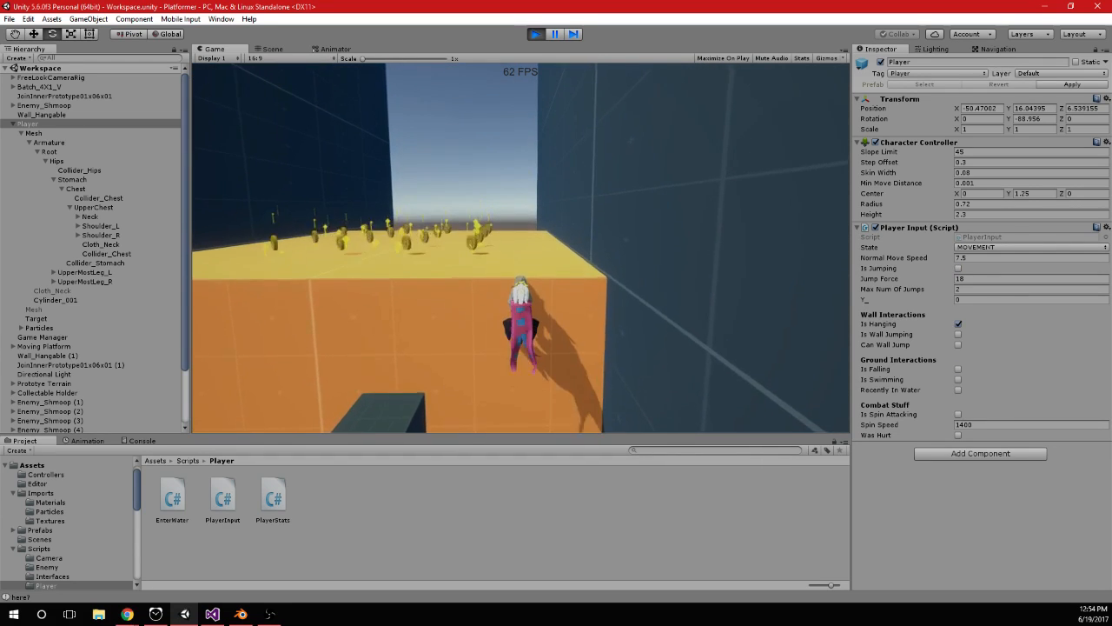
In the Animator, expand the Player_Falling -> Exit transition's settings and set its Transition Duration to 0.05 s
{"action": "key", "text": "alt+Tab"}
{"action": "left_click", "coordinate": [351, 49]}
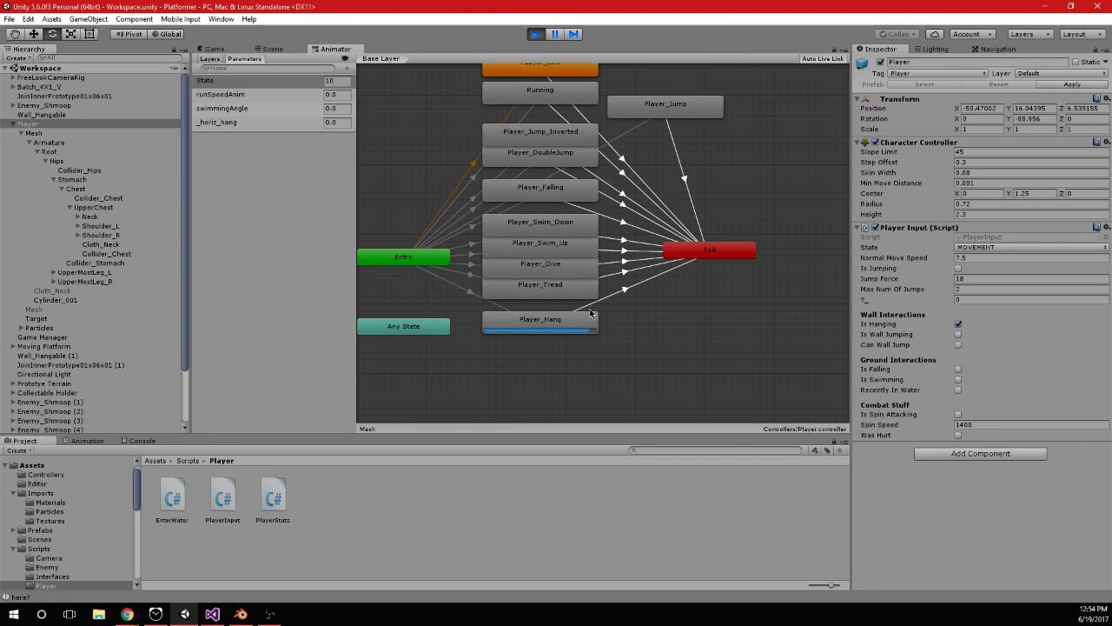
{"action": "left_click", "coordinate": [582, 198]}
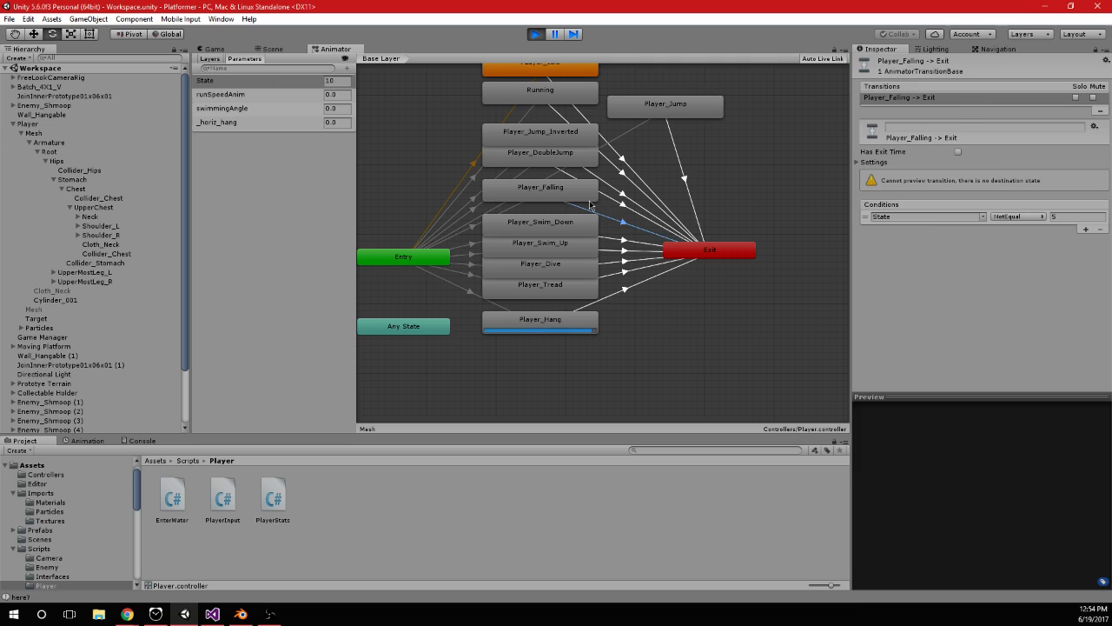
{"action": "left_click", "coordinate": [631, 208]}
{"action": "left_click", "coordinate": [859, 163]}
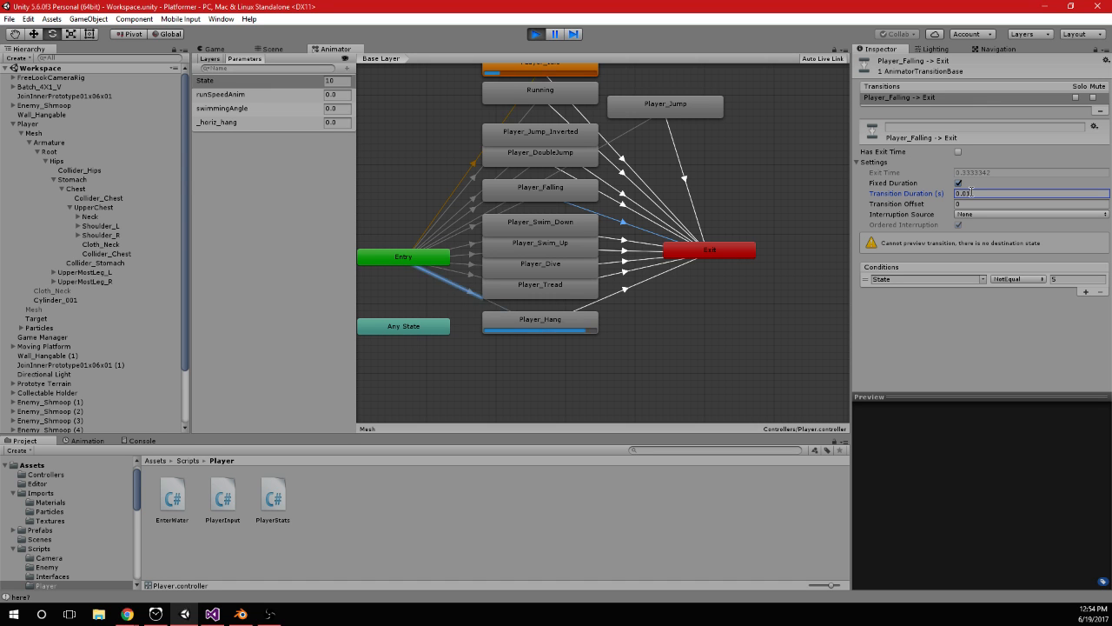
Return to the running game and jump the player off and onto the orange wall to test the 0.05 s transition
{"action": "left_click", "coordinate": [217, 49]}
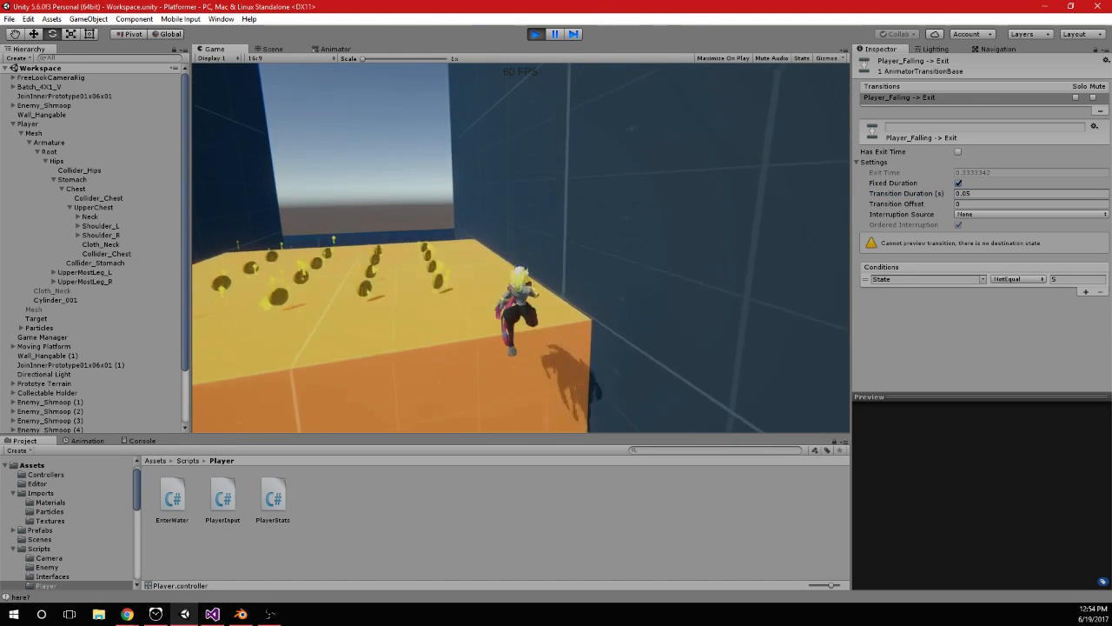
{"action": "key", "text": "space"}
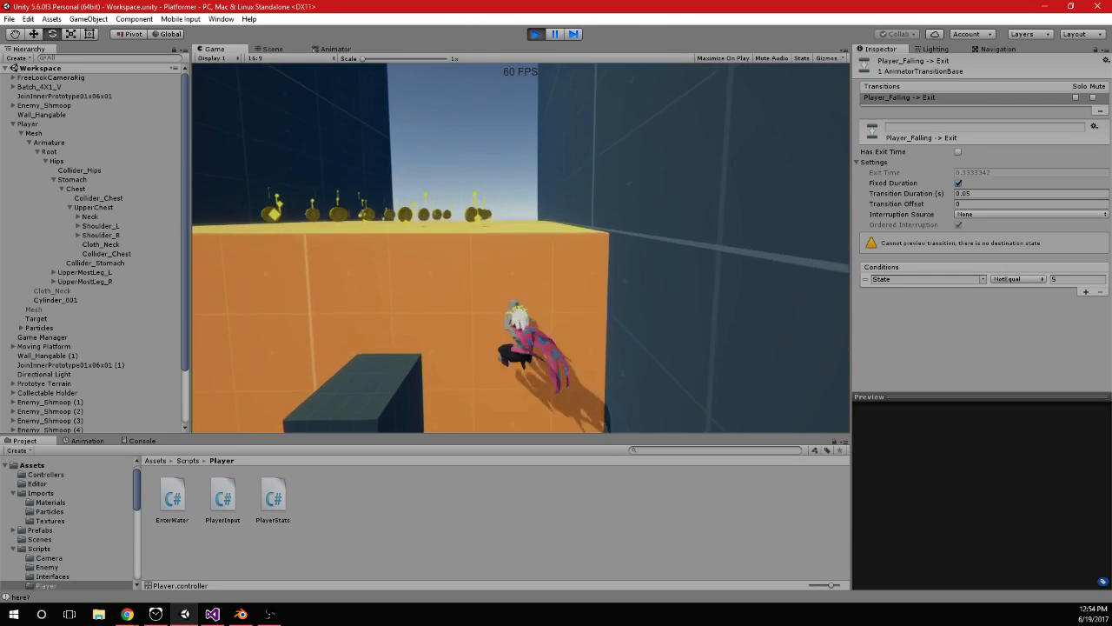
{"action": "key", "text": "space"}
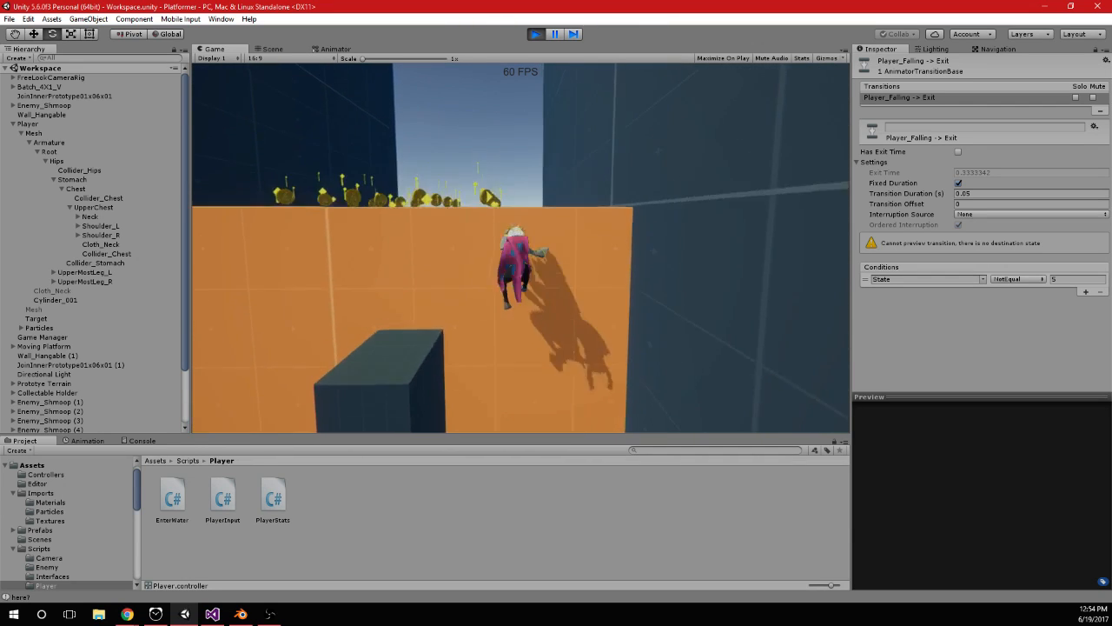
{"action": "key", "text": "space"}
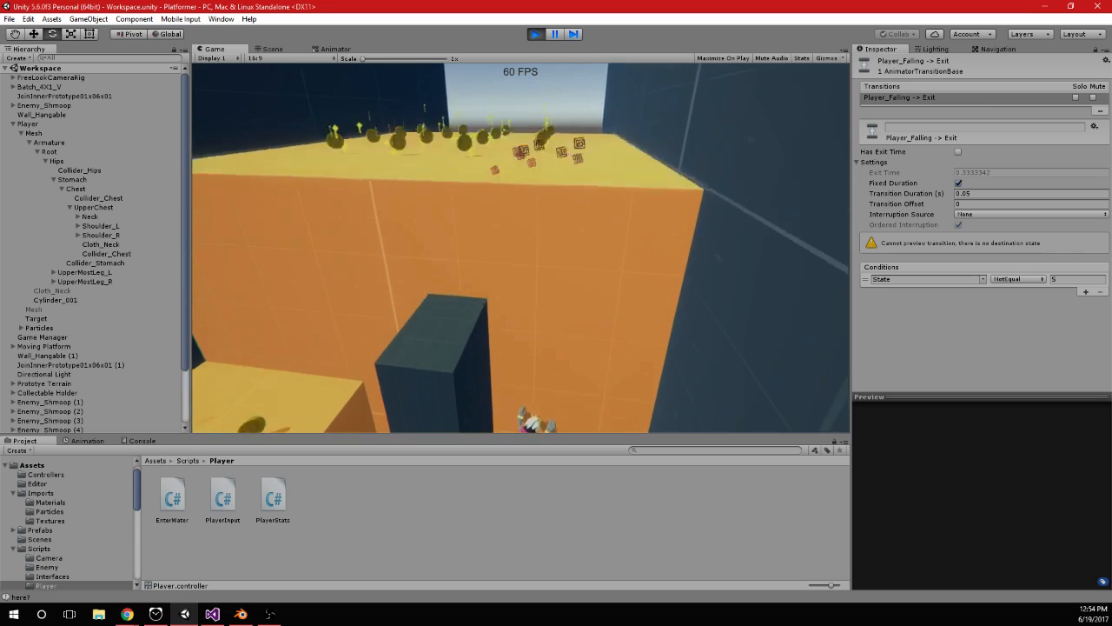
{"action": "key", "text": "space"}
{"action": "key", "text": "space"}
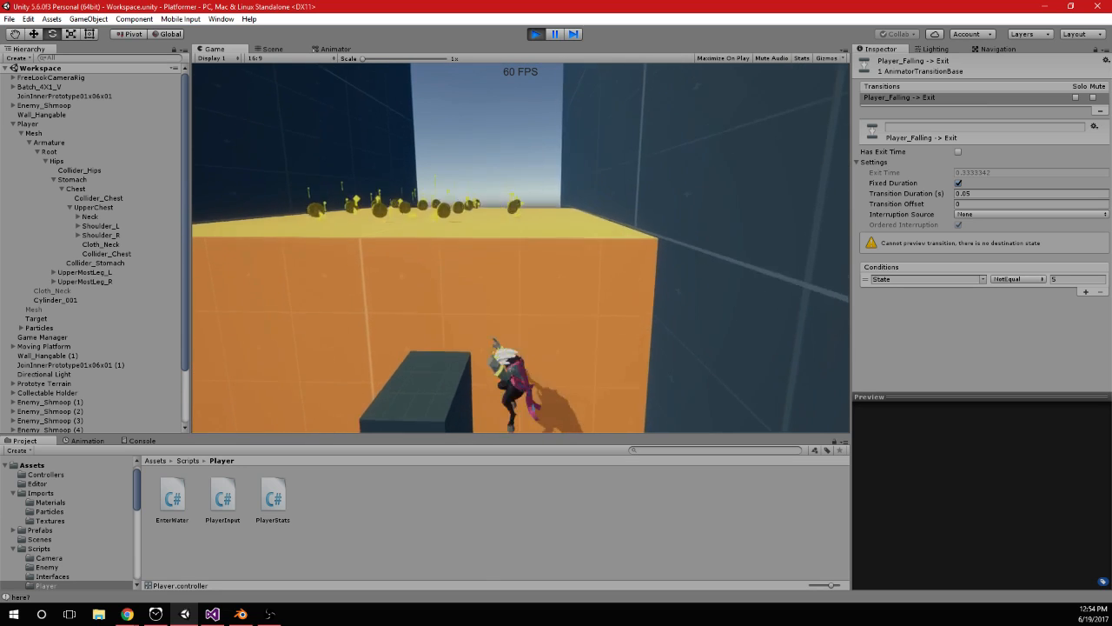
{"action": "key", "text": "space"}
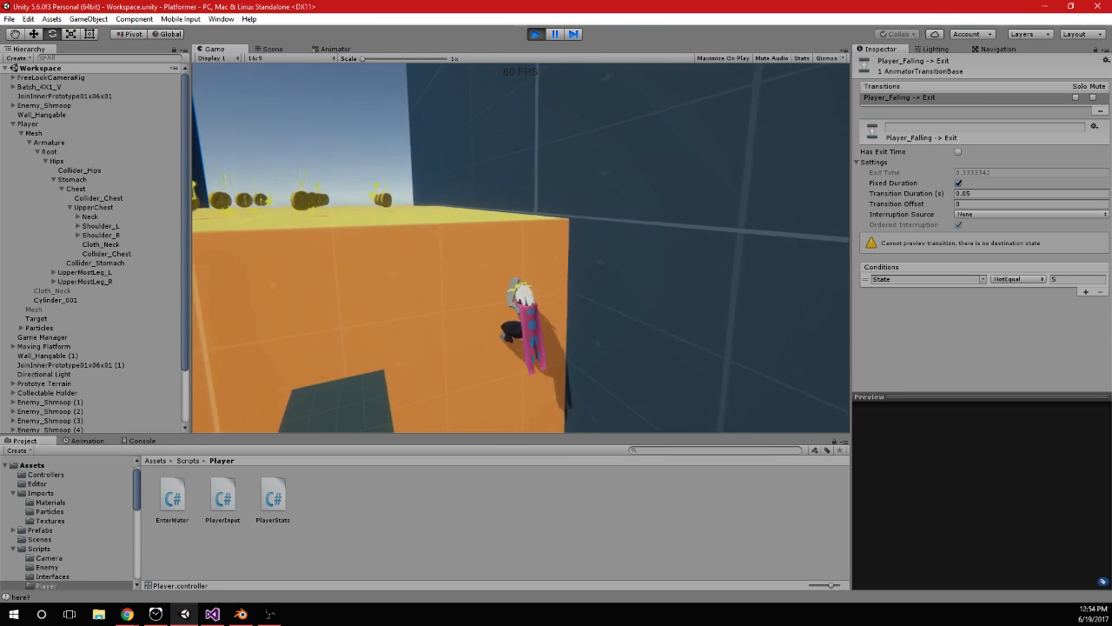
Repeat the wall jumps and double jumps beside the dark pillar, finishing with the player hanging below the coin platform
{"action": "key", "text": "space"}
{"action": "key", "text": "space"}
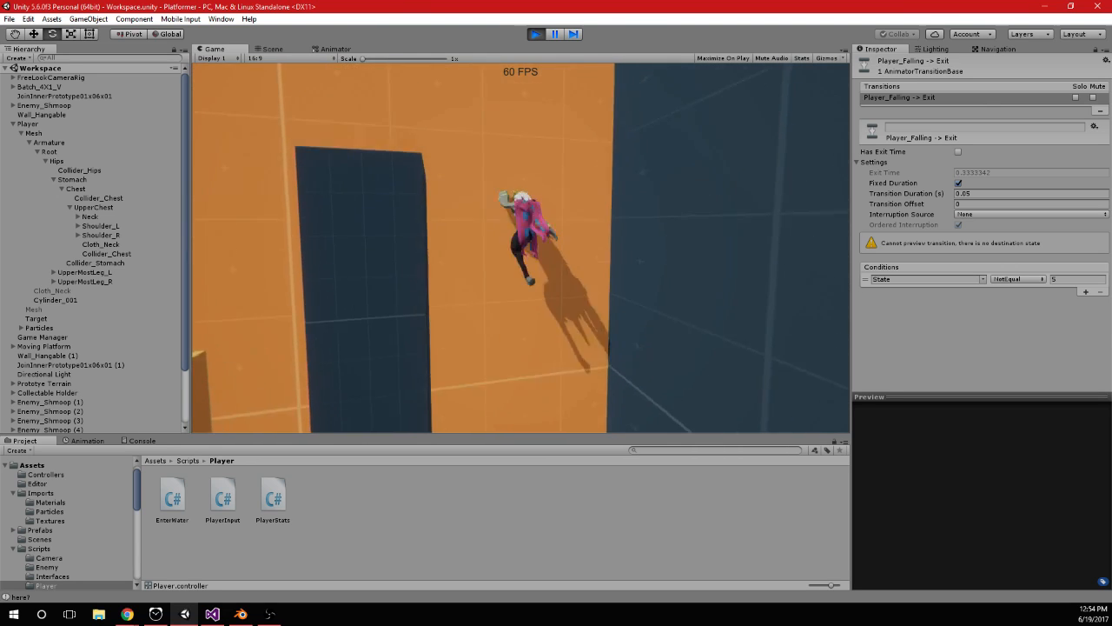
{"action": "key", "text": "space"}
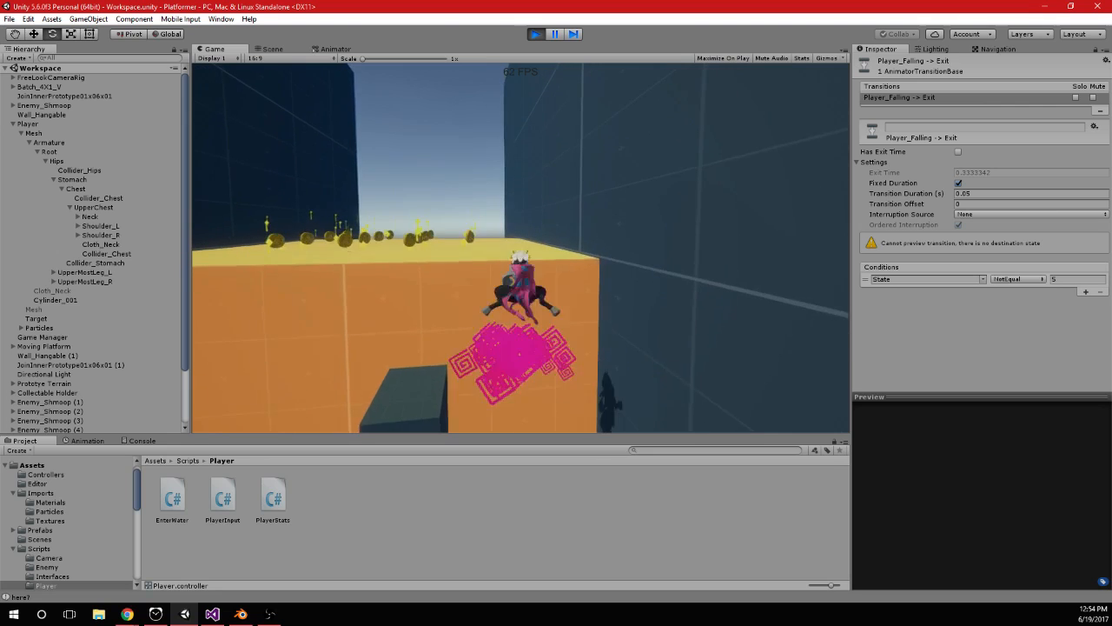
{"action": "key", "text": "space"}
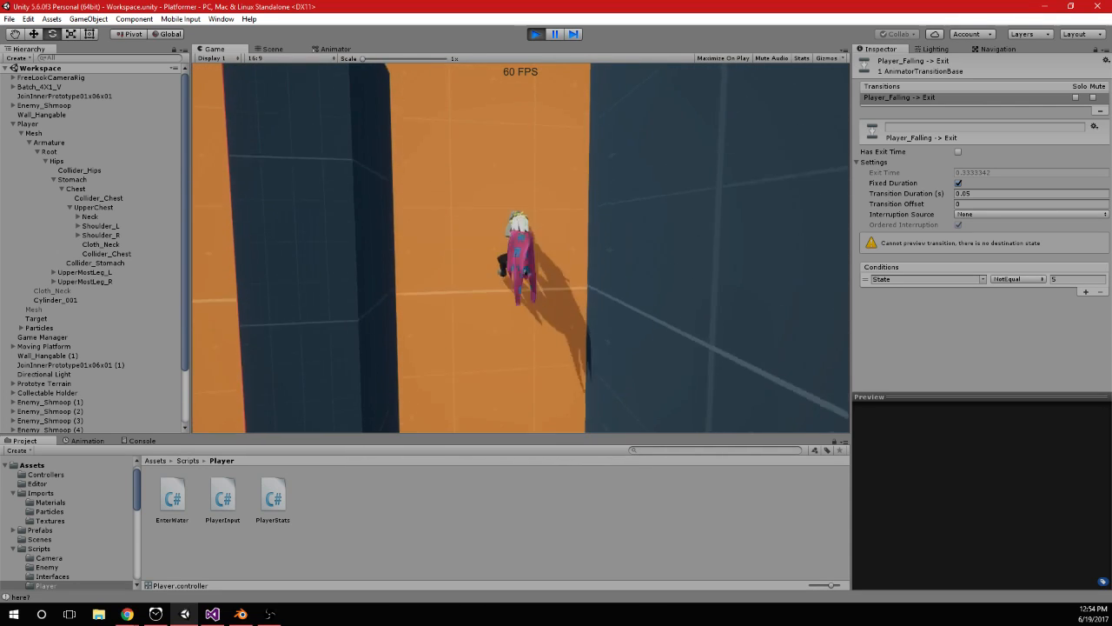
{"action": "key", "text": "space"}
{"action": "key", "text": "space"}
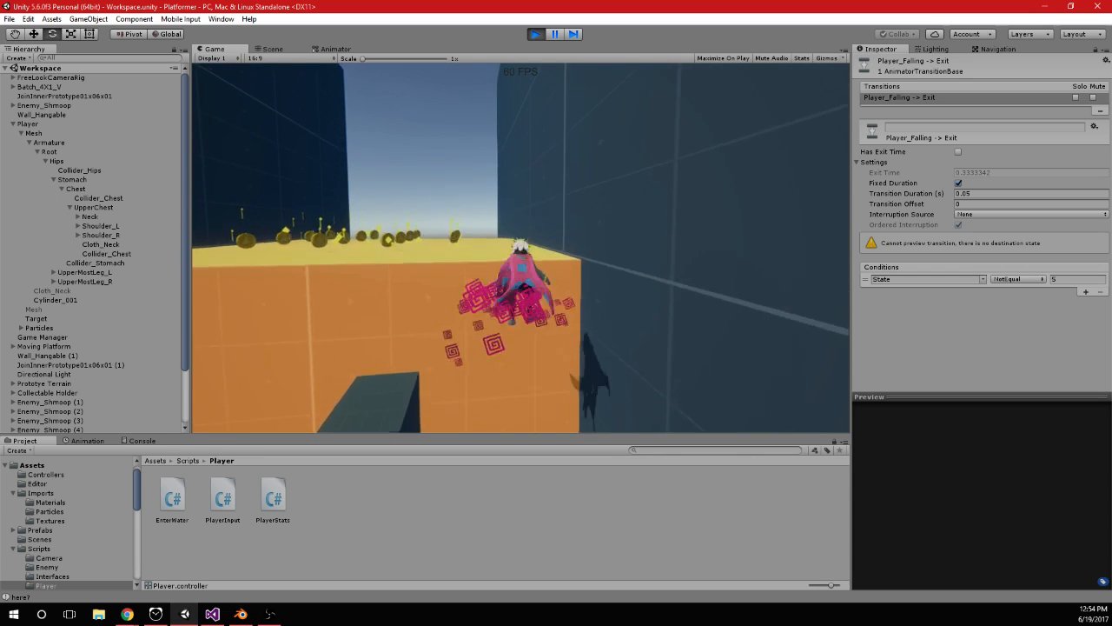
{"action": "key", "text": "space"}
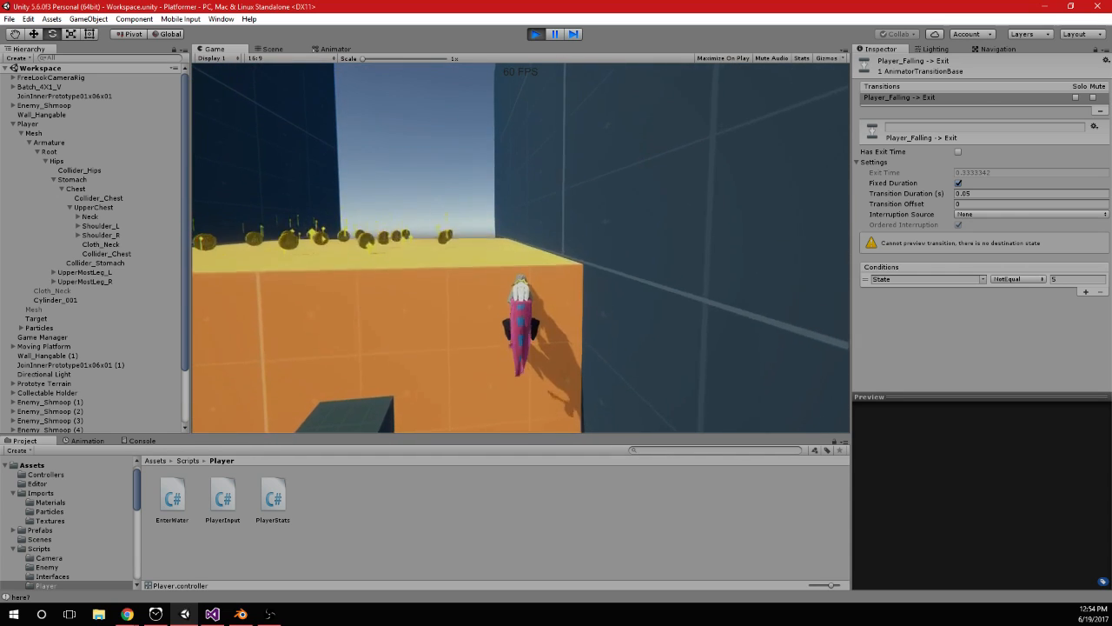
Go back to the Animator and inspect the Player_Falling state's settings
{"action": "key", "text": "alt+Tab"}
{"action": "left_click", "coordinate": [334, 49]}
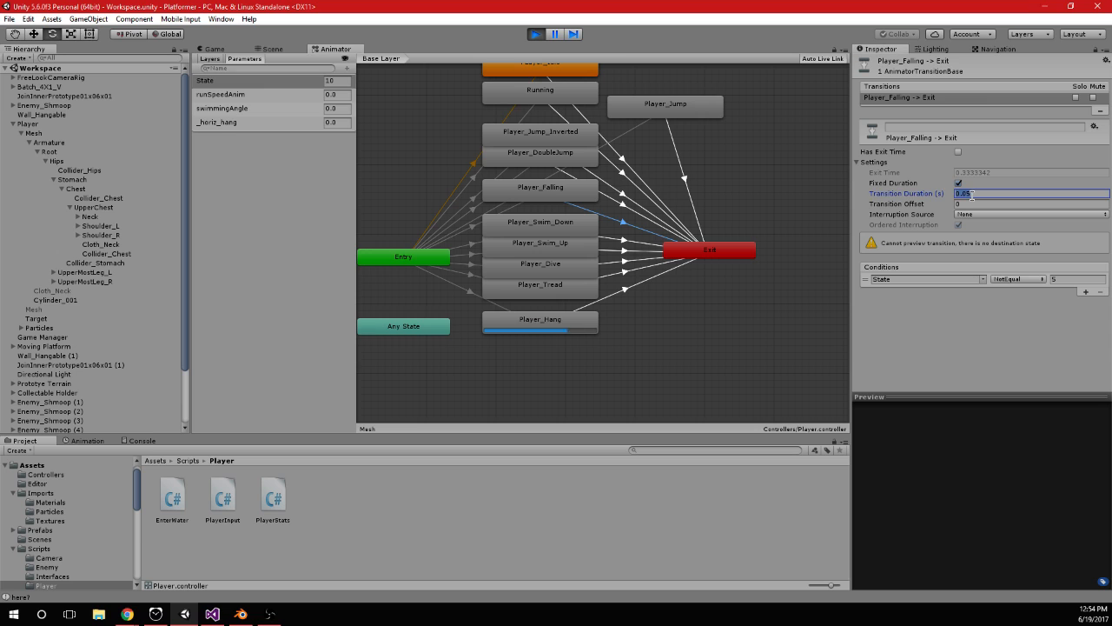
{"action": "left_click_drag", "start_coordinate": [527, 195], "coordinate": [558, 179]}
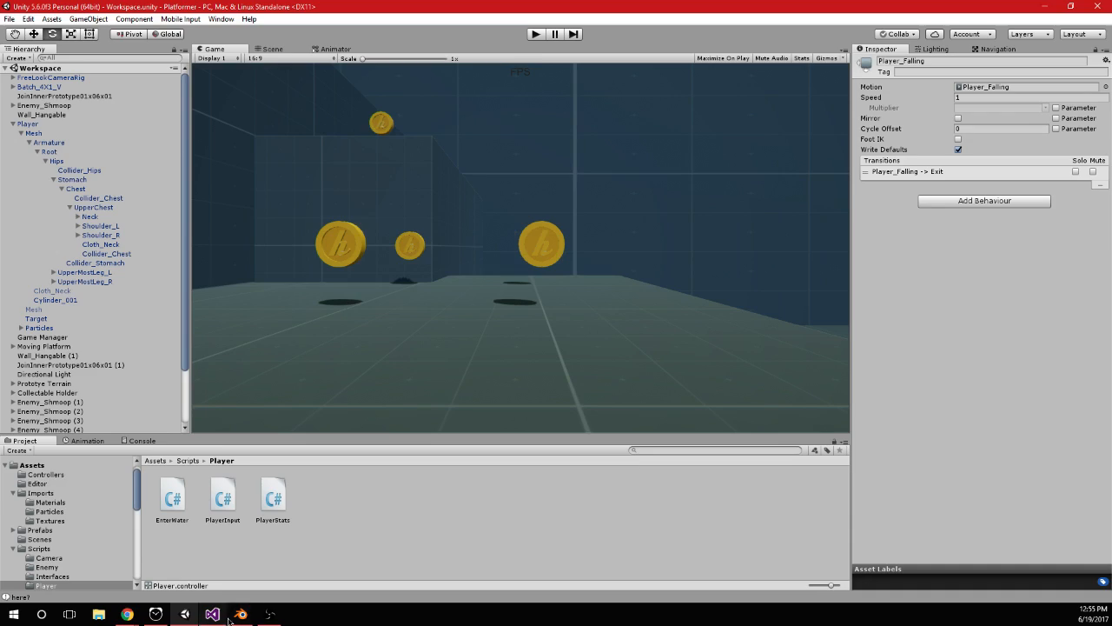
Switch to Visual Studio and search PlayerInput.cs for isfalling, stepping through the matches to Gravity()
{"action": "left_click", "coordinate": [241, 613]}
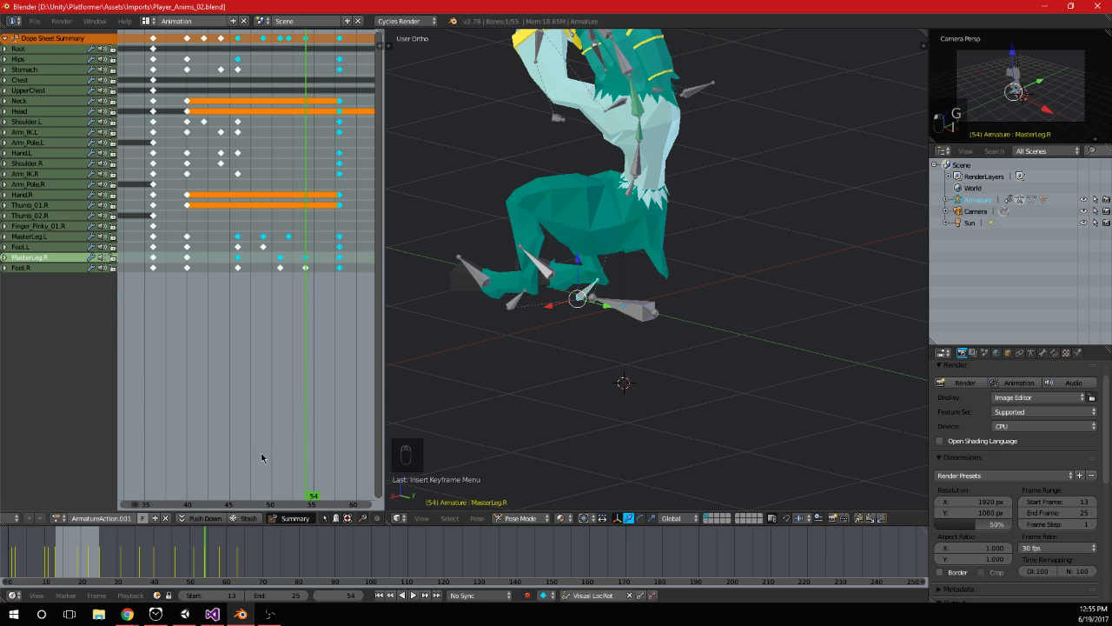
{"action": "left_click", "coordinate": [212, 613]}
{"action": "key", "text": "ctrl+f"}
{"action": "type", "text": "isfalling"}
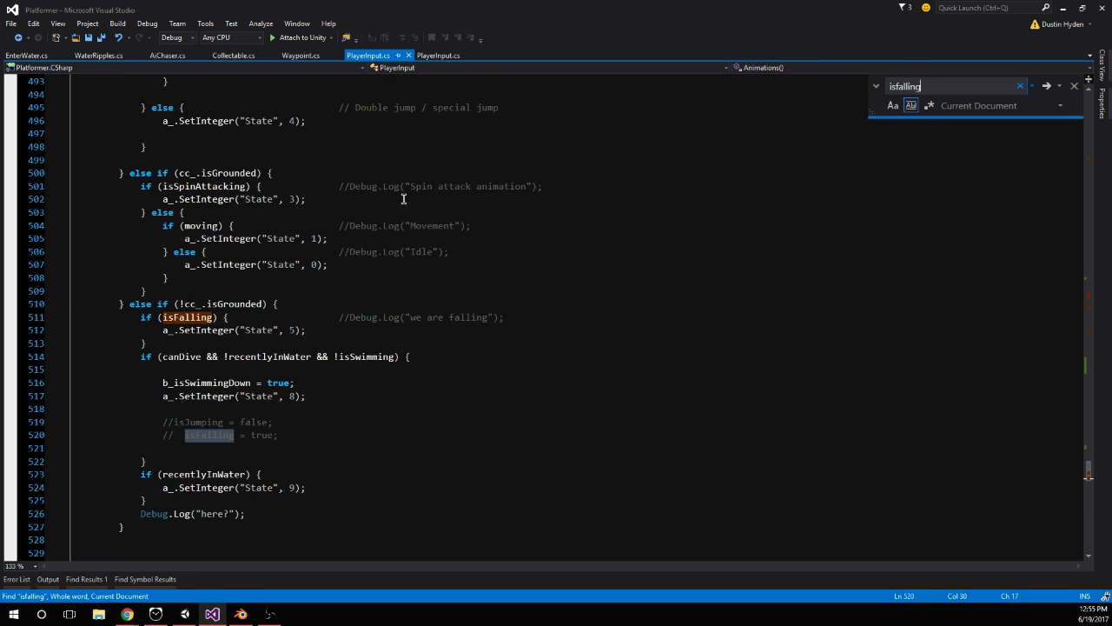
{"action": "key", "text": "Return"}
{"action": "key", "text": "Return"}
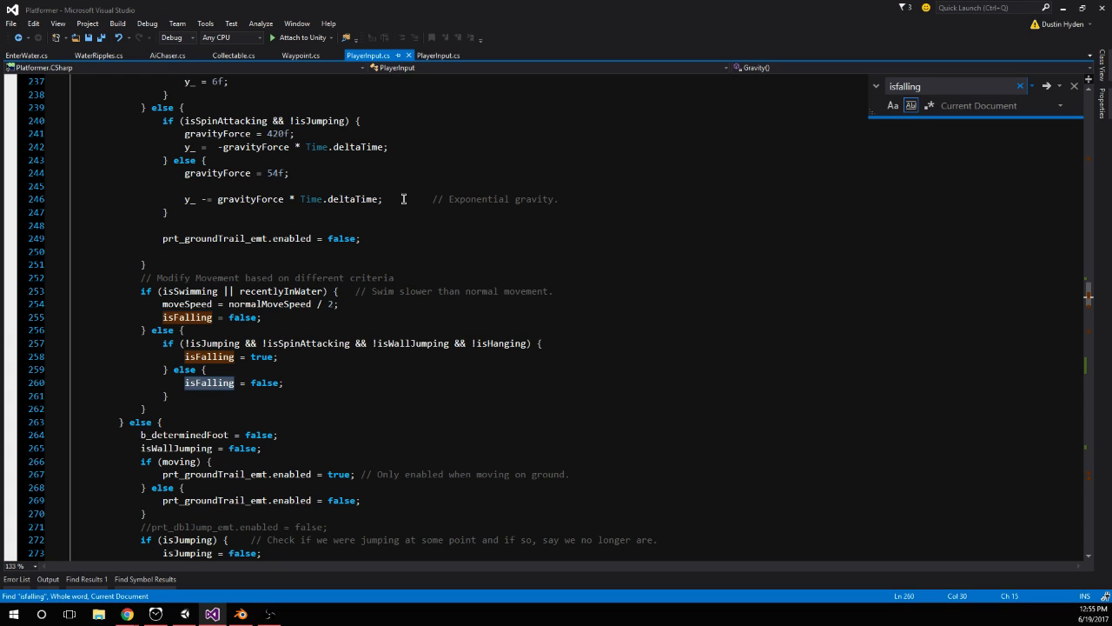
Examine the Gravity() block commented "Modify Movement based on different criteria" for the conditions that set isFalling, and save the script
{"action": "scroll", "coordinate": [403, 199], "scroll_direction": "up", "scroll_amount": 5}
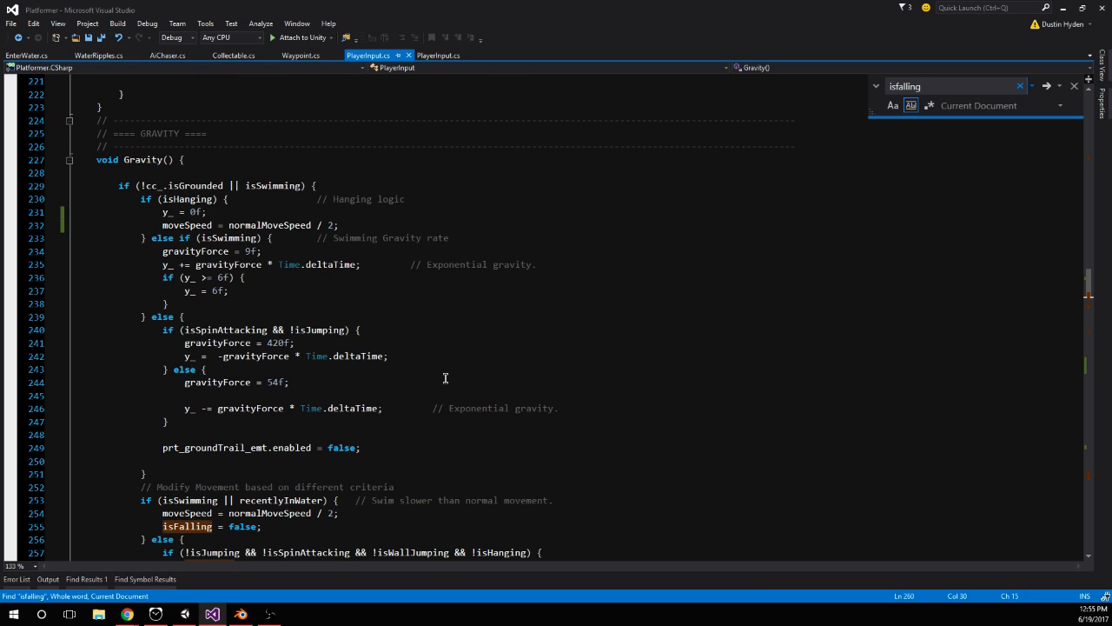
{"action": "scroll", "coordinate": [446, 375], "scroll_direction": "down", "scroll_amount": 2}
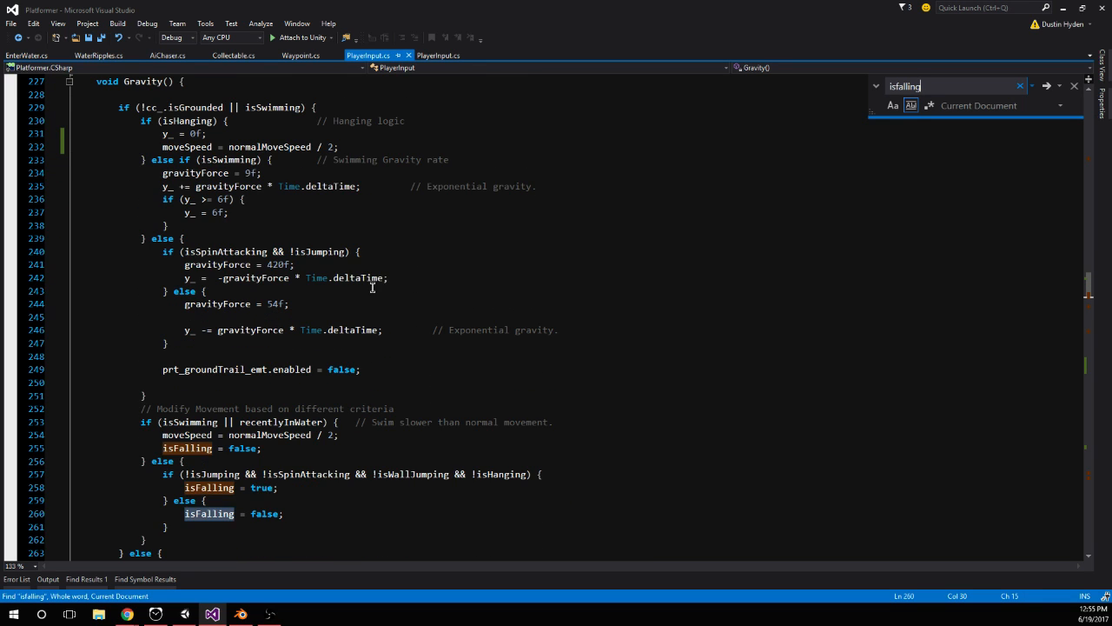
{"action": "scroll", "coordinate": [454, 306], "scroll_direction": "down", "scroll_amount": 3}
{"action": "scroll", "coordinate": [453, 307], "scroll_direction": "up", "scroll_amount": 3}
{"action": "left_click_drag", "start_coordinate": [140, 414], "coordinate": [194, 522]}
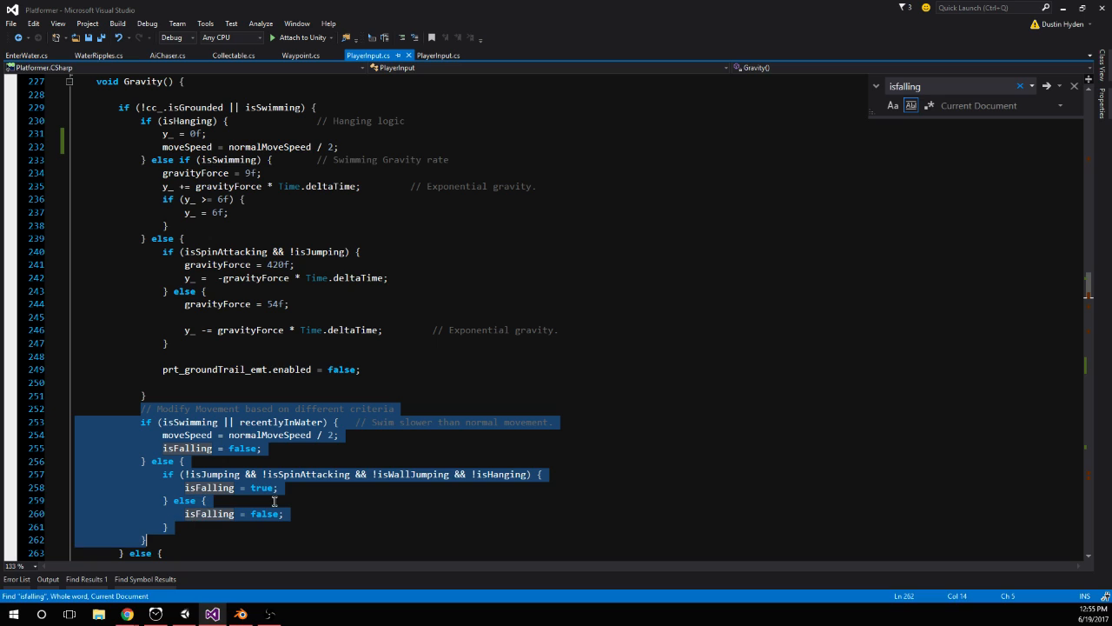
{"action": "left_click", "coordinate": [212, 421]}
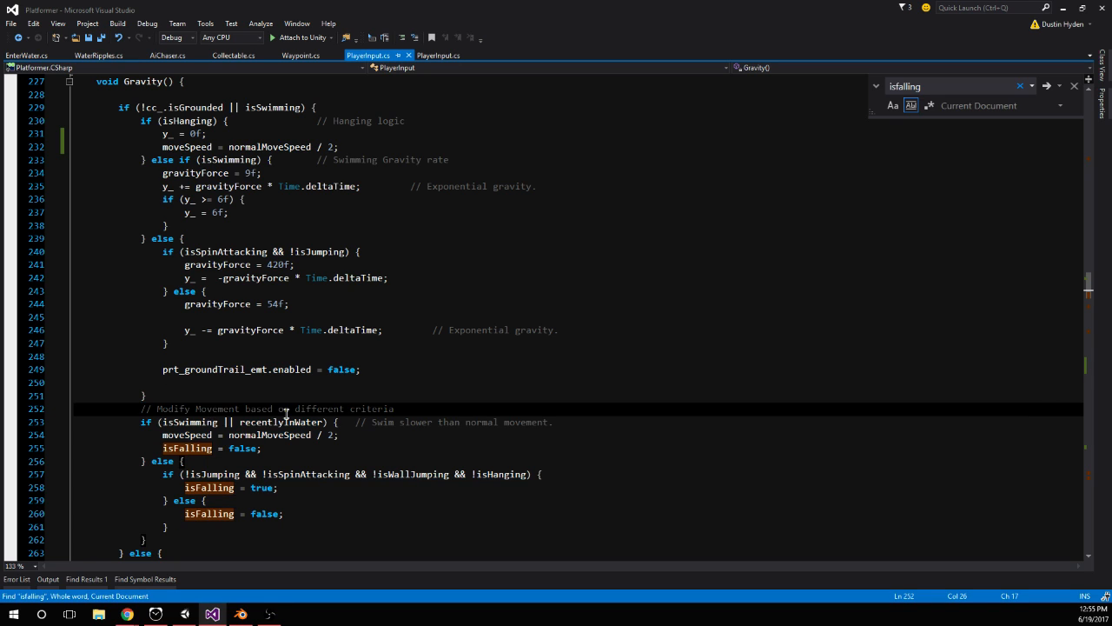
{"action": "left_click", "coordinate": [311, 411]}
{"action": "left_click", "coordinate": [321, 393]}
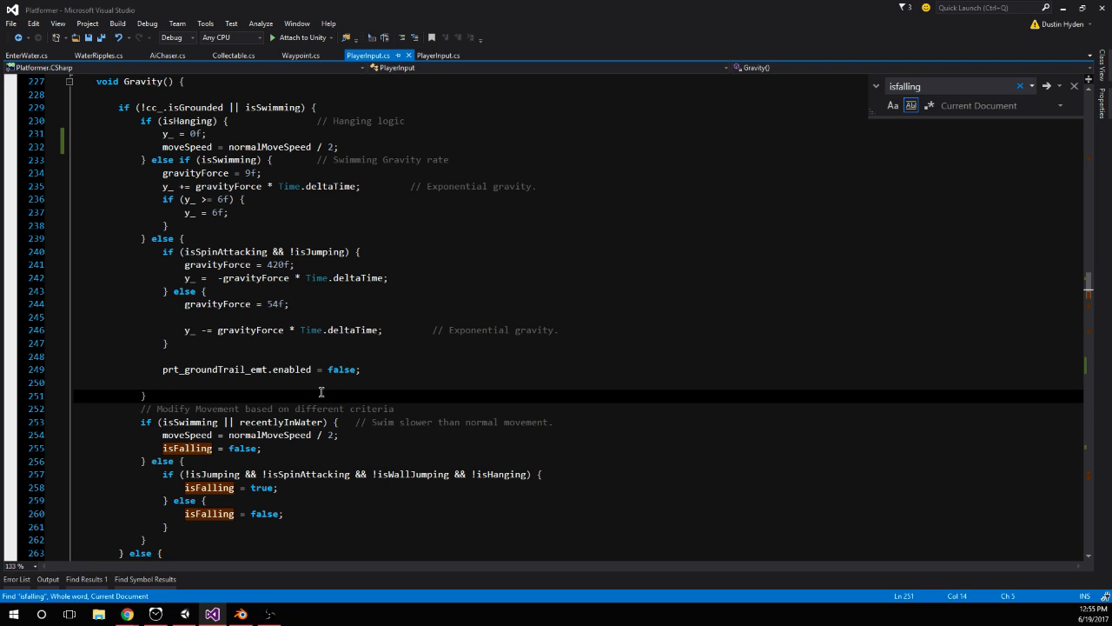
Return to Unity, restart the game and jump the player over the yellow-topped block onto the upper orange wall to test hanging
{"action": "left_click", "coordinate": [185, 613]}
{"action": "left_click", "coordinate": [536, 33]}
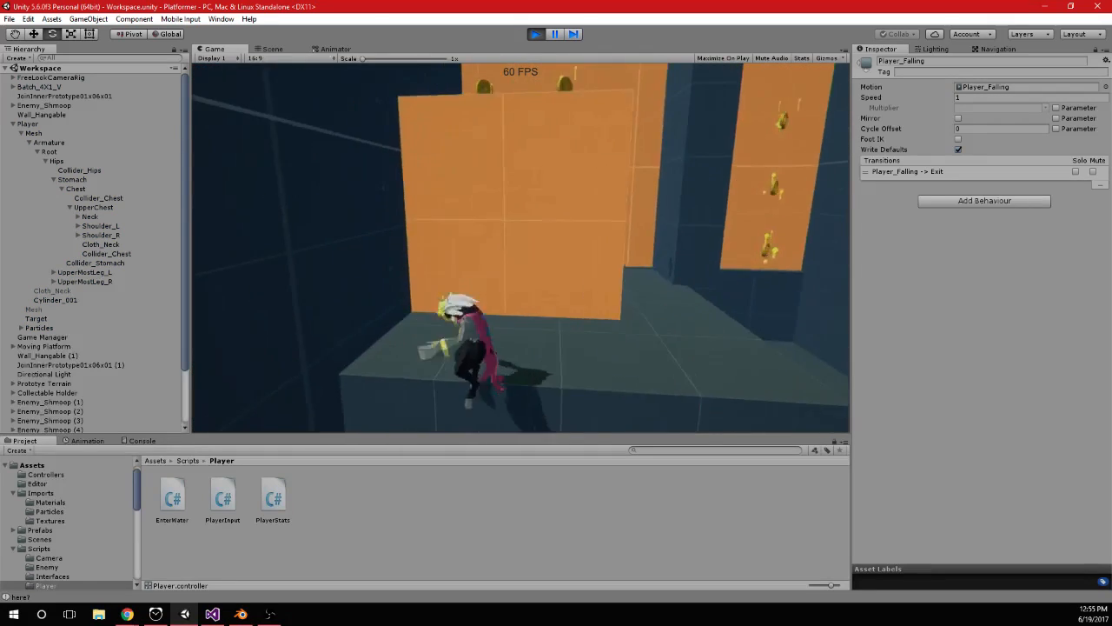
{"action": "key", "text": "space"}
{"action": "key", "text": "space"}
{"action": "key", "text": "space"}
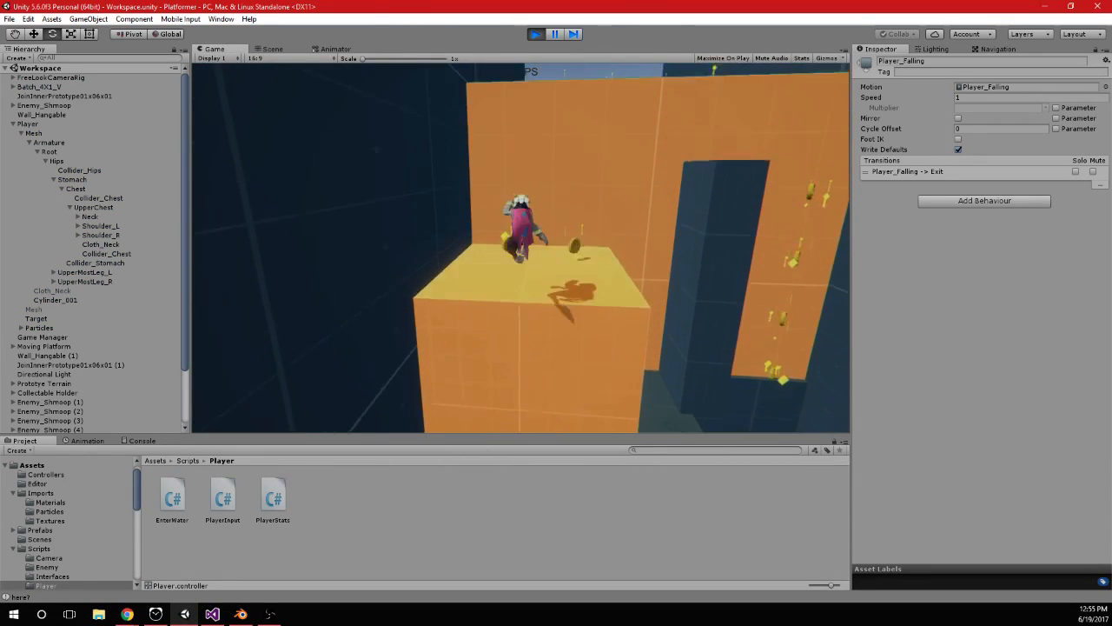
{"action": "key", "text": "space"}
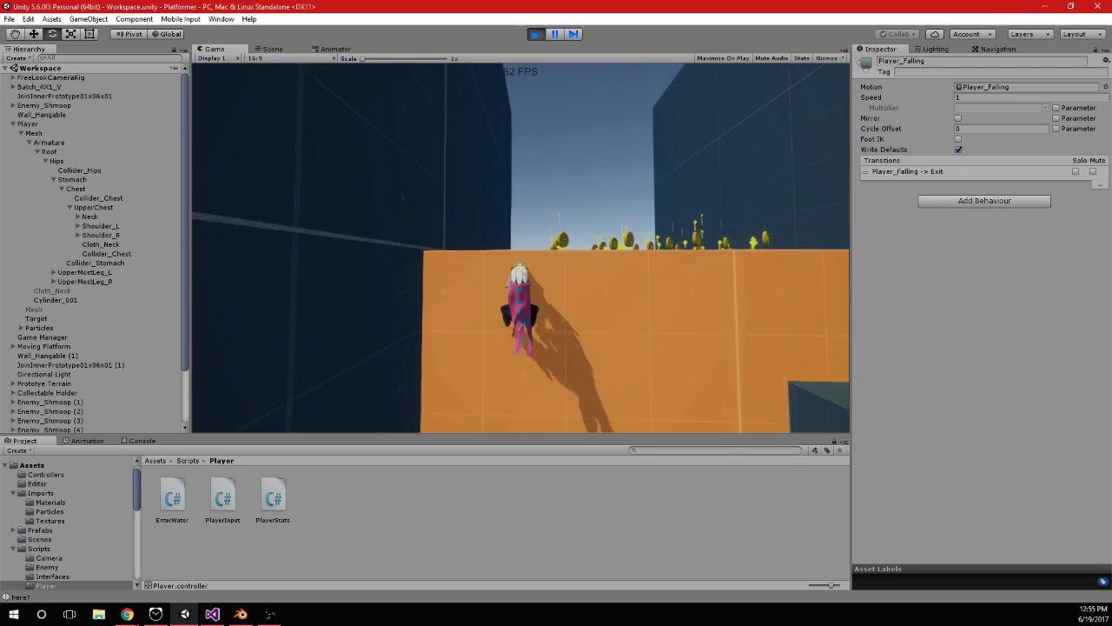
Shimmy the hanging player left and right near the upper orange wall's top edge, adding jumps to check the hanging animations
{"action": "key", "text": "d"}
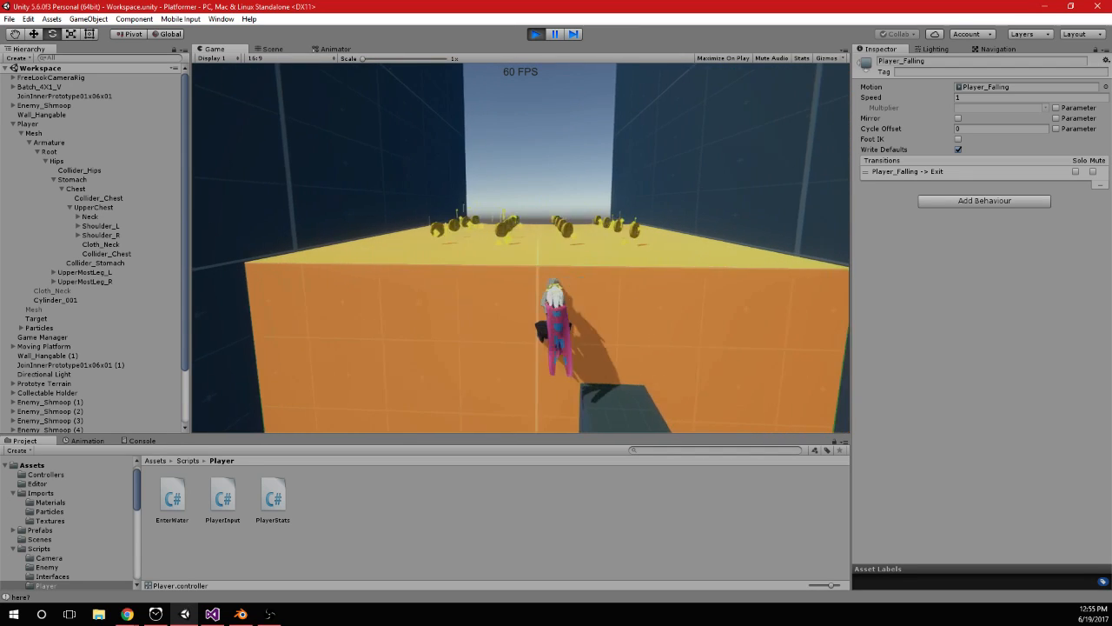
{"action": "key", "text": "a"}
{"action": "key", "text": "space"}
{"action": "key", "text": "space"}
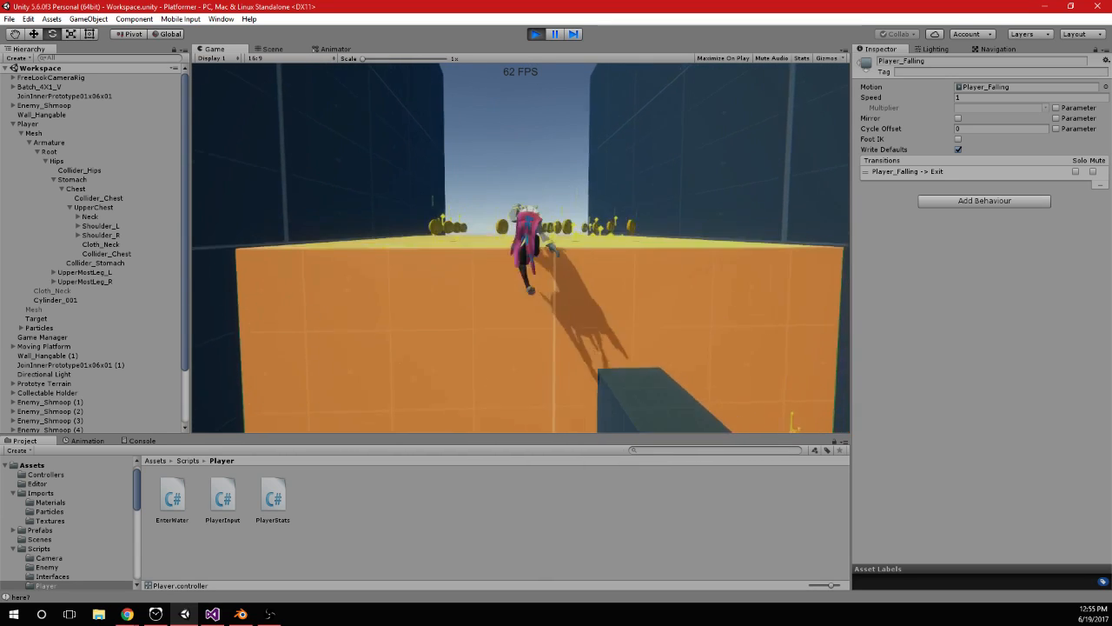
{"action": "key", "text": "a"}
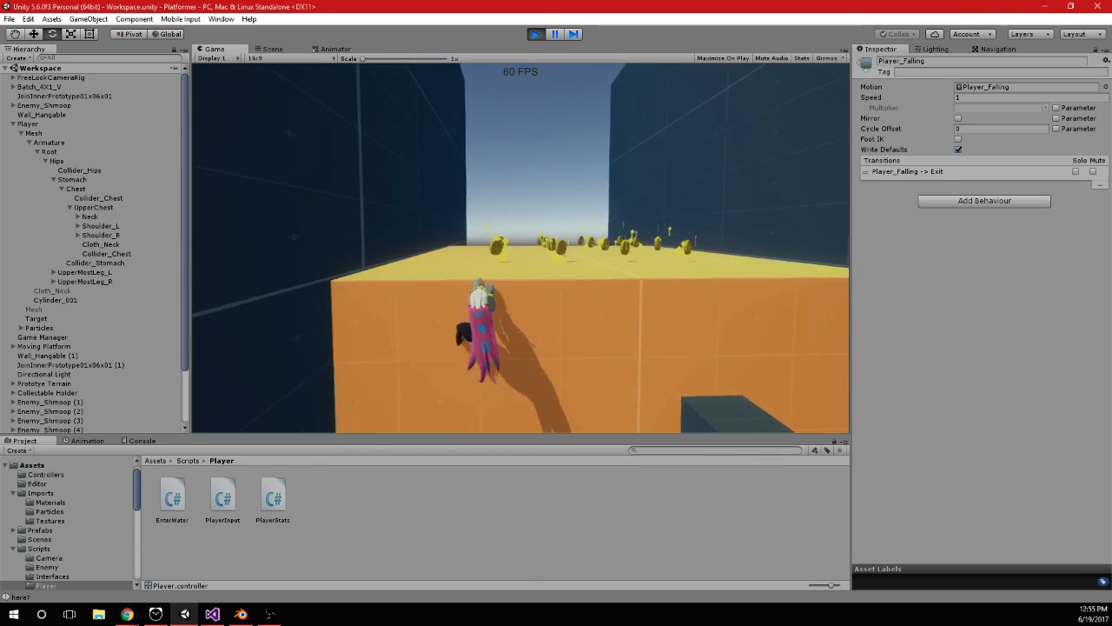
{"action": "key", "text": "d"}
{"action": "key", "text": "d"}
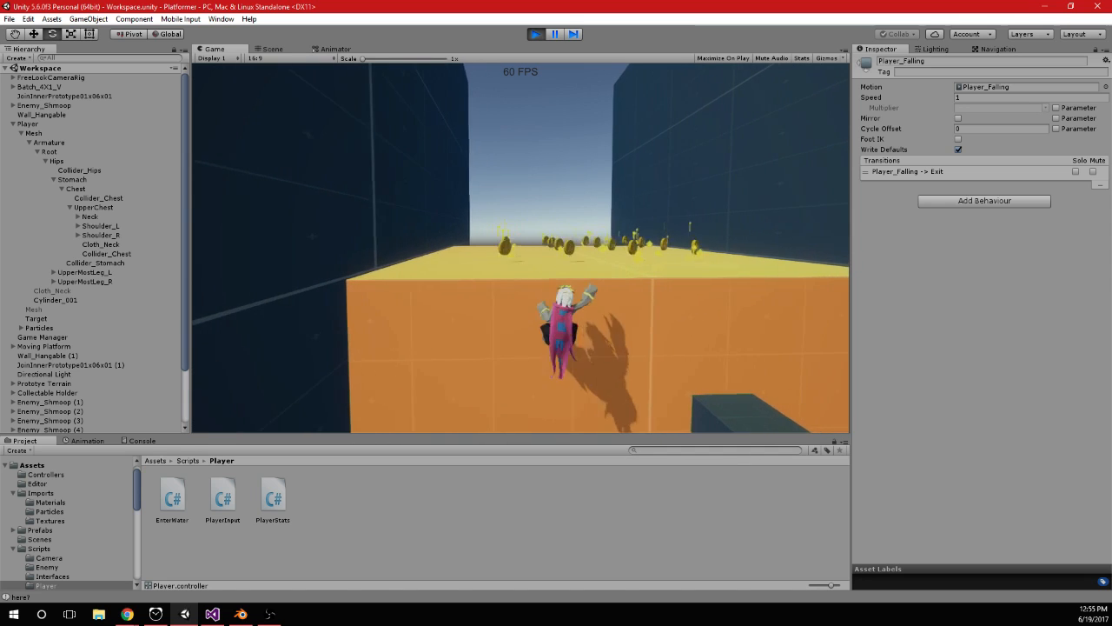
{"action": "key", "text": "space"}
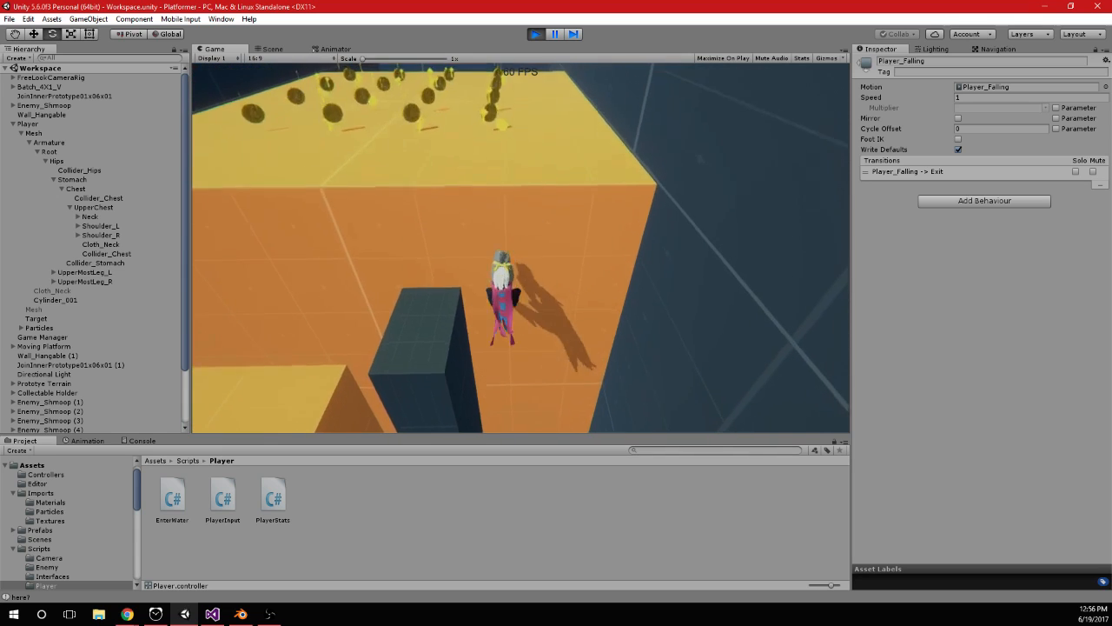
Jump the player off and back onto the orange wall above the lower yellow ledge, then shimmy it toward the dark side wall
{"action": "key", "text": "space"}
{"action": "key", "text": "a"}
{"action": "key", "text": "space"}
{"action": "key", "text": "a"}
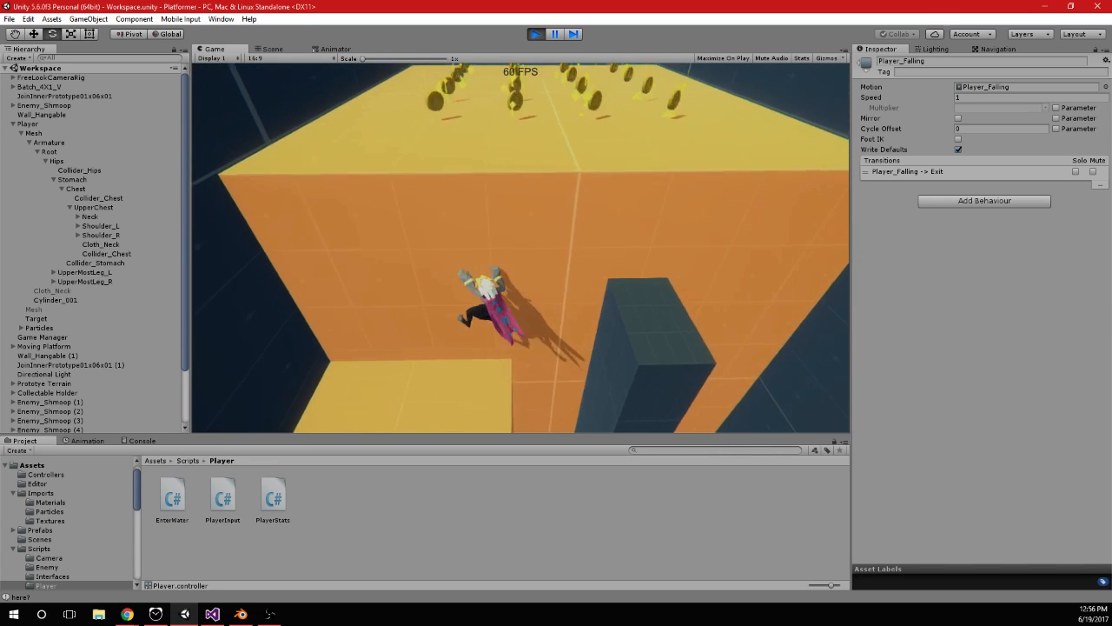
{"action": "key", "text": "a"}
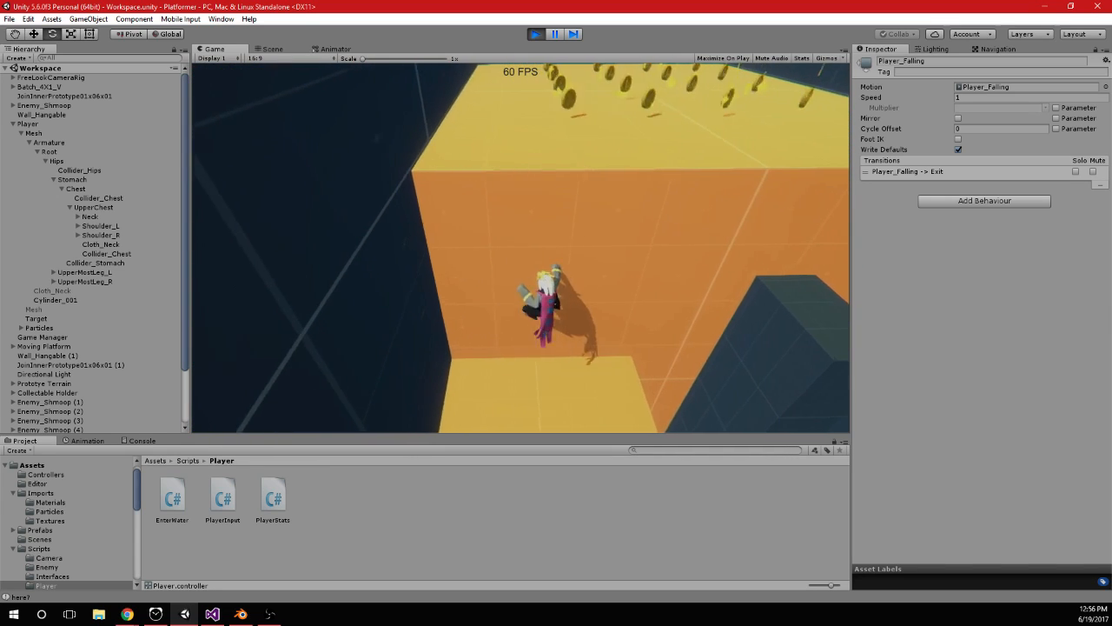
{"action": "key", "text": "a"}
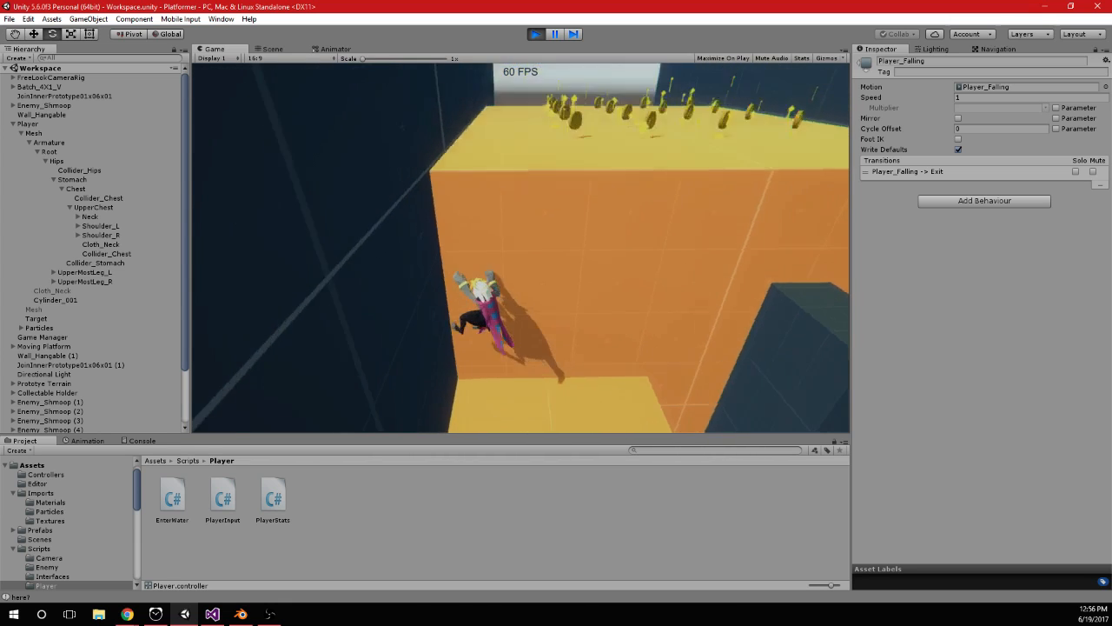
Climb the player back up the orange wall with repeated jumps, test sideways hanging above the dark pillar, and jump off
{"action": "key", "text": "d"}
{"action": "key", "text": "space"}
{"action": "key", "text": "w"}
{"action": "key", "text": "space"}
{"action": "key", "text": "d"}
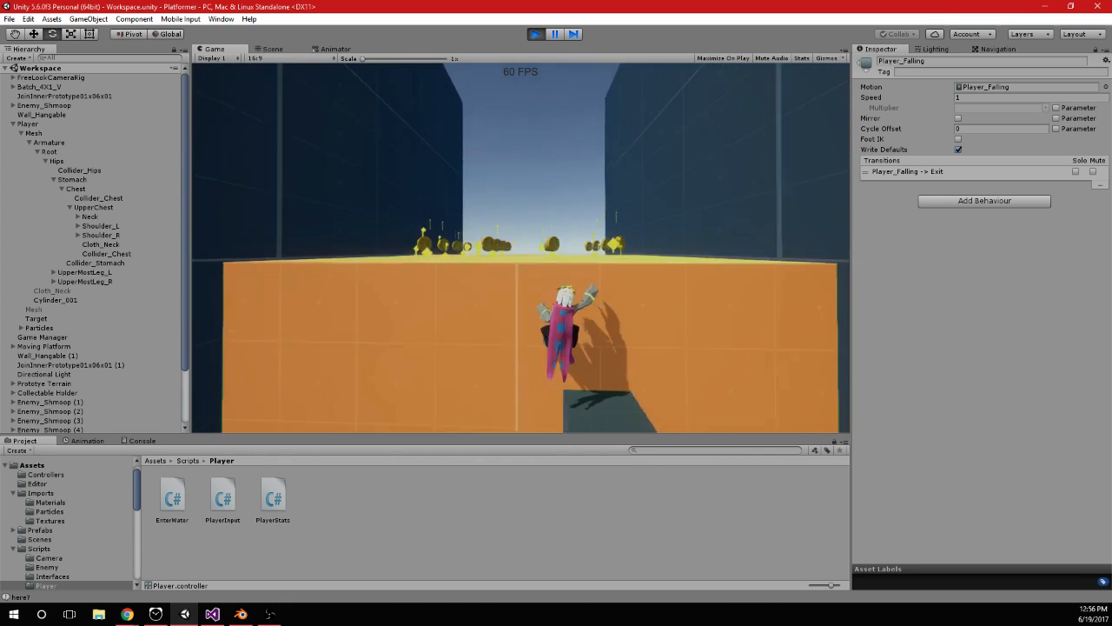
{"action": "key", "text": "a"}
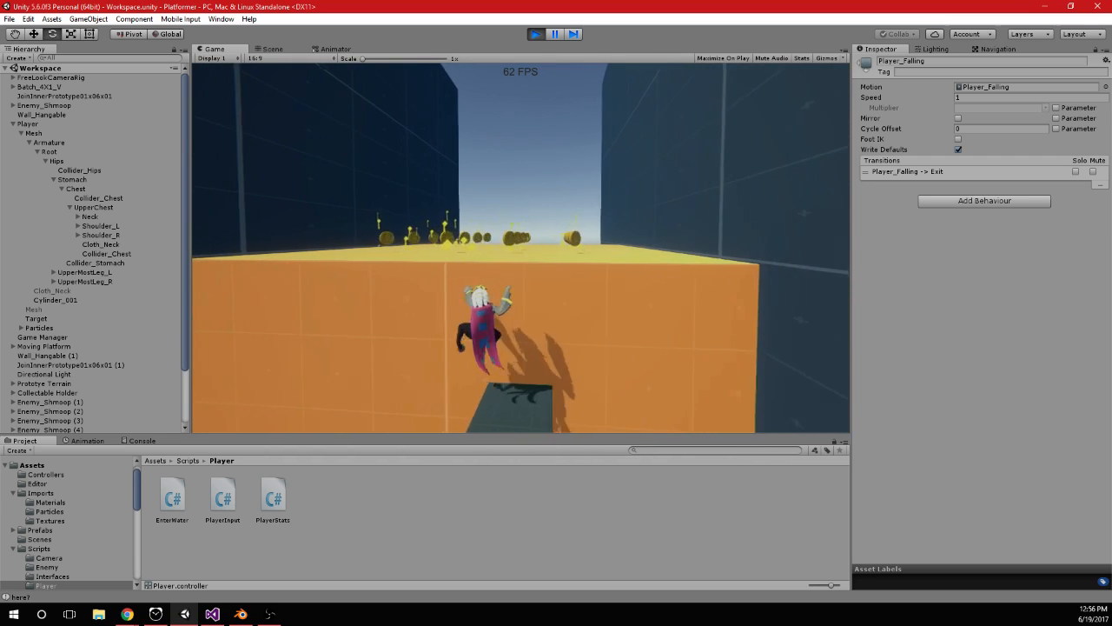
{"action": "key", "text": "space"}
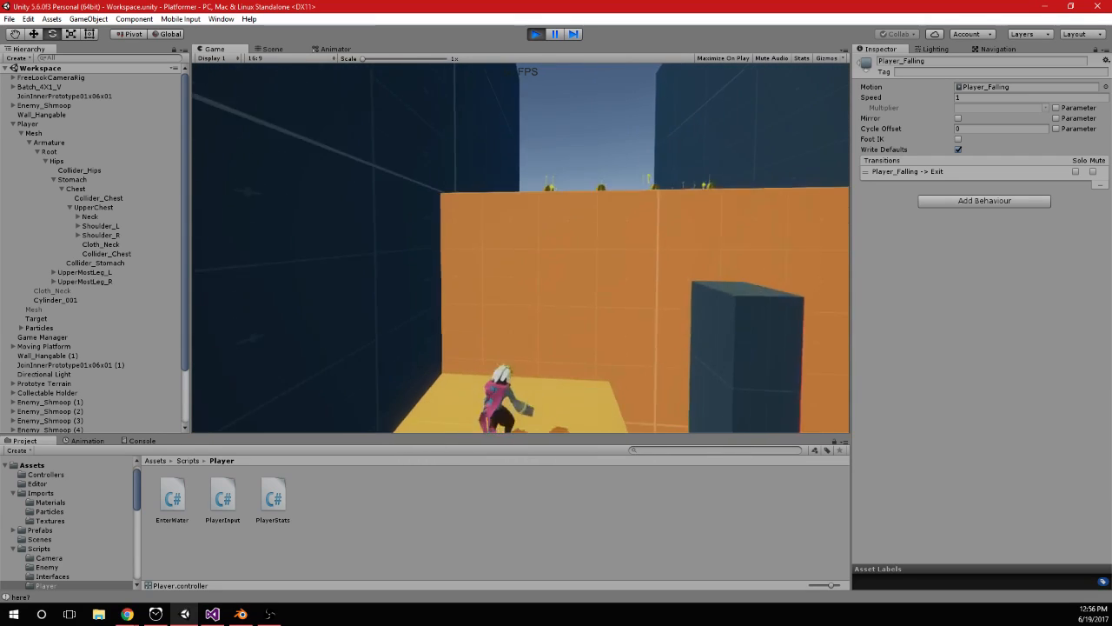
Stop the game and, in the scene, duplicate the large orange hangable block, moving the copy to about X -61.27, Y 18.2, Z -19
{"action": "key", "text": "alt+Tab"}
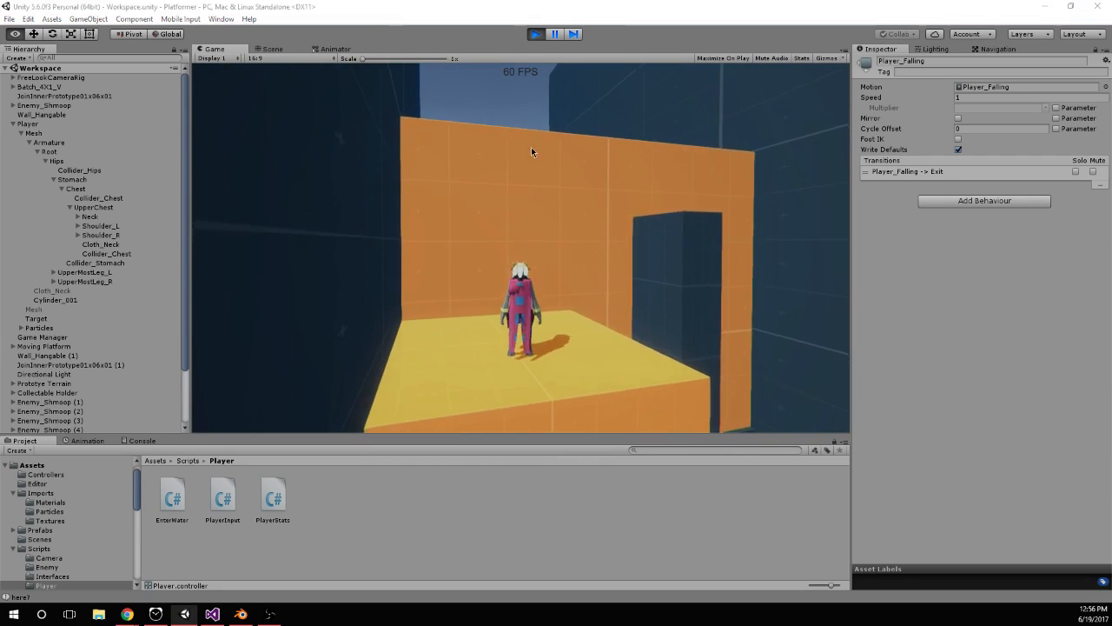
{"action": "left_click", "coordinate": [538, 34]}
{"action": "left_click", "coordinate": [272, 49]}
{"action": "scroll", "coordinate": [583, 228], "scroll_direction": "down", "scroll_amount": 8}
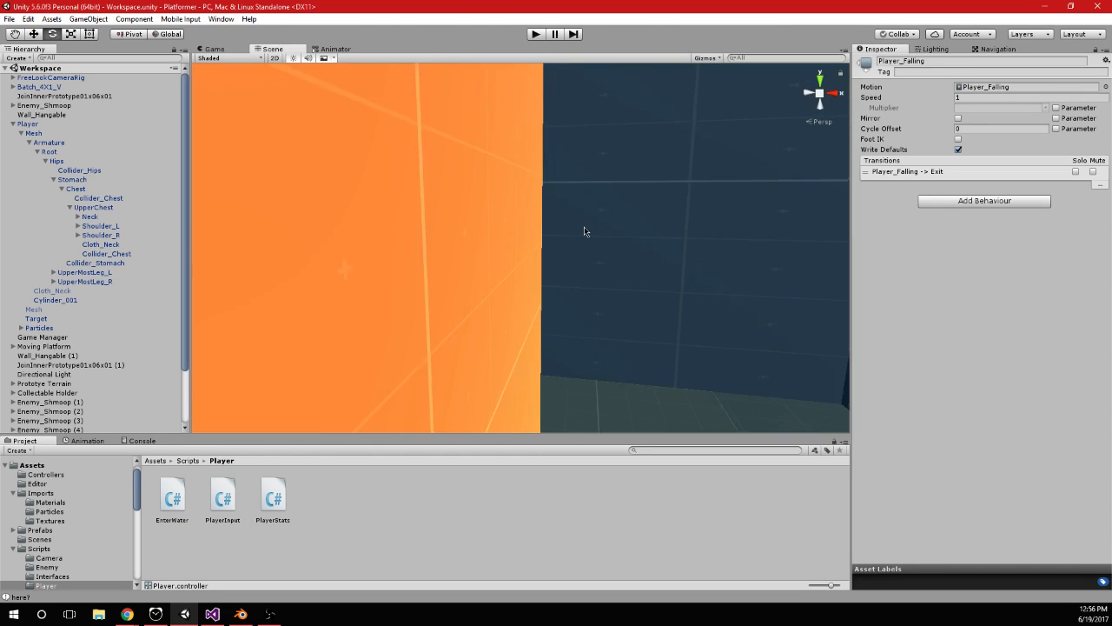
{"action": "left_click_drag", "start_coordinate": [584, 232], "coordinate": [606, 236], "text": "alt"}
{"action": "middle_click_drag", "start_coordinate": [610, 232], "coordinate": [608, 309]}
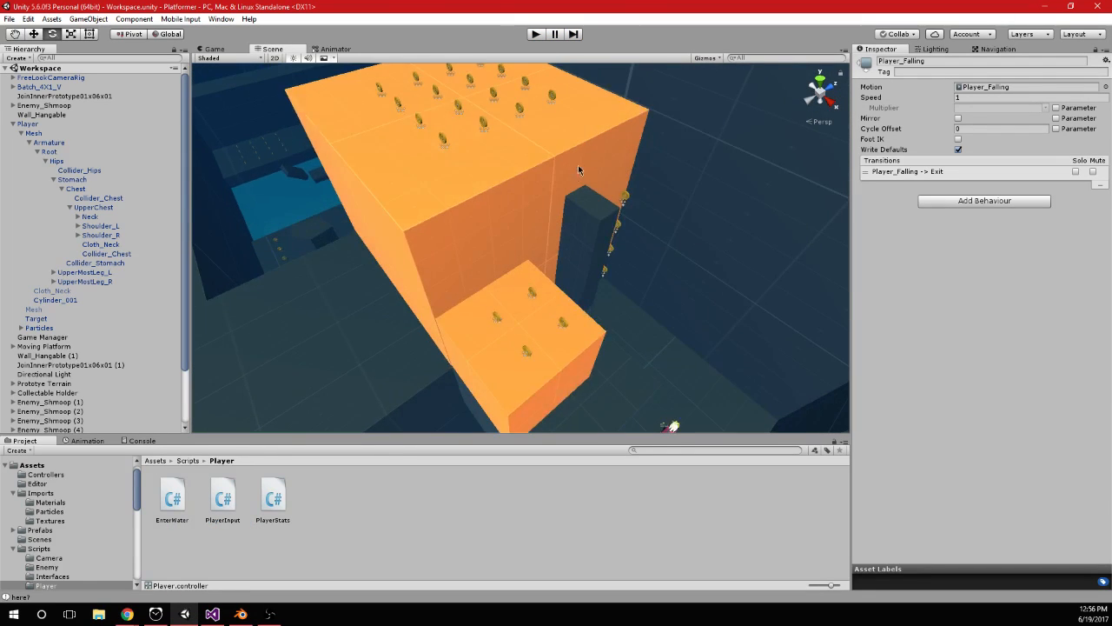
{"action": "middle_click_drag", "start_coordinate": [575, 168], "coordinate": [617, 333]}
{"action": "left_click_drag", "start_coordinate": [617, 333], "coordinate": [511, 332], "text": "alt"}
{"action": "left_click", "coordinate": [590, 324]}
{"action": "scroll", "coordinate": [590, 324], "scroll_direction": "down", "scroll_amount": 8}
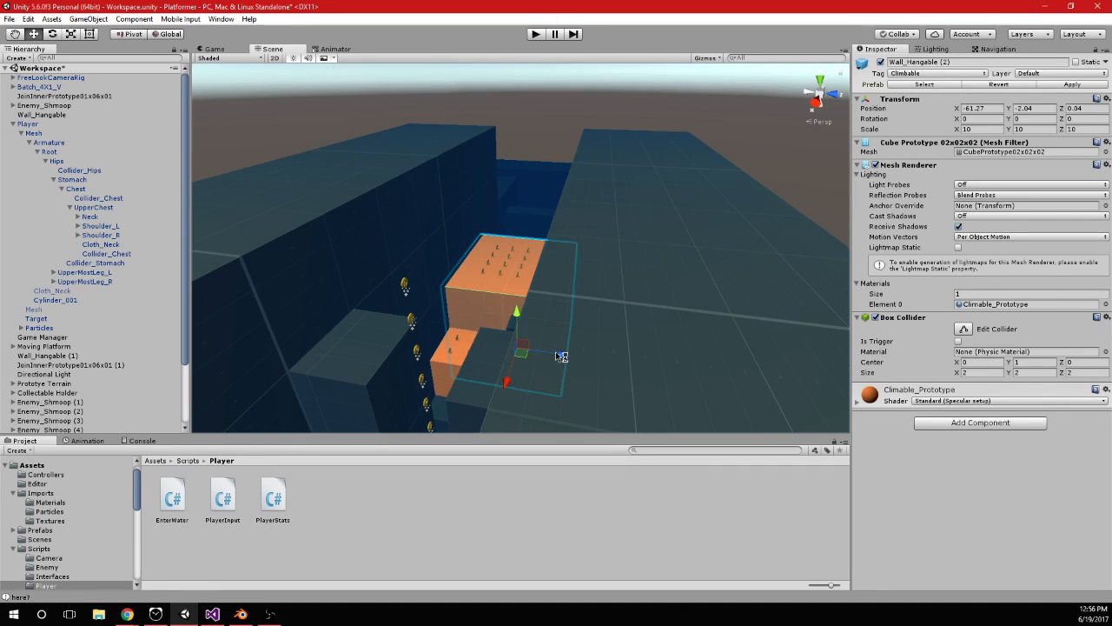
{"action": "left_click_drag", "start_coordinate": [426, 299], "coordinate": [437, 224]}
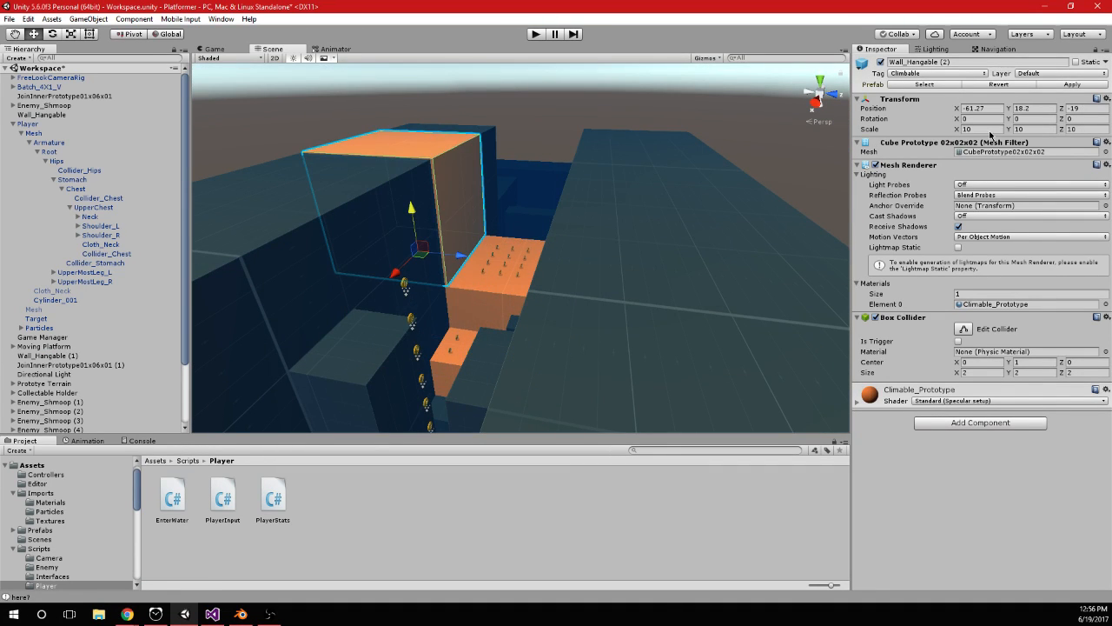
Set the copied orange block's Y scale to 100 and lower it to about Y 15.1, forming a tall wall beside the upper platform
{"action": "type", "text": "100"}
{"action": "key", "text": "BackSpace"}
{"action": "key", "text": "BackSpace"}
{"action": "type", "text": "00"}
{"action": "scroll", "coordinate": [525, 206], "scroll_direction": "down", "scroll_amount": 6}
{"action": "middle_click_drag", "start_coordinate": [526, 206], "coordinate": [570, 355]}
{"action": "scroll", "coordinate": [573, 286], "scroll_direction": "down", "scroll_amount": 2}
{"action": "middle_click_drag", "start_coordinate": [582, 270], "coordinate": [608, 348]}
{"action": "scroll", "coordinate": [612, 295], "scroll_direction": "down", "scroll_amount": 3}
{"action": "left_click_drag", "start_coordinate": [613, 298], "coordinate": [571, 243], "text": "alt"}
{"action": "scroll", "coordinate": [571, 243], "scroll_direction": "down", "scroll_amount": 3}
{"action": "middle_click_drag", "start_coordinate": [571, 243], "coordinate": [559, 177]}
{"action": "scroll", "coordinate": [556, 179], "scroll_direction": "up", "scroll_amount": 5}
{"action": "left_click_drag", "start_coordinate": [556, 179], "coordinate": [563, 236], "text": "alt"}
{"action": "scroll", "coordinate": [556, 243], "scroll_direction": "up", "scroll_amount": 5}
{"action": "middle_click_drag", "start_coordinate": [465, 305], "coordinate": [516, 282]}
{"action": "left_click_drag", "start_coordinate": [604, 257], "coordinate": [632, 205], "text": "alt"}
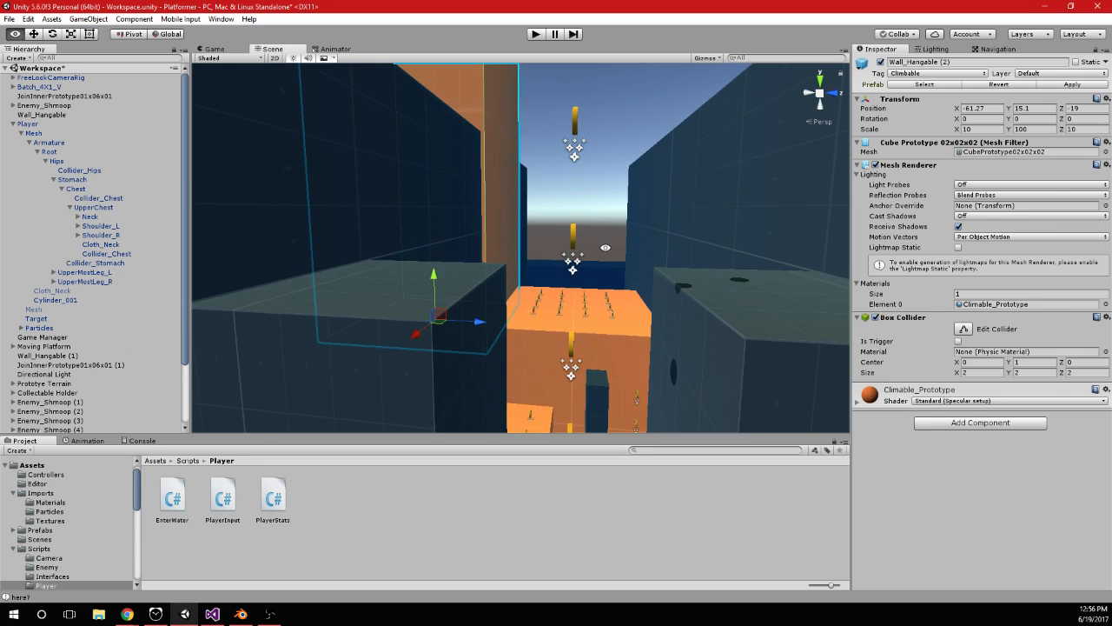
Duplicate the vertical coin column onto the tall orange wall, placing the latest copy at about X -39.7, Y 41.5, Z -9.92
{"action": "left_click_drag", "start_coordinate": [571, 272], "coordinate": [618, 292], "text": "alt"}
{"action": "left_click_drag", "start_coordinate": [558, 202], "coordinate": [561, 281], "text": "alt"}
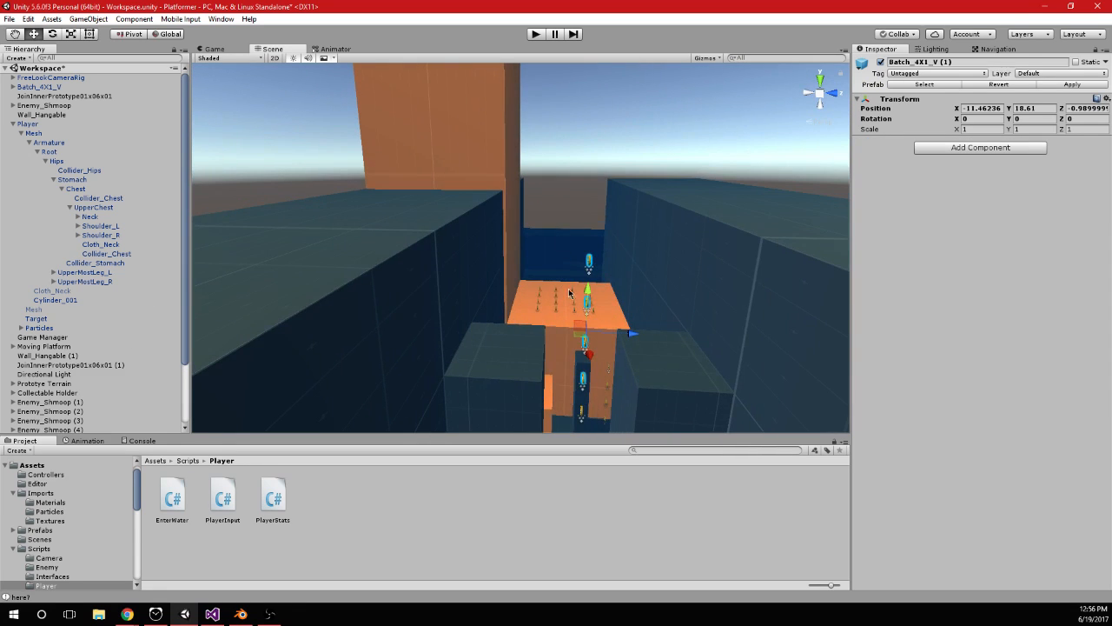
{"action": "left_click_drag", "start_coordinate": [597, 177], "coordinate": [510, 359], "text": "alt"}
{"action": "key", "text": "ctrl+d"}
{"action": "left_click_drag", "start_coordinate": [576, 366], "coordinate": [667, 337], "text": "alt"}
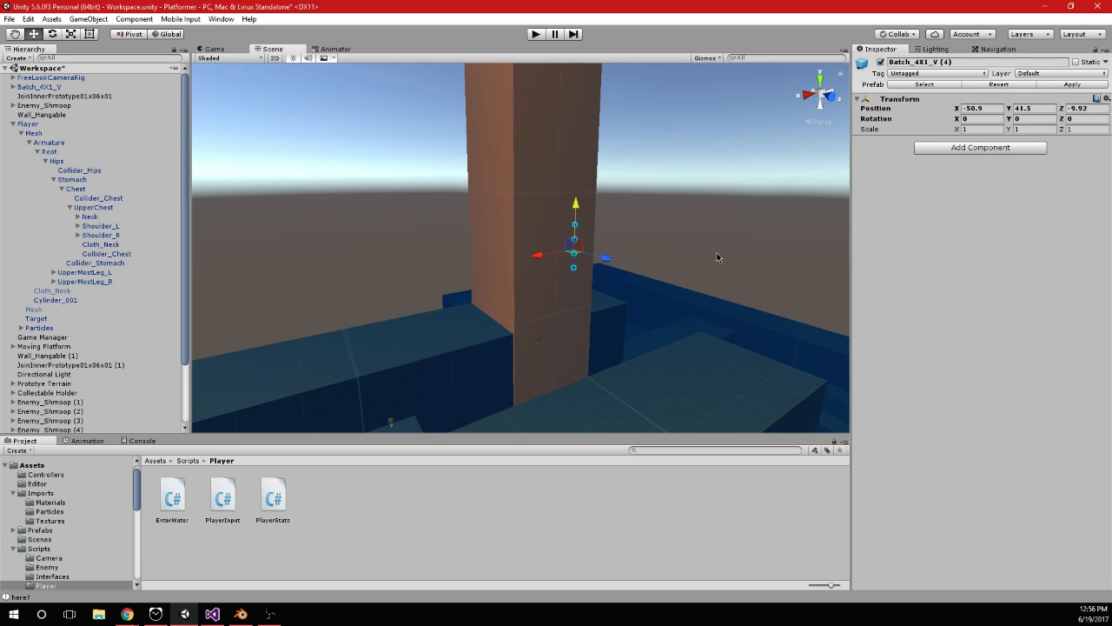
{"action": "left_click_drag", "start_coordinate": [717, 258], "coordinate": [479, 279], "text": "alt"}
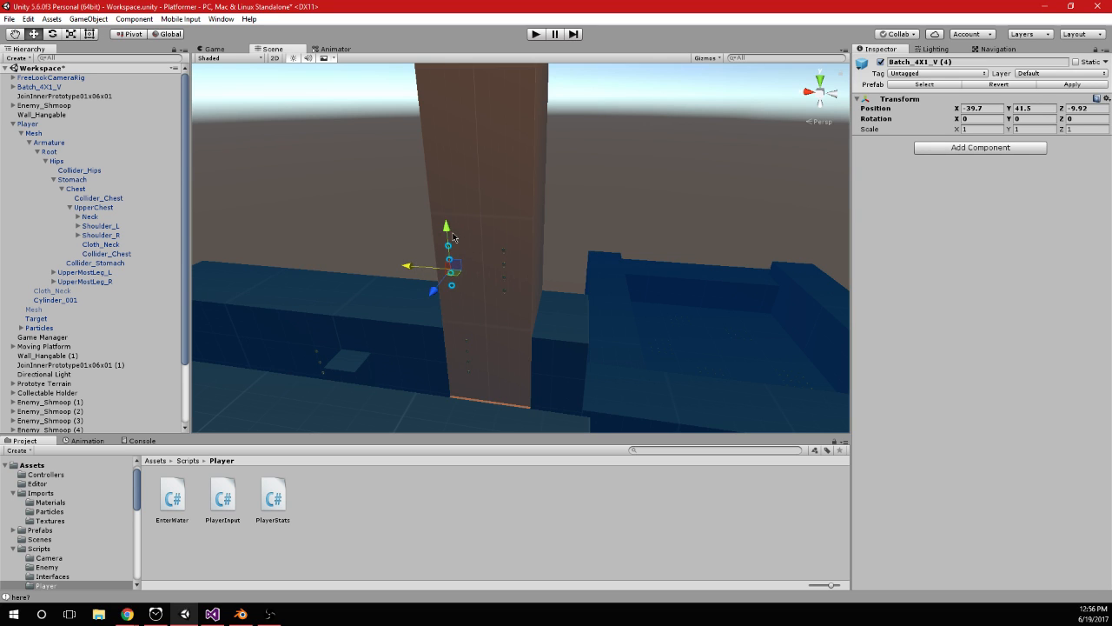
Duplicate the coin column further up the tall wall, placing copies at about Y 65.7 and Y 106.8
{"action": "key", "text": "ctrl+d"}
{"action": "middle_click_drag", "start_coordinate": [418, 124], "coordinate": [449, 279]}
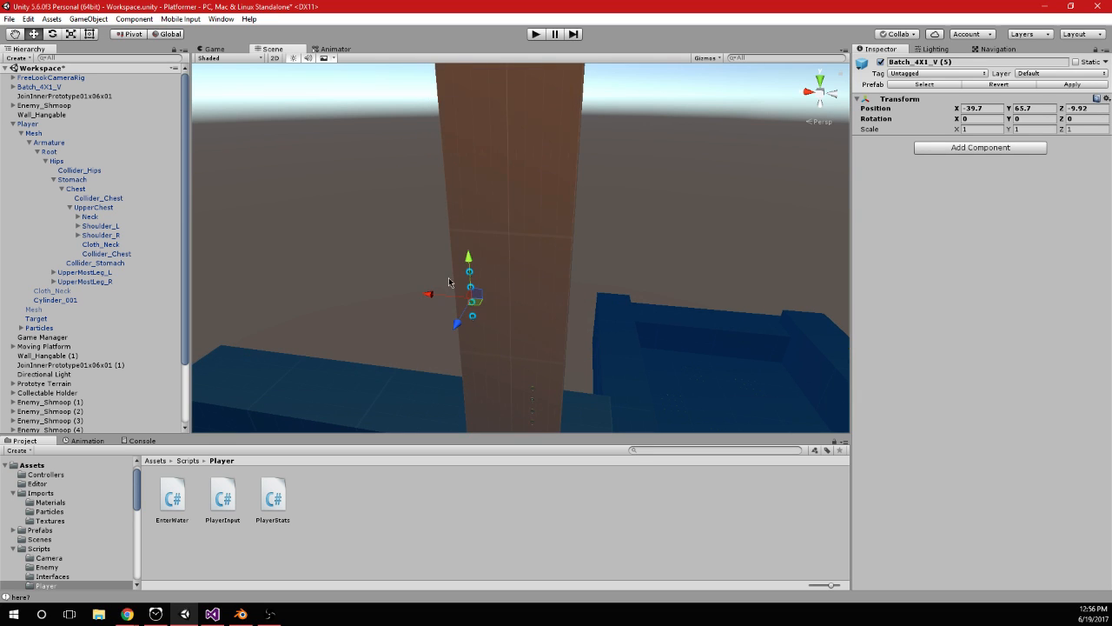
{"action": "left_click_drag", "start_coordinate": [554, 148], "coordinate": [544, 303]}
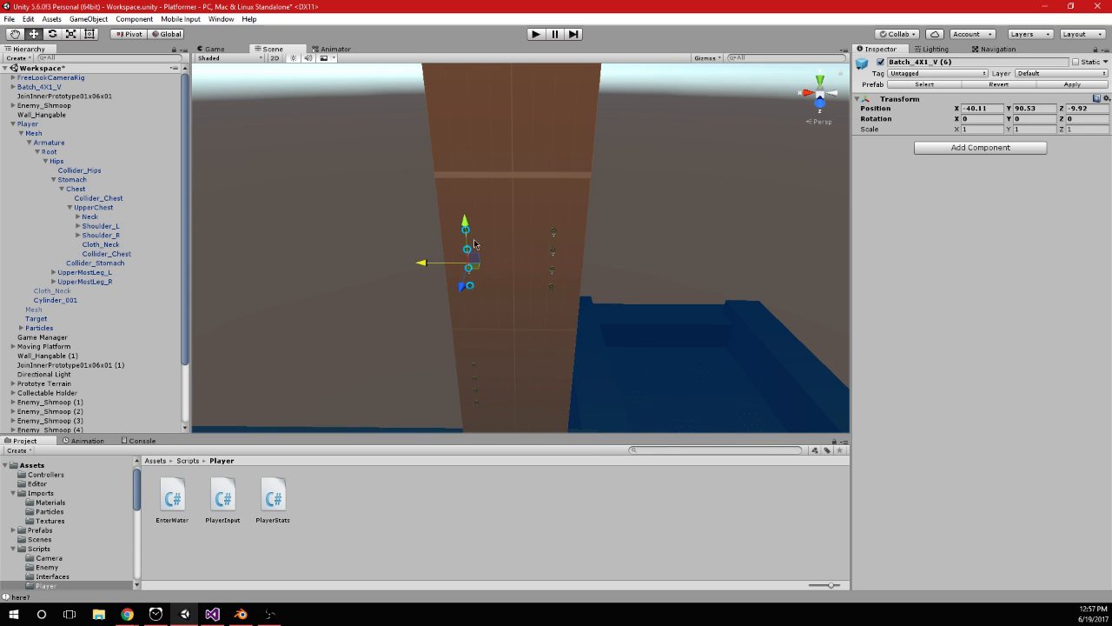
{"action": "middle_click_drag", "start_coordinate": [505, 176], "coordinate": [513, 292]}
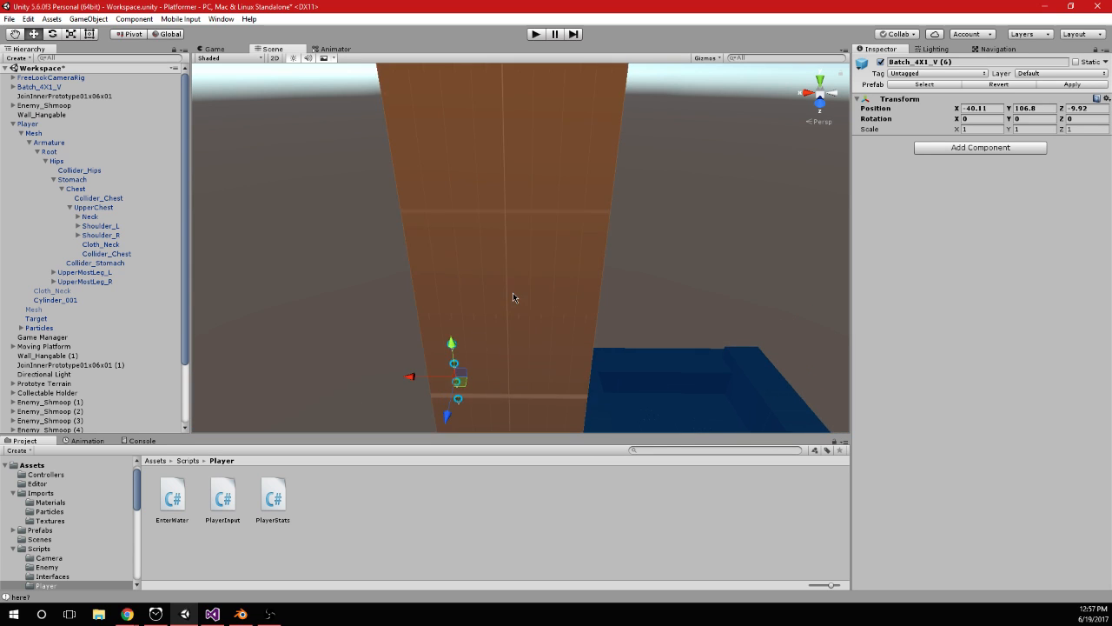
Add three more coin column copies near the tall wall's upper part, shifting them sideways and raising the last two to about Y 141 and Y 181
{"action": "scroll", "coordinate": [512, 292], "scroll_direction": "down", "scroll_amount": 3}
{"action": "key", "text": "ctrl+d"}
{"action": "left_click_drag", "start_coordinate": [432, 334], "coordinate": [450, 340]}
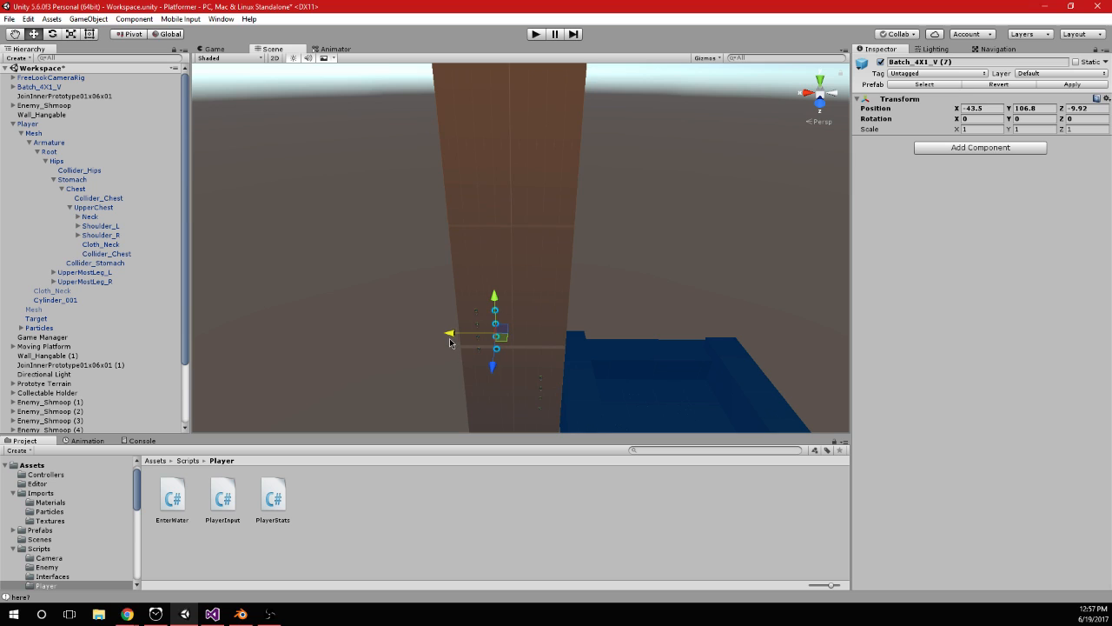
{"action": "left_click_drag", "start_coordinate": [489, 173], "coordinate": [525, 207]}
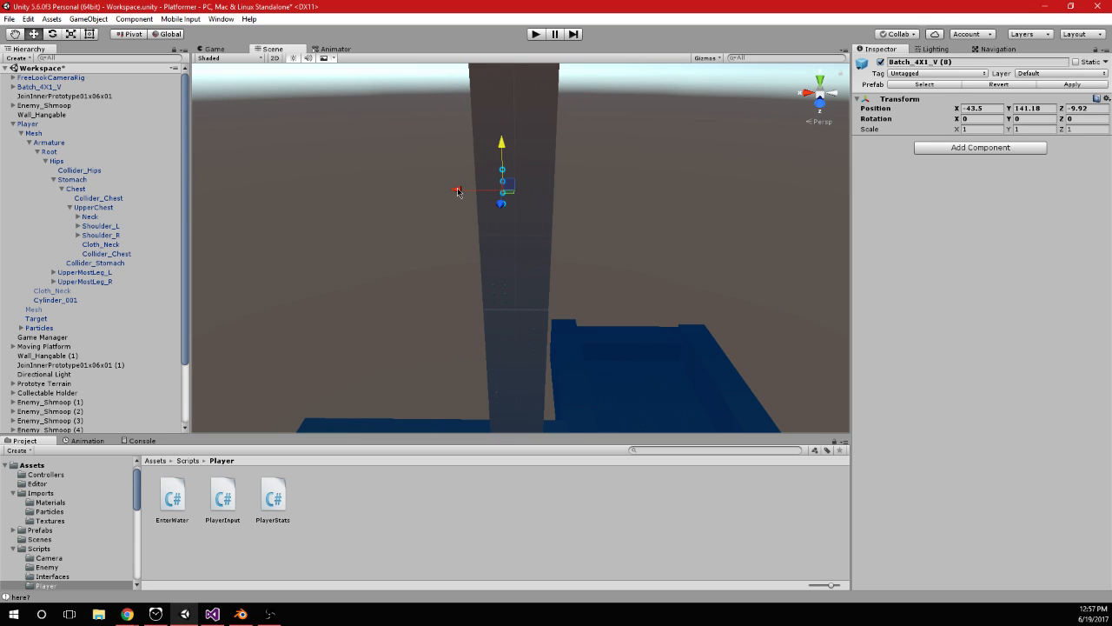
{"action": "middle_click_drag", "start_coordinate": [565, 224], "coordinate": [566, 248]}
{"action": "middle_click_drag", "start_coordinate": [559, 119], "coordinate": [581, 213]}
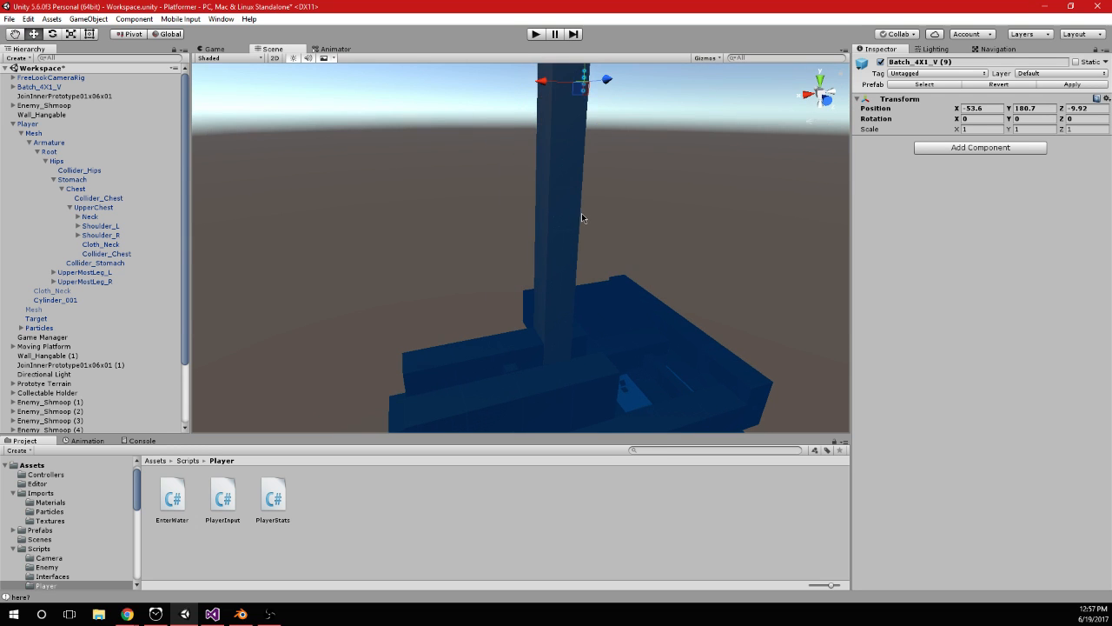
Run the game, jump the player up the orange wall onto the upper yellow platform and run through its coins beside the tall wall
{"action": "left_click", "coordinate": [536, 34]}
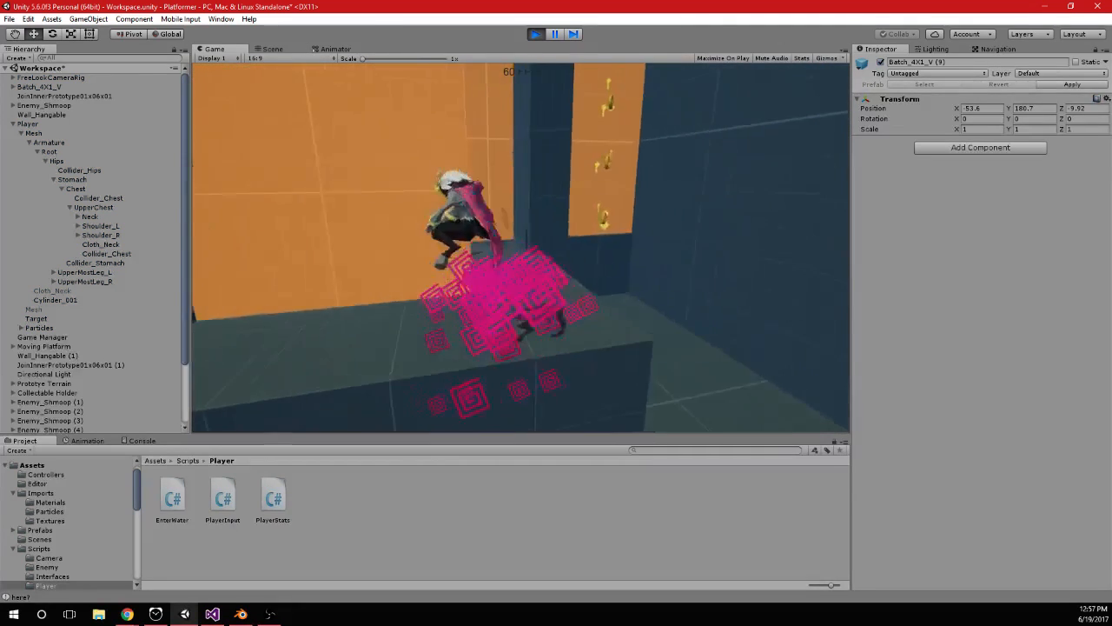
{"action": "key", "text": "w"}
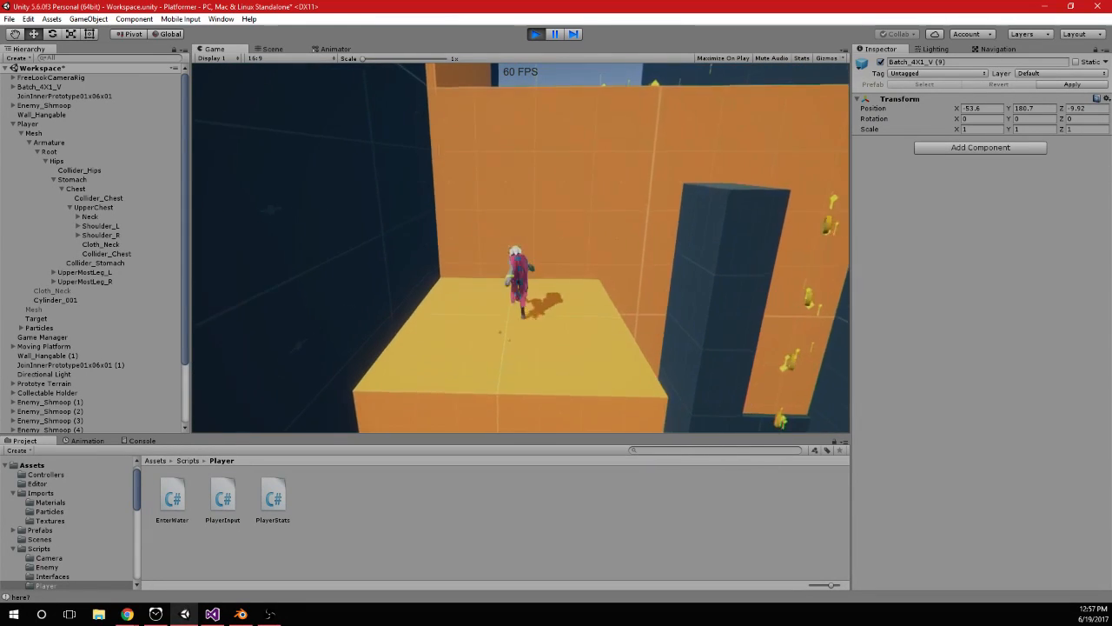
{"action": "key", "text": "space"}
{"action": "key", "text": "space"}
{"action": "key", "text": "space"}
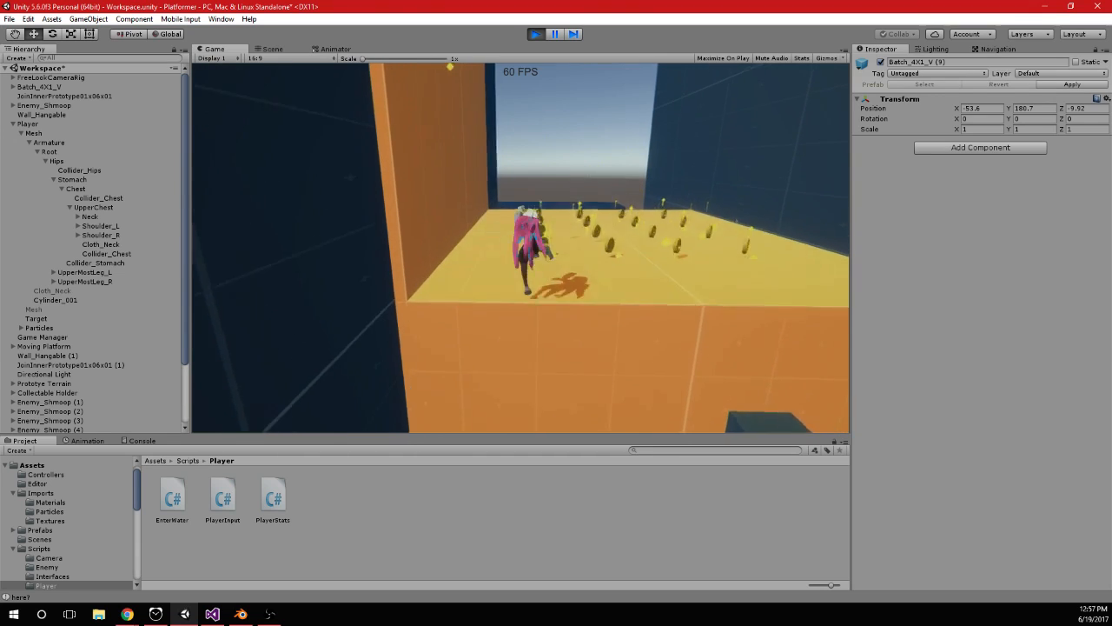
{"action": "key", "text": "s"}
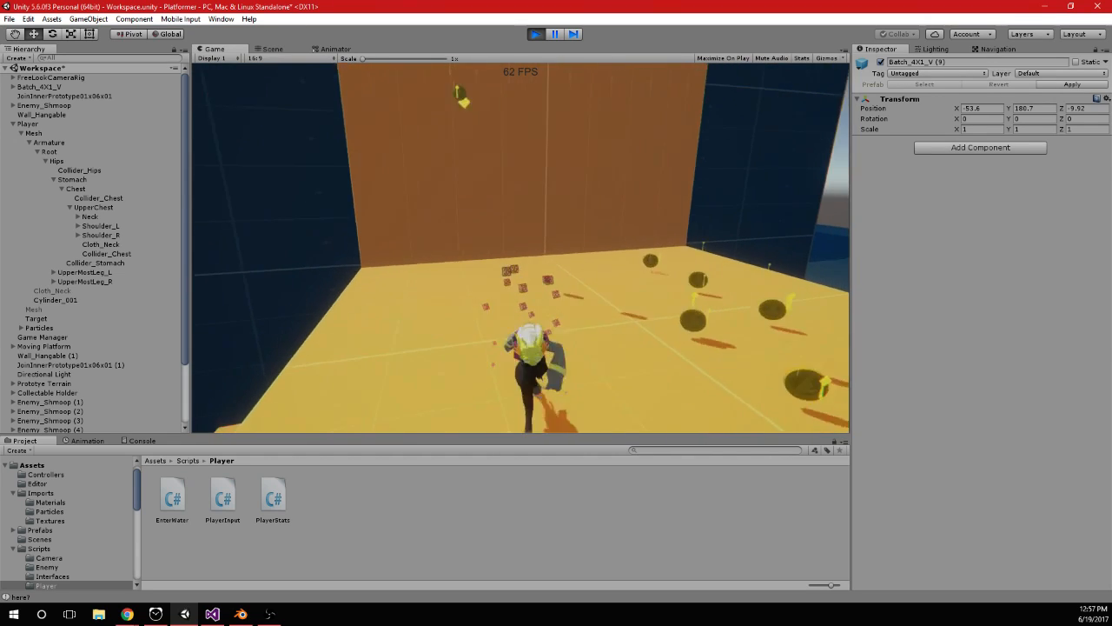
{"action": "key", "text": "w"}
{"action": "key", "text": "w"}
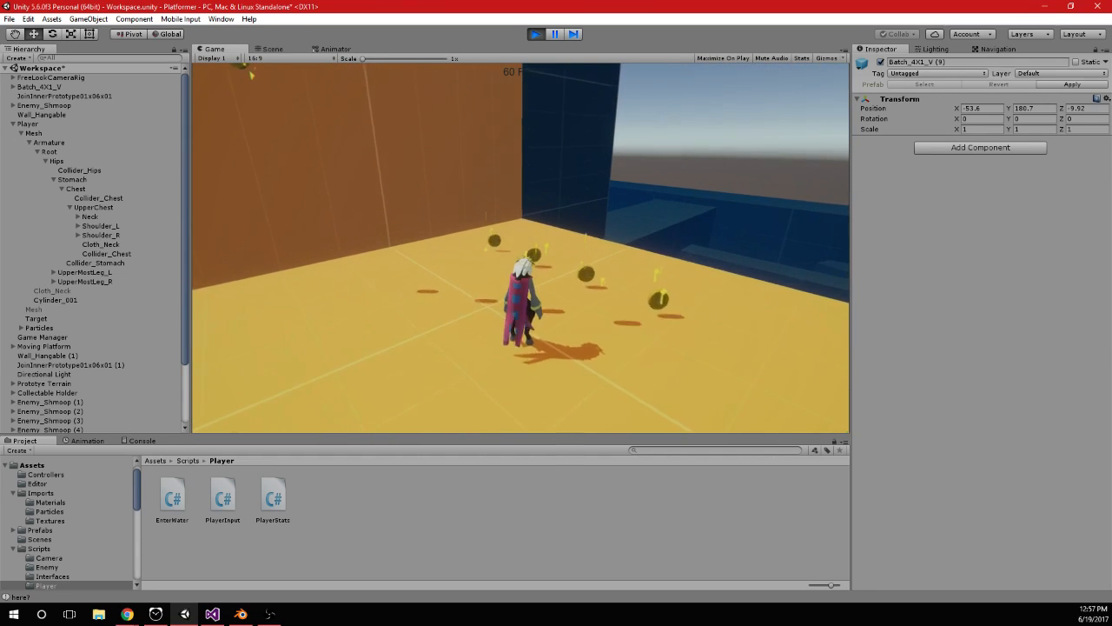
{"action": "key", "text": "d"}
{"action": "key", "text": "w"}
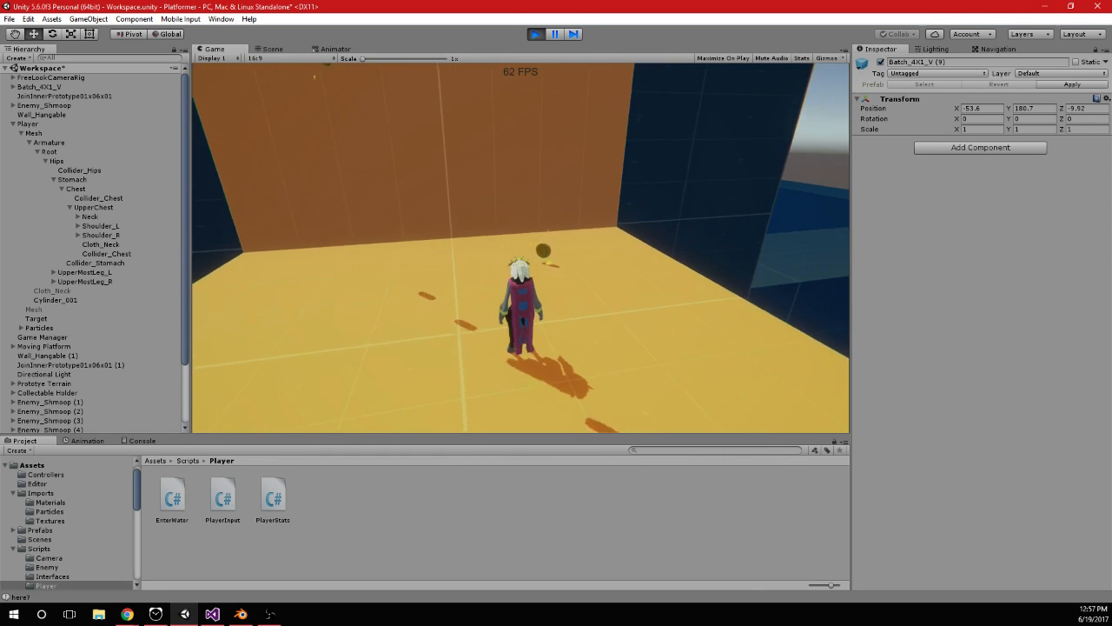
Select the Player object during play to watch its Player Input values while moving around the upper yellow platform
{"action": "key", "text": "alt+Tab"}
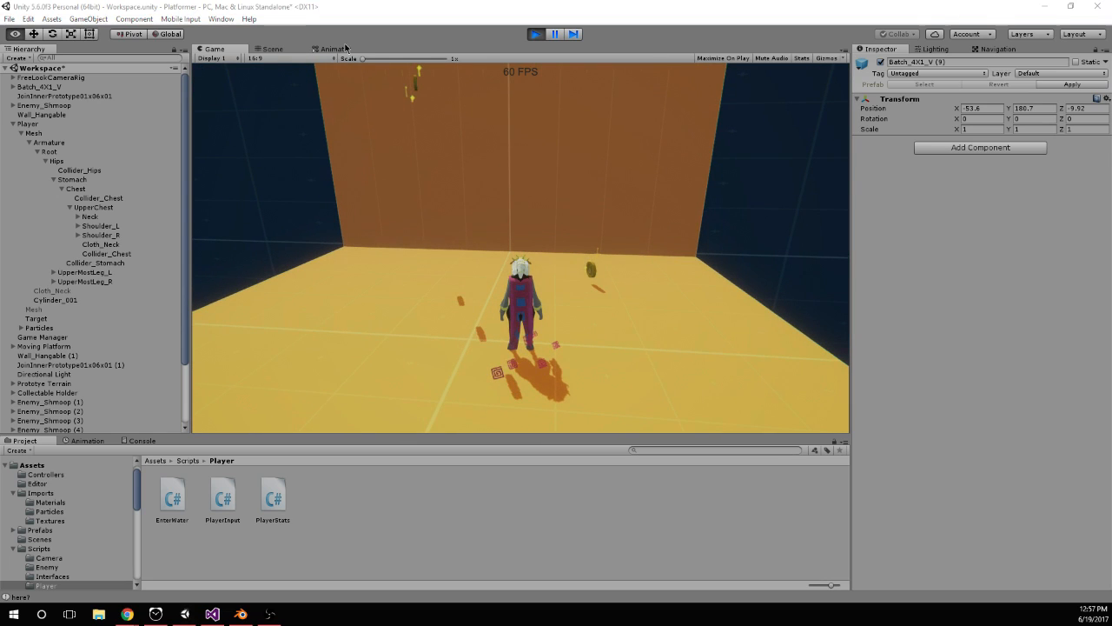
{"action": "left_click", "coordinate": [40, 124]}
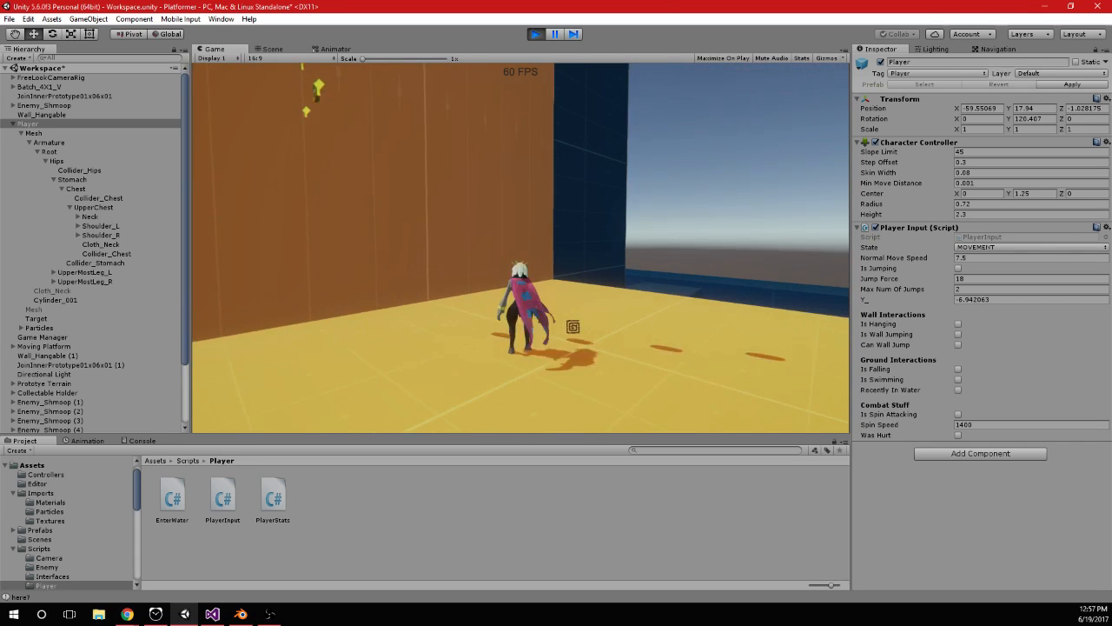
{"action": "key", "text": "alt+Tab"}
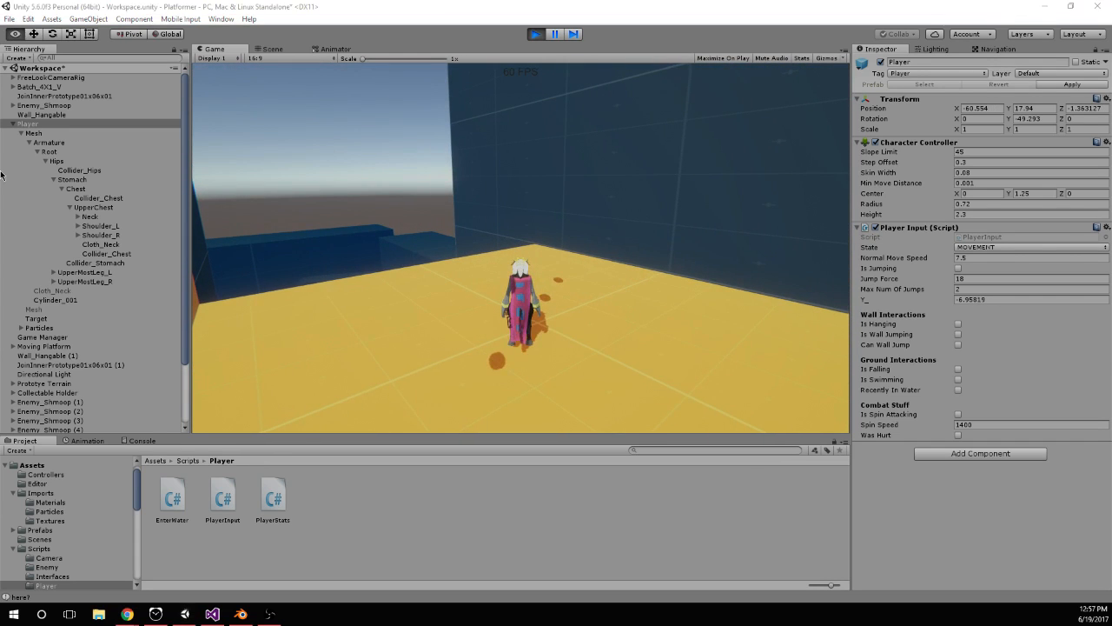
Inspect the Player's Mesh object during play, then collapse the Player hierarchy and reselect Player to show its Player Input values
{"action": "left_click", "coordinate": [73, 134]}
{"action": "left_click", "coordinate": [541, 202]}
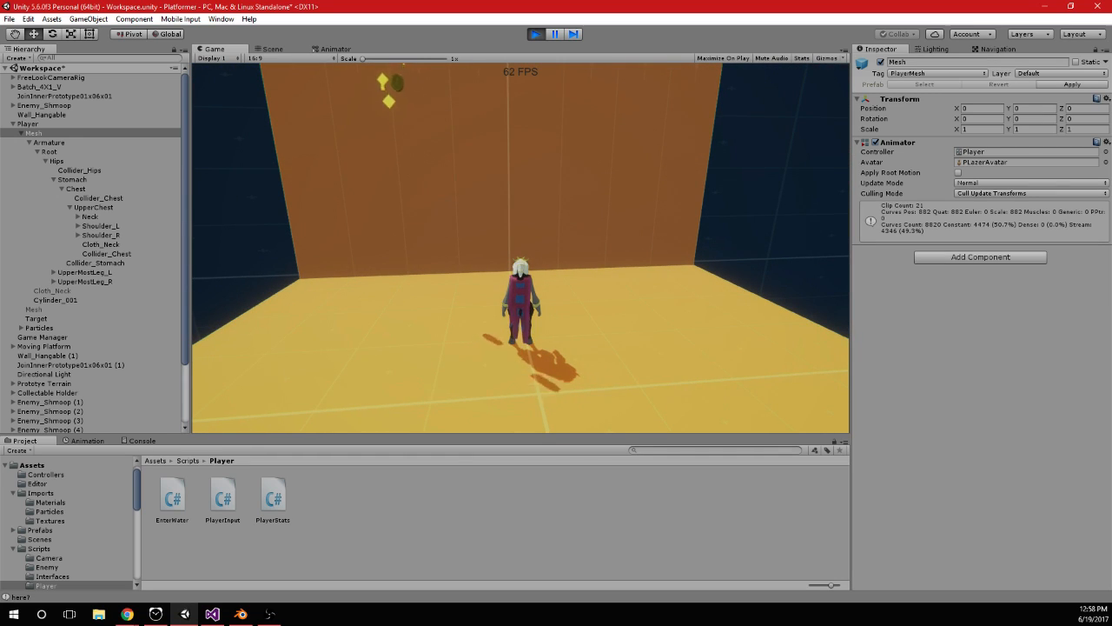
{"action": "key", "text": "alt+Tab"}
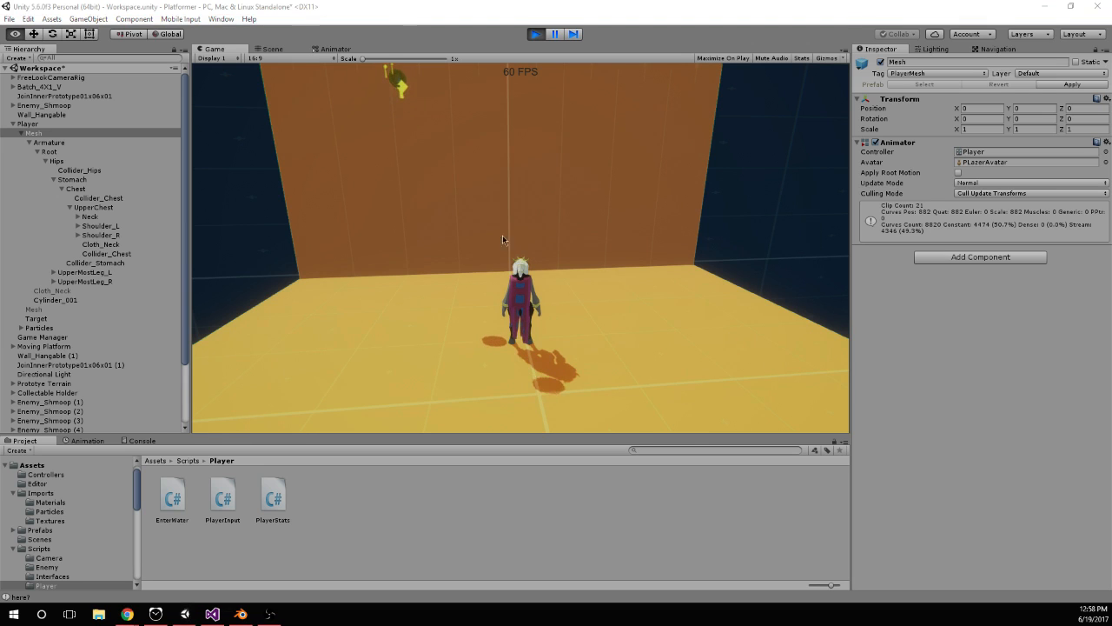
{"action": "left_click", "coordinate": [16, 126]}
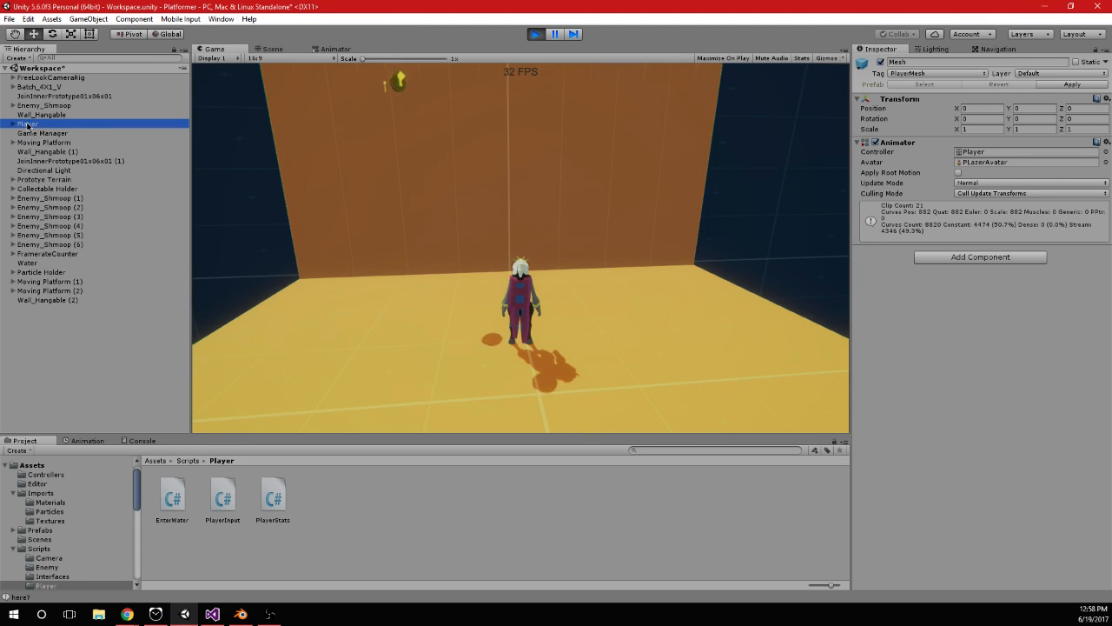
{"action": "left_click", "coordinate": [762, 276]}
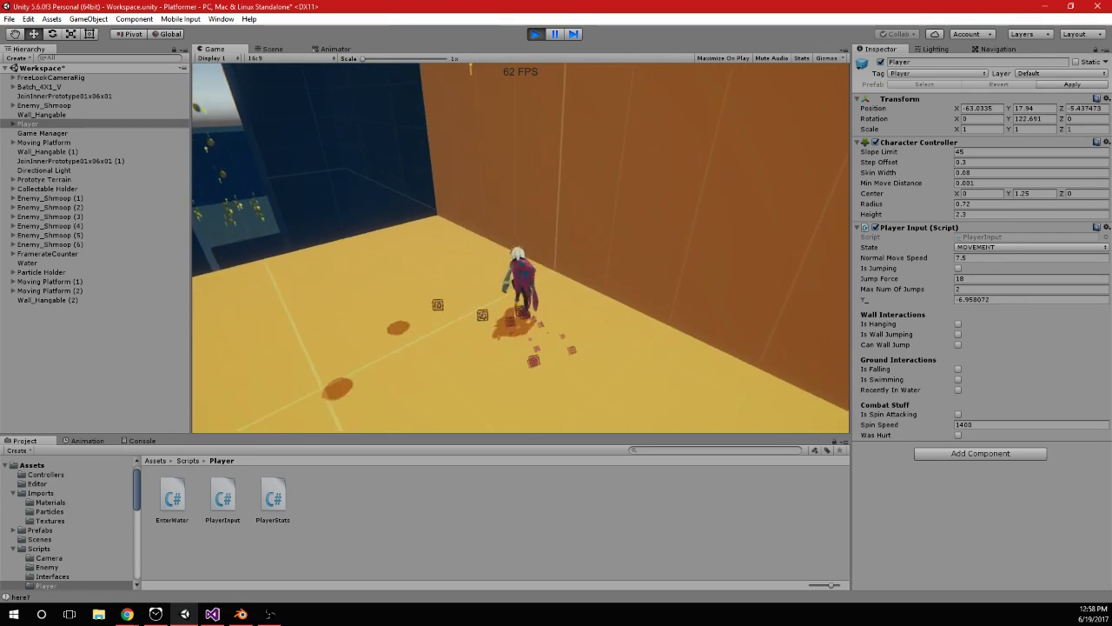
Jump the player onto the tall orange wall and move sideways while hanging, watching the Wall Interactions values
{"action": "key", "text": "space"}
{"action": "key", "text": "space"}
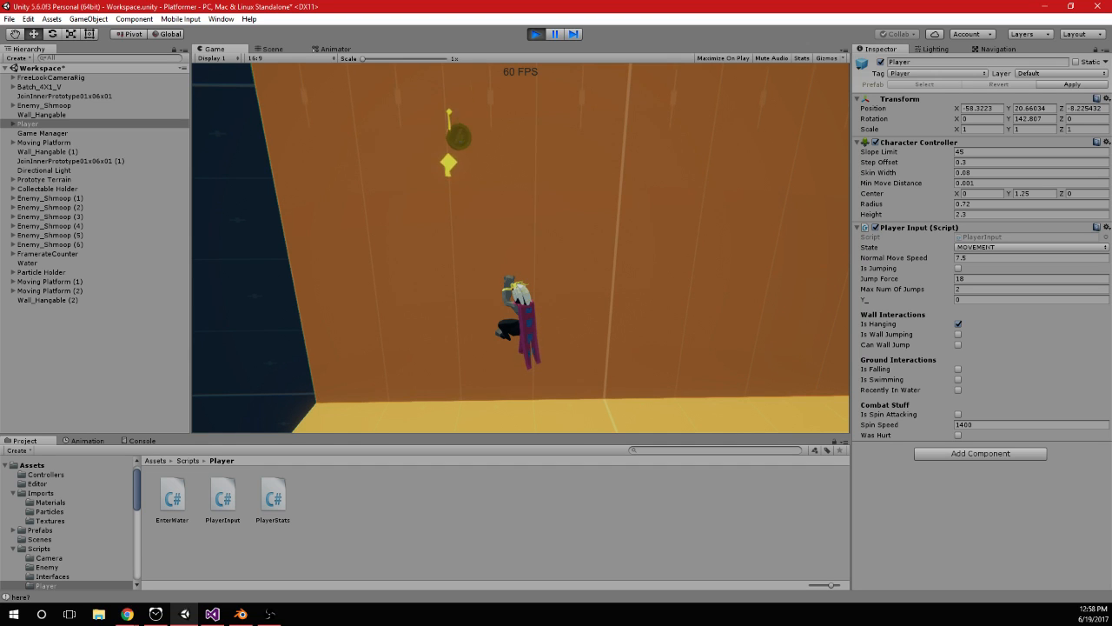
{"action": "key", "text": "space"}
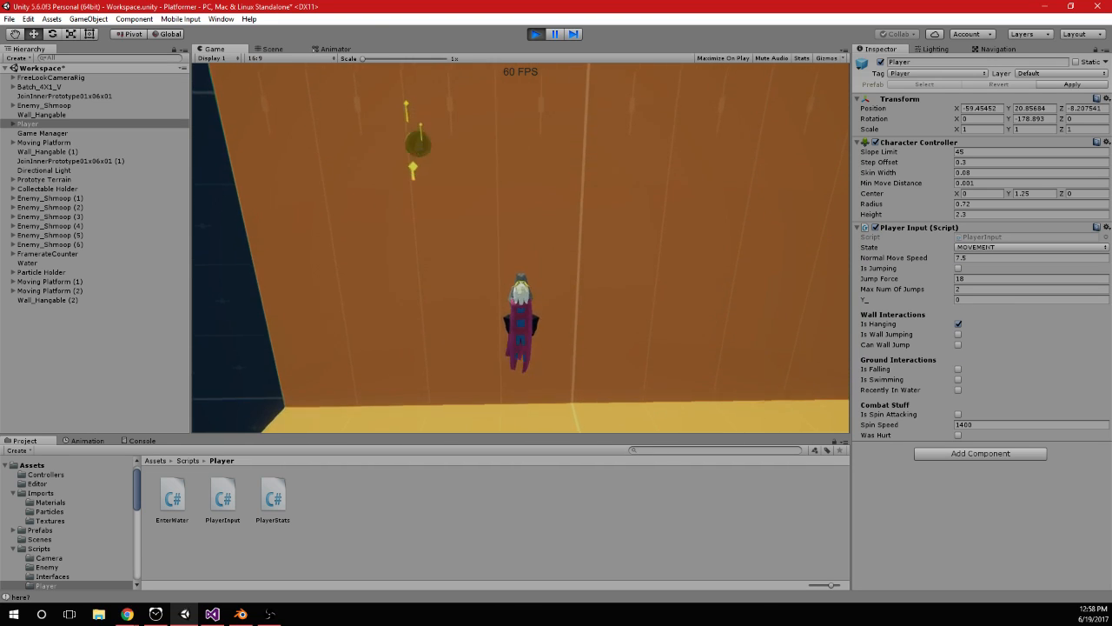
{"action": "key", "text": "space"}
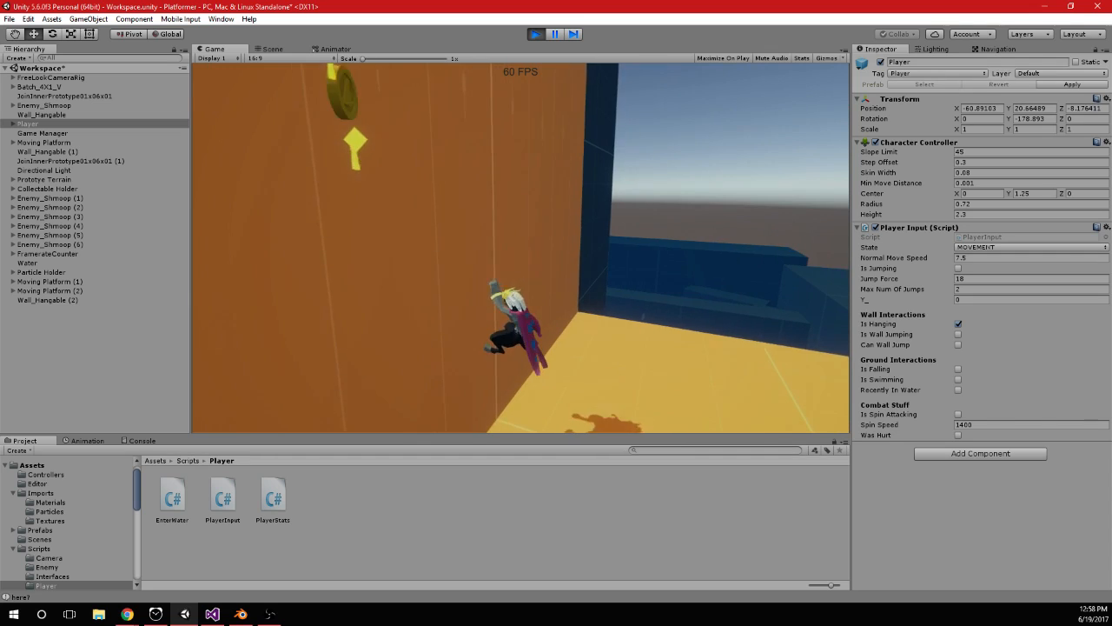
Switch to Visual Studio and review the gravity, rotation and button-click code in PlayerInput.cs
{"action": "key", "text": "alt+Tab"}
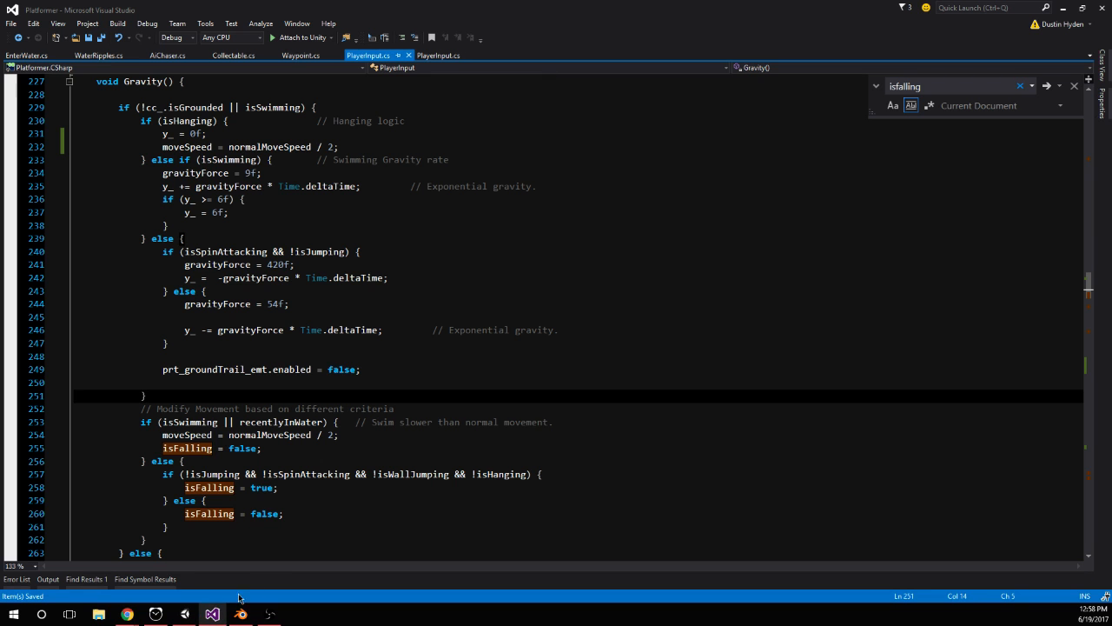
{"action": "scroll", "coordinate": [459, 355], "scroll_direction": "up", "scroll_amount": 5}
{"action": "scroll", "coordinate": [469, 365], "scroll_direction": "down", "scroll_amount": 5}
{"action": "scroll", "coordinate": [511, 388], "scroll_direction": "up", "scroll_amount": 10}
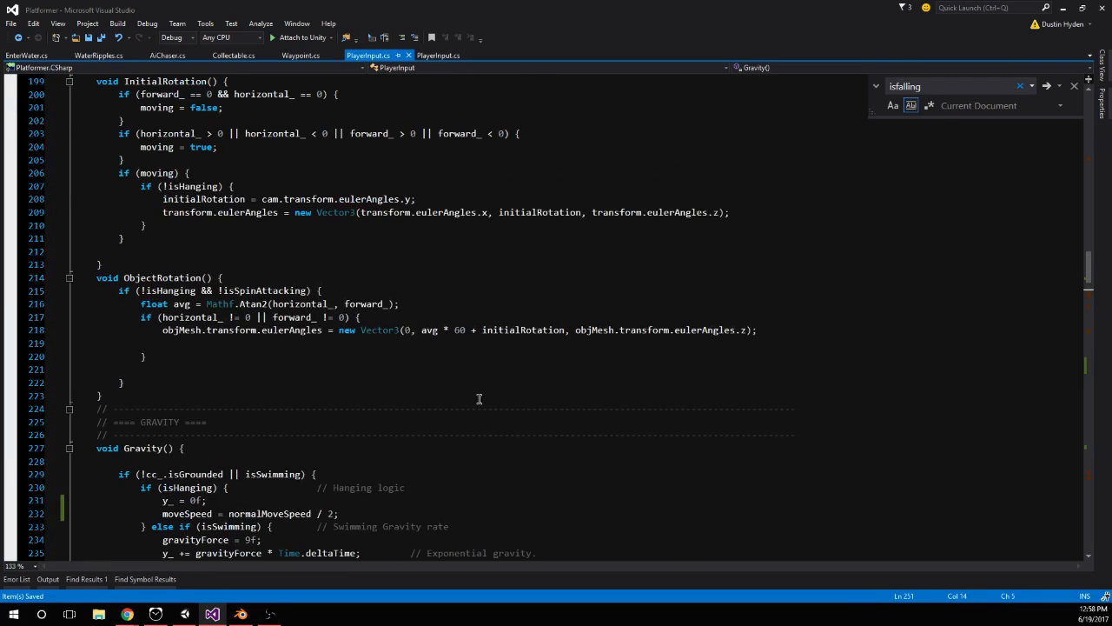
{"action": "scroll", "coordinate": [472, 329], "scroll_direction": "up", "scroll_amount": 5}
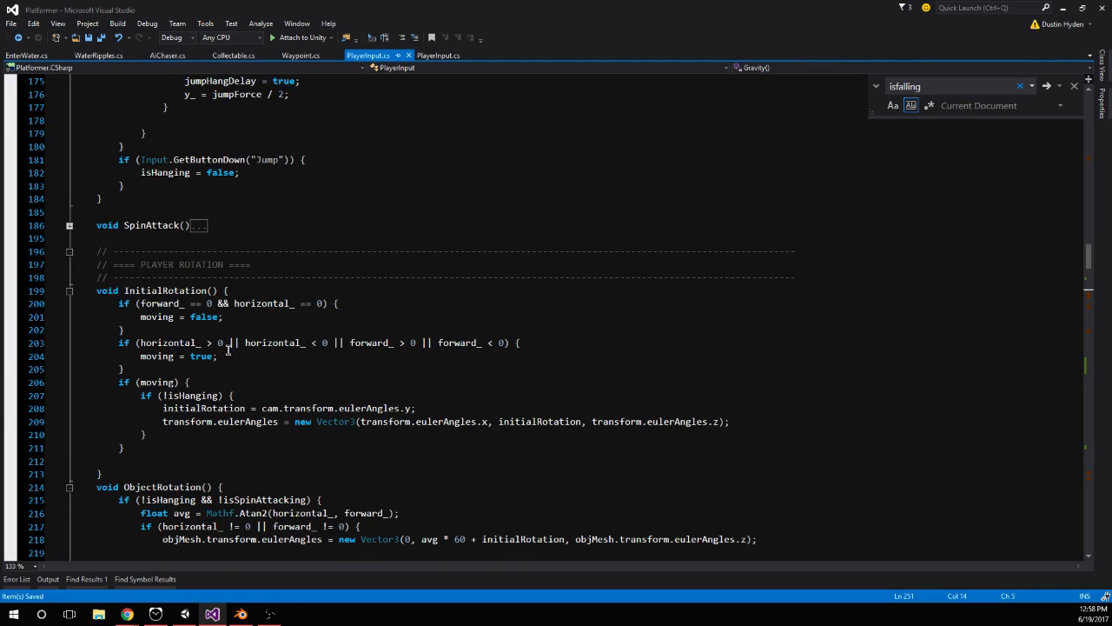
{"action": "scroll", "coordinate": [371, 391], "scroll_direction": "up", "scroll_amount": 20}
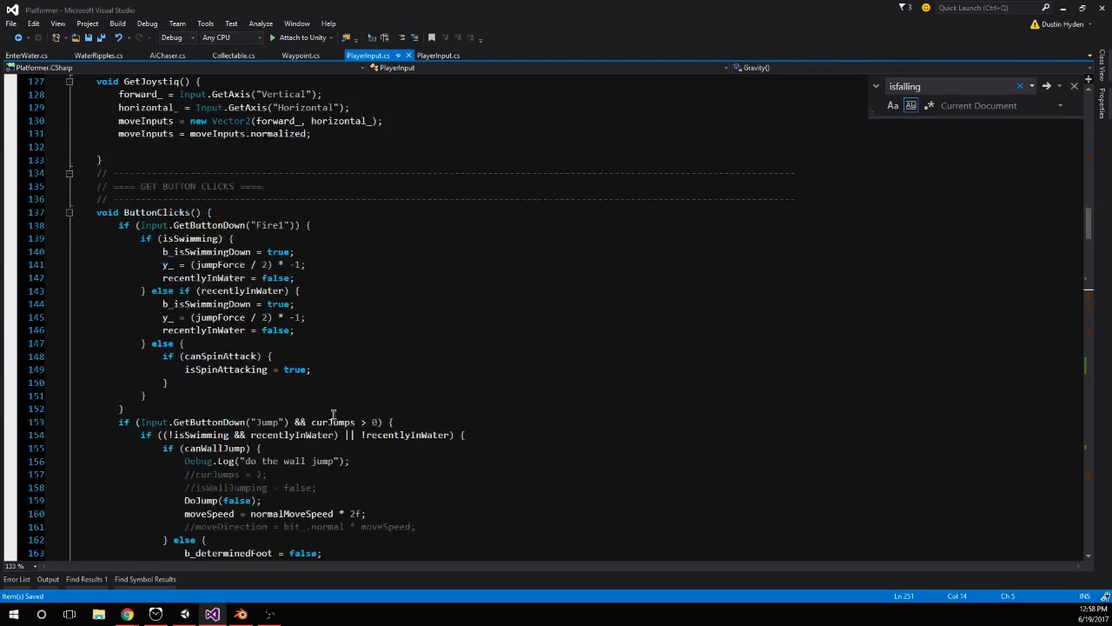
{"action": "scroll", "coordinate": [337, 411], "scroll_direction": "down", "scroll_amount": 7}
{"action": "scroll", "coordinate": [337, 411], "scroll_direction": "down", "scroll_amount": 20}
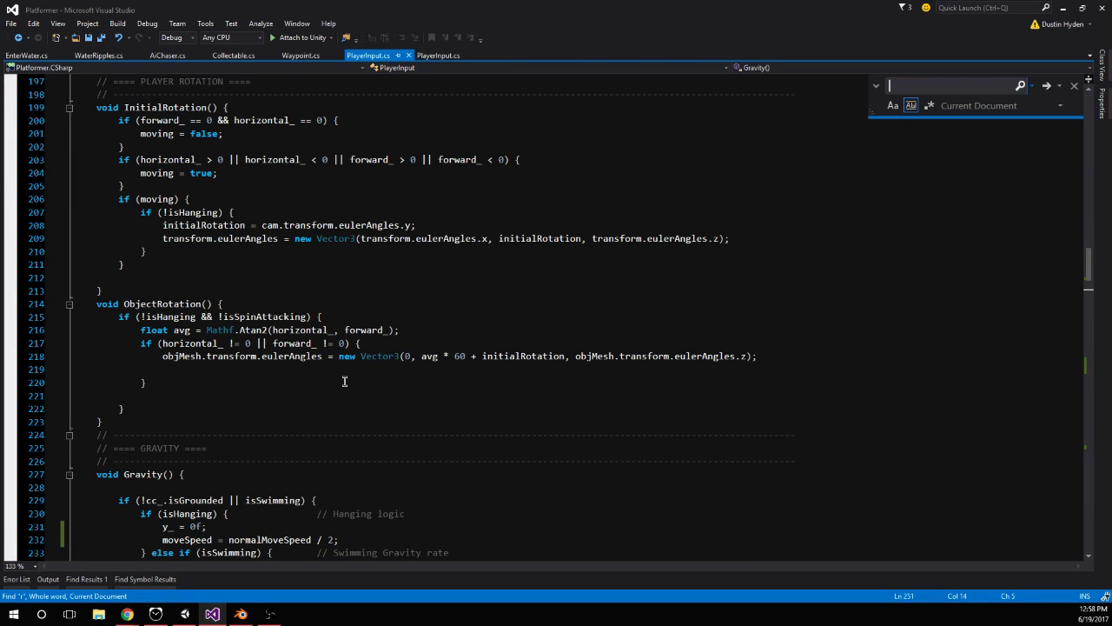
Search PlayerInput.cs for "hit" and ToggleHang, and examine how ToggleHang assigns isHanging and curJumps
{"action": "type", "text": "hit"}
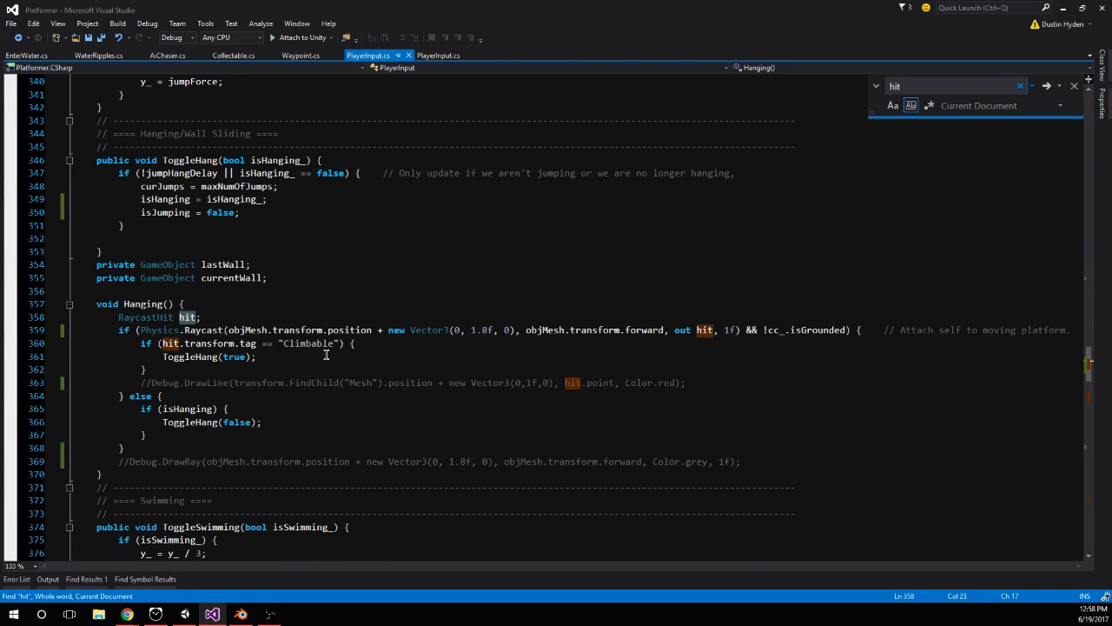
{"action": "left_click", "coordinate": [298, 362]}
{"action": "double_click", "coordinate": [193, 357]}
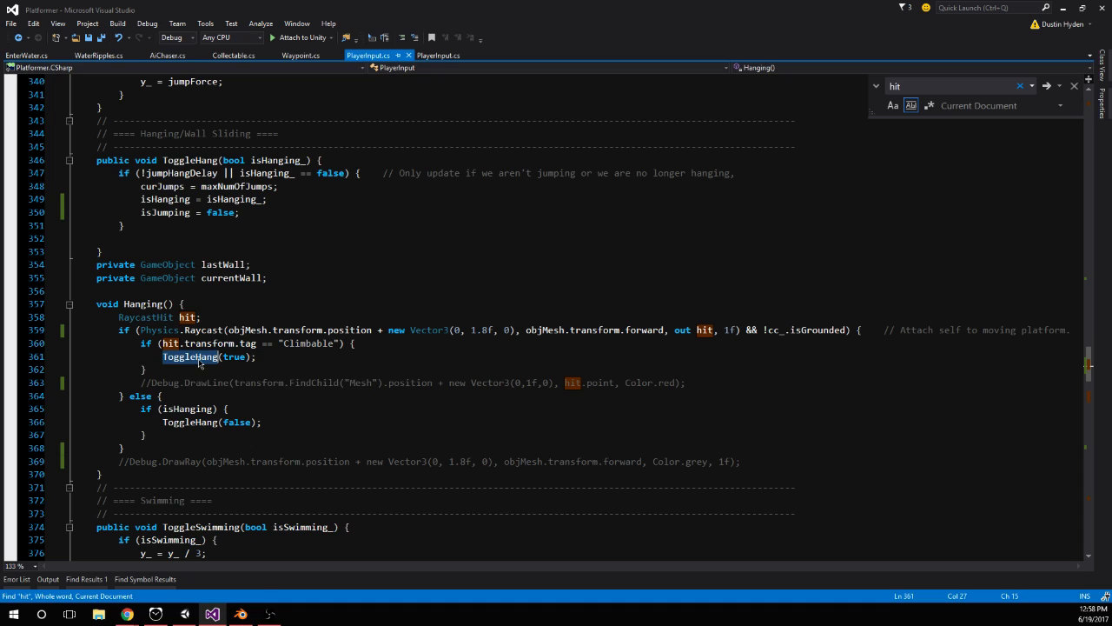
{"action": "key", "text": "ctrl+f"}
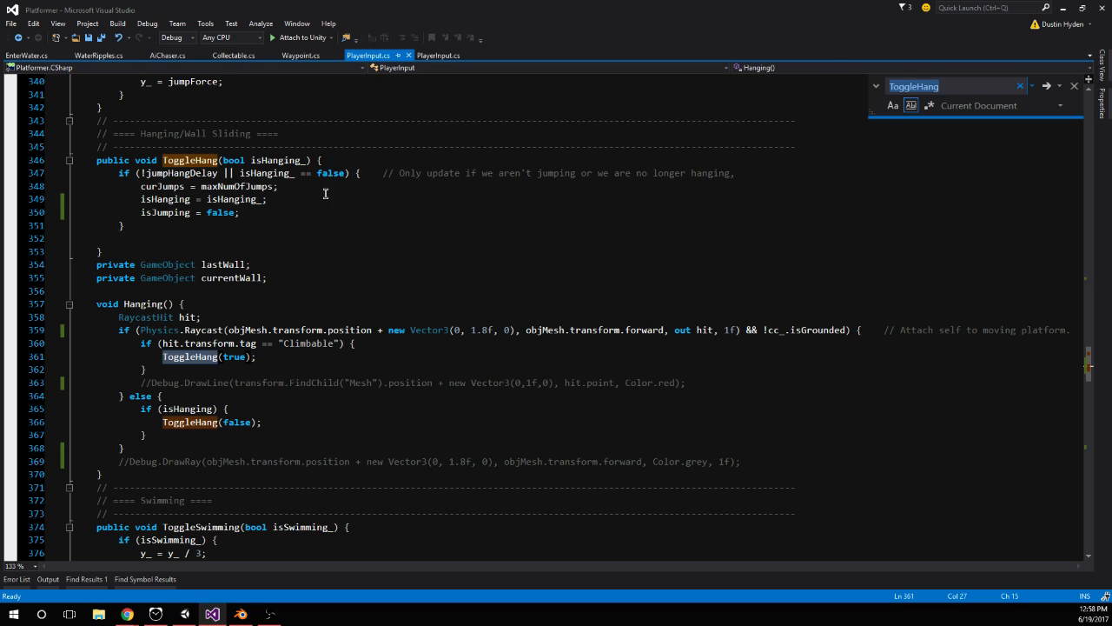
{"action": "left_click", "coordinate": [157, 219]}
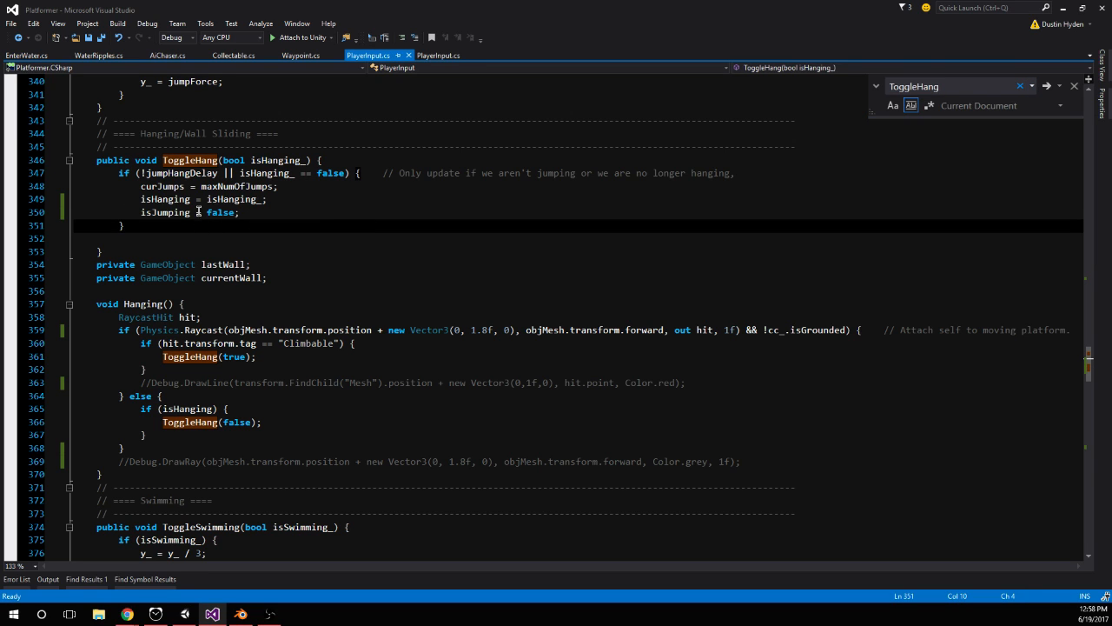
{"action": "double_click", "coordinate": [259, 199]}
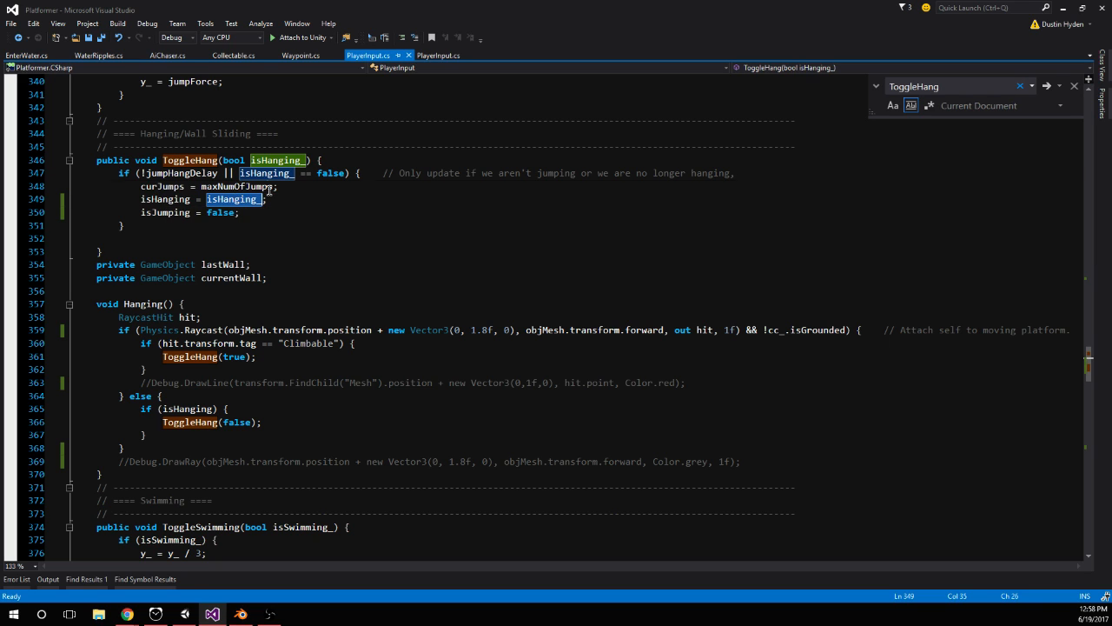
{"action": "double_click", "coordinate": [238, 187]}
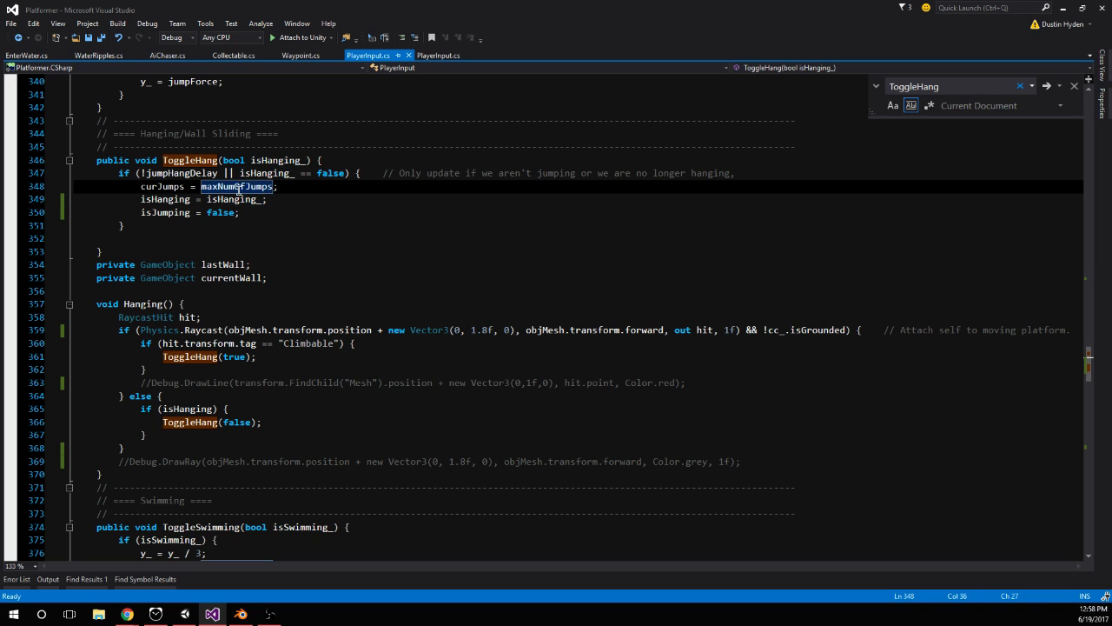
Add an else branch to the if statement in ToggleHang that runs Debug.Log("this should only run once")
{"action": "left_click", "coordinate": [180, 227]}
{"action": "type", "text": "els"}
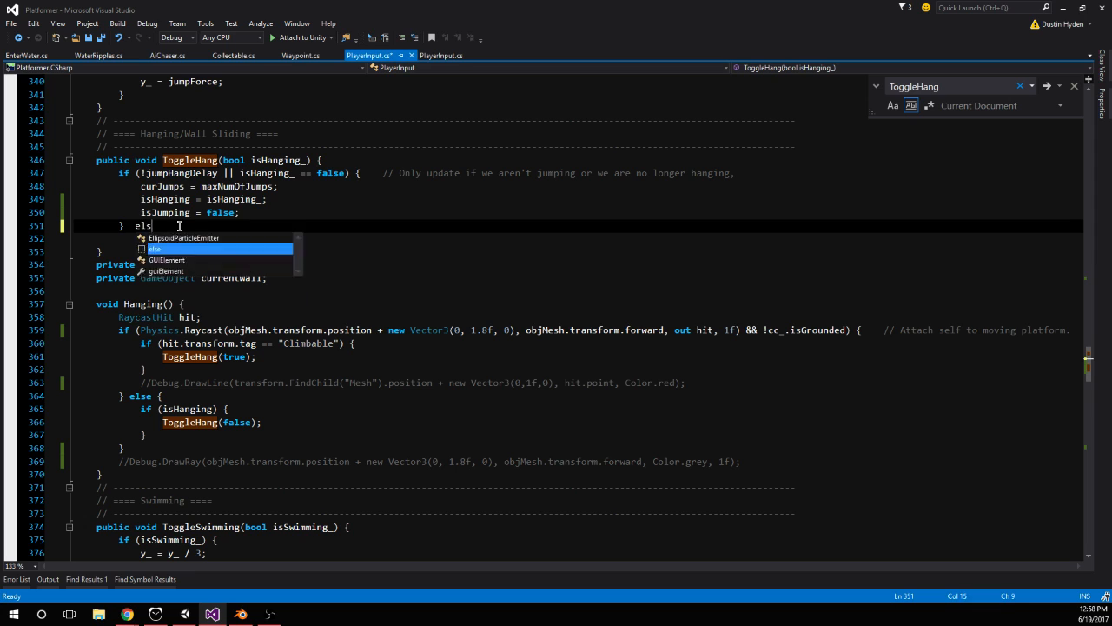
{"action": "type", "text": "e {"}
{"action": "key", "text": "Return"}
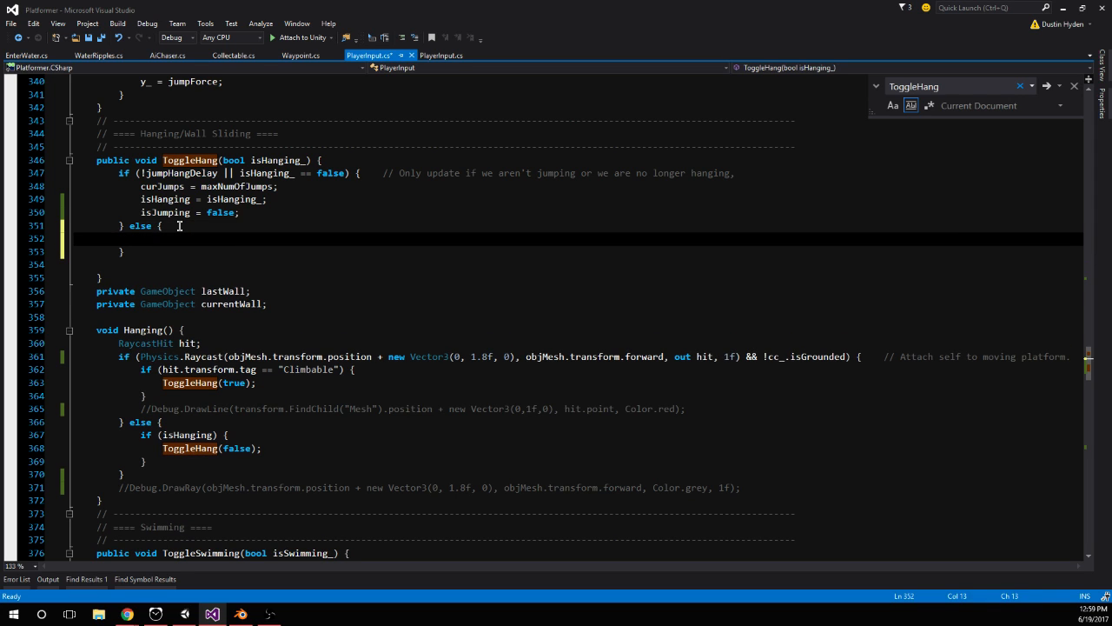
{"action": "type", "text": "Debug.Log(\"this should only run once\");"}
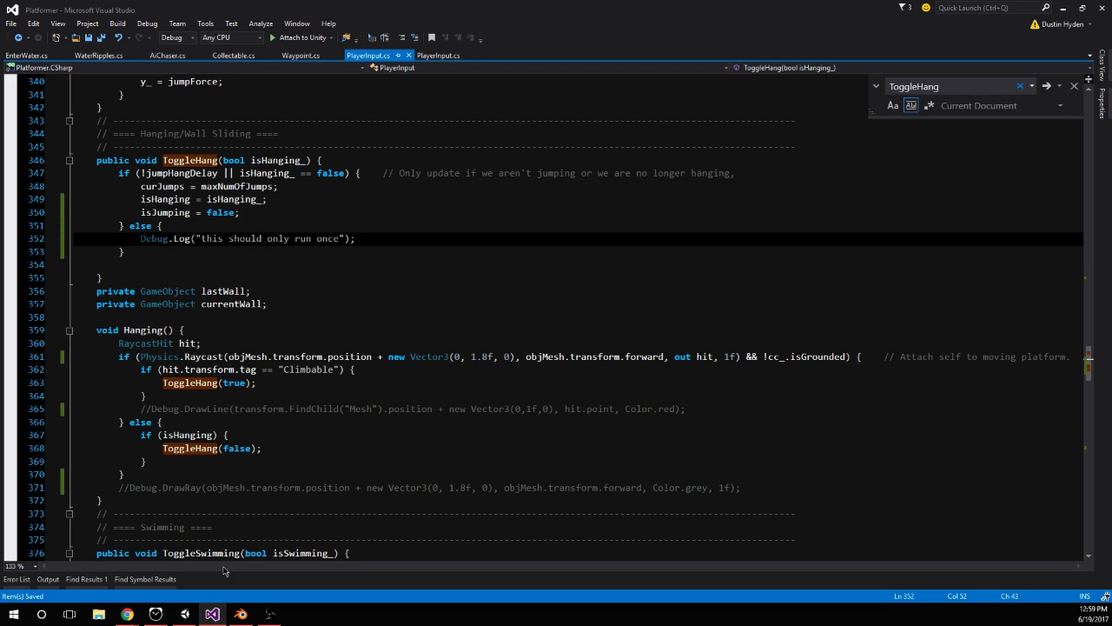
Switch to Unity, restart the game with the edited script and show the Console during play
{"action": "left_click", "coordinate": [185, 613]}
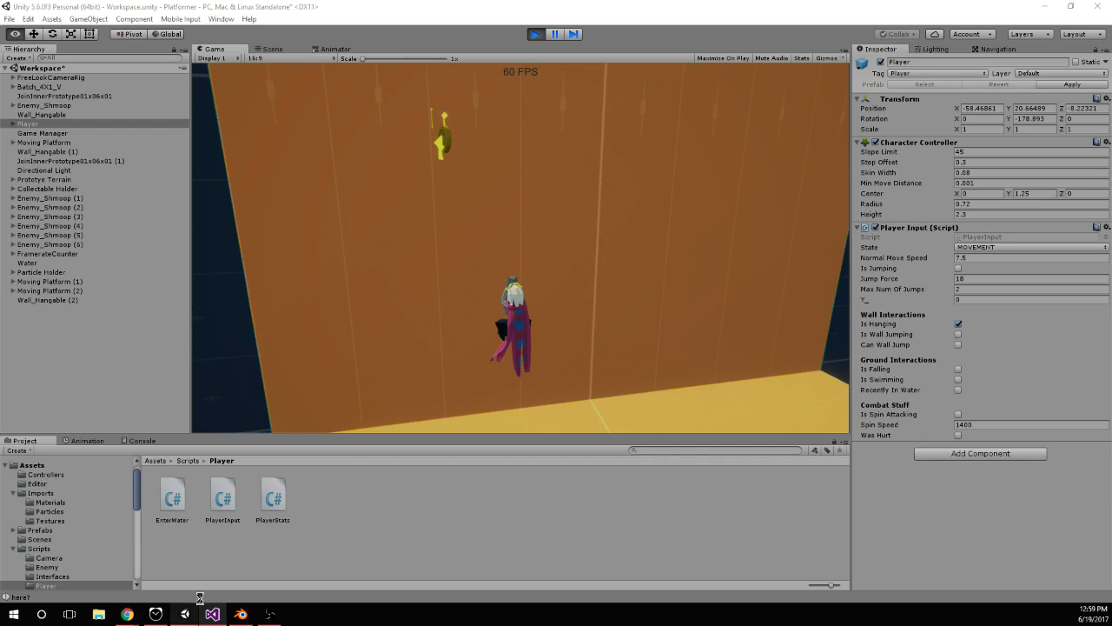
{"action": "left_click", "coordinate": [536, 35]}
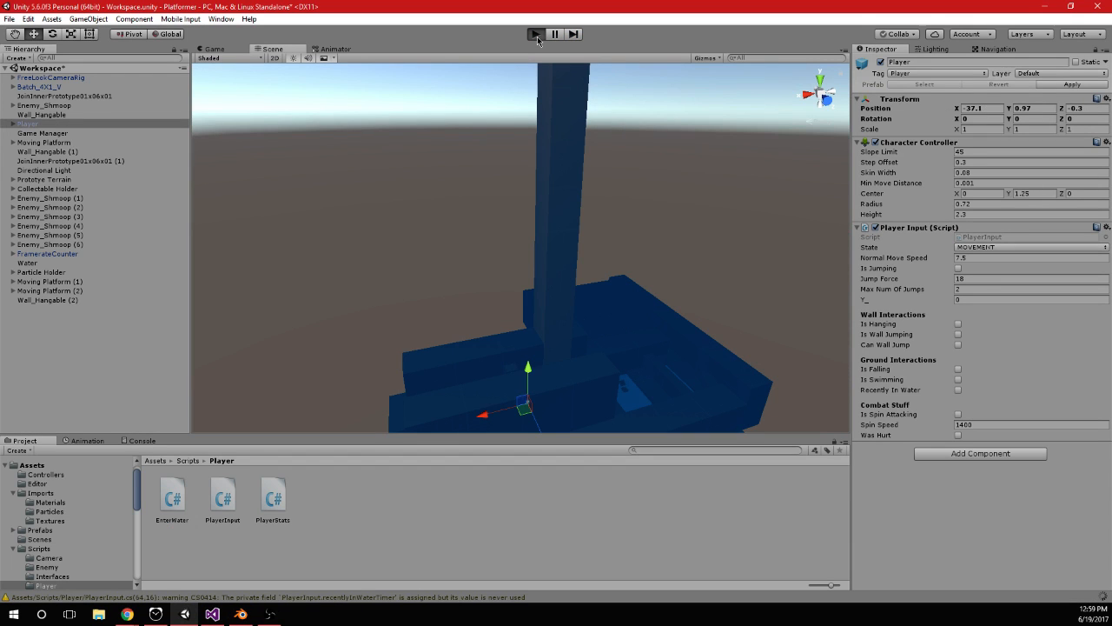
{"action": "left_click", "coordinate": [536, 35]}
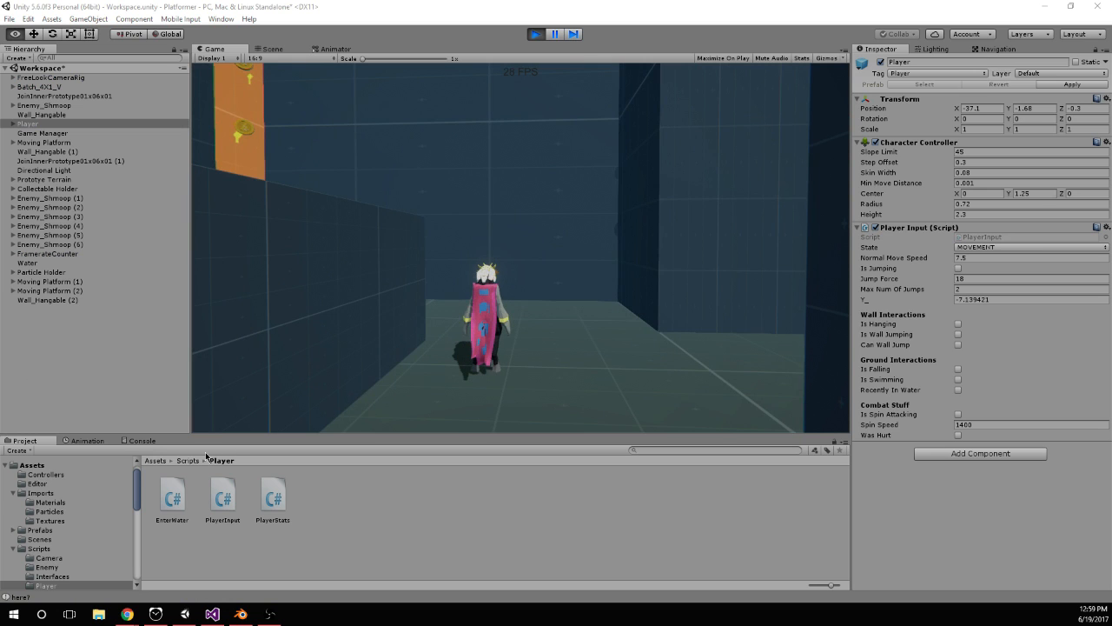
{"action": "left_click", "coordinate": [152, 443]}
{"action": "left_click", "coordinate": [453, 360]}
Jump the player up the orange blocks and hang on the tall wall while watching the Console log messages
{"action": "key", "text": "space"}
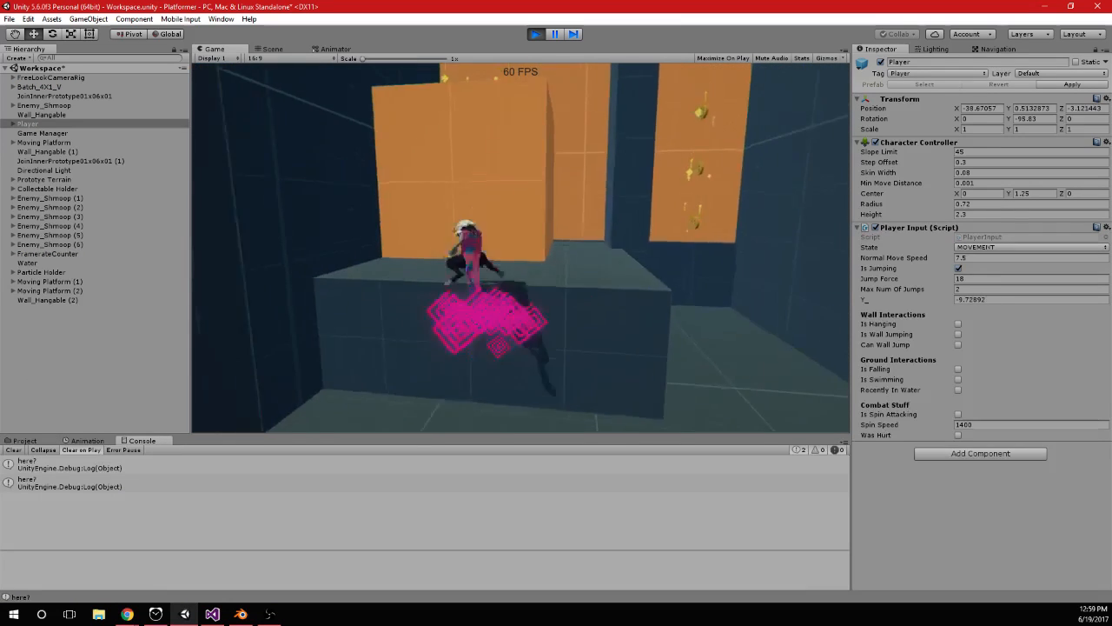
{"action": "key", "text": "space"}
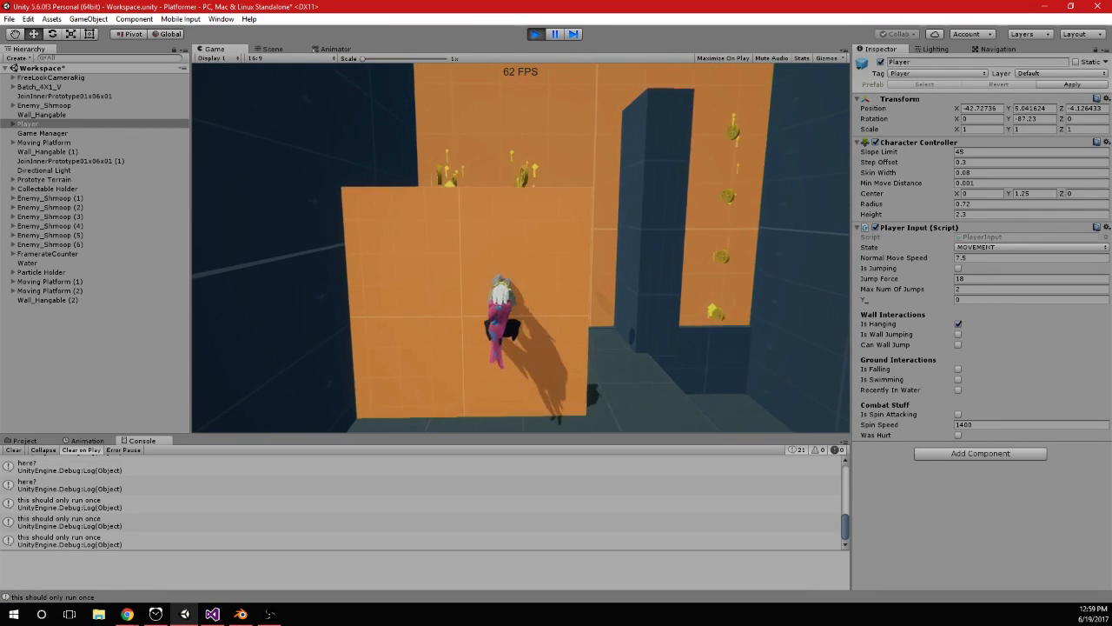
{"action": "key", "text": "space"}
{"action": "key", "text": "space"}
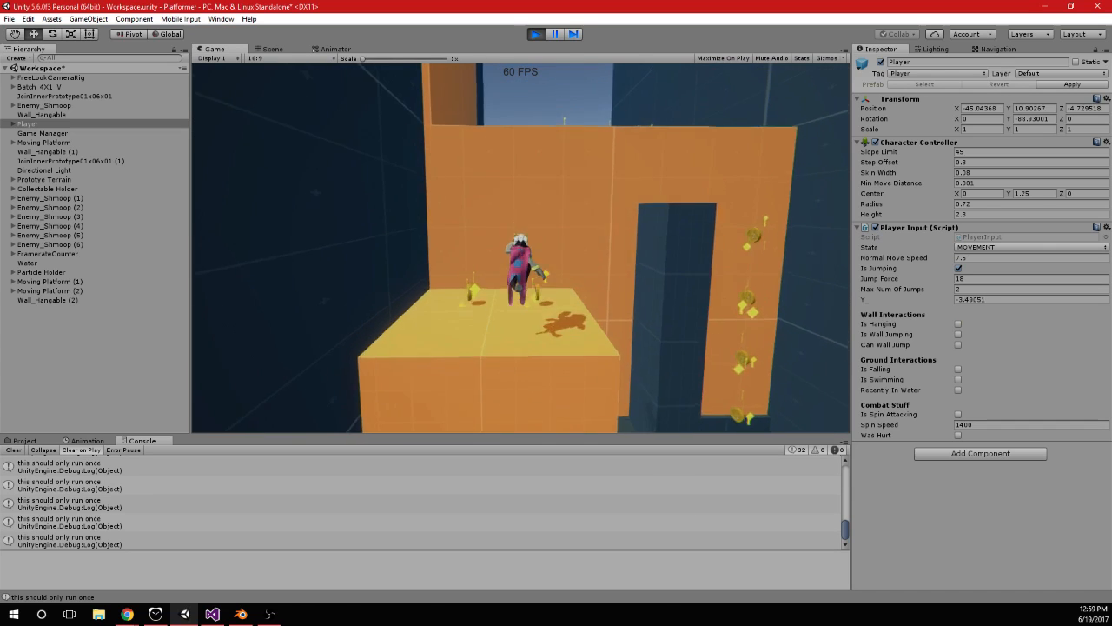
{"action": "key", "text": "space"}
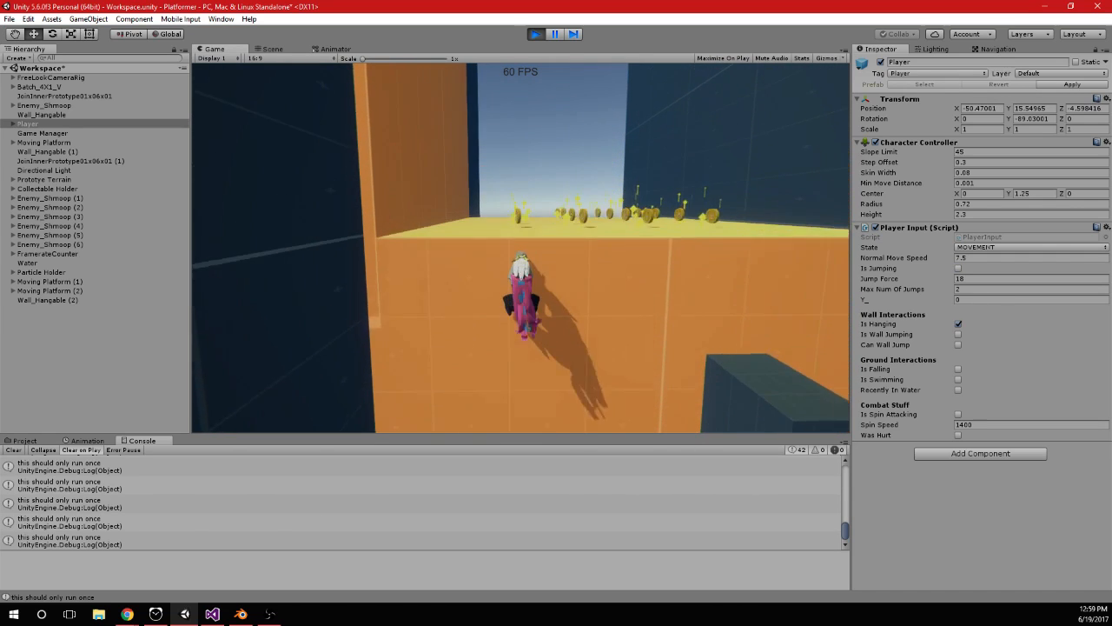
{"action": "key", "text": "space"}
{"action": "key", "text": "space"}
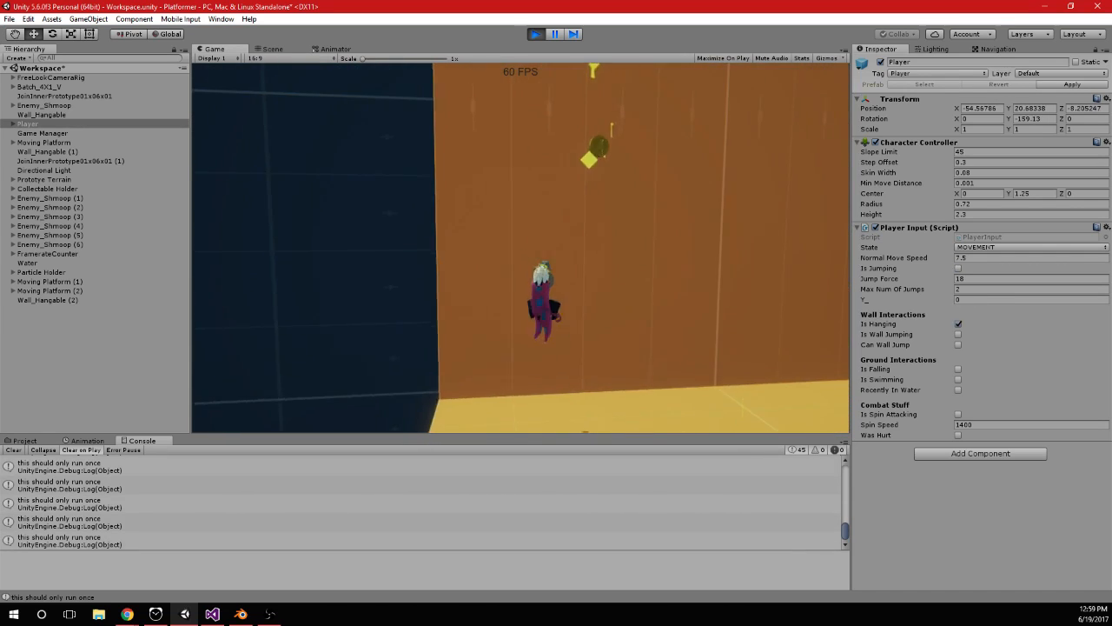
{"action": "key", "text": "space"}
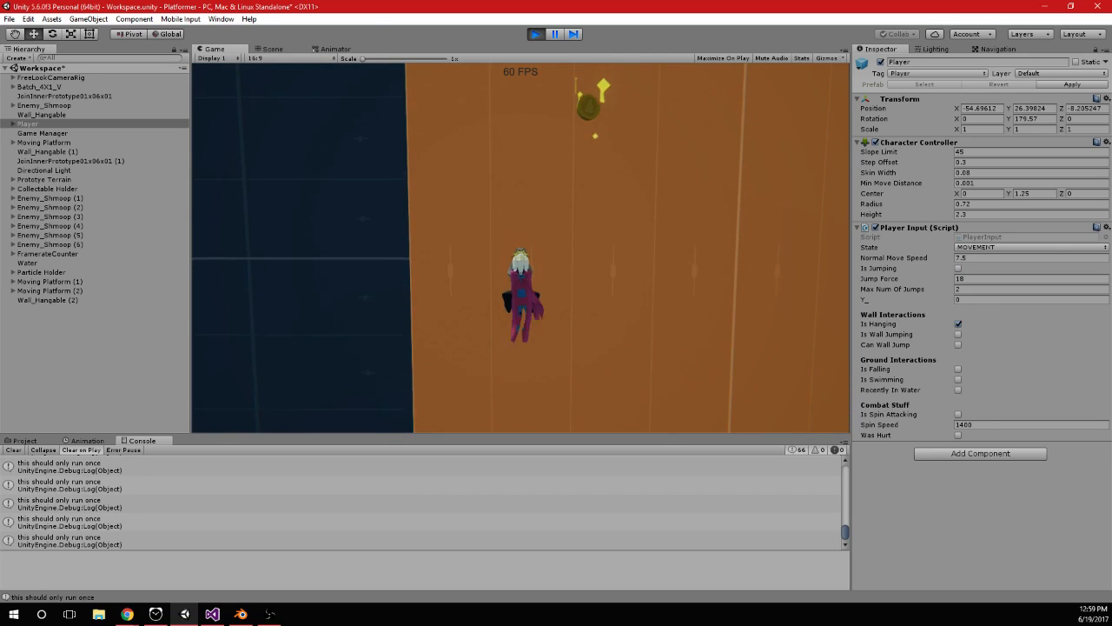
Switch to Visual Studio and replace the else in ToggleHang with a separate if (isHanging) block around the Debug.Log call
{"action": "key", "text": "alt+Tab"}
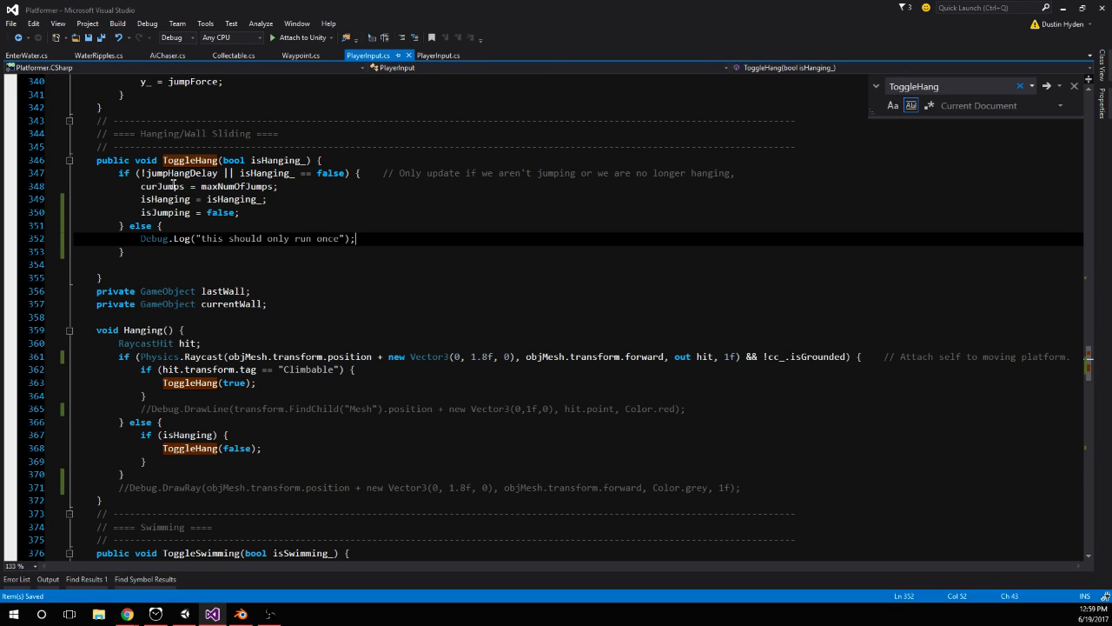
{"action": "double_click", "coordinate": [141, 226]}
{"action": "type", "text": "if ("}
{"action": "type", "text": "ishan"}
{"action": "key", "text": "Tab"}
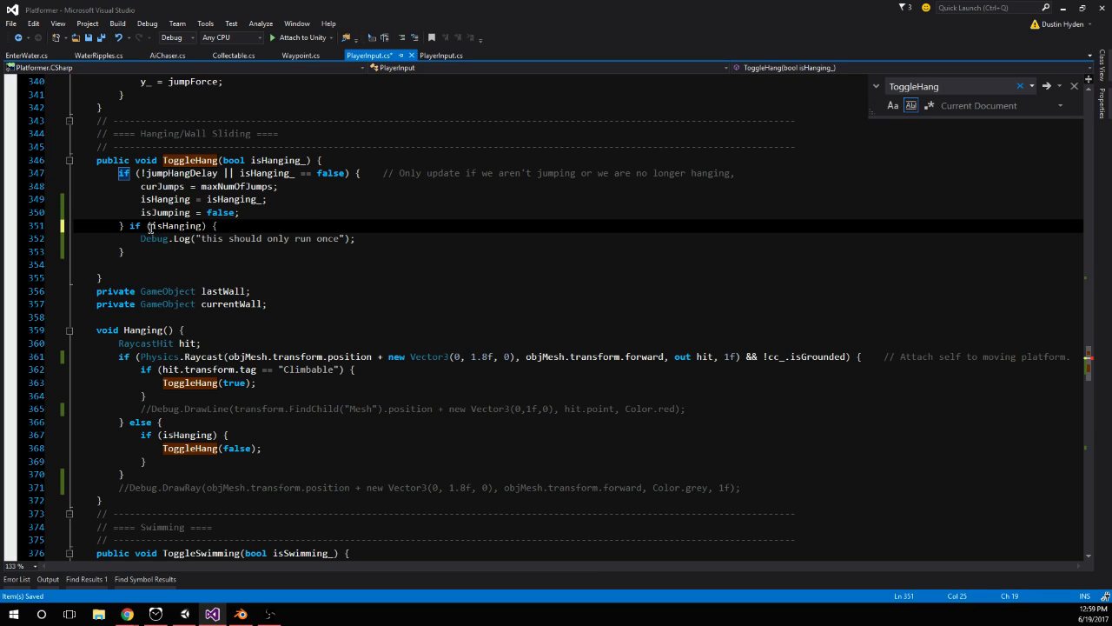
{"action": "key", "text": "Return"}
{"action": "left_click", "coordinate": [217, 277]}
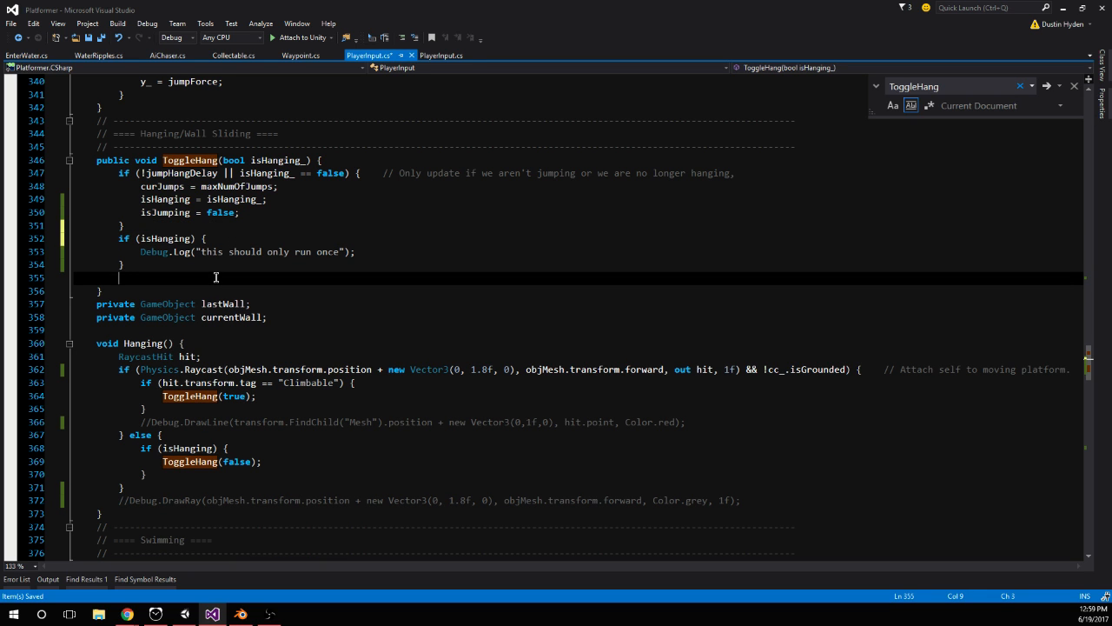
Switch to Unity, restart the game and hang the player on the first orange block while checking the Console
{"action": "left_click", "coordinate": [185, 614]}
{"action": "left_click", "coordinate": [539, 37]}
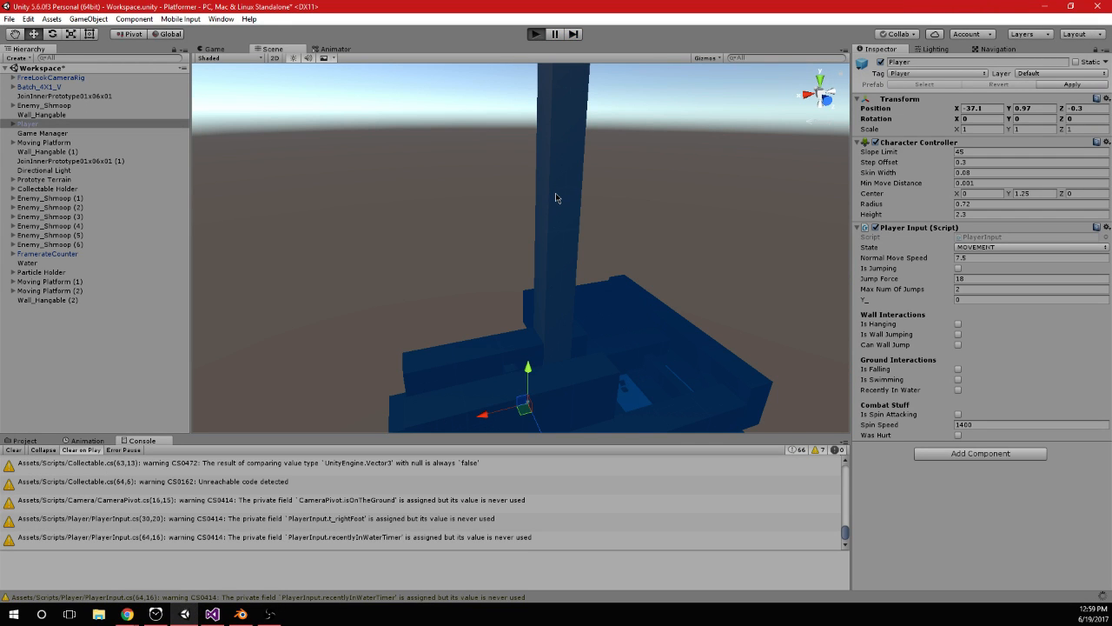
{"action": "key", "text": "w"}
{"action": "key", "text": "space"}
Jump the player up the orange blocks and hang on the tall wall while watching the Console log
{"action": "key", "text": "space"}
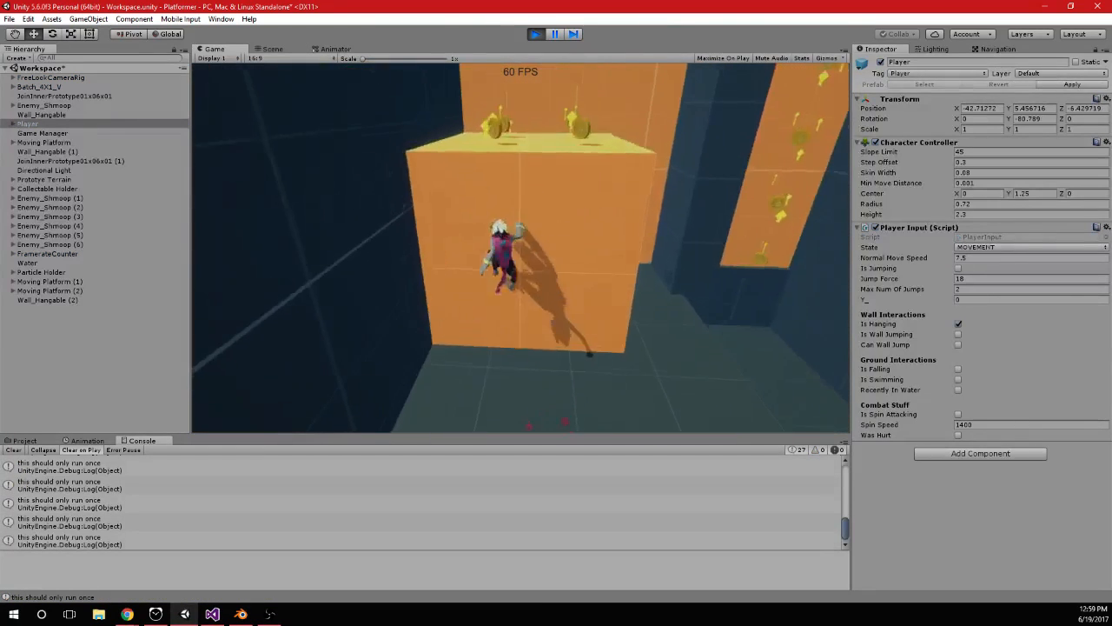
{"action": "key", "text": "space"}
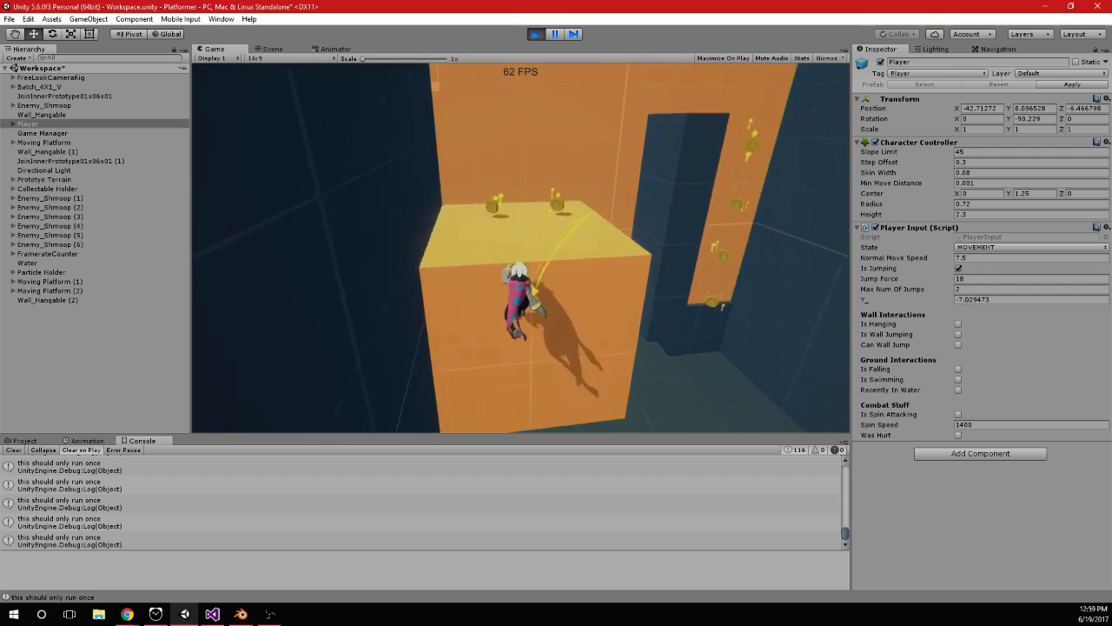
{"action": "key", "text": "space"}
{"action": "key", "text": "w"}
{"action": "key", "text": "space"}
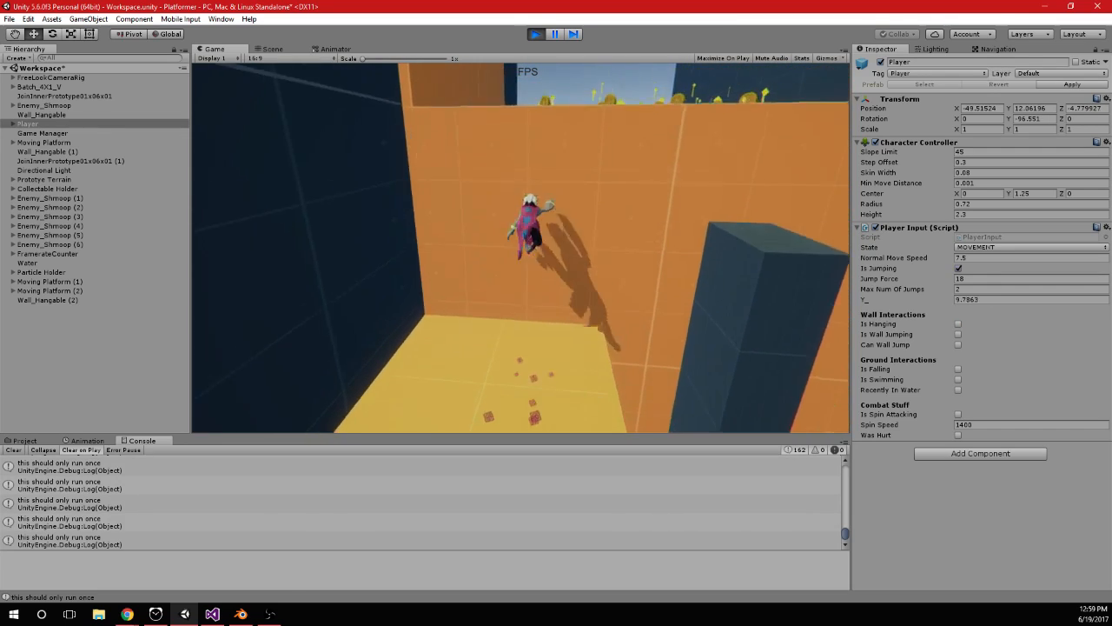
{"action": "key", "text": "space"}
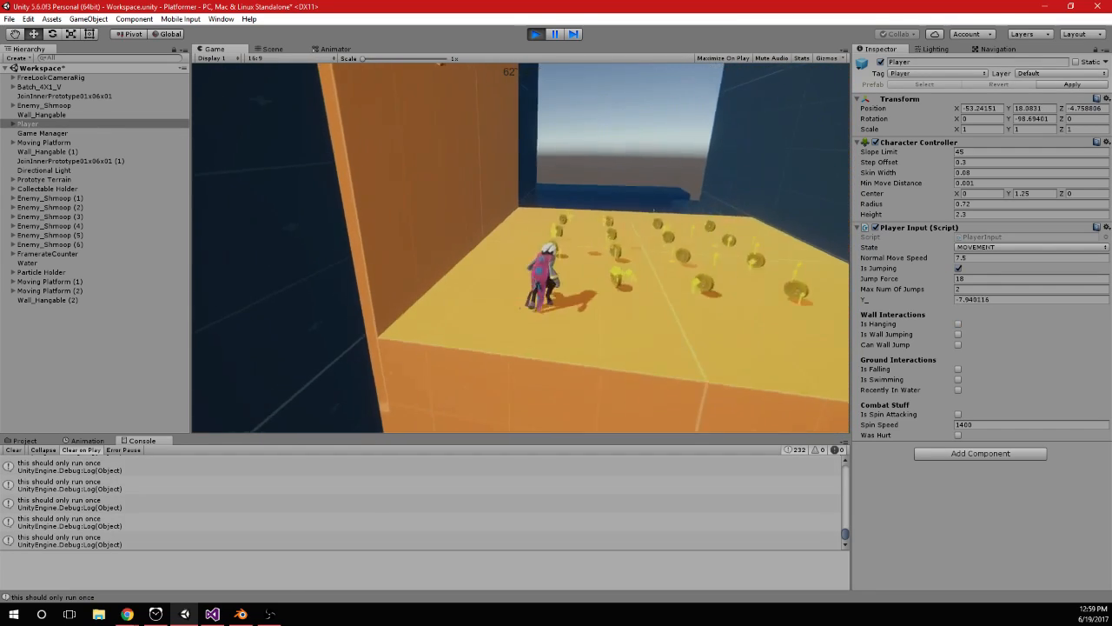
{"action": "key", "text": "space"}
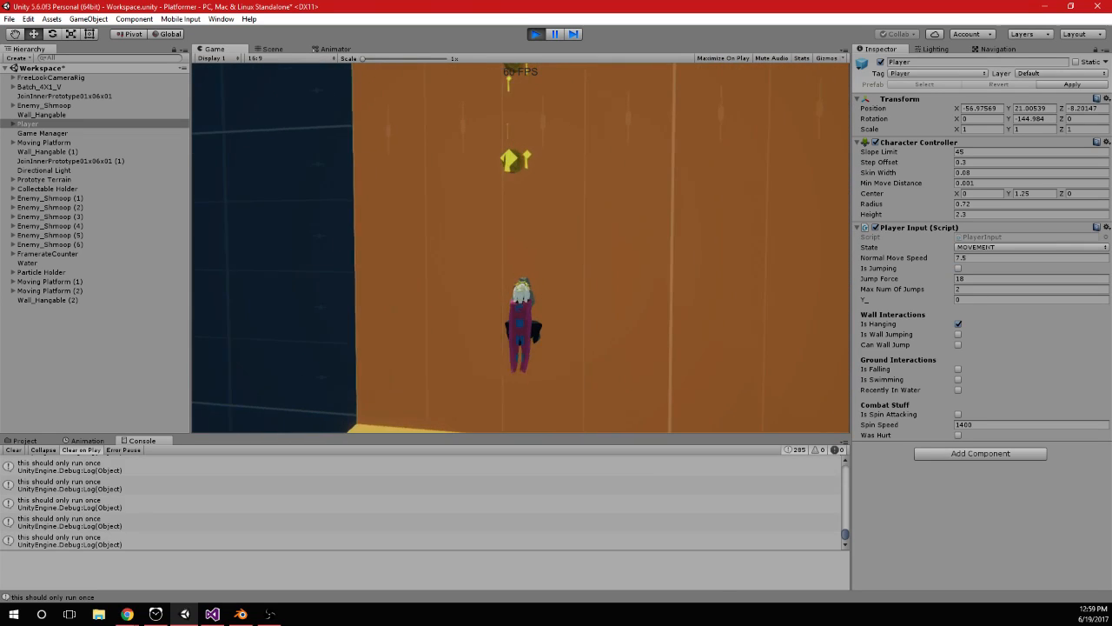
Switch to Visual Studio and add an if (!isHanging) block at the start of the Hanging() method
{"action": "key", "text": "alt+Tab"}
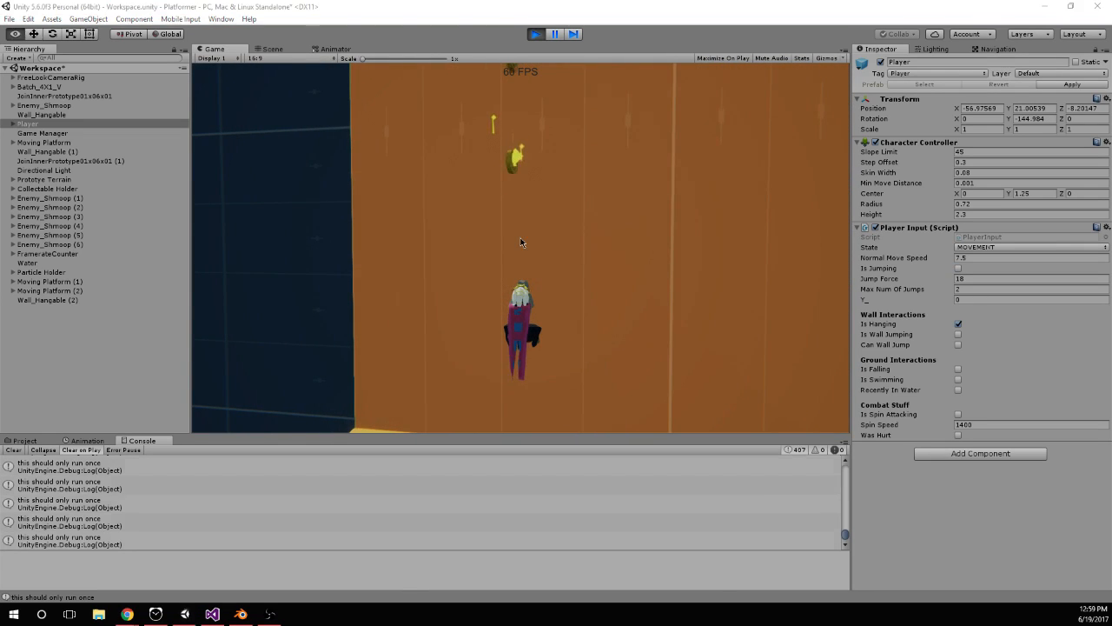
{"action": "left_click", "coordinate": [217, 160]}
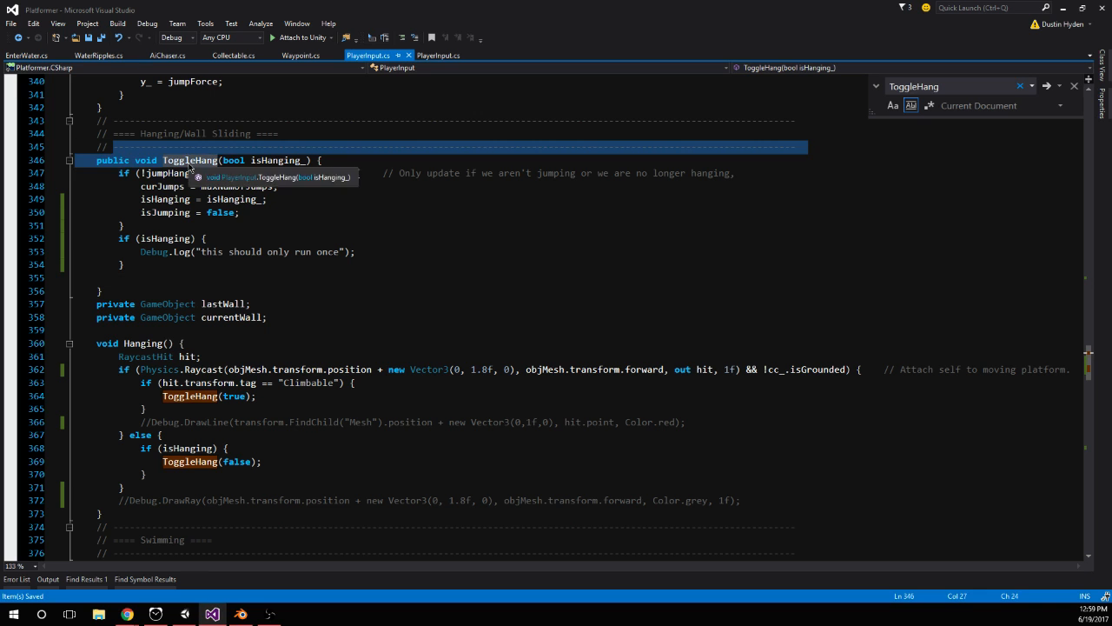
{"action": "left_click", "coordinate": [211, 356]}
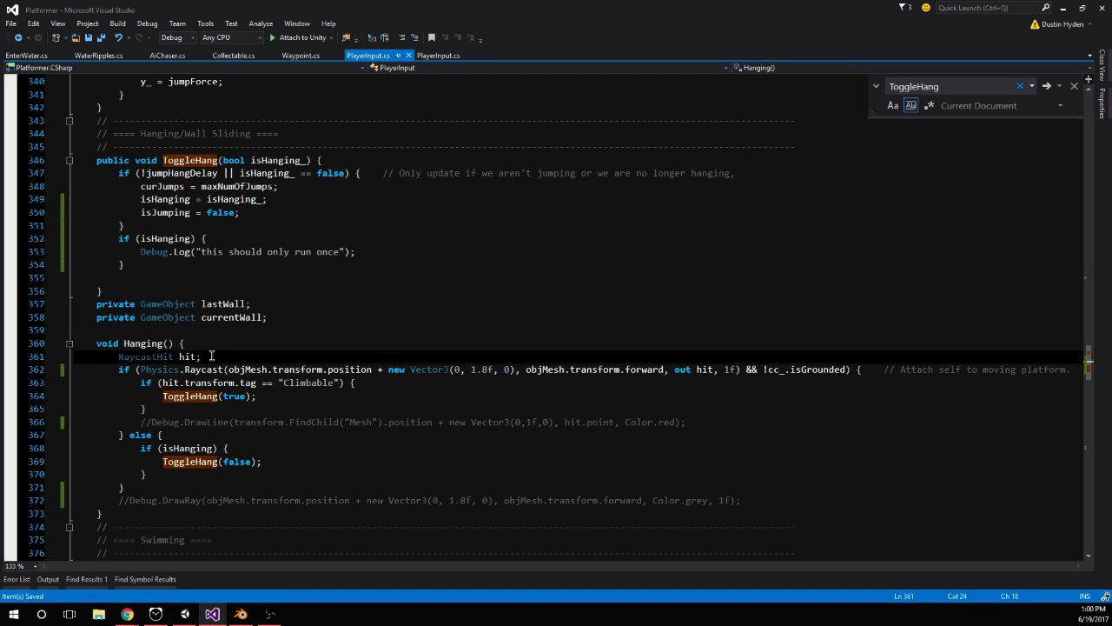
{"action": "key", "text": "Return"}
{"action": "key", "text": "Return"}
{"action": "type", "text": "if (!isHanging) {"}
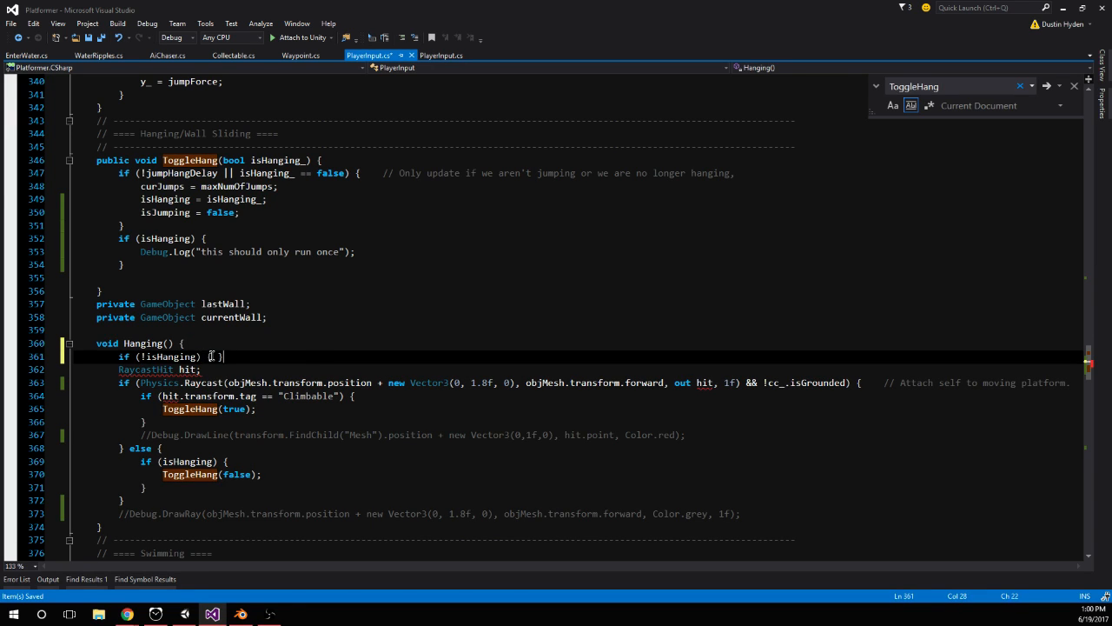
{"action": "key", "text": "Return"}
{"action": "key", "text": "Return"}
Move the RaycastHit declaration and the whole raycast if/else of Hanging() inside the if (!isHanging) block
{"action": "scroll", "coordinate": [199, 357], "scroll_direction": "down", "scroll_amount": 1}
{"action": "key", "text": "Up"}
{"action": "left_click_drag", "start_coordinate": [118, 343], "coordinate": [142, 476]}
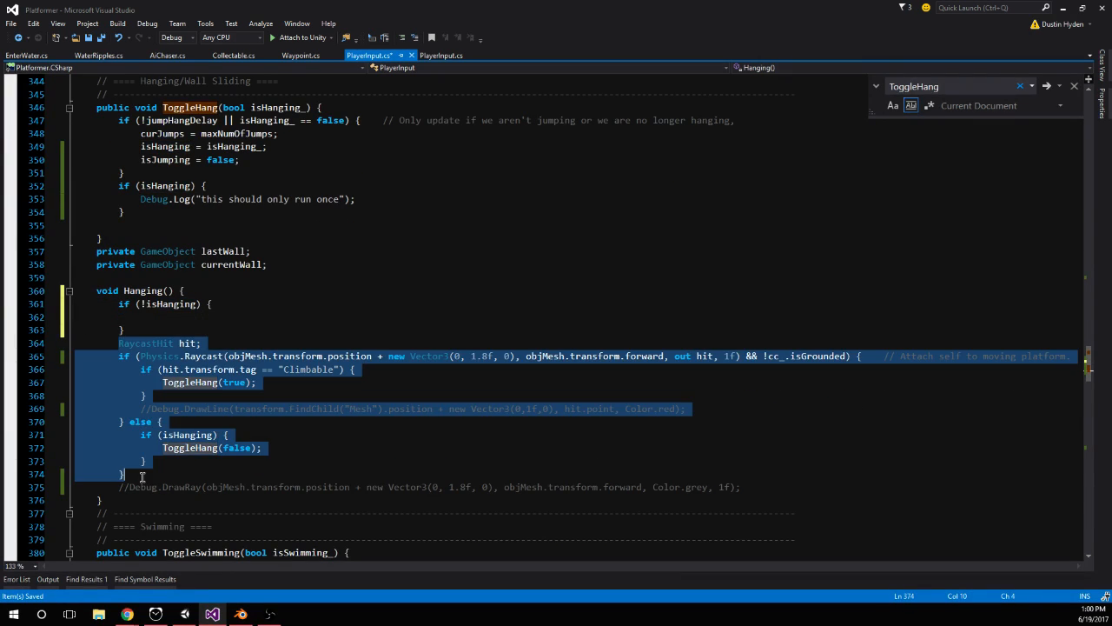
{"action": "key", "text": "ctrl+x"}
{"action": "left_click", "coordinate": [153, 323]}
{"action": "key", "text": "ctrl+v"}
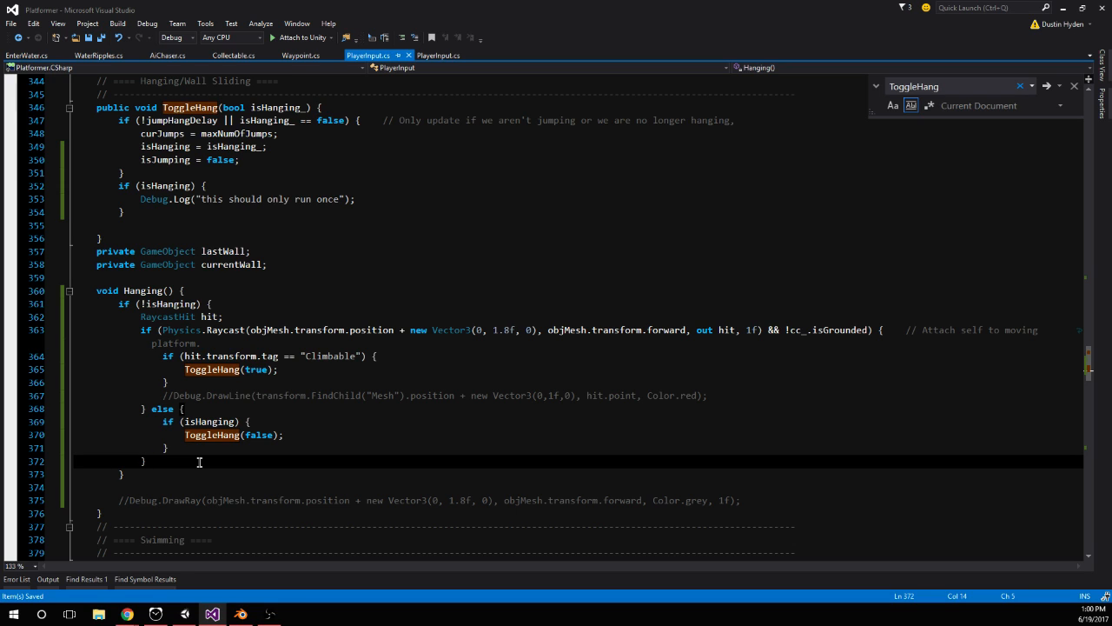
{"action": "left_click", "coordinate": [154, 477]}
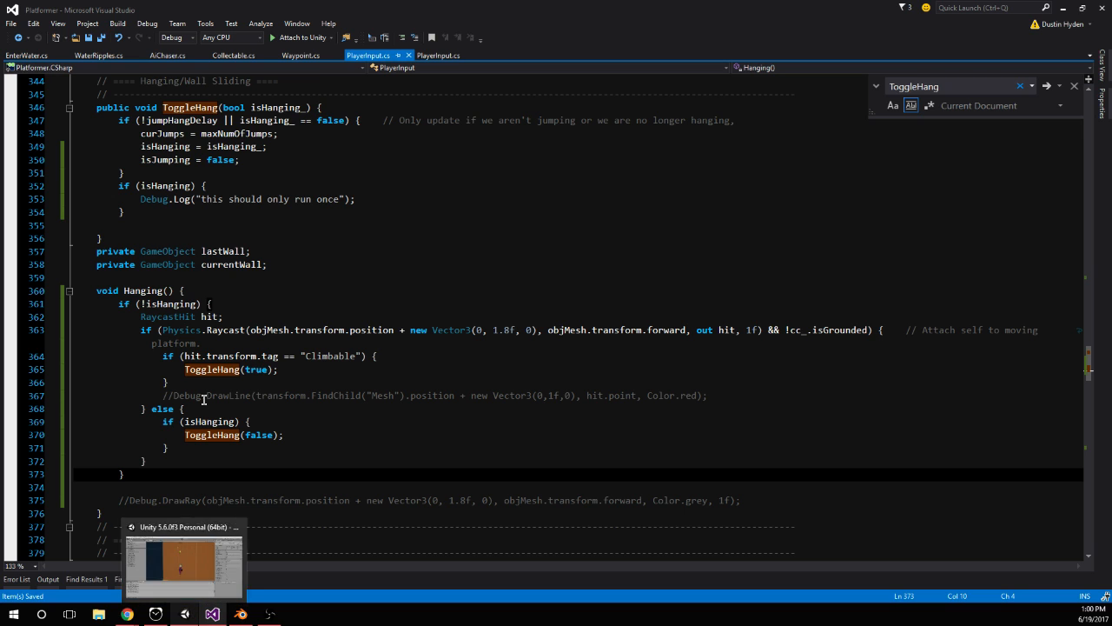
Switch to Unity, restart the game and hang the player on the first orange block to test the wrapped Hanging() code
{"action": "left_click", "coordinate": [187, 565]}
{"action": "left_click", "coordinate": [537, 36]}
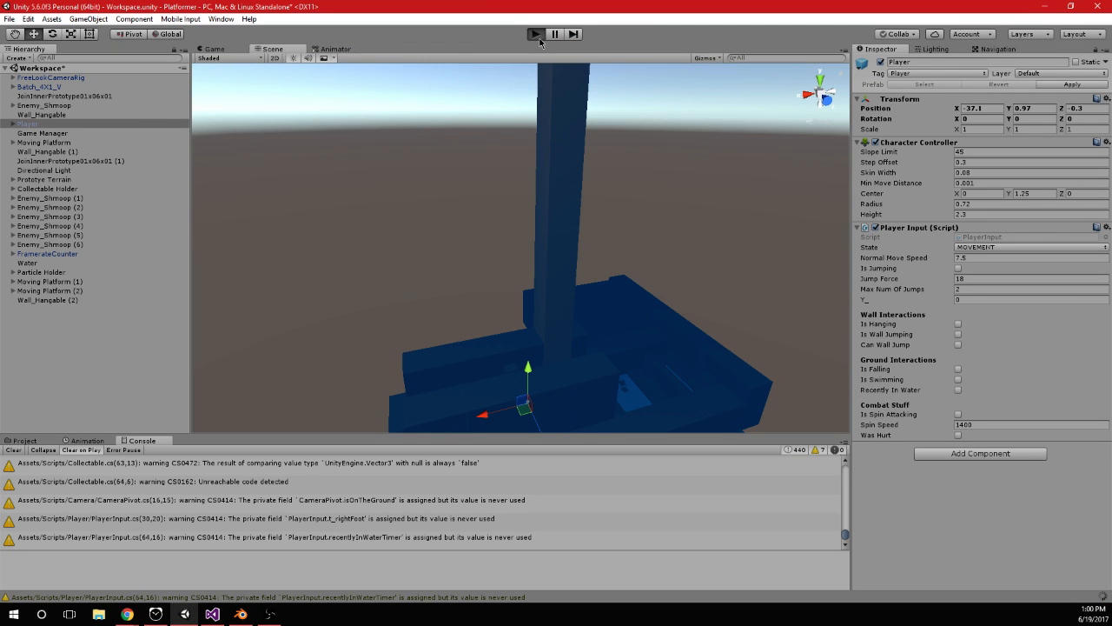
{"action": "left_click", "coordinate": [536, 35]}
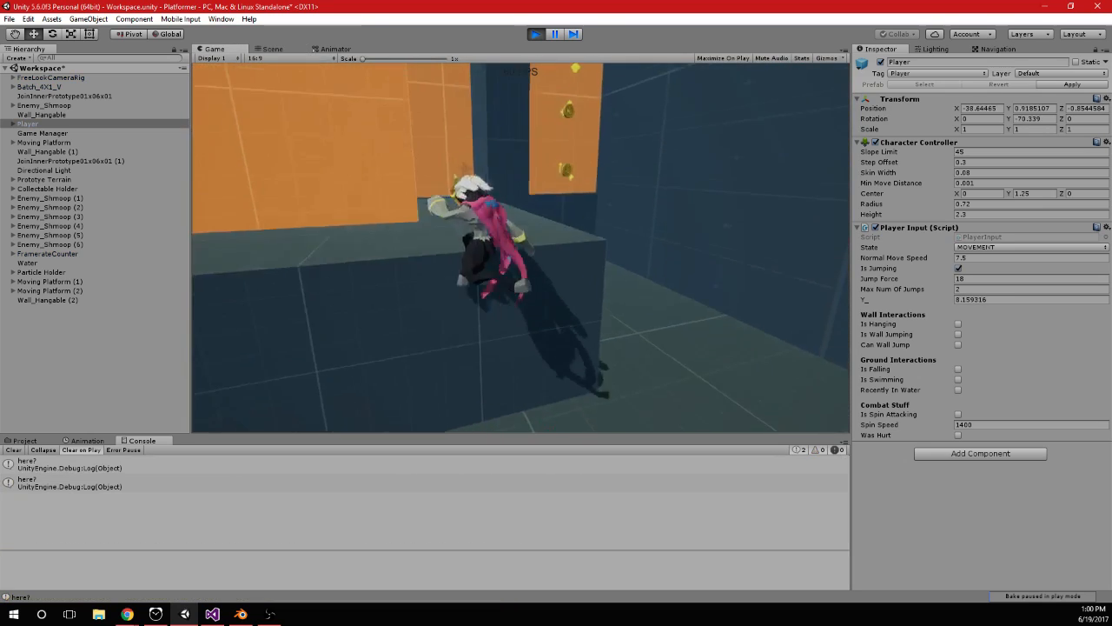
{"action": "key", "text": "space"}
{"action": "key", "text": "space"}
{"action": "key", "text": "space"}
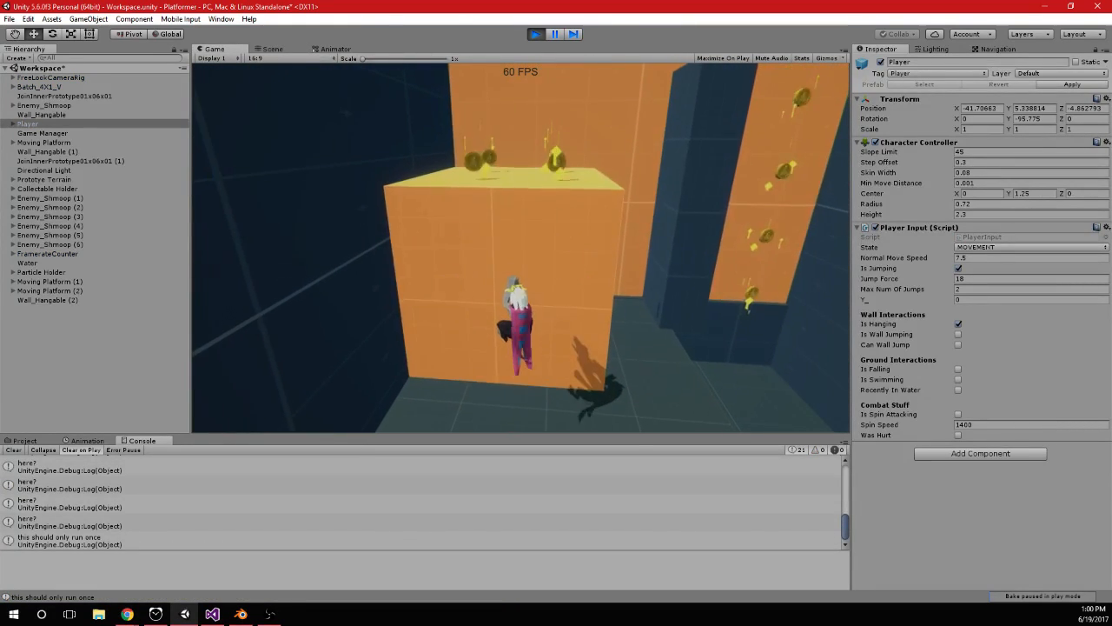
Switch to Visual Studio, undo moving the raycast code and take the if (!isHanging) block out of the start of Hanging()
{"action": "key", "text": "alt+Tab"}
{"action": "key", "text": "ctrl+z"}
{"action": "key", "text": "ctrl+z"}
{"action": "key", "text": "ctrl+z"}
{"action": "key", "text": "ctrl+z"}
{"action": "left_click", "coordinate": [146, 321]}
{"action": "left_click_drag", "start_coordinate": [84, 330], "coordinate": [113, 306]}
{"action": "key", "text": "BackSpace"}
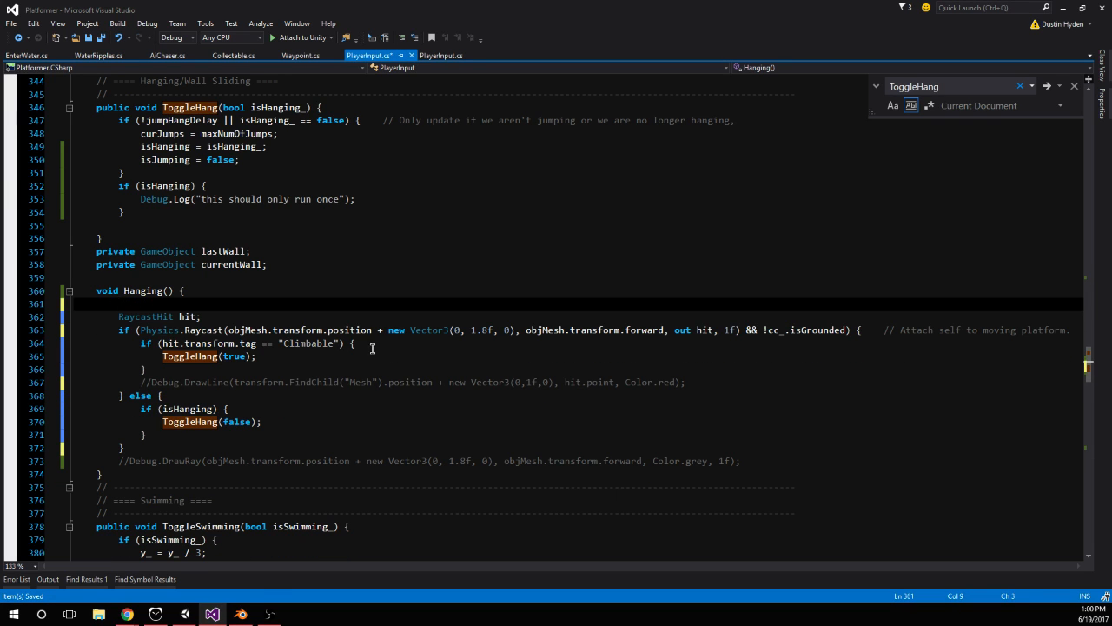
Wrap the ToggleHang(true) call inside the "Climbable" tag check in an if (!isHanging) block
{"action": "left_click", "coordinate": [407, 347]}
{"action": "key", "text": "ctrl+v"}
{"action": "left_click_drag", "start_coordinate": [257, 395], "coordinate": [49, 387]}
{"action": "key", "text": "ctrl+x"}
{"action": "left_click", "coordinate": [201, 373]}
{"action": "key", "text": "ctrl+v"}
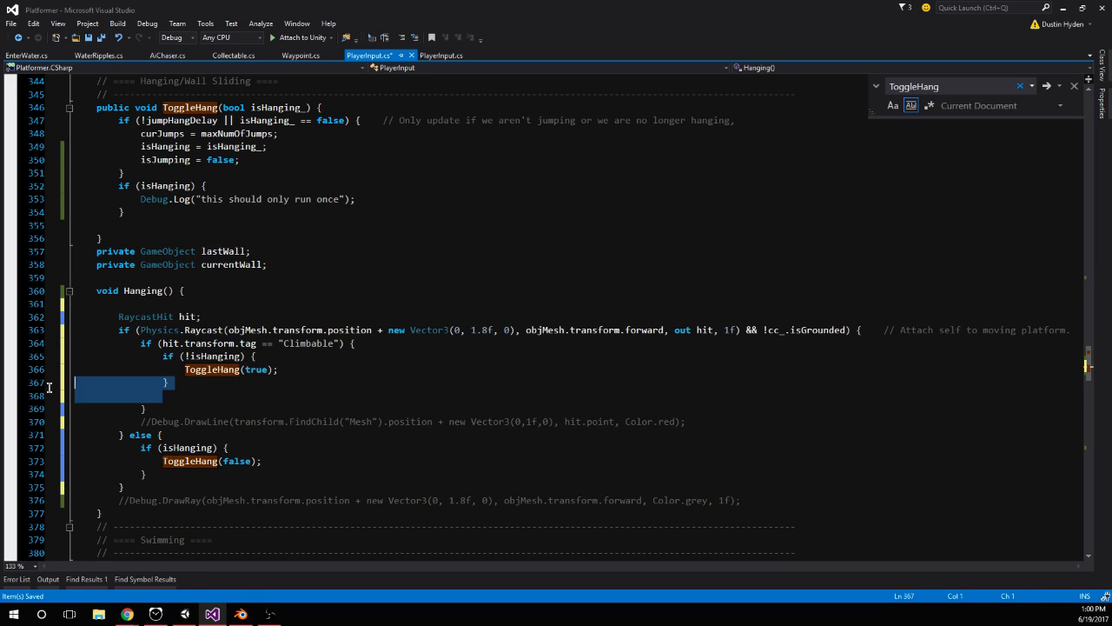
{"action": "type", "text": "}"}
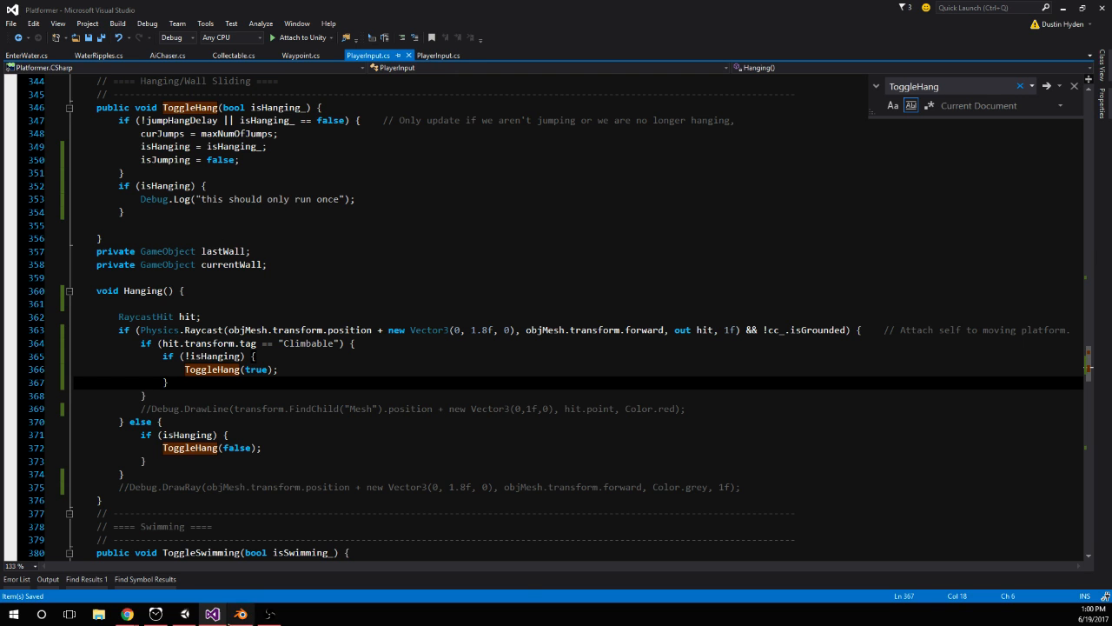
Switch to Unity, restart the game with the edited script and hang the player on the first orange block
{"action": "left_click", "coordinate": [185, 613]}
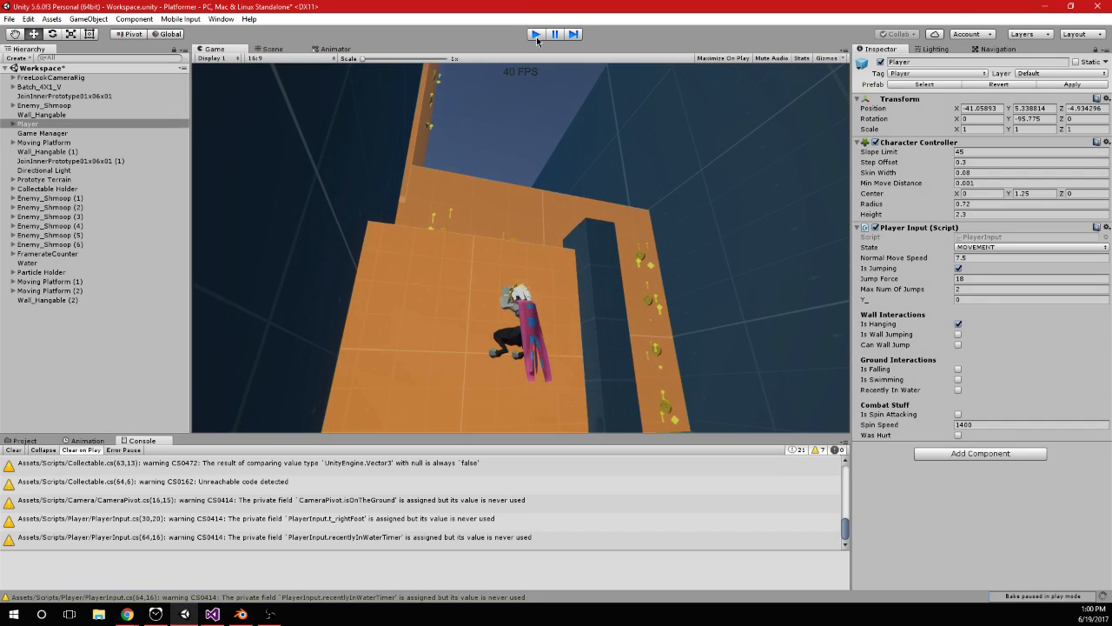
{"action": "left_click", "coordinate": [536, 37]}
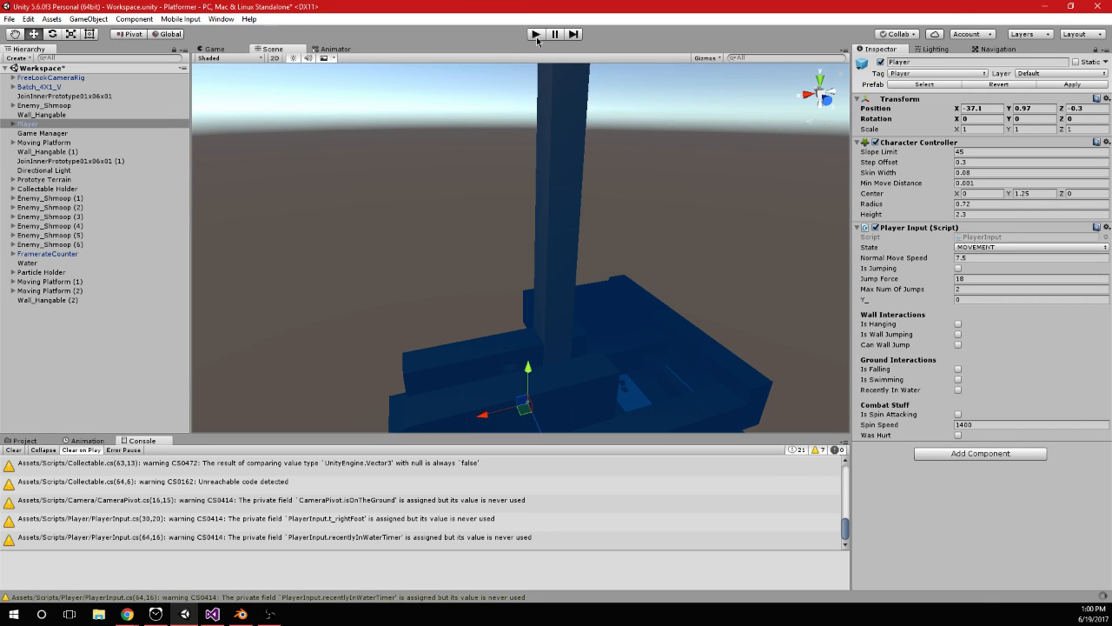
{"action": "left_click", "coordinate": [536, 34]}
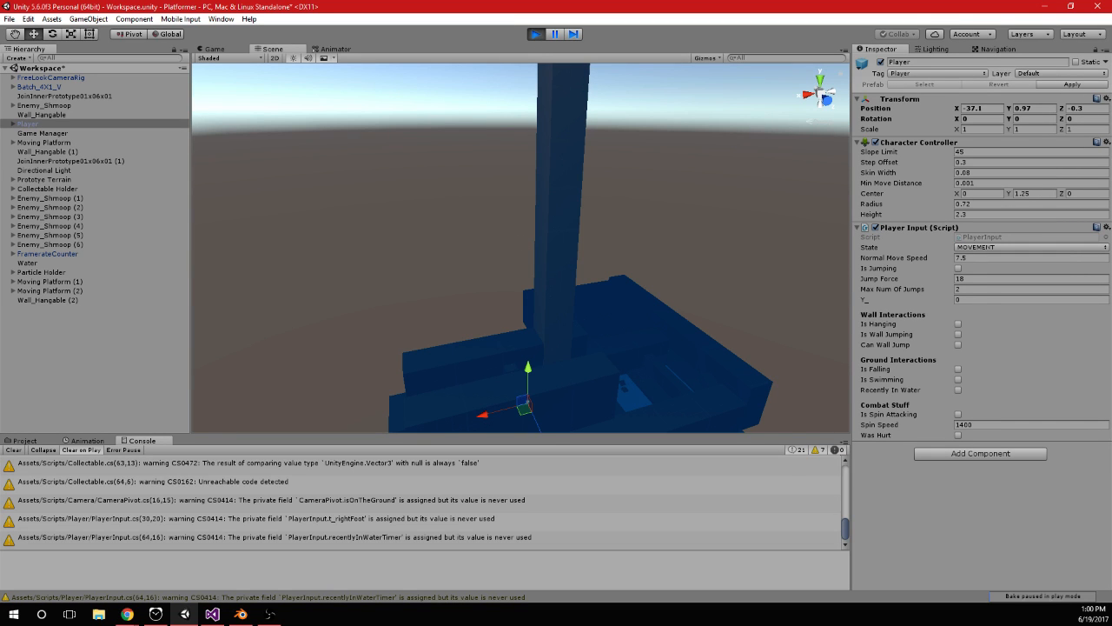
{"action": "key", "text": "space"}
Jump the player from the first block over the upper ledge and hang on the tall coin wall
{"action": "key", "text": "space"}
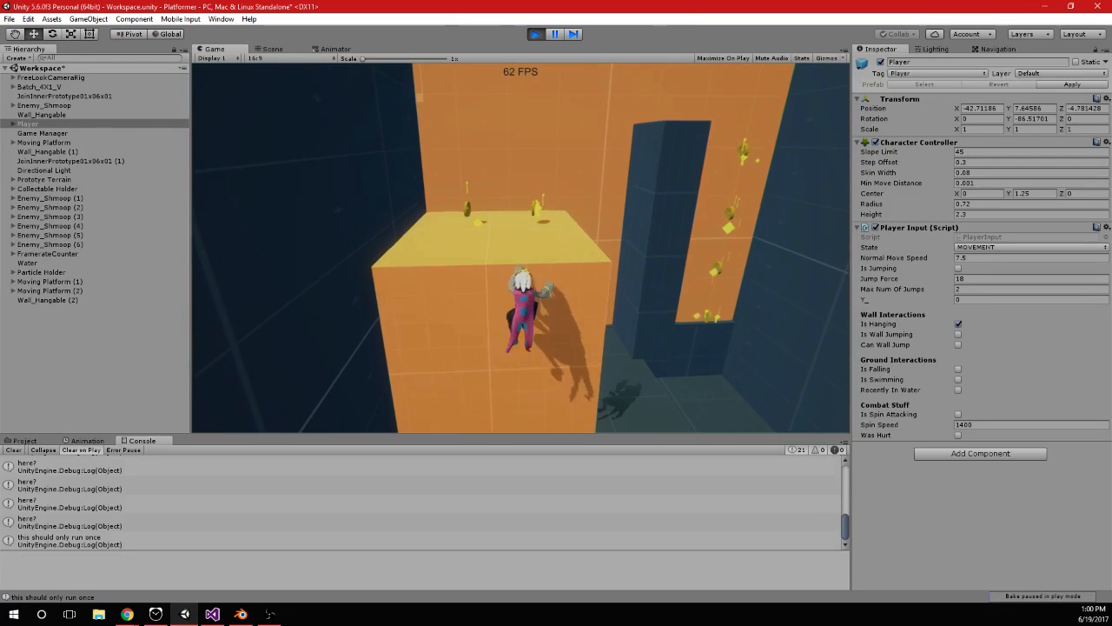
{"action": "key", "text": "space"}
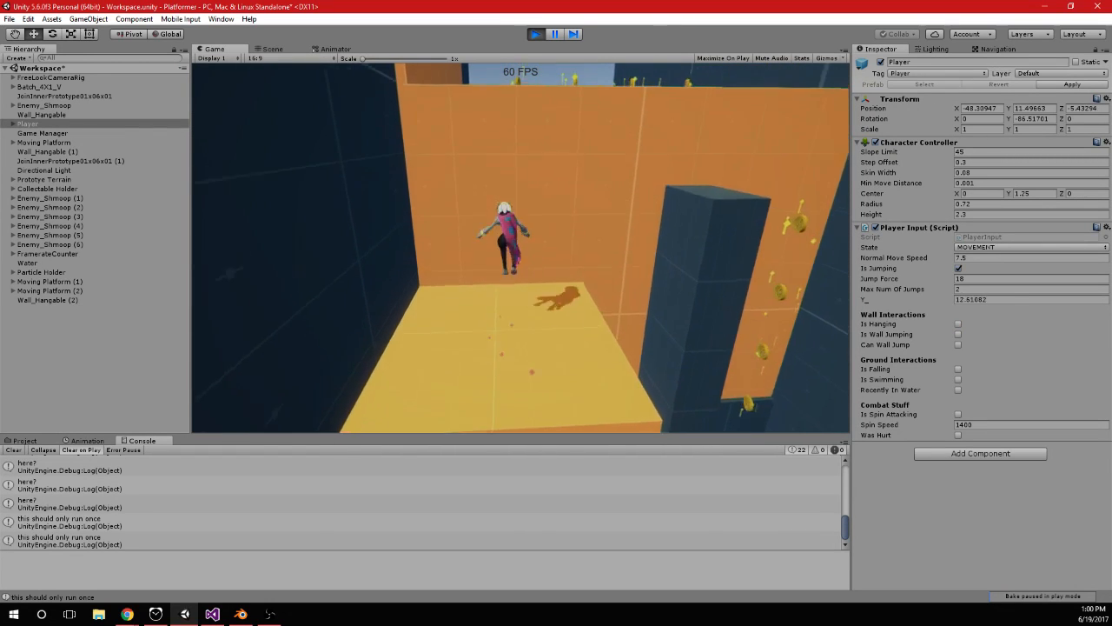
{"action": "key", "text": "space"}
{"action": "key", "text": "space"}
{"action": "key", "text": "space"}
Climb the tall orange wall with repeated wall jumps between the coin columns, checking the hang messages in the Console
{"action": "key", "text": "space"}
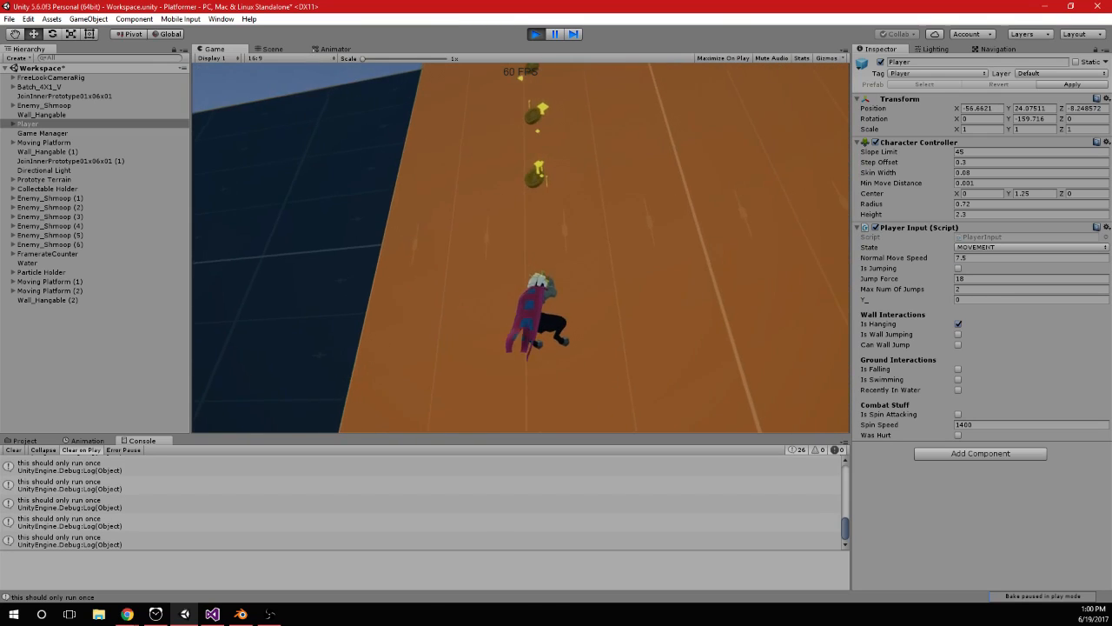
{"action": "key", "text": "space"}
{"action": "key", "text": "space"}
{"action": "key", "text": "space"}
{"action": "key", "text": "space"}
{"action": "key", "text": "space"}
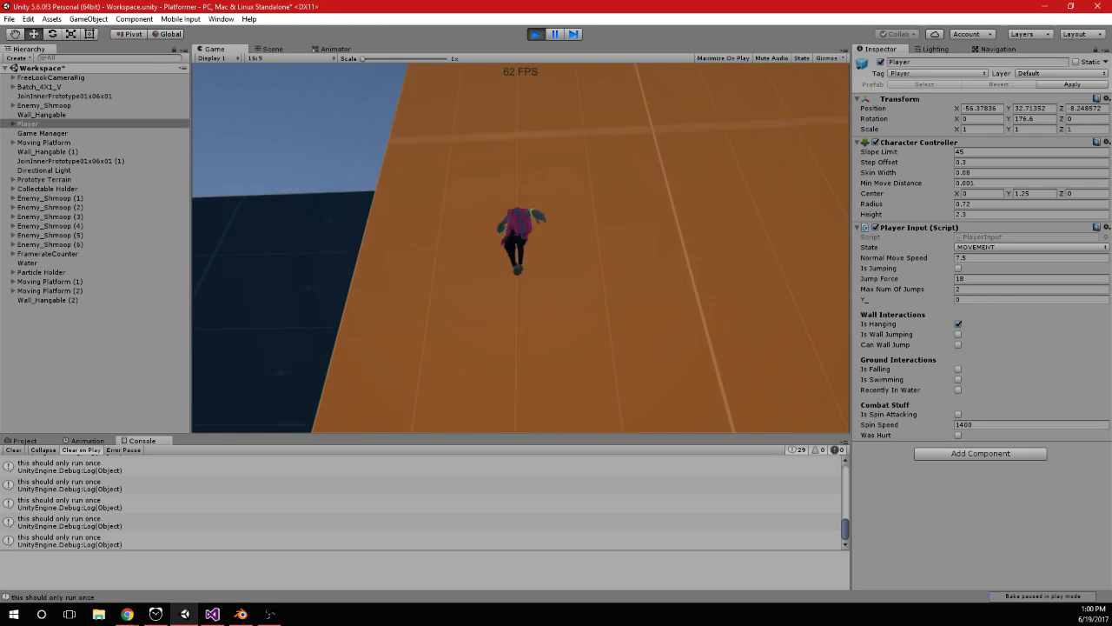
{"action": "key", "text": "space"}
{"action": "key", "text": "space"}
{"action": "key", "text": "space"}
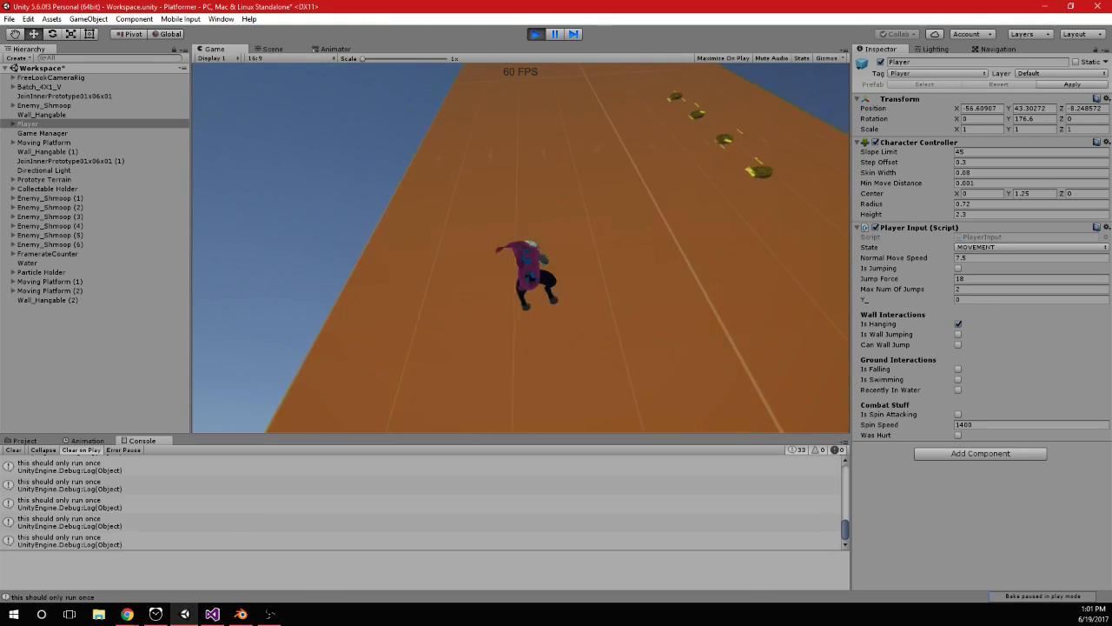
{"action": "key", "text": "space"}
{"action": "key", "text": "space"}
{"action": "key", "text": "space"}
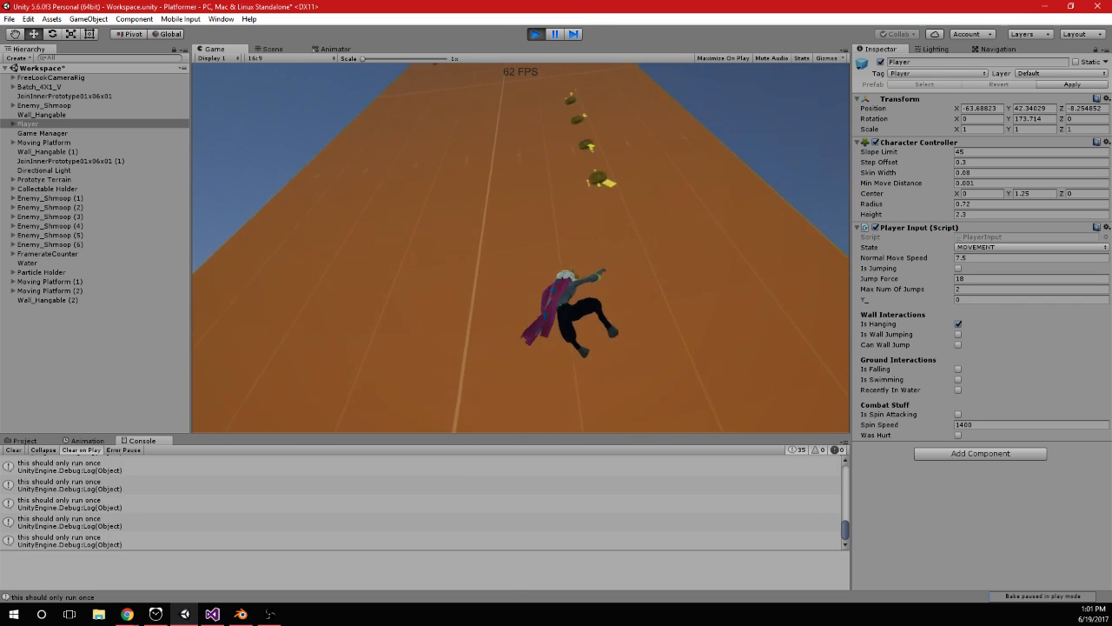
{"action": "key", "text": "space"}
{"action": "key", "text": "space"}
{"action": "key", "text": "space"}
{"action": "key", "text": "space"}
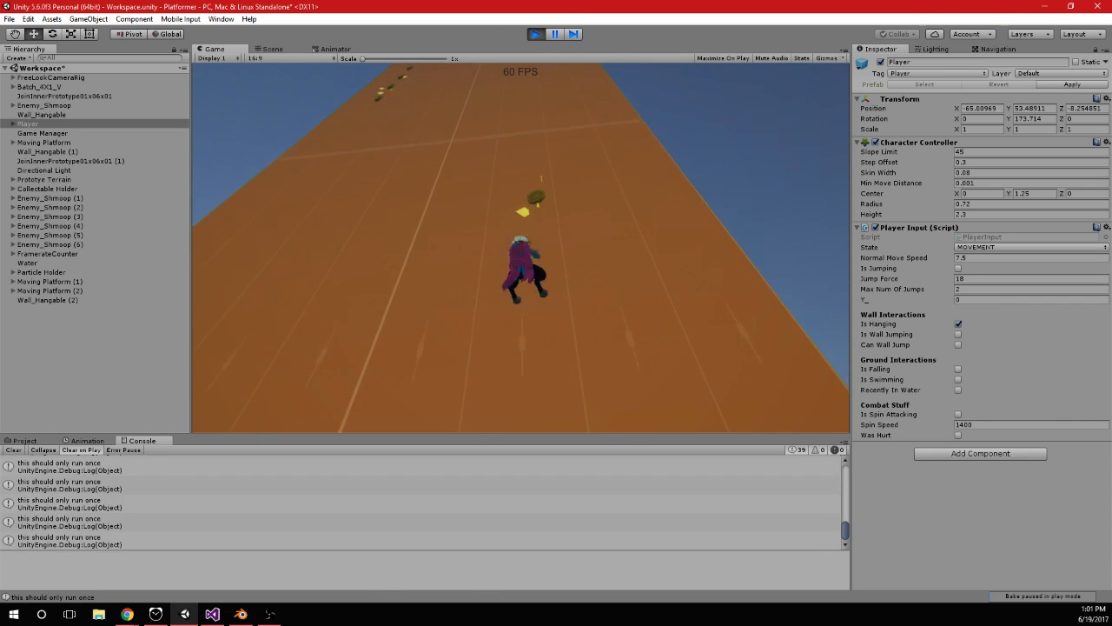
{"action": "key", "text": "space"}
{"action": "key", "text": "space"}
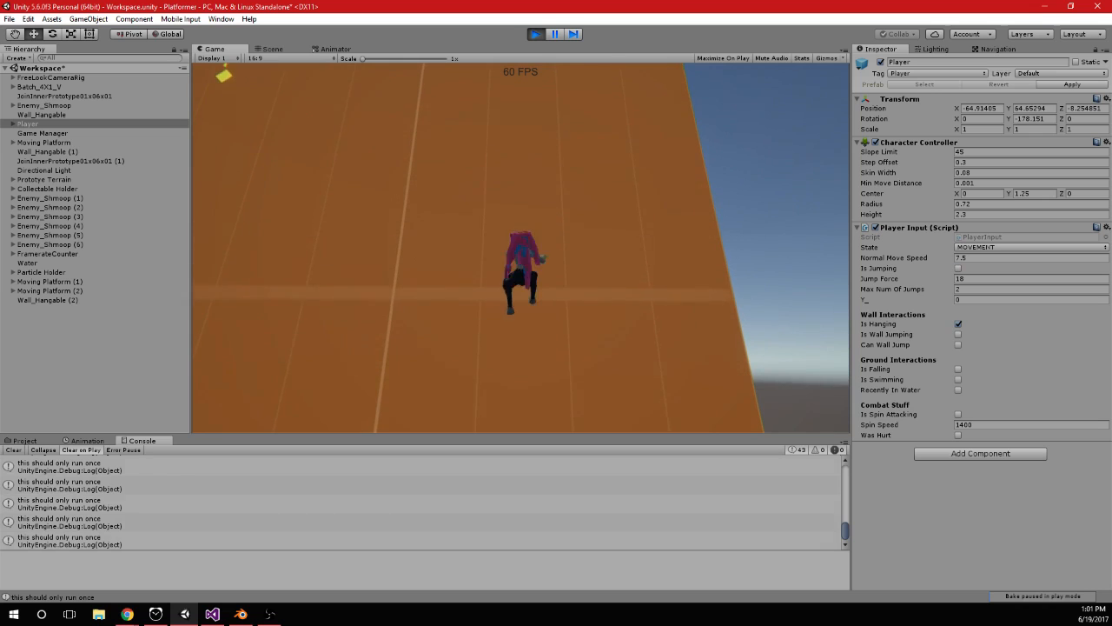
{"action": "key", "text": "space"}
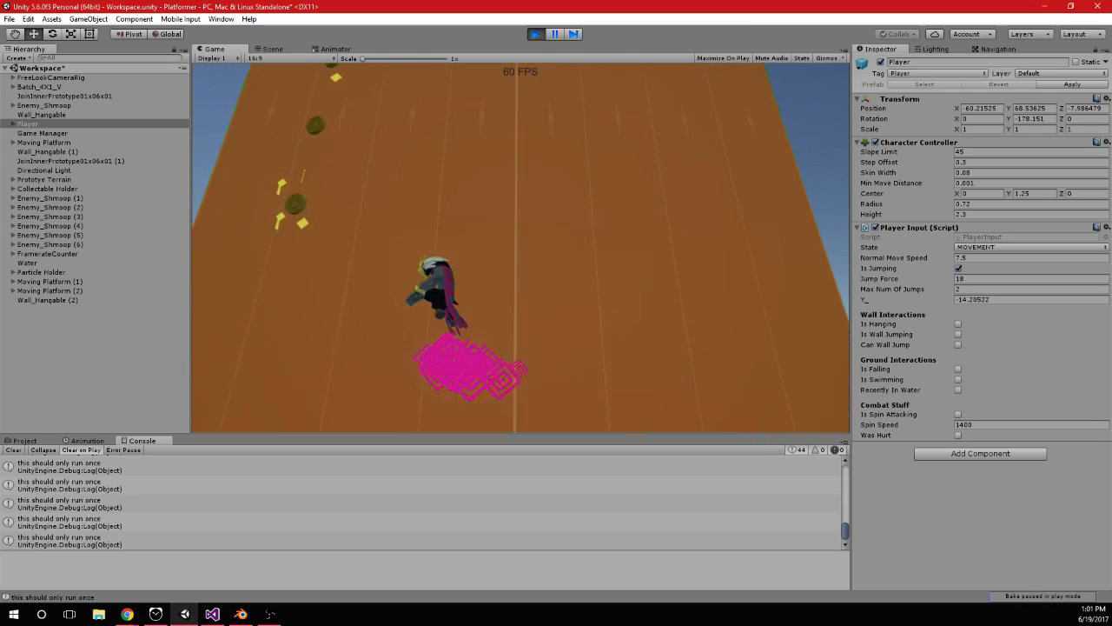
{"action": "key", "text": "space"}
{"action": "key", "text": "space"}
{"action": "key", "text": "space"}
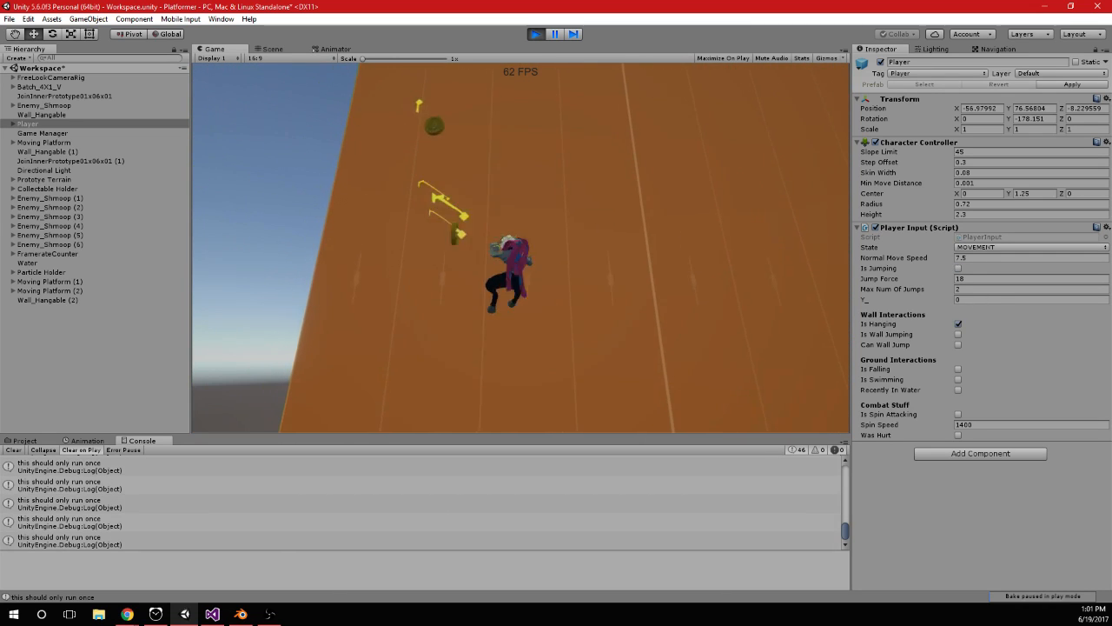
{"action": "key", "text": "space"}
{"action": "key", "text": "space"}
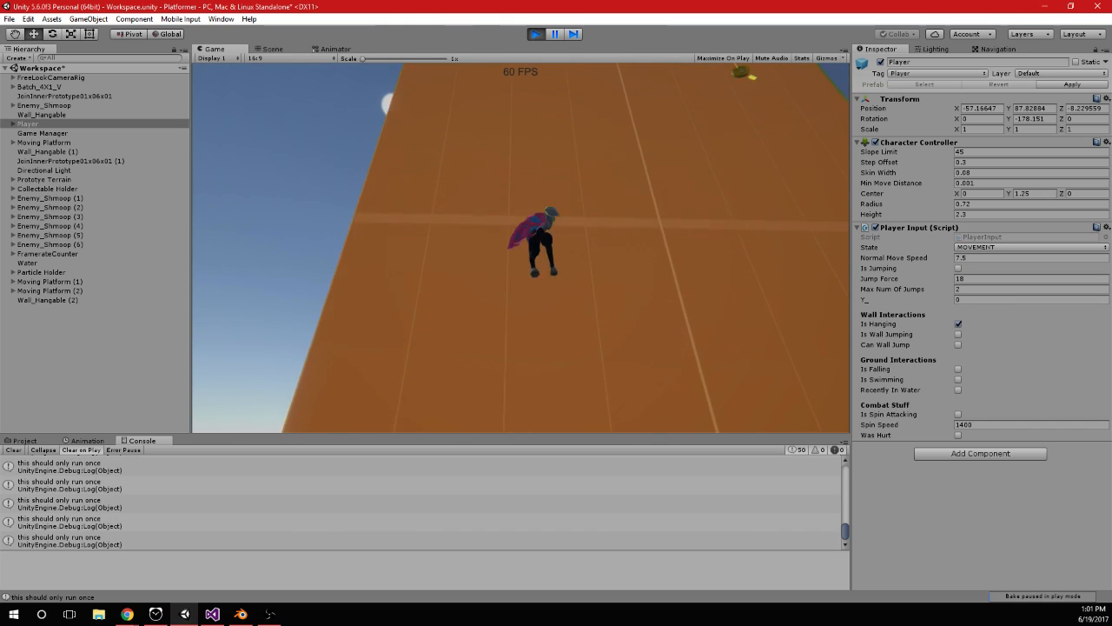
{"action": "key", "text": "space"}
{"action": "key", "text": "space"}
{"action": "key", "text": "space"}
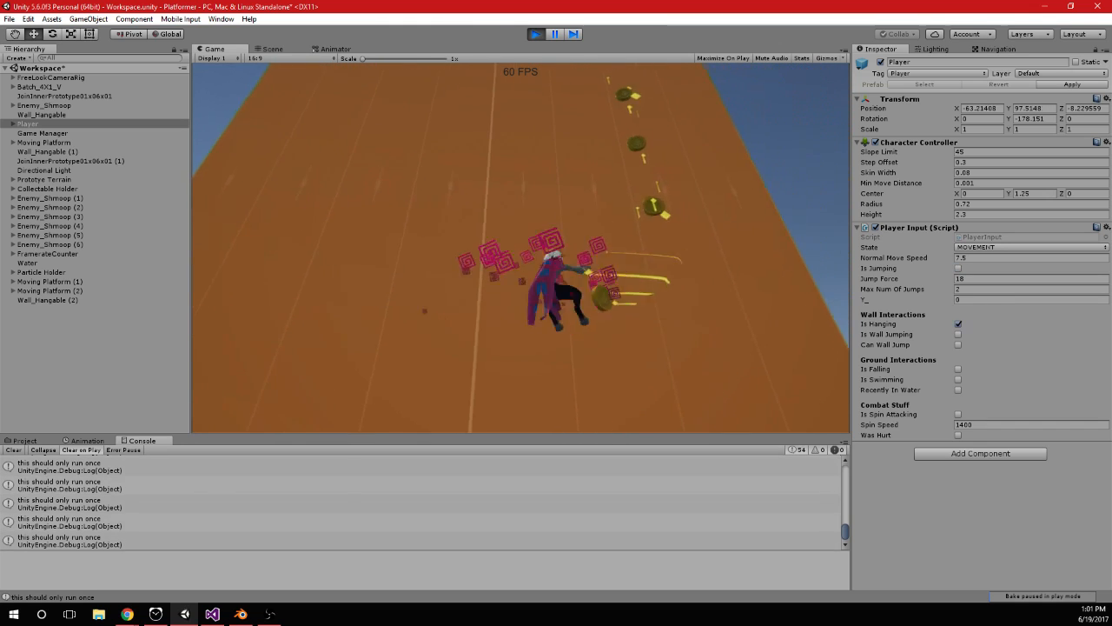
{"action": "key", "text": "space"}
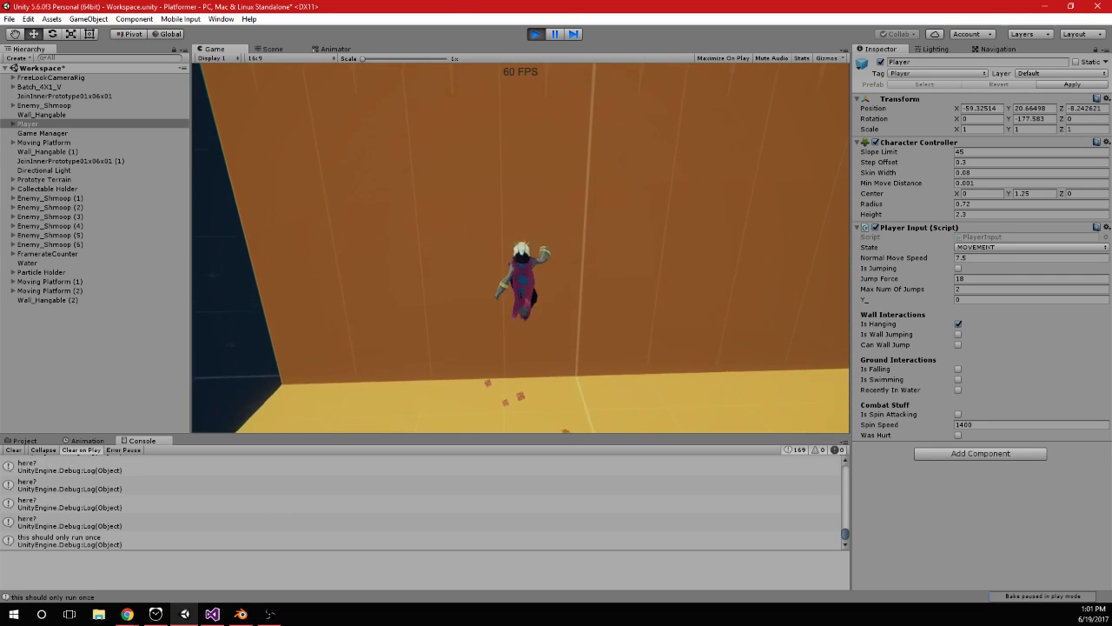
Open the script line behind the "here?" Console message and delete that log call from Animations() in PlayerInput.cs
{"action": "key", "text": "alt+Tab"}
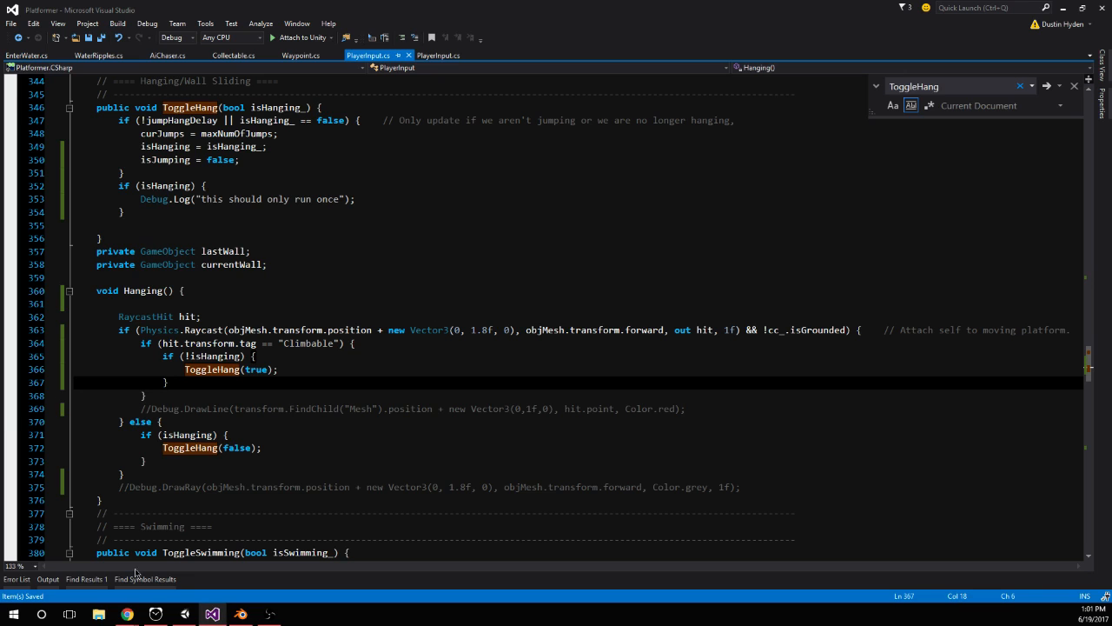
{"action": "left_click", "coordinate": [185, 614]}
{"action": "double_click", "coordinate": [344, 506]}
{"action": "left_click_drag", "start_coordinate": [277, 319], "coordinate": [30, 326]}
{"action": "key", "text": "BackSpace"}
{"action": "key", "text": "BackSpace"}
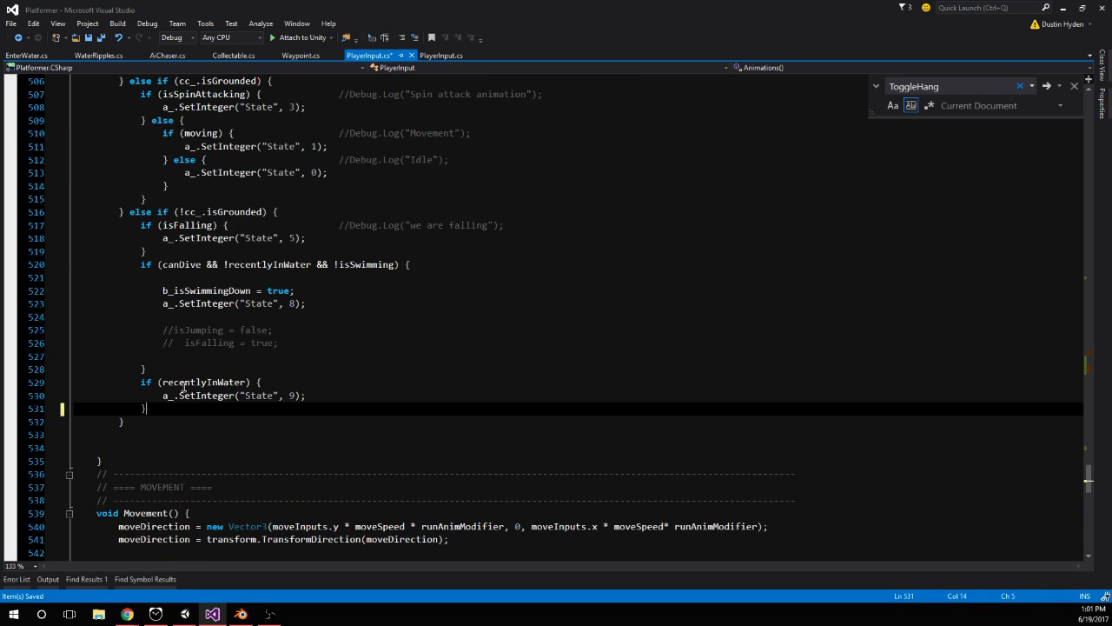
Review the animation state branches in Animations(), including the isHanging branch, and the Movement() and LateUpdate() code below it
{"action": "scroll", "coordinate": [200, 373], "scroll_direction": "up", "scroll_amount": 5}
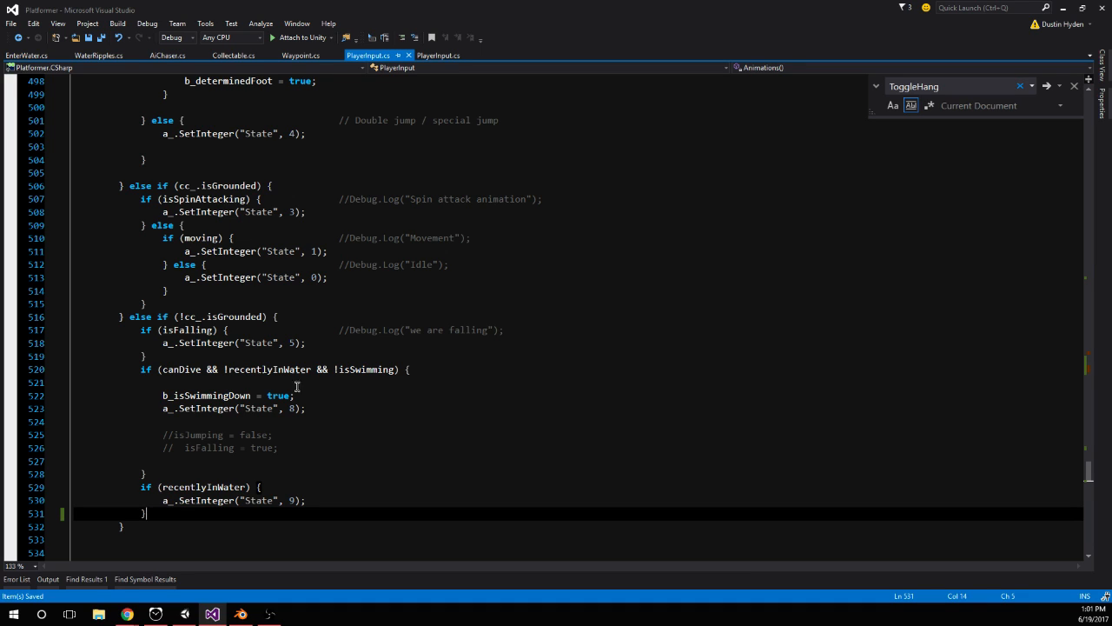
{"action": "scroll", "coordinate": [444, 456], "scroll_direction": "up", "scroll_amount": 7}
{"action": "scroll", "coordinate": [444, 456], "scroll_direction": "down", "scroll_amount": 3}
{"action": "scroll", "coordinate": [132, 449], "scroll_direction": "up", "scroll_amount": 10}
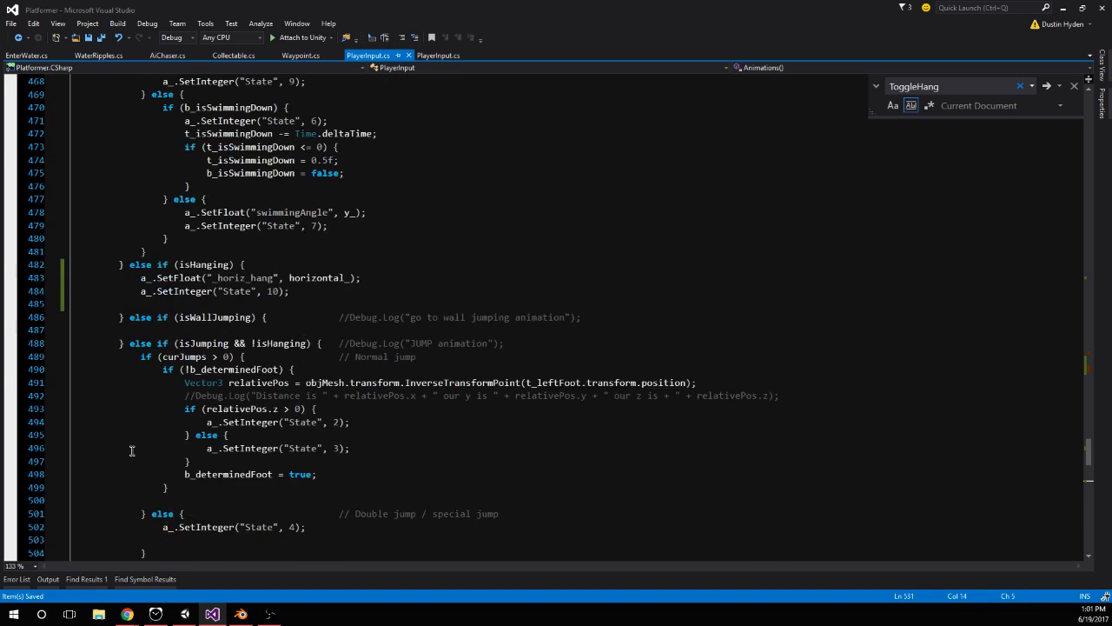
{"action": "scroll", "coordinate": [137, 455], "scroll_direction": "up", "scroll_amount": 6}
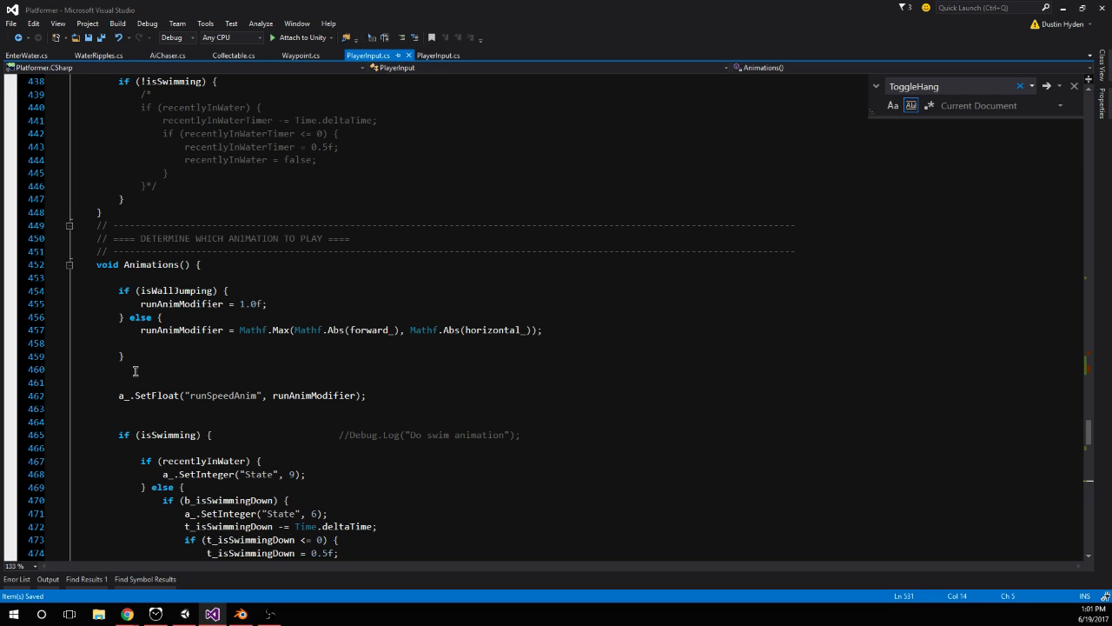
{"action": "scroll", "coordinate": [135, 371], "scroll_direction": "down", "scroll_amount": 11}
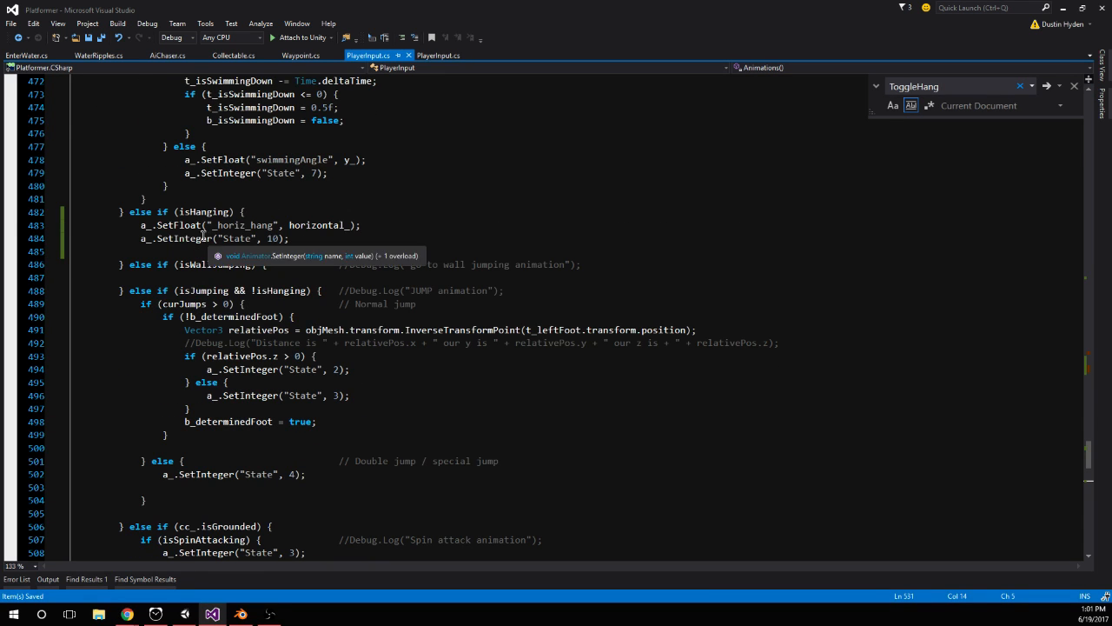
{"action": "scroll", "coordinate": [312, 329], "scroll_direction": "down", "scroll_amount": 15}
{"action": "scroll", "coordinate": [312, 329], "scroll_direction": "down", "scroll_amount": 6}
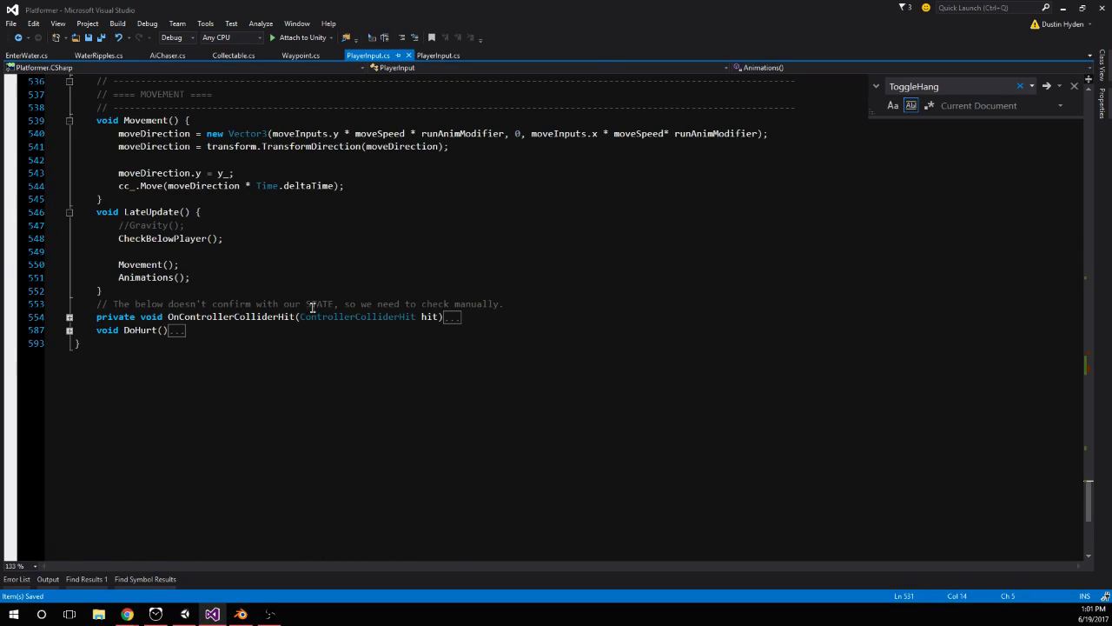
{"action": "scroll", "coordinate": [212, 298], "scroll_direction": "up", "scroll_amount": 20}
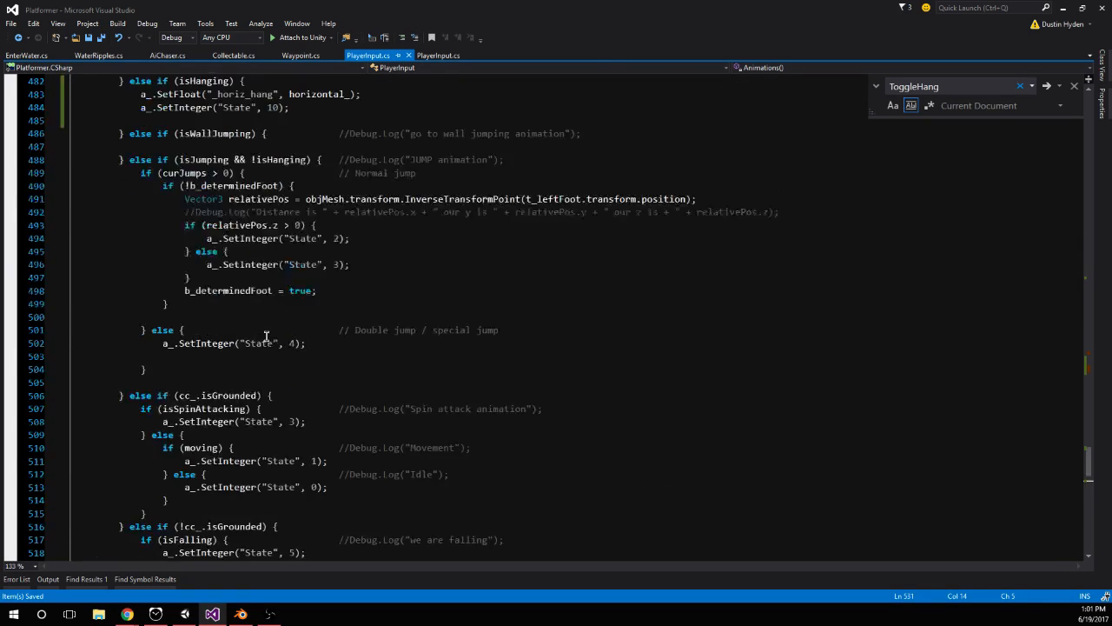
Delete the if (isHanging) block with the "this should only run once" log call from ToggleHang()
{"action": "scroll", "coordinate": [264, 332], "scroll_direction": "up", "scroll_amount": 14}
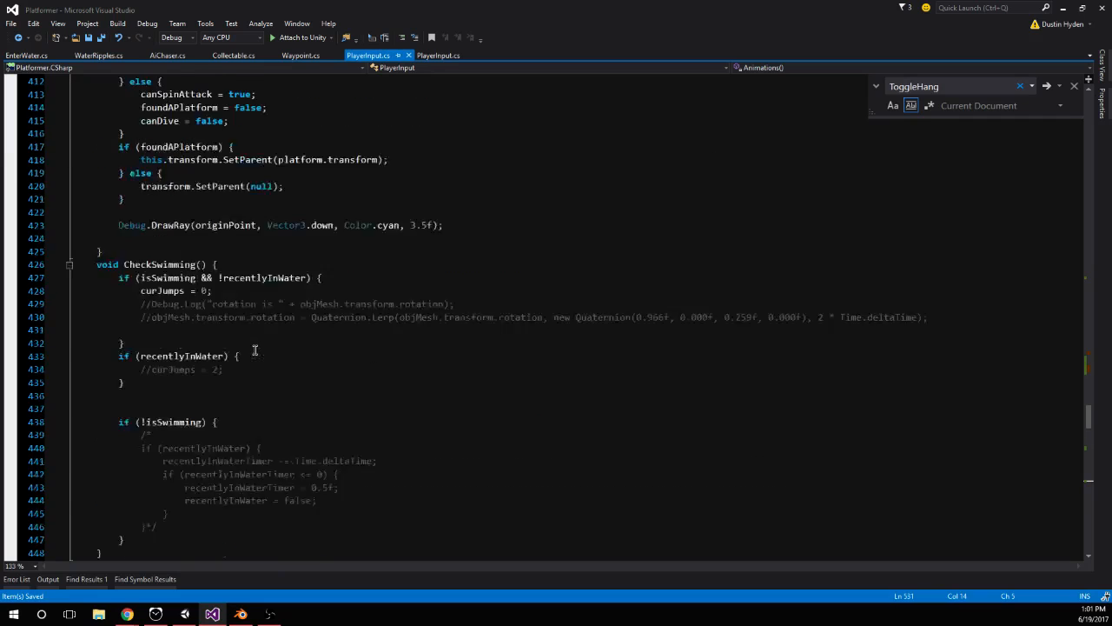
{"action": "scroll", "coordinate": [254, 350], "scroll_direction": "up", "scroll_amount": 3}
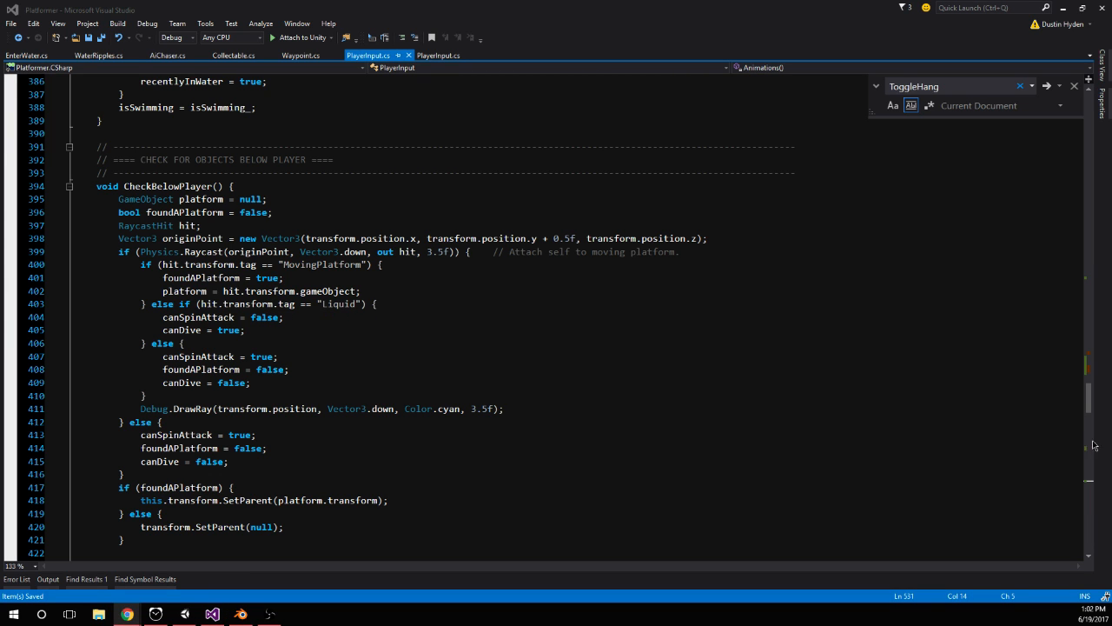
{"action": "scroll", "coordinate": [456, 334], "scroll_direction": "up", "scroll_amount": 2}
{"action": "scroll", "coordinate": [456, 334], "scroll_direction": "down", "scroll_amount": 1}
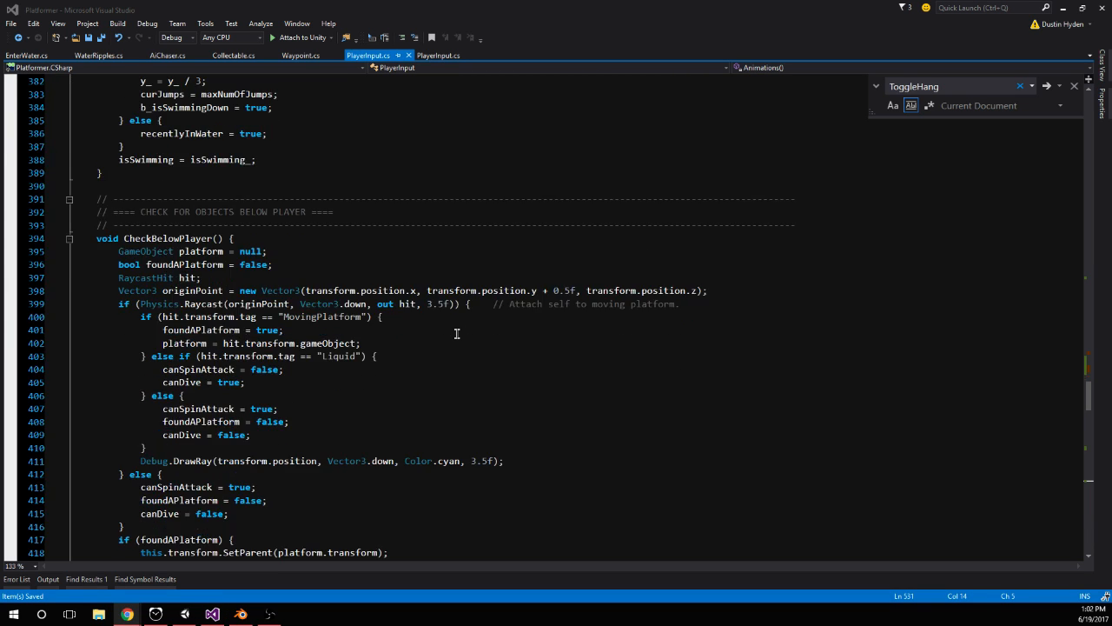
{"action": "scroll", "coordinate": [456, 334], "scroll_direction": "up", "scroll_amount": 5}
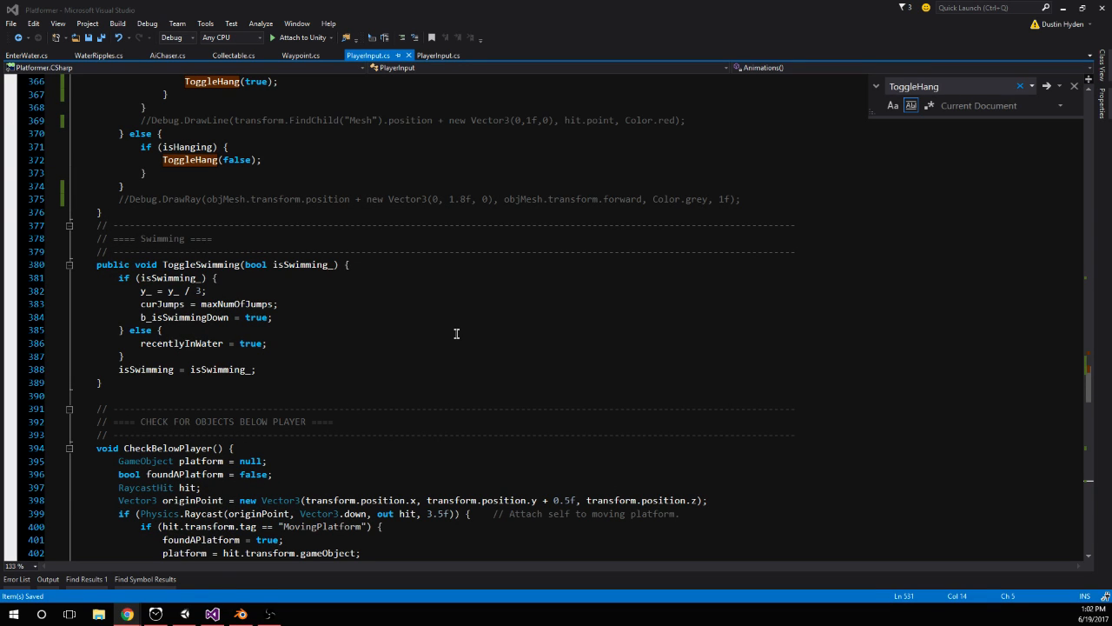
{"action": "scroll", "coordinate": [449, 339], "scroll_direction": "up", "scroll_amount": 11}
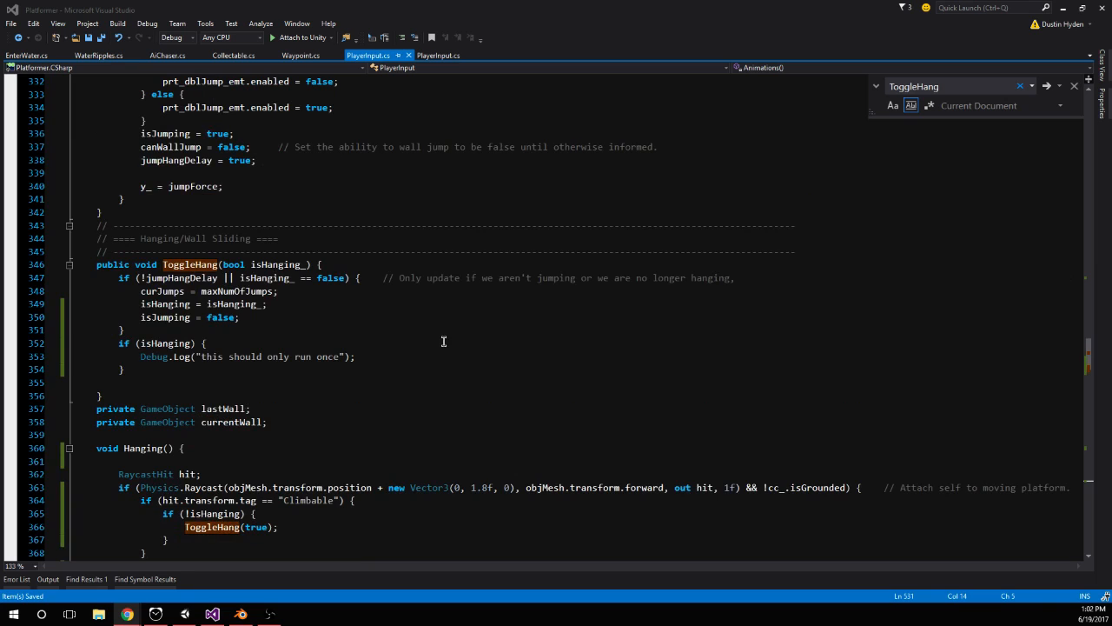
{"action": "scroll", "coordinate": [392, 423], "scroll_direction": "up", "scroll_amount": 3}
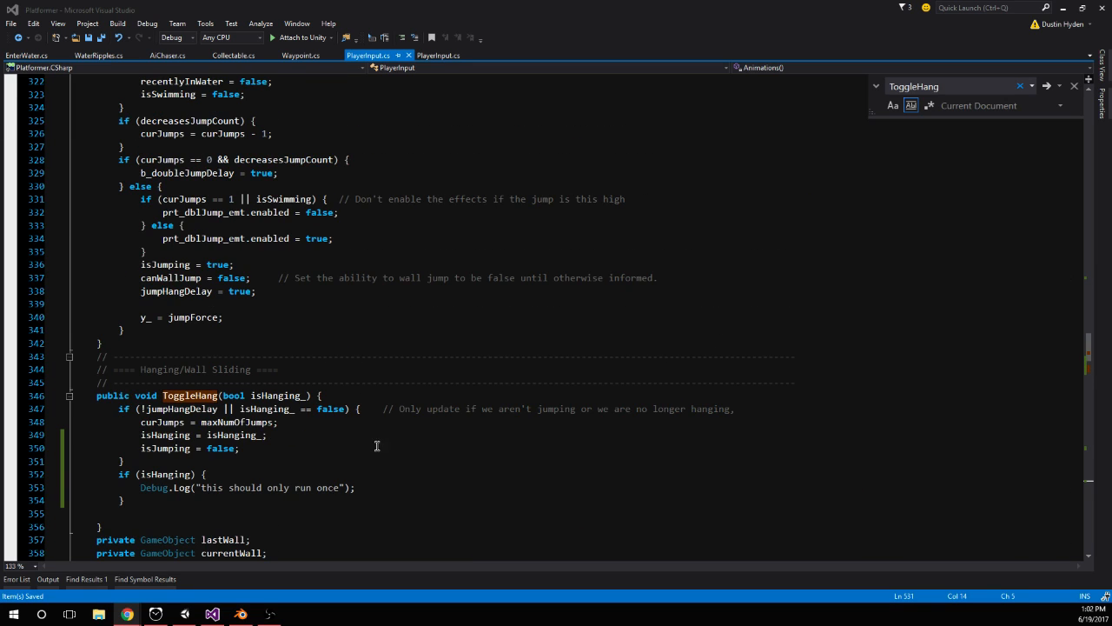
{"action": "left_click", "coordinate": [380, 490]}
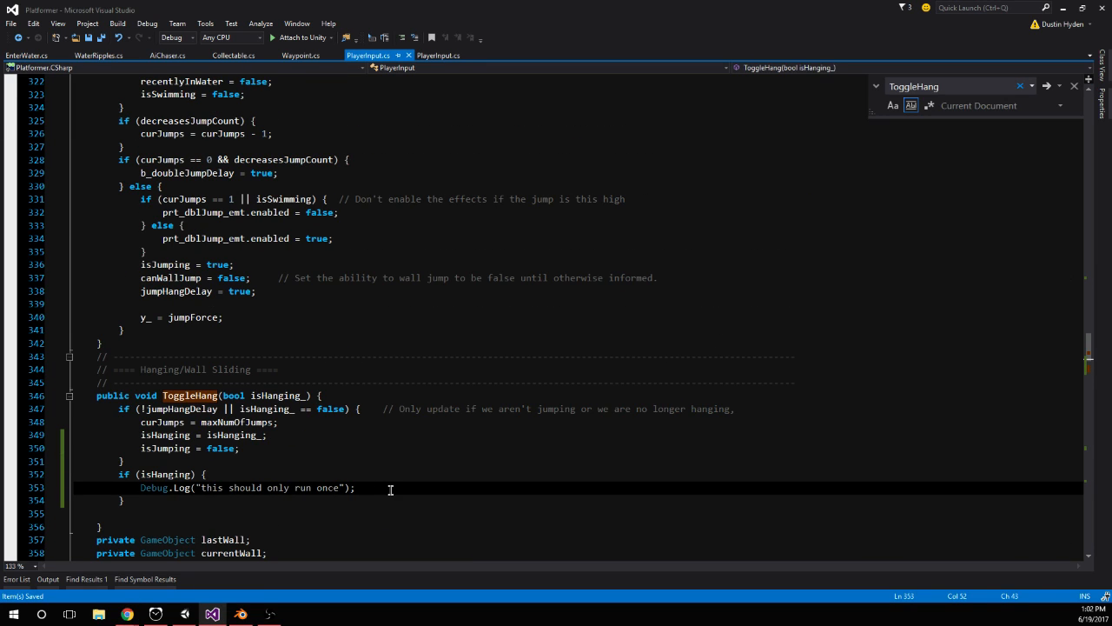
{"action": "key", "text": "Return"}
{"action": "scroll", "coordinate": [390, 490], "scroll_direction": "down", "scroll_amount": 5}
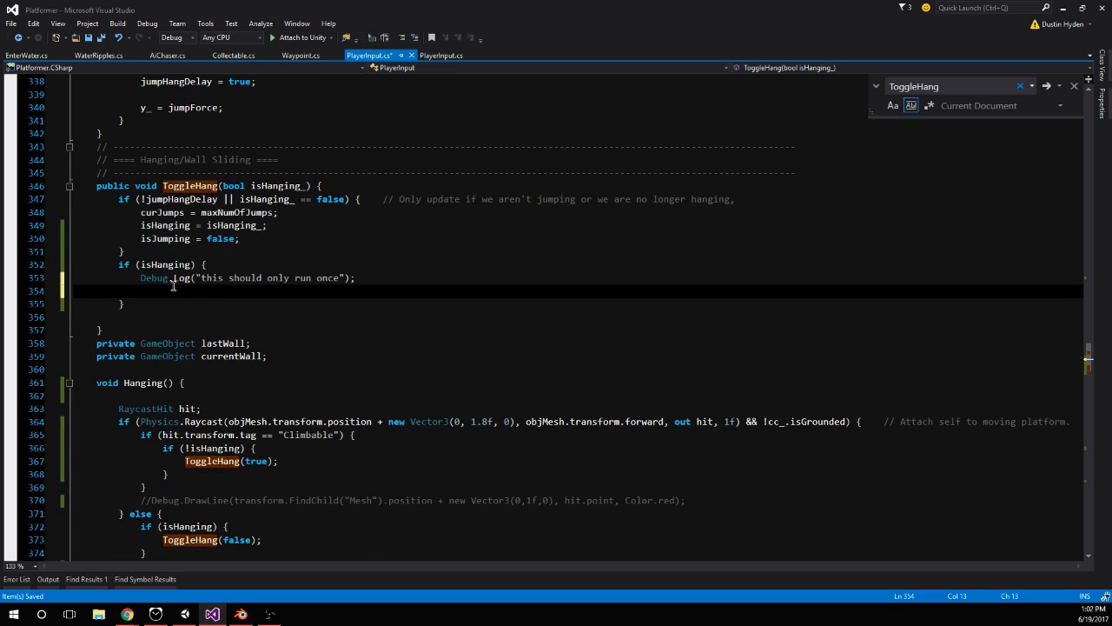
{"action": "left_click_drag", "start_coordinate": [127, 303], "coordinate": [35, 263]}
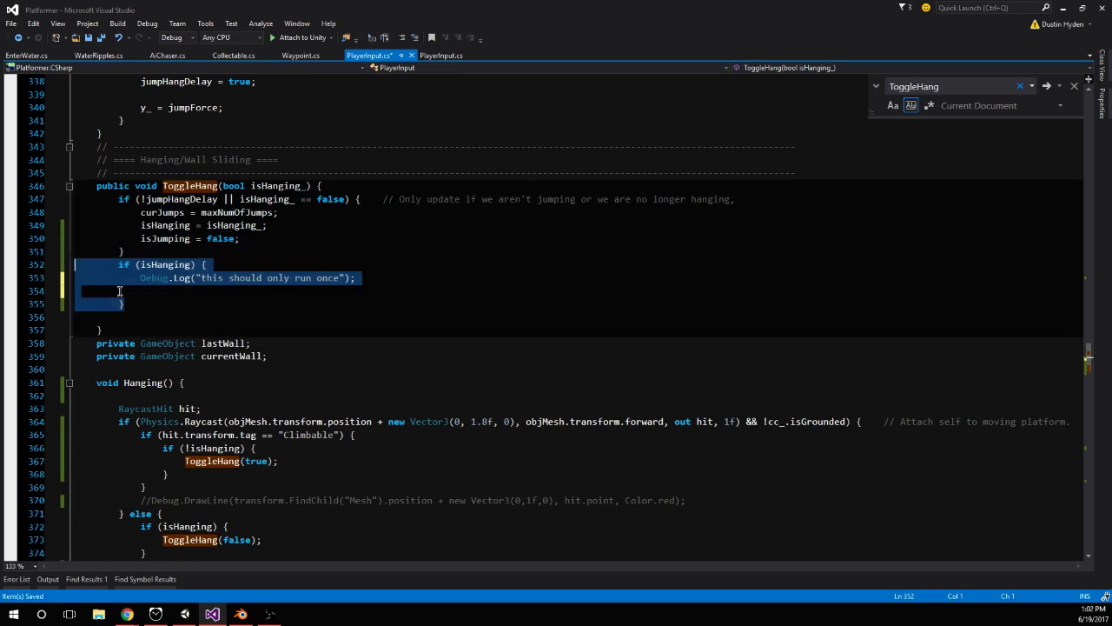
{"action": "key", "text": "BackSpace"}
Begin a statement with "transform." above ToggleHang(true) inside the !isHanging check of Hanging(), and switch to Chrome
{"action": "scroll", "coordinate": [288, 349], "scroll_direction": "down", "scroll_amount": 3}
{"action": "left_click", "coordinate": [337, 280]}
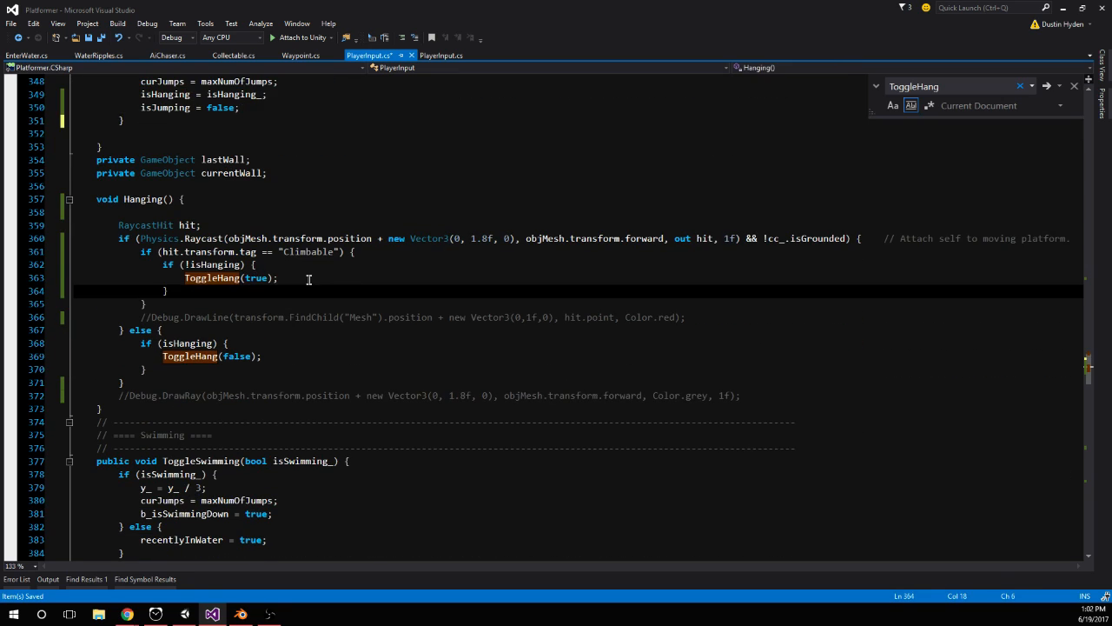
{"action": "key", "text": "Return"}
{"action": "key", "text": "Up"}
{"action": "key", "text": "Up"}
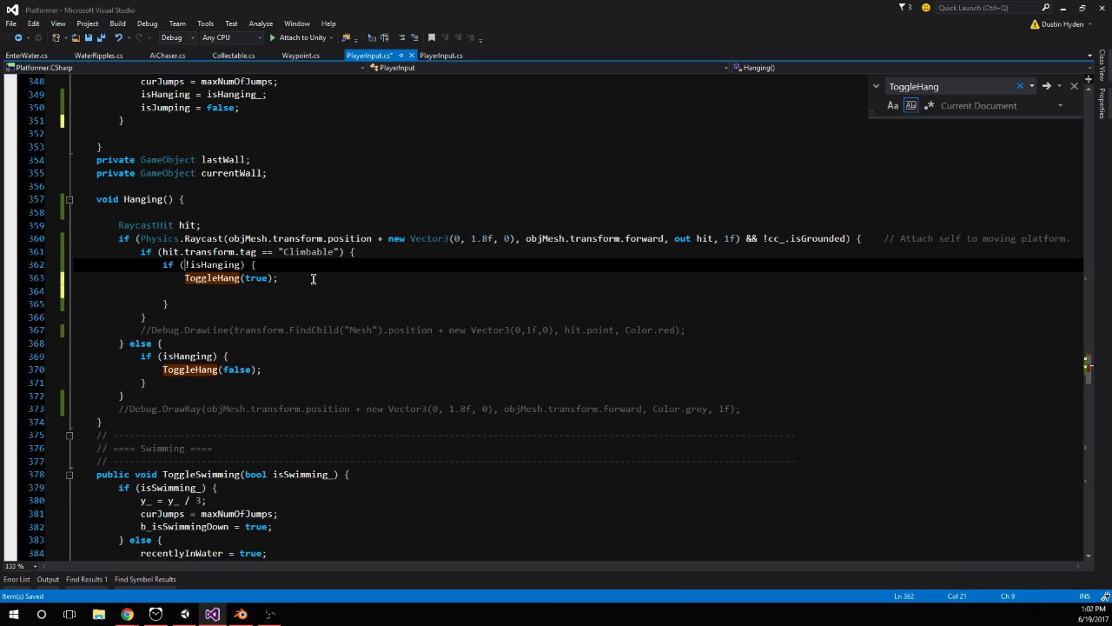
{"action": "left_click", "coordinate": [281, 265]}
{"action": "key", "text": "Return"}
{"action": "type", "text": "transform."}
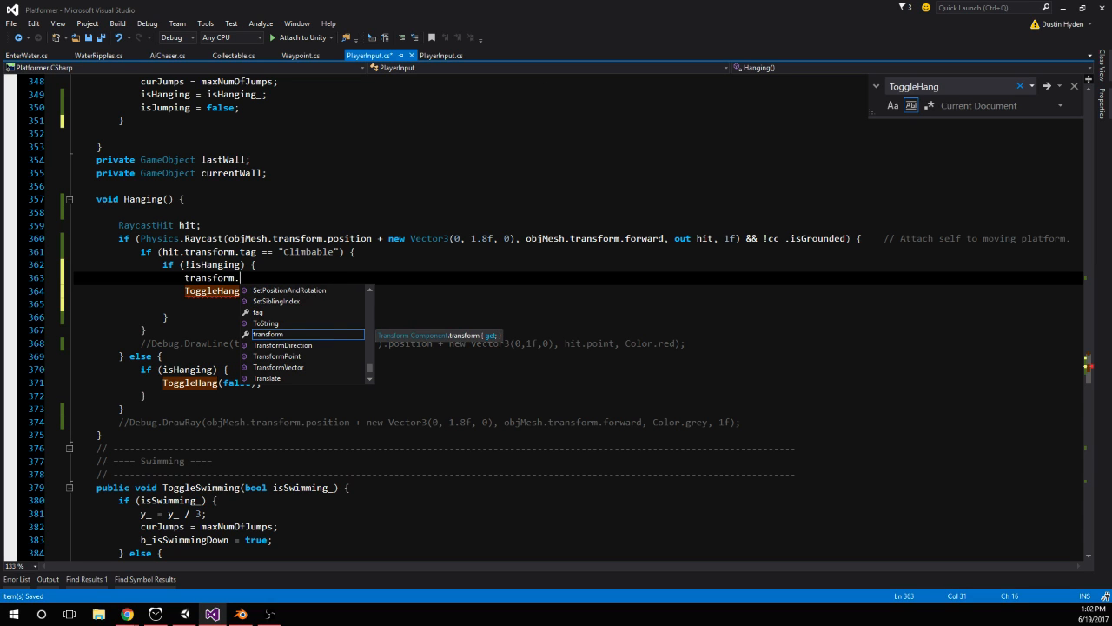
{"action": "key", "text": "alt+Tab"}
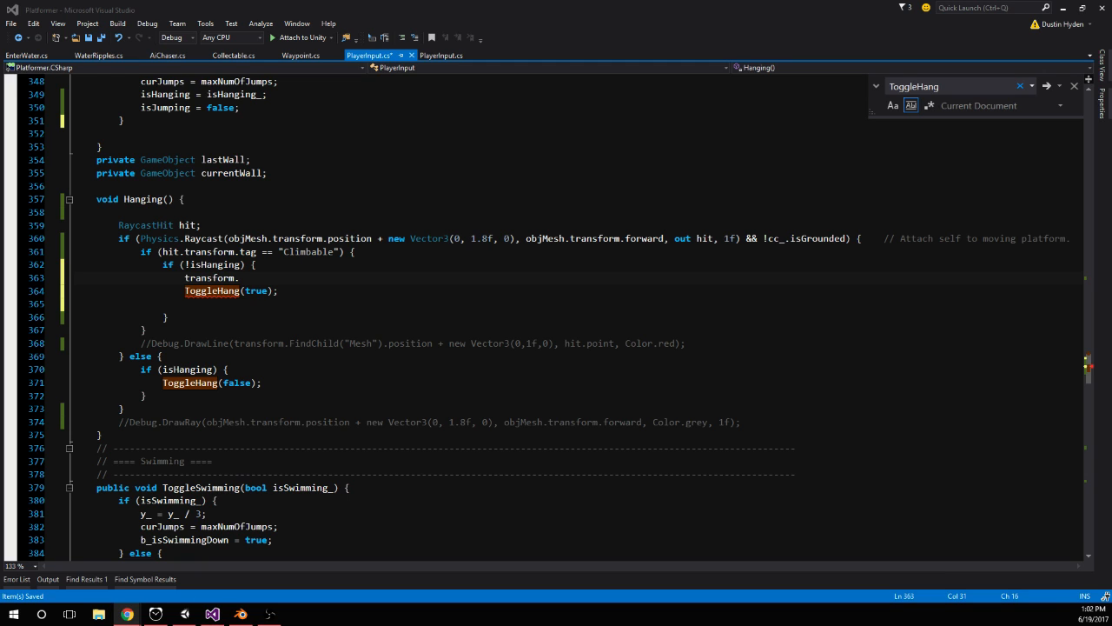
Complete the transform statement in Hanging() as transform.rotation = Quaternion.FromToRotation(Vector3.up, hit.normal); and save PlayerInput.cs
{"action": "left_click", "coordinate": [226, 317]}
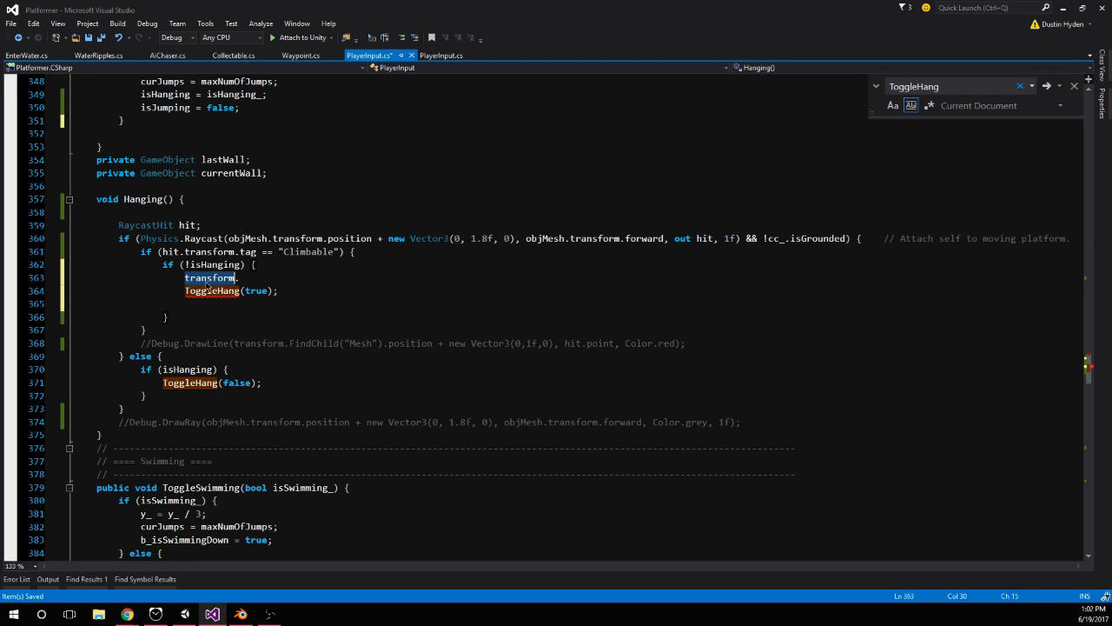
{"action": "left_click", "coordinate": [298, 278]}
{"action": "type", "text": "rto"}
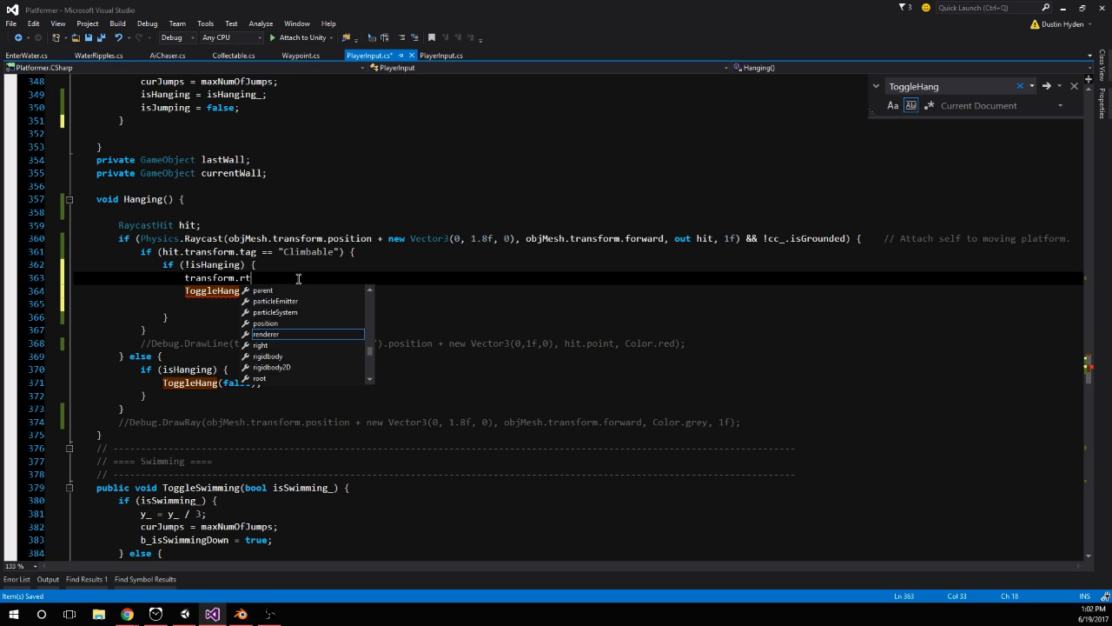
{"action": "key", "text": "BackSpace"}
{"action": "type", "text": "otation"}
{"action": "key", "text": "Tab"}
{"action": "type", "text": "= Quaternion.fromto"}
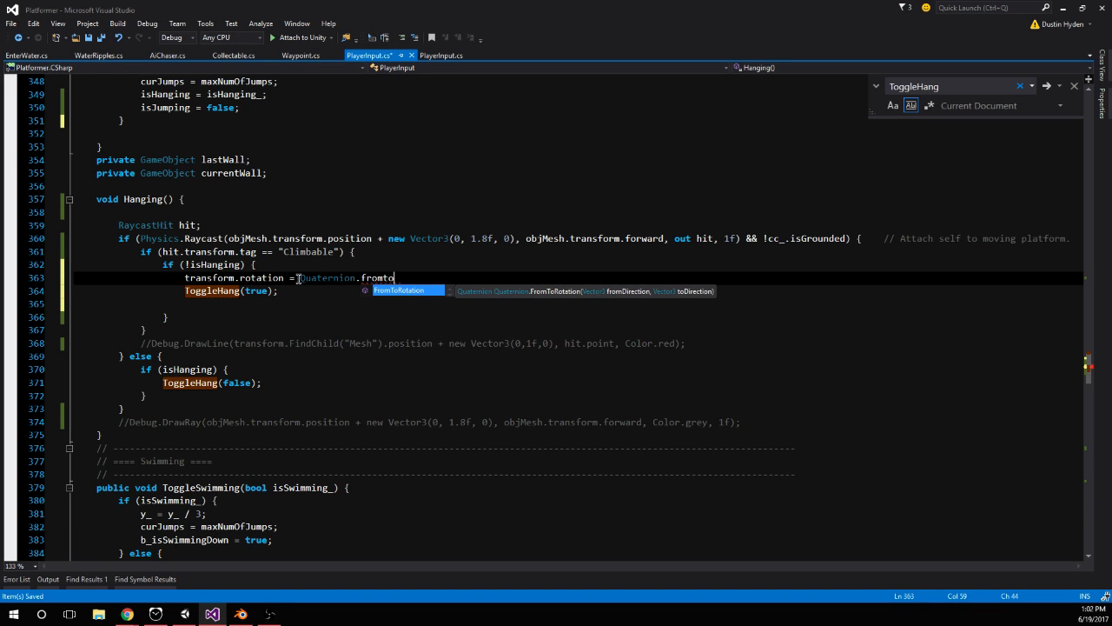
{"action": "key", "text": "Tab"}
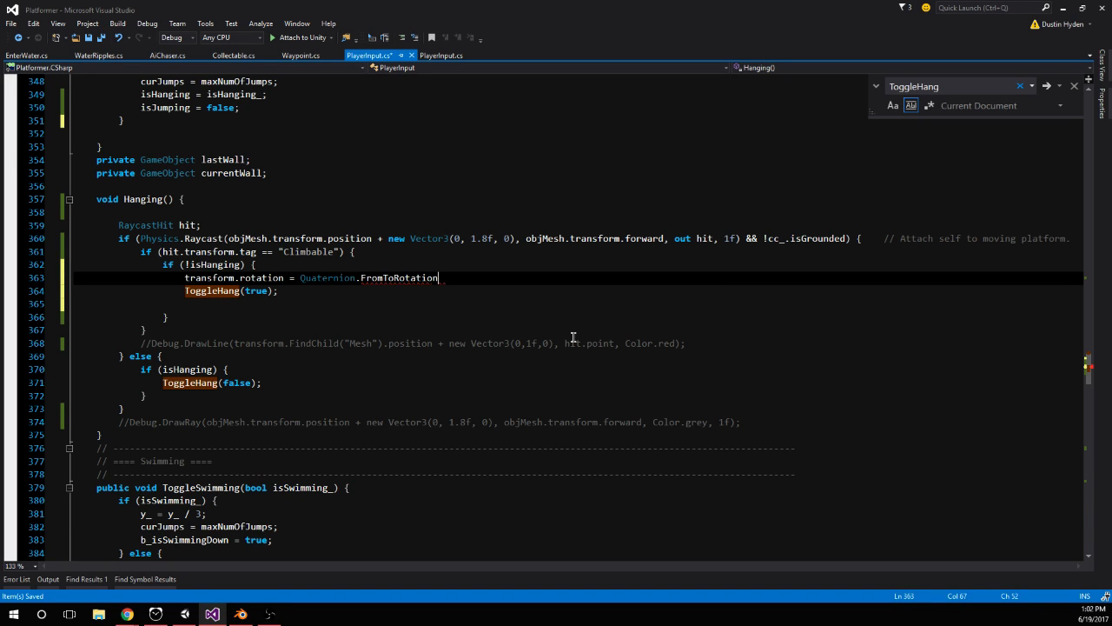
{"action": "type", "text": "(Vector3."}
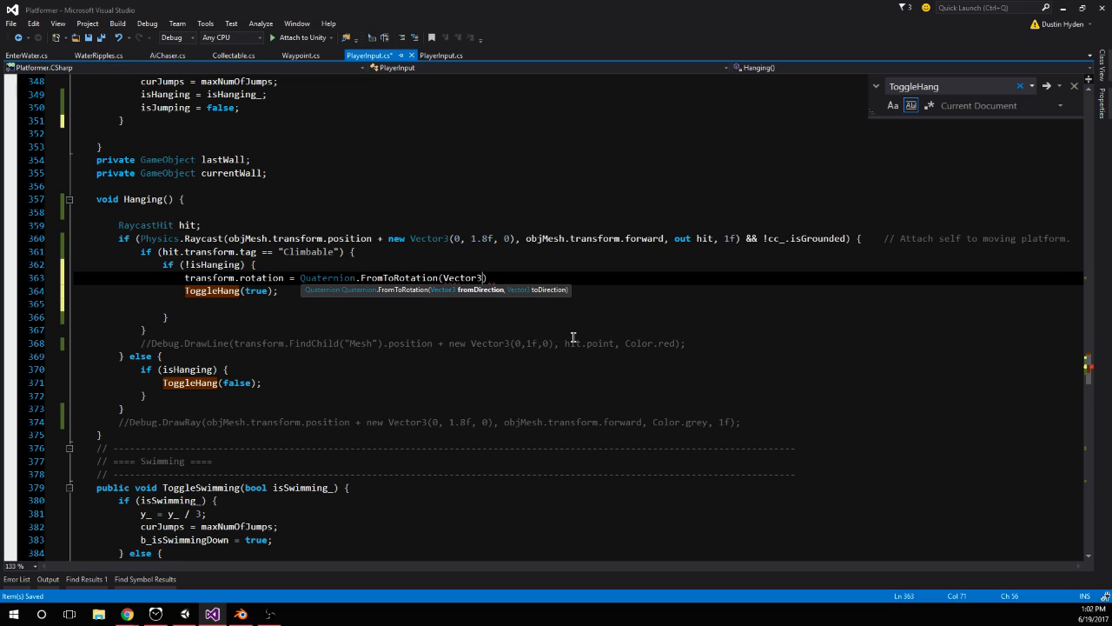
{"action": "type", "text": "up, hit.normal);"}
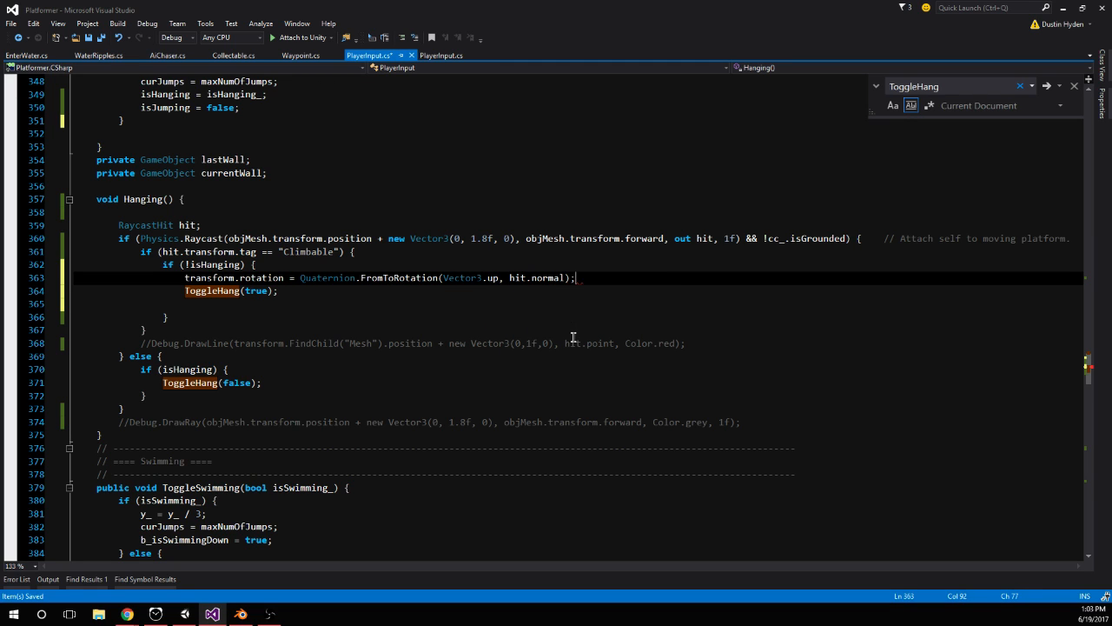
{"action": "left_click", "coordinate": [564, 309]}
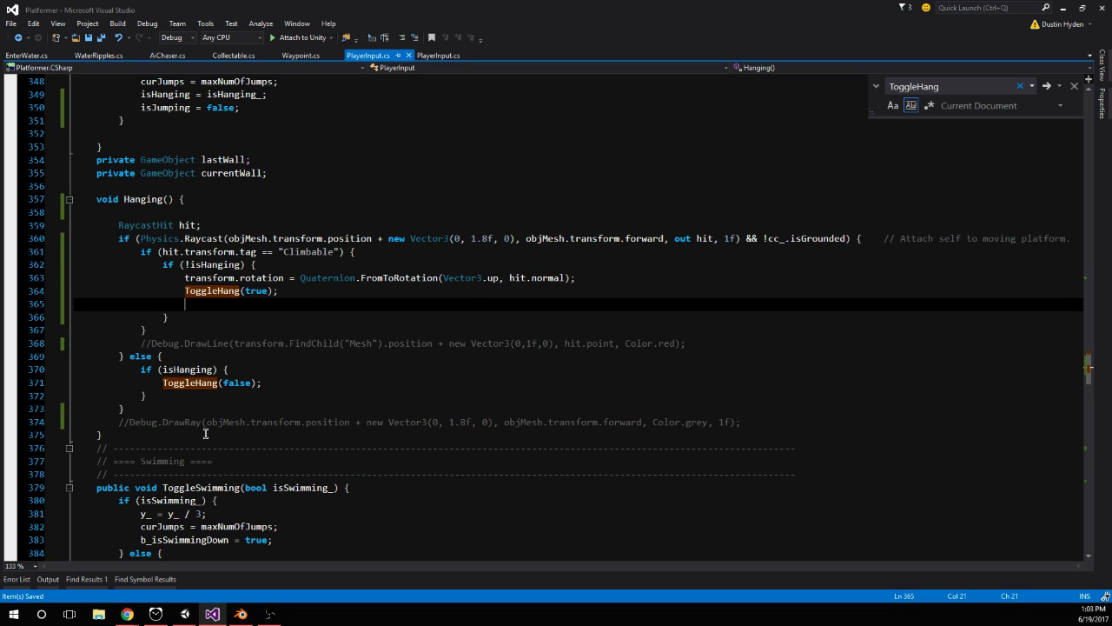
Add a commented-out line //objMesh.transform.rotation between the rotation statement and ToggleHang(true), and save the script
{"action": "left_click", "coordinate": [615, 277]}
{"action": "key", "text": "Return"}
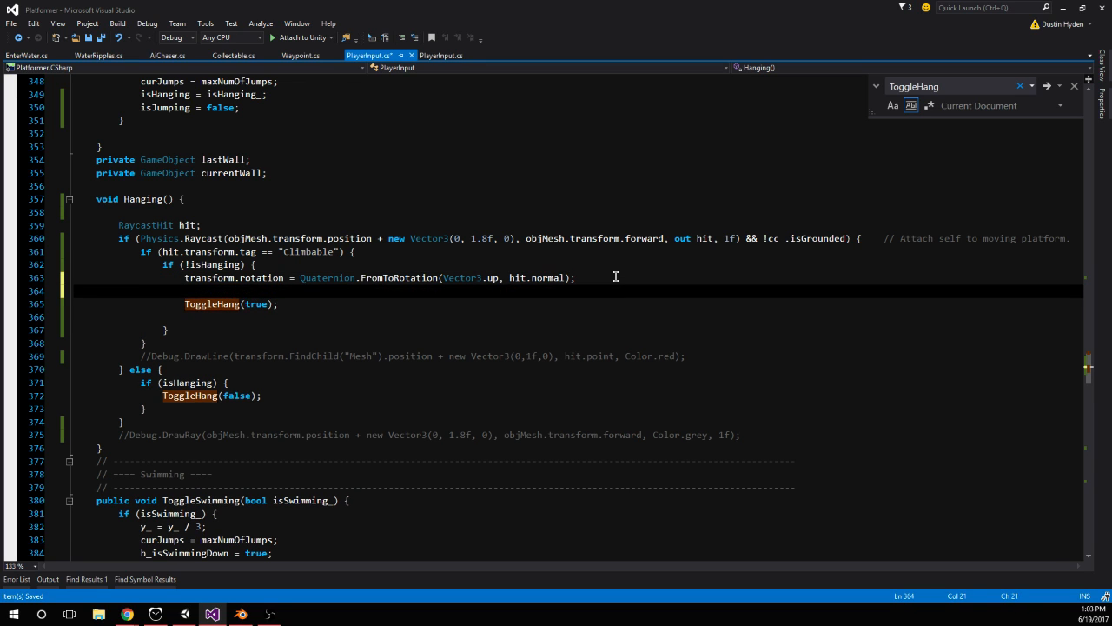
{"action": "type", "text": "objm"}
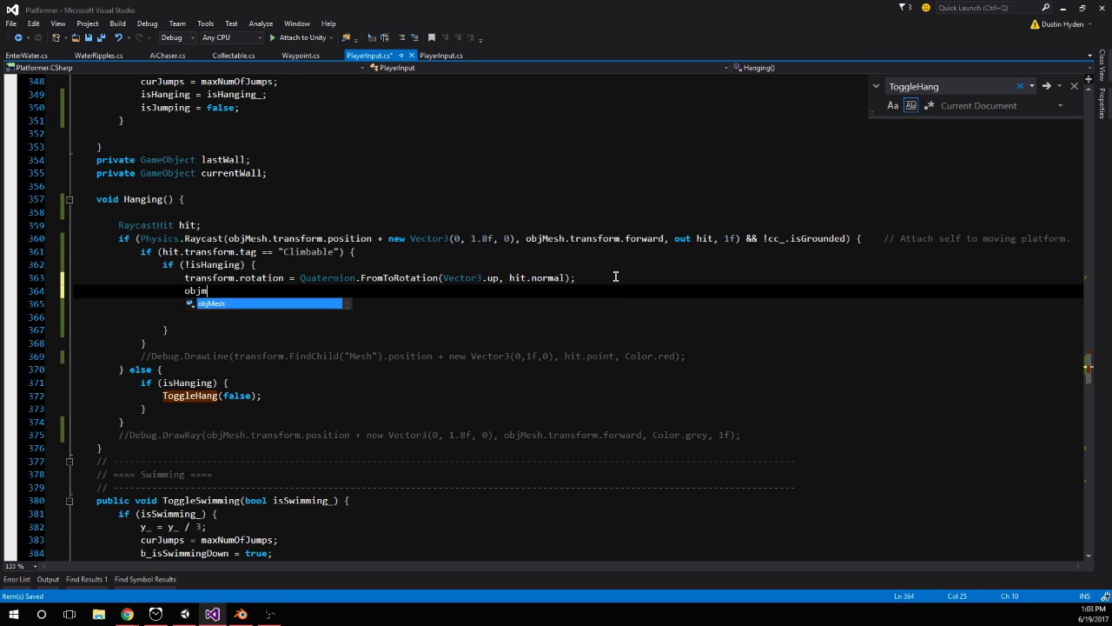
{"action": "key", "text": "Tab"}
{"action": "type", "text": ".tr"}
{"action": "key", "text": "Tab"}
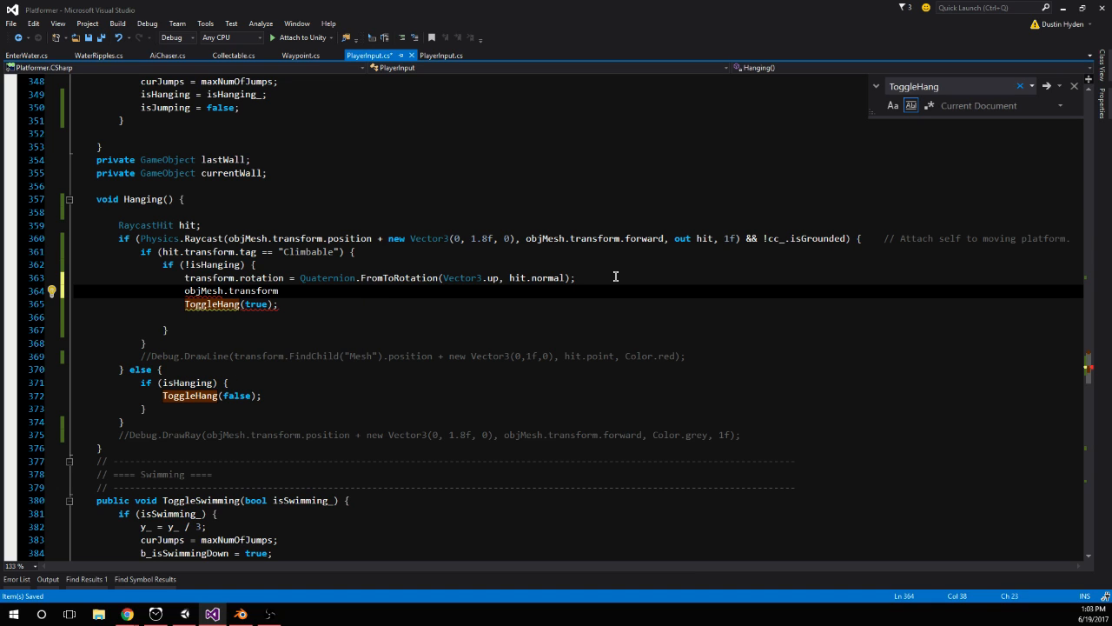
{"action": "type", "text": ".ro"}
{"action": "key", "text": "Tab"}
{"action": "key", "text": "Home"}
{"action": "type", "text": "//"}
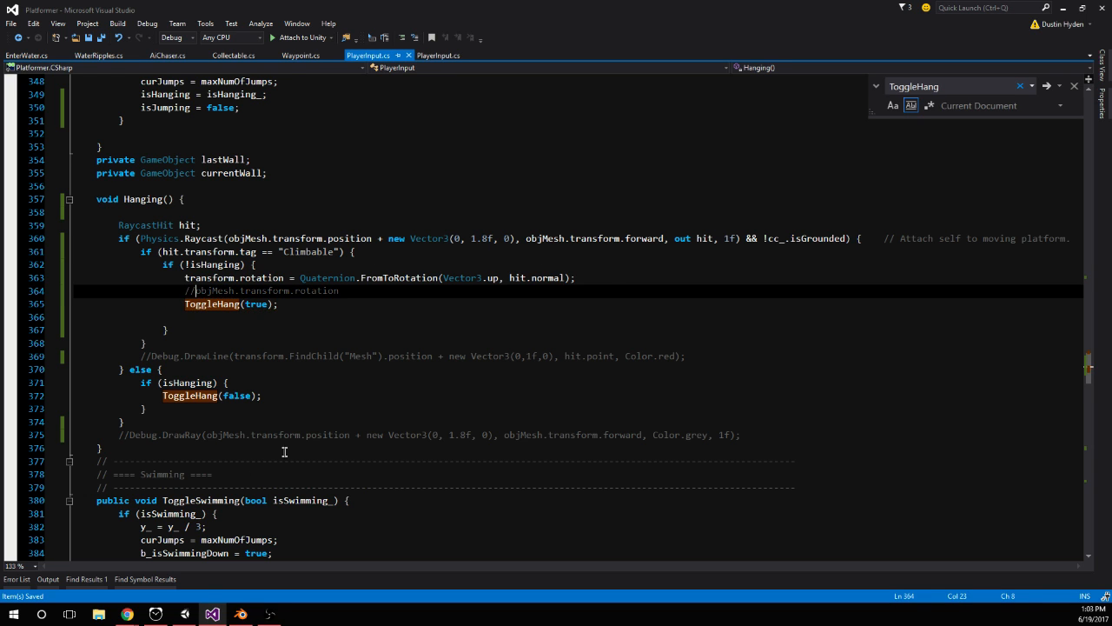
Switch to Unity, run the game and test the character's rotation when jumping onto the orange climbable wall
{"action": "left_click", "coordinate": [185, 614]}
{"action": "left_click", "coordinate": [535, 35]}
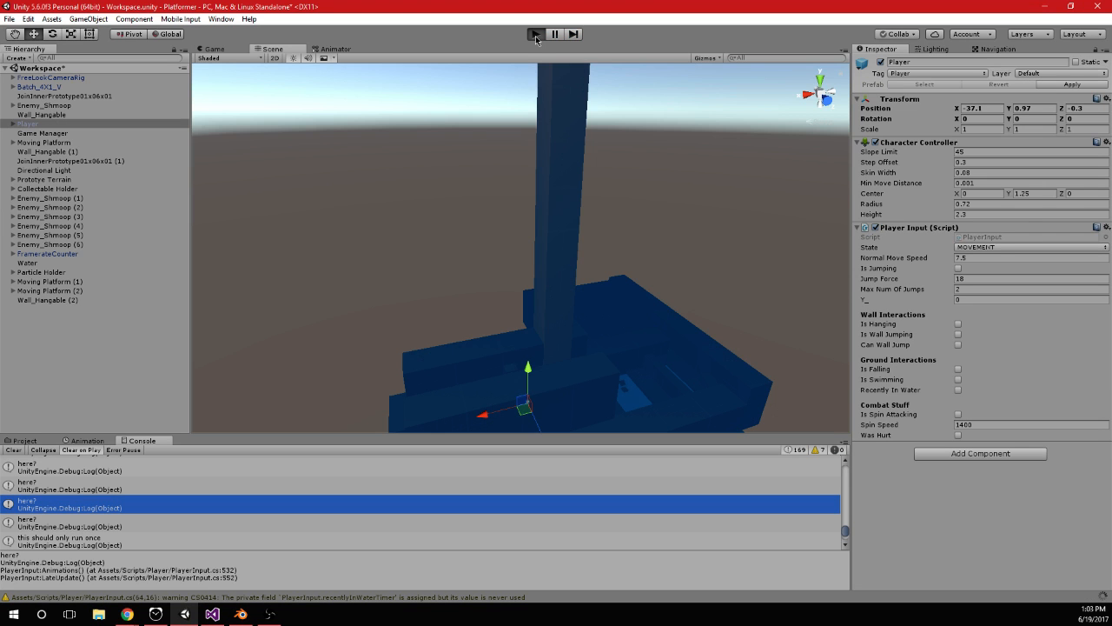
{"action": "left_click", "coordinate": [537, 34]}
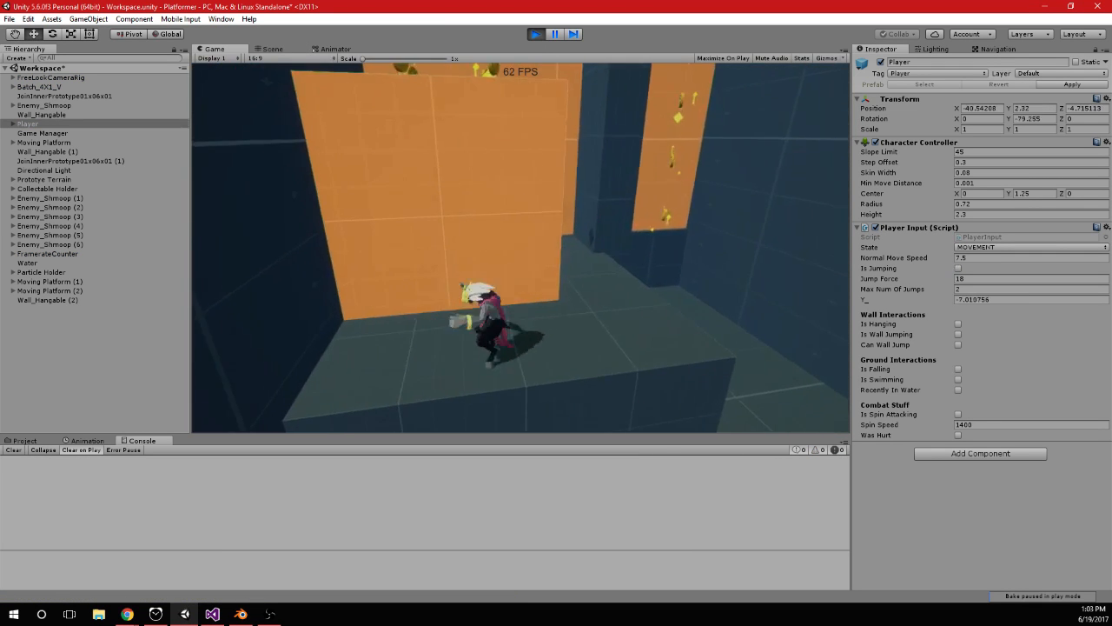
{"action": "key", "text": "space"}
{"action": "key", "text": "w"}
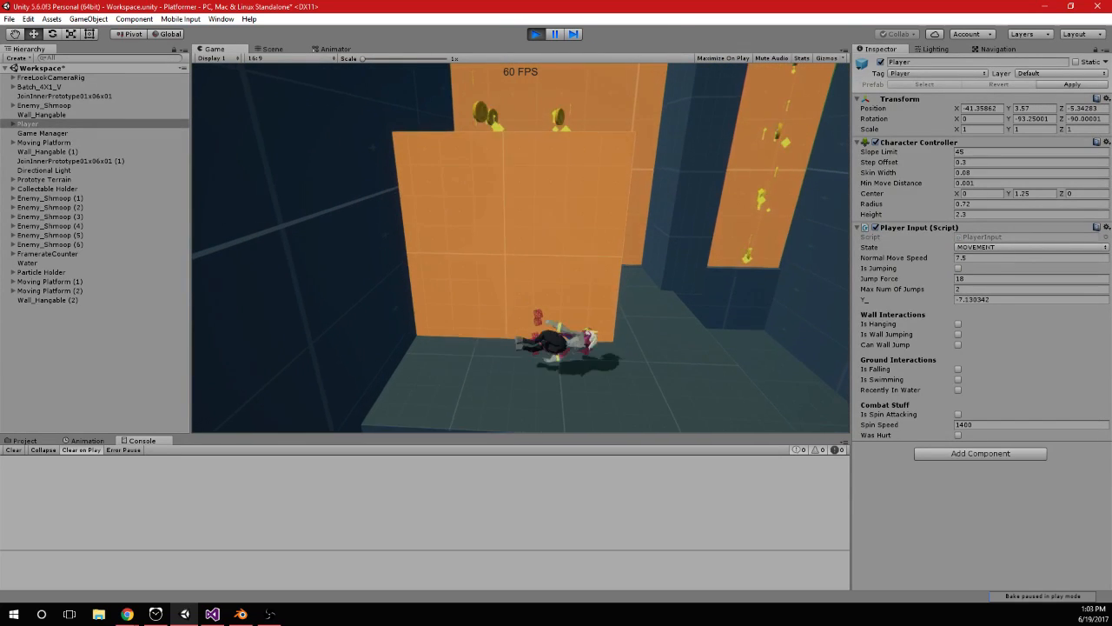
{"action": "key", "text": "a"}
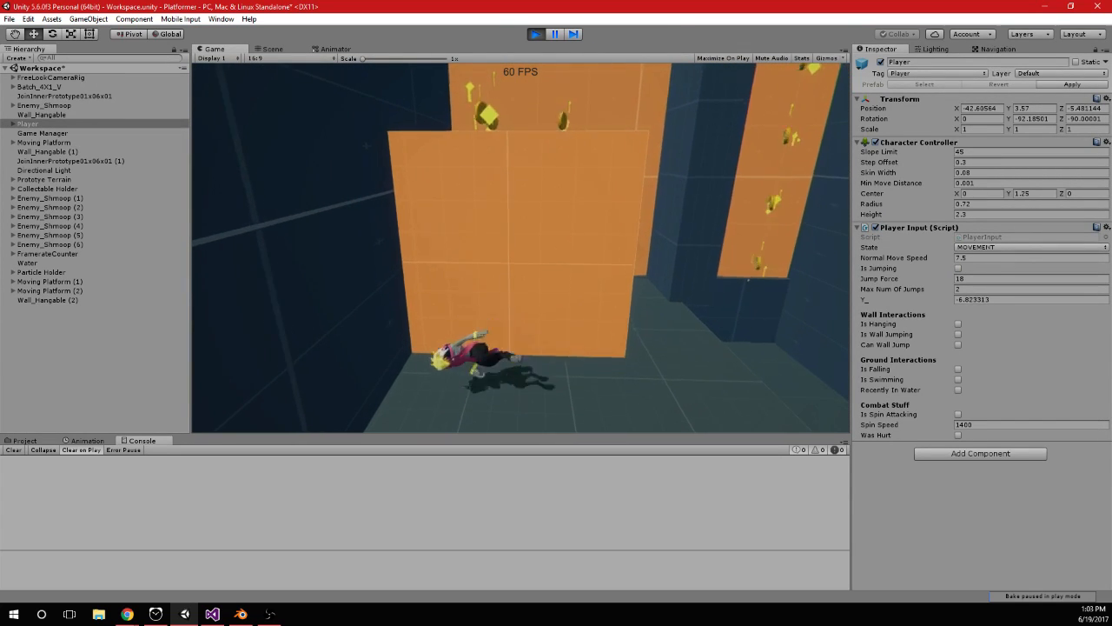
{"action": "key", "text": "d"}
{"action": "key", "text": "space"}
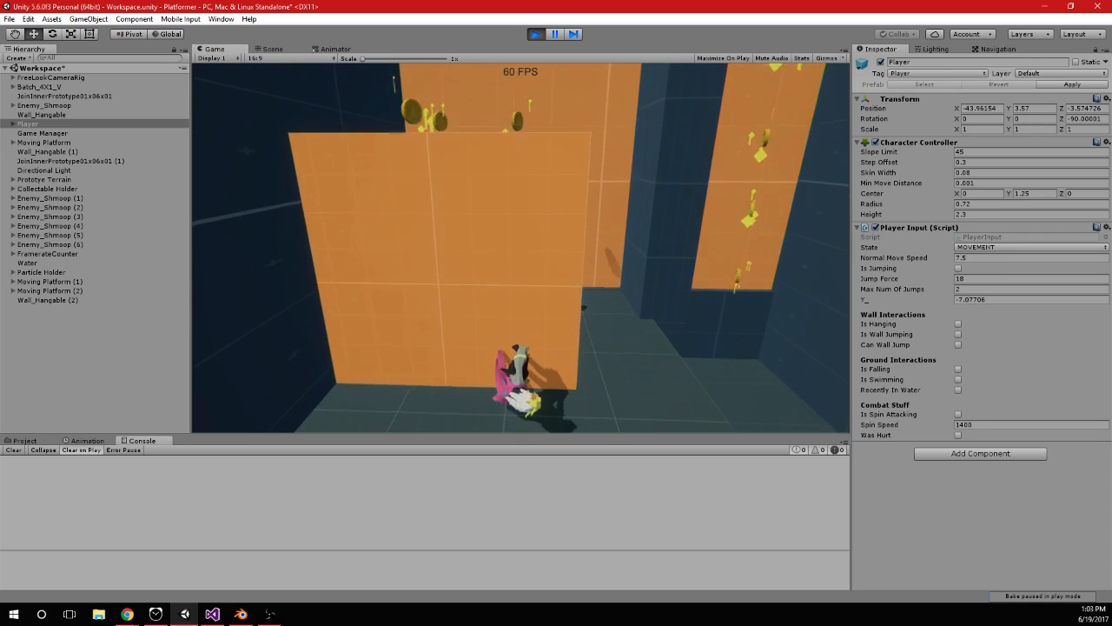
In Visual Studio, replace Vector3.up with Vector3.forward in the FromToRotation call and save the script
{"action": "key", "text": "alt+Tab"}
{"action": "double_click", "coordinate": [492, 277]}
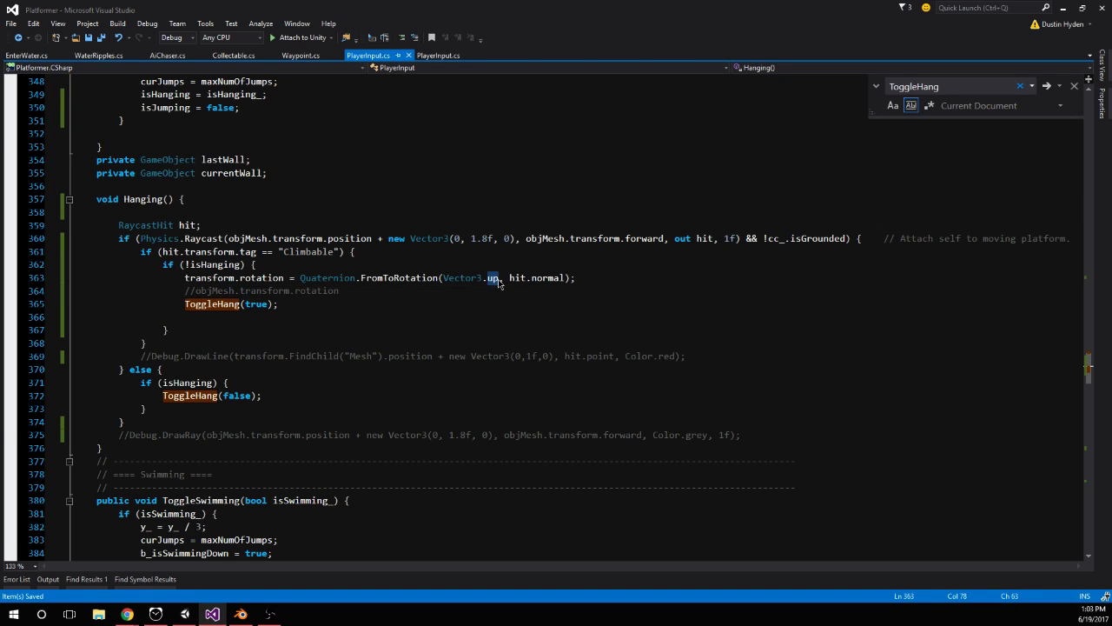
{"action": "type", "text": "forward"}
{"action": "left_click", "coordinate": [519, 254]}
{"action": "key", "text": "ctrl+s"}
Switch to Unity, restart play mode and test which way the character faces when hanging on the orange wall
{"action": "left_click", "coordinate": [186, 613]}
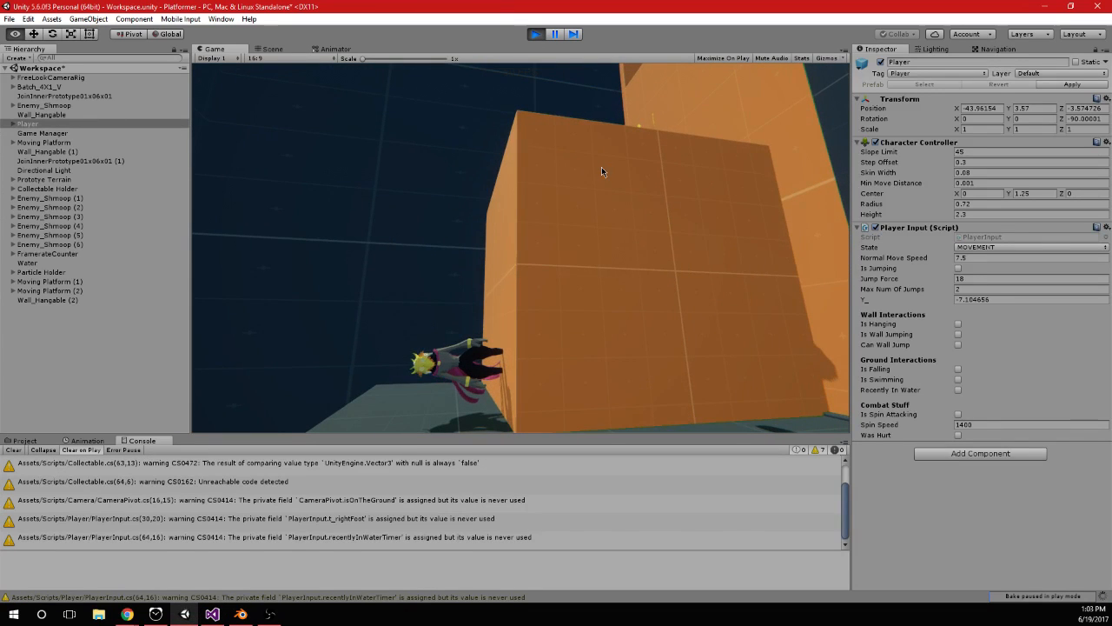
{"action": "key", "text": "s"}
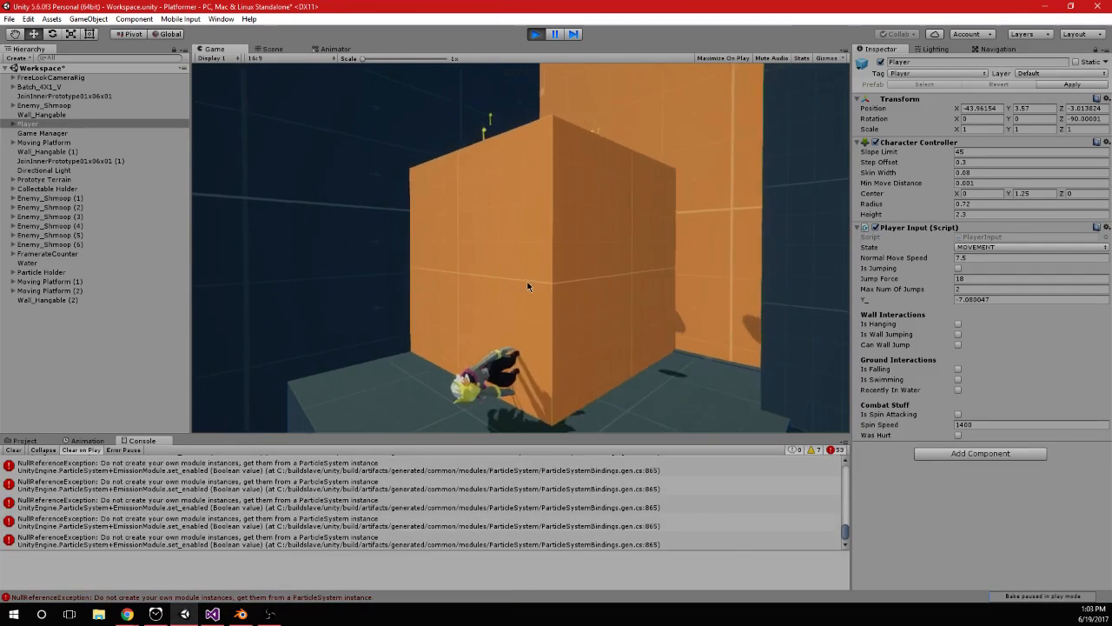
{"action": "left_click", "coordinate": [535, 34]}
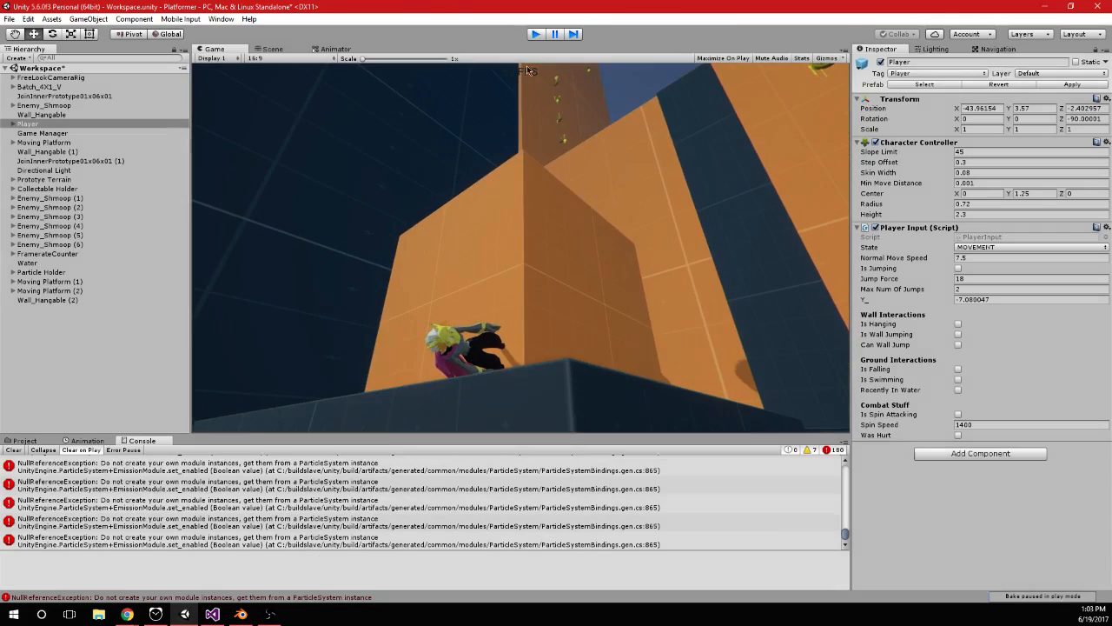
{"action": "left_click", "coordinate": [542, 38]}
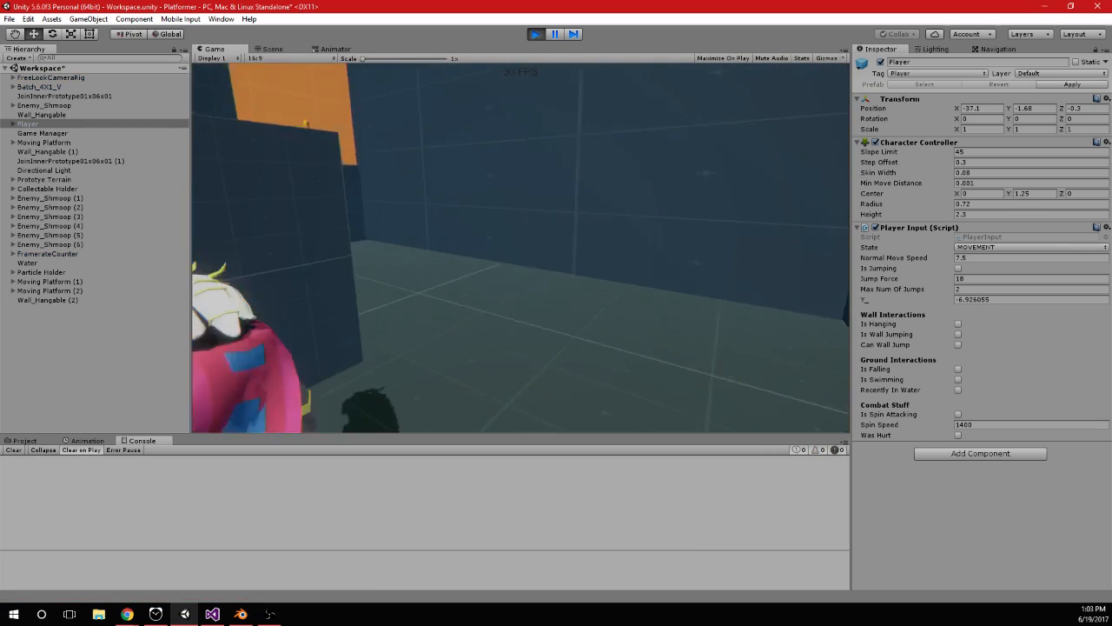
{"action": "key", "text": "space"}
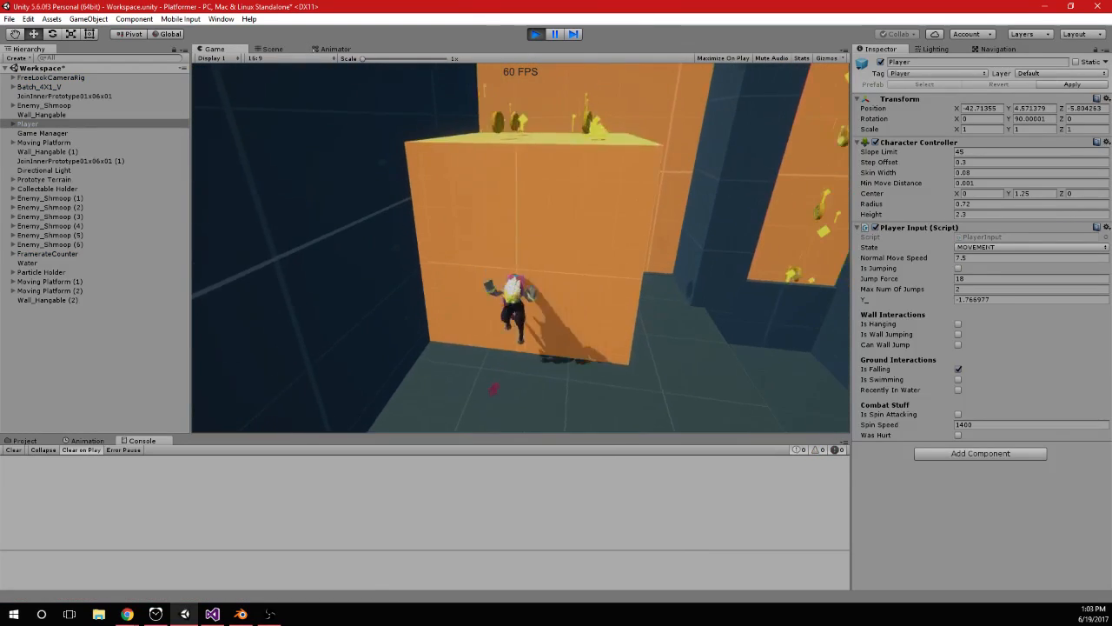
{"action": "key", "text": "space"}
{"action": "key", "text": "space"}
In Visual Studio, multiply hit.normal by -1 in the FromToRotation call
{"action": "key", "text": "alt+Tab"}
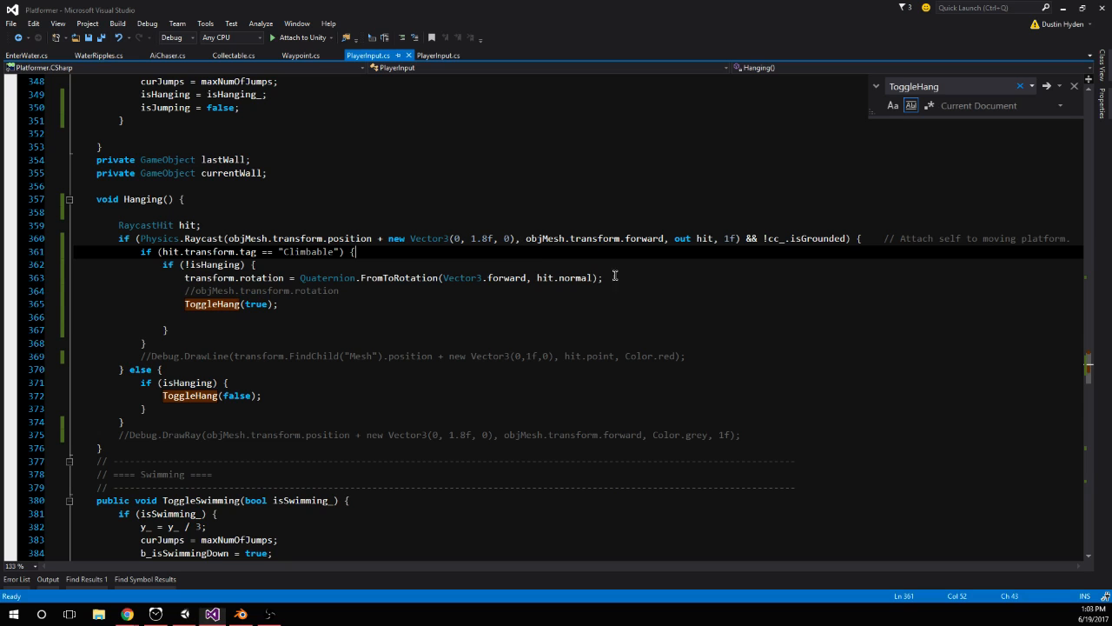
{"action": "double_click", "coordinate": [575, 277]}
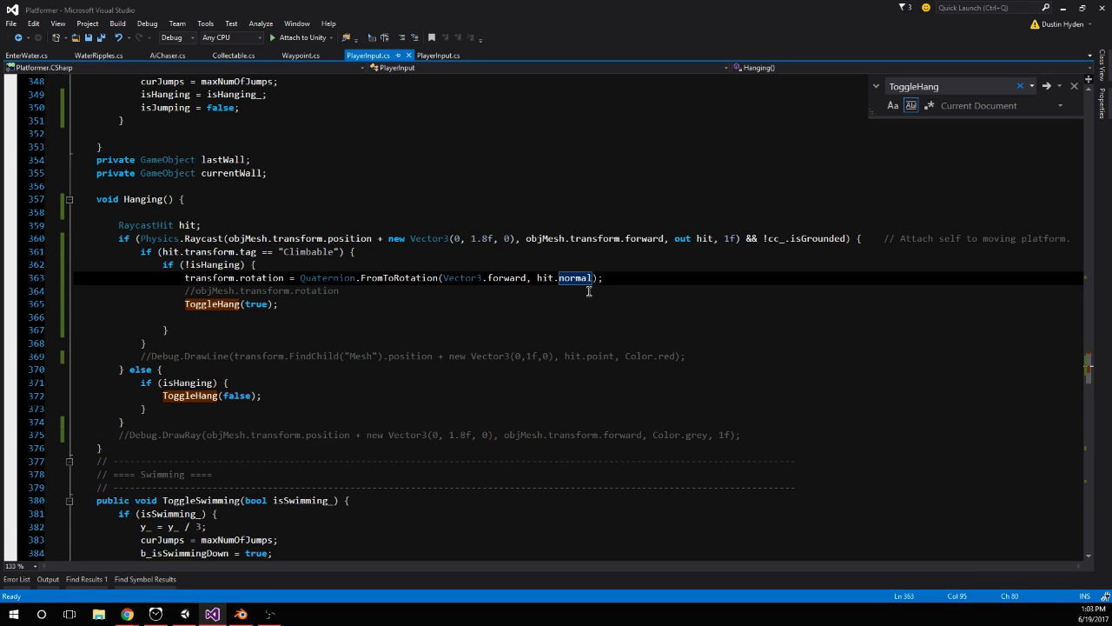
{"action": "left_click", "coordinate": [588, 291]}
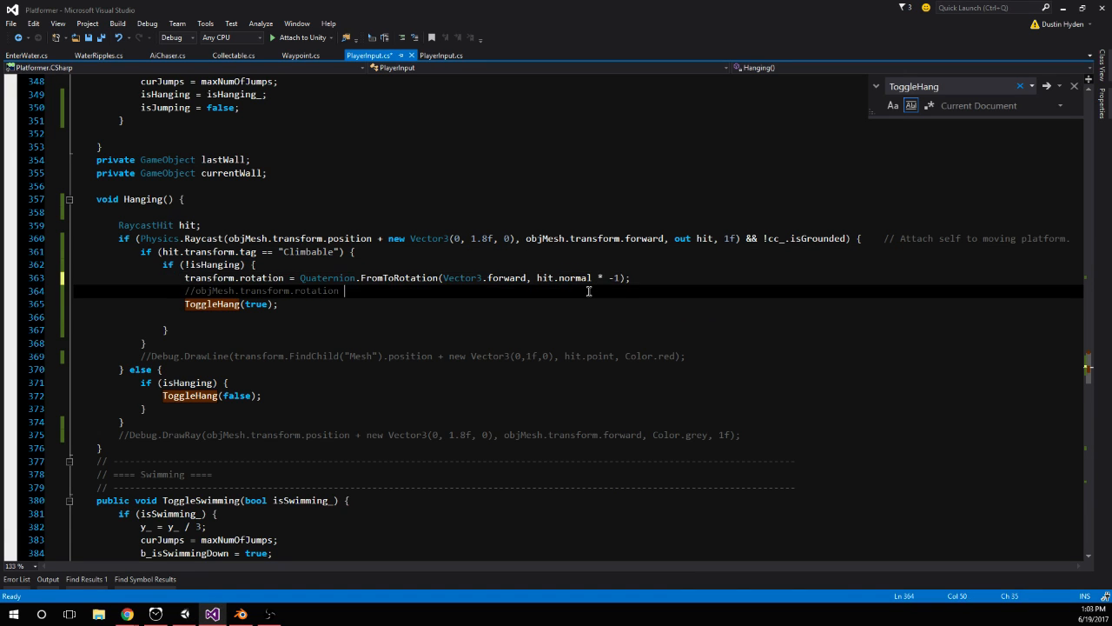
Switch to Unity, restart play mode and test hanging on and jumping off the lower orange block
{"action": "key", "text": "alt+Tab"}
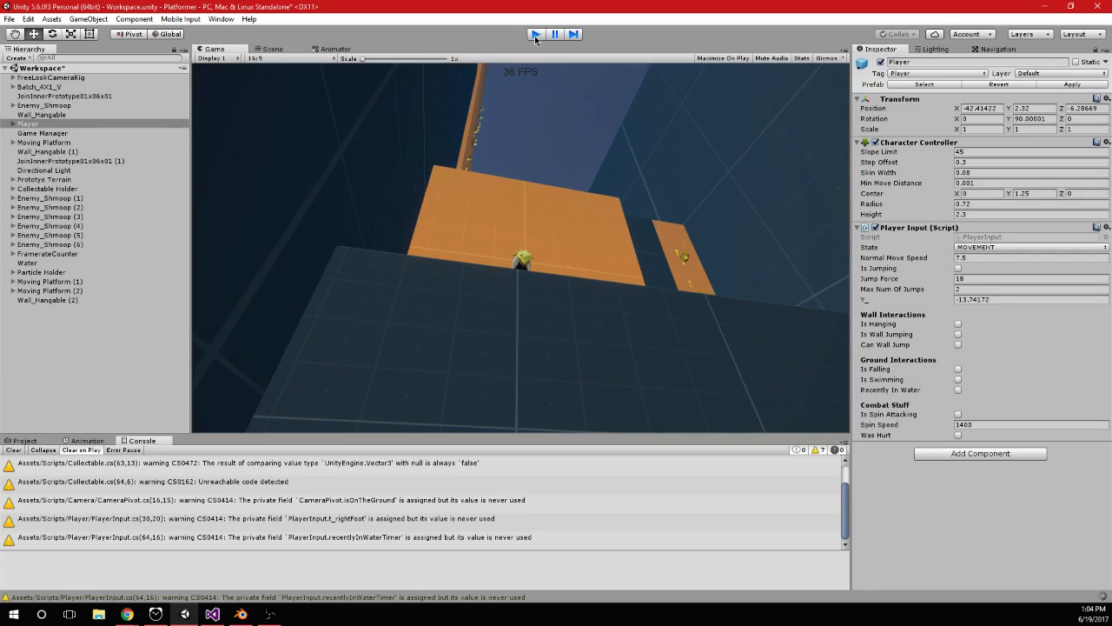
{"action": "left_click", "coordinate": [535, 35]}
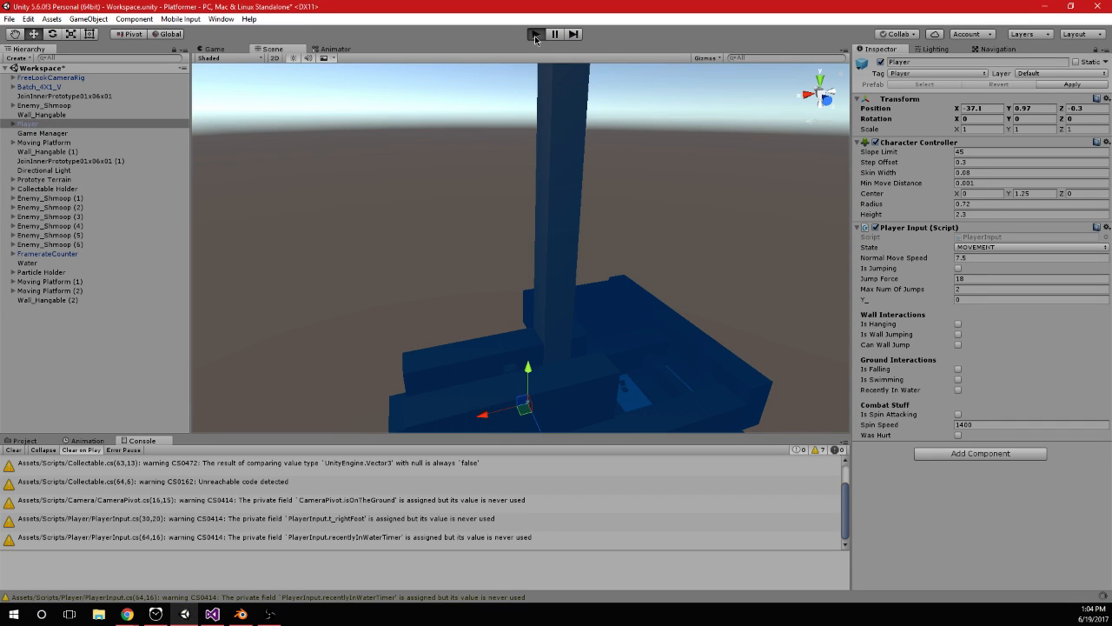
{"action": "left_click", "coordinate": [535, 35]}
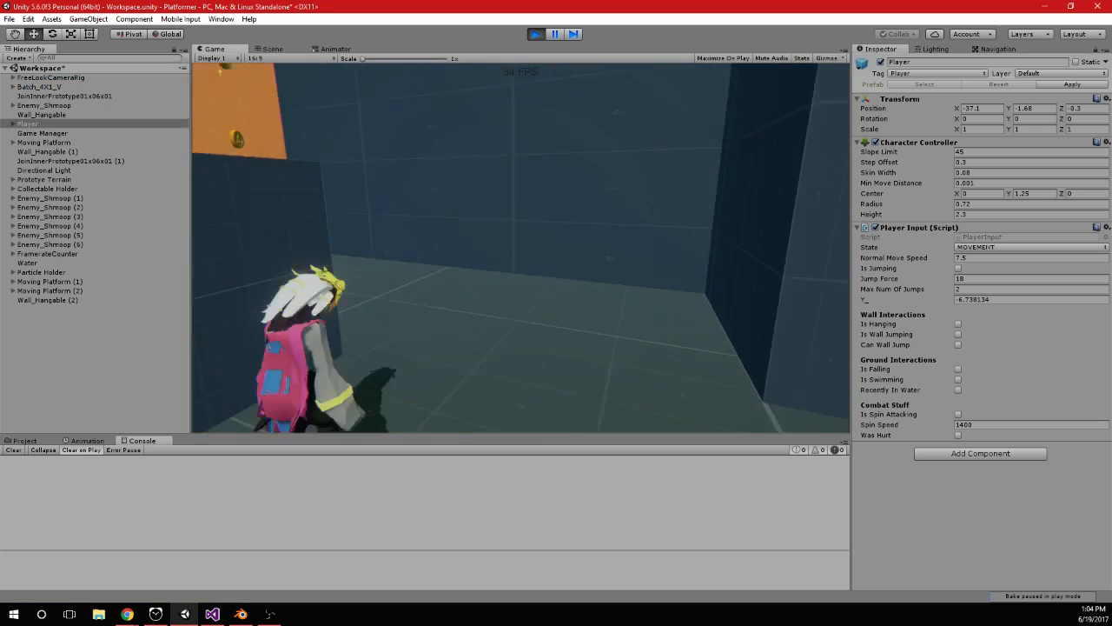
{"action": "key", "text": "space"}
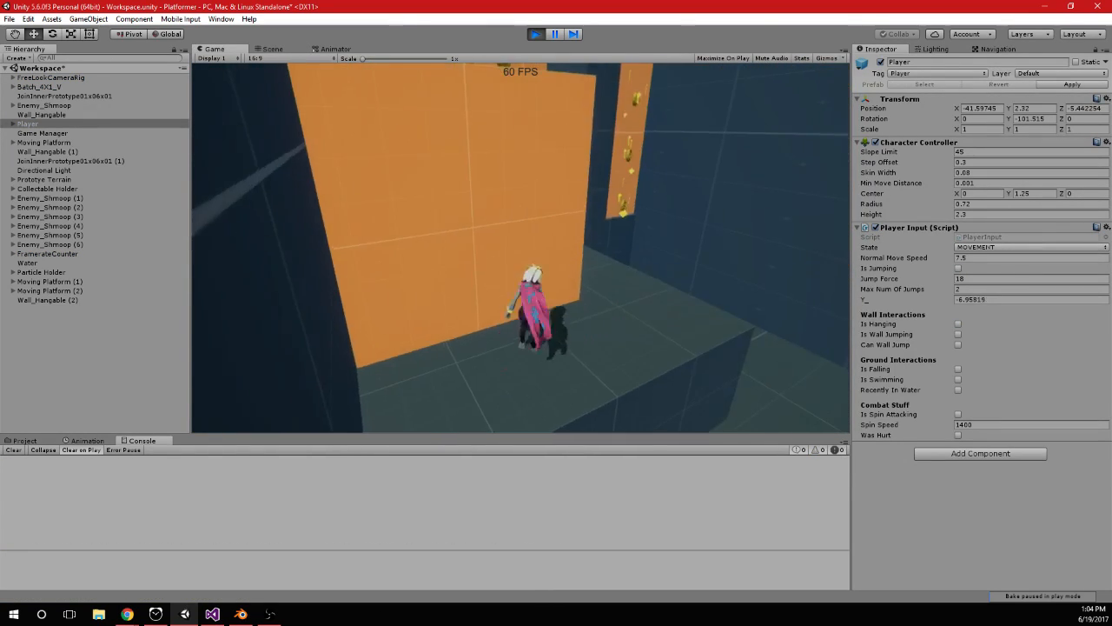
{"action": "key", "text": "space"}
{"action": "key", "text": "space"}
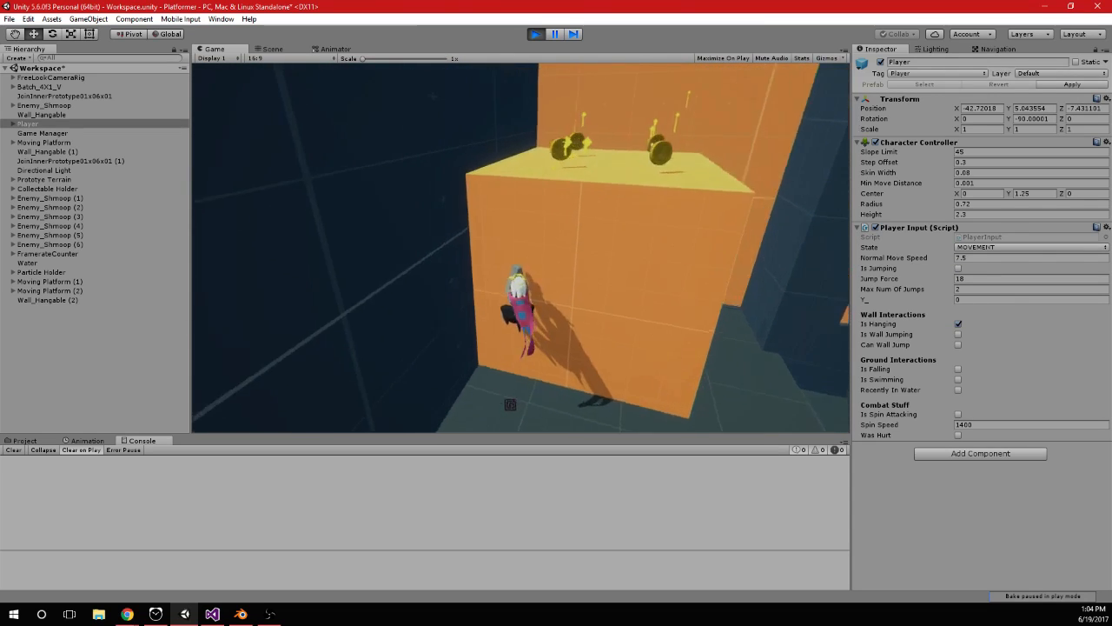
{"action": "key", "text": "space"}
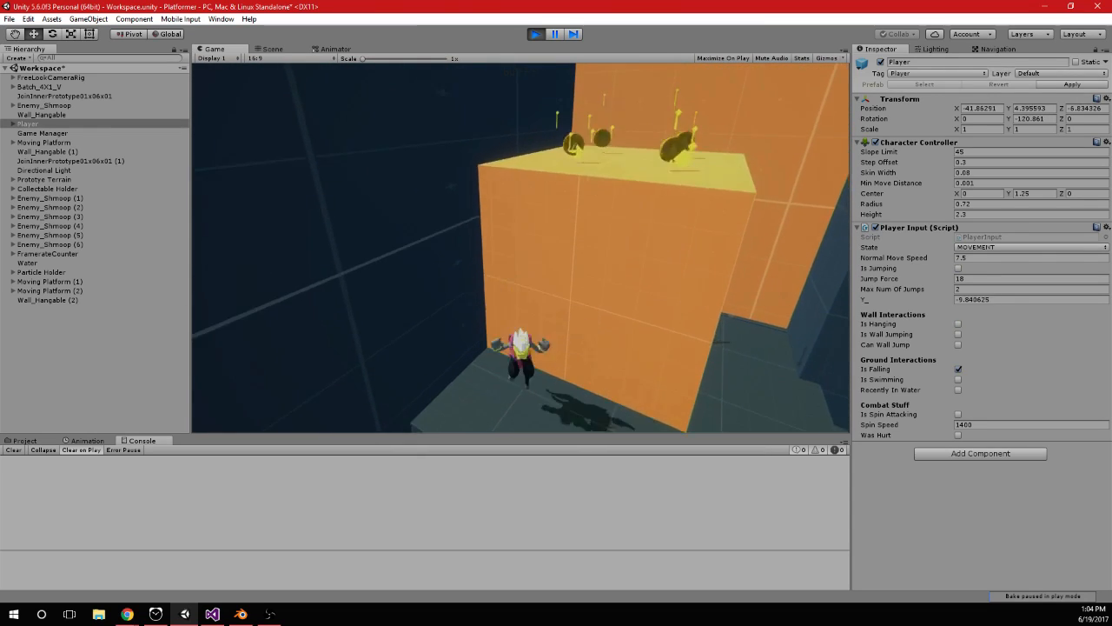
{"action": "key", "text": "space"}
{"action": "key", "text": "space"}
Jump up past the lower block and test the character's hang rotation on the higher orange walls
{"action": "key", "text": "space"}
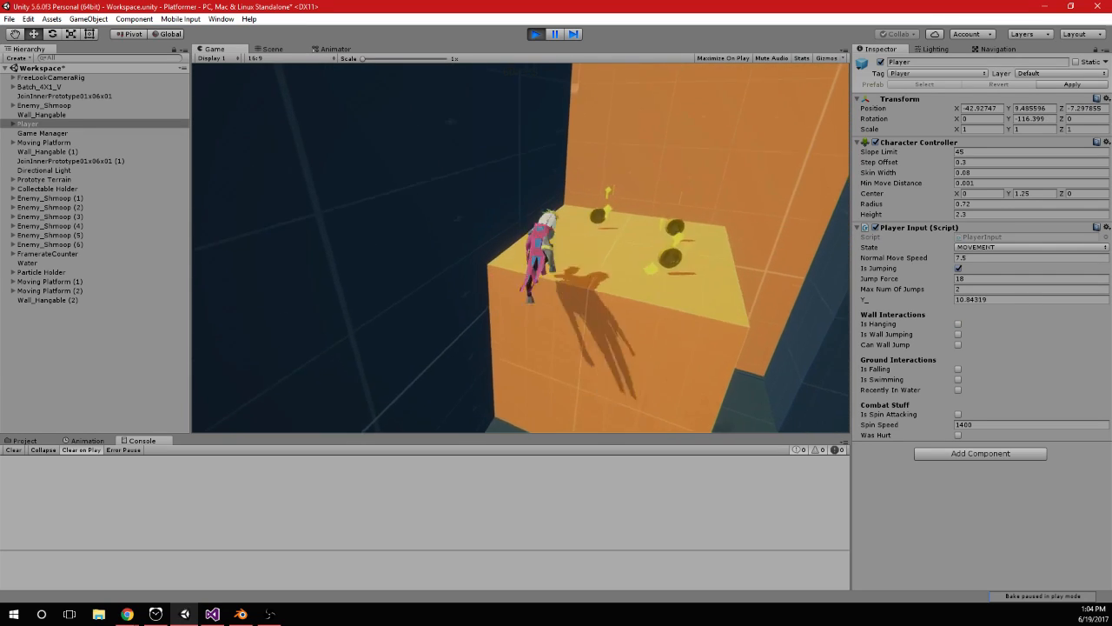
{"action": "key", "text": "space"}
{"action": "key", "text": "space"}
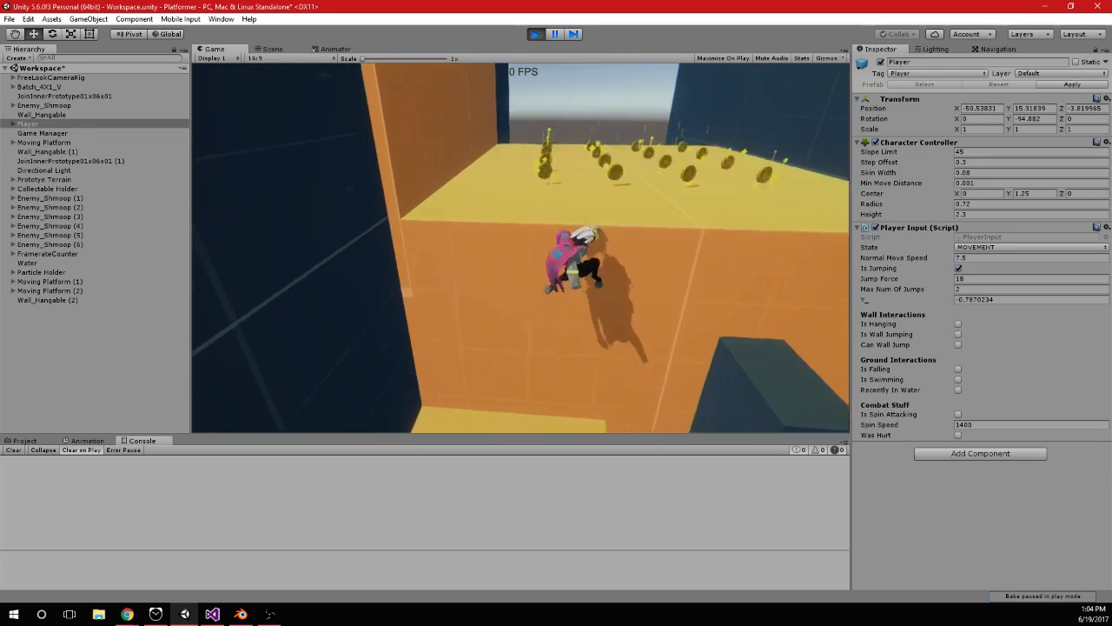
{"action": "key", "text": "space"}
{"action": "key", "text": "space"}
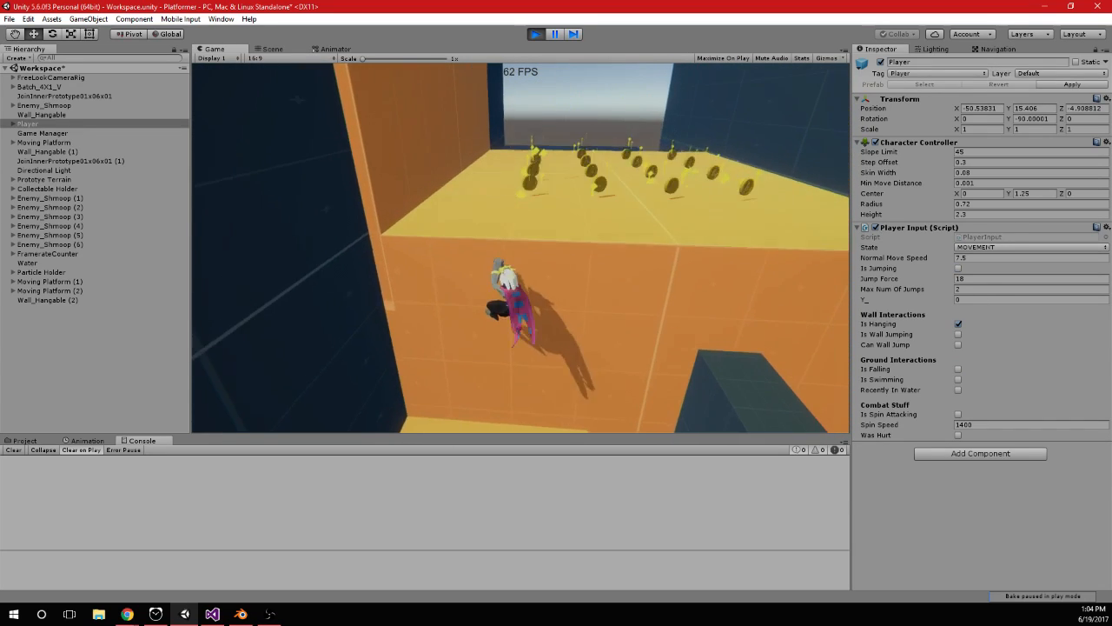
{"action": "key", "text": "space"}
{"action": "key", "text": "space"}
{"action": "key", "text": "space"}
{"action": "key", "text": "space"}
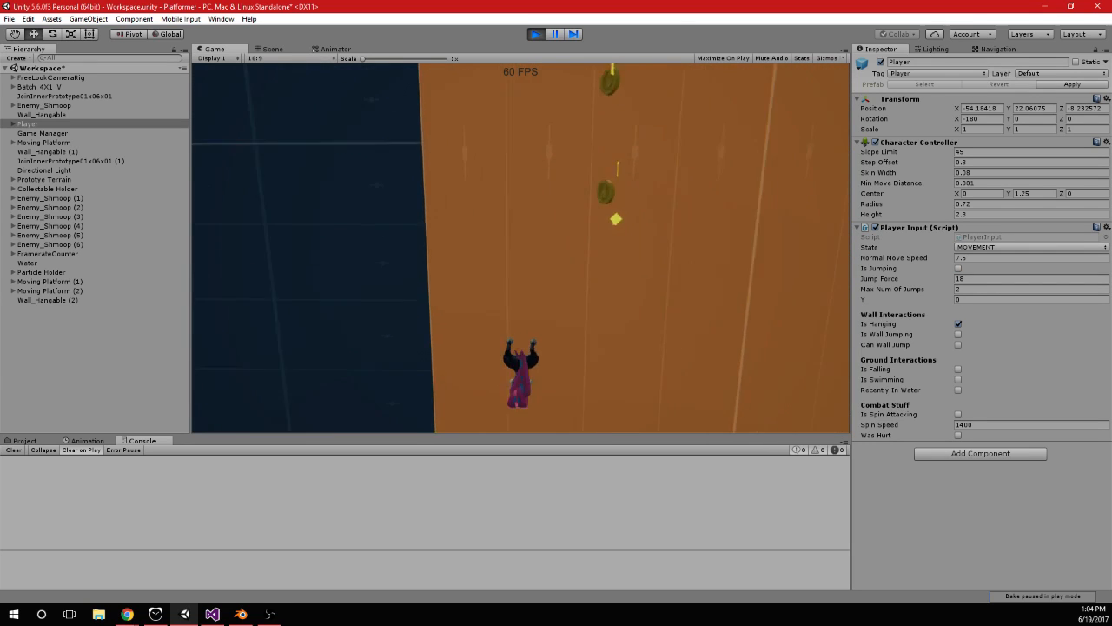
Drop the character off the orange wall to check its rotation and stop play mode
{"action": "key", "text": "s"}
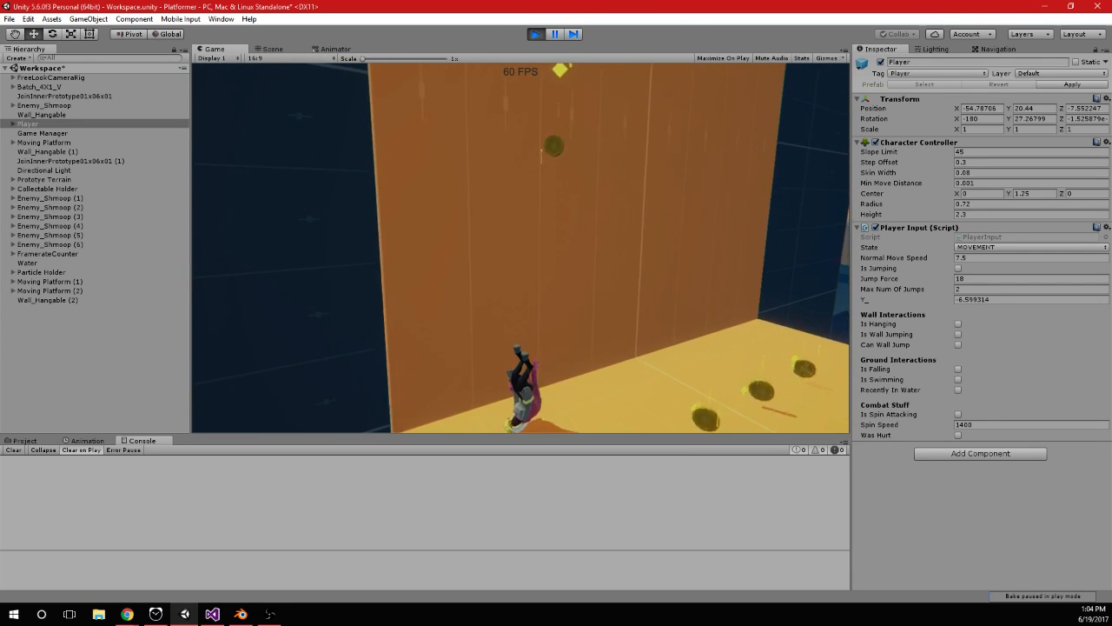
{"action": "key", "text": "alt+Tab"}
{"action": "left_click", "coordinate": [535, 36]}
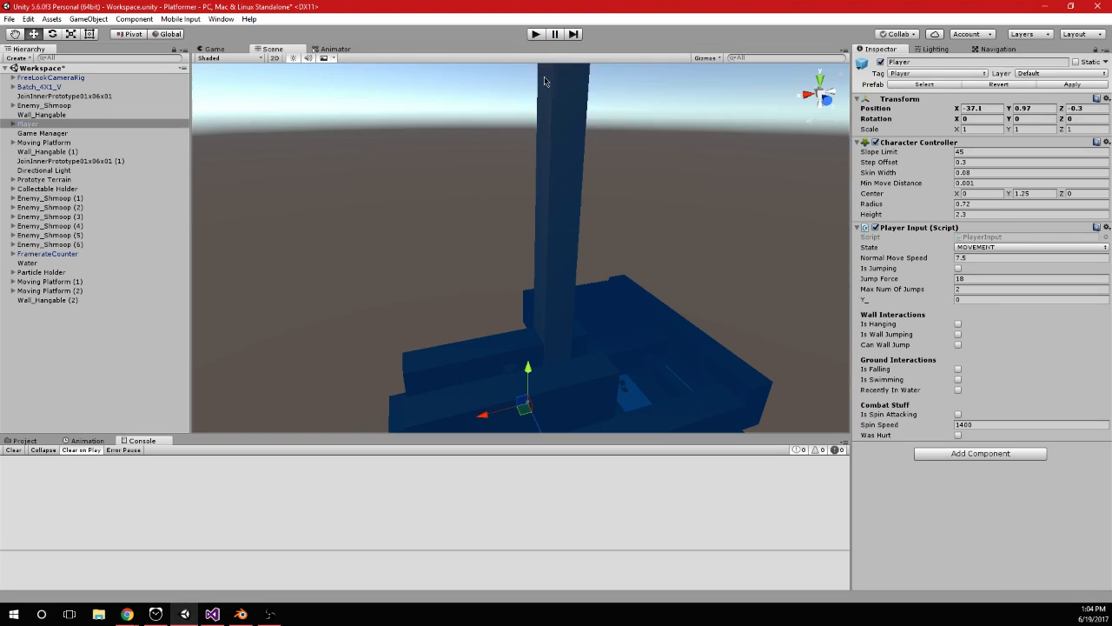
Frame the tall climbable wall Wall_Hangable (2) in the scene and inspect its orientation against the Hanging() code
{"action": "left_click", "coordinate": [548, 185]}
{"action": "key", "text": "f"}
{"action": "scroll", "coordinate": [594, 252], "scroll_direction": "up", "scroll_amount": 5}
{"action": "left_click_drag", "start_coordinate": [484, 234], "coordinate": [625, 266], "text": "alt"}
{"action": "middle_click_drag", "start_coordinate": [625, 266], "coordinate": [603, 187]}
{"action": "scroll", "coordinate": [602, 188], "scroll_direction": "up", "scroll_amount": 3}
{"action": "scroll", "coordinate": [591, 245], "scroll_direction": "up", "scroll_amount": 6}
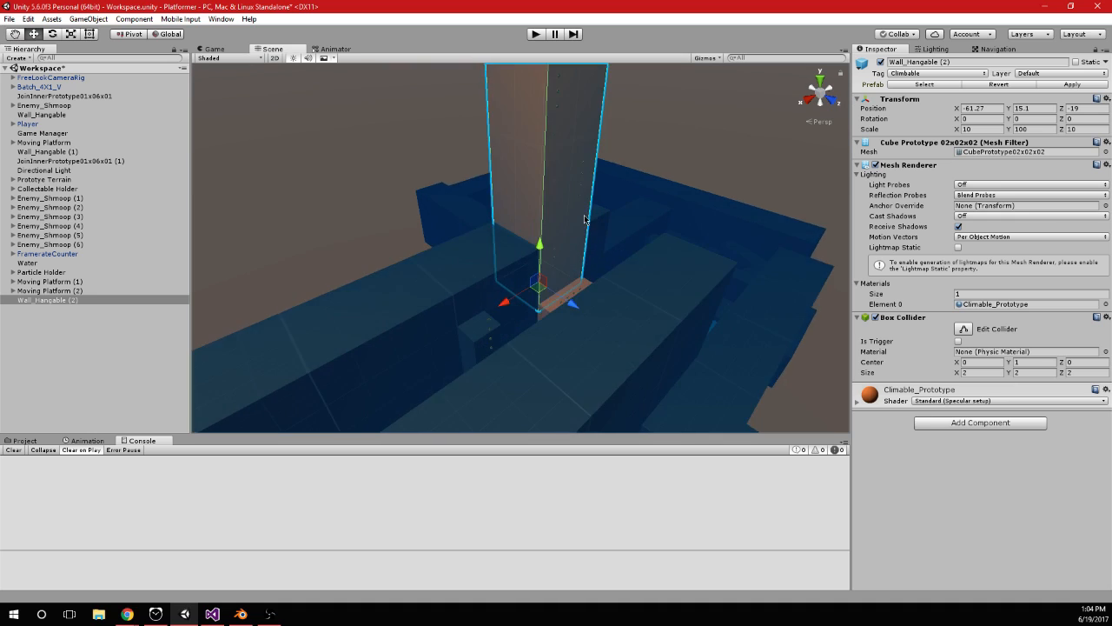
{"action": "left_click", "coordinate": [212, 613]}
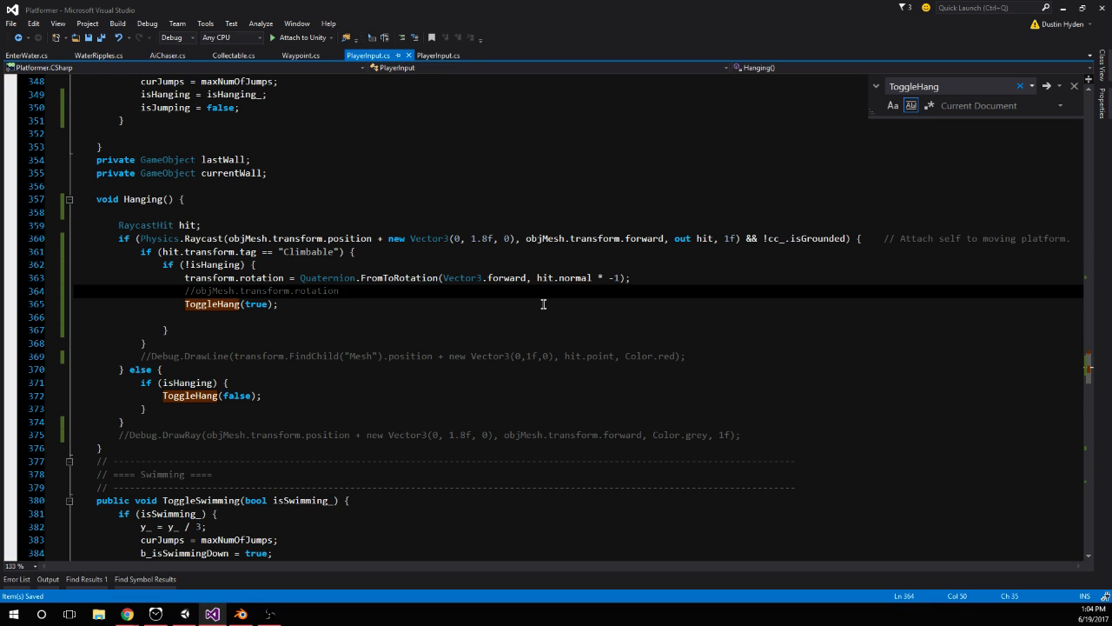
{"action": "left_click", "coordinate": [185, 613]}
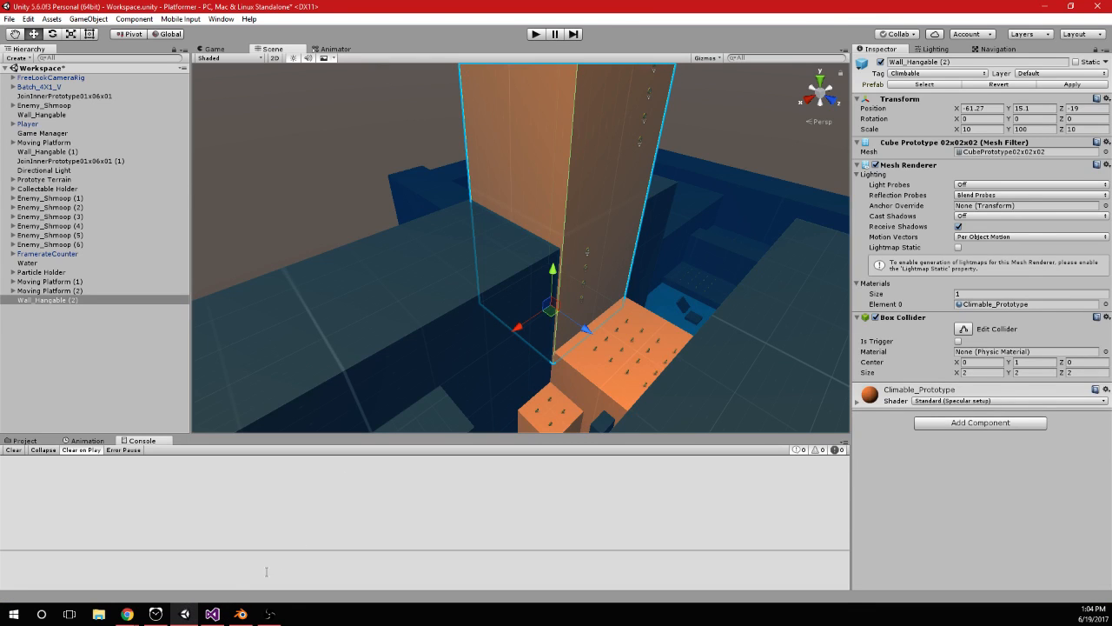
In Visual Studio, change Vector3.forward to transform.forward in the Hanging() method's FromToRotation call and save the script
{"action": "left_click", "coordinate": [212, 614]}
{"action": "double_click", "coordinate": [466, 278]}
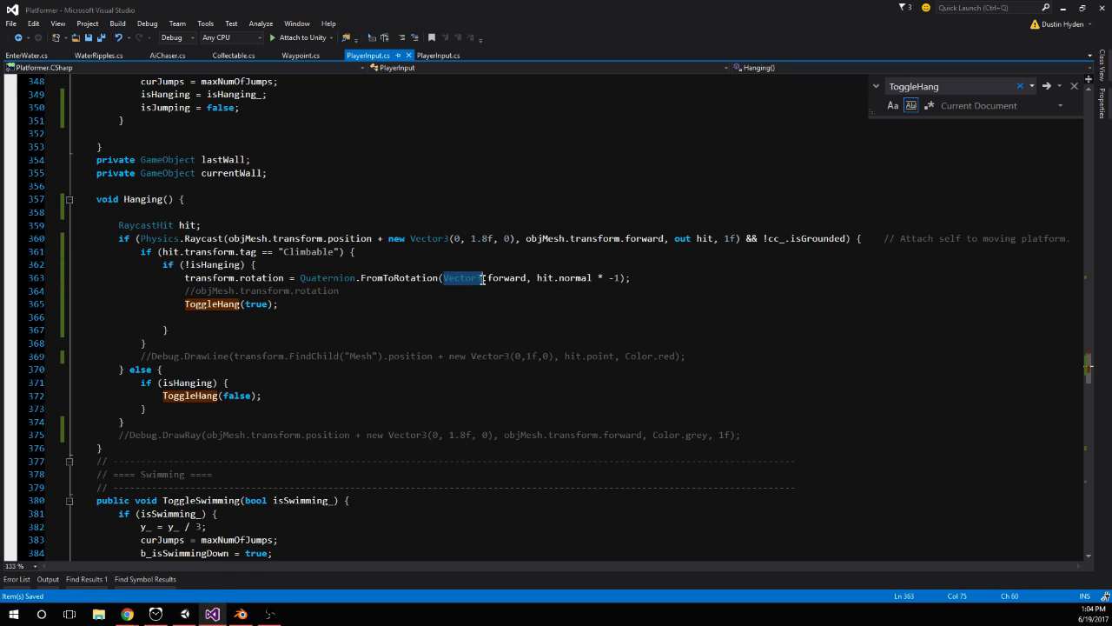
{"action": "type", "text": "transform"}
{"action": "key", "text": "Tab"}
{"action": "key", "text": "Escape"}
{"action": "left_click", "coordinate": [558, 296]}
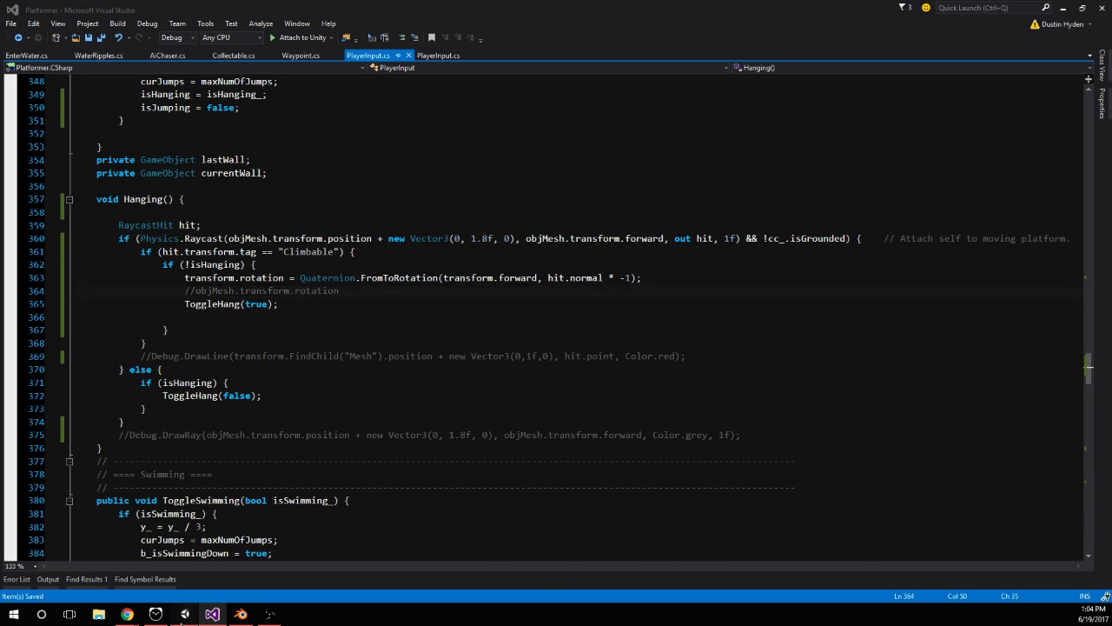
Switch to Unity, start play mode, test jumping at and hanging on the lower orange block's sides, and stop play mode
{"action": "left_click", "coordinate": [185, 614]}
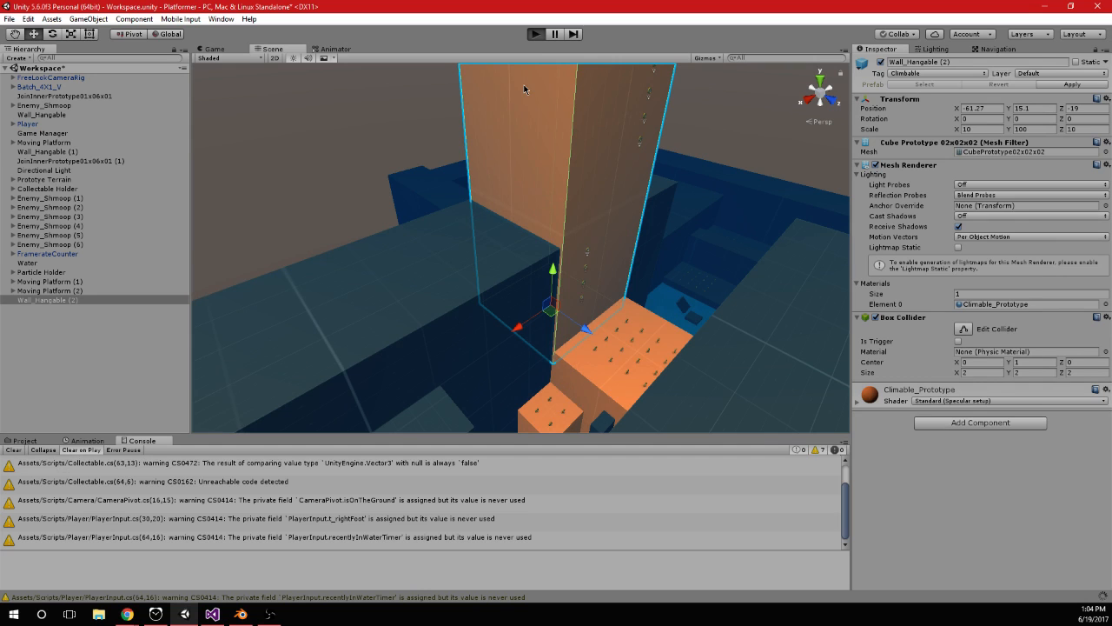
{"action": "left_click", "coordinate": [535, 34]}
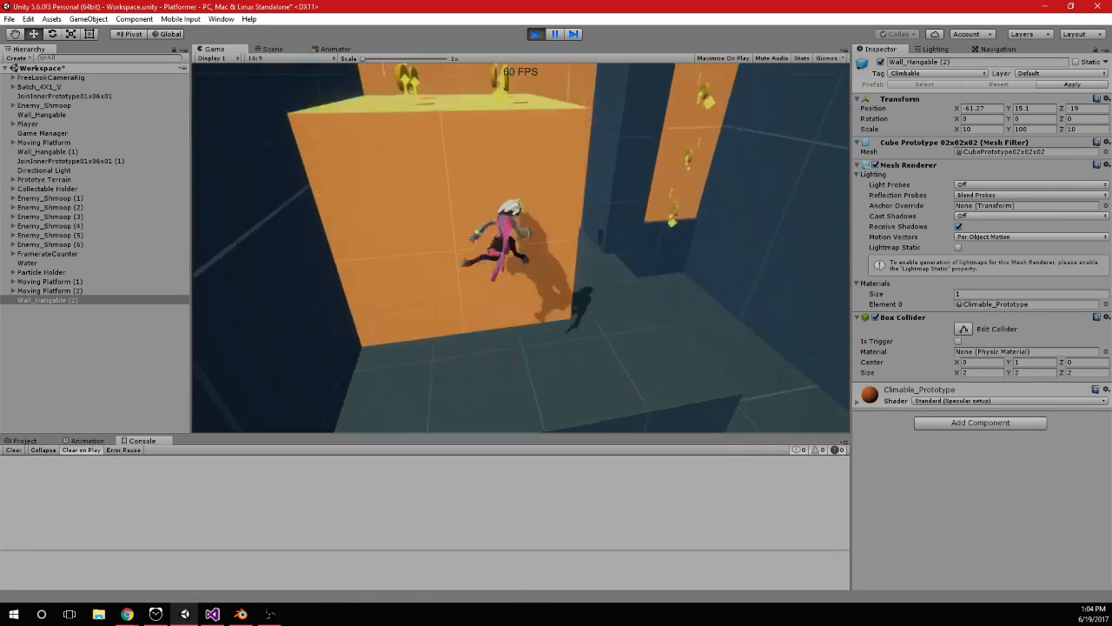
{"action": "key", "text": "space"}
{"action": "key", "text": "space"}
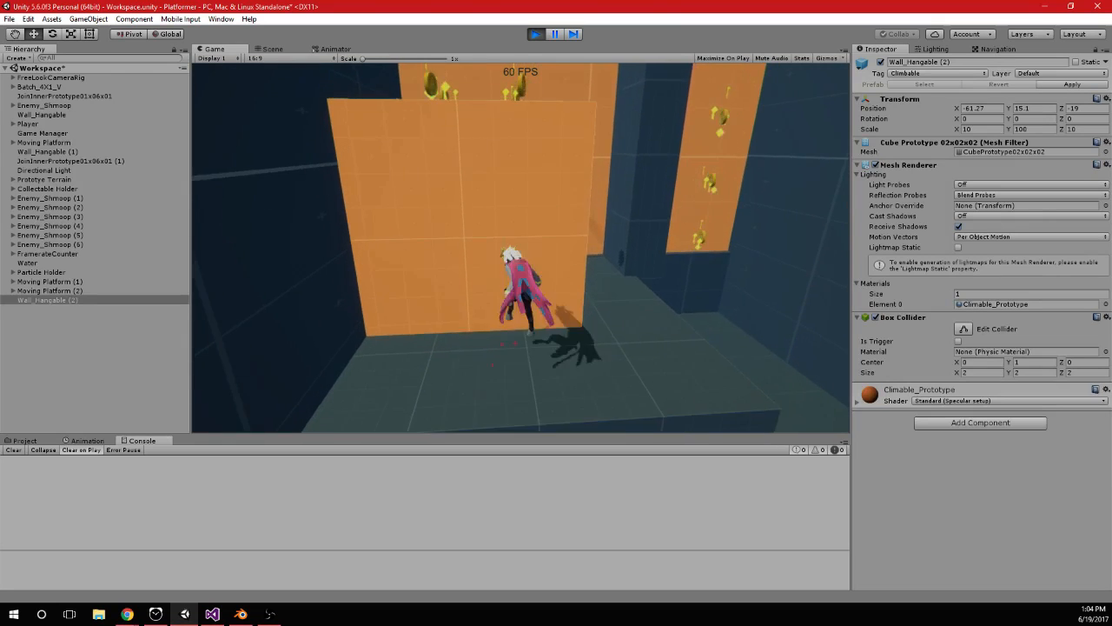
{"action": "key", "text": "space"}
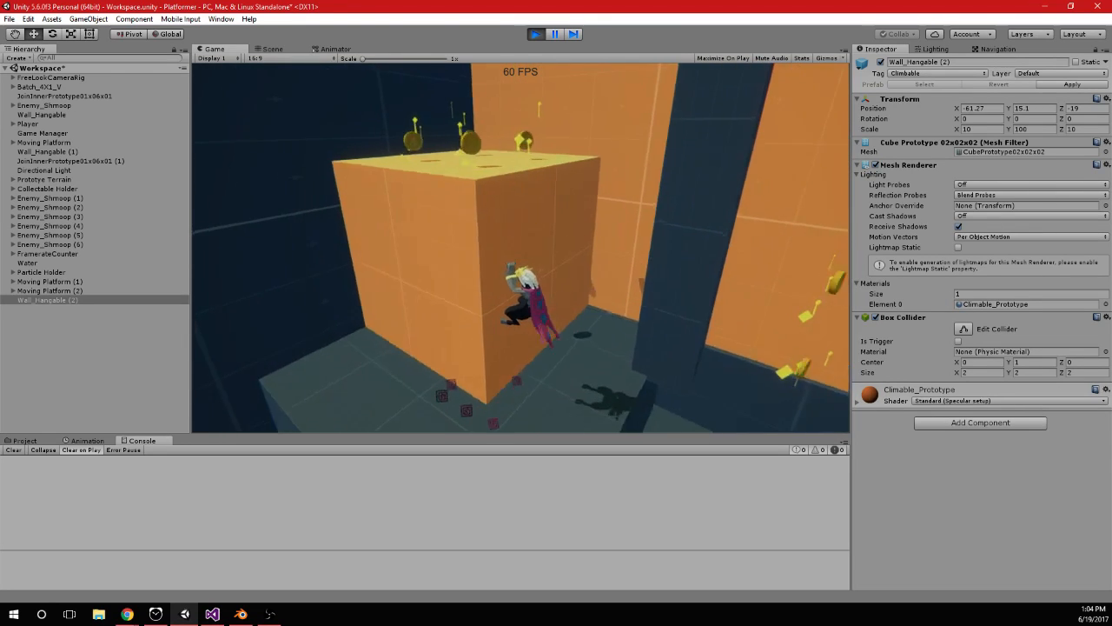
{"action": "key", "text": "space"}
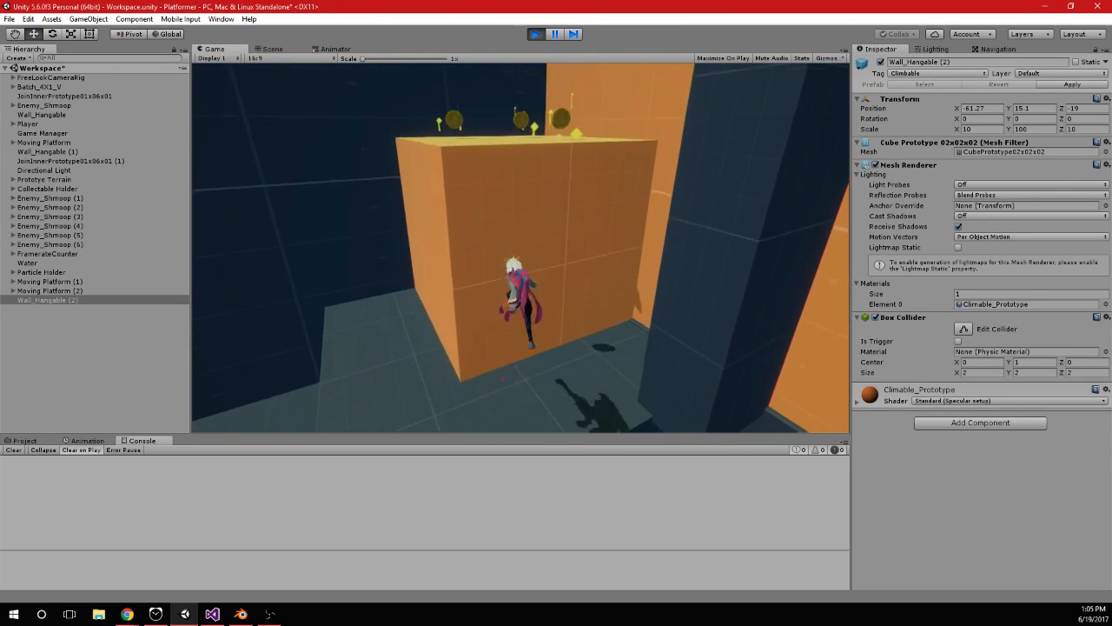
{"action": "key", "text": "space"}
{"action": "key", "text": "space"}
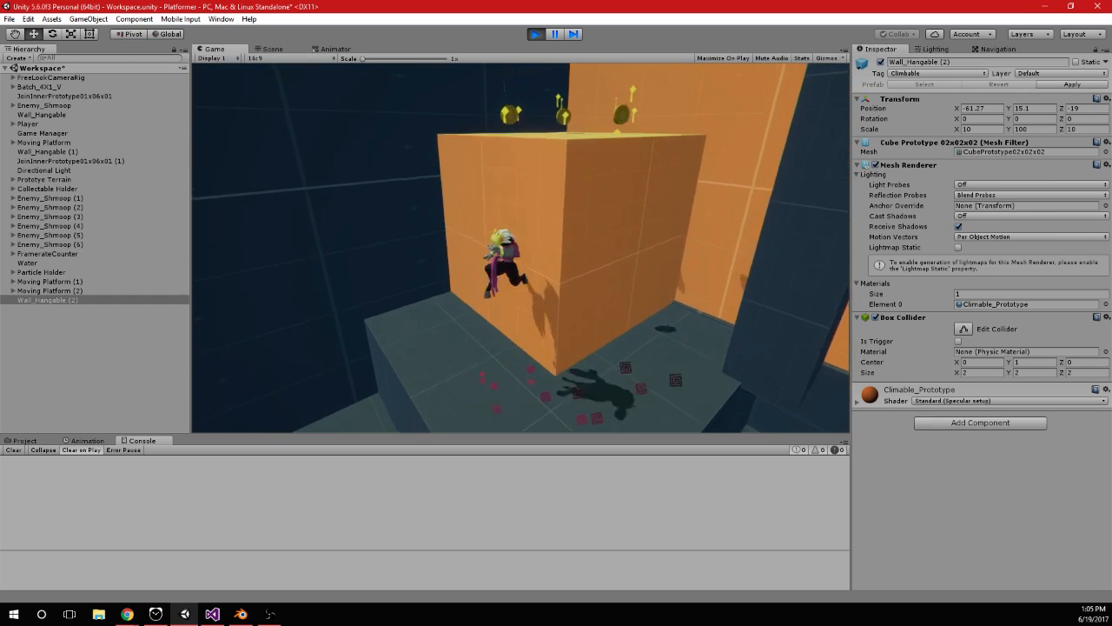
{"action": "key", "text": "space"}
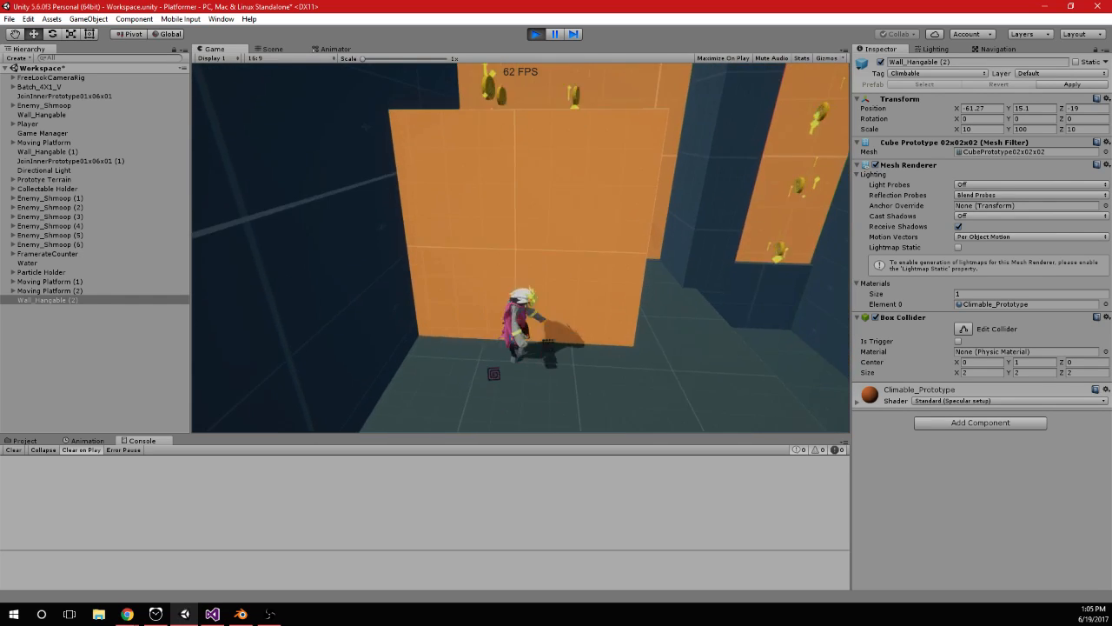
{"action": "key", "text": "space"}
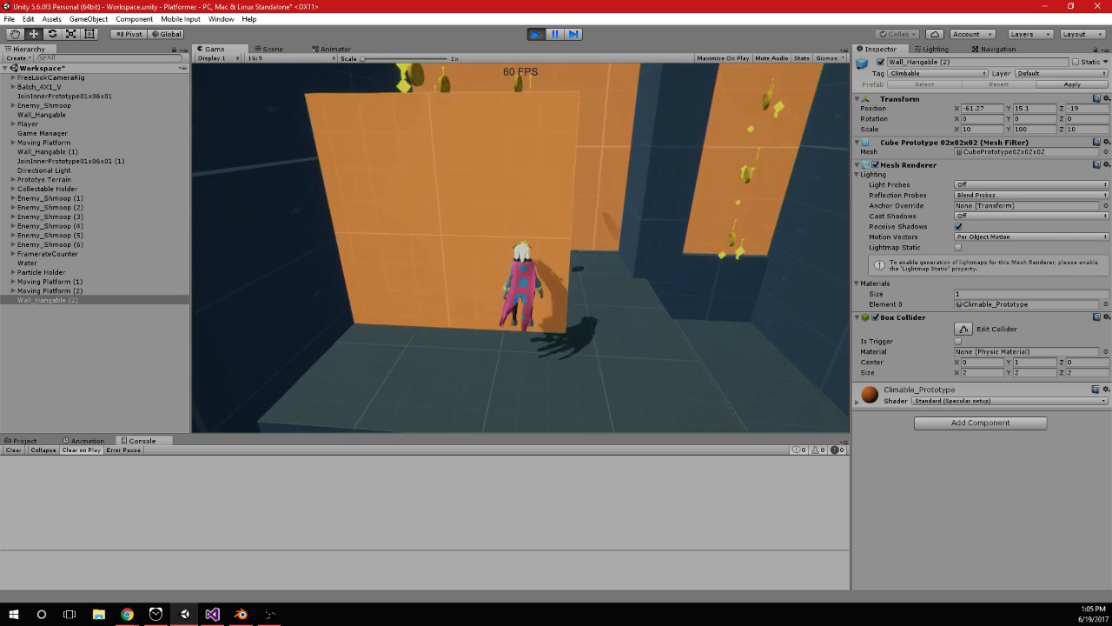
{"action": "key", "text": "space"}
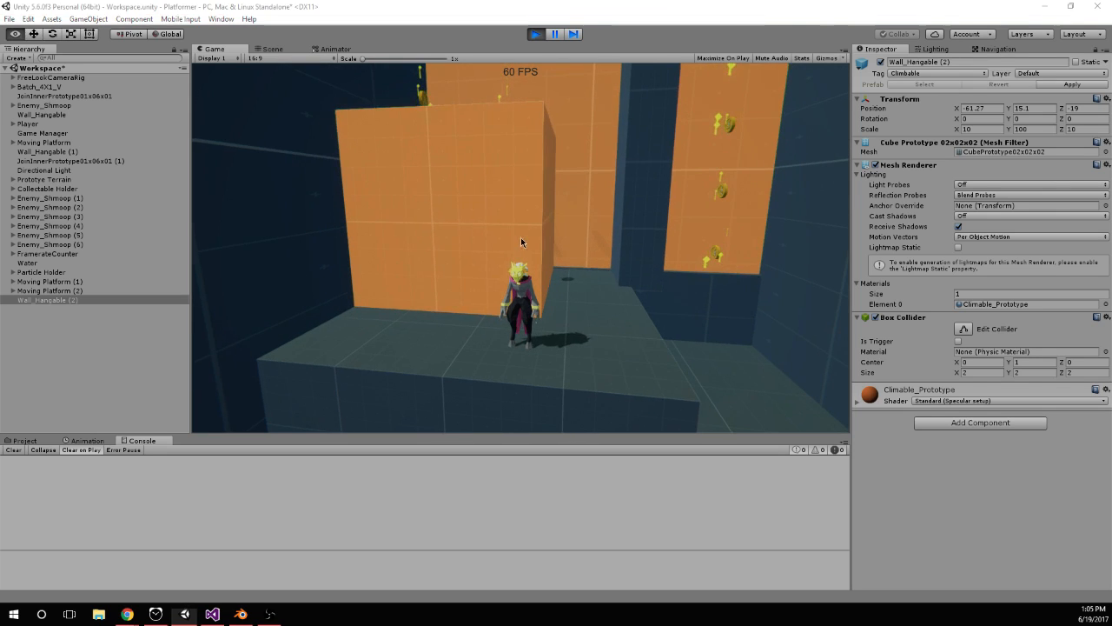
{"action": "key", "text": "ctrl+p"}
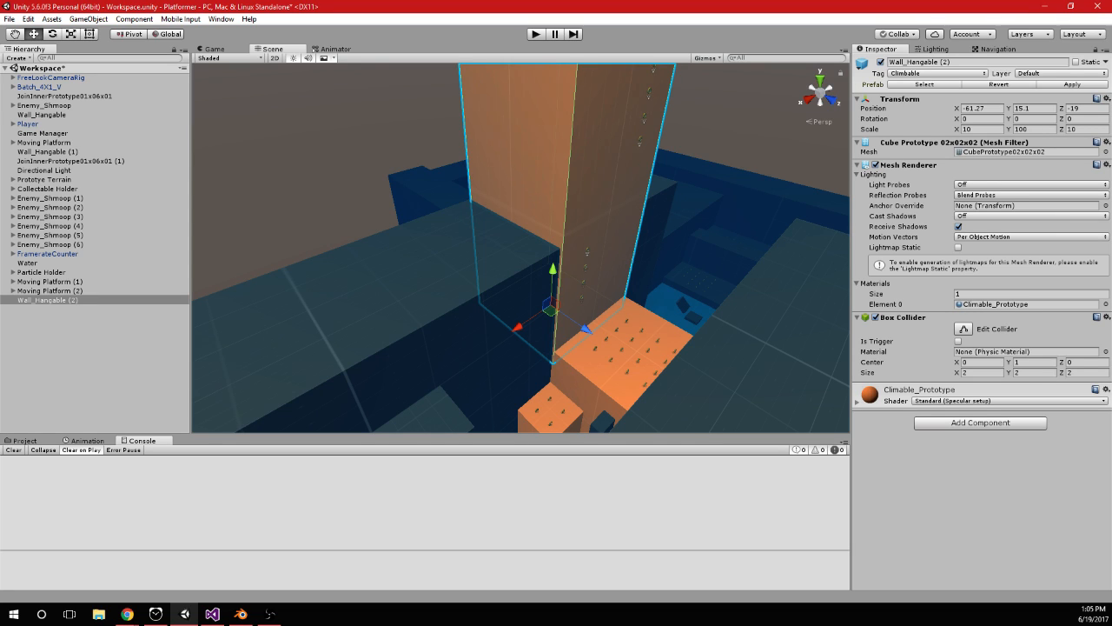
Switch to Visual Studio and try transform.rotation as the first argument of the FromToRotation call
{"action": "key", "text": "alt+Tab"}
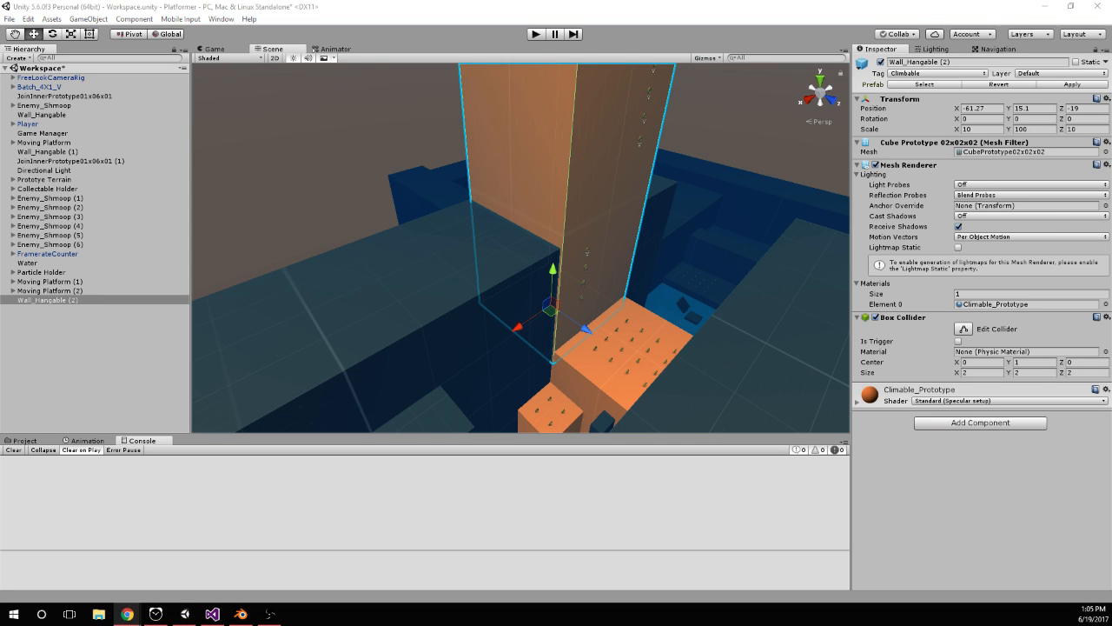
{"action": "left_click", "coordinate": [212, 614]}
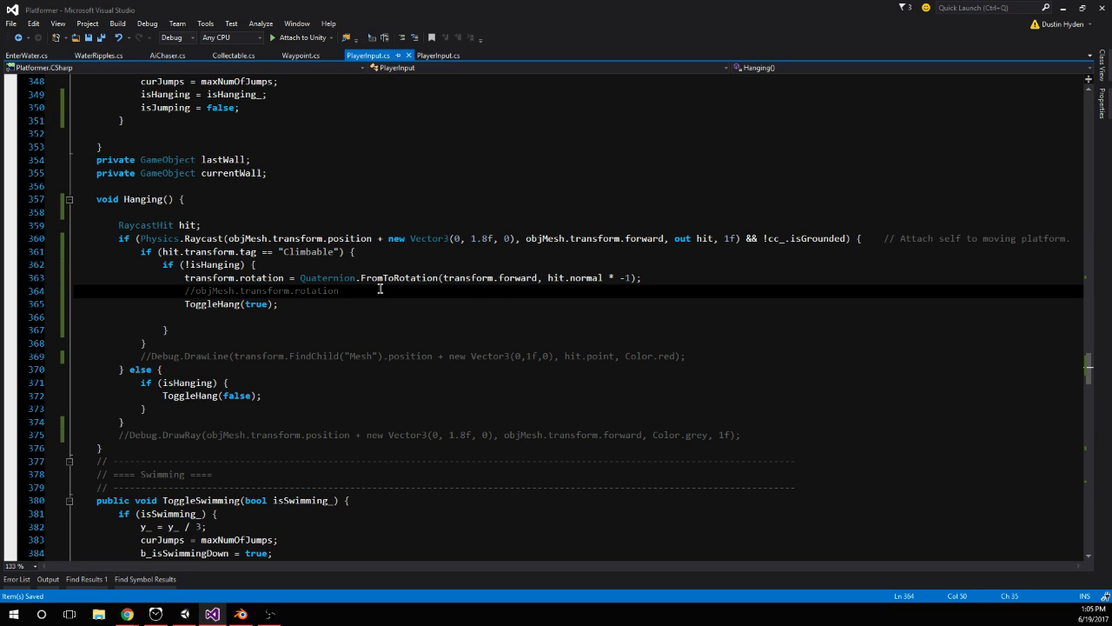
{"action": "left_click", "coordinate": [465, 278]}
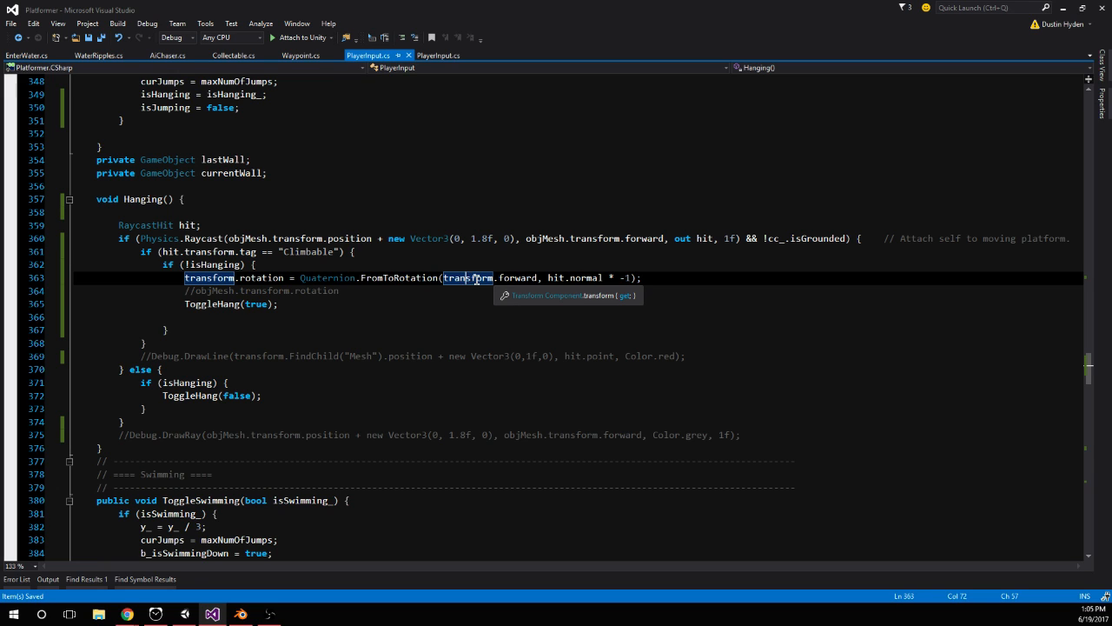
{"action": "double_click", "coordinate": [477, 279]}
{"action": "left_click", "coordinate": [534, 276], "text": "shift"}
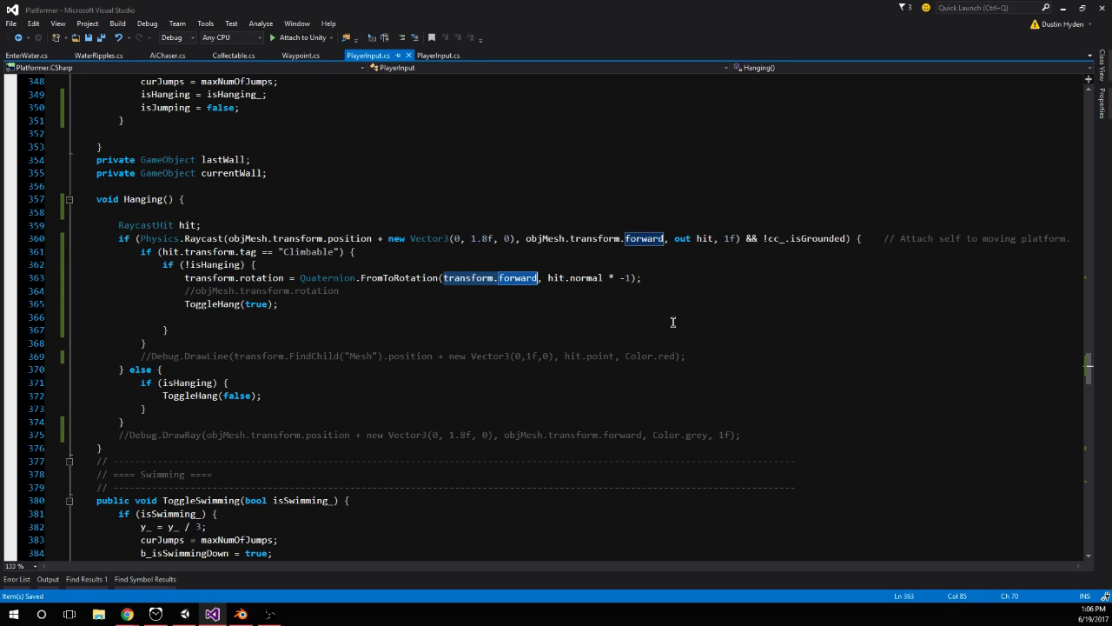
{"action": "double_click", "coordinate": [513, 278]}
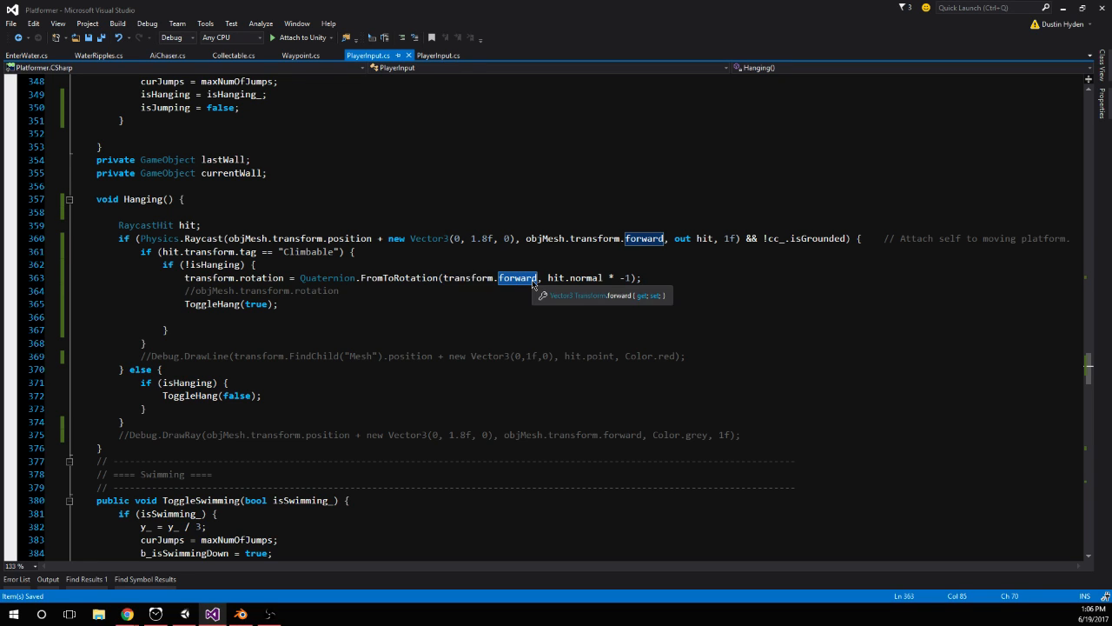
{"action": "type", "text": "rotat"}
{"action": "key", "text": "Tab"}
{"action": "left_click", "coordinate": [549, 251]}
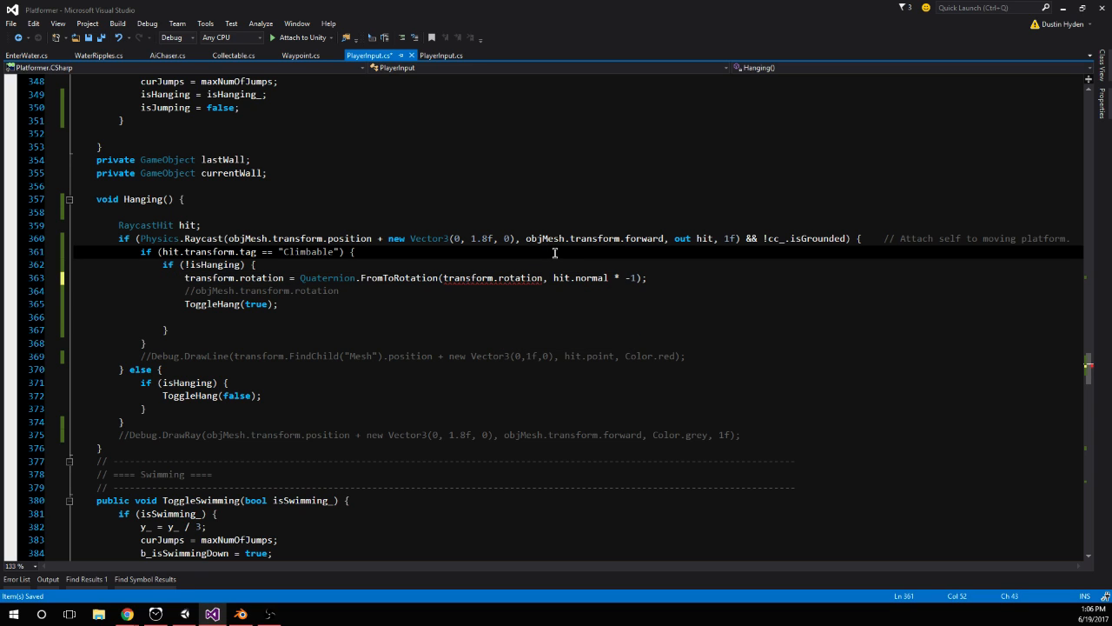
Inspect the type error on the transform.rotation argument and re-enter its rotation property
{"action": "mouse_move", "coordinate": [520, 283]}
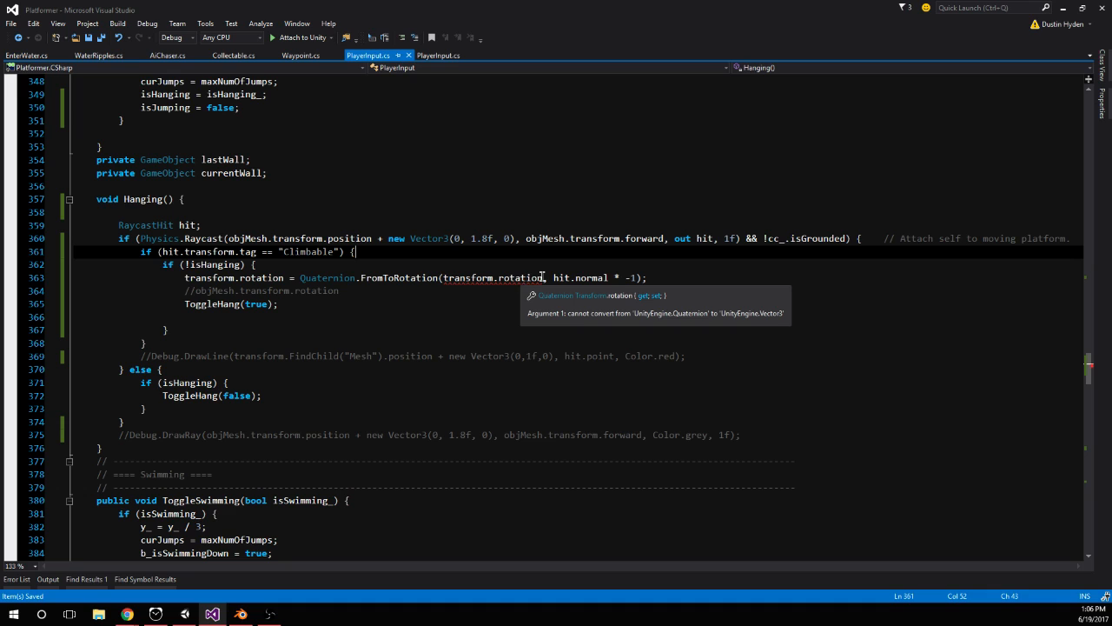
{"action": "left_click", "coordinate": [541, 278]}
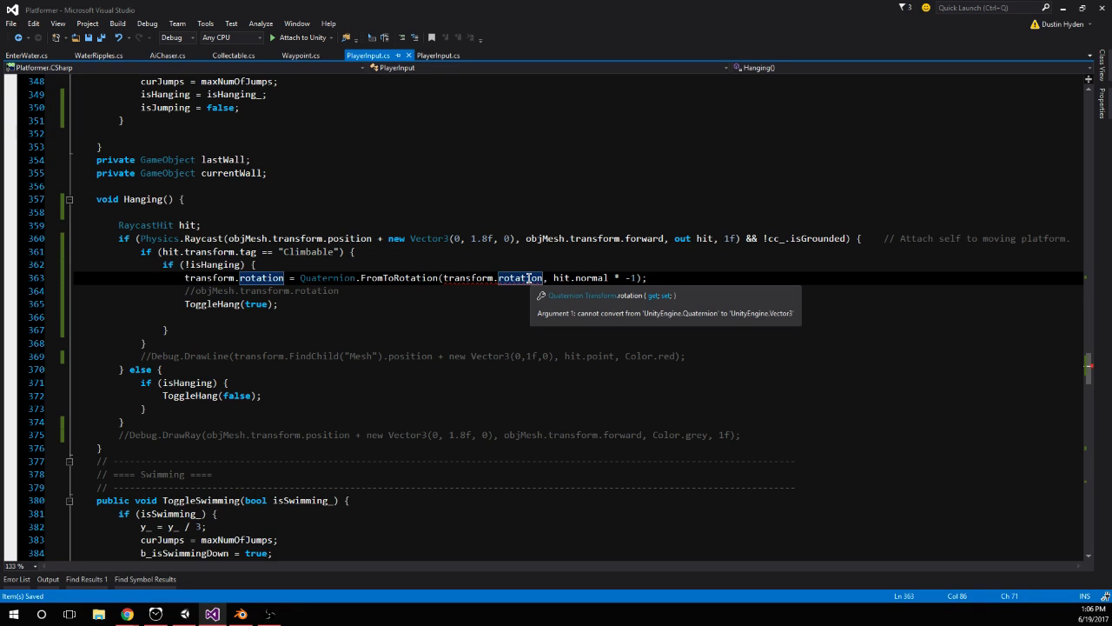
{"action": "double_click", "coordinate": [522, 278]}
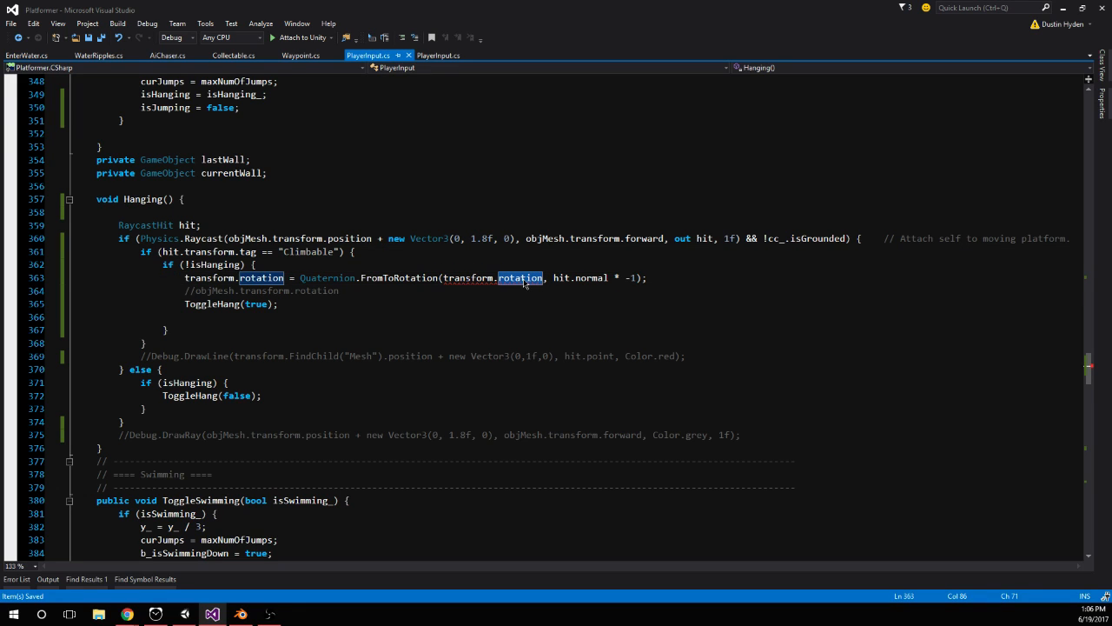
{"action": "left_click", "coordinate": [443, 277]}
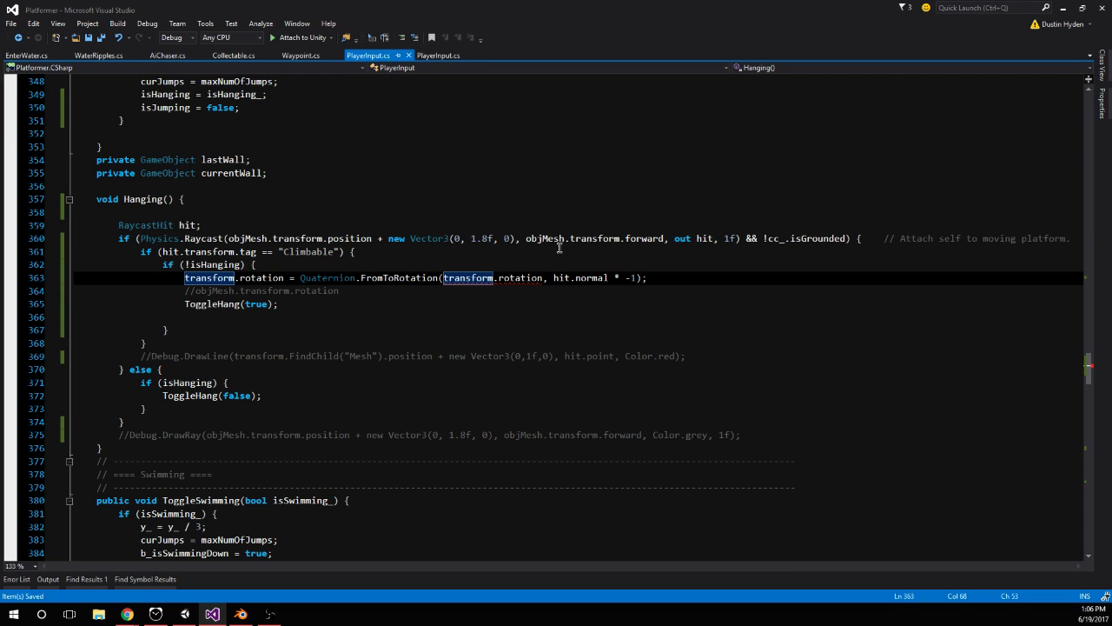
{"action": "double_click", "coordinate": [519, 278]}
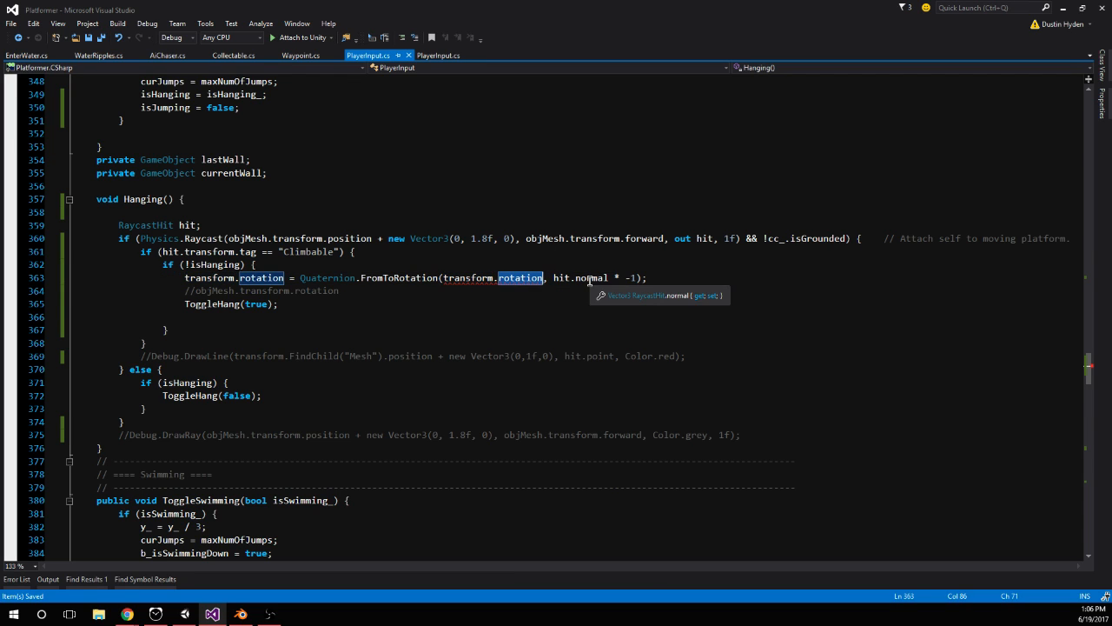
{"action": "type", "text": "qr"}
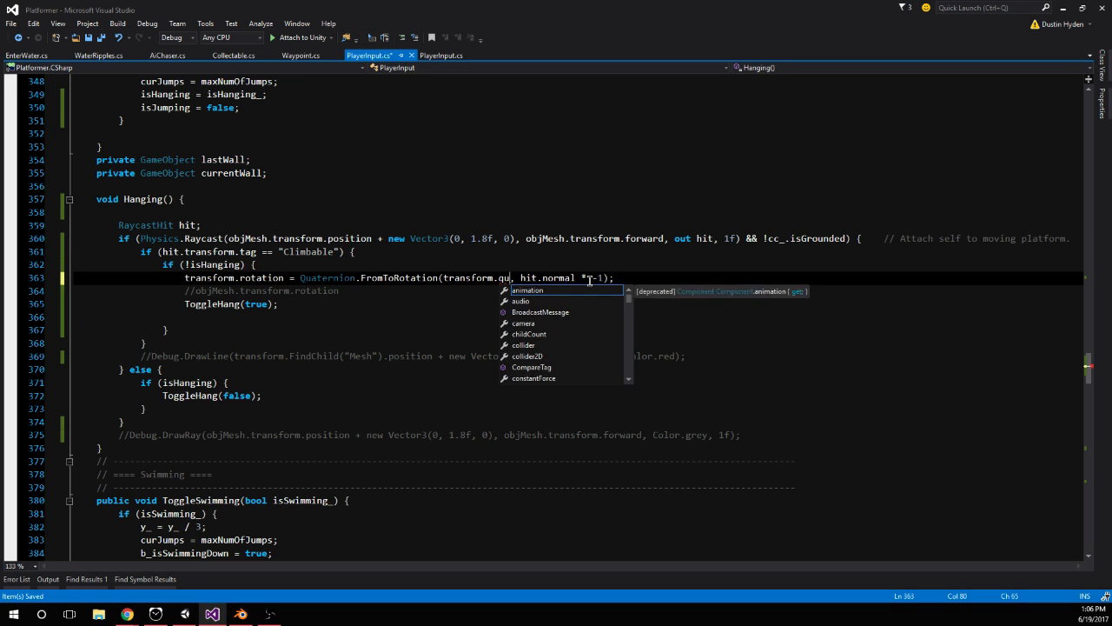
{"action": "key", "text": "BackSpace"}
{"action": "key", "text": "BackSpace"}
{"action": "type", "text": "rot"}
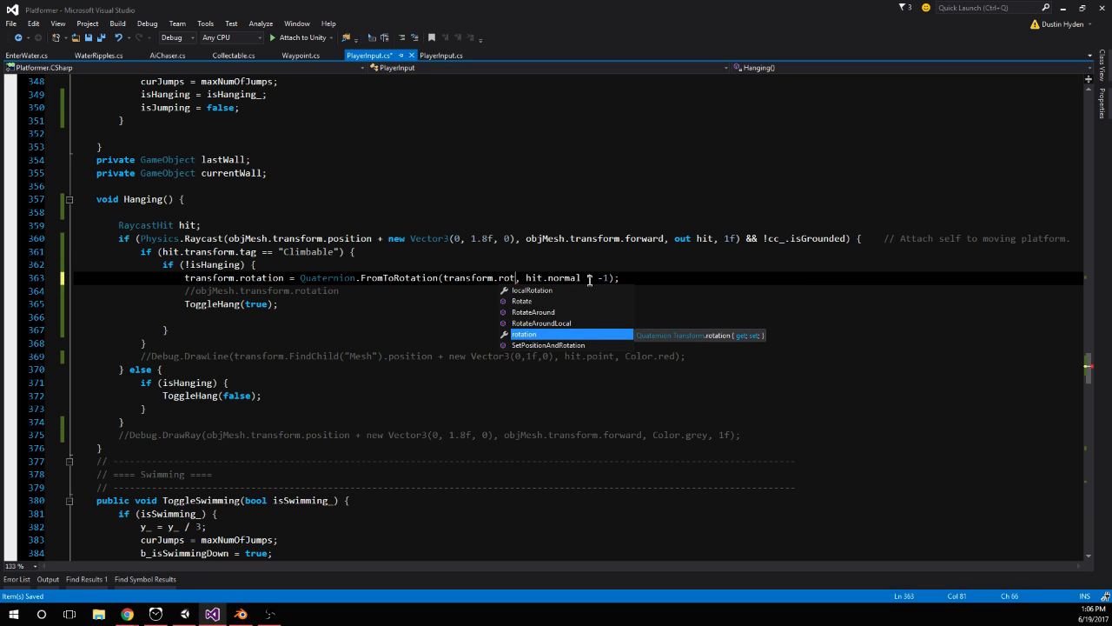
{"action": "key", "text": "Tab"}
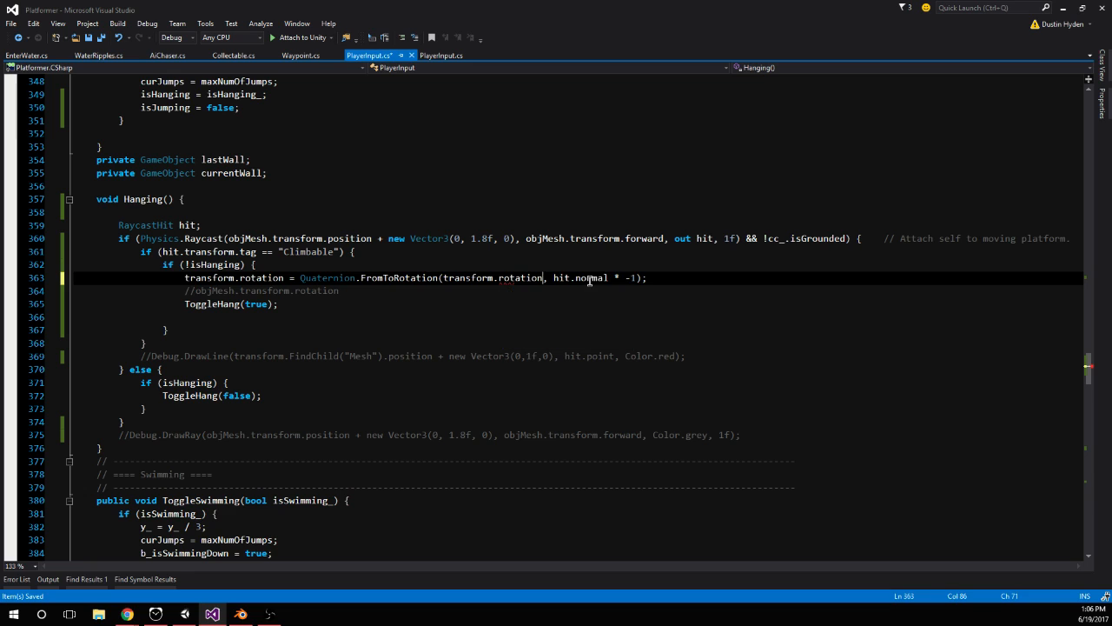
Set the first FromToRotation argument to transform.eulerAngles and save PlayerInput.cs
{"action": "left_click", "coordinate": [444, 276]}
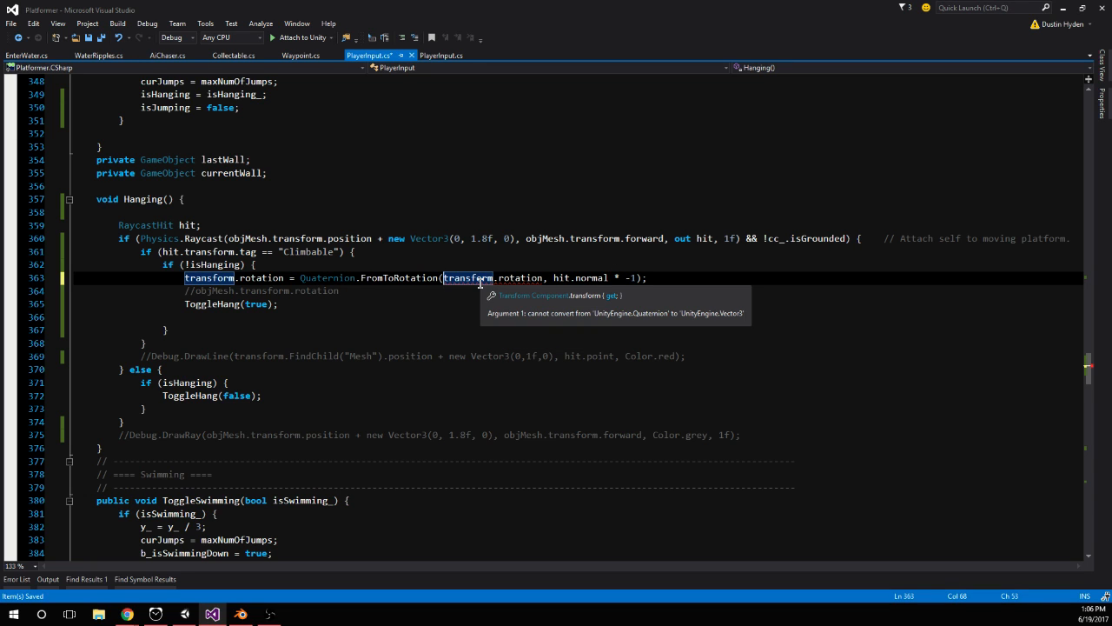
{"action": "double_click", "coordinate": [521, 277]}
{"action": "key", "text": "BackSpace"}
{"action": "type", "text": "e"}
{"action": "key", "text": "Tab"}
{"action": "left_click", "coordinate": [559, 299]}
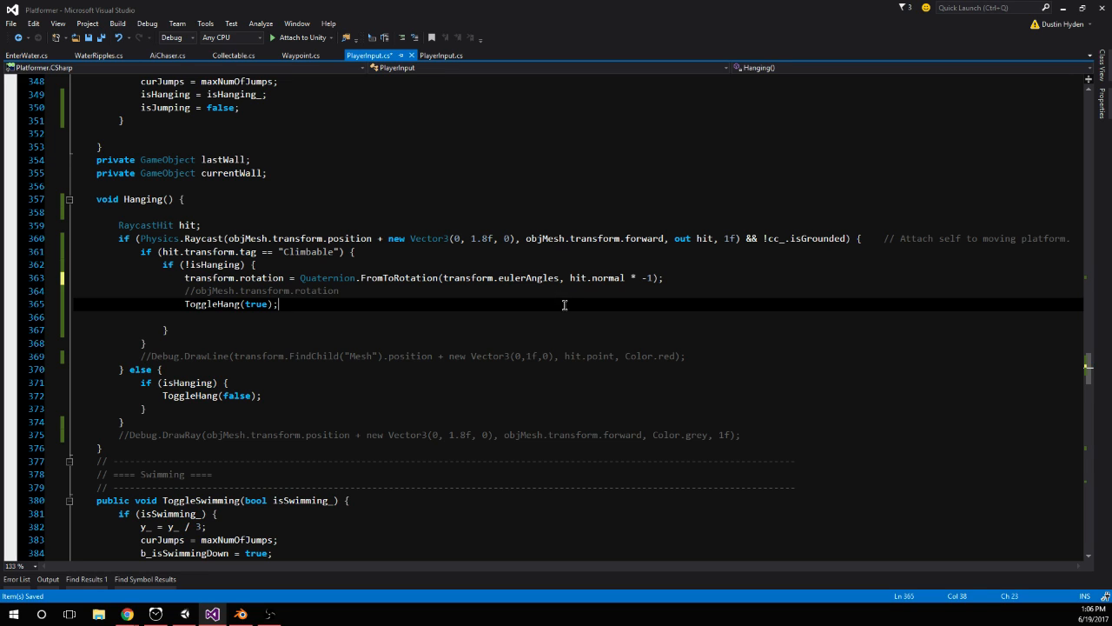
{"action": "left_click", "coordinate": [552, 253]}
{"action": "left_click", "coordinate": [525, 288]}
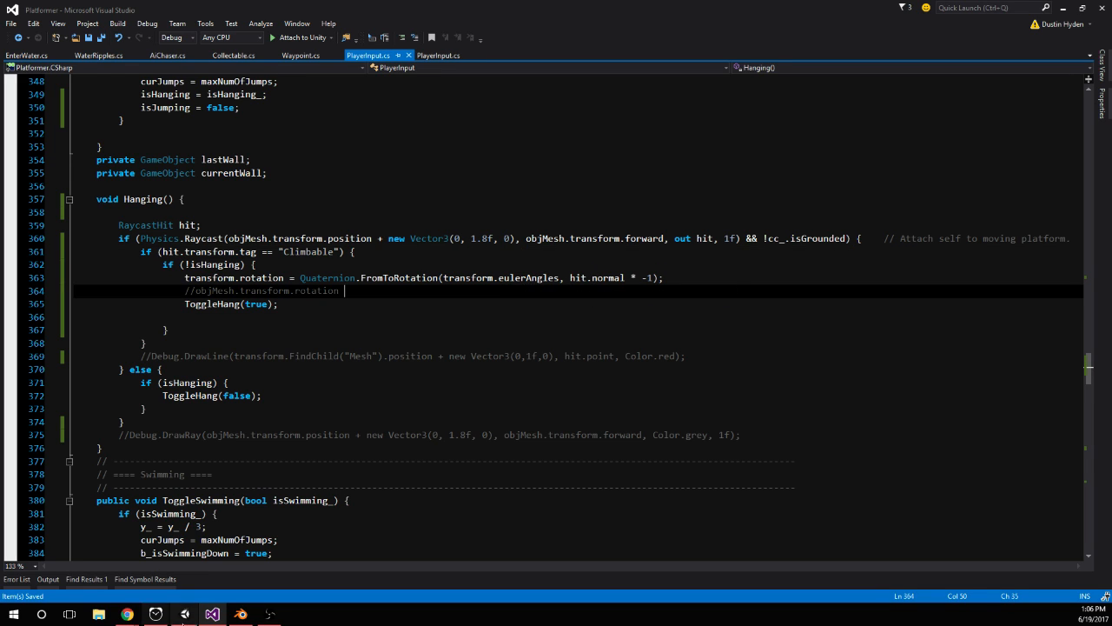
Switch to Unity, restart play mode, test hanging on the orange wall, and select the Player to inspect its transform
{"action": "left_click", "coordinate": [185, 613]}
{"action": "left_click", "coordinate": [536, 34]}
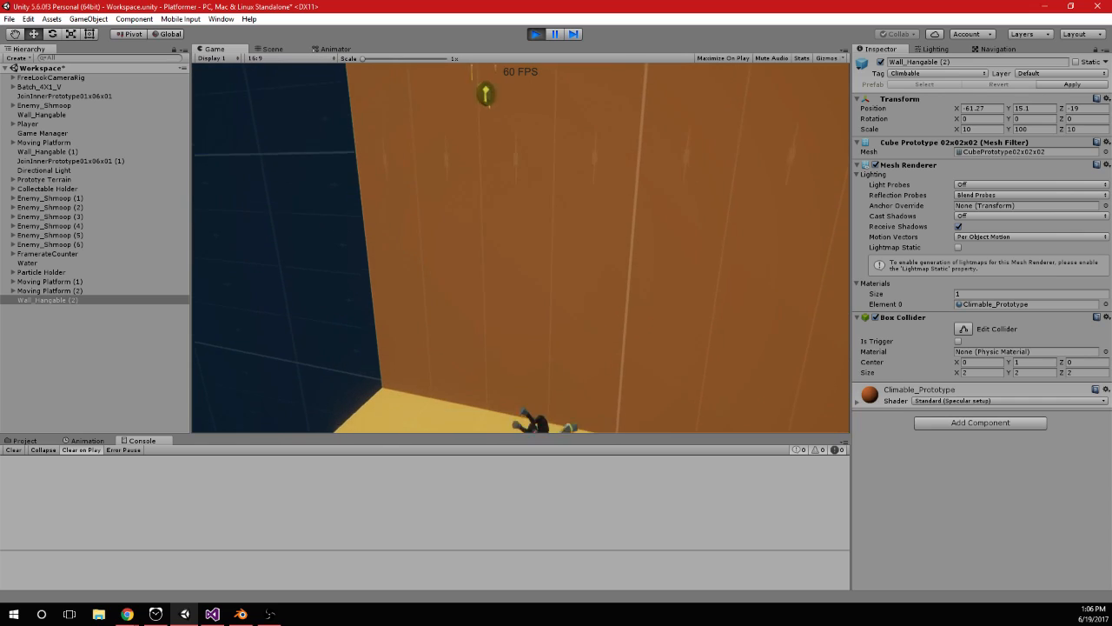
{"action": "key", "text": "alt+Tab"}
{"action": "left_click", "coordinate": [33, 135]}
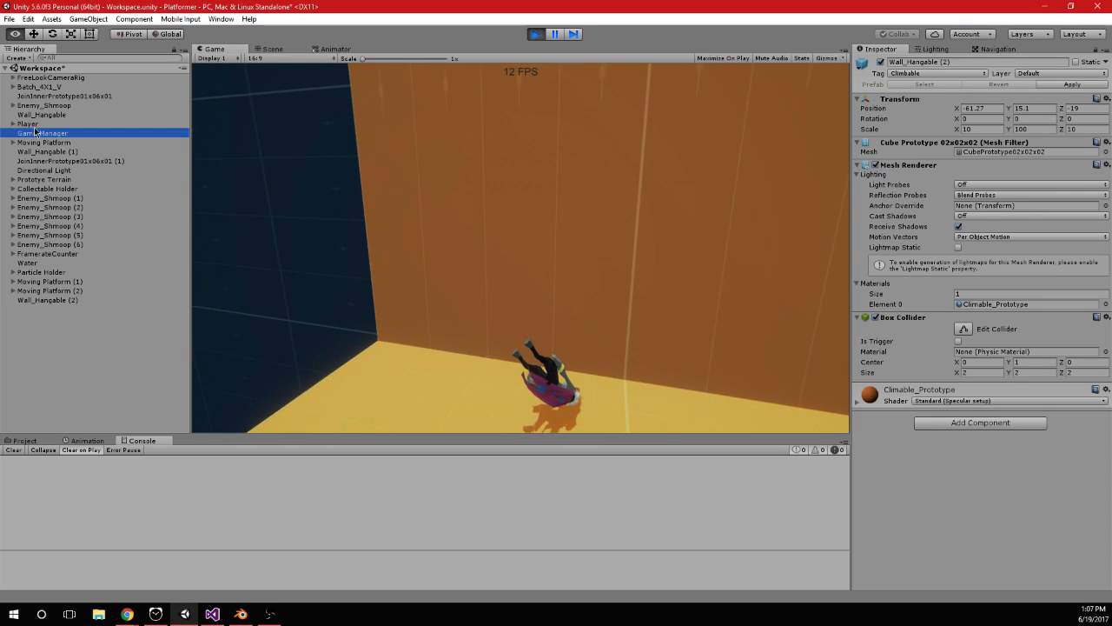
{"action": "left_click", "coordinate": [28, 123]}
Switch to Visual Studio and replace the second FromToRotation argument with a new vector3 of hit.normal.x, transform.eulerAngles.y and hit.normal.z
{"action": "left_click", "coordinate": [213, 614]}
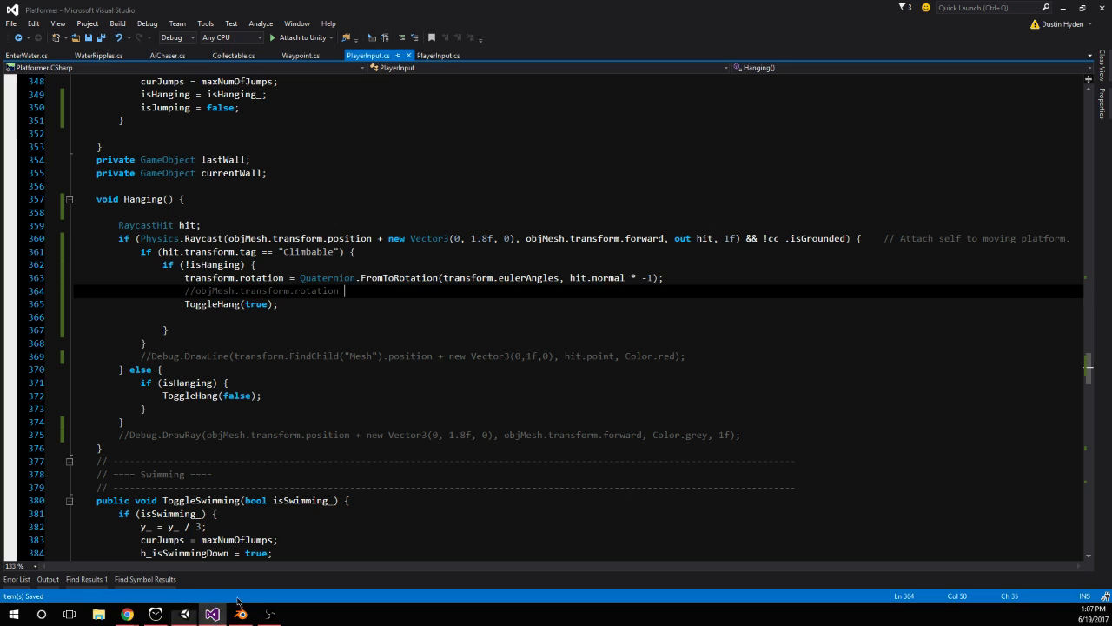
{"action": "left_click", "coordinate": [571, 279]}
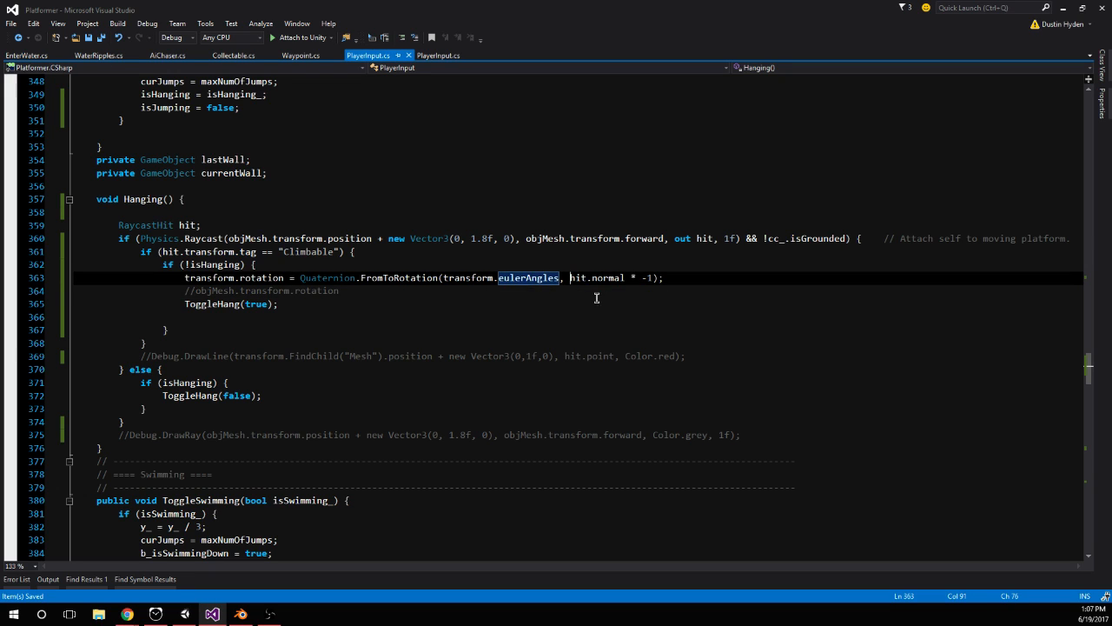
{"action": "type", "text": "new vec"}
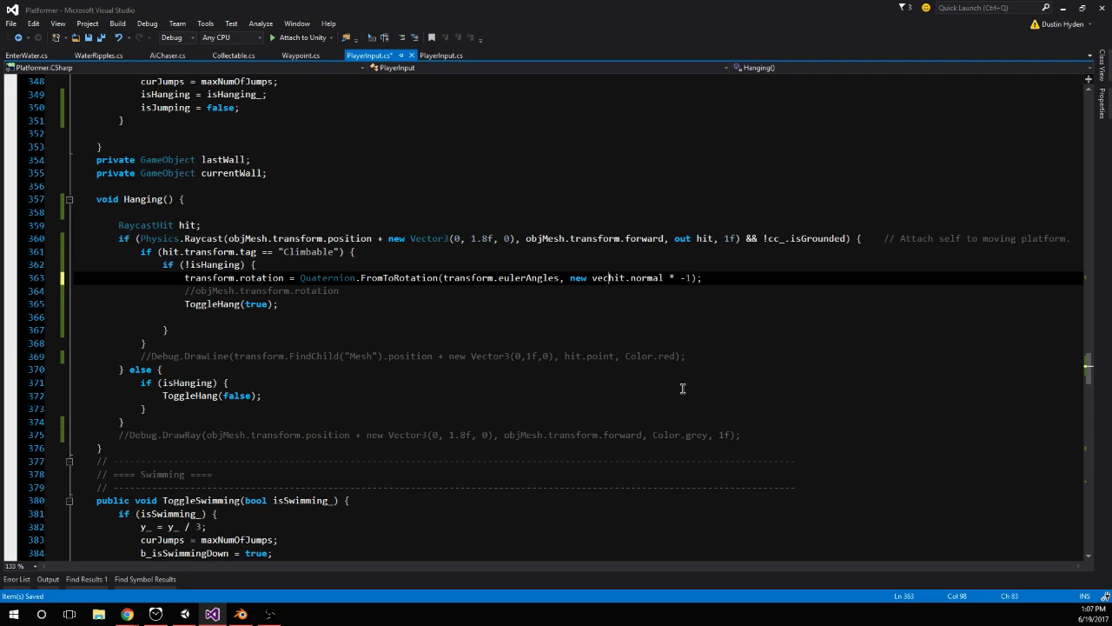
{"action": "type", "text": "tor3("}
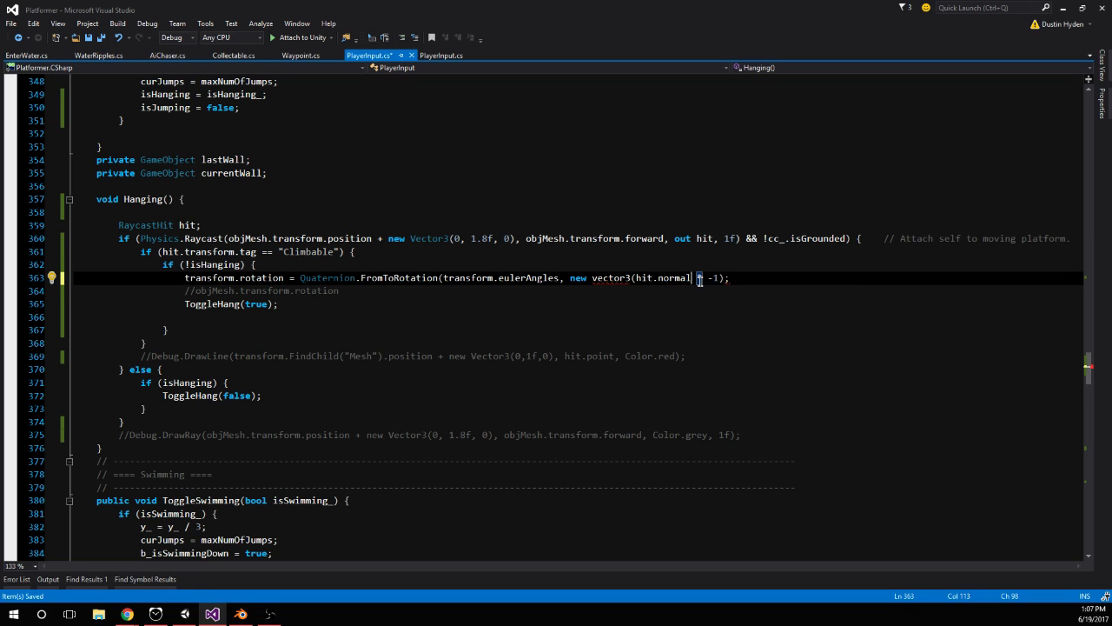
{"action": "key", "text": "BackSpace"}
{"action": "type", "text": ".x"}
{"action": "left_click_drag", "start_coordinate": [704, 279], "coordinate": [731, 279]}
{"action": "key", "text": "BackSpace"}
{"action": "type", "text": "transform"}
{"action": "type", "text": ".eulerAngles."}
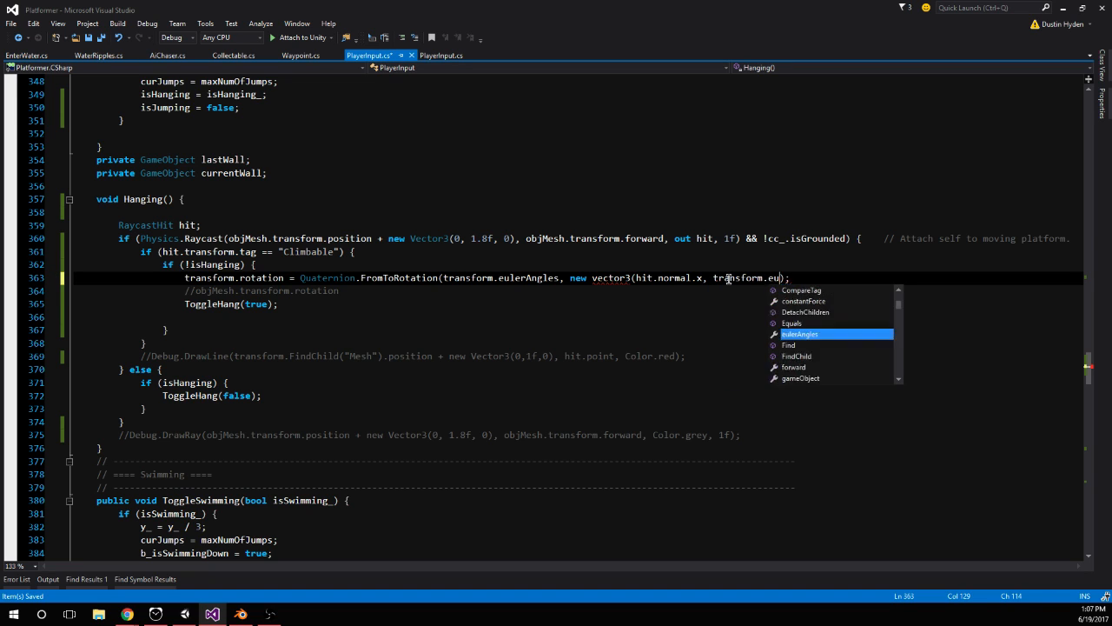
{"action": "type", "text": "y,"}
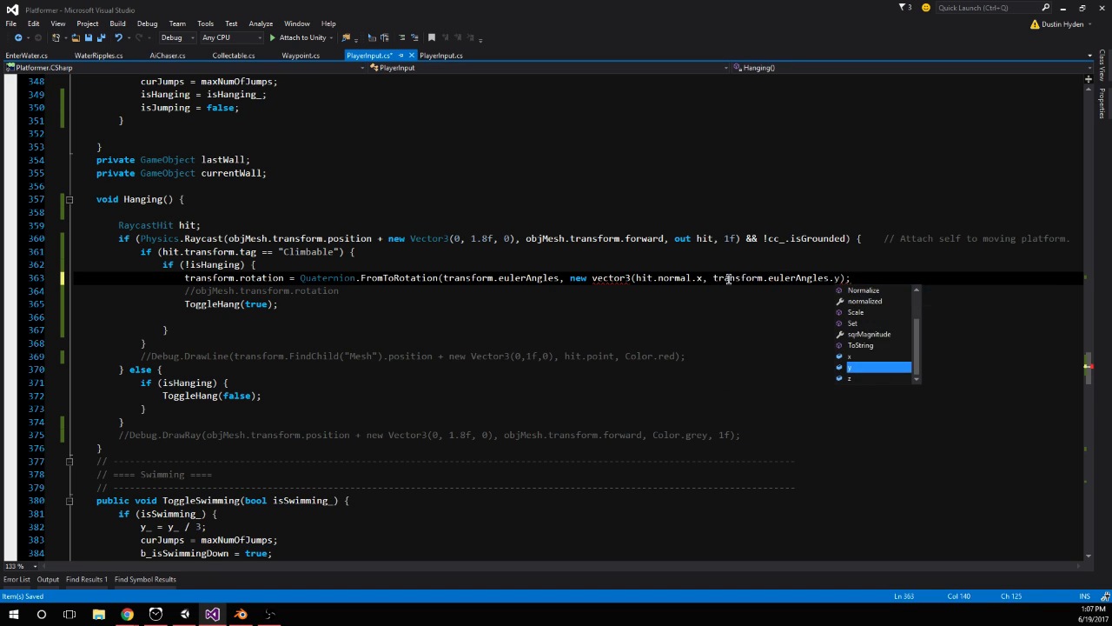
{"action": "mouse_move", "coordinate": [636, 279]}
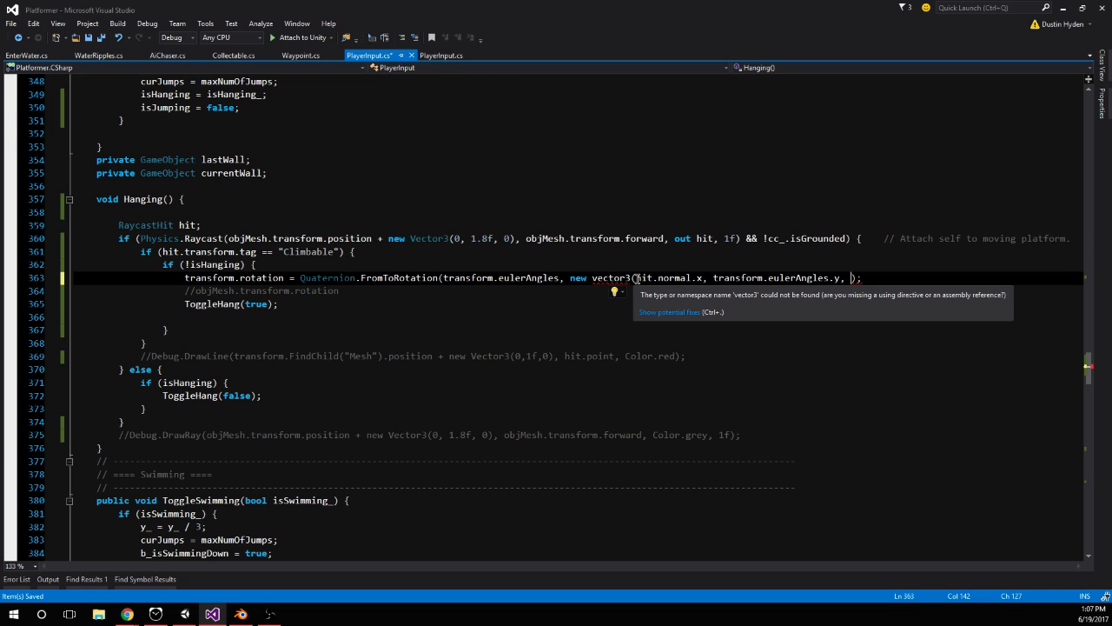
{"action": "type", "text": "hit.normal.z"}
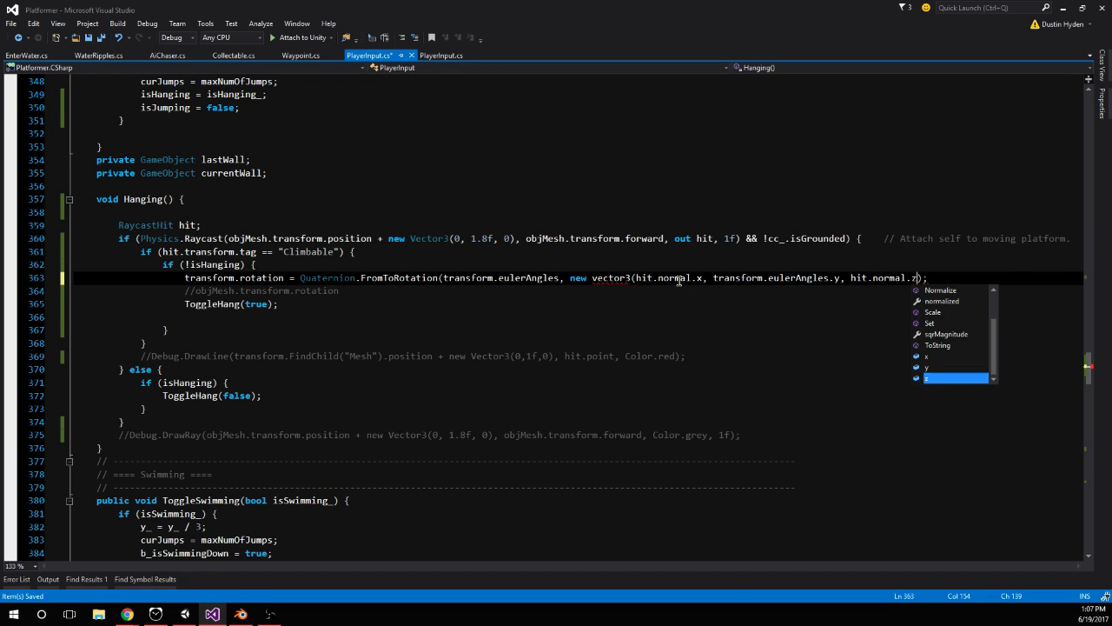
{"action": "key", "text": "Escape"}
Capitalise Vector3 in the FromToRotation call, add the missing closing parenthesis, and save PlayerInput.cs
{"action": "left_click", "coordinate": [685, 296]}
{"action": "left_click", "coordinate": [598, 279]}
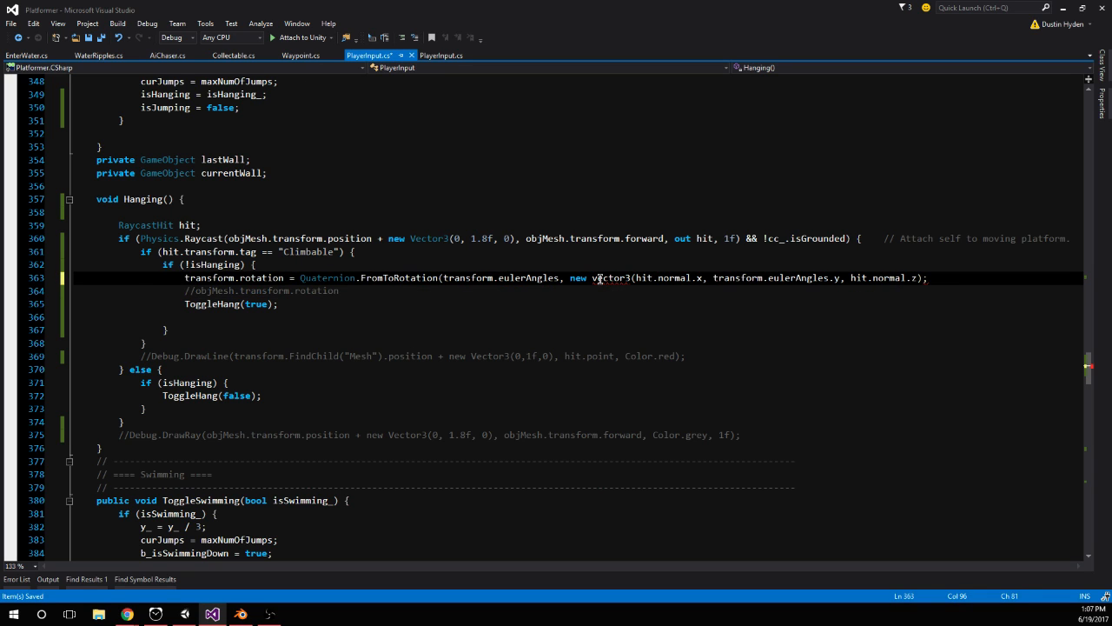
{"action": "key", "text": "BackSpace"}
{"action": "type", "text": "V"}
{"action": "left_click", "coordinate": [653, 304]}
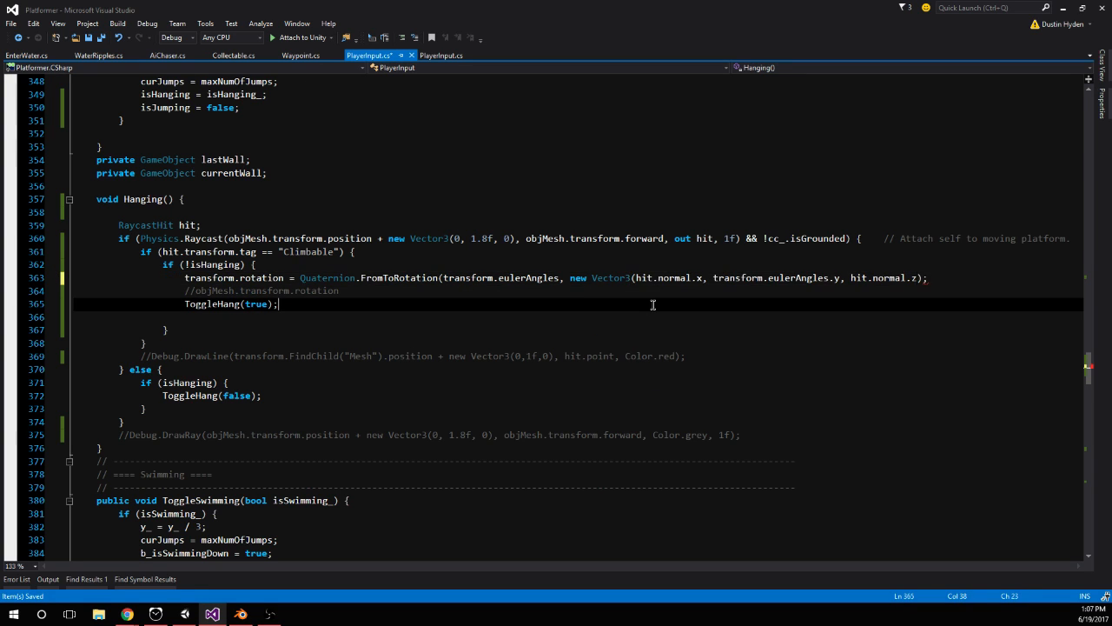
{"action": "left_click", "coordinate": [926, 278]}
{"action": "type", "text": ";"}
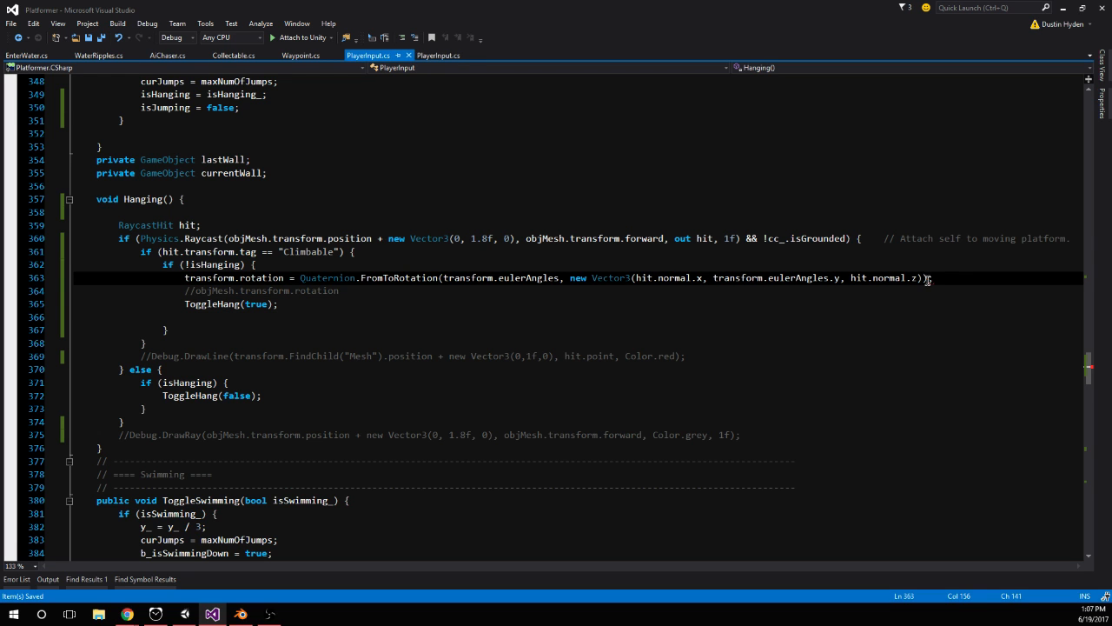
{"action": "key", "text": "ctrl+s"}
{"action": "left_click", "coordinate": [518, 318]}
Switch to Unity, restart play mode to run the character with the edited script, and return to Visual Studio
{"action": "left_click", "coordinate": [185, 613]}
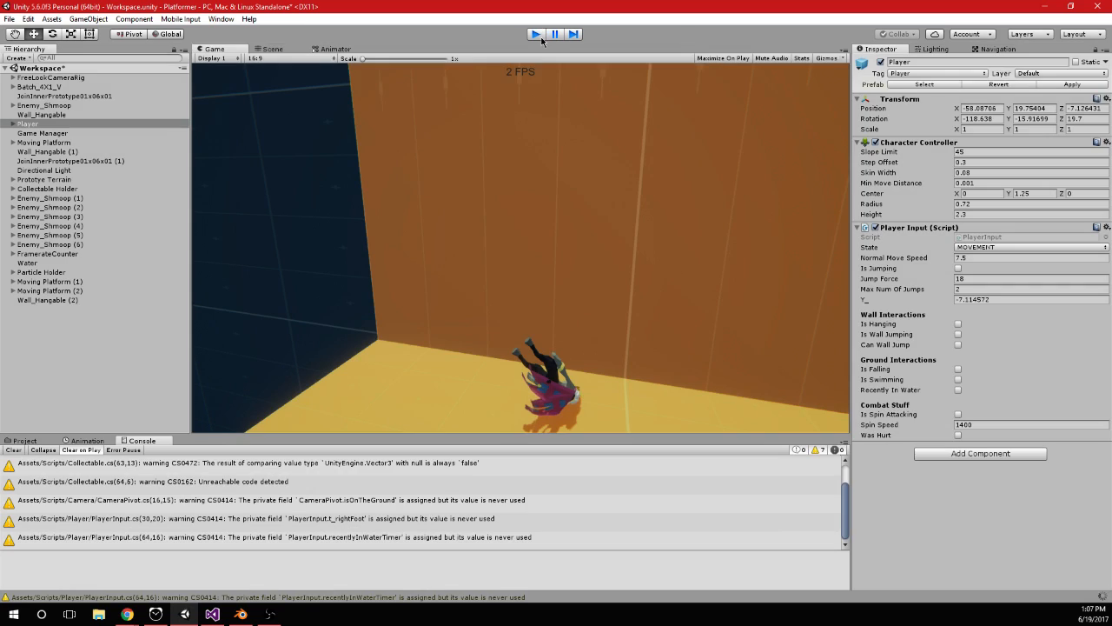
{"action": "left_click", "coordinate": [537, 34]}
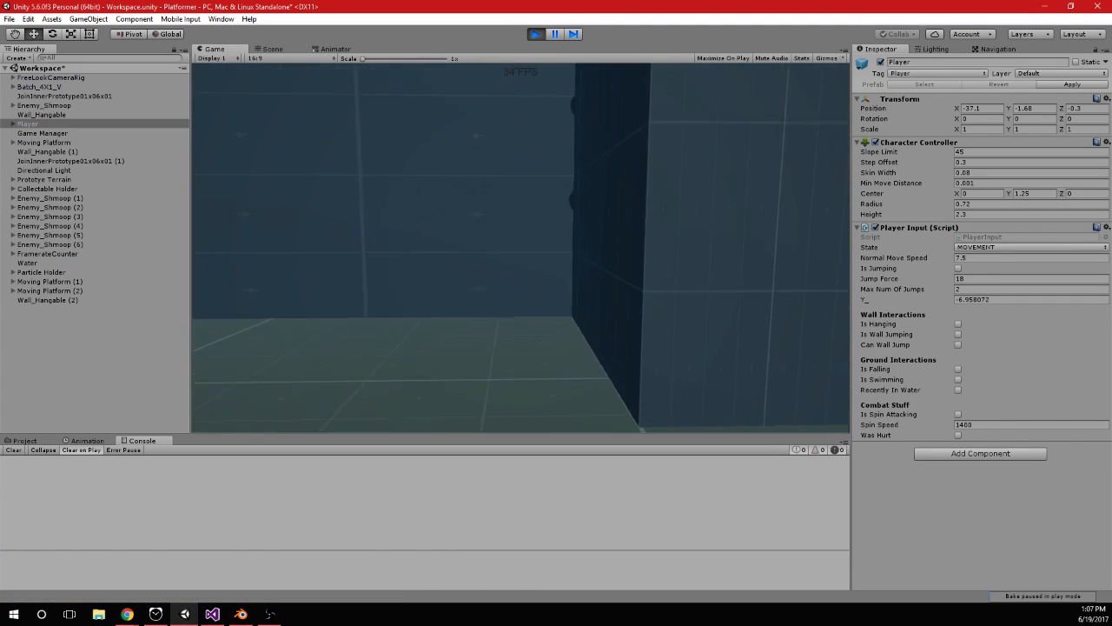
{"action": "key", "text": "w"}
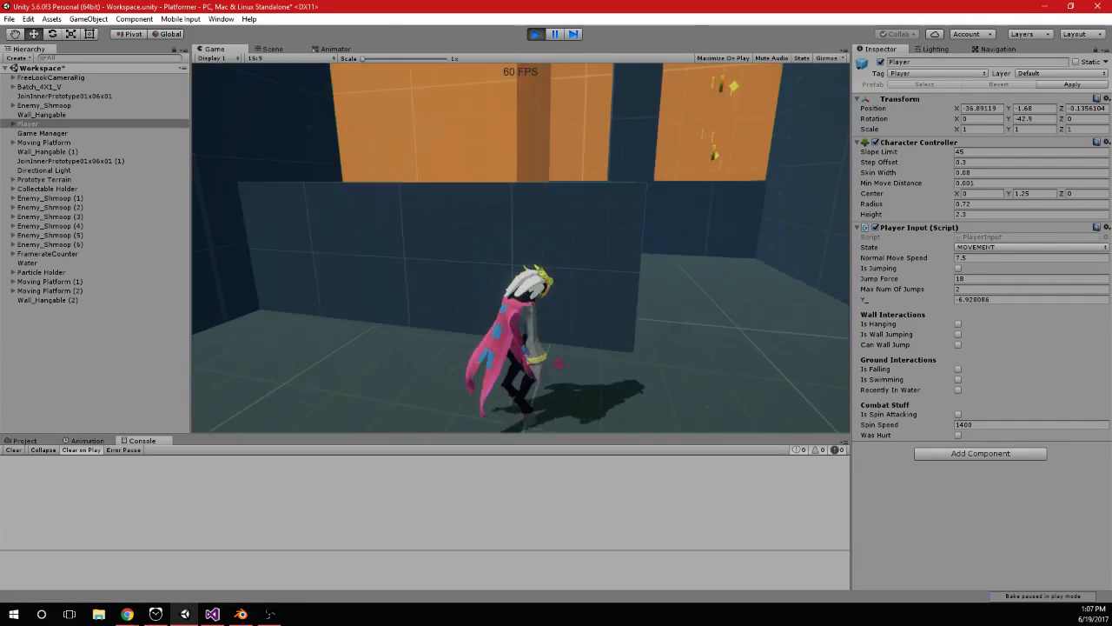
{"action": "key", "text": "alt+Tab"}
{"action": "left_click_drag", "start_coordinate": [444, 278], "coordinate": [559, 278]}
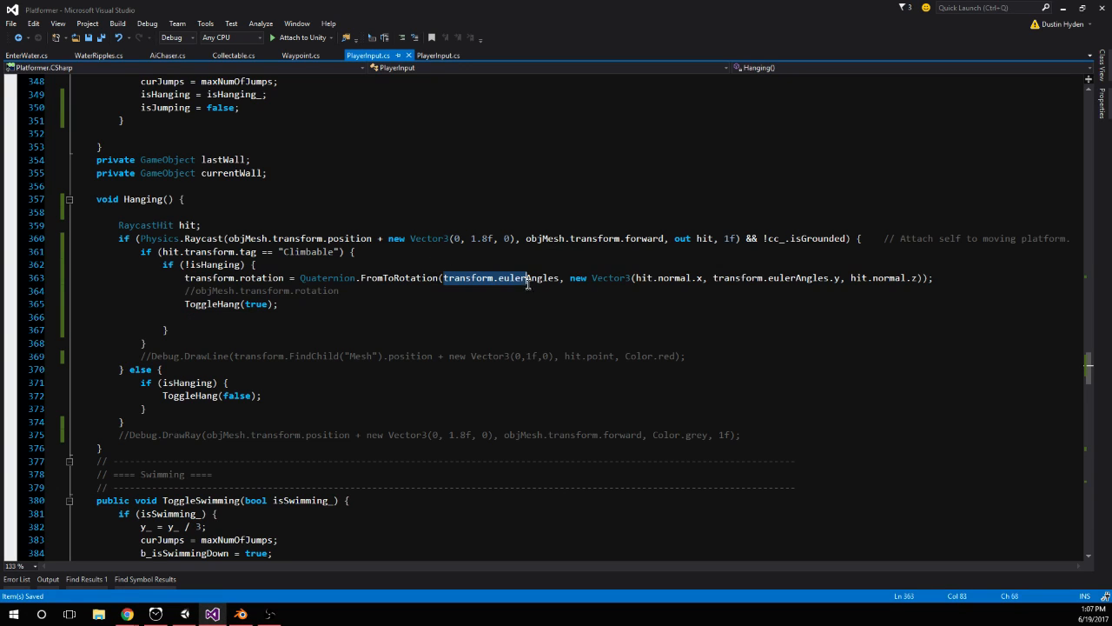
{"action": "type", "text": "0"}
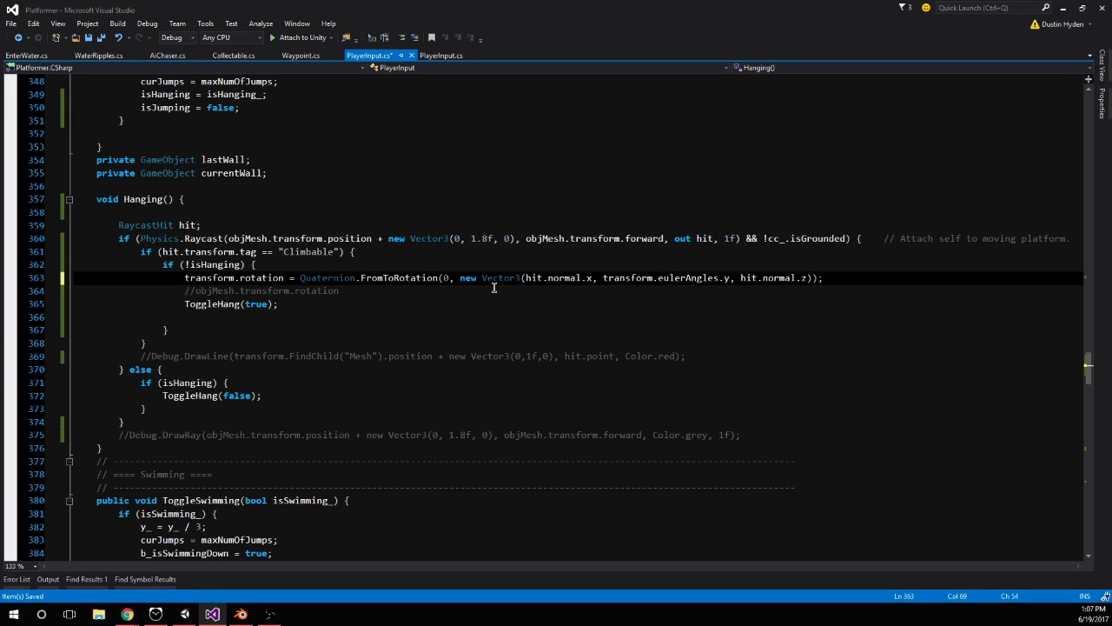
{"action": "key", "text": "ctrl+z"}
Change the new Vector3's x component to 0 and its y component to hit.normal.y
{"action": "left_click_drag", "start_coordinate": [635, 278], "coordinate": [779, 280]}
{"action": "type", "text": "0,"}
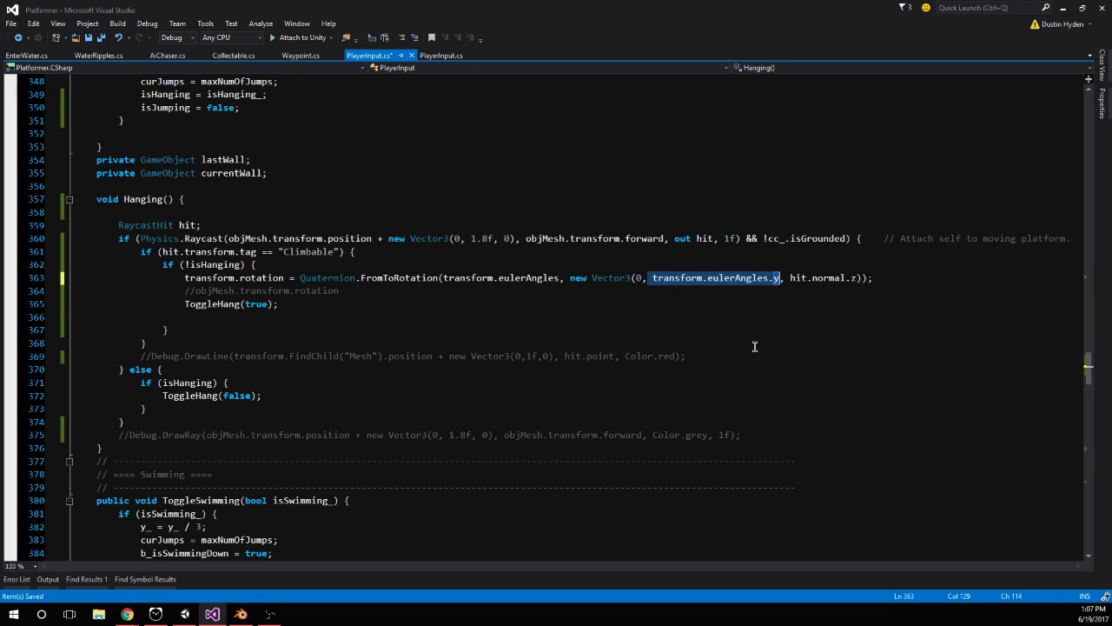
{"action": "type", "text": " hit."}
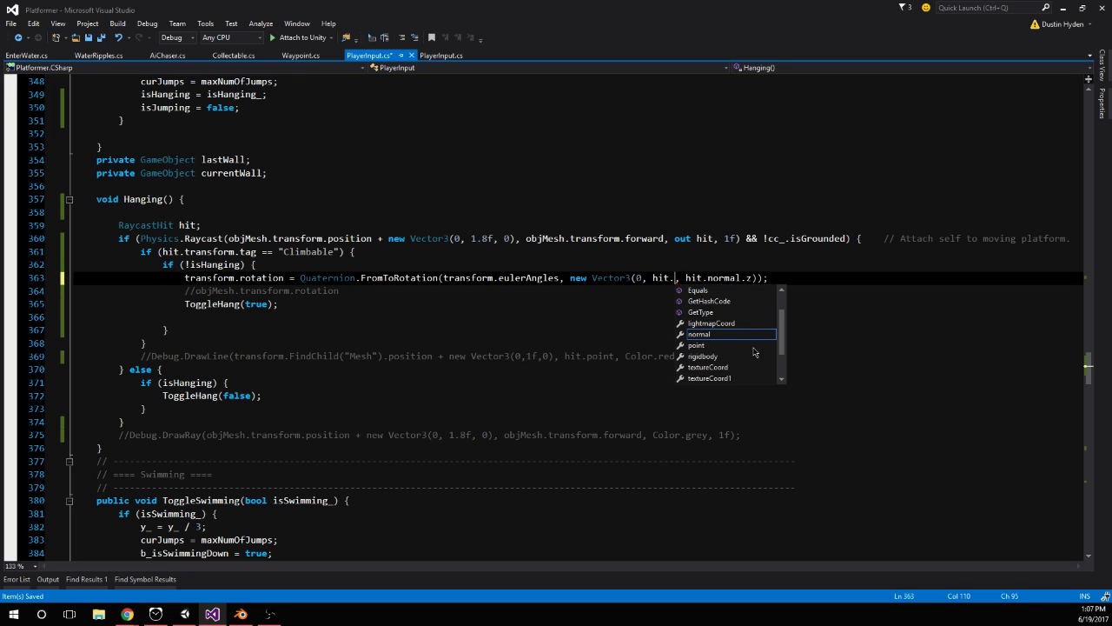
{"action": "type", "text": "normal.y"}
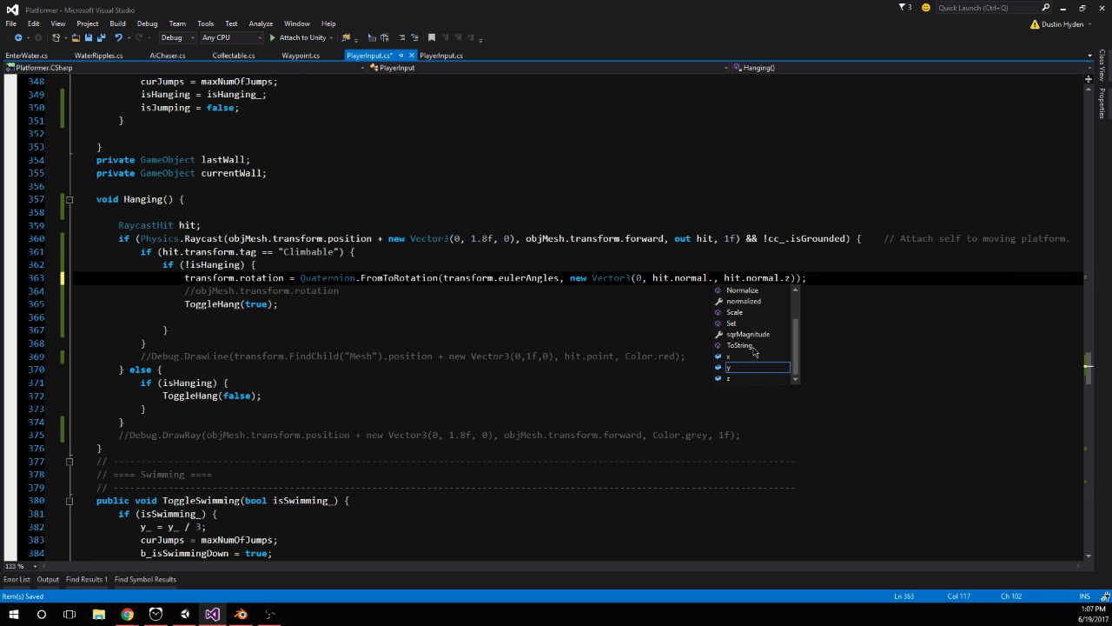
Set the new Vector3's z component to 0 and save PlayerInput.cs
{"action": "key", "text": "Right"}
{"action": "key", "text": "Right"}
{"action": "key", "text": "shift+Right"}
{"action": "key", "text": "shift+Right"}
{"action": "key", "text": "shift+Right"}
{"action": "key", "text": "shift+Right"}
{"action": "key", "text": "shift+Right"}
{"action": "key", "text": "shift+Right"}
{"action": "key", "text": "shift+Right"}
{"action": "key", "text": "shift+Right"}
{"action": "key", "text": "shift+Right"}
{"action": "key", "text": "shift+Right"}
{"action": "key", "text": "shift+Right"}
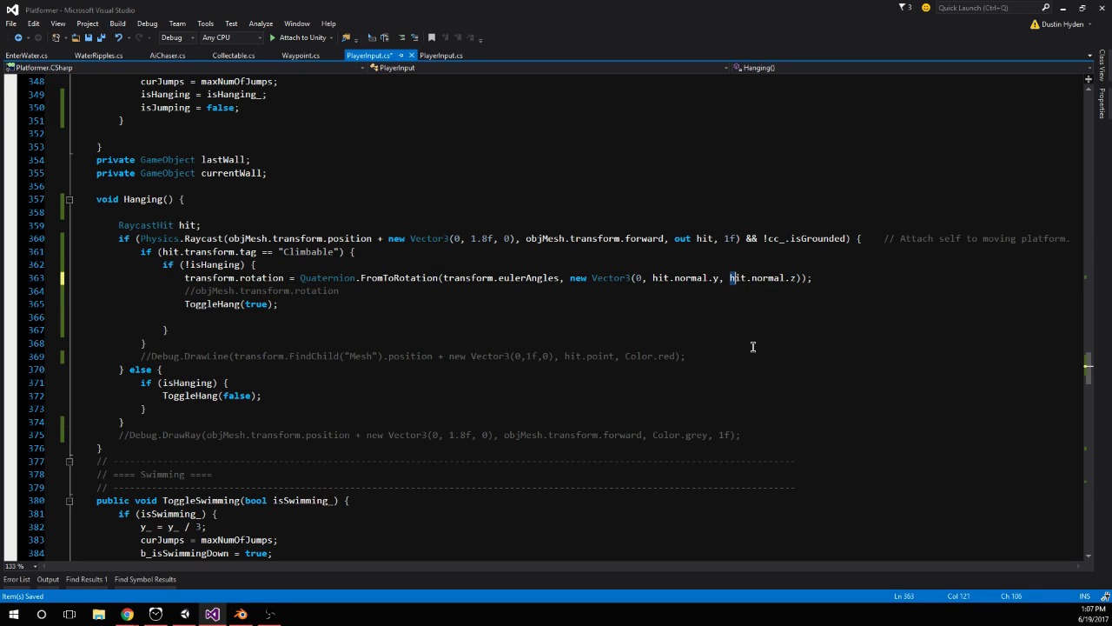
{"action": "key", "text": "BackSpace"}
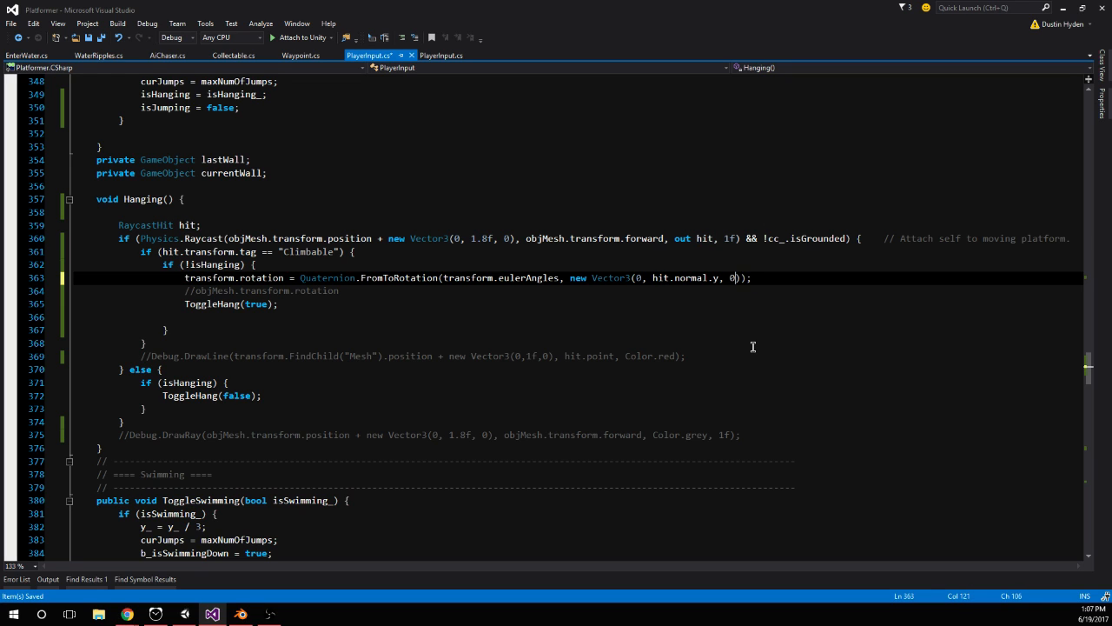
{"action": "left_click", "coordinate": [753, 347]}
{"action": "key", "text": "ctrl+s"}
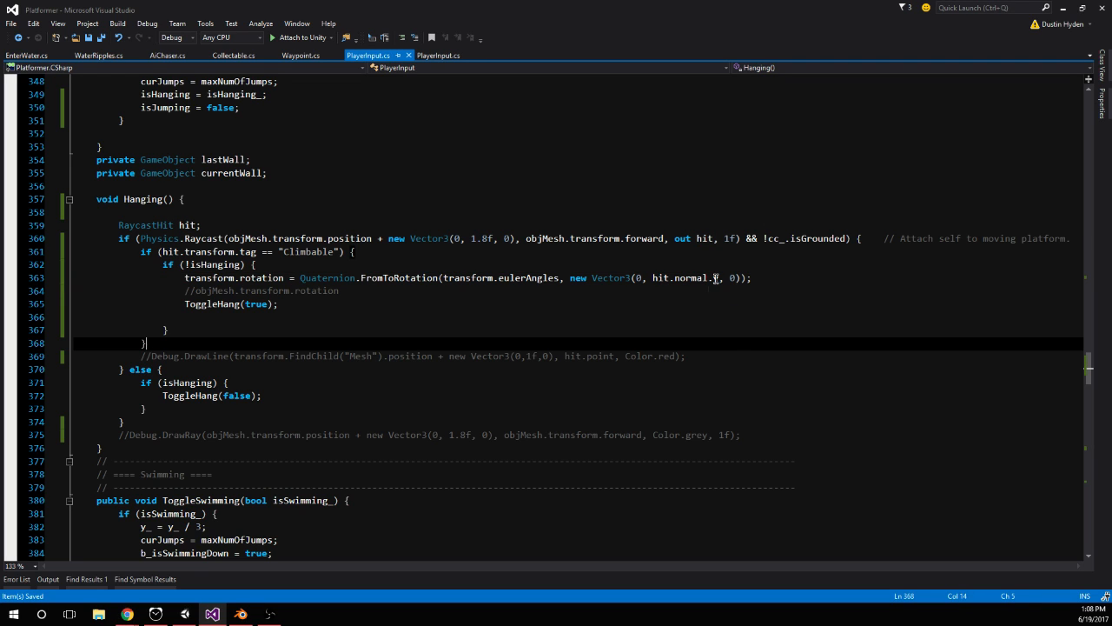
{"action": "mouse_move", "coordinate": [716, 278]}
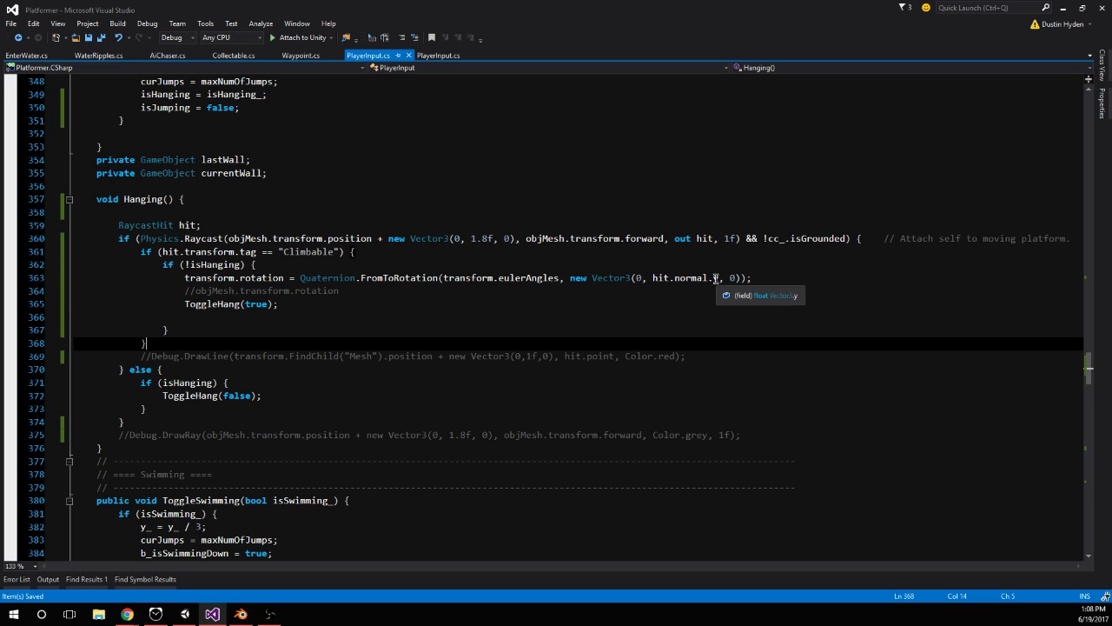
{"action": "left_click", "coordinate": [700, 293]}
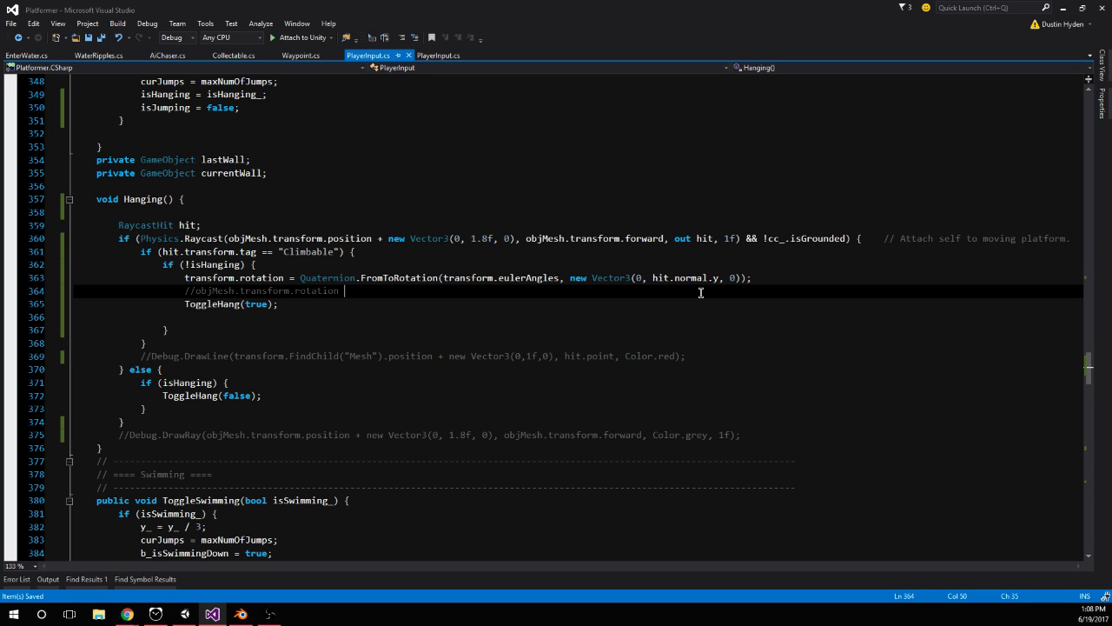
Switch to Unity, restart play mode, and test repeated jumps against the lower orange block
{"action": "left_click", "coordinate": [184, 614]}
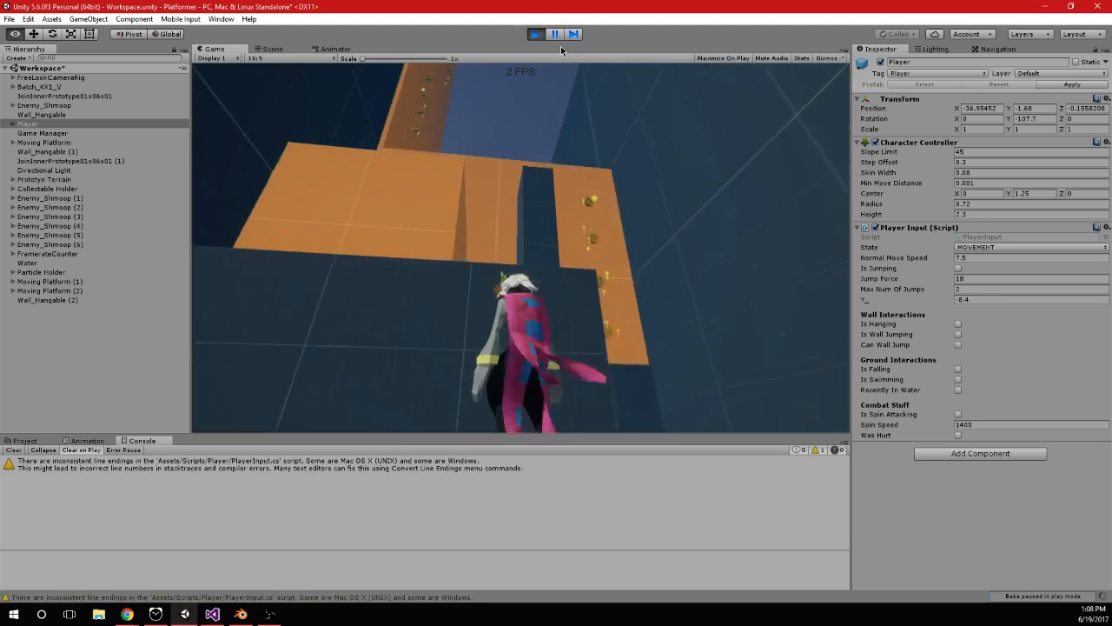
{"action": "left_click", "coordinate": [536, 37]}
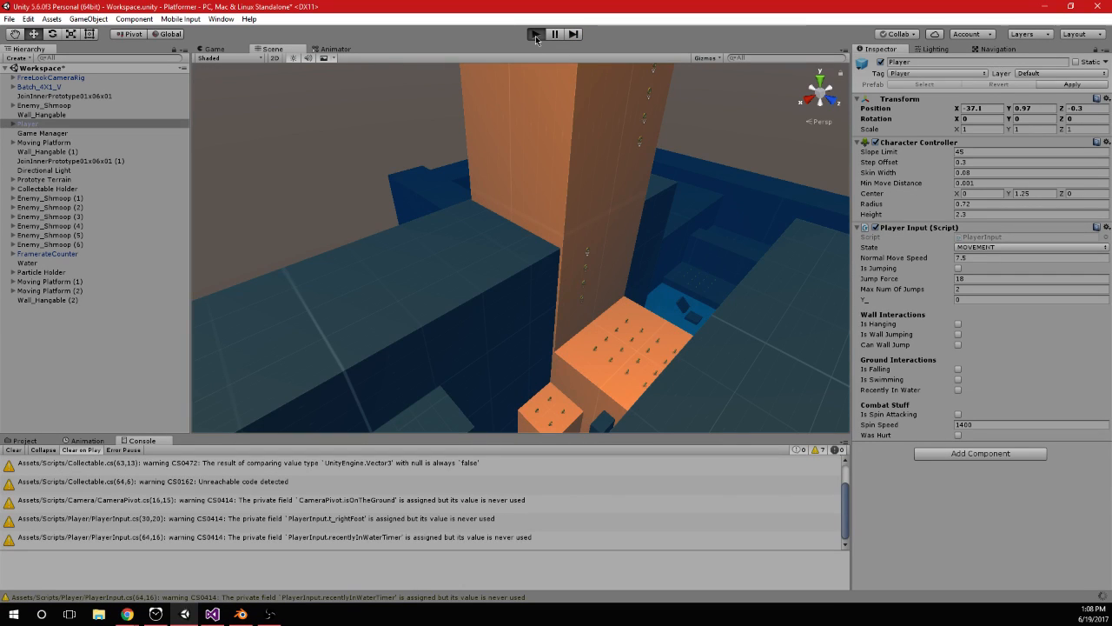
{"action": "left_click", "coordinate": [535, 36]}
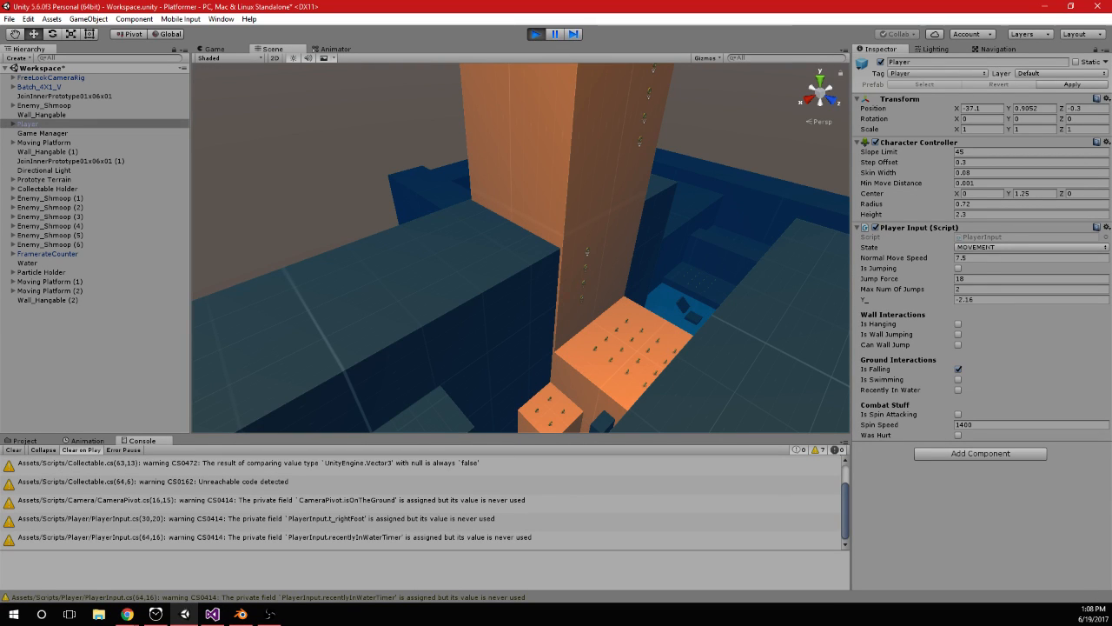
{"action": "key", "text": "space"}
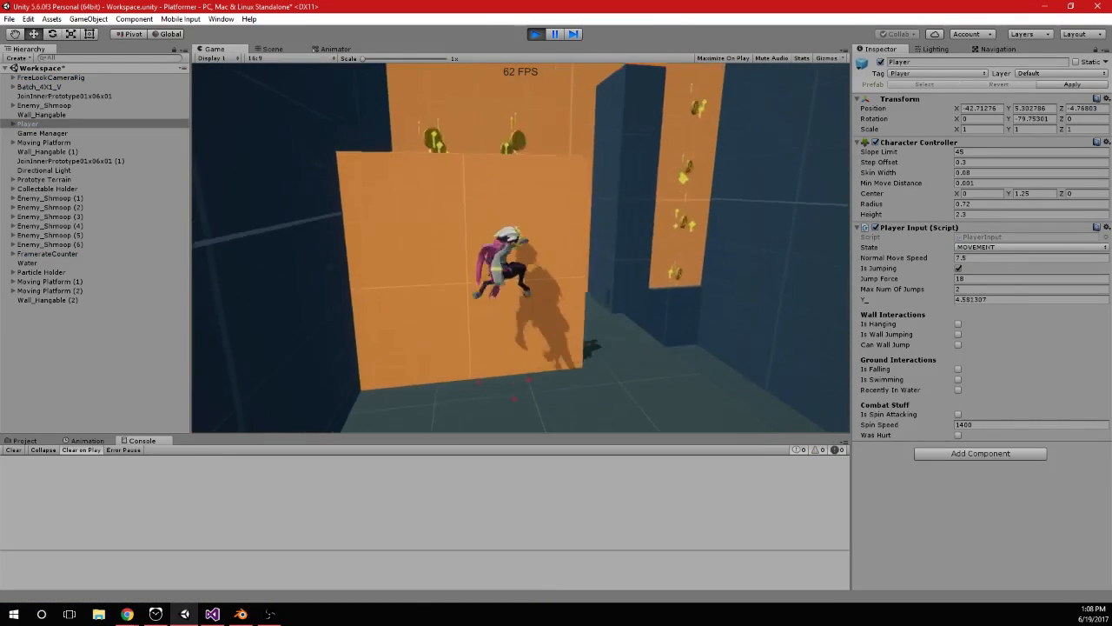
{"action": "key", "text": "space"}
{"action": "key", "text": "space"}
{"action": "key", "text": "space"}
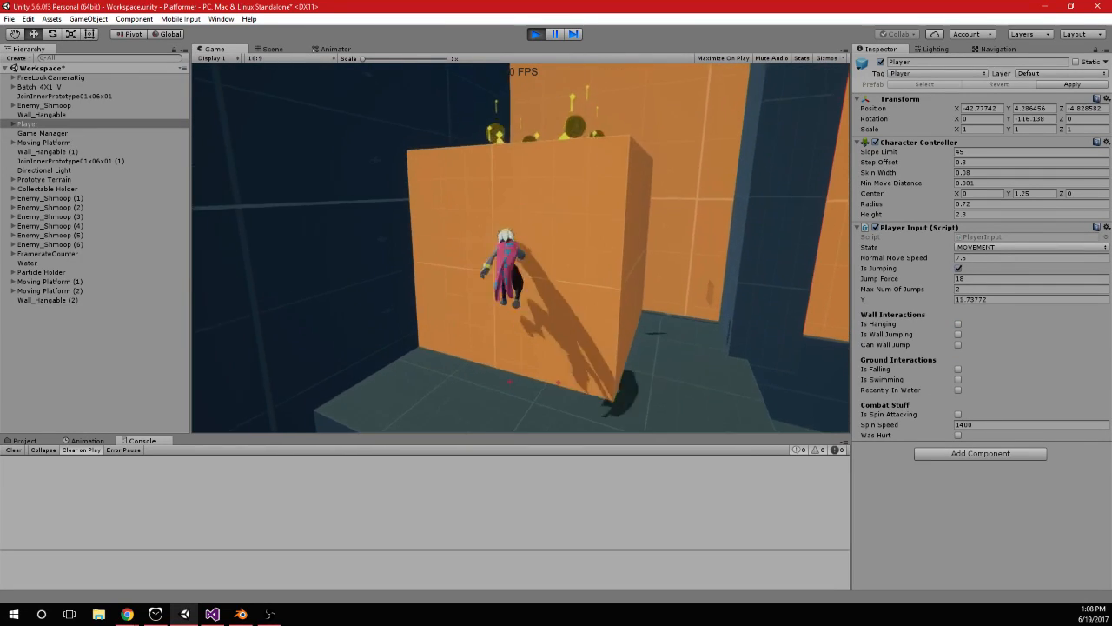
{"action": "key", "text": "space"}
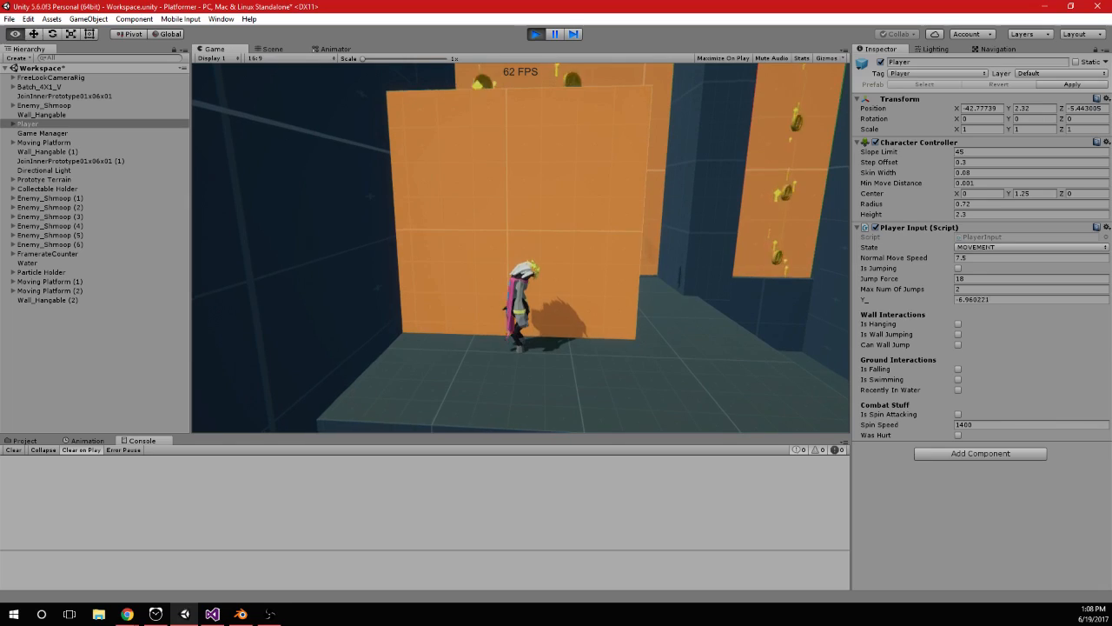
In Visual Studio, log "the normal of the object is " + hit.normal with Debug.Log at the start of the !isHanging block, and return to Unity
{"action": "key", "text": "alt+Tab"}
{"action": "left_click", "coordinate": [527, 264]}
{"action": "key", "text": "Return"}
{"action": "type", "text": "debug.Log("}
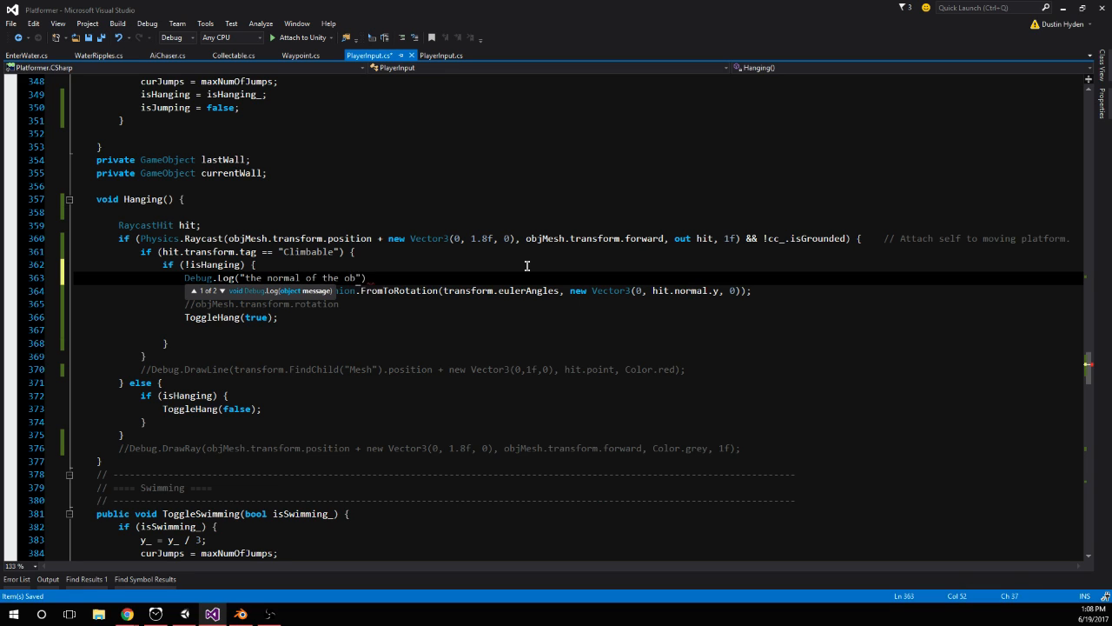
{"action": "type", "text": "hit.normal)"}
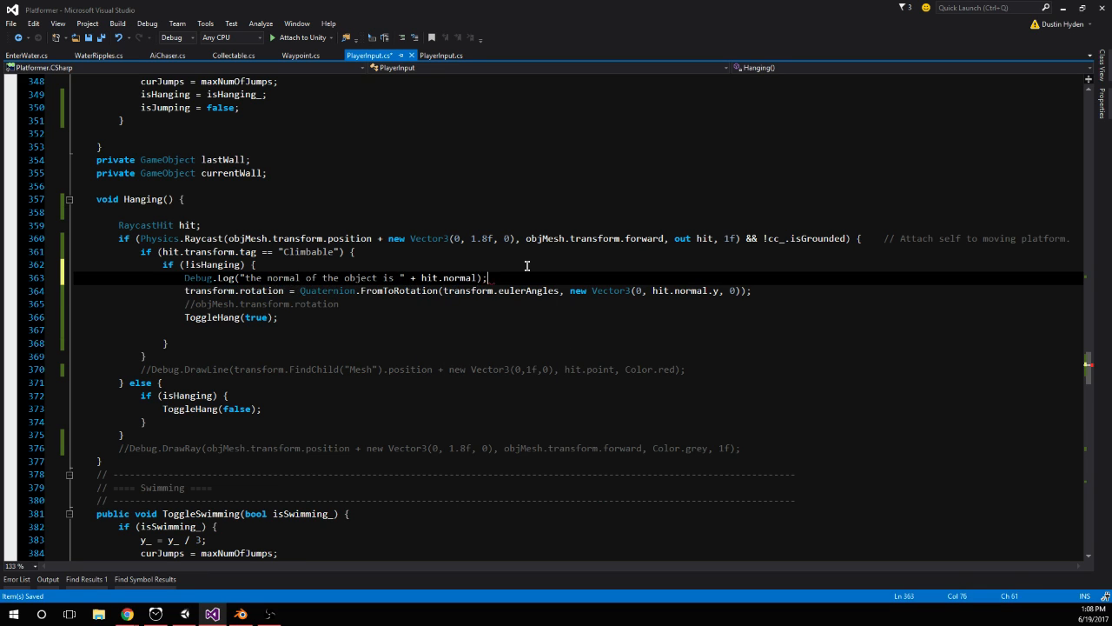
{"action": "left_click", "coordinate": [185, 614]}
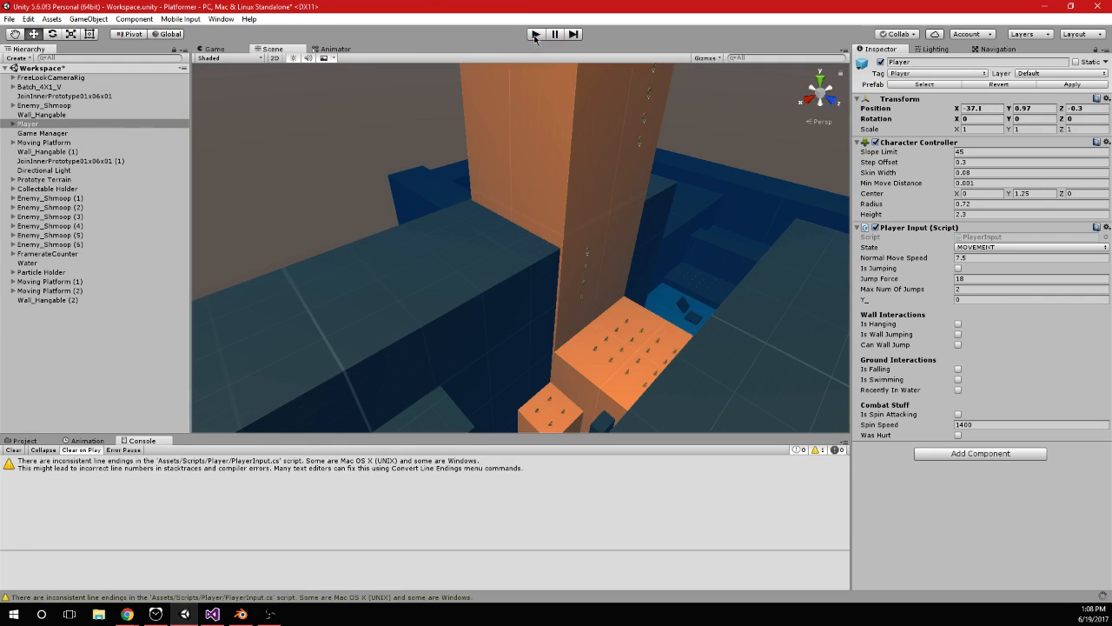
Restart play mode and jump against two faces of the lower orange block to log their hit normals
{"action": "left_click", "coordinate": [535, 34]}
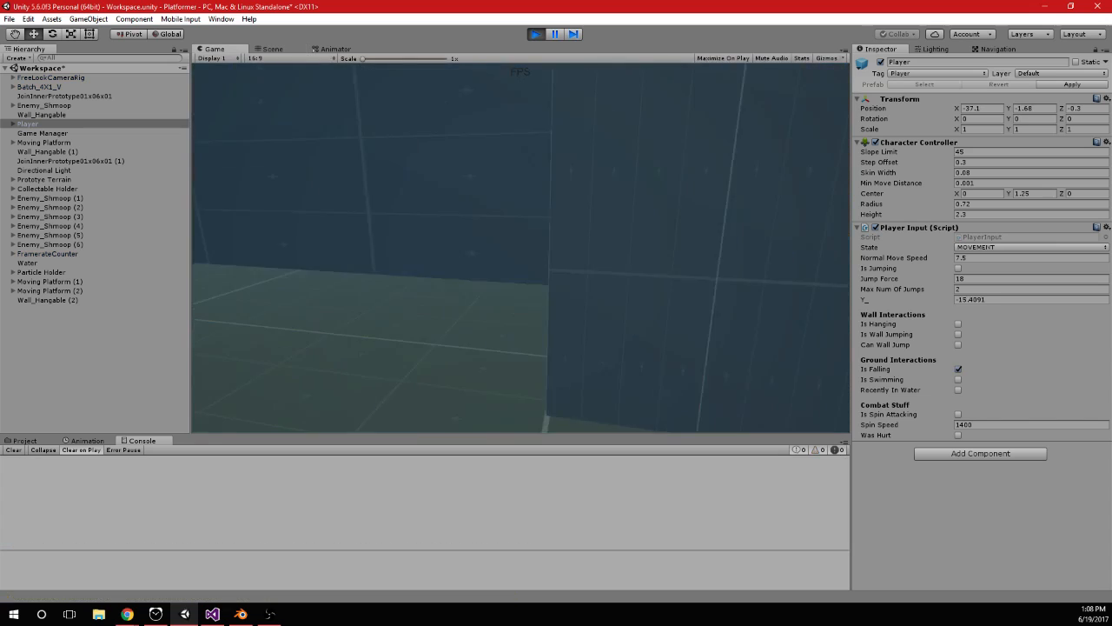
{"action": "key", "text": "space"}
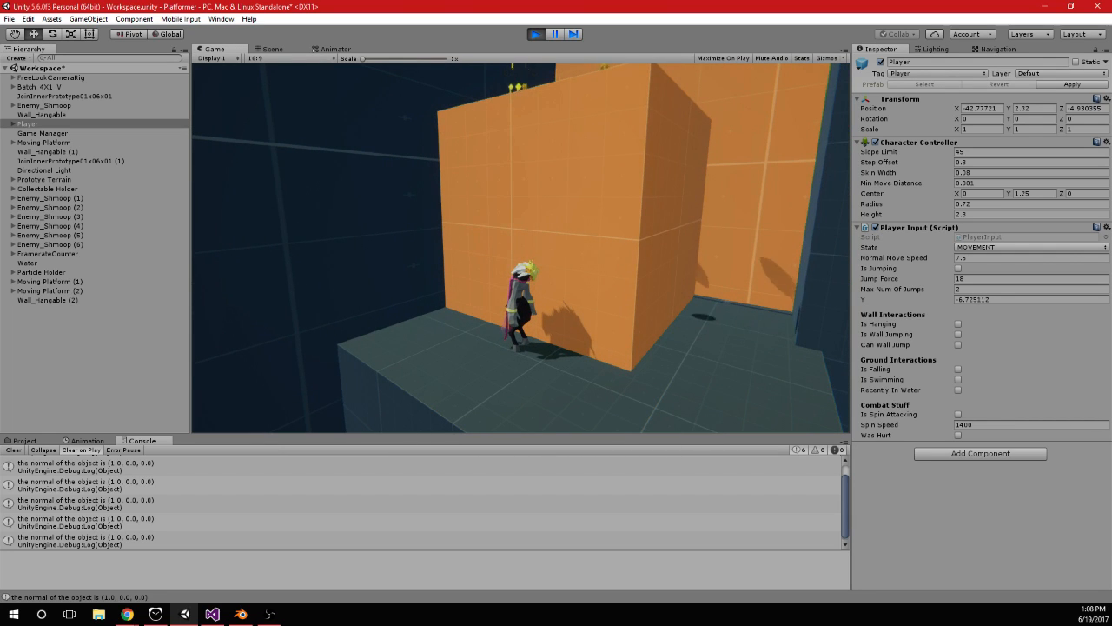
{"action": "key", "text": "d"}
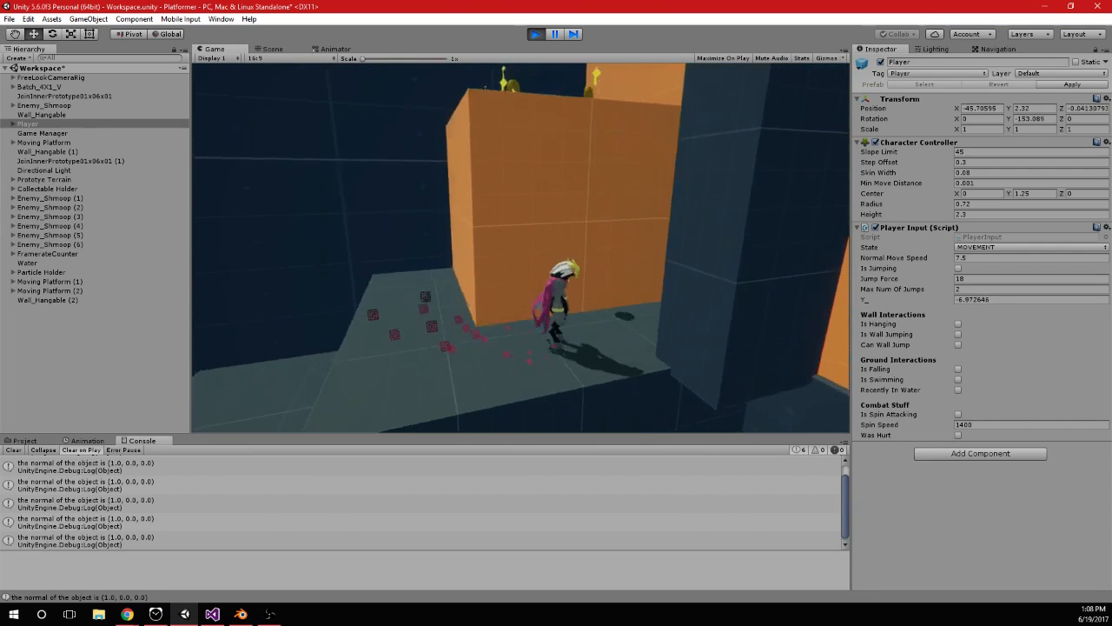
{"action": "key", "text": "w"}
{"action": "key", "text": "space"}
{"action": "key", "text": "a"}
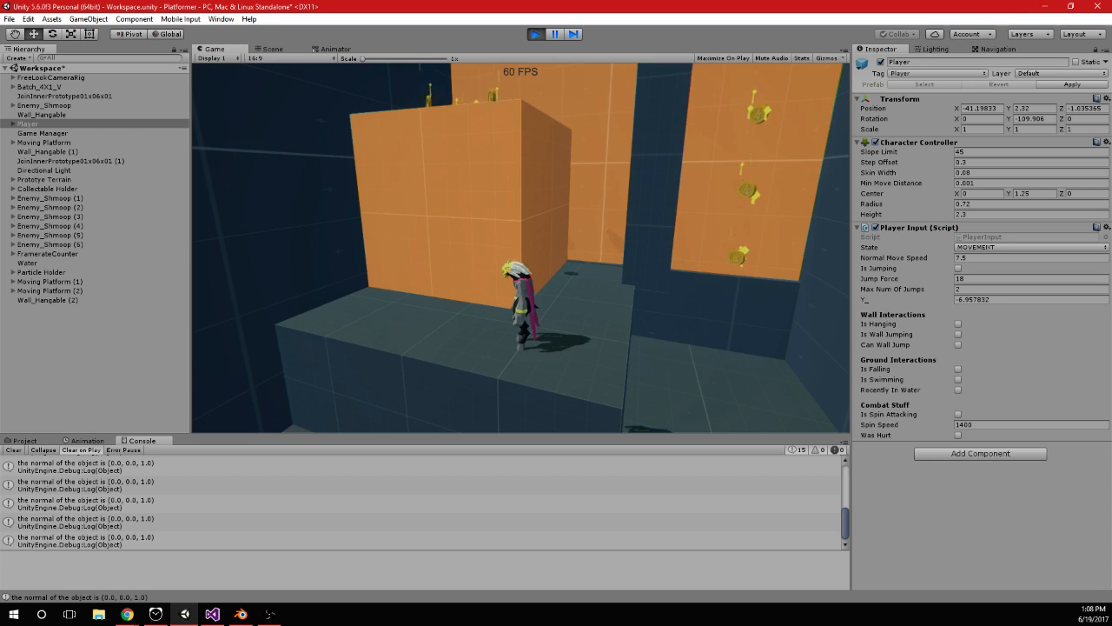
{"action": "key", "text": "a"}
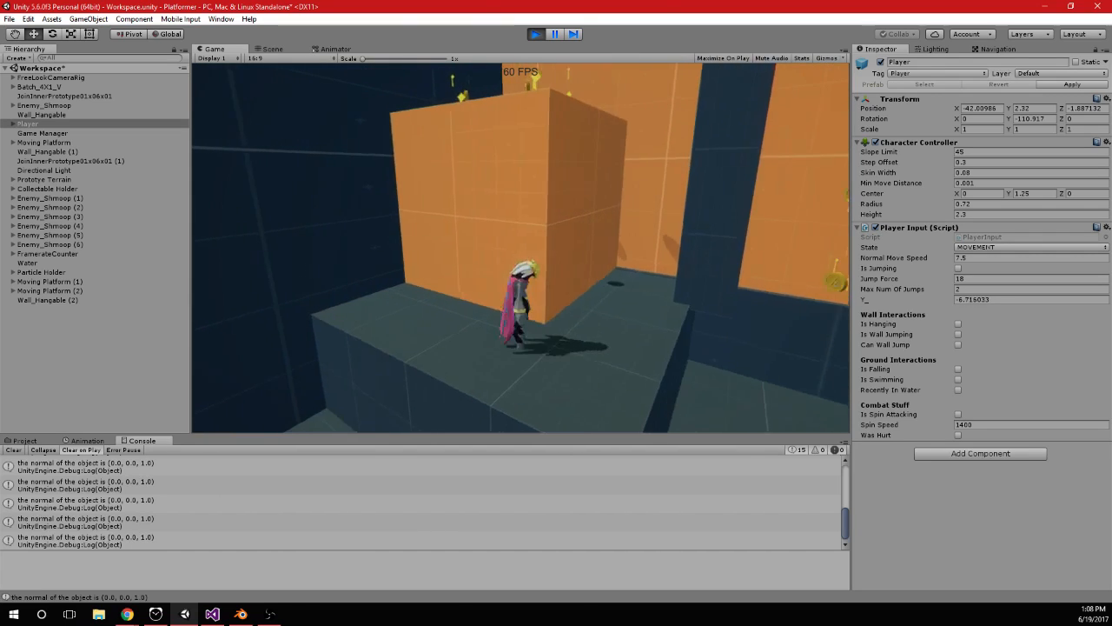
Climb over the lower orange block and up the taller orange wall to log the normals of further climbable surfaces
{"action": "key", "text": "d"}
{"action": "key", "text": "space"}
{"action": "key", "text": "w"}
{"action": "key", "text": "space"}
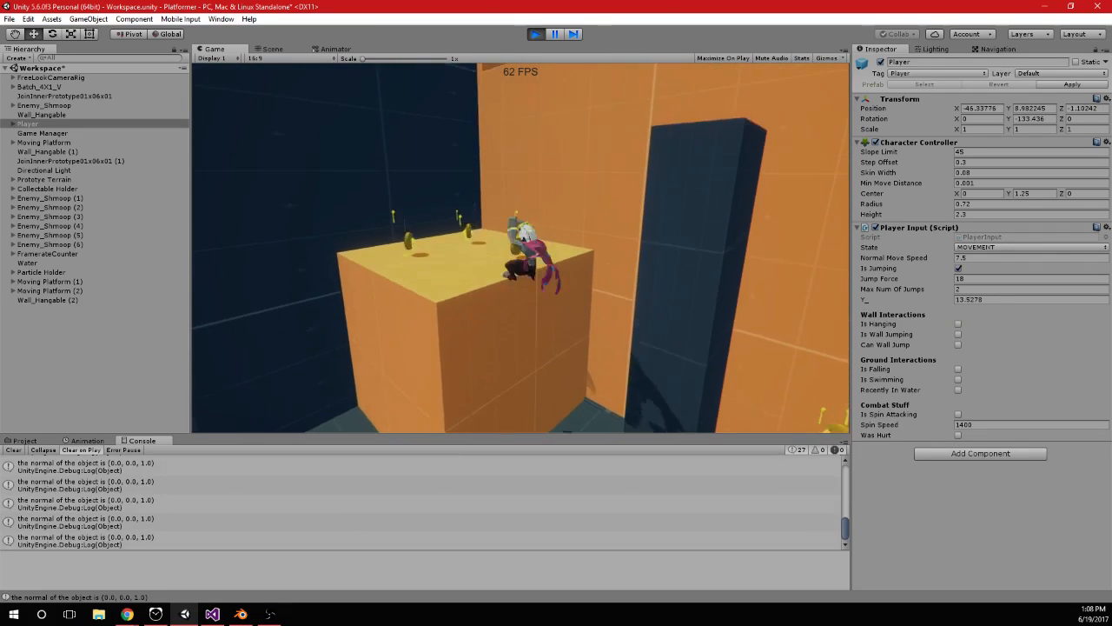
{"action": "key", "text": "w"}
{"action": "key", "text": "space"}
{"action": "key", "text": "space"}
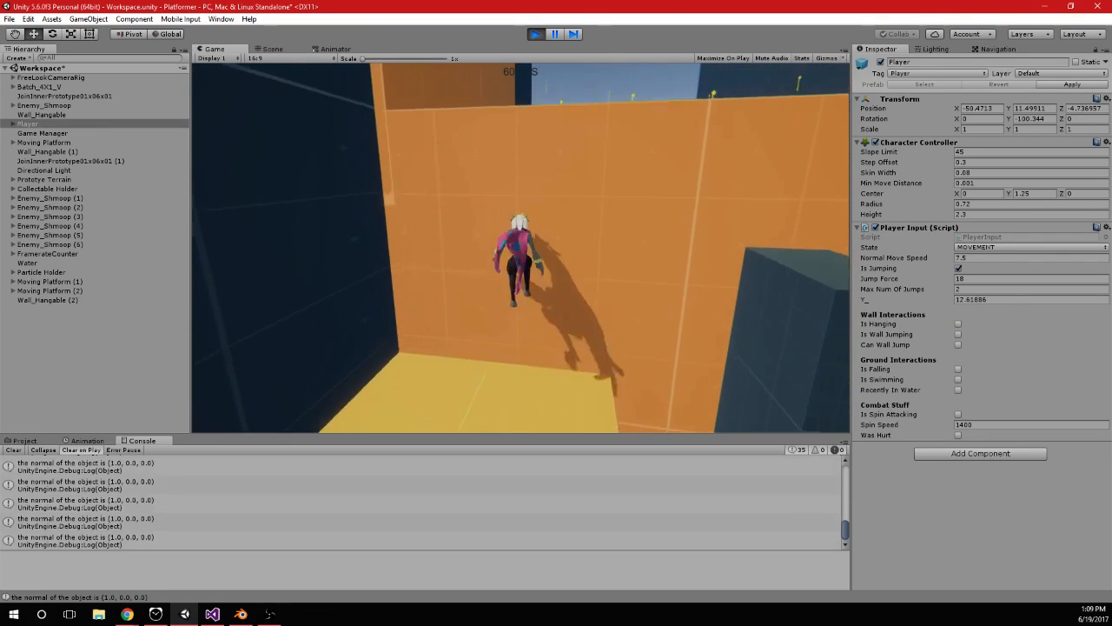
{"action": "key", "text": "space"}
{"action": "key", "text": "w"}
{"action": "key", "text": "space"}
{"action": "key", "text": "space"}
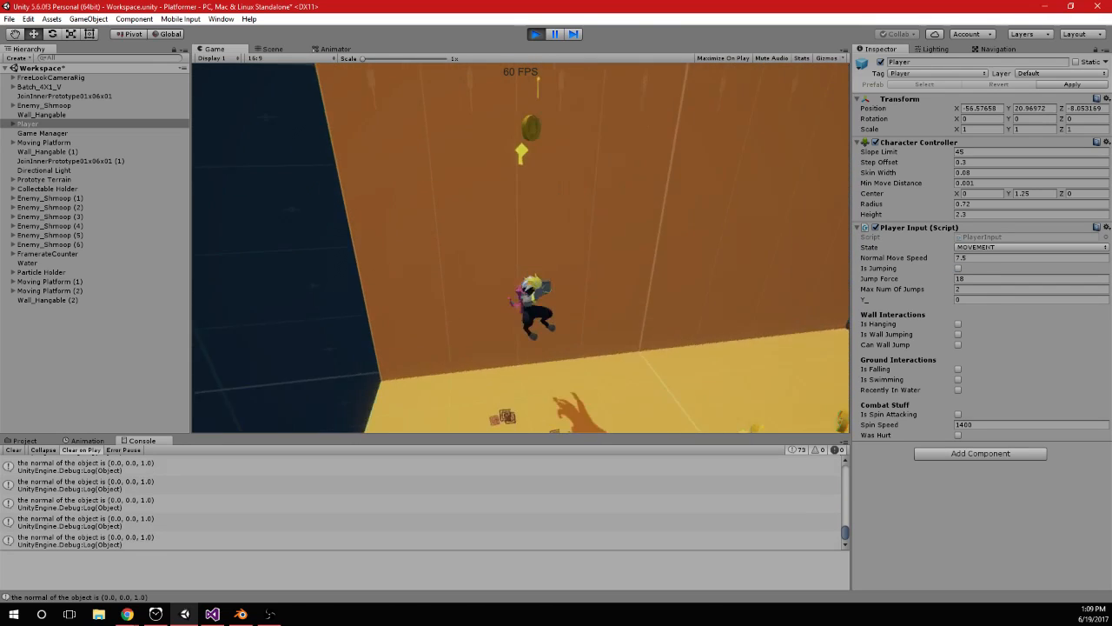
{"action": "key", "text": "s"}
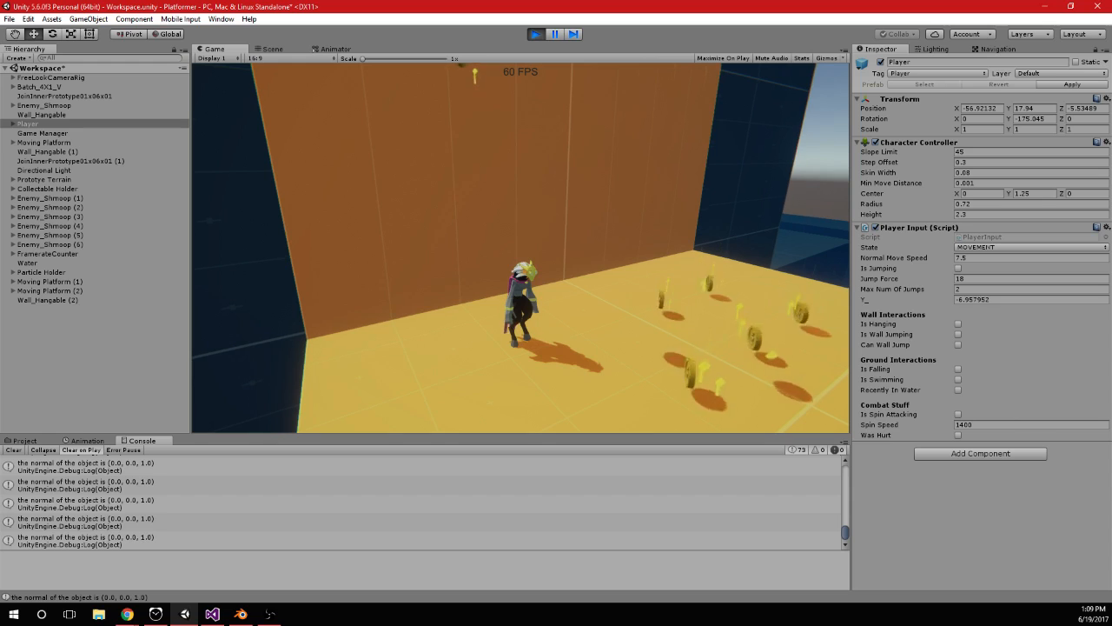
Review the Hanging() code in Visual Studio, and stop play mode in Unity
{"action": "key", "text": "alt+Tab"}
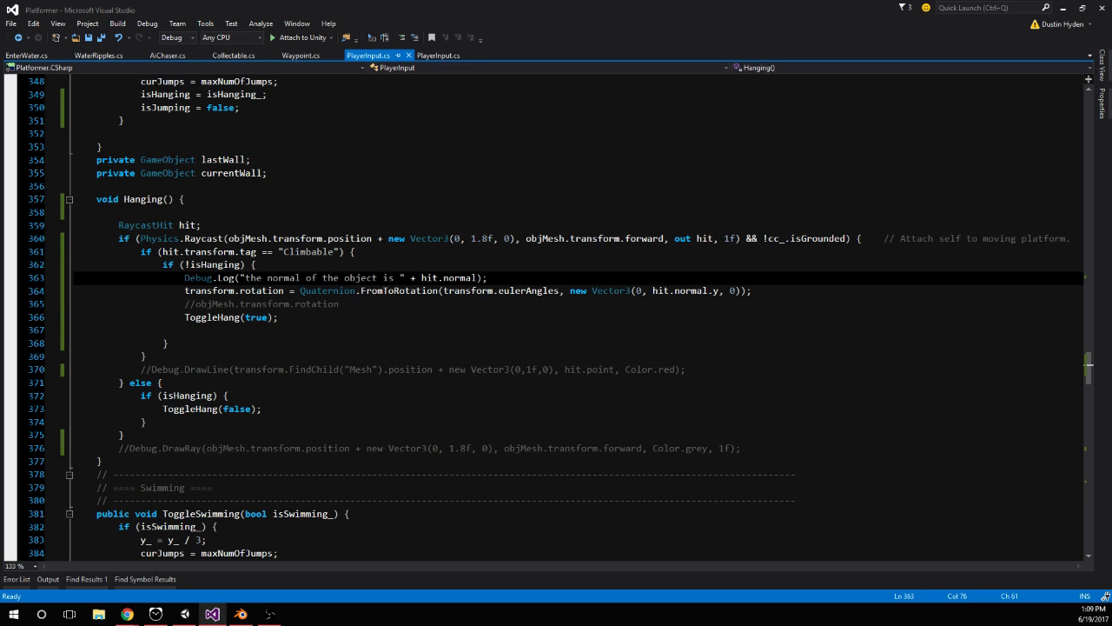
{"action": "key", "text": "alt+Tab"}
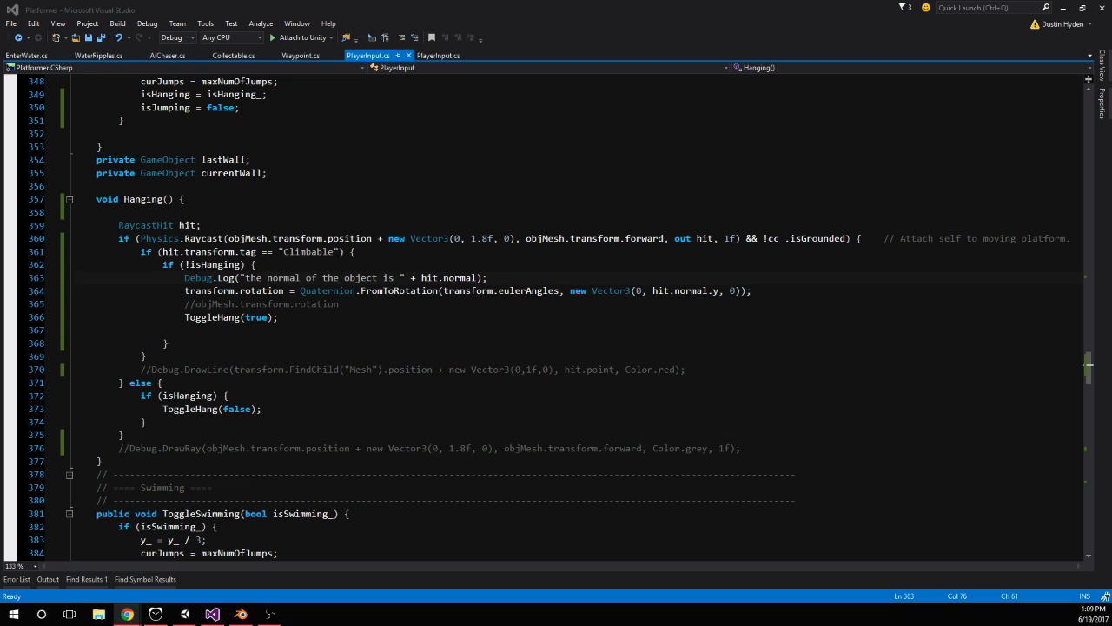
{"action": "key", "text": "alt+Tab"}
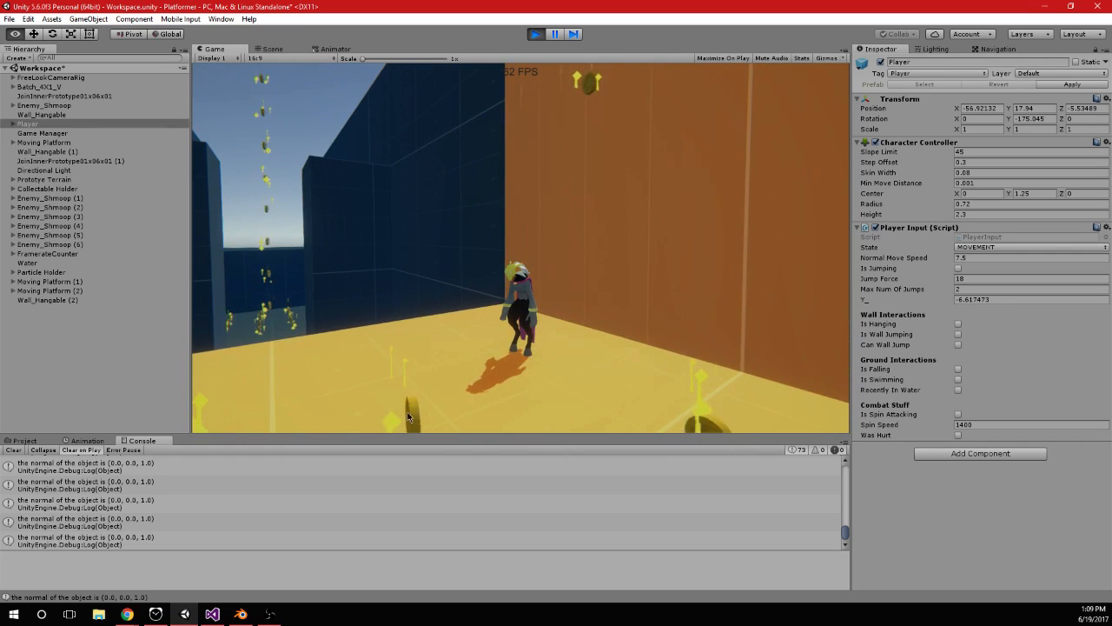
{"action": "left_click", "coordinate": [535, 34]}
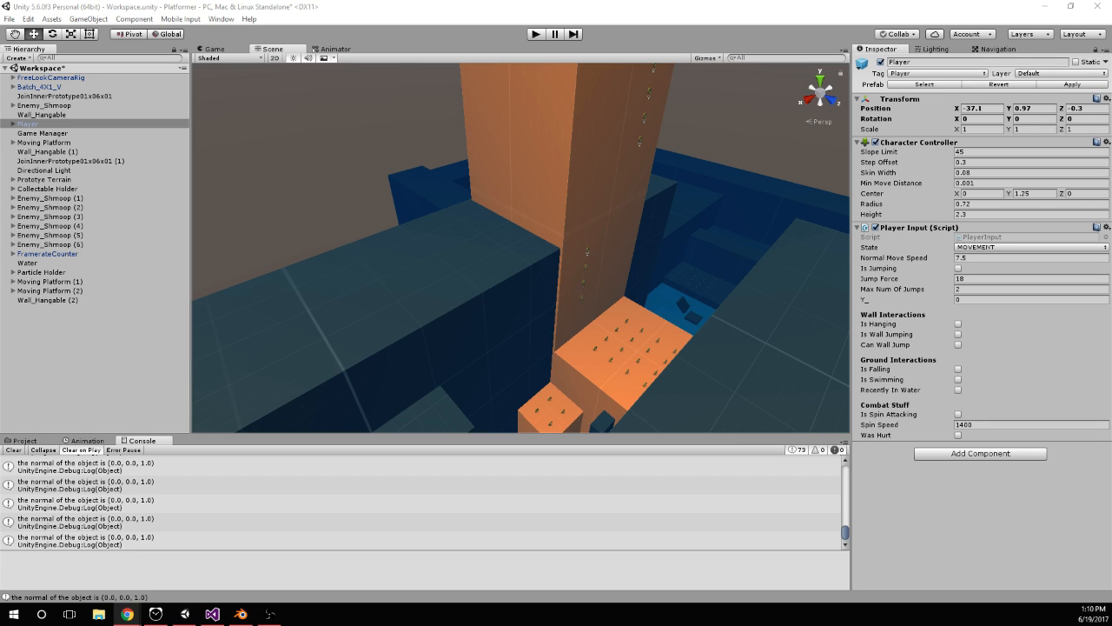
In Visual Studio, comment out the Debug.Log line and the FromToRotation line in the !isHanging block
{"action": "key", "text": "alt+Tab"}
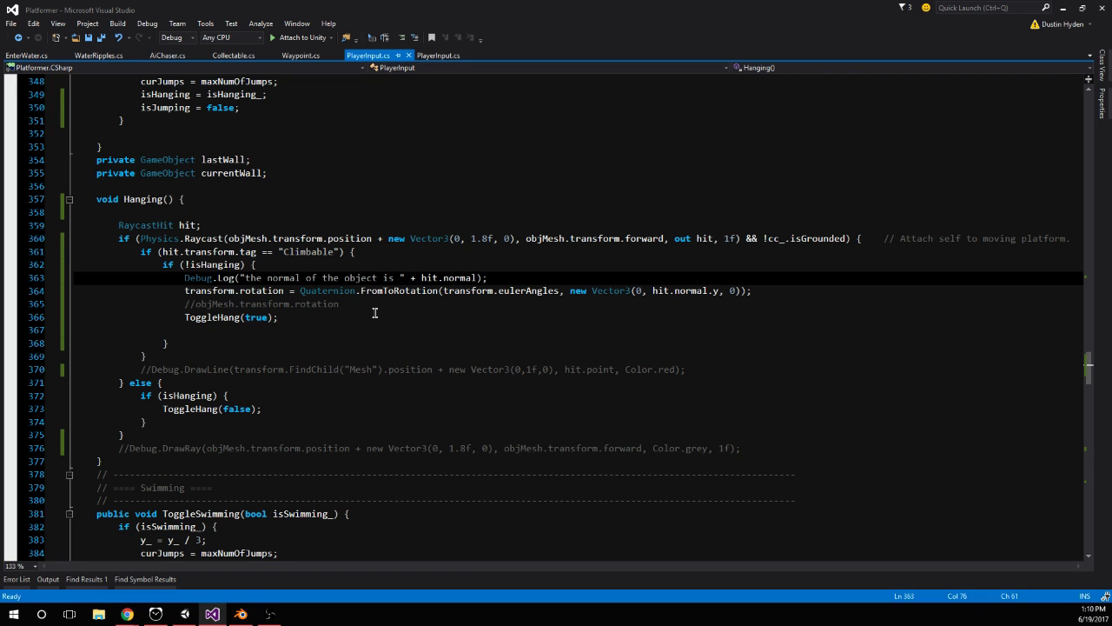
{"action": "left_click", "coordinate": [168, 294]}
{"action": "type", "text": "//"}
At the start of the !isHanging block, declare Vector3 temp = Vector3.Cross(transform.up, hit.normal);
{"action": "left_click", "coordinate": [313, 265]}
{"action": "key", "text": "Return"}
{"action": "type", "text": "Vector3"}
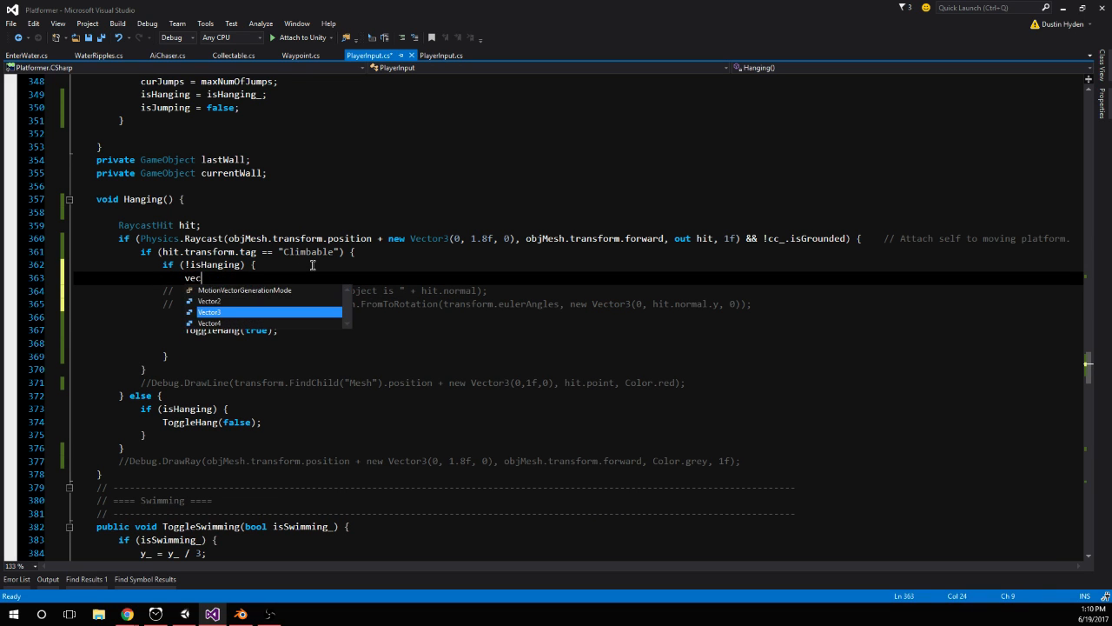
{"action": "type", "text": " temp = Vector3."}
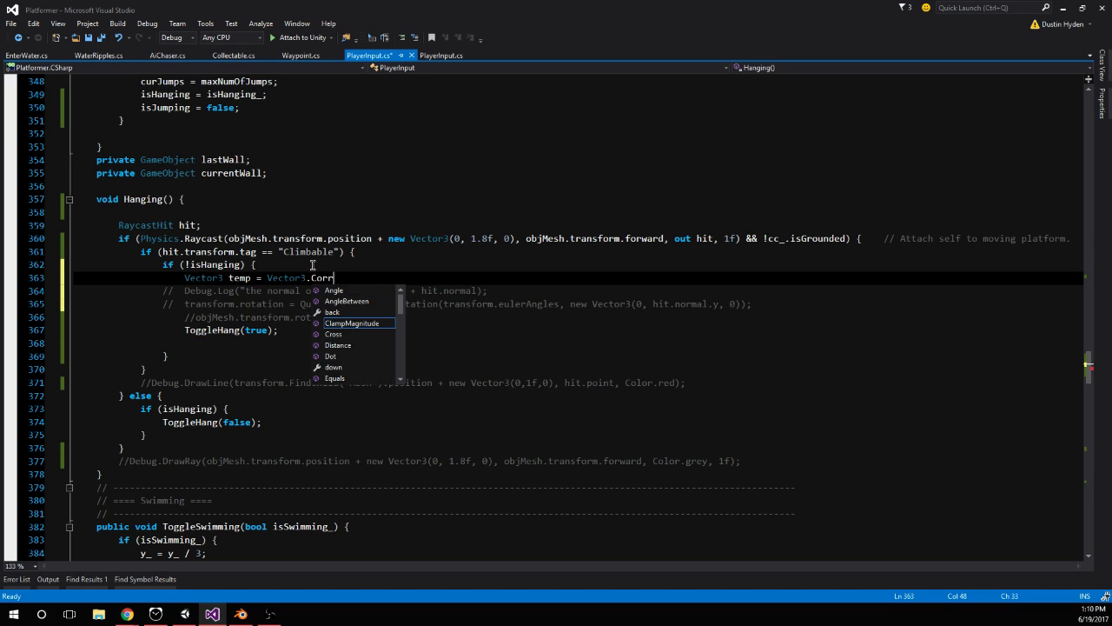
{"action": "type", "text": "Cross"}
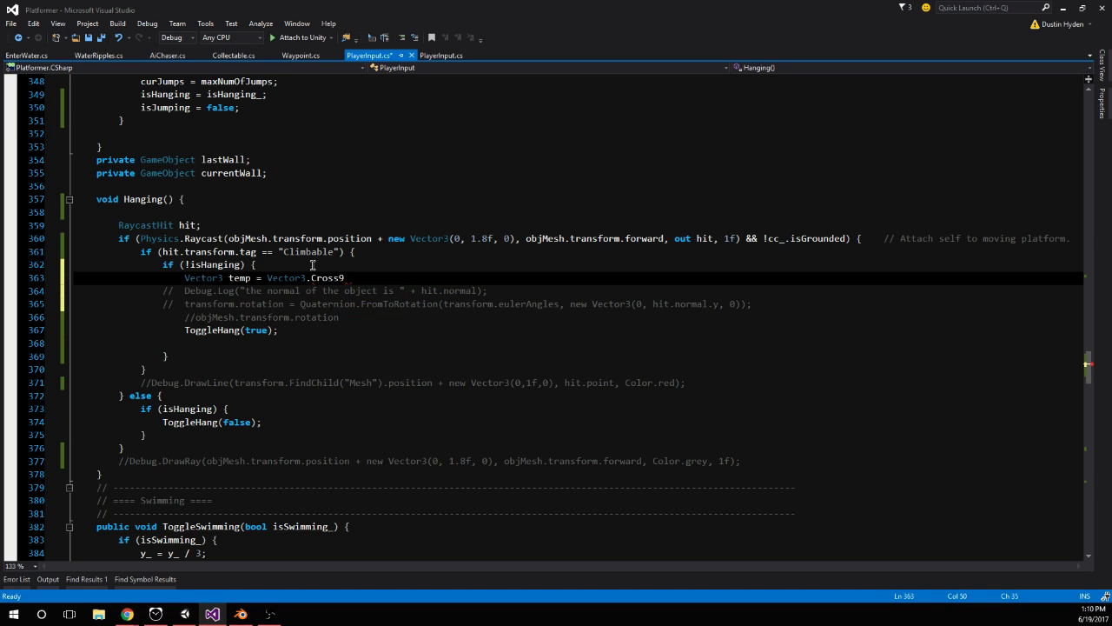
{"action": "type", "text": "(tran"}
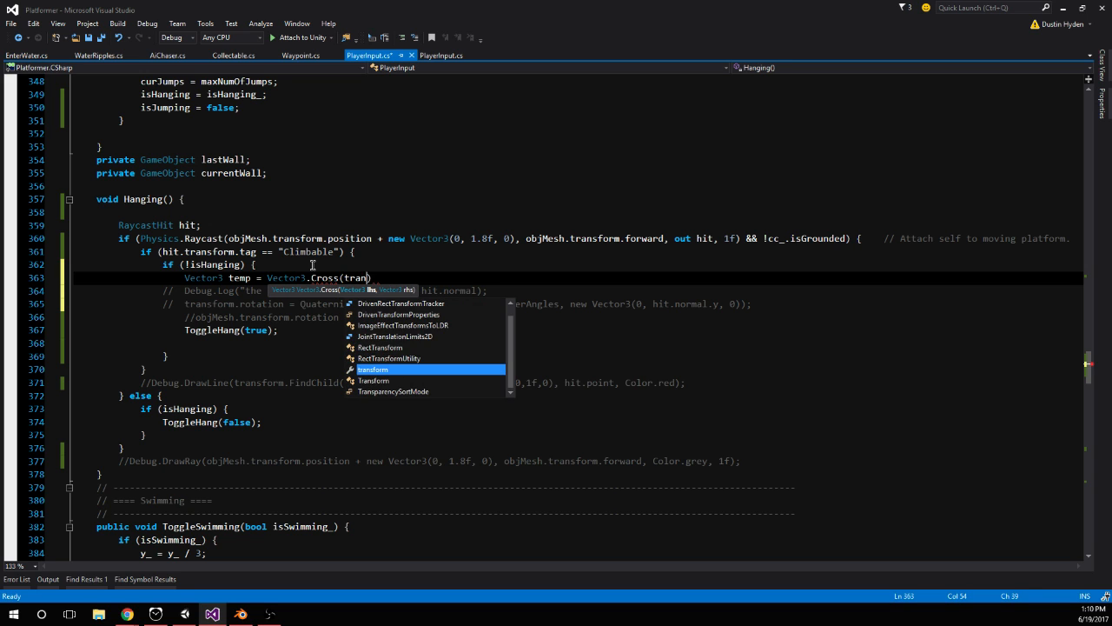
{"action": "type", "text": "sform.up, hit"}
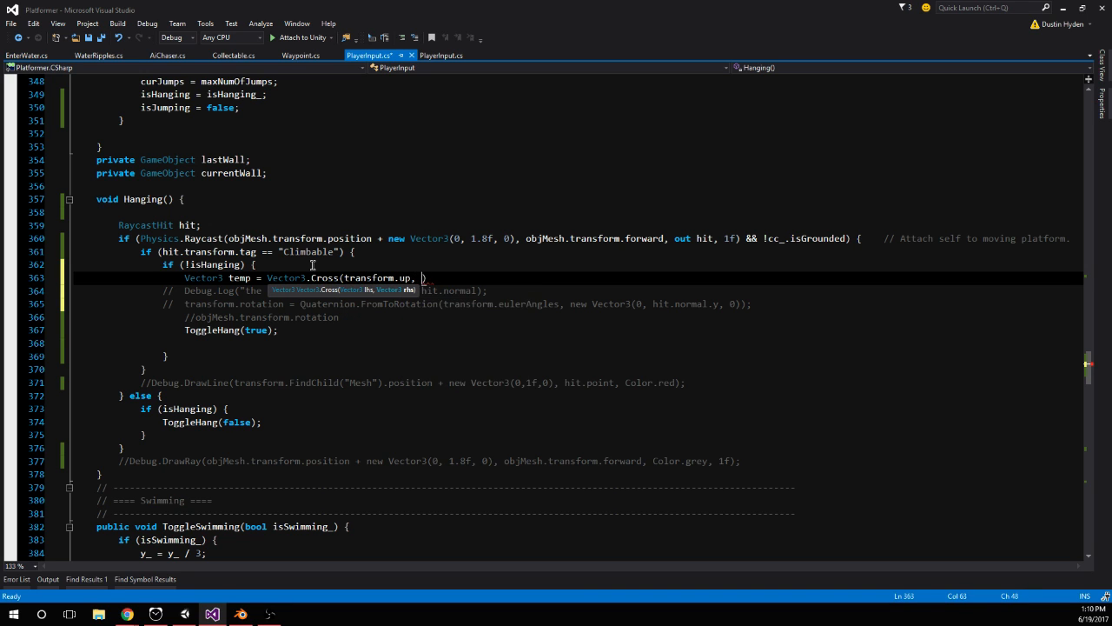
{"action": "type", "text": ".normal"}
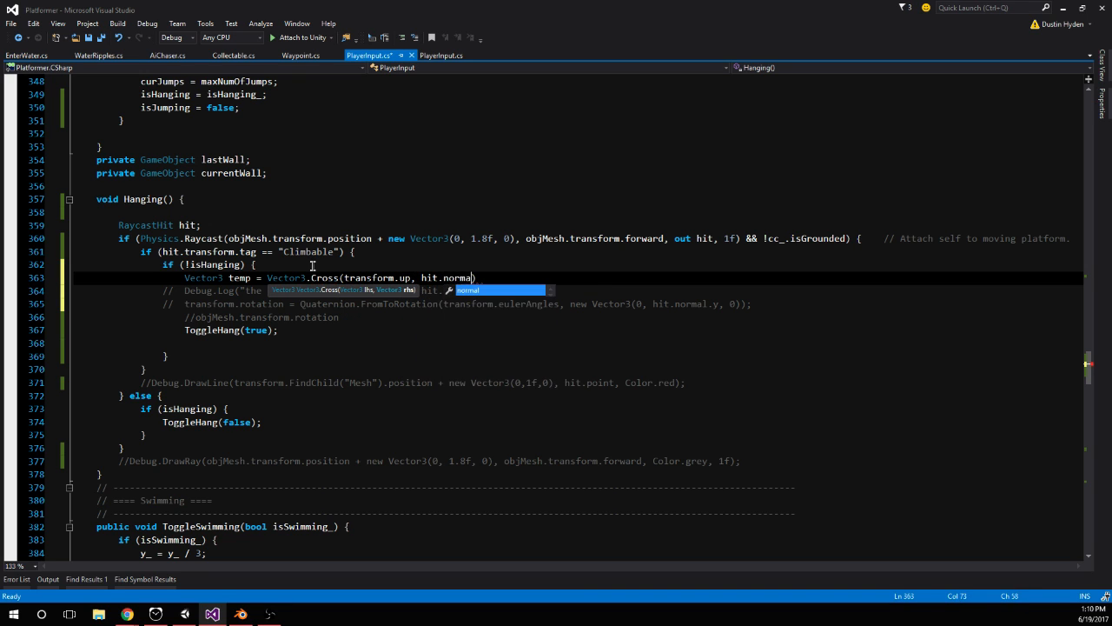
{"action": "type", "text": ")"}
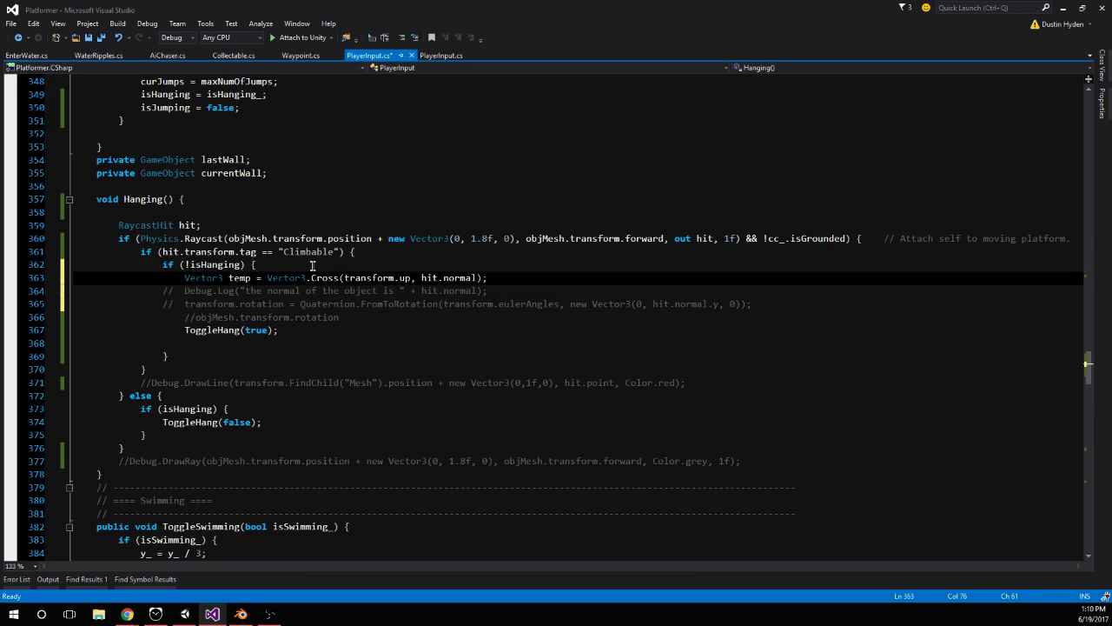
{"action": "type", "text": ";"}
Below the temp declaration, add transform.rotation = Quaternion.LookRotation(-temp); and save PlayerInput.cs
{"action": "key", "text": "Return"}
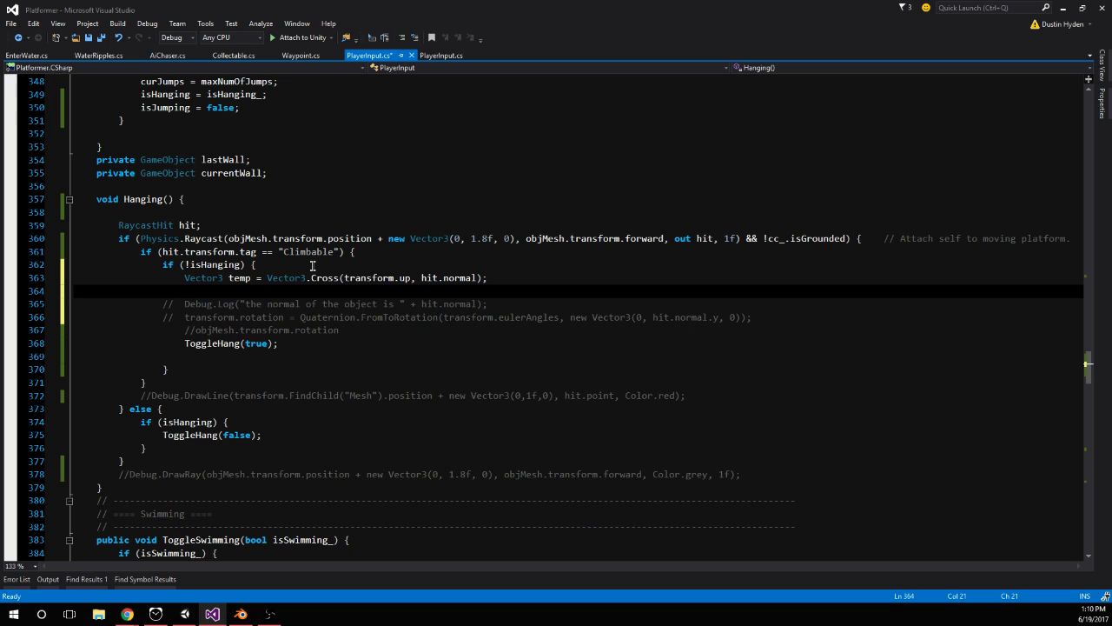
{"action": "type", "text": "transform.r"}
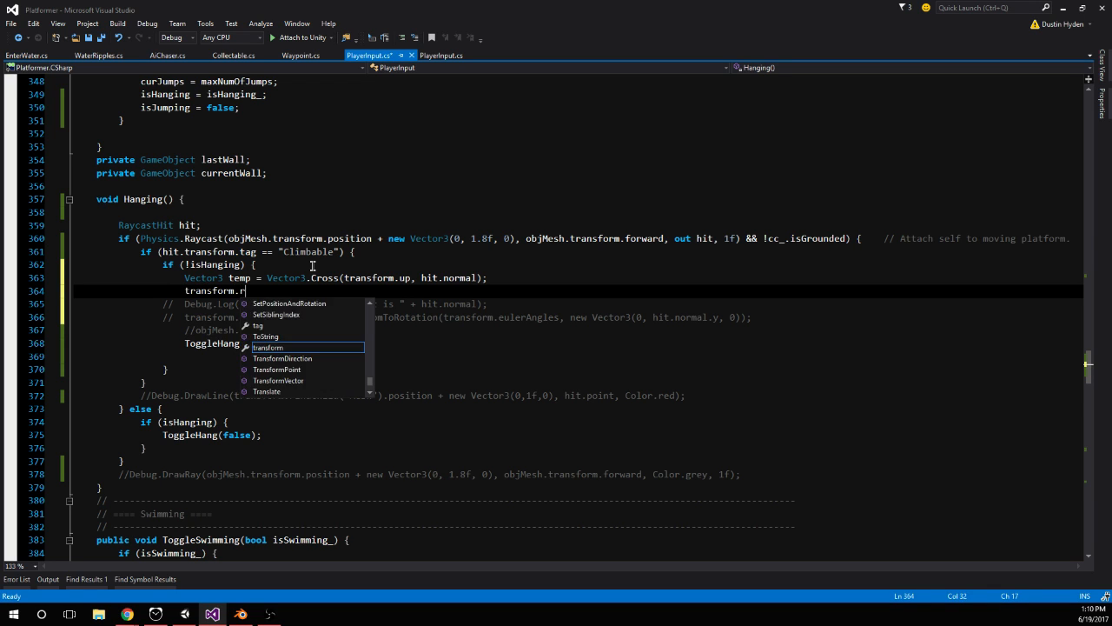
{"action": "type", "text": "otation = Qua"}
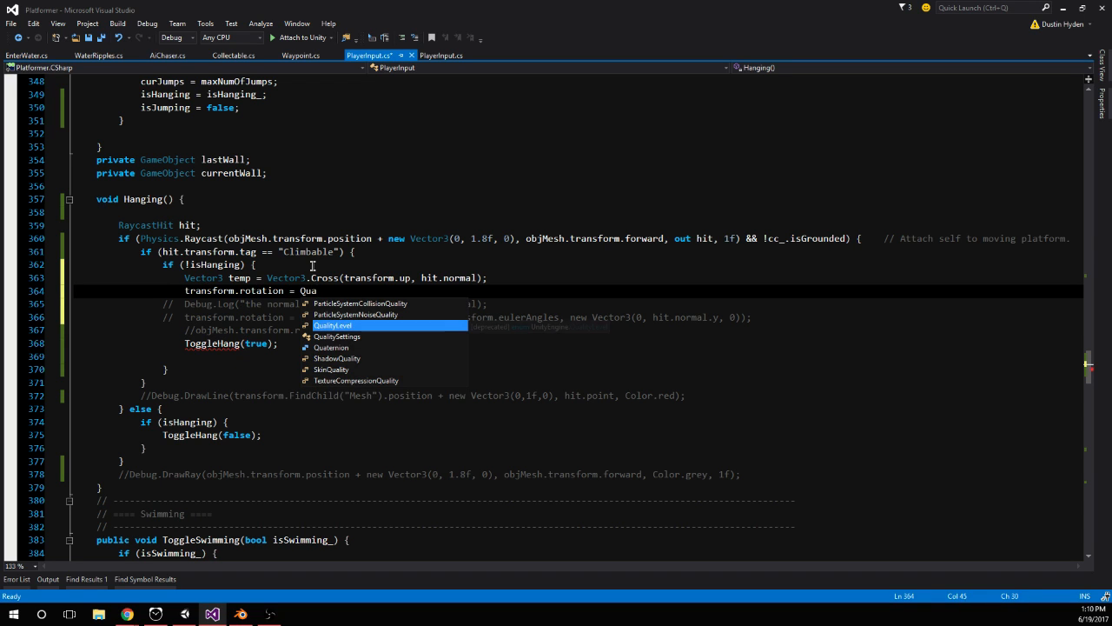
{"action": "key", "text": "Down"}
{"action": "key", "text": "Down"}
{"action": "key", "text": "Tab"}
{"action": "type", "text": "."}
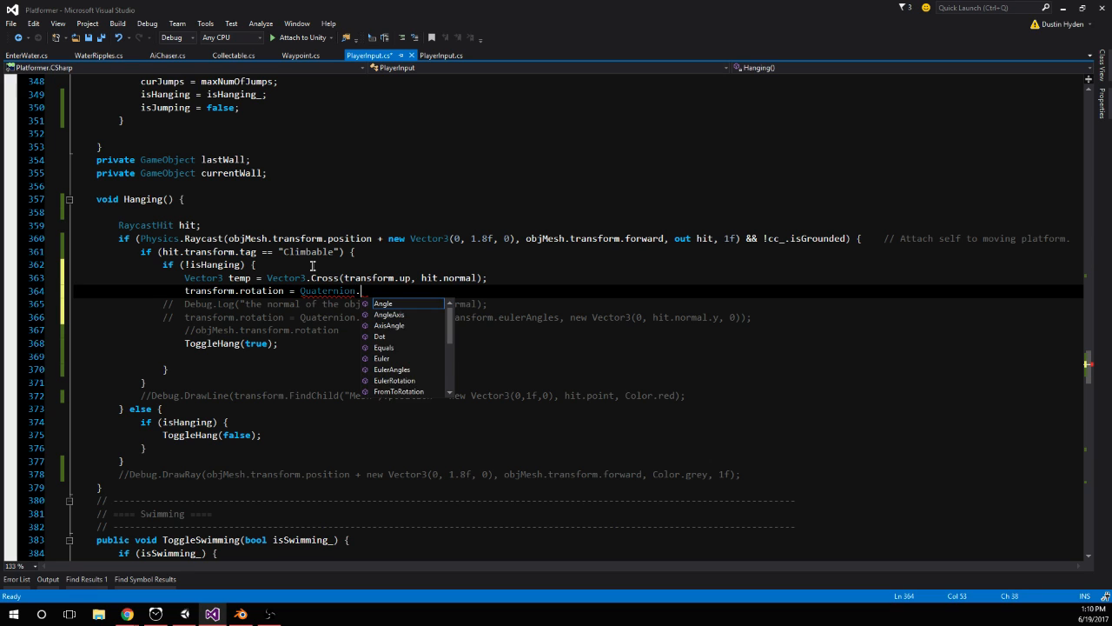
{"action": "type", "text": "LookRotation(-temp);"}
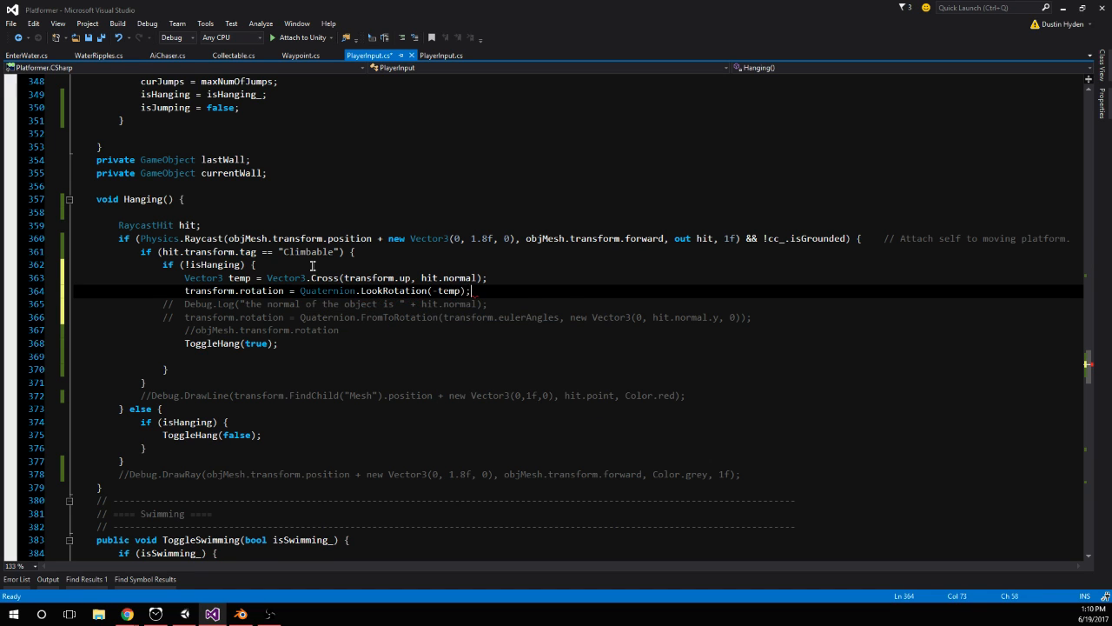
{"action": "left_click", "coordinate": [310, 229]}
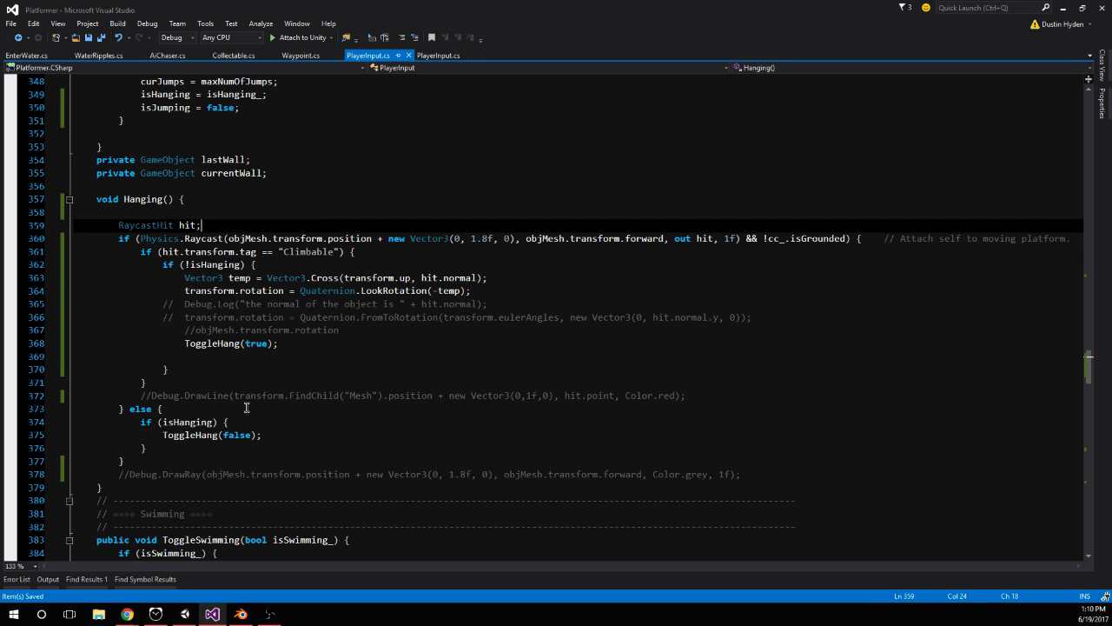
Switch to Unity, start play mode, and test hanging on two adjacent faces of the lower orange block
{"action": "left_click", "coordinate": [184, 614]}
{"action": "left_click", "coordinate": [535, 34]}
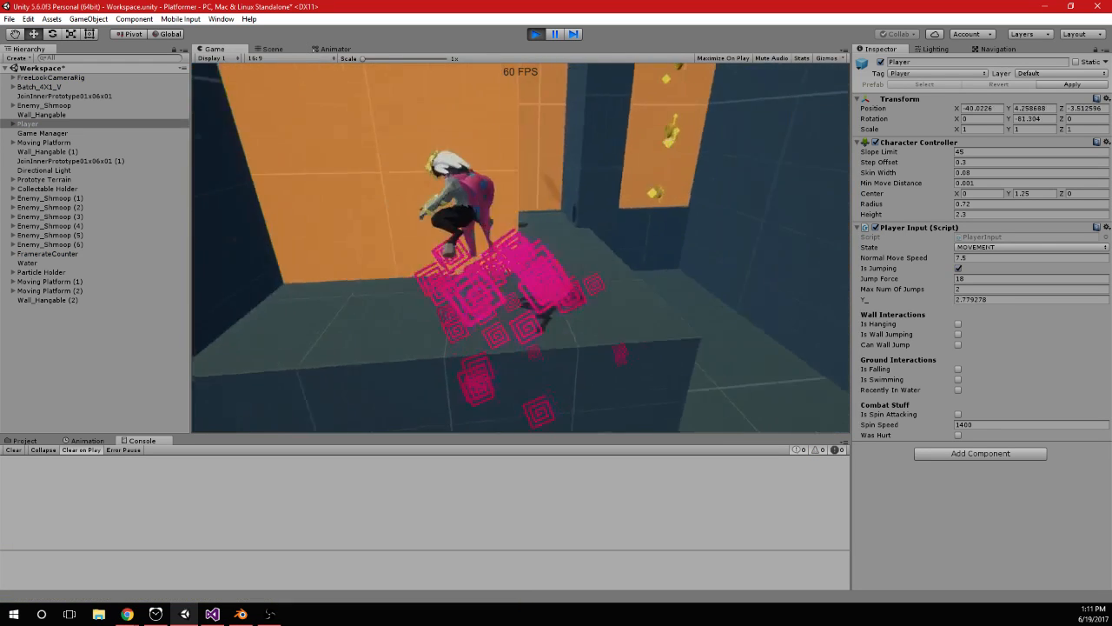
{"action": "key", "text": "w"}
{"action": "key", "text": "space"}
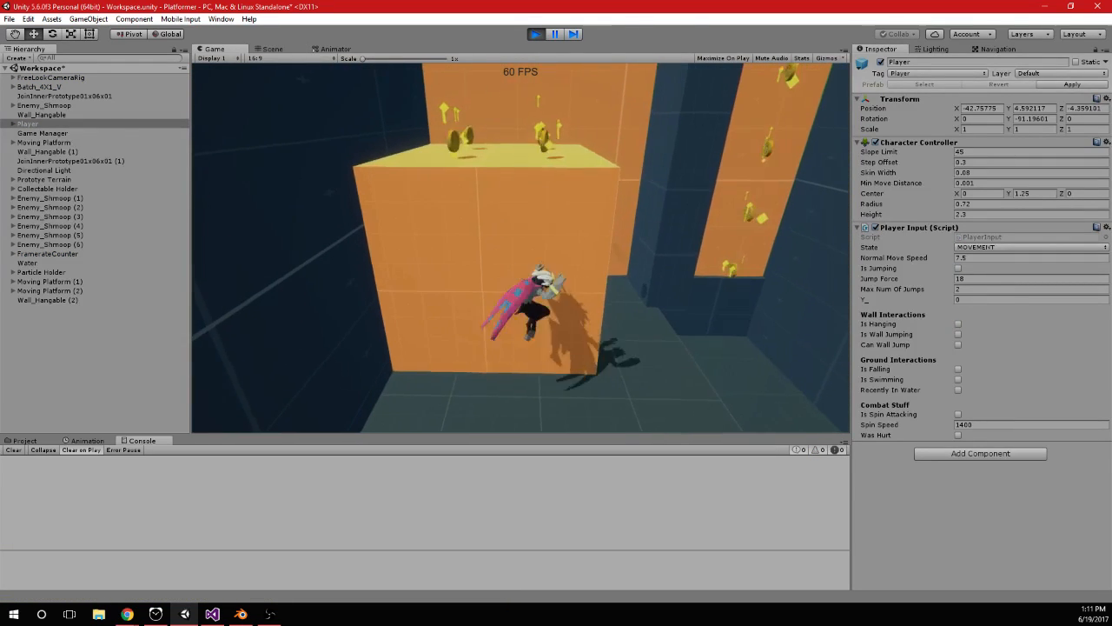
{"action": "key", "text": "a"}
{"action": "key", "text": "space"}
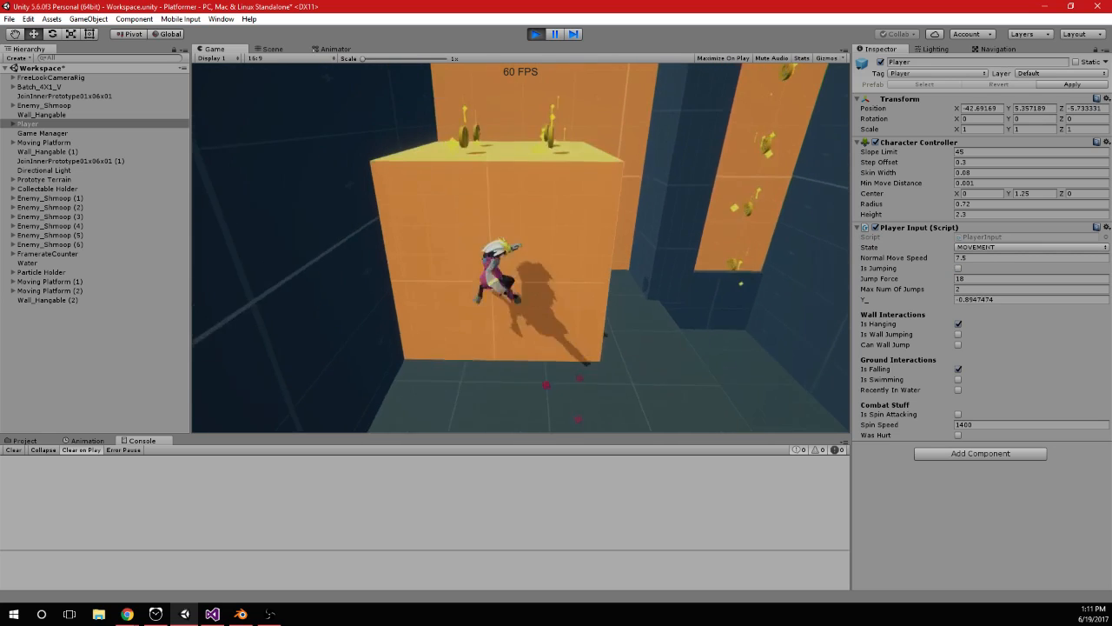
{"action": "key", "text": "w"}
{"action": "key", "text": "space"}
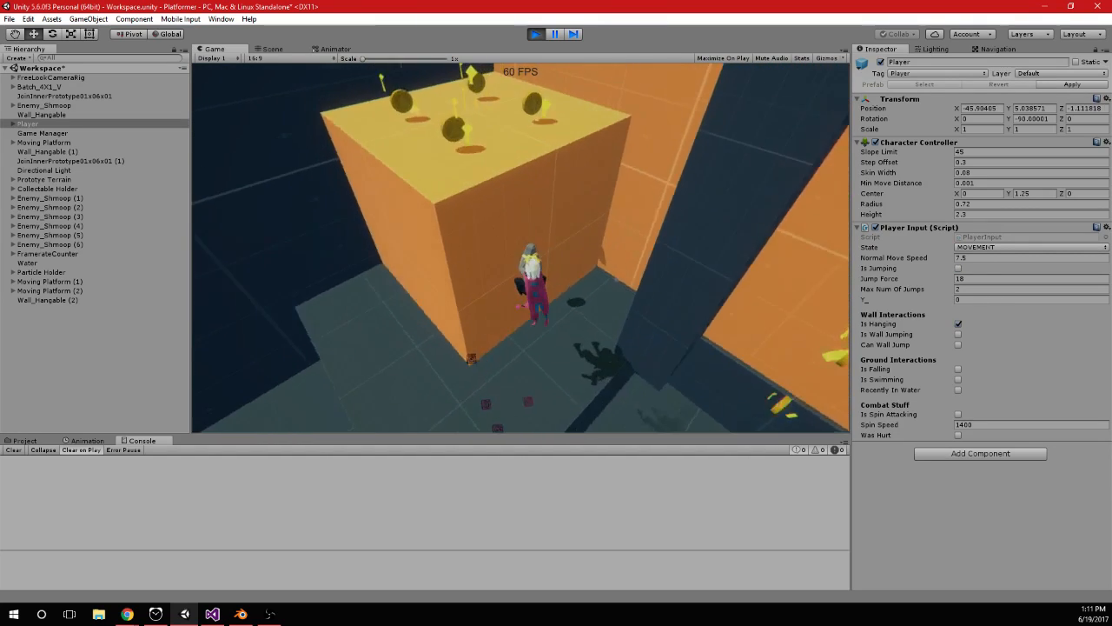
Jump repeatedly around the lower orange block to check which way the character faces while hanging
{"action": "key", "text": "space"}
{"action": "key", "text": "space"}
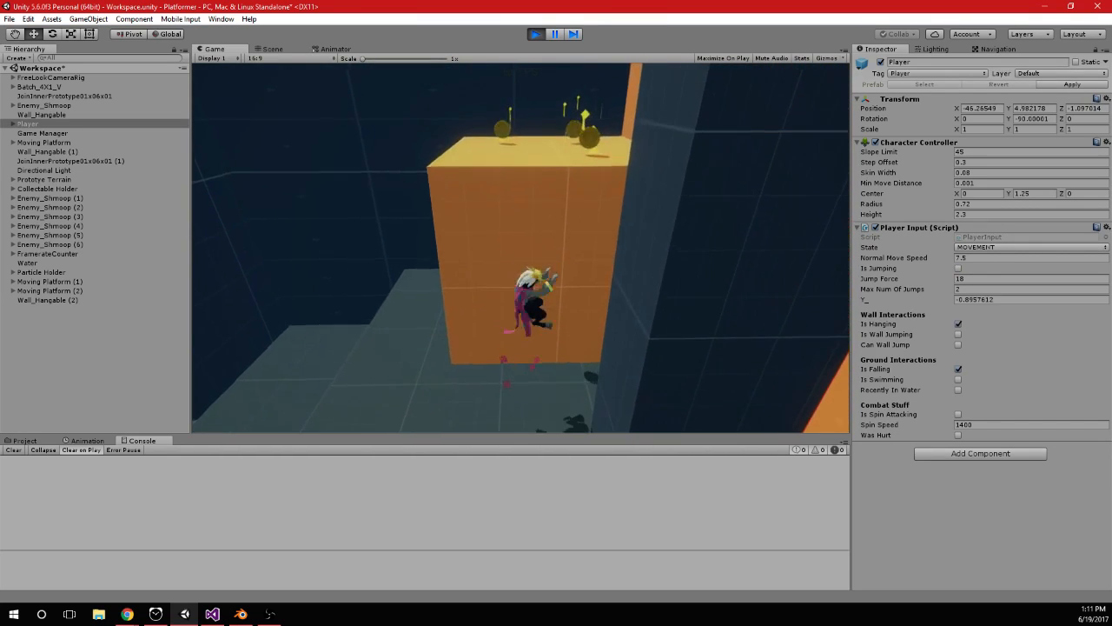
{"action": "key", "text": "space"}
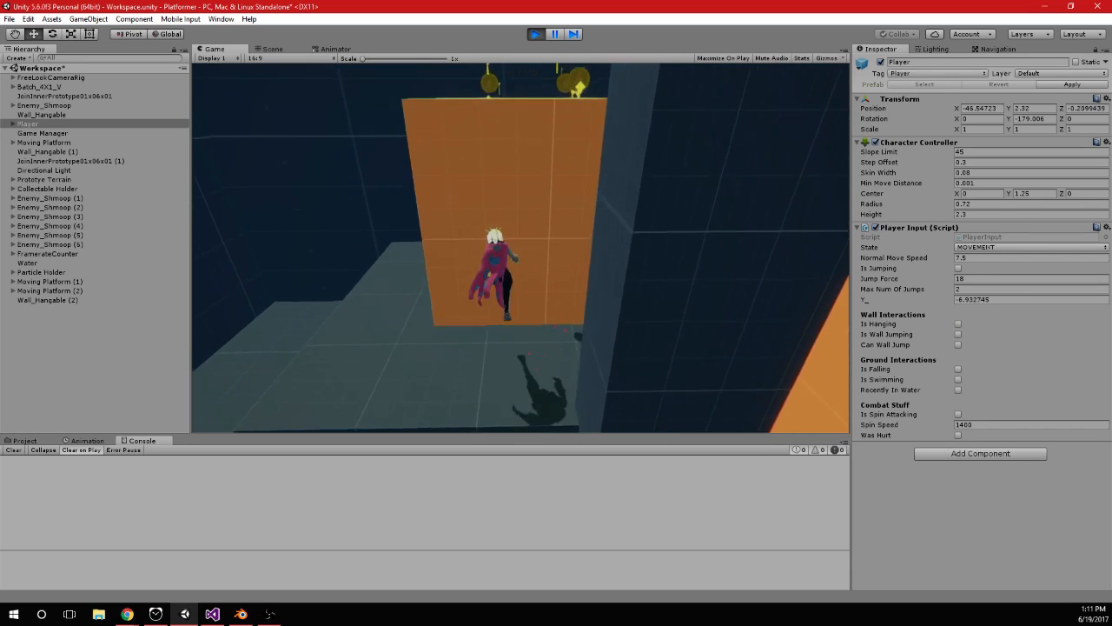
{"action": "key", "text": "space"}
{"action": "key", "text": "space"}
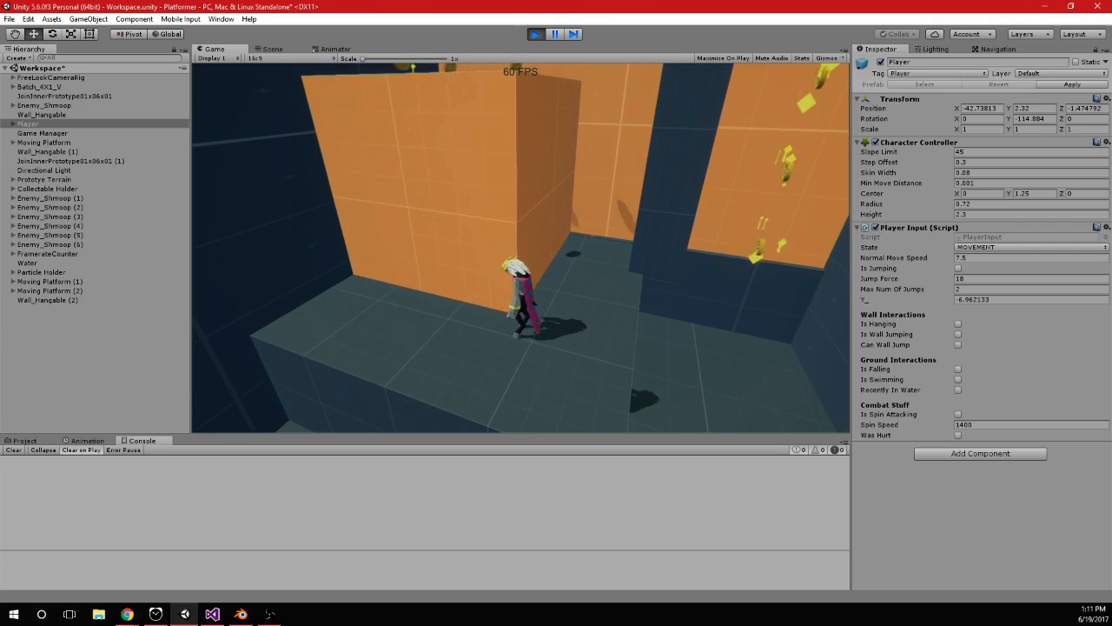
{"action": "key", "text": "space"}
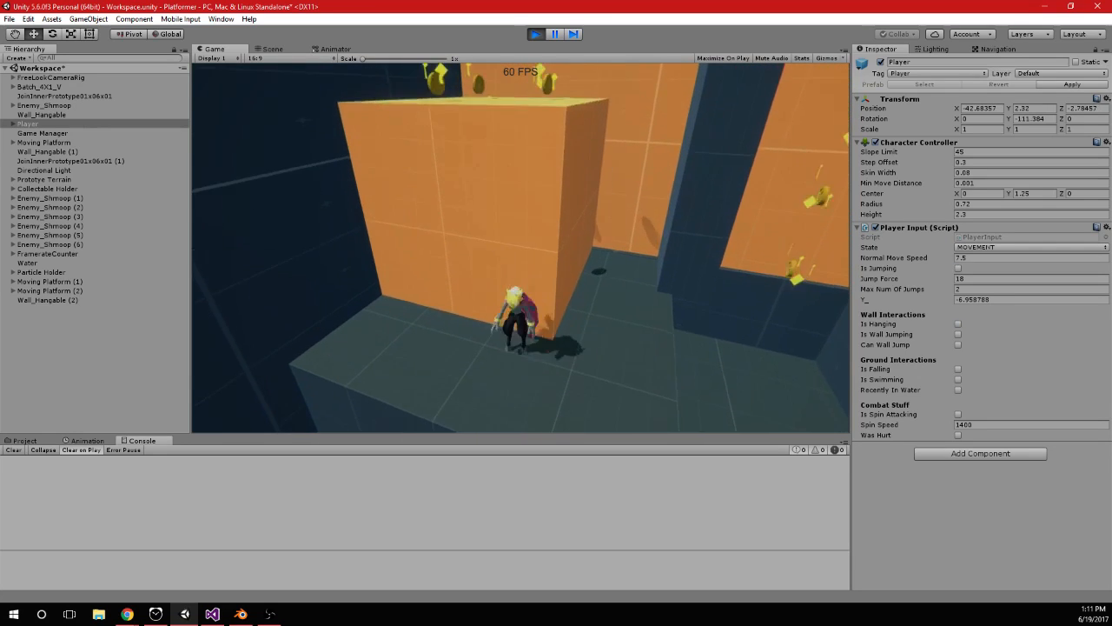
Compare the character's hanging behaviour in Unity's play mode with the rotation code of Hanging() in Visual Studio
{"action": "key", "text": "space"}
{"action": "key", "text": "alt+Tab"}
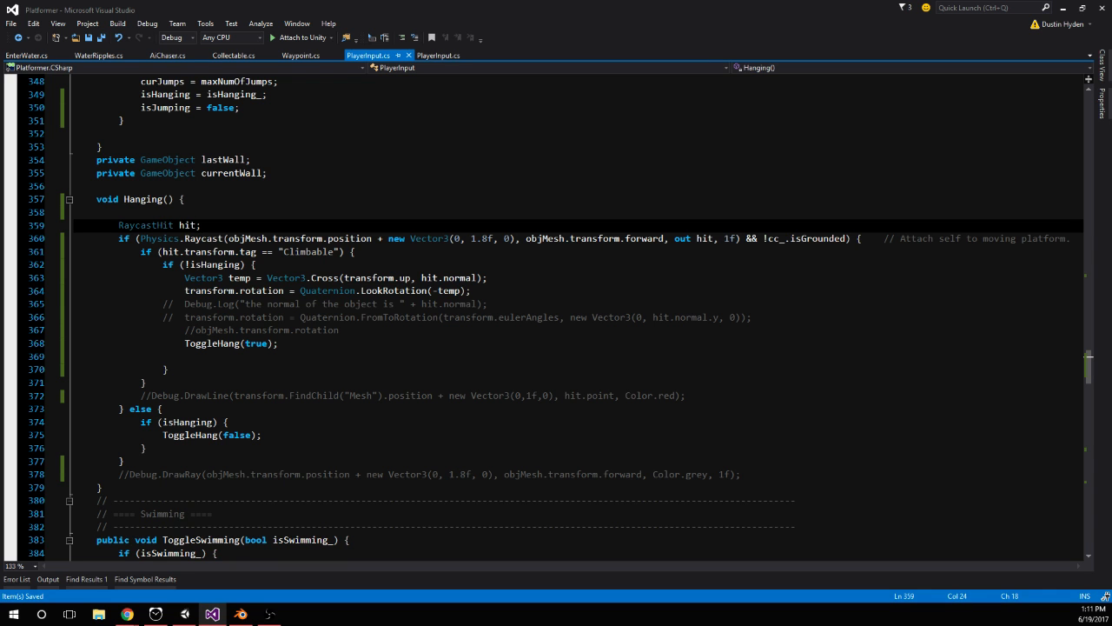
{"action": "key", "text": "alt+Tab"}
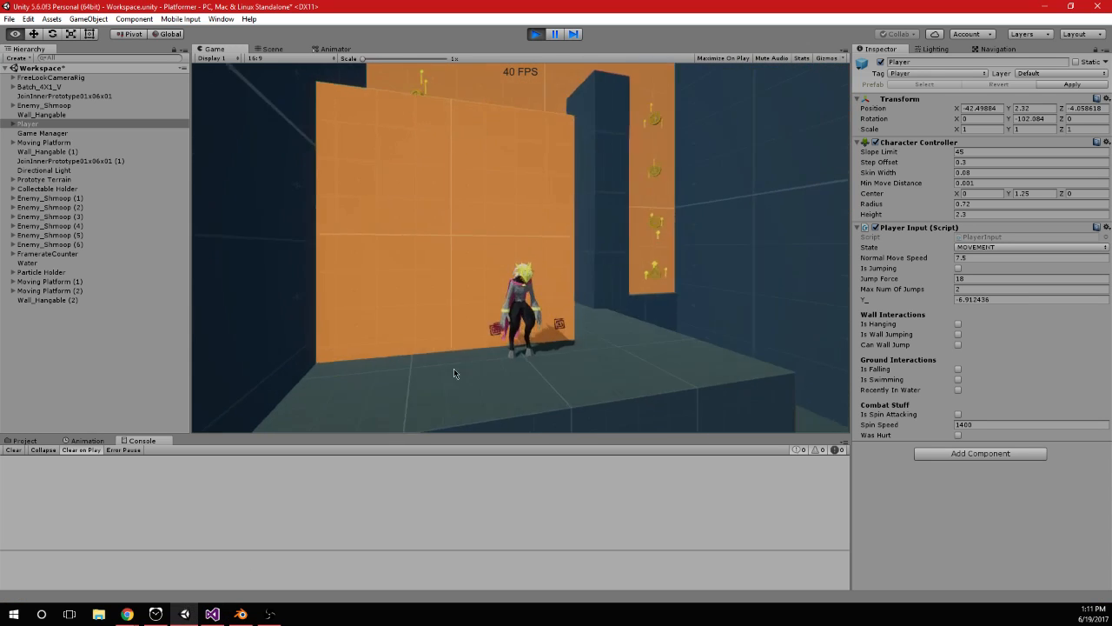
{"action": "key", "text": "alt+Tab"}
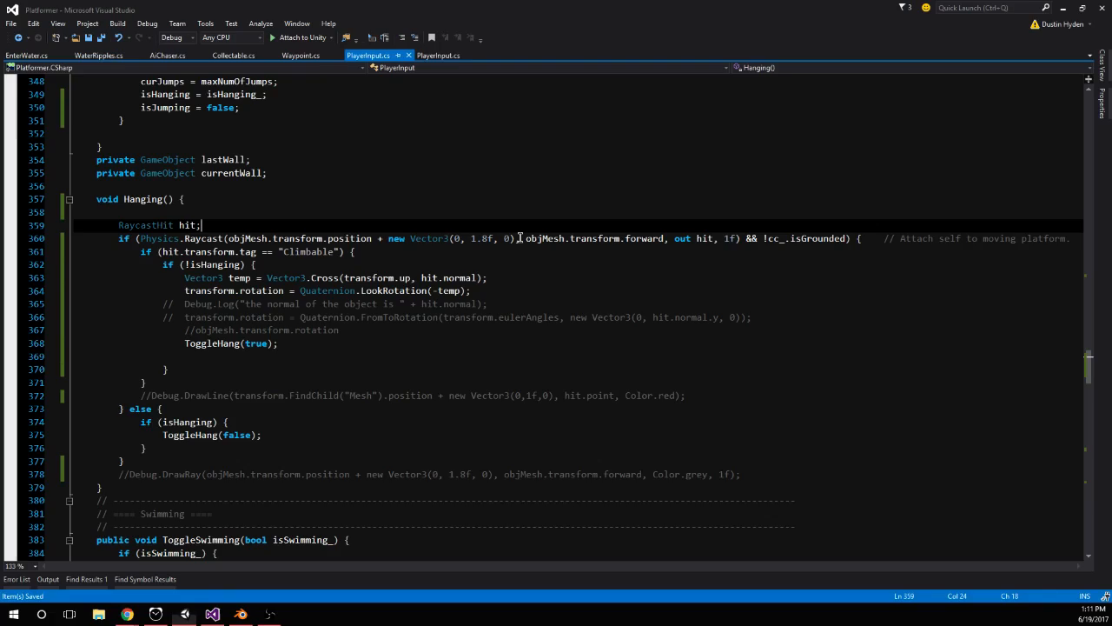
{"action": "left_click", "coordinate": [521, 292]}
{"action": "key", "text": "alt+Tab"}
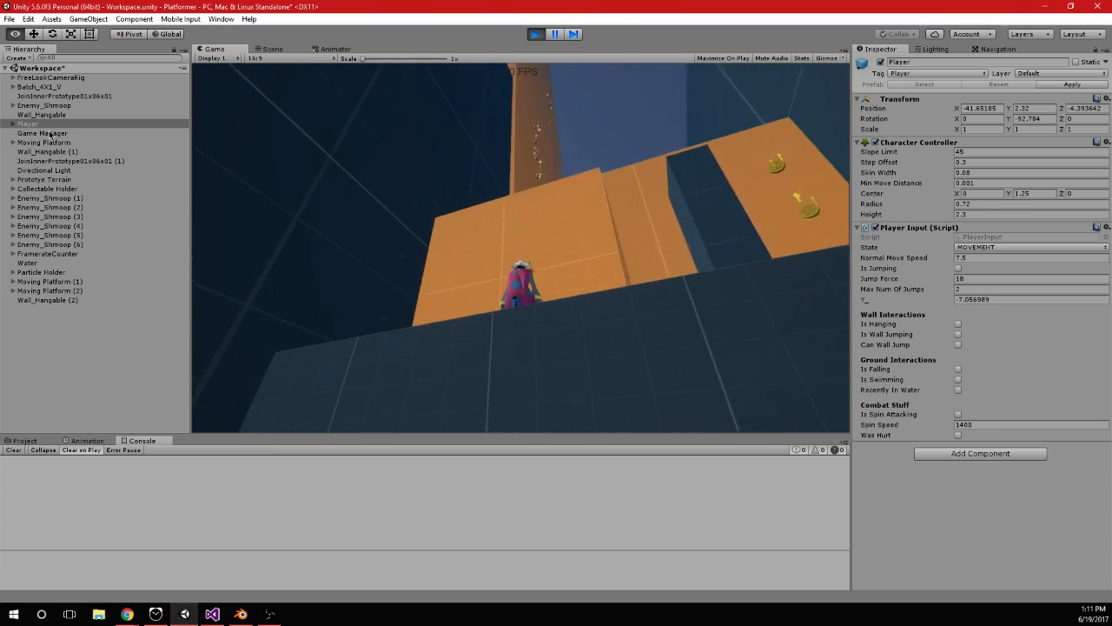
Expand Player in the hierarchy and inspect the rotation of its first Mesh child while the character moves
{"action": "left_click", "coordinate": [76, 133]}
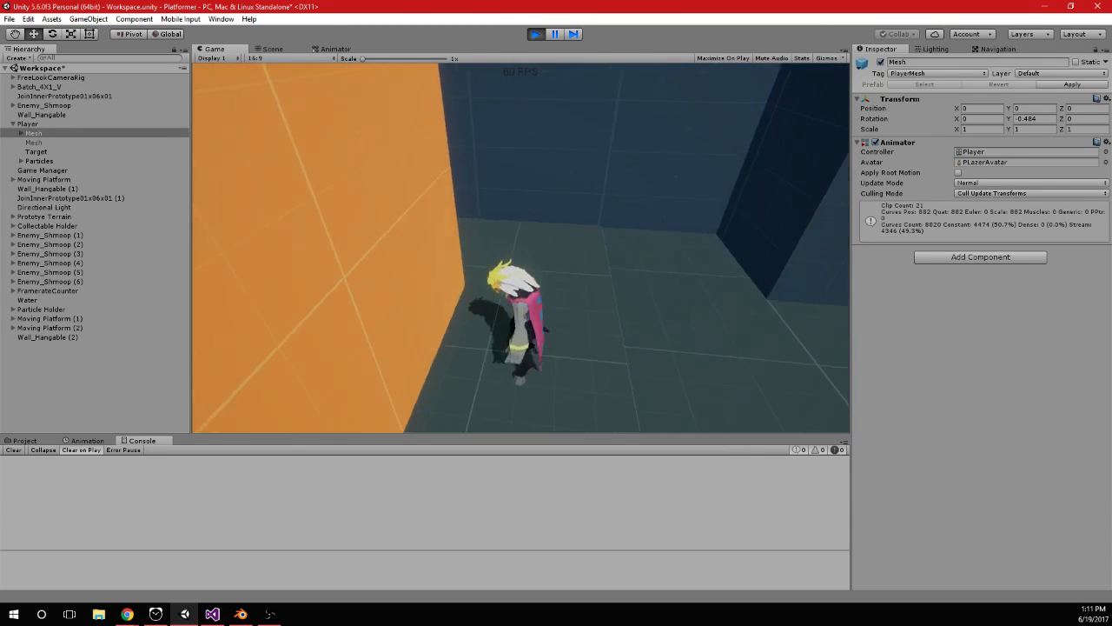
{"action": "left_click", "coordinate": [26, 124]}
{"action": "left_click", "coordinate": [632, 231]}
{"action": "left_click", "coordinate": [42, 135]}
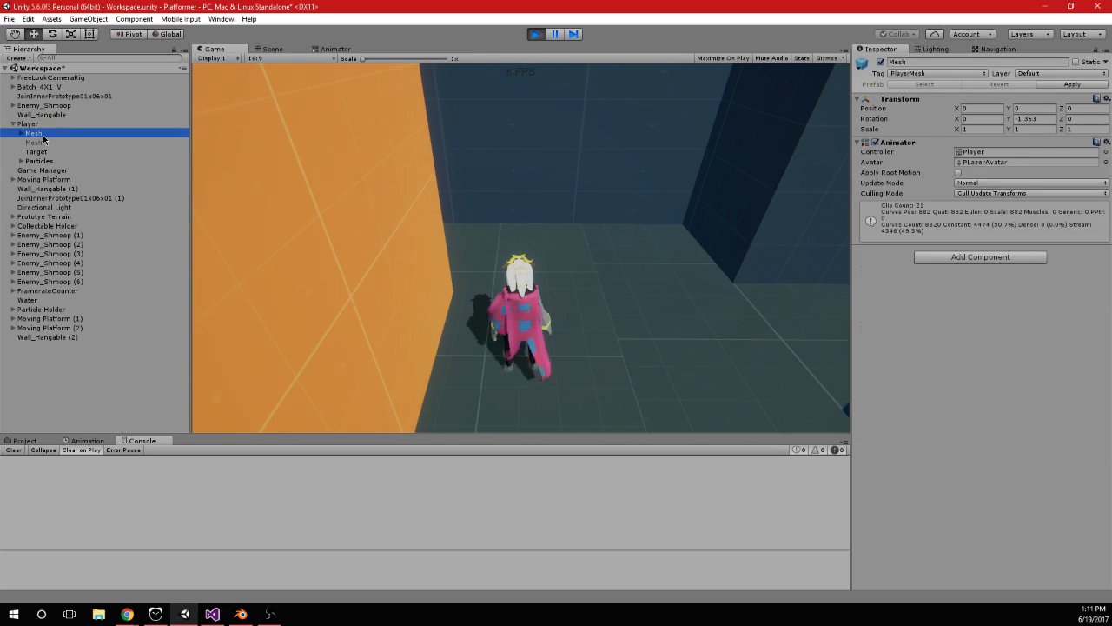
Select Player and jump onto the side of the orange block to check its transform rotation while hanging
{"action": "left_click", "coordinate": [90, 115]}
{"action": "left_click", "coordinate": [88, 123]}
{"action": "left_click", "coordinate": [544, 243]}
{"action": "key", "text": "space"}
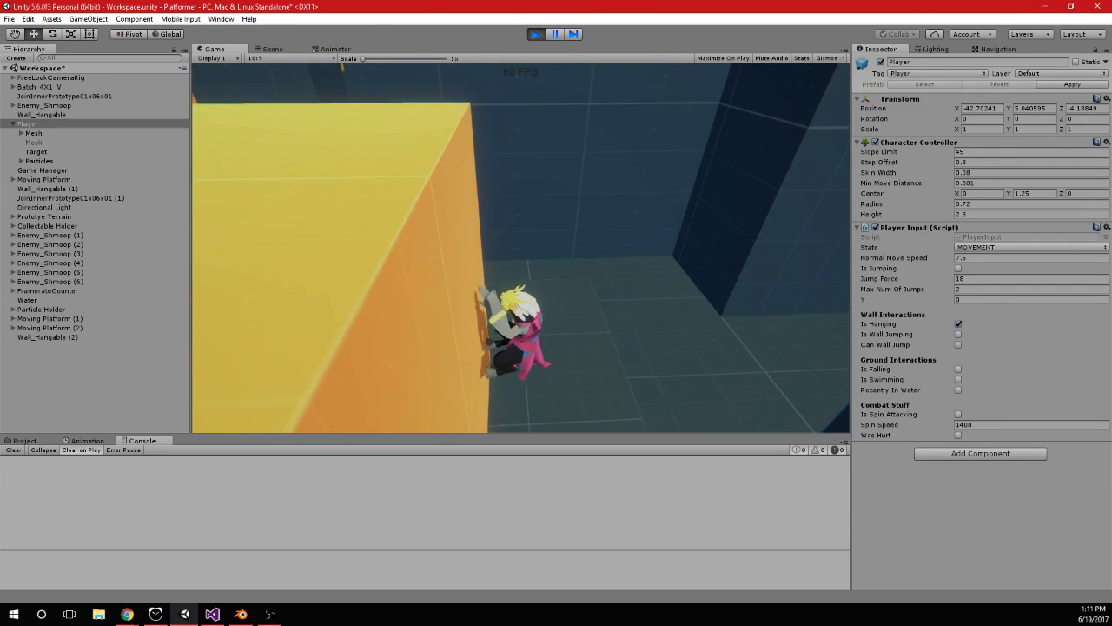
{"action": "key", "text": "s"}
{"action": "key", "text": "space"}
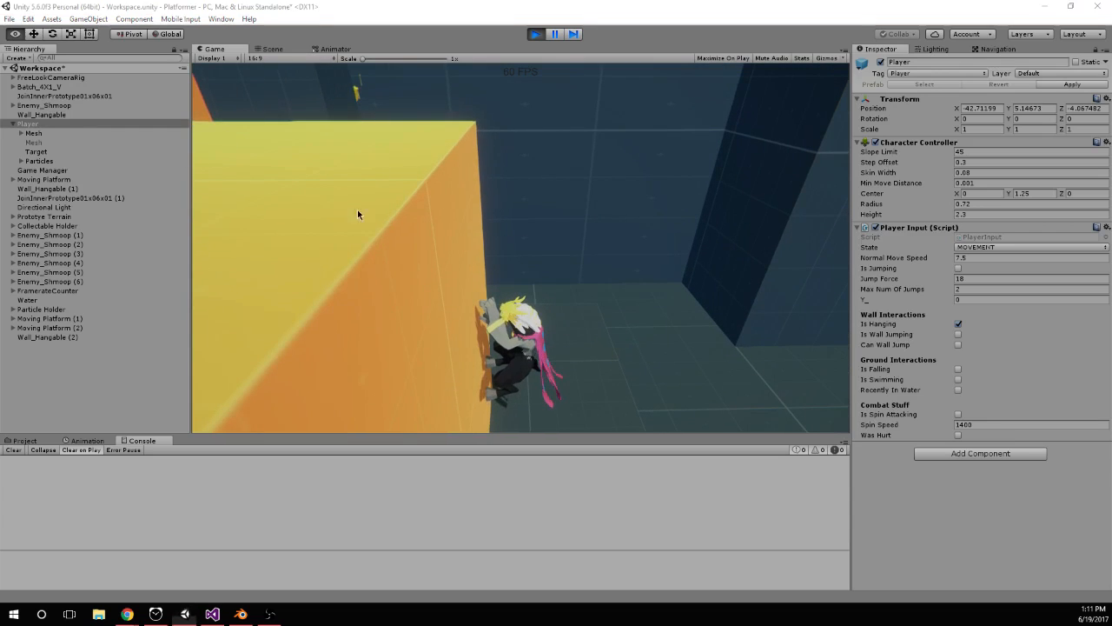
Select the first Mesh child, drop off the block and hang again to check the mesh's rotation
{"action": "left_click", "coordinate": [41, 115]}
{"action": "left_click", "coordinate": [28, 133]}
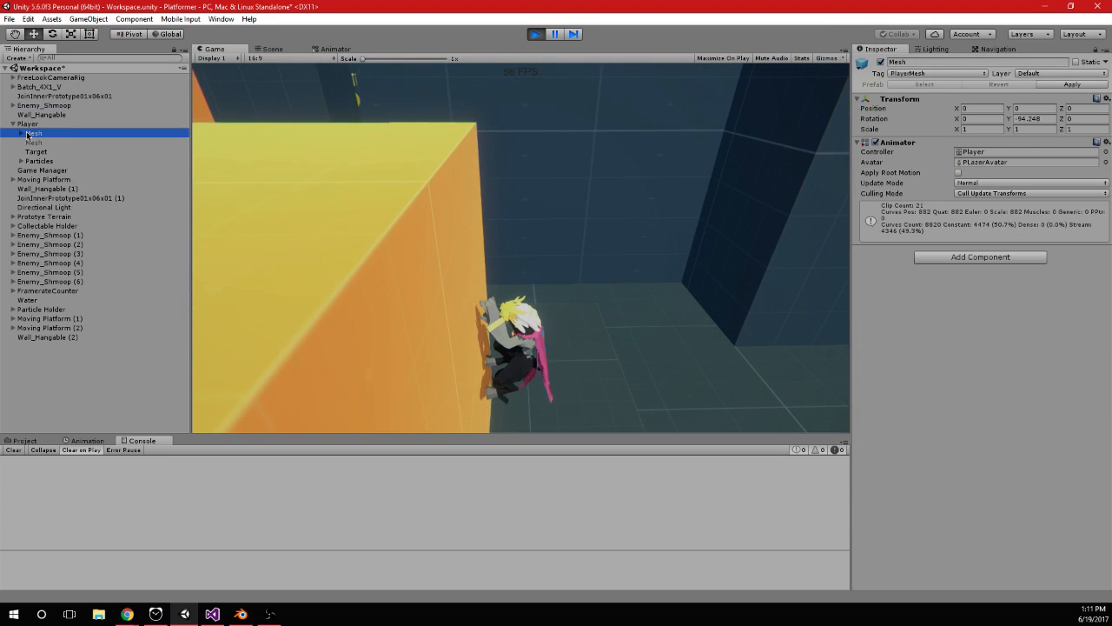
{"action": "left_click", "coordinate": [618, 285]}
{"action": "key", "text": "s"}
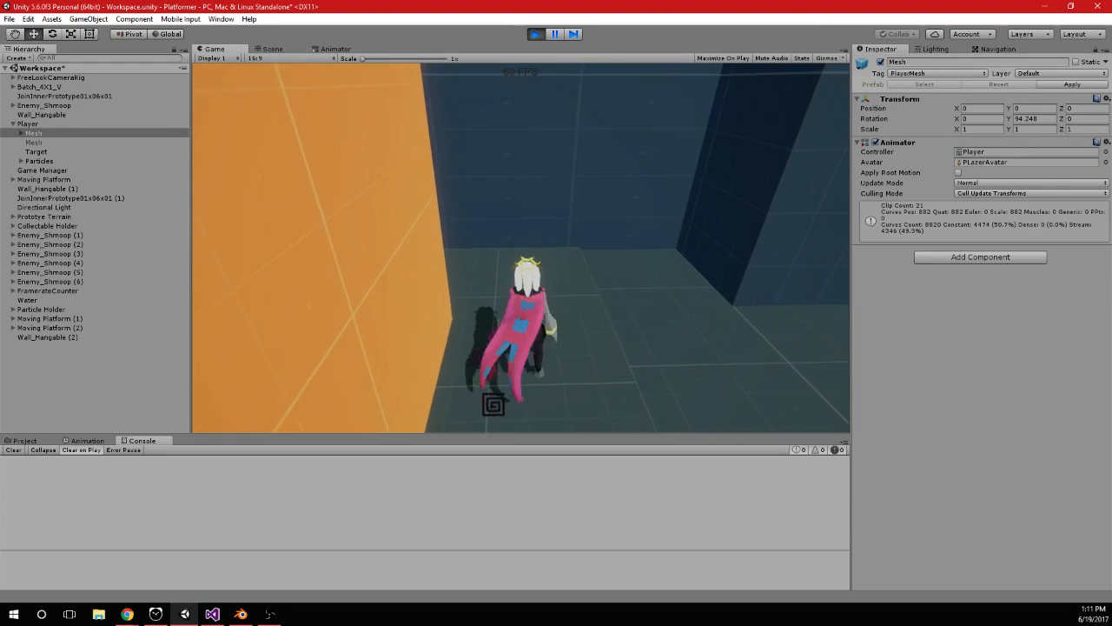
{"action": "key", "text": "a"}
{"action": "key", "text": "space"}
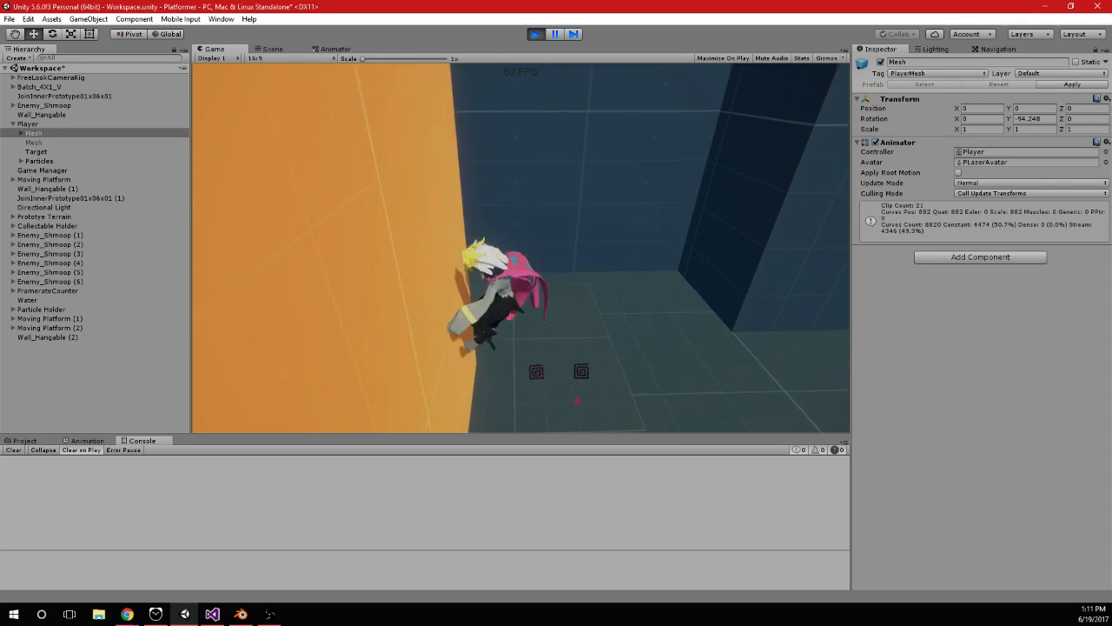
Collapse and select Player, let go of the wall, and check its rotation while moving on the ground
{"action": "left_click", "coordinate": [13, 123]}
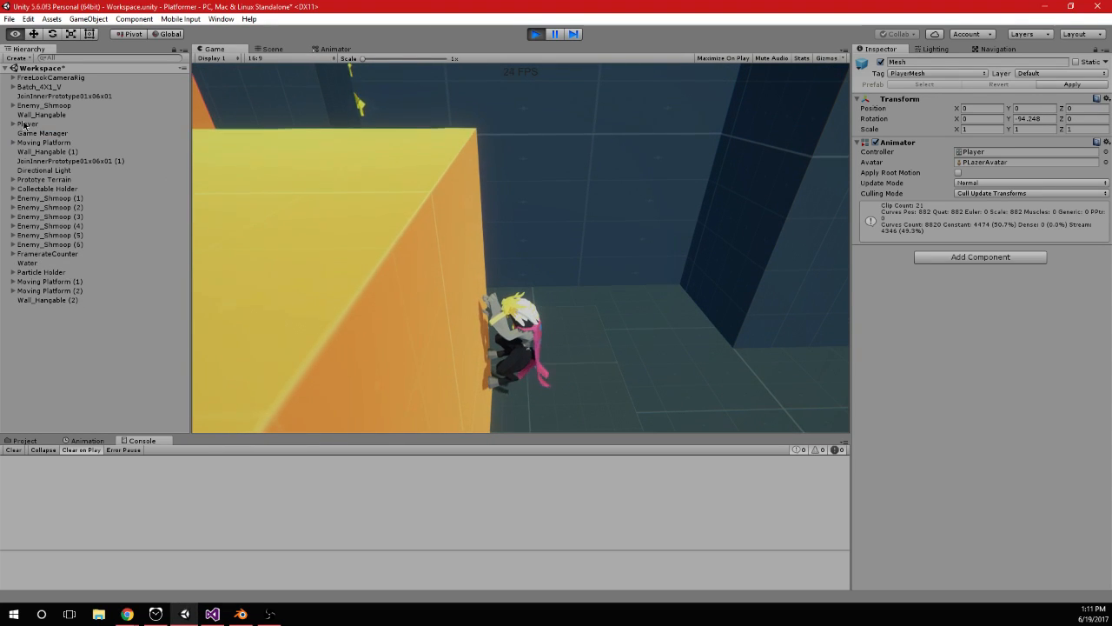
{"action": "left_click", "coordinate": [26, 123]}
{"action": "left_click", "coordinate": [550, 251]}
{"action": "key", "text": "s"}
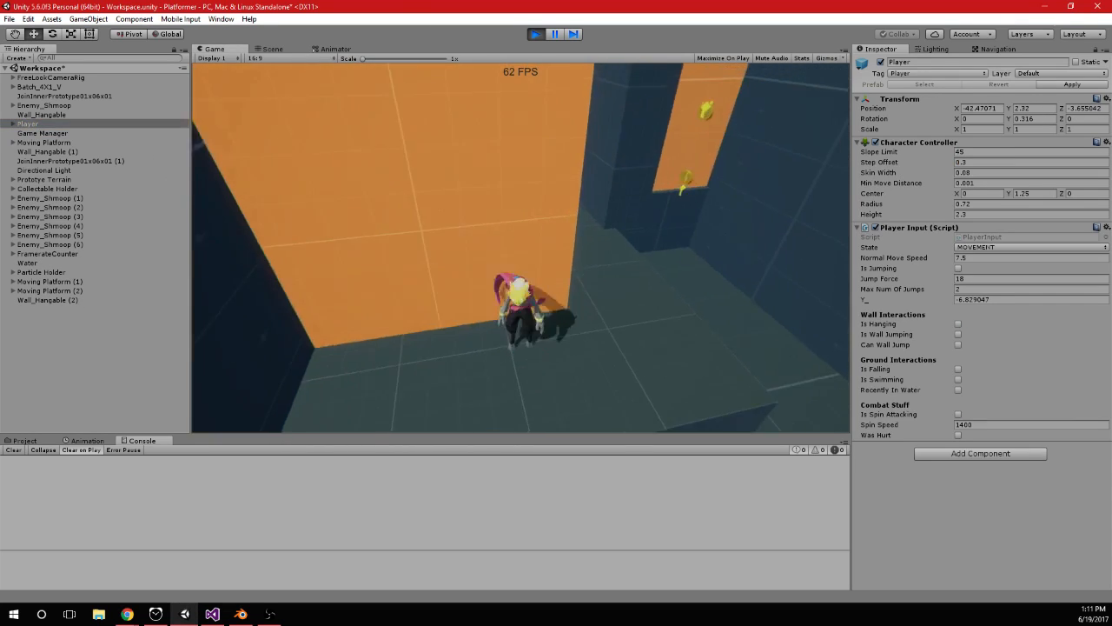
{"action": "key", "text": "w"}
Expand Player and compare the rotation of its Mesh child with that of Player
{"action": "key", "text": "alt+Tab"}
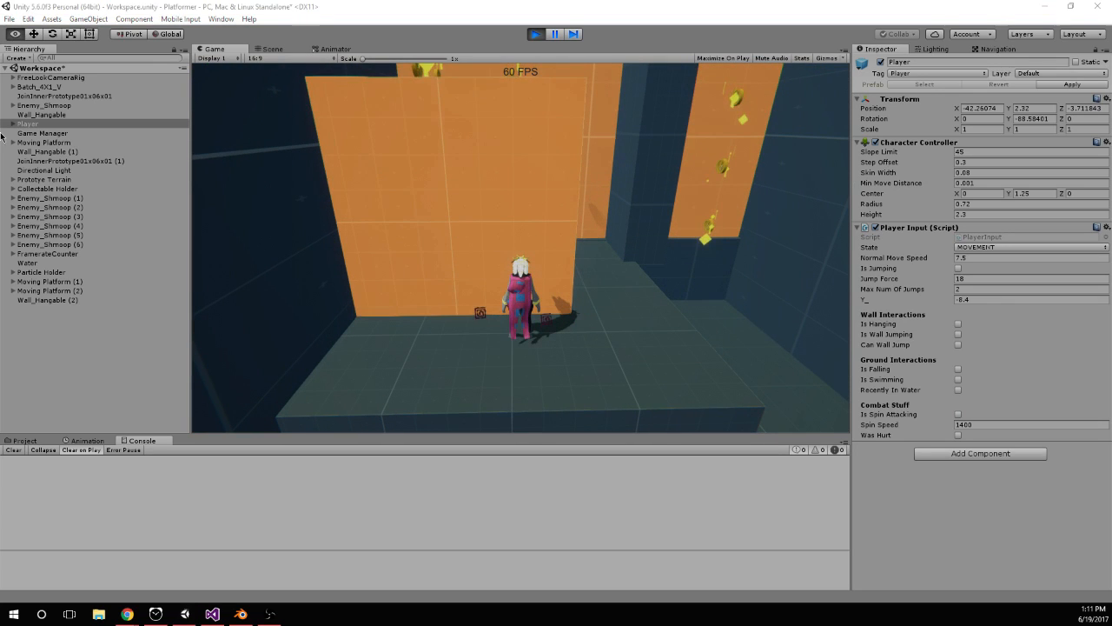
{"action": "left_click", "coordinate": [20, 125]}
{"action": "left_click", "coordinate": [13, 125], "text": "alt"}
{"action": "left_click", "coordinate": [27, 133]}
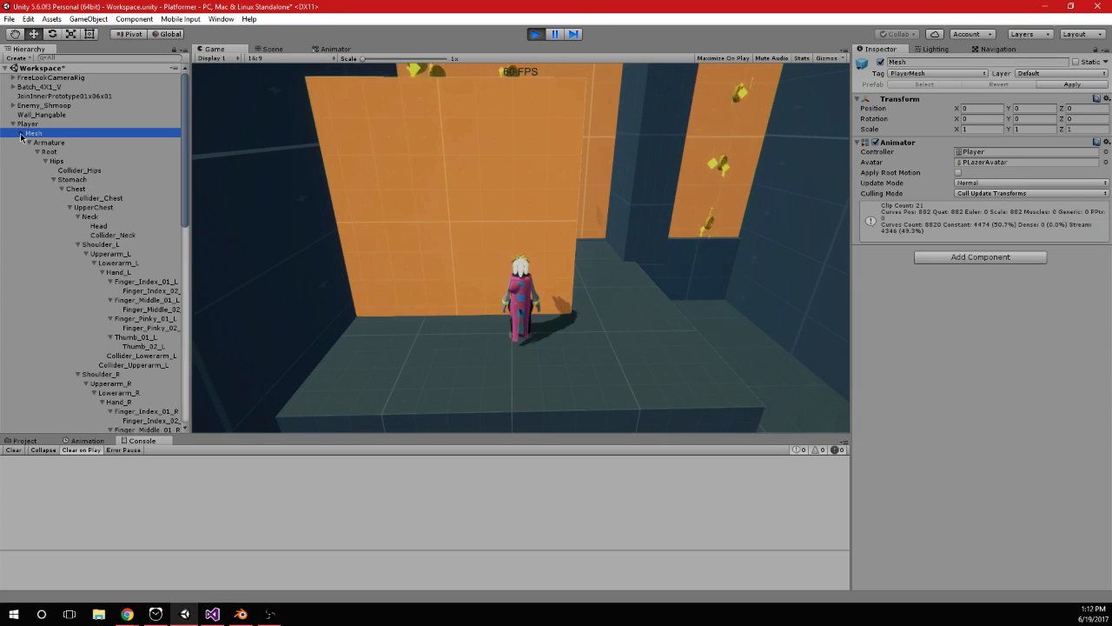
{"action": "key", "text": "Up"}
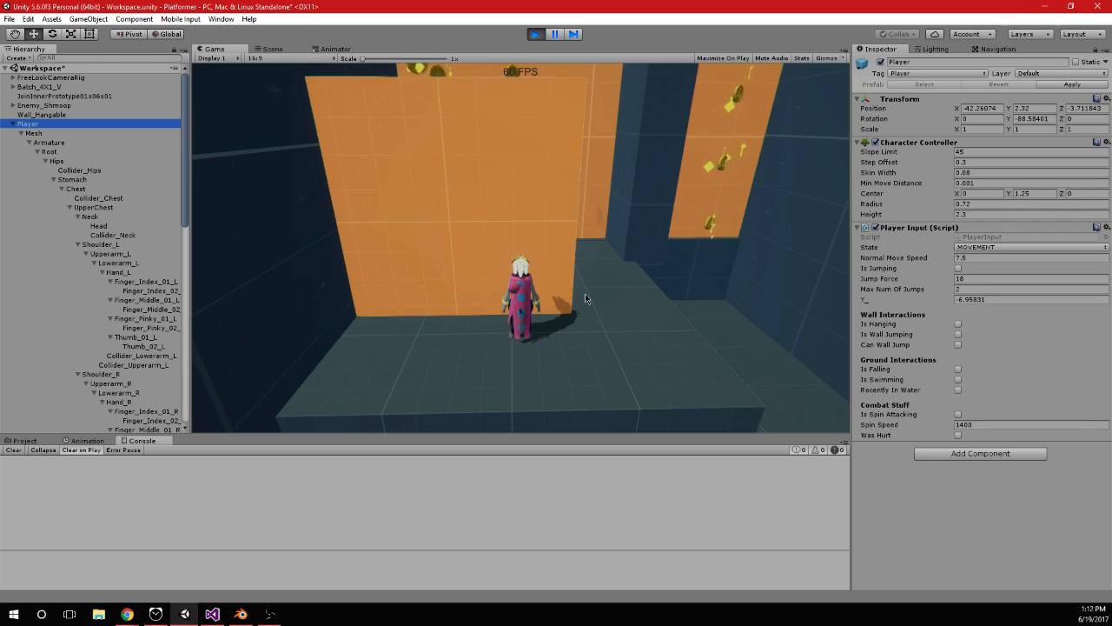
Move the character, select the Mesh child, and jump repeatedly at the orange block to watch the mesh's rotation
{"action": "left_click", "coordinate": [580, 297]}
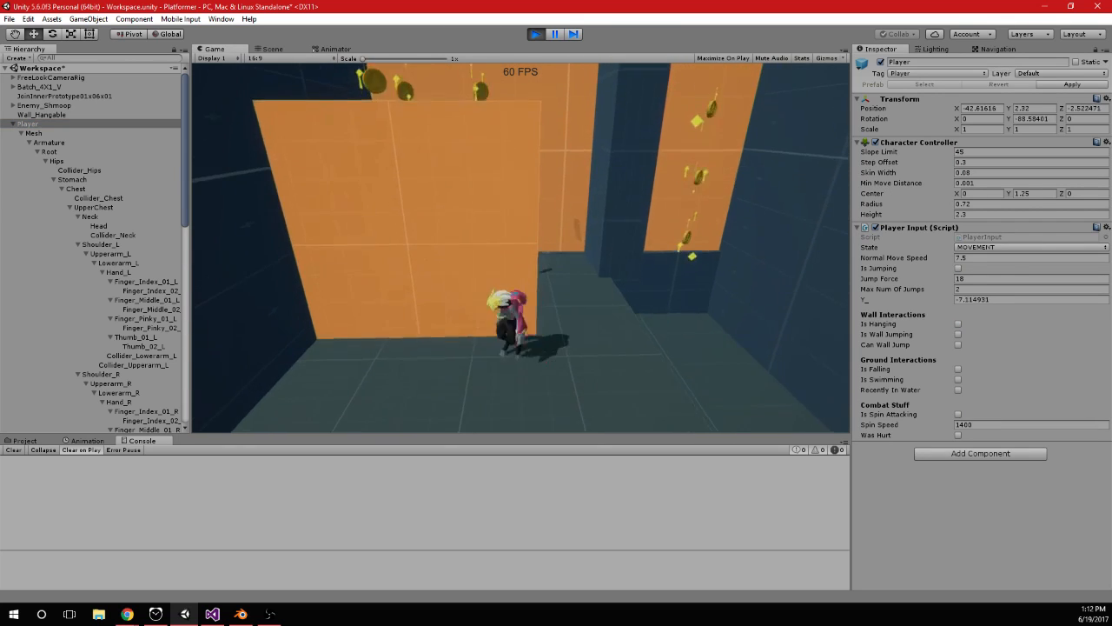
{"action": "left_click", "coordinate": [32, 133]}
{"action": "left_click", "coordinate": [450, 210]}
{"action": "key", "text": "space"}
{"action": "key", "text": "space"}
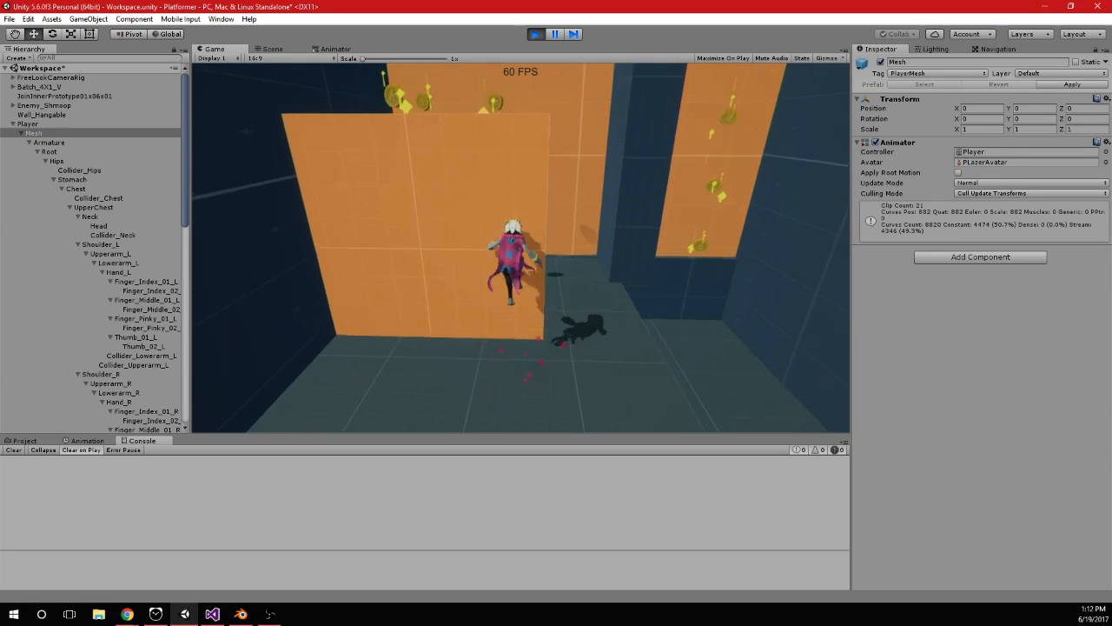
{"action": "key", "text": "space"}
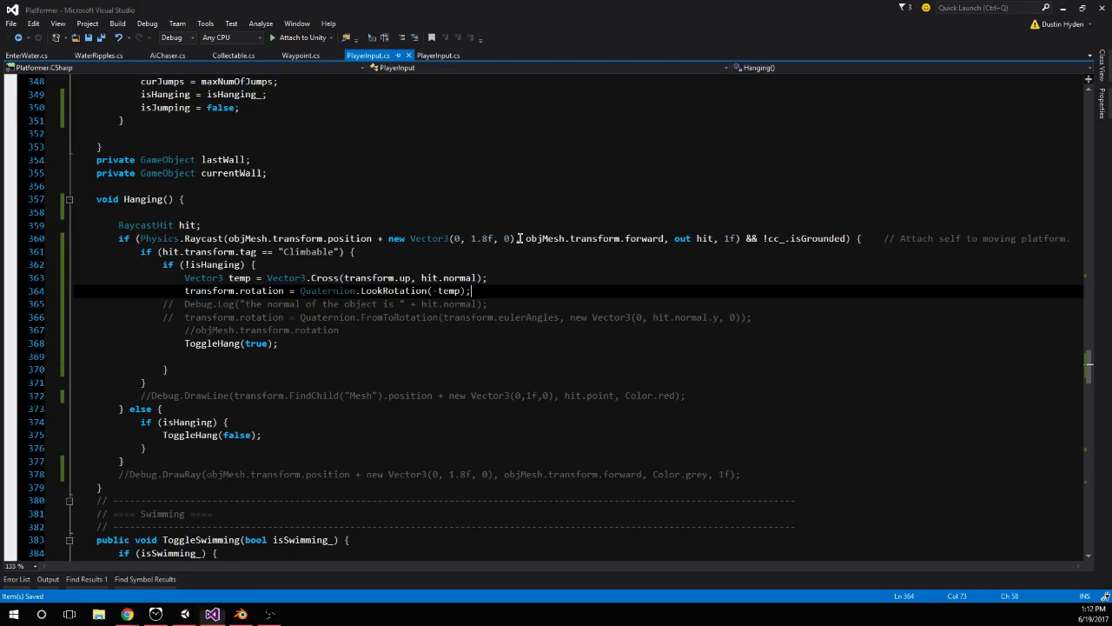
In PlayerInput.cs, below the LookRotation line, try reassigning temp with Vector3.Cross and objMesh.transform.forward as the first argument
{"action": "key", "text": "Return"}
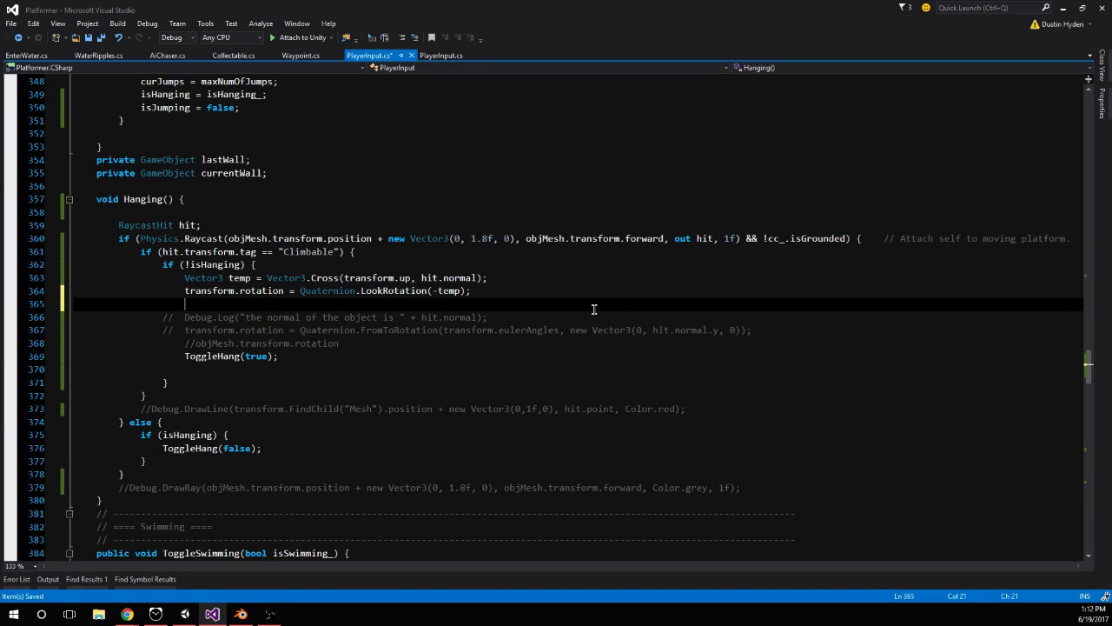
{"action": "type", "text": "temp - "}
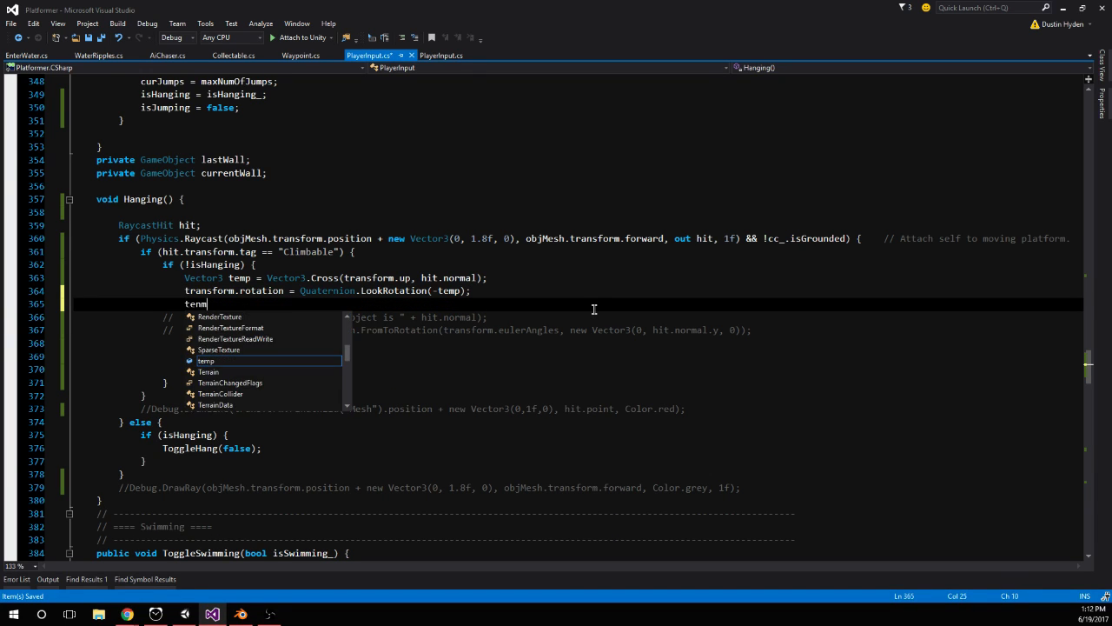
{"action": "type", "text": "= Vector3.Cross(objMesh.transform."}
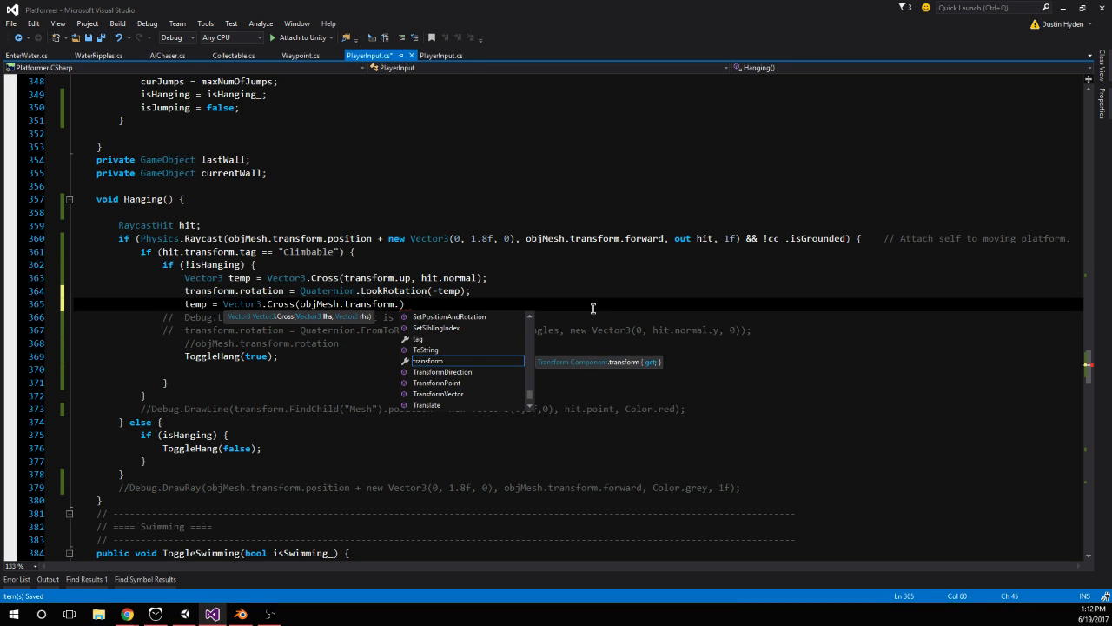
{"action": "type", "text": "forward,"}
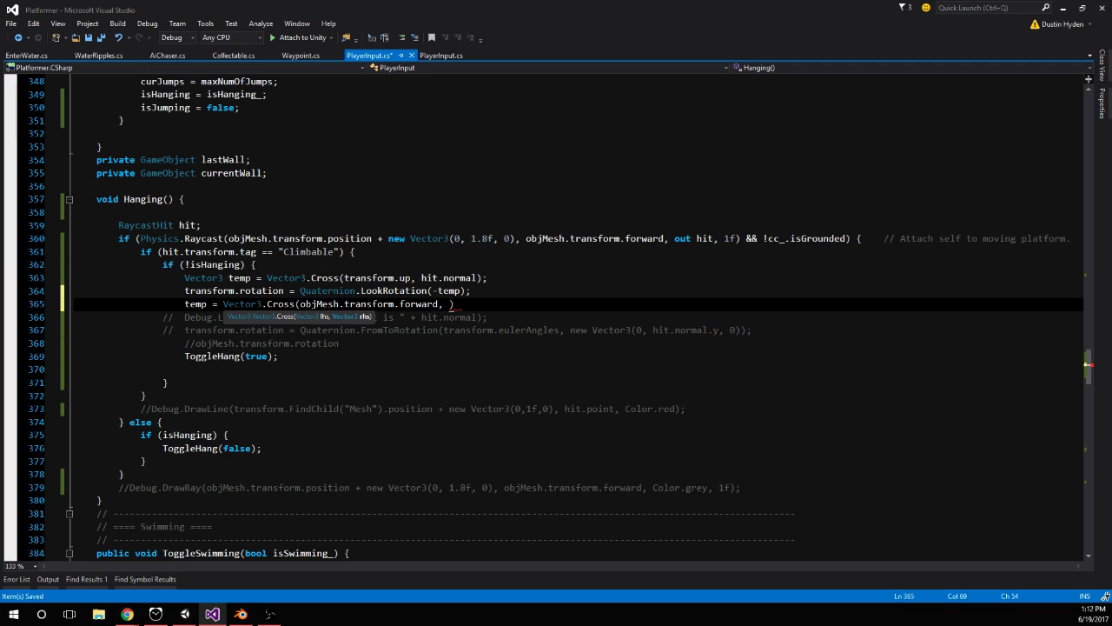
In the temp declaration's Vector3.Cross call, replace transform.up with transform.forward
{"action": "double_click", "coordinate": [403, 278]}
{"action": "type", "text": "forward"}
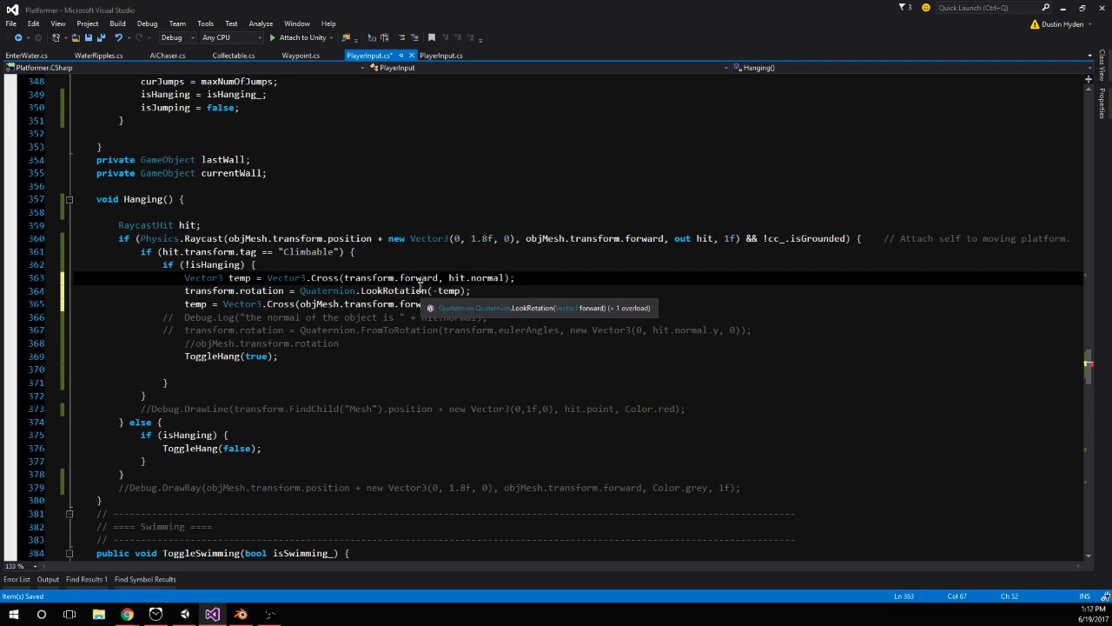
Replace the unfinished temp line with objMesh.transform.rotation = Quaternion.LookRotation(-temp); and save PlayerInput.cs
{"action": "left_click", "coordinate": [449, 304]}
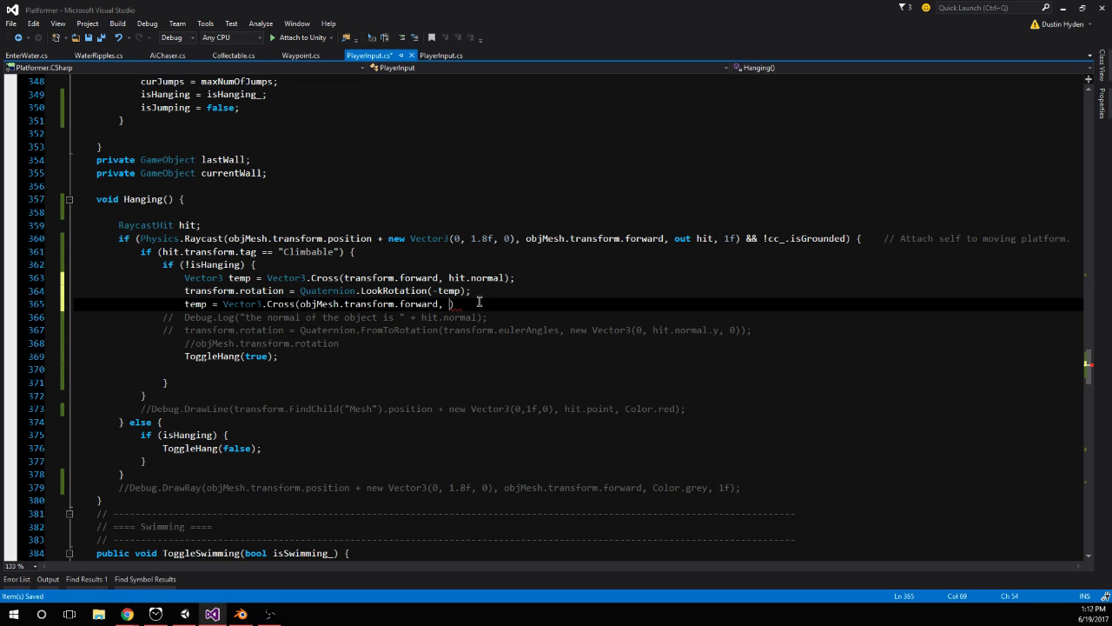
{"action": "mouse_move", "coordinate": [486, 306]}
{"action": "left_mouse_down"}
{"action": "mouse_move", "coordinate": [160, 304]}
{"action": "mouse_move", "coordinate": [467, 310]}
{"action": "left_mouse_up"}
{"action": "left_click", "coordinate": [229, 297]}
{"action": "type", "text": "objMesh.tra"}
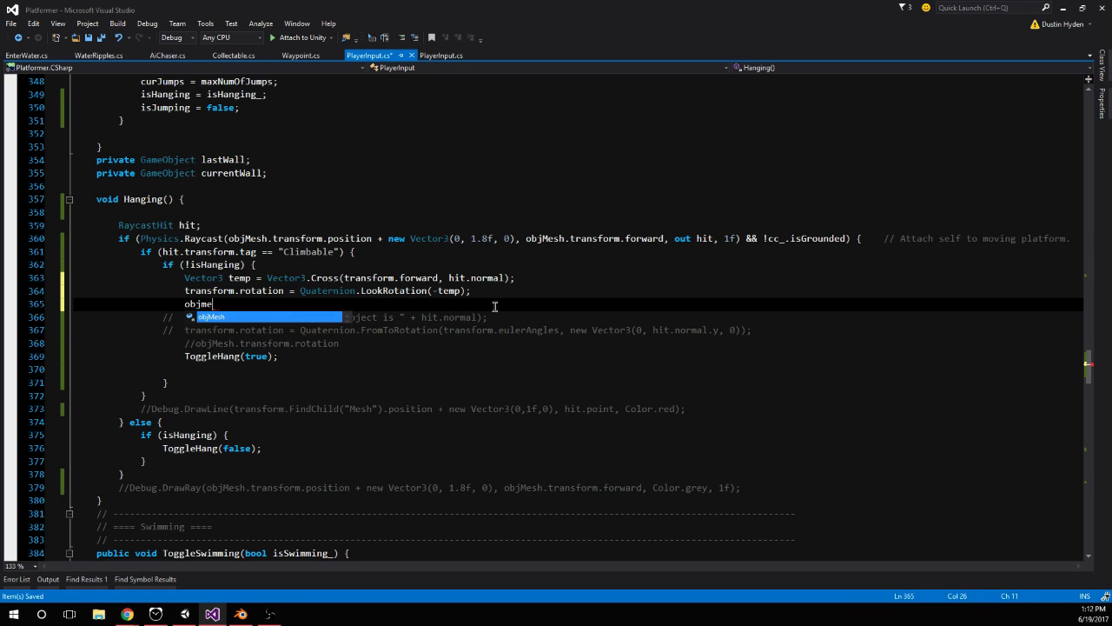
{"action": "type", "text": "nsform.rotation "}
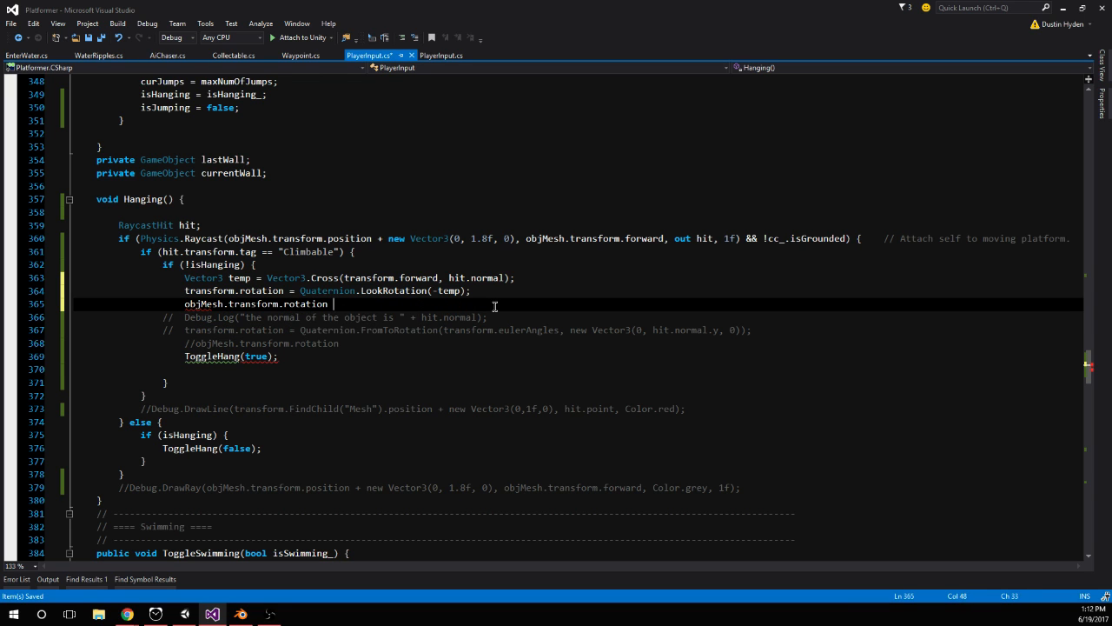
{"action": "type", "text": "= Quaternion.look"}
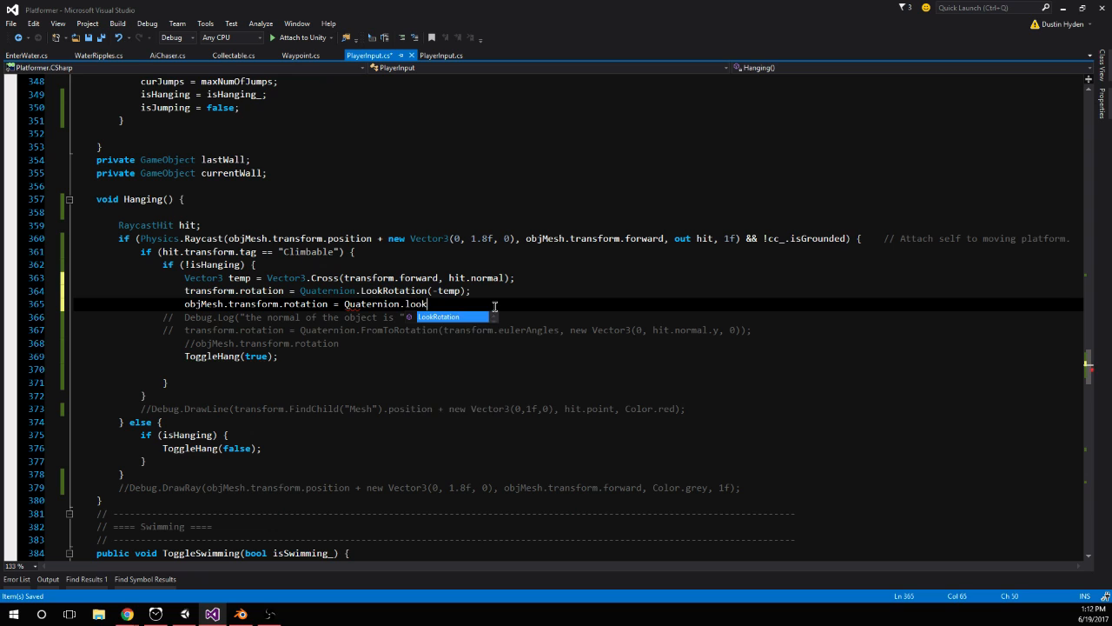
{"action": "type", "text": "(-temp);"}
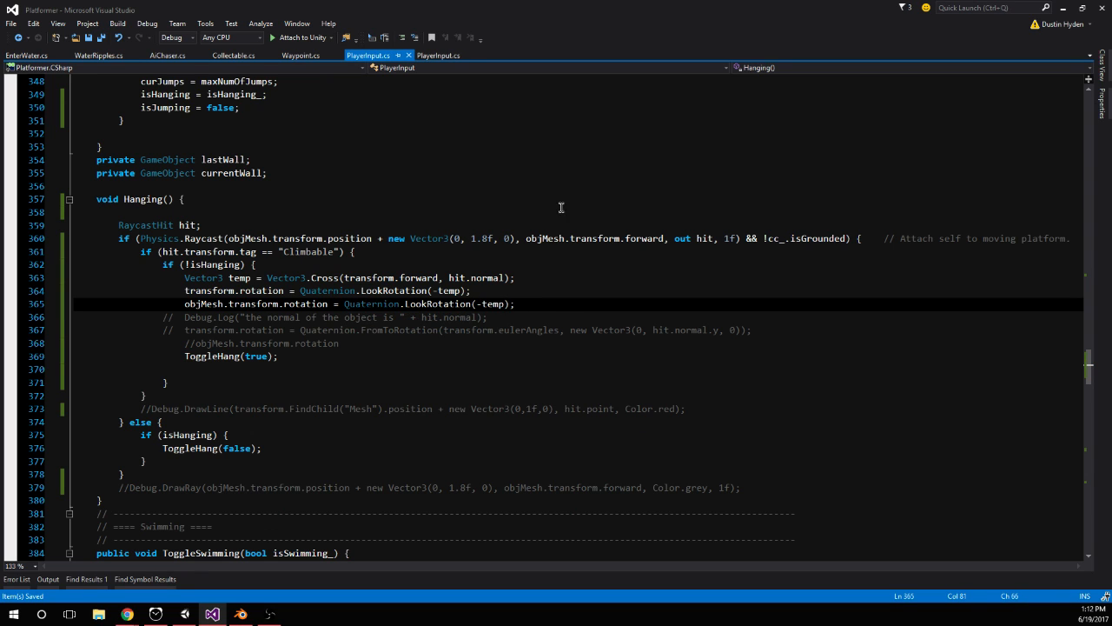
Switch to Unity, start play mode, test wall hanging, and inspect the Mesh and Player orientation in the Scene view
{"action": "left_click", "coordinate": [184, 614]}
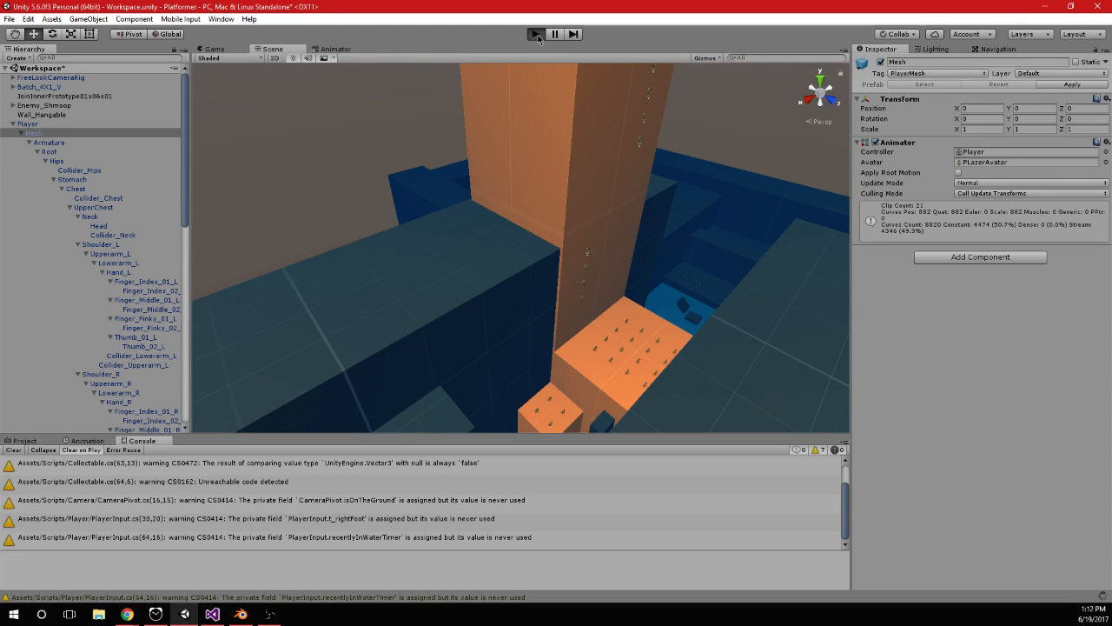
{"action": "key", "text": "ctrl+p"}
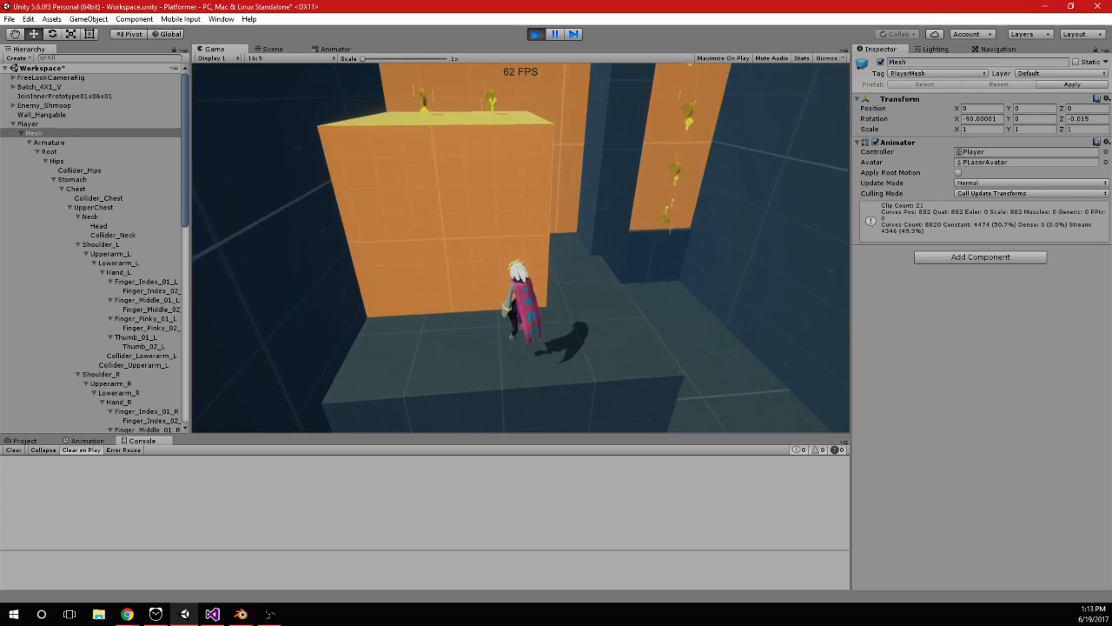
{"action": "key", "text": "alt+Tab"}
{"action": "left_click", "coordinate": [275, 50]}
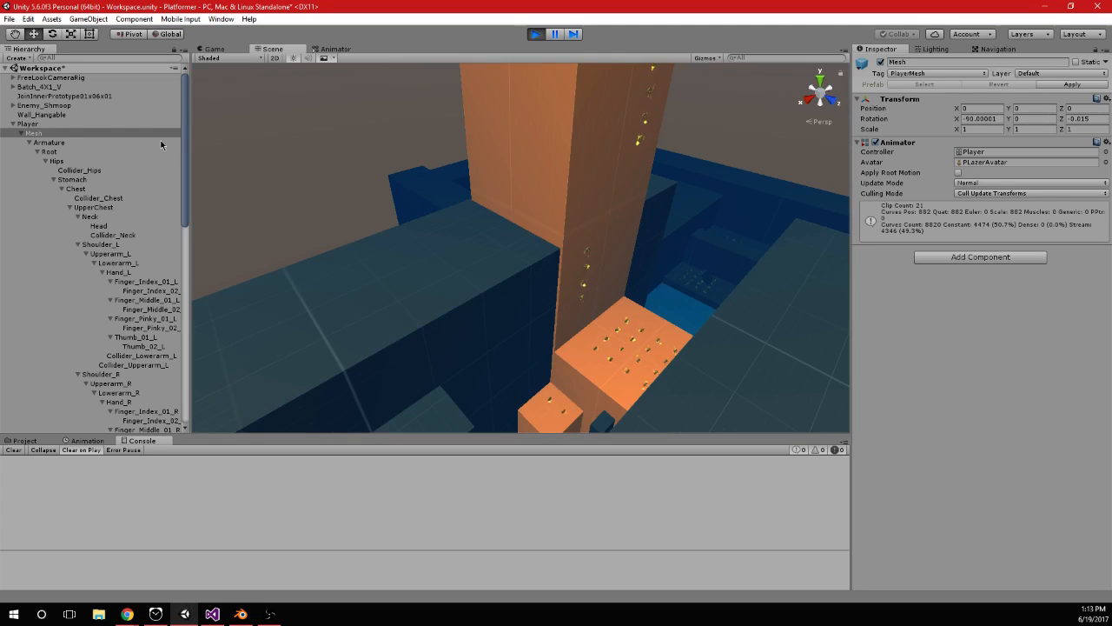
{"action": "double_click", "coordinate": [91, 132]}
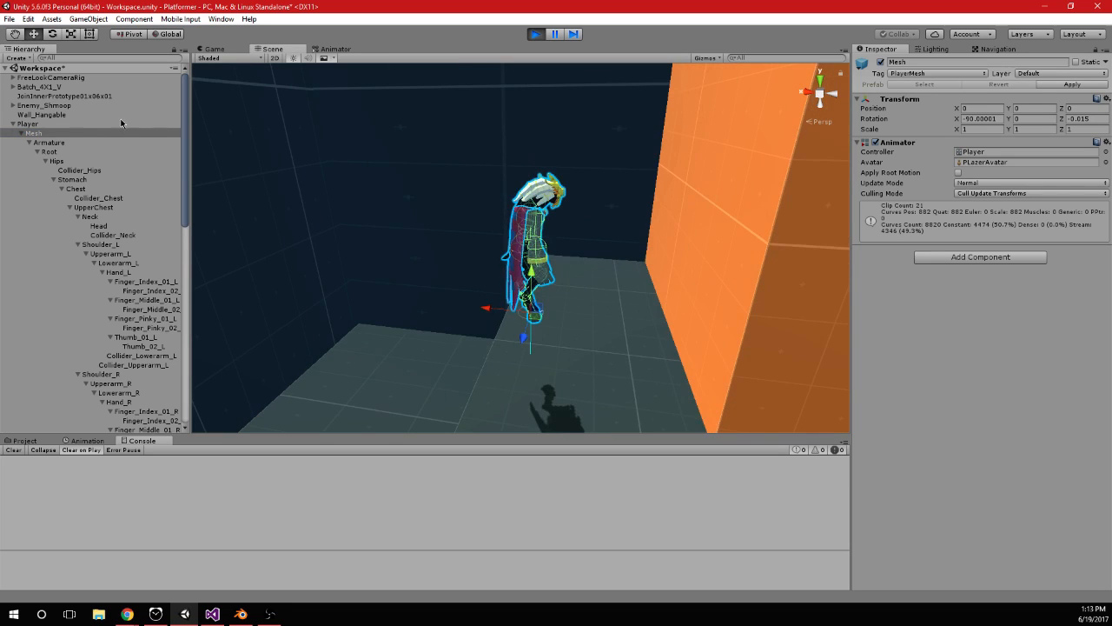
{"action": "left_click", "coordinate": [79, 124]}
{"action": "mouse_move", "coordinate": [569, 256]}
{"action": "left_mouse_down", "text": "alt"}
{"action": "mouse_move", "coordinate": [581, 211]}
{"action": "mouse_move", "coordinate": [595, 236]}
{"action": "mouse_move", "coordinate": [578, 248]}
{"action": "left_mouse_up", "text": "alt"}
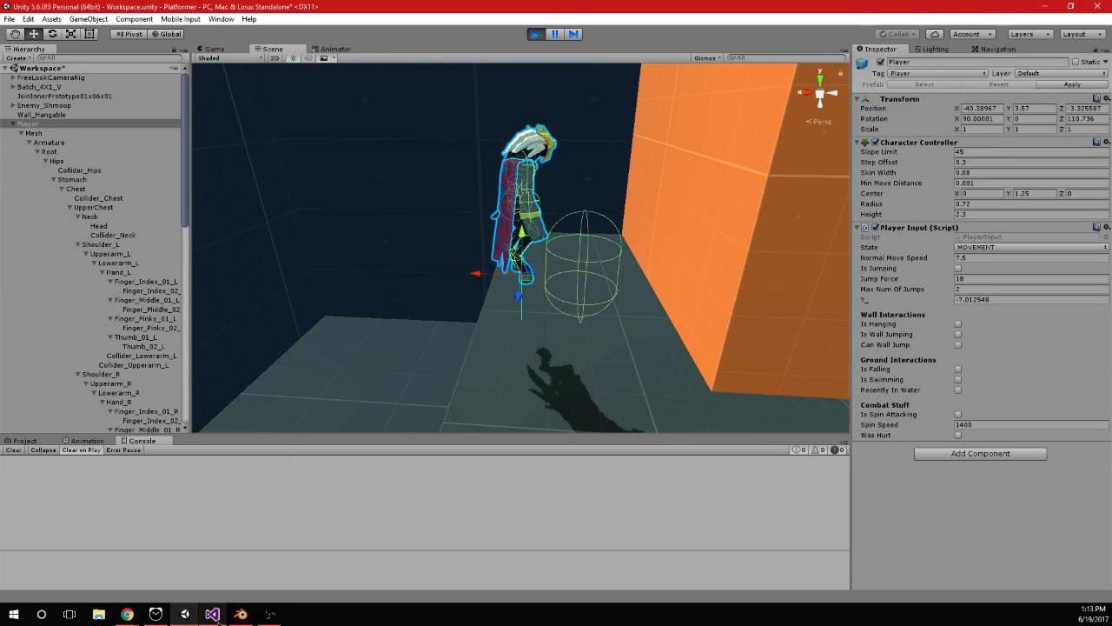
Switch to Visual Studio, replace transform.forward with transform.up in the temp declaration's Vector3.Cross call, and save PlayerInput.cs
{"action": "left_click", "coordinate": [213, 614]}
{"action": "left_click", "coordinate": [518, 289]}
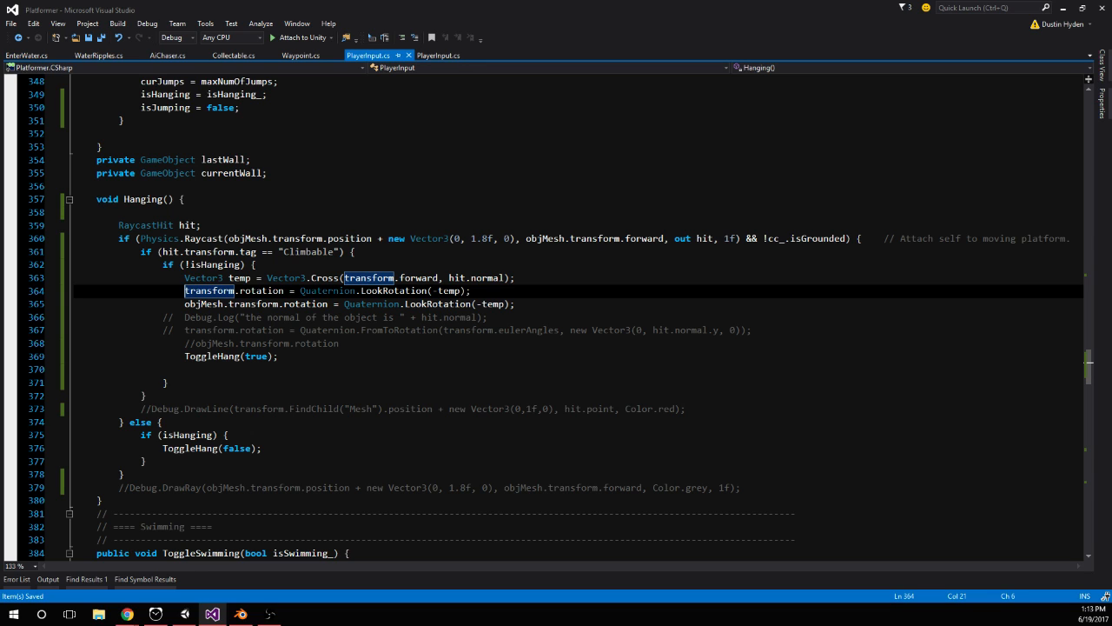
{"action": "double_click", "coordinate": [419, 278]}
{"action": "type", "text": "up"}
{"action": "key", "text": "Escape"}
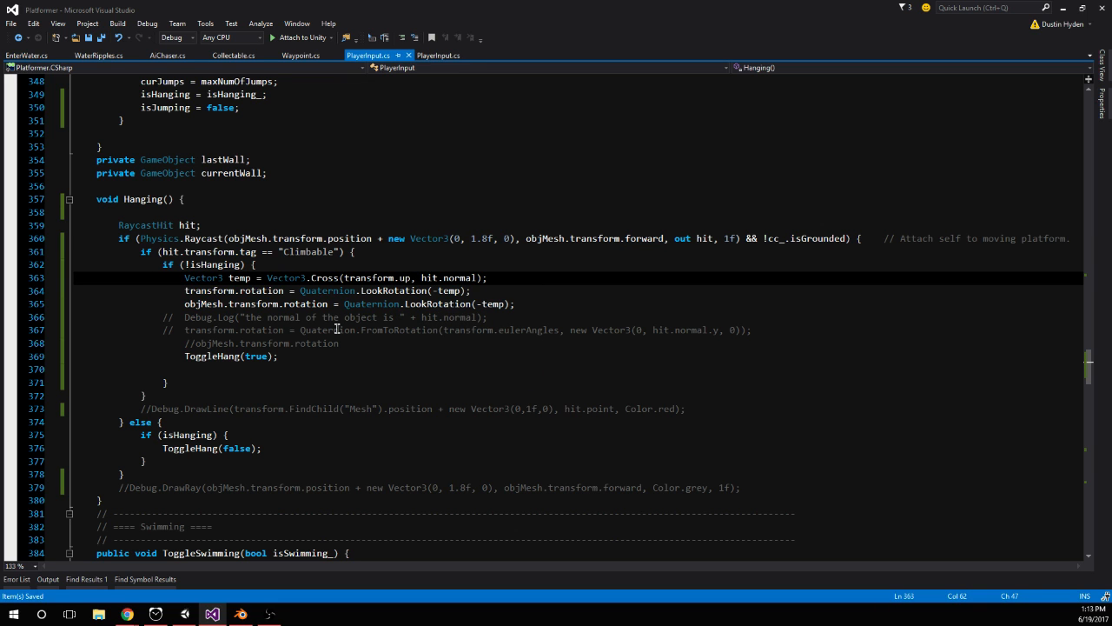
Switch to Unity, restart play mode, and jump the player against the orange climbable wall to test hanging
{"action": "left_click", "coordinate": [185, 613]}
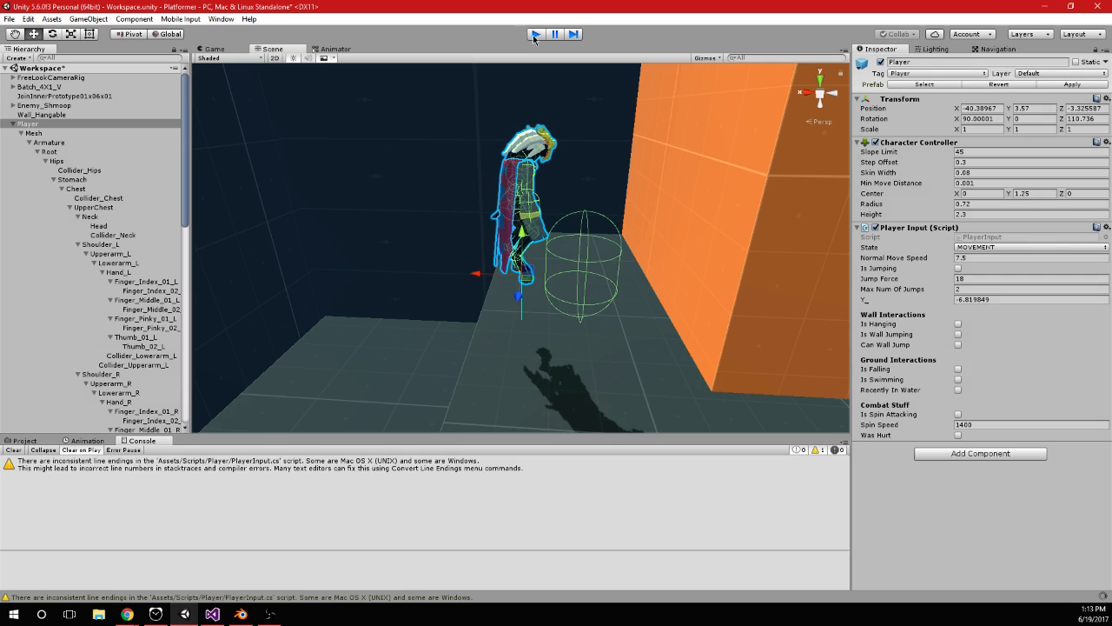
{"action": "left_click", "coordinate": [533, 35]}
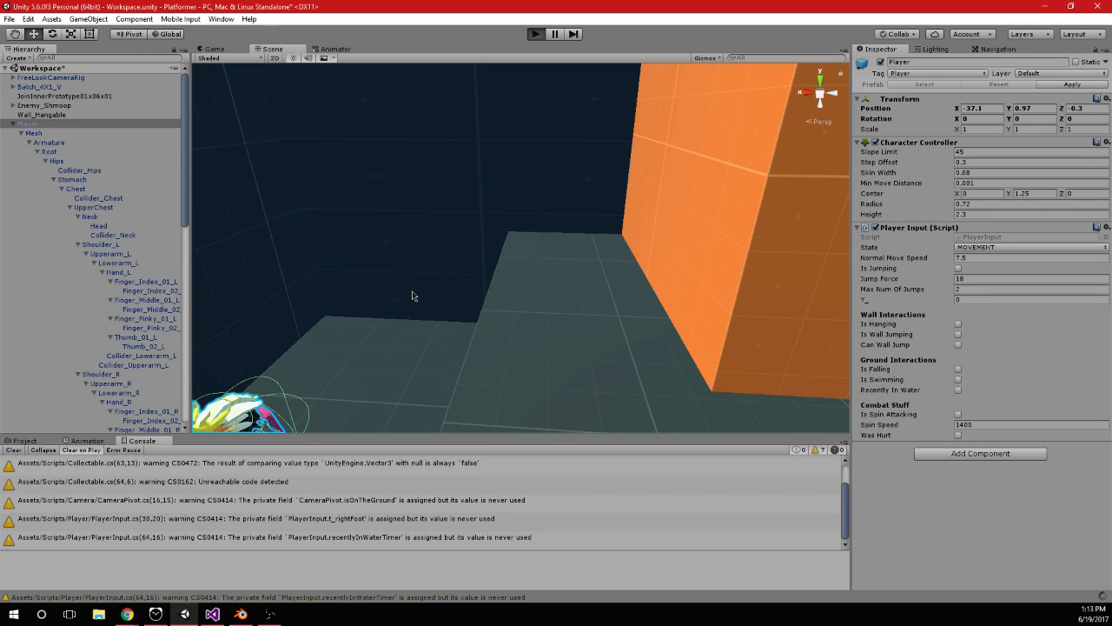
{"action": "key", "text": "w"}
{"action": "key", "text": "space"}
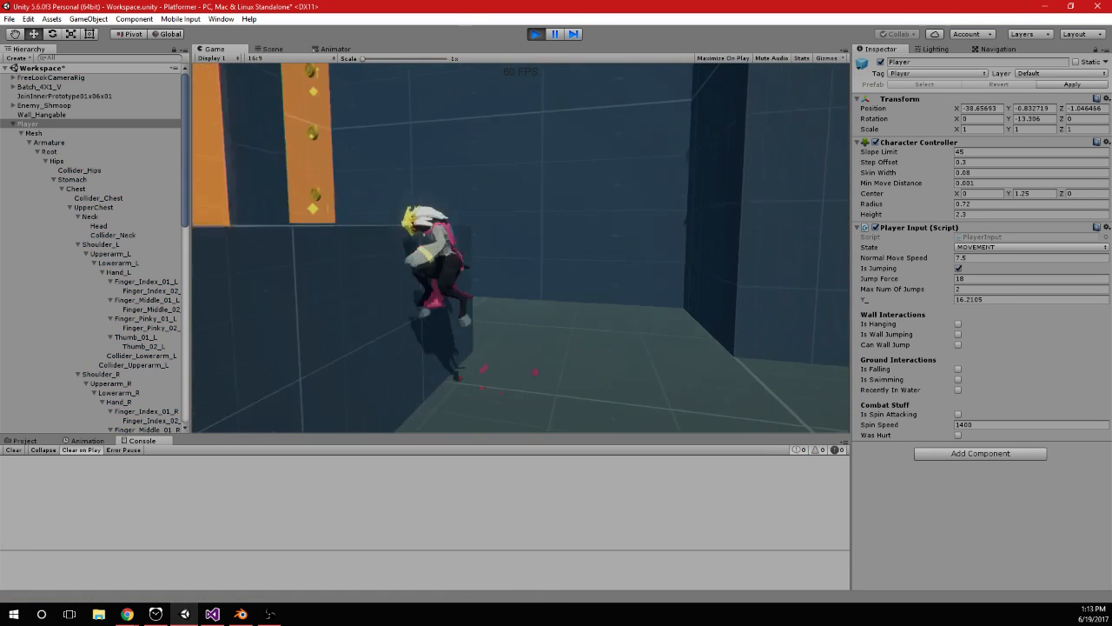
{"action": "key", "text": "space"}
{"action": "key", "text": "space"}
{"action": "key", "text": "space"}
{"action": "key", "text": "space"}
{"action": "key", "text": "space"}
{"action": "key", "text": "space"}
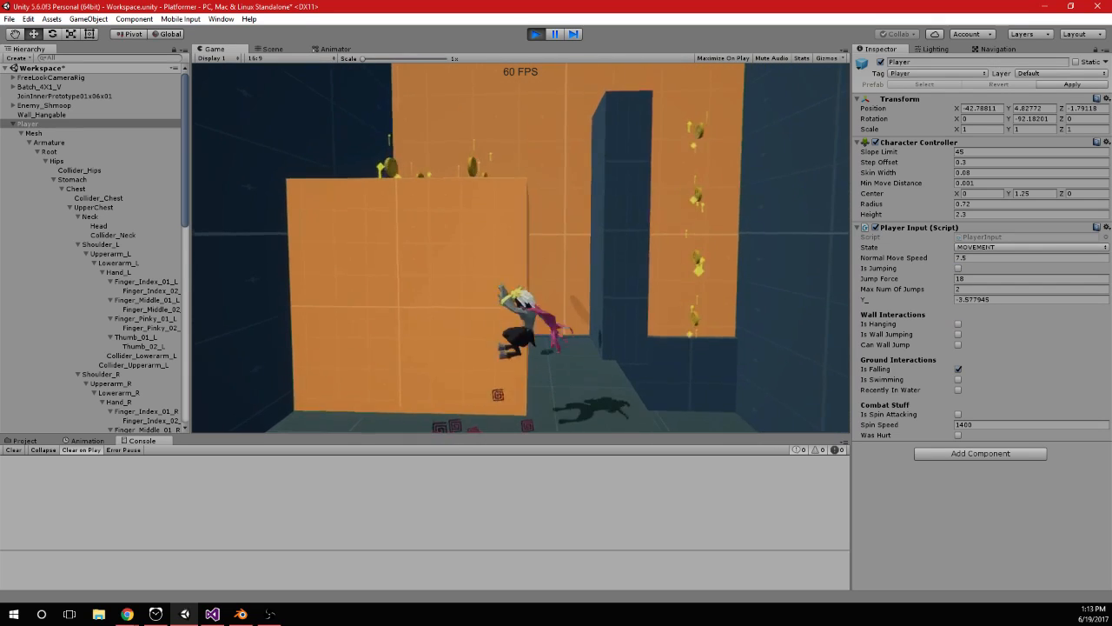
{"action": "key", "text": "space"}
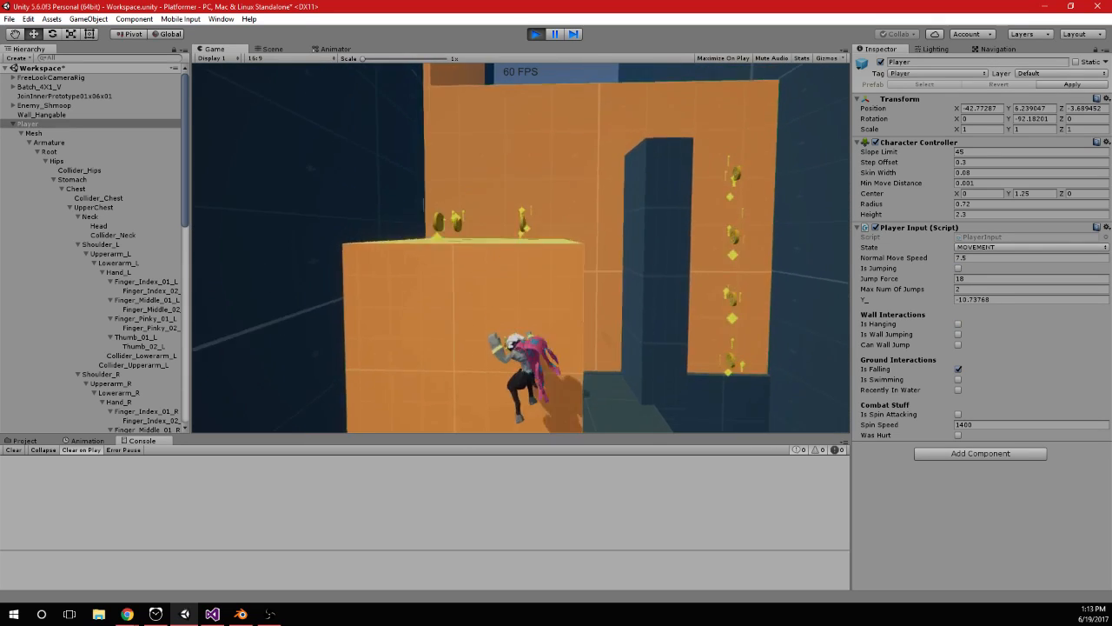
In PlayerInput.cs, remove the minus sign from temp in the objMesh.transform.rotation LookRotation call and save
{"action": "key", "text": "alt+Tab"}
{"action": "left_click", "coordinate": [483, 304]}
{"action": "key", "text": "BackSpace"}
{"action": "key", "text": "ctrl+s"}
Return to Unity, restart play mode, and jump at the orange block from different sides to check the hanging direction
{"action": "key", "text": "alt+Tab"}
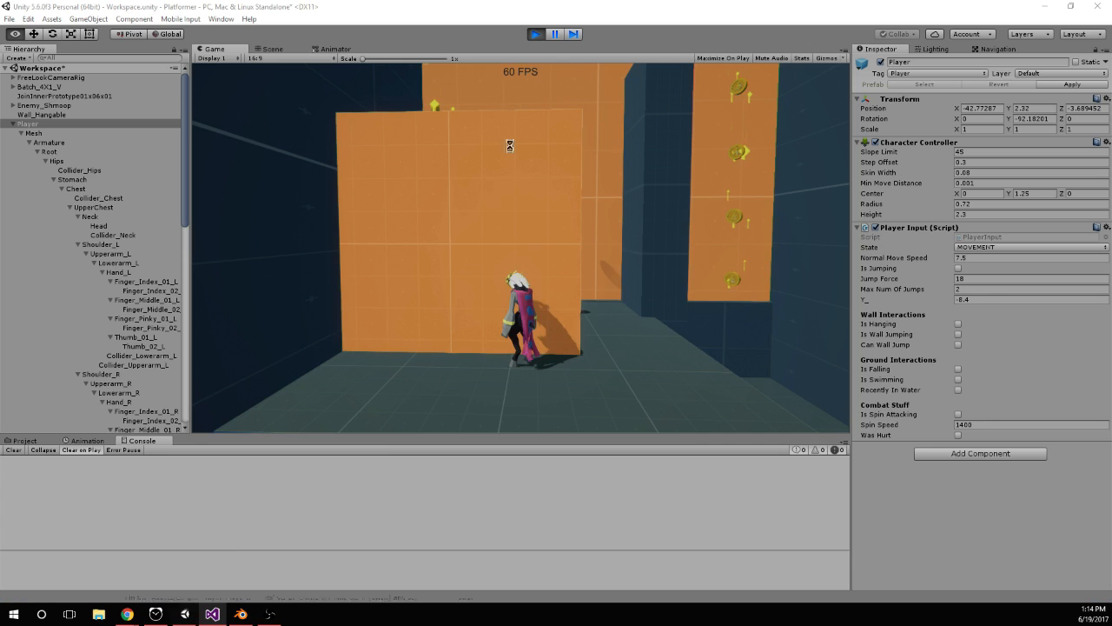
{"action": "left_click", "coordinate": [535, 34]}
{"action": "left_click", "coordinate": [535, 34]}
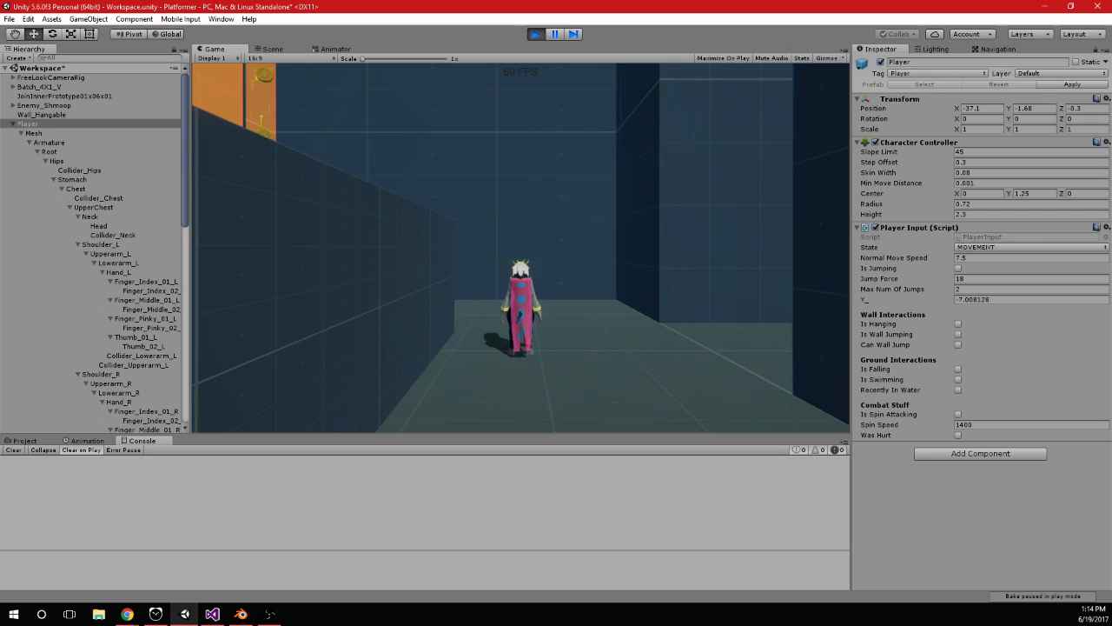
{"action": "key", "text": "w"}
{"action": "key", "text": "space"}
{"action": "key", "text": "space"}
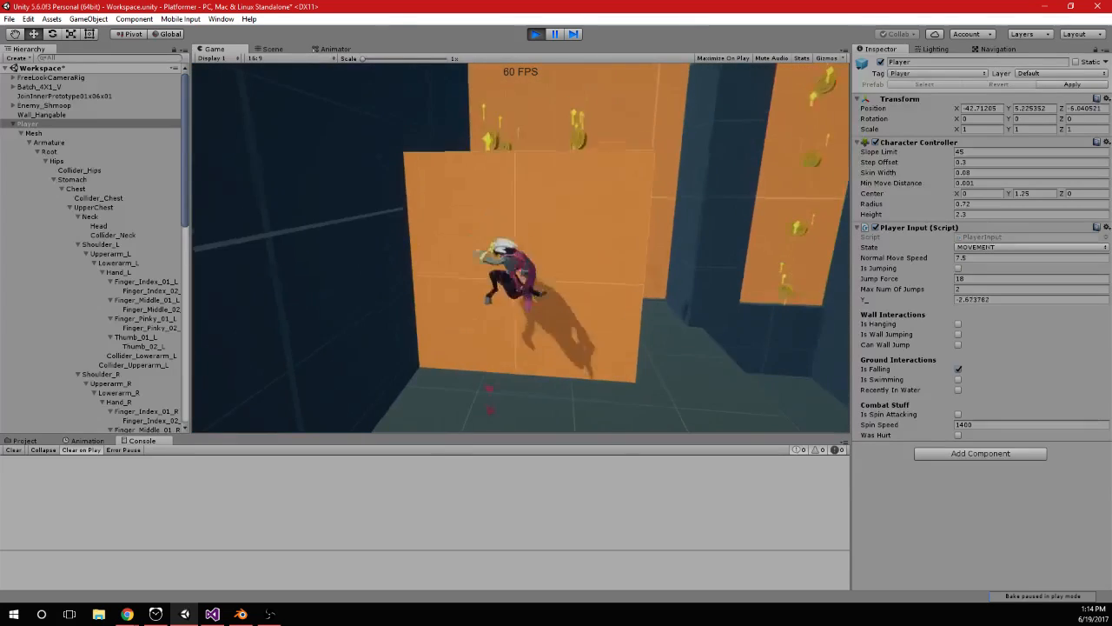
{"action": "key", "text": "space"}
{"action": "key", "text": "space"}
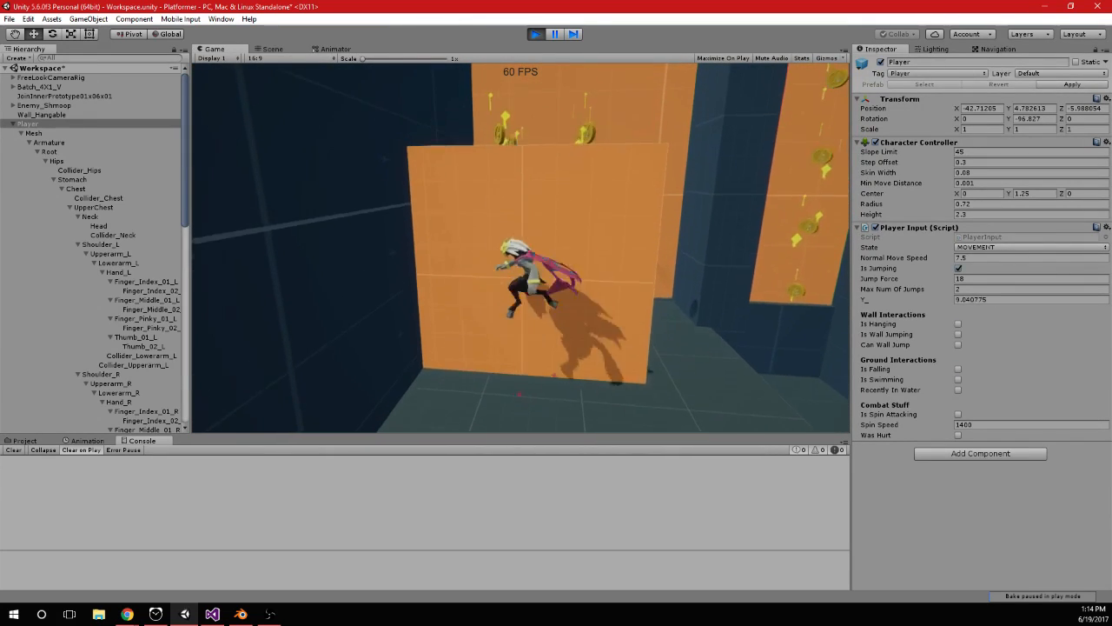
{"action": "key", "text": "s"}
{"action": "key", "text": "d"}
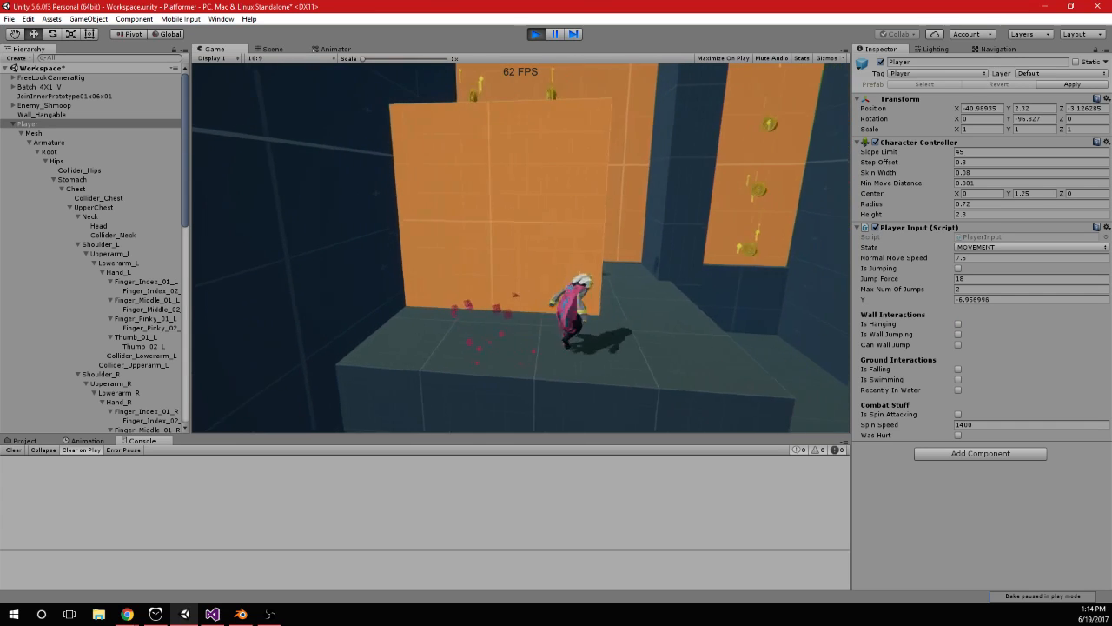
{"action": "key", "text": "w"}
{"action": "key", "text": "space"}
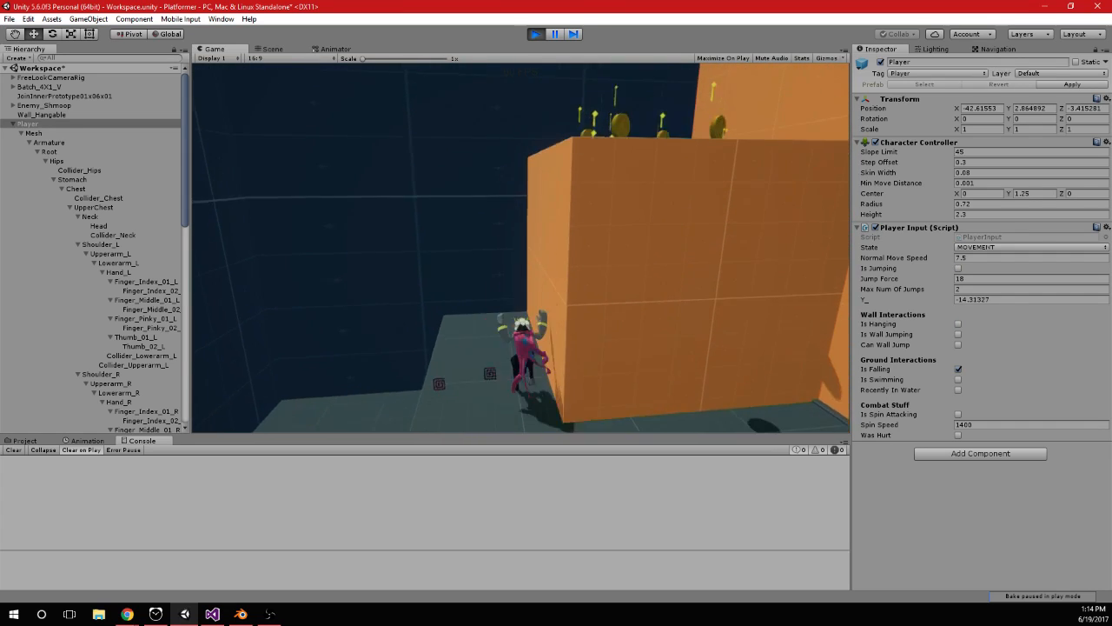
In PlayerInput.cs, set transform.rotation to Quaternion.LookRotation(temp) and objMesh.transform.rotation to Quaternion.LookRotation(-temp), and save
{"action": "key", "text": "alt+Tab"}
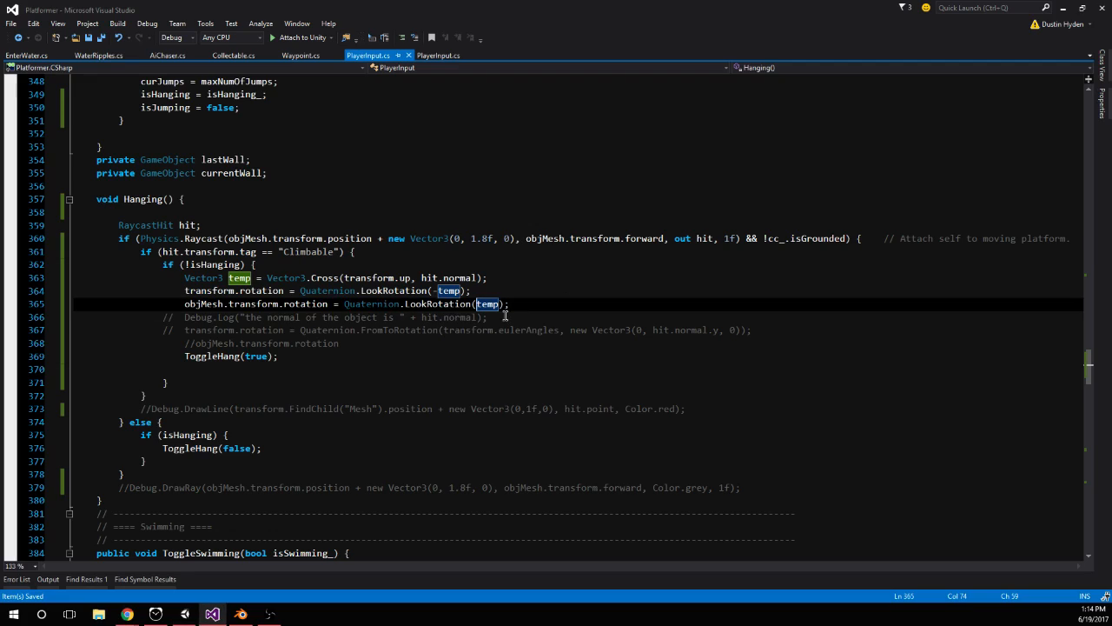
{"action": "left_click", "coordinate": [440, 292]}
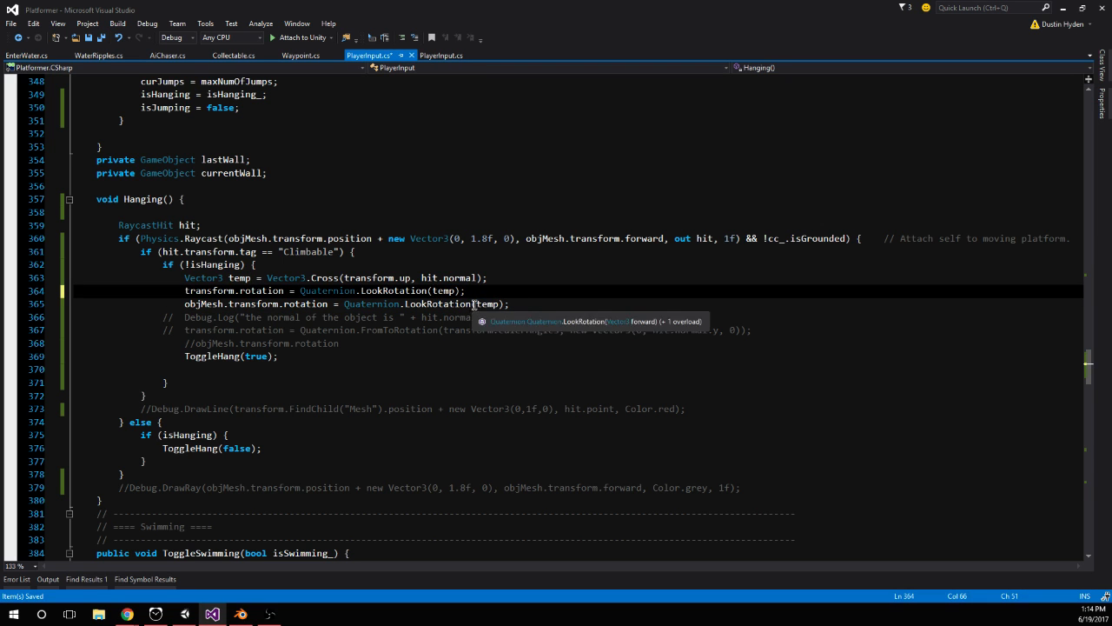
{"action": "left_click", "coordinate": [477, 304]}
{"action": "type", "text": "-"}
{"action": "left_click", "coordinate": [519, 317]}
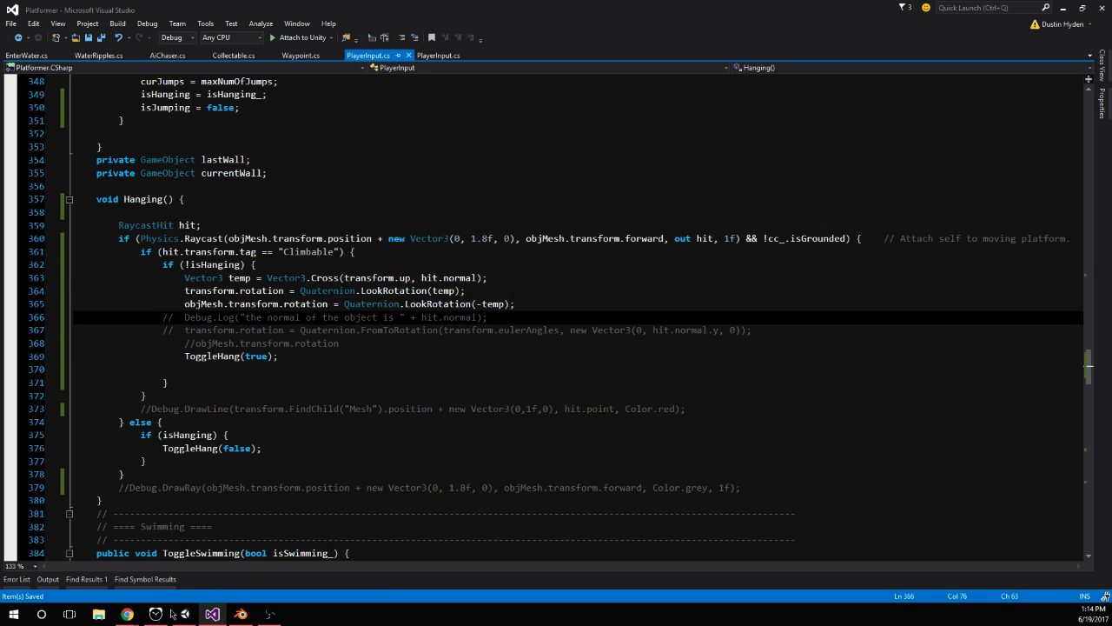
Run the game again in Unity, test hanging on the orange wall with the swapped signs, and stop play mode
{"action": "left_click", "coordinate": [155, 613]}
{"action": "left_click", "coordinate": [185, 613]}
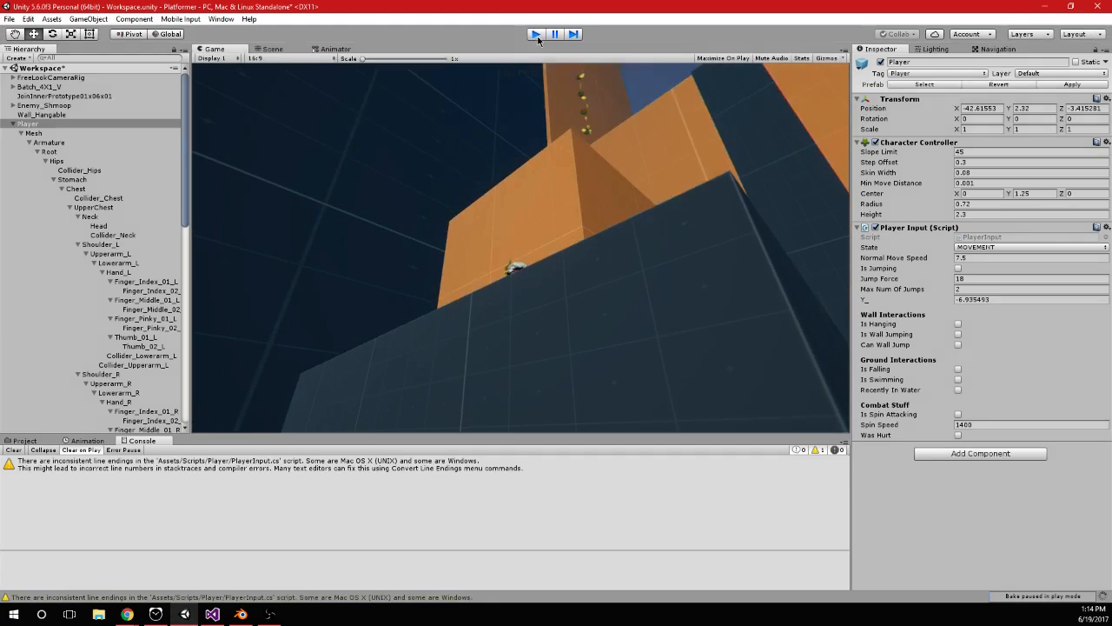
{"action": "left_click", "coordinate": [536, 38]}
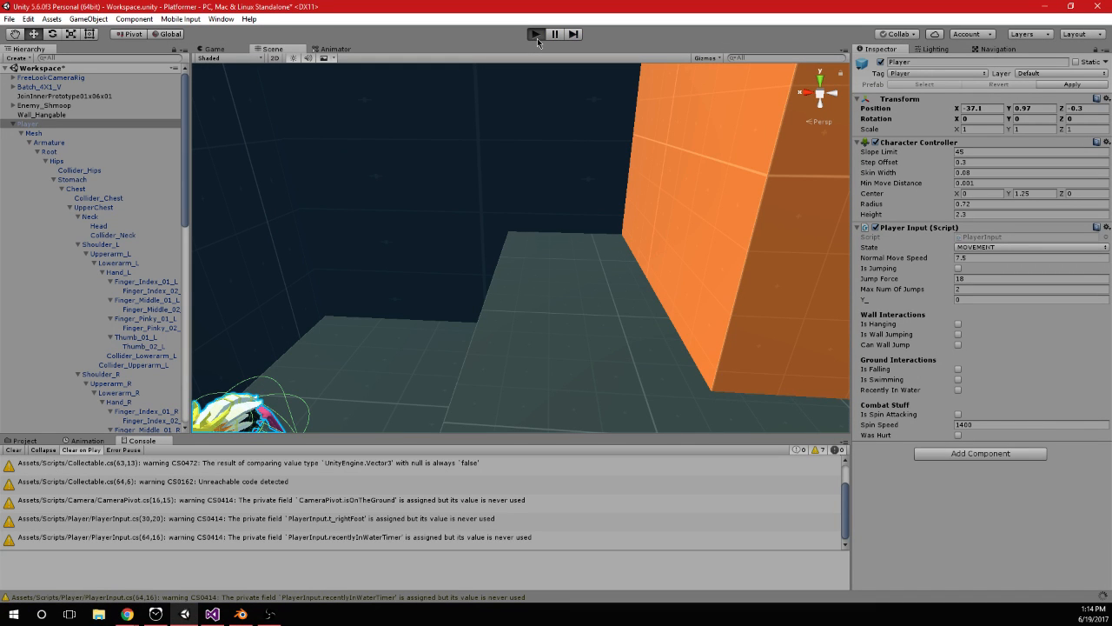
{"action": "left_click", "coordinate": [536, 38]}
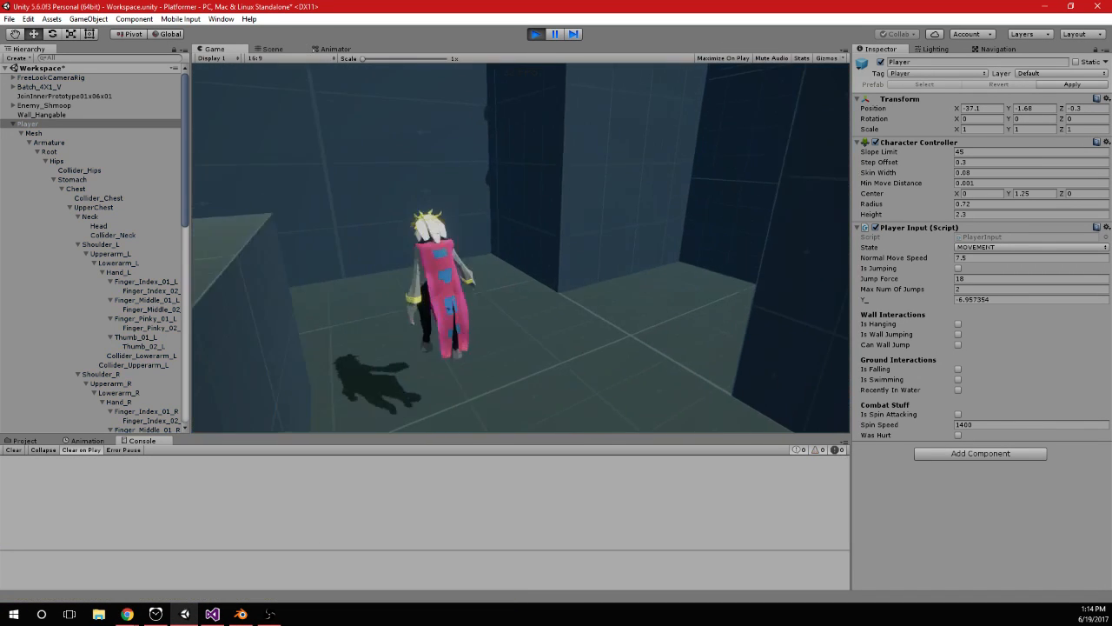
{"action": "key", "text": "space"}
{"action": "key", "text": "space"}
{"action": "key", "text": "a"}
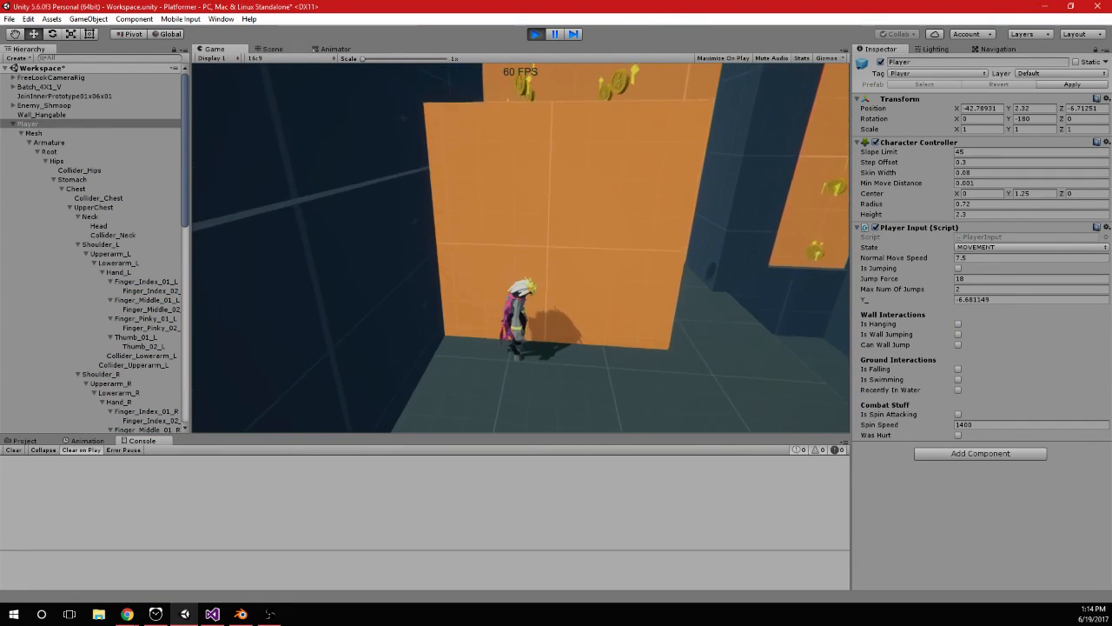
{"action": "key", "text": "alt+Tab"}
{"action": "left_click", "coordinate": [534, 37]}
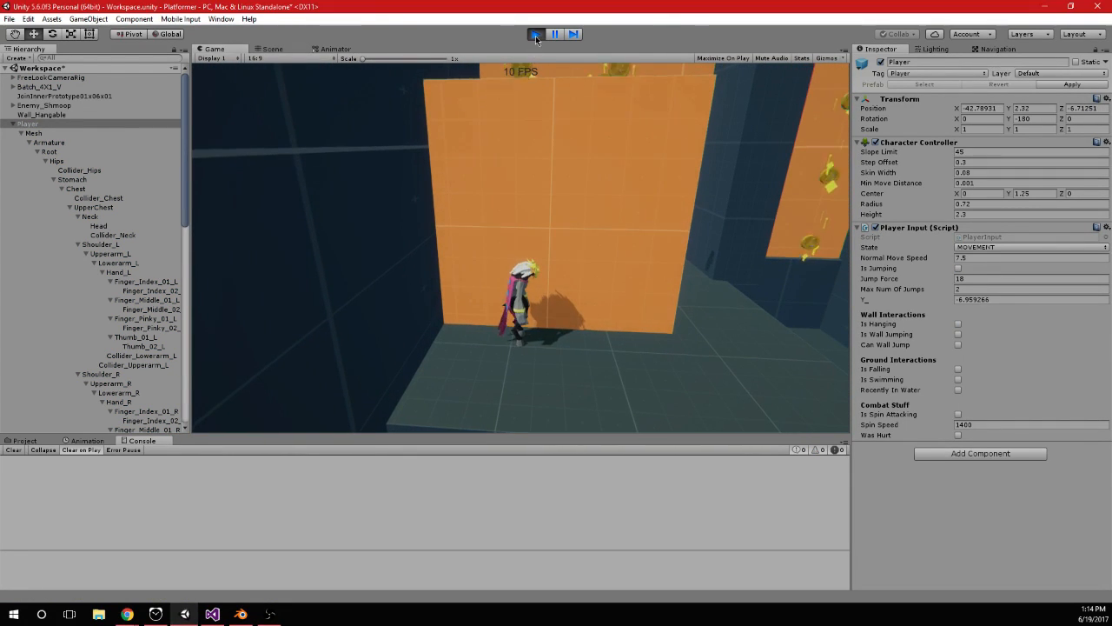
Back in PlayerInput.cs, change the objMesh.transform.rotation line to Quaternion.LookRotation(temp) and save
{"action": "left_click", "coordinate": [212, 614]}
{"action": "left_click", "coordinate": [525, 305]}
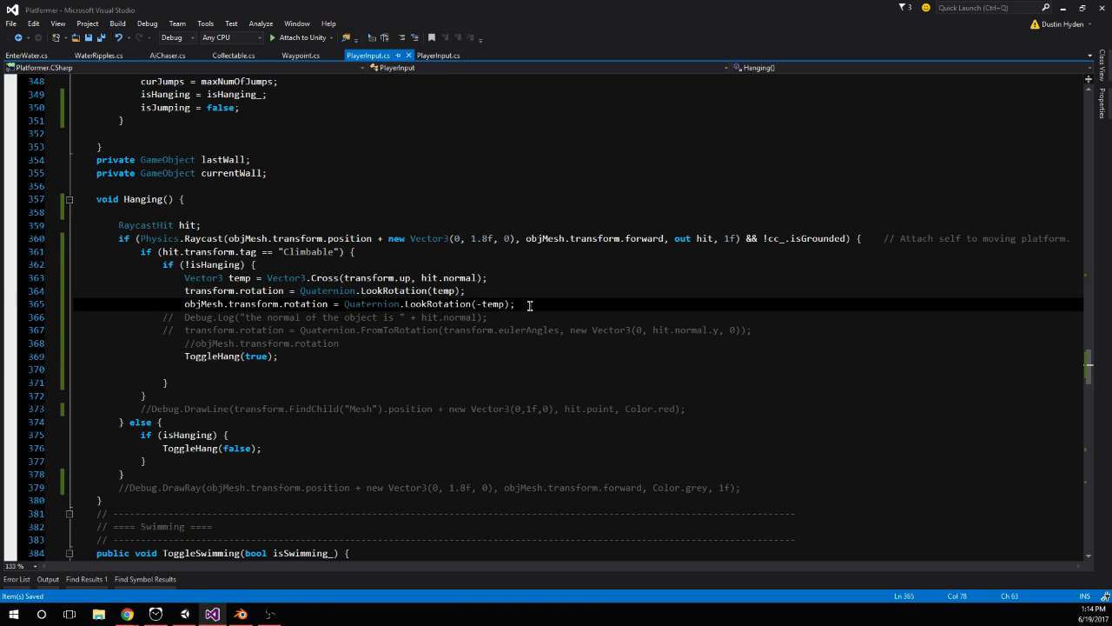
{"action": "key", "text": "alt+Tab"}
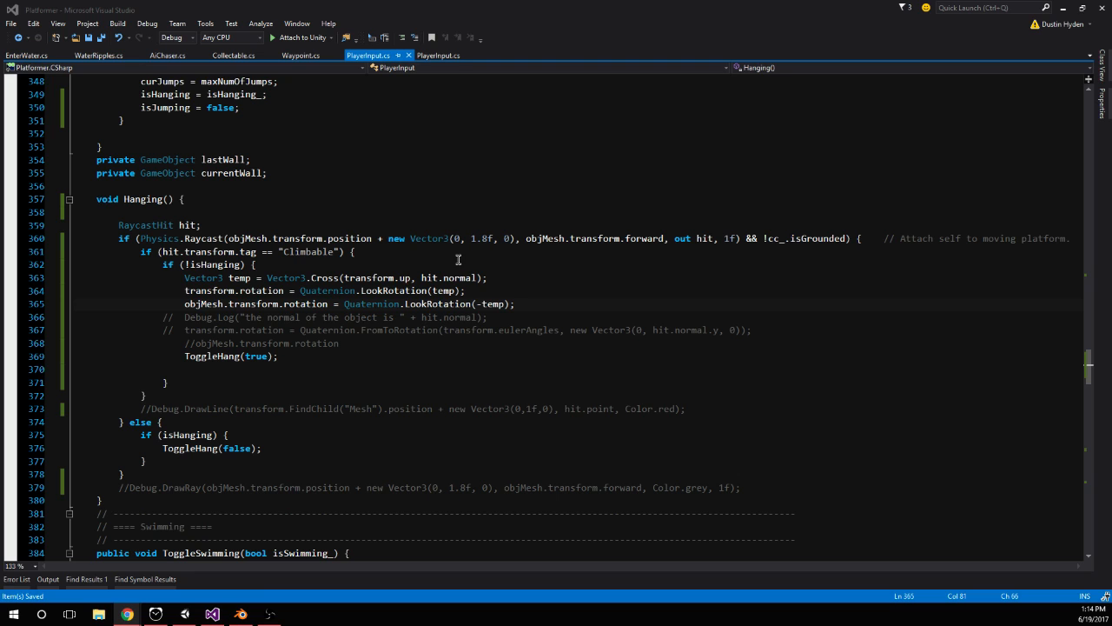
{"action": "left_click", "coordinate": [203, 303]}
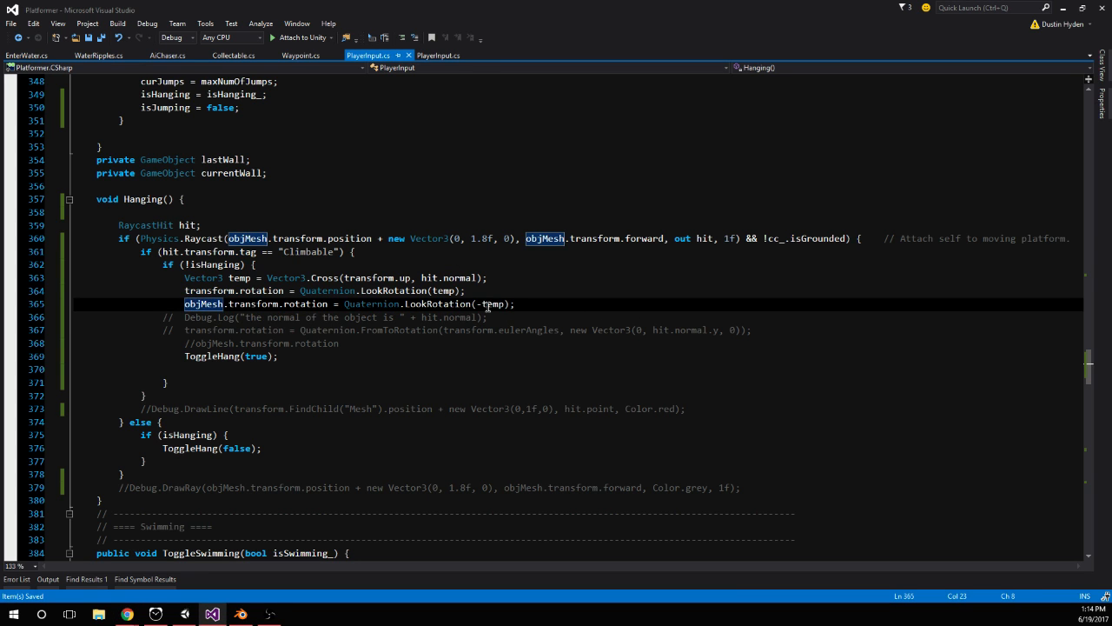
{"action": "left_click", "coordinate": [479, 304]}
{"action": "key", "text": "Delete"}
Test wall hanging in Unity's play mode with both rotations using positive temp
{"action": "left_click", "coordinate": [185, 613]}
{"action": "left_click", "coordinate": [534, 35]}
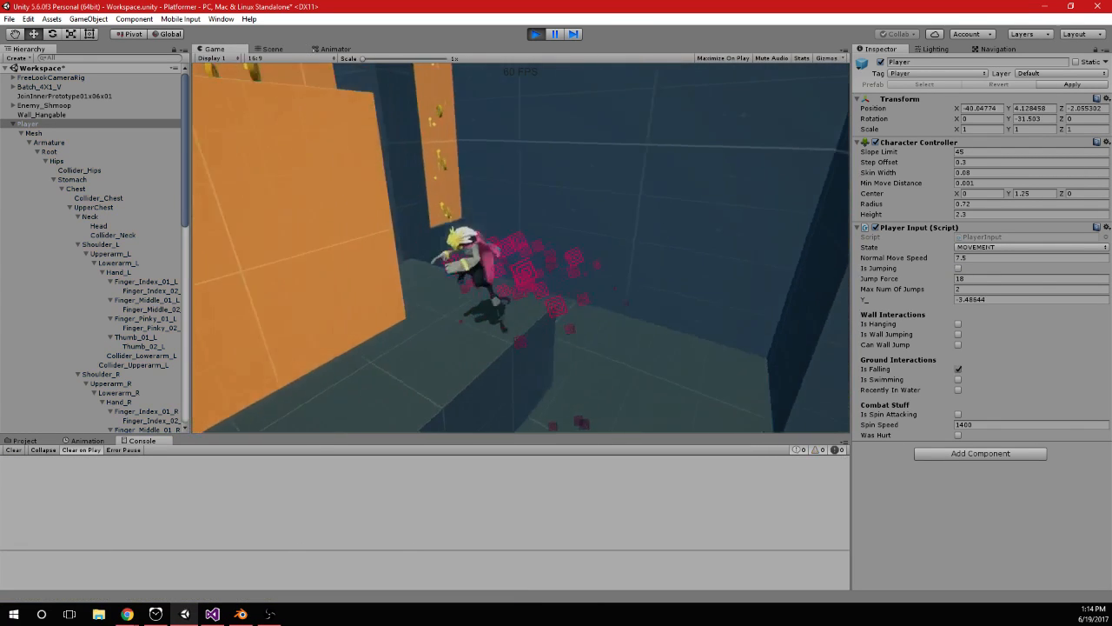
{"action": "key", "text": "space"}
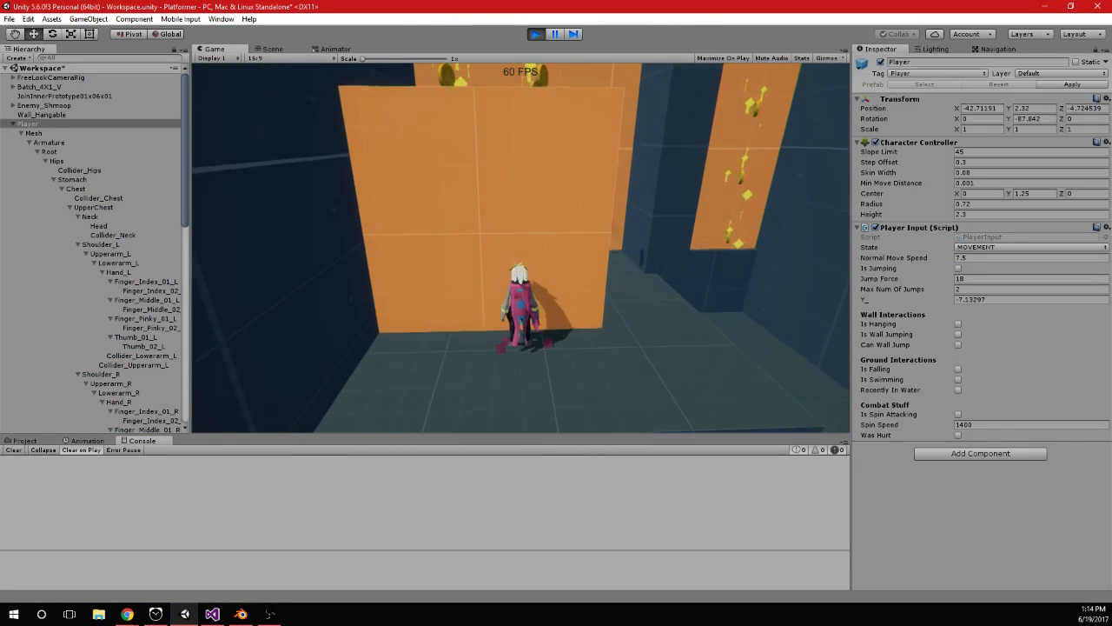
In PlayerInput.cs, replace transform.up with objMesh.transform.forward as the first argument of the temp declaration's Vector3.Cross call
{"action": "key", "text": "alt+Tab"}
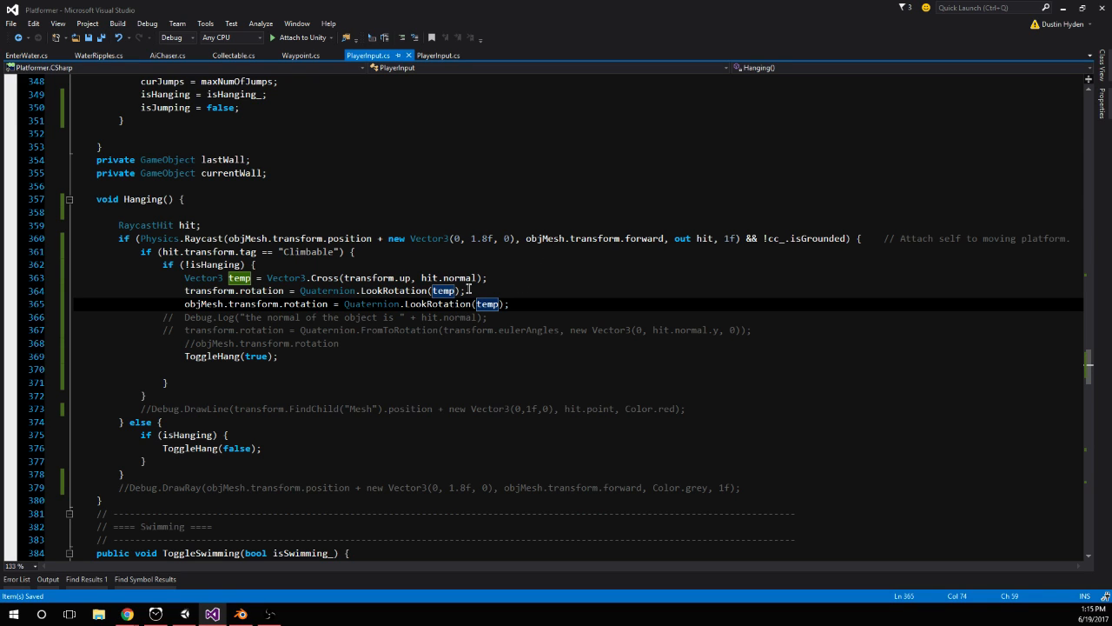
{"action": "double_click", "coordinate": [199, 303]}
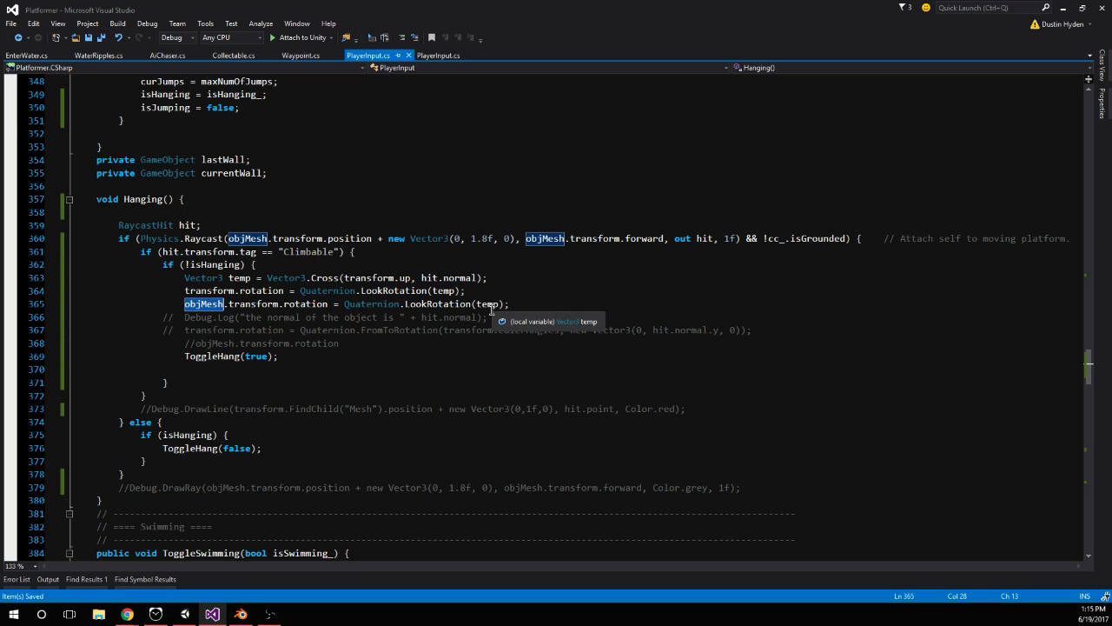
{"action": "double_click", "coordinate": [352, 278]}
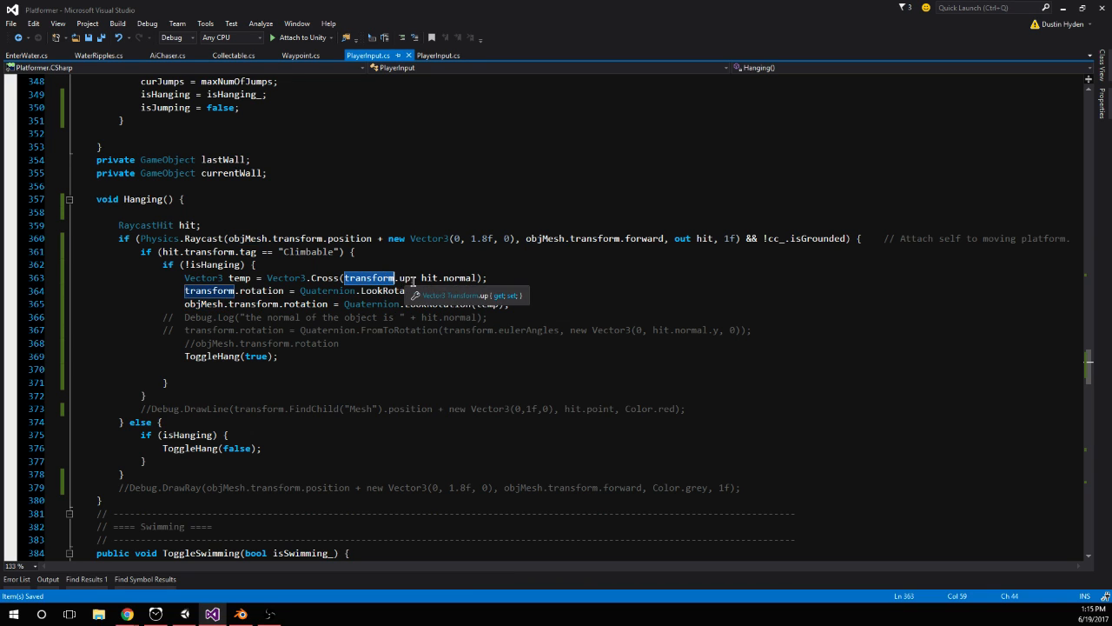
{"action": "left_click_drag", "start_coordinate": [344, 278], "coordinate": [412, 278]}
{"action": "key", "text": "BackSpace"}
{"action": "type", "text": "obj"}
{"action": "key", "text": "Tab"}
{"action": "type", "text": ".transform.forward"}
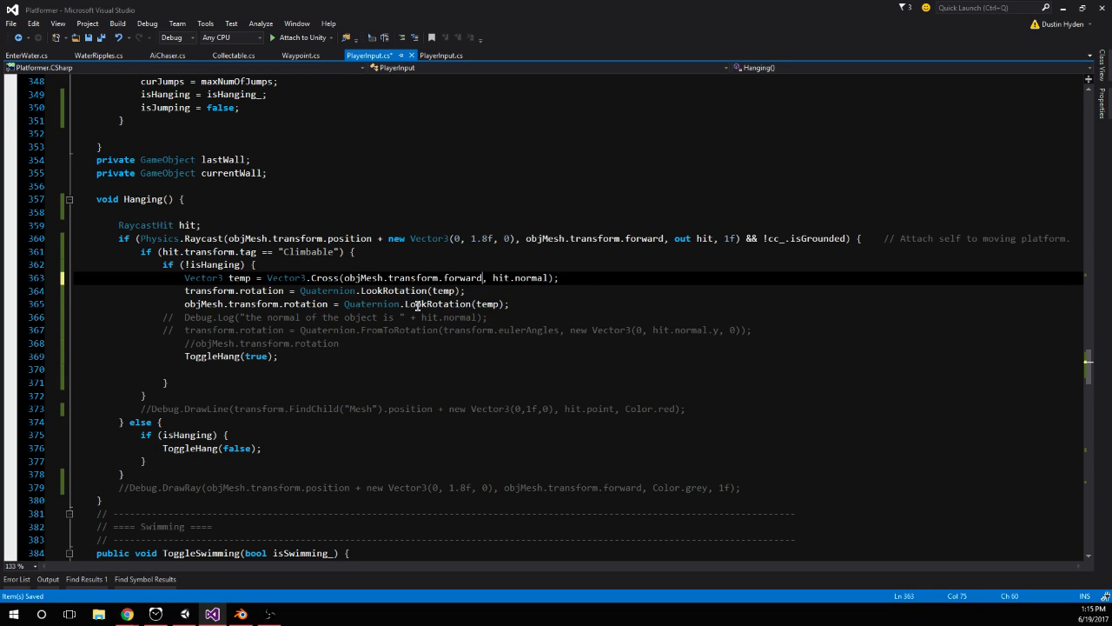
Comment out the transform.rotation line, change the objMesh line to Quaternion.LookRotation(-temp), and save PlayerInput.cs
{"action": "left_click", "coordinate": [459, 291]}
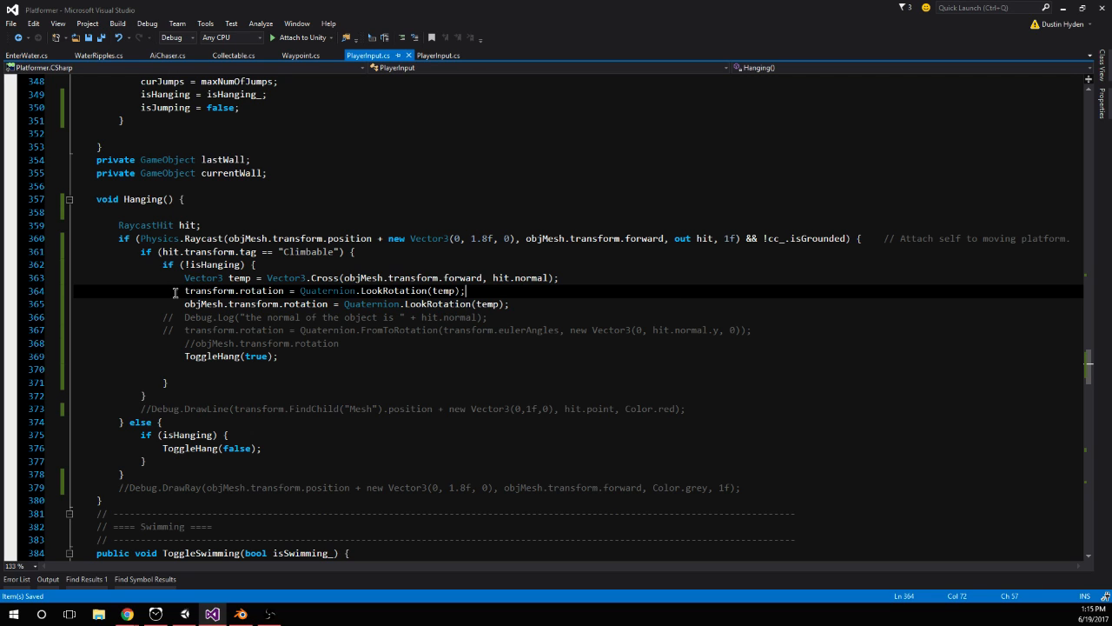
{"action": "type", "text": "//"}
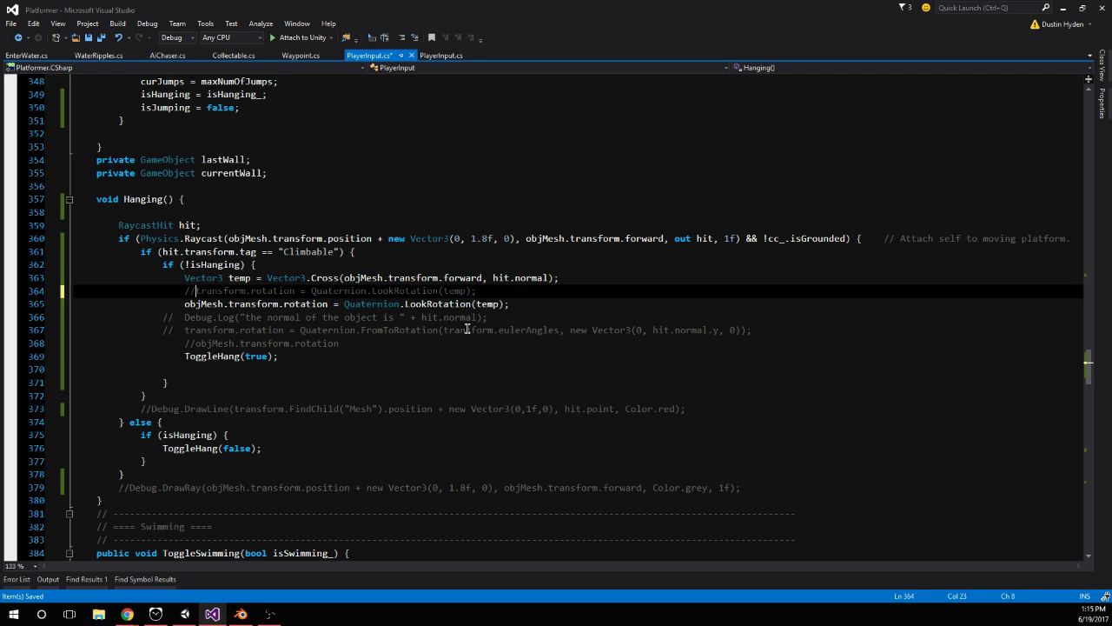
{"action": "key", "text": "ctrl+s"}
{"action": "left_click", "coordinate": [477, 303]}
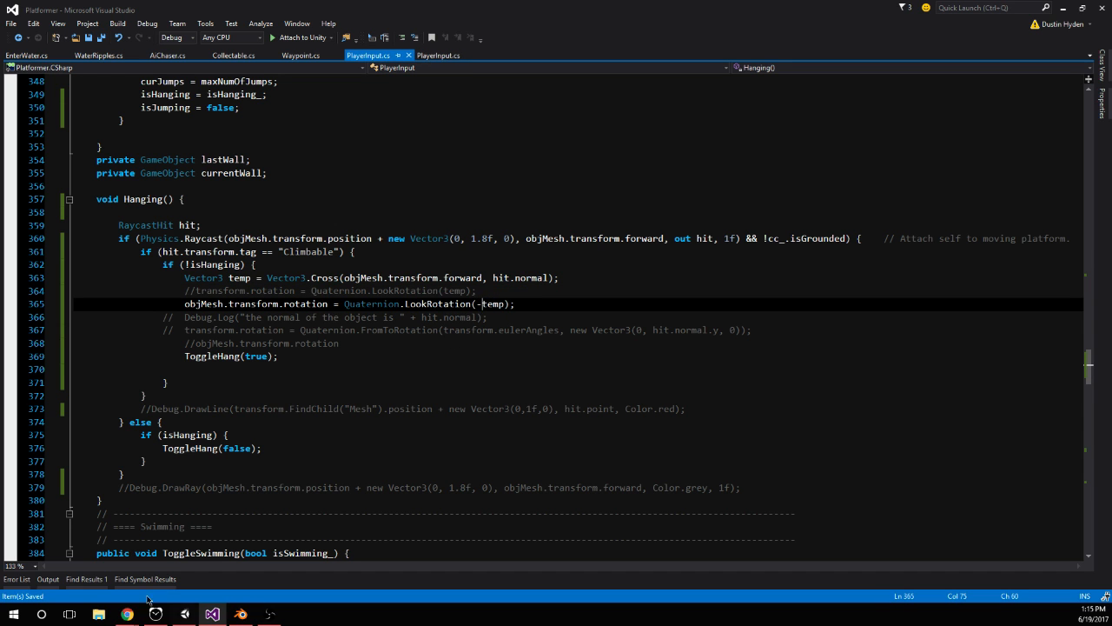
Switch to Unity and test wall hanging in play mode with the mesh-only LookRotation(-temp) against the orange climbable block
{"action": "left_click", "coordinate": [184, 613]}
{"action": "left_click", "coordinate": [536, 35]}
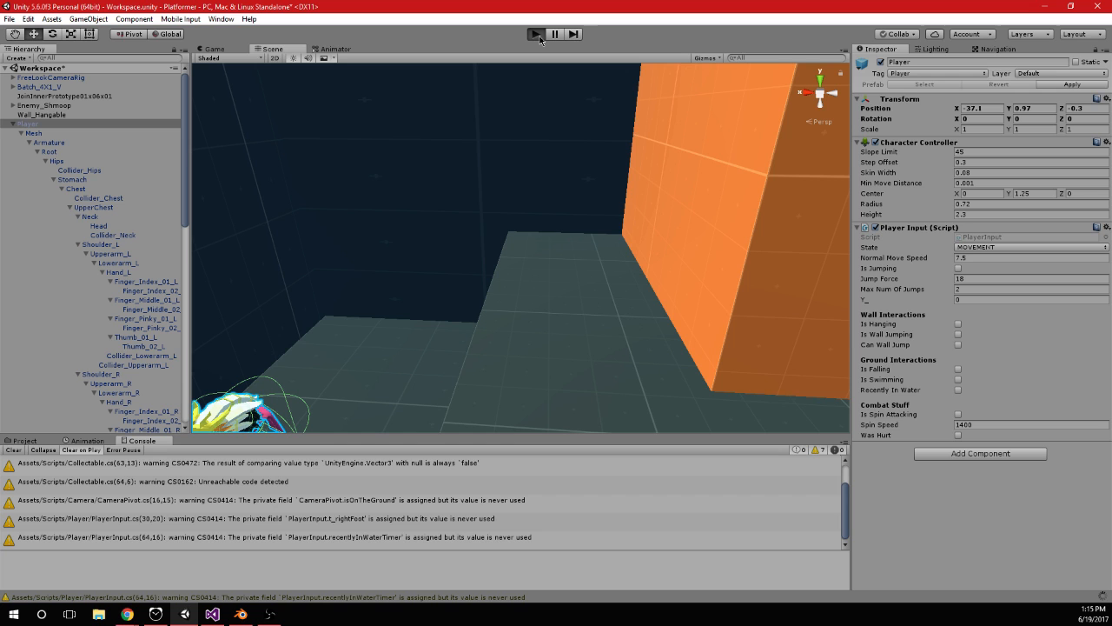
{"action": "key", "text": "ctrl+p"}
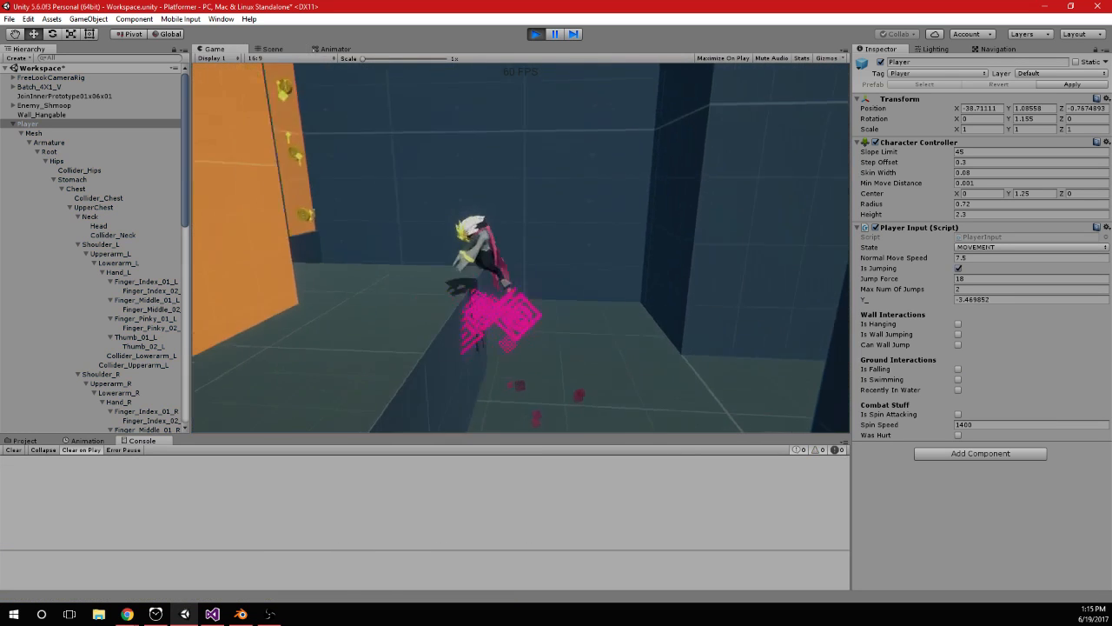
{"action": "key", "text": "space"}
{"action": "key", "text": "space"}
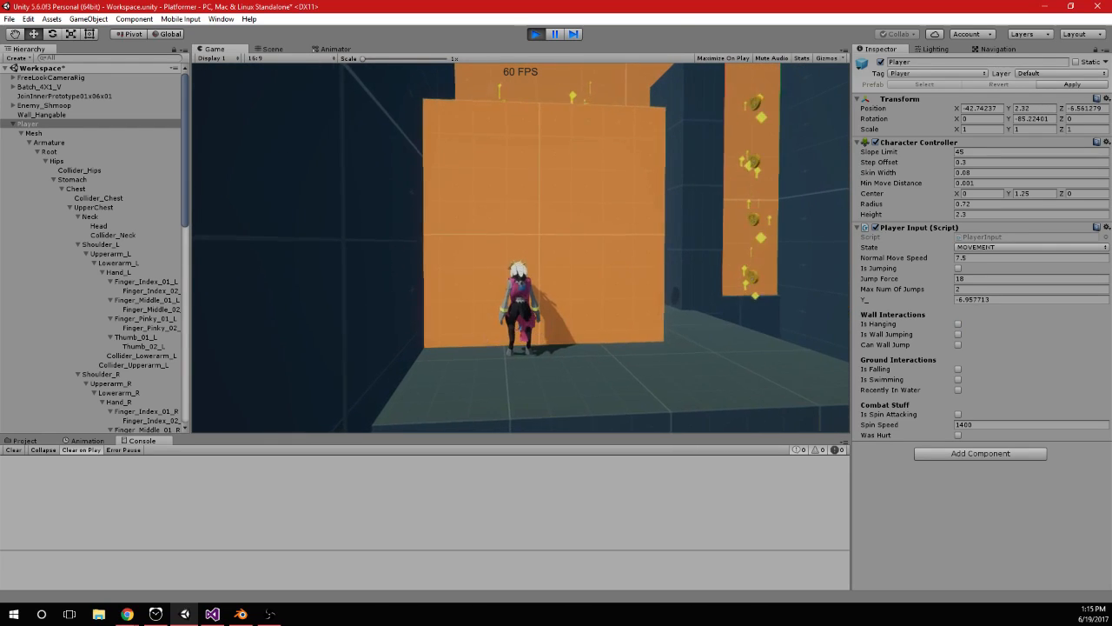
Back in PlayerInput.cs, change the first Vector3.Cross argument from objMesh.transform.forward to objMesh.transform.up in the temp declaration and save
{"action": "key", "text": "alt+Tab"}
{"action": "double_click", "coordinate": [451, 278]}
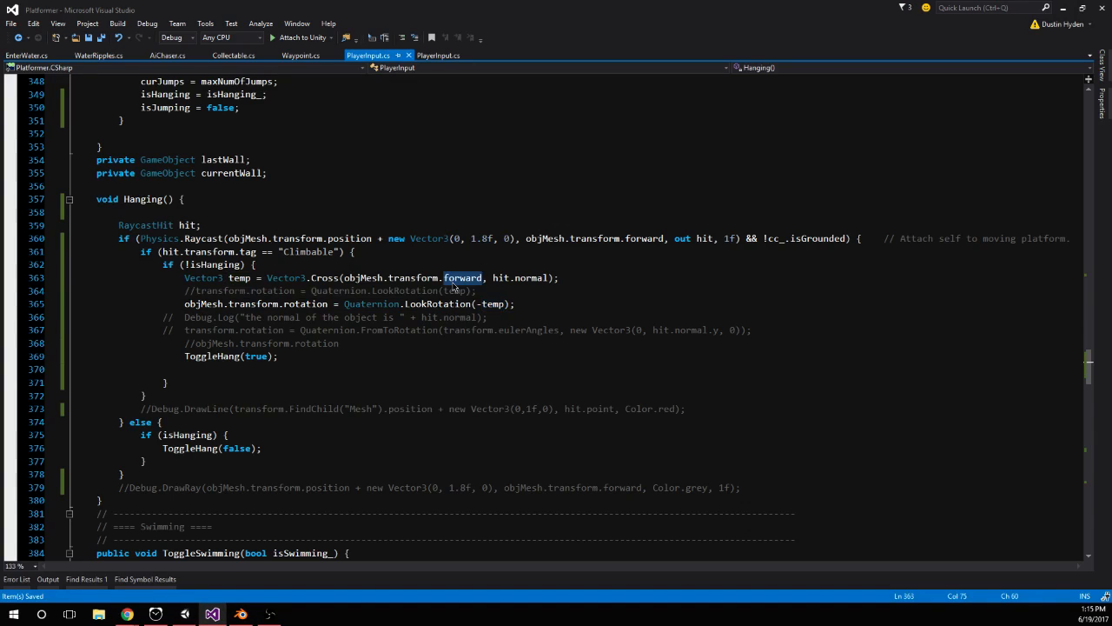
{"action": "type", "text": "up"}
Restart play mode in Unity and test jumping onto and hanging from different faces of the orange climbable block
{"action": "left_click", "coordinate": [186, 612]}
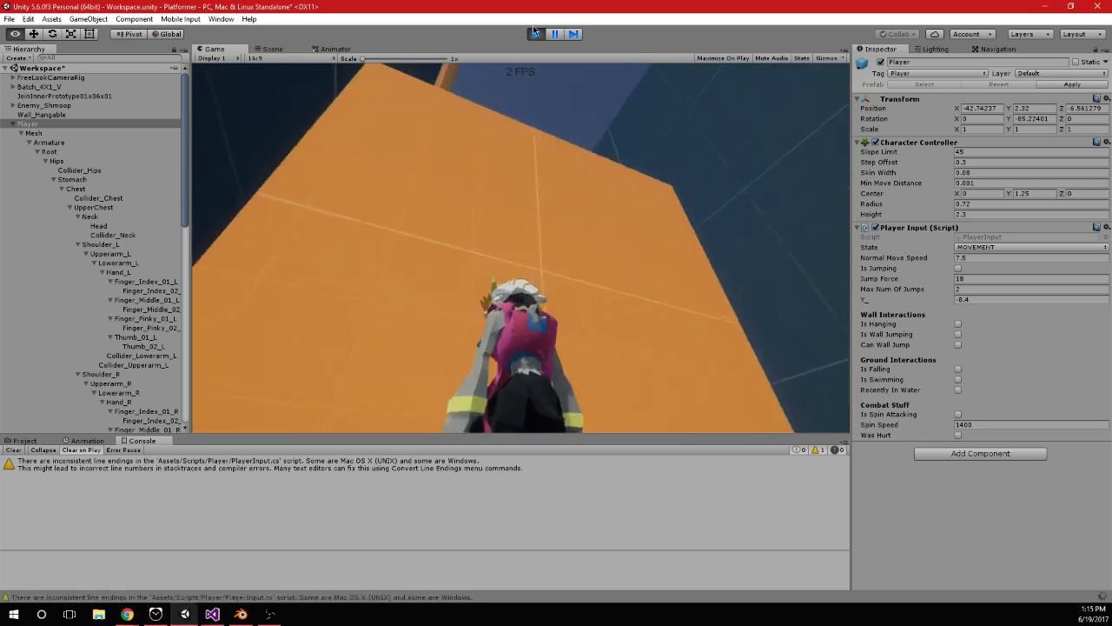
{"action": "left_click", "coordinate": [537, 34]}
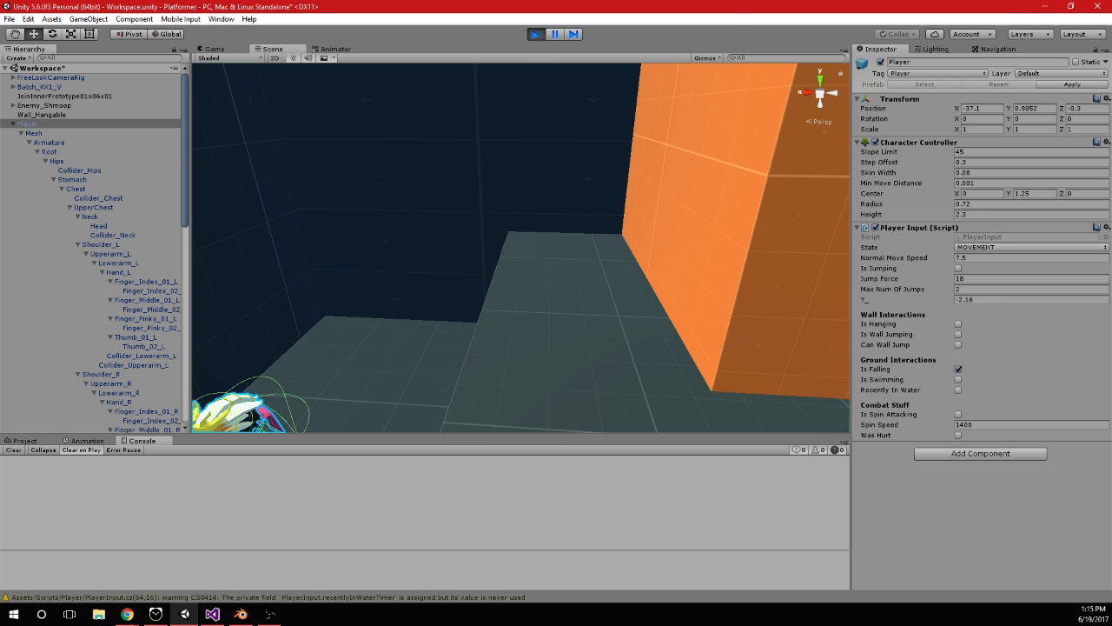
{"action": "key", "text": "space"}
{"action": "key", "text": "space"}
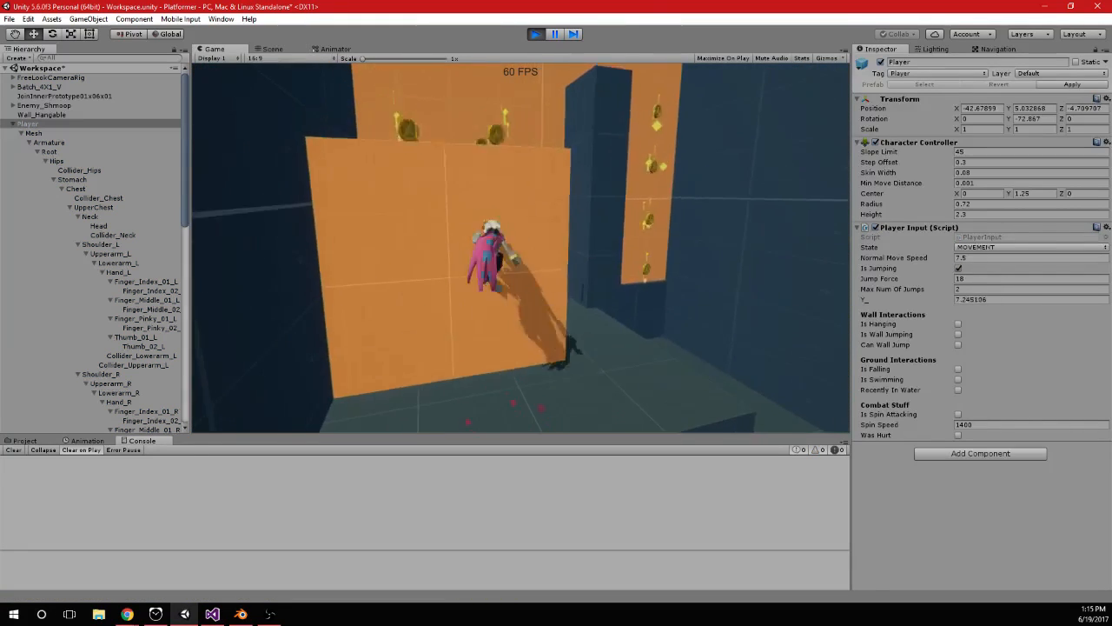
{"action": "key", "text": "space"}
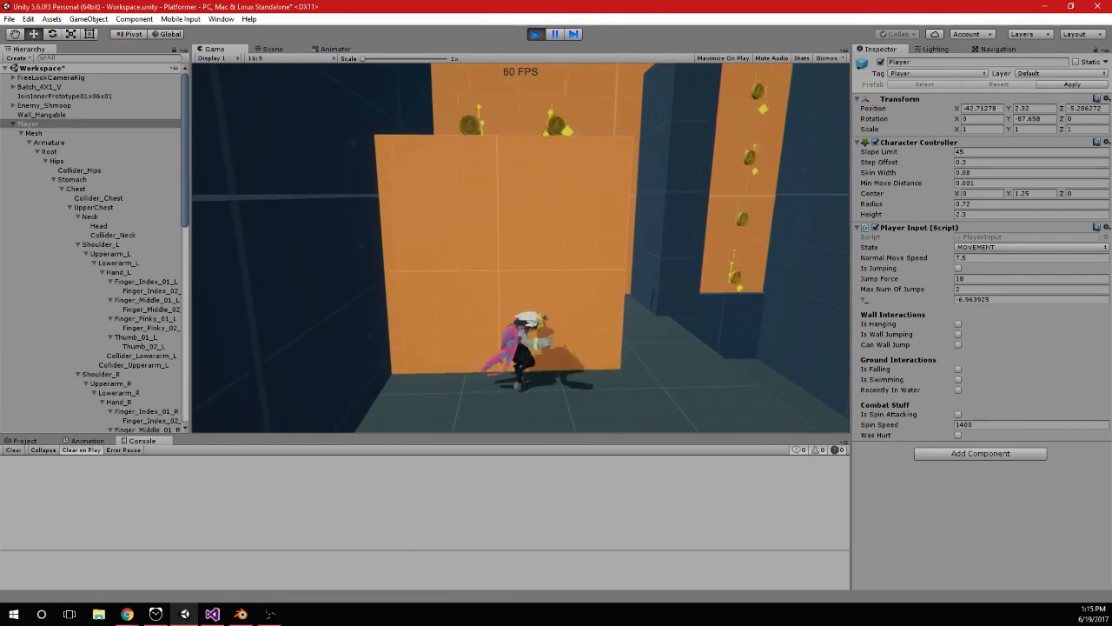
{"action": "key", "text": "space"}
{"action": "key", "text": "space"}
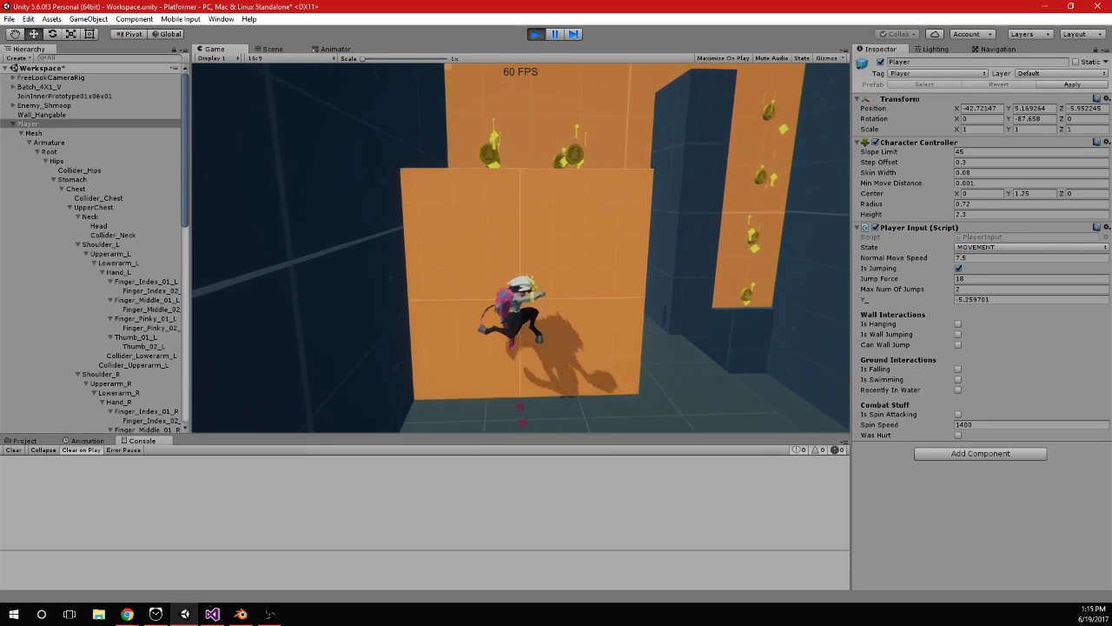
{"action": "key", "text": "space"}
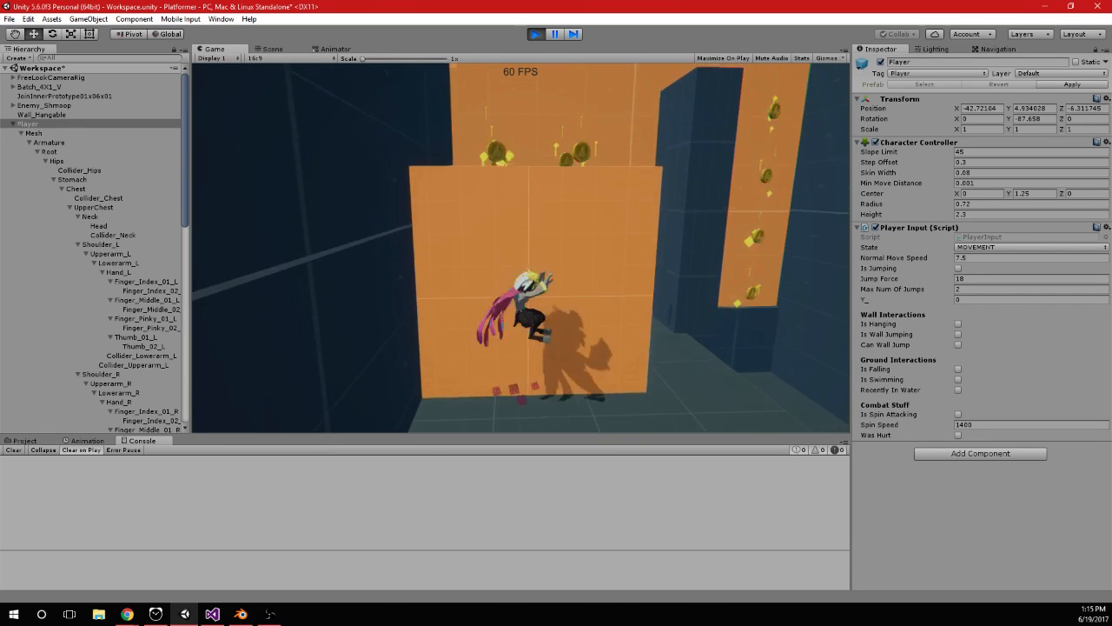
{"action": "key", "text": "space"}
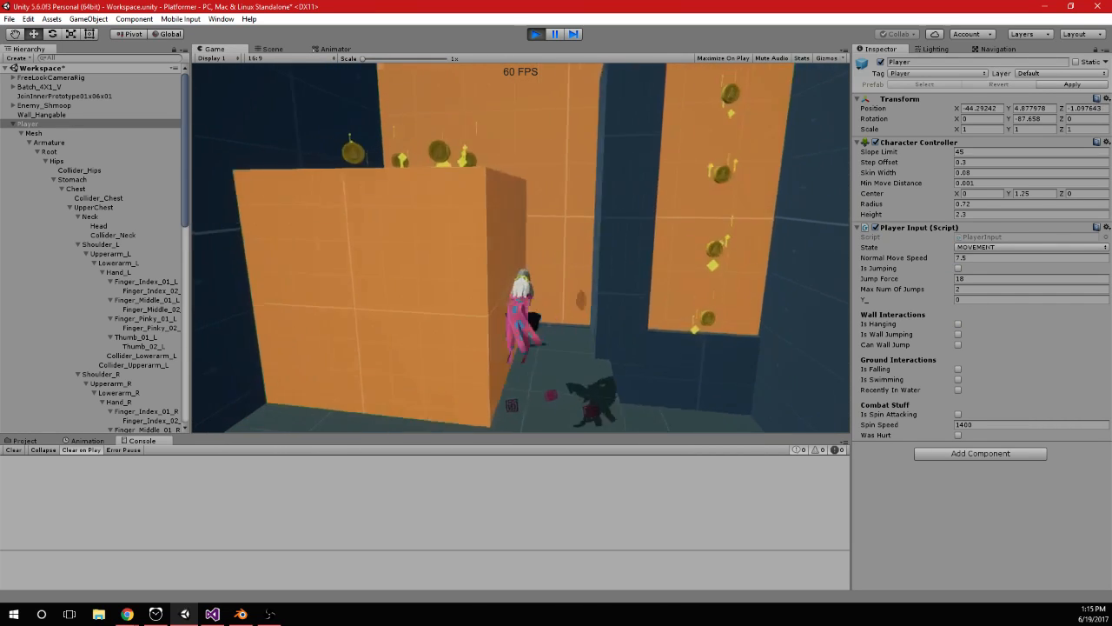
{"action": "key", "text": "space"}
{"action": "key", "text": "space"}
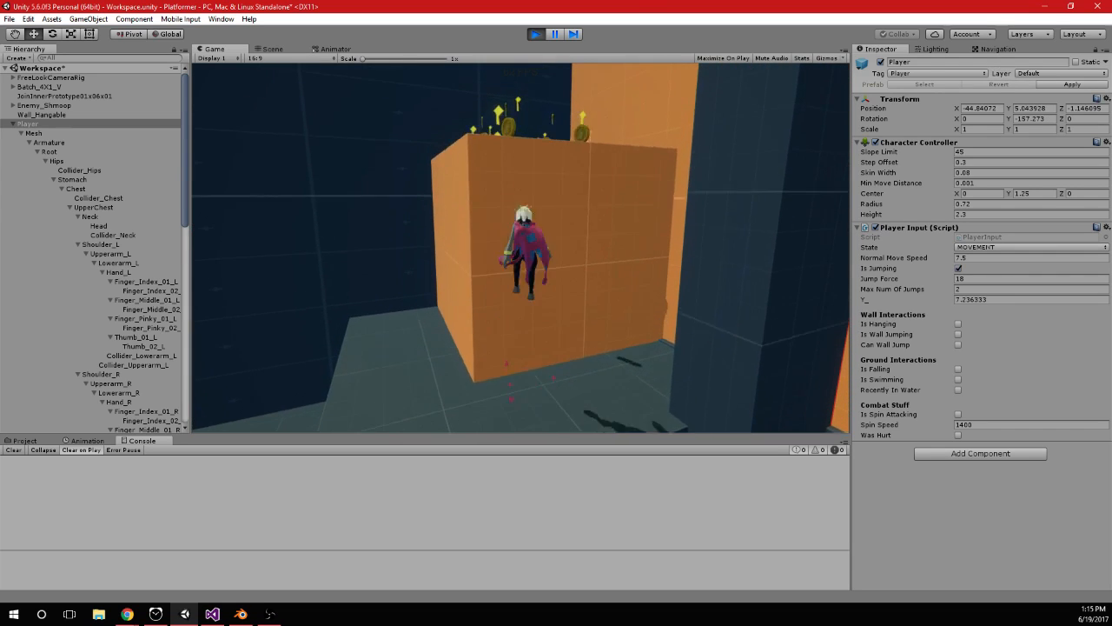
{"action": "key", "text": "space"}
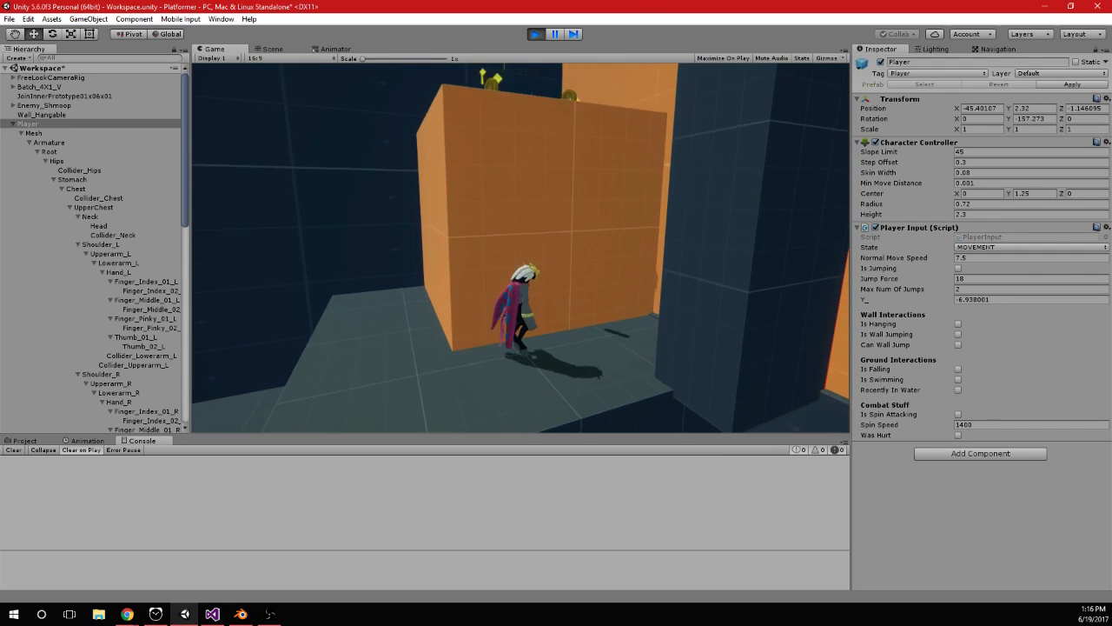
Select the player's Mesh object and check its Transform rotation while jumping at and hanging on the orange walls
{"action": "left_click", "coordinate": [78, 131]}
{"action": "key", "text": "space"}
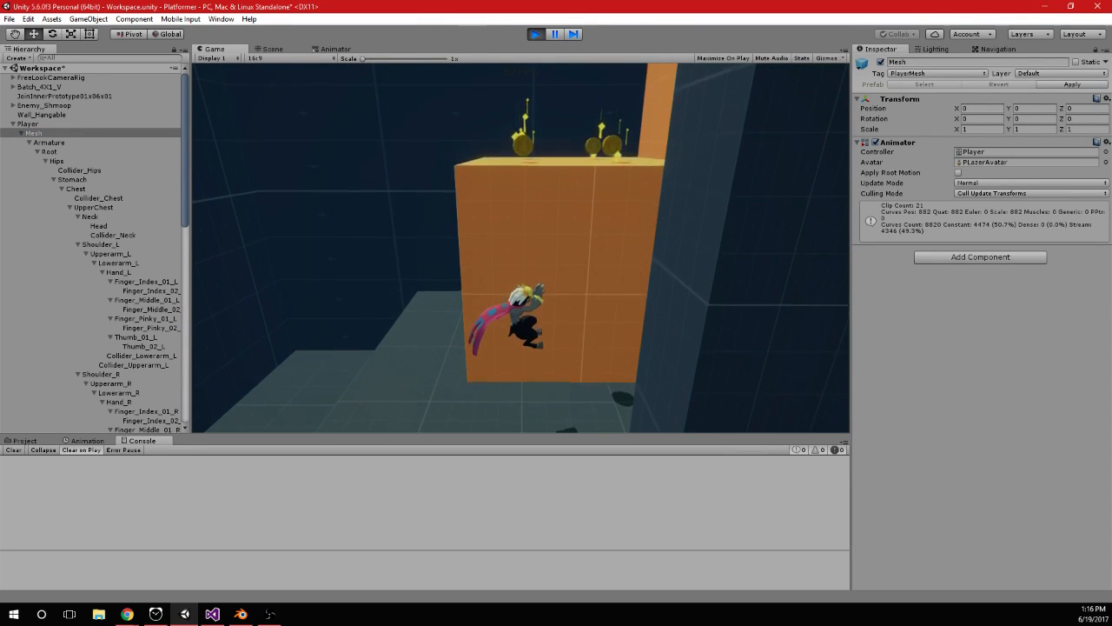
{"action": "key", "text": "a"}
{"action": "key", "text": "w"}
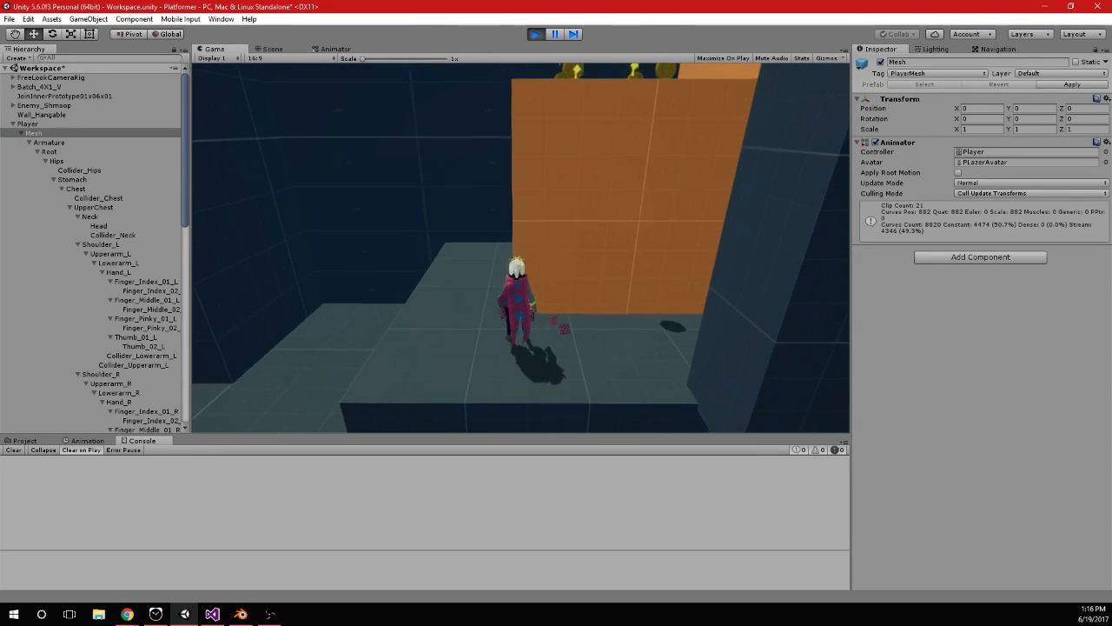
{"action": "key", "text": "space"}
{"action": "key", "text": "space"}
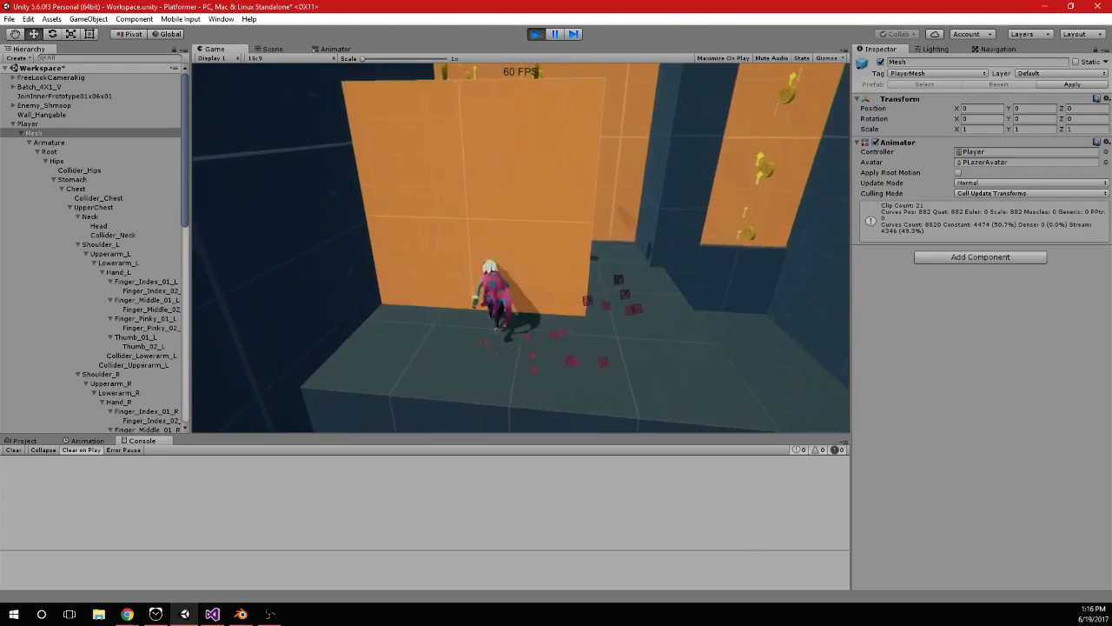
{"action": "key", "text": "space"}
{"action": "key", "text": "space"}
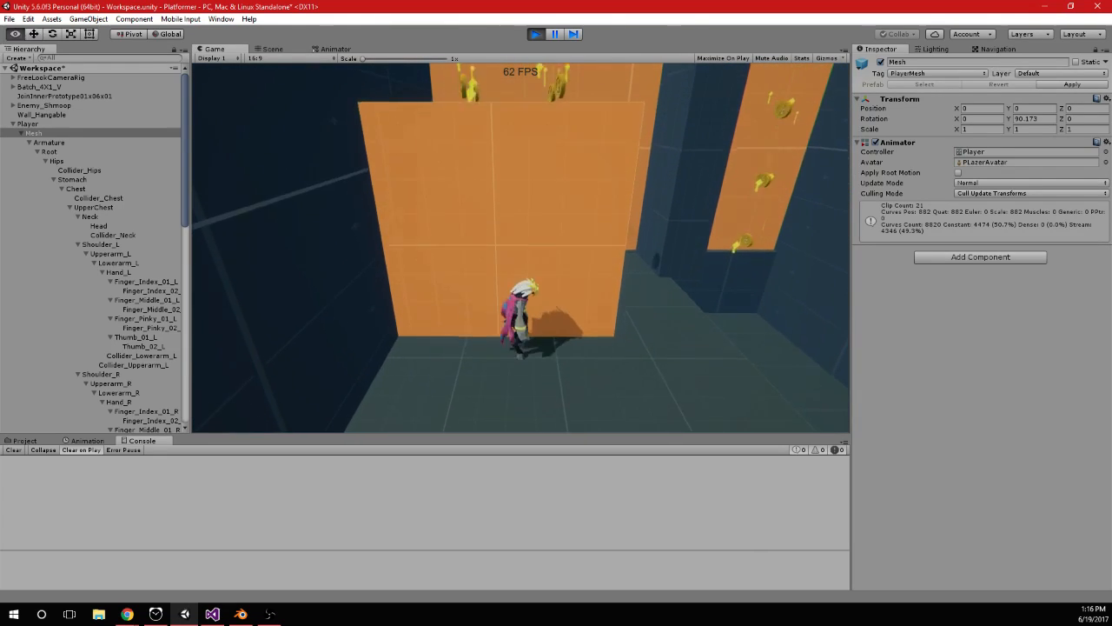
Select the Player object, check its Transform rotation while turning and jumping at the orange block, and exit play mode
{"action": "left_click", "coordinate": [31, 124]}
{"action": "left_click", "coordinate": [418, 208]}
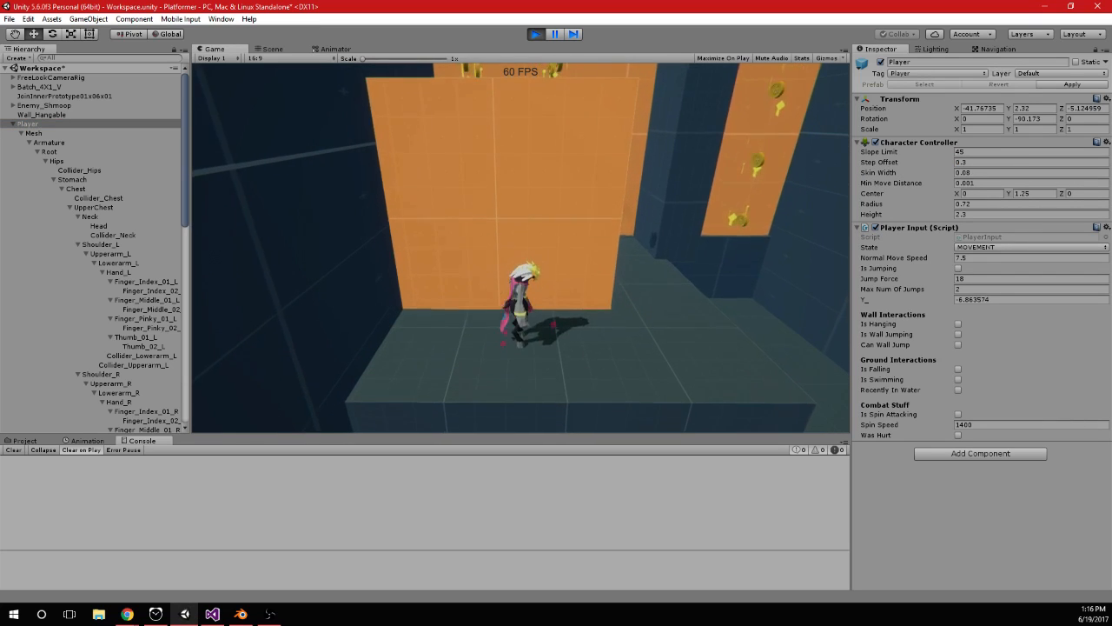
{"action": "key", "text": "d"}
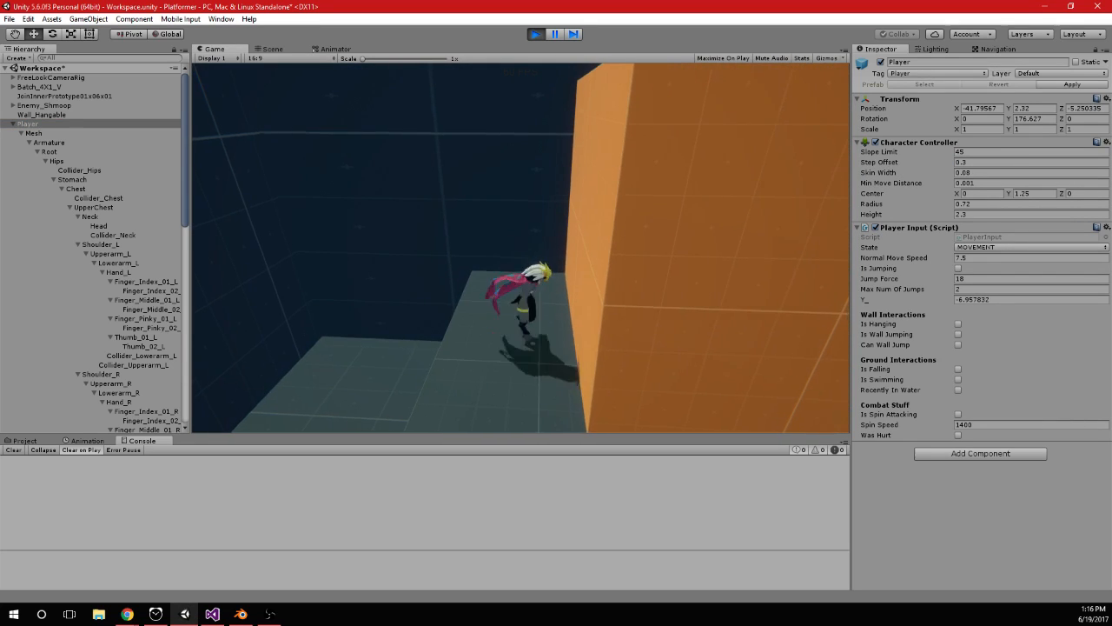
{"action": "key", "text": "space"}
{"action": "key", "text": "space"}
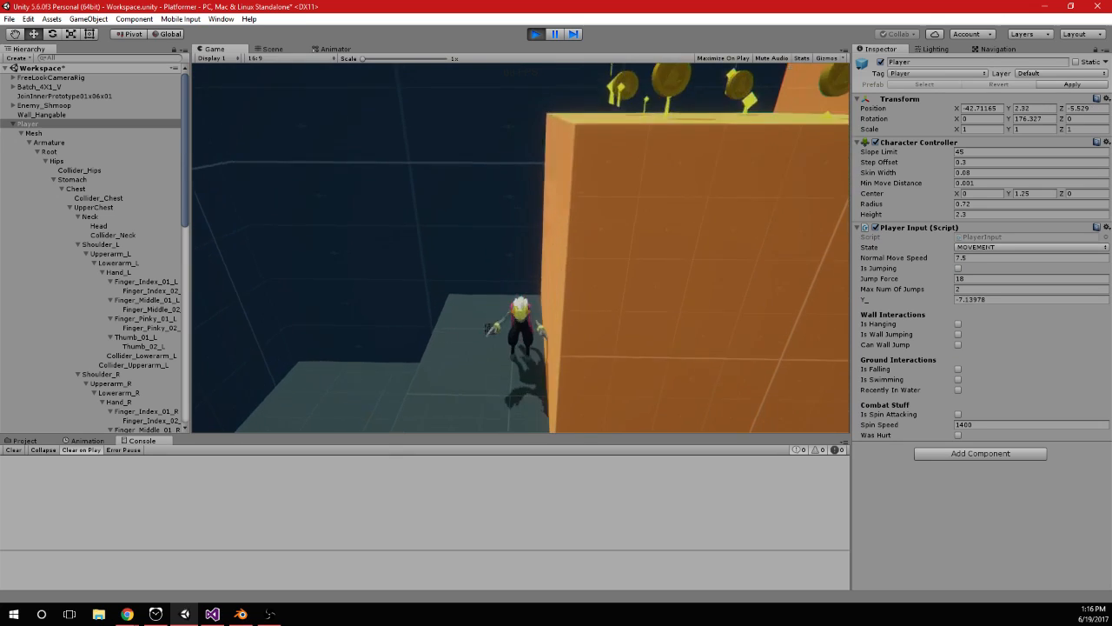
{"action": "key", "text": "d"}
{"action": "key", "text": "a"}
{"action": "key", "text": "space"}
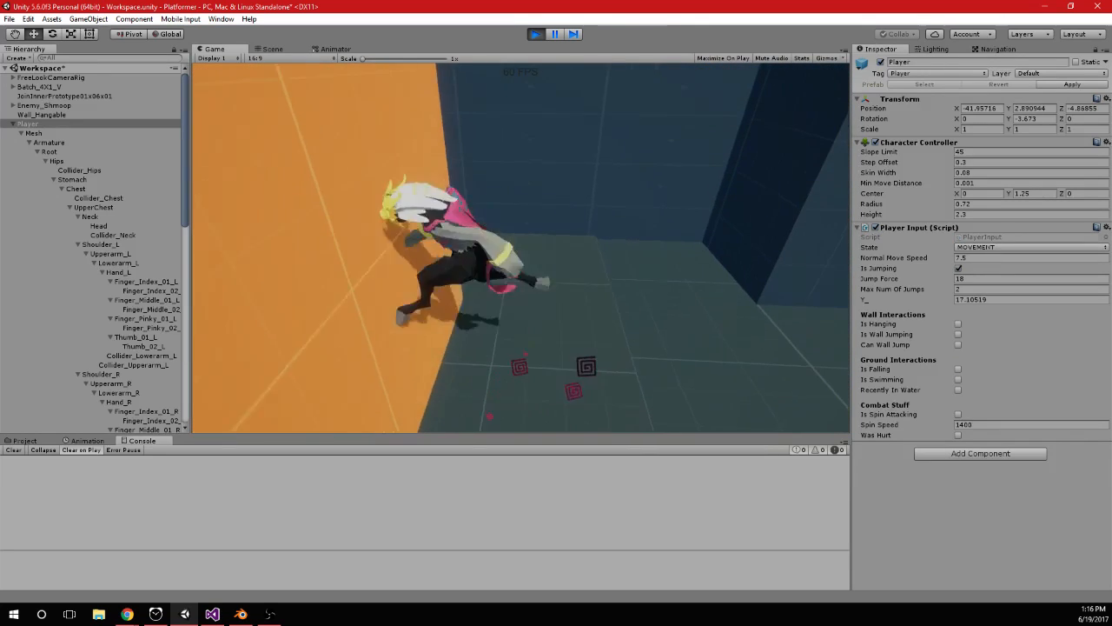
{"action": "left_click", "coordinate": [534, 34]}
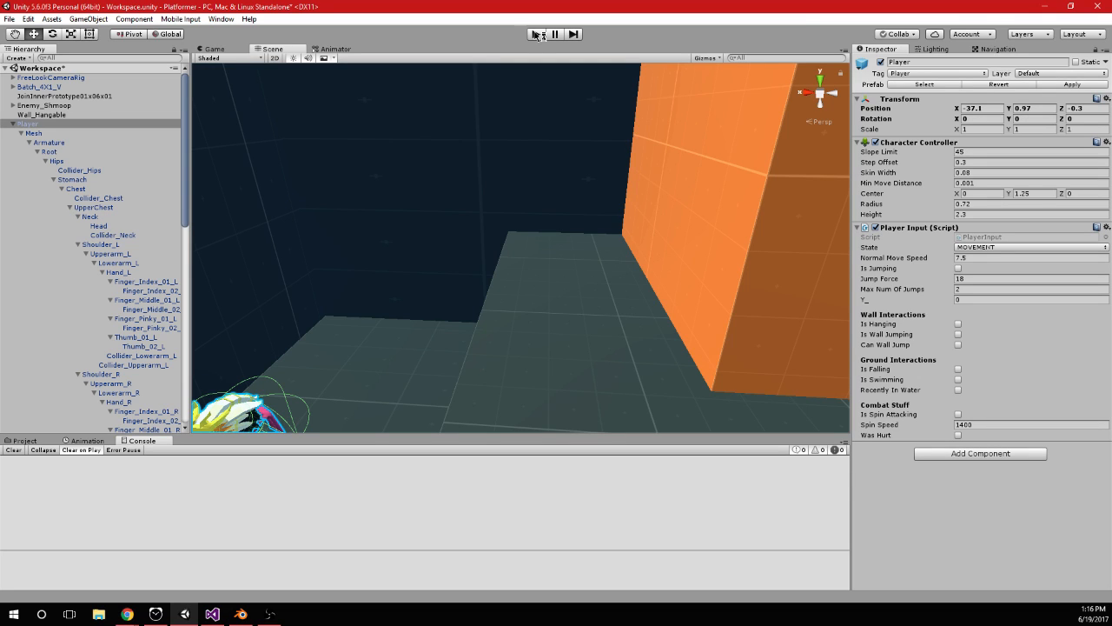
{"action": "key", "text": "alt+Tab"}
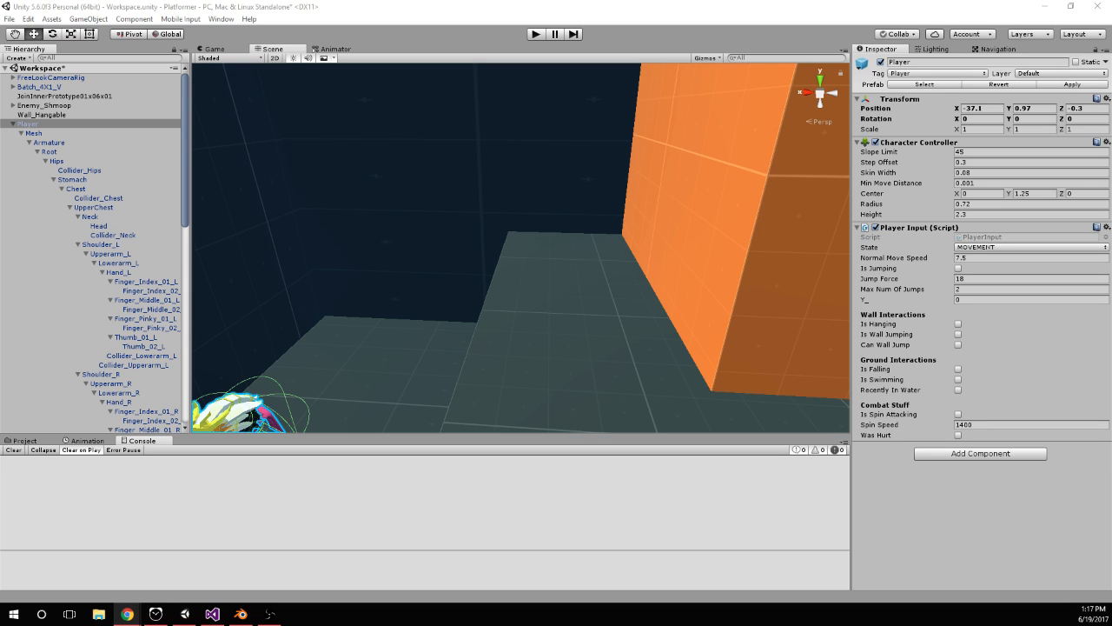
In PlayerInput.cs, change the objMesh LookRotation argument to -hit.normal, comment out the Vector3 temp declaration, and save
{"action": "key", "text": "alt+Tab"}
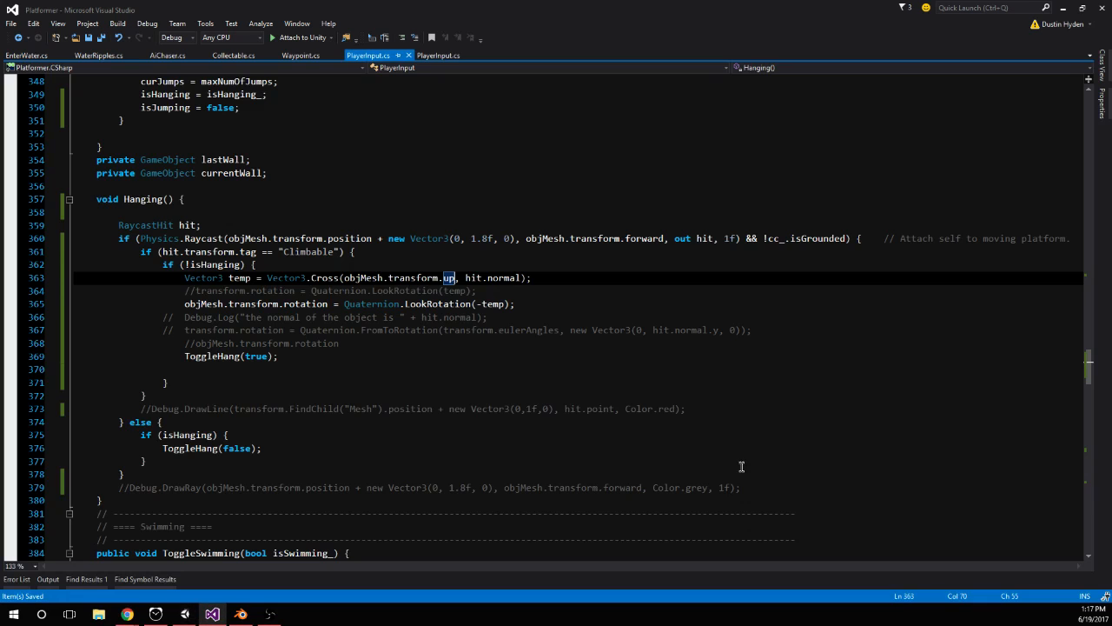
{"action": "left_click", "coordinate": [182, 304]}
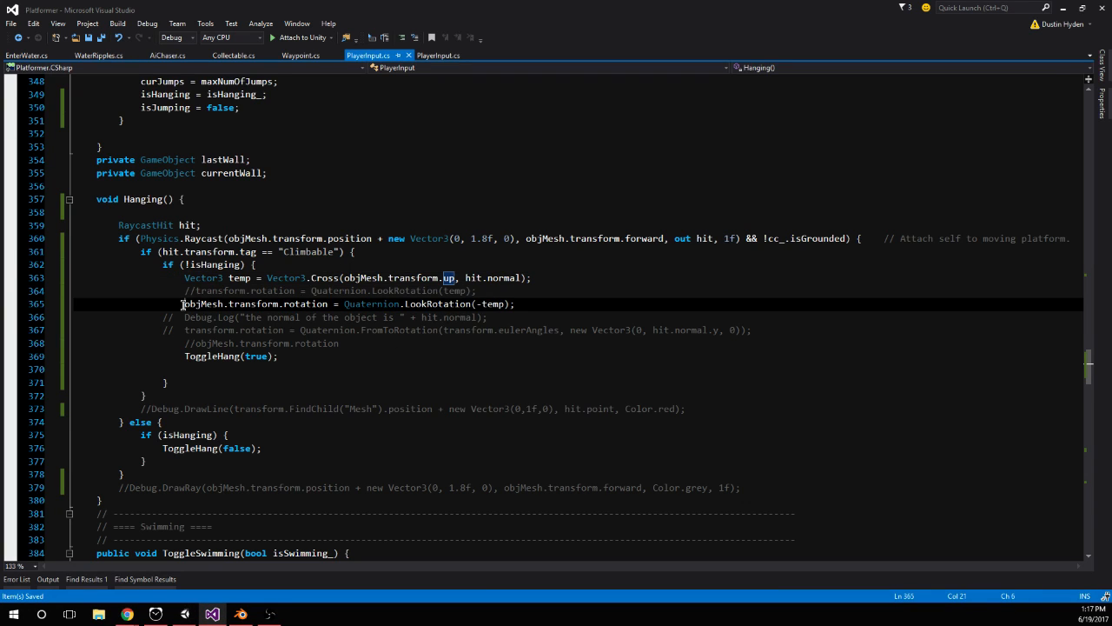
{"action": "double_click", "coordinate": [492, 303]}
{"action": "type", "text": "hit.normal"}
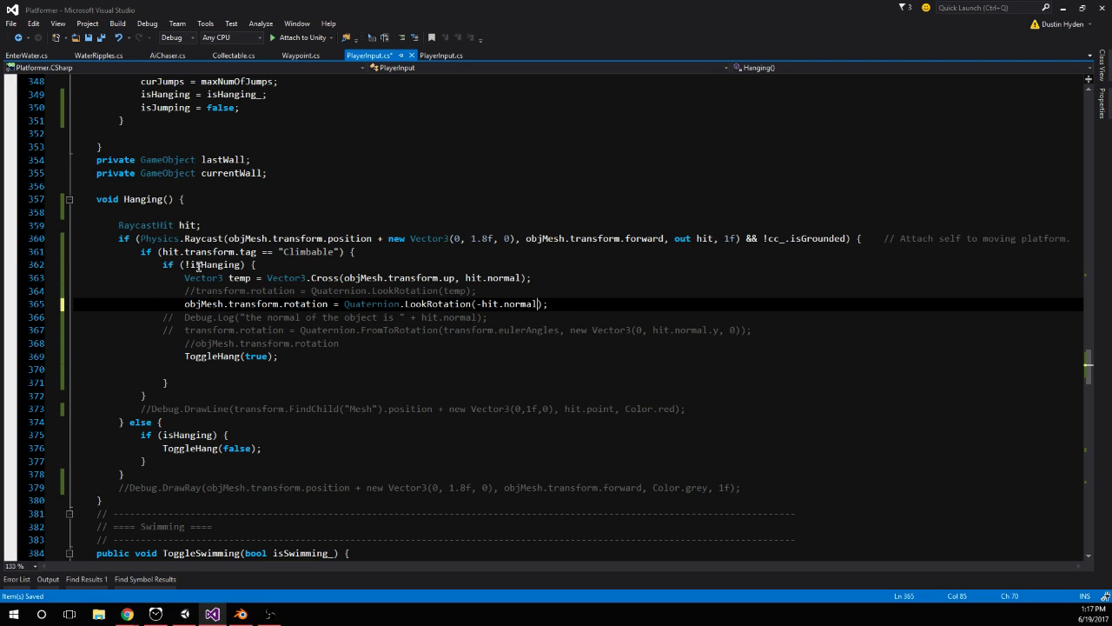
{"action": "left_click", "coordinate": [185, 277]}
{"action": "type", "text": "//"}
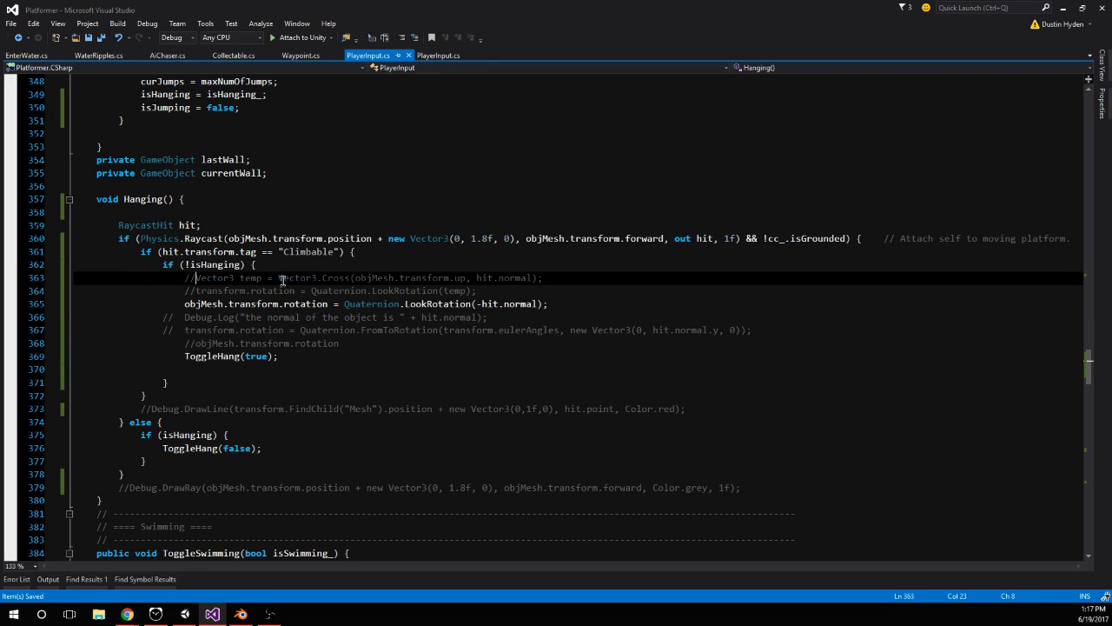
Run the game in Unity and test jumping onto and hanging from the front face of the orange climbable block
{"action": "left_click", "coordinate": [197, 615]}
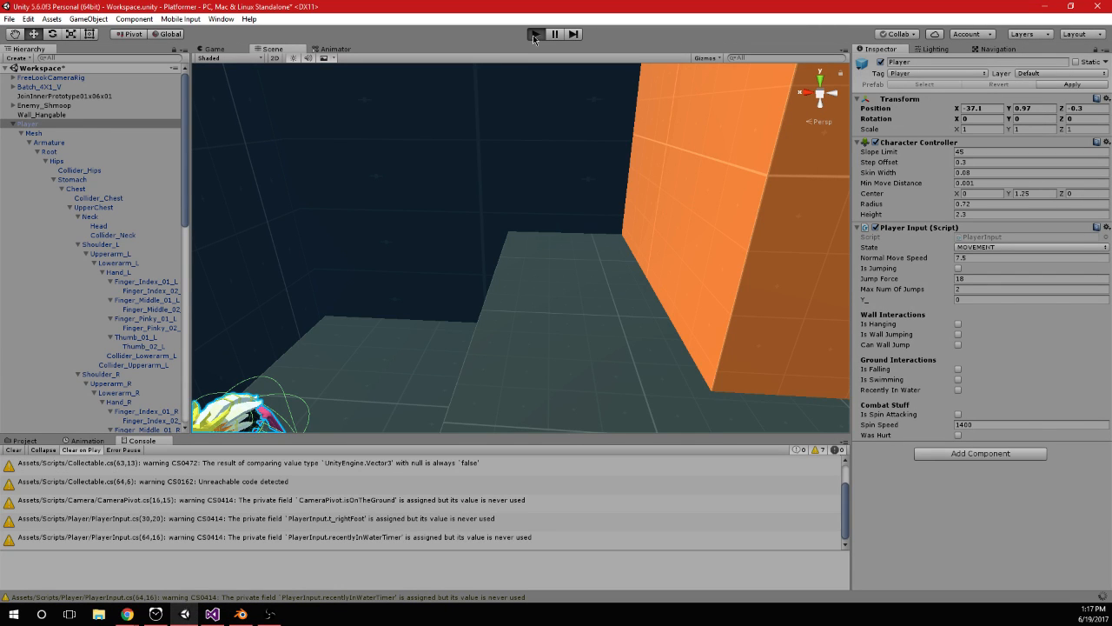
{"action": "left_click", "coordinate": [535, 34]}
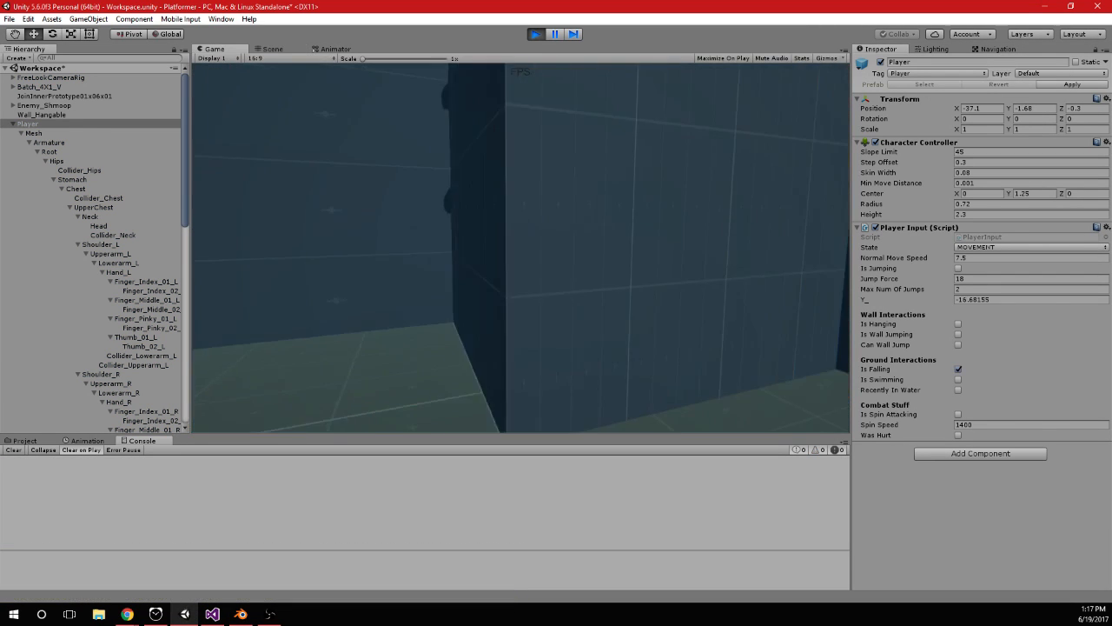
{"action": "key", "text": "space"}
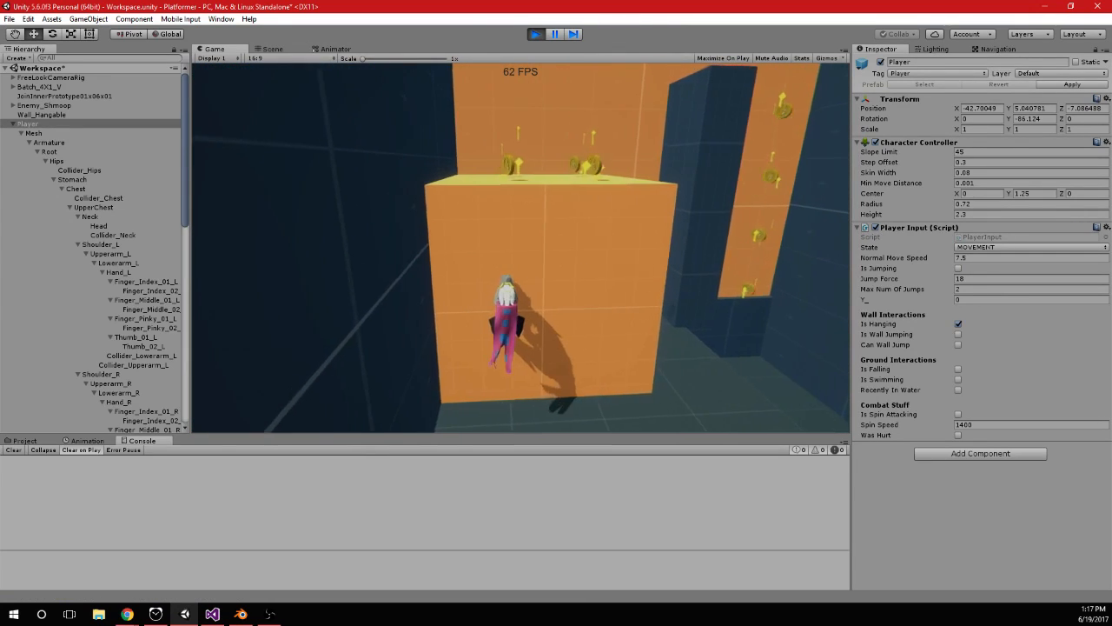
{"action": "key", "text": "space"}
{"action": "key", "text": "space"}
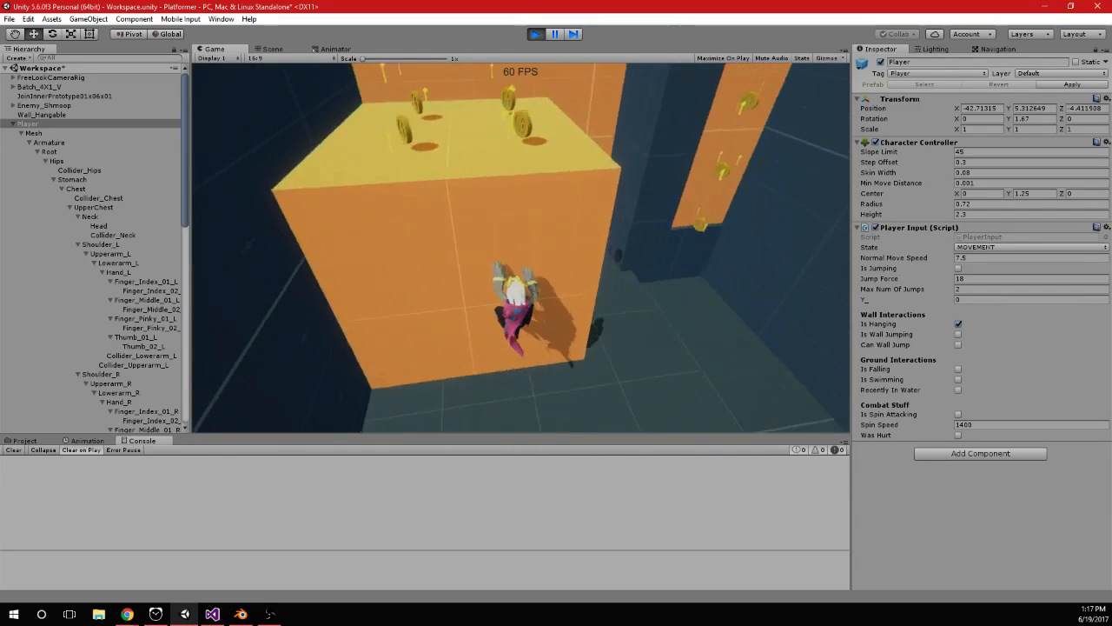
{"action": "key", "text": "space"}
{"action": "key", "text": "a"}
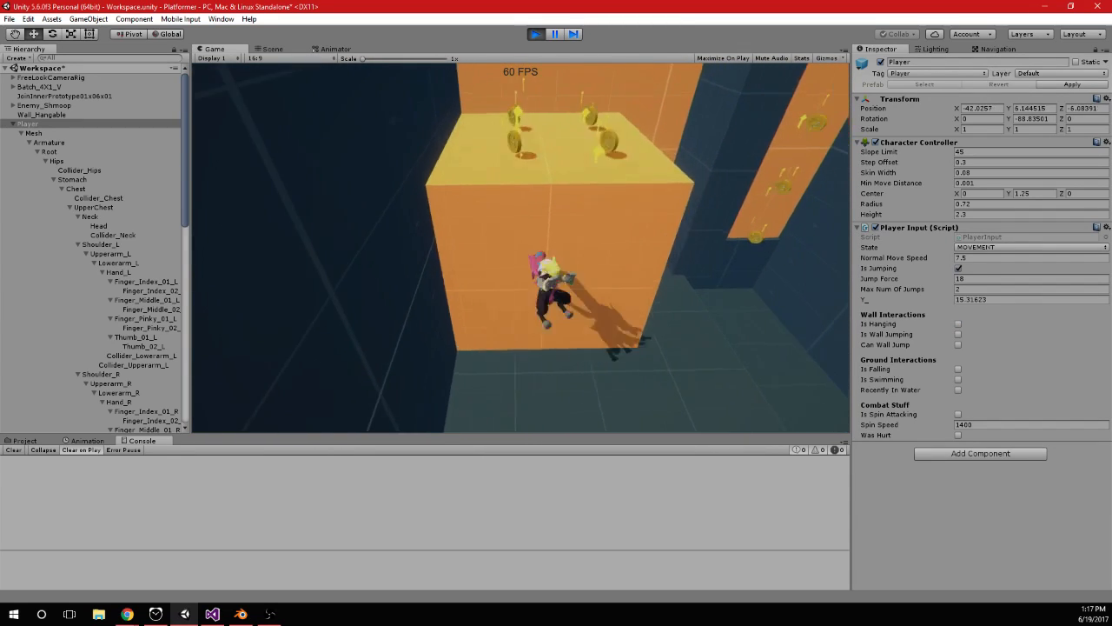
{"action": "key", "text": "space"}
{"action": "key", "text": "space"}
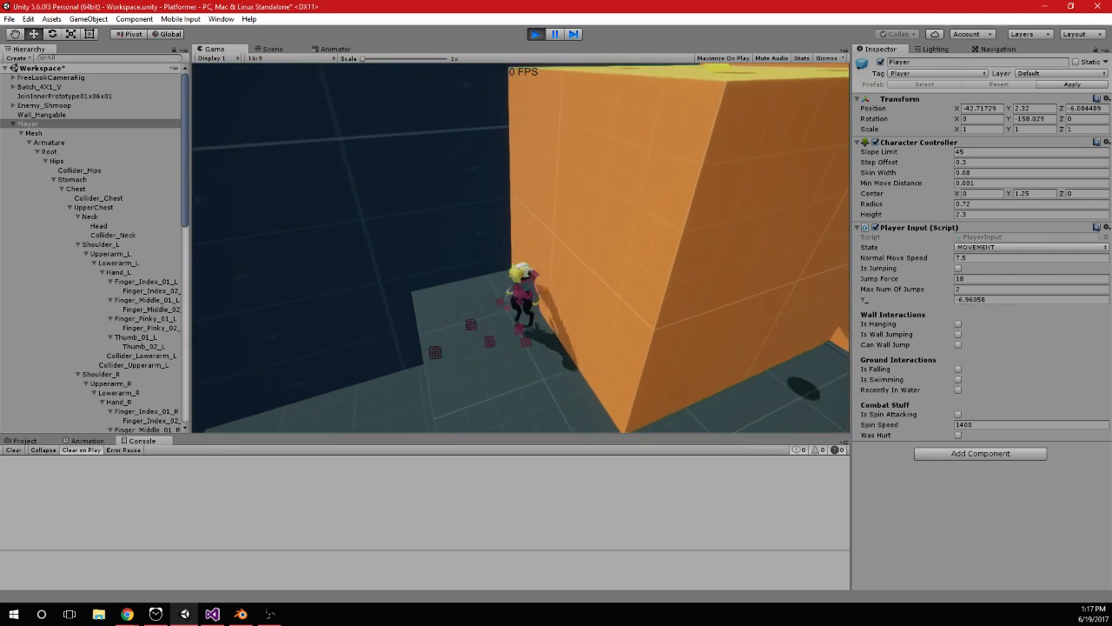
{"action": "key", "text": "space"}
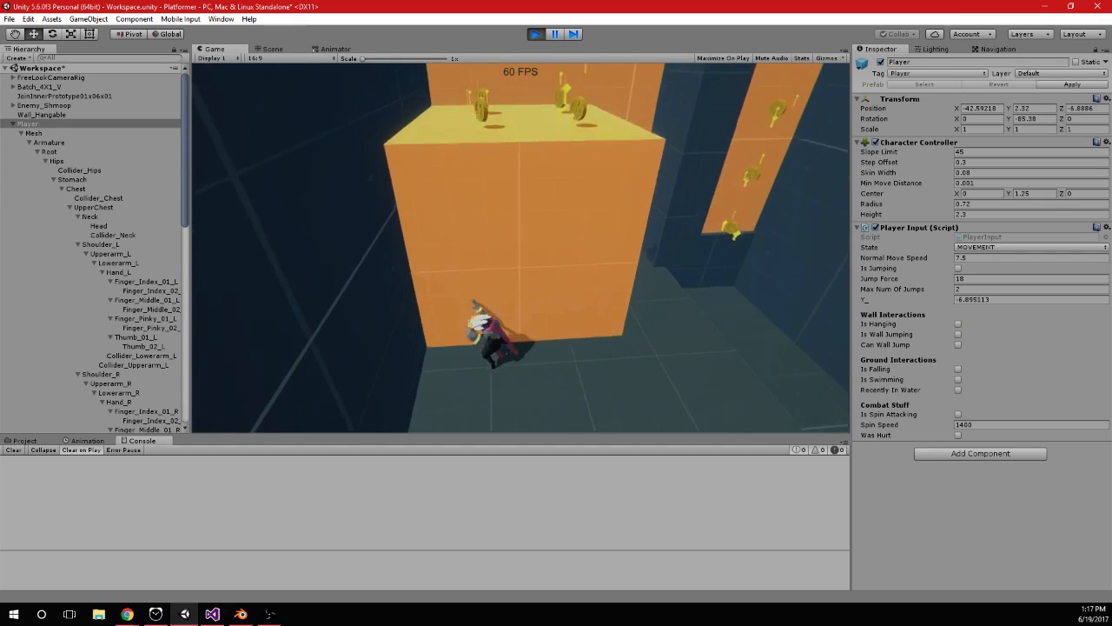
In PlayerInput.cs, remove the objMesh prefix so transform.rotation is assigned Quaternion.LookRotation(-hit.normal), and save
{"action": "key", "text": "alt+Tab"}
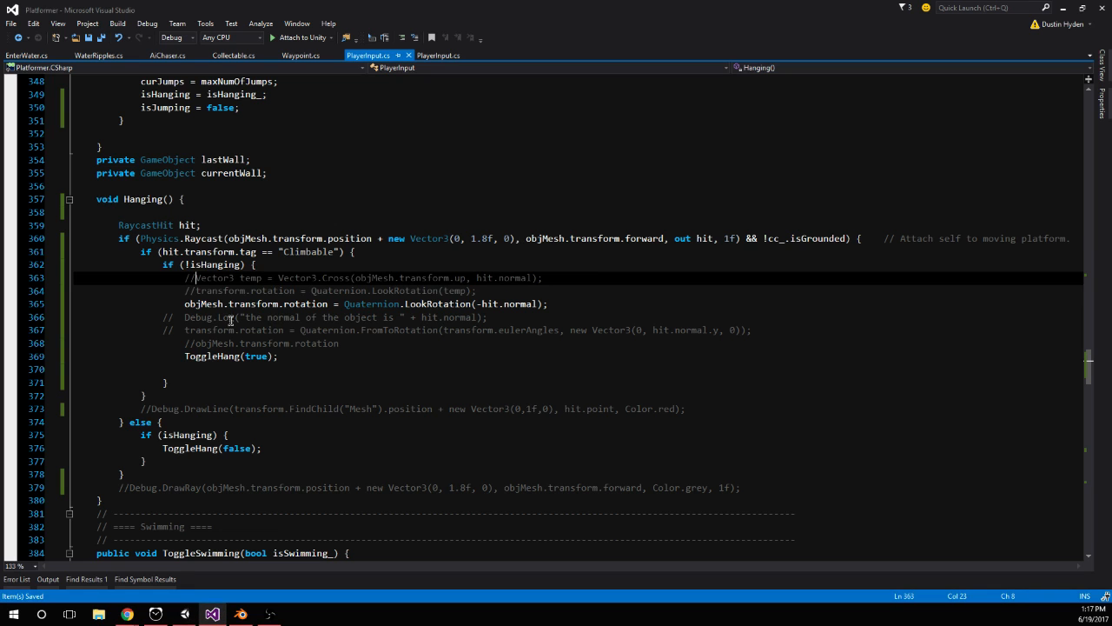
{"action": "double_click", "coordinate": [198, 304]}
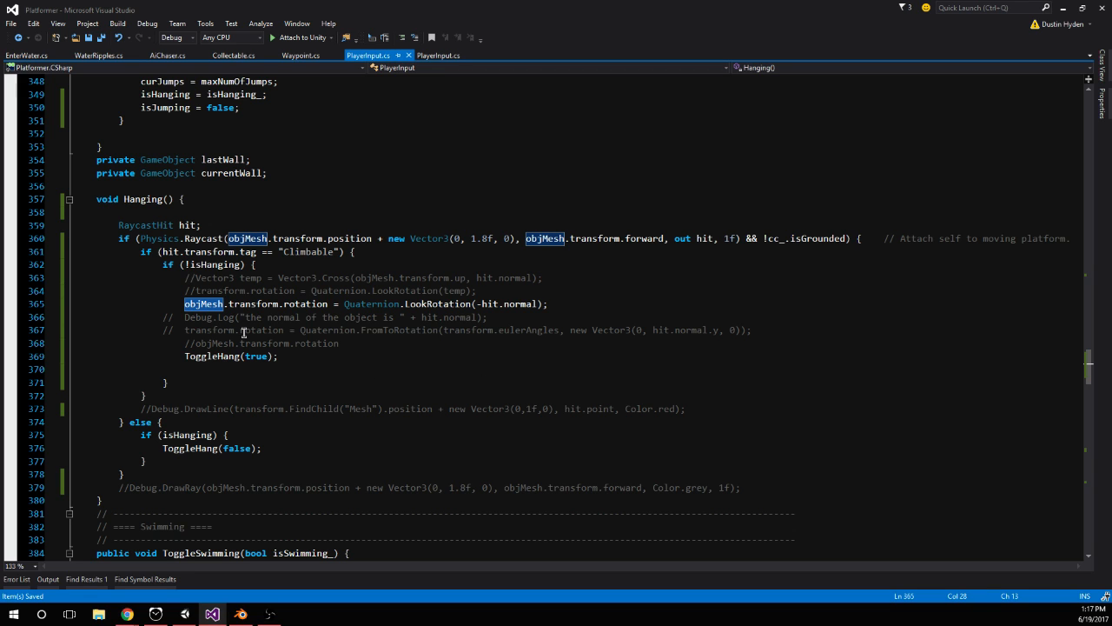
{"action": "key", "text": "Delete"}
{"action": "key", "text": "Delete"}
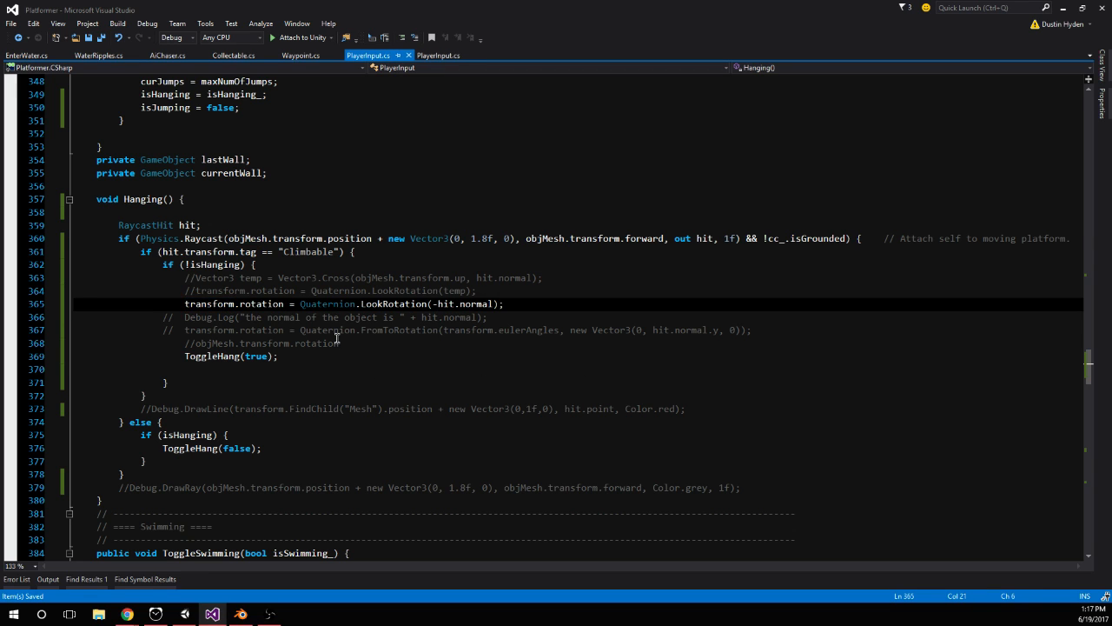
Restart play mode in Unity and test repeated jumping, hanging and sideways movement on the lower orange block
{"action": "left_click", "coordinate": [185, 611]}
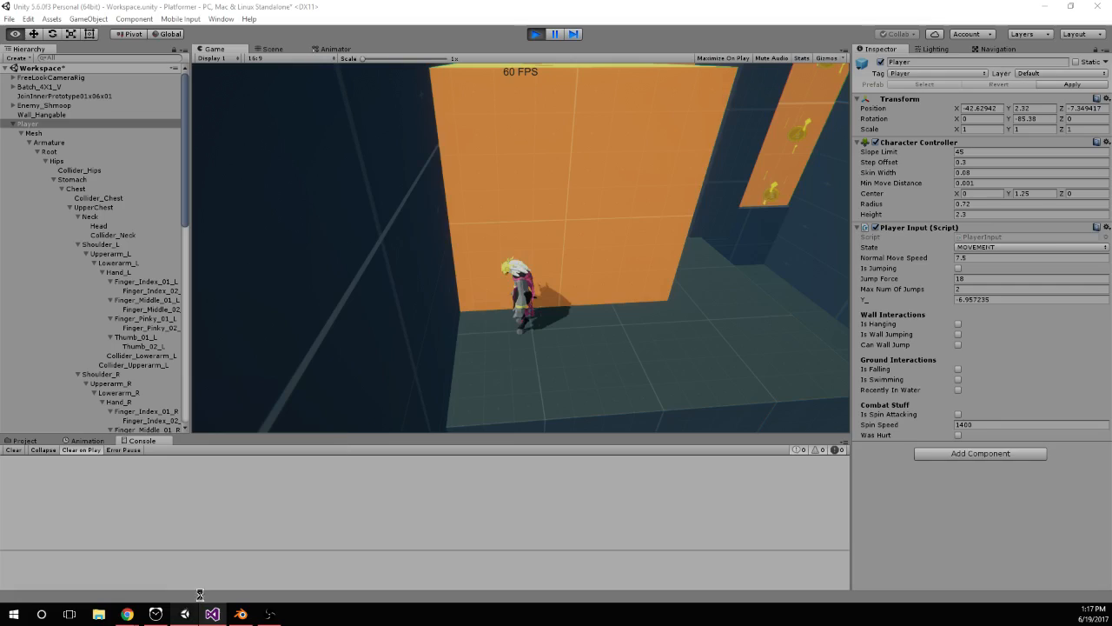
{"action": "left_click", "coordinate": [536, 38]}
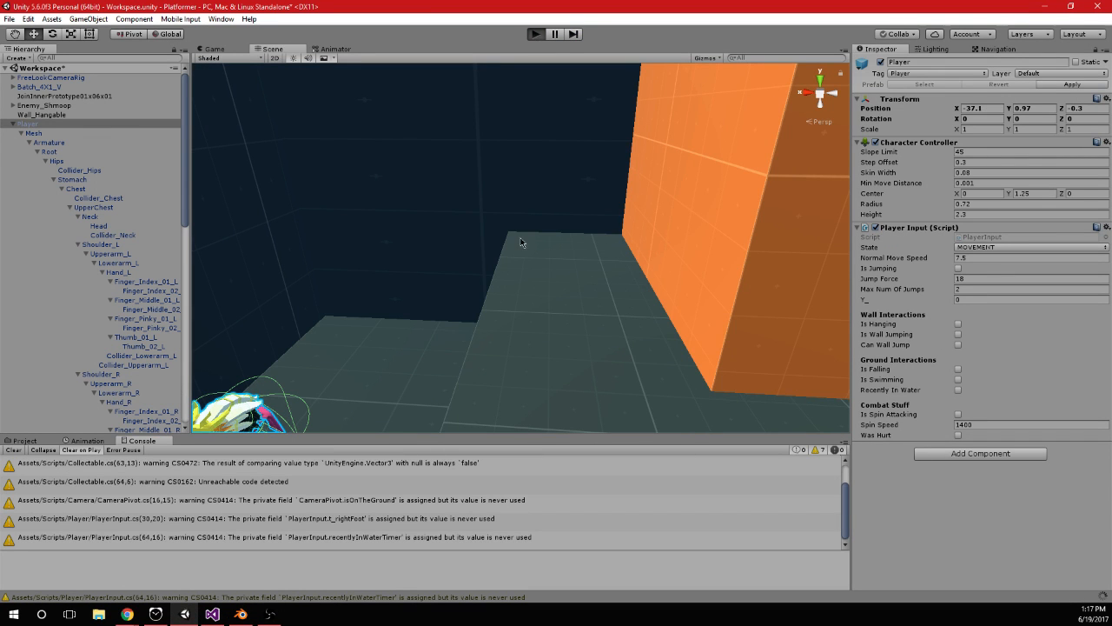
{"action": "key", "text": "w"}
{"action": "key", "text": "space"}
{"action": "key", "text": "space"}
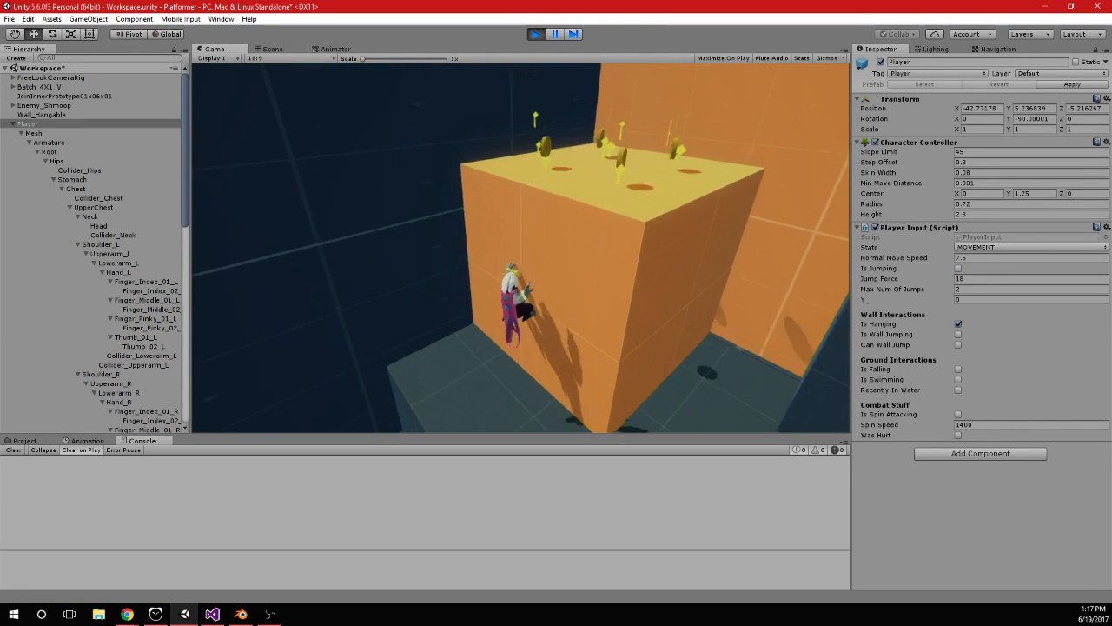
{"action": "key", "text": "space"}
{"action": "key", "text": "d"}
{"action": "key", "text": "space"}
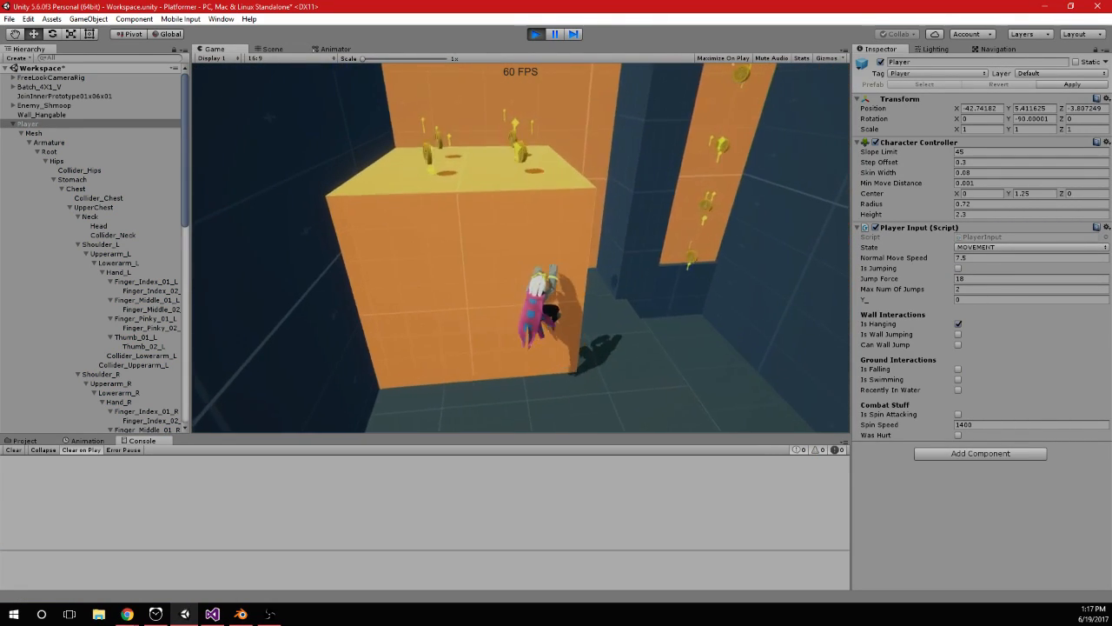
{"action": "key", "text": "w"}
{"action": "key", "text": "space"}
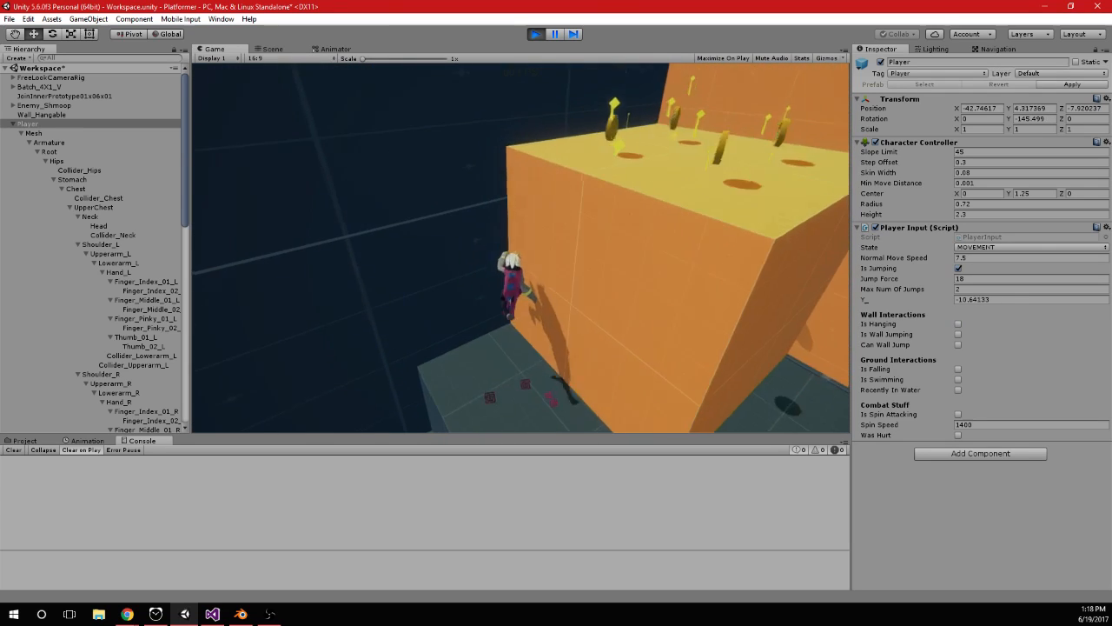
{"action": "key", "text": "space"}
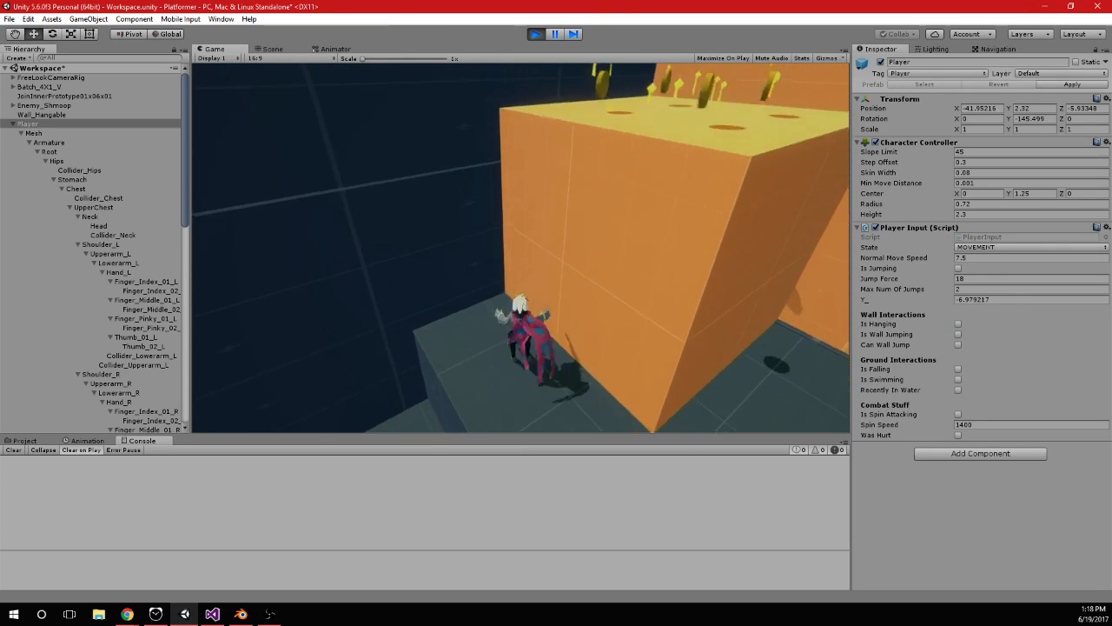
{"action": "key", "text": "d"}
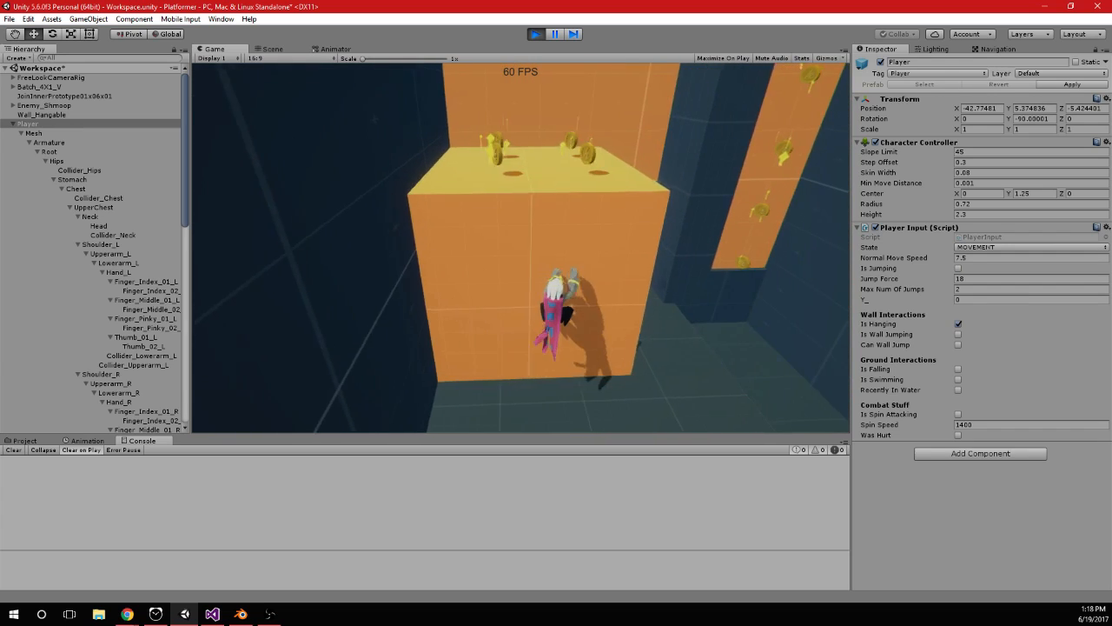
Jump up to the large orange wall below the coin platform and test moving sideways in both directions while hanging
{"action": "key", "text": "space"}
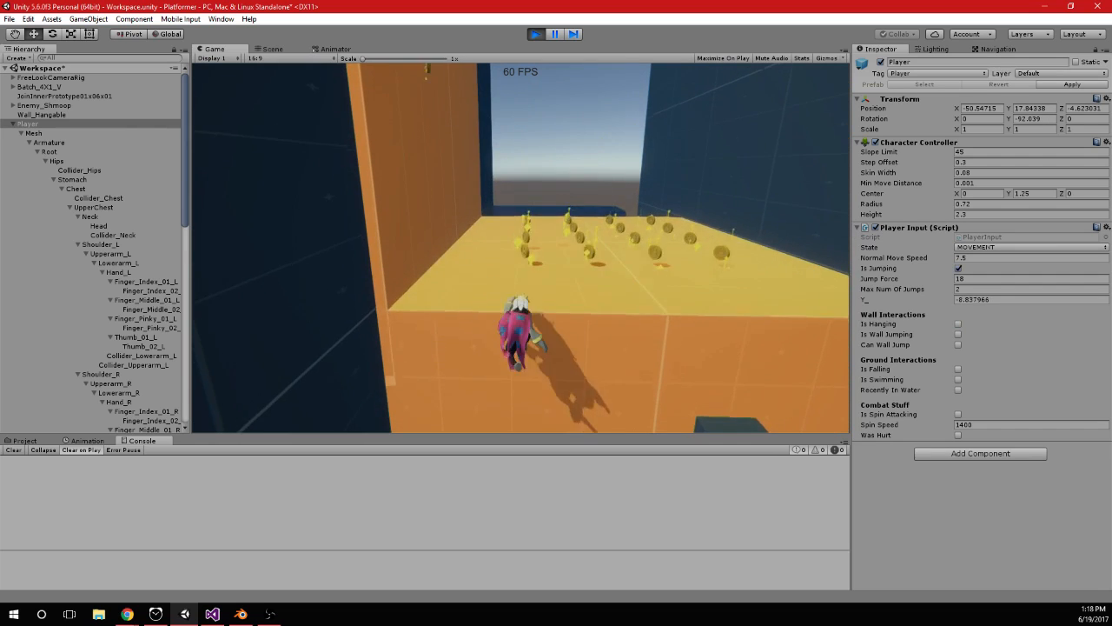
{"action": "key", "text": "d"}
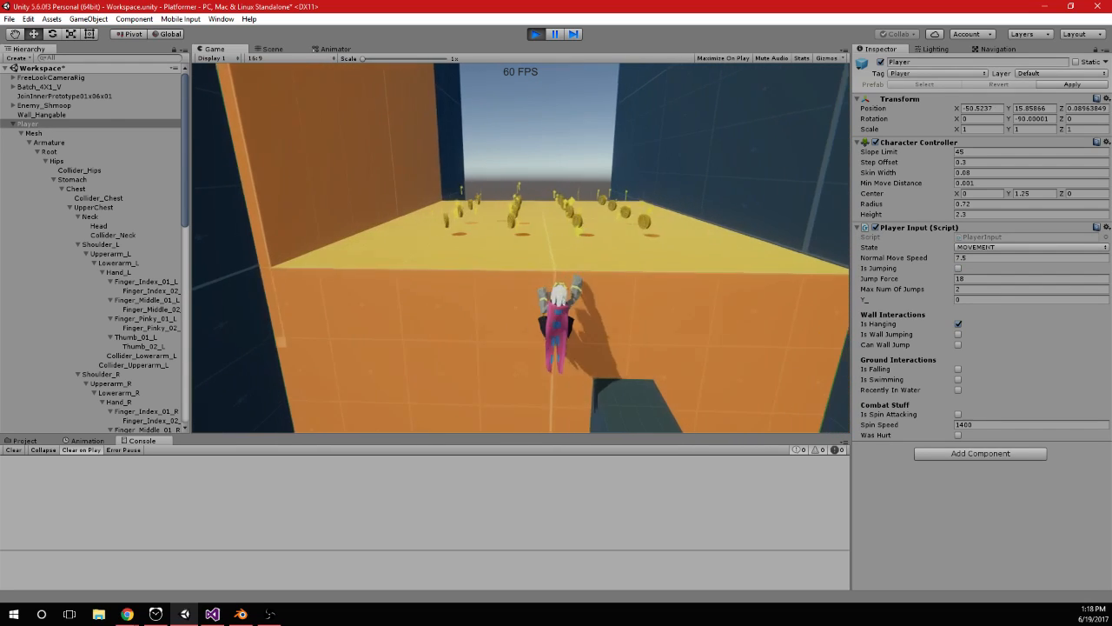
{"action": "key", "text": "d"}
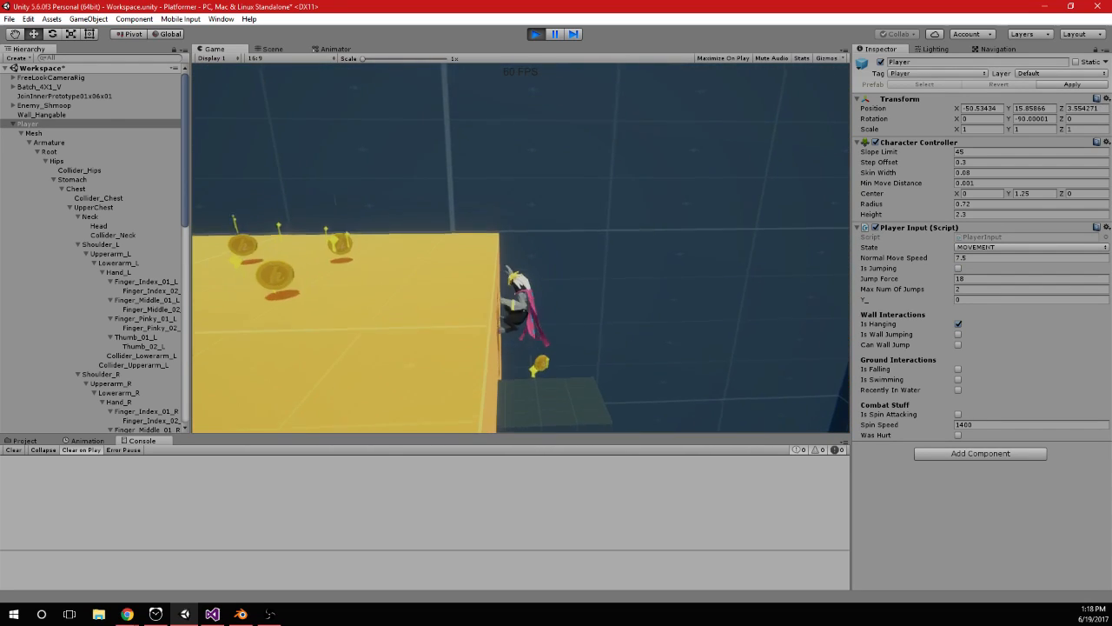
{"action": "key", "text": "a"}
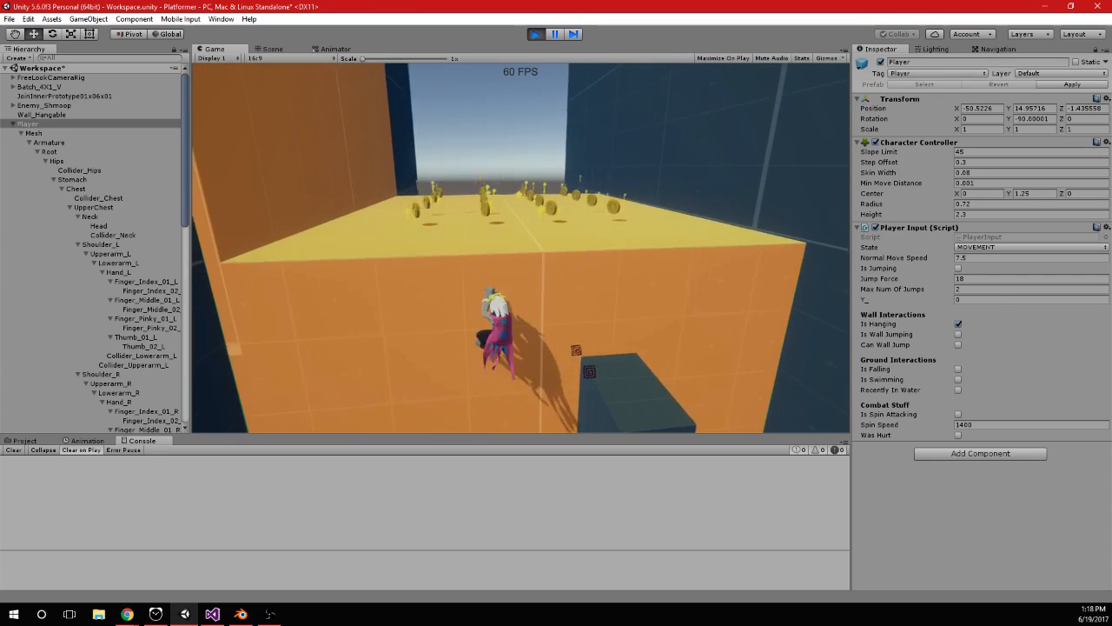
{"action": "key", "text": "a"}
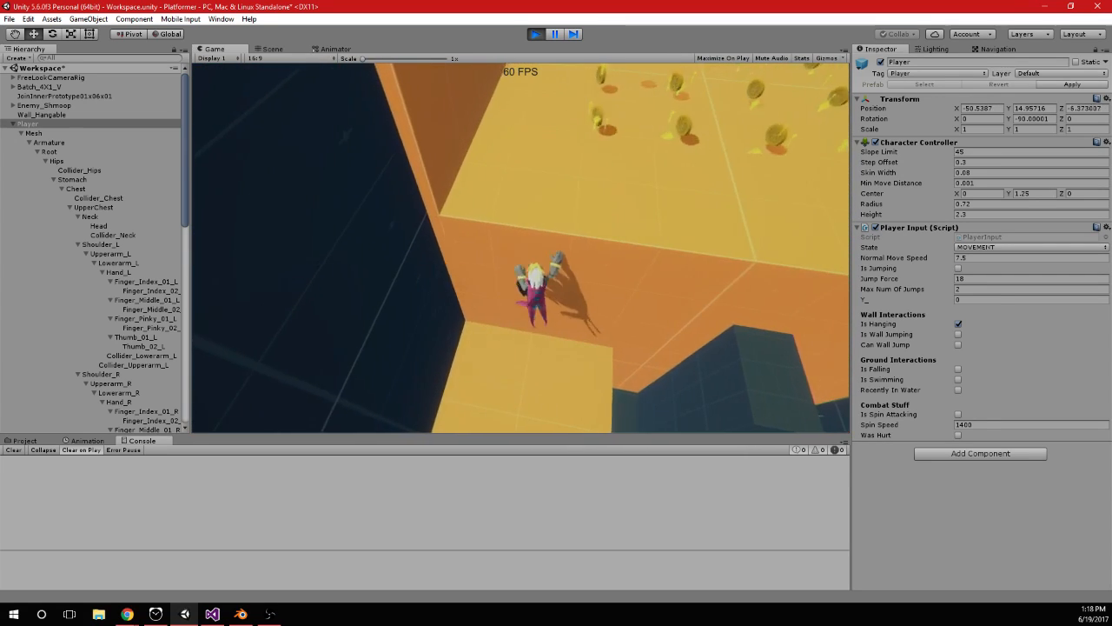
{"action": "key", "text": "d"}
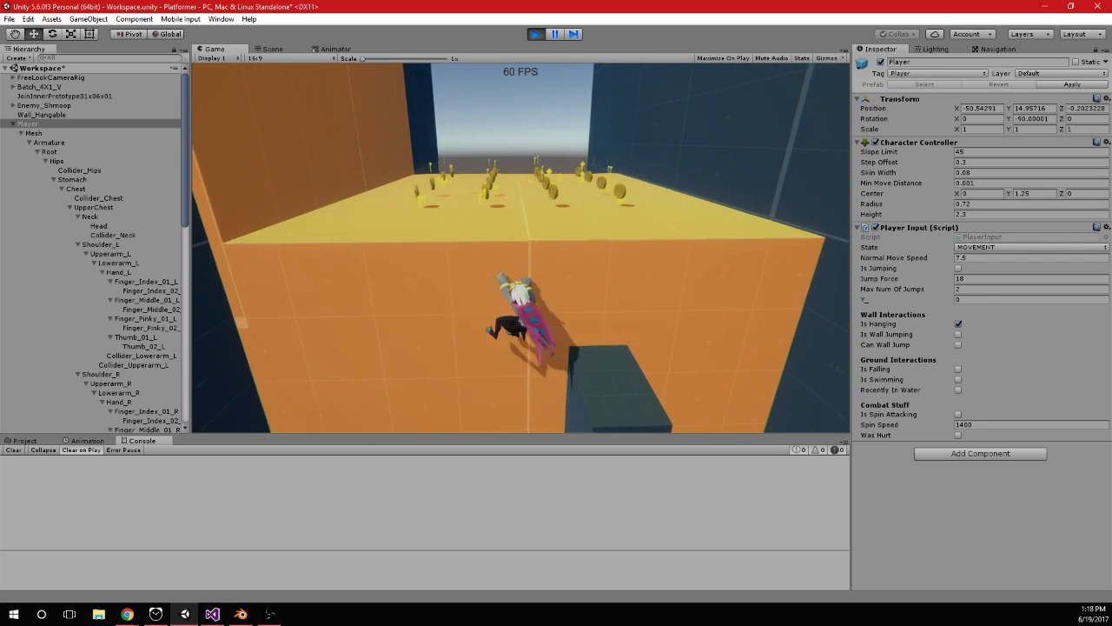
Test releasing the large orange wall and grabbing it again with jumps from the ledge beneath it
{"action": "key", "text": "s"}
{"action": "key", "text": "space"}
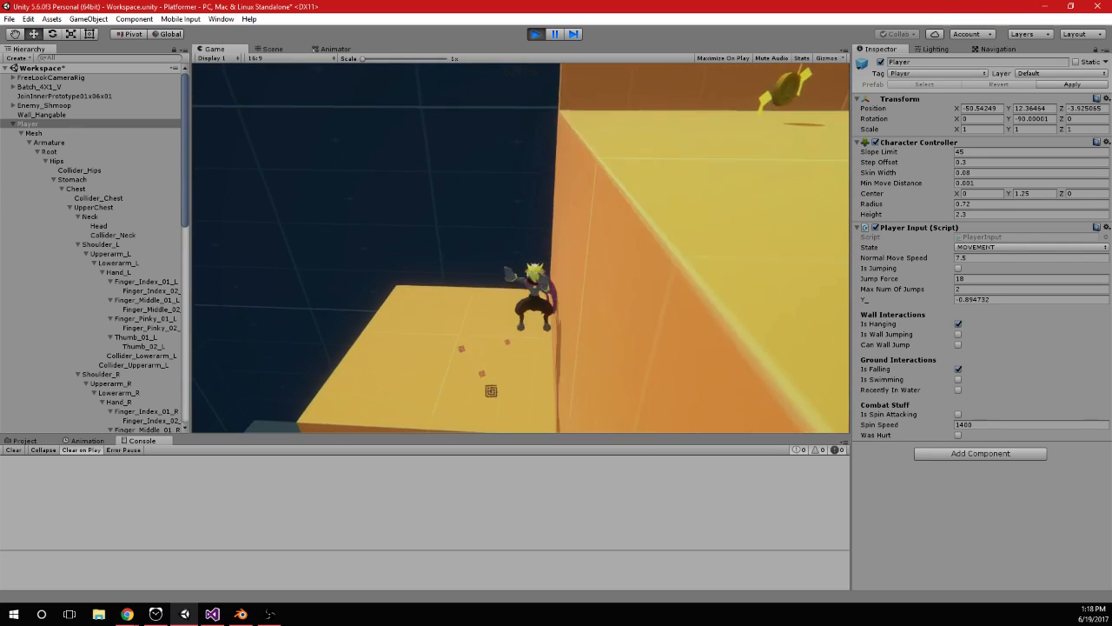
{"action": "key", "text": "space"}
{"action": "key", "text": "space"}
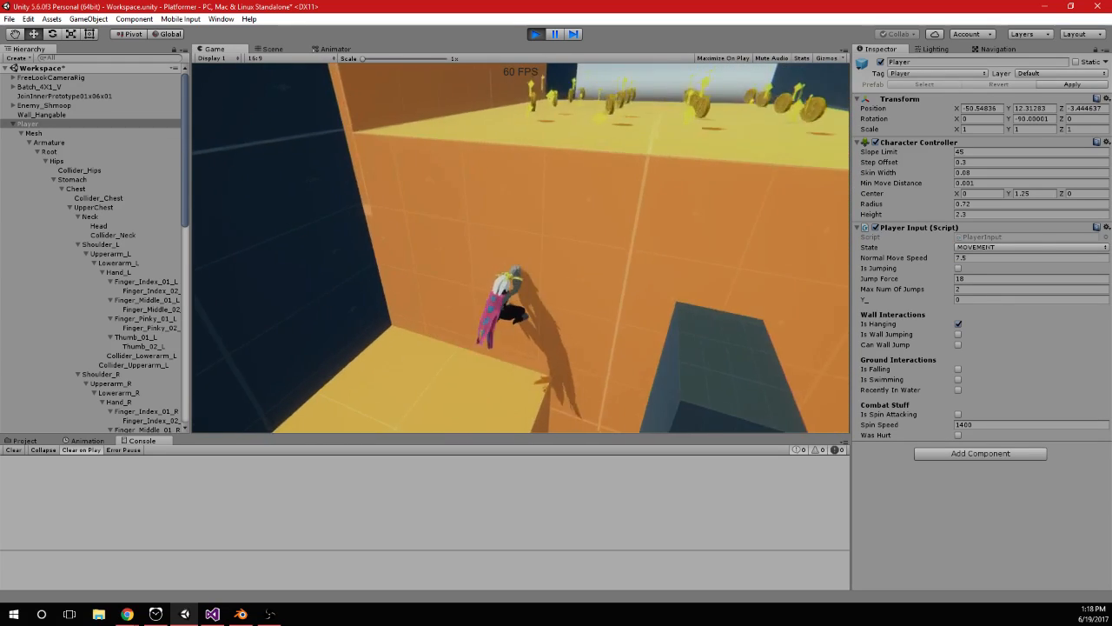
{"action": "key", "text": "s"}
{"action": "key", "text": "space"}
{"action": "key", "text": "space"}
{"action": "key", "text": "space"}
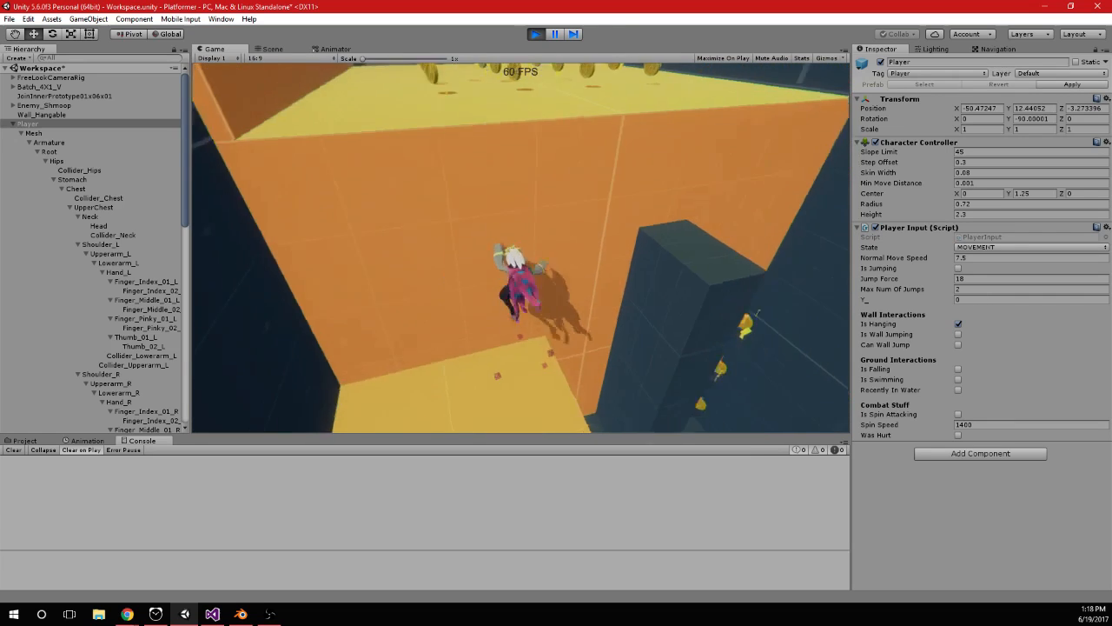
{"action": "key", "text": "space"}
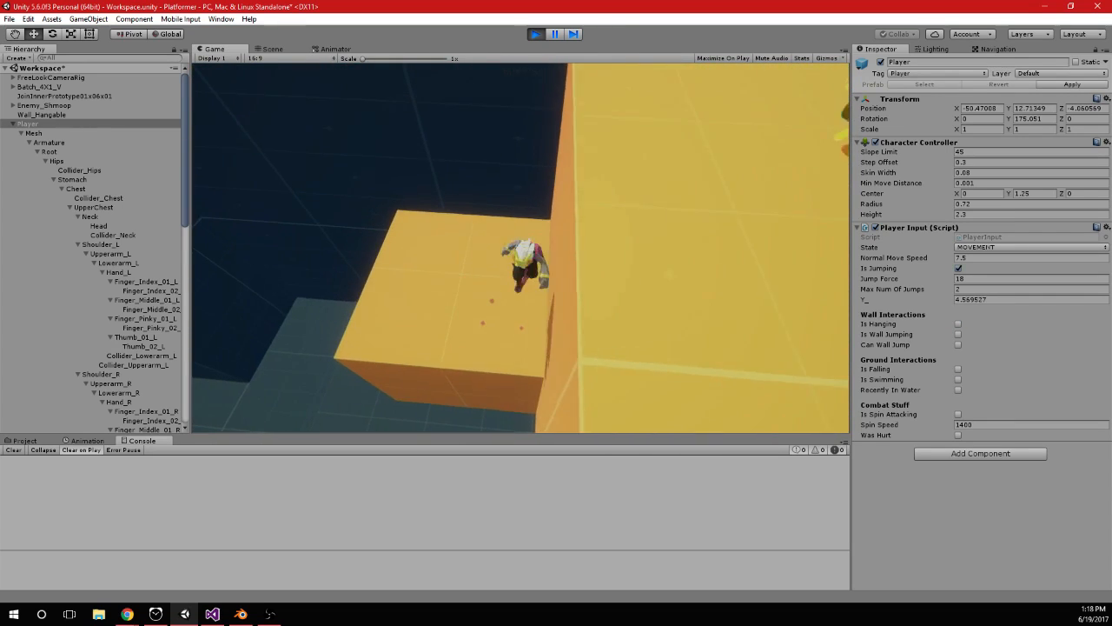
{"action": "key", "text": "d"}
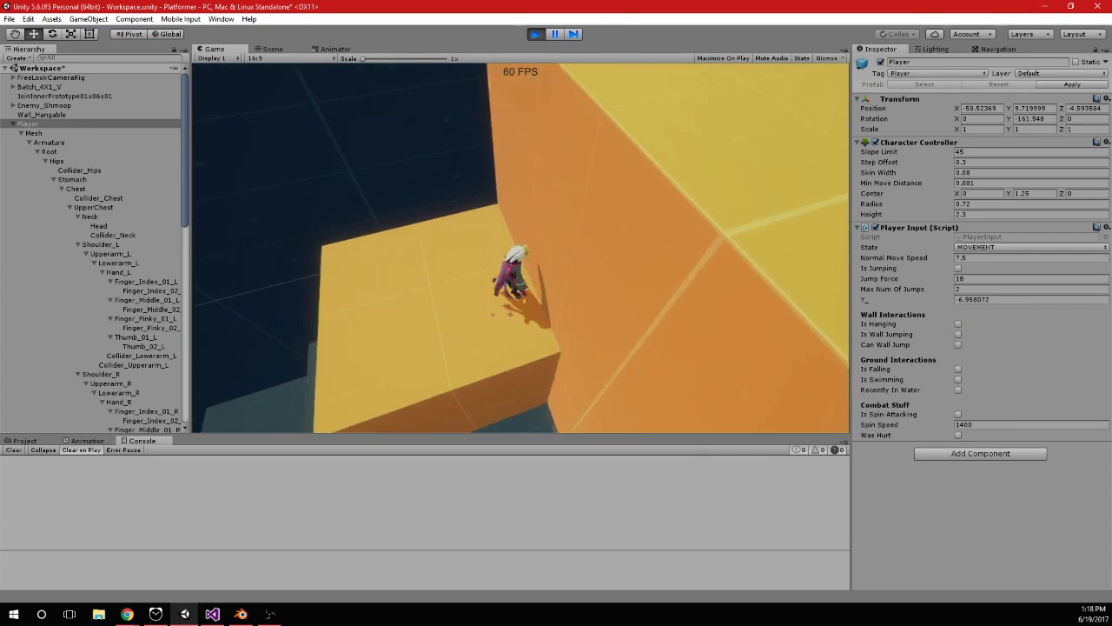
{"action": "key", "text": "space"}
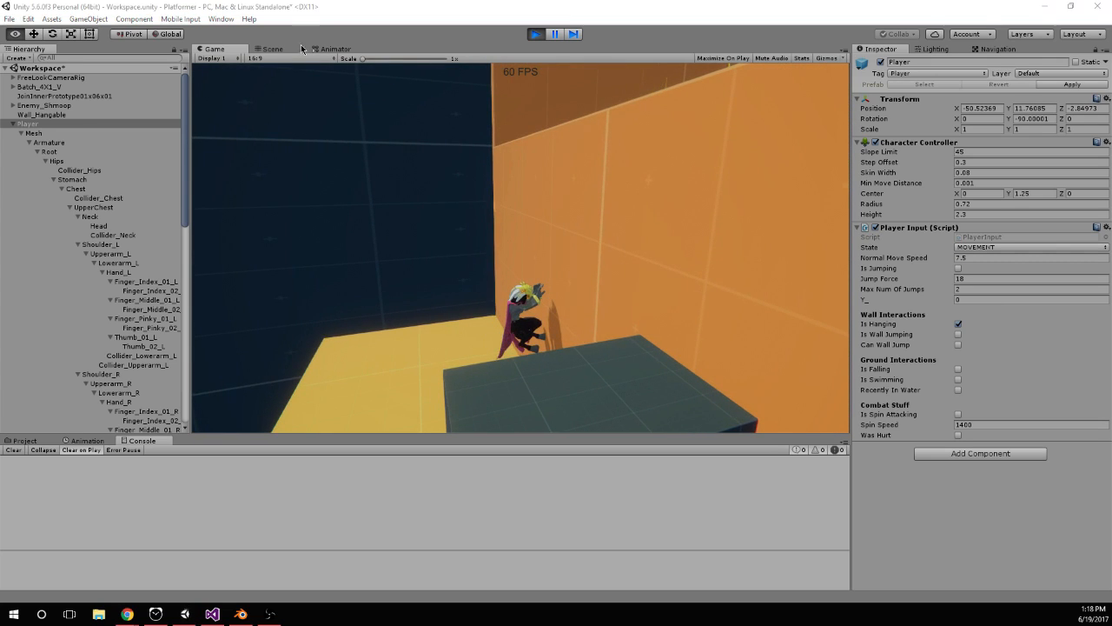
Stop play mode and, in PlayerInput.cs, delete the commented-out rotation and debug lines around the LookRotation assignment in Hanging()
{"action": "left_click", "coordinate": [276, 49]}
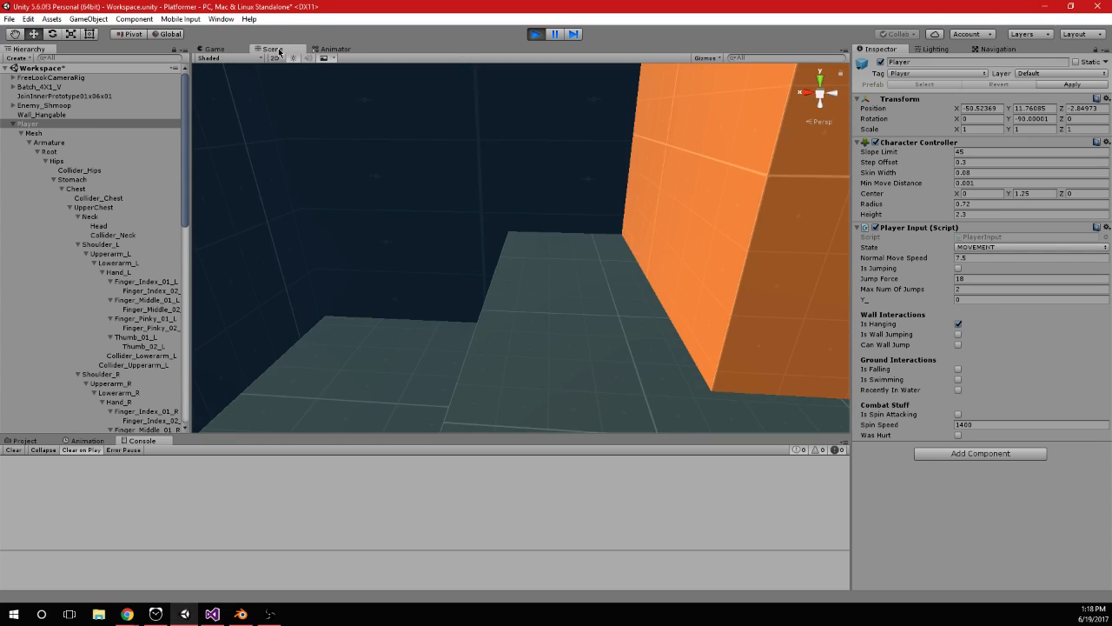
{"action": "left_click", "coordinate": [212, 48]}
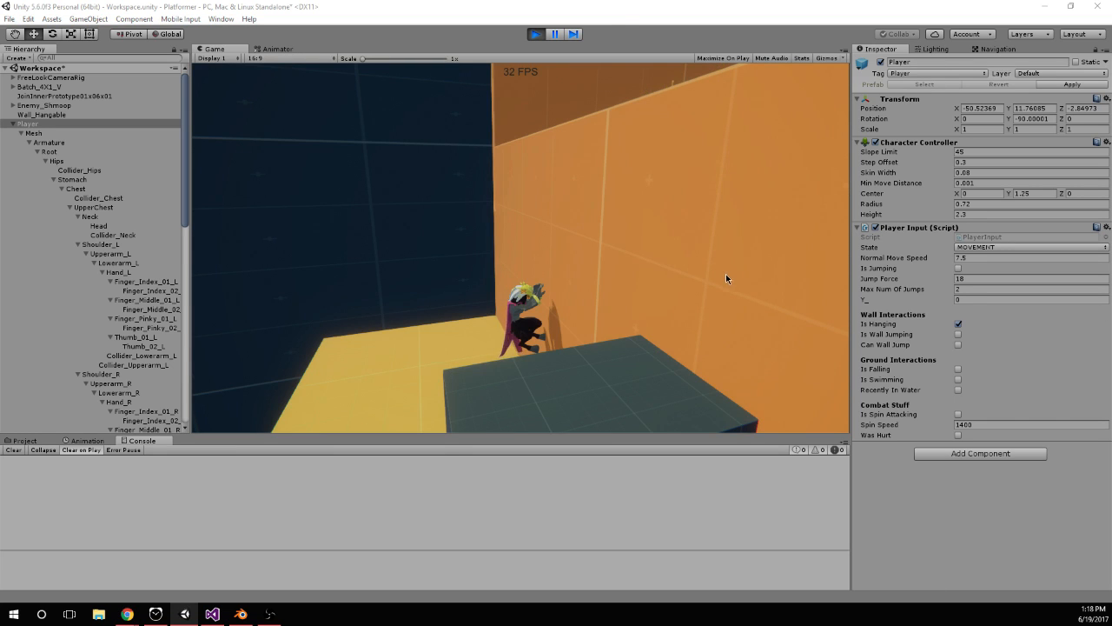
{"action": "left_click", "coordinate": [530, 33]}
{"action": "left_click", "coordinate": [213, 613]}
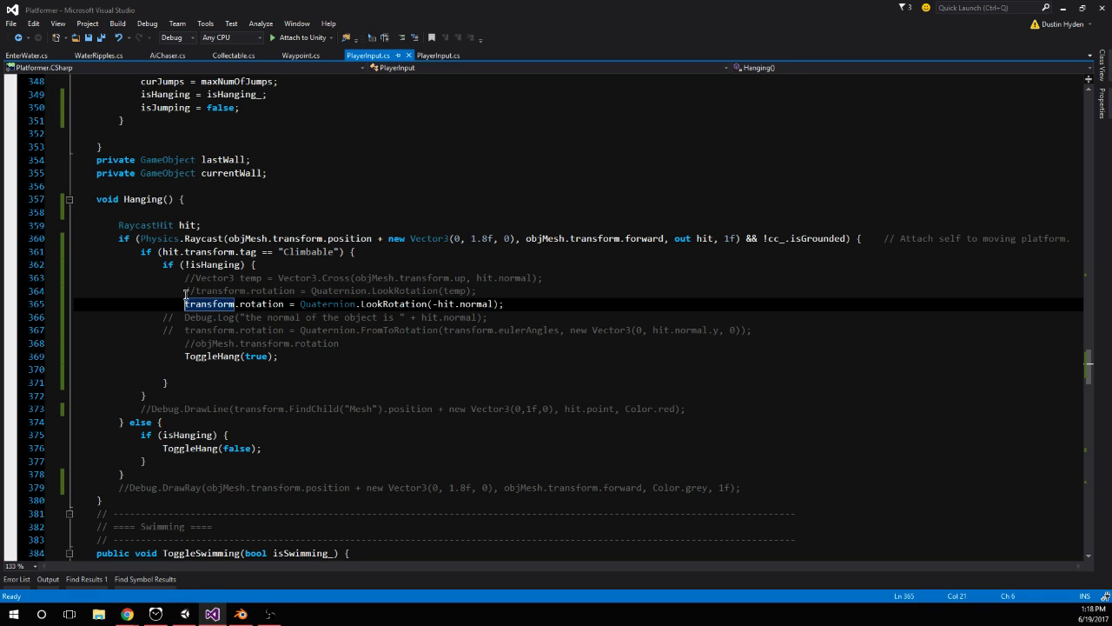
{"action": "left_click_drag", "start_coordinate": [184, 304], "coordinate": [568, 303]}
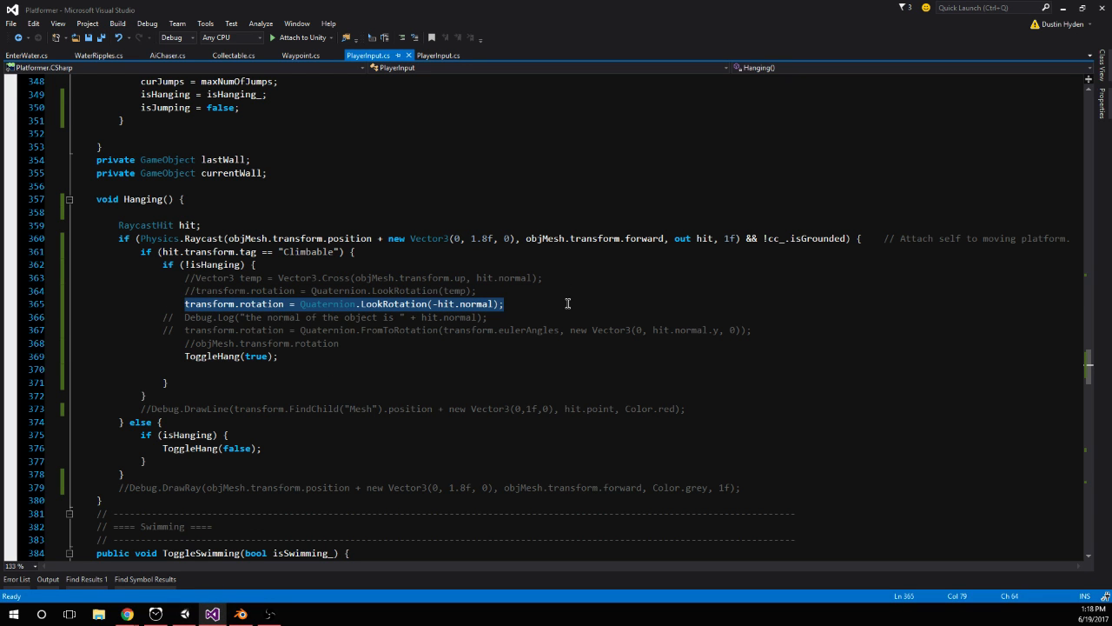
{"action": "left_click_drag", "start_coordinate": [390, 341], "coordinate": [21, 270]}
{"action": "key", "text": "Delete"}
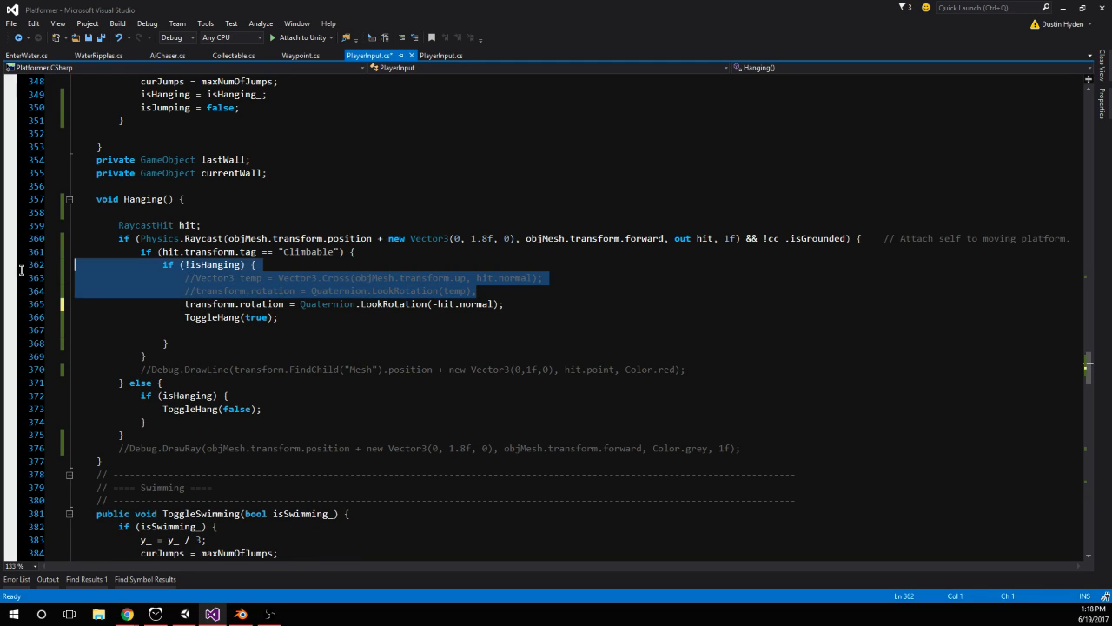
{"action": "key", "text": "Delete"}
Move the transform.rotation = Quaternion.LookRotation(-hit.normal); line below ToggleHang(true); and save the script
{"action": "left_click_drag", "start_coordinate": [503, 277], "coordinate": [179, 277]}
{"action": "key", "text": "ctrl+x"}
{"action": "left_click", "coordinate": [298, 303]}
{"action": "key", "text": "ctrl+v"}
{"action": "left_click", "coordinate": [326, 288]}
{"action": "key", "text": "ctrl+s"}
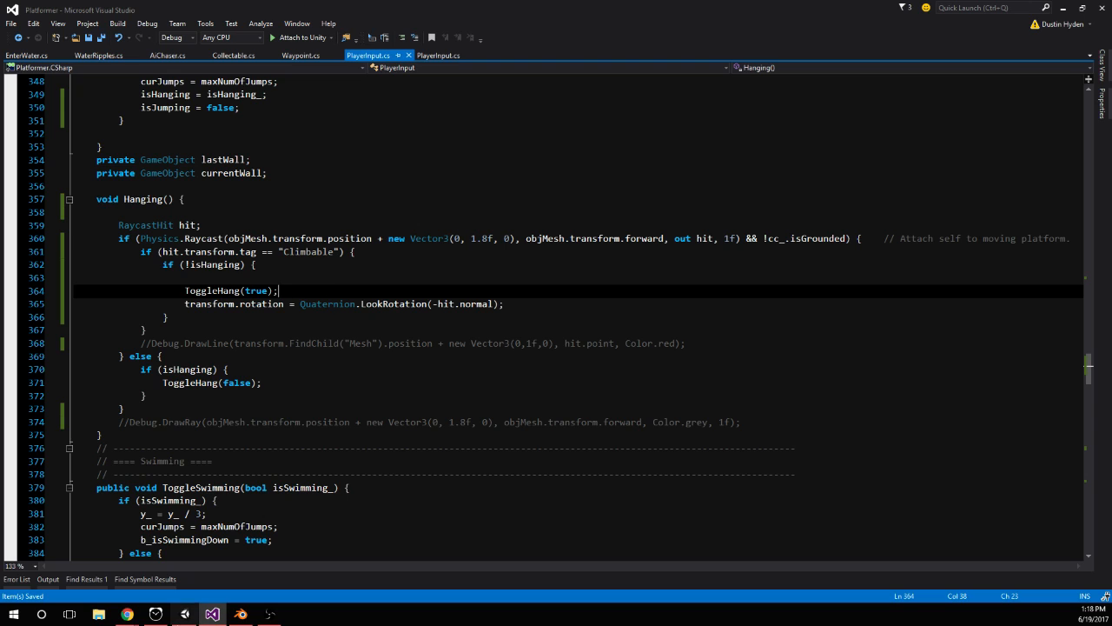
Start play mode in Unity and jump over the lower orange block to grab the large orange wall below the coin platform
{"action": "key", "text": "alt+Tab"}
{"action": "left_click", "coordinate": [528, 39]}
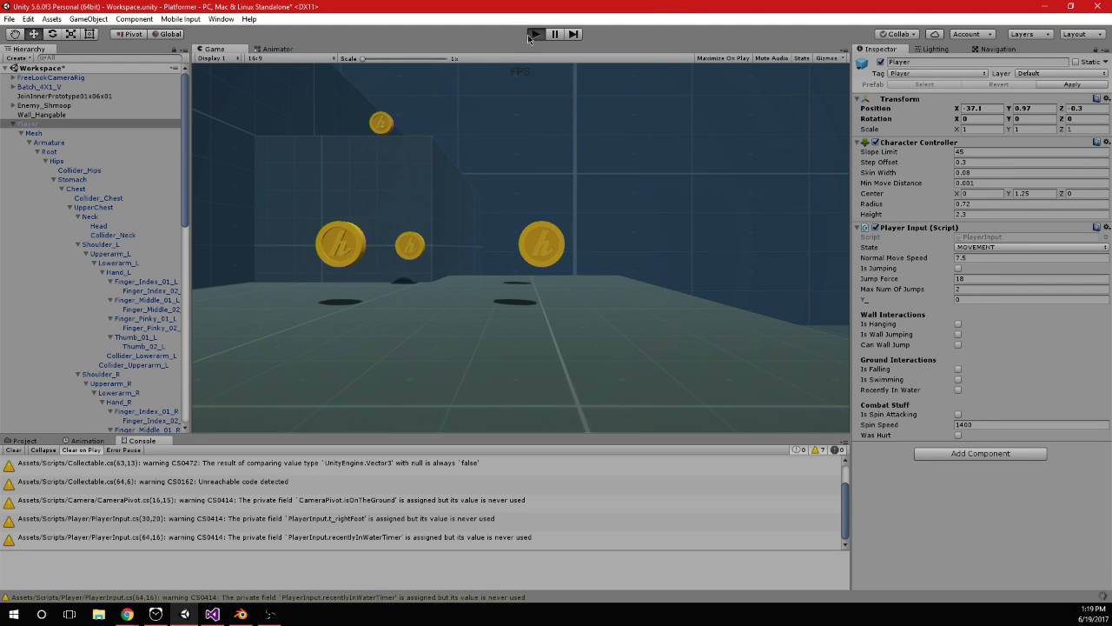
{"action": "key", "text": "w"}
{"action": "key", "text": "space"}
{"action": "key", "text": "space"}
{"action": "key", "text": "space"}
{"action": "key", "text": "space"}
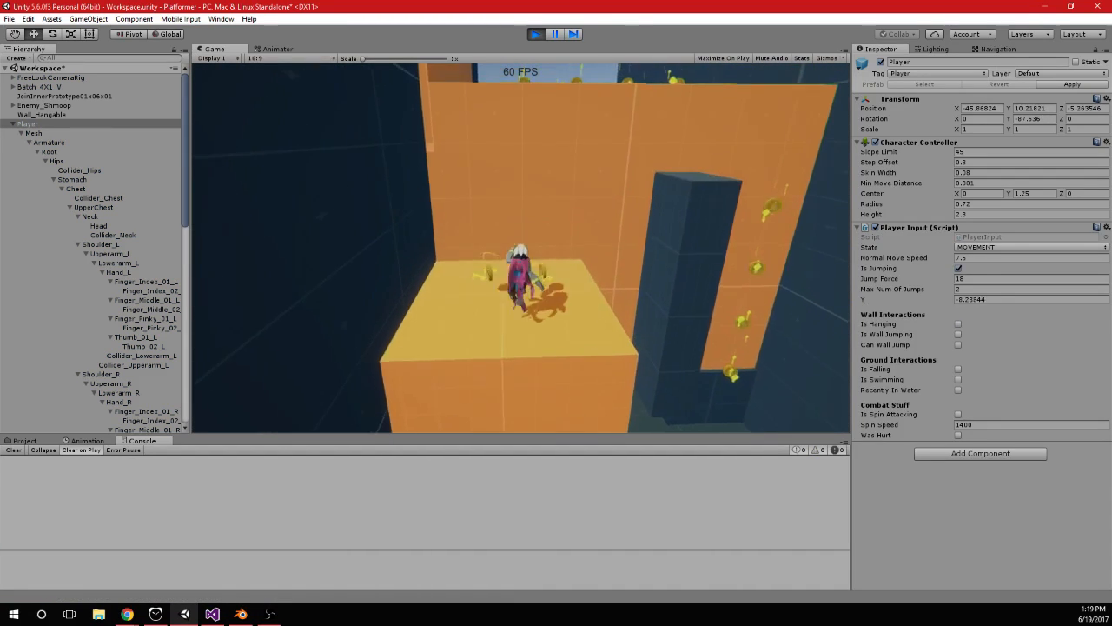
{"action": "key", "text": "space"}
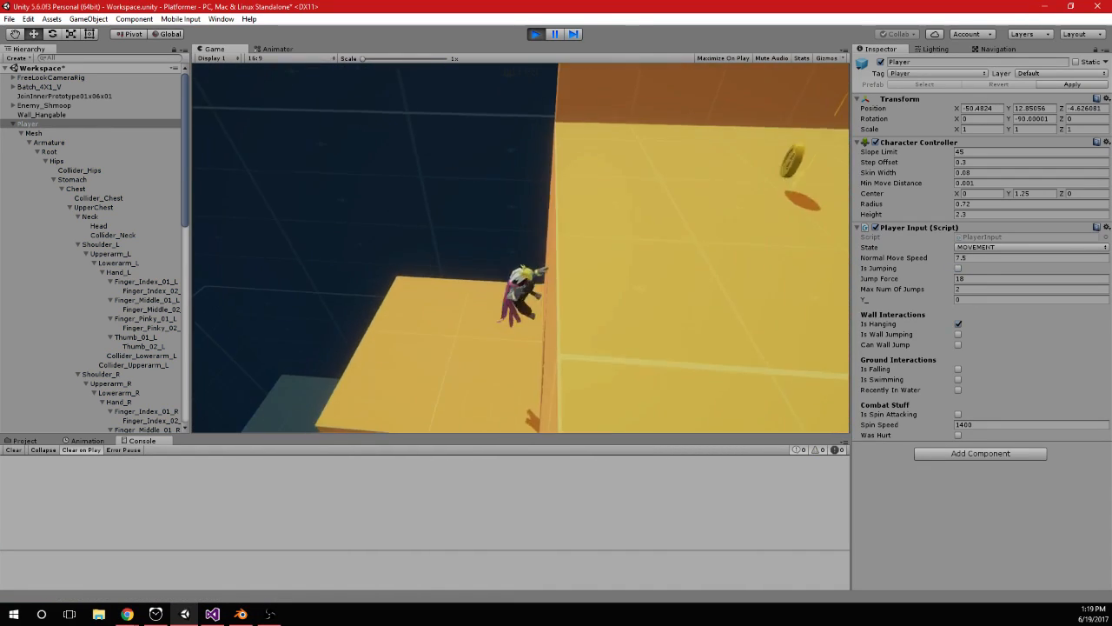
Test repeated jumps and sideways movement while hanging on the large orange wall to check the character's facing
{"action": "key", "text": "space"}
{"action": "key", "text": "space"}
{"action": "key", "text": "space"}
{"action": "key", "text": "space"}
{"action": "key", "text": "a"}
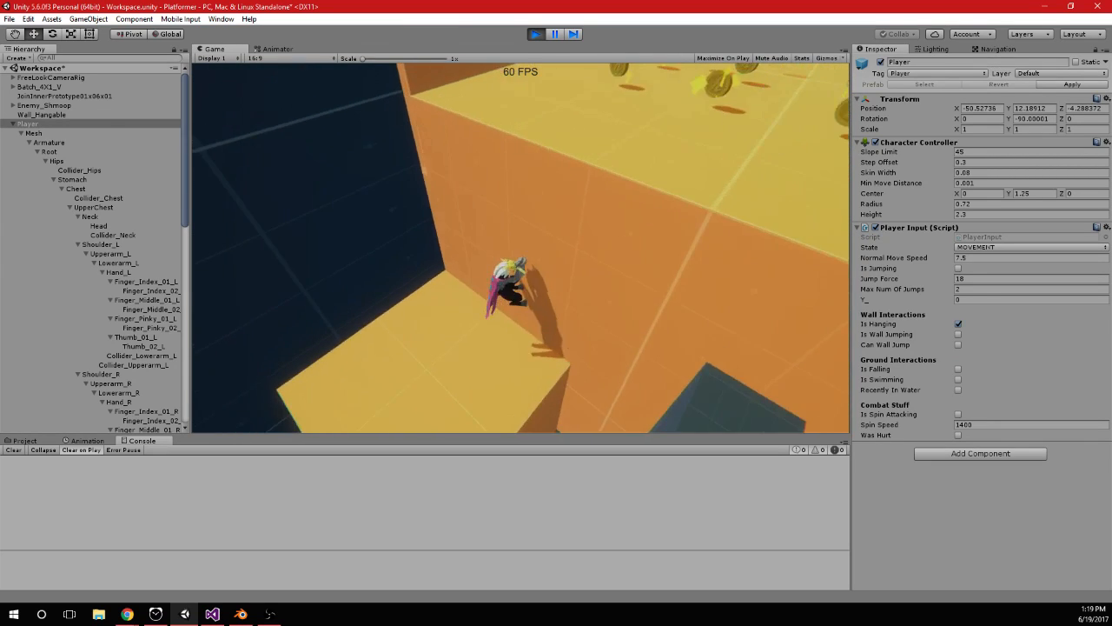
{"action": "key", "text": "space"}
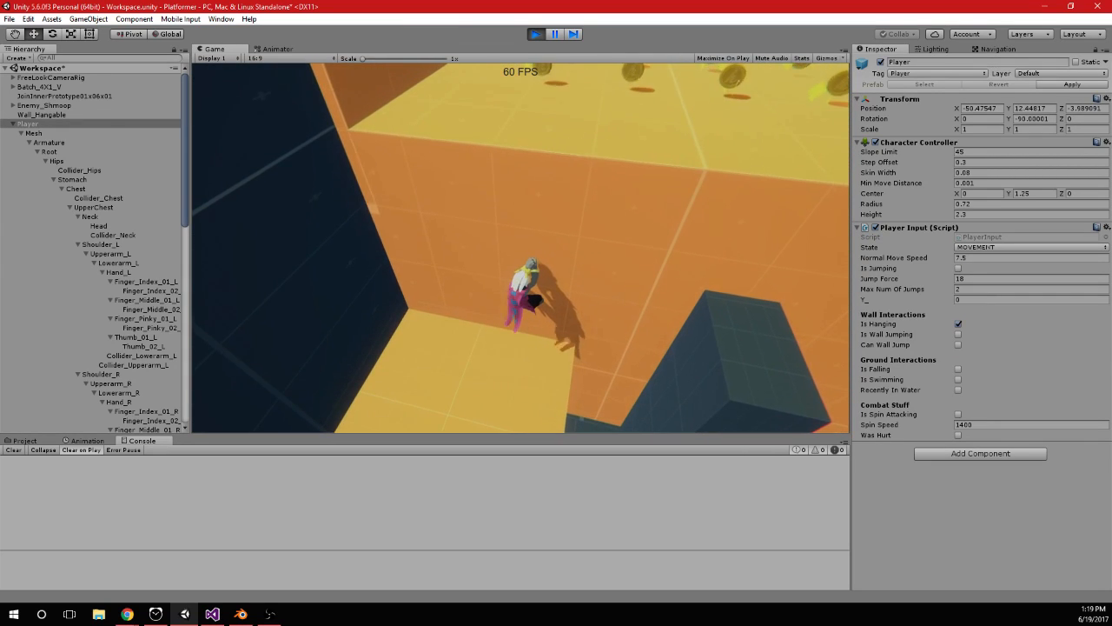
While the character hangs in play mode, set the Y rotation of the Player's Mesh child to 0
{"action": "key", "text": "alt+Tab"}
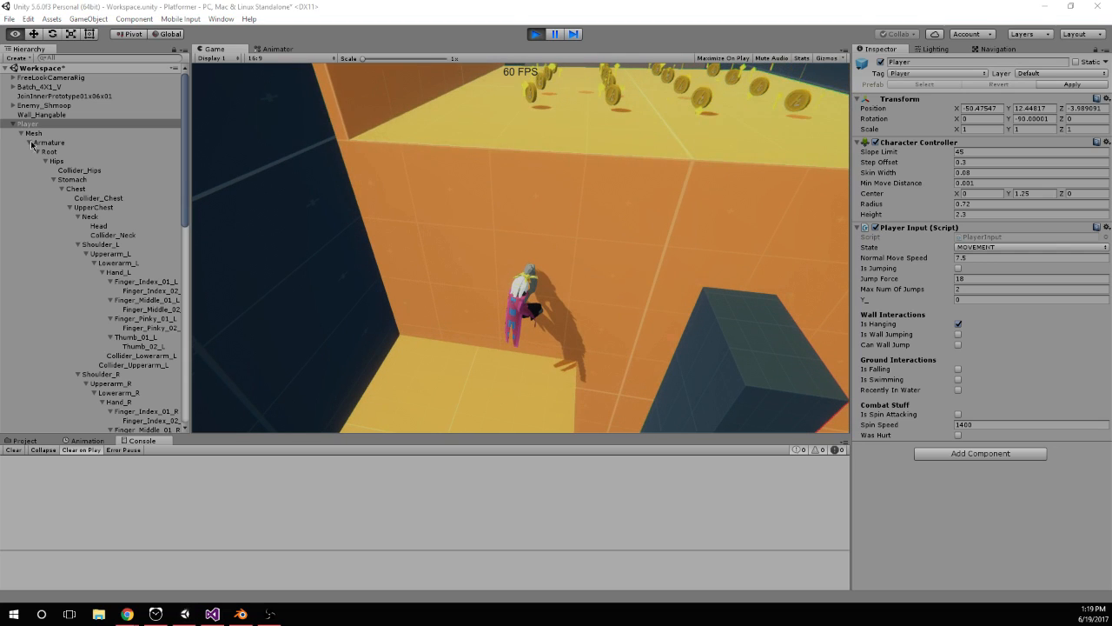
{"action": "left_click", "coordinate": [40, 135]}
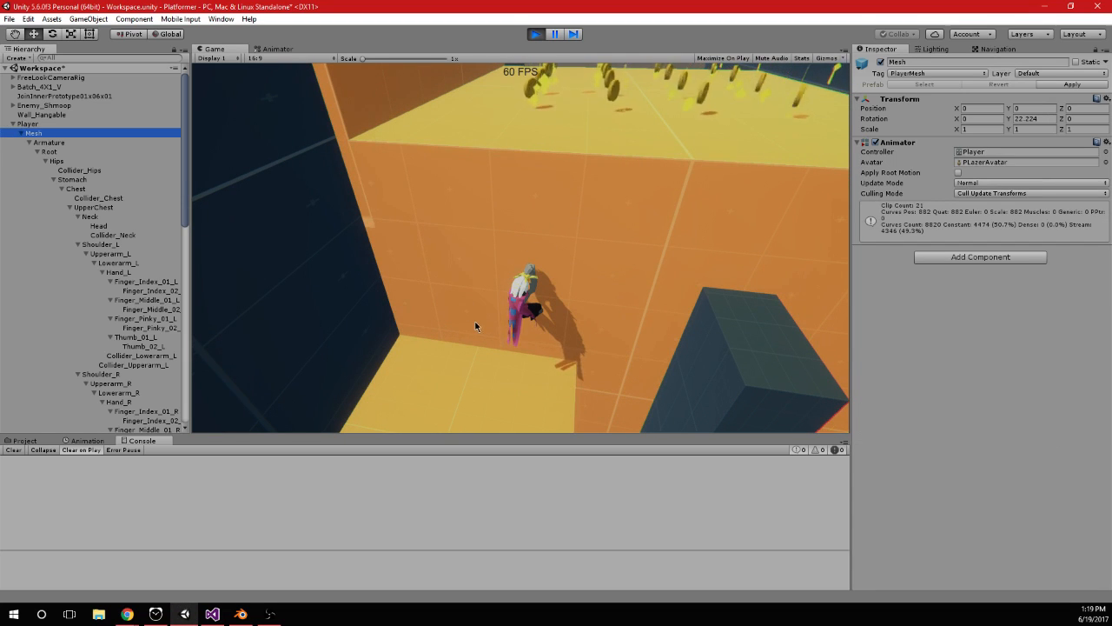
{"action": "left_click", "coordinate": [1034, 118]}
{"action": "type", "text": "0"}
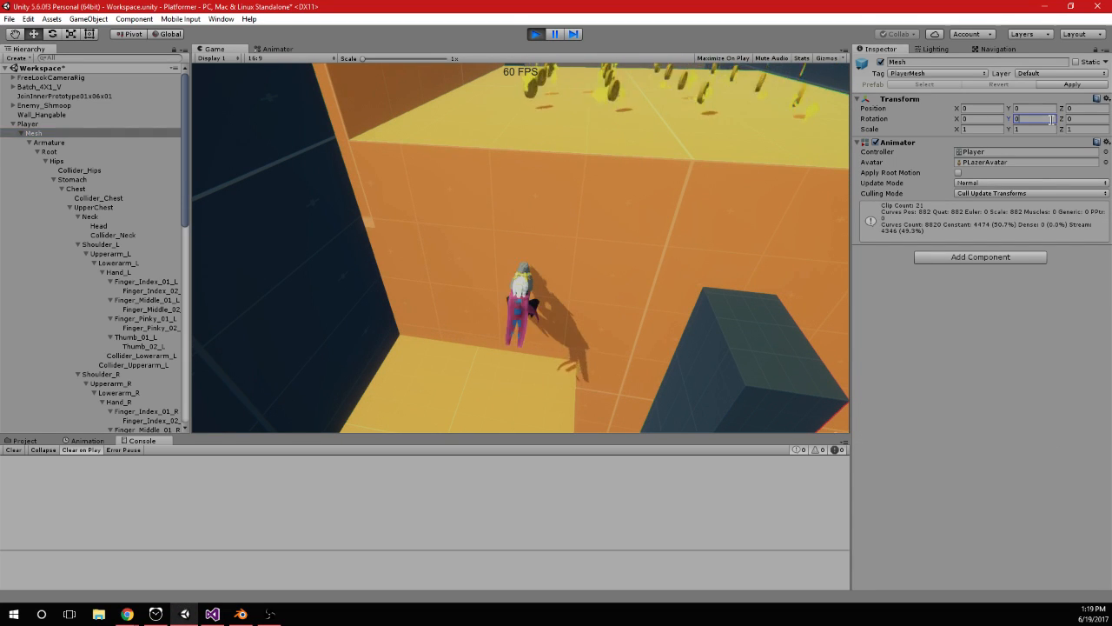
In PlayerInput.cs, add objMesh.transform.rotation = new Quaternion(0, 0, 0, 0); below the LookRotation line and save
{"action": "key", "text": "alt+Tab"}
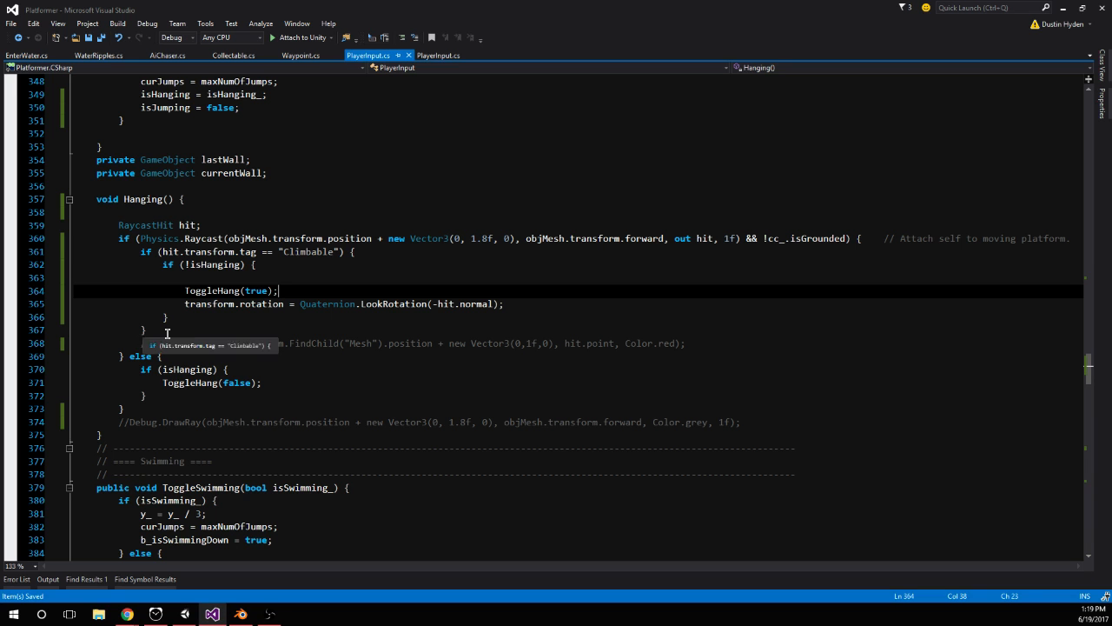
{"action": "left_click", "coordinate": [567, 308]}
{"action": "key", "text": "Return"}
{"action": "type", "text": "objm.transform.rotation ="}
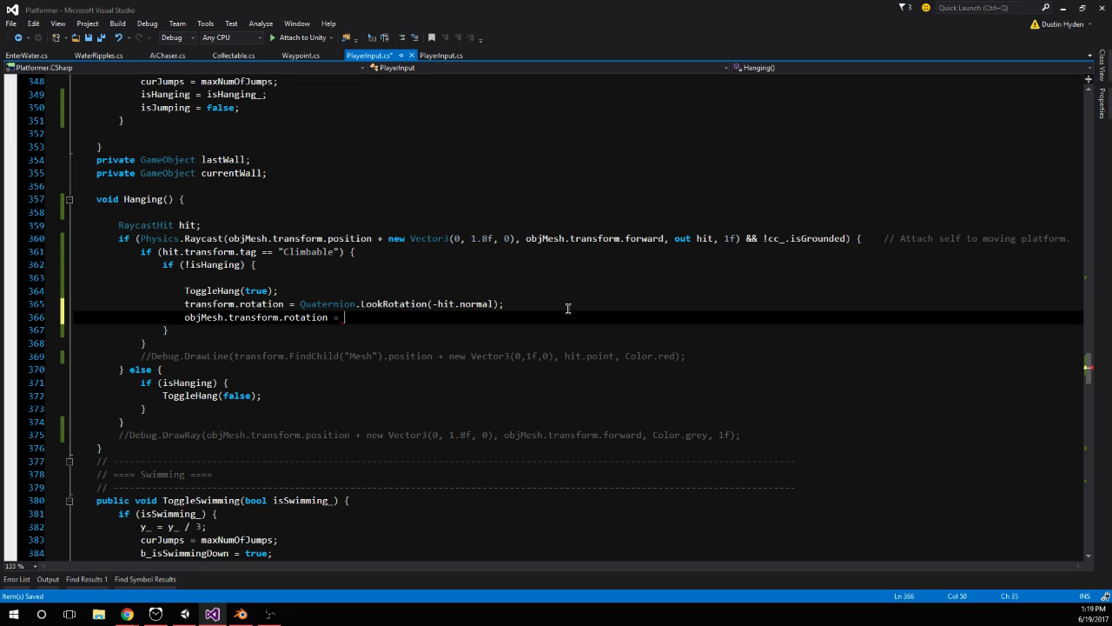
{"action": "type", "text": "new vect"}
{"action": "key", "text": "BackSpace"}
{"action": "key", "text": "BackSpace"}
{"action": "key", "text": "BackSpace"}
{"action": "key", "text": "BackSpace"}
{"action": "type", "text": "qua"}
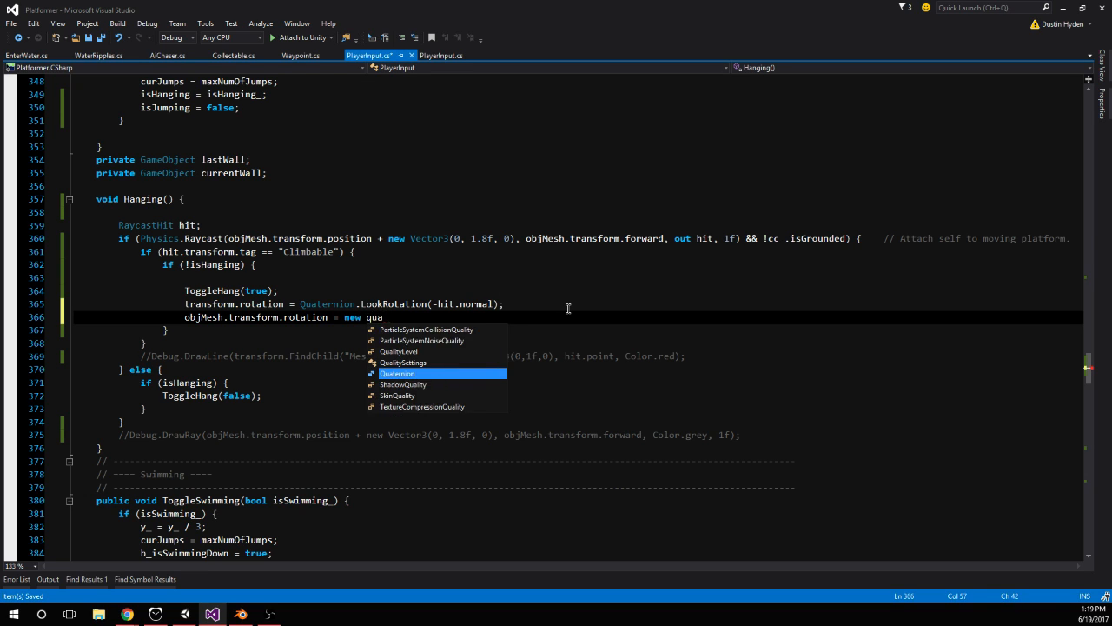
{"action": "type", "text": "(0, 0, 0, 0);"}
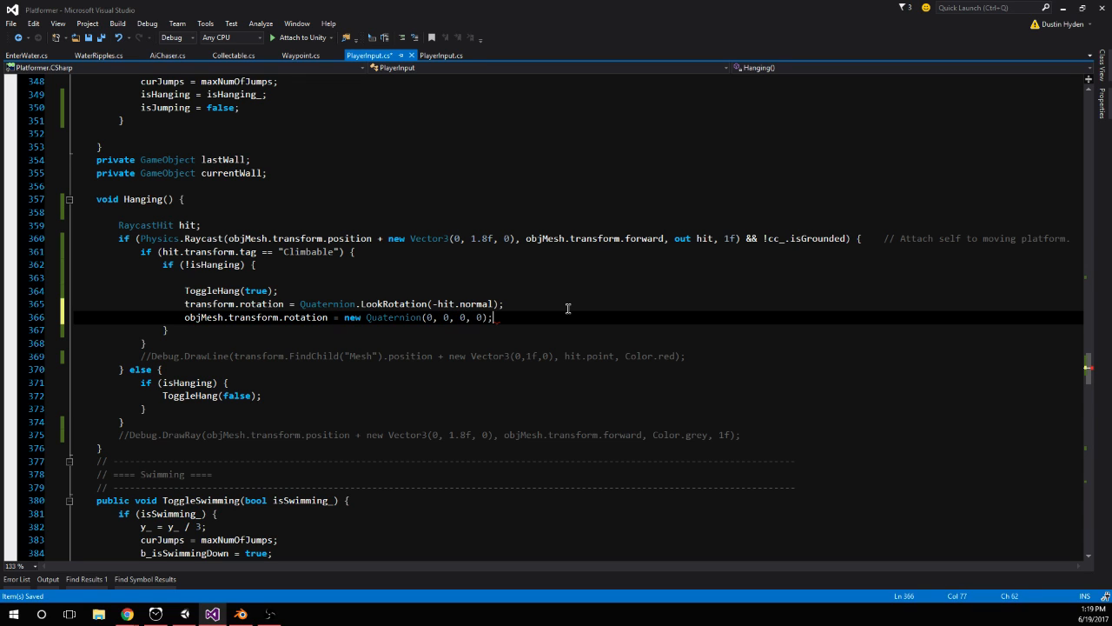
{"action": "left_click", "coordinate": [572, 299]}
Restart play mode in Unity and test grabbing and jumping on the large orange wall while watching the Mesh rotation
{"action": "left_click", "coordinate": [183, 614]}
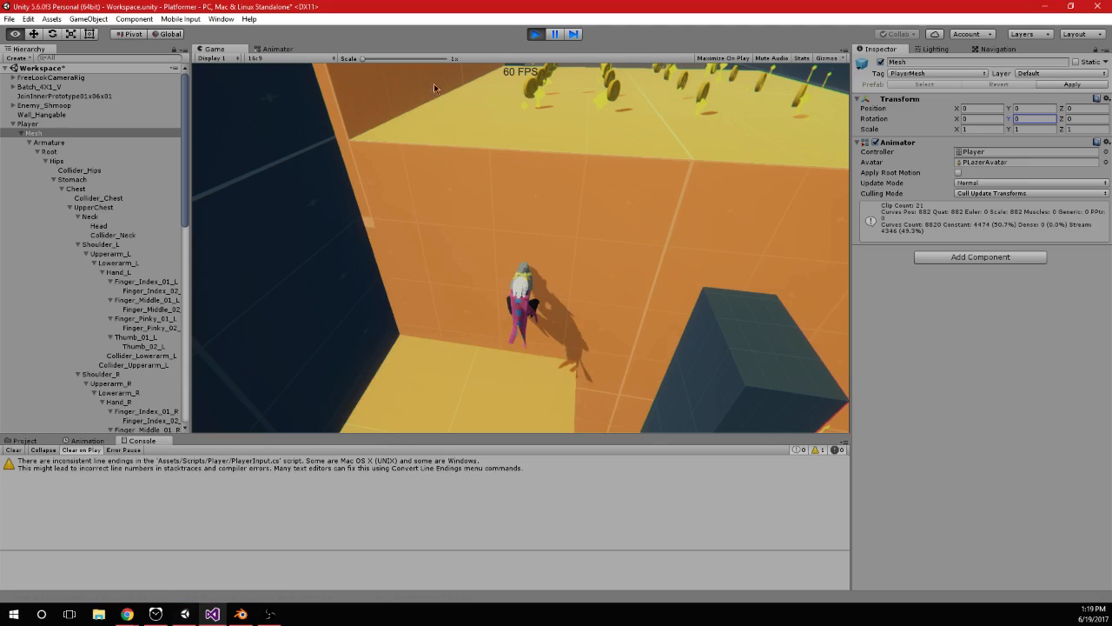
{"action": "left_click", "coordinate": [536, 34]}
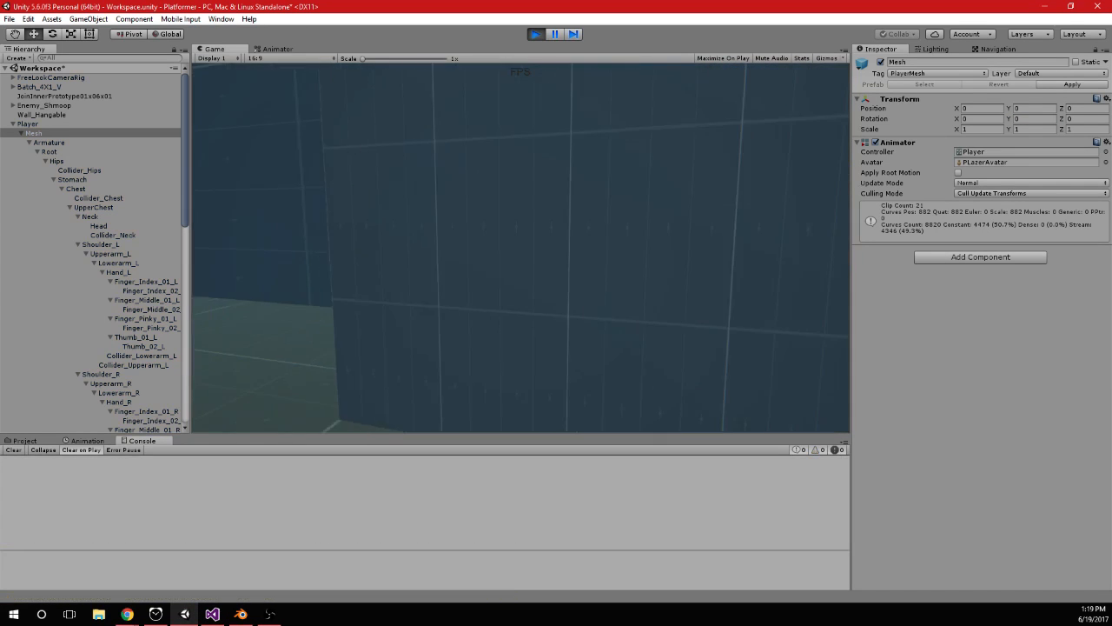
{"action": "key", "text": "w"}
{"action": "key", "text": "space"}
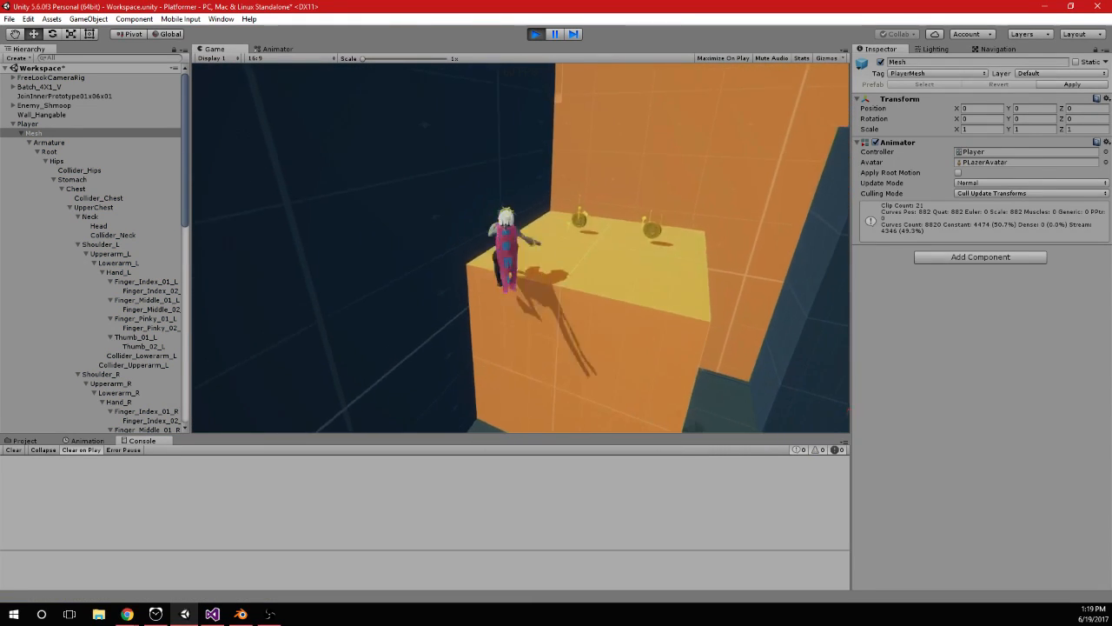
{"action": "key", "text": "w"}
{"action": "key", "text": "d"}
{"action": "key", "text": "d"}
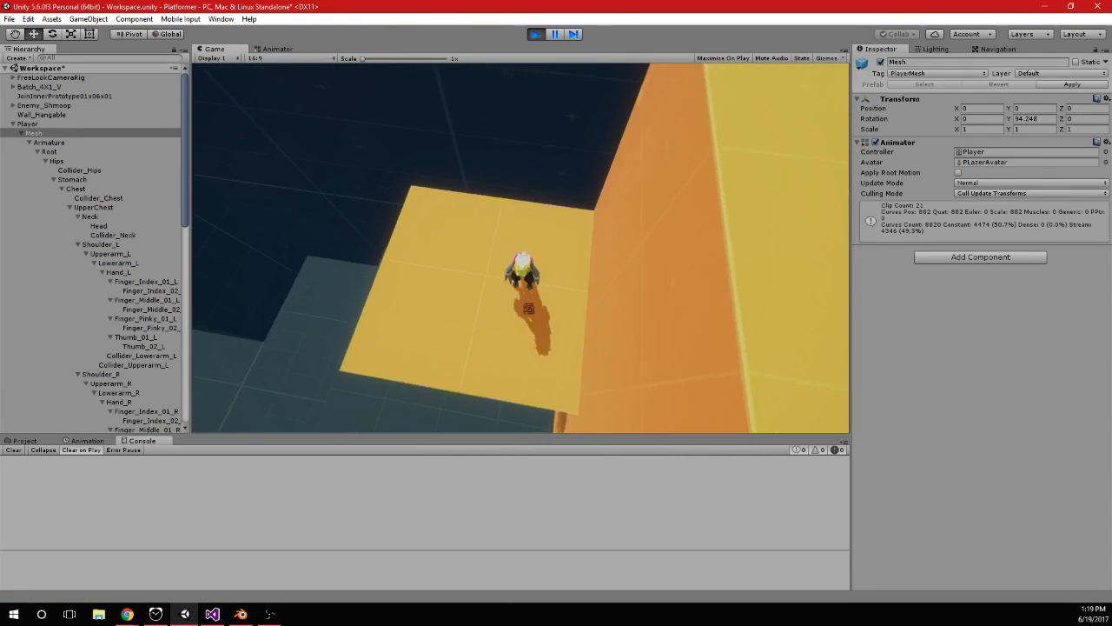
{"action": "key", "text": "space"}
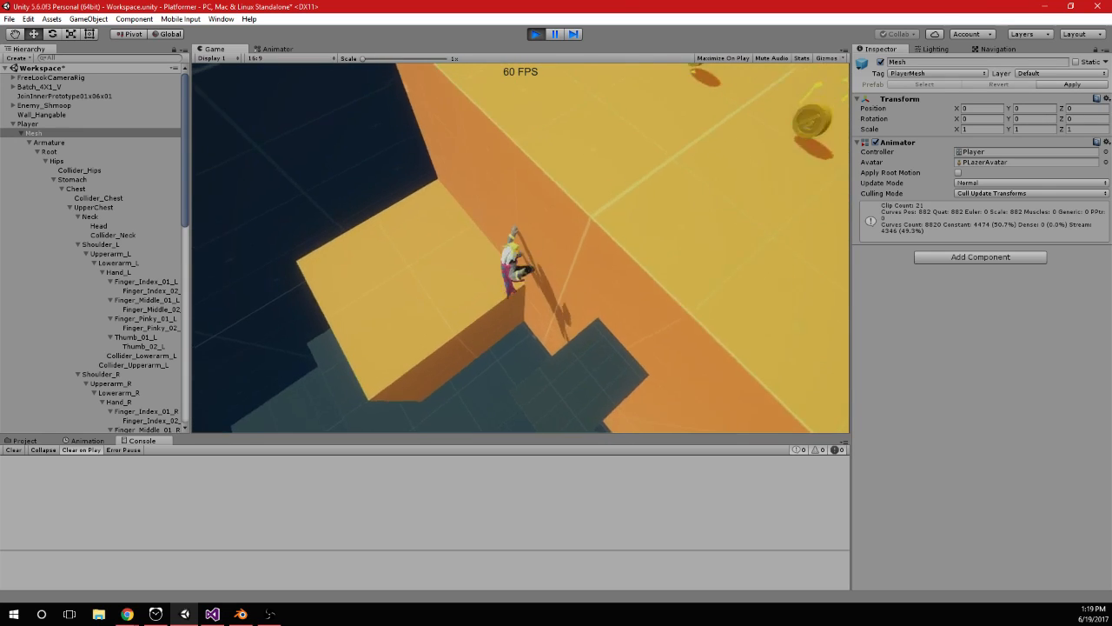
{"action": "key", "text": "space"}
{"action": "key", "text": "space"}
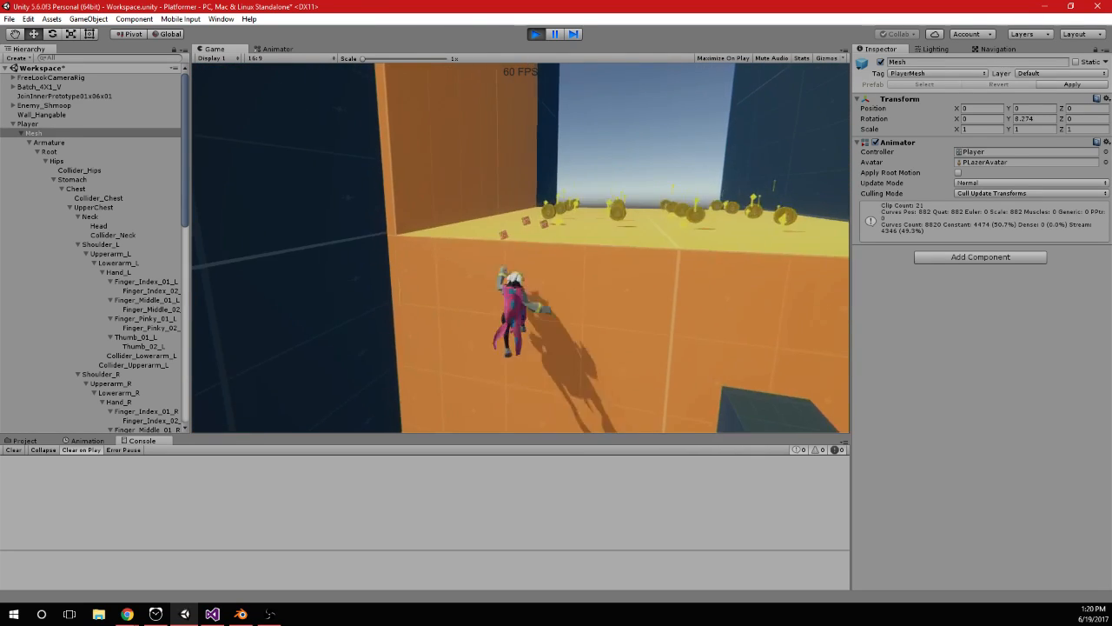
In PlayerInput.cs, delete the commented-out Debug.DrawLine and Debug.DrawRay lines from Hanging()
{"action": "key", "text": "alt+Tab"}
{"action": "key", "text": "alt+Tab"}
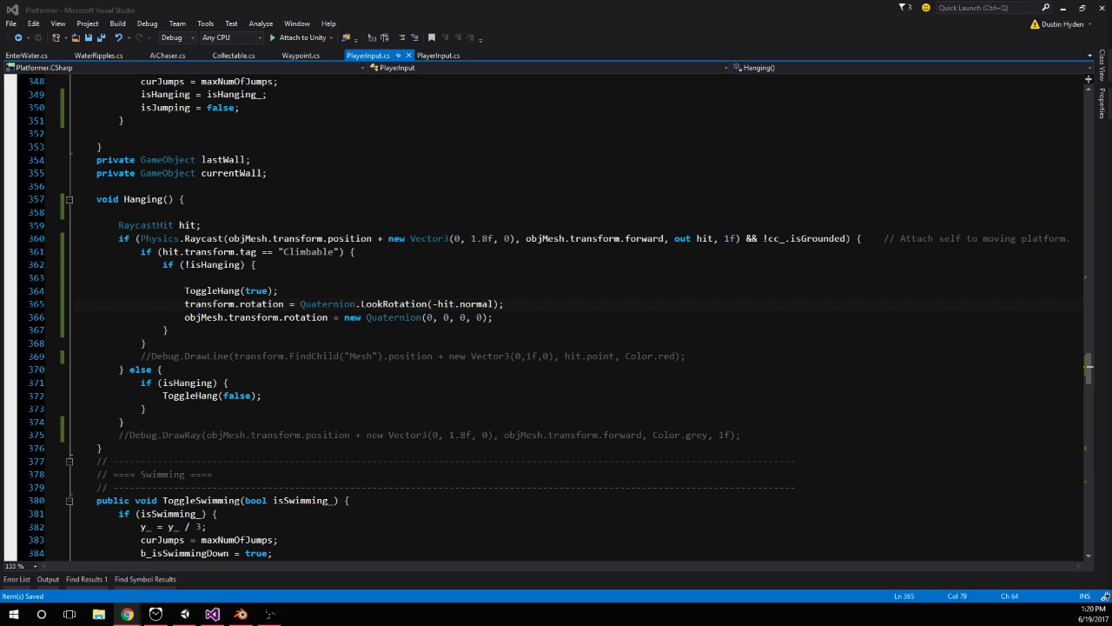
{"action": "left_click", "coordinate": [205, 317]}
{"action": "left_click_drag", "start_coordinate": [141, 356], "coordinate": [787, 357]}
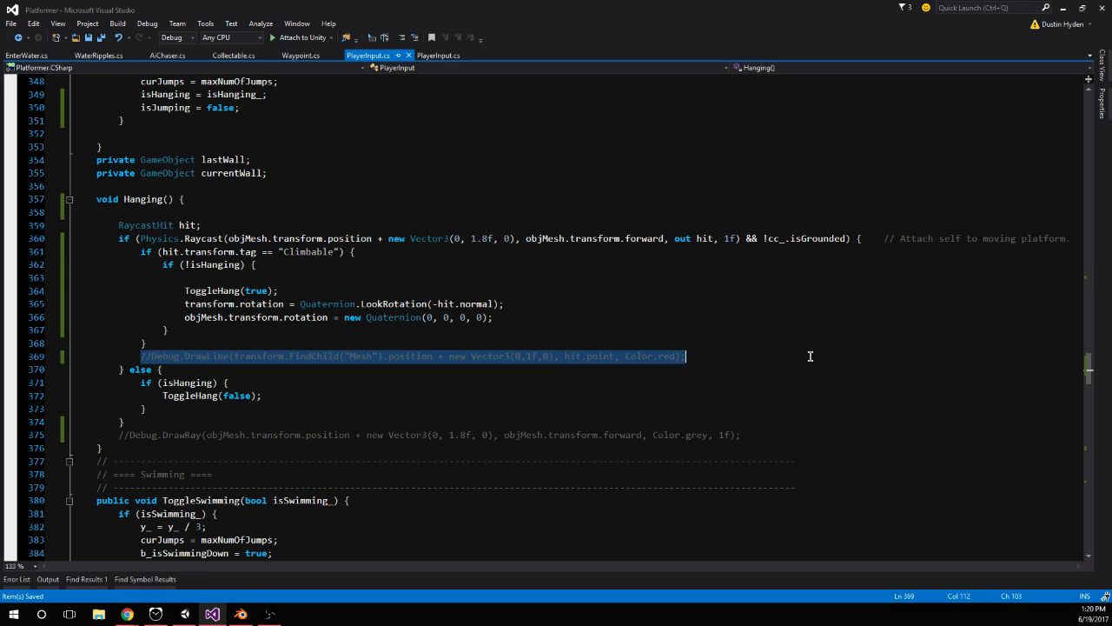
{"action": "key", "text": "BackSpace"}
{"action": "key", "text": "BackSpace"}
{"action": "key", "text": "BackSpace"}
{"action": "key", "text": "BackSpace"}
{"action": "key", "text": "BackSpace"}
{"action": "left_click_drag", "start_coordinate": [119, 420], "coordinate": [792, 425]}
{"action": "key", "text": "BackSpace"}
{"action": "key", "text": "BackSpace"}
{"action": "key", "text": "BackSpace"}
{"action": "key", "text": "BackSpace"}
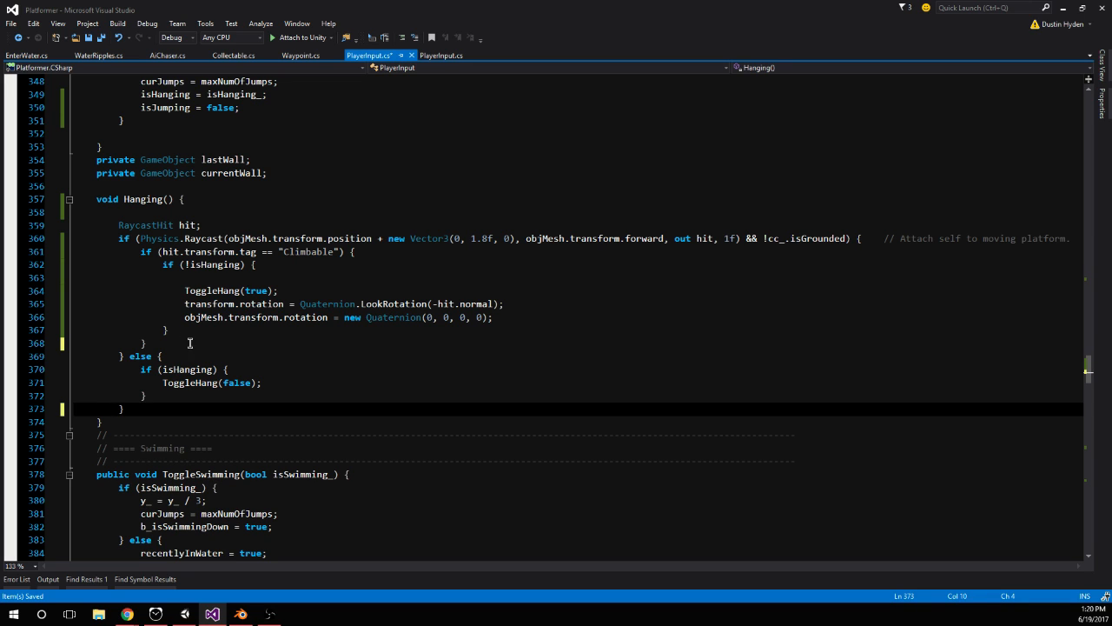
Remove the empty lines above ToggleHang(true) and above RaycastHit hit in Hanging(), and save the script
{"action": "left_click", "coordinate": [83, 278]}
{"action": "key", "text": "BackSpace"}
{"action": "key", "text": "Down"}
{"action": "key", "text": "Down"}
{"action": "left_click", "coordinate": [88, 212]}
{"action": "key", "text": "BackSpace"}
{"action": "left_click", "coordinate": [223, 251]}
{"action": "key", "text": "ctrl+s"}
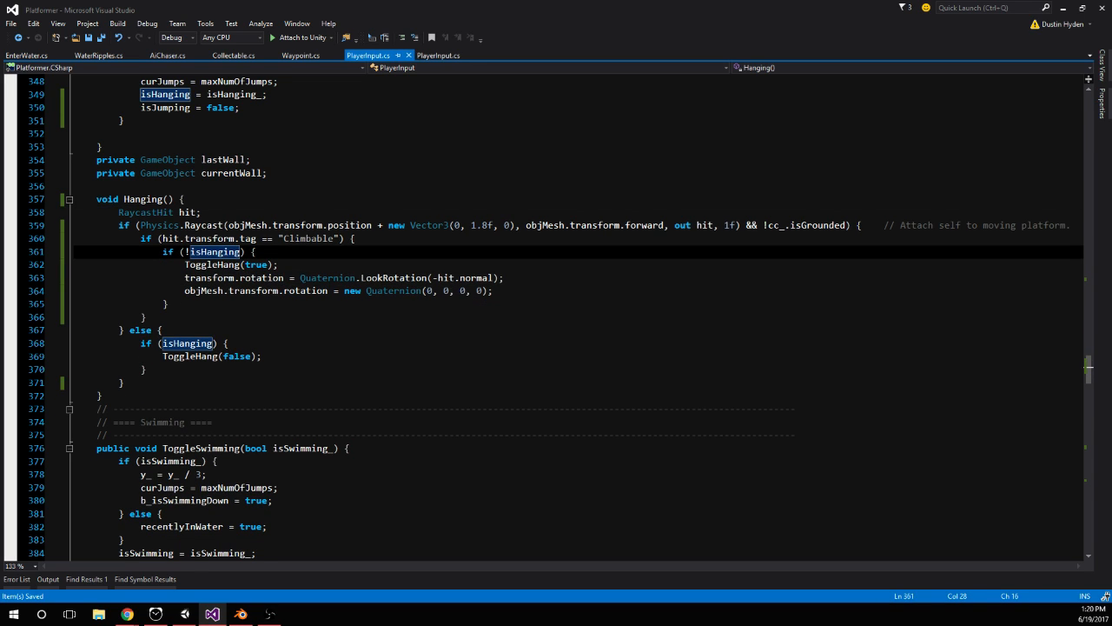
Restart play mode in Unity and test hanging on the large orange wall with the cleaned-up script
{"action": "key", "text": "alt+Tab"}
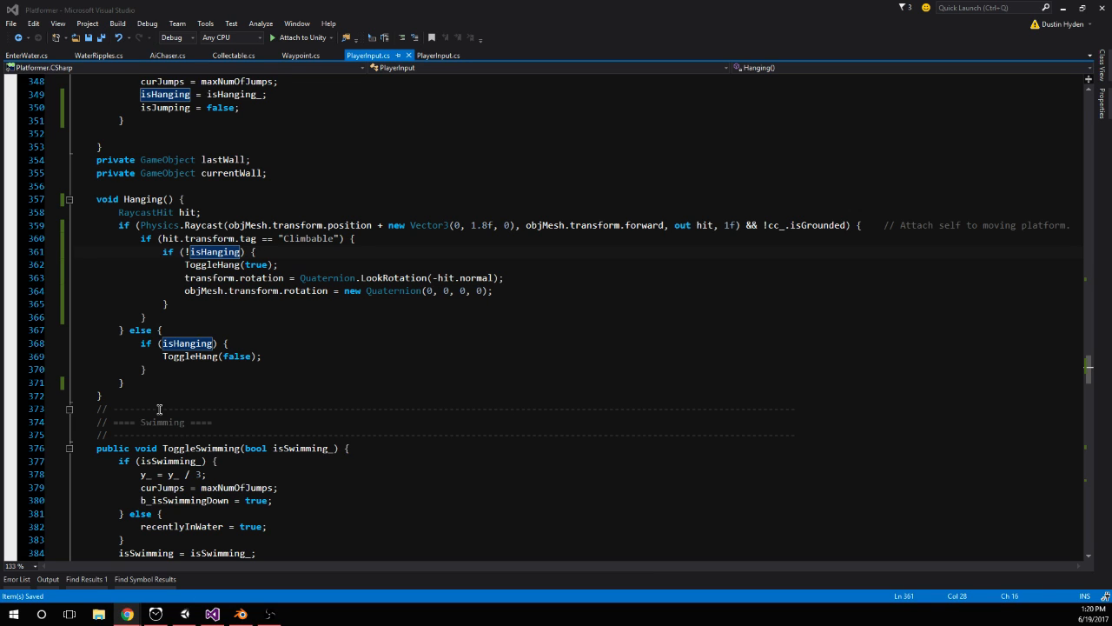
{"action": "left_click", "coordinate": [202, 330]}
{"action": "left_click", "coordinate": [155, 613]}
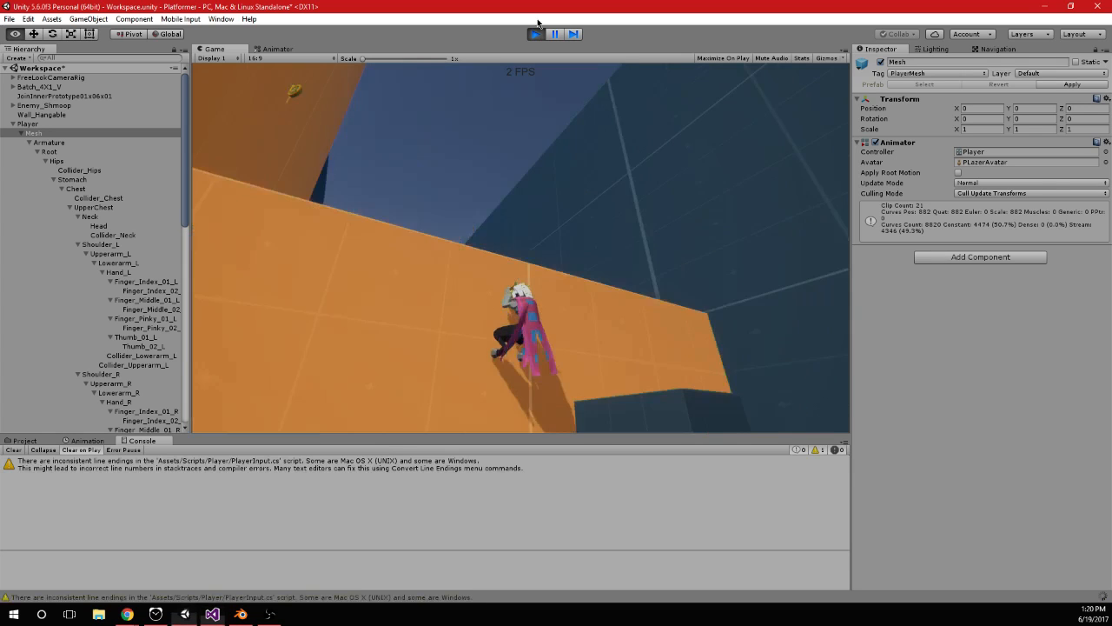
{"action": "left_click", "coordinate": [536, 33]}
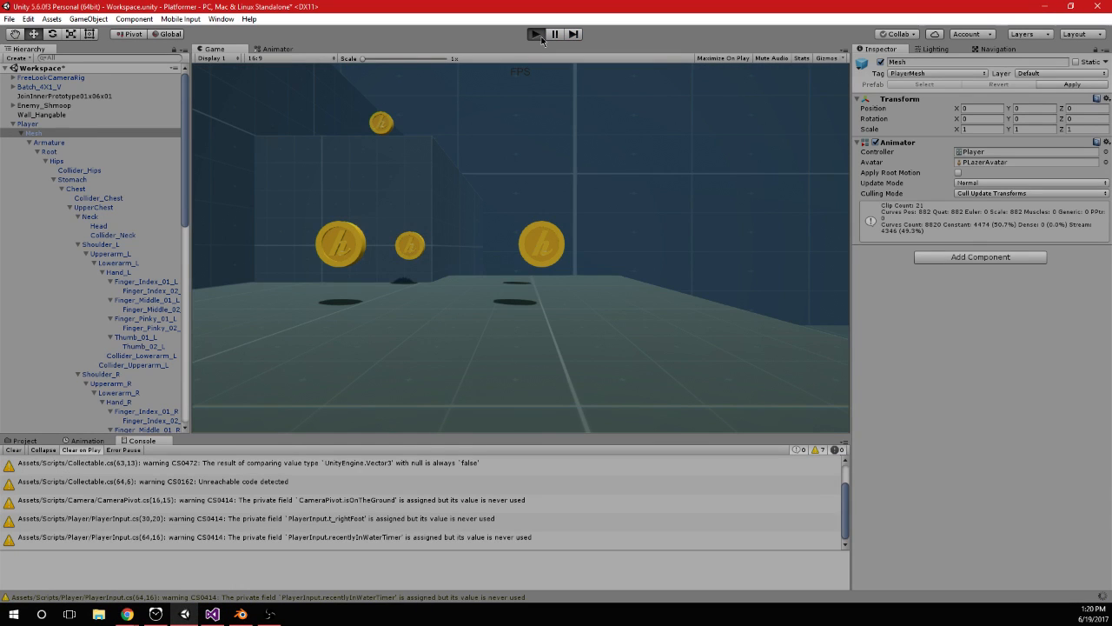
{"action": "left_click", "coordinate": [536, 34]}
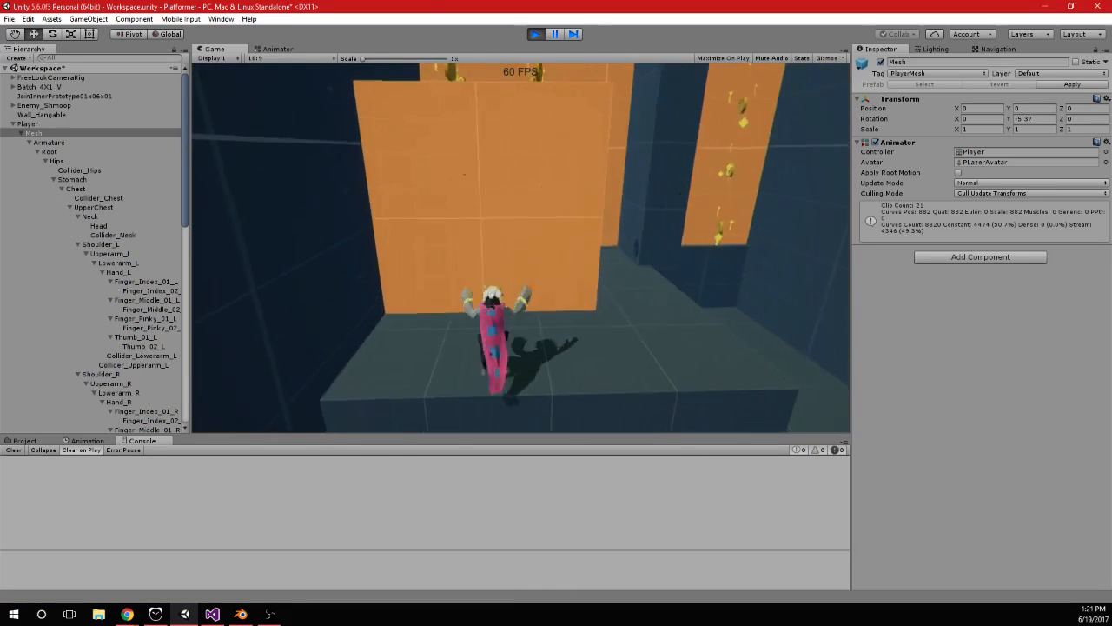
{"action": "key", "text": "space"}
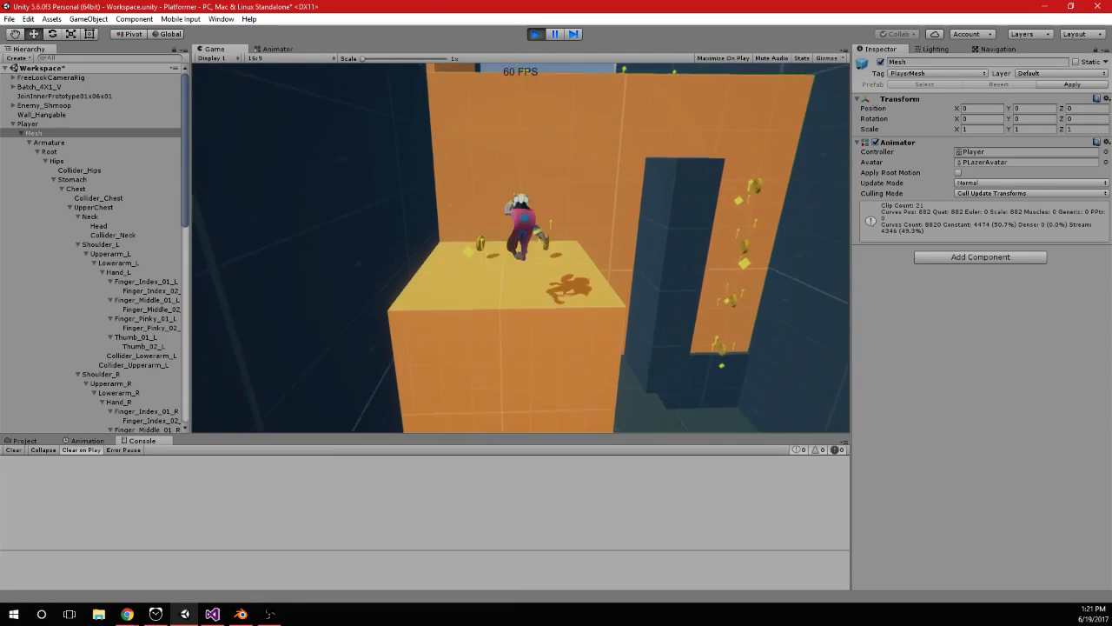
{"action": "key", "text": "space"}
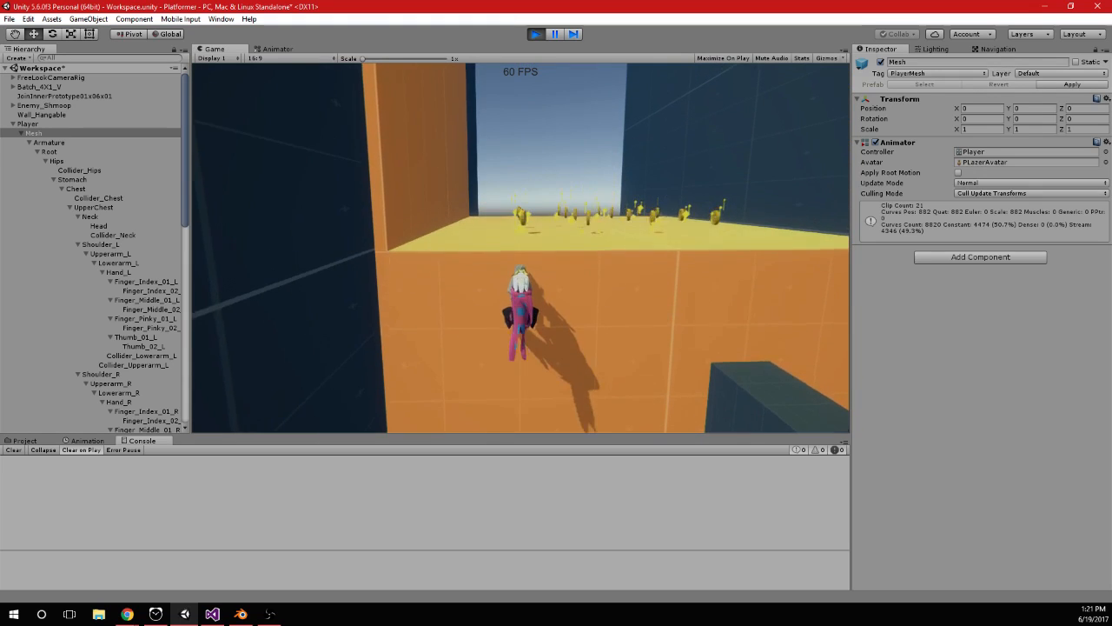
{"action": "key", "text": "space"}
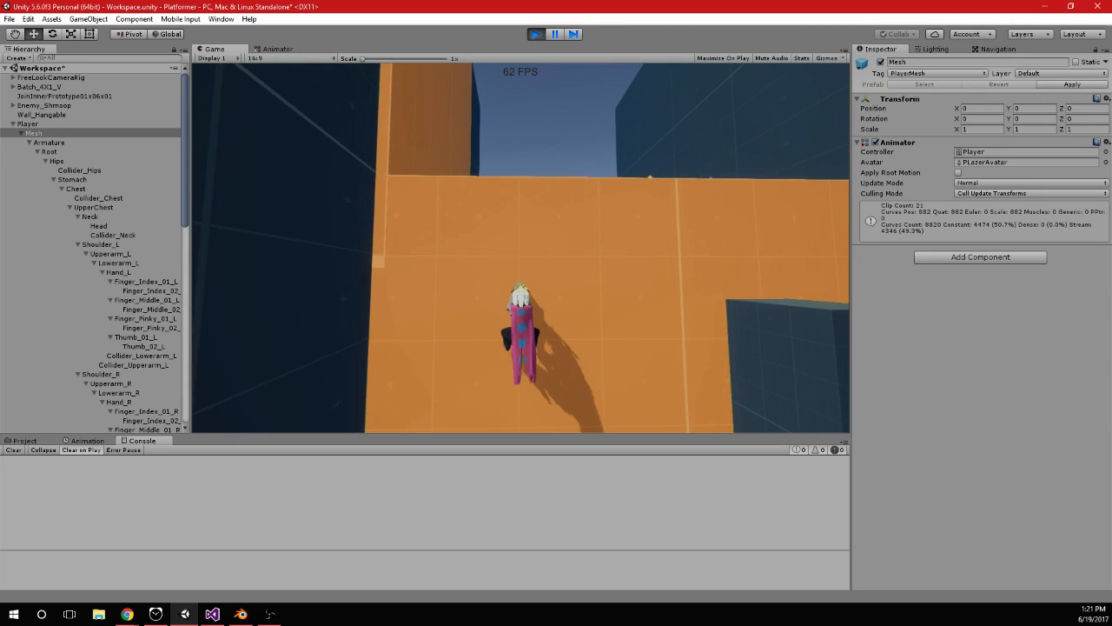
Jump off and grab the orange wall again in play mode to check the jump behaviour from hanging
{"action": "key", "text": "space"}
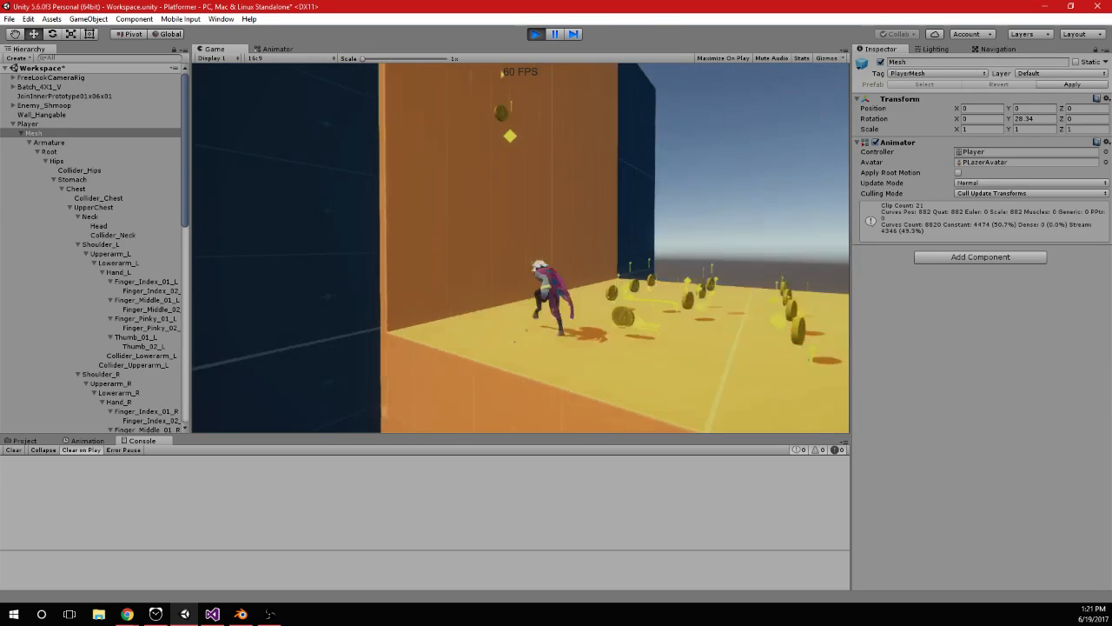
{"action": "key", "text": "space"}
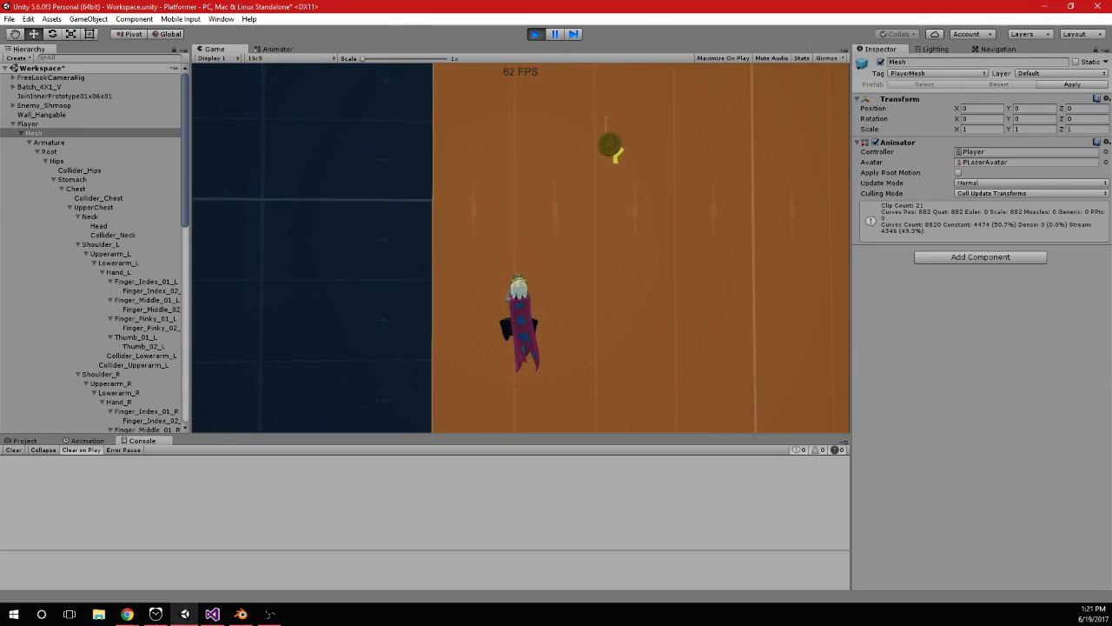
In PlayerInput.cs, add an else block to ToggleHang() that sets curJumps = 1, and save the script
{"action": "key", "text": "alt+Tab"}
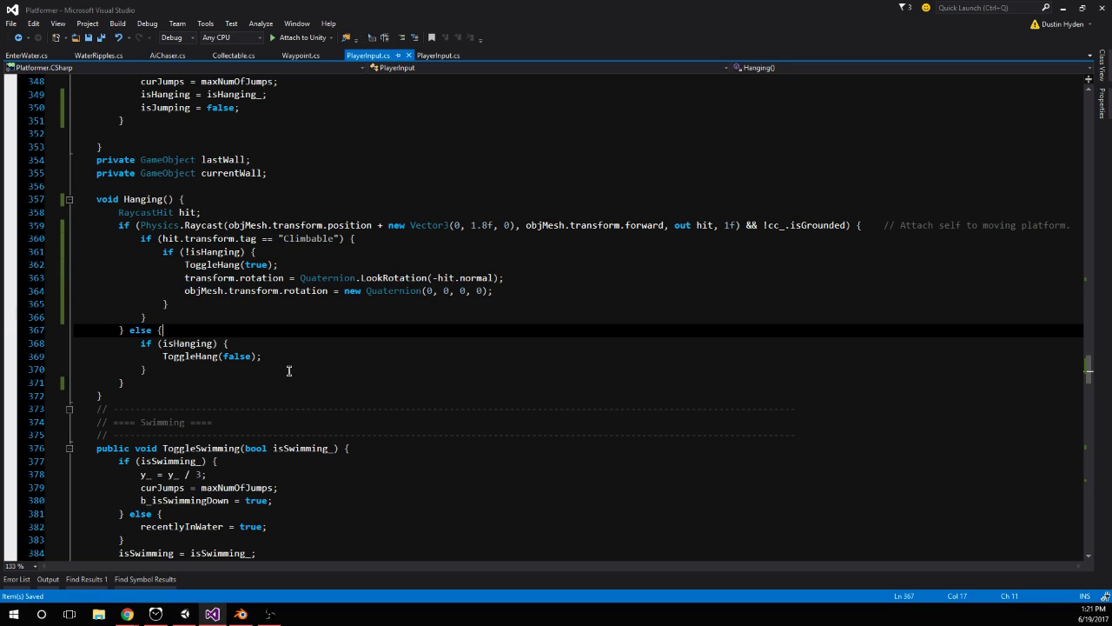
{"action": "left_click", "coordinate": [199, 355]}
{"action": "key", "text": "ctrl+f"}
{"action": "key", "text": "Return"}
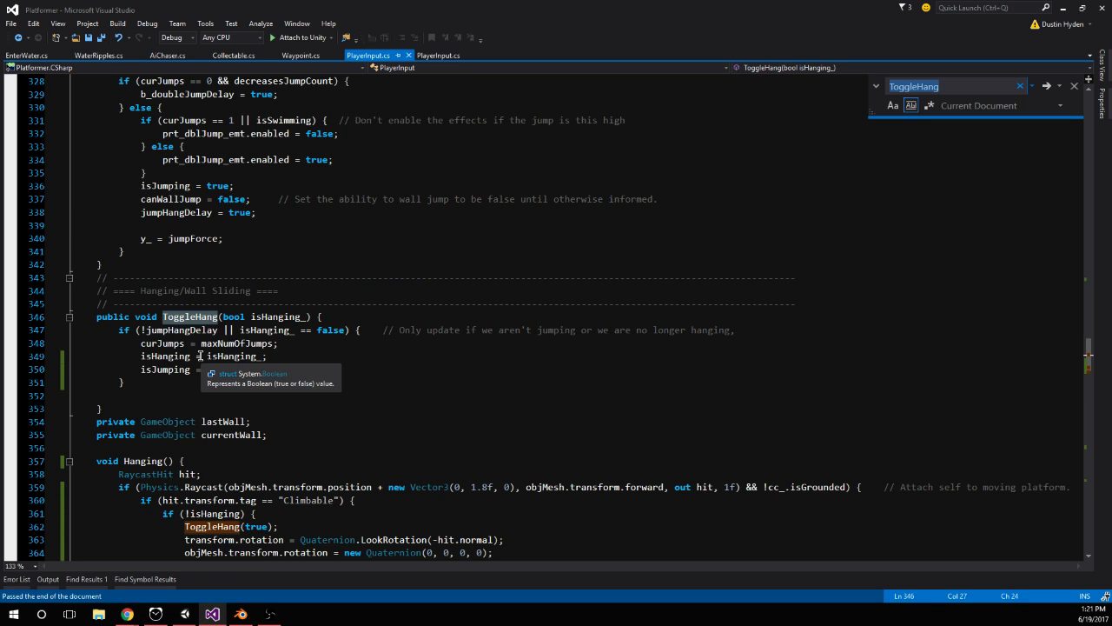
{"action": "left_click", "coordinate": [170, 380]}
{"action": "type", "text": "else {"}
{"action": "key", "text": "Return"}
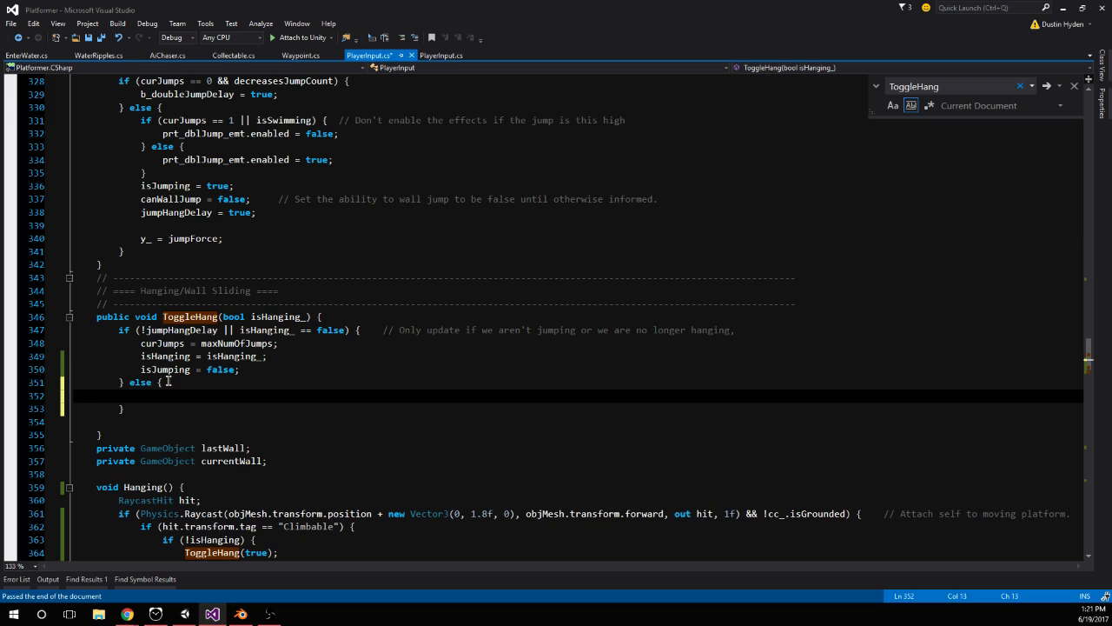
{"action": "left_click_drag", "start_coordinate": [125, 382], "coordinate": [170, 406]}
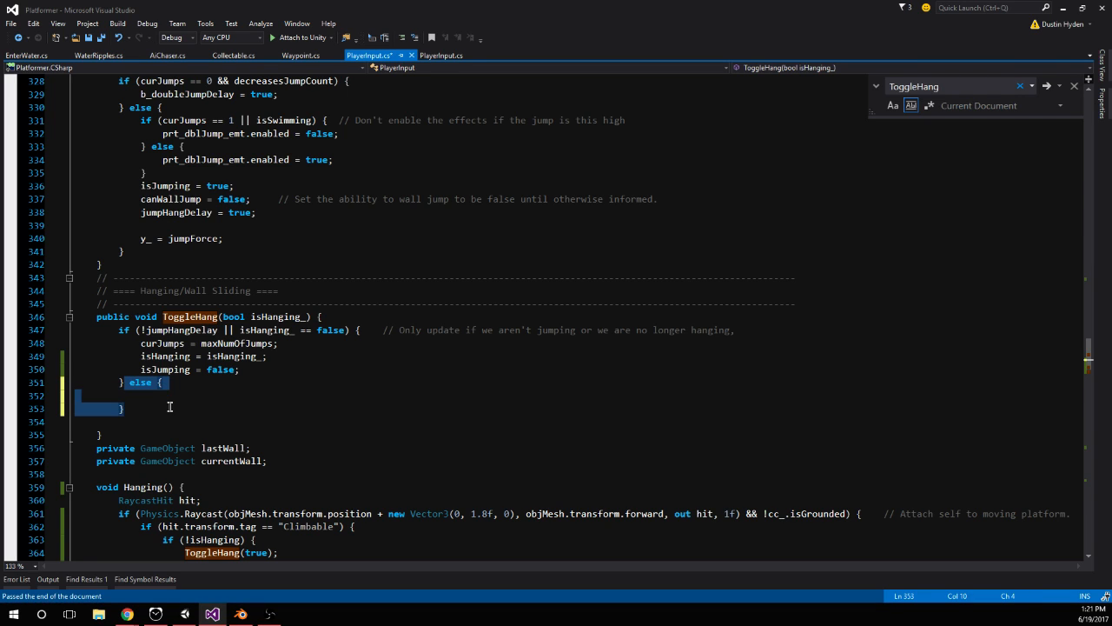
{"action": "left_click", "coordinate": [179, 397]}
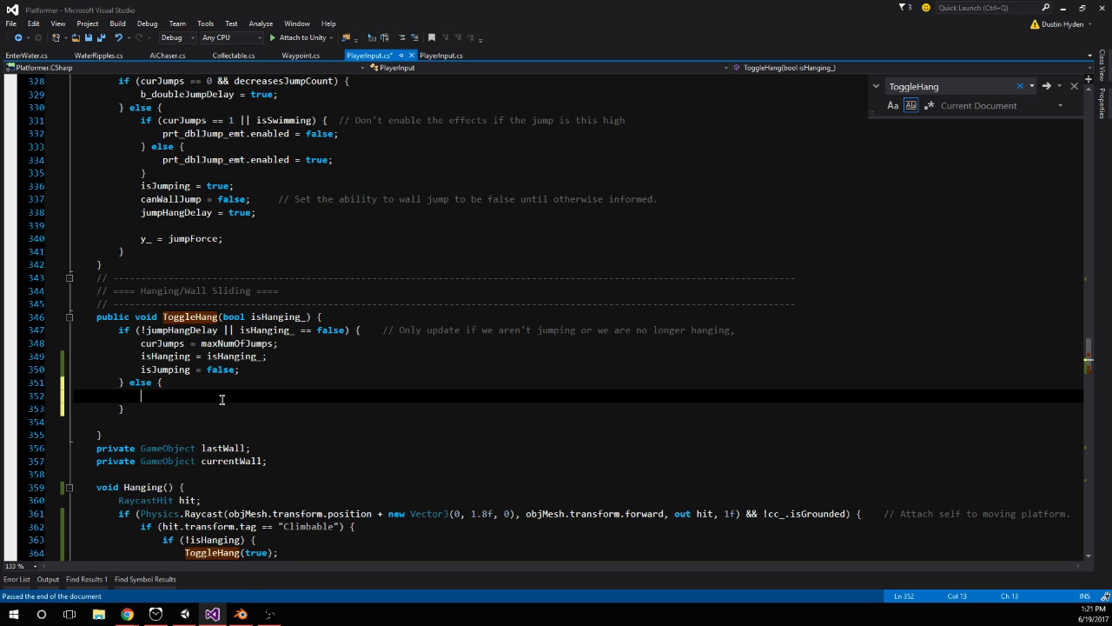
{"action": "type", "text": "curJumps = 1;"}
{"action": "key", "text": "ctrl+s"}
Restart play mode in Unity and test repeated jumping and hanging on the orange wall with the ToggleHang() else block
{"action": "left_click", "coordinate": [185, 613]}
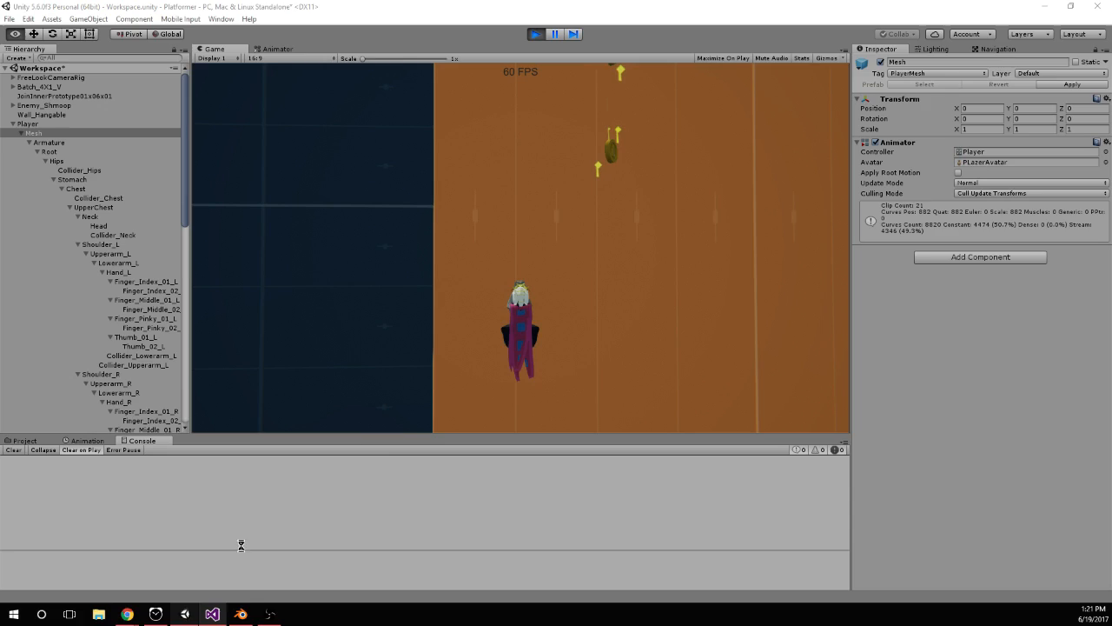
{"action": "left_click", "coordinate": [537, 39]}
{"action": "left_click", "coordinate": [537, 38]}
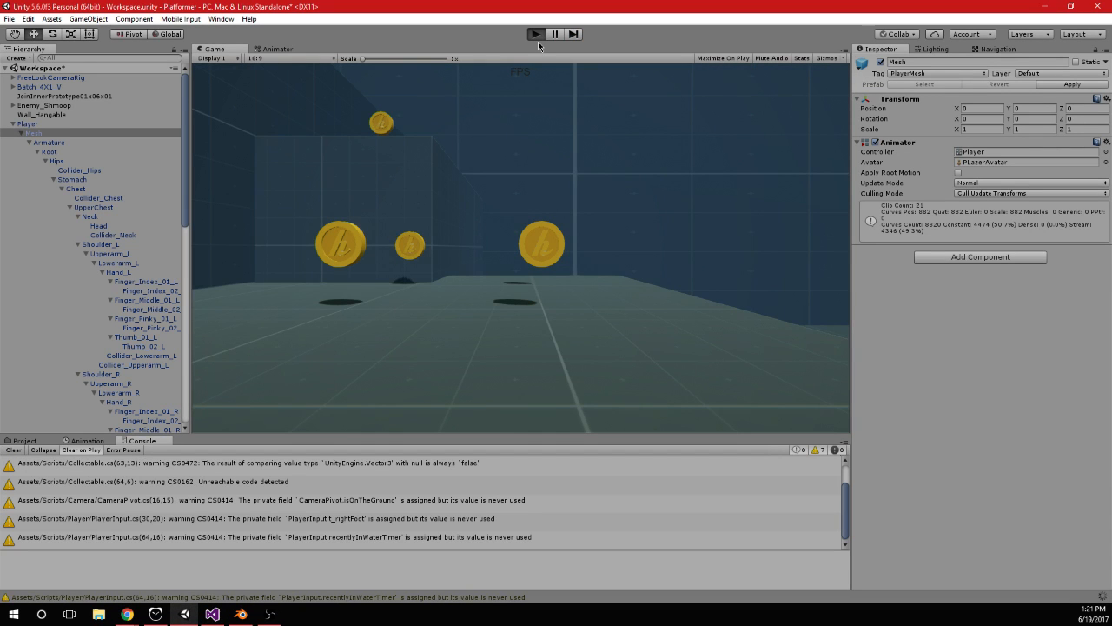
{"action": "left_click", "coordinate": [538, 41]}
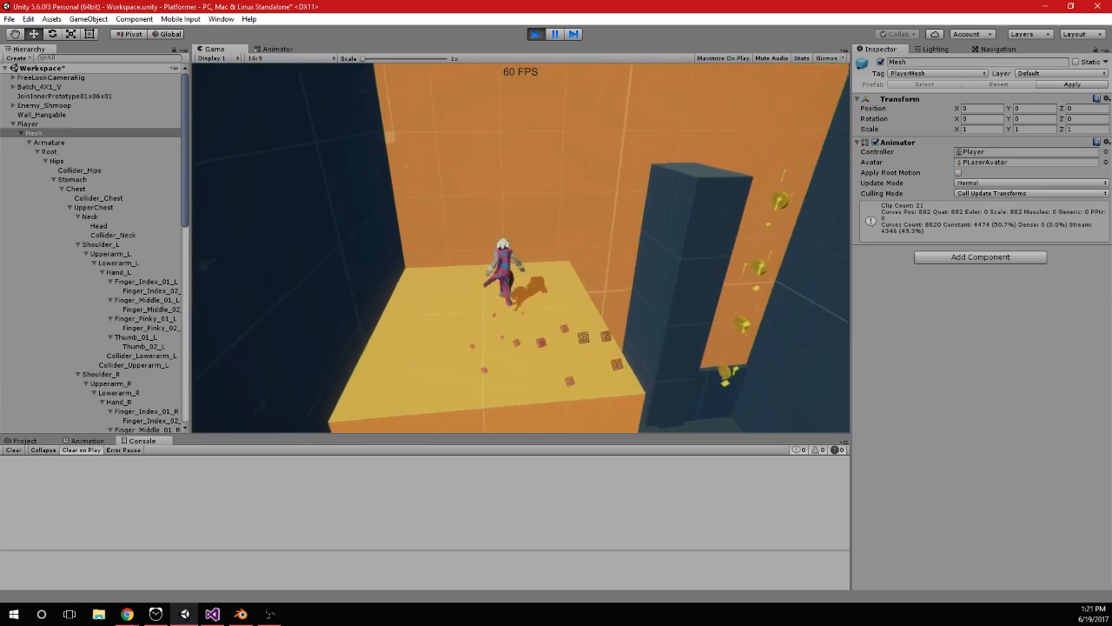
{"action": "key", "text": "space"}
{"action": "key", "text": "space"}
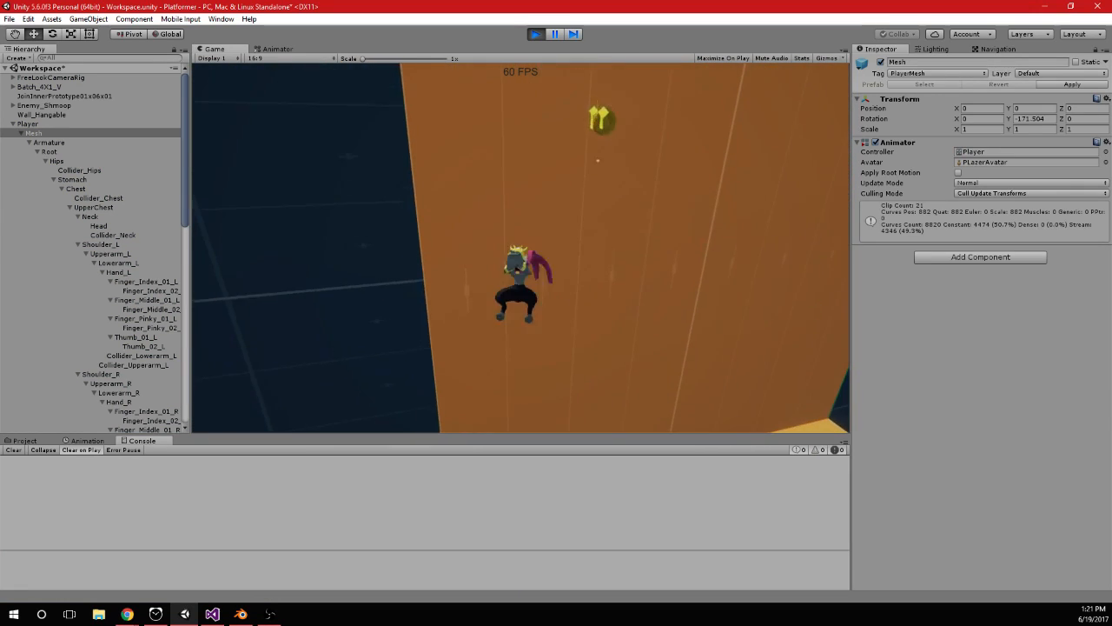
{"action": "key", "text": "space"}
{"action": "key", "text": "space"}
{"action": "key", "text": "space"}
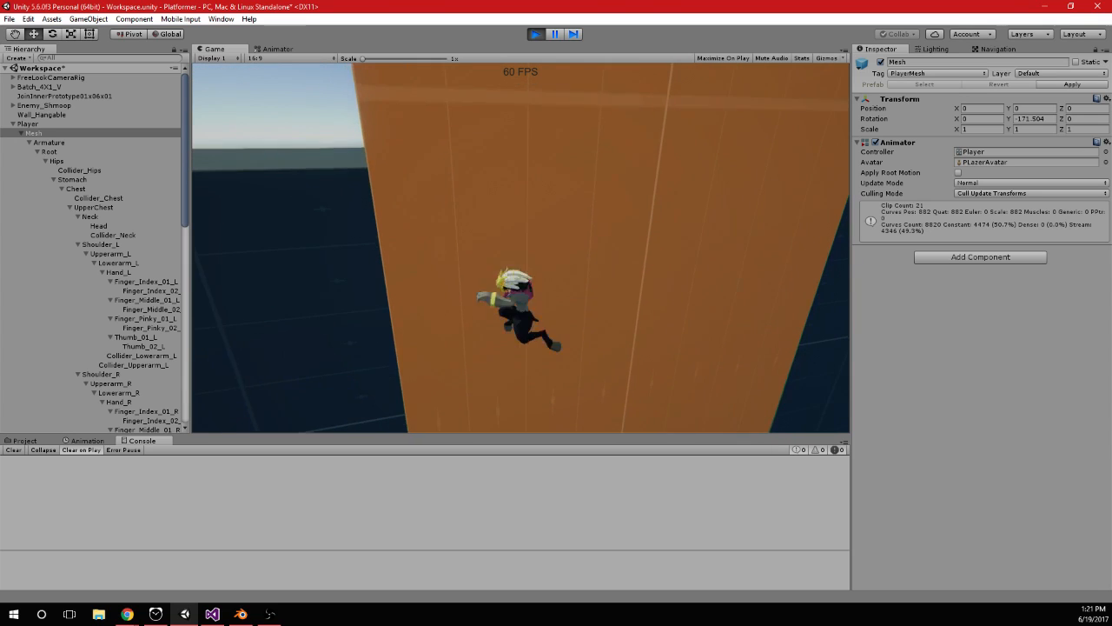
{"action": "key", "text": "space"}
{"action": "key", "text": "space"}
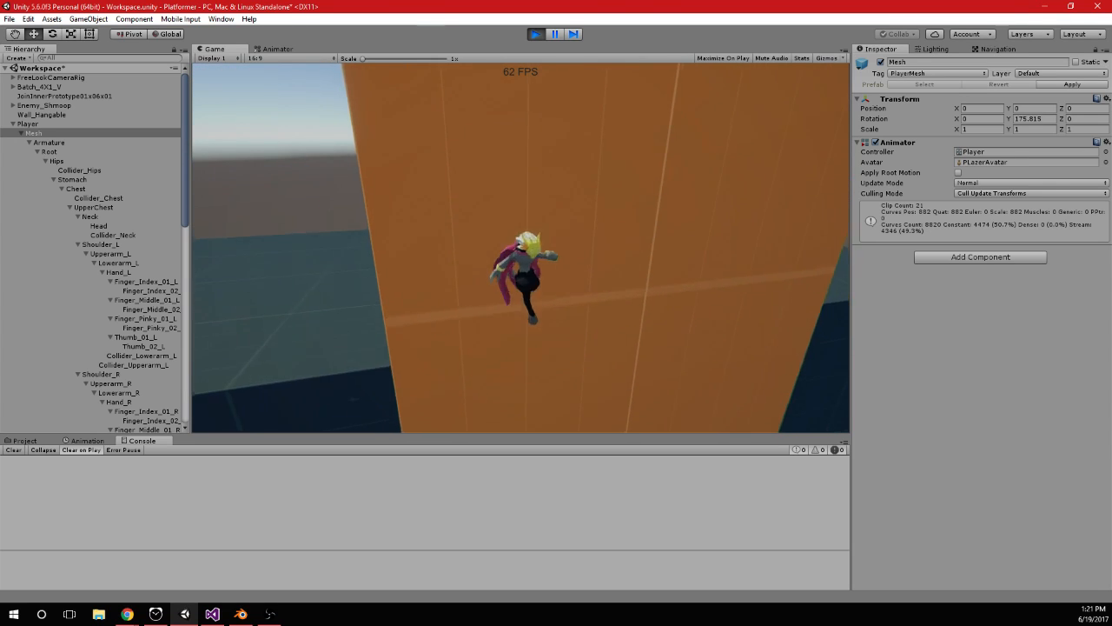
{"action": "key", "text": "space"}
{"action": "key", "text": "space"}
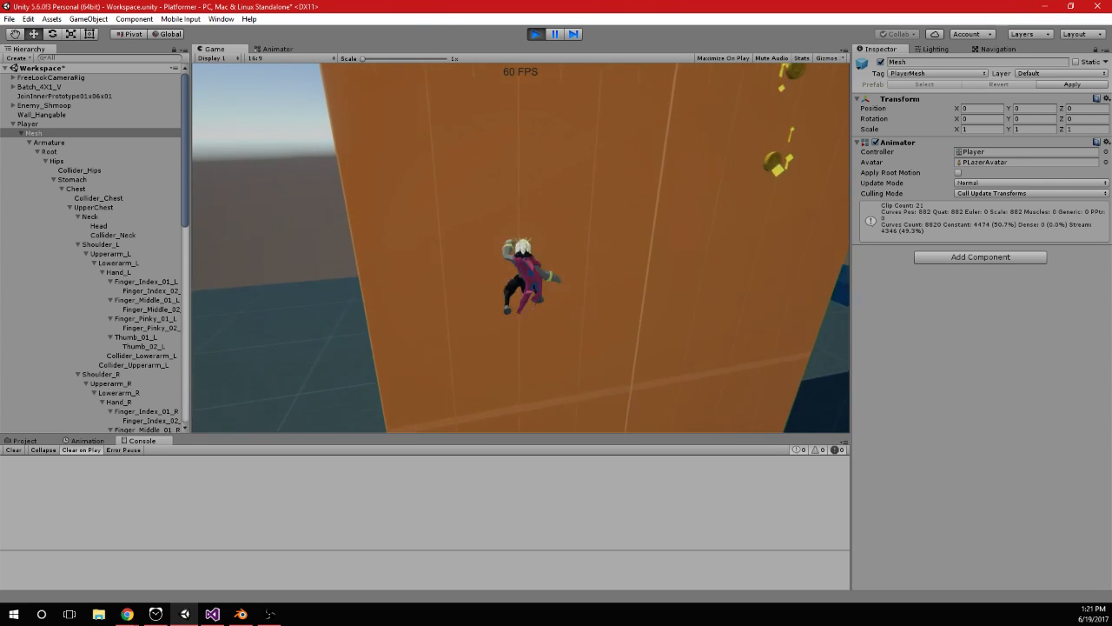
{"action": "key", "text": "space"}
{"action": "key", "text": "space"}
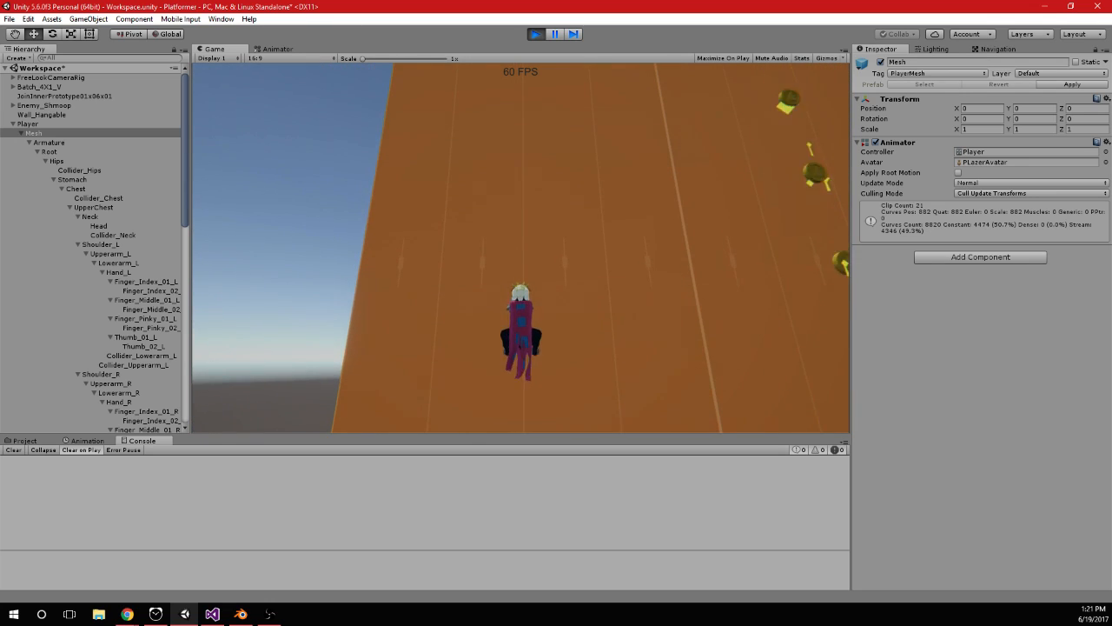
In PlayerInput.cs, delete the else block containing curJumps = 1 from ToggleHang()
{"action": "key", "text": "alt+Tab"}
{"action": "left_click_drag", "start_coordinate": [136, 415], "coordinate": [126, 382]}
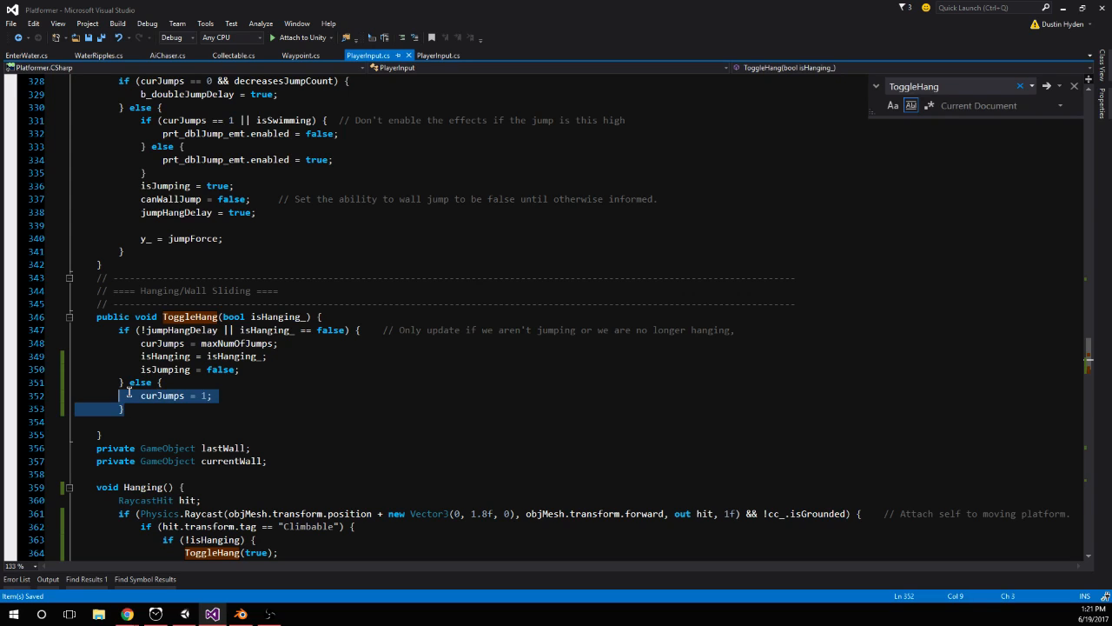
{"action": "key", "text": "BackSpace"}
Remove the empty line above DoJump(false) in the b_doubleJumpDelay block of Jumping()
{"action": "scroll", "coordinate": [217, 391], "scroll_direction": "up", "scroll_amount": 1}
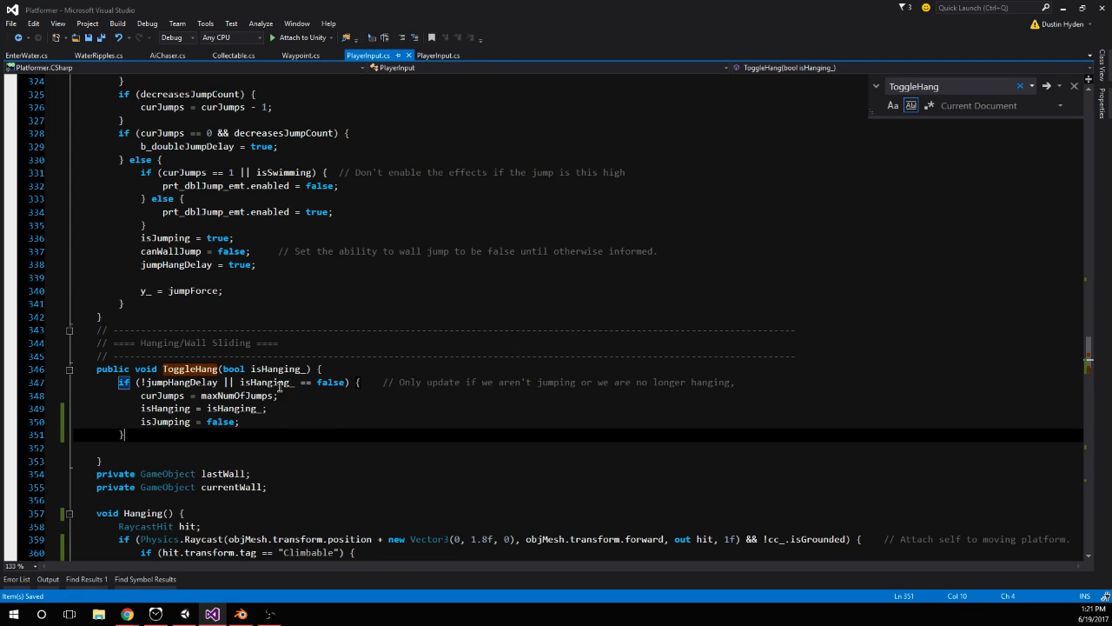
{"action": "scroll", "coordinate": [217, 391], "scroll_direction": "up", "scroll_amount": 6}
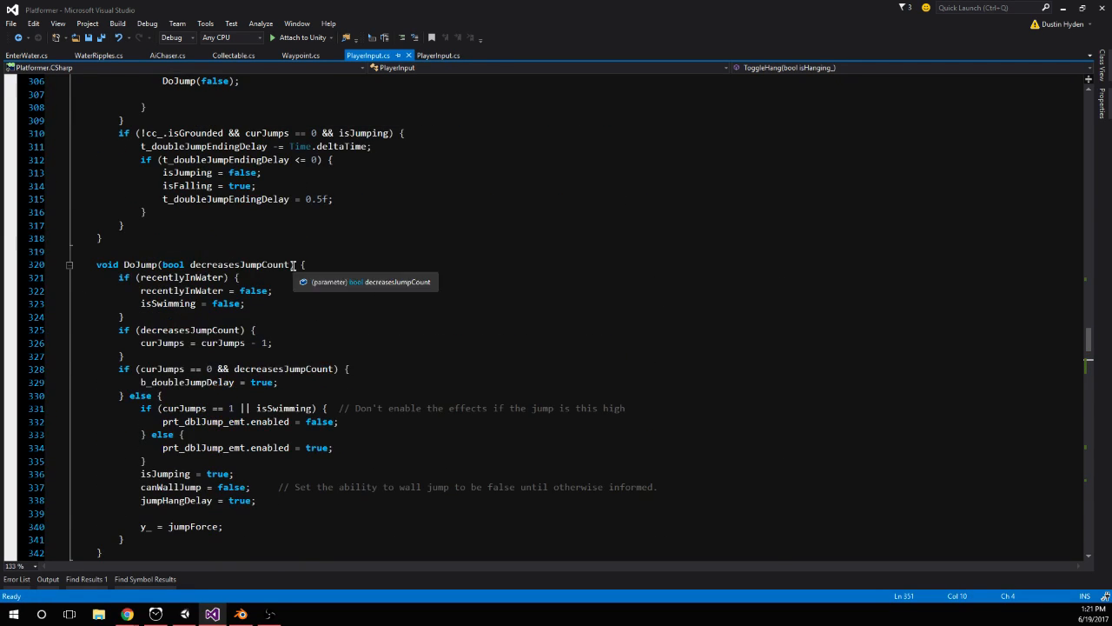
{"action": "scroll", "coordinate": [372, 278], "scroll_direction": "down", "scroll_amount": 2}
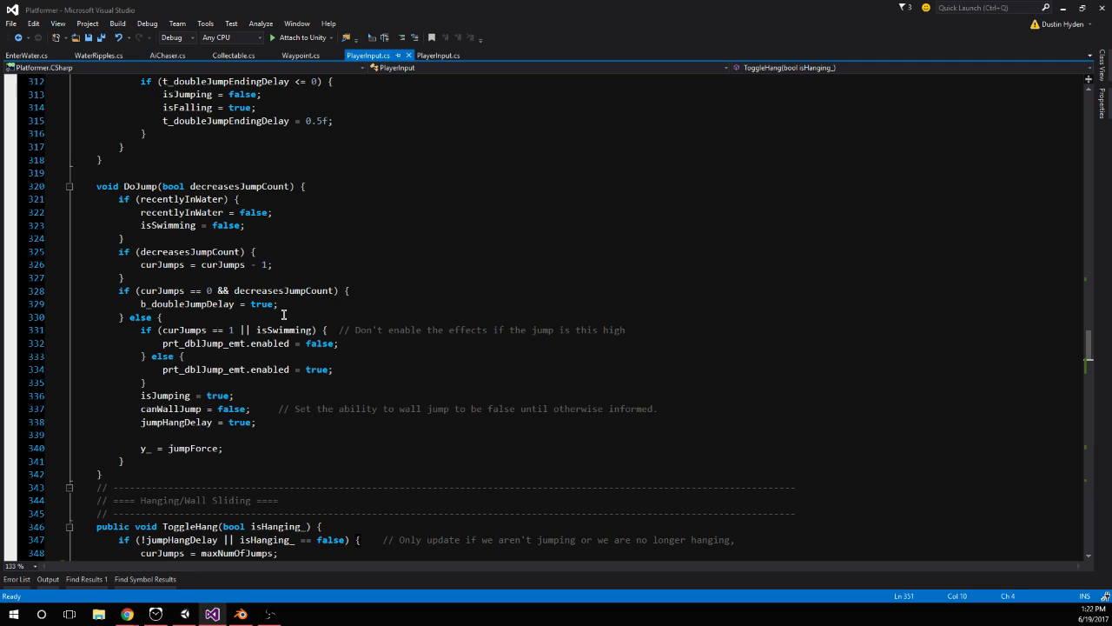
{"action": "scroll", "coordinate": [255, 238], "scroll_direction": "up", "scroll_amount": 6}
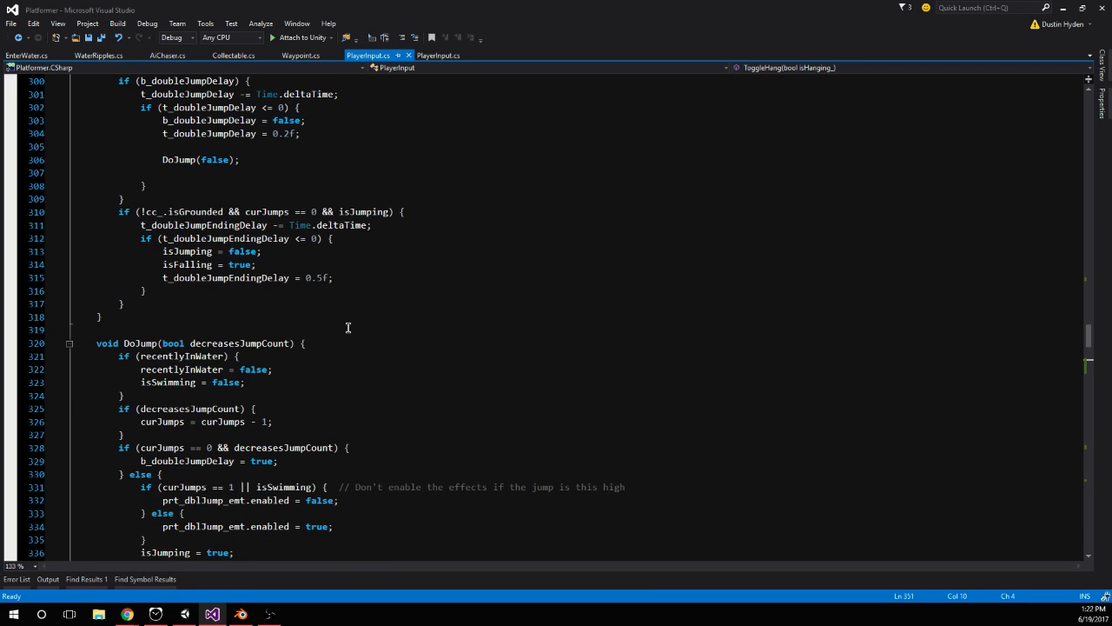
{"action": "scroll", "coordinate": [357, 374], "scroll_direction": "up", "scroll_amount": 3}
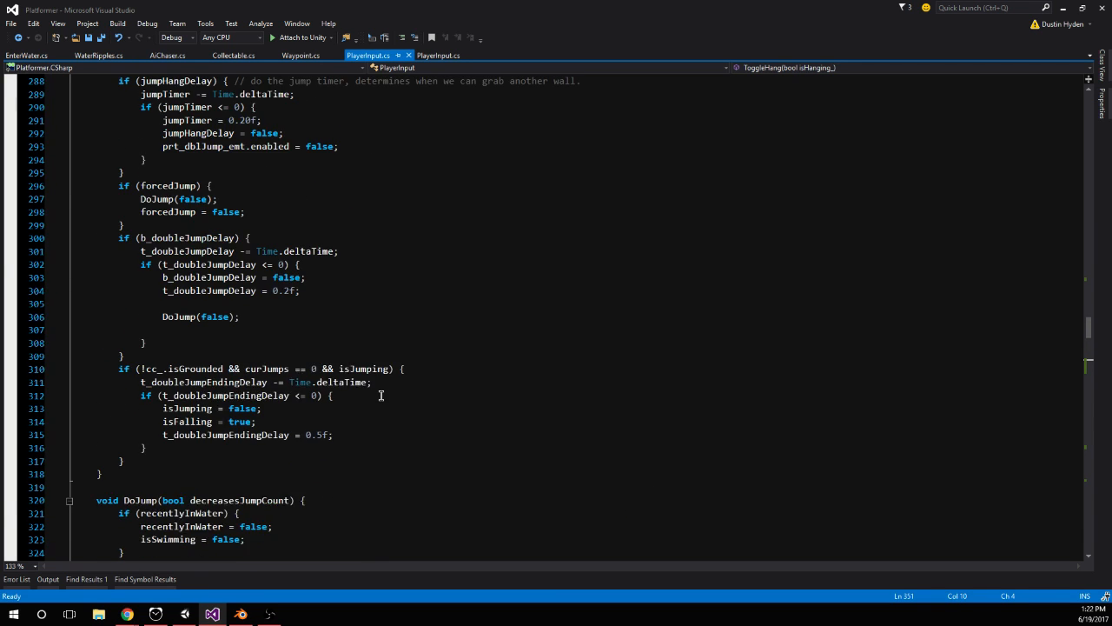
{"action": "left_click_drag", "start_coordinate": [184, 361], "coordinate": [76, 361]}
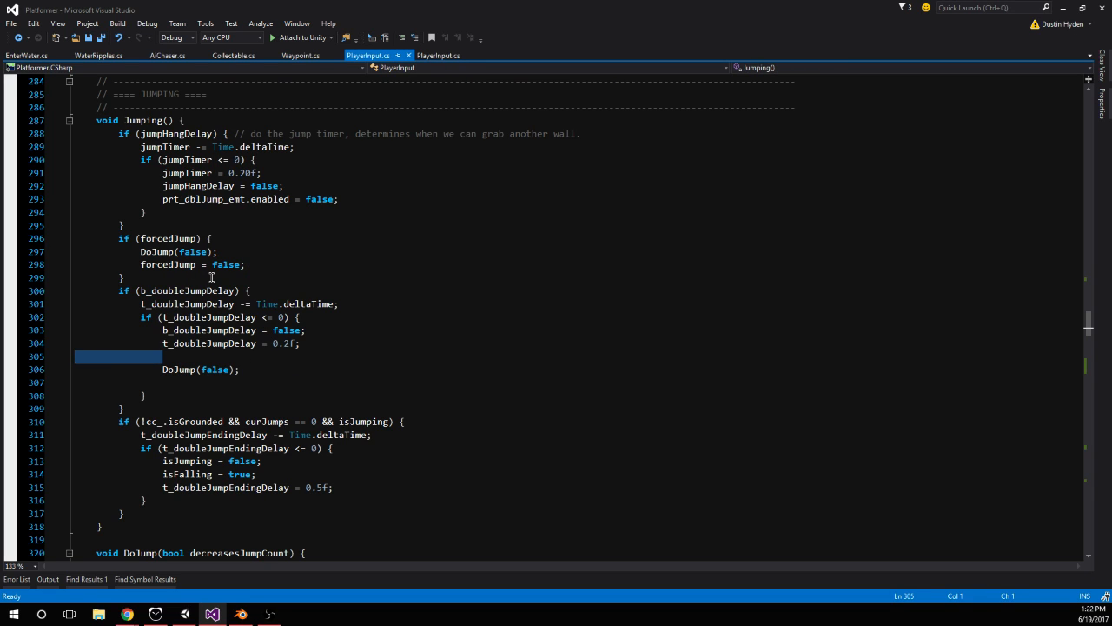
{"action": "key", "text": "BackSpace"}
{"action": "key", "text": "BackSpace"}
Examine the jump code in Jumping(), DoJump(), Gravity() and ButtonClicks() to find where the Jump button ends hanging
{"action": "double_click", "coordinate": [215, 356]}
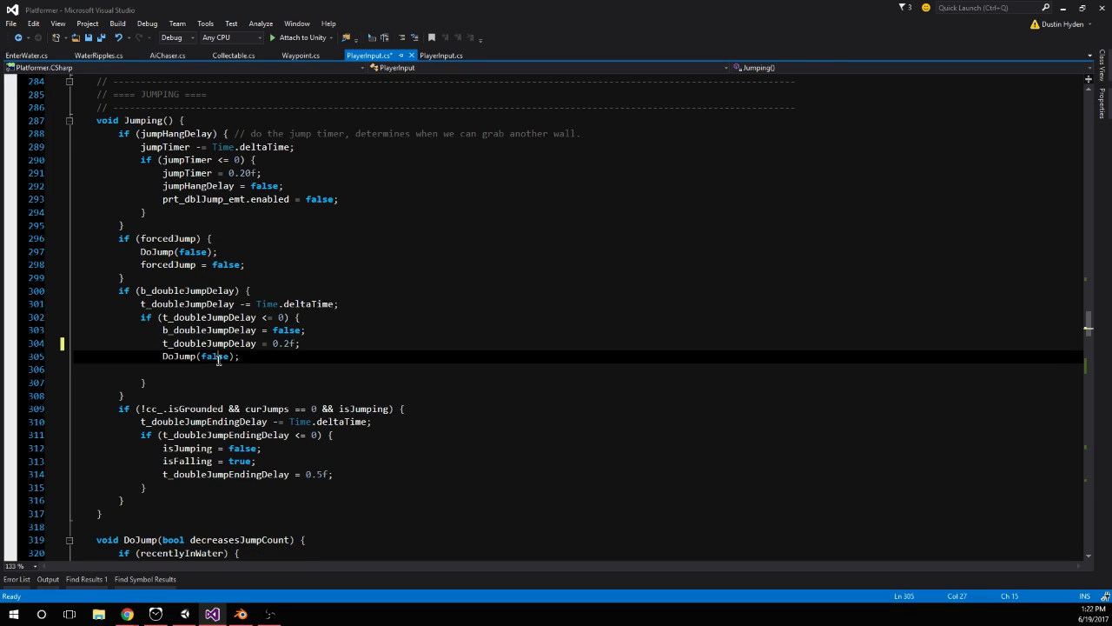
{"action": "scroll", "coordinate": [265, 354], "scroll_direction": "down", "scroll_amount": 5}
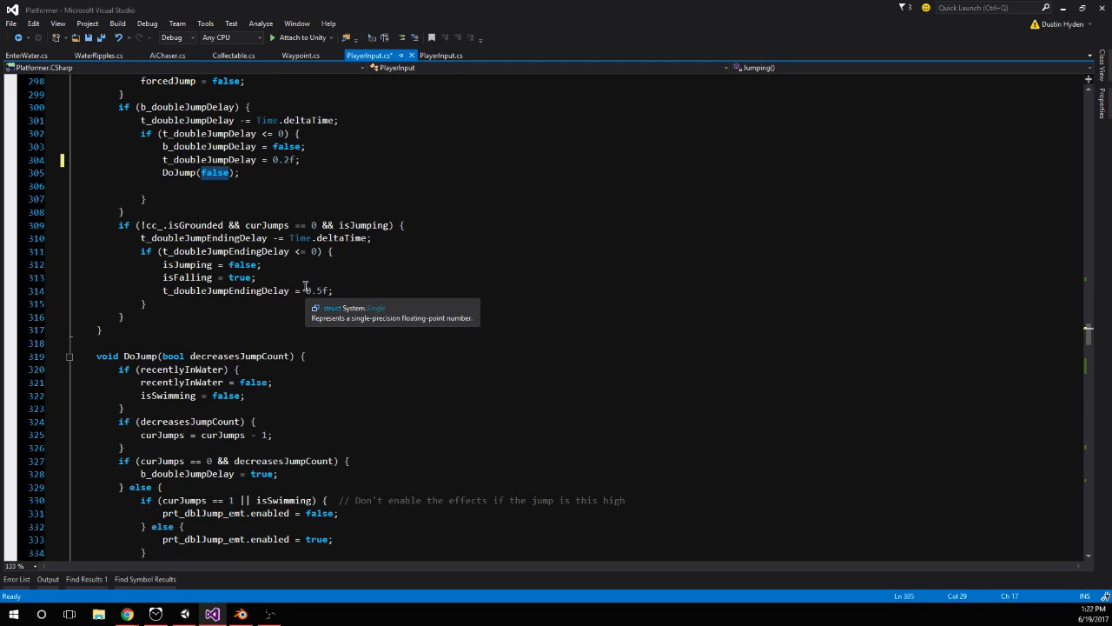
{"action": "scroll", "coordinate": [306, 290], "scroll_direction": "down", "scroll_amount": 3}
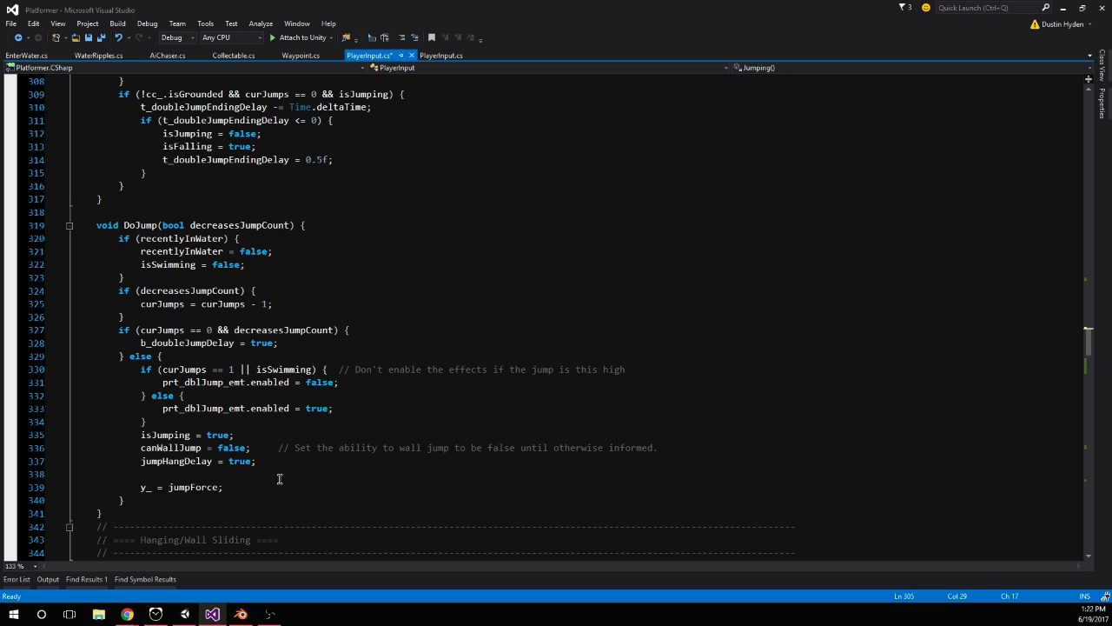
{"action": "scroll", "coordinate": [279, 479], "scroll_direction": "up", "scroll_amount": 8}
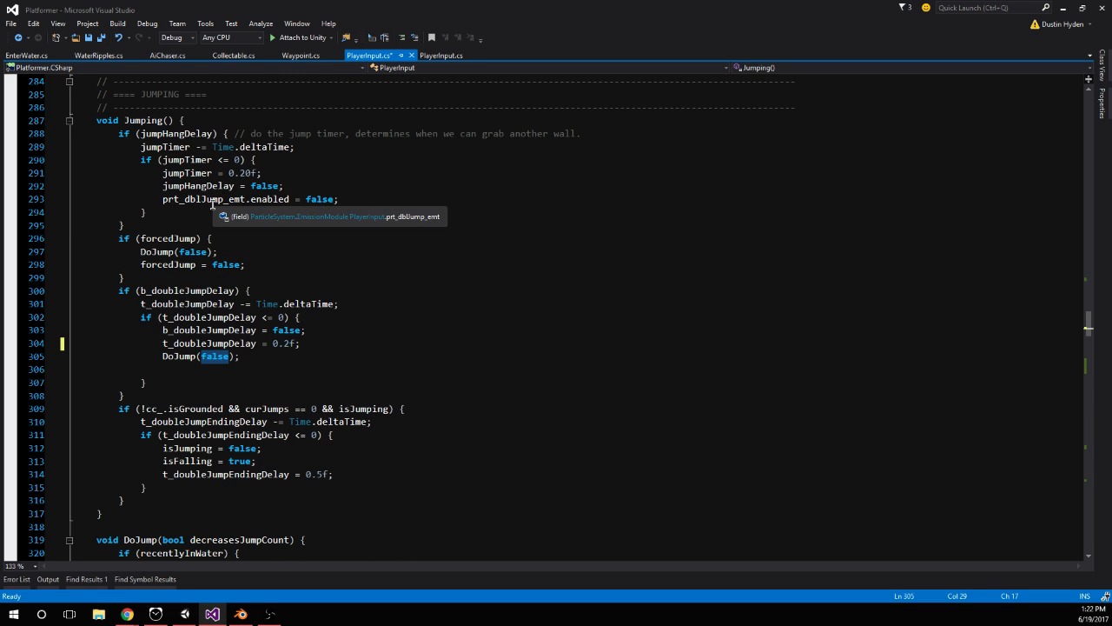
{"action": "scroll", "coordinate": [235, 231], "scroll_direction": "up", "scroll_amount": 4}
{"action": "scroll", "coordinate": [296, 286], "scroll_direction": "down", "scroll_amount": 6}
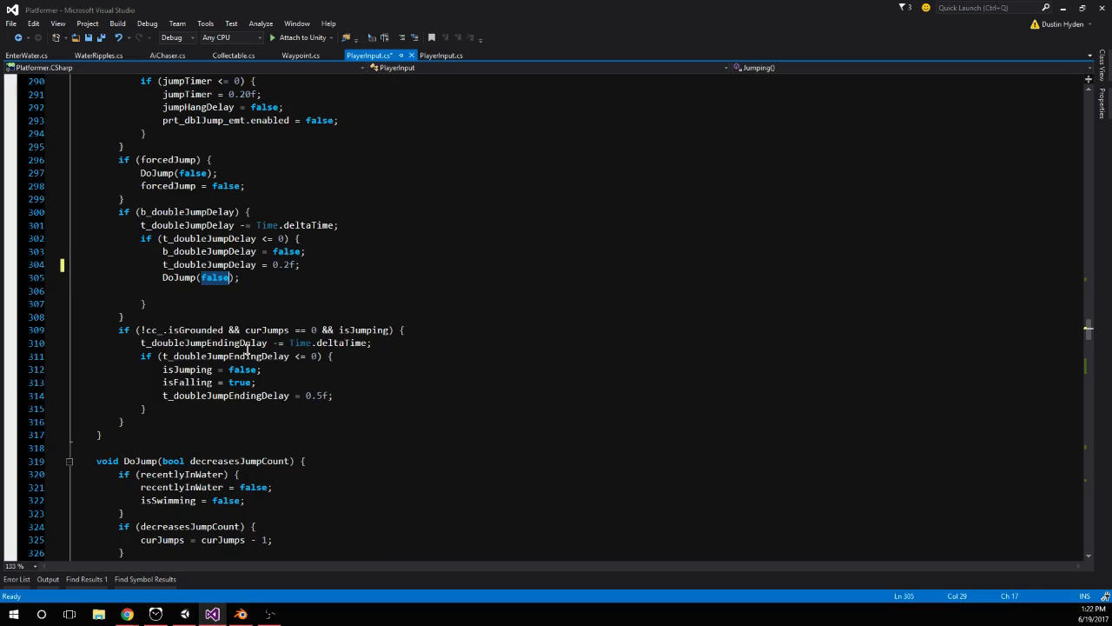
{"action": "scroll", "coordinate": [244, 356], "scroll_direction": "up", "scroll_amount": 20}
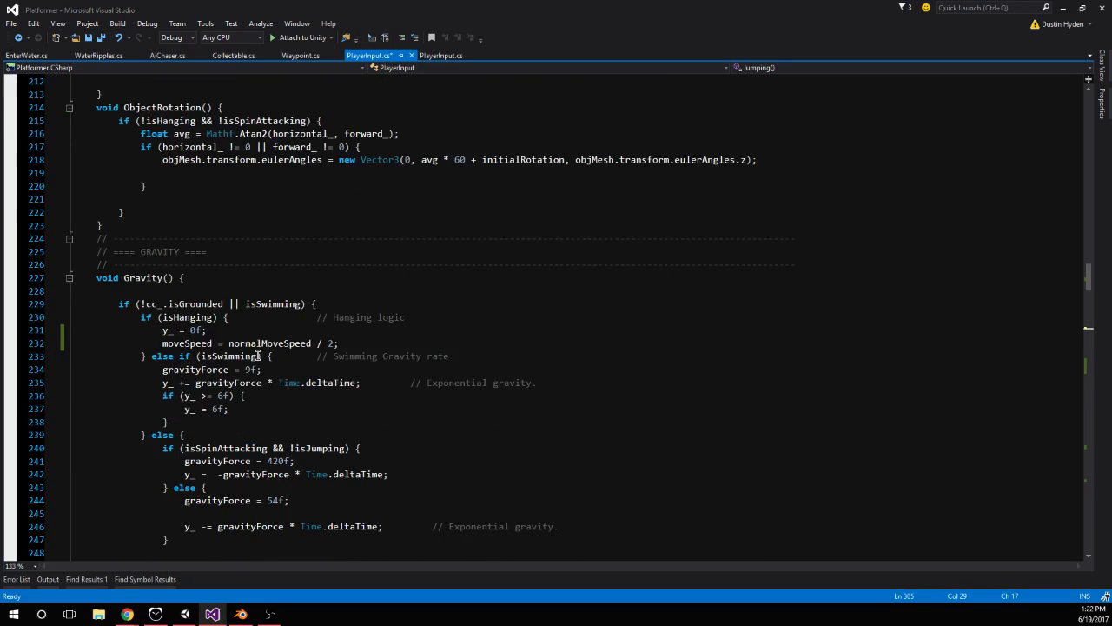
{"action": "scroll", "coordinate": [244, 348], "scroll_direction": "down", "scroll_amount": 20}
{"action": "scroll", "coordinate": [220, 336], "scroll_direction": "down", "scroll_amount": 13}
{"action": "scroll", "coordinate": [312, 267], "scroll_direction": "up", "scroll_amount": 5}
{"action": "scroll", "coordinate": [312, 267], "scroll_direction": "up", "scroll_amount": 20}
{"action": "scroll", "coordinate": [310, 296], "scroll_direction": "up", "scroll_amount": 20}
{"action": "scroll", "coordinate": [308, 308], "scroll_direction": "down", "scroll_amount": 2}
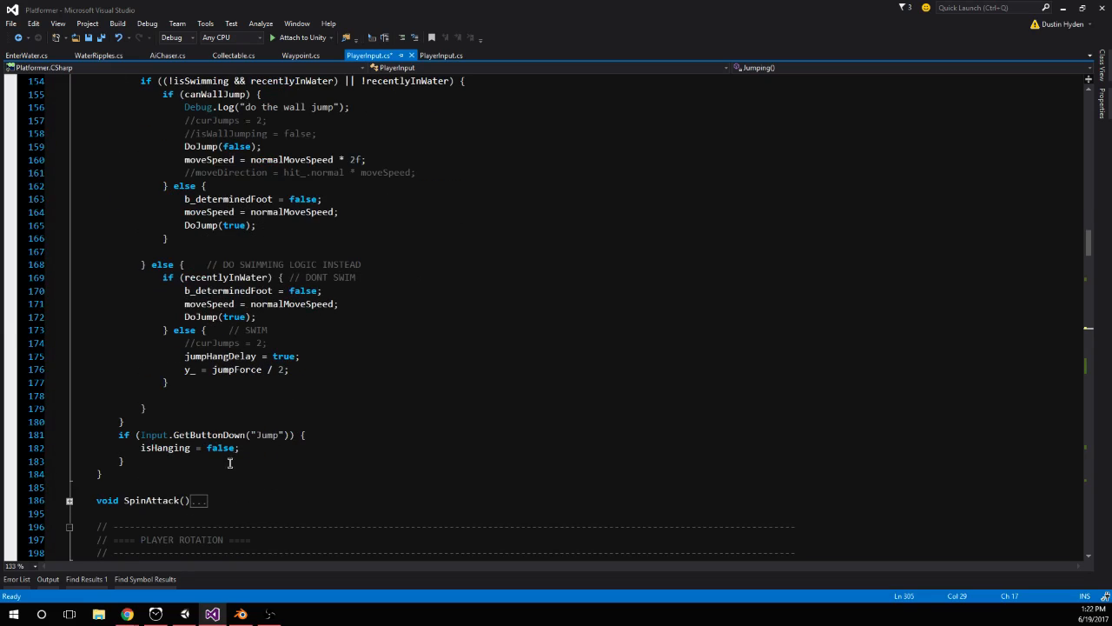
{"action": "double_click", "coordinate": [272, 435]}
{"action": "key", "text": "alt+Tab"}
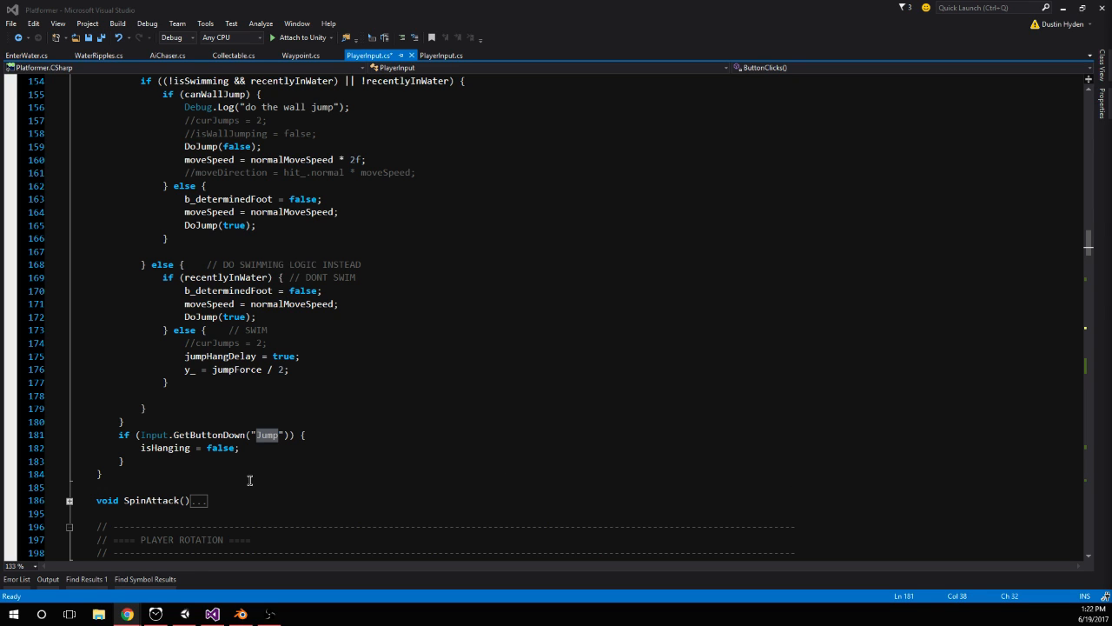
{"action": "key", "text": "alt+Tab"}
Inside the last Jump button check of ButtonClicks(), add an if (isHanging) block containing curJumps = 1
{"action": "left_click", "coordinate": [324, 434]}
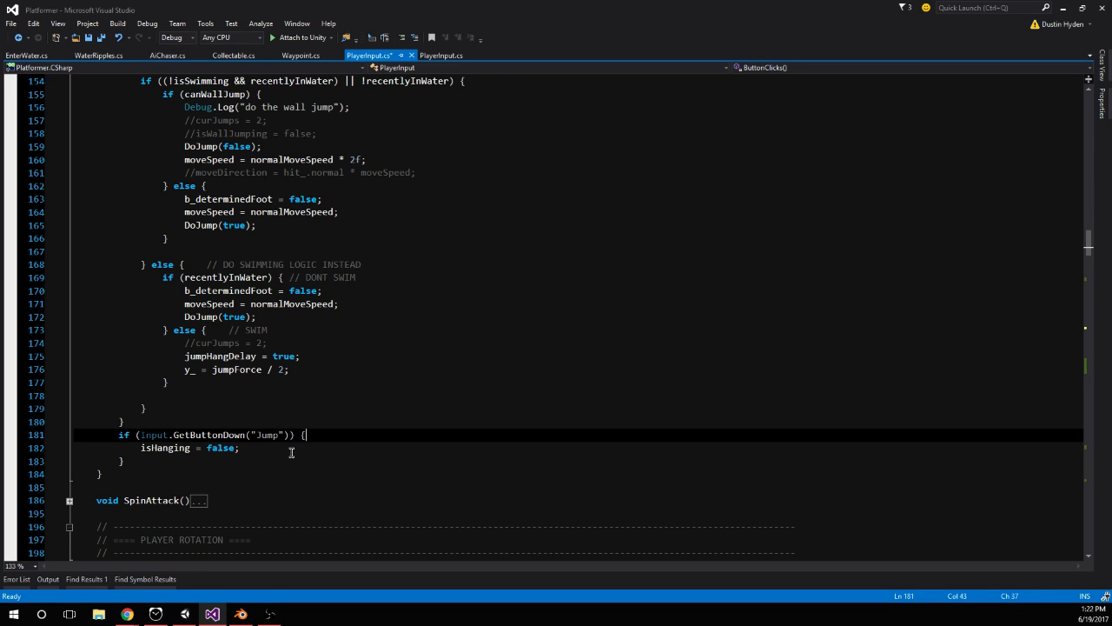
{"action": "key", "text": "Return"}
{"action": "type", "text": "if (isHanging"}
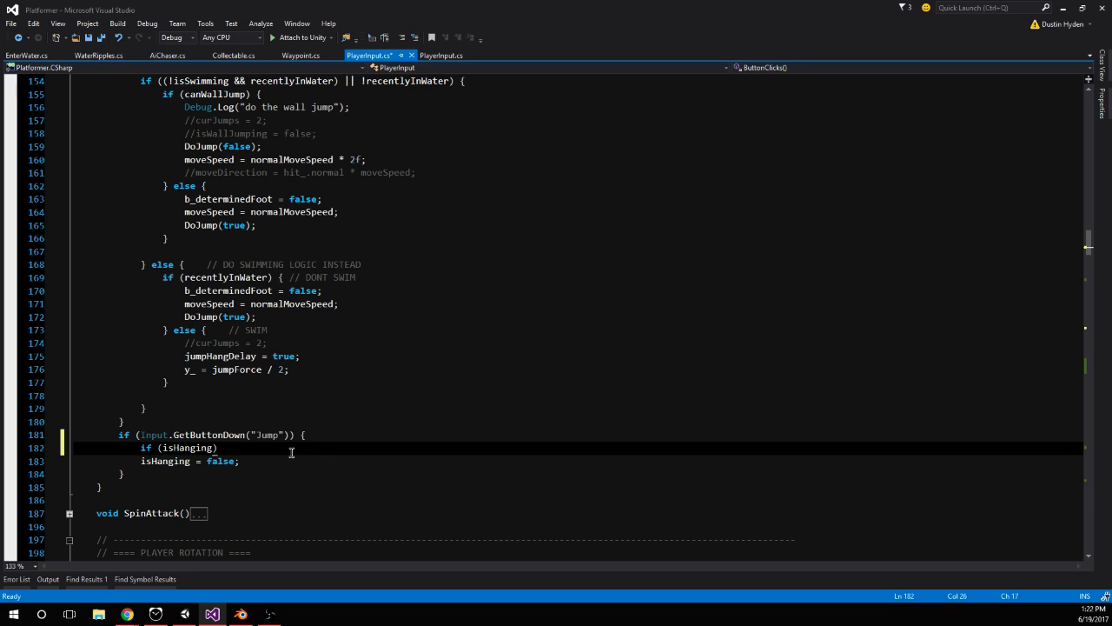
{"action": "type", "text": ") {"}
{"action": "key", "text": "Return"}
{"action": "type", "text": "curJumps = 1;"}
{"action": "key", "text": "Return"}
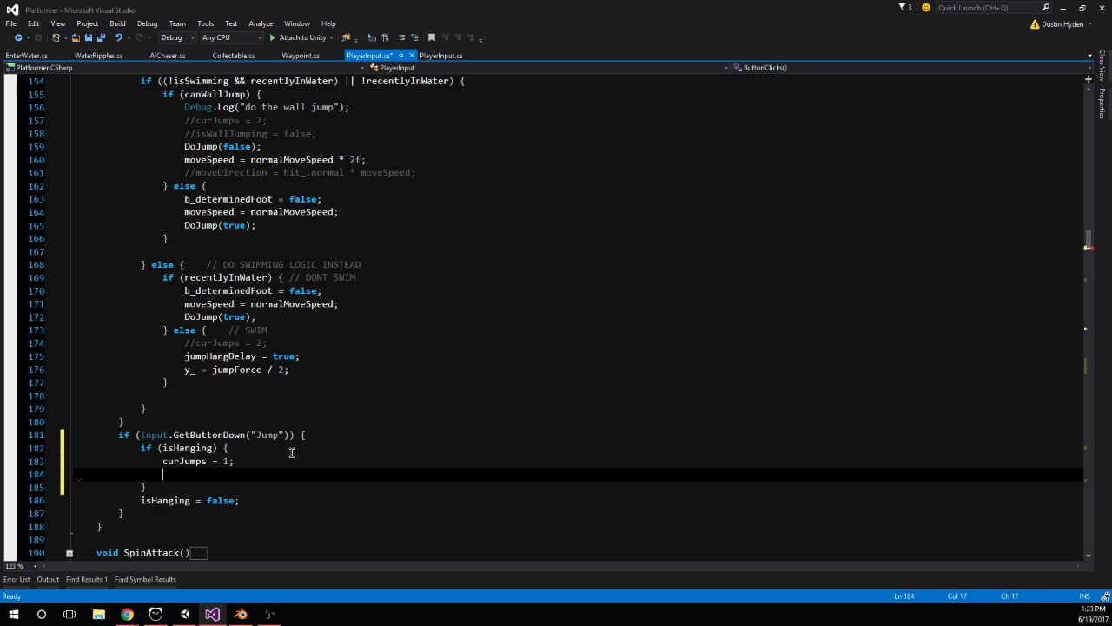
Add a DoJump(false) call below curJumps = 1 in the isHanging block
{"action": "type", "text": "forcedJump"}
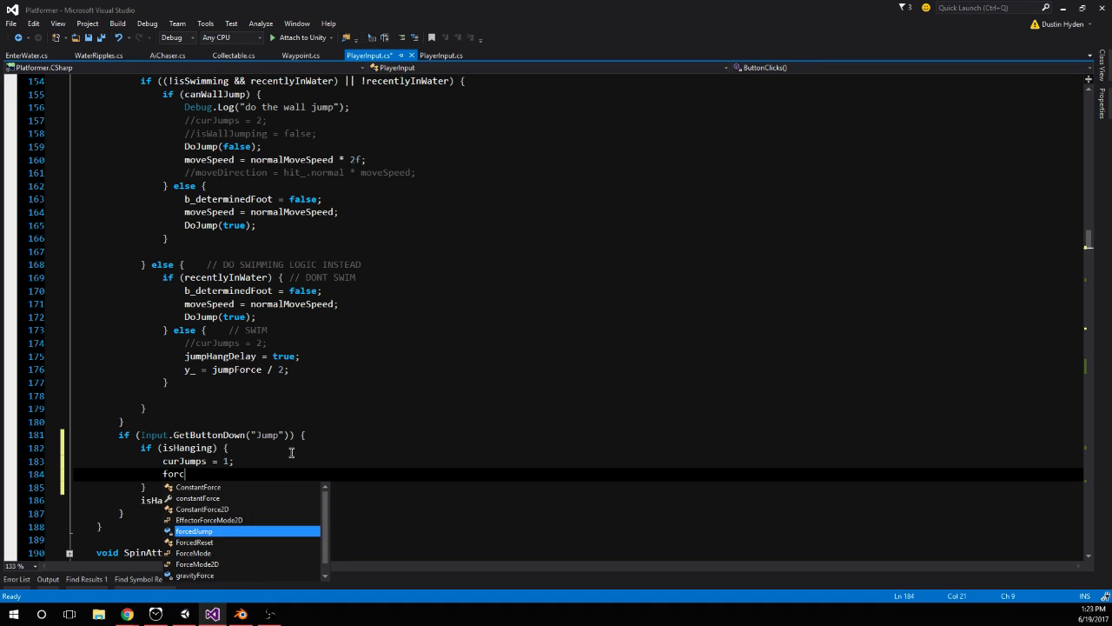
{"action": "key", "text": "BackSpace"}
{"action": "key", "text": "BackSpace"}
{"action": "key", "text": "BackSpace"}
{"action": "key", "text": "BackSpace"}
{"action": "key", "text": "BackSpace"}
{"action": "key", "text": "BackSpace"}
{"action": "key", "text": "BackSpace"}
{"action": "key", "text": "BackSpace"}
{"action": "key", "text": "BackSpace"}
{"action": "key", "text": "BackSpace"}
{"action": "key", "text": "BackSpace"}
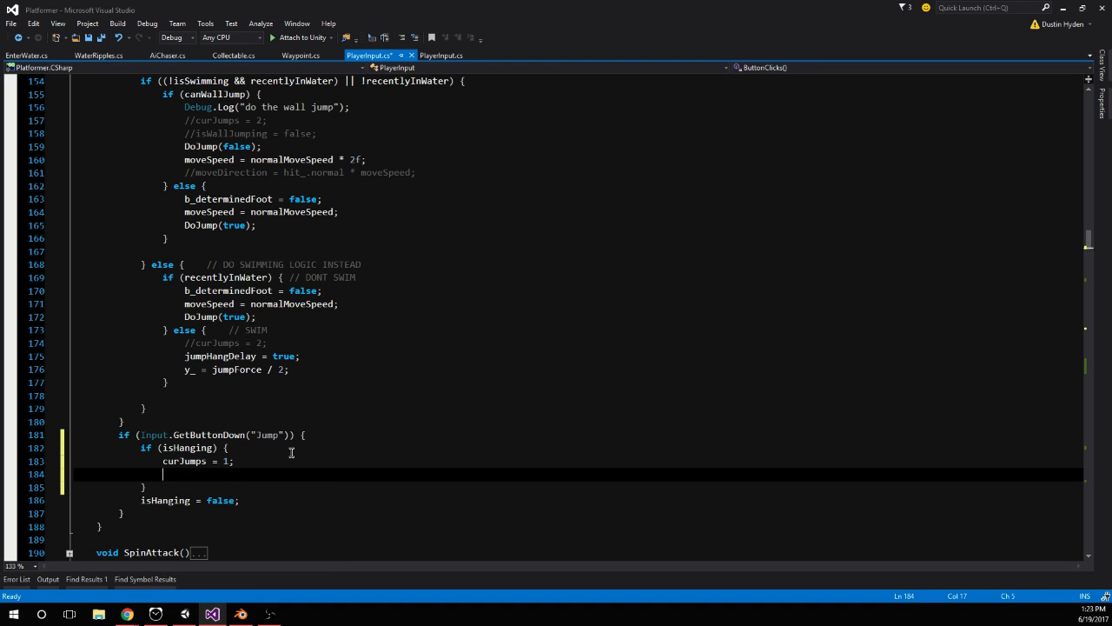
{"action": "type", "text": "DoJump(false);"}
{"action": "key", "text": "Down"}
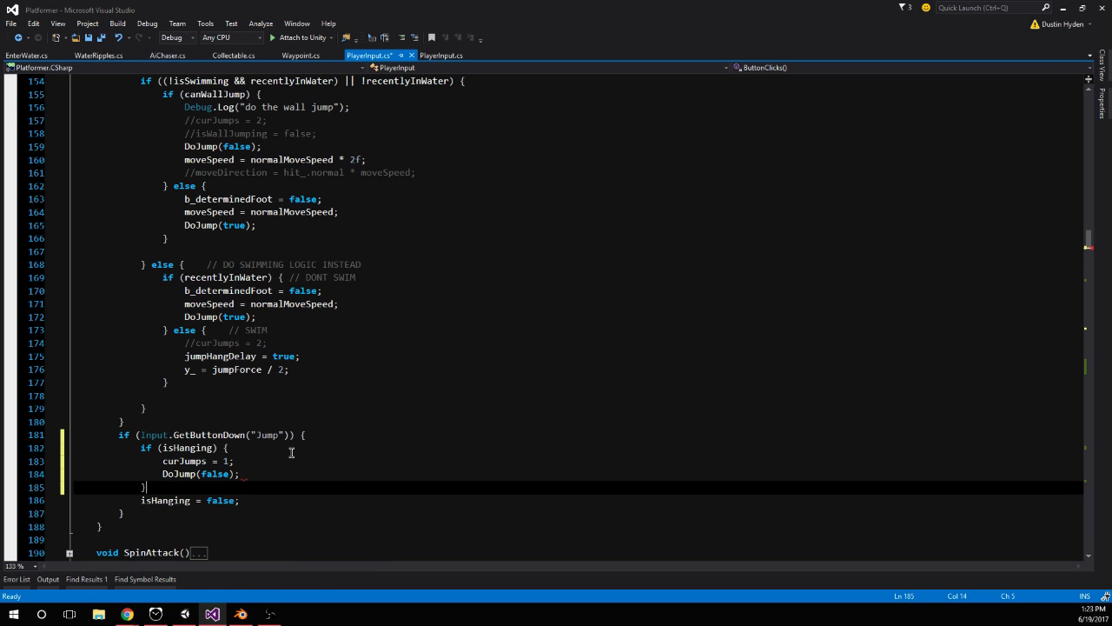
Add an empty else block after the isHanging block and move isHanging = false below DoJump(false)
{"action": "type", "text": "else {"}
{"action": "key", "text": "Return"}
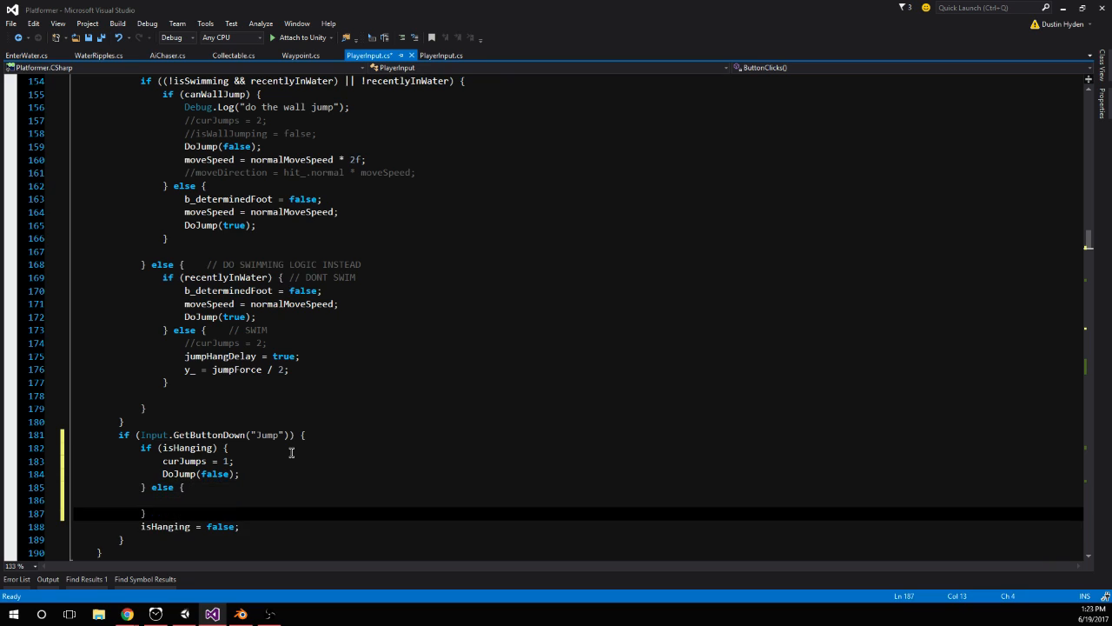
{"action": "scroll", "coordinate": [291, 451], "scroll_direction": "down", "scroll_amount": 2}
{"action": "left_click_drag", "start_coordinate": [266, 445], "coordinate": [137, 449]}
{"action": "key", "text": "ctrl+x"}
{"action": "left_click", "coordinate": [245, 403]}
{"action": "key", "text": "Return"}
{"action": "key", "text": "ctrl+v"}
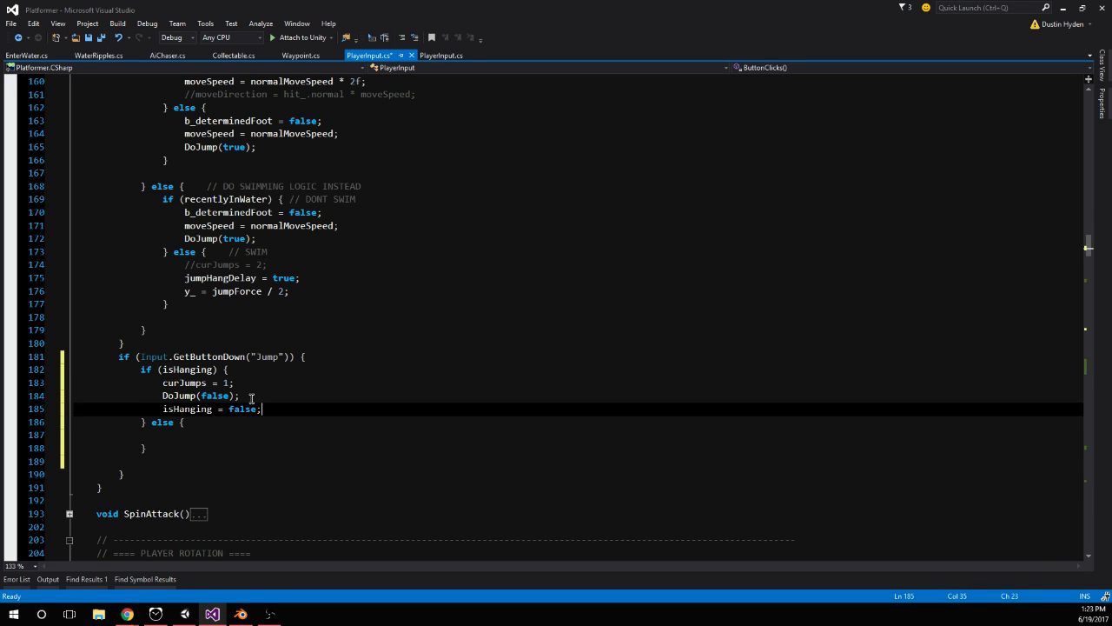
Delete the empty else block following the isHanging block
{"action": "left_click_drag", "start_coordinate": [276, 444], "coordinate": [152, 423]}
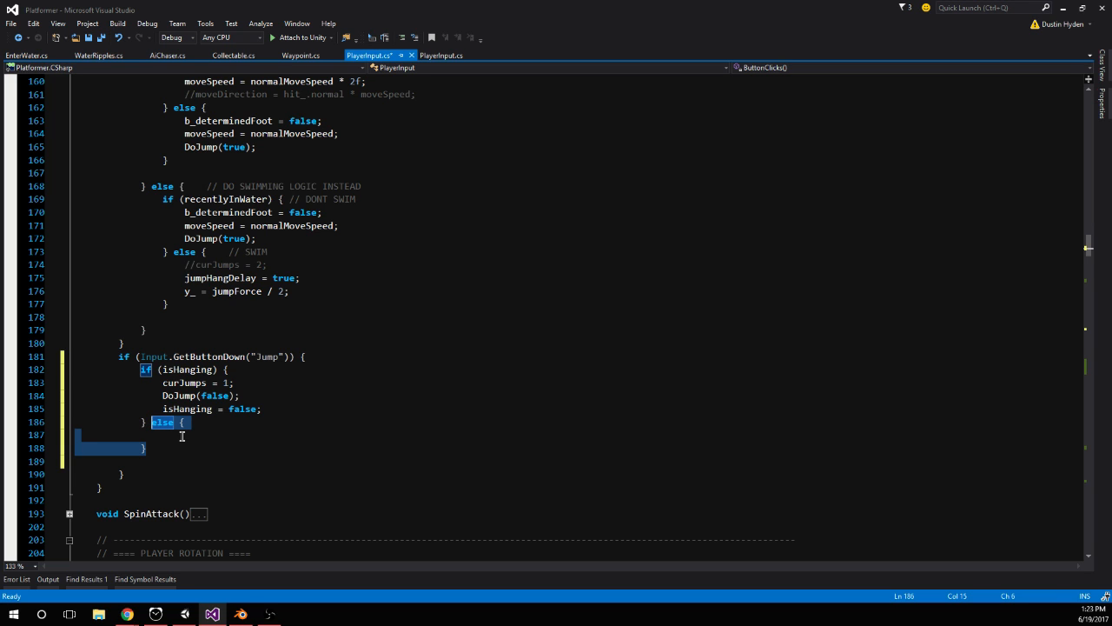
{"action": "scroll", "coordinate": [213, 449], "scroll_direction": "up", "scroll_amount": 4}
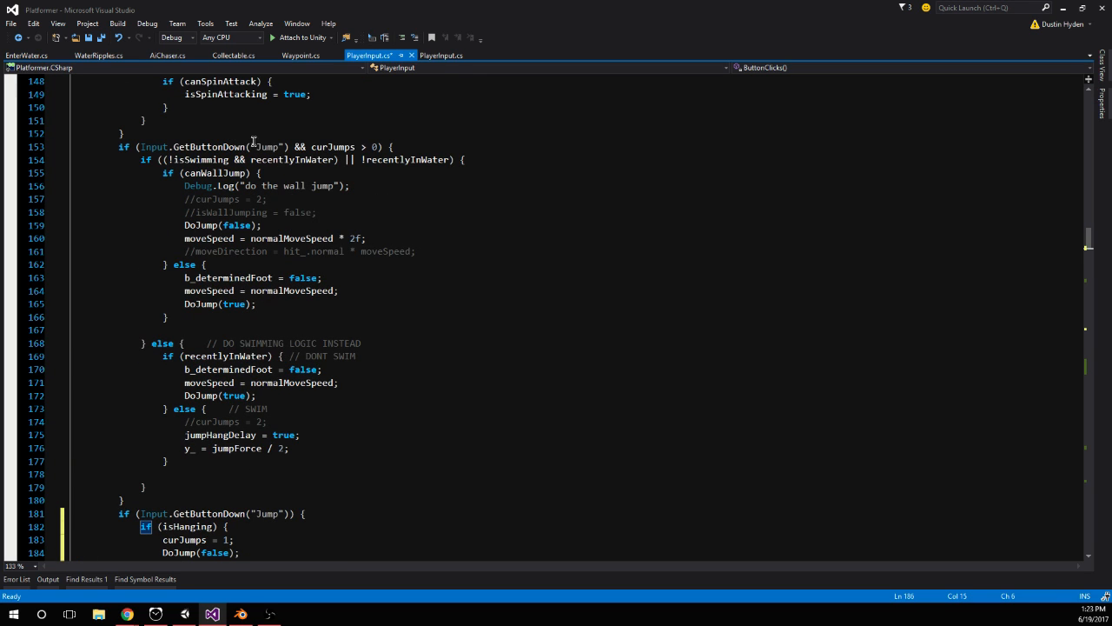
{"action": "scroll", "coordinate": [424, 168], "scroll_direction": "down", "scroll_amount": 1}
{"action": "scroll", "coordinate": [424, 168], "scroll_direction": "down", "scroll_amount": 1}
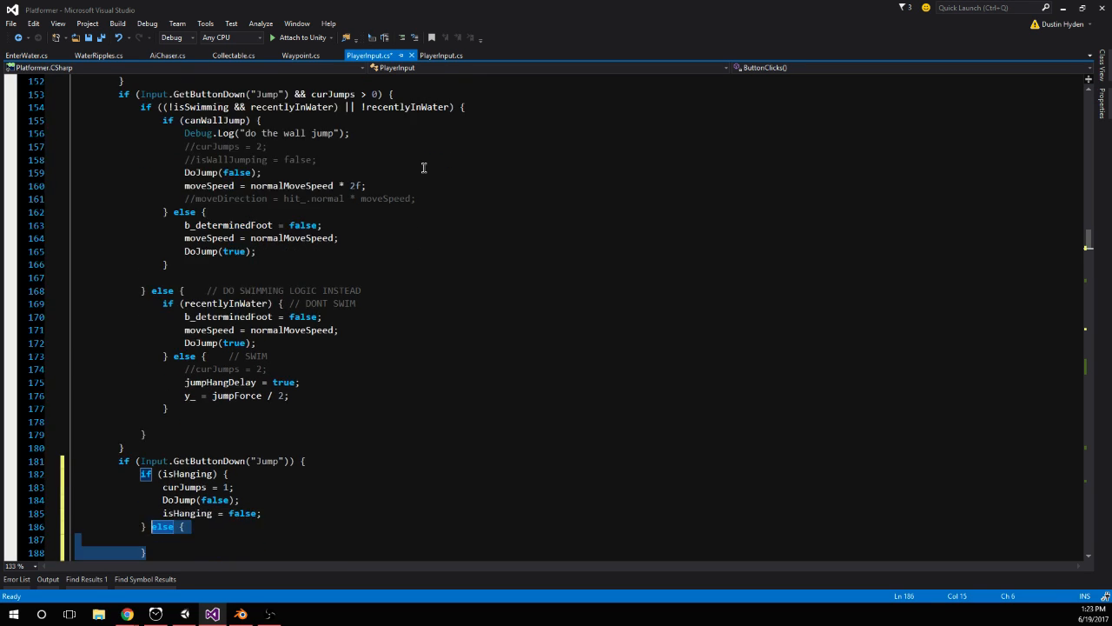
{"action": "key", "text": "BackSpace"}
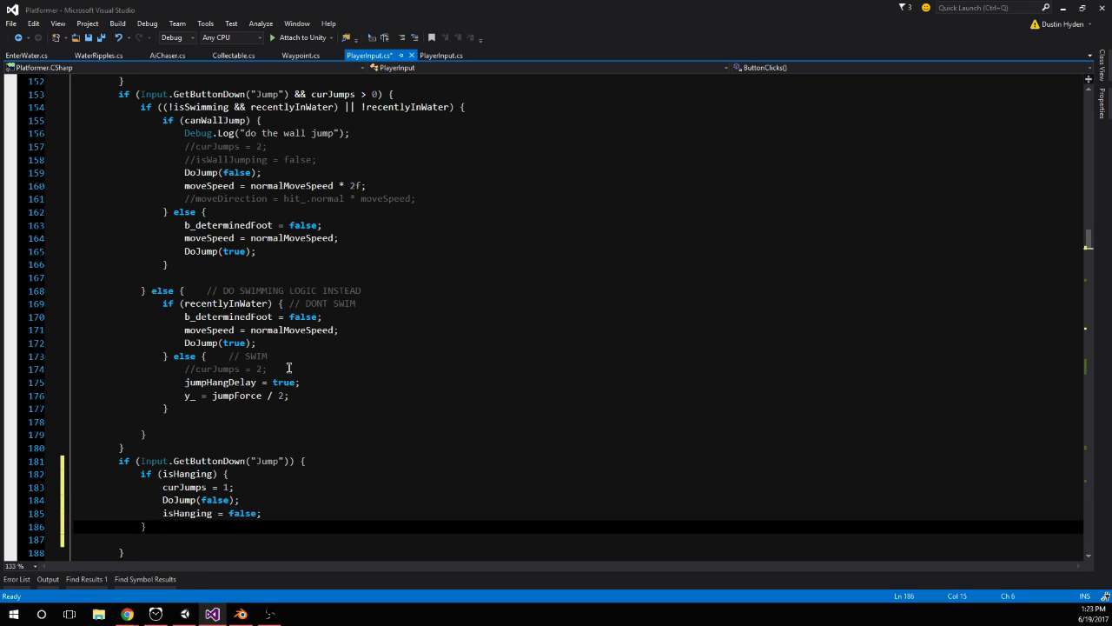
Comment out the whole if (isHanging) block with /* */ and save PlayerInput.cs
{"action": "scroll", "coordinate": [290, 369], "scroll_direction": "down", "scroll_amount": 1}
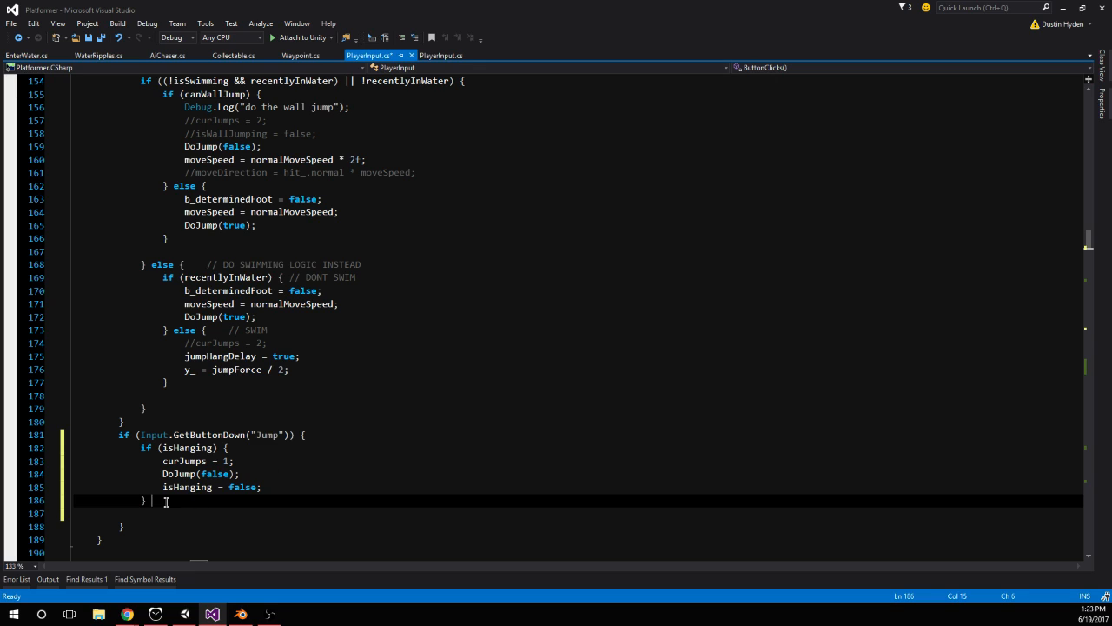
{"action": "left_click", "coordinate": [133, 452]}
{"action": "key", "text": "ctrl+s"}
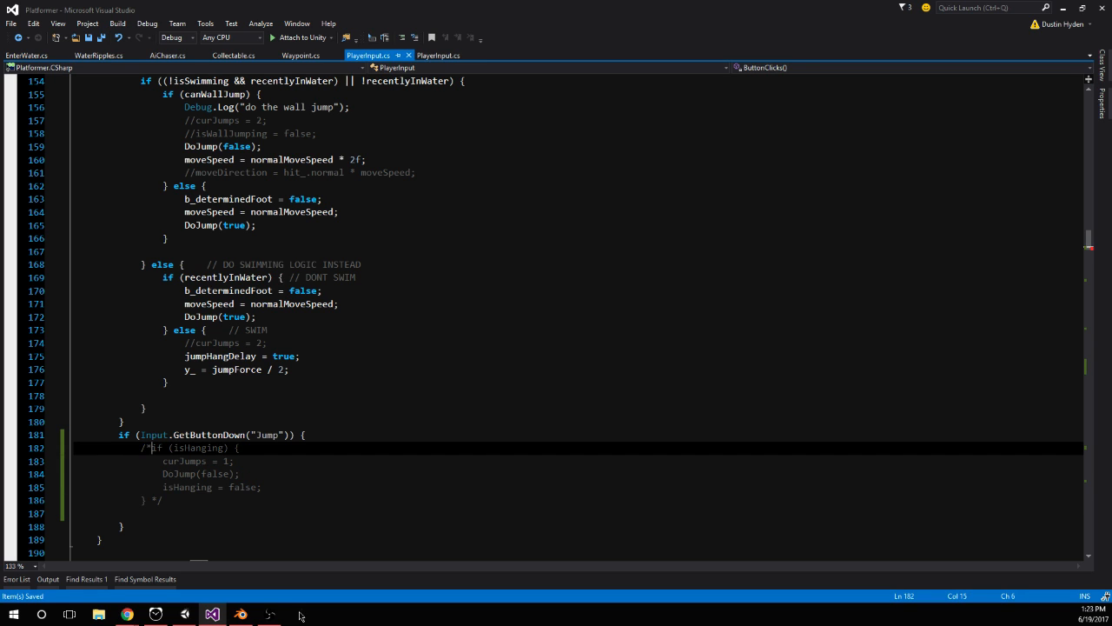
Switch to Unity, start play mode and test jumping and hanging on the orange walls with the isHanging block commented out
{"action": "left_click", "coordinate": [186, 614]}
{"action": "left_click", "coordinate": [536, 34]}
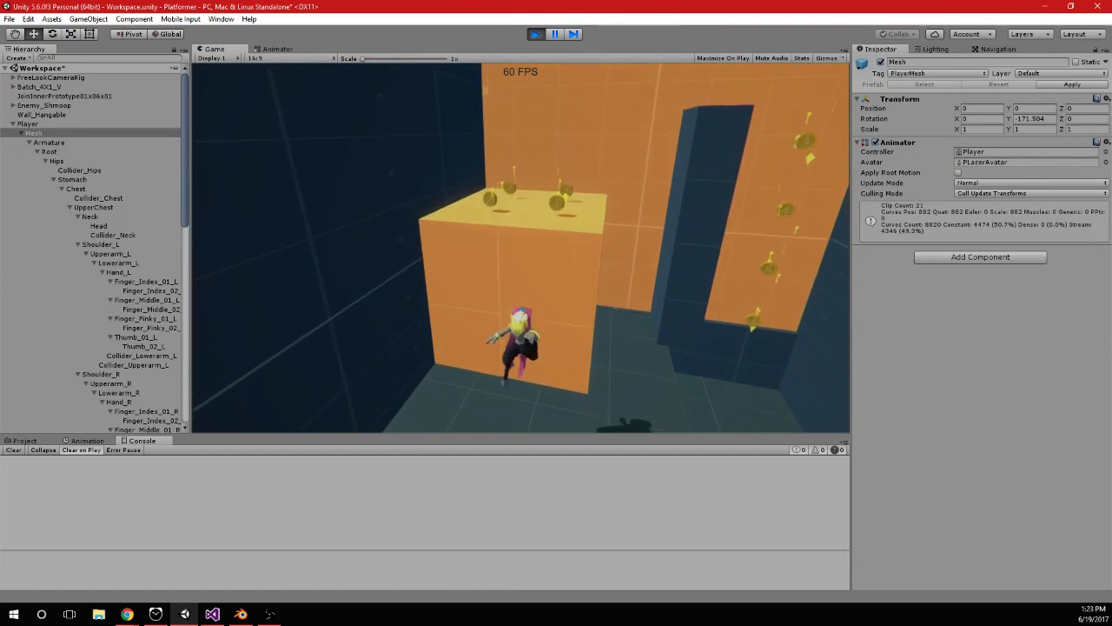
{"action": "key", "text": "space"}
{"action": "key", "text": "space"}
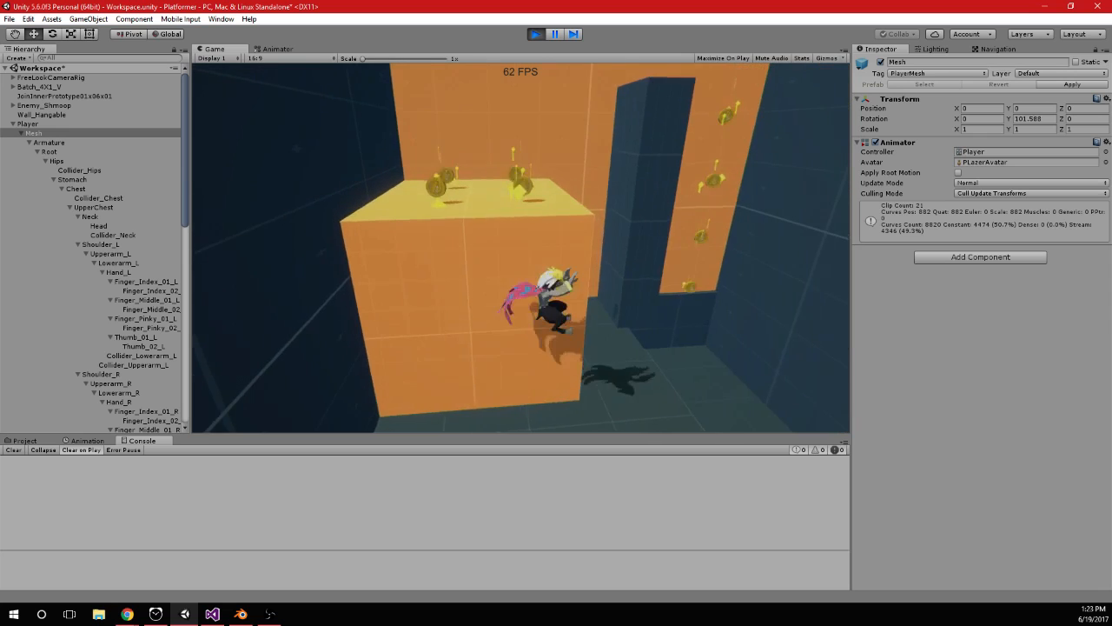
{"action": "key", "text": "space"}
{"action": "key", "text": "space"}
{"action": "key", "text": "space"}
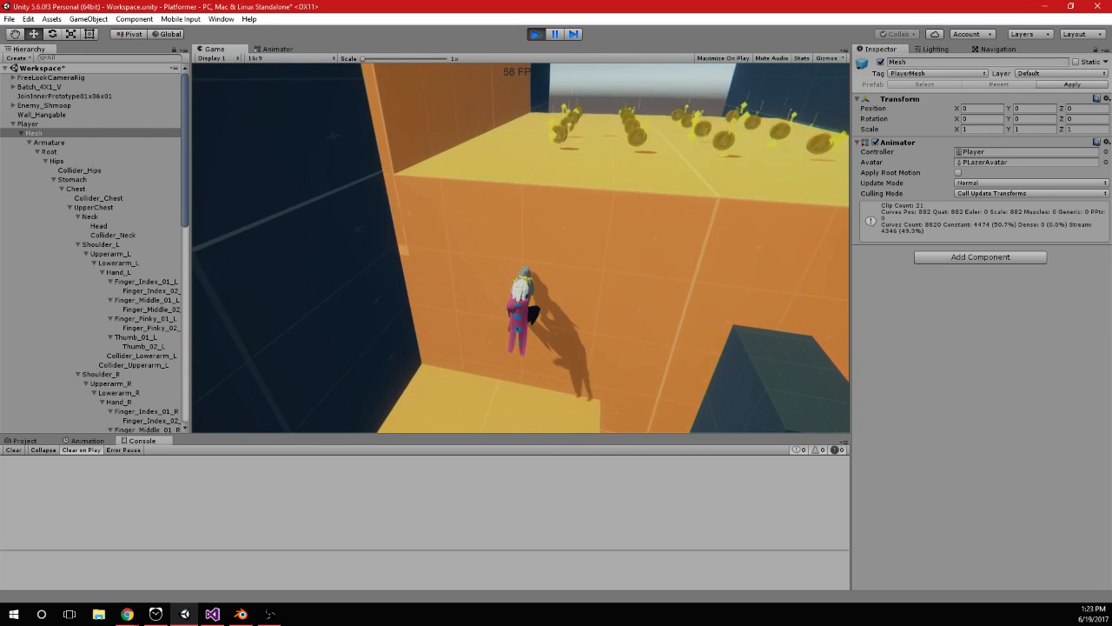
Switch to Visual Studio and add an else if (isHanging) branch before the swimming logic else in the Jump check of ButtonClicks()
{"action": "key", "text": "alt+Tab"}
{"action": "scroll", "coordinate": [358, 369], "scroll_direction": "up", "scroll_amount": 1}
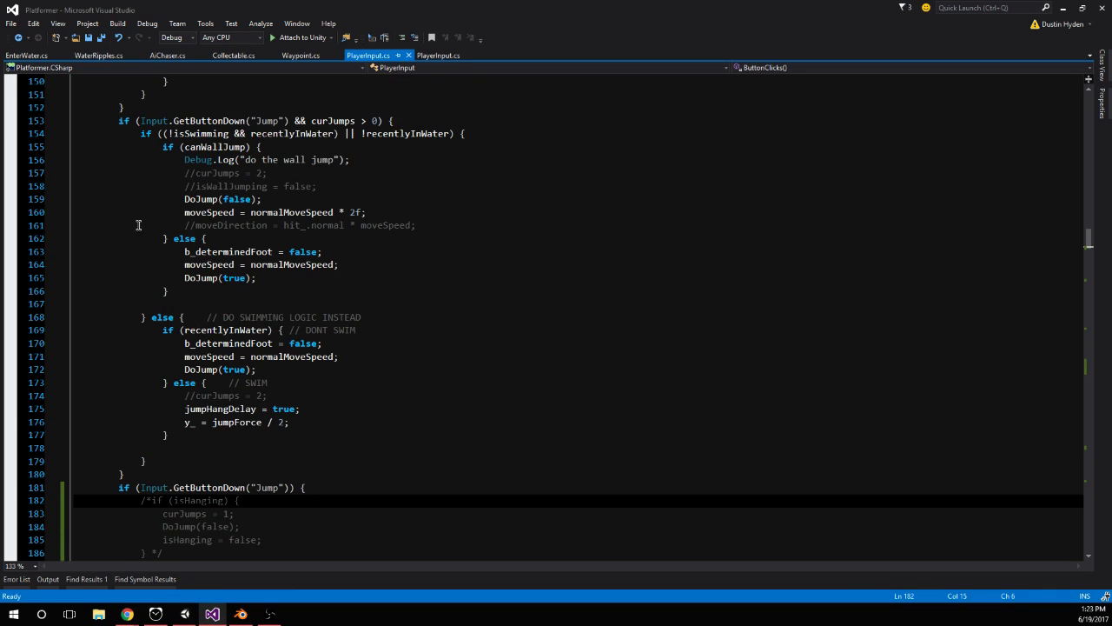
{"action": "left_click", "coordinate": [173, 465]}
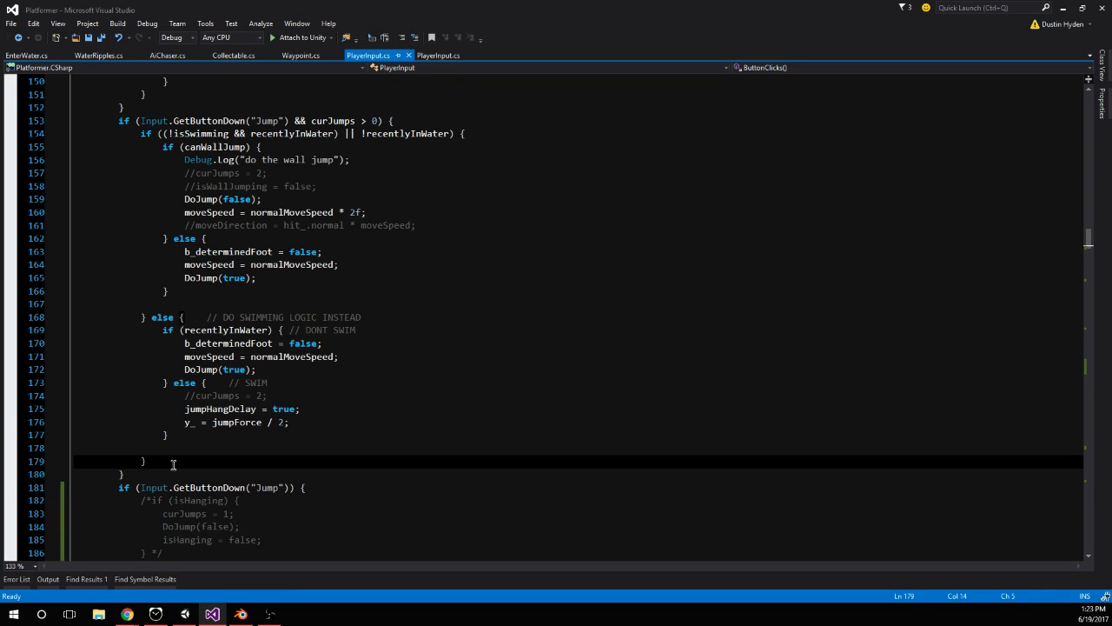
{"action": "left_click", "coordinate": [400, 122]}
{"action": "scroll", "coordinate": [217, 265], "scroll_direction": "up", "scroll_amount": 1}
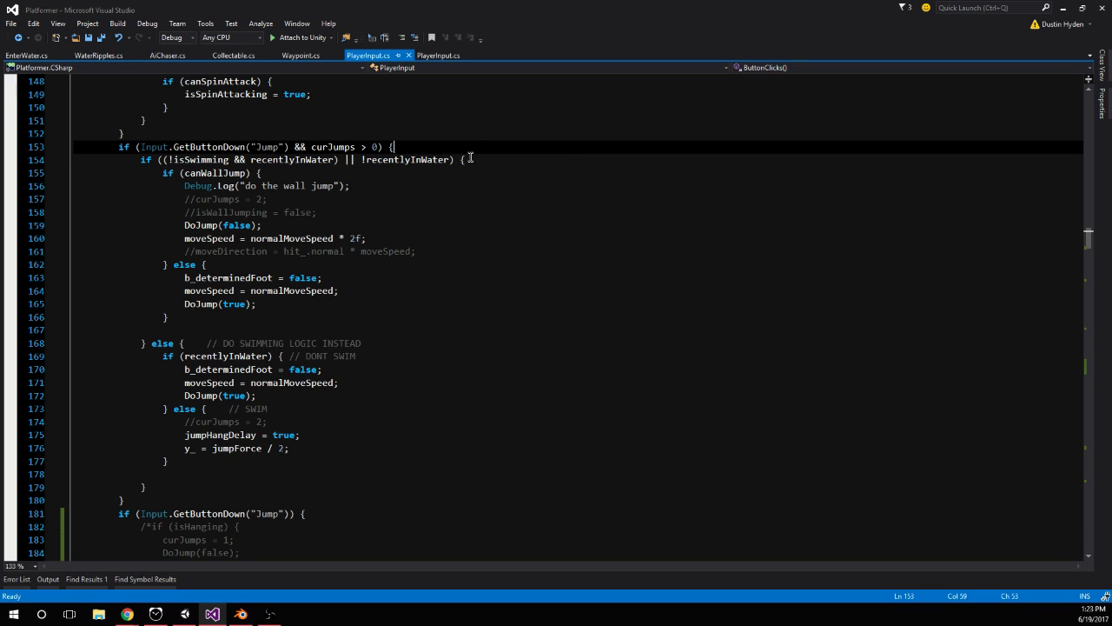
{"action": "scroll", "coordinate": [434, 185], "scroll_direction": "down", "scroll_amount": 1}
{"action": "left_click", "coordinate": [193, 292]}
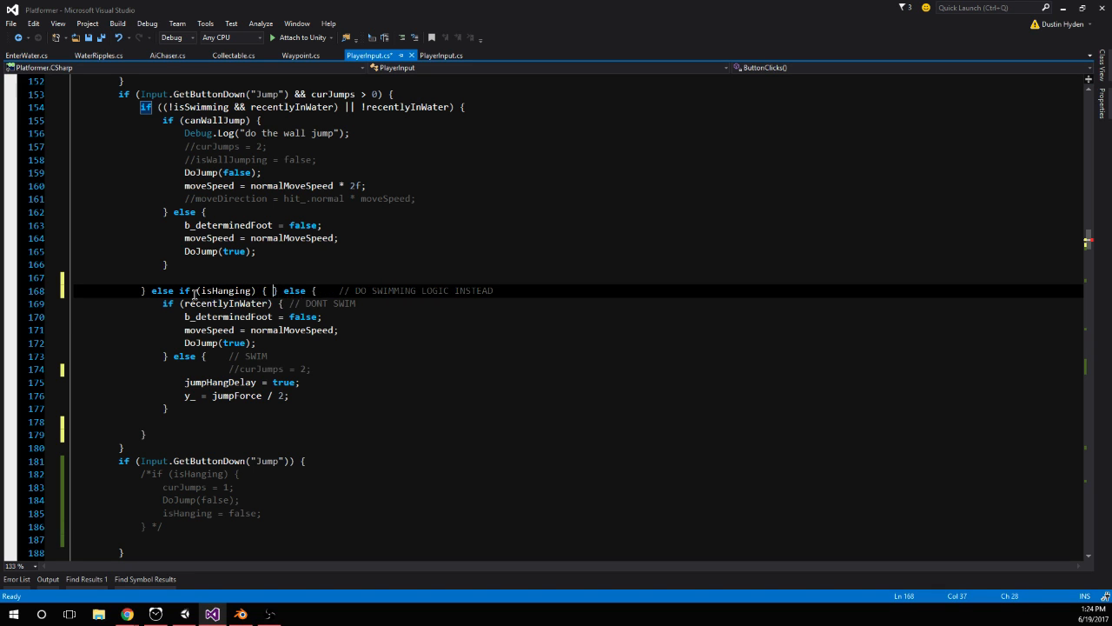
{"action": "key", "text": "Return"}
Copy isHanging = false from the commented-out block into the new else if branch and save the script
{"action": "scroll", "coordinate": [178, 400], "scroll_direction": "down", "scroll_amount": 3}
{"action": "left_click", "coordinate": [177, 410]}
{"action": "left_click", "coordinate": [264, 408], "text": "shift"}
{"action": "key", "text": "ctrl+c"}
{"action": "left_click", "coordinate": [201, 173]}
{"action": "key", "text": "ctrl+v"}
{"action": "left_click", "coordinate": [334, 292]}
{"action": "key", "text": "ctrl+s"}
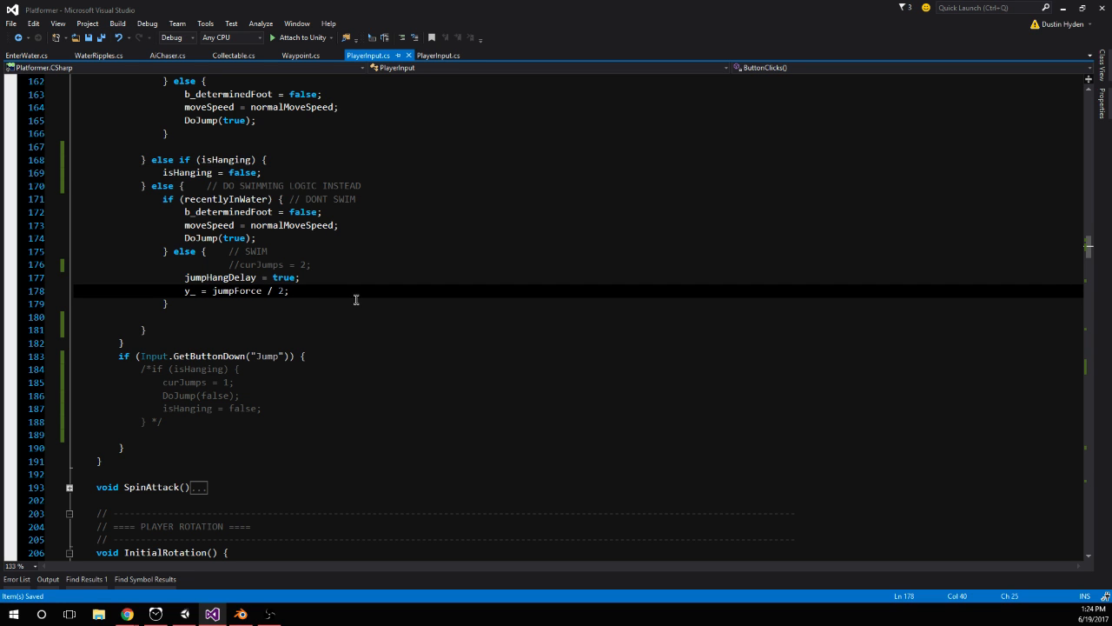
Restart play mode in Unity and test jumping off the orange wall with the else if (isHanging) branch
{"action": "left_click", "coordinate": [185, 613]}
{"action": "left_click", "coordinate": [536, 34]}
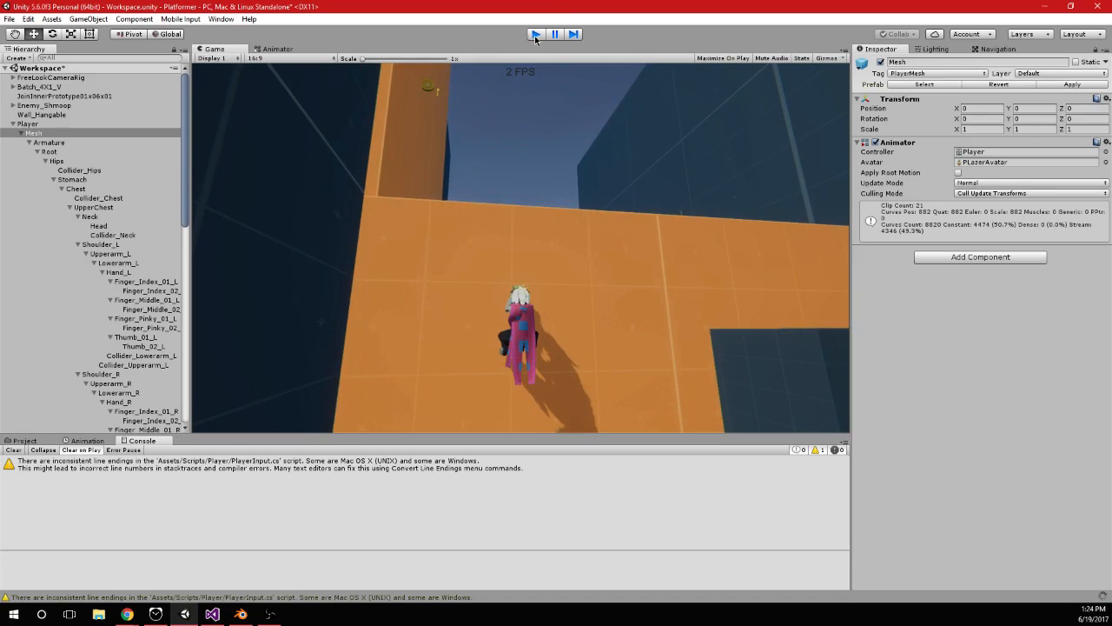
{"action": "left_click", "coordinate": [536, 34]}
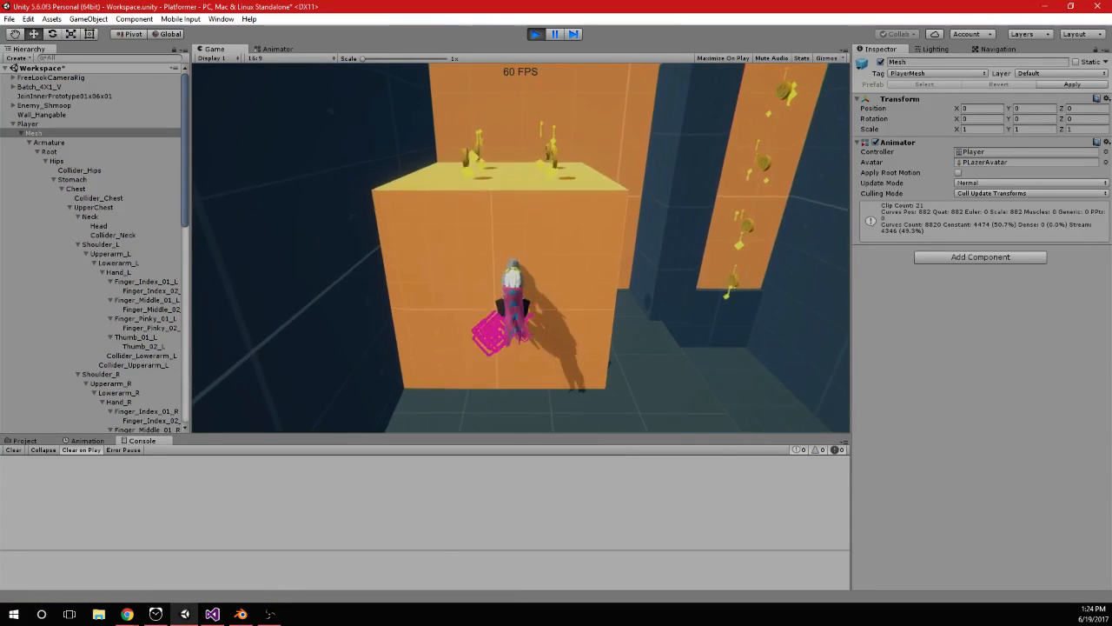
{"action": "key", "text": "space"}
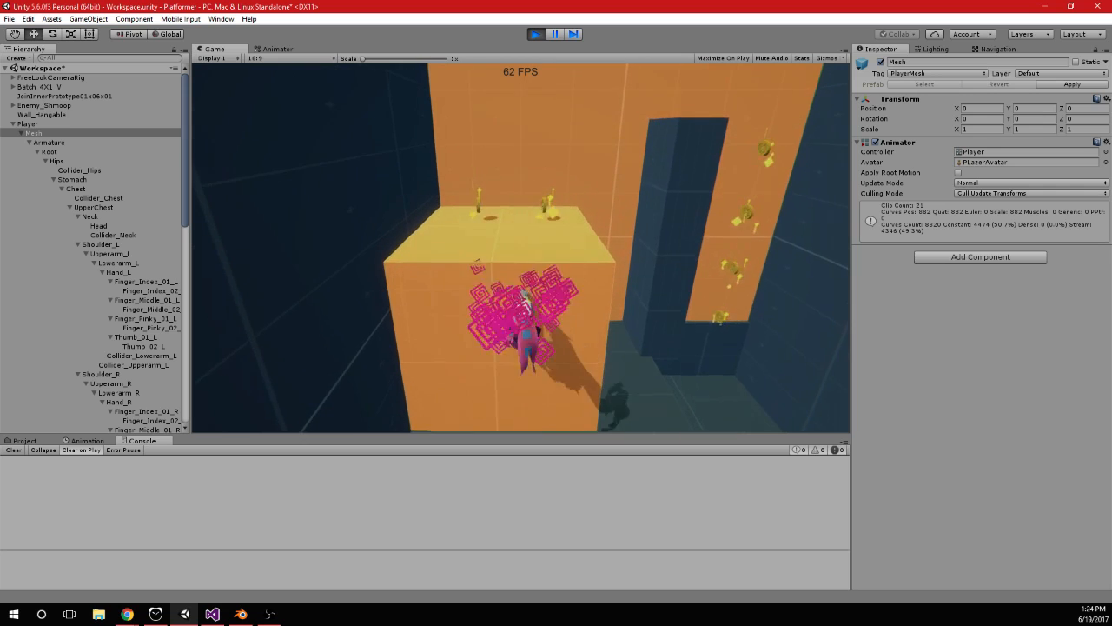
In PlayerInput.cs, add jumpHangDelay = true below isHanging = false in the else if branch and save
{"action": "key", "text": "alt+Tab"}
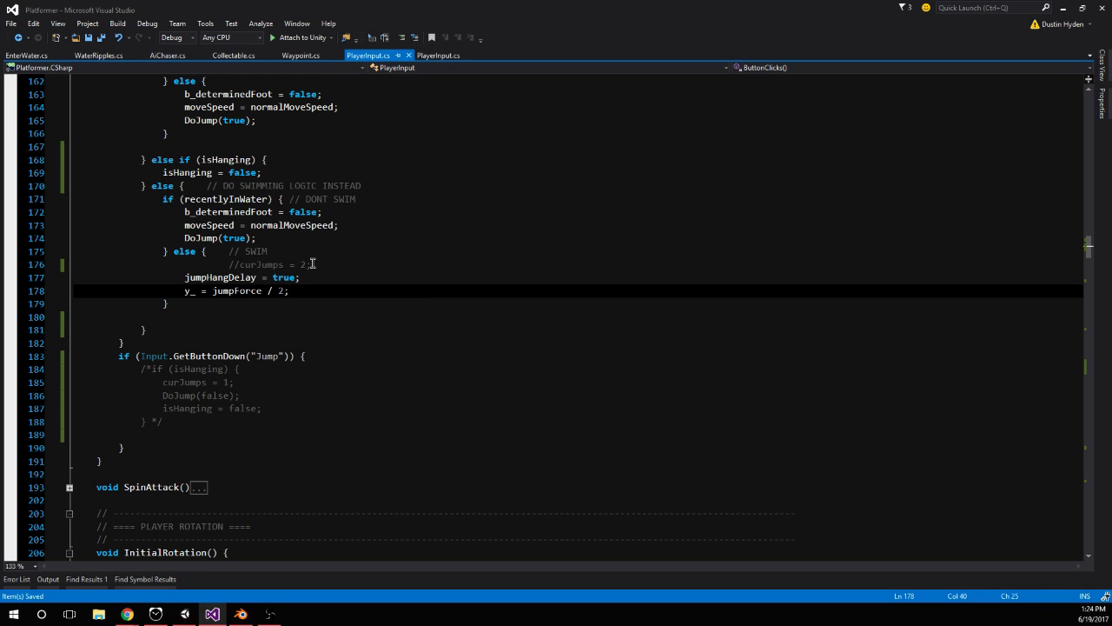
{"action": "double_click", "coordinate": [198, 277]}
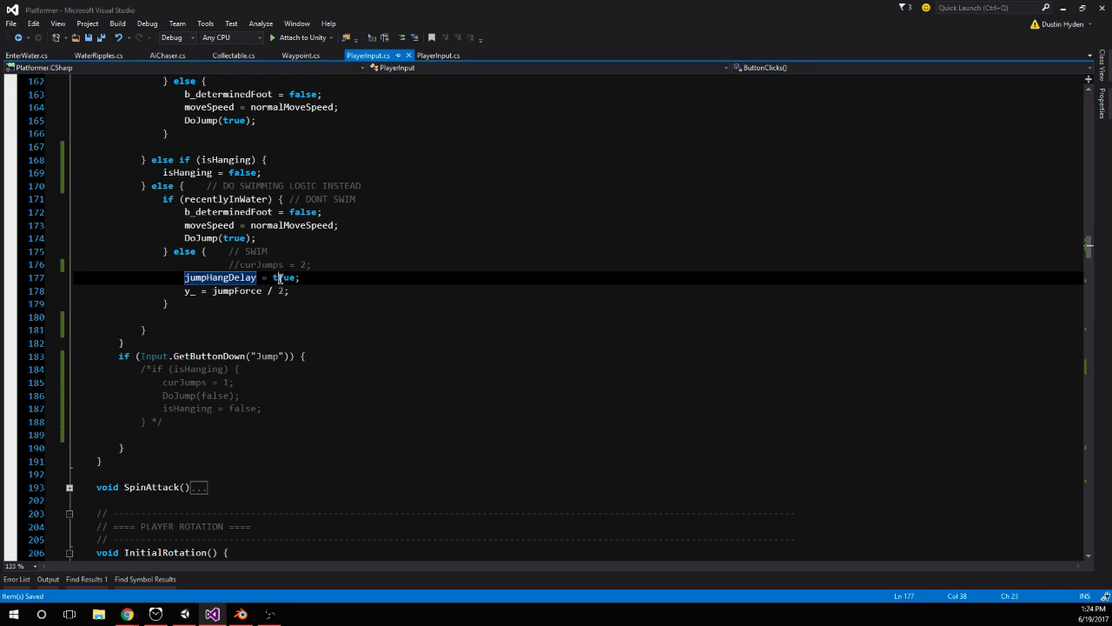
{"action": "scroll", "coordinate": [220, 332], "scroll_direction": "up", "scroll_amount": 3}
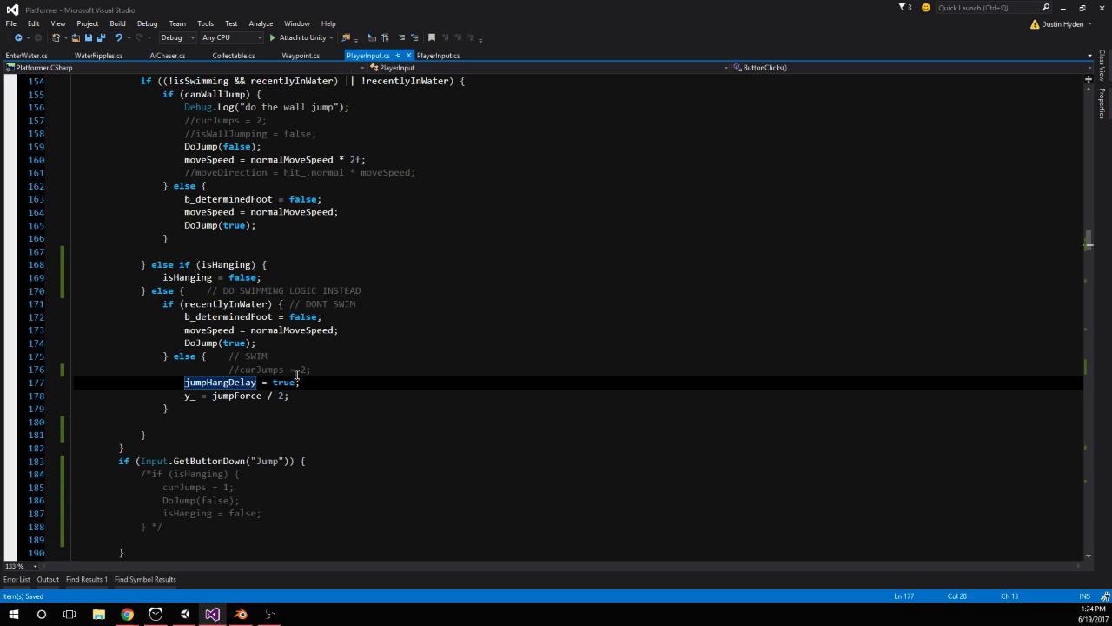
{"action": "left_click", "coordinate": [184, 383], "text": "shift"}
{"action": "left_click", "coordinate": [280, 278]}
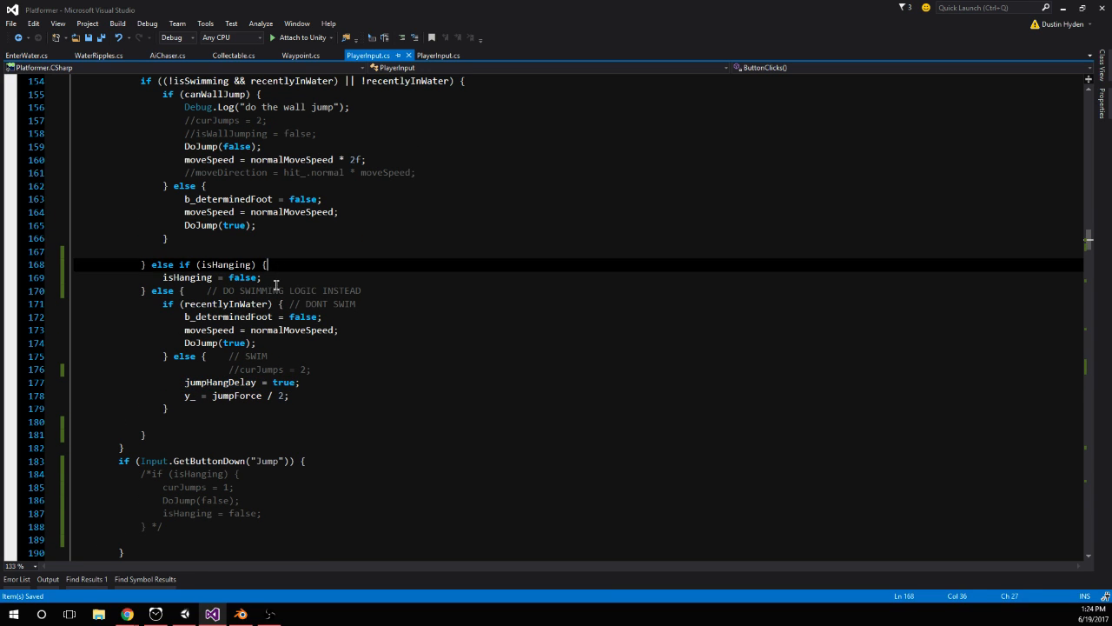
{"action": "key", "text": "Return"}
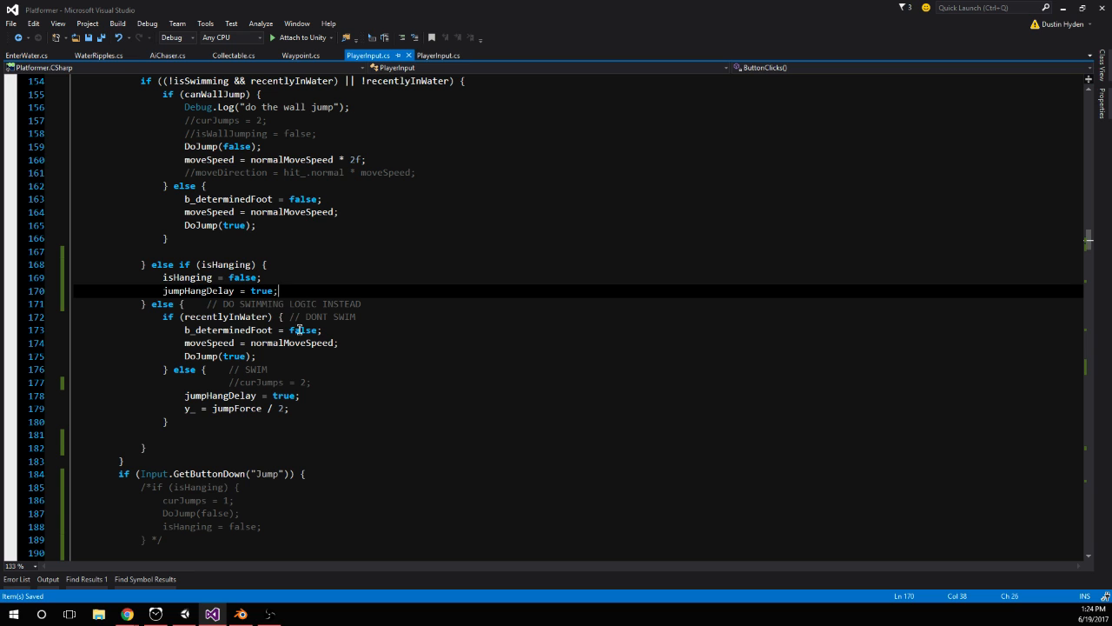
Run play mode in Unity and test hanging on the orange wall with jumpHangDelay set in the isHanging branch
{"action": "left_click", "coordinate": [185, 613]}
{"action": "left_click", "coordinate": [536, 34]}
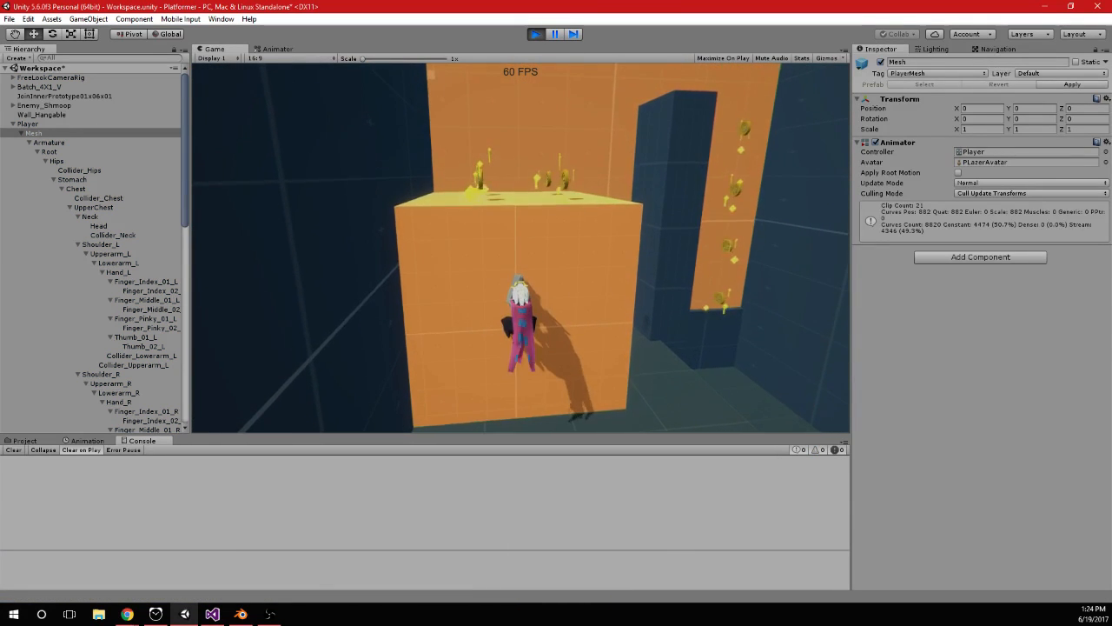
Switch to PlayerInput.cs in Visual Studio and try deleting the else if (isHanging) branch from the jump logic
{"action": "key", "text": "alt+Tab"}
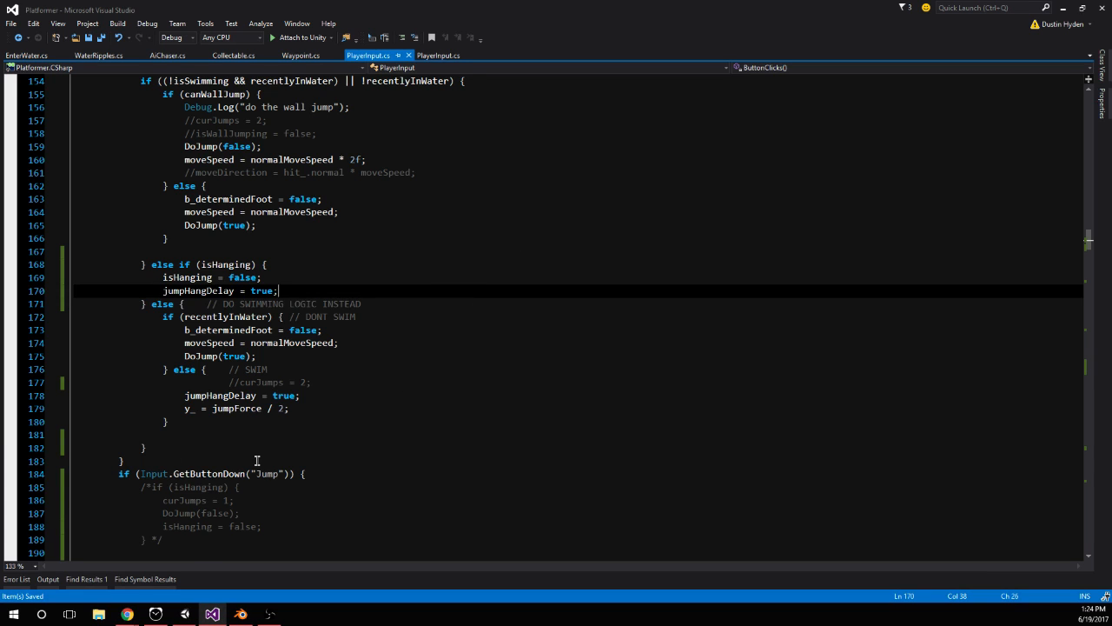
{"action": "scroll", "coordinate": [239, 462], "scroll_direction": "up", "scroll_amount": 2}
{"action": "scroll", "coordinate": [241, 391], "scroll_direction": "down", "scroll_amount": 2}
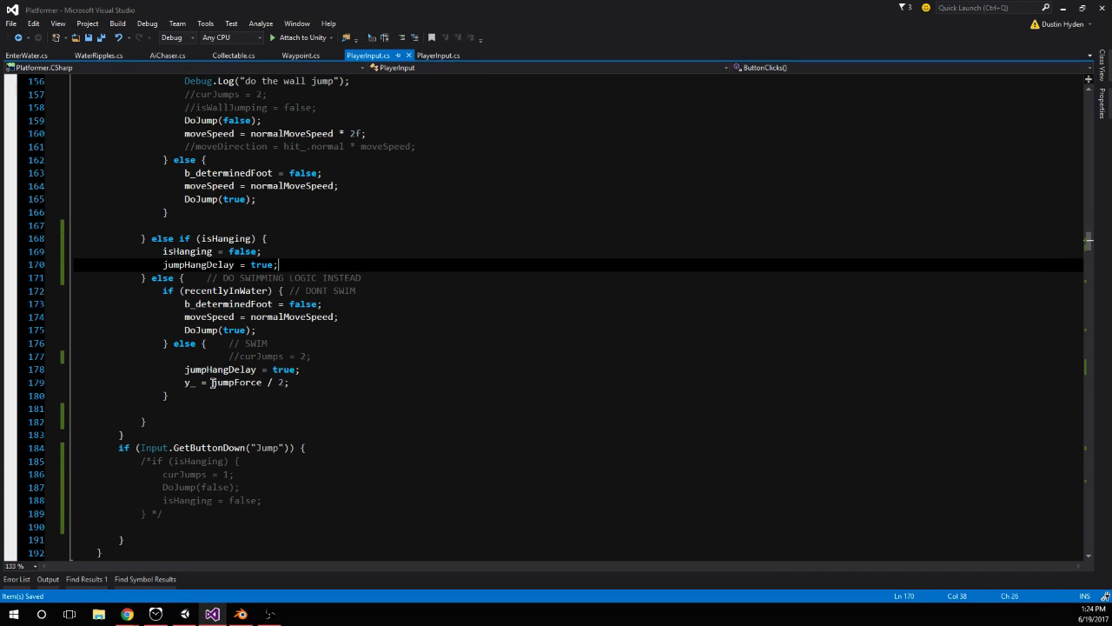
{"action": "scroll", "coordinate": [299, 299], "scroll_direction": "down", "scroll_amount": 2}
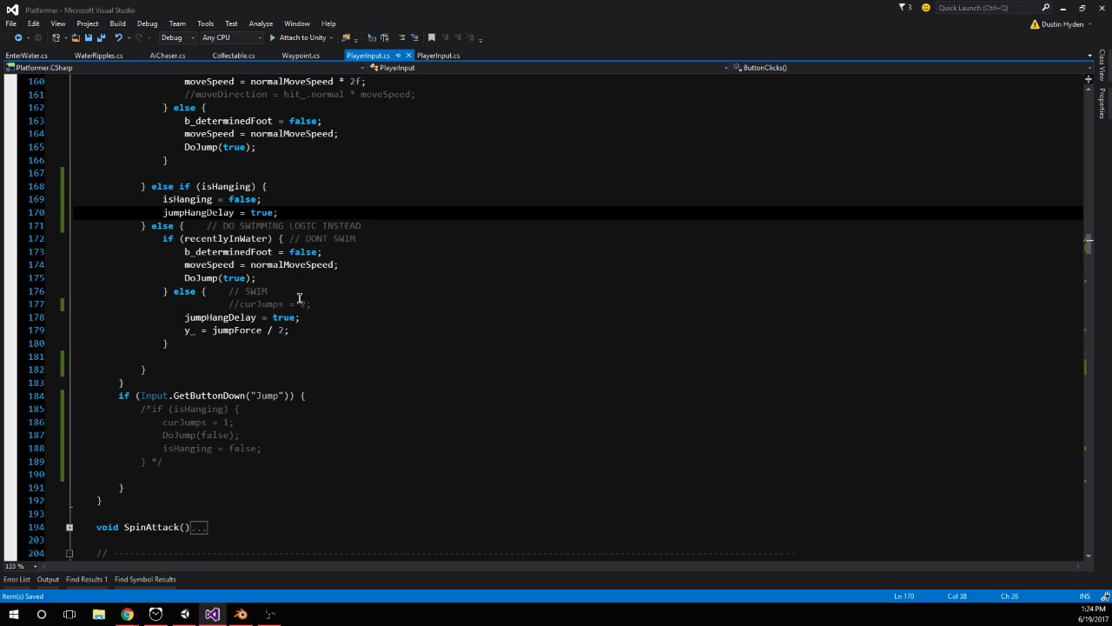
{"action": "left_click_drag", "start_coordinate": [290, 331], "coordinate": [187, 328]}
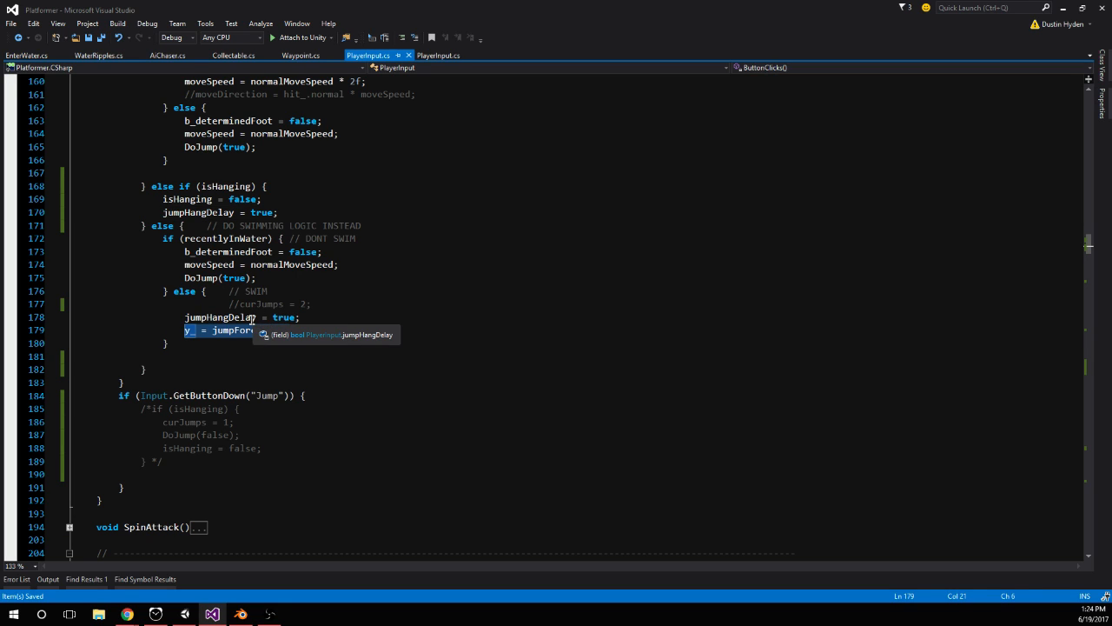
{"action": "left_click_drag", "start_coordinate": [262, 199], "coordinate": [151, 186]}
{"action": "left_click", "coordinate": [167, 199]}
{"action": "key", "text": "Delete"}
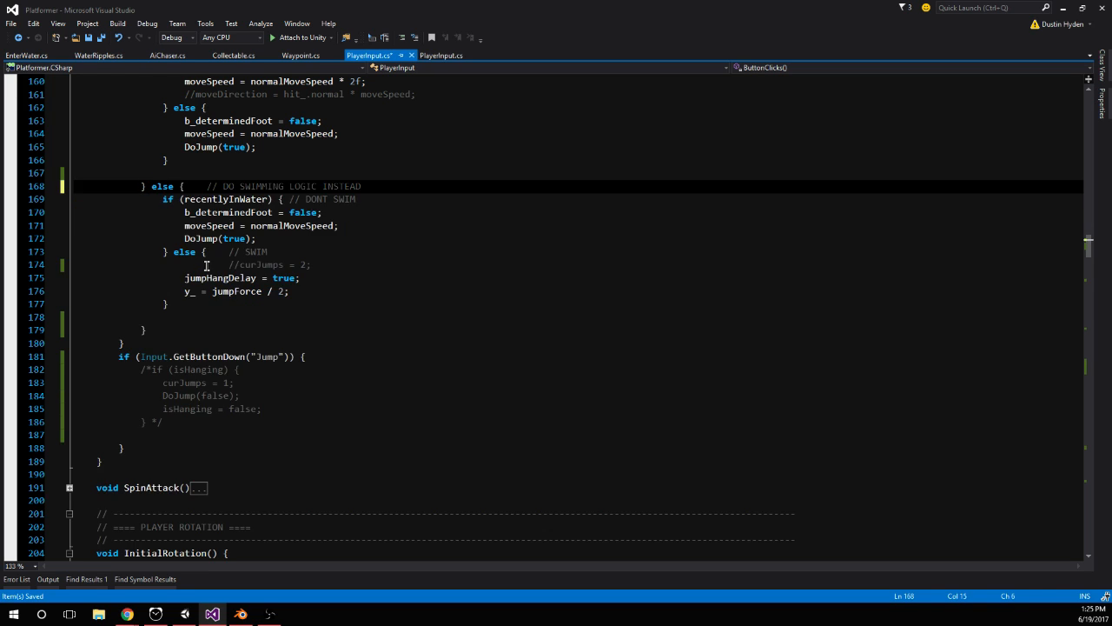
Try to uncomment the if (isHanging) block inside the Input.GetButtonDown("Jump") check
{"action": "scroll", "coordinate": [191, 397], "scroll_direction": "up", "scroll_amount": 1}
{"action": "left_click", "coordinate": [147, 397]}
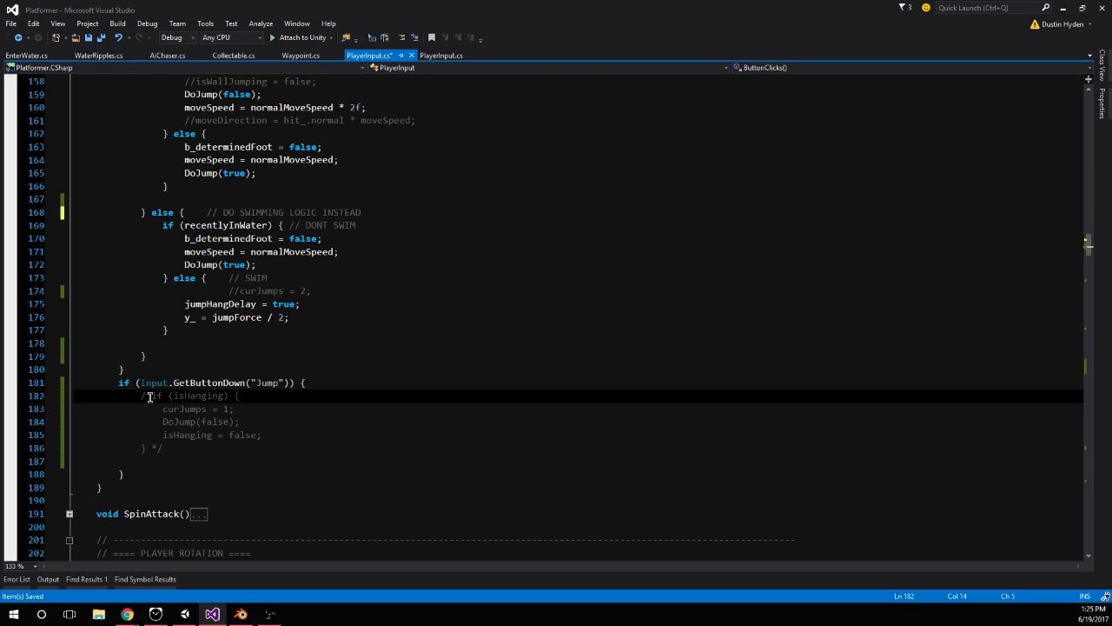
{"action": "left_click", "coordinate": [166, 448]}
{"action": "key", "text": "BackSpace"}
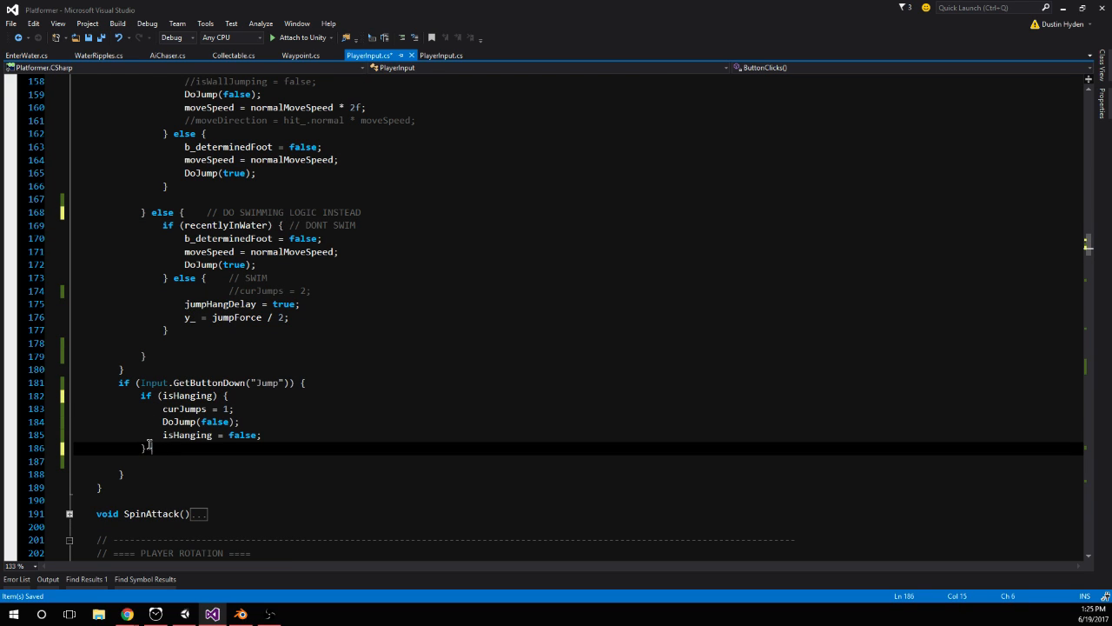
Try placing a copy of isHanging = false just before the second Input.GetButtonDown("Jump") check, with a blank line above it
{"action": "left_click", "coordinate": [163, 435]}
{"action": "left_click", "coordinate": [299, 431], "text": "shift"}
{"action": "key", "text": "ctrl+c"}
{"action": "left_click", "coordinate": [169, 369]}
{"action": "key", "text": "Return"}
{"action": "key", "text": "ctrl+v"}
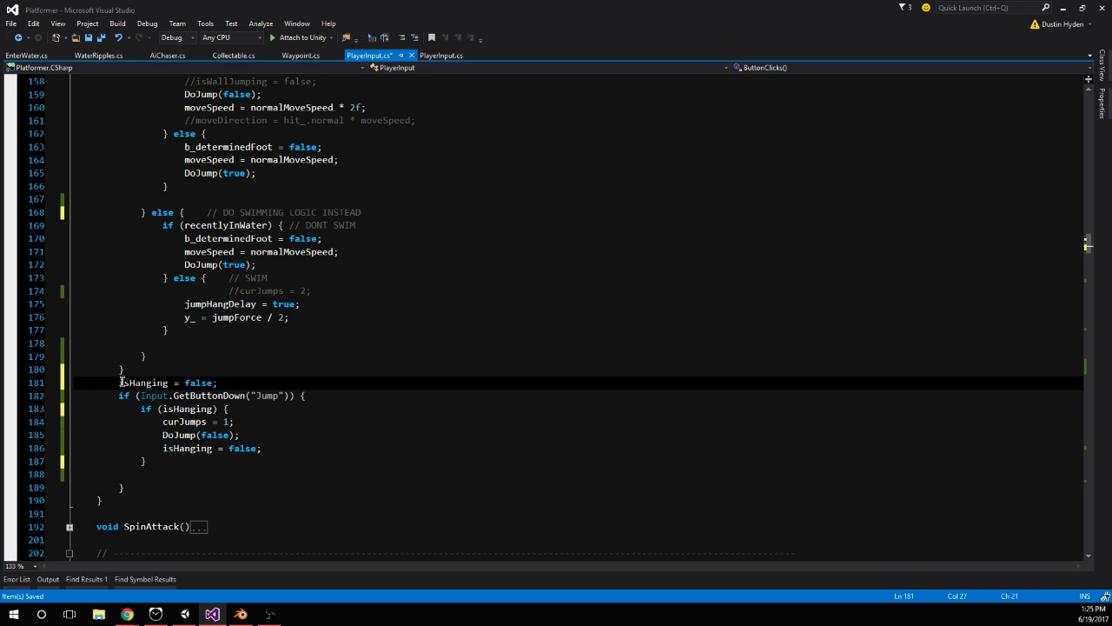
{"action": "left_click", "coordinate": [160, 371]}
{"action": "key", "text": "Return"}
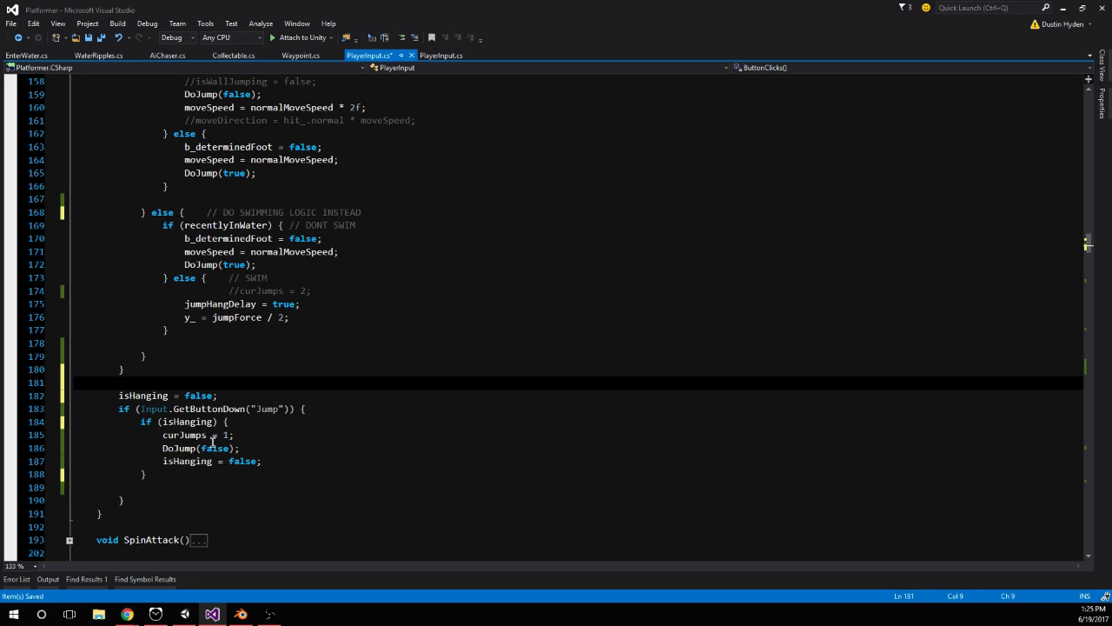
Undo the recent edits, back to before the else if (isHanging) branch was deleted
{"action": "key", "text": "ctrl+z"}
{"action": "key", "text": "ctrl+z"}
{"action": "key", "text": "ctrl+z"}
{"action": "key", "text": "ctrl+z"}
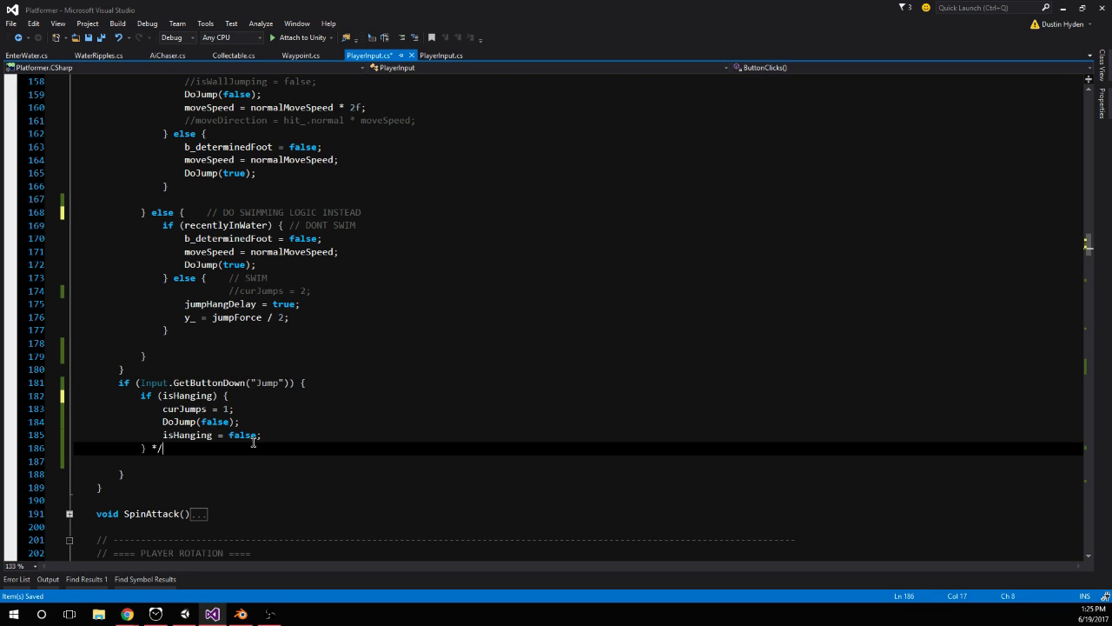
{"action": "key", "text": "ctrl+z"}
{"action": "key", "text": "ctrl+z"}
{"action": "key", "text": "ctrl+z"}
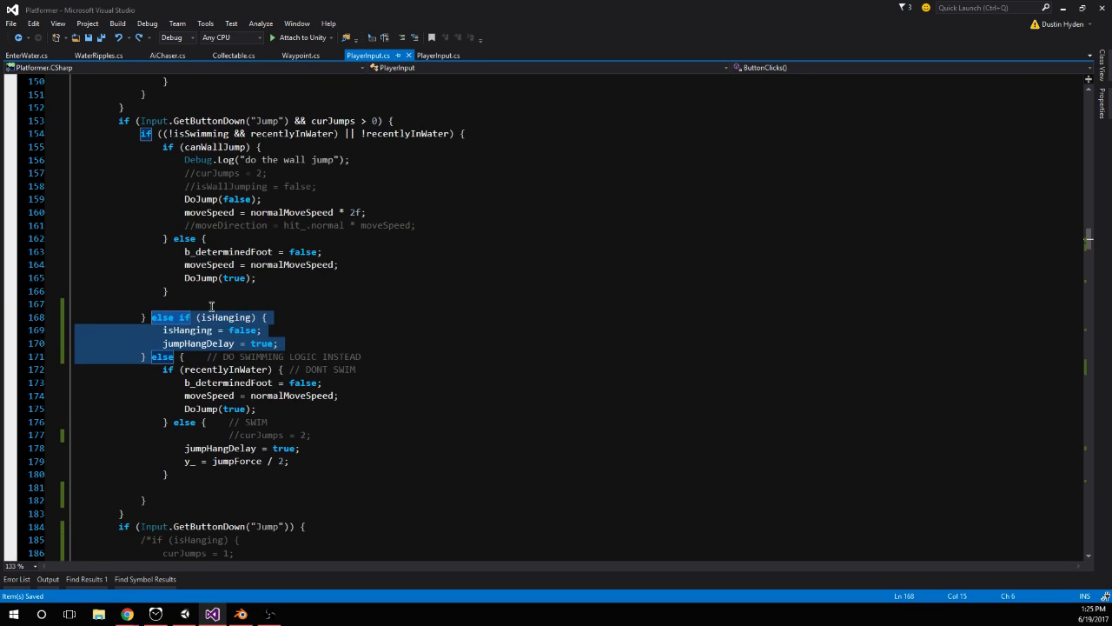
In the else if (isHanging) branch, move isHanging = false below jumpHangDelay = true and save the script
{"action": "scroll", "coordinate": [261, 319], "scroll_direction": "down", "scroll_amount": 1}
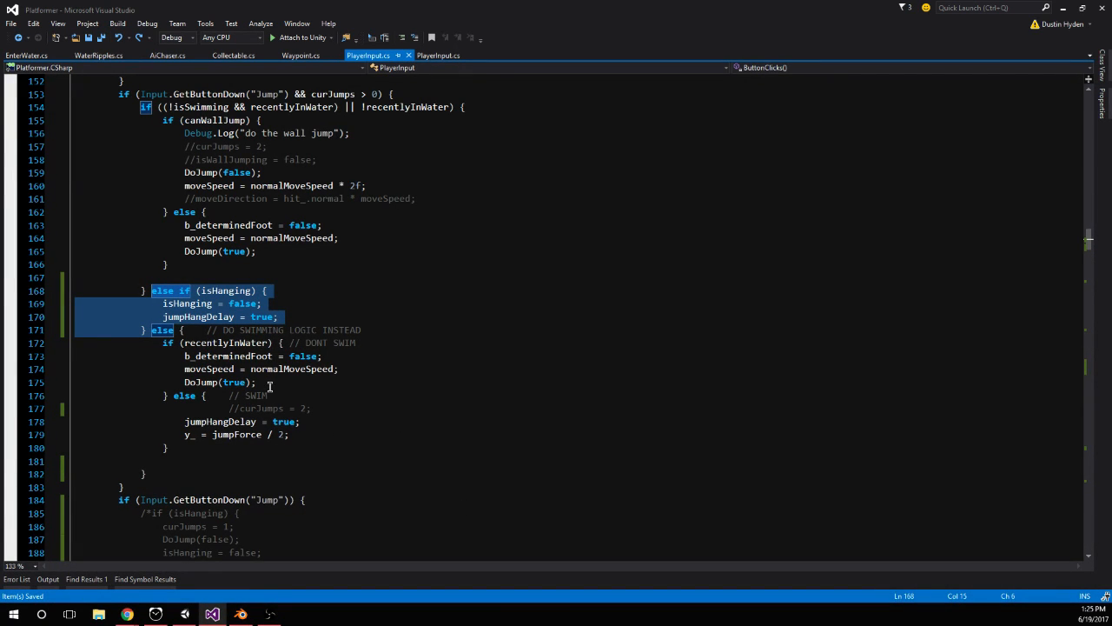
{"action": "left_click", "coordinate": [300, 435]}
{"action": "left_click_drag", "start_coordinate": [183, 445], "coordinate": [196, 439], "text": "shift"}
{"action": "left_click", "coordinate": [282, 318]}
{"action": "left_click_drag", "start_coordinate": [276, 303], "coordinate": [163, 303]}
{"action": "key", "text": "Delete"}
{"action": "left_click", "coordinate": [290, 312]}
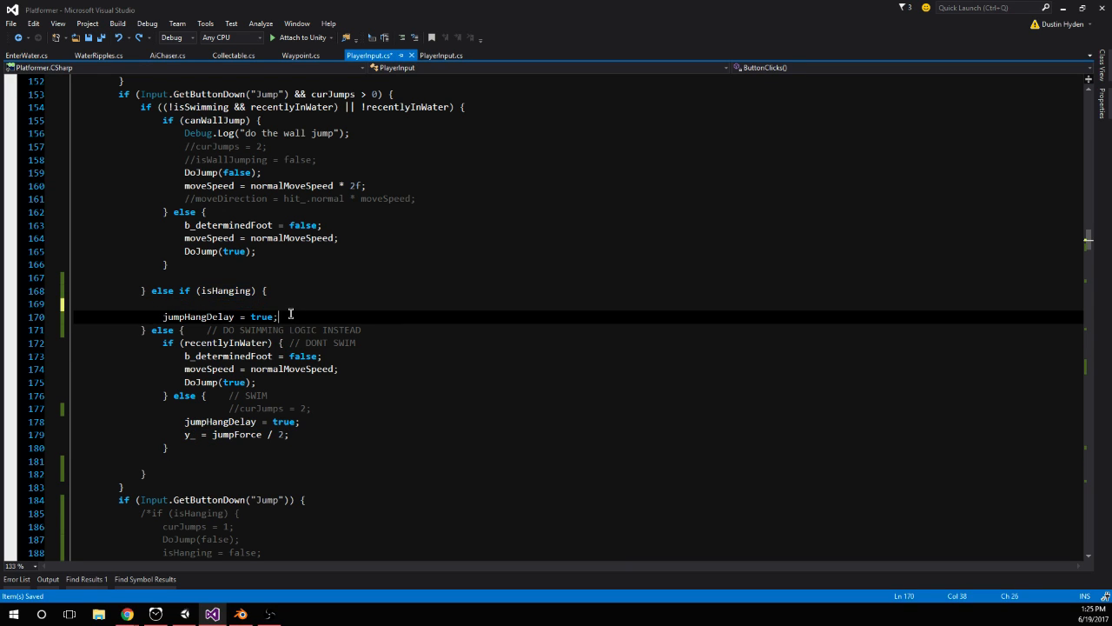
{"action": "key", "text": "Return"}
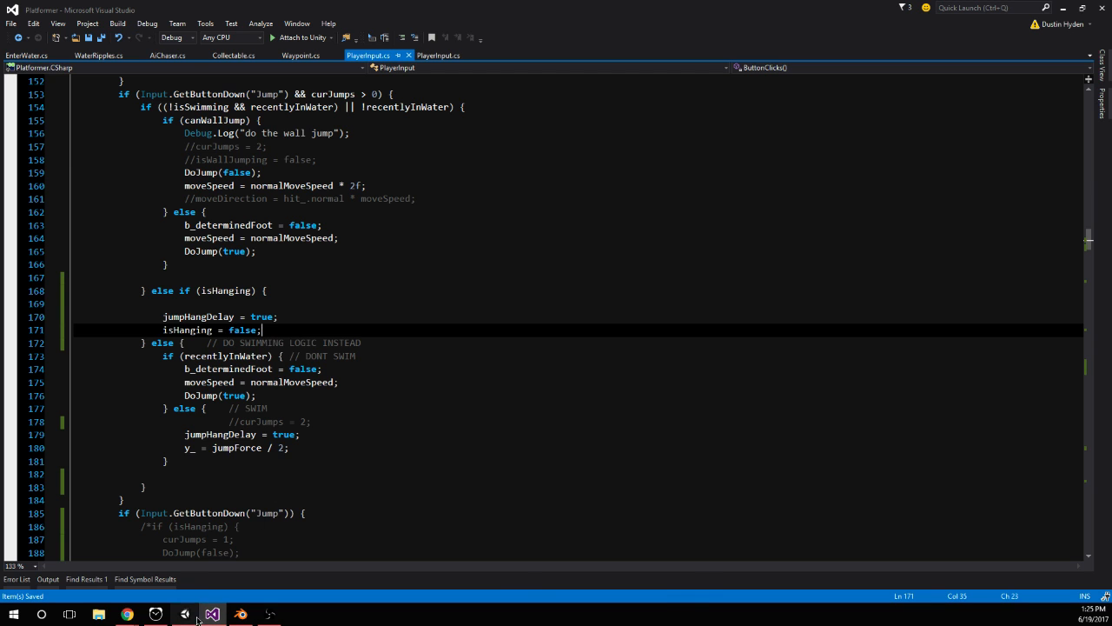
Run play mode in Unity and test hanging on the orange wall with isHanging cleared after jumpHangDelay
{"action": "left_click", "coordinate": [185, 614]}
{"action": "left_click", "coordinate": [535, 36]}
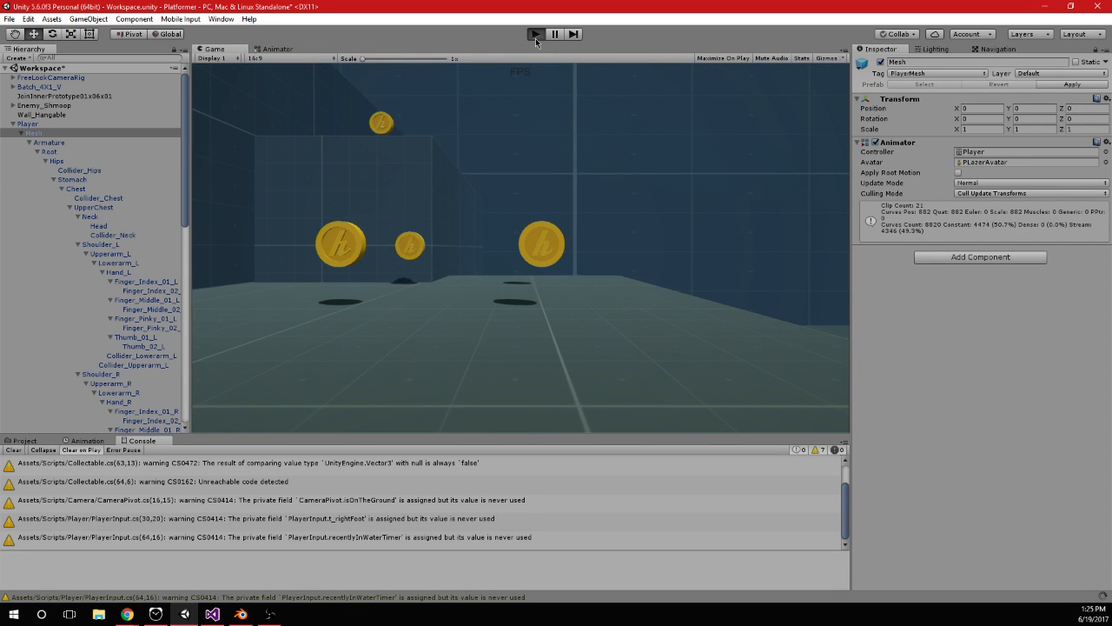
{"action": "key", "text": "w"}
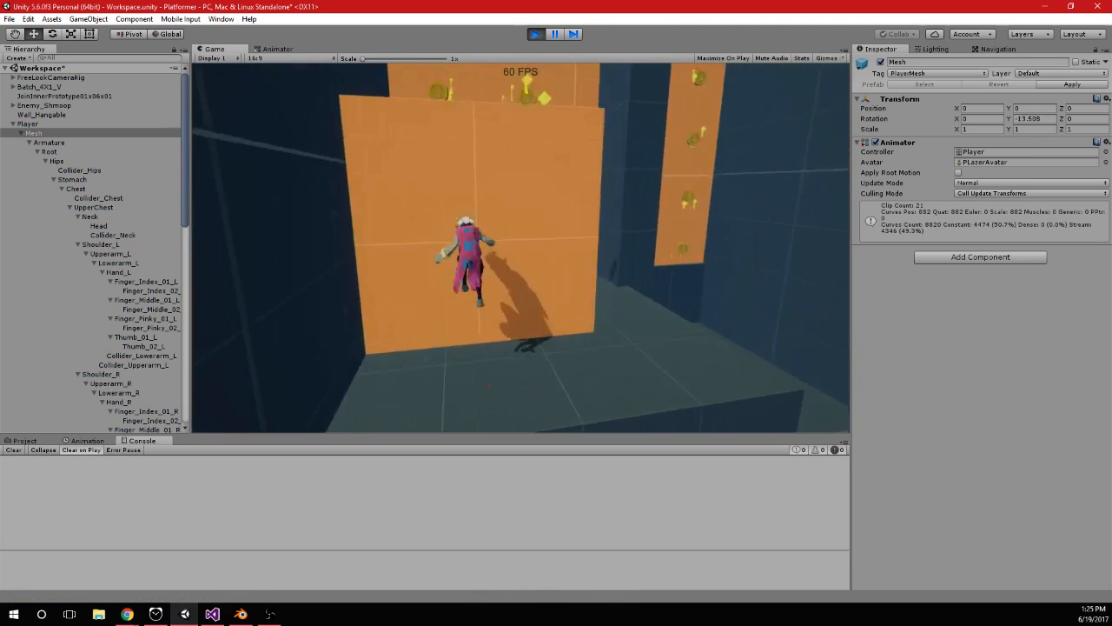
{"action": "key", "text": "space"}
{"action": "key", "text": "alt"}
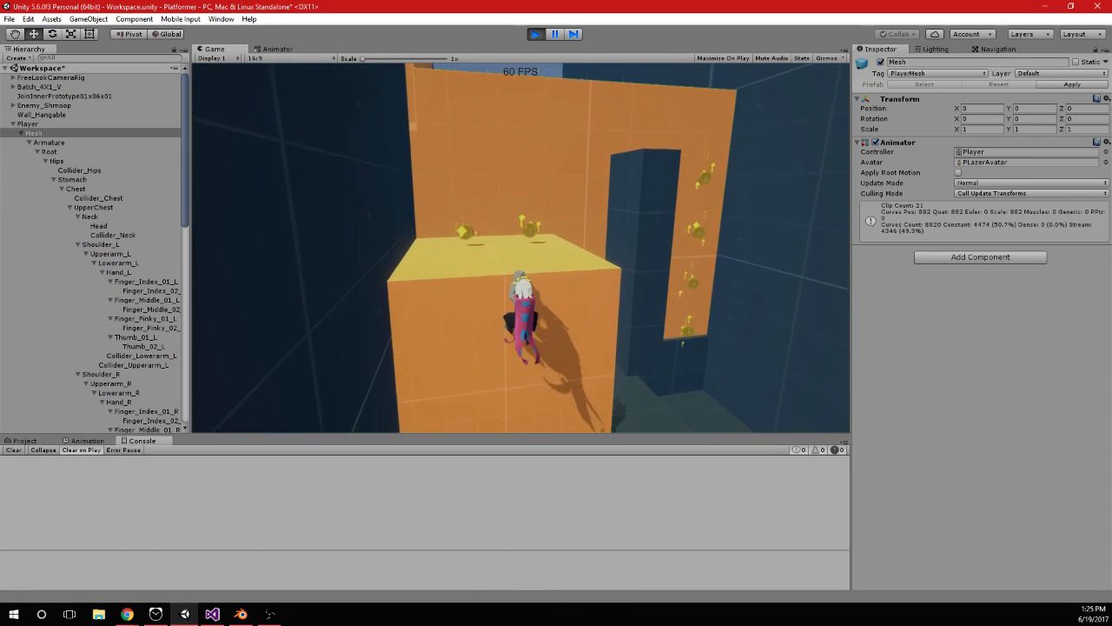
In PlayerInput.cs, uncomment the if (isHanging) block inside the Input.GetButtonDown("Jump") check
{"action": "key", "text": "alt+Tab"}
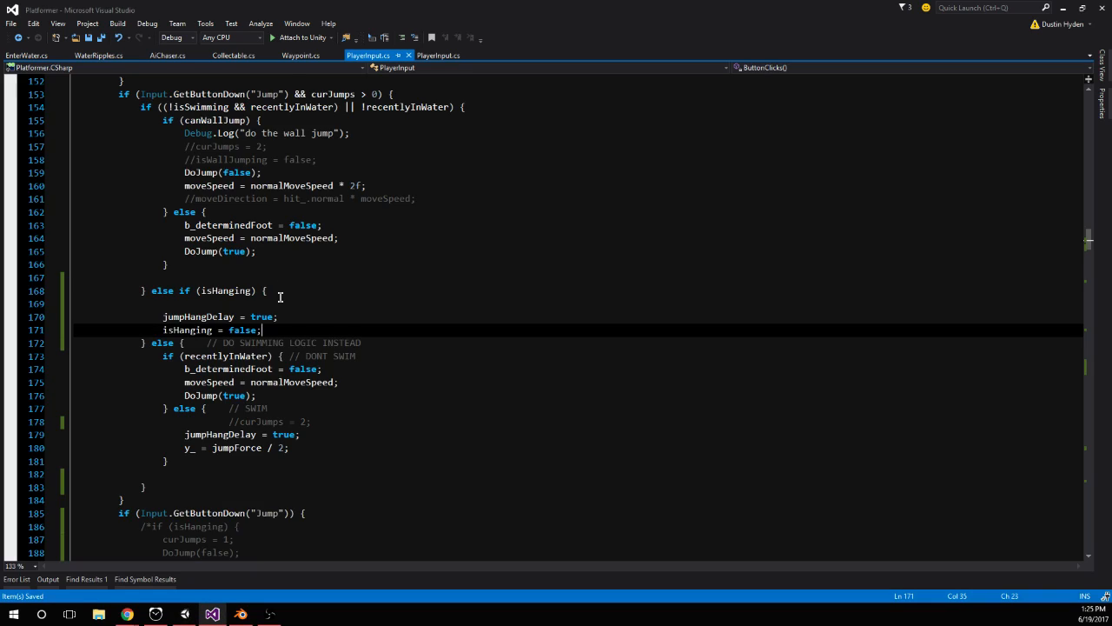
{"action": "scroll", "coordinate": [200, 375], "scroll_direction": "down", "scroll_amount": 1}
{"action": "left_click", "coordinate": [157, 452]}
{"action": "key", "text": "BackSpace"}
{"action": "key", "text": "BackSpace"}
{"action": "left_click", "coordinate": [165, 500]}
{"action": "key", "text": "BackSpace"}
{"action": "key", "text": "BackSpace"}
{"action": "key", "text": "BackSpace"}
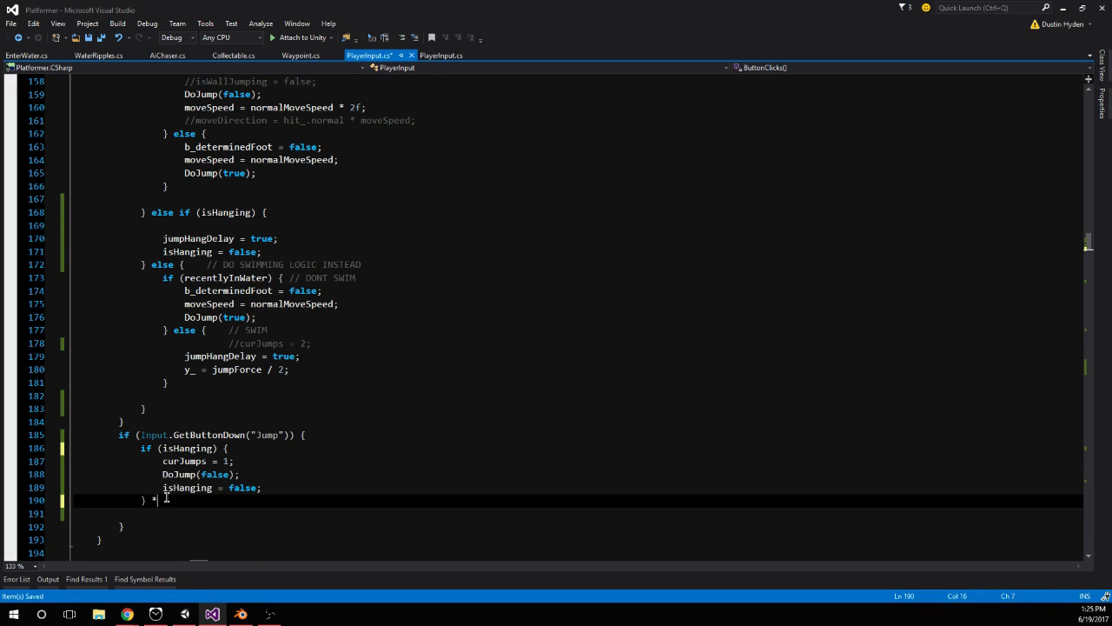
Comment out curJumps = 1 and DoJump(false) in the if (isHanging) block and save the script
{"action": "left_click", "coordinate": [160, 474]}
{"action": "type", "text": "//"}
{"action": "left_click", "coordinate": [173, 460]}
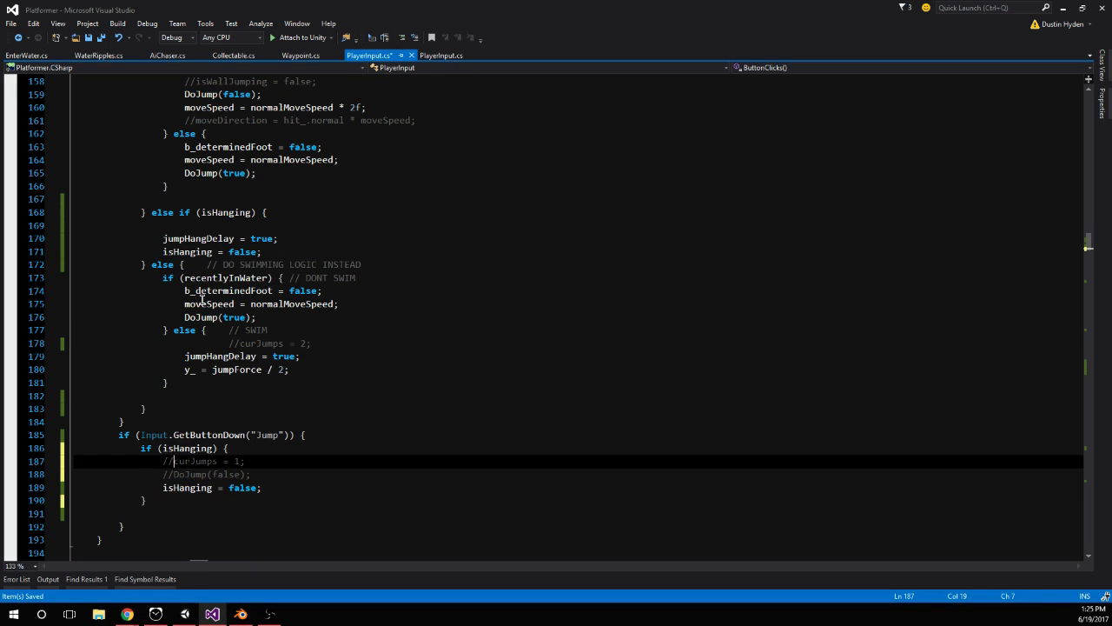
{"action": "scroll", "coordinate": [148, 248], "scroll_direction": "up", "scroll_amount": 1}
{"action": "left_click", "coordinate": [228, 316]}
{"action": "key", "text": "ctrl+s"}
{"action": "scroll", "coordinate": [240, 485], "scroll_direction": "up", "scroll_amount": 2}
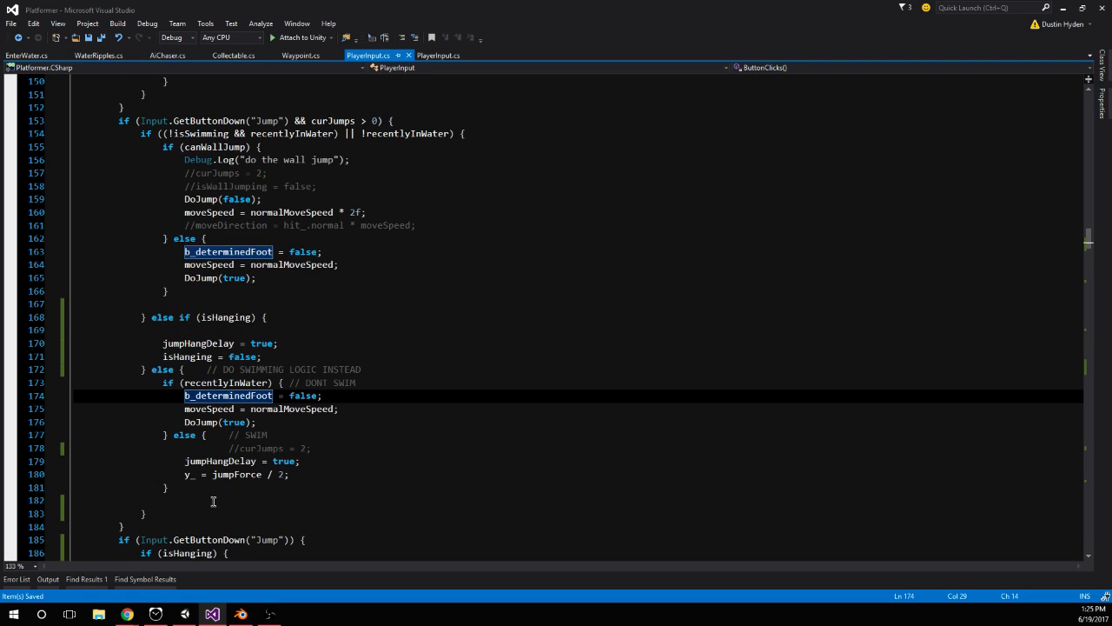
Delete the else if (isHanging) branch before the swimming logic in PlayerInput.cs and save
{"action": "left_click", "coordinate": [175, 613]}
{"action": "left_click", "coordinate": [542, 37]}
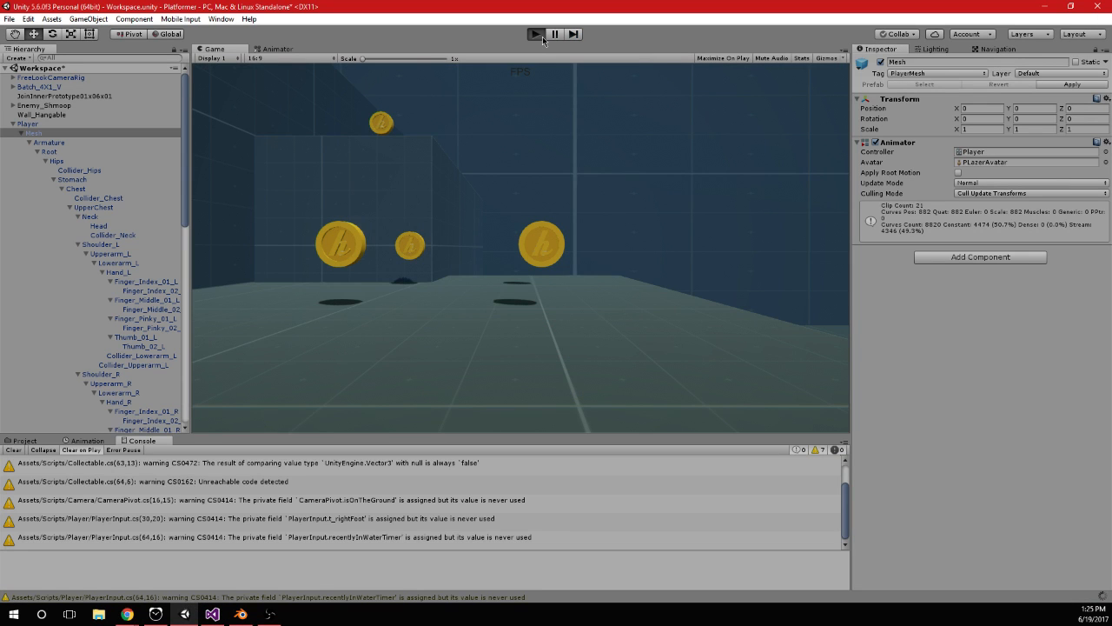
{"action": "key", "text": "alt+Tab"}
{"action": "left_click_drag", "start_coordinate": [153, 318], "coordinate": [150, 368]}
{"action": "key", "text": "Delete"}
{"action": "left_click", "coordinate": [202, 368]}
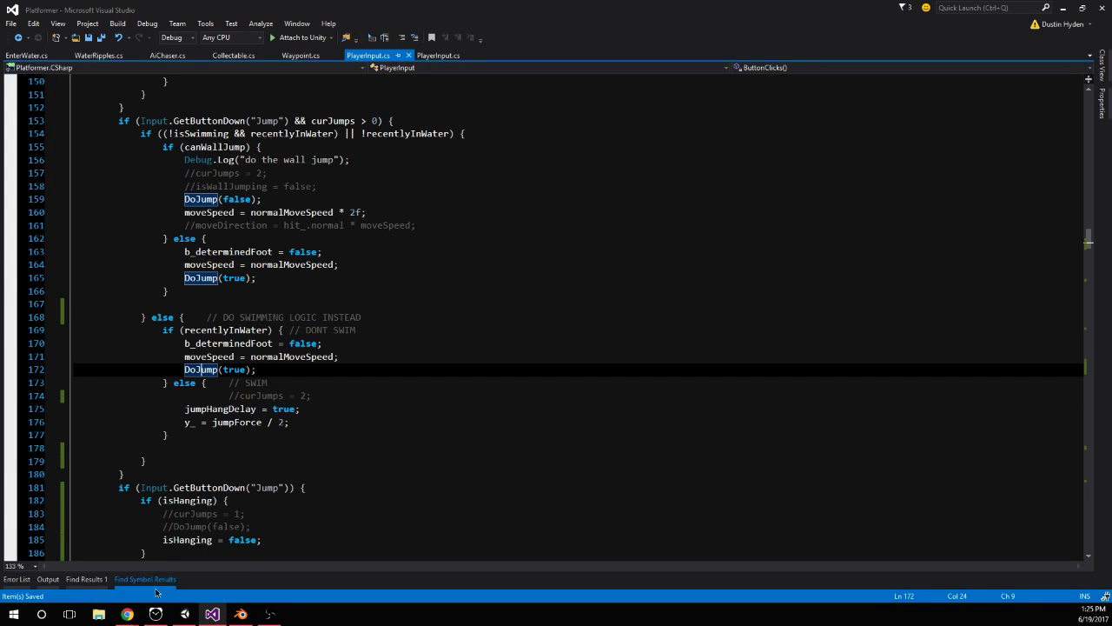
Run play mode in Unity and test jumping onto and off the orange wall with only isHanging = false active
{"action": "left_click", "coordinate": [185, 613]}
{"action": "left_click", "coordinate": [535, 34]}
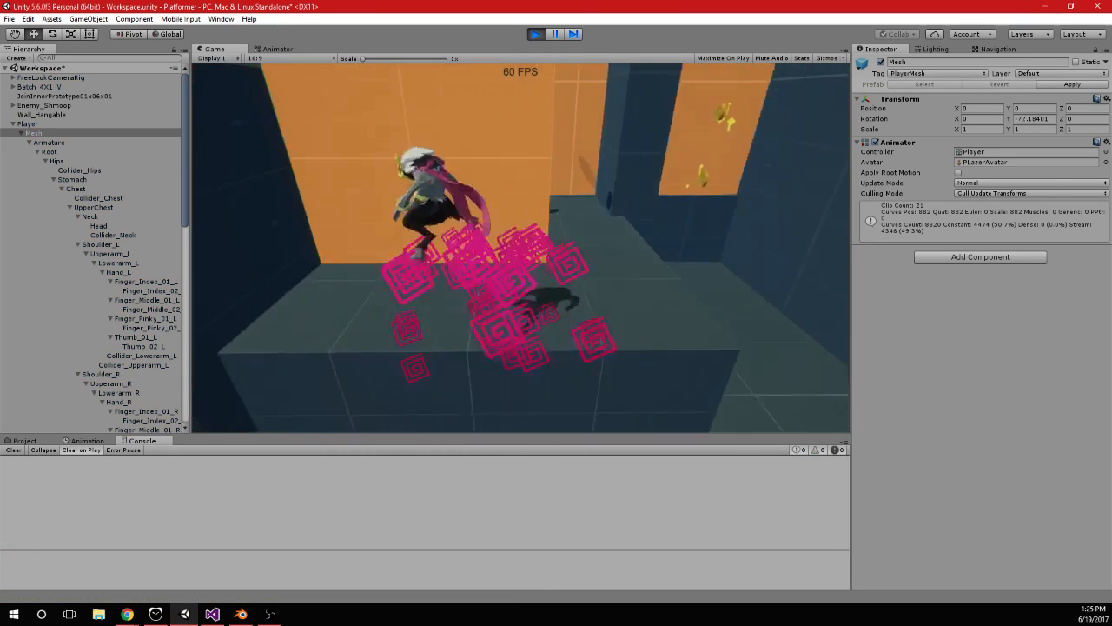
{"action": "key", "text": "space"}
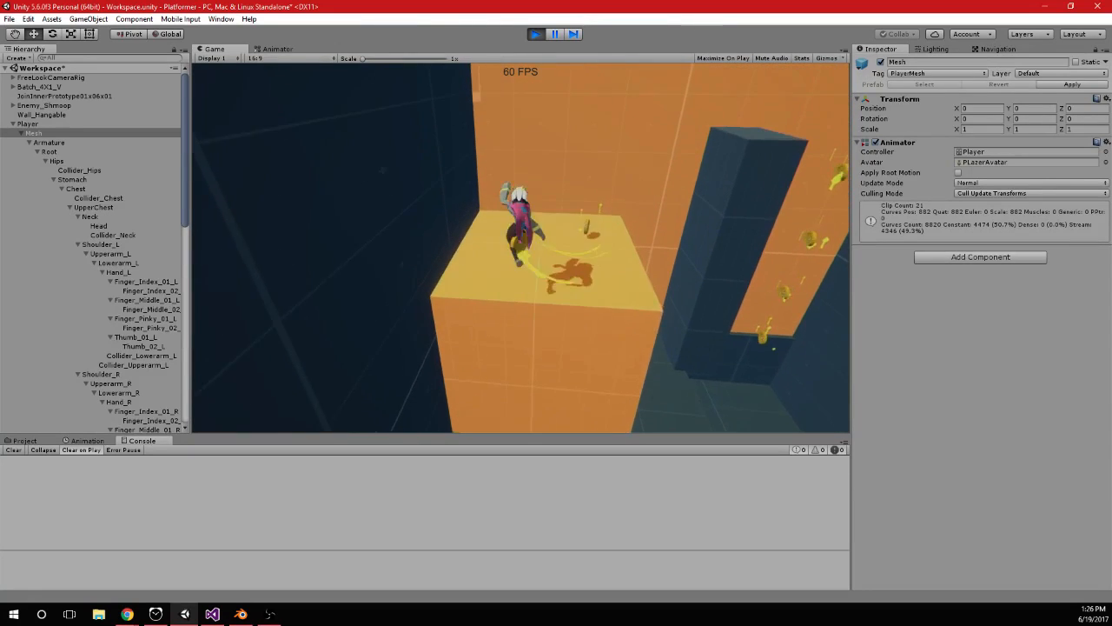
{"action": "key", "text": "space"}
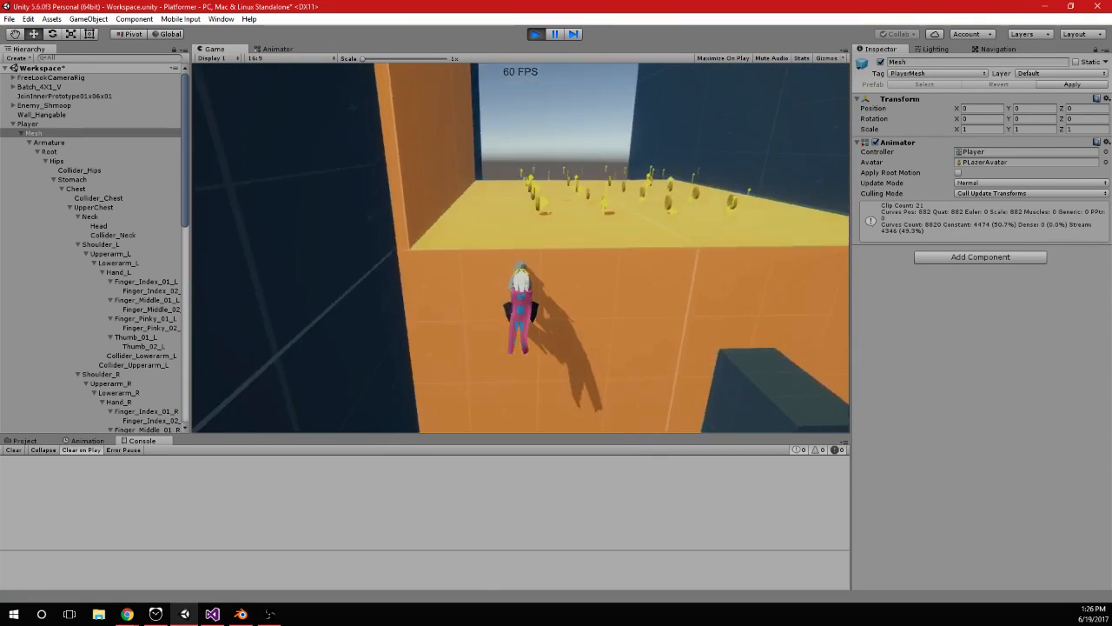
Uncomment curJumps = 1 and DoJump(false) in the if (isHanging) block of PlayerInput.cs
{"action": "key", "text": "alt+Tab"}
{"action": "left_click", "coordinate": [201, 239]}
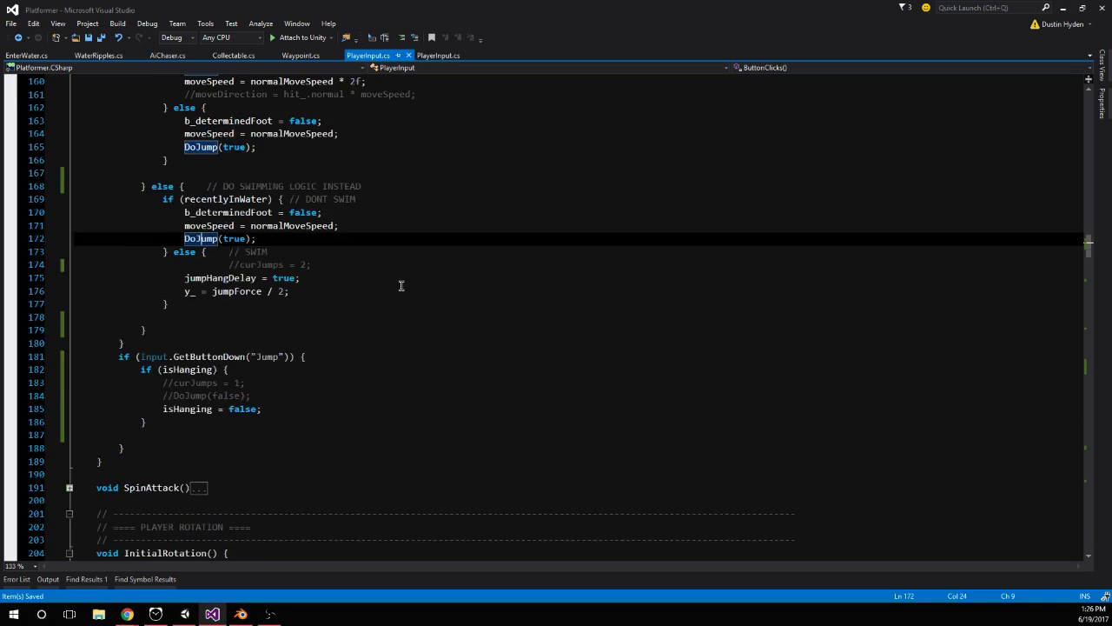
{"action": "left_click_drag", "start_coordinate": [285, 396], "coordinate": [70, 377]}
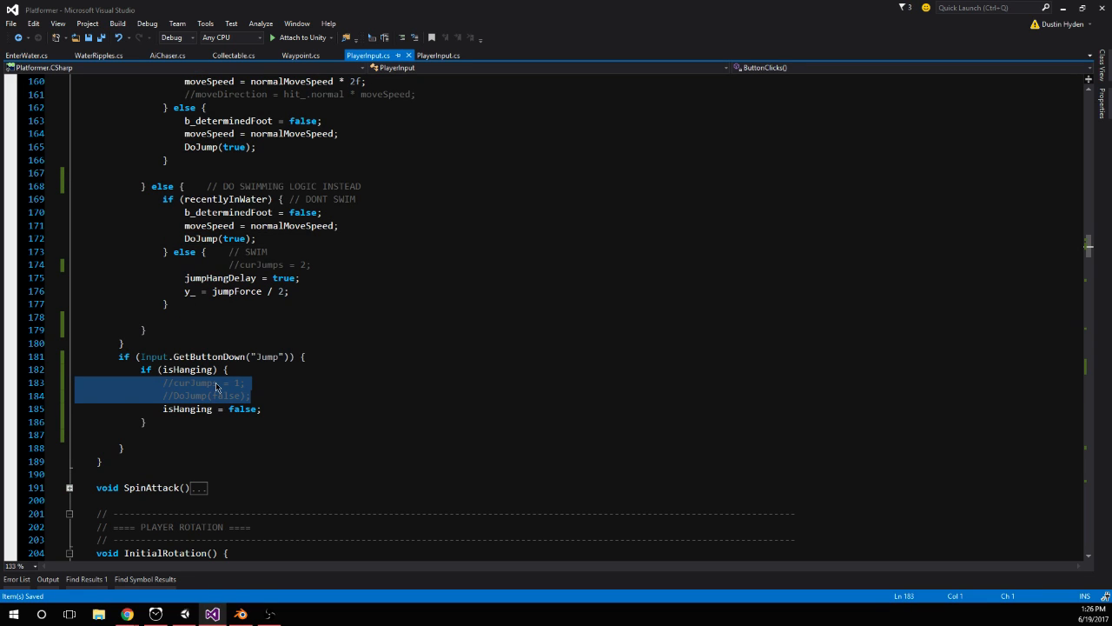
{"action": "left_click", "coordinate": [218, 388]}
{"action": "left_click", "coordinate": [173, 396]}
{"action": "key", "text": "BackSpace"}
{"action": "key", "text": "BackSpace"}
{"action": "left_click", "coordinate": [173, 385]}
{"action": "key", "text": "BackSpace"}
{"action": "key", "text": "BackSpace"}
{"action": "left_click", "coordinate": [223, 393]}
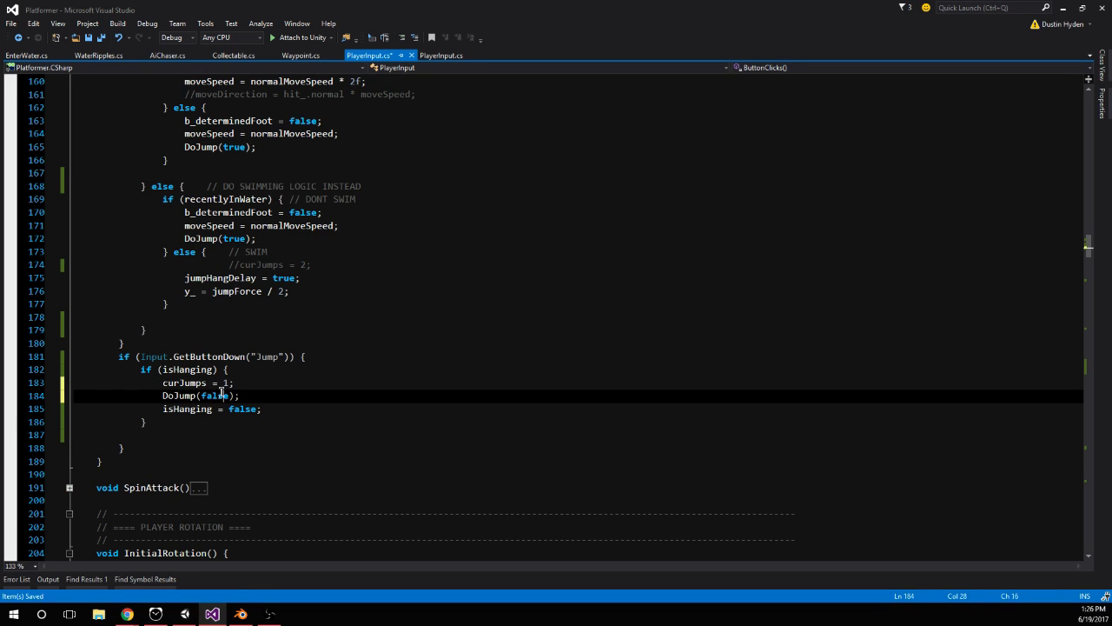
Move isHanging = false above curJumps = 1 in the if (isHanging) block and save the script
{"action": "left_click", "coordinate": [273, 409]}
{"action": "left_click_drag", "start_coordinate": [273, 409], "coordinate": [154, 410]}
{"action": "key", "text": "ctrl+c"}
{"action": "key", "text": "BackSpace"}
{"action": "left_click", "coordinate": [247, 369]}
{"action": "key", "text": "Return"}
{"action": "key", "text": "ctrl+v"}
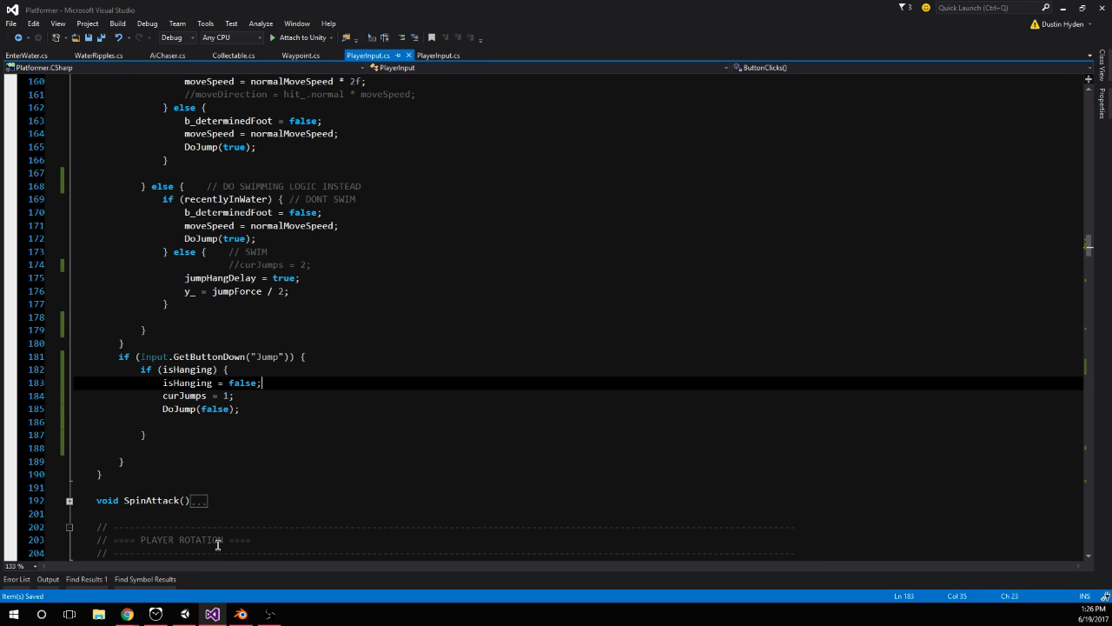
Run play mode in Unity and test repeated jumps from hanging on the orange walls with isHanging cleared before DoJump(false)
{"action": "left_click", "coordinate": [185, 613]}
{"action": "left_click", "coordinate": [537, 37]}
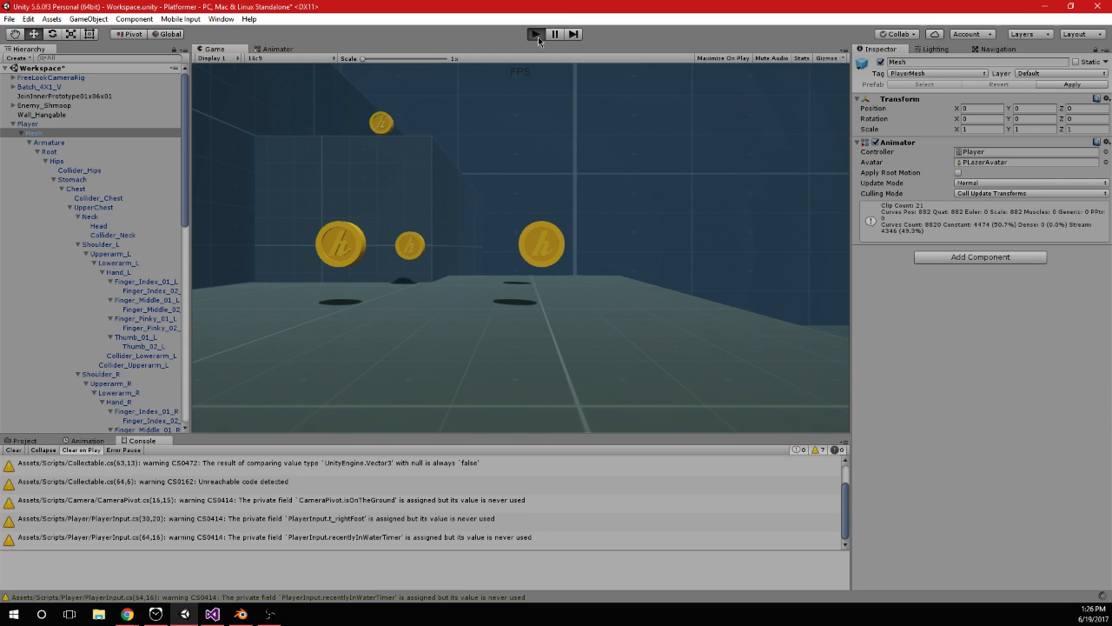
{"action": "key", "text": "w"}
{"action": "key", "text": "space"}
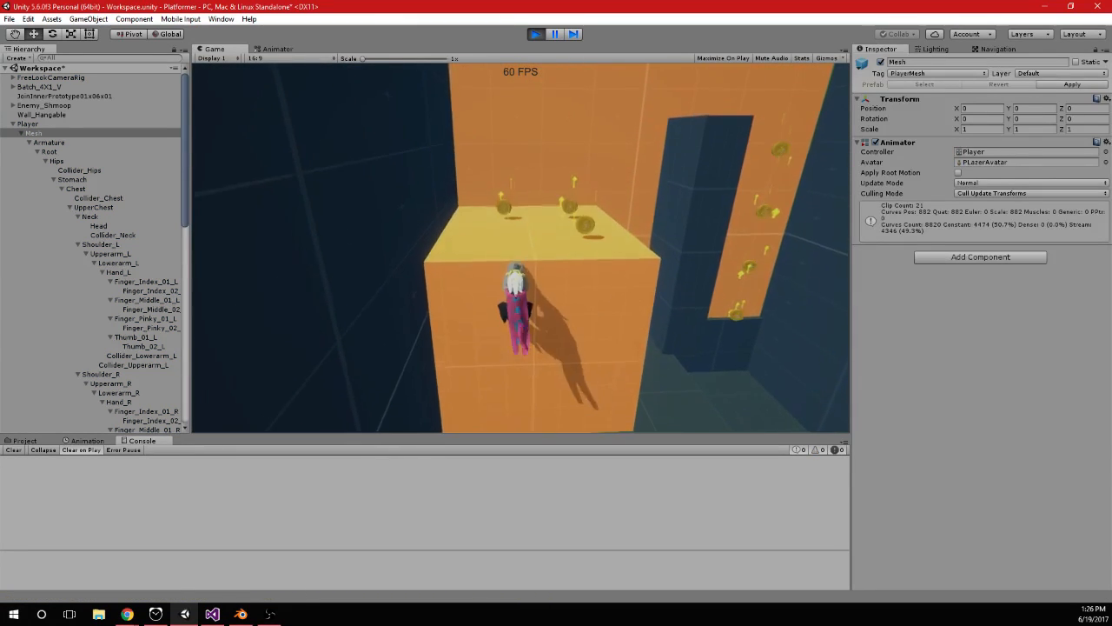
{"action": "key", "text": "space"}
{"action": "key", "text": "space"}
{"action": "key", "text": "space"}
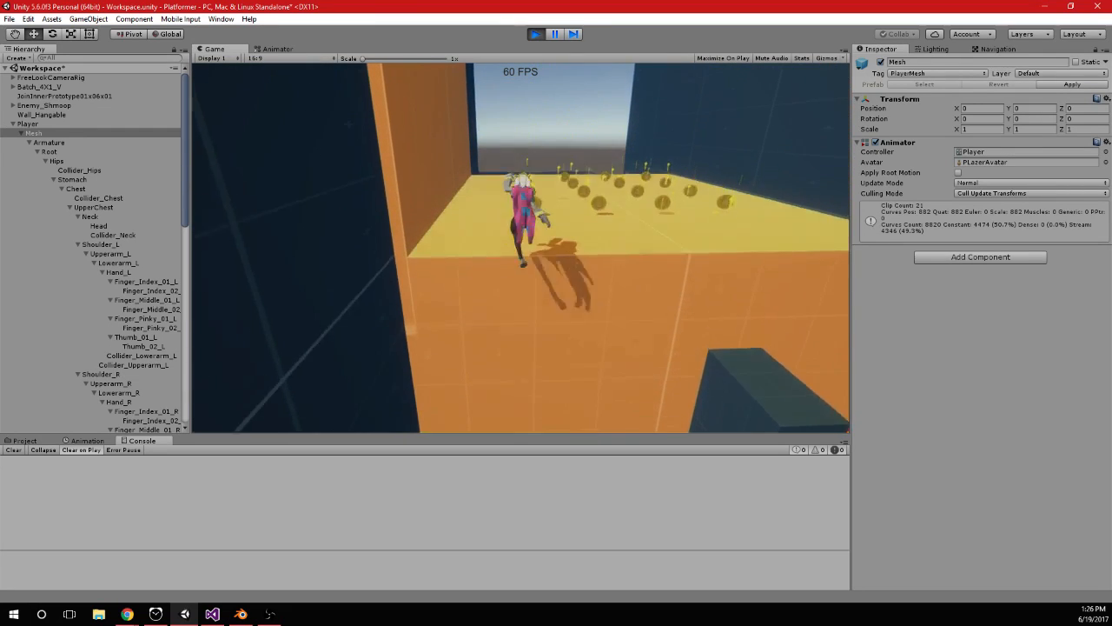
{"action": "key", "text": "space"}
{"action": "key", "text": "space"}
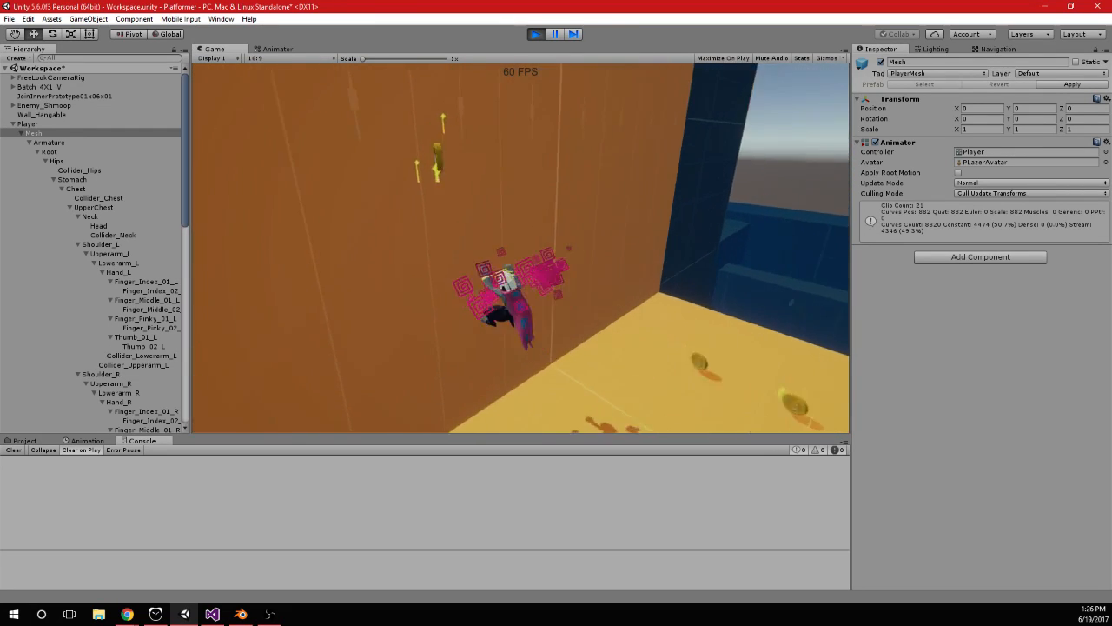
Jump once more from hanging on the orange wall and stop play mode
{"action": "key", "text": "space"}
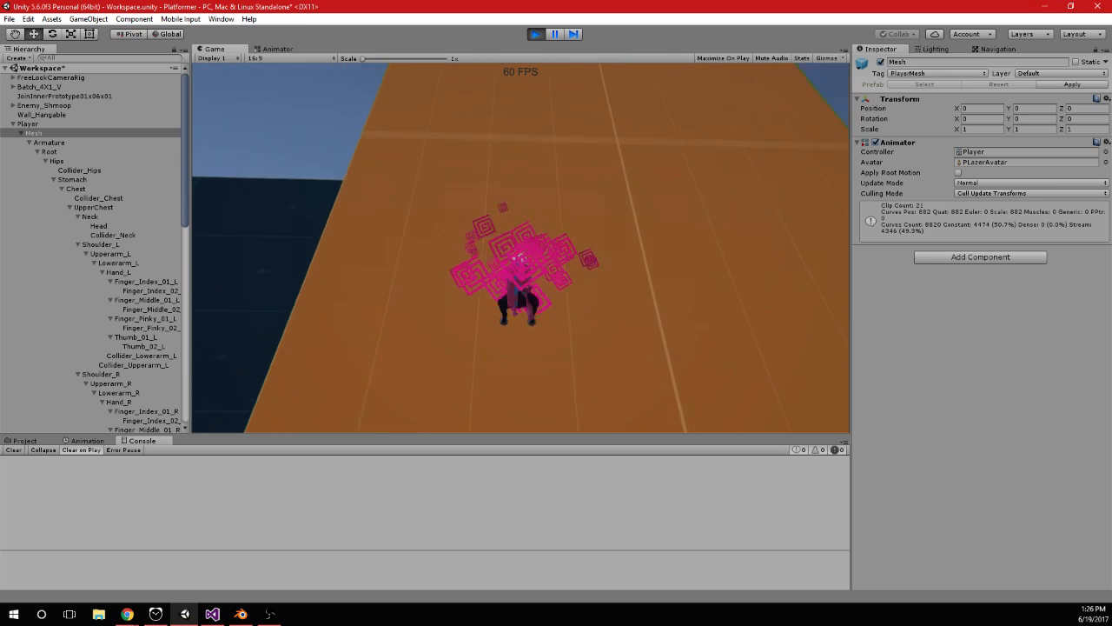
{"action": "key", "text": "space"}
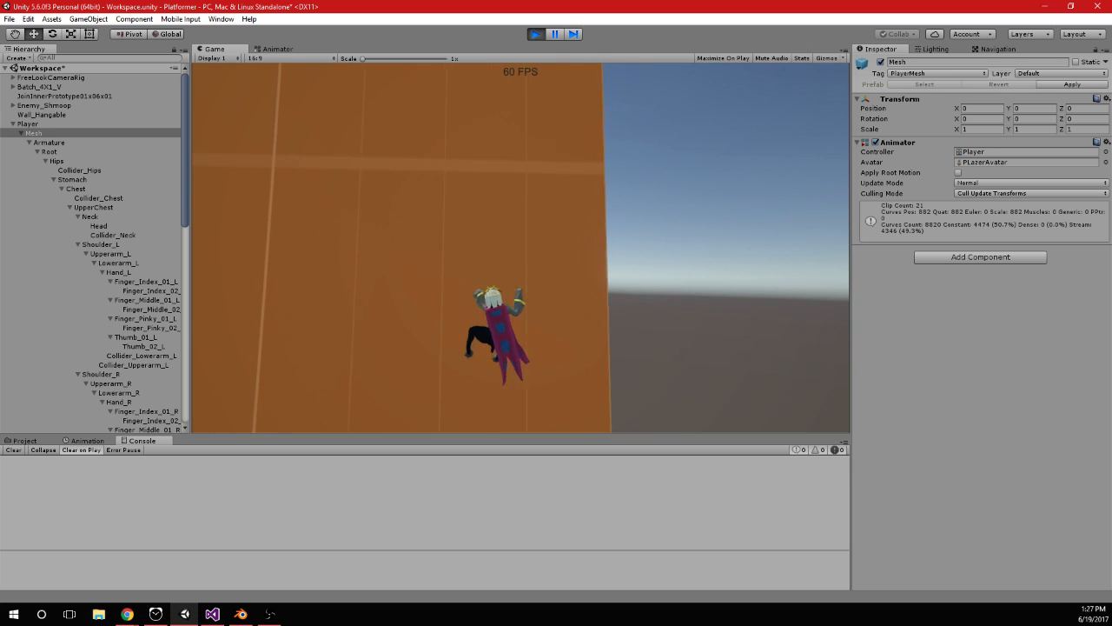
{"action": "key", "text": "alt+Tab"}
{"action": "left_click", "coordinate": [542, 33]}
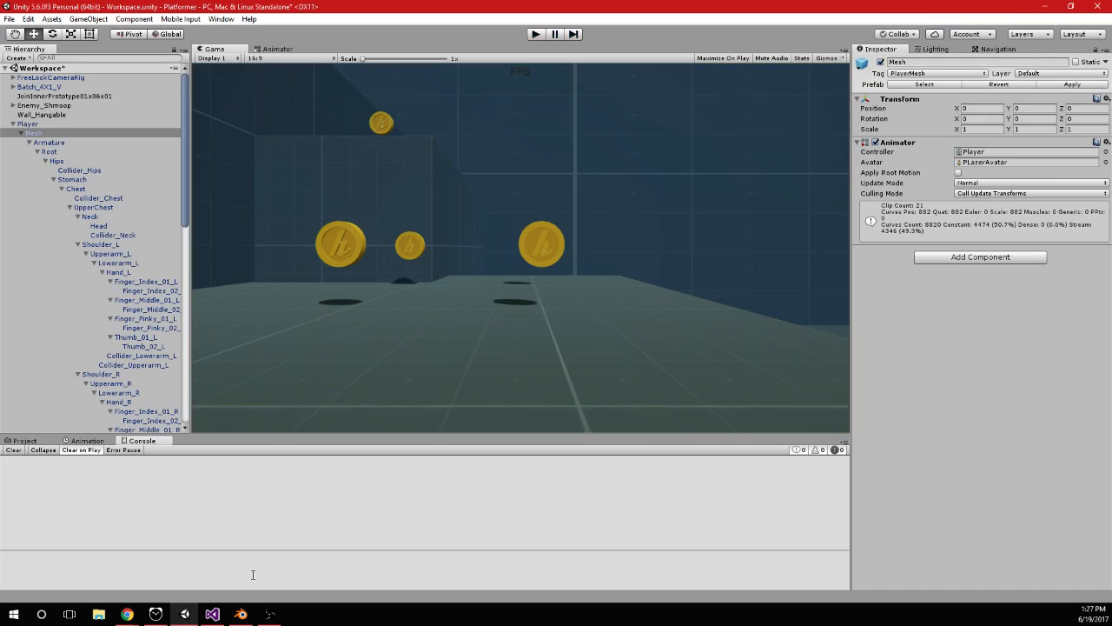
Switch to Blender and, at frame 46, lower the MasterLeg controllers in side view so the legs extend downward
{"action": "left_click", "coordinate": [242, 613]}
{"action": "scroll", "coordinate": [238, 295], "scroll_direction": "down", "scroll_amount": 7}
{"action": "left_click_drag", "start_coordinate": [207, 277], "coordinate": [243, 275]}
{"action": "right_click", "coordinate": [561, 286]}
{"action": "key", "text": "KP_3"}
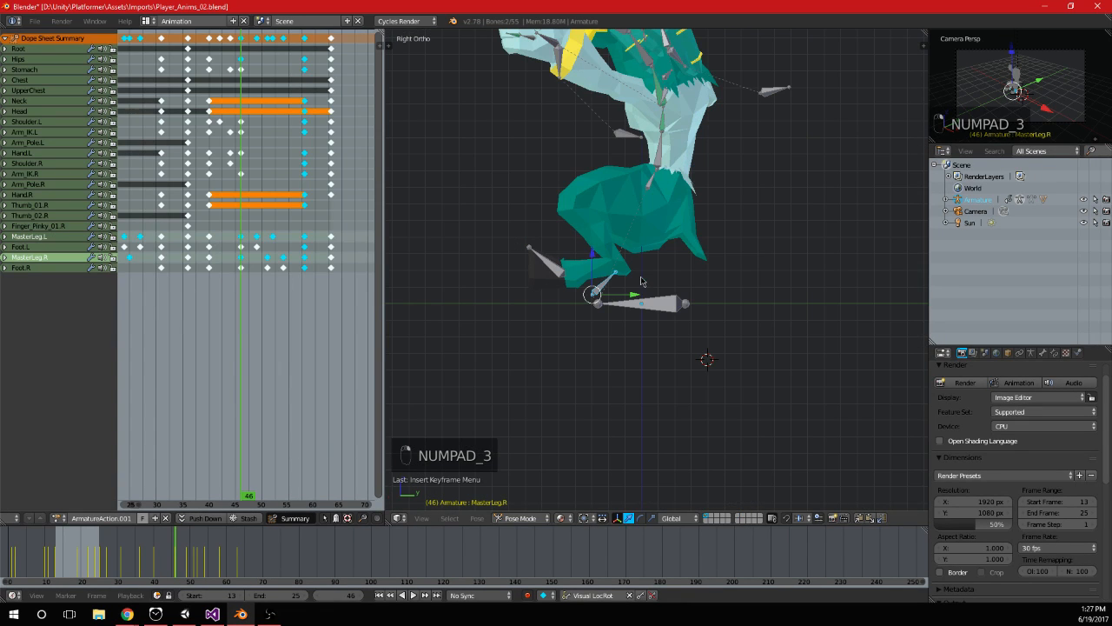
{"action": "key", "text": "g"}
{"action": "left_click", "coordinate": [687, 391]}
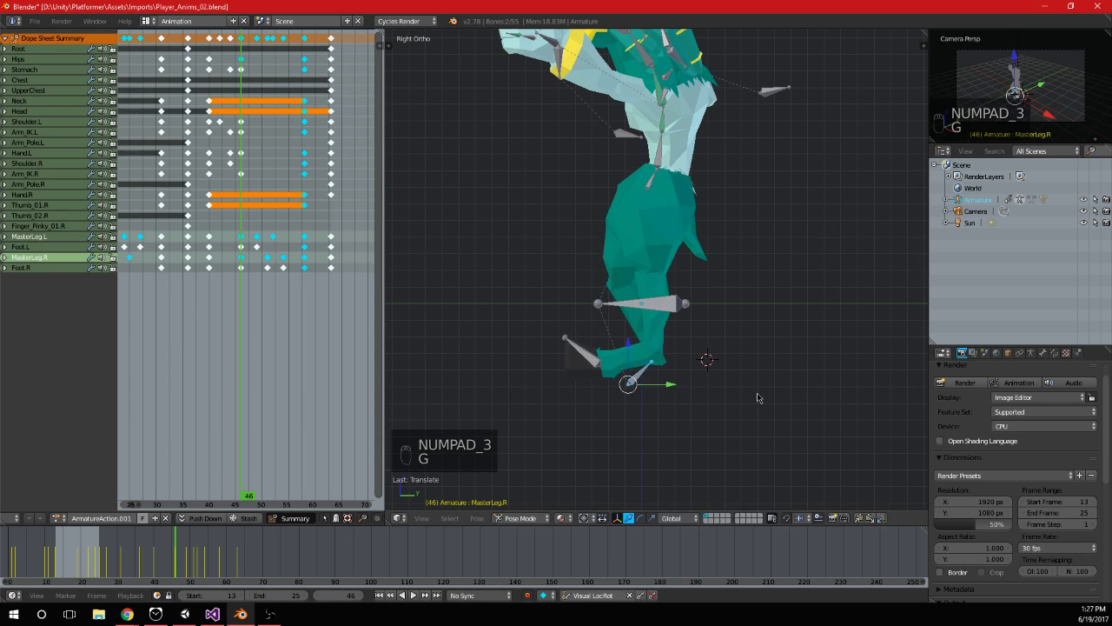
Rotate and reposition the lowered MasterLeg controllers, then keyframe the extended leg pose at frame 46
{"action": "key", "text": "r"}
{"action": "left_click", "coordinate": [698, 277]}
{"action": "key", "text": "g"}
{"action": "left_click", "coordinate": [710, 272]}
{"action": "middle_click_drag", "start_coordinate": [710, 272], "coordinate": [704, 299]}
{"action": "key", "text": "i"}
Preview the leg motion between frames 45 and 55 and save the Blender file
{"action": "key", "text": "alt+a"}
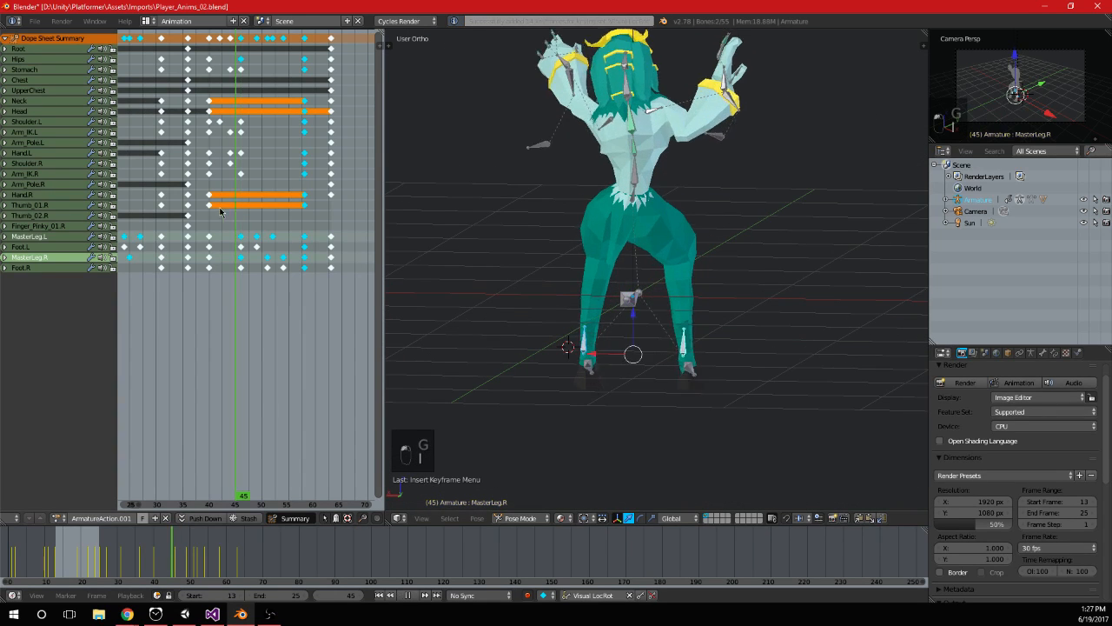
{"action": "left_click_drag", "start_coordinate": [237, 218], "coordinate": [287, 222]}
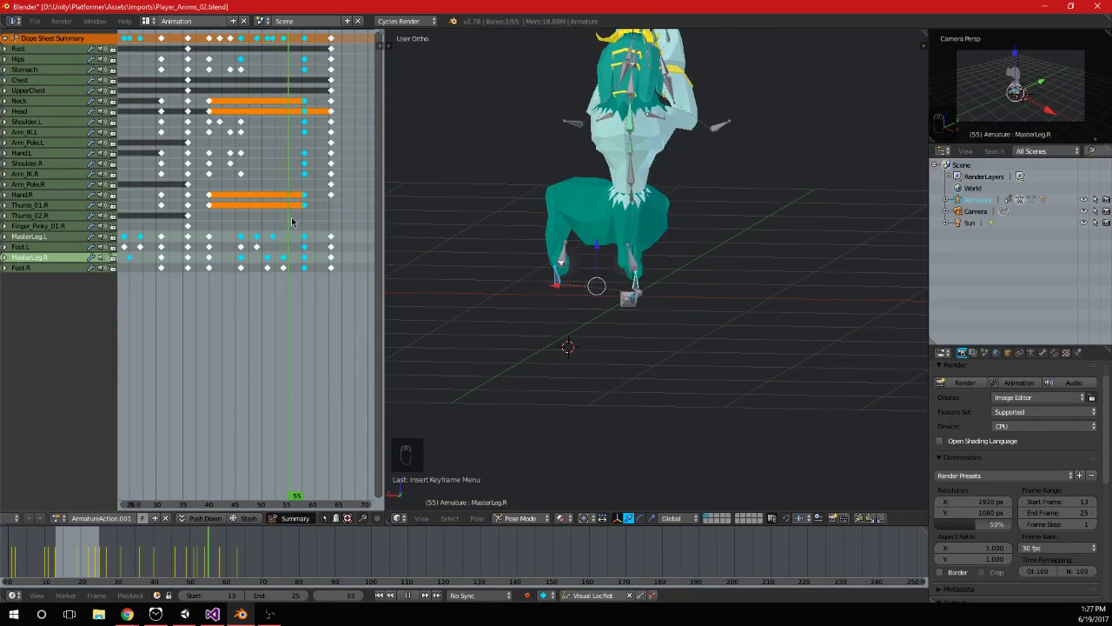
{"action": "key", "text": "Escape"}
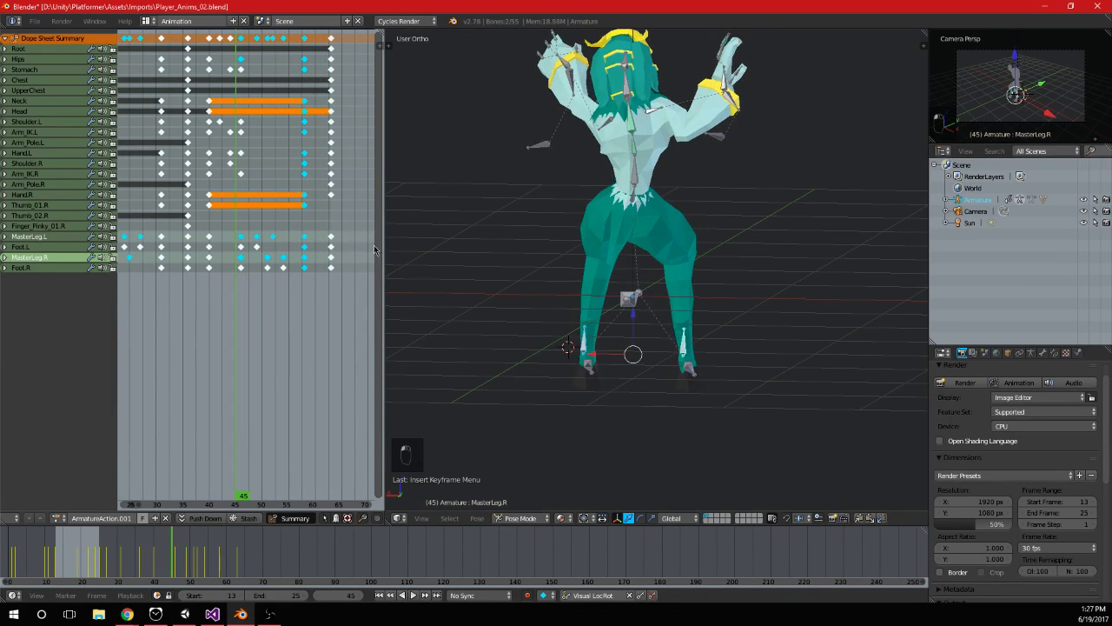
{"action": "scroll", "coordinate": [548, 271], "scroll_direction": "down", "scroll_amount": 2}
{"action": "middle_click_drag", "start_coordinate": [550, 272], "coordinate": [576, 274]}
{"action": "left_click", "coordinate": [577, 273]}
Switch to Unity, run play mode and move sideways and upward on the orange wall to examine the updated leg animation
{"action": "key", "text": "alt+Tab"}
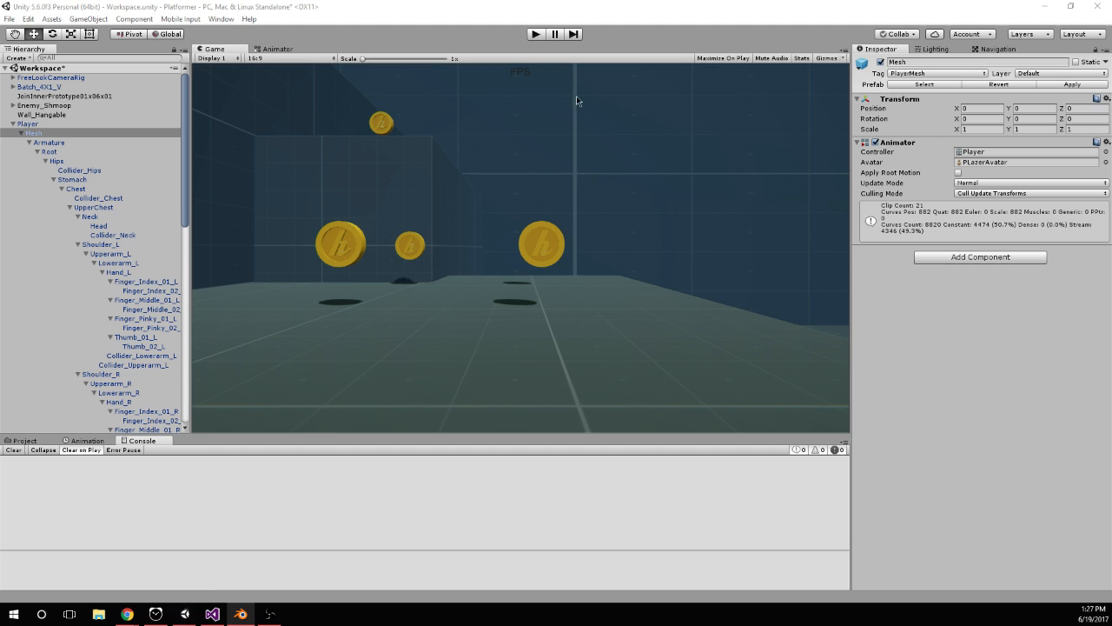
{"action": "left_click", "coordinate": [535, 35]}
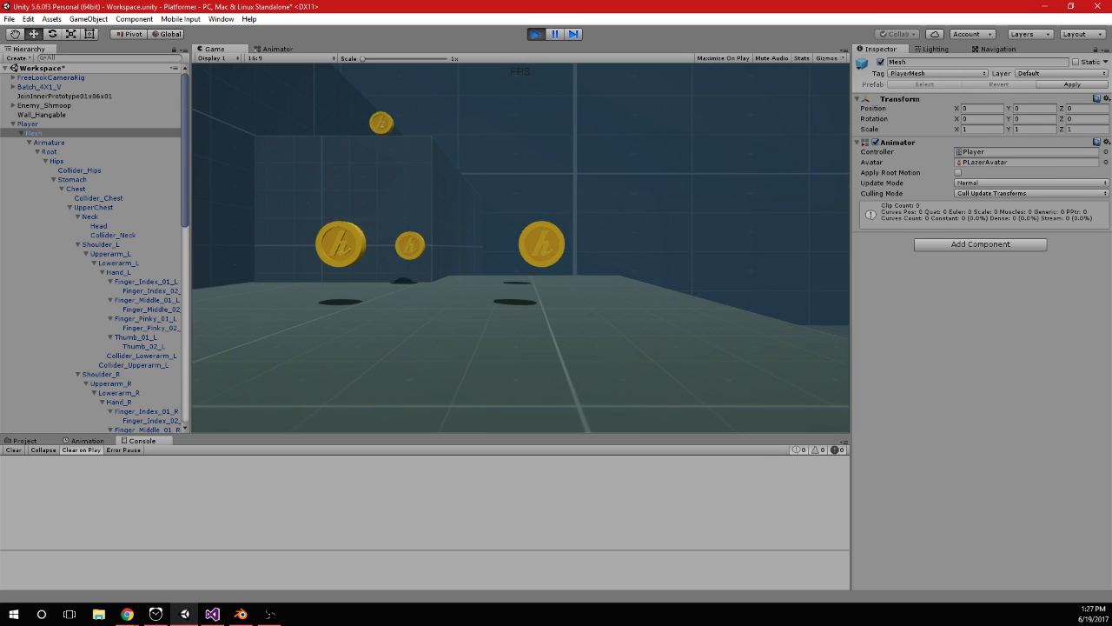
{"action": "key", "text": "space"}
{"action": "key", "text": "space"}
{"action": "key", "text": "w"}
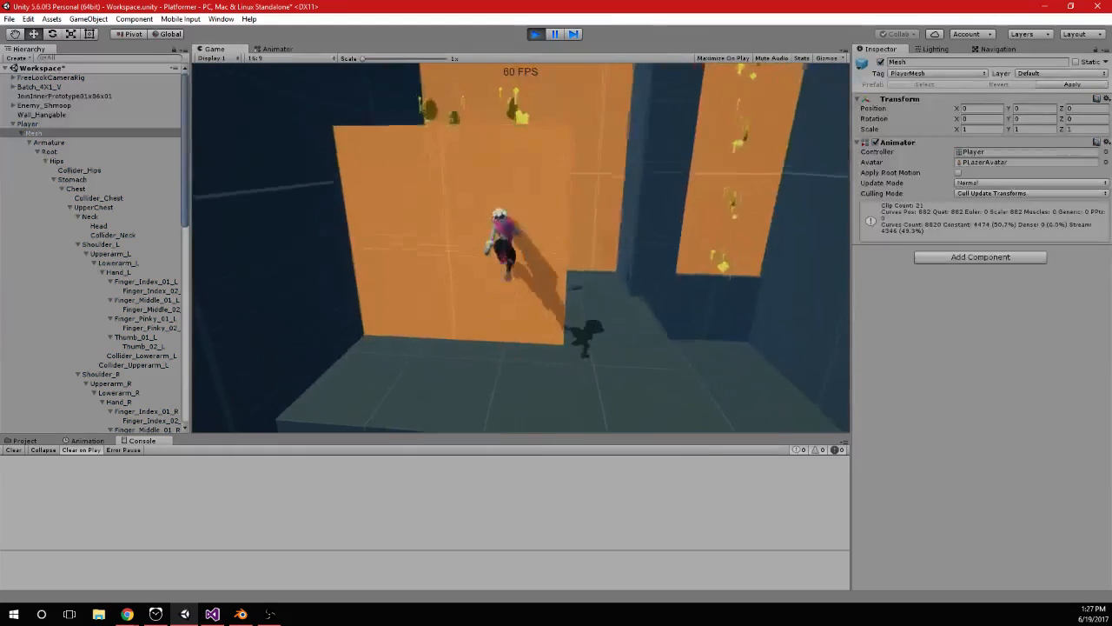
{"action": "key", "text": "a"}
{"action": "key", "text": "d"}
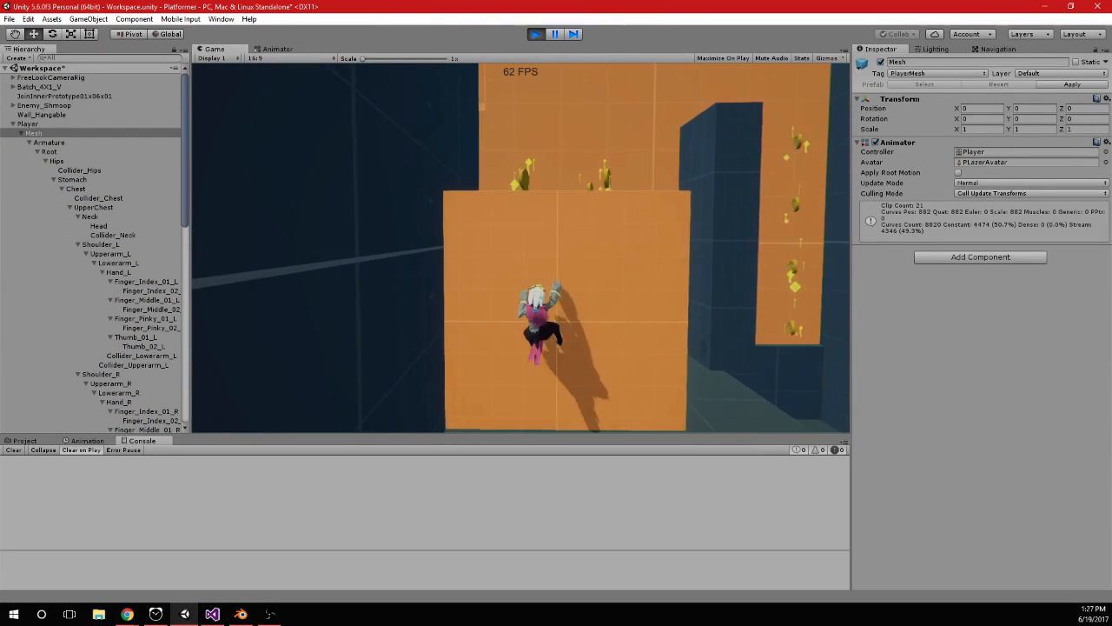
{"action": "key", "text": "a"}
{"action": "key", "text": "w"}
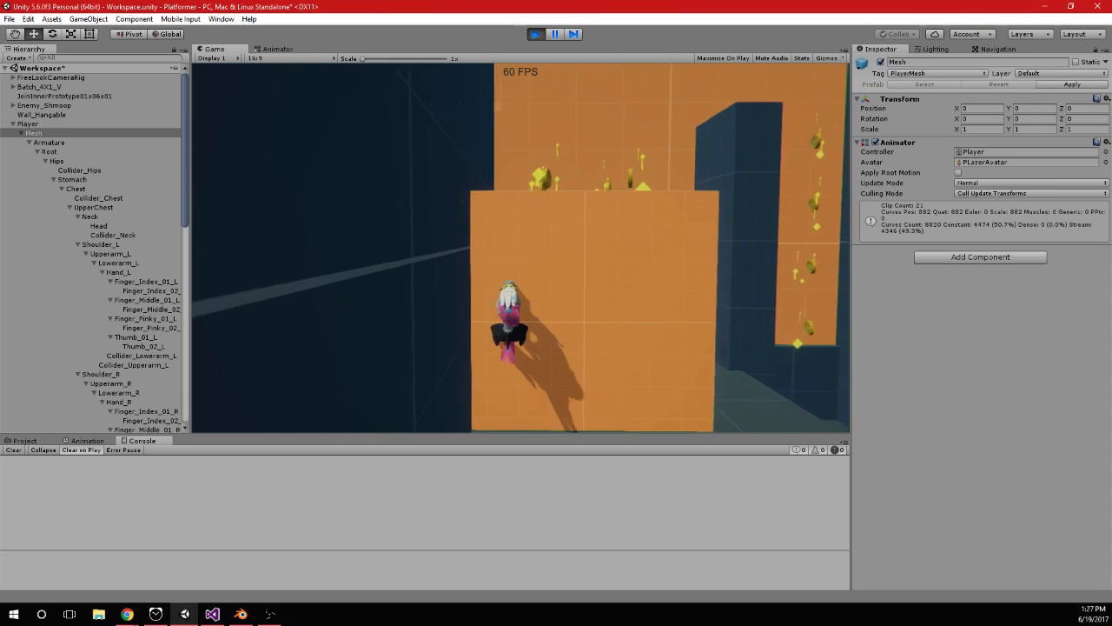
{"action": "key", "text": "w"}
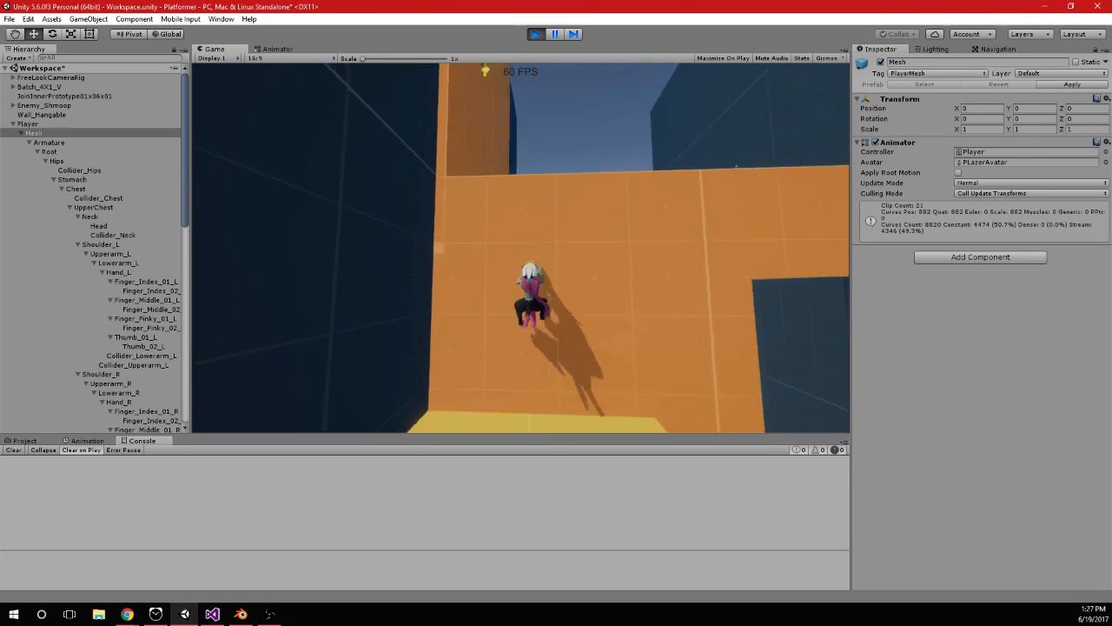
Test jumping from the hang and shuffling sideways on the higher orange wall to examine the leg poses
{"action": "key", "text": "a"}
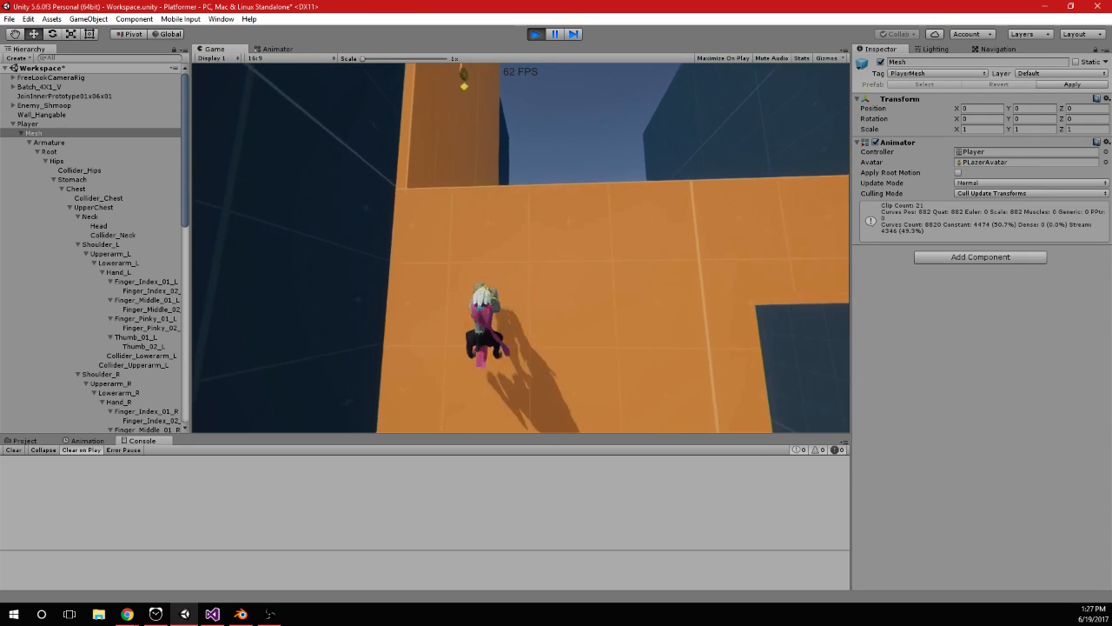
{"action": "key", "text": "space"}
{"action": "key", "text": "d"}
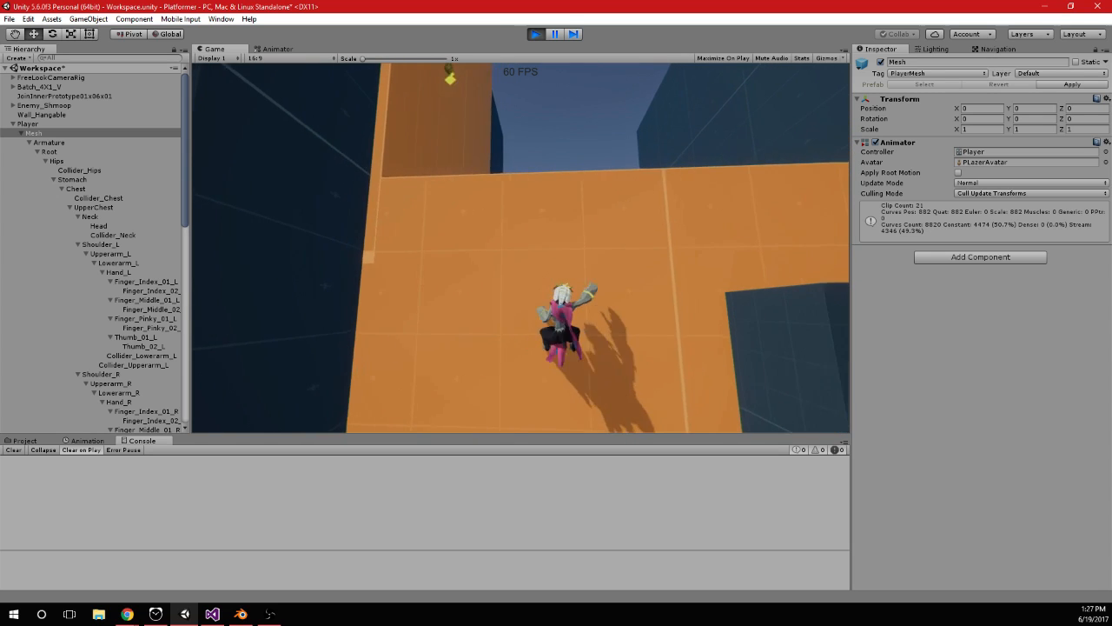
{"action": "key", "text": "space"}
{"action": "key", "text": "w"}
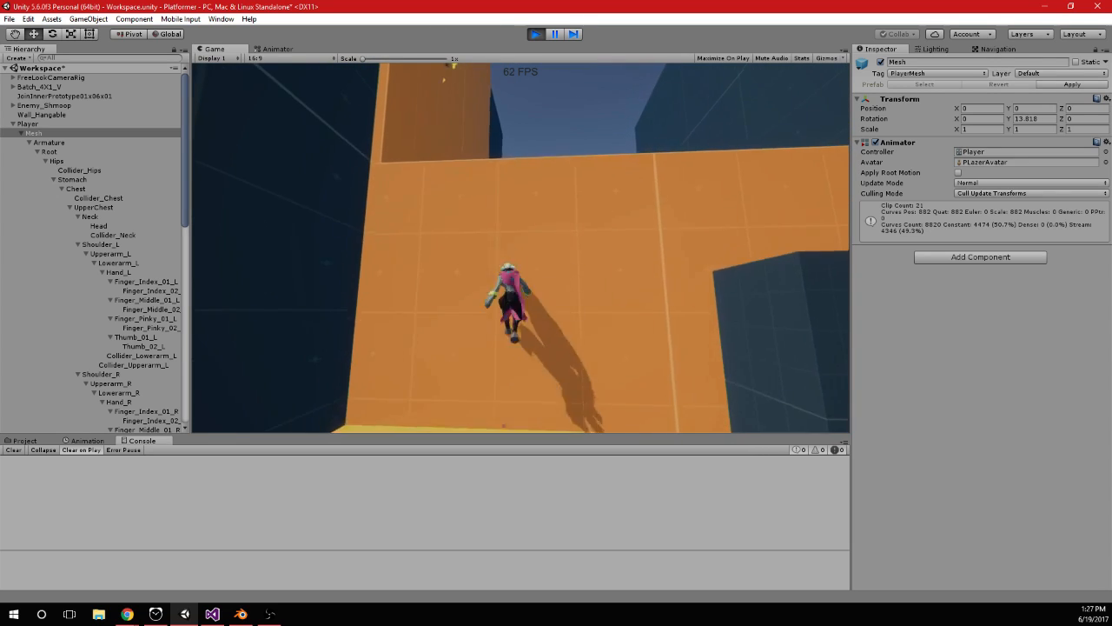
{"action": "key", "text": "a"}
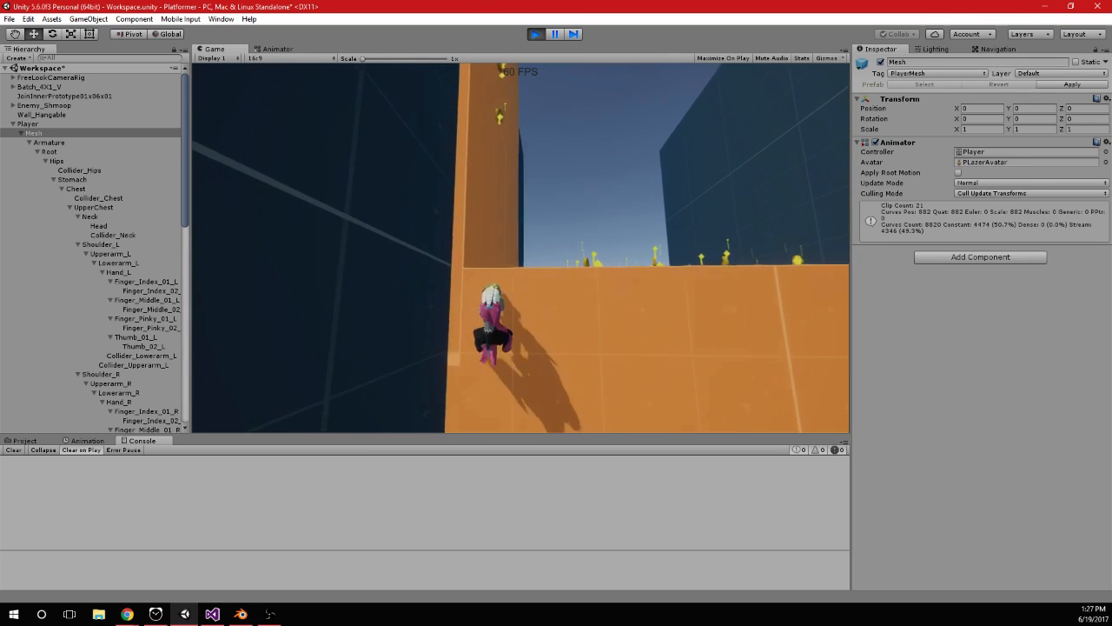
{"action": "key", "text": "d"}
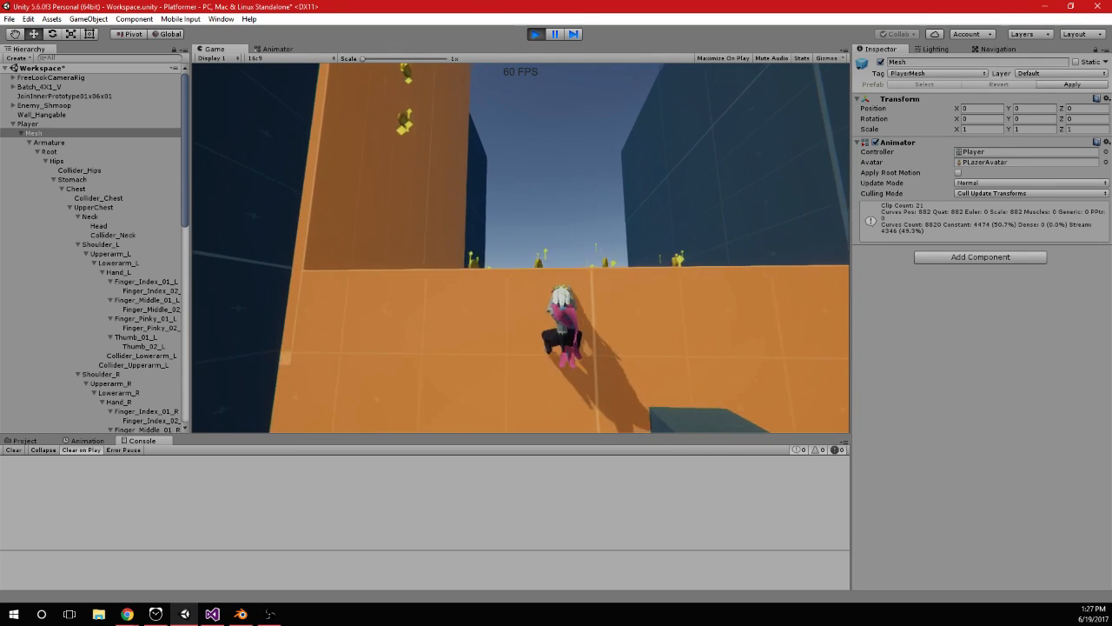
{"action": "key", "text": "a"}
{"action": "key", "text": "a"}
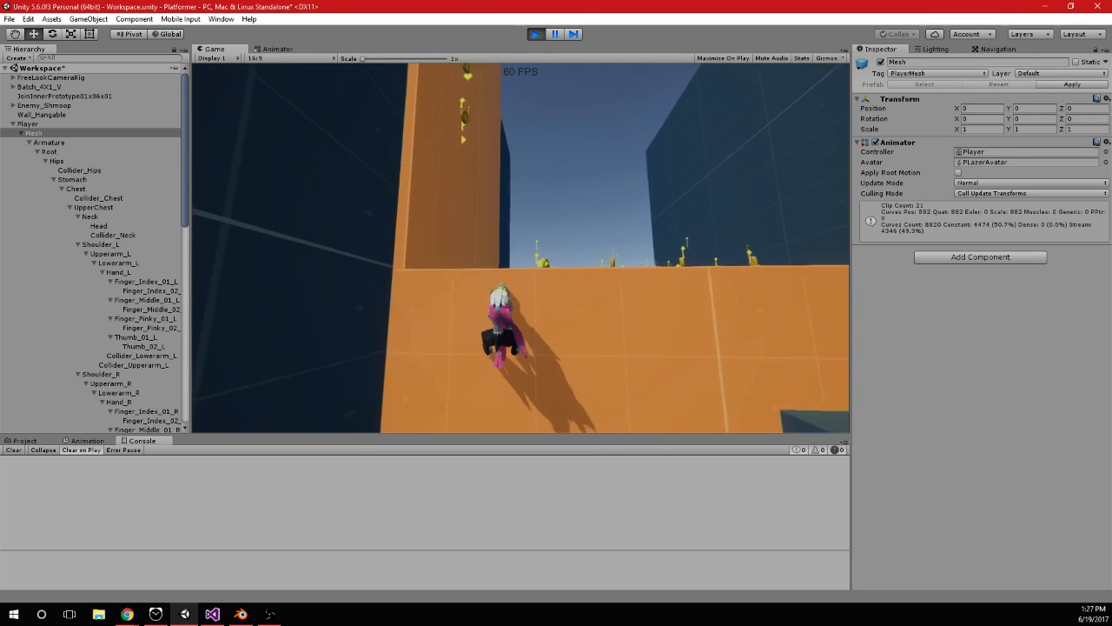
Return to Blender and delete the MasterLeg and Foot keyframes between about frames 48 and 55
{"action": "key", "text": "alt"}
{"action": "key", "text": "alt+Tab"}
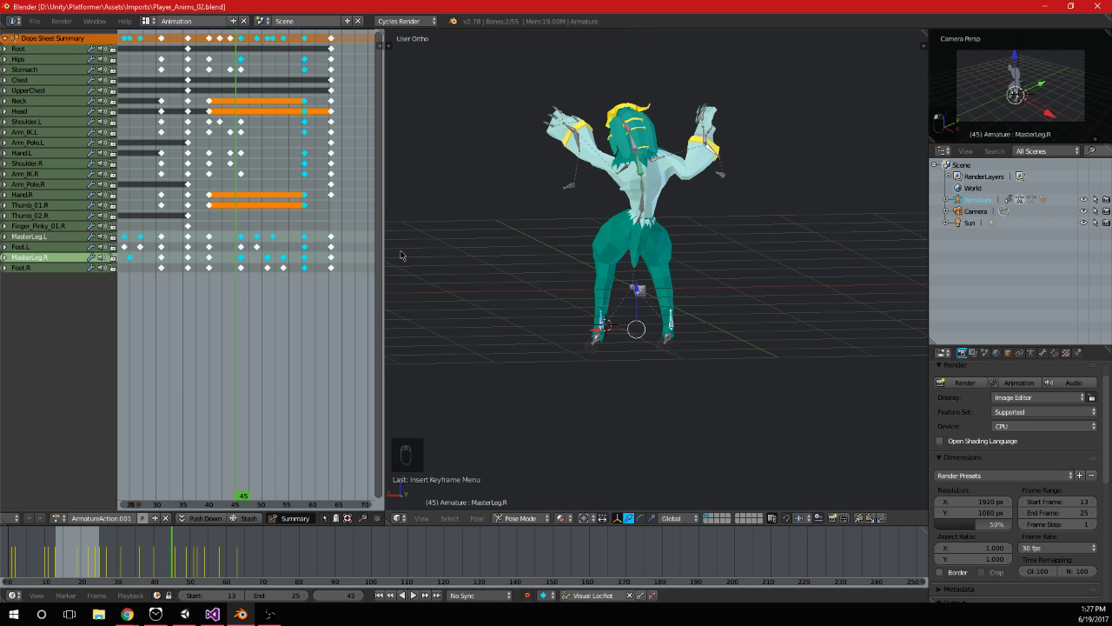
{"action": "left_click_drag", "start_coordinate": [241, 265], "coordinate": [260, 278]}
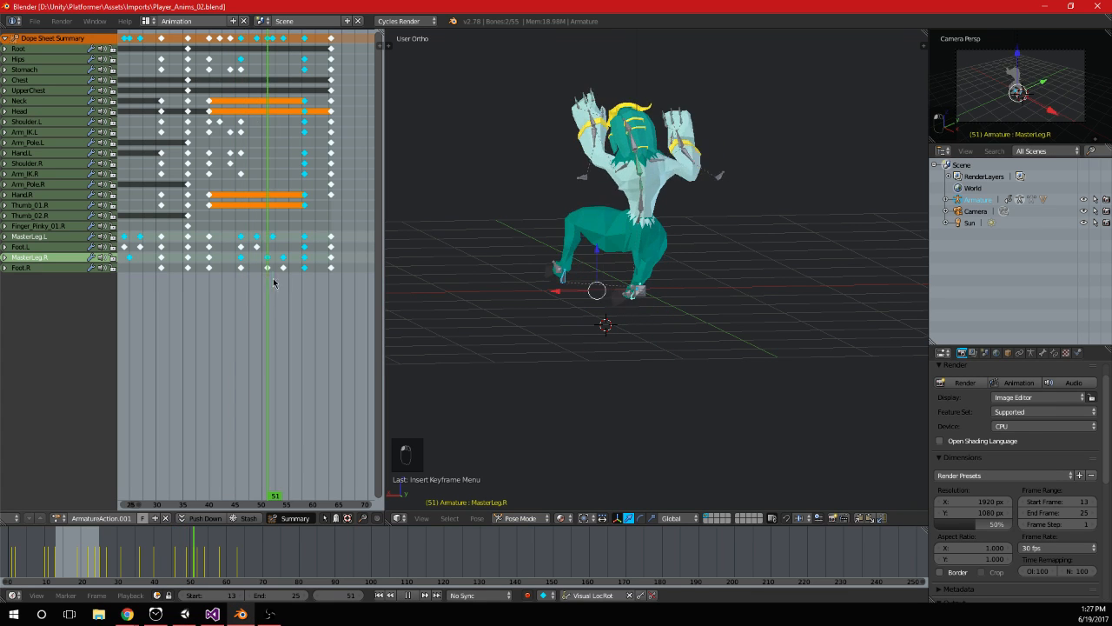
{"action": "key", "text": "a"}
{"action": "key", "text": "b"}
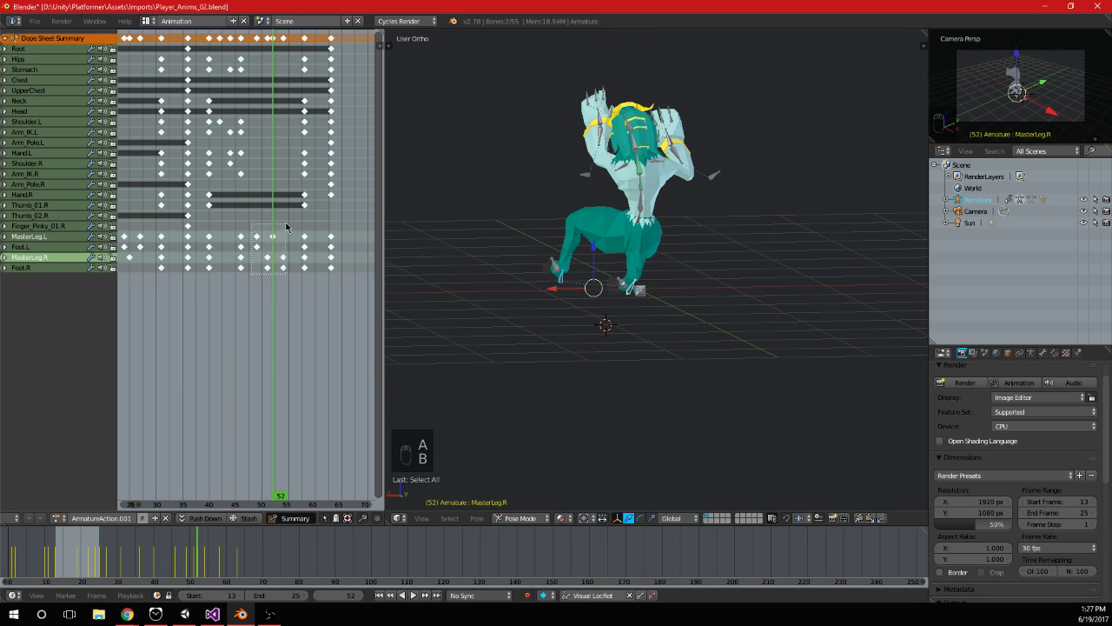
{"action": "key", "text": "Delete"}
{"action": "left_click", "coordinate": [286, 221]}
Move and rotate both MasterLeg controllers in back view at frame 52 and keyframe the new pose
{"action": "left_click_drag", "start_coordinate": [216, 240], "coordinate": [272, 253]}
{"action": "middle_click_drag", "start_coordinate": [685, 314], "coordinate": [676, 307]}
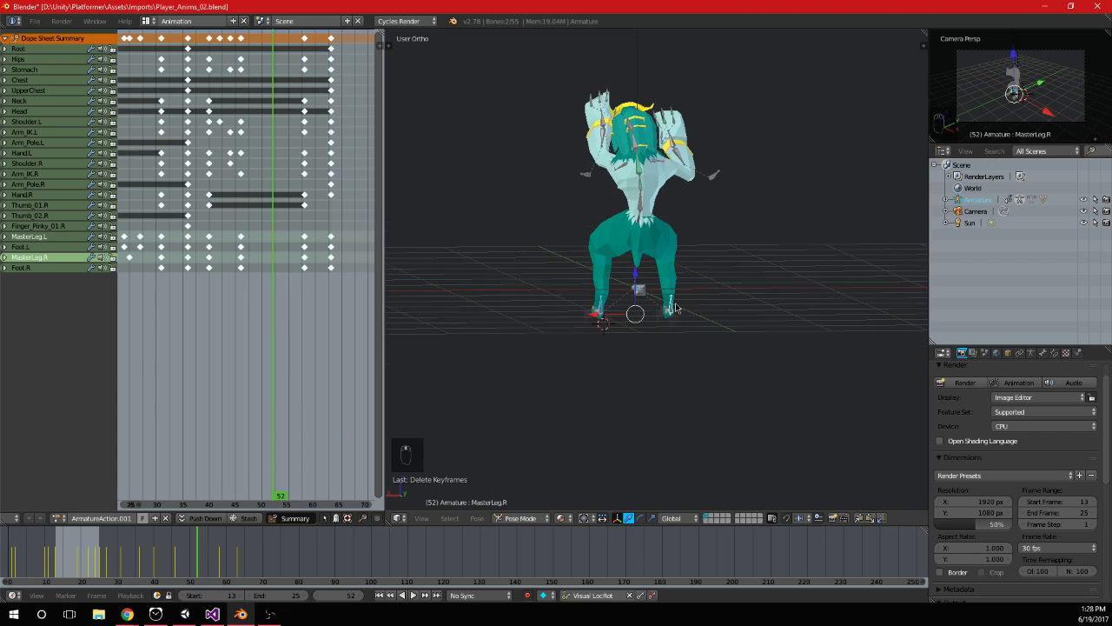
{"action": "key", "text": "KP_3"}
{"action": "key", "text": "ctrl+KP_1"}
{"action": "scroll", "coordinate": [669, 298], "scroll_direction": "up", "scroll_amount": 2}
{"action": "key", "text": "g"}
{"action": "key", "text": "r"}
{"action": "left_click", "coordinate": [744, 295]}
{"action": "key", "text": "i"}
Scrub and play the animation to examine how the legs move with the new pose at frame 52
{"action": "left_click", "coordinate": [205, 256]}
{"action": "left_click_drag", "start_coordinate": [206, 256], "coordinate": [226, 270]}
{"action": "scroll", "coordinate": [225, 270], "scroll_direction": "down", "scroll_amount": 1}
{"action": "middle_click_drag", "start_coordinate": [226, 271], "coordinate": [298, 295]}
{"action": "left_click_drag", "start_coordinate": [298, 295], "coordinate": [185, 286]}
{"action": "key", "text": "alt+a"}
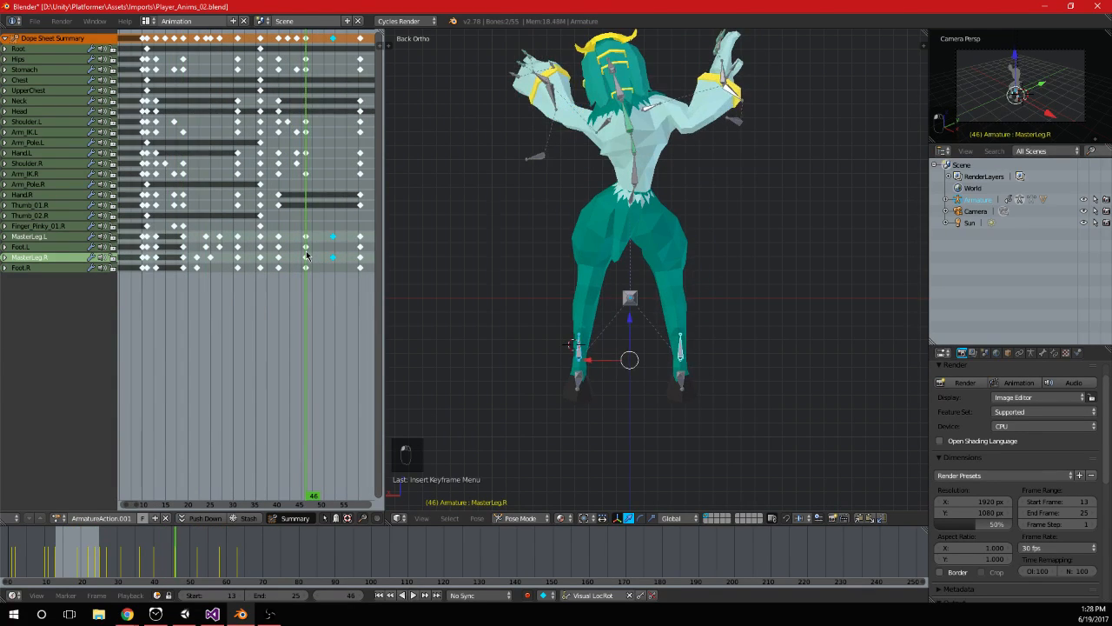
Duplicate the MasterLeg and Foot keyframes from frame 46 onto frame 19 and preview the result
{"action": "scroll", "coordinate": [308, 258], "scroll_direction": "down", "scroll_amount": 3}
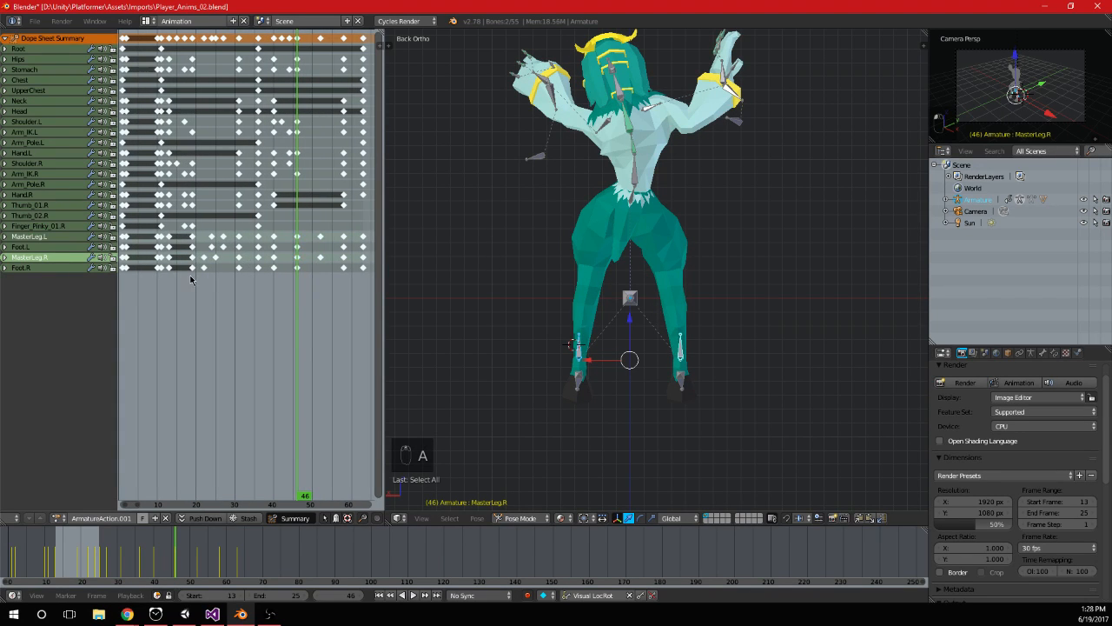
{"action": "key", "text": "shift+d"}
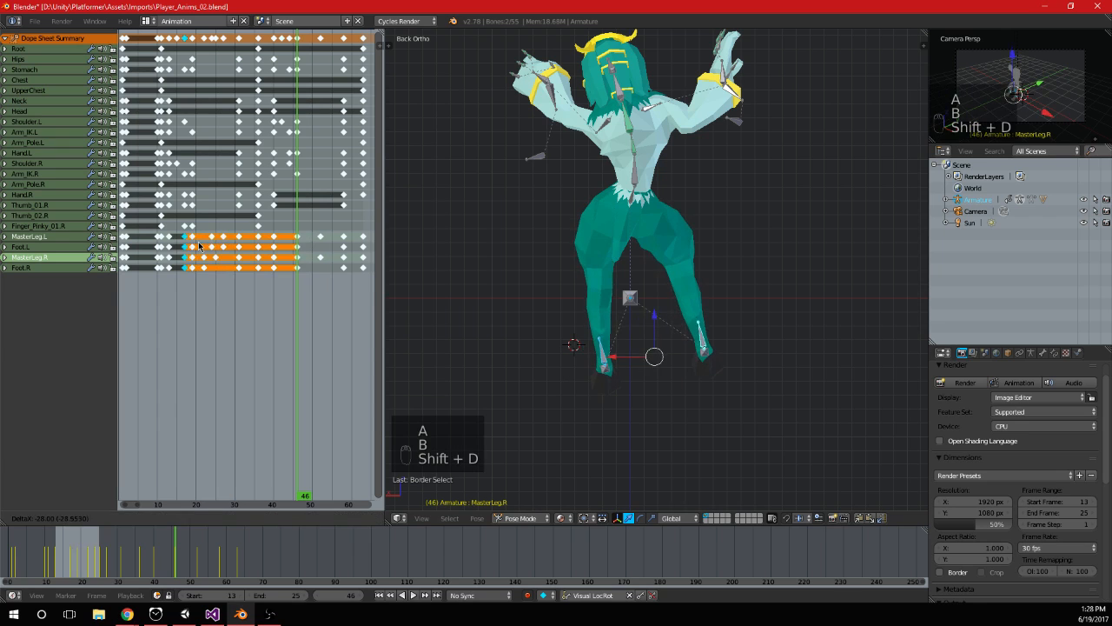
{"action": "key", "text": "alt+a"}
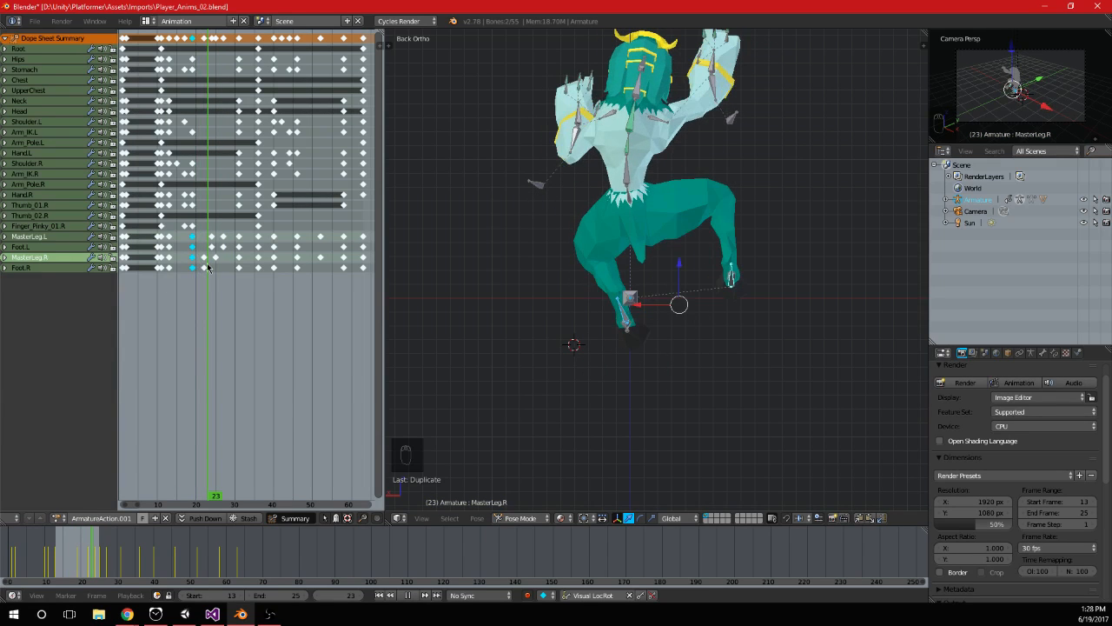
Try replacing the leg keyframes between frames 19 and 31 with one rotated MasterLeg pose at frame 25, and save the file
{"action": "key", "text": "a"}
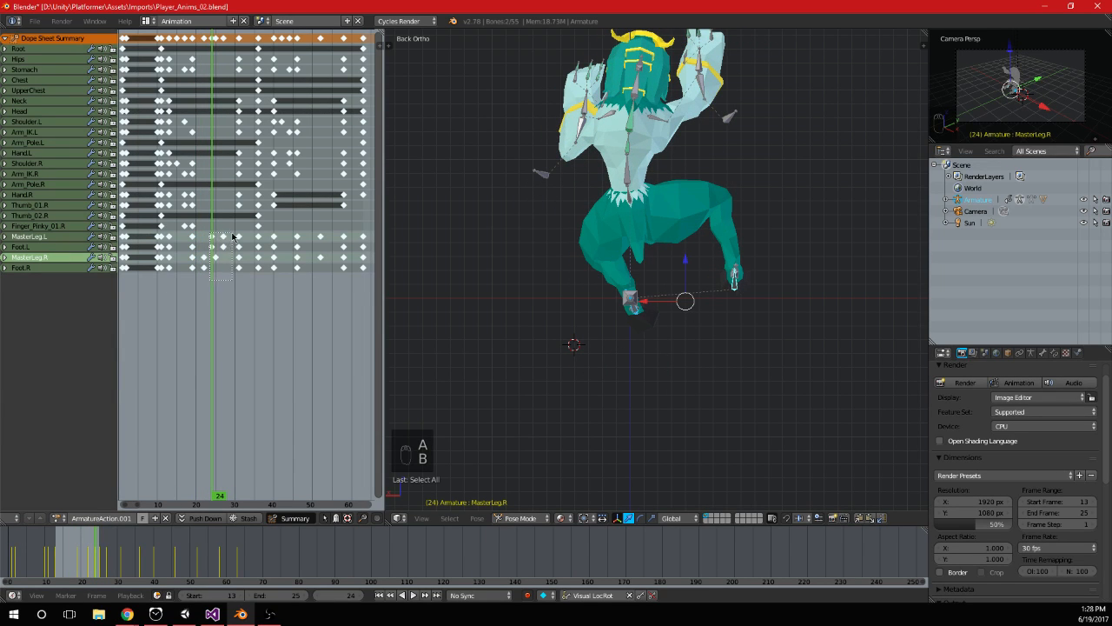
{"action": "key", "text": "Delete"}
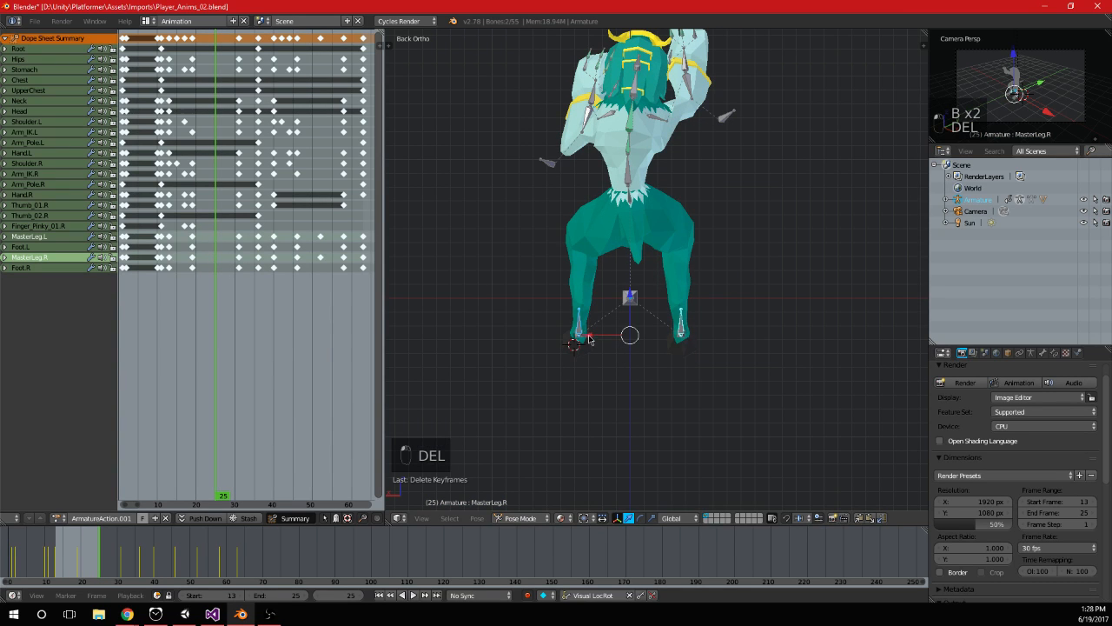
{"action": "left_click_drag", "start_coordinate": [589, 339], "coordinate": [570, 340]}
{"action": "key", "text": "r"}
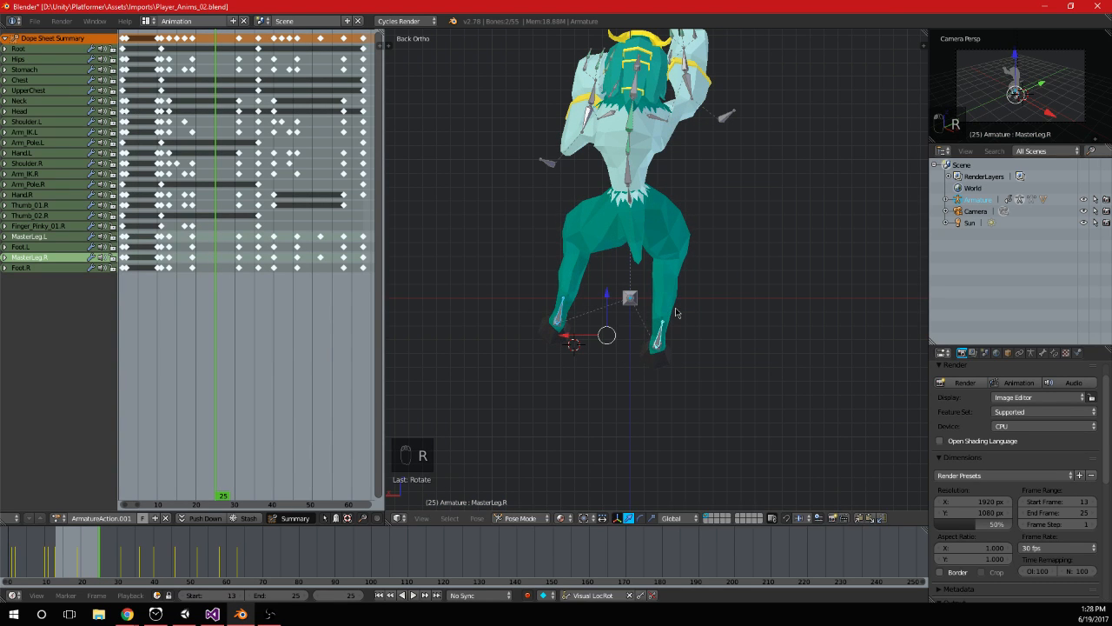
{"action": "left_click_drag", "start_coordinate": [216, 267], "coordinate": [341, 283]}
{"action": "key", "text": "ctrl+s"}
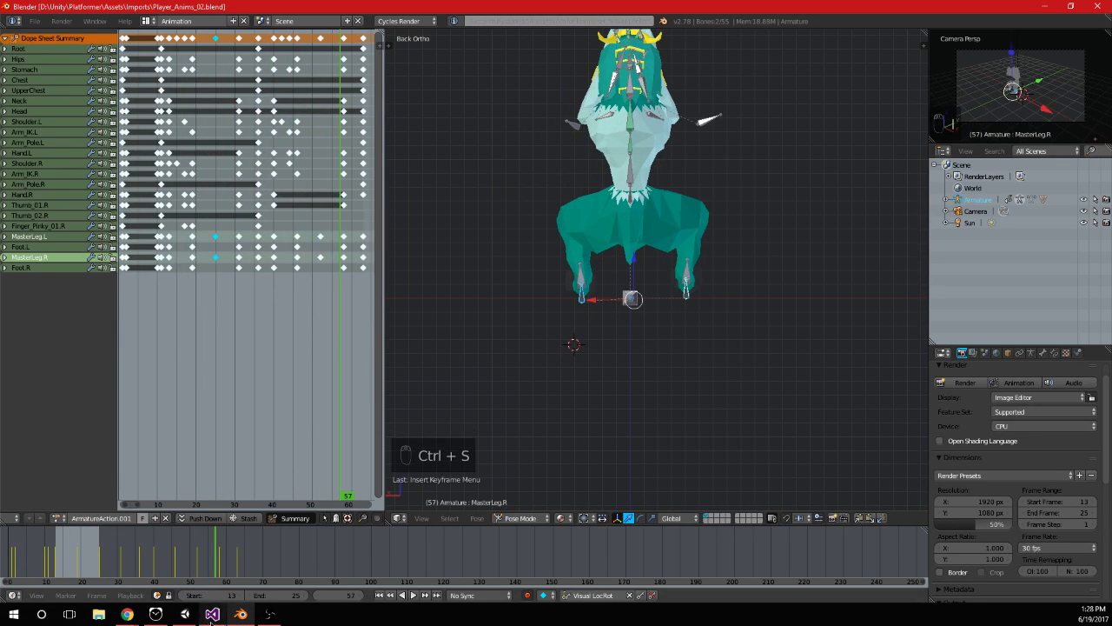
Switch to Unity and restart play mode to check the player's leg animation near the orange wall
{"action": "left_click", "coordinate": [212, 619]}
{"action": "left_click", "coordinate": [272, 617]}
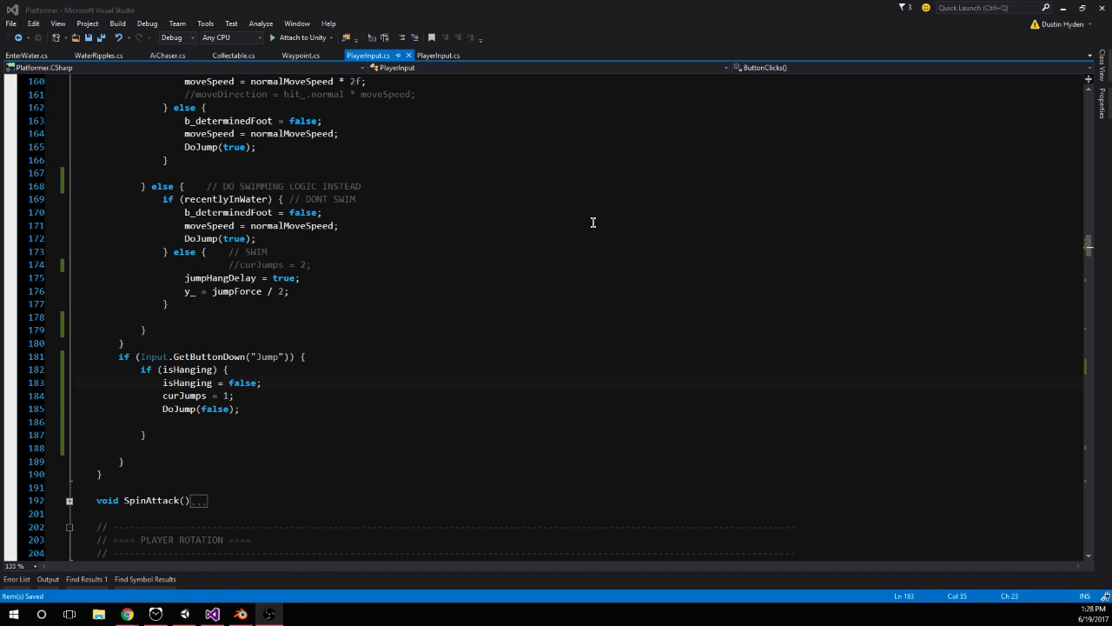
{"action": "left_click", "coordinate": [185, 614]}
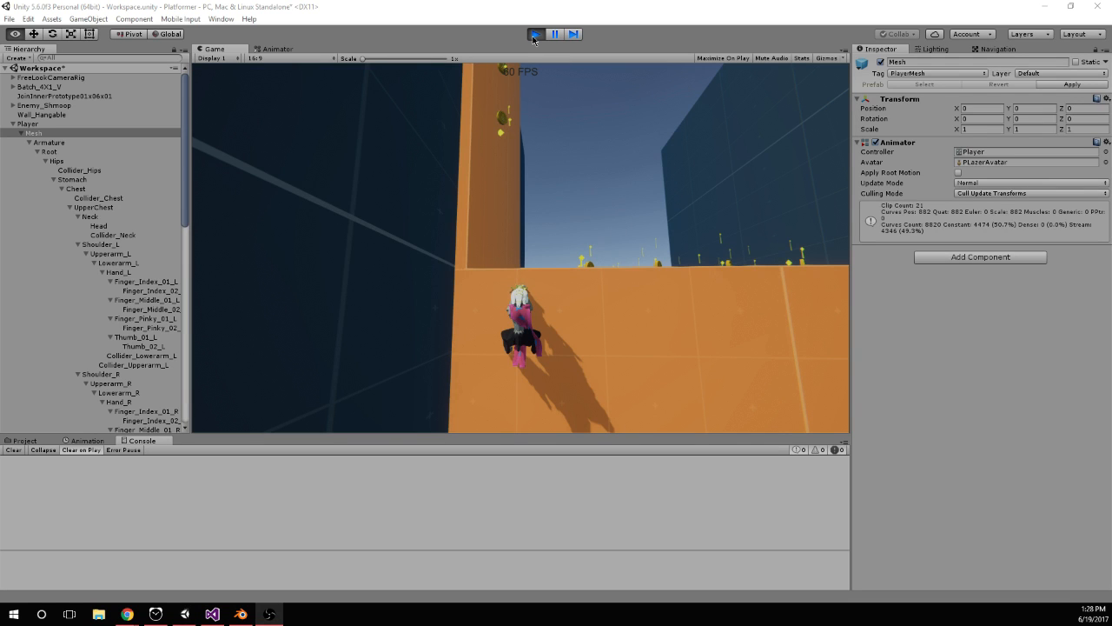
{"action": "left_click", "coordinate": [534, 35]}
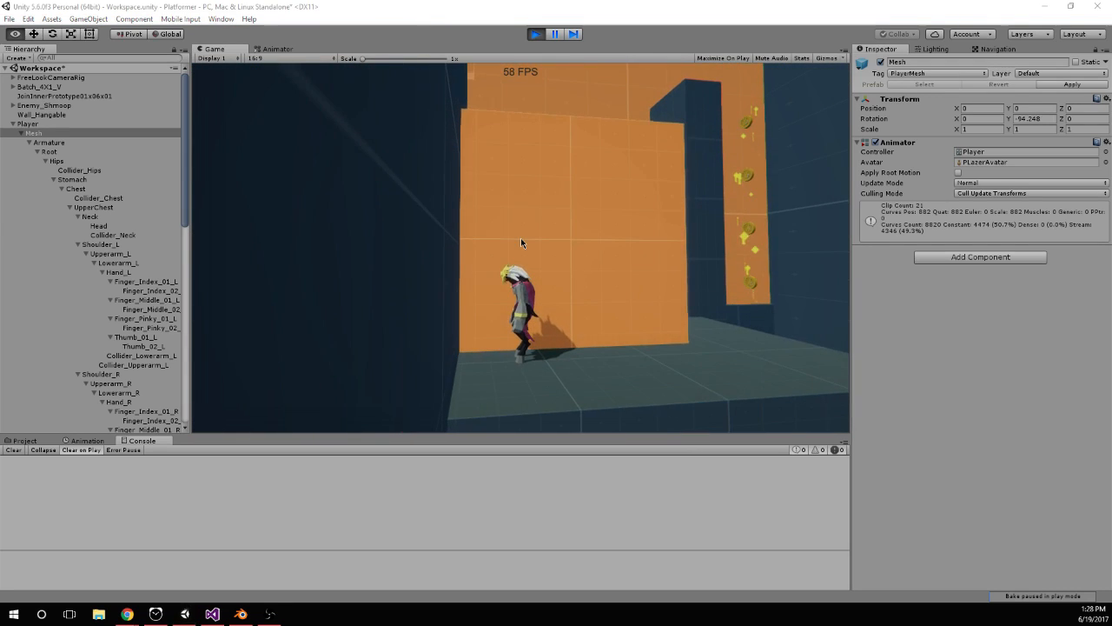
Return to Blender and undo the frame 25 leg pose and the deletion of the leg keyframes after frame 19
{"action": "key", "text": "alt+Tab"}
{"action": "key", "text": "ctrl+z"}
{"action": "key", "text": "ctrl+z"}
{"action": "key", "text": "ctrl+z"}
{"action": "key", "text": "ctrl+z"}
{"action": "key", "text": "ctrl+z"}
{"action": "key", "text": "ctrl+z"}
{"action": "key", "text": "ctrl+z"}
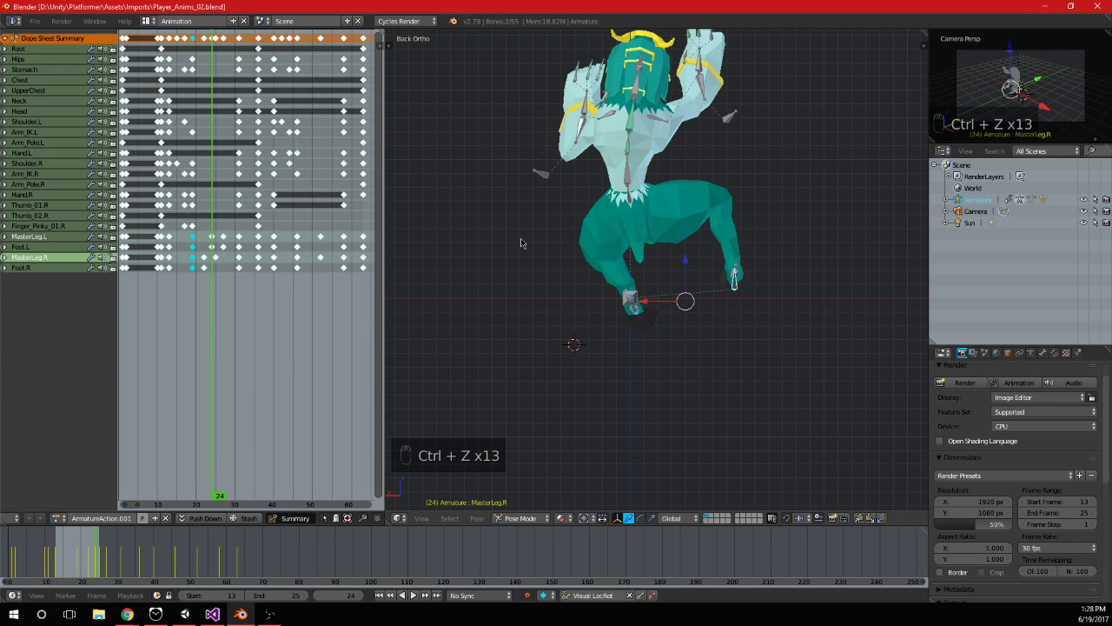
Undo the remaining recent leg keyframe edits in the armature animation and save the file
{"action": "key", "text": "ctrl+z"}
{"action": "key", "text": "ctrl+z"}
{"action": "key", "text": "ctrl+z"}
{"action": "key", "text": "ctrl+z"}
{"action": "key", "text": "ctrl+z"}
{"action": "key", "text": "ctrl+z"}
{"action": "key", "text": "ctrl+z"}
{"action": "key", "text": "ctrl+z"}
{"action": "key", "text": "ctrl+z"}
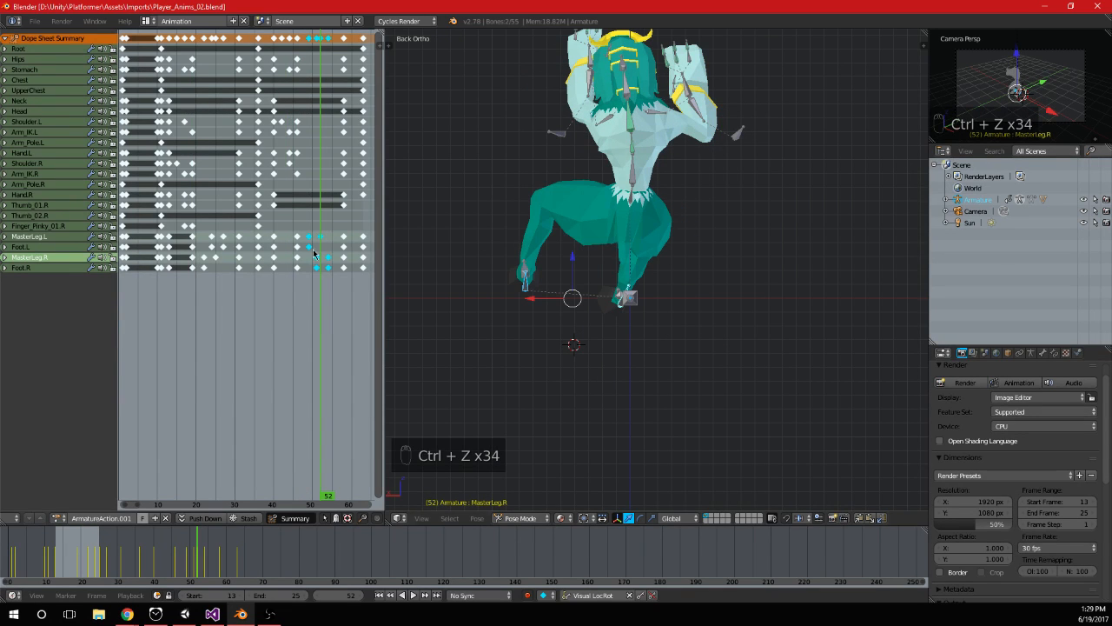
{"action": "key", "text": "ctrl+s"}
Scrub from frame 52 to frame 46 and undo further MasterLeg keyframe changes
{"action": "left_click", "coordinate": [320, 267]}
{"action": "left_click_drag", "start_coordinate": [320, 267], "coordinate": [298, 267]}
{"action": "key", "text": "ctrl+z"}
{"action": "key", "text": "ctrl+z"}
{"action": "key", "text": "ctrl+z"}
{"action": "key", "text": "ctrl+z"}
{"action": "key", "text": "ctrl+z"}
{"action": "key", "text": "ctrl+z"}
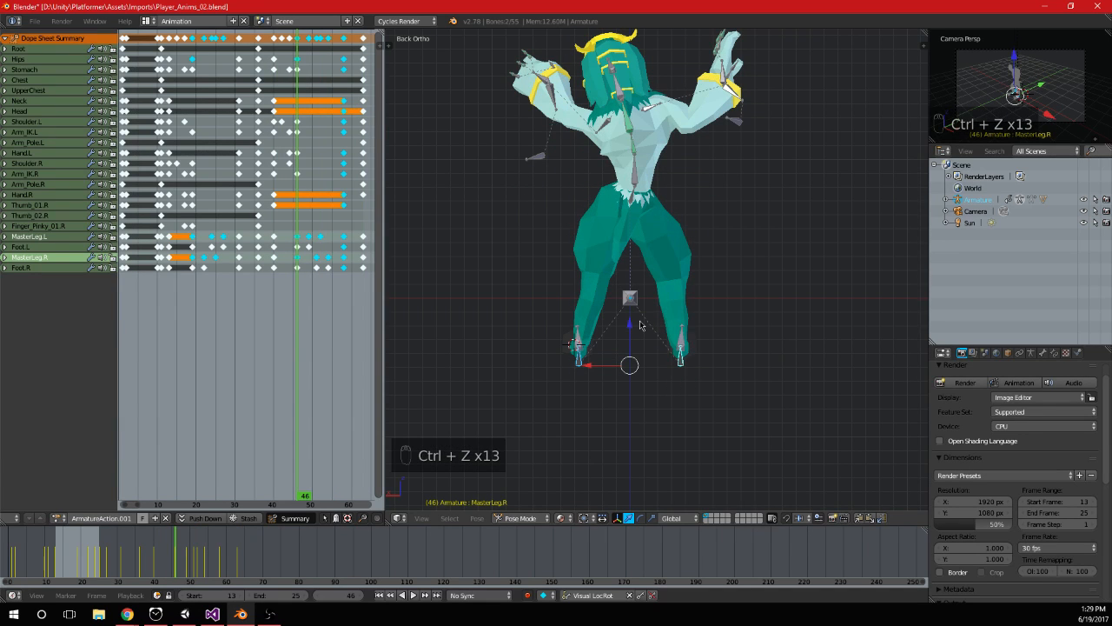
Try lowering both MasterLeg bones at frame 51 and deleting the MasterLeg.L keyframe at frame 52
{"action": "left_click_drag", "start_coordinate": [318, 275], "coordinate": [316, 300]}
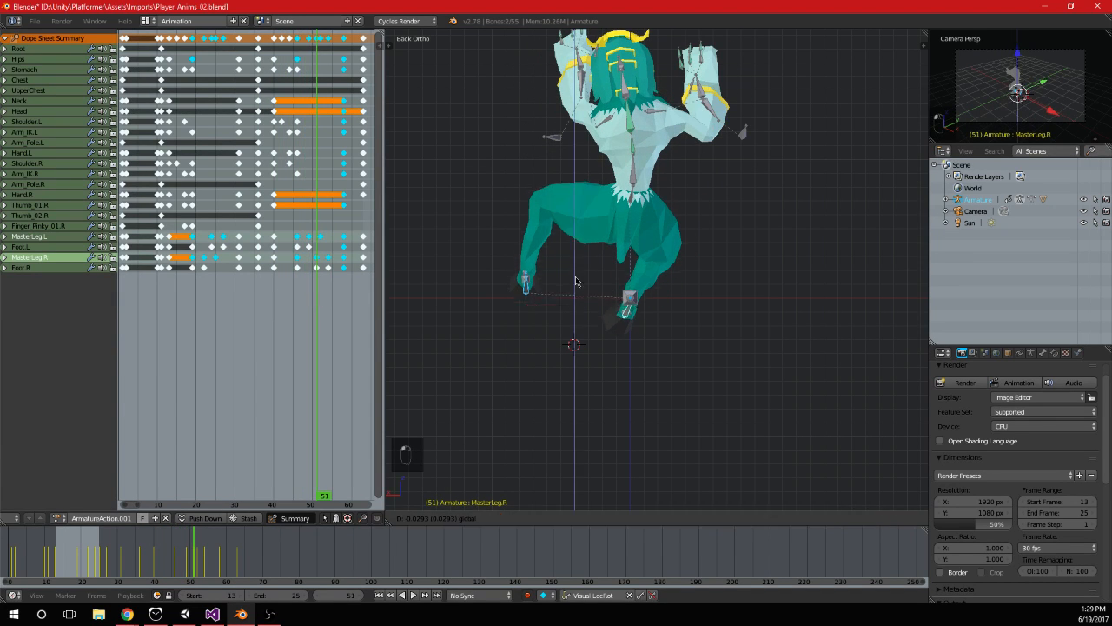
{"action": "left_click_drag", "start_coordinate": [575, 270], "coordinate": [572, 308]}
{"action": "scroll", "coordinate": [310, 290], "scroll_direction": "up", "scroll_amount": 3}
{"action": "left_click", "coordinate": [271, 236]}
{"action": "key", "text": "Delete"}
Try lowering MasterLeg.R along the vertical axis at frame 54, keyframe it, and preview the animation
{"action": "left_click", "coordinate": [252, 240]}
{"action": "mouse_move", "coordinate": [270, 211]}
{"action": "left_mouse_down"}
{"action": "mouse_move", "coordinate": [318, 214]}
{"action": "mouse_move", "coordinate": [273, 214]}
{"action": "mouse_move", "coordinate": [287, 221]}
{"action": "left_mouse_up"}
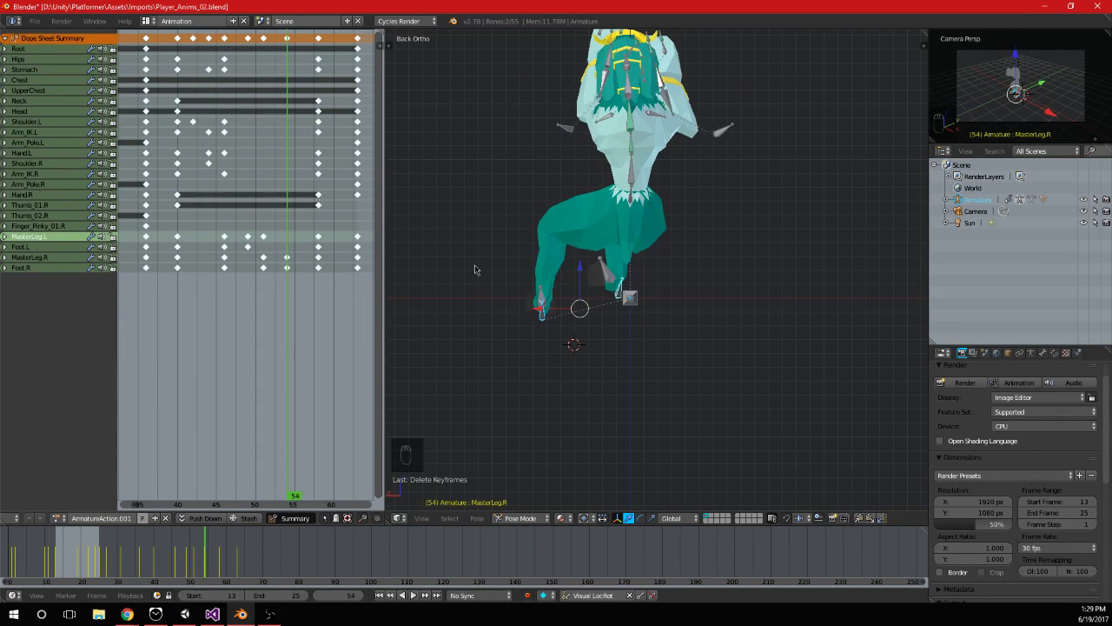
{"action": "right_click", "coordinate": [622, 299]}
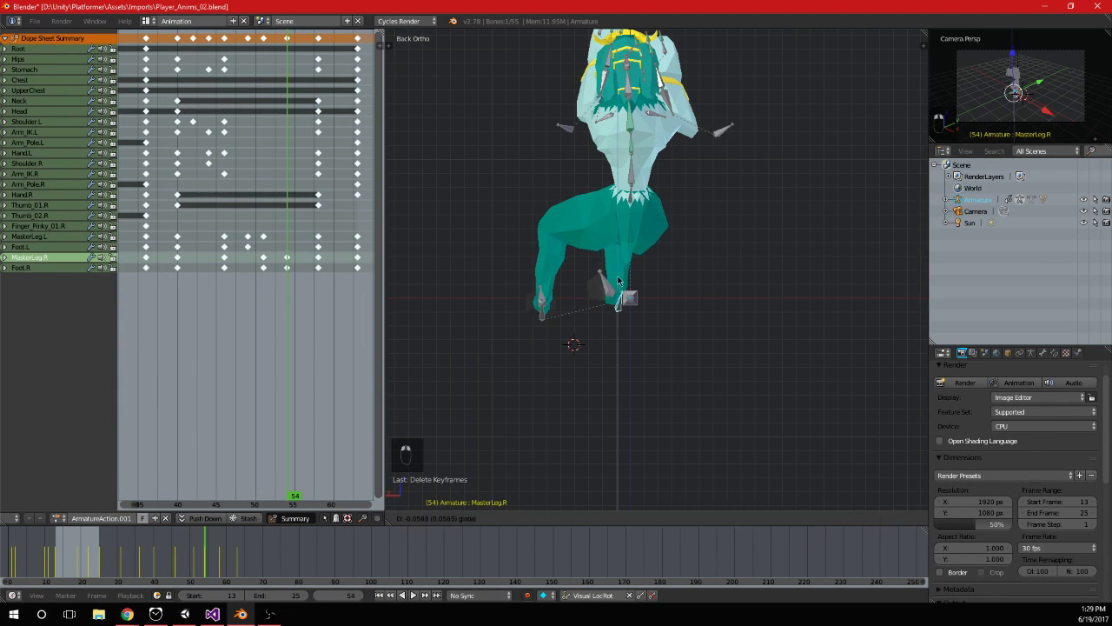
{"action": "key", "text": "alt+a"}
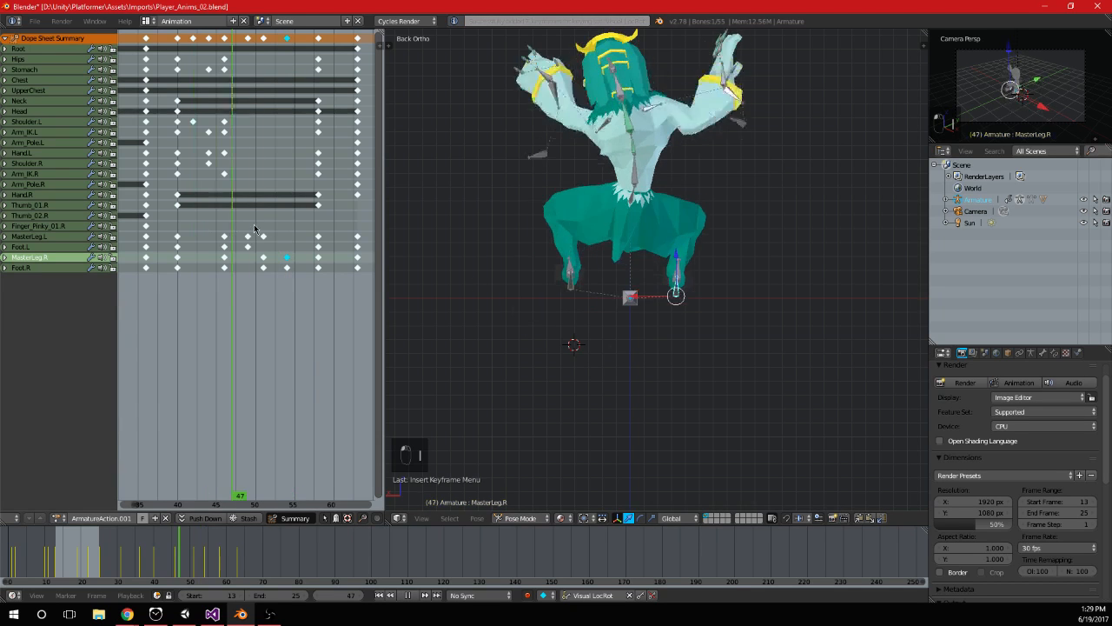
Stop the playback and undo the MasterLeg edits at frames 54 and 51, including the keyframe deletion
{"action": "key", "text": "Escape"}
{"action": "key", "text": "ctrl+z"}
{"action": "key", "text": "ctrl+z"}
{"action": "key", "text": "ctrl+z"}
{"action": "key", "text": "ctrl+z"}
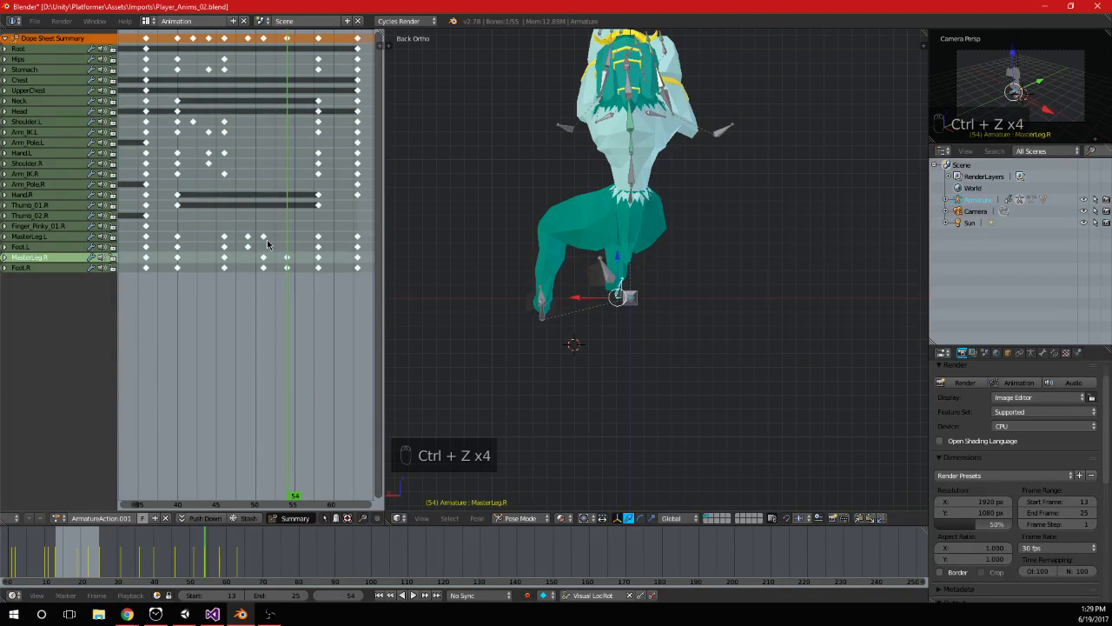
{"action": "key", "text": "ctrl+z"}
{"action": "key", "text": "ctrl+z"}
{"action": "key", "text": "ctrl+z"}
{"action": "key", "text": "ctrl+z"}
Try lowering and rotating both MasterLeg bones at frame 46 so the legs extend downward
{"action": "left_click", "coordinate": [225, 234]}
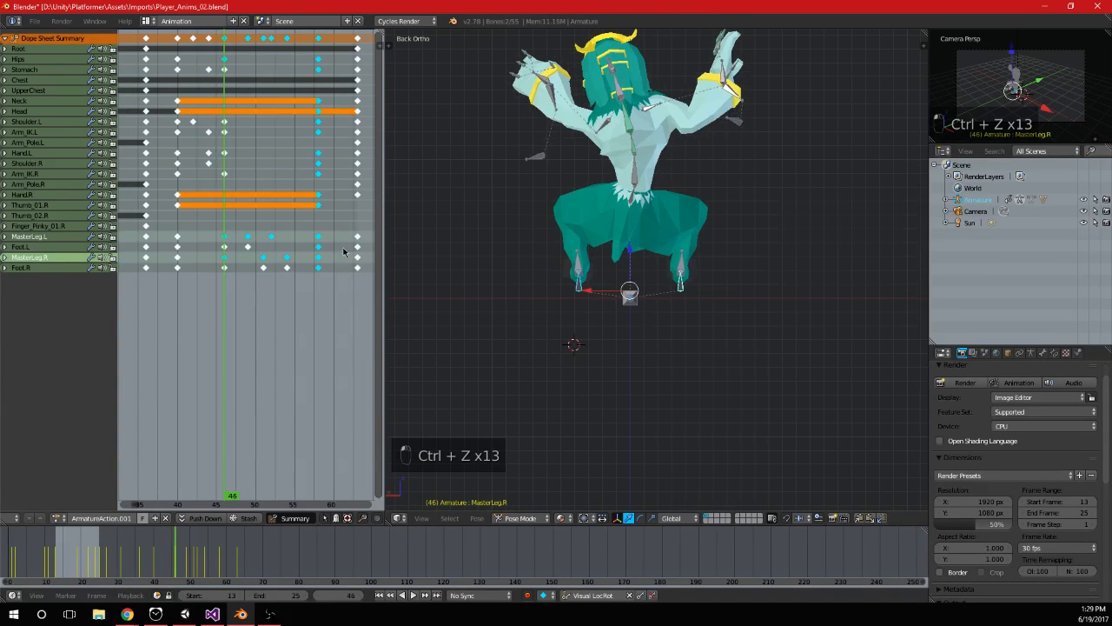
{"action": "key", "text": "g"}
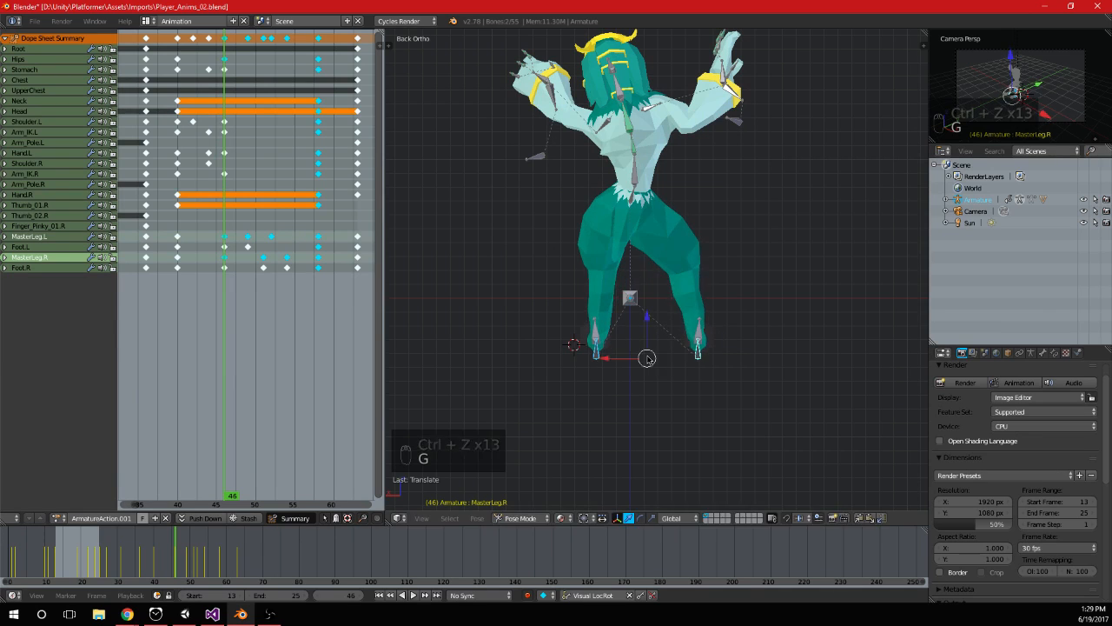
{"action": "left_click", "coordinate": [648, 360]}
{"action": "key", "text": "r"}
{"action": "middle_click_drag", "start_coordinate": [776, 318], "coordinate": [676, 351]}
{"action": "key", "text": "g"}
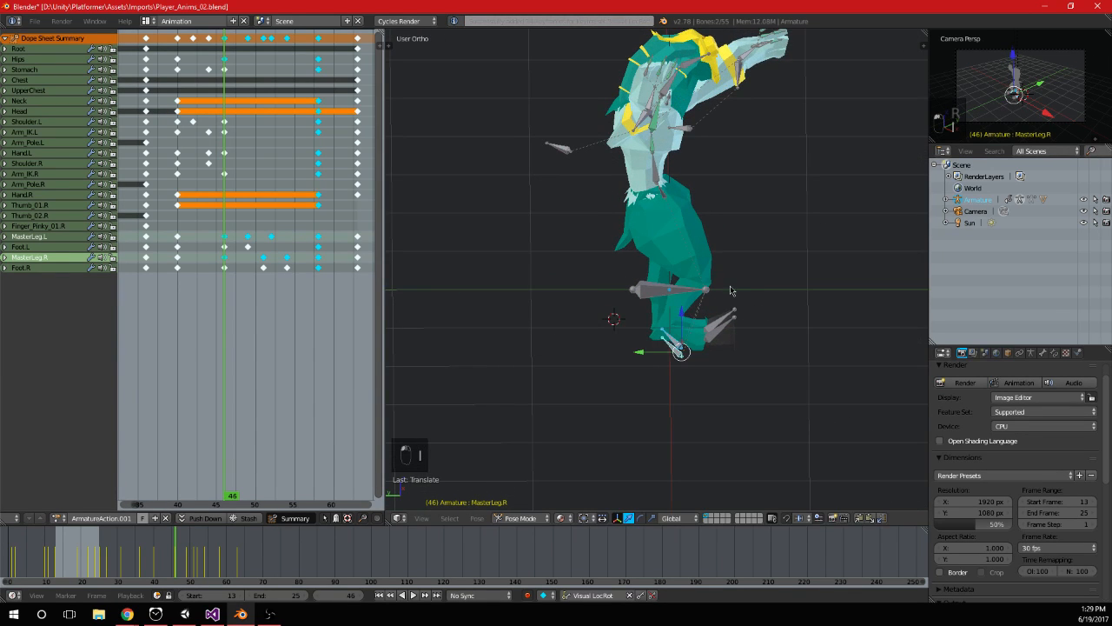
Try angling both MasterLeg bones backward in the right side view at frame 46 and keyframe the pose
{"action": "key", "text": "KP_3"}
{"action": "key", "text": "r"}
{"action": "left_click", "coordinate": [543, 193]}
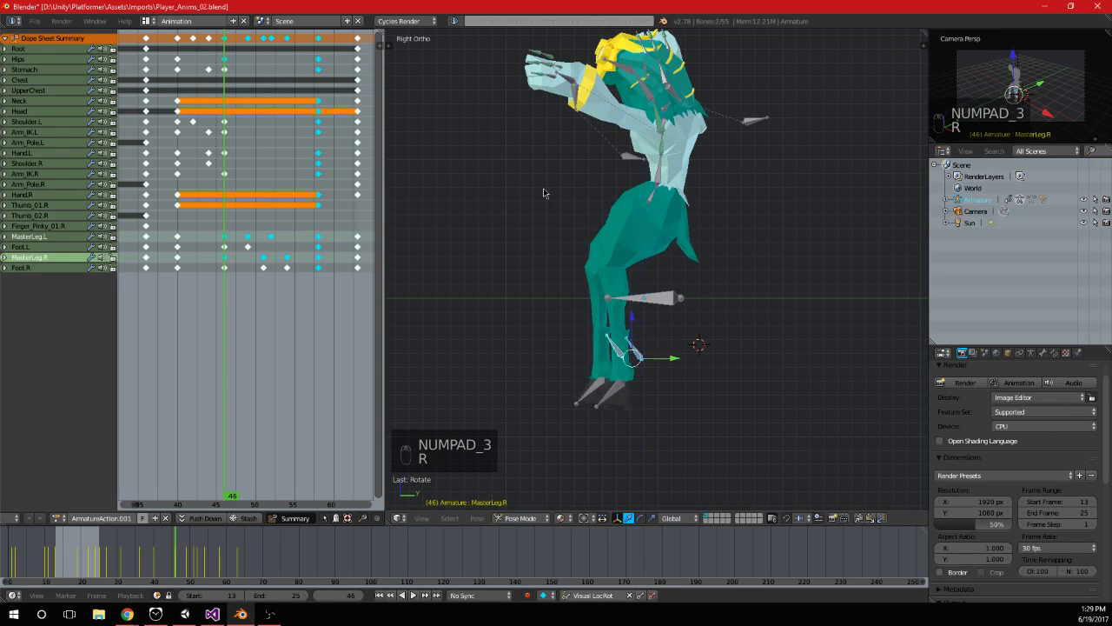
{"action": "key", "text": "g"}
{"action": "key", "text": "r"}
{"action": "key", "text": "g"}
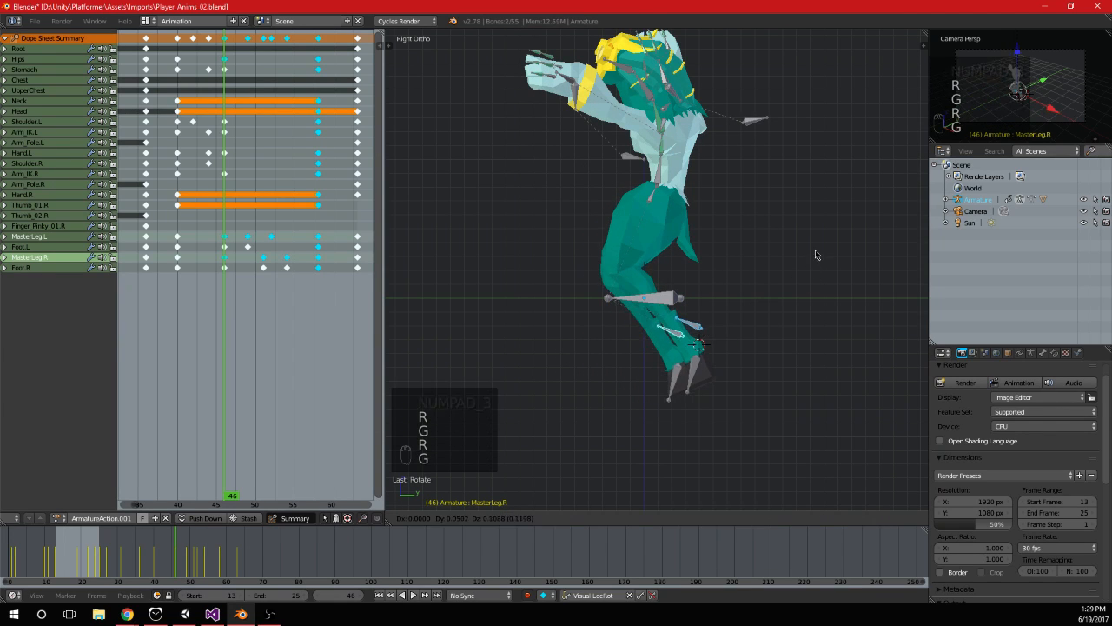
{"action": "left_click", "coordinate": [815, 252]}
{"action": "middle_click_drag", "start_coordinate": [816, 312], "coordinate": [660, 324]}
Play back the wall hanging animation to check the extended leg pose at frame 46
{"action": "key", "text": "alt+a"}
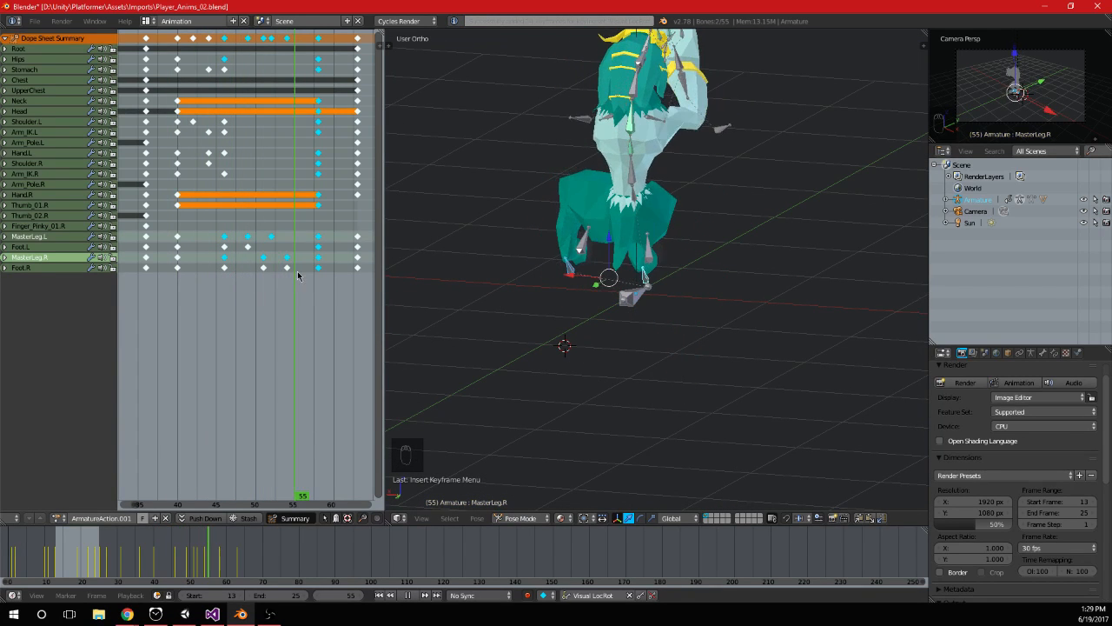
{"action": "scroll", "coordinate": [555, 313], "scroll_direction": "down", "scroll_amount": 4}
{"action": "key", "text": "alt+a"}
{"action": "left_click", "coordinate": [222, 291]}
{"action": "key", "text": "alt+a"}
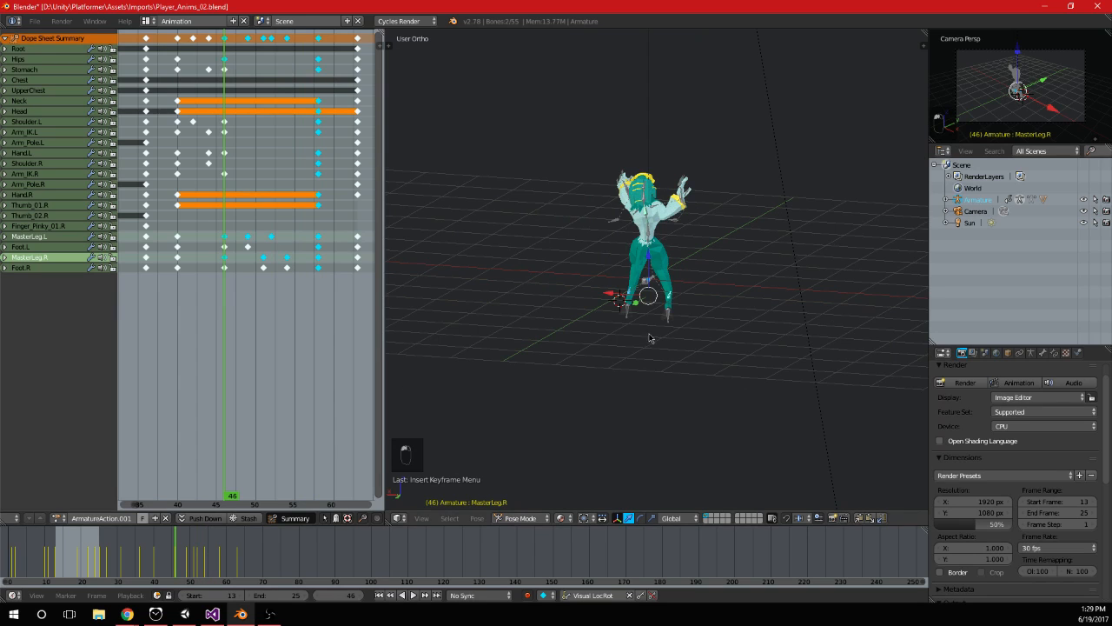
Try rotating Foot.L and Foot.R at frame 46, keyframe them, preview the animation, and save the file
{"action": "scroll", "coordinate": [648, 337], "scroll_direction": "up", "scroll_amount": 4}
{"action": "middle_click_drag", "start_coordinate": [648, 337], "coordinate": [610, 370]}
{"action": "right_click", "coordinate": [596, 349]}
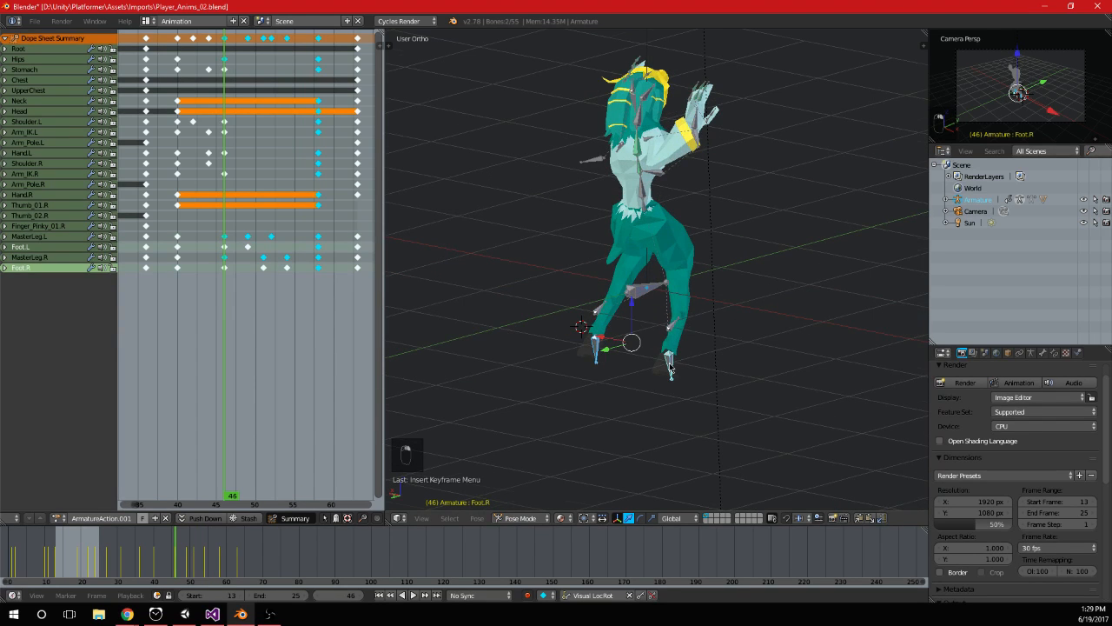
{"action": "key", "text": "KP_3"}
{"action": "key", "text": "r"}
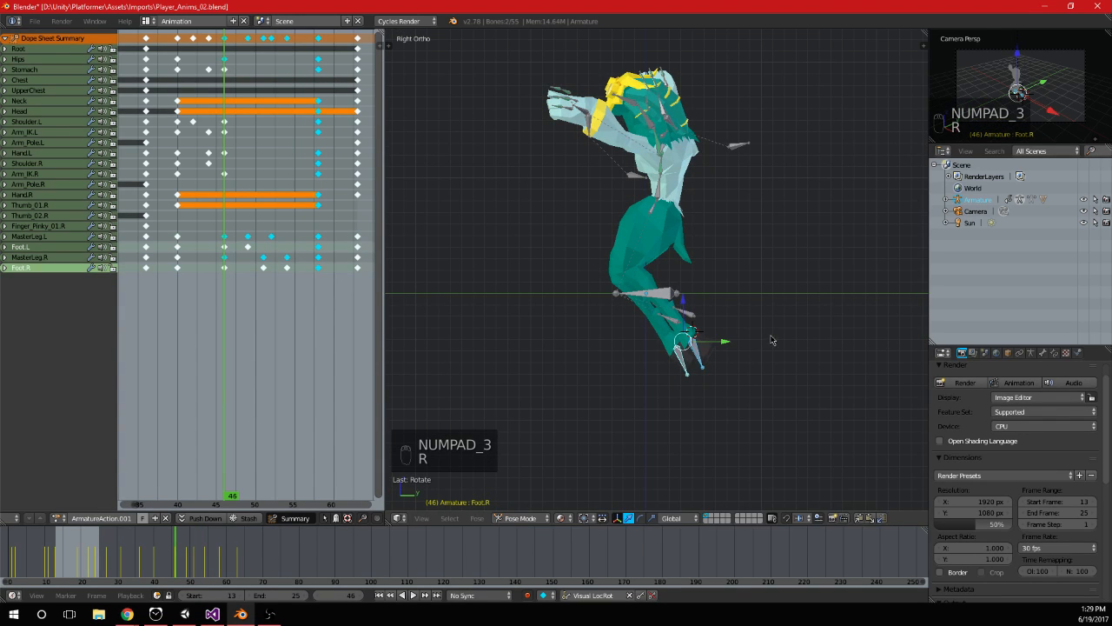
{"action": "right_click", "coordinate": [695, 365]}
{"action": "key", "text": "r"}
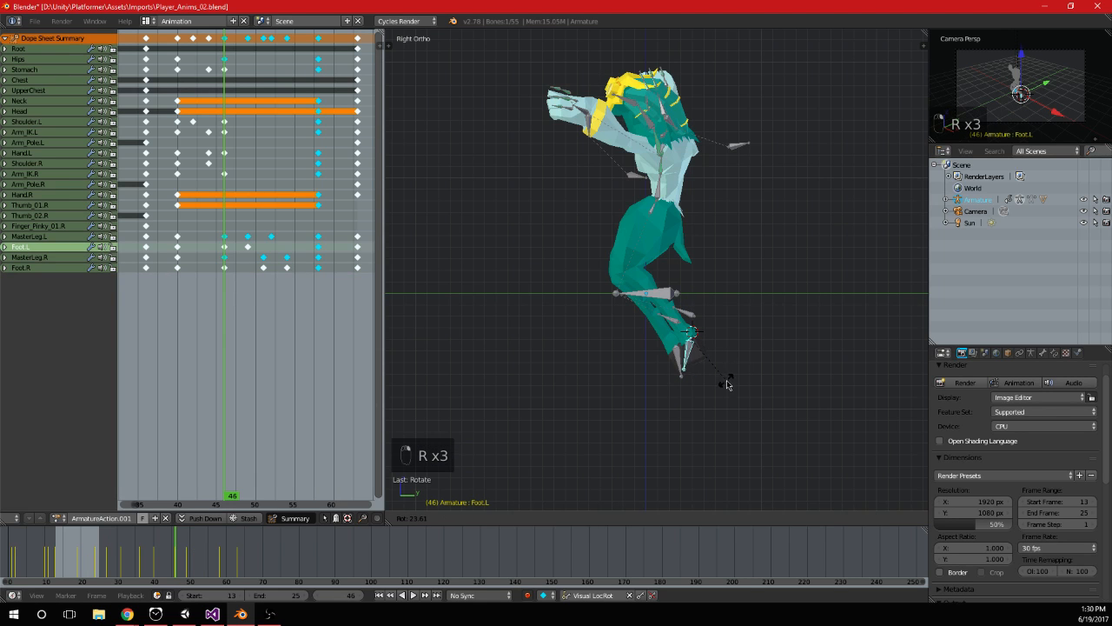
{"action": "middle_click_drag", "start_coordinate": [845, 322], "coordinate": [708, 337]}
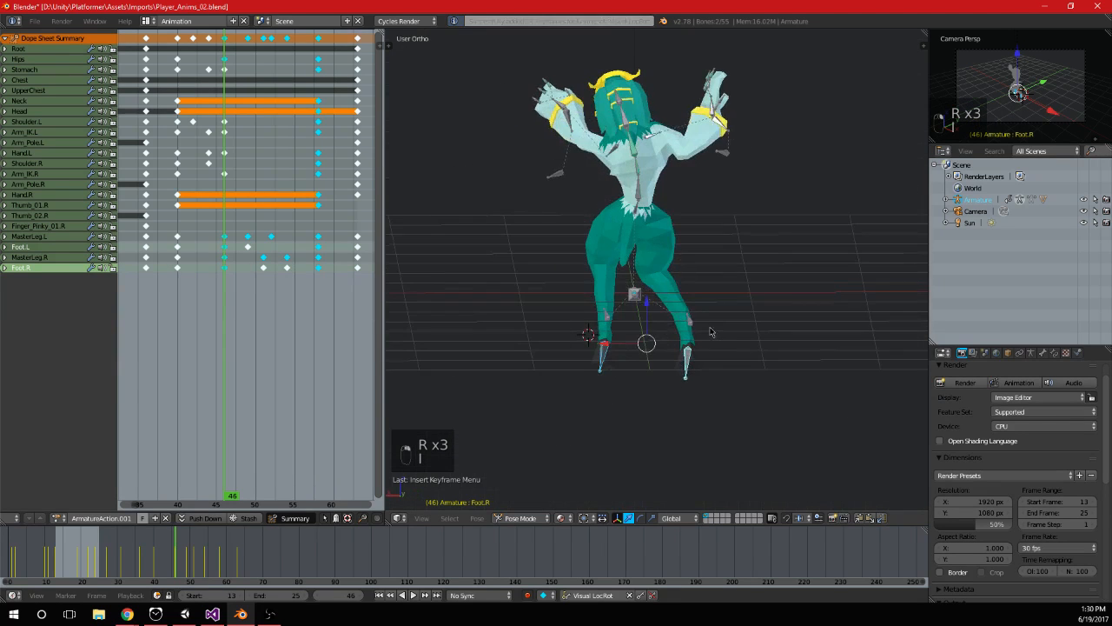
{"action": "scroll", "coordinate": [437, 278], "scroll_direction": "down", "scroll_amount": 1}
{"action": "key", "text": "alt+a"}
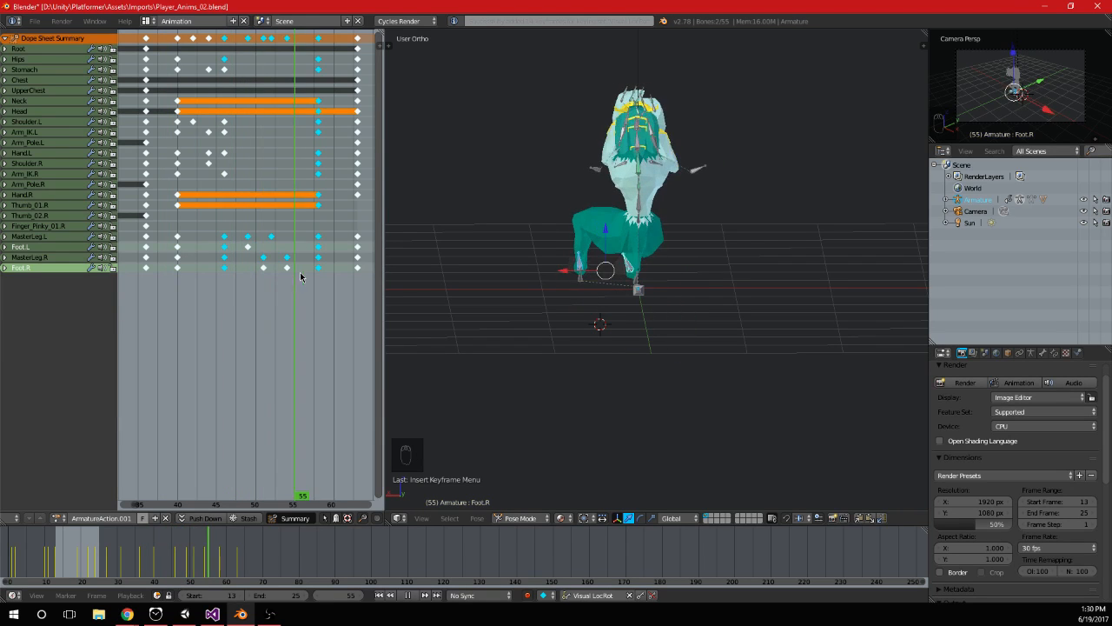
{"action": "key", "text": "ctrl+s"}
Switch to Unity, restart play mode, and test the player's sideways movement while hanging on the orange wall
{"action": "key", "text": "alt+Tab"}
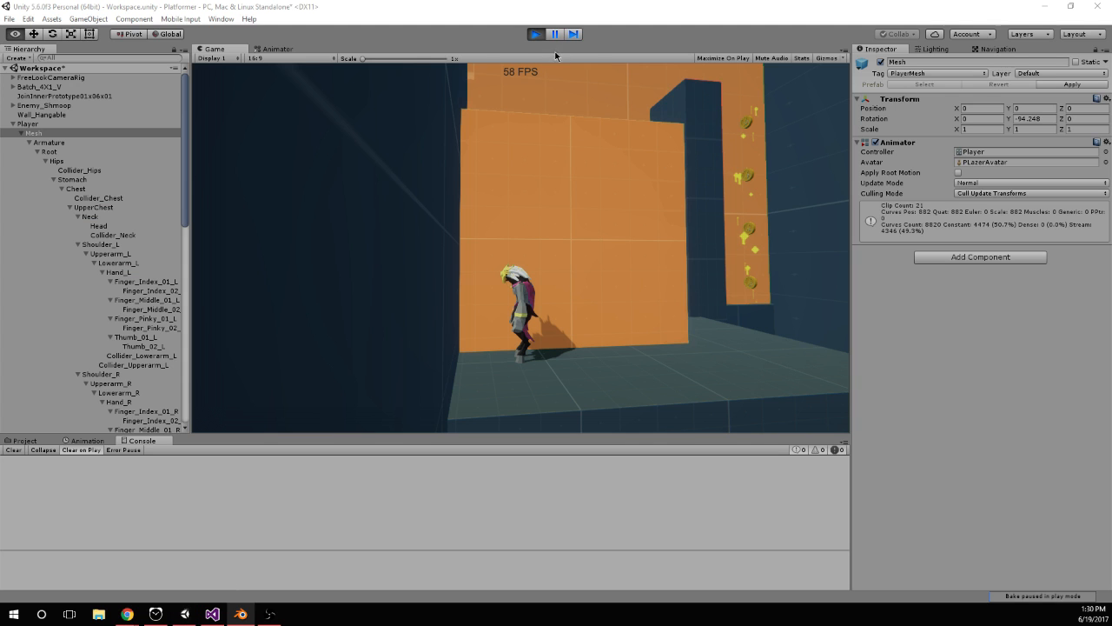
{"action": "left_click", "coordinate": [535, 35]}
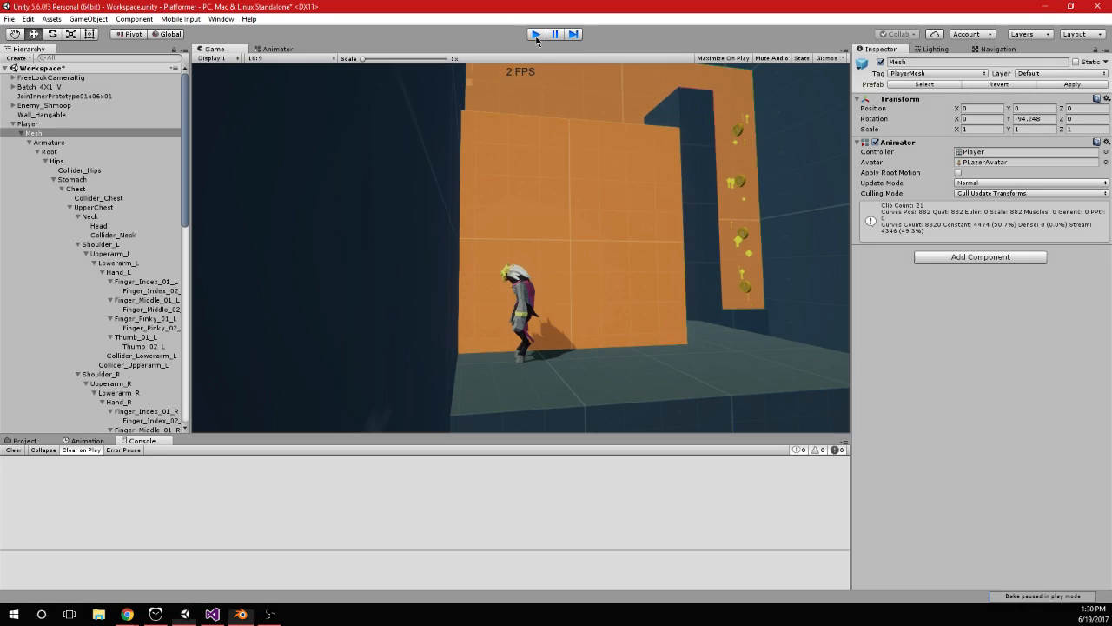
{"action": "left_click", "coordinate": [536, 35]}
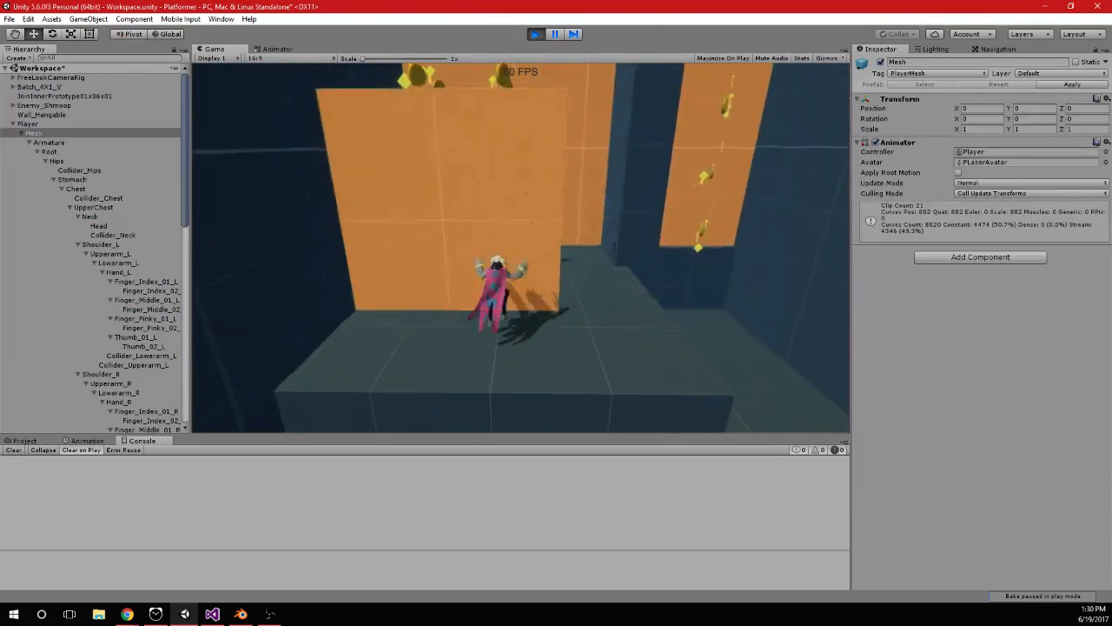
{"action": "key", "text": "d"}
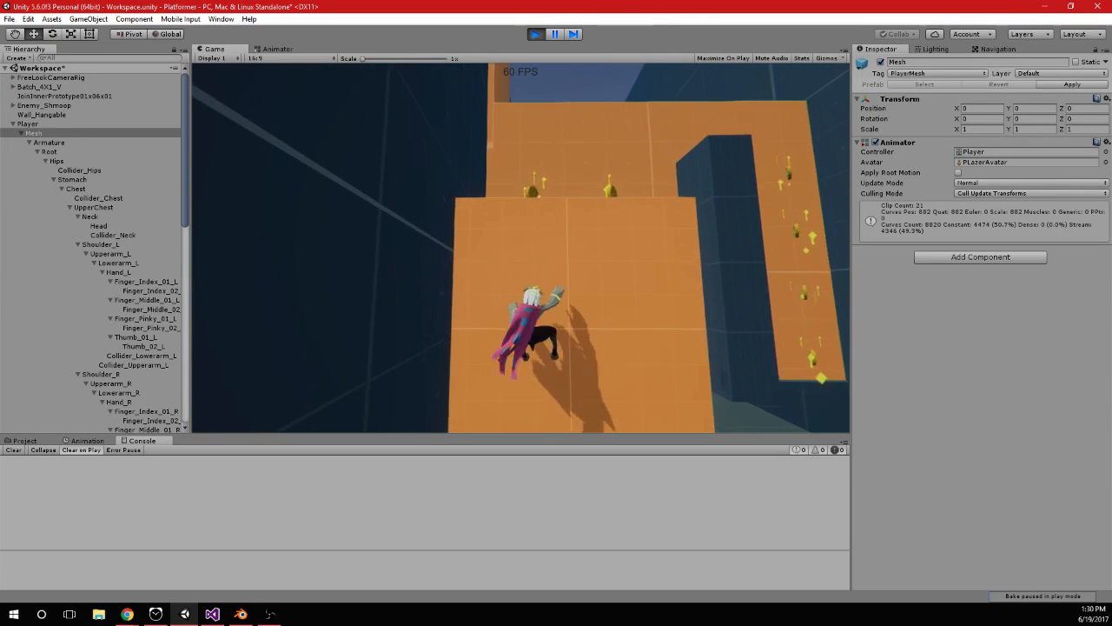
{"action": "key", "text": "a"}
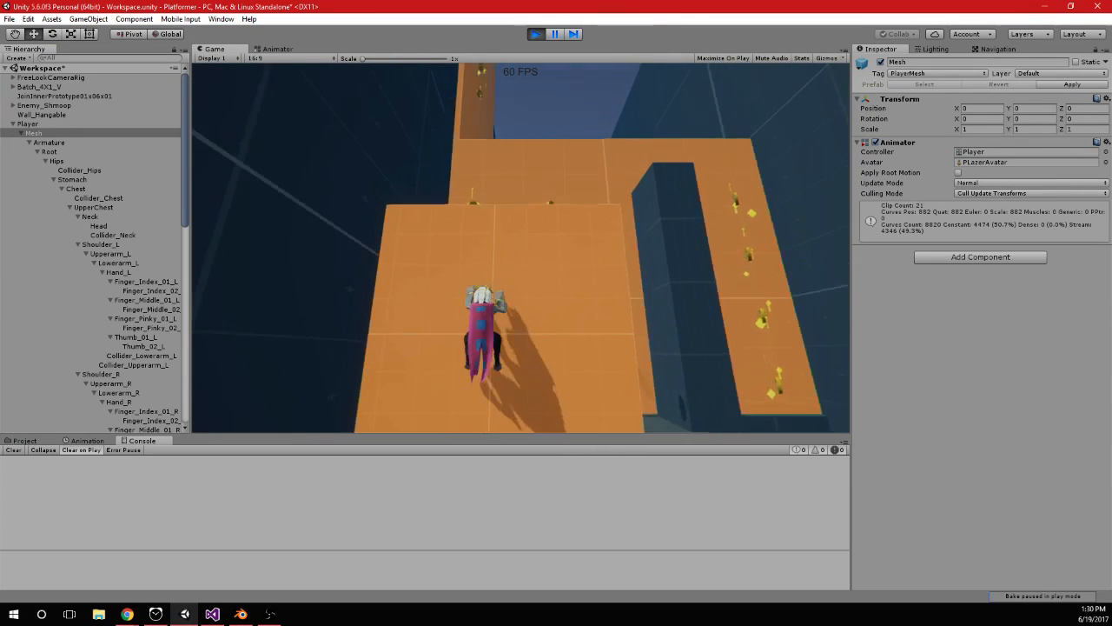
{"action": "key", "text": "d"}
{"action": "key", "text": "a"}
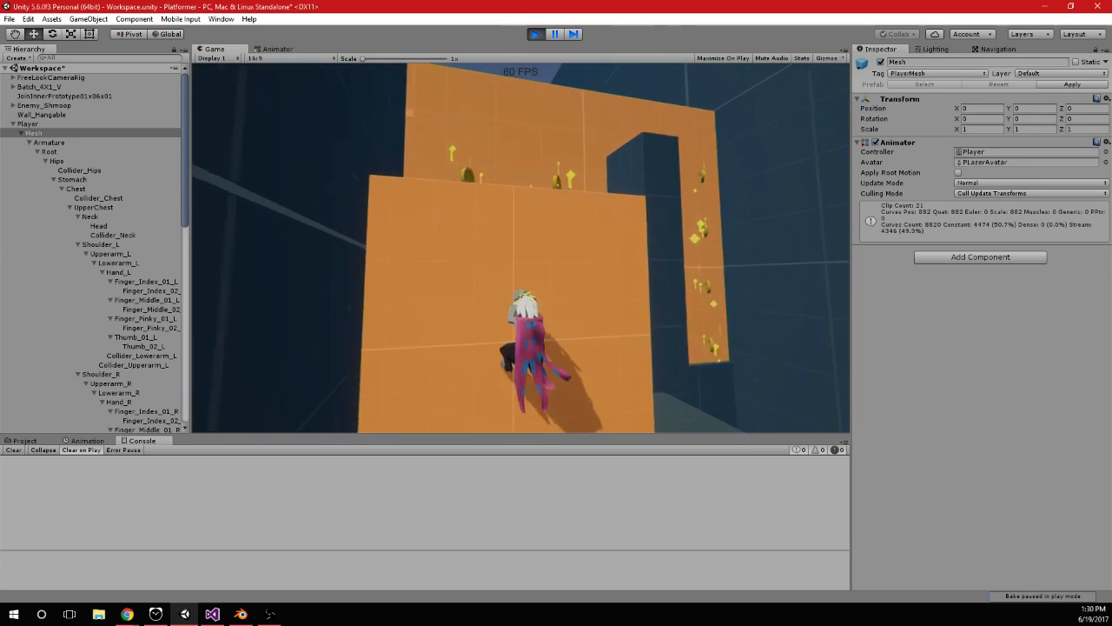
Return to Blender and undo the Foot and MasterLeg pose changes at frame 46
{"action": "key", "text": "alt+Tab"}
{"action": "key", "text": "alt+Tab"}
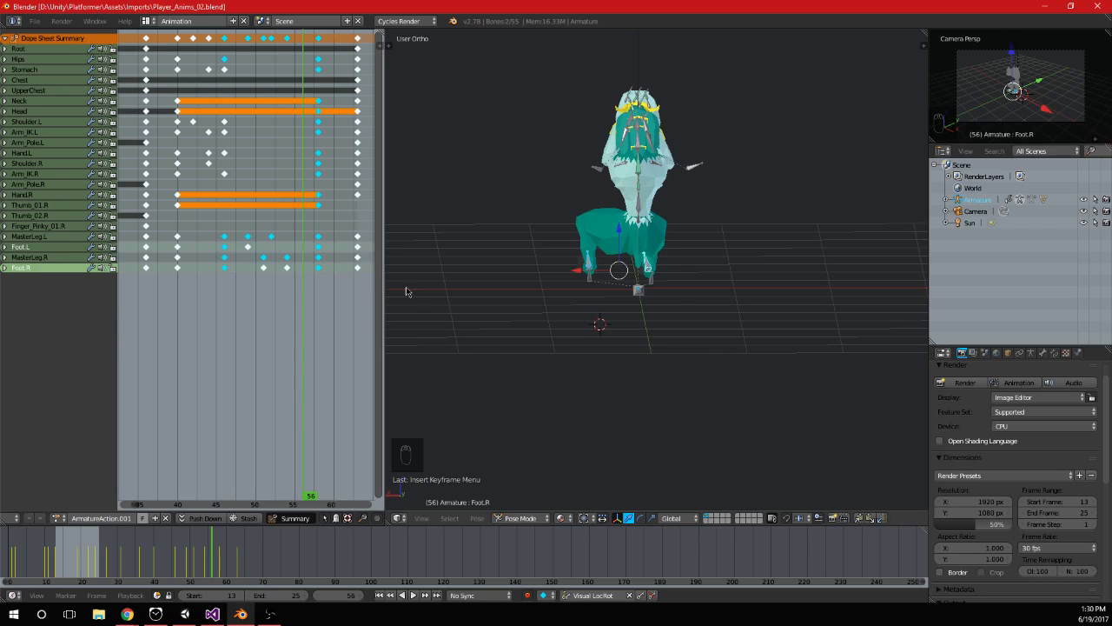
{"action": "key", "text": "ctrl+z"}
{"action": "key", "text": "ctrl+z"}
{"action": "key", "text": "ctrl+z"}
{"action": "key", "text": "ctrl+z"}
{"action": "key", "text": "ctrl+z"}
{"action": "key", "text": "ctrl+z"}
{"action": "key", "text": "ctrl+z"}
{"action": "key", "text": "ctrl+z"}
{"action": "key", "text": "ctrl+z"}
{"action": "key", "text": "ctrl+z"}
{"action": "key", "text": "ctrl+z"}
{"action": "key", "text": "ctrl+z"}
{"action": "key", "text": "ctrl+z"}
{"action": "key", "text": "ctrl+z"}
{"action": "key", "text": "ctrl+z"}
{"action": "key", "text": "ctrl+z"}
{"action": "key", "text": "ctrl+z"}
{"action": "key", "text": "ctrl+z"}
{"action": "key", "text": "ctrl+z"}
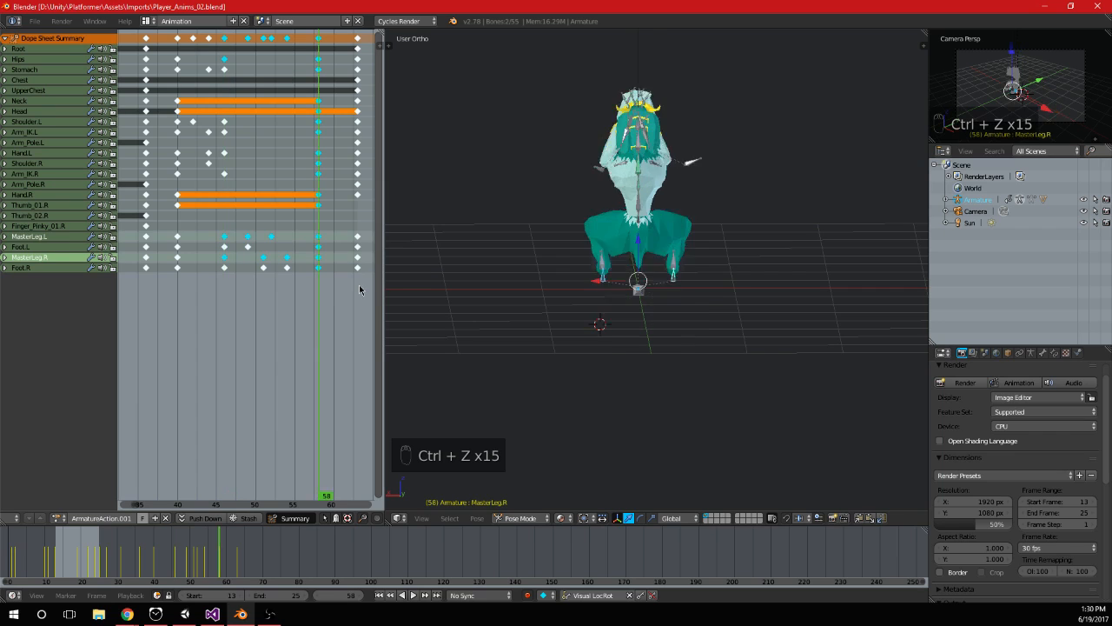
{"action": "key", "text": "ctrl+z"}
{"action": "key", "text": "ctrl+z"}
{"action": "key", "text": "ctrl+z"}
{"action": "key", "text": "ctrl+z"}
{"action": "key", "text": "ctrl+z"}
{"action": "key", "text": "ctrl+z"}
{"action": "key", "text": "ctrl+z"}
{"action": "key", "text": "ctrl+z"}
{"action": "key", "text": "ctrl+z"}
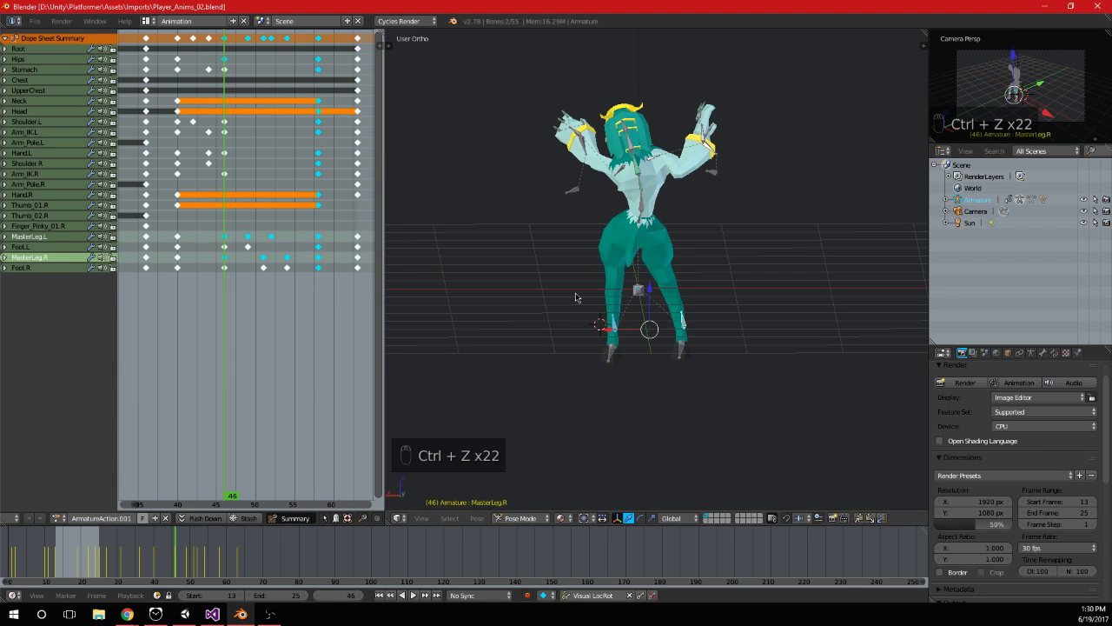
{"action": "key", "text": "ctrl+z"}
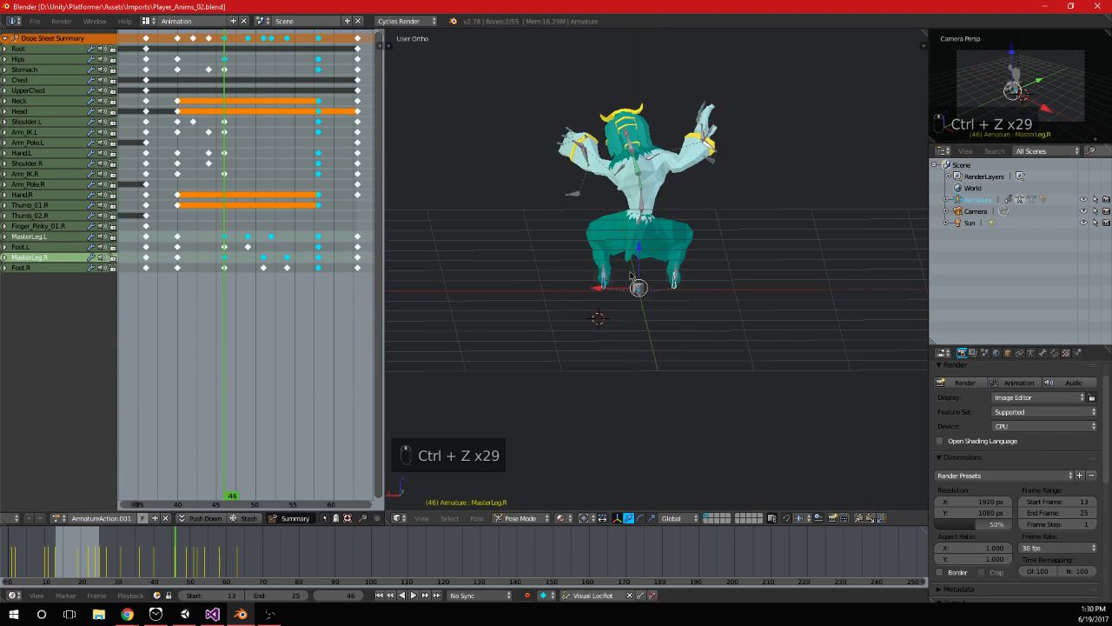
{"action": "key", "text": "ctrl+z"}
Scrub the restored leg animation from frame 46 to frame 55, save the file, and inspect the pose from other angles
{"action": "left_click_drag", "start_coordinate": [225, 232], "coordinate": [297, 232]}
{"action": "key", "text": "ctrl+s"}
{"action": "left_click", "coordinate": [301, 231]}
{"action": "scroll", "coordinate": [708, 271], "scroll_direction": "down", "scroll_amount": 2}
{"action": "middle_click_drag", "start_coordinate": [708, 271], "coordinate": [565, 248]}
{"action": "scroll", "coordinate": [762, 226], "scroll_direction": "up", "scroll_amount": 2}
{"action": "middle_click_drag", "start_coordinate": [834, 178], "coordinate": [720, 284]}
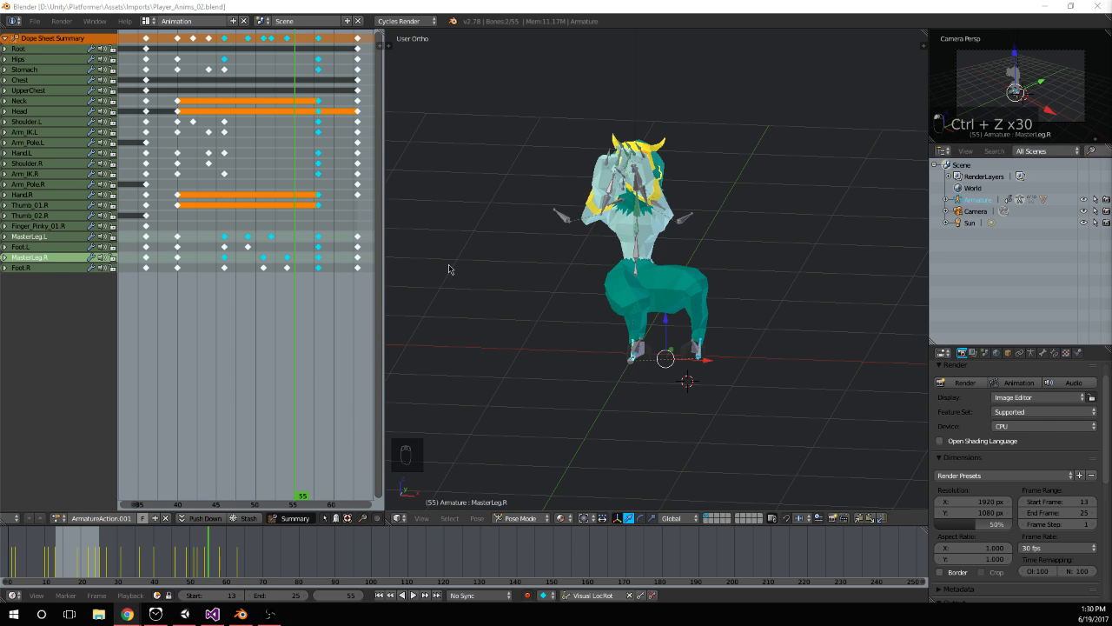
Switch to Unity and check the player's climbing on the orange wall with the restored leg animation
{"action": "left_click", "coordinate": [185, 614]}
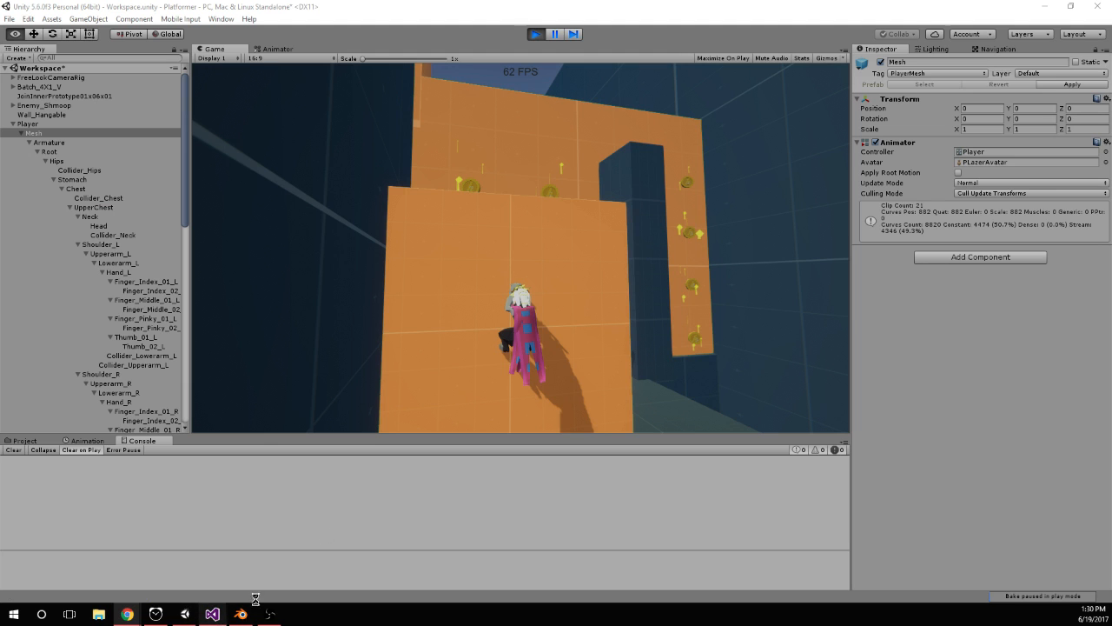
{"action": "left_click", "coordinate": [549, 306]}
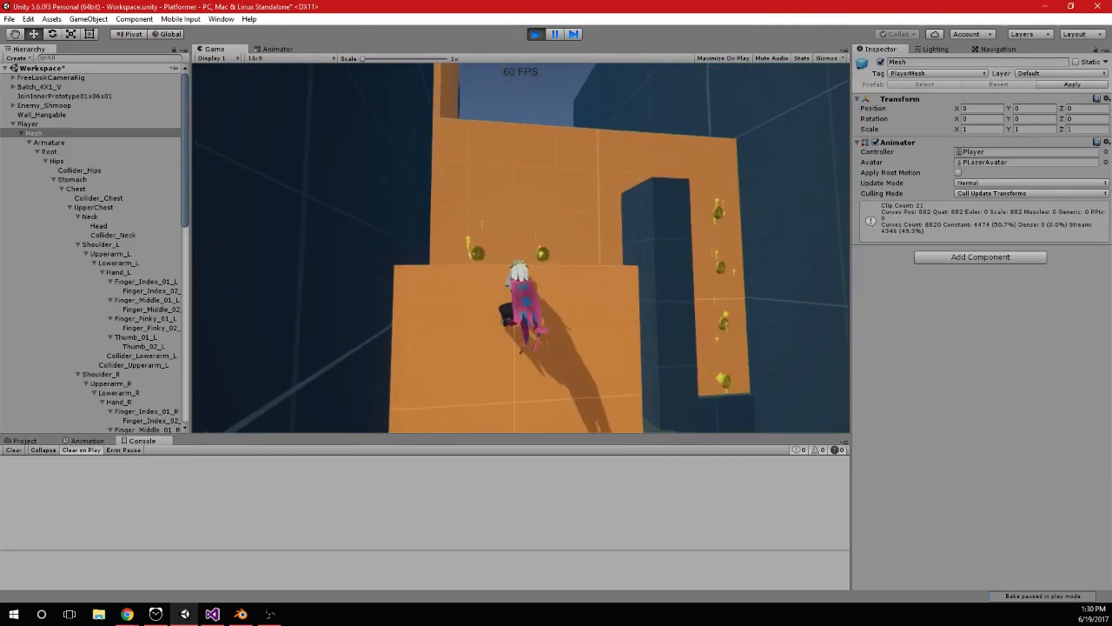
{"action": "key", "text": "alt+Tab"}
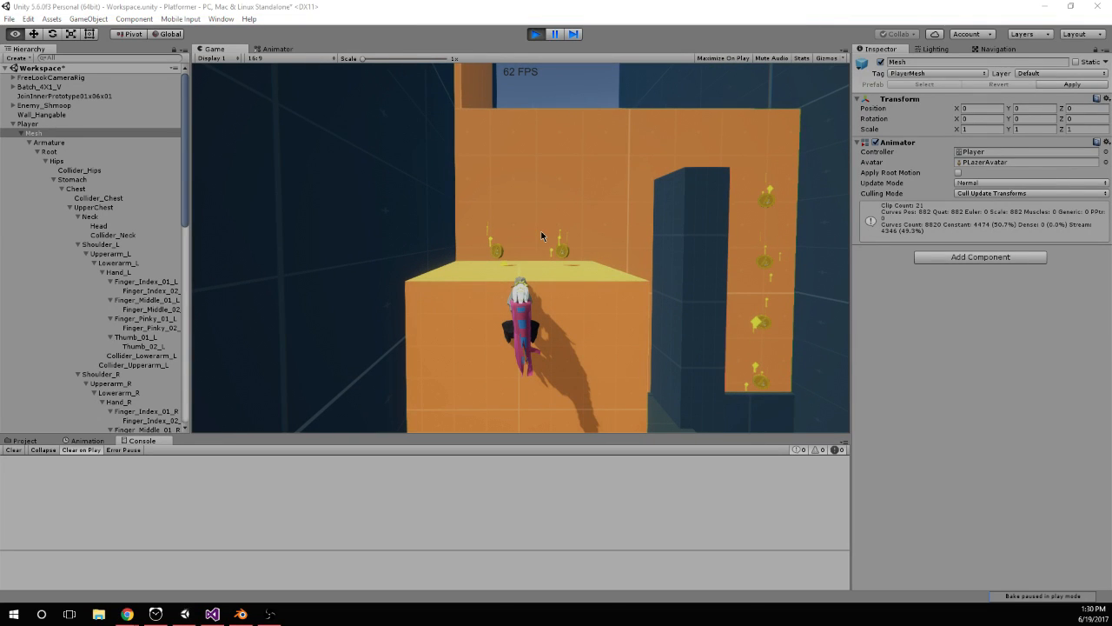
Switch to Visual Studio and comment out the curJumps = 1 line in the isHanging jump block of PlayerInput.cs
{"action": "key", "text": "alt+Tab"}
{"action": "left_click", "coordinate": [236, 392]}
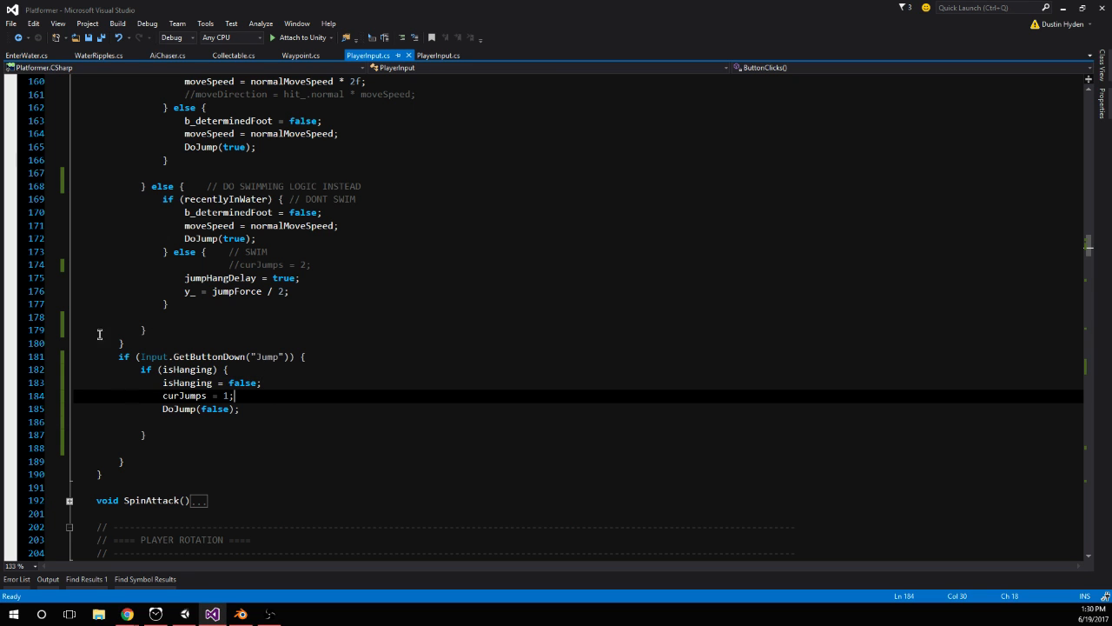
{"action": "left_click", "coordinate": [160, 395]}
{"action": "type", "text": "//"}
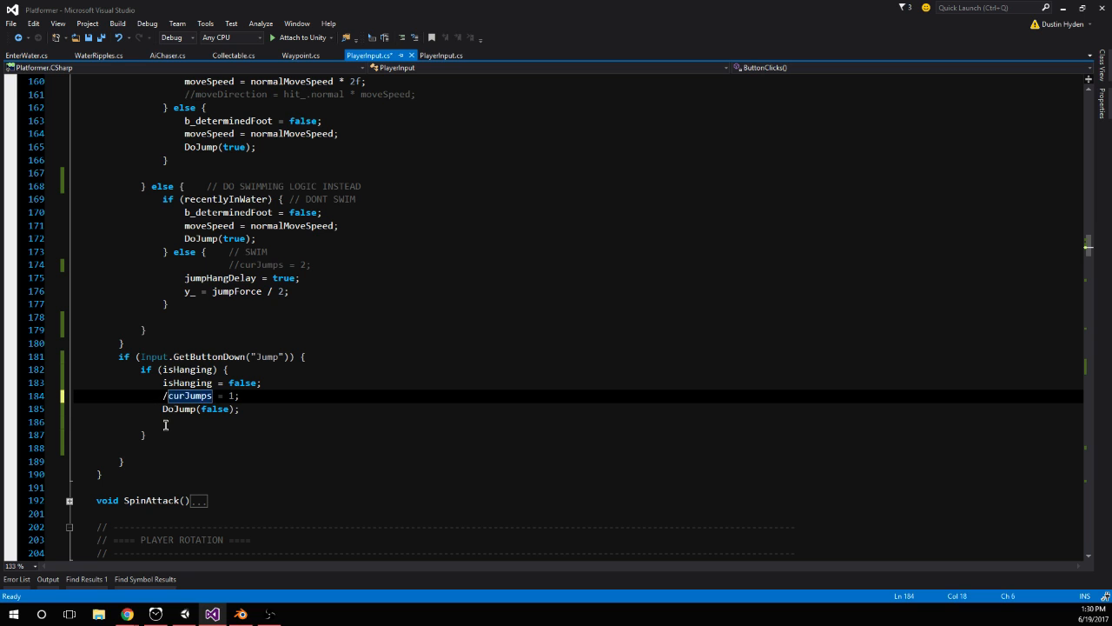
Comment out the DoJump(false) line in the isHanging jump block and remove the blank line below it
{"action": "left_click", "coordinate": [159, 409]}
{"action": "type", "text": "//"}
{"action": "left_click", "coordinate": [144, 426]}
{"action": "key", "text": "shift+Home"}
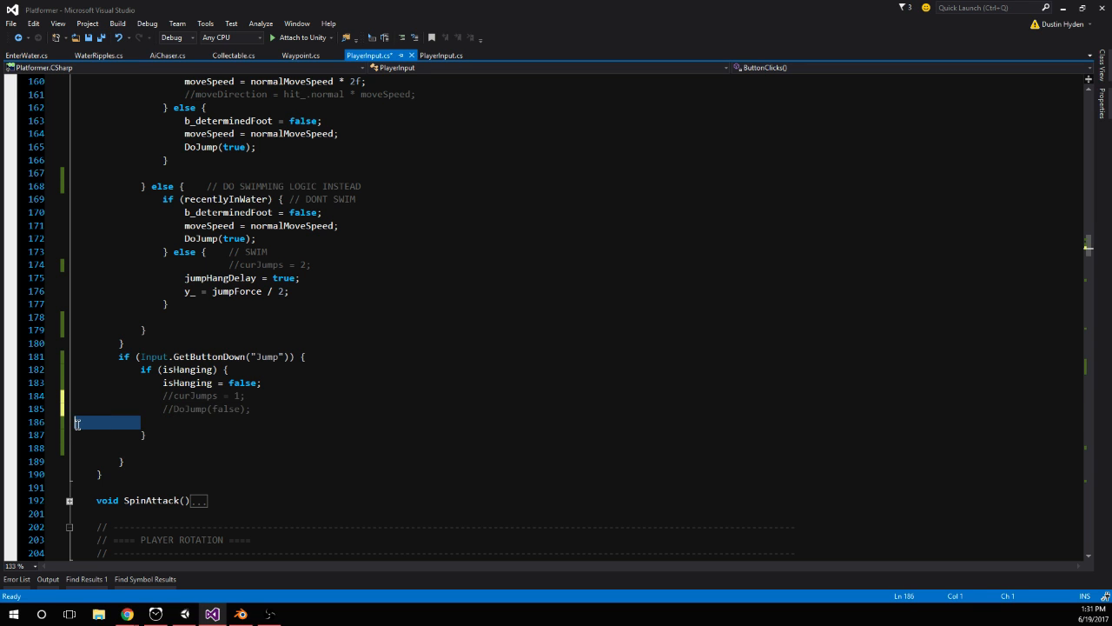
{"action": "key", "text": "BackSpace"}
{"action": "key", "text": "BackSpace"}
Insert an else if (isHanging) branch ahead of the swimming-logic else inside the jump input check
{"action": "scroll", "coordinate": [205, 432], "scroll_direction": "up", "scroll_amount": 6}
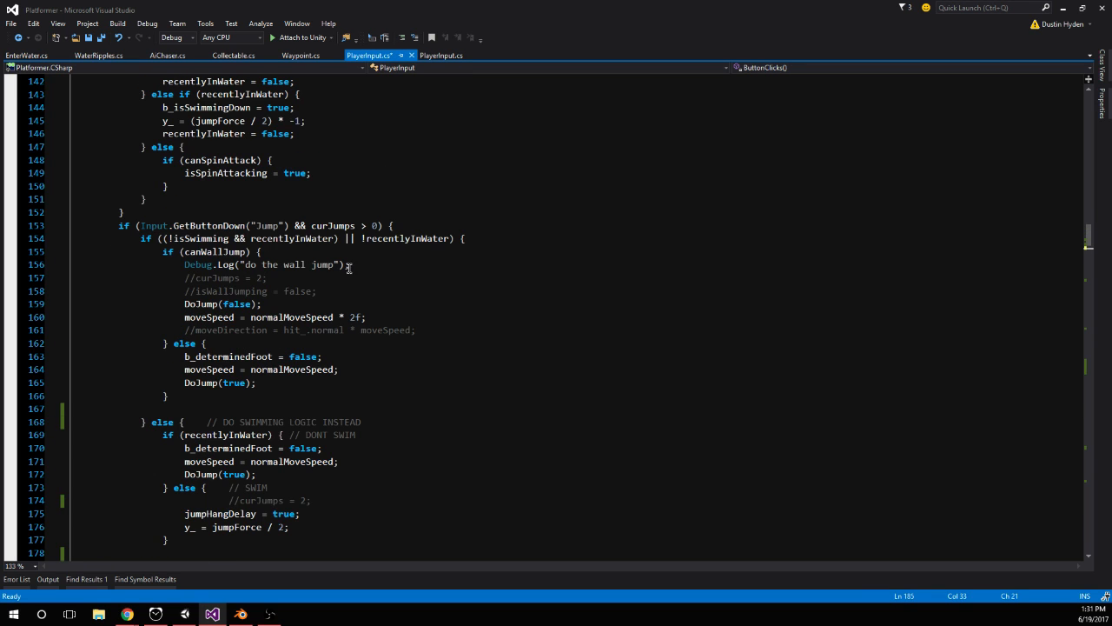
{"action": "scroll", "coordinate": [364, 190], "scroll_direction": "down", "scroll_amount": 3}
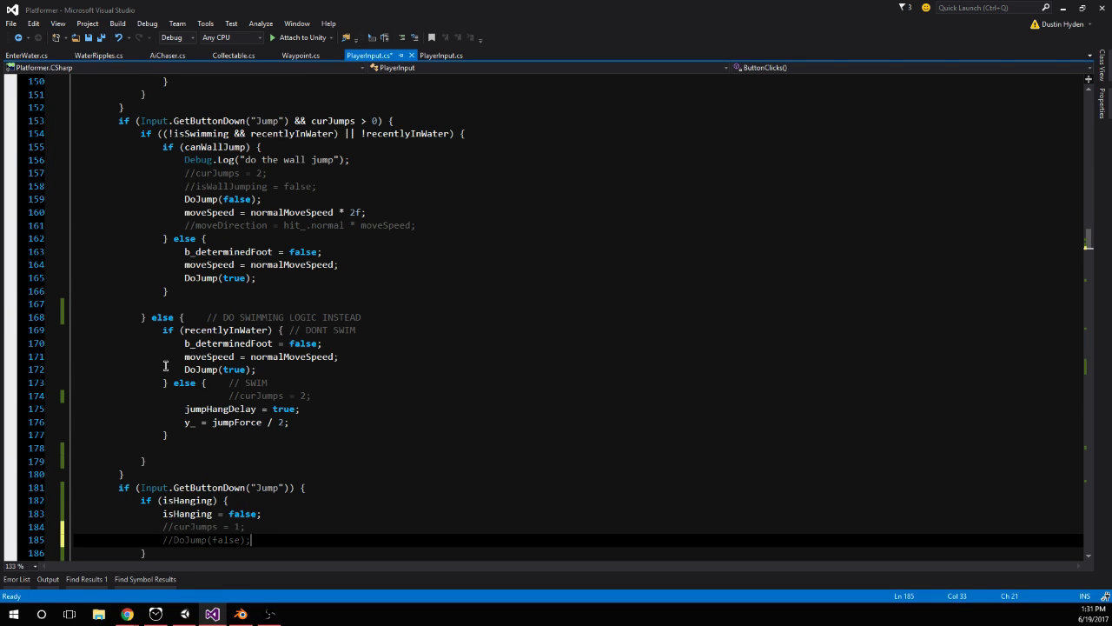
{"action": "left_click", "coordinate": [180, 318]}
{"action": "type", "text": "if (ishn"}
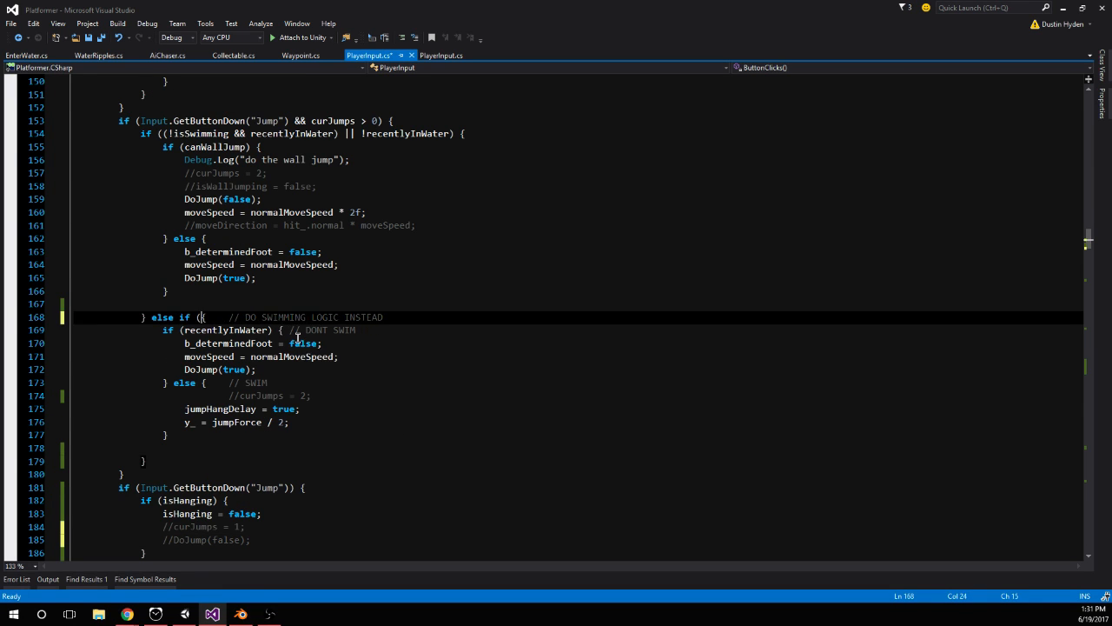
{"action": "key", "text": "Tab"}
{"action": "type", "text": ") {"}
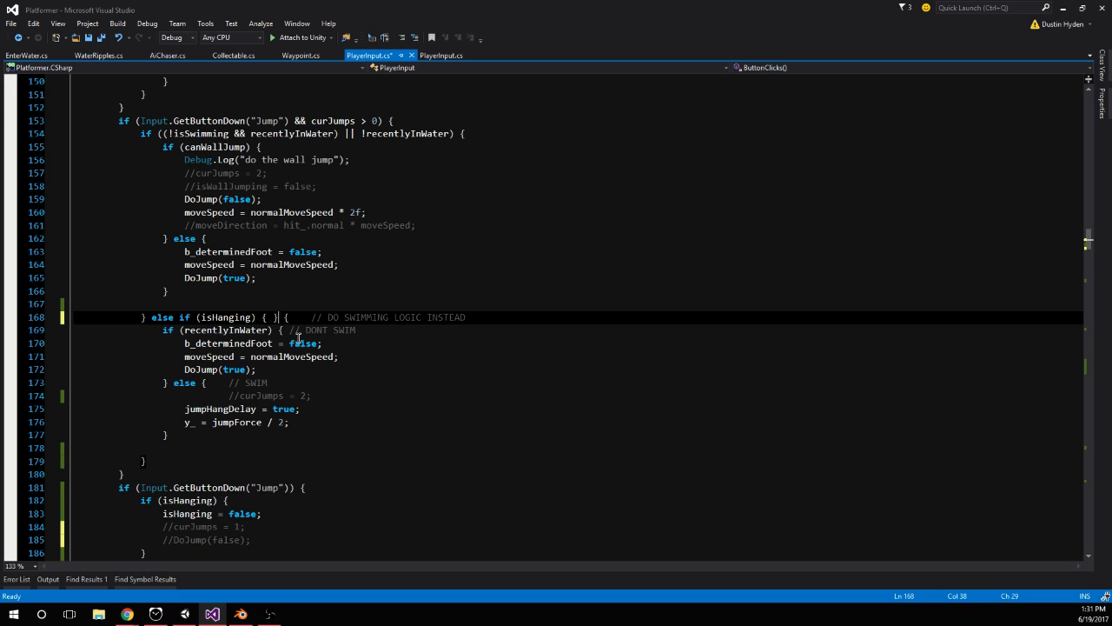
{"action": "key", "text": "Return"}
{"action": "key", "text": "Return"}
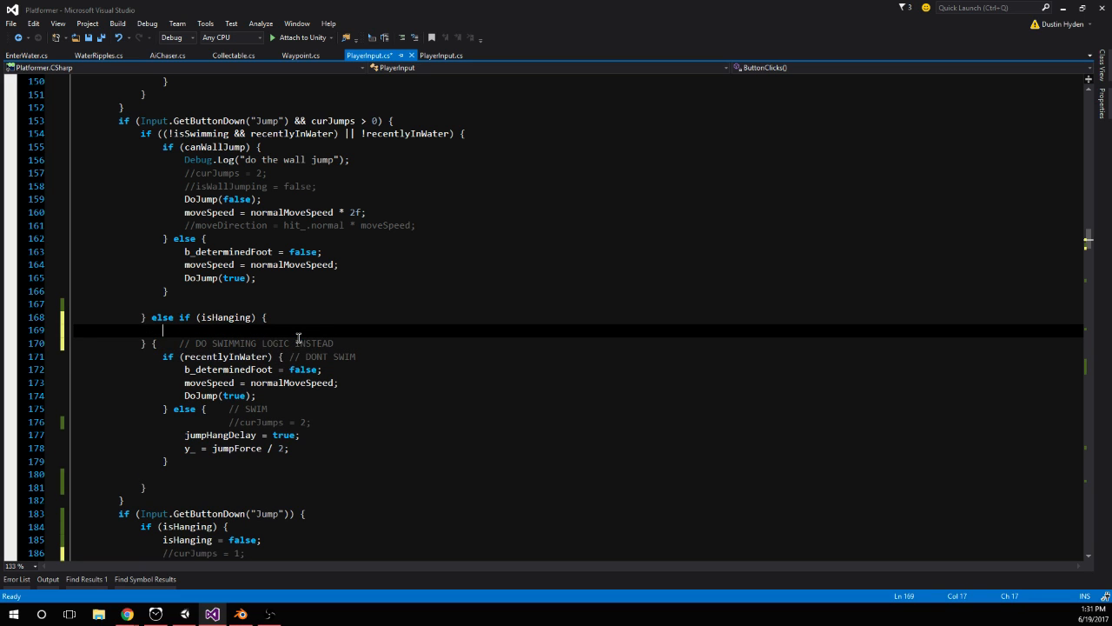
{"action": "left_click", "coordinate": [154, 342]}
{"action": "type", "text": "else {"}
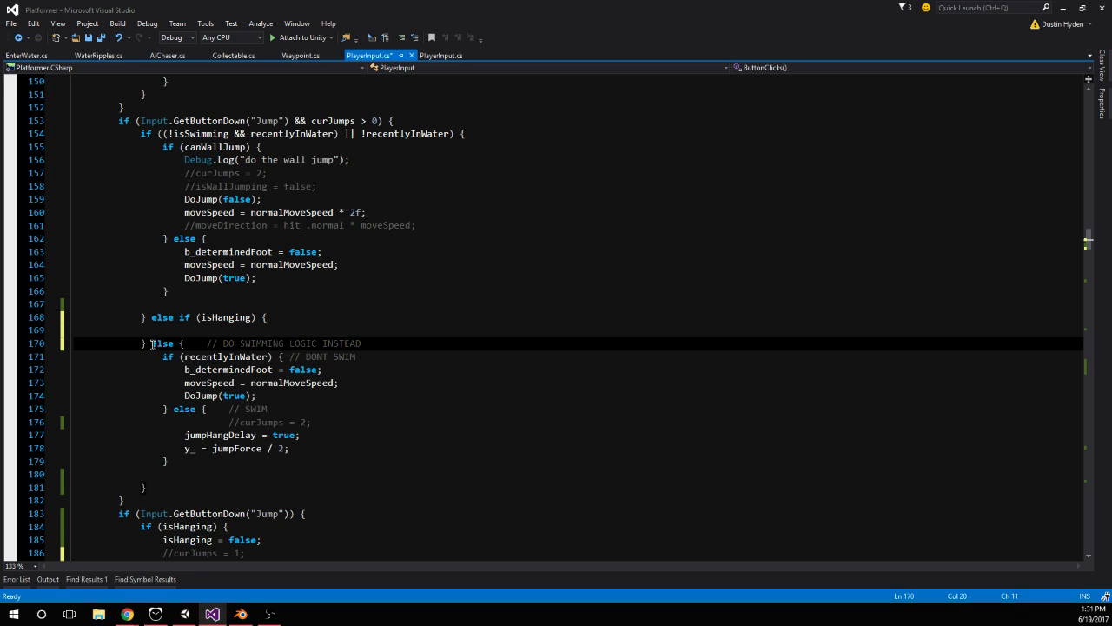
{"action": "key", "text": "Up"}
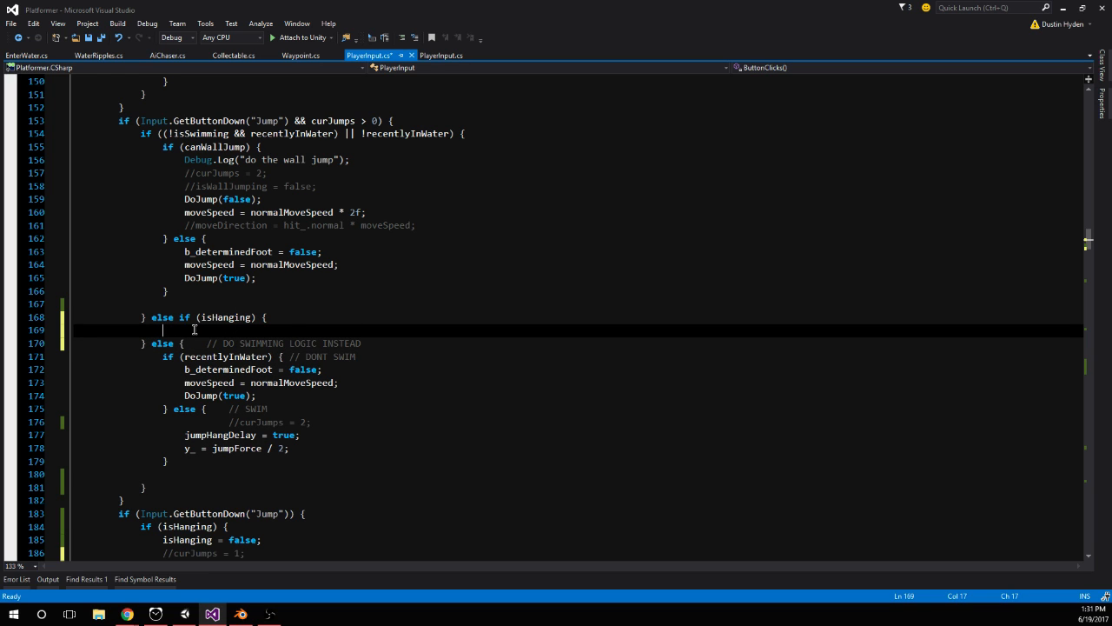
Copy the DoJump(true); line from the swimming block into the new isHanging branch
{"action": "scroll", "coordinate": [194, 328], "scroll_direction": "down", "scroll_amount": 1}
{"action": "scroll", "coordinate": [336, 367], "scroll_direction": "up", "scroll_amount": 1}
{"action": "left_click_drag", "start_coordinate": [183, 396], "coordinate": [257, 396]}
{"action": "key", "text": "ctrl+c"}
{"action": "left_click", "coordinate": [278, 330]}
{"action": "key", "text": "ctrl+v"}
{"action": "key", "text": "Return"}
Add isHanging = false; and jumpHangDelay = true; above DoJump(true) in the isHanging branch and save the file
{"action": "left_click_drag", "start_coordinate": [185, 448], "coordinate": [345, 432]}
{"action": "key", "text": "ctrl+c"}
{"action": "left_click", "coordinate": [299, 324]}
{"action": "key", "text": "Return"}
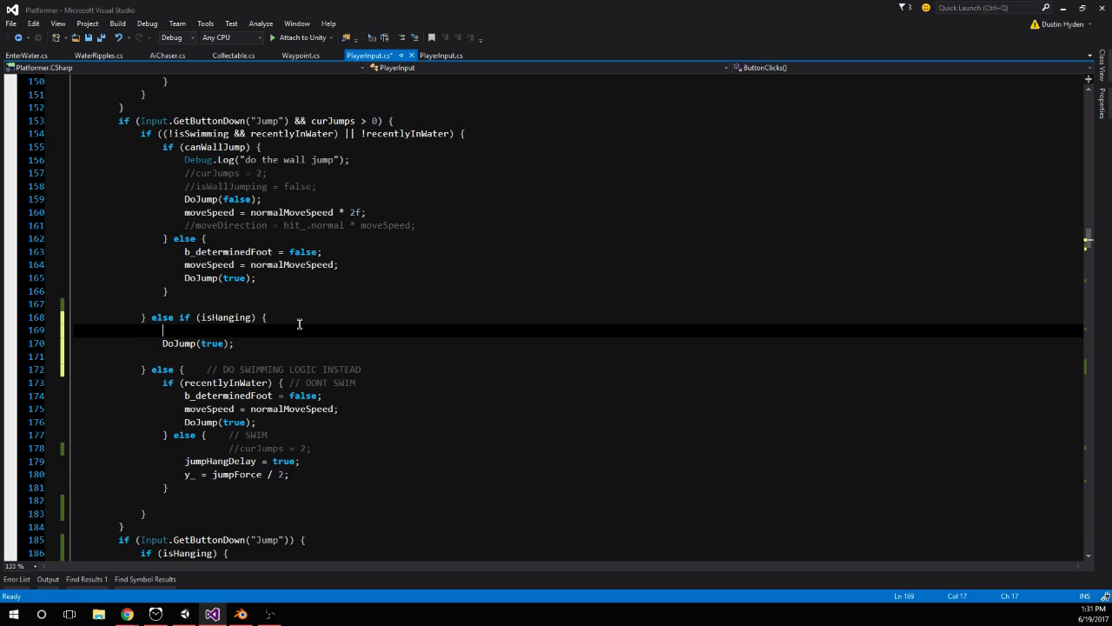
{"action": "key", "text": "ctrl+v"}
{"action": "left_click", "coordinate": [299, 324]}
{"action": "key", "text": "Return"}
{"action": "type", "text": "isHanging = false;"}
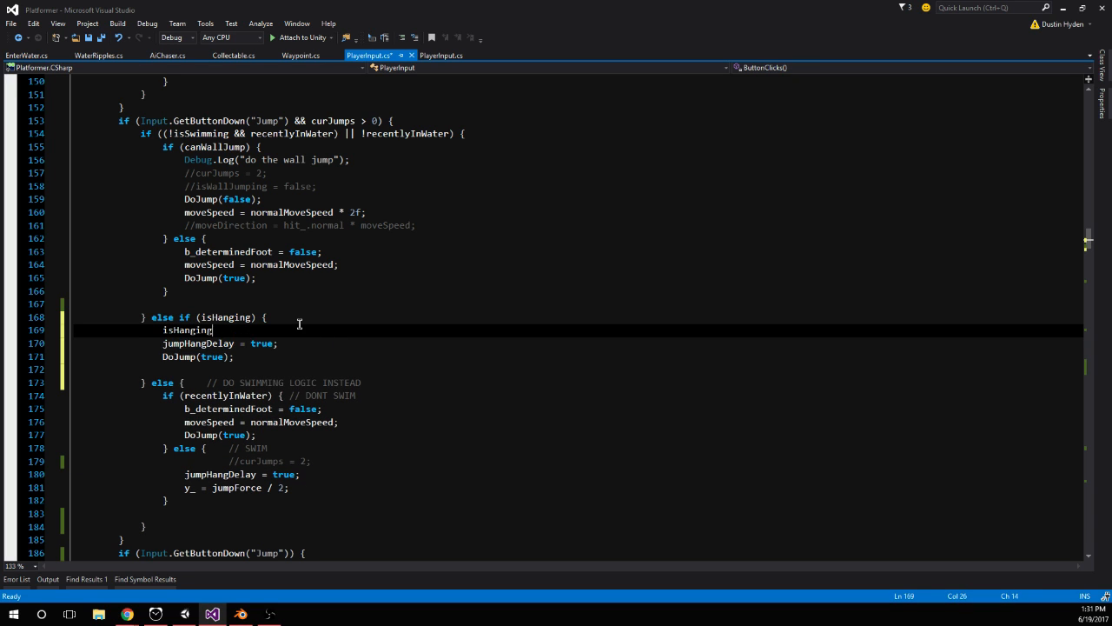
{"action": "key", "text": "ctrl+s"}
Delete the separate Input.GetButtonDown("Jump") block holding the old isHanging code below the main jump check
{"action": "scroll", "coordinate": [300, 323], "scroll_direction": "down", "scroll_amount": 3}
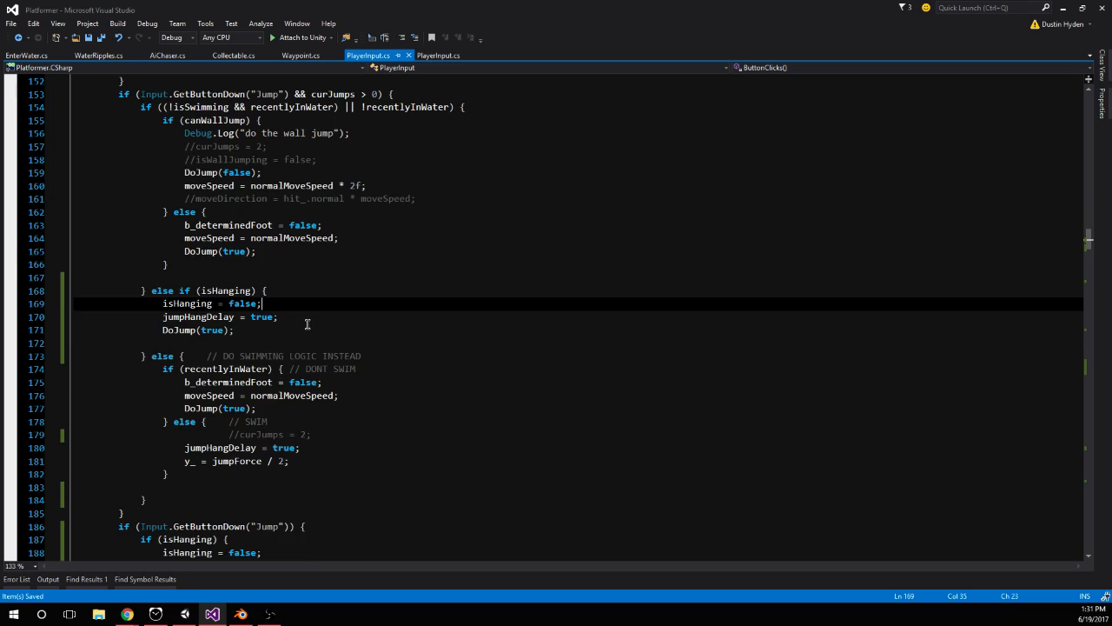
{"action": "scroll", "coordinate": [241, 328], "scroll_direction": "down", "scroll_amount": 1}
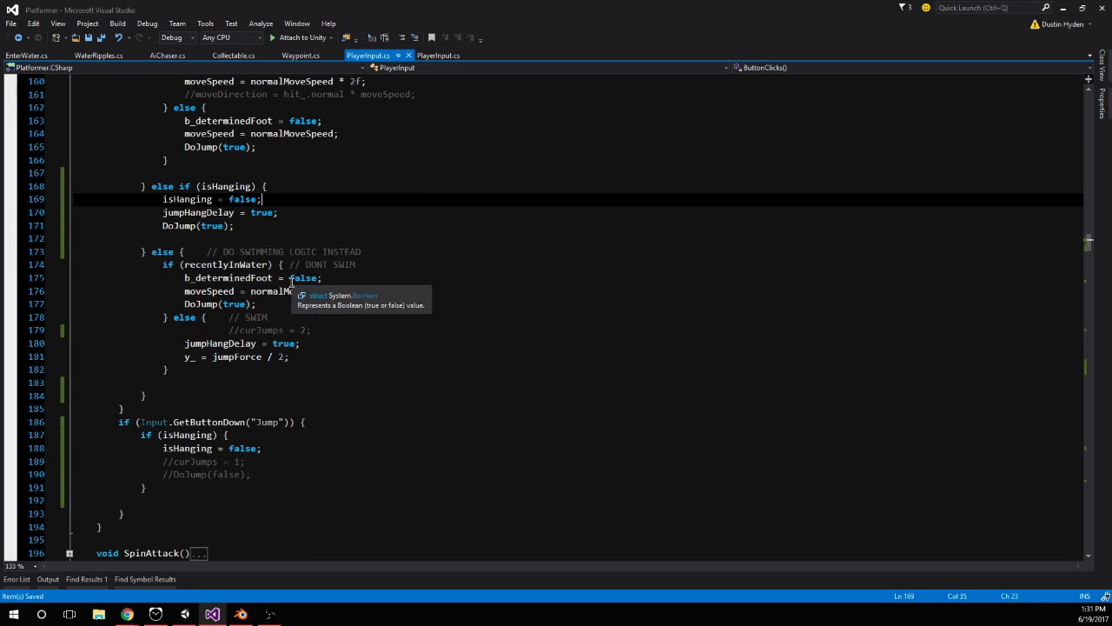
{"action": "scroll", "coordinate": [347, 294], "scroll_direction": "down", "scroll_amount": 1}
{"action": "scroll", "coordinate": [265, 304], "scroll_direction": "up", "scroll_amount": 2}
{"action": "scroll", "coordinate": [270, 252], "scroll_direction": "down", "scroll_amount": 2}
{"action": "scroll", "coordinate": [271, 252], "scroll_direction": "down", "scroll_amount": 2}
{"action": "left_click_drag", "start_coordinate": [159, 408], "coordinate": [79, 318]}
{"action": "key", "text": "BackSpace"}
{"action": "key", "text": "BackSpace"}
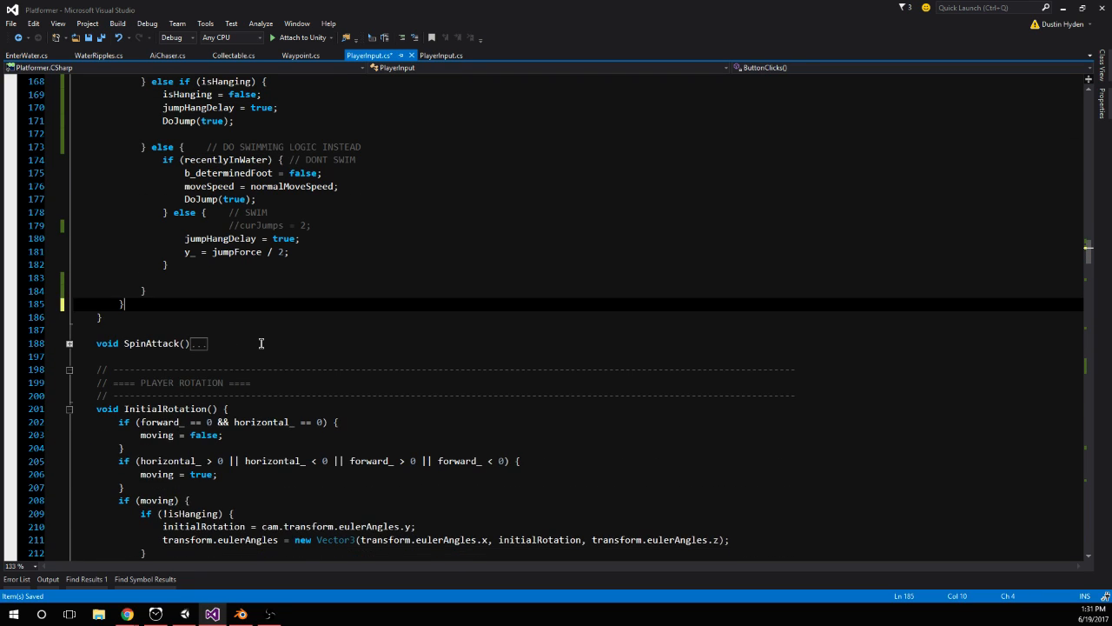
Find jumpHangDelay in Jumping(), copy its jumpTimer = 0.20f; line below isHanging = false; in the isHanging branch, and save
{"action": "scroll", "coordinate": [216, 167], "scroll_direction": "up", "scroll_amount": 2}
{"action": "double_click", "coordinate": [181, 189]}
{"action": "key", "text": "ctrl+f"}
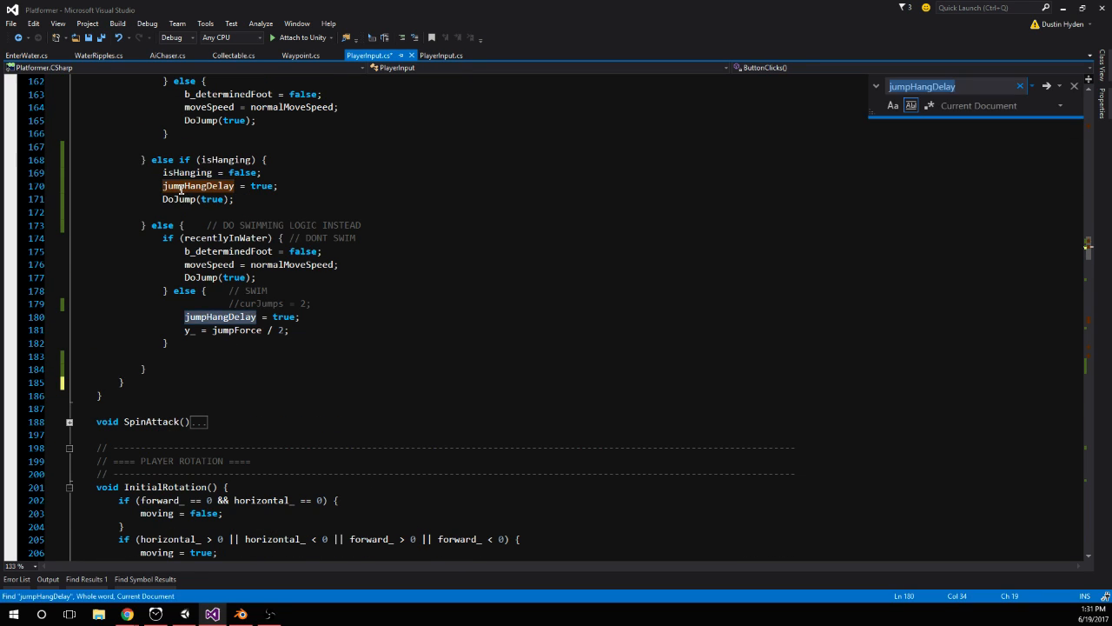
{"action": "key", "text": "Return"}
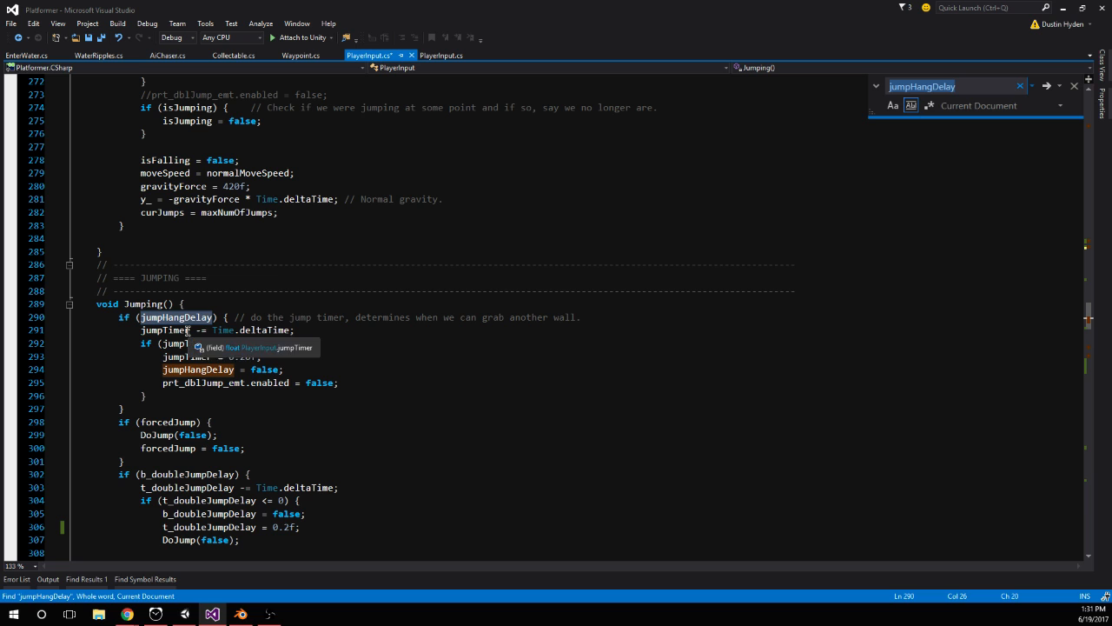
{"action": "left_click_drag", "start_coordinate": [158, 357], "coordinate": [337, 354]}
{"action": "scroll", "coordinate": [235, 334], "scroll_direction": "up", "scroll_amount": 20}
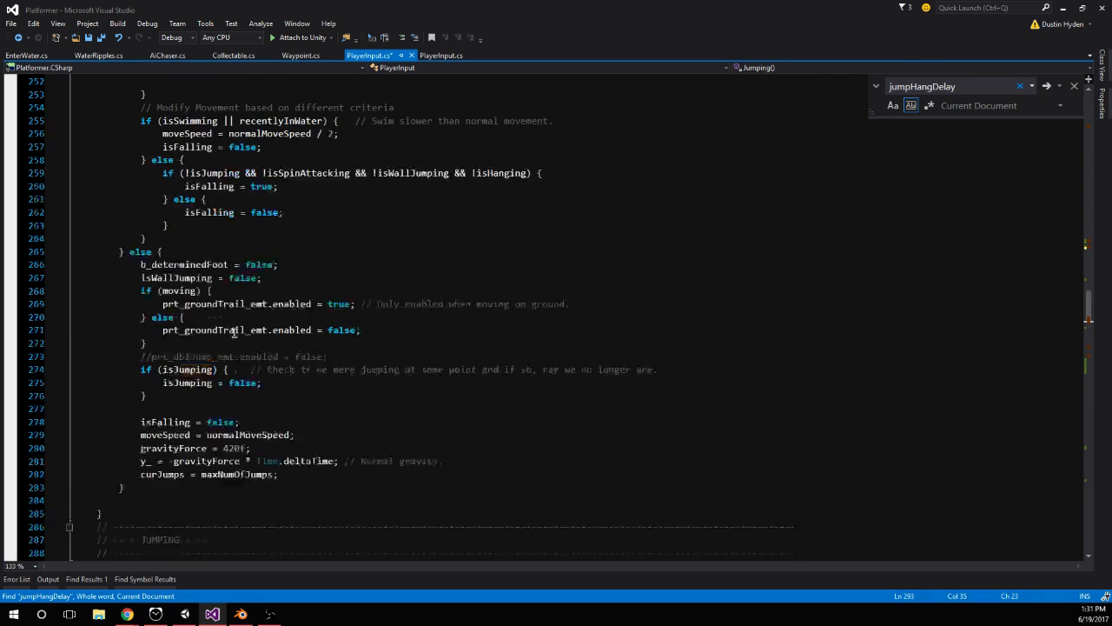
{"action": "scroll", "coordinate": [261, 334], "scroll_direction": "up", "scroll_amount": 13}
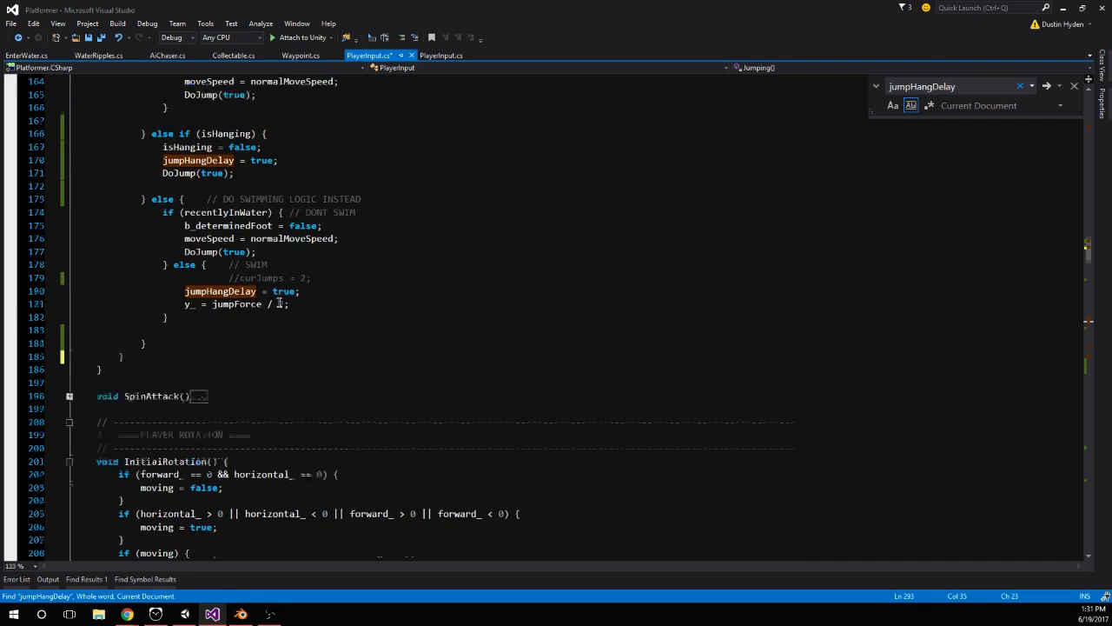
{"action": "left_click", "coordinate": [314, 173]}
{"action": "key", "text": "Return"}
{"action": "key", "text": "ctrl+v"}
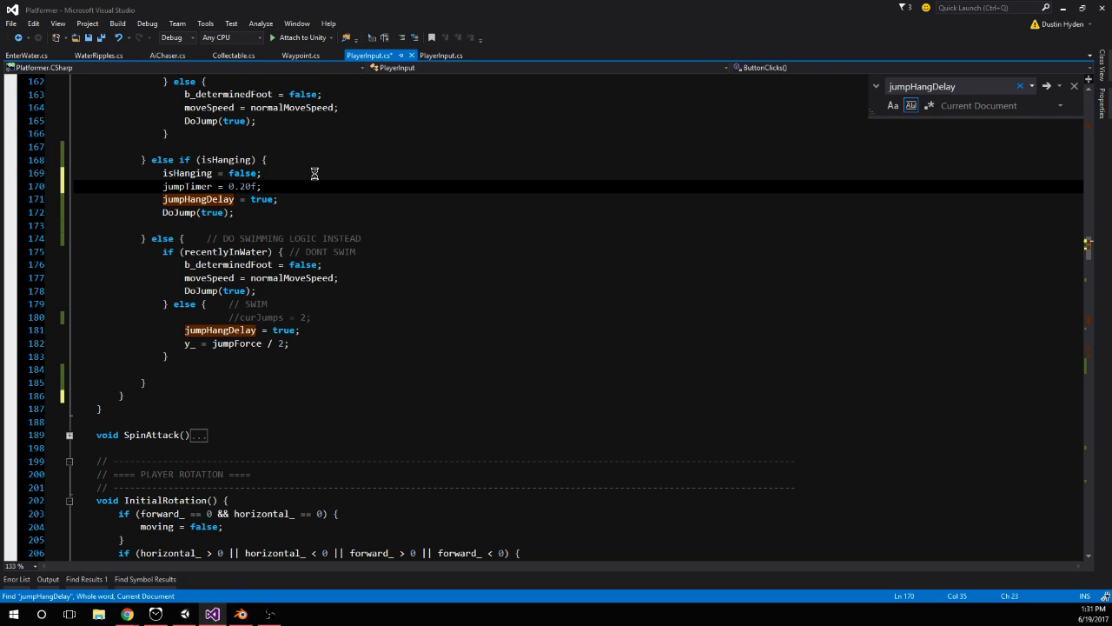
{"action": "key", "text": "ctrl+s"}
Examine the Jumping() timers and how DoJump() handles isJumping, canWallJump and jumpHangDelay
{"action": "scroll", "coordinate": [325, 191], "scroll_direction": "down", "scroll_amount": 16}
{"action": "scroll", "coordinate": [331, 201], "scroll_direction": "down", "scroll_amount": 20}
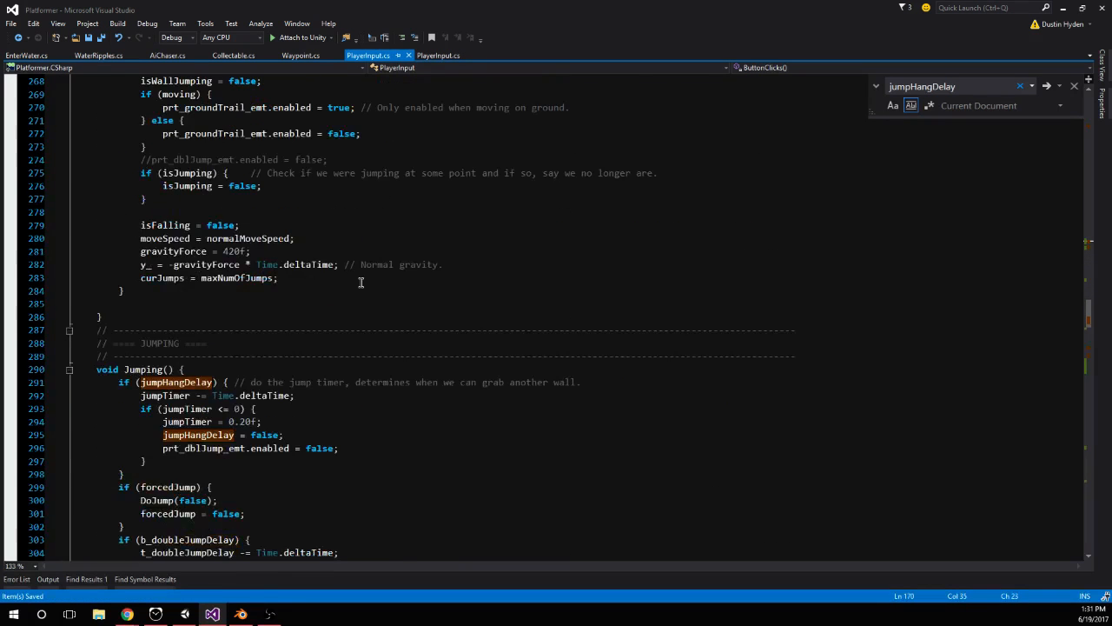
{"action": "scroll", "coordinate": [243, 280], "scroll_direction": "down", "scroll_amount": 1}
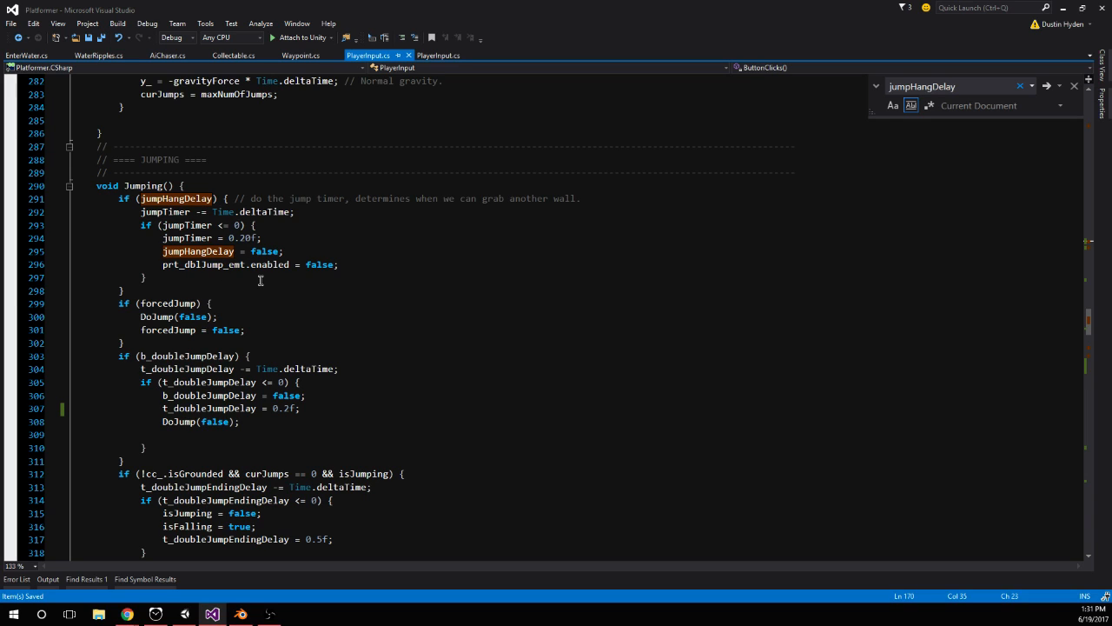
{"action": "key", "text": "alt+Tab"}
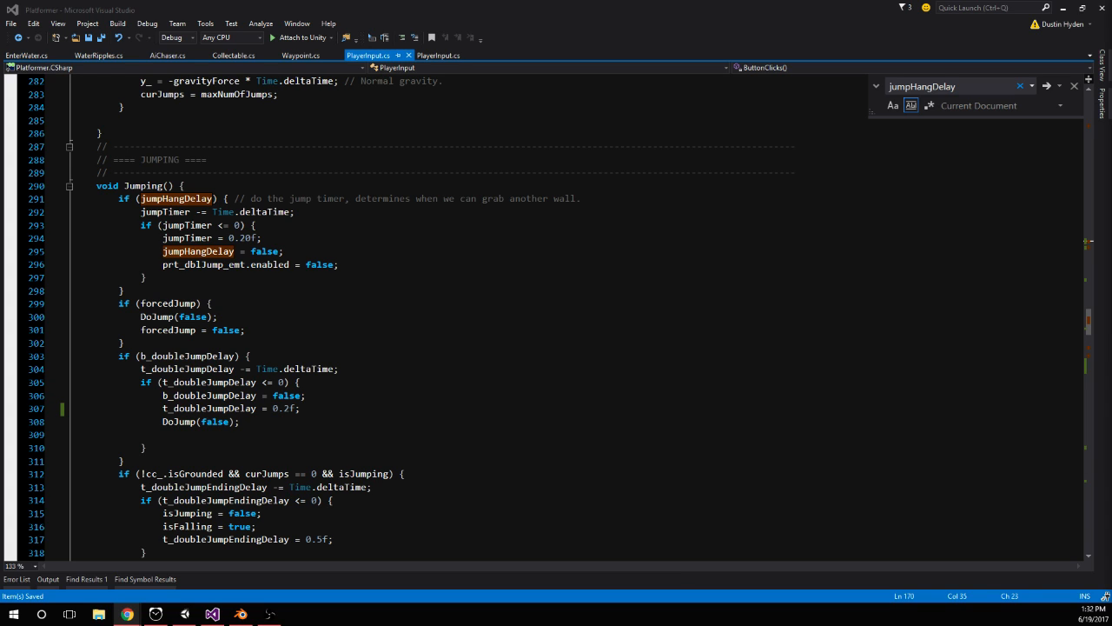
{"action": "left_click", "coordinate": [531, 315]}
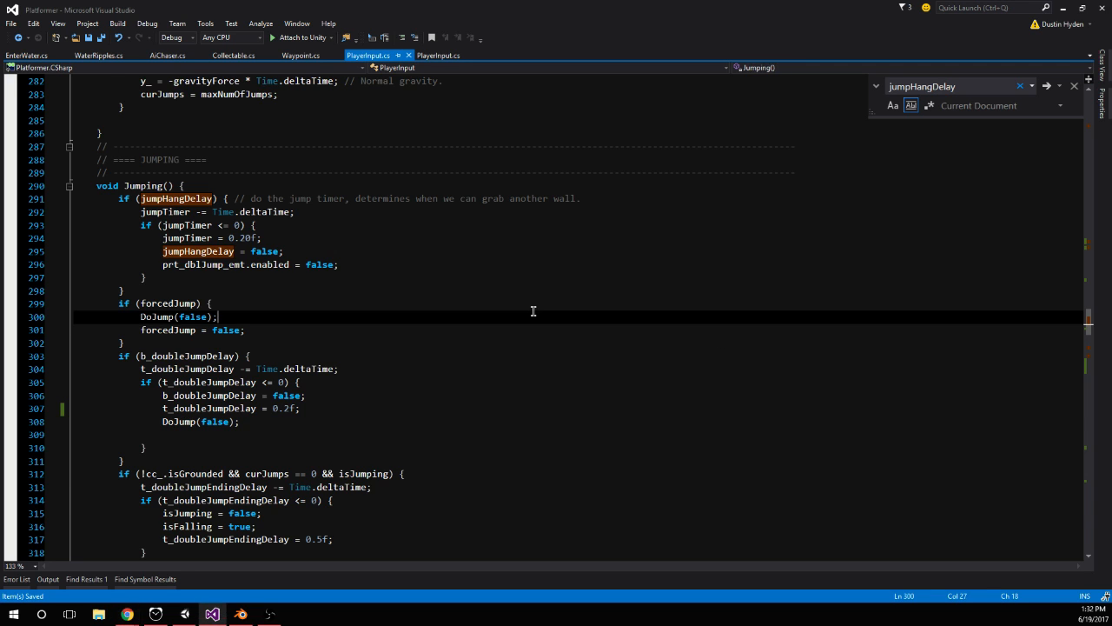
{"action": "scroll", "coordinate": [532, 310], "scroll_direction": "down", "scroll_amount": 3}
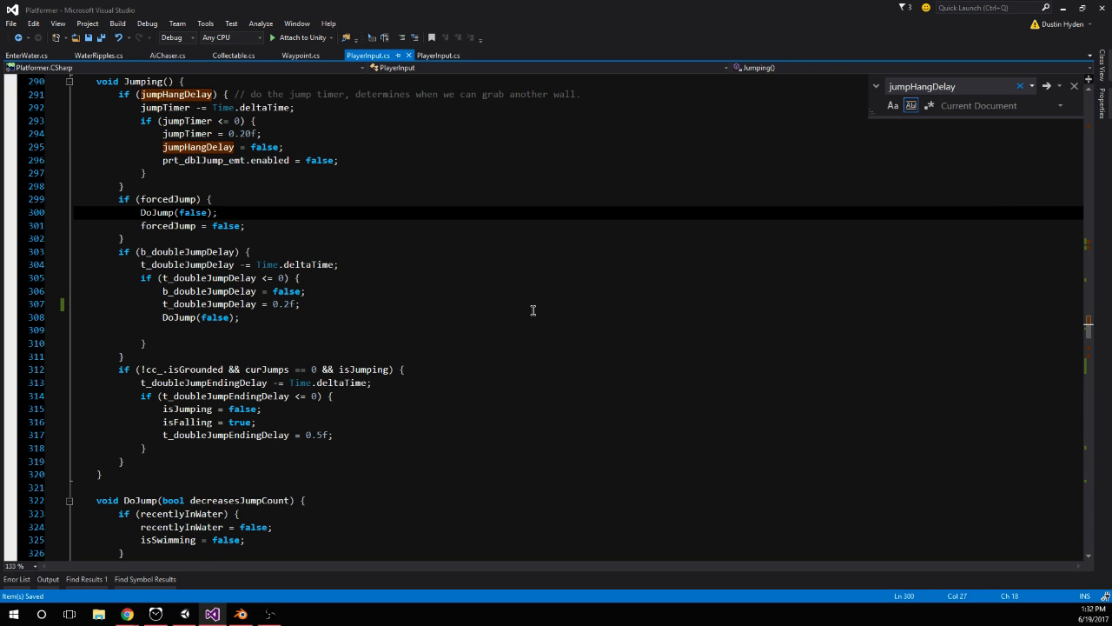
{"action": "scroll", "coordinate": [347, 372], "scroll_direction": "down", "scroll_amount": 2}
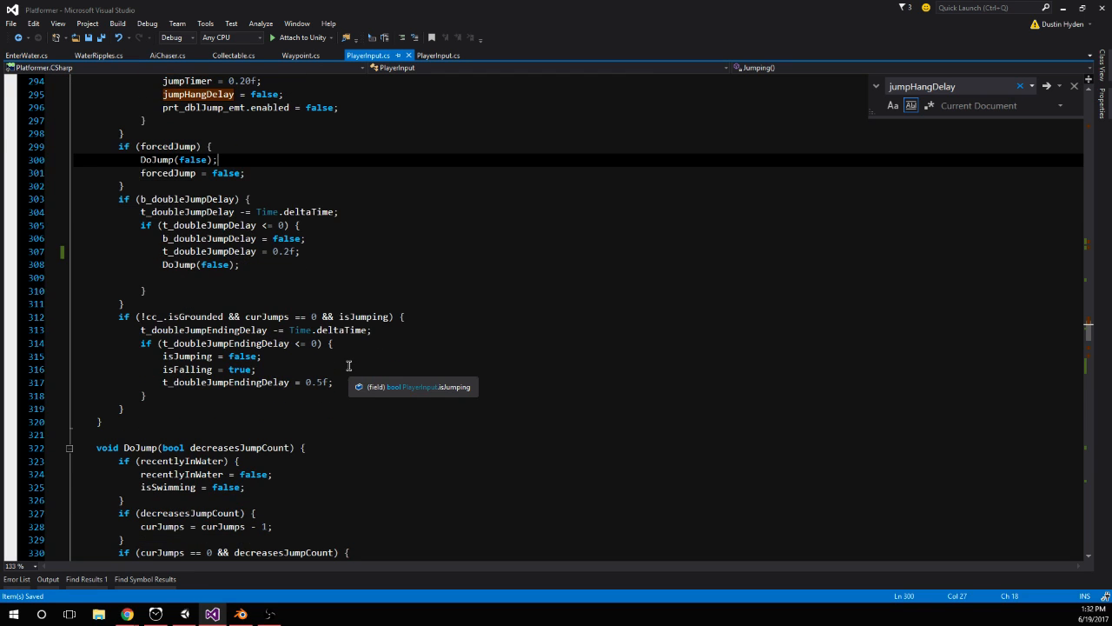
{"action": "scroll", "coordinate": [323, 375], "scroll_direction": "down", "scroll_amount": 2}
{"action": "scroll", "coordinate": [322, 375], "scroll_direction": "down", "scroll_amount": 3}
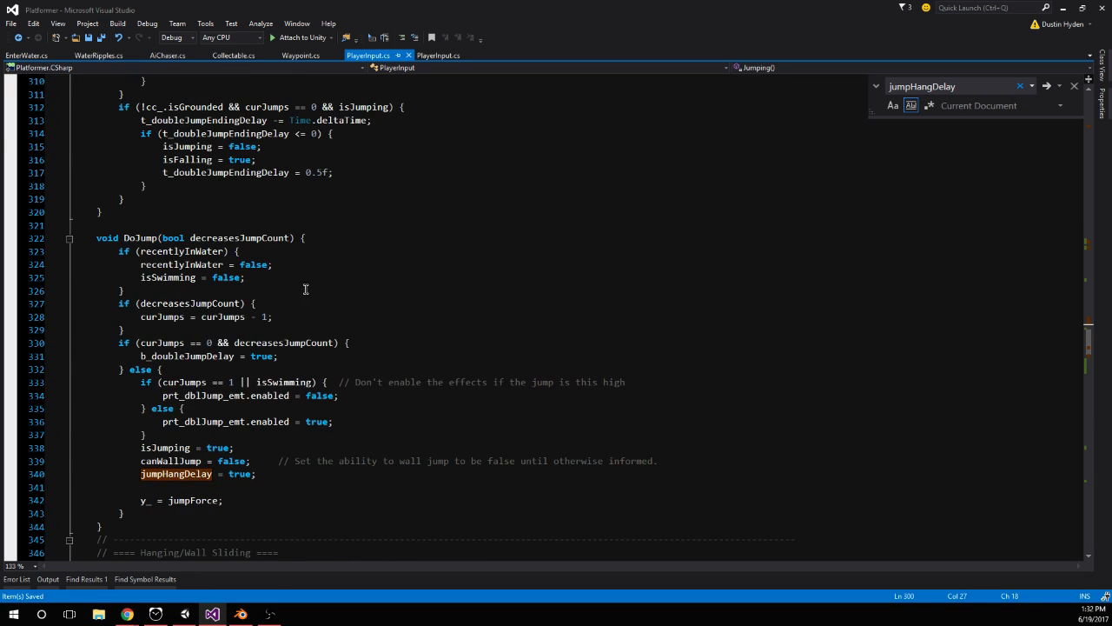
{"action": "double_click", "coordinate": [173, 446]}
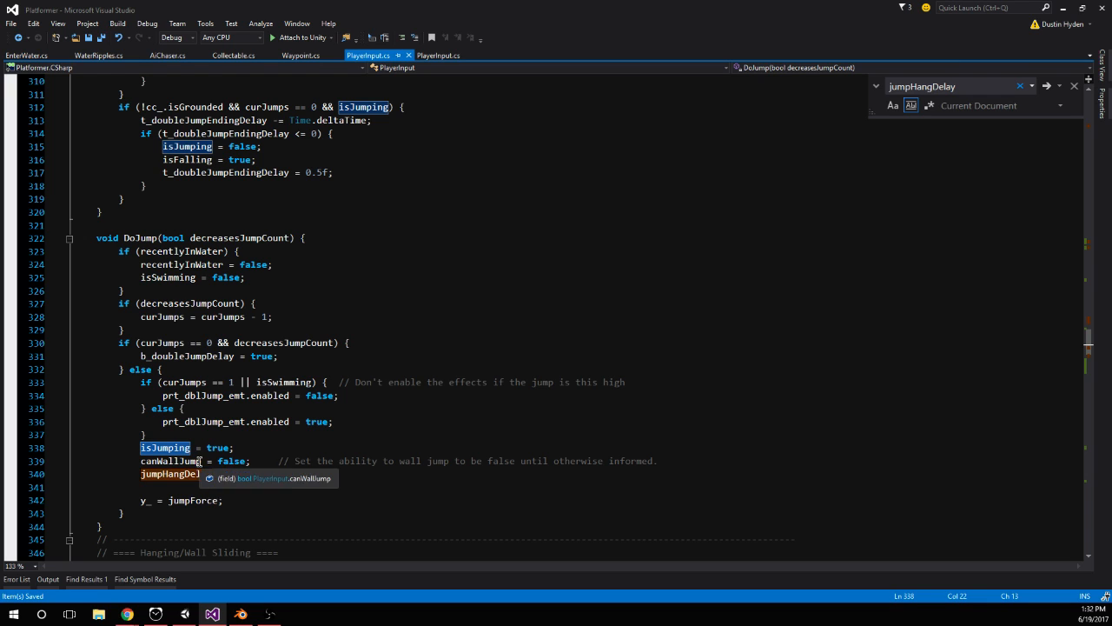
{"action": "double_click", "coordinate": [200, 462]}
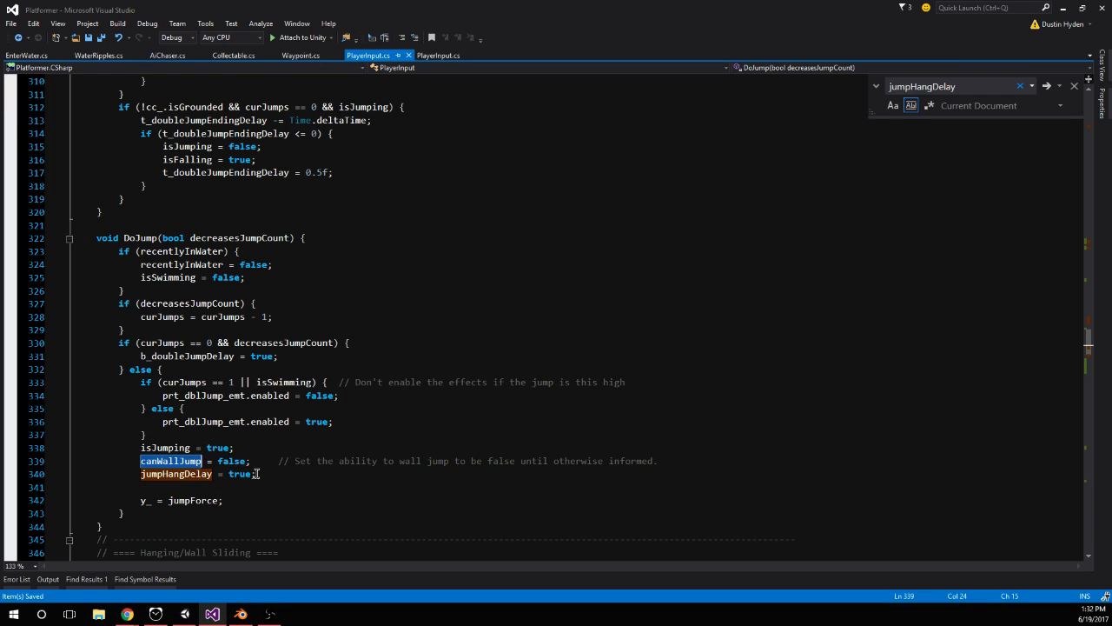
{"action": "double_click", "coordinate": [207, 474]}
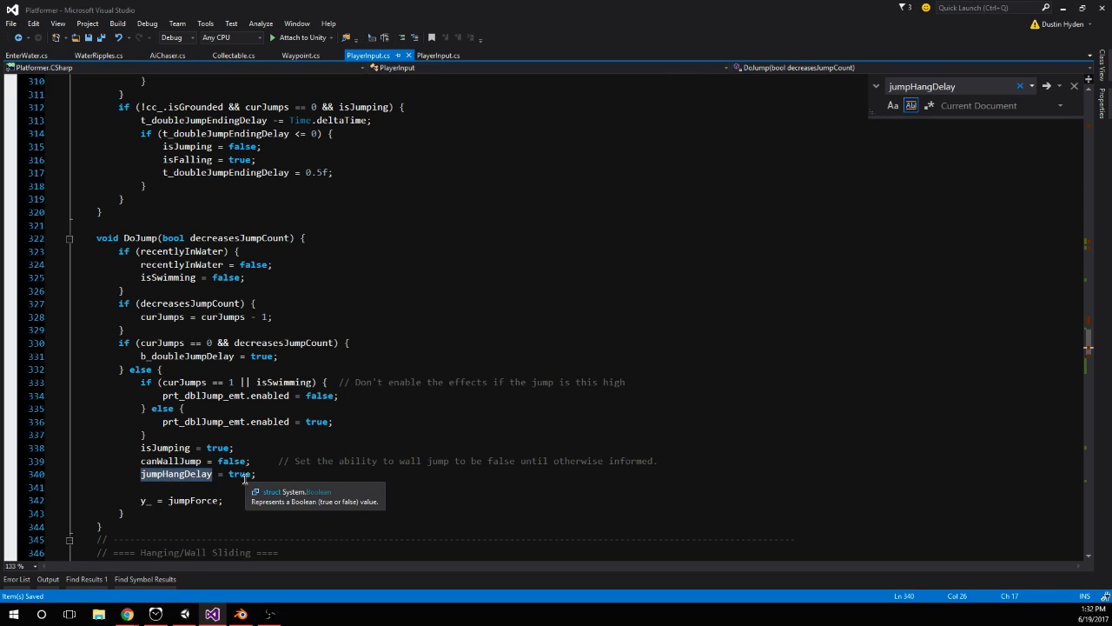
{"action": "left_click", "coordinate": [254, 473]}
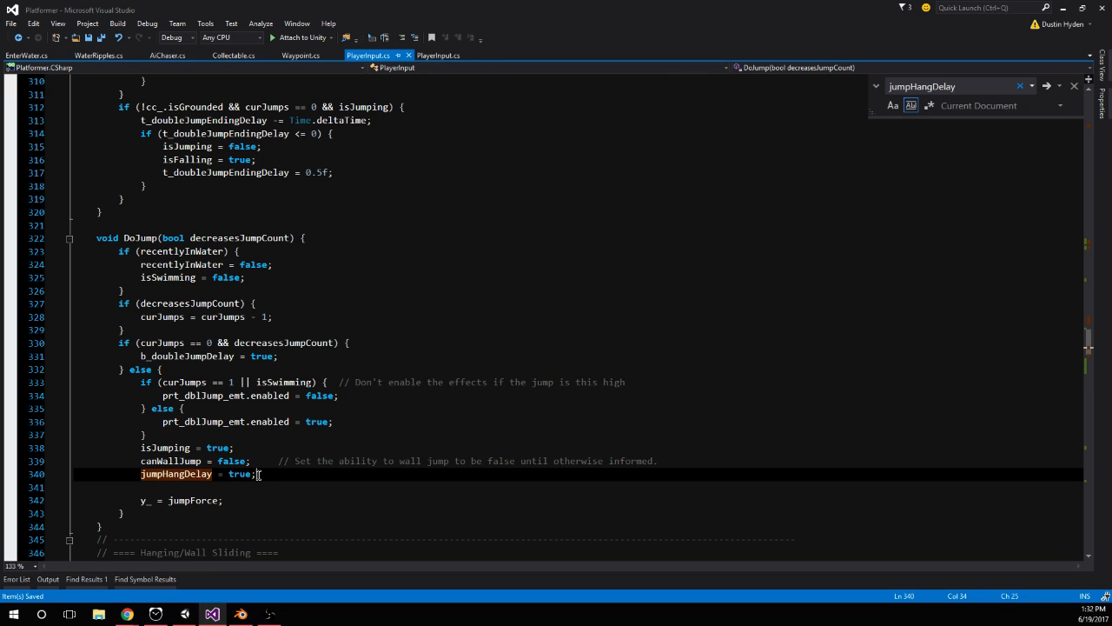
{"action": "double_click", "coordinate": [138, 237]}
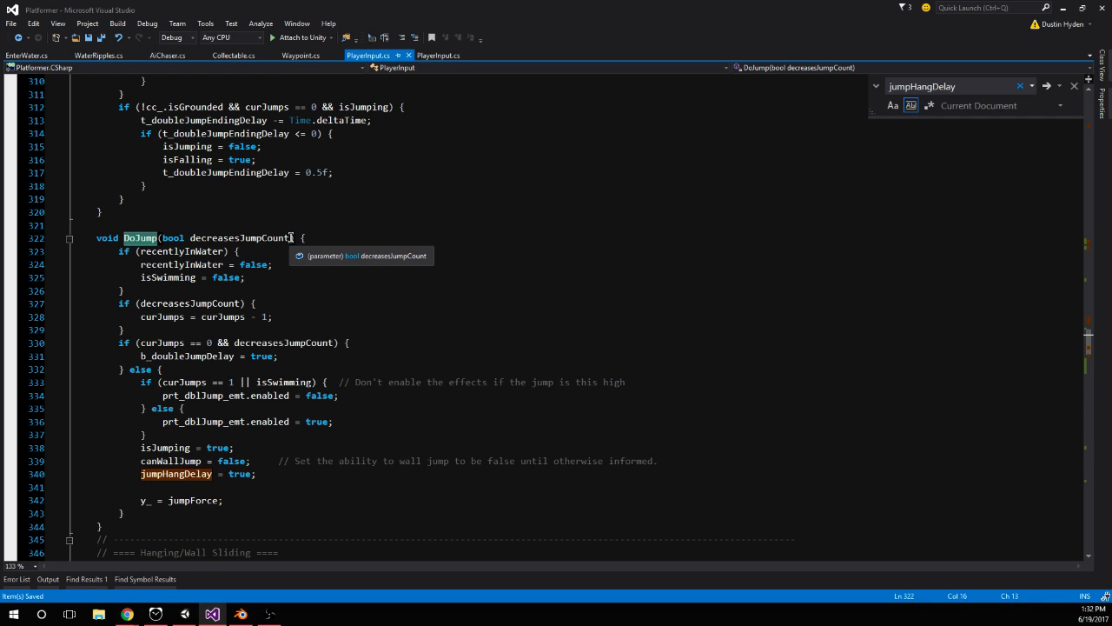
Replace maxNumOfJumps with 1 in the curJumps assignment of ToggleHang() and save the file
{"action": "scroll", "coordinate": [291, 237], "scroll_direction": "down", "scroll_amount": 3}
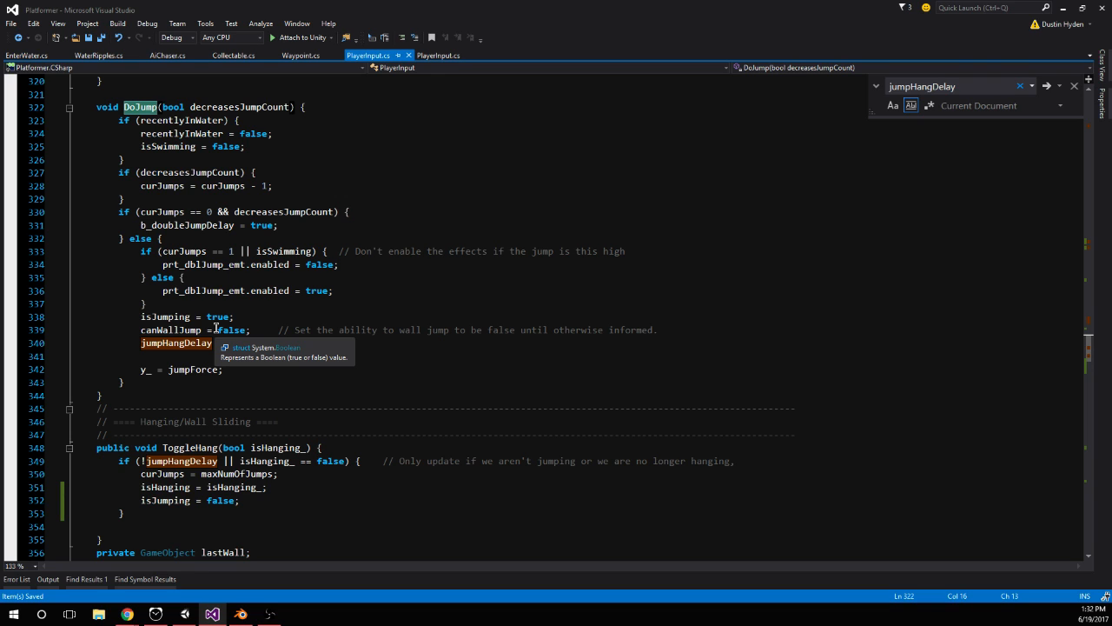
{"action": "scroll", "coordinate": [316, 335], "scroll_direction": "down", "scroll_amount": 1}
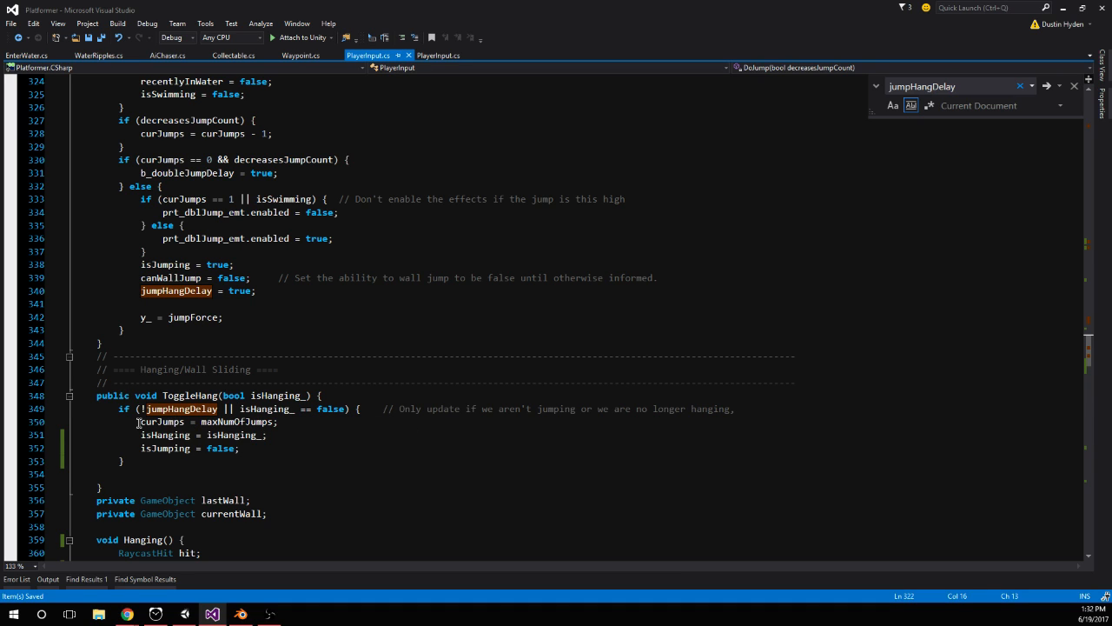
{"action": "double_click", "coordinate": [224, 421]}
{"action": "type", "text": "1;"}
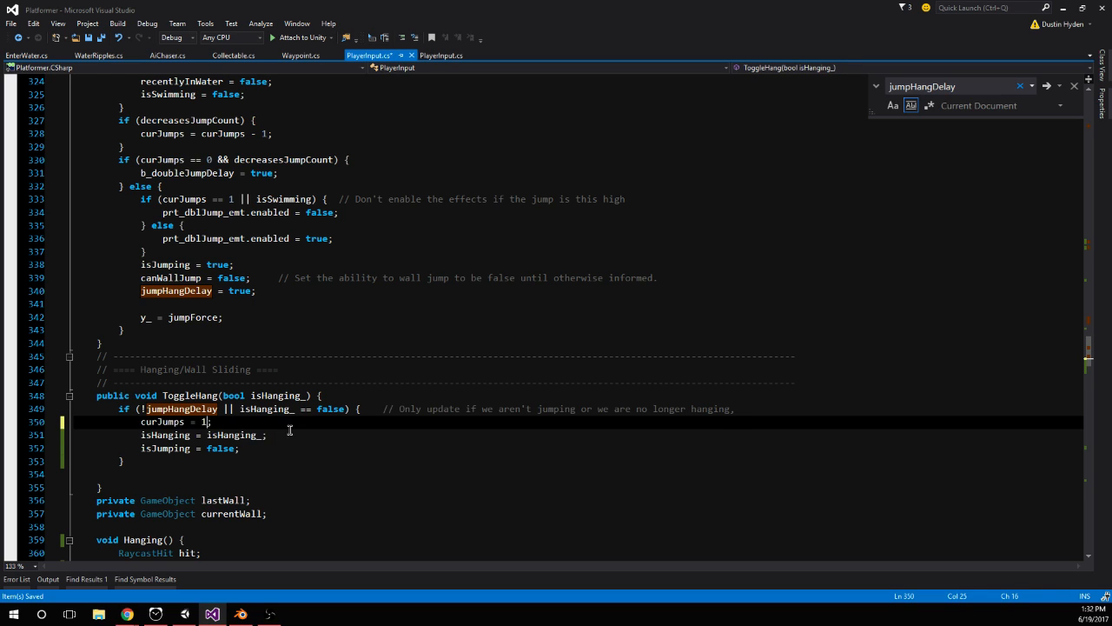
{"action": "left_click", "coordinate": [289, 430]}
{"action": "key", "text": "ctrl+s"}
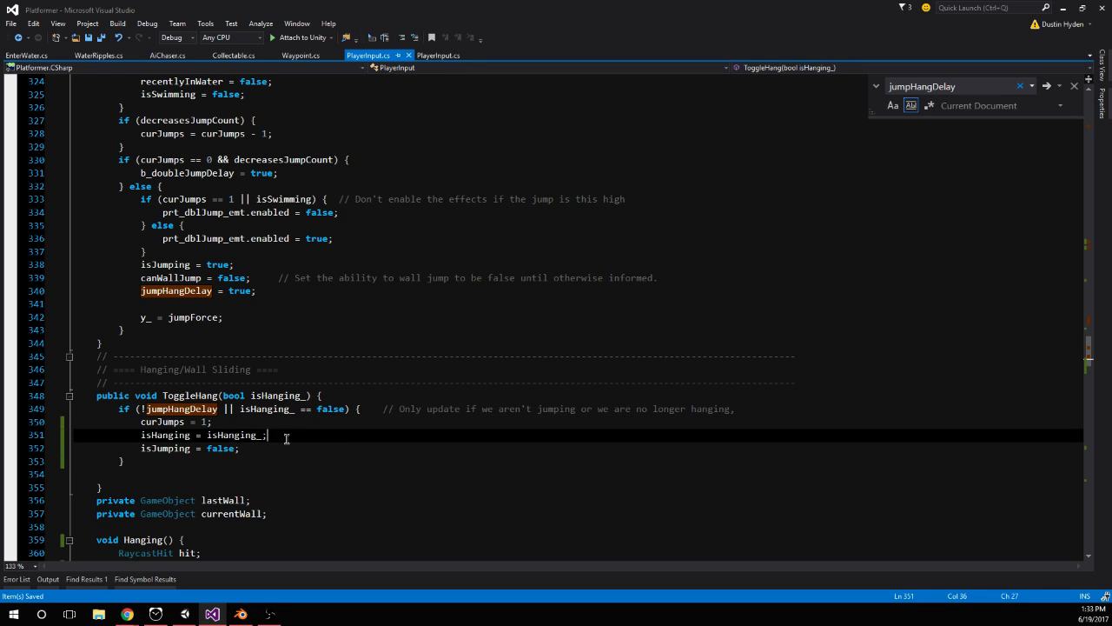
{"action": "left_click", "coordinate": [259, 452]}
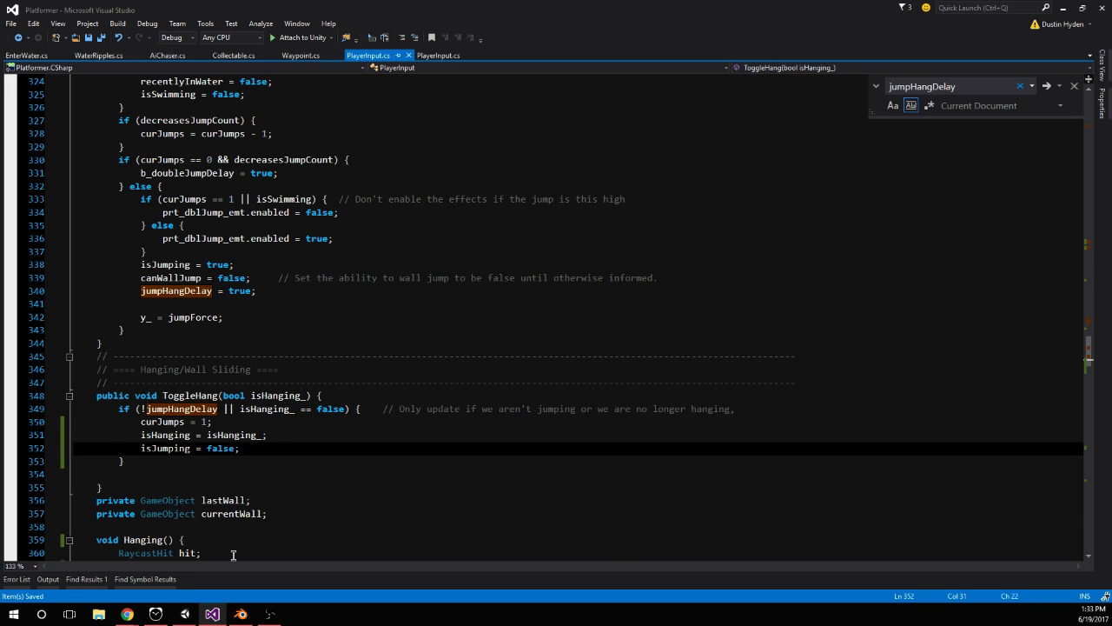
Switch to Unity, run the game, and test repeated jumps from a hang on the orange wall
{"action": "left_click", "coordinate": [185, 613]}
{"action": "left_click", "coordinate": [536, 34]}
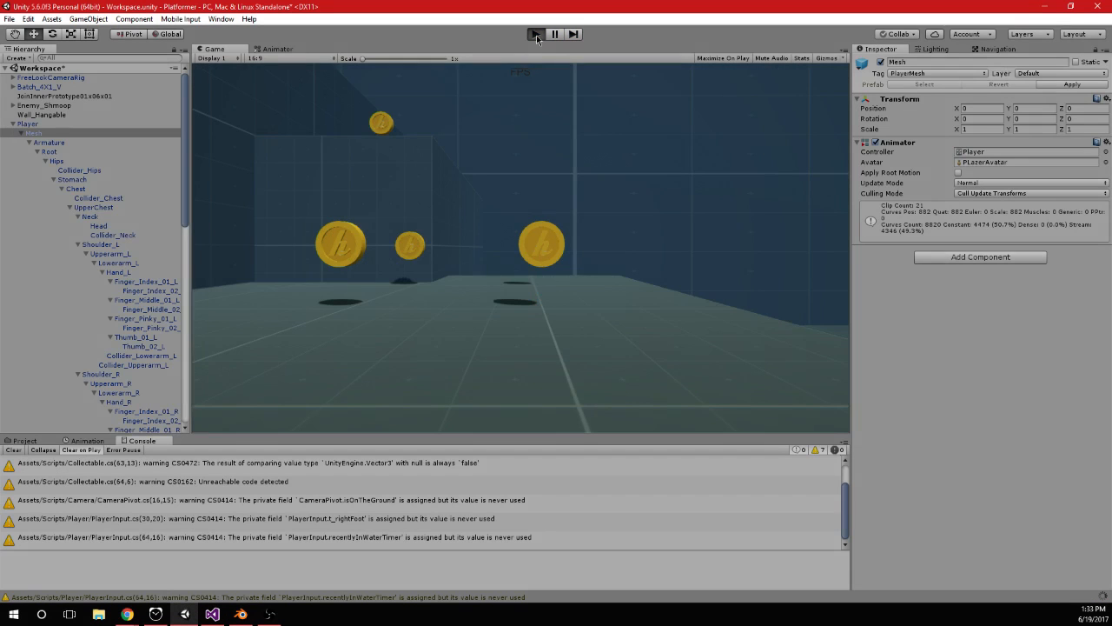
{"action": "left_click", "coordinate": [536, 33]}
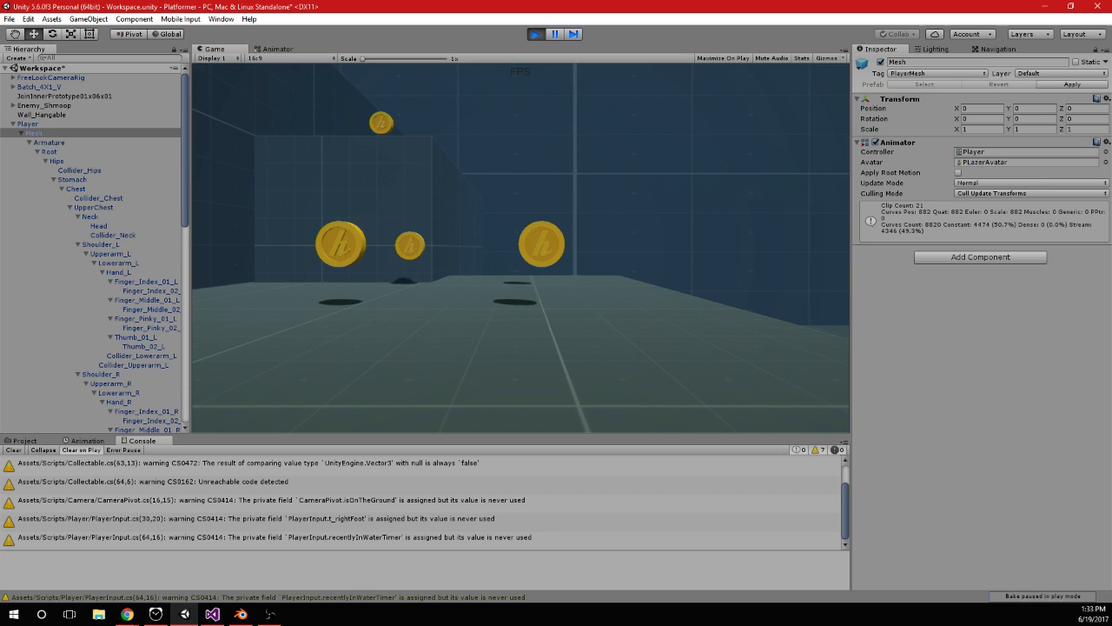
{"action": "key", "text": "w"}
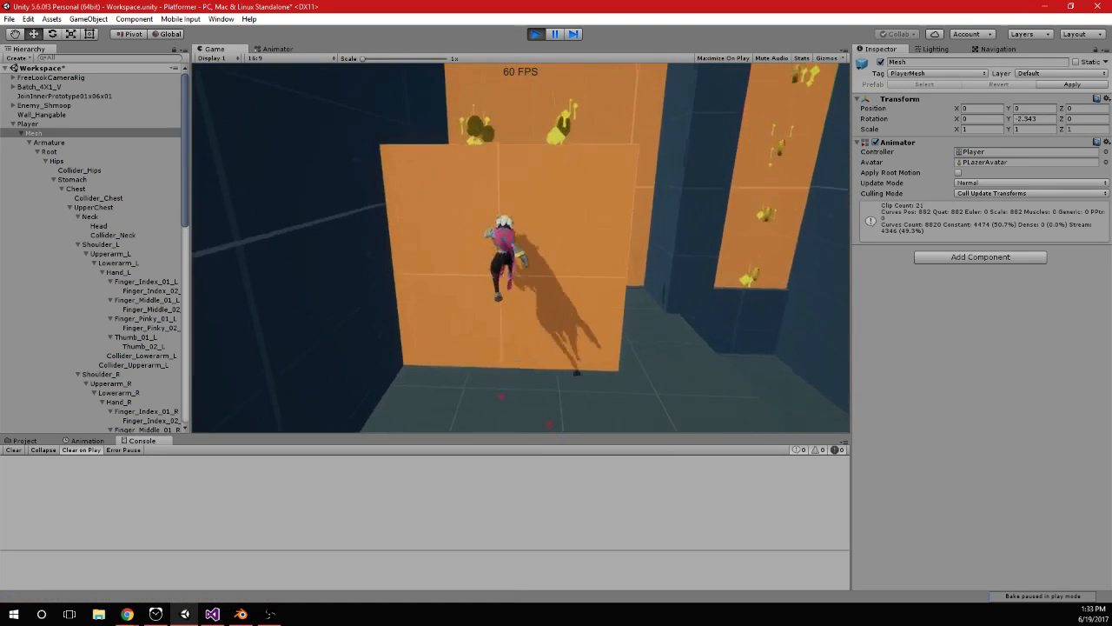
{"action": "key", "text": "space"}
{"action": "key", "text": "space"}
{"action": "key", "text": "space"}
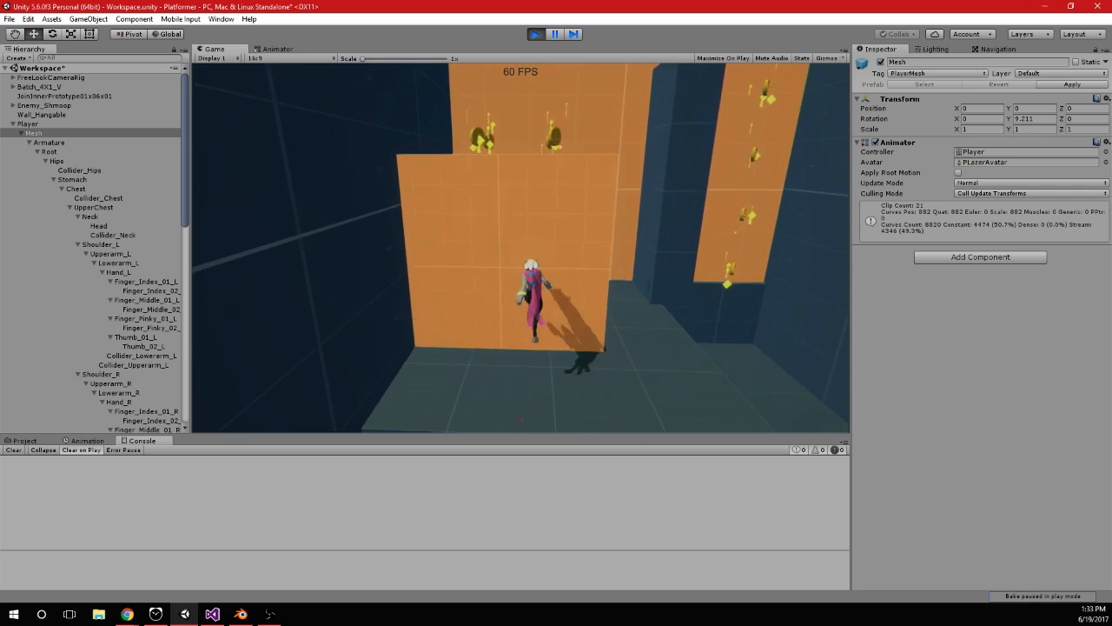
{"action": "key", "text": "space"}
{"action": "key", "text": "space"}
{"action": "key", "text": "space"}
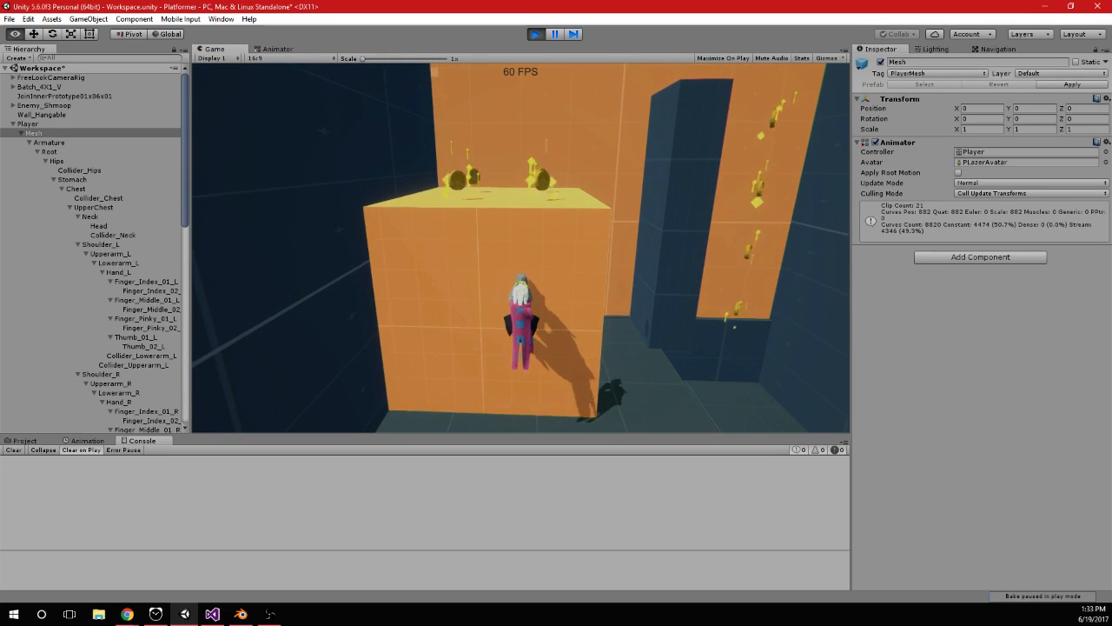
Return to PlayerInput.cs in Visual Studio and search for jumpHangDelay to reach the jump branches in ButtonClicks()
{"action": "key", "text": "alt+Tab"}
{"action": "left_click", "coordinate": [269, 319]}
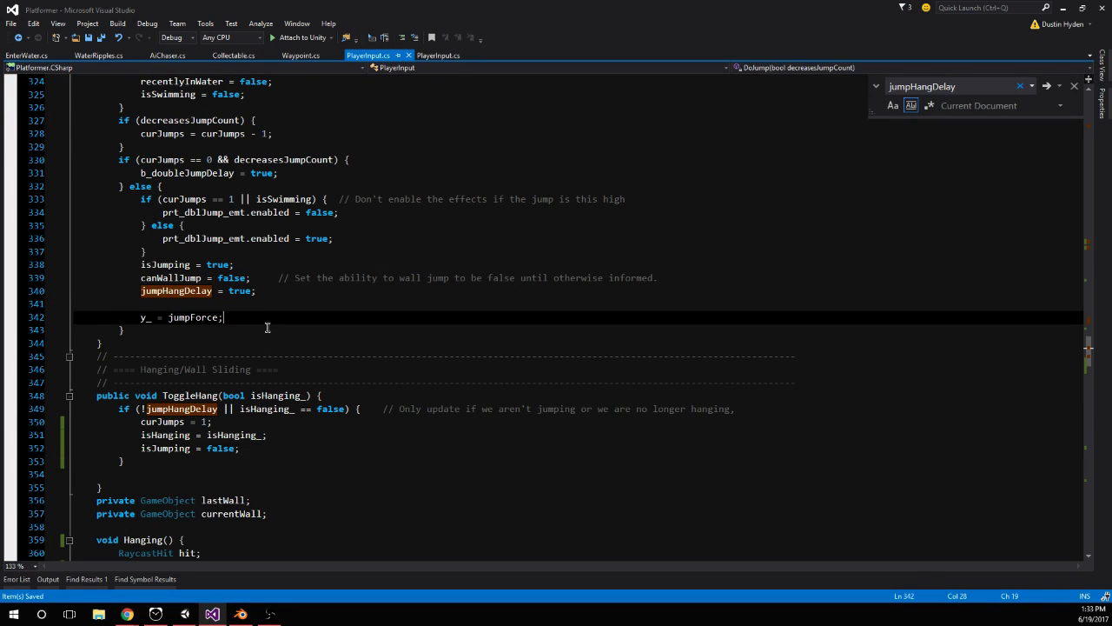
{"action": "scroll", "coordinate": [269, 321], "scroll_direction": "down", "scroll_amount": 4}
{"action": "scroll", "coordinate": [326, 317], "scroll_direction": "up", "scroll_amount": 4}
{"action": "left_click", "coordinate": [178, 292]}
{"action": "key", "text": "Return"}
{"action": "key", "text": "Return"}
{"action": "key", "text": "Return"}
{"action": "key", "text": "Return"}
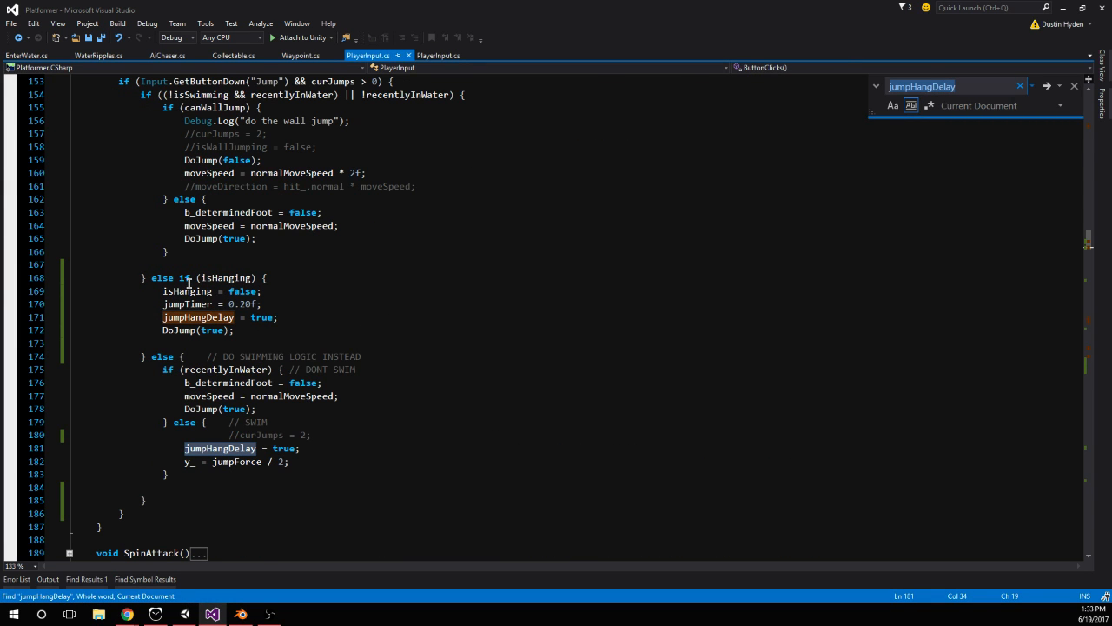
Try commenting out the jumpHangDelay = true; line in the SWIM branch of ButtonClicks()
{"action": "key", "text": "Escape"}
{"action": "key", "text": "Left"}
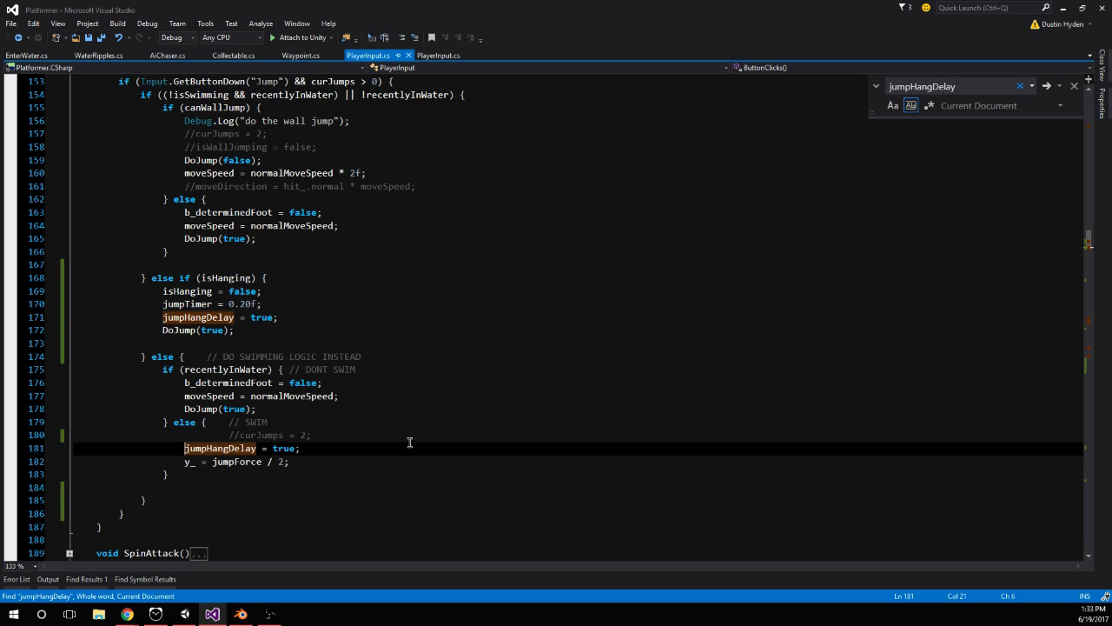
{"action": "type", "text": "//"}
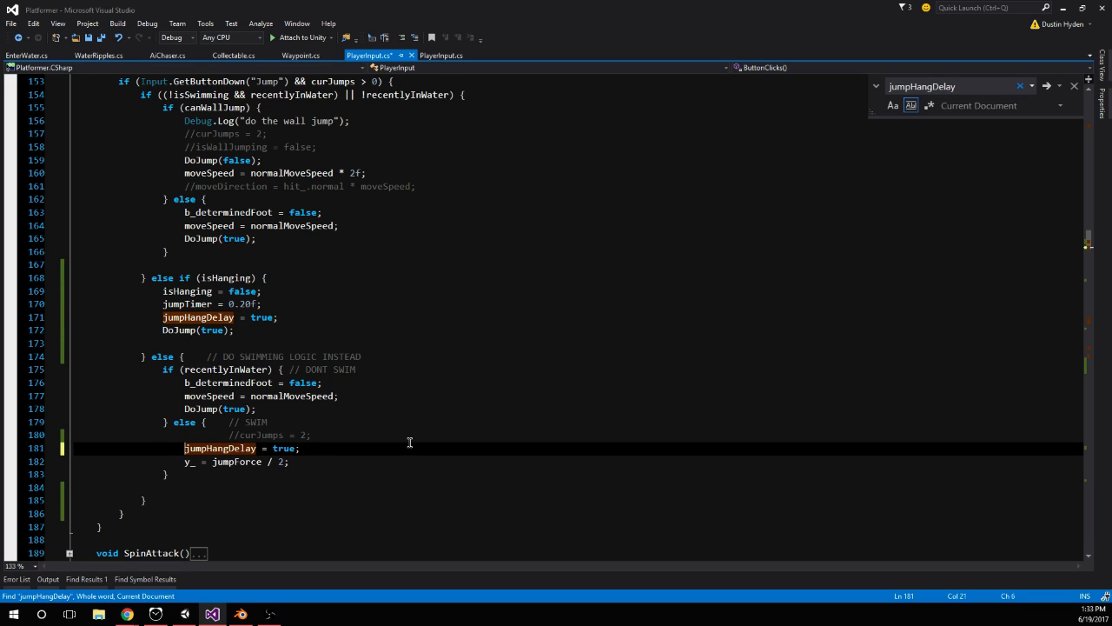
Check the jumpHangDelay assignments in the isHanging and SWIM branches by searching for the variable again
{"action": "double_click", "coordinate": [208, 318]}
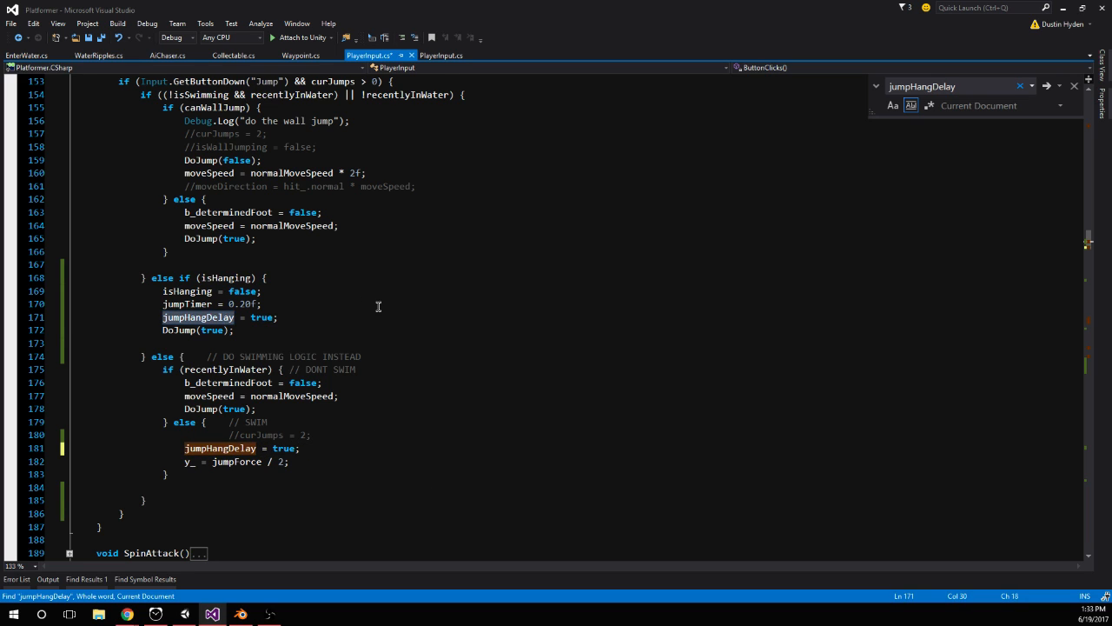
{"action": "scroll", "coordinate": [489, 401], "scroll_direction": "up", "scroll_amount": 2}
{"action": "scroll", "coordinate": [237, 388], "scroll_direction": "down", "scroll_amount": 2}
{"action": "key", "text": "ctrl+f"}
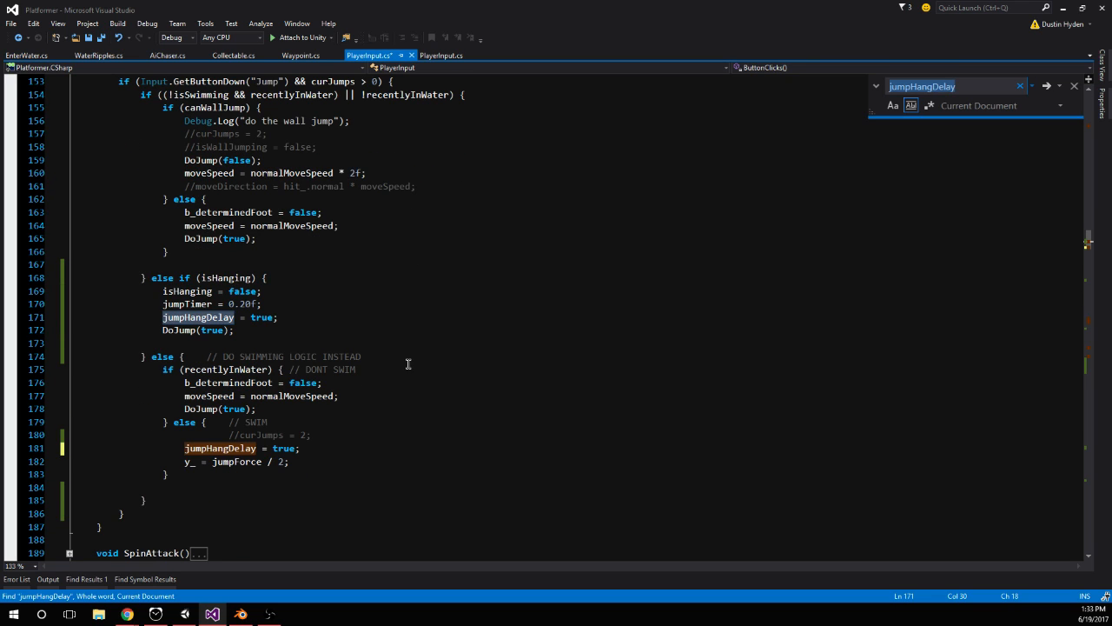
{"action": "key", "text": "Return"}
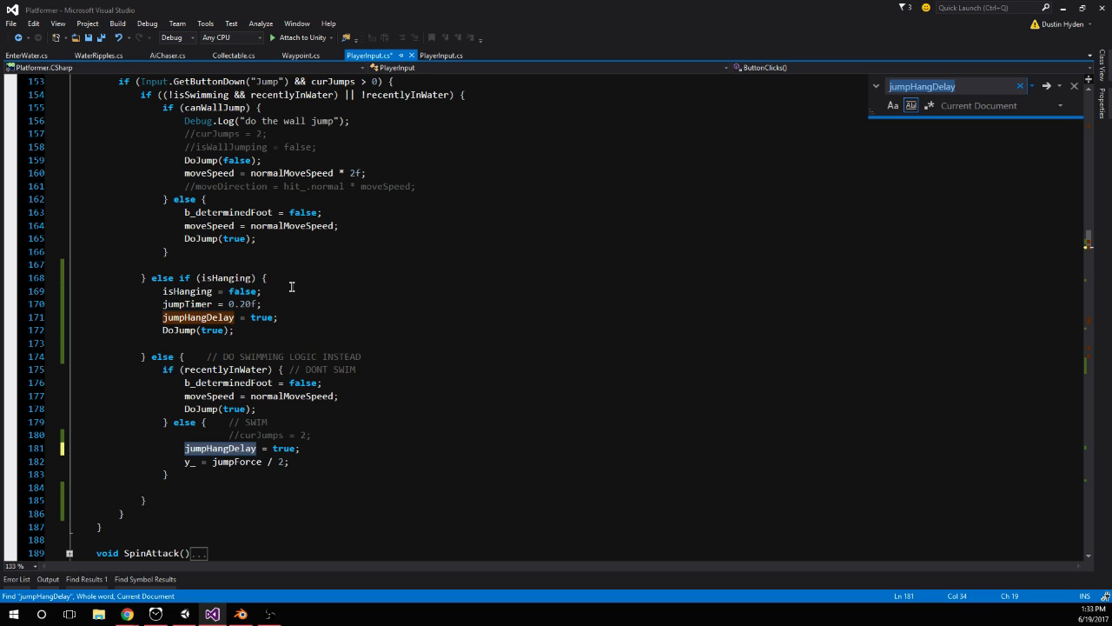
Move isHanging = false; below the DoJump(true); call in the isHanging branch and save PlayerInput.cs
{"action": "left_click_drag", "start_coordinate": [292, 289], "coordinate": [194, 291]}
{"action": "key", "text": "ctrl+x"}
{"action": "left_click", "coordinate": [192, 342]}
{"action": "key", "text": "ctrl+v"}
{"action": "left_click", "coordinate": [236, 330]}
{"action": "key", "text": "ctrl+s"}
Switch to Unity and stop the running game
{"action": "key", "text": "alt+Tab"}
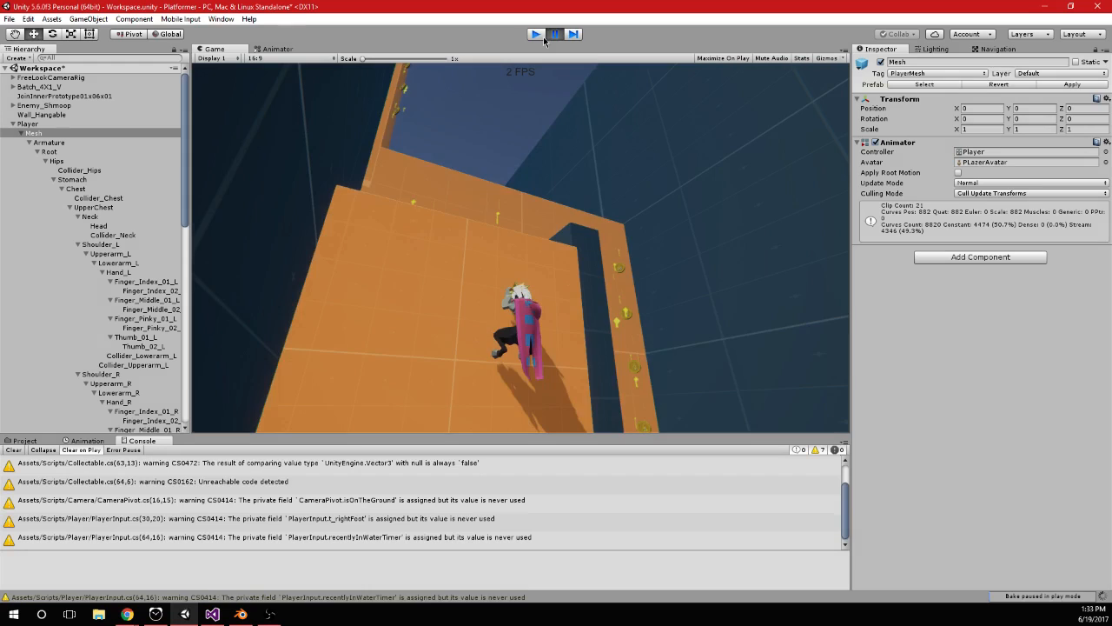
{"action": "left_click", "coordinate": [541, 36]}
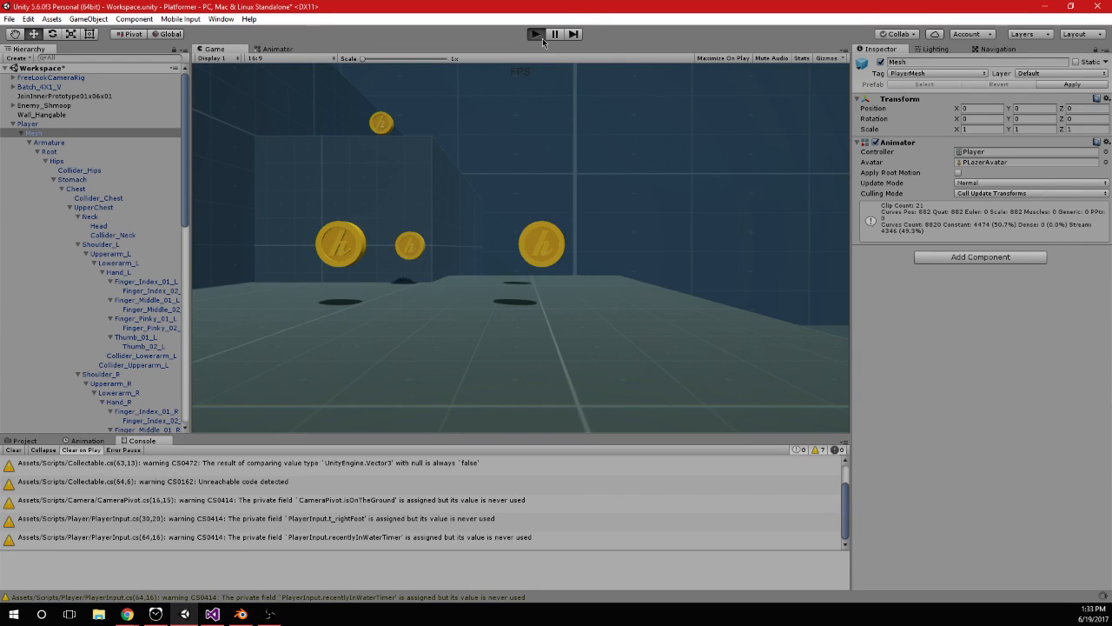
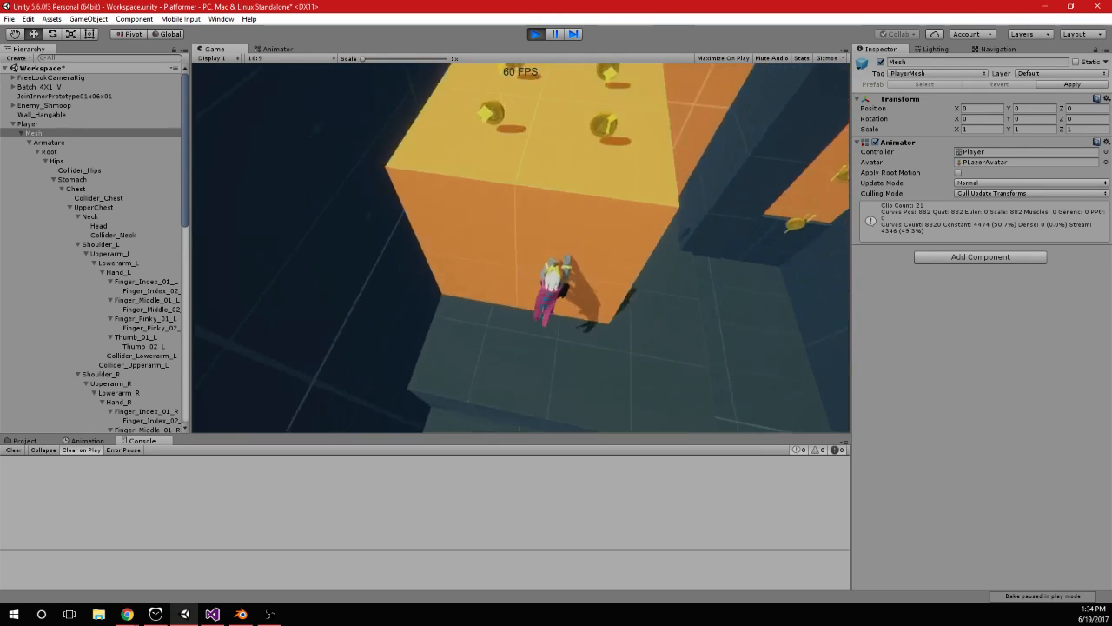
Playtest the character's sideways movement in both directions while hanging on the orange block's wall
{"action": "key", "text": "a"}
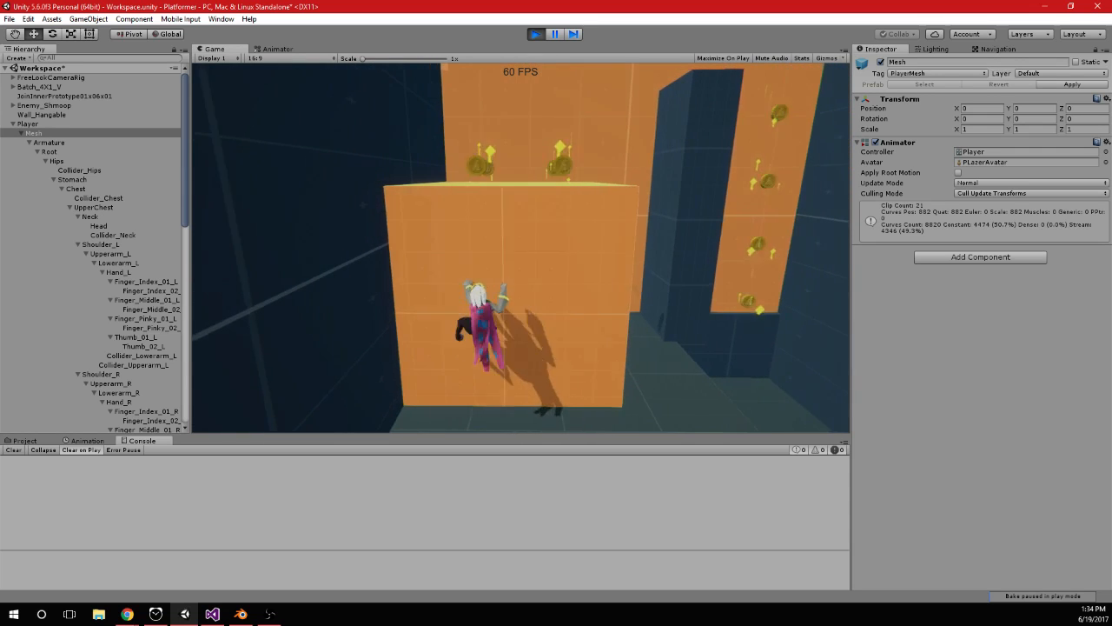
{"action": "key", "text": "d"}
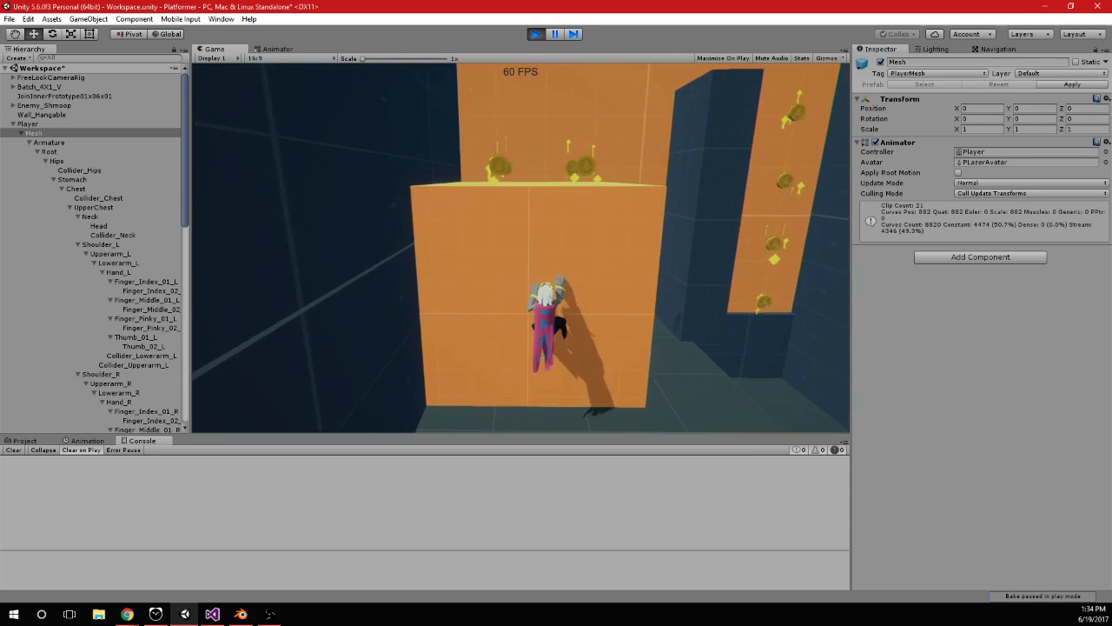
{"action": "key", "text": "a"}
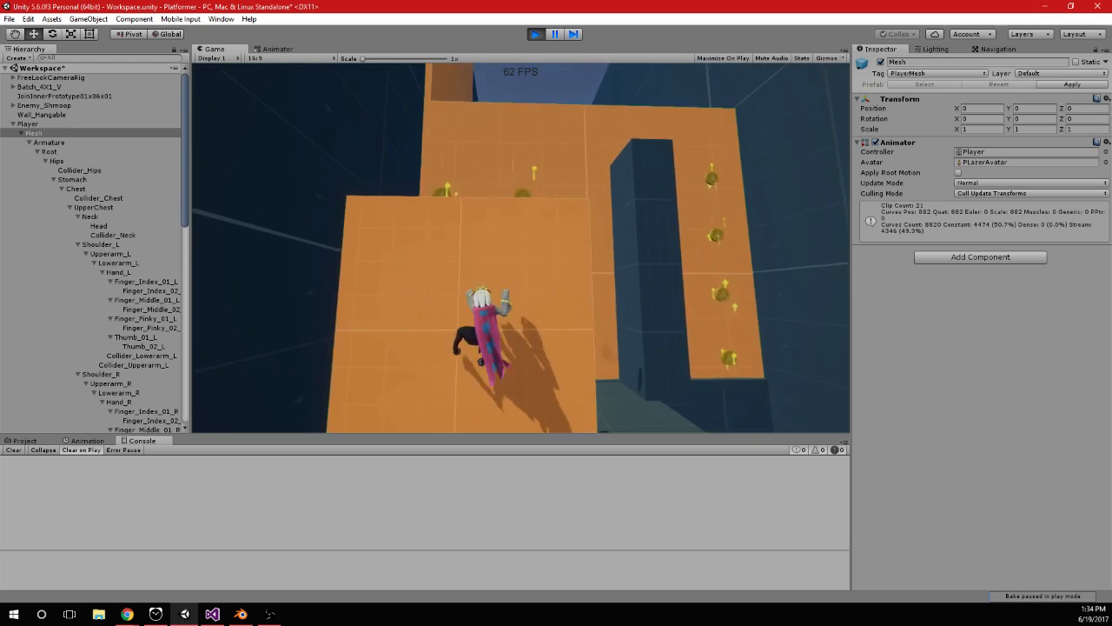
{"action": "key", "text": "d"}
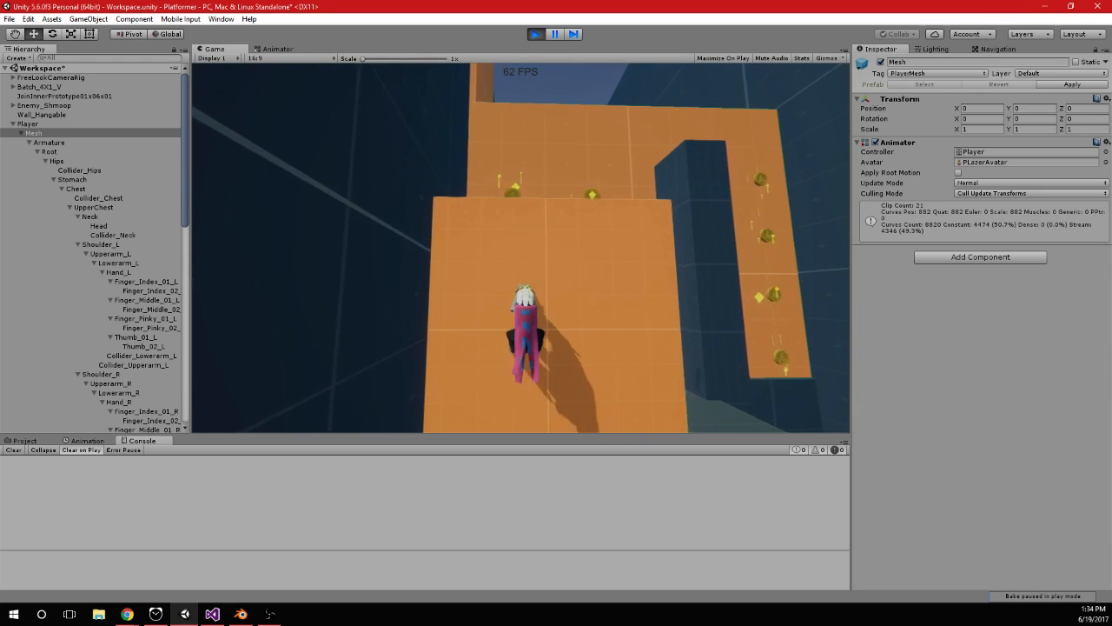
{"action": "key", "text": "d"}
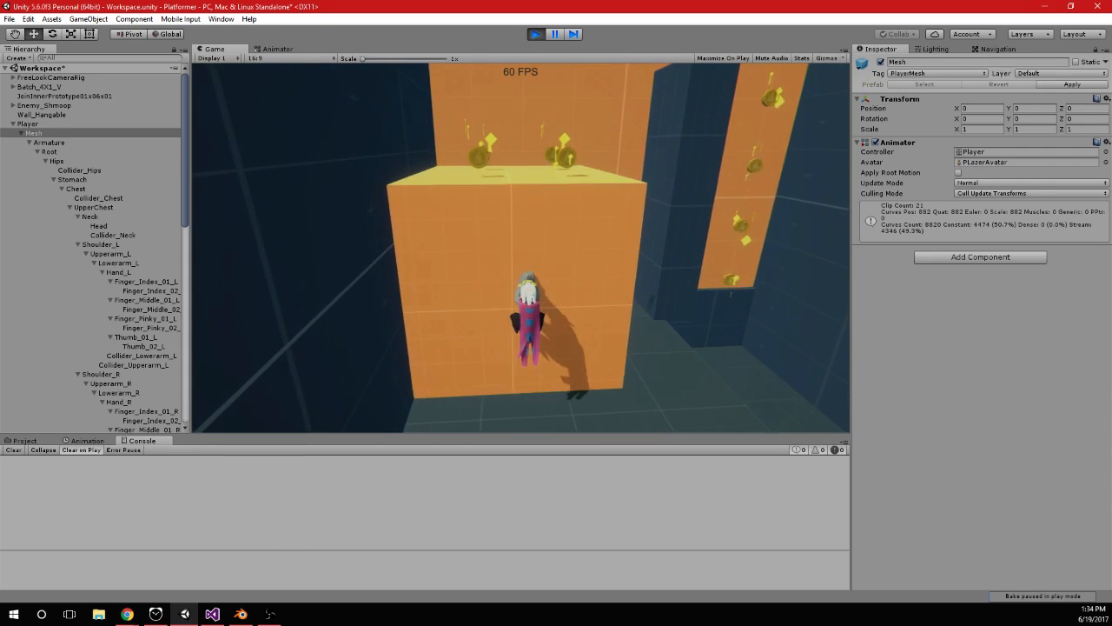
{"action": "key", "text": "a"}
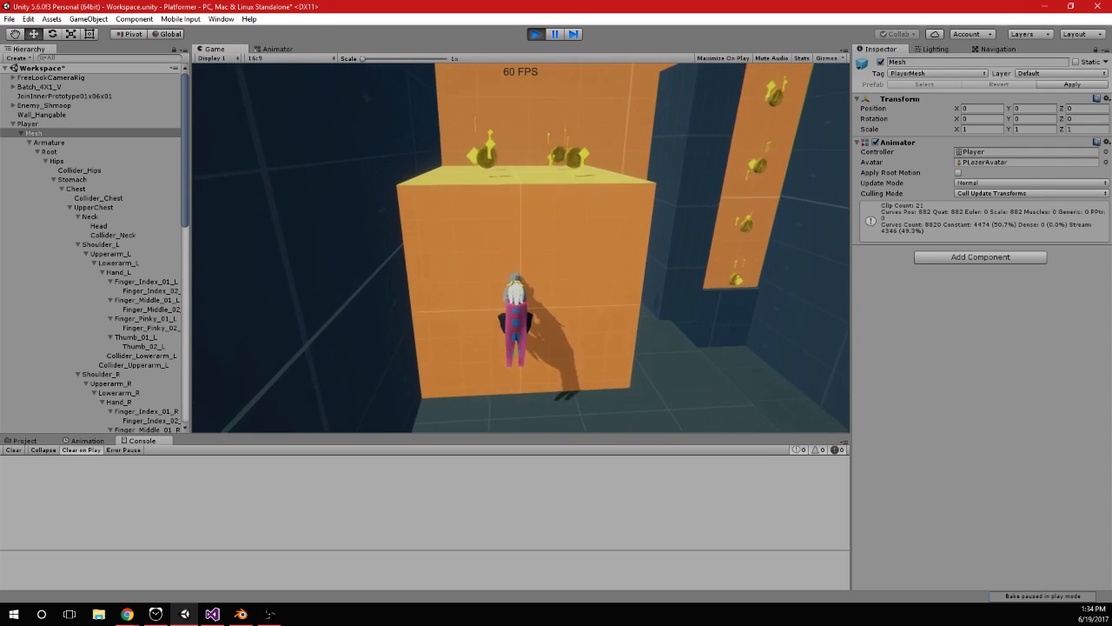
{"action": "key", "text": "d"}
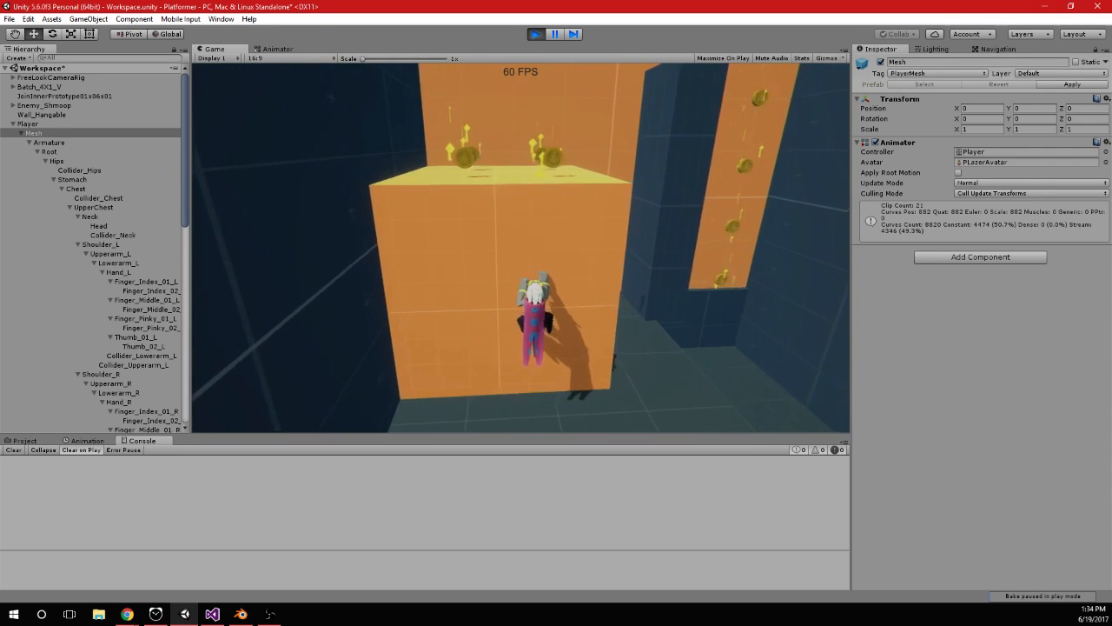
{"action": "key", "text": "a"}
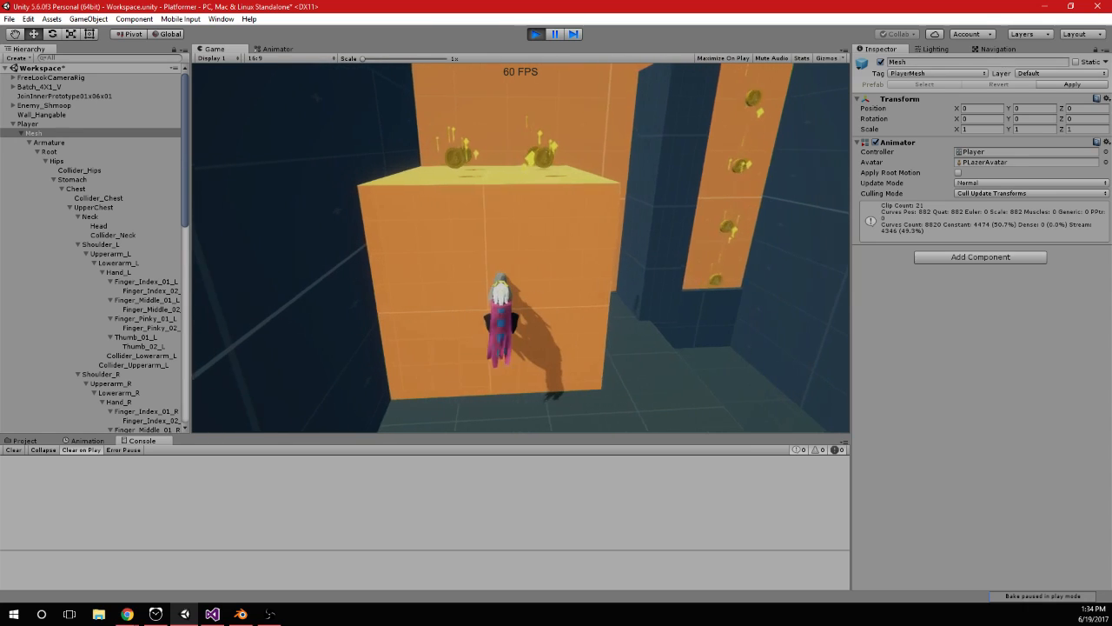
Switch to Visual Studio and examine the rotation and Gravity() code in PlayerInput.cs, including the hanging logic
{"action": "key", "text": "alt+Tab"}
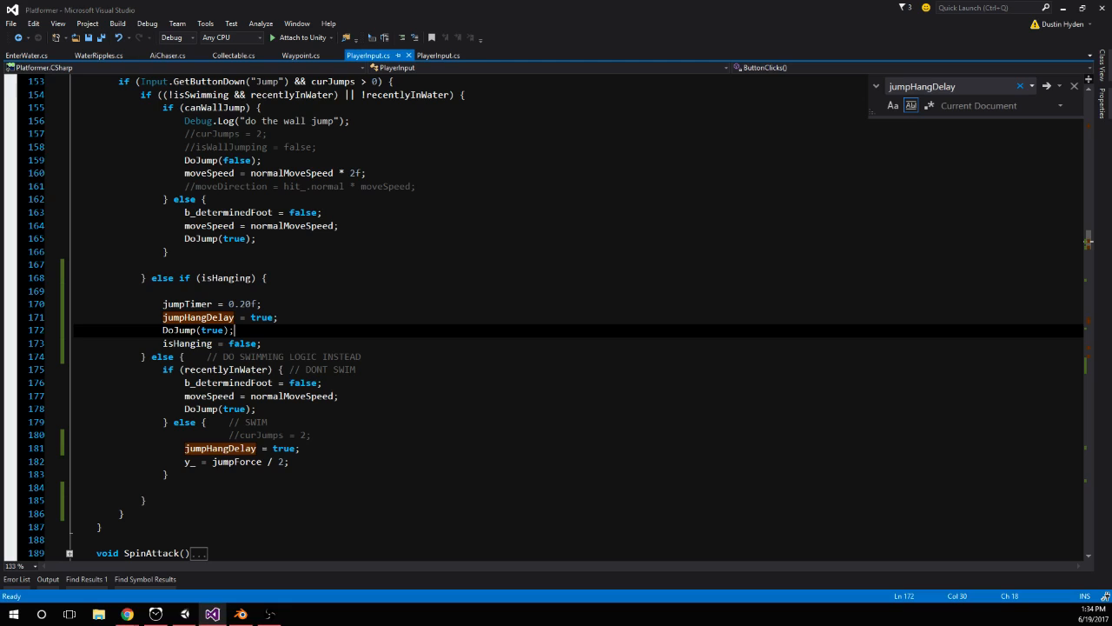
{"action": "key", "text": "alt+Tab"}
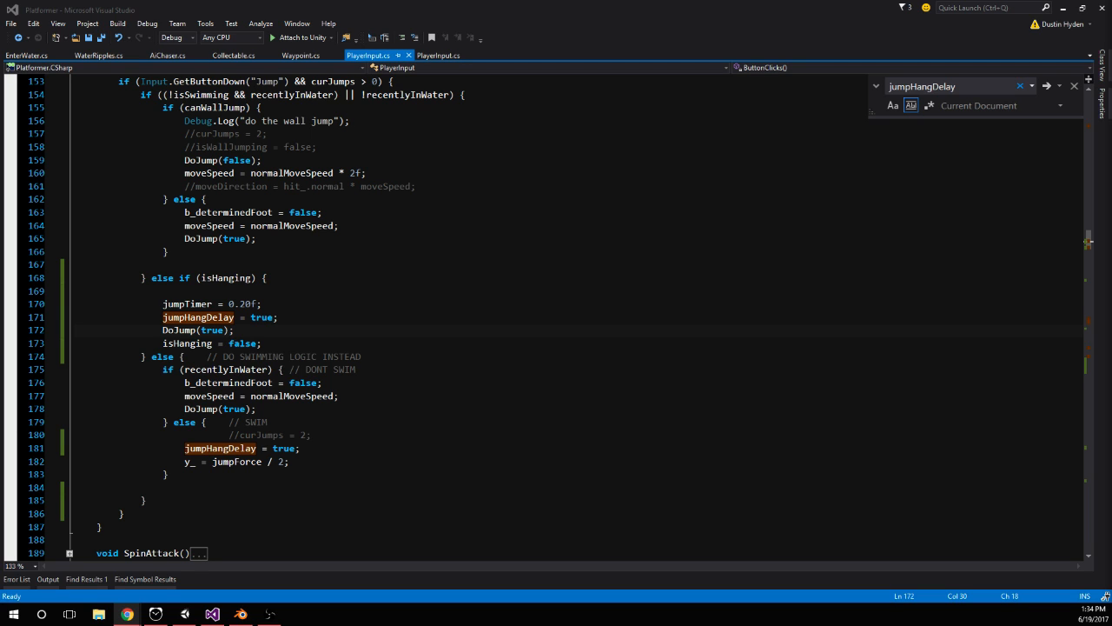
{"action": "left_click", "coordinate": [304, 384]}
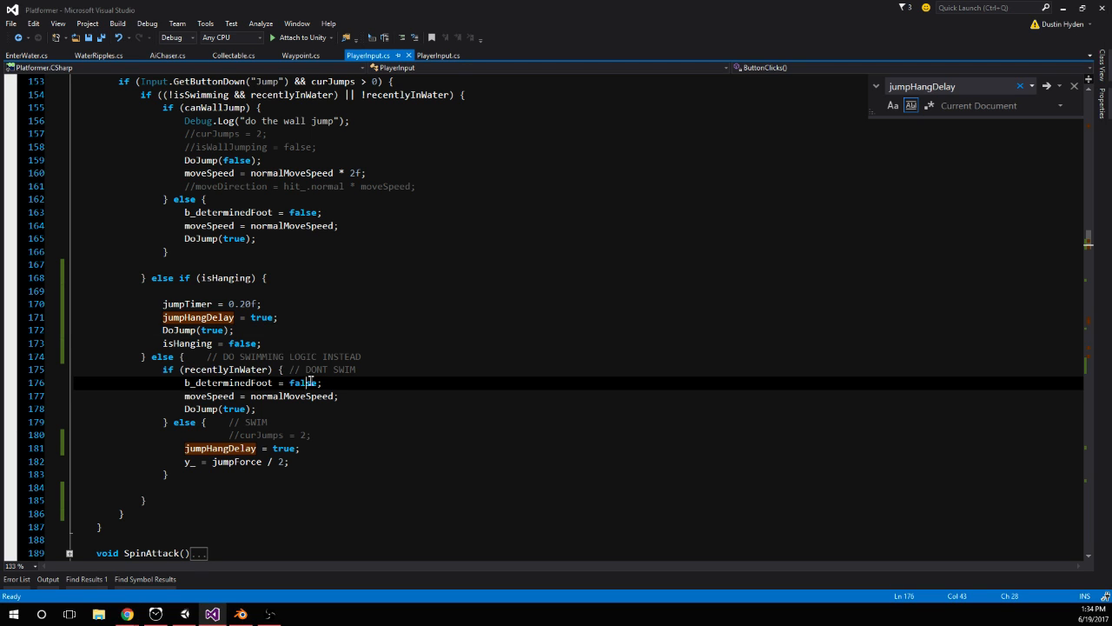
{"action": "scroll", "coordinate": [314, 382], "scroll_direction": "down", "scroll_amount": 2}
{"action": "scroll", "coordinate": [401, 410], "scroll_direction": "down", "scroll_amount": 10}
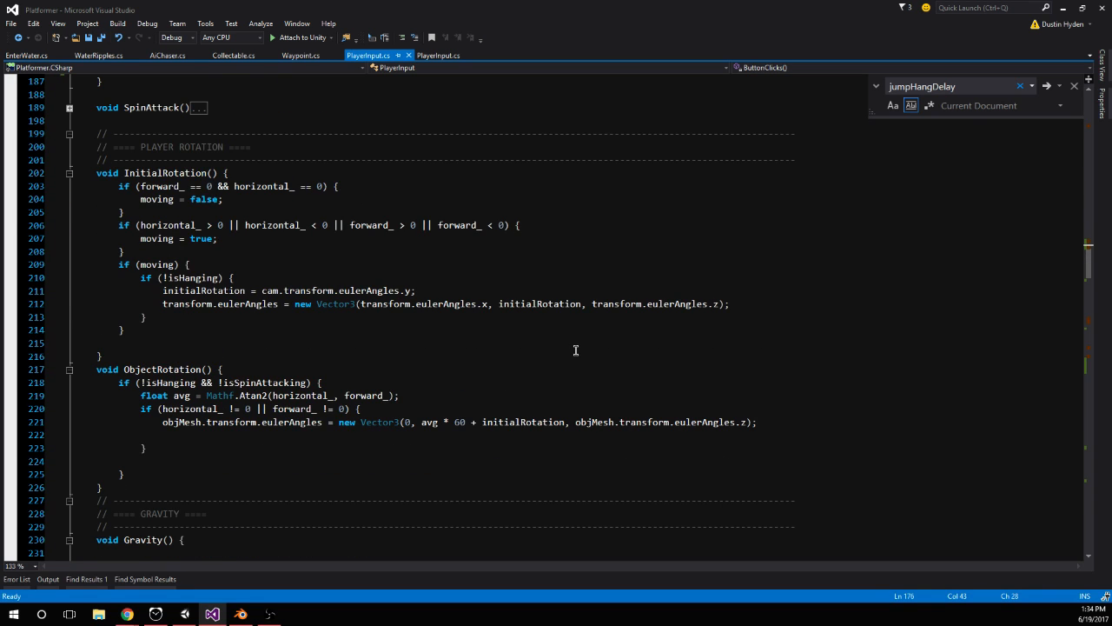
{"action": "scroll", "coordinate": [486, 295], "scroll_direction": "down", "scroll_amount": 11}
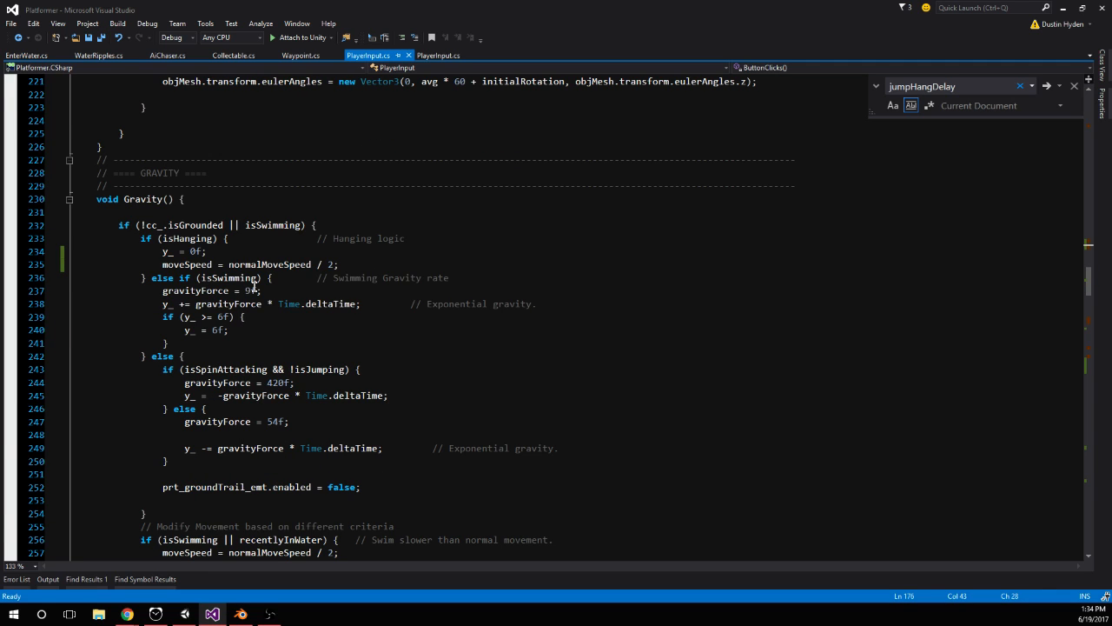
{"action": "scroll", "coordinate": [442, 293], "scroll_direction": "down", "scroll_amount": 10}
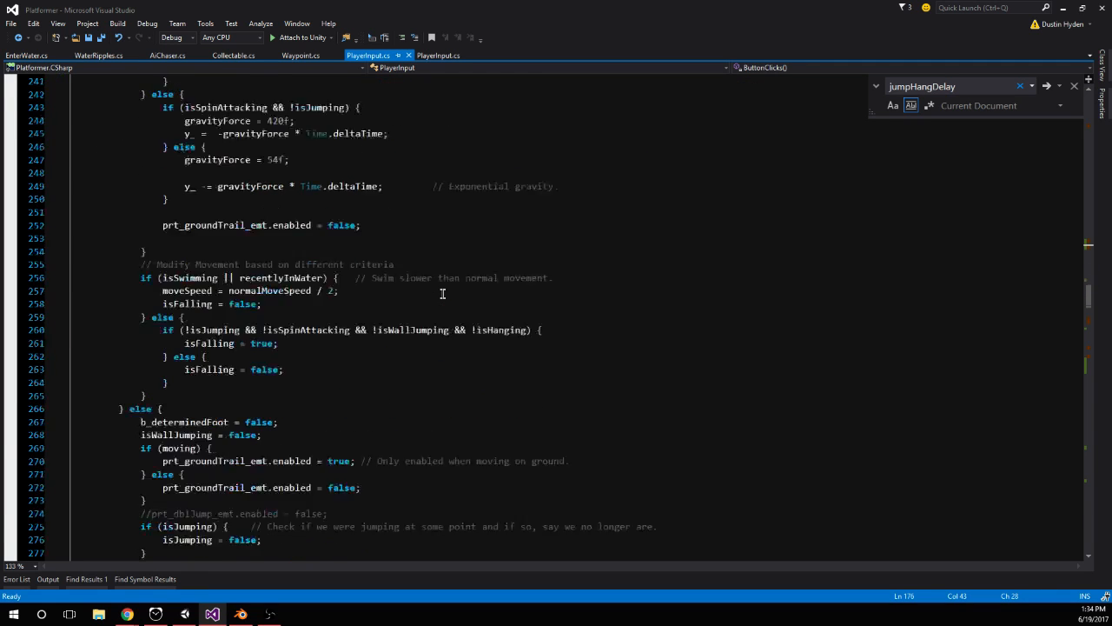
Examine the wall interaction variables and the Jump handling inside ButtonClicks() in PlayerInput.cs
{"action": "scroll", "coordinate": [442, 294], "scroll_direction": "up", "scroll_amount": 7}
{"action": "scroll", "coordinate": [442, 293], "scroll_direction": "up", "scroll_amount": 20}
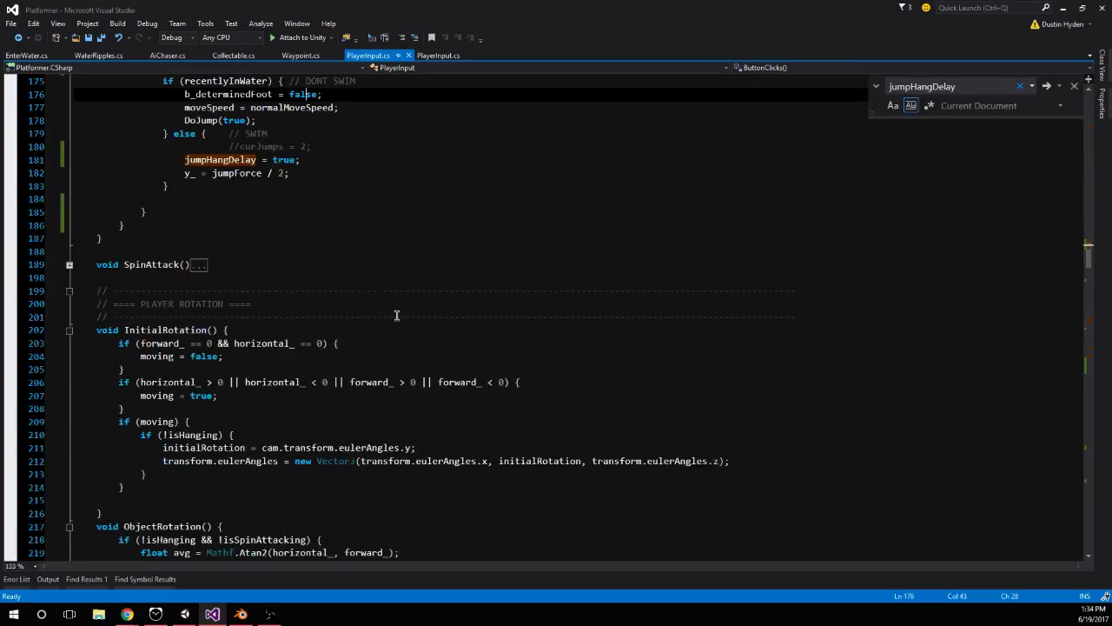
{"action": "scroll", "coordinate": [408, 422], "scroll_direction": "up", "scroll_amount": 5}
{"action": "scroll", "coordinate": [325, 437], "scroll_direction": "down", "scroll_amount": 3}
{"action": "scroll", "coordinate": [426, 410], "scroll_direction": "up", "scroll_amount": 12}
{"action": "scroll", "coordinate": [369, 408], "scroll_direction": "up", "scroll_amount": 16}
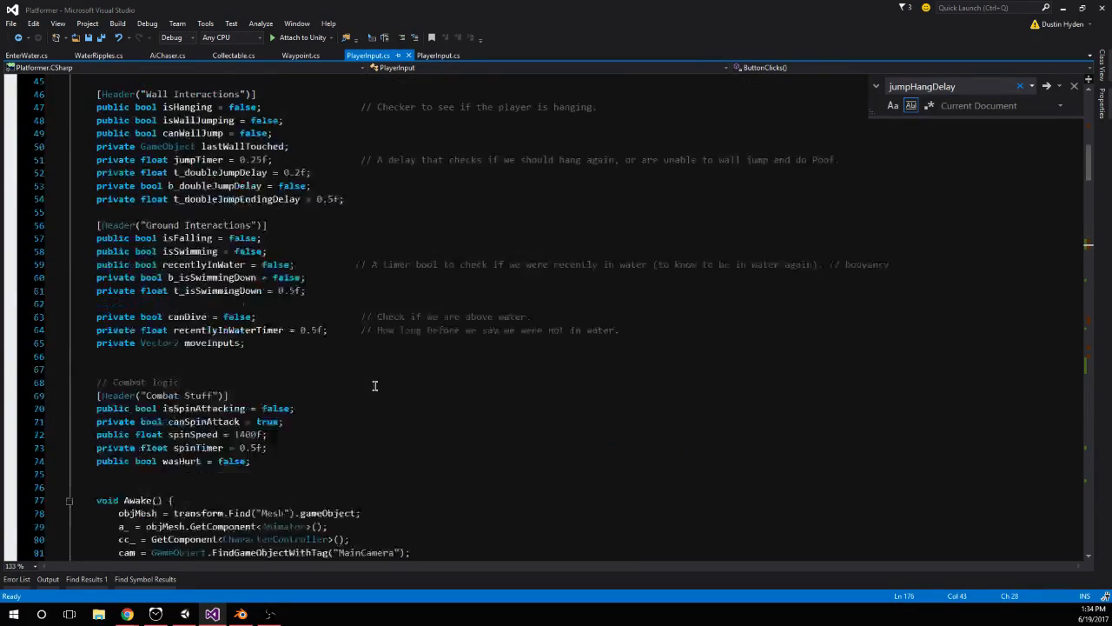
{"action": "scroll", "coordinate": [375, 378], "scroll_direction": "down", "scroll_amount": 9}
{"action": "scroll", "coordinate": [375, 378], "scroll_direction": "down", "scroll_amount": 15}
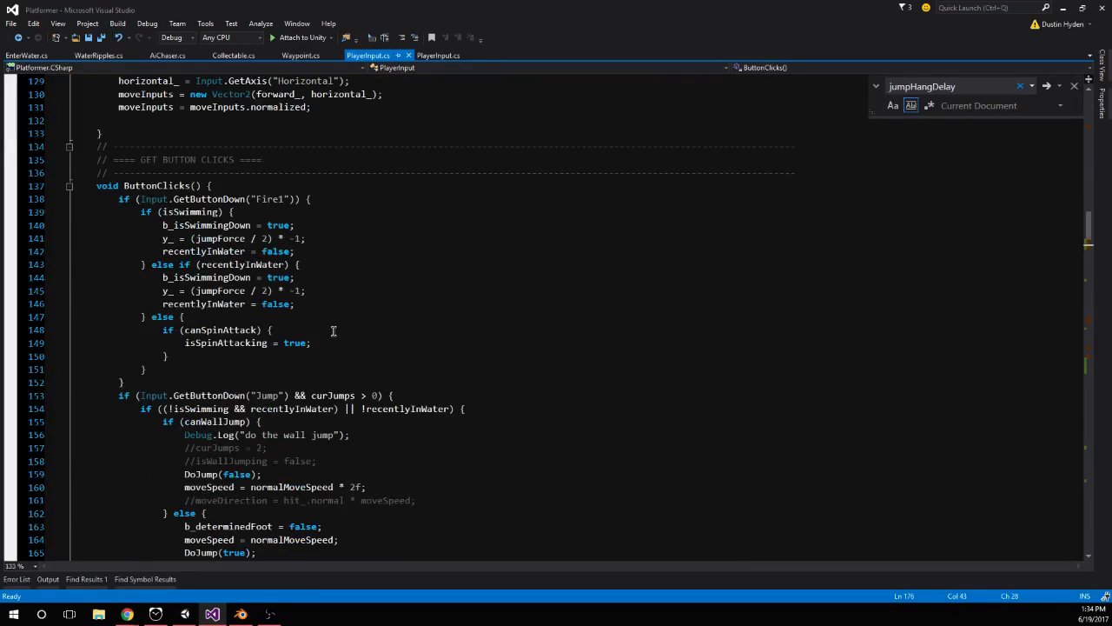
{"action": "scroll", "coordinate": [333, 330], "scroll_direction": "up", "scroll_amount": 6}
{"action": "scroll", "coordinate": [275, 333], "scroll_direction": "up", "scroll_amount": 3}
{"action": "scroll", "coordinate": [310, 301], "scroll_direction": "down", "scroll_amount": 11}
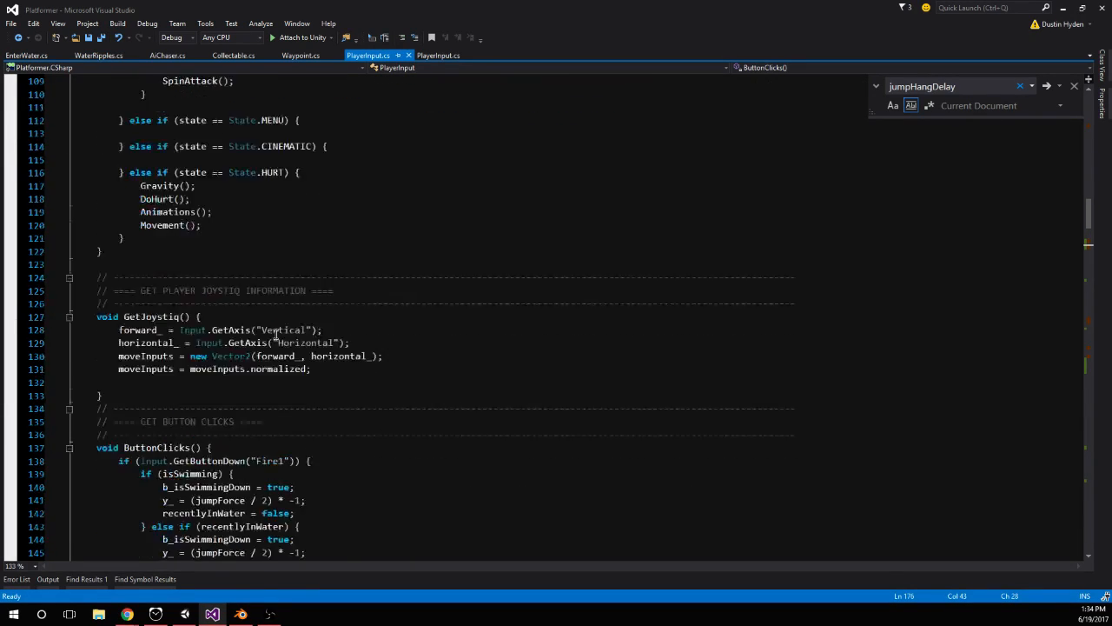
{"action": "scroll", "coordinate": [375, 318], "scroll_direction": "down", "scroll_amount": 4}
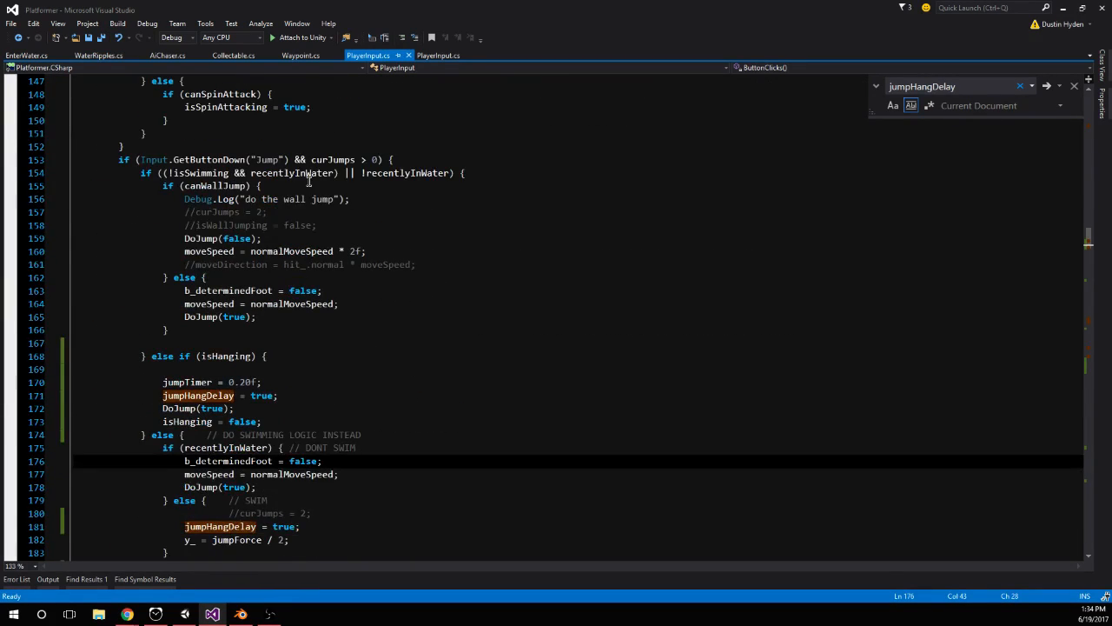
{"action": "scroll", "coordinate": [365, 242], "scroll_direction": "down", "scroll_amount": 5}
{"action": "scroll", "coordinate": [368, 253], "scroll_direction": "up", "scroll_amount": 3}
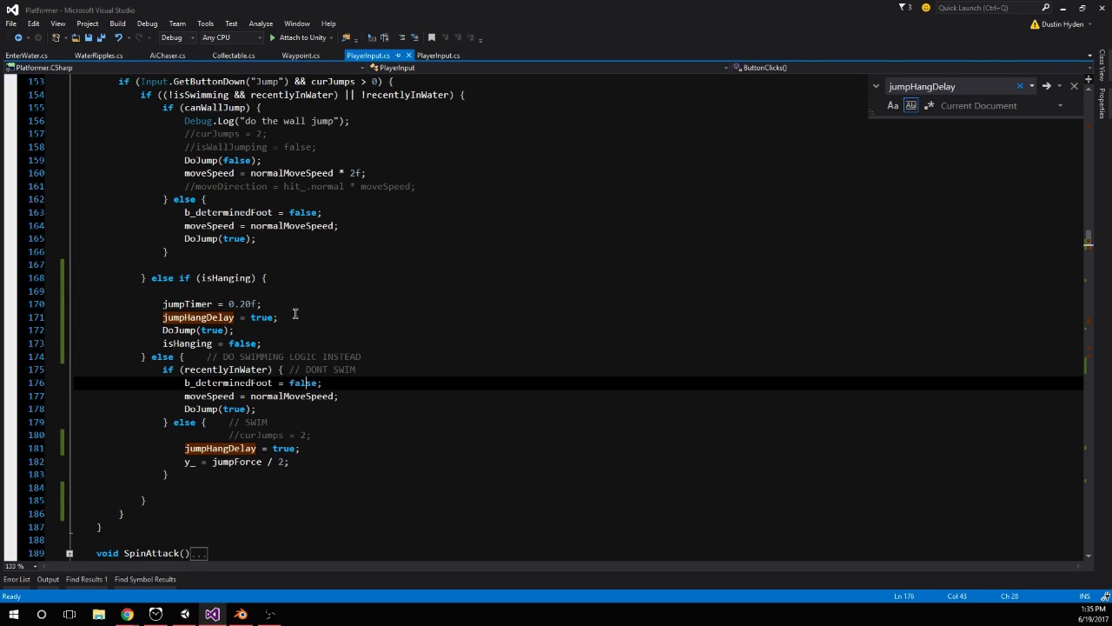
Undo the recent jump edits back to the separate Jump check for hanging, and delete the empty else if (isHanging) branch
{"action": "key", "text": "ctrl+z"}
{"action": "key", "text": "ctrl+z"}
{"action": "key", "text": "ctrl+z"}
{"action": "key", "text": "ctrl+z"}
{"action": "key", "text": "ctrl+z"}
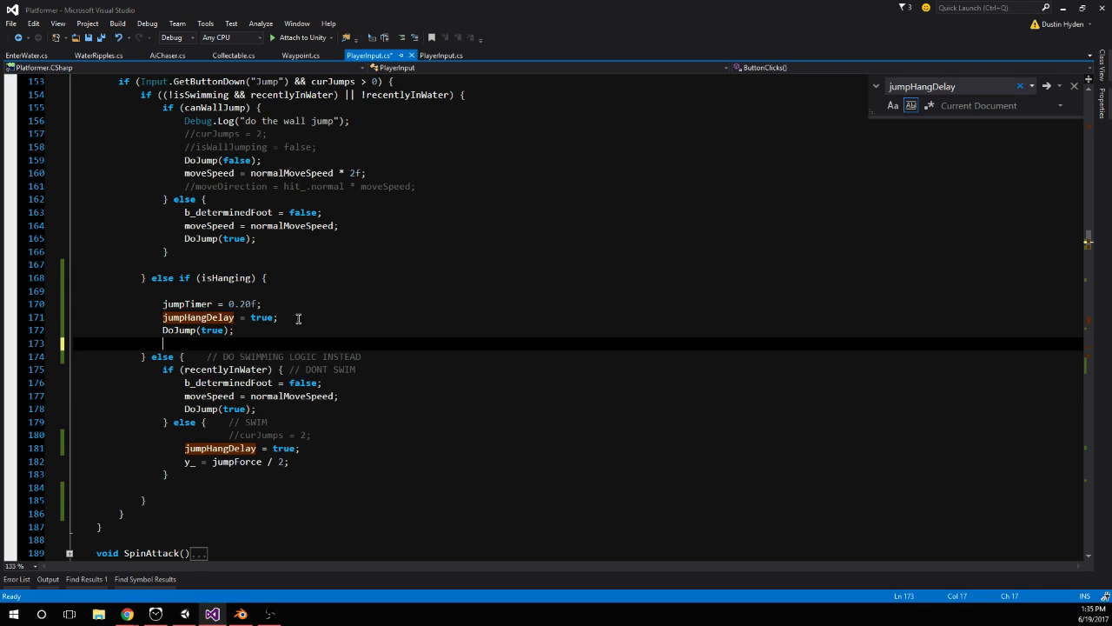
{"action": "scroll", "coordinate": [308, 324], "scroll_direction": "up", "scroll_amount": 1}
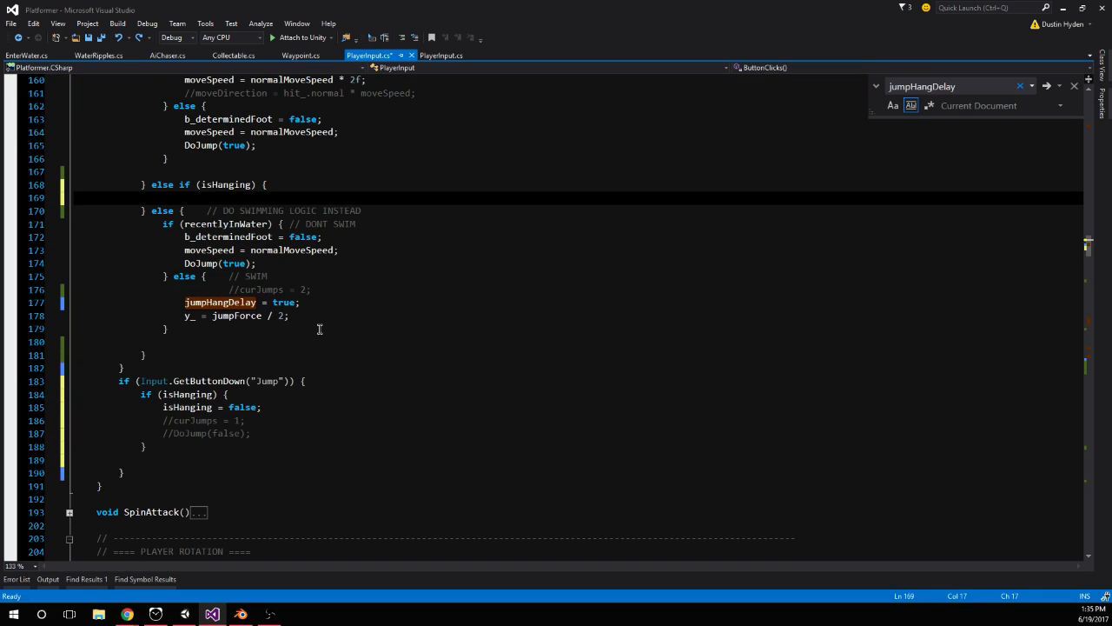
{"action": "left_click_drag", "start_coordinate": [153, 211], "coordinate": [153, 186]}
{"action": "key", "text": "BackSpace"}
{"action": "key", "text": "BackSpace"}
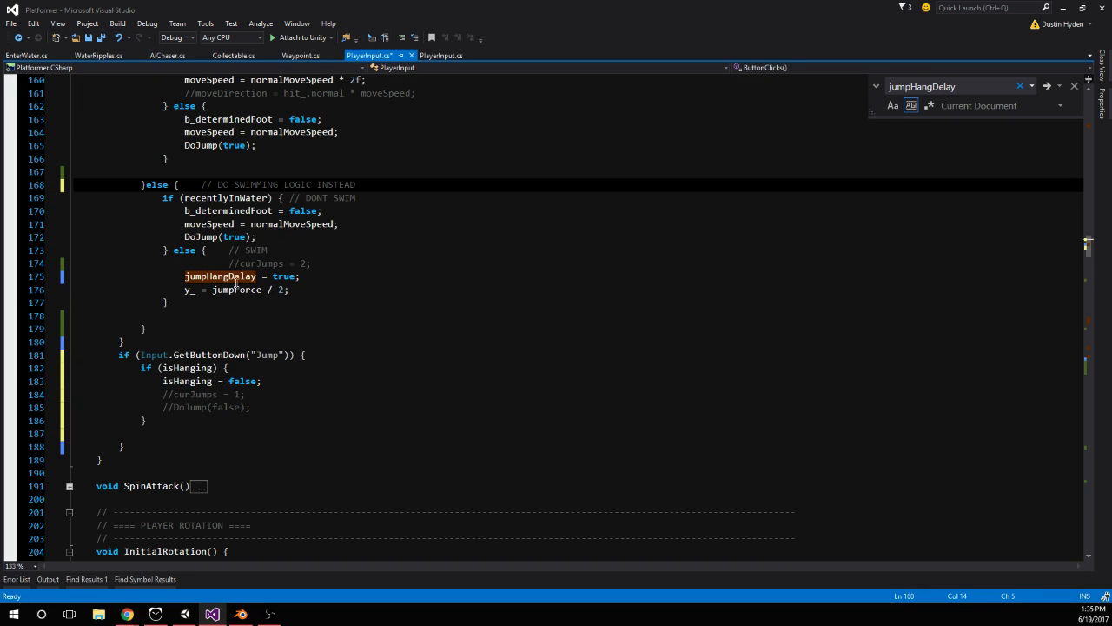
Copy the swim branch's jumpHangDelay = true; statement into the if (isHanging) block, directly above isHanging = false;
{"action": "scroll", "coordinate": [242, 321], "scroll_direction": "up", "scroll_amount": 3}
{"action": "left_click", "coordinate": [269, 514]}
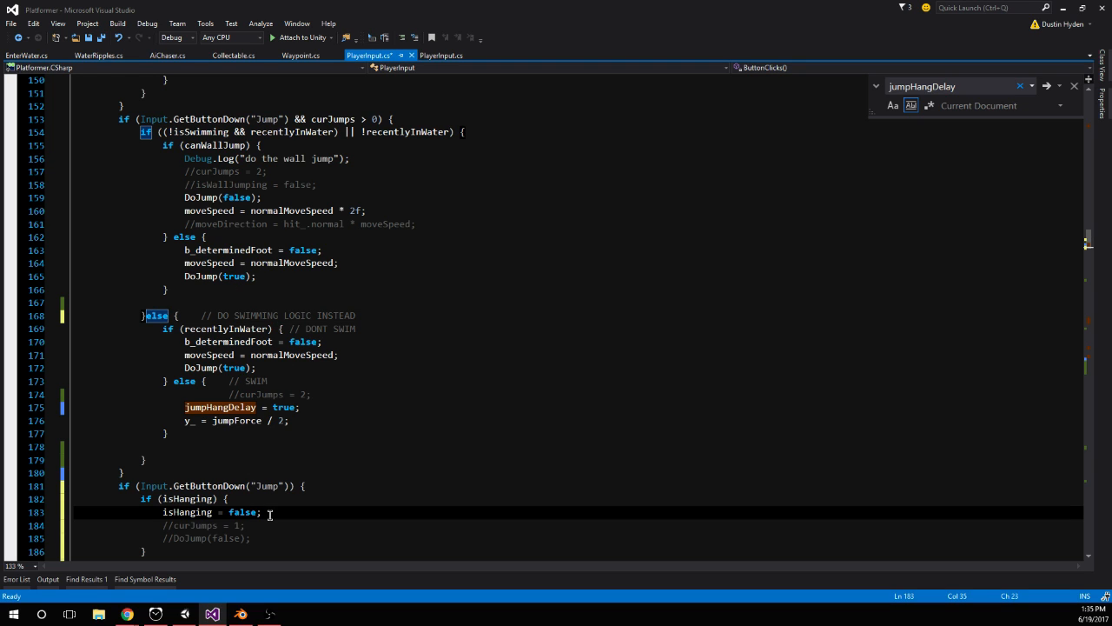
{"action": "left_click", "coordinate": [306, 404]}
{"action": "left_click_drag", "start_coordinate": [323, 404], "coordinate": [167, 406]}
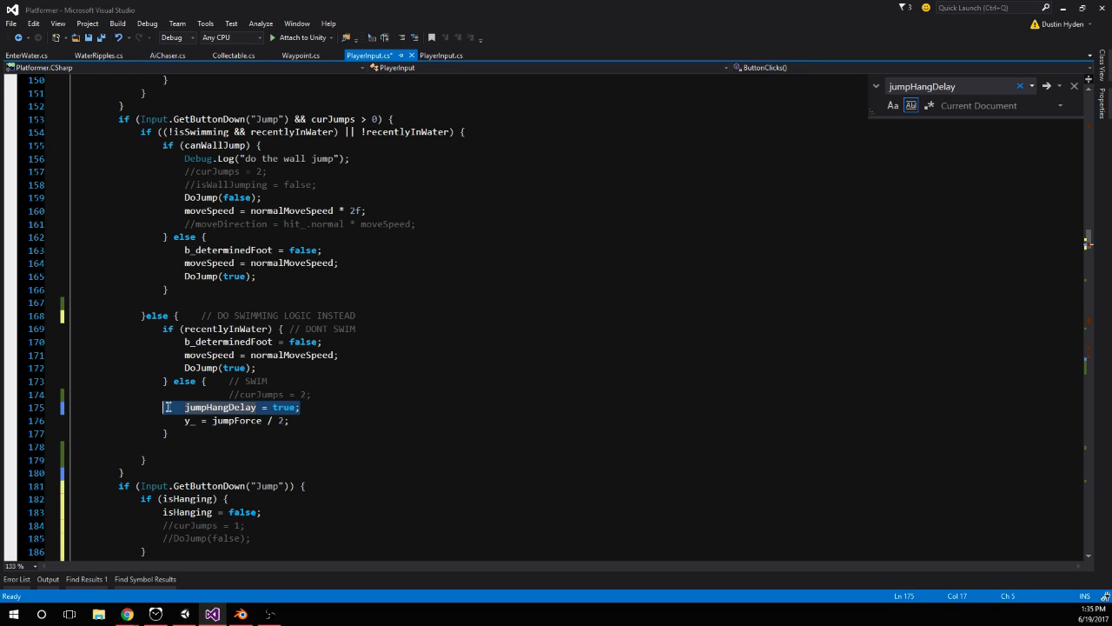
{"action": "left_click_drag", "start_coordinate": [317, 409], "coordinate": [193, 407]}
{"action": "key", "text": "ctrl+c"}
{"action": "left_click", "coordinate": [251, 501]}
{"action": "key", "text": "Return"}
{"action": "key", "text": "ctrl+v"}
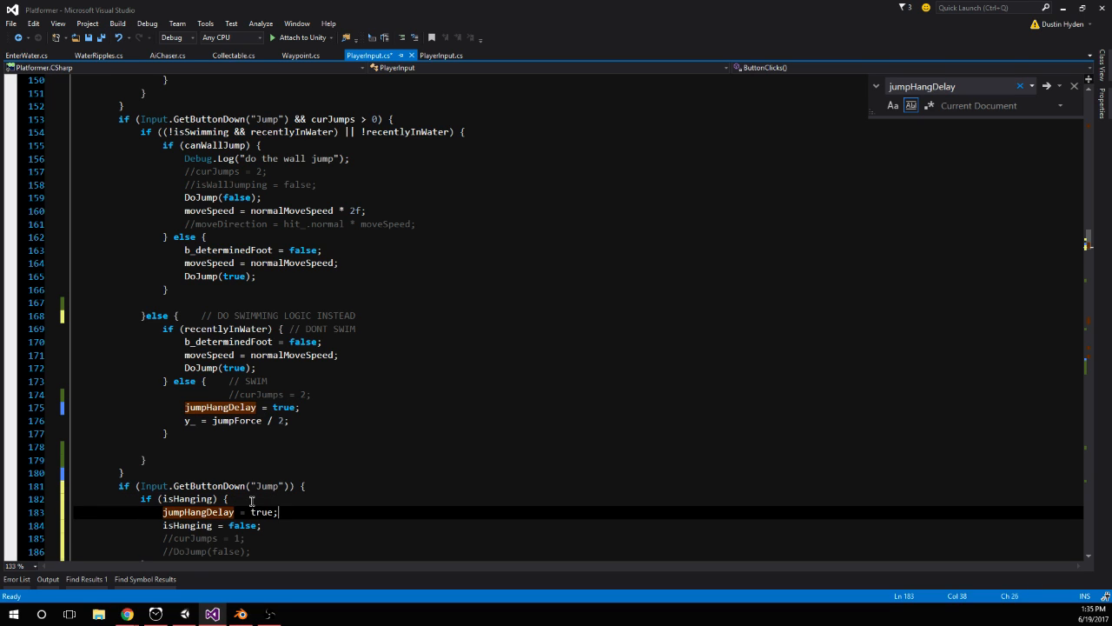
Comment out jumpHangDelay = true; in the swim branch and save PlayerInput.cs
{"action": "left_click", "coordinate": [182, 408]}
{"action": "type", "text": "//"}
{"action": "key", "text": "ctrl+s"}
Switch to Unity, restart play mode, and test jumping onto, hanging from and jumping off the orange walls
{"action": "key", "text": "alt+Tab"}
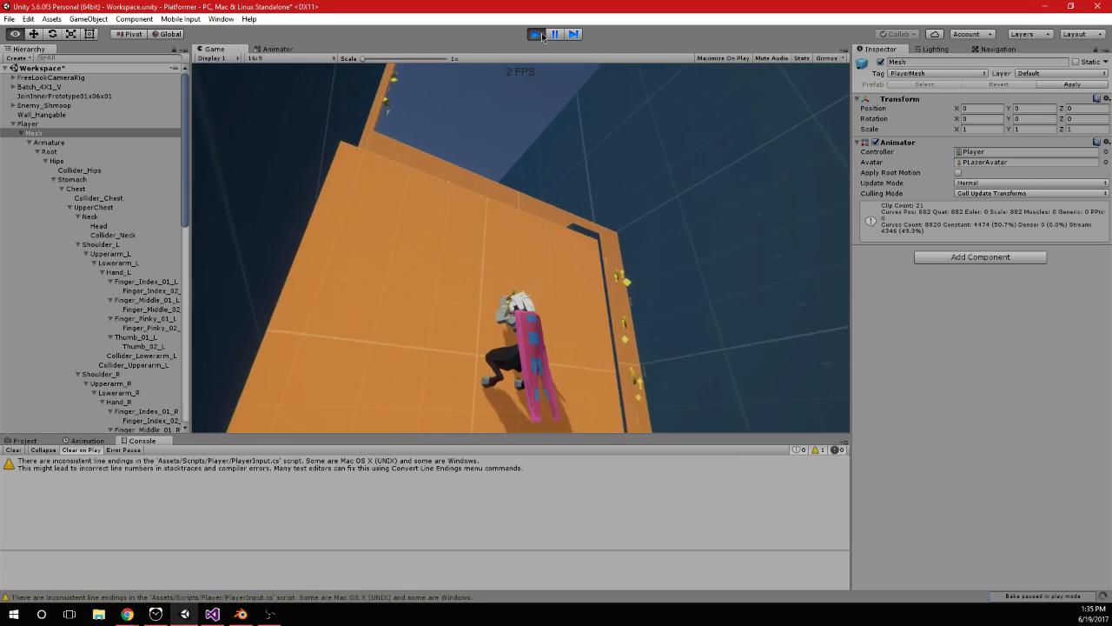
{"action": "left_click", "coordinate": [541, 33]}
{"action": "left_click", "coordinate": [540, 34]}
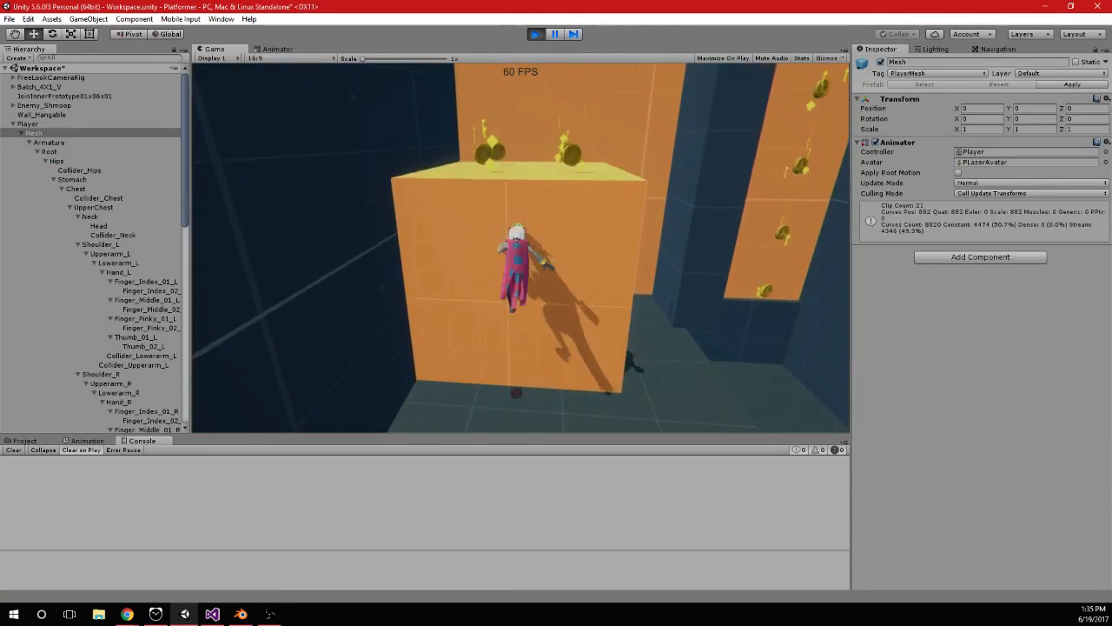
{"action": "key", "text": "space"}
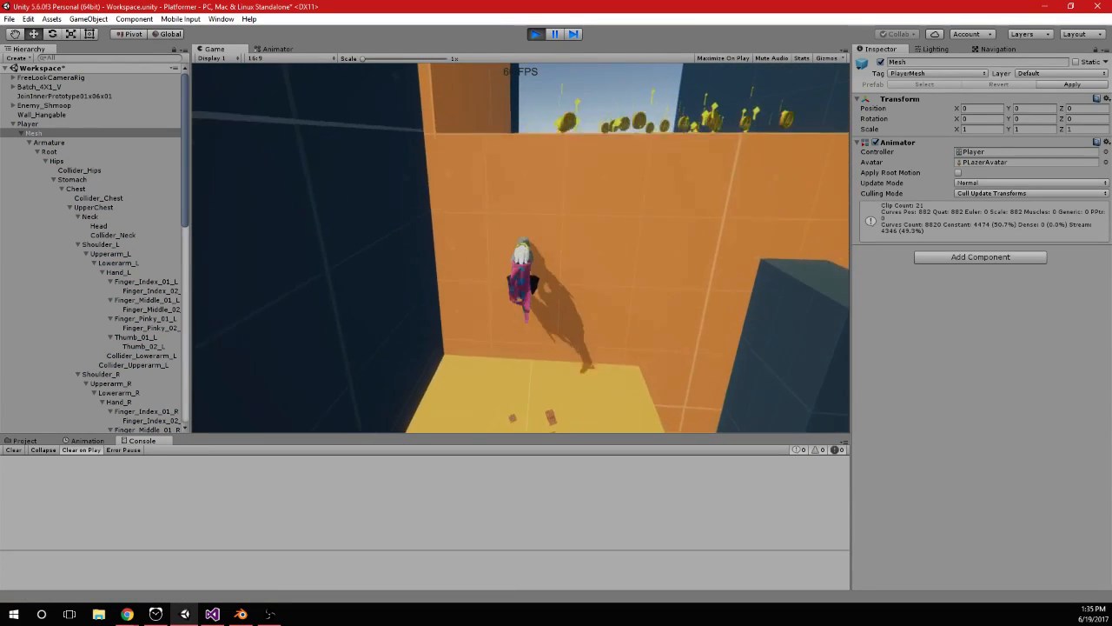
{"action": "key", "text": "space"}
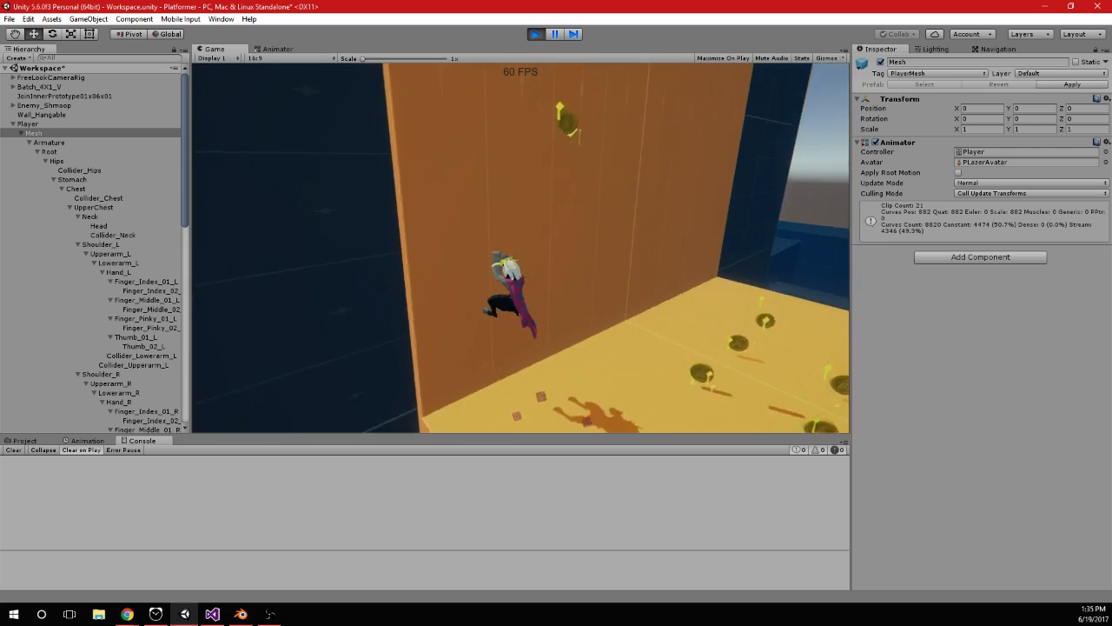
{"action": "key", "text": "space"}
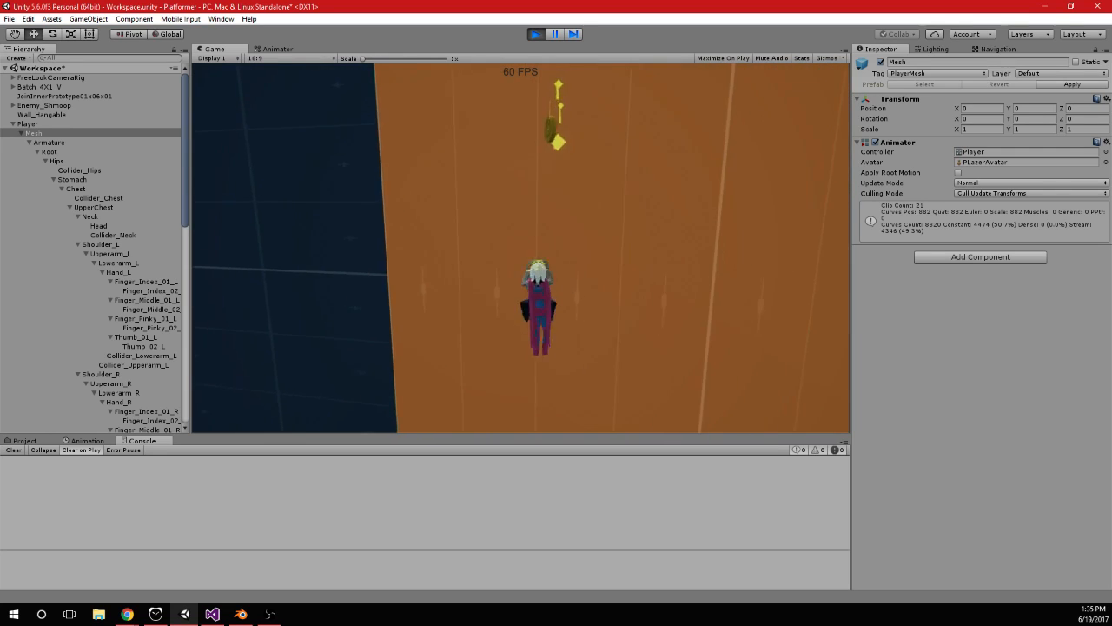
Return to Visual Studio and examine the recentlyInWater condition and the canWallJump if/else block in the Jump handling
{"action": "key", "text": "alt+Tab"}
{"action": "key", "text": "alt+Tab"}
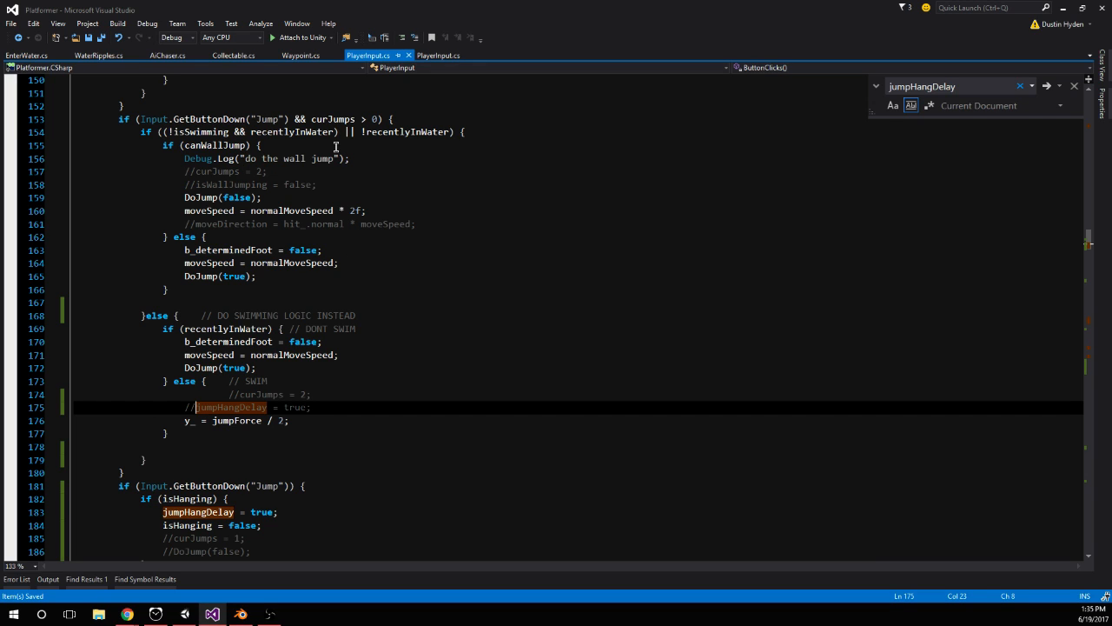
{"action": "double_click", "coordinate": [411, 132]}
{"action": "left_click_drag", "start_coordinate": [165, 146], "coordinate": [202, 303]}
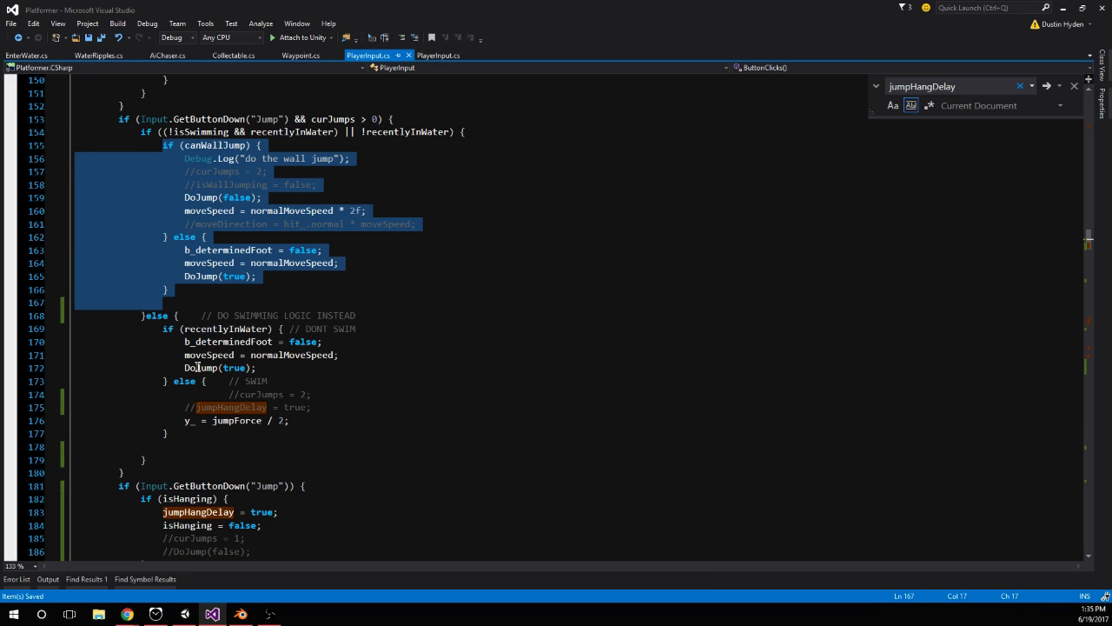
{"action": "left_click", "coordinate": [173, 300]}
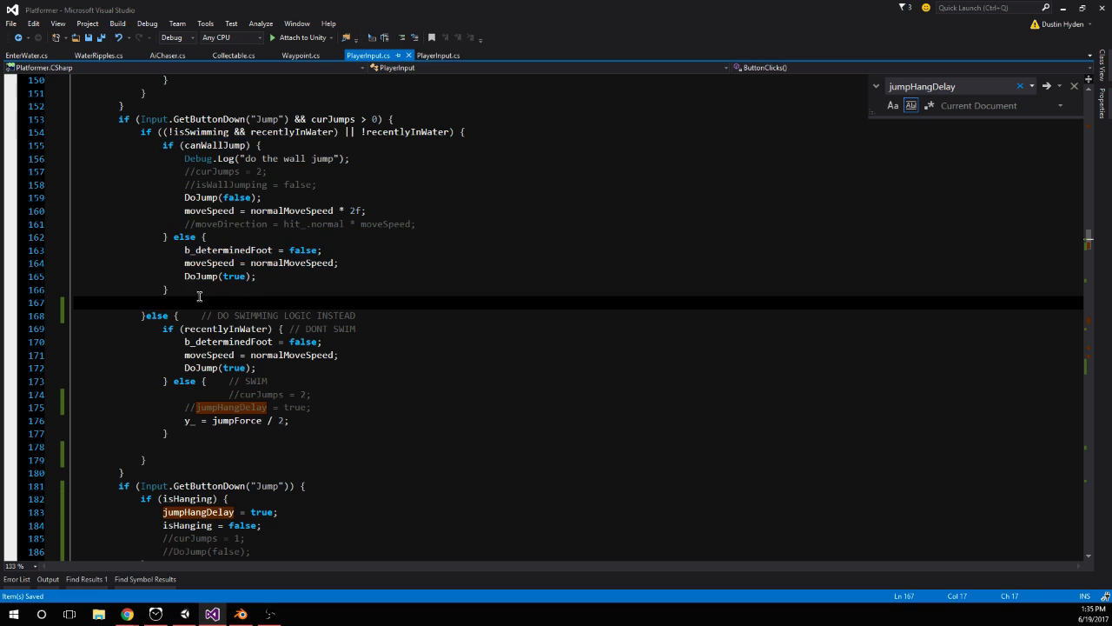
{"action": "left_click", "coordinate": [202, 291]}
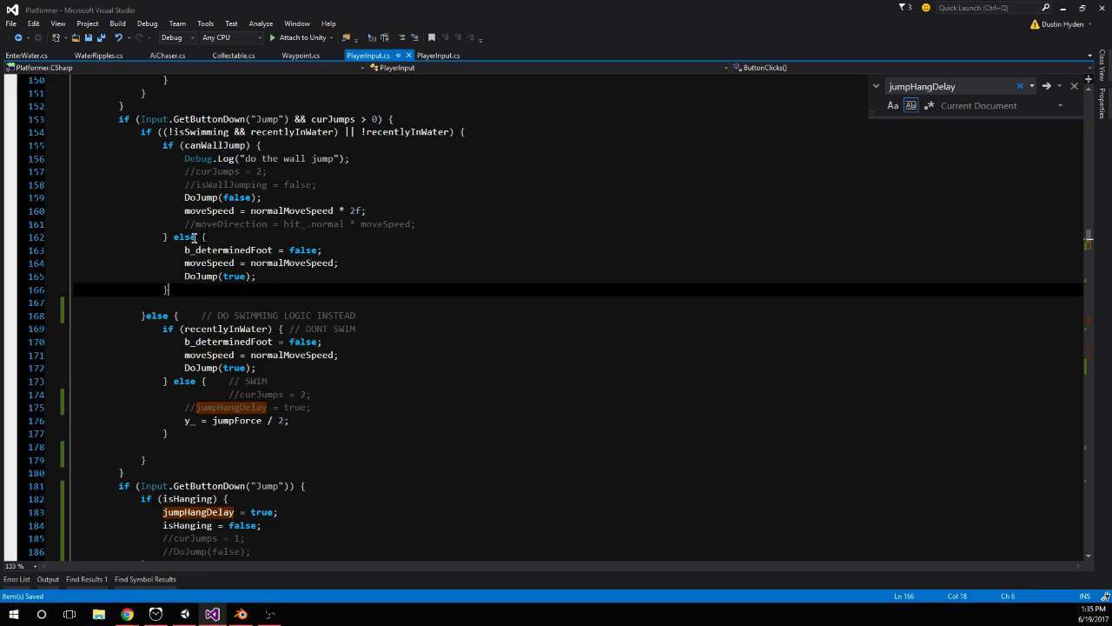
Insert an empty else if (isHanging) branch between the canWallJump block and its else block in the Jump handling
{"action": "left_click", "coordinate": [201, 236]}
{"action": "type", "text": "if (isHang"}
{"action": "key", "text": "Escape"}
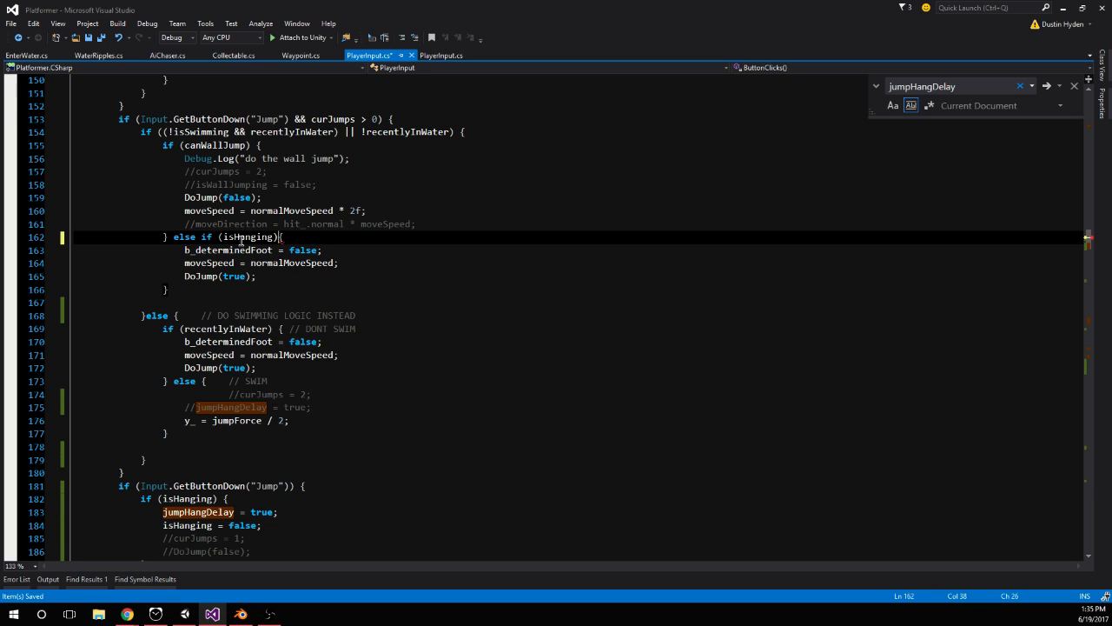
{"action": "key", "text": "Return"}
{"action": "key", "text": "Return"}
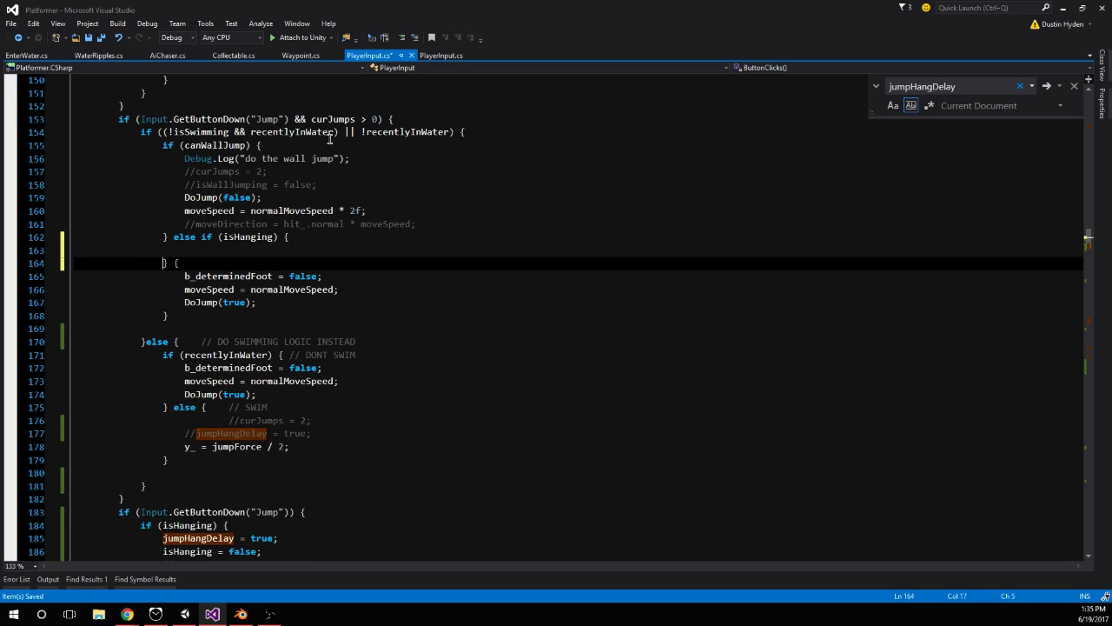
{"action": "scroll", "coordinate": [208, 214], "scroll_direction": "down", "scroll_amount": 2}
{"action": "type", "text": "else"}
{"action": "key", "text": "Escape"}
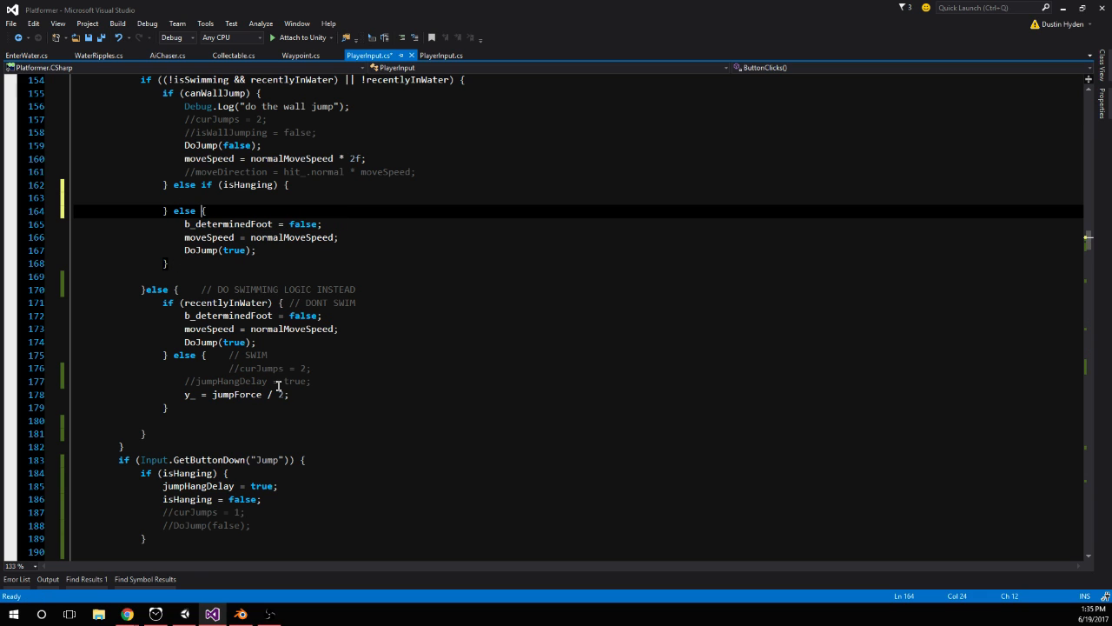
Copy jumpHangDelay = true; and isHanging = false; from the separate Jump check into the new else if (isHanging) branch
{"action": "left_click_drag", "start_coordinate": [147, 488], "coordinate": [262, 499]}
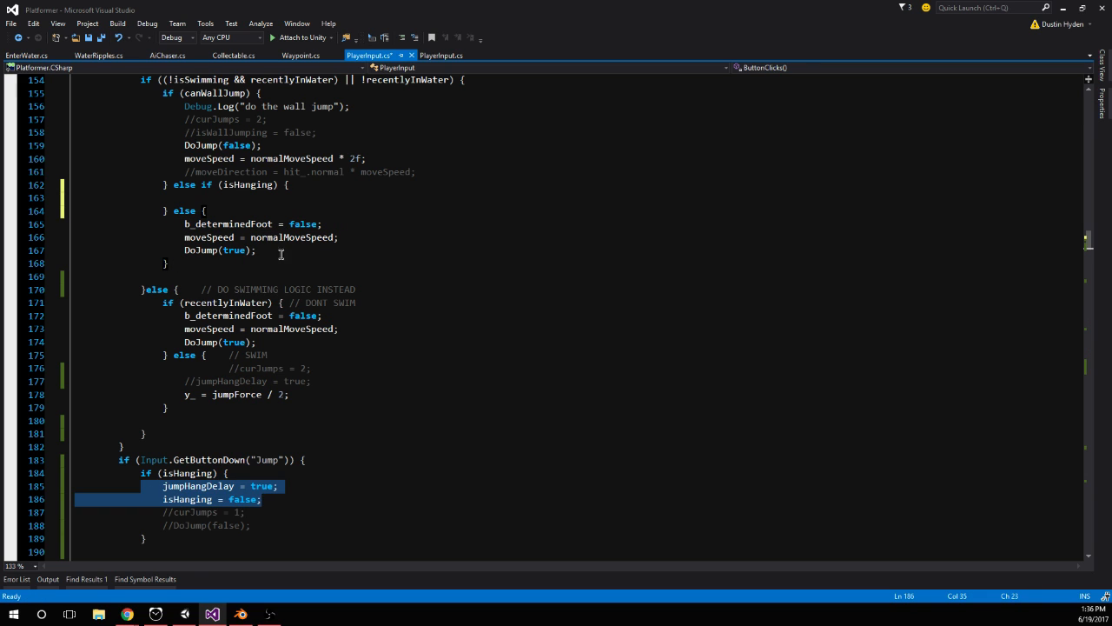
{"action": "key", "text": "ctrl+c"}
{"action": "left_click", "coordinate": [280, 198]}
{"action": "key", "text": "ctrl+v"}
Delete the separate if (Input.GetButtonDown("Jump")) block, then uncomment jumpHangDelay = true; in the swim branch and save the script
{"action": "scroll", "coordinate": [342, 354], "scroll_direction": "down", "scroll_amount": 2}
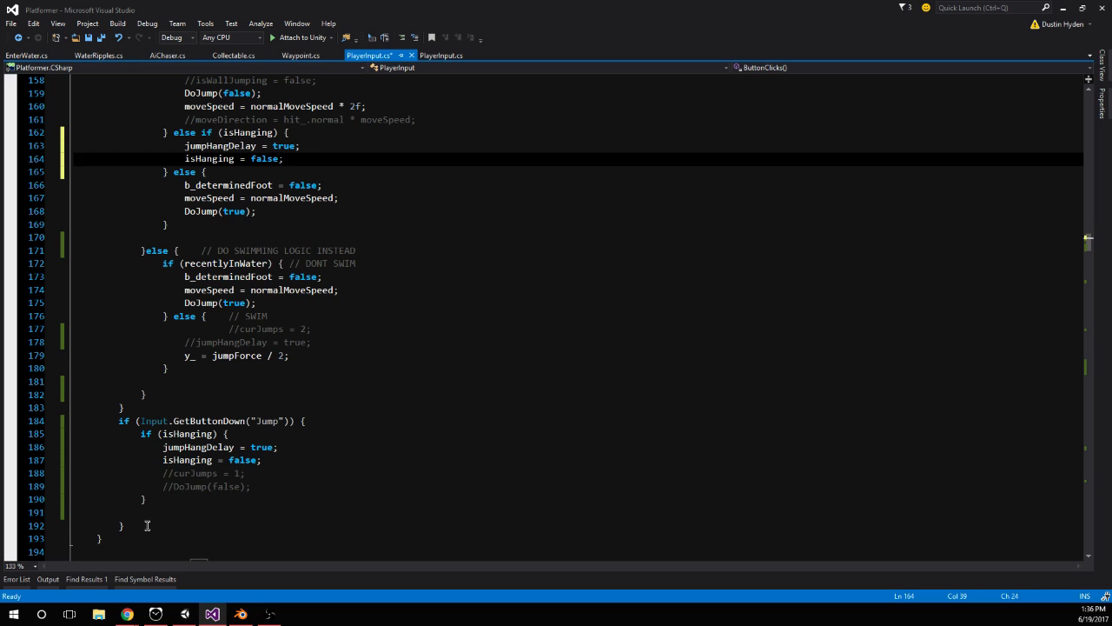
{"action": "left_click_drag", "start_coordinate": [146, 523], "coordinate": [75, 420]}
{"action": "key", "text": "Delete"}
{"action": "scroll", "coordinate": [234, 424], "scroll_direction": "up", "scroll_amount": 2}
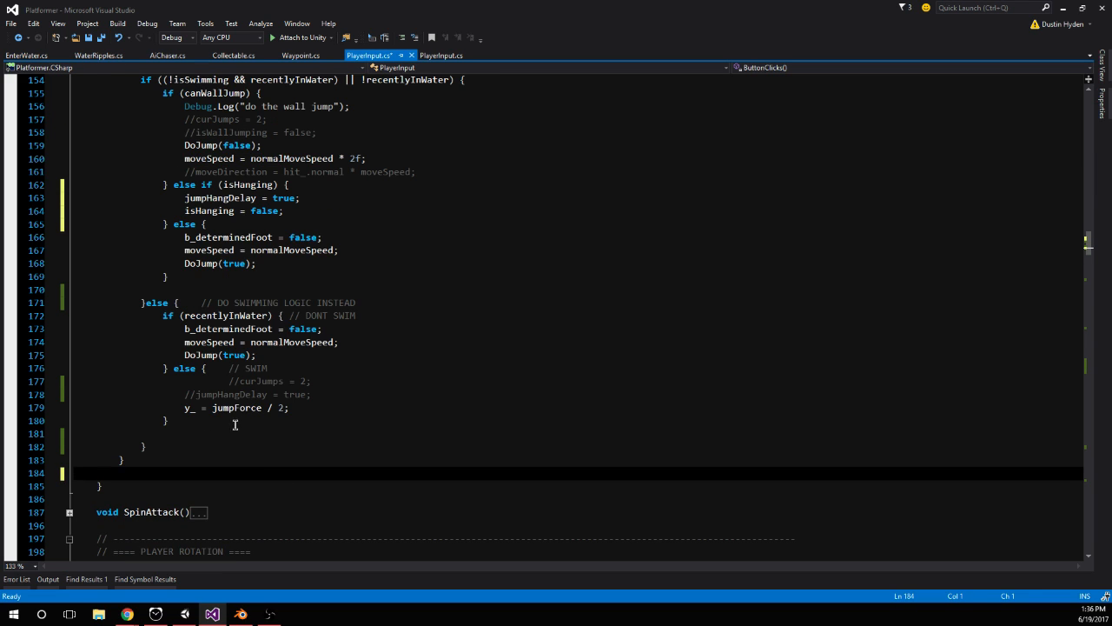
{"action": "left_click", "coordinate": [197, 394]}
{"action": "scroll", "coordinate": [310, 405], "scroll_direction": "up", "scroll_amount": 2}
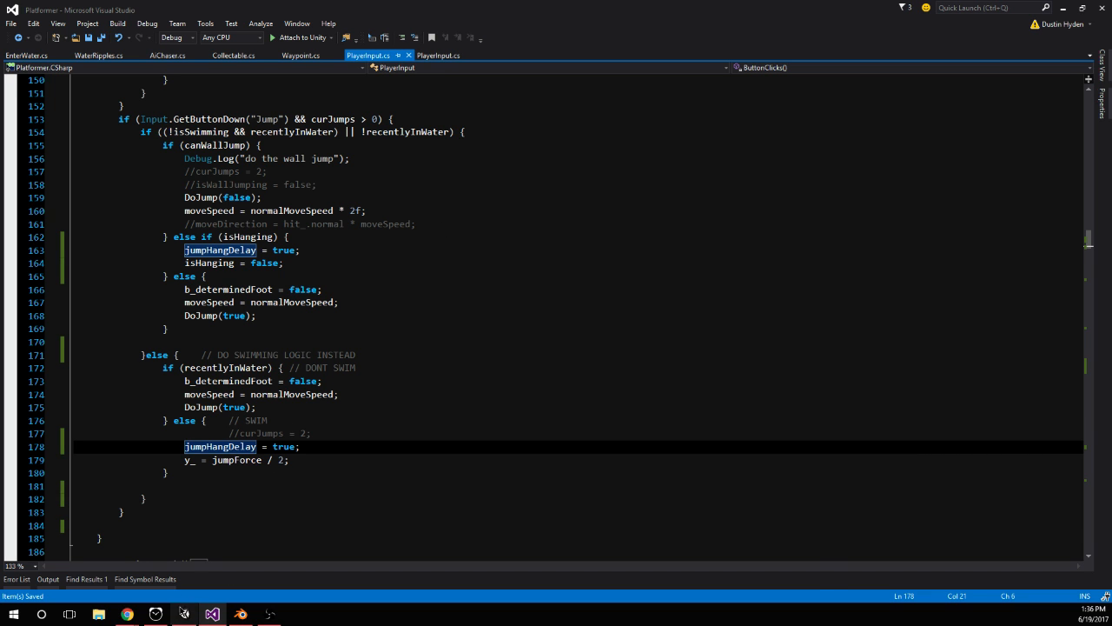
Switch to Unity, restart play mode, and test jumping onto and off the sides of the orange block
{"action": "left_click", "coordinate": [183, 613]}
{"action": "left_click", "coordinate": [535, 34]}
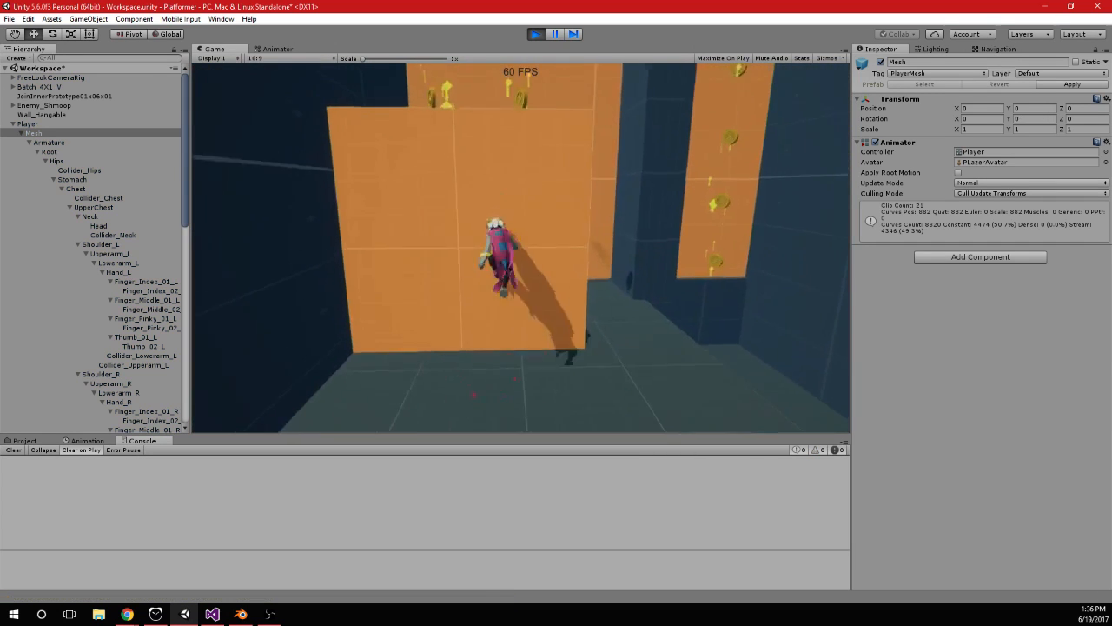
{"action": "key", "text": "space"}
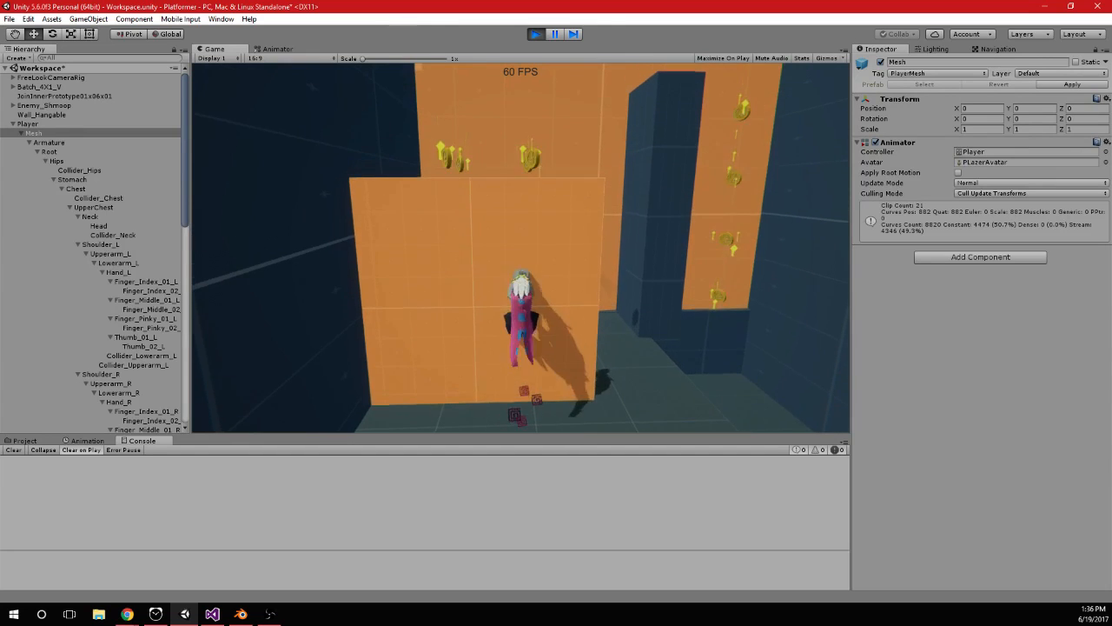
{"action": "key", "text": "d"}
{"action": "key", "text": "space"}
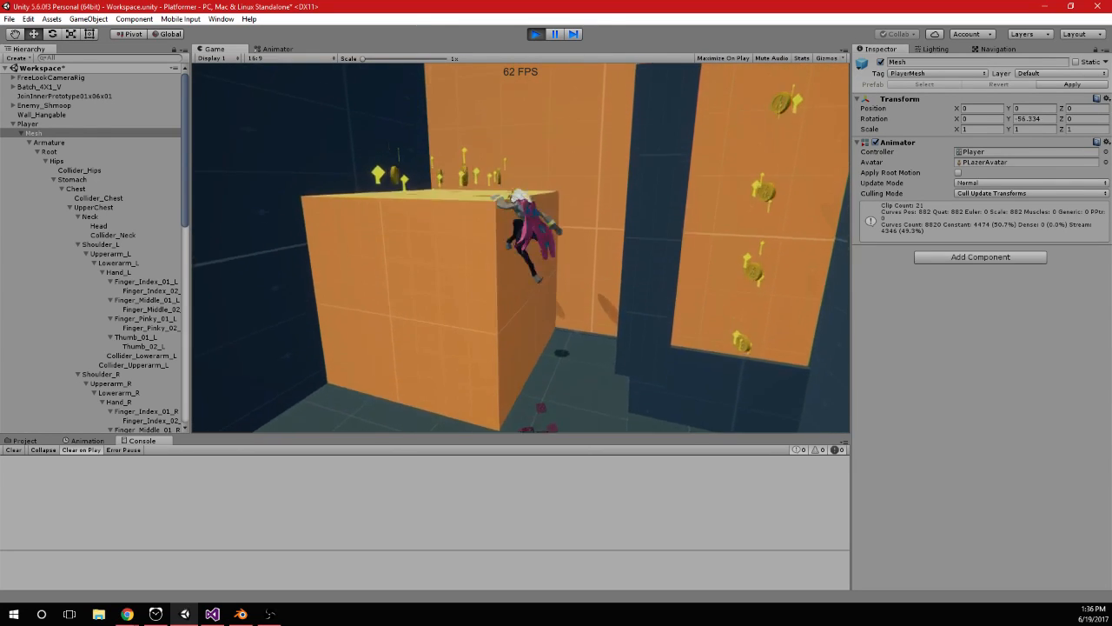
{"action": "key", "text": "space"}
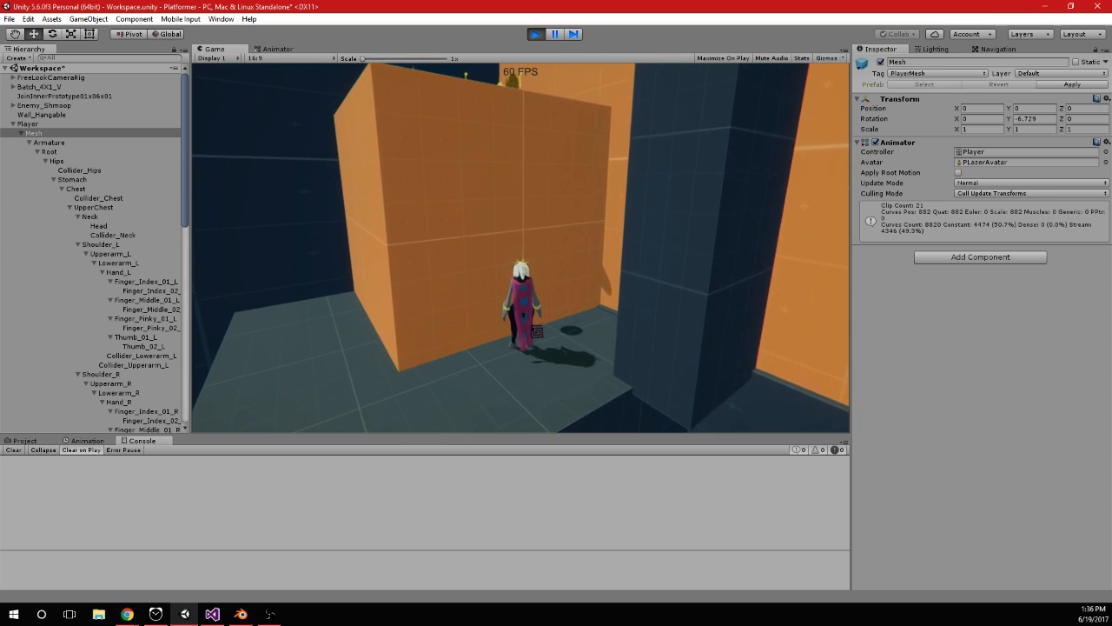
Return to Visual Studio and add DoJump(true); below isHanging = false; in the else if (isHanging) branch
{"action": "key", "text": "alt+Tab"}
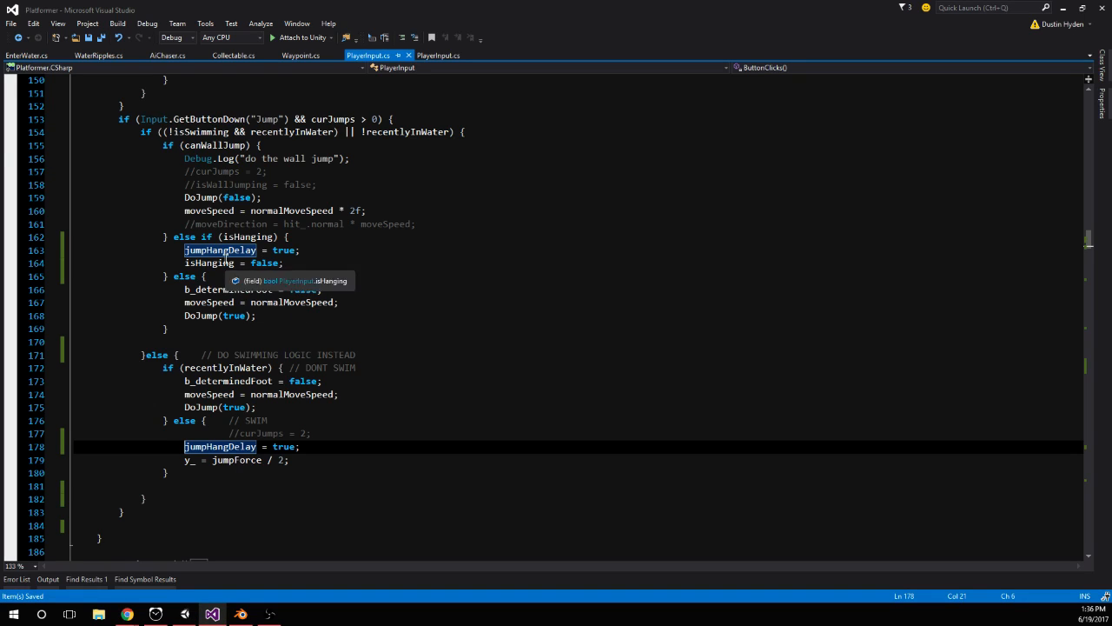
{"action": "left_click", "coordinate": [299, 263]}
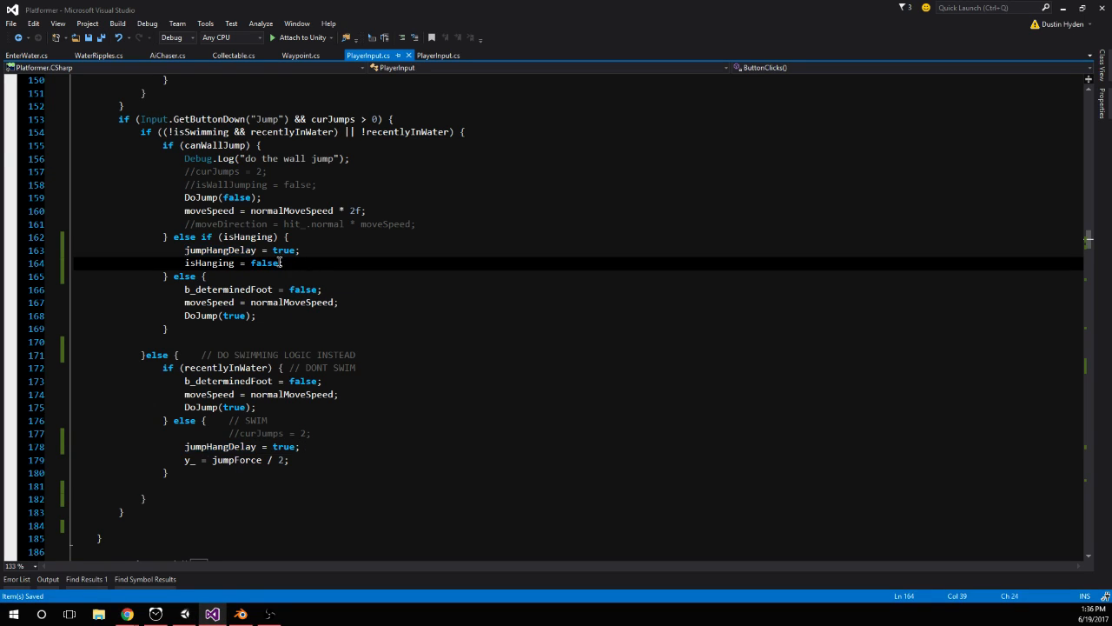
{"action": "key", "text": "Return"}
{"action": "type", "text": "do"}
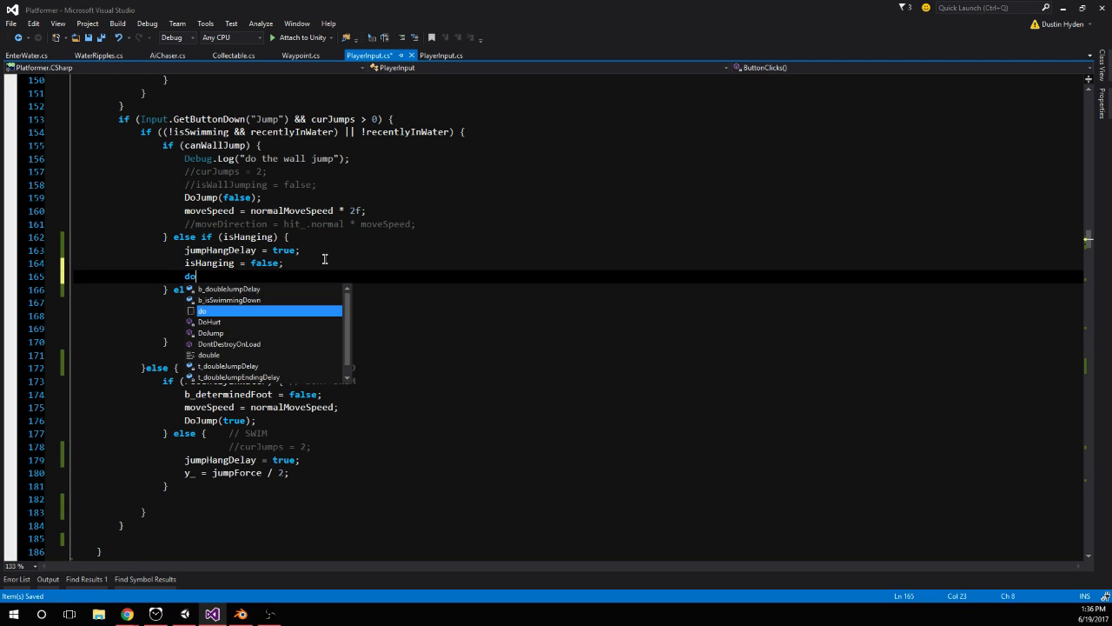
{"action": "type", "text": "Jump"}
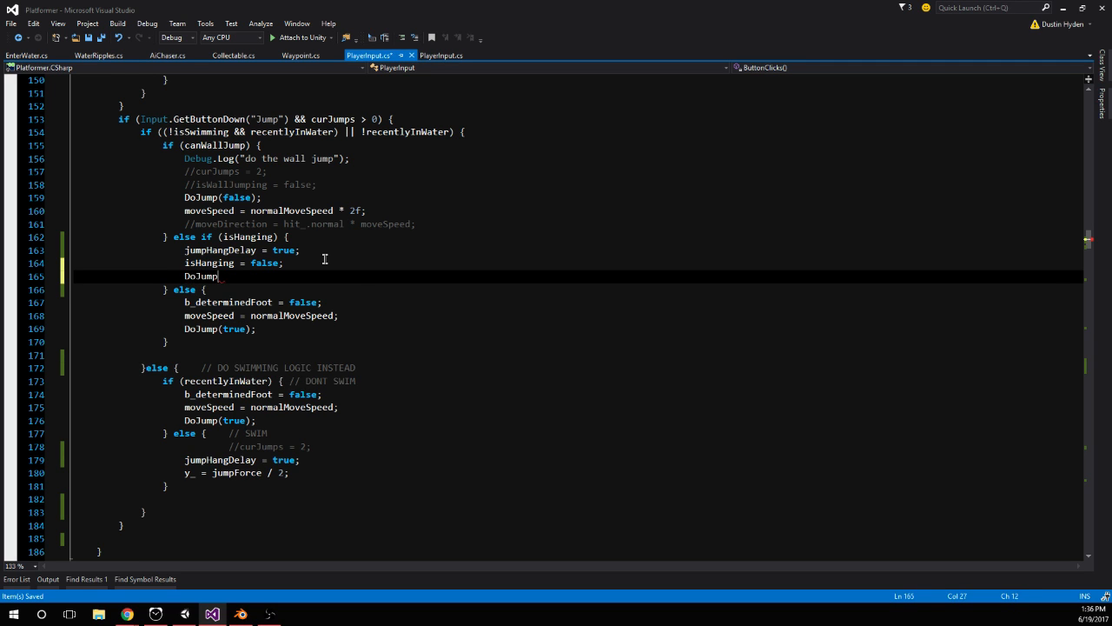
{"action": "type", "text": "(true);"}
Switch to Unity, restart play mode, and test repeated jumps while hanging on the orange block and the taller walls
{"action": "left_click", "coordinate": [185, 613]}
{"action": "left_click", "coordinate": [535, 34]}
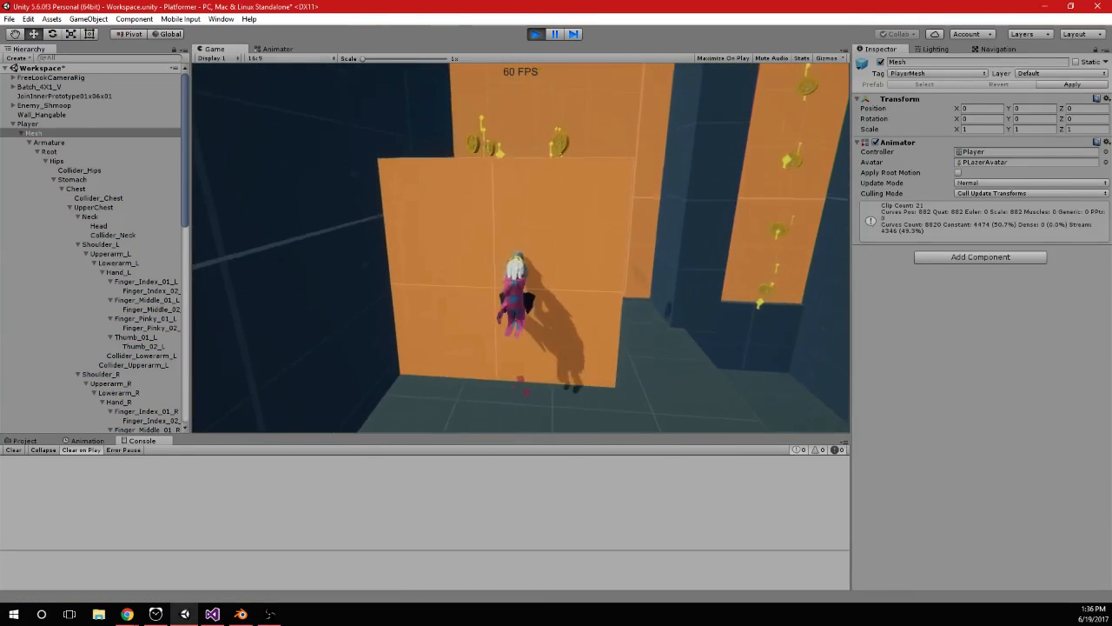
{"action": "key", "text": "w"}
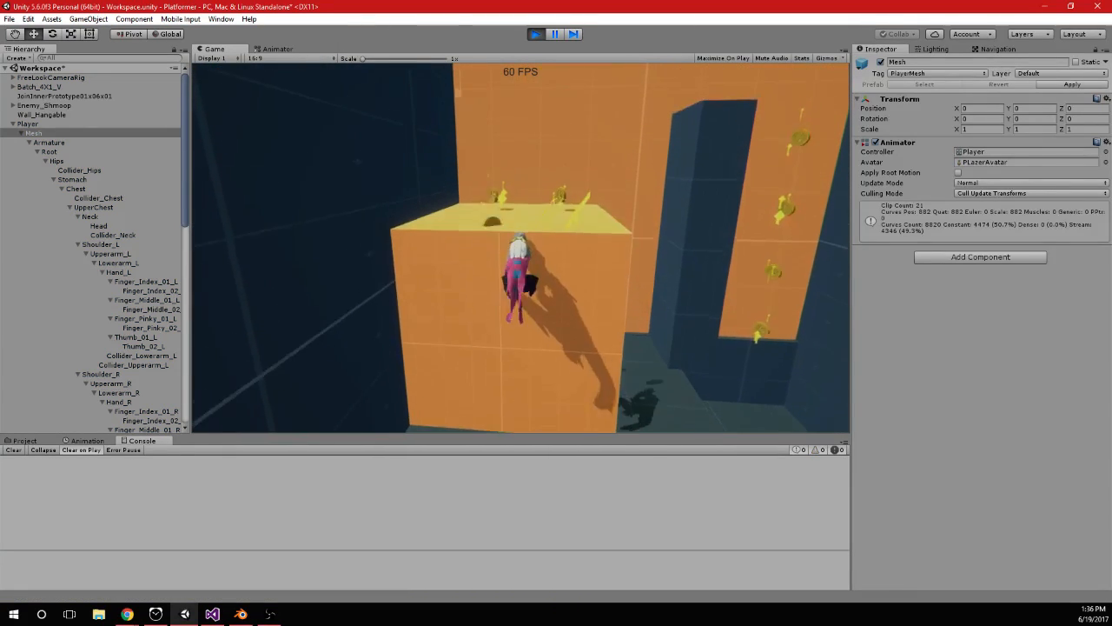
{"action": "key", "text": "space"}
{"action": "key", "text": "space"}
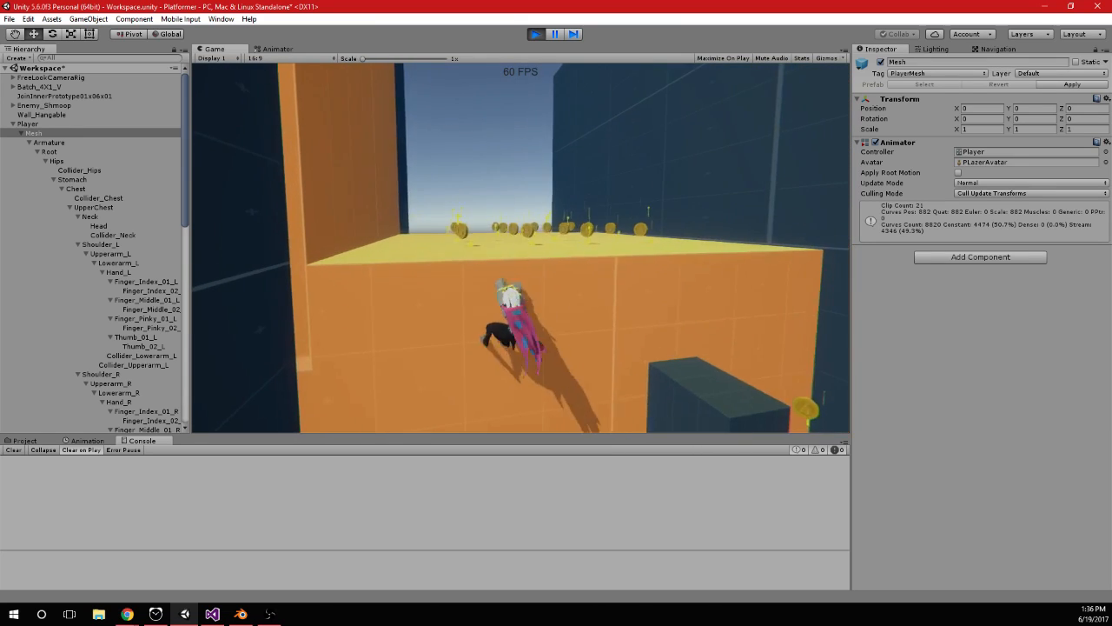
{"action": "key", "text": "w"}
{"action": "key", "text": "a"}
{"action": "key", "text": "space"}
{"action": "key", "text": "w"}
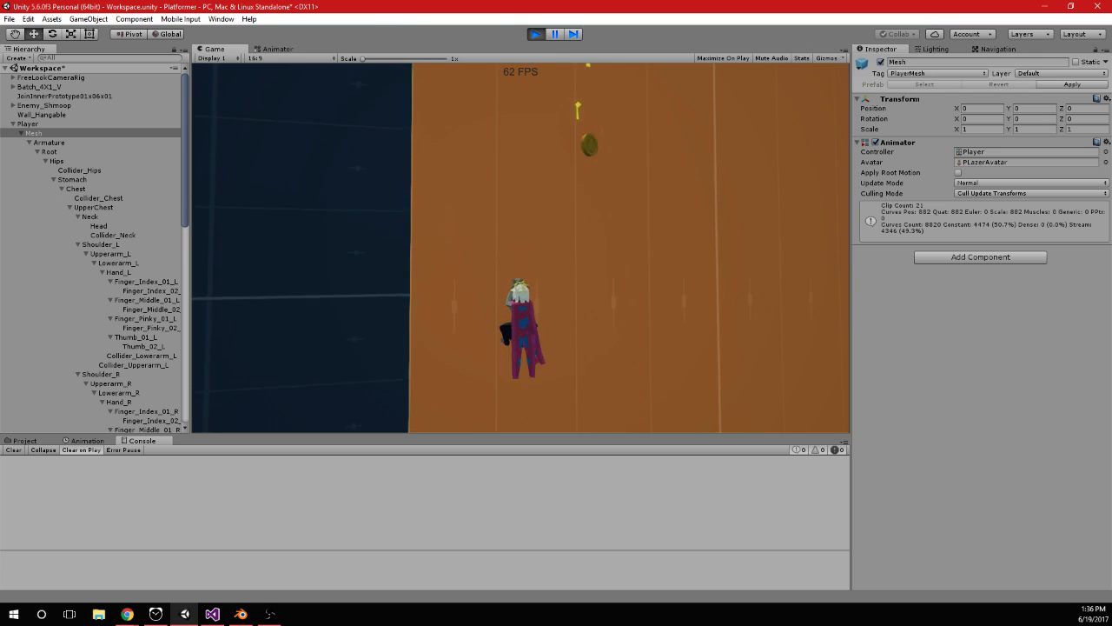
Move the Animator window out of the Game view's dock and resume testing jumps up the tall orange wall
{"action": "key", "text": "super"}
{"action": "left_click", "coordinate": [286, 52]}
{"action": "left_click_drag", "start_coordinate": [282, 49], "coordinate": [1111, 261]}
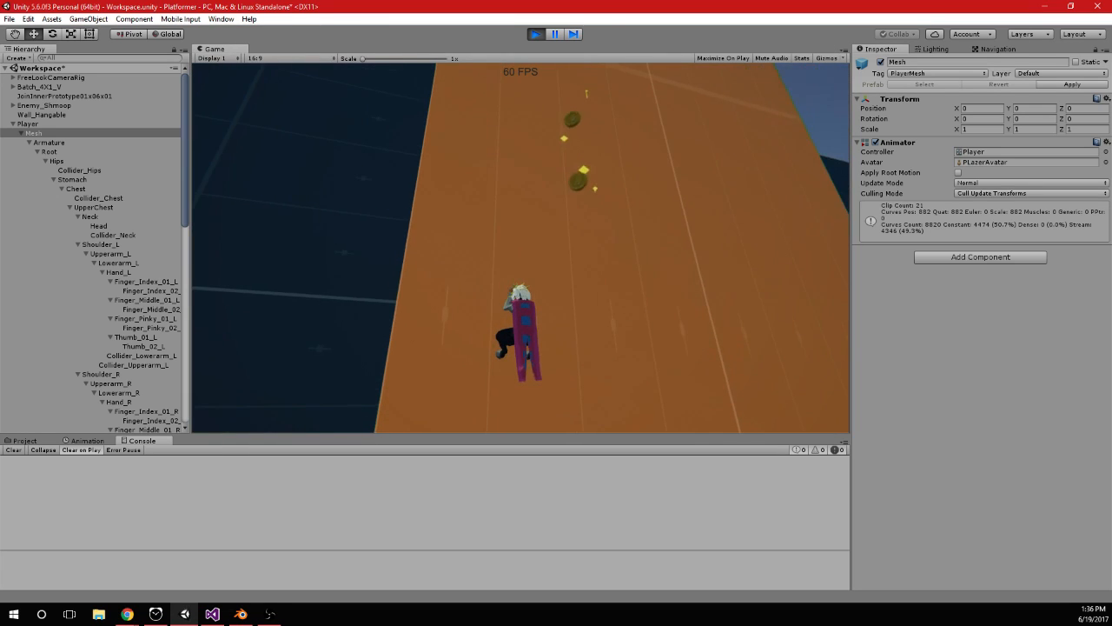
{"action": "left_click", "coordinate": [589, 251]}
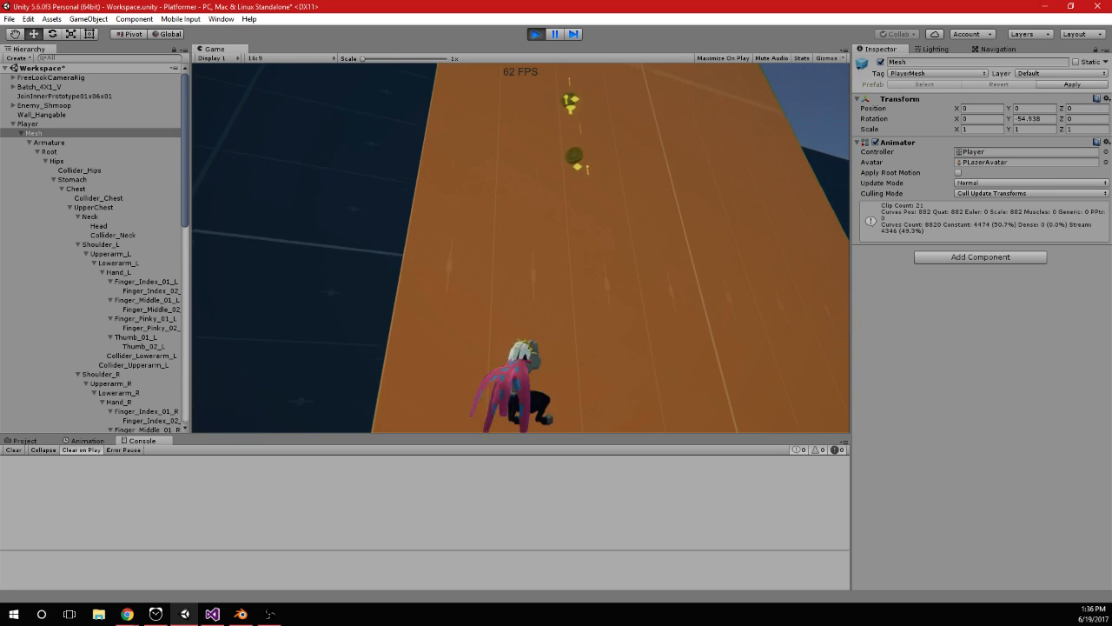
{"action": "key", "text": "w"}
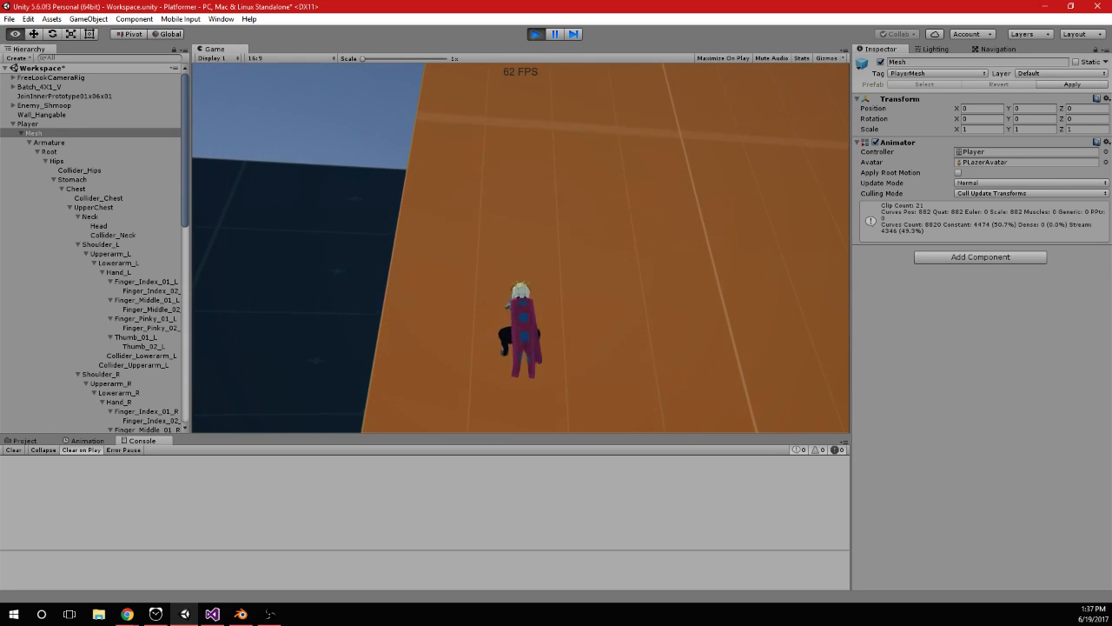
Return to Visual Studio, search PlayerInput.cs for DoJump, and examine how its definition handles curJumps and jumpHangDelay
{"action": "key", "text": "alt+Tab"}
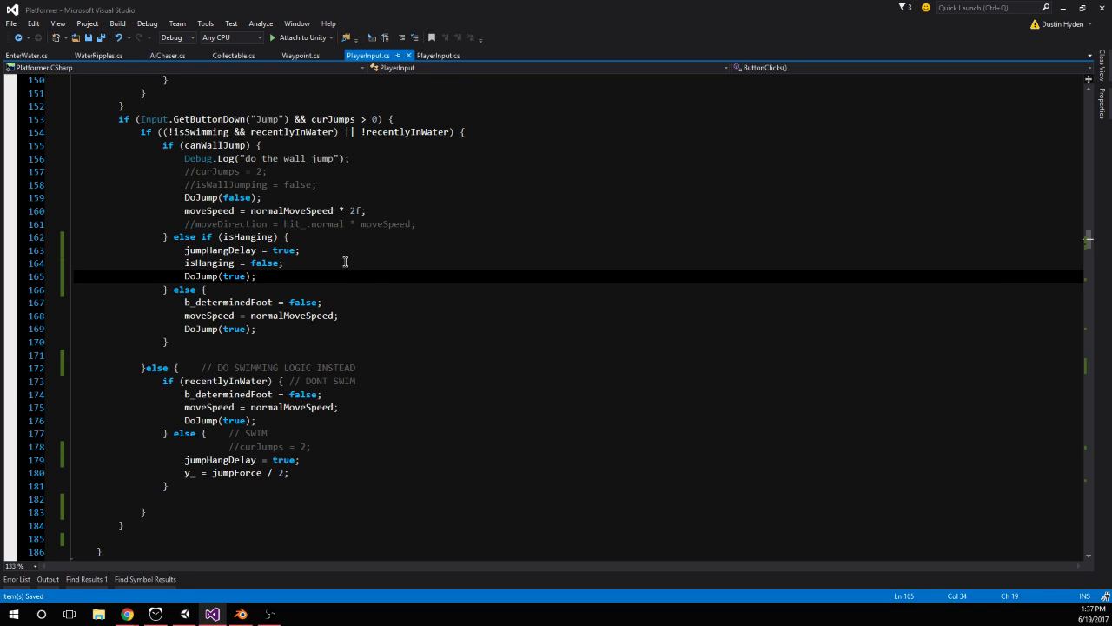
{"action": "scroll", "coordinate": [345, 261], "scroll_direction": "down", "scroll_amount": 20}
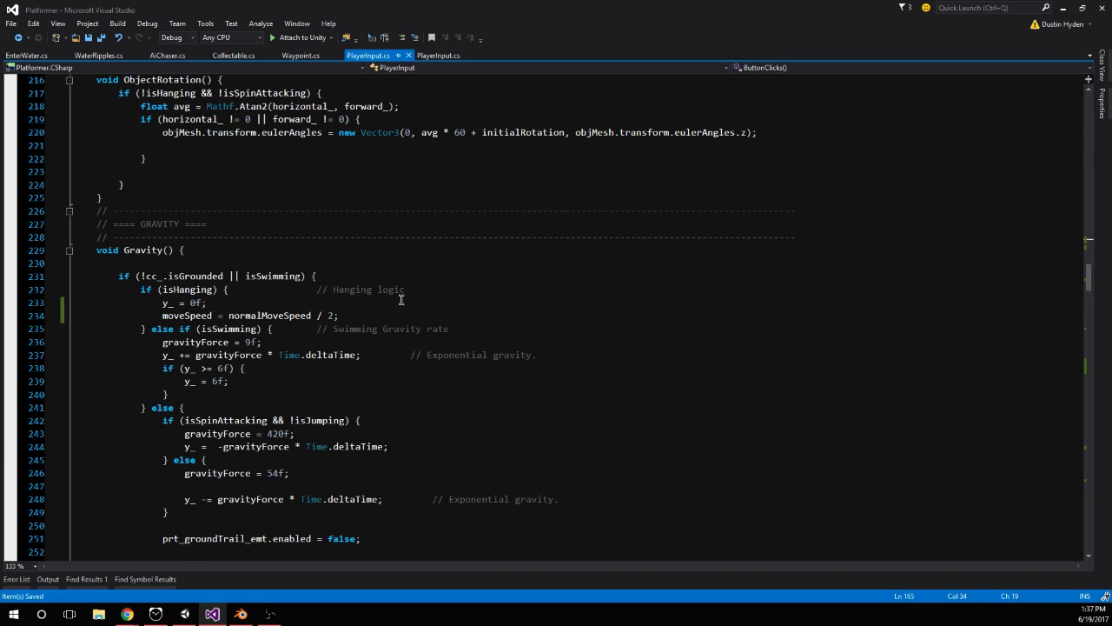
{"action": "scroll", "coordinate": [385, 325], "scroll_direction": "up", "scroll_amount": 20}
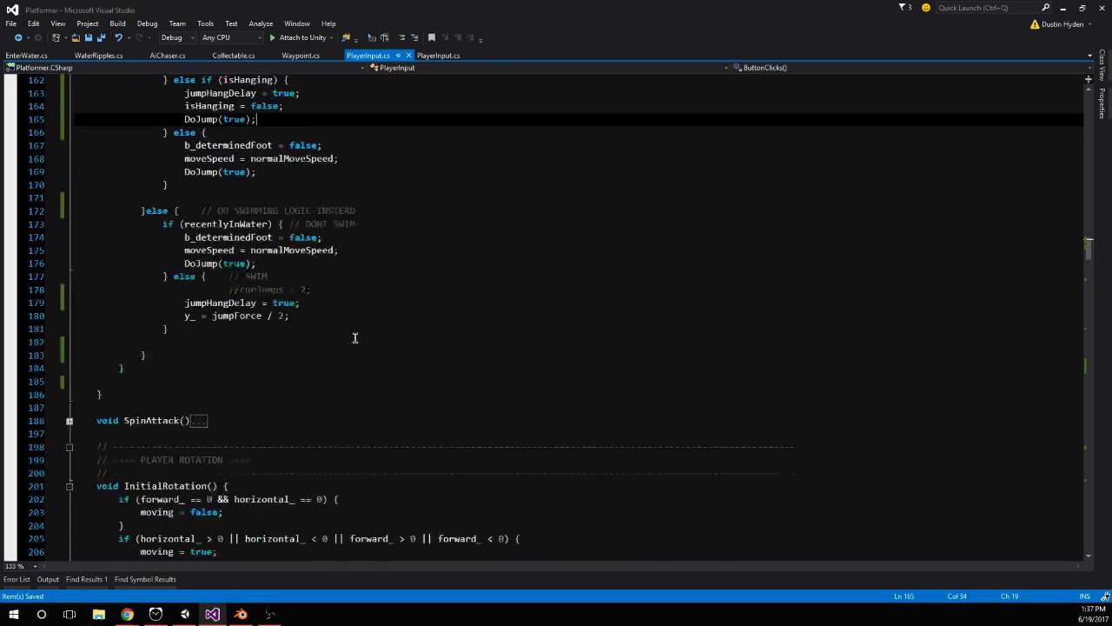
{"action": "left_click", "coordinate": [322, 382]}
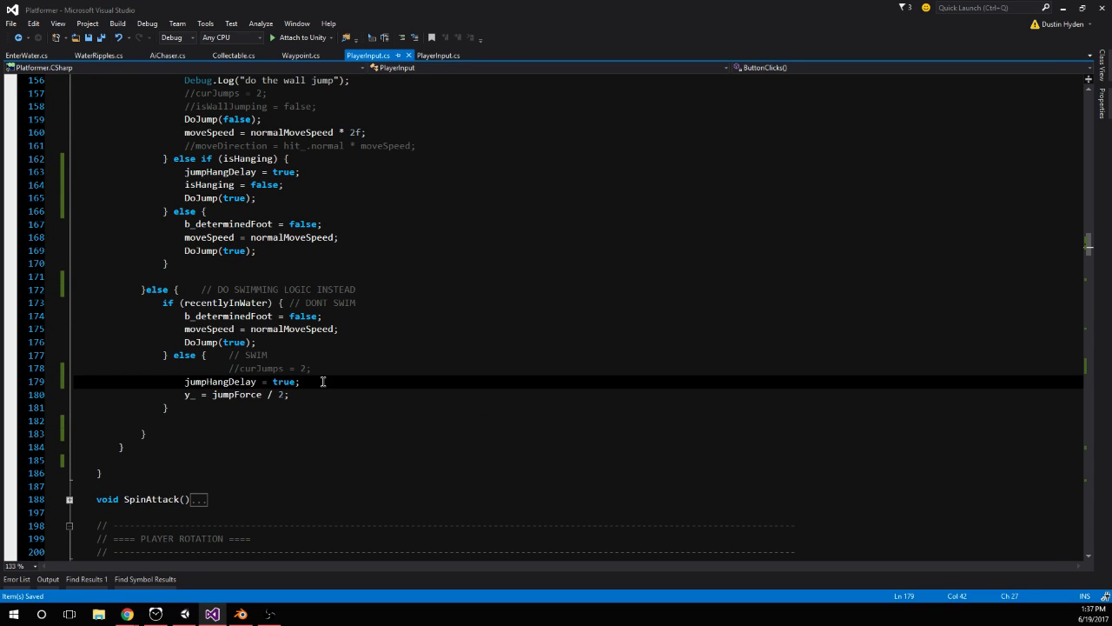
{"action": "left_click", "coordinate": [205, 202]}
{"action": "key", "text": "ctrl+f"}
{"action": "key", "text": "Return"}
{"action": "key", "text": "Return"}
{"action": "key", "text": "Return"}
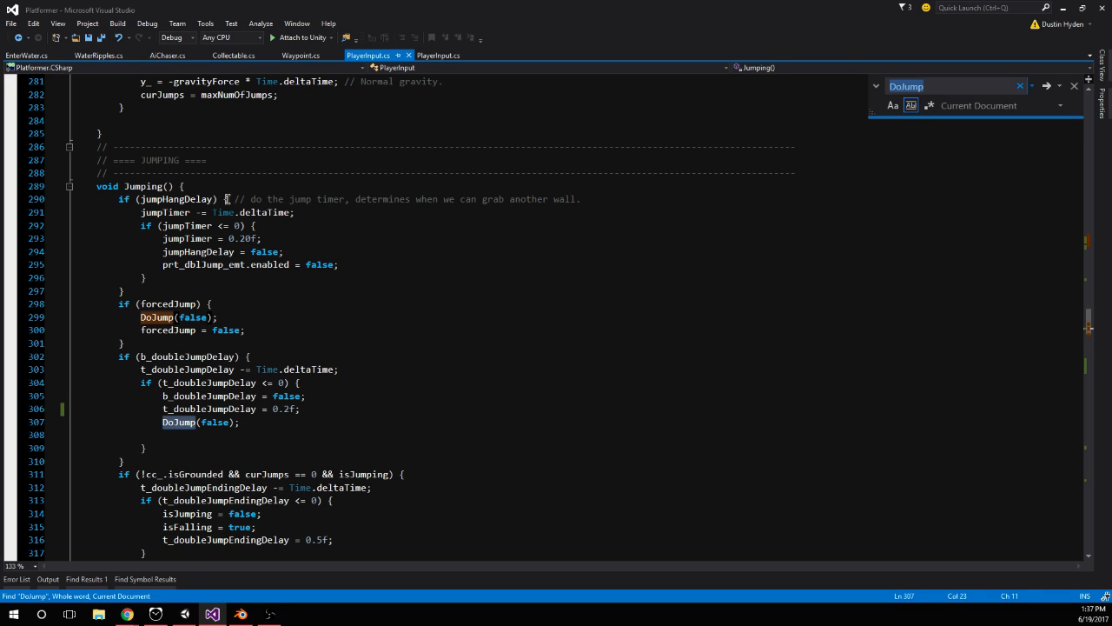
{"action": "key", "text": "Return"}
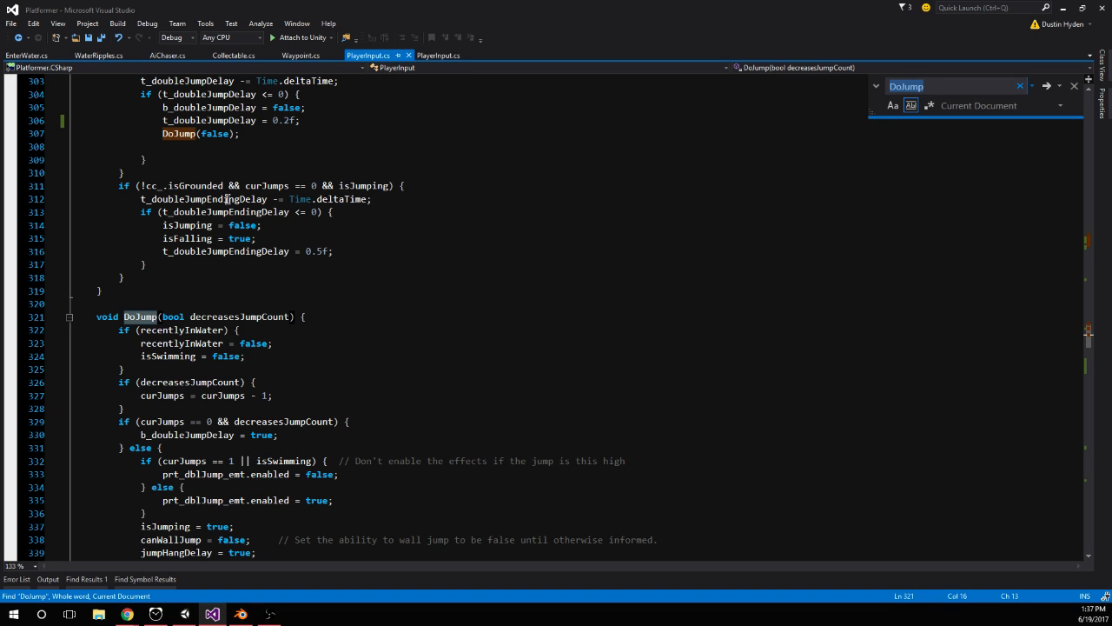
{"action": "scroll", "coordinate": [228, 199], "scroll_direction": "down", "scroll_amount": 2}
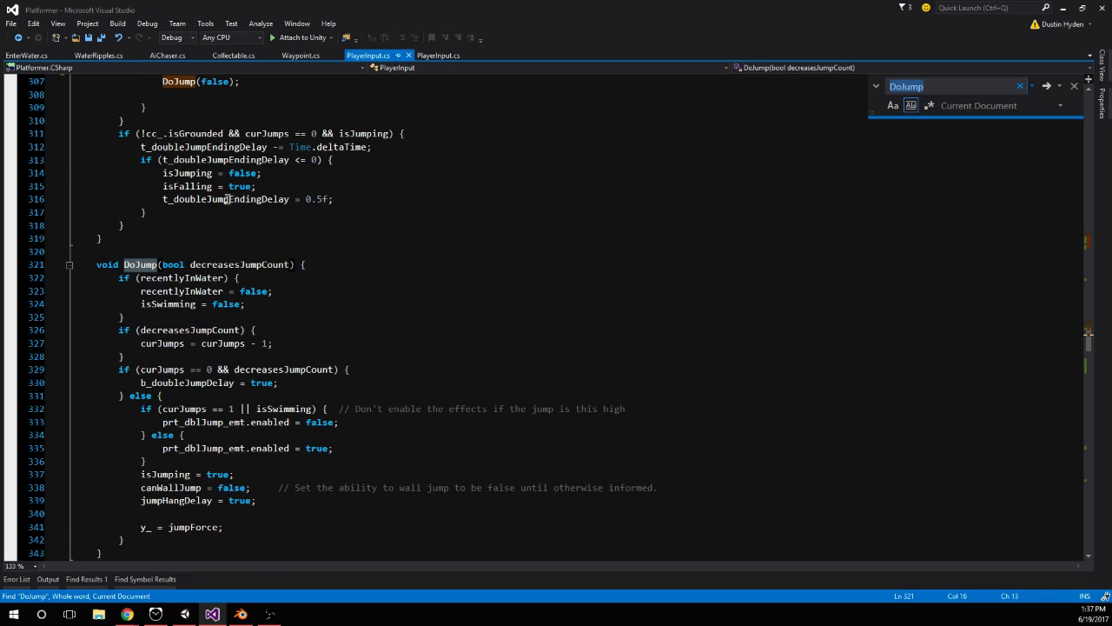
{"action": "scroll", "coordinate": [227, 199], "scroll_direction": "down", "scroll_amount": 2}
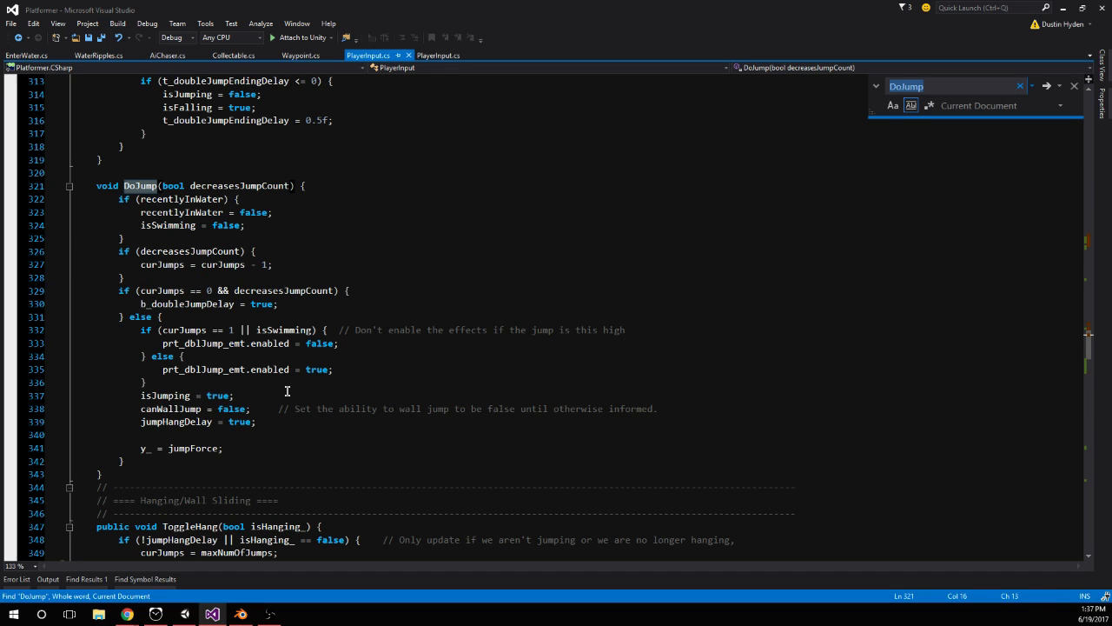
{"action": "double_click", "coordinate": [250, 421]}
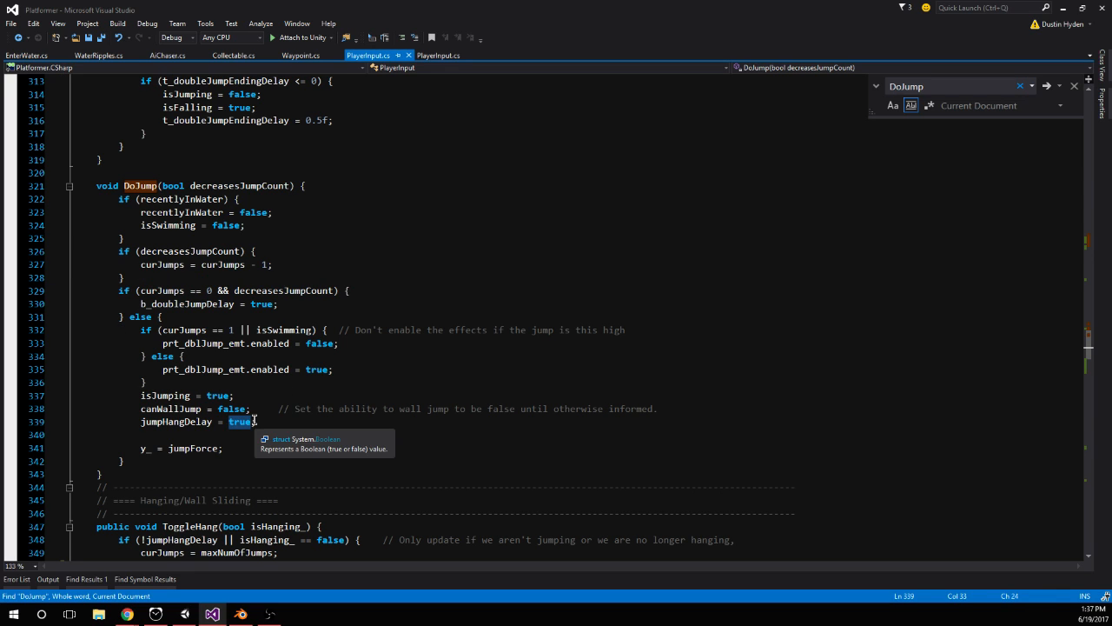
{"action": "left_click", "coordinate": [255, 421]}
Remove the jumpHangDelay = true; line from the else if (isHanging) branch in the Jump handling
{"action": "scroll", "coordinate": [271, 385], "scroll_direction": "up", "scroll_amount": 20}
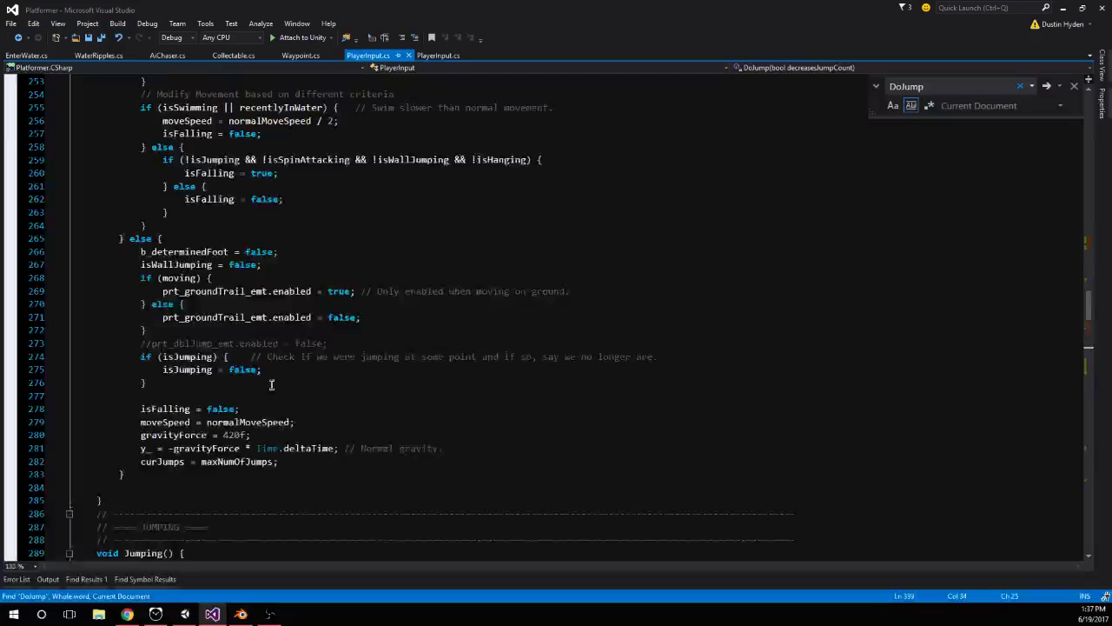
{"action": "scroll", "coordinate": [271, 384], "scroll_direction": "up", "scroll_amount": 20}
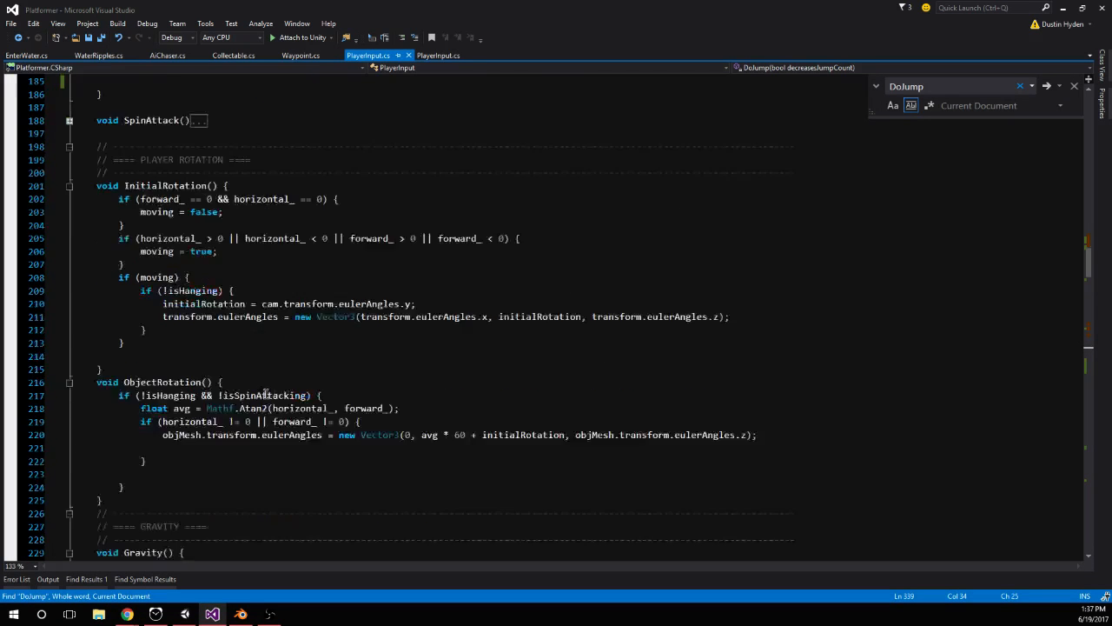
{"action": "left_click", "coordinate": [309, 280]}
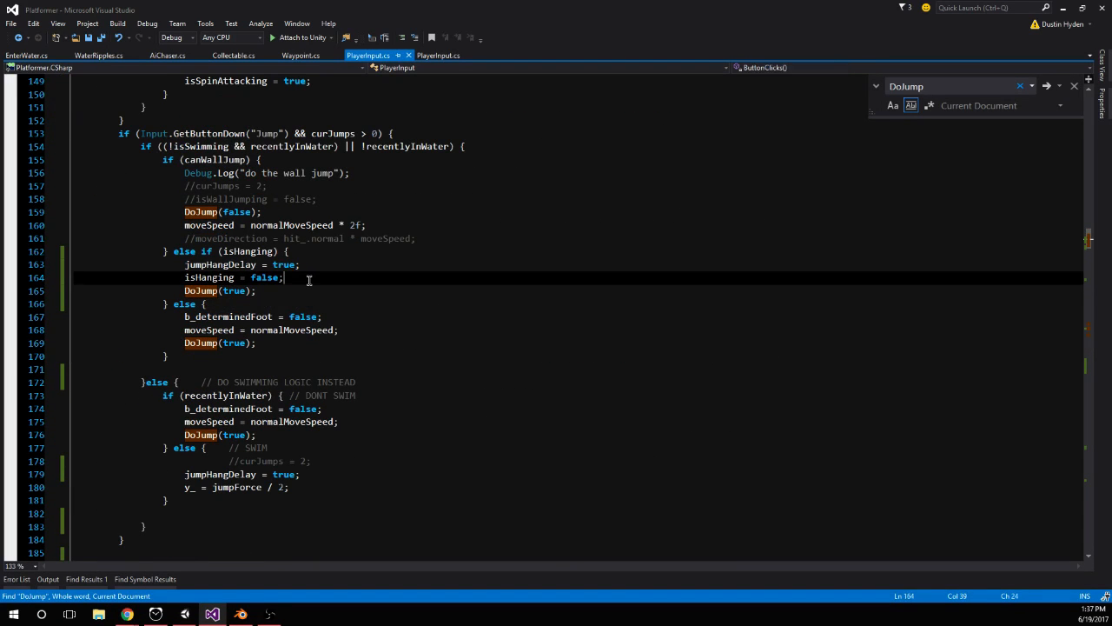
{"action": "left_click_drag", "start_coordinate": [300, 264], "coordinate": [237, 270]}
{"action": "key", "text": "BackSpace"}
{"action": "key", "text": "BackSpace"}
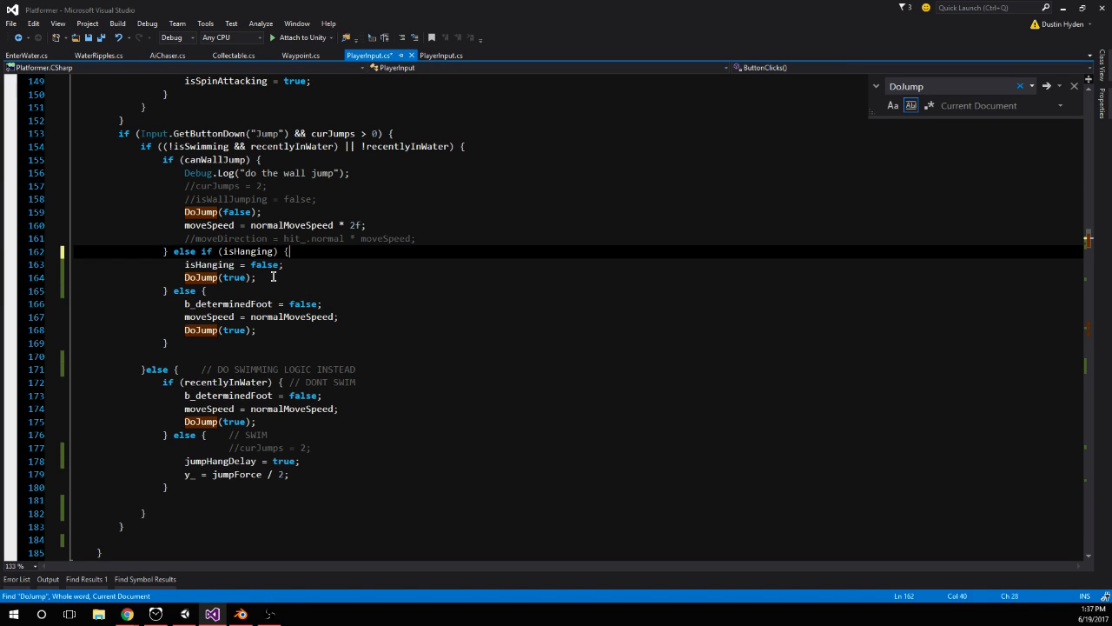
Save PlayerInput.cs, switch to Unity, start play mode, and test jumping while hanging on the orange block and the wall behind it
{"action": "left_click", "coordinate": [308, 280]}
{"action": "left_click", "coordinate": [306, 266]}
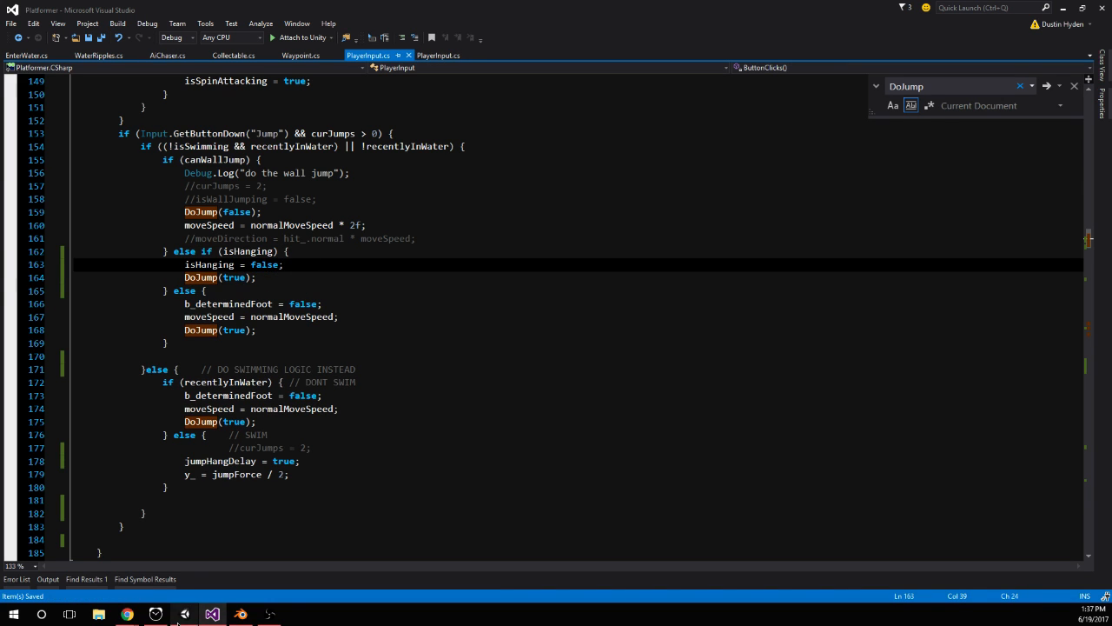
{"action": "left_click", "coordinate": [179, 621]}
{"action": "left_click", "coordinate": [535, 35]}
{"action": "left_click", "coordinate": [536, 38]}
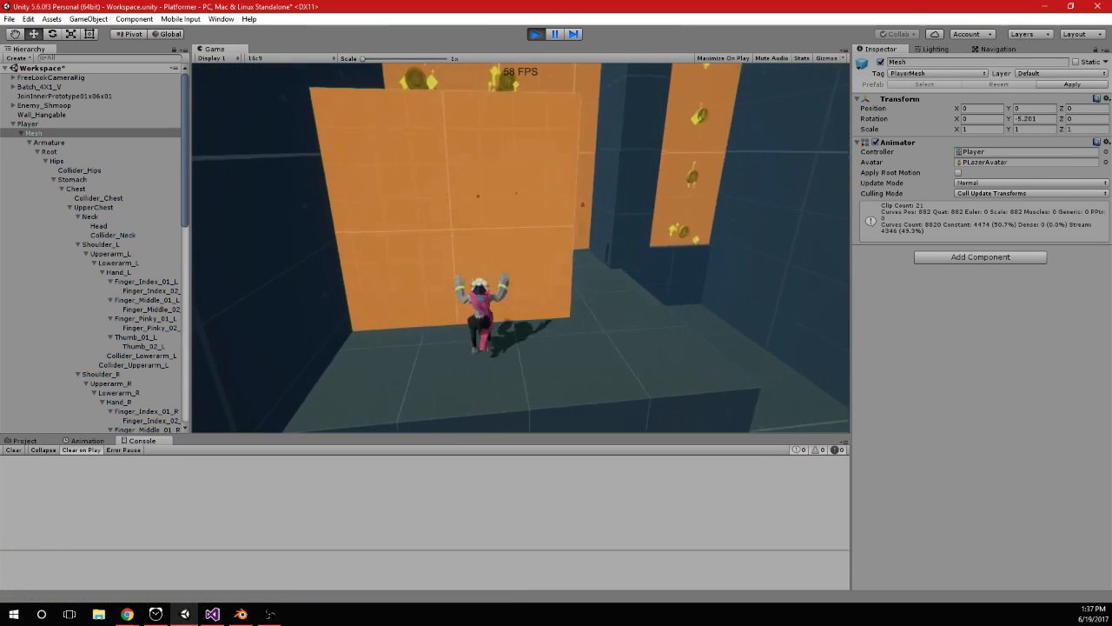
{"action": "key", "text": "space"}
{"action": "key", "text": "w"}
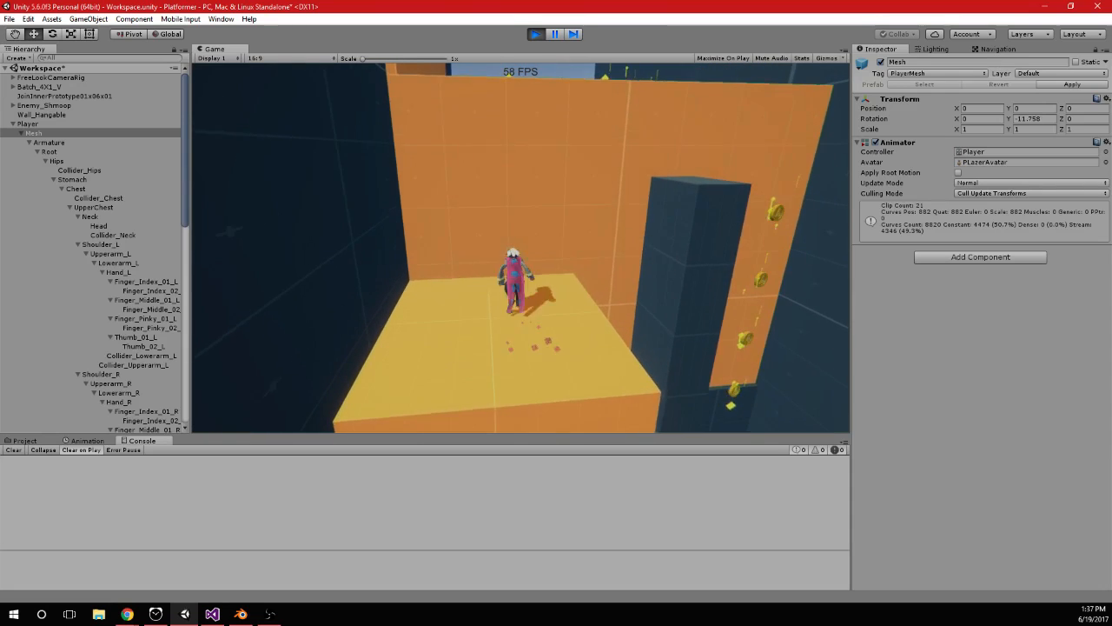
{"action": "key", "text": "space"}
Return to Visual Studio and remove the isHanging = false; line from the else if (isHanging) branch
{"action": "key", "text": "alt+Tab"}
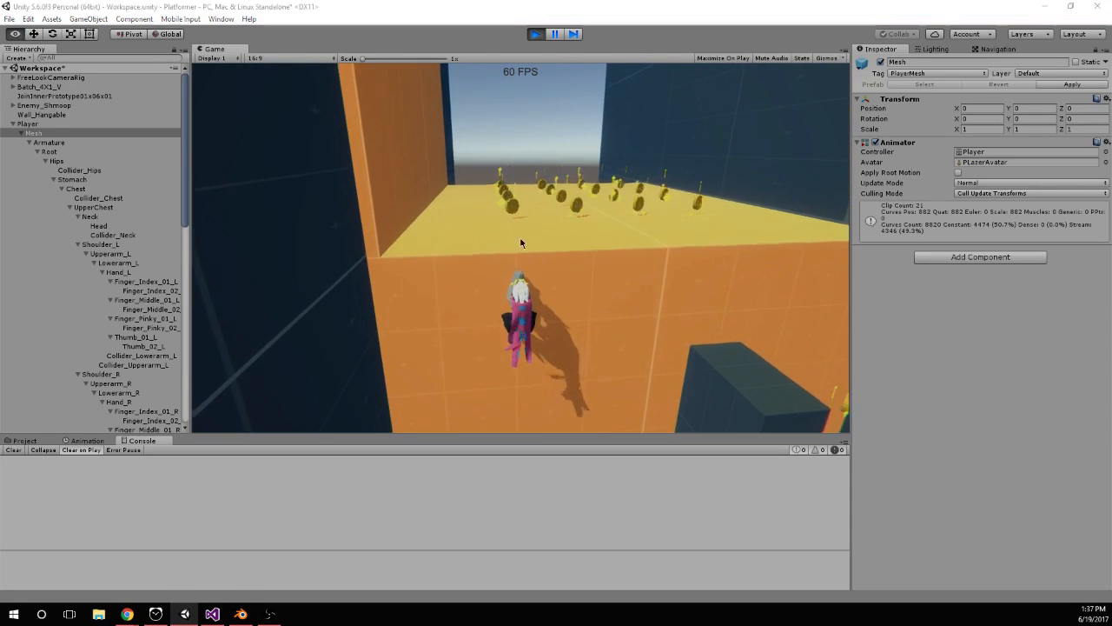
{"action": "left_click_drag", "start_coordinate": [184, 264], "coordinate": [125, 249]}
{"action": "key", "text": "BackSpace"}
{"action": "key", "text": "ctrl+z"}
{"action": "key", "text": "BackSpace"}
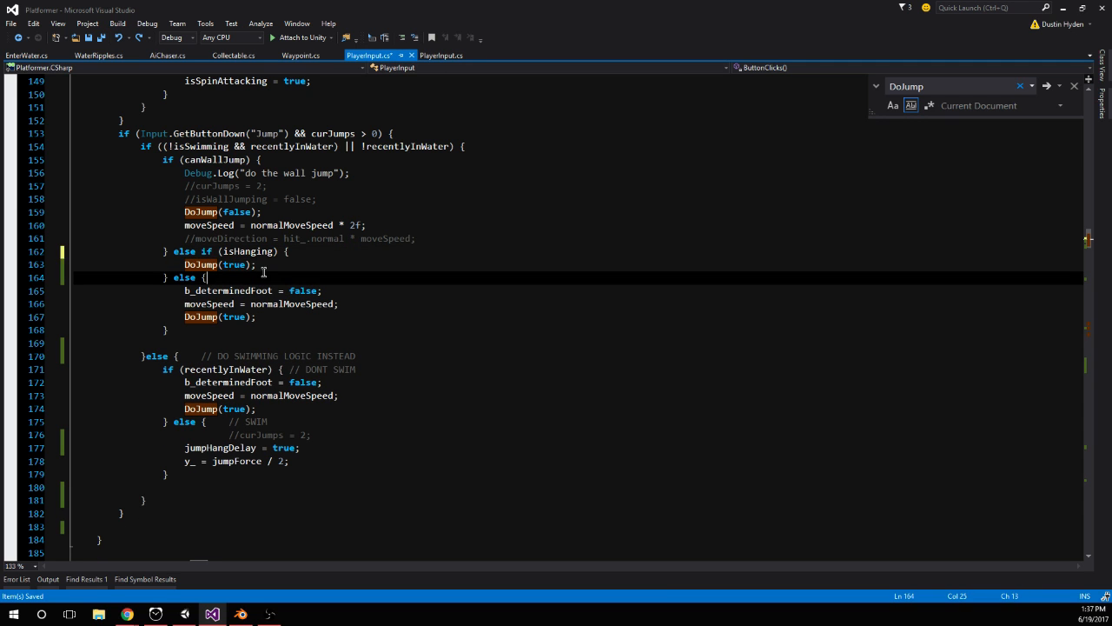
Switch to Unity, run play mode, test jumping while hanging on the orange block, and stop play mode
{"action": "left_click", "coordinate": [185, 614]}
{"action": "left_click", "coordinate": [539, 37]}
{"action": "left_click", "coordinate": [537, 35]}
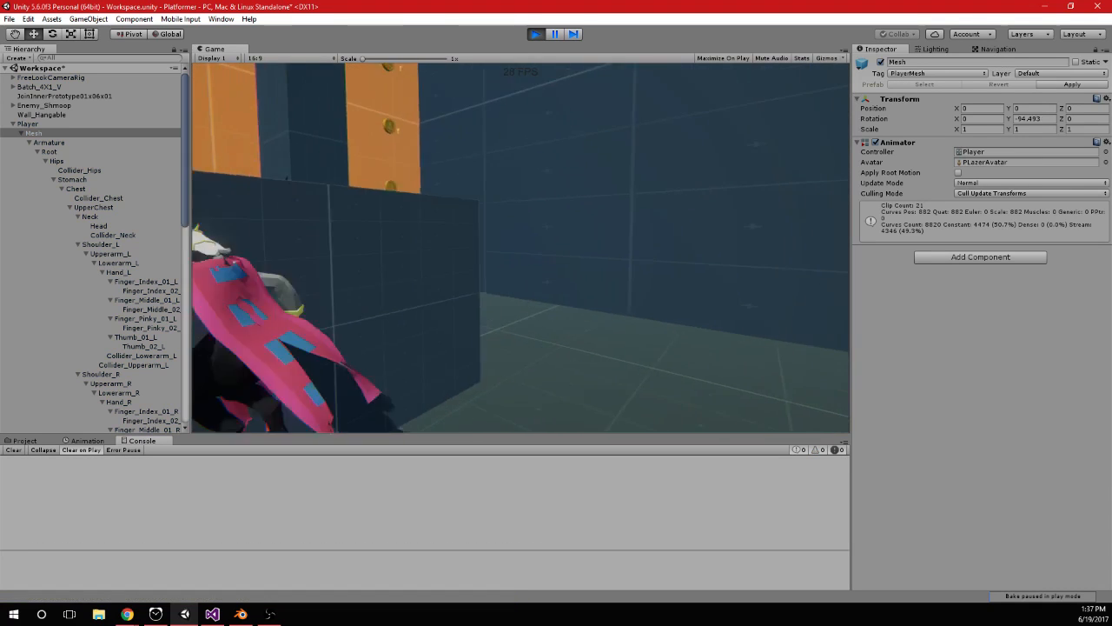
{"action": "key", "text": "w"}
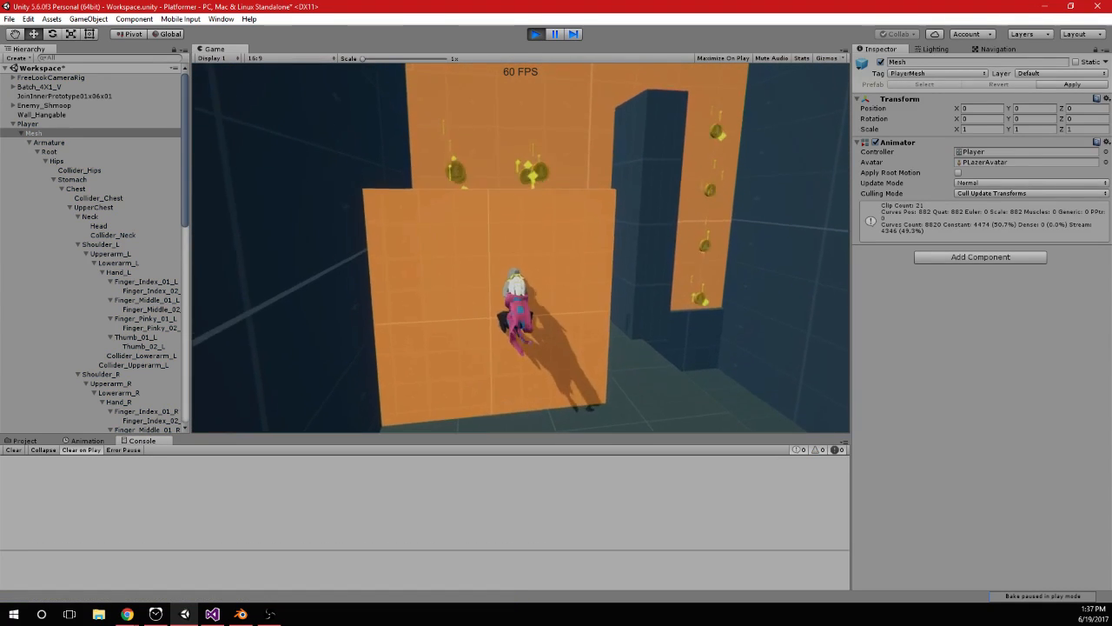
{"action": "key", "text": "space"}
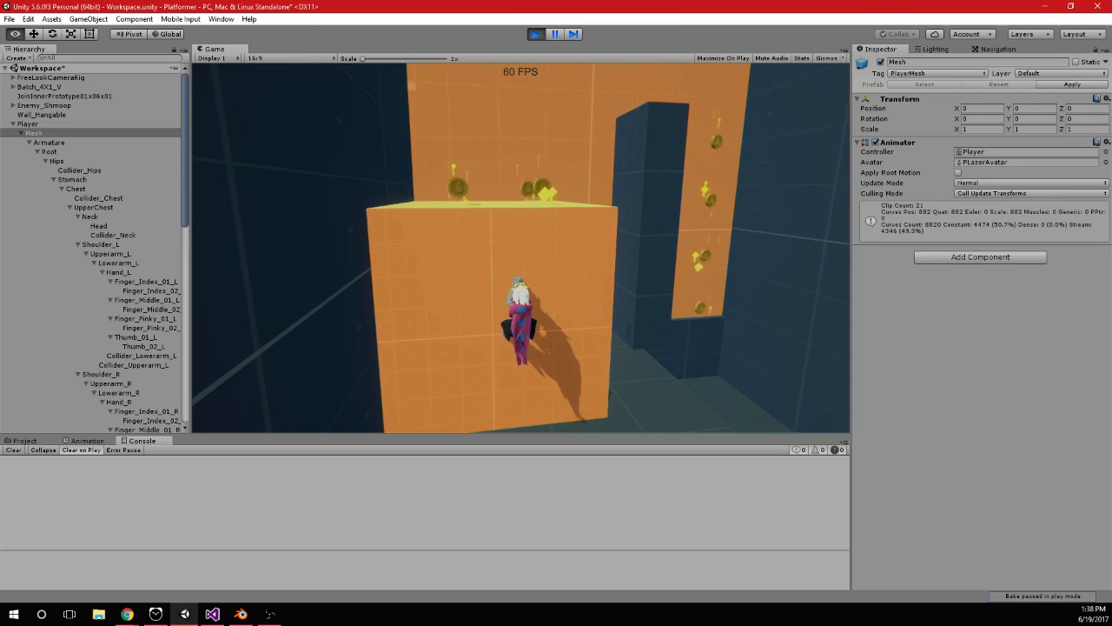
{"action": "key", "text": "ctrl+p"}
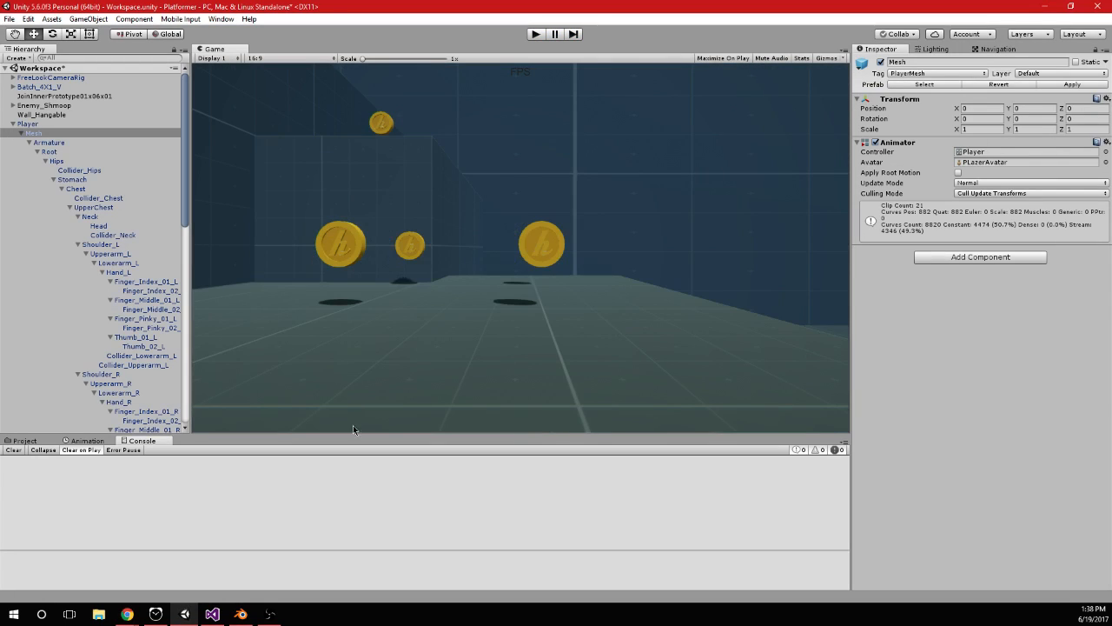
In Visual Studio, step back through the edit history to restore the separate Jump check that sets jumpHangDelay and isHanging in its isHanging block
{"action": "left_click", "coordinate": [219, 614]}
{"action": "left_click", "coordinate": [329, 327]}
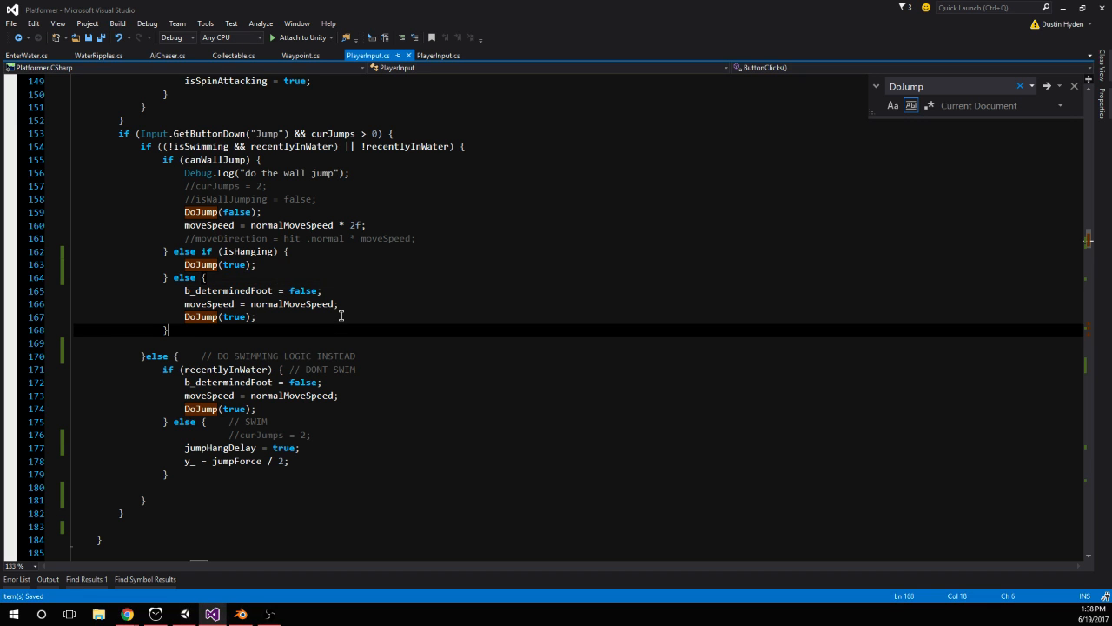
{"action": "key", "text": "ctrl+z"}
{"action": "key", "text": "ctrl+z"}
{"action": "key", "text": "ctrl+z"}
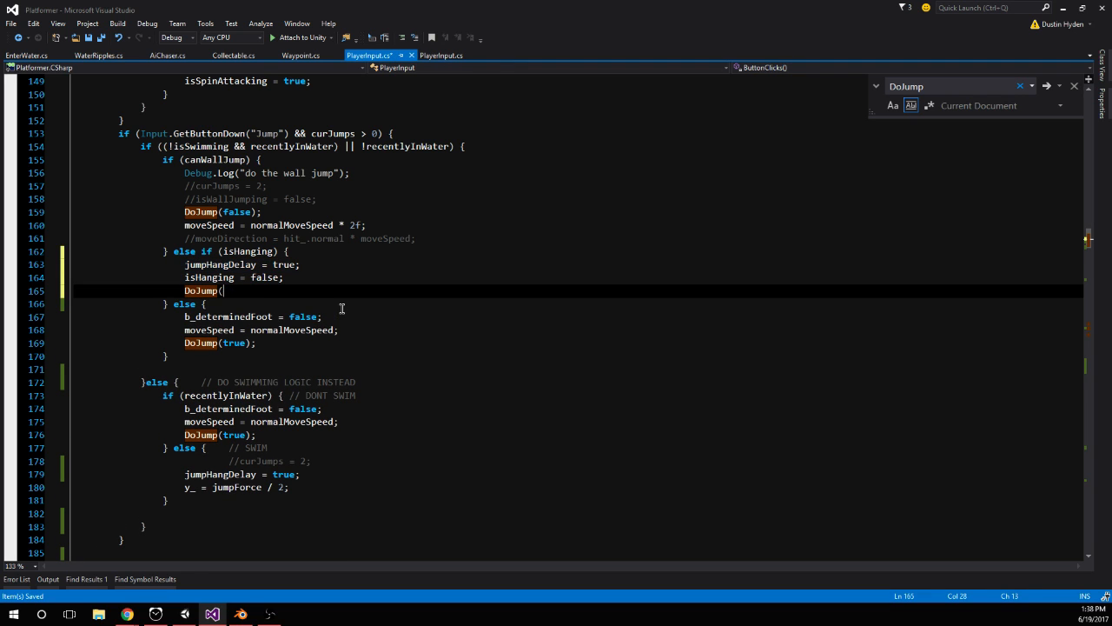
{"action": "key", "text": "ctrl+y"}
{"action": "key", "text": "ctrl+y"}
{"action": "key", "text": "ctrl+y"}
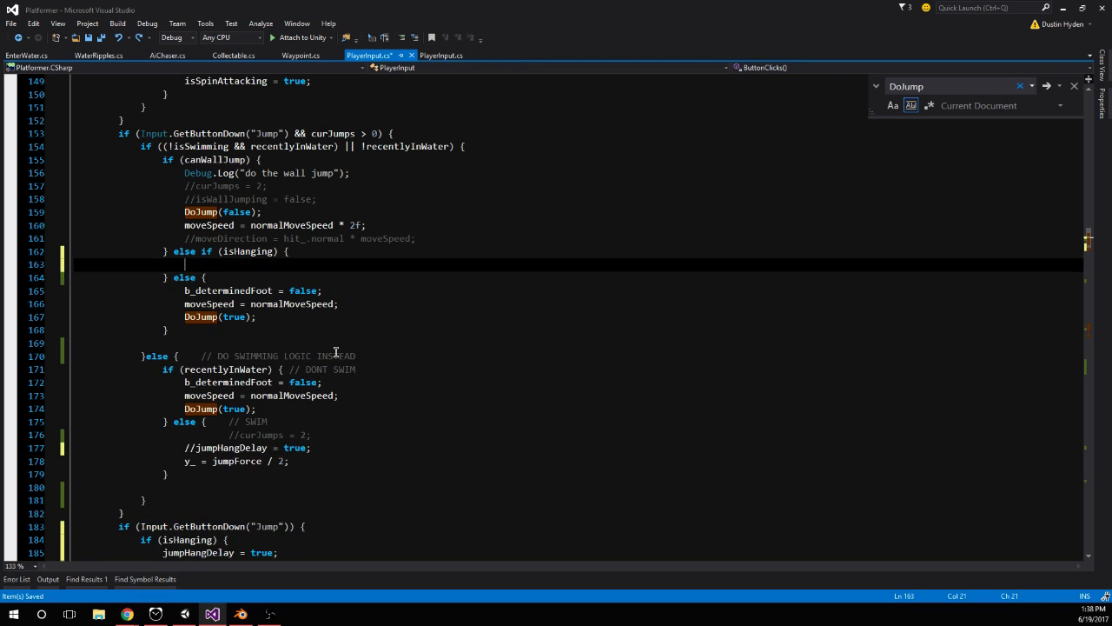
Replace the empty else if (isHanging) branch and its trailing else with a single plain else branch
{"action": "key", "text": "BackSpace"}
{"action": "key", "text": "BackSpace"}
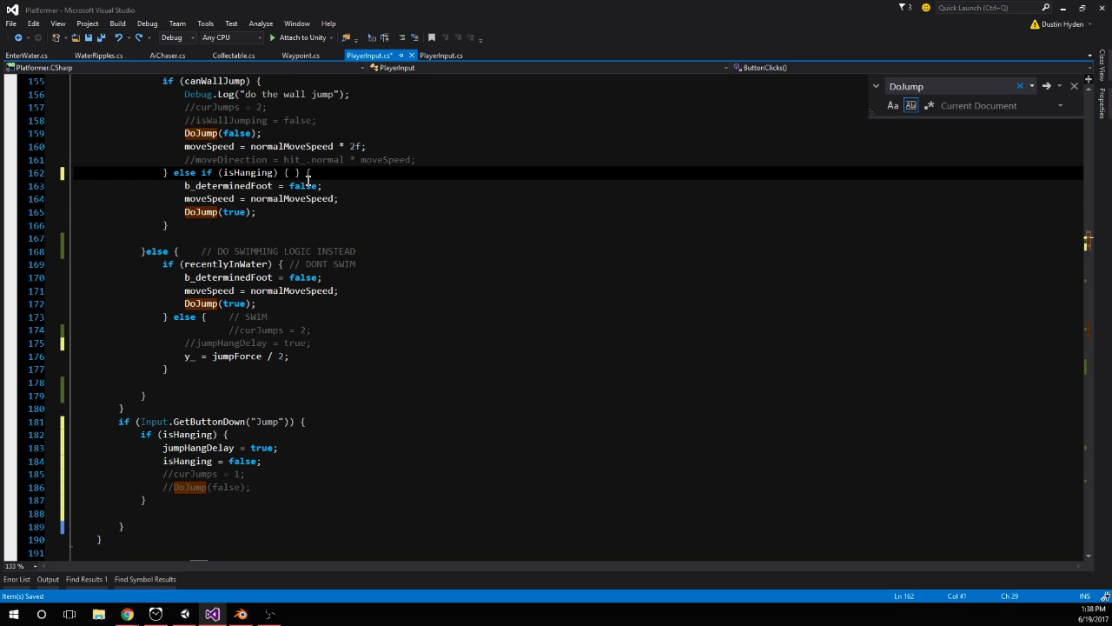
{"action": "left_click_drag", "start_coordinate": [302, 173], "coordinate": [190, 173]}
{"action": "key", "text": "Delete"}
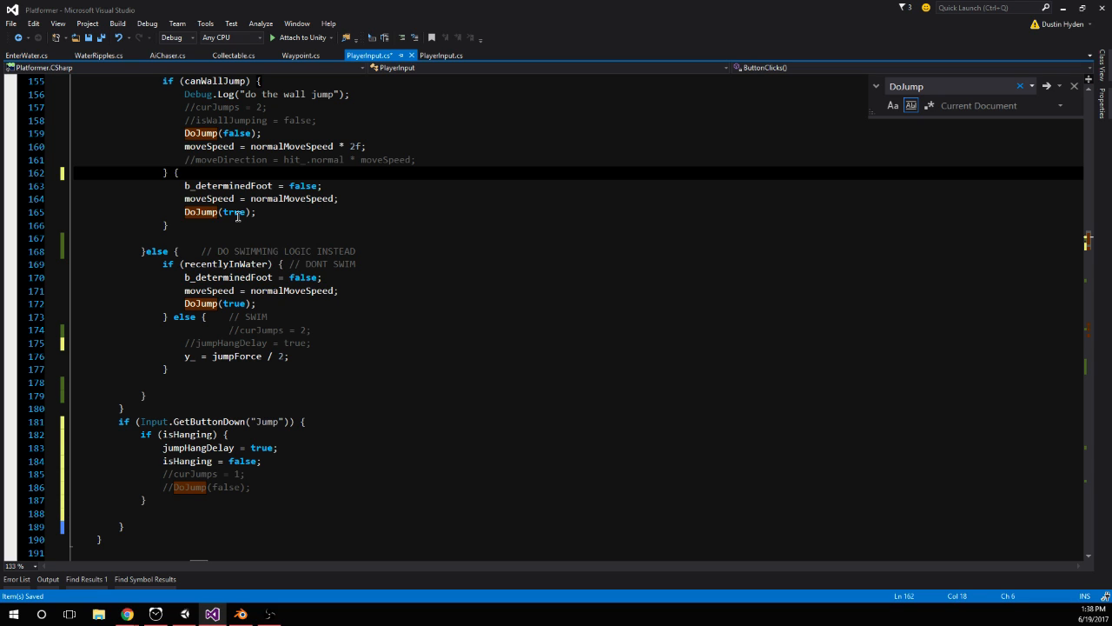
{"action": "type", "text": "else"}
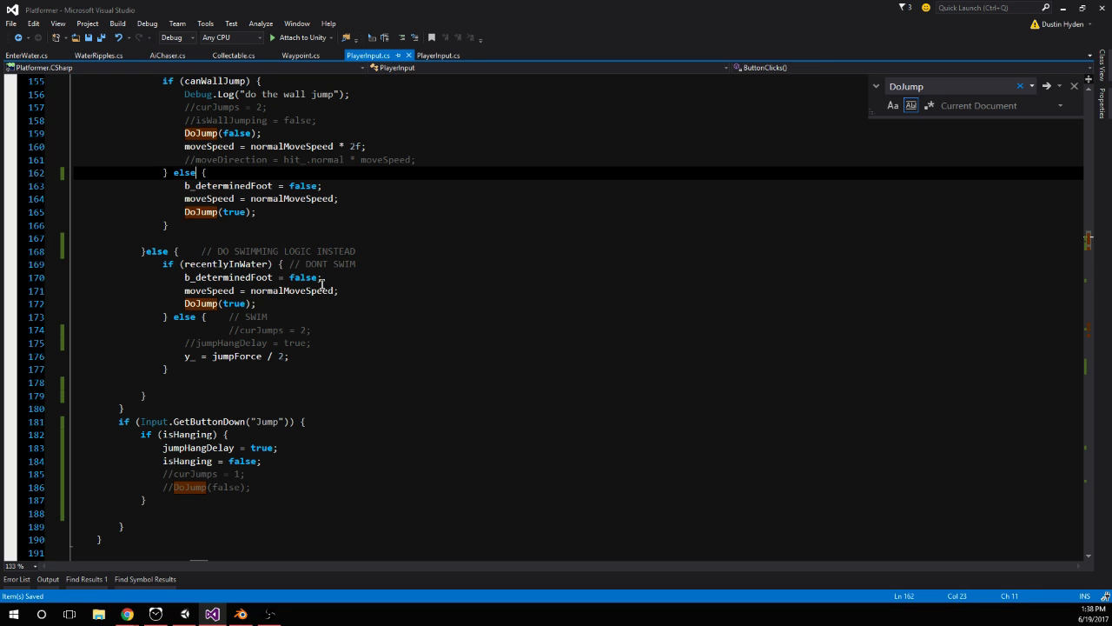
Add Debug.Log("we called this"); after DoJump(true); in the else branch of the canWallJump check
{"action": "scroll", "coordinate": [322, 284], "scroll_direction": "down", "scroll_amount": 1}
{"action": "scroll", "coordinate": [197, 241], "scroll_direction": "up", "scroll_amount": 2}
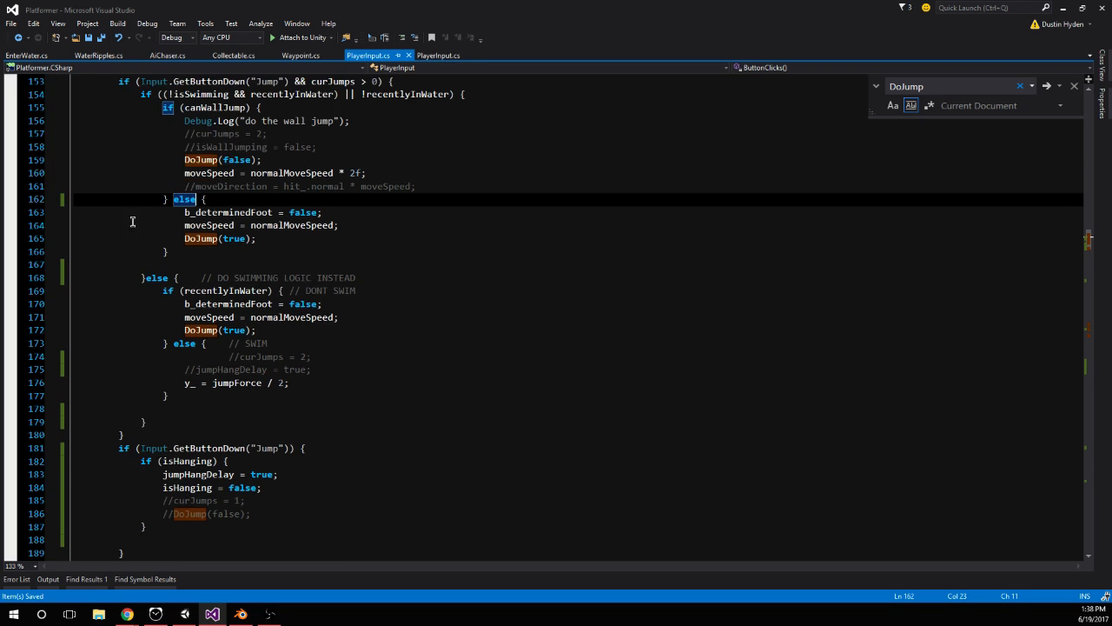
{"action": "left_click", "coordinate": [280, 240]}
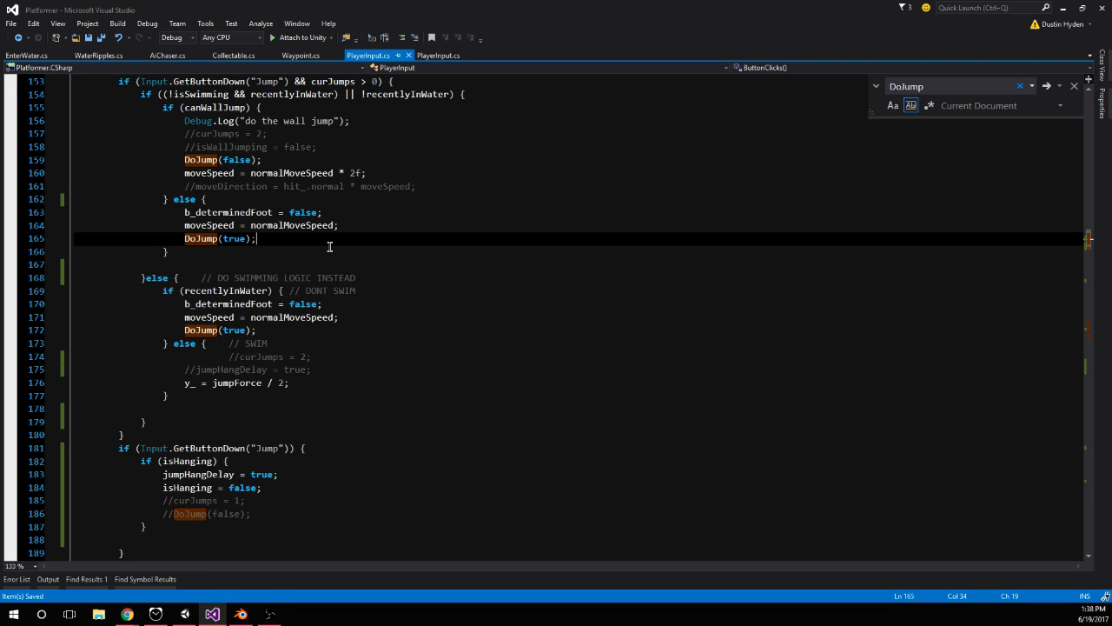
{"action": "key", "text": "Return"}
{"action": "type", "text": "debug.Log(\""}
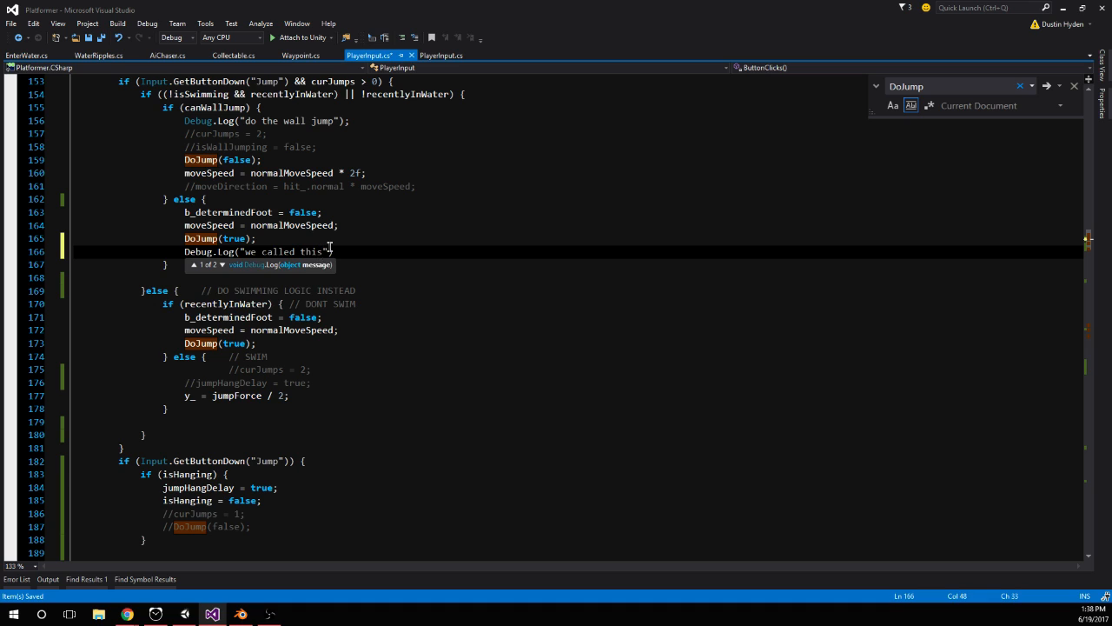
Copy the debug line to the start of the if (isHanging) block and change its message to "we called 3w232this"
{"action": "key", "text": "shift+Home"}
{"action": "left_click", "coordinate": [284, 469]}
{"action": "key", "text": "Return"}
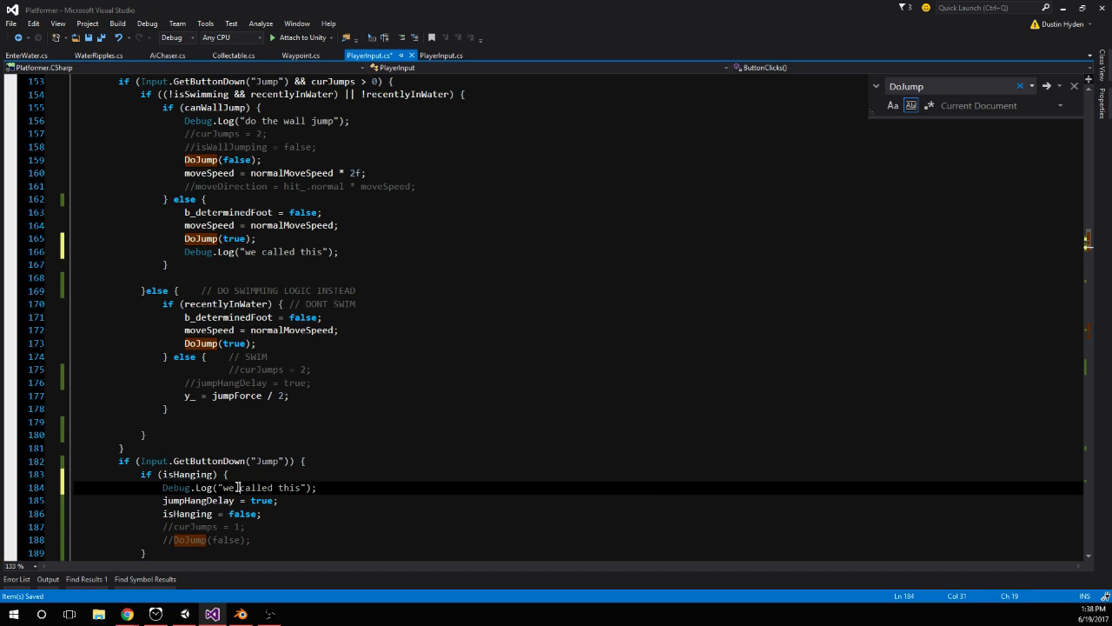
{"action": "left_click_drag", "start_coordinate": [238, 488], "coordinate": [278, 492]}
{"action": "left_click", "coordinate": [278, 496]}
{"action": "key", "text": "Up"}
Switch to Unity, start play mode, and jump up the orange walls to compare the order of both debug messages in the Console
{"action": "key", "text": "alt+Tab"}
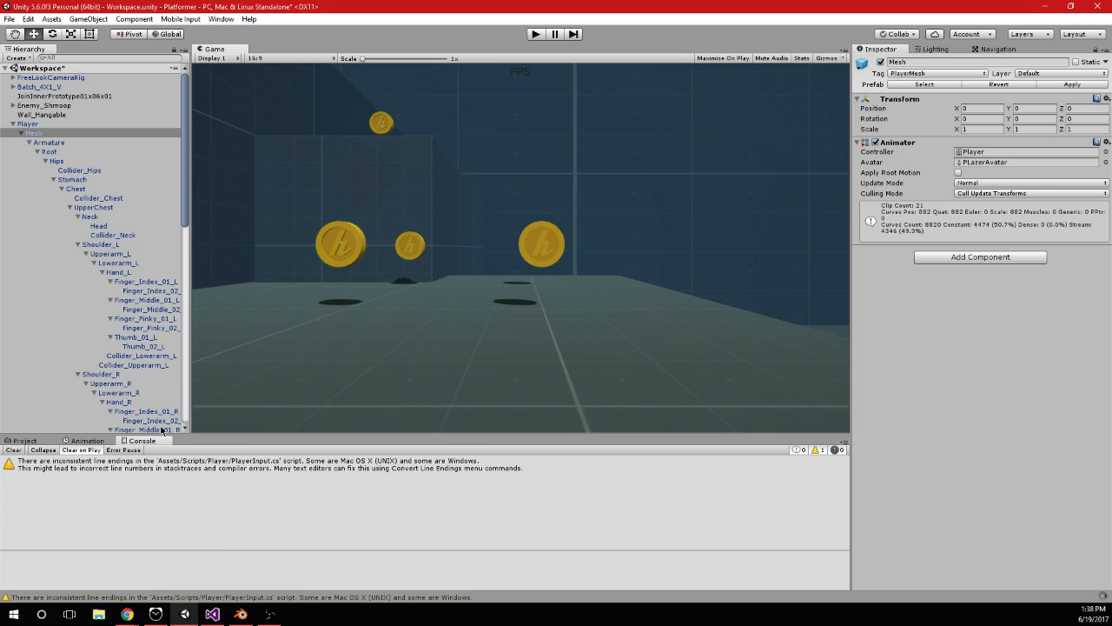
{"action": "left_click", "coordinate": [535, 35]}
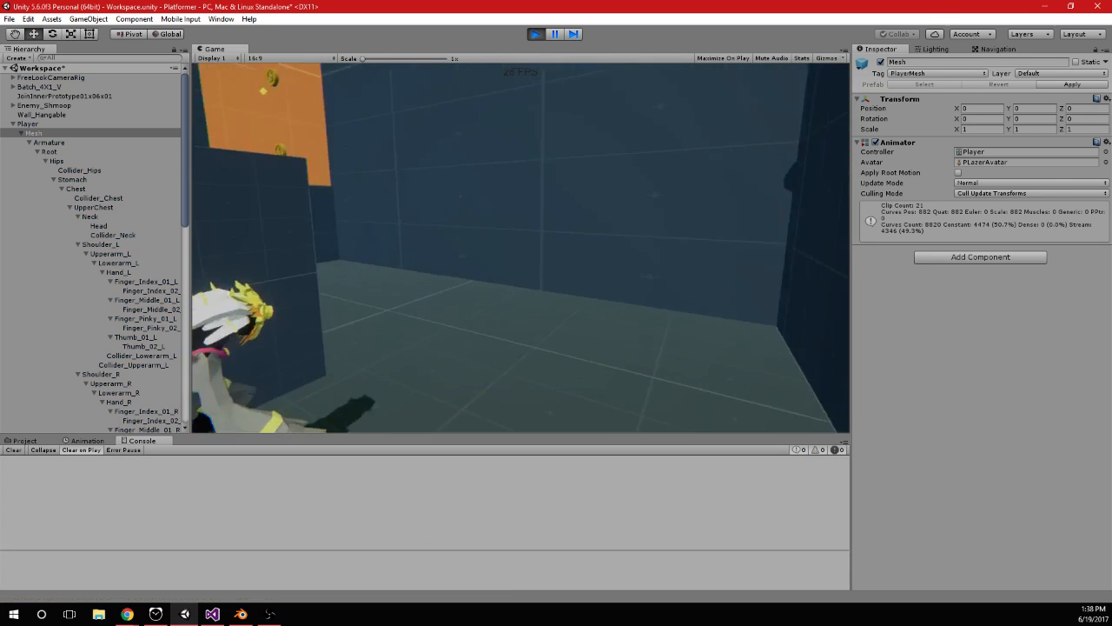
{"action": "key", "text": "w"}
{"action": "key", "text": "space"}
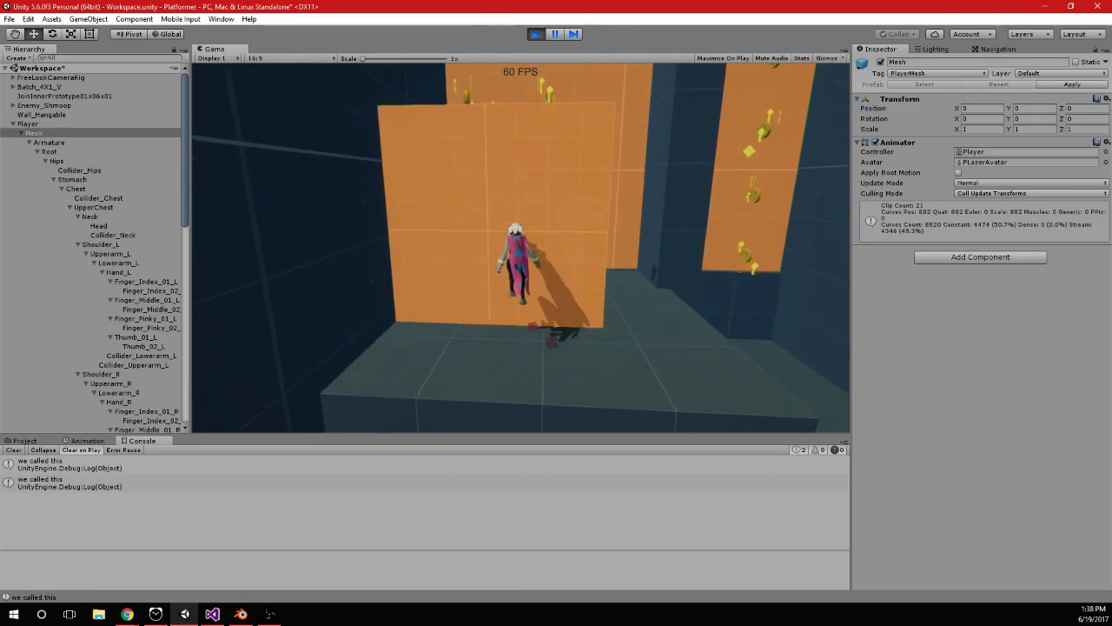
{"action": "key", "text": "w"}
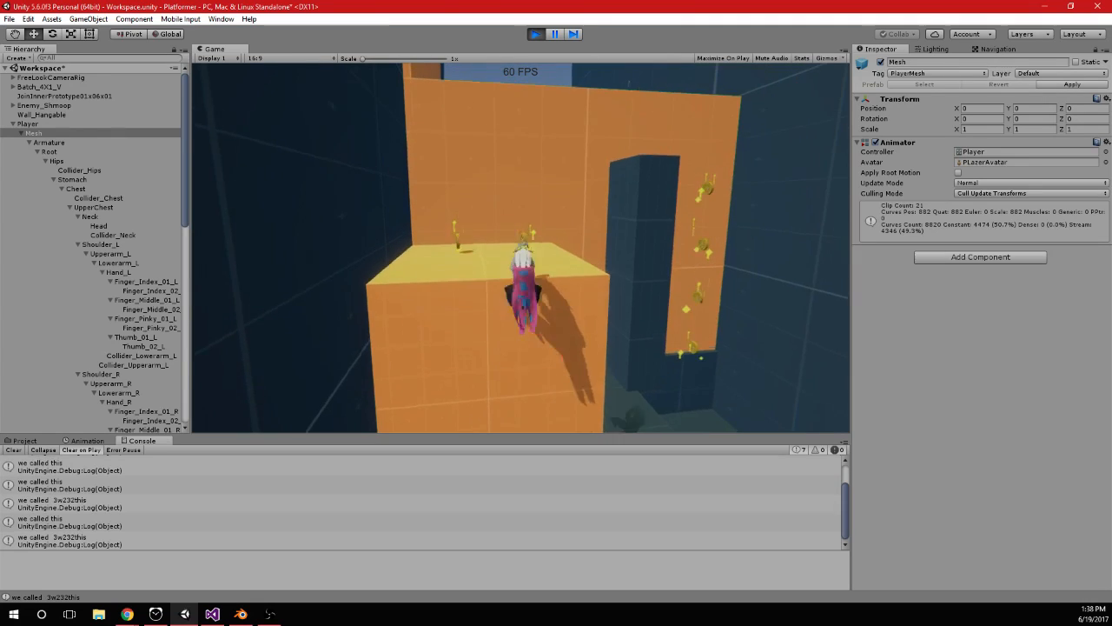
{"action": "key", "text": "space"}
{"action": "key", "text": "w"}
{"action": "key", "text": "space"}
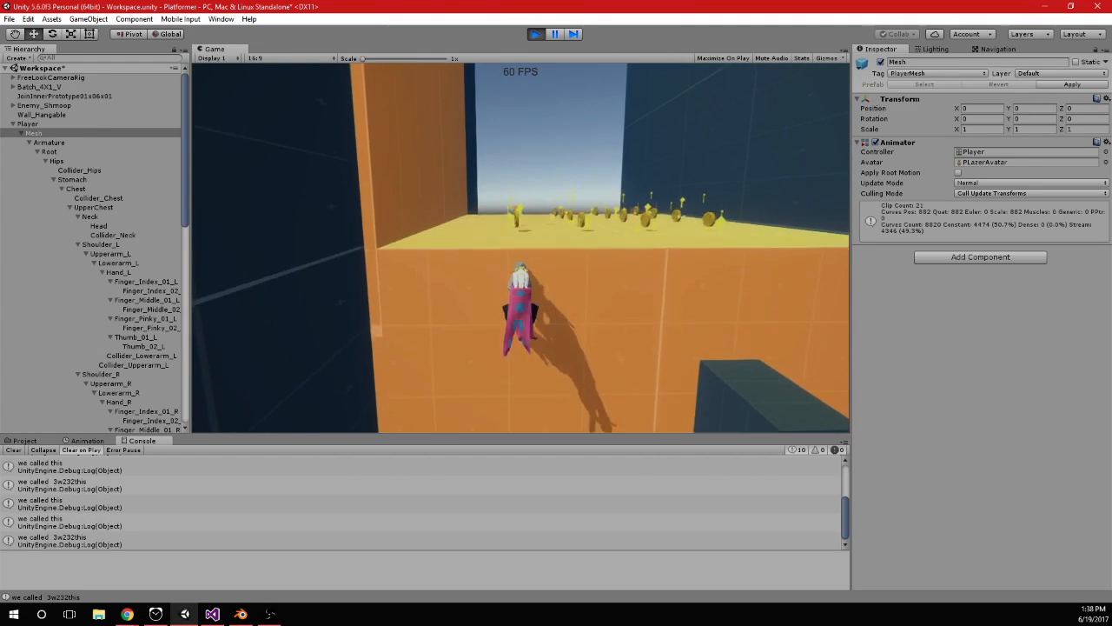
{"action": "key", "text": "space"}
{"action": "key", "text": "w"}
{"action": "key", "text": "space"}
{"action": "key", "text": "space"}
{"action": "key", "text": "space"}
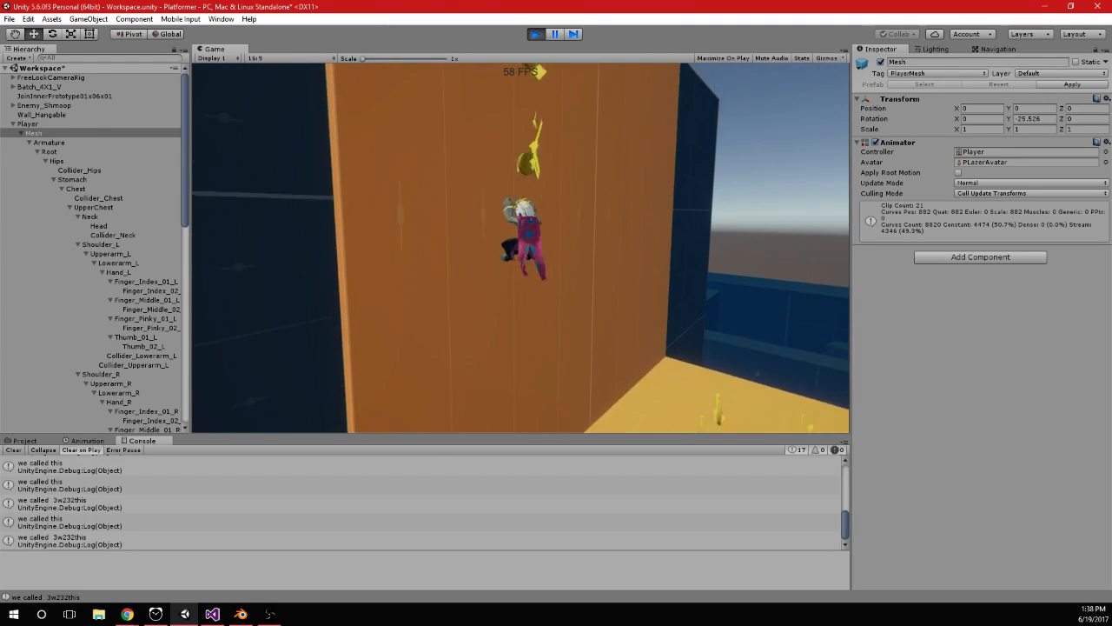
In Visual Studio, move jumpHangDelay = true; and isHanging = false; from the isHanging block to after DoJump(true); in the plain else branch
{"action": "key", "text": "alt+Tab"}
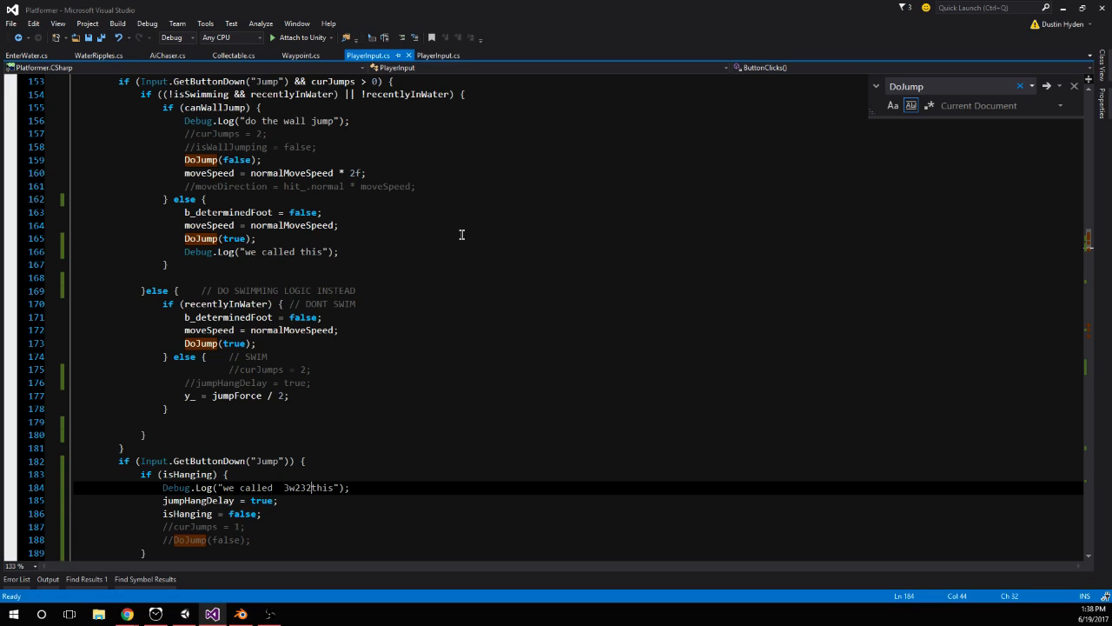
{"action": "left_click", "coordinate": [409, 251]}
{"action": "scroll", "coordinate": [281, 444], "scroll_direction": "down", "scroll_amount": 1}
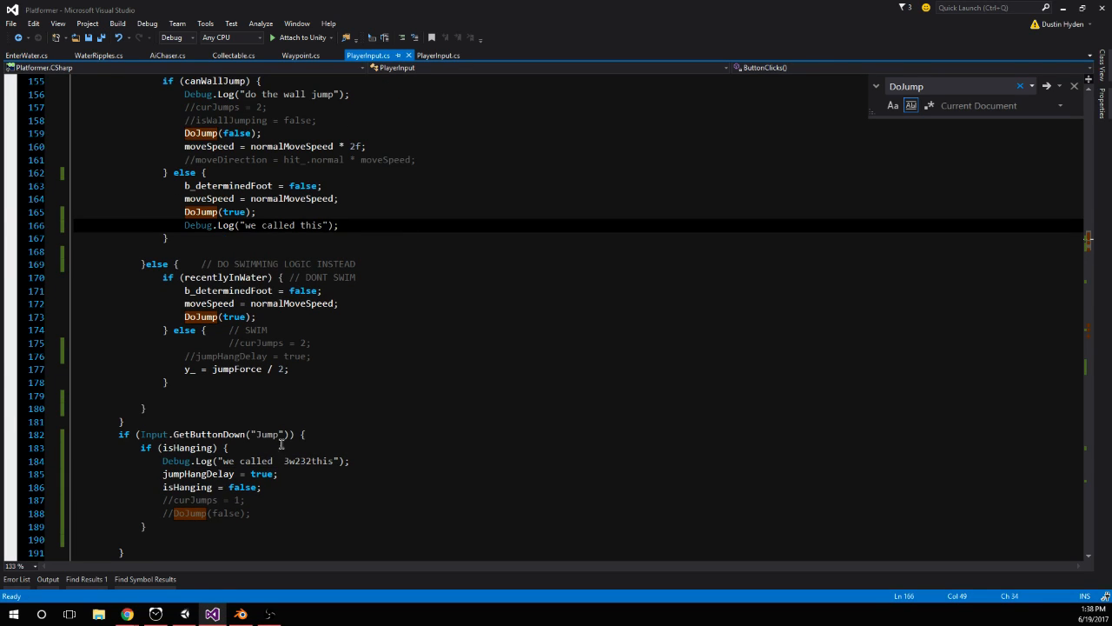
{"action": "left_click", "coordinate": [284, 487]}
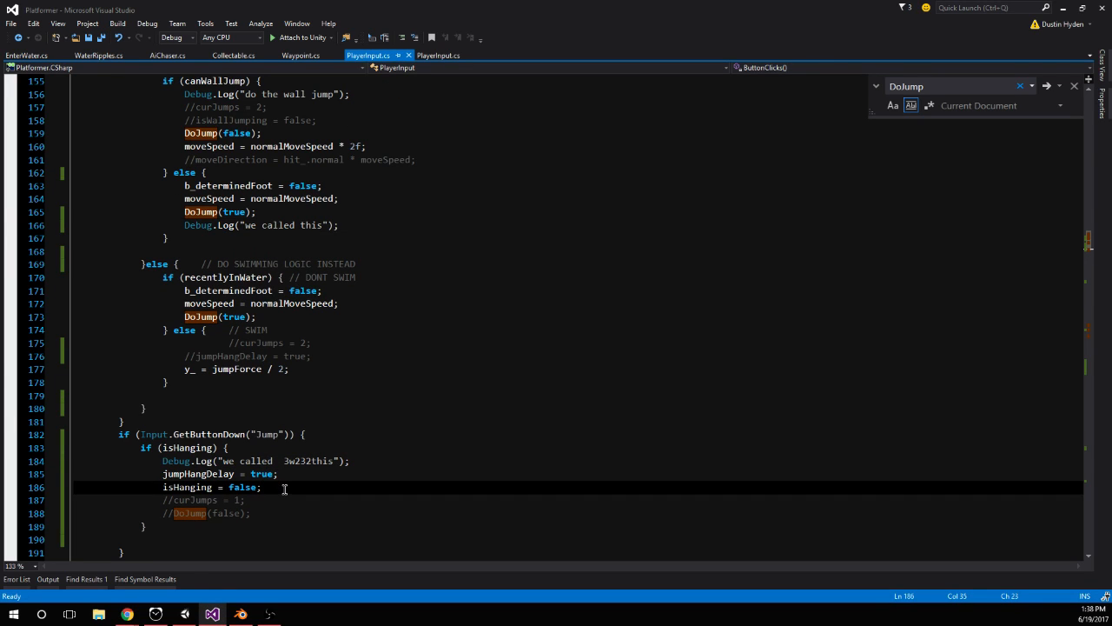
{"action": "left_click", "coordinate": [162, 474], "text": "shift"}
{"action": "key", "text": "ctrl+x"}
{"action": "left_click", "coordinate": [279, 212]}
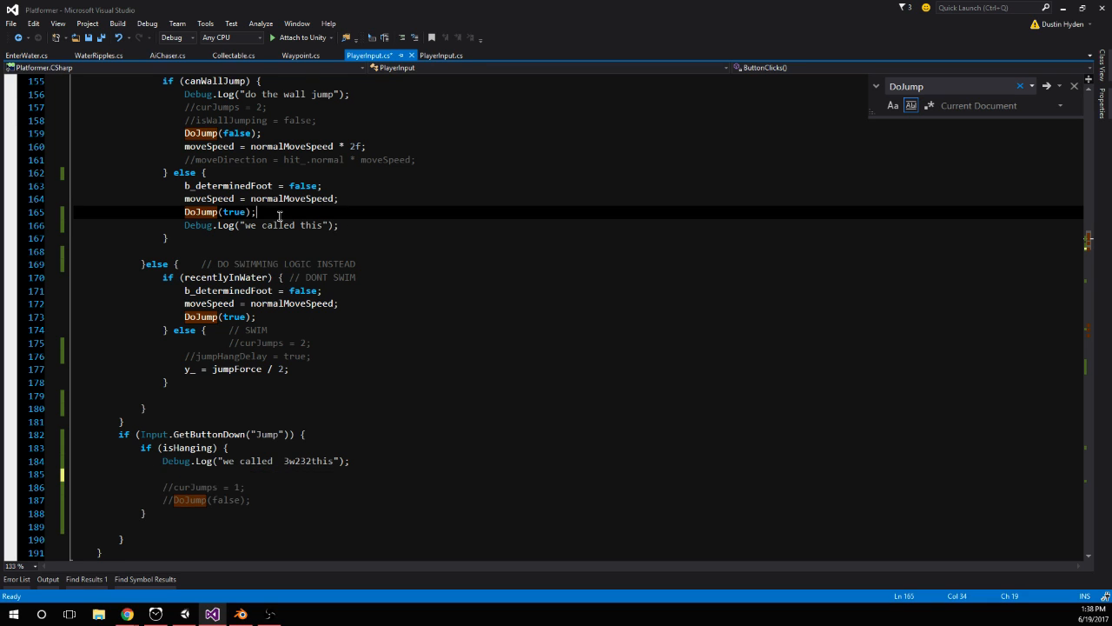
{"action": "key", "text": "Return"}
{"action": "key", "text": "ctrl+v"}
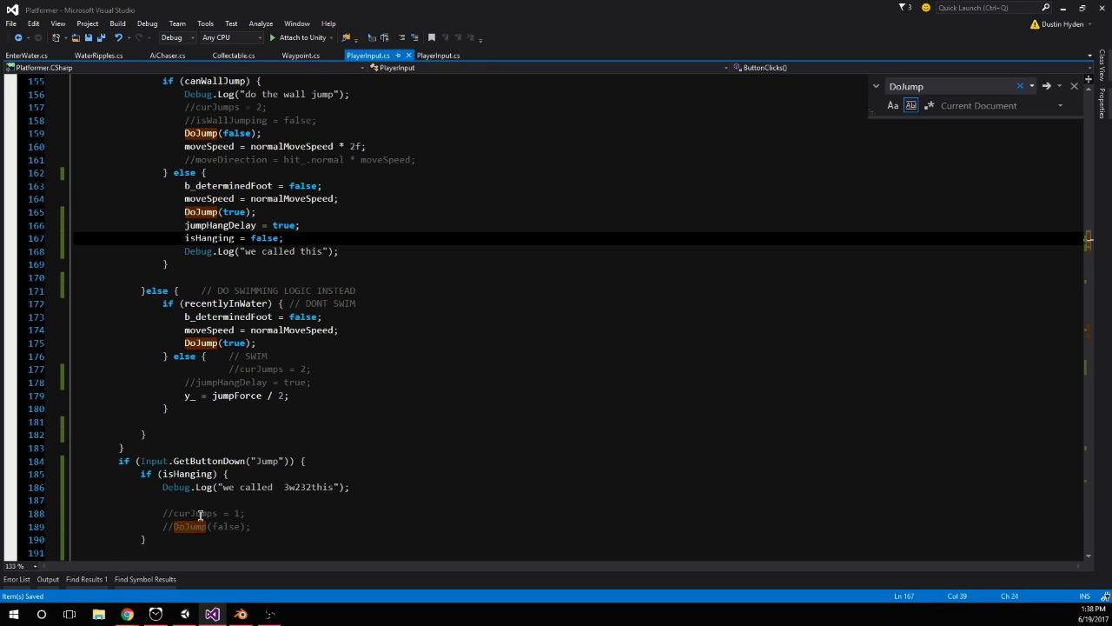
Switch to Unity, start play mode, and test repeated hanging jumps up the orange block and taller walls with the relocated lines
{"action": "left_click", "coordinate": [185, 615]}
{"action": "left_click", "coordinate": [536, 34]}
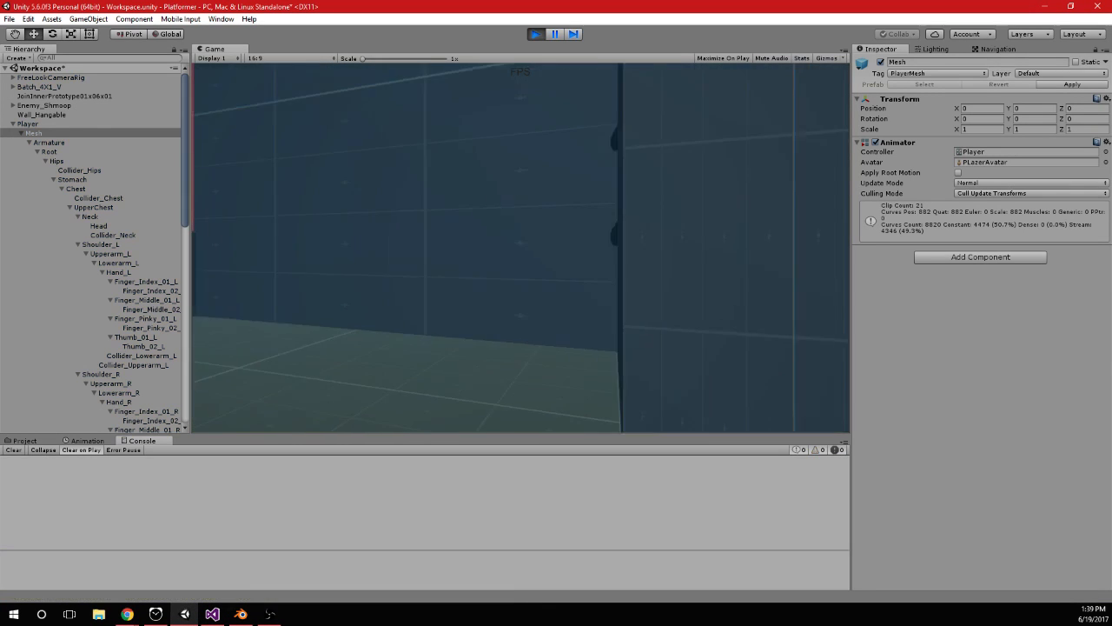
{"action": "key", "text": "space"}
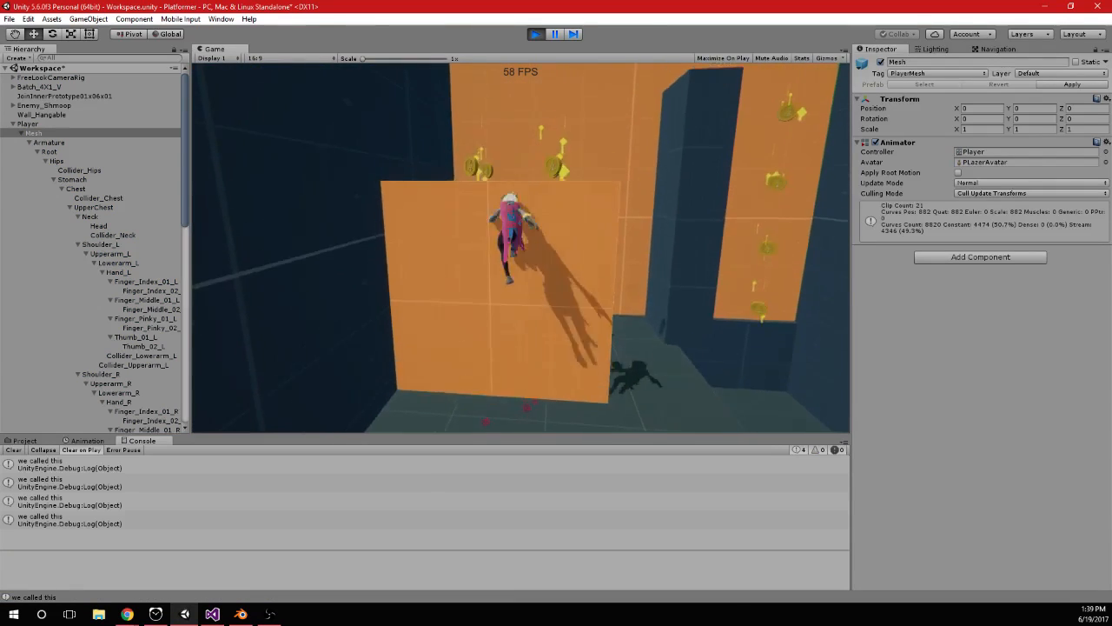
{"action": "key", "text": "space"}
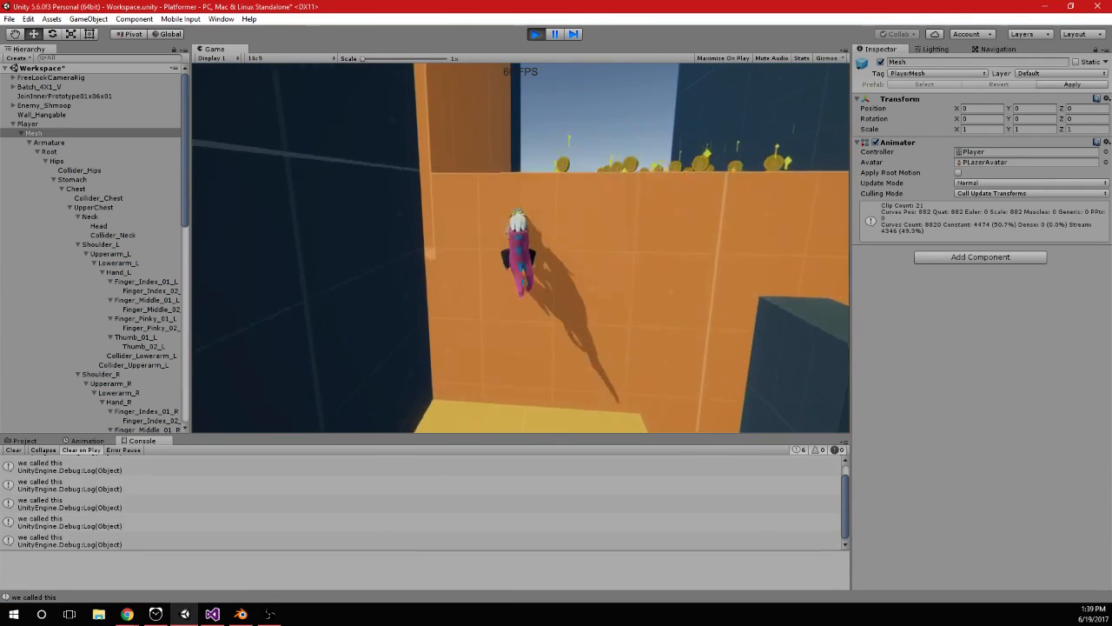
{"action": "key", "text": "space"}
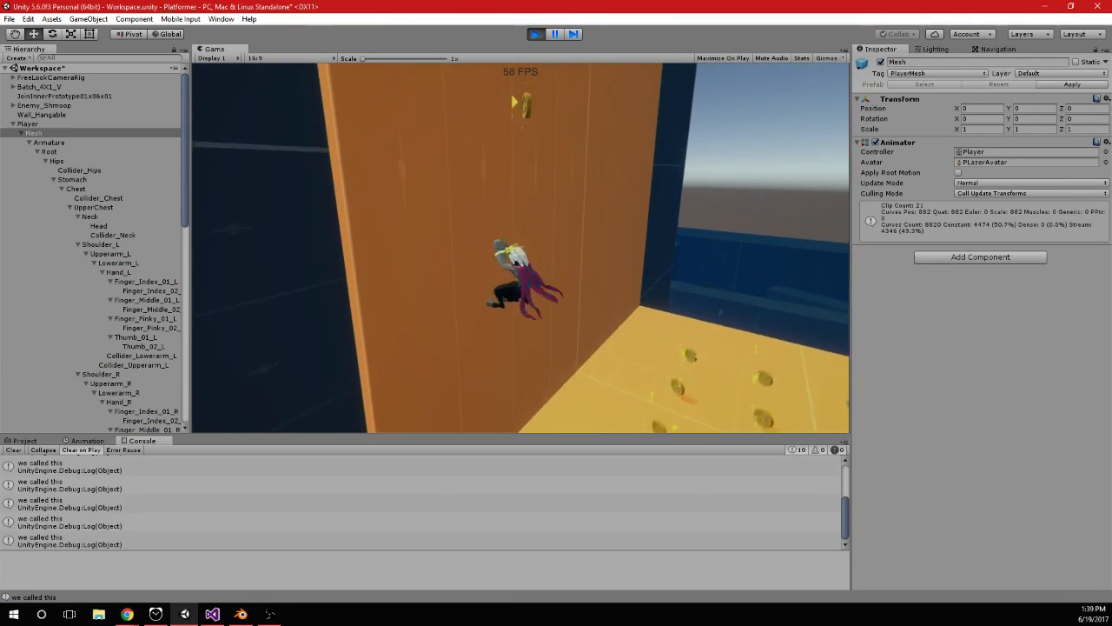
{"action": "key", "text": "space"}
Continue the playtest with repeated jumps up the orange walls to check how the player regrabs and hangs after each jump
{"action": "key", "text": "space"}
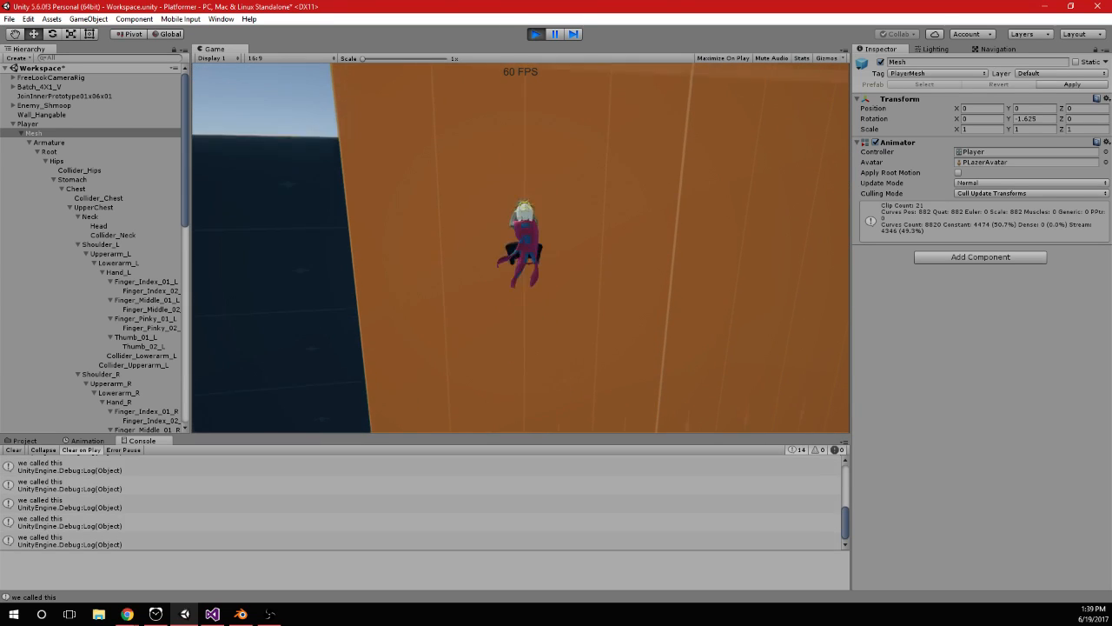
{"action": "key", "text": "space"}
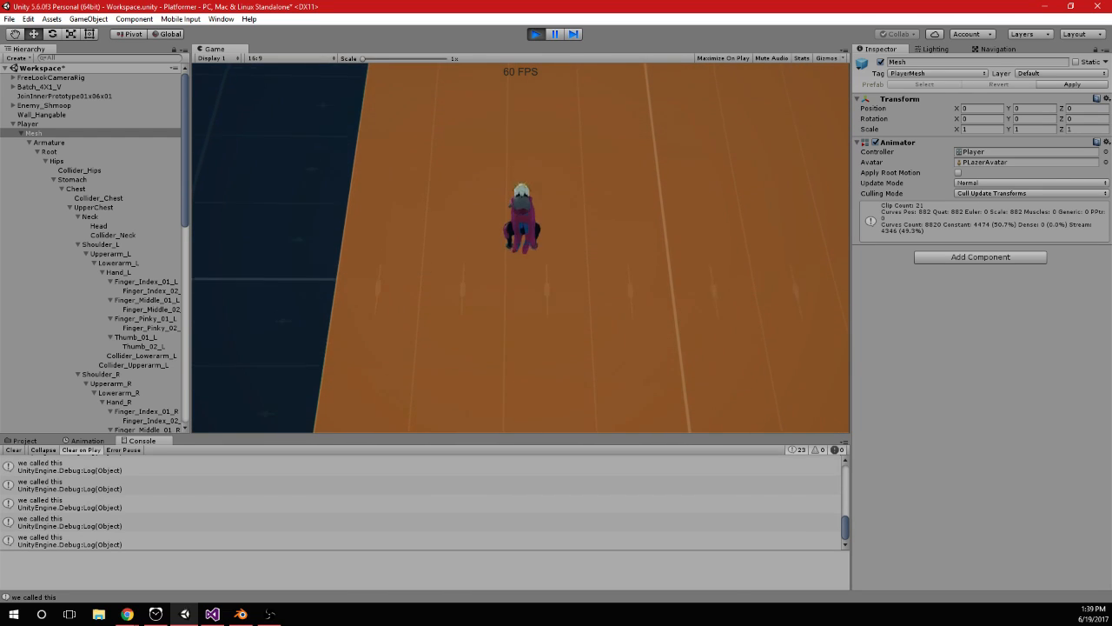
{"action": "key", "text": "space"}
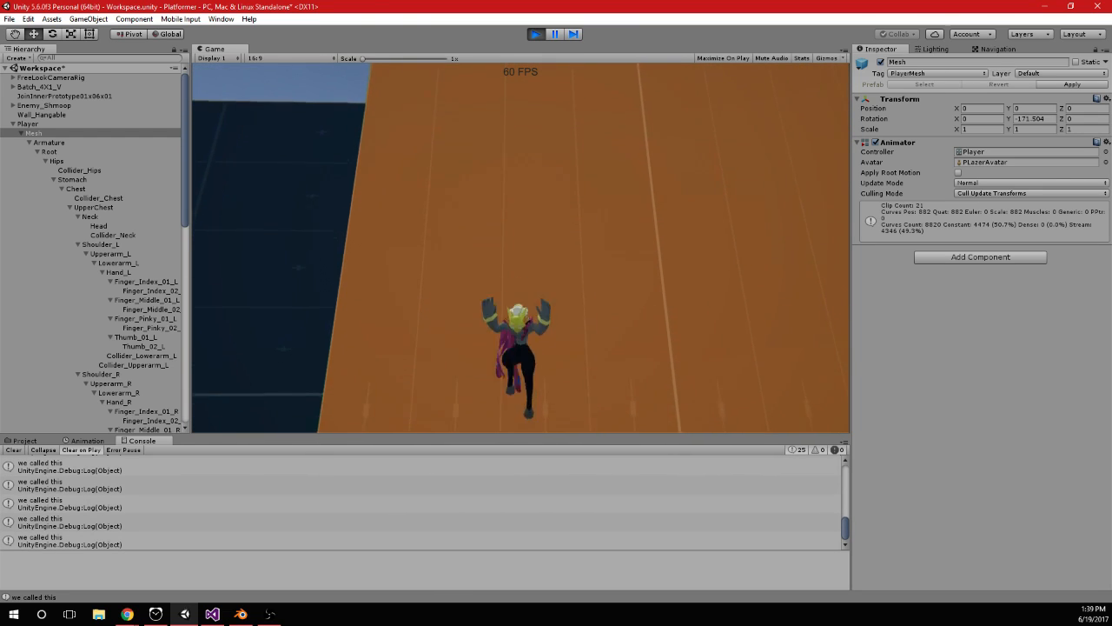
{"action": "key", "text": "space"}
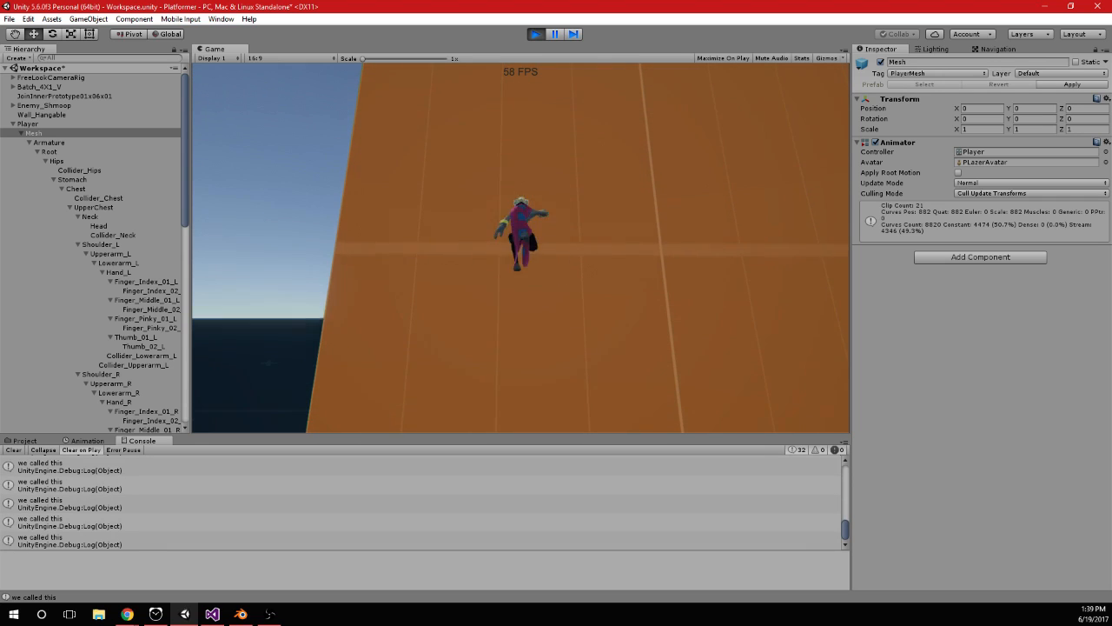
{"action": "key", "text": "space"}
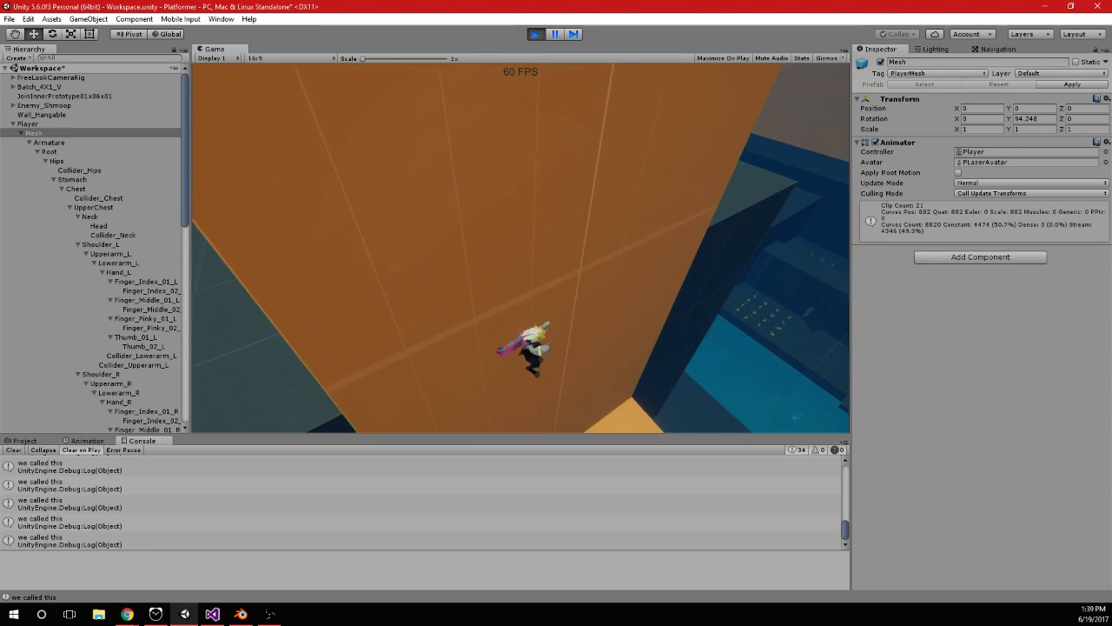
{"action": "key", "text": "space"}
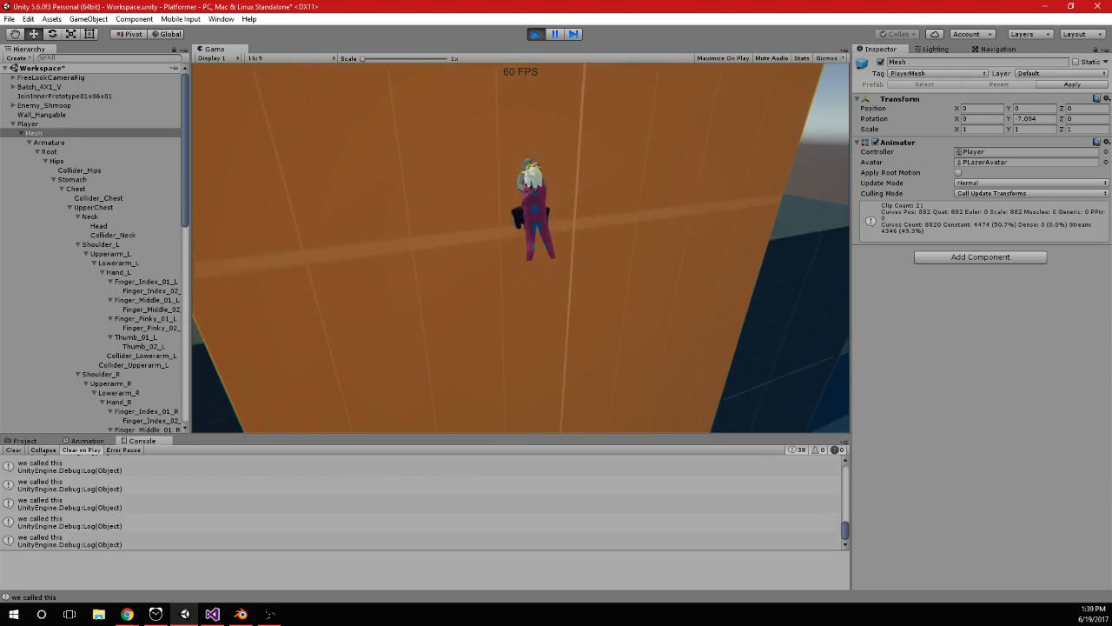
{"action": "key", "text": "space"}
{"action": "key", "text": "space"}
{"action": "key", "text": "space"}
{"action": "key", "text": "space"}
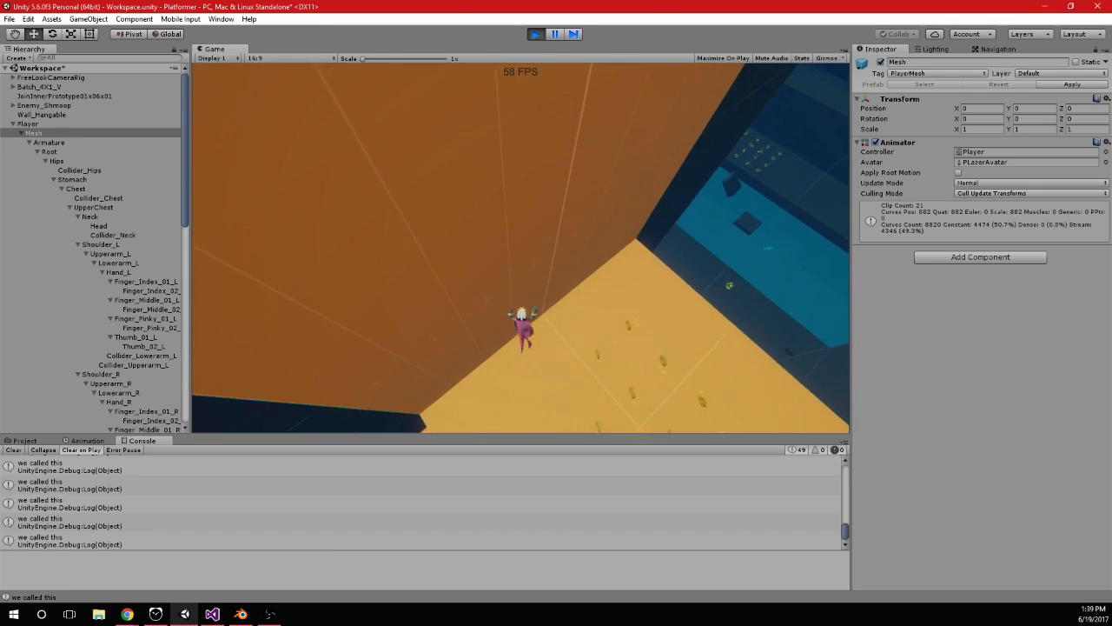
{"action": "key", "text": "space"}
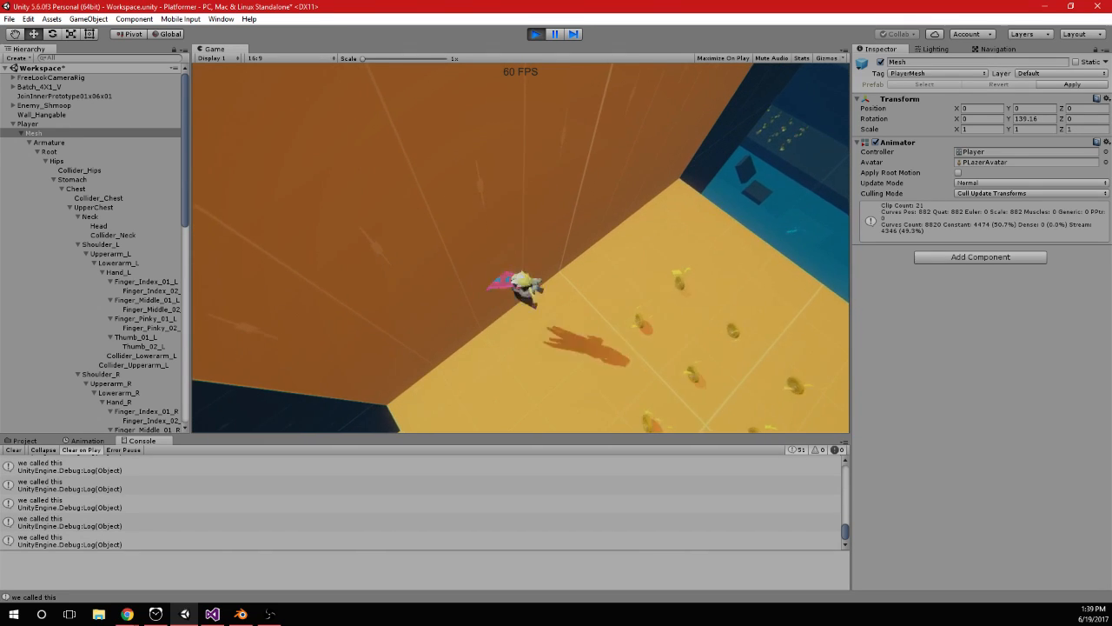
{"action": "key", "text": "space"}
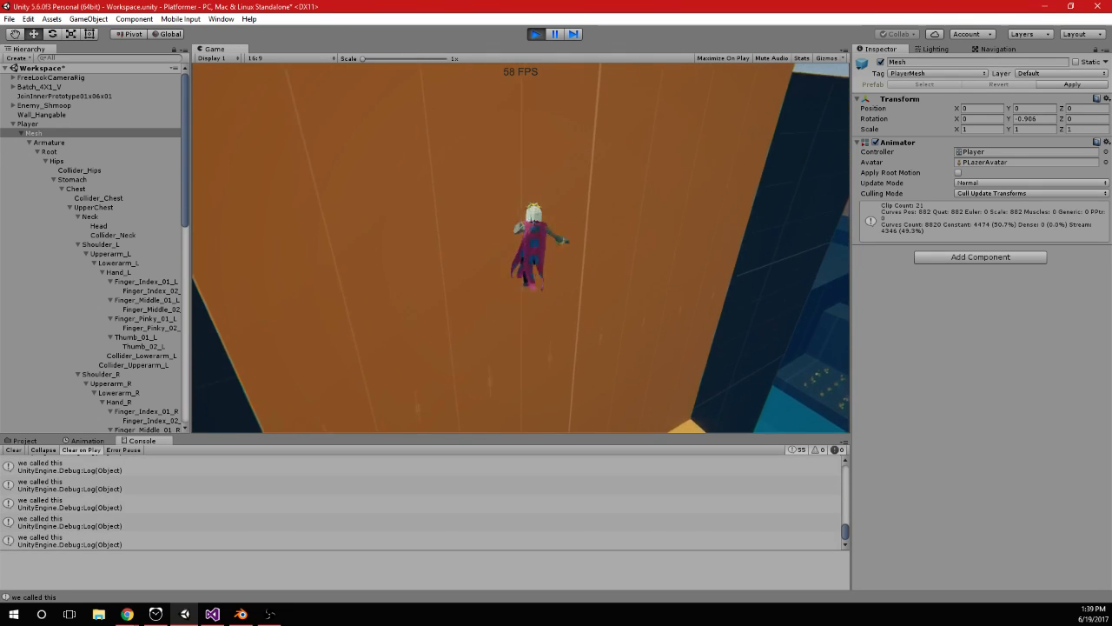
{"action": "key", "text": "space"}
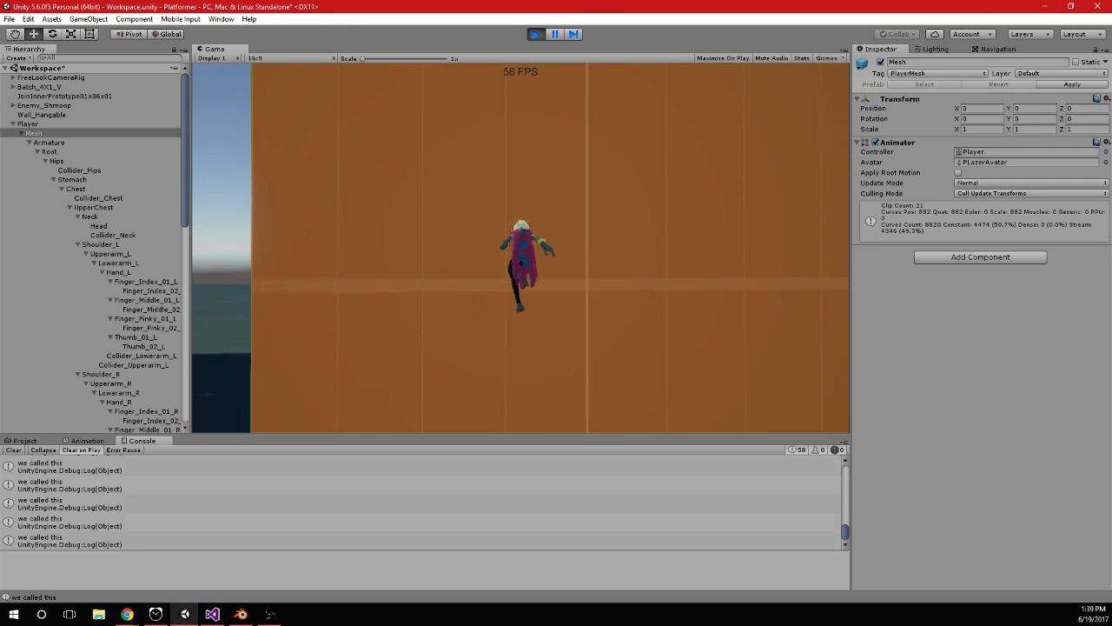
{"action": "key", "text": "space"}
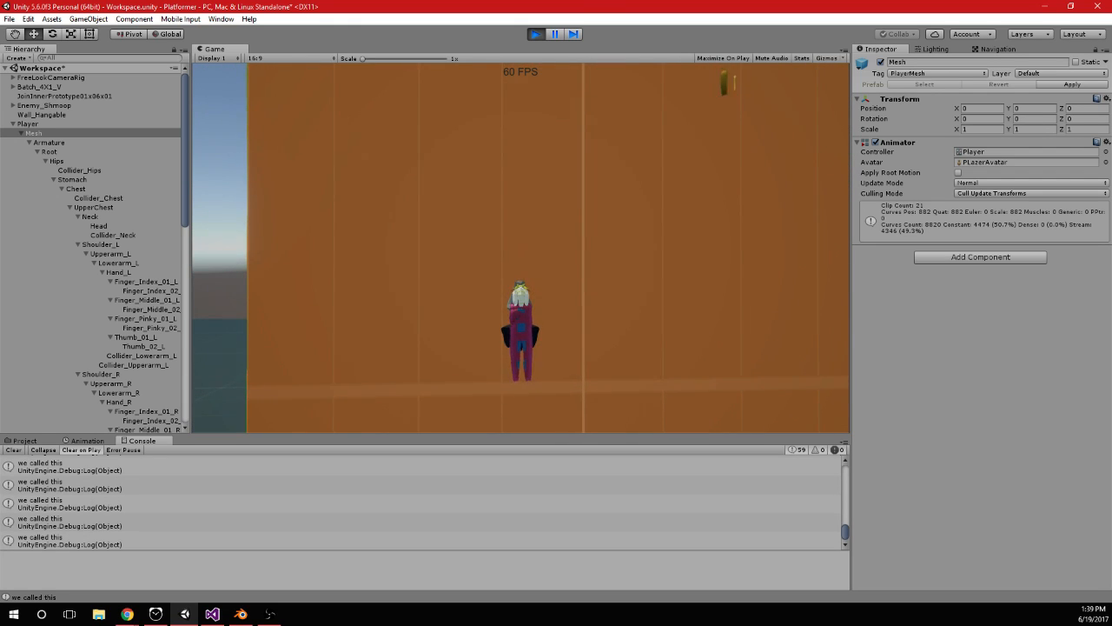
{"action": "key", "text": "space"}
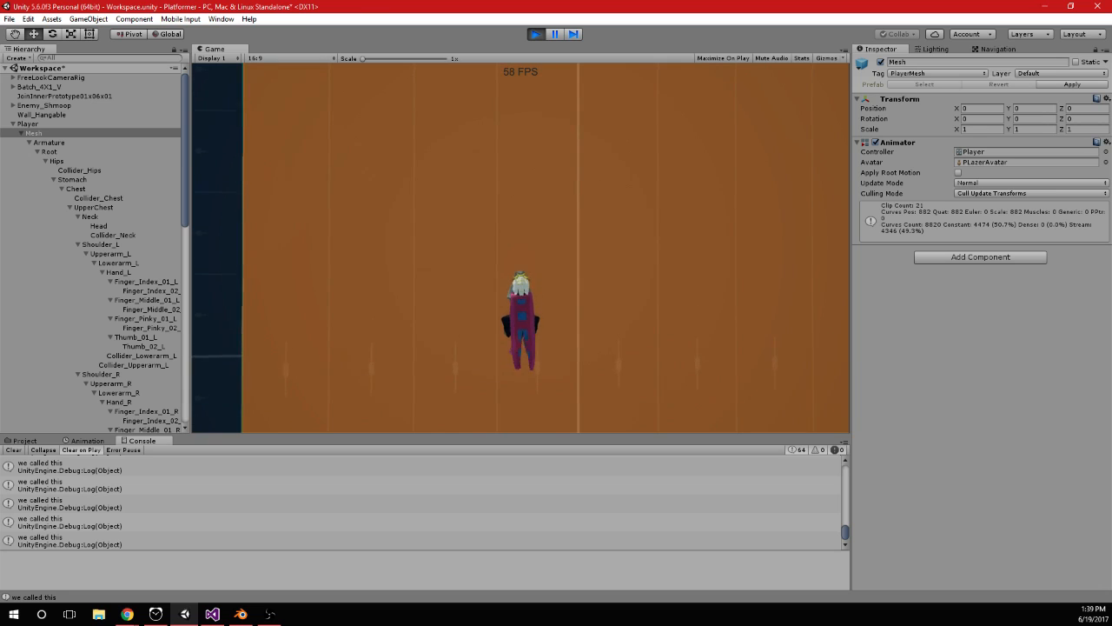
{"action": "key", "text": "space"}
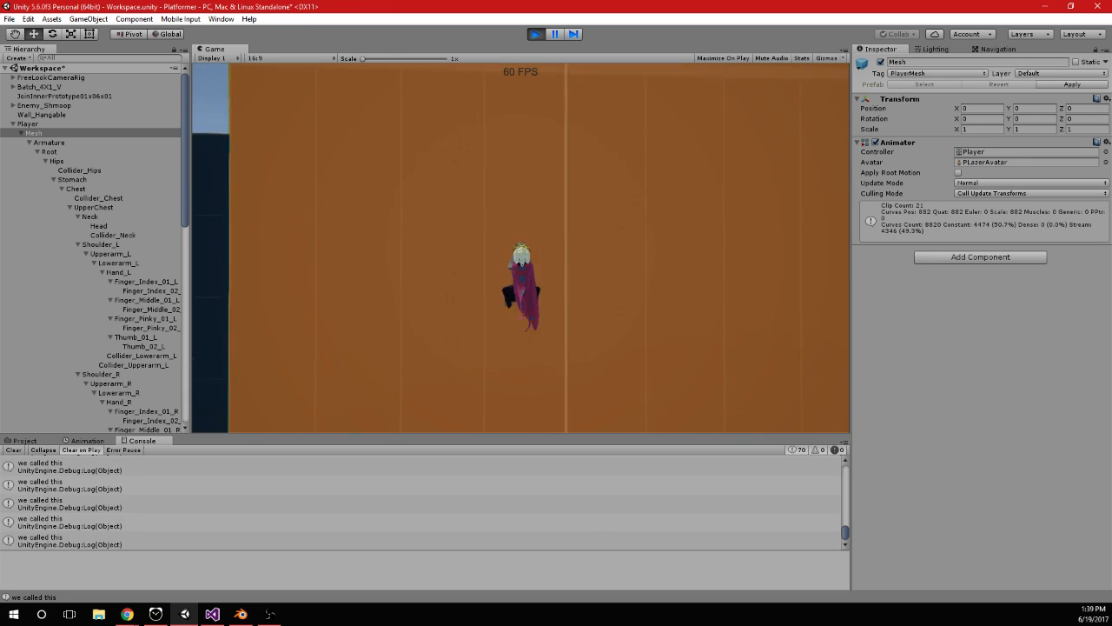
{"action": "key", "text": "space"}
{"action": "key", "text": "space"}
{"action": "key", "text": "space"}
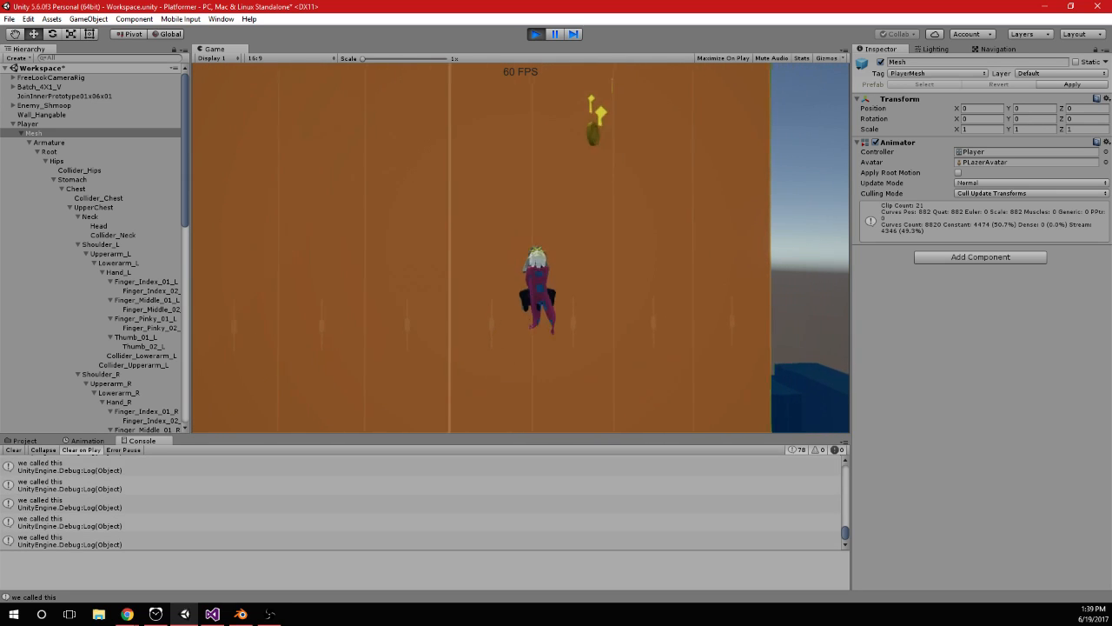
{"action": "key", "text": "space"}
{"action": "key", "text": "space"}
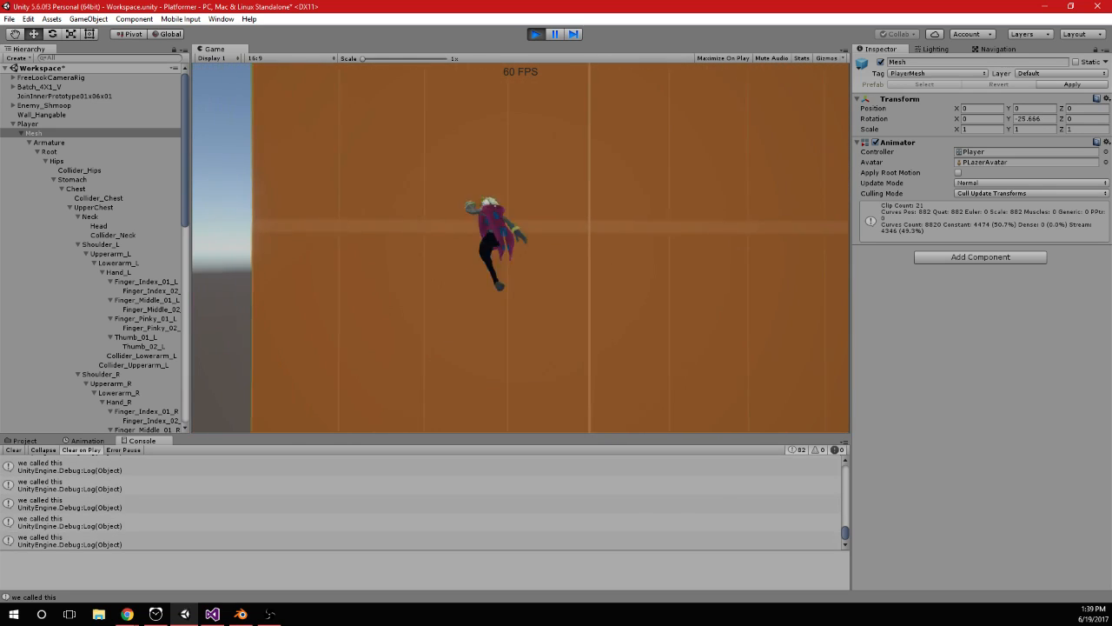
{"action": "key", "text": "space"}
{"action": "key", "text": "space"}
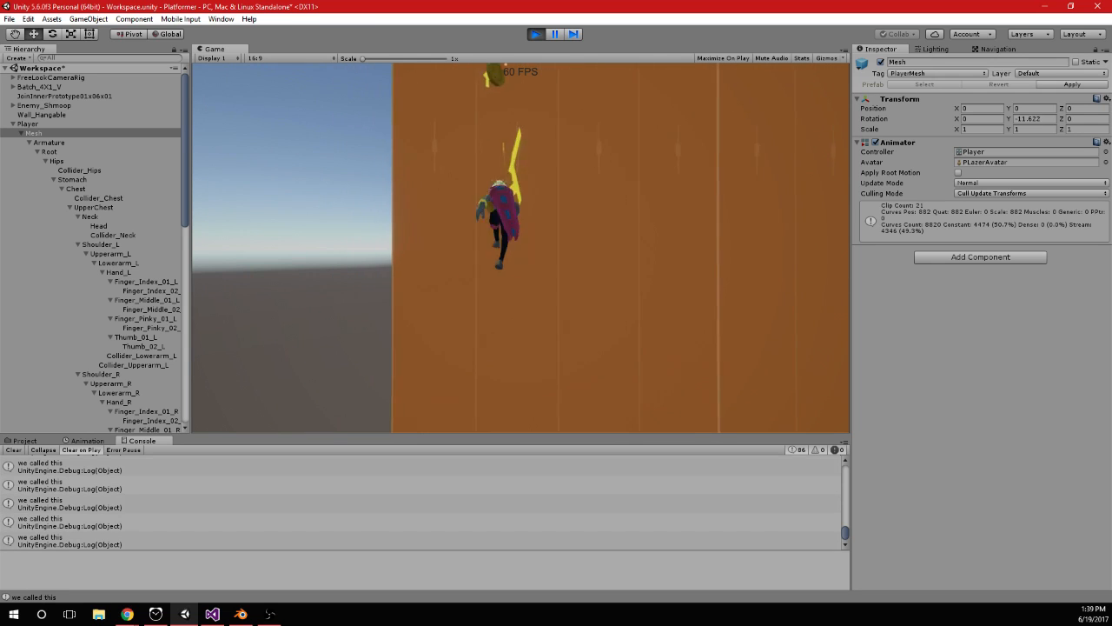
{"action": "key", "text": "space"}
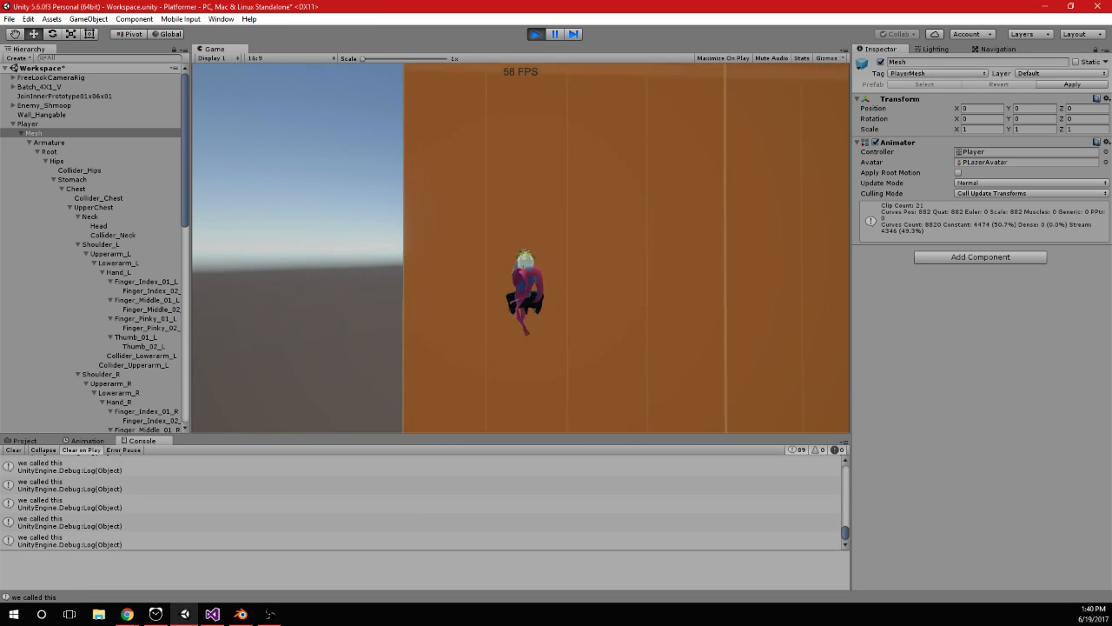
Test jumping sideways along the orange wall while hanging, and drop off the wall to grab it again
{"action": "key", "text": "space"}
{"action": "key", "text": "d"}
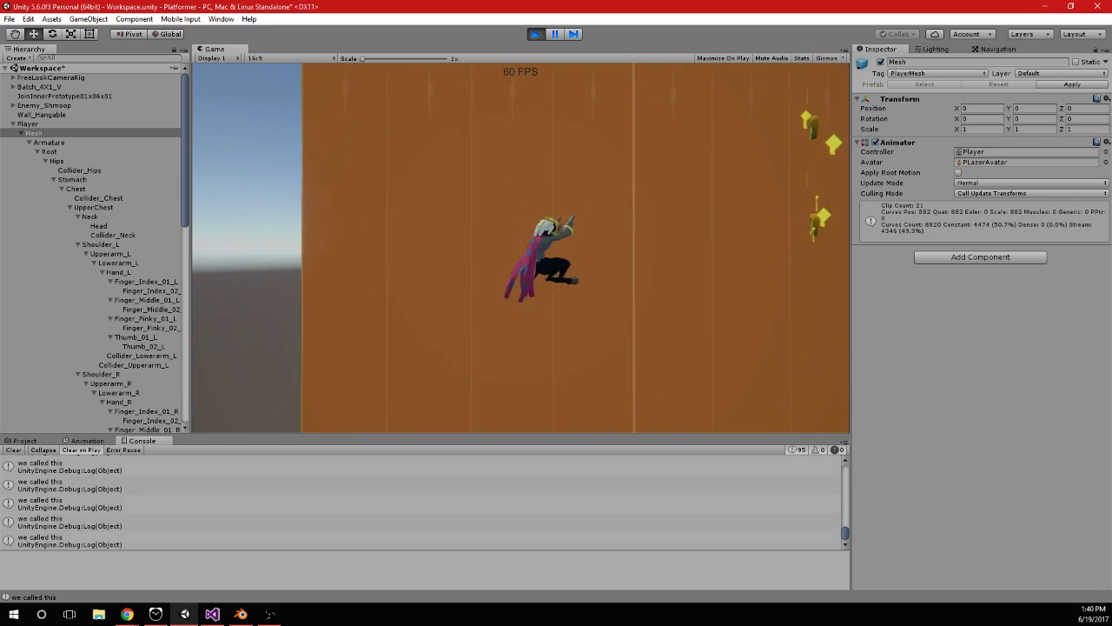
{"action": "key", "text": "space"}
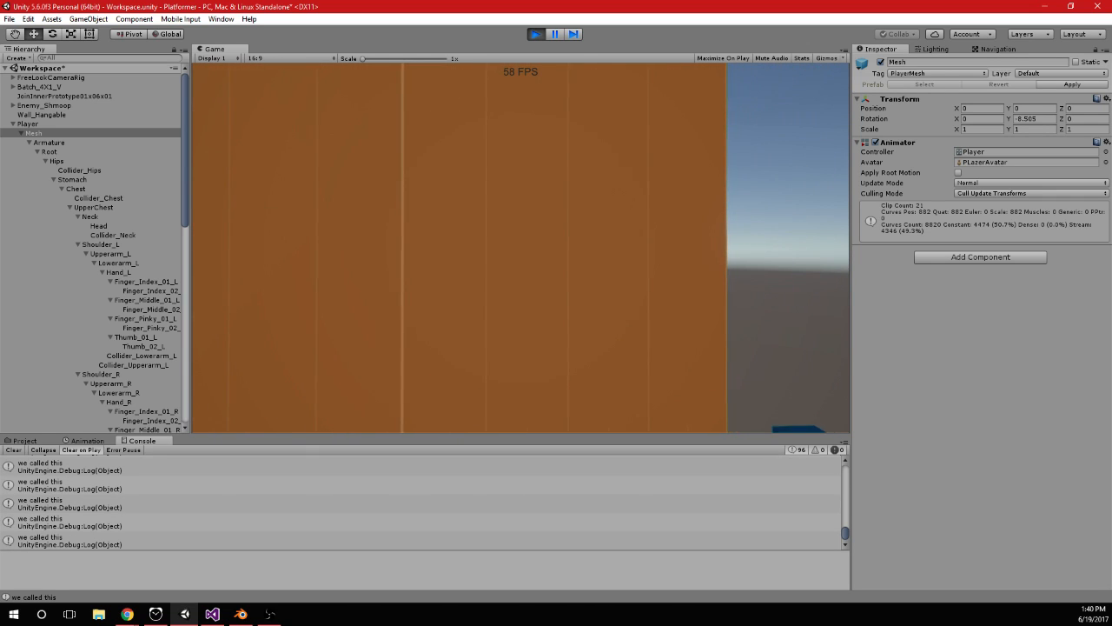
{"action": "key", "text": "s"}
{"action": "key", "text": "w"}
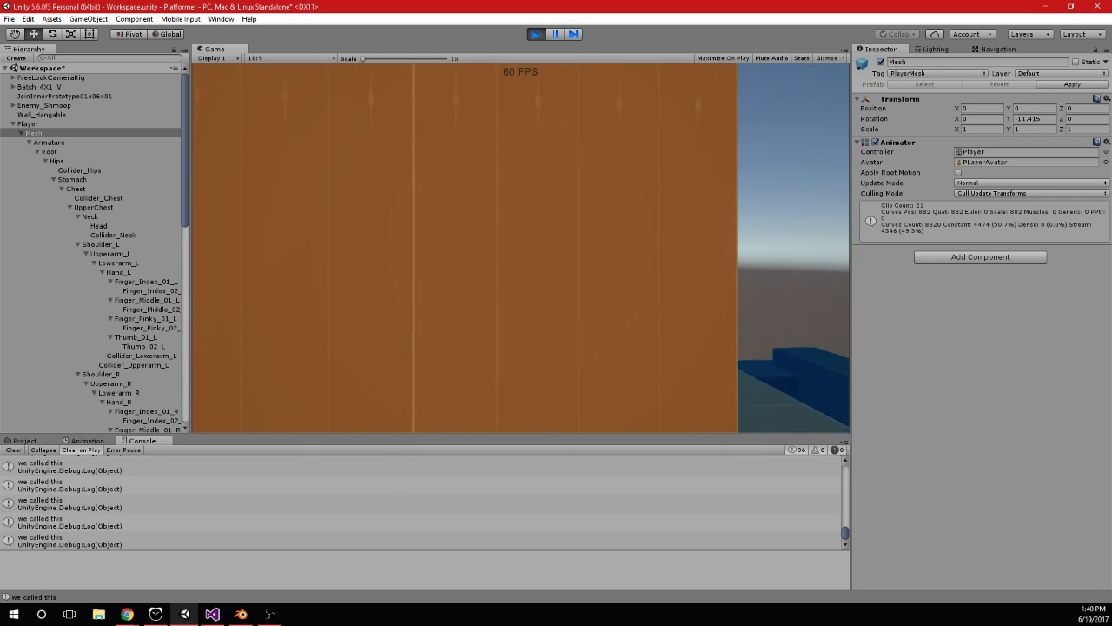
End play mode in Unity and clear the Console log
{"action": "key", "text": "alt+Tab"}
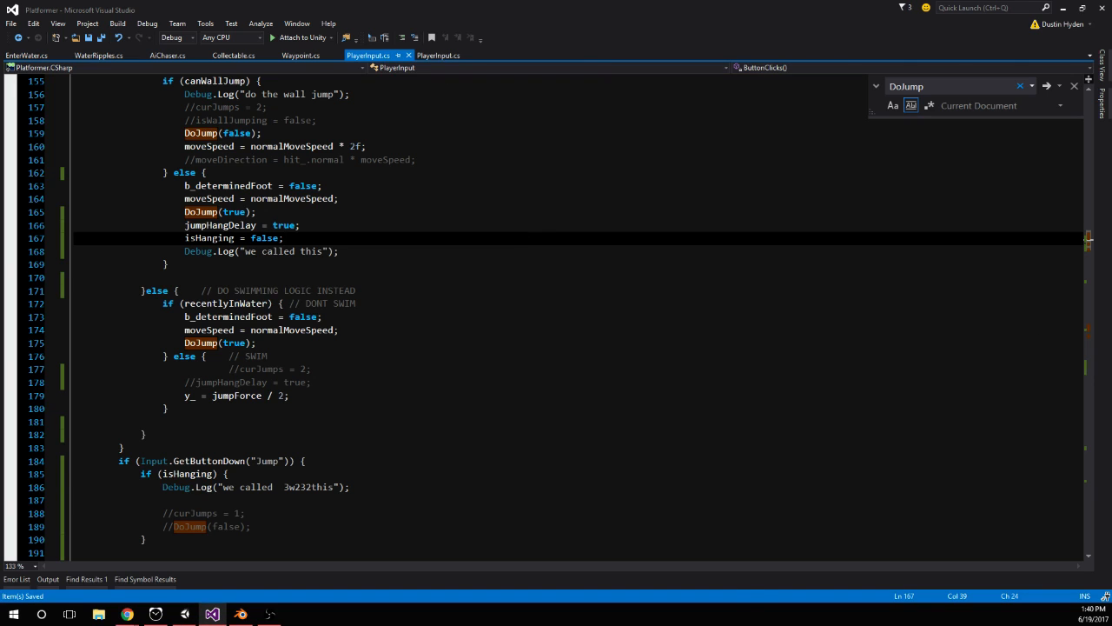
{"action": "key", "text": "alt+Tab"}
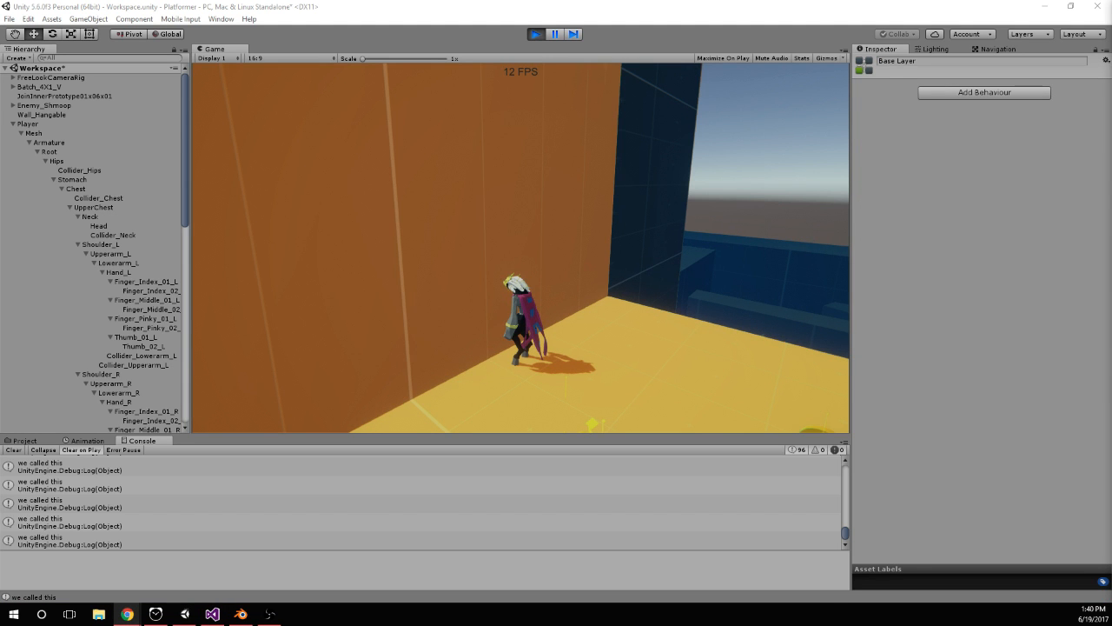
{"action": "left_click", "coordinate": [535, 36]}
{"action": "key", "text": "alt+Tab"}
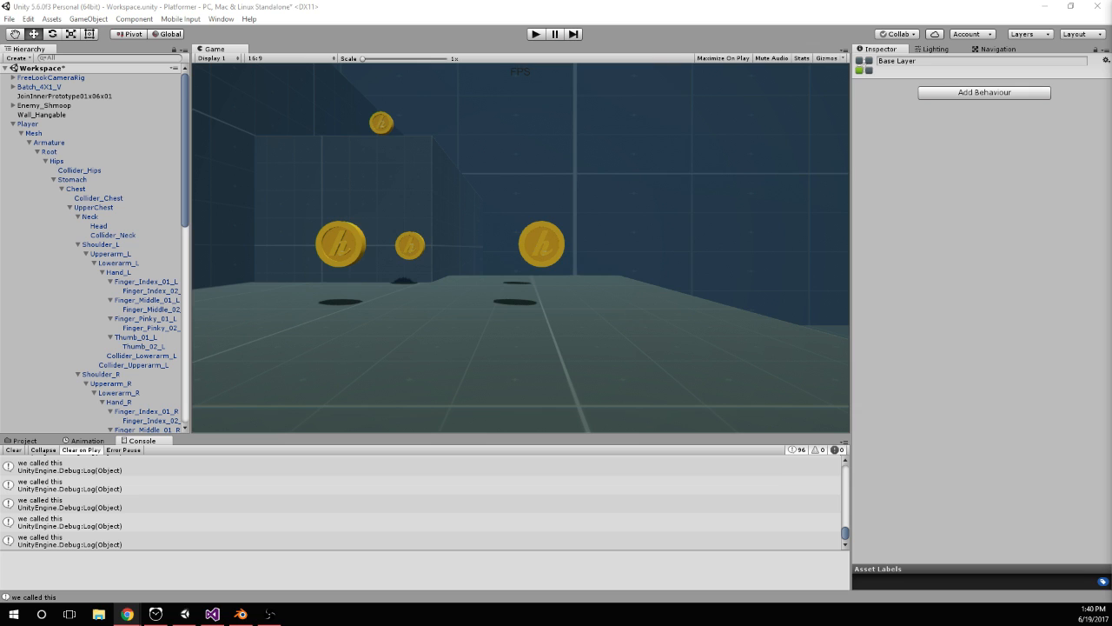
{"action": "left_click", "coordinate": [14, 450]}
Switch to Visual Studio and trace where jumpHangDelay is set and reset, from the plain else jump branch through Jumping() and DoJump()
{"action": "left_click", "coordinate": [212, 614]}
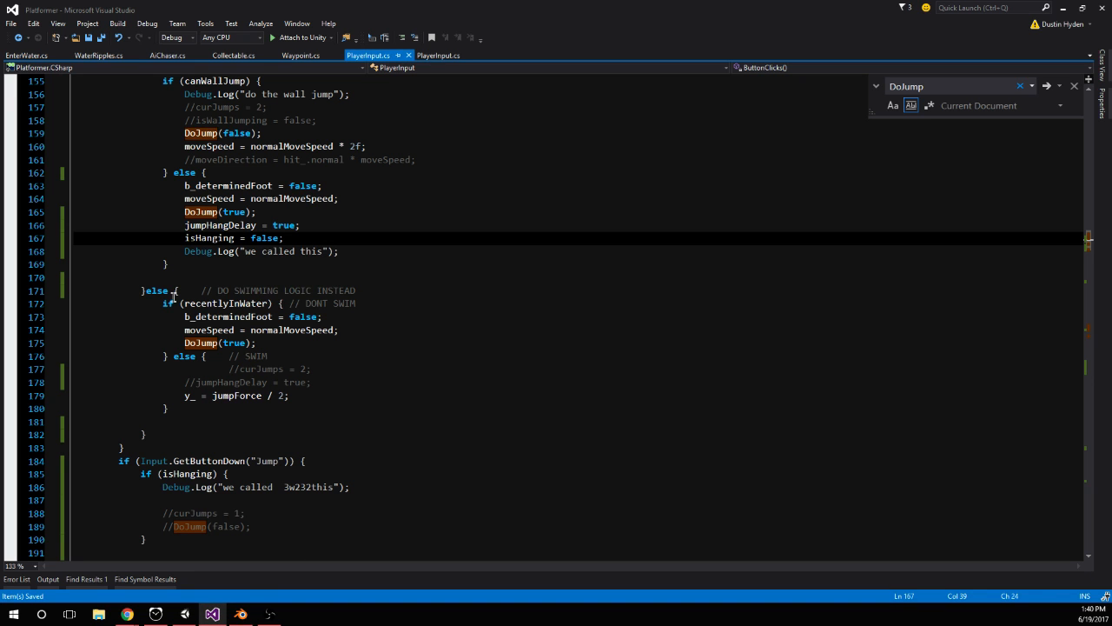
{"action": "scroll", "coordinate": [346, 271], "scroll_direction": "up", "scroll_amount": 3}
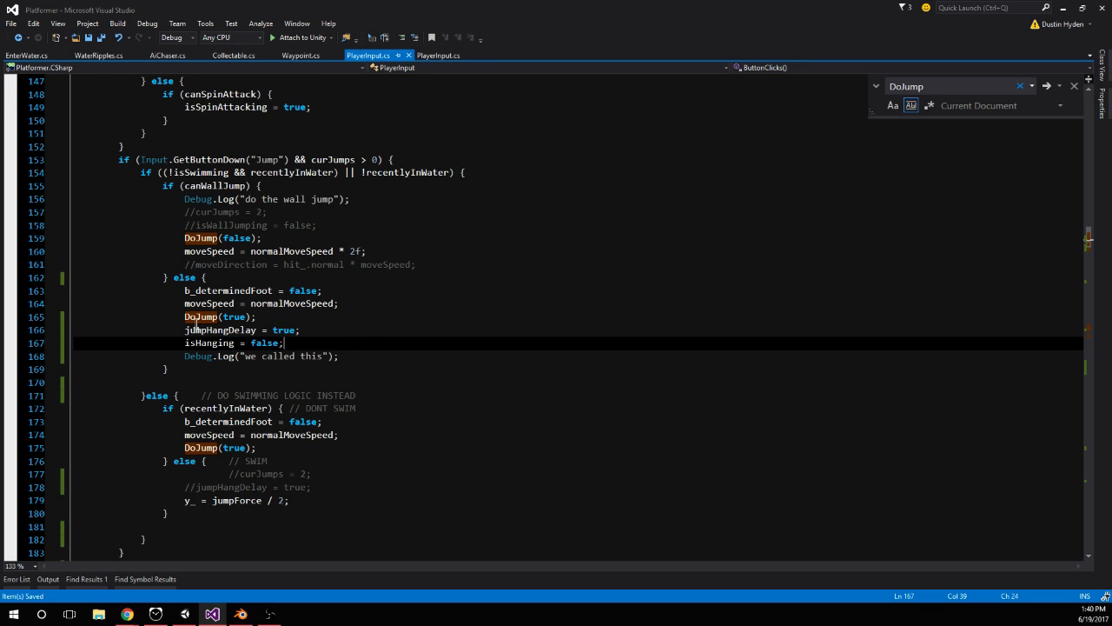
{"action": "mouse_move", "coordinate": [184, 329]}
{"action": "left_mouse_down"}
{"action": "mouse_move", "coordinate": [290, 345]}
{"action": "mouse_move", "coordinate": [287, 330]}
{"action": "mouse_move", "coordinate": [185, 330]}
{"action": "left_mouse_up"}
{"action": "scroll", "coordinate": [308, 341], "scroll_direction": "down", "scroll_amount": 7}
{"action": "scroll", "coordinate": [308, 341], "scroll_direction": "down", "scroll_amount": 20}
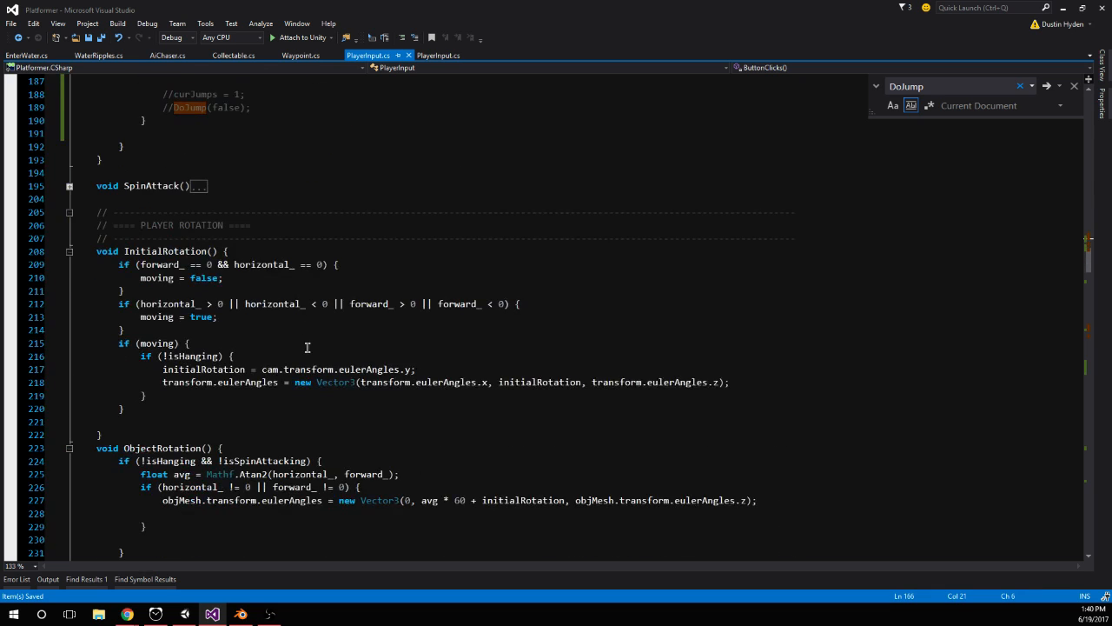
{"action": "scroll", "coordinate": [304, 329], "scroll_direction": "down", "scroll_amount": 11}
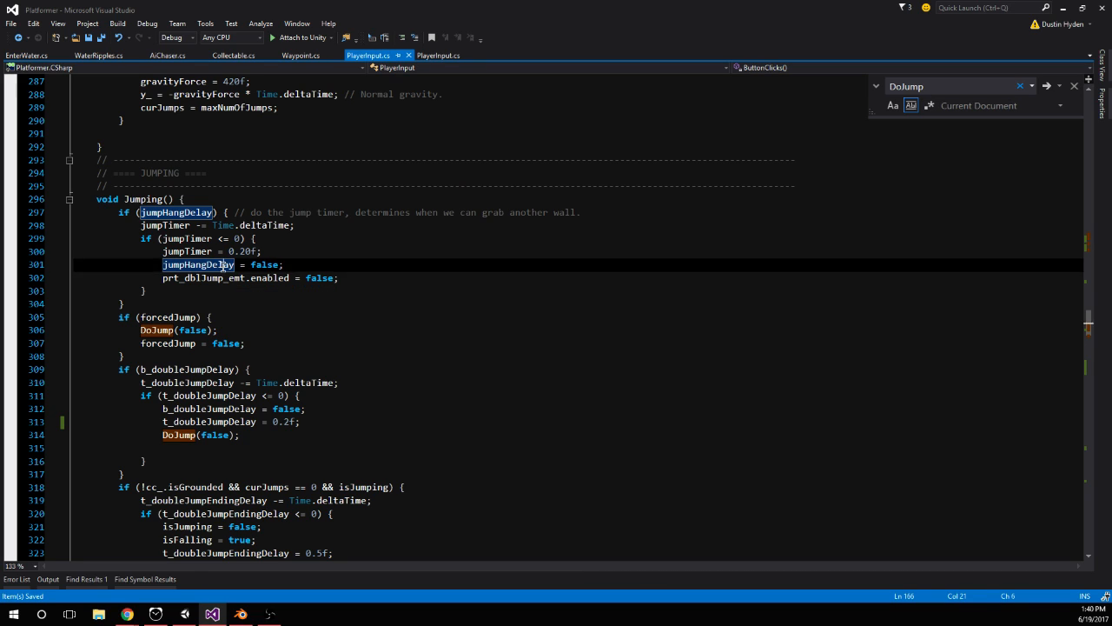
{"action": "double_click", "coordinate": [223, 265]}
{"action": "scroll", "coordinate": [248, 258], "scroll_direction": "down", "scroll_amount": 1}
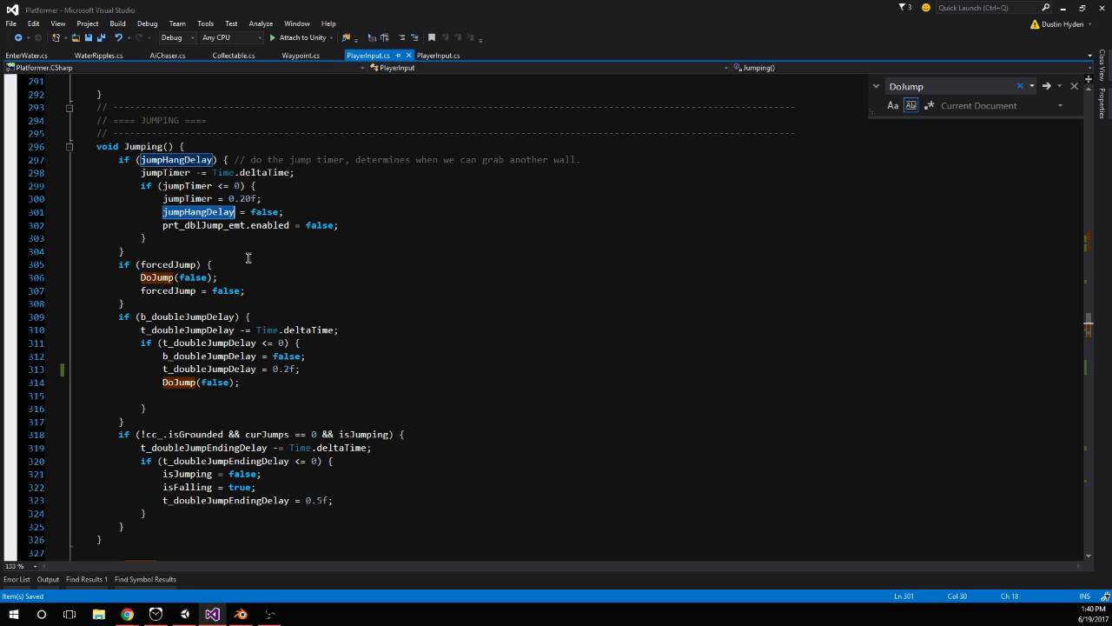
{"action": "scroll", "coordinate": [248, 258], "scroll_direction": "down", "scroll_amount": 5}
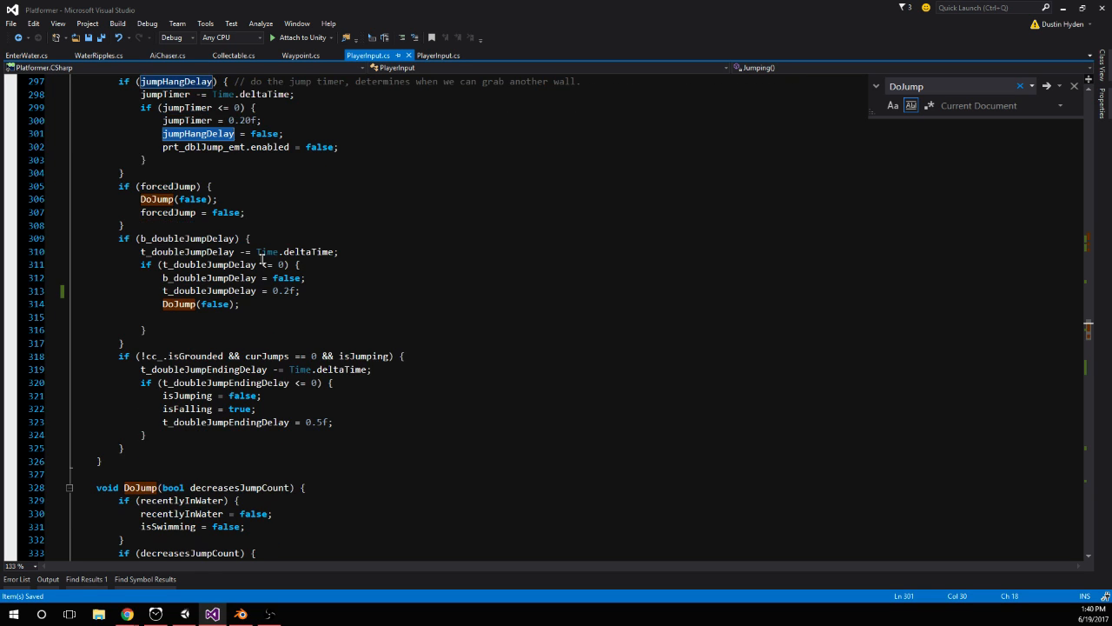
{"action": "scroll", "coordinate": [350, 256], "scroll_direction": "down", "scroll_amount": 3}
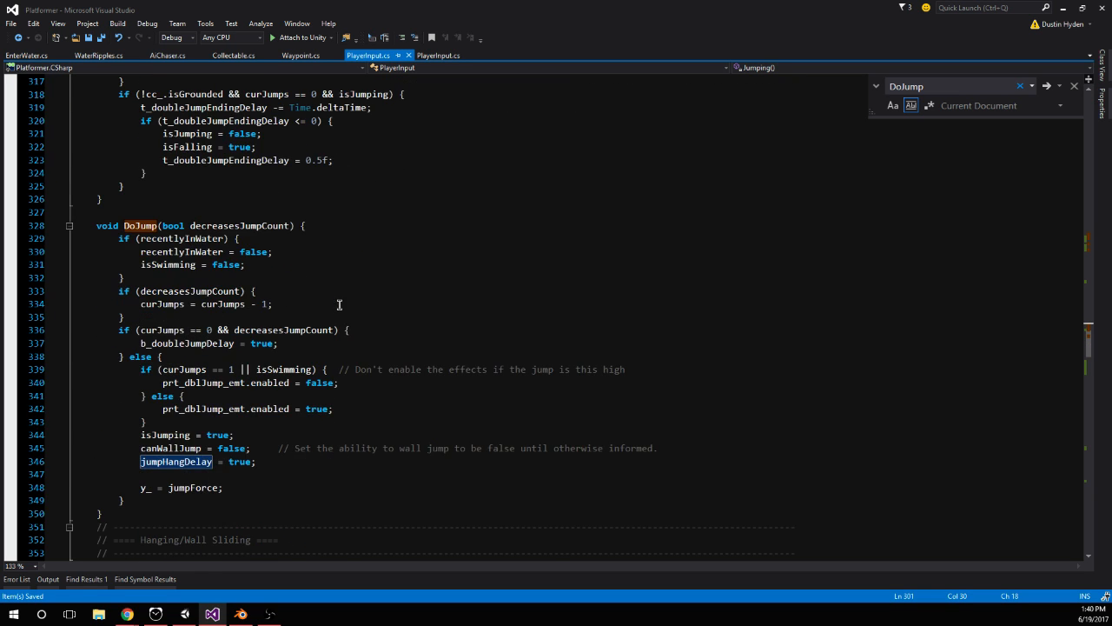
{"action": "scroll", "coordinate": [339, 303], "scroll_direction": "down", "scroll_amount": 1}
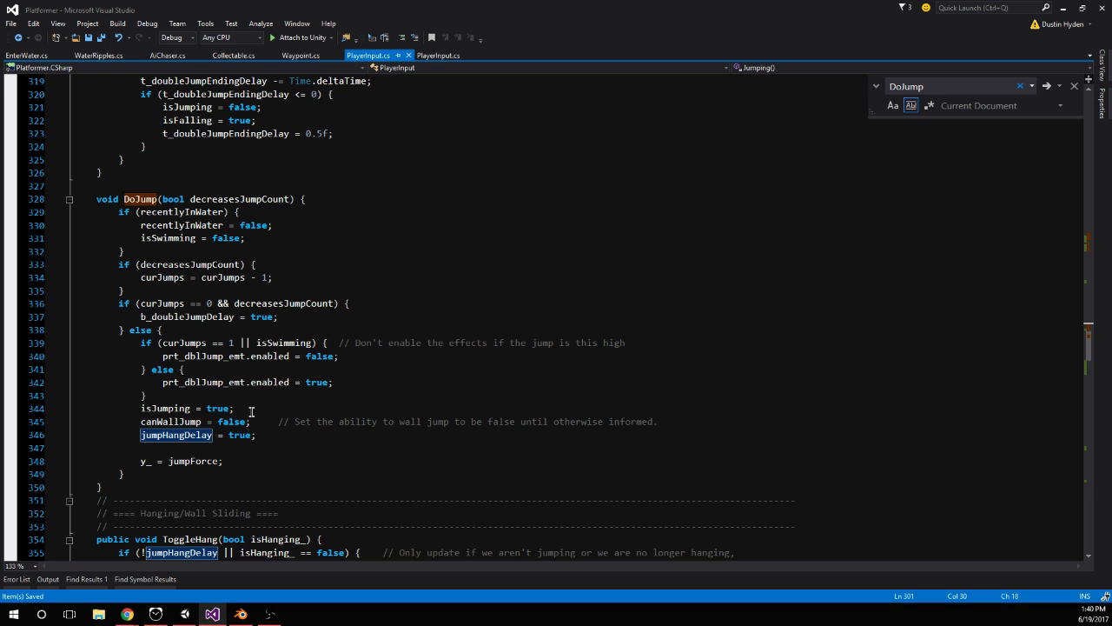
{"action": "left_click", "coordinate": [267, 437]}
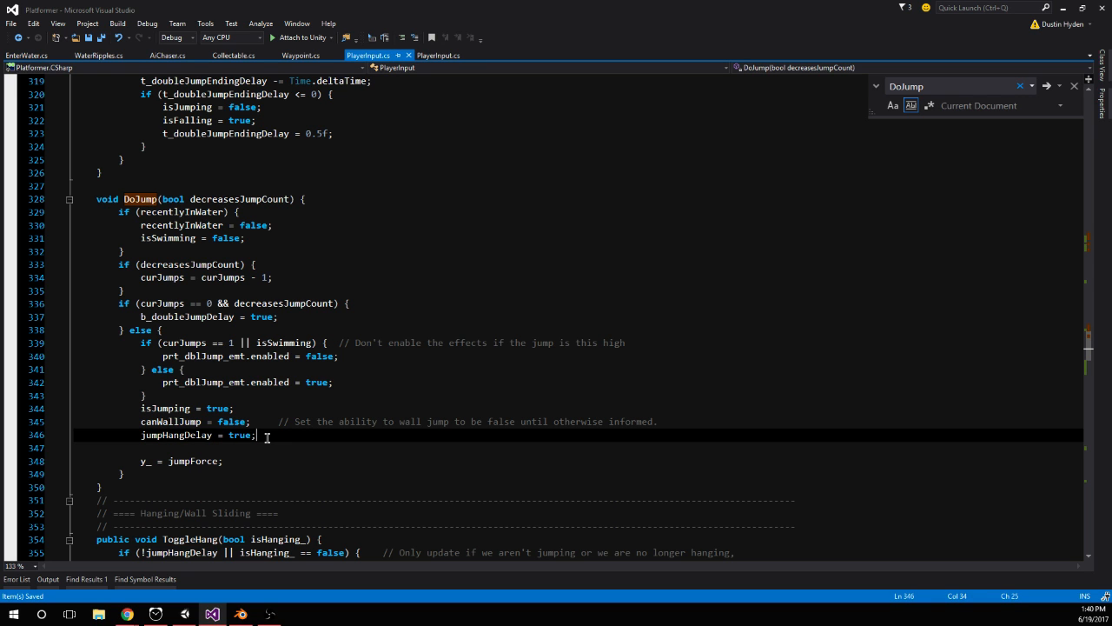
Examine ToggleHang() and Hanging(), and the isHanging and isJumping branches of Animations() in PlayerInput.cs
{"action": "scroll", "coordinate": [342, 367], "scroll_direction": "down", "scroll_amount": 18}
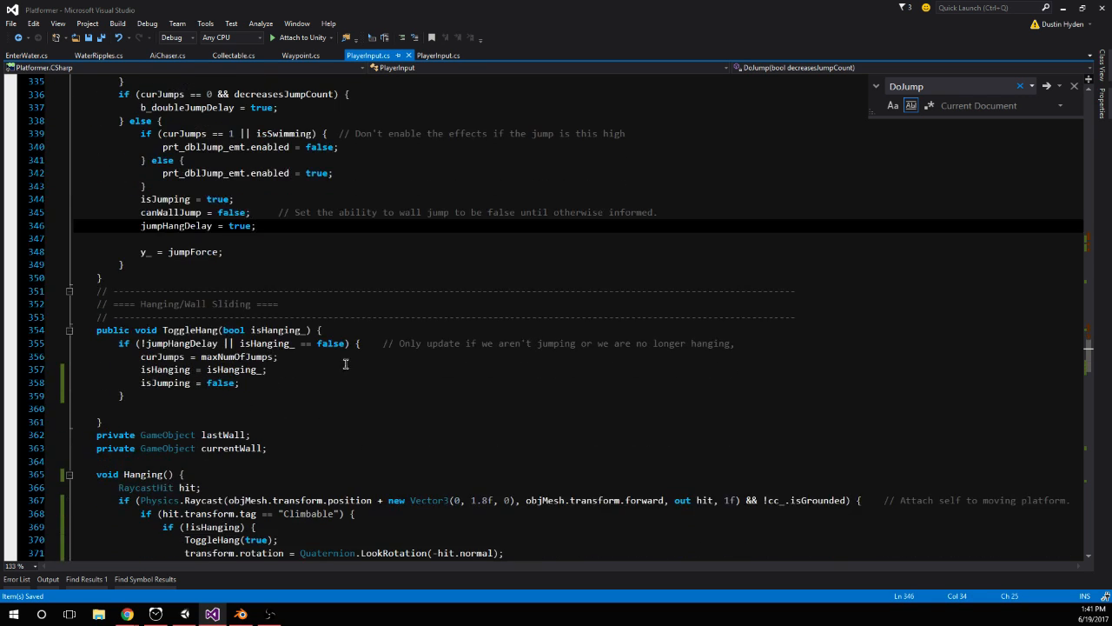
{"action": "scroll", "coordinate": [376, 329], "scroll_direction": "down", "scroll_amount": 5}
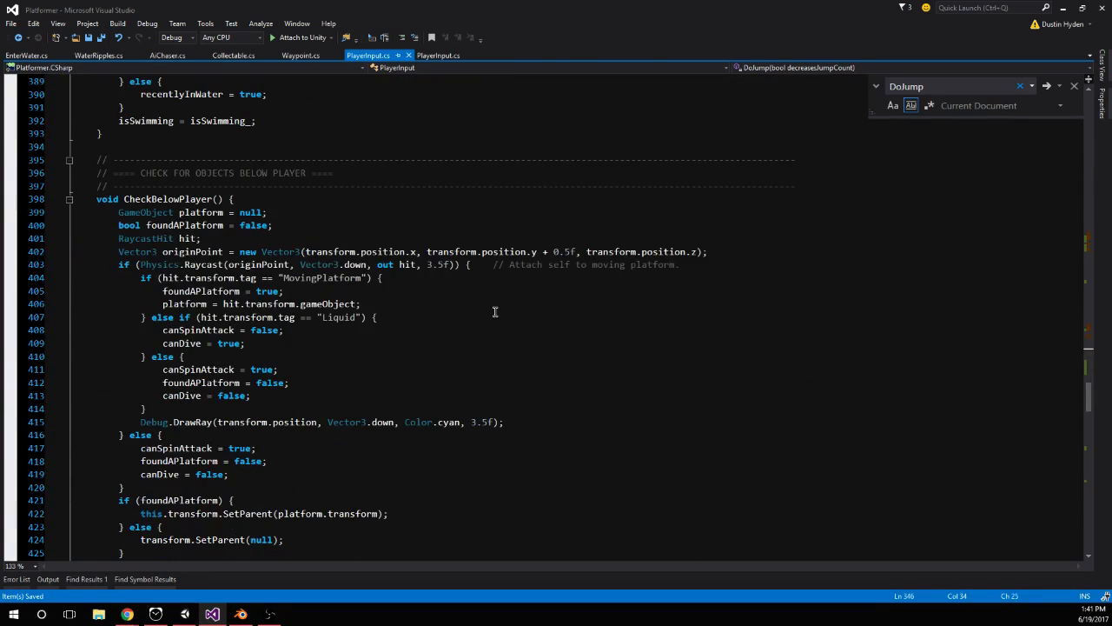
{"action": "scroll", "coordinate": [495, 311], "scroll_direction": "down", "scroll_amount": 20}
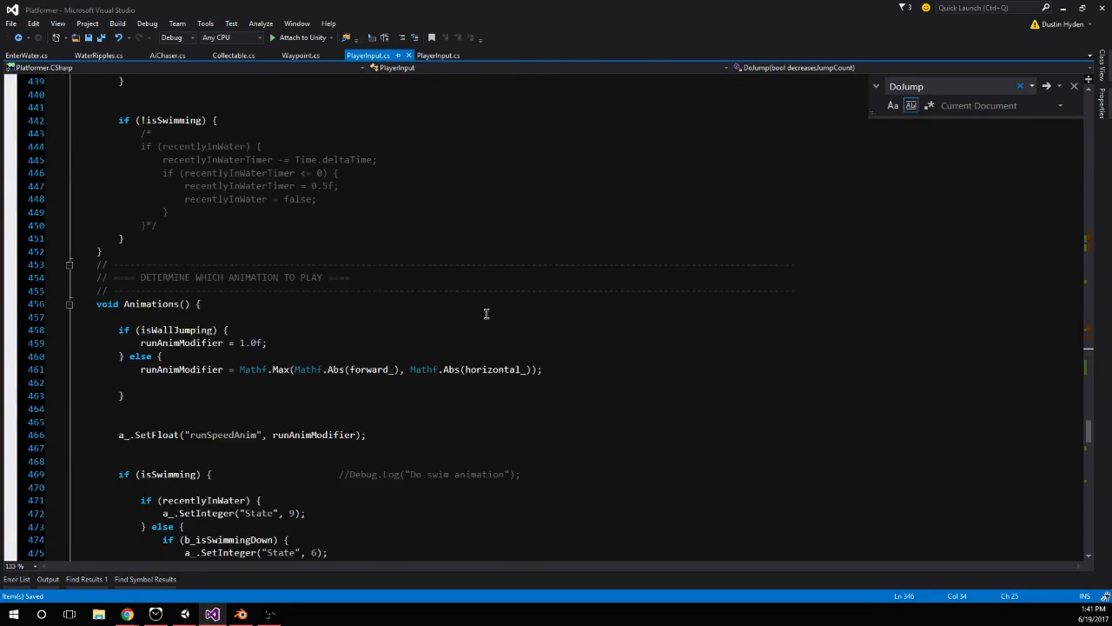
{"action": "scroll", "coordinate": [487, 313], "scroll_direction": "down", "scroll_amount": 7}
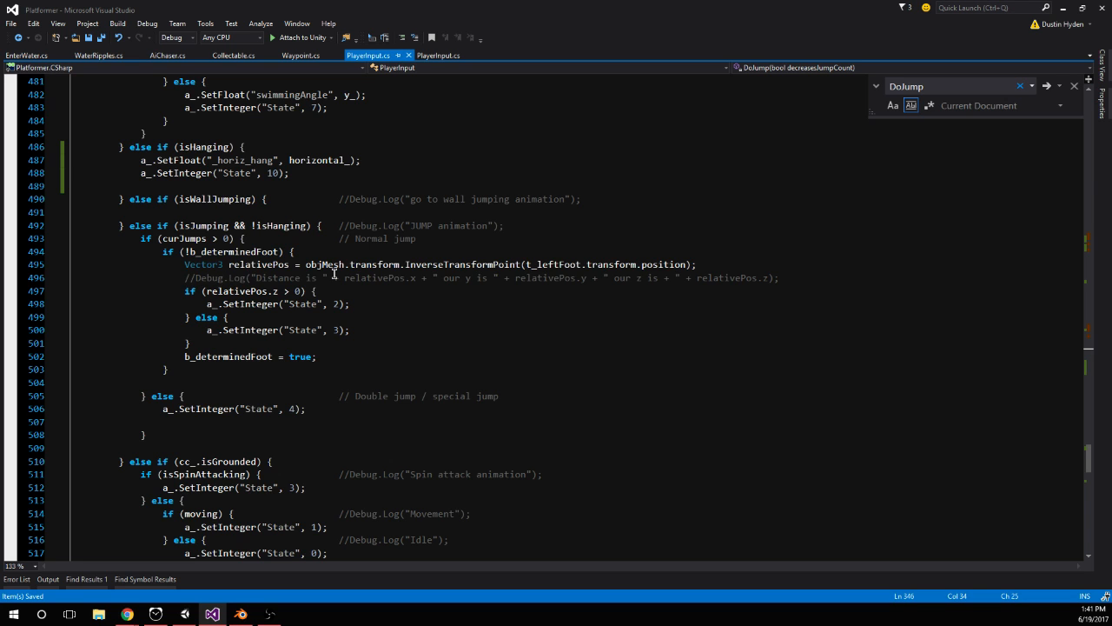
Search PlayerInput.cs for "Hanging" and go to the Hanging/Wall Sliding section with ToggleHang() and Hanging()
{"action": "scroll", "coordinate": [396, 253], "scroll_direction": "down", "scroll_amount": 15}
{"action": "scroll", "coordinate": [396, 253], "scroll_direction": "up", "scroll_amount": 12}
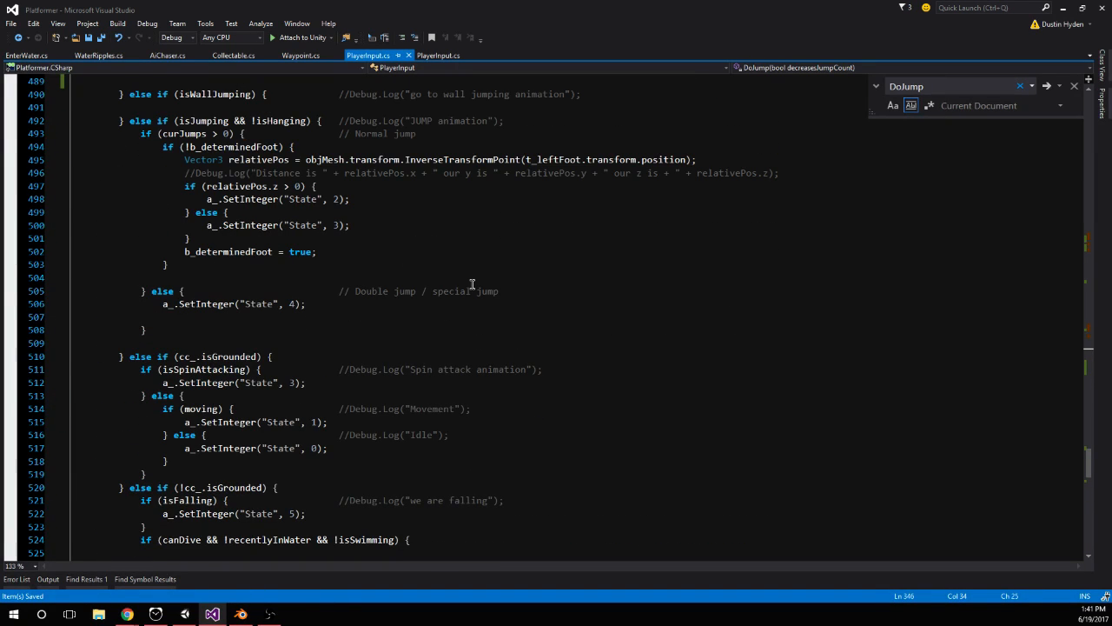
{"action": "scroll", "coordinate": [472, 284], "scroll_direction": "up", "scroll_amount": 20}
{"action": "scroll", "coordinate": [466, 289], "scroll_direction": "up", "scroll_amount": 5}
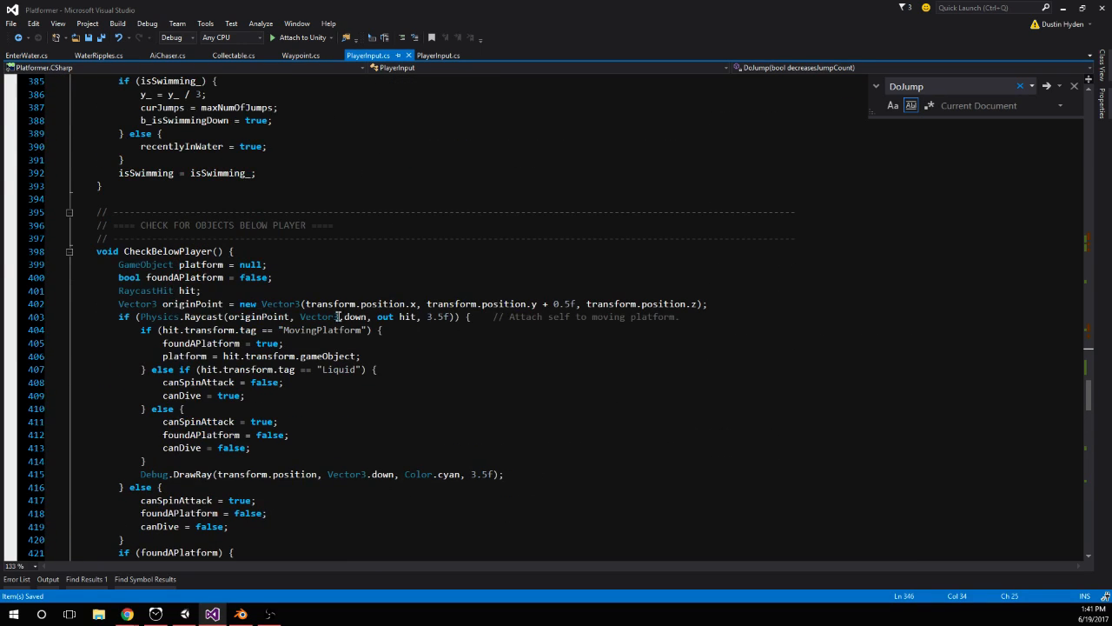
{"action": "scroll", "coordinate": [308, 314], "scroll_direction": "up", "scroll_amount": 12}
{"action": "left_click", "coordinate": [156, 288]}
{"action": "double_click", "coordinate": [157, 288]}
{"action": "key", "text": "ctrl+f"}
{"action": "key", "text": "Return"}
{"action": "key", "text": "Return"}
{"action": "key", "text": "Return"}
{"action": "key", "text": "Return"}
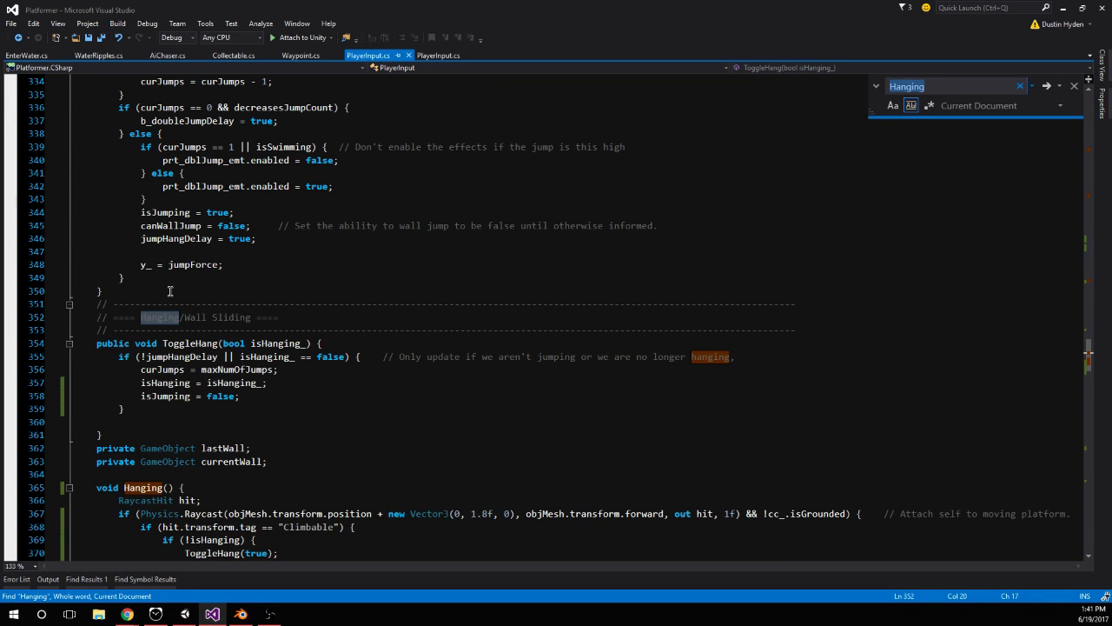
{"action": "scroll", "coordinate": [170, 290], "scroll_direction": "down", "scroll_amount": 3}
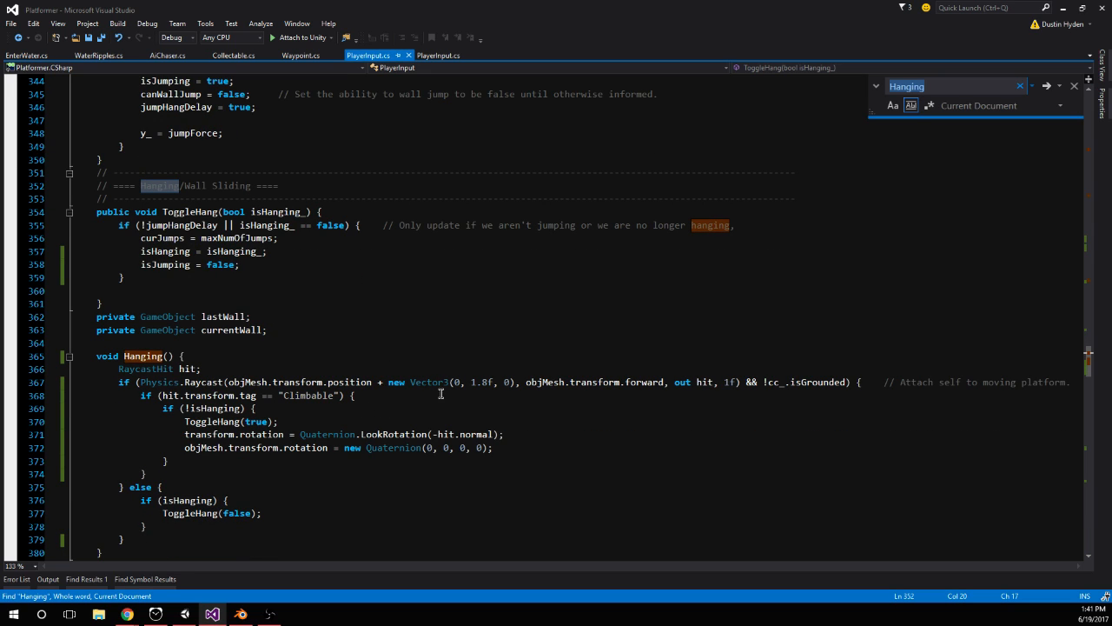
Delete the "Attach self to moving platform." comment from the end of the raycast condition in Hanging()
{"action": "left_click", "coordinate": [591, 384]}
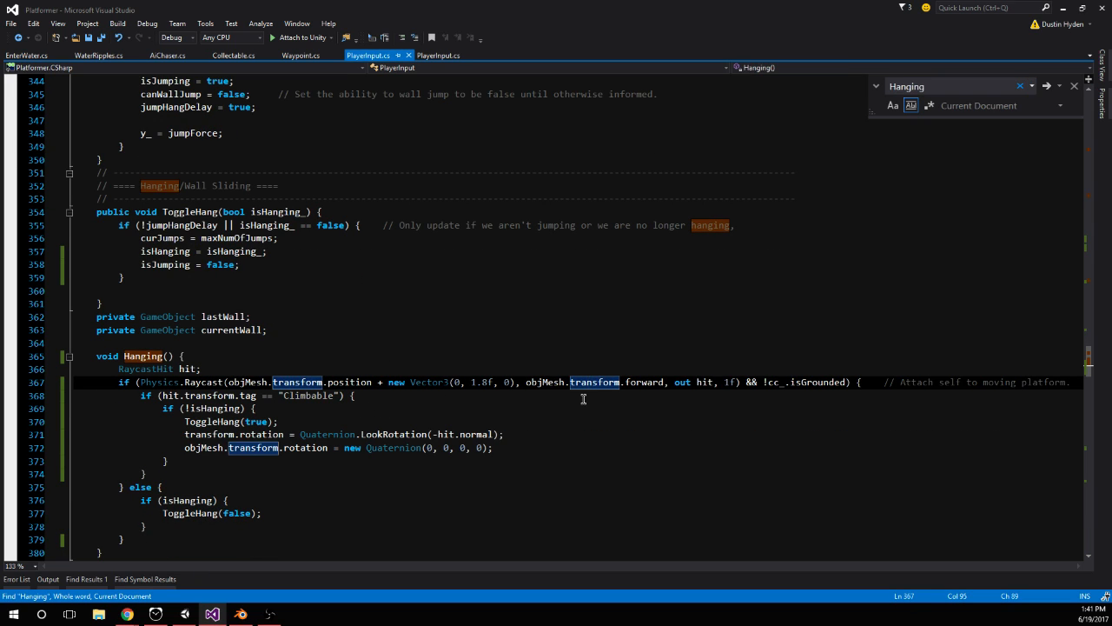
{"action": "left_click", "coordinate": [543, 397]}
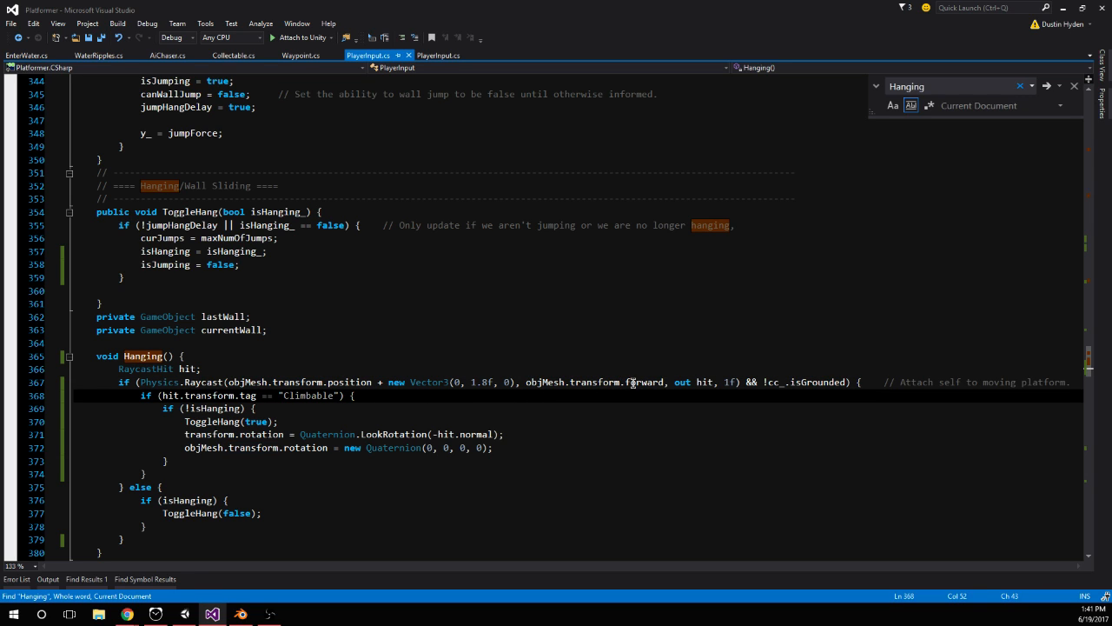
{"action": "left_click", "coordinate": [768, 383]}
{"action": "left_click", "coordinate": [847, 382]}
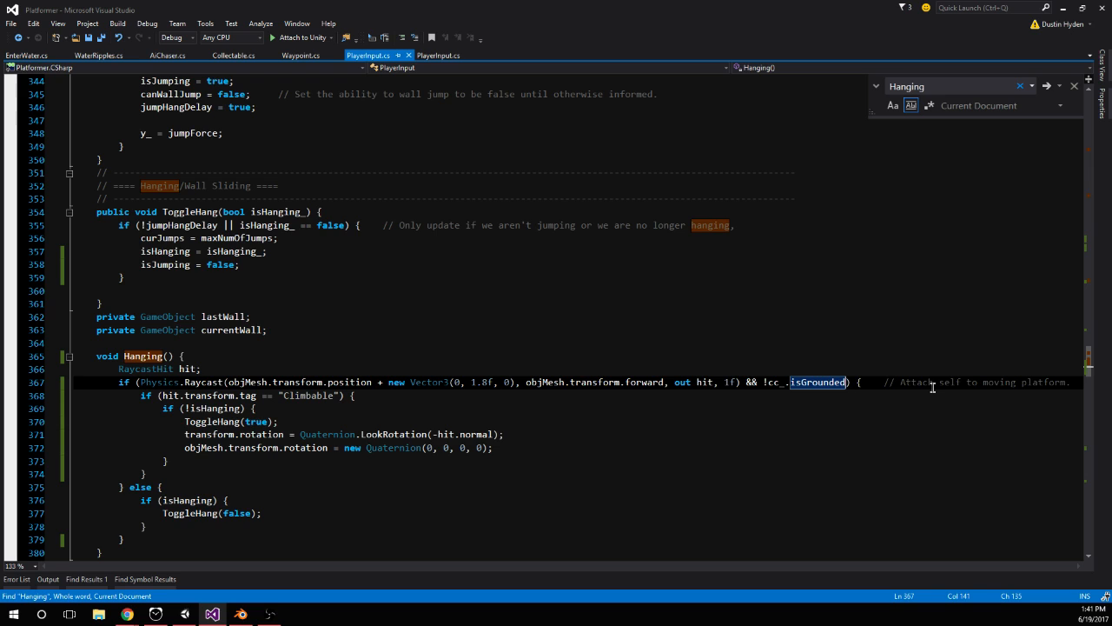
{"action": "scroll", "coordinate": [847, 385], "scroll_direction": "down", "scroll_amount": 1}
{"action": "left_click_drag", "start_coordinate": [1075, 331], "coordinate": [865, 331]}
{"action": "key", "text": "Delete"}
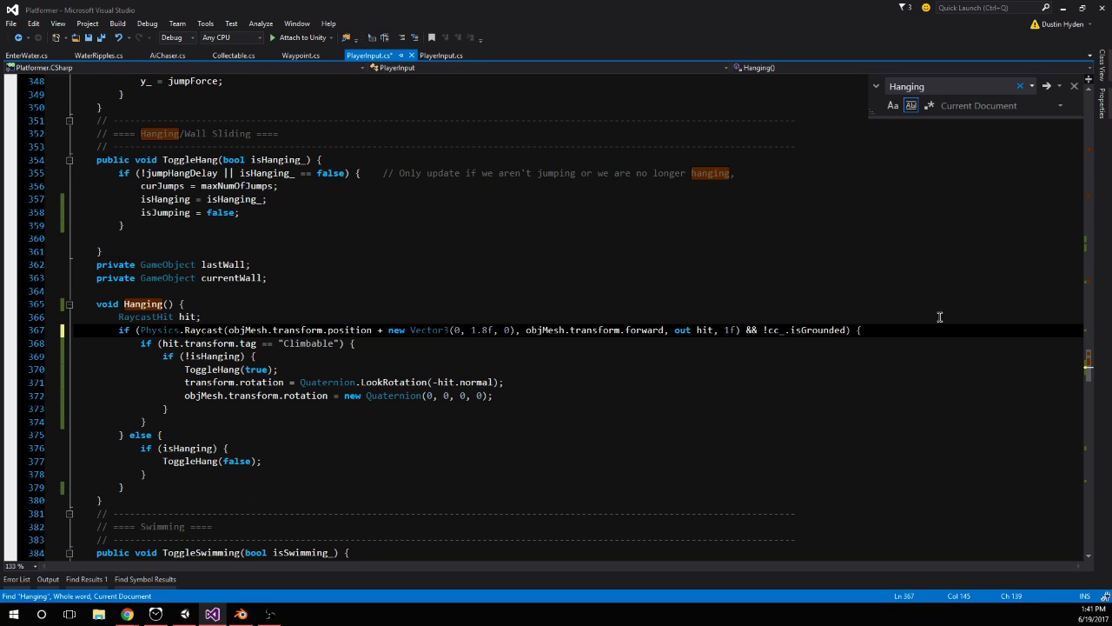
Trace jumpHangDelay from the ToggleHang() condition back through DoJump() to its timer in Jumping(), and look over CheckBelowPlayer() and CheckSwimming()
{"action": "key", "text": "alt+Tab"}
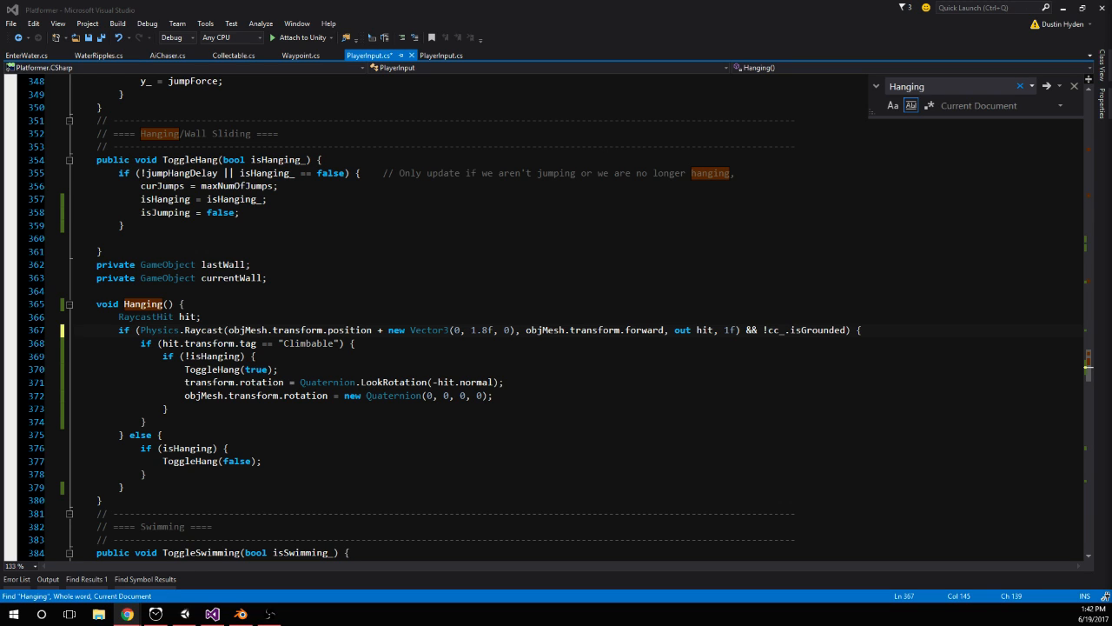
{"action": "left_click", "coordinate": [150, 297]}
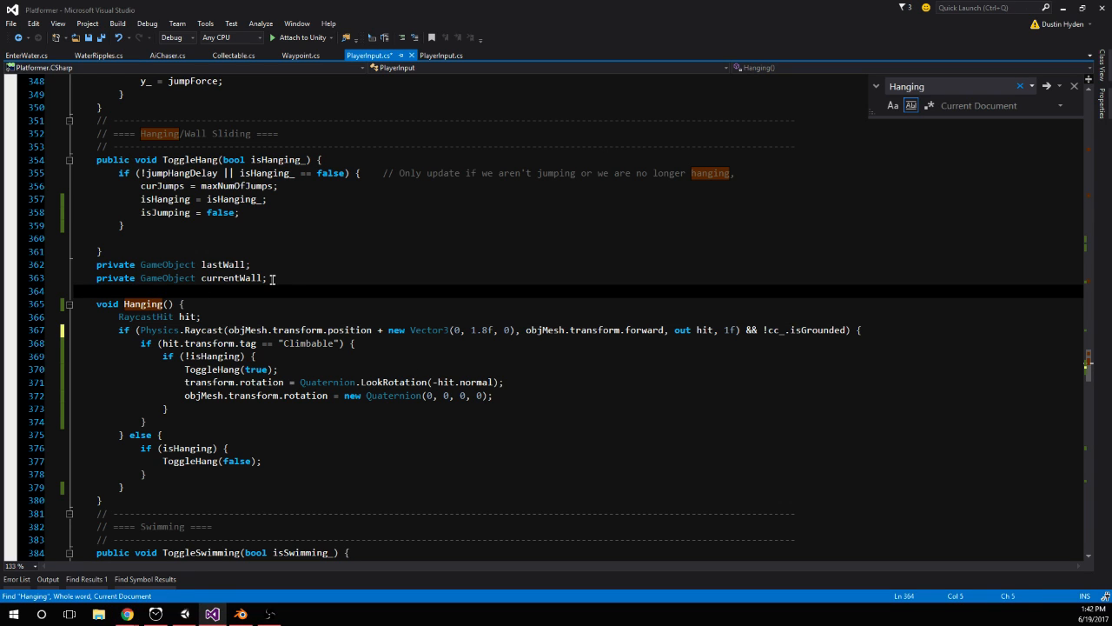
{"action": "double_click", "coordinate": [196, 162]}
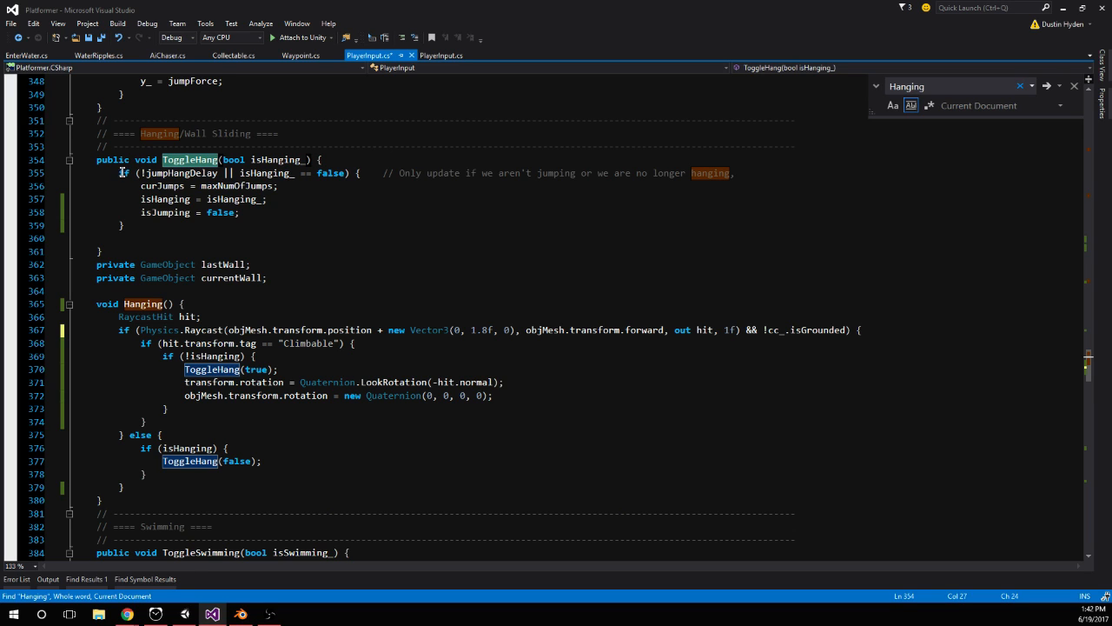
{"action": "double_click", "coordinate": [173, 177]}
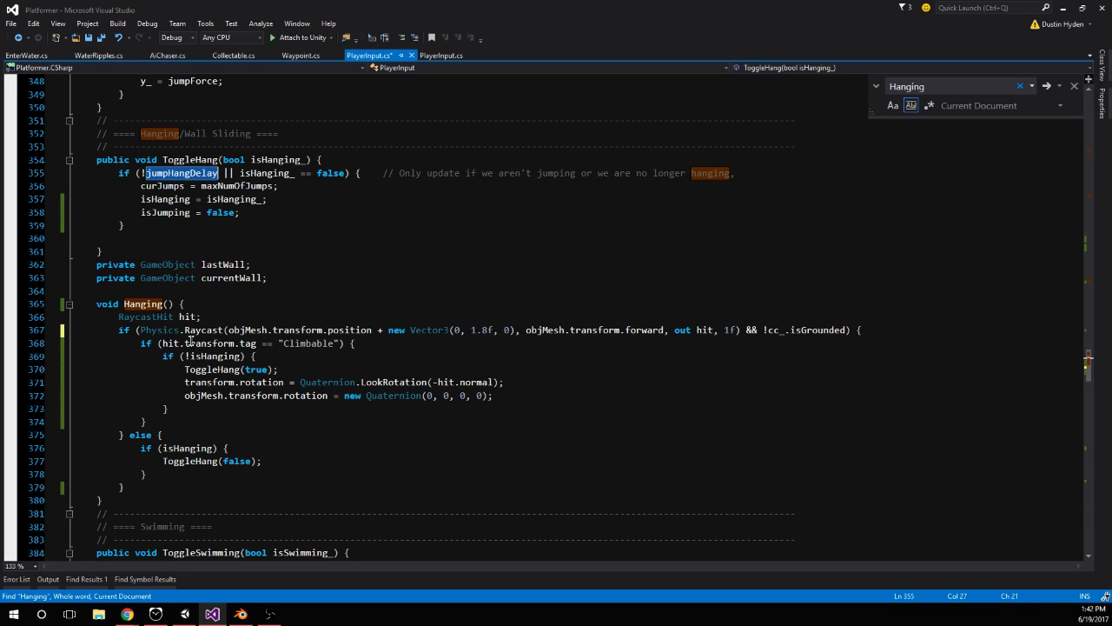
{"action": "scroll", "coordinate": [317, 405], "scroll_direction": "up", "scroll_amount": 8}
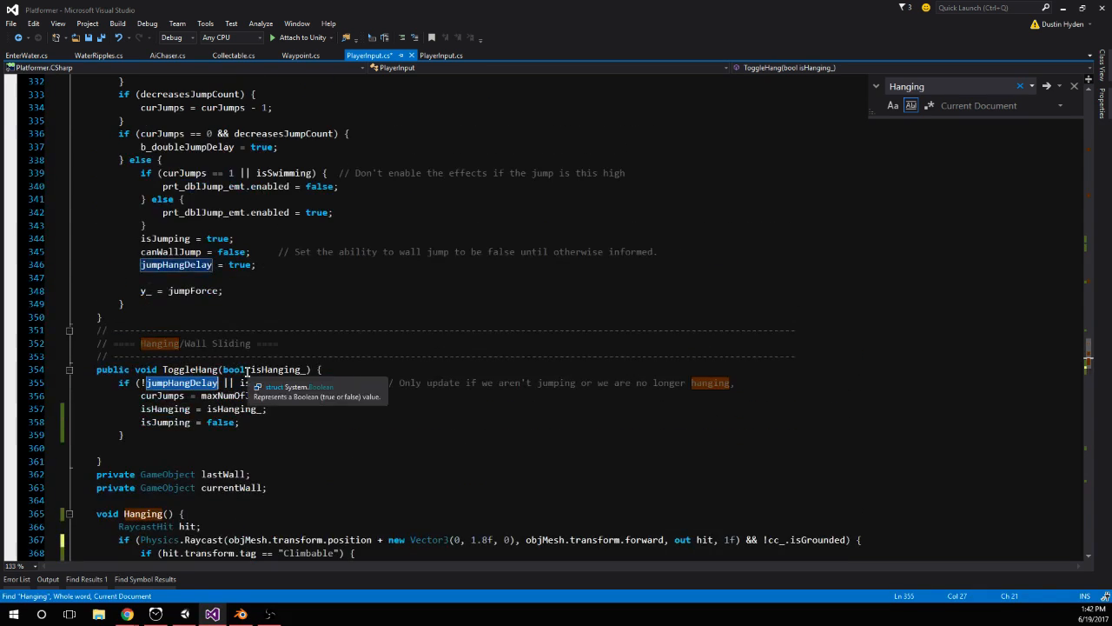
{"action": "scroll", "coordinate": [318, 406], "scroll_direction": "up", "scroll_amount": 1}
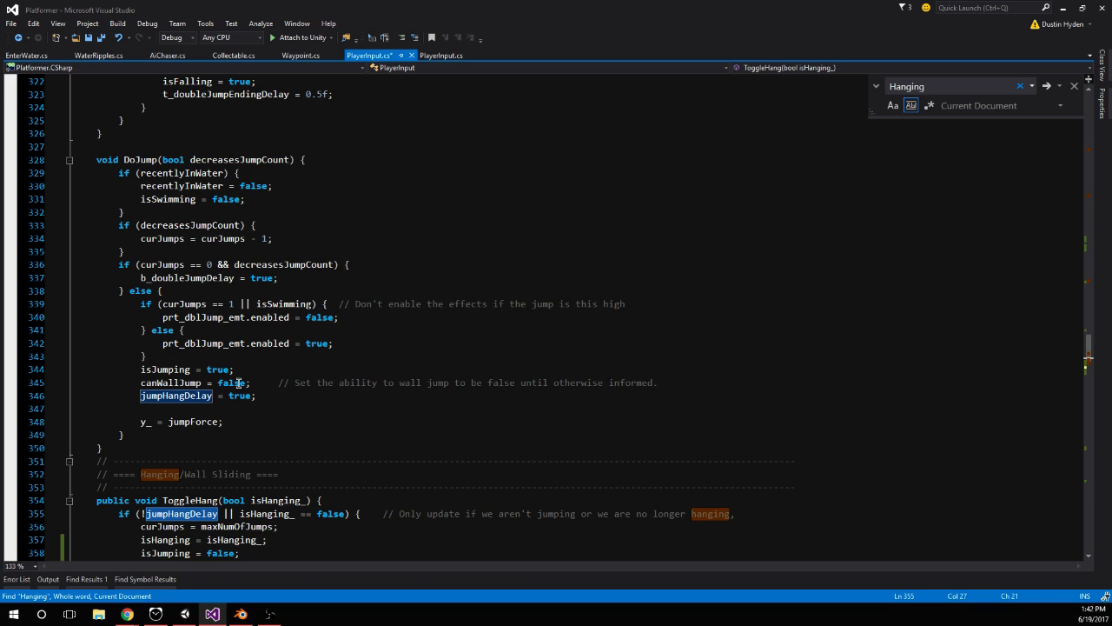
{"action": "left_click", "coordinate": [182, 400]}
{"action": "scroll", "coordinate": [181, 403], "scroll_direction": "up", "scroll_amount": 11}
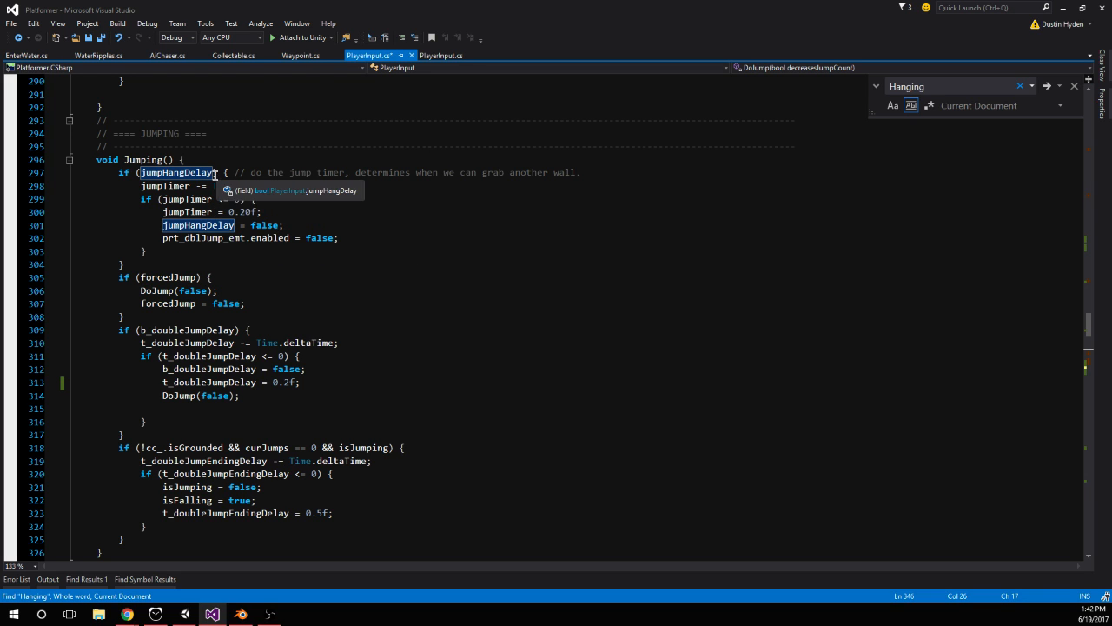
{"action": "scroll", "coordinate": [358, 265], "scroll_direction": "down", "scroll_amount": 20}
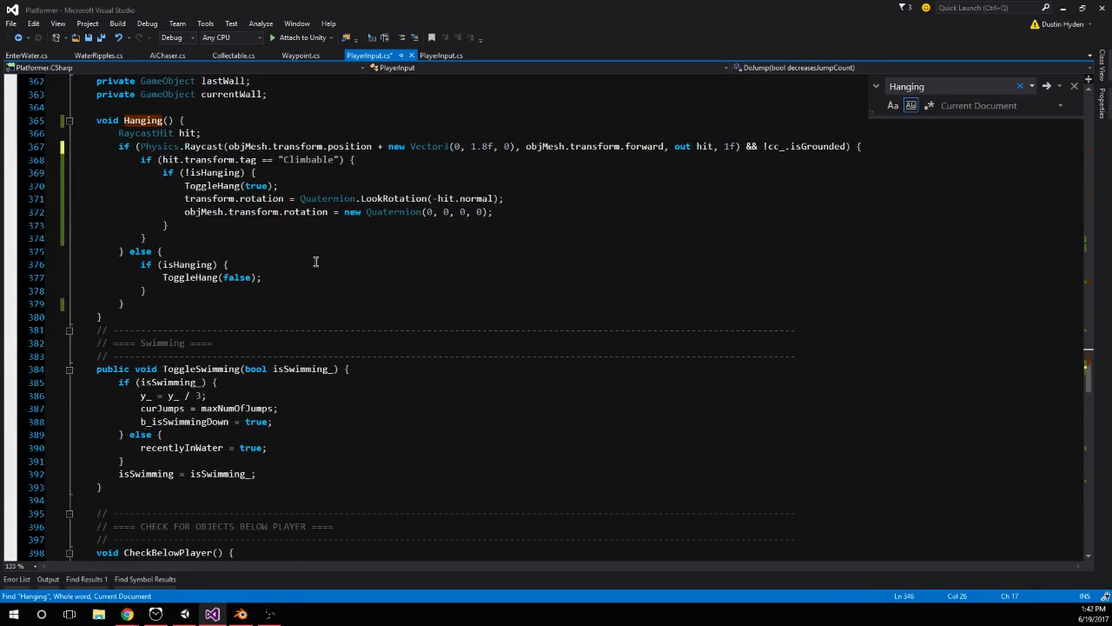
{"action": "scroll", "coordinate": [345, 199], "scroll_direction": "down", "scroll_amount": 9}
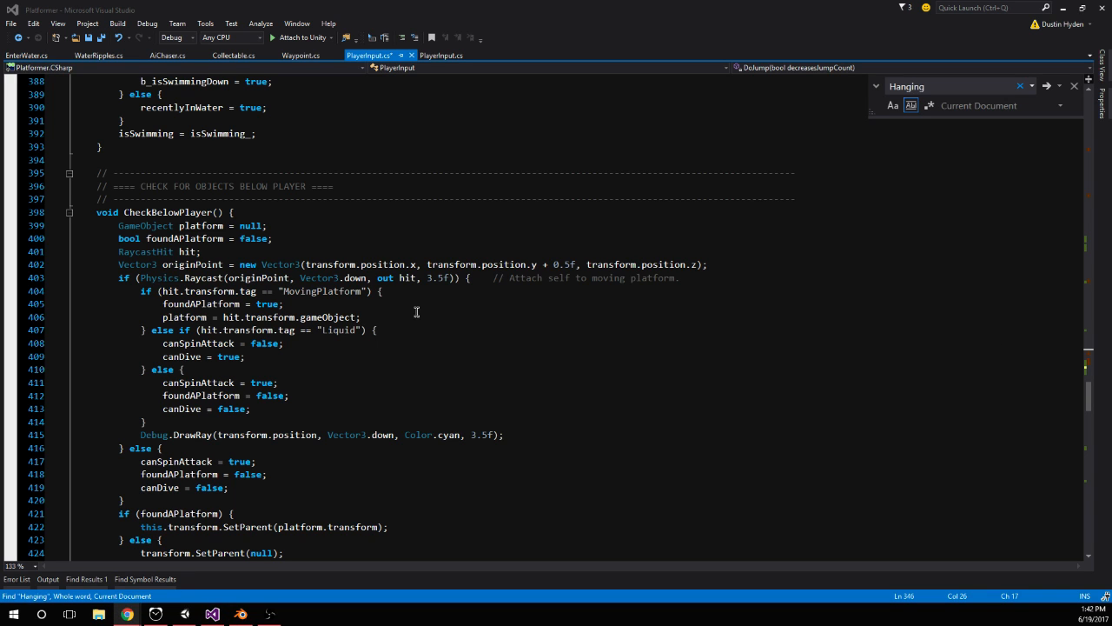
{"action": "left_click", "coordinate": [339, 369]}
{"action": "scroll", "coordinate": [318, 372], "scroll_direction": "down", "scroll_amount": 4}
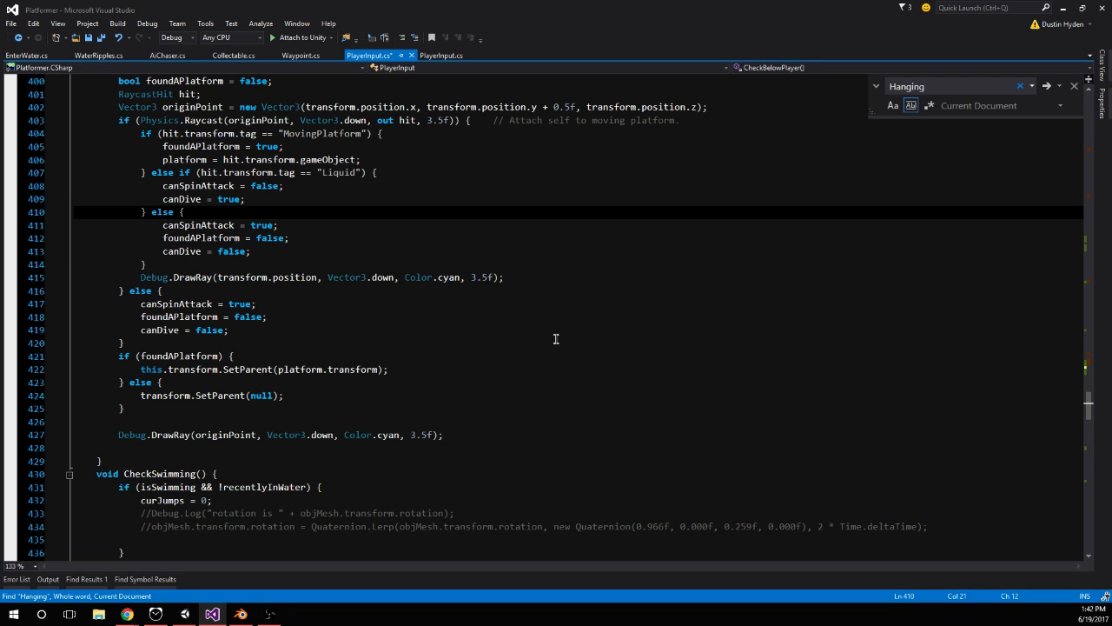
{"action": "scroll", "coordinate": [556, 338], "scroll_direction": "down", "scroll_amount": 7}
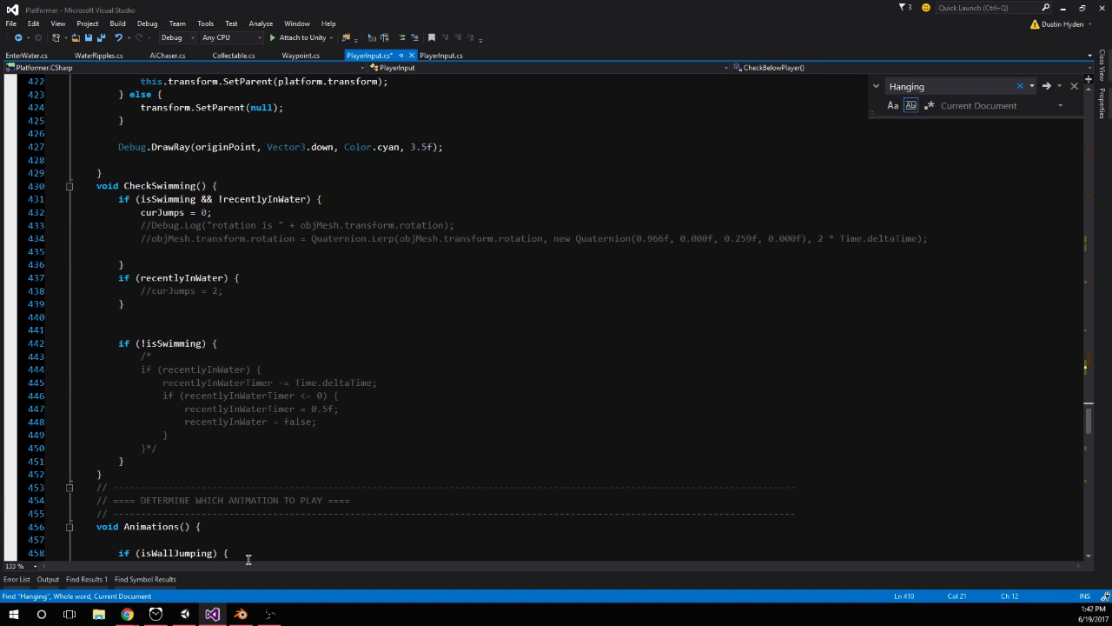
Switch to Unity, start play mode and test repeated jumps up the orange hanging walls
{"action": "left_click", "coordinate": [185, 614]}
{"action": "left_click", "coordinate": [534, 34]}
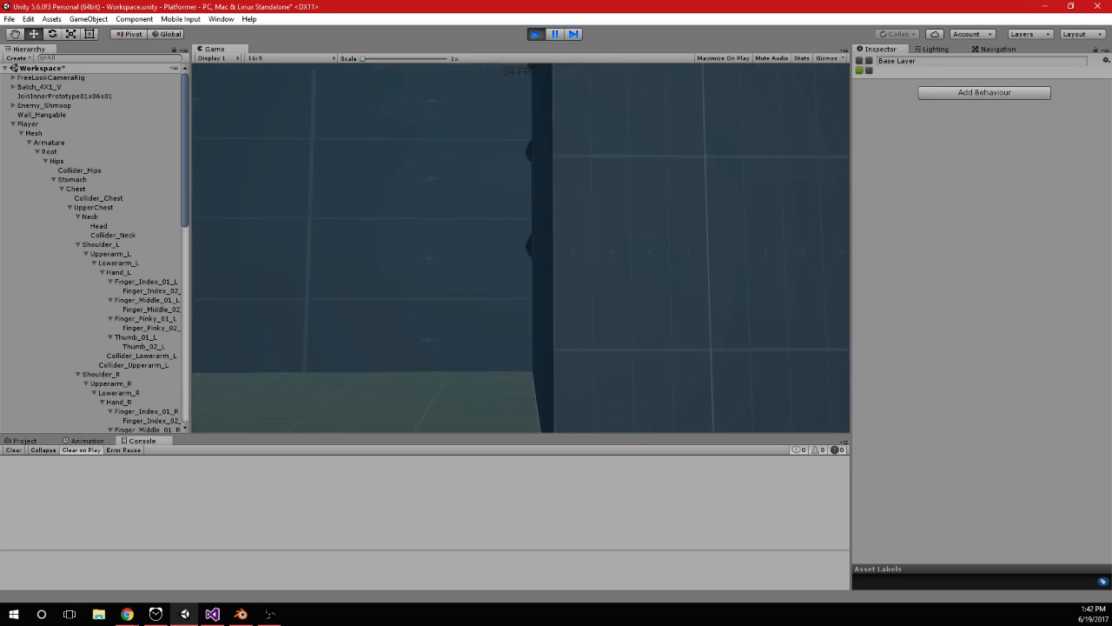
{"action": "key", "text": "space"}
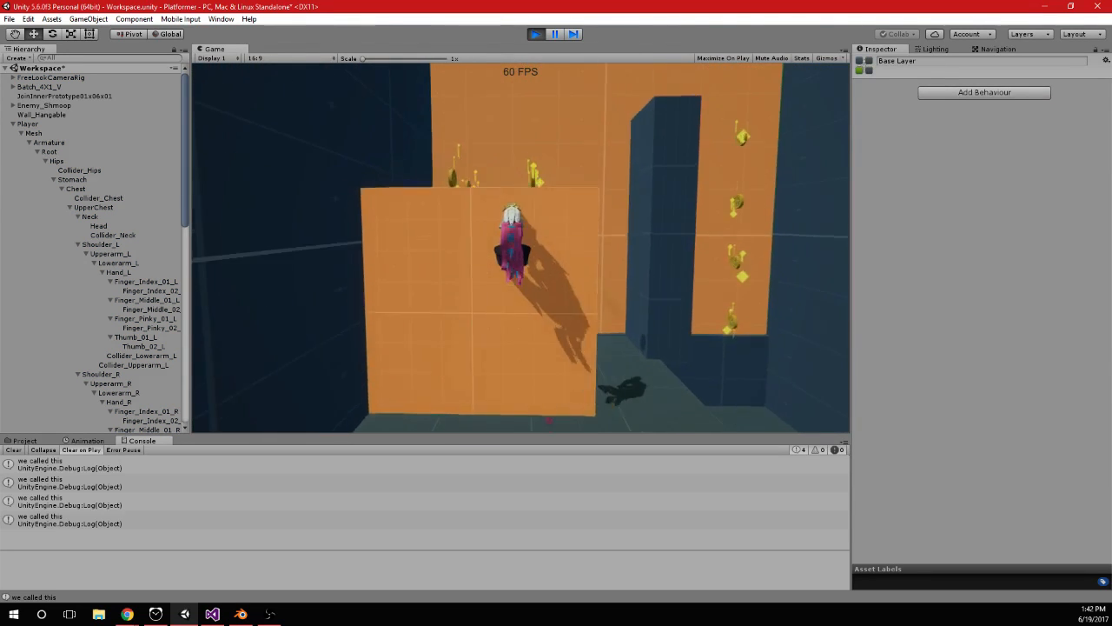
{"action": "key", "text": "space"}
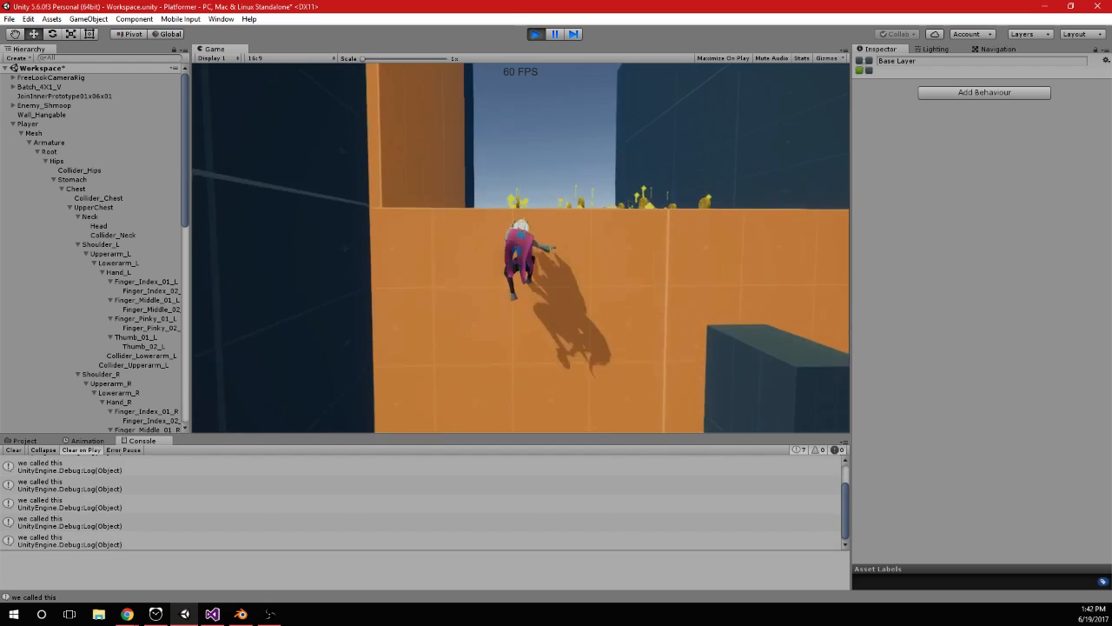
{"action": "key", "text": "space"}
{"action": "key", "text": "space"}
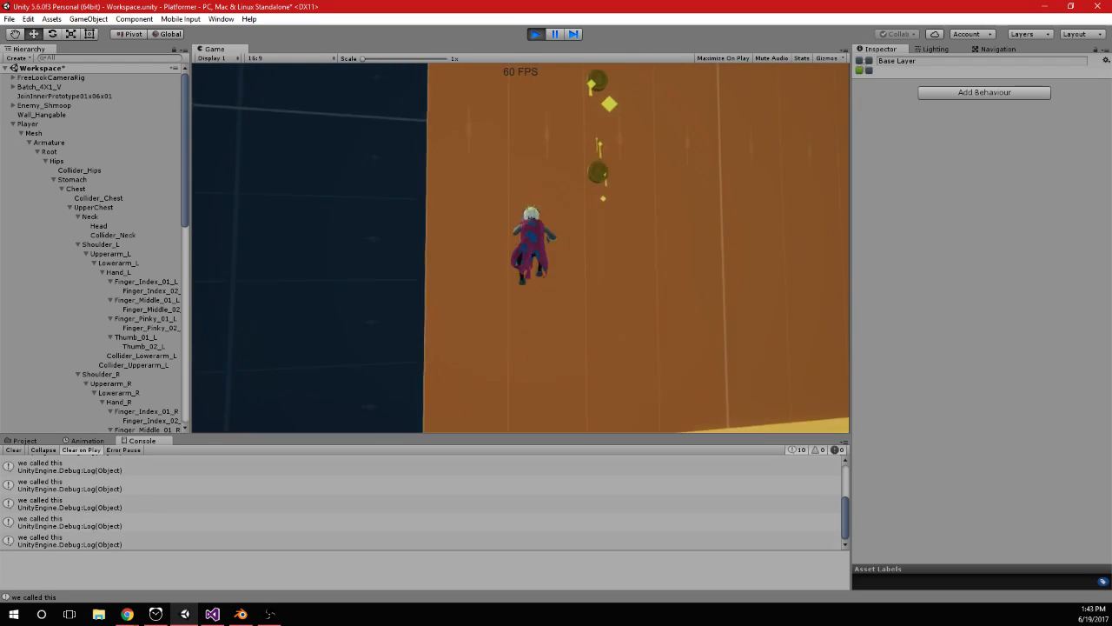
Switch to Visual Studio, set the jumpTimer reset value in Jumping() to 0.40f and save the script
{"action": "key", "text": "alt+Tab"}
{"action": "scroll", "coordinate": [465, 217], "scroll_direction": "up", "scroll_amount": 20}
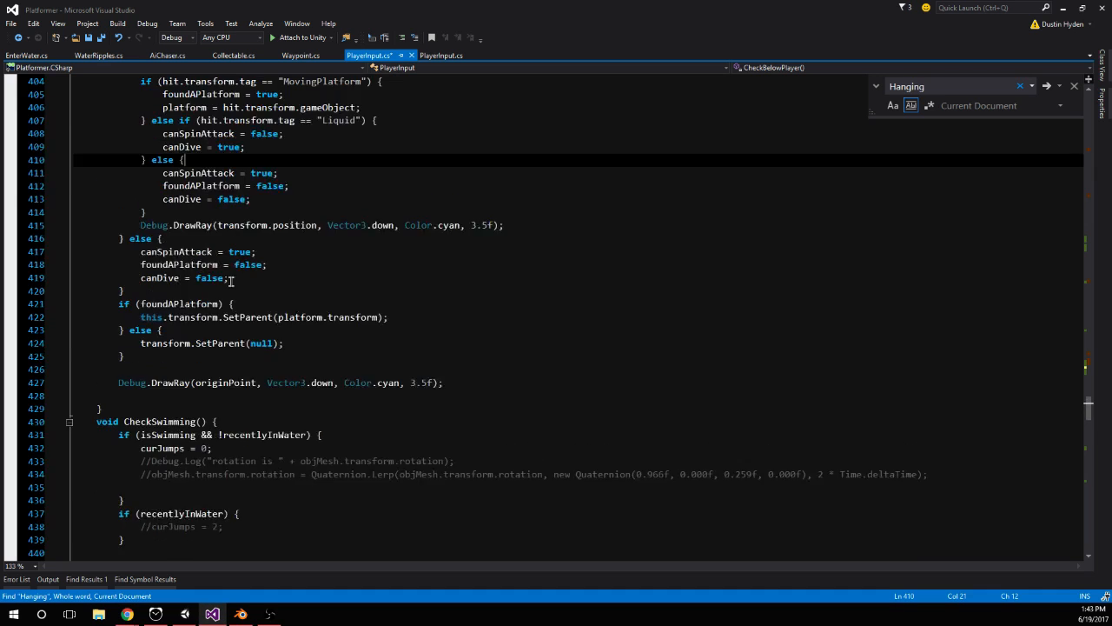
{"action": "scroll", "coordinate": [350, 283], "scroll_direction": "up", "scroll_amount": 18}
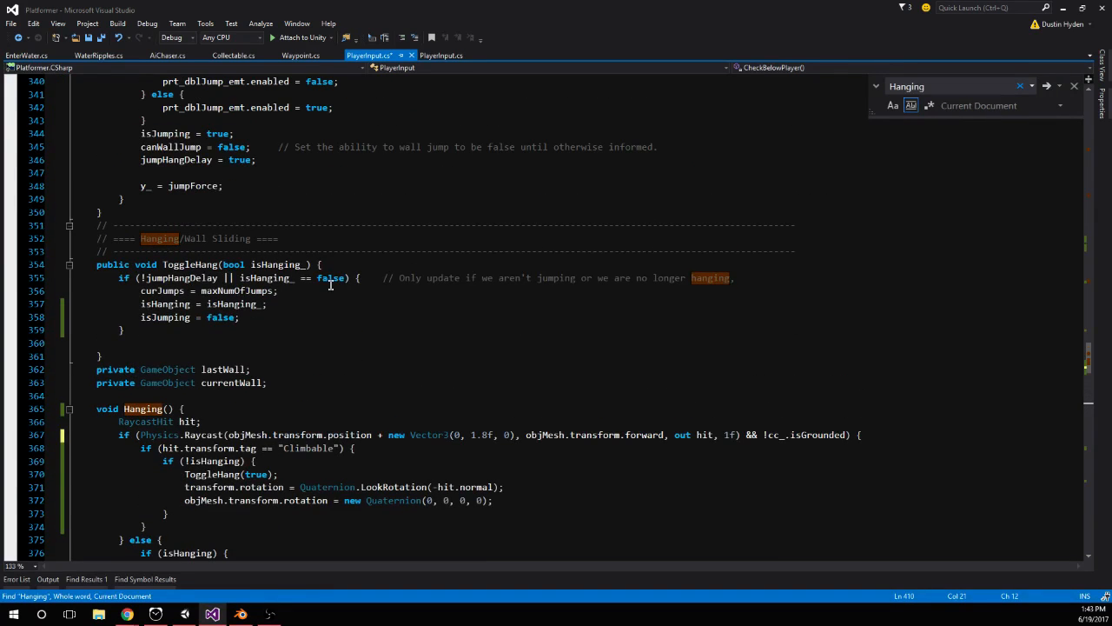
{"action": "scroll", "coordinate": [264, 245], "scroll_direction": "up", "scroll_amount": 1}
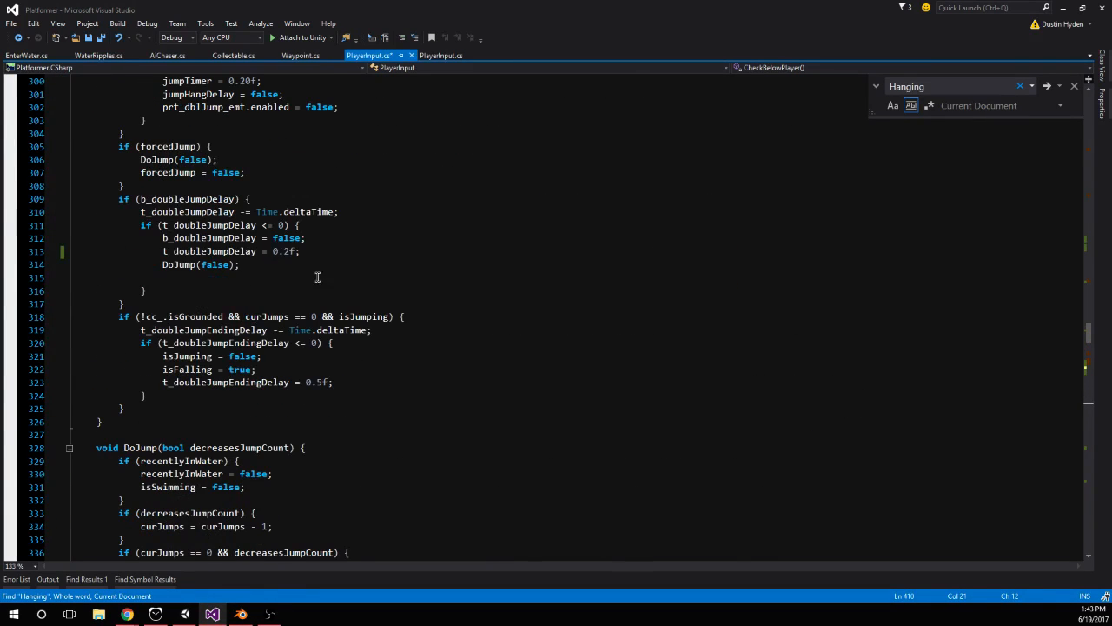
{"action": "scroll", "coordinate": [272, 260], "scroll_direction": "up", "scroll_amount": 3}
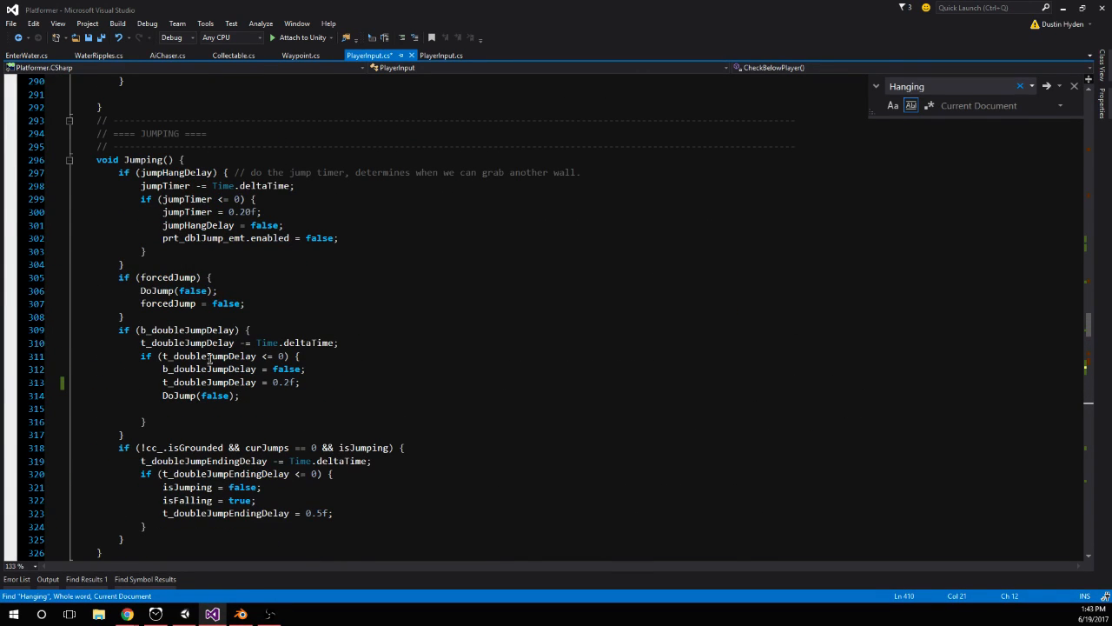
{"action": "left_click", "coordinate": [244, 212]}
{"action": "key", "text": "BackSpace"}
{"action": "type", "text": "4"}
{"action": "left_click", "coordinate": [278, 237]}
{"action": "key", "text": "ctrl+s"}
Return to Unity, restart play mode and test jumping up the low orange wall onto the yellow platform
{"action": "left_click", "coordinate": [185, 614]}
{"action": "left_click", "coordinate": [538, 34]}
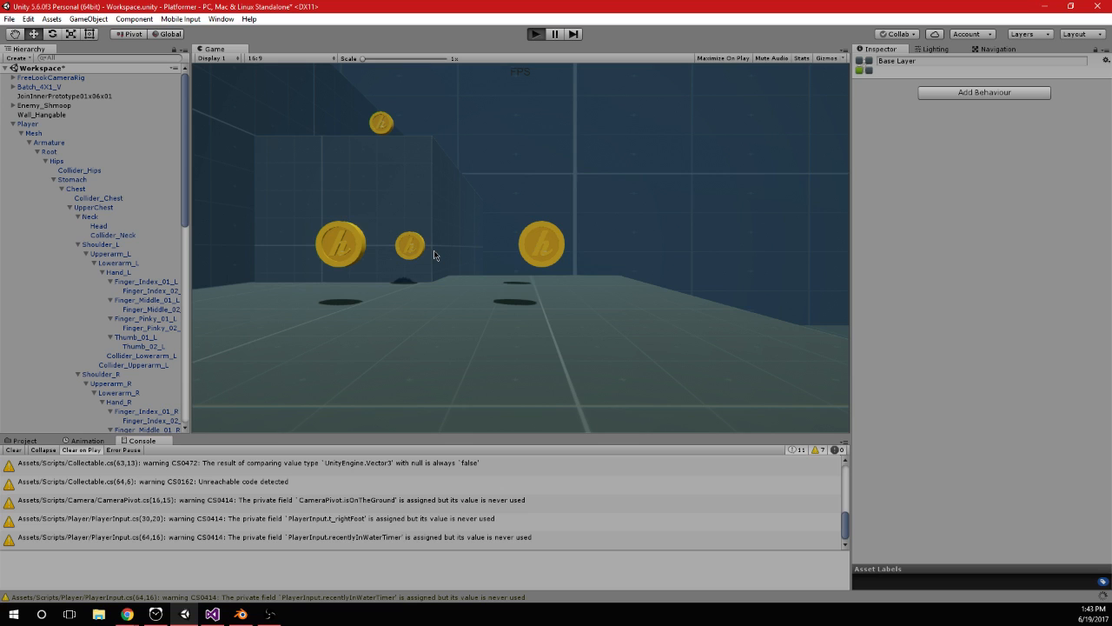
{"action": "key", "text": "ctrl+p"}
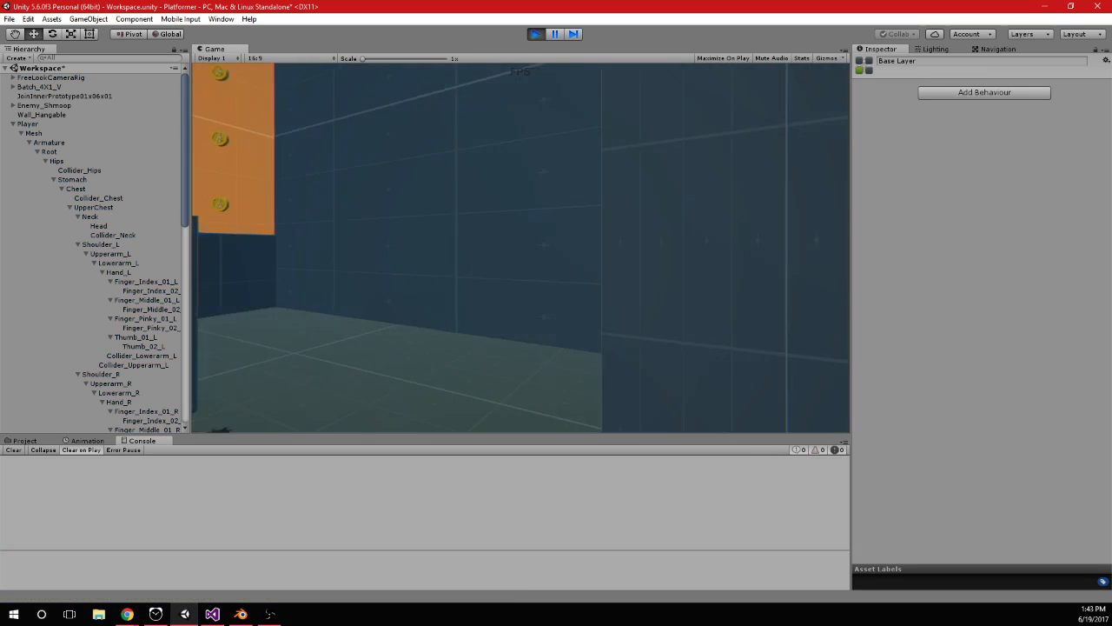
{"action": "key", "text": "space"}
{"action": "key", "text": "space"}
{"action": "key", "text": "space"}
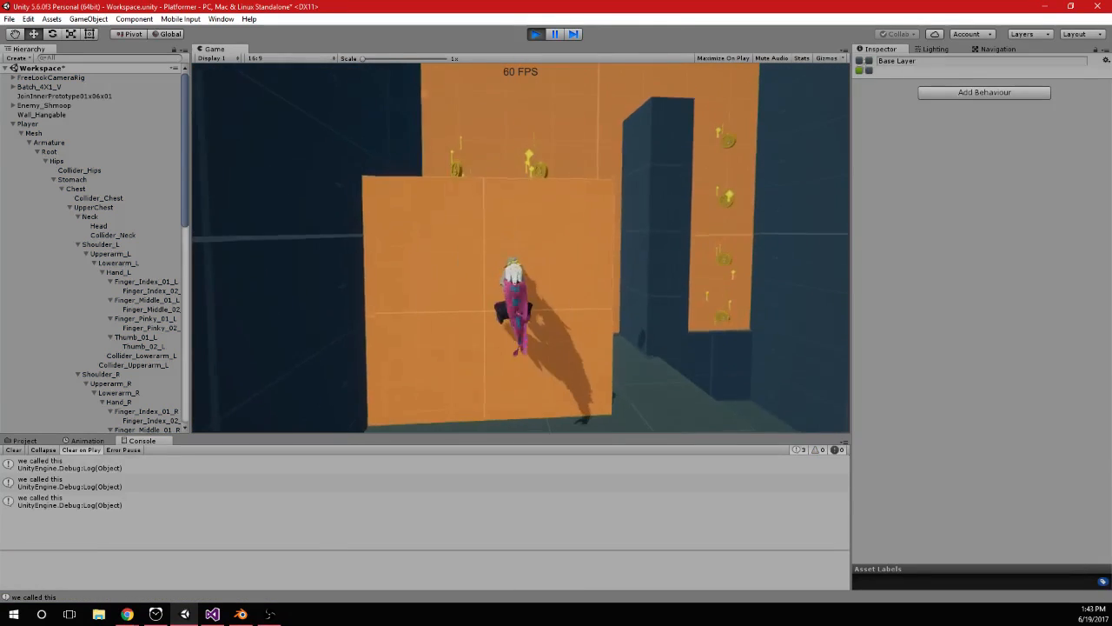
{"action": "key", "text": "space"}
{"action": "key", "text": "space"}
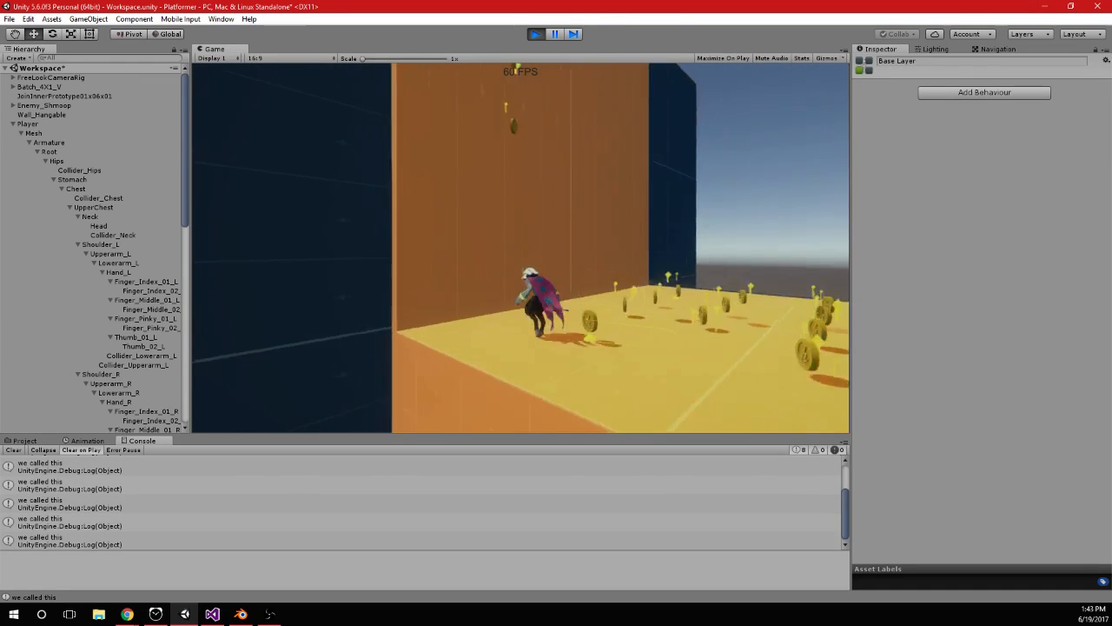
Test repeated jumps while hanging on the tall orange wall above the yellow platform
{"action": "key", "text": "space"}
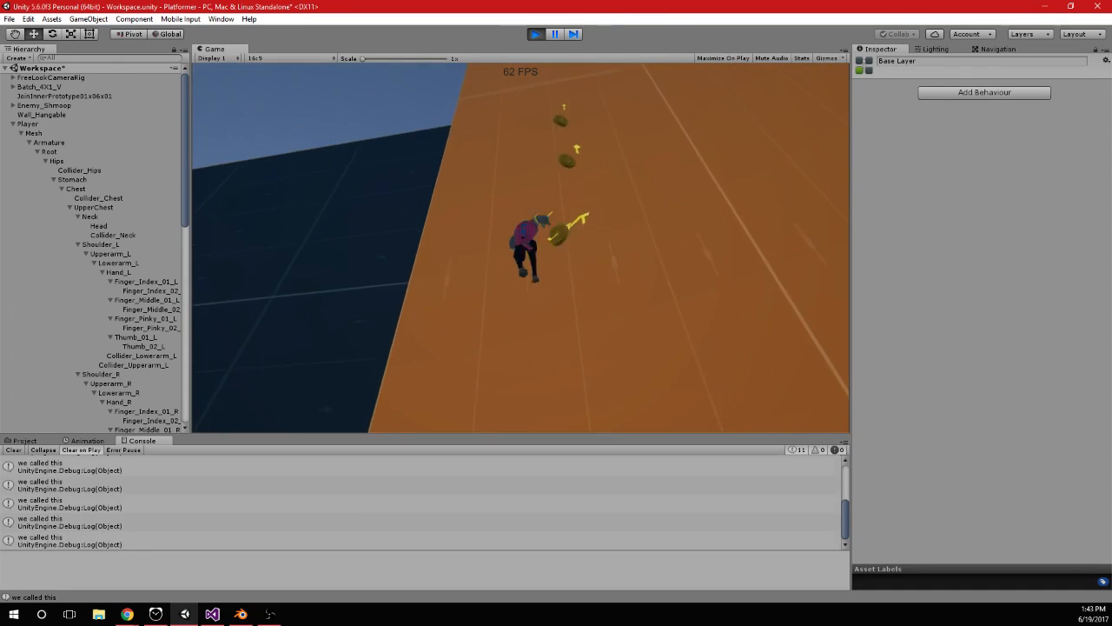
{"action": "key", "text": "space"}
{"action": "key", "text": "space"}
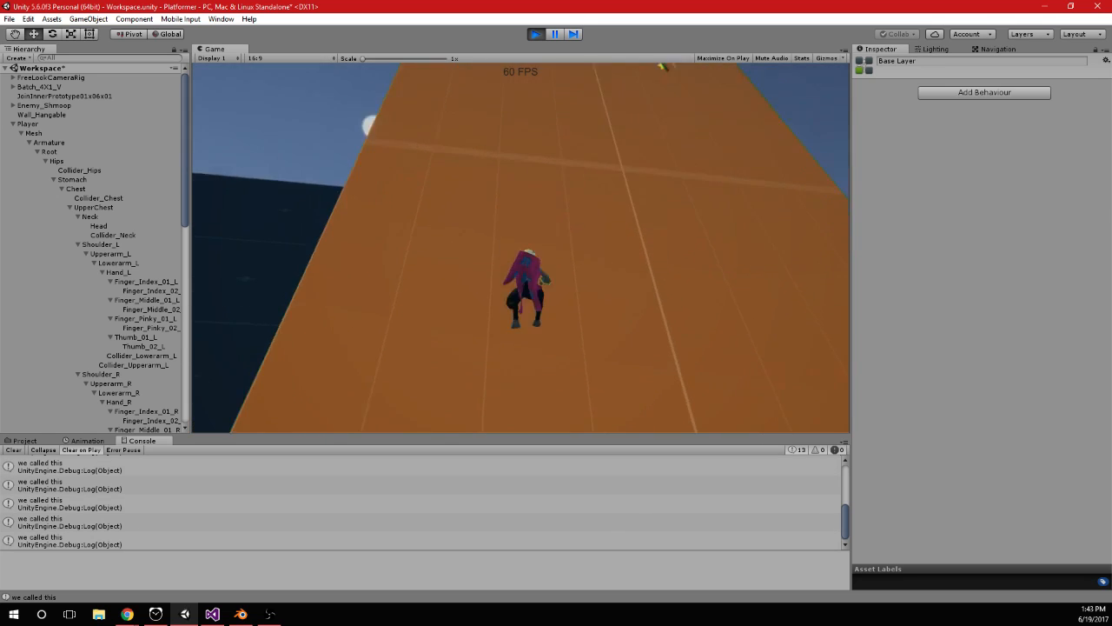
{"action": "key", "text": "space"}
{"action": "key", "text": "space"}
{"action": "key", "text": "space"}
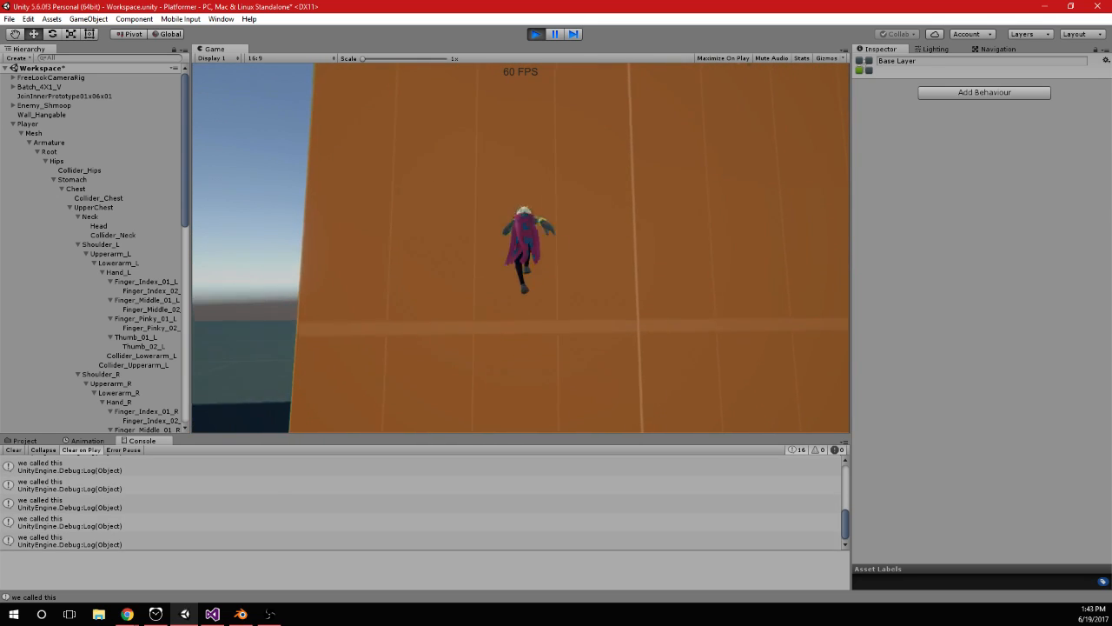
Test jumping up the tall orange wall and moving sideways in both directions while hanging on it
{"action": "key", "text": "space"}
{"action": "key", "text": "space"}
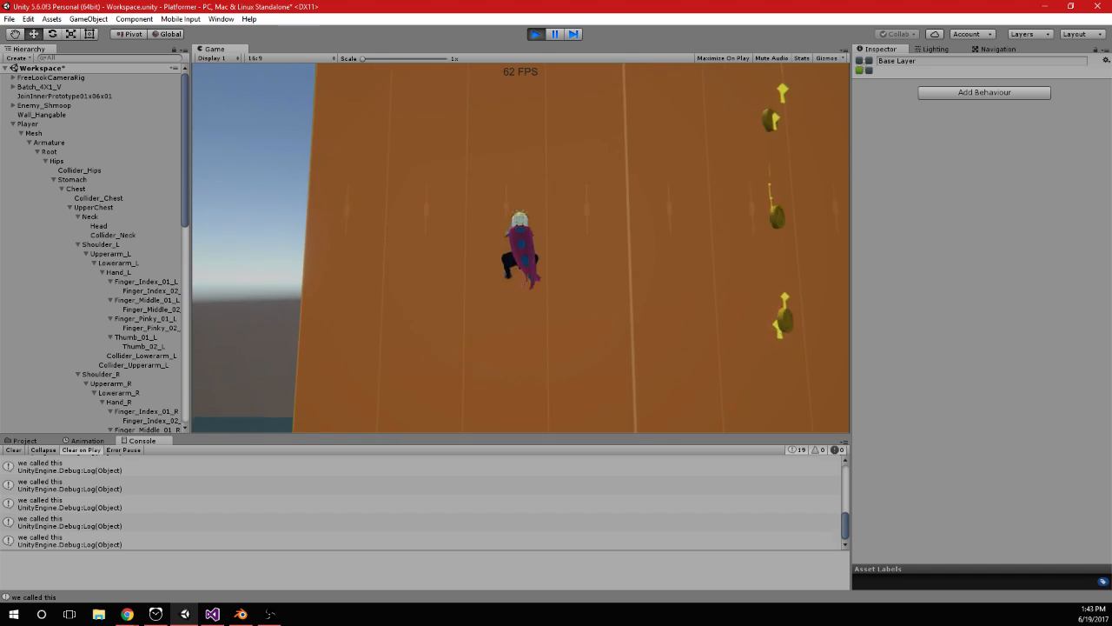
{"action": "key", "text": "space"}
{"action": "key", "text": "space"}
{"action": "key", "text": "space"}
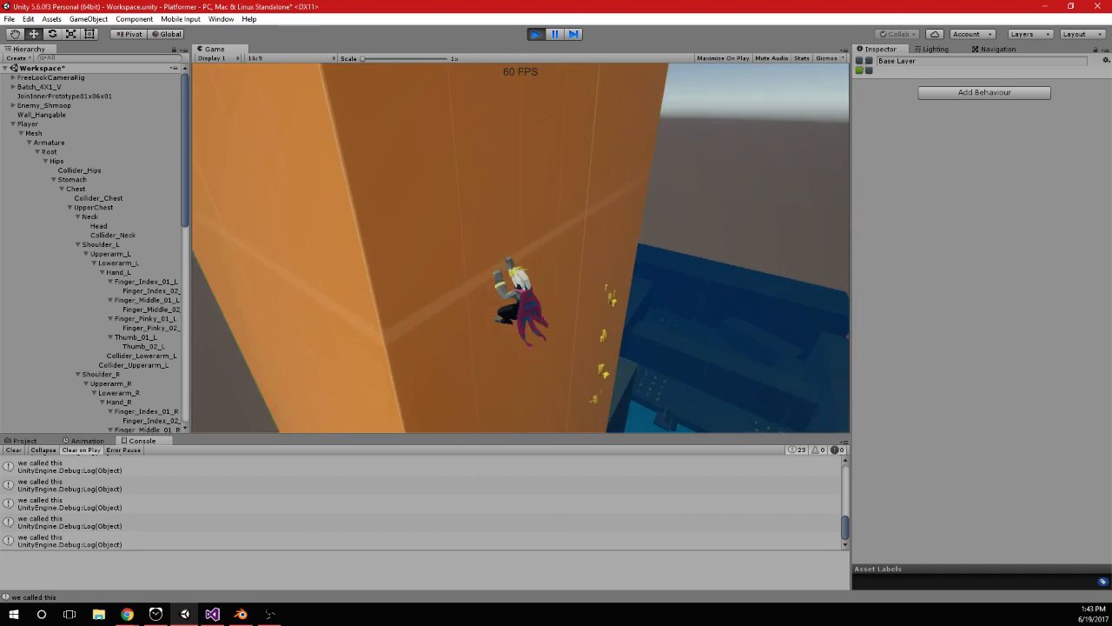
{"action": "key", "text": "d"}
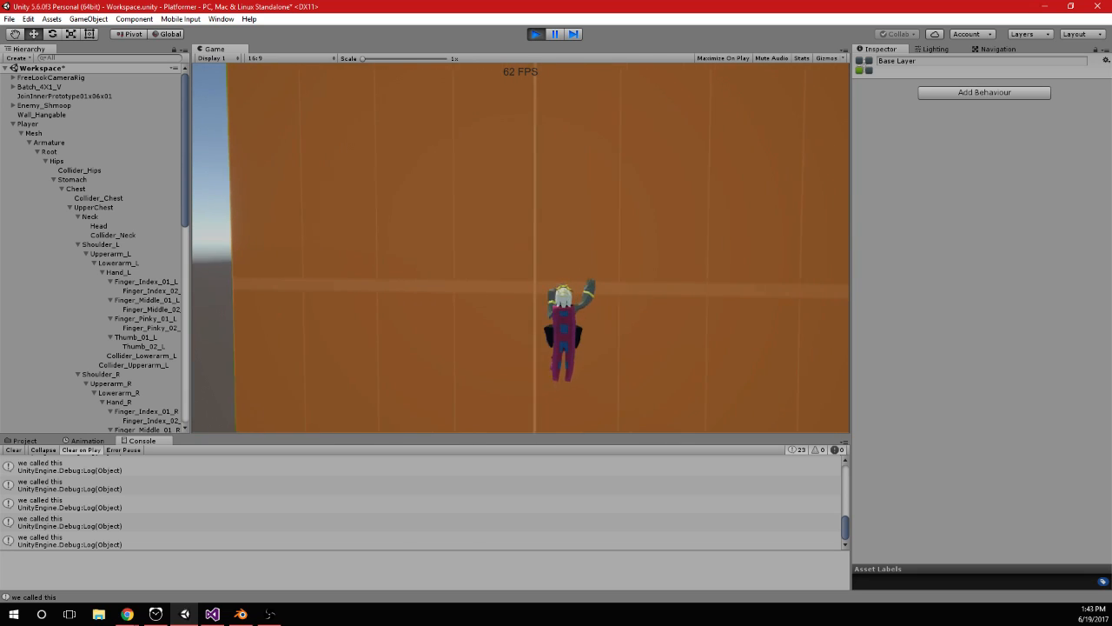
{"action": "key", "text": "a"}
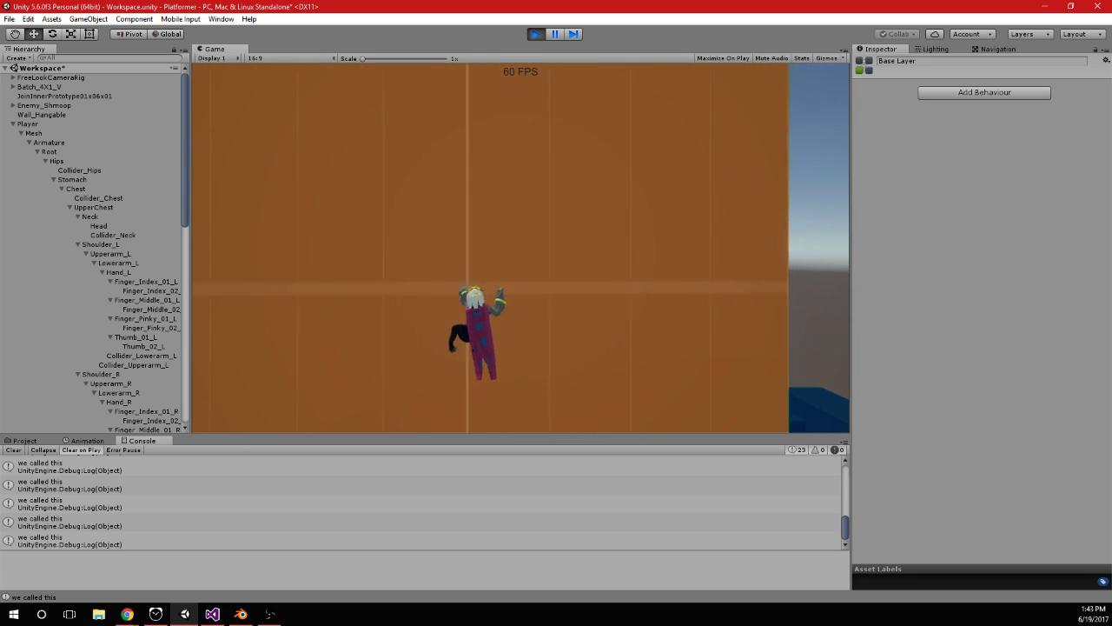
Test rapid consecutive jumps from the hanging position up the orange wall past the coins
{"action": "key", "text": "space"}
{"action": "key", "text": "space"}
{"action": "key", "text": "space"}
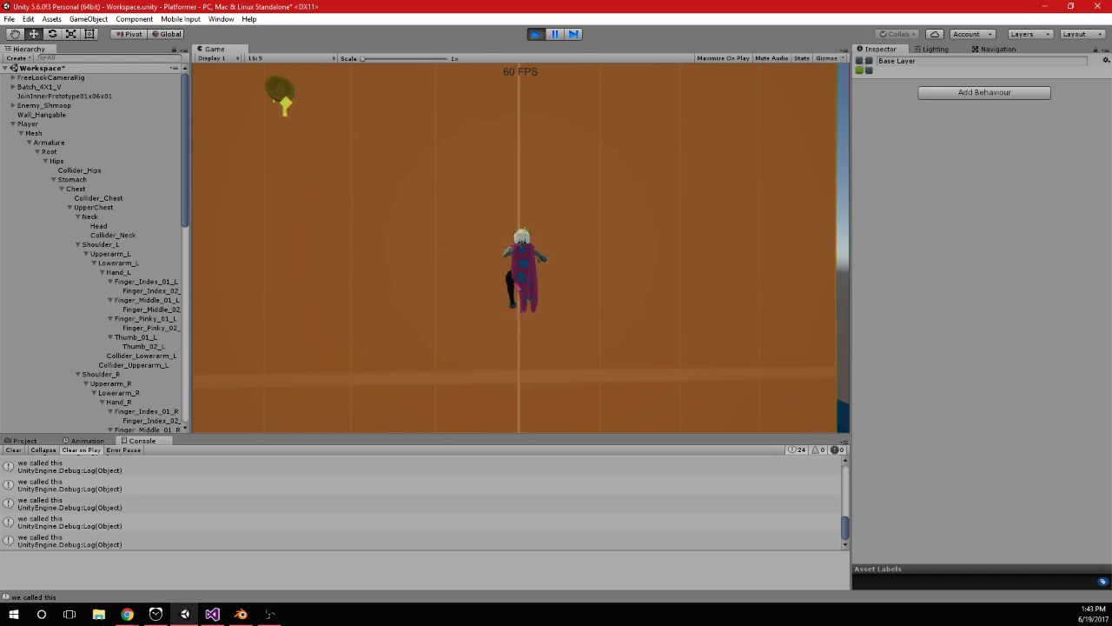
{"action": "key", "text": "space"}
{"action": "key", "text": "space"}
{"action": "key", "text": "space"}
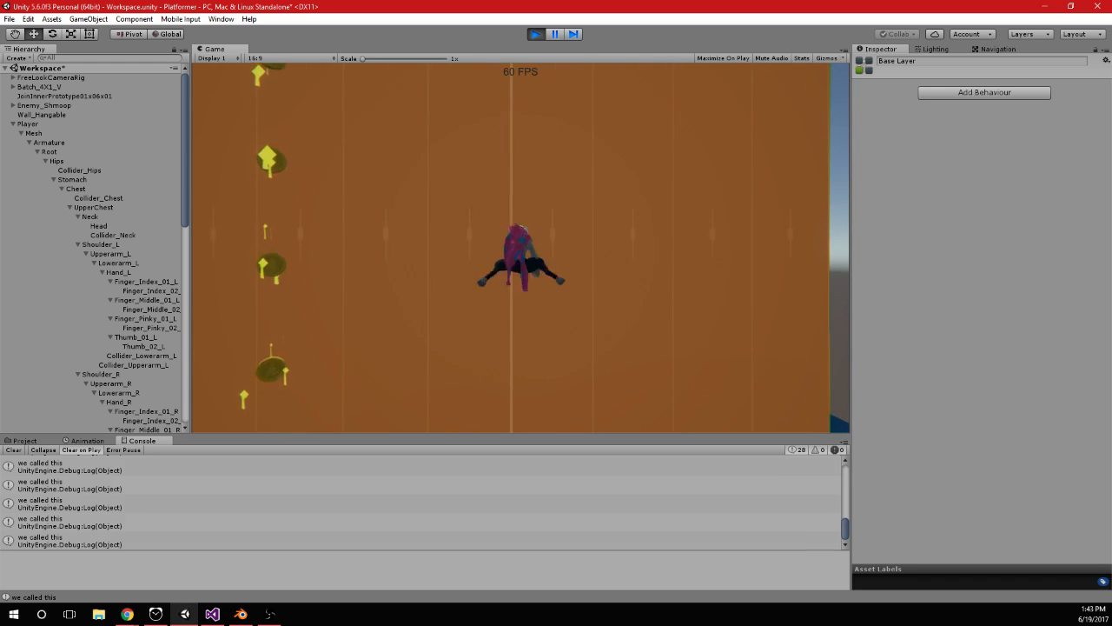
{"action": "key", "text": "space"}
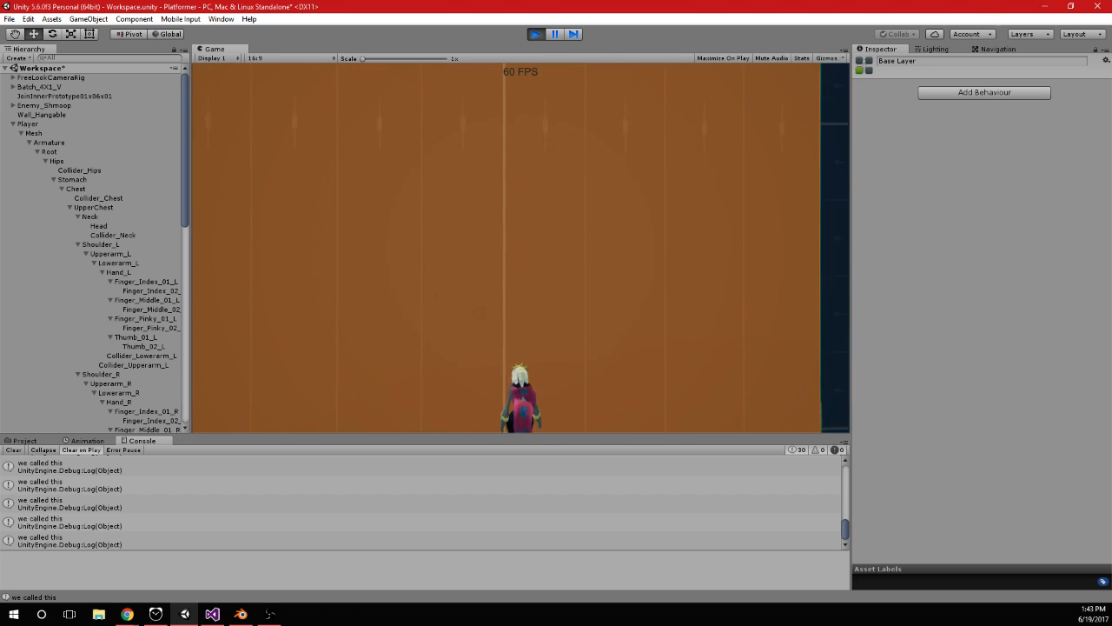
Switch to Visual Studio and search PlayerInput.cs for "isfalling", going to its assignments in Gravity()
{"action": "key", "text": "alt+Tab"}
{"action": "left_click", "coordinate": [301, 418]}
{"action": "key", "text": "ctrl+f"}
{"action": "type", "text": "isfalling"}
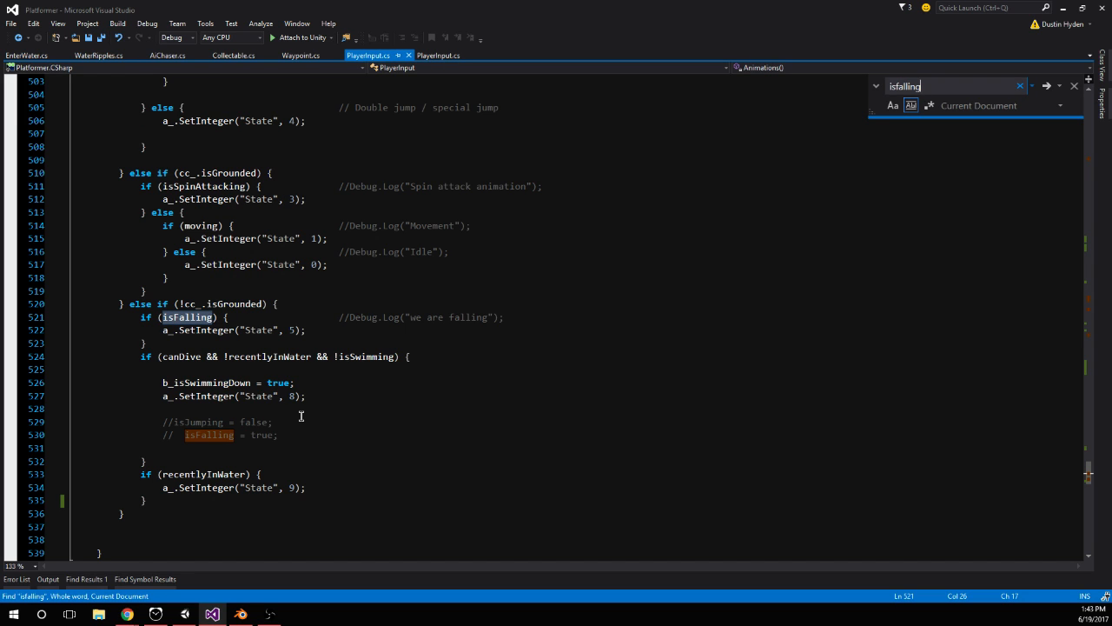
{"action": "key", "text": "Return"}
{"action": "key", "text": "Return"}
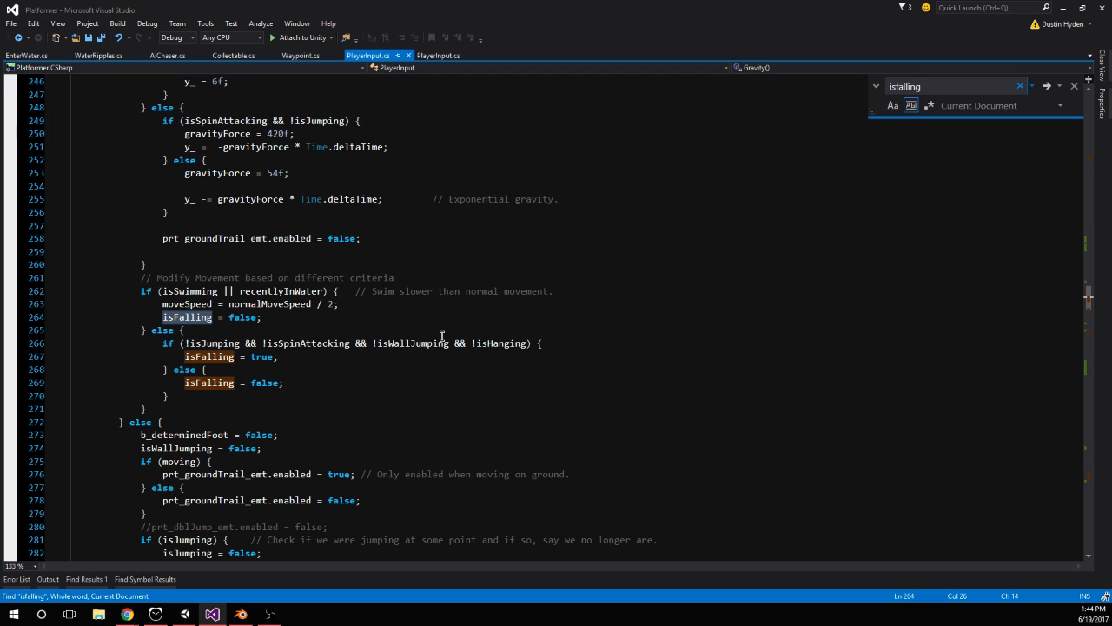
Examine the hanging and gravity logic in Gravity() and the conditions that set isFalling
{"action": "scroll", "coordinate": [403, 373], "scroll_direction": "up", "scroll_amount": 1}
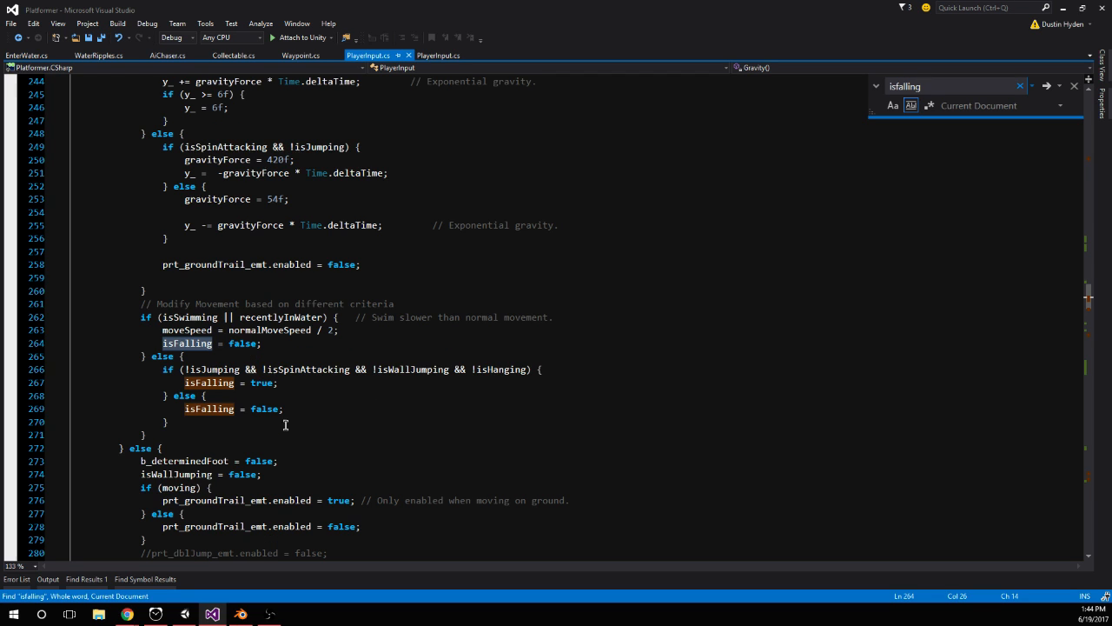
{"action": "scroll", "coordinate": [308, 415], "scroll_direction": "up", "scroll_amount": 2}
{"action": "scroll", "coordinate": [586, 439], "scroll_direction": "down", "scroll_amount": 4}
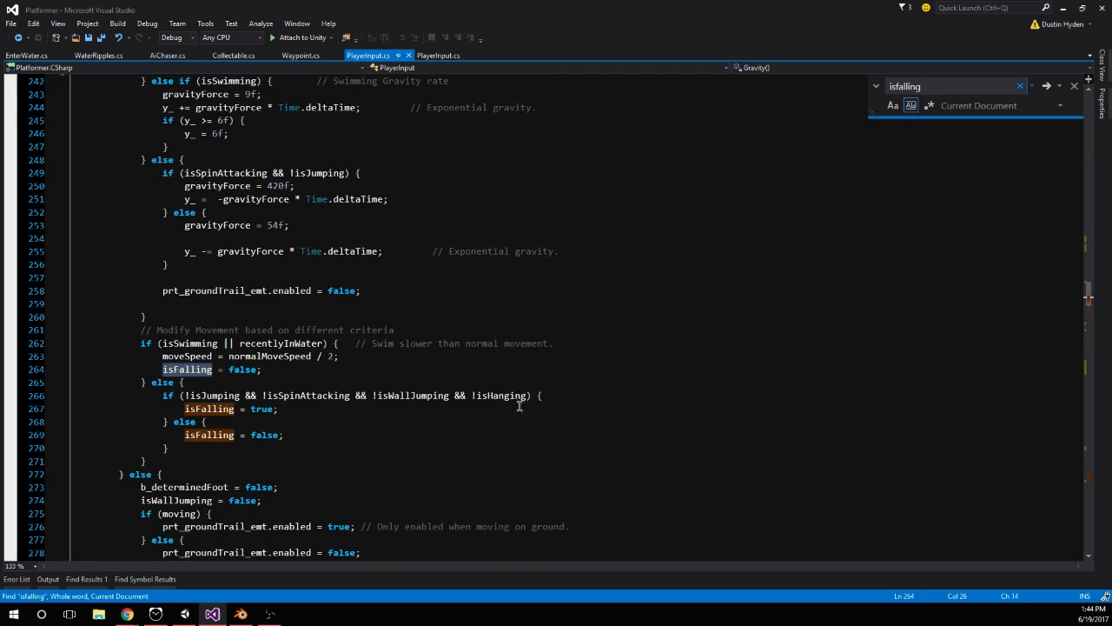
{"action": "scroll", "coordinate": [452, 396], "scroll_direction": "up", "scroll_amount": 2}
{"action": "scroll", "coordinate": [458, 406], "scroll_direction": "up", "scroll_amount": 6}
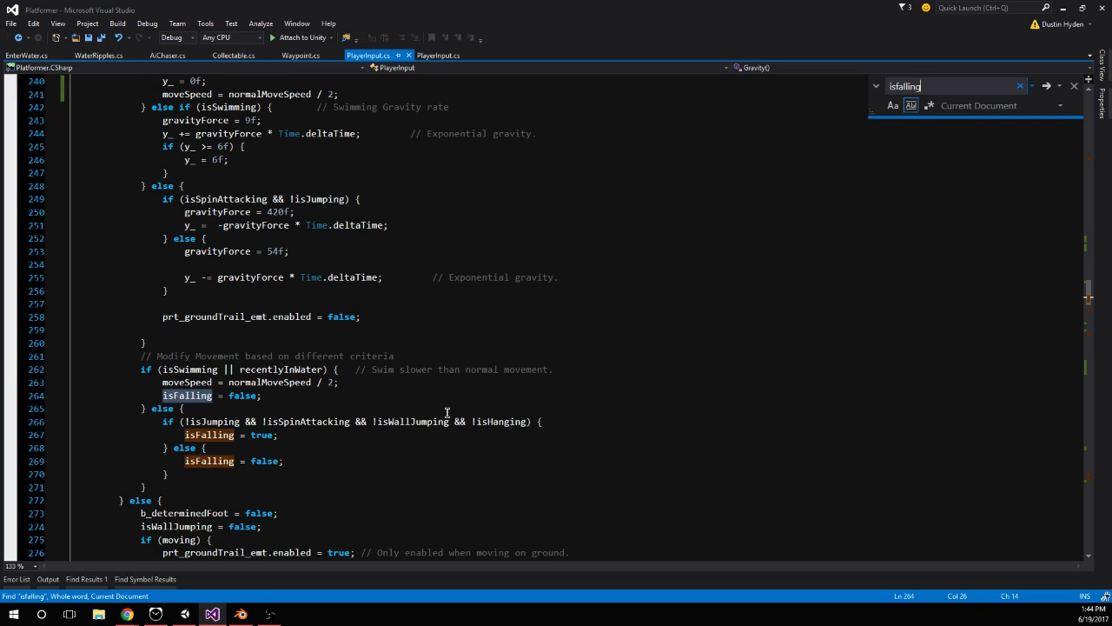
{"action": "scroll", "coordinate": [503, 384], "scroll_direction": "down", "scroll_amount": 10}
{"action": "scroll", "coordinate": [531, 370], "scroll_direction": "up", "scroll_amount": 8}
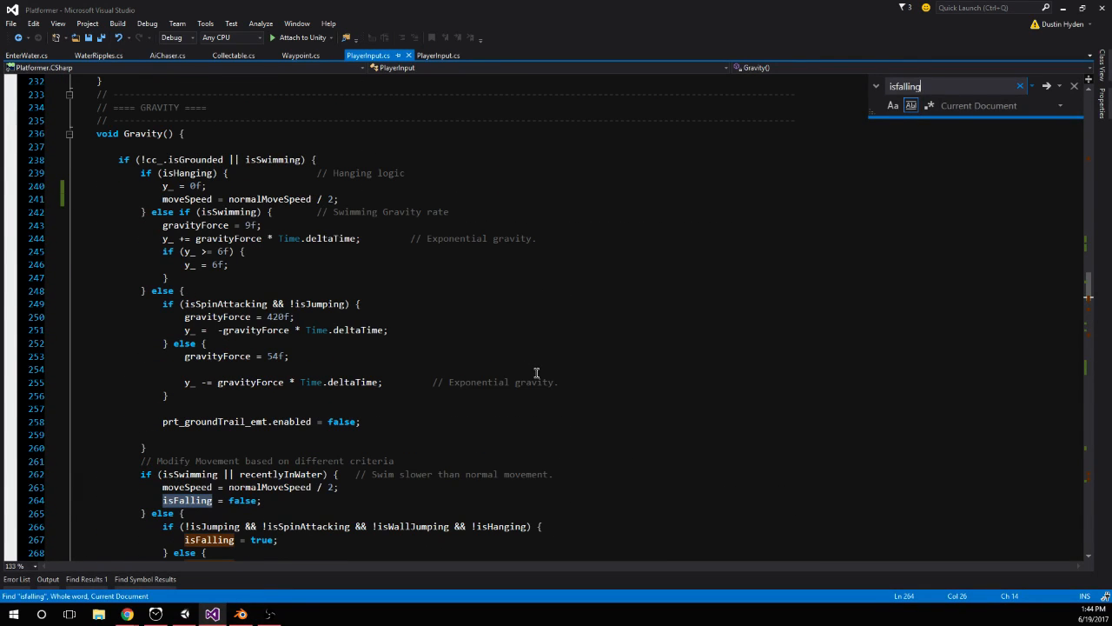
{"action": "scroll", "coordinate": [536, 372], "scroll_direction": "down", "scroll_amount": 3}
{"action": "scroll", "coordinate": [498, 387], "scroll_direction": "down", "scroll_amount": 2}
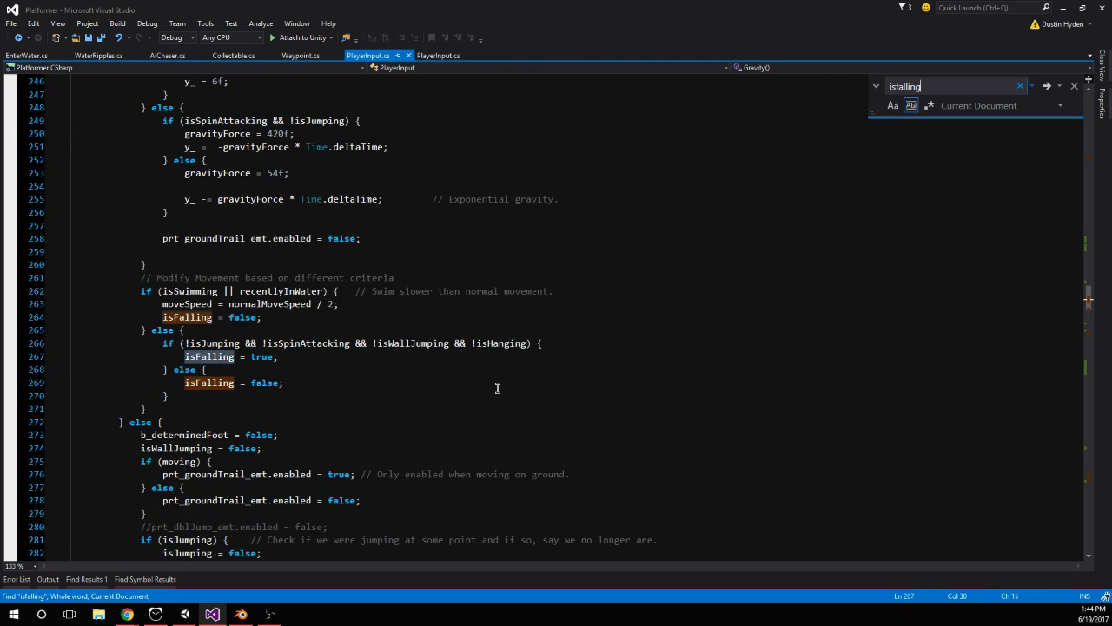
Go through the remaining isFalling matches to the double-jump ending block in Jumping() and inspect its curJumps condition
{"action": "key", "text": "Return"}
{"action": "scroll", "coordinate": [498, 387], "scroll_direction": "up", "scroll_amount": 6}
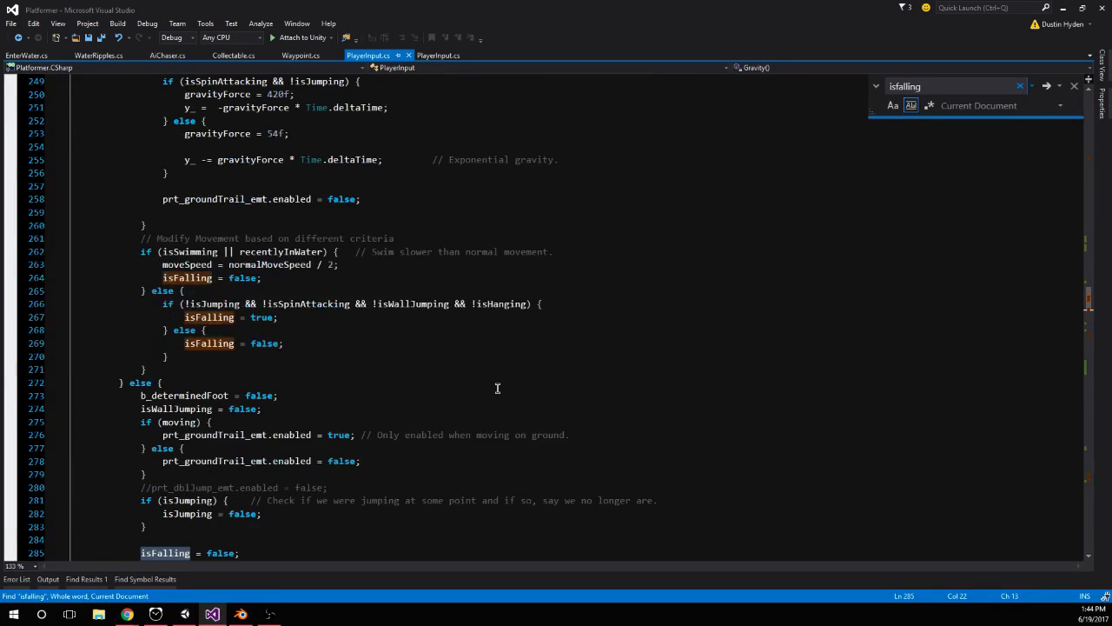
{"action": "scroll", "coordinate": [497, 387], "scroll_direction": "up", "scroll_amount": 7}
{"action": "scroll", "coordinate": [498, 382], "scroll_direction": "down", "scroll_amount": 12}
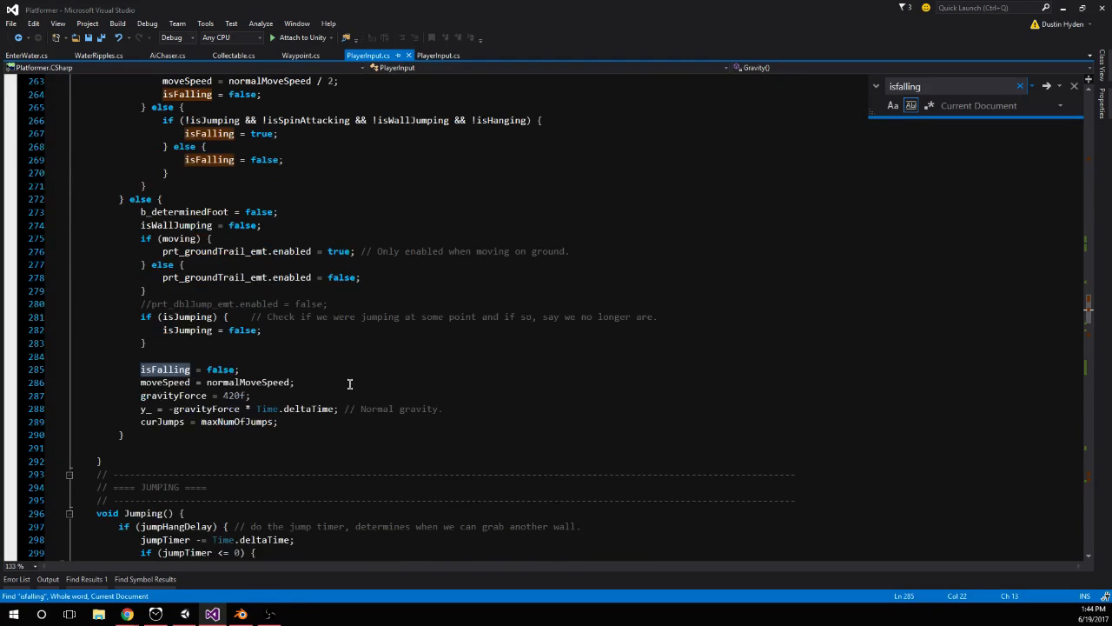
{"action": "key", "text": "Return"}
{"action": "key", "text": "Return"}
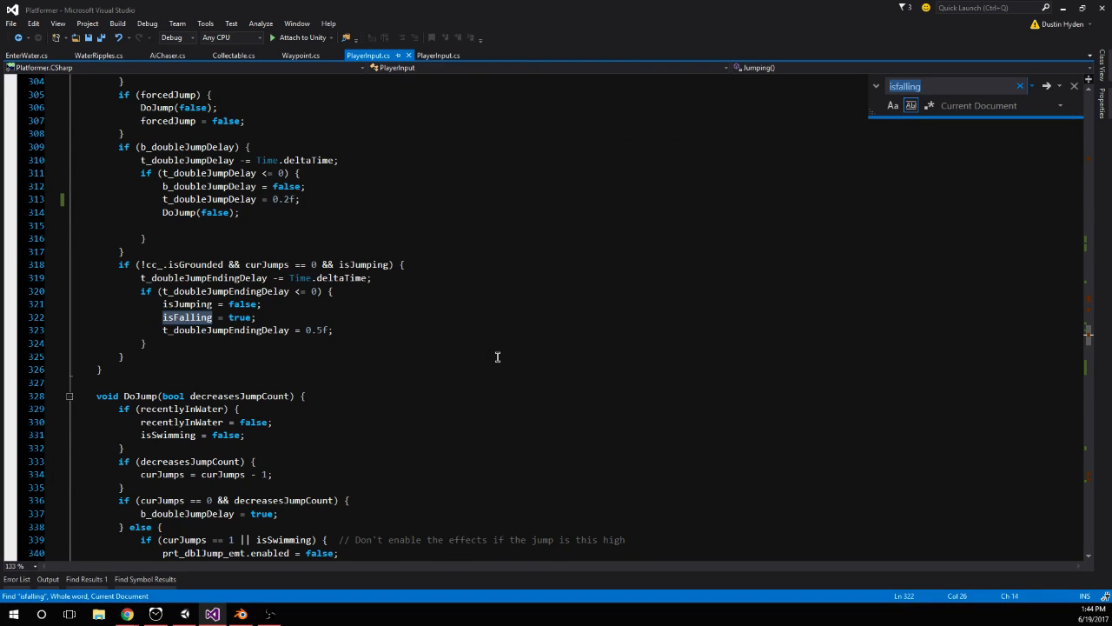
{"action": "scroll", "coordinate": [498, 356], "scroll_direction": "up", "scroll_amount": 1}
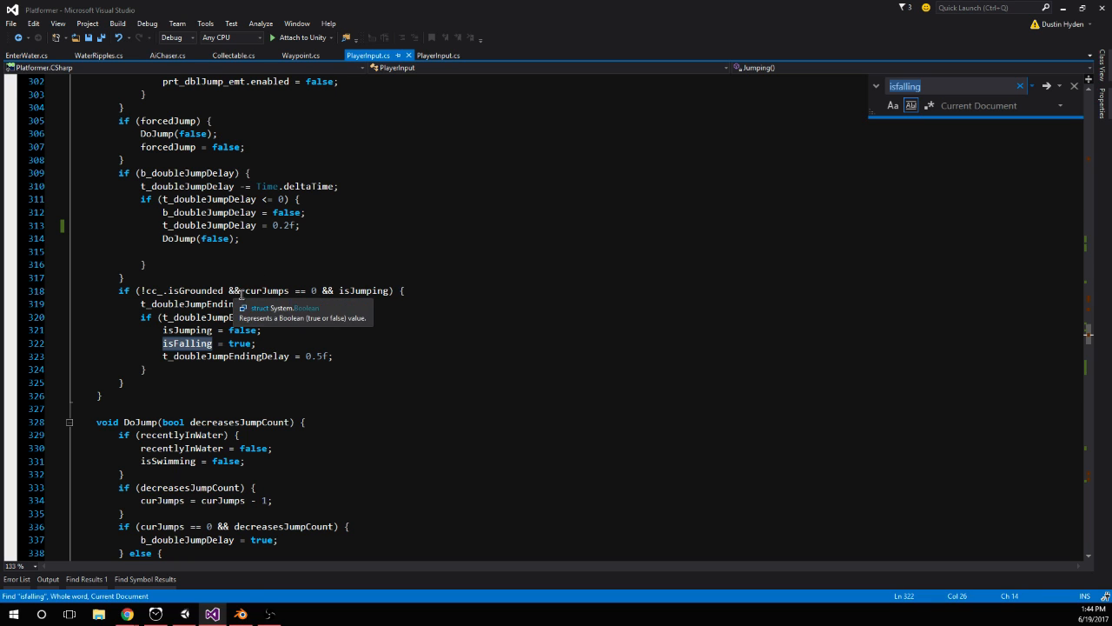
{"action": "left_click", "coordinate": [317, 290]}
Review the jump input code in ButtonClicks(), including the non-wall-jump branch and the commented-out lines under isHanging
{"action": "scroll", "coordinate": [346, 289], "scroll_direction": "up", "scroll_amount": 20}
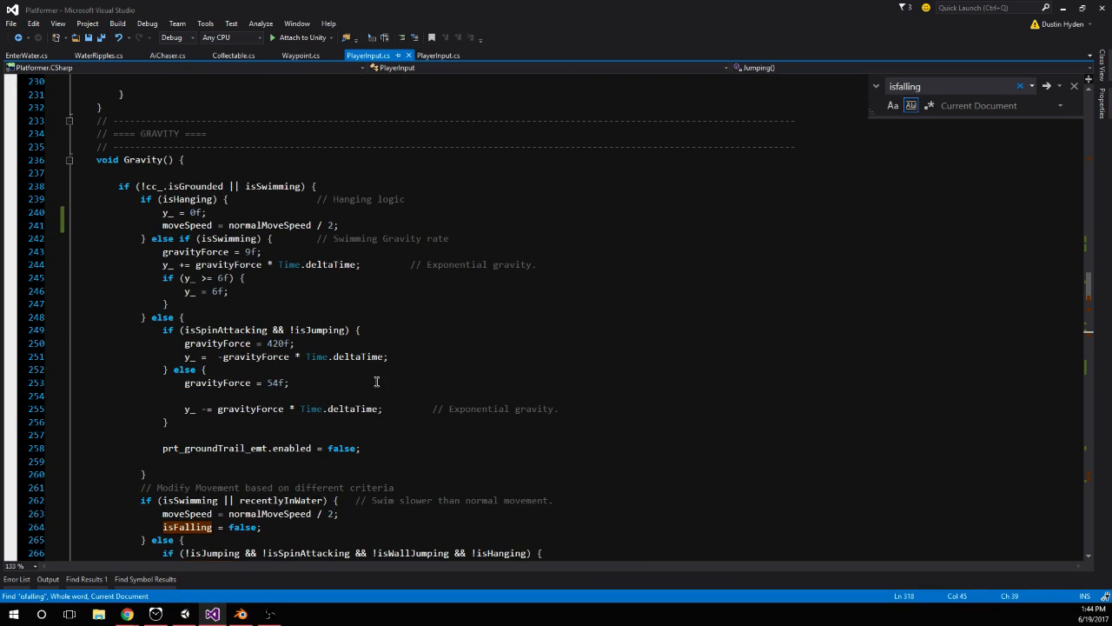
{"action": "scroll", "coordinate": [377, 381], "scroll_direction": "up", "scroll_amount": 17}
{"action": "scroll", "coordinate": [360, 384], "scroll_direction": "up", "scroll_amount": 7}
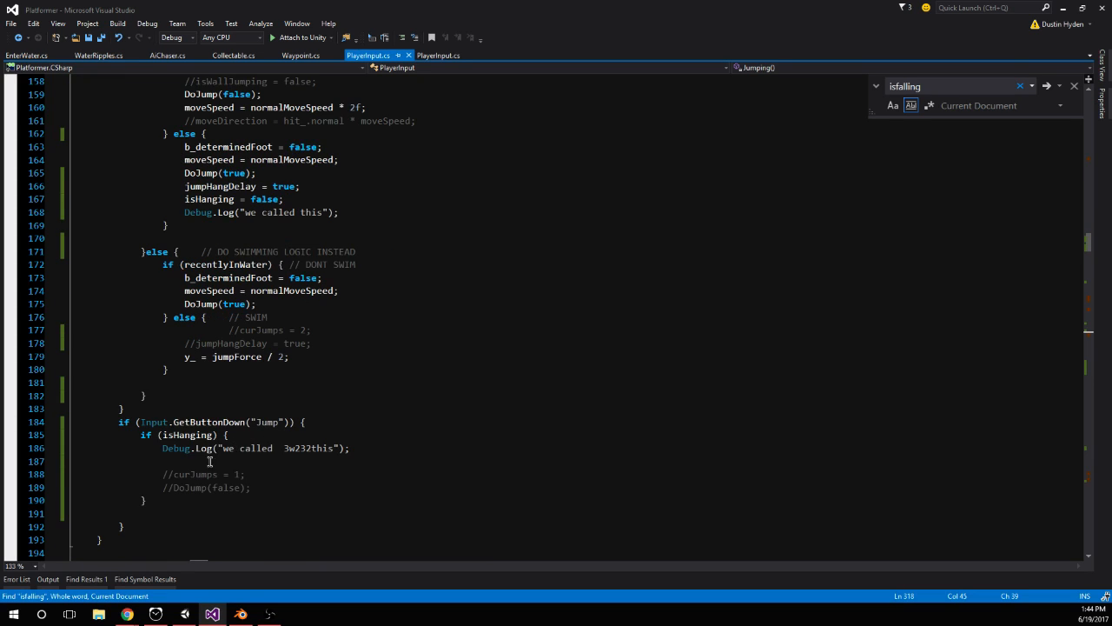
{"action": "scroll", "coordinate": [299, 408], "scroll_direction": "up", "scroll_amount": 3}
{"action": "scroll", "coordinate": [363, 277], "scroll_direction": "up", "scroll_amount": 2}
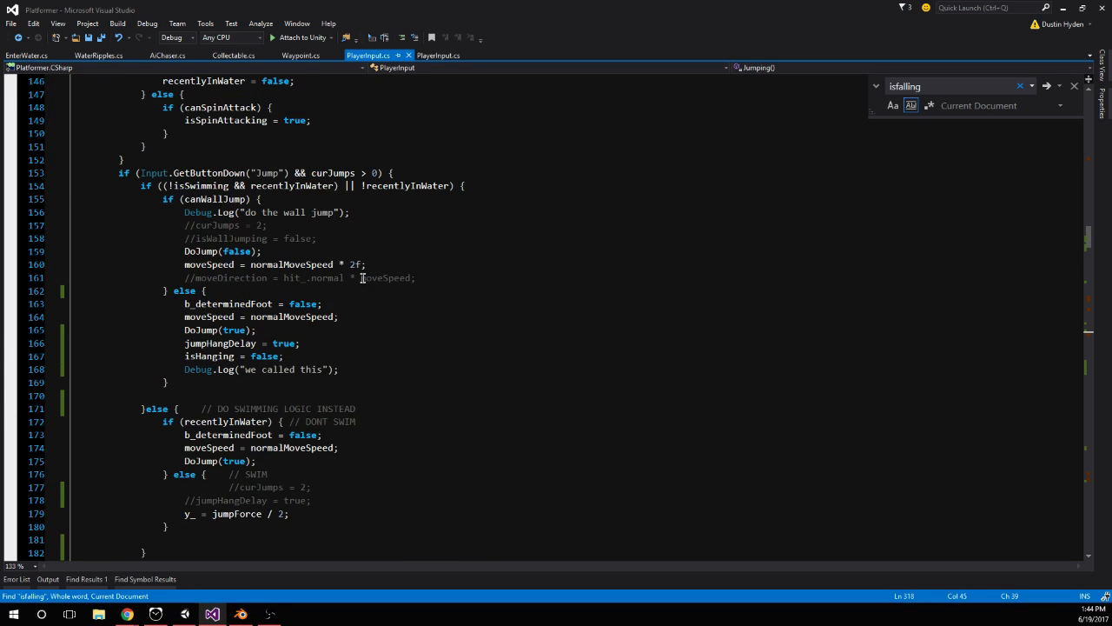
{"action": "scroll", "coordinate": [405, 288], "scroll_direction": "down", "scroll_amount": 1}
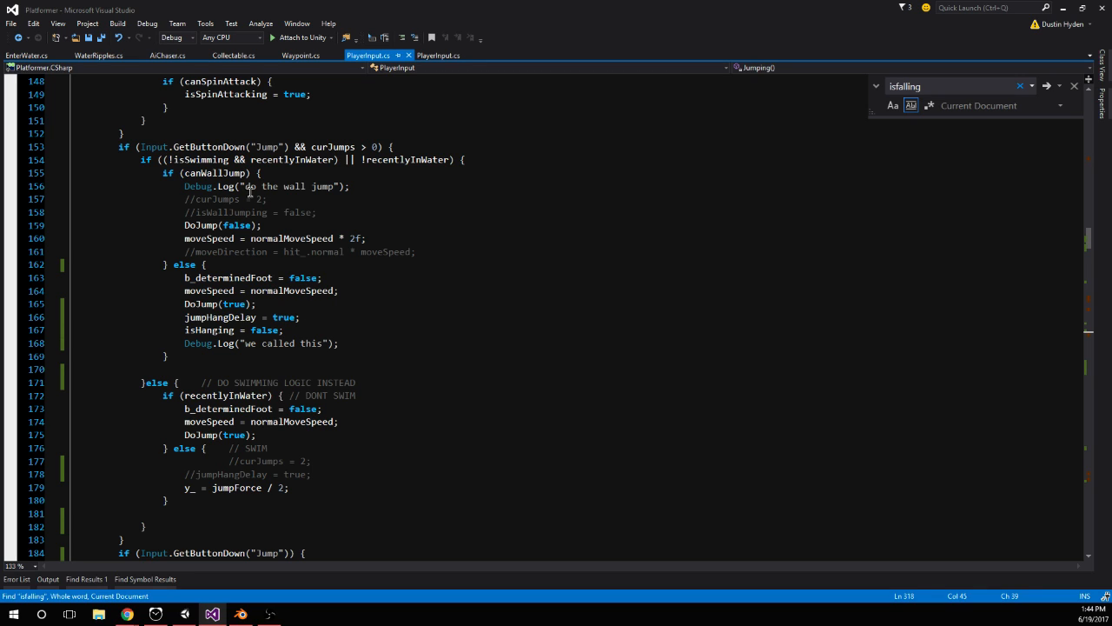
{"action": "left_click", "coordinate": [321, 304]}
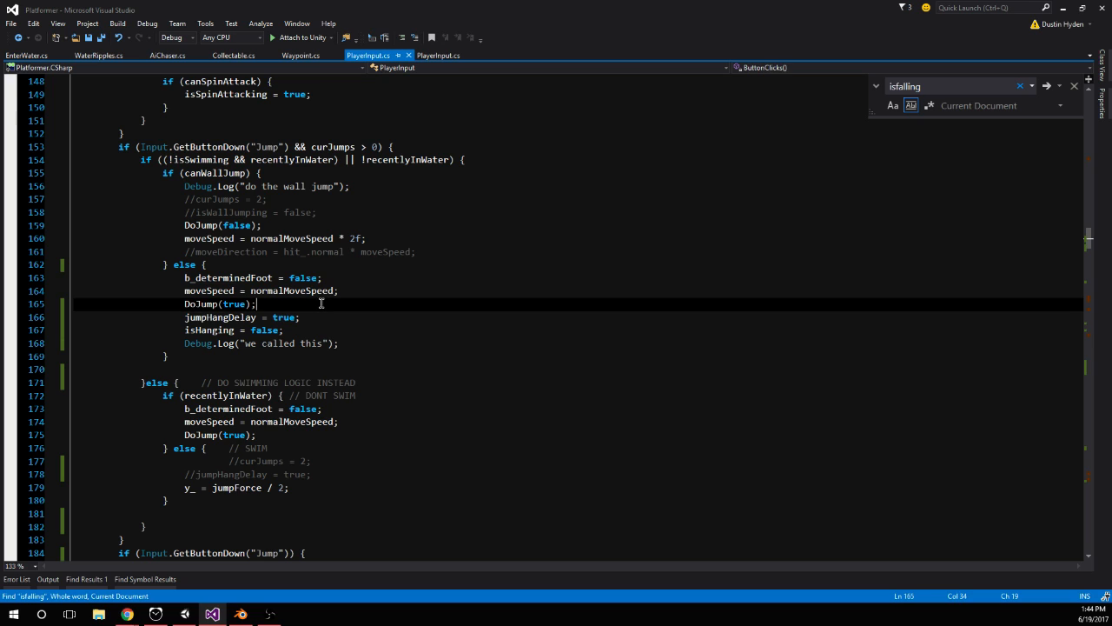
{"action": "left_click", "coordinate": [371, 278]}
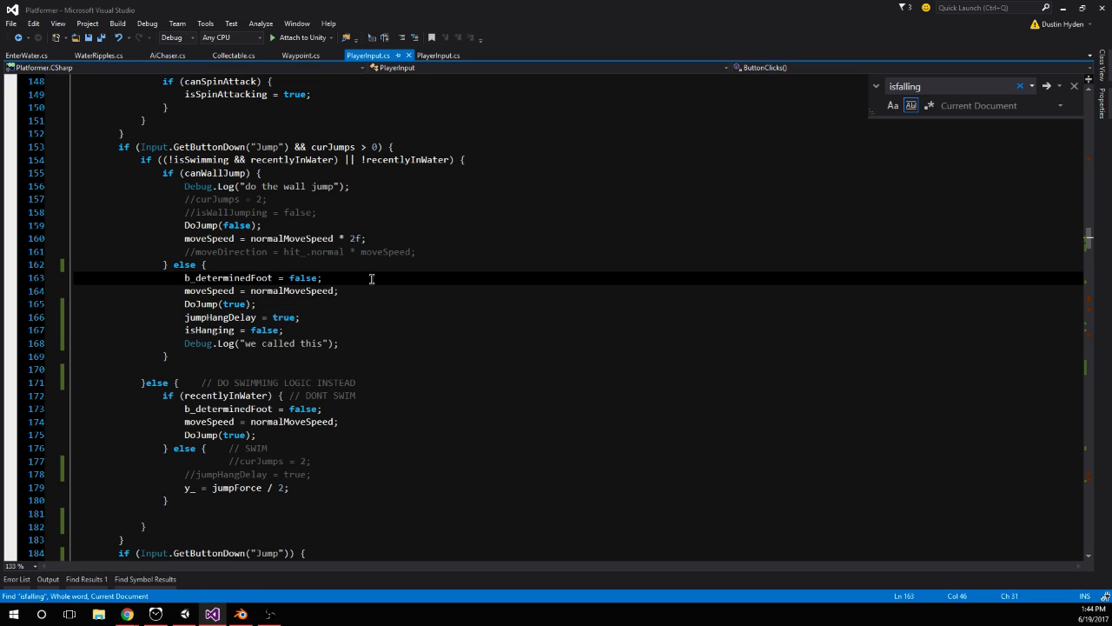
{"action": "left_click", "coordinate": [370, 290]}
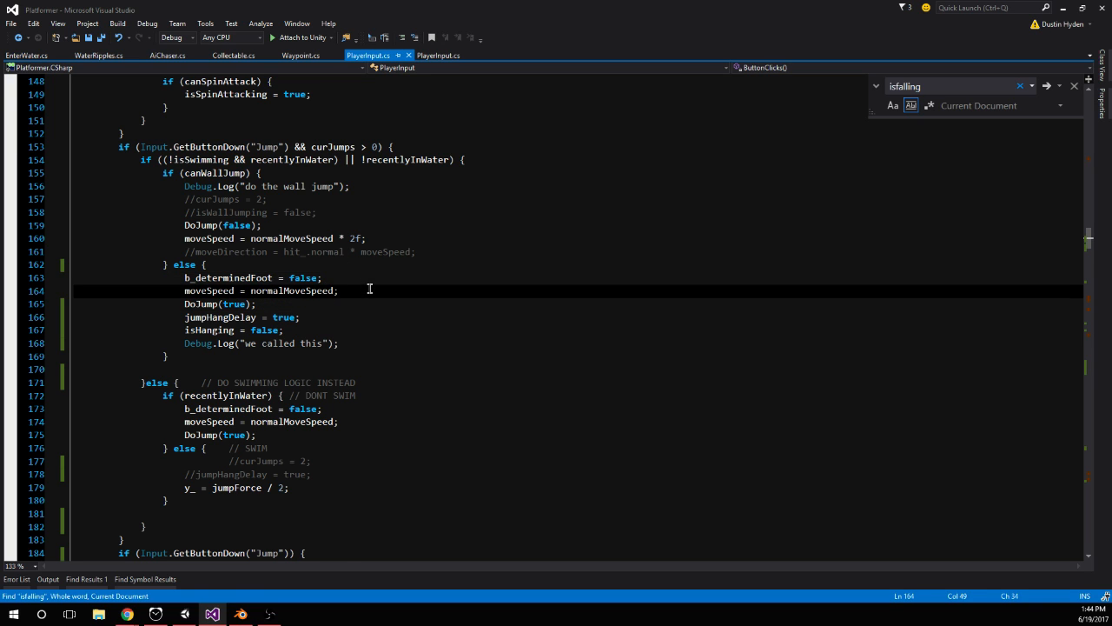
{"action": "scroll", "coordinate": [367, 292], "scroll_direction": "down", "scroll_amount": 3}
{"action": "left_click", "coordinate": [184, 461]}
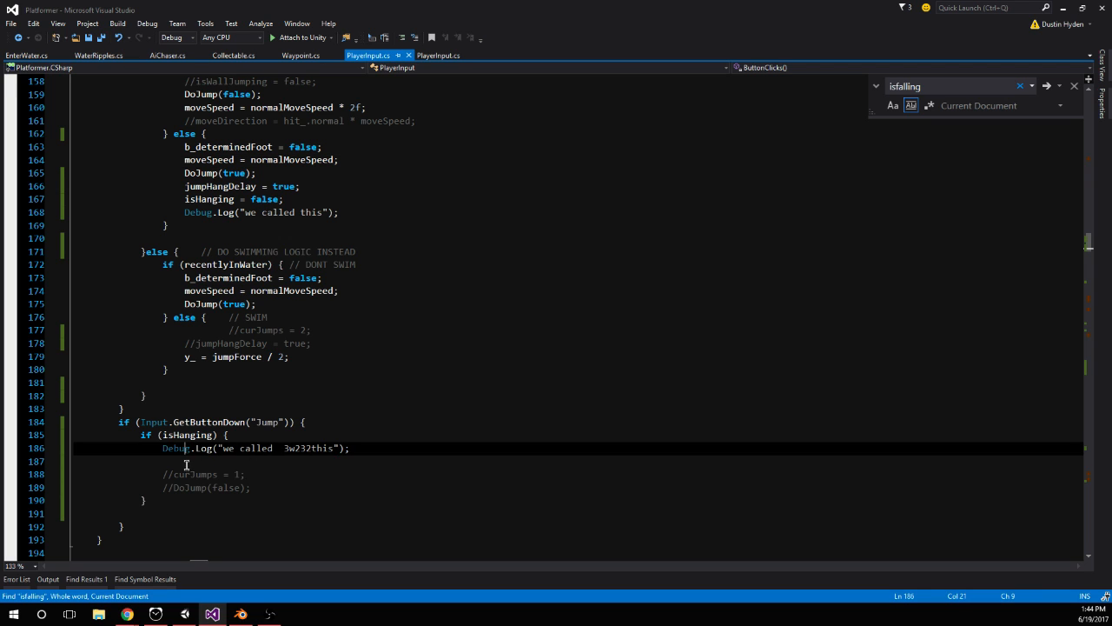
{"action": "double_click", "coordinate": [197, 487]}
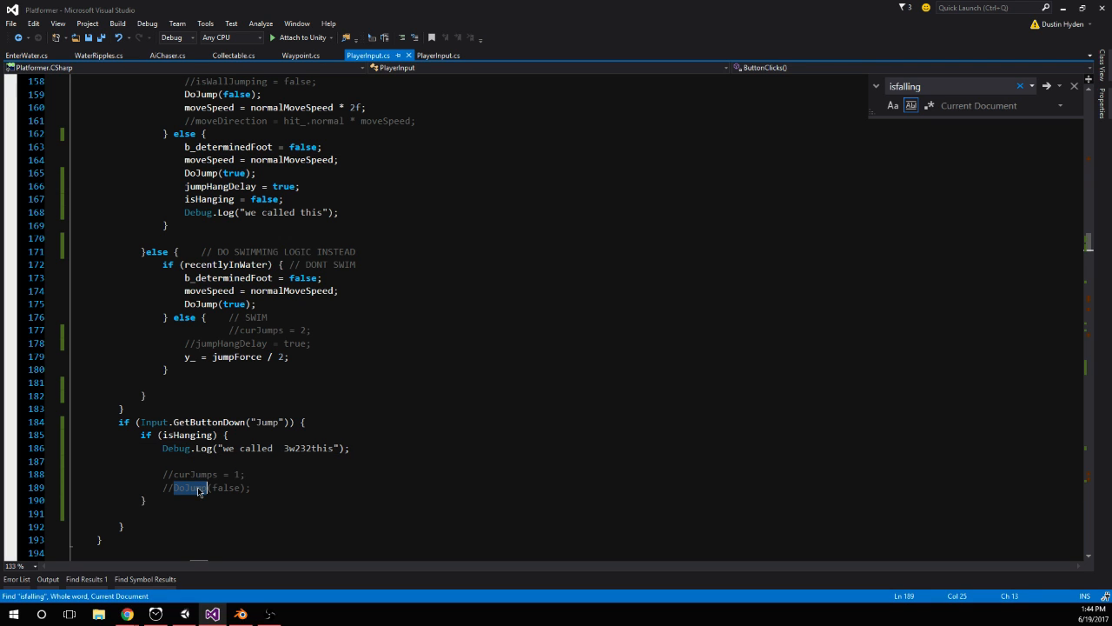
{"action": "scroll", "coordinate": [249, 251], "scroll_direction": "up", "scroll_amount": 3}
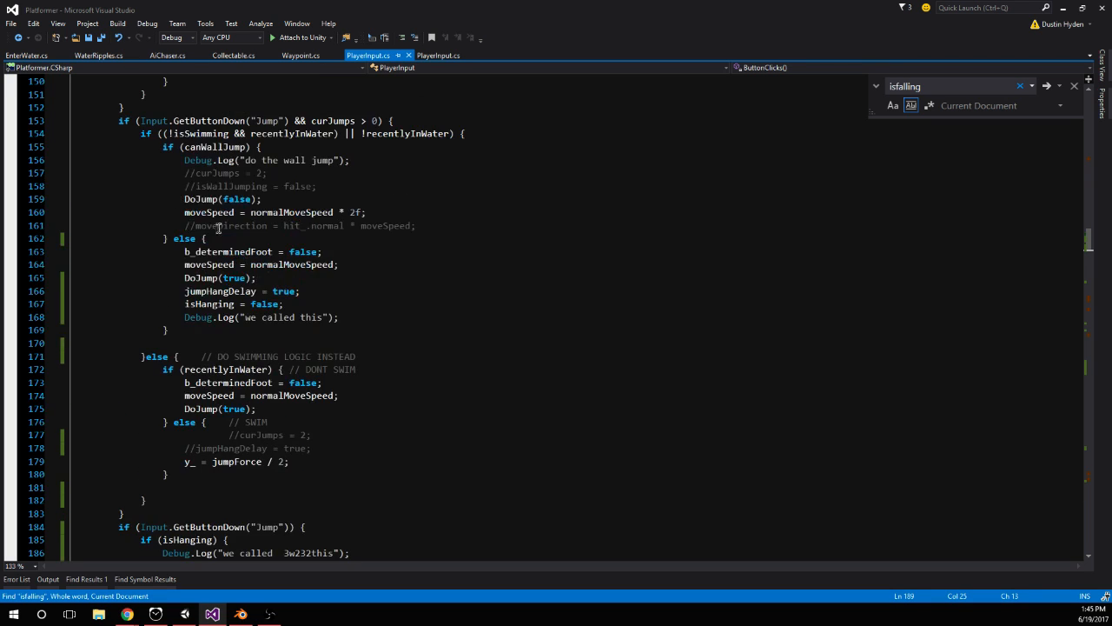
Add curJumps = 2; after DoJump(true) in the non-wall-jump branch of ButtonClicks() and save the script
{"action": "left_click", "coordinate": [339, 284]}
{"action": "key", "text": "Return"}
{"action": "type", "text": "curJumps = 2;"}
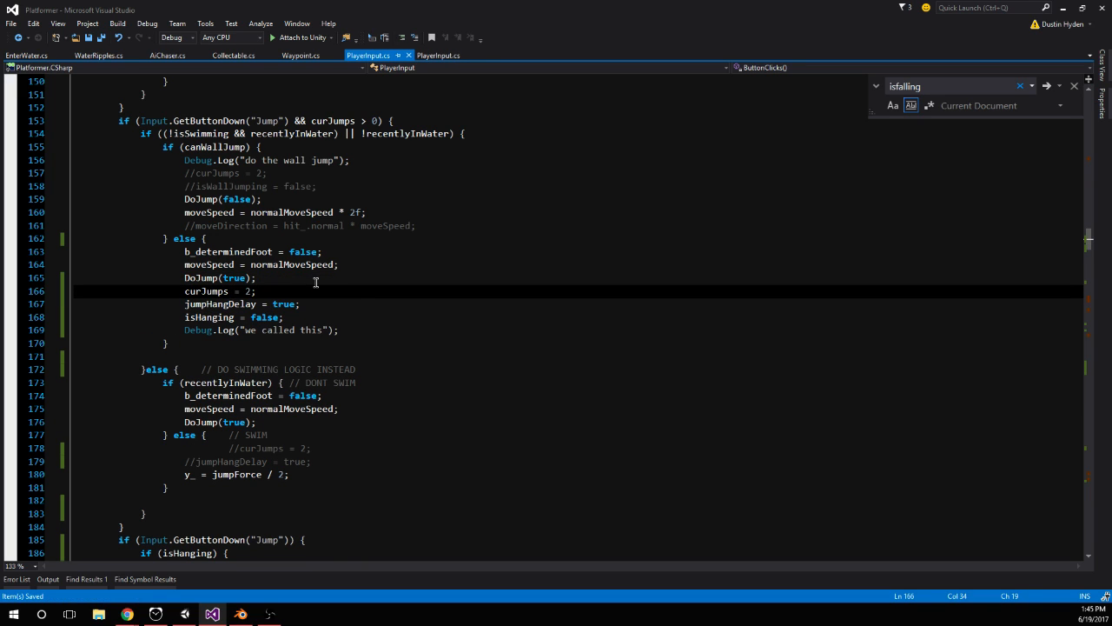
Switch to Unity, restart play mode and test repeated jumps around the orange wall and yellow platform
{"action": "left_click", "coordinate": [185, 614]}
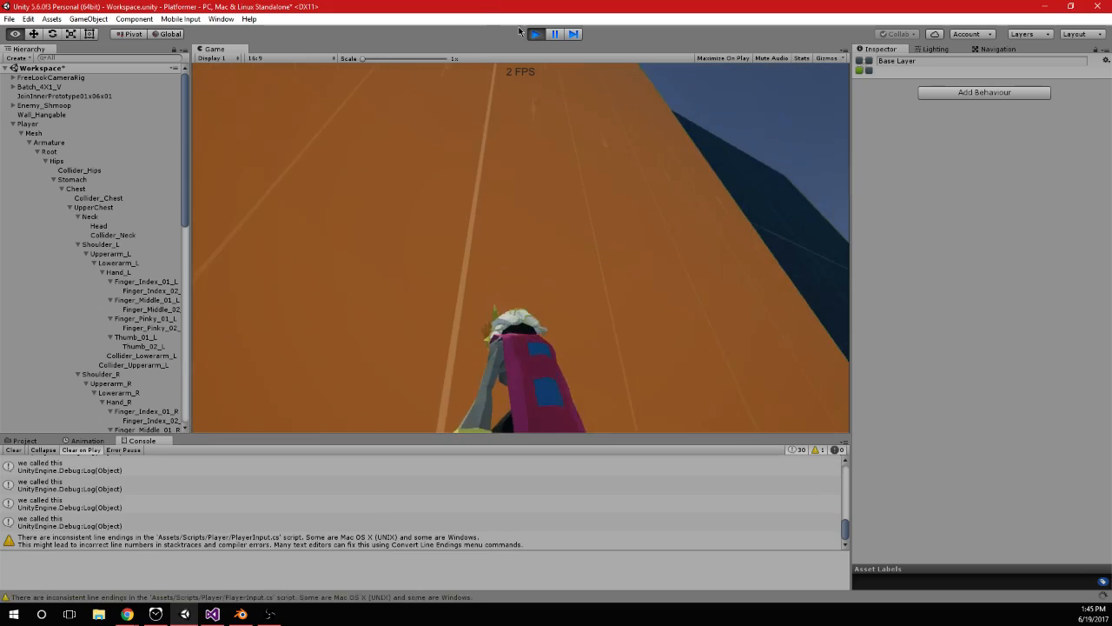
{"action": "left_click", "coordinate": [534, 34]}
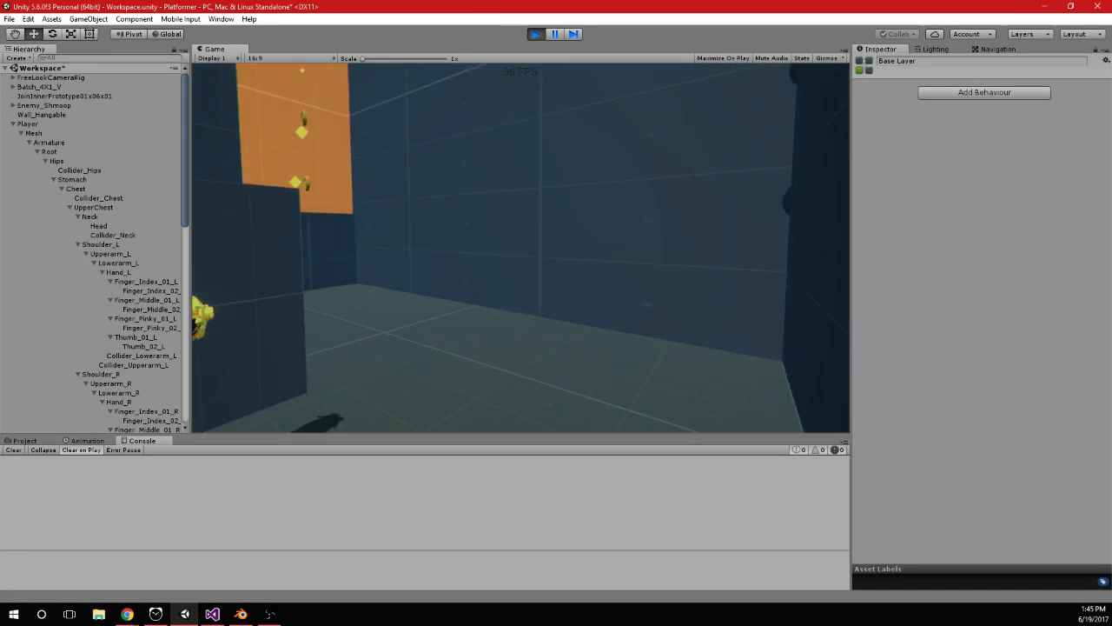
{"action": "key", "text": "space"}
{"action": "key", "text": "space"}
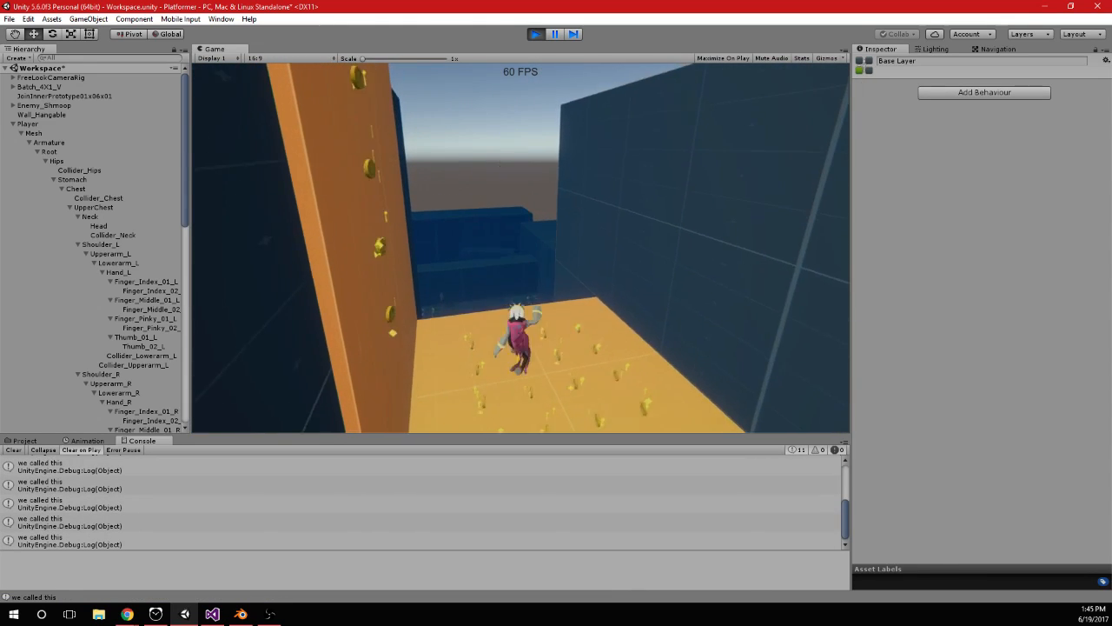
Switch to Visual Studio and add an if (isHanging) block containing curJumps = 2; after the jump input block in ButtonClicks()
{"action": "key", "text": "alt+Tab"}
{"action": "scroll", "coordinate": [220, 329], "scroll_direction": "down", "scroll_amount": 2}
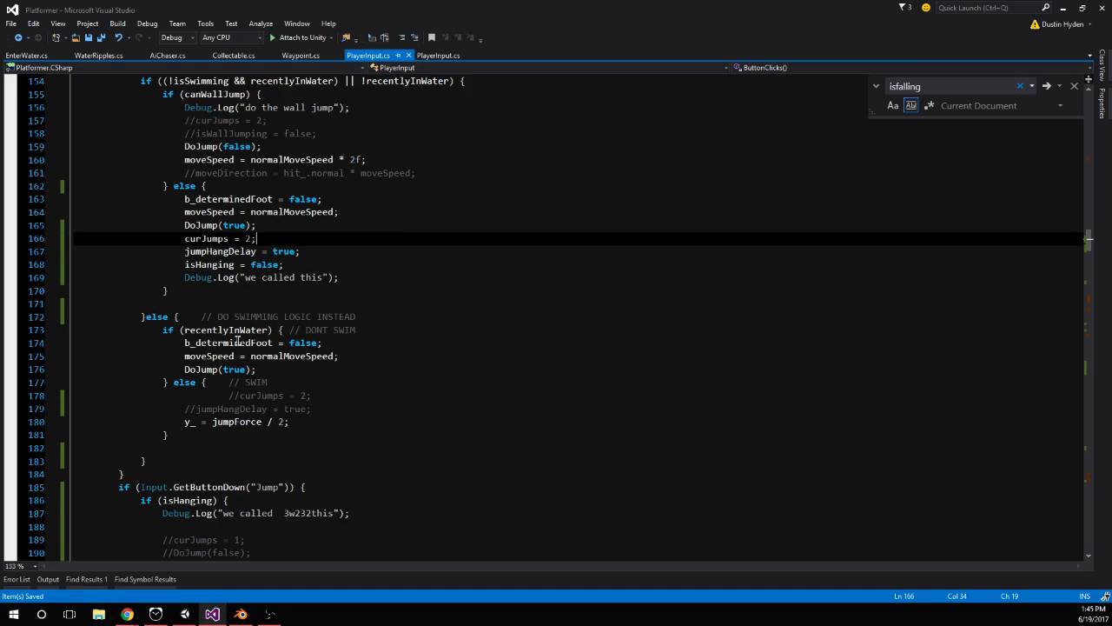
{"action": "scroll", "coordinate": [262, 203], "scroll_direction": "up", "scroll_amount": 7}
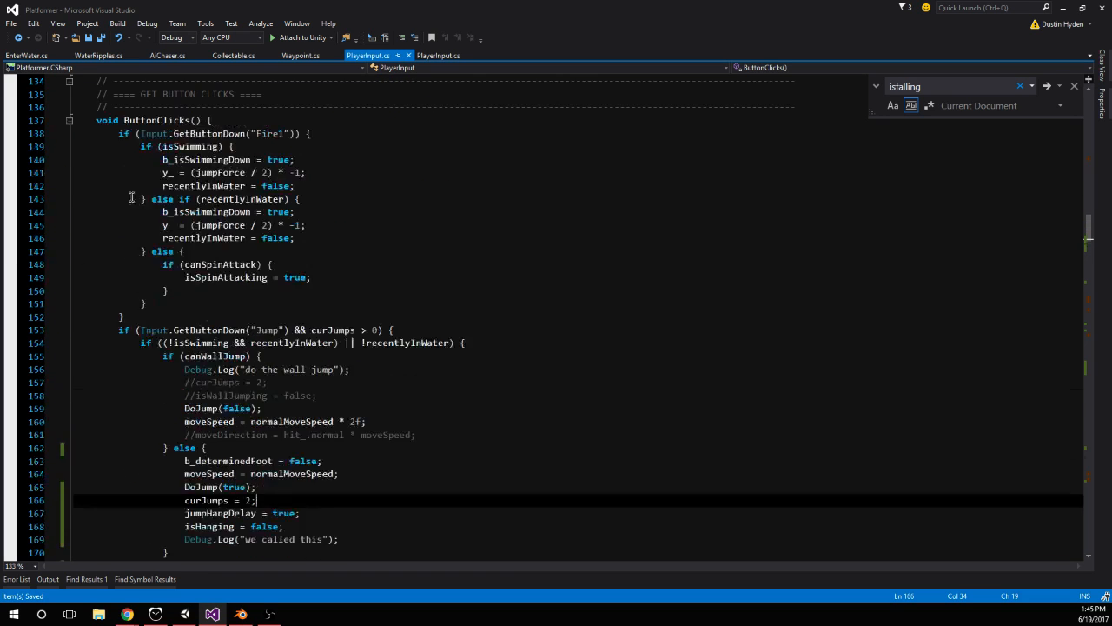
{"action": "scroll", "coordinate": [124, 202], "scroll_direction": "down", "scroll_amount": 11}
{"action": "left_click", "coordinate": [153, 315]}
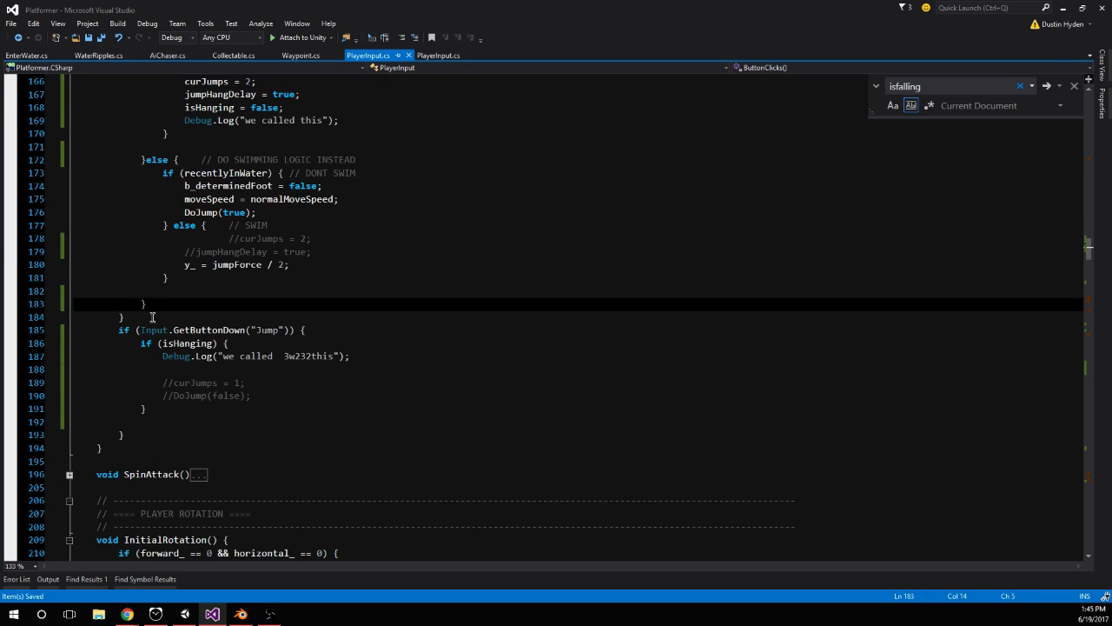
{"action": "key", "text": "Return"}
{"action": "type", "text": "if (isHanging)"}
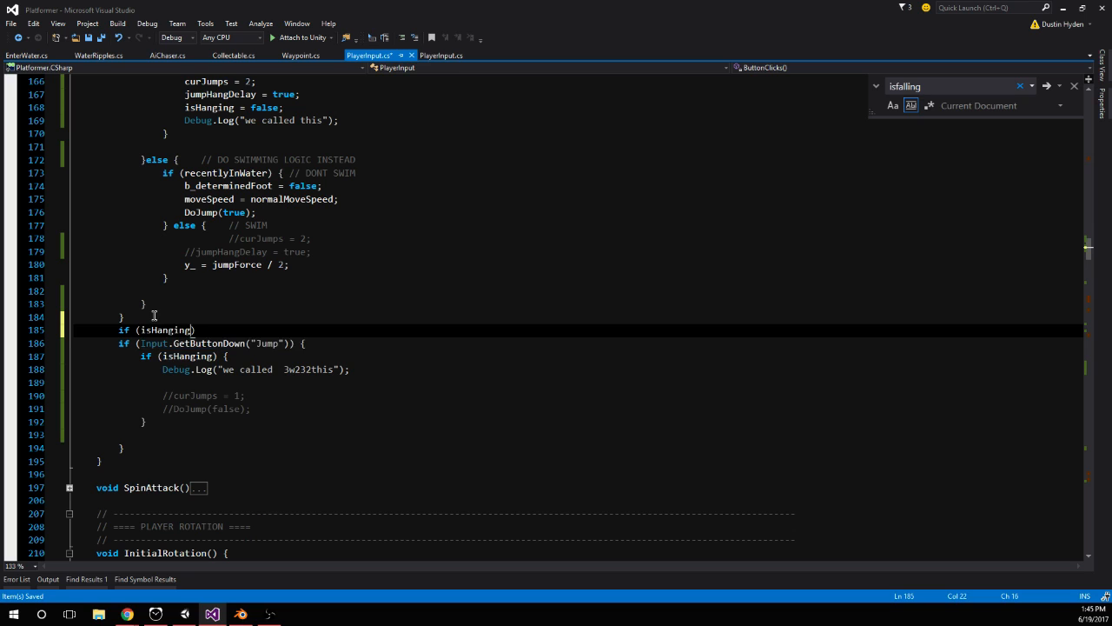
{"action": "type", "text": " {"}
{"action": "key", "text": "Return"}
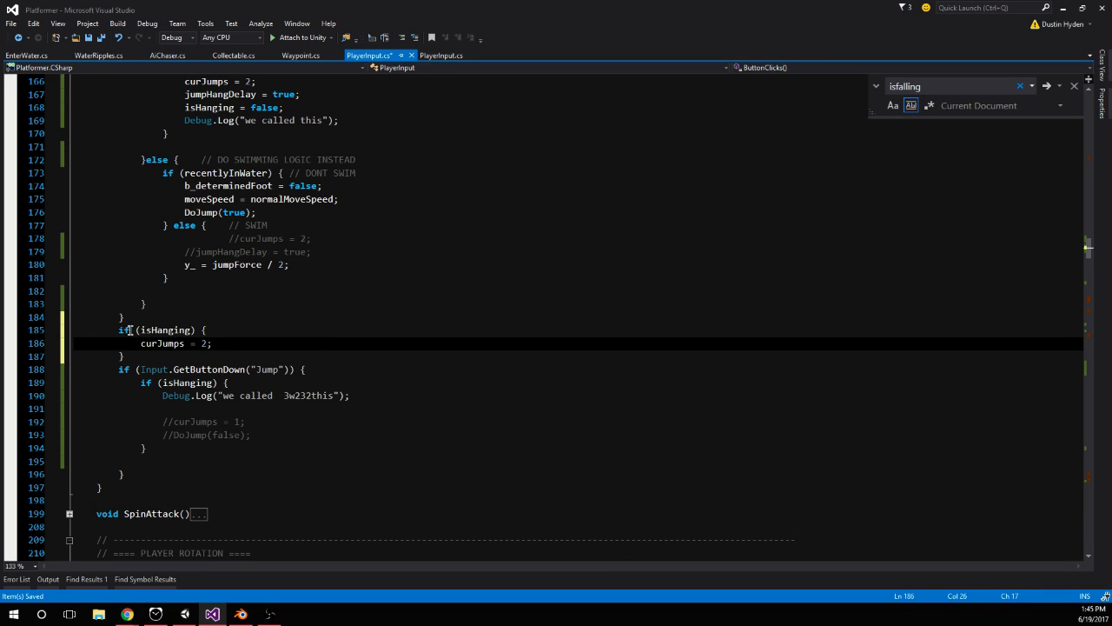
Delete the old Input.GetButtonDown("Jump") block with the nested isHanging check and debug log at the end of ButtonClicks()
{"action": "left_click_drag", "start_coordinate": [118, 382], "coordinate": [132, 400]}
{"action": "left_click", "coordinate": [139, 463]}
{"action": "left_click_drag", "start_coordinate": [139, 474], "coordinate": [107, 394]}
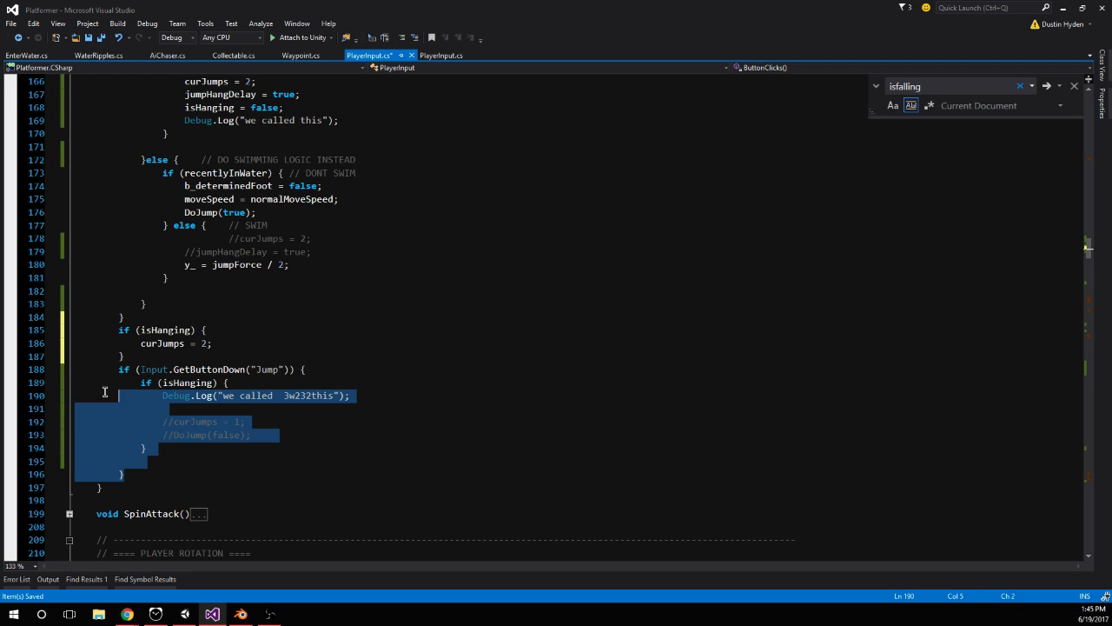
{"action": "key", "text": "Delete"}
Remove the curJumps = 2; line after DoJump(true) in the non-wall-jump branch of ButtonClicks() and save the script
{"action": "scroll", "coordinate": [228, 415], "scroll_direction": "up", "scroll_amount": 3}
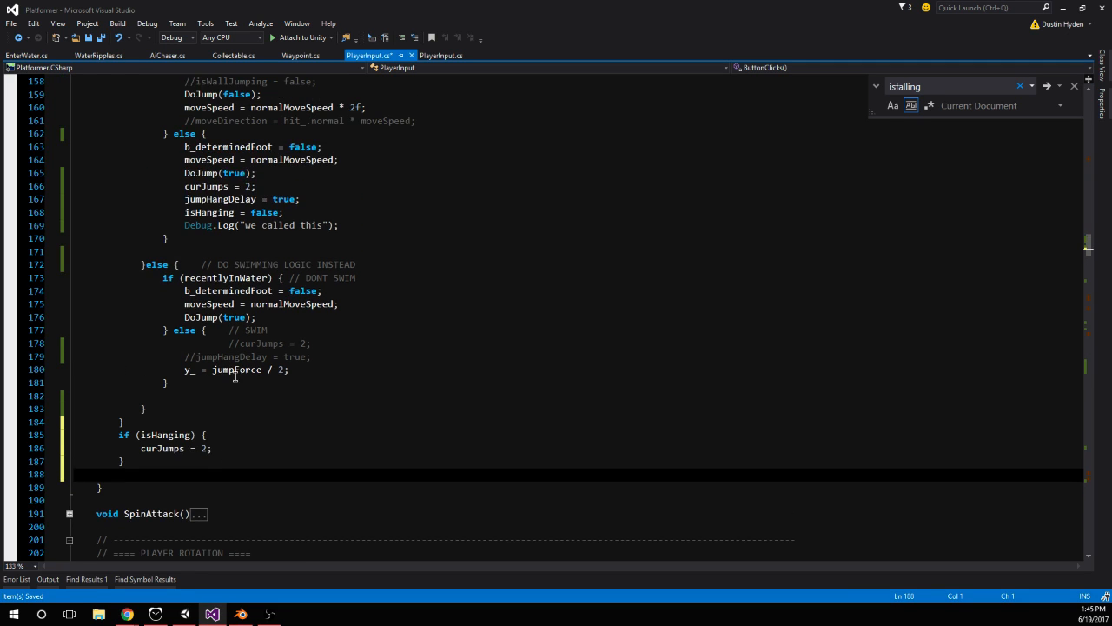
{"action": "left_click_drag", "start_coordinate": [185, 186], "coordinate": [325, 186]}
{"action": "key", "text": "Delete"}
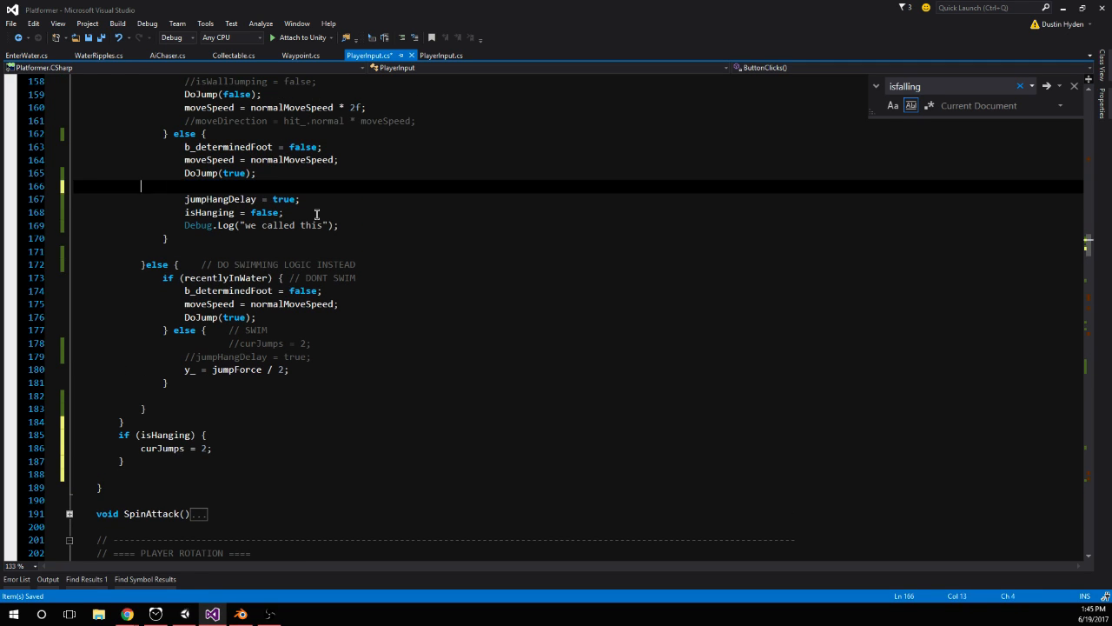
{"action": "key", "text": "Delete"}
{"action": "left_click", "coordinate": [273, 236]}
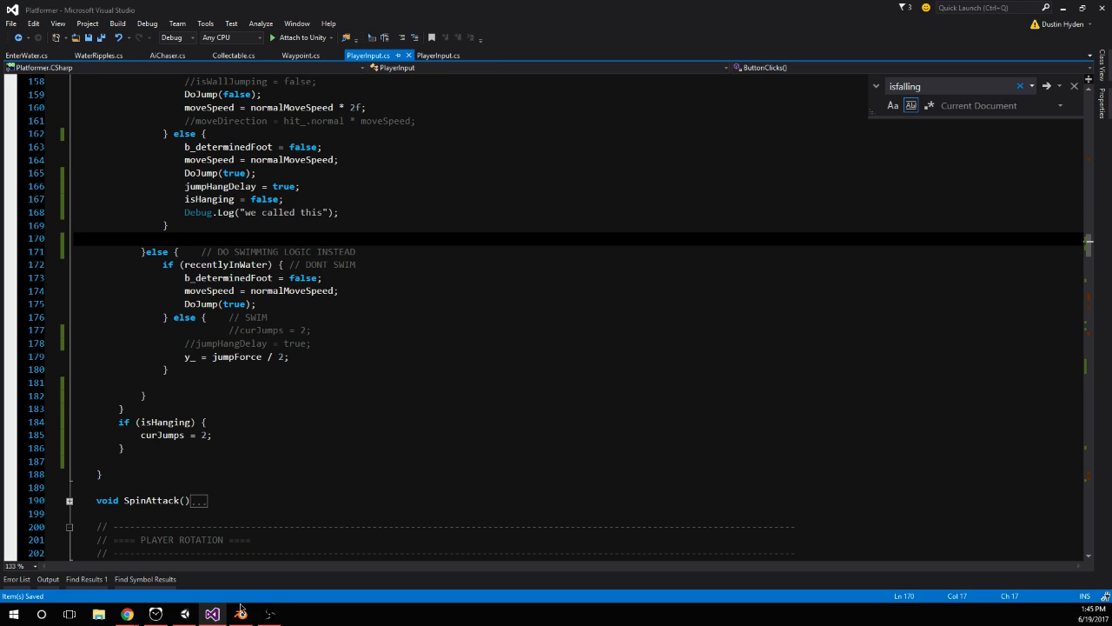
Switch to Unity, restart play mode and jump the player up the orange block and wall to the yellow platform
{"action": "left_click", "coordinate": [183, 615]}
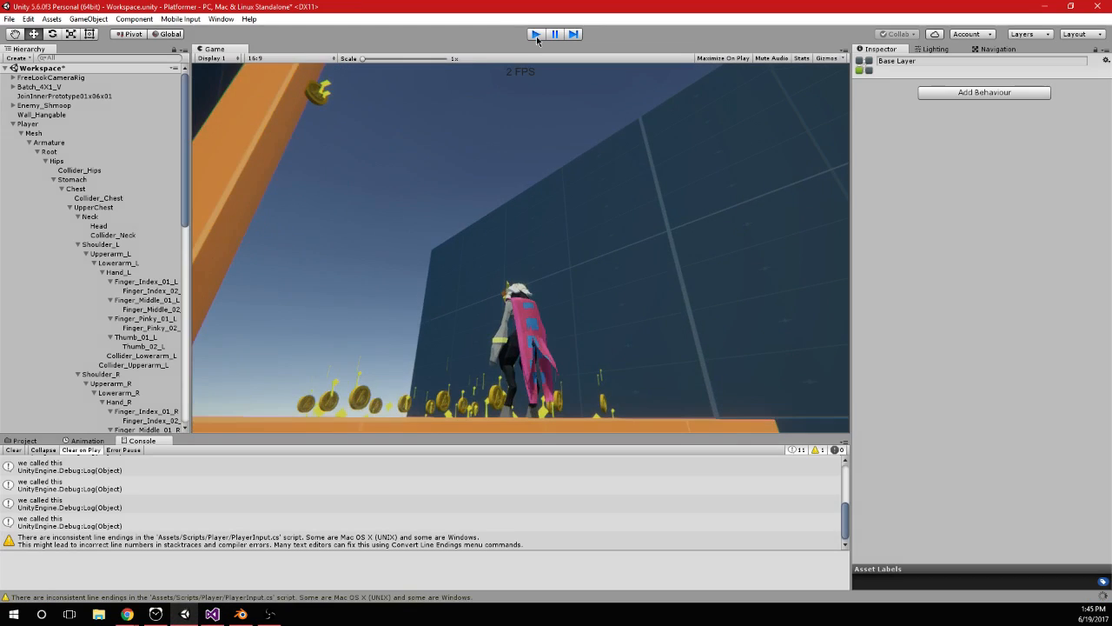
{"action": "left_click", "coordinate": [537, 34]}
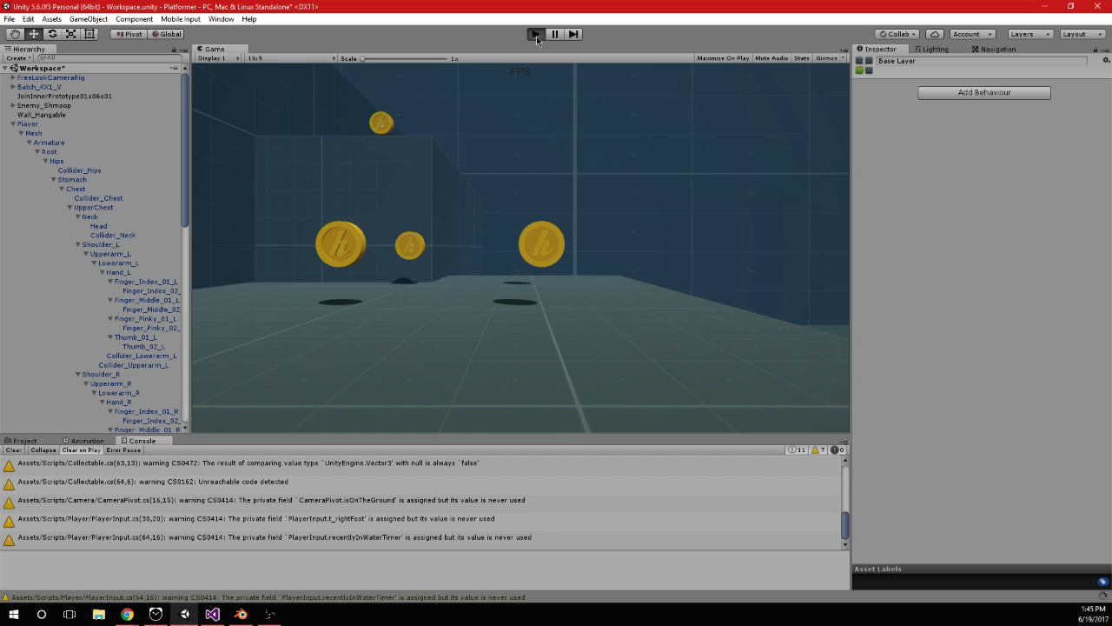
{"action": "left_click", "coordinate": [536, 36]}
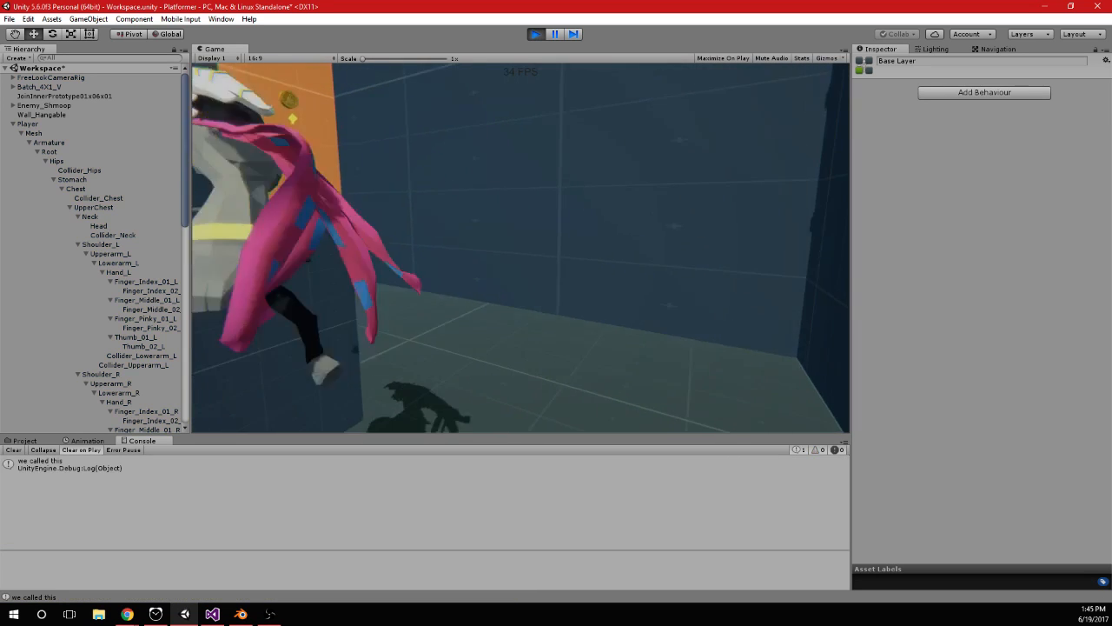
{"action": "key", "text": "space"}
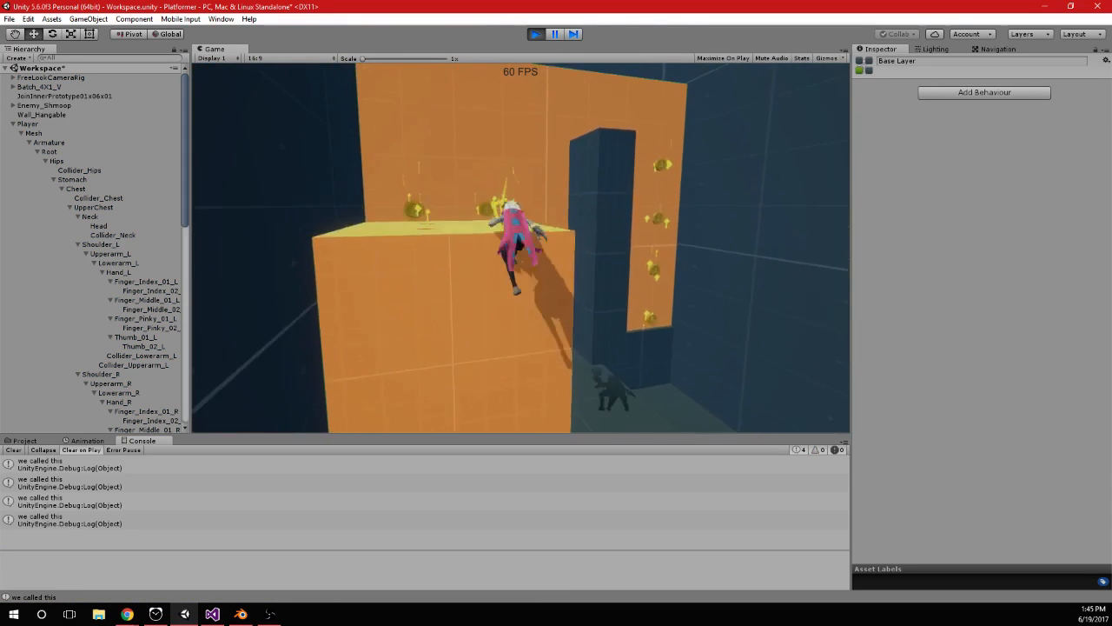
{"action": "key", "text": "space"}
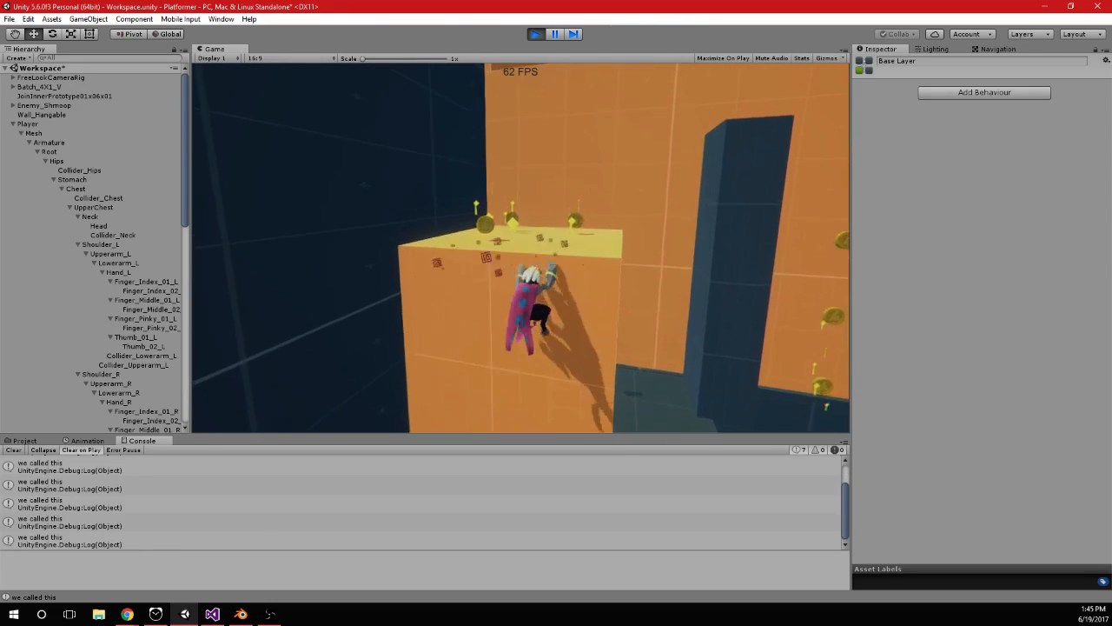
{"action": "key", "text": "space"}
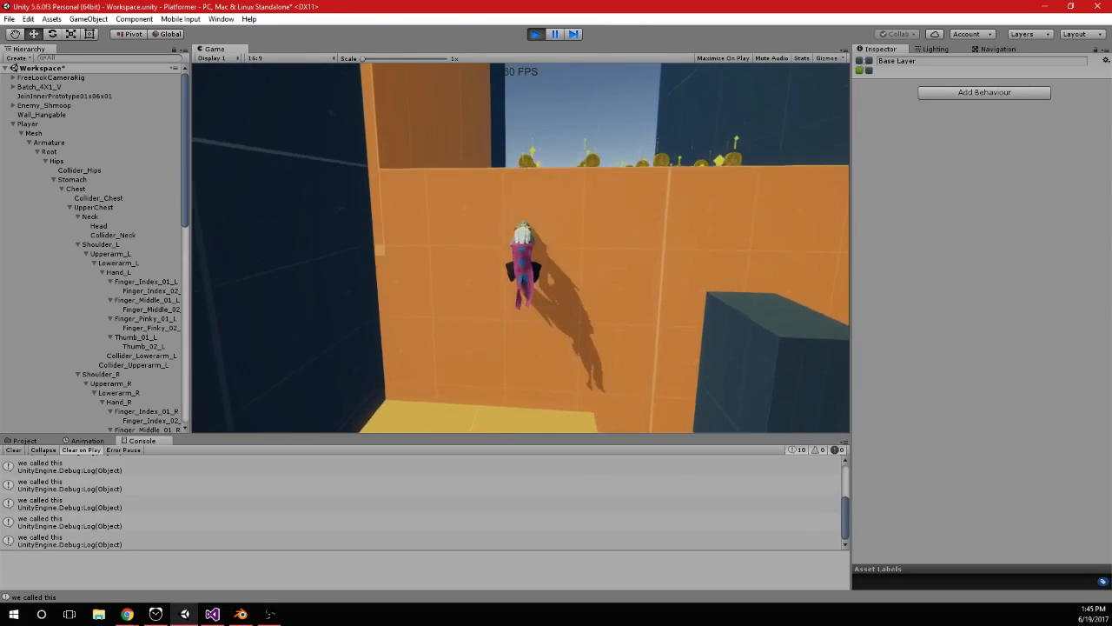
{"action": "key", "text": "space"}
{"action": "key", "text": "space"}
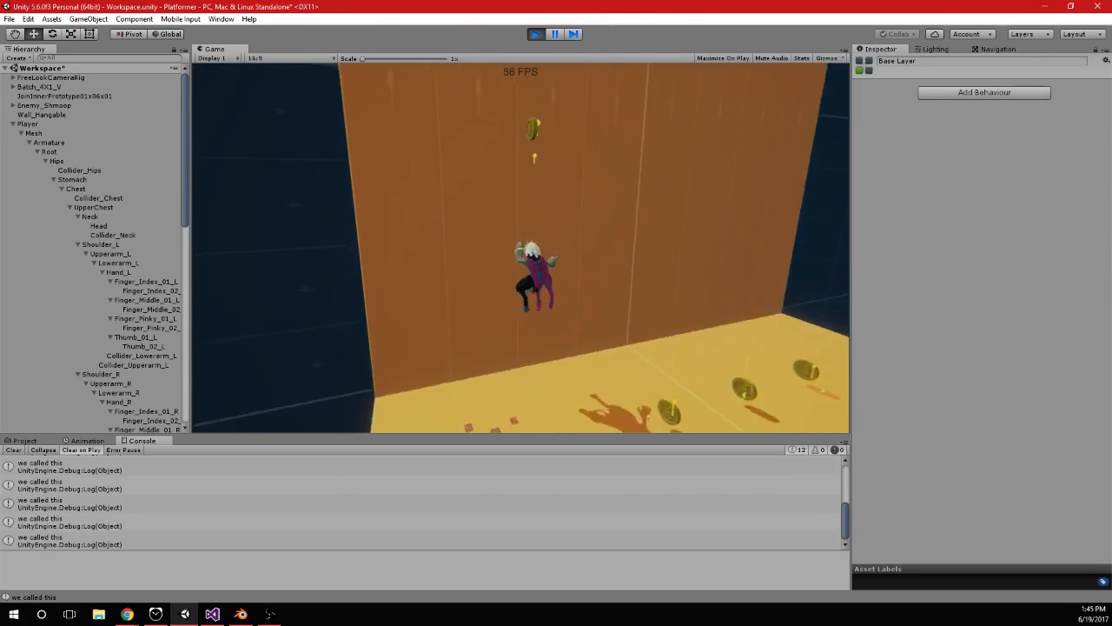
Test repeated jumps and double jumps while hanging and climbing on the tall orange wall
{"action": "key", "text": "space"}
{"action": "key", "text": "space"}
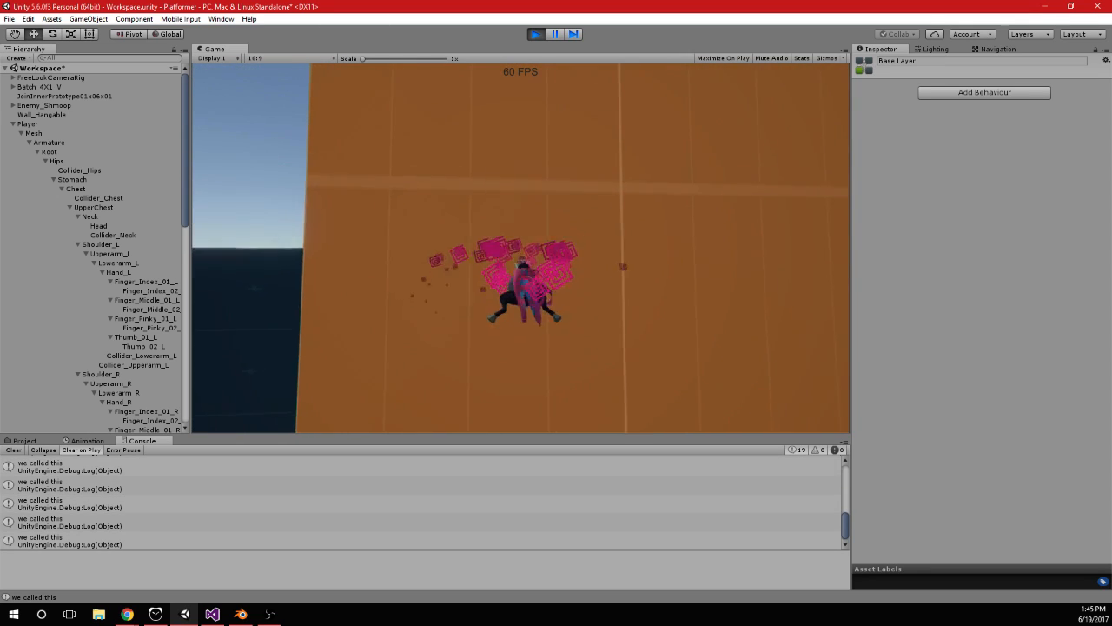
{"action": "key", "text": "space"}
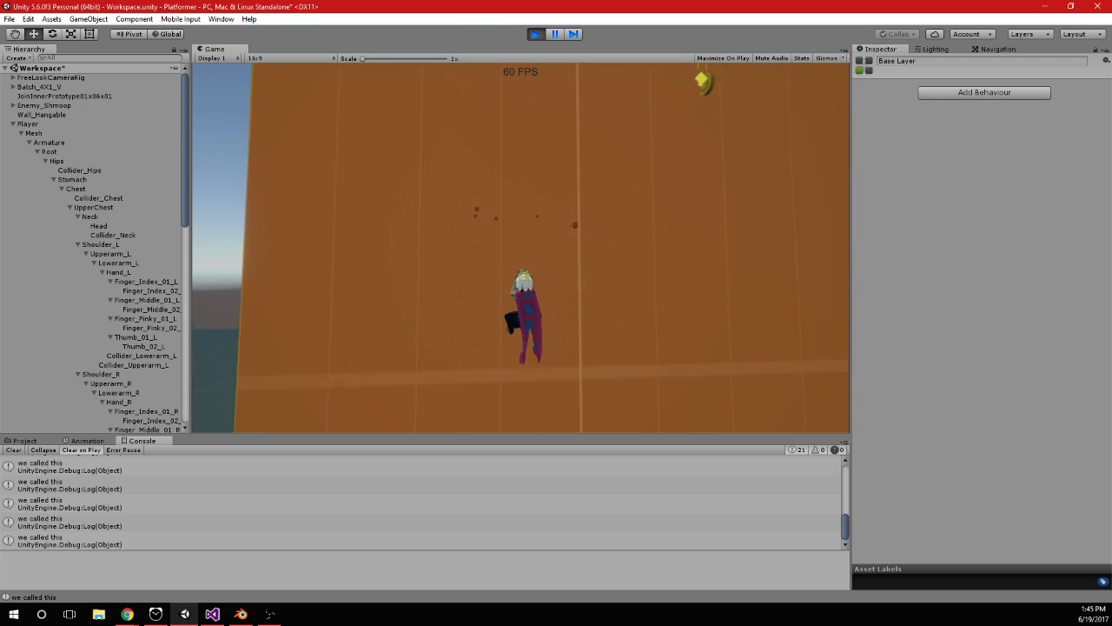
{"action": "key", "text": "space"}
{"action": "key", "text": "space"}
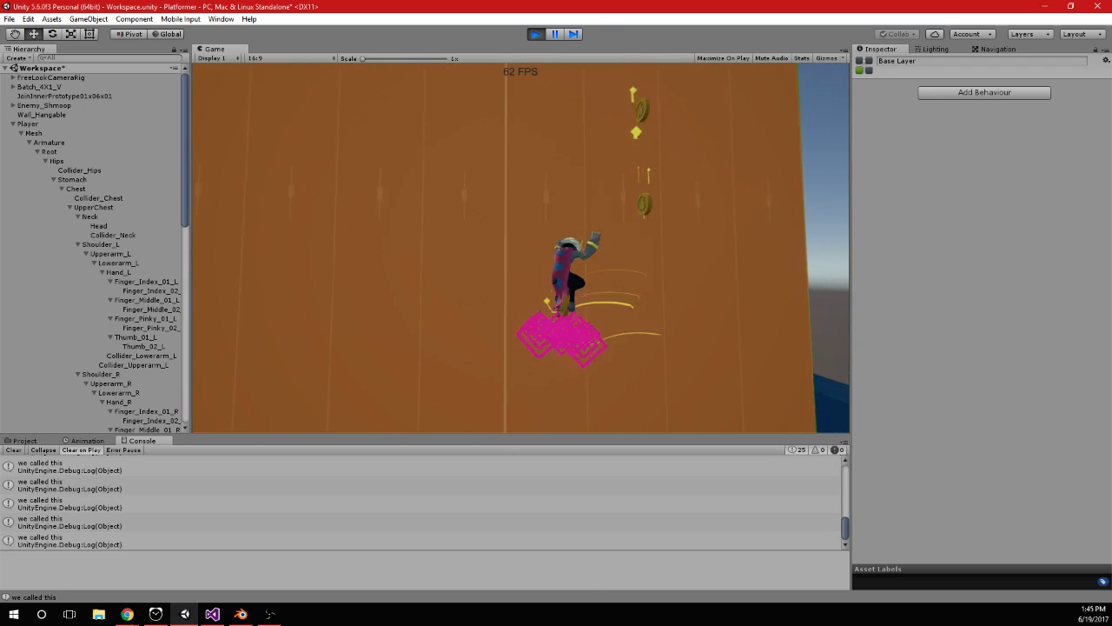
{"action": "key", "text": "space"}
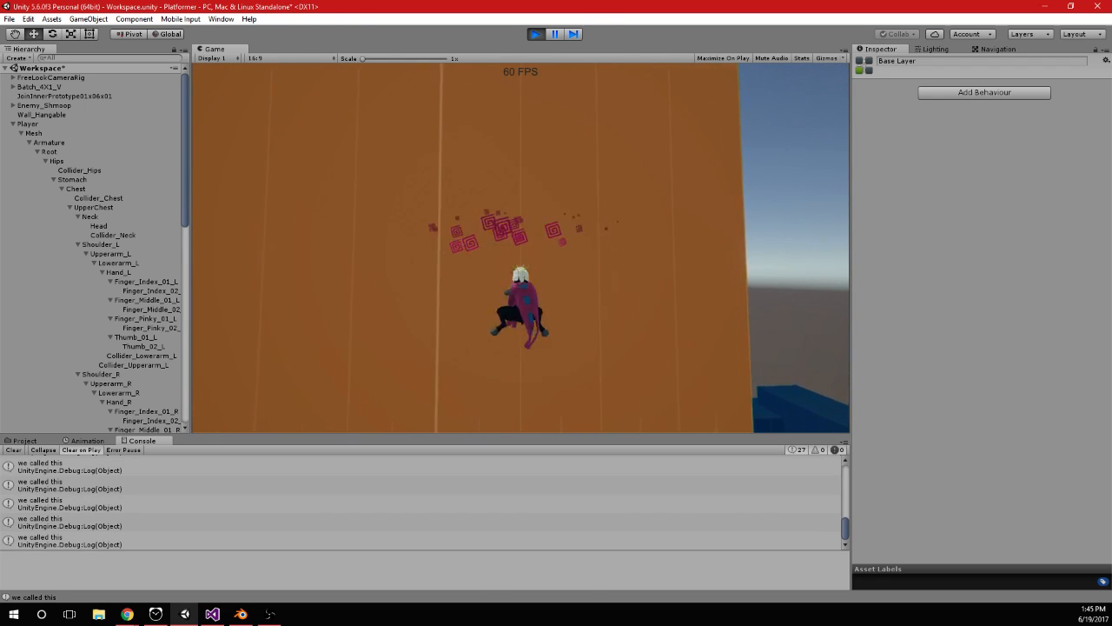
{"action": "key", "text": "space"}
{"action": "key", "text": "space"}
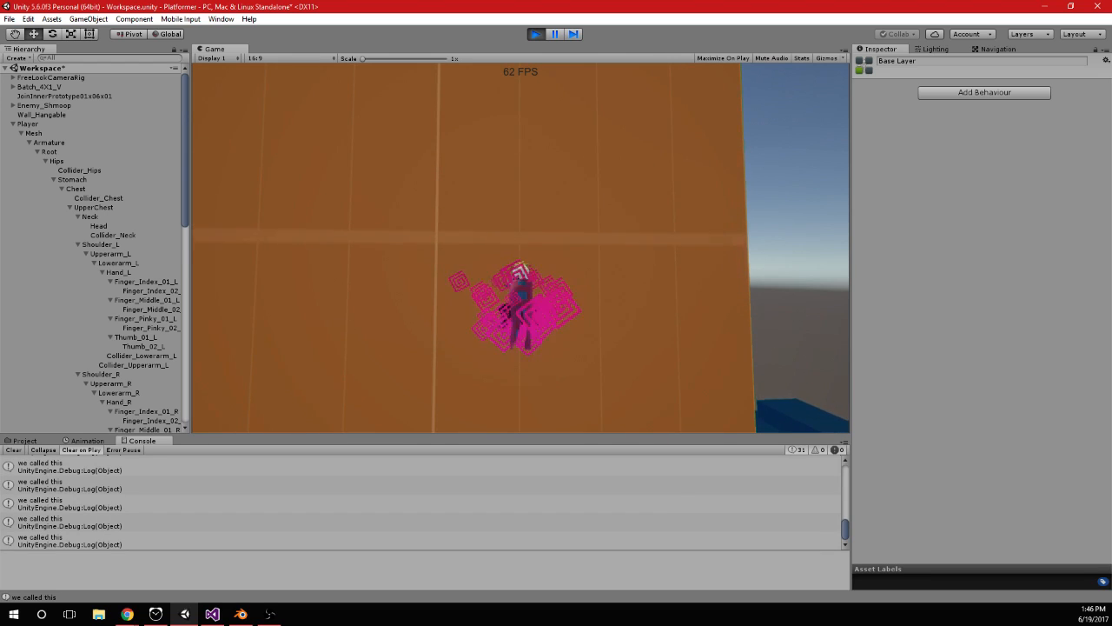
{"action": "key", "text": "space"}
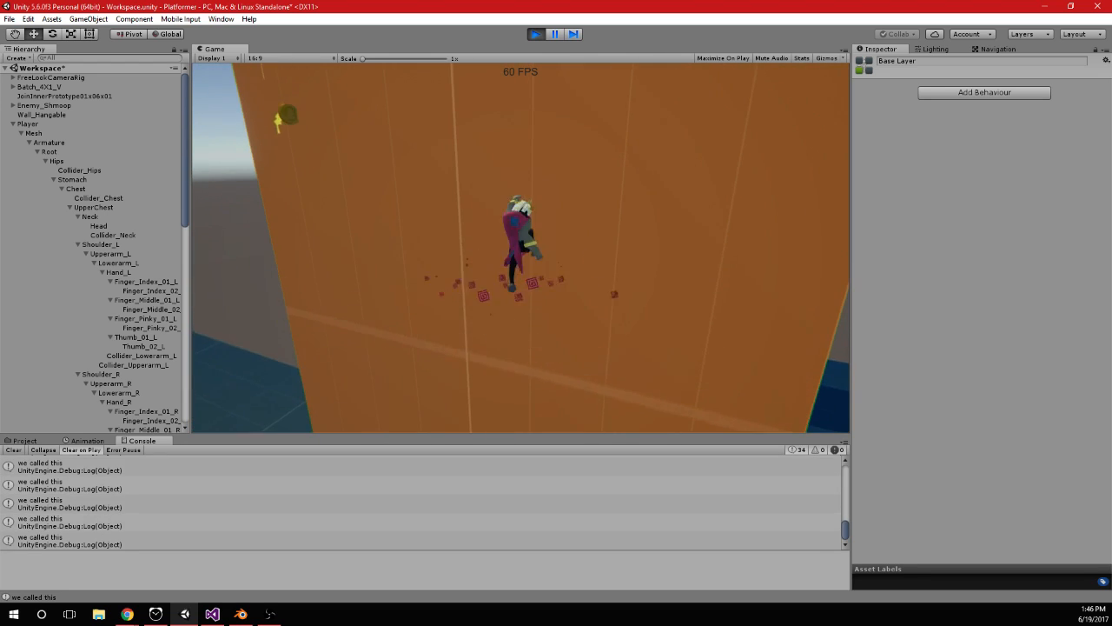
{"action": "key", "text": "space"}
{"action": "key", "text": "space"}
{"action": "key", "text": "space"}
{"action": "key", "text": "space"}
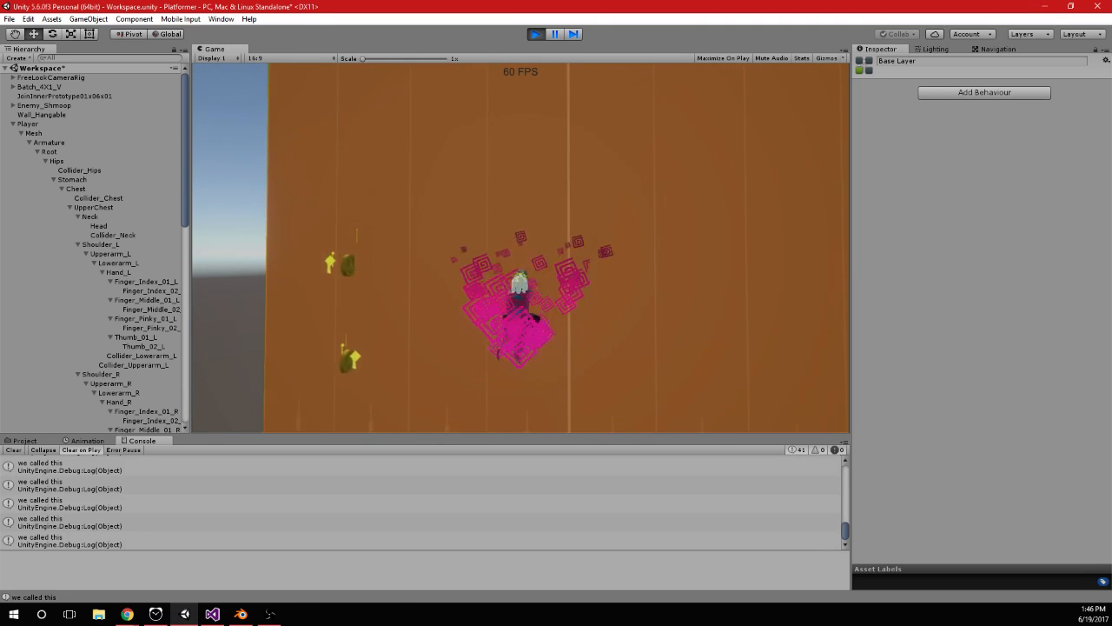
{"action": "key", "text": "space"}
{"action": "key", "text": "space"}
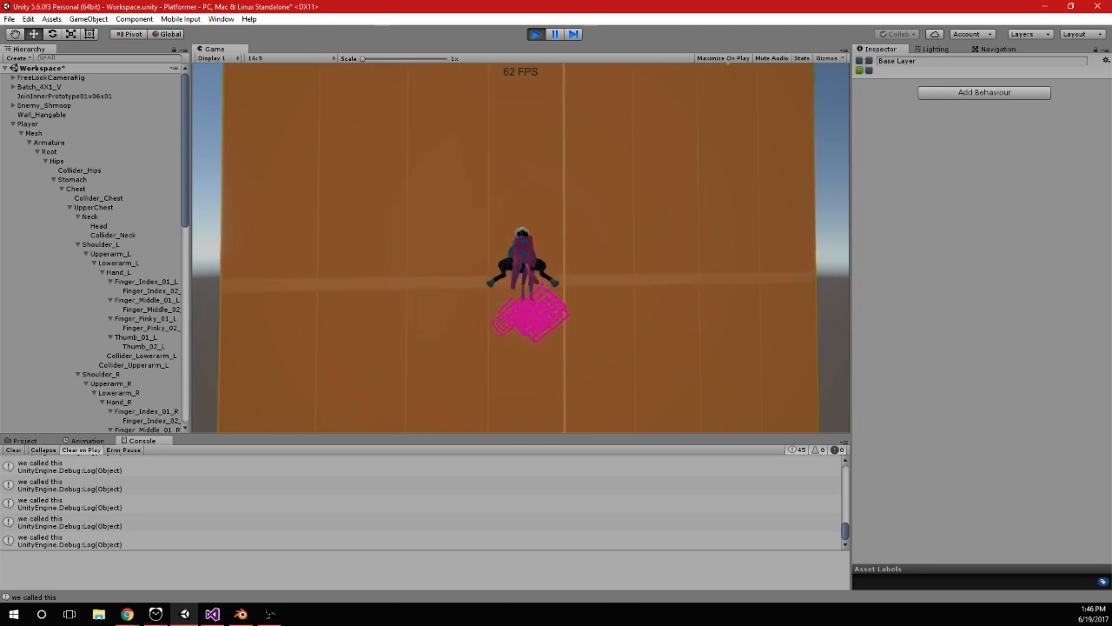
{"action": "key", "text": "space"}
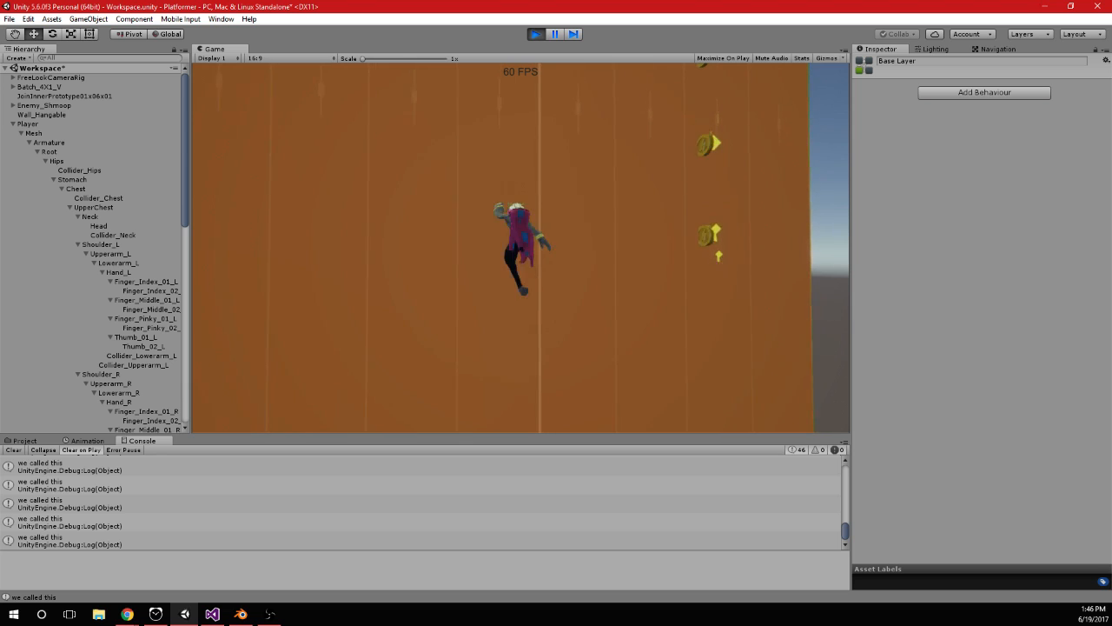
{"action": "key", "text": "space"}
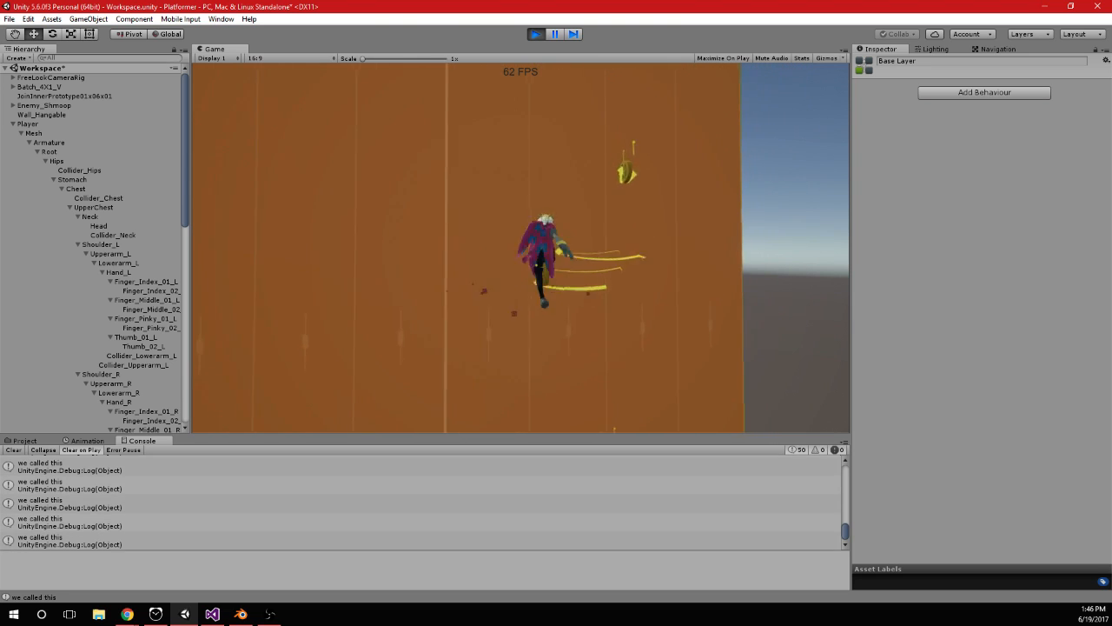
{"action": "key", "text": "space"}
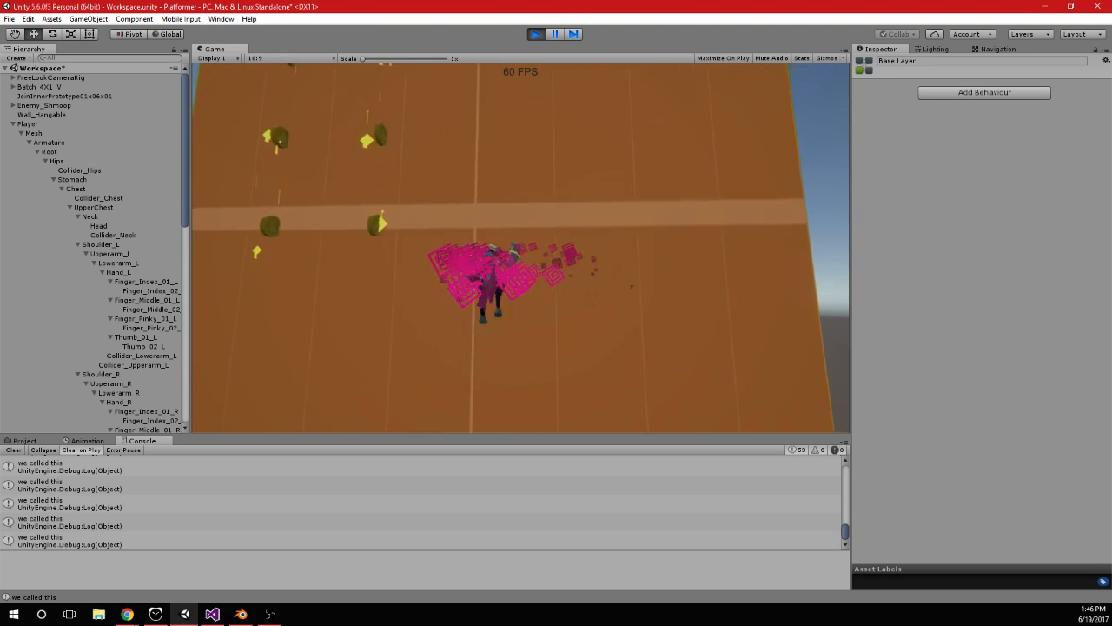
{"action": "key", "text": "space"}
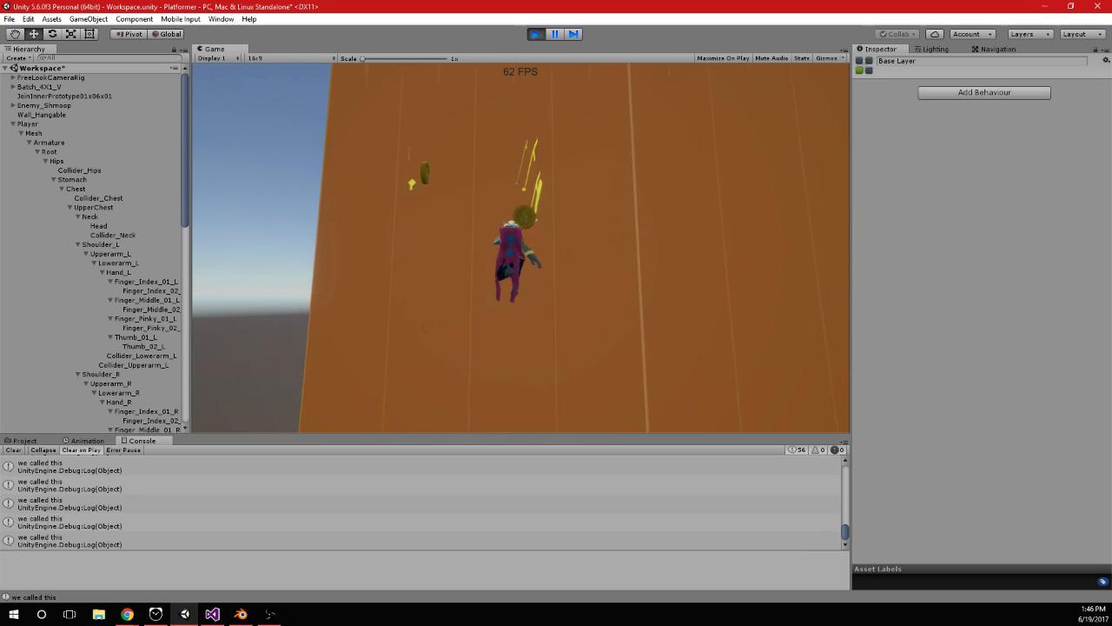
{"action": "key", "text": "space"}
{"action": "key", "text": "space"}
{"action": "key", "text": "space"}
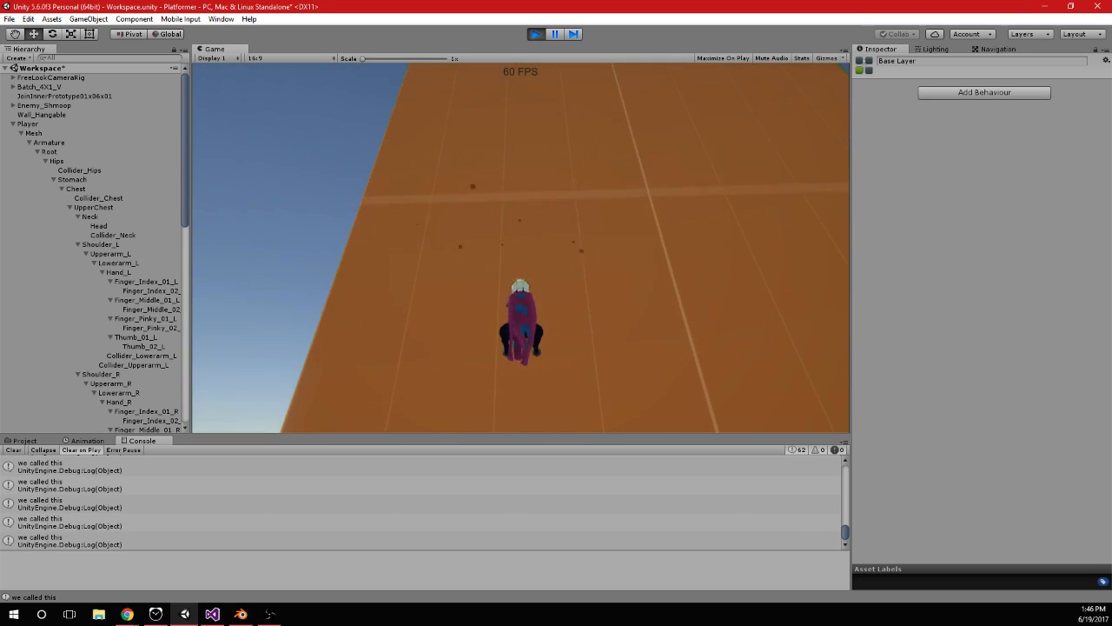
In Visual Studio, set curJumps to 1 in the isHanging block, move the block from ButtonClicks() to the end of Jumping() and save
{"action": "key", "text": "alt+Tab"}
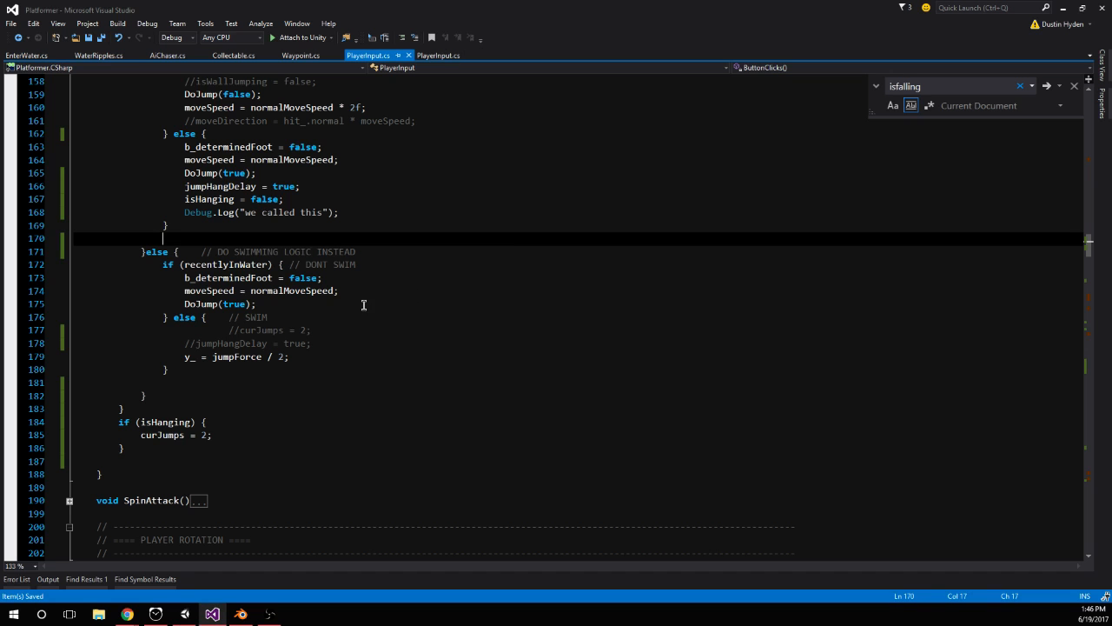
{"action": "double_click", "coordinate": [207, 434]}
{"action": "type", "text": "1"}
{"action": "left_click_drag", "start_coordinate": [126, 448], "coordinate": [42, 422]}
{"action": "key", "text": "ctrl+c"}
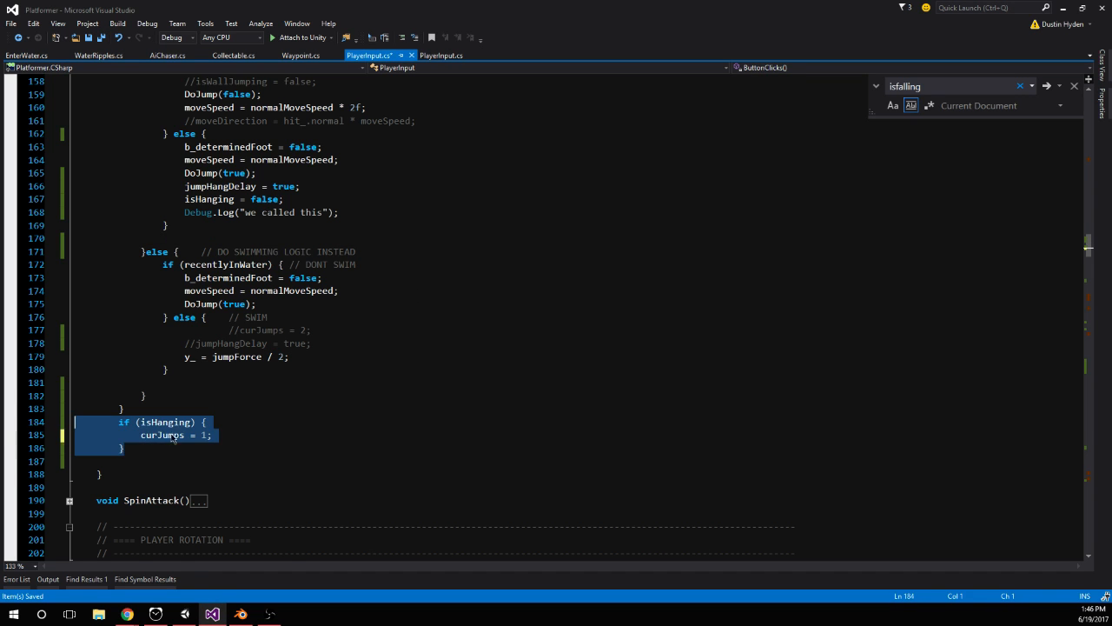
{"action": "key", "text": "Delete"}
{"action": "scroll", "coordinate": [315, 423], "scroll_direction": "down", "scroll_amount": 7}
{"action": "scroll", "coordinate": [272, 374], "scroll_direction": "down", "scroll_amount": 20}
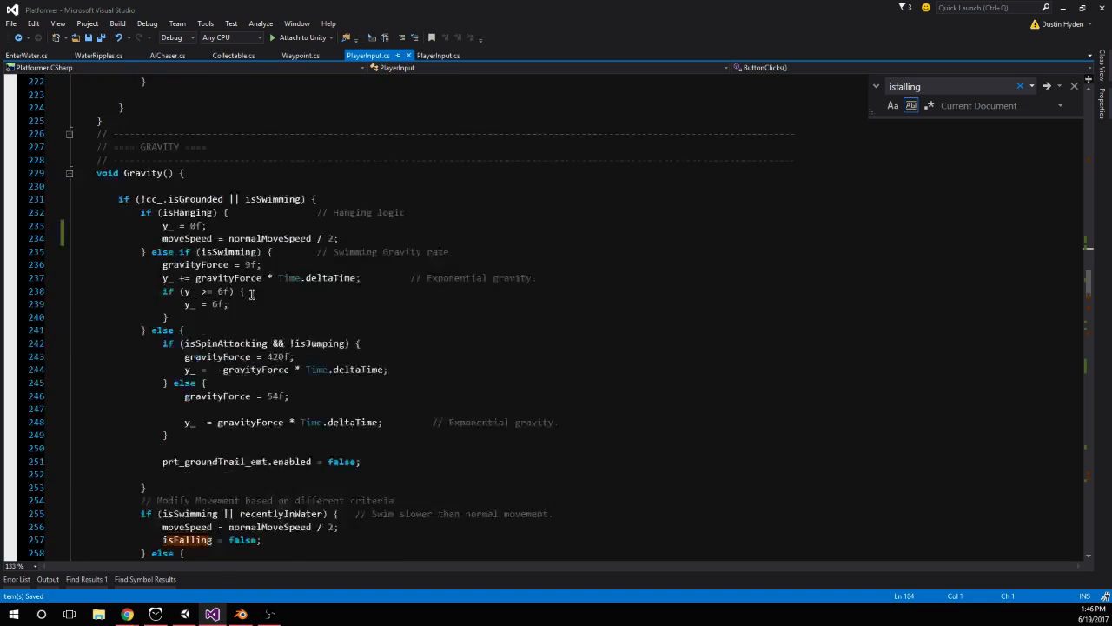
{"action": "scroll", "coordinate": [187, 301], "scroll_direction": "down", "scroll_amount": 2}
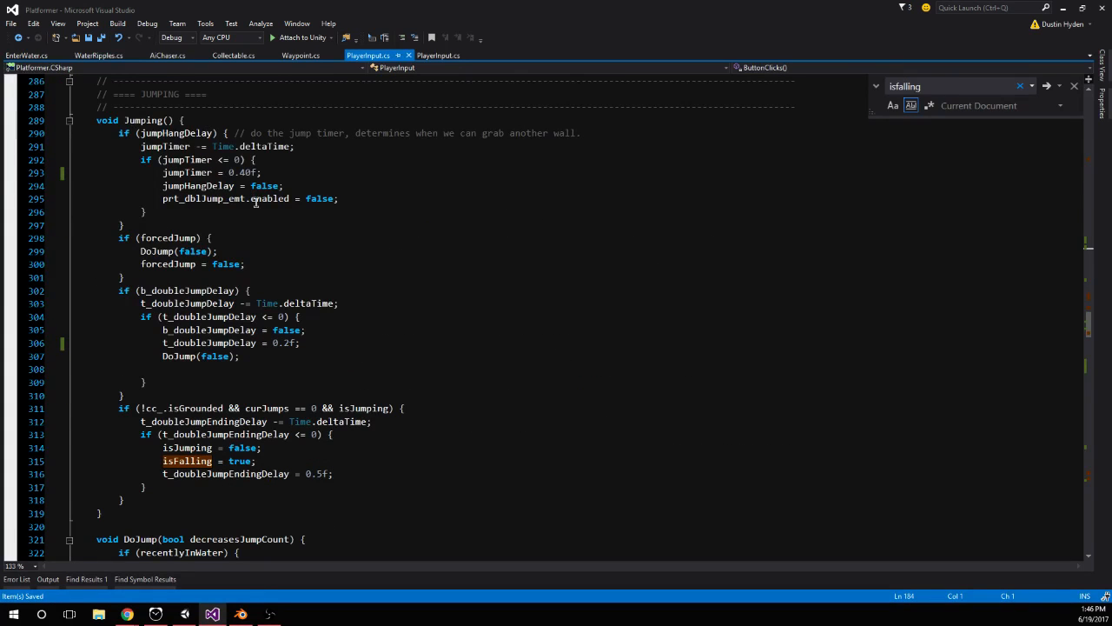
{"action": "left_click", "coordinate": [152, 497]}
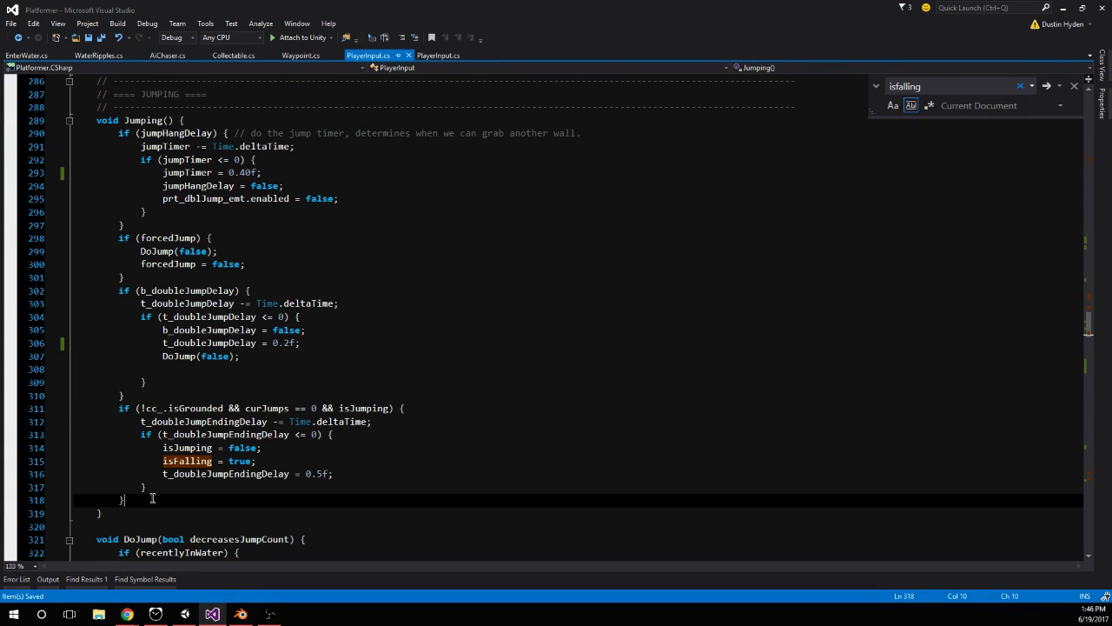
{"action": "key", "text": "ctrl+v"}
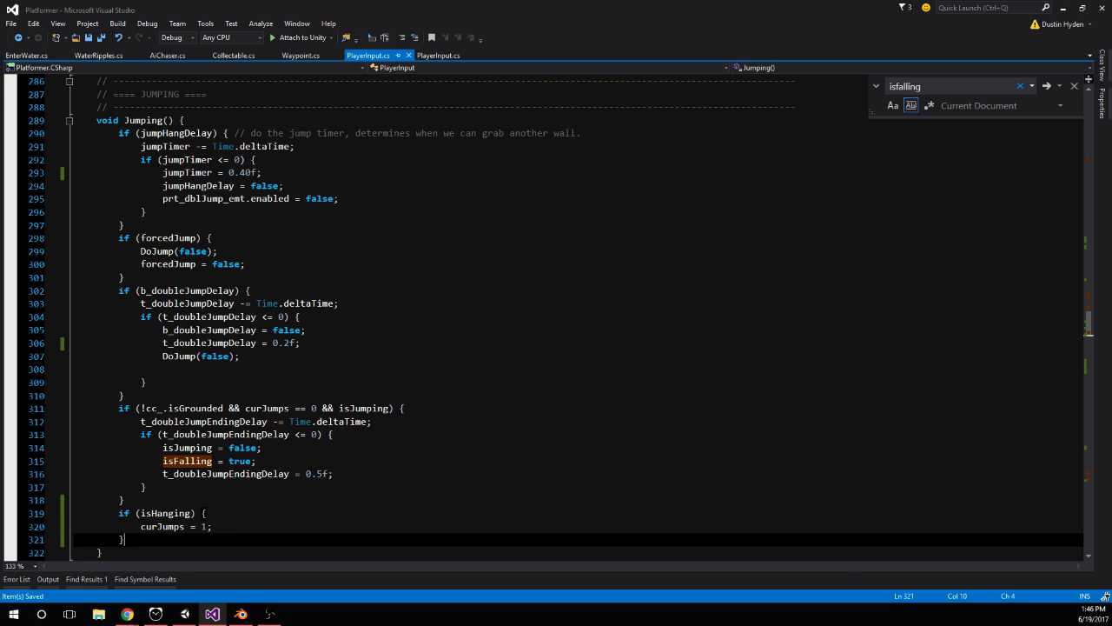
Switch to Unity and stop the running play session
{"action": "key", "text": "alt+Tab"}
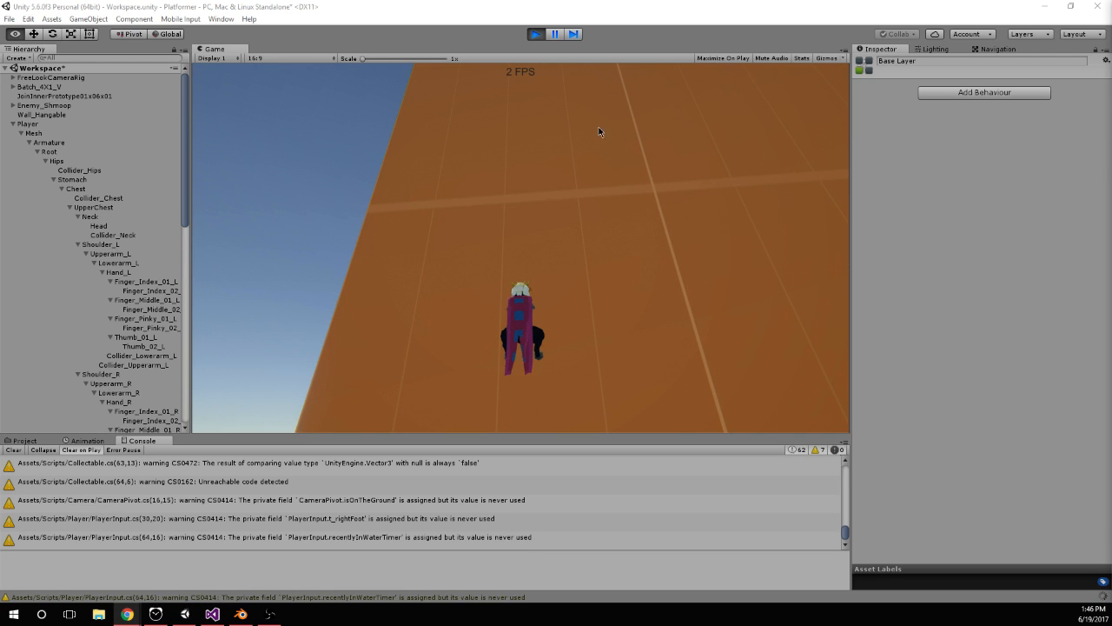
{"action": "left_click", "coordinate": [535, 33]}
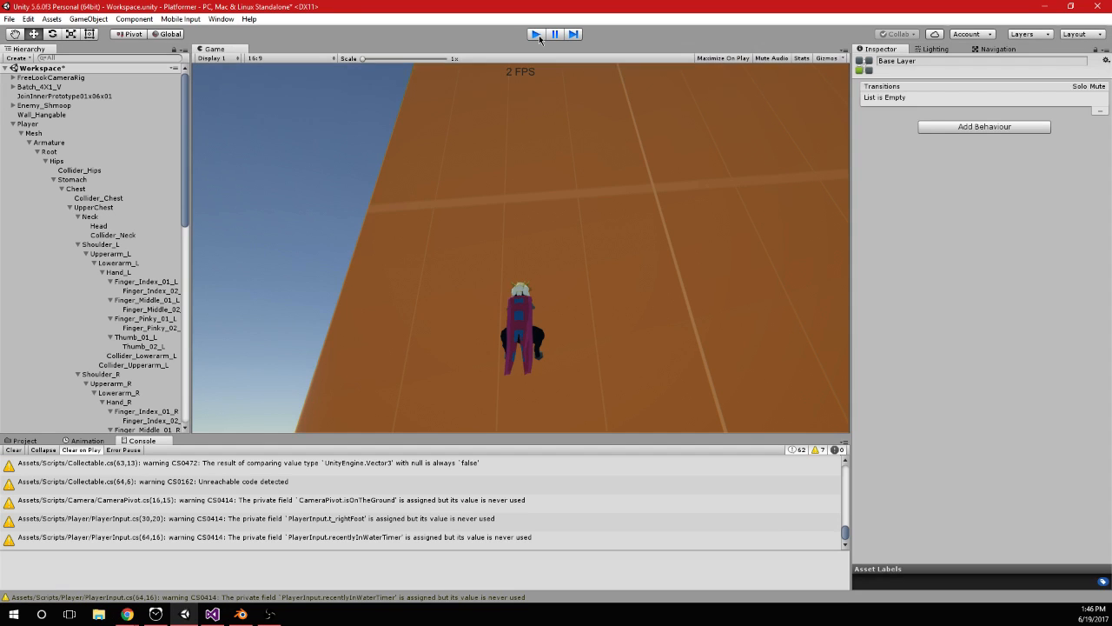
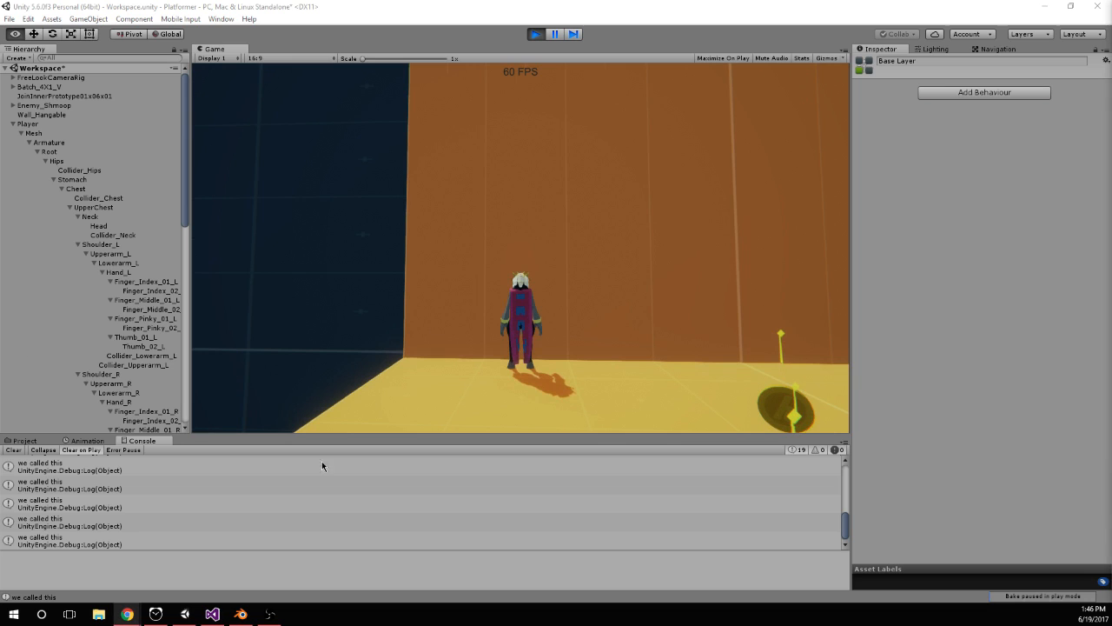
Switch to Visual Studio and set curJumps to 2 in the isHanging block at the end of Jumping()
{"action": "left_click", "coordinate": [217, 615]}
{"action": "scroll", "coordinate": [187, 473], "scroll_direction": "down", "scroll_amount": 1}
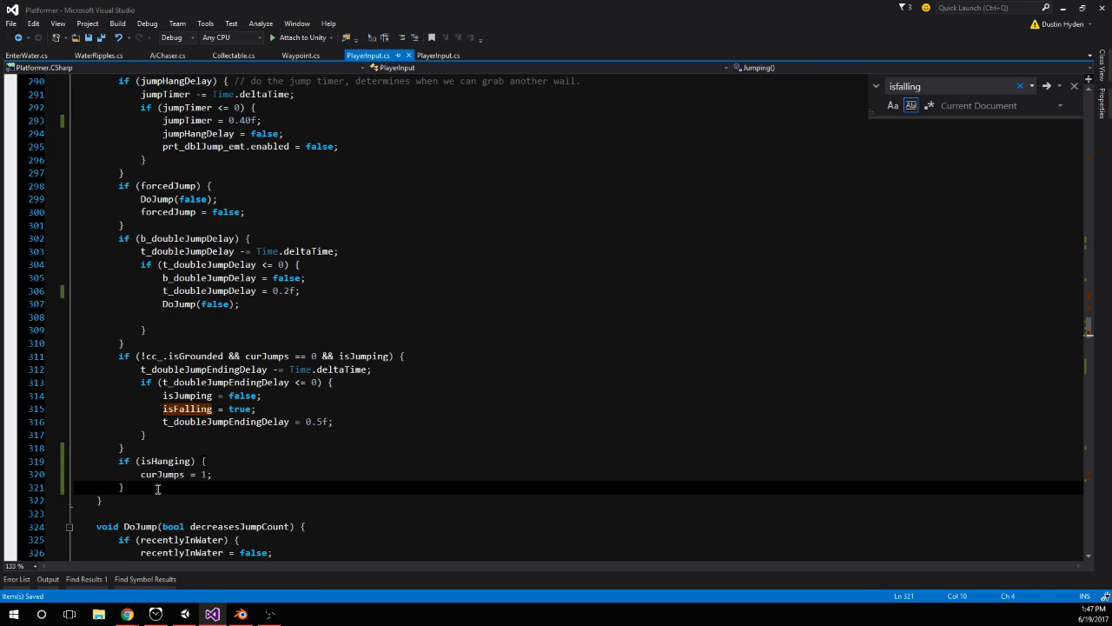
{"action": "left_click_drag", "start_coordinate": [208, 476], "coordinate": [201, 474]}
{"action": "type", "text": "2"}
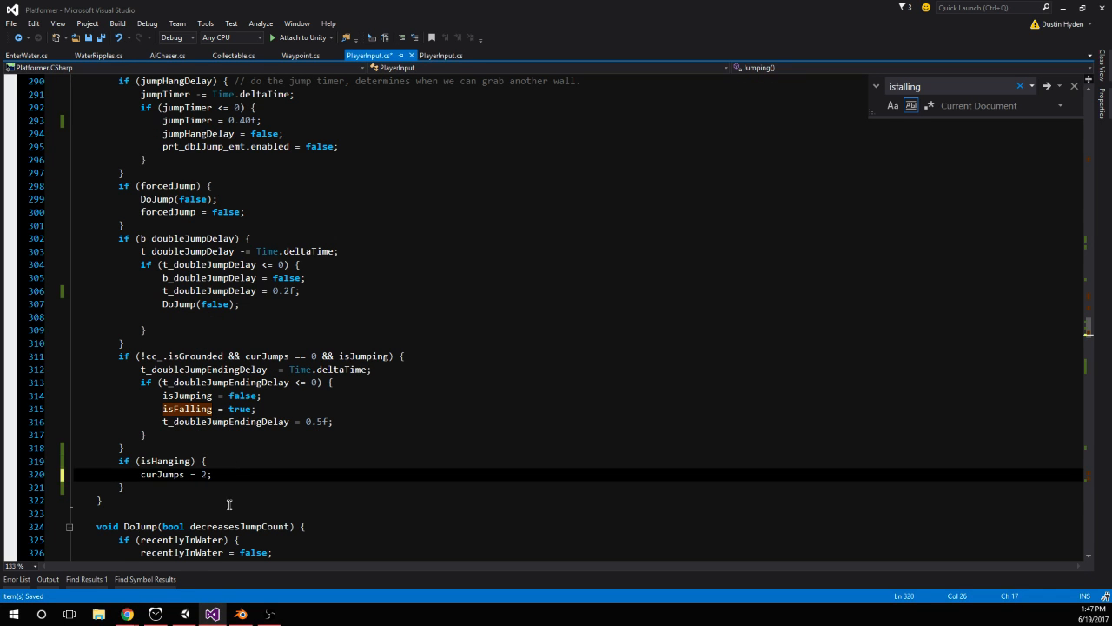
Switch to Unity, start play mode and jump the player over the orange block toward the orange wall behind it
{"action": "left_click", "coordinate": [184, 615]}
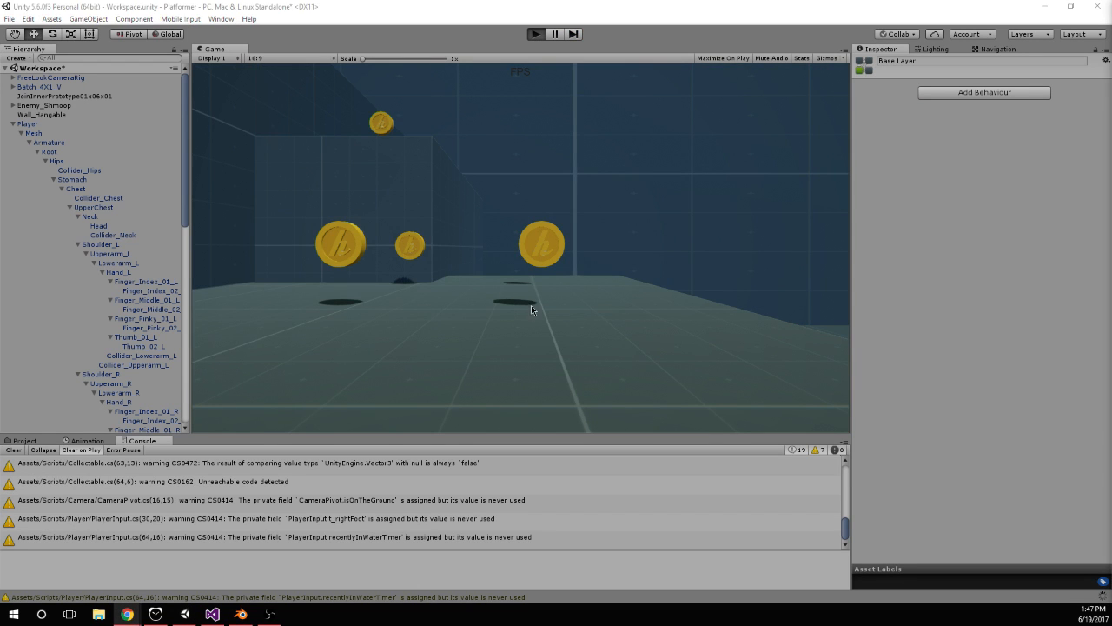
{"action": "key", "text": "ctrl+p"}
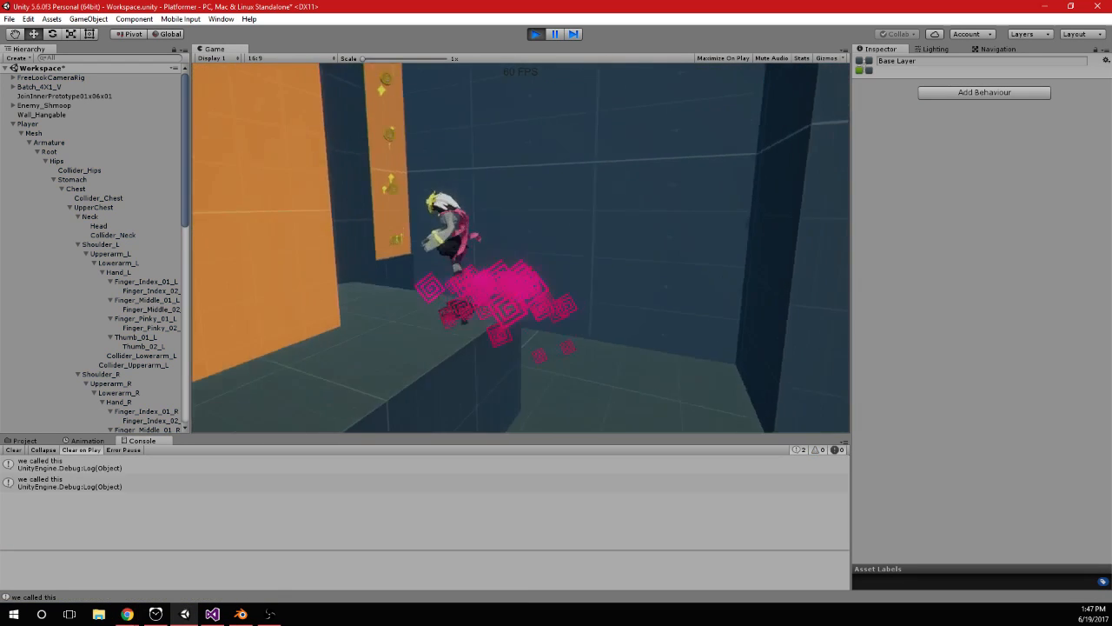
{"action": "key", "text": "space"}
{"action": "key", "text": "space"}
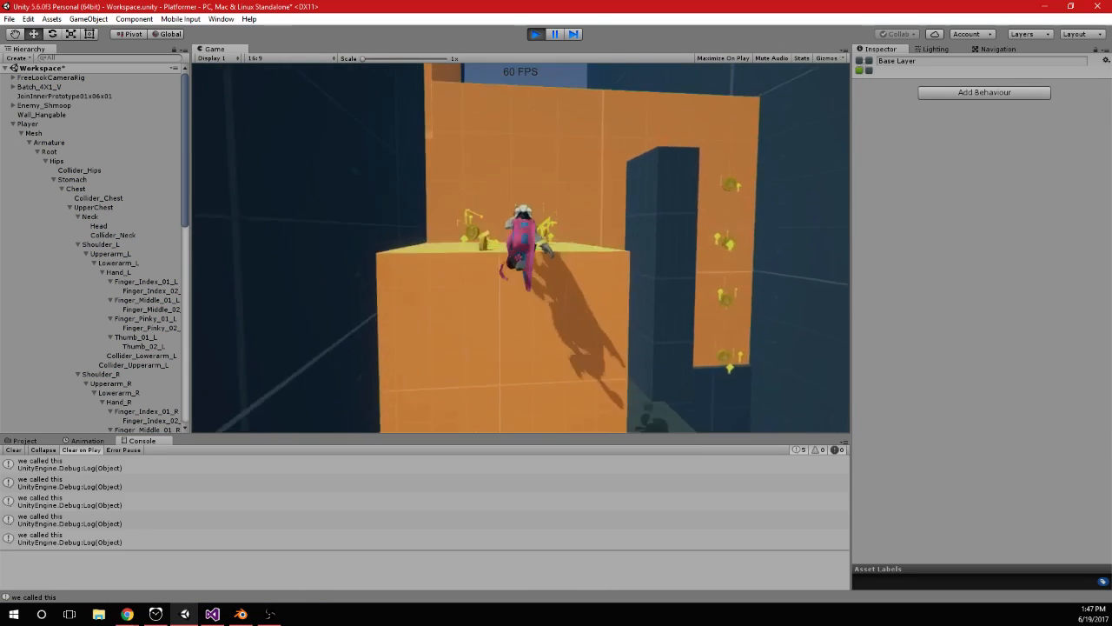
{"action": "key", "text": "w"}
{"action": "key", "text": "space"}
{"action": "key", "text": "space"}
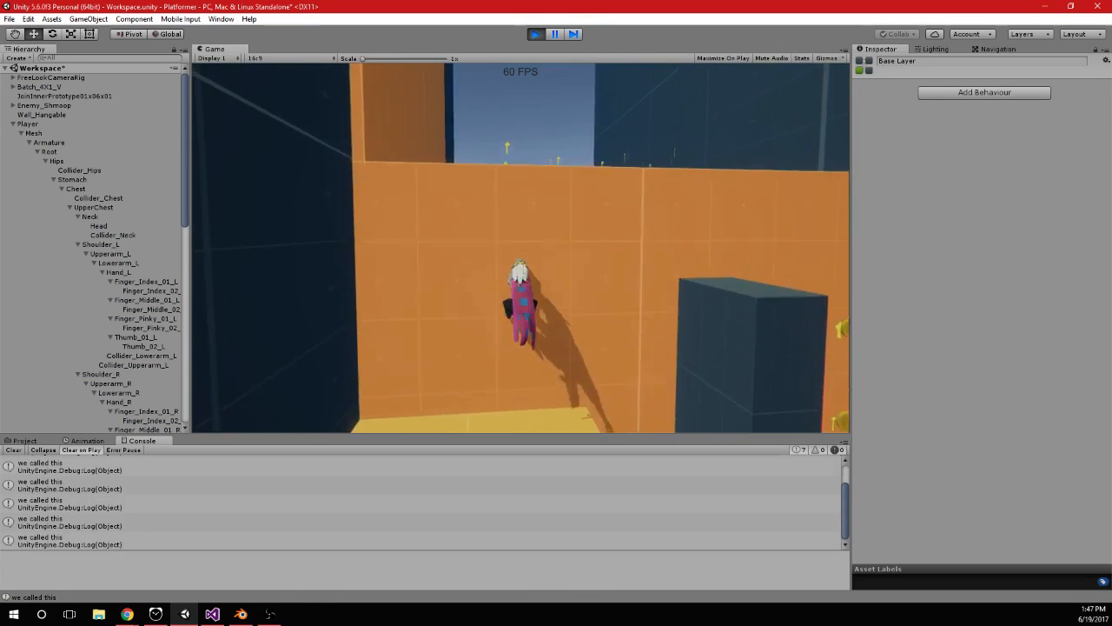
Jump onto the upper yellow platform and test repeated jumps while climbing the tall orange wall
{"action": "key", "text": "space"}
{"action": "key", "text": "space"}
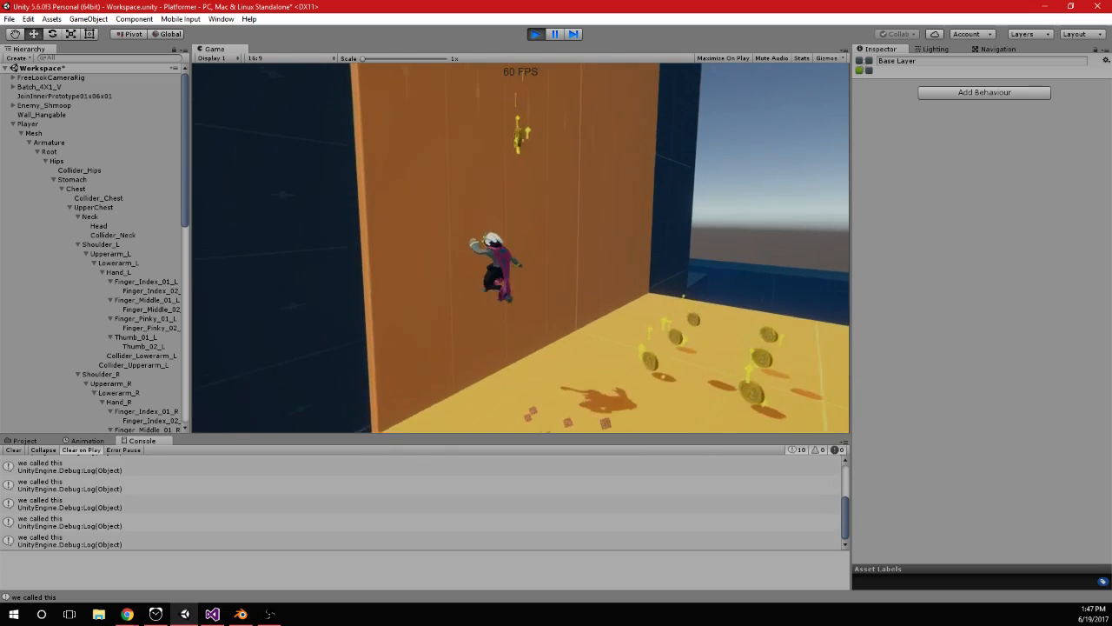
{"action": "key", "text": "space"}
{"action": "key", "text": "space"}
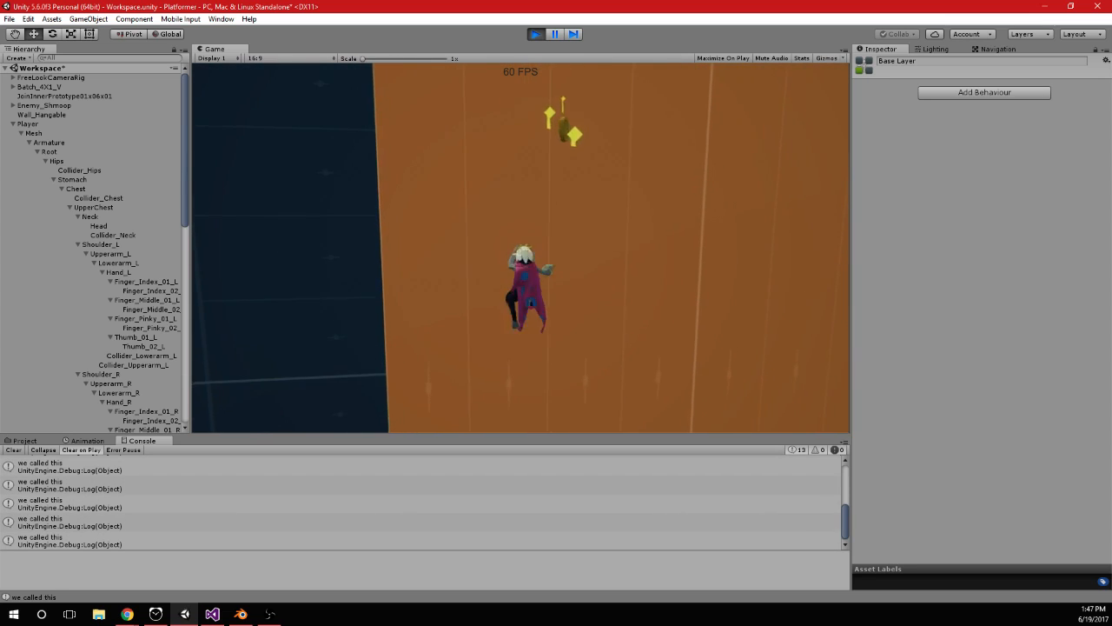
{"action": "key", "text": "space"}
{"action": "key", "text": "space"}
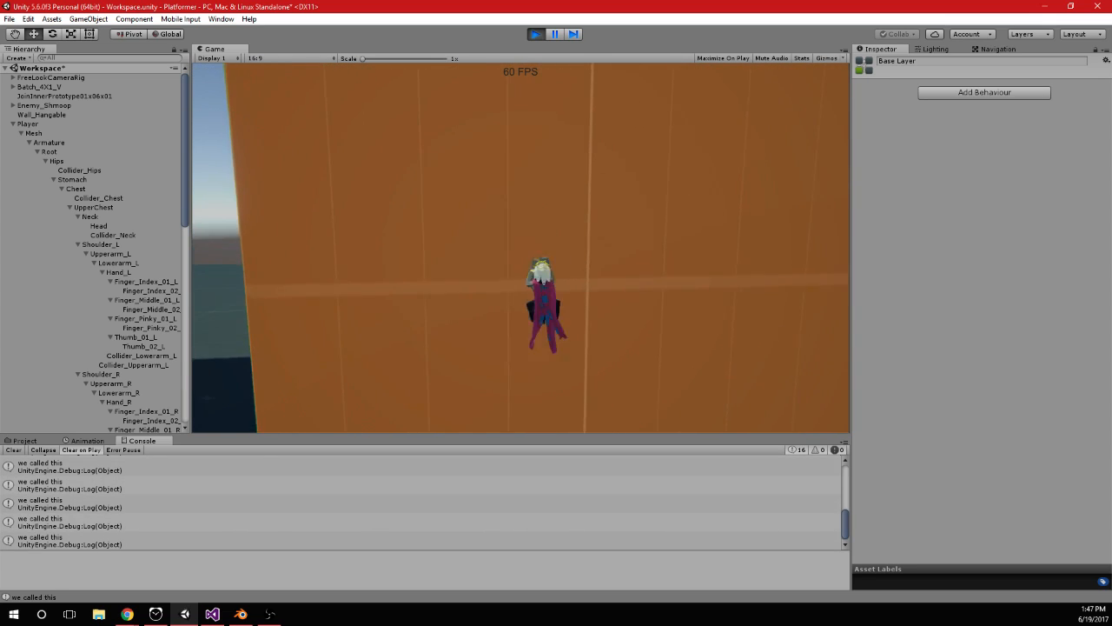
{"action": "key", "text": "space"}
{"action": "key", "text": "space"}
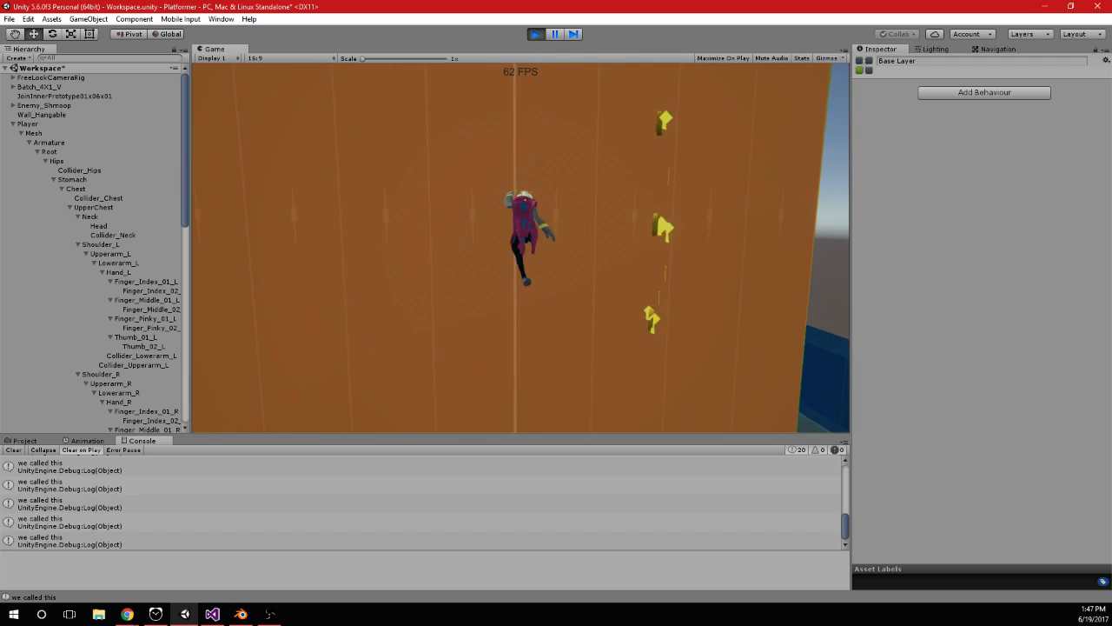
{"action": "key", "text": "space"}
{"action": "key", "text": "space"}
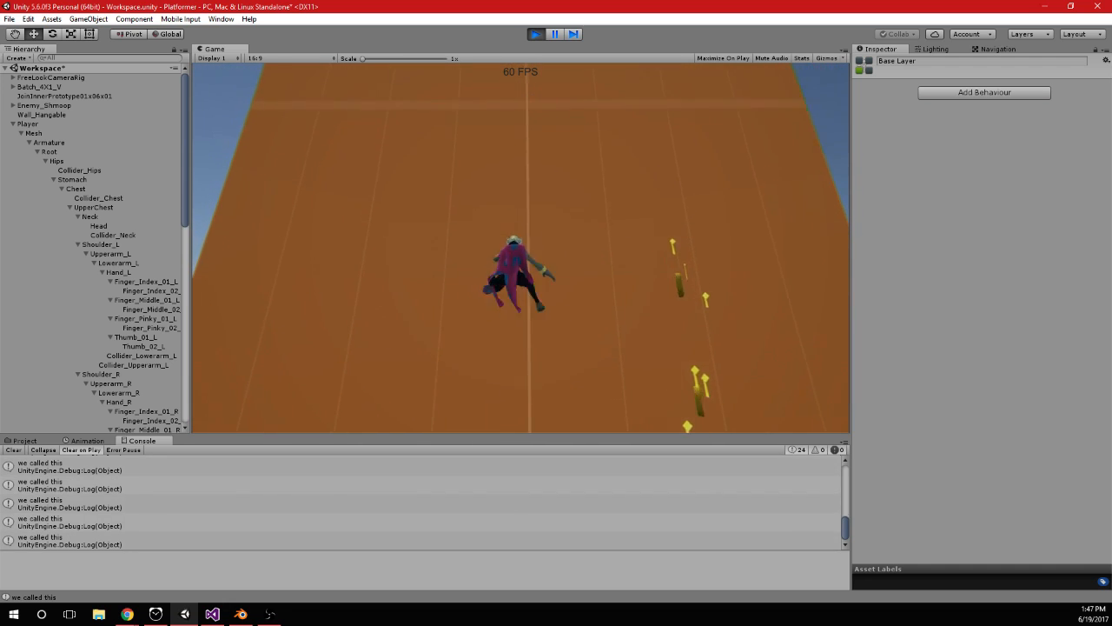
Switch to Visual Studio and examine the jump timers and curJumps handling in Jumping() and DoJump()
{"action": "key", "text": "alt+Tab"}
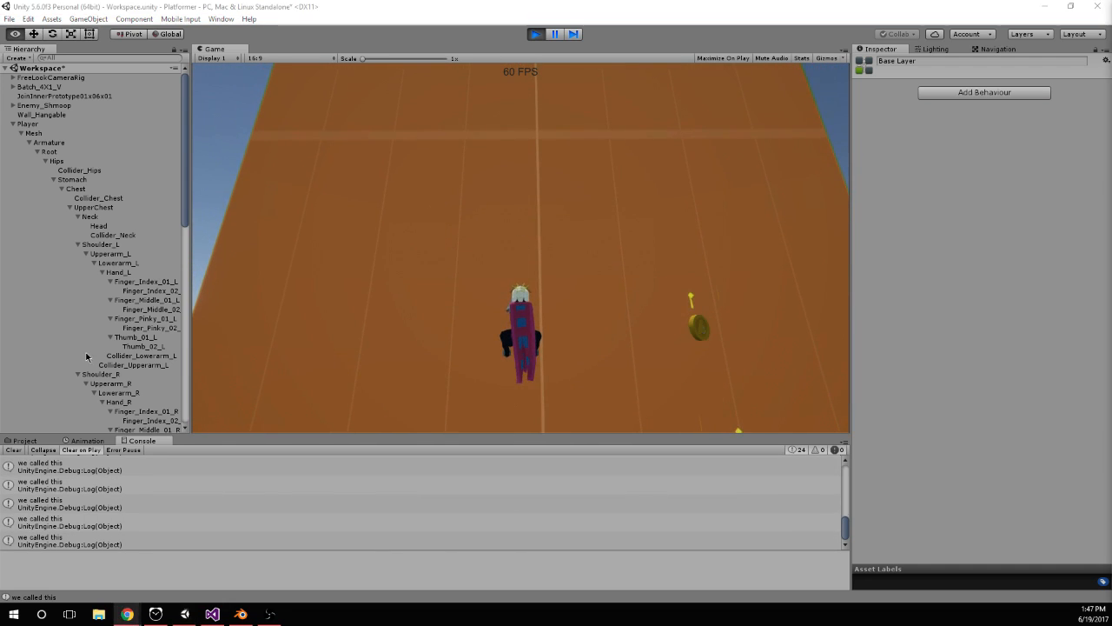
{"action": "left_click", "coordinate": [212, 614]}
{"action": "scroll", "coordinate": [275, 398], "scroll_direction": "up", "scroll_amount": 3}
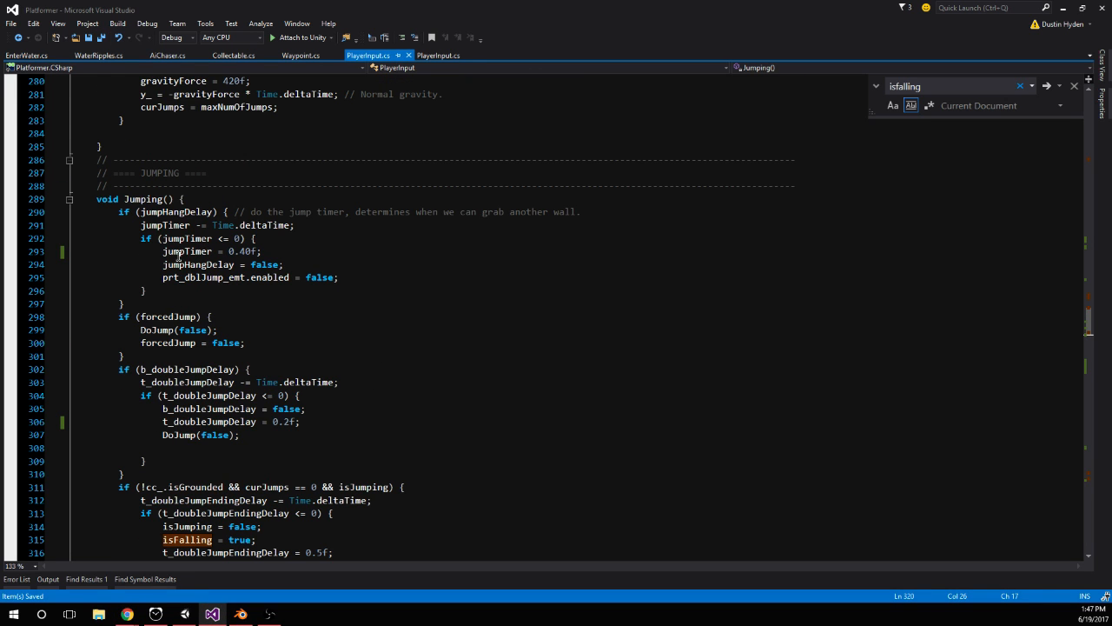
{"action": "scroll", "coordinate": [263, 328], "scroll_direction": "down", "scroll_amount": 5}
{"action": "scroll", "coordinate": [269, 335], "scroll_direction": "up", "scroll_amount": 6}
{"action": "scroll", "coordinate": [278, 341], "scroll_direction": "down", "scroll_amount": 10}
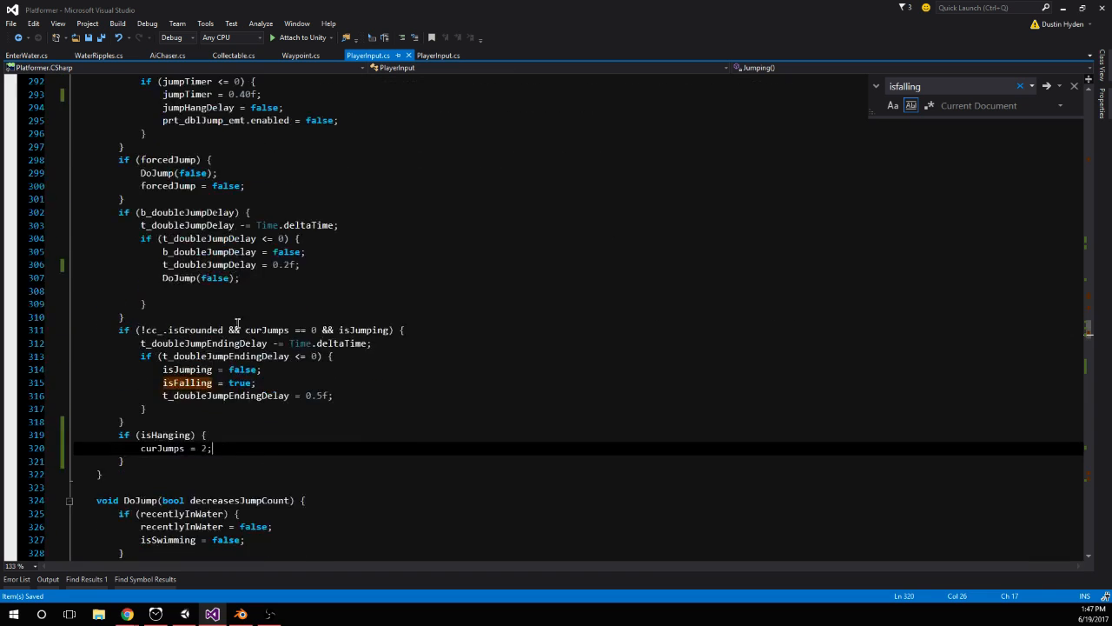
{"action": "scroll", "coordinate": [278, 348], "scroll_direction": "down", "scroll_amount": 2}
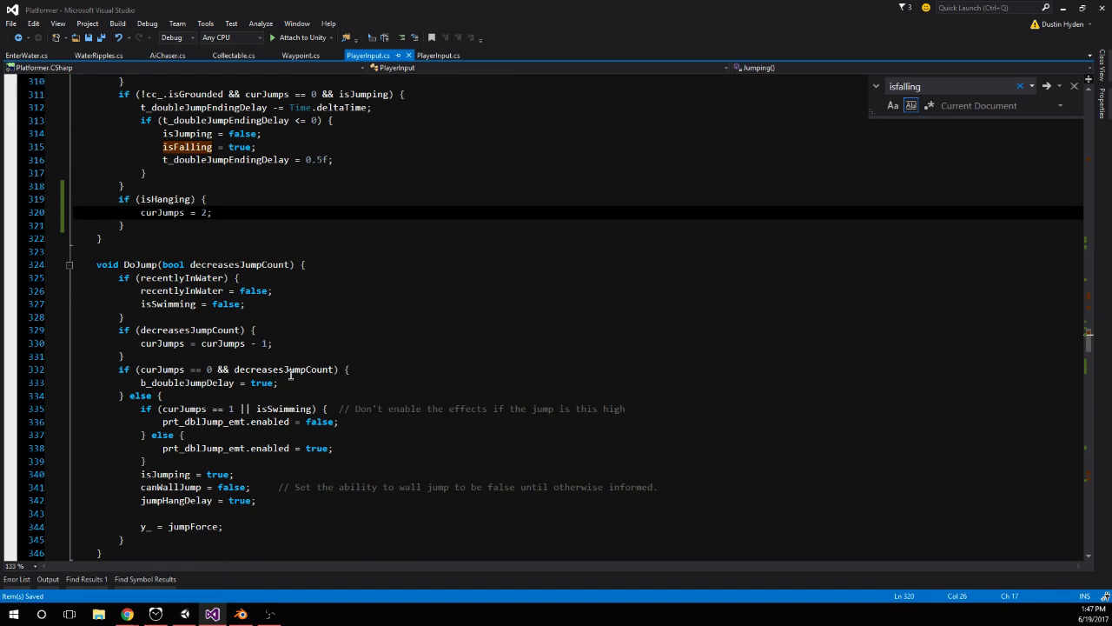
{"action": "left_click", "coordinate": [365, 371]}
{"action": "key", "text": "Return"}
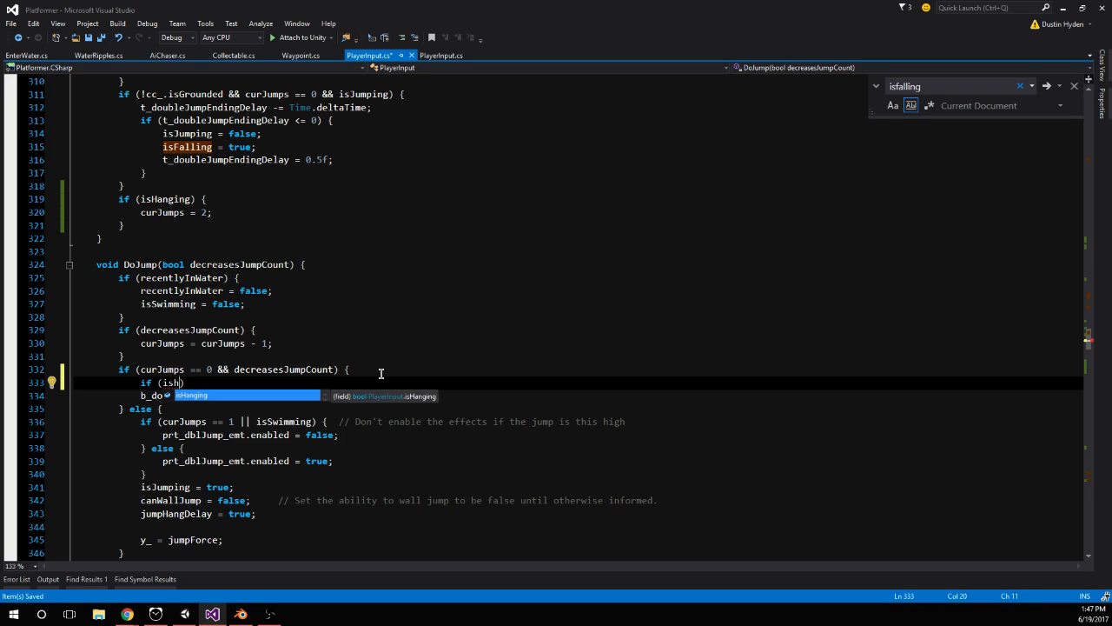
{"action": "key", "text": "BackSpace"}
{"action": "key", "text": "BackSpace"}
{"action": "key", "text": "BackSpace"}
{"action": "key", "text": "BackSpace"}
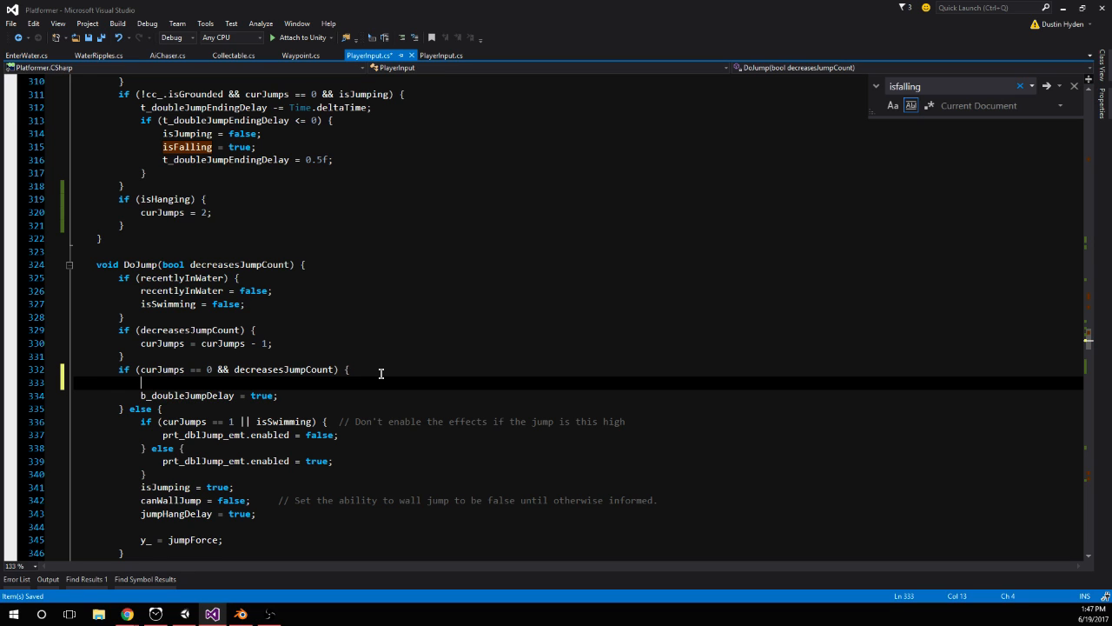
{"action": "key", "text": "BackSpace"}
{"action": "key", "text": "BackSpace"}
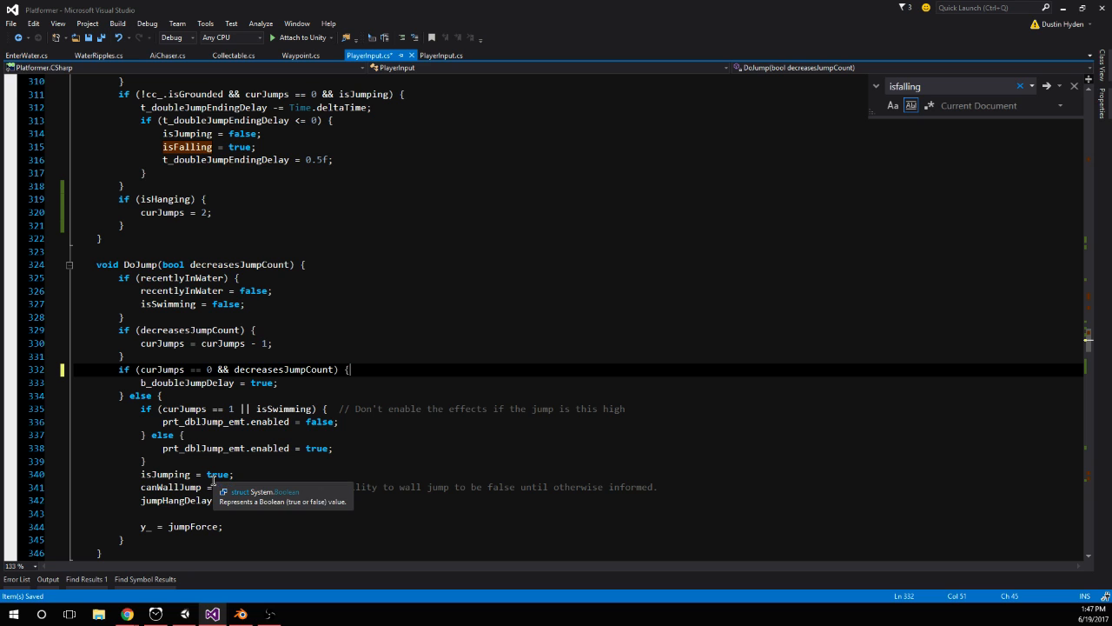
Set the jumpTimer reset value in the jumpHangDelay block of Jumping() to 0.30f and save PlayerInput.cs
{"action": "scroll", "coordinate": [294, 290], "scroll_direction": "up", "scroll_amount": 7}
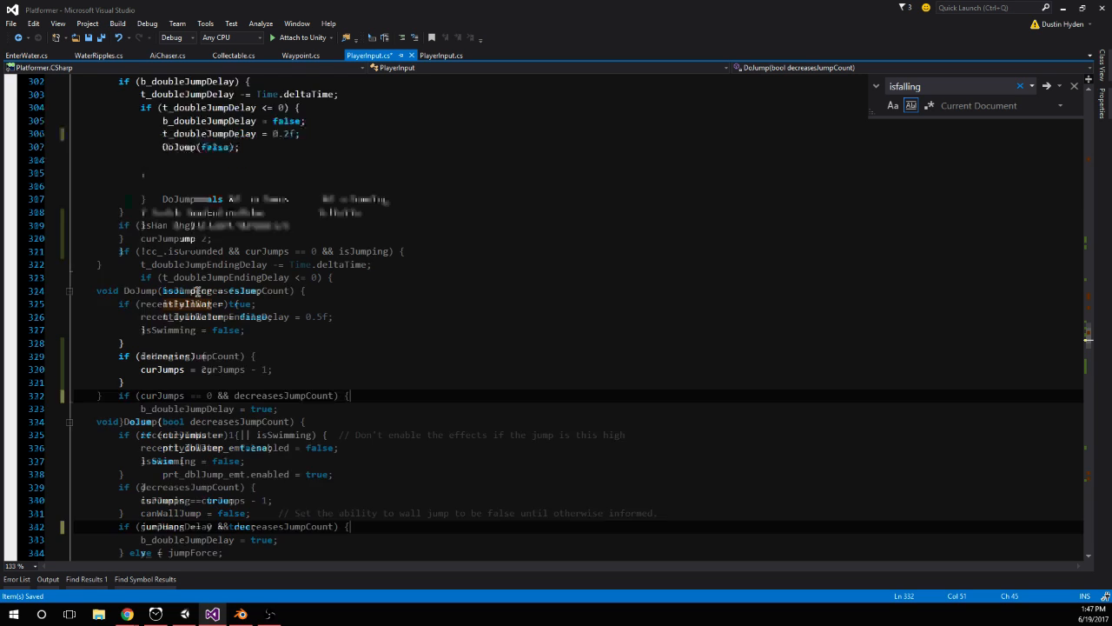
{"action": "left_click_drag", "start_coordinate": [247, 142], "coordinate": [240, 146]}
{"action": "type", "text": "3"}
{"action": "left_click", "coordinate": [273, 162]}
{"action": "key", "text": "ctrl+s"}
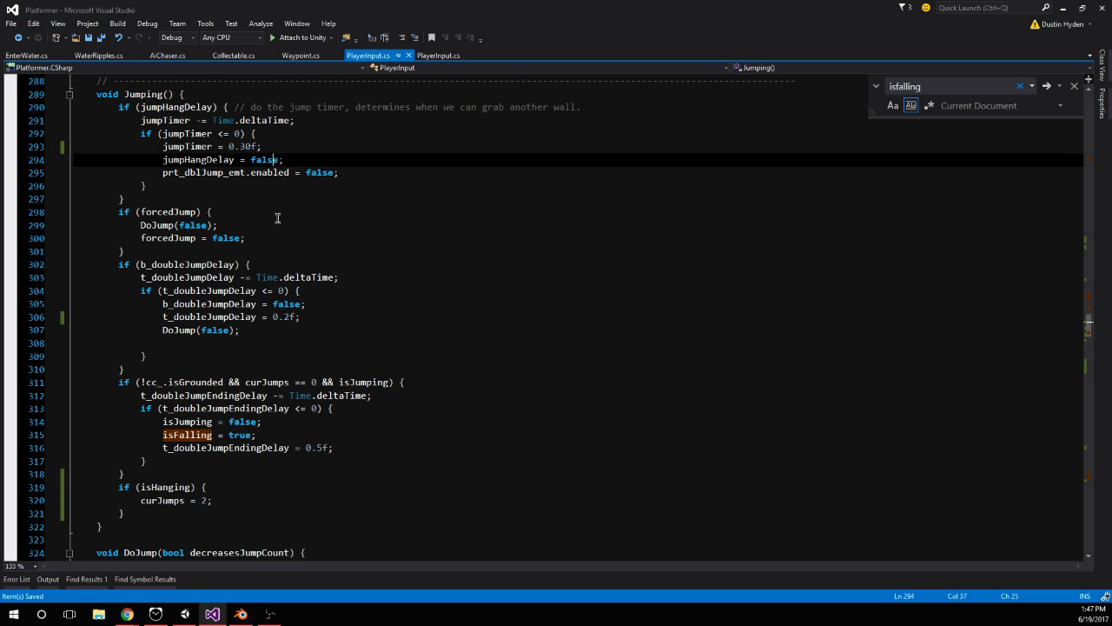
Switch to Unity, restart play mode and jump the player up the orange block and wall to the upper yellow platform
{"action": "left_click", "coordinate": [187, 612]}
{"action": "left_click", "coordinate": [530, 36]}
{"action": "left_click", "coordinate": [530, 38]}
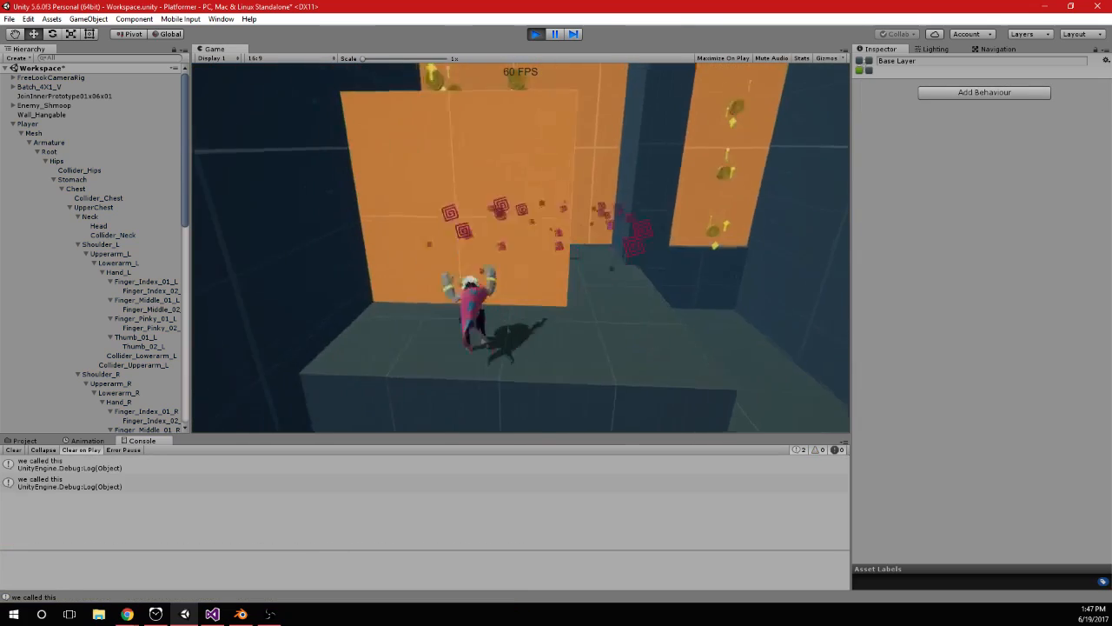
{"action": "key", "text": "space"}
{"action": "key", "text": "space"}
{"action": "key", "text": "space"}
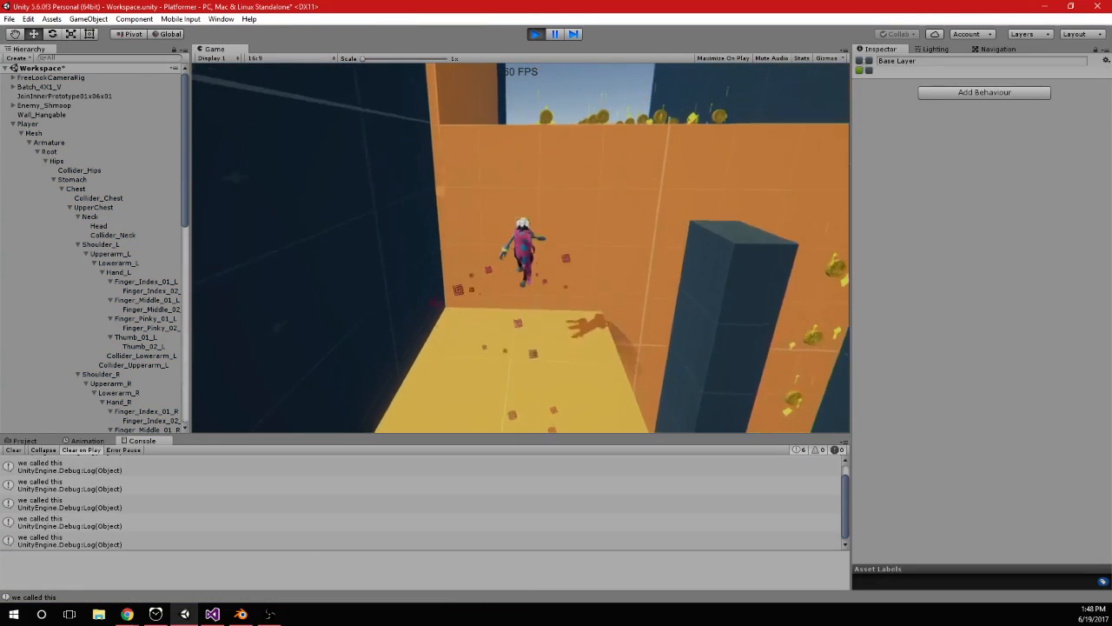
{"action": "key", "text": "space"}
{"action": "key", "text": "space"}
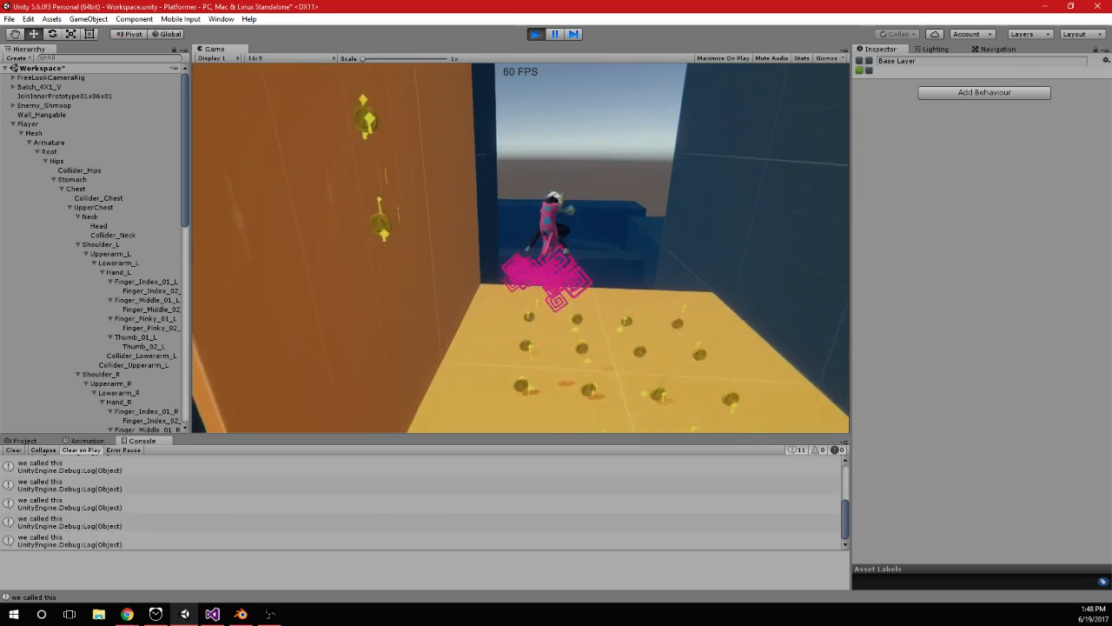
Climb the tall orange wall with repeated jumps and double jumps to test the hang delay, and stop play mode
{"action": "key", "text": "space"}
{"action": "key", "text": "space"}
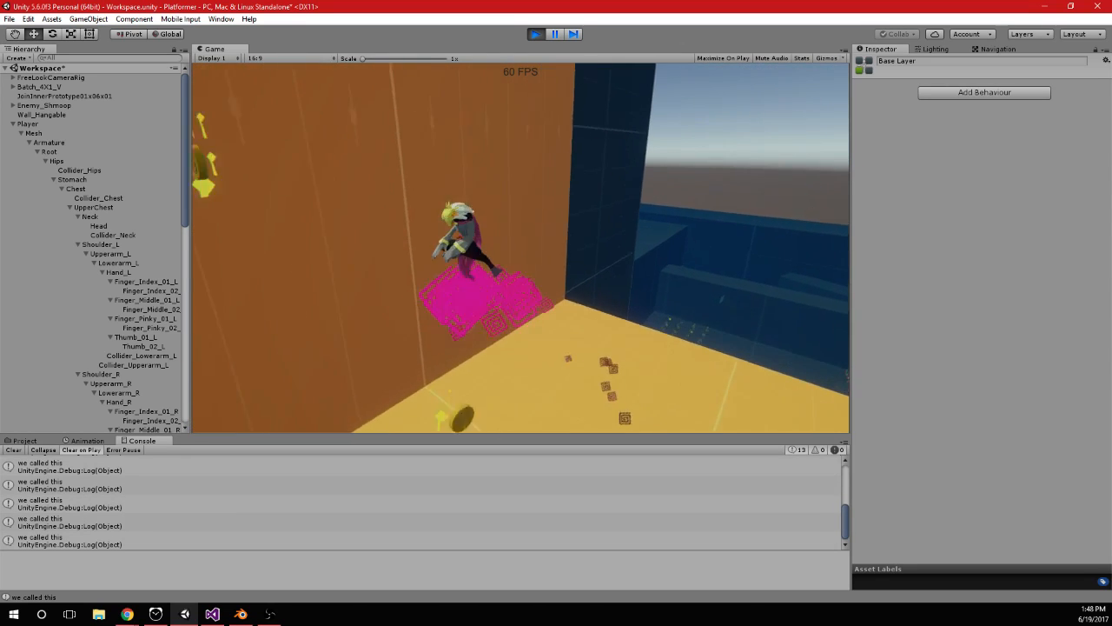
{"action": "key", "text": "space"}
{"action": "key", "text": "space"}
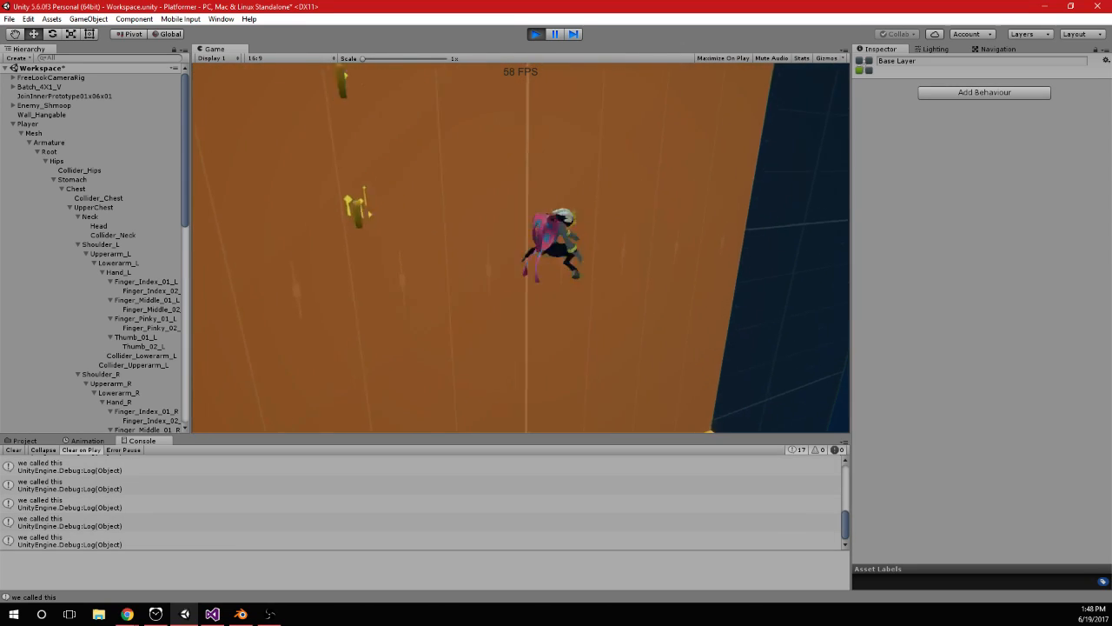
{"action": "key", "text": "space"}
{"action": "key", "text": "space"}
{"action": "key", "text": "space"}
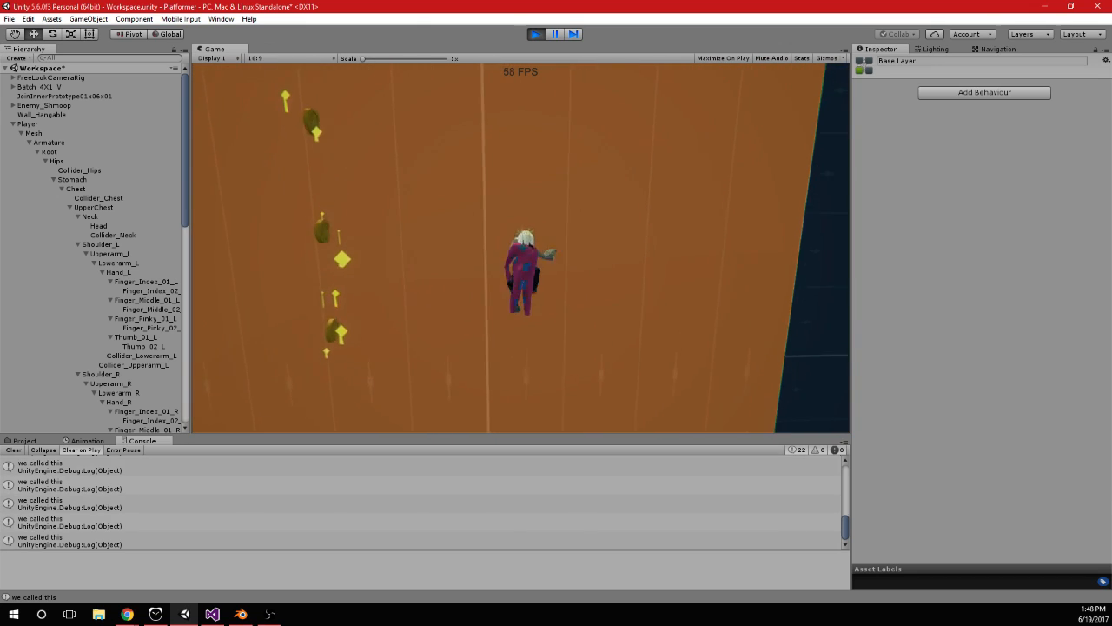
{"action": "key", "text": "space"}
{"action": "key", "text": "space"}
{"action": "key", "text": "space"}
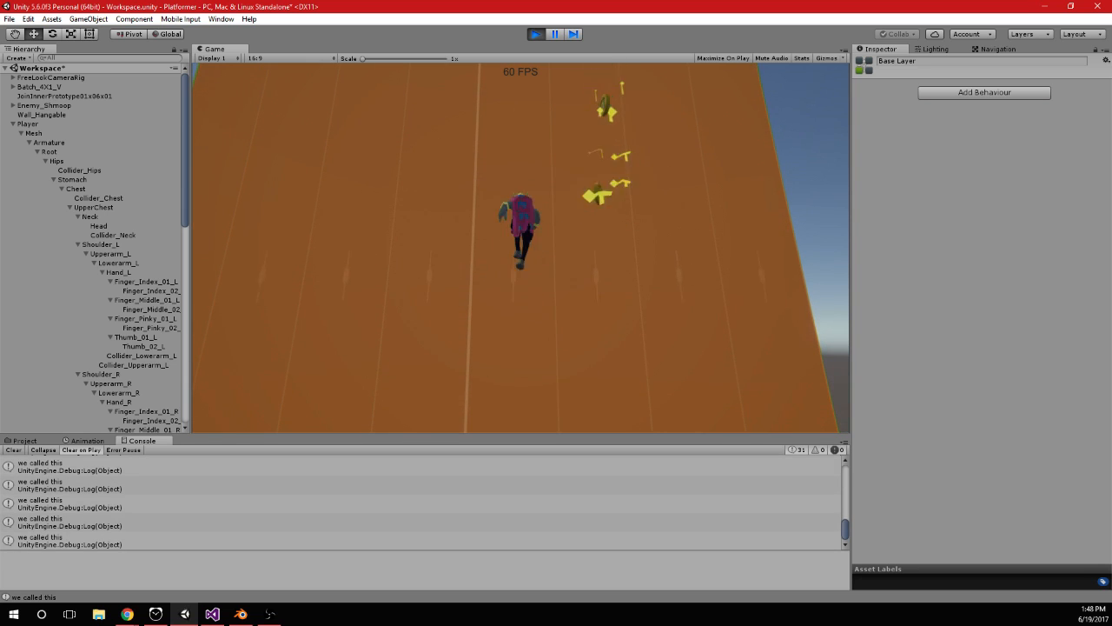
{"action": "key", "text": "space"}
{"action": "key", "text": "space"}
{"action": "key", "text": "space"}
{"action": "key", "text": "space"}
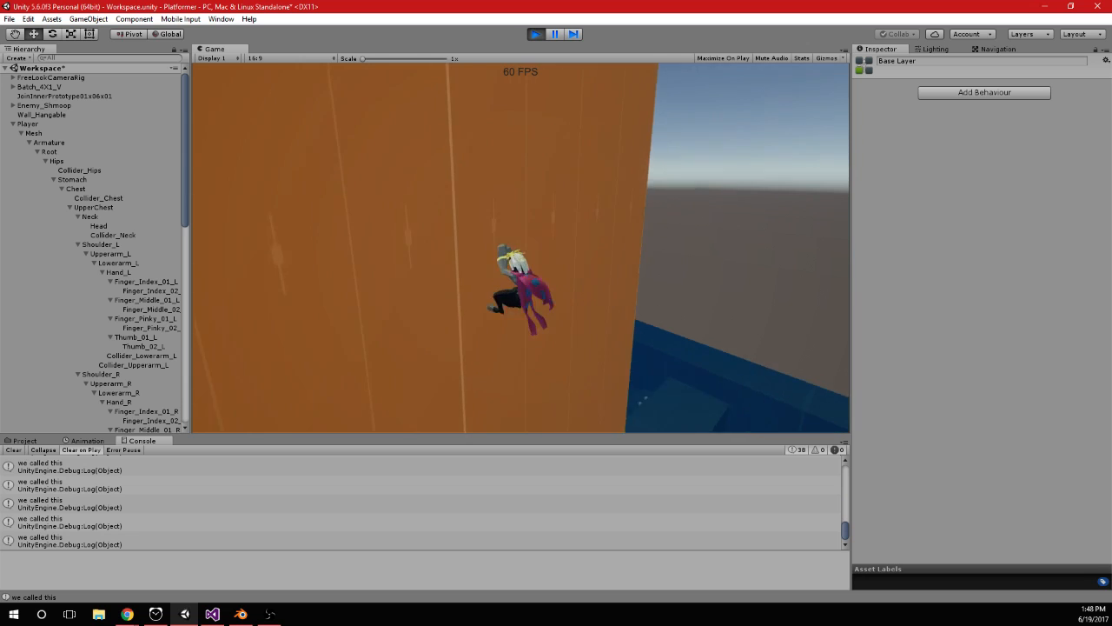
{"action": "key", "text": "space"}
{"action": "key", "text": "space"}
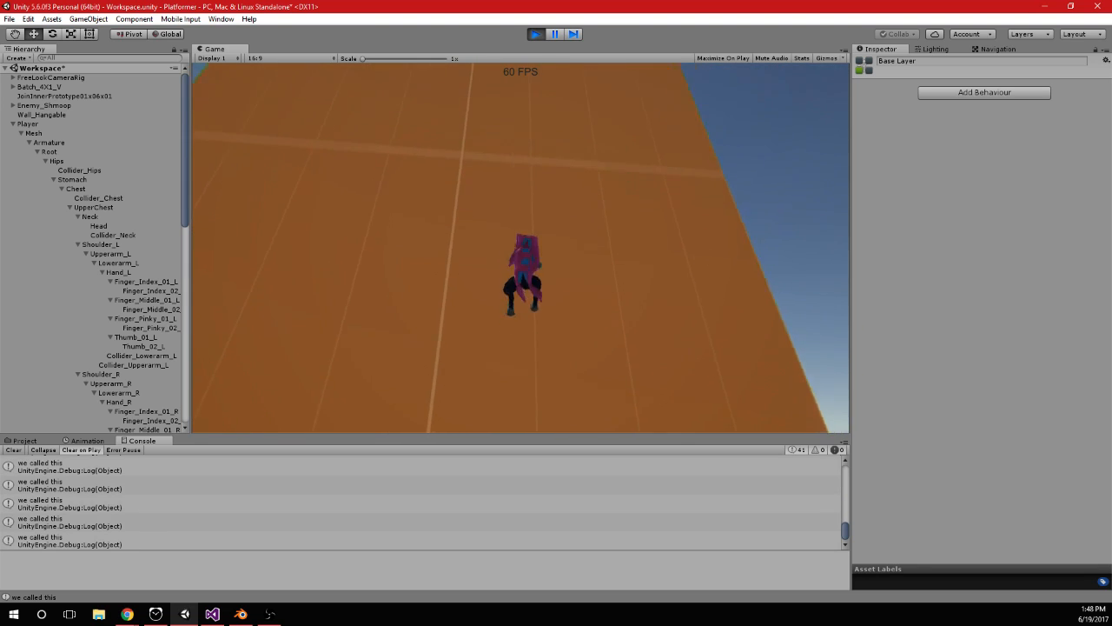
{"action": "key", "text": "space"}
{"action": "key", "text": "w"}
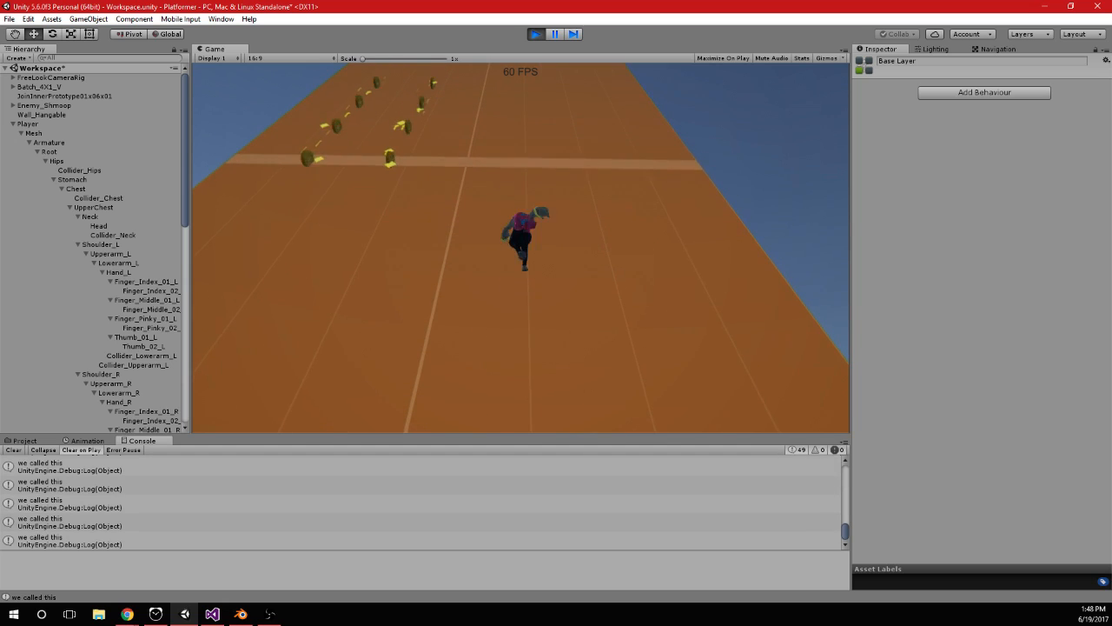
{"action": "key", "text": "w"}
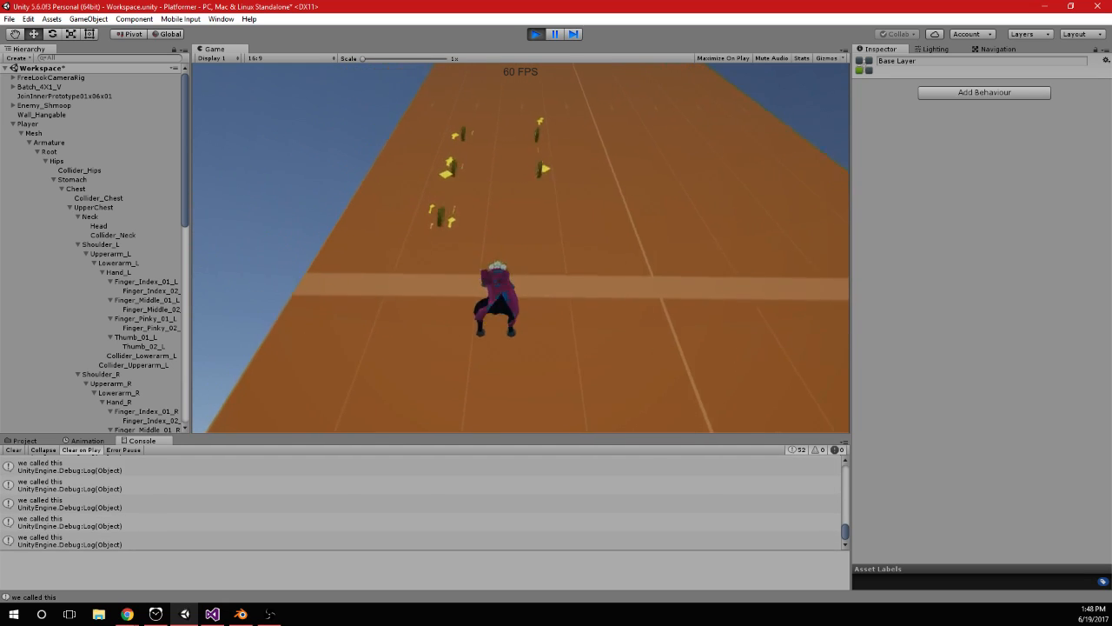
{"action": "key", "text": "w"}
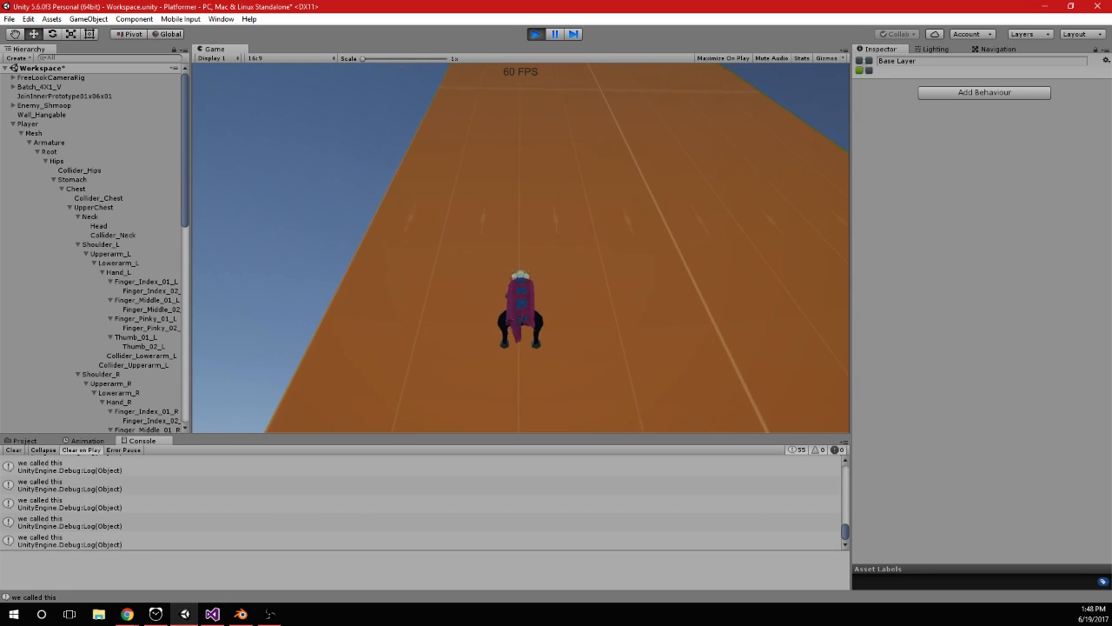
{"action": "left_click", "coordinate": [536, 33]}
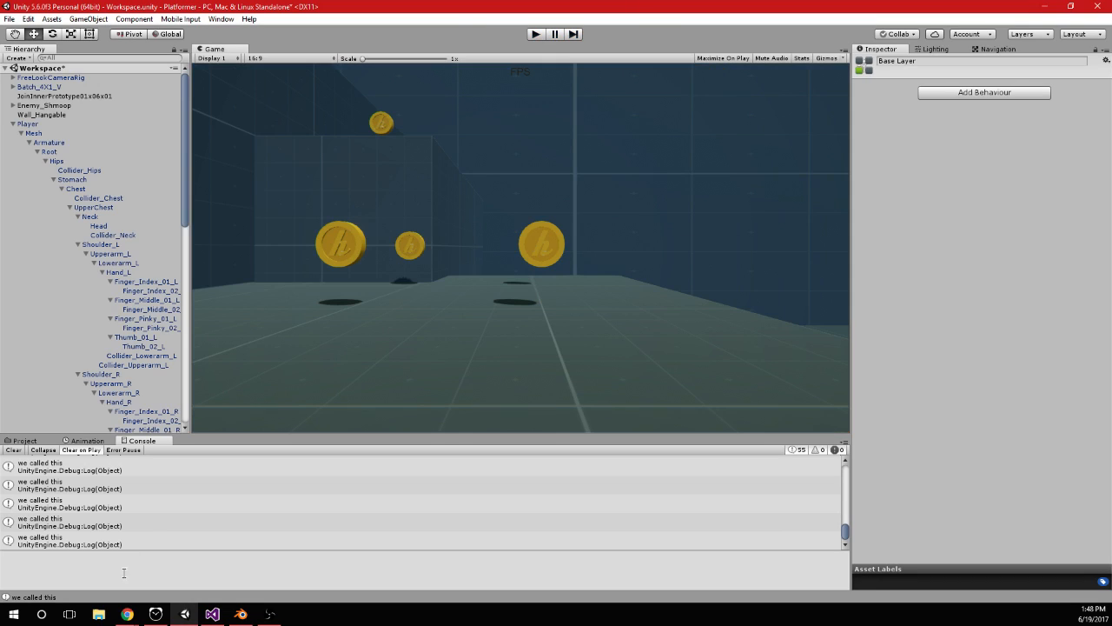
Switch to Visual Studio, close the search and examine the Wall and Ground Interactions variable declarations in PlayerInput.cs
{"action": "left_click", "coordinate": [211, 615]}
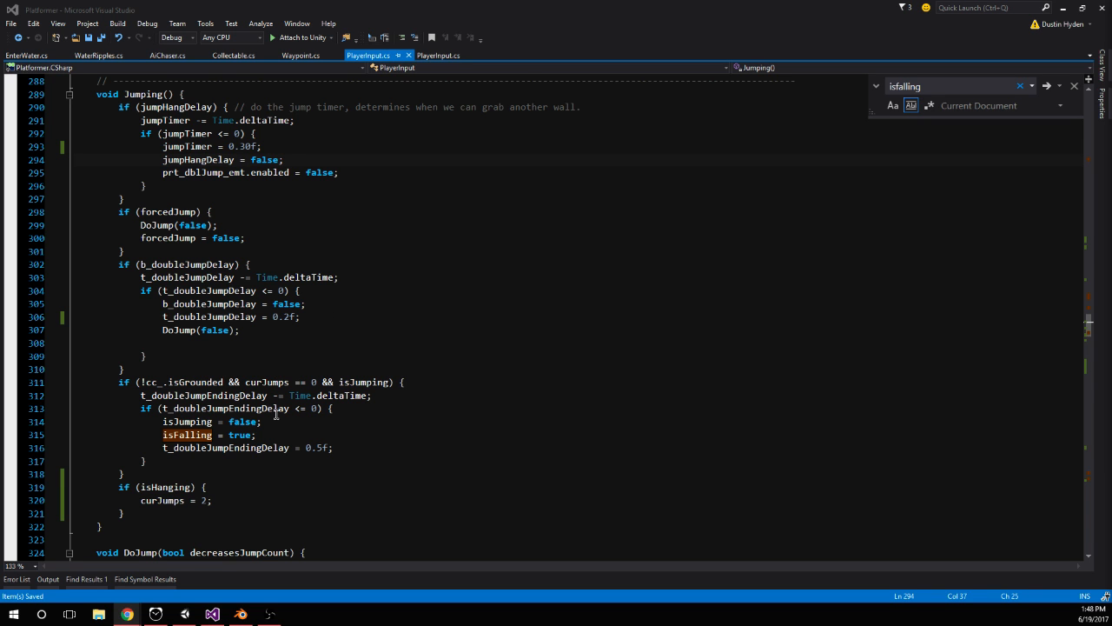
{"action": "scroll", "coordinate": [1074, 347], "scroll_direction": "up", "scroll_amount": 4}
{"action": "left_click_drag", "start_coordinate": [1090, 328], "coordinate": [1081, 97]}
{"action": "left_click", "coordinate": [1074, 87]}
{"action": "scroll", "coordinate": [227, 401], "scroll_direction": "down", "scroll_amount": 14}
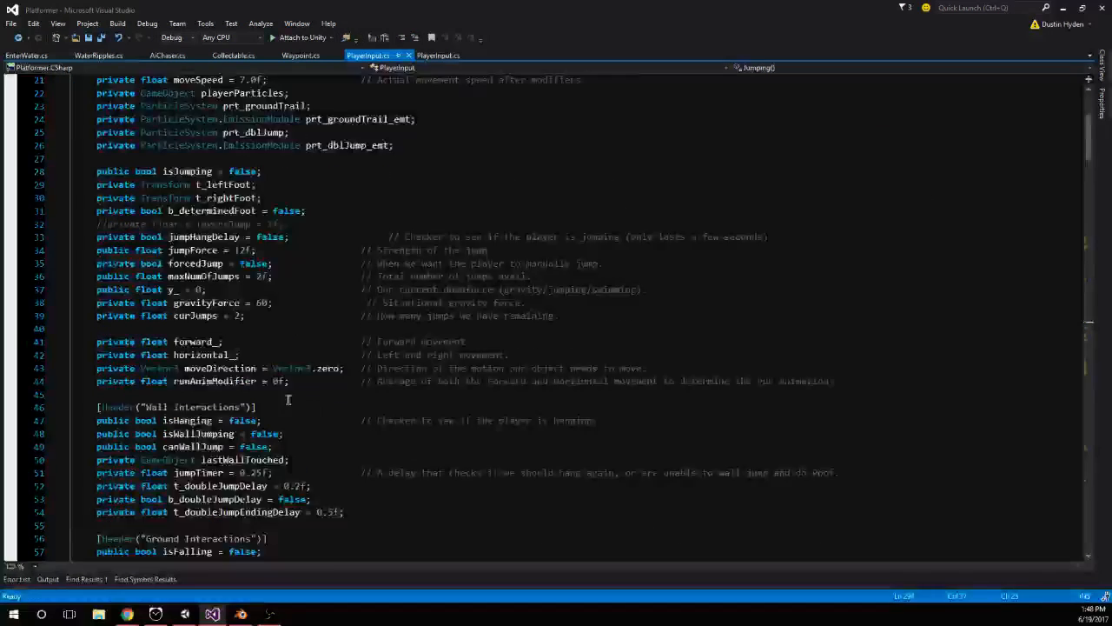
{"action": "left_click", "coordinate": [140, 386]}
{"action": "scroll", "coordinate": [141, 386], "scroll_direction": "down", "scroll_amount": 2}
{"action": "scroll", "coordinate": [348, 338], "scroll_direction": "up", "scroll_amount": 2}
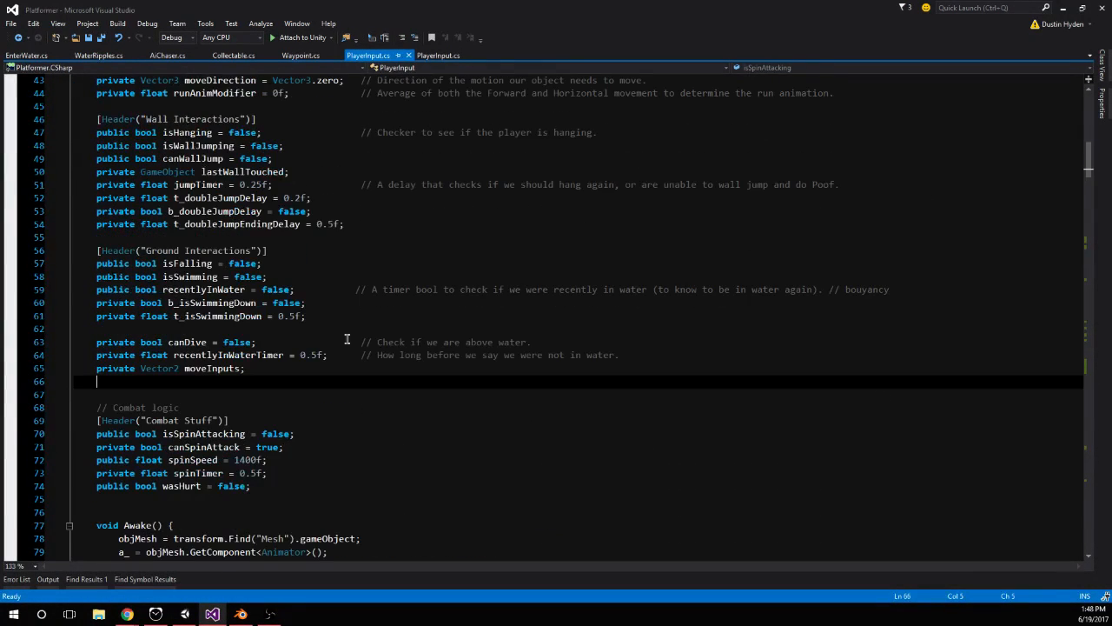
{"action": "left_click", "coordinate": [151, 331]}
{"action": "scroll", "coordinate": [153, 331], "scroll_direction": "up", "scroll_amount": 1}
{"action": "left_click", "coordinate": [122, 298]}
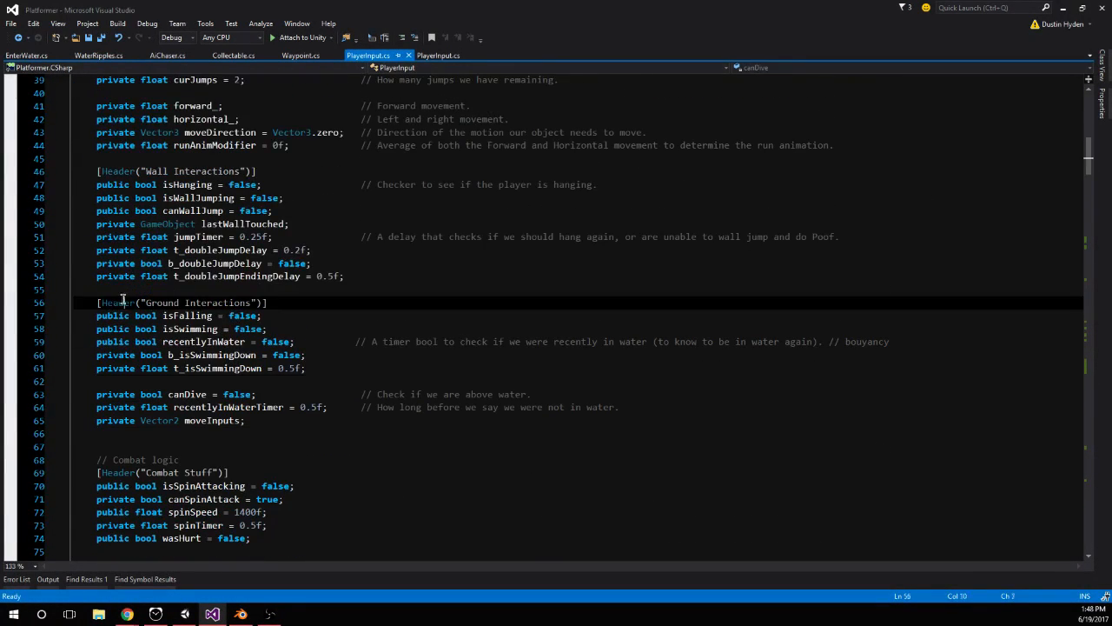
Insert an extra blank line below the t_doubleJumpEndingDelay declaration in the Wall Interactions variables
{"action": "left_click", "coordinate": [129, 286]}
{"action": "key", "text": "Return"}
{"action": "key", "text": "Up"}
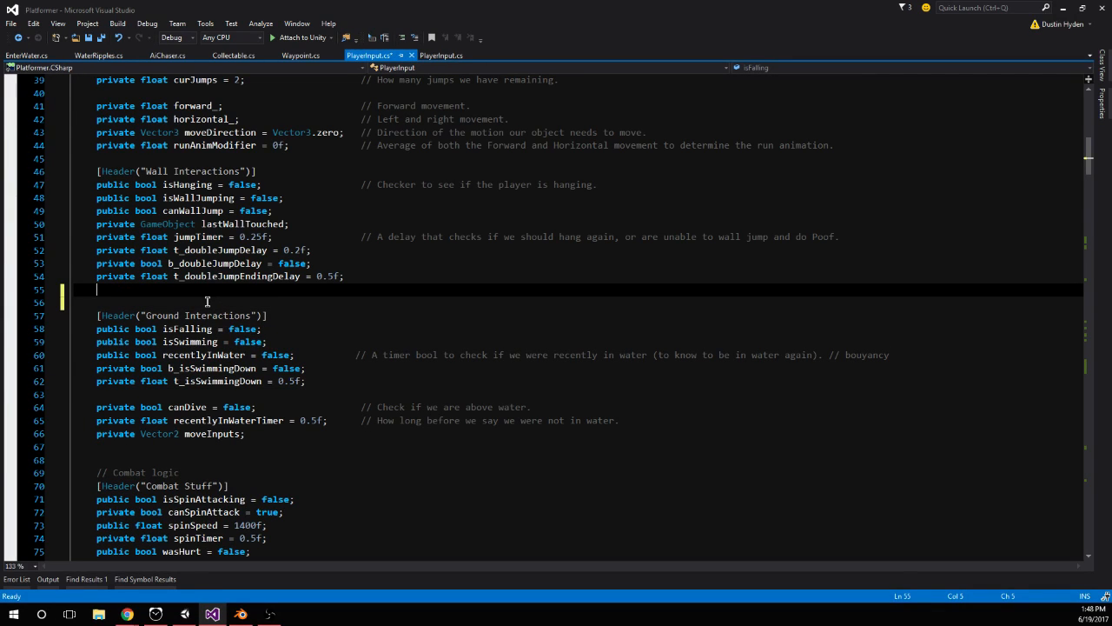
Search the file for jumpTimer, set the initial value in its declaration to 0.30f and save PlayerInput.cs
{"action": "double_click", "coordinate": [202, 237]}
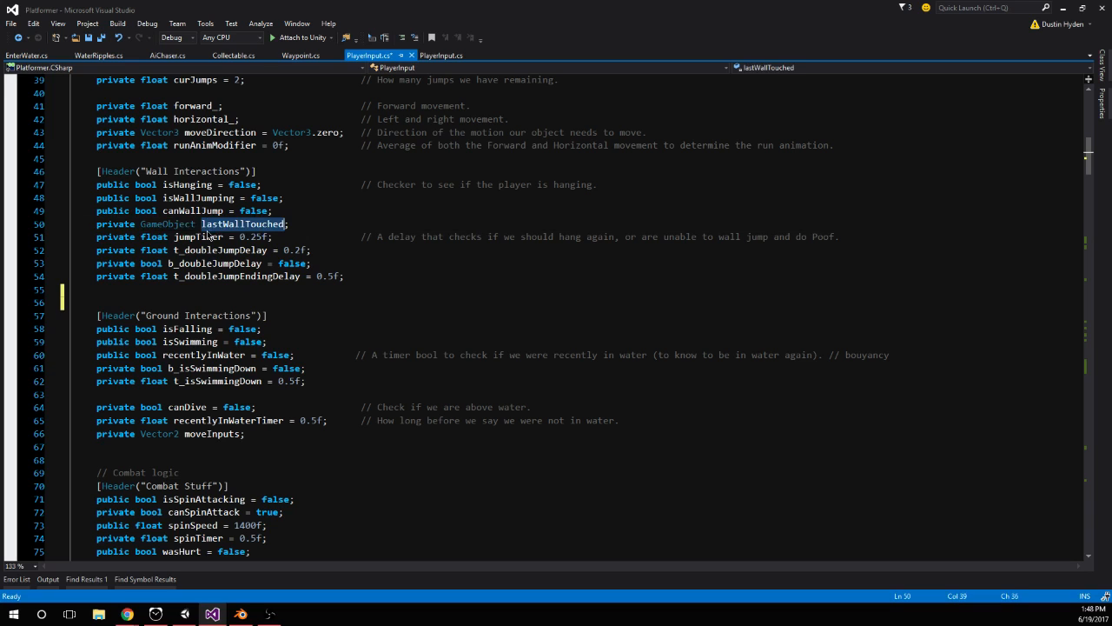
{"action": "key", "text": "ctrl+f"}
{"action": "key", "text": "Return"}
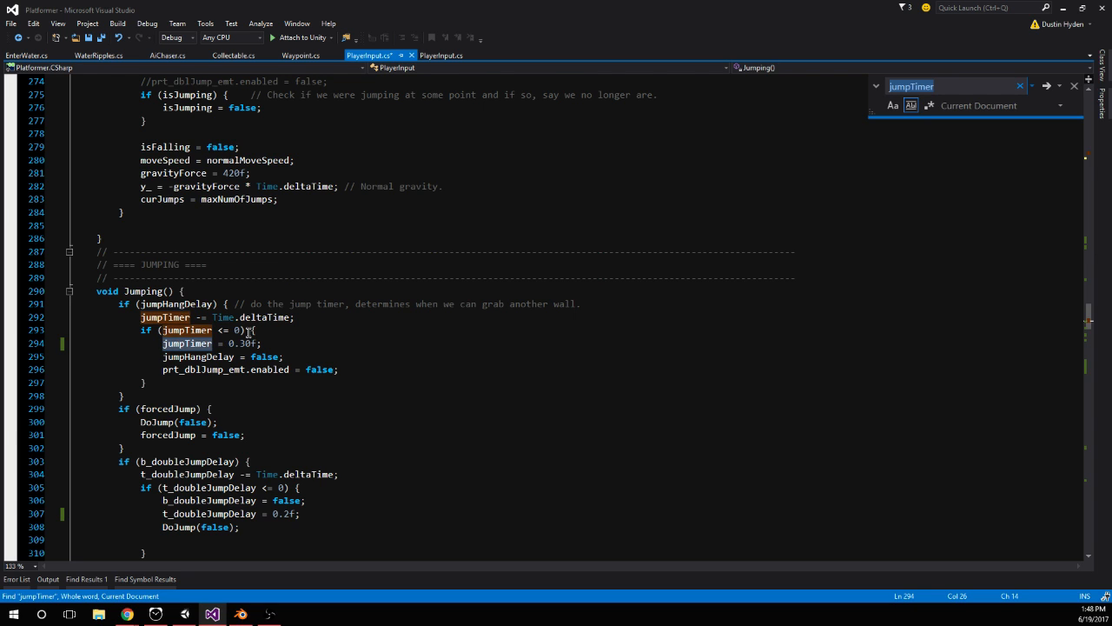
{"action": "key", "text": "Return"}
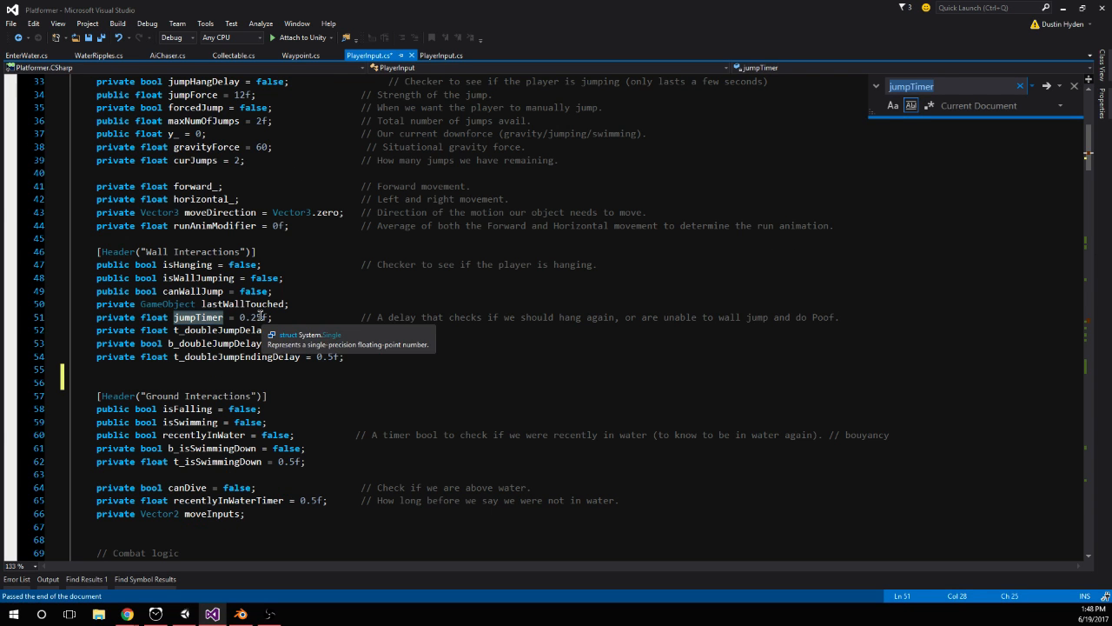
{"action": "left_click", "coordinate": [252, 317]}
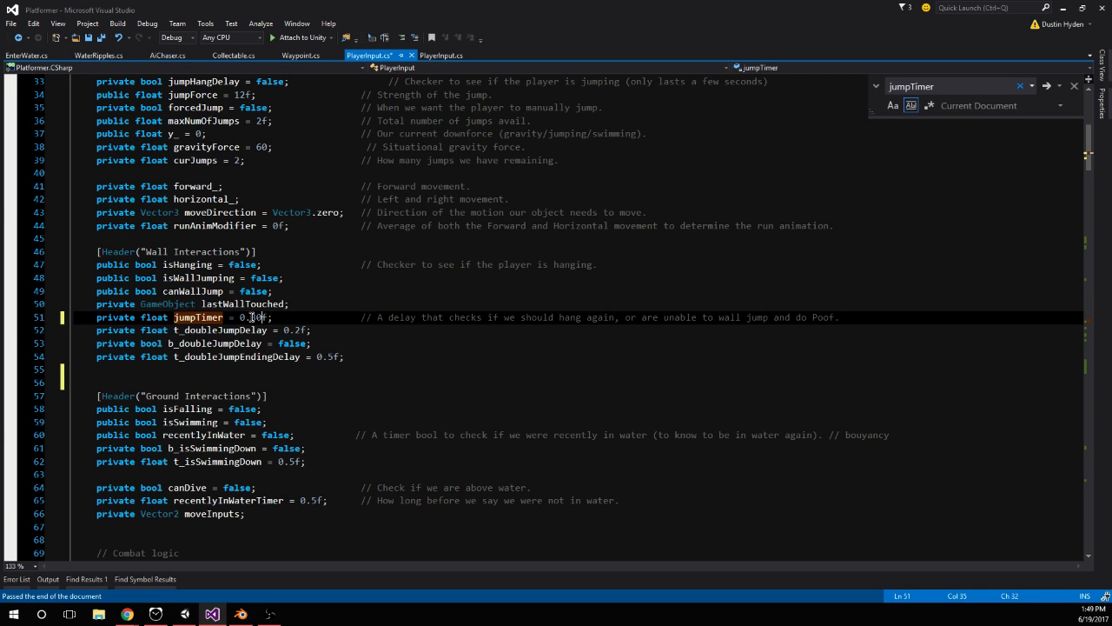
{"action": "key", "text": "Escape"}
Declare private bool wasWallClimbing = false; below t_doubleJumpEndingDelay in the Wall Interactions variables and save the script
{"action": "left_click", "coordinate": [233, 372]}
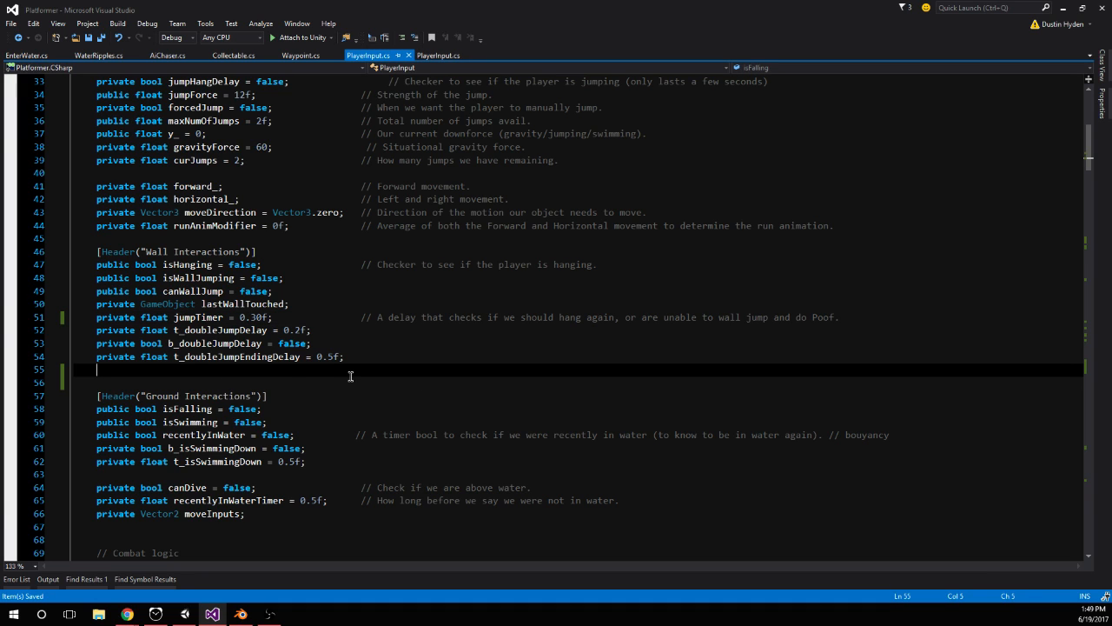
{"action": "type", "text": "privat"}
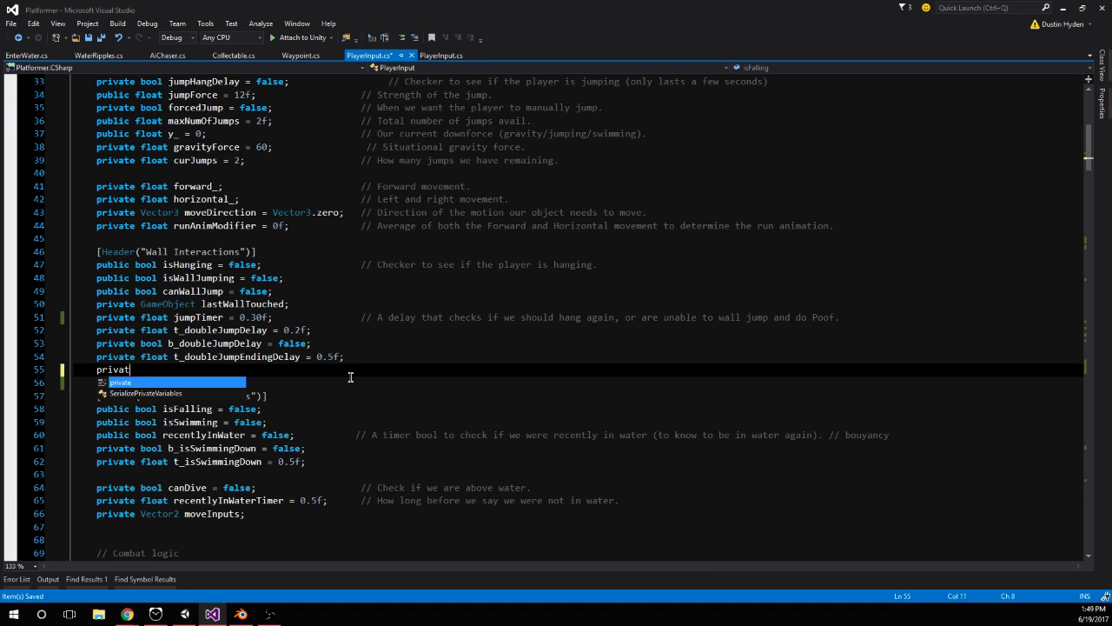
{"action": "type", "text": "e bool w"}
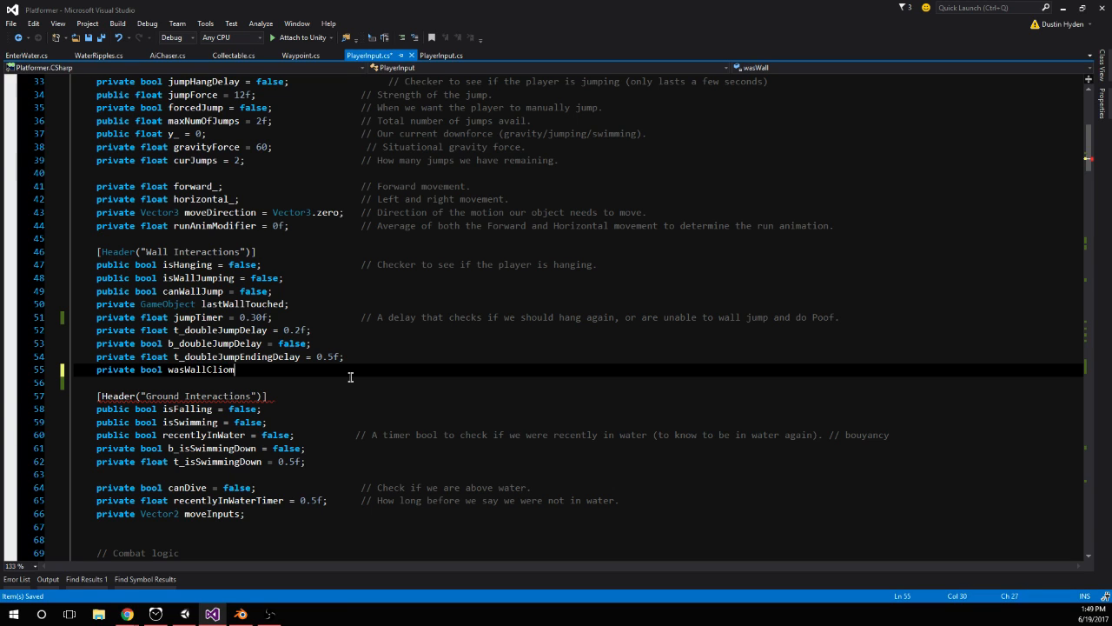
{"action": "type", "text": "asWallClimbing = false;"}
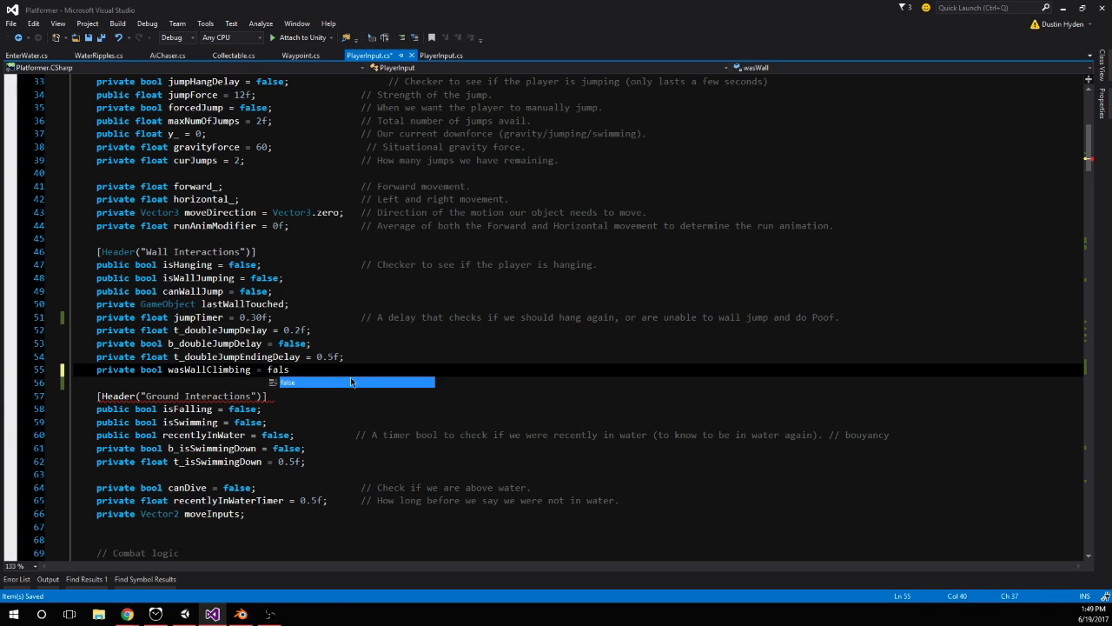
{"action": "scroll", "coordinate": [305, 294], "scroll_direction": "down", "scroll_amount": 5}
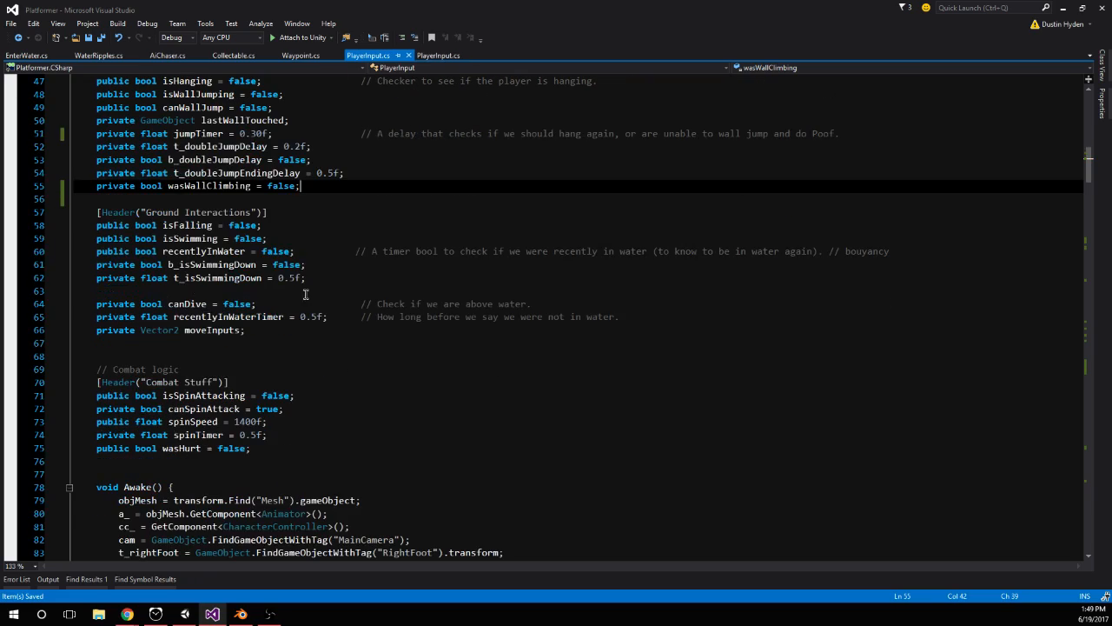
Copy the wasWallClimbing variable name and look through Jumping() and ToggleHang() to locate the Hanging() method
{"action": "double_click", "coordinate": [238, 186]}
{"action": "scroll", "coordinate": [365, 330], "scroll_direction": "down", "scroll_amount": 20}
{"action": "scroll", "coordinate": [365, 338], "scroll_direction": "down", "scroll_amount": 20}
{"action": "scroll", "coordinate": [390, 340], "scroll_direction": "down", "scroll_amount": 19}
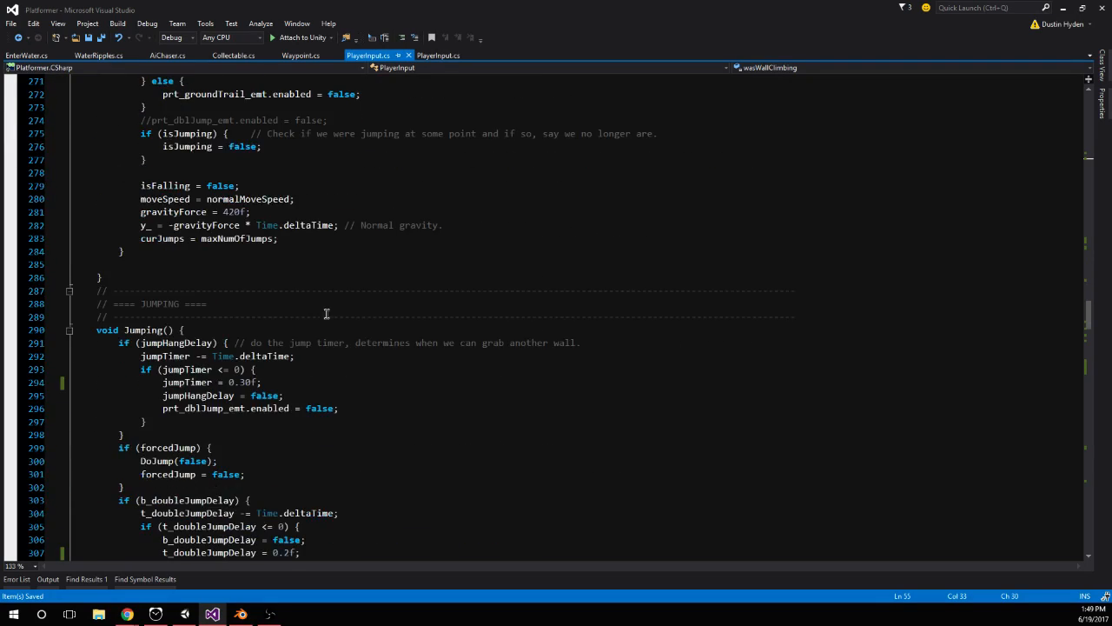
{"action": "scroll", "coordinate": [322, 311], "scroll_direction": "down", "scroll_amount": 17}
{"action": "scroll", "coordinate": [385, 311], "scroll_direction": "up", "scroll_amount": 12}
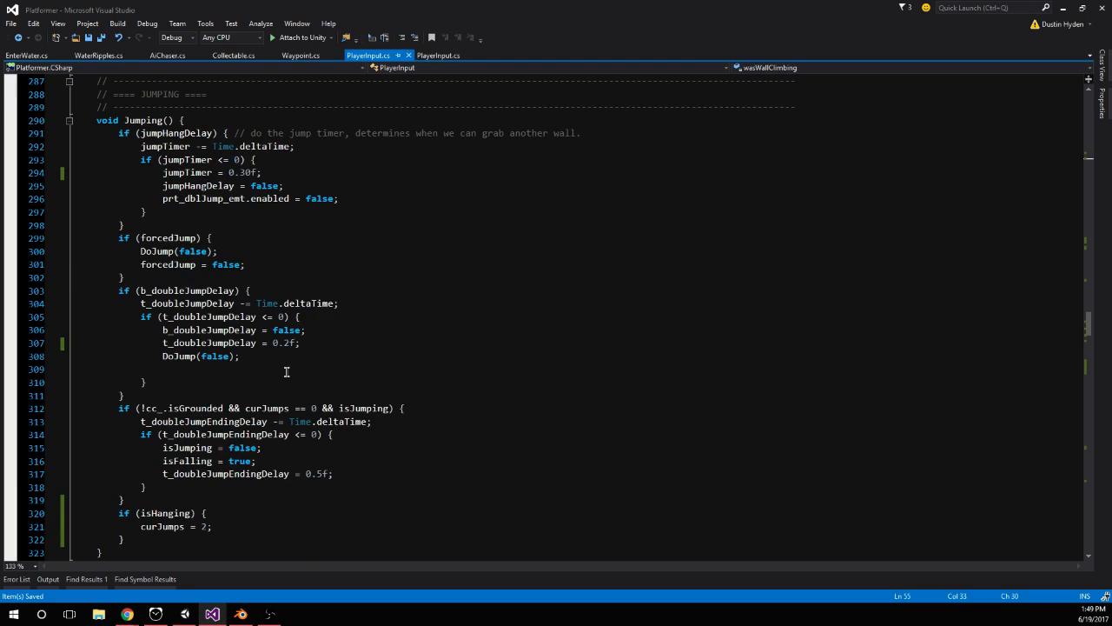
{"action": "scroll", "coordinate": [286, 372], "scroll_direction": "down", "scroll_amount": 20}
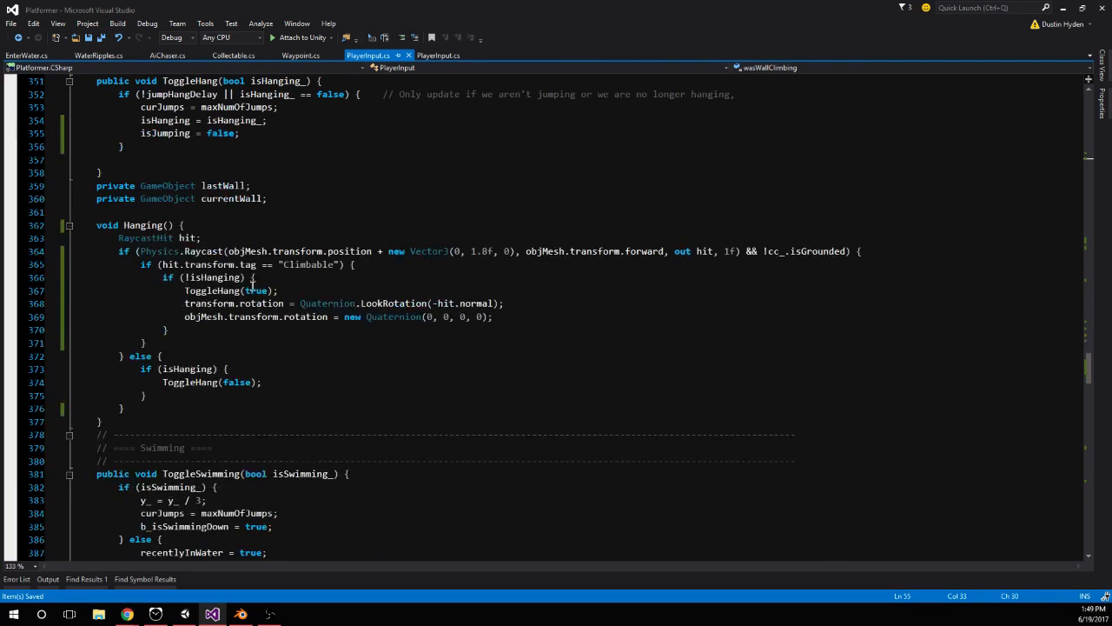
{"action": "scroll", "coordinate": [219, 291], "scroll_direction": "down", "scroll_amount": 1}
{"action": "left_click", "coordinate": [169, 354]}
{"action": "key", "text": "Return"}
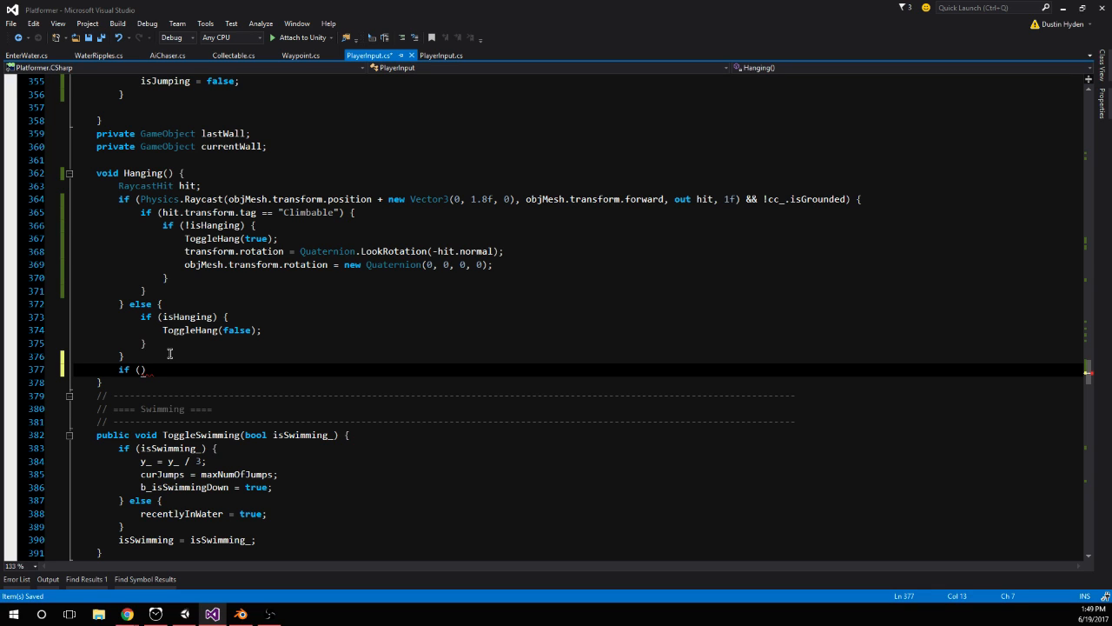
{"action": "left_click_drag", "start_coordinate": [153, 372], "coordinate": [92, 373]}
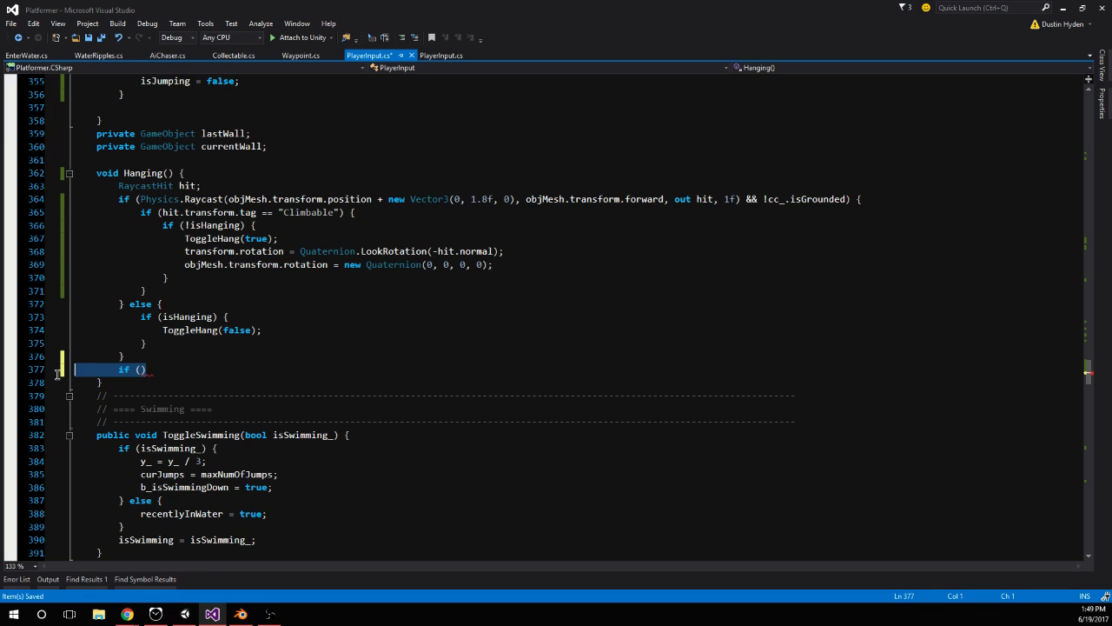
{"action": "key", "text": "BackSpace"}
{"action": "key", "text": "BackSpace"}
Add wasWallClimbing = true; after the objMesh rotation line in the !isHanging block of Hanging() and save the script
{"action": "left_click", "coordinate": [513, 264]}
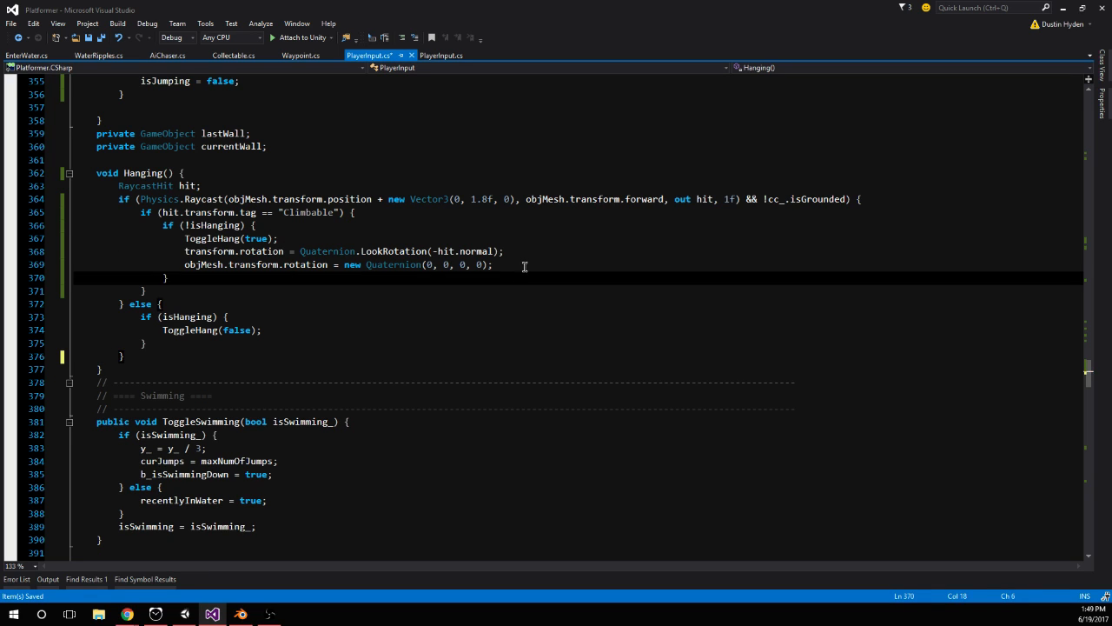
{"action": "key", "text": "Return"}
{"action": "type", "text": "wasWallClimbing = true;"}
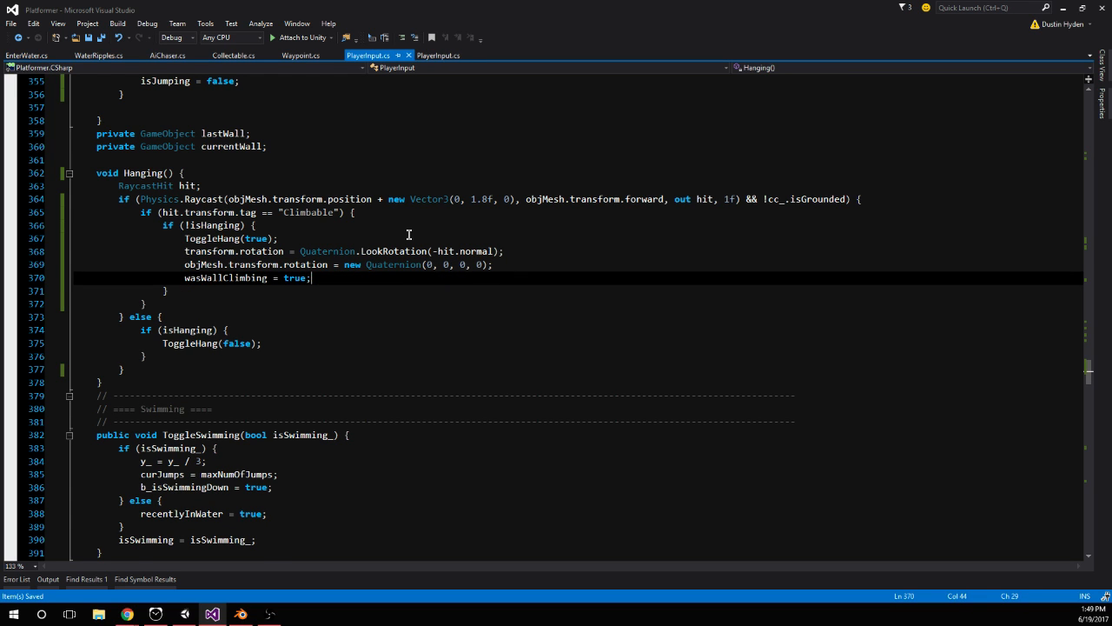
Delete the wasWallClimbing assignment in Hanging() and its declaration in the Wall Interactions variables, and save the script
{"action": "scroll", "coordinate": [347, 300], "scroll_direction": "up", "scroll_amount": 5}
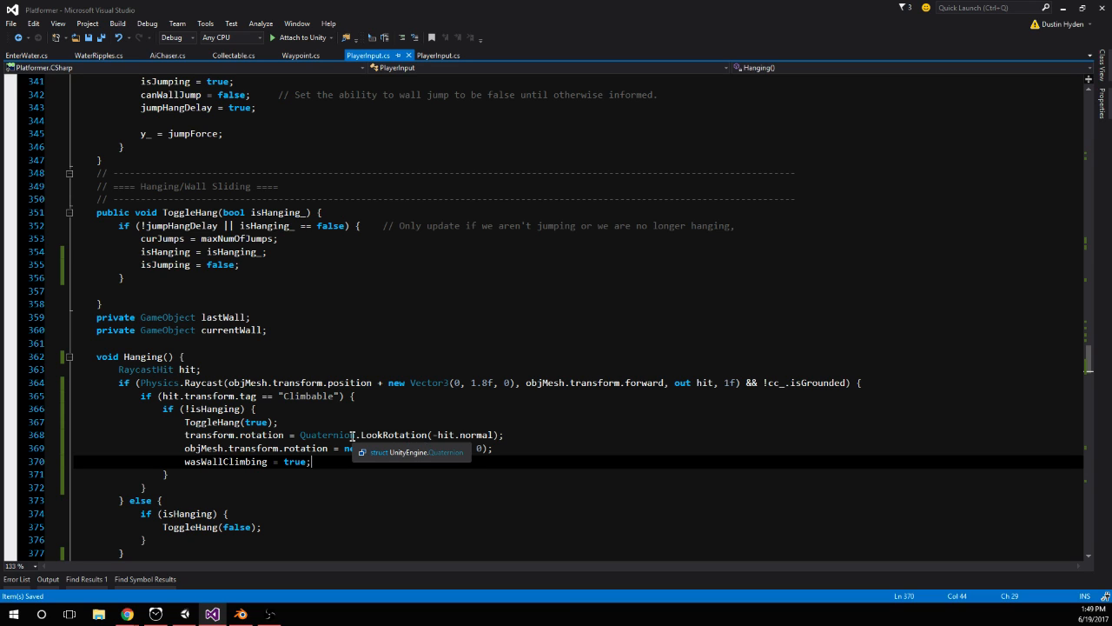
{"action": "left_click_drag", "start_coordinate": [341, 460], "coordinate": [55, 458]}
{"action": "key", "text": "BackSpace"}
{"action": "key", "text": "BackSpace"}
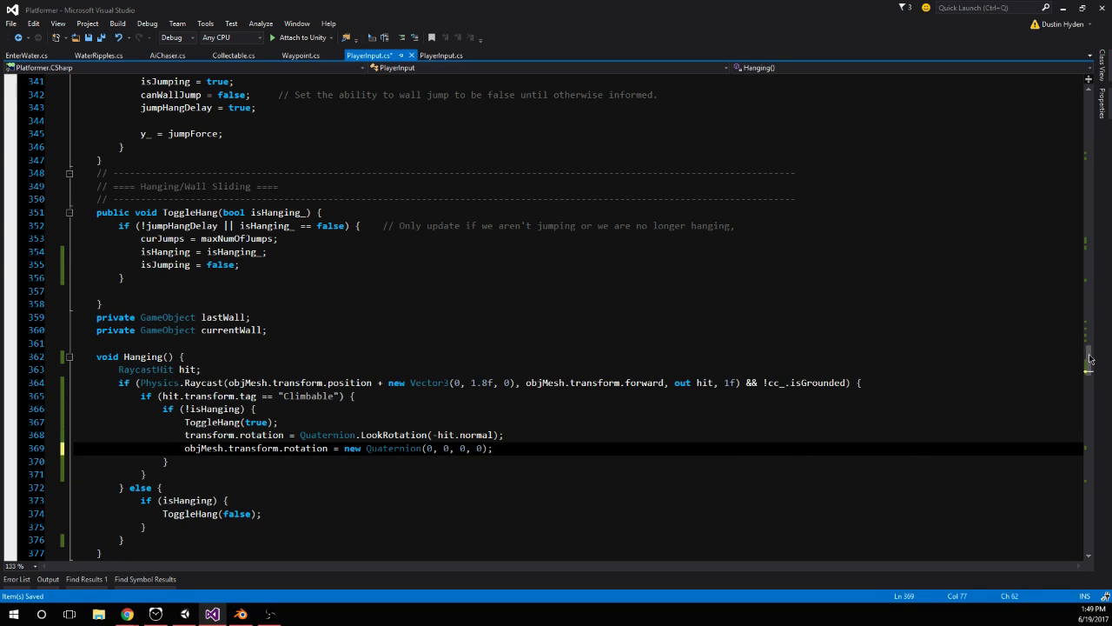
{"action": "left_click_drag", "start_coordinate": [1089, 363], "coordinate": [1088, 154]}
{"action": "scroll", "coordinate": [403, 392], "scroll_direction": "down", "scroll_amount": 5}
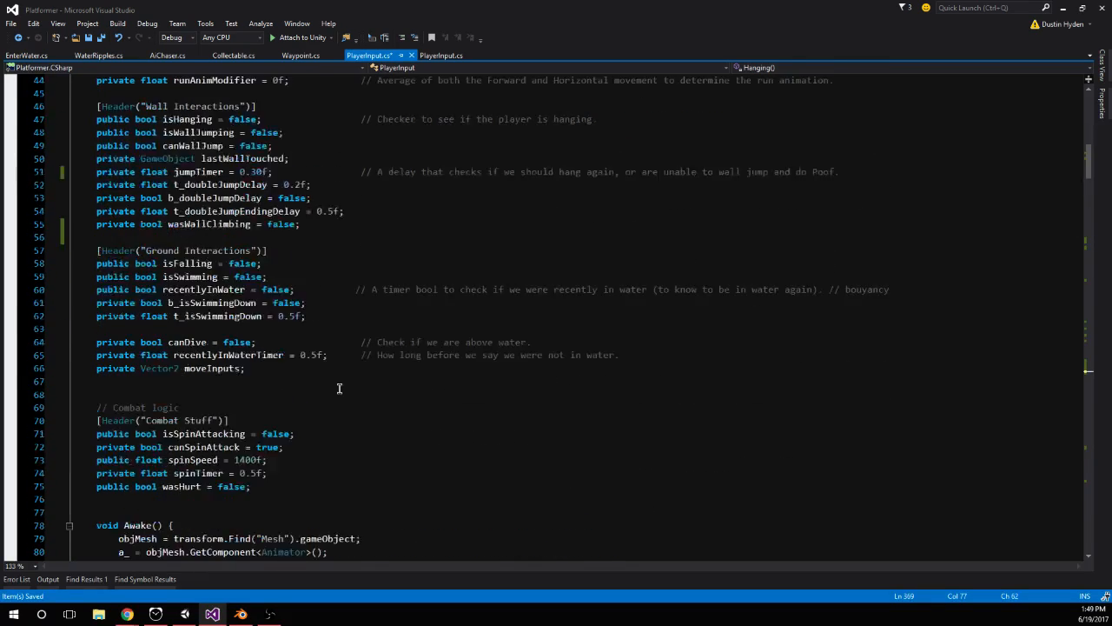
{"action": "scroll", "coordinate": [339, 387], "scroll_direction": "up", "scroll_amount": 4}
{"action": "left_click_drag", "start_coordinate": [144, 292], "coordinate": [35, 276]}
{"action": "key", "text": "BackSpace"}
{"action": "left_click", "coordinate": [271, 329]}
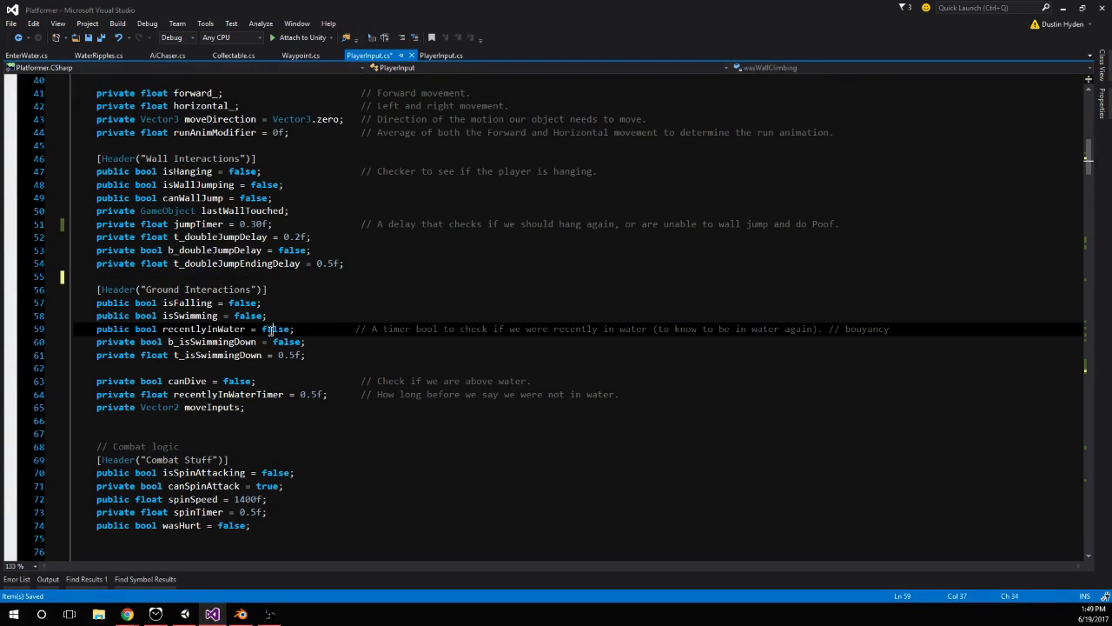
Switch to the Unity editor to playtest the updated jumpTimer value
{"action": "left_click", "coordinate": [185, 614]}
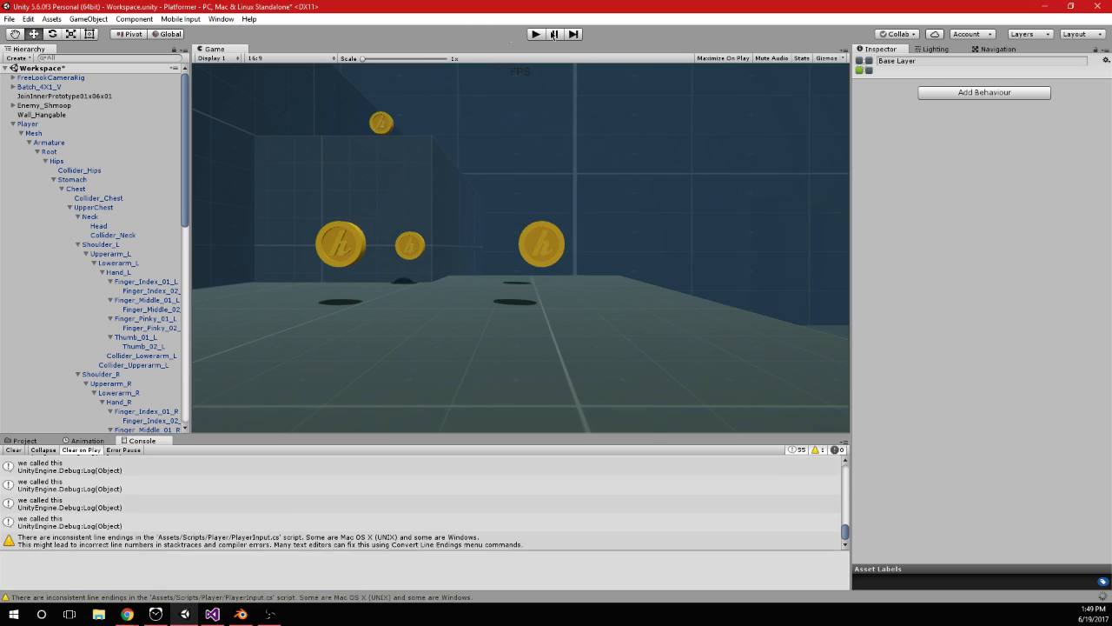